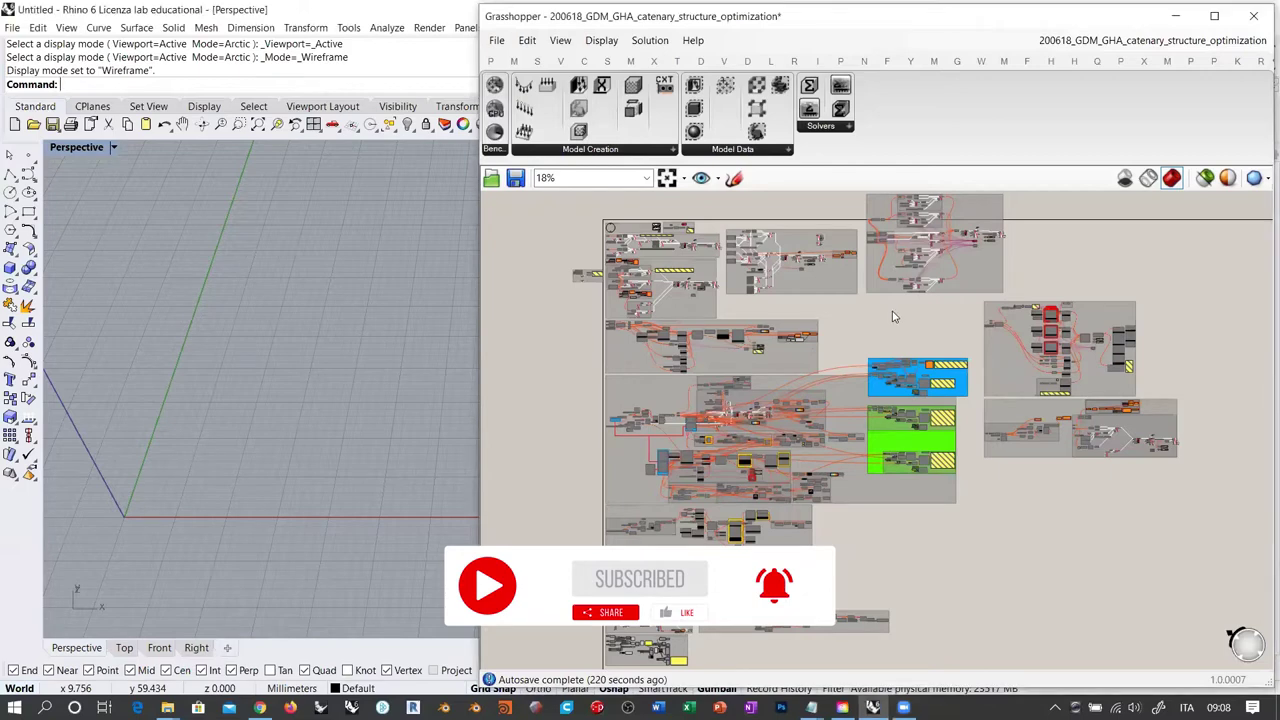
Locate the disabled truss group with the red-framed cross sections on the Grasshopper canvas and give the Rhino viewport more width
right_drag(921, 321, 830, 338)
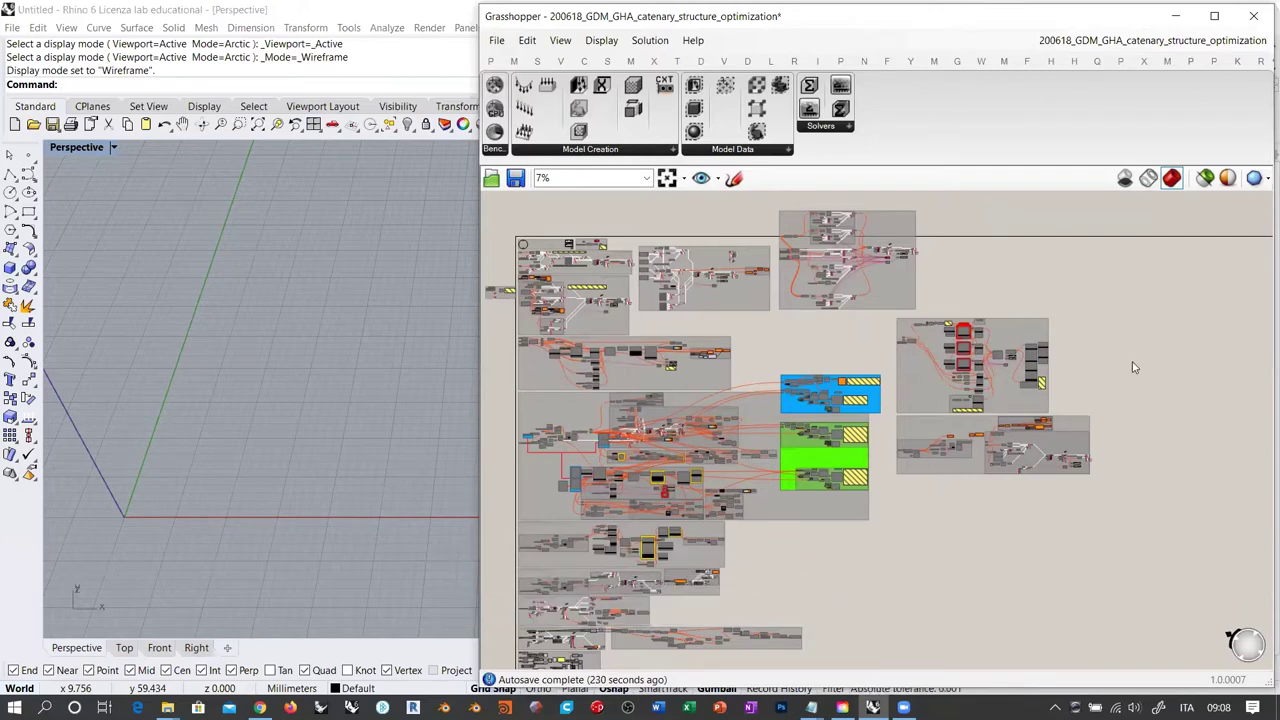
scroll(1080, 378, up, 2)
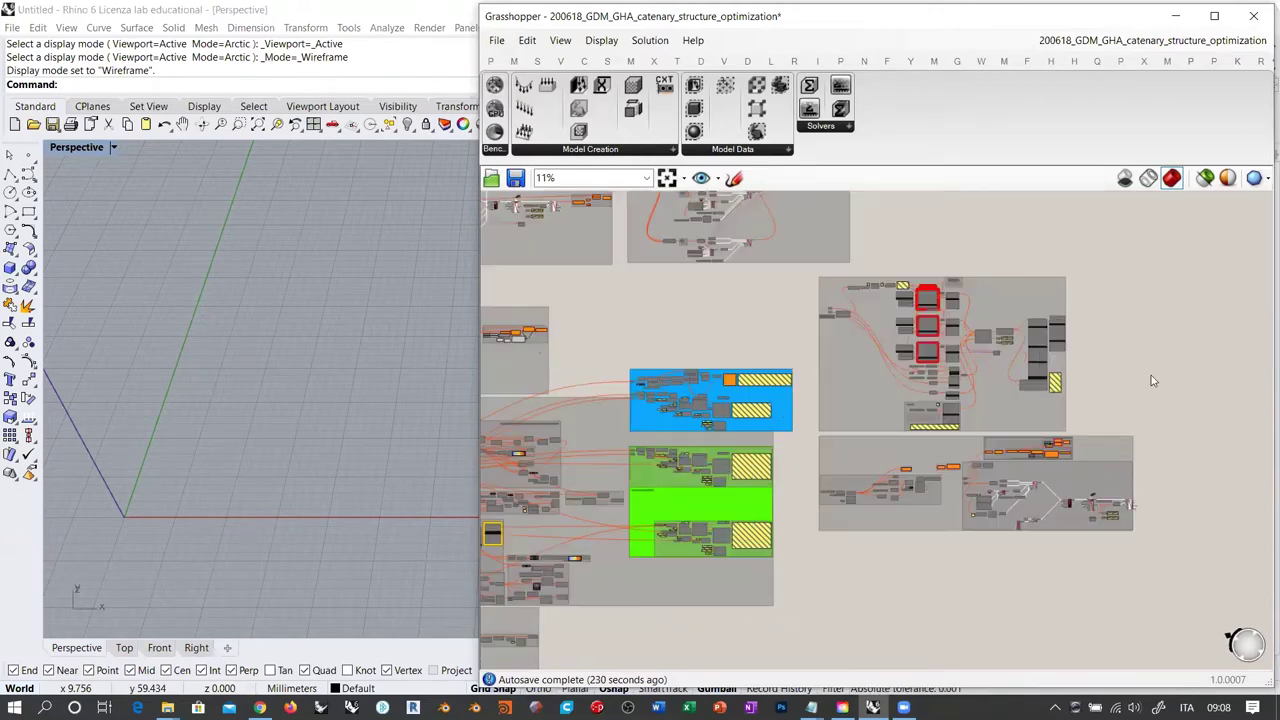
scroll(1104, 303, up, 4)
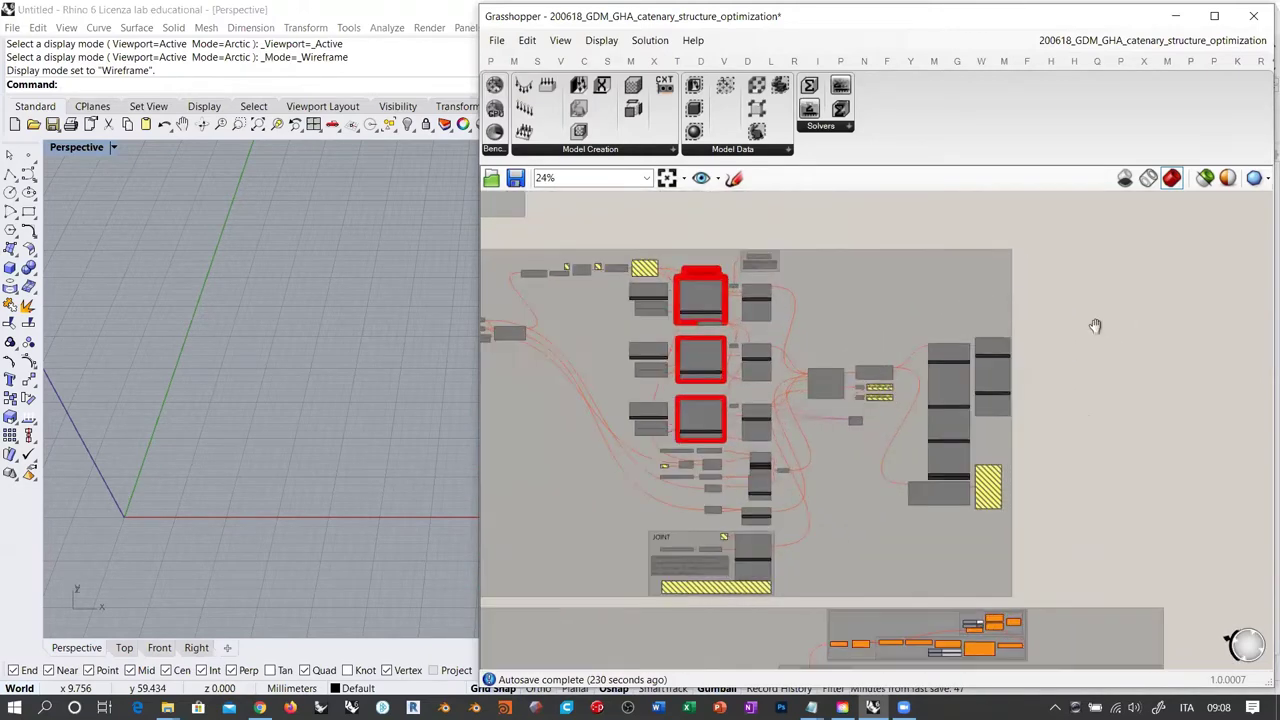
right_drag(1094, 323, 1203, 313)
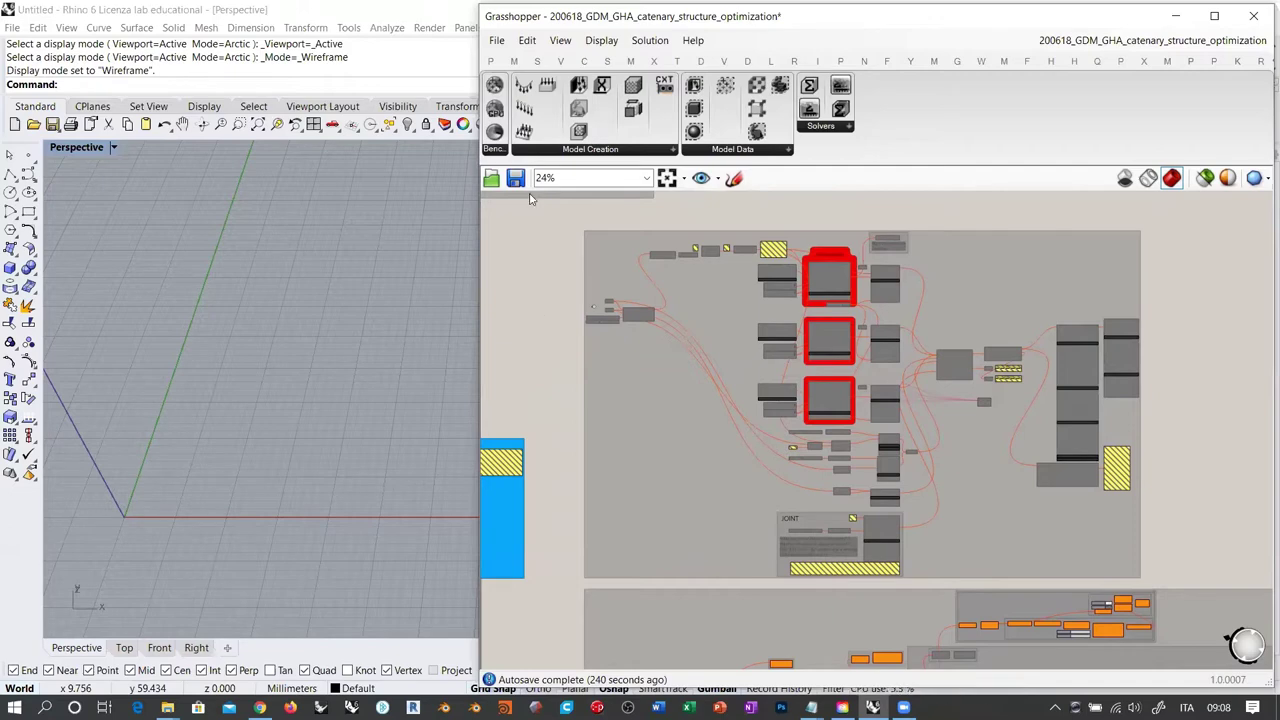
click(528, 265)
drag(478, 326, 553, 326)
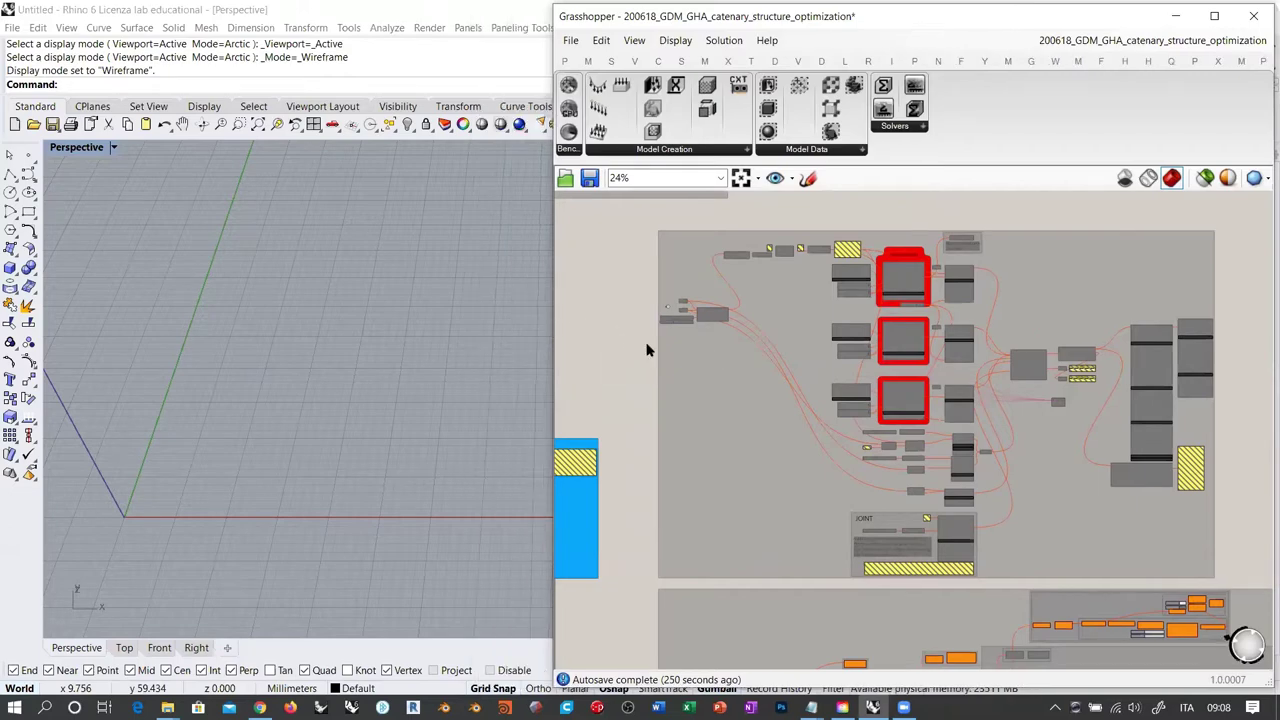
Enable all components in the truss group with the three red-framed cross sections
right_drag(337, 451, 336, 441)
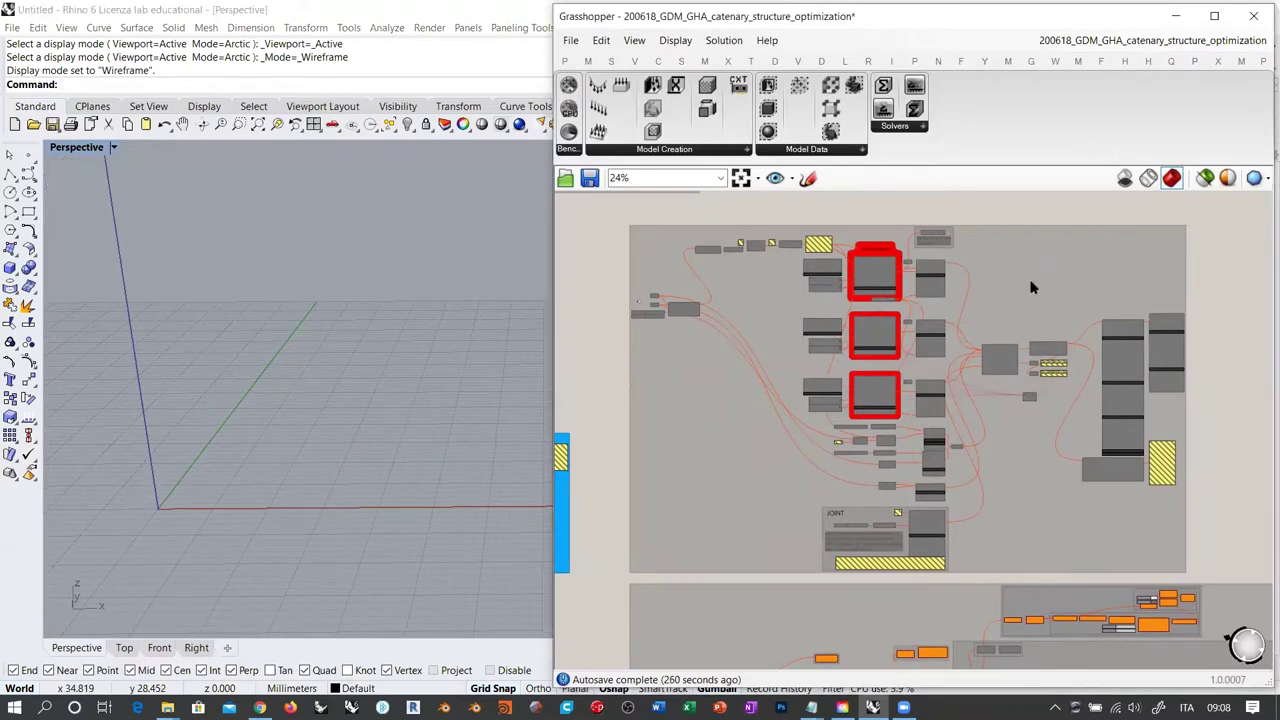
scroll(953, 368, up, 2)
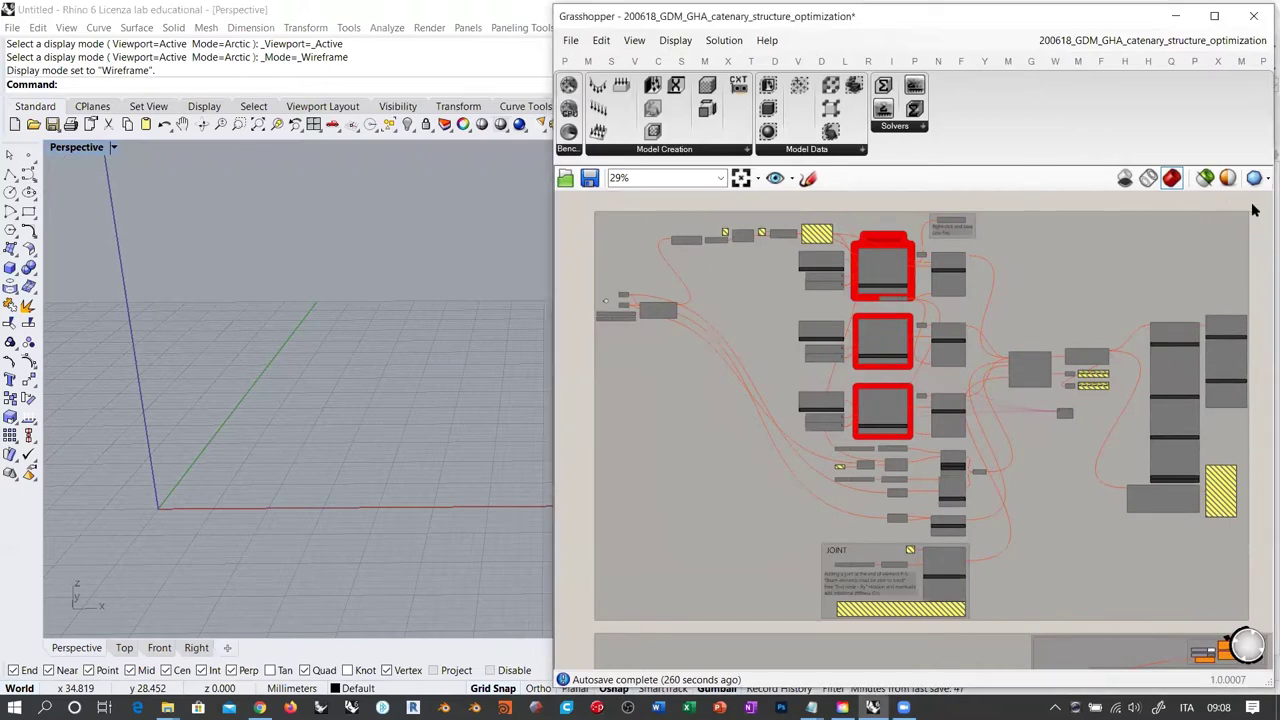
drag(1257, 205, 600, 610)
key(ctrl+e)
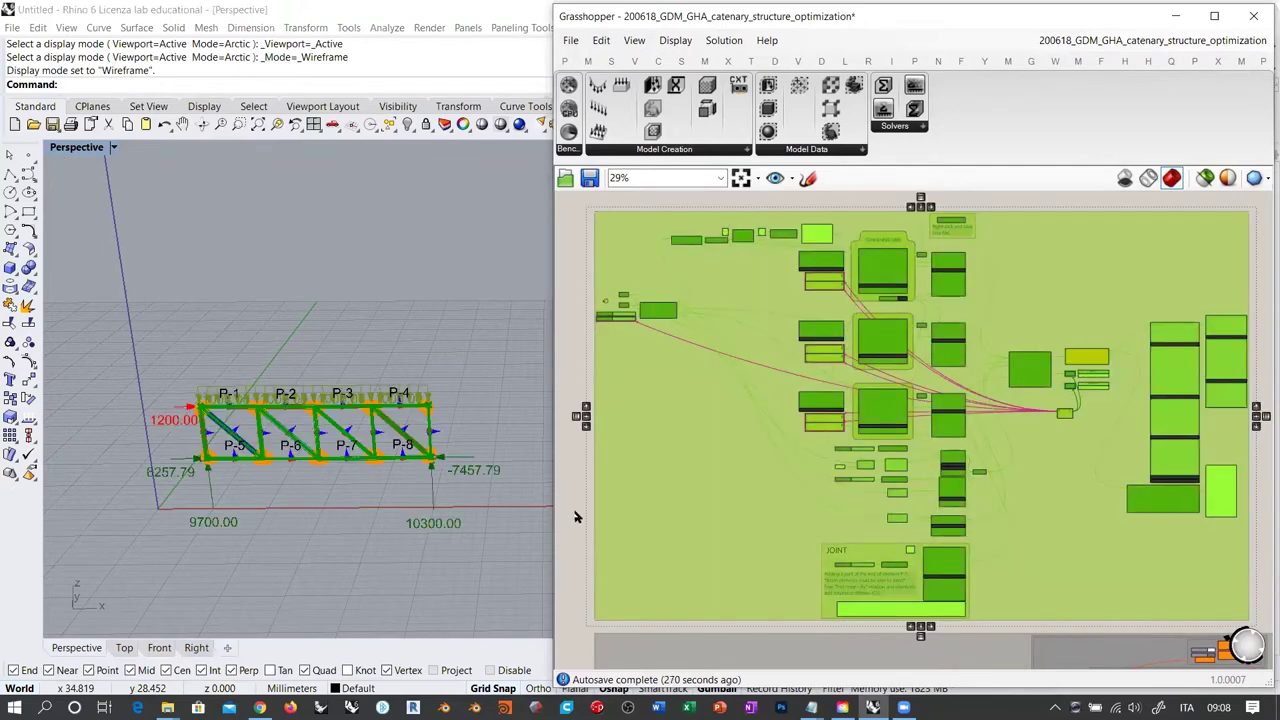
click(580, 515)
Examine the analysed truss in the Perspective viewport and the 2D Truss component with its curve, division and toggle inputs
right_drag(308, 472, 382, 420)
scroll(400, 403, up, 3)
click(580, 299)
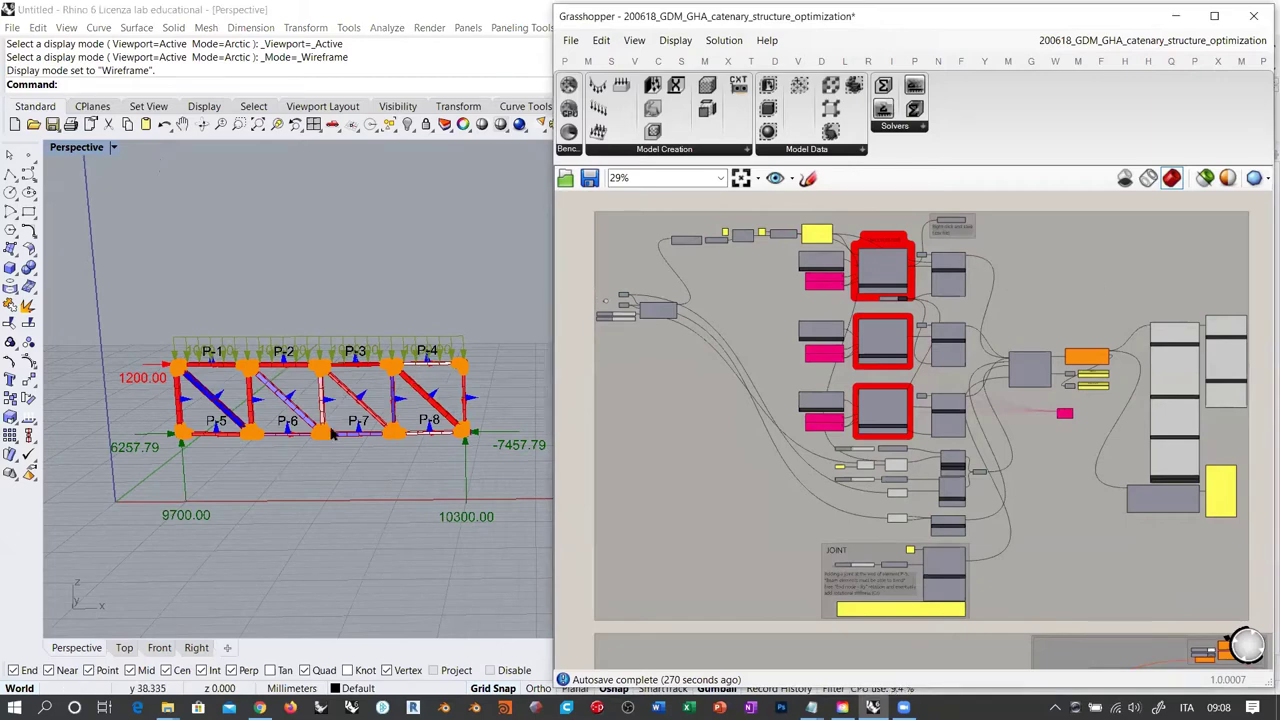
scroll(620, 360, up, 8)
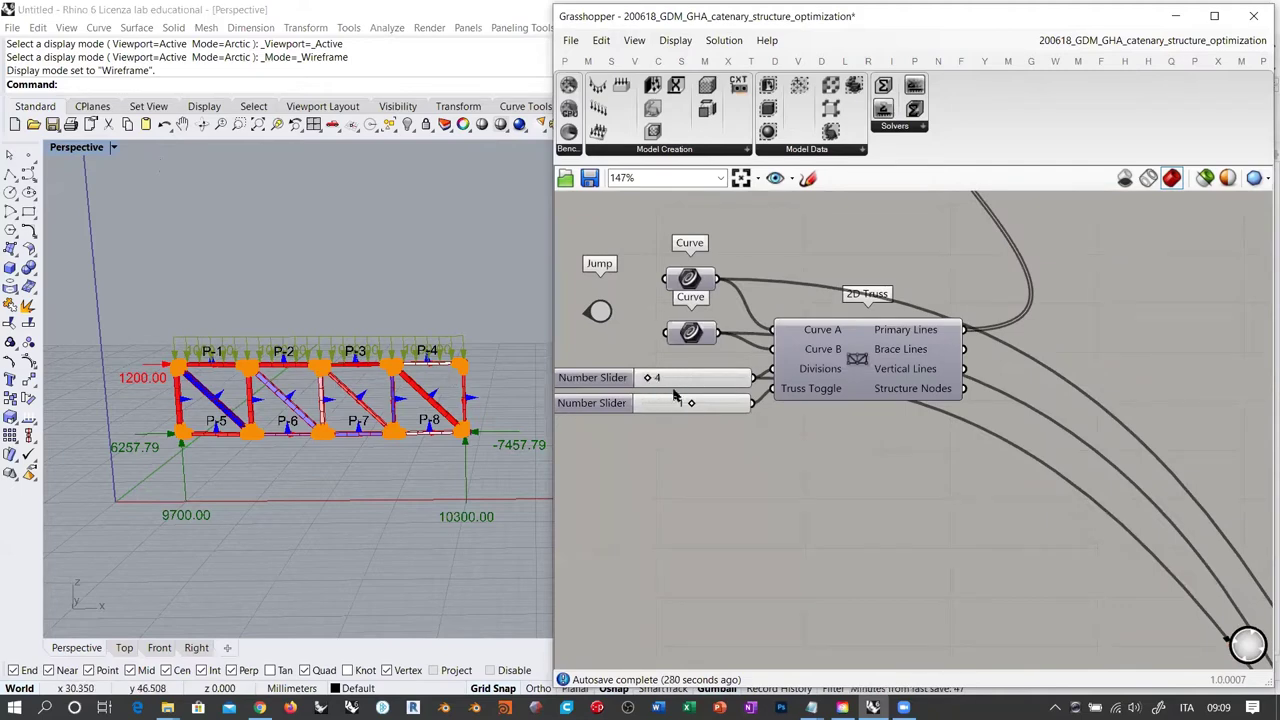
right_drag(628, 372, 575, 380)
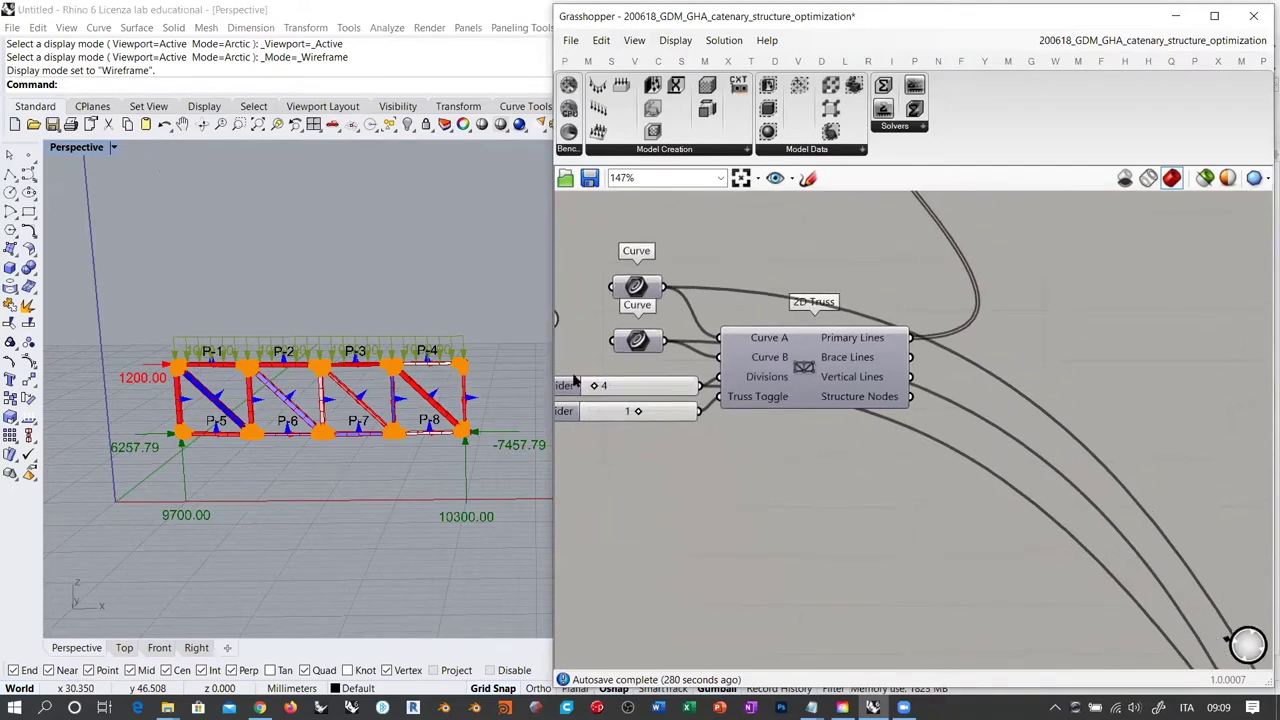
scroll(676, 424, down, 5)
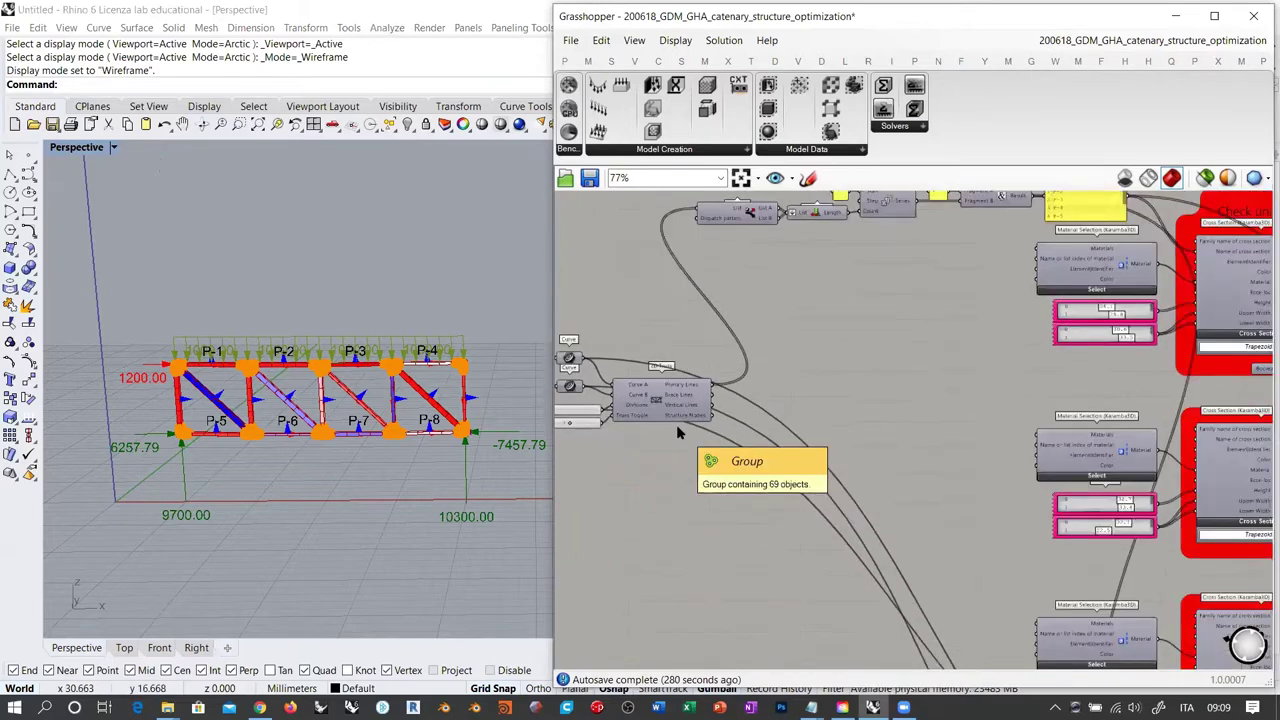
right_drag(432, 392, 440, 404)
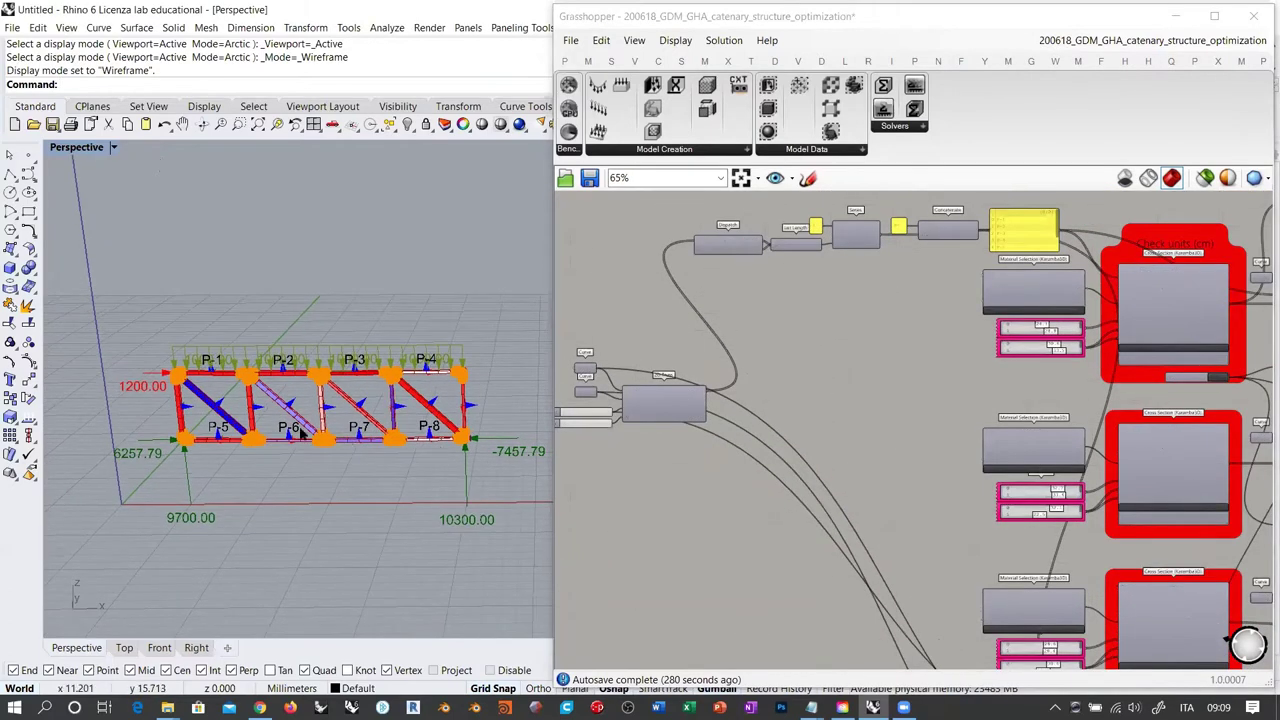
right_drag(300, 428, 295, 405)
scroll(296, 410, up, 3)
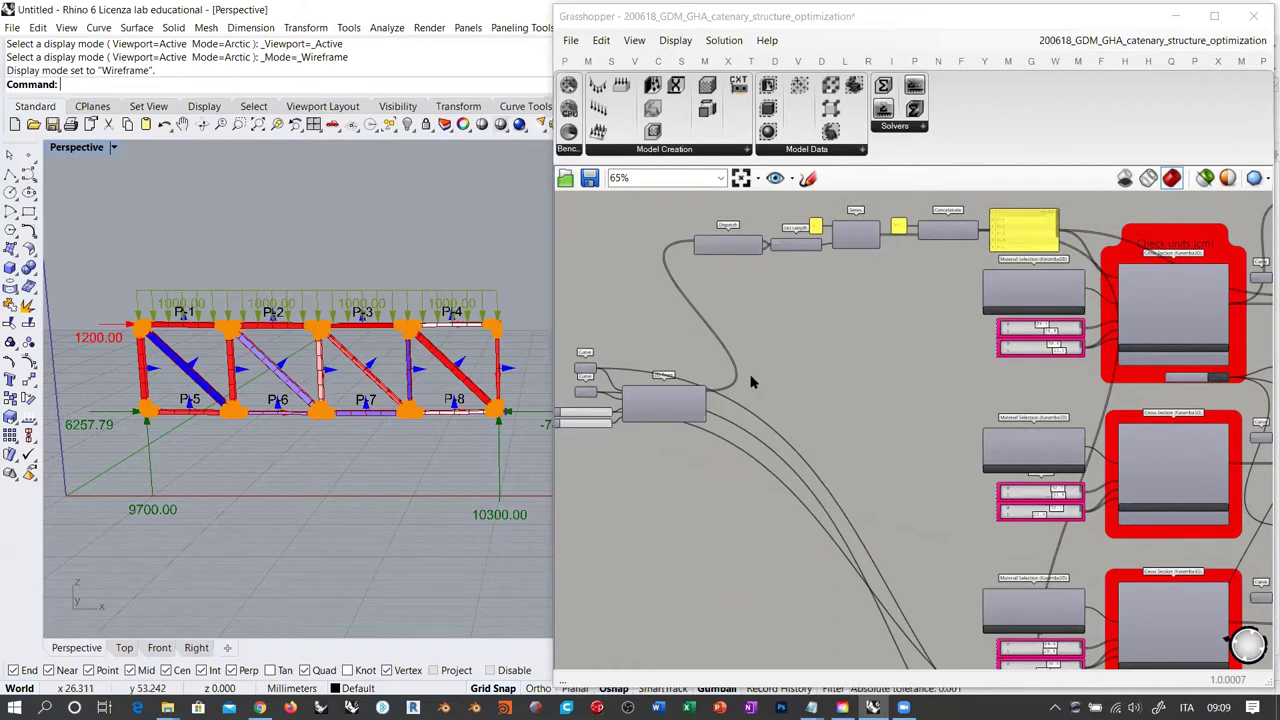
right_drag(331, 390, 340, 370)
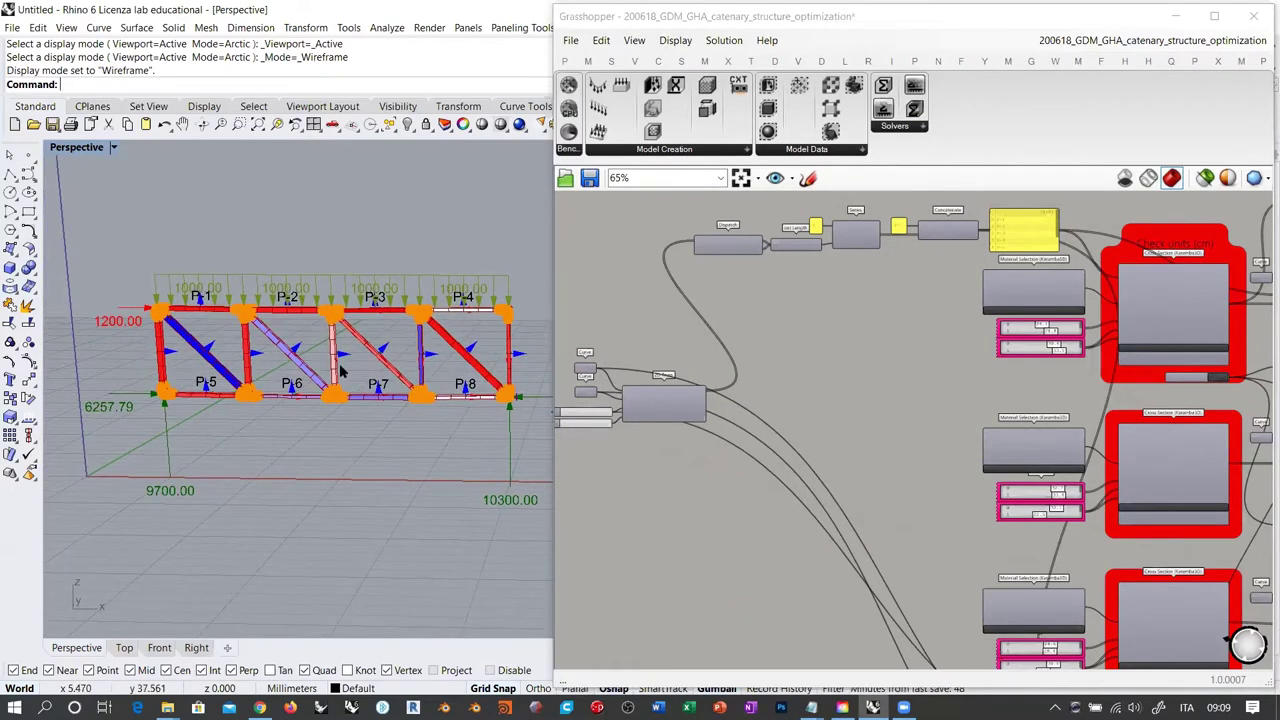
Show the truss in the Front view and widen the Rhino viewport area so the whole structure fits
click(158, 648)
scroll(490, 335, up, 2)
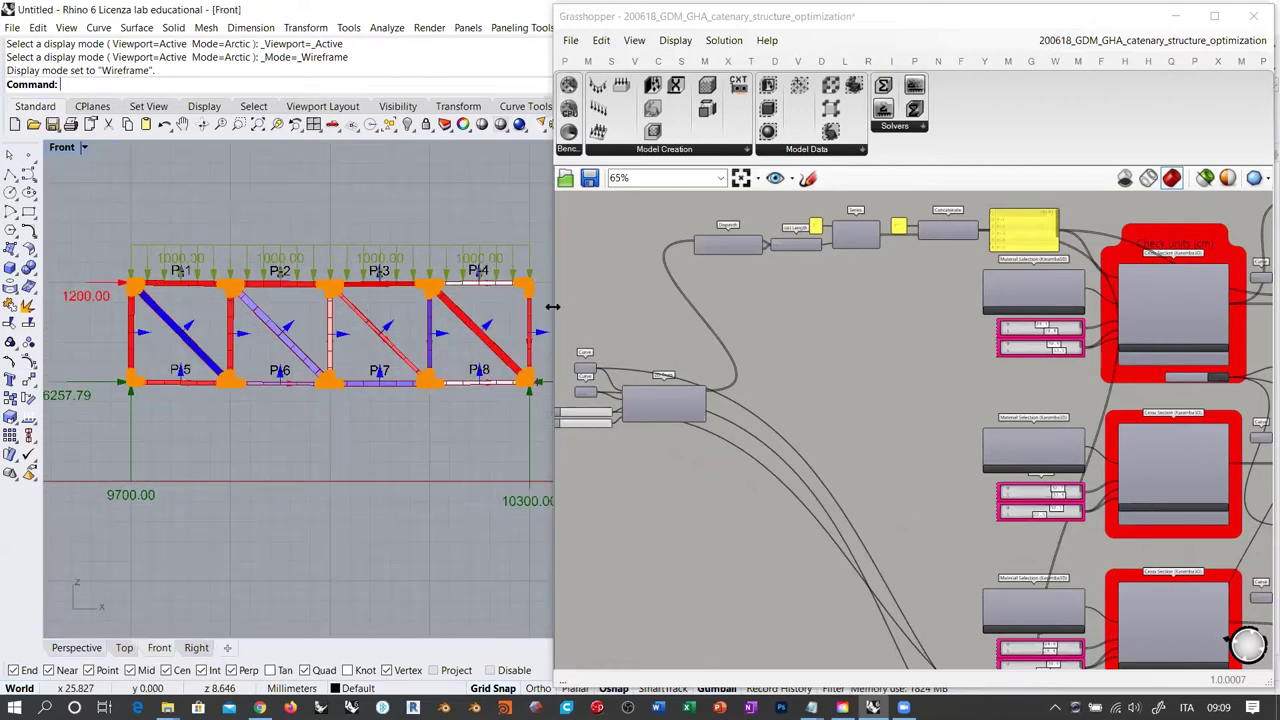
drag(552, 307, 755, 307)
right_drag(438, 329, 505, 334)
scroll(505, 335, up, 2)
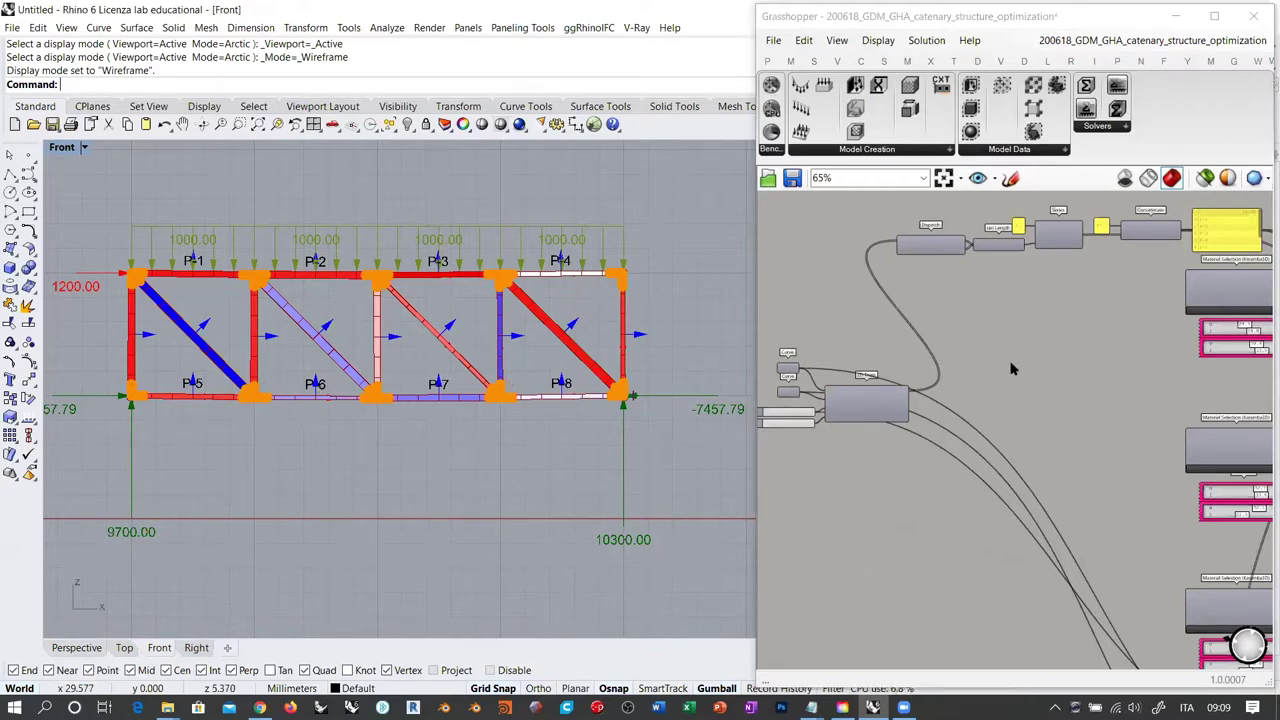
Set the Boolean Toggle feeding the Bending inputs of the Line to Beam components to True
scroll(1090, 358, down, 4)
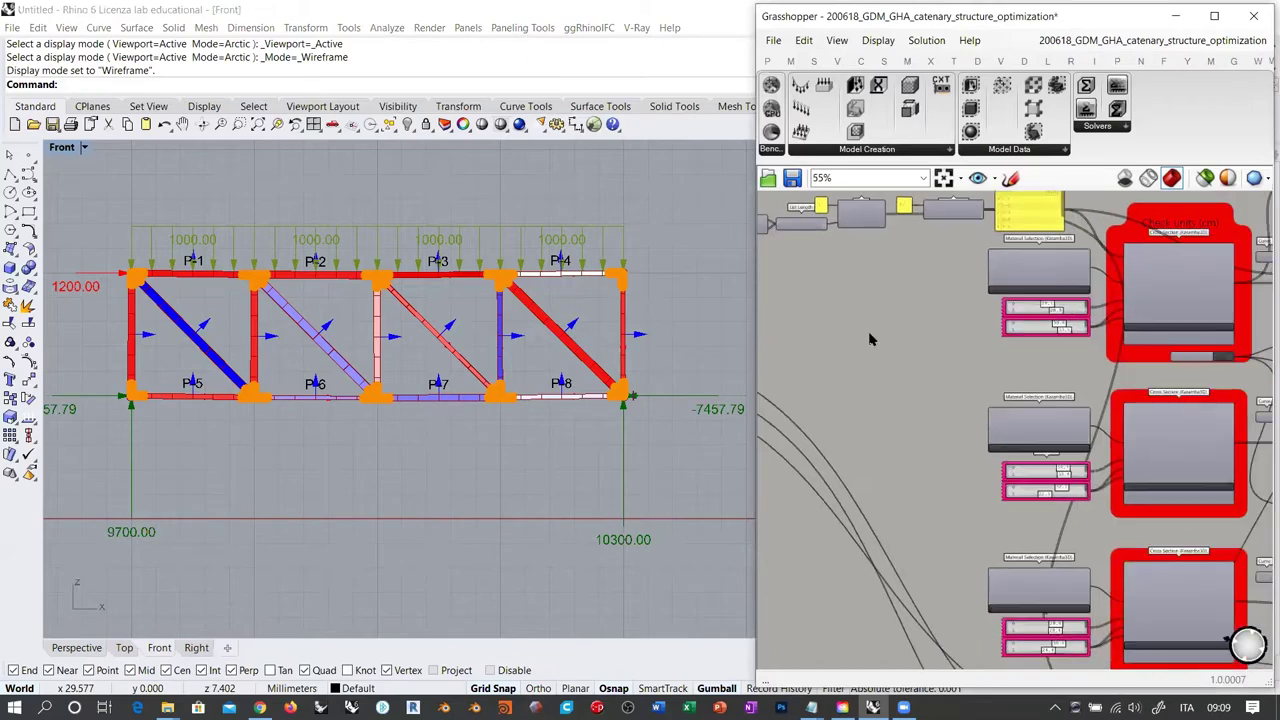
scroll(1143, 360, up, 5)
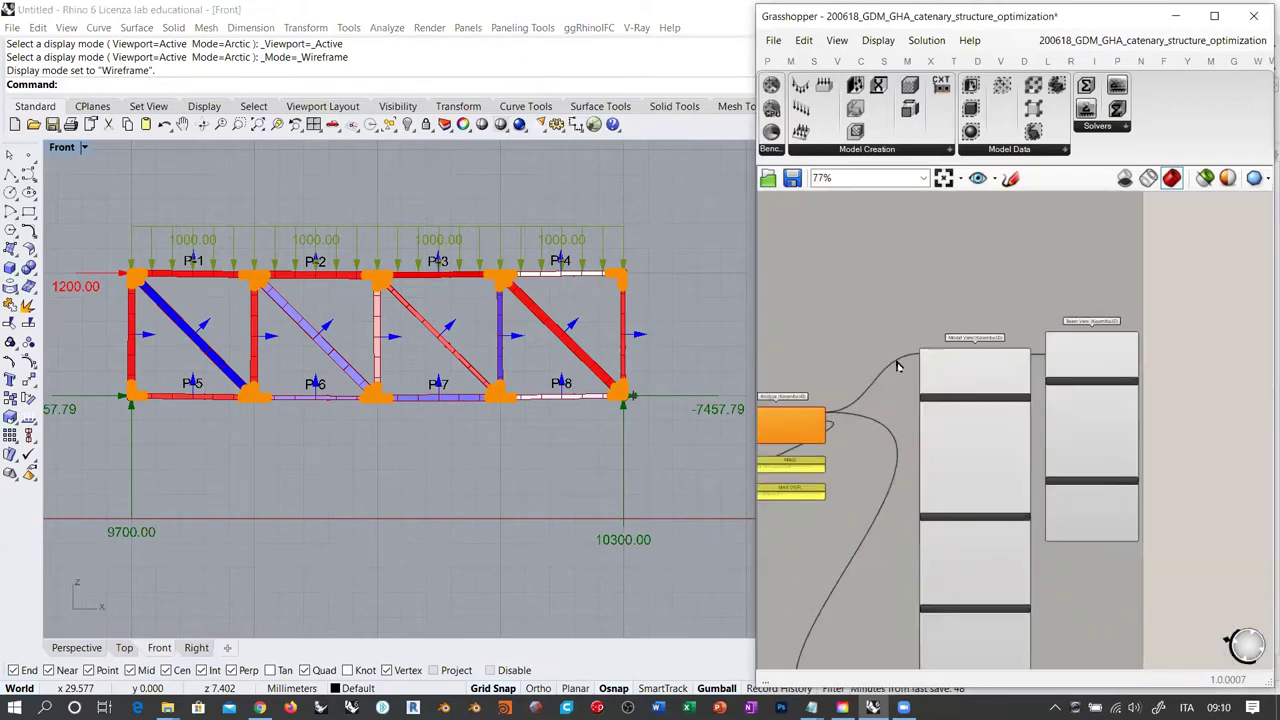
scroll(1062, 424, up, 2)
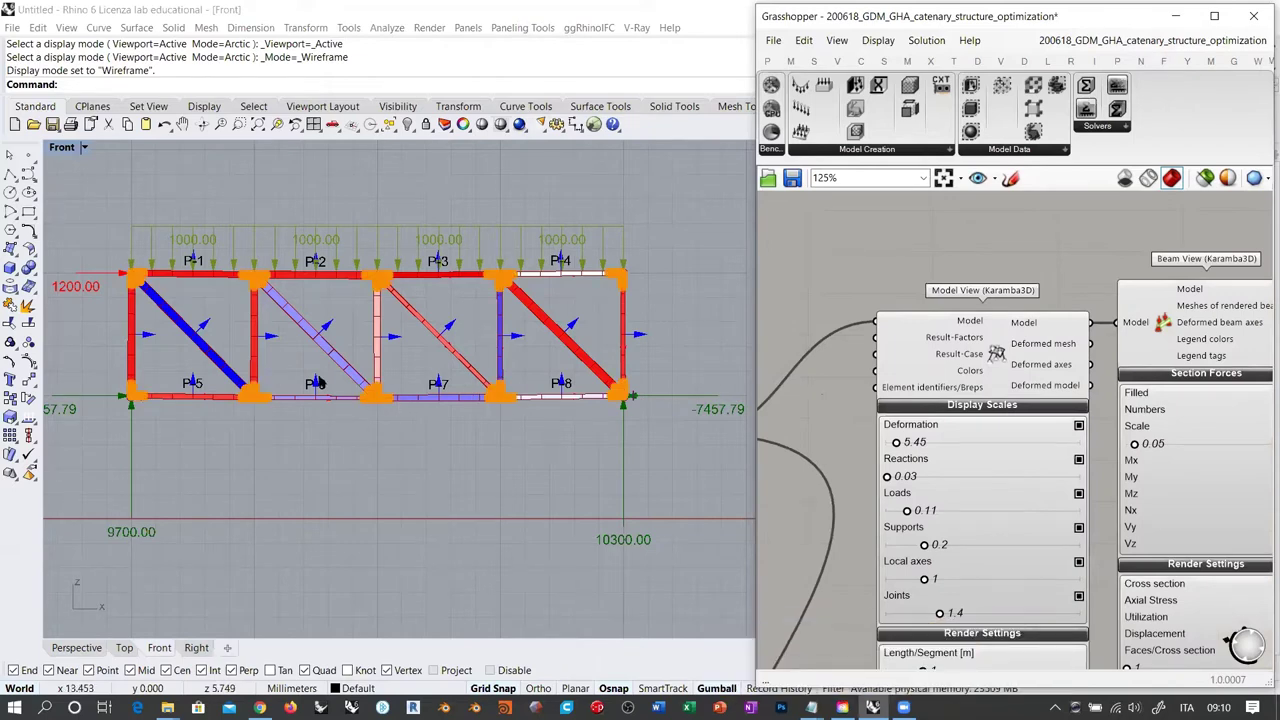
scroll(344, 303, up, 5)
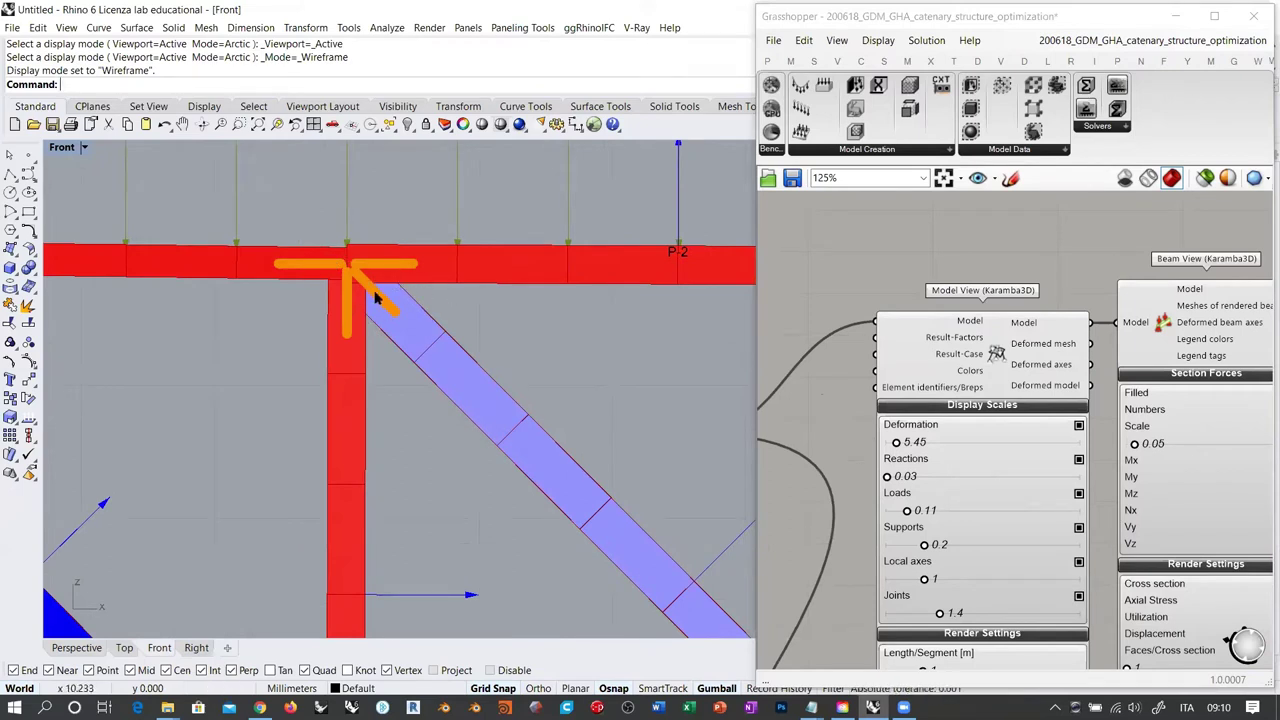
scroll(378, 285, down, 6)
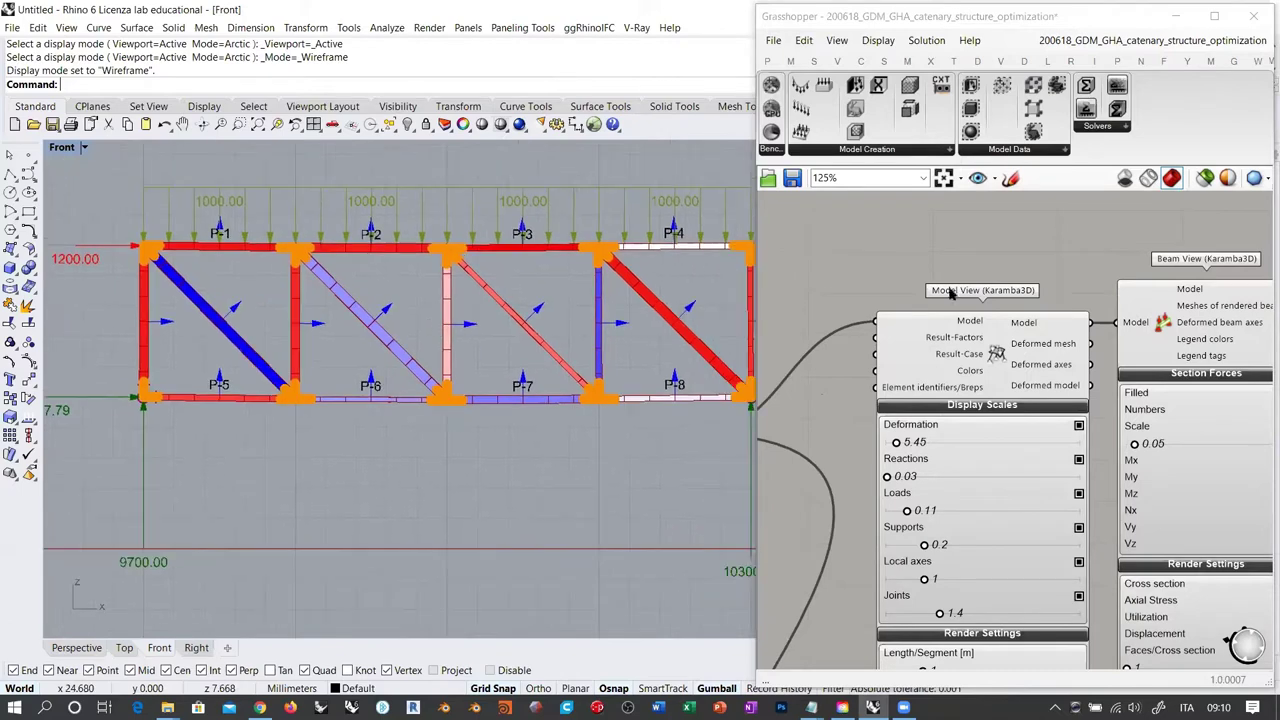
scroll(988, 266, down, 5)
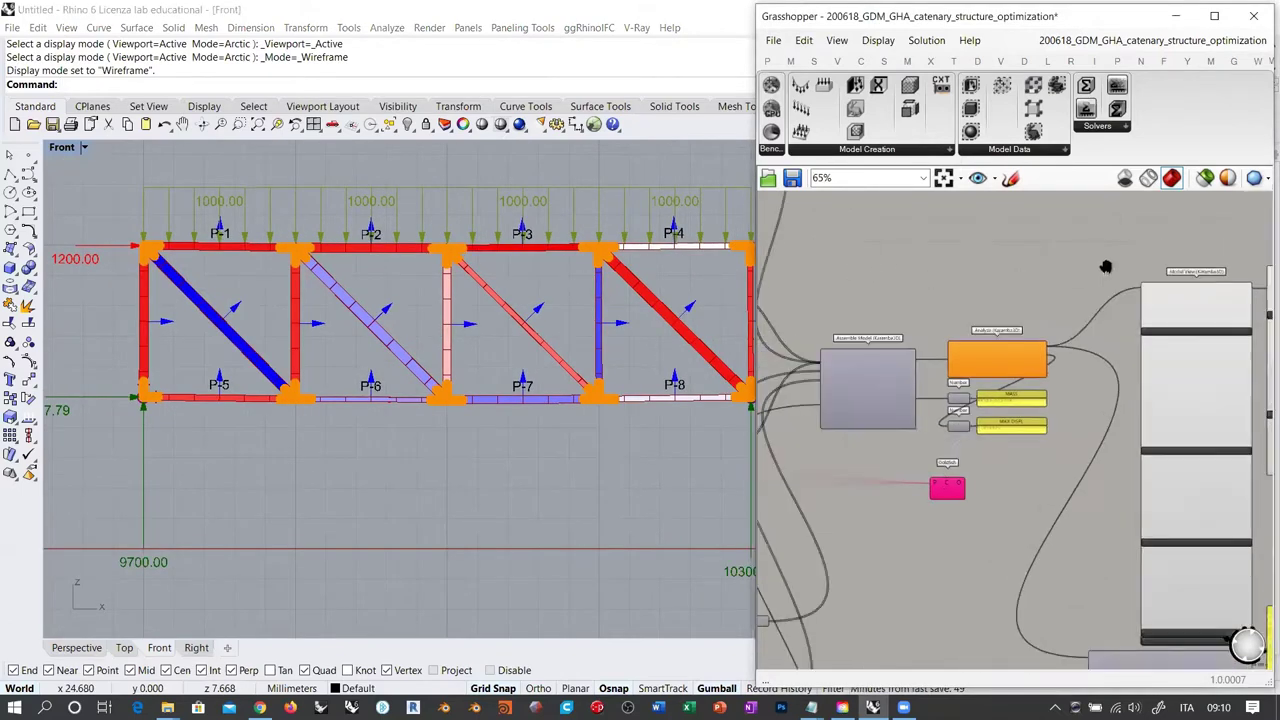
scroll(980, 300, up, 8)
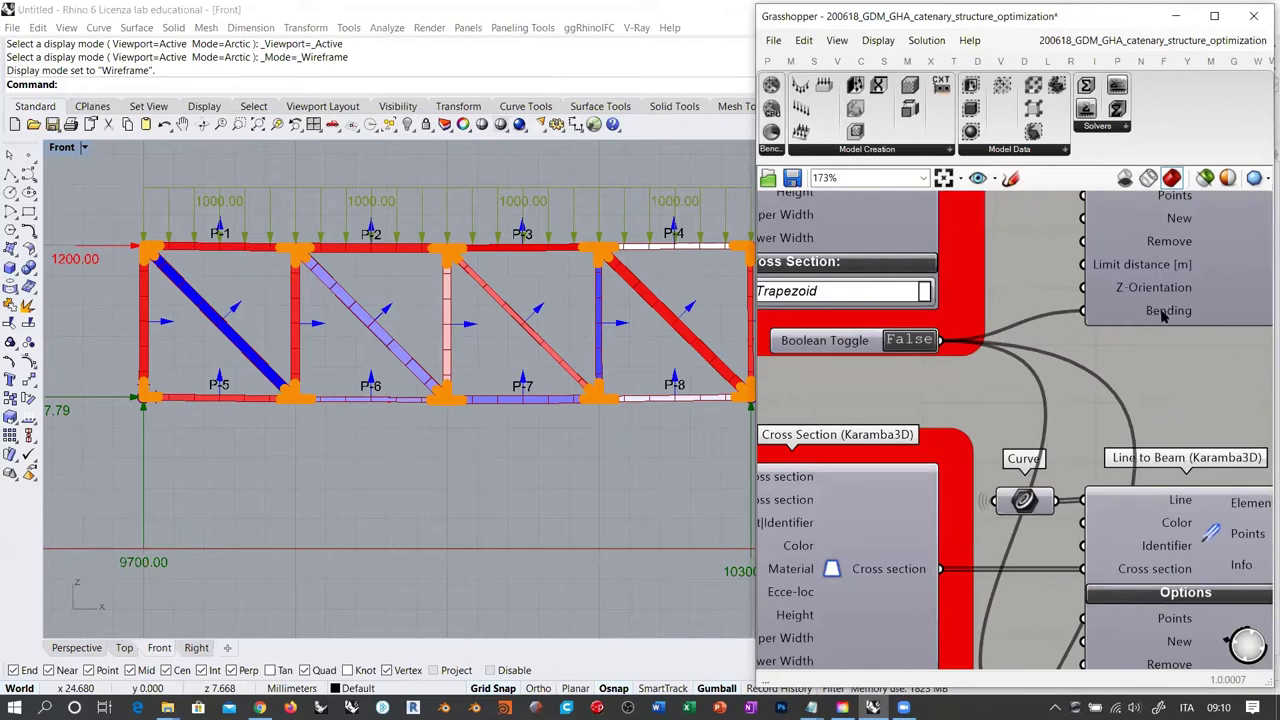
mouse_move(1155, 315)
click(912, 340)
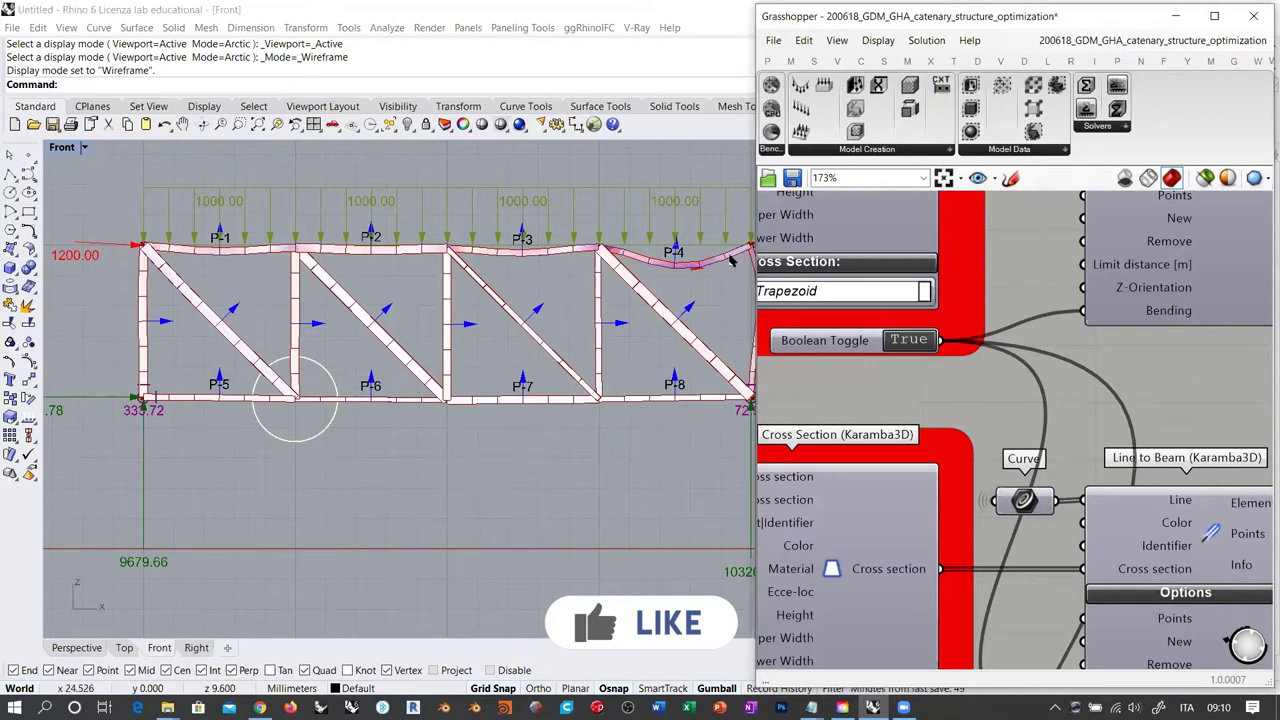
right_drag(712, 300, 677, 308)
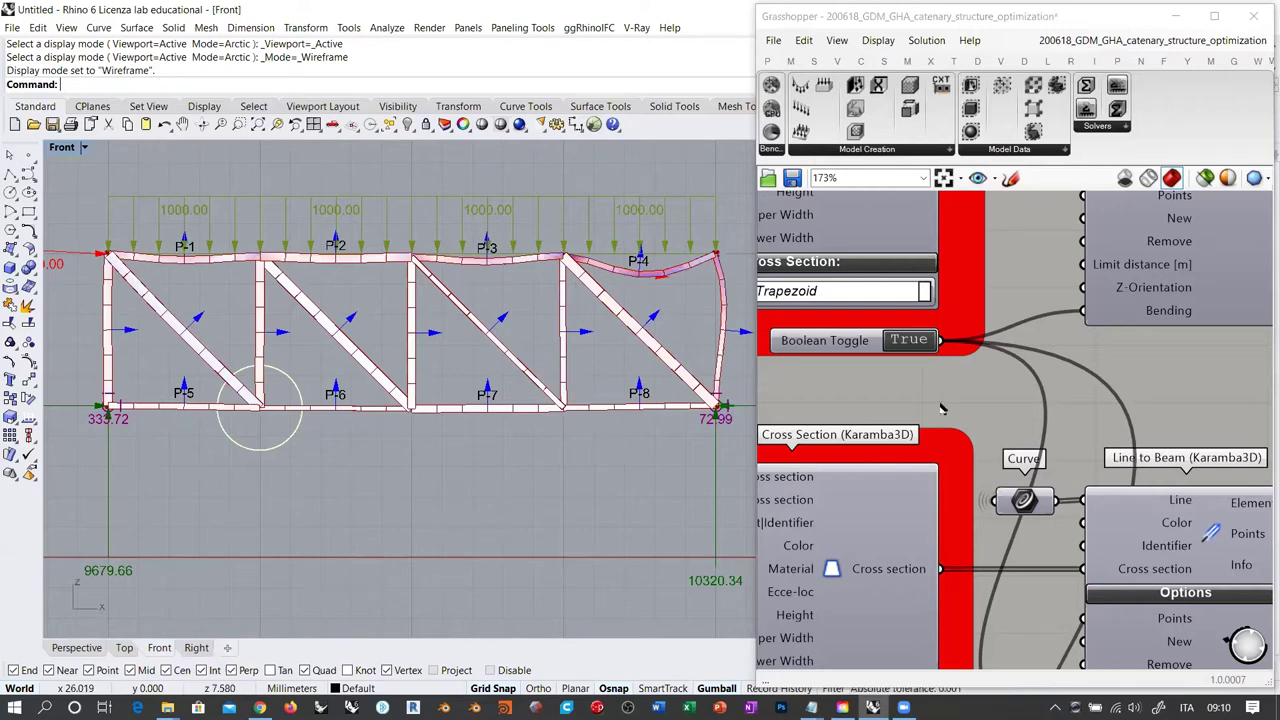
Examine the Beam-Joints component for element P-5 in the JOINT group, including its node inputs and joint definitions
right_drag(942, 371, 1033, 303)
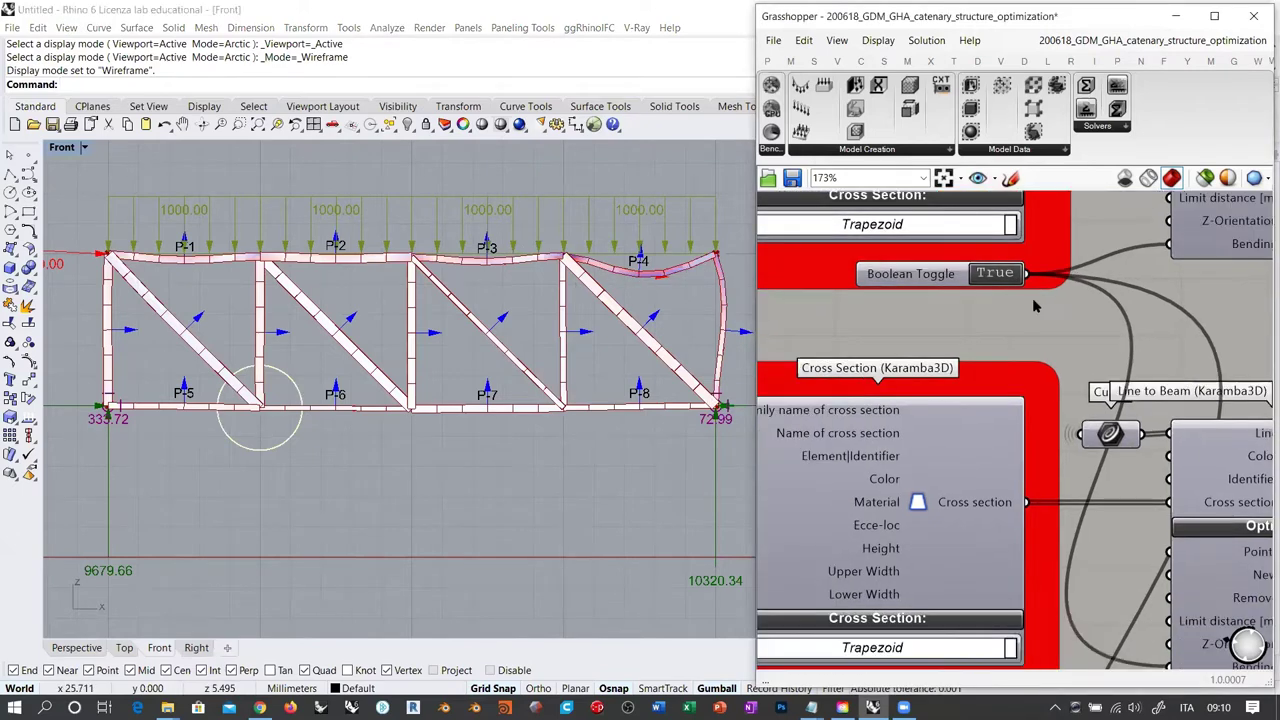
scroll(1032, 286, down, 3)
scroll(883, 492, down, 3)
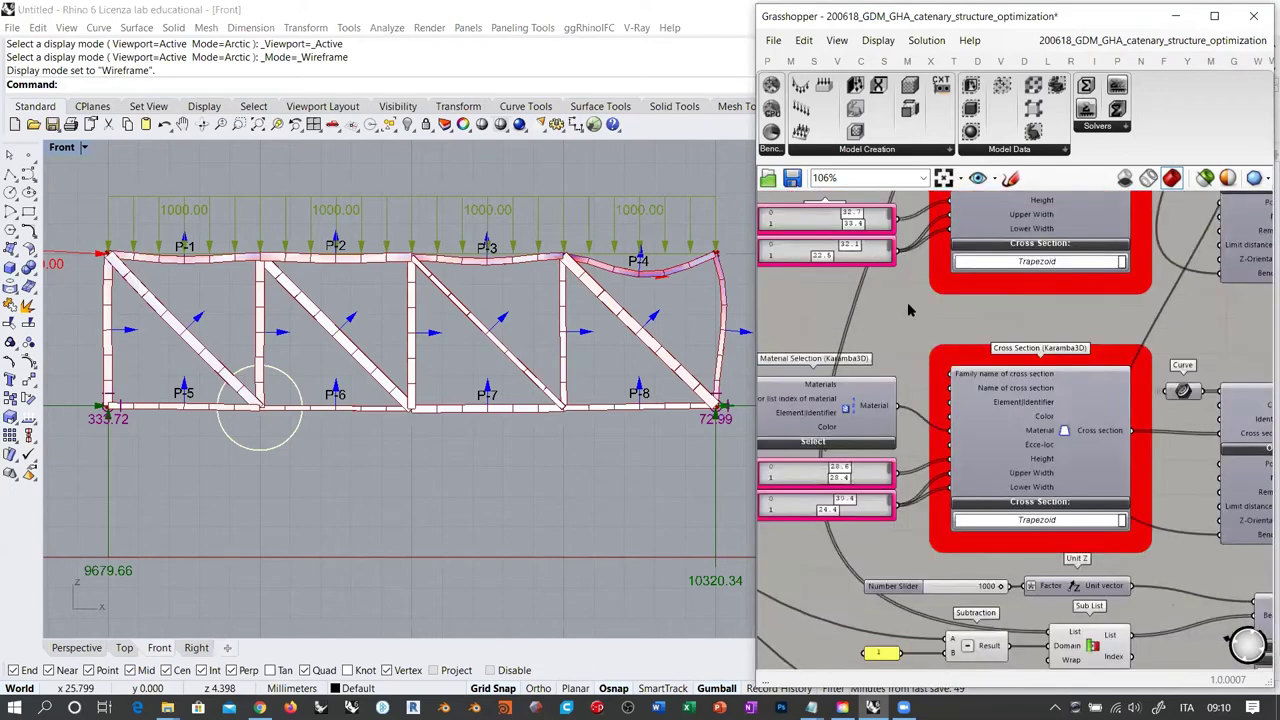
right_drag(938, 598, 905, 317)
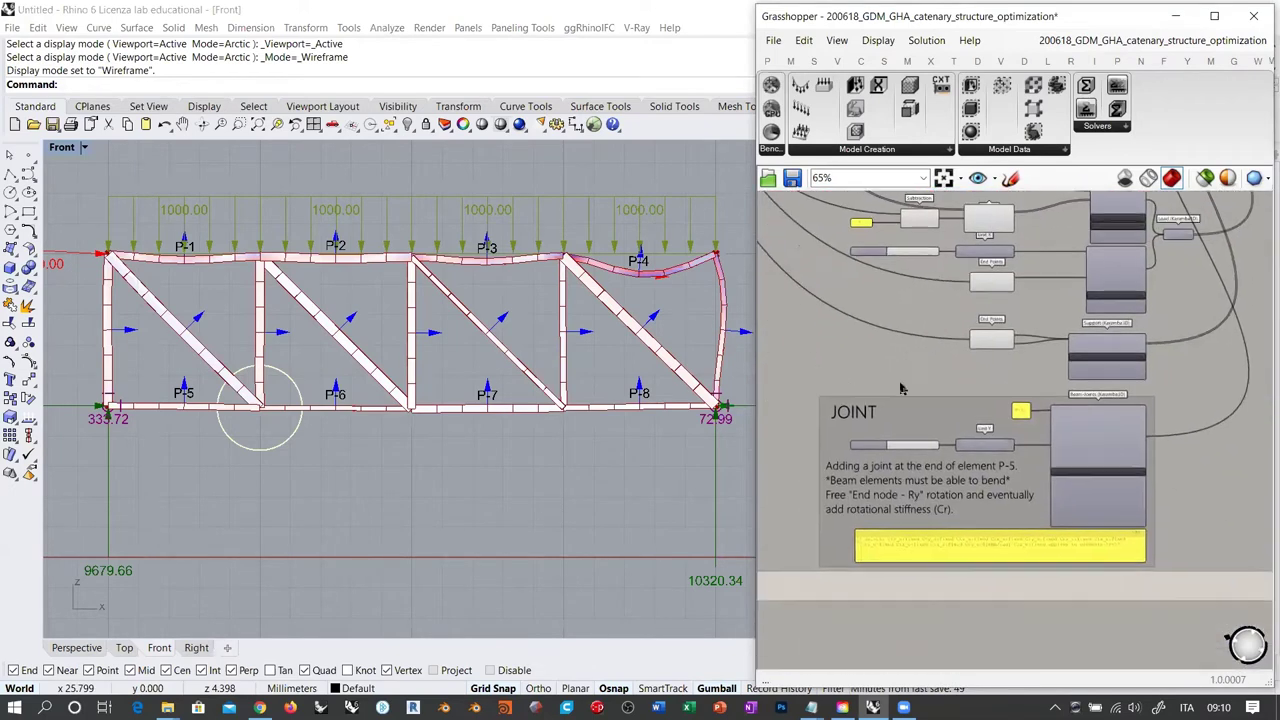
scroll(898, 421, up, 1)
scroll(899, 424, up, 2)
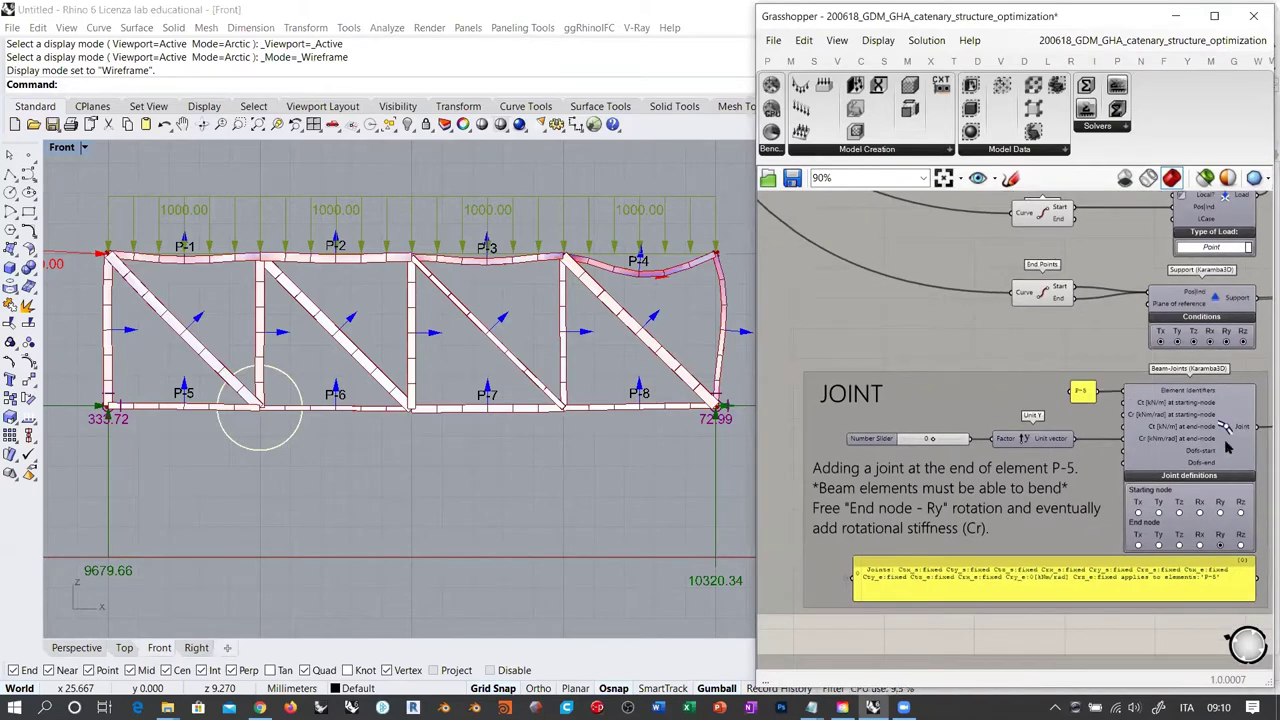
scroll(1185, 427, up, 4)
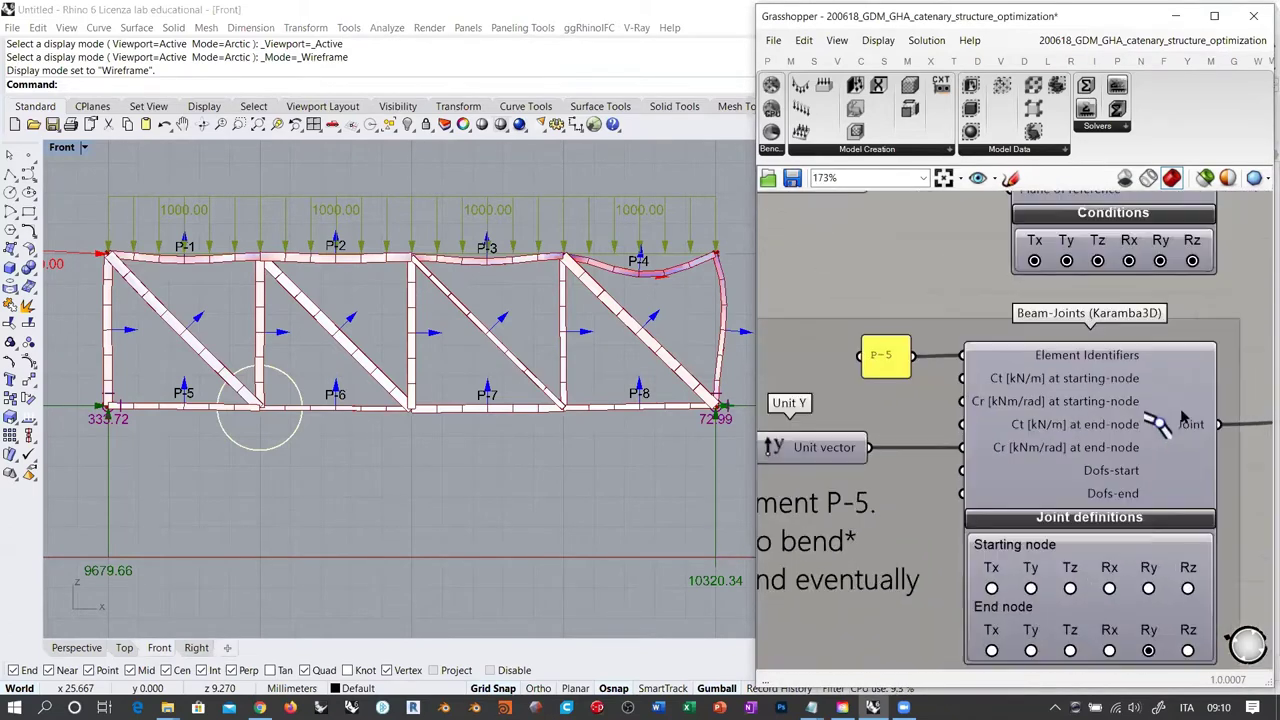
Maximize the Grasshopper window and find the Beam-Joints component among the Karamba3D Cross Section components
click(1214, 16)
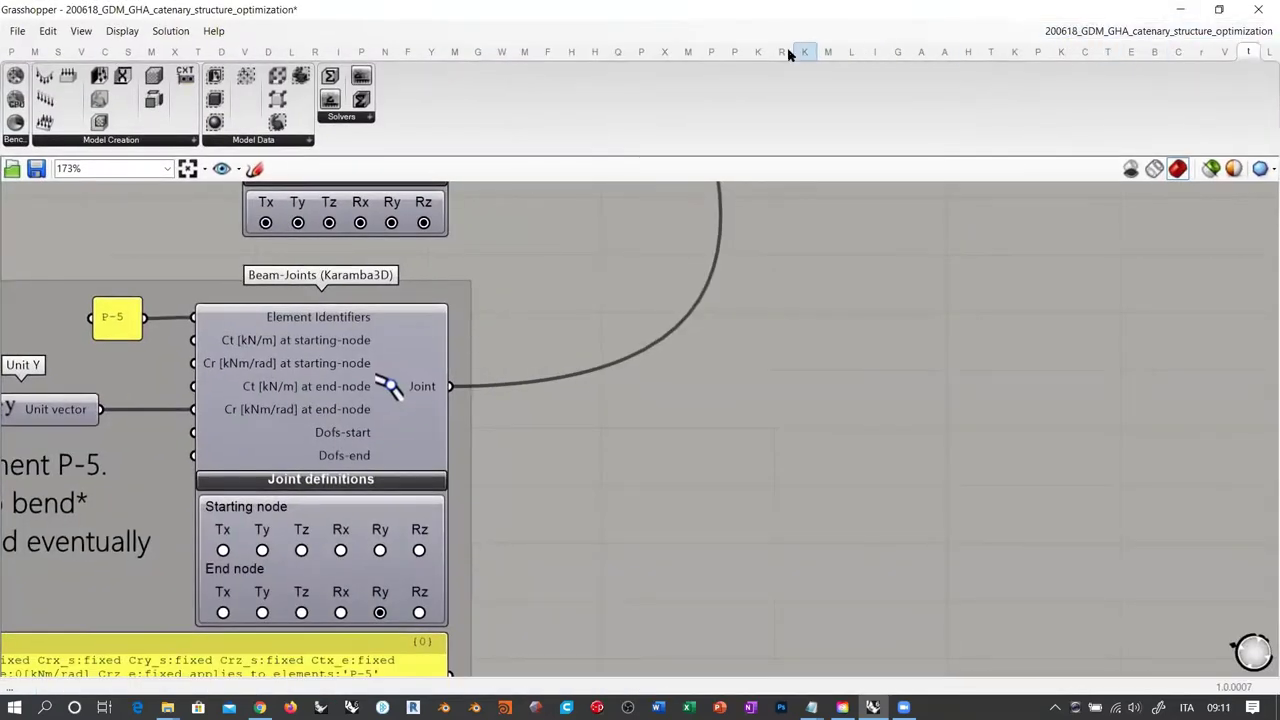
click(757, 51)
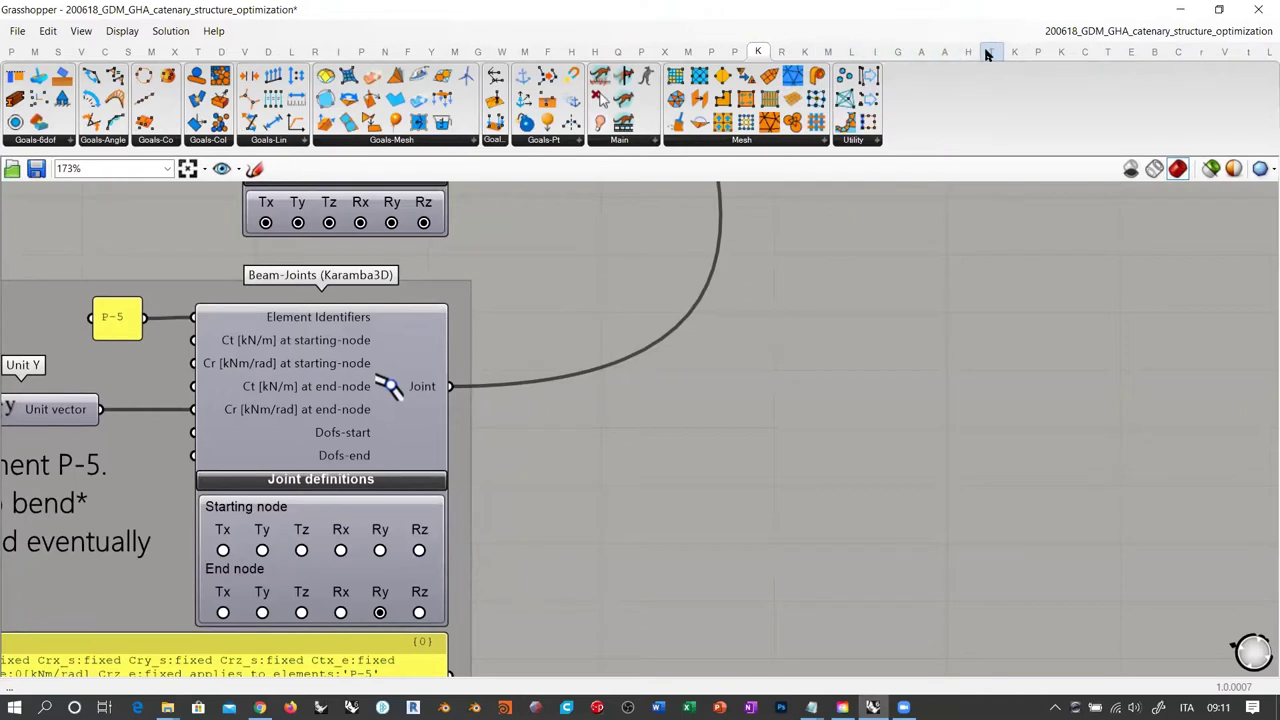
click(1015, 51)
click(1061, 53)
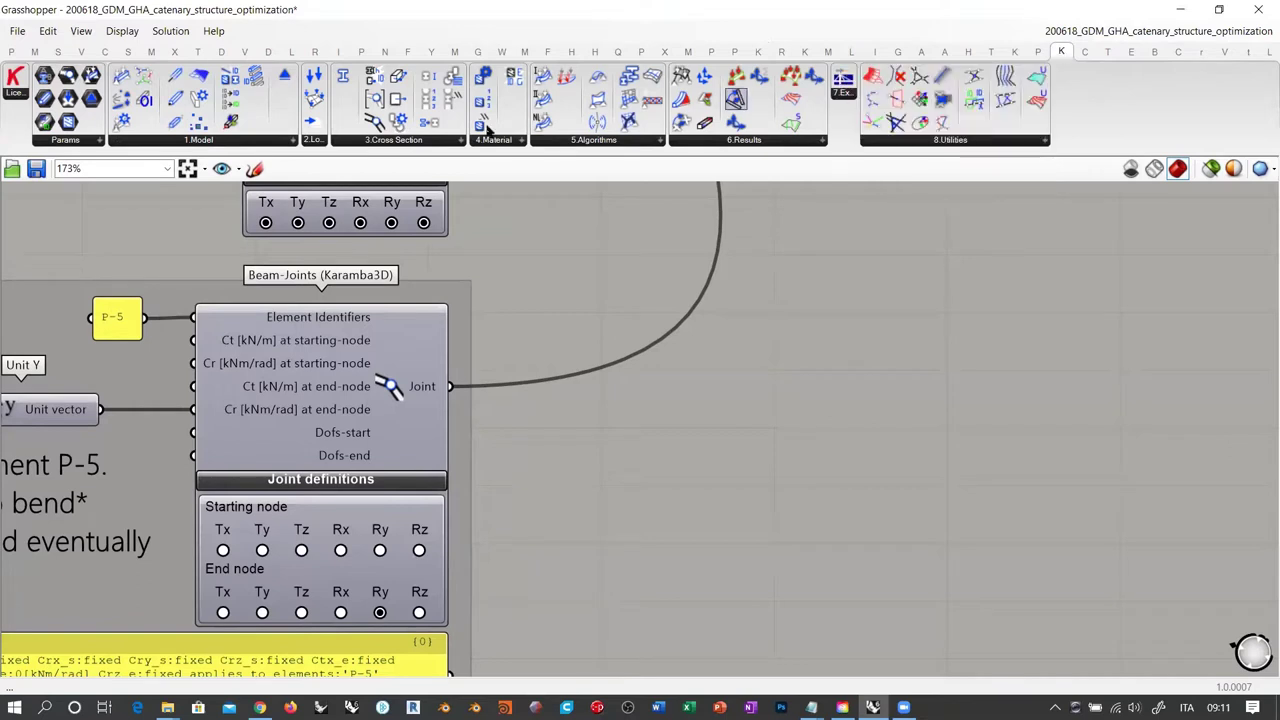
click(380, 141)
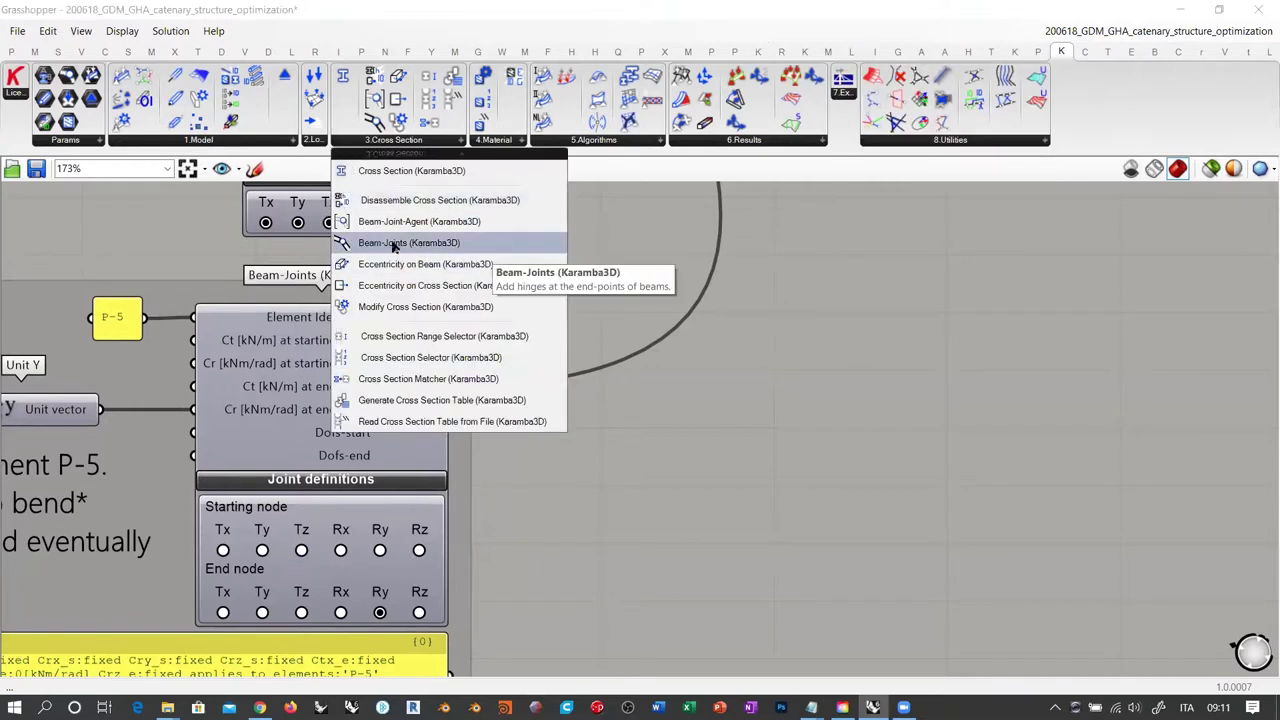
Restore Grasshopper beside Rhino and inspect the end node of element P-5 in the Front view against its element identifier
click(751, 30)
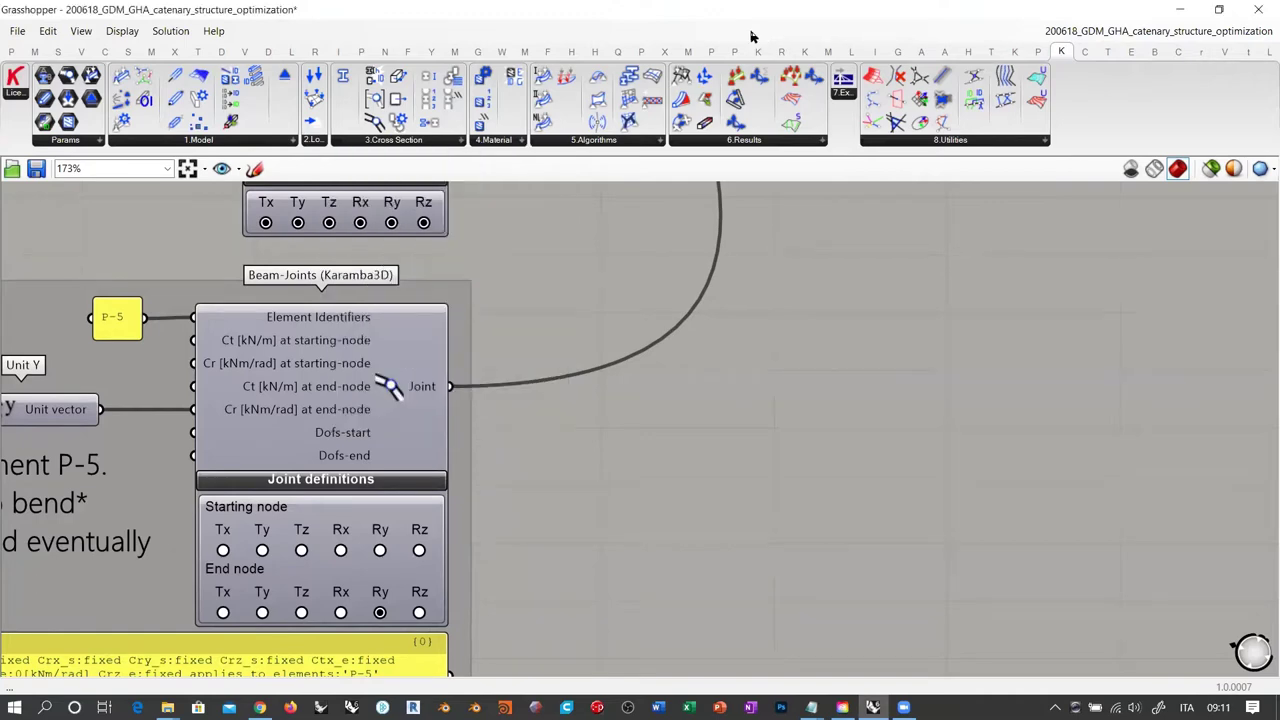
double_click(751, 30)
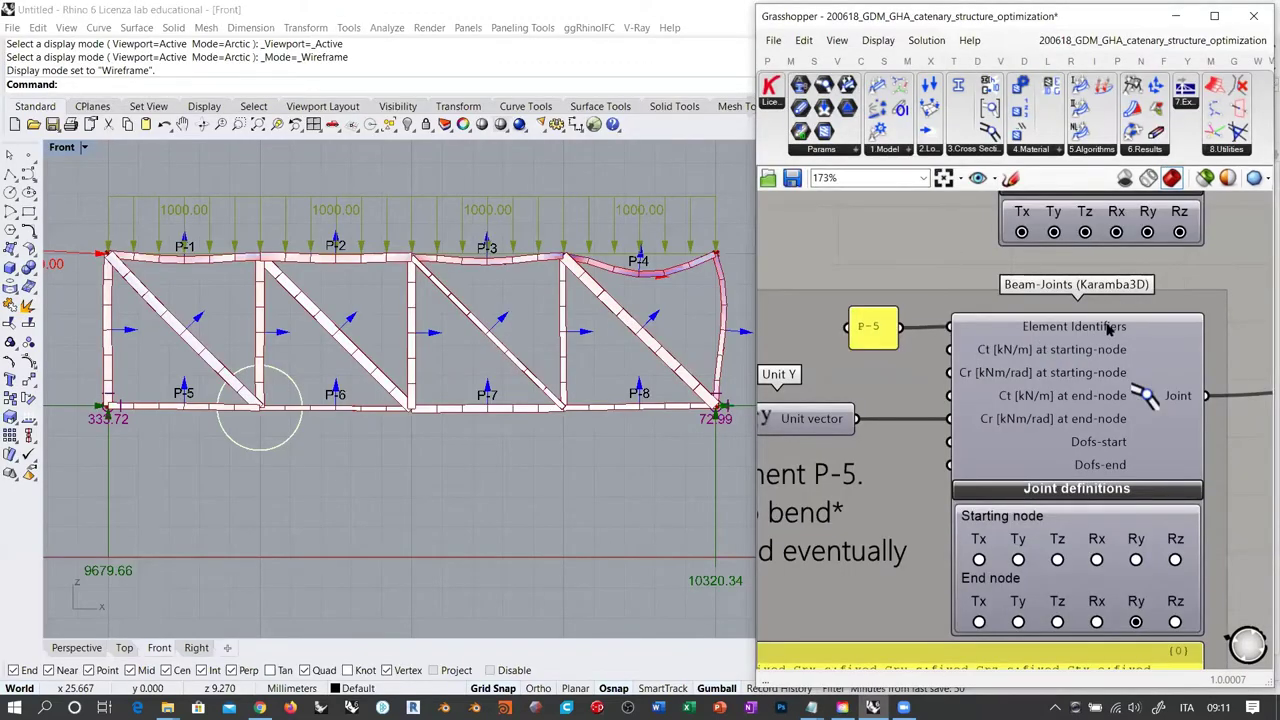
drag(866, 328, 867, 325)
click(922, 345)
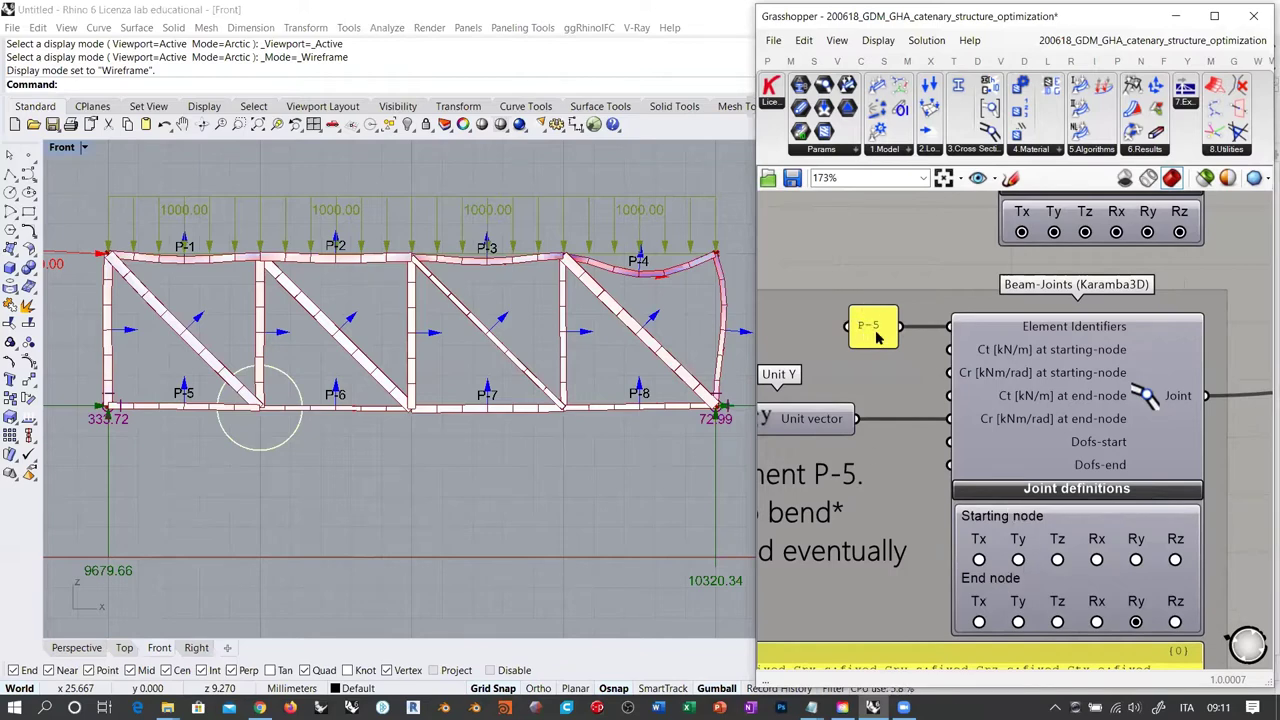
scroll(240, 376, up, 5)
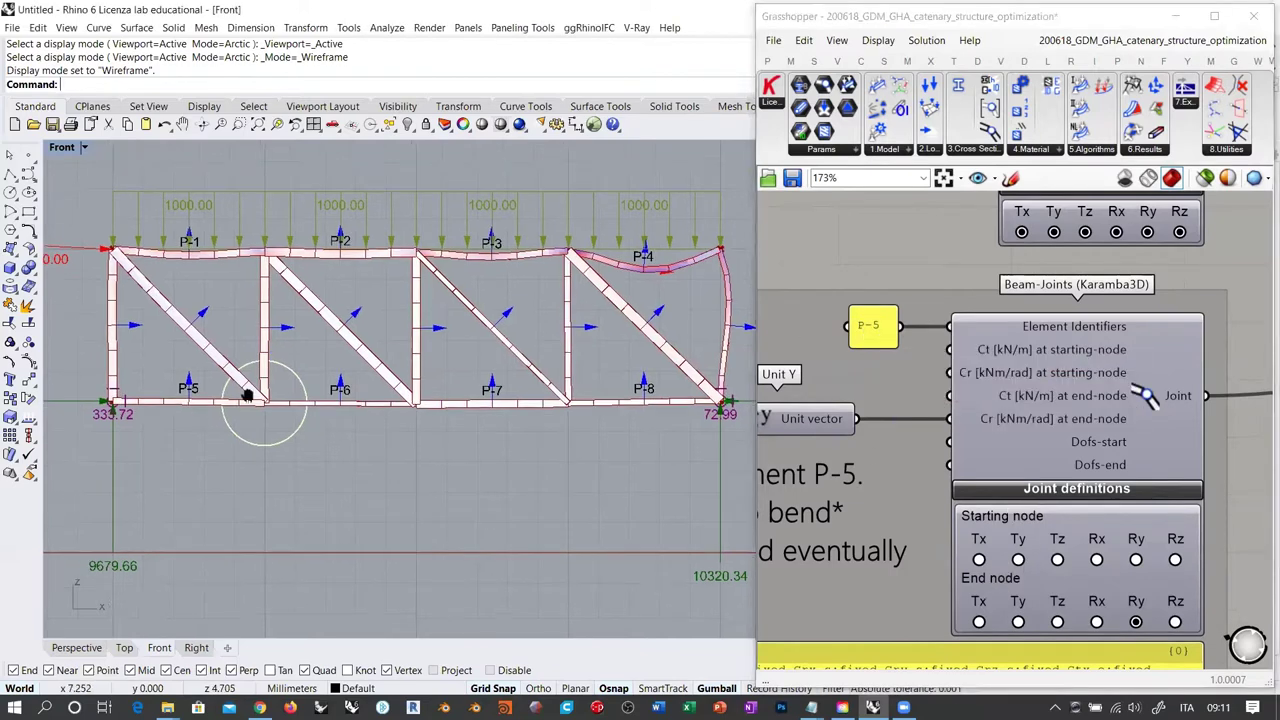
scroll(260, 400, down, 3)
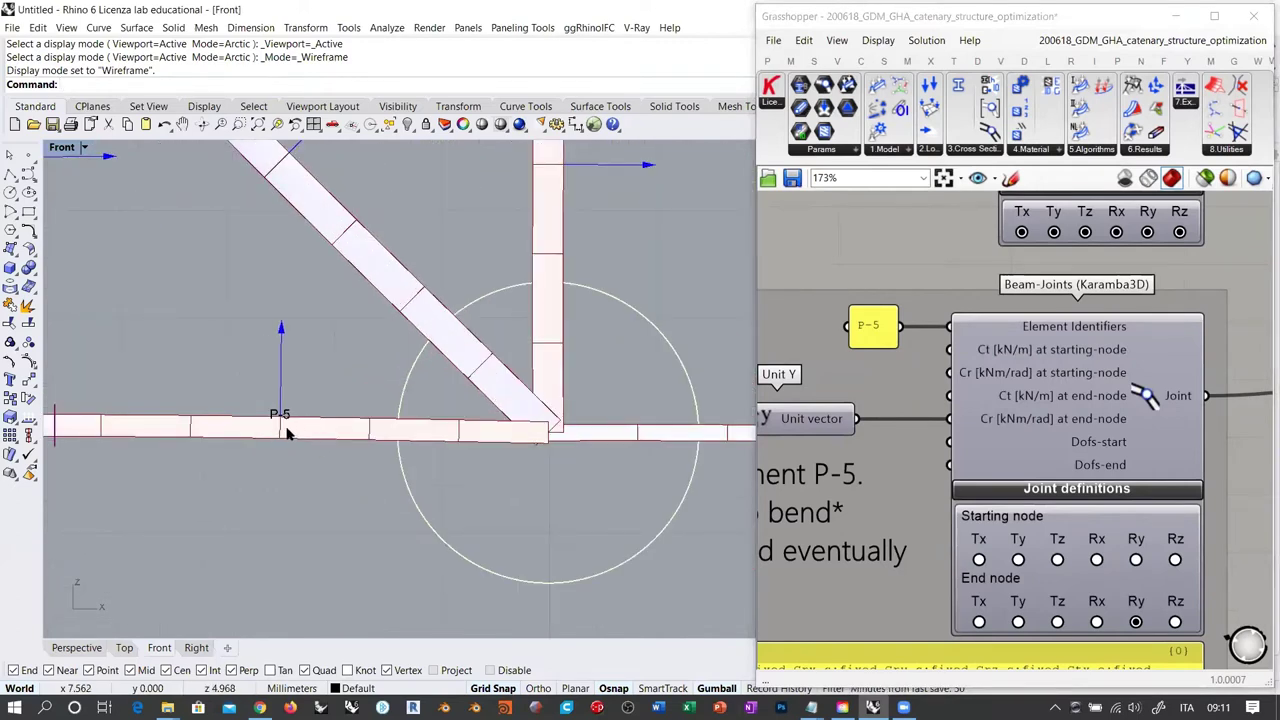
scroll(270, 422, down, 3)
right_drag(382, 399, 369, 403)
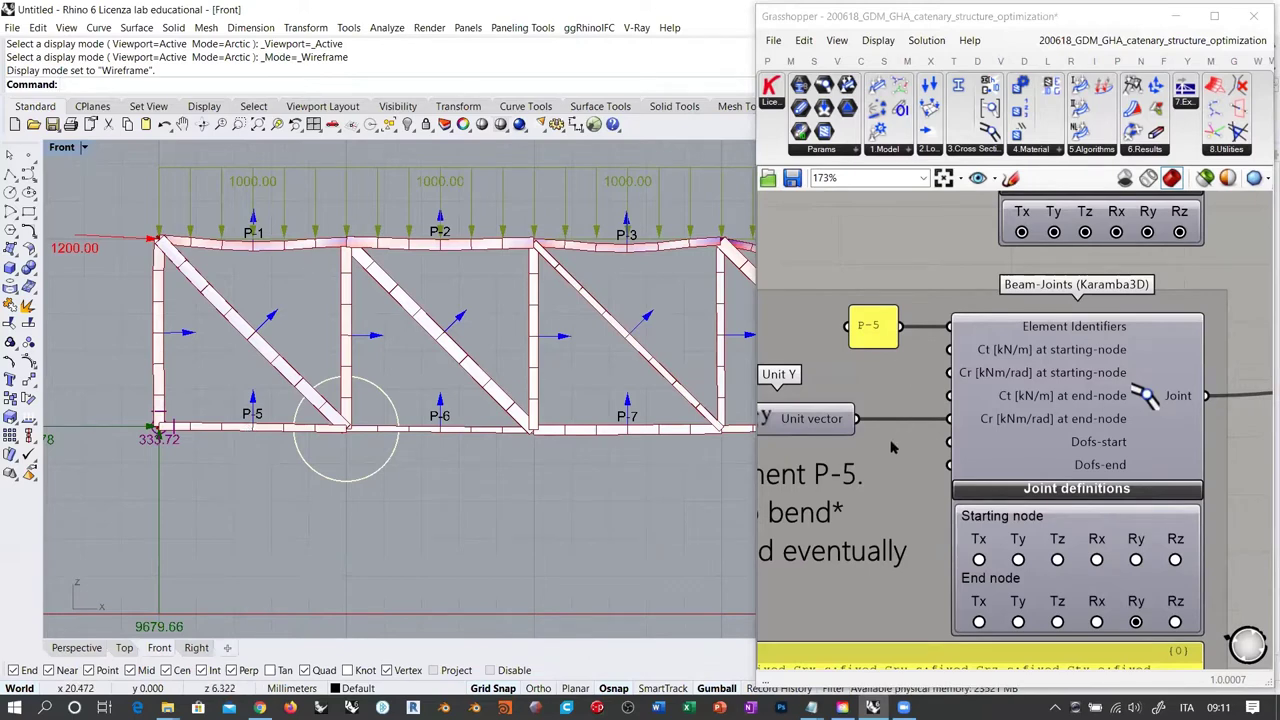
Examine the joint definitions and end-node inputs of the P-5 Beam-Joints component, comparing them with the Support component's conditions
right_drag(918, 418, 943, 378)
scroll(943, 378, down, 1)
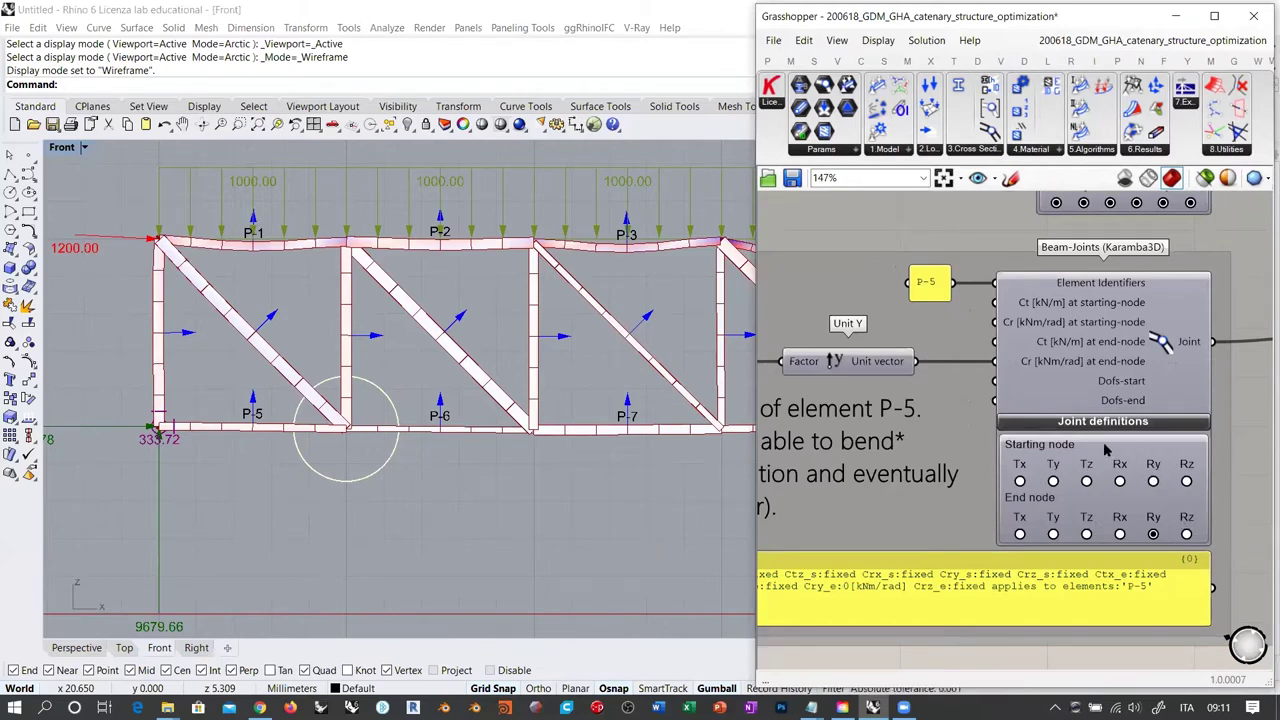
right_drag(948, 195, 927, 362)
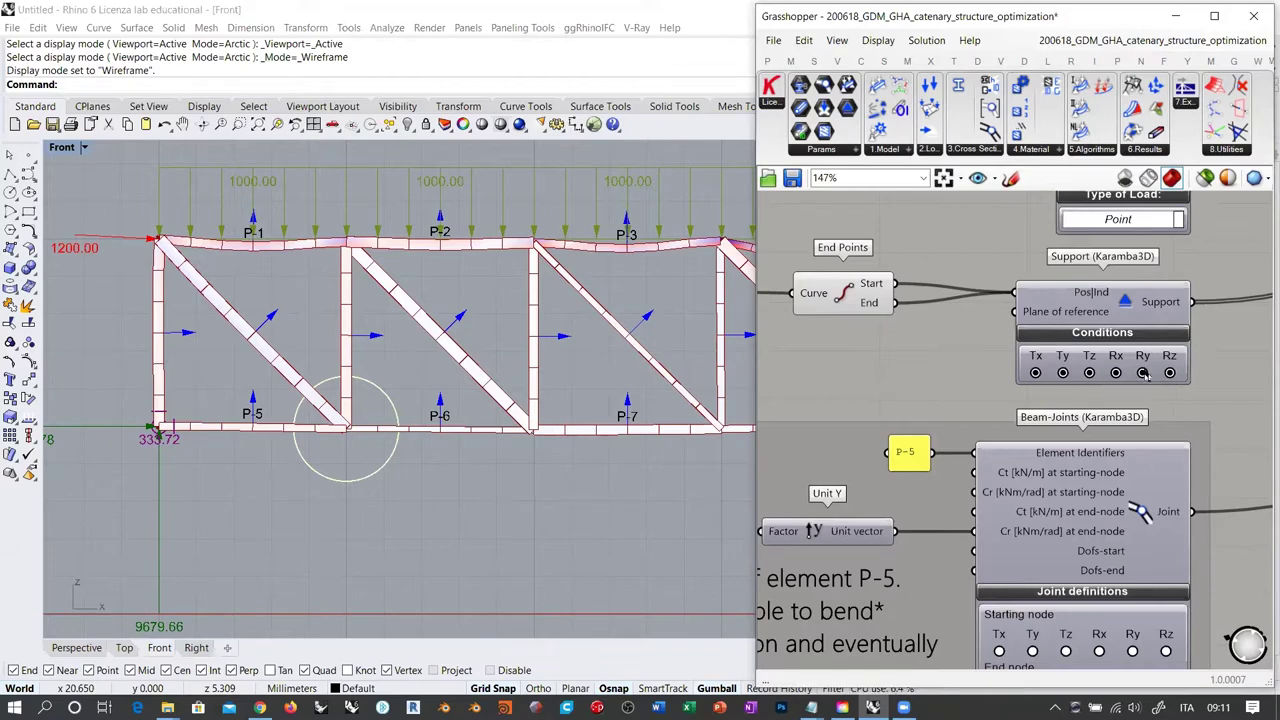
right_drag(1222, 550, 1178, 391)
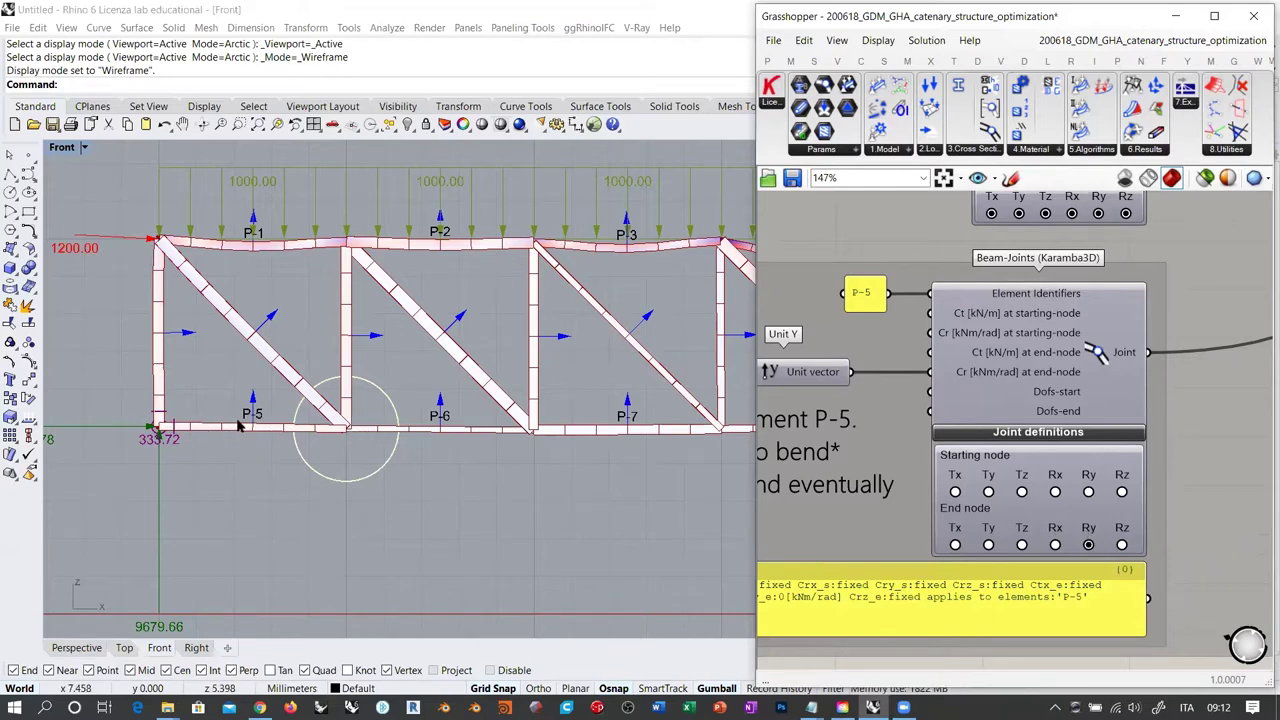
right_drag(983, 410, 1021, 426)
scroll(1021, 418, down, 1)
scroll(1022, 424, down, 3)
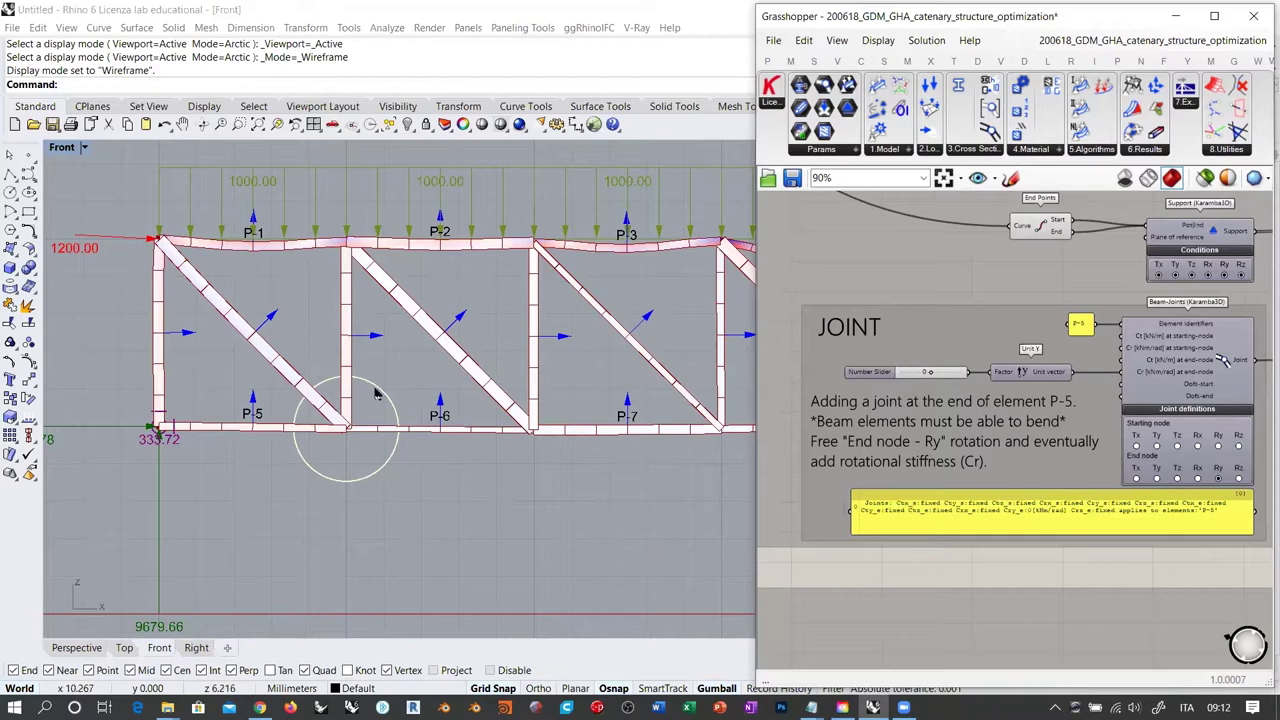
Switch the beam render setting to Cross section so the truss displays its beam cross sections
scroll(936, 304, down, 5)
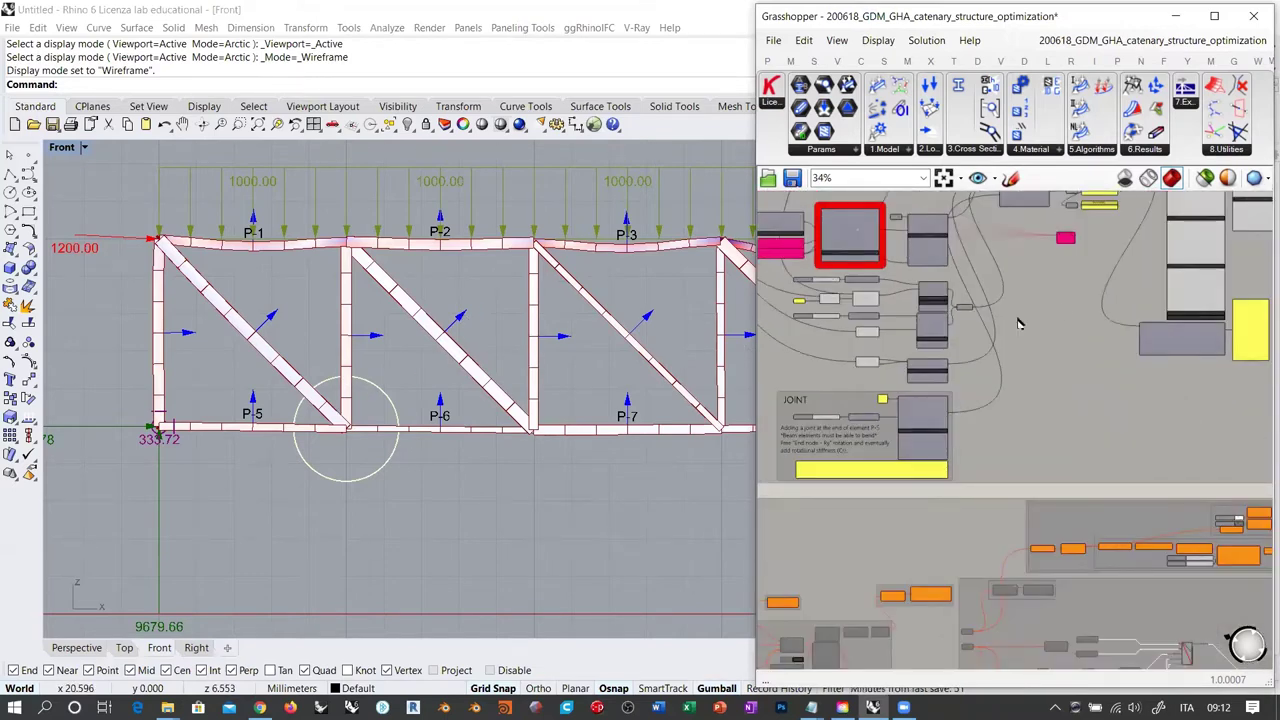
scroll(913, 428, up, 7)
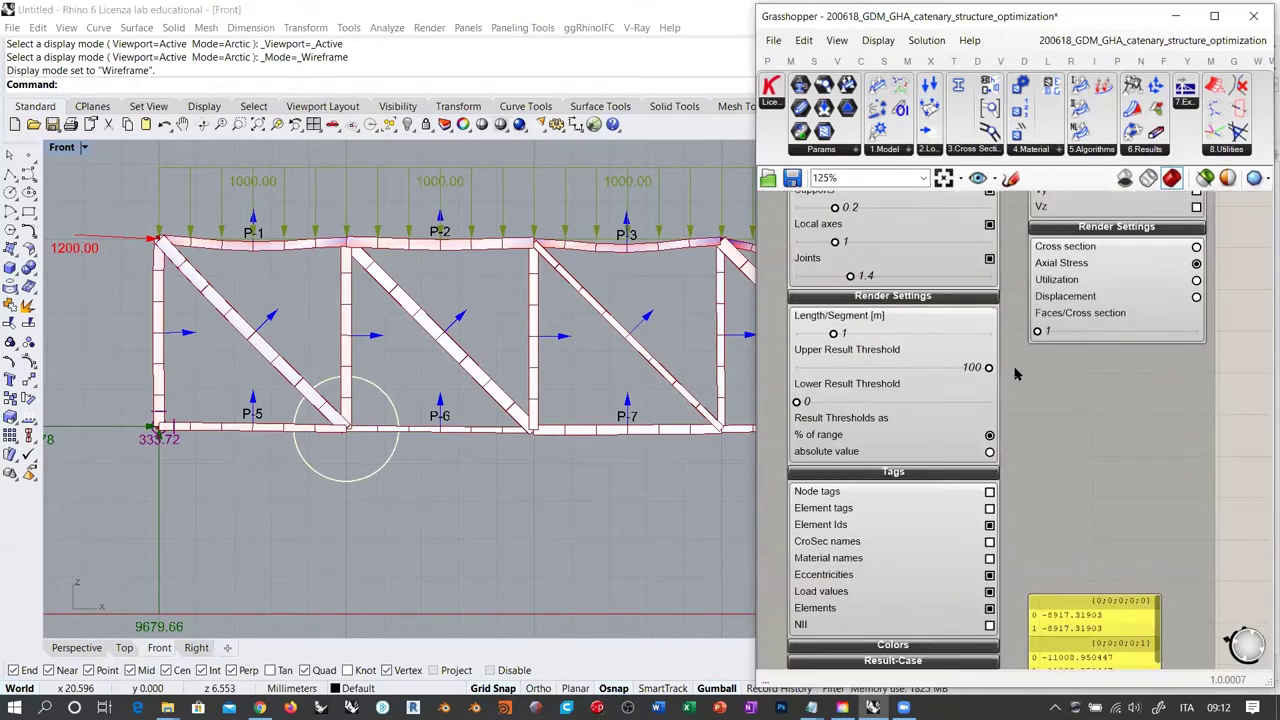
right_drag(1059, 469, 1057, 504)
click(1035, 317)
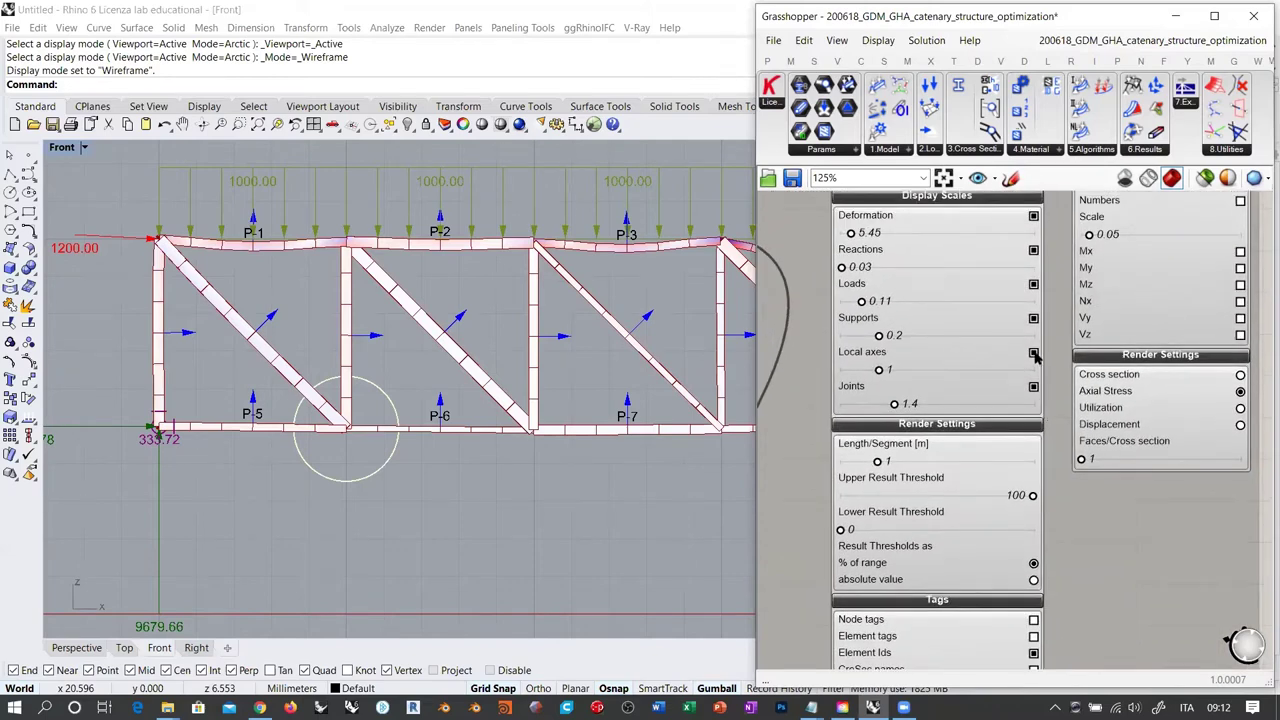
double_click(1035, 353)
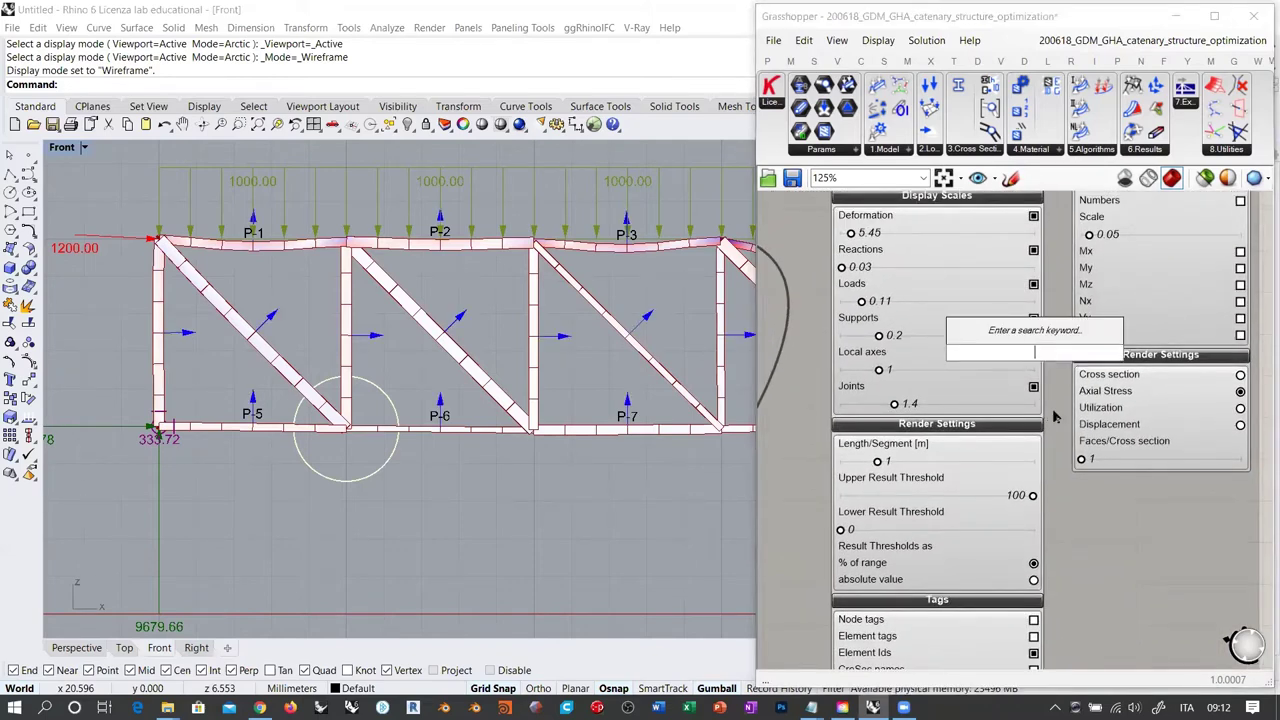
click(1255, 496)
click(1261, 474)
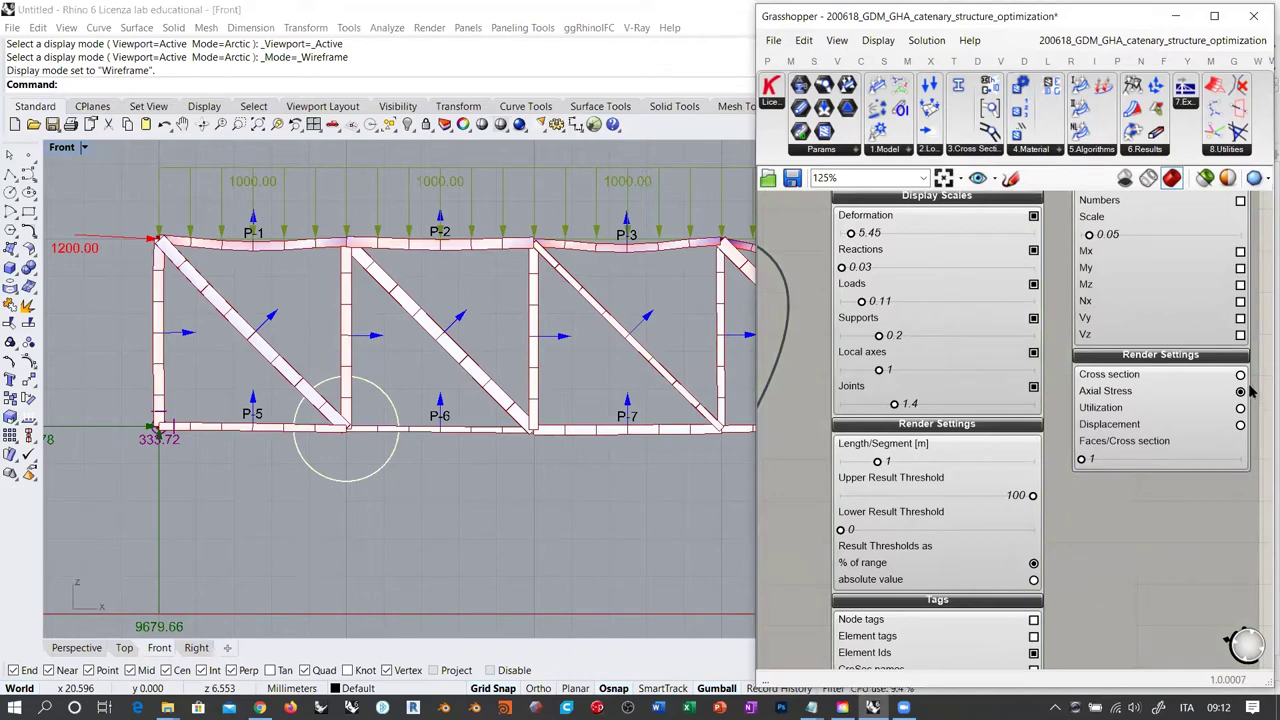
click(1240, 375)
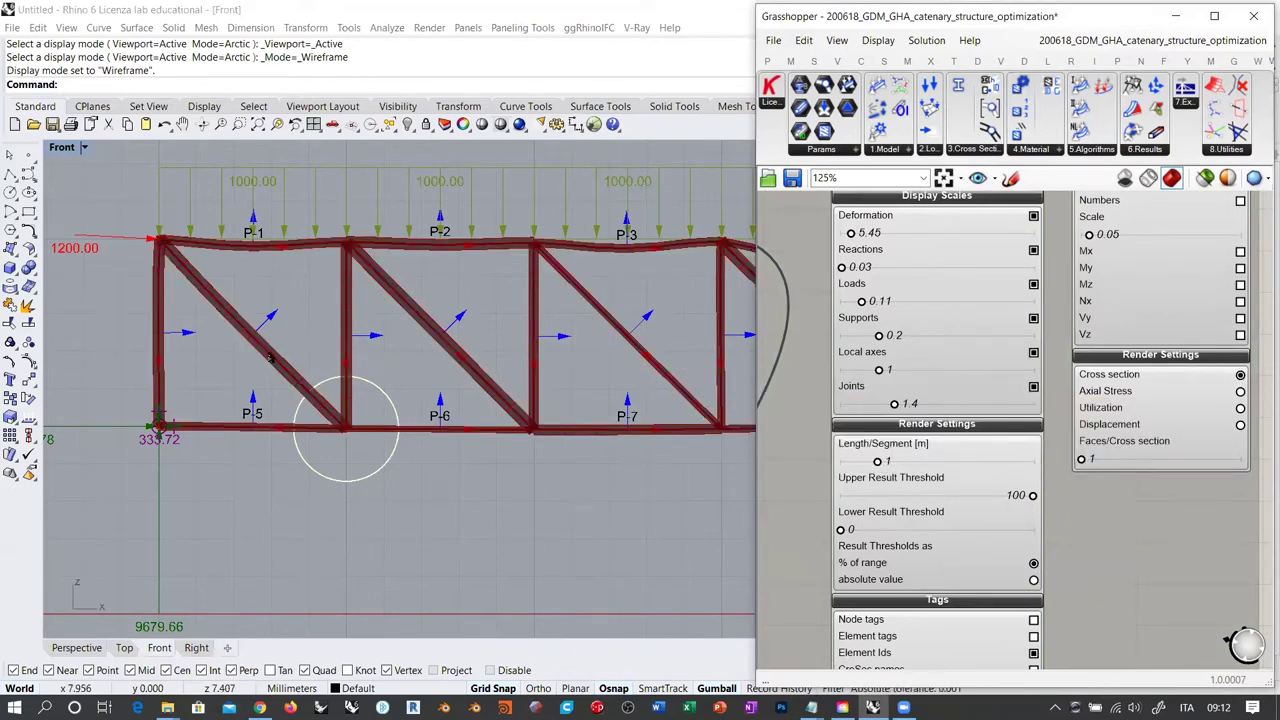
Try a rotational stiffness factor of 8000 for Cr at P-5's end node, and undo the slider change
scroll(303, 374, up, 3)
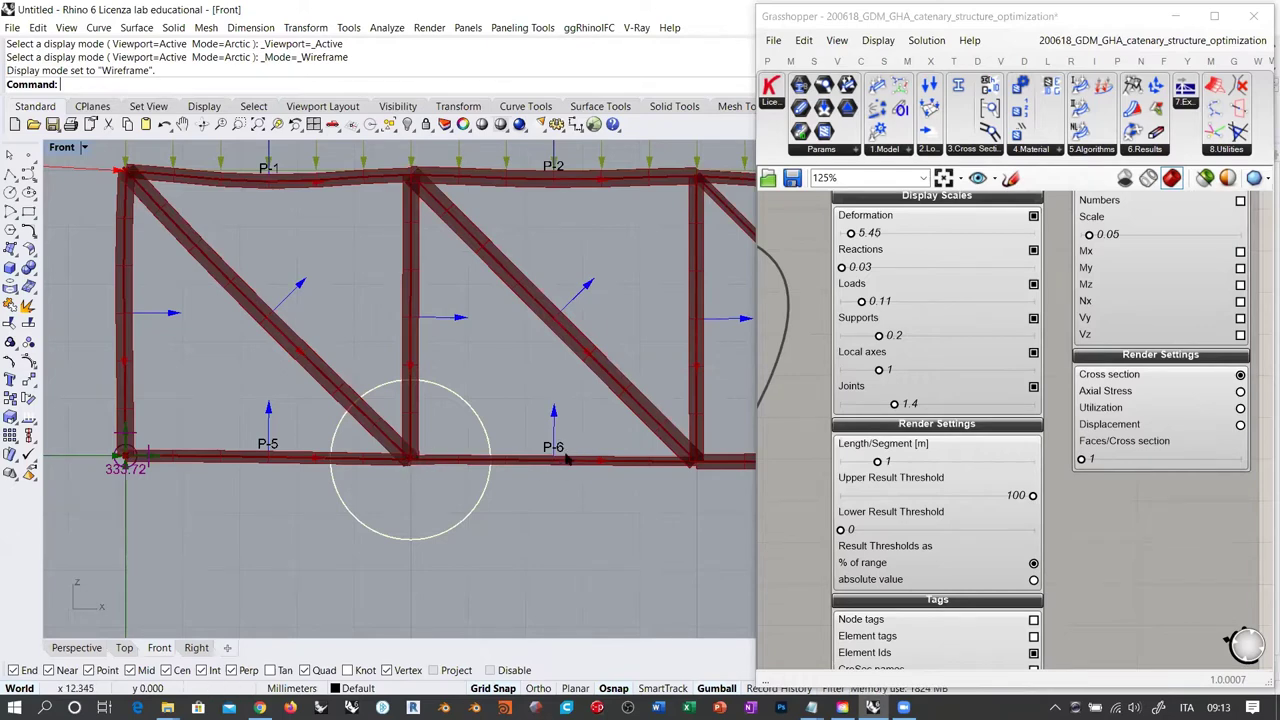
scroll(578, 447, down, 3)
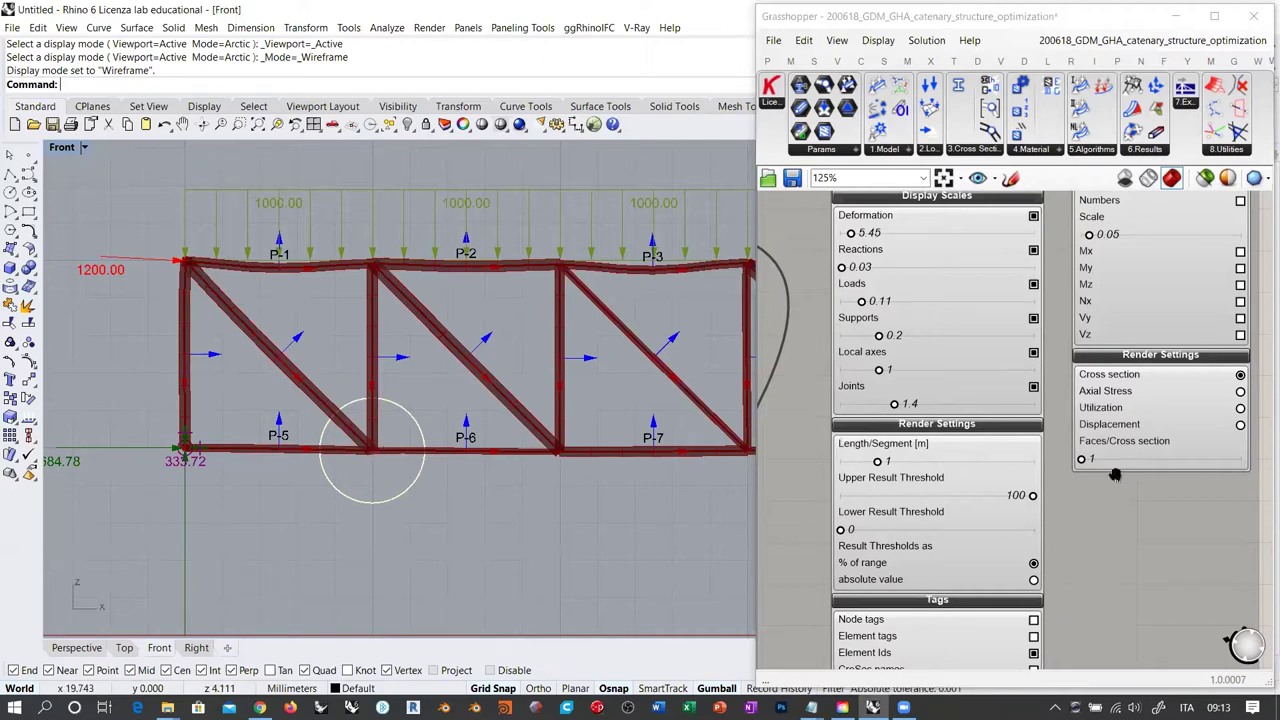
scroll(1115, 476, down, 7)
scroll(1082, 445, up, 5)
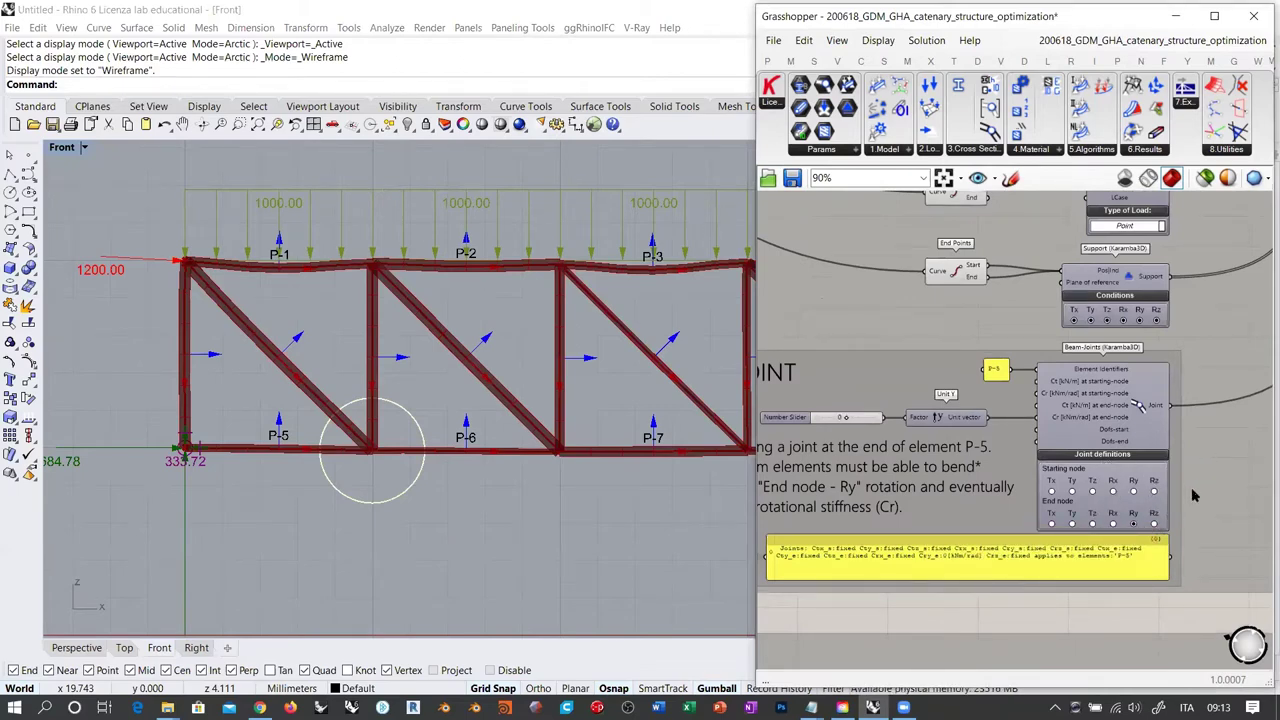
scroll(1191, 467, up, 3)
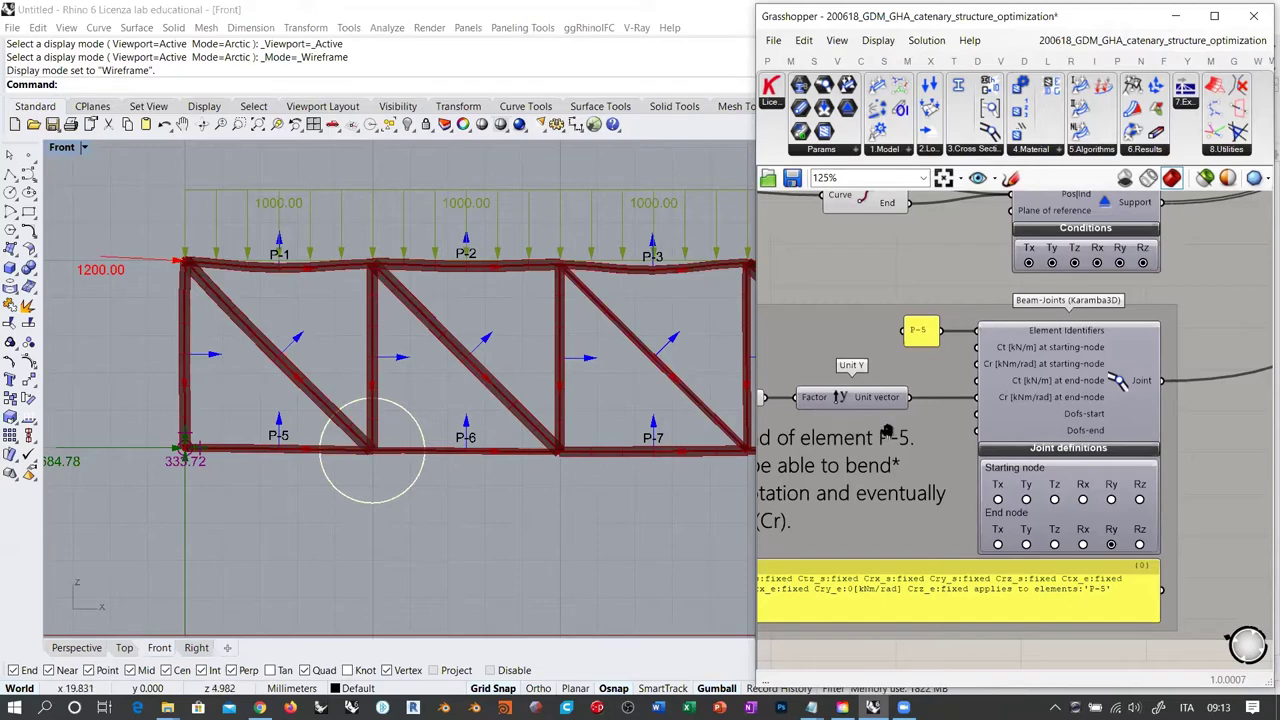
right_drag(840, 437, 1003, 443)
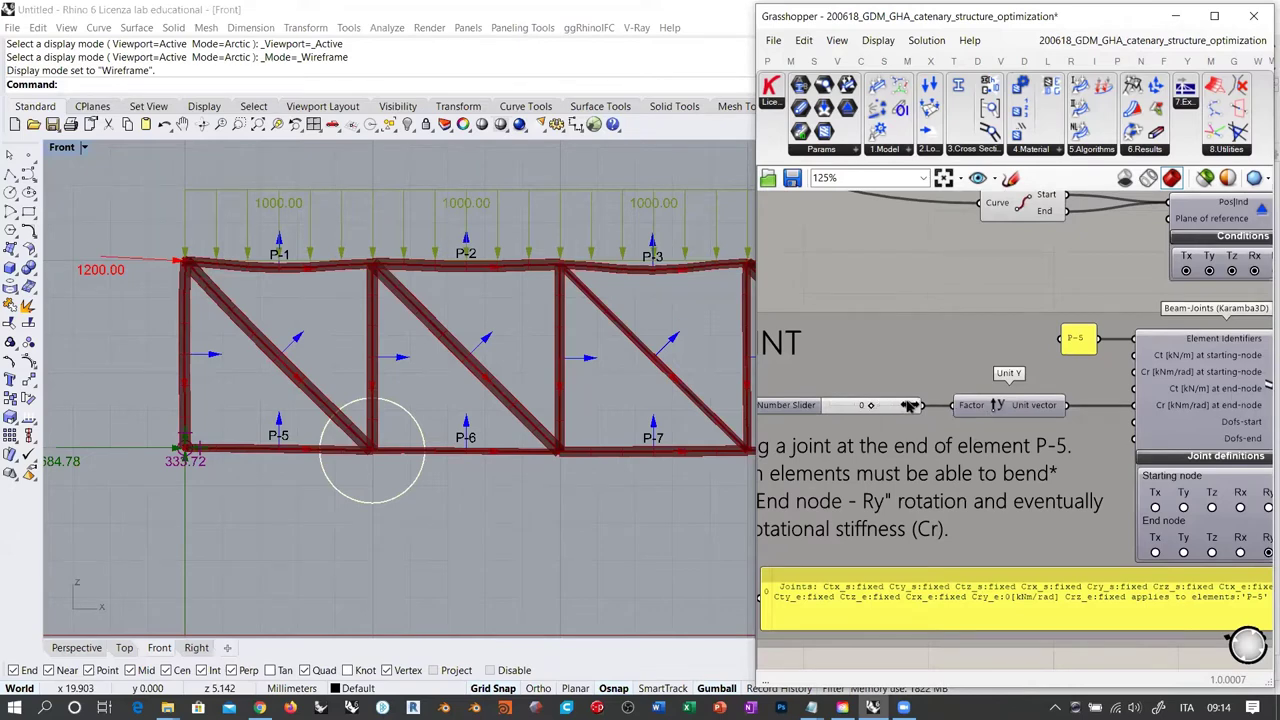
mouse_move(877, 408)
mouse_down()
mouse_move(937, 408)
mouse_move(856, 413)
mouse_move(873, 408)
mouse_up()
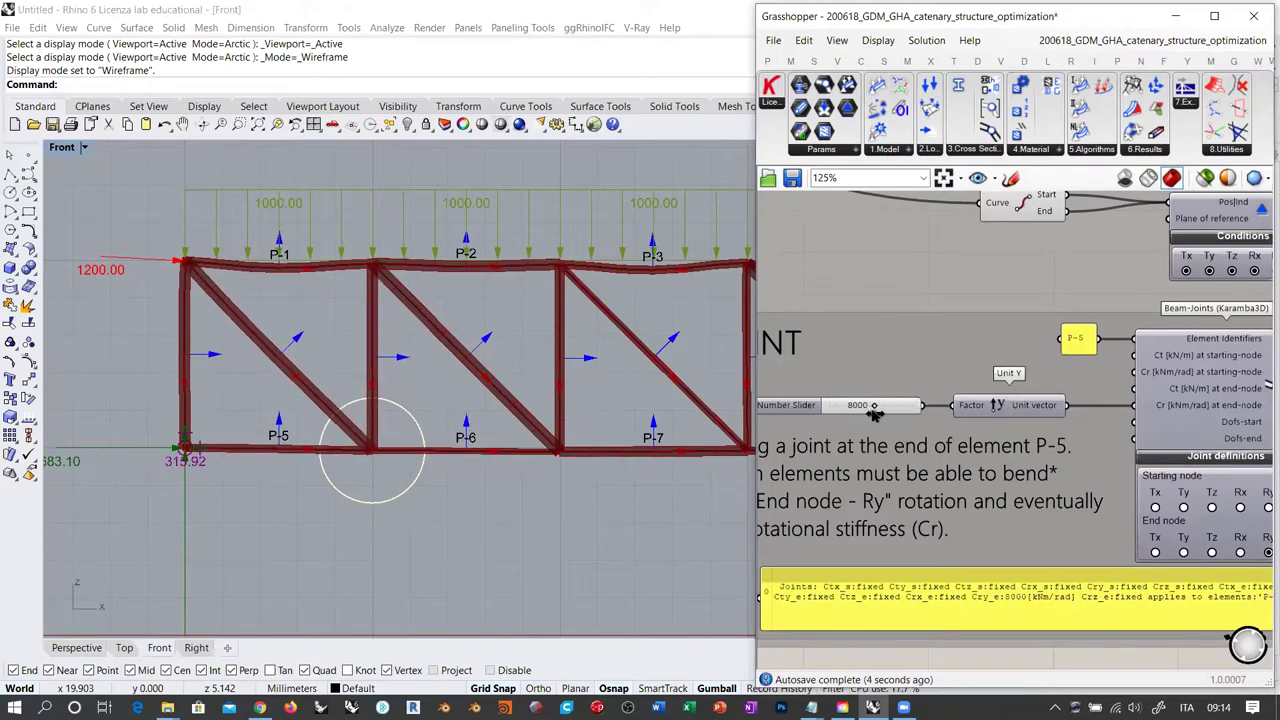
key(ctrl+z)
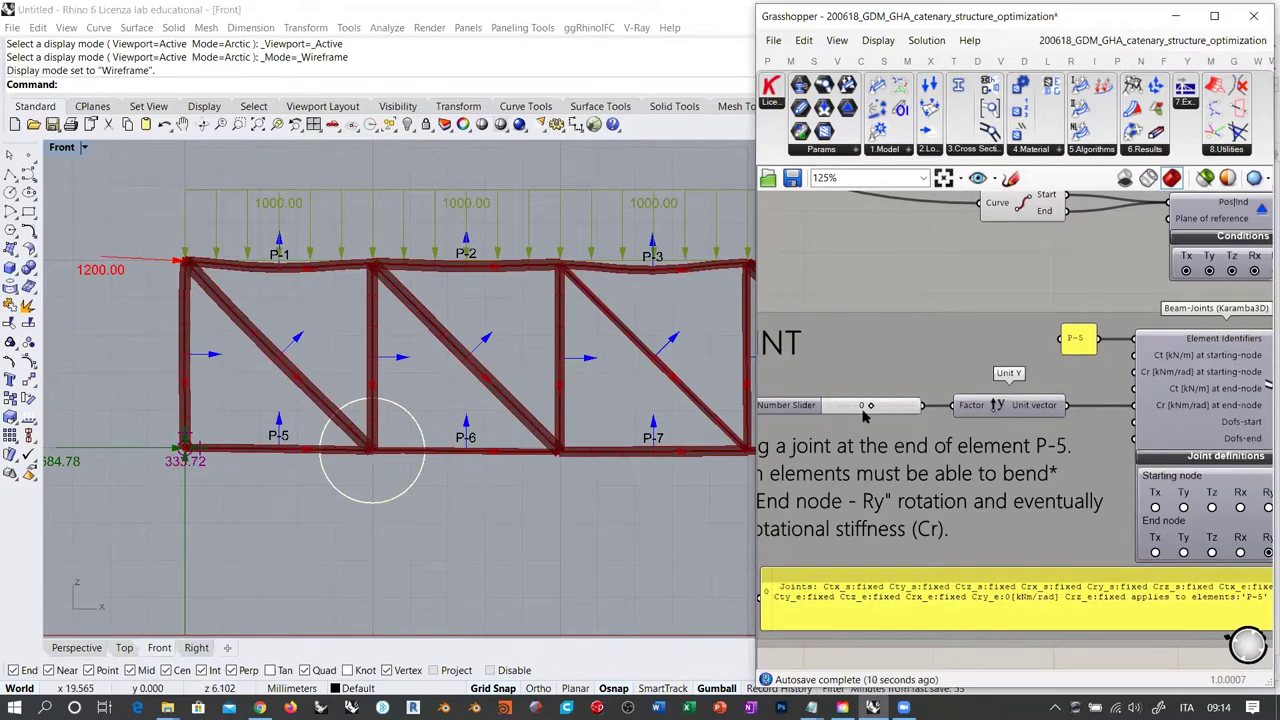
Fix the End node Ry rotation of the P-5 joint to compare the truss's behaviour, and free it again
scroll(1087, 480, up, 5)
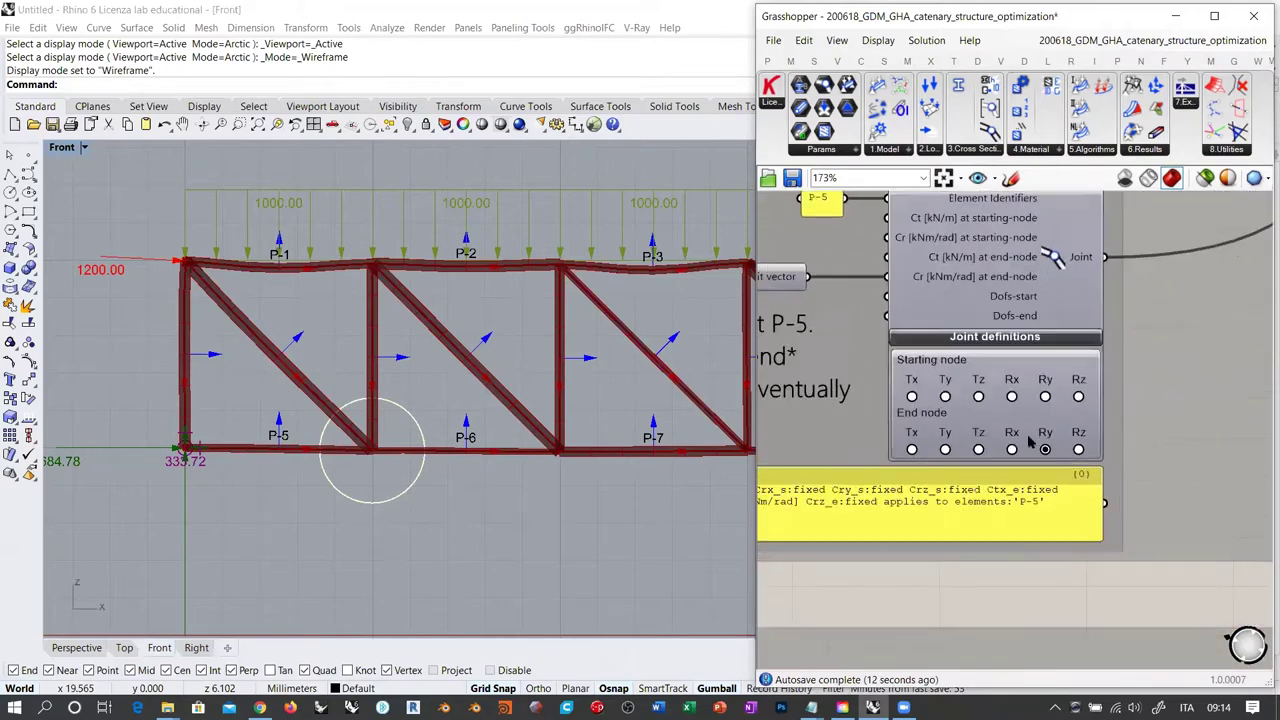
click(1055, 458)
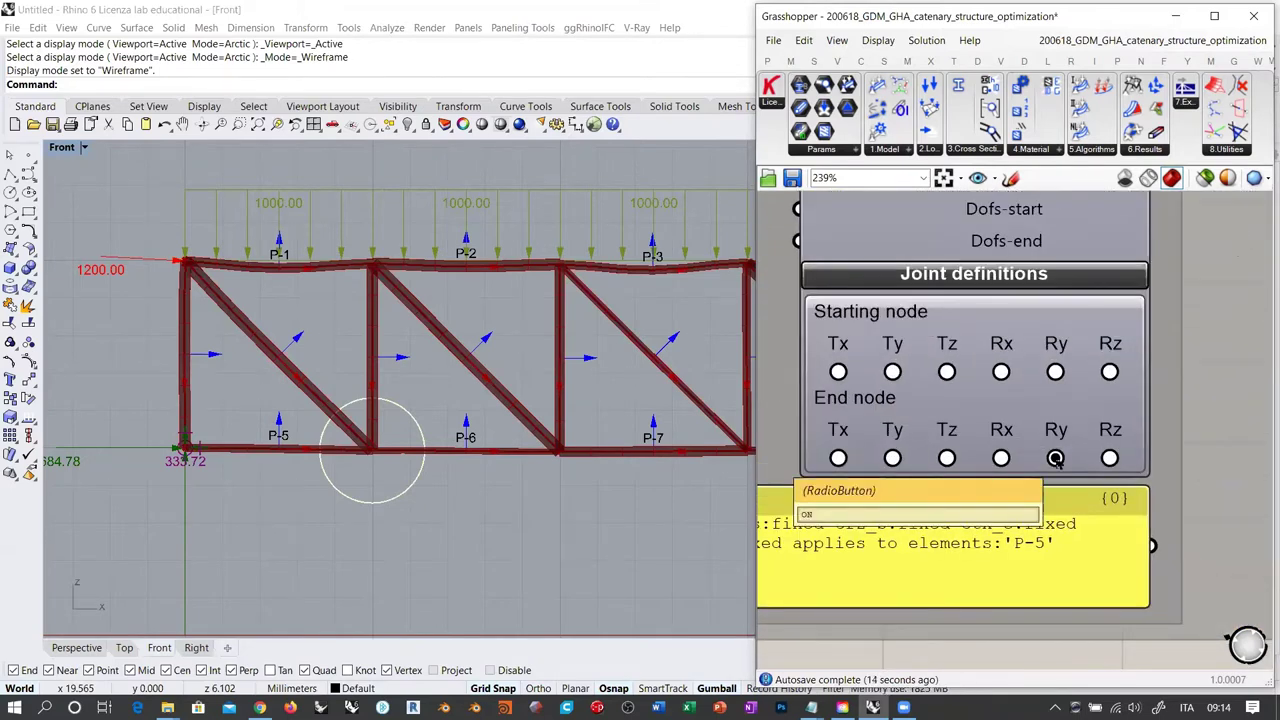
click(1055, 458)
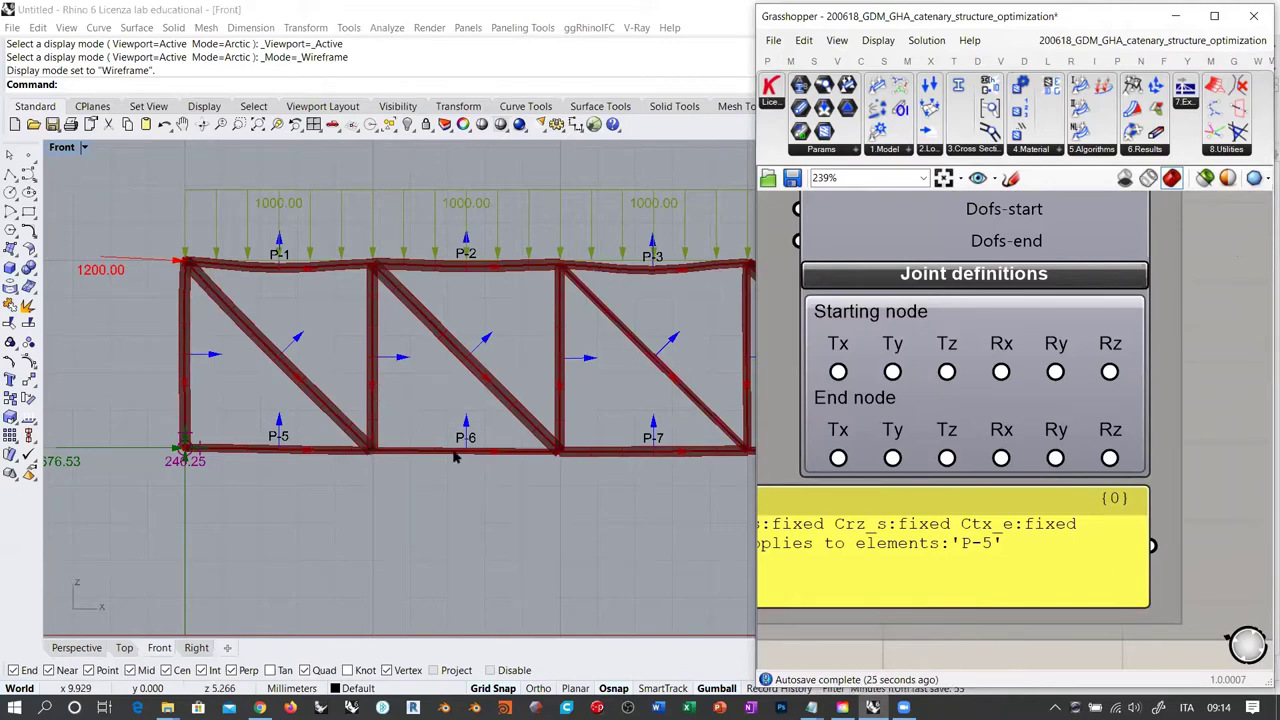
click(1055, 458)
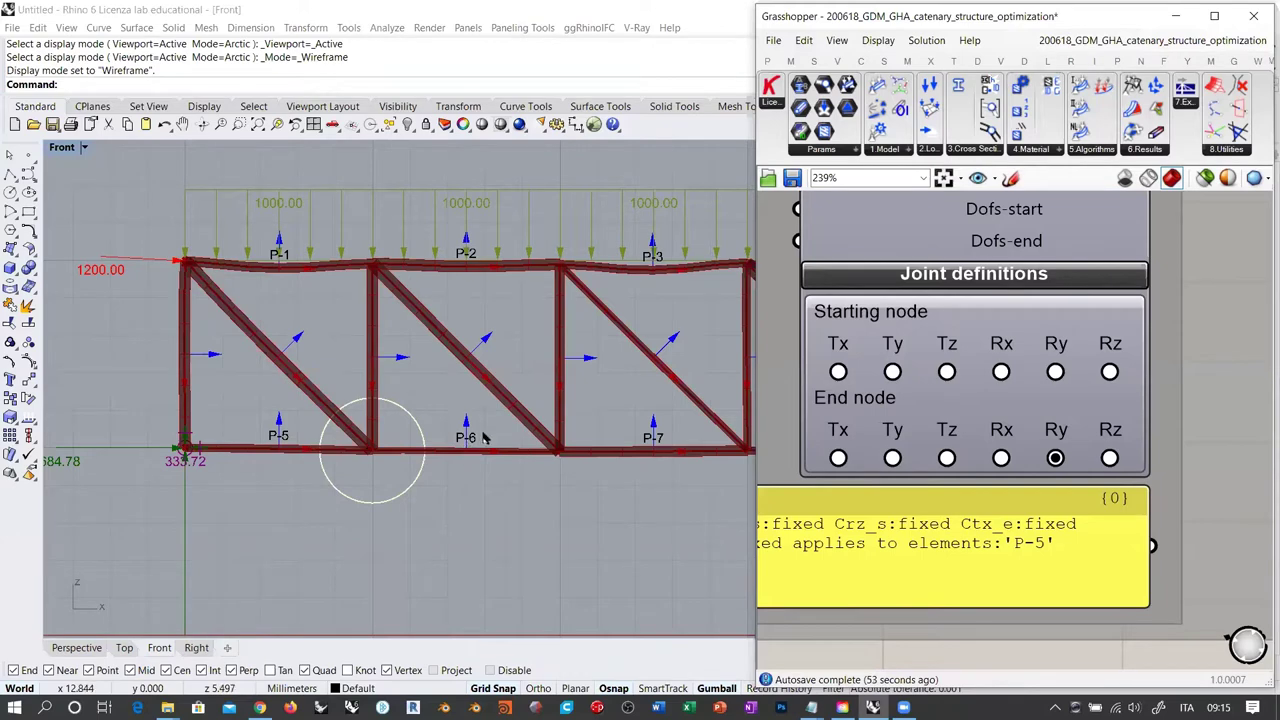
Review the Beam-Joints component with its P-5 identifier, the full deformed truss and the JOINT group's place in the definition
scroll(797, 335, down, 3)
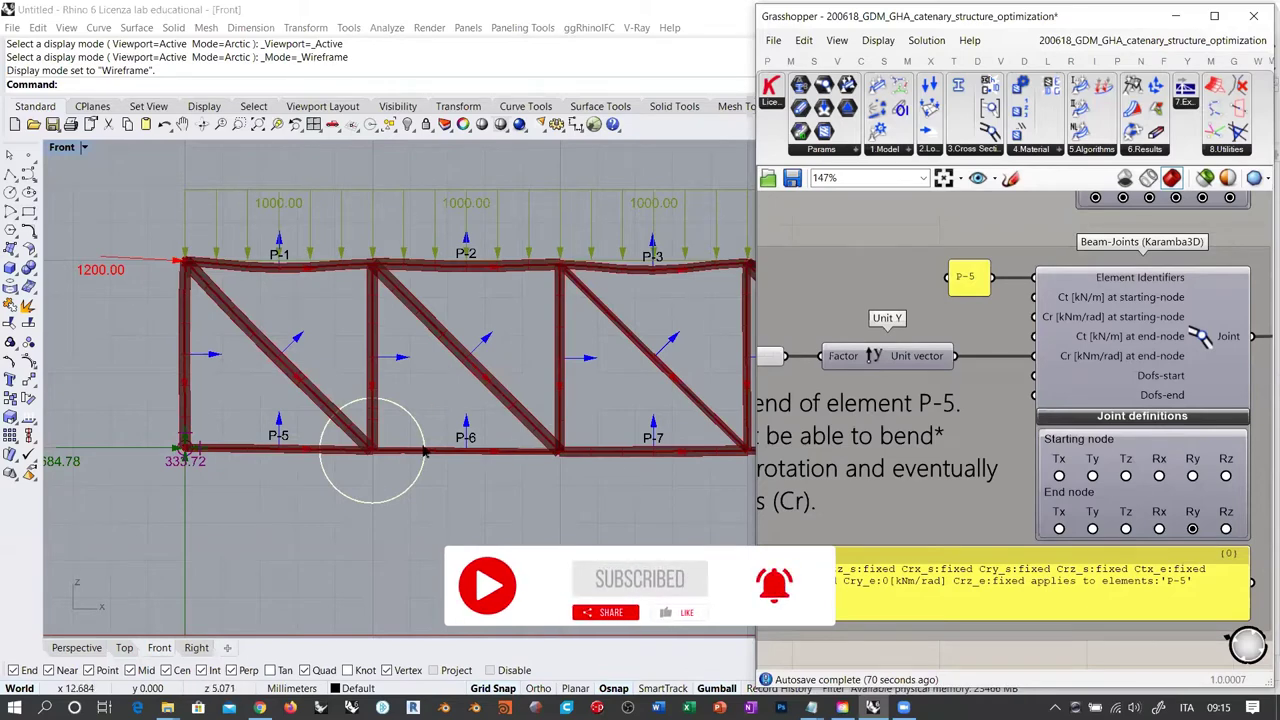
click(1201, 337)
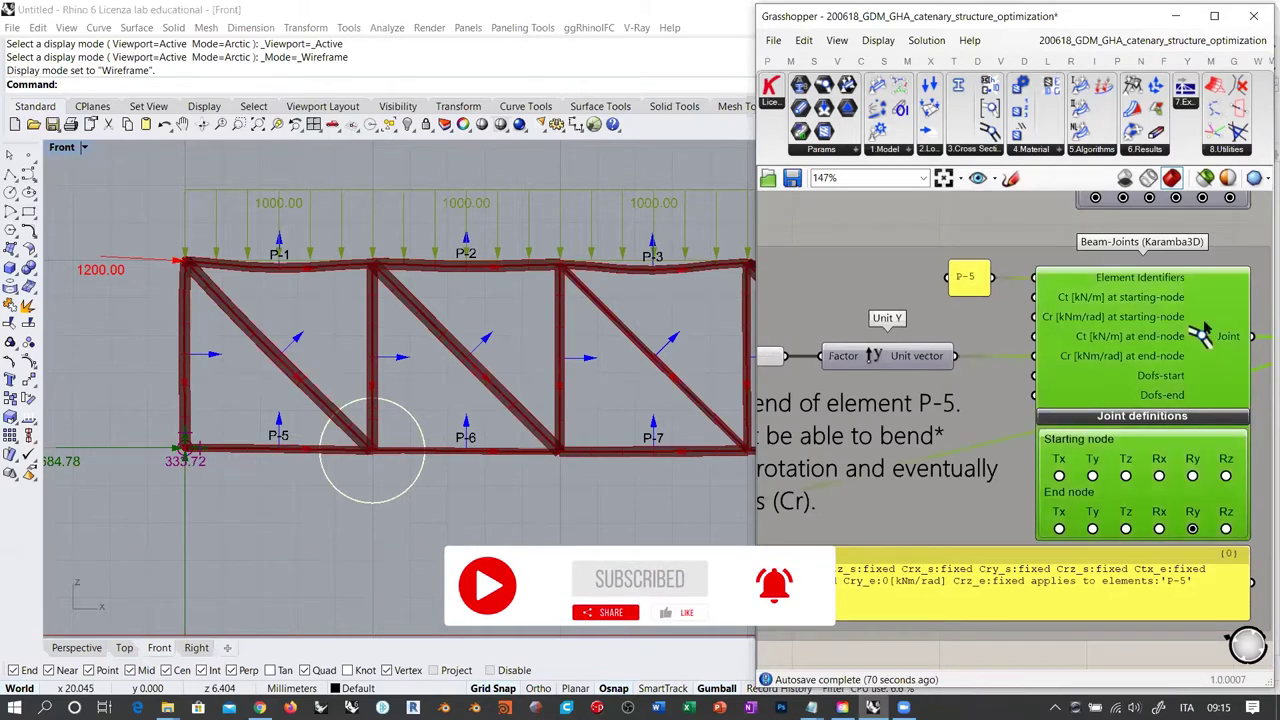
key(Escape)
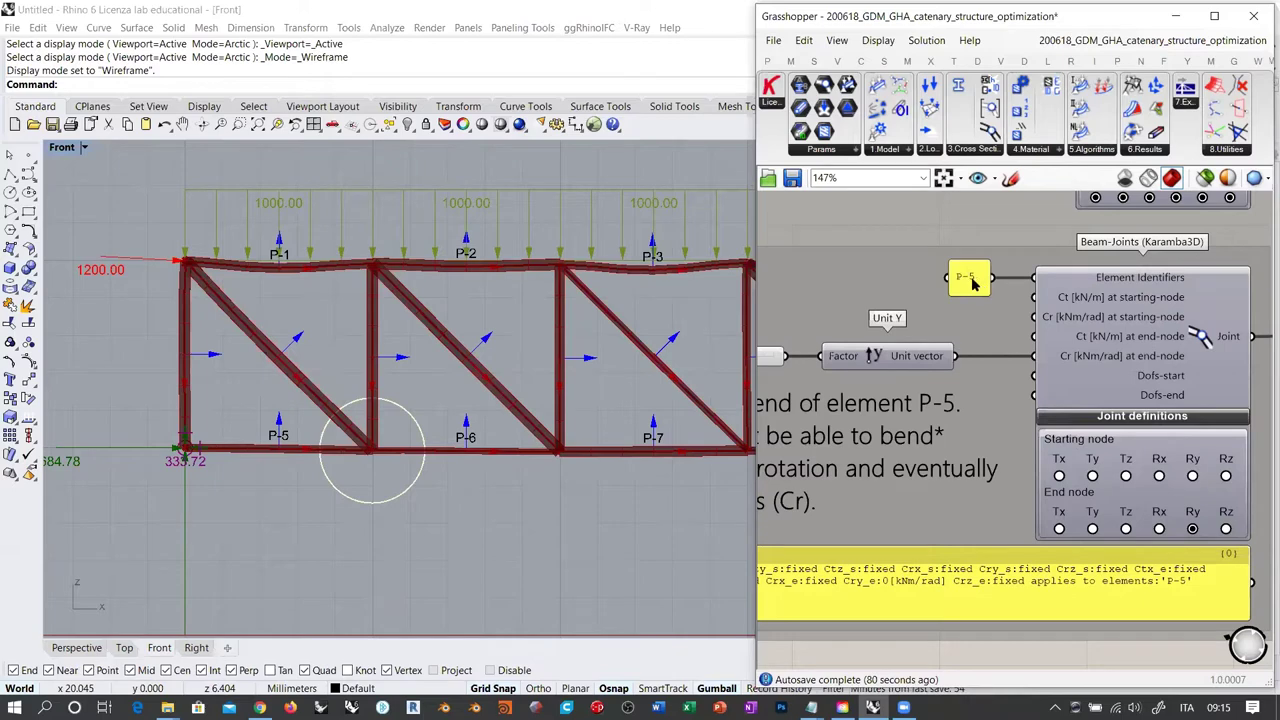
click(1188, 342)
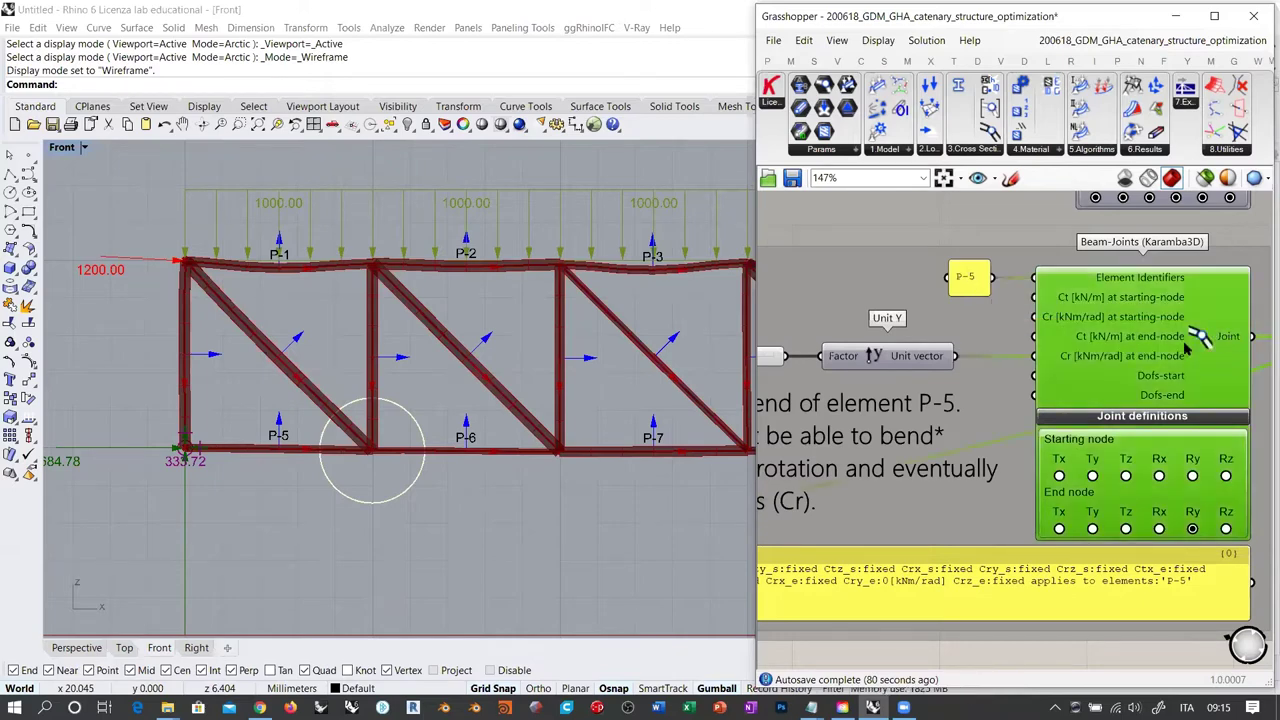
click(1195, 334)
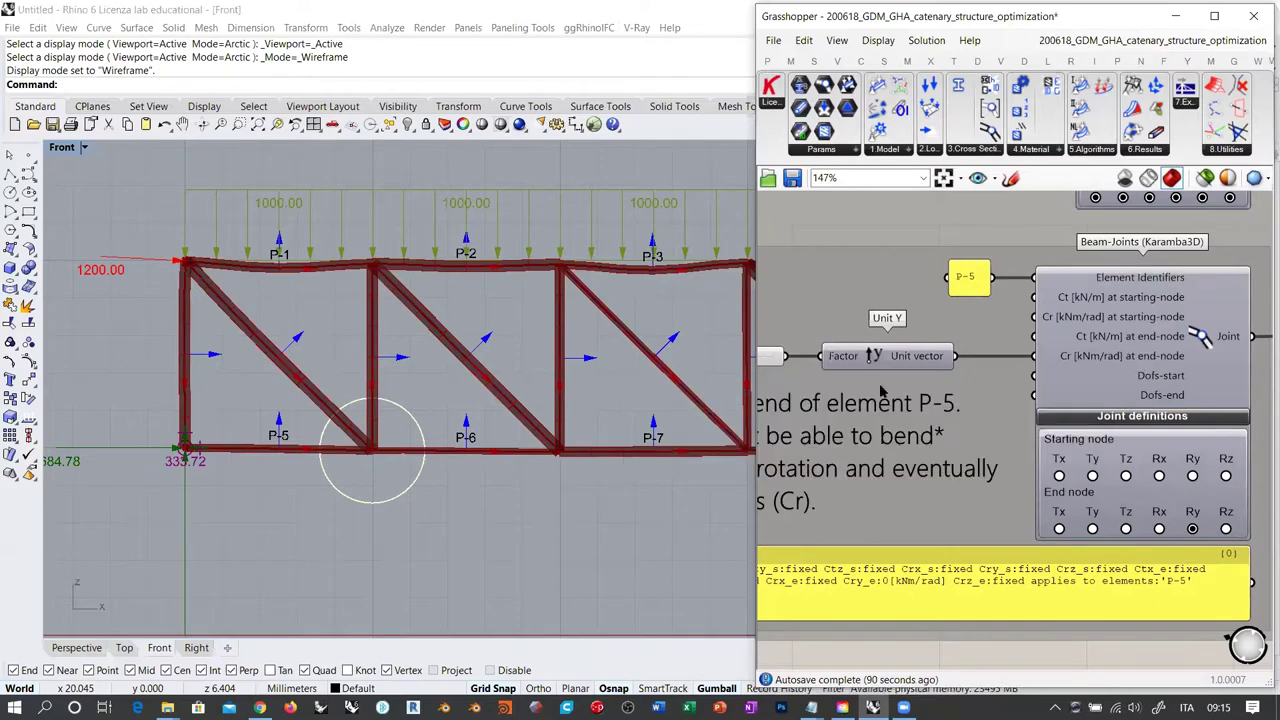
scroll(572, 362, down, 4)
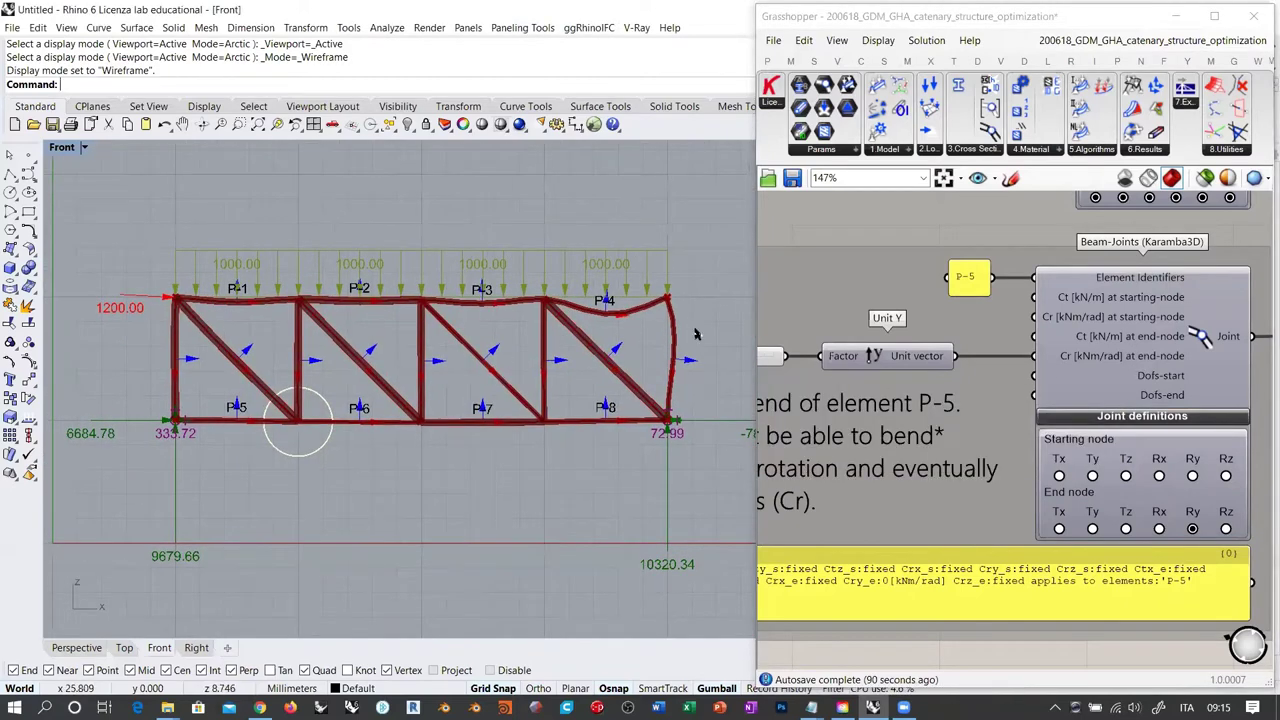
scroll(971, 370, down, 5)
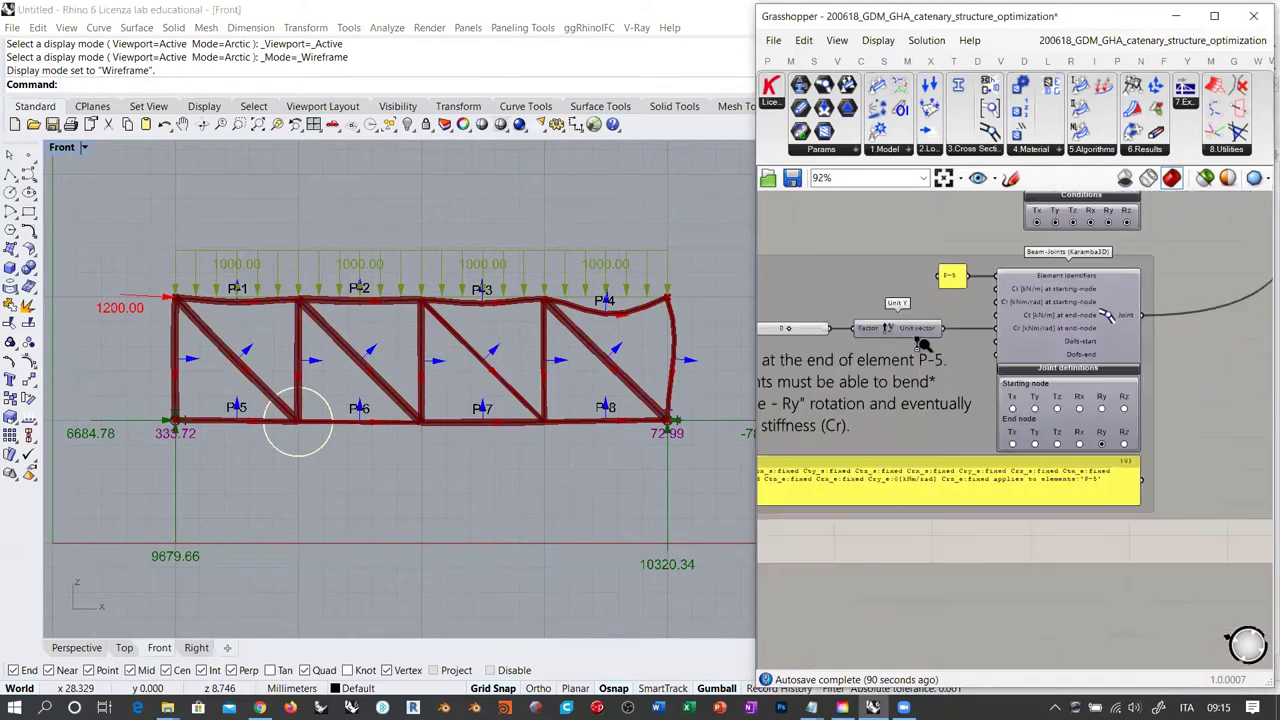
scroll(988, 432, down, 2)
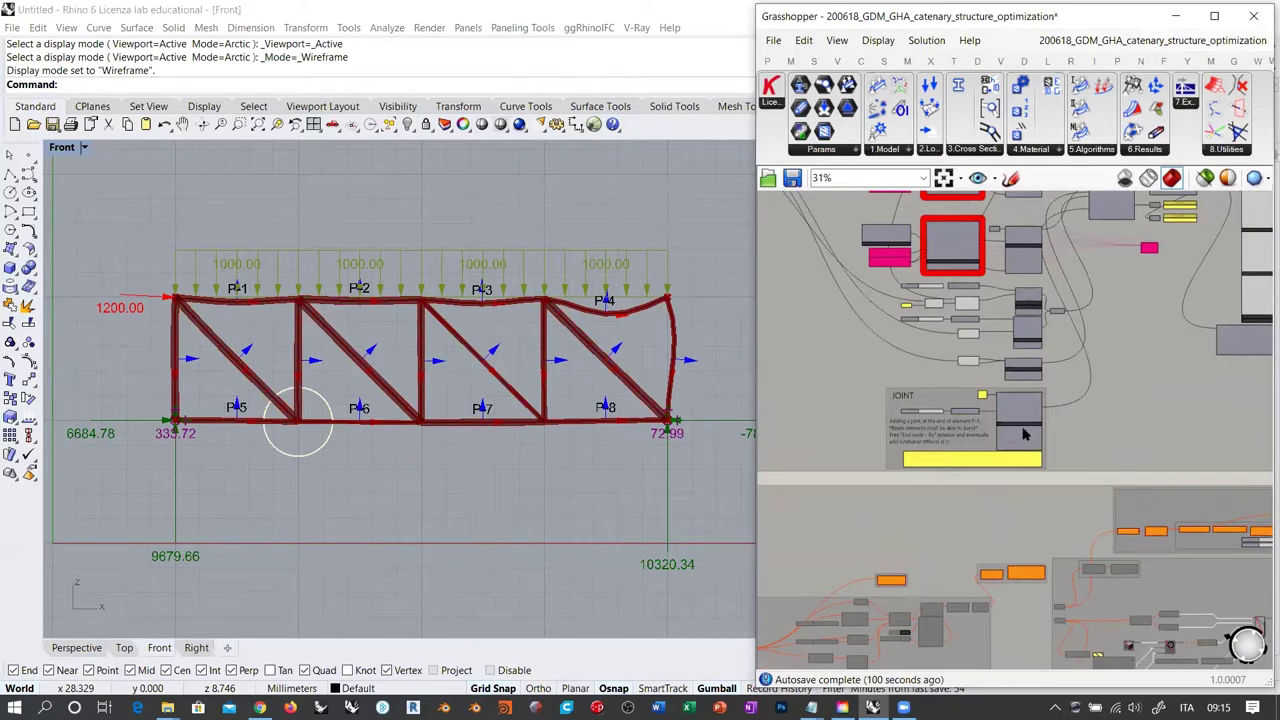
Release the End node Rx and Rz rotations of the P-5 joint and show the truss's joint symbols in the Perspective view
scroll(1016, 450, up, 8)
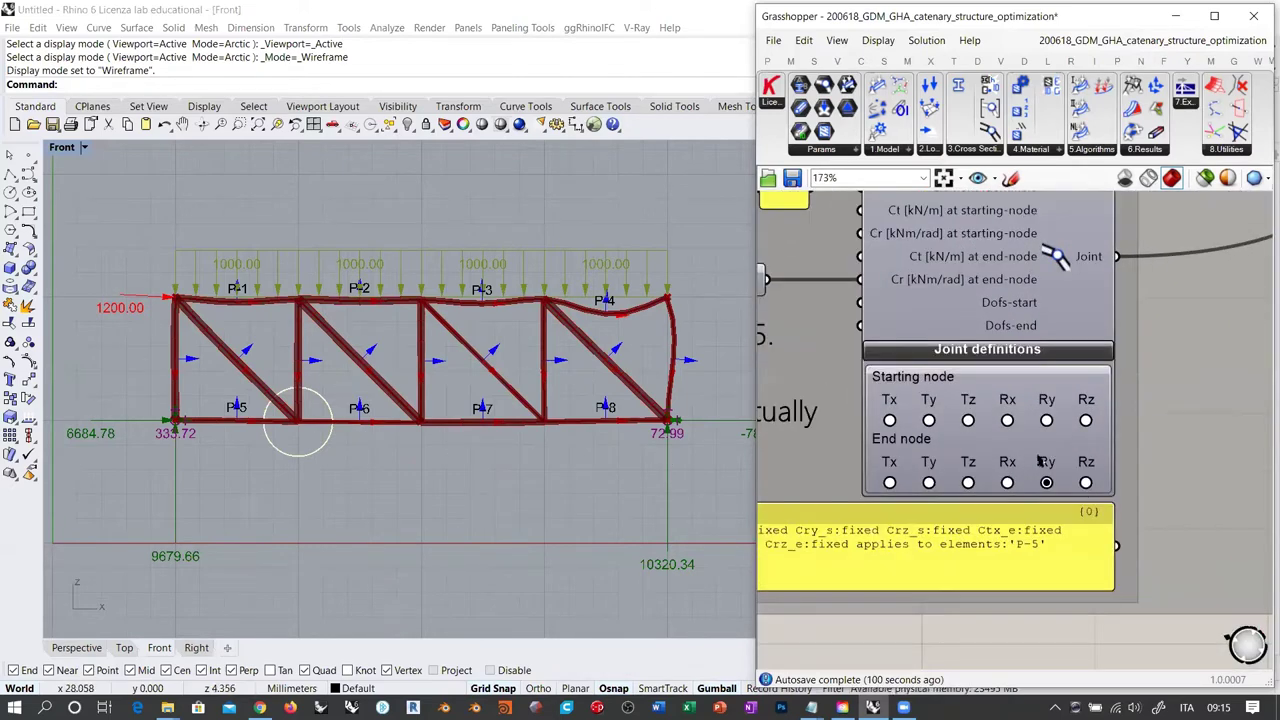
click(1086, 483)
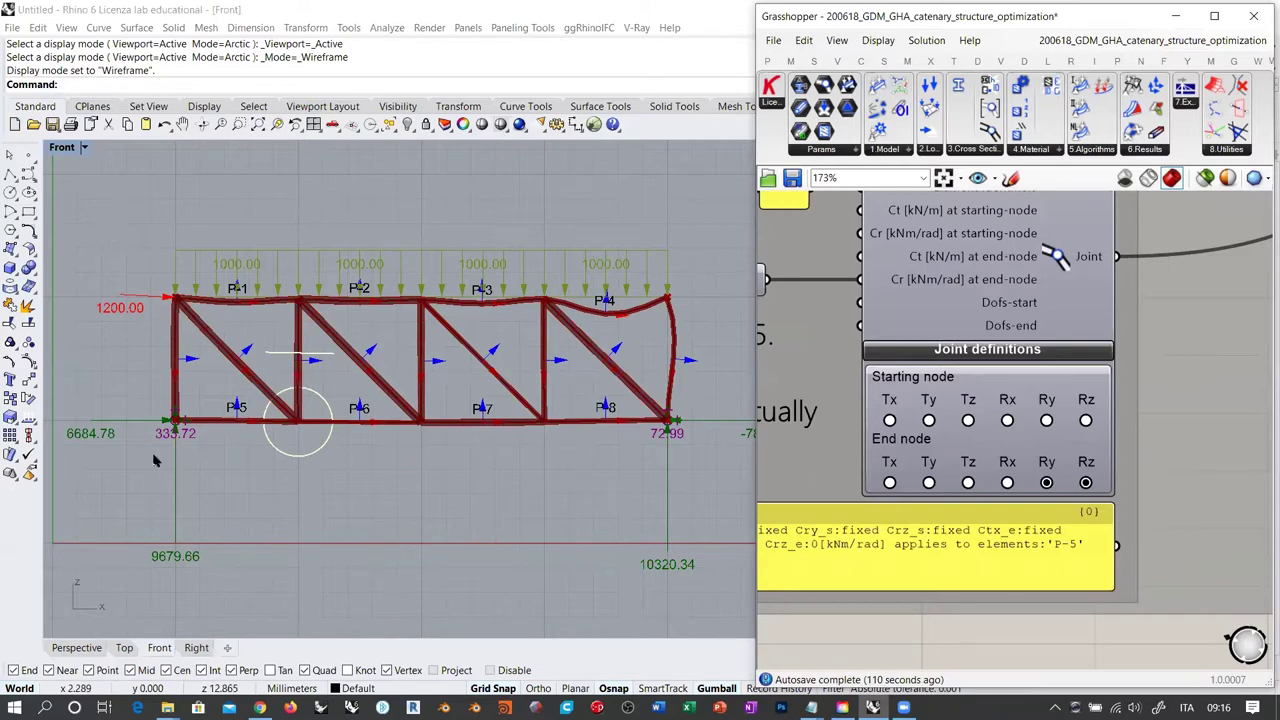
click(88, 650)
scroll(313, 362, up, 5)
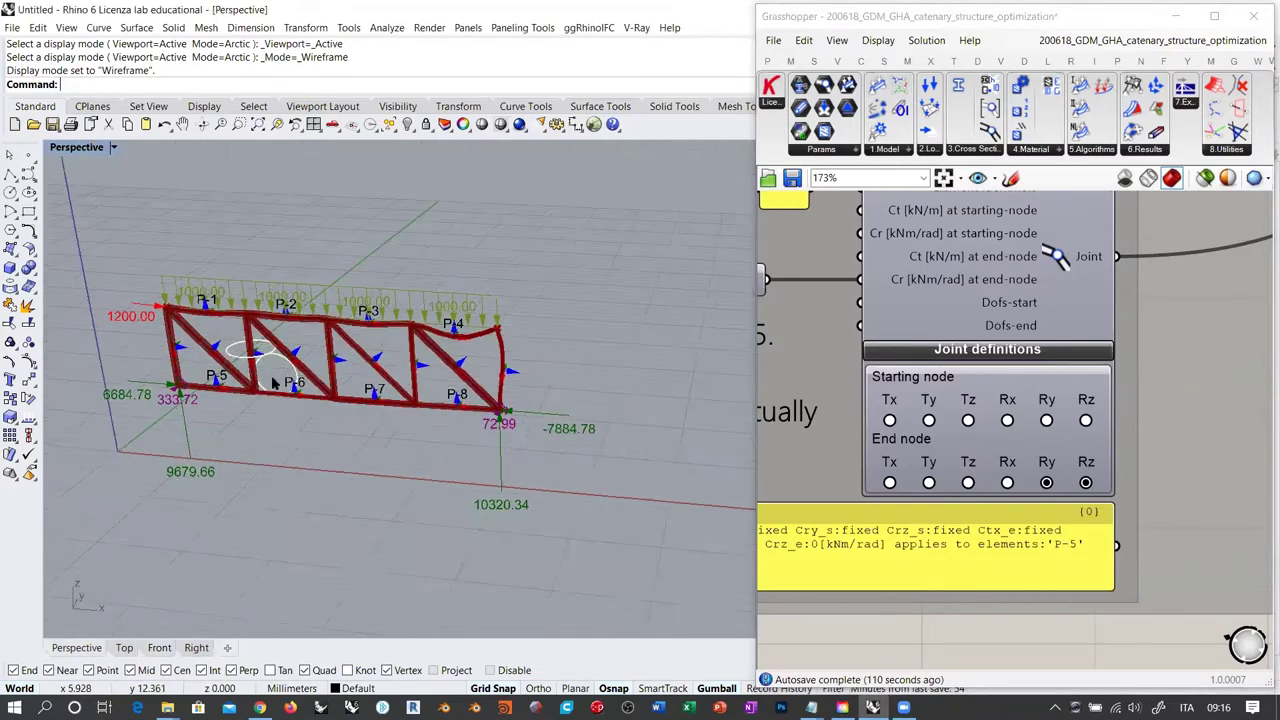
right_drag(313, 362, 352, 366)
right_drag(355, 297, 449, 339)
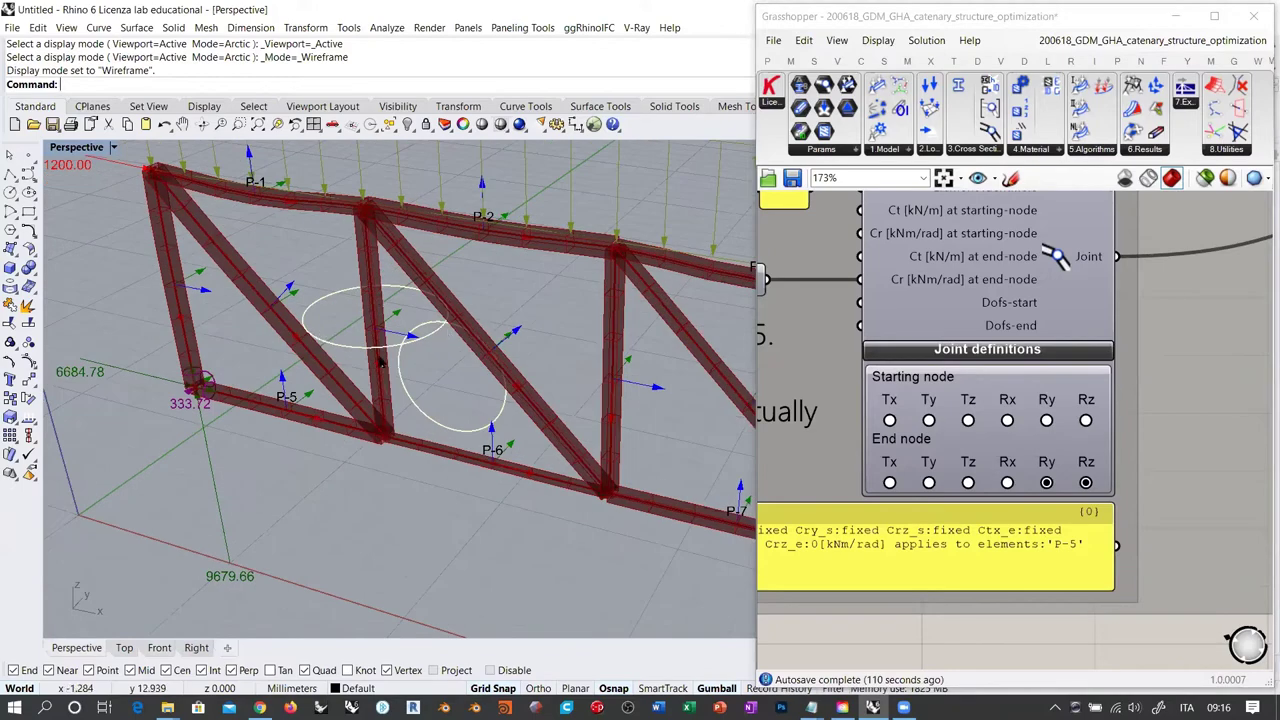
right_drag(474, 380, 440, 323)
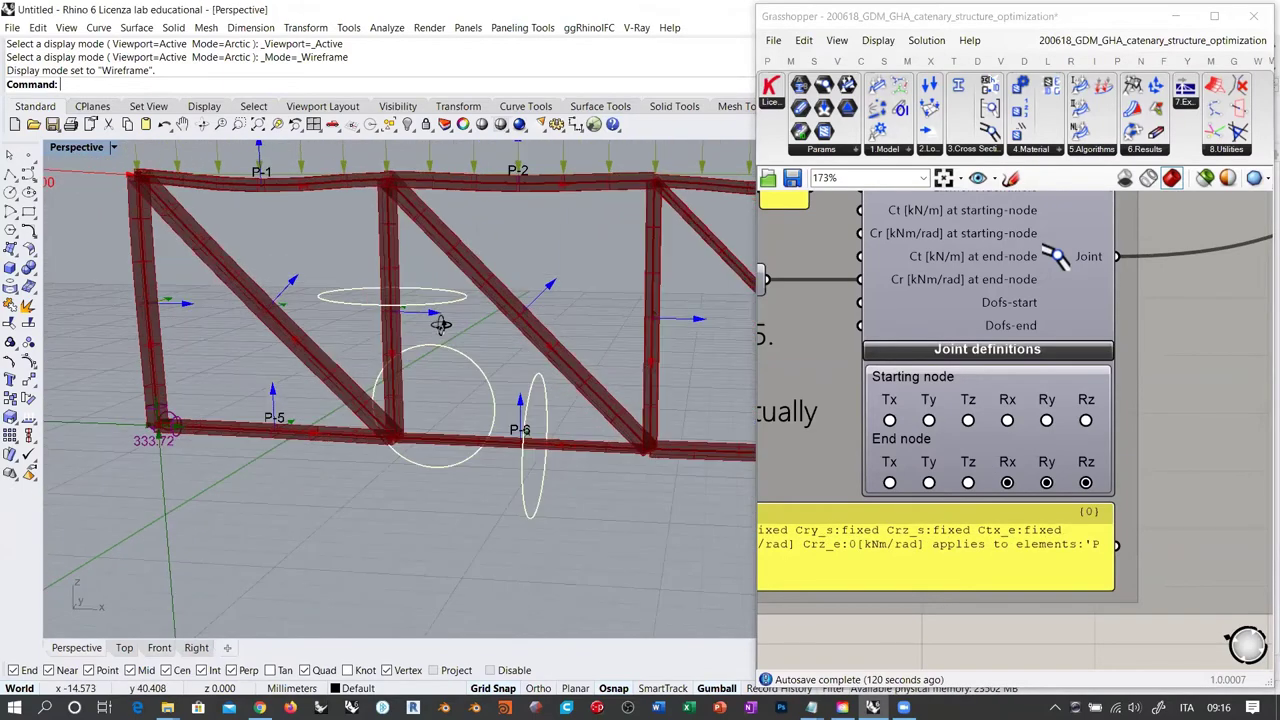
Compare the rotation symbols at P-5's end node, and fix its Rx and Rz again so only Ry is released
scroll(434, 328, down, 4)
right_drag(262, 288, 278, 321)
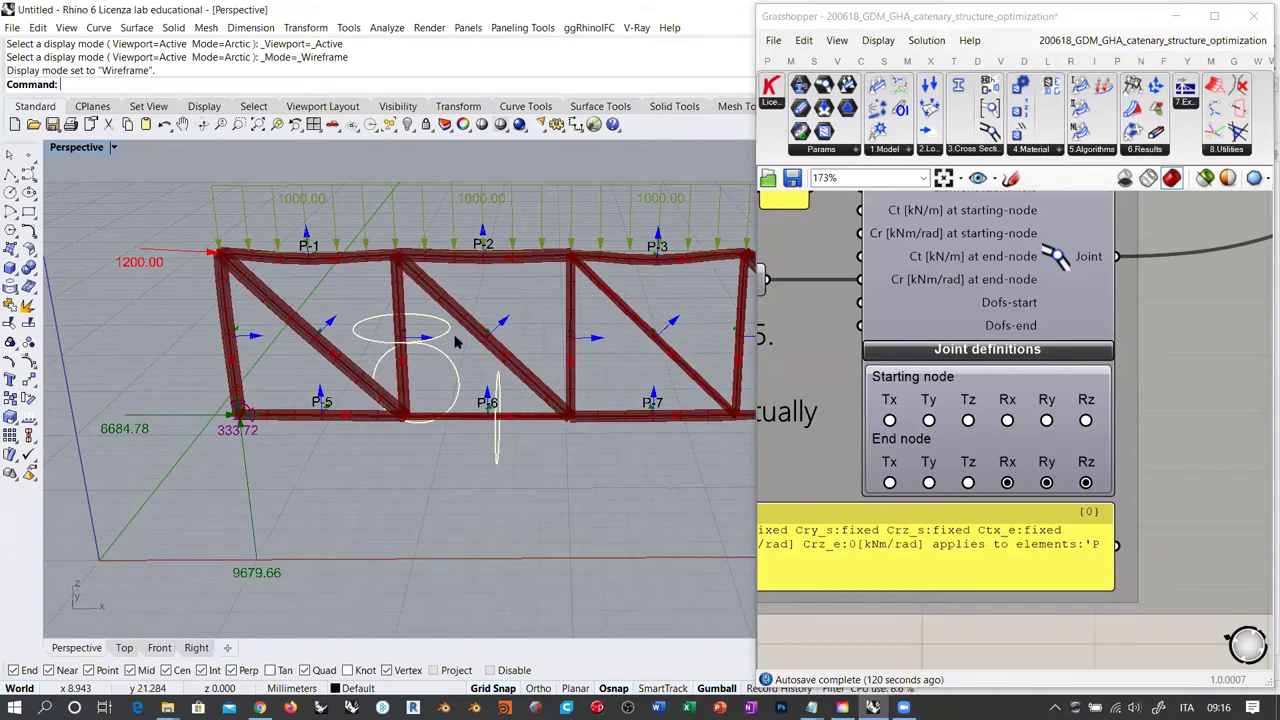
right_drag(512, 397, 416, 345)
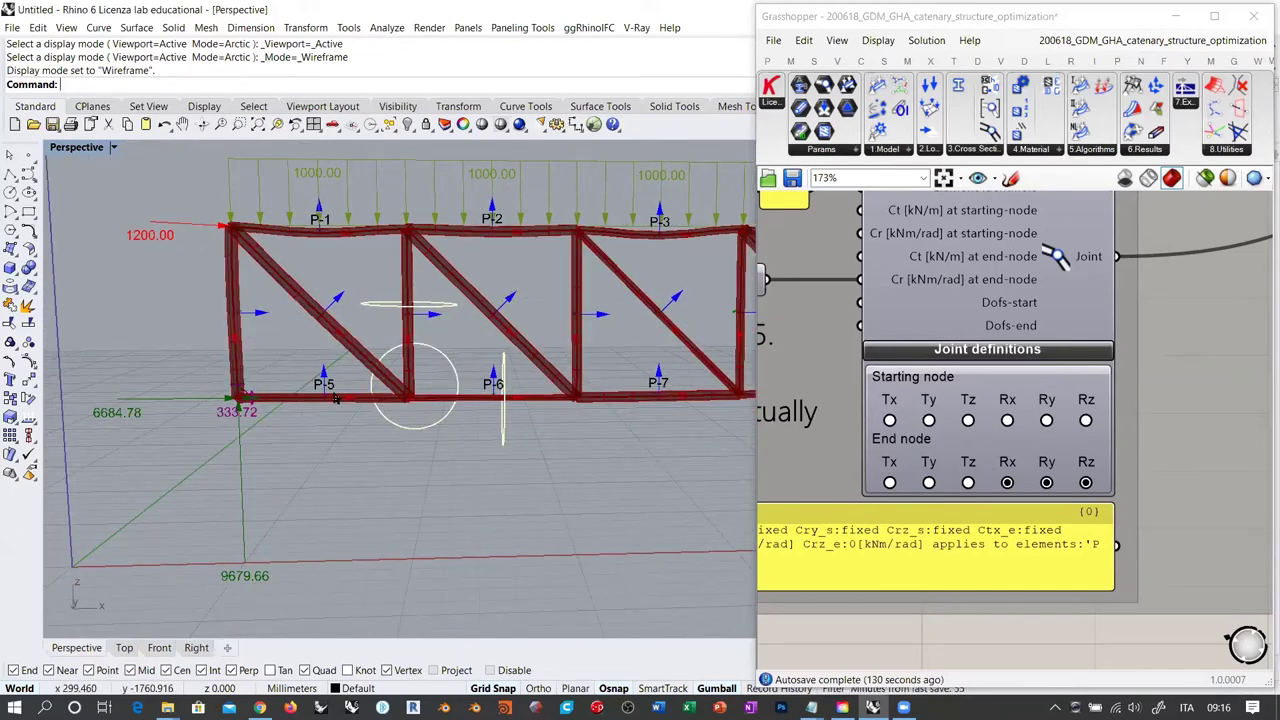
right_drag(445, 338, 445, 379)
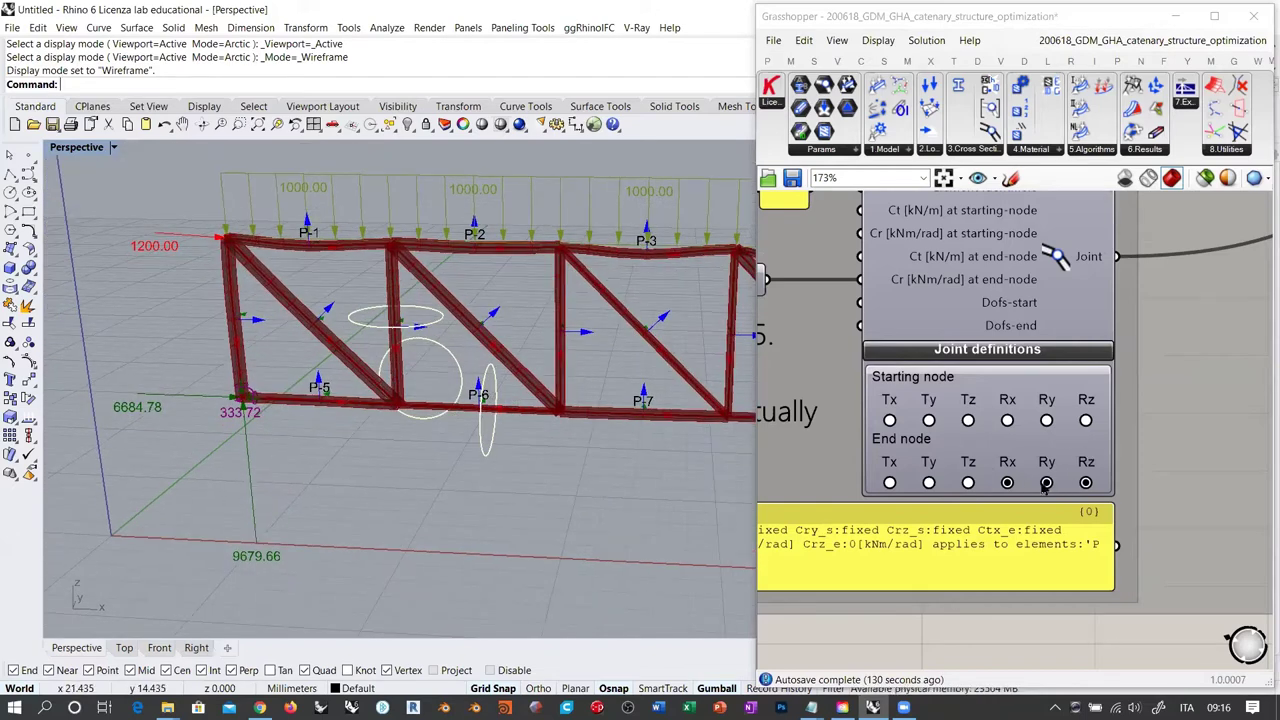
click(1007, 483)
click(1086, 483)
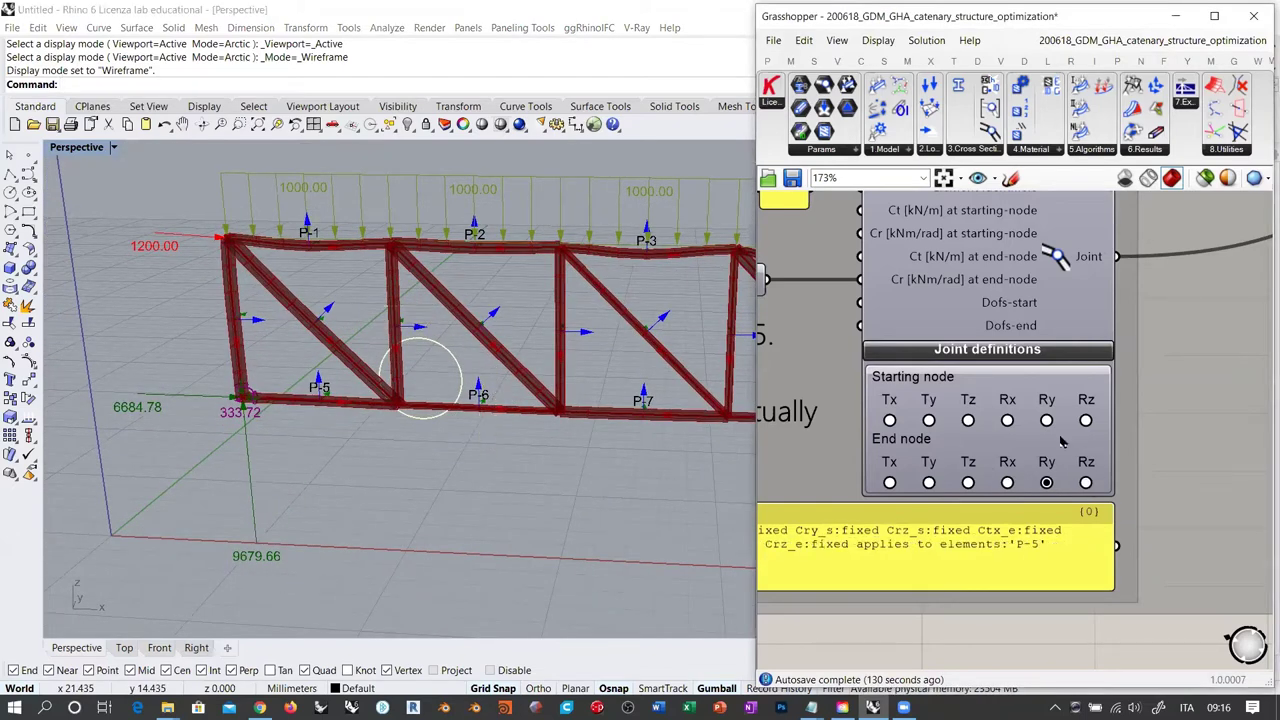
right_drag(501, 396, 492, 359)
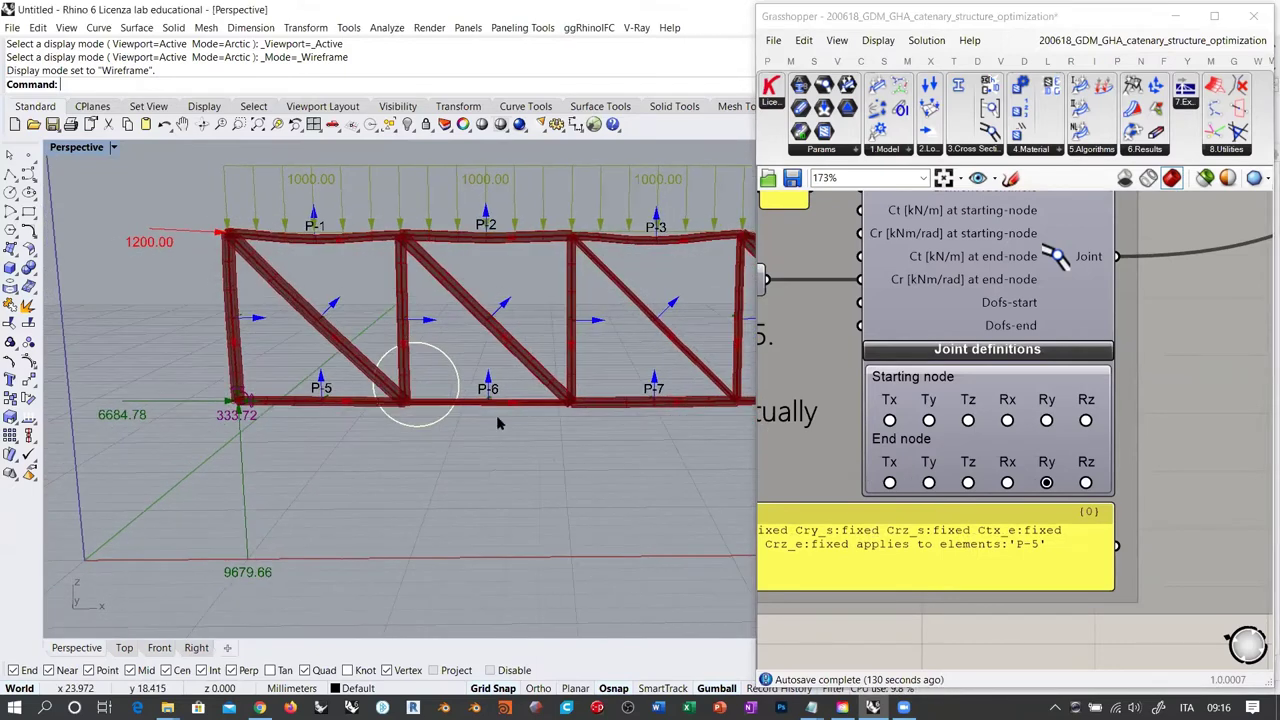
Try releasing the End node translations Tx and Ty of the P-5 joint, and fix both again
click(889, 483)
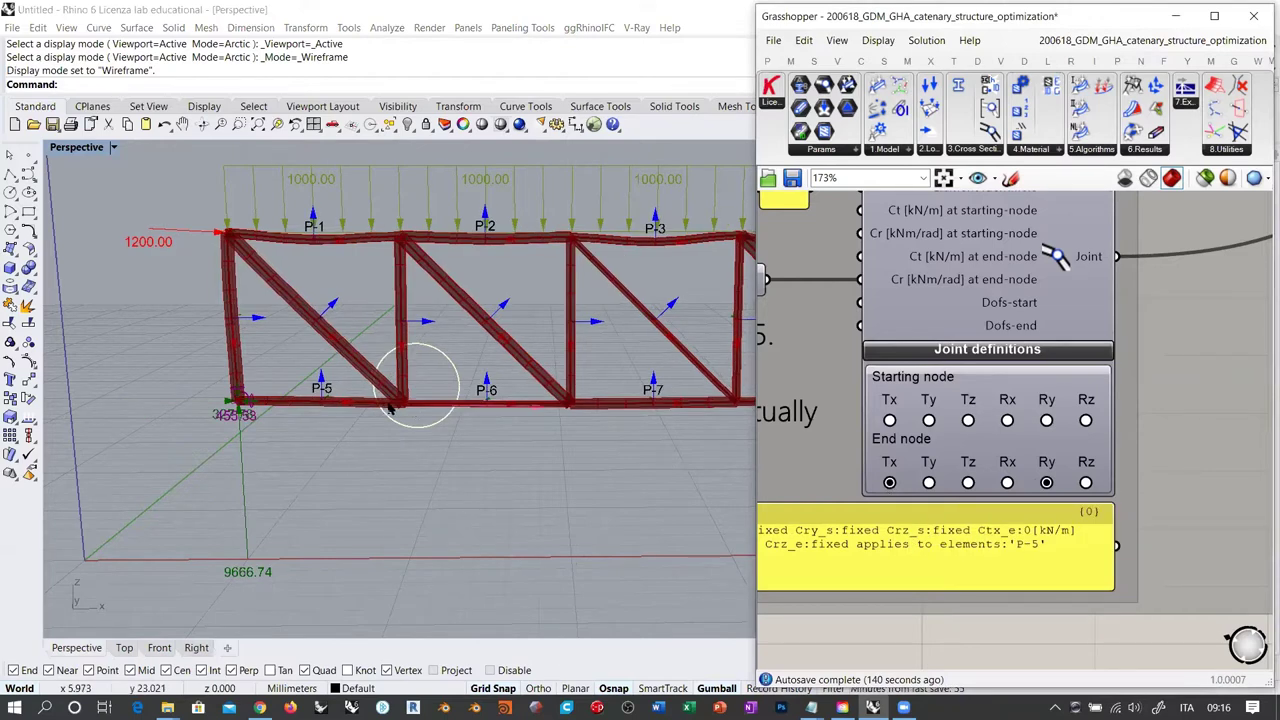
scroll(402, 405, up, 10)
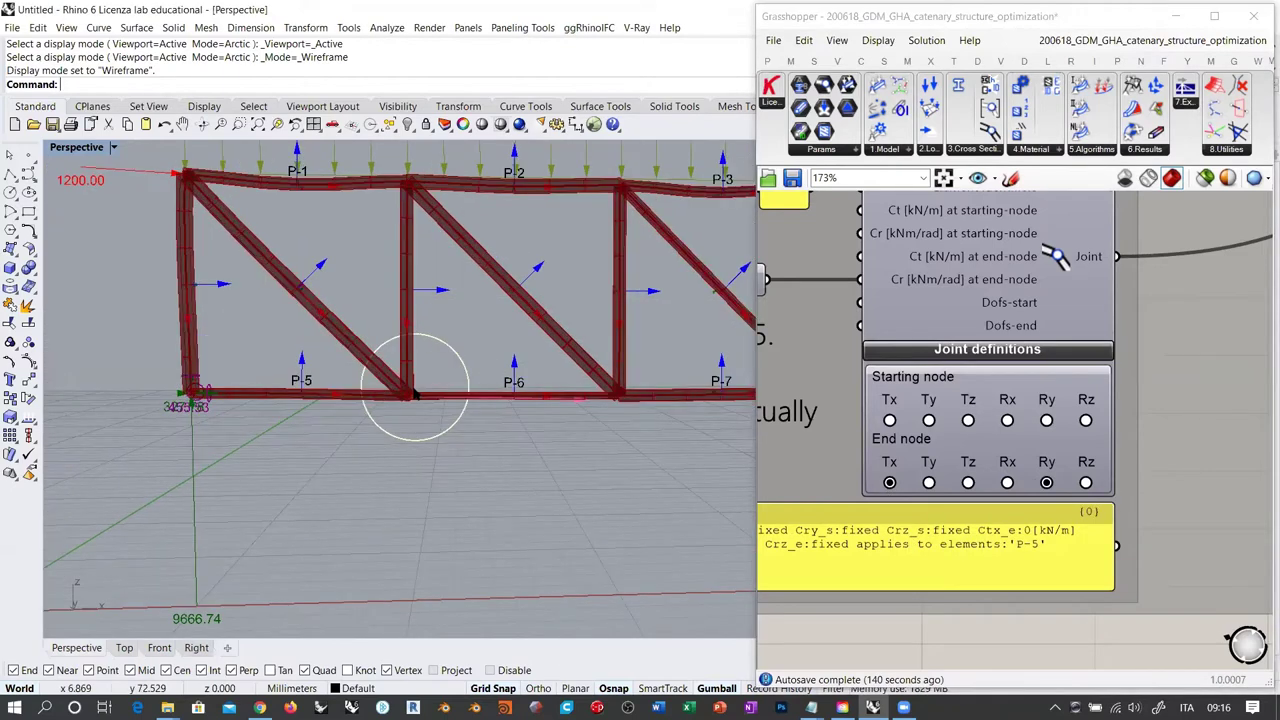
scroll(385, 412, down, 10)
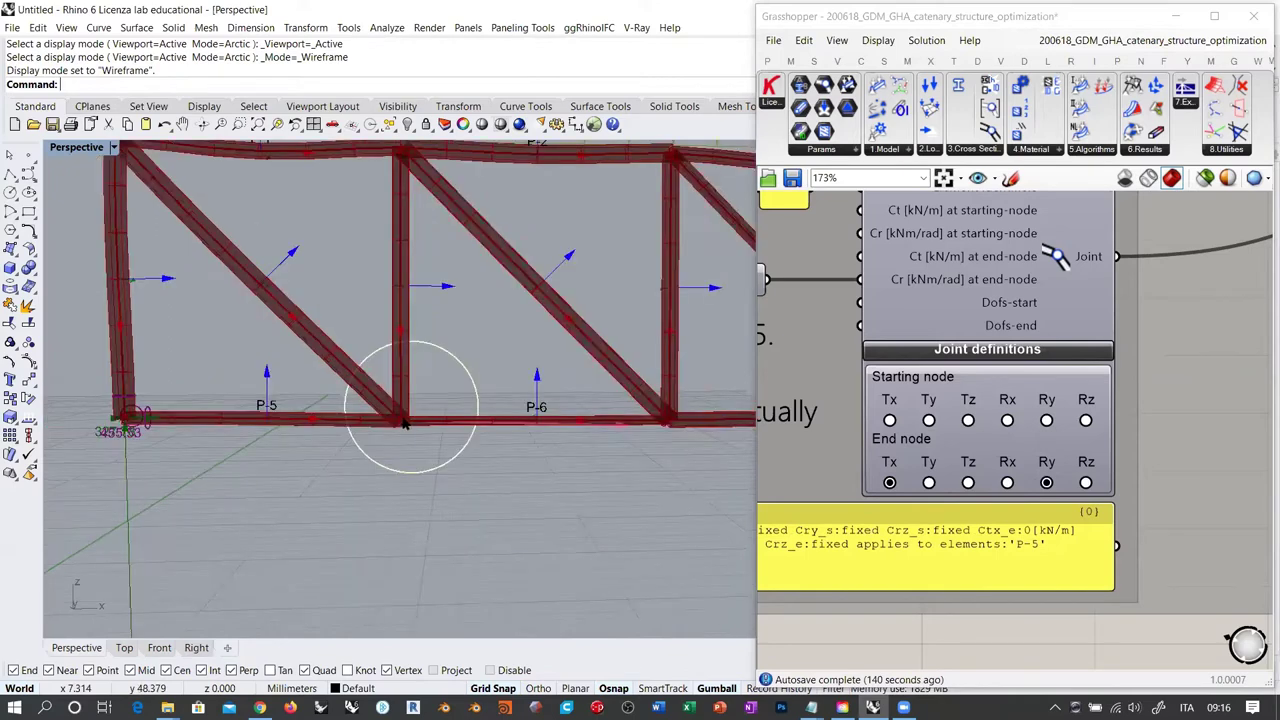
click(929, 483)
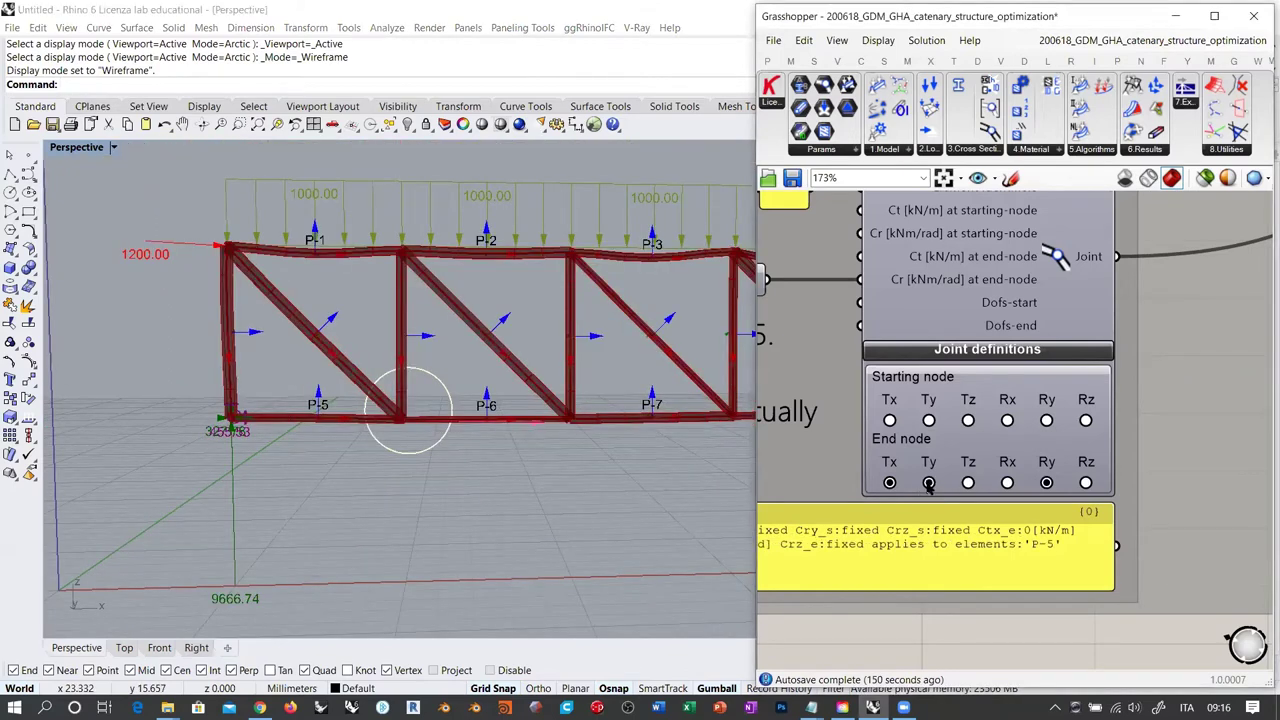
click(889, 483)
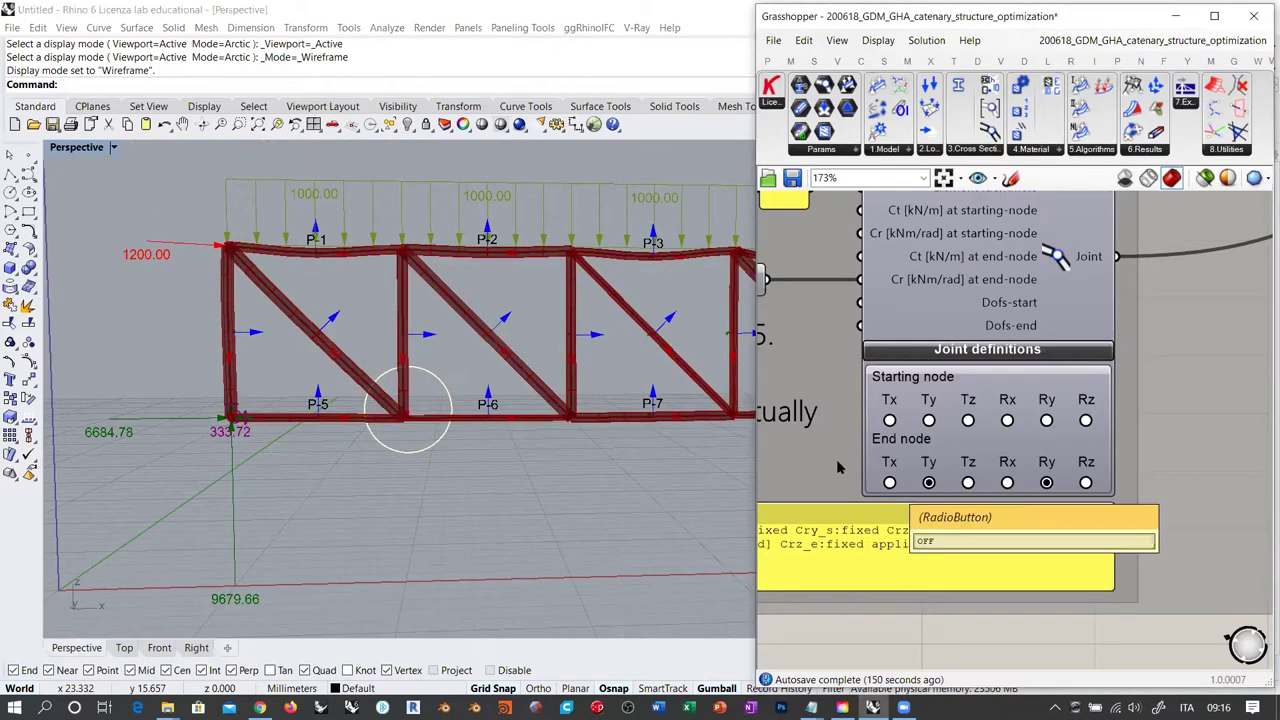
click(929, 483)
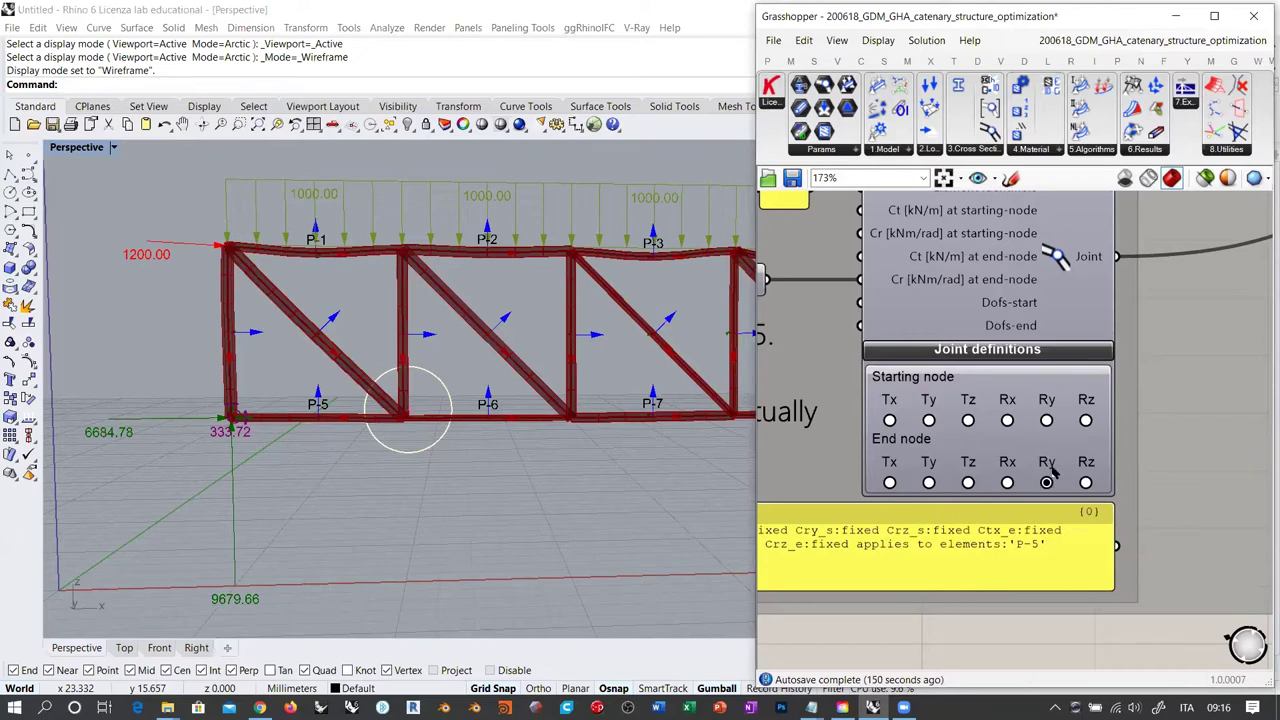
Reduce the truss's Deformation display scale to 2.96
scroll(257, 428, down, 2)
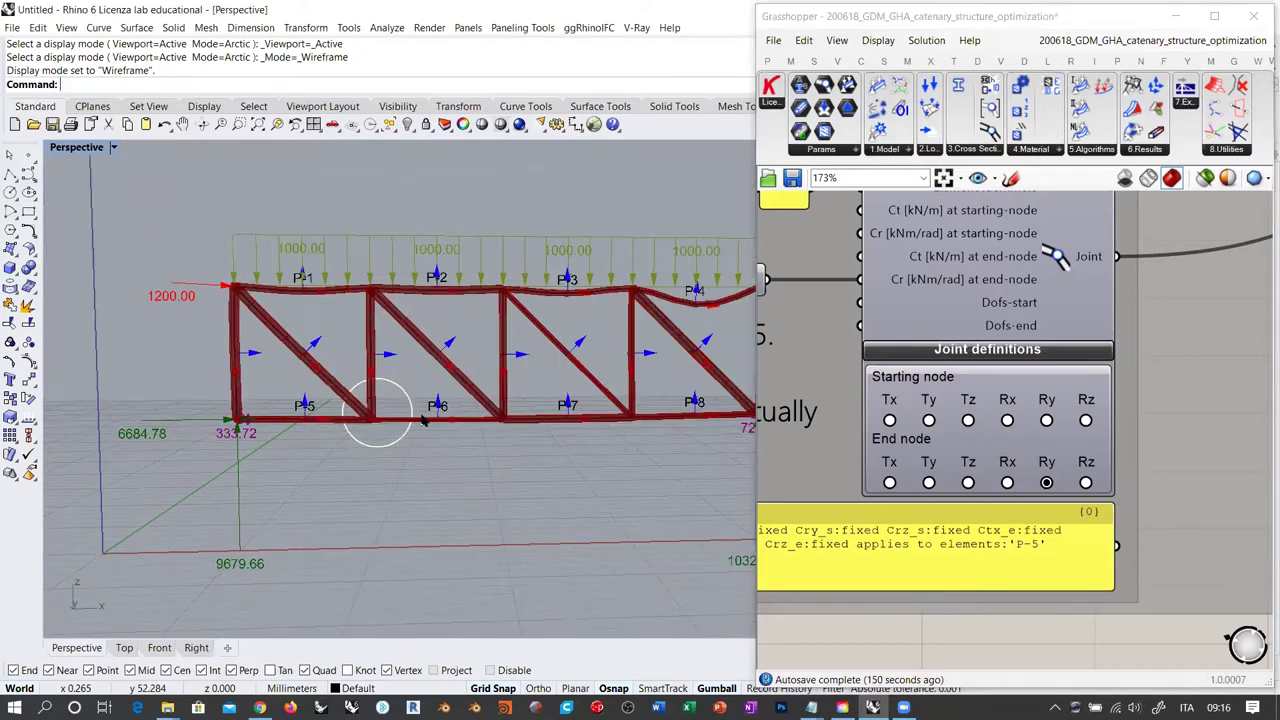
right_drag(423, 420, 315, 424)
scroll(921, 480, down, 5)
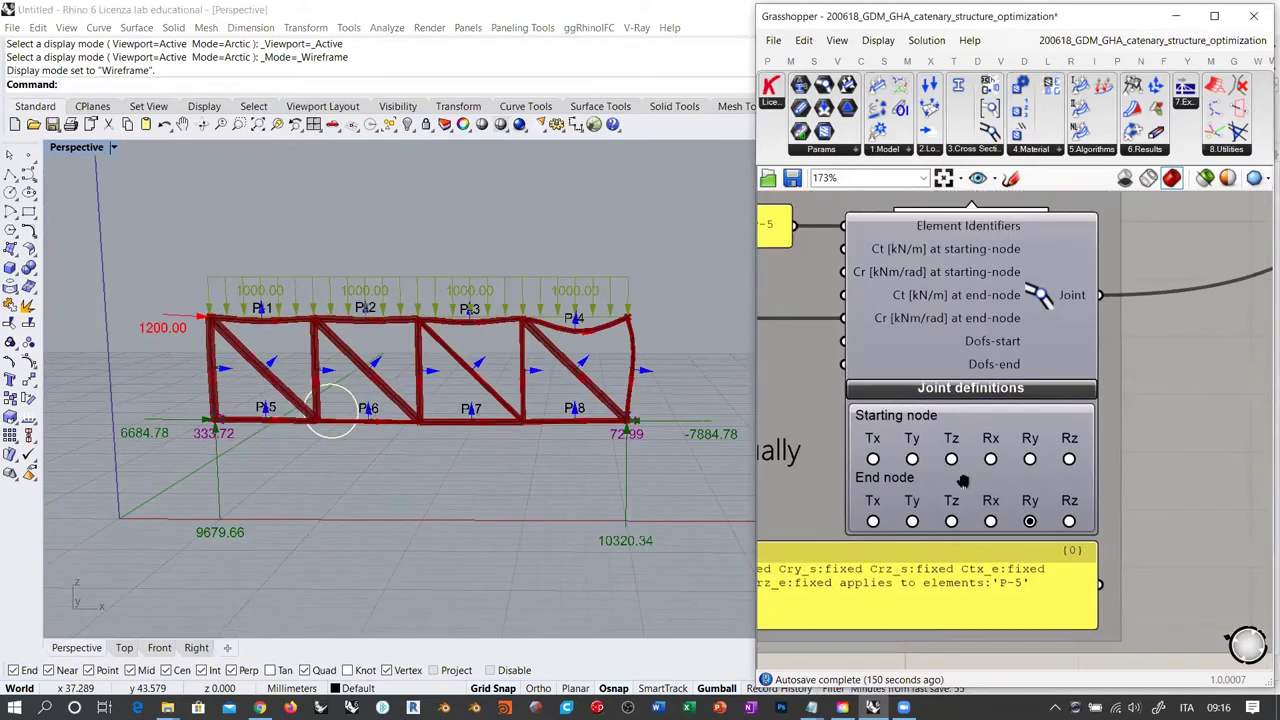
scroll(925, 478, down, 2)
right_drag(1051, 366, 871, 530)
right_drag(939, 458, 908, 481)
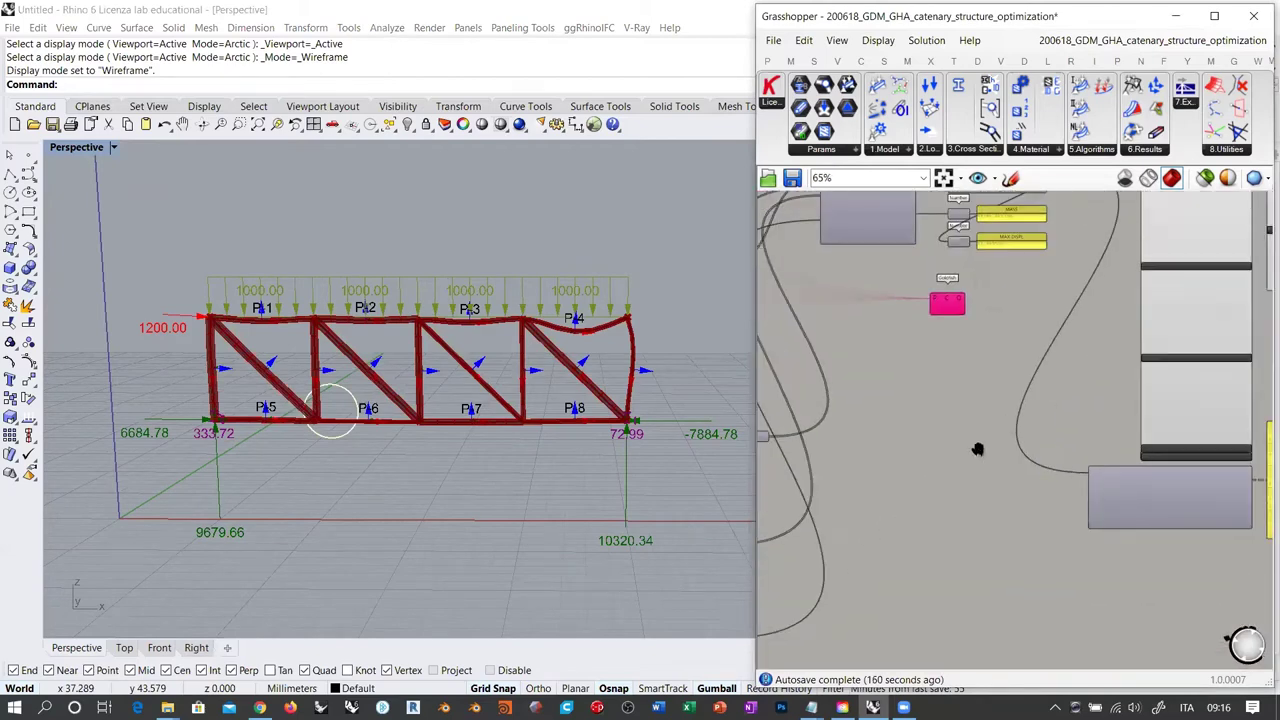
right_drag(977, 449, 895, 565)
right_drag(1014, 419, 900, 418)
scroll(1031, 286, up, 5)
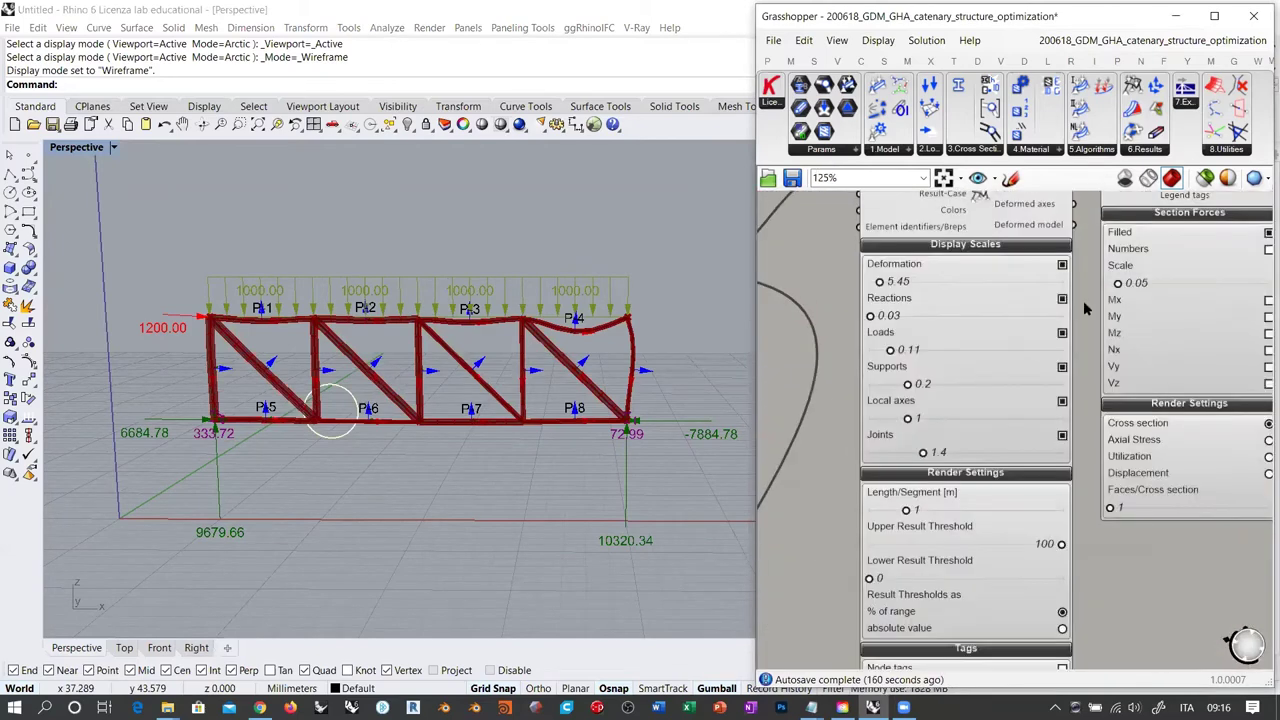
scroll(908, 300, up, 3)
mouse_move(824, 285)
mouse_down()
mouse_move(950, 286)
mouse_move(811, 288)
mouse_up()
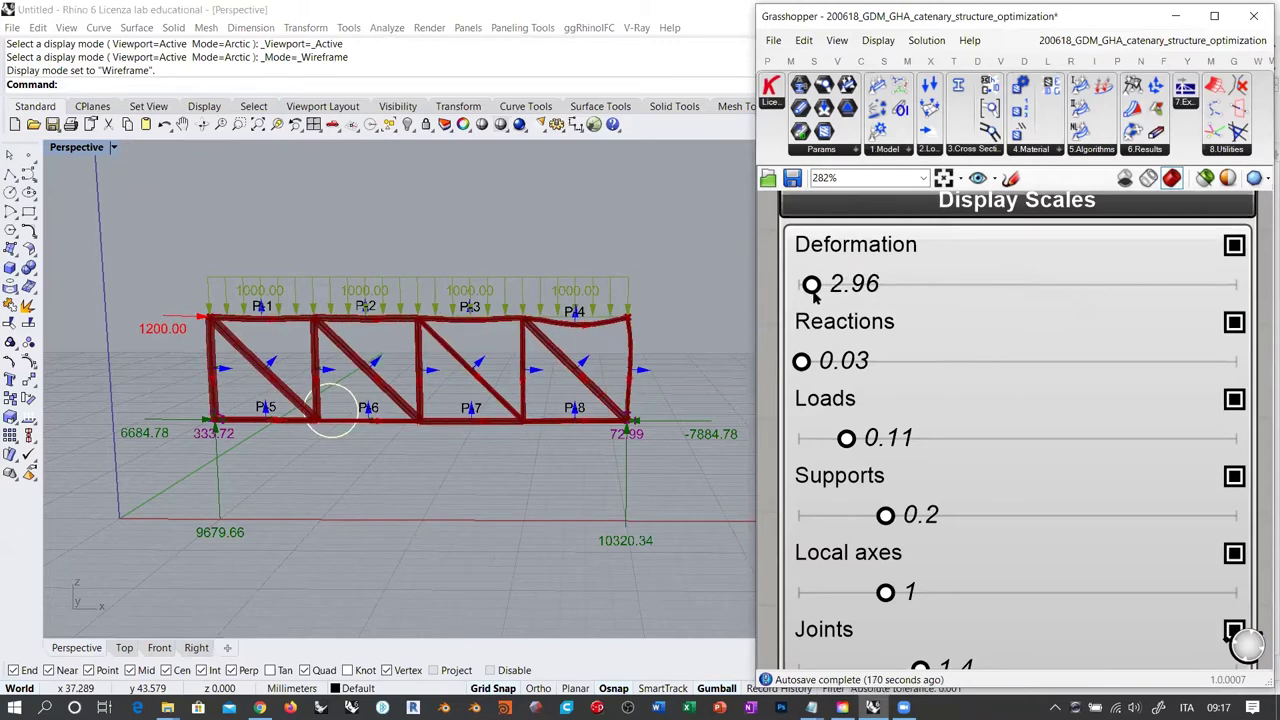
Check the MASS and MAX DISPL panels fed by the Analyze component's results
right_drag(966, 366, 1065, 368)
scroll(1064, 368, down, 3)
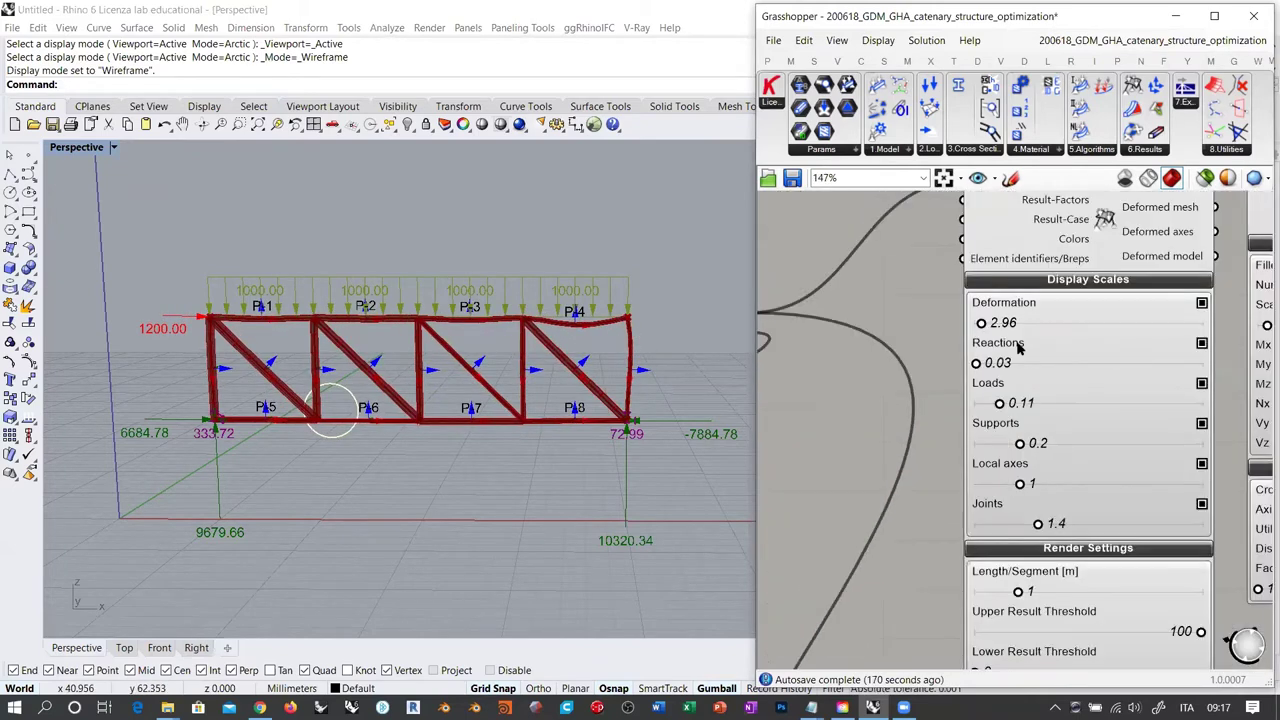
right_drag(895, 342, 1032, 337)
scroll(1032, 337, down, 2)
scroll(842, 343, up, 2)
scroll(843, 344, up, 2)
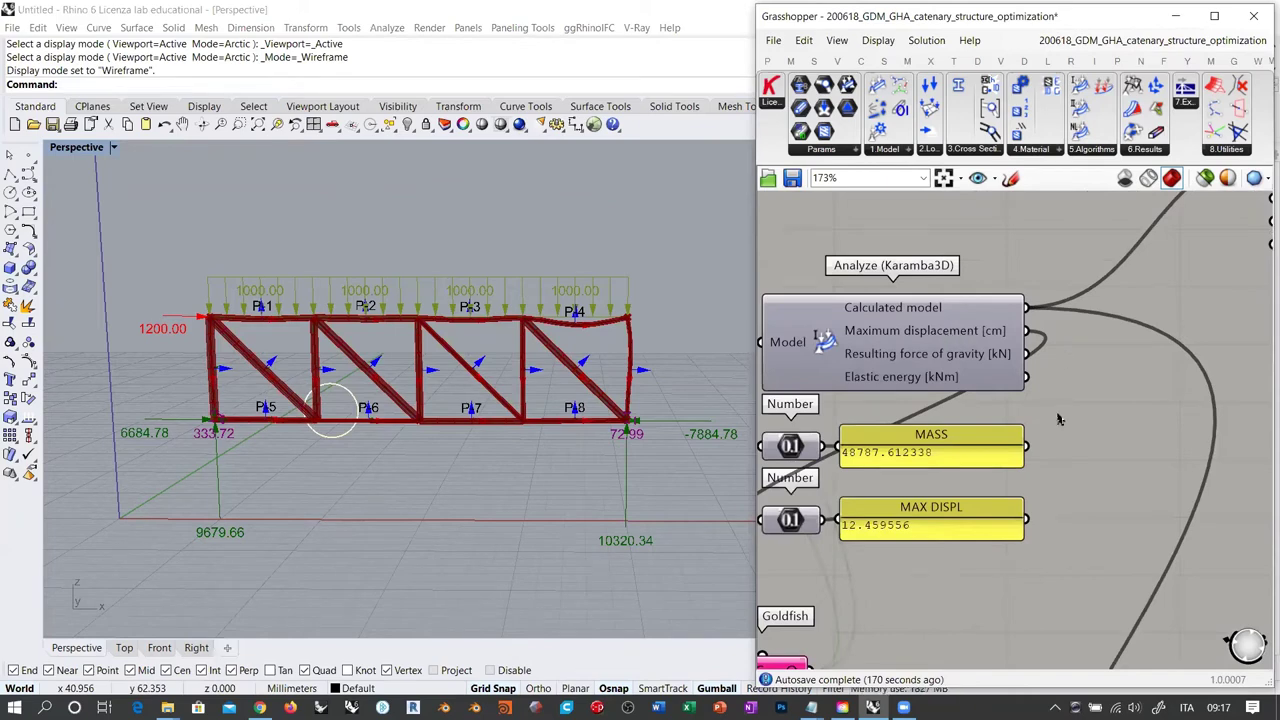
right_drag(1057, 415, 1171, 346)
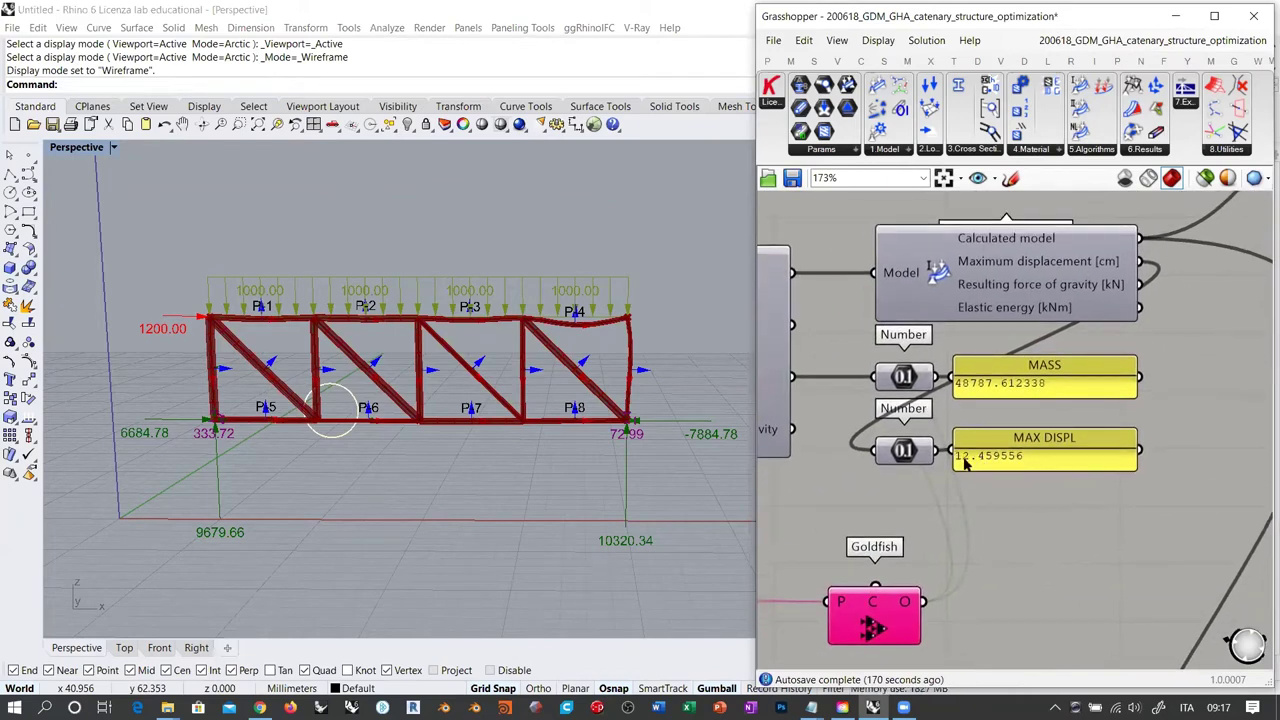
Set the Deformation display scale to exactly 1 so the truss shows its true deformation
right_drag(1208, 366, 813, 493)
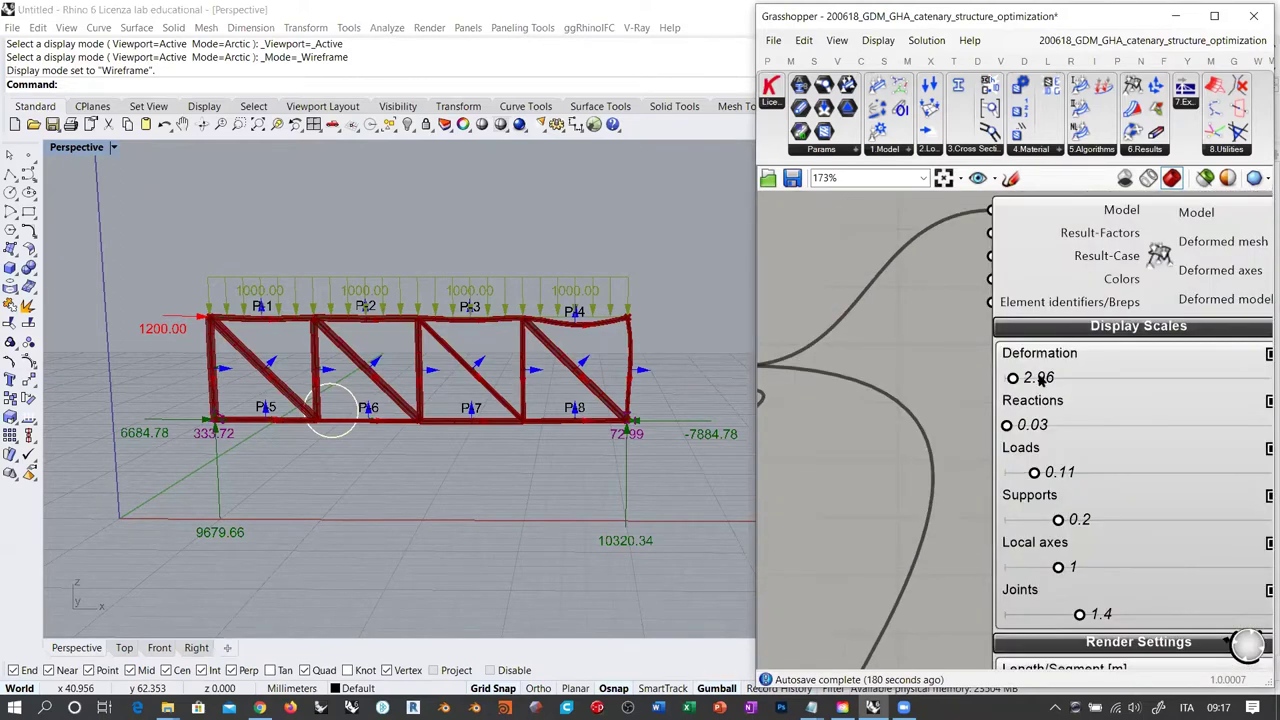
double_click(1013, 378)
text(1)
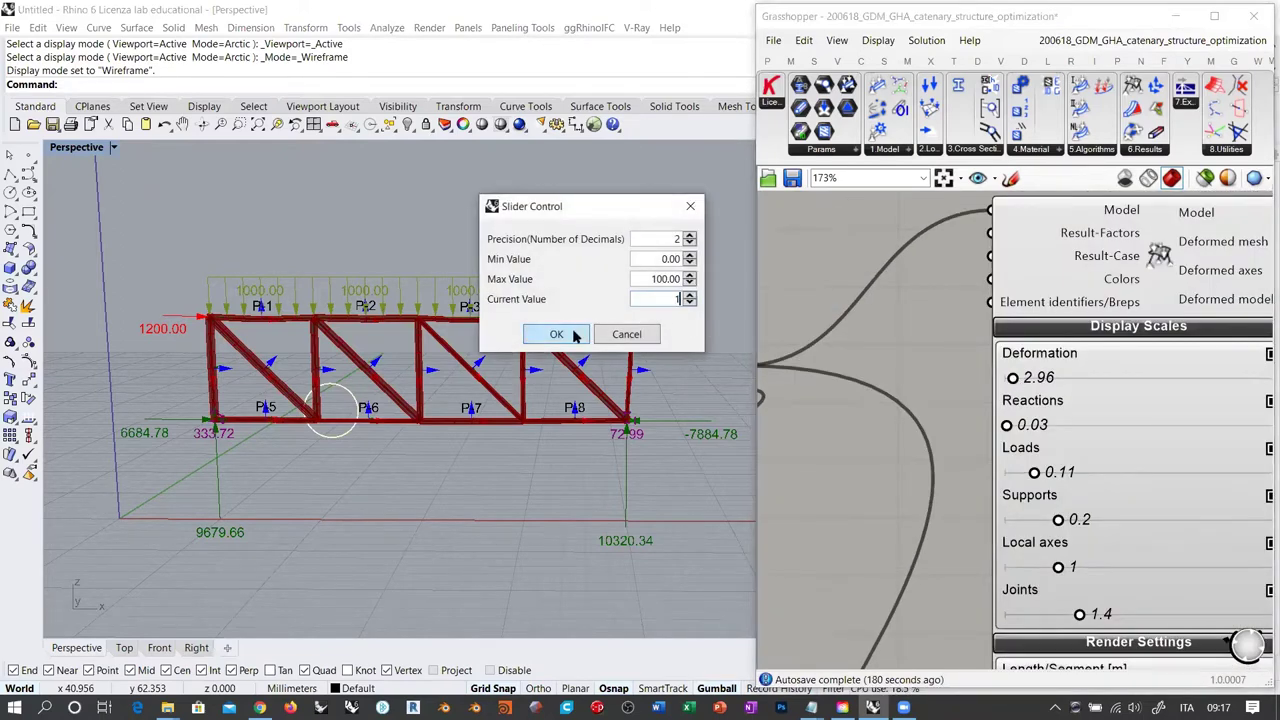
click(556, 334)
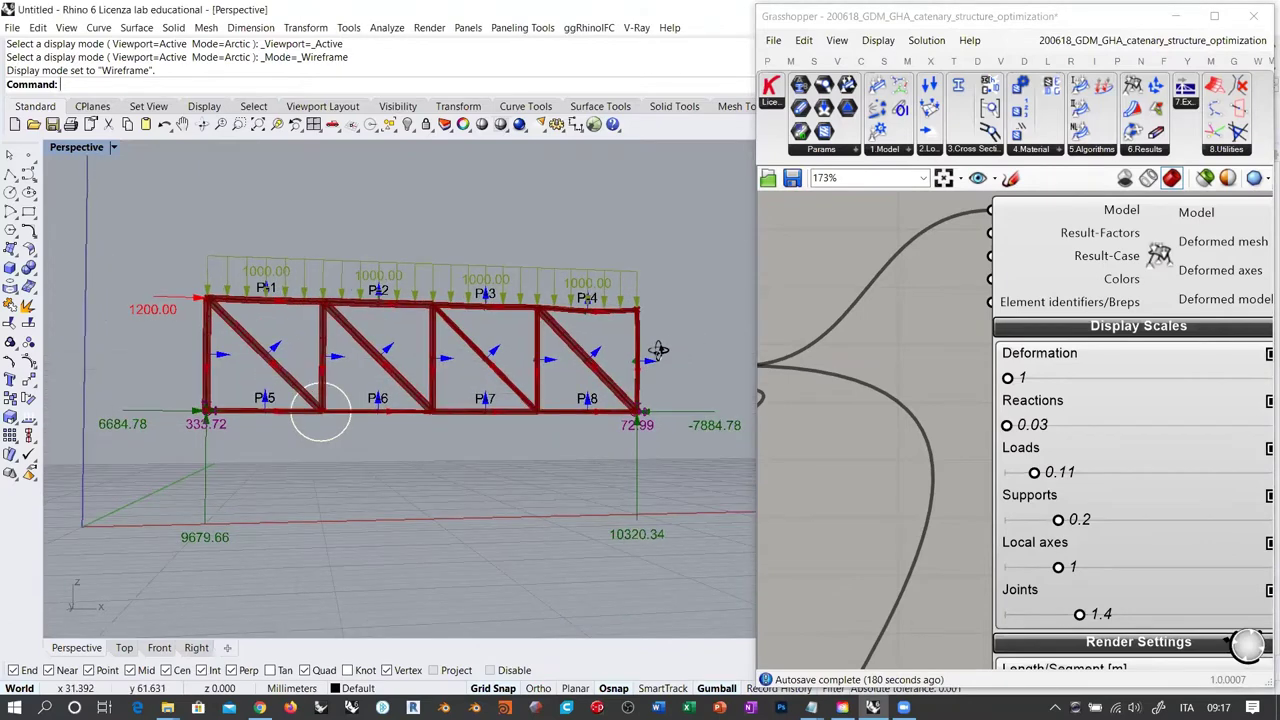
mouse_move(572, 327)
right_down()
mouse_move(663, 331)
mouse_move(535, 338)
mouse_move(559, 333)
right_up()
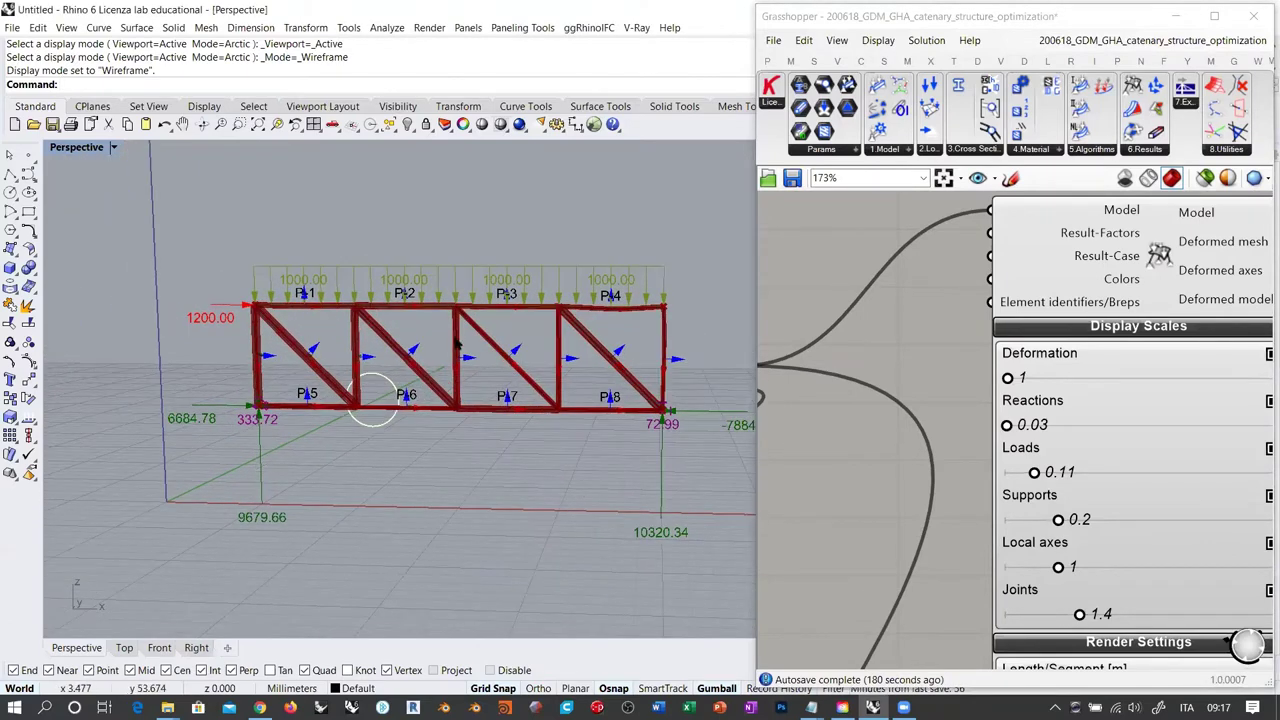
Examine the Goldfish component beside the MAX DISPL panel, the undistorted truss and the overall definition layout
right_drag(890, 404, 1045, 330)
scroll(1045, 331, down, 5)
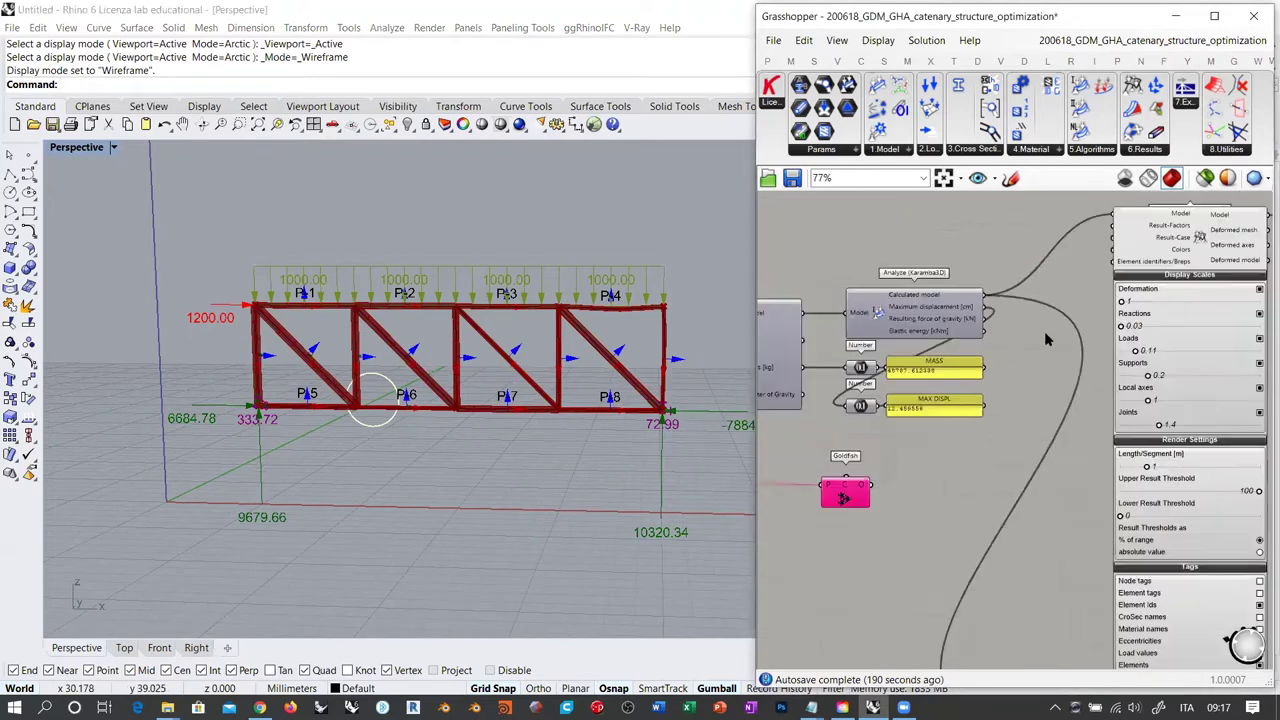
right_drag(903, 480, 995, 472)
scroll(984, 468, up, 6)
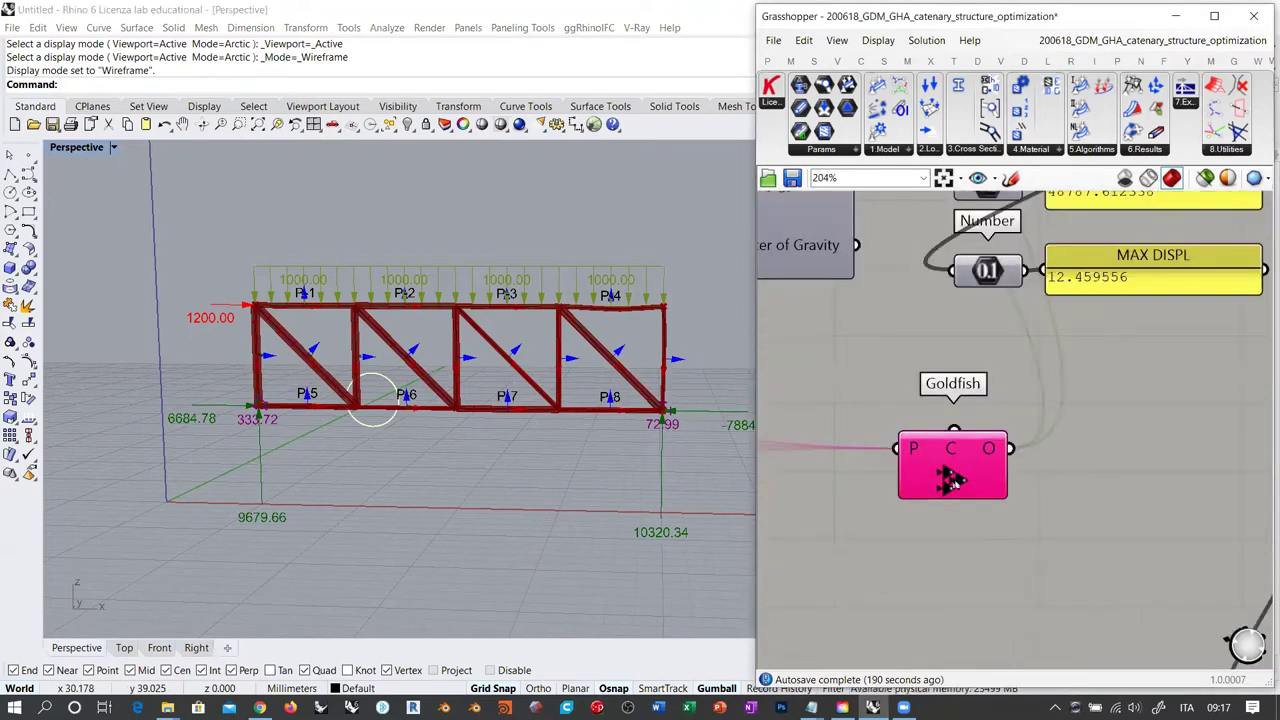
right_drag(414, 350, 287, 340)
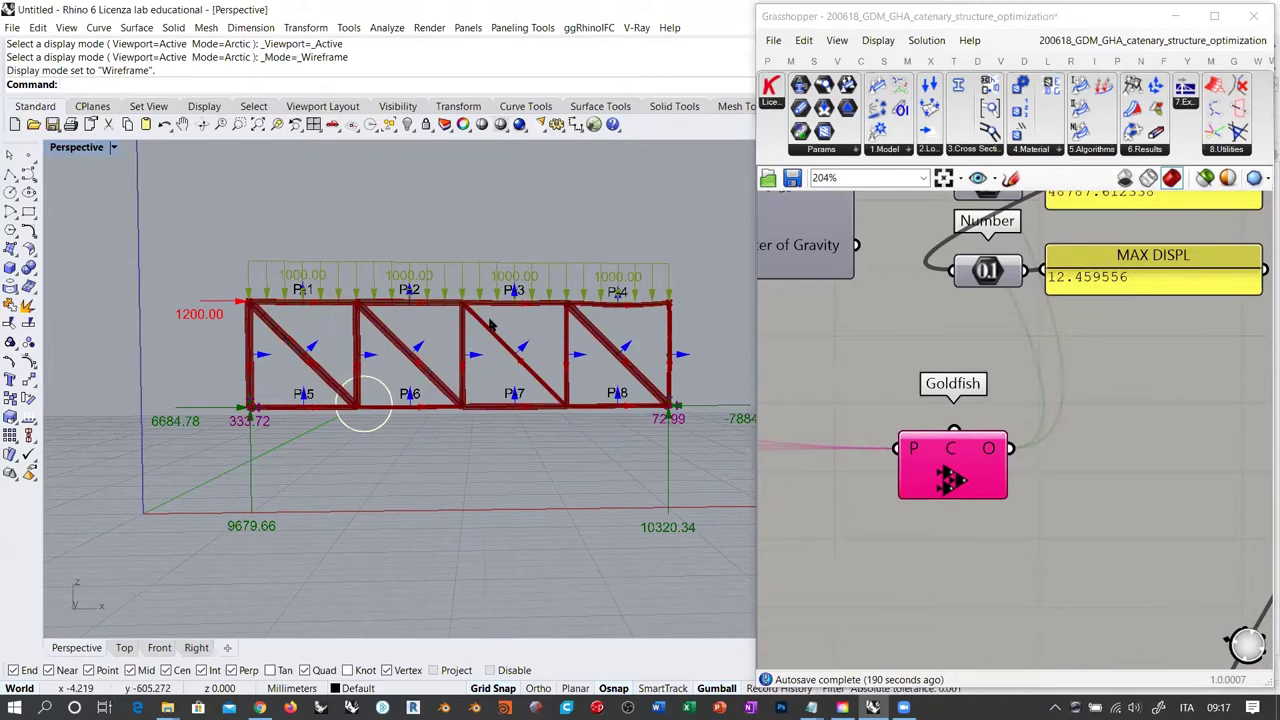
scroll(1149, 355, down, 2)
scroll(863, 404, down, 1)
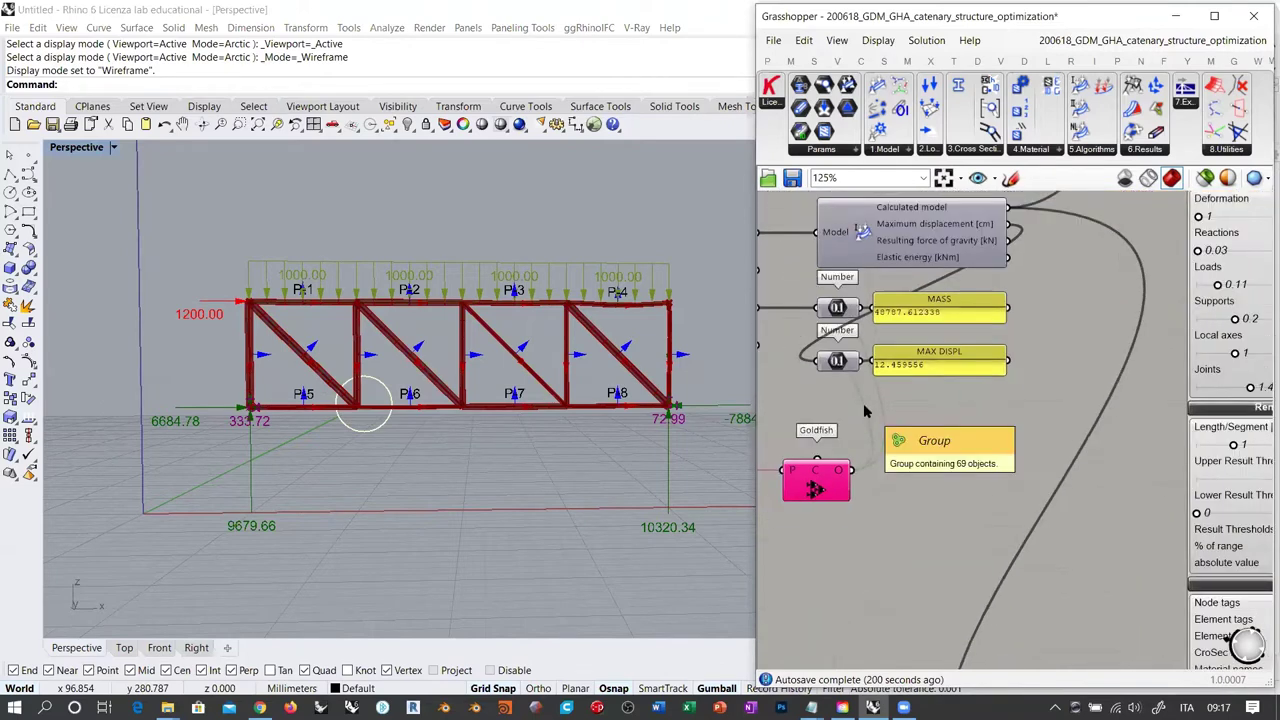
right_drag(603, 371, 562, 380)
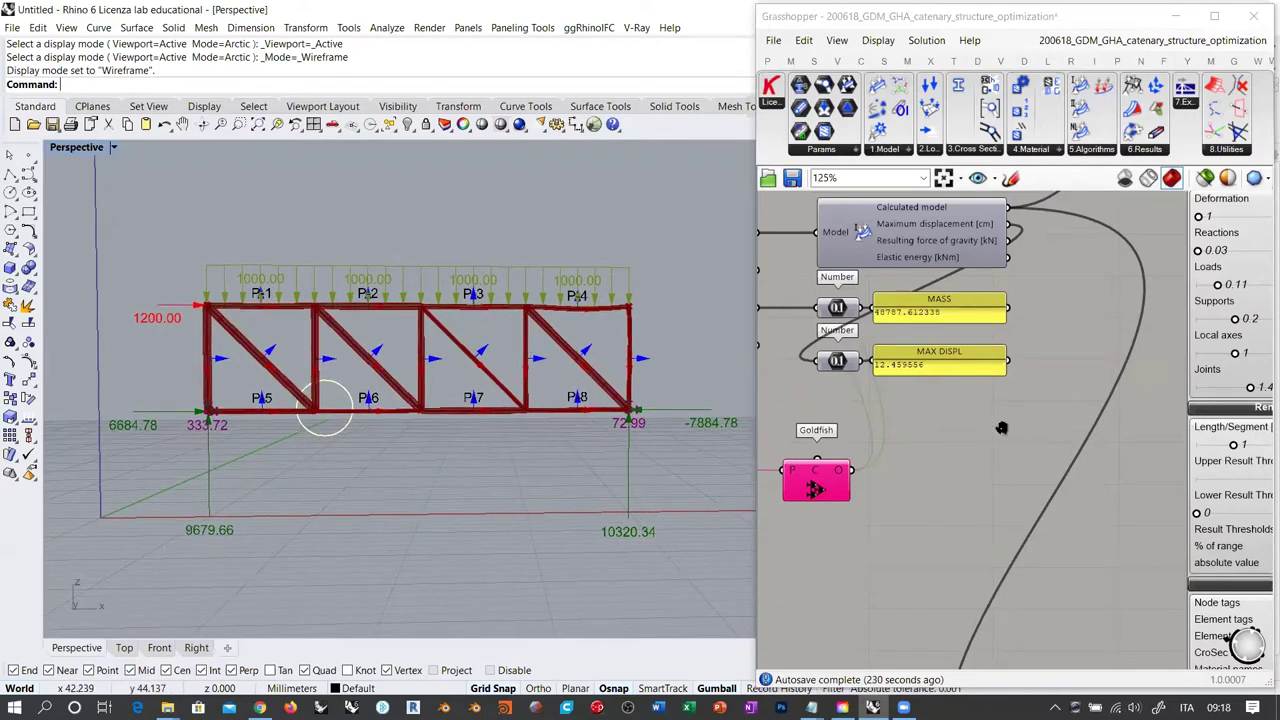
scroll(1024, 396, down, 5)
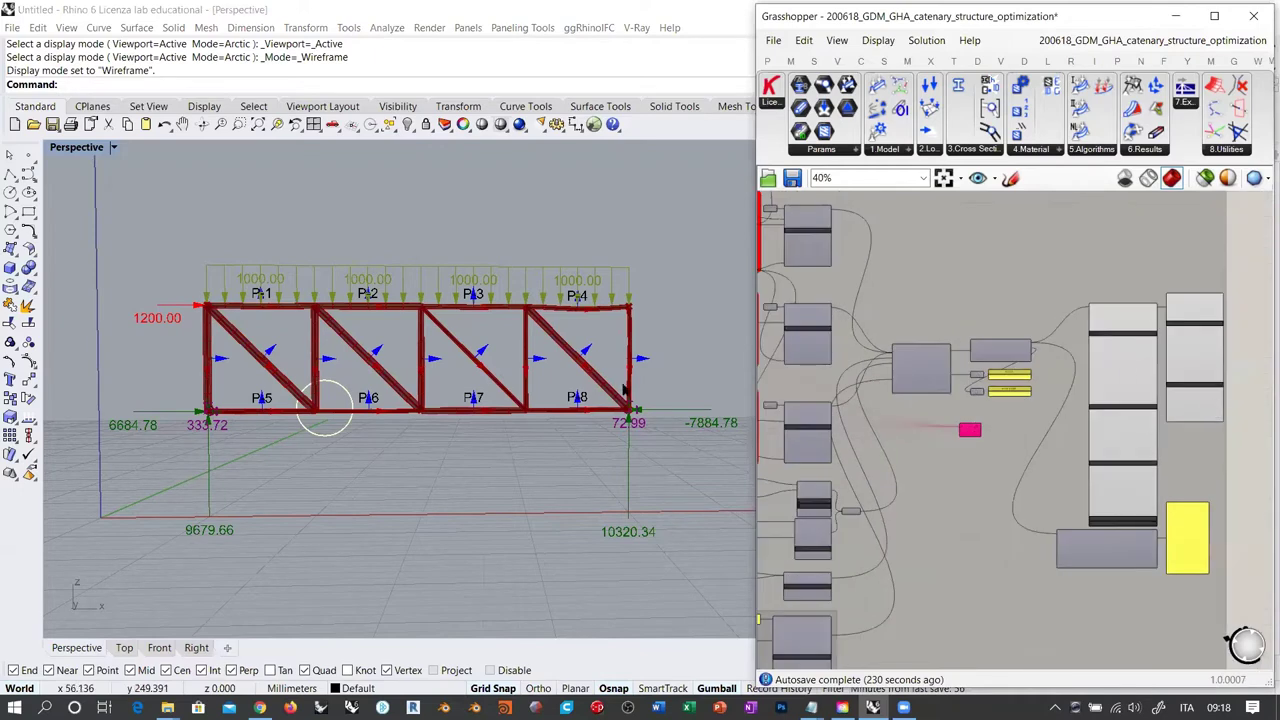
right_drag(522, 384, 502, 373)
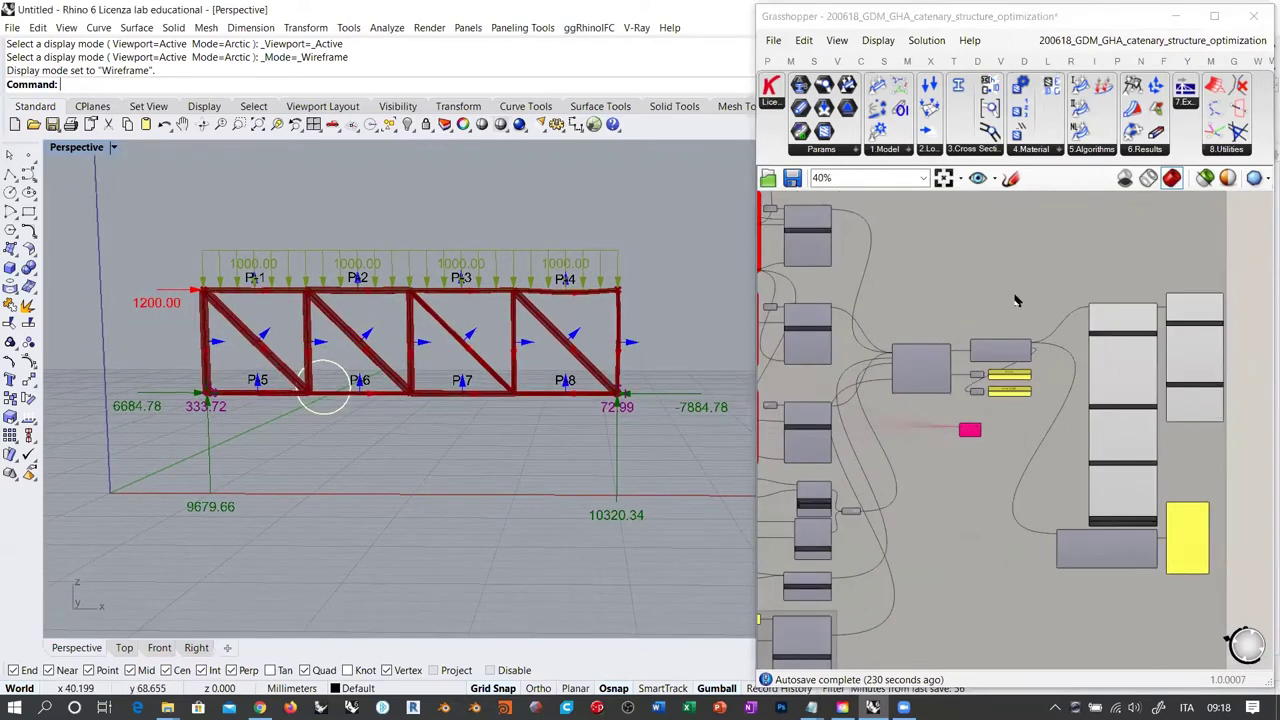
Disable all the components of the Karamba3D truss definition, clearing the truss from the Rhino viewport
right_drag(1059, 287, 1063, 288)
scroll(1108, 284, down, 4)
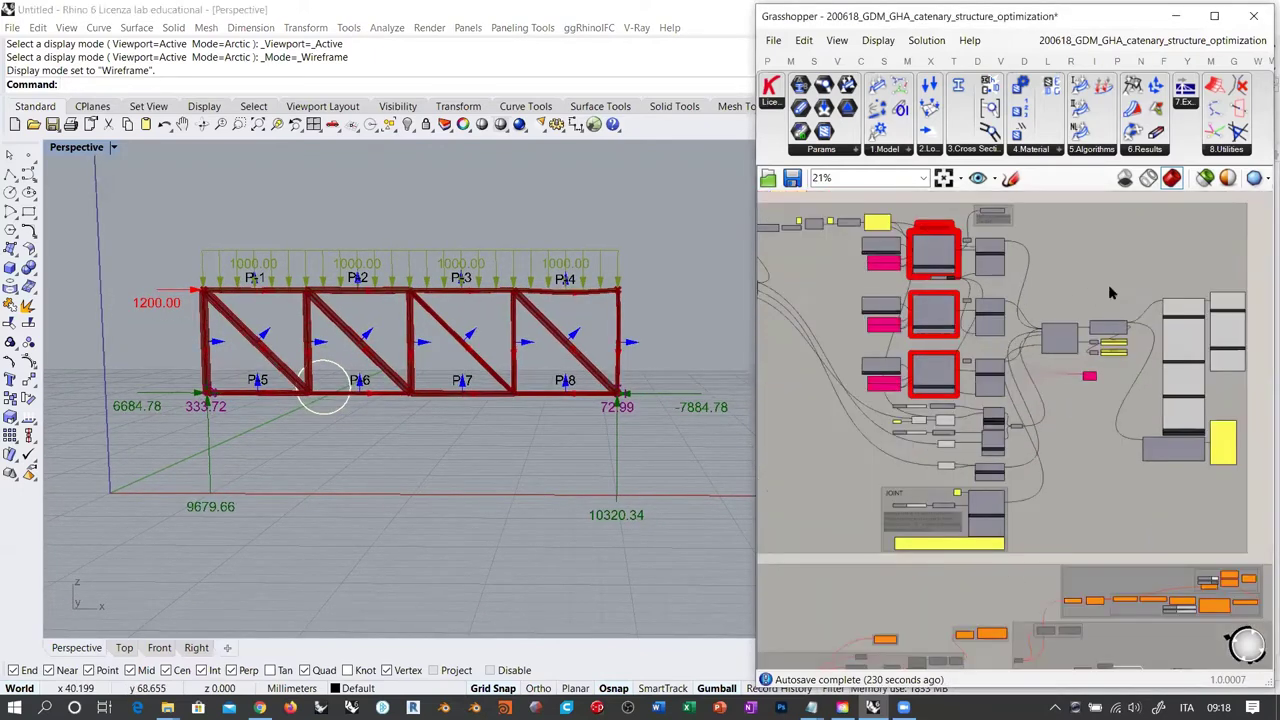
drag(1238, 248, 817, 503)
key(ctrl+q)
click(797, 327)
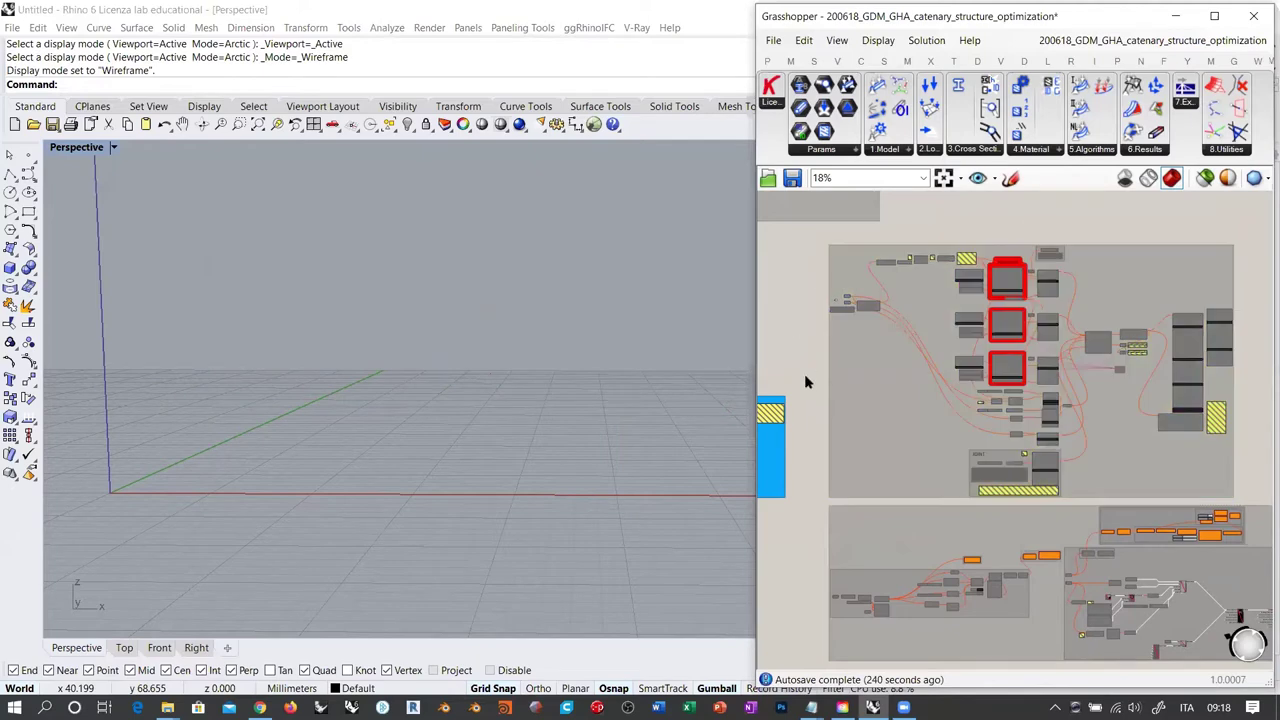
Enable the component chain in the SHELL OPTIMIZATION - KARAMBA3D group
right_drag(808, 371, 1040, 303)
scroll(1041, 306, down, 2)
scroll(1041, 306, down, 3)
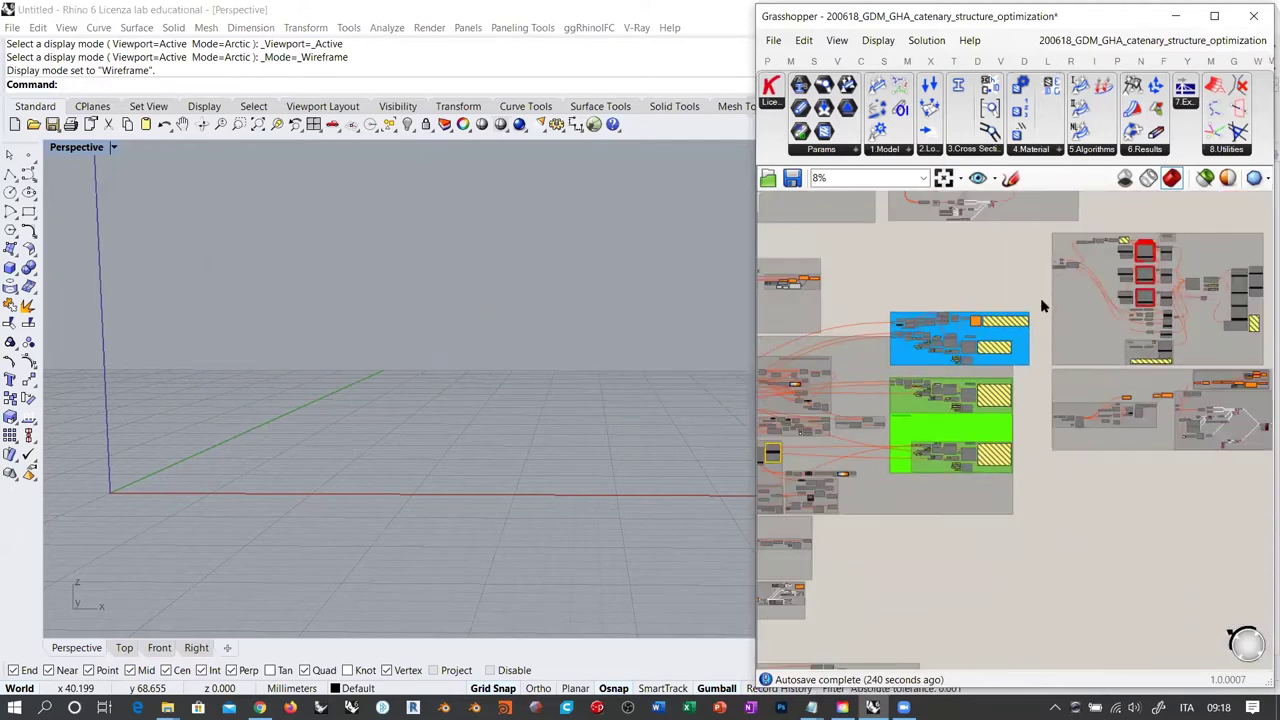
right_drag(951, 482, 1068, 521)
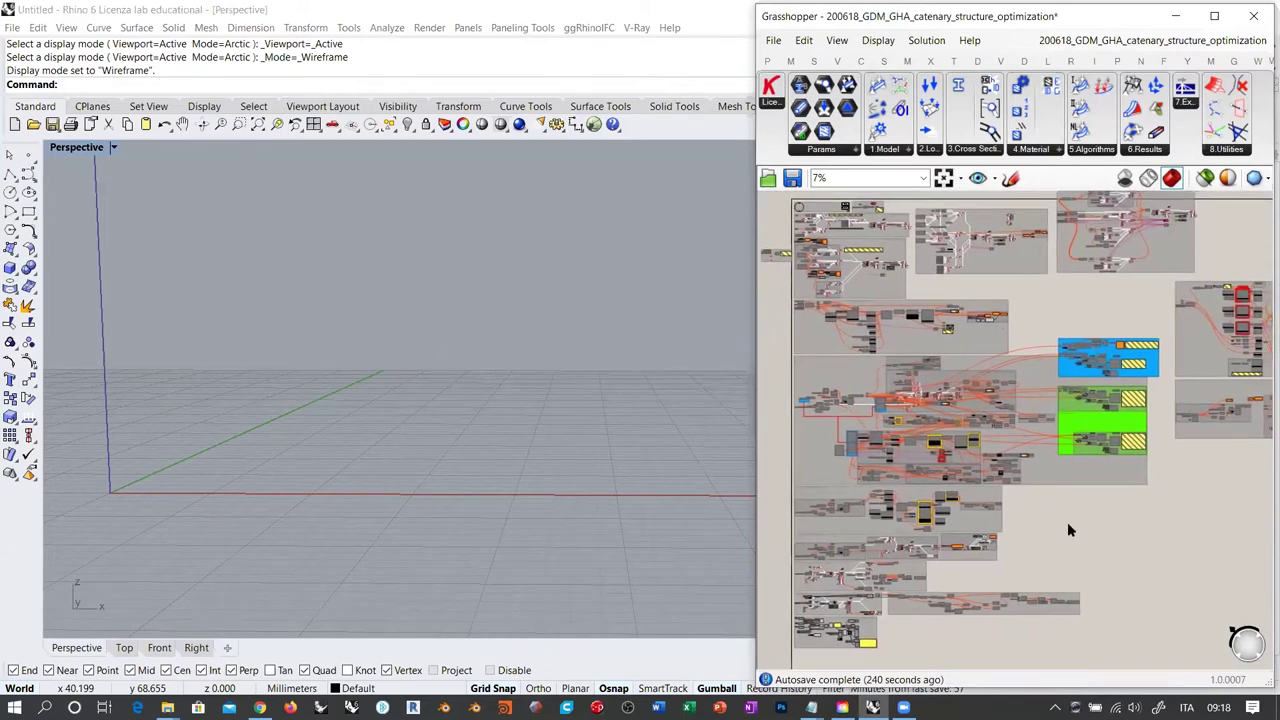
scroll(1068, 522, down, 1)
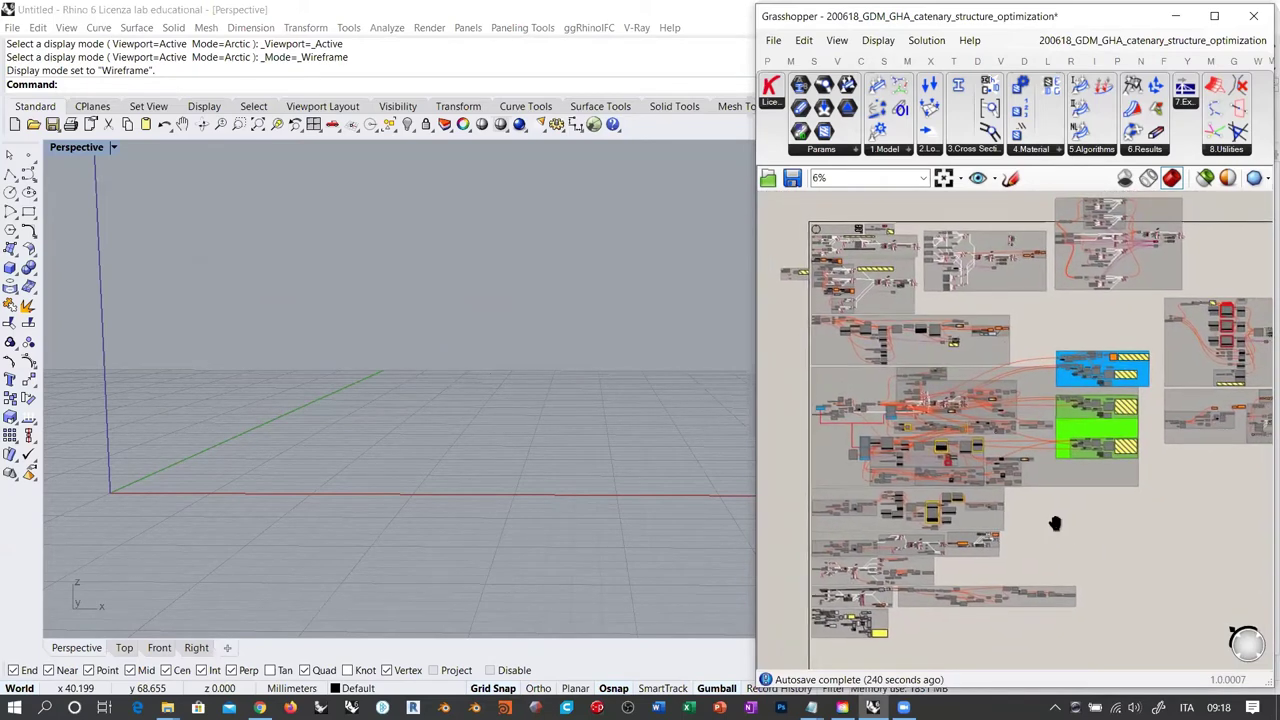
right_drag(1071, 531, 1047, 520)
scroll(1046, 520, down, 1)
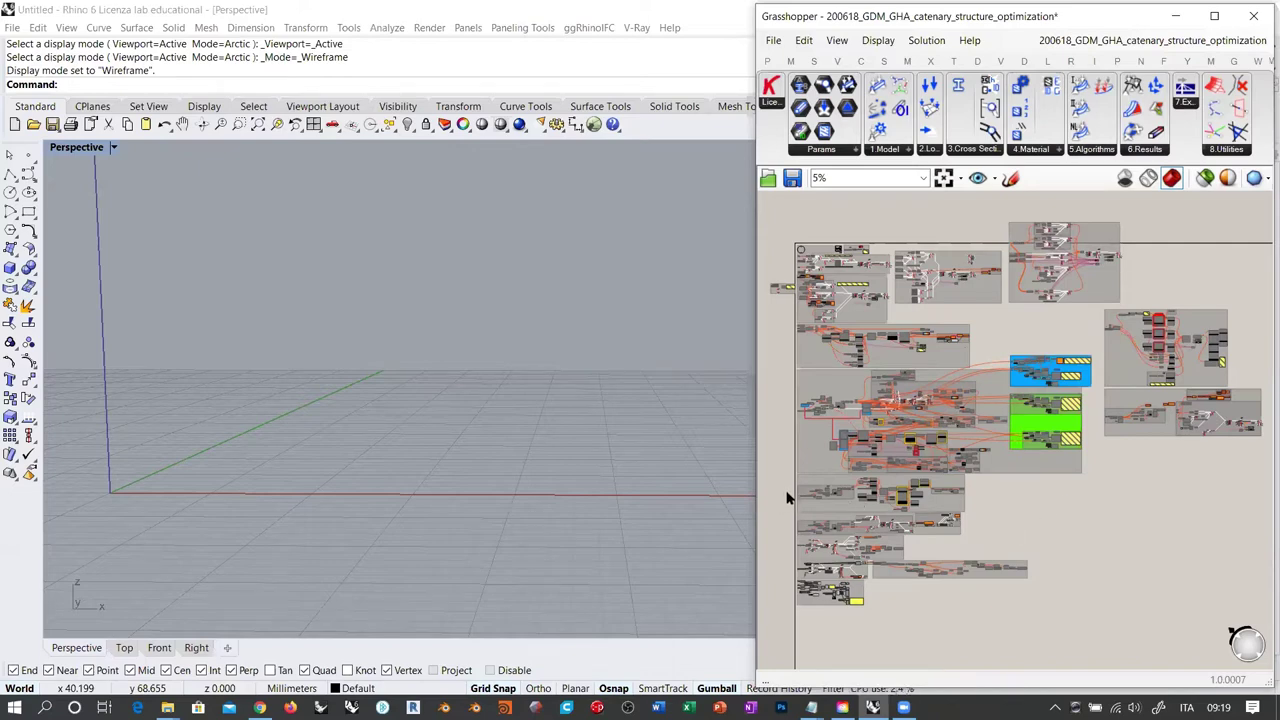
scroll(790, 494, up, 10)
scroll(914, 414, down, 1)
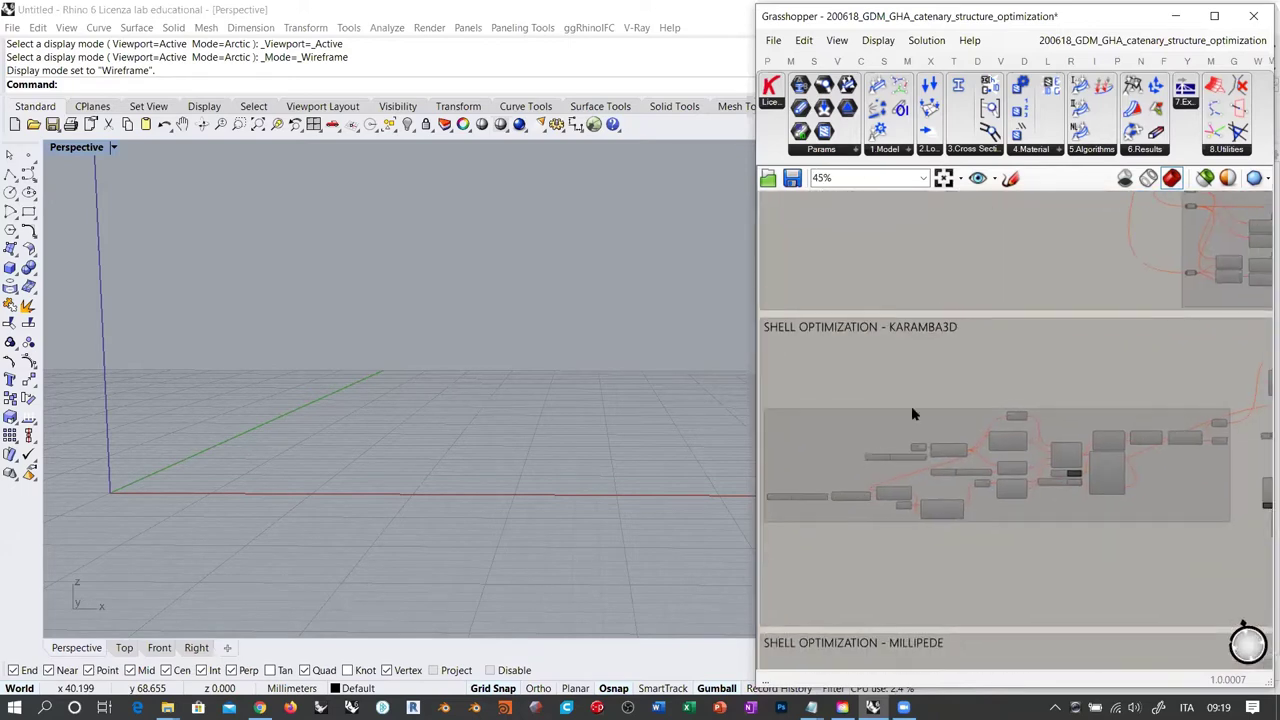
scroll(813, 431, down, 1)
drag(772, 401, 1212, 536)
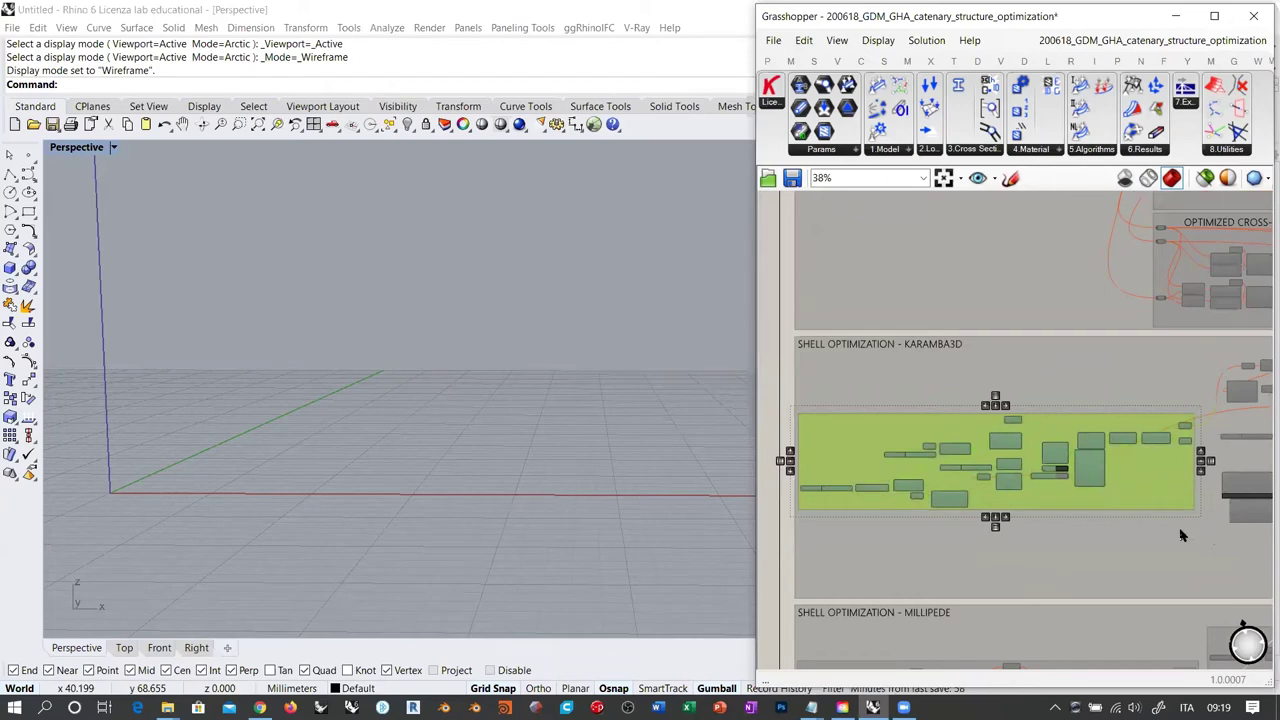
click(780, 390)
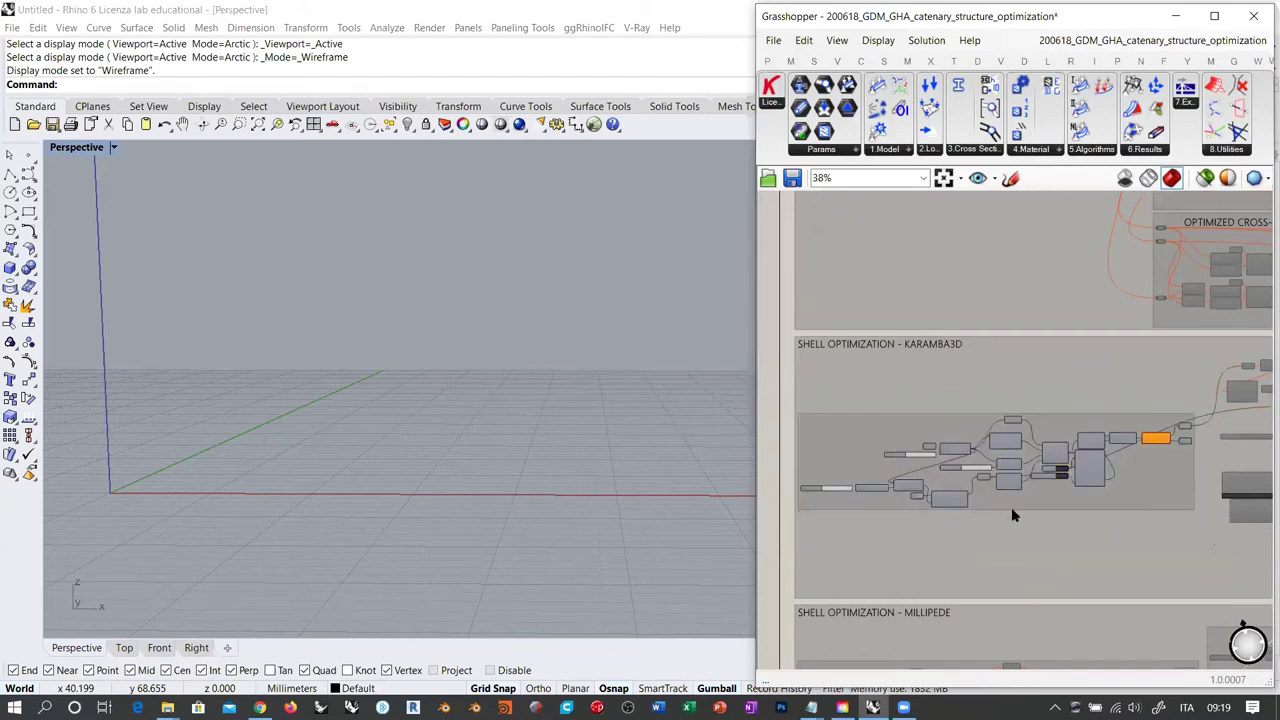
Widen the Grasshopper window and preview the Mesh parameter that feeds QuadDivide, viewing its geometry from above in Rhino
scroll(905, 450, up, 7)
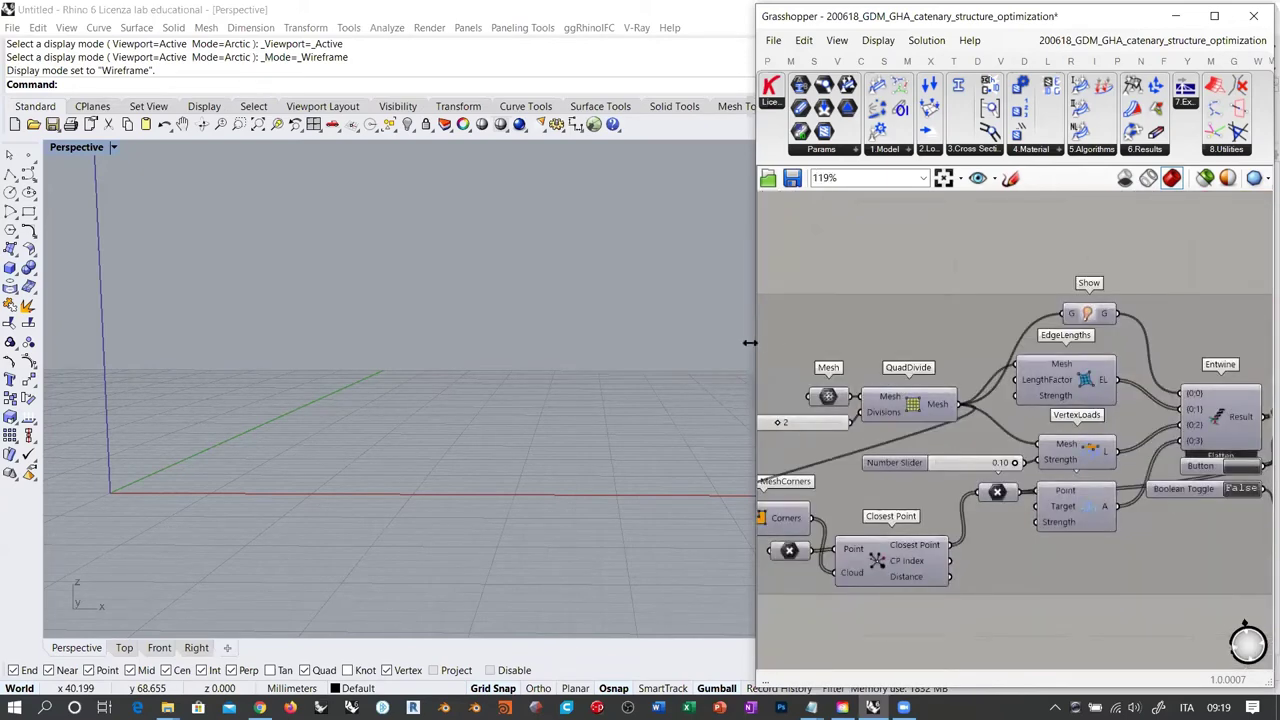
drag(753, 343, 599, 343)
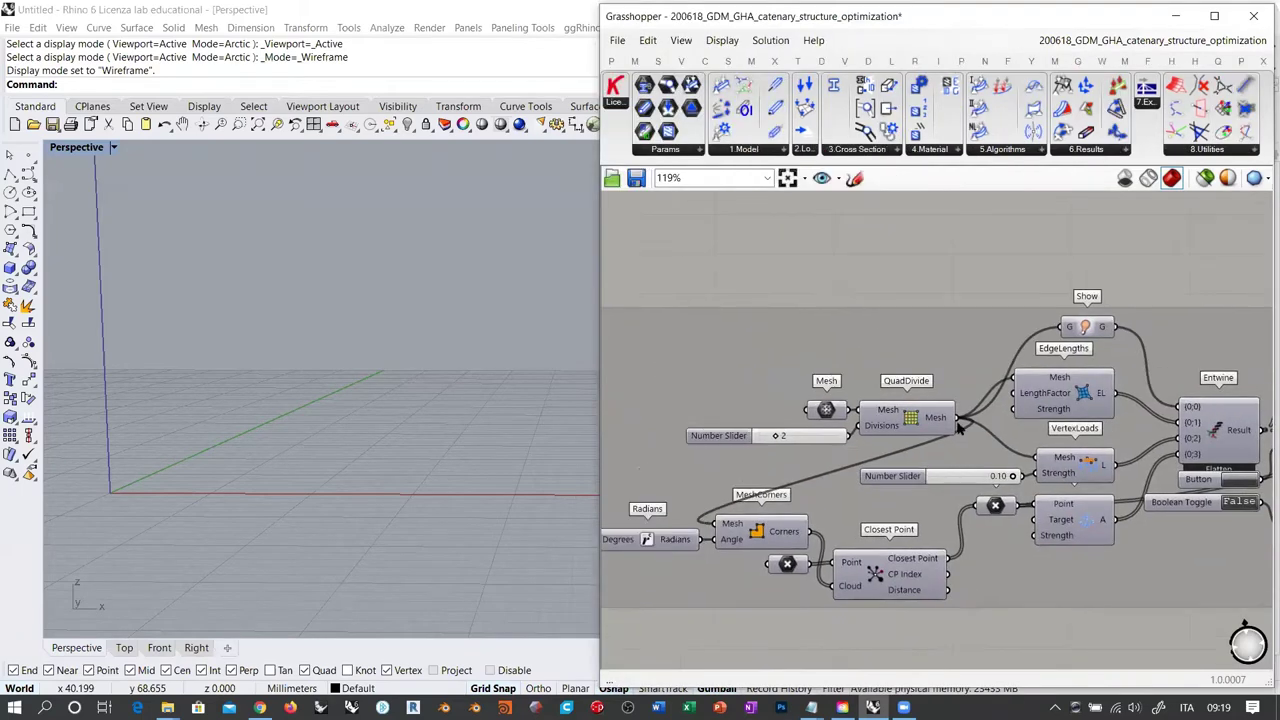
click(827, 410)
right_drag(437, 409, 437, 334)
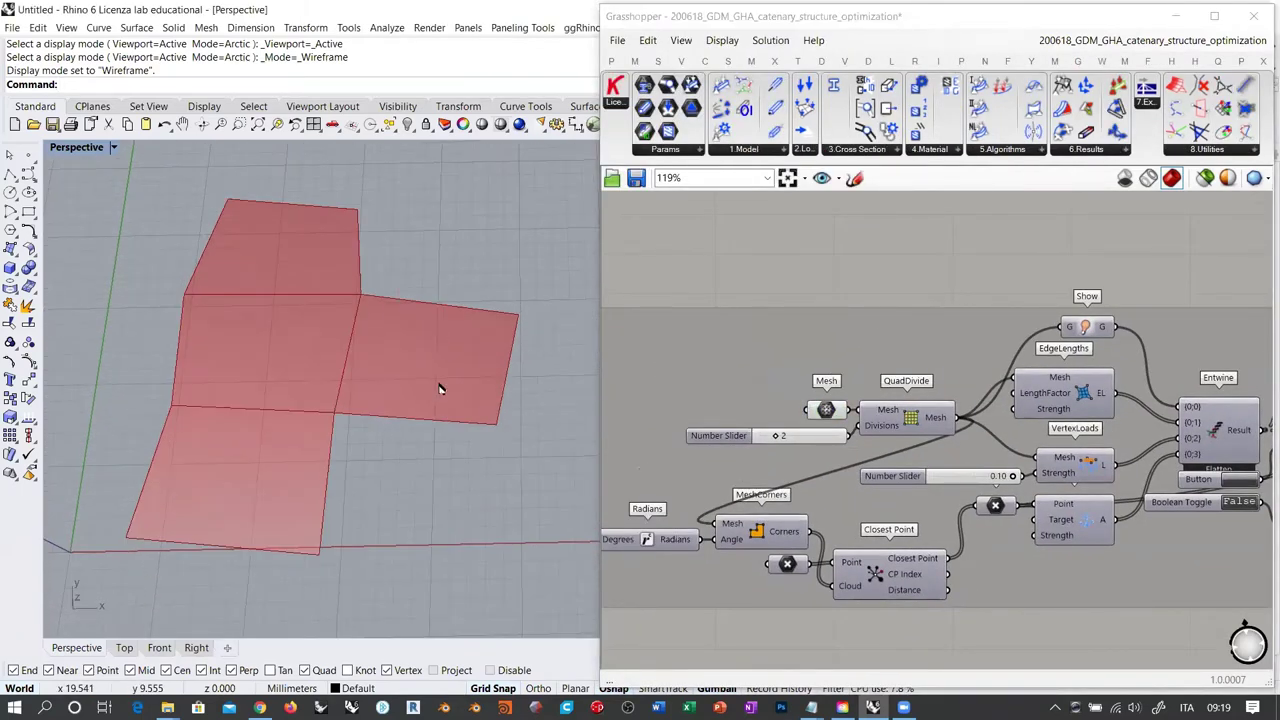
Highlight the Mesh parameter's geometry in the Rhino viewport to examine its quad faces and shared edges
mouse_move(826, 413)
click(830, 410)
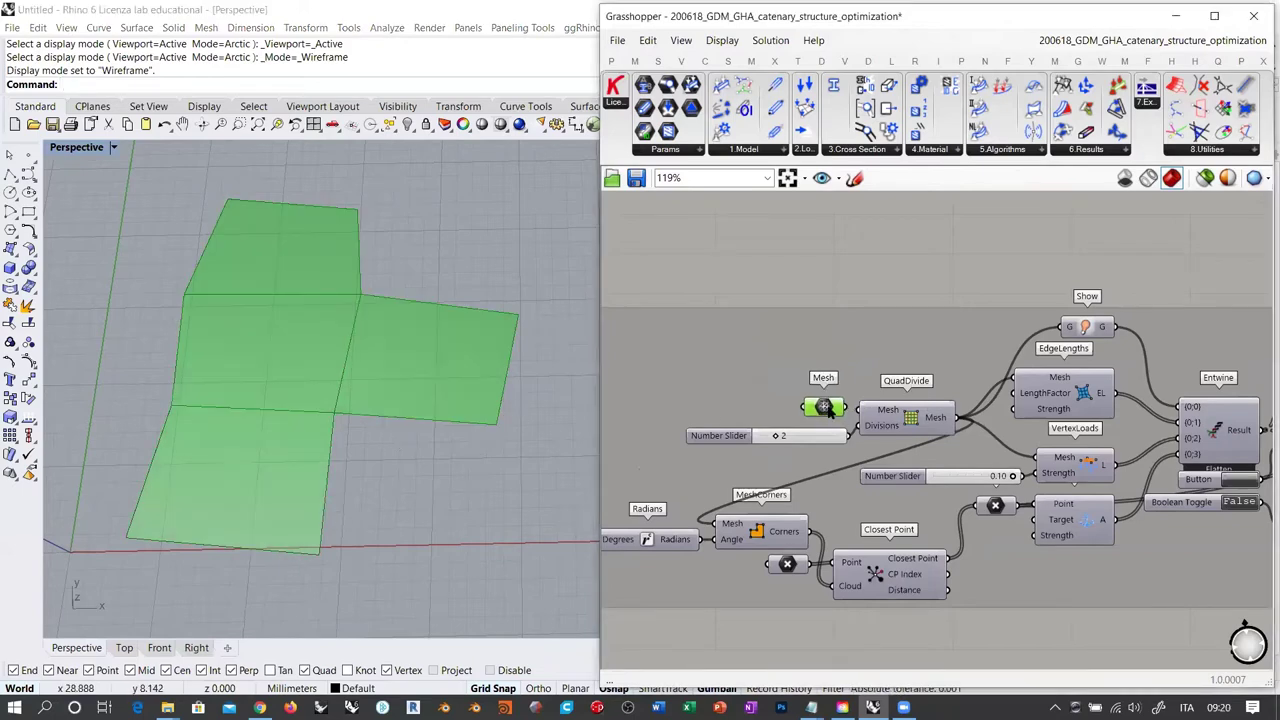
click(836, 418)
drag(826, 406, 829, 409)
click(782, 411)
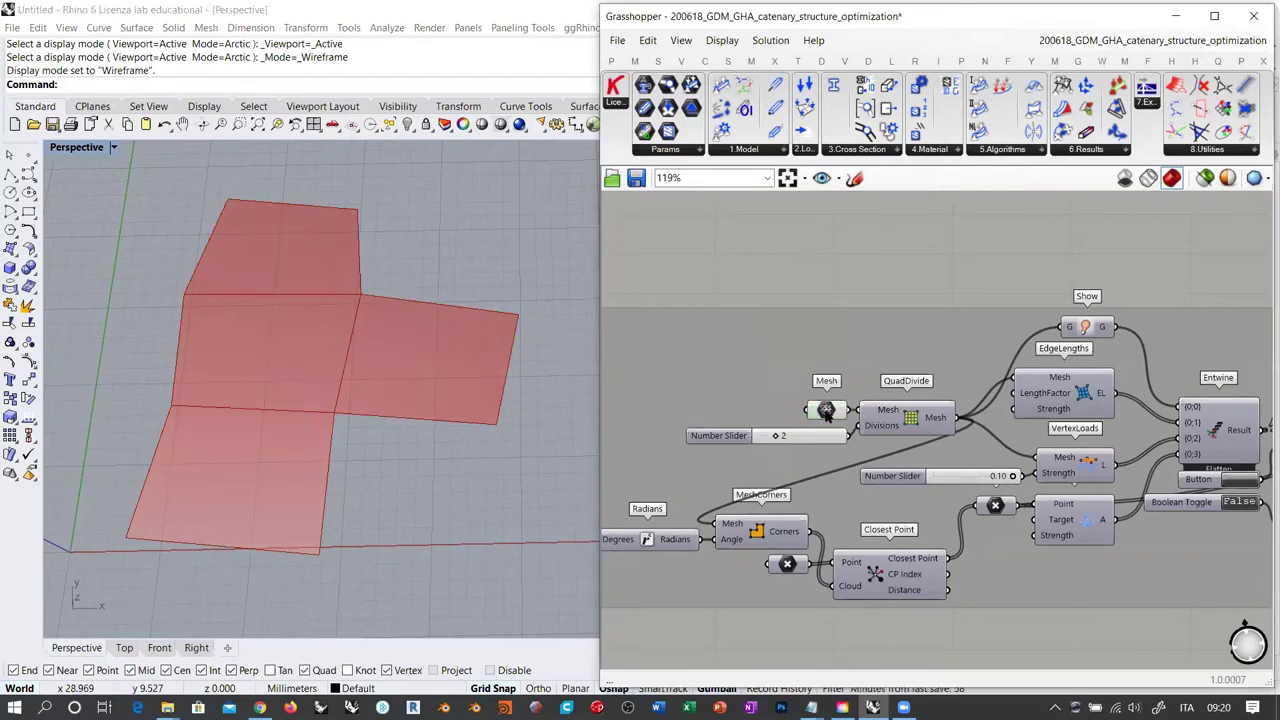
mouse_move(826, 410)
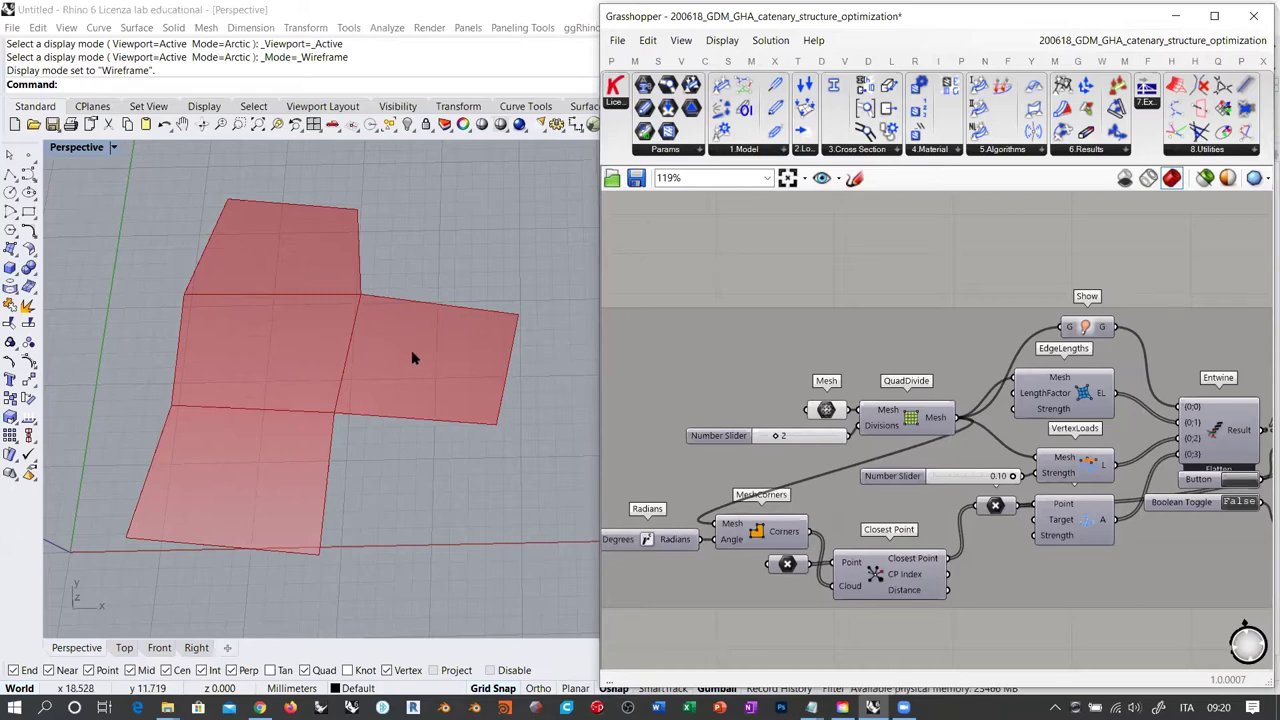
Move the Mesh parameter farther away from QuadDivide, leaving room between the two
scroll(916, 352, down, 5)
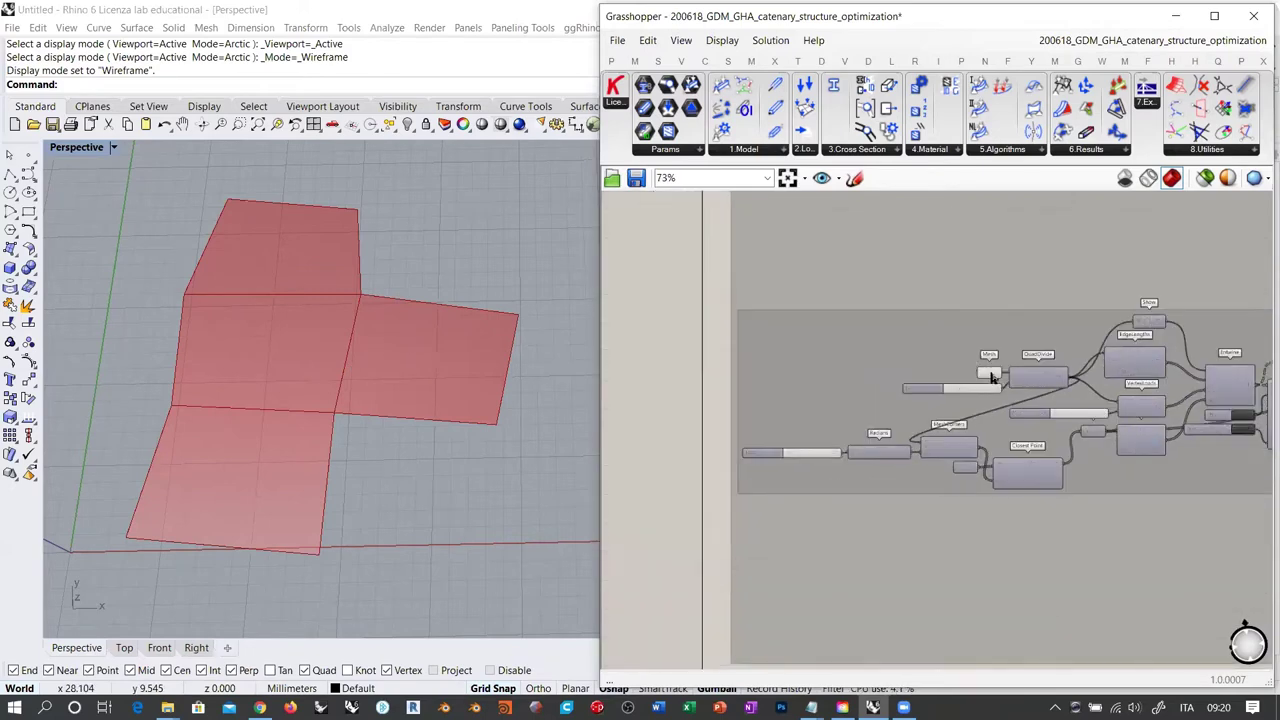
click(985, 373)
drag(985, 373, 826, 372)
click(683, 363)
Add a Weld Mesh component next to the Mesh parameter and feed the parameter into its Mesh input
double_click(684, 358)
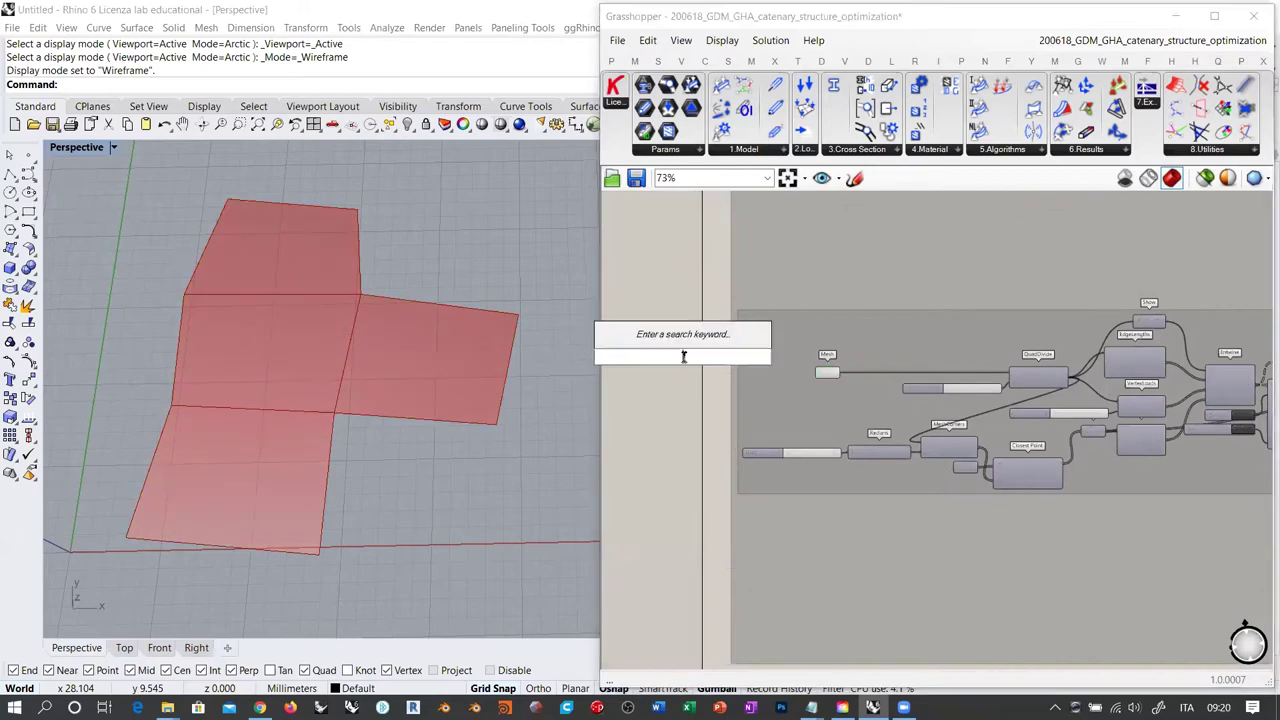
text(wel)
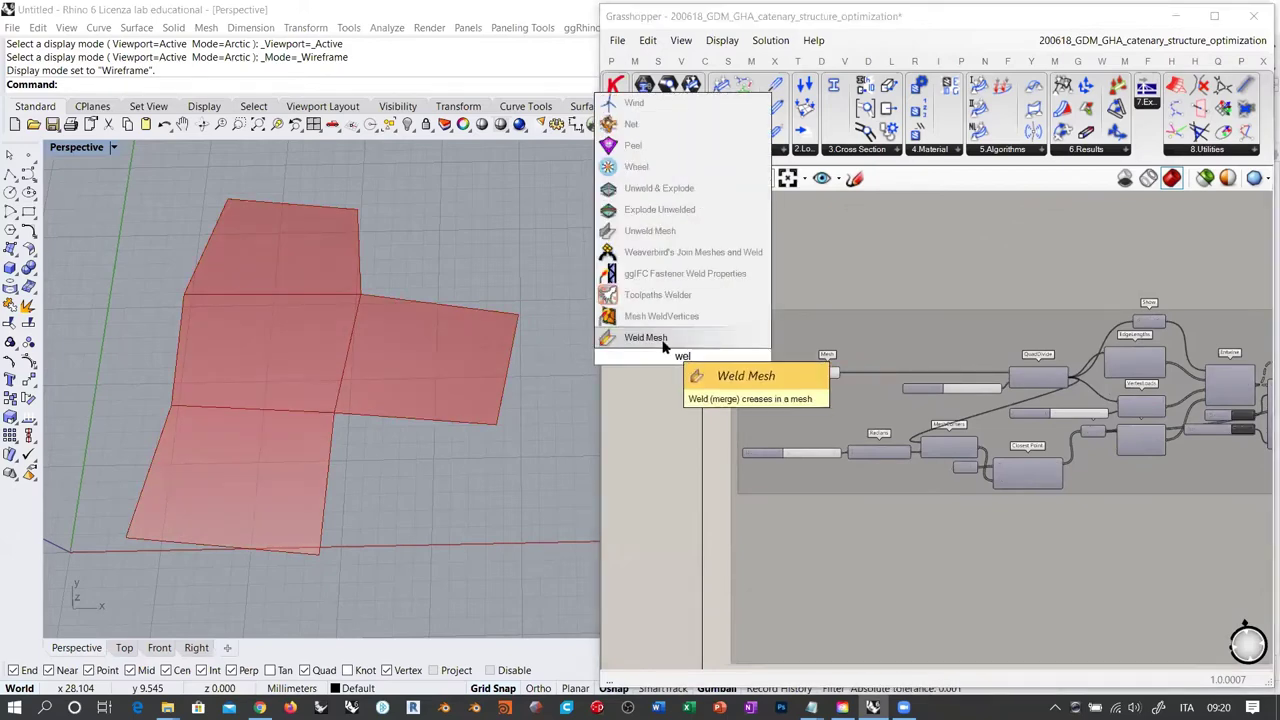
click(663, 344)
scroll(683, 362, up, 3)
drag(680, 350, 1078, 332)
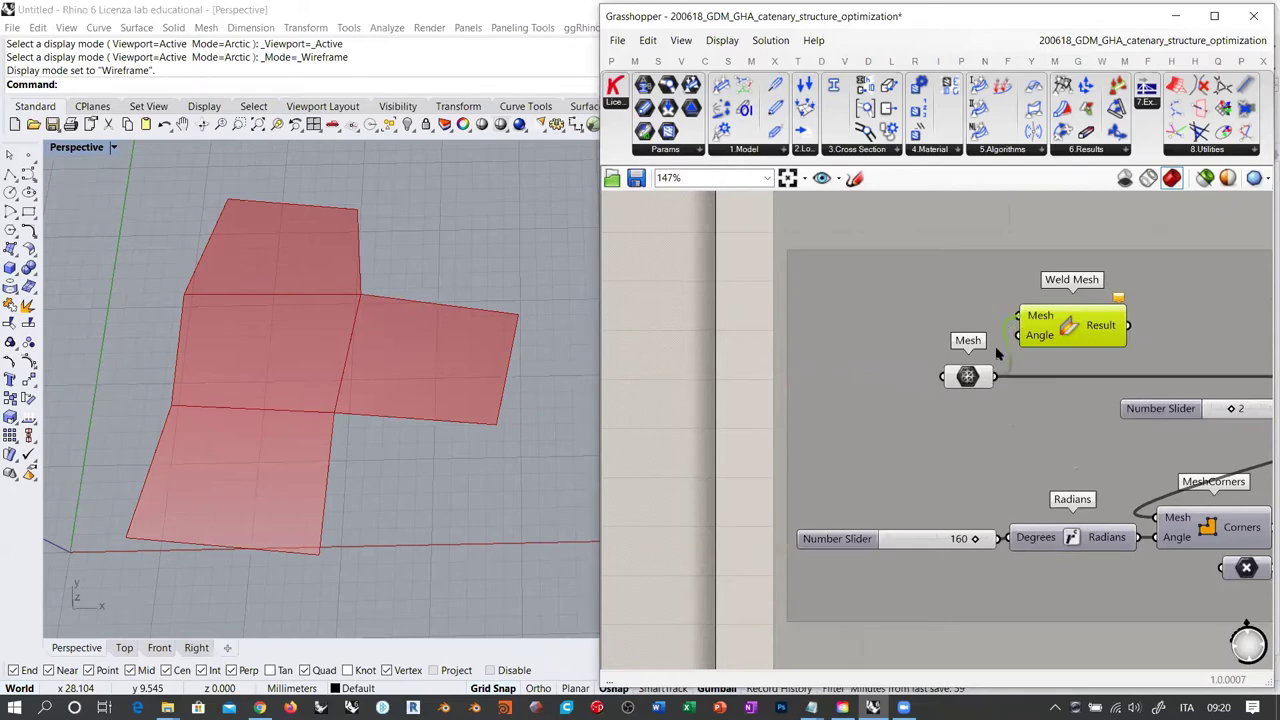
drag(995, 376, 1016, 318)
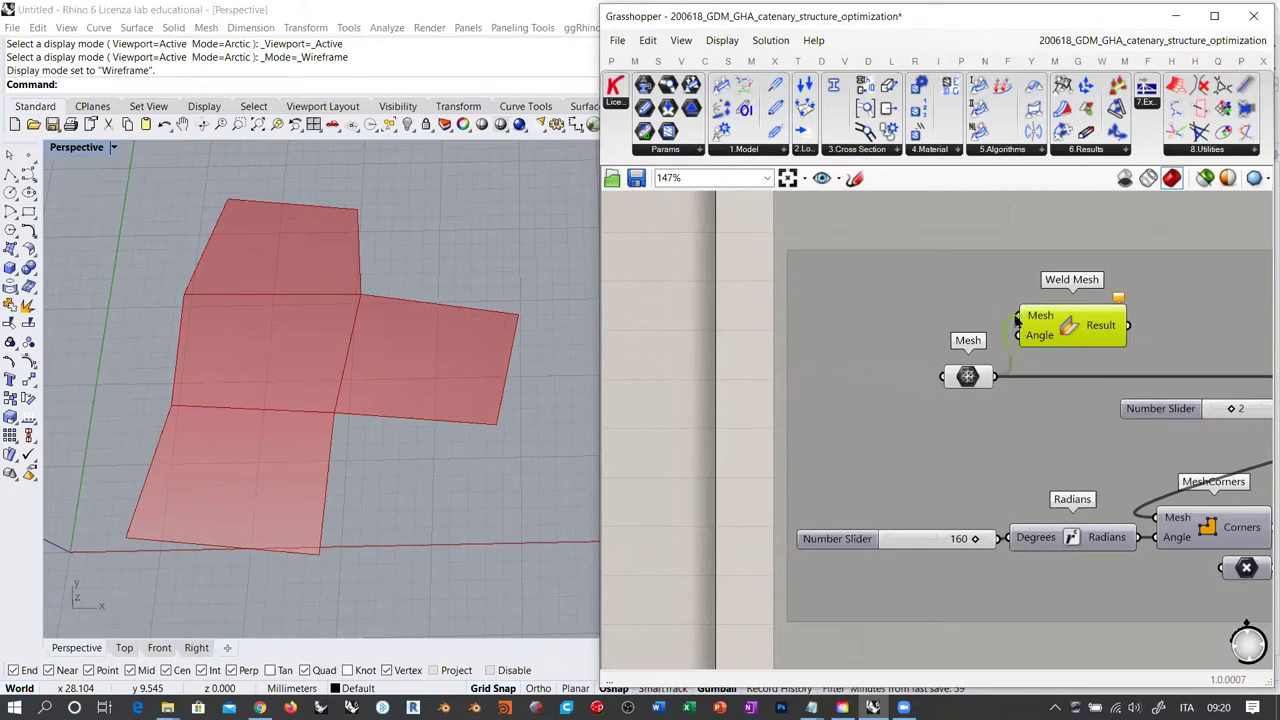
Examine the input mesh alongside the Weld Mesh component's Mesh and Angle inputs and its Result output
click(689, 342)
click(966, 376)
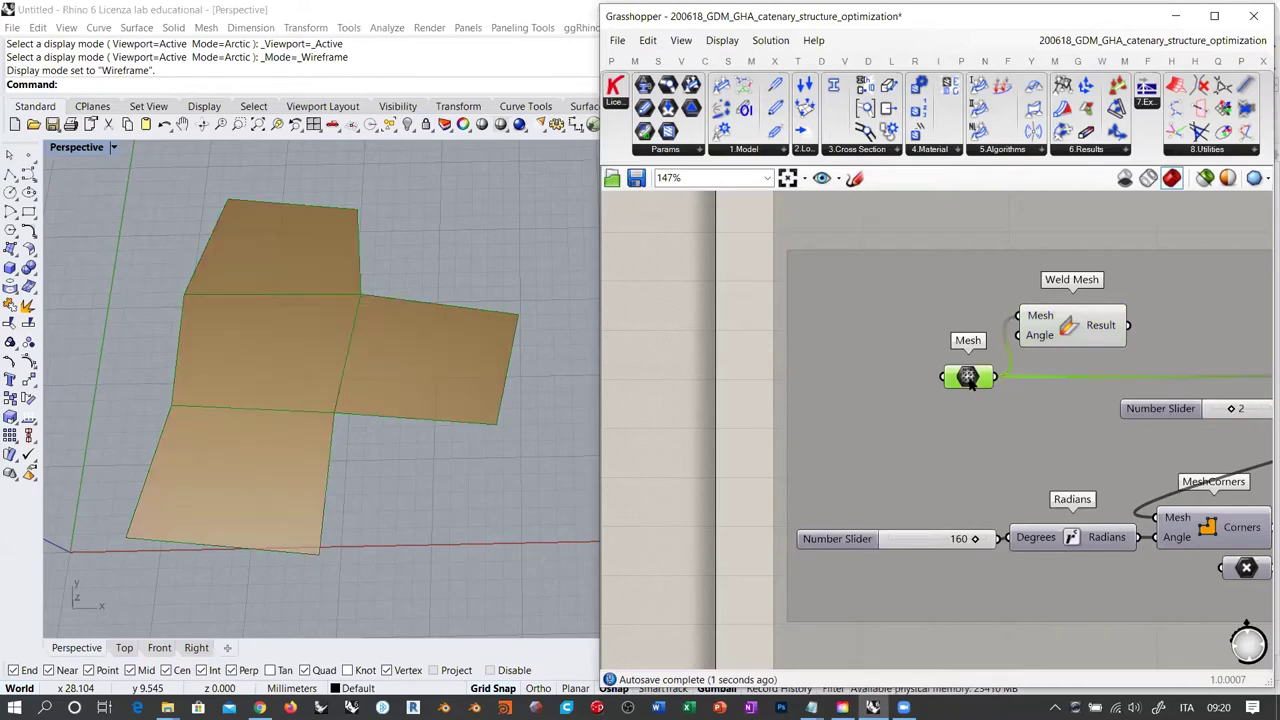
mouse_move(1100, 327)
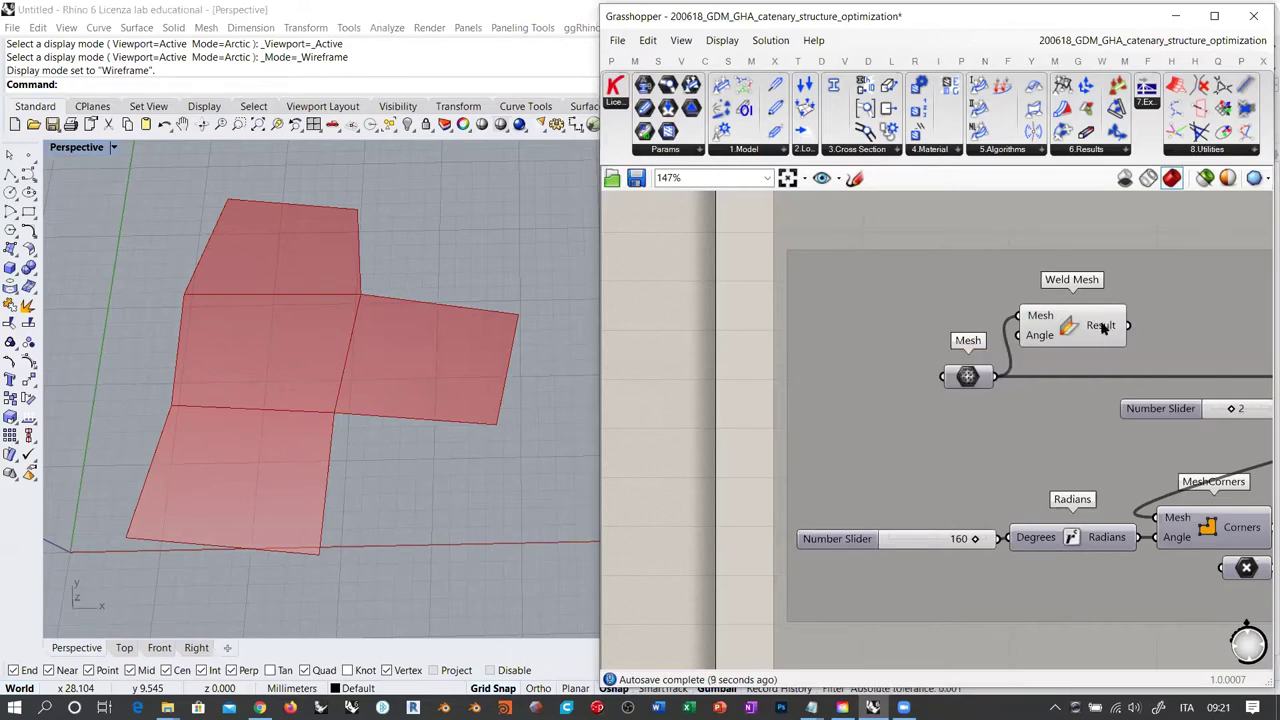
scroll(1062, 335, up, 3)
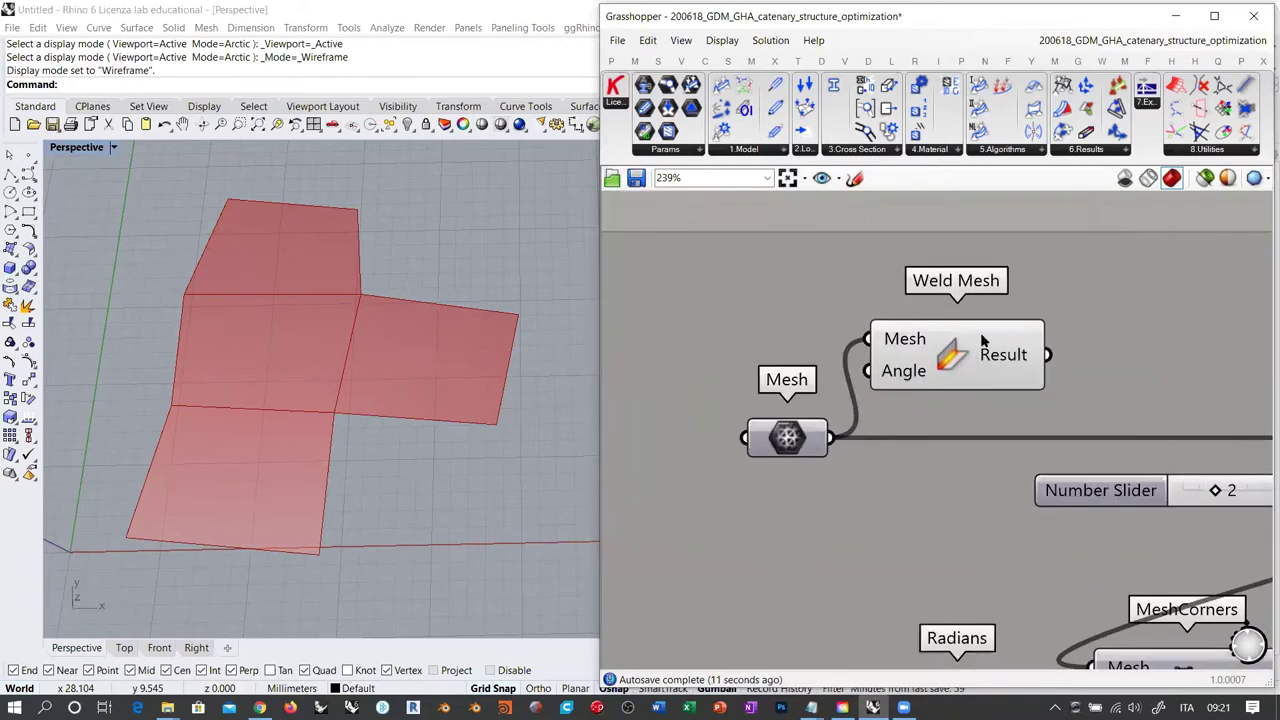
drag(948, 358, 958, 365)
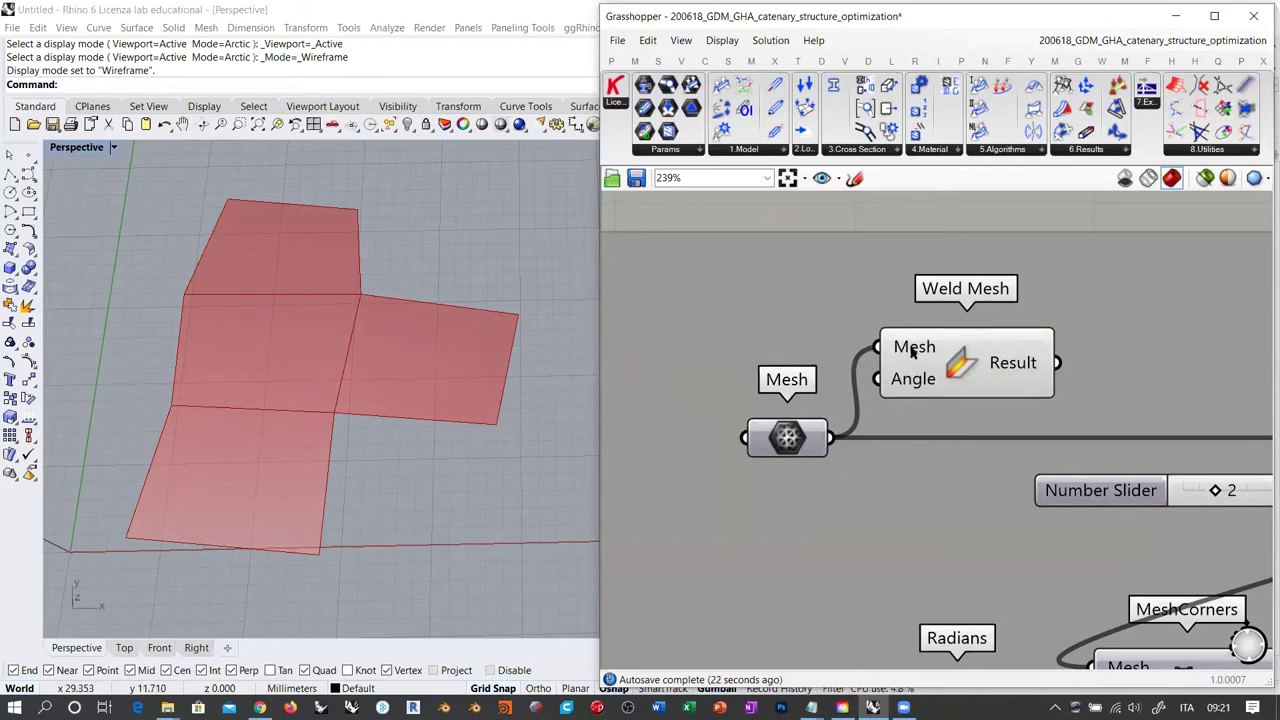
mouse_move(912, 350)
mouse_move(1022, 369)
right_drag(966, 372, 857, 357)
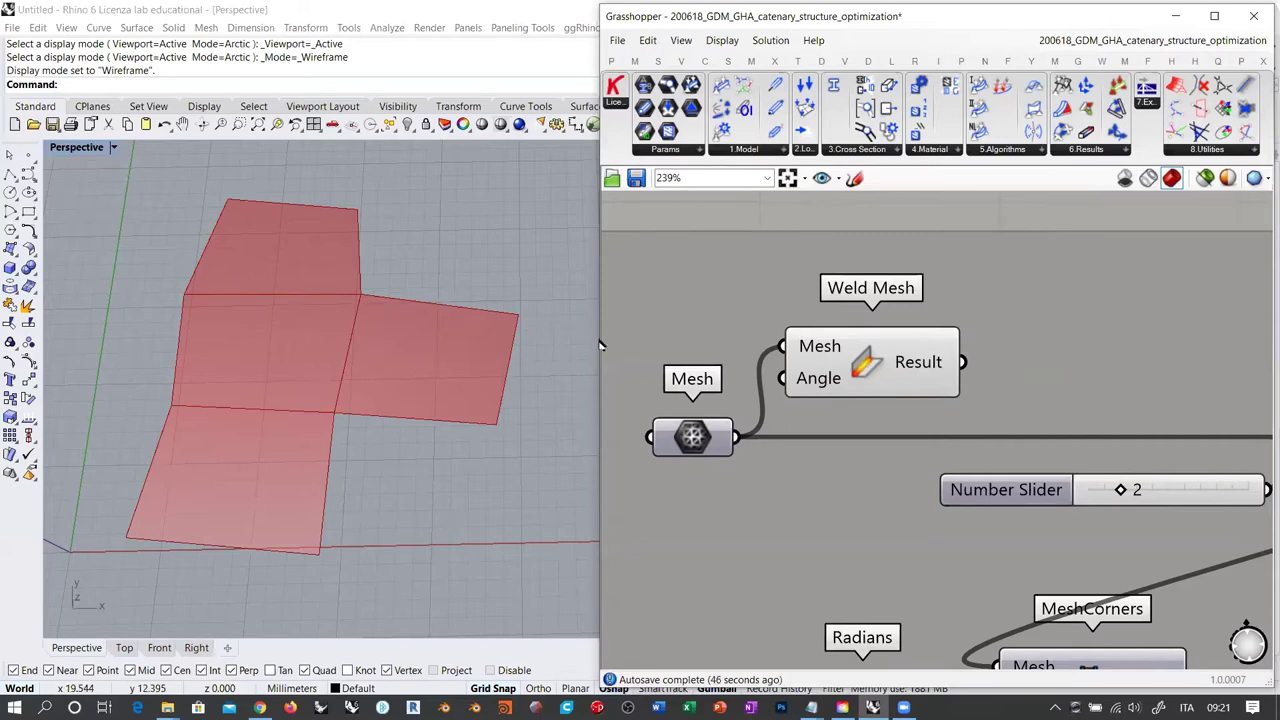
right_drag(913, 403, 897, 397)
scroll(897, 397, down, 3)
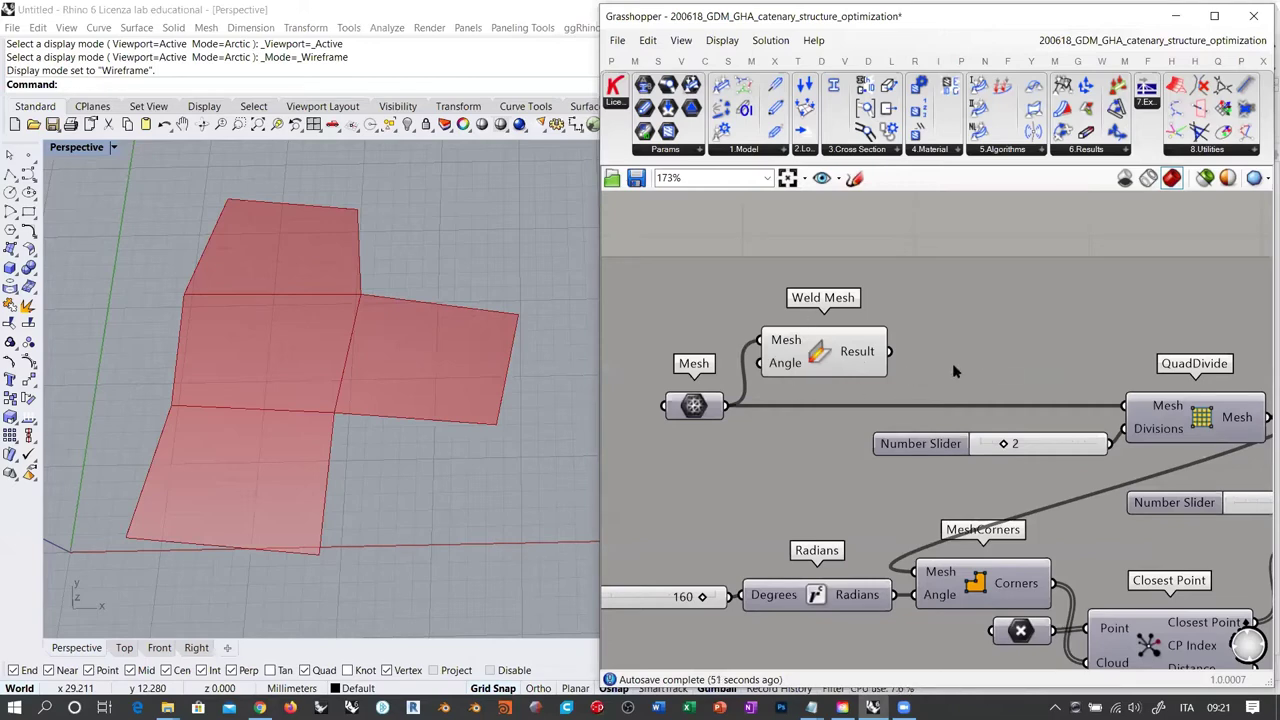
Turn off the Weld Mesh component's preview
click(827, 354)
key(ctrl+q)
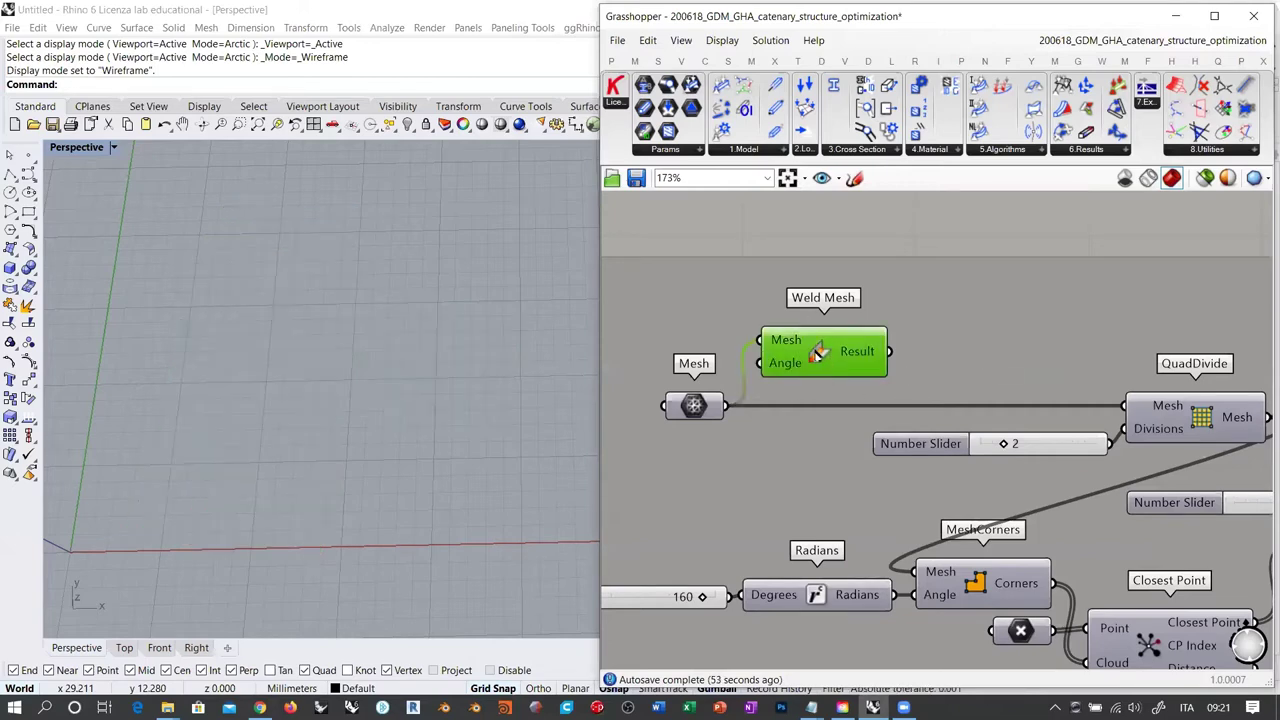
Try routing the Weld Mesh Result into QuadDivide's Mesh input in place of the direct Mesh wire, and undo the rewiring
drag(815, 350, 1124, 405)
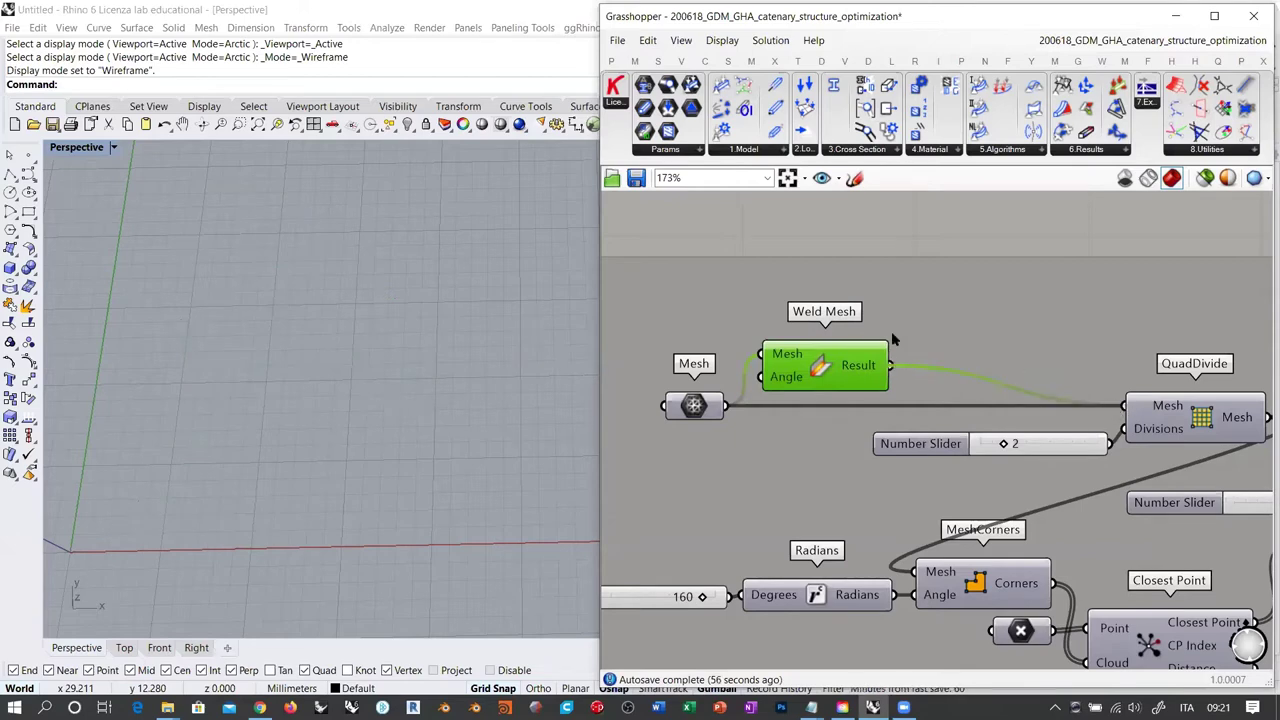
scroll(993, 347, down, 2)
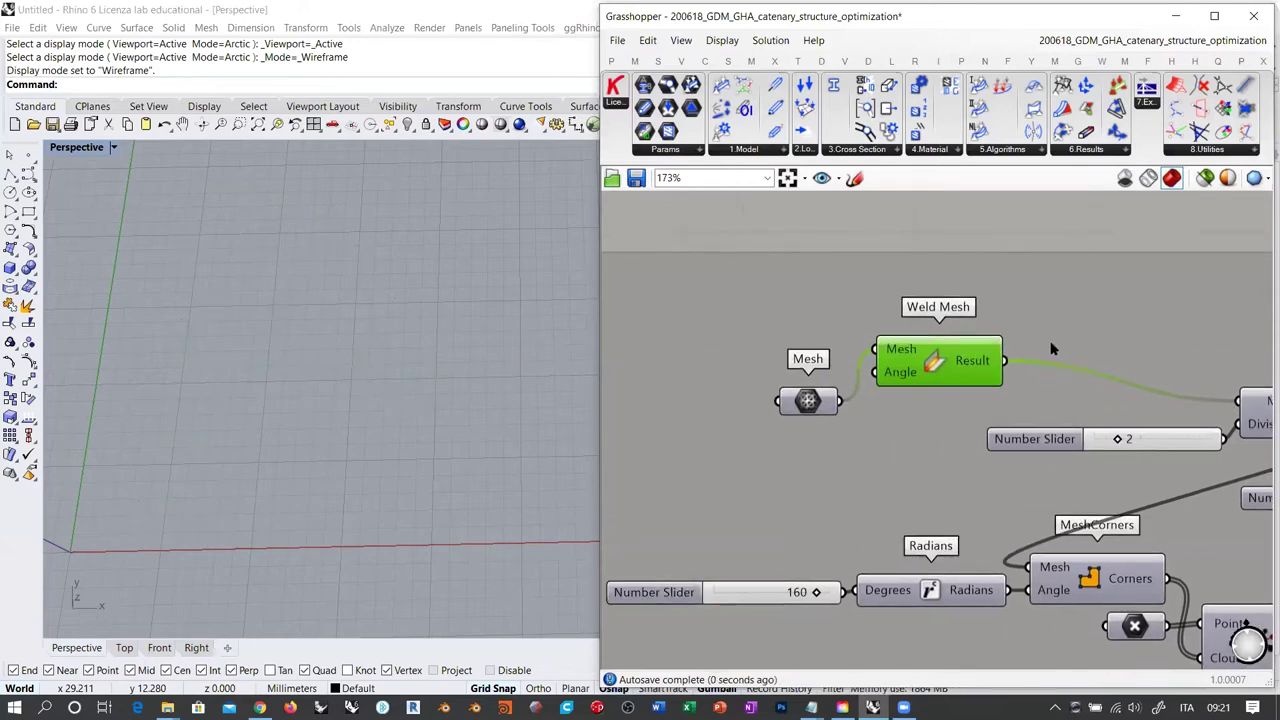
right_drag(990, 355, 938, 354)
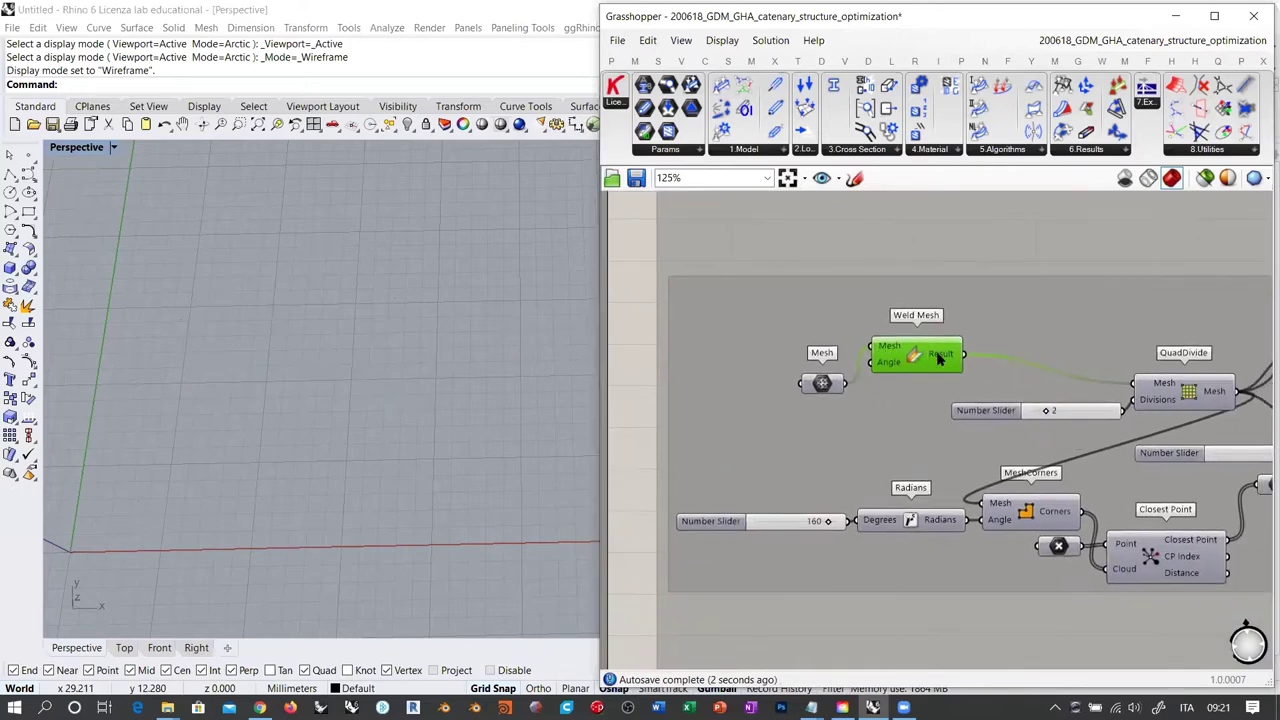
key(ctrl+z)
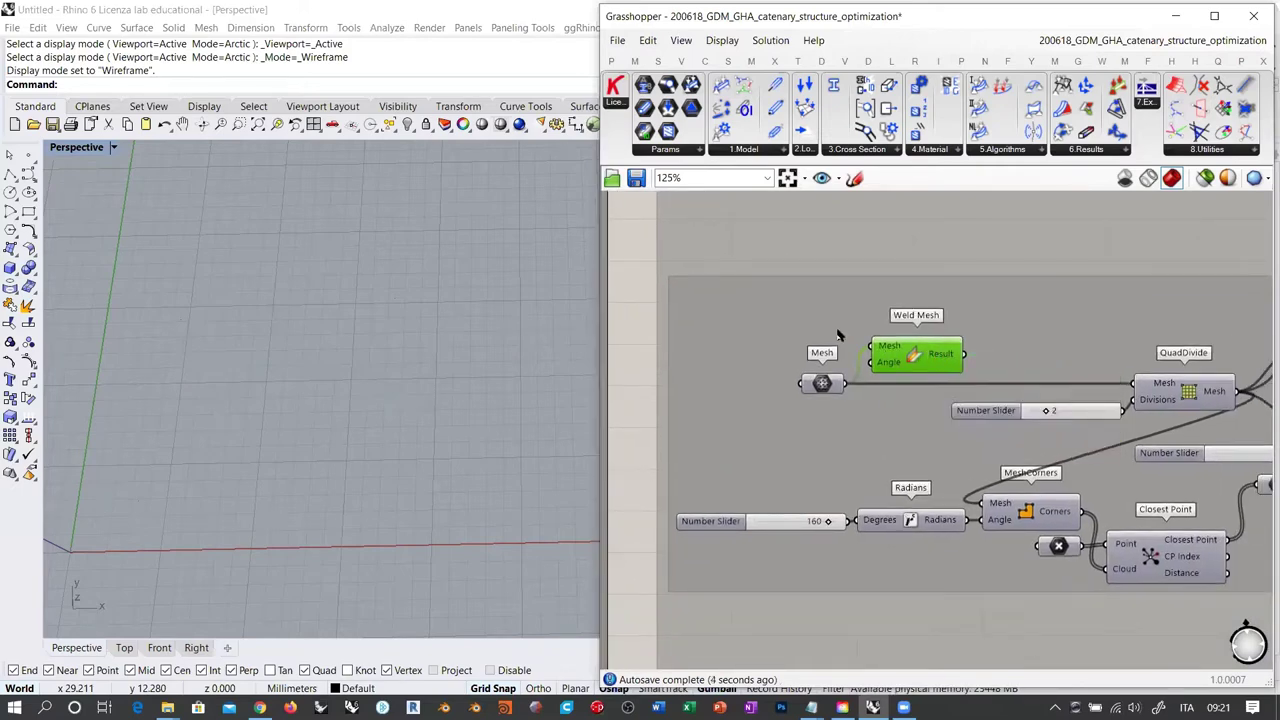
click(631, 331)
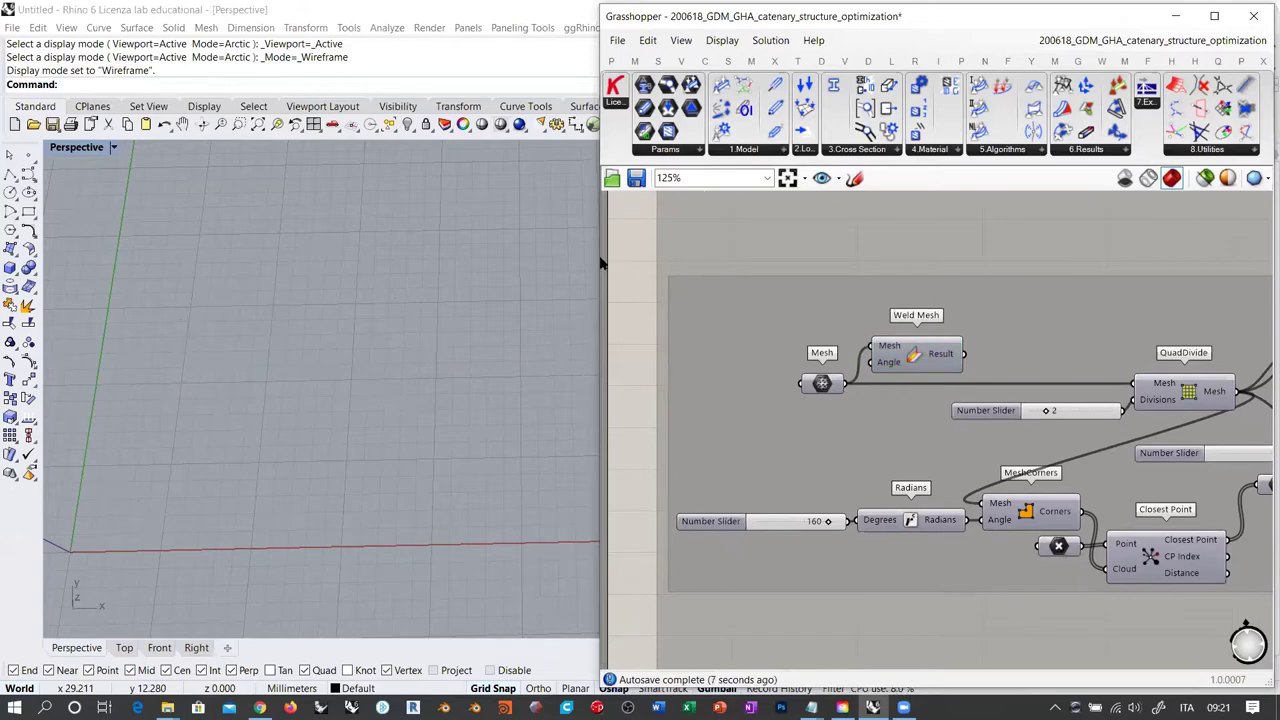
Add Kangaroo's NakedVertices component above the Weld Mesh component and examine its icon and outputs
drag(596, 260, 416, 260)
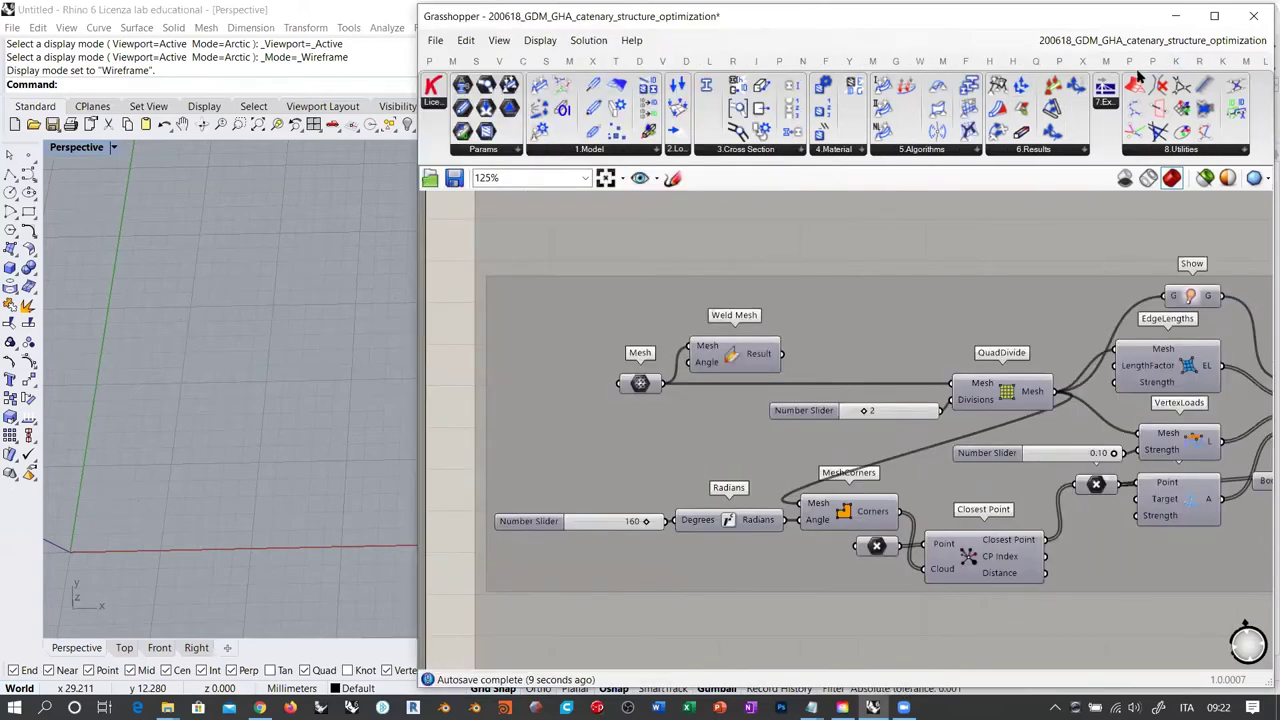
click(1224, 62)
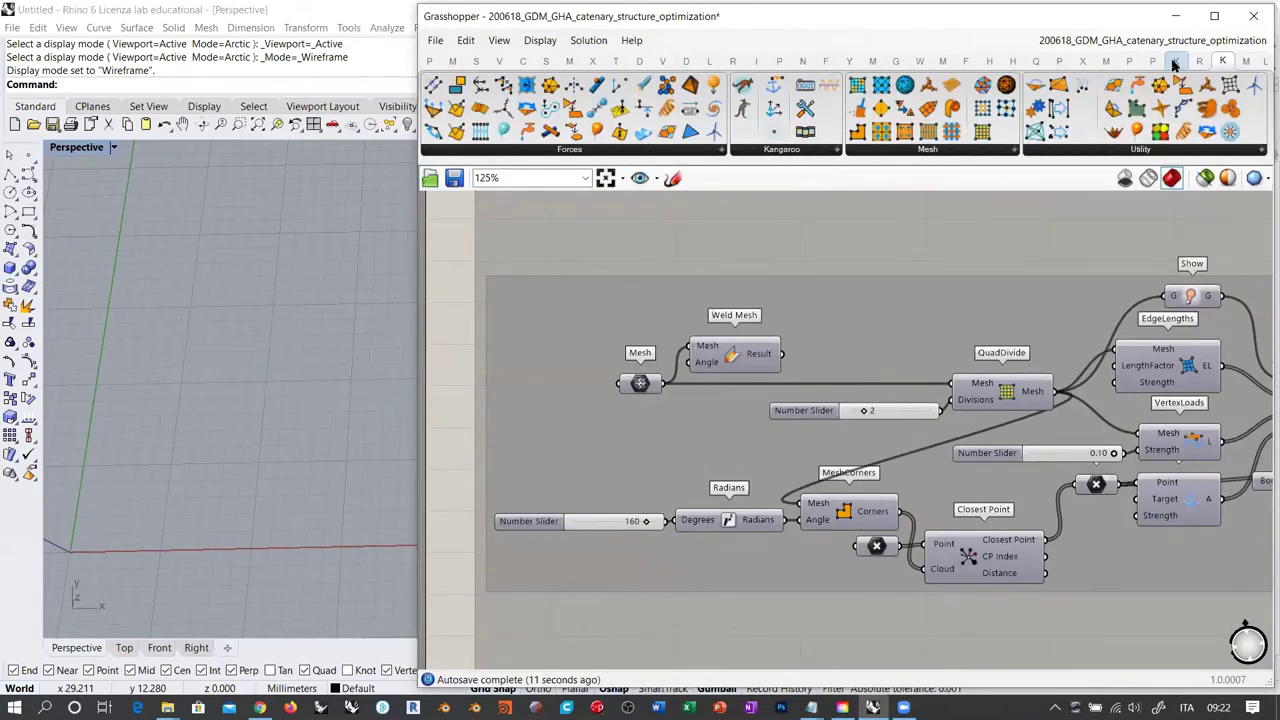
click(1176, 62)
click(1105, 151)
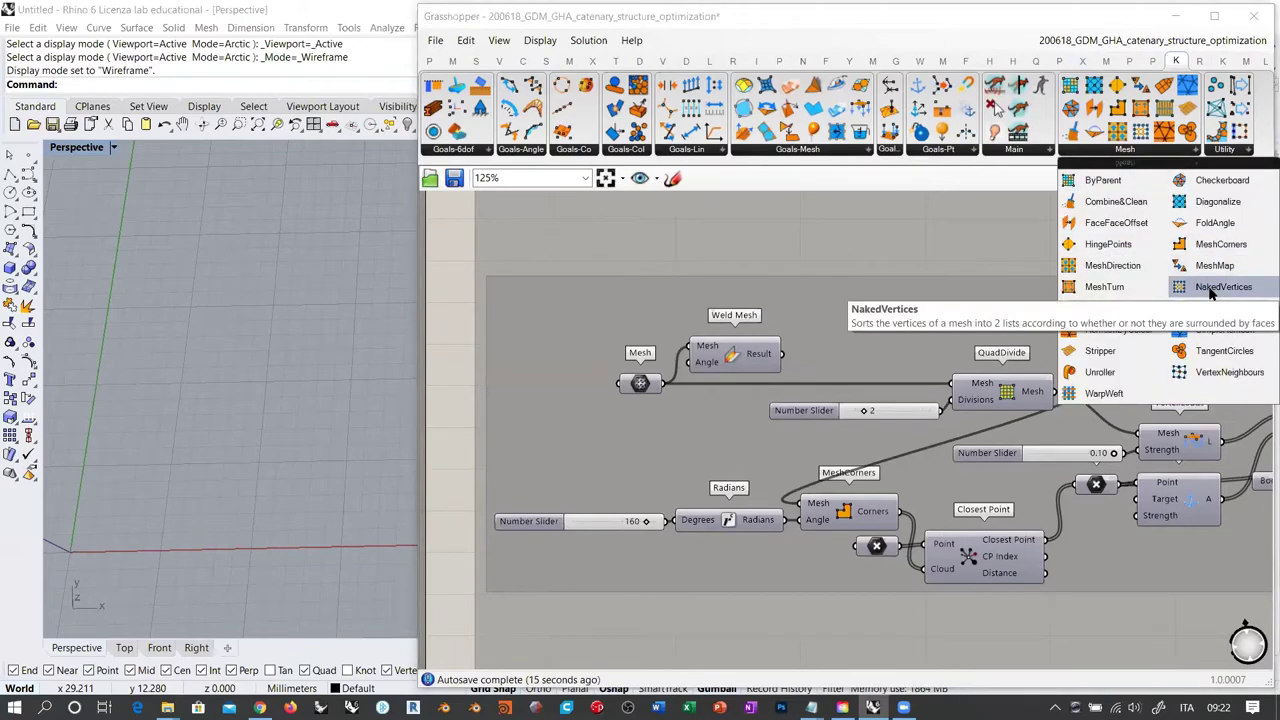
drag(1210, 290, 932, 262)
scroll(932, 262, up, 4)
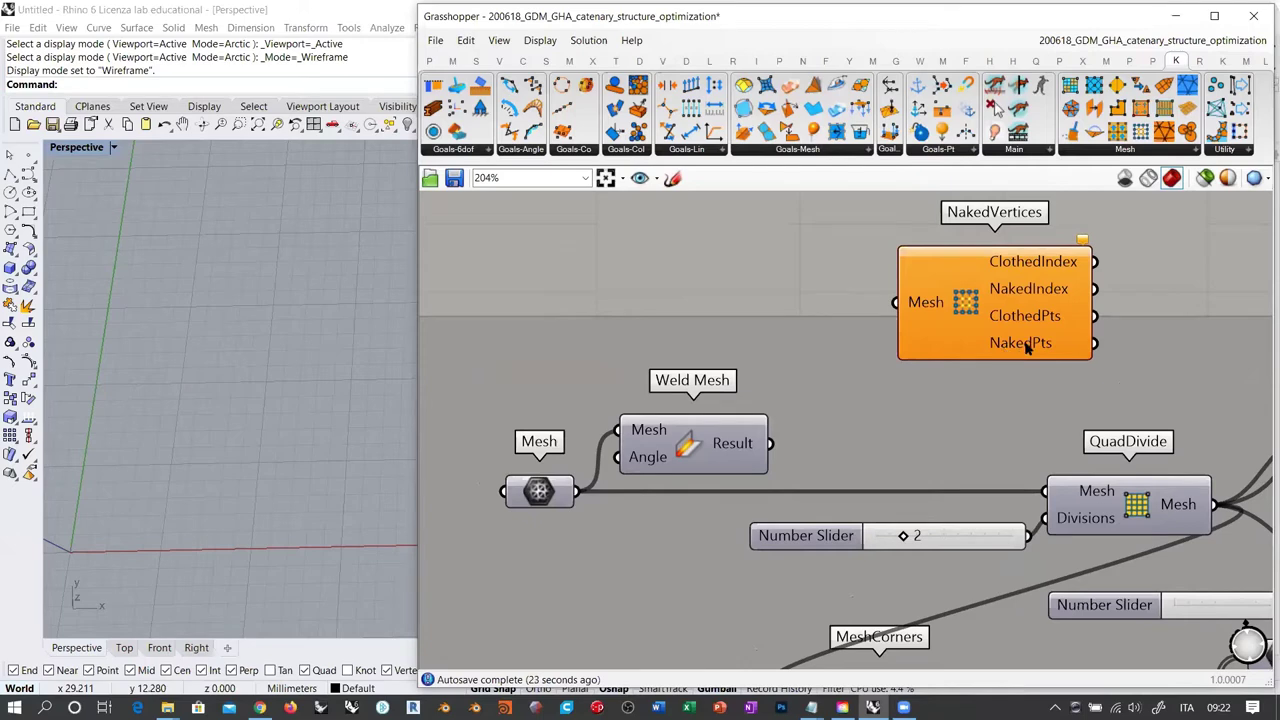
mouse_move(1040, 322)
scroll(968, 305, up, 7)
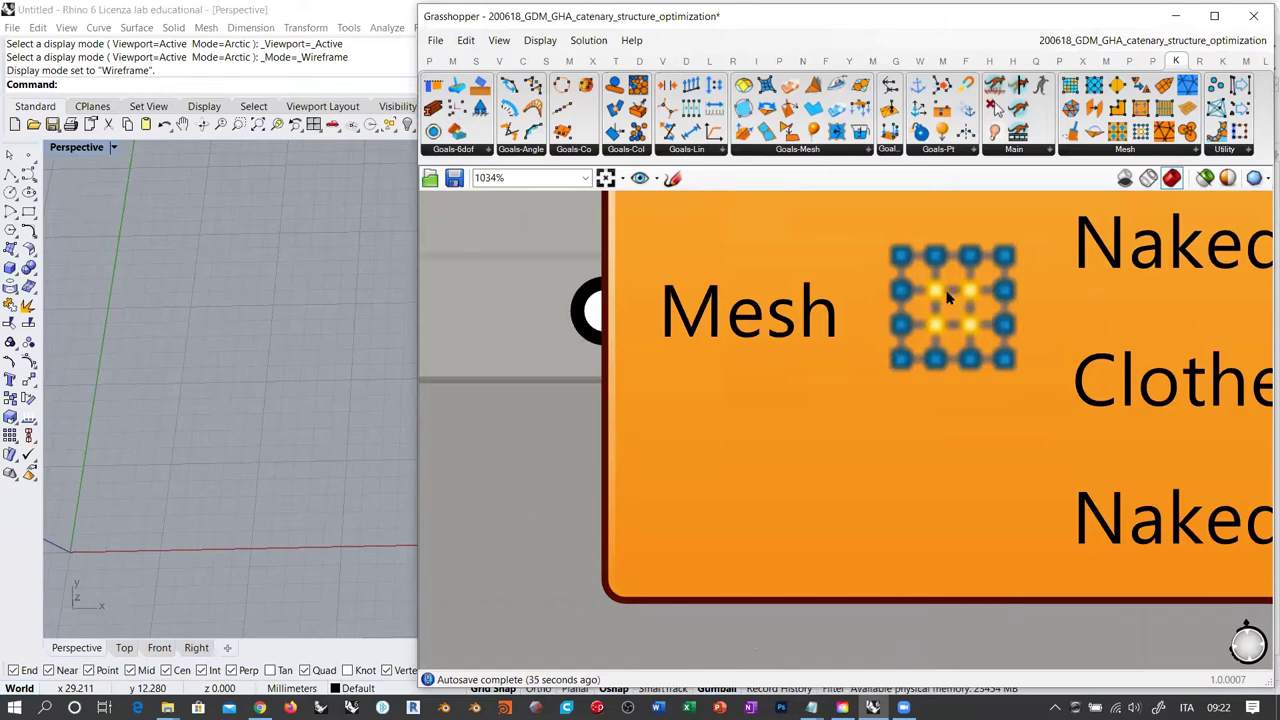
scroll(943, 316, down, 6)
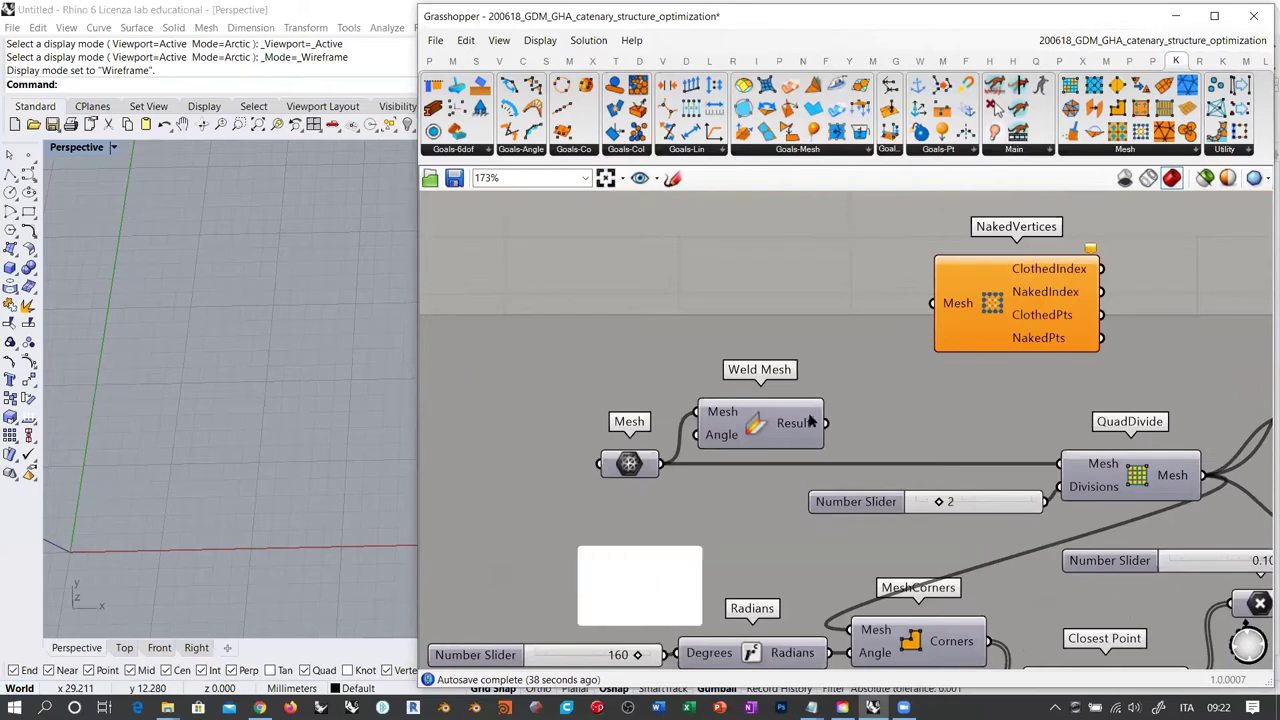
Move the divisions Number Slider and the QuadDivide component closer to the input Mesh parameter
right_drag(820, 420, 742, 420)
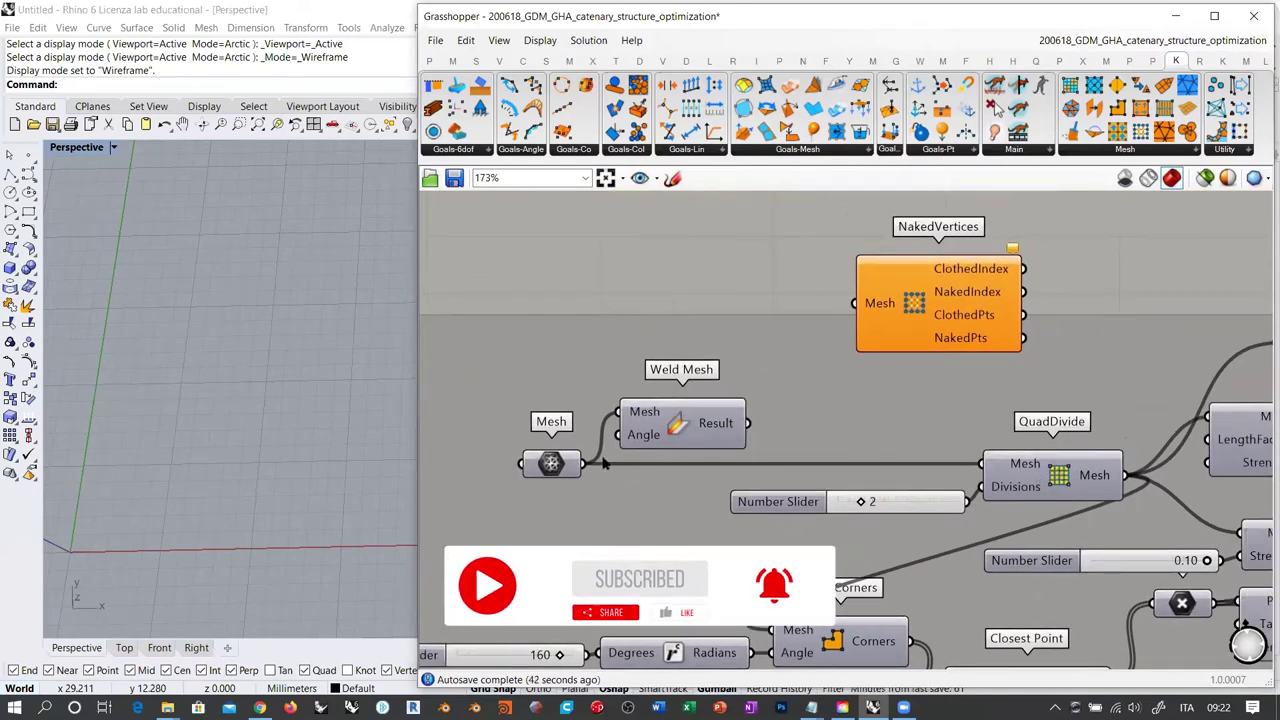
drag(898, 492, 676, 492)
click(1055, 477)
drag(928, 487, 655, 456)
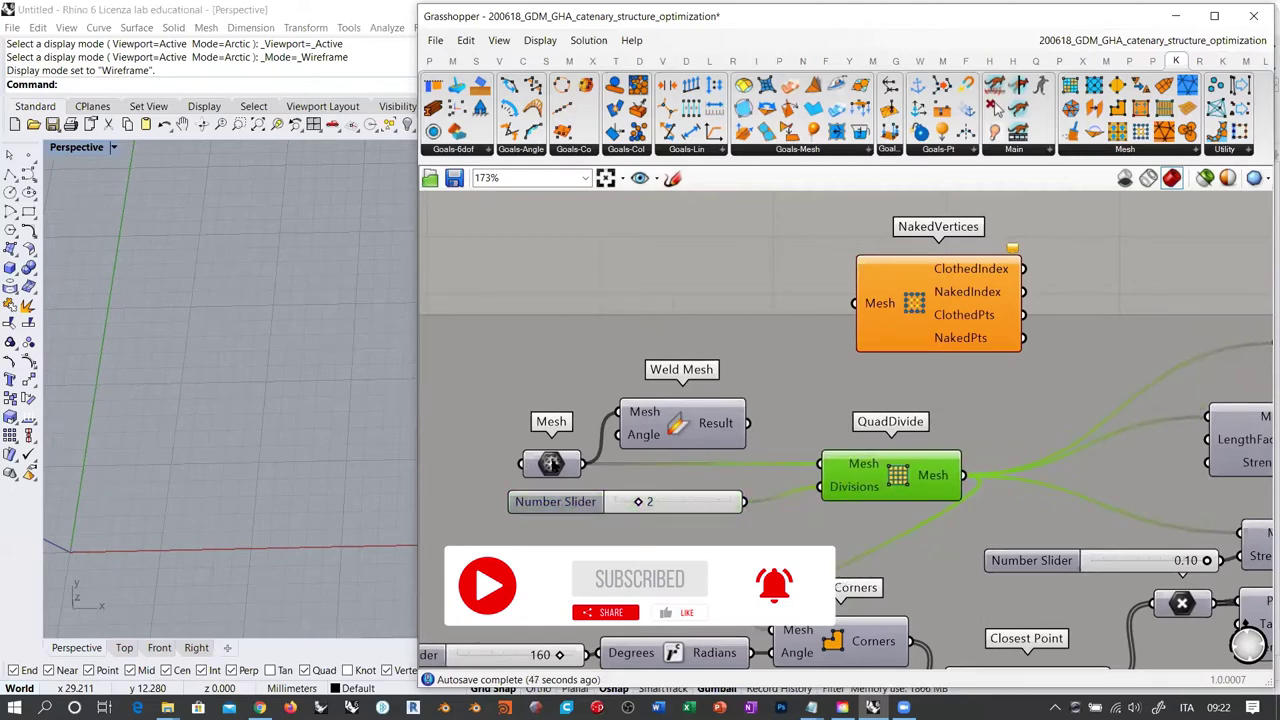
Preview the input mesh and the QuadDivide mesh in the viewport to compare them, and hide both previews again
click(551, 463)
scroll(246, 401, down, 2)
shift+right_drag(283, 404, 237, 411)
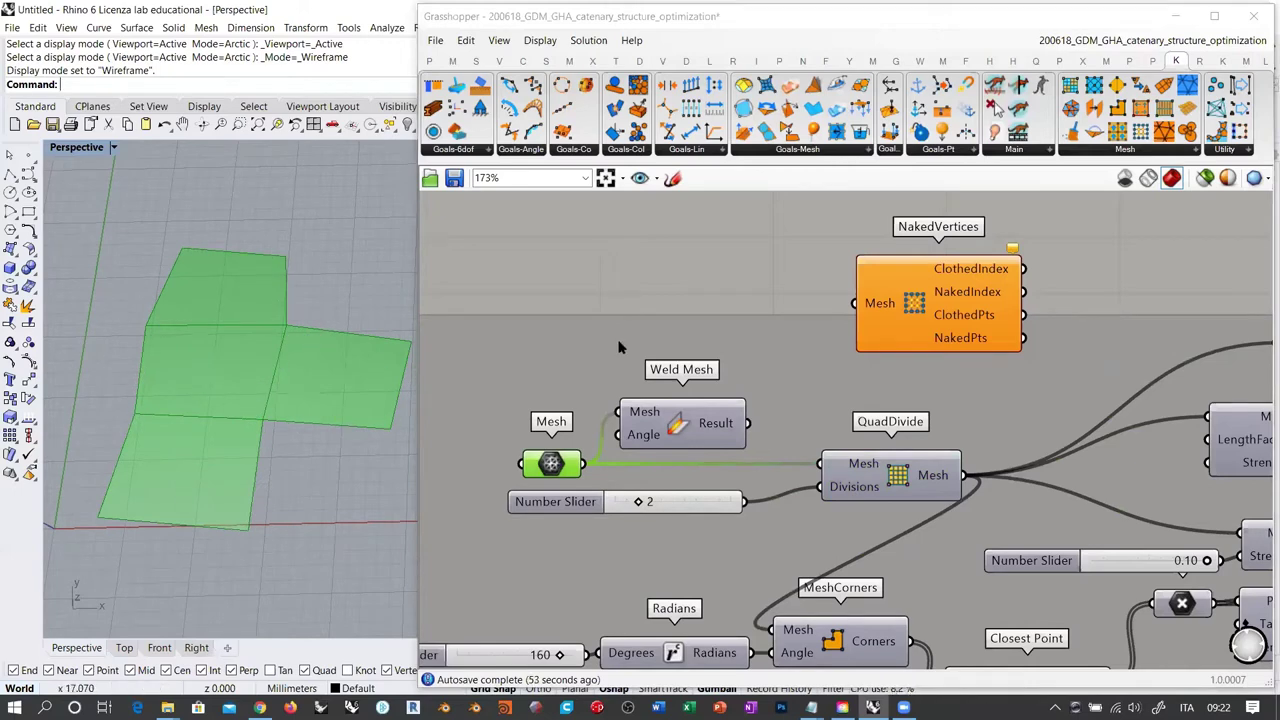
drag(895, 467, 858, 467)
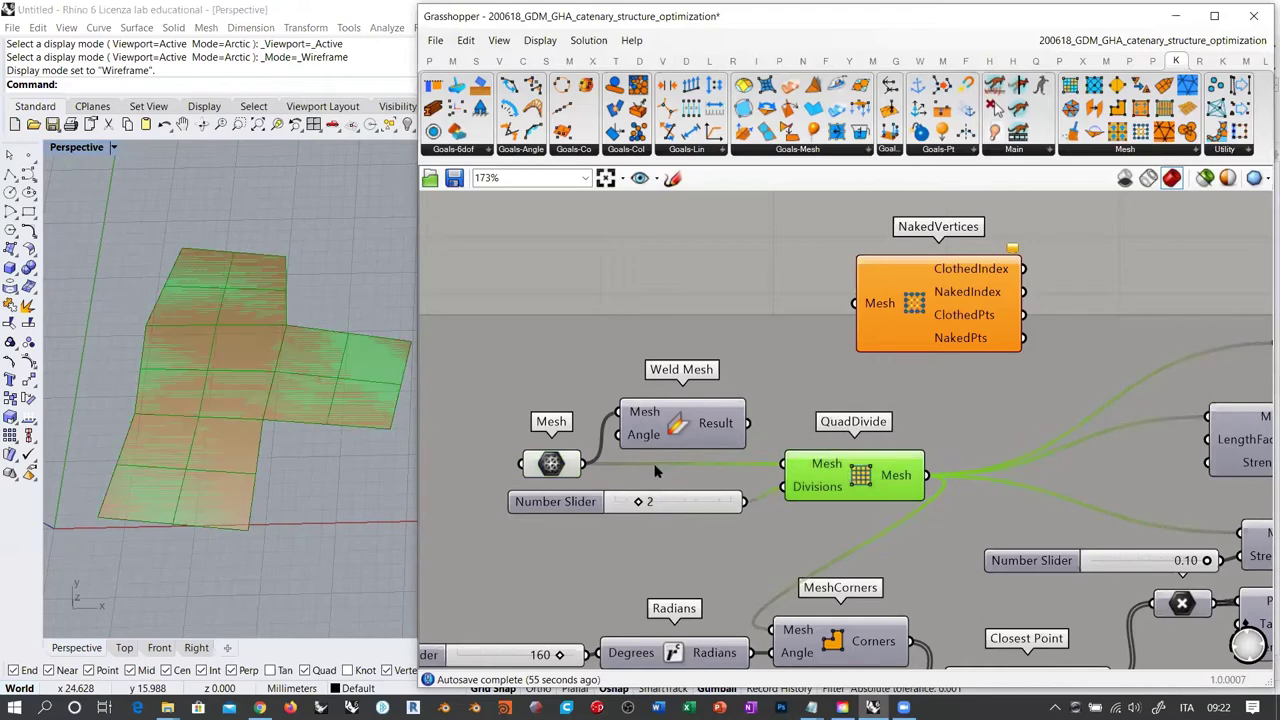
click(552, 466)
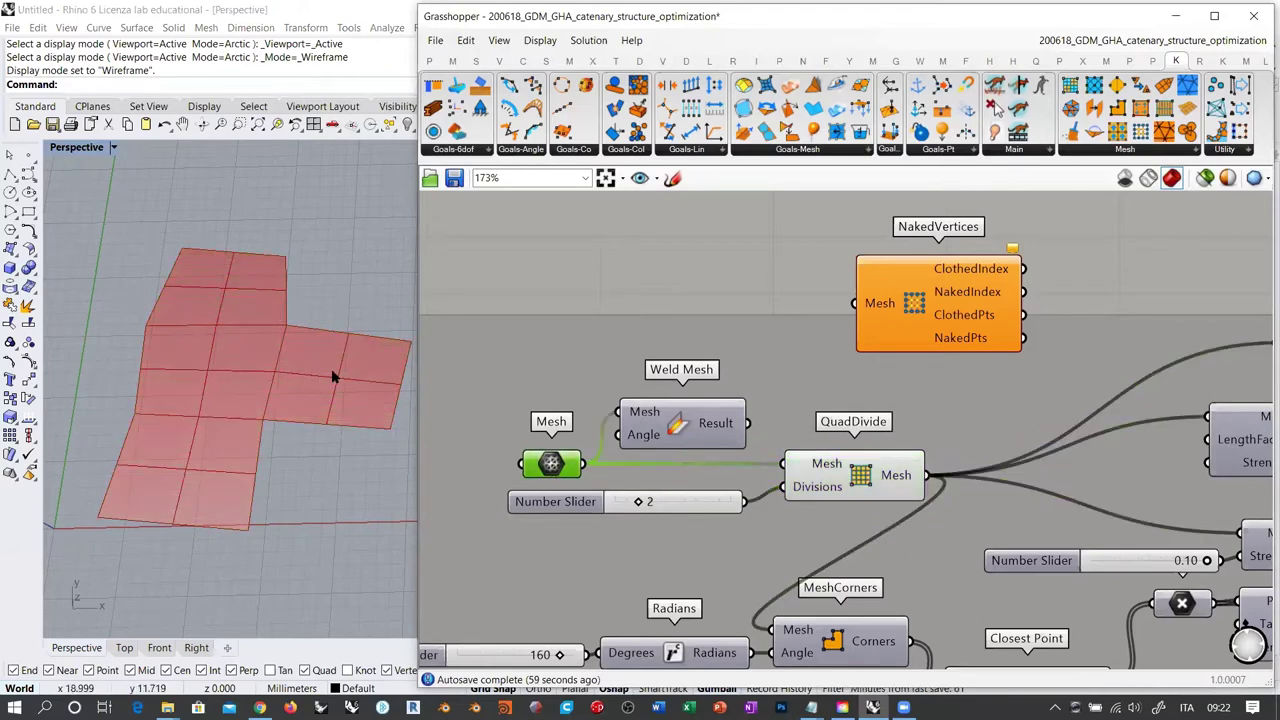
click(855, 475)
Feed QuadDivide's Mesh output into NakedVertices and inspect the previewed points and the ClothedPts and NakedPts outputs
drag(926, 475, 848, 305)
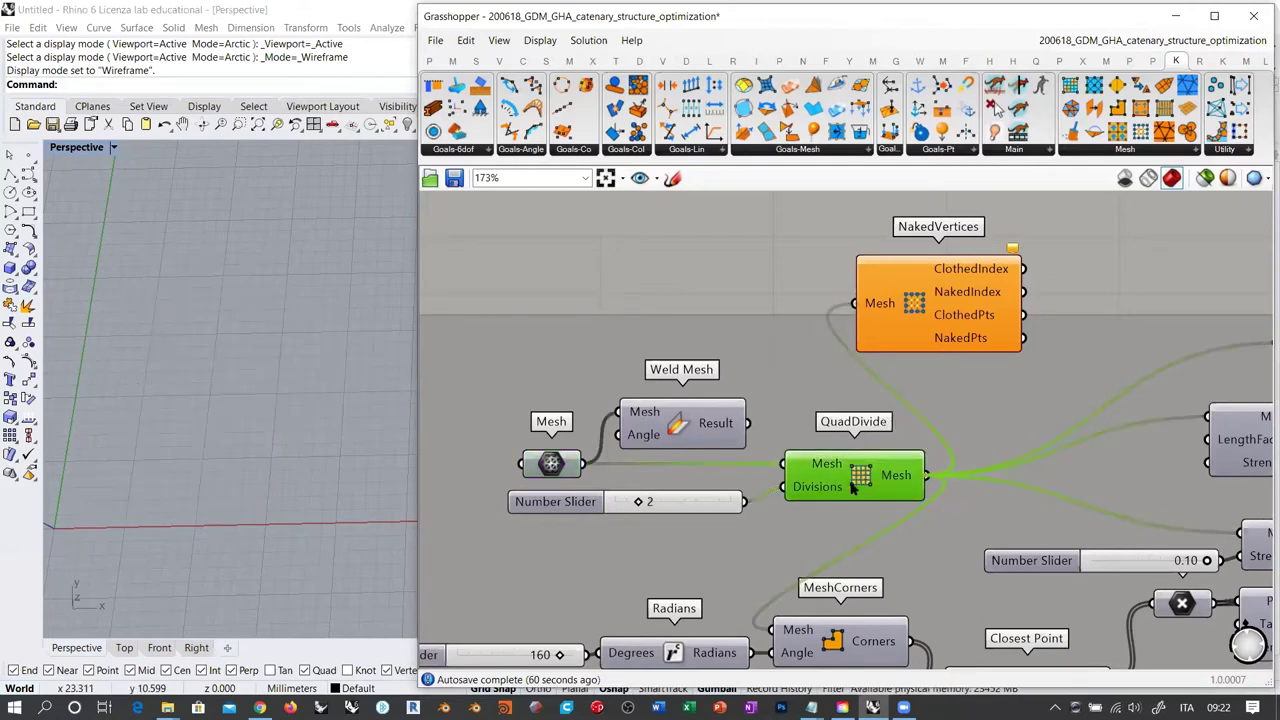
click(915, 313)
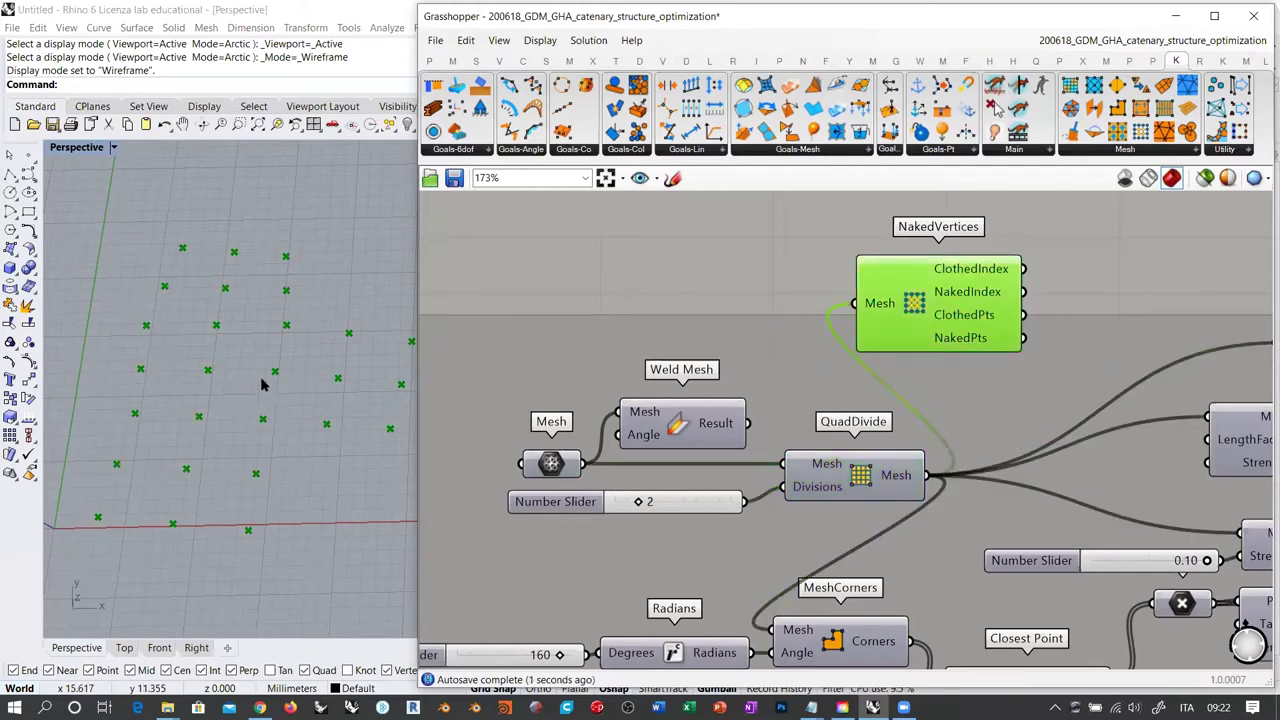
right_drag(888, 304, 802, 312)
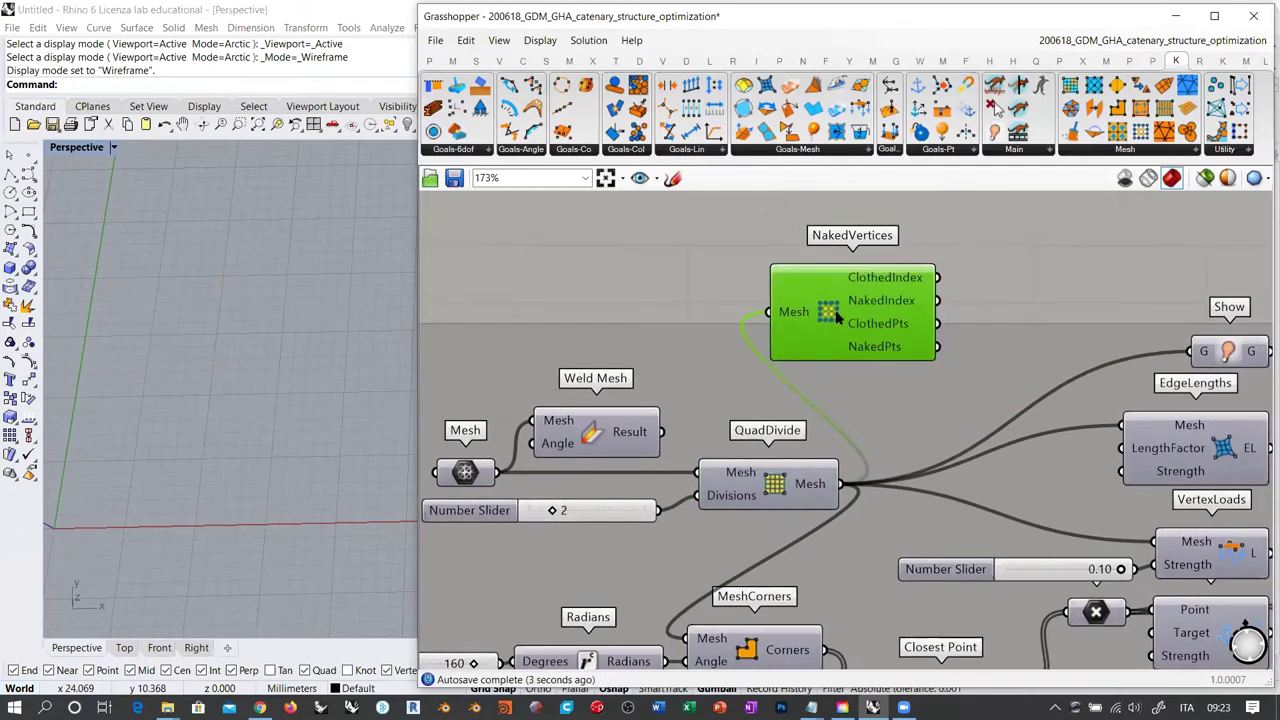
key(ctrl+q)
shift+right_drag(312, 380, 274, 377)
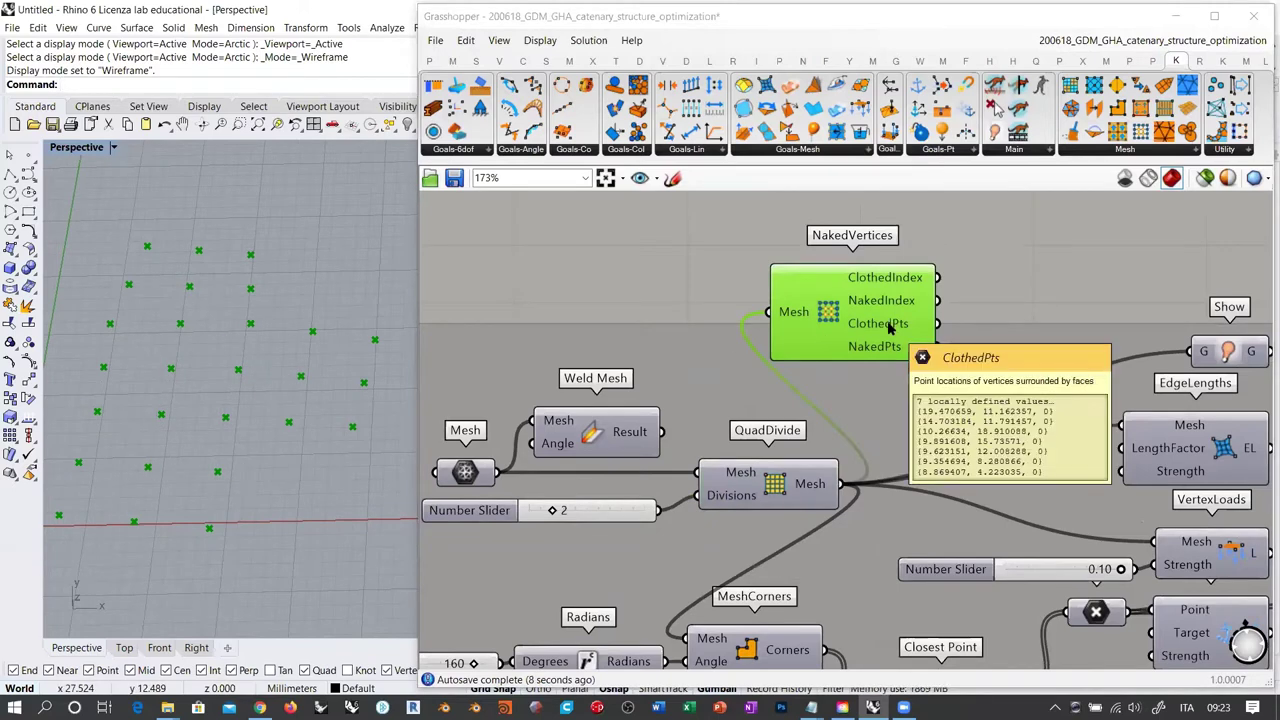
mouse_move(888, 349)
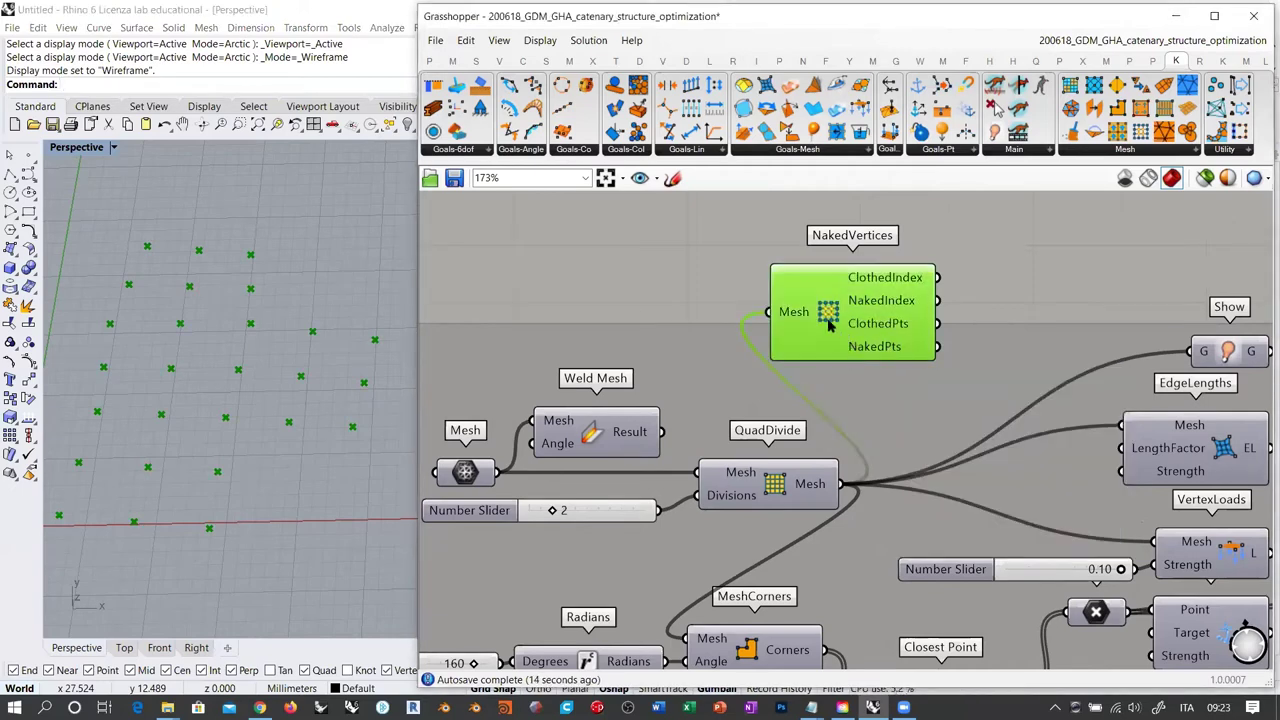
click(924, 372)
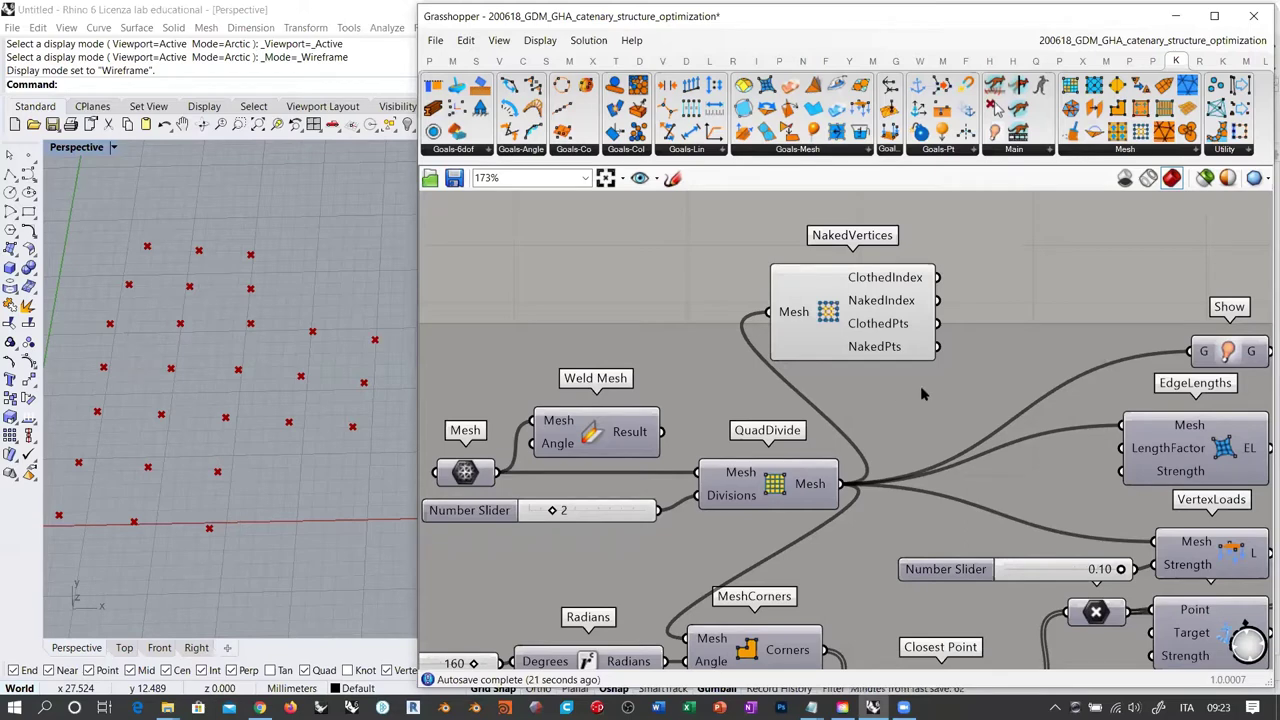
right_drag(984, 403, 1024, 409)
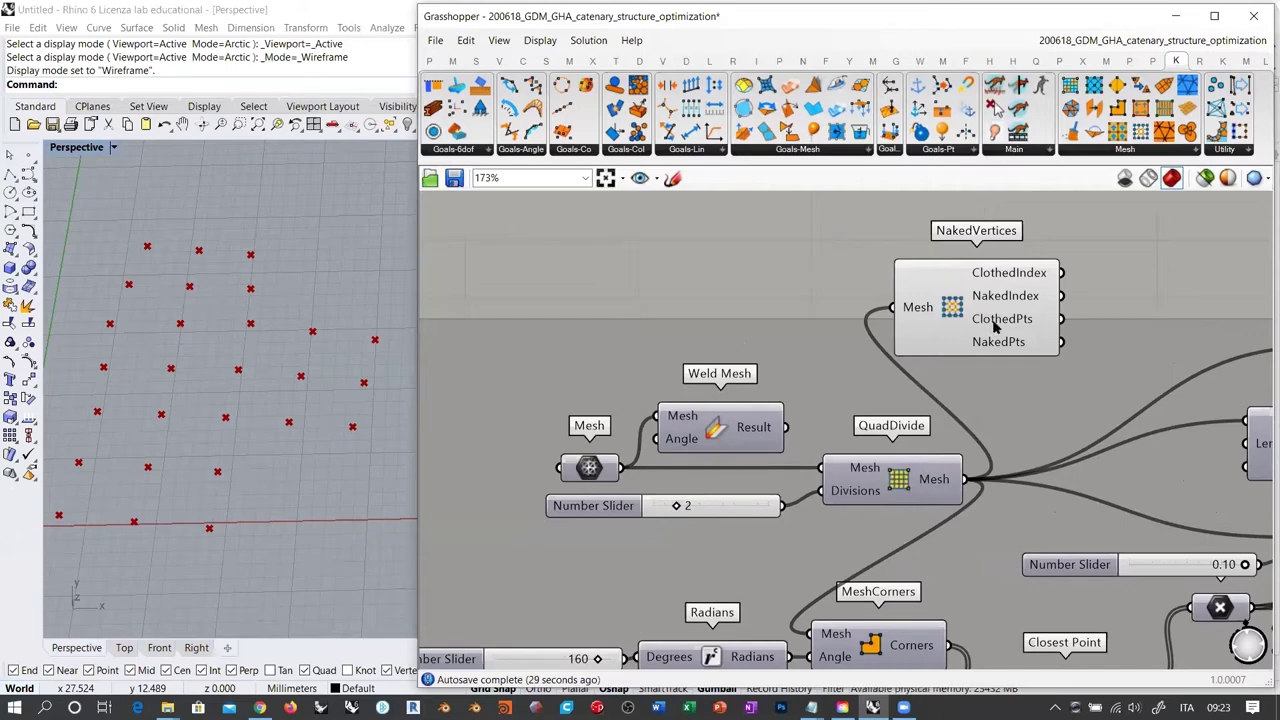
mouse_move(1002, 322)
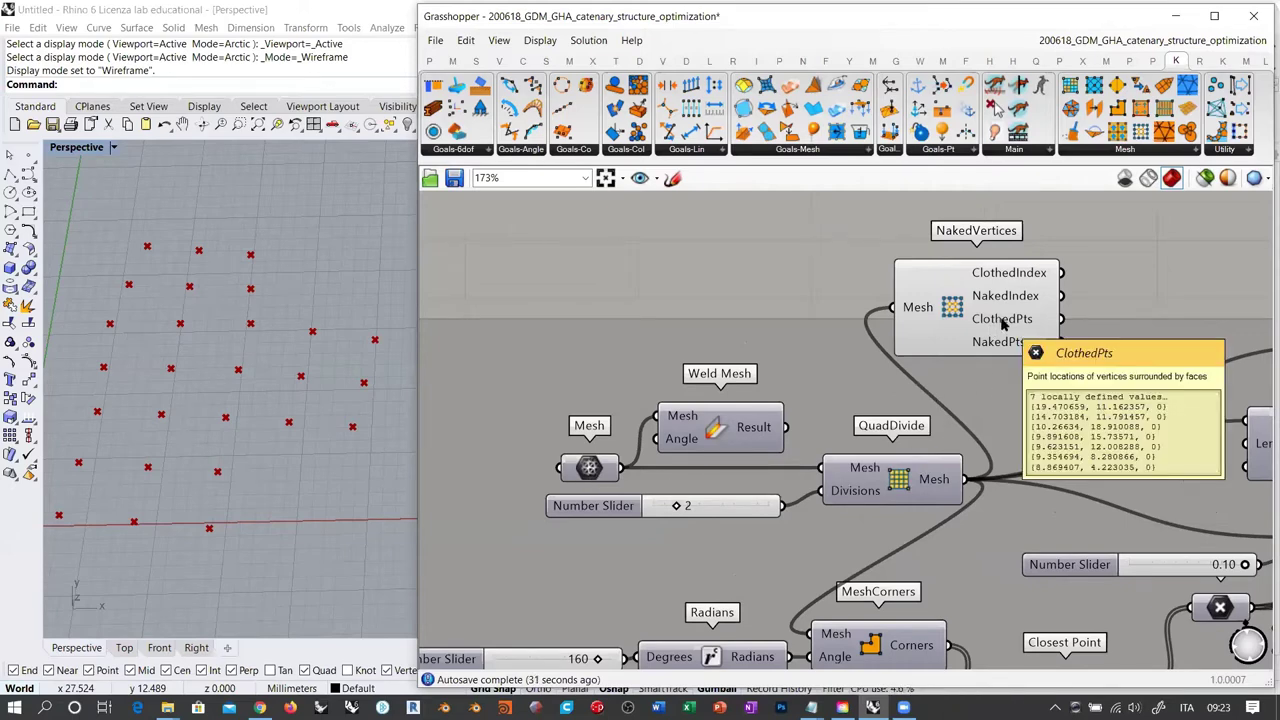
mouse_move(1007, 345)
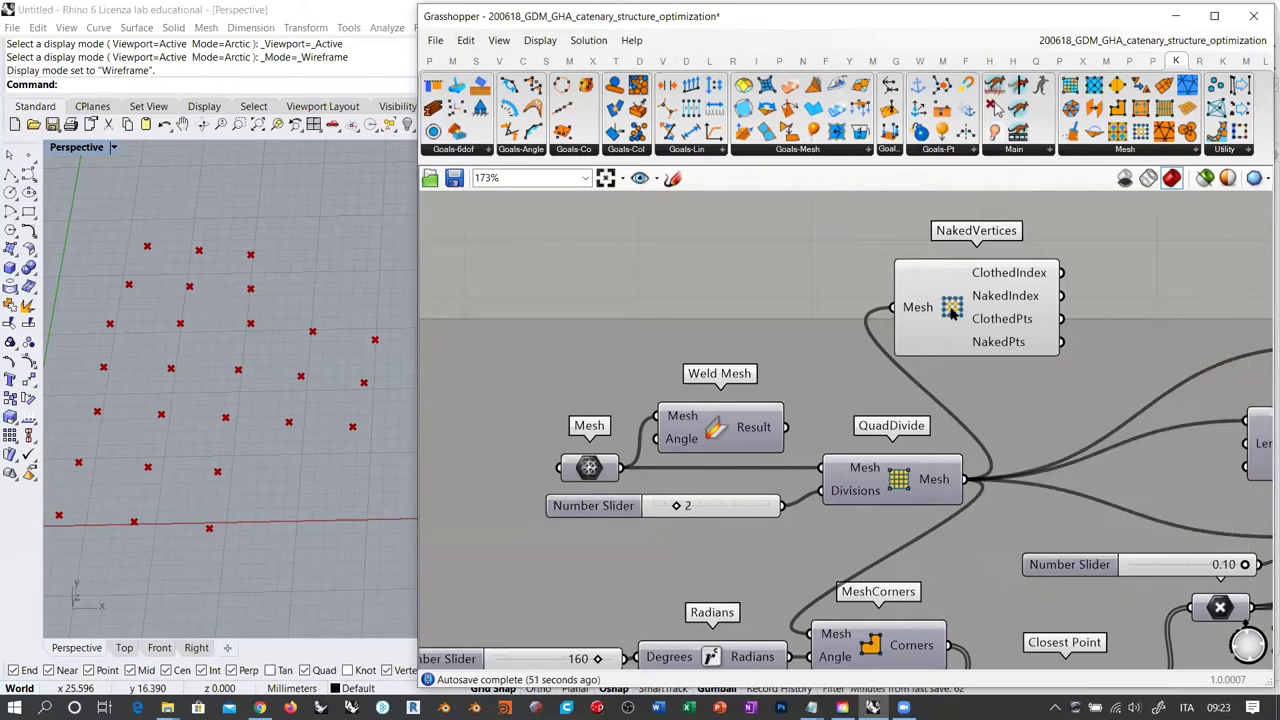
Connect the Weld Mesh Result to QuadDivide's Mesh input and place Weld Mesh in line between the Mesh parameter and QuadDivide
drag(950, 318, 942, 321)
click(777, 331)
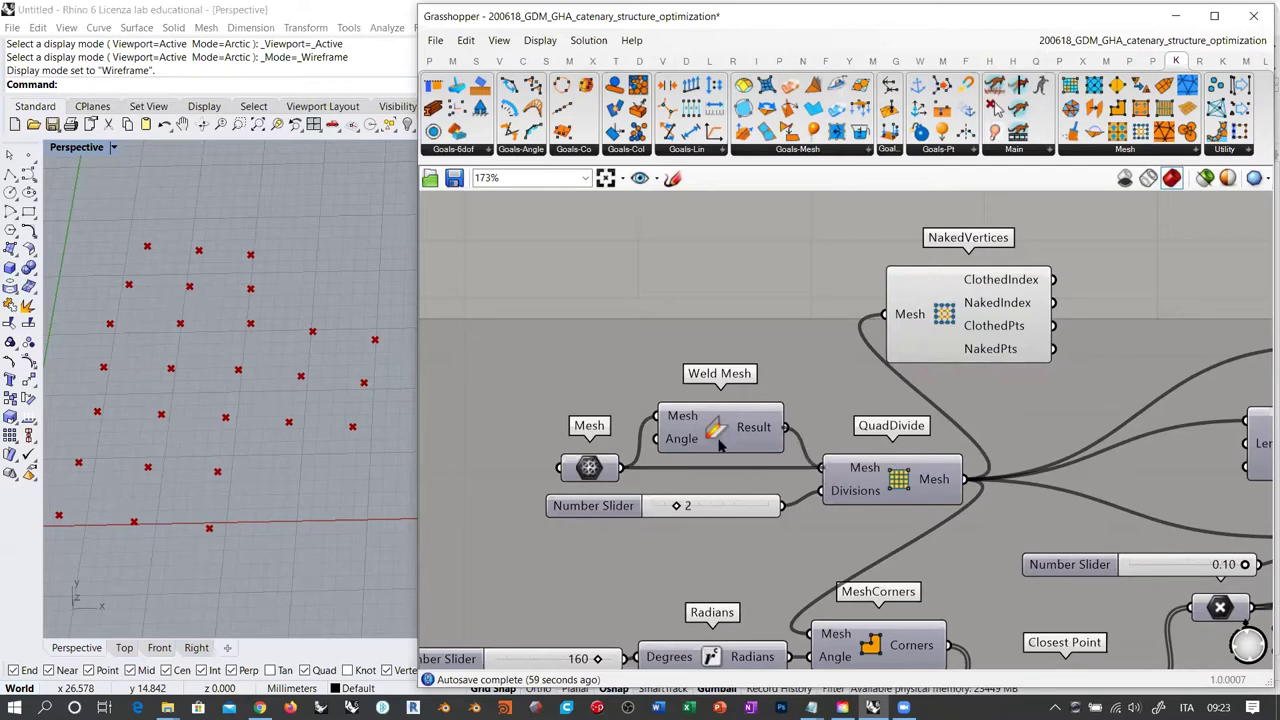
drag(718, 430, 713, 467)
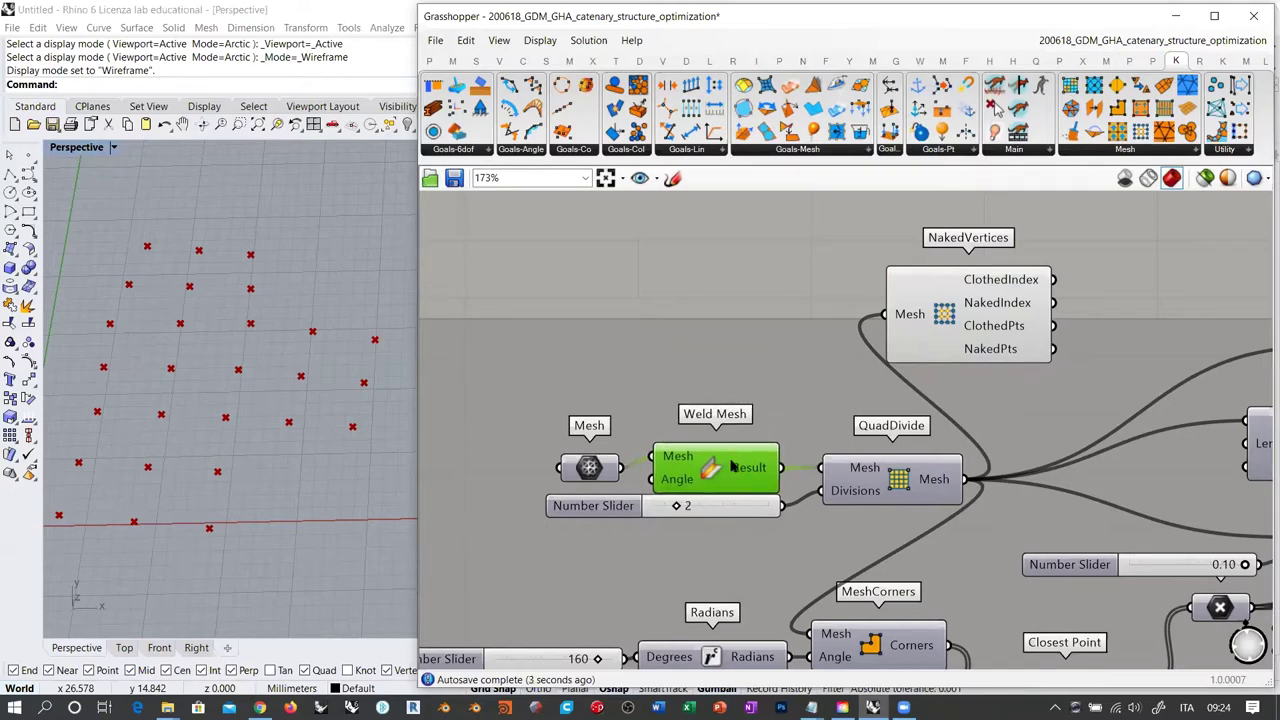
Check the ClothedPts output of NakedVertices with the welded mesh and delete the NakedVertices component
click(1017, 327)
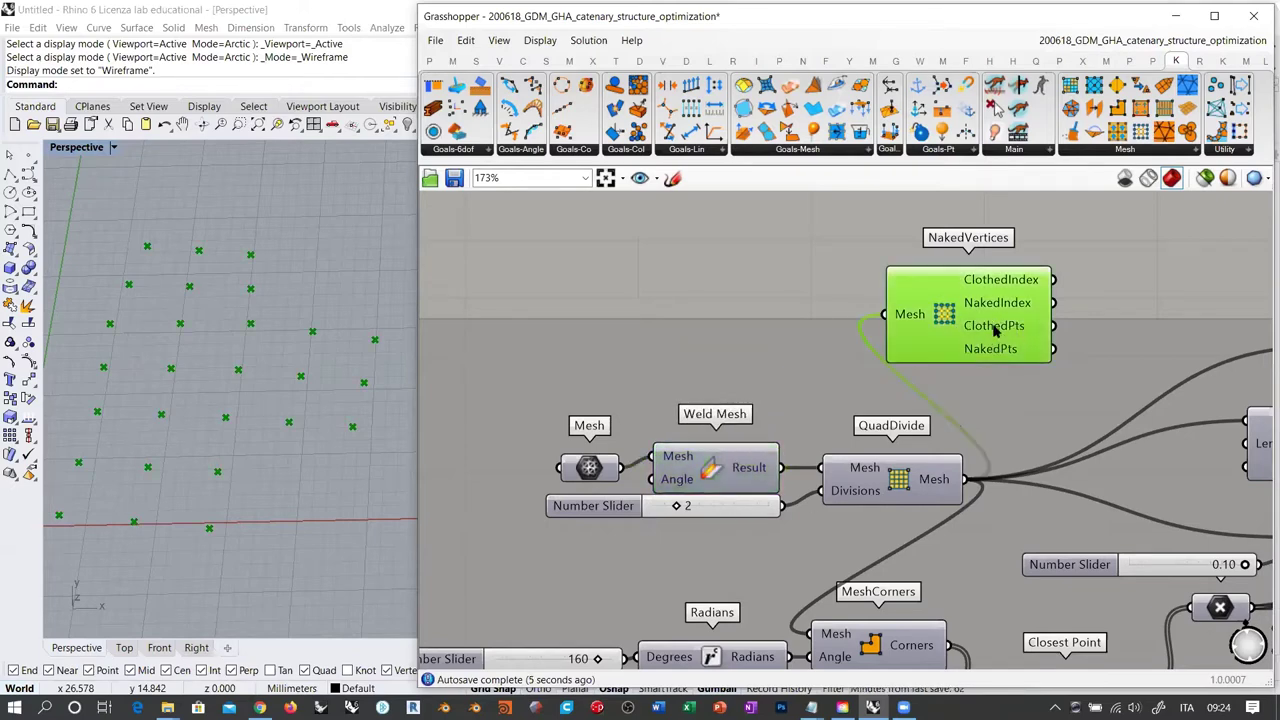
mouse_move(995, 330)
right_drag(892, 339, 661, 322)
key(Delete)
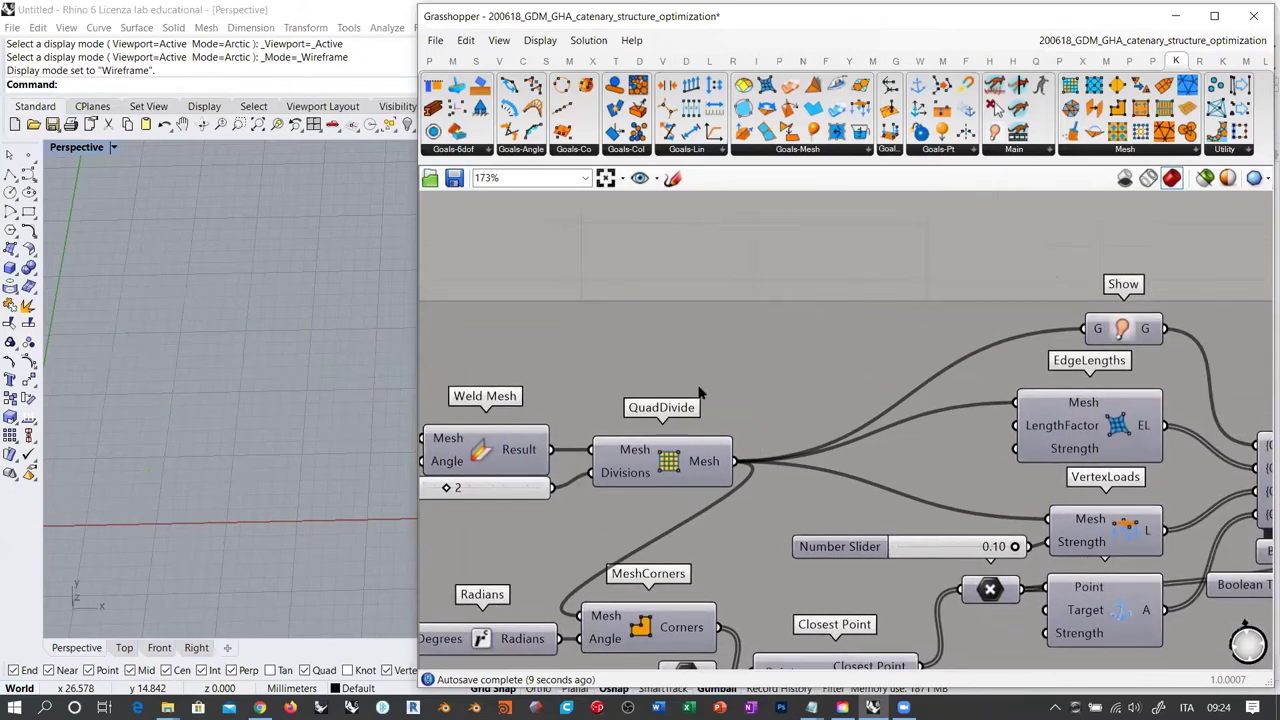
Turn on the preview of the Mesh parameter fed by Explode Tree's {0;0;0;0} output
right_drag(699, 389, 735, 372)
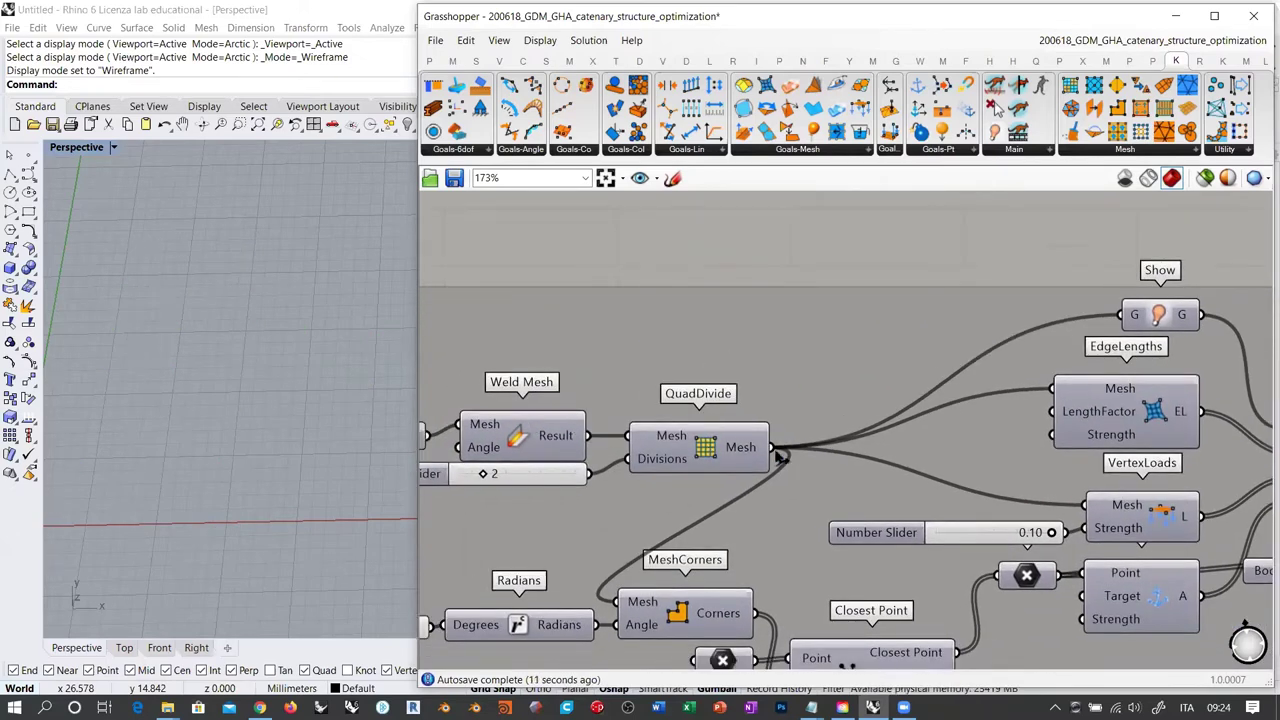
scroll(851, 409, down, 3)
right_drag(776, 391, 617, 377)
scroll(859, 378, up, 2)
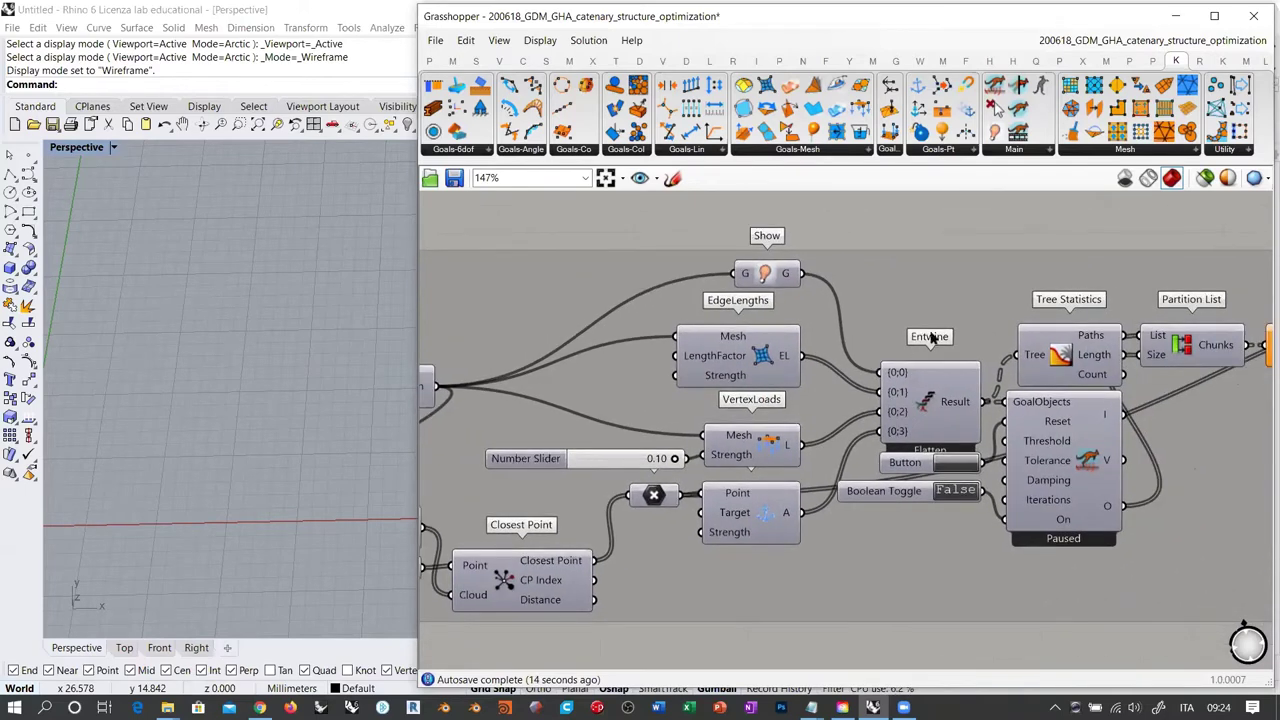
right_drag(1069, 448, 773, 451)
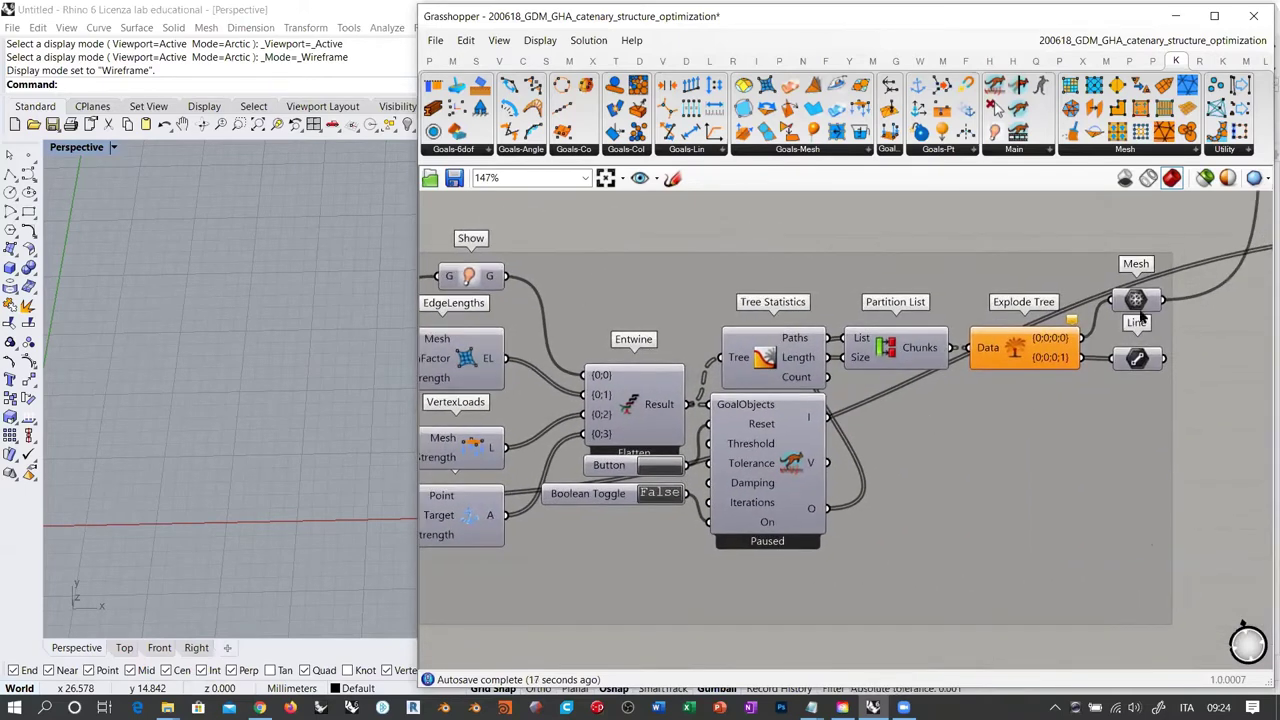
click(1134, 360)
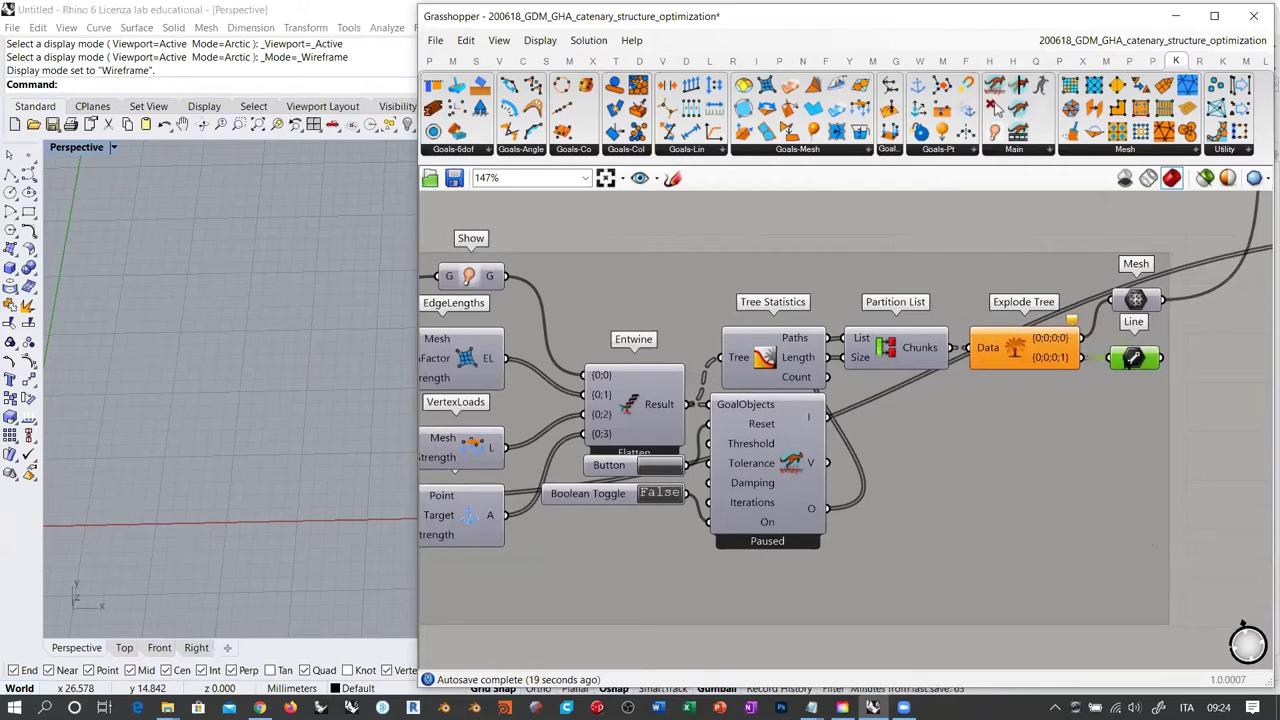
mouse_move(1134, 358)
click(1136, 299)
key(ctrl+q)
click(990, 302)
right_drag(225, 385, 265, 395)
Reset the Kangaroo solver, set its Boolean Toggle to True to run it, and inspect the mesh in a wider viewport
click(659, 466)
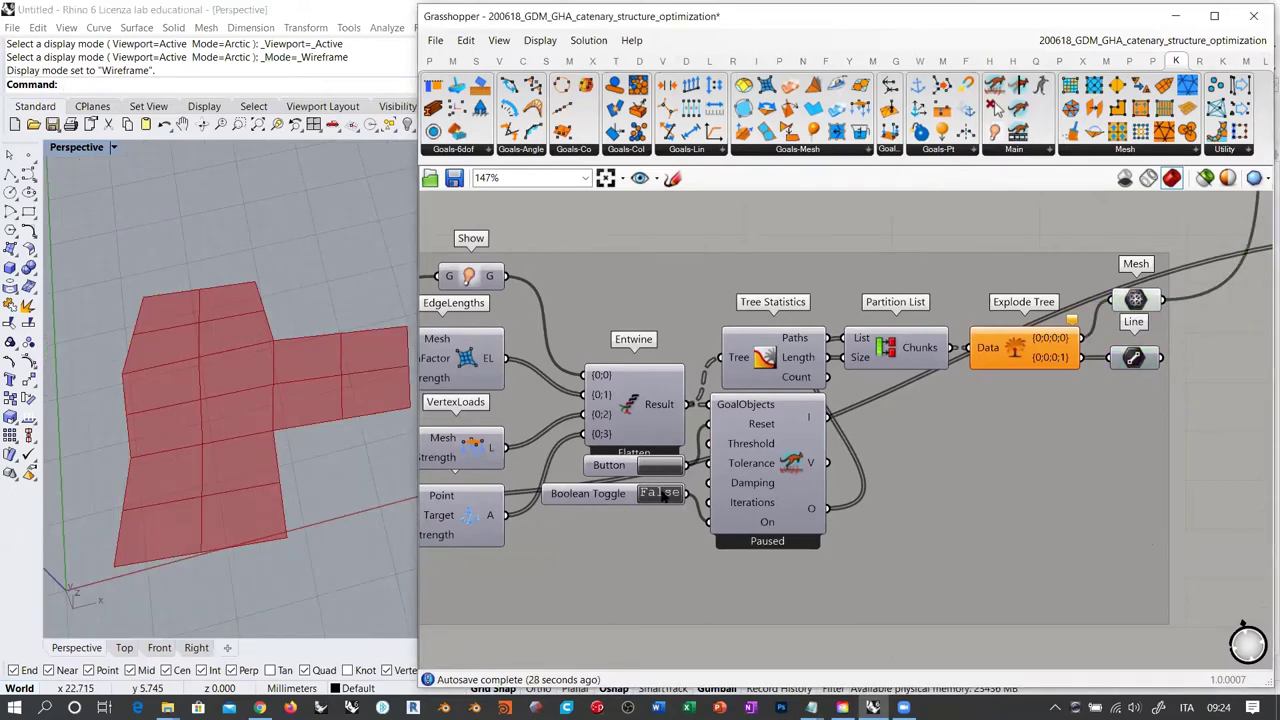
click(661, 494)
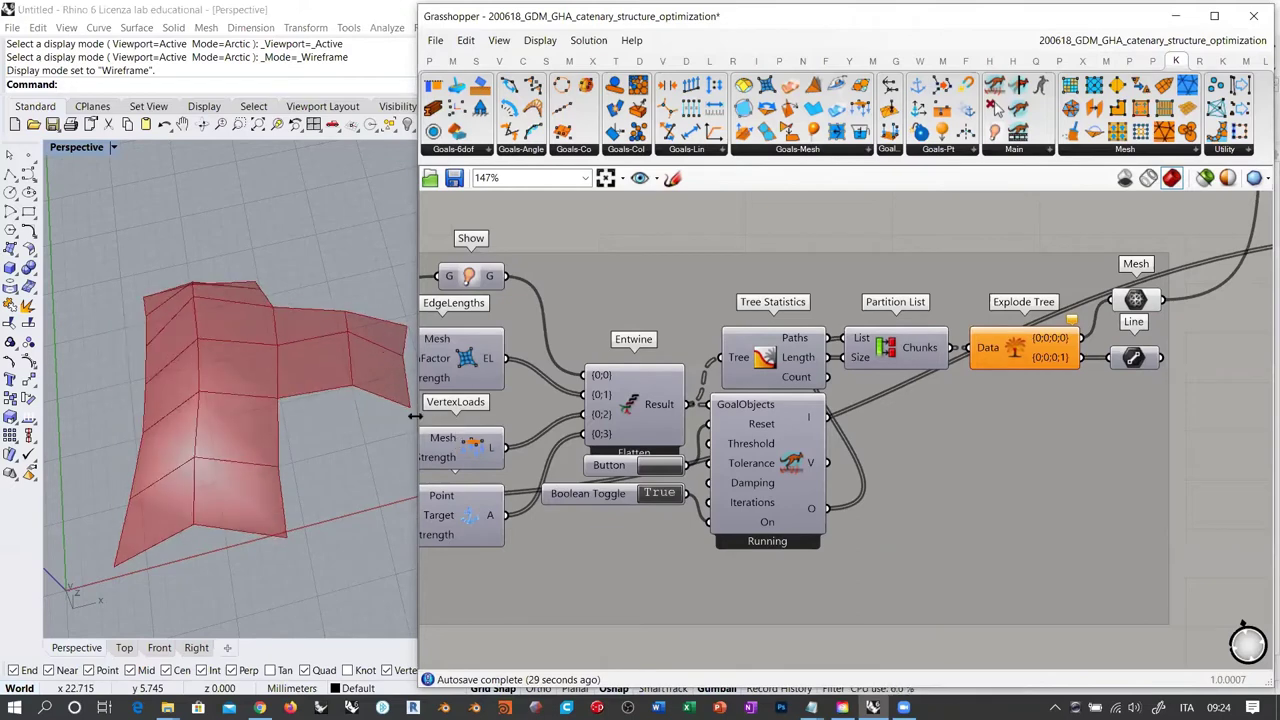
drag(413, 418, 610, 418)
right_drag(303, 419, 395, 430)
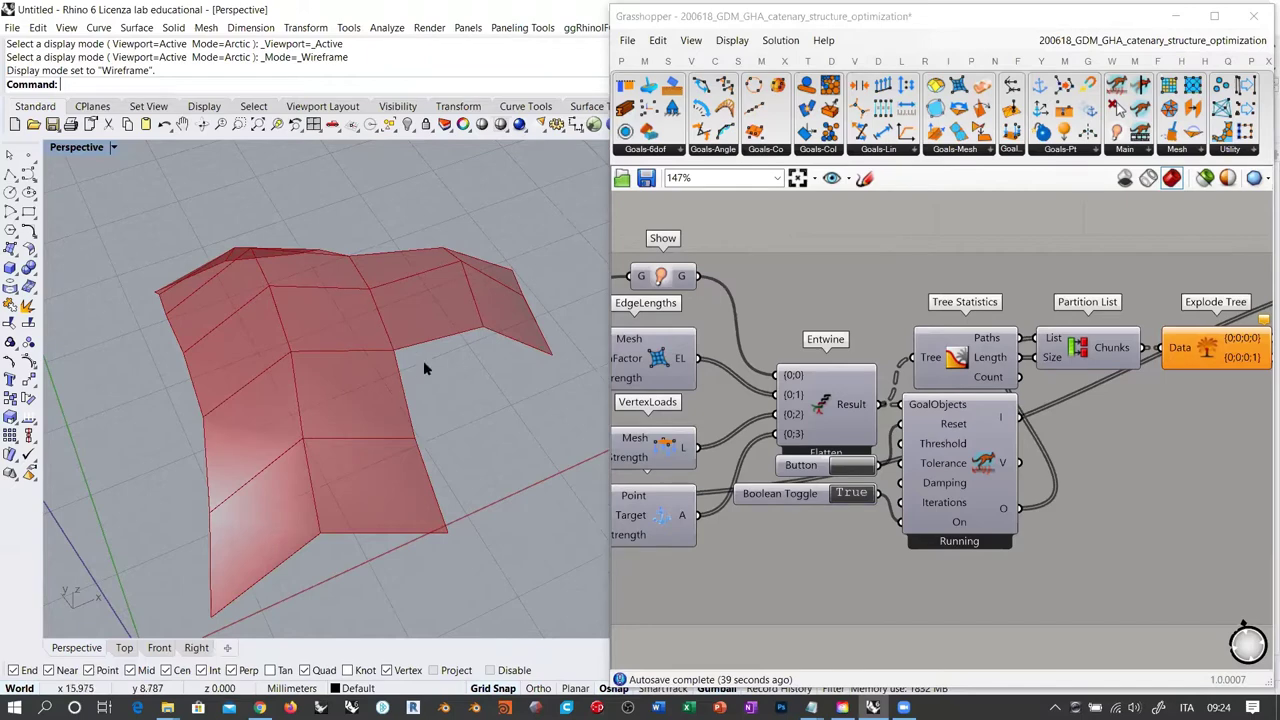
mouse_move(417, 354)
right_down()
mouse_move(413, 365)
mouse_move(412, 354)
right_up()
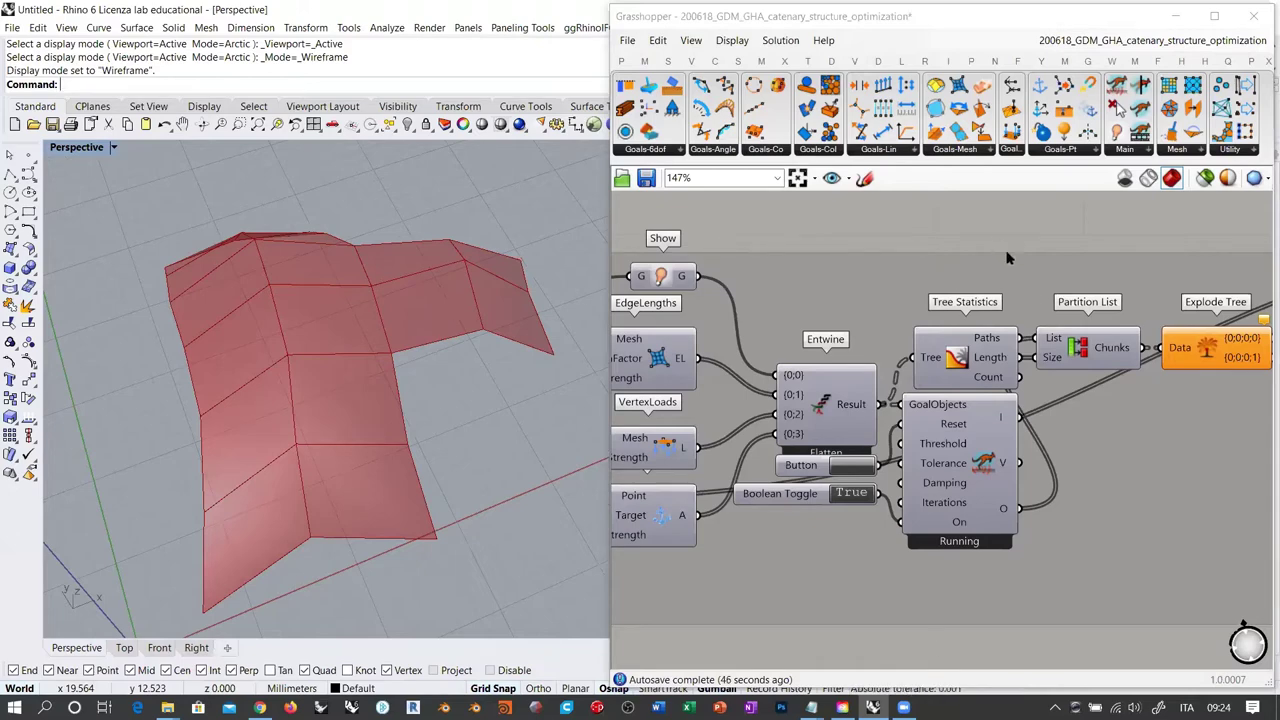
Pause the Kangaroo solver by setting its Boolean Toggle to False and go to the Karamba3D shell model definition
double_click(851, 494)
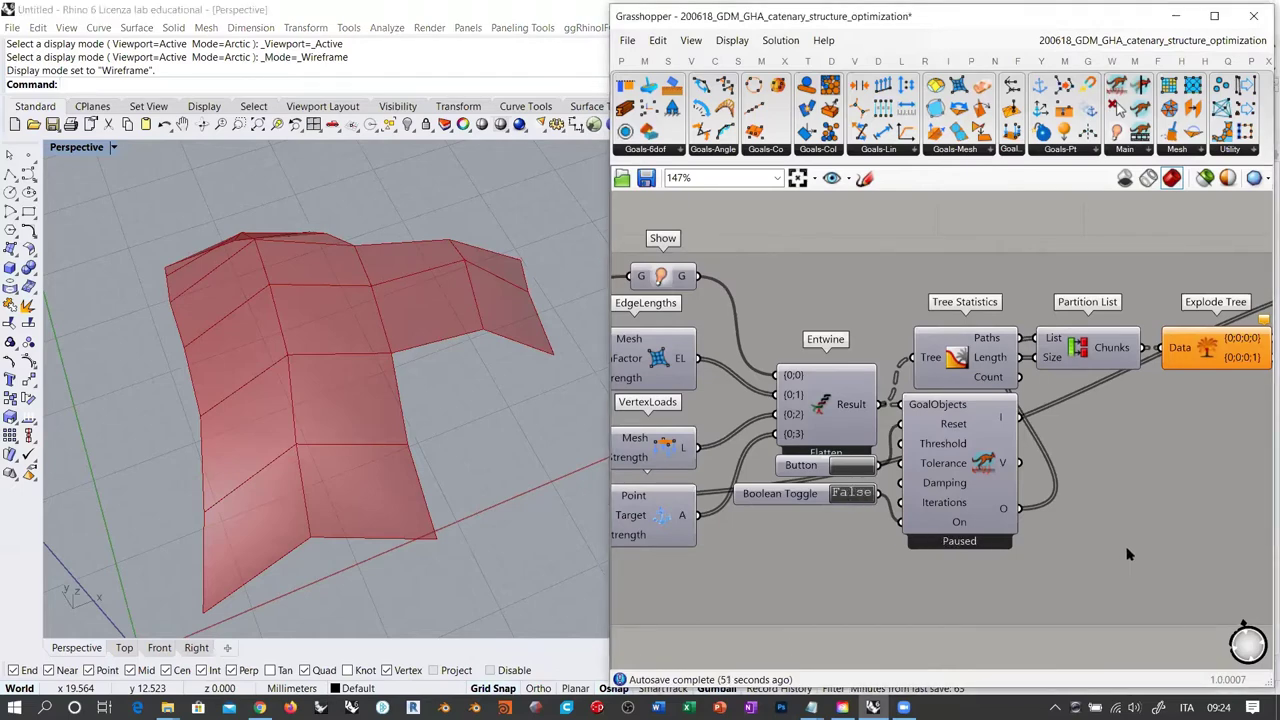
right_drag(331, 415, 480, 371)
right_drag(1050, 465, 770, 463)
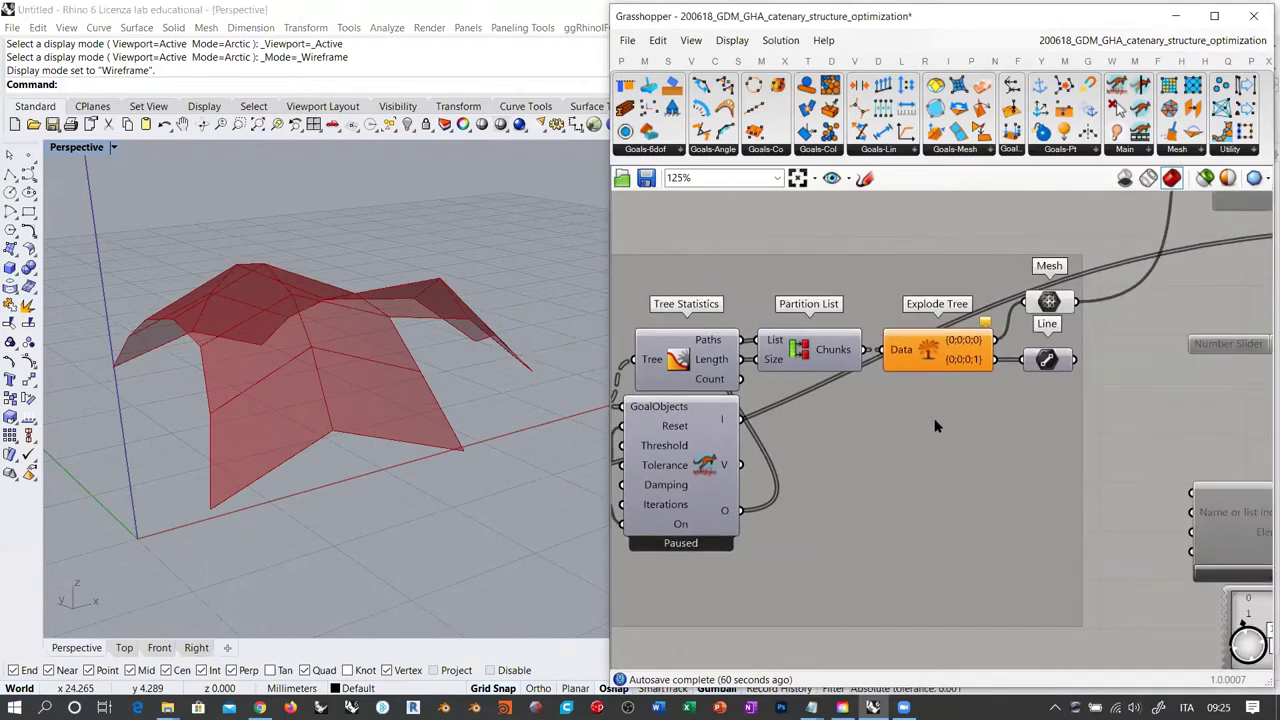
scroll(937, 429, down, 1)
right_drag(916, 441, 690, 515)
scroll(781, 436, down, 4)
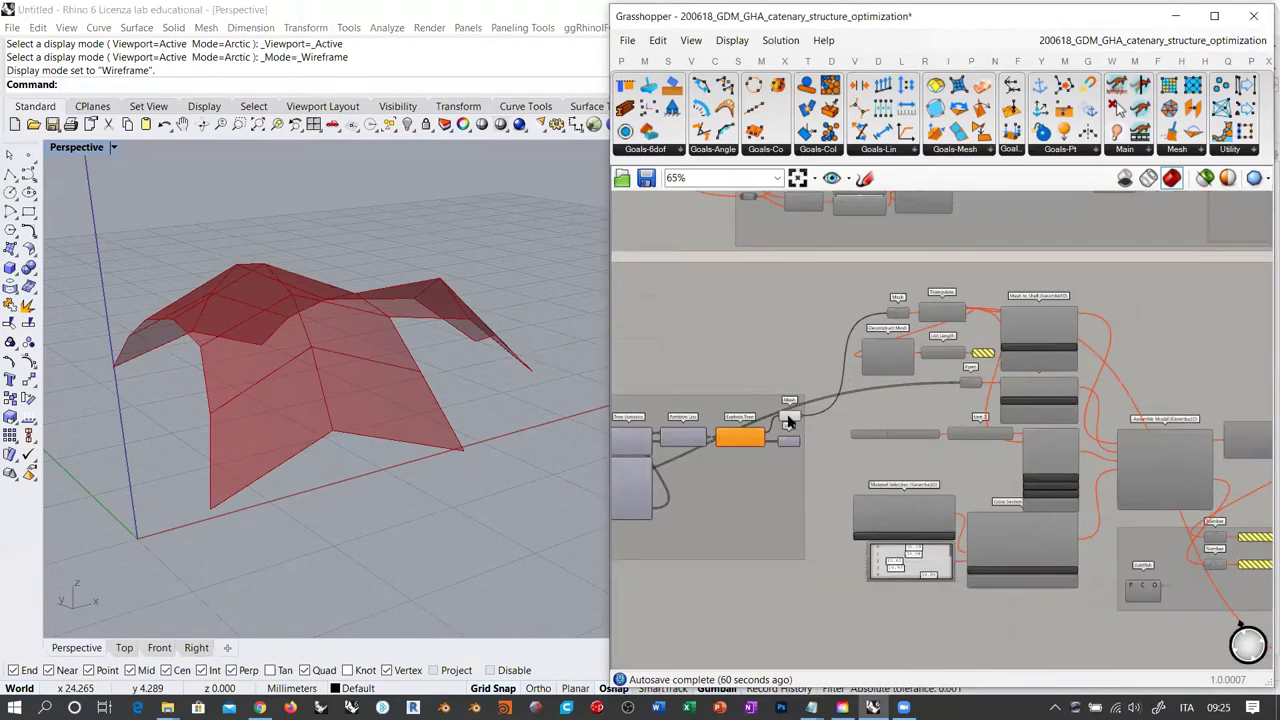
Turn off the preview of the relaxed Mesh parameter beside the Explode Tree component
click(788, 416)
right_drag(883, 429, 788, 409)
scroll(731, 392, down, 2)
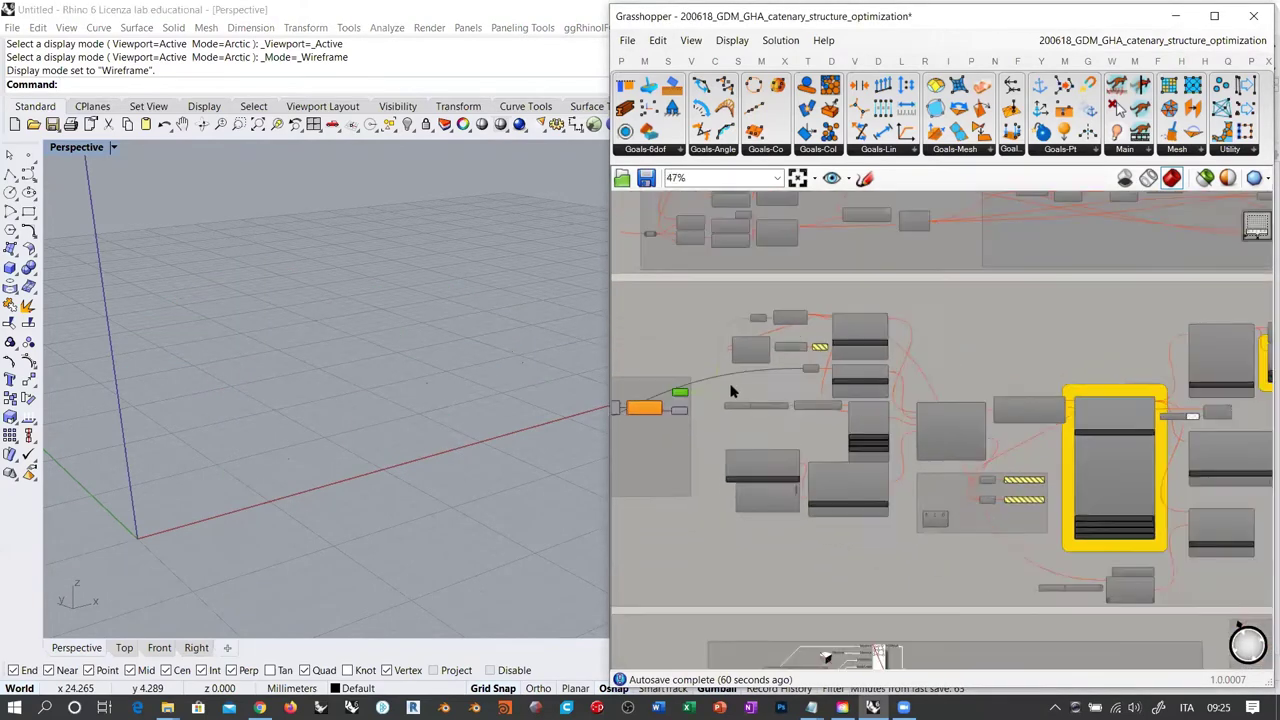
Enable all components of the Karamba3D shell model definition and check the analyzed shell in the viewport
scroll(820, 388, down, 4)
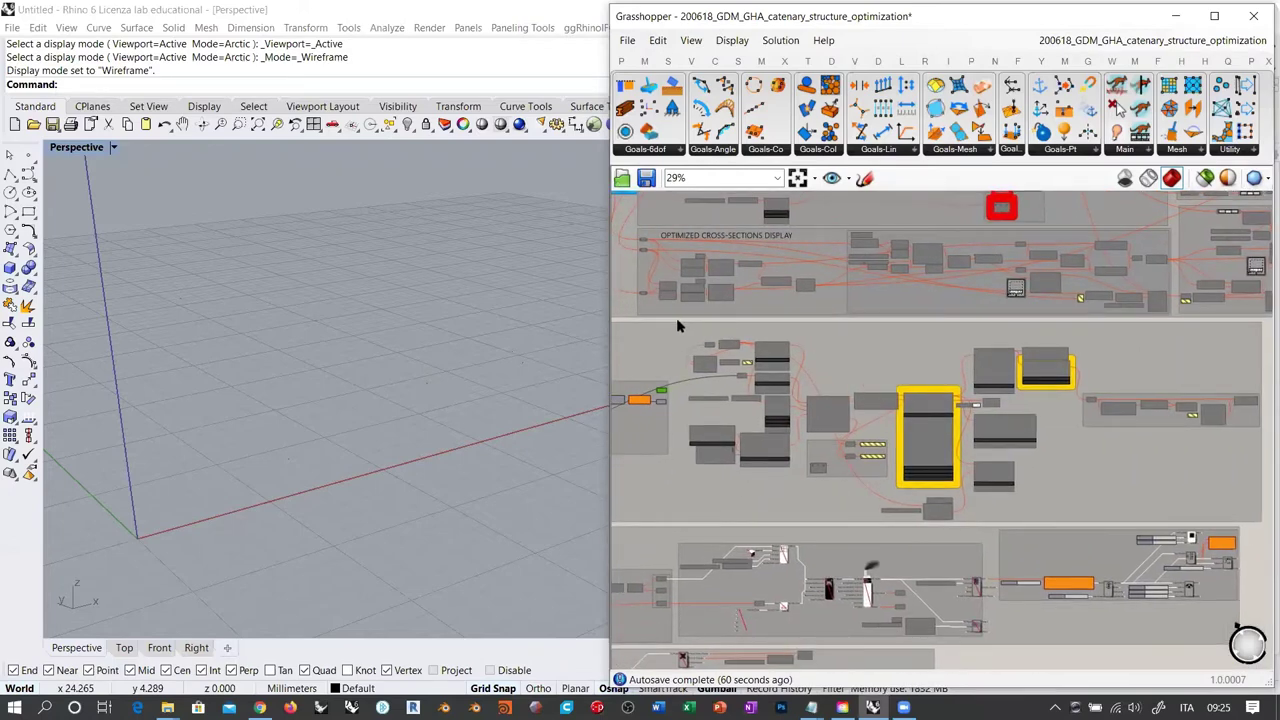
drag(677, 321, 1080, 532)
drag(1053, 441, 1080, 434)
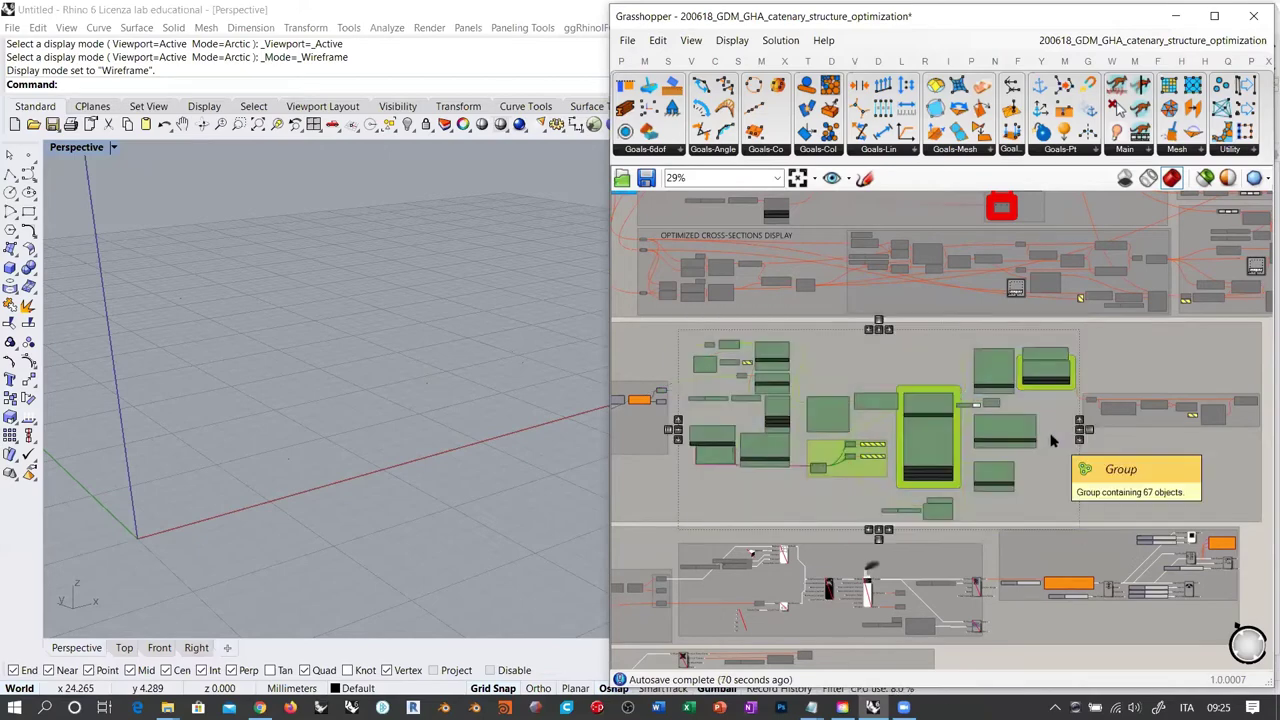
click(1178, 525)
right_drag(326, 350, 320, 383)
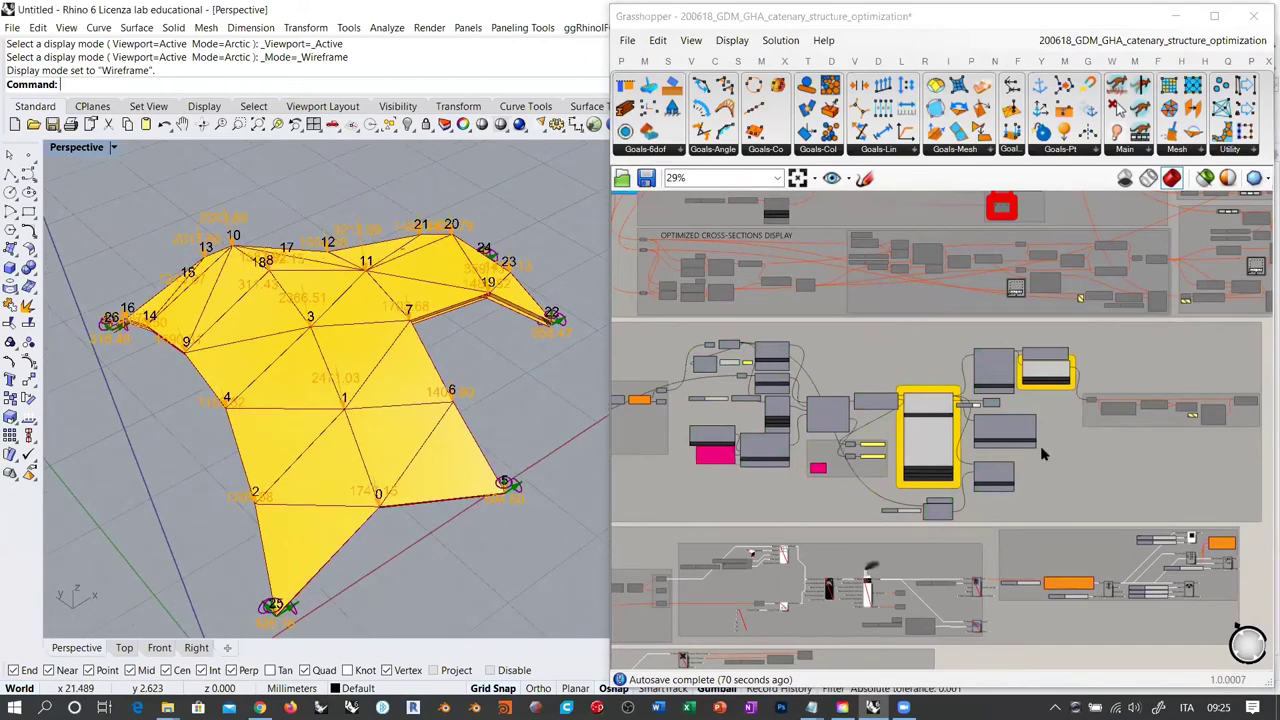
Examine the Model View component's display settings and the analyzed shell from another angle
scroll(1032, 420, up, 5)
scroll(1045, 380, up, 2)
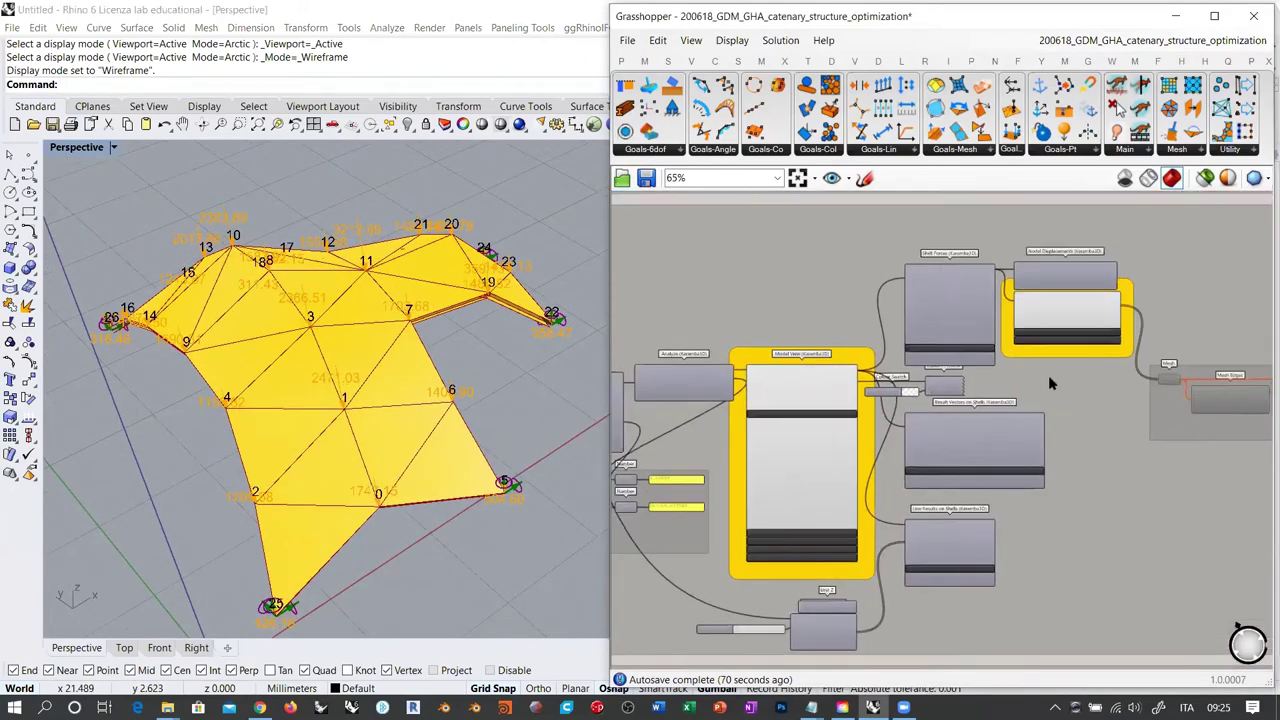
scroll(776, 389, up, 3)
scroll(776, 389, up, 2)
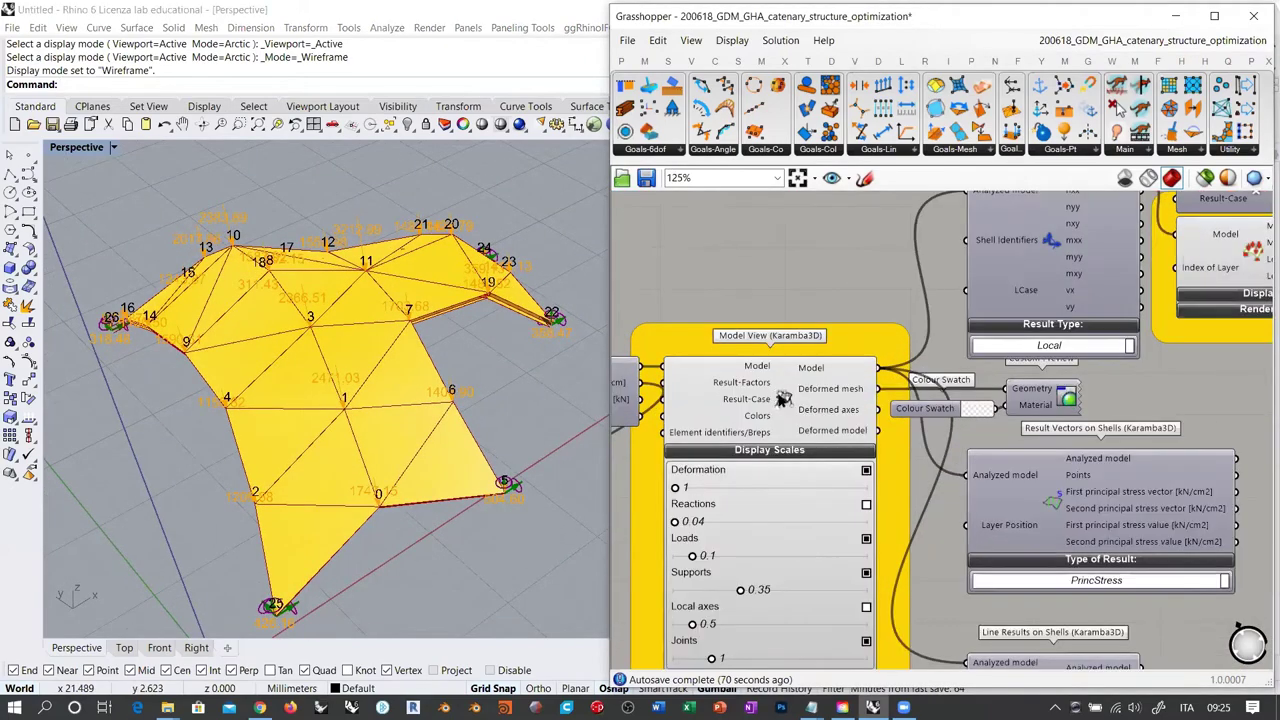
click(783, 398)
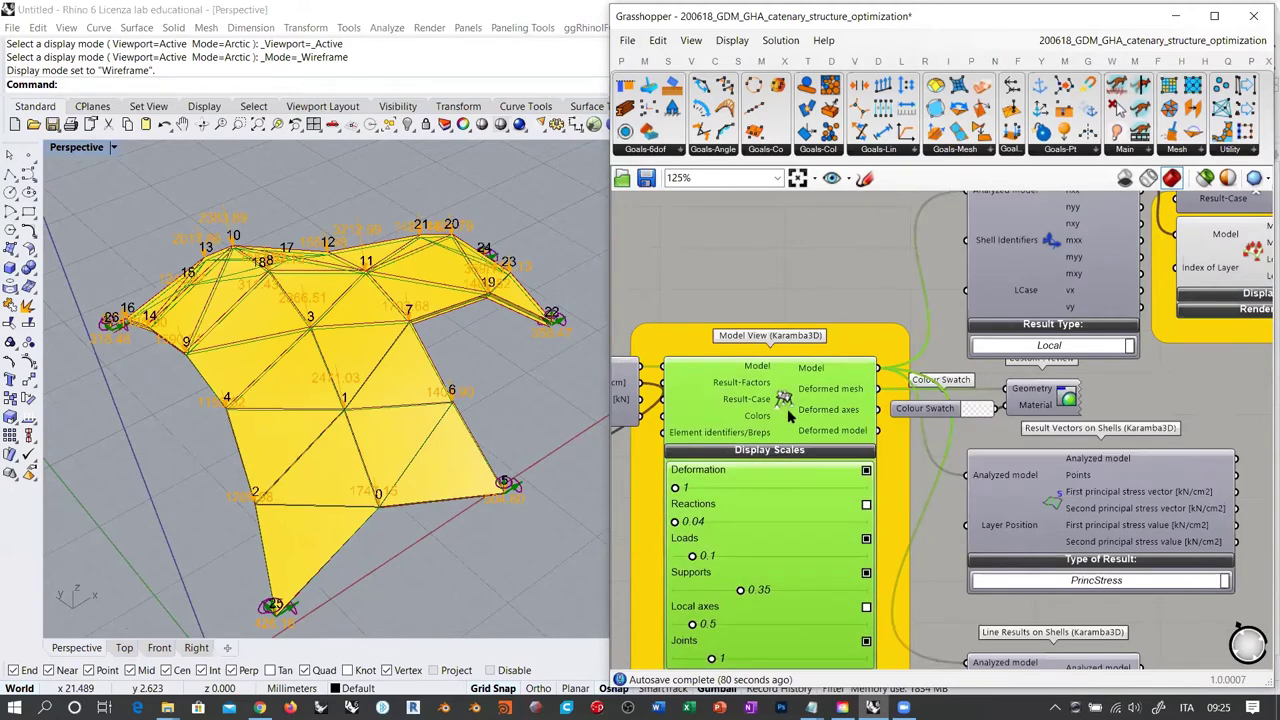
click(680, 280)
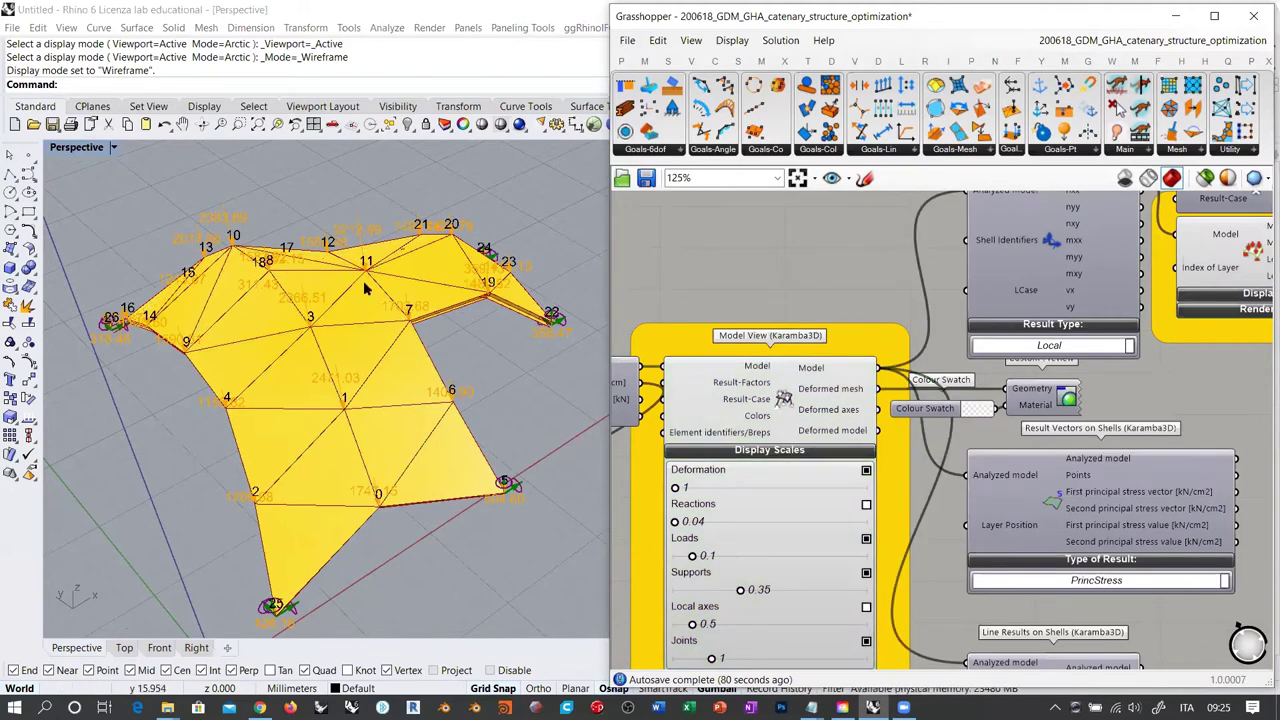
right_drag(360, 284, 434, 345)
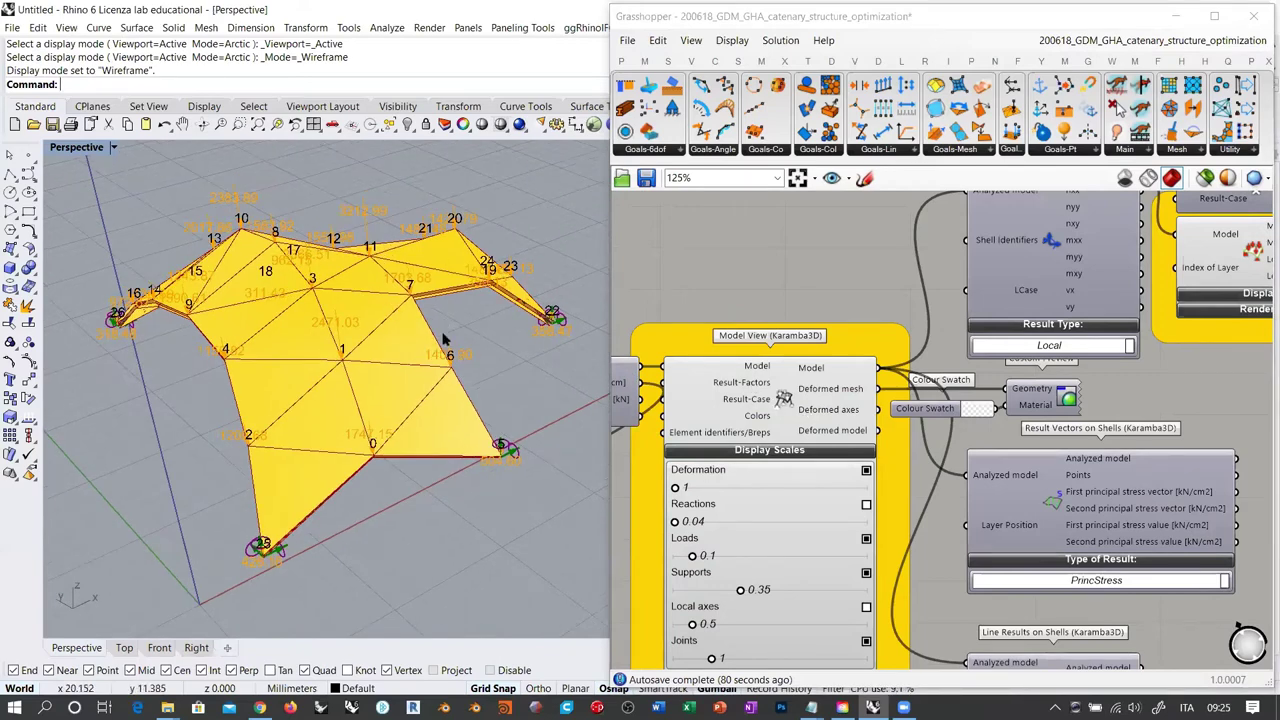
Move the Shell View component clear of Nodal Displacements and turn off its preview
right_drag(1157, 402, 923, 464)
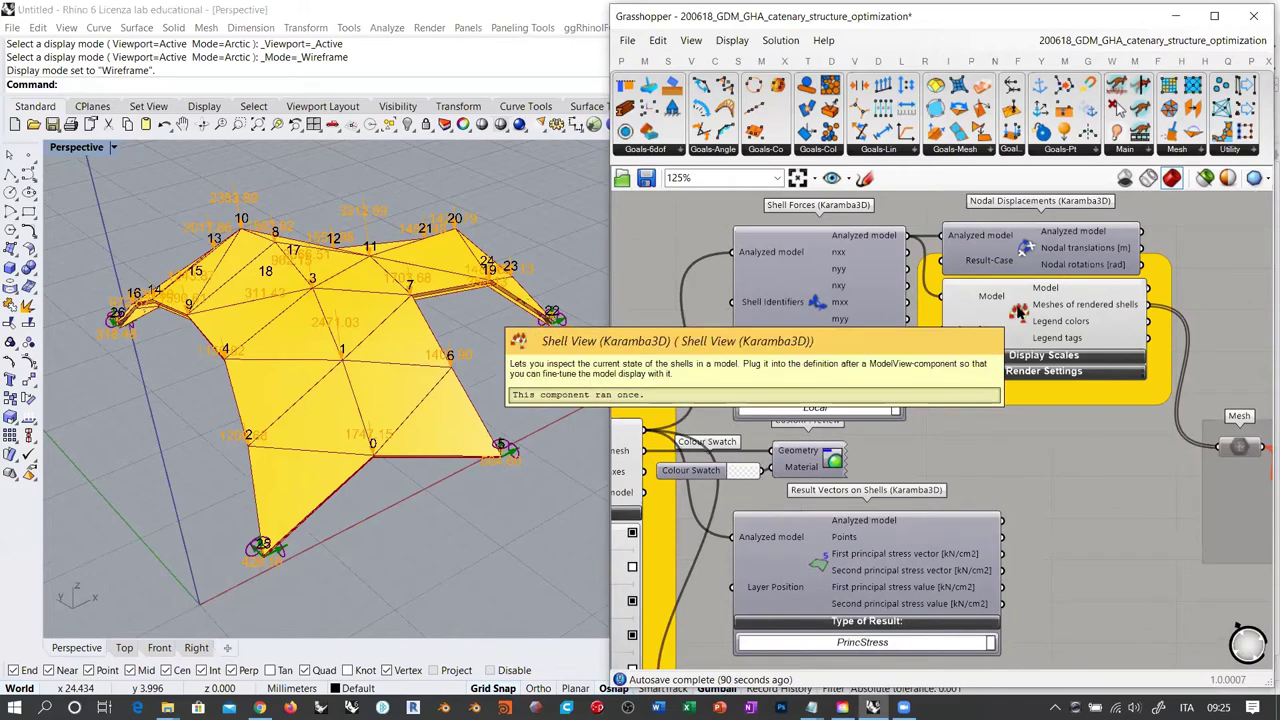
drag(1017, 308, 1018, 342)
click(996, 292)
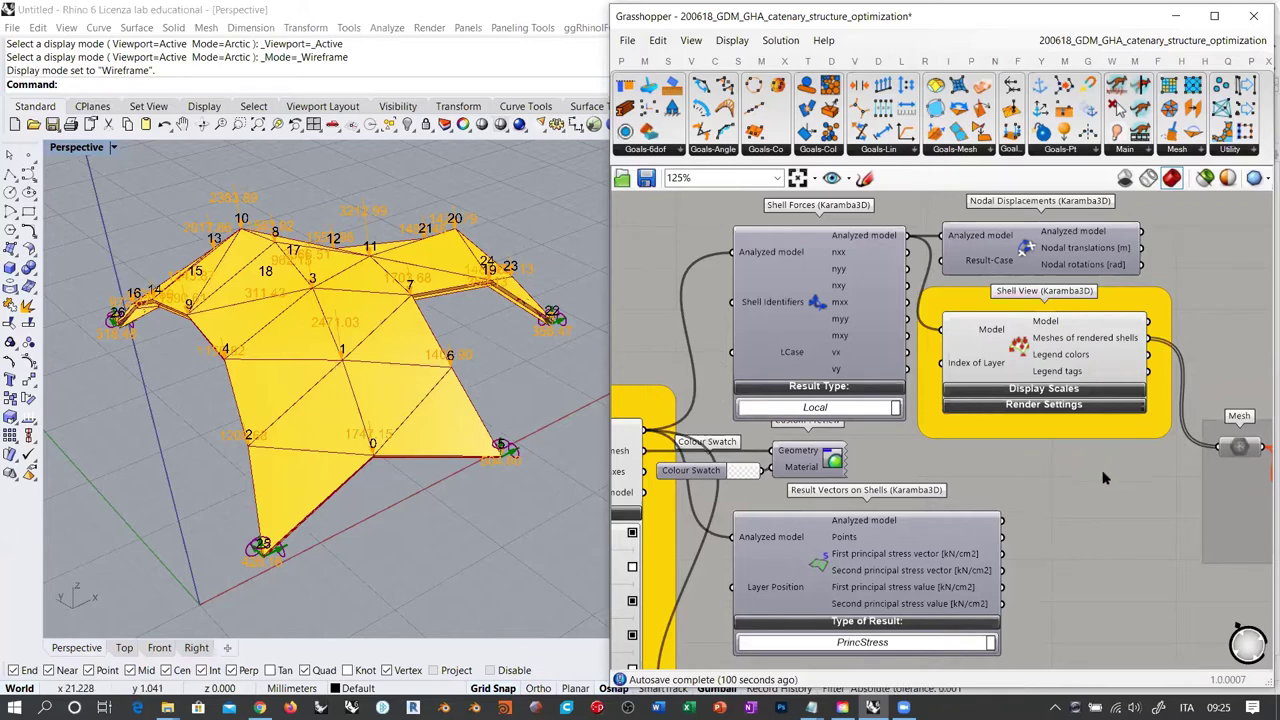
click(1025, 352)
right_drag(1036, 468, 1124, 411)
scroll(1124, 411, down, 6)
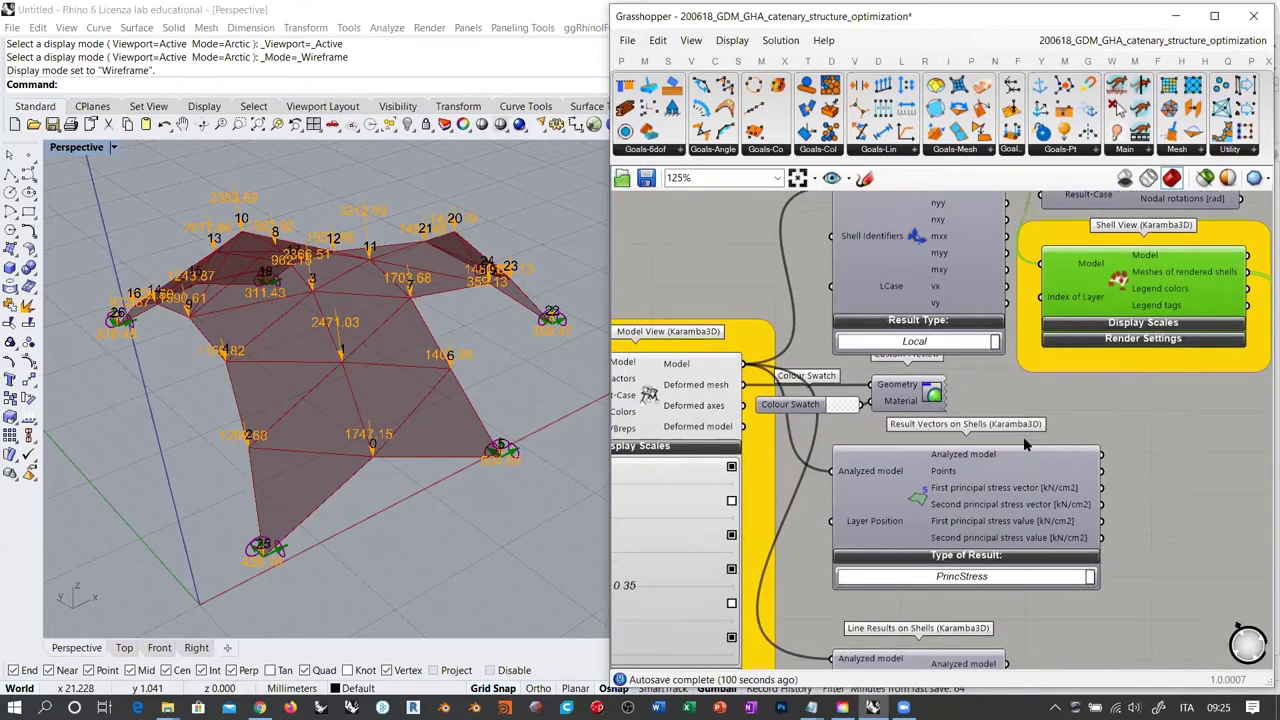
Turn off the preview of the Karamba3D Model View component
right_drag(1031, 347, 1053, 349)
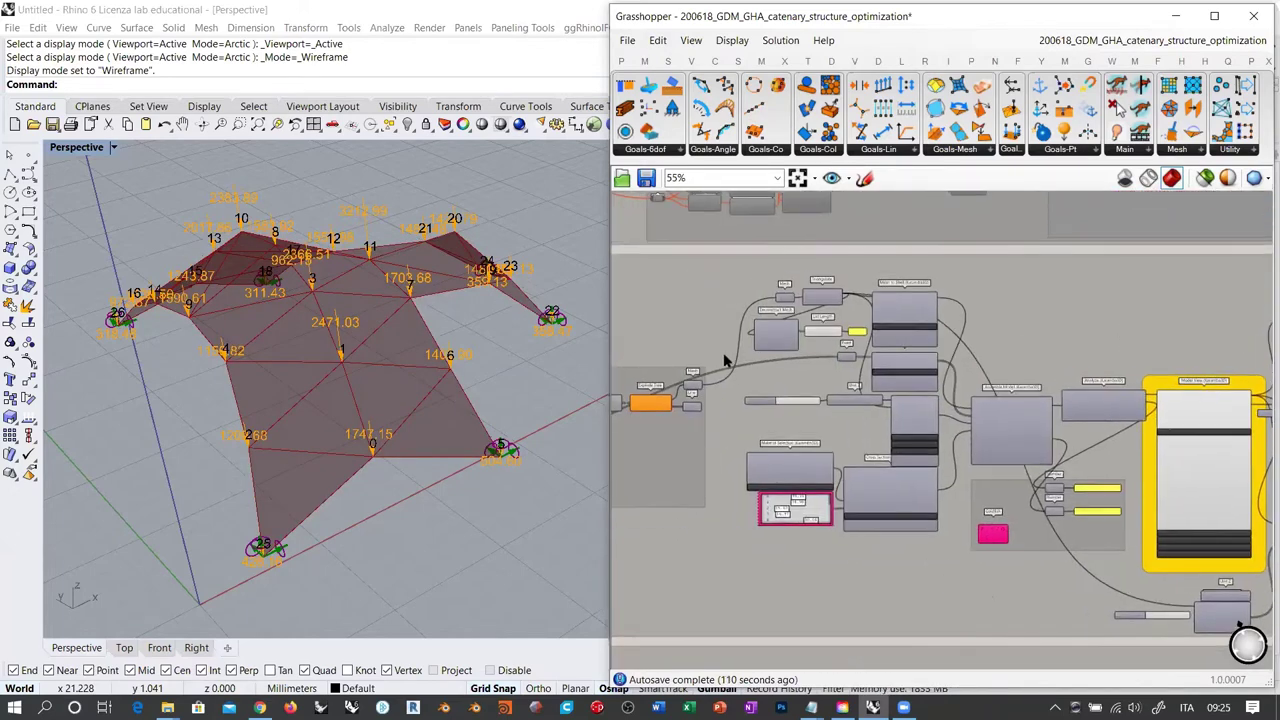
scroll(726, 403, up, 2)
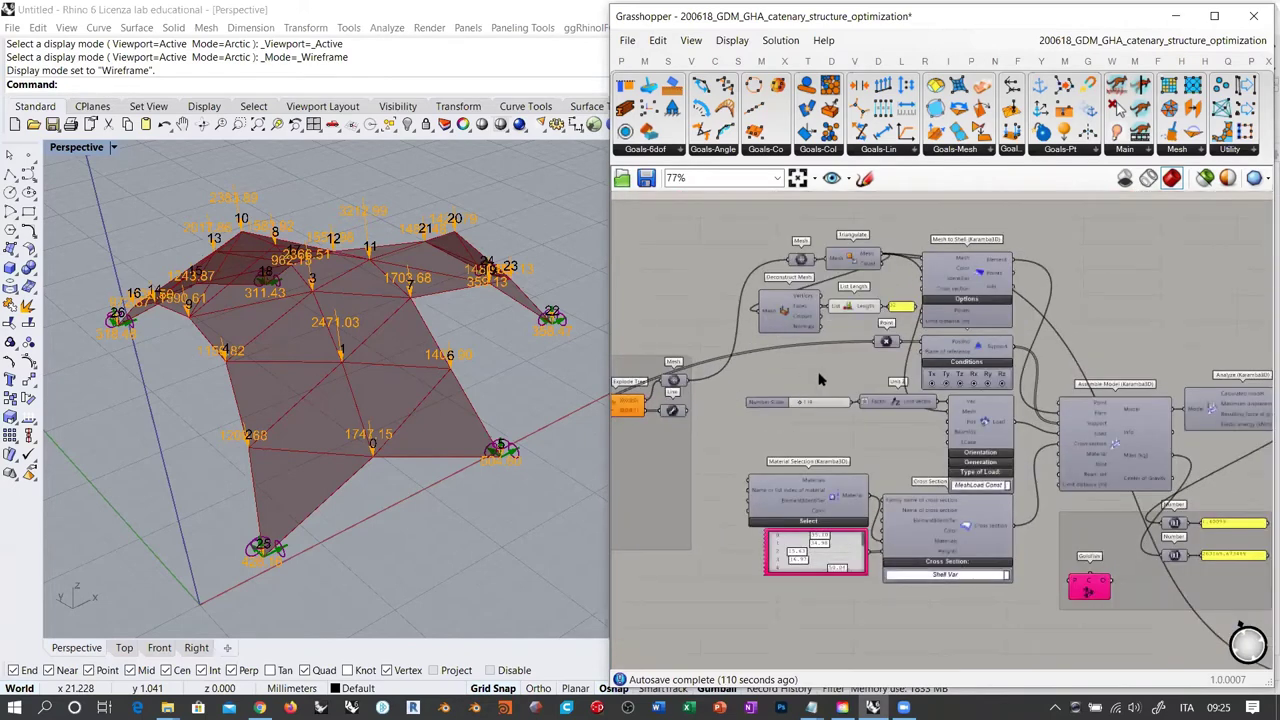
right_drag(1146, 377, 927, 291)
click(1031, 397)
key(ctrl+q)
Turn on the preview of the Triangulate component that feeds Mesh to Shell
right_drag(790, 306, 1065, 307)
scroll(676, 220, up, 3)
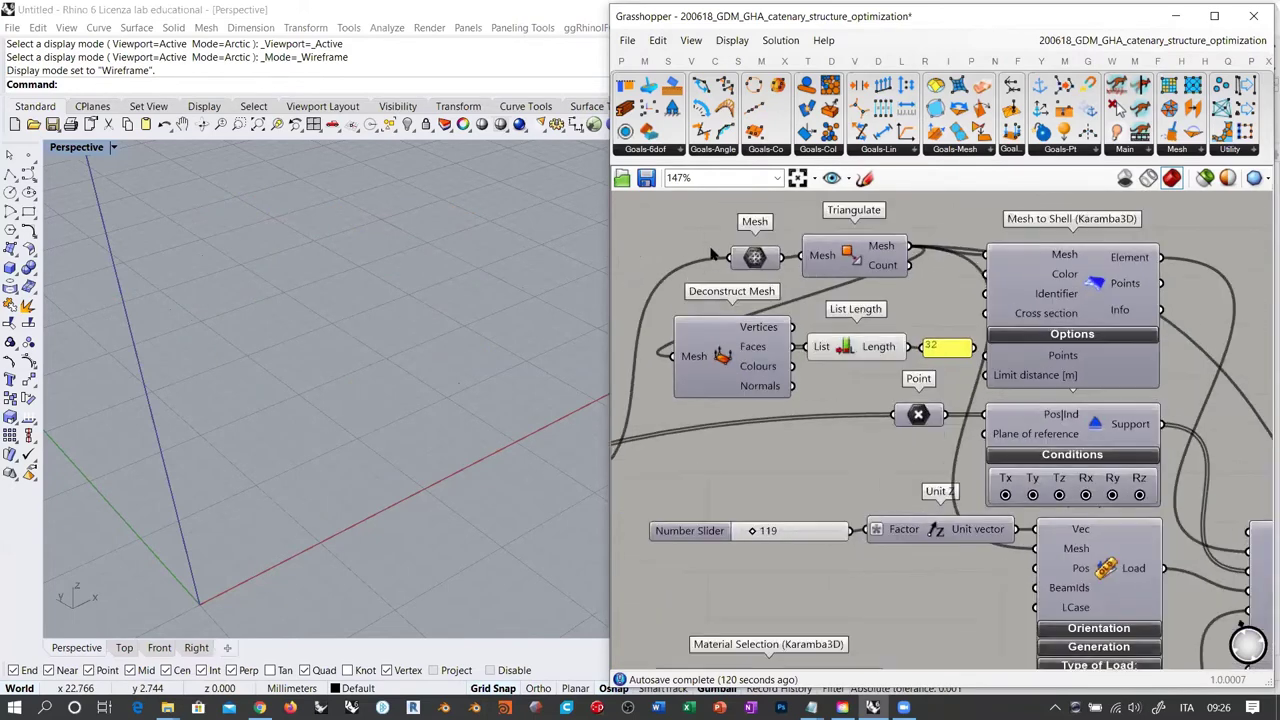
click(763, 308)
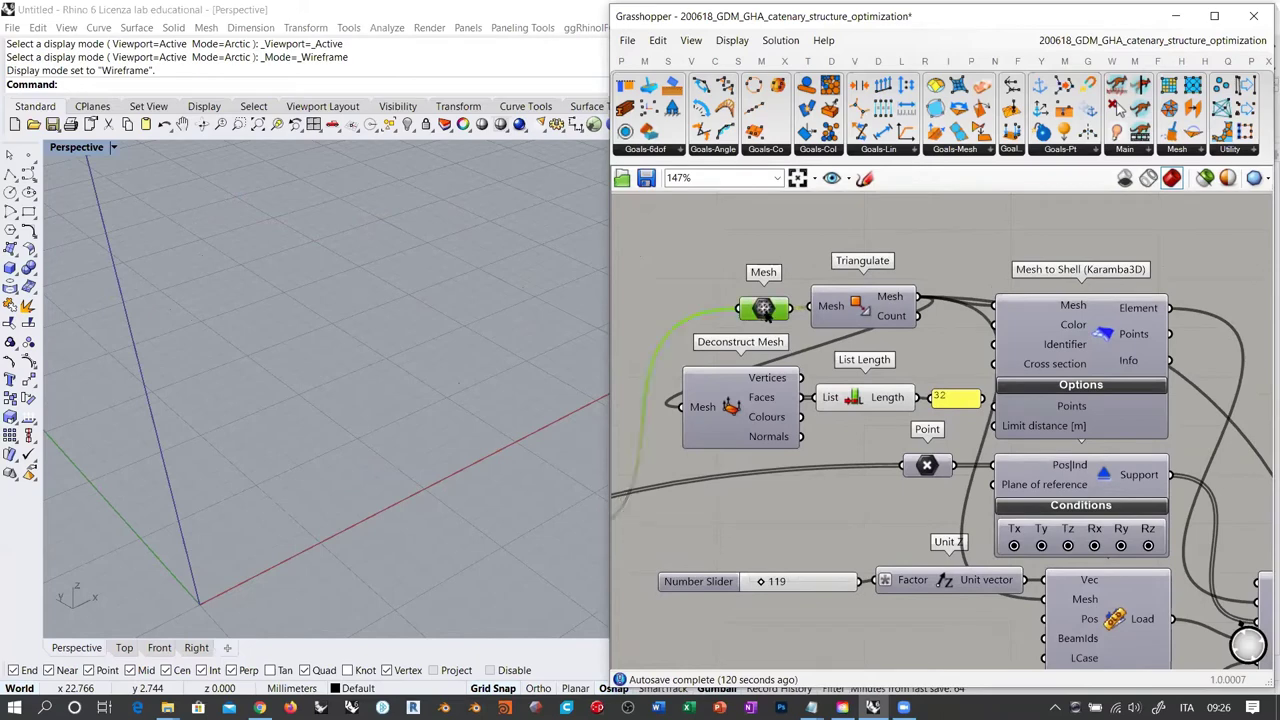
click(858, 307)
key(ctrl+q)
click(700, 335)
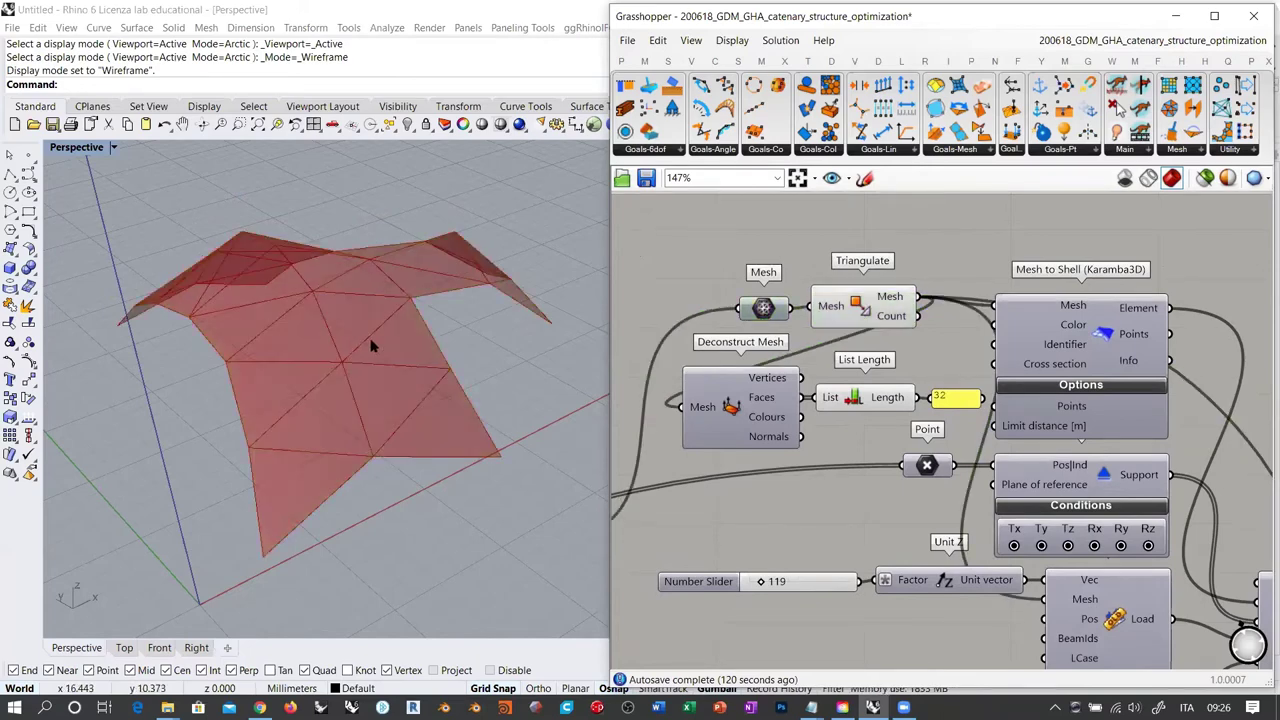
Examine the triangulated mesh, its face count from List Length, and the data of the Mesh parameter before triangulation
mouse_move(371, 343)
right_down()
mouse_move(350, 405)
mouse_move(323, 363)
mouse_move(343, 363)
mouse_move(348, 338)
right_up()
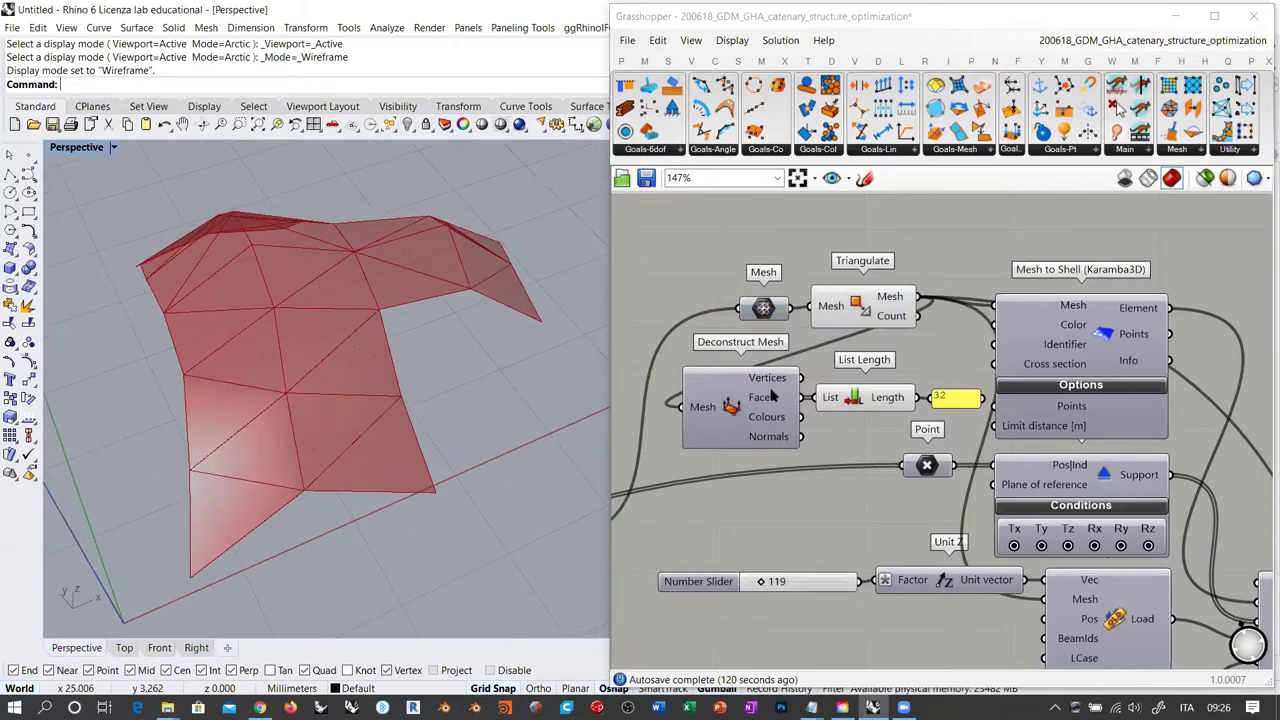
click(948, 400)
click(949, 402)
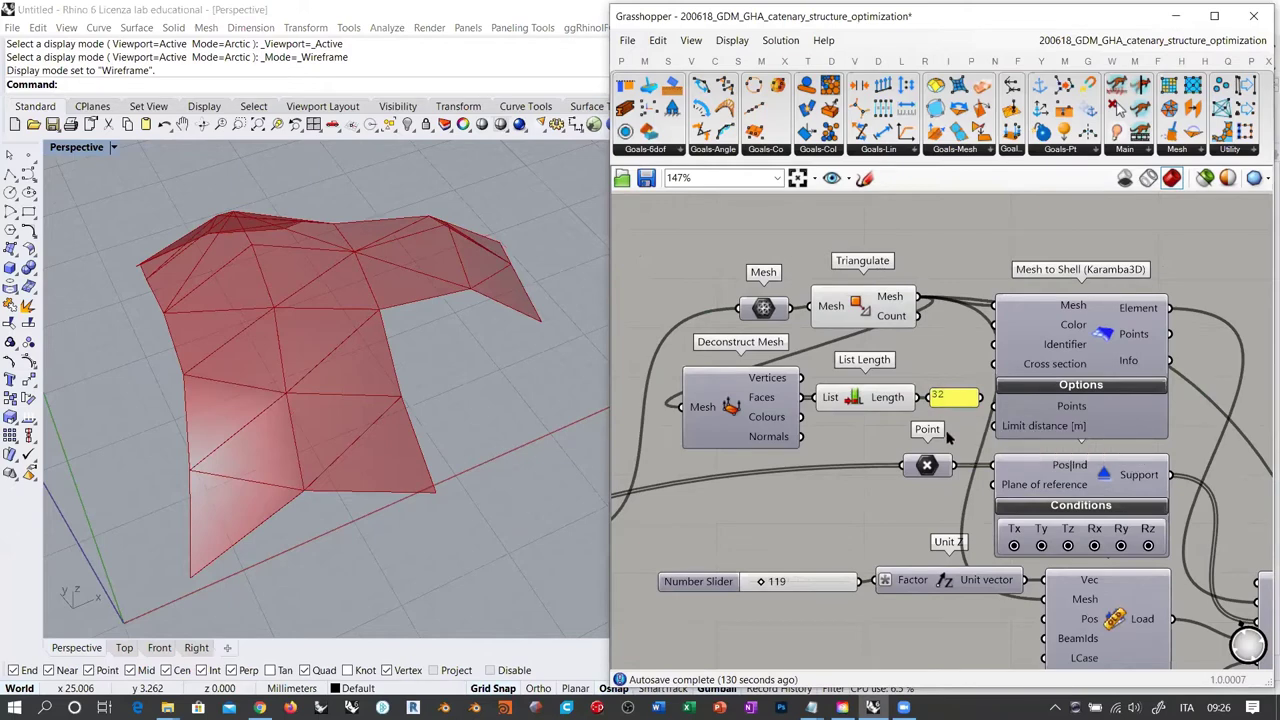
right_drag(907, 429, 848, 420)
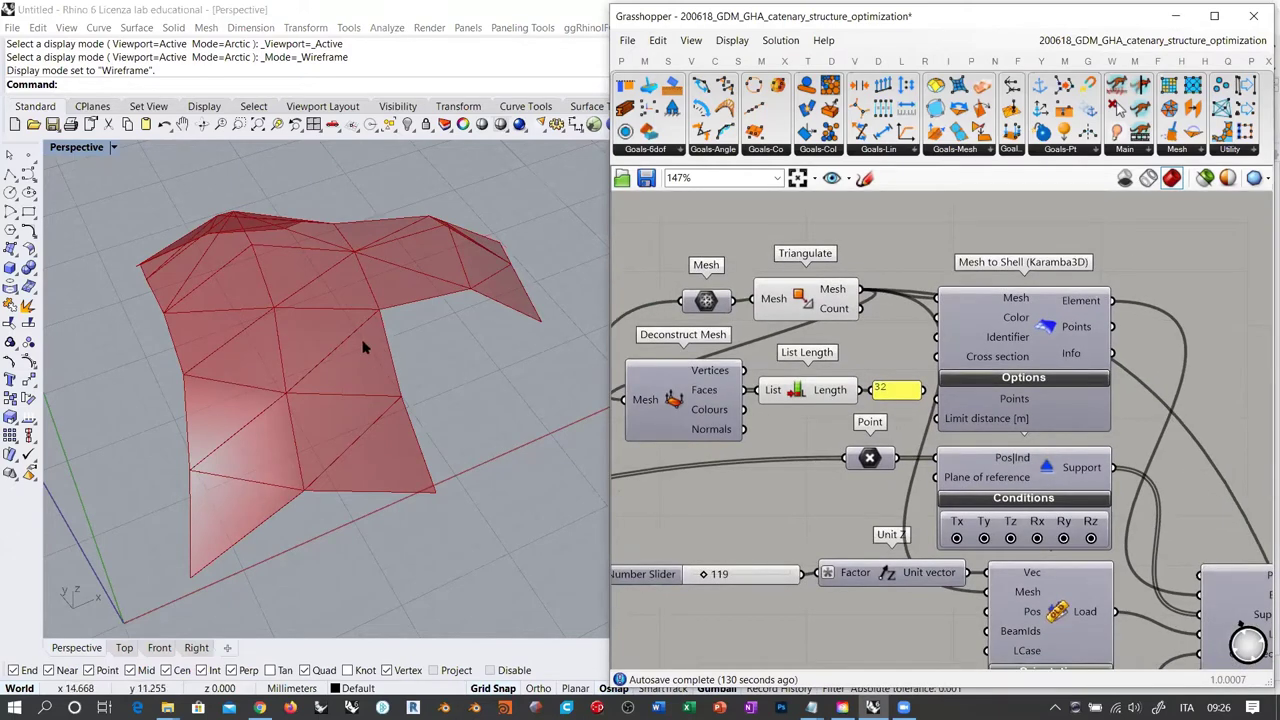
mouse_move(380, 314)
right_down()
mouse_move(437, 277)
mouse_move(405, 288)
mouse_move(380, 329)
mouse_move(429, 357)
mouse_move(506, 277)
mouse_move(491, 271)
mouse_move(429, 351)
mouse_move(384, 320)
right_up()
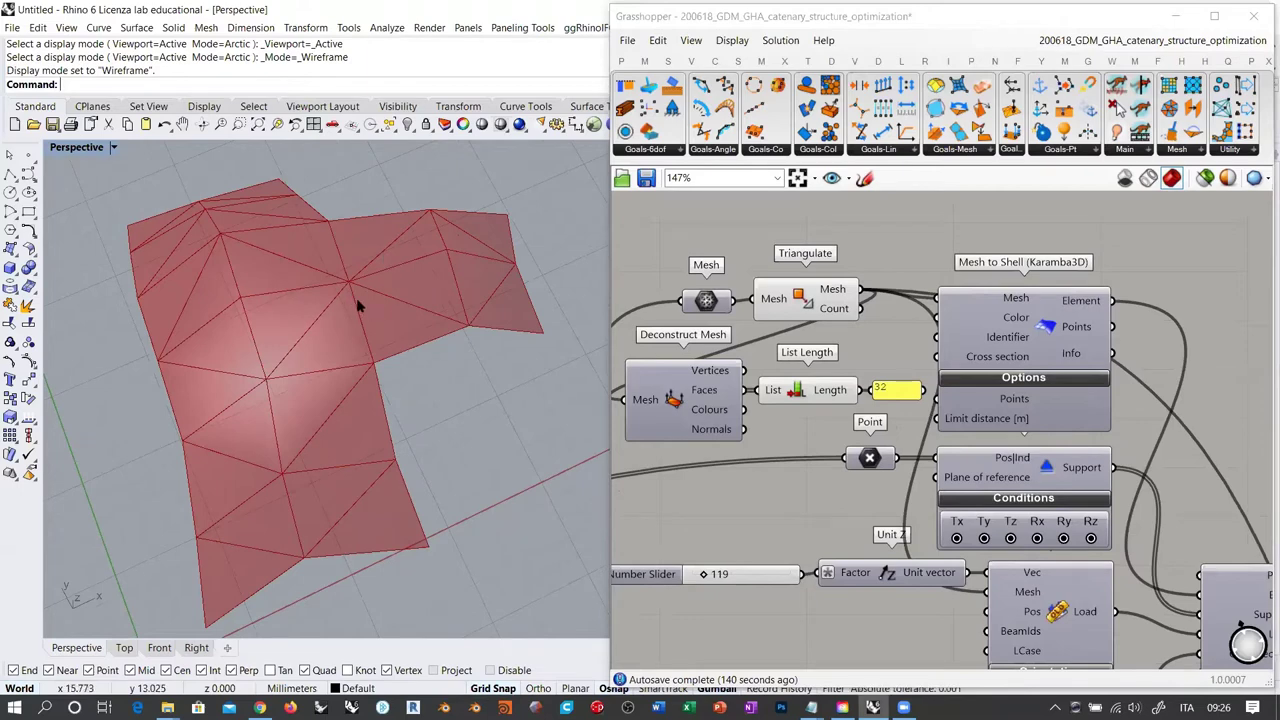
click(706, 300)
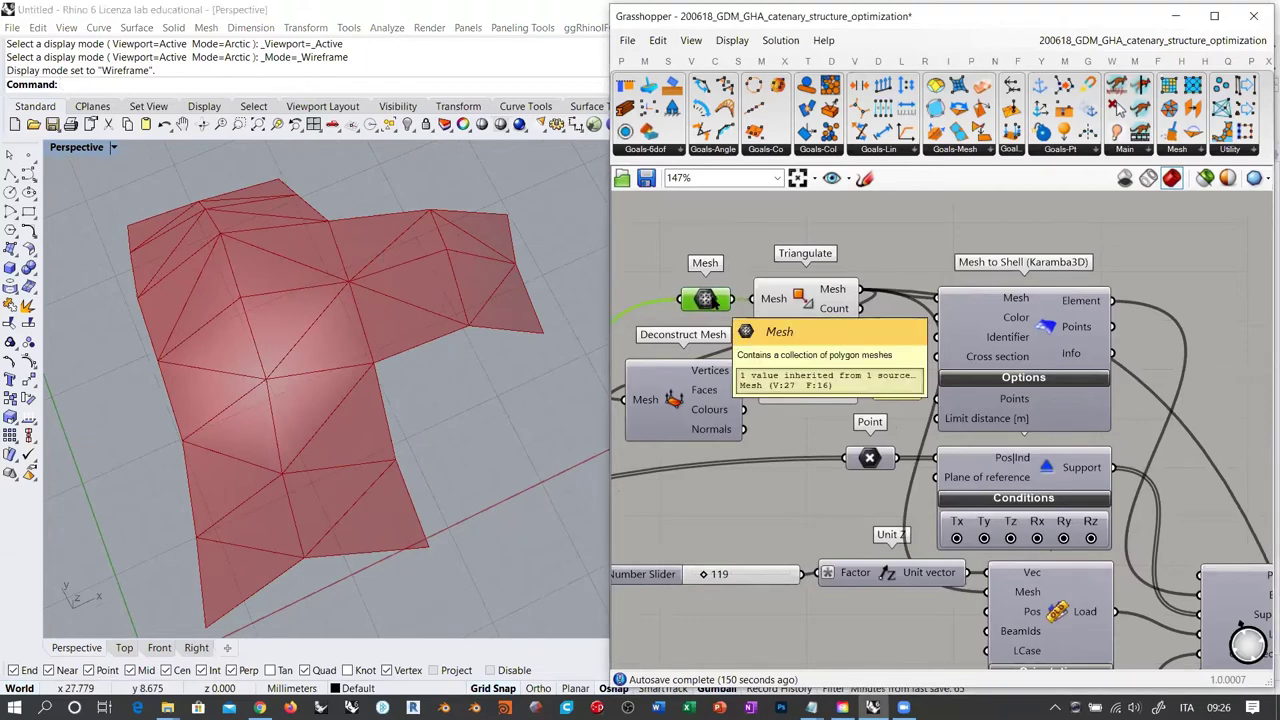
key(Escape)
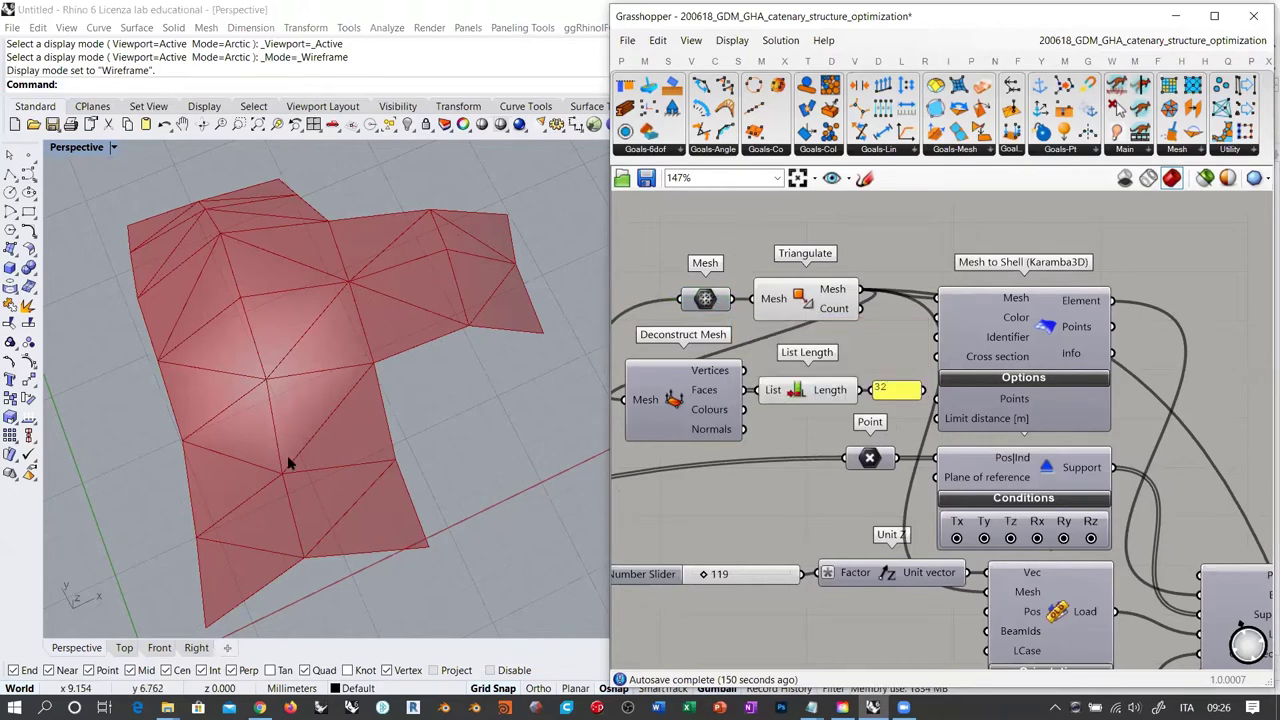
right_drag(351, 386, 480, 269)
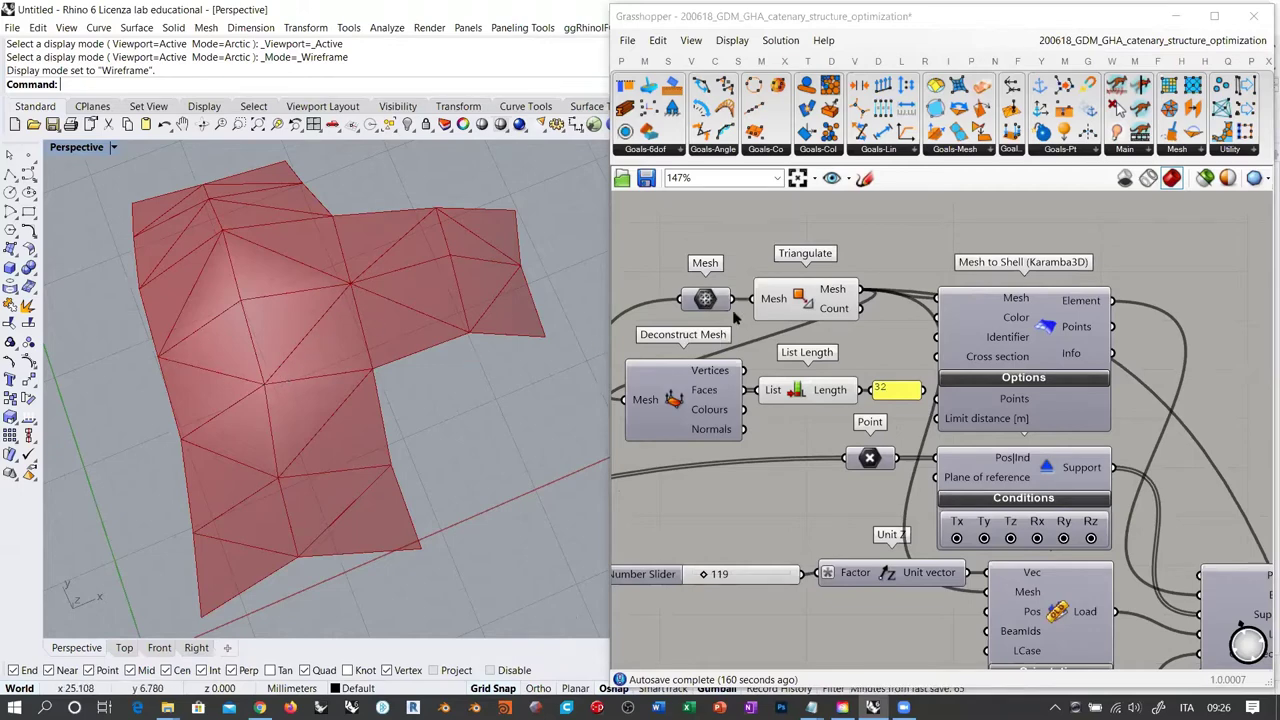
mouse_move(707, 300)
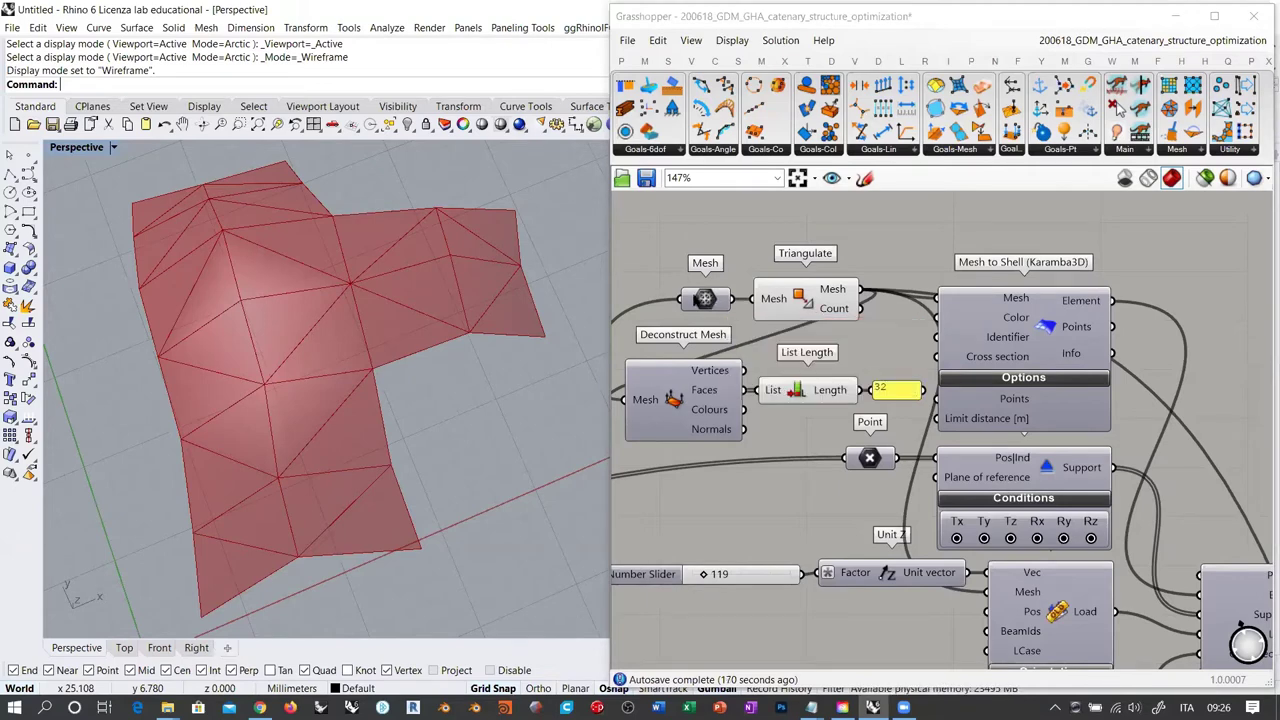
right_drag(329, 397, 364, 369)
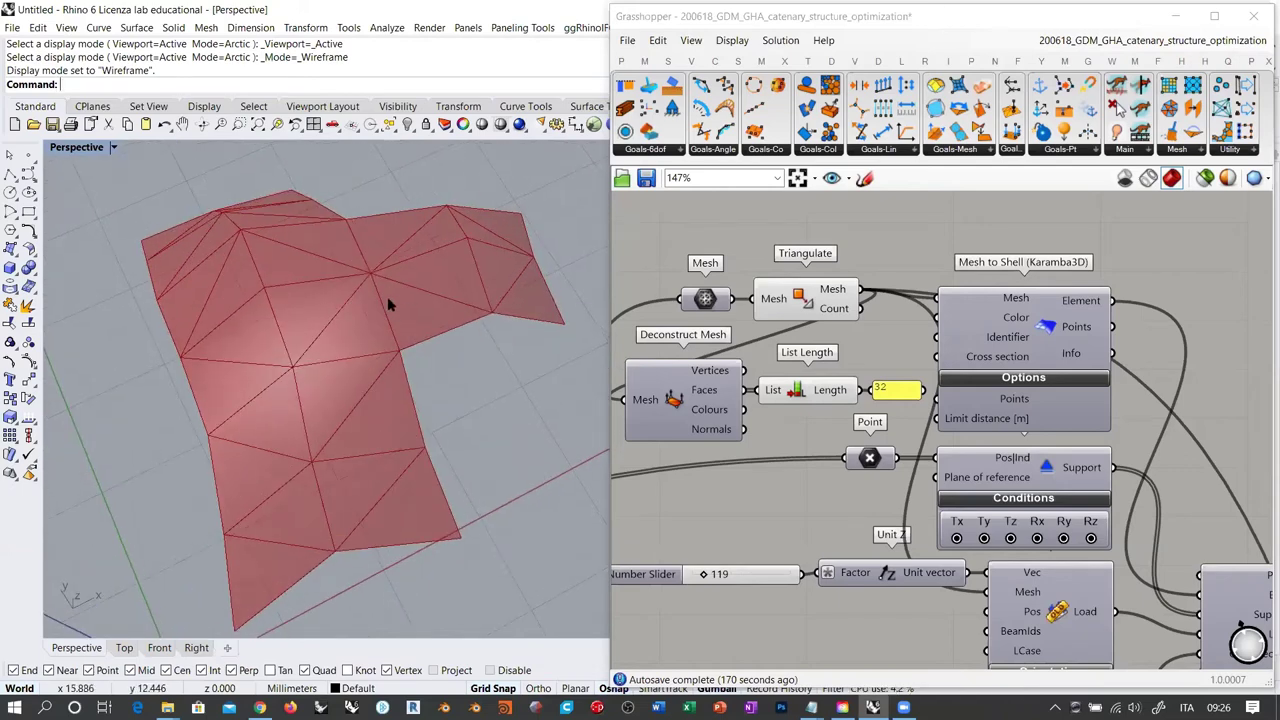
shift+right_drag(421, 336, 314, 271)
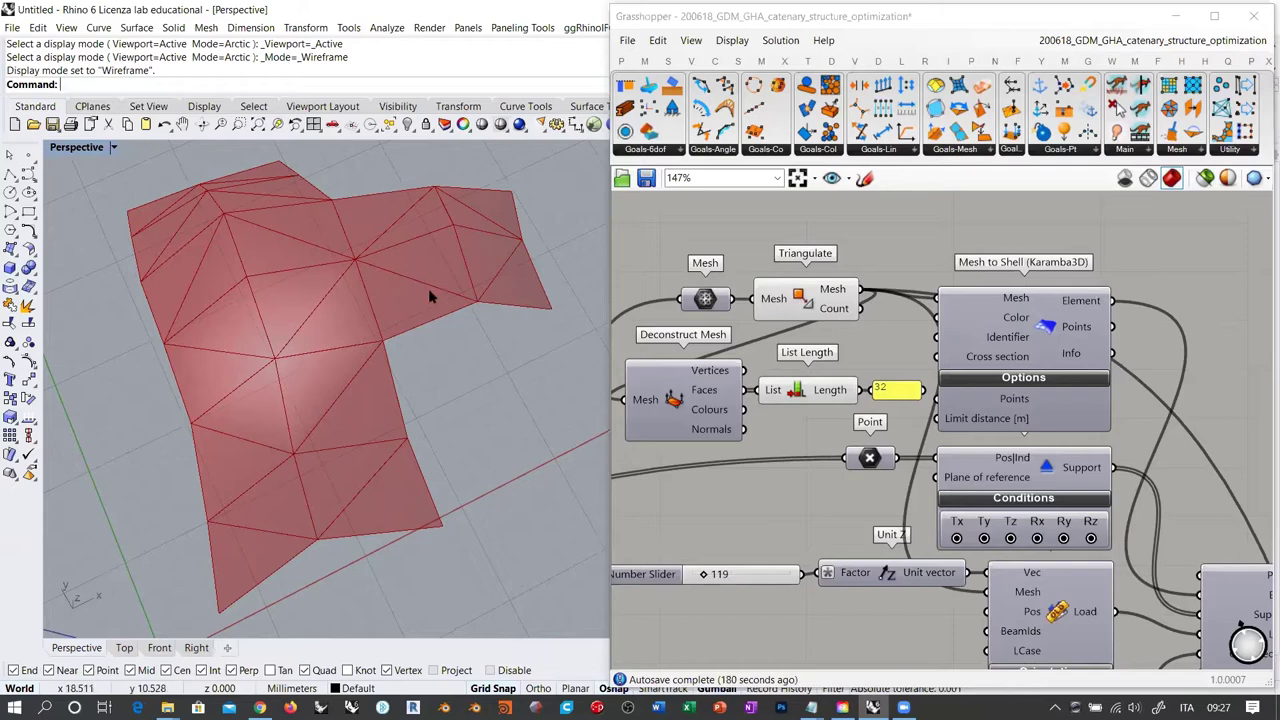
Turn off the preview of the Triangulate component and deselect it
click(798, 300)
key(ctrl+q)
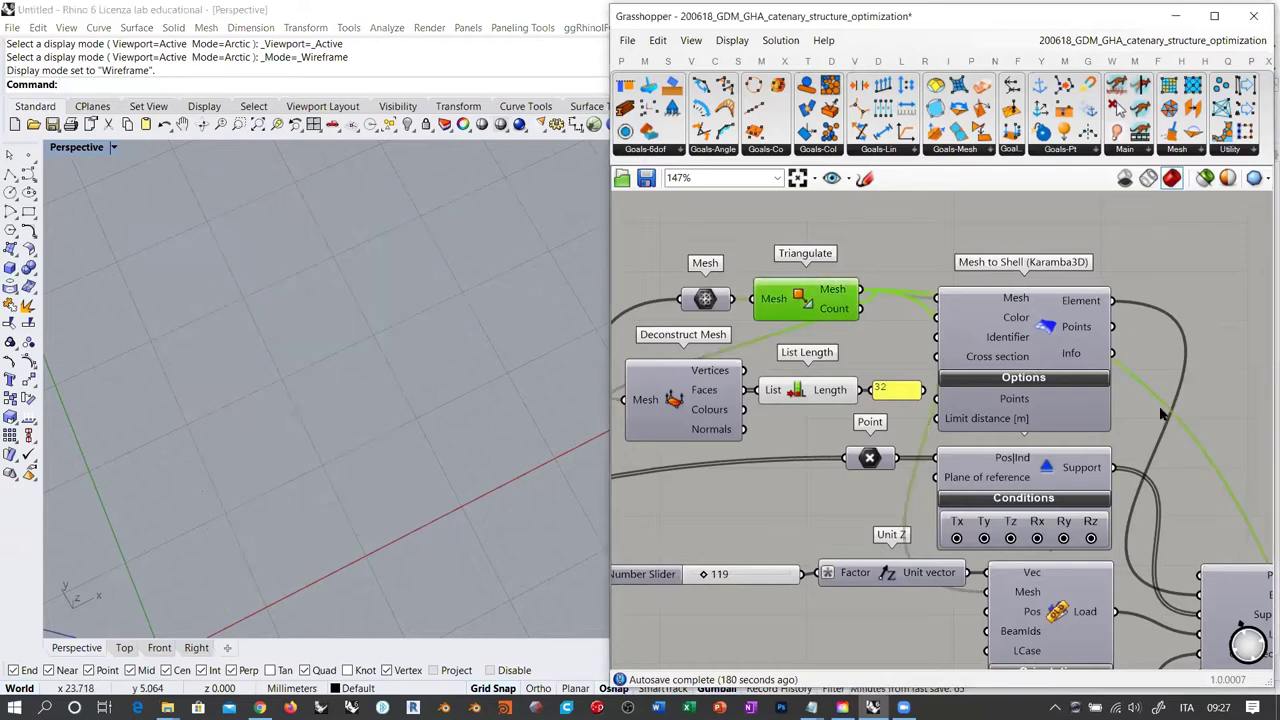
scroll(1010, 355, down, 2)
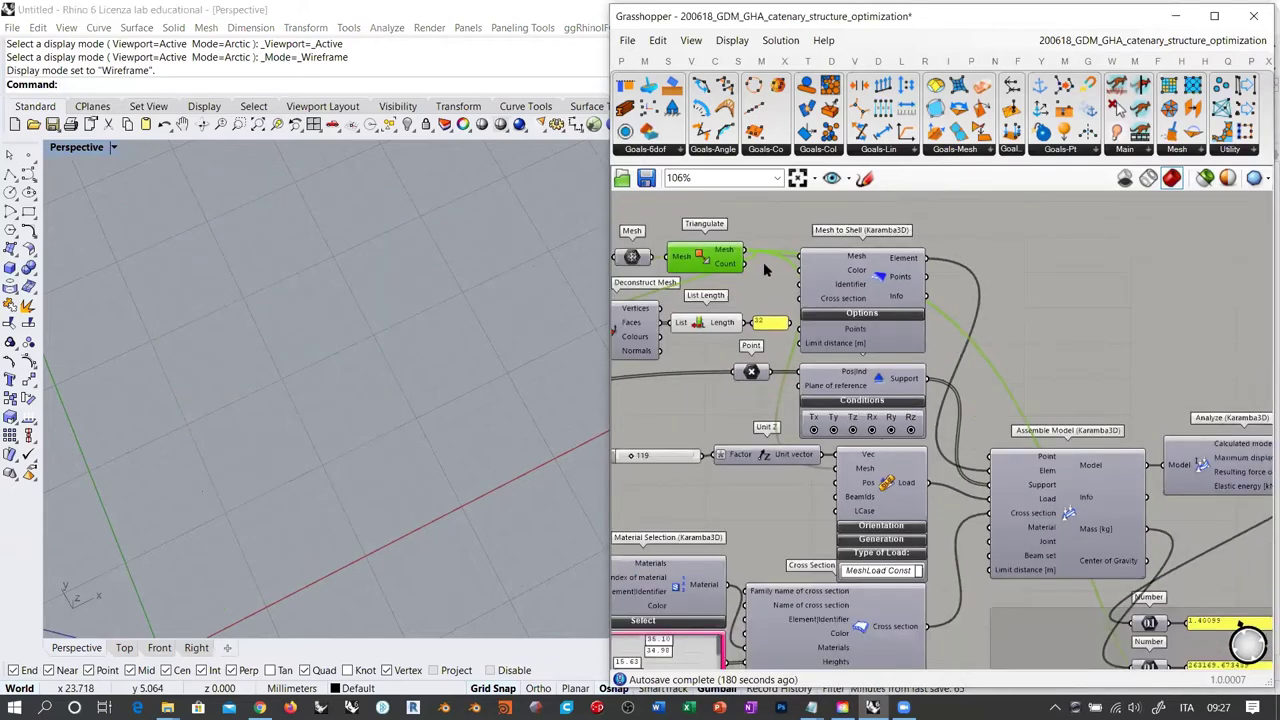
click(755, 285)
Review how the mesh, supports, mesh load, material and variable shell cross section feed the Assemble Model component
right_drag(757, 289, 788, 286)
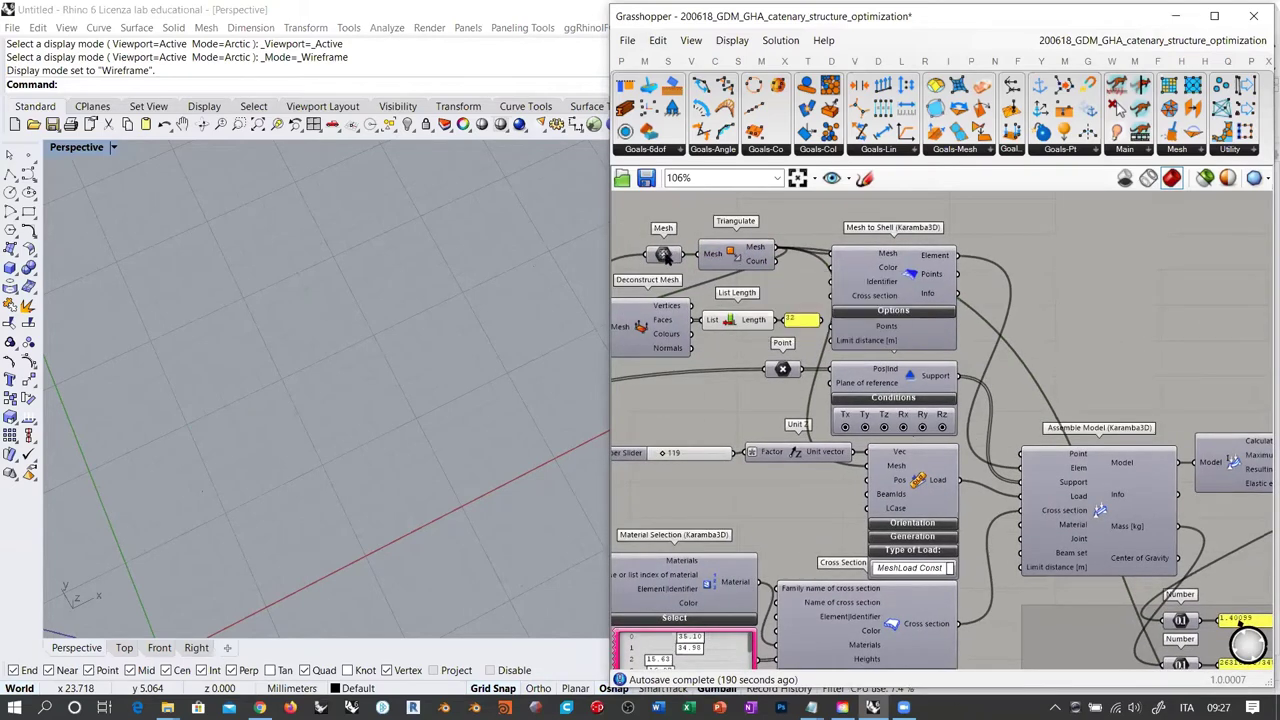
mouse_move(668, 257)
right_drag(1015, 328, 1122, 323)
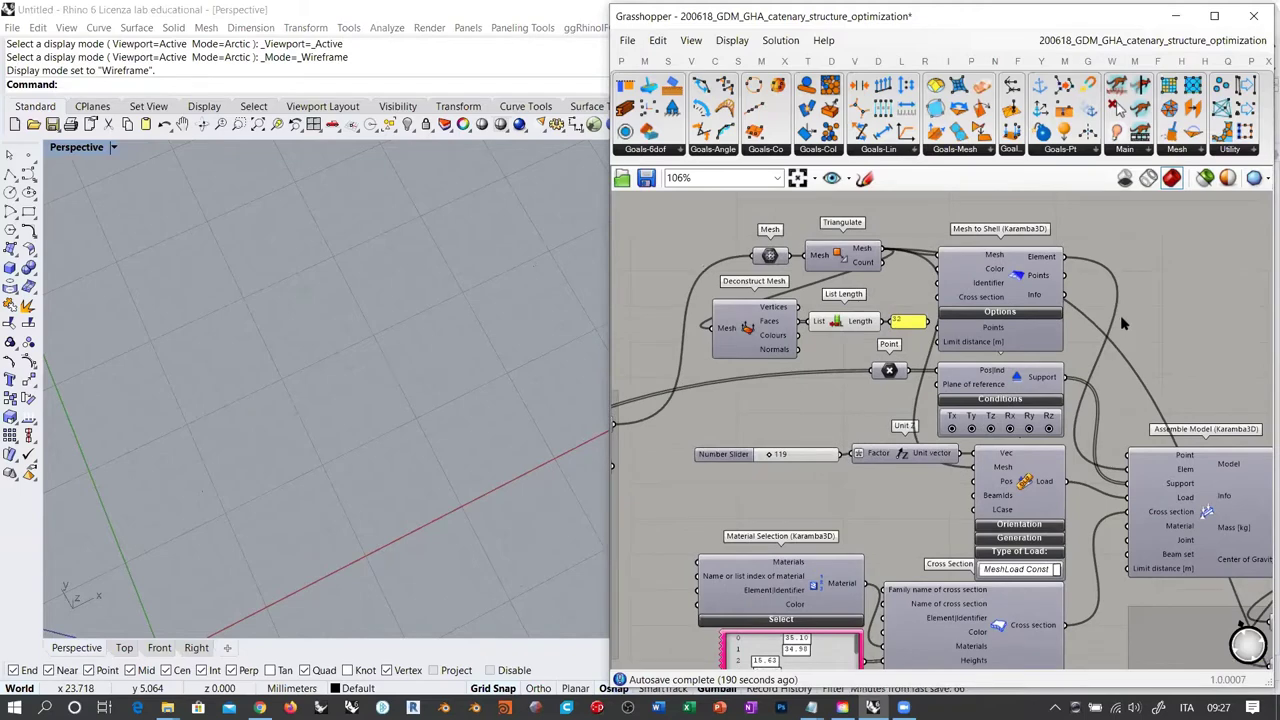
right_drag(868, 358, 882, 276)
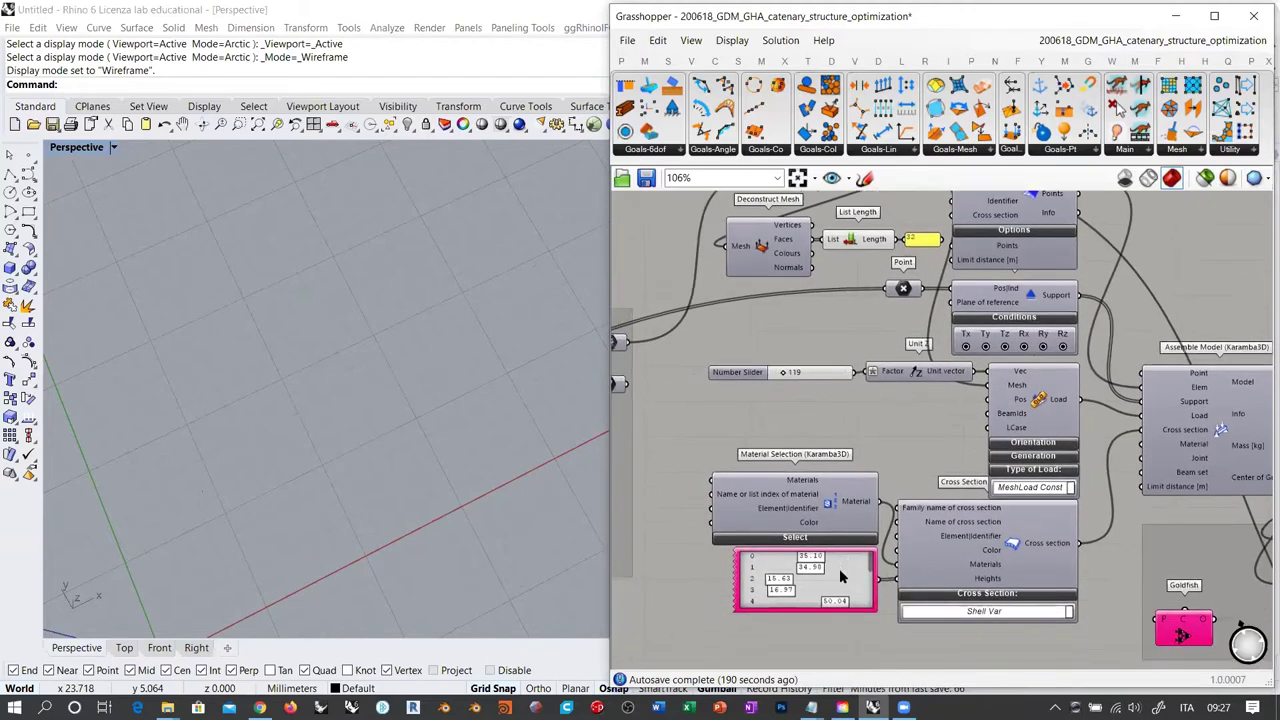
mouse_move(835, 568)
right_drag(896, 408, 869, 392)
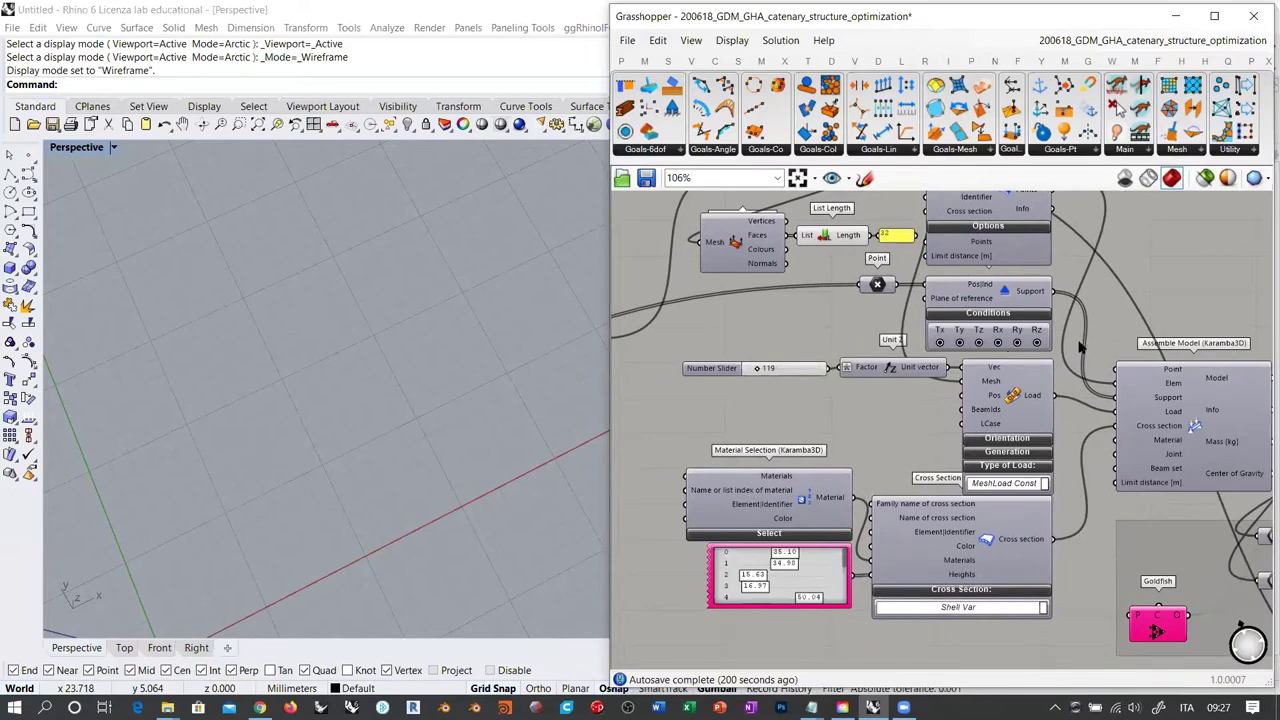
right_drag(1078, 344, 1066, 391)
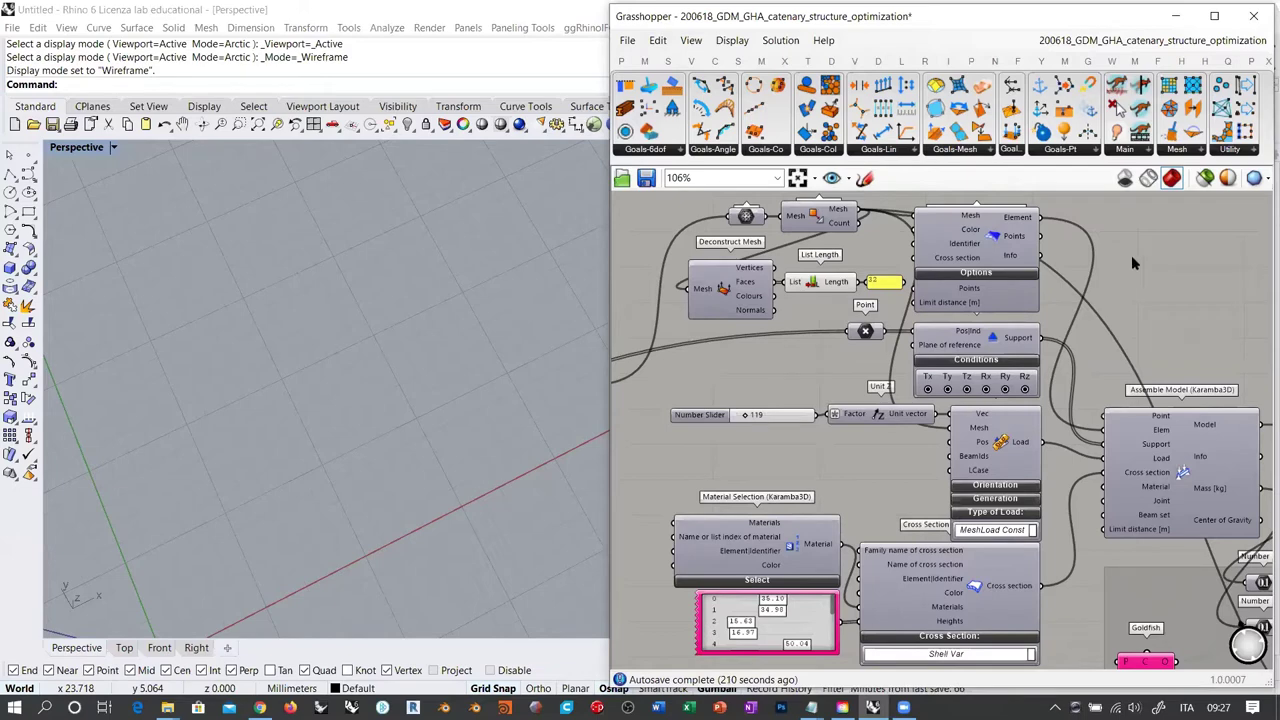
right_drag(1127, 262, 1111, 274)
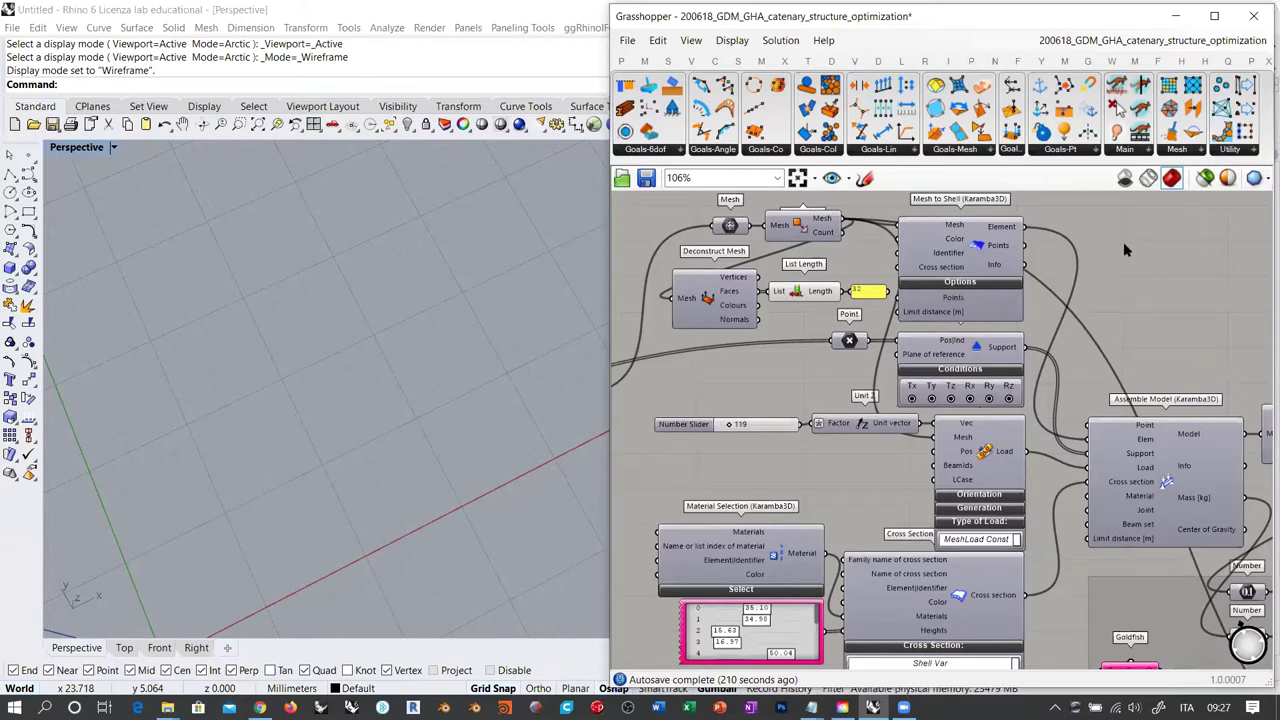
Widen the Grasshopper window over the Rhino viewport and display the Karamba3D component set
click(963, 598)
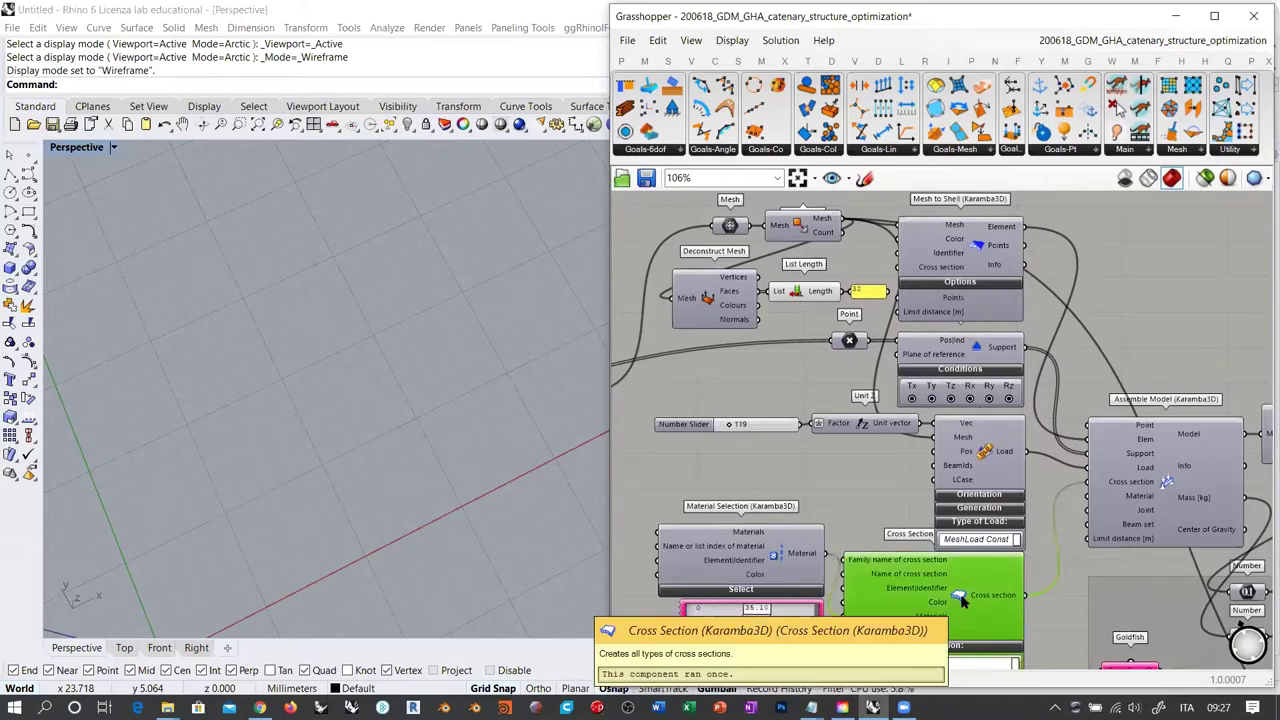
shift+click(976, 243)
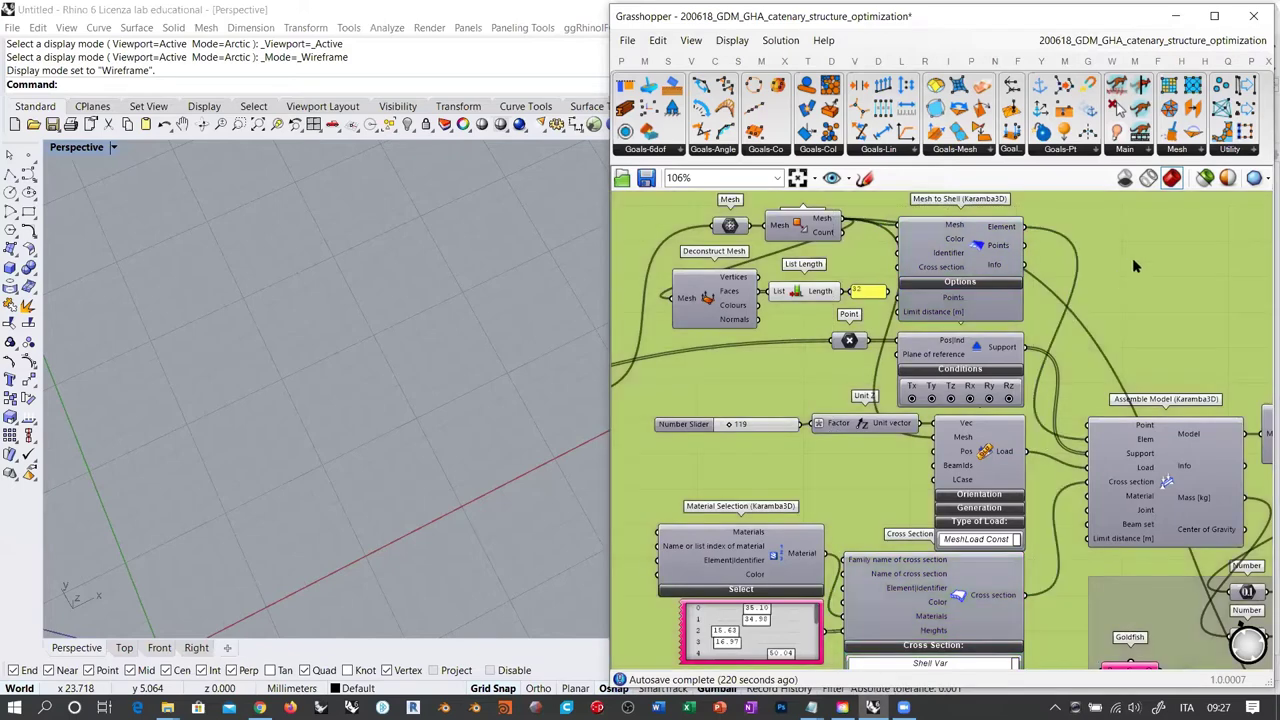
click(1134, 265)
scroll(1018, 205, up, 5)
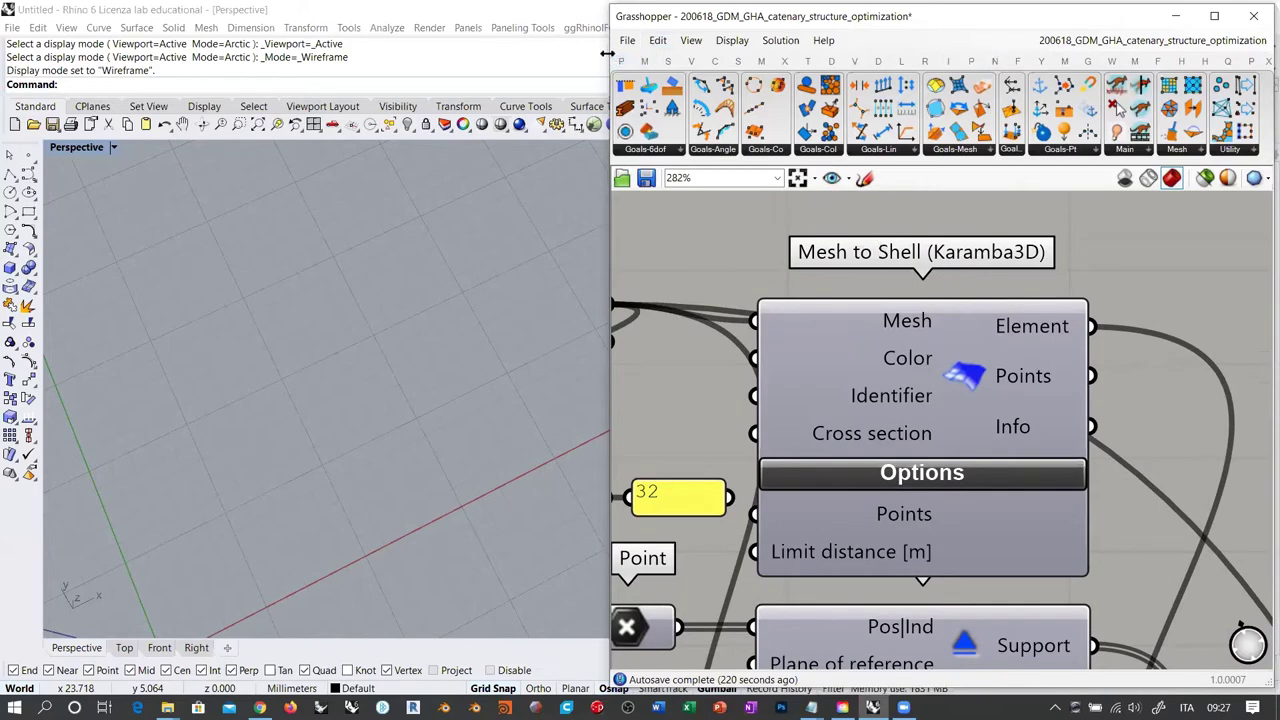
drag(608, 52, 166, 52)
click(1228, 61)
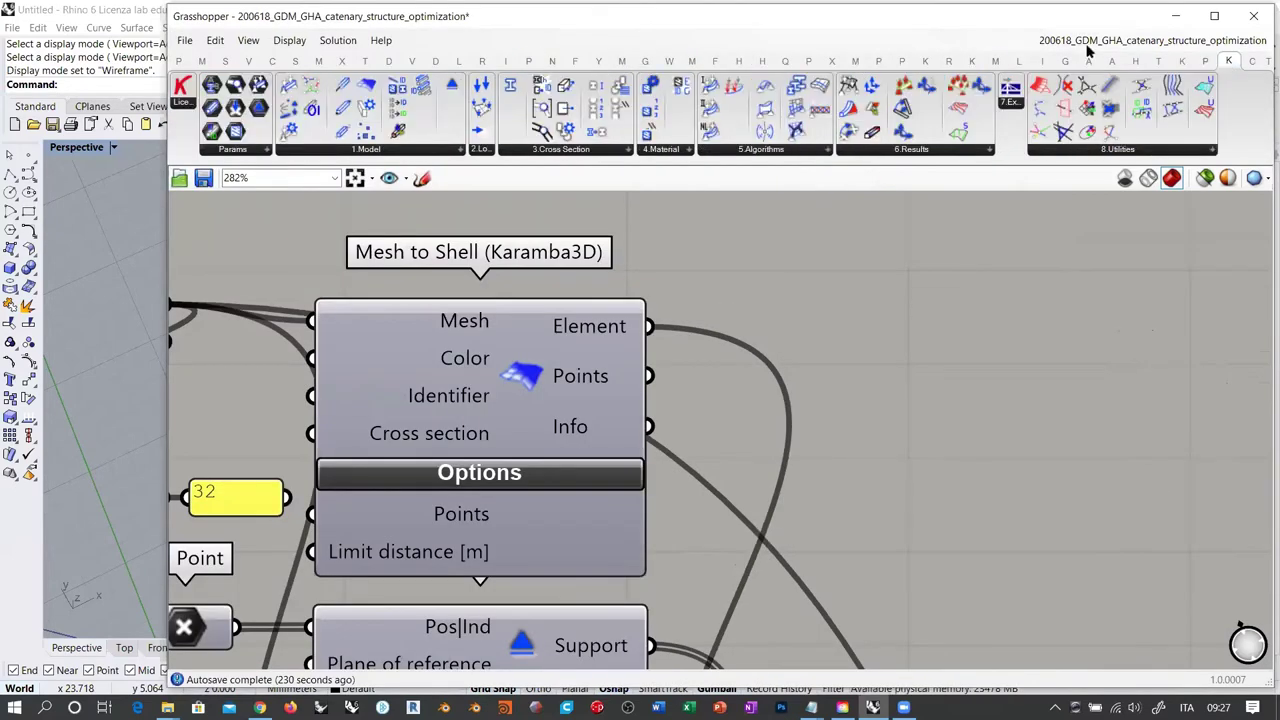
Examine the Karamba3D Model components, the Mesh to Shell component and the Cross Section component fed by the Gene Pool
click(378, 150)
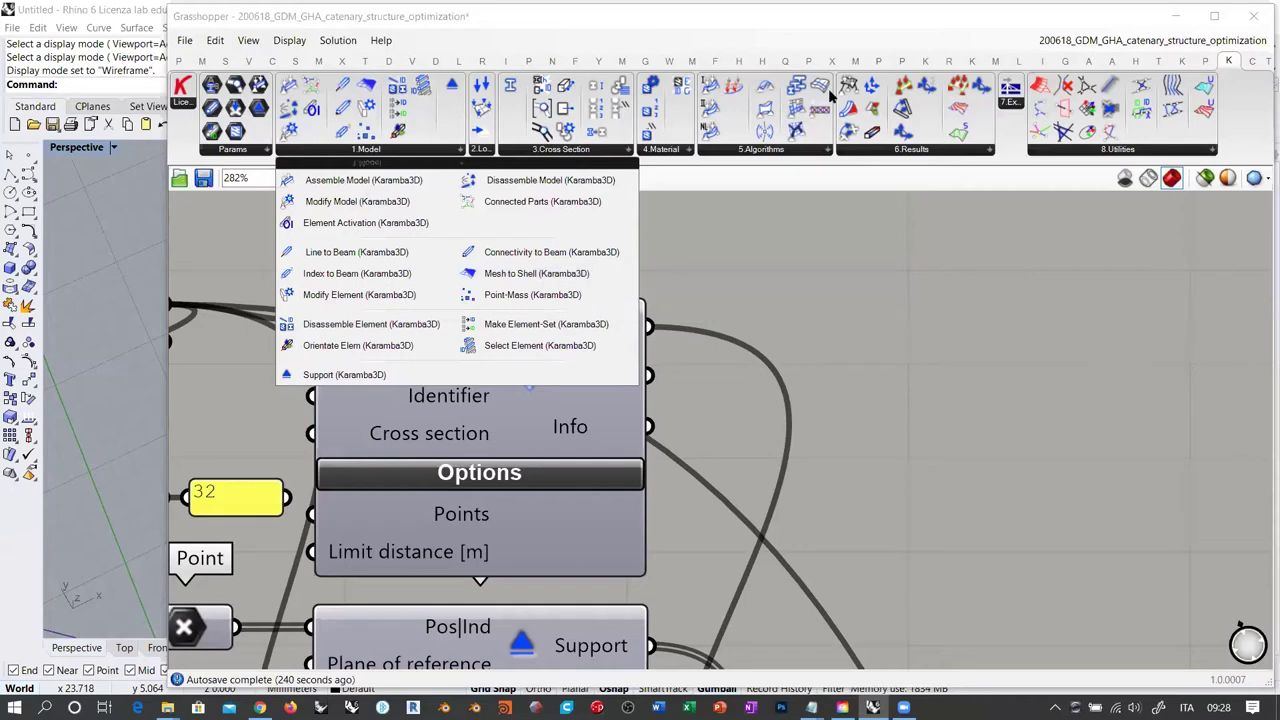
click(683, 294)
right_drag(661, 275, 1006, 257)
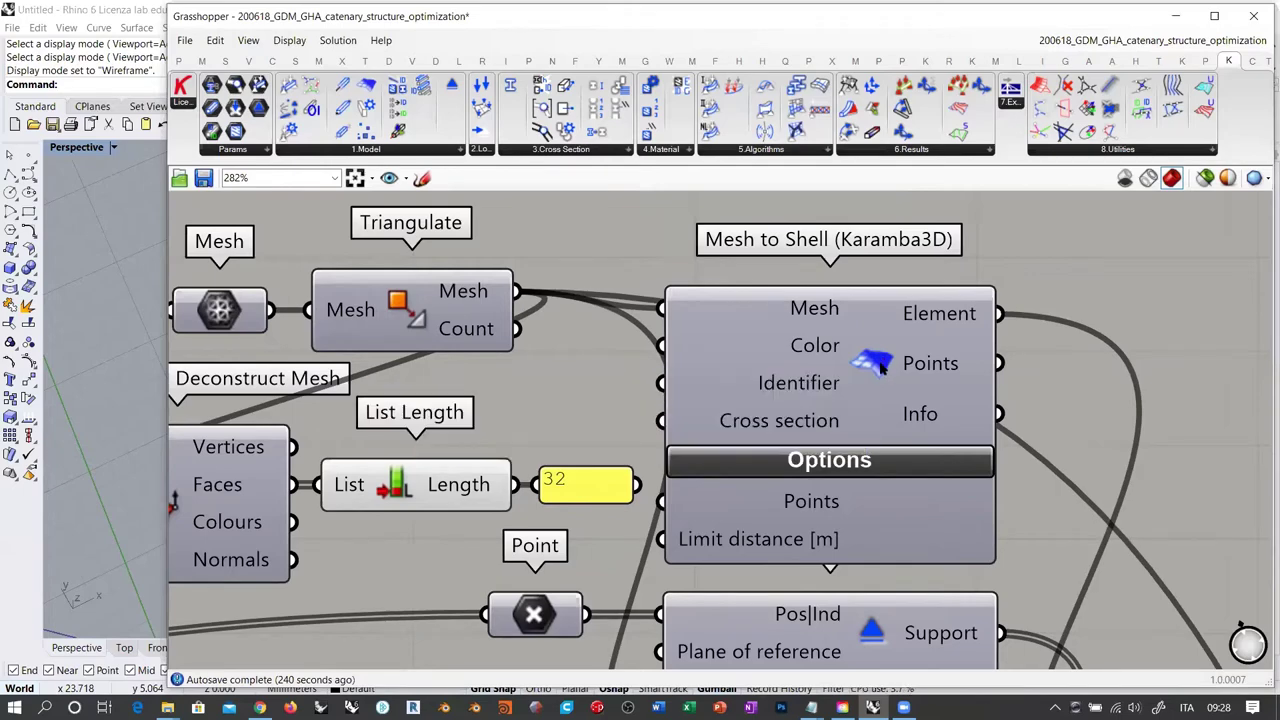
scroll(790, 224, down, 2)
scroll(790, 224, down, 2)
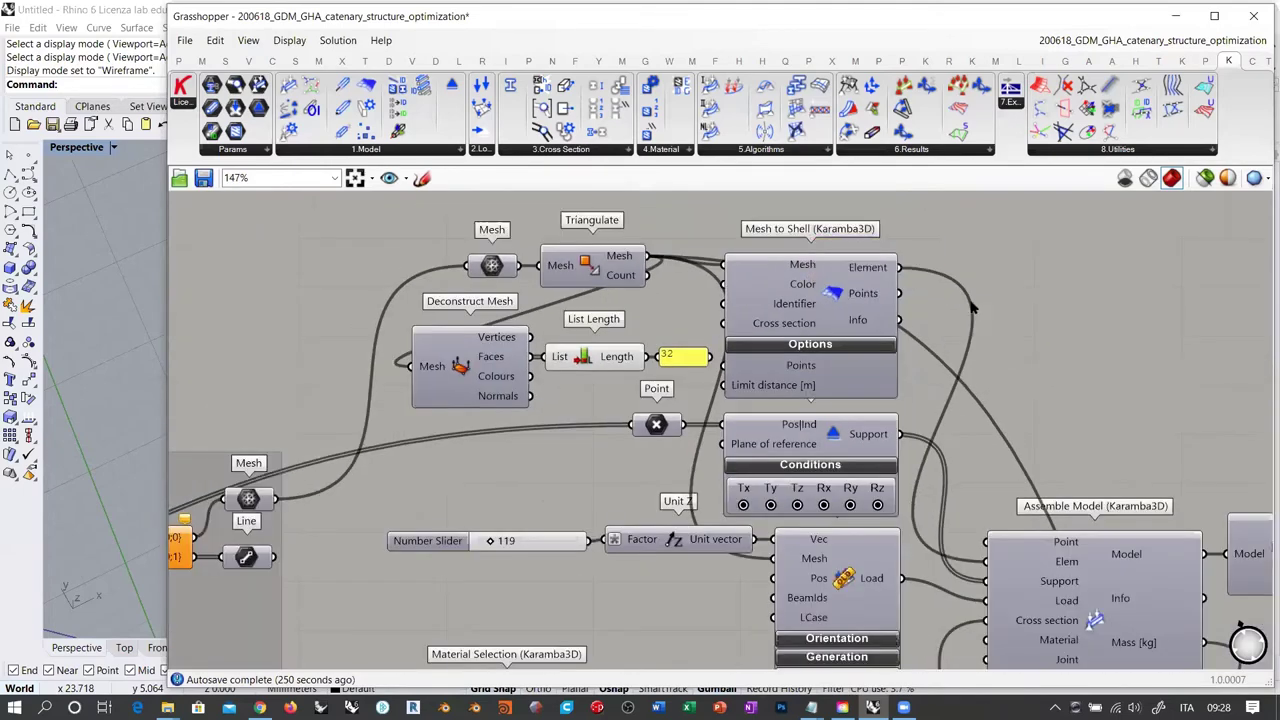
scroll(836, 210, down, 2)
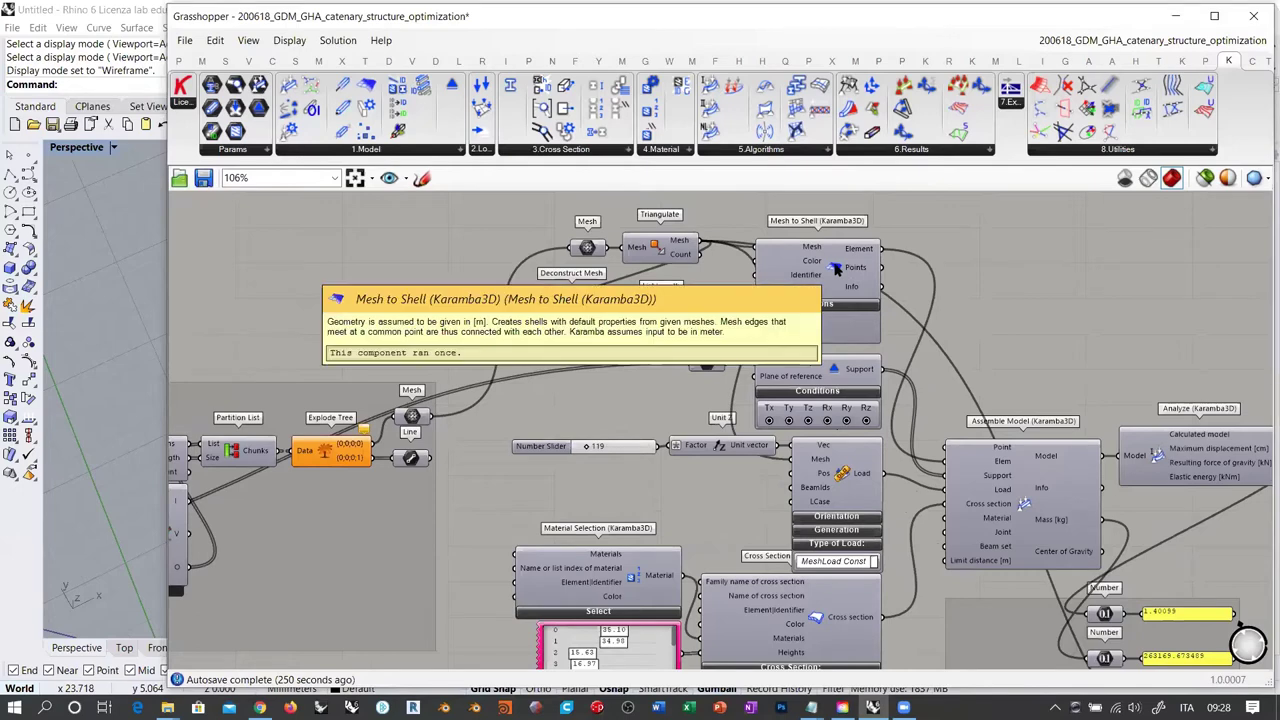
scroll(800, 520, up, 5)
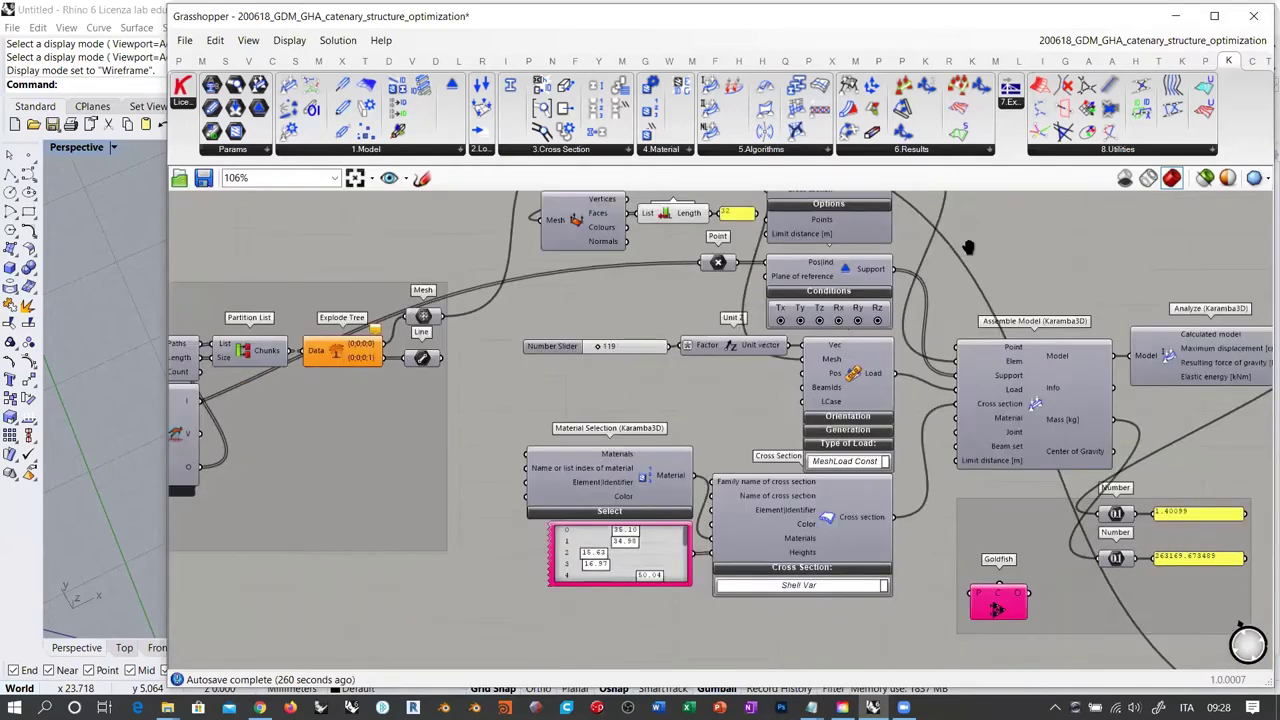
click(845, 453)
drag(845, 452, 847, 465)
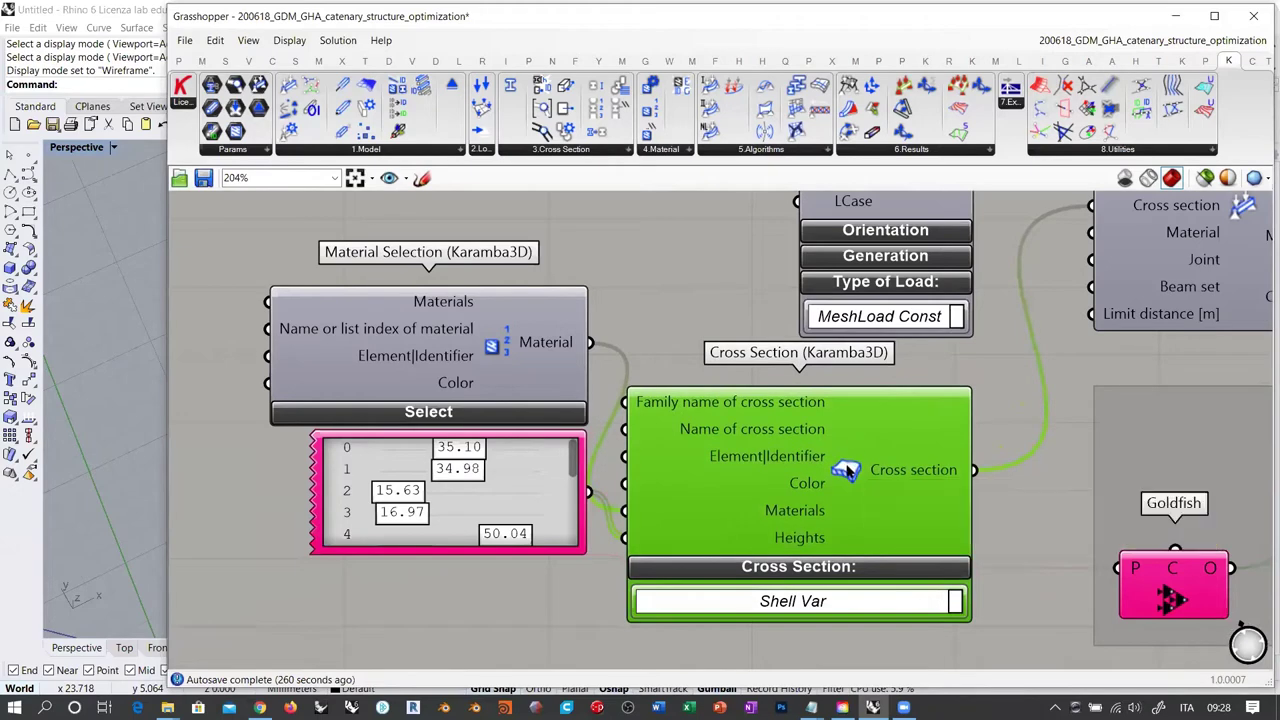
click(847, 467)
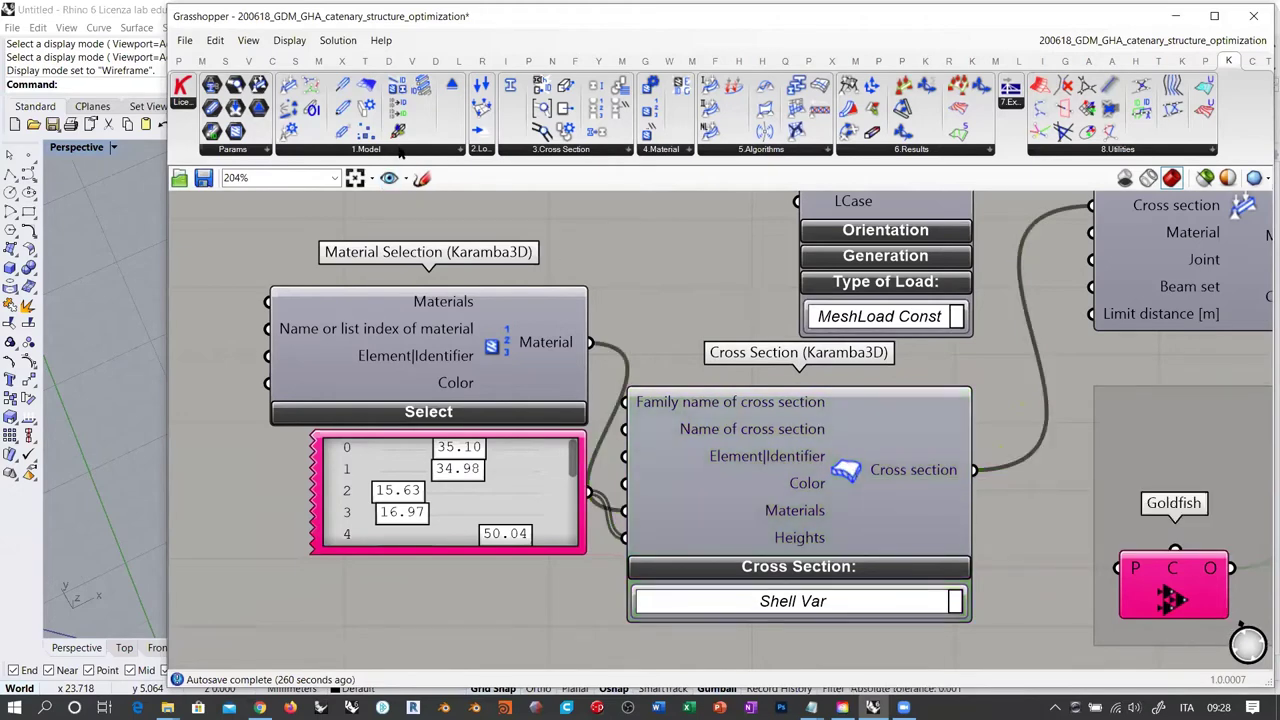
Place a new Karamba3D Cross Section component below the Gene Pool
click(400, 150)
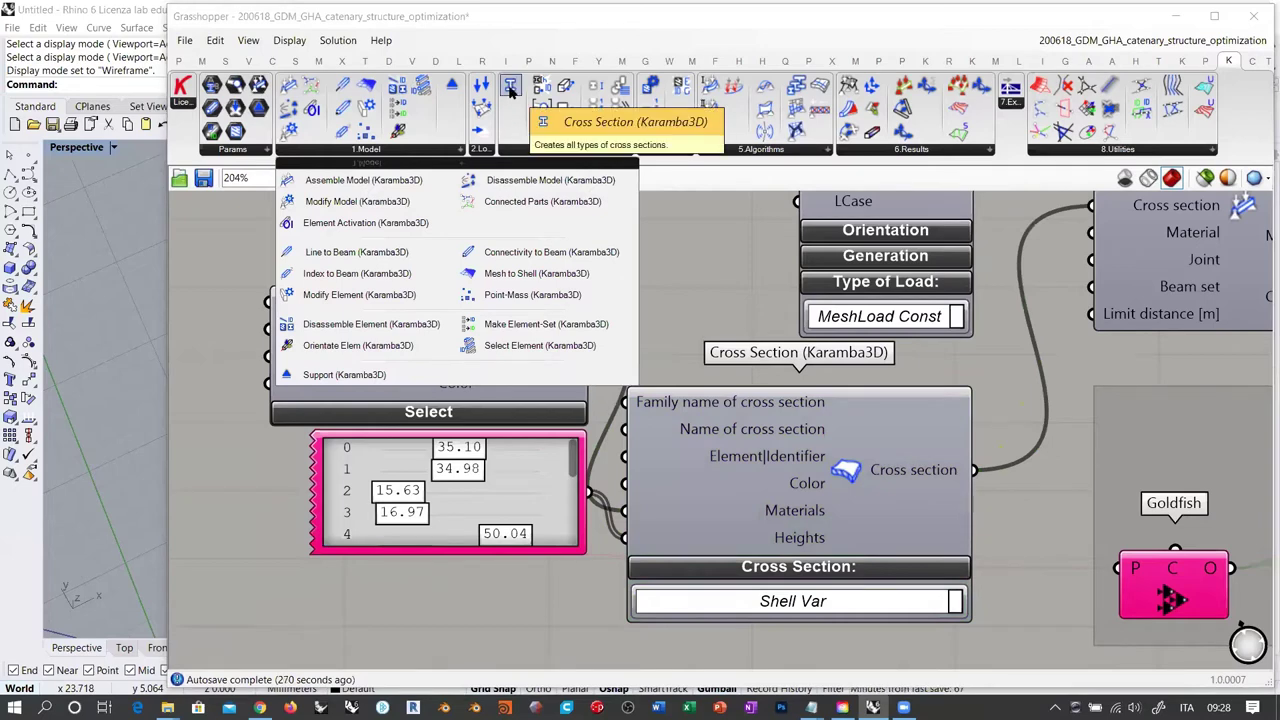
drag(510, 90, 446, 616)
right_drag(697, 273, 793, 176)
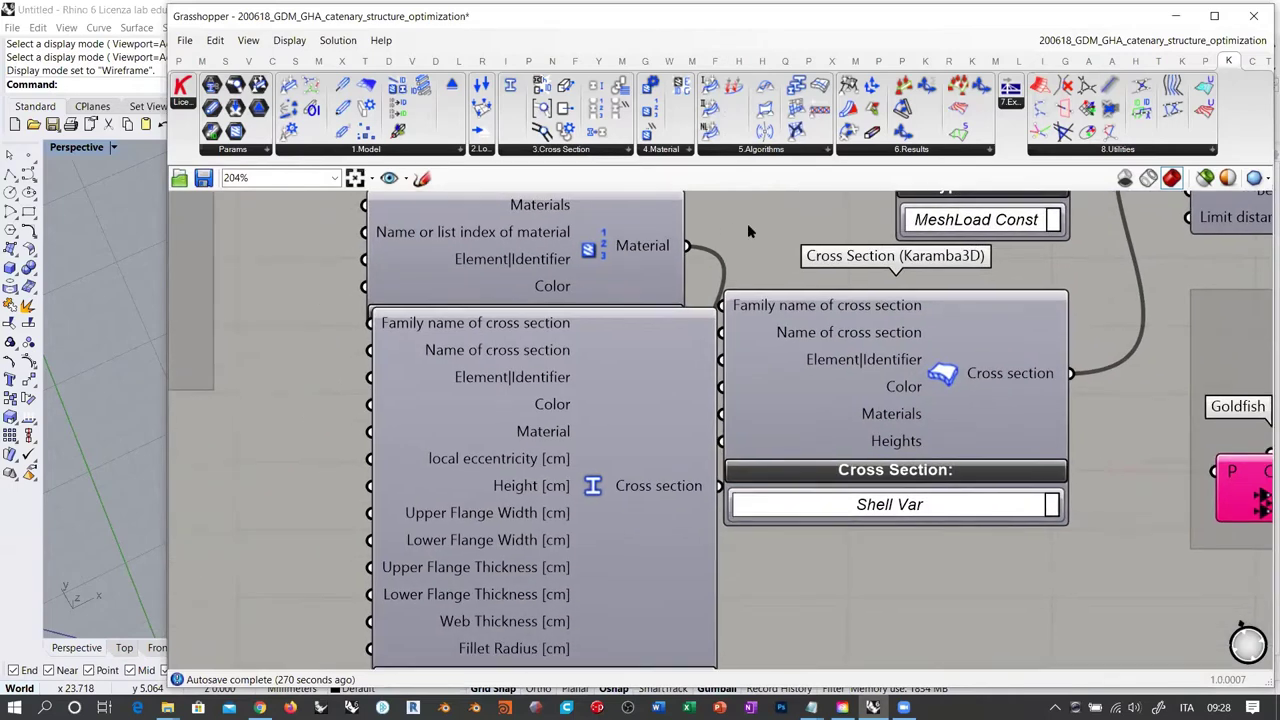
scroll(746, 224, down, 1)
right_drag(639, 382, 666, 245)
drag(651, 367, 657, 458)
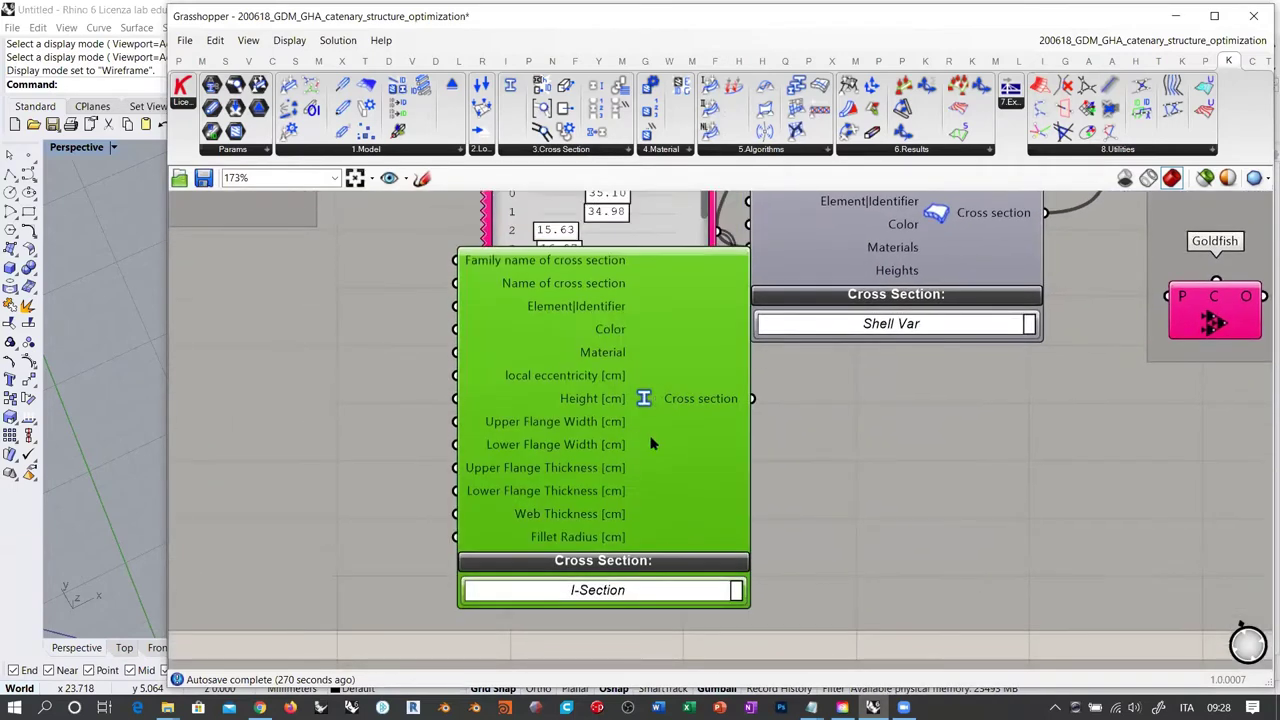
right_drag(844, 454, 829, 326)
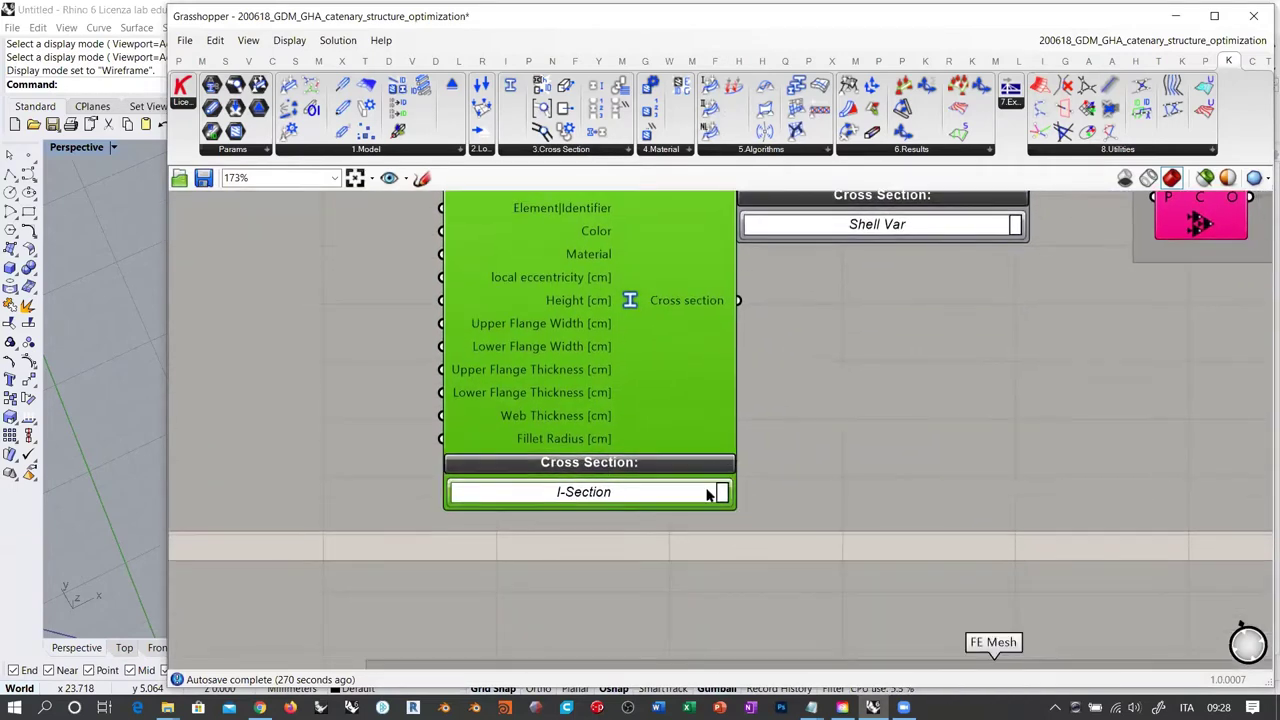
Set the new Cross Section component's type to Shell Var, and delete the component
click(714, 491)
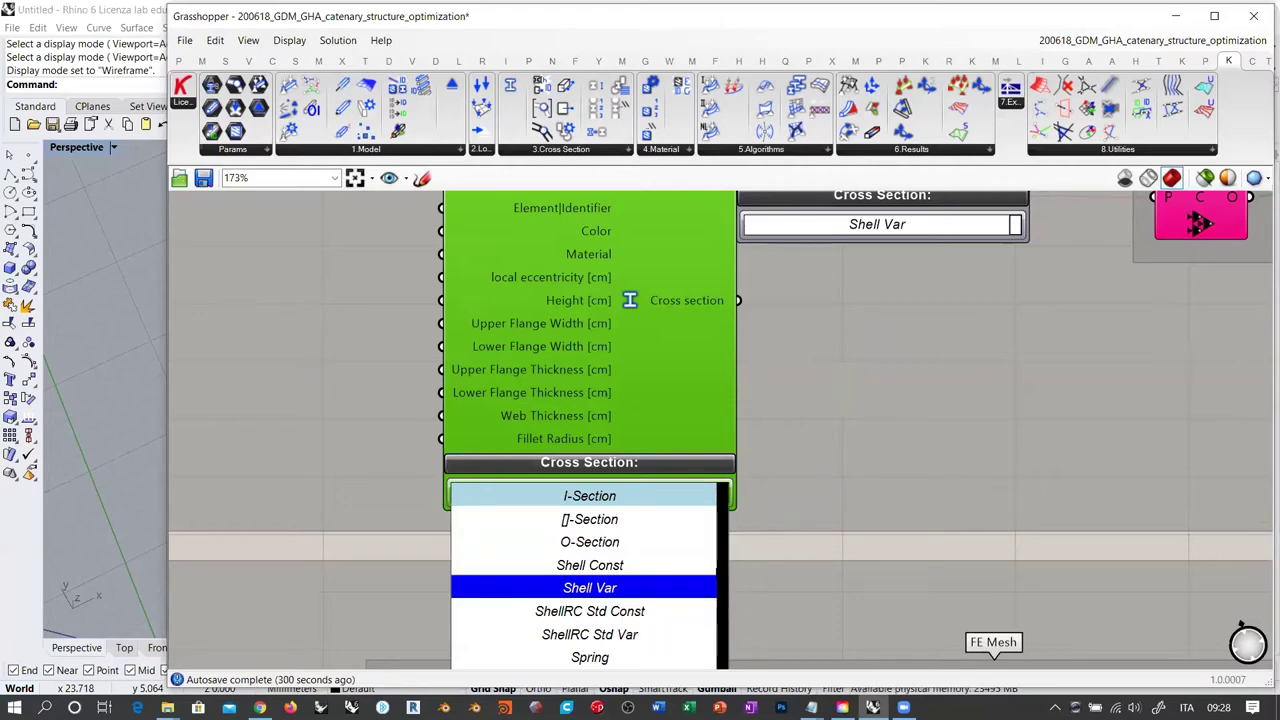
click(618, 497)
click(618, 493)
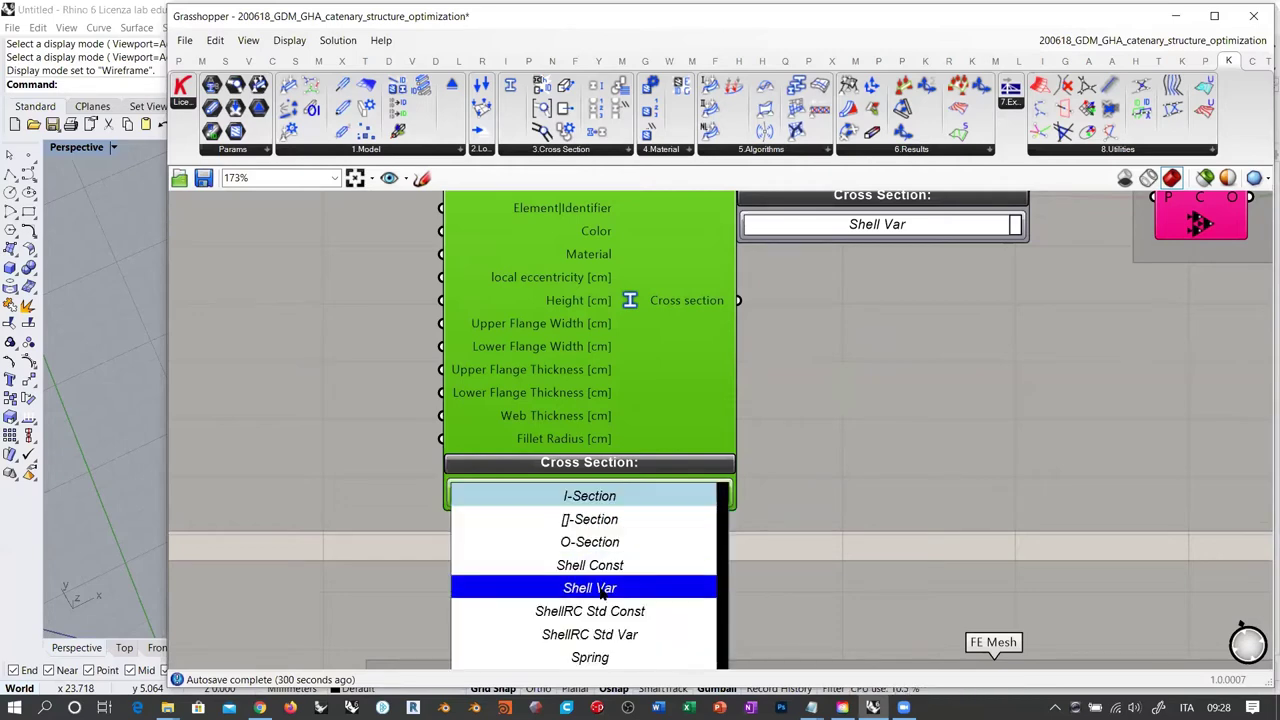
click(641, 585)
right_drag(822, 384, 786, 559)
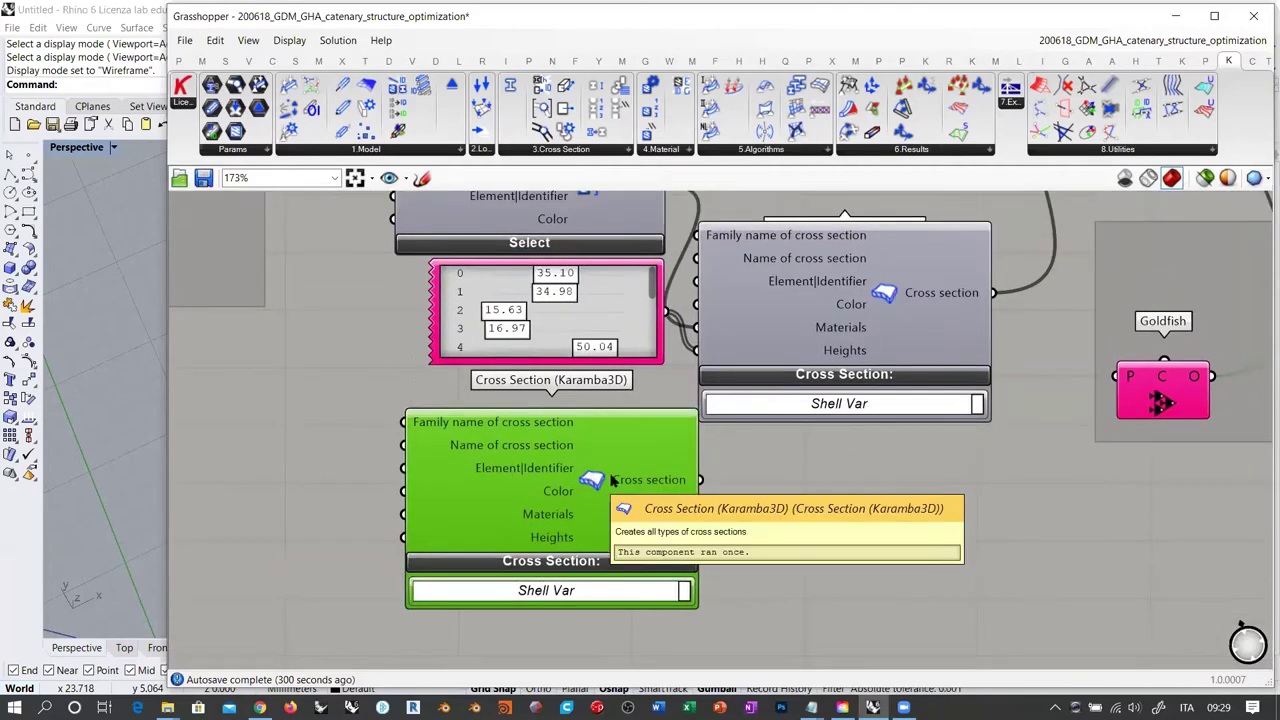
key(Delete)
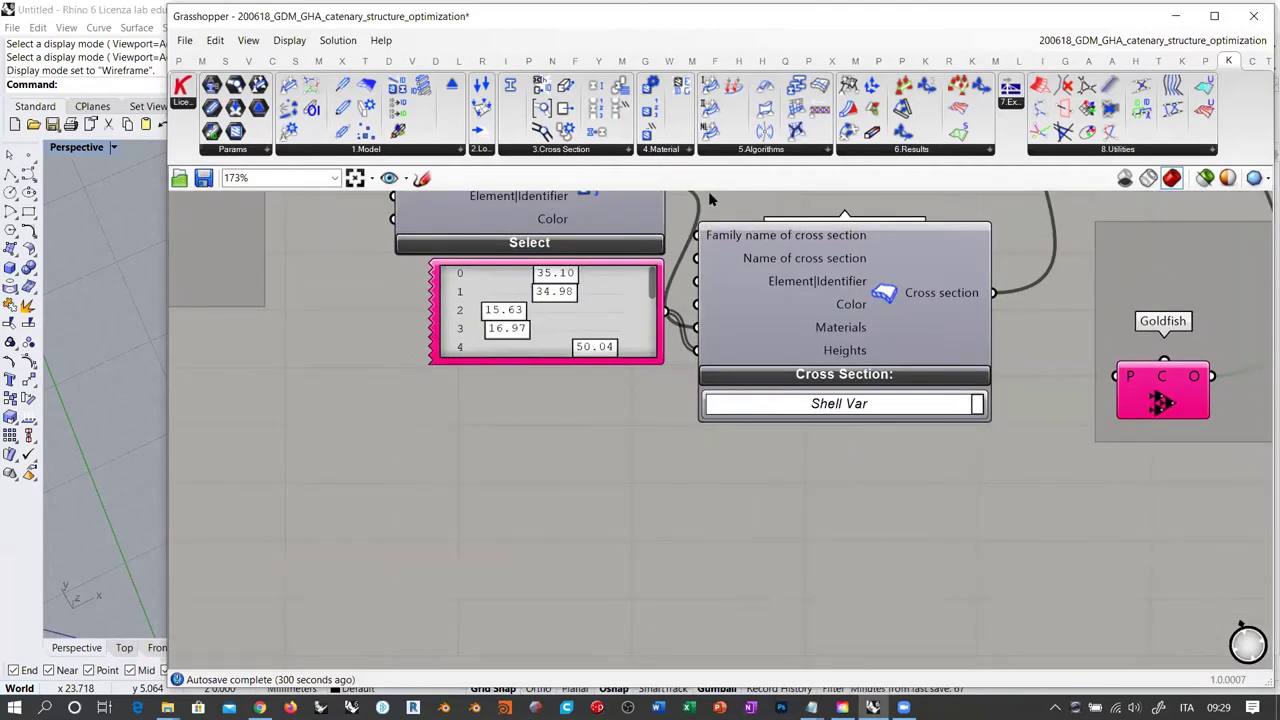
Place a Karamba3D Loads component below the Gene Pool, list its load types, and delete it
click(481, 87)
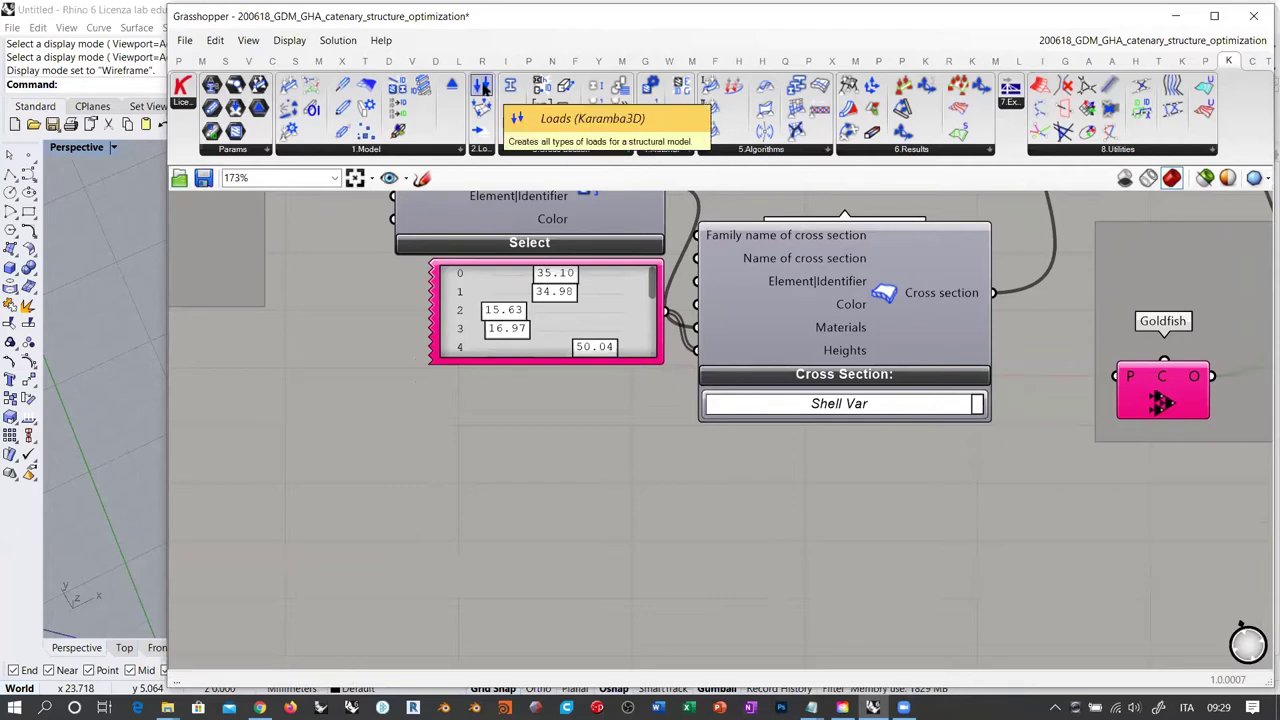
click(515, 478)
click(525, 511)
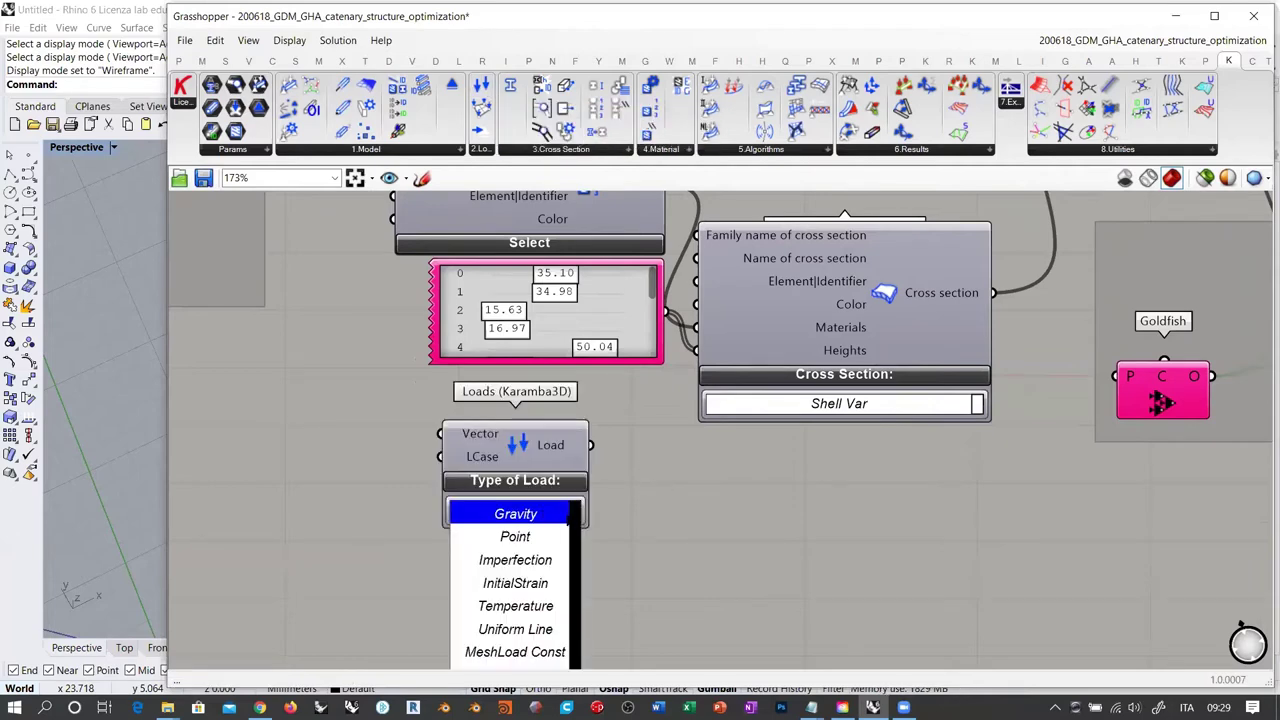
click(516, 449)
click(519, 452)
key(Delete)
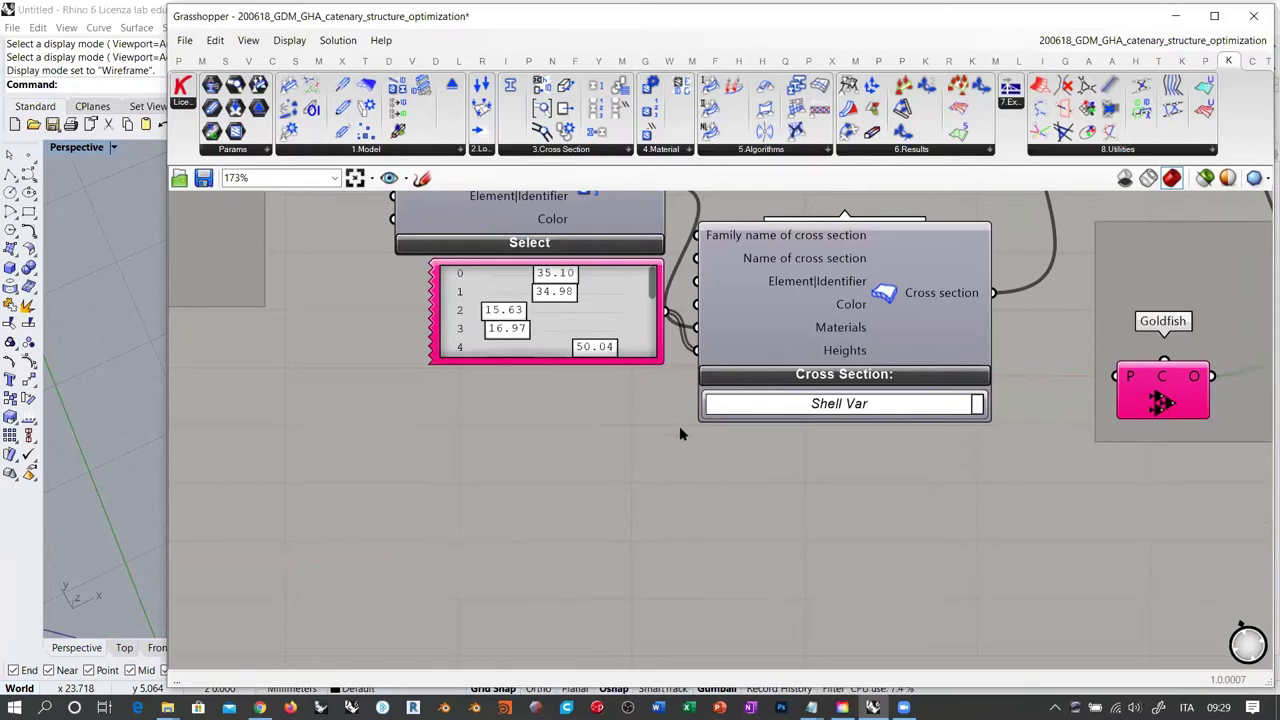
Move the Gene Pool slightly lower, clear of the Material Selection component, and deselect it
drag(595, 331, 590, 352)
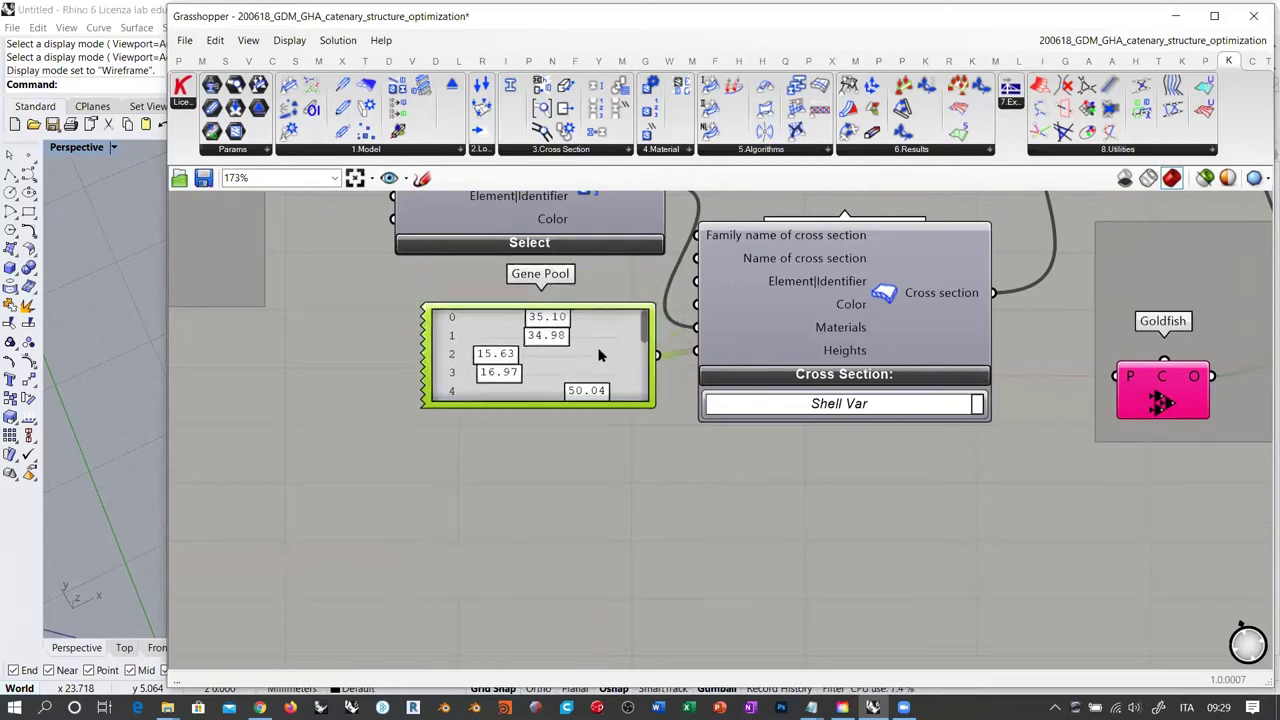
right_drag(766, 486, 799, 587)
click(655, 482)
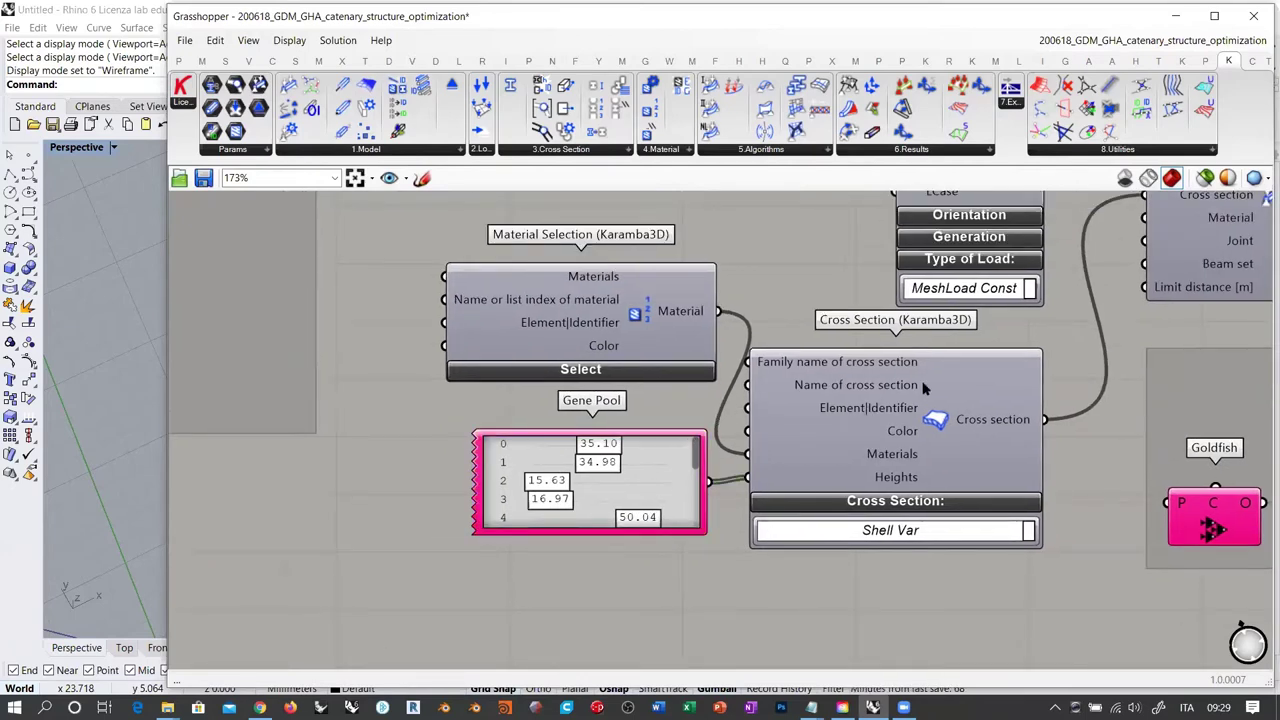
Inspect the Cross Section component's Heights data and the Gene Pool's gene count, decimals and value range
mouse_move(900, 479)
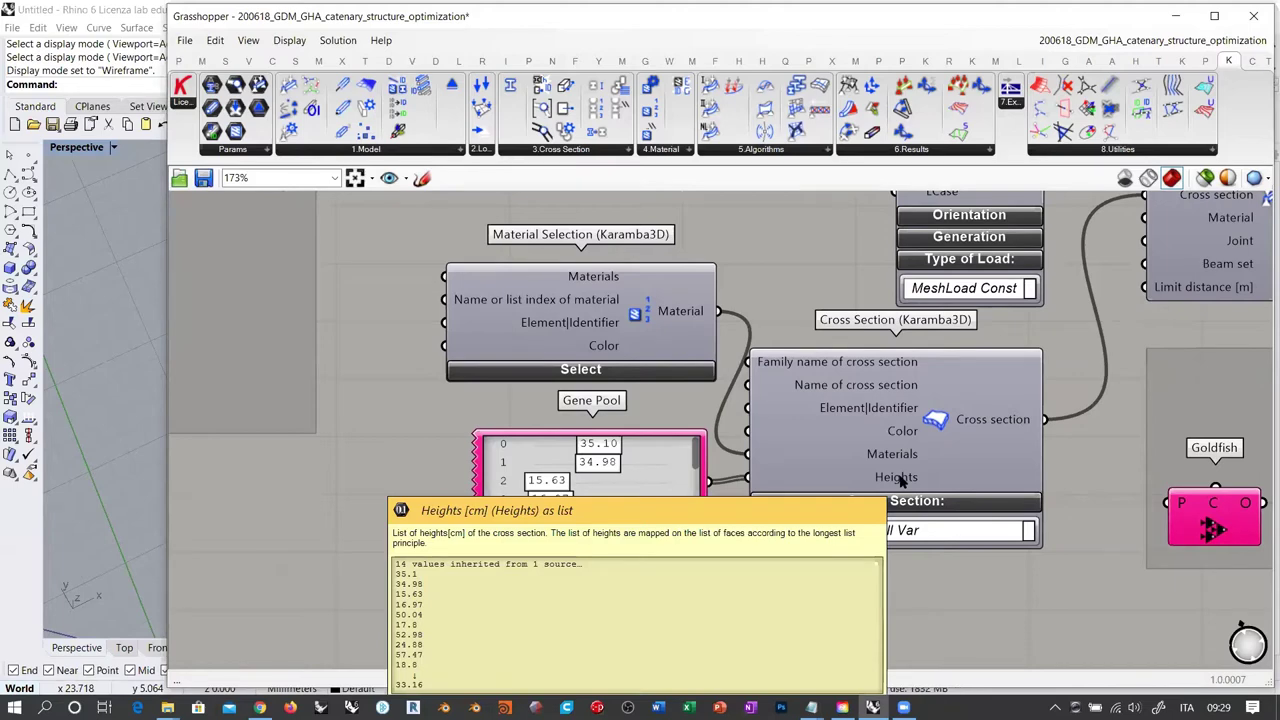
double_click(651, 468)
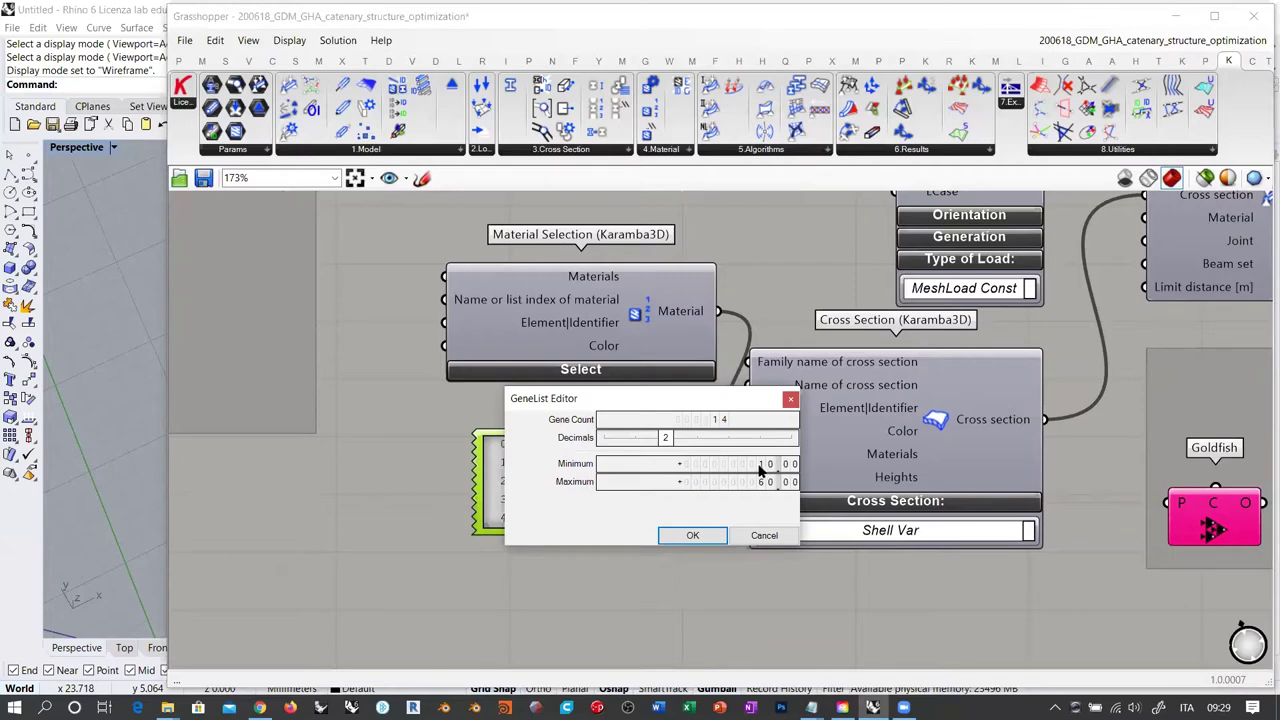
click(763, 537)
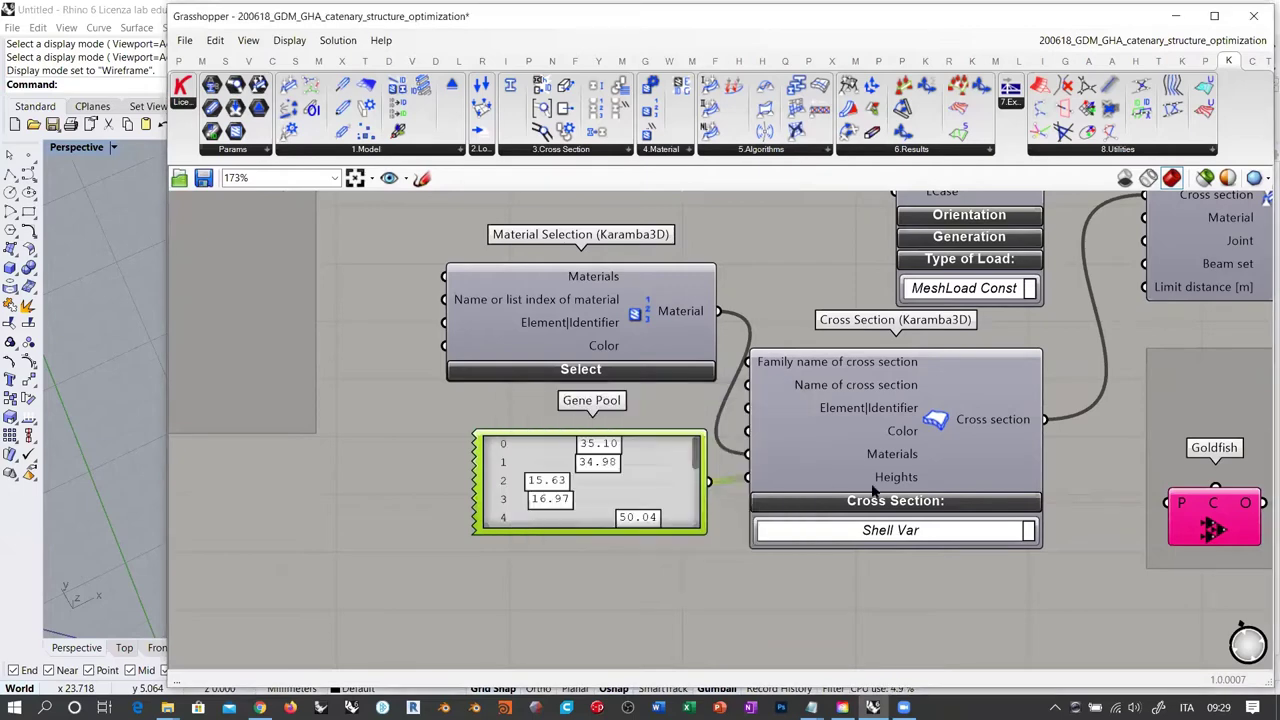
mouse_move(889, 481)
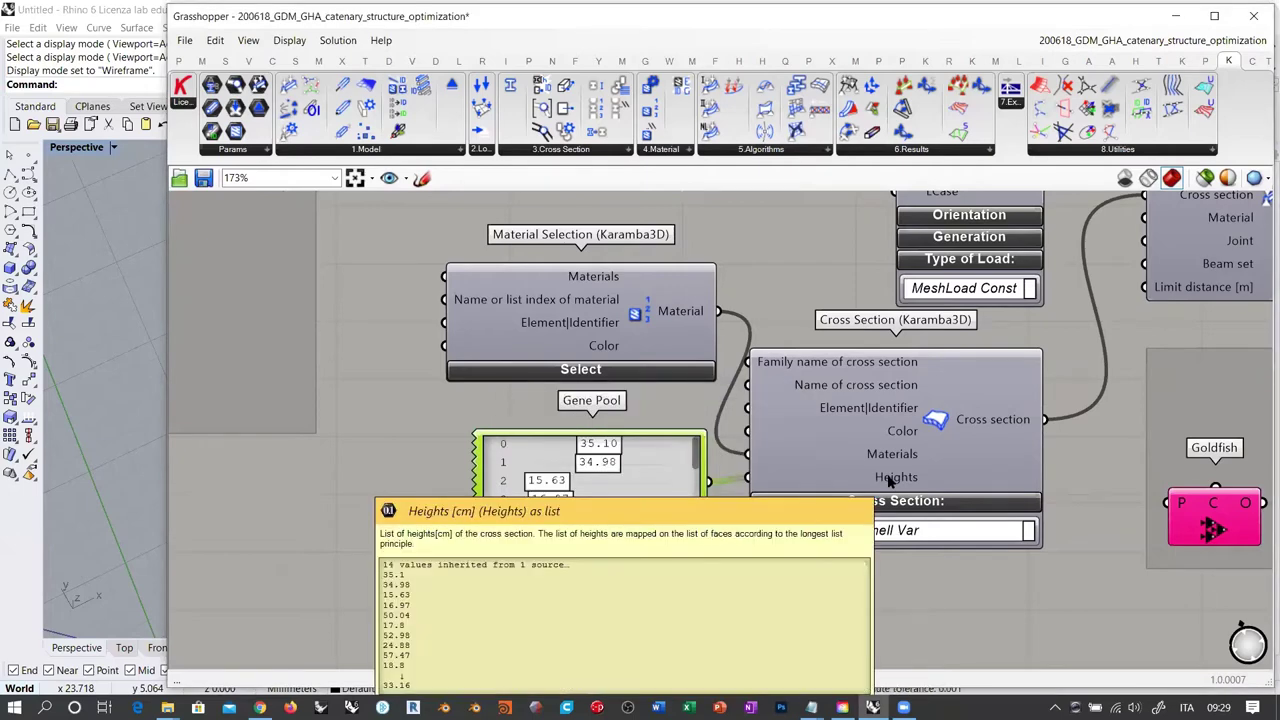
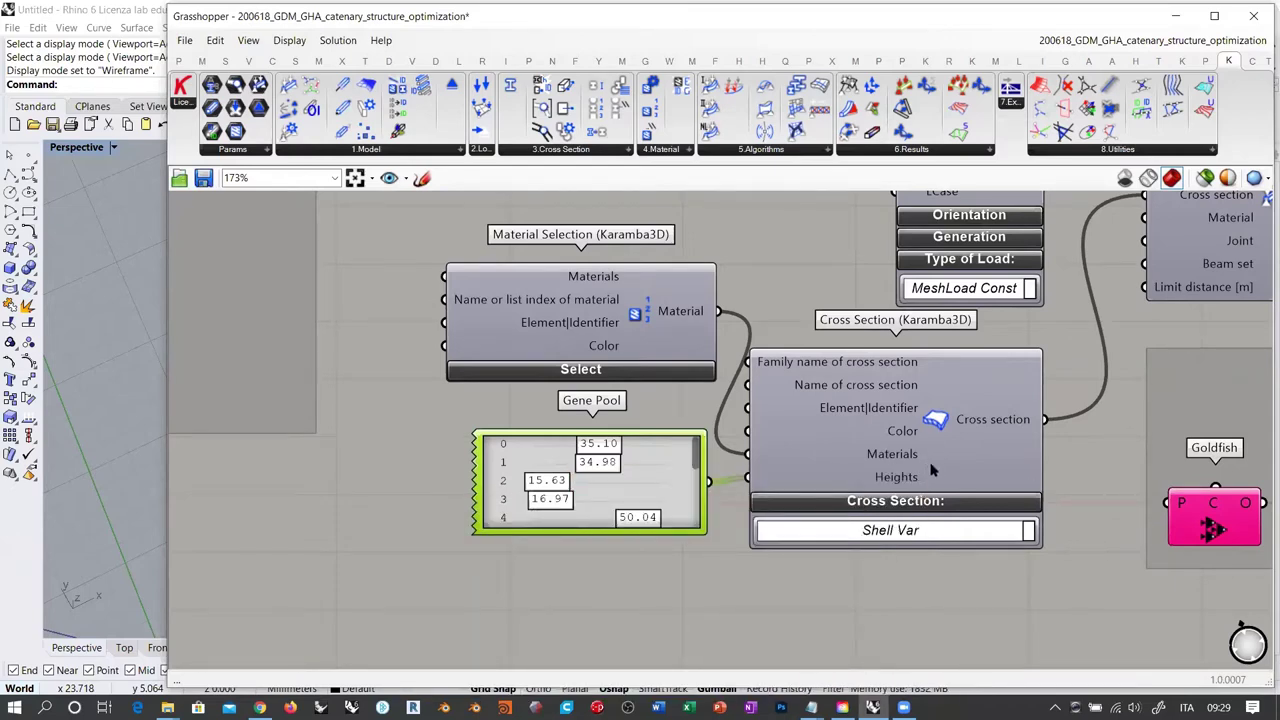
drag(665, 477, 660, 465)
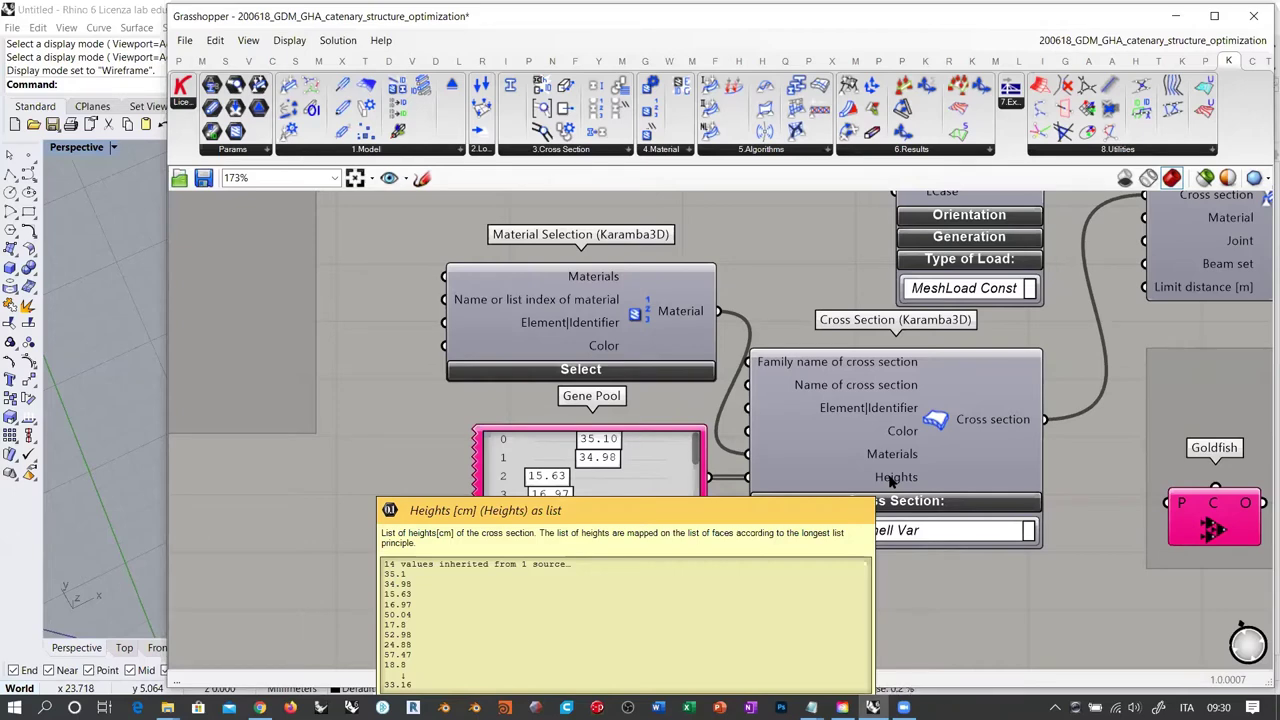
Examine the triangulated mesh's face count alongside the Gene Pool heights that feed the Shell Var cross section
scroll(875, 583, down, 5)
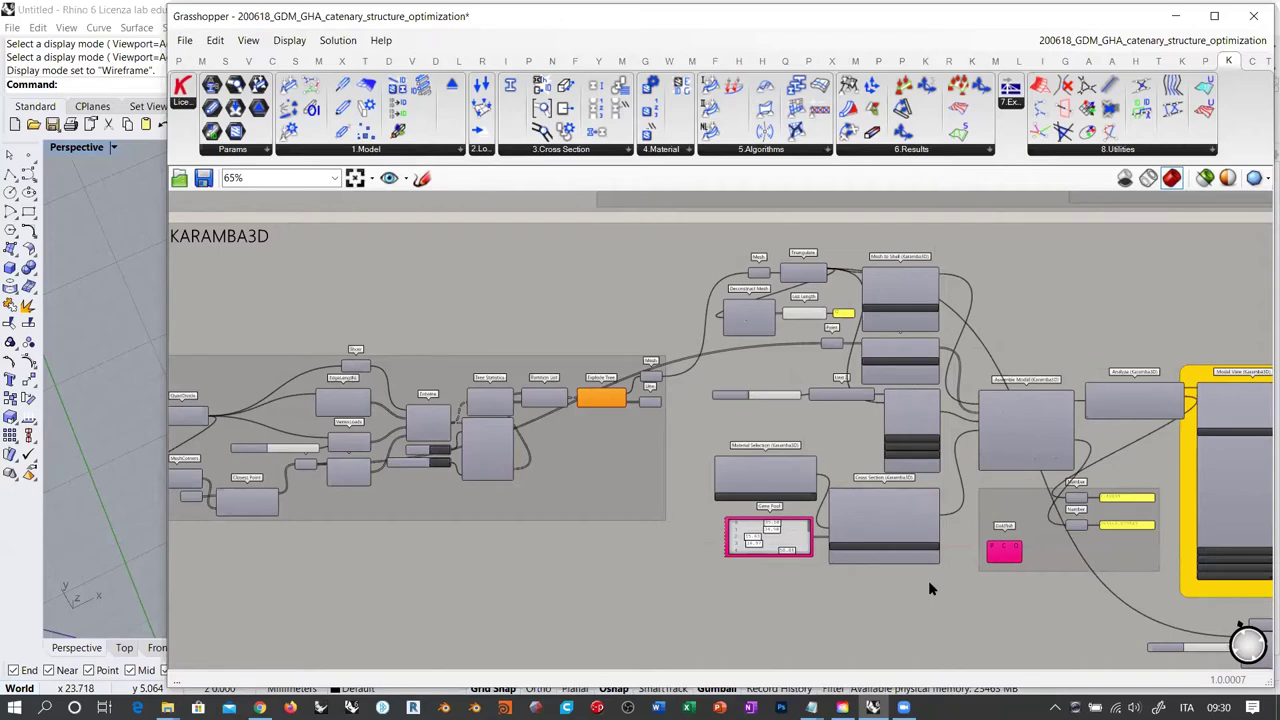
scroll(825, 555, up, 4)
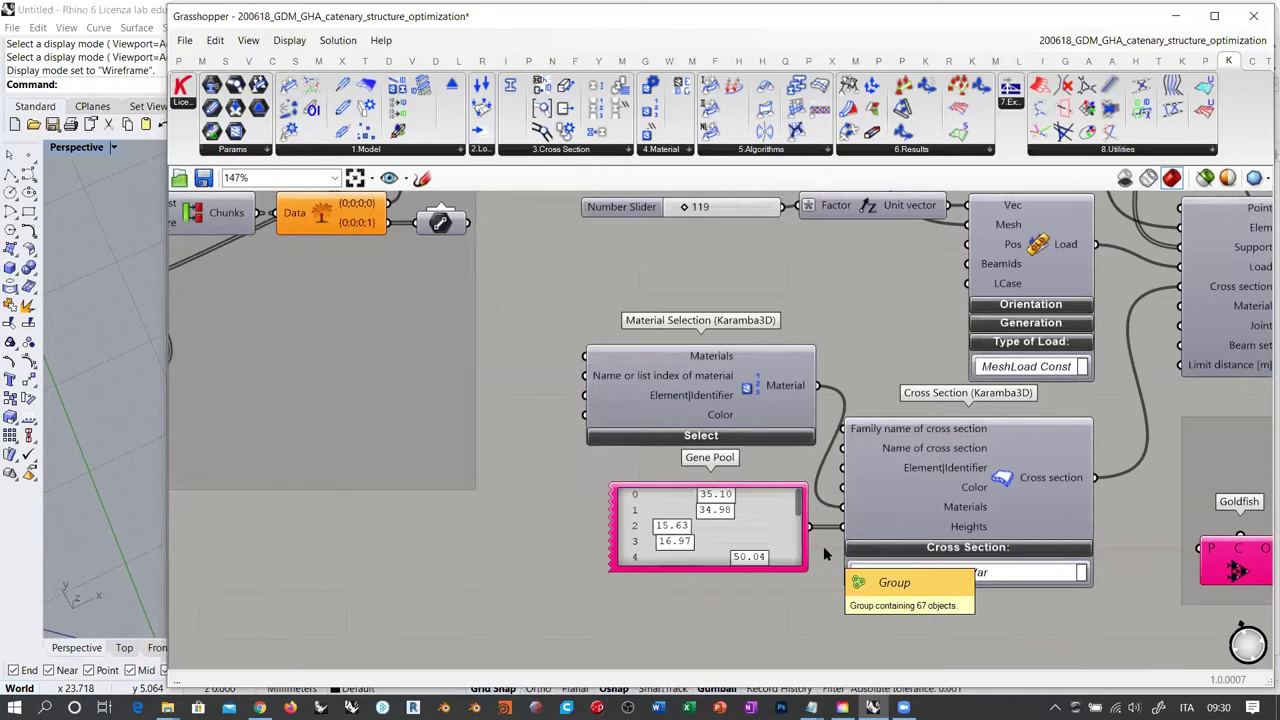
right_drag(848, 388, 856, 634)
right_drag(793, 322, 774, 441)
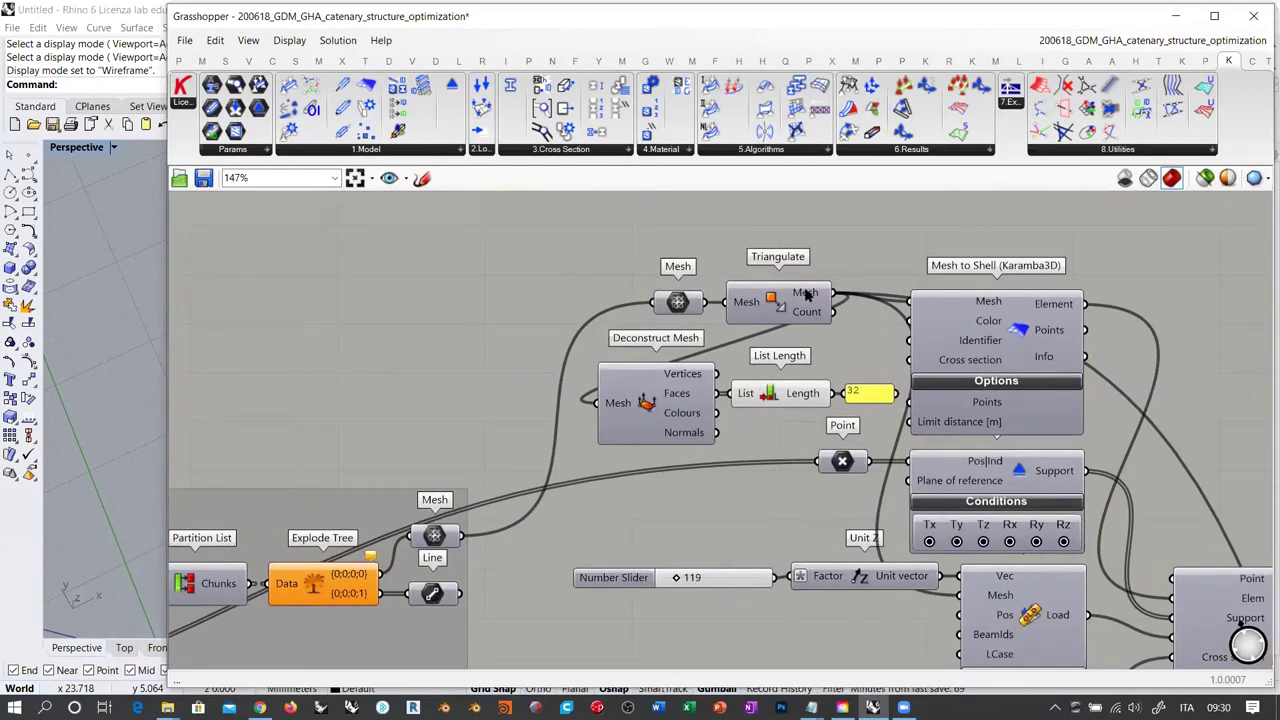
mouse_move(806, 293)
mouse_move(687, 397)
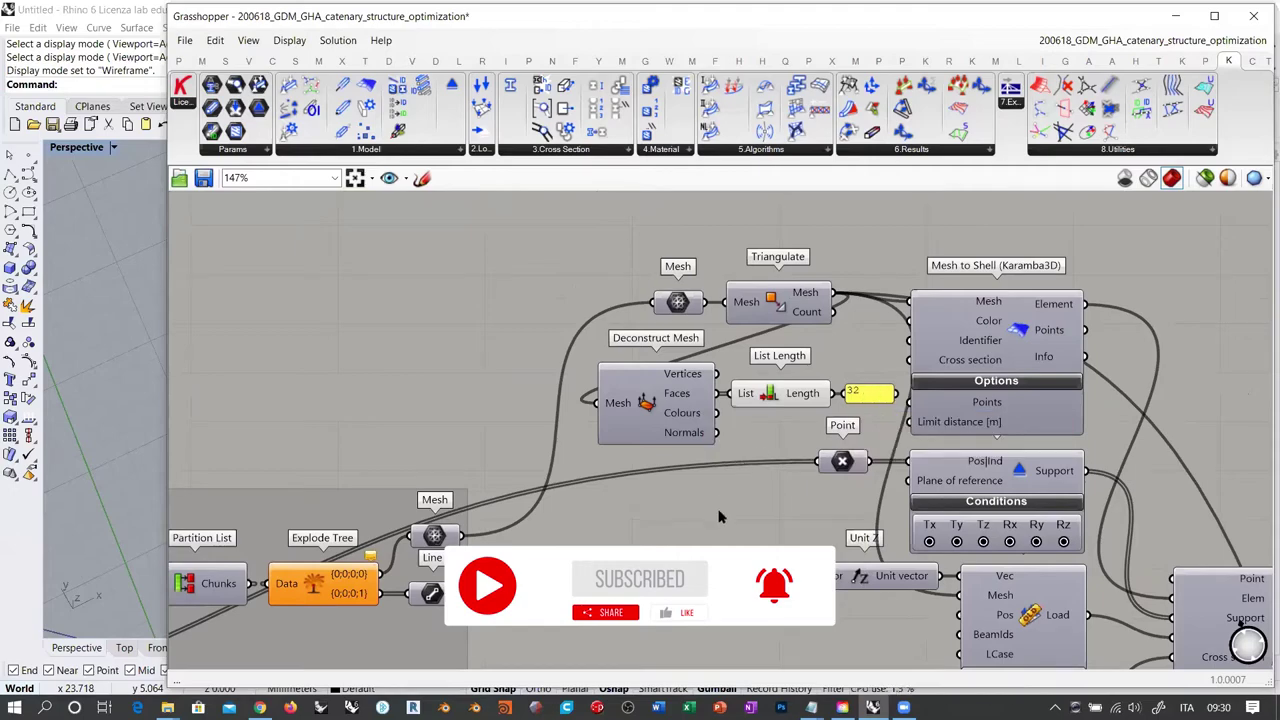
right_drag(718, 510, 831, 374)
scroll(863, 359, down, 3)
right_drag(897, 429, 860, 318)
scroll(860, 484, up, 3)
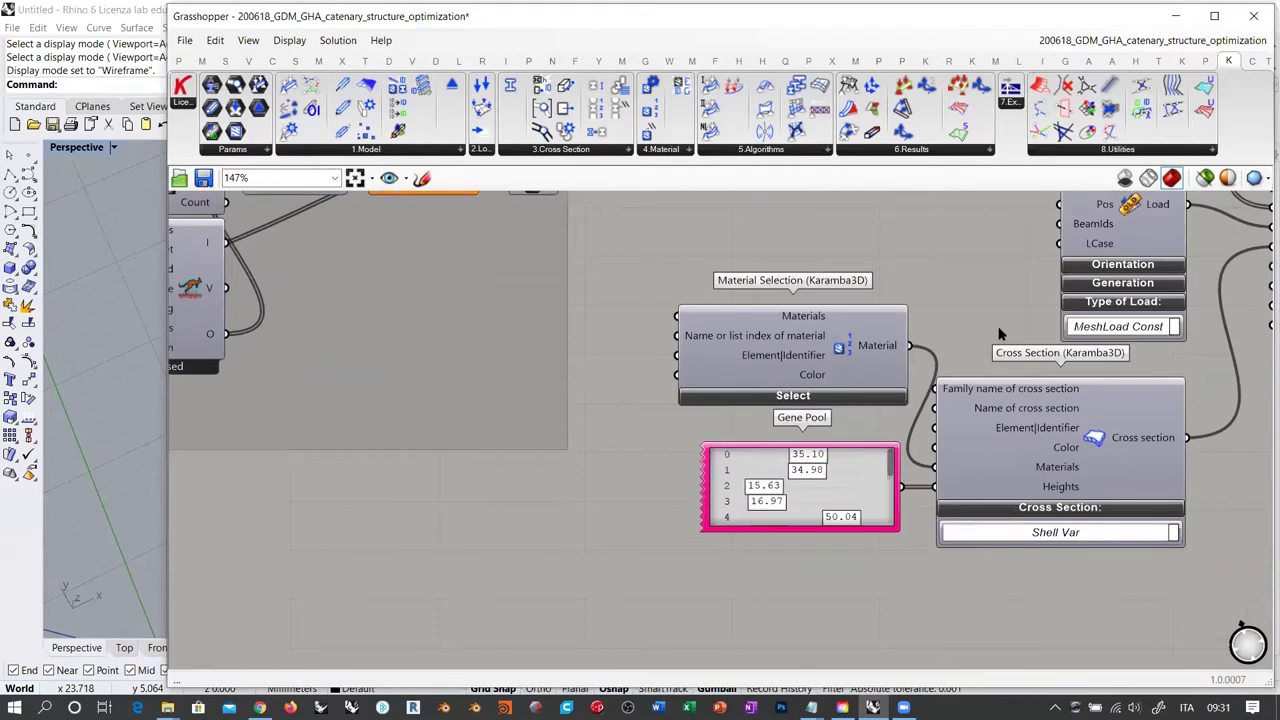
Narrow the Grasshopper window to expose more of the Rhino viewport and toggle off the starting Mesh parameter's preview
scroll(799, 503, down, 3)
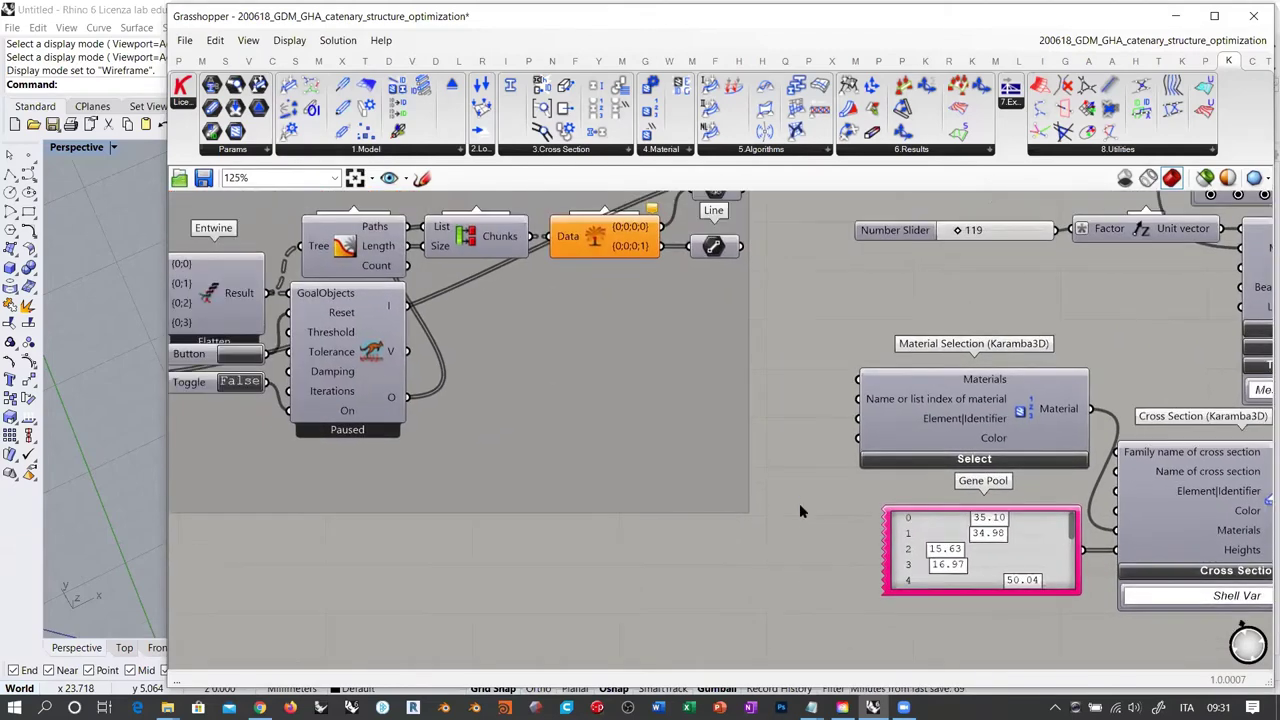
right_drag(292, 368, 428, 374)
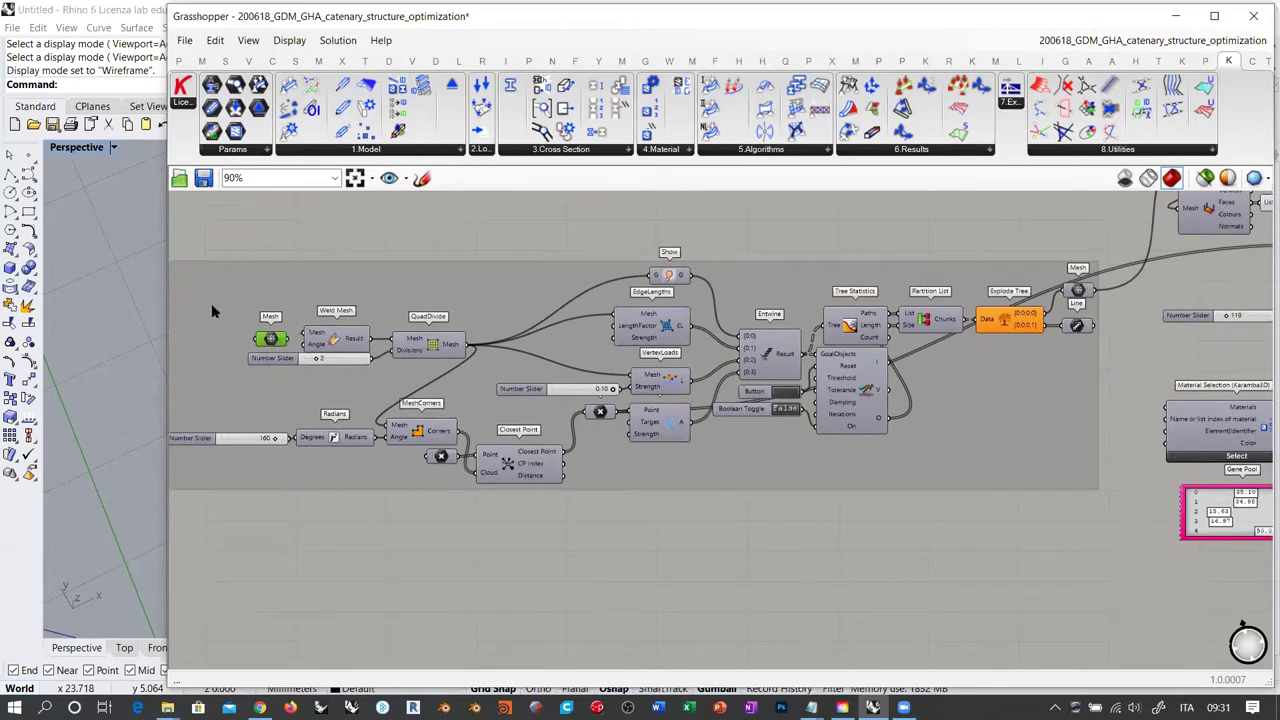
drag(166, 298, 448, 298)
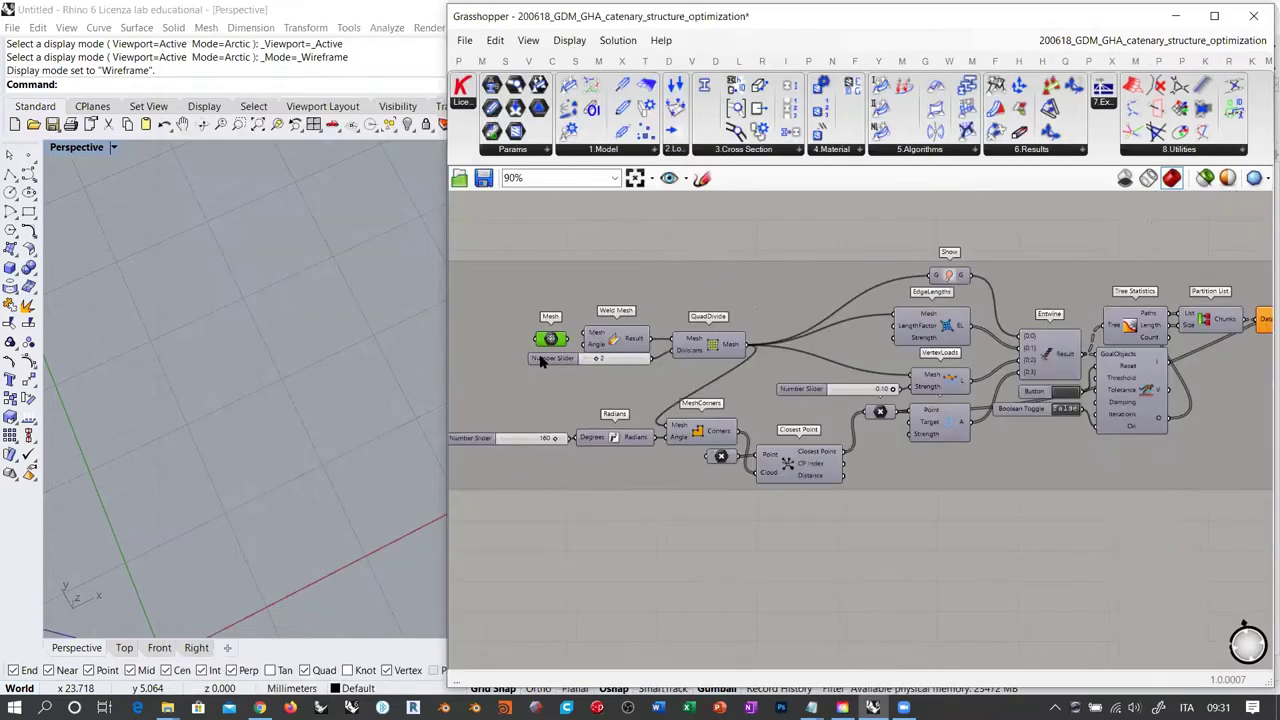
mouse_move(294, 409)
right_down()
mouse_move(243, 409)
mouse_move(272, 403)
right_up()
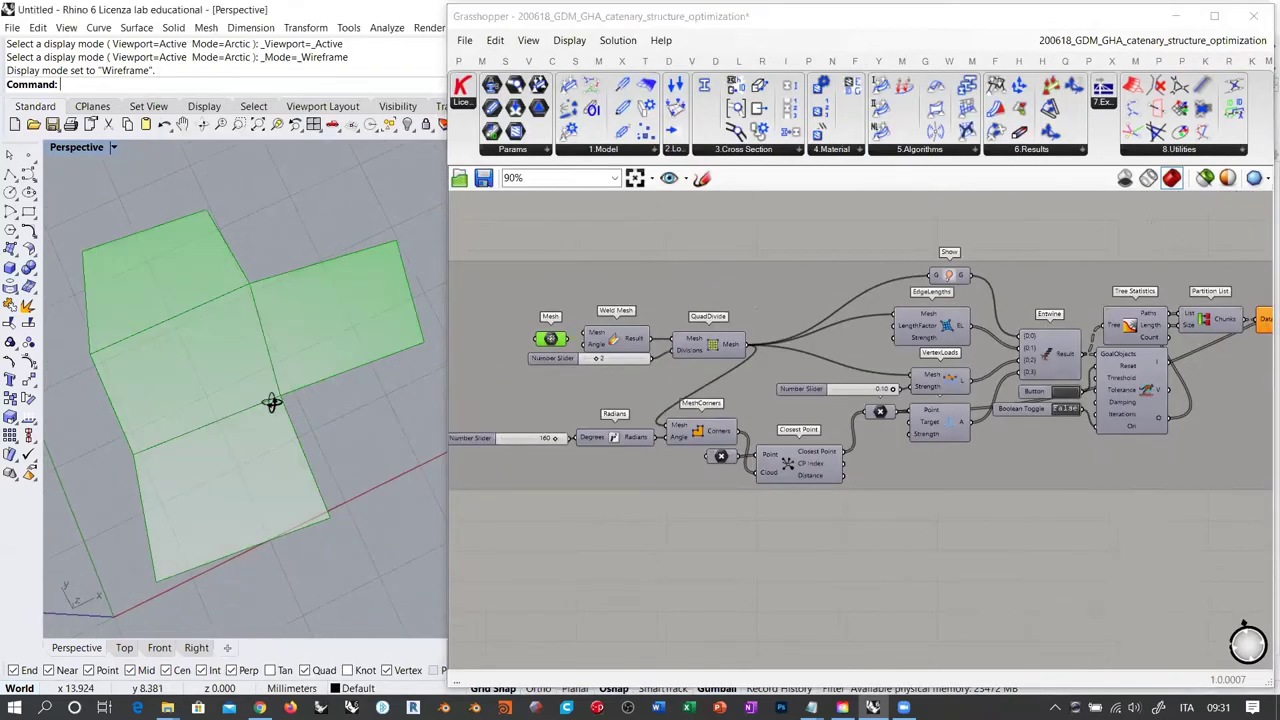
click(553, 339)
key(ctrl+q)
Check the triangulated mesh's face count and set the Gene Pool's gene count to 32
right_drag(1024, 439, 759, 457)
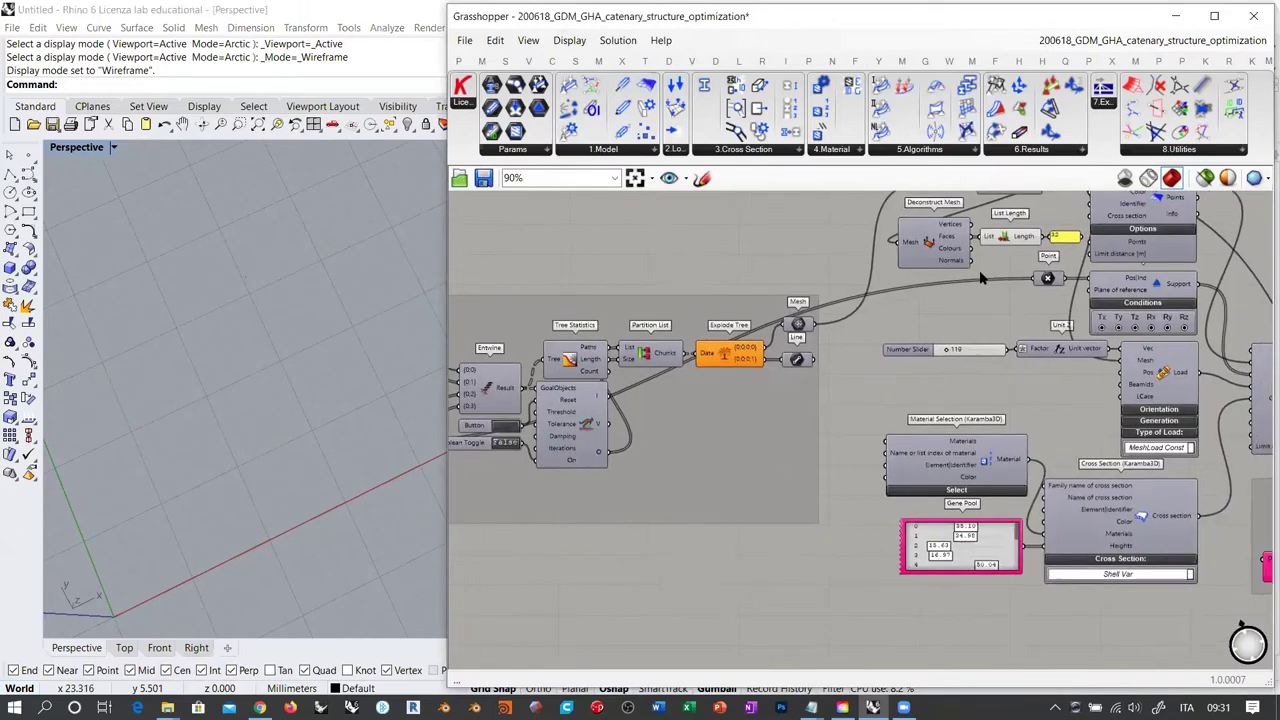
scroll(1061, 237, up, 2)
scroll(1061, 240, up, 2)
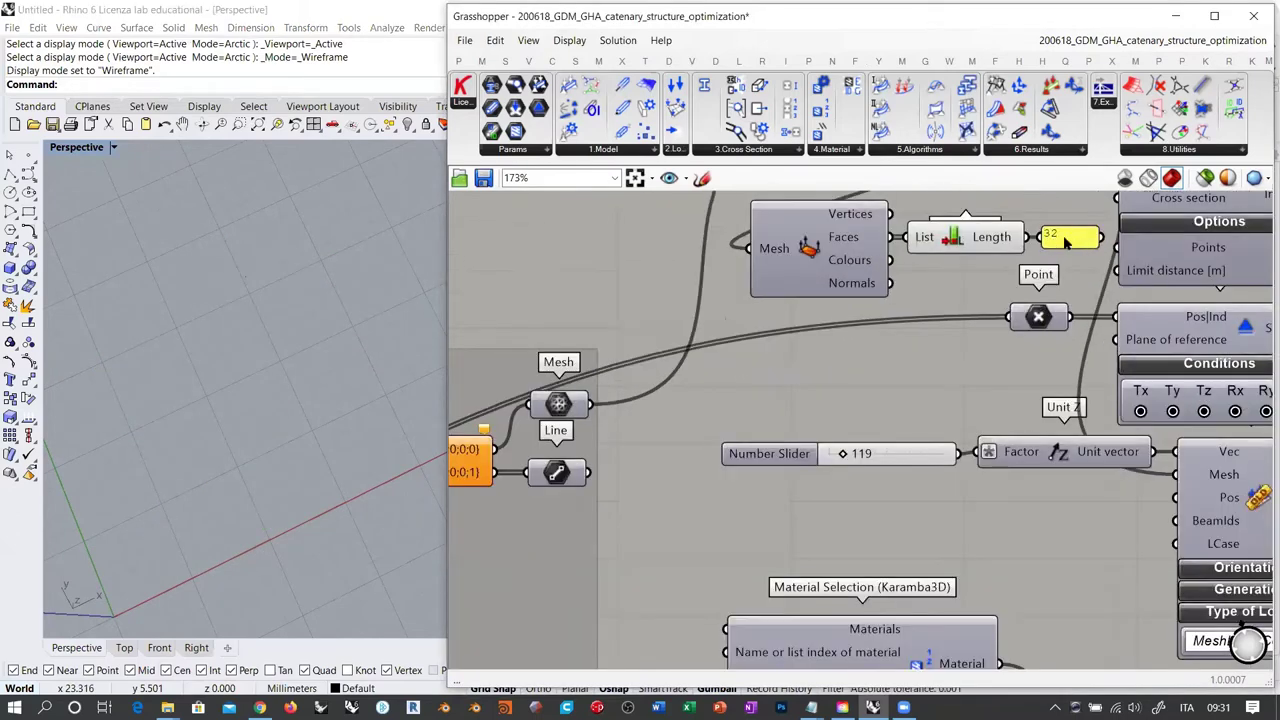
right_drag(1016, 564, 939, 287)
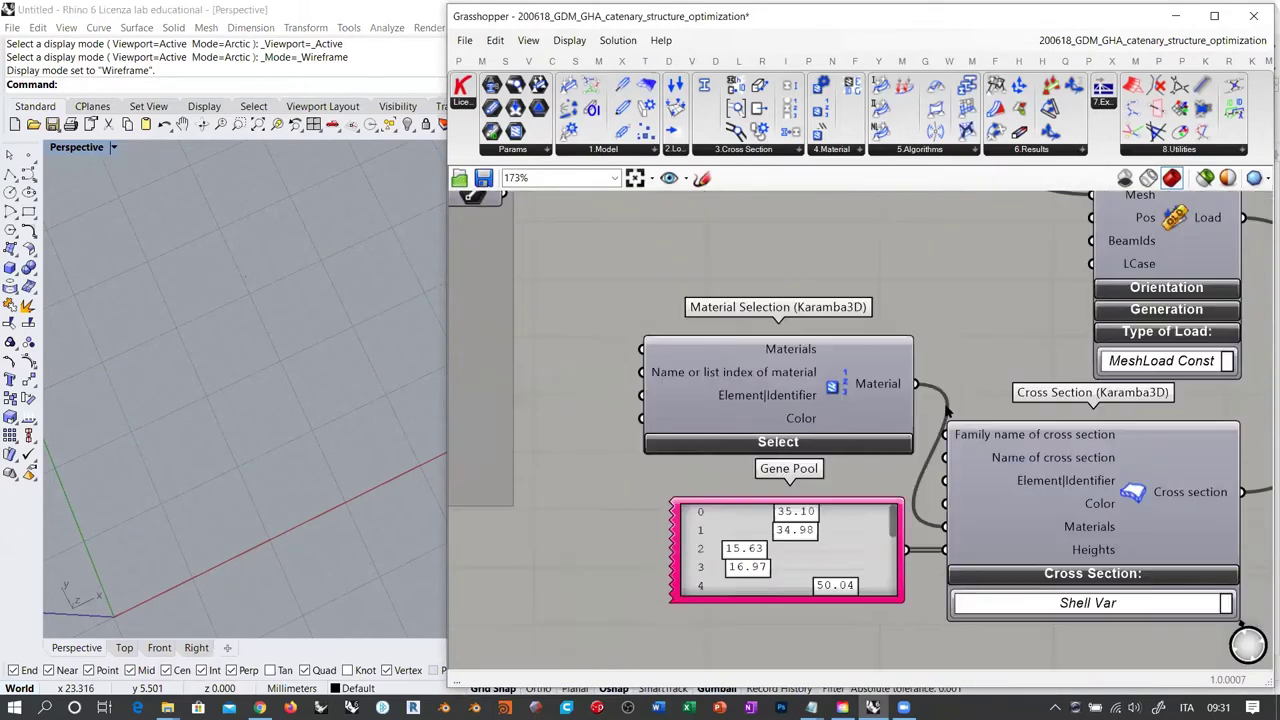
double_click(822, 545)
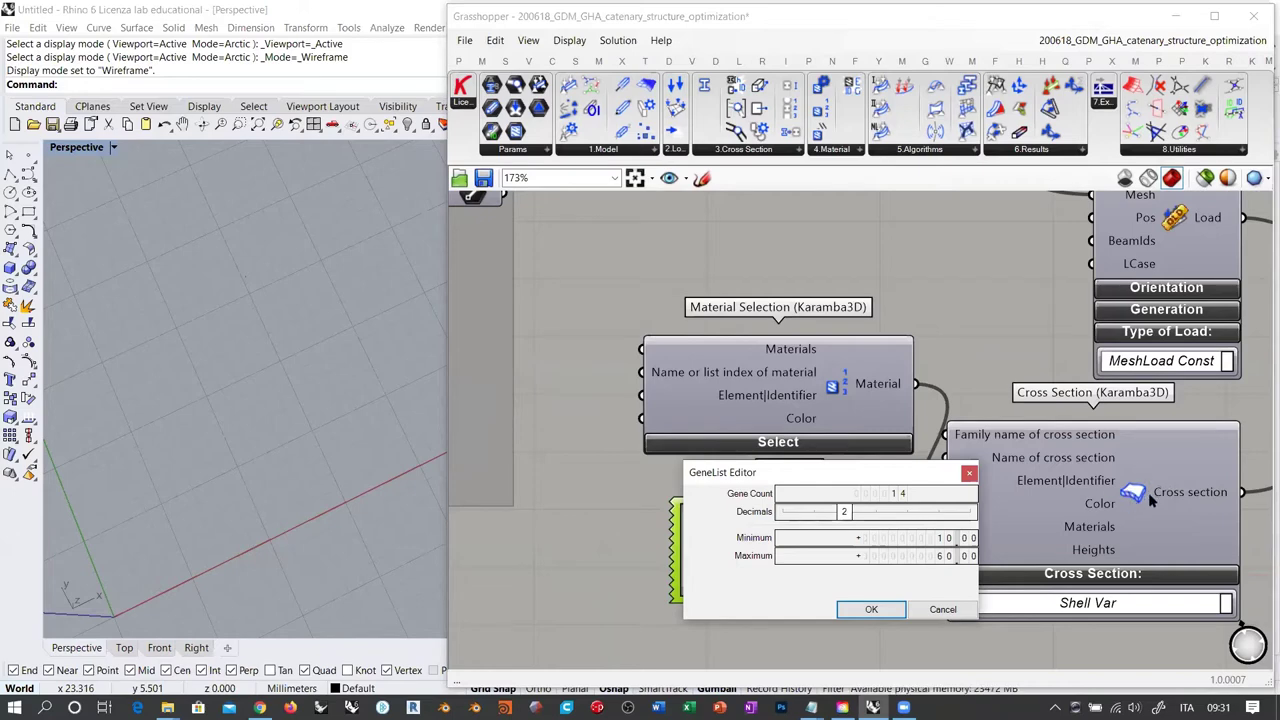
drag(874, 475, 824, 463)
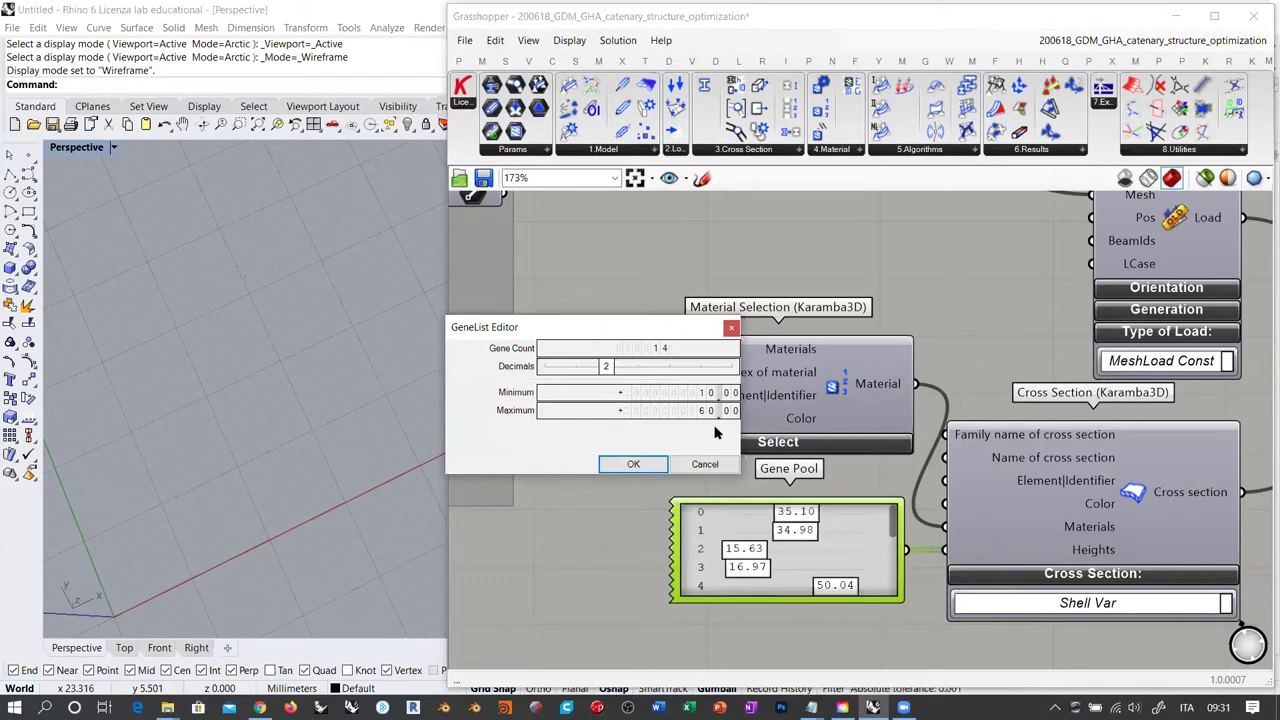
double_click(651, 349)
text(32)
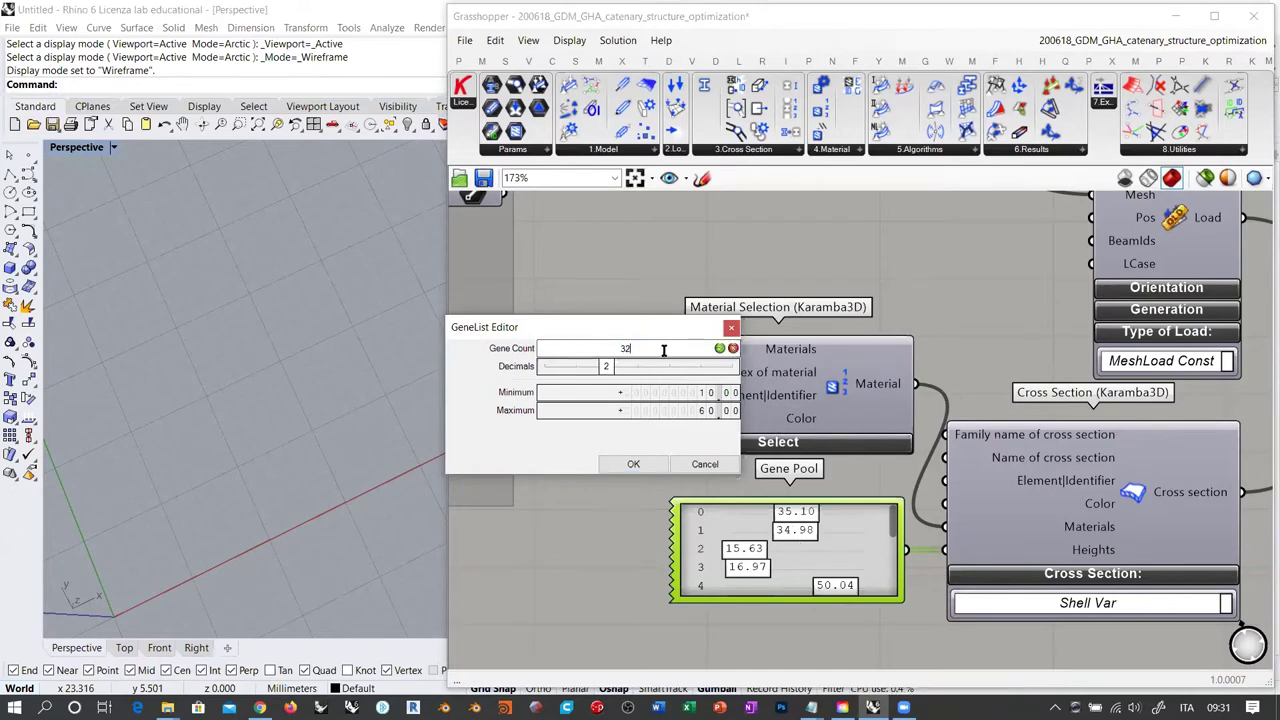
click(718, 349)
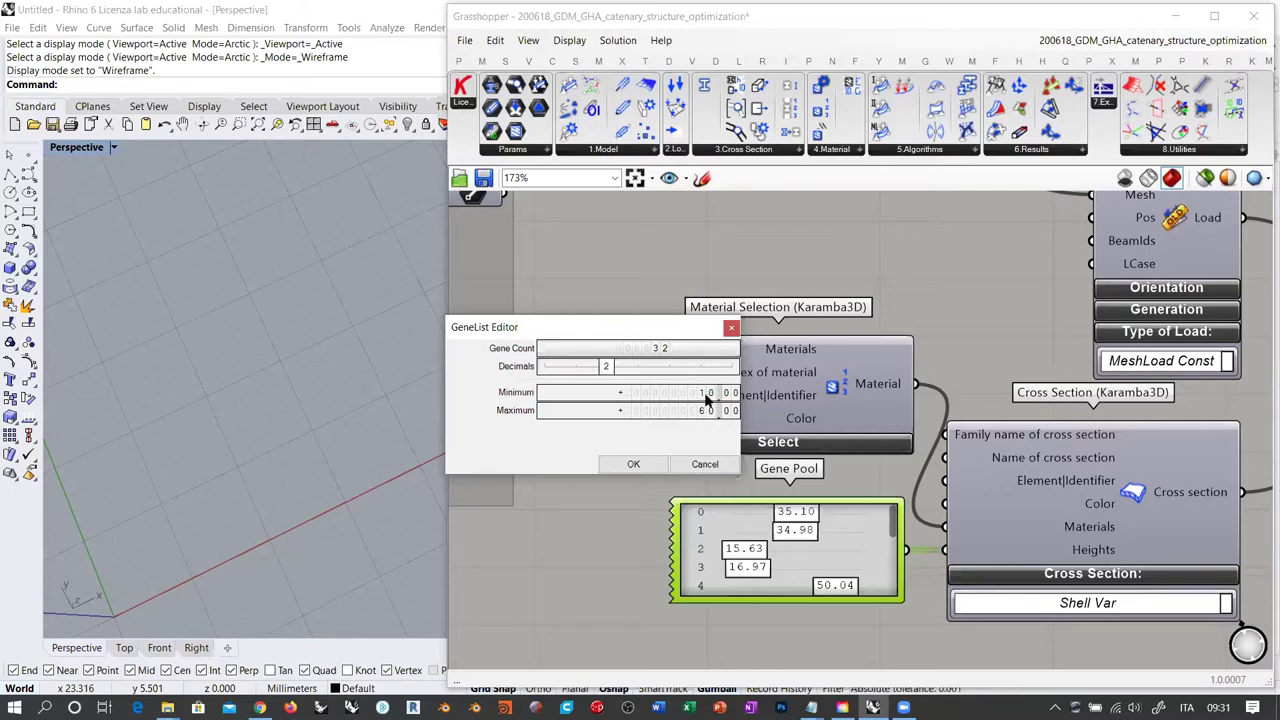
scroll(706, 410, up, 6)
click(633, 464)
Move the Deconstruct Mesh, List Length and face-count panel group down beside the Gene Pool
scroll(728, 578, down, 3)
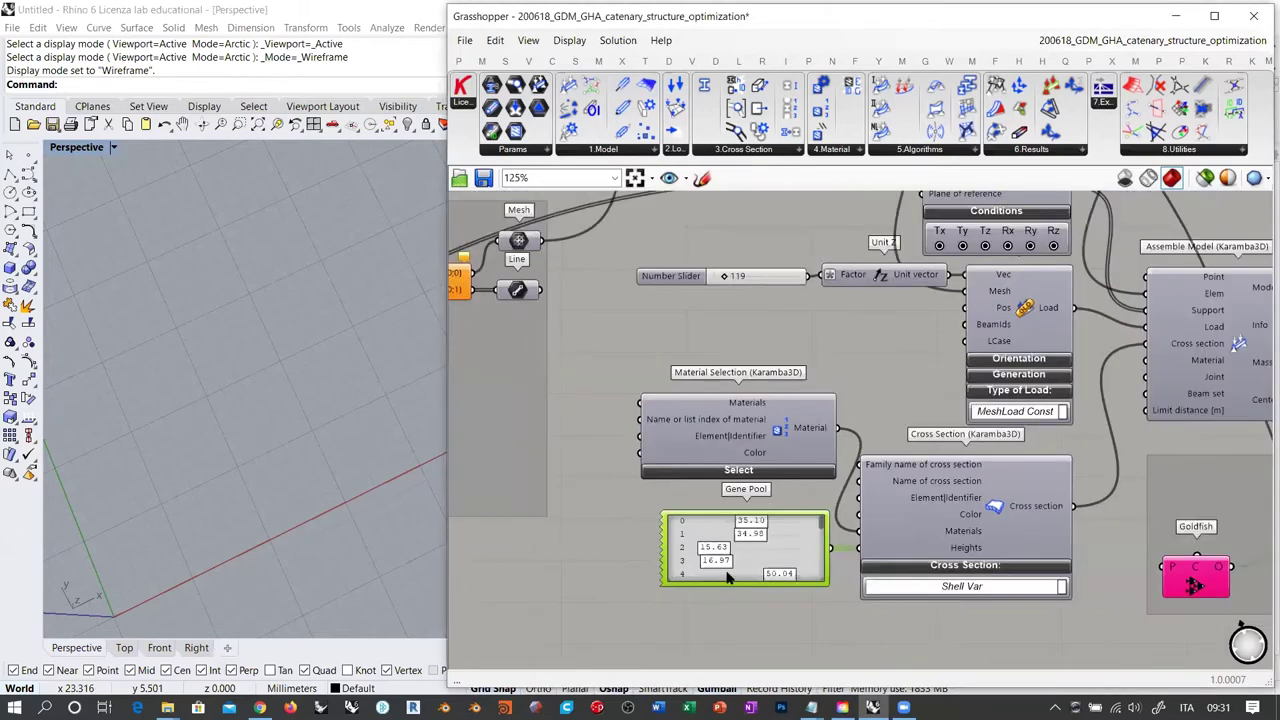
scroll(727, 573, down, 1)
right_drag(836, 371, 838, 517)
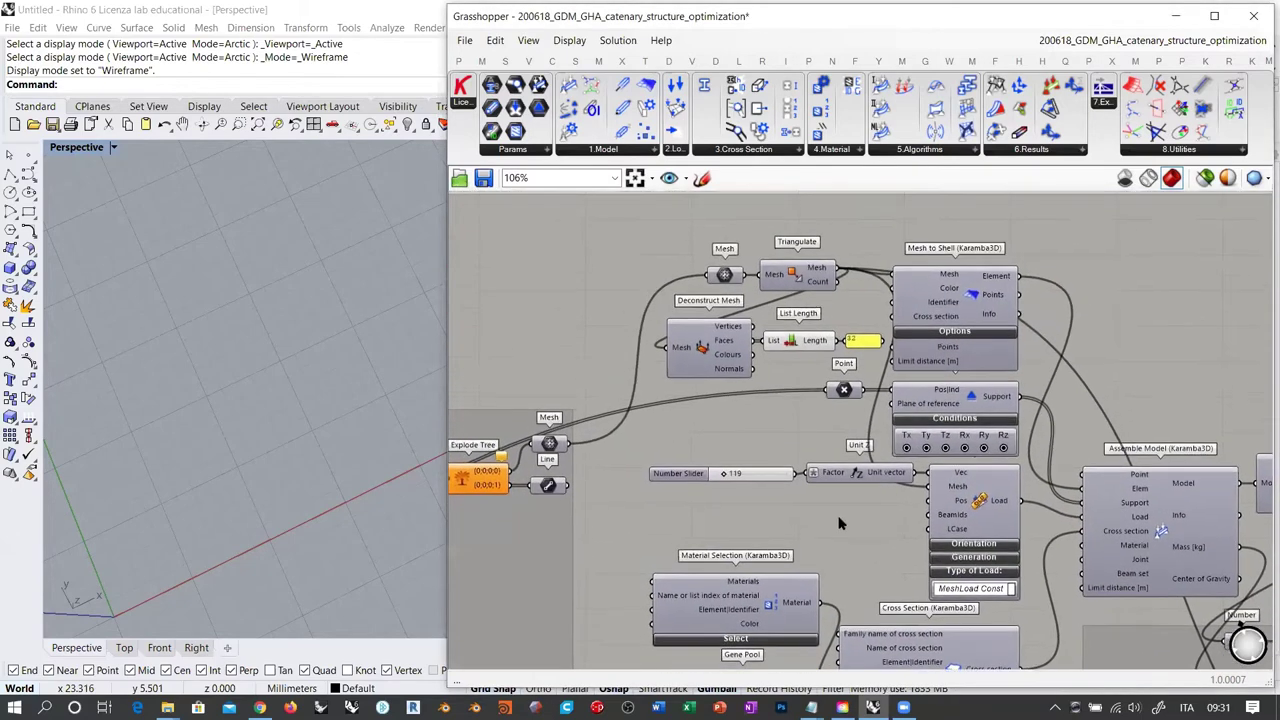
click(715, 345)
shift+click(812, 341)
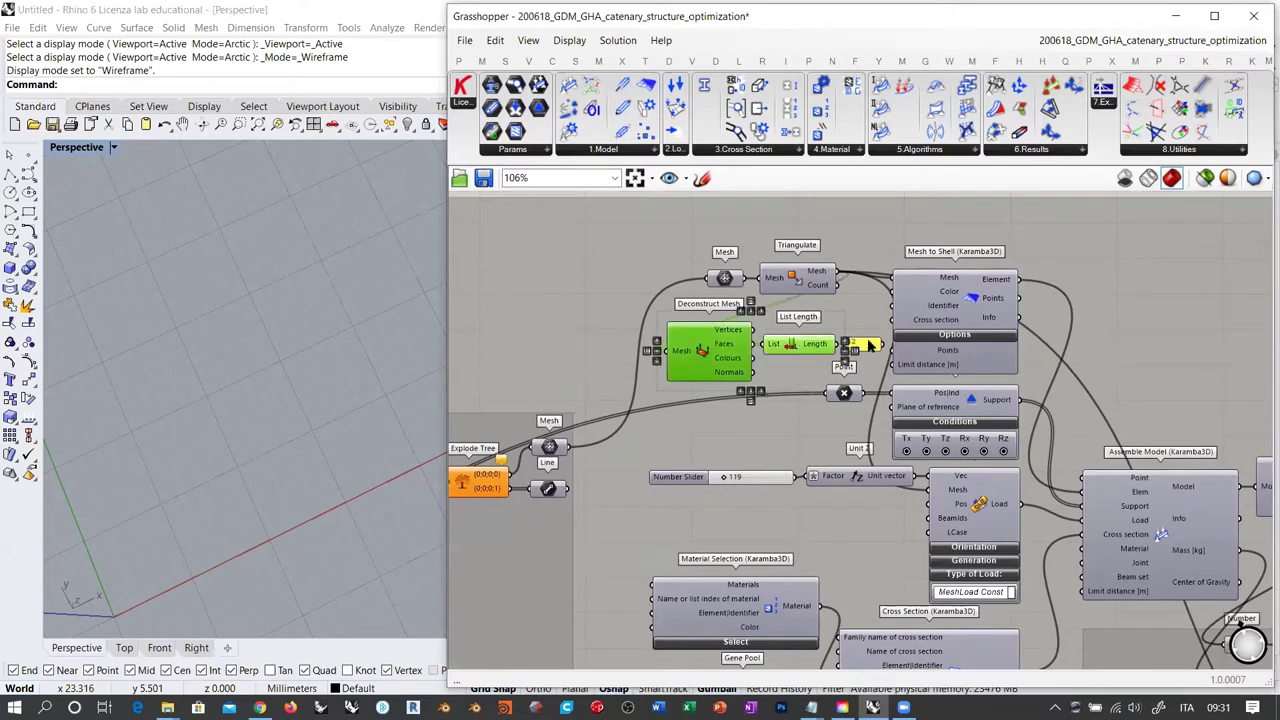
scroll(870, 345, up, 5)
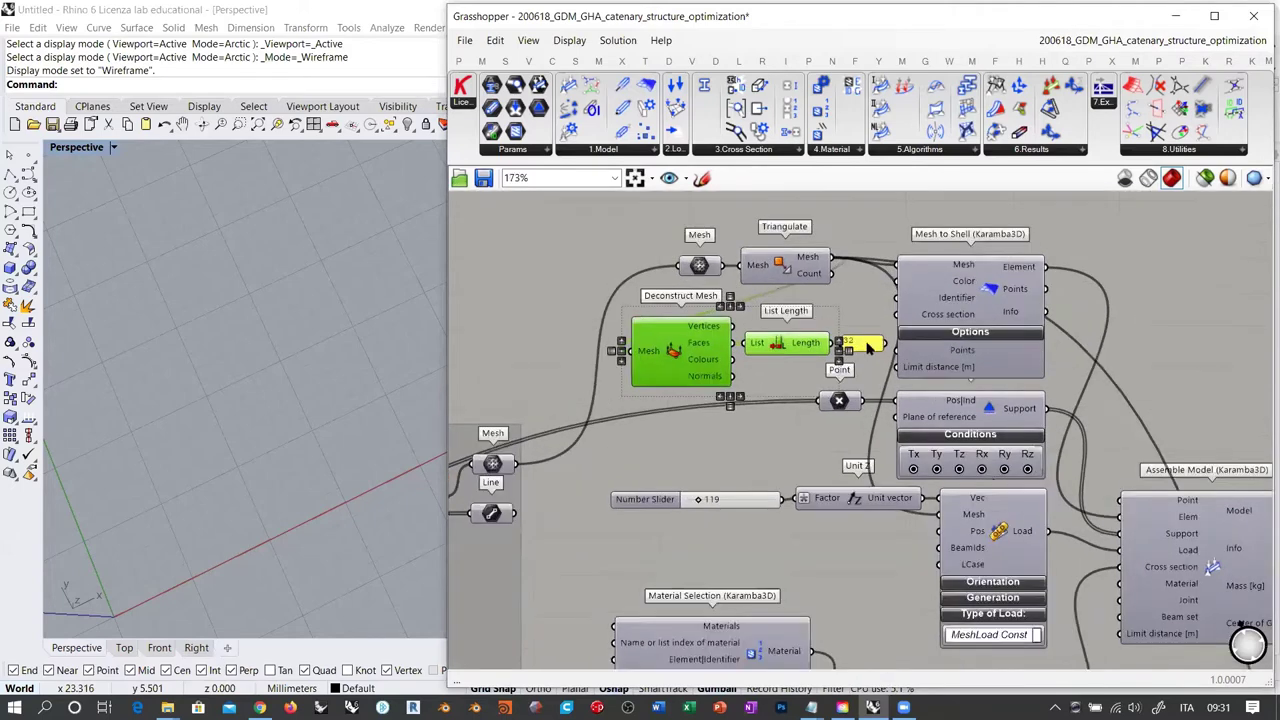
shift+click(868, 340)
scroll(868, 308, down, 6)
right_drag(752, 328, 768, 288)
drag(768, 288, 686, 547)
drag(746, 493, 678, 595)
scroll(735, 598, up, 9)
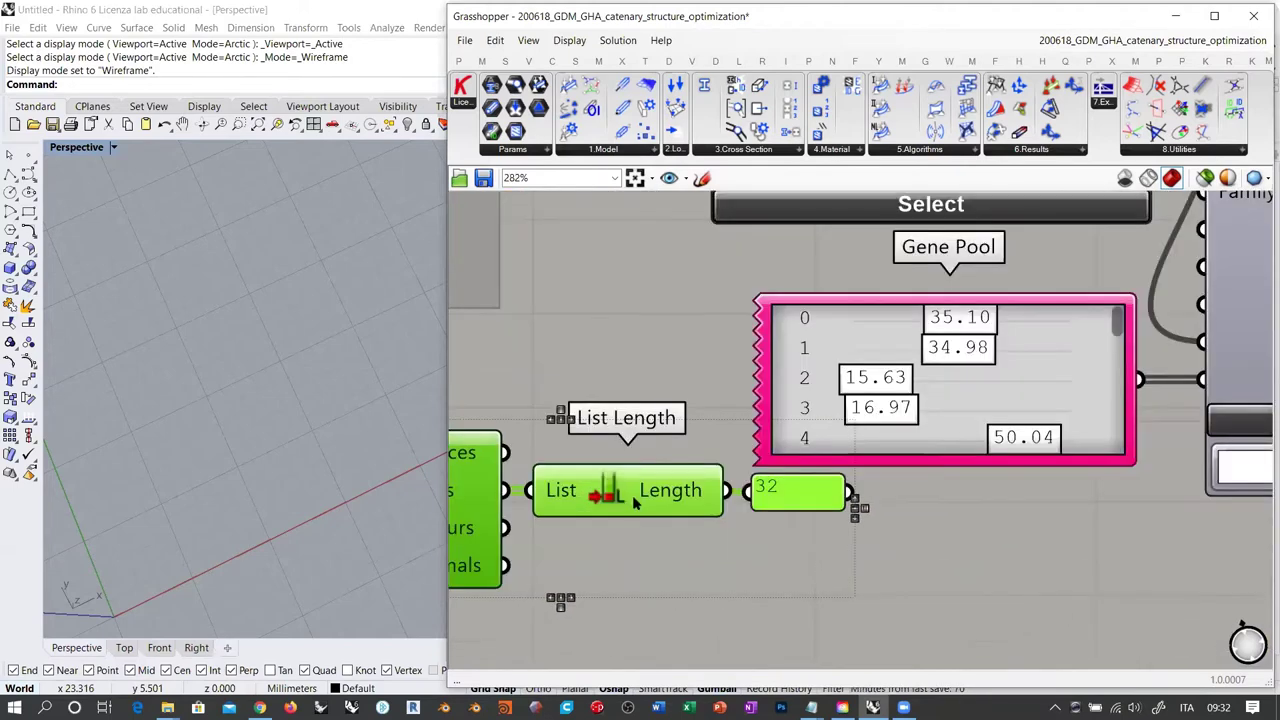
Fine-tune the position of the face-count components just below the Gene Pool and deselect them
drag(632, 499, 630, 501)
drag(803, 491, 803, 489)
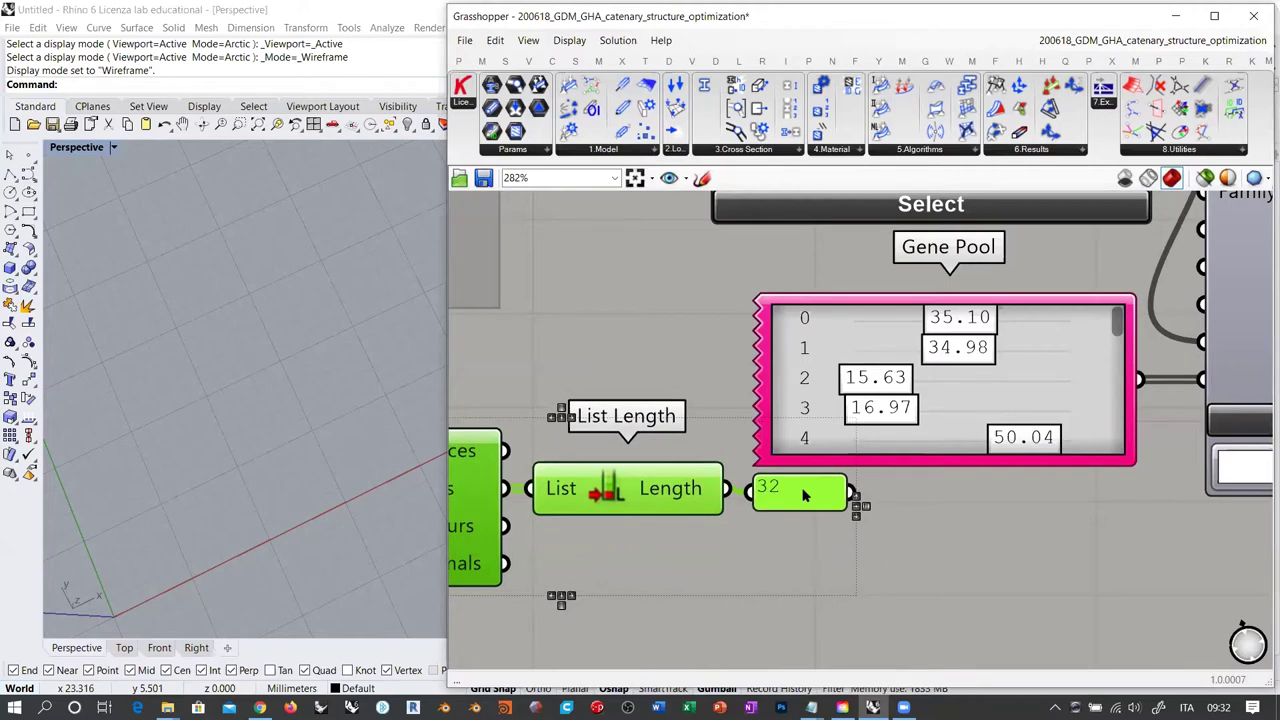
click(756, 551)
click(790, 494)
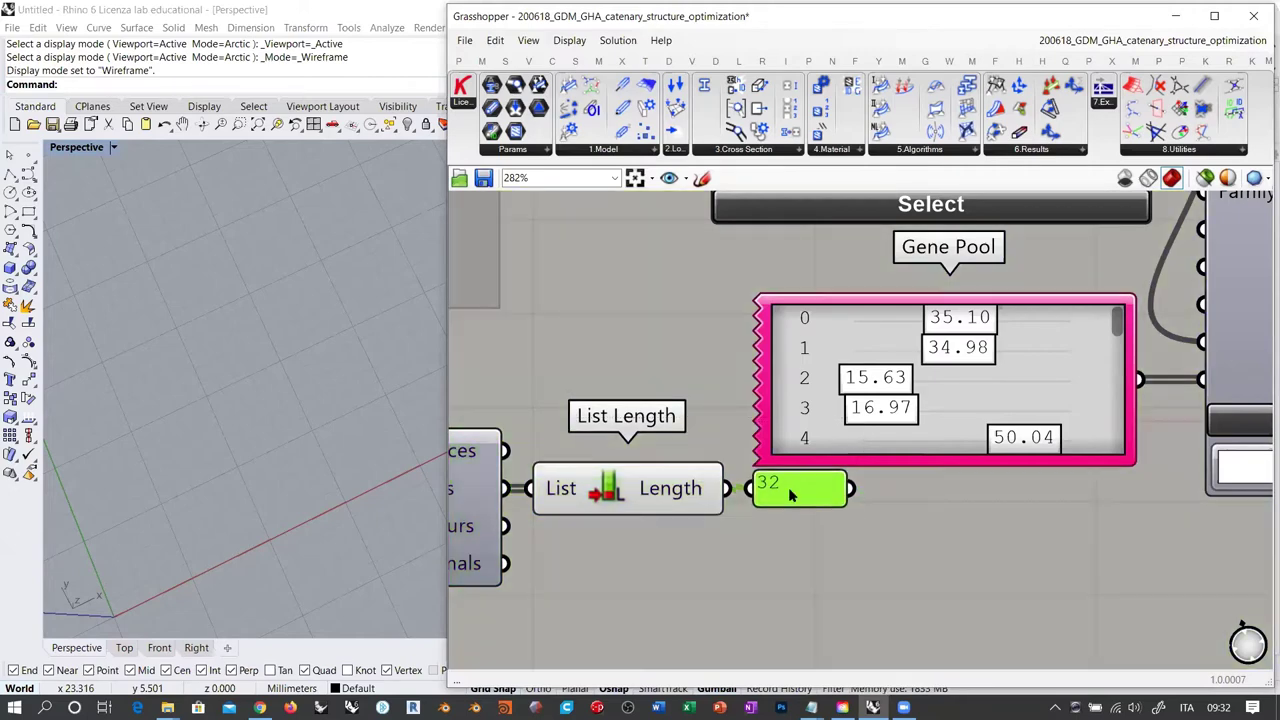
scroll(686, 523, down, 5)
click(653, 511)
scroll(687, 520, up, 3)
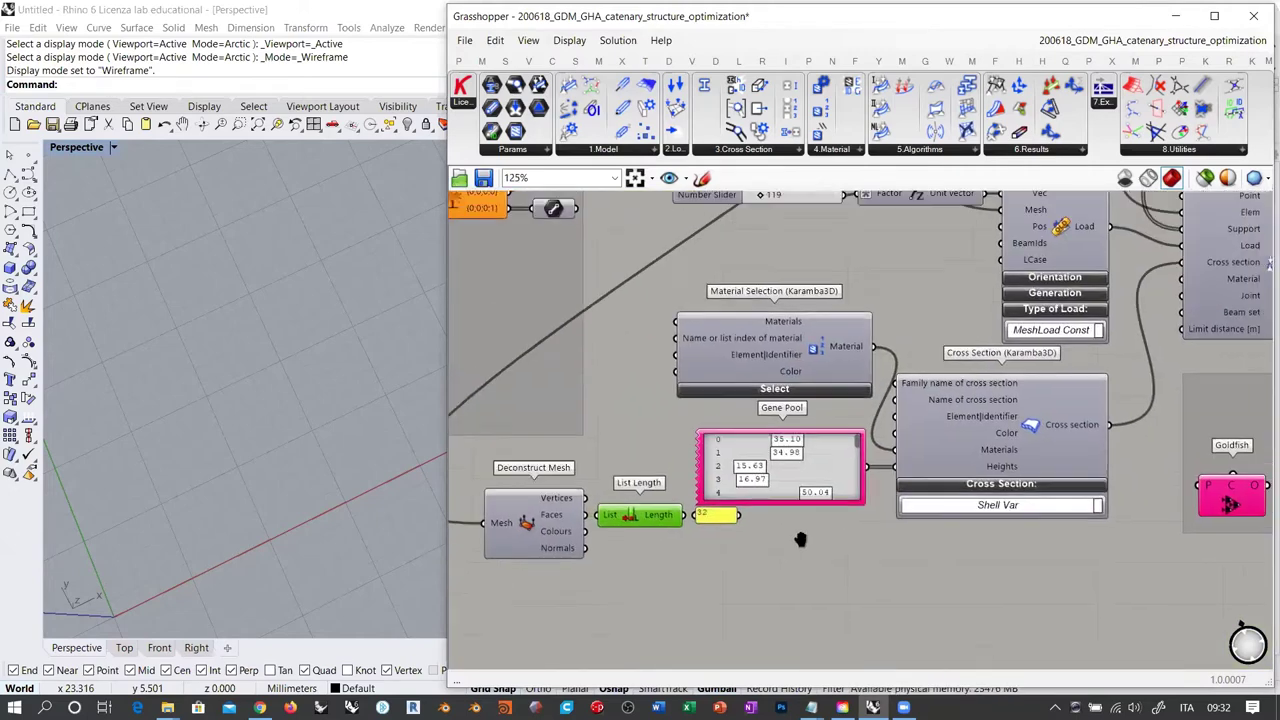
click(700, 566)
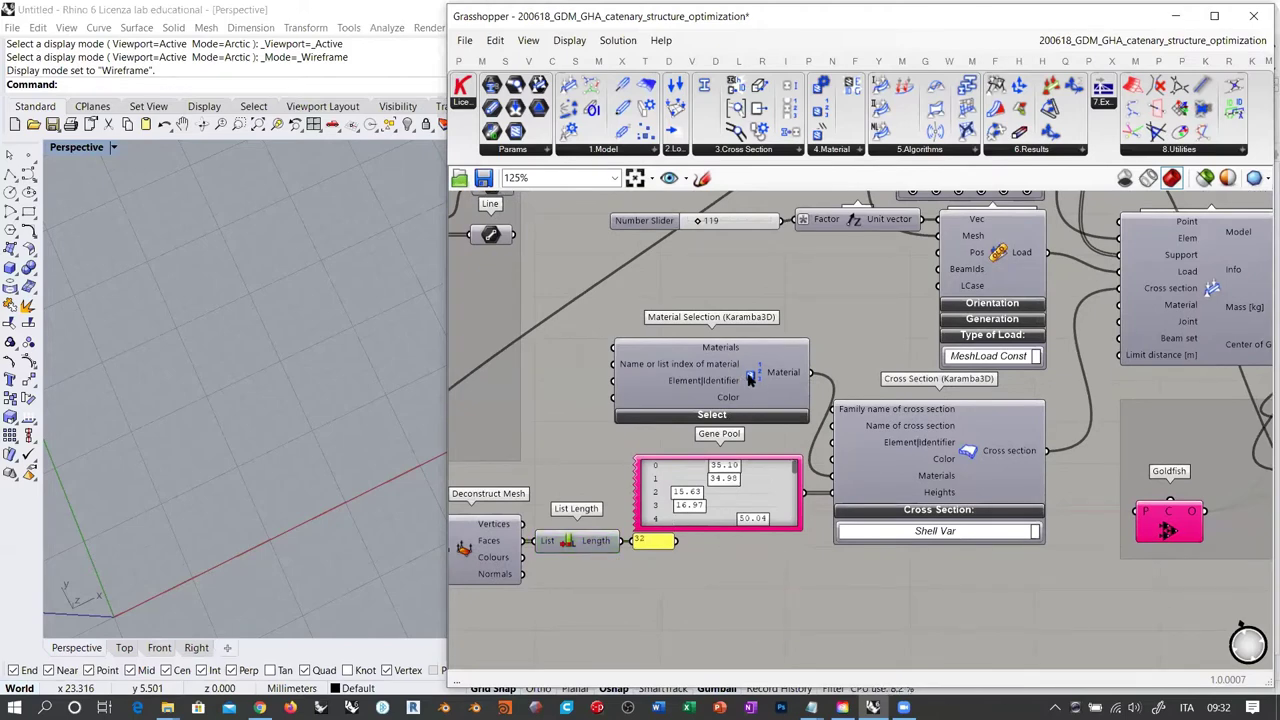
Check the family and name chosen in the Material Selection component and collapse its options
click(726, 416)
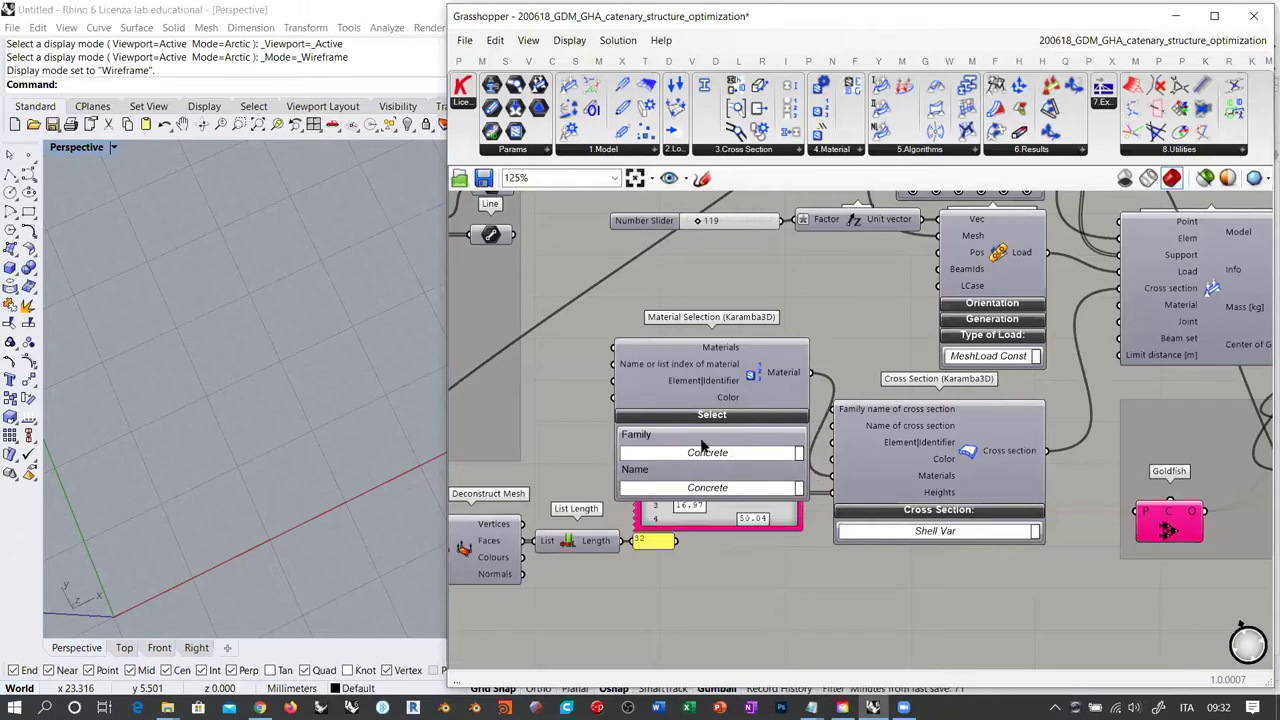
click(734, 418)
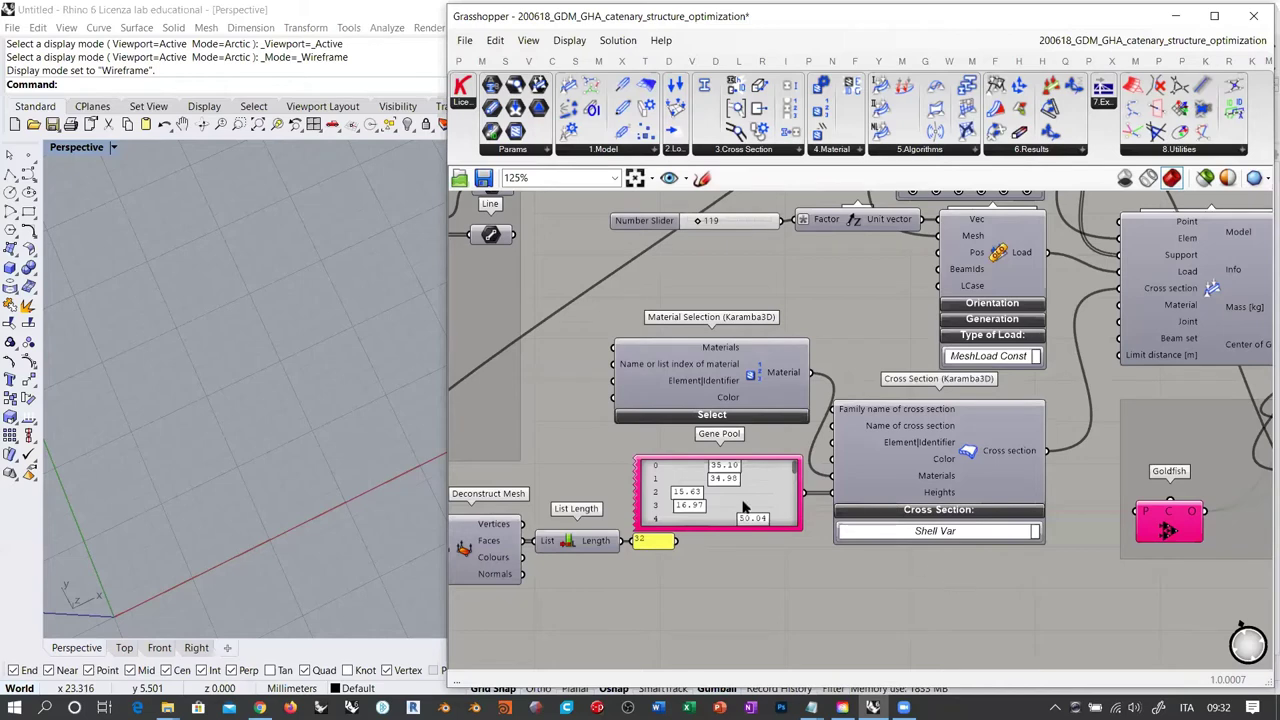
right_drag(331, 391, 335, 440)
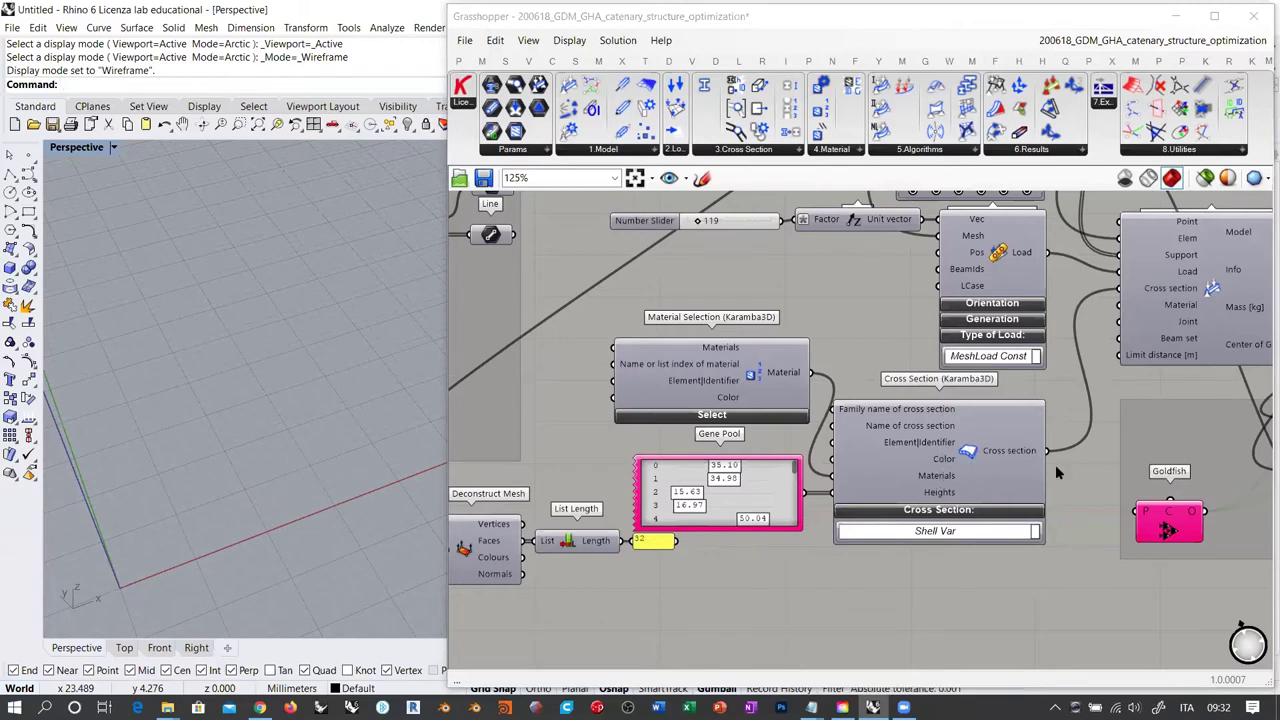
Examine the Loads component's MeshLoad Const type, its Unit Z vector input and its link into Assemble Model
right_drag(855, 311, 726, 496)
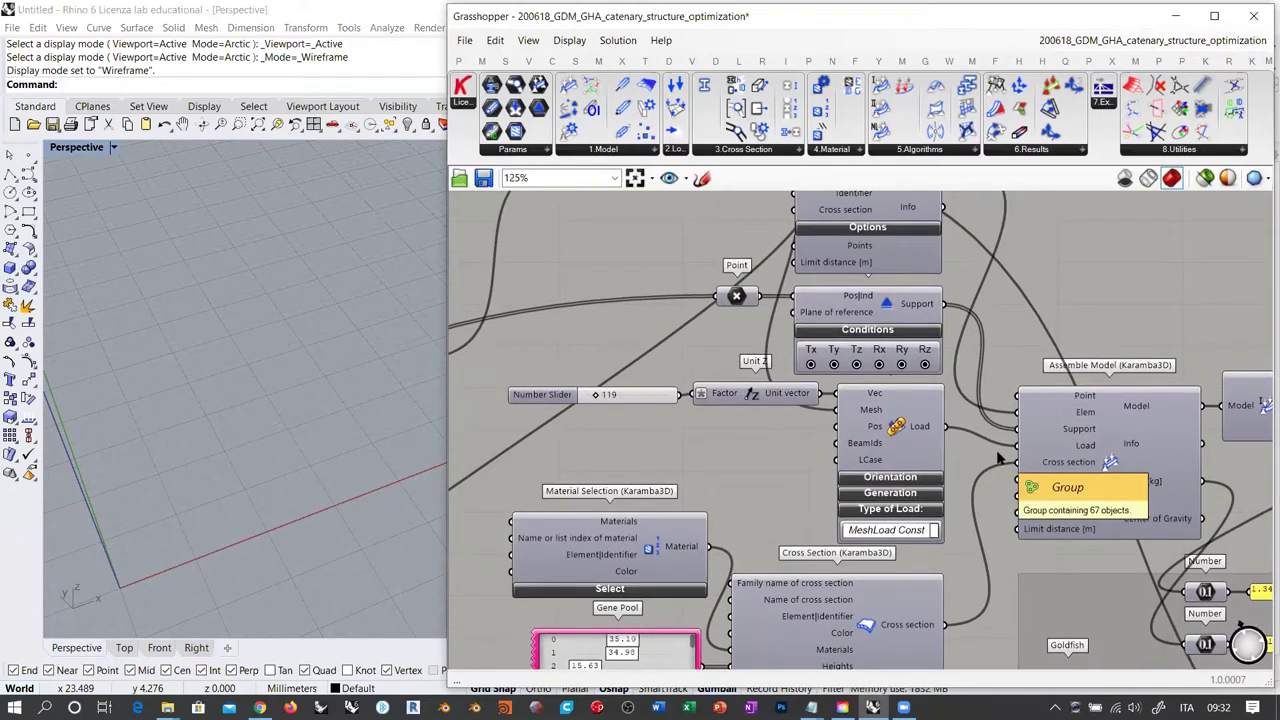
scroll(897, 426, up, 4)
click(898, 427)
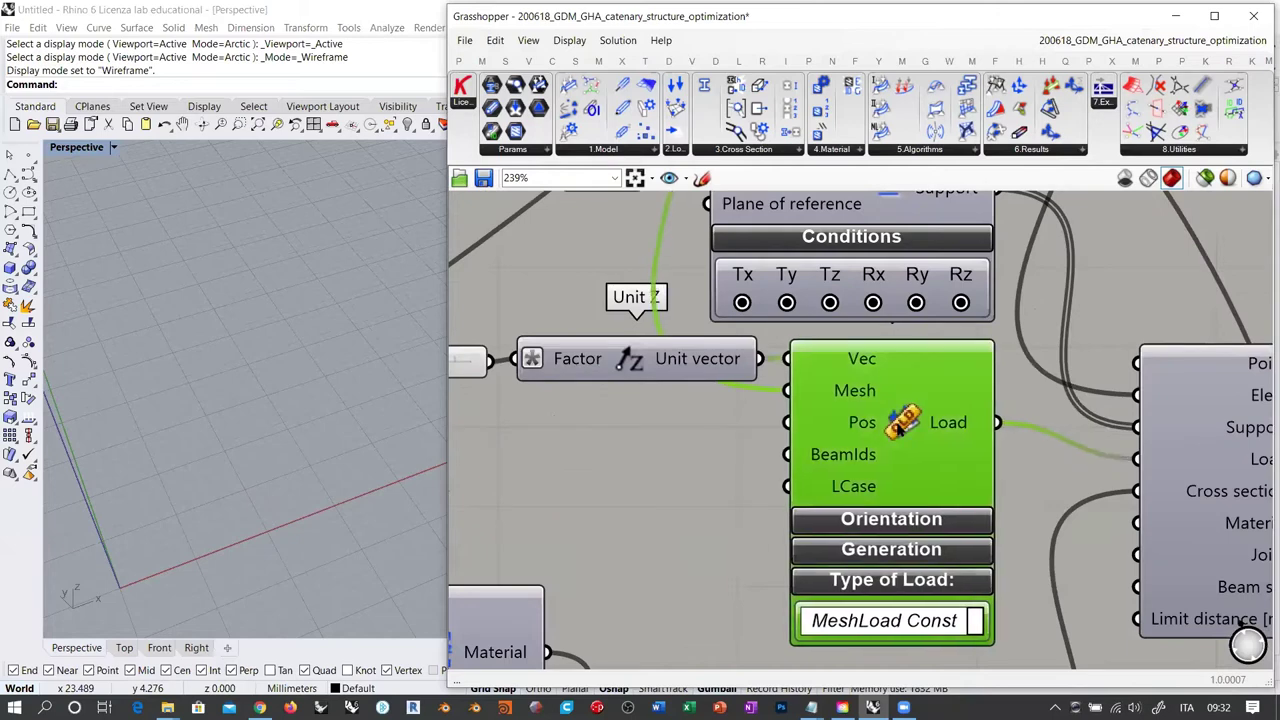
drag(898, 427, 900, 427)
click(1024, 443)
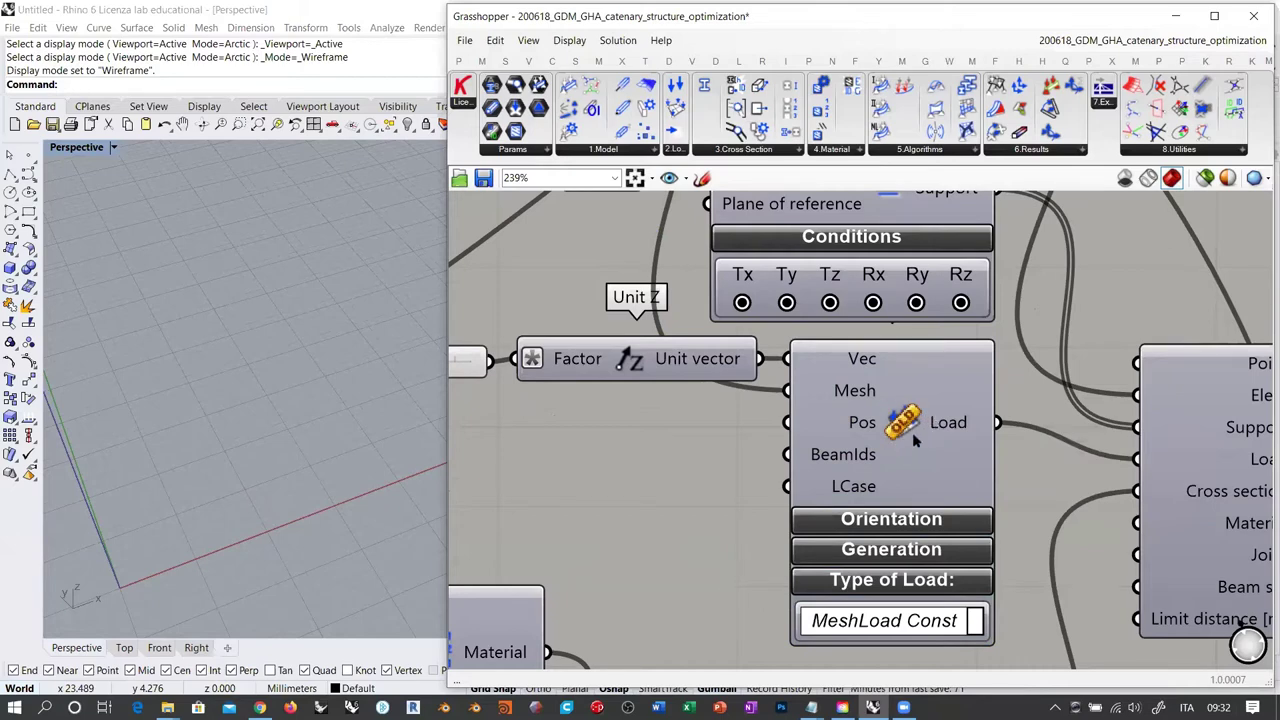
scroll(900, 432, down, 5)
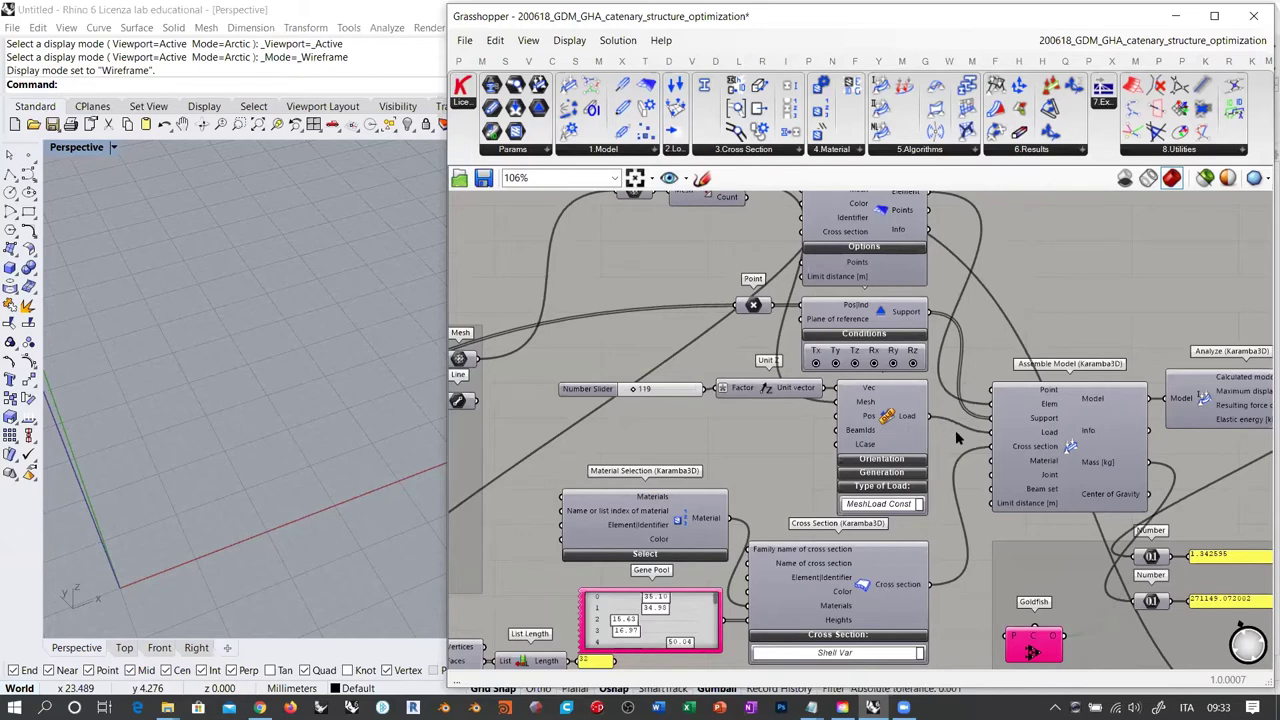
scroll(913, 425, up, 3)
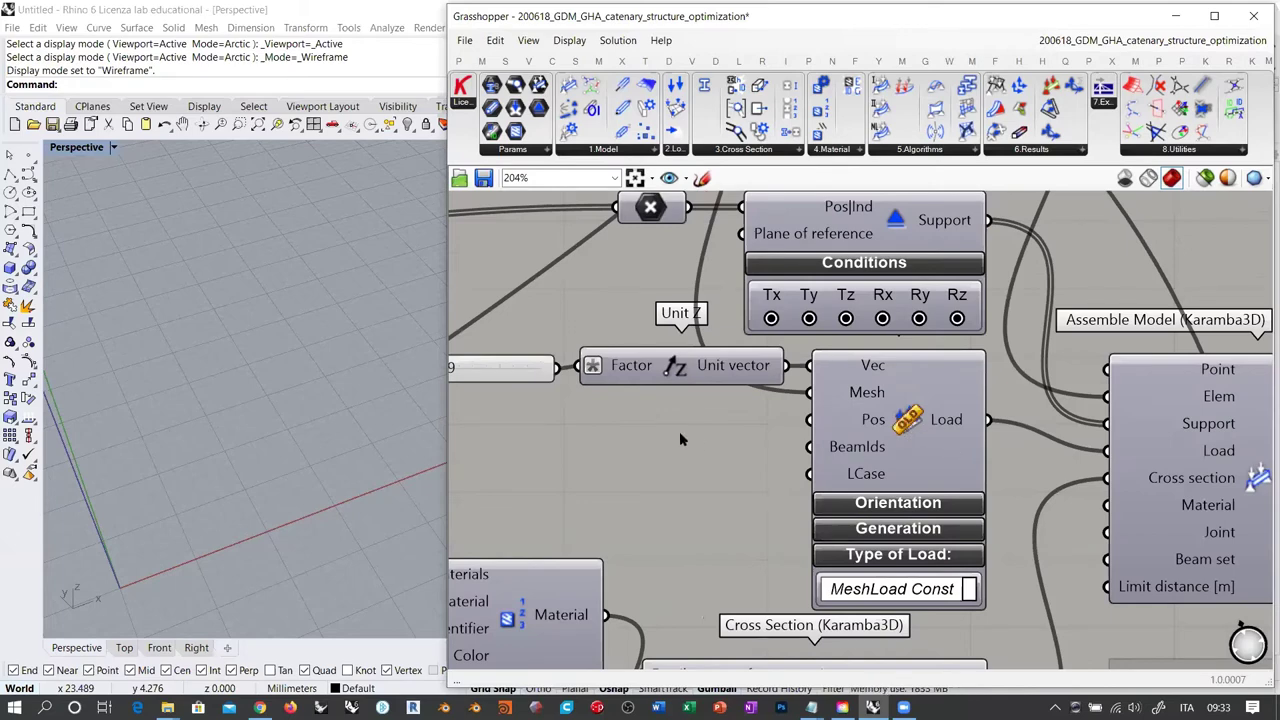
scroll(680, 432, down, 3)
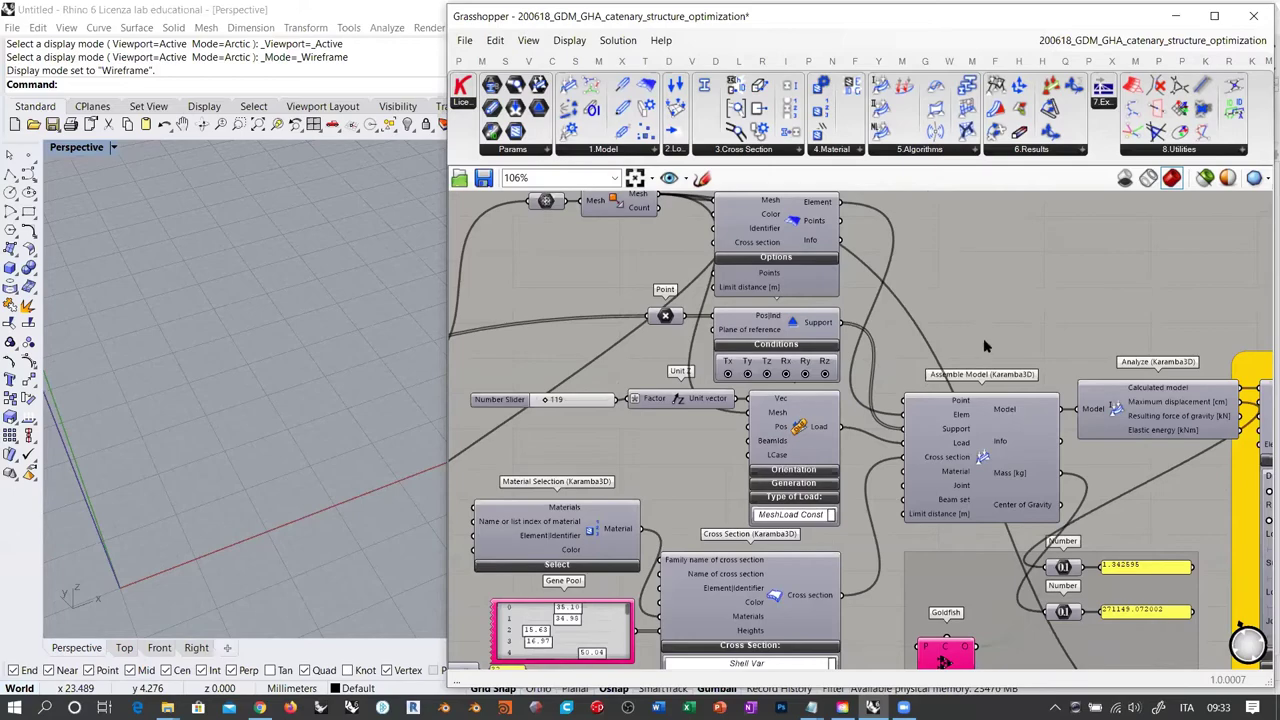
Trace the Point parameter feeding the Support component and compare its points with the form-found Mesh in the viewport
right_drag(1057, 337, 814, 263)
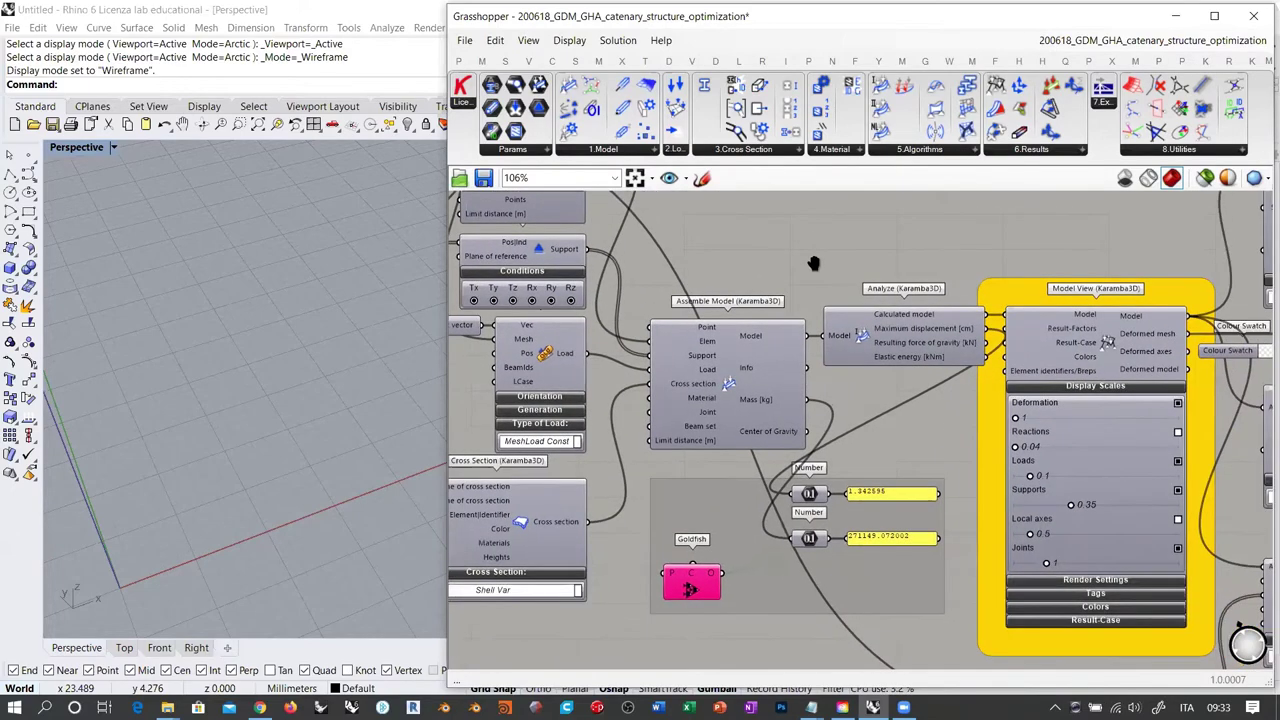
right_drag(729, 239, 1101, 338)
scroll(854, 374, up, 2)
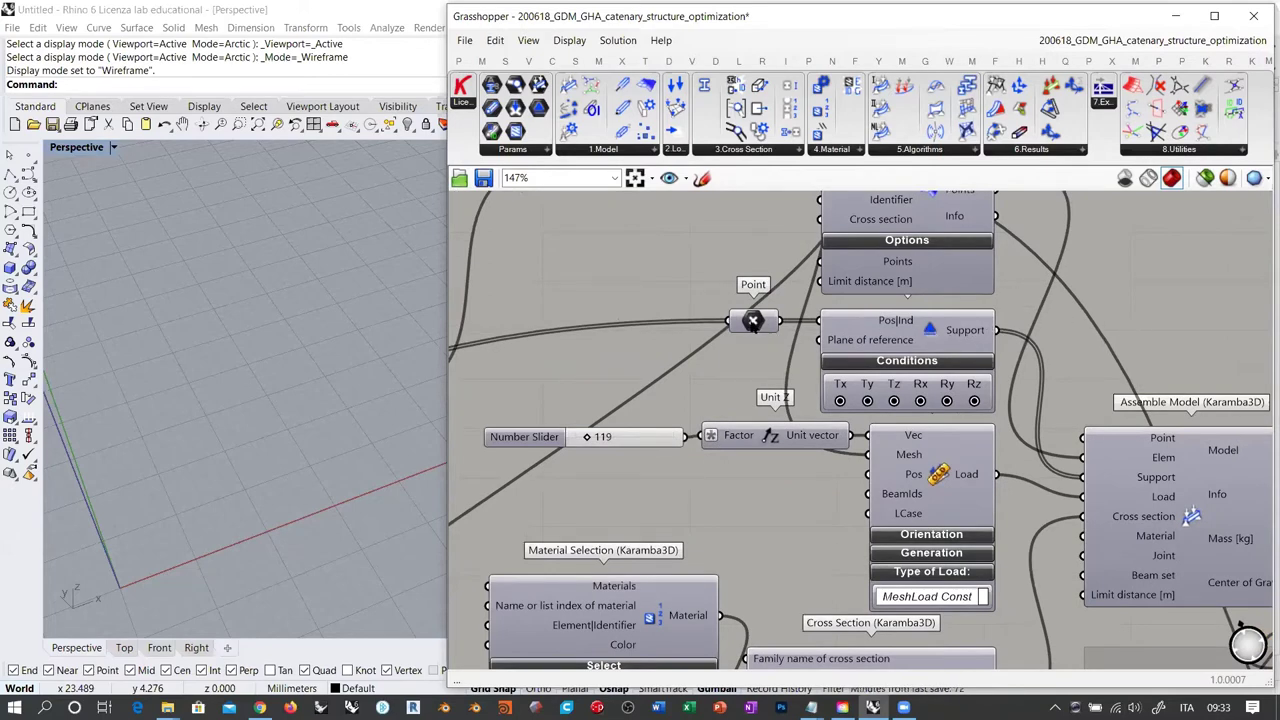
click(753, 322)
right_drag(600, 346, 967, 334)
scroll(967, 335, down, 3)
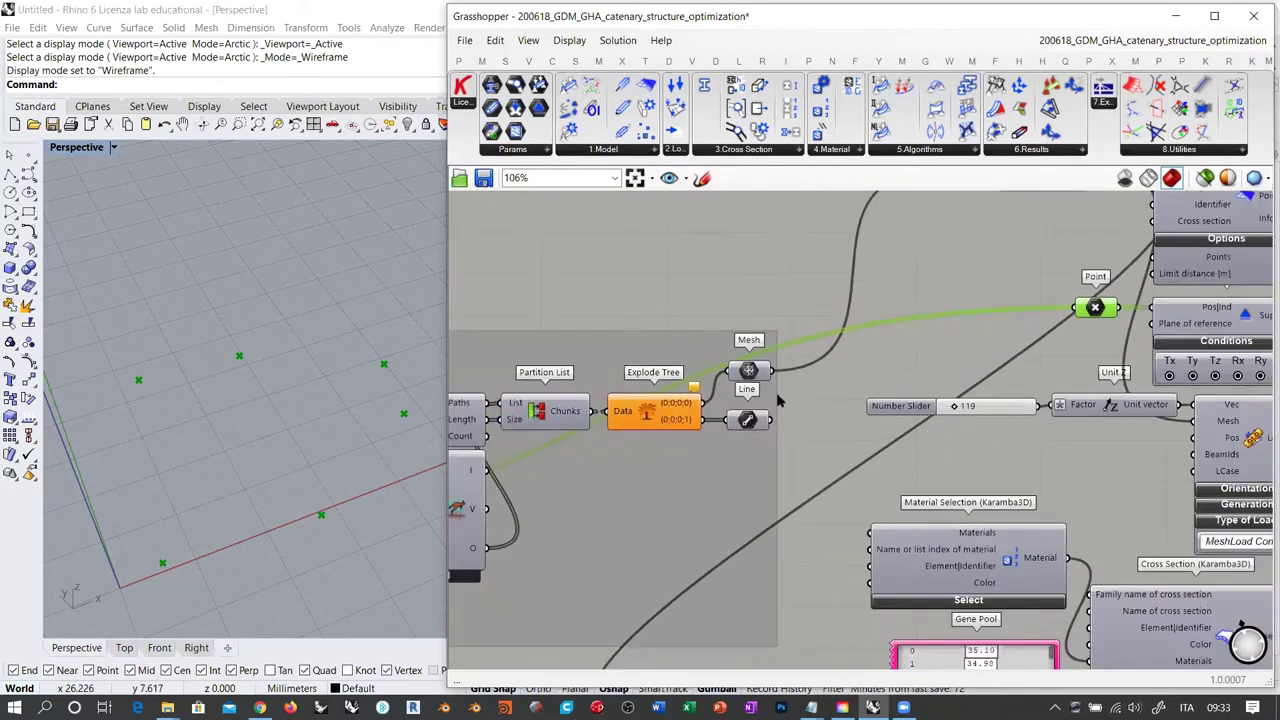
click(780, 367)
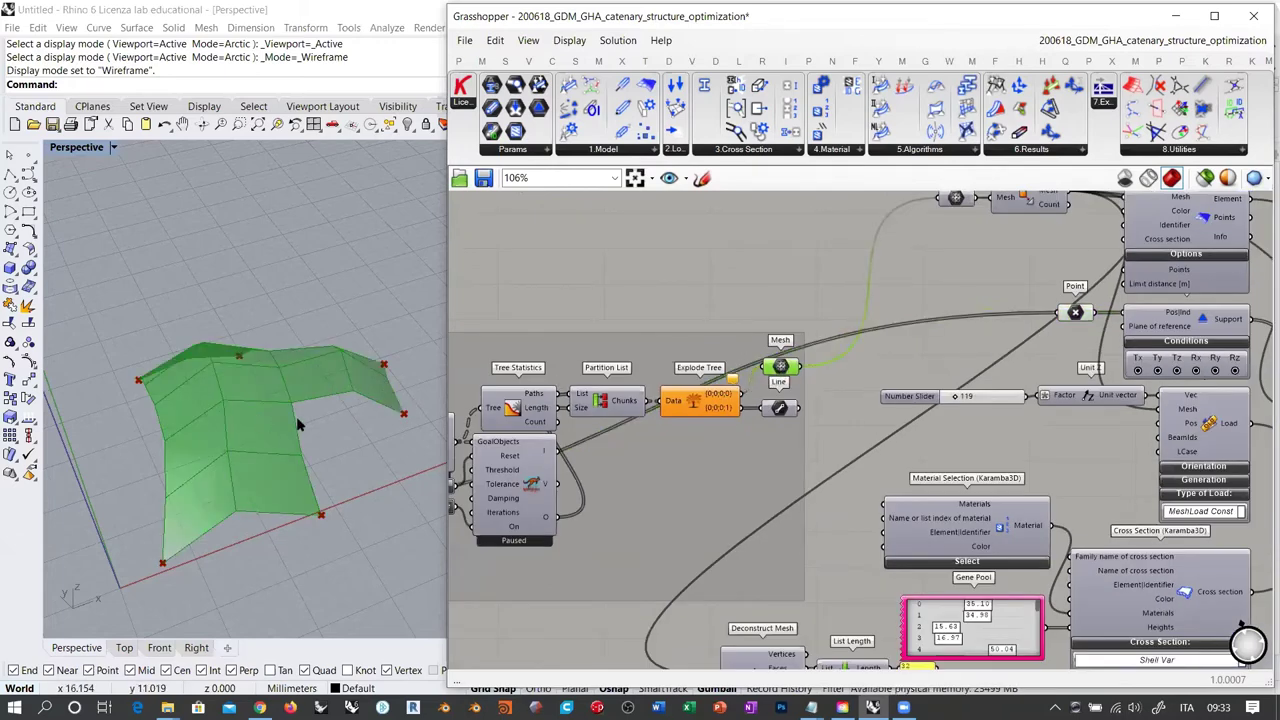
click(680, 342)
click(1072, 312)
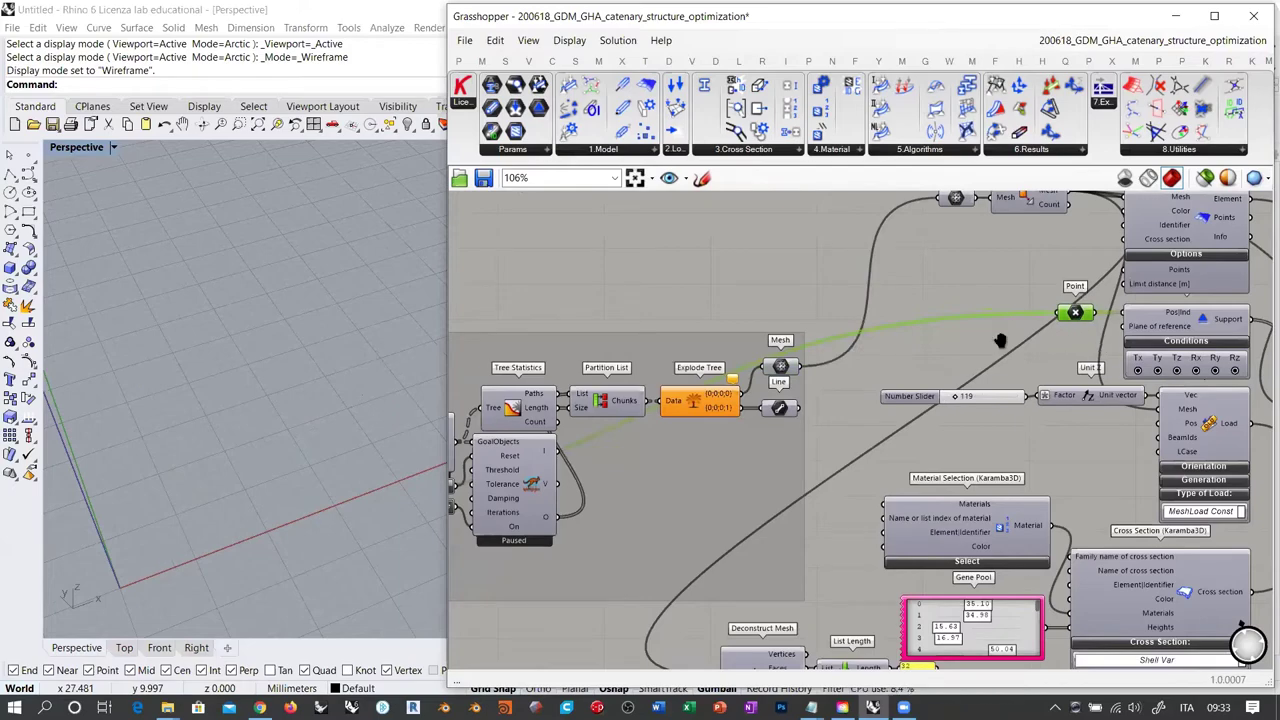
right_drag(1101, 341, 797, 322)
scroll(797, 322, up, 3)
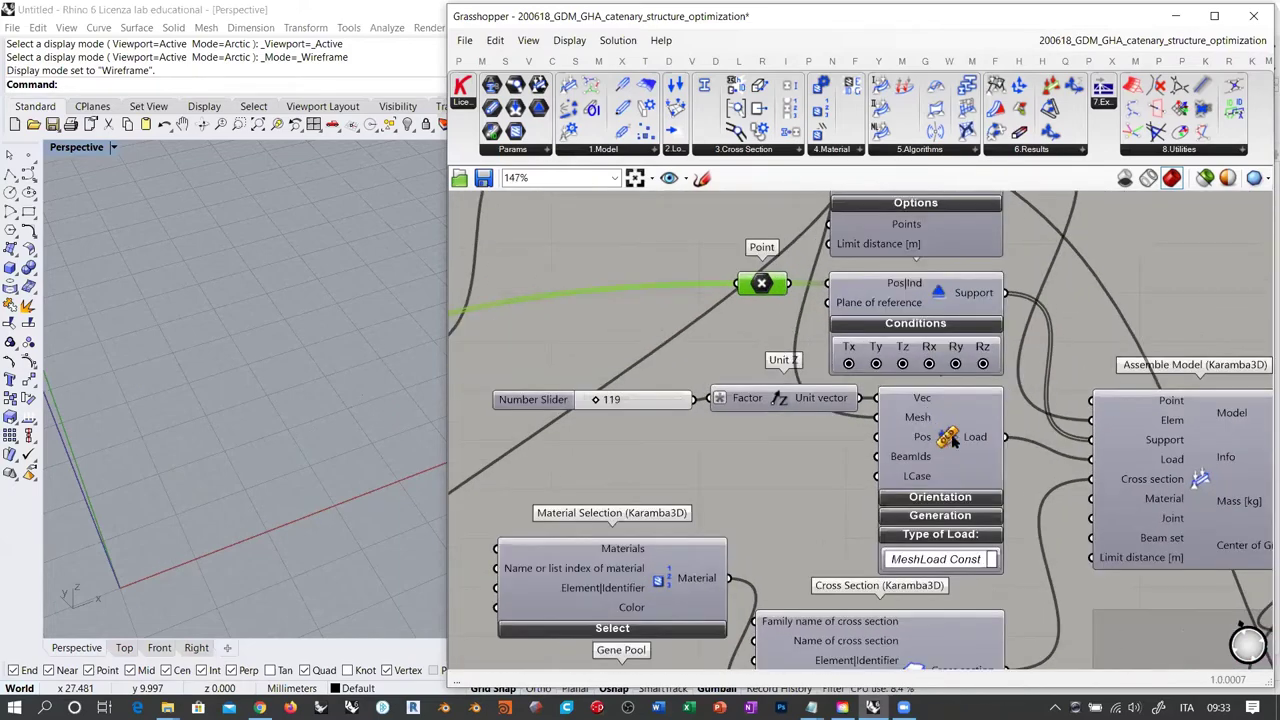
Examine the load types offered by the mesh Loads component, keeping MeshLoad Const selected
right_drag(729, 314, 803, 483)
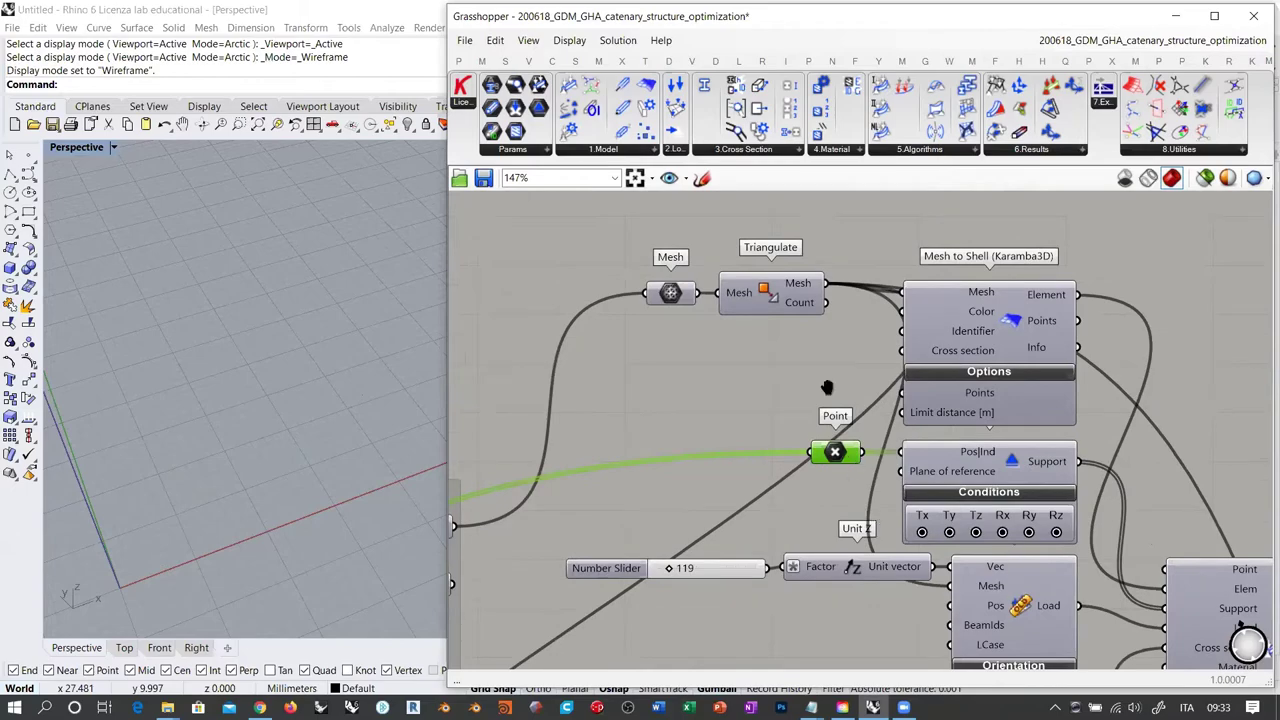
right_drag(948, 607, 858, 321)
scroll(904, 447, up, 6)
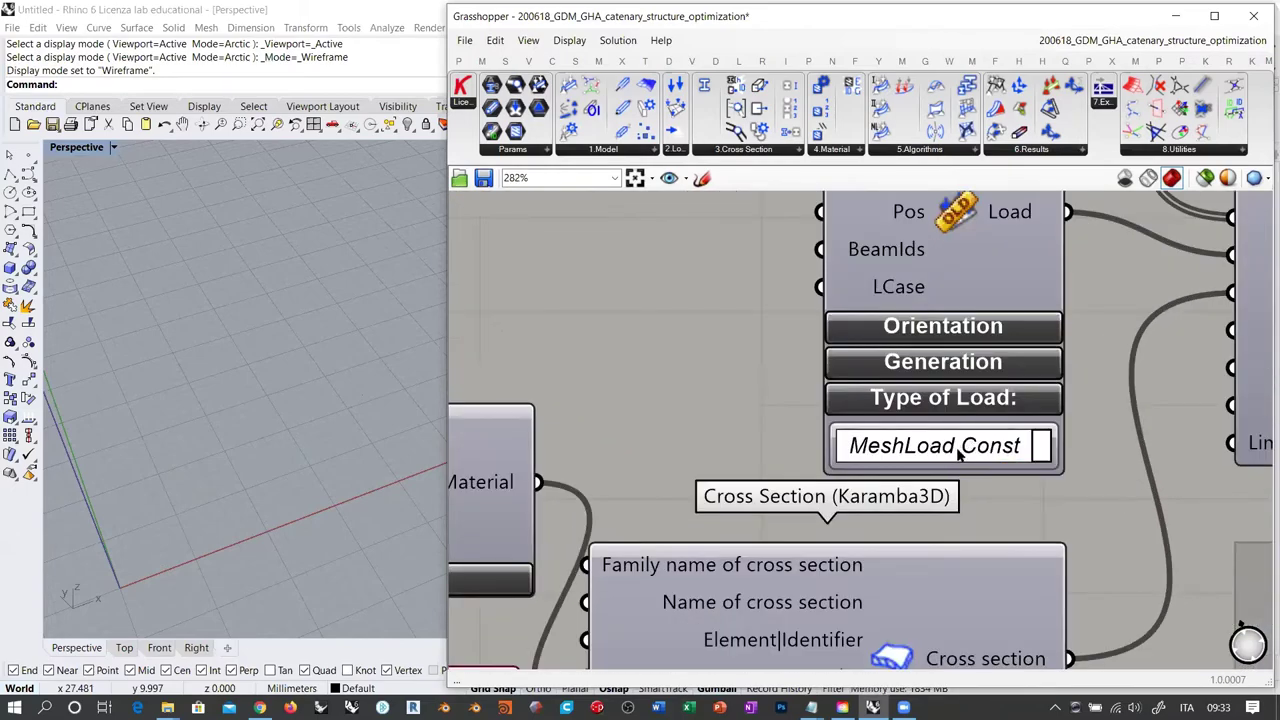
click(960, 455)
scroll(1095, 374, down, 3)
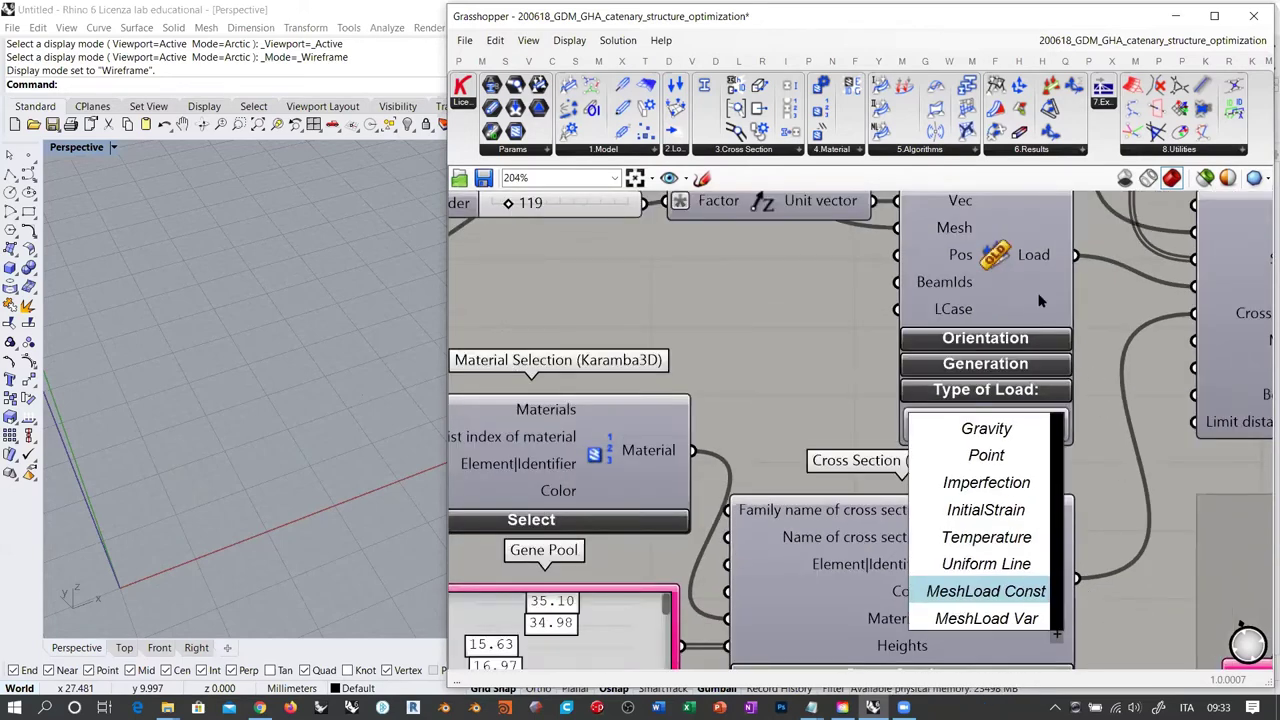
click(1079, 309)
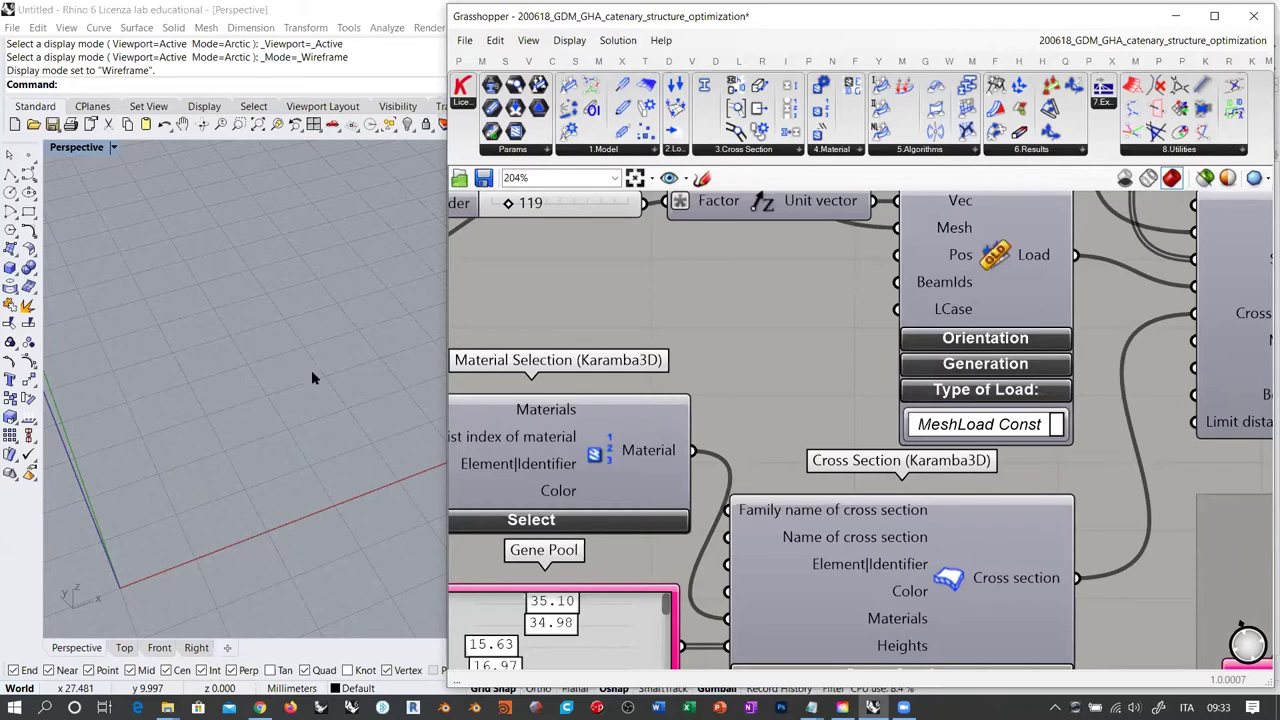
right_drag(772, 333, 671, 400)
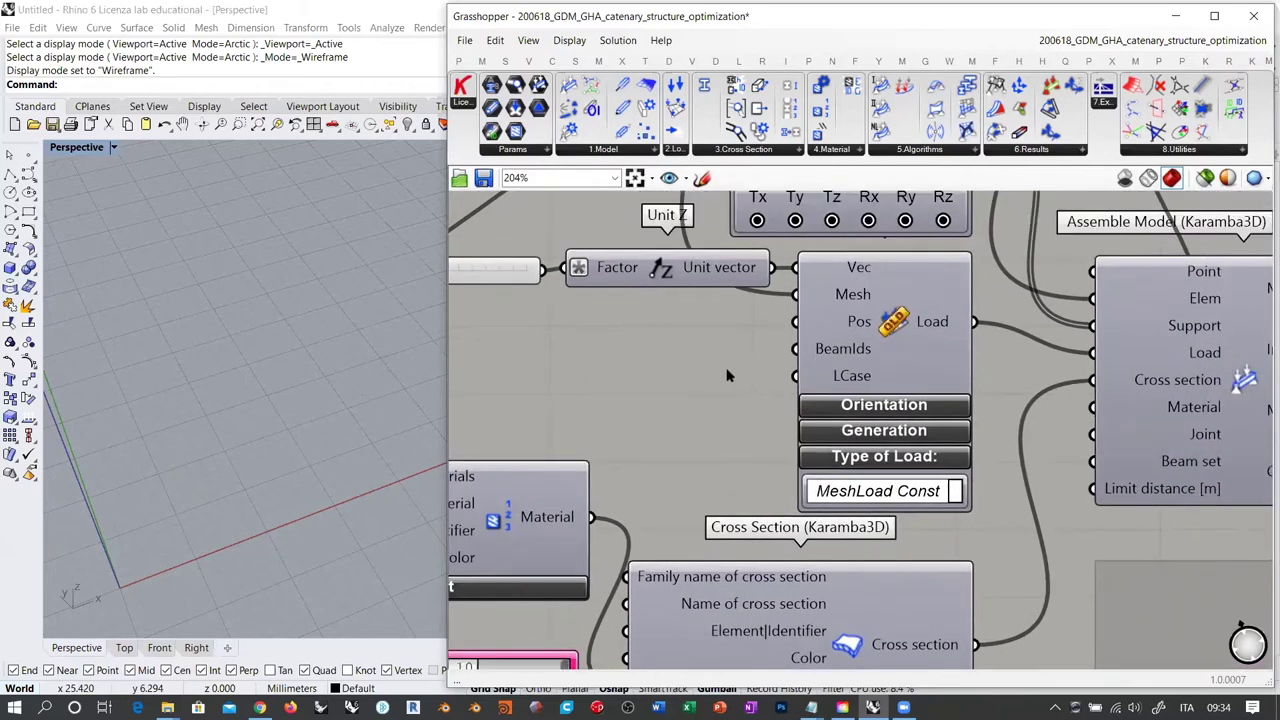
Expand the mesh load's Orientation options and keep the load orientation on Global
click(191, 426)
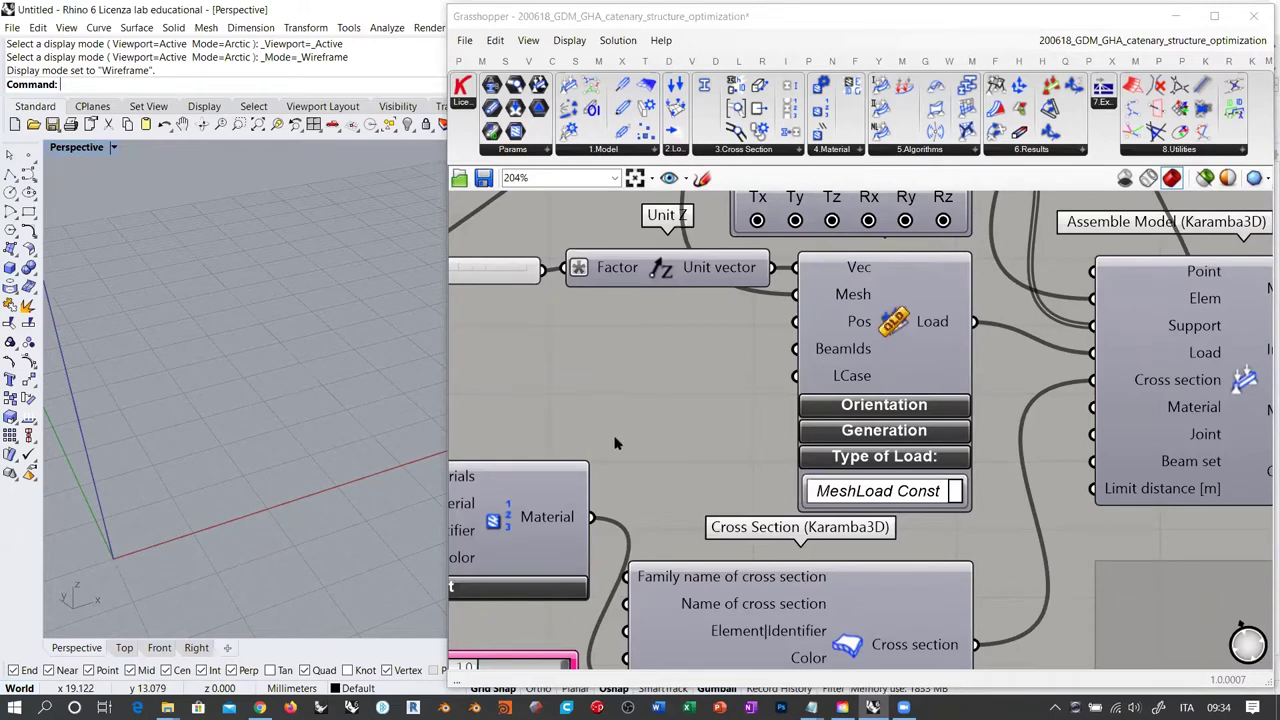
right_drag(660, 406, 565, 410)
click(791, 412)
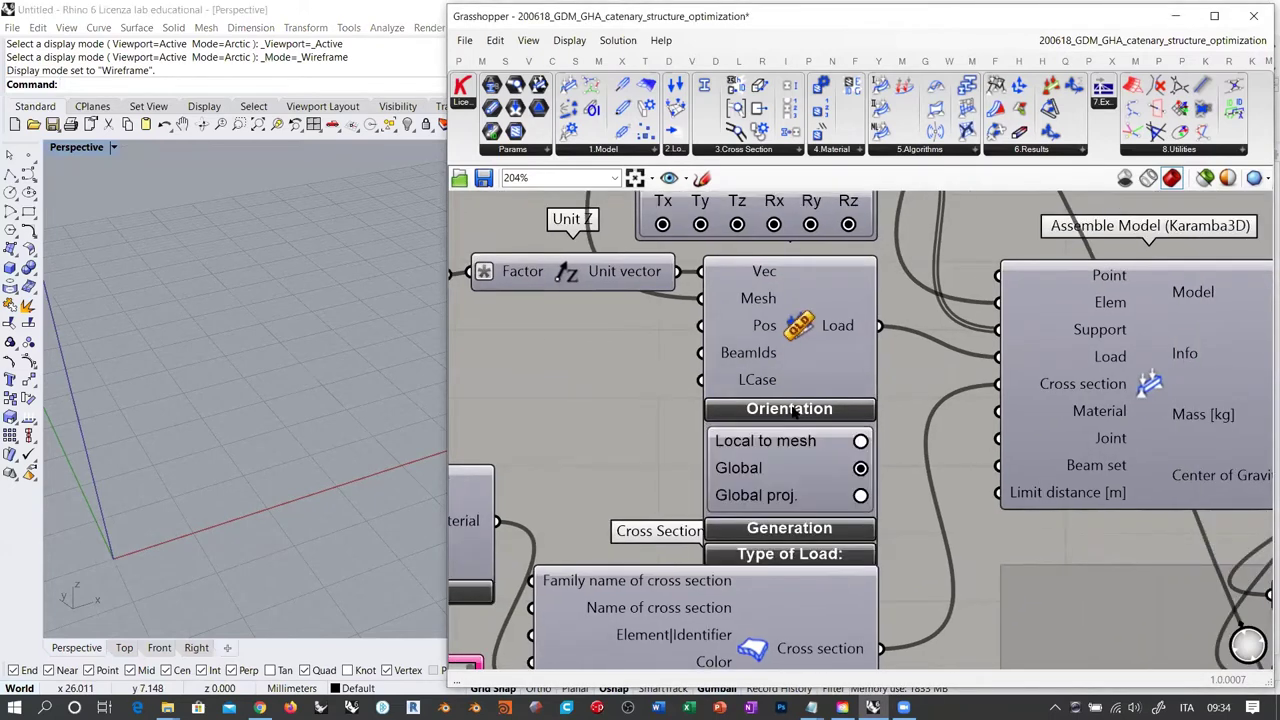
click(862, 470)
Annotate the screen with a shell profile, a circled Unit Z vector, an underlined Local to mesh option and vertical load arrows labelled Z
right_drag(220, 386, 220, 343)
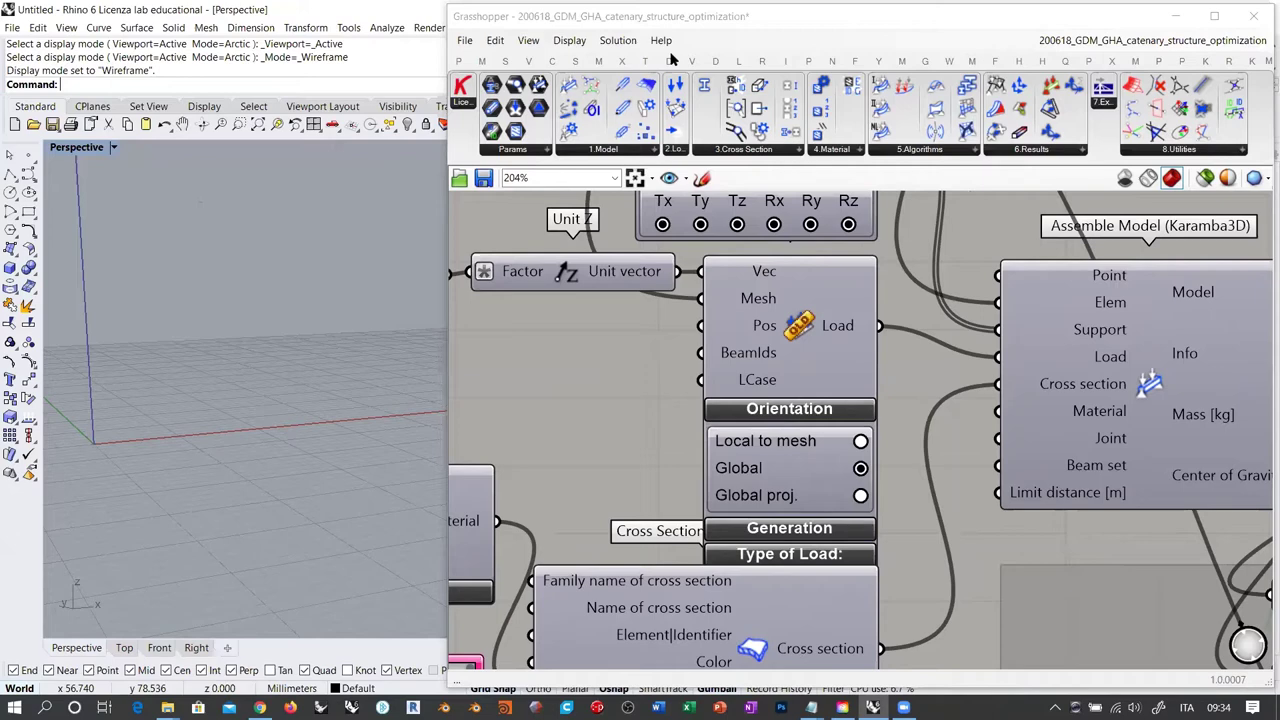
mouse_move(64, 414)
mouse_down()
mouse_move(680, 349)
mouse_move(848, 426)
mouse_up()
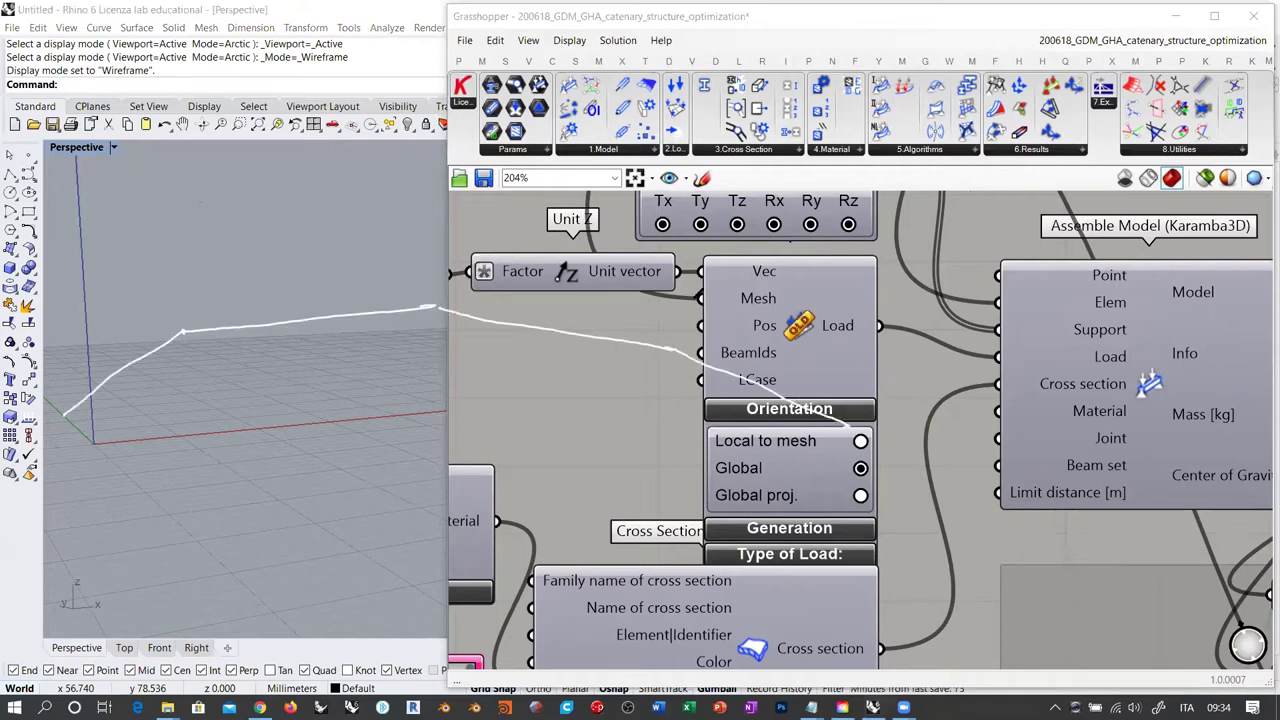
mouse_move(500, 258)
mouse_down()
mouse_move(662, 288)
mouse_move(510, 249)
mouse_move(480, 256)
mouse_up()
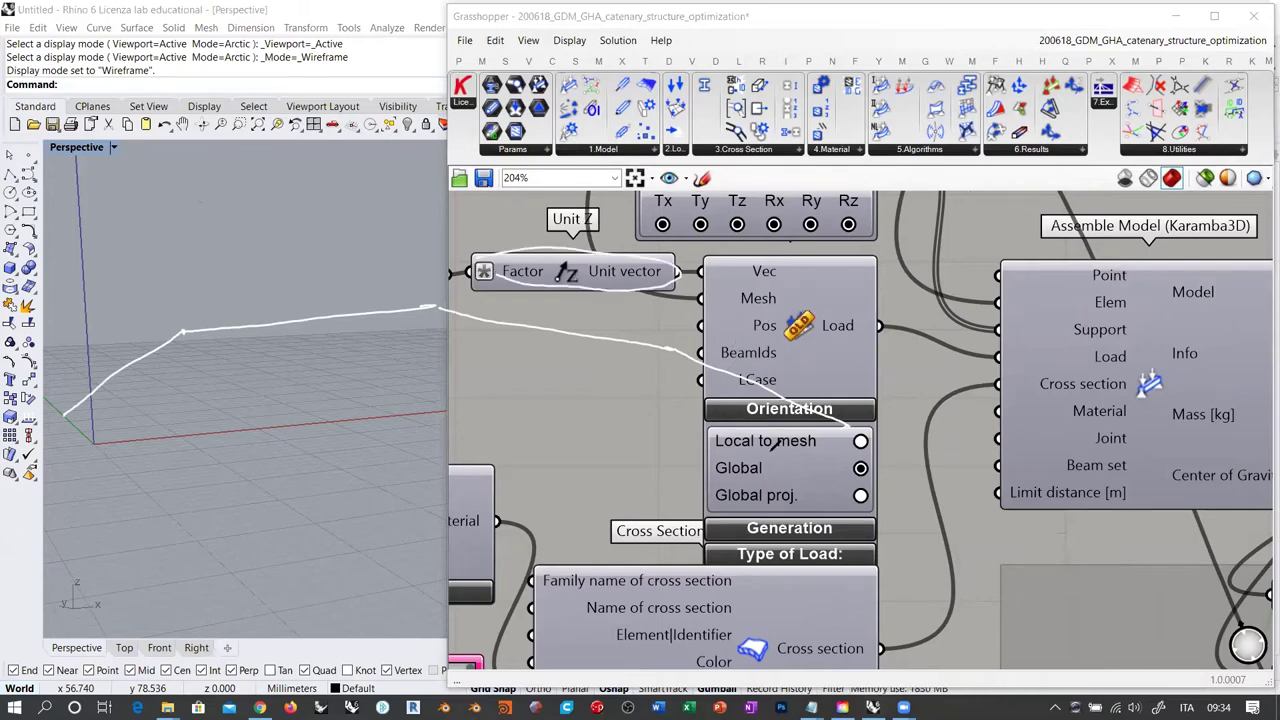
drag(712, 449, 834, 449)
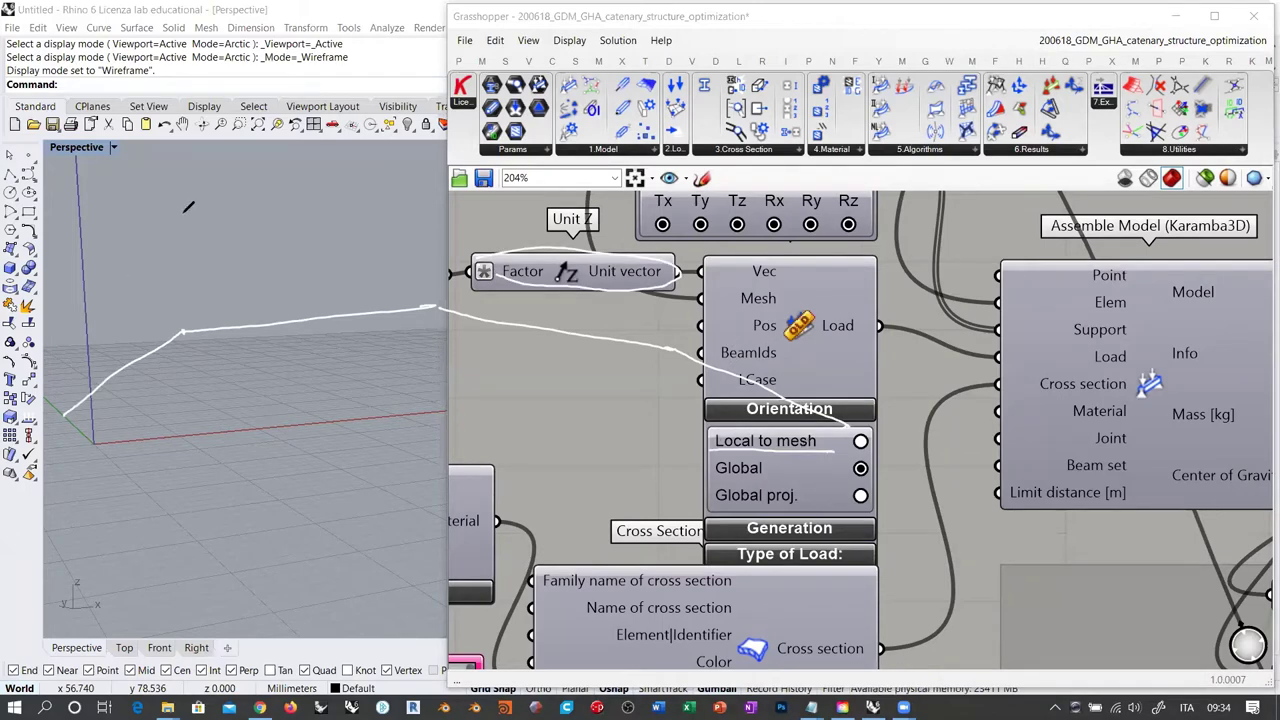
drag(196, 185, 194, 240)
drag(185, 232, 203, 233)
mouse_move(261, 191)
mouse_down()
mouse_move(261, 240)
mouse_move(271, 234)
mouse_up()
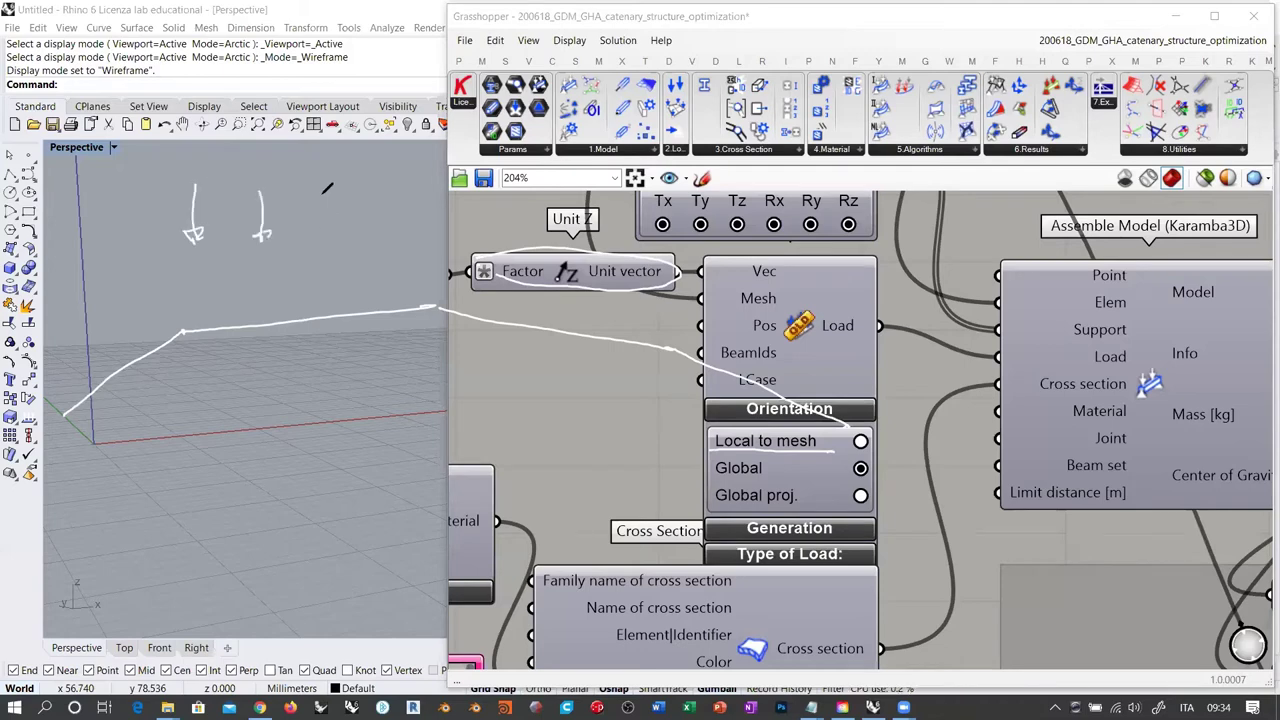
drag(321, 194, 322, 236)
drag(356, 183, 374, 197)
Draw arrows perpendicular to each segment of the annotated shell profile to illustrate local load directions, and clear all annotations
drag(87, 264, 145, 326)
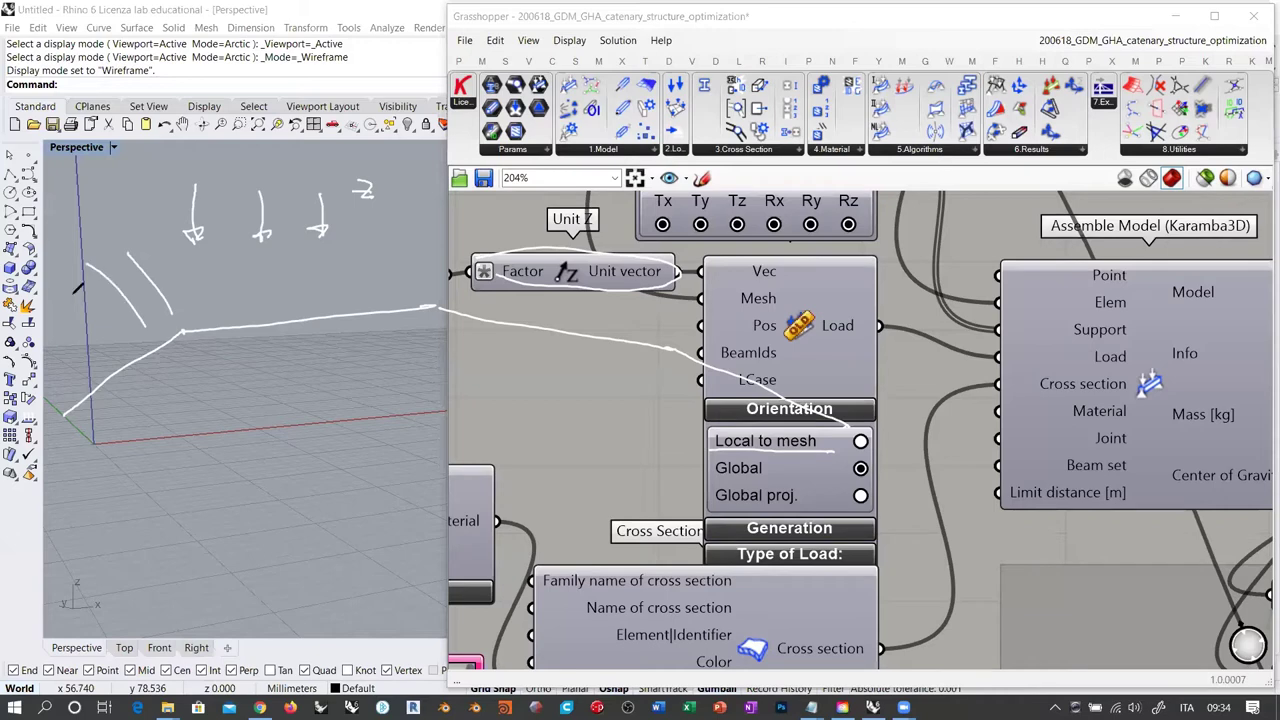
drag(69, 292, 113, 349)
mouse_move(63, 322)
mouse_down()
mouse_move(108, 375)
mouse_move(95, 360)
mouse_move(117, 346)
mouse_up()
drag(130, 324, 174, 318)
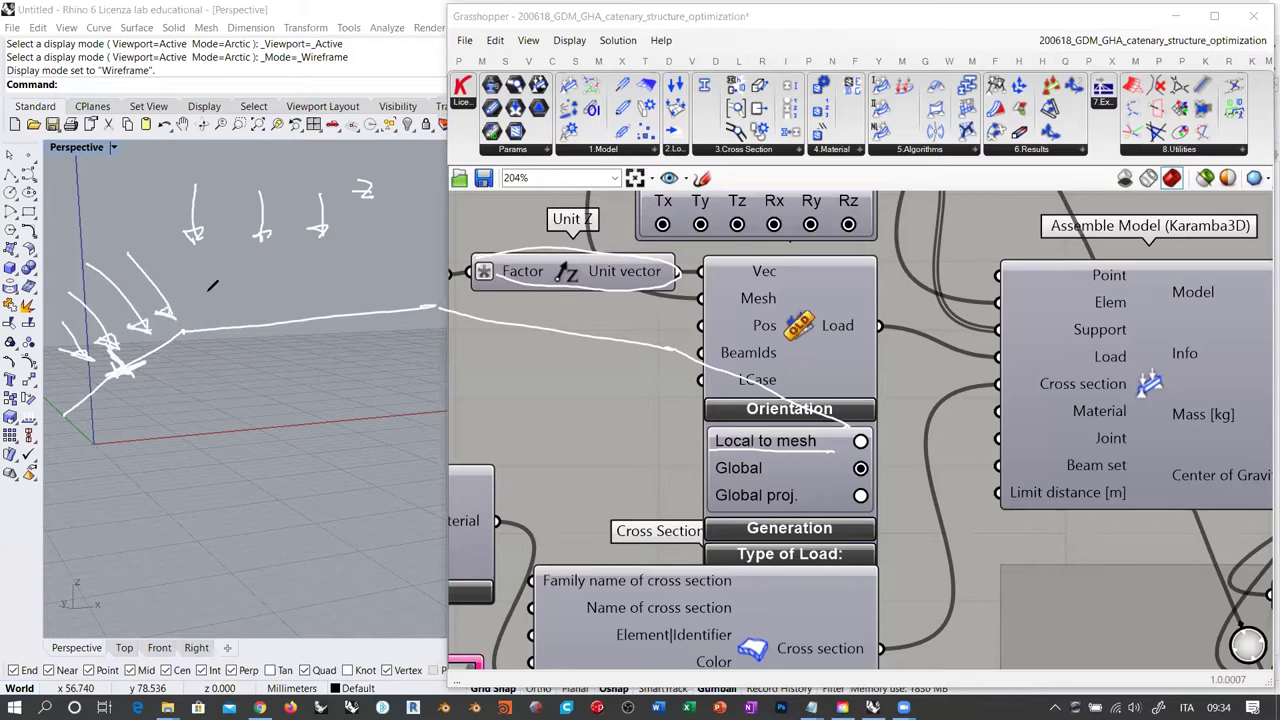
drag(205, 270, 208, 316)
drag(249, 272, 250, 312)
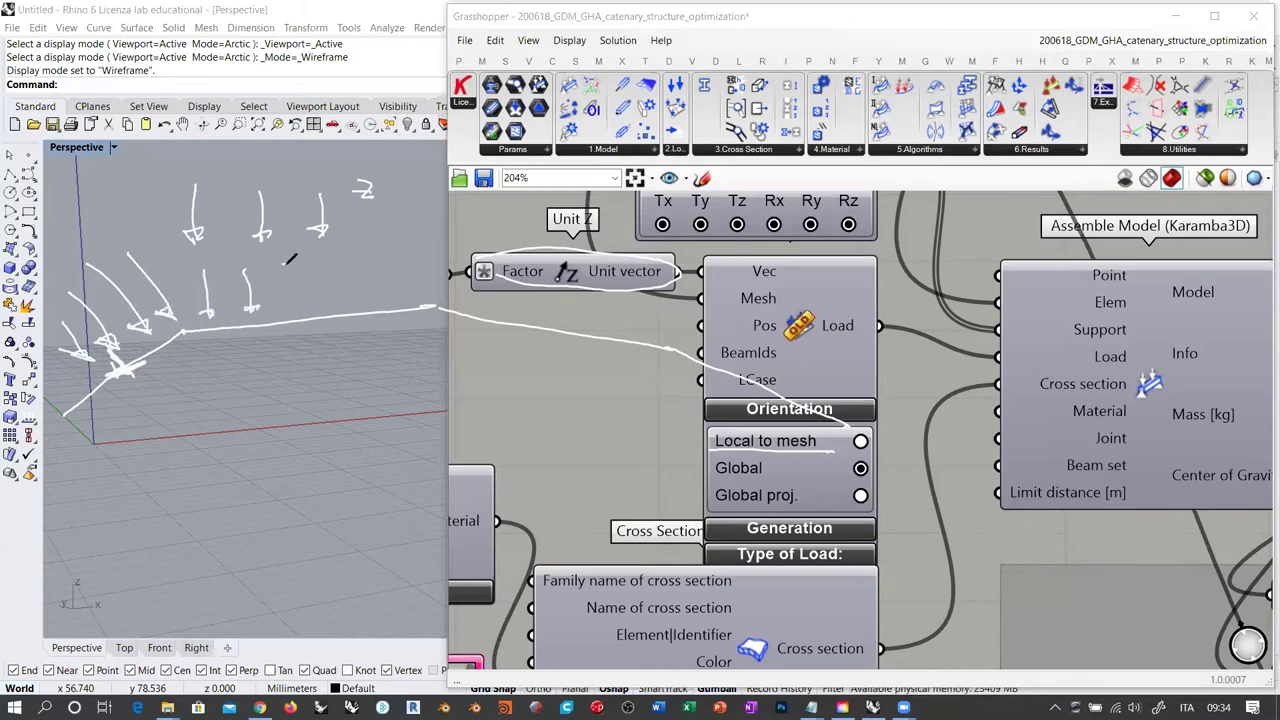
drag(288, 264, 289, 306)
drag(333, 262, 334, 306)
drag(496, 250, 484, 300)
drag(576, 250, 542, 310)
drag(632, 266, 602, 316)
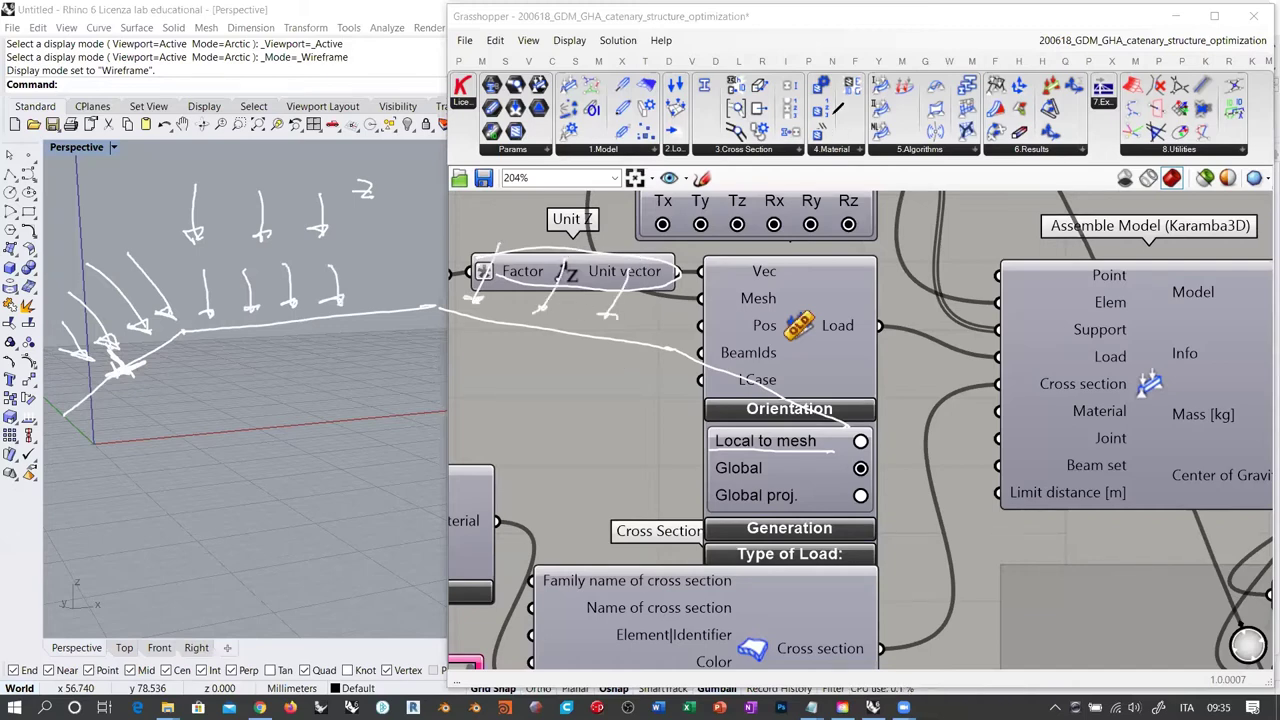
key(Escape)
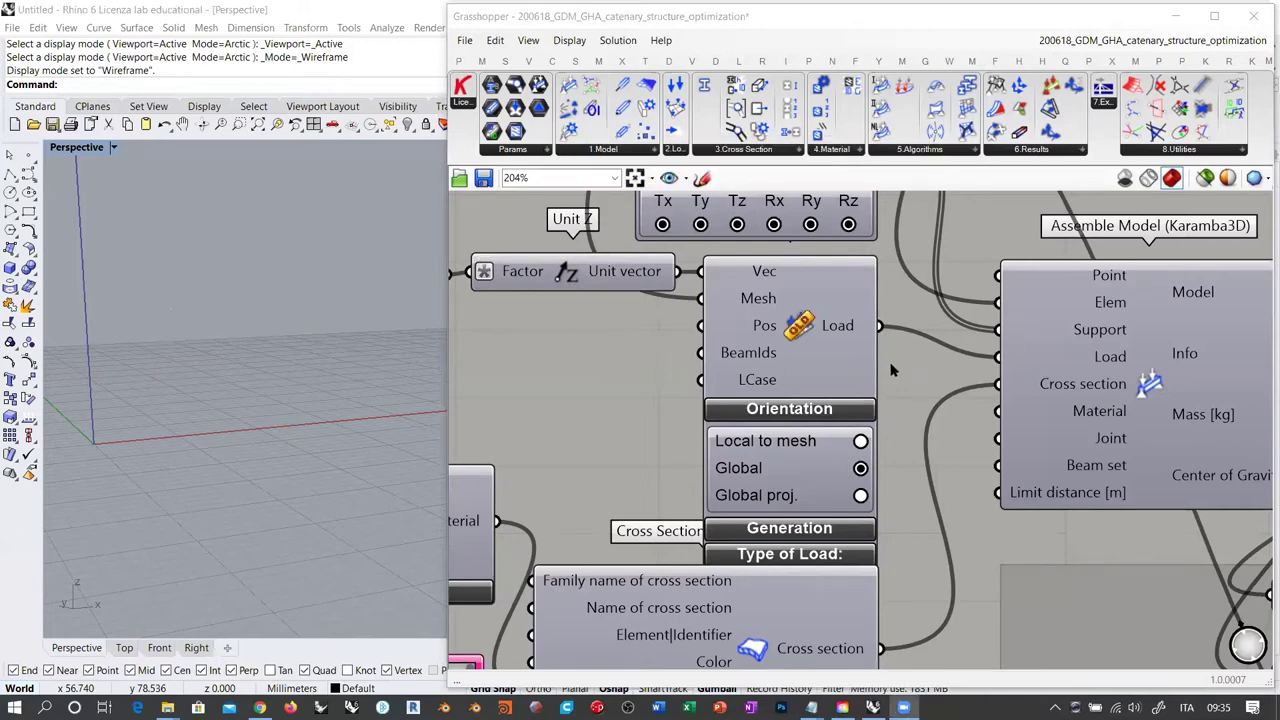
Collapse the Orientation options of the MeshLoad Const component and bring the whole Karamba3D chain into view
click(766, 411)
scroll(848, 336, down, 5)
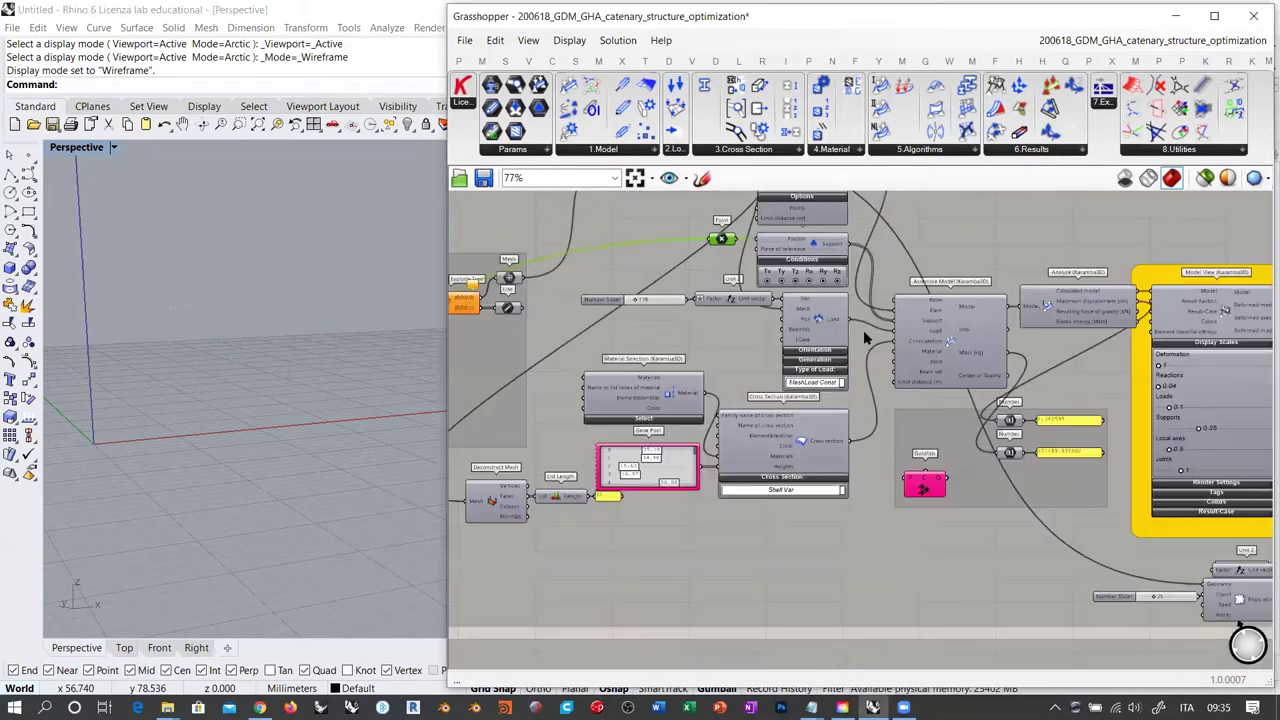
right_drag(823, 380, 780, 462)
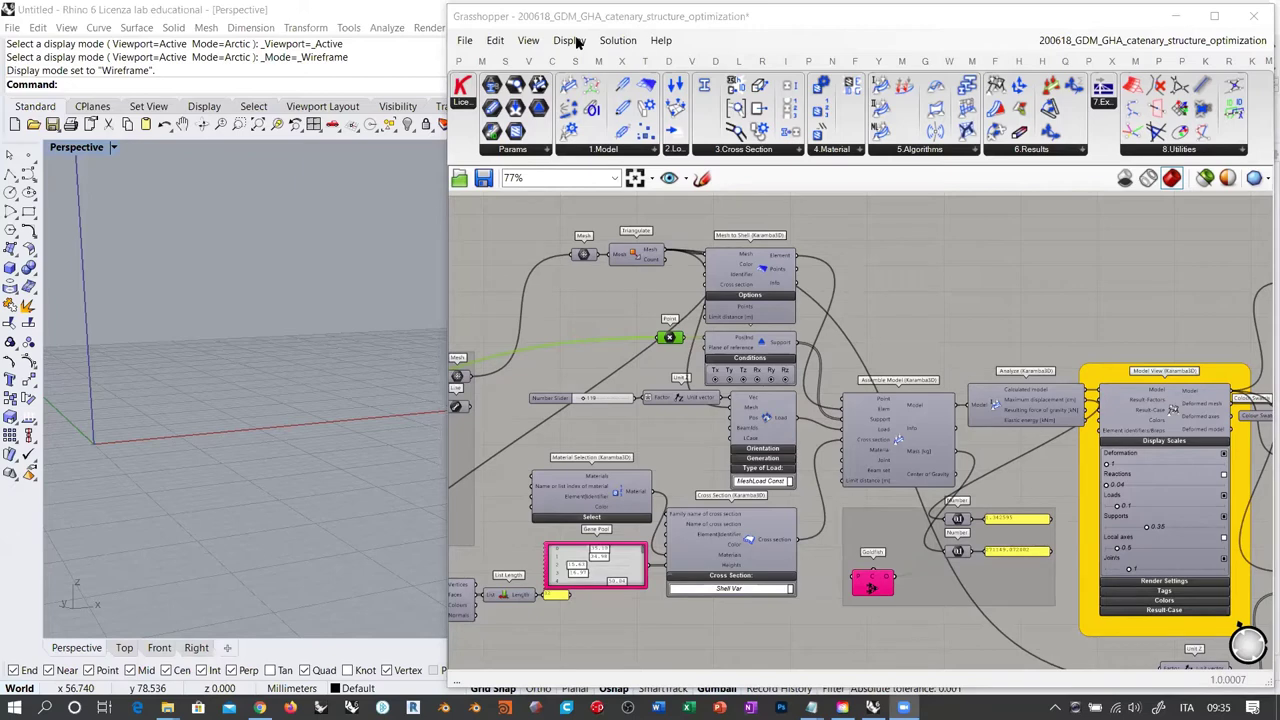
click(792, 194)
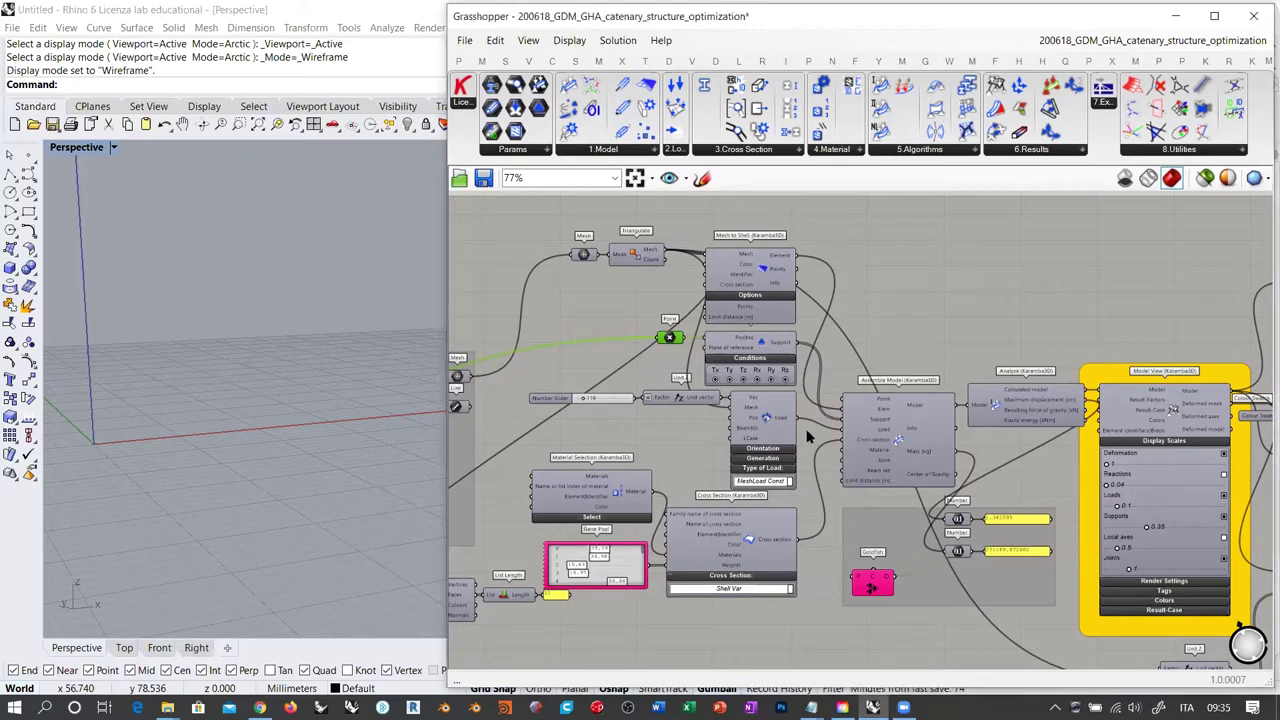
Add a Gravity Loads component below Cross Section and connect it to Assemble Model's Load input alongside the mesh load
scroll(845, 330, up, 5)
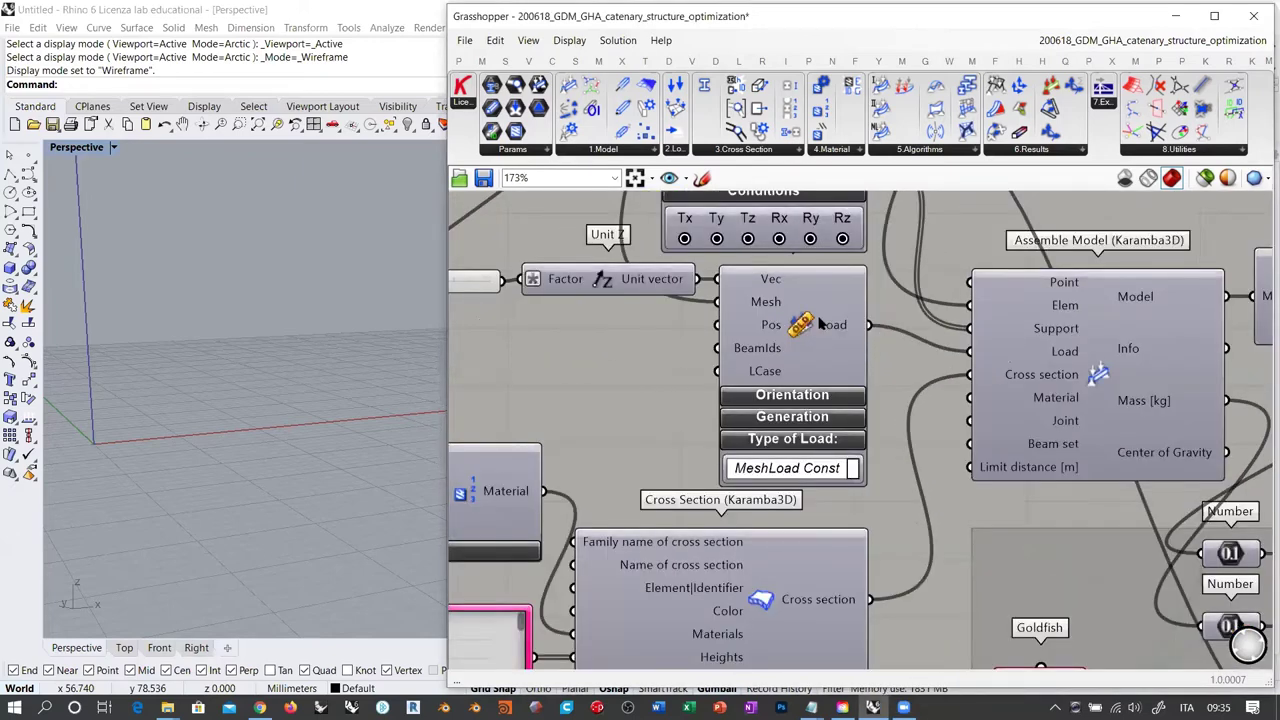
scroll(845, 318, down, 2)
right_drag(925, 545, 911, 395)
drag(675, 84, 831, 494)
scroll(824, 519, up, 4)
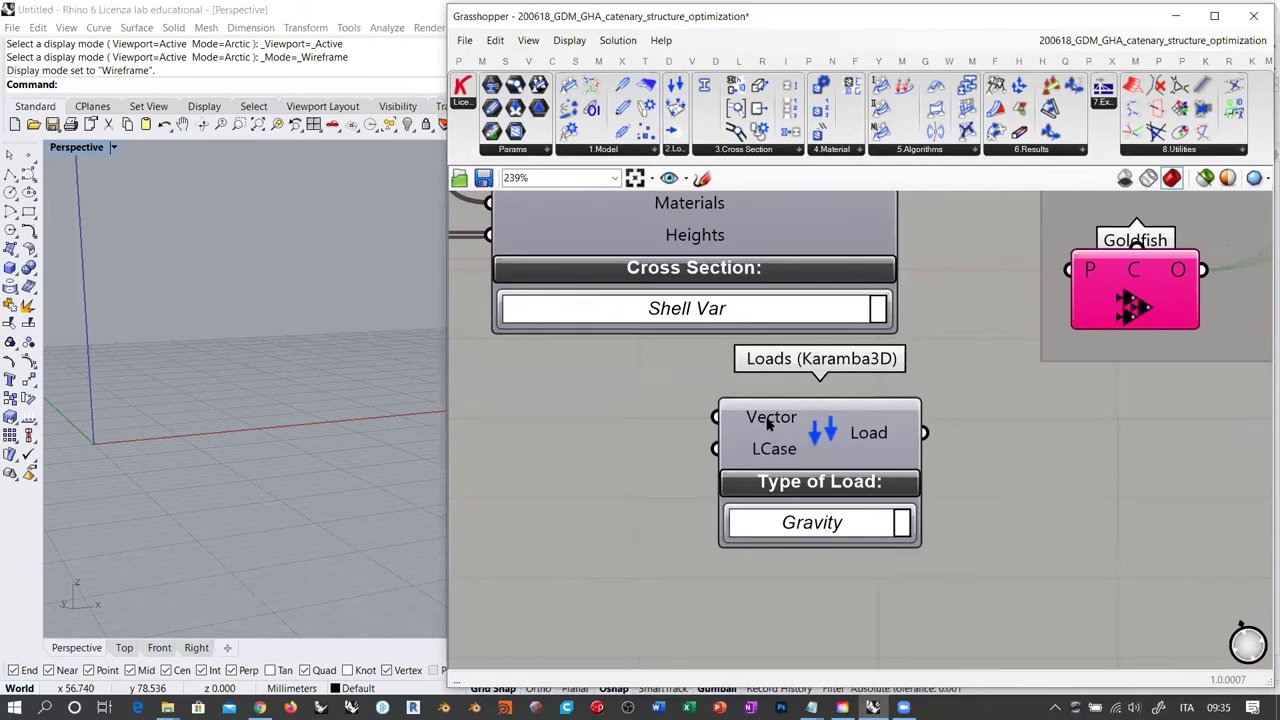
mouse_move(768, 420)
drag(768, 420, 746, 417)
scroll(555, 486, down, 5)
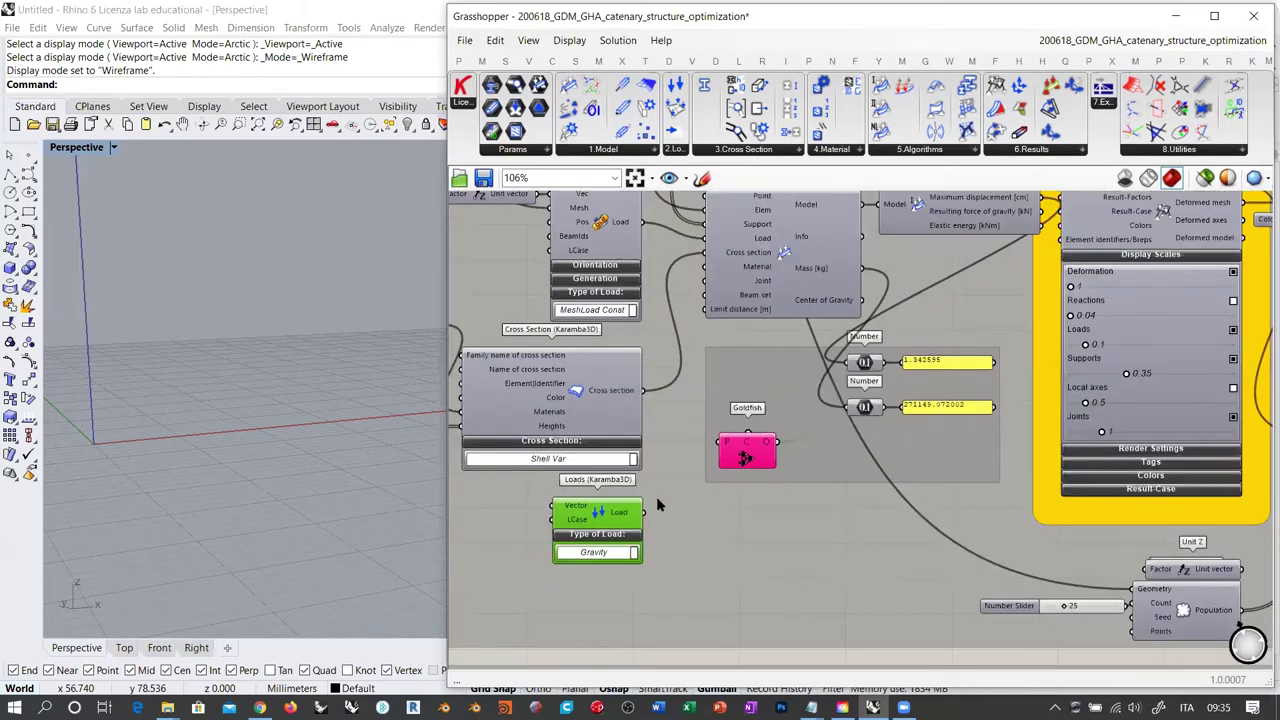
drag(645, 513, 705, 248)
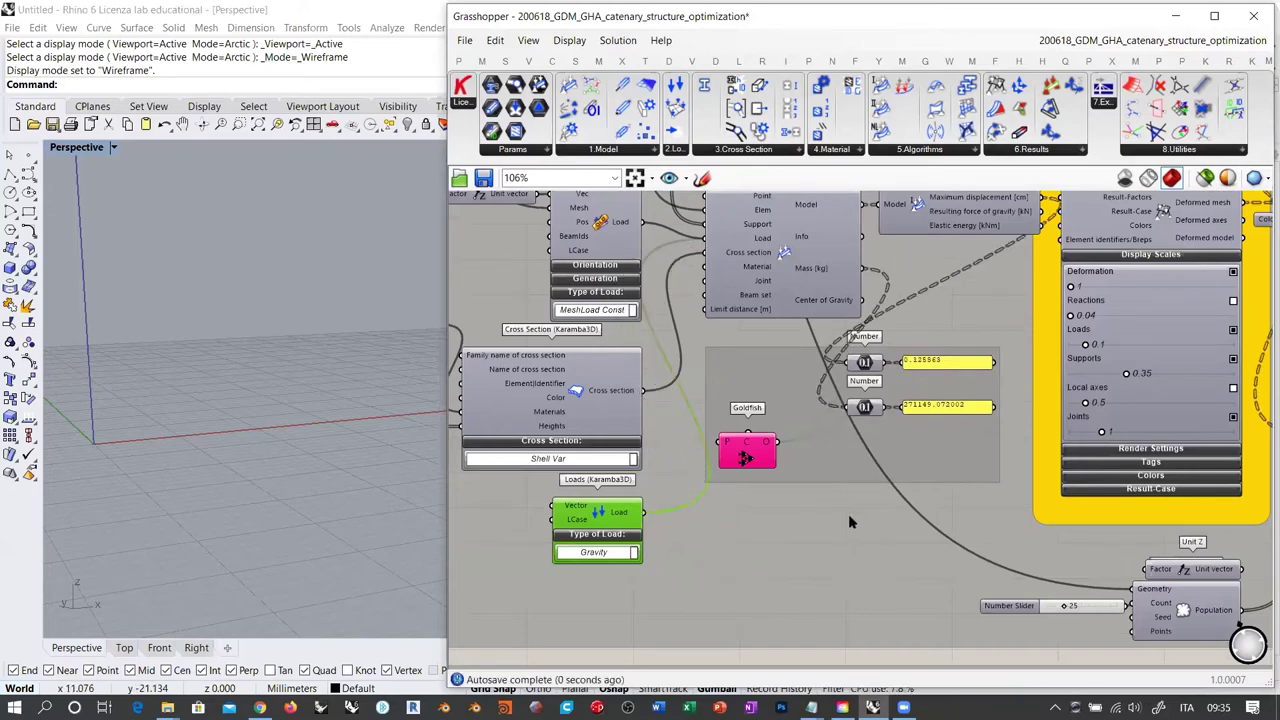
Turn on the Model View component's preview and inspect the gravity arrow and mesh loads on the shell in the viewport
right_drag(695, 532, 466, 562)
scroll(466, 562, down, 1)
right_drag(648, 543, 533, 573)
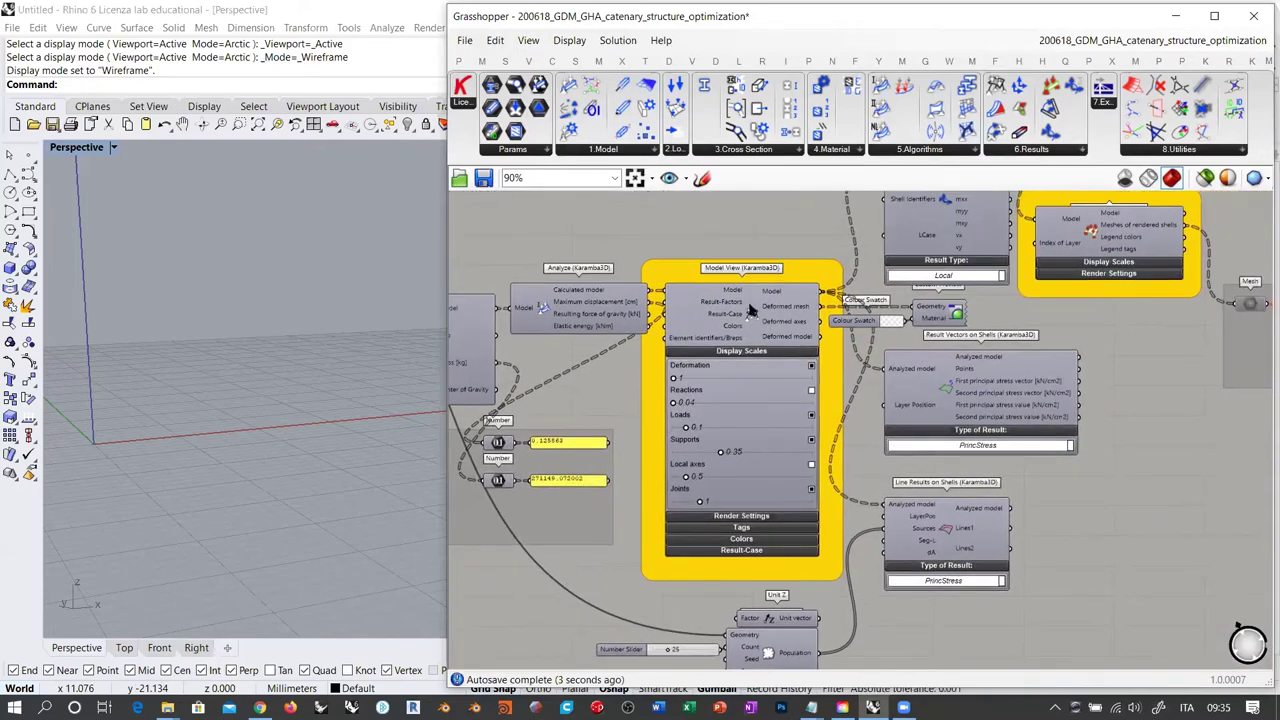
scroll(754, 312, up, 2)
click(757, 318)
key(ctrl+q)
click(560, 400)
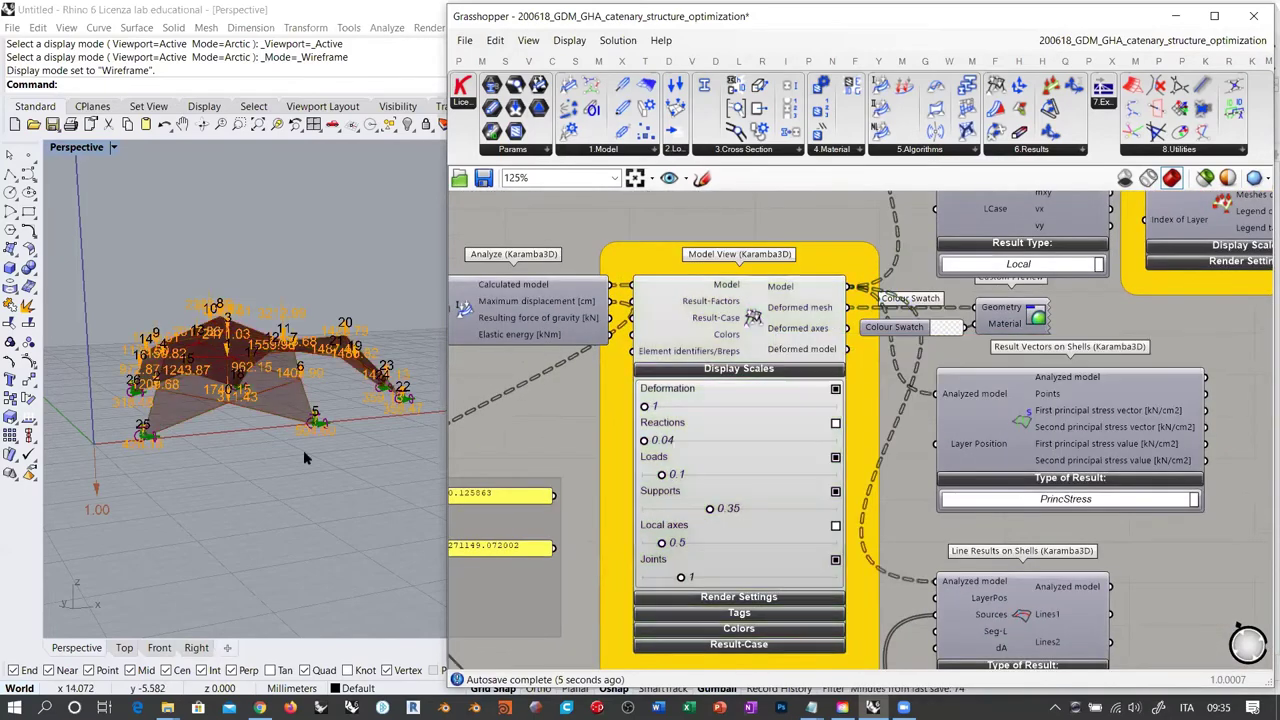
shift+right_drag(135, 515, 237, 400)
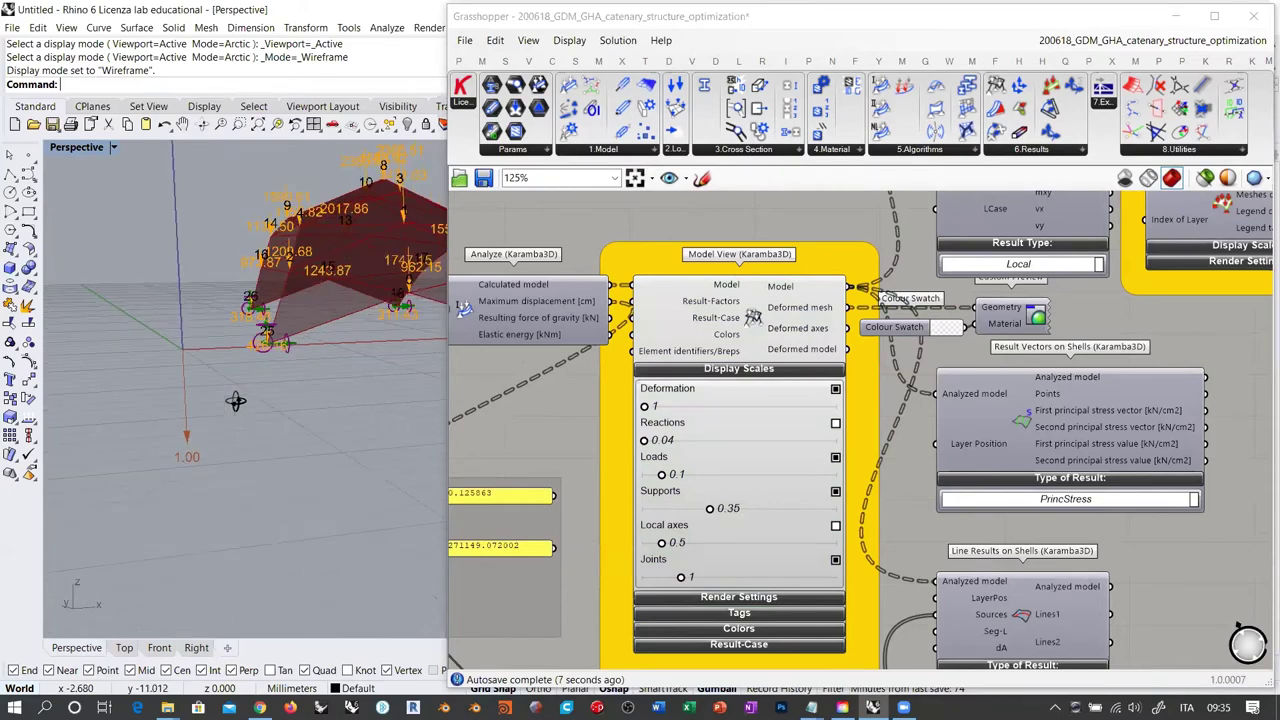
Set the Z component of the Gravity load's Vector input to -9.81 and check its arrow in the viewport
right_drag(556, 424, 868, 370)
right_drag(655, 590, 957, 531)
scroll(608, 569, up, 3)
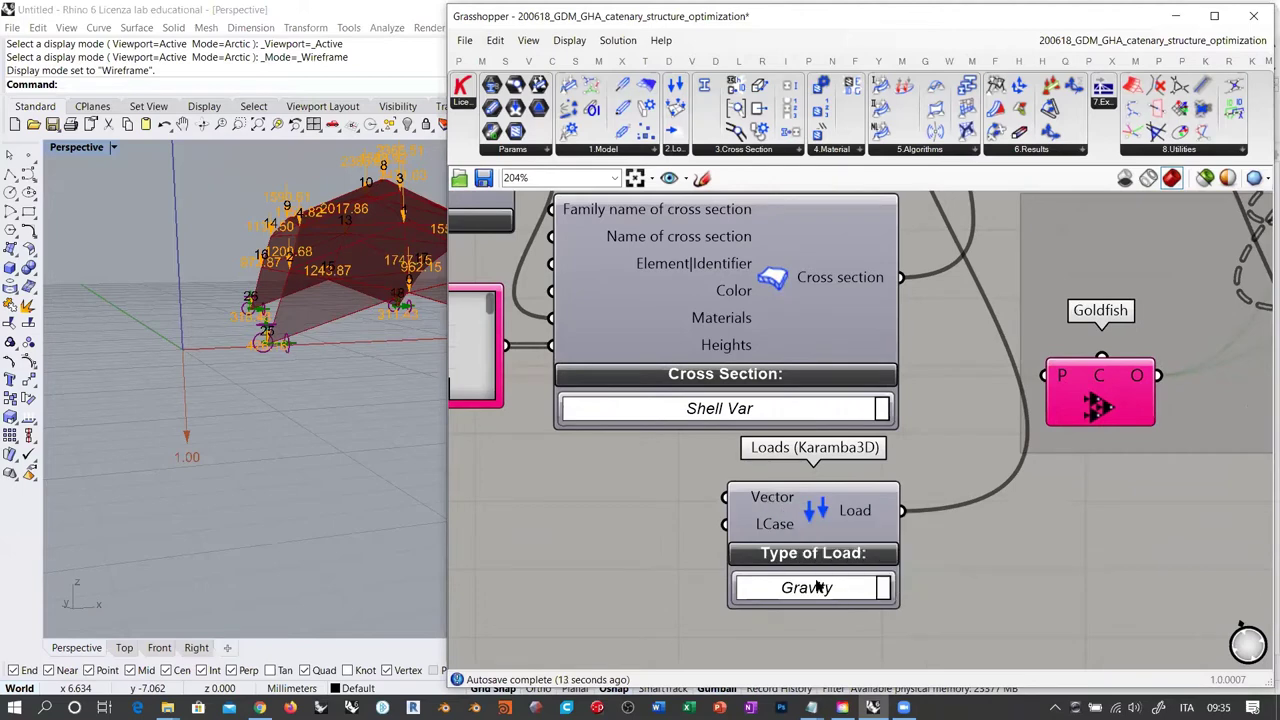
right_click(766, 500)
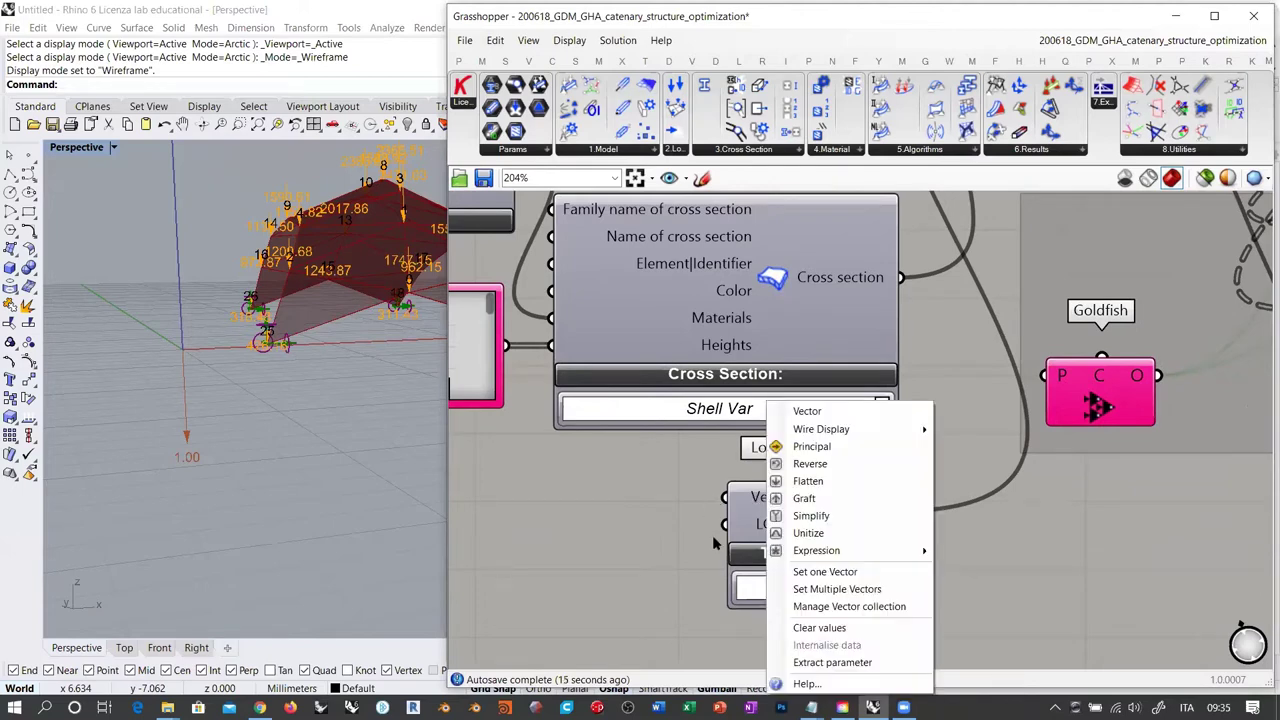
click(826, 607)
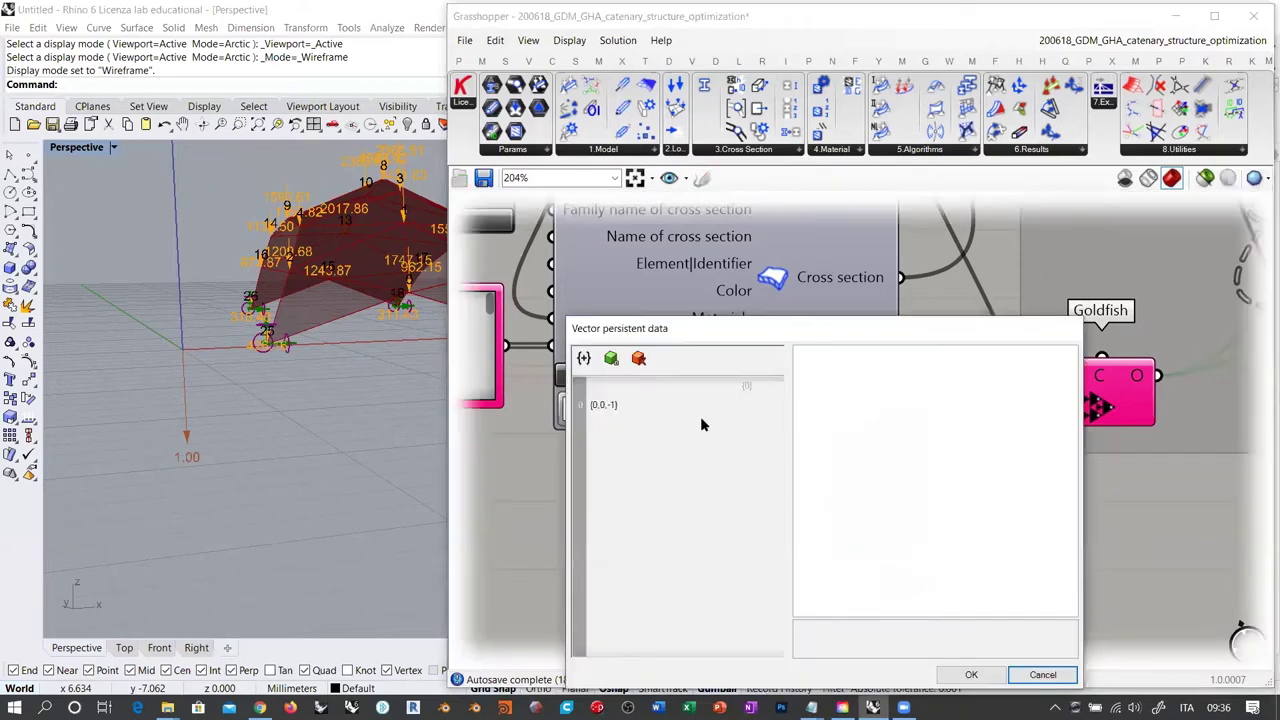
click(609, 405)
drag(755, 342, 498, 258)
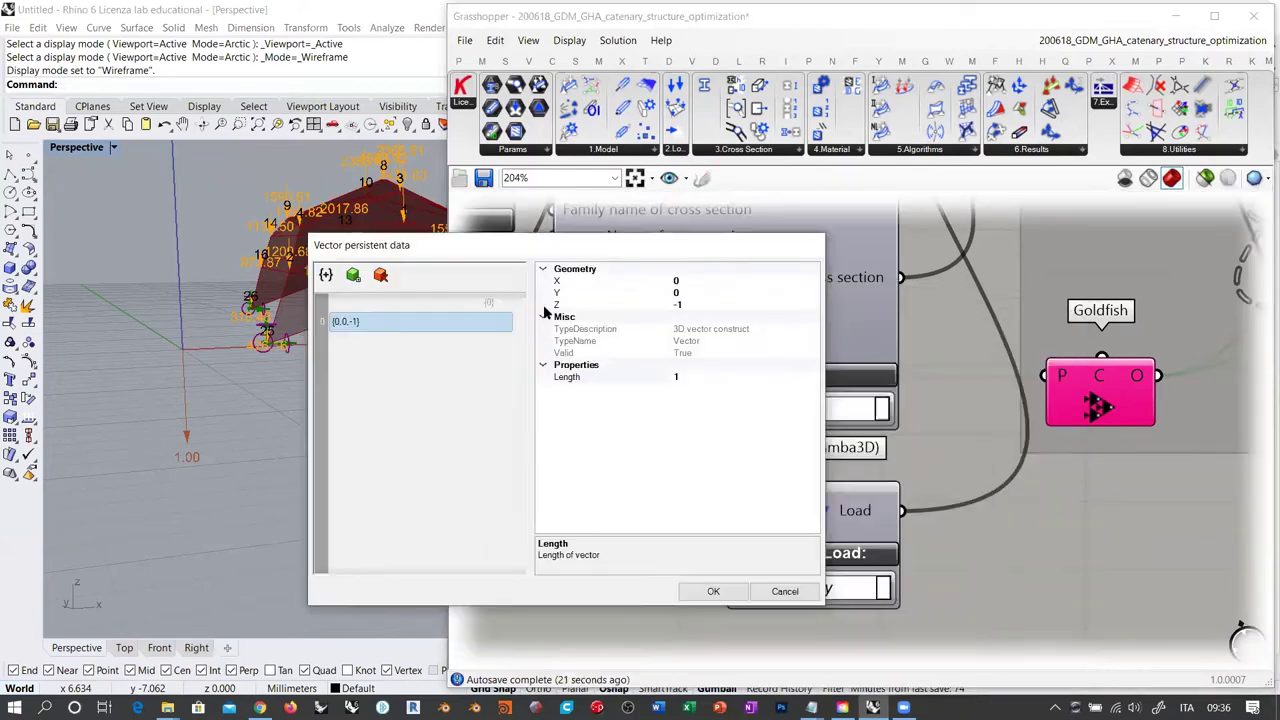
click(681, 304)
click(681, 304)
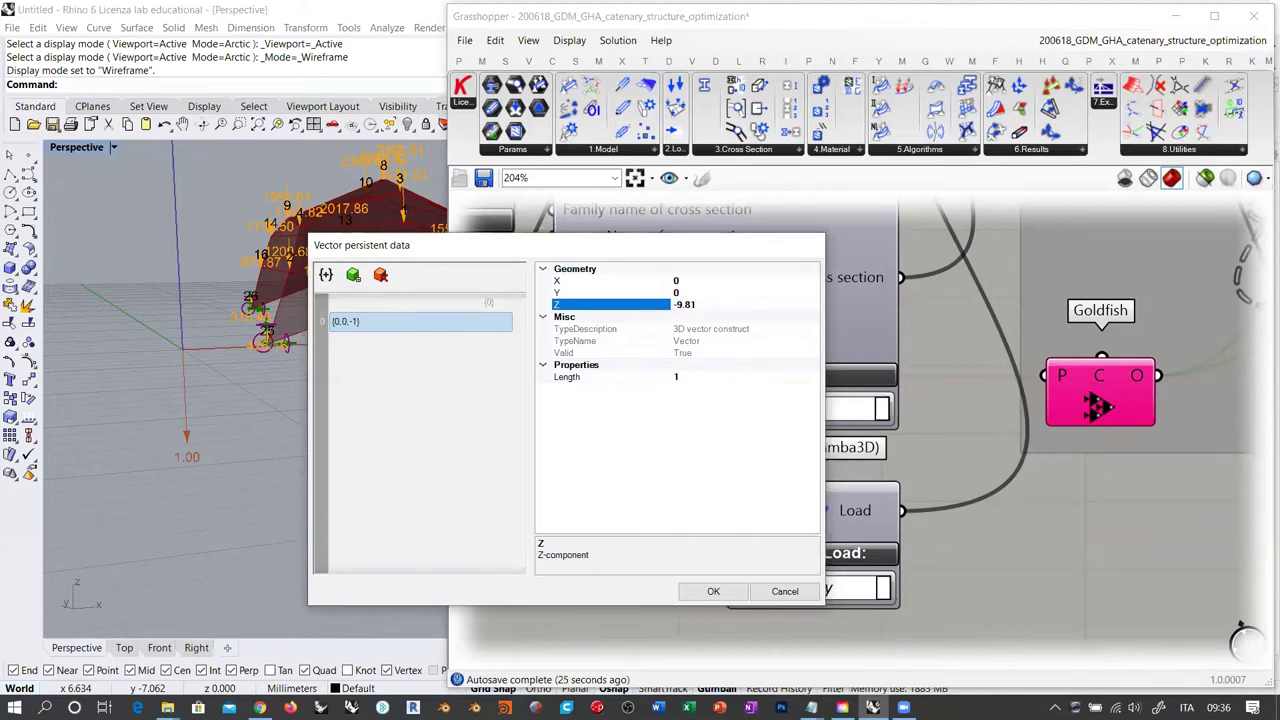
key(Return)
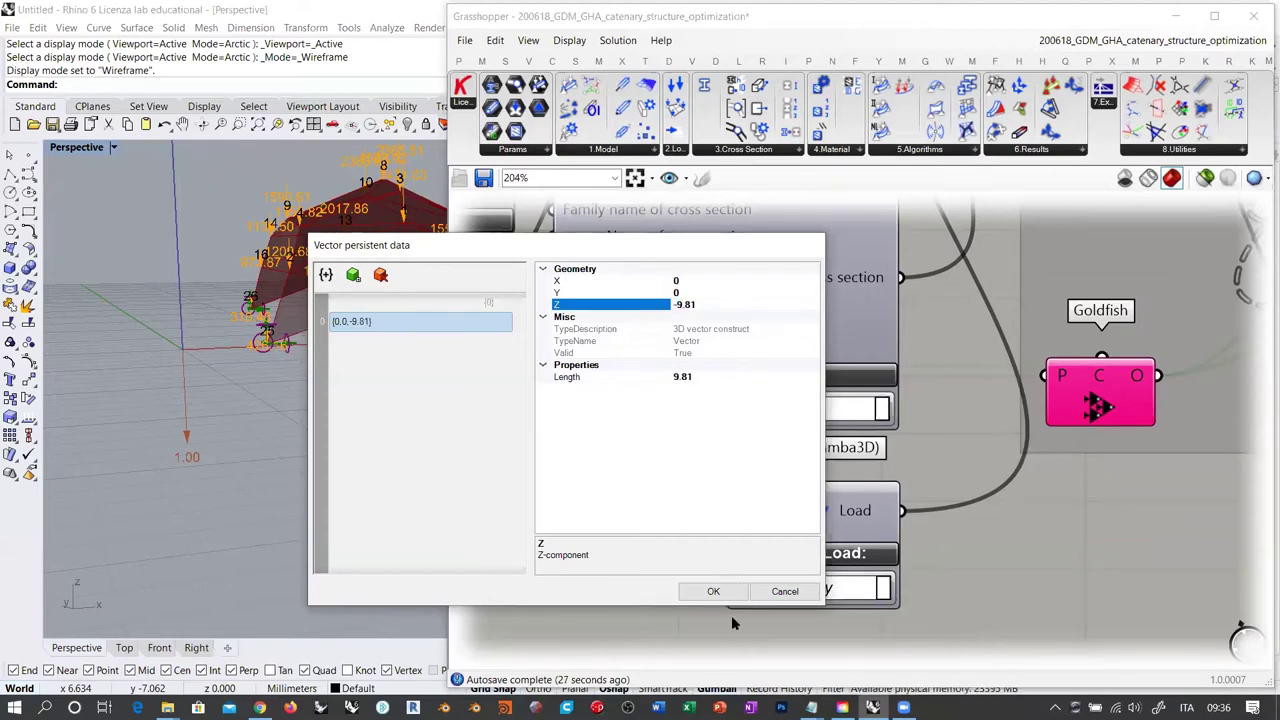
click(713, 591)
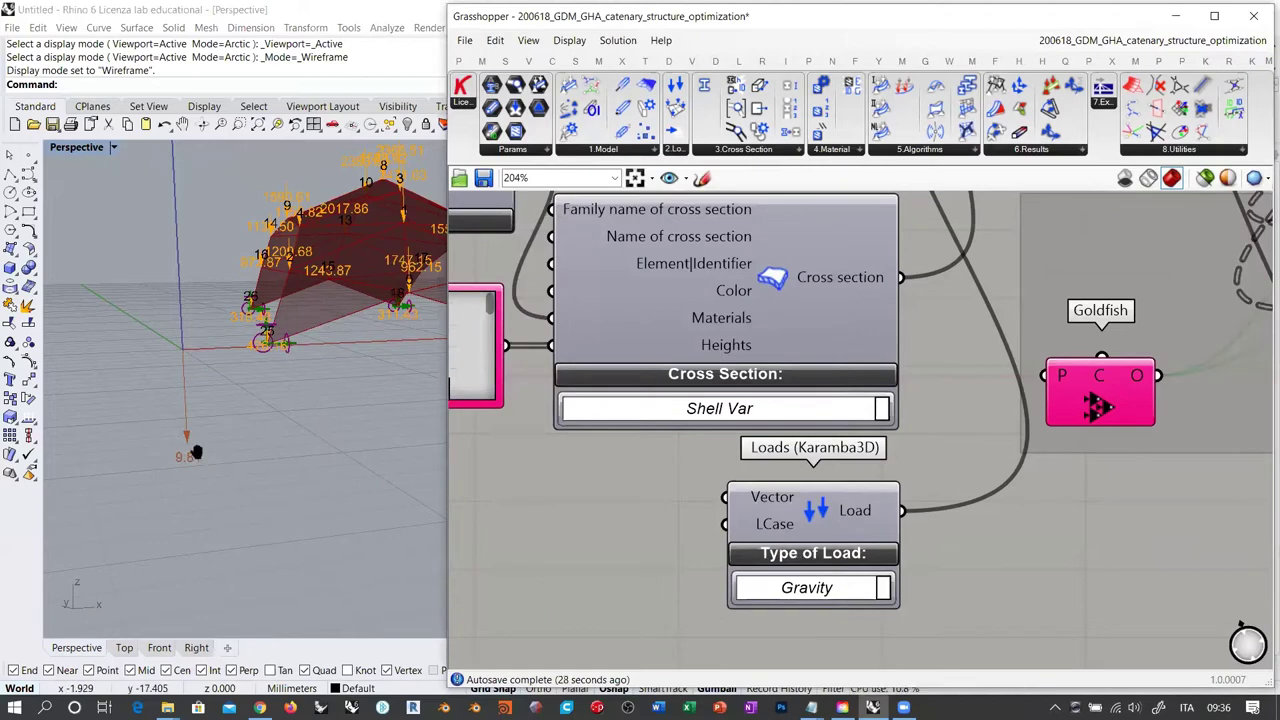
right_drag(196, 452, 144, 559)
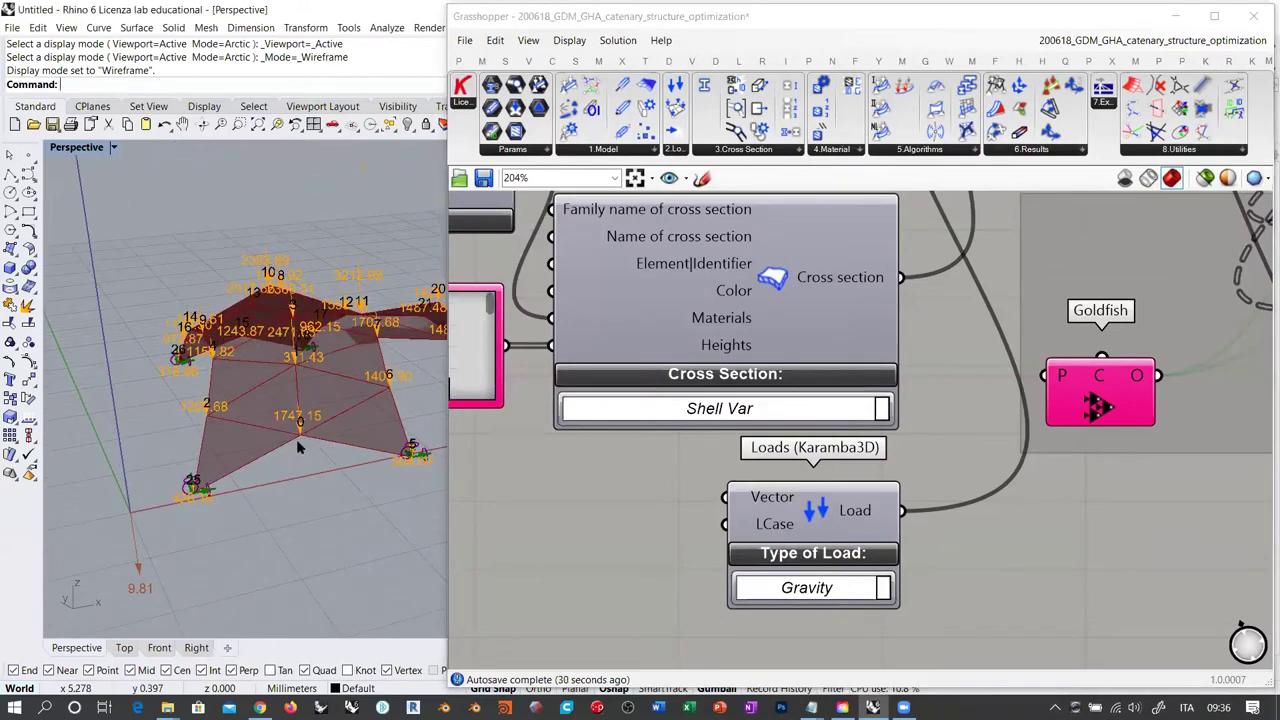
Examine the gravity arrow in the viewport and how the Gravity load, mesh load and Cross Section connect to Assemble Model
right_drag(297, 448, 288, 391)
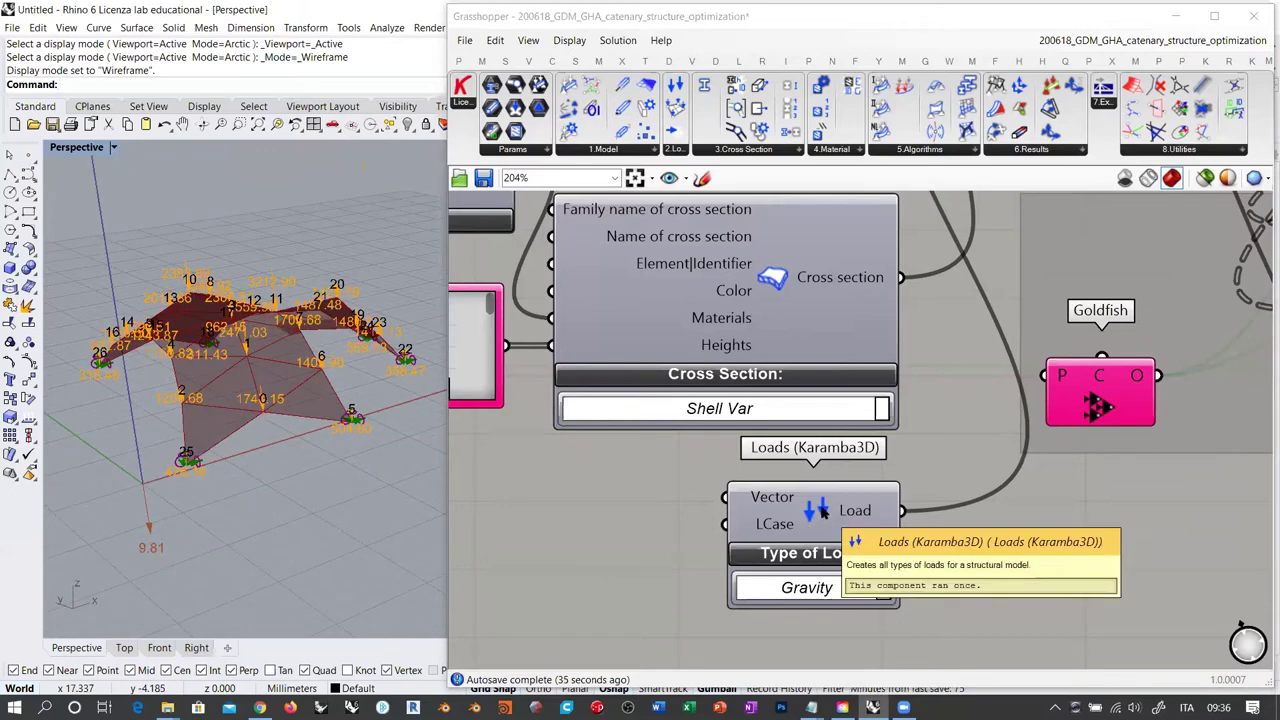
scroll(672, 485, down, 3)
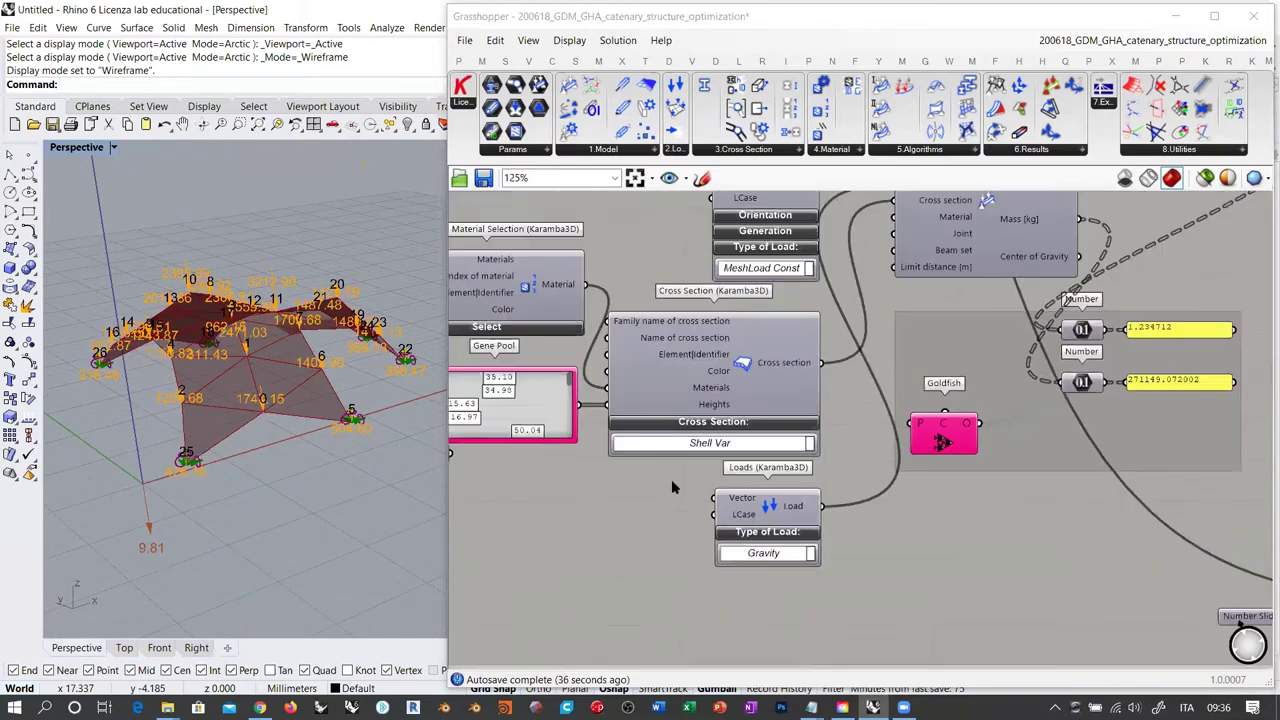
right_drag(671, 487, 672, 542)
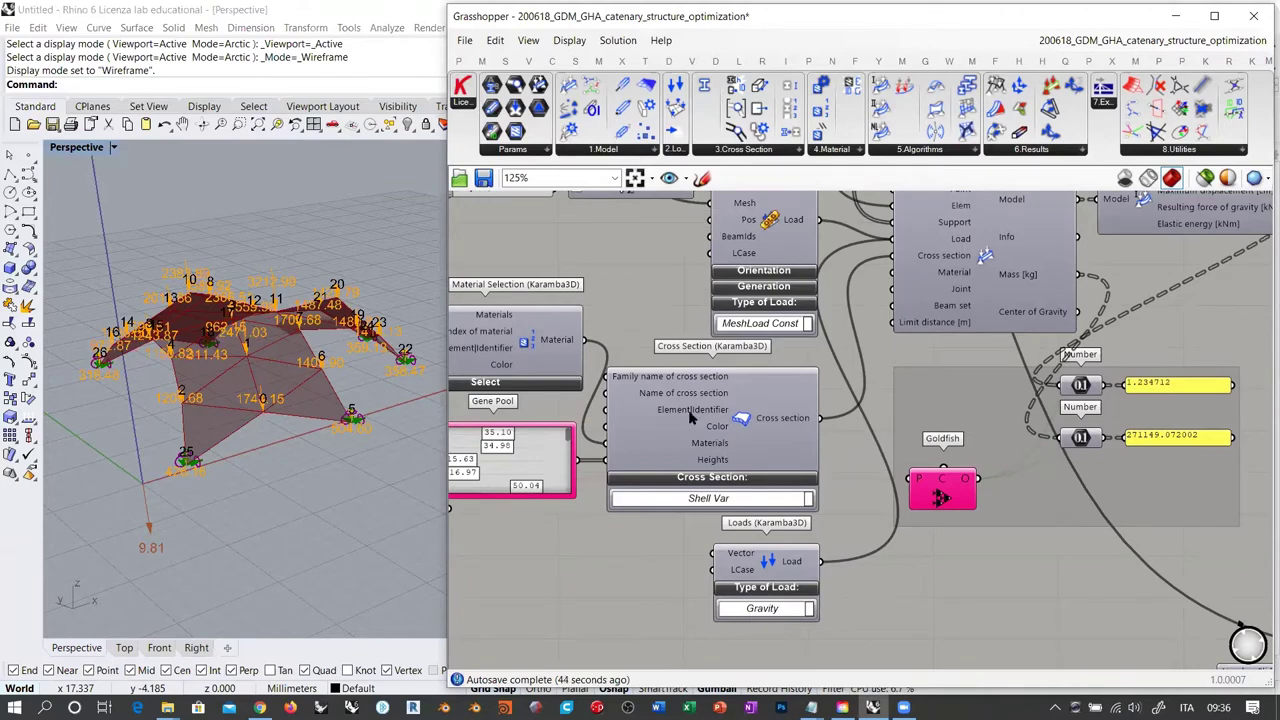
right_drag(662, 304, 729, 325)
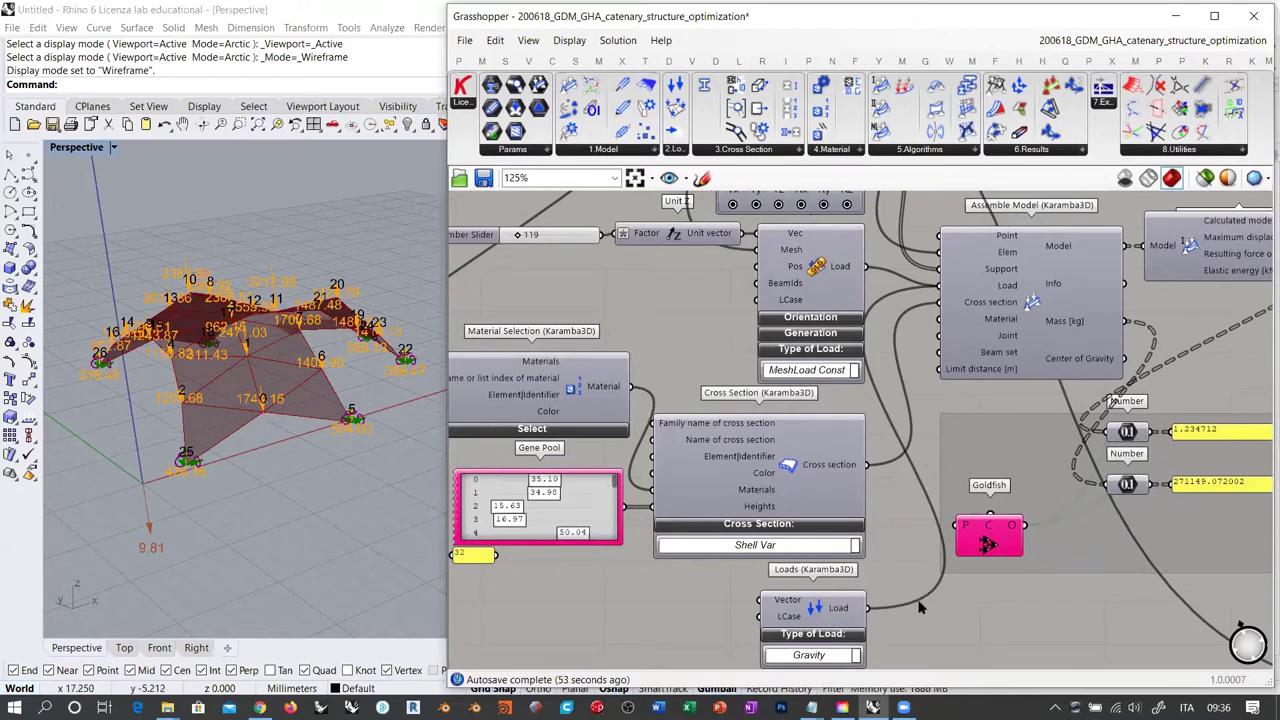
right_drag(920, 637, 918, 595)
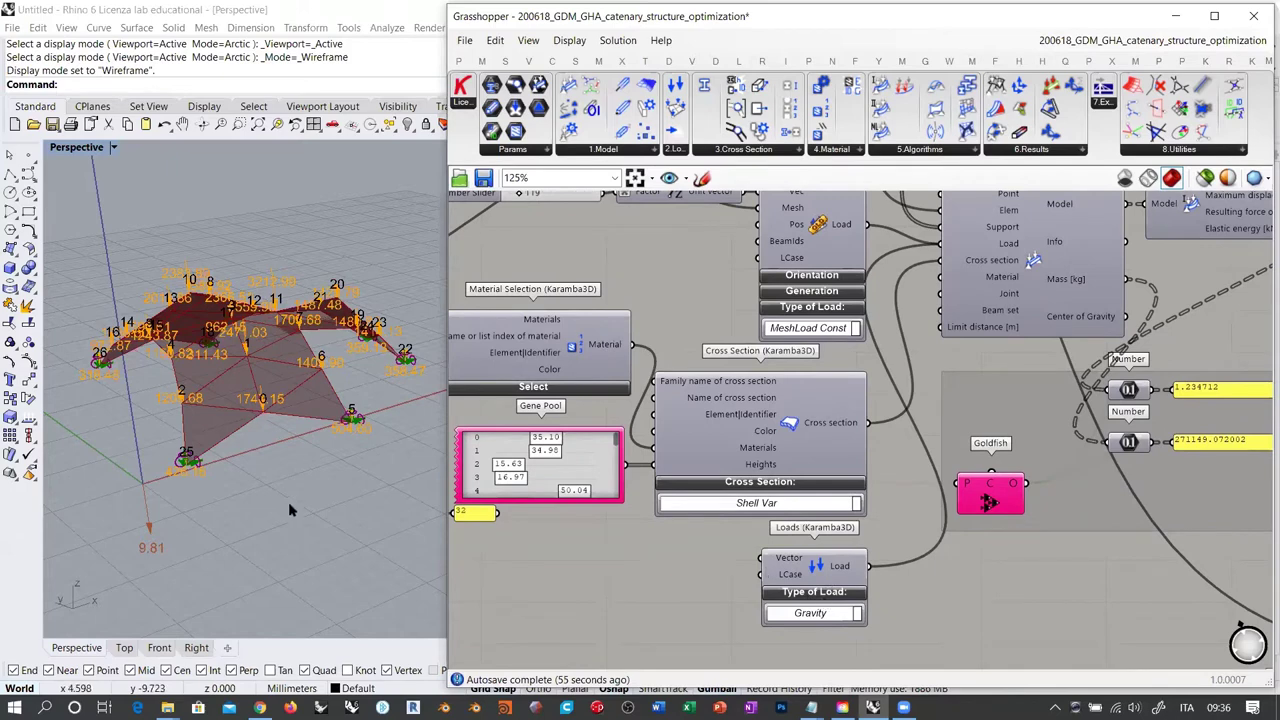
right_drag(896, 474, 716, 504)
scroll(716, 502, down, 2)
right_drag(722, 414, 592, 406)
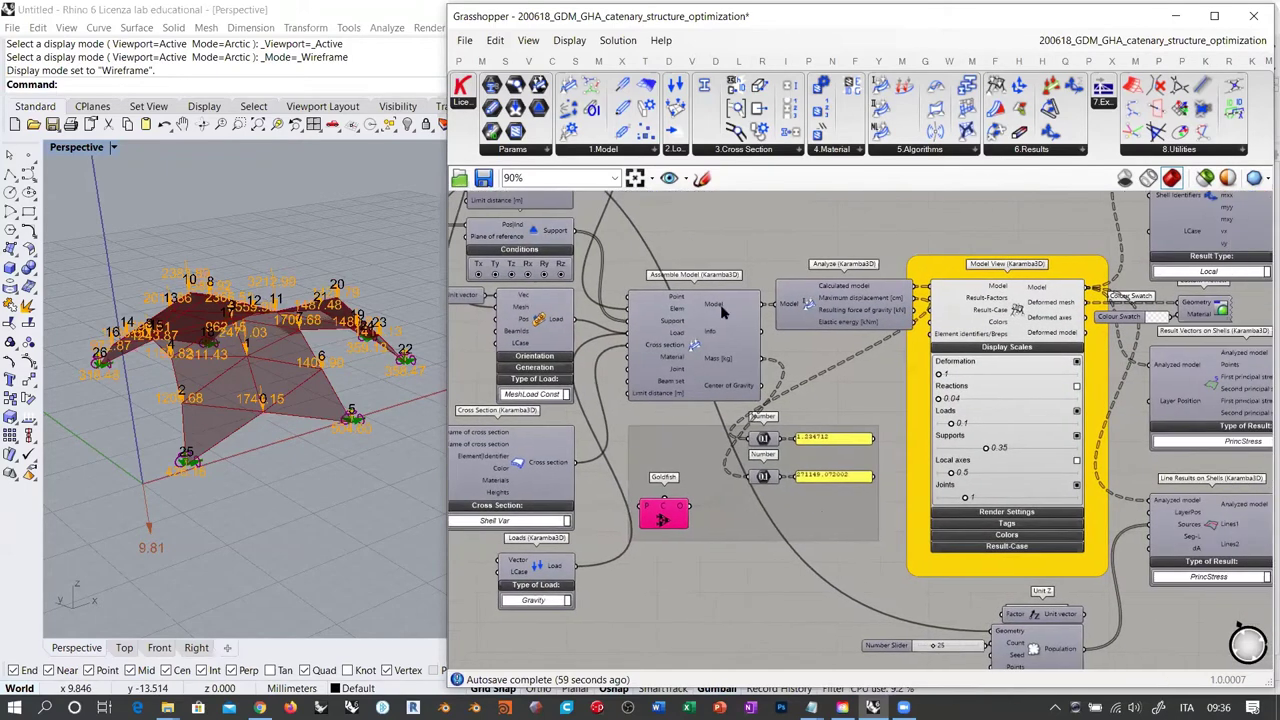
Trace the element, support, load and cross section wires feeding the Assemble Model component
scroll(683, 305, up, 2)
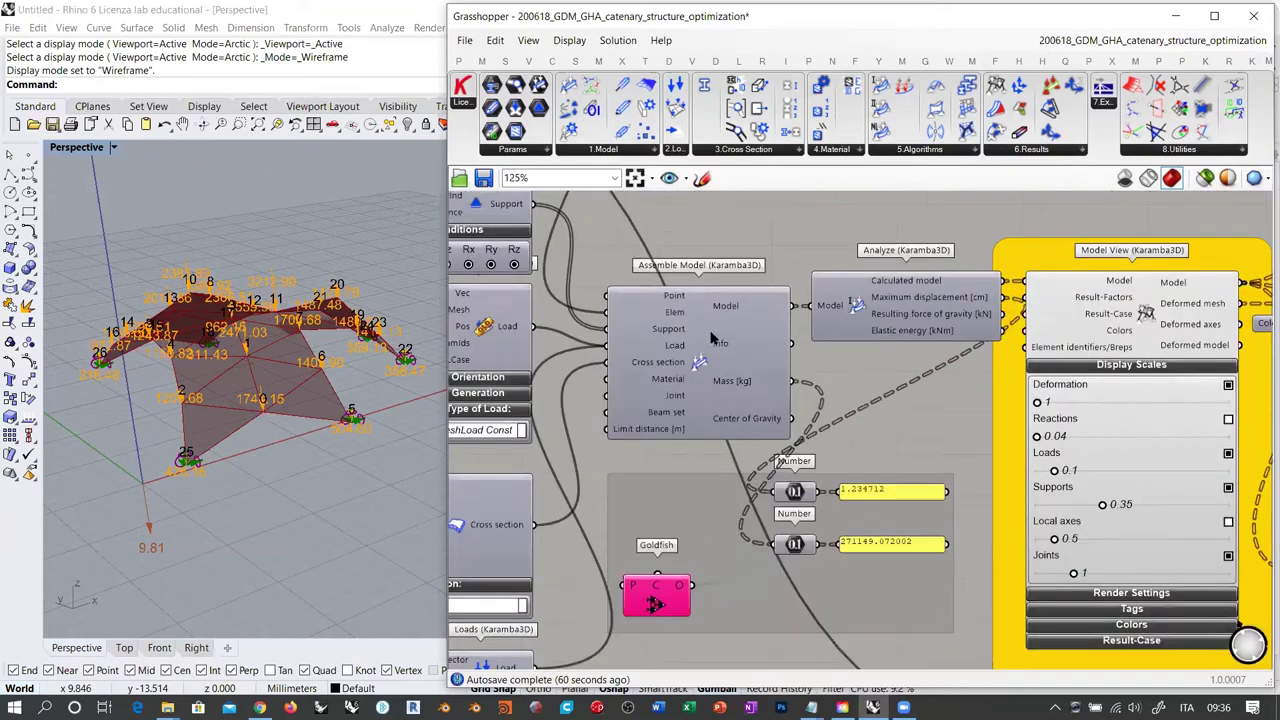
right_drag(708, 349, 770, 373)
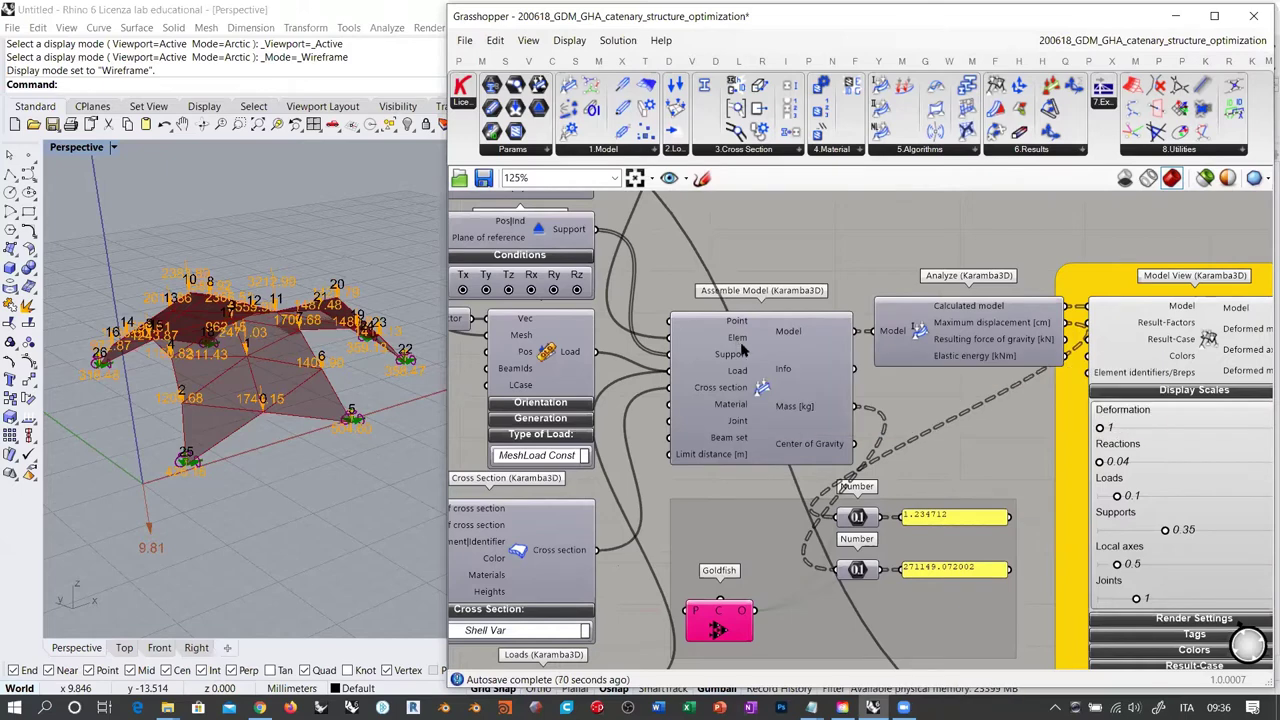
right_drag(741, 342, 816, 446)
right_drag(709, 236, 711, 300)
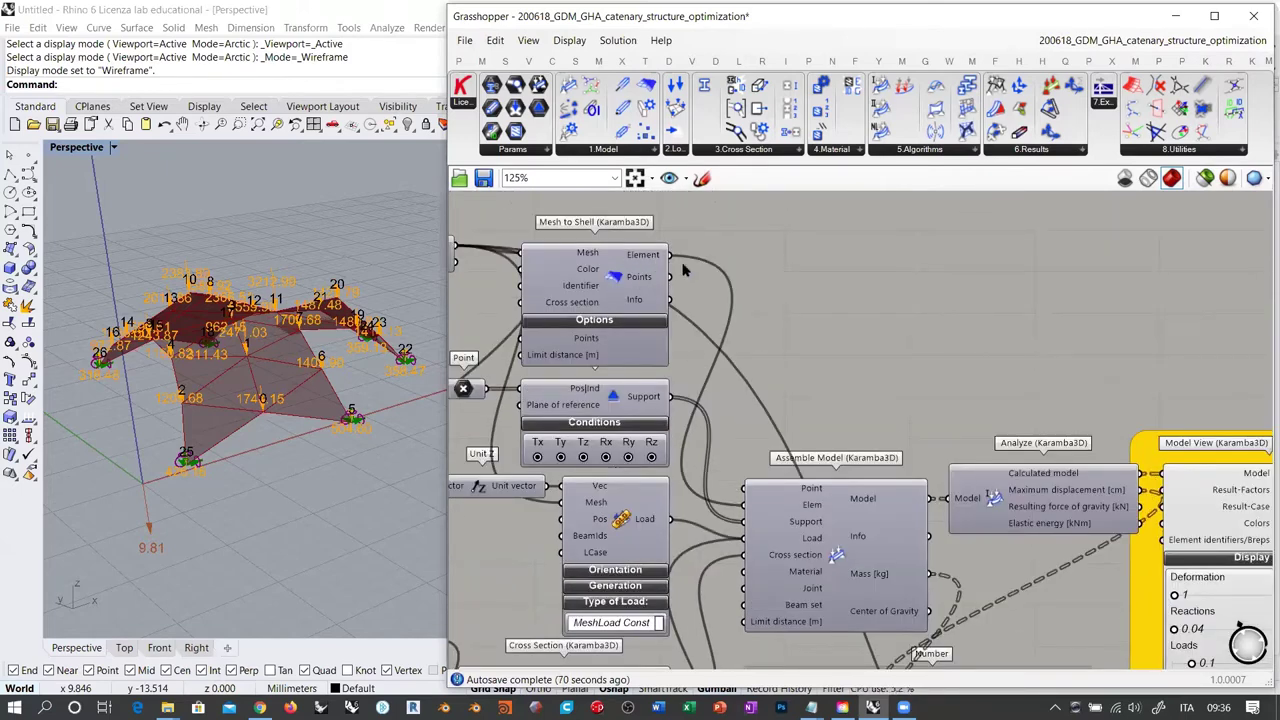
scroll(791, 345, down, 2)
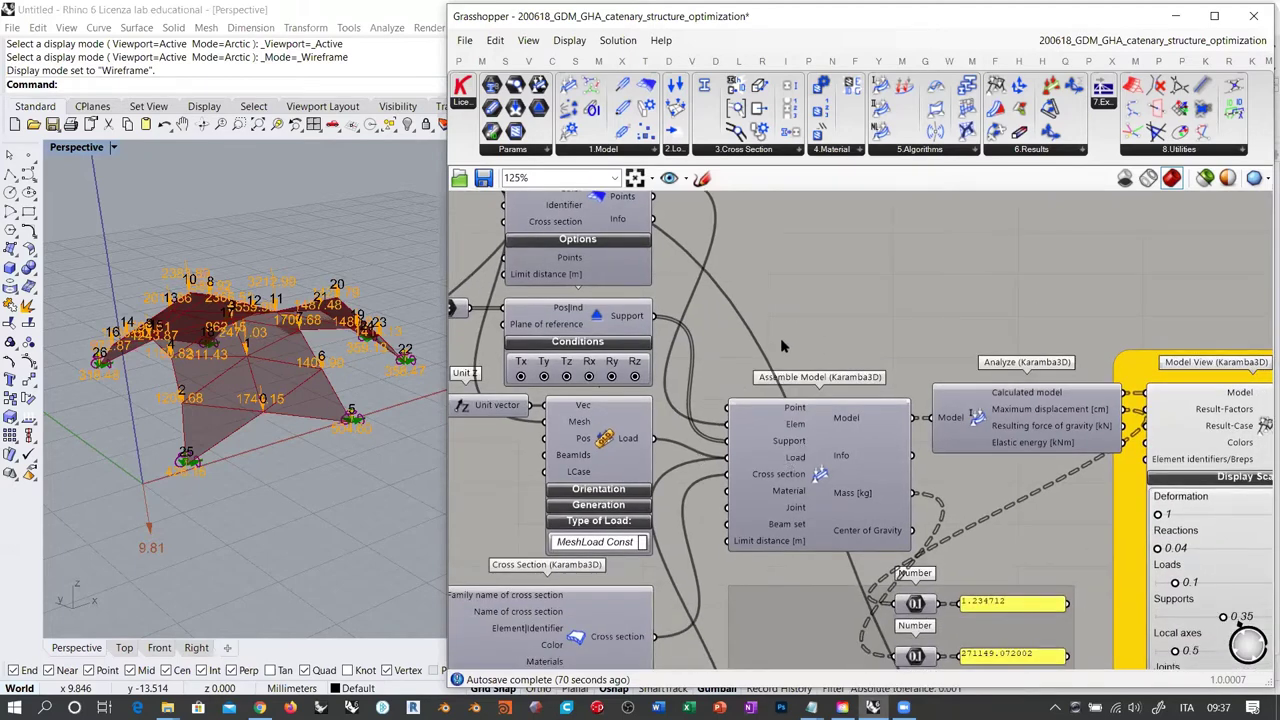
scroll(785, 347, down, 2)
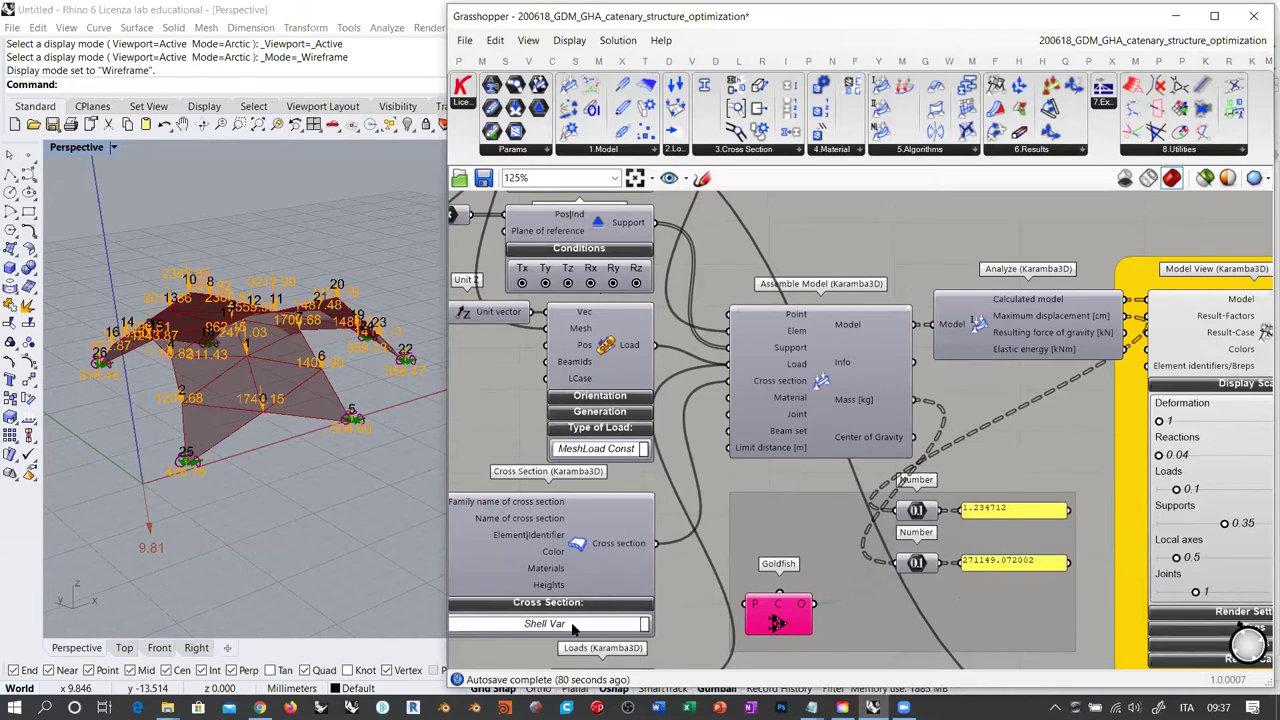
right_drag(707, 491, 835, 387)
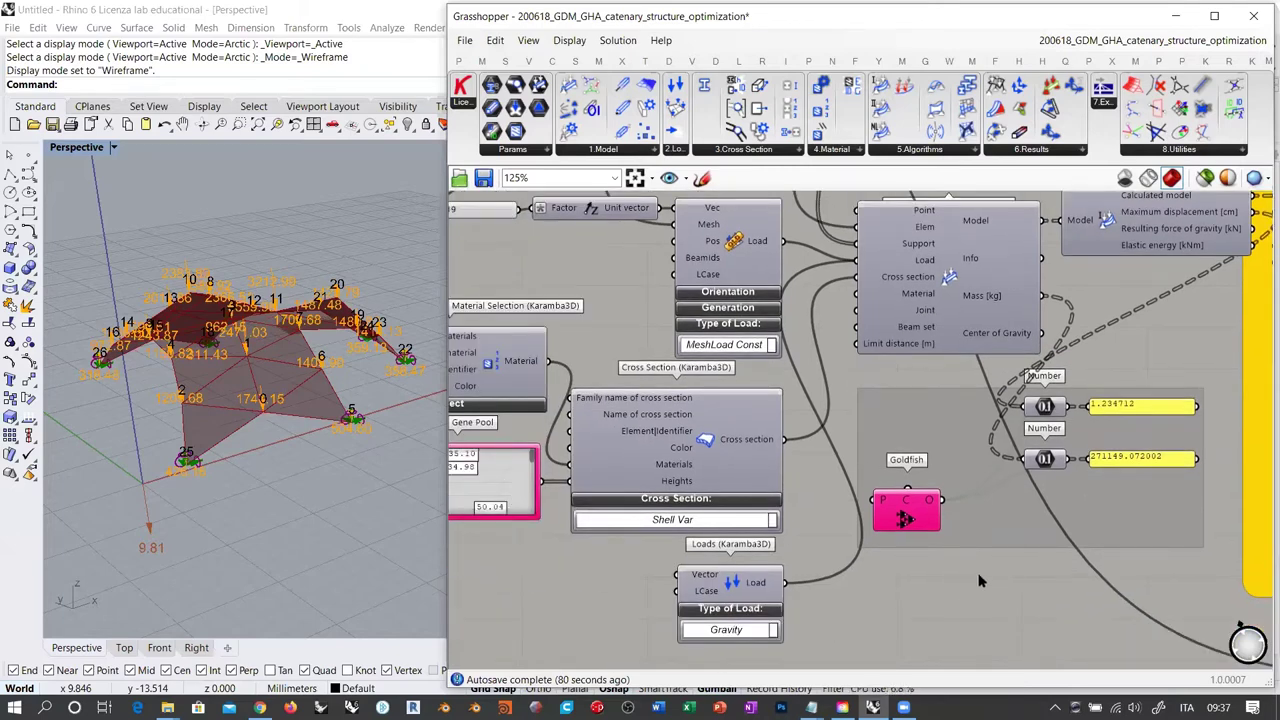
right_drag(982, 574, 659, 593)
Check the data structure of Assemble Model's Mass output and of its Load input
mouse_move(657, 316)
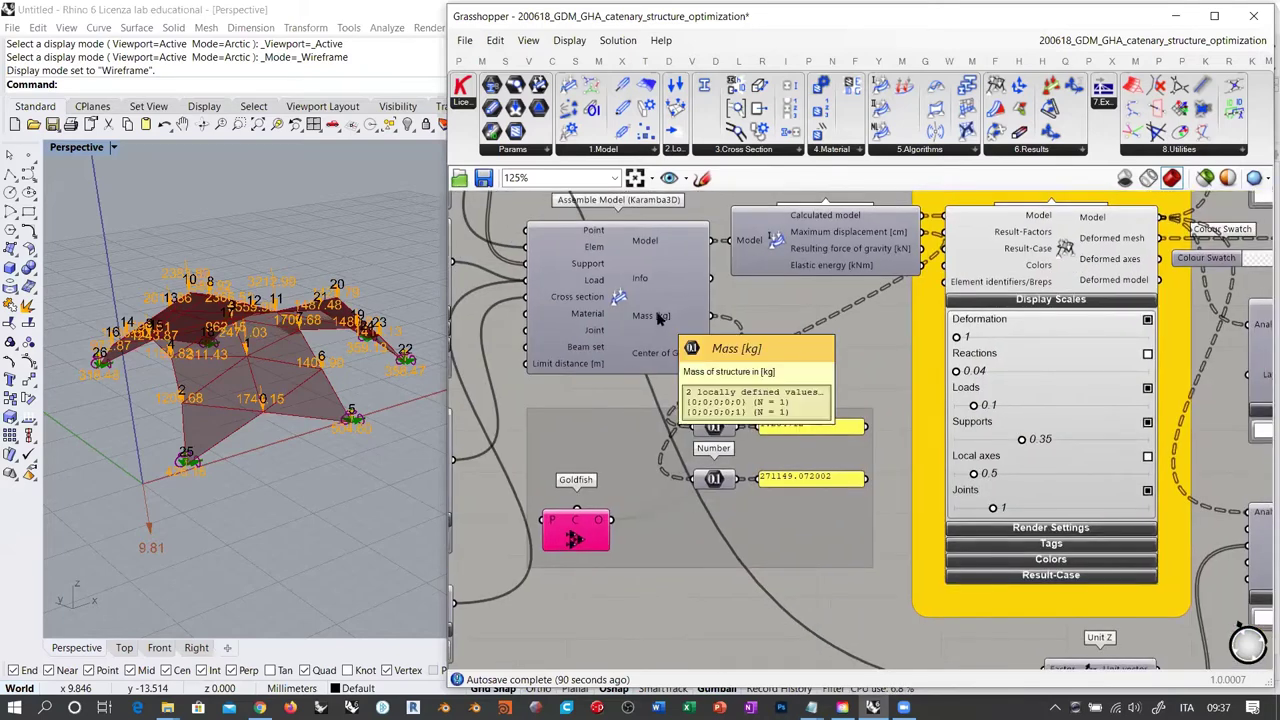
right_drag(671, 318, 756, 440)
scroll(760, 440, up, 2)
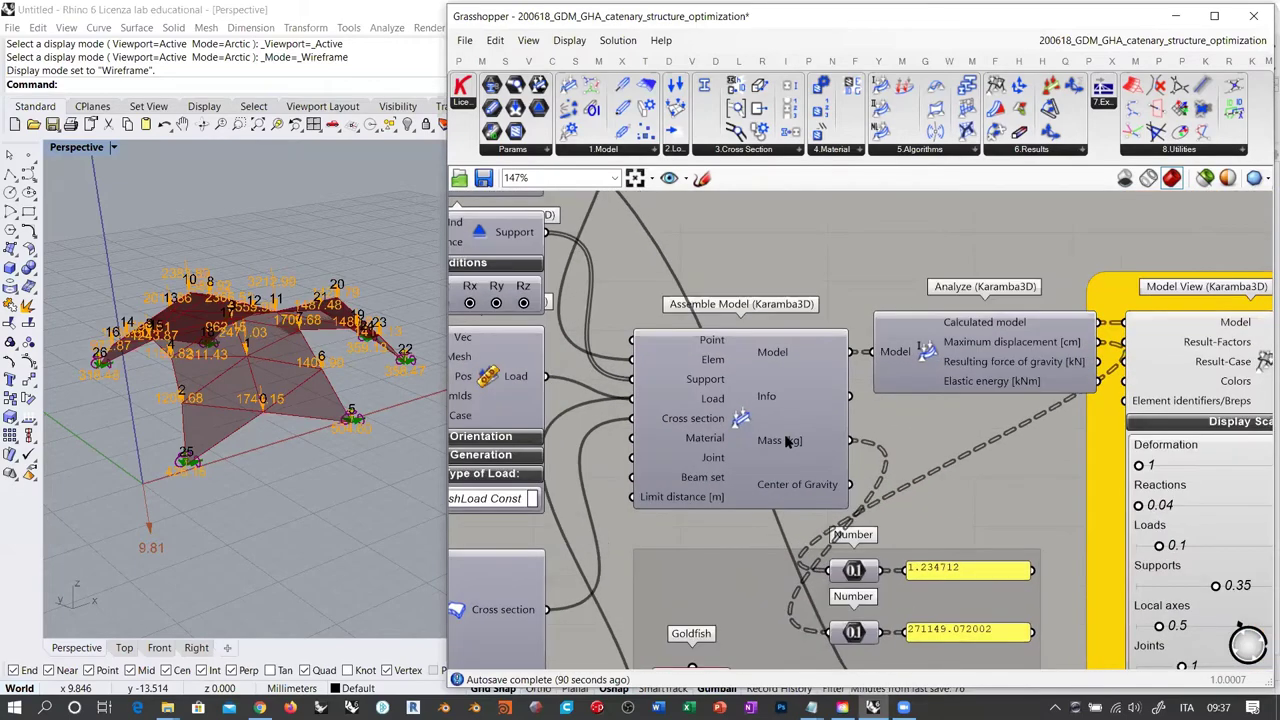
mouse_move(786, 441)
right_drag(680, 485, 754, 411)
right_drag(663, 547, 656, 518)
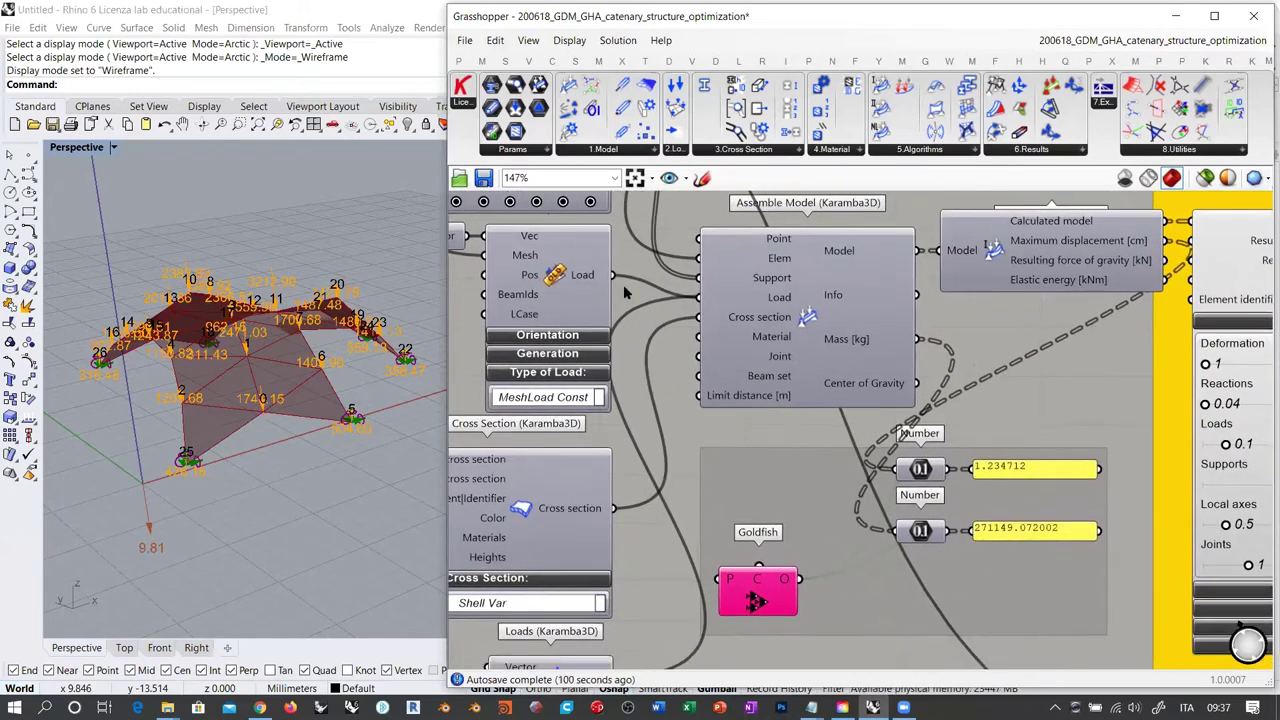
mouse_move(772, 302)
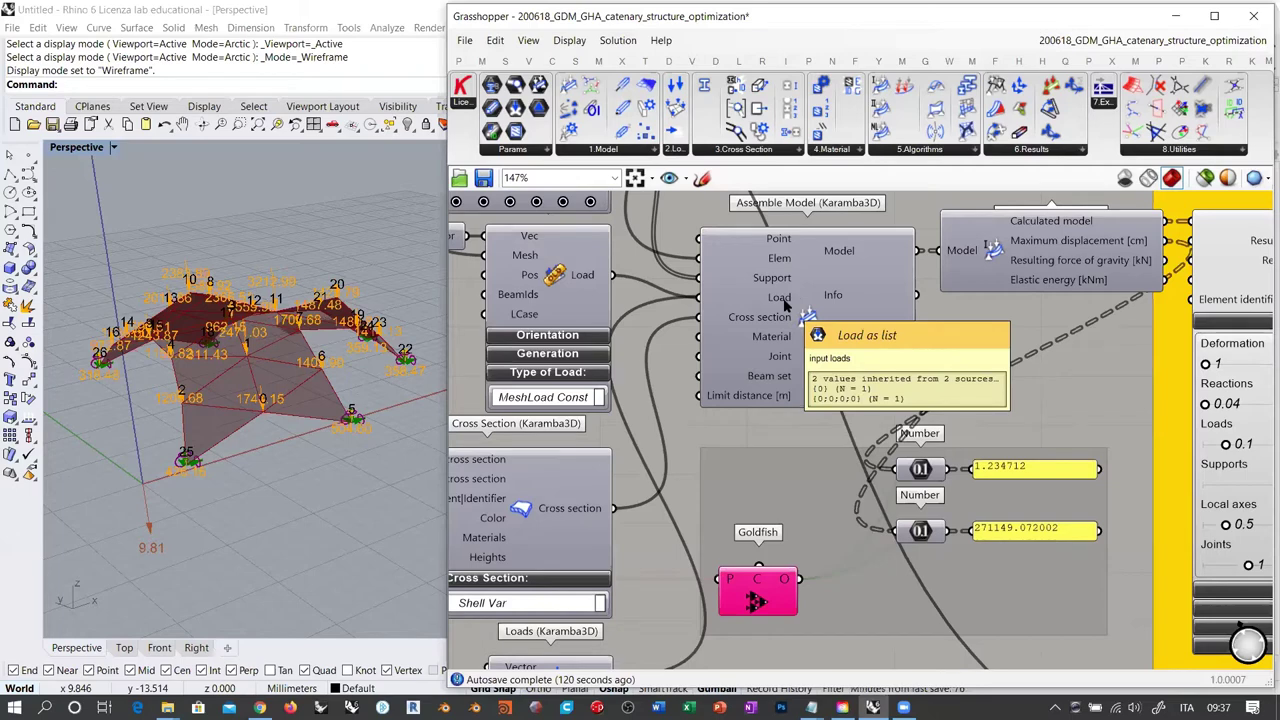
scroll(766, 392, down, 2)
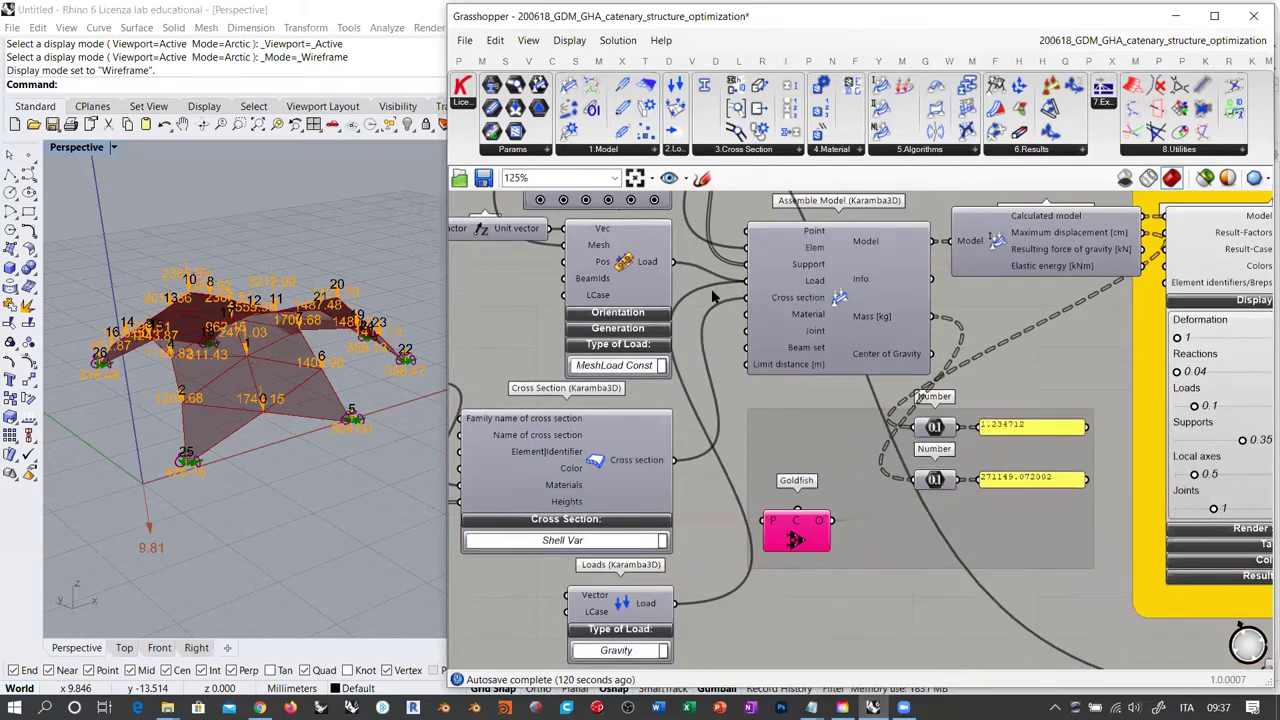
Add a Karamba3D Load parameter to the canvas below the Goldfish component
right_drag(739, 443, 718, 335)
scroll(739, 369, down, 2)
click(488, 150)
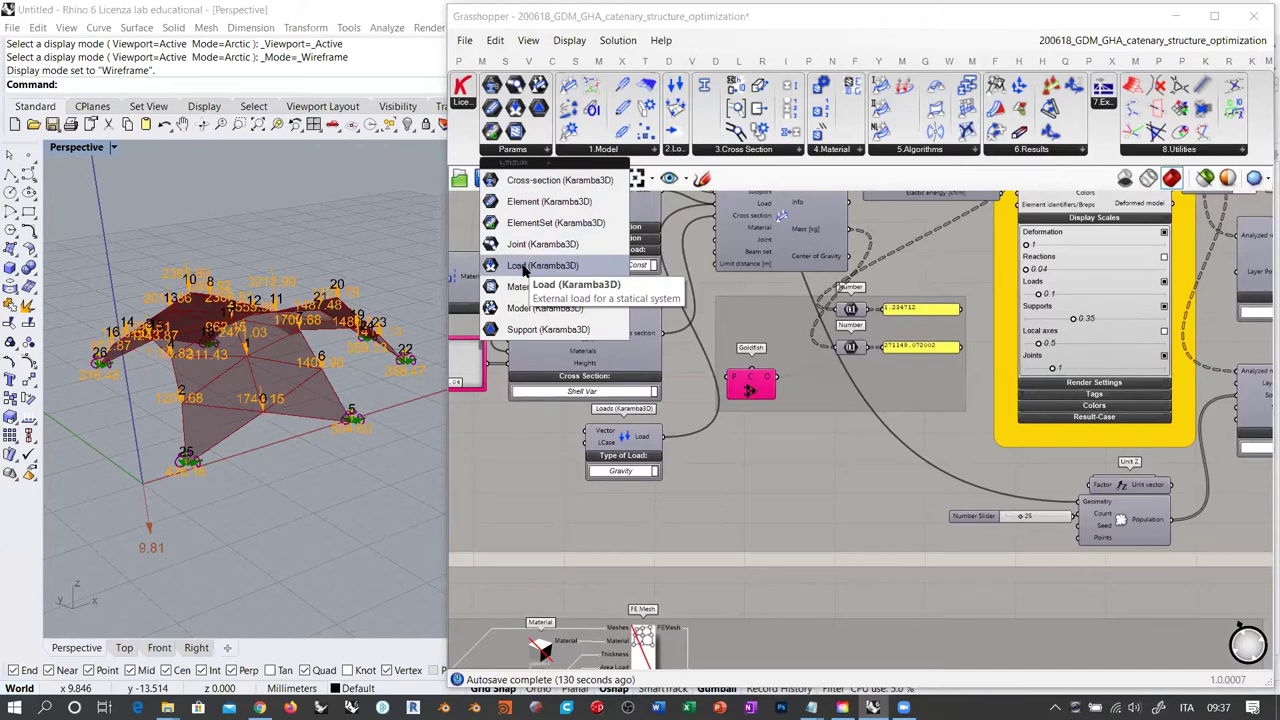
drag(522, 268, 740, 470)
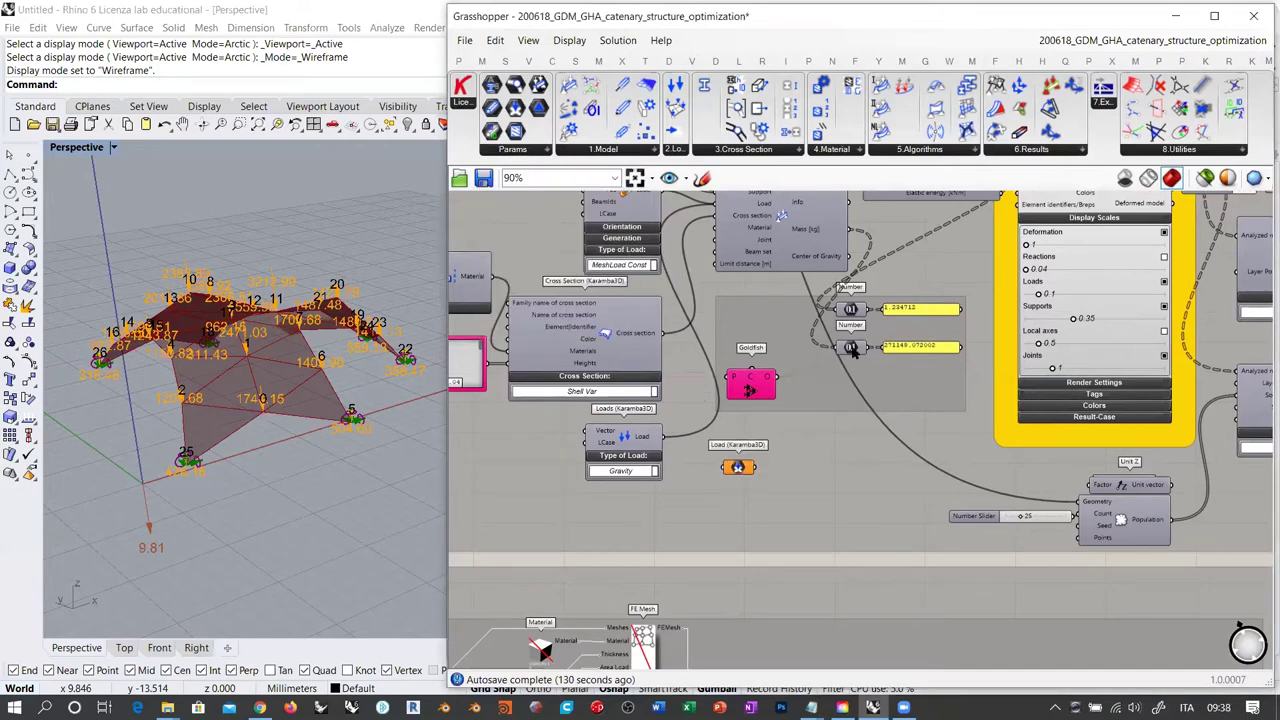
scroll(851, 351, up, 3)
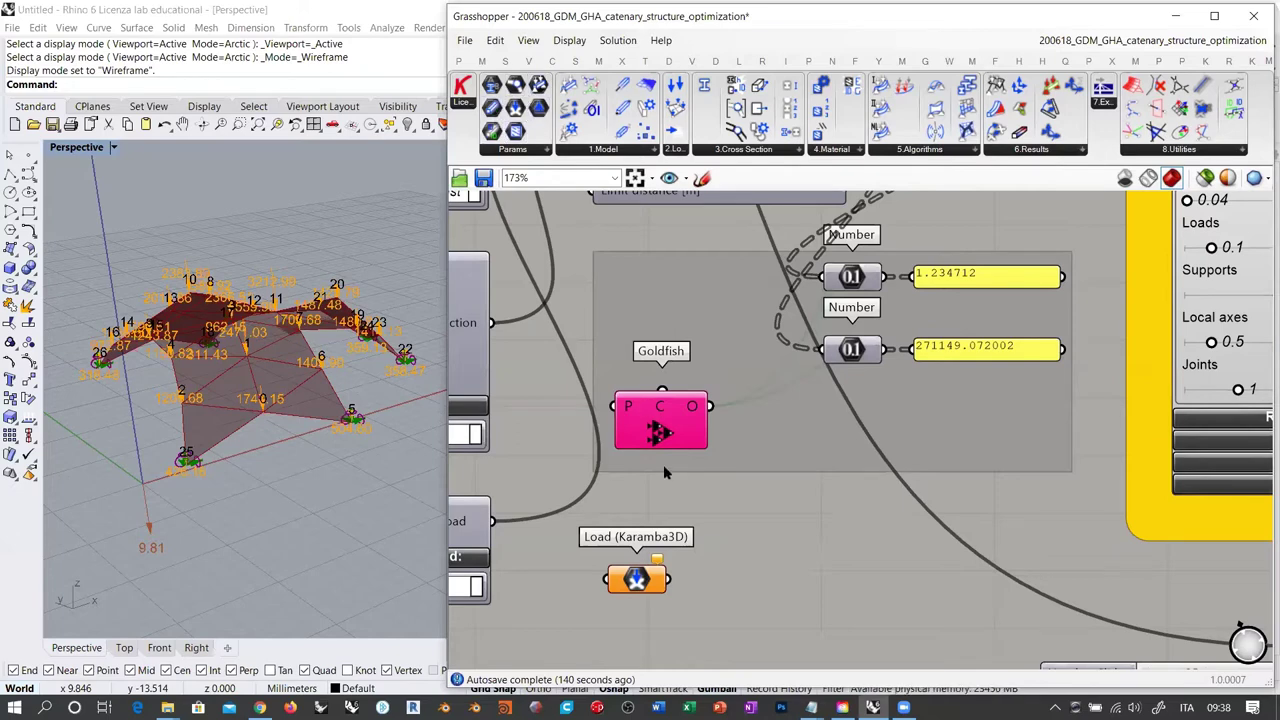
Connect the Load outputs of both the MeshLoad Const and Gravity components to the new Load parameter
click(636, 580)
scroll(636, 580, down, 4)
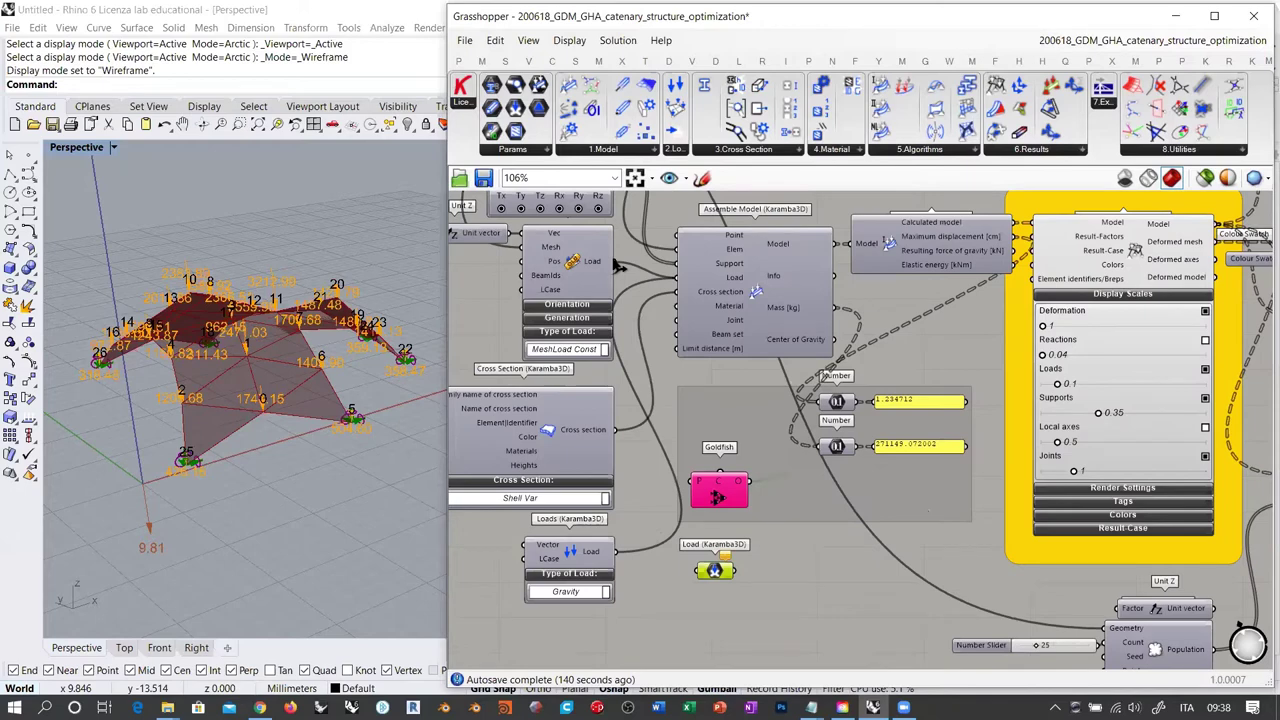
drag(618, 265, 630, 565)
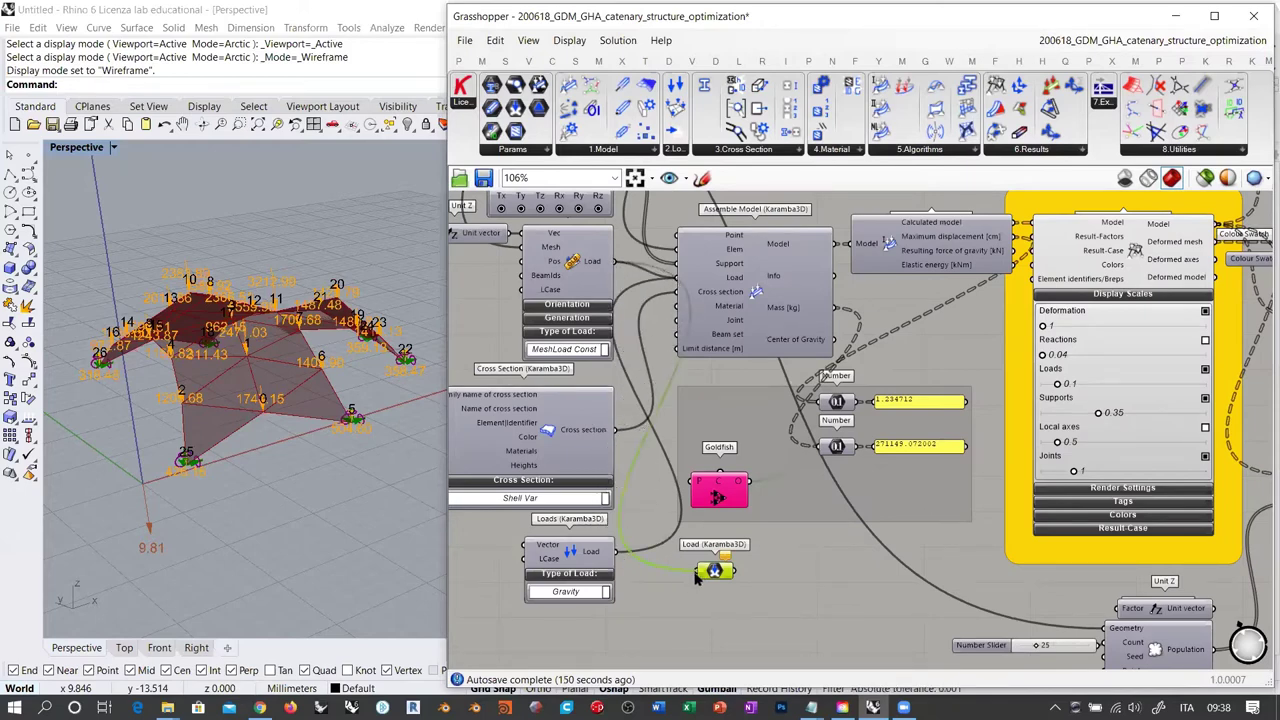
drag(700, 578, 698, 571)
Flatten the Load parameter, place it before Assemble Model and make it the only source of the Load input
right_click(710, 571)
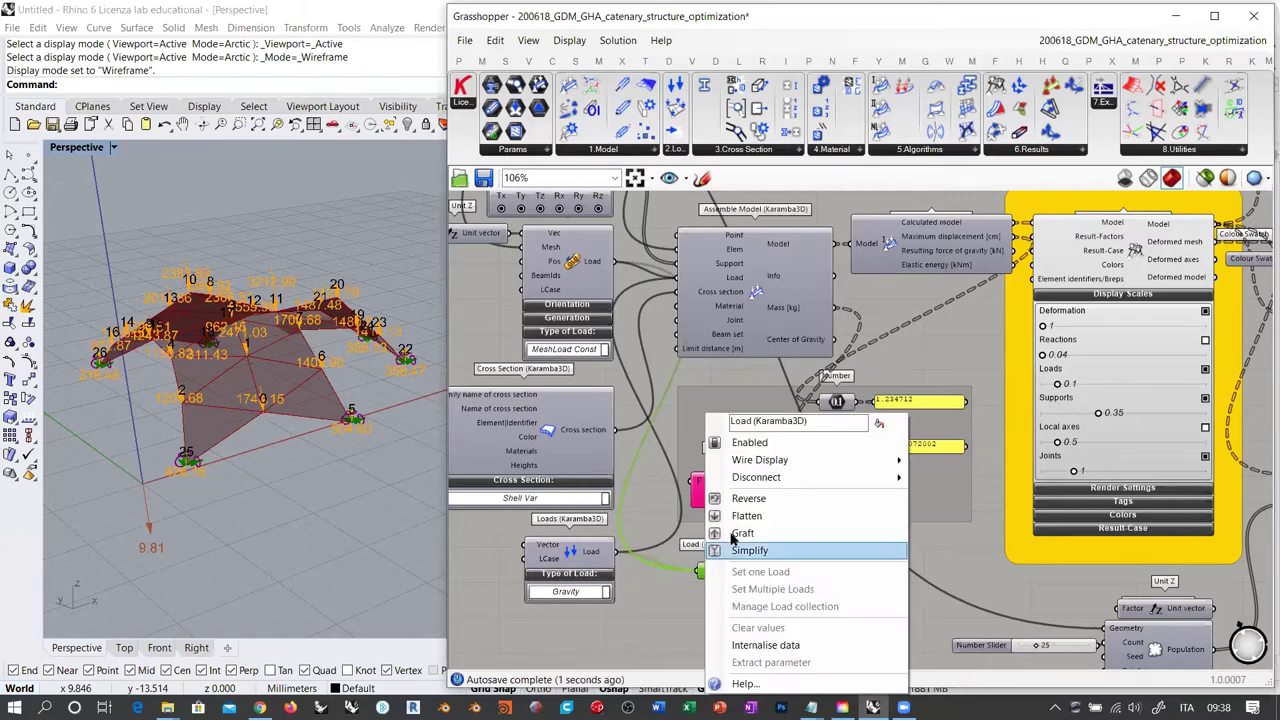
click(766, 515)
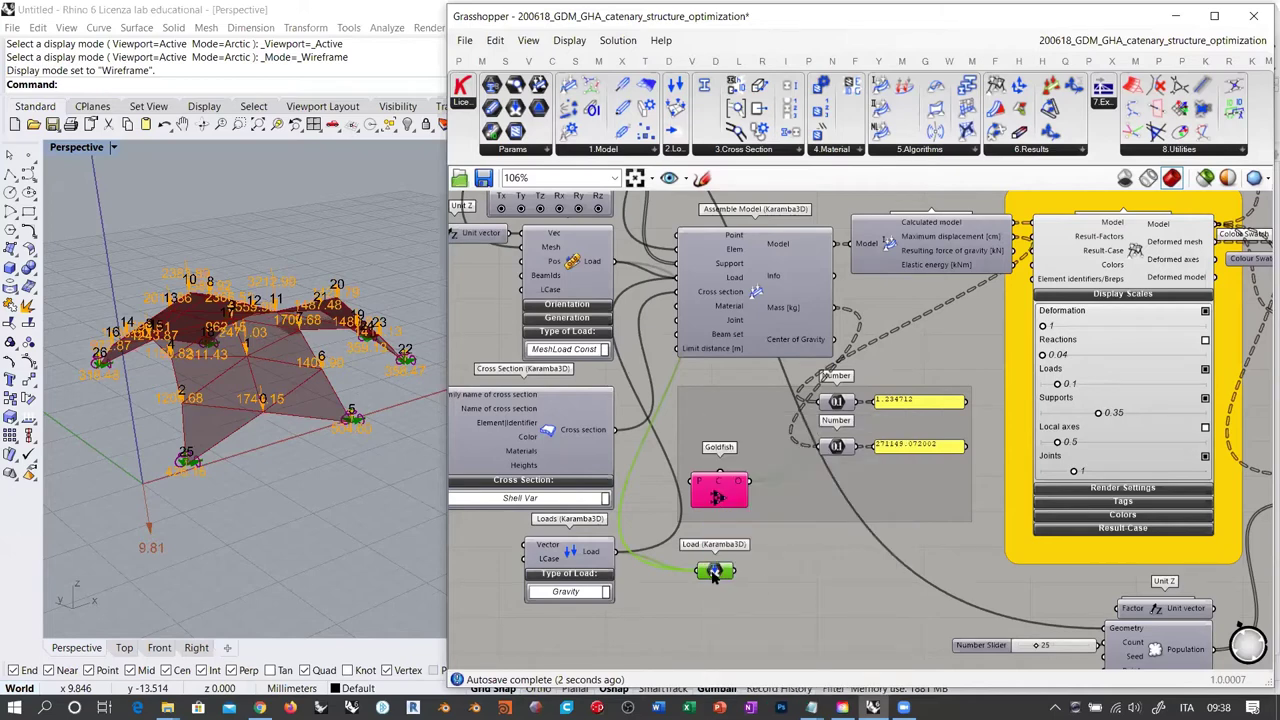
drag(714, 575, 644, 376)
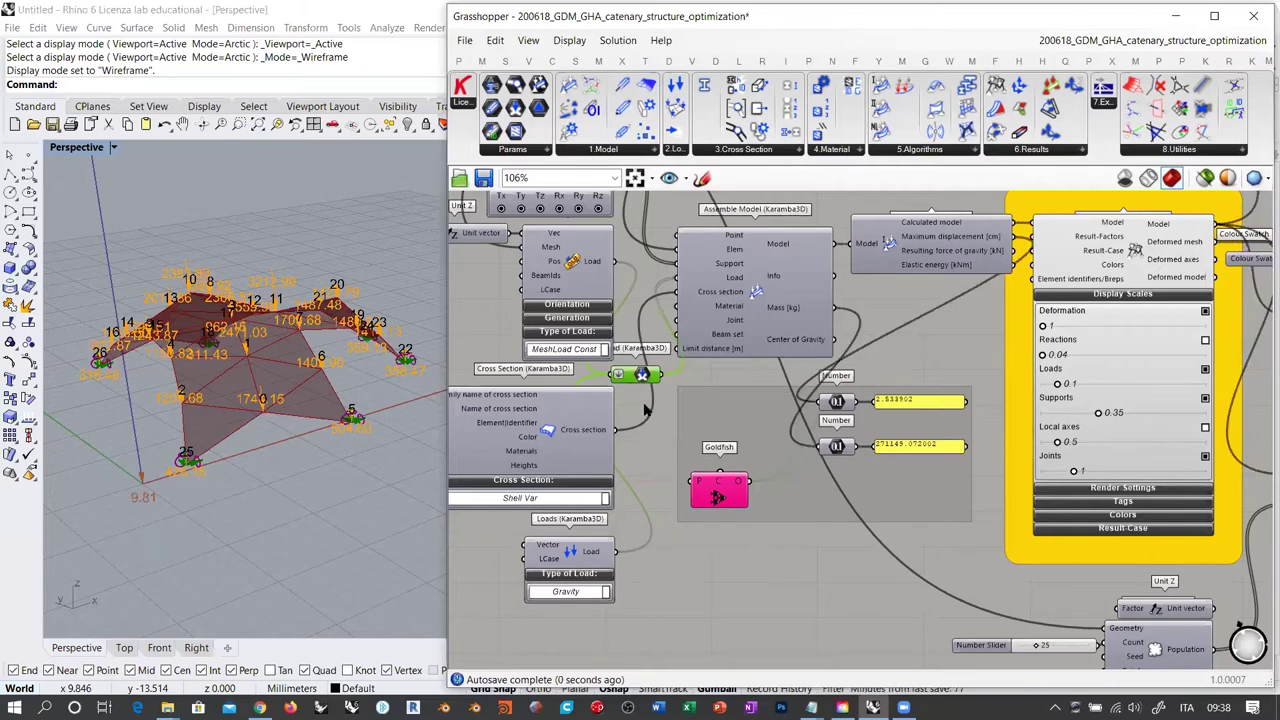
Check Assemble Model's Mass output with the flattened loads and examine the Analyze component's outputs
scroll(700, 388, down, 3)
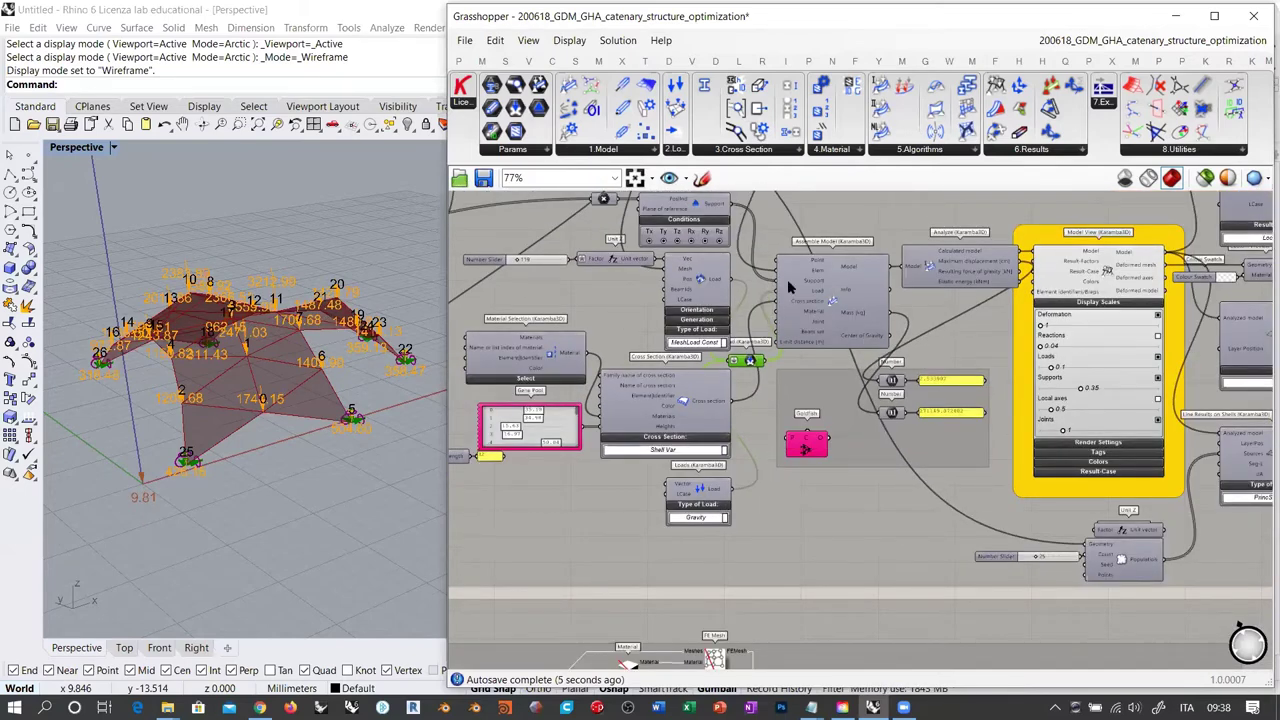
scroll(788, 287, up, 3)
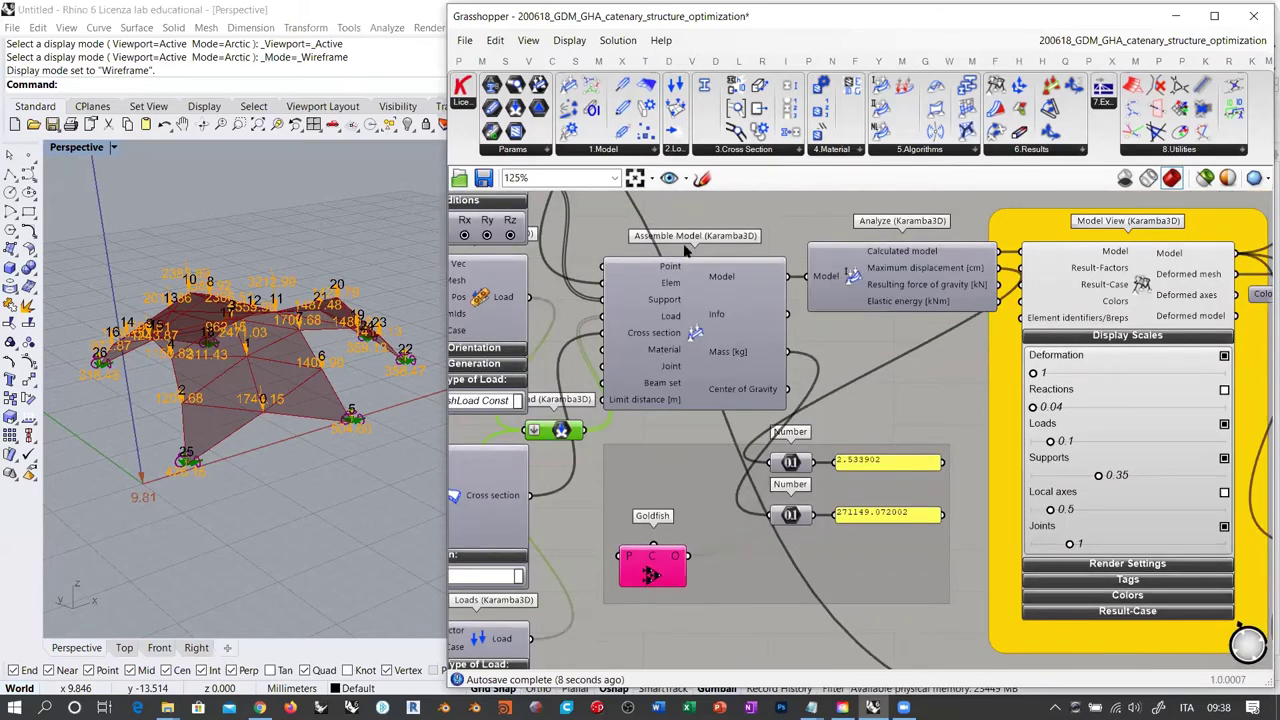
mouse_move(737, 353)
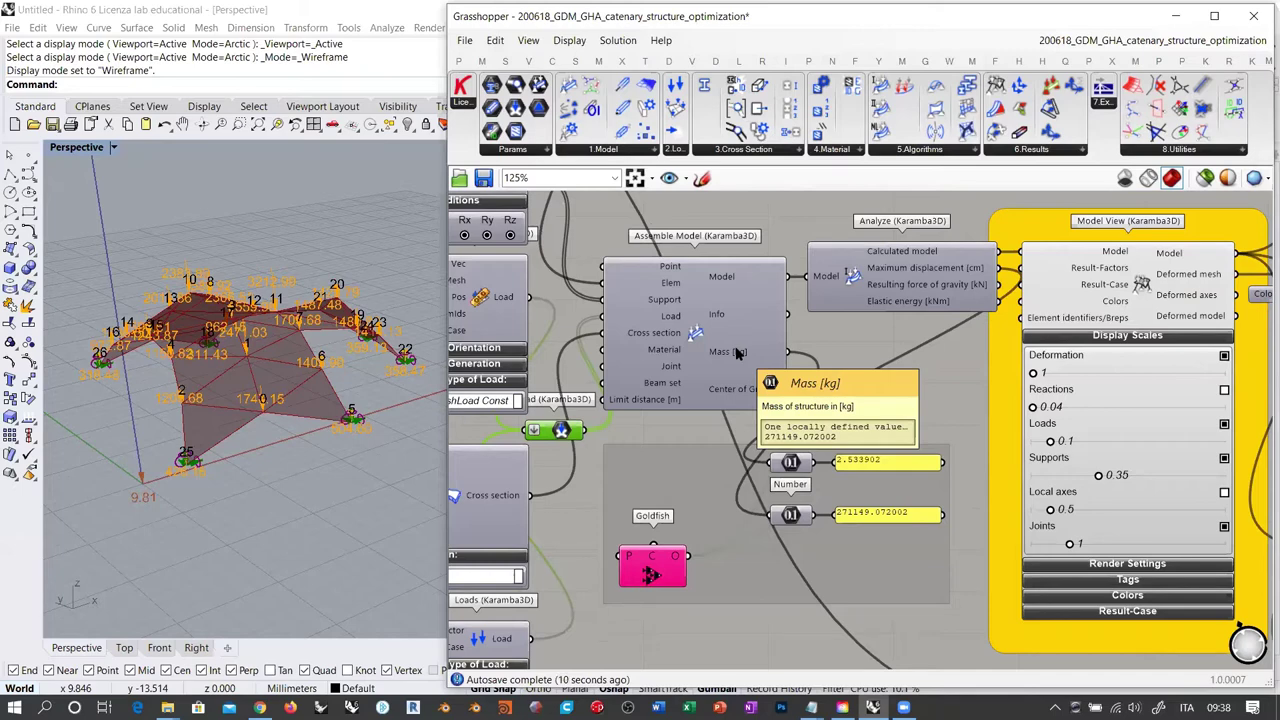
right_drag(830, 360, 676, 364)
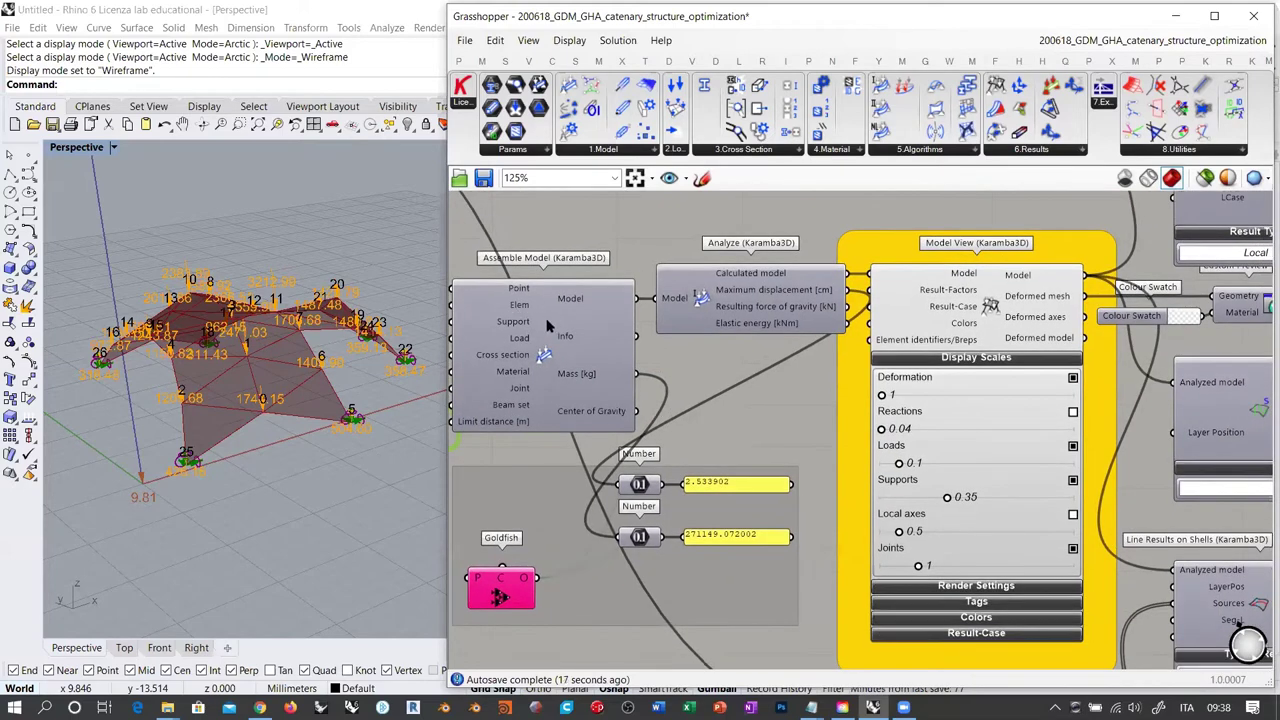
click(702, 298)
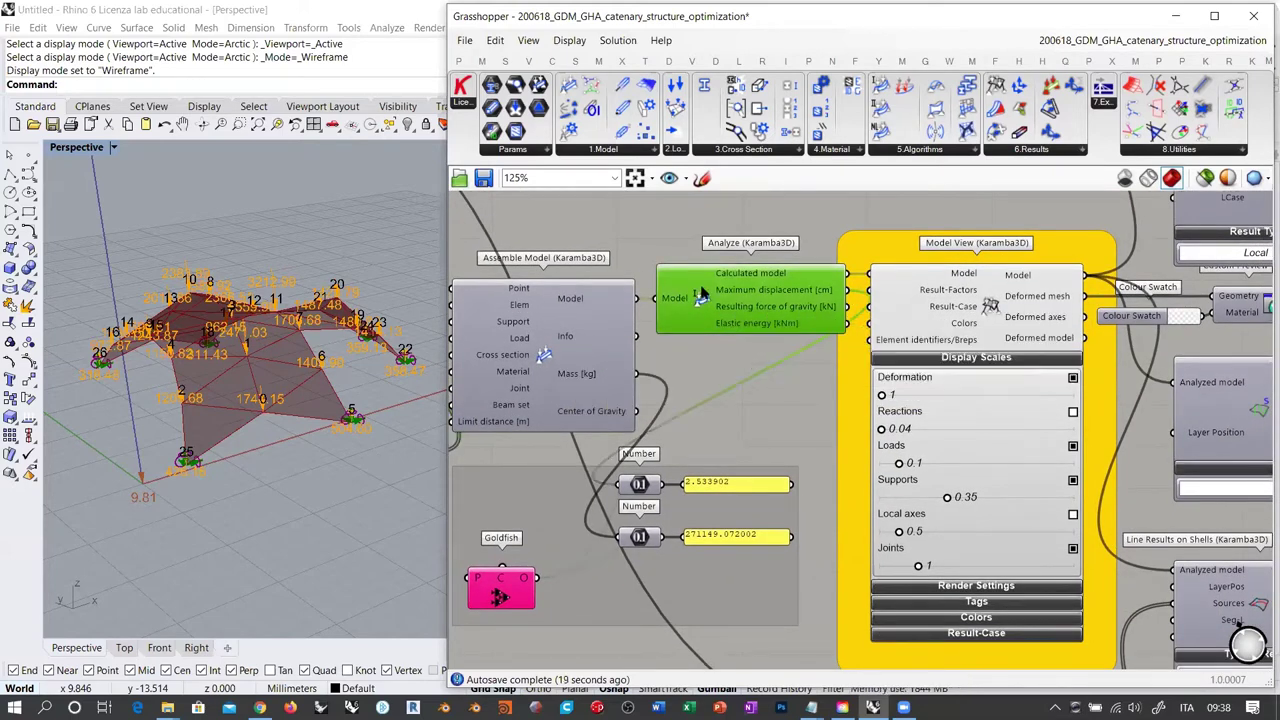
right_drag(672, 315, 548, 320)
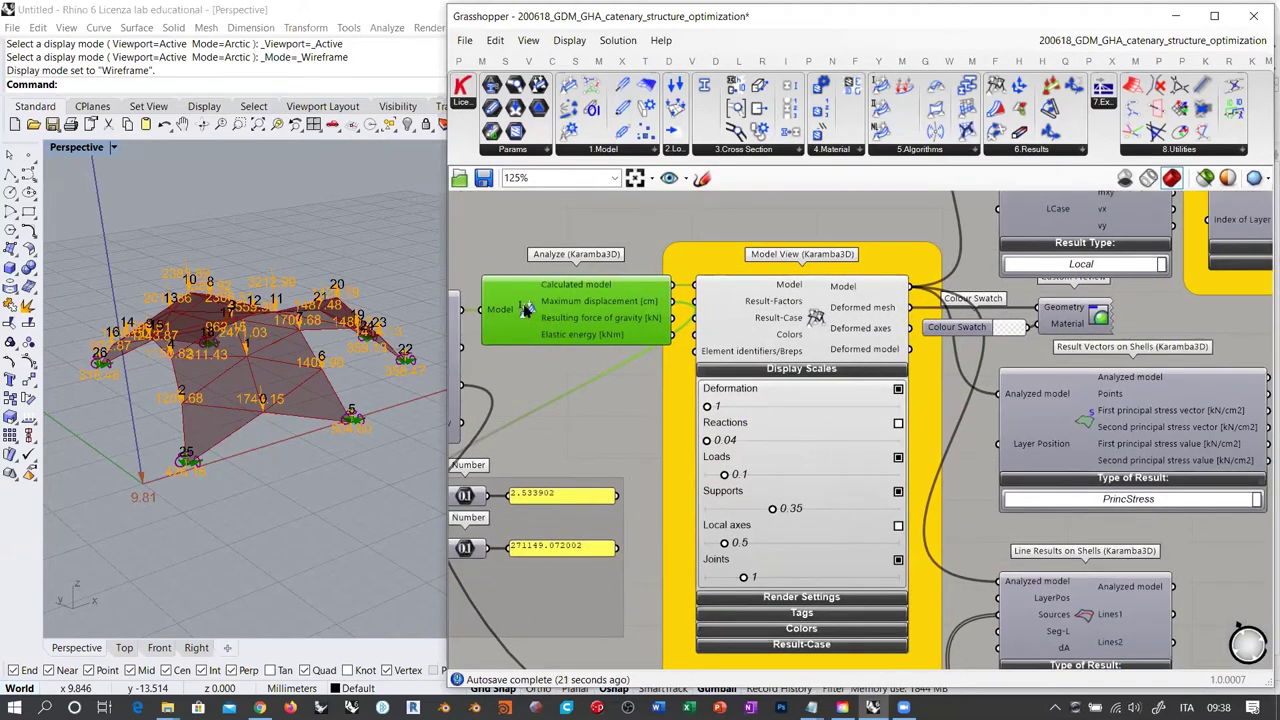
key(Escape)
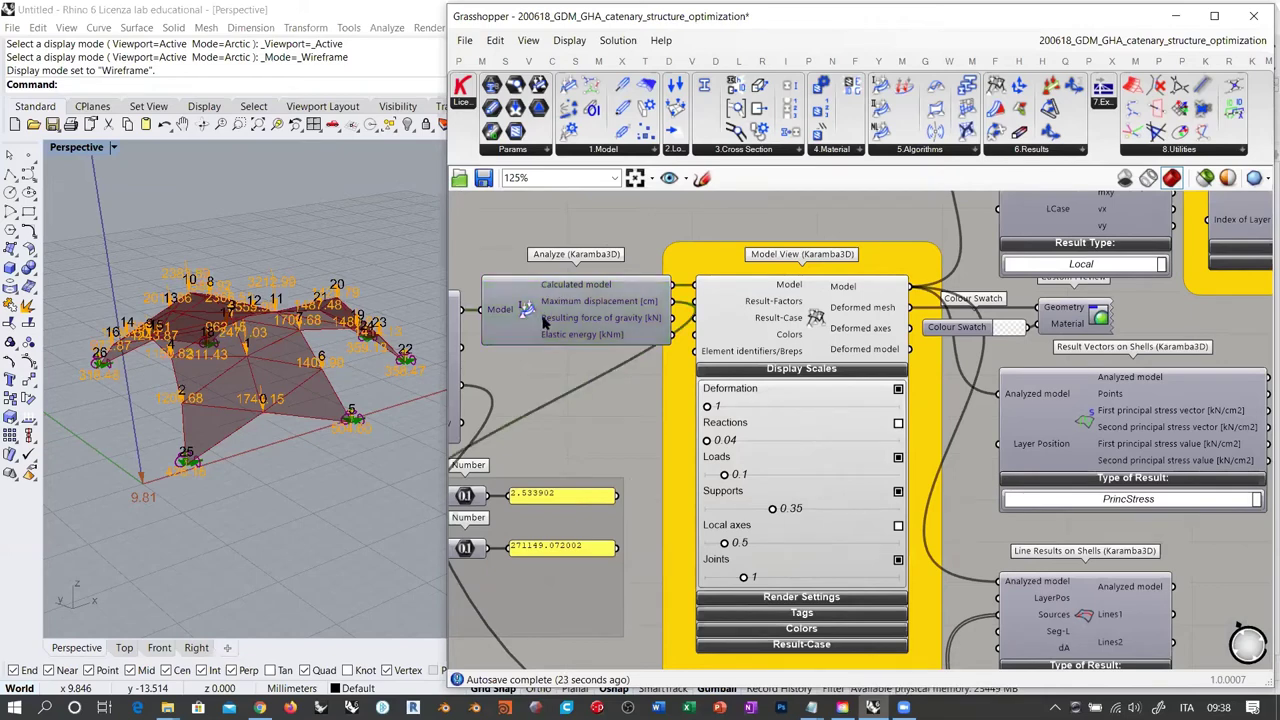
Examine the Model View component and inspect the loads and supports it displays on the shell in the viewport
click(823, 327)
click(640, 380)
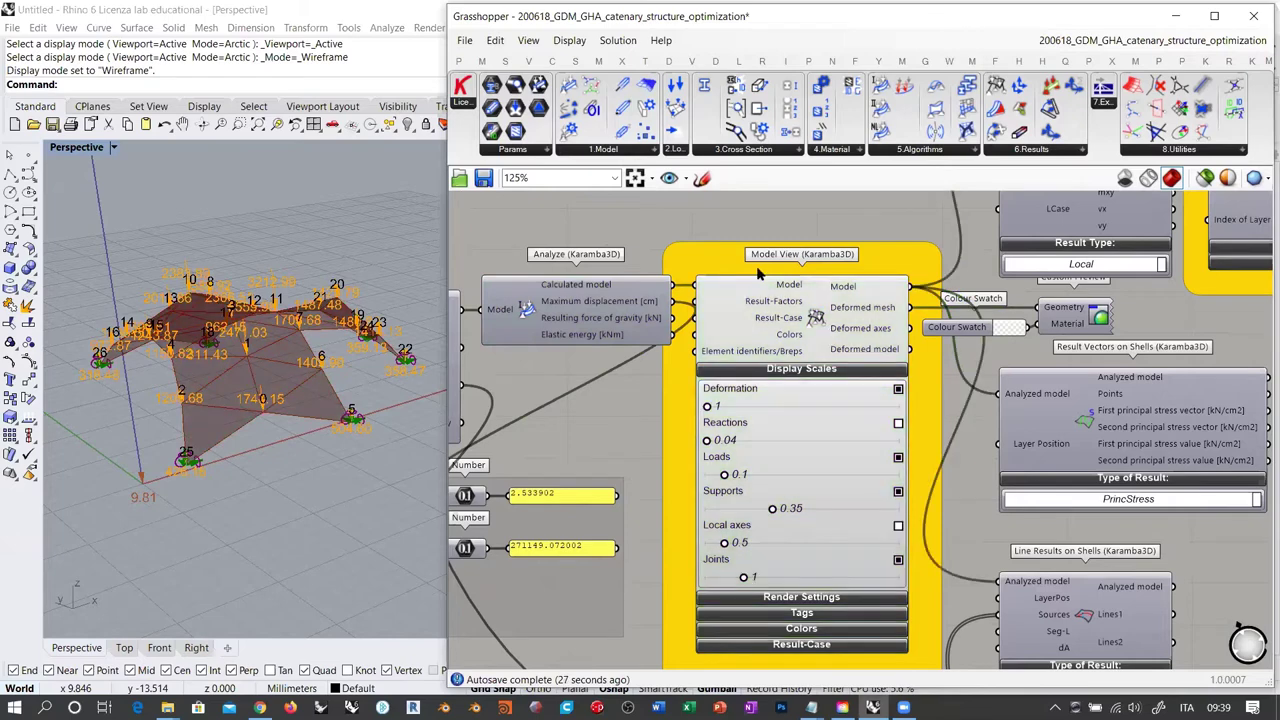
right_drag(264, 365, 277, 366)
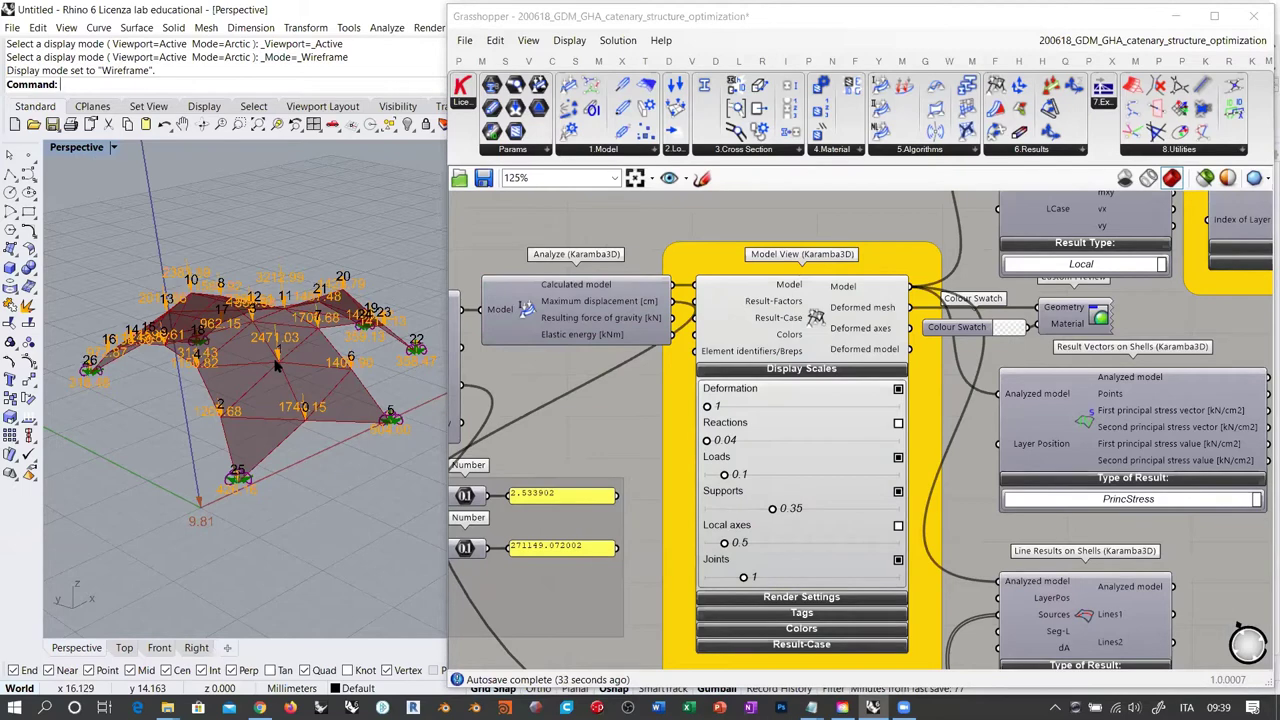
right_drag(285, 363, 210, 268)
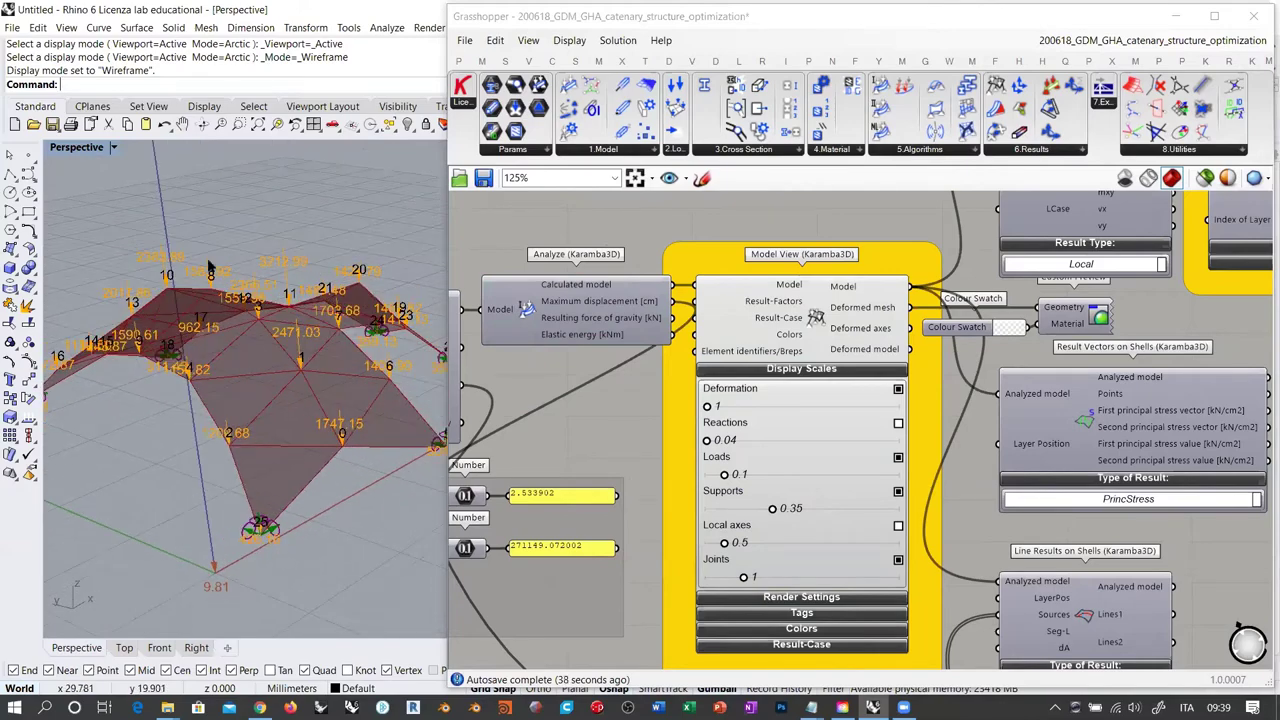
Inspect the load values and supports on the shell from several angles alongside Model View's display scales
right_drag(303, 333, 232, 345)
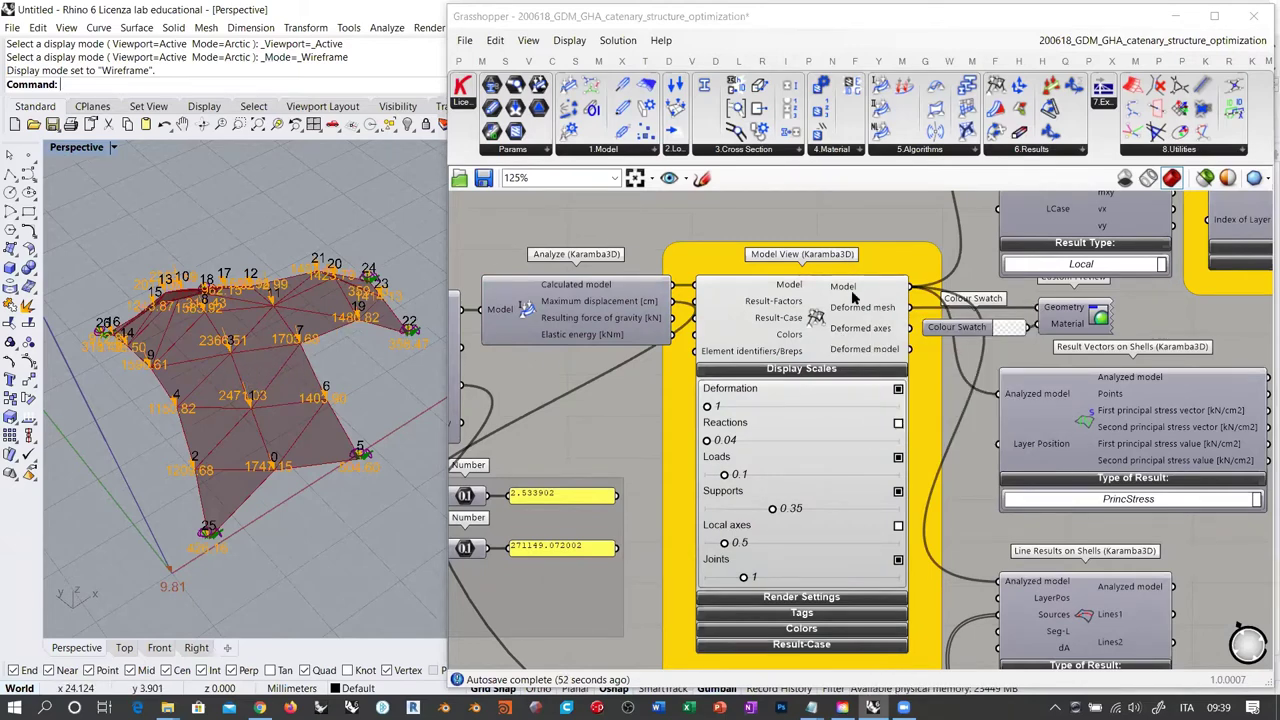
right_drag(290, 400, 251, 334)
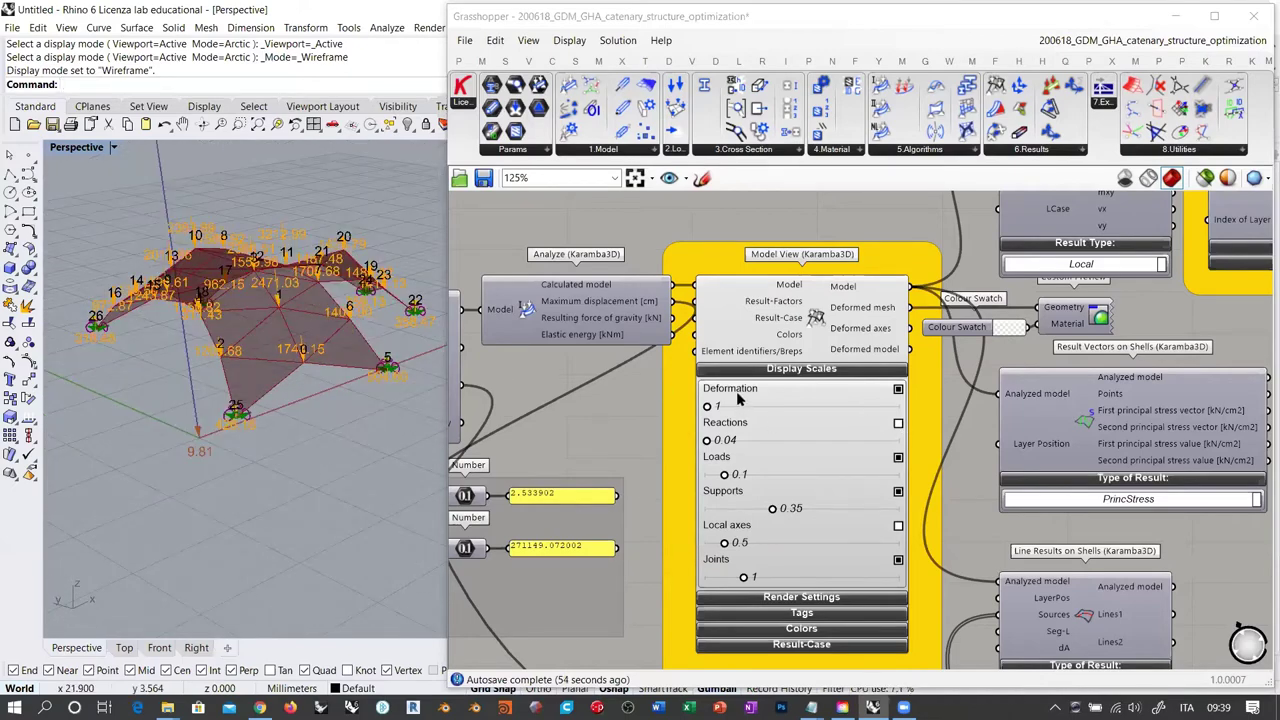
scroll(738, 404, up, 3)
scroll(741, 406, down, 4)
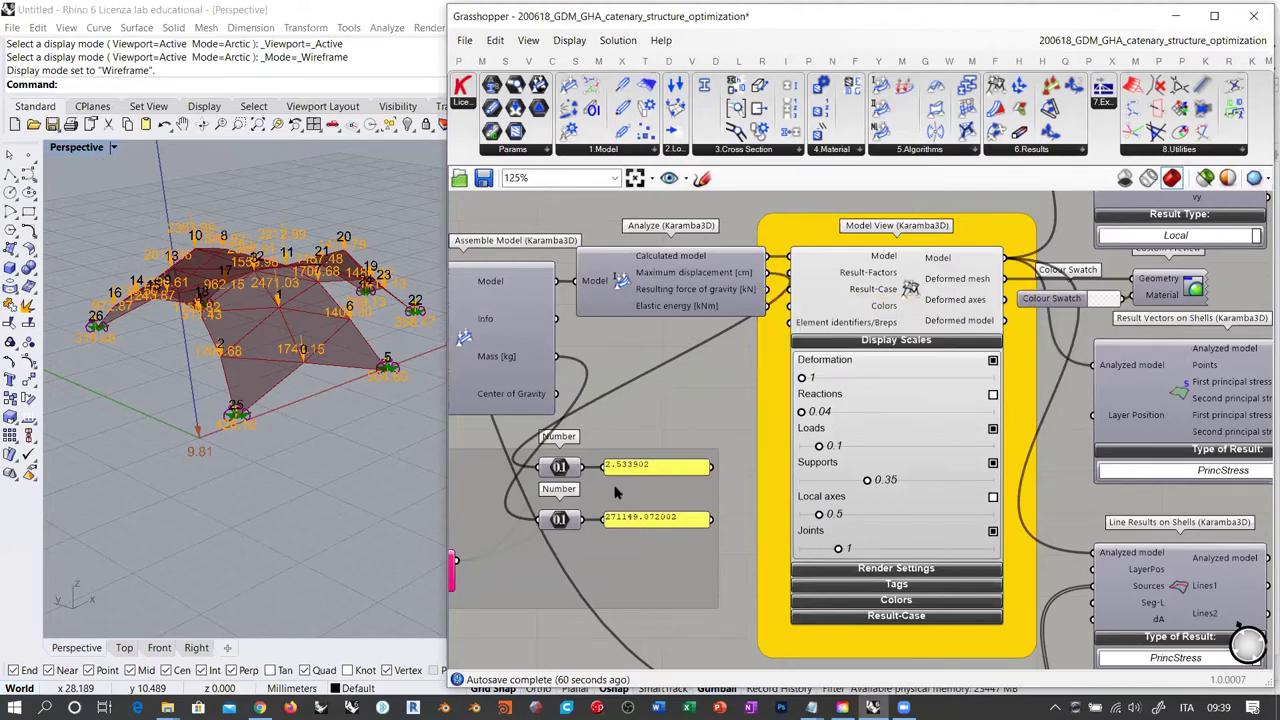
Review the Gene Pool heights feeding the Shell Var cross section and trace the model through Assemble Model to Model View
right_drag(722, 396, 905, 381)
right_drag(584, 464, 845, 414)
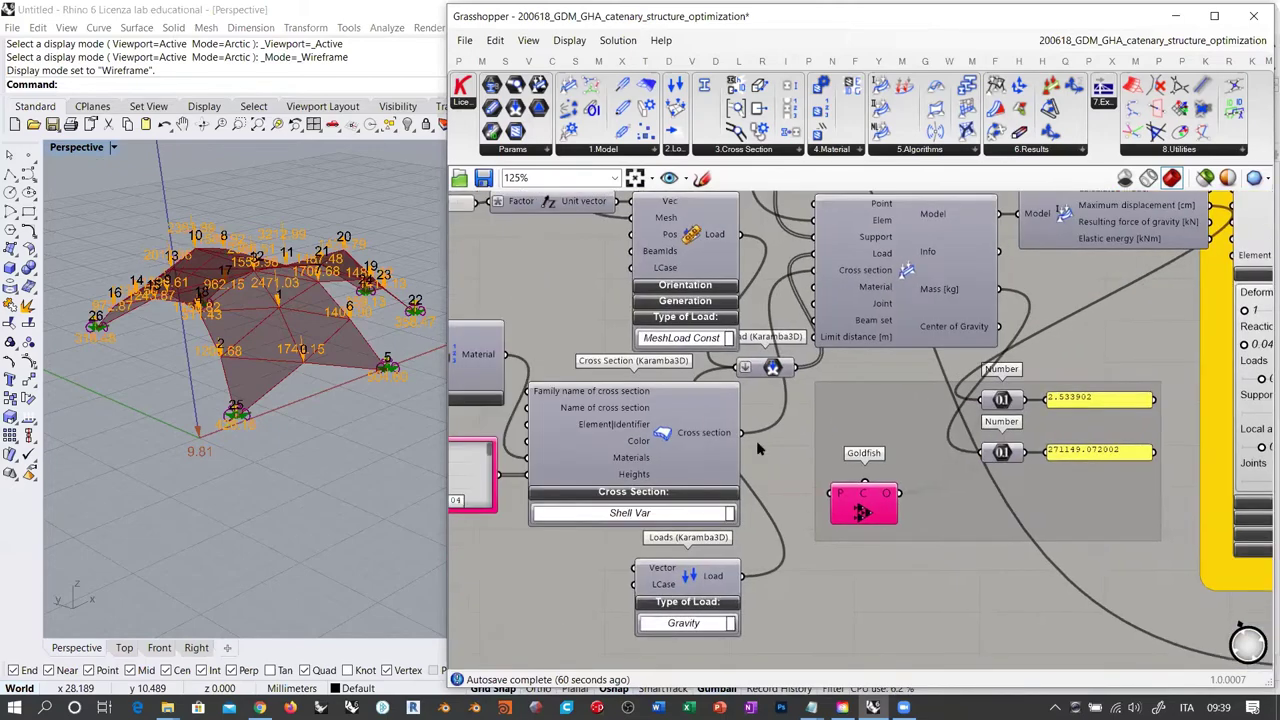
right_drag(530, 548, 805, 519)
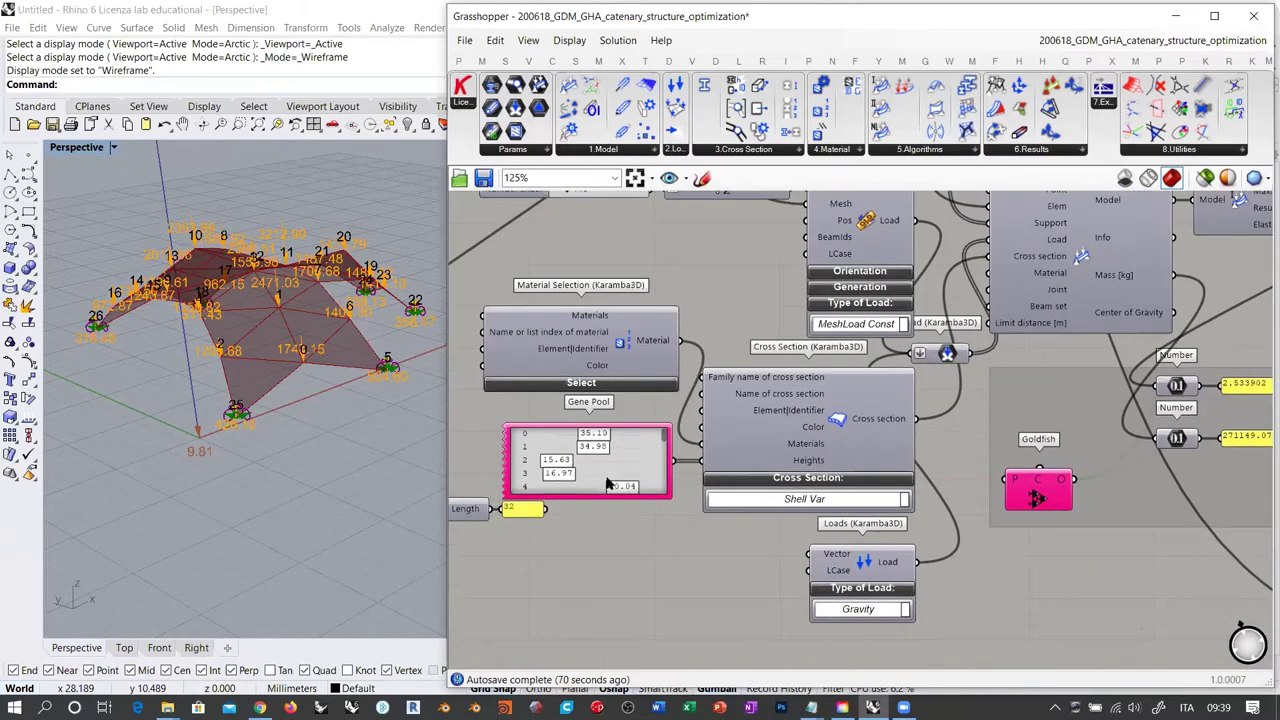
right_drag(743, 547, 573, 580)
right_drag(911, 415, 539, 462)
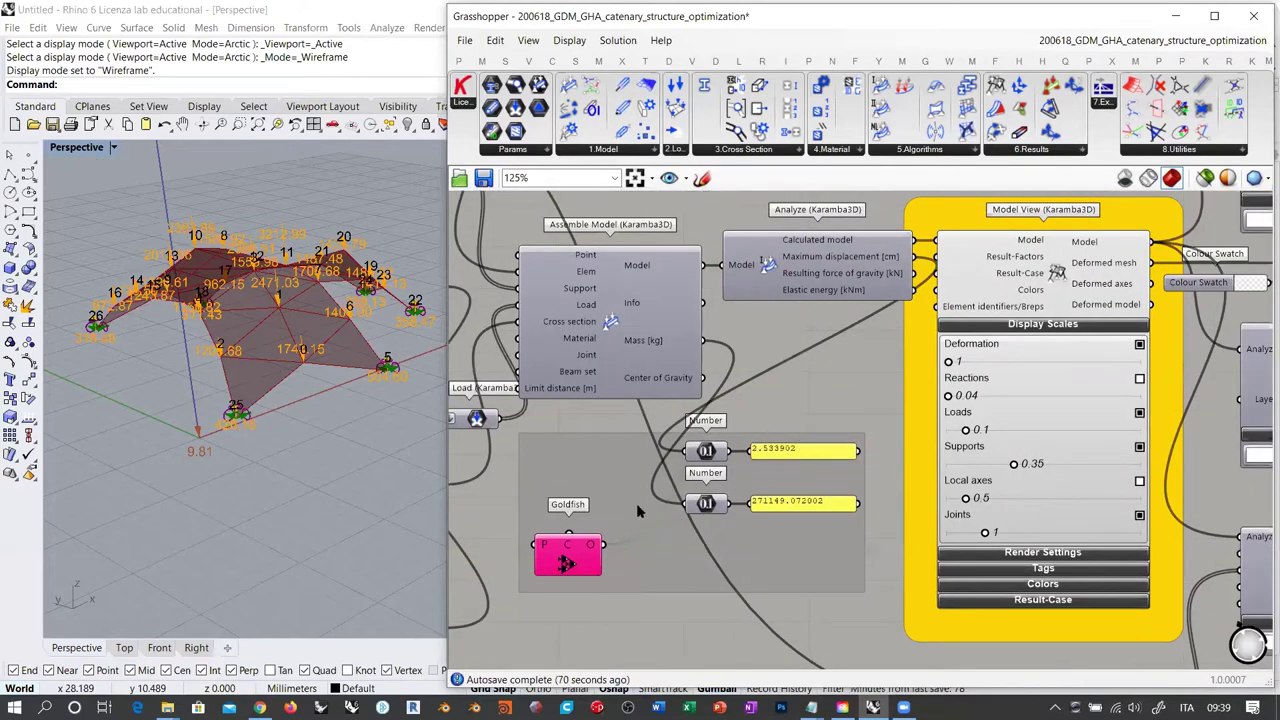
right_drag(847, 374, 584, 366)
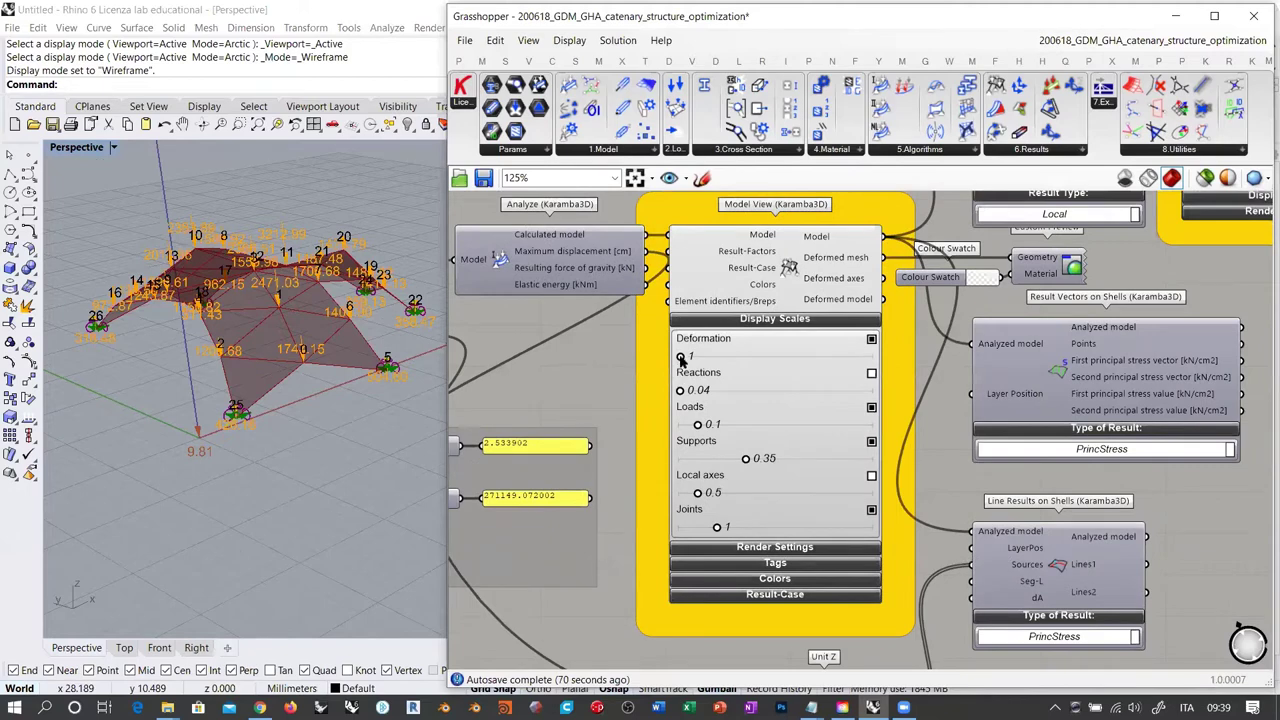
Try a Model View deformation scale of 12.64 and set it back to 1
mouse_move(681, 358)
mouse_down()
mouse_move(827, 360)
mouse_move(703, 362)
mouse_up()
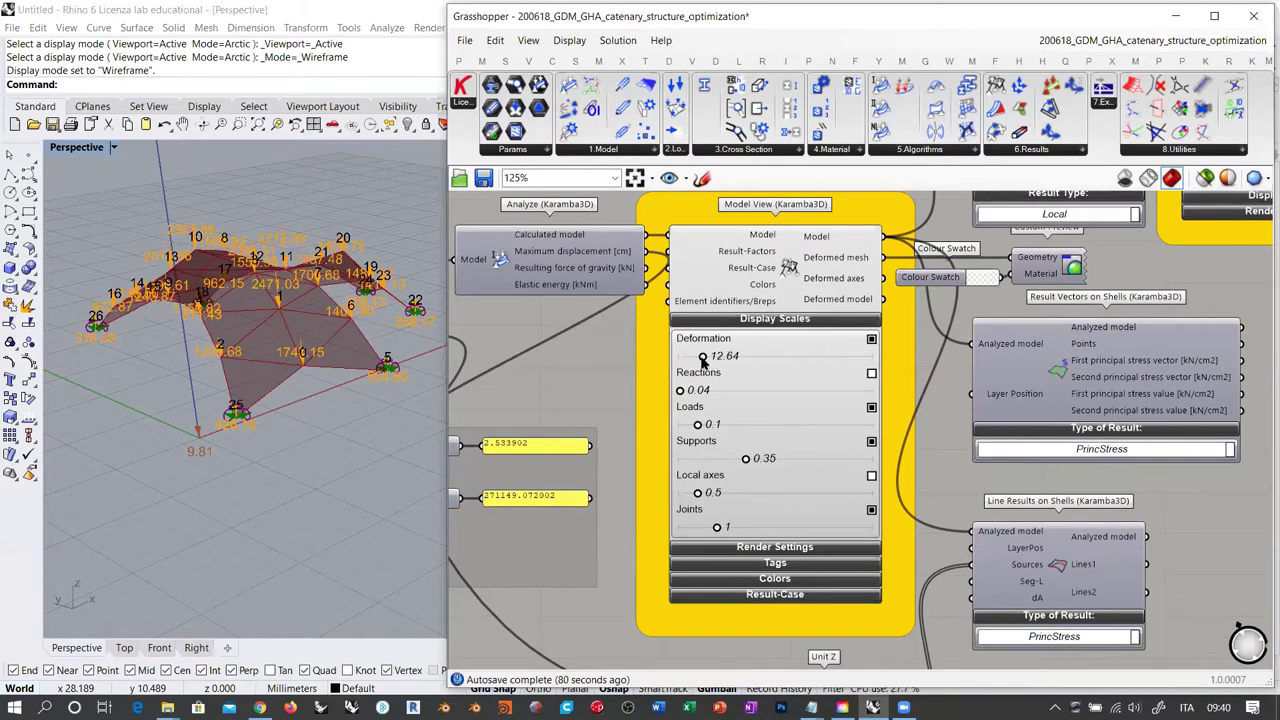
double_click(703, 358)
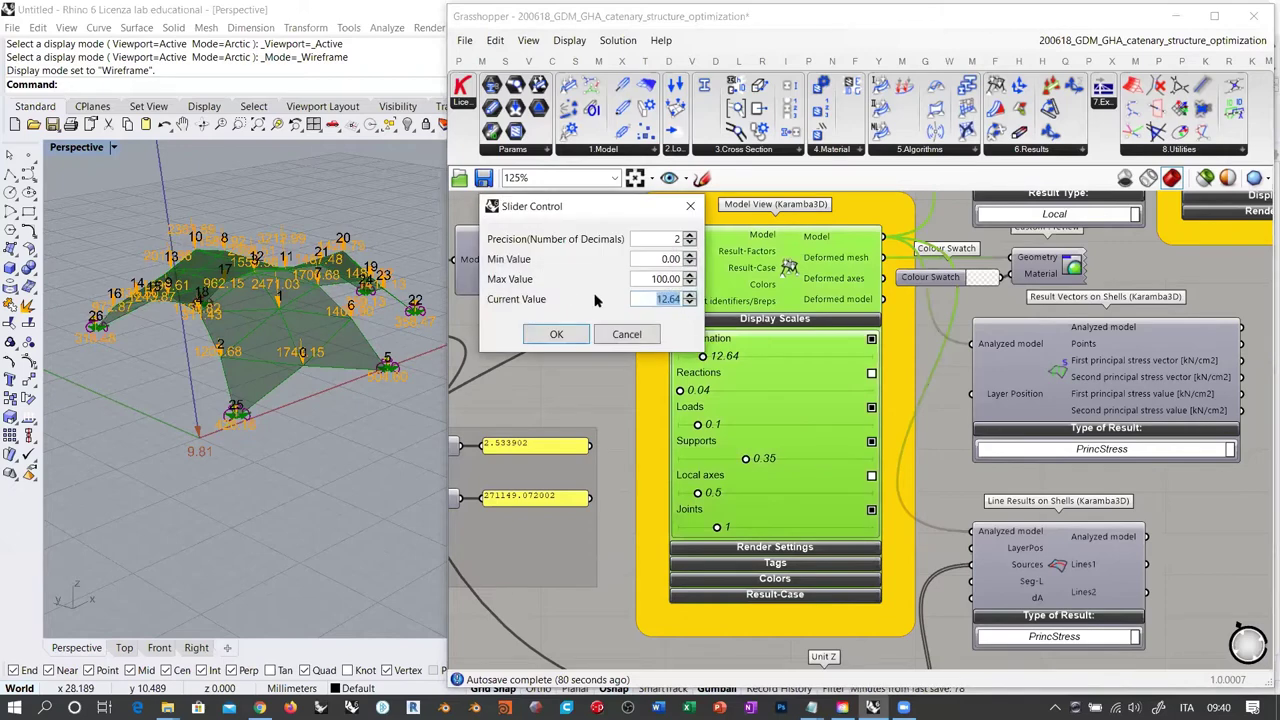
text(1)
click(558, 334)
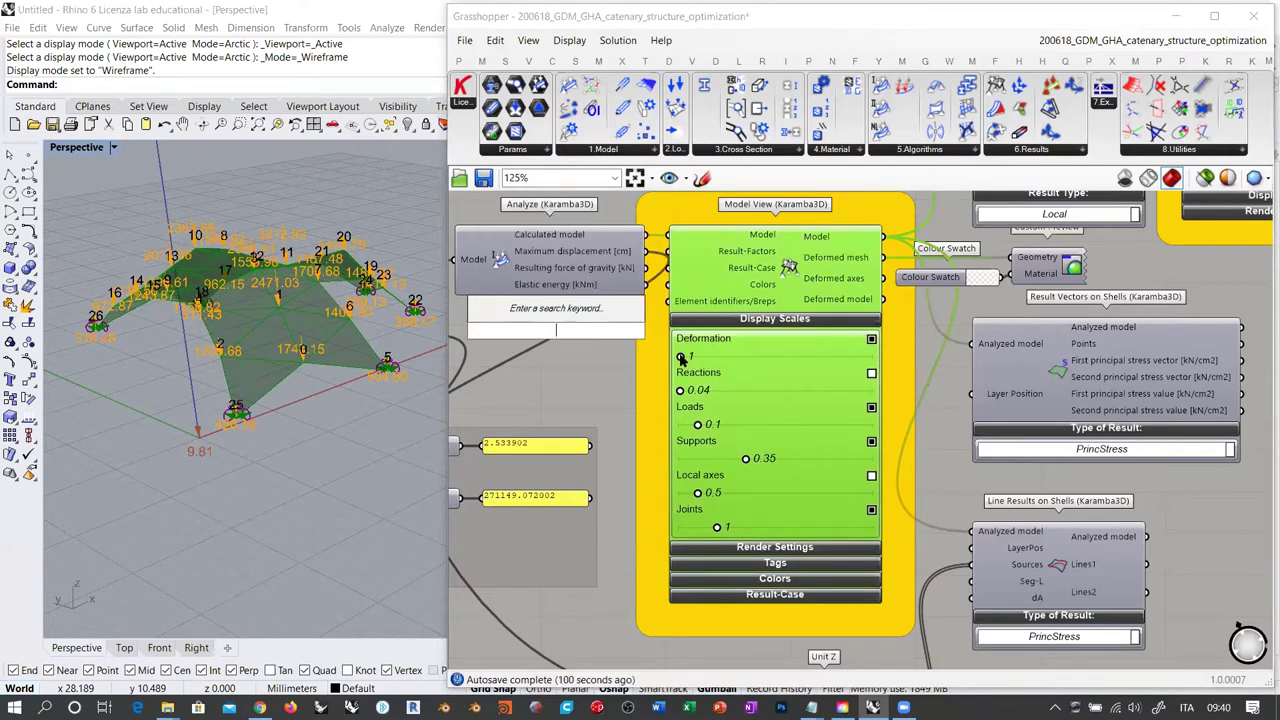
Raise Model View's deformation scale to 32.03 and inspect the shell's deformed shape
drag(684, 361, 741, 358)
right_drag(308, 360, 287, 420)
right_drag(540, 576, 708, 497)
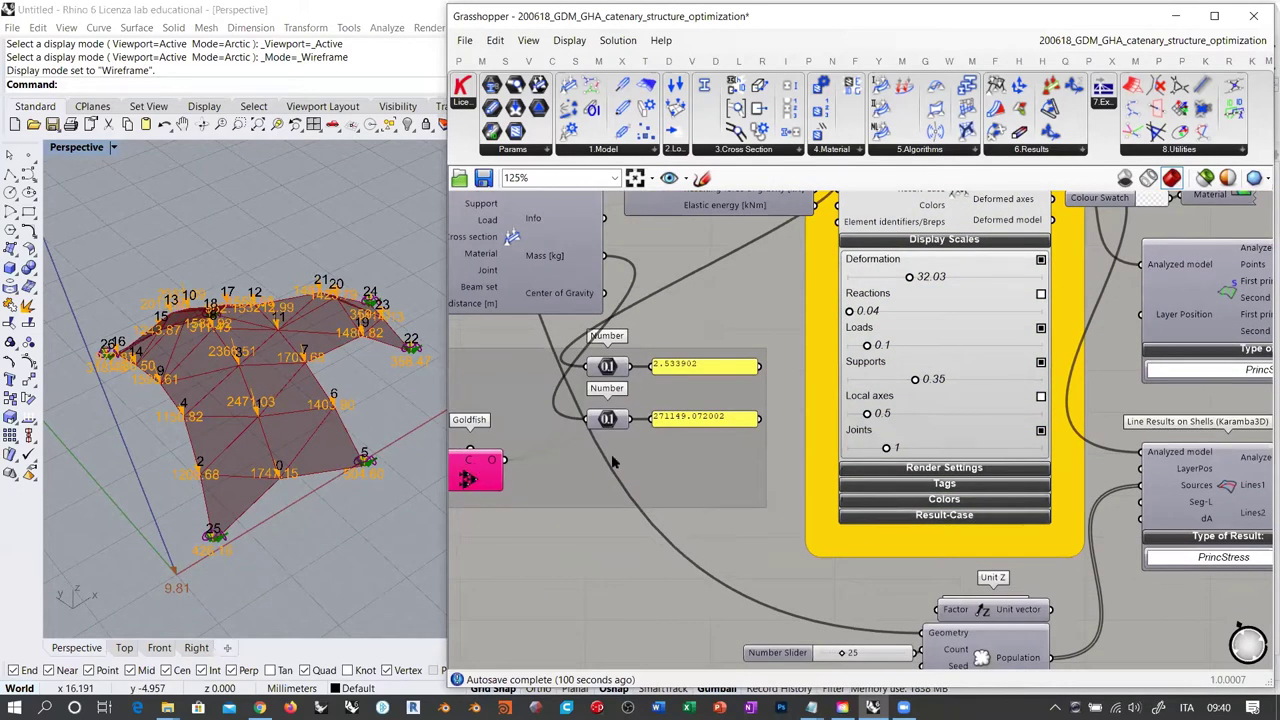
Turn off the Loads display in Model View to see the shell without load arrows and values
right_drag(803, 404, 551, 423)
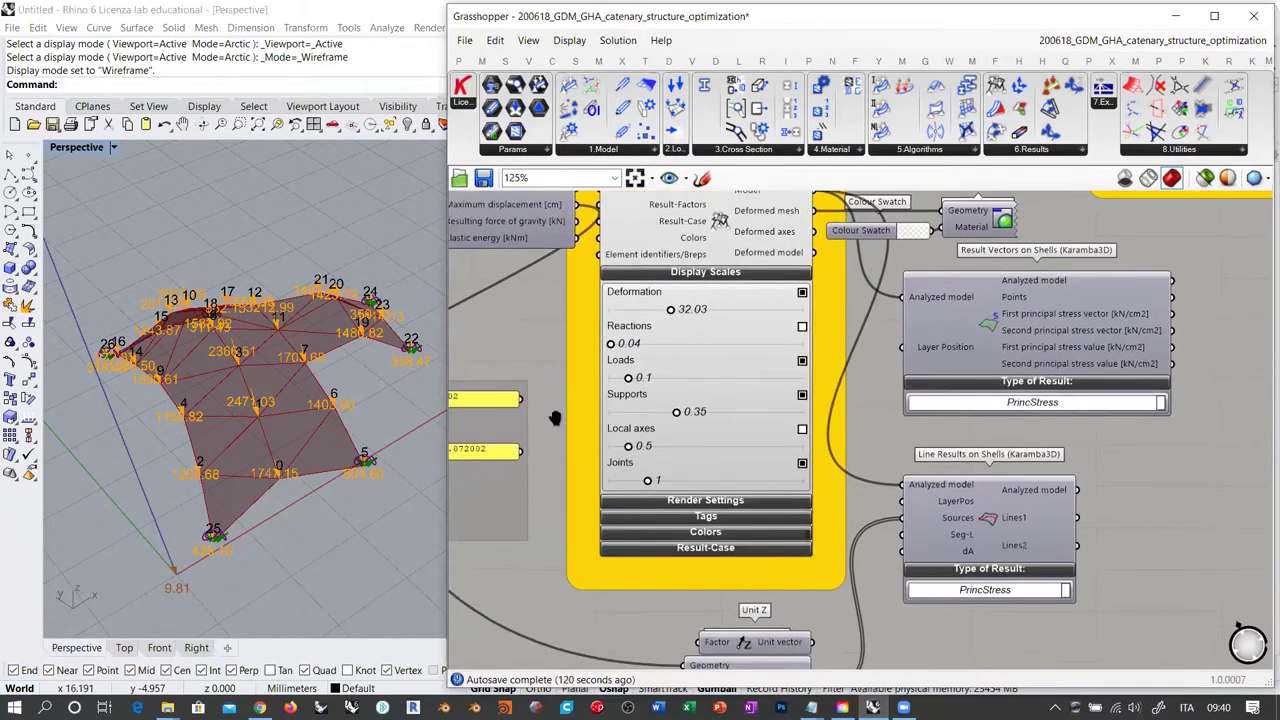
right_drag(266, 402, 336, 376)
click(802, 367)
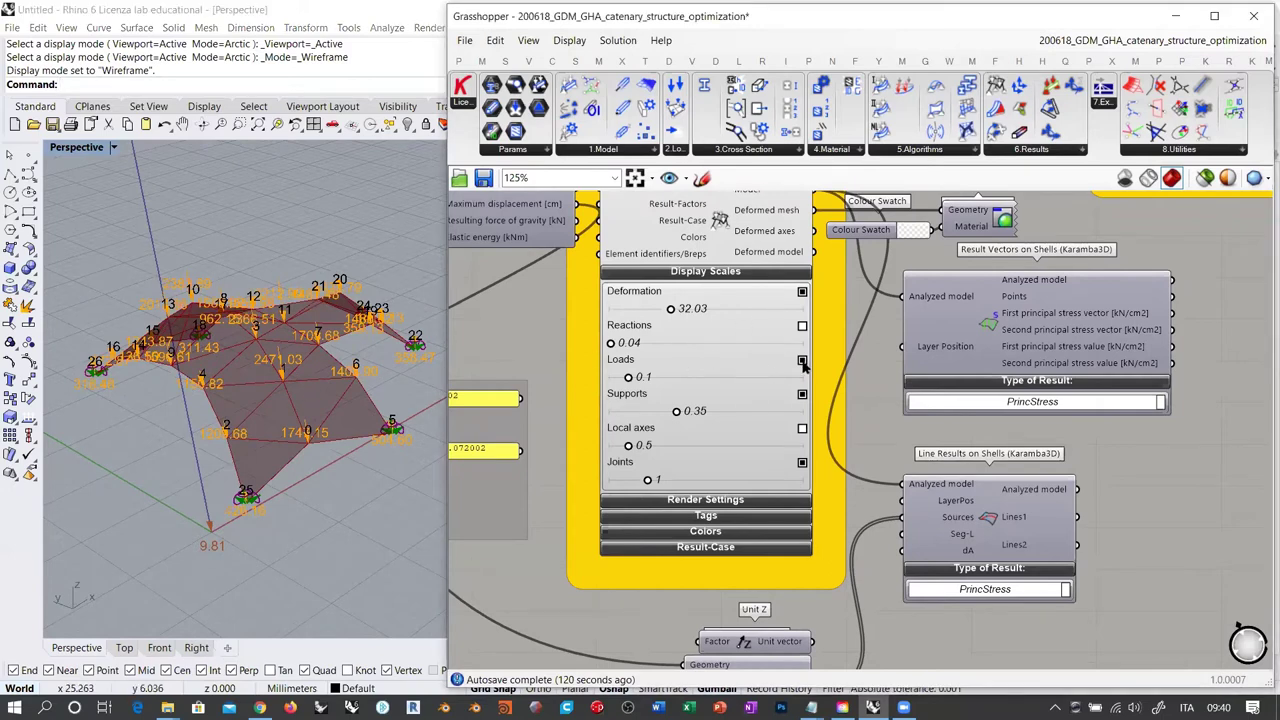
Hide the loads and node tags in the Model View component, and collapse its Tags and Display Scales sections
right_drag(224, 343, 238, 362)
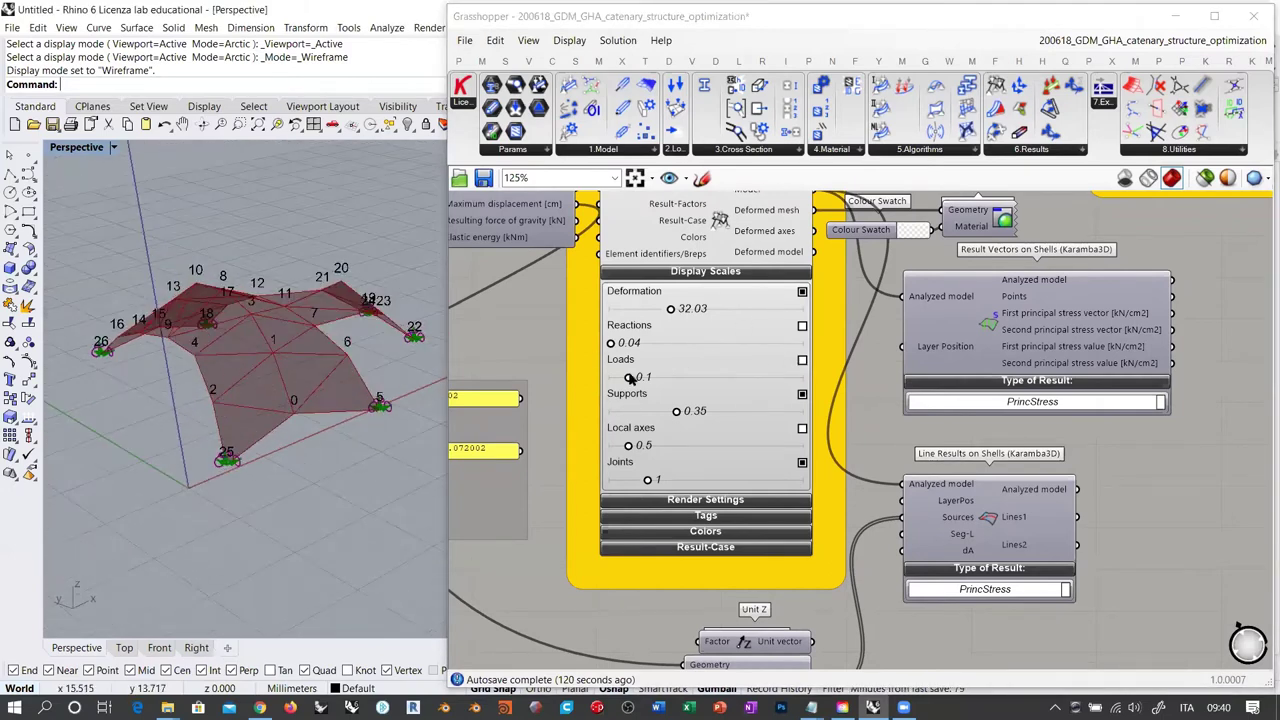
click(707, 515)
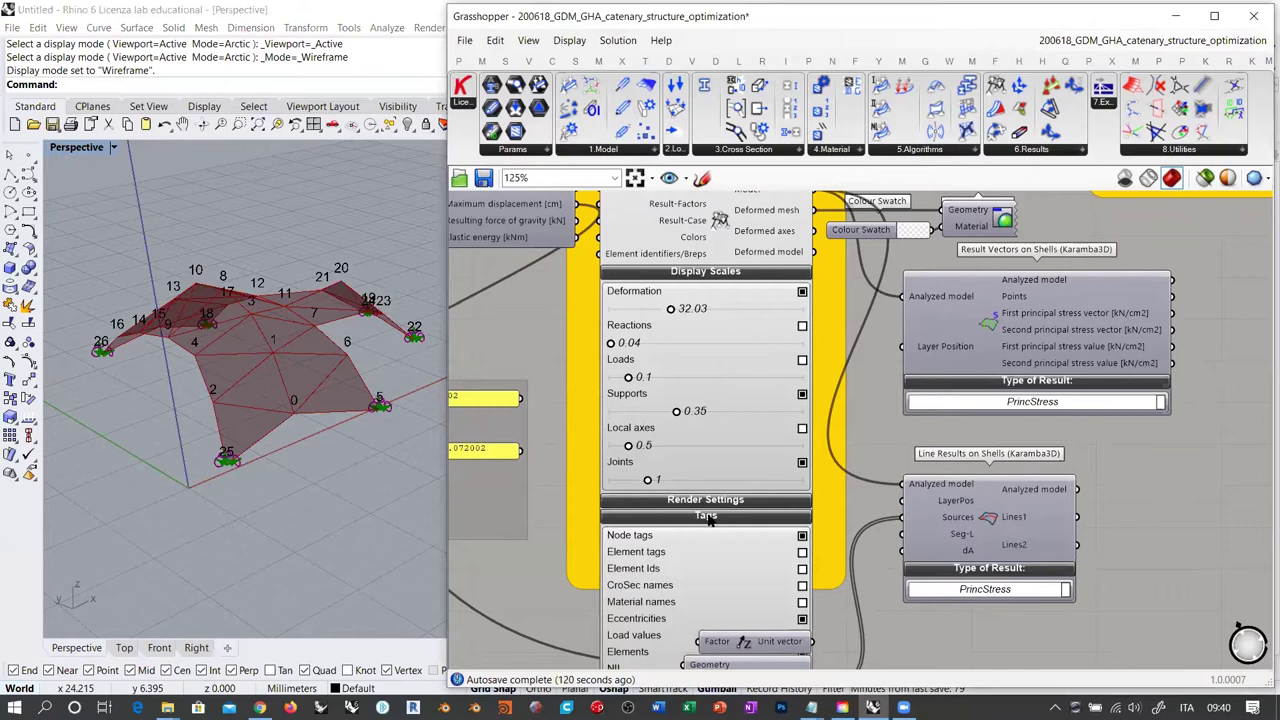
click(802, 535)
mouse_move(235, 345)
right_down()
mouse_move(214, 323)
mouse_move(260, 350)
right_up()
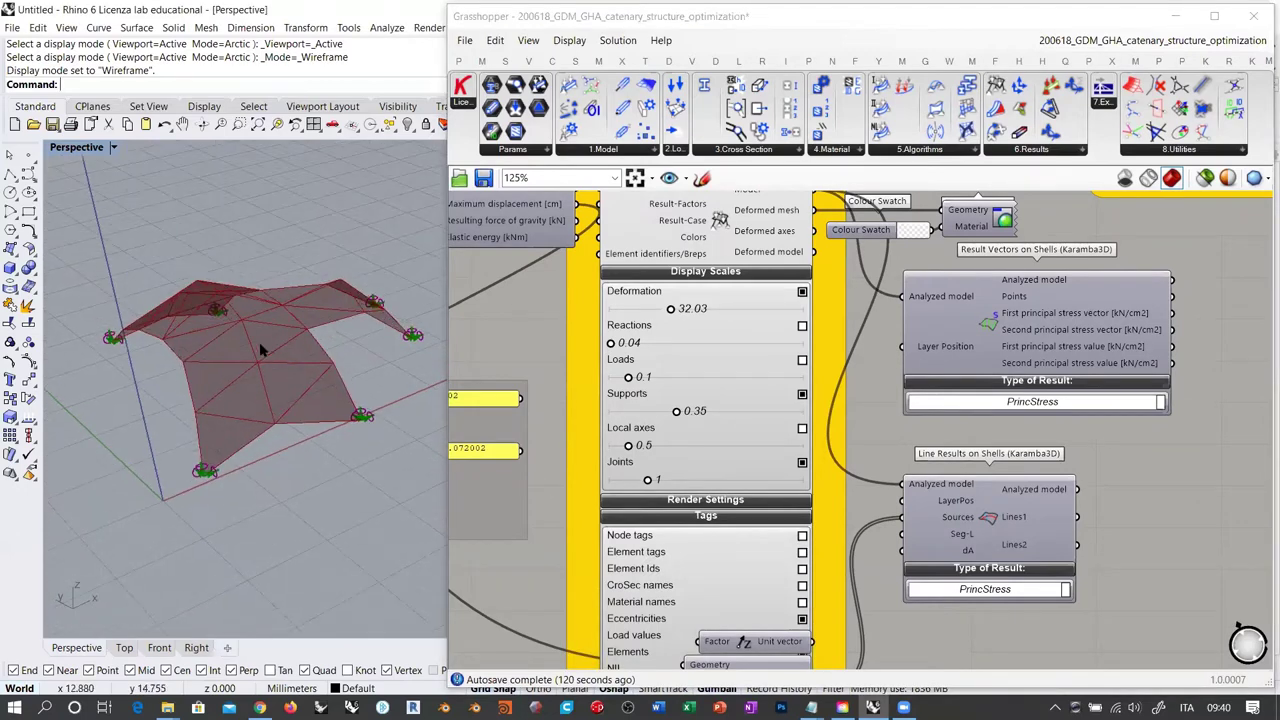
click(732, 517)
click(706, 276)
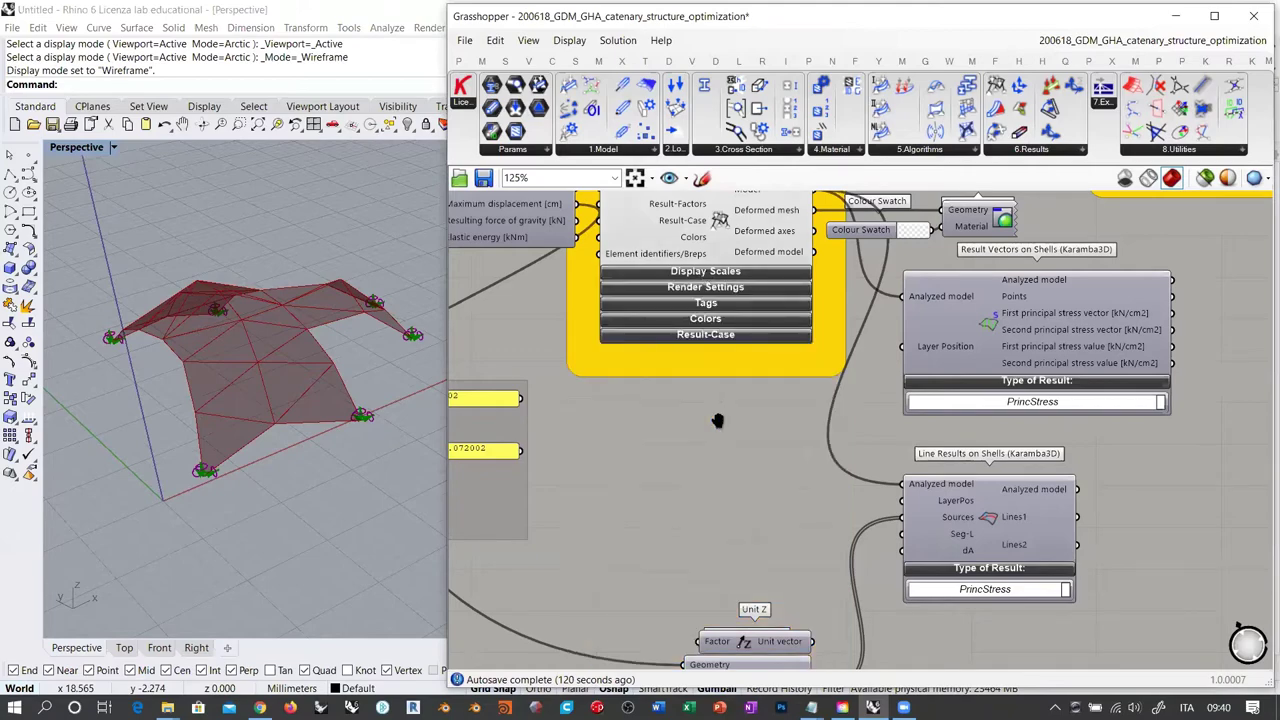
Turn off the Model View preview and turn on the Custom Preview of the deformed mesh
scroll(720, 420, down, 4)
right_drag(709, 411, 807, 412)
right_drag(263, 357, 295, 322)
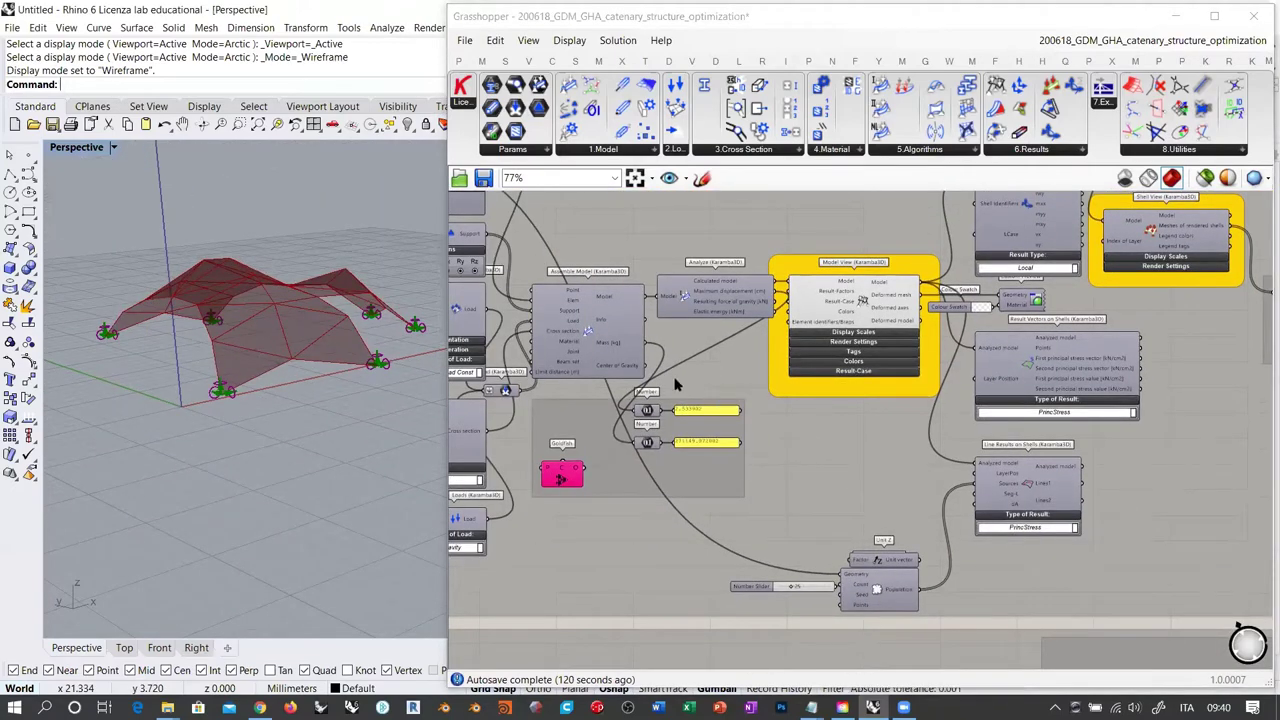
right_drag(677, 377, 636, 377)
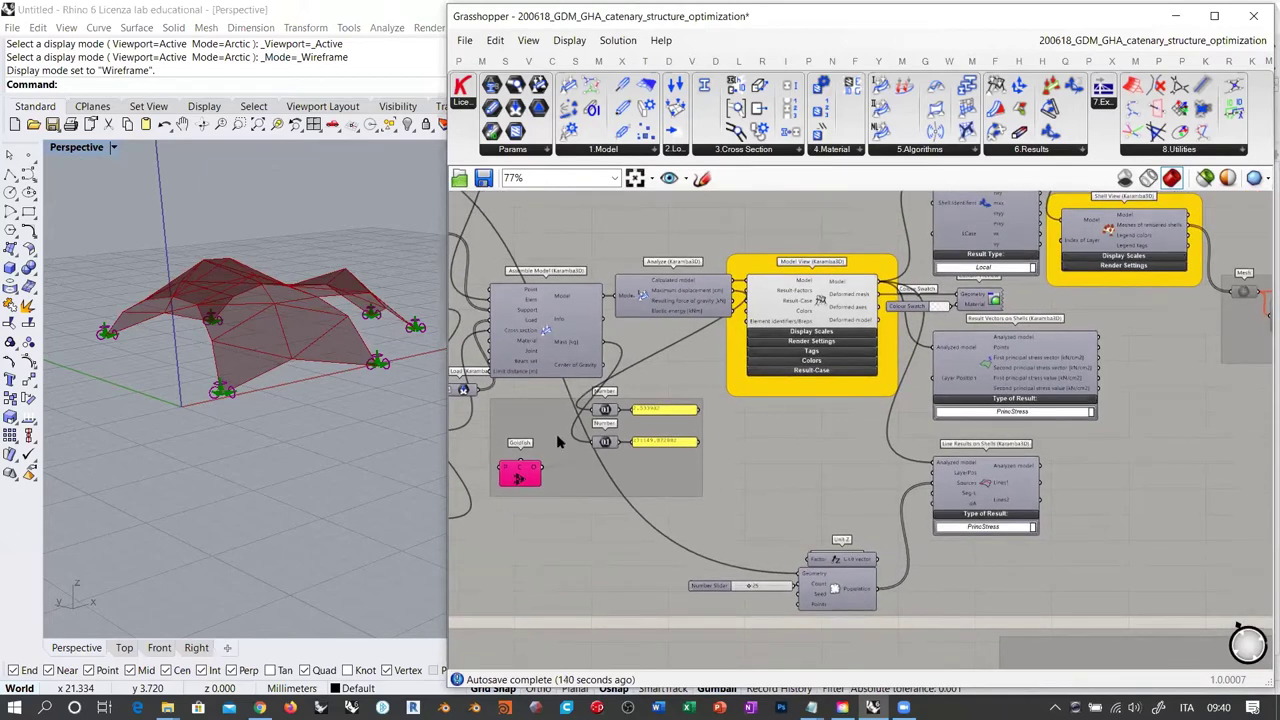
right_drag(855, 423, 556, 512)
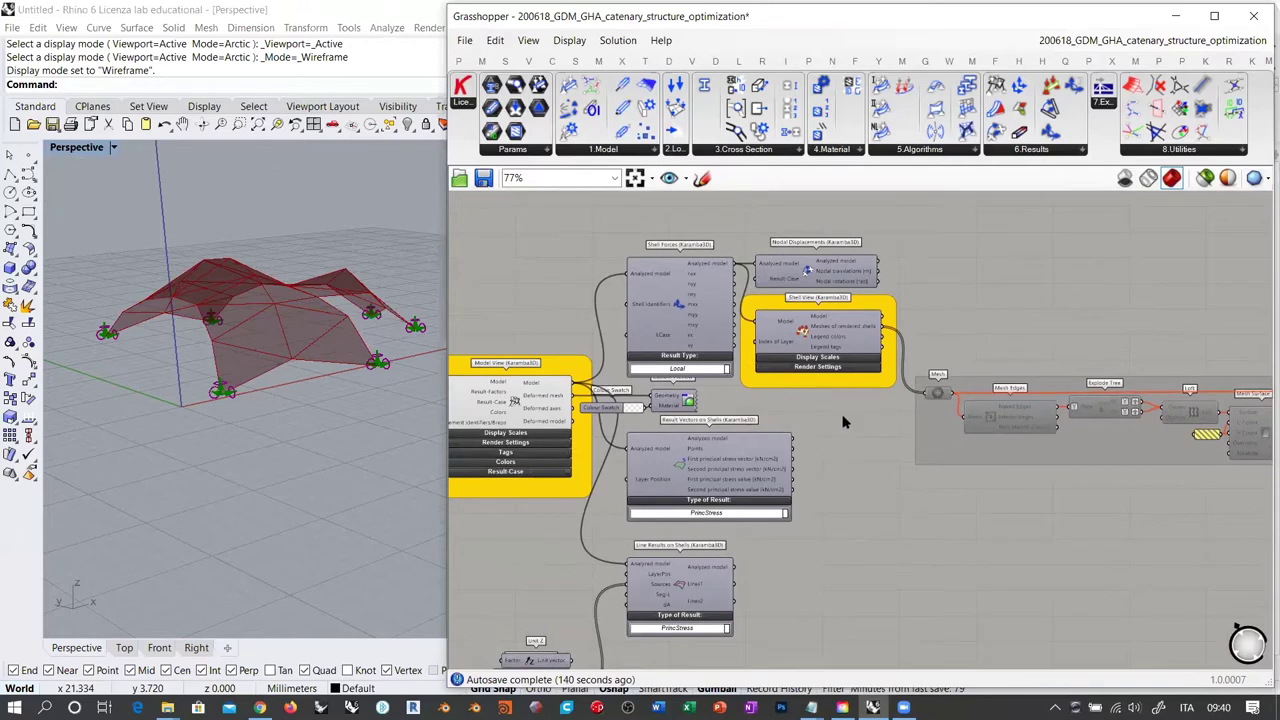
click(514, 400)
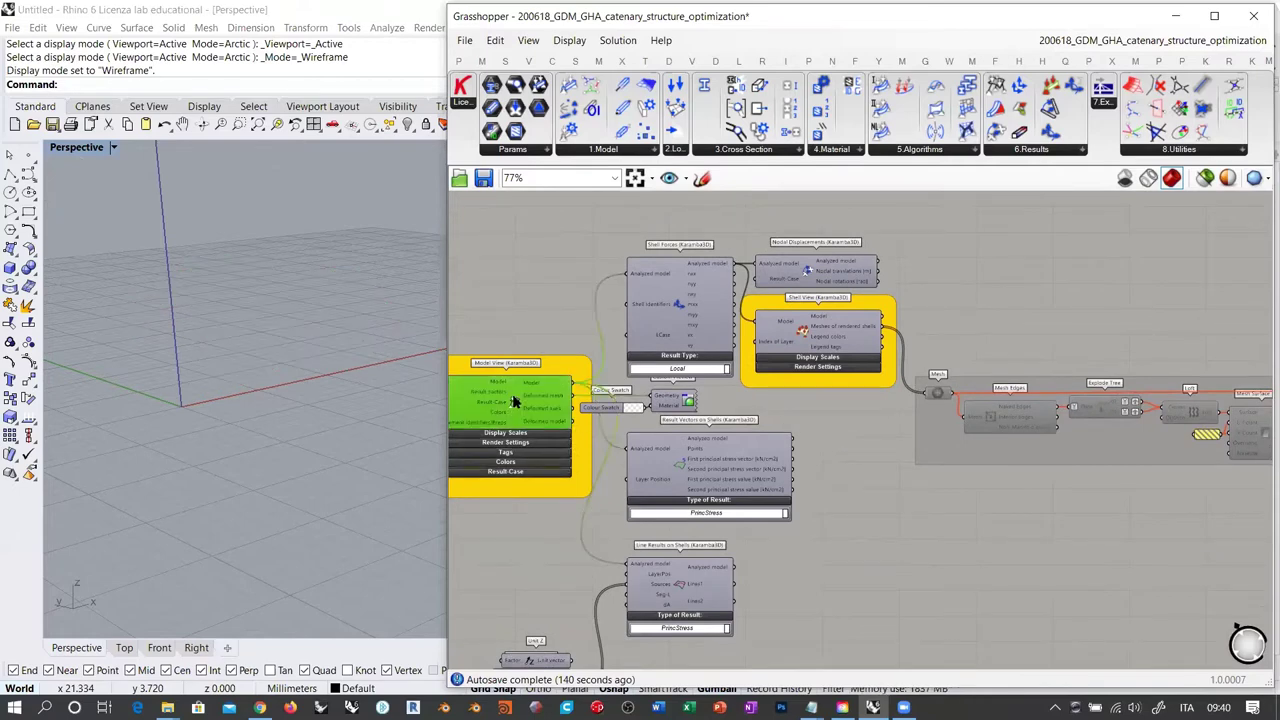
click(670, 400)
Examine the shaded deformed mesh from several angles and turn off the Custom Preview component's preview
right_drag(330, 300, 340, 345)
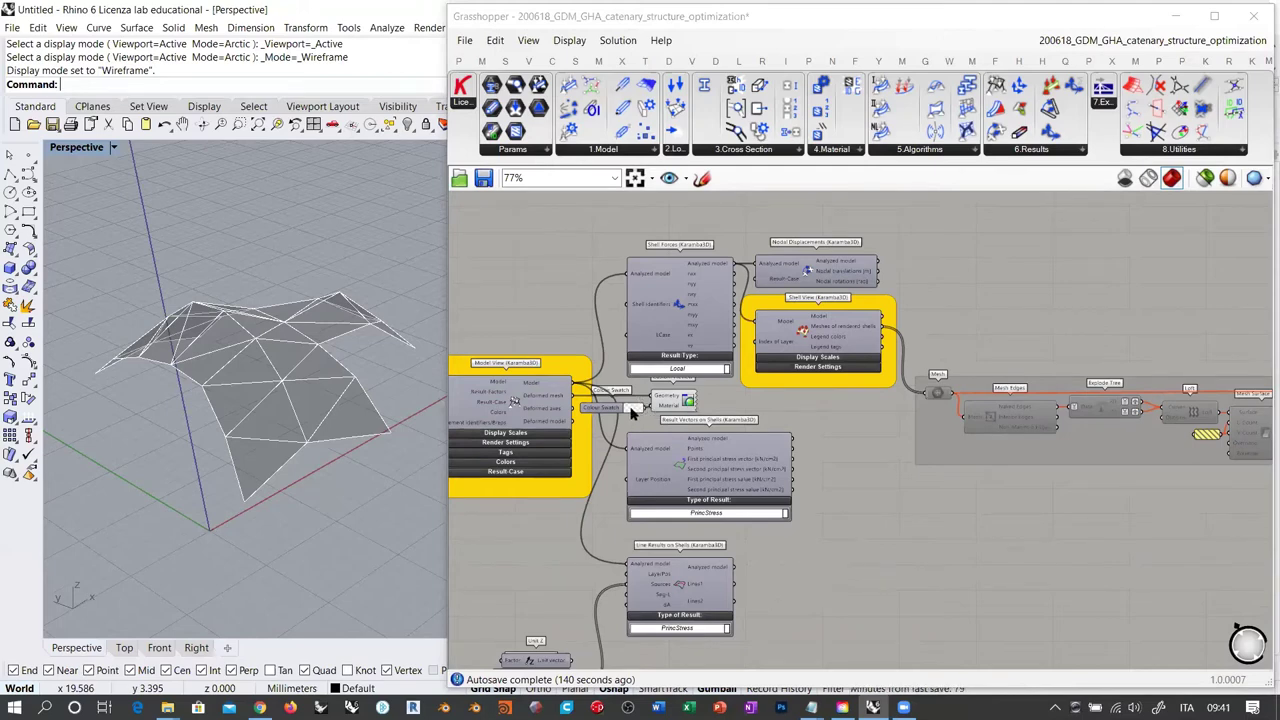
right_drag(380, 371, 345, 352)
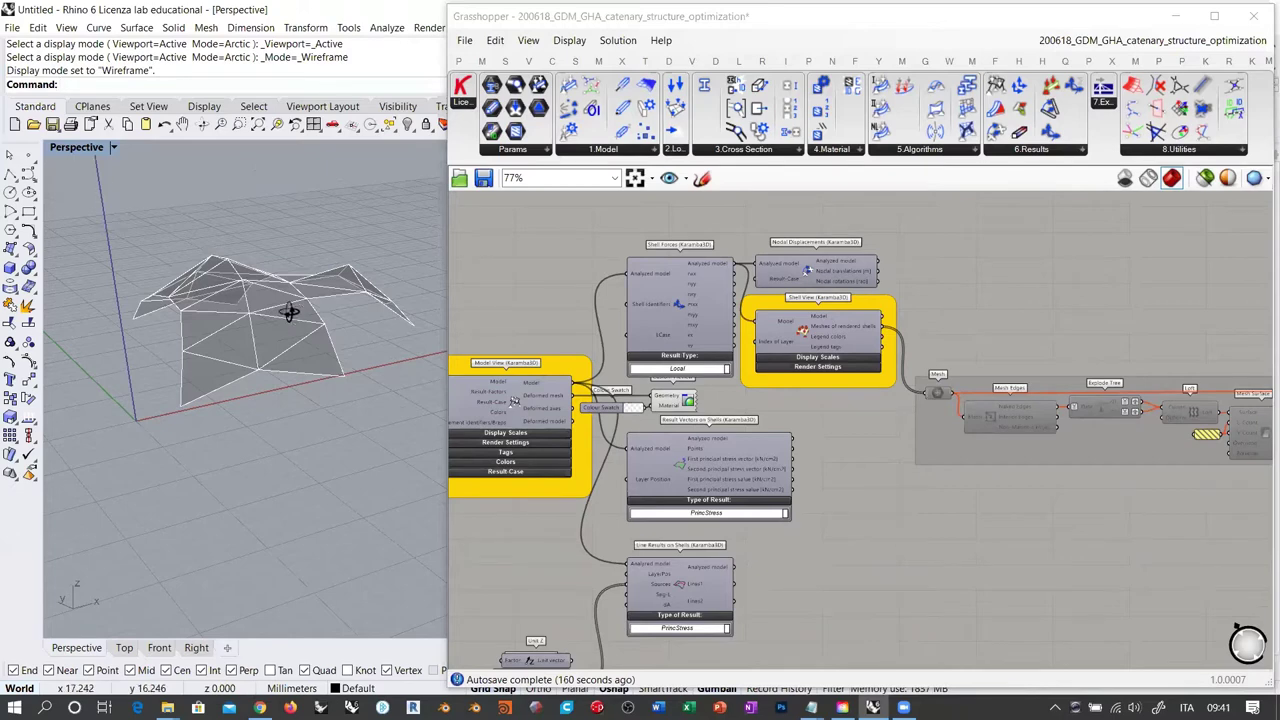
right_drag(291, 314, 318, 285)
click(686, 400)
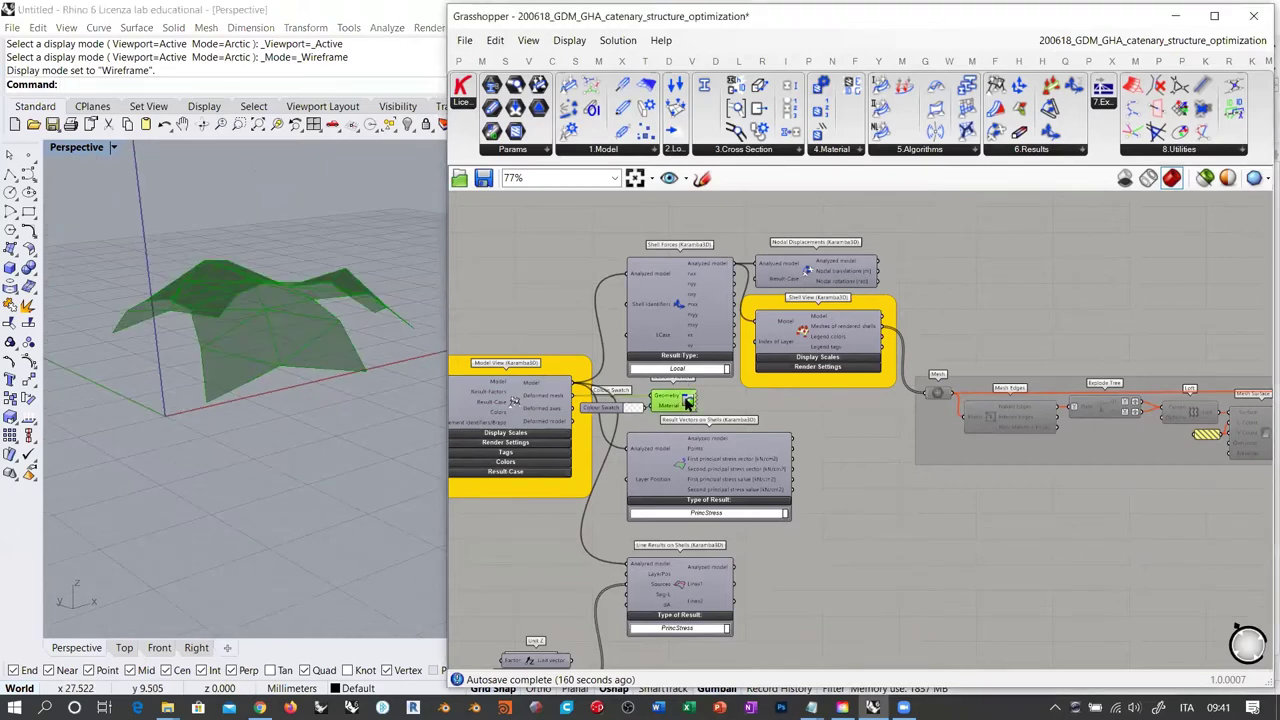
key(ctrl+q)
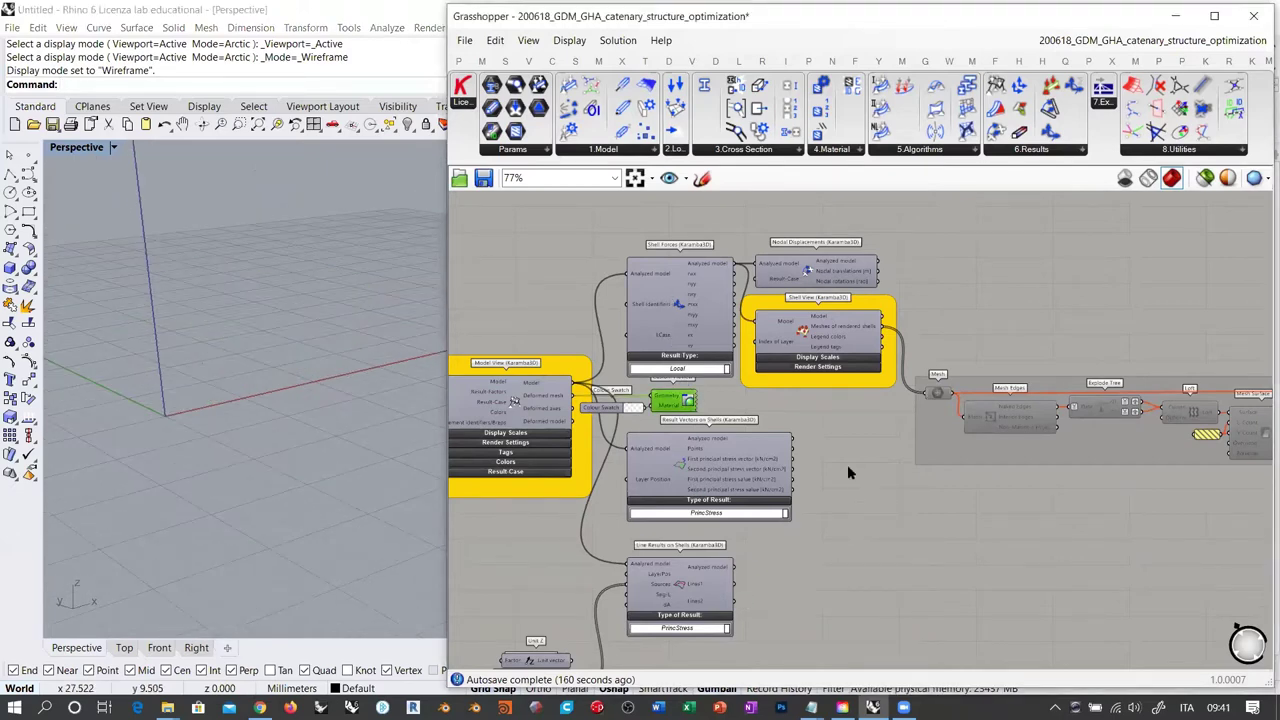
Examine the outputs of the Shell Forces component and the nodal translations output of Nodal Displacements
scroll(676, 295, up, 5)
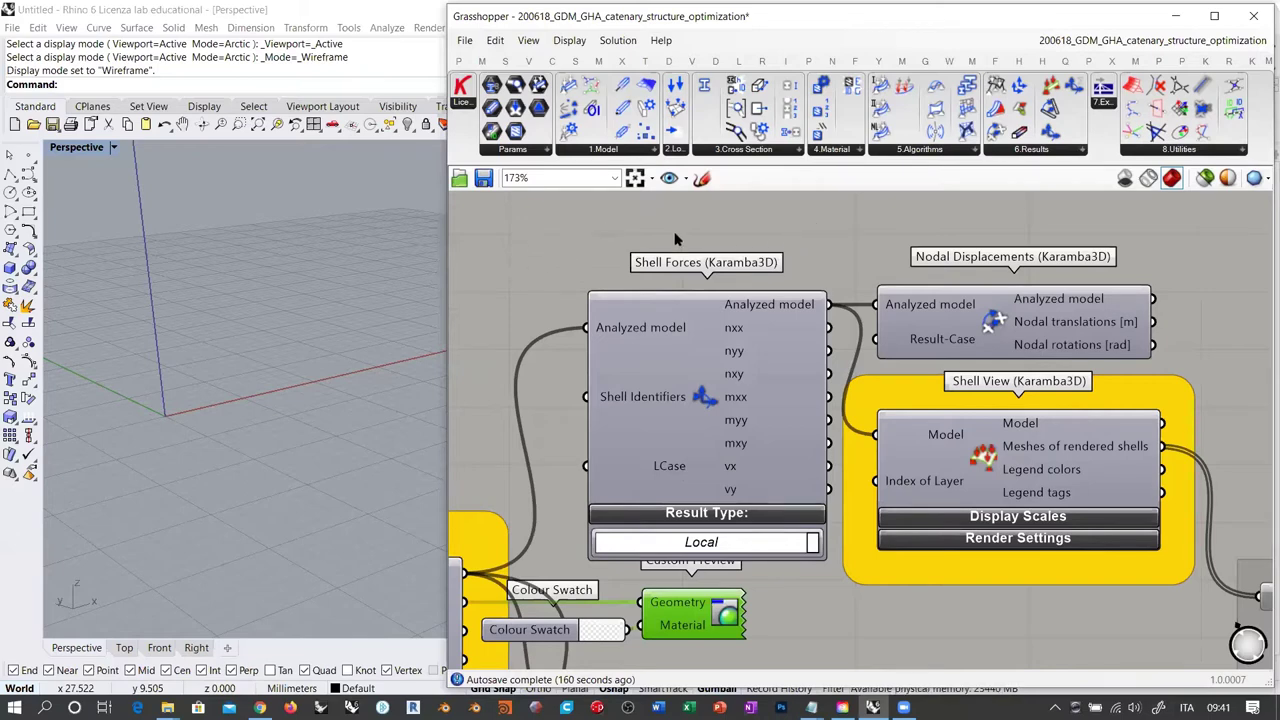
click(705, 400)
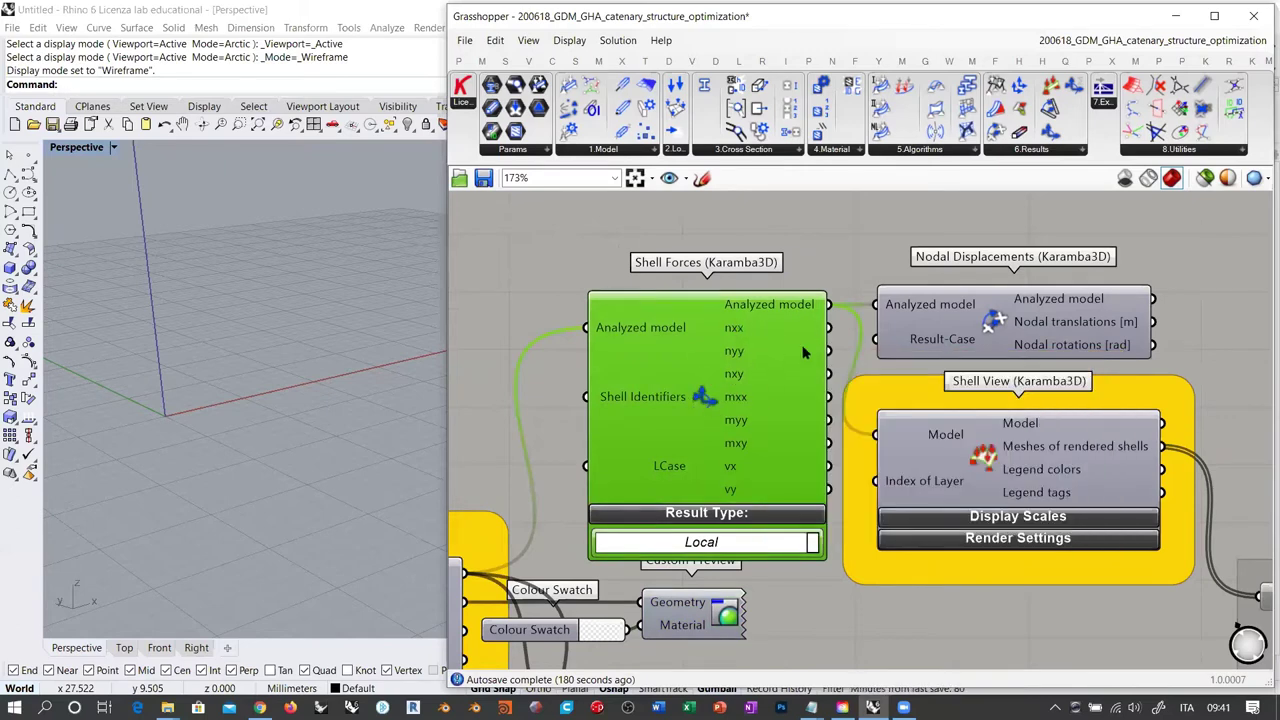
right_drag(855, 343, 715, 350)
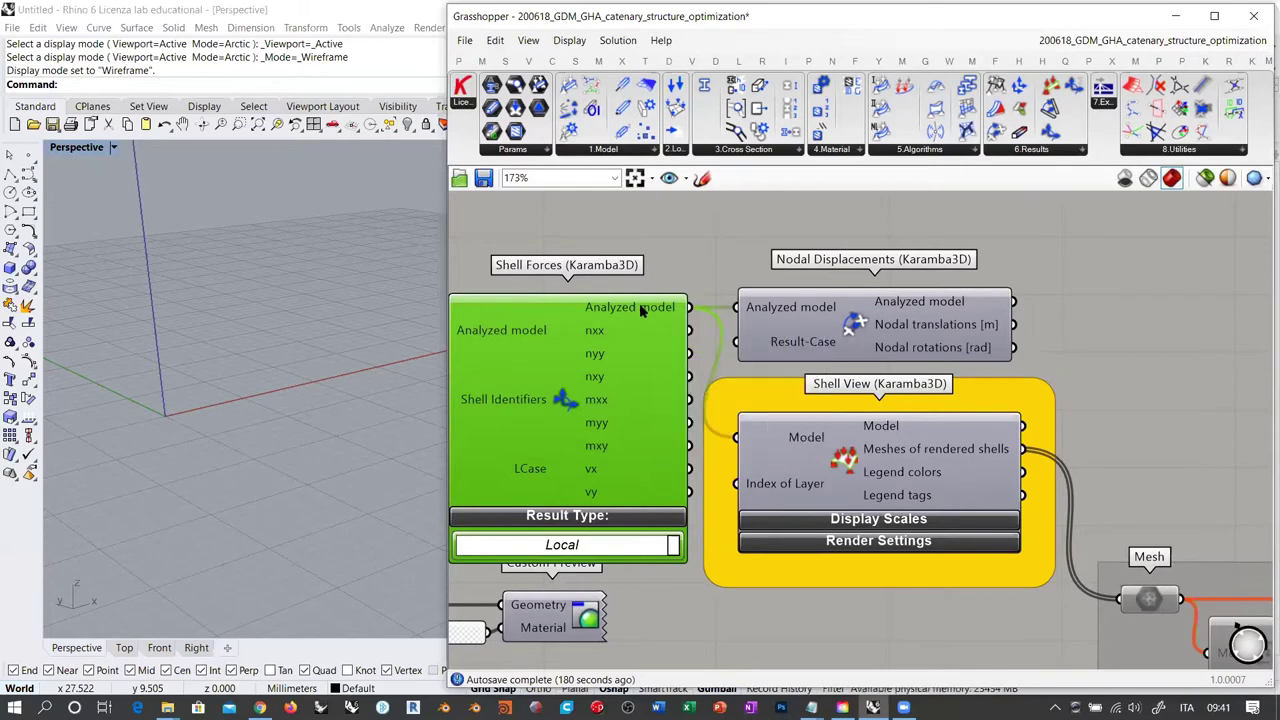
scroll(600, 341, down, 3)
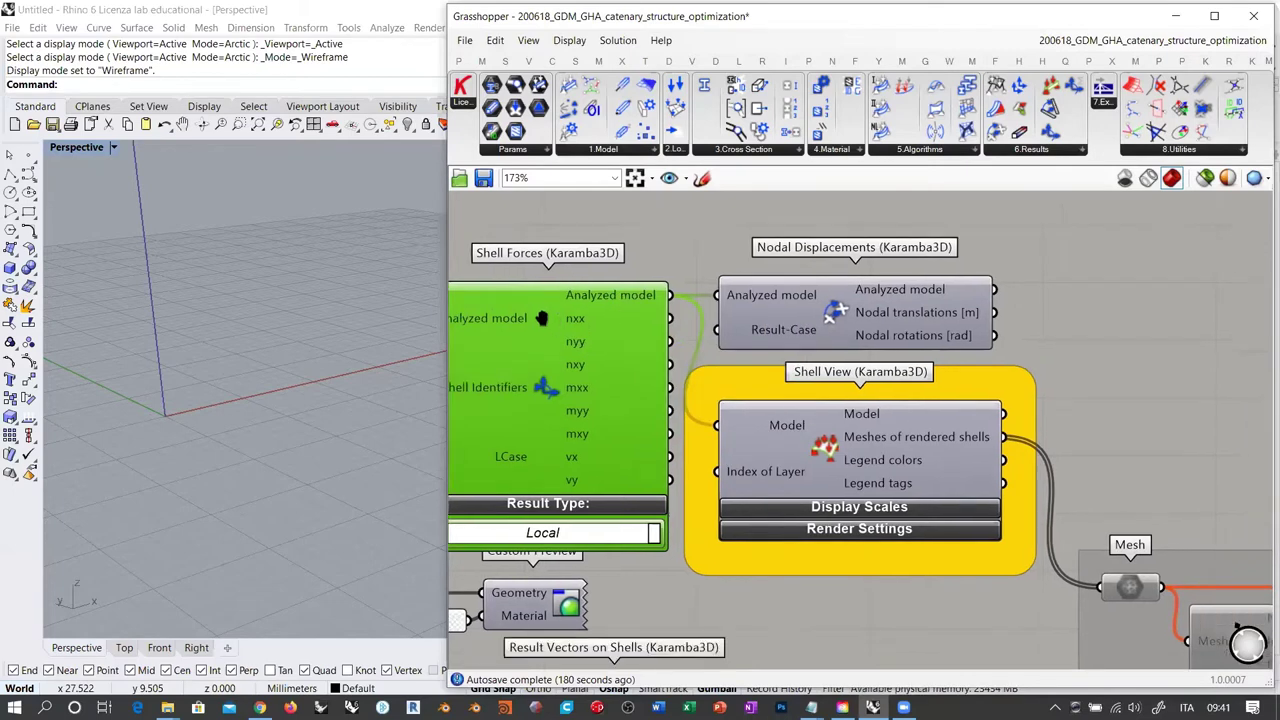
right_drag(571, 320, 657, 323)
click(756, 313)
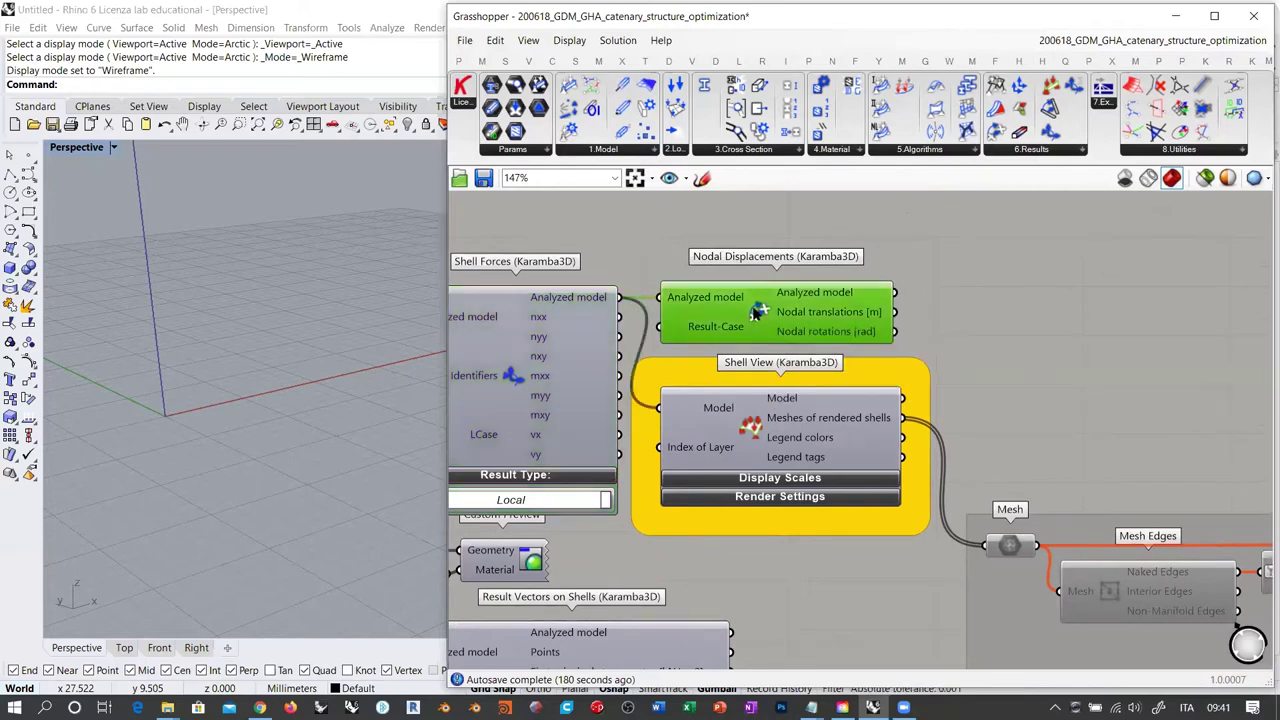
key(ctrl+q)
ctrl+click(773, 309)
click(757, 312)
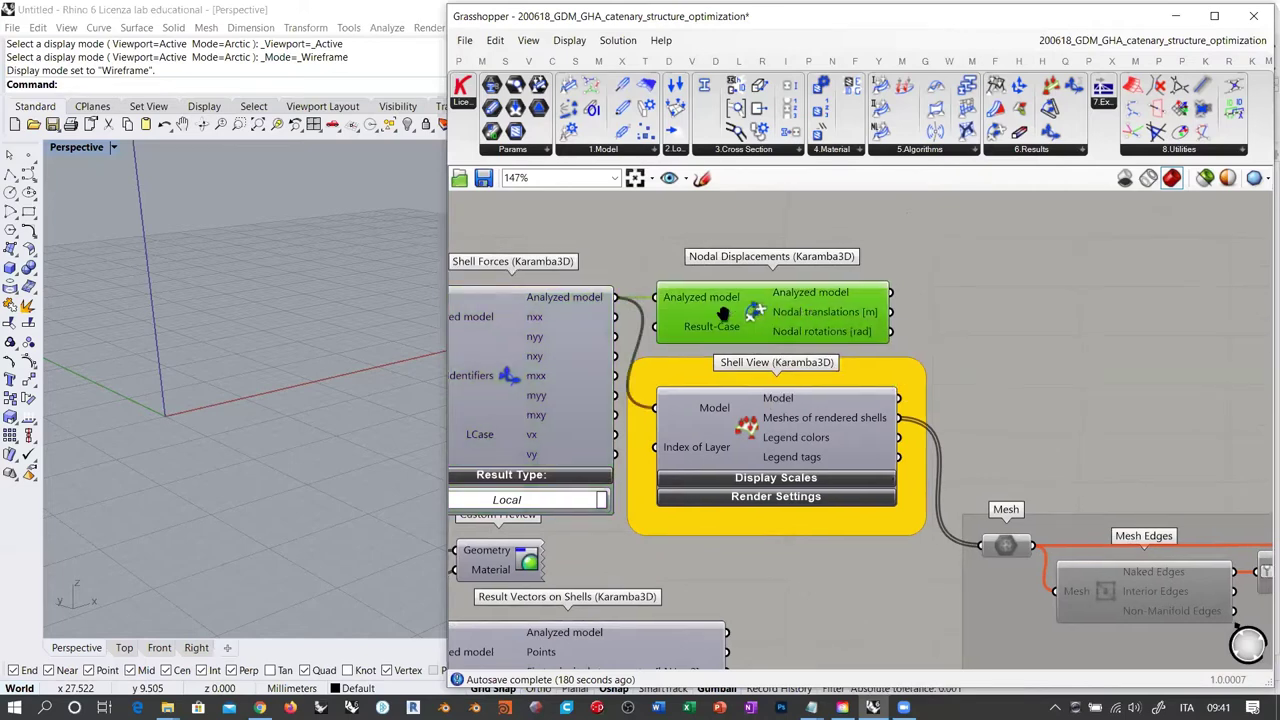
right_drag(845, 317, 685, 318)
mouse_move(685, 318)
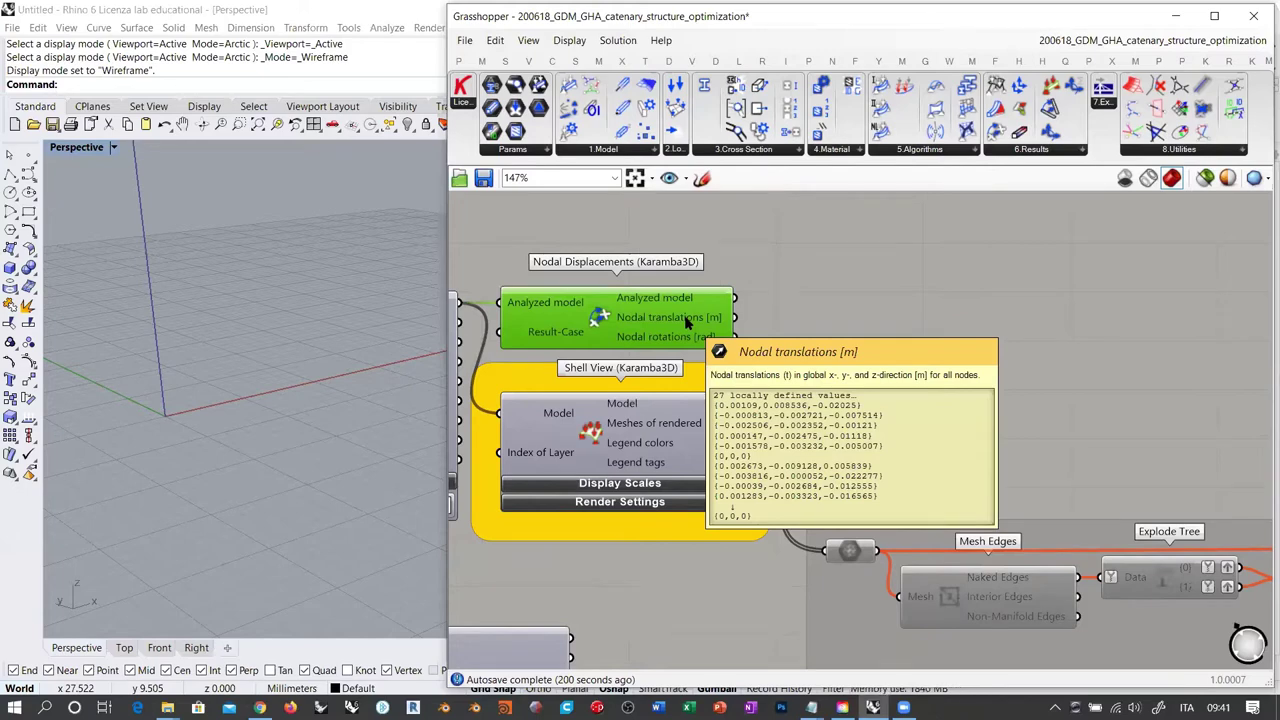
Turn on Node tags in the Tags section of the Model View component
right_drag(688, 322, 874, 290)
scroll(740, 376, down, 2)
right_drag(734, 380, 920, 288)
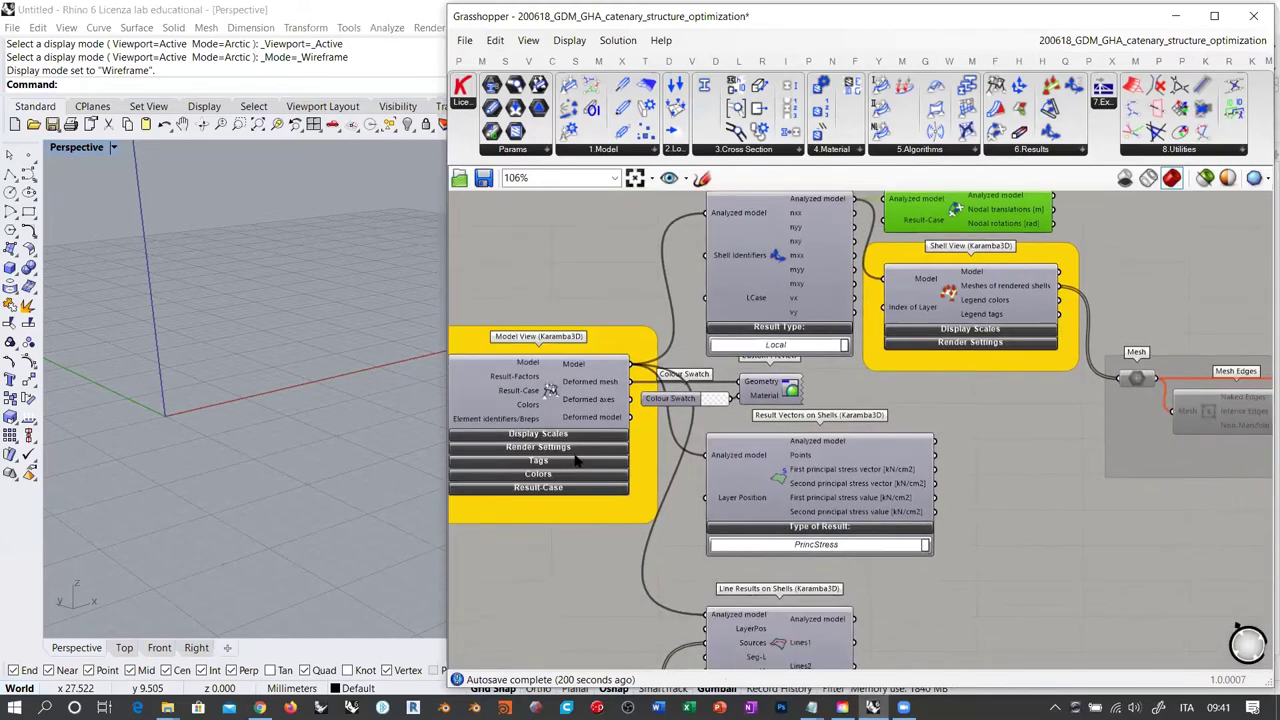
scroll(572, 463, up, 2)
click(572, 464)
right_drag(697, 476, 780, 435)
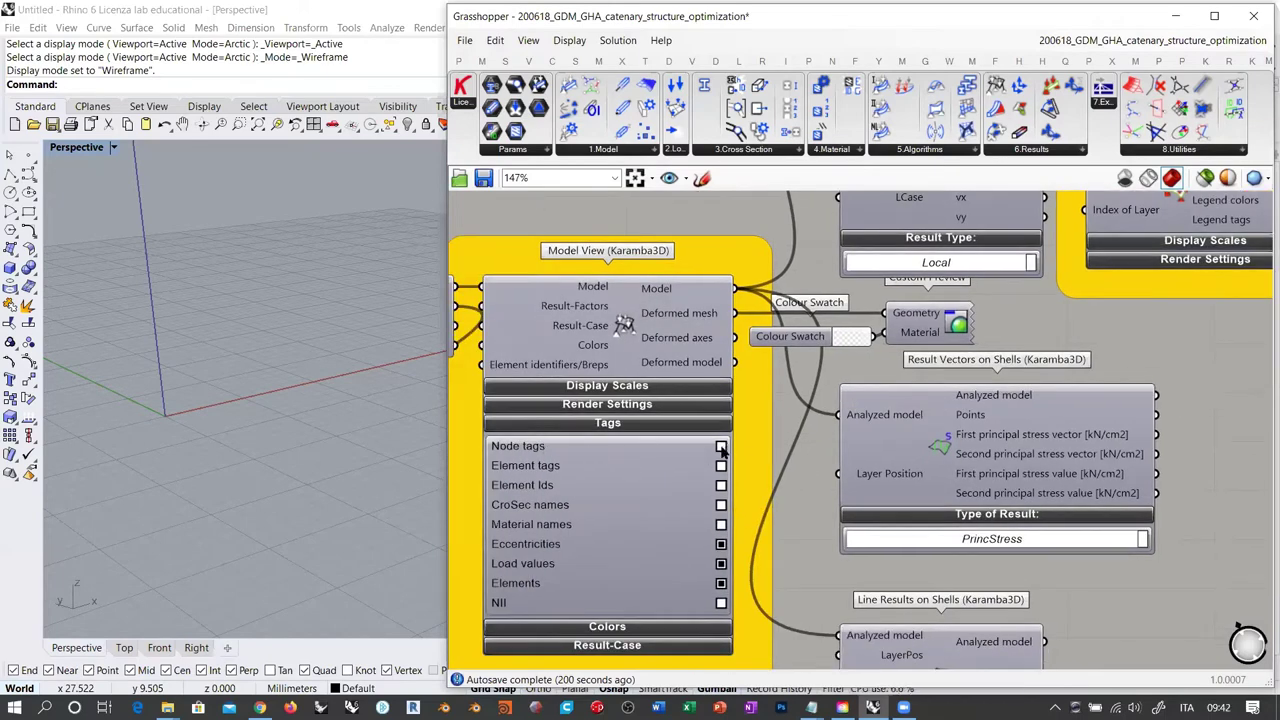
click(721, 446)
Enable the Model View preview and examine the node numbering on the shell
click(624, 332)
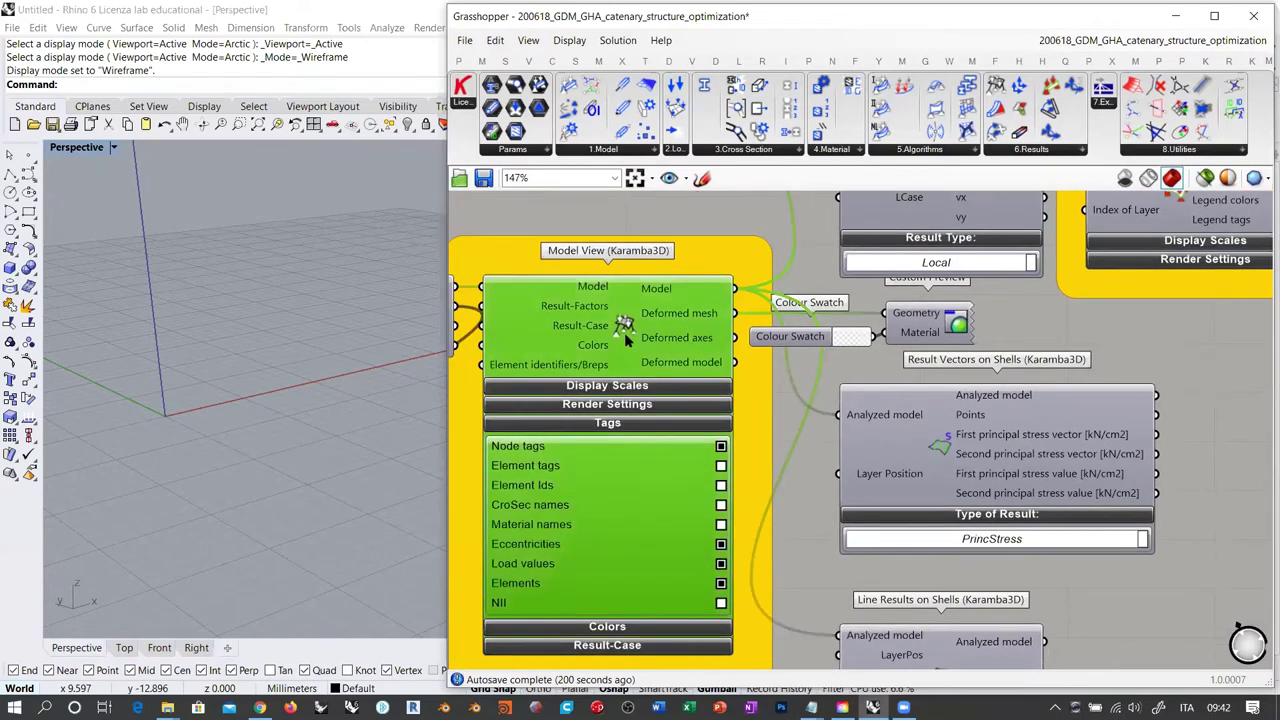
key(ctrl+q)
click(468, 372)
right_drag(362, 340, 275, 438)
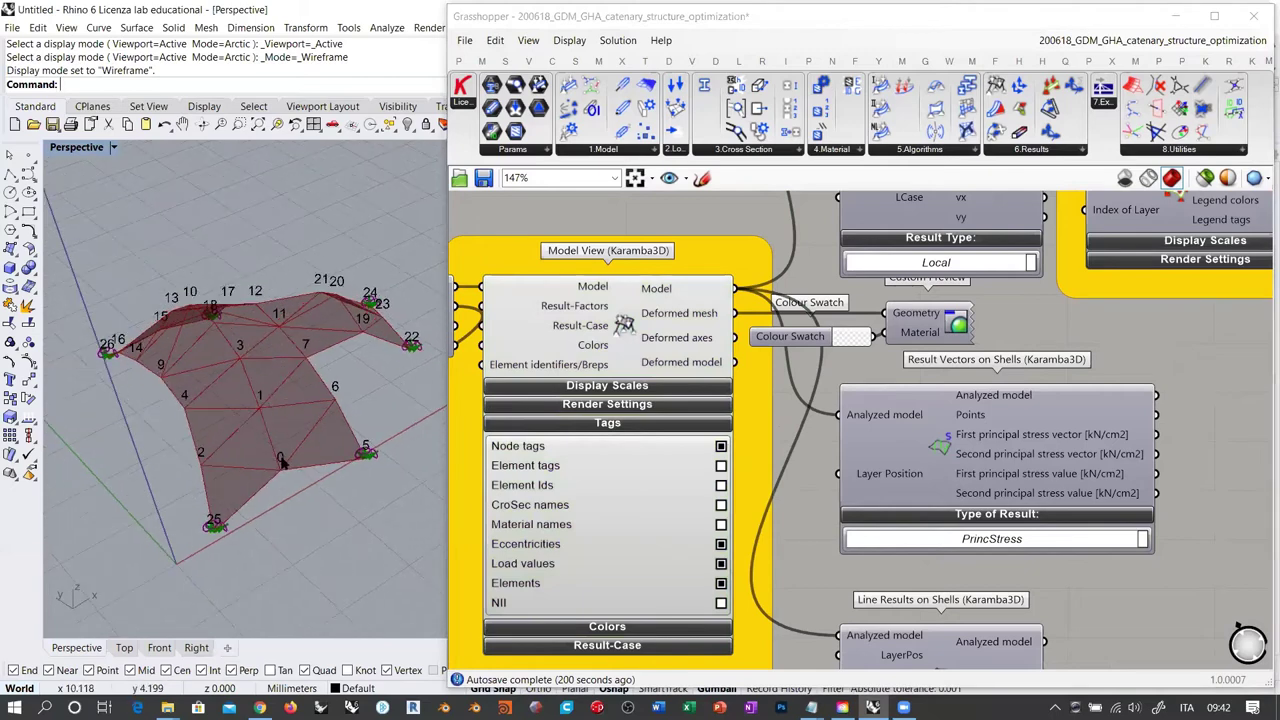
right_drag(257, 377, 270, 458)
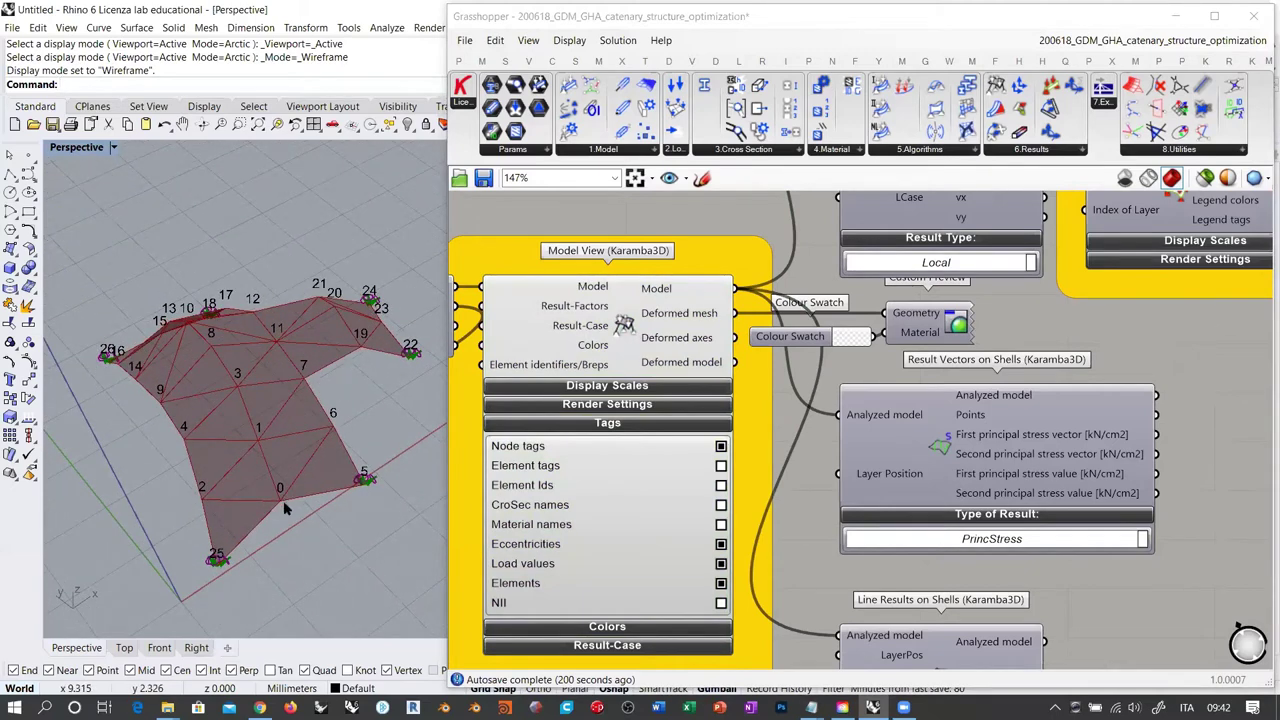
Add a Vector Length component above Nodal Displacements and connect the Nodal translations output to its Vector input
right_drag(1015, 286, 799, 395)
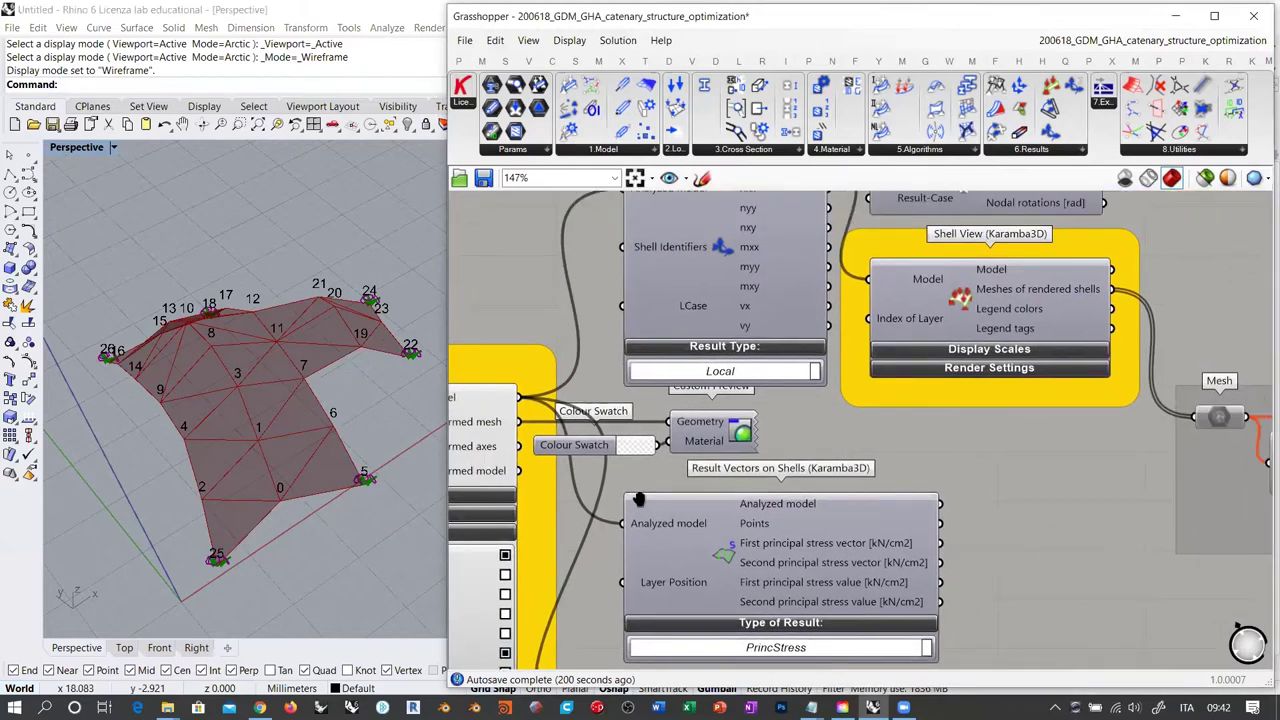
right_drag(1016, 260, 771, 381)
mouse_move(802, 306)
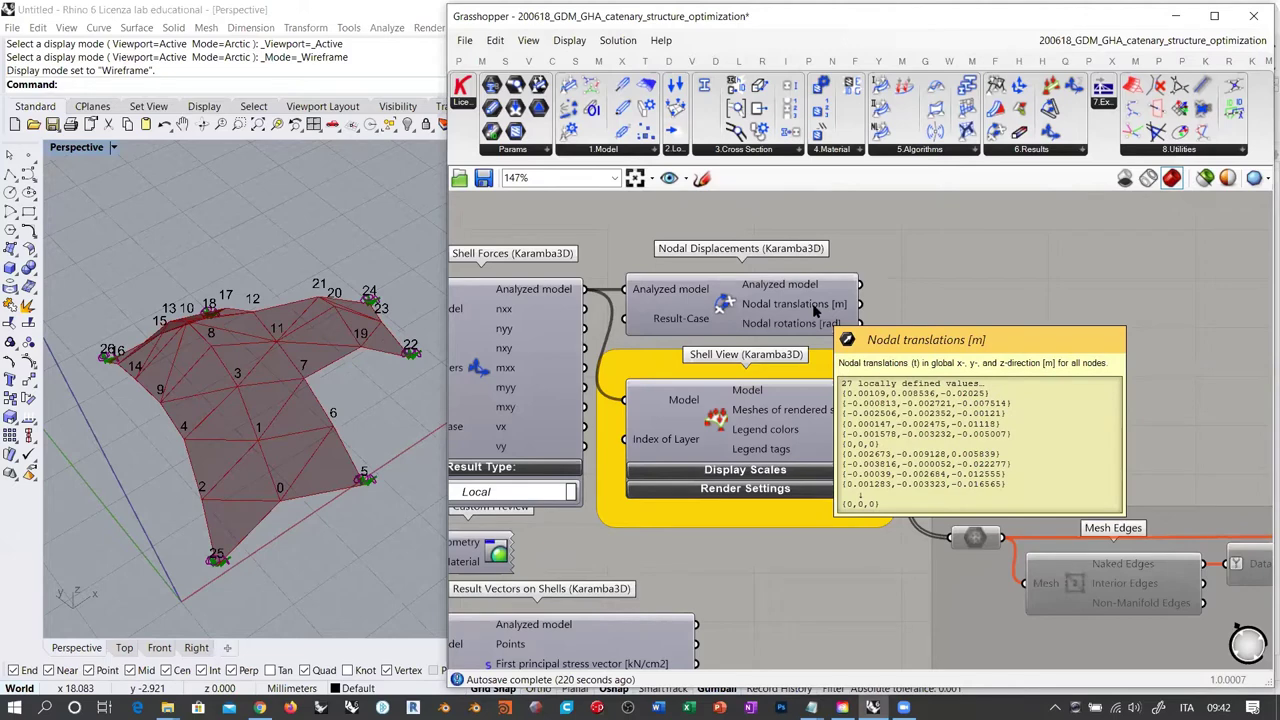
right_drag(872, 312, 700, 391)
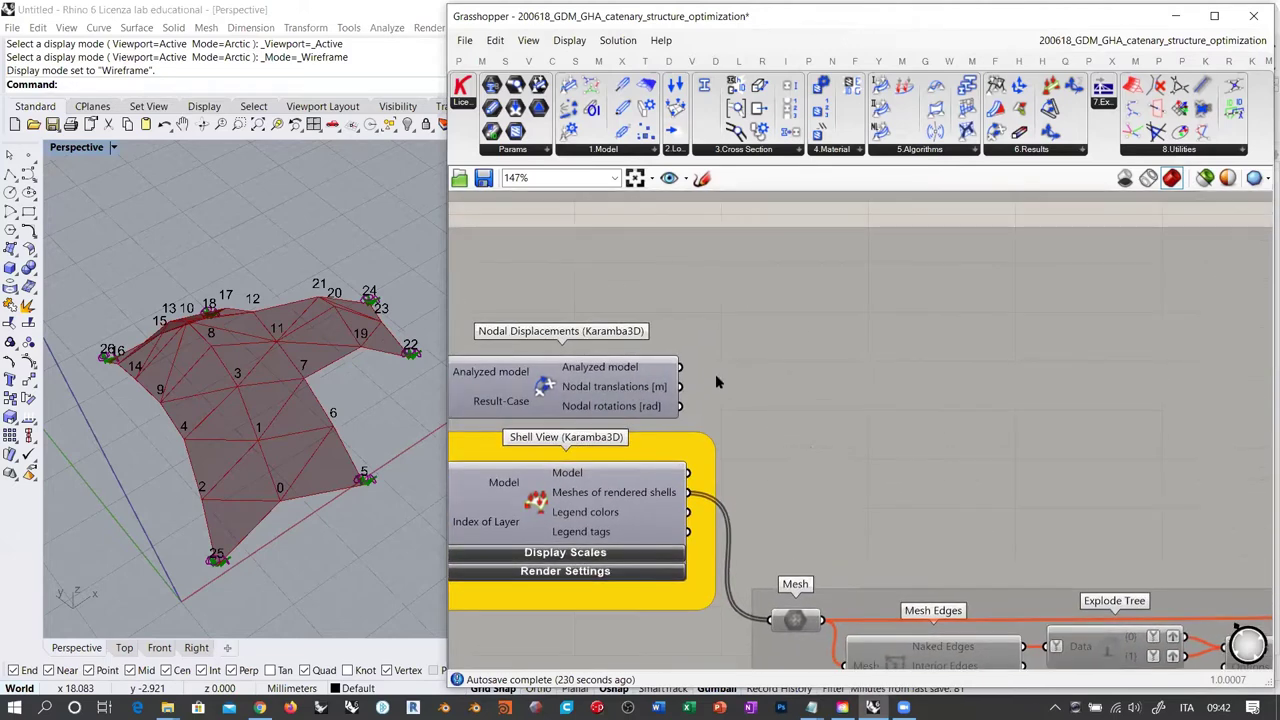
double_click(783, 213)
text(length)
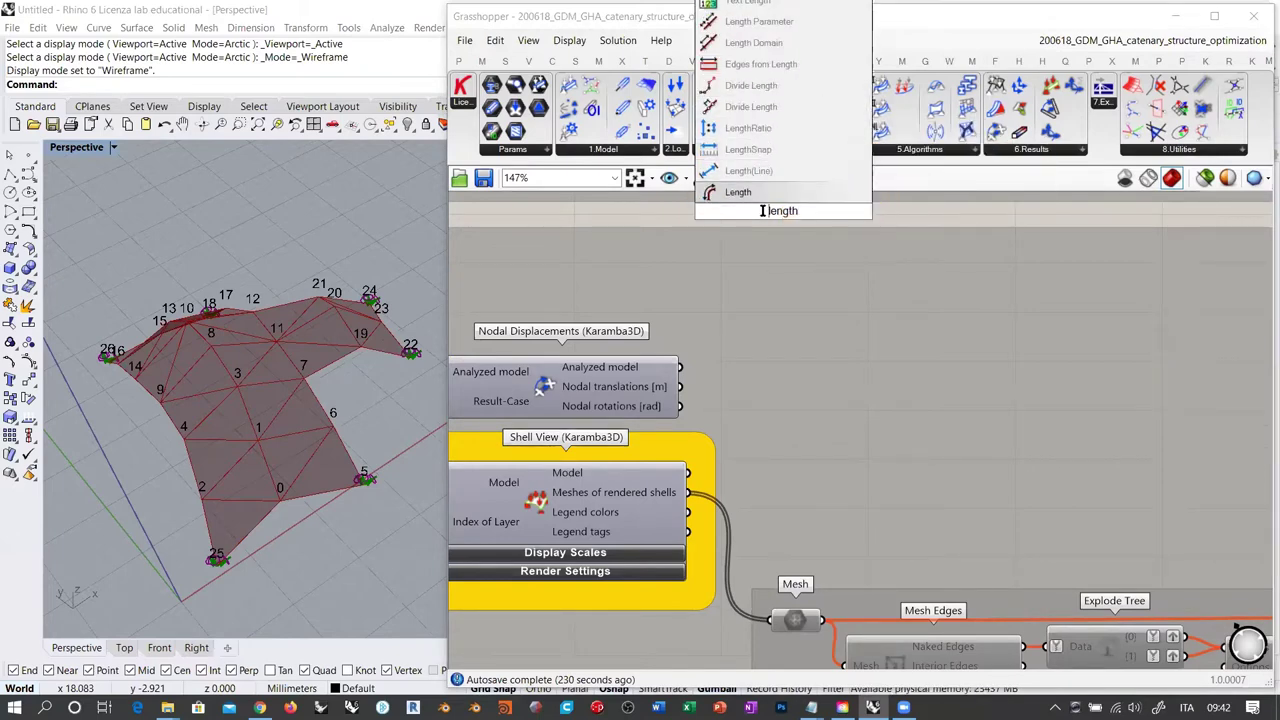
click(760, 211)
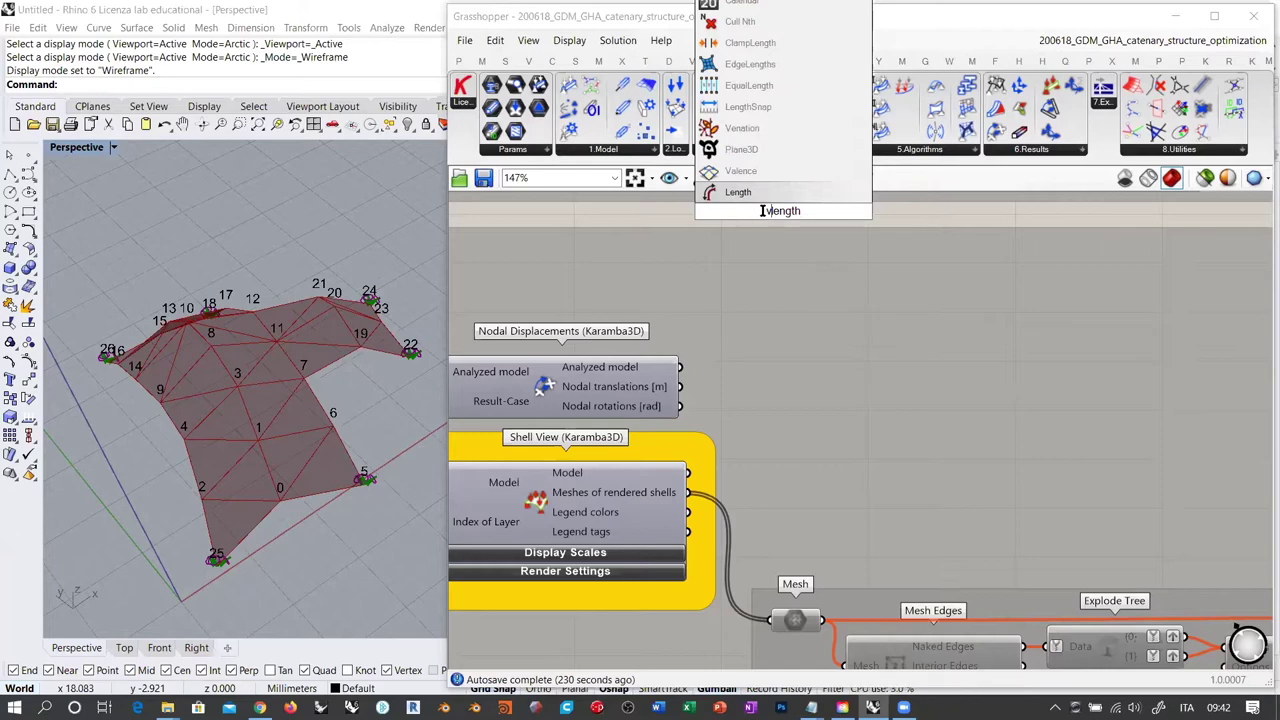
text(vector)
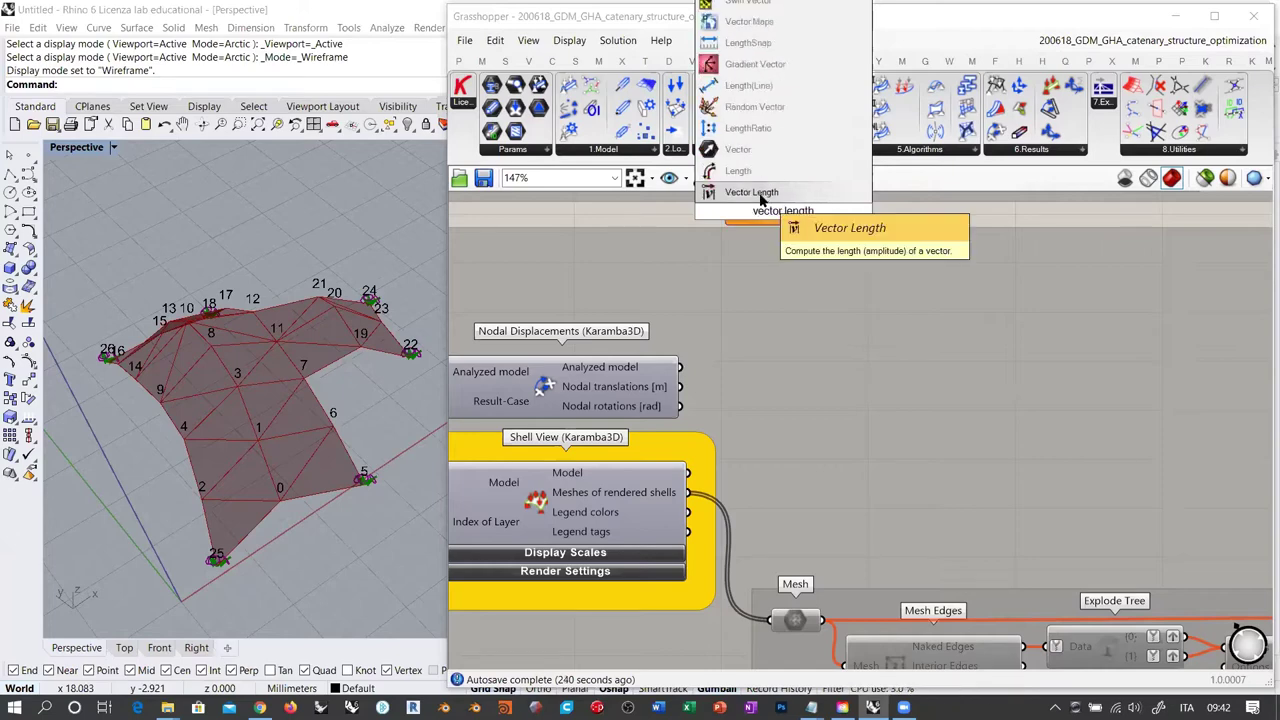
click(752, 192)
drag(768, 216, 680, 386)
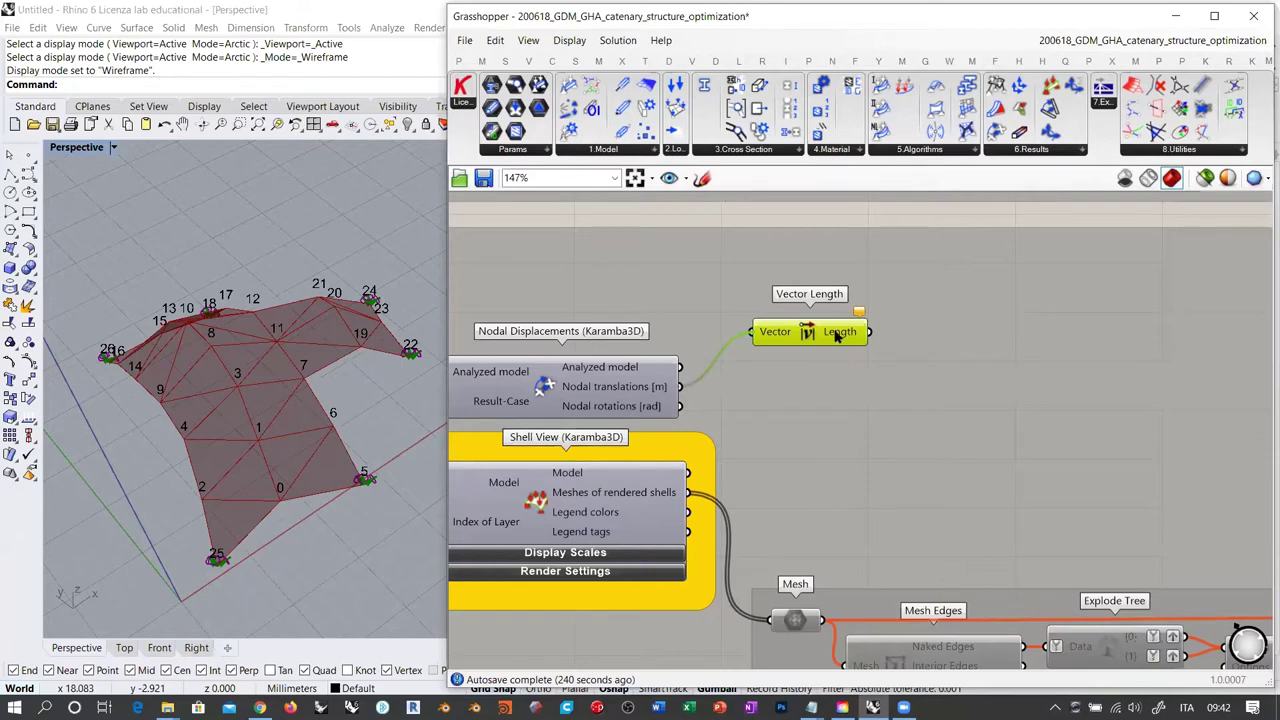
mouse_move(840, 336)
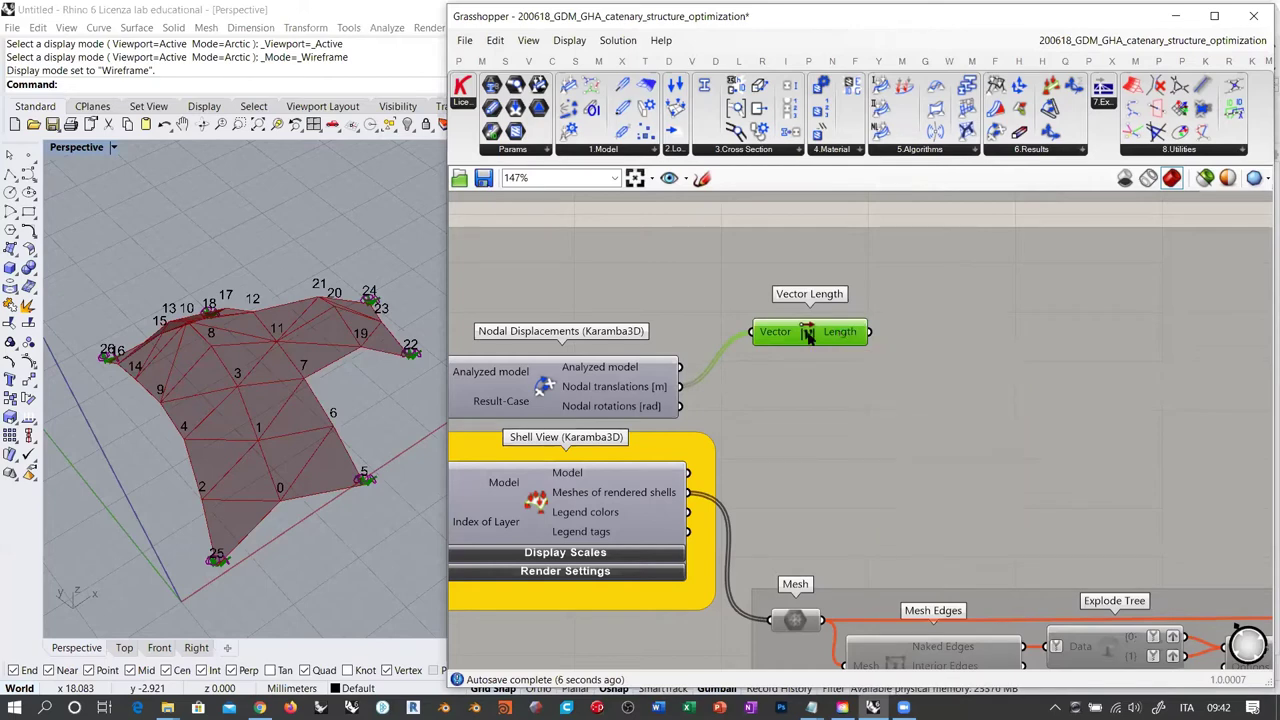
drag(840, 336, 825, 314)
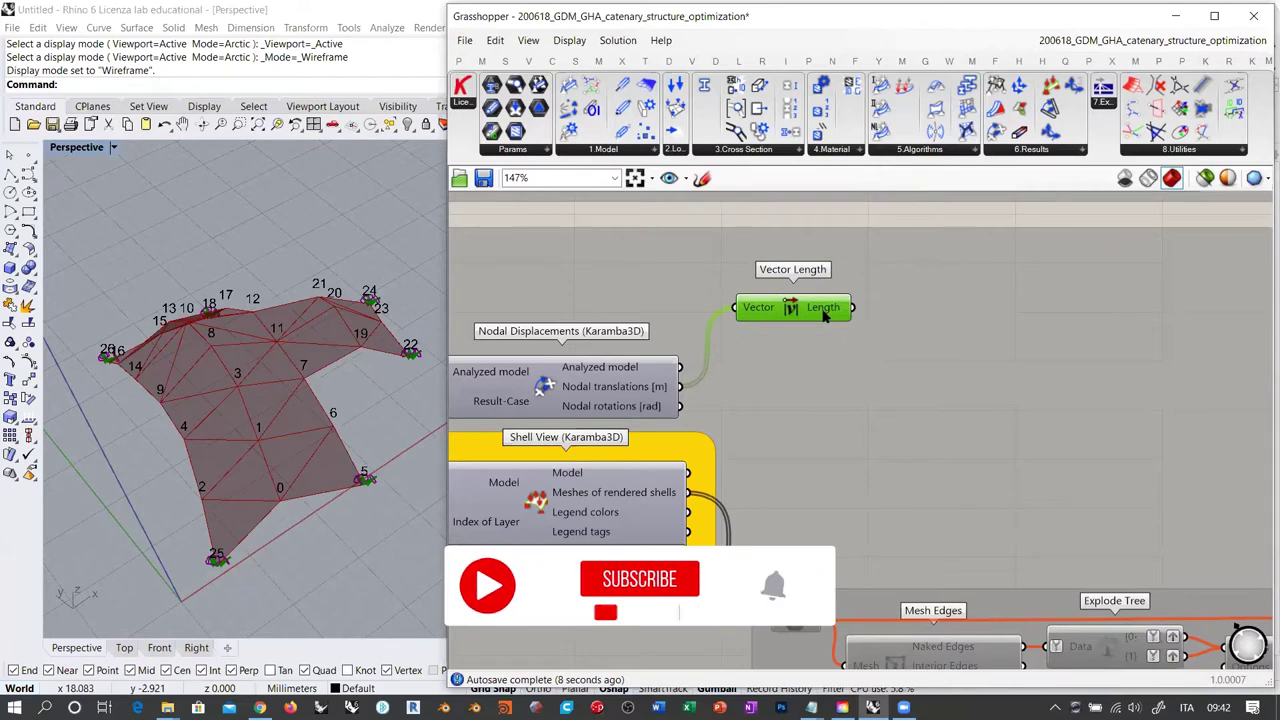
double_click(770, 218)
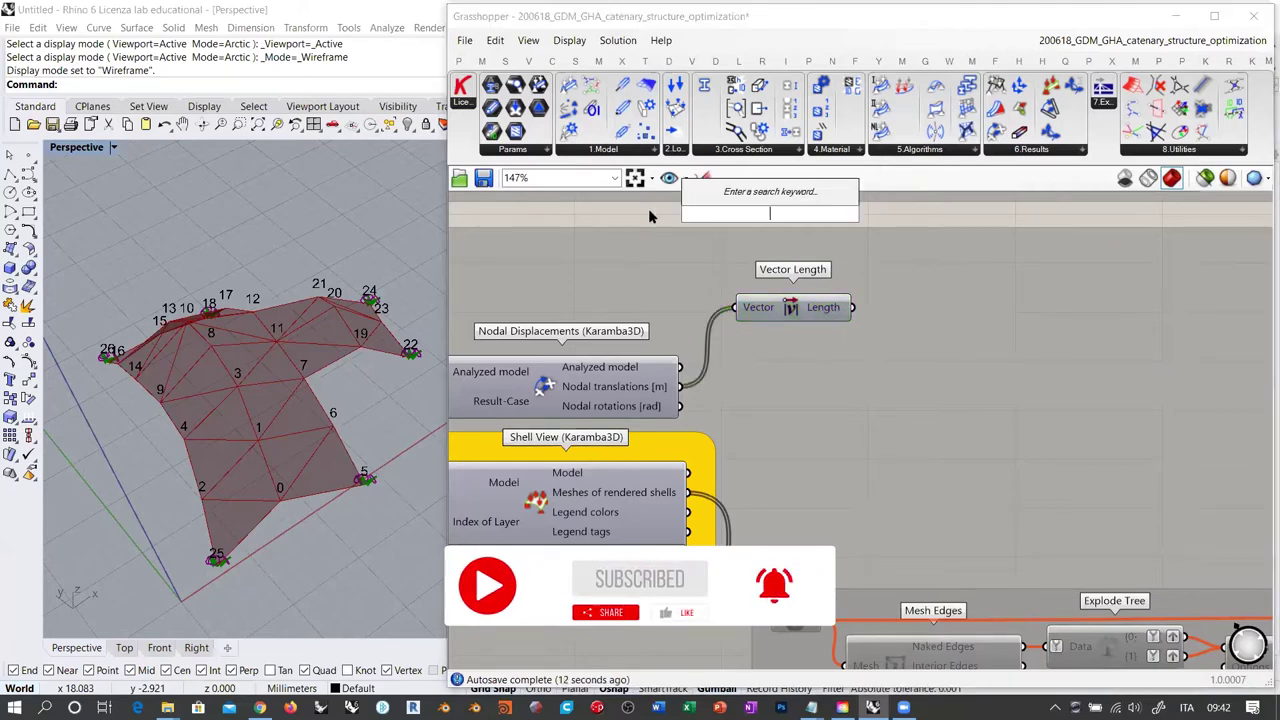
click(648, 208)
right_drag(613, 318, 795, 265)
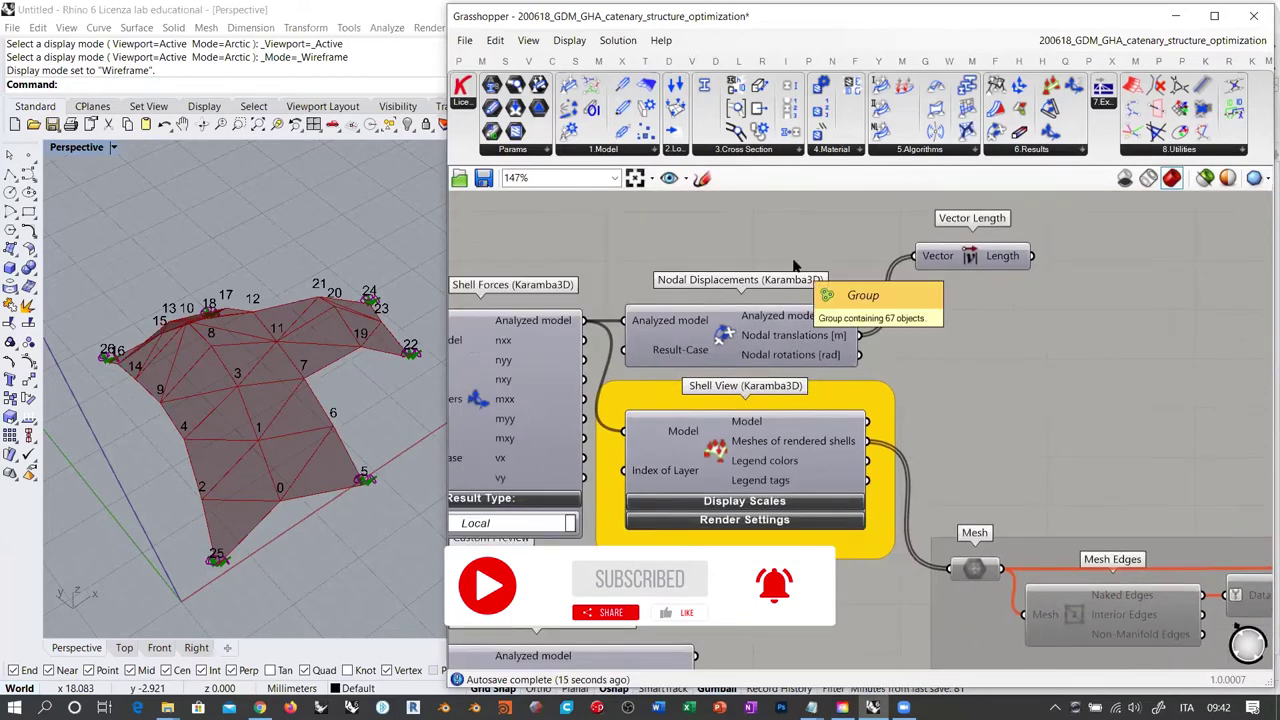
Move the Vector Length component down so it lines up directly beside the Nodal translations output of Nodal Displacements
scroll(795, 265, down, 1)
right_drag(620, 490, 846, 380)
right_drag(708, 416, 701, 423)
right_drag(768, 476, 595, 634)
right_drag(827, 214, 664, 220)
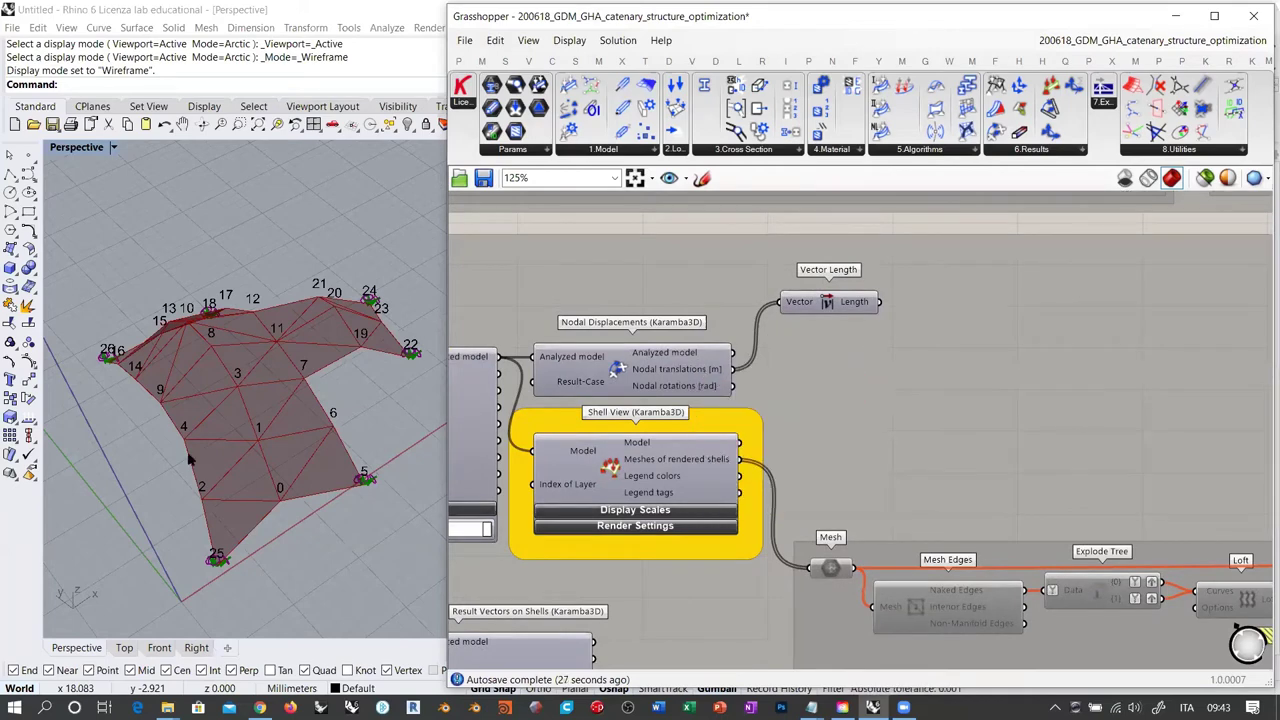
right_drag(190, 460, 214, 327)
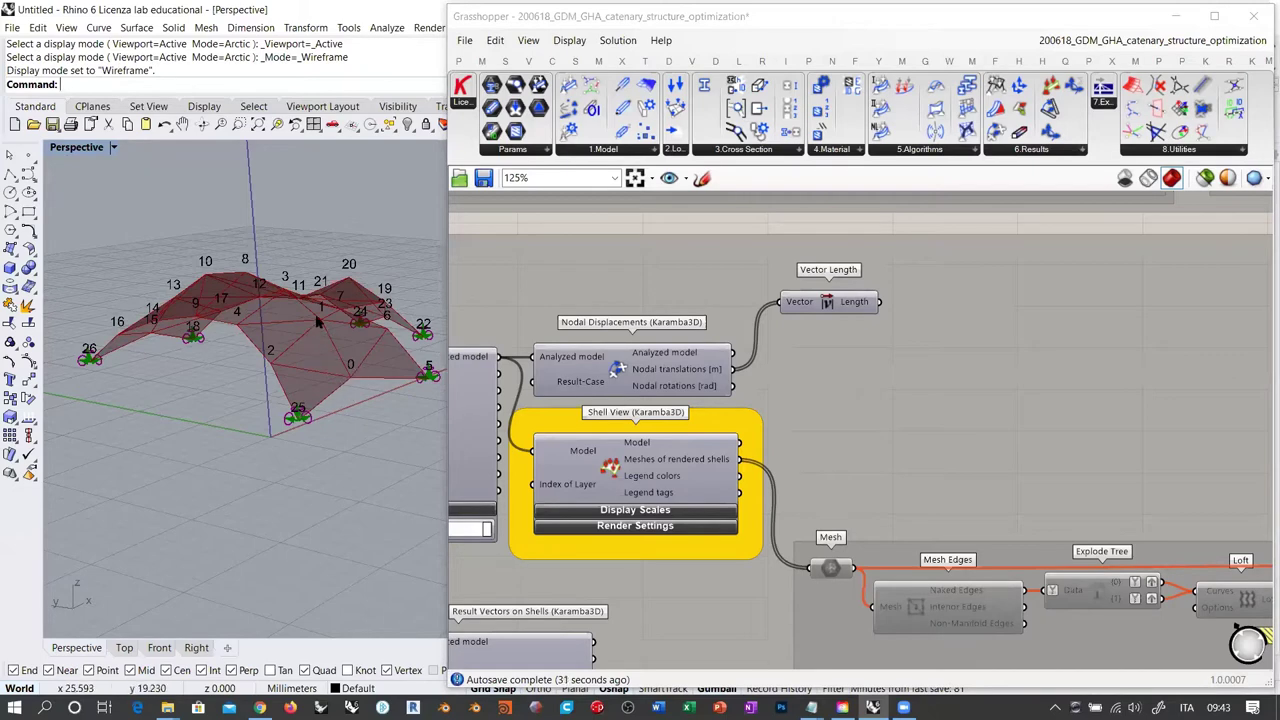
mouse_move(670, 390)
drag(827, 304, 813, 372)
click(753, 340)
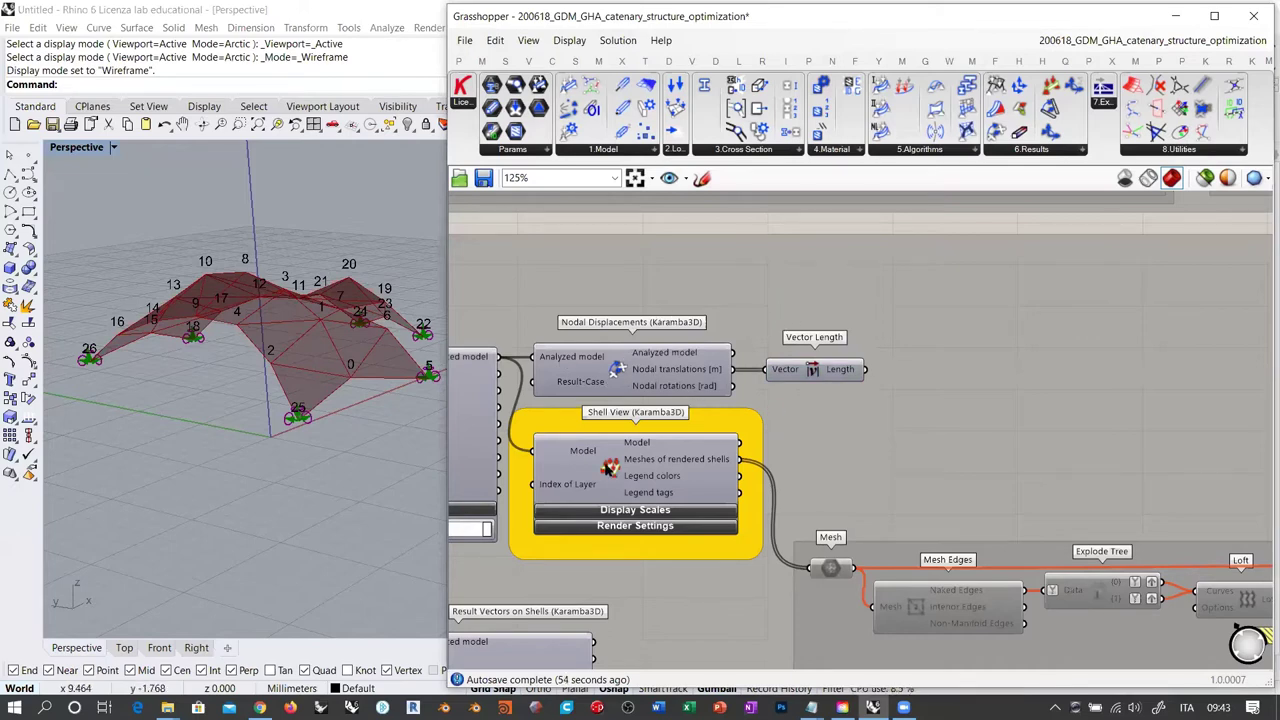
Turn on the preview of the Shell View component to display the rendered shell meshes
click(609, 469)
key(ctrl+q)
key(Escape)
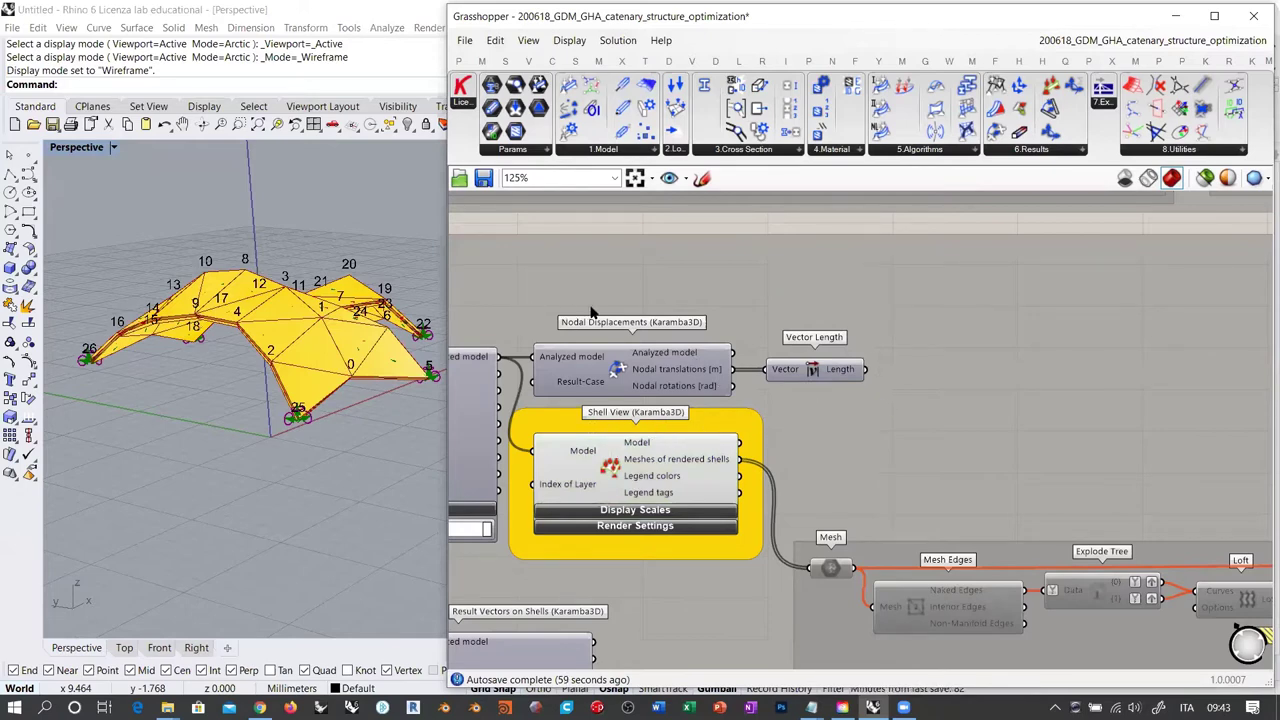
Look over the Beam View component and its Render Settings, and return to the Shell View group
scroll(770, 296, down, 5)
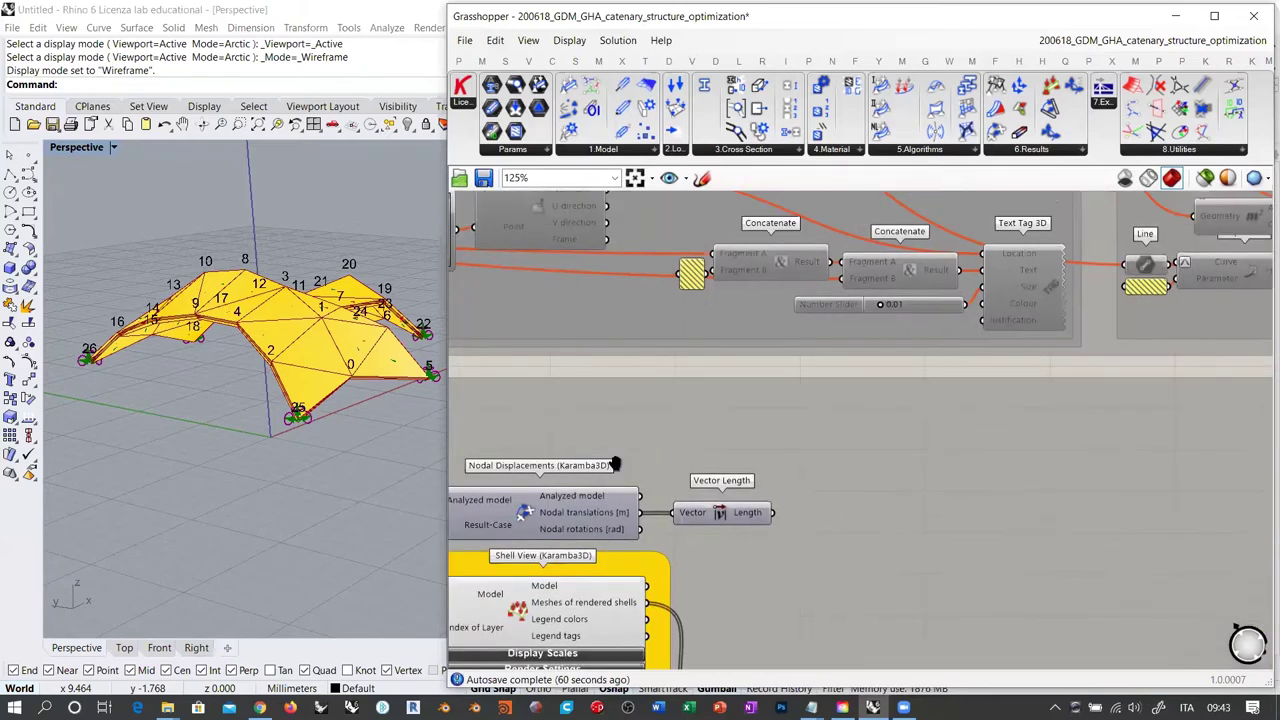
right_drag(788, 360, 606, 460)
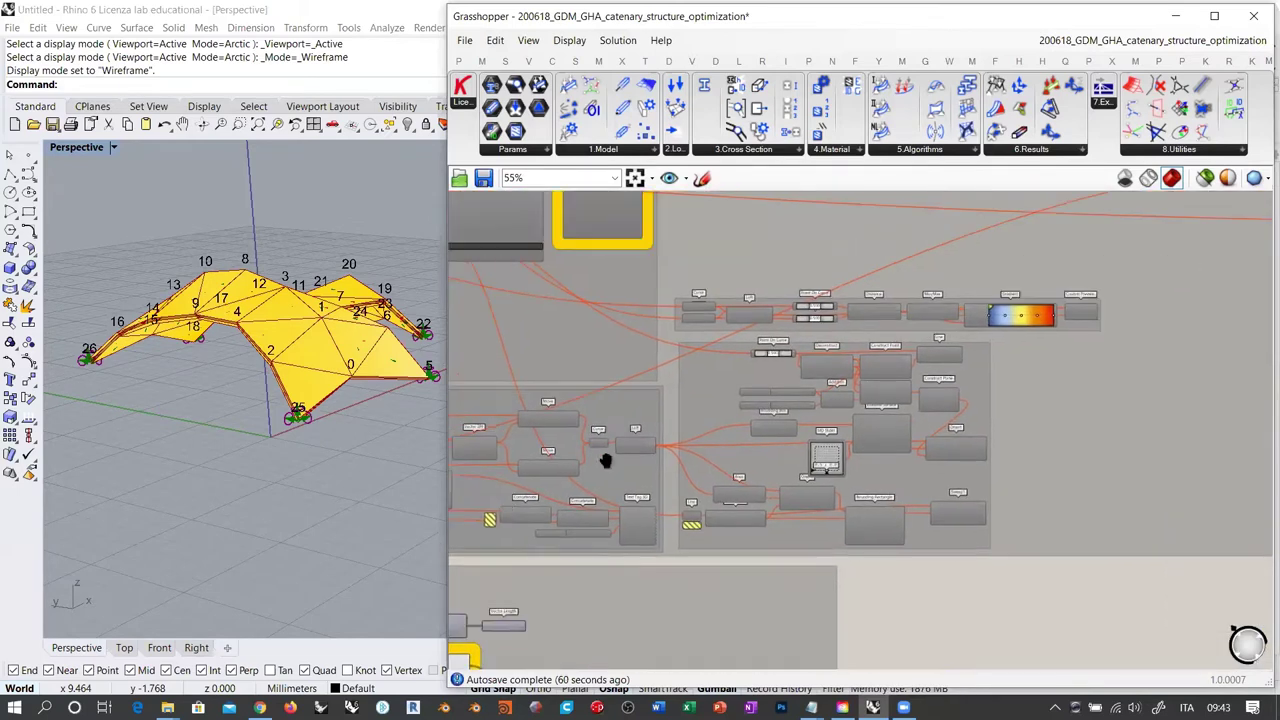
scroll(607, 460, down, 3)
right_drag(555, 332, 640, 367)
scroll(641, 372, up, 10)
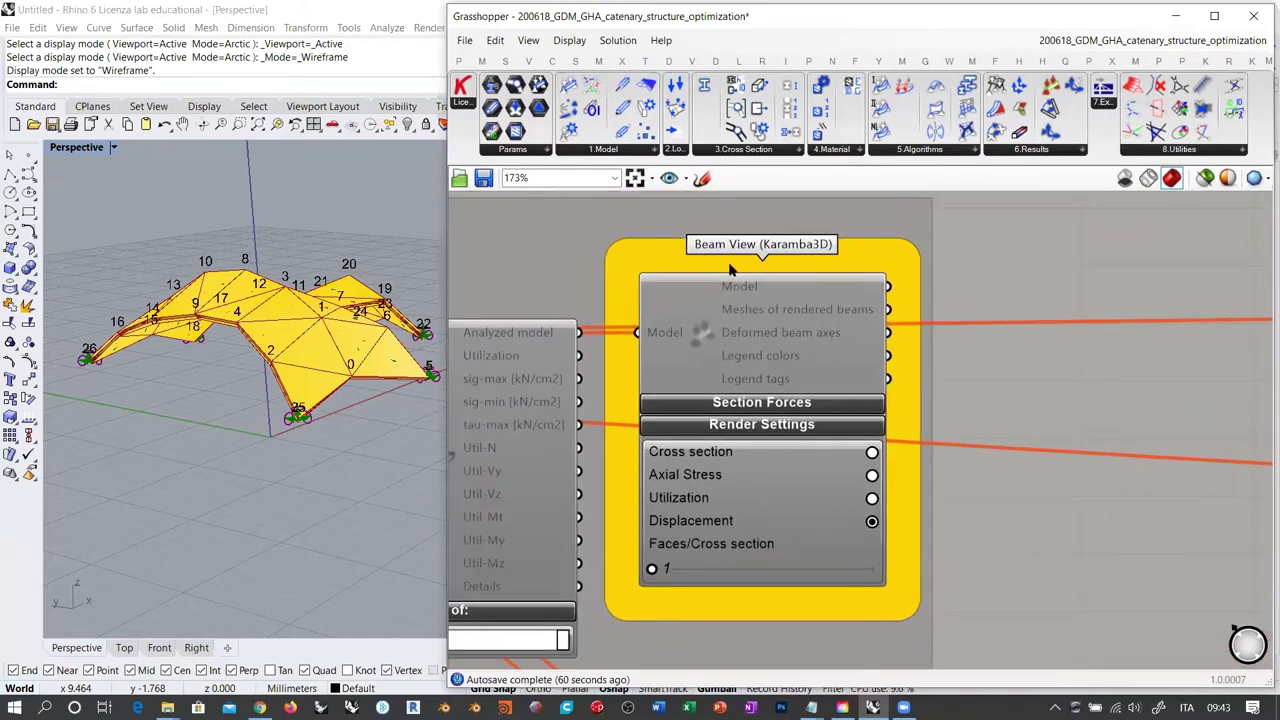
scroll(839, 243, down, 7)
scroll(751, 423, up, 5)
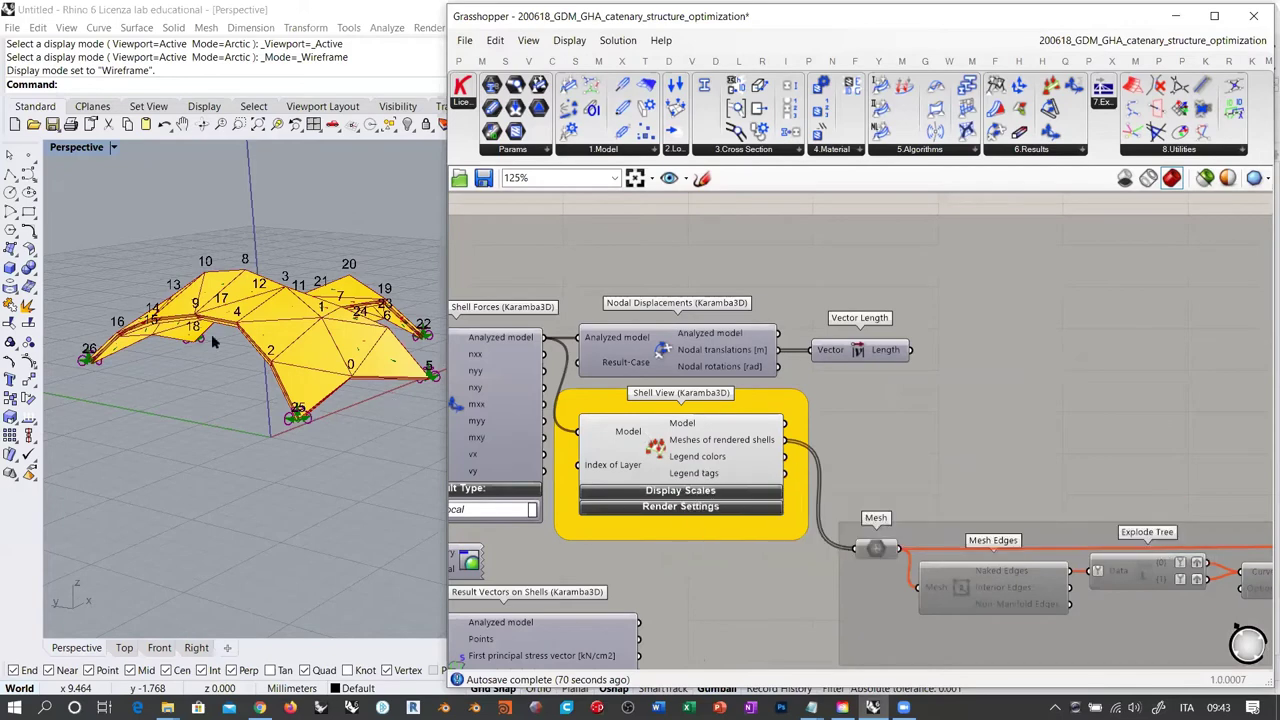
Examine the previewed shell's thickness from above and from the side, around support node 5 and along the free edges
right_drag(160, 470, 288, 306)
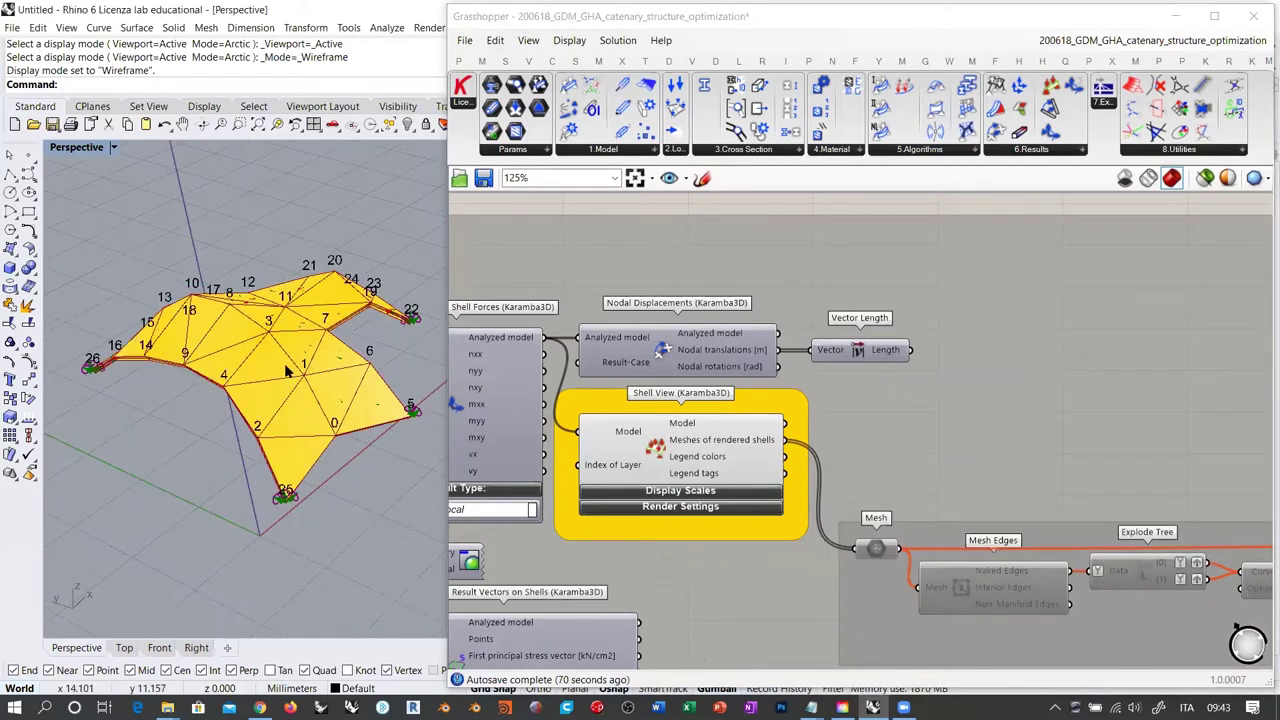
right_drag(298, 380, 304, 400)
right_drag(320, 343, 271, 342)
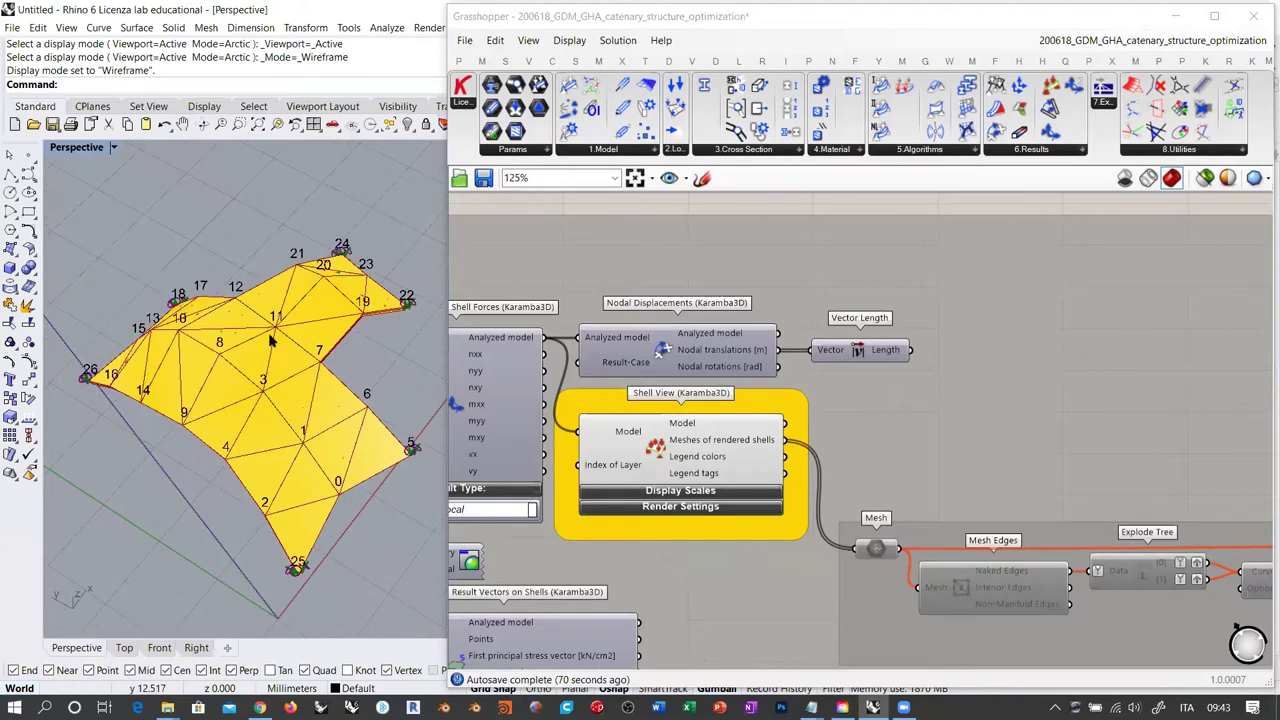
right_drag(274, 400, 378, 457)
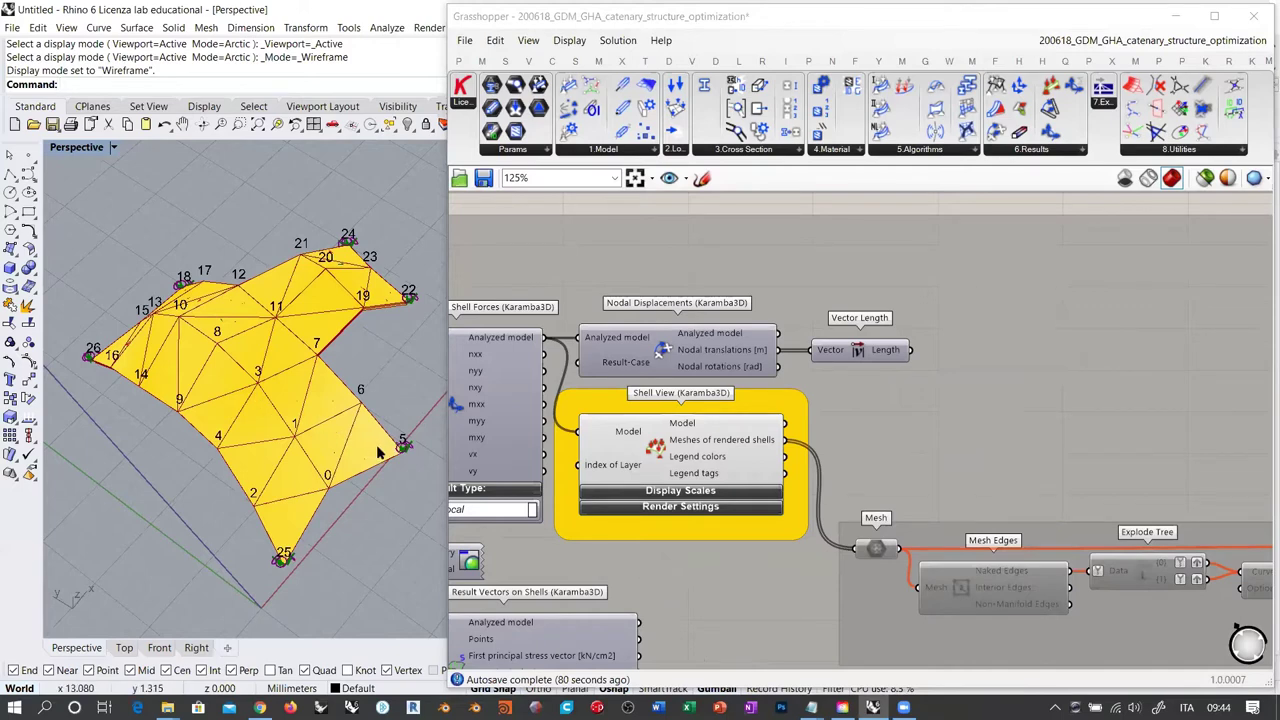
right_drag(372, 439, 218, 353)
scroll(336, 317, up, 6)
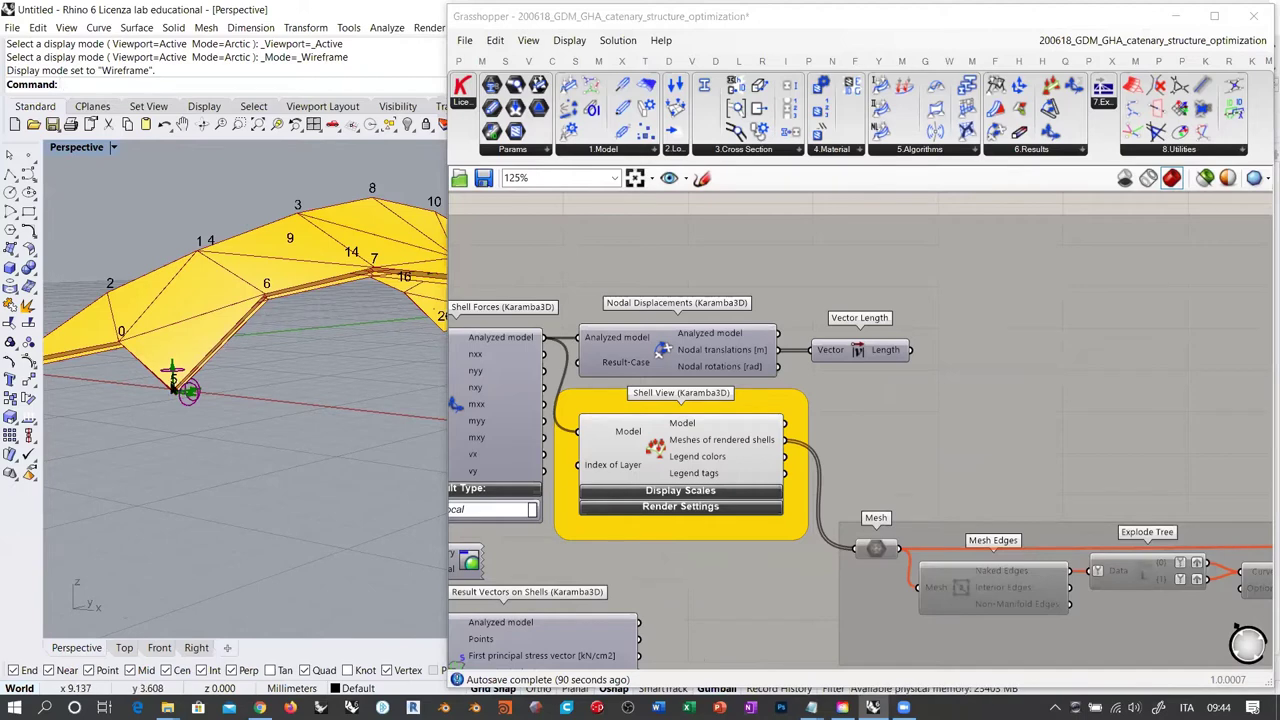
right_drag(386, 300, 340, 284)
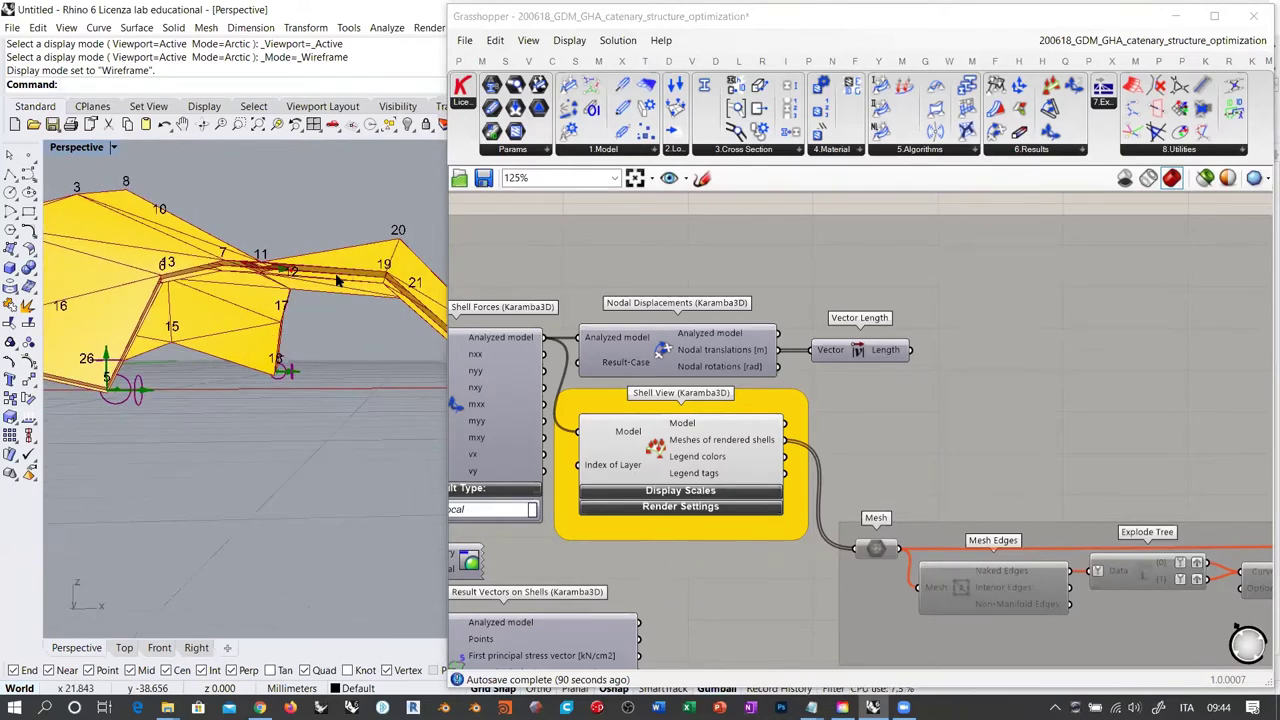
key(ctrl+alt+w)
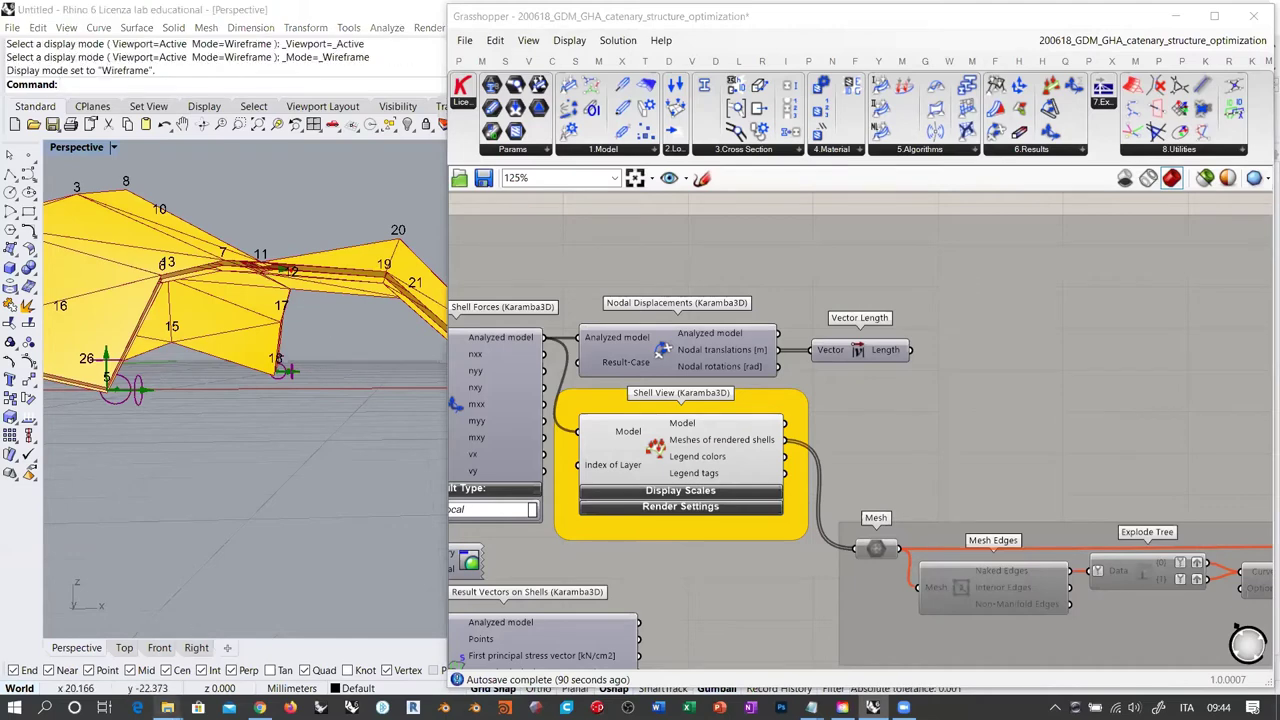
View the image 200623_GDM_GHA_shell_optimization2 from the 200710_GHA_EN folder to study the annotated shell thicknesses, and return to the definition
right_click(167, 707)
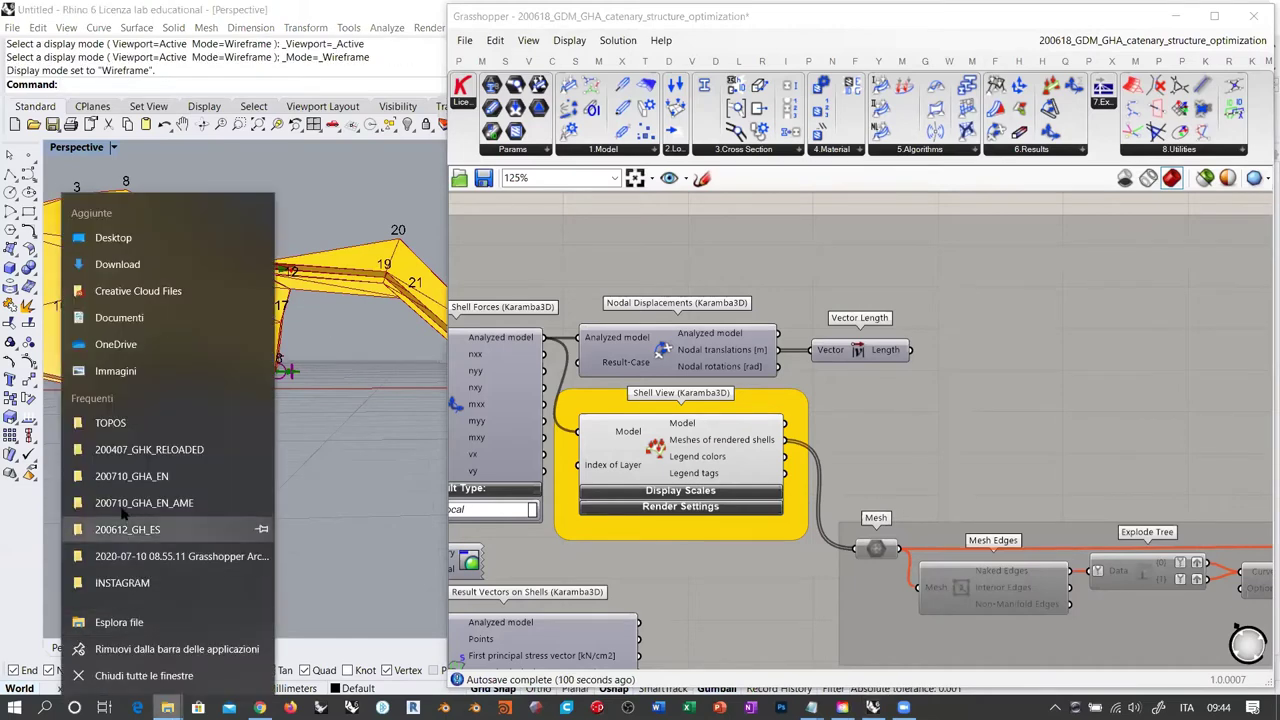
click(140, 476)
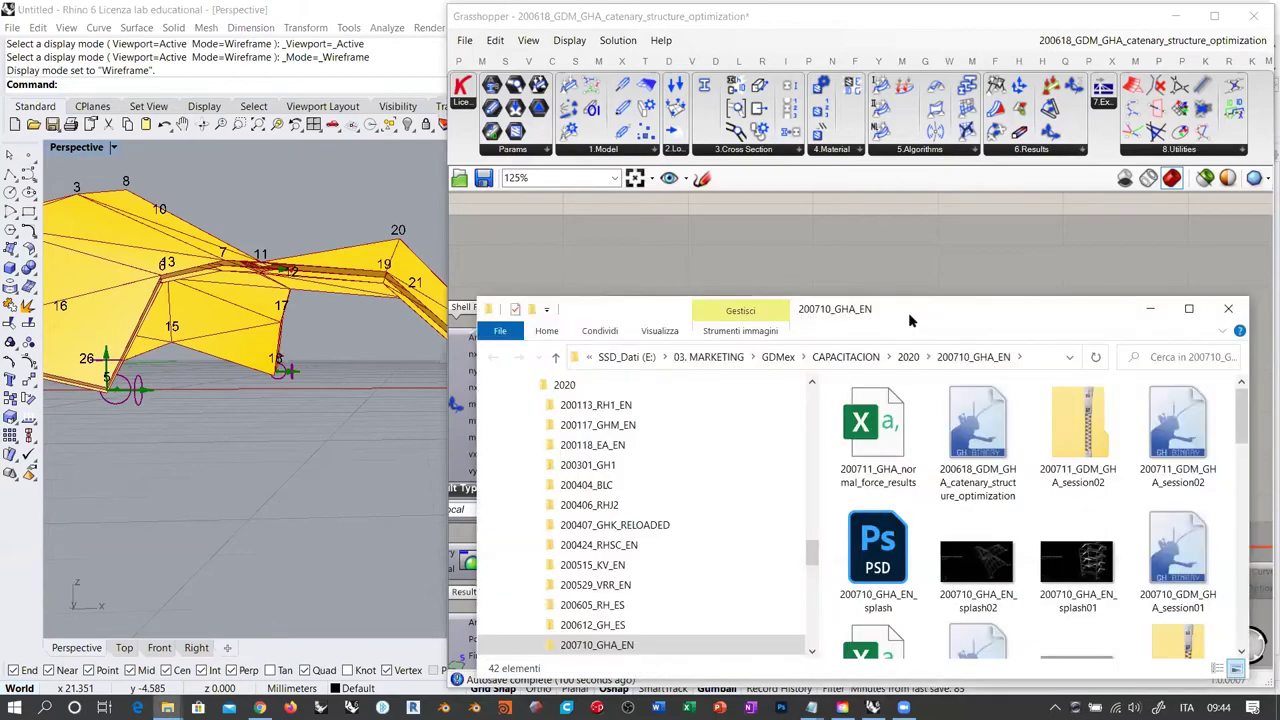
drag(908, 312, 655, 142)
double_click(655, 142)
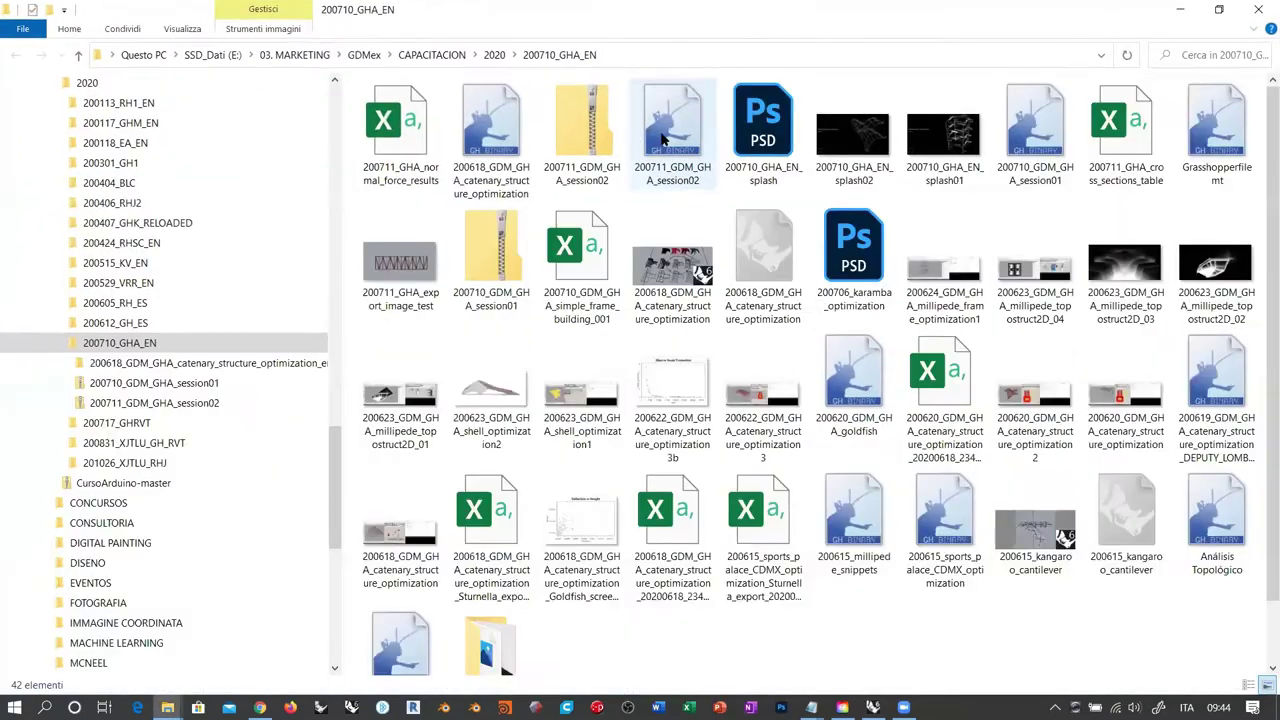
double_click(485, 391)
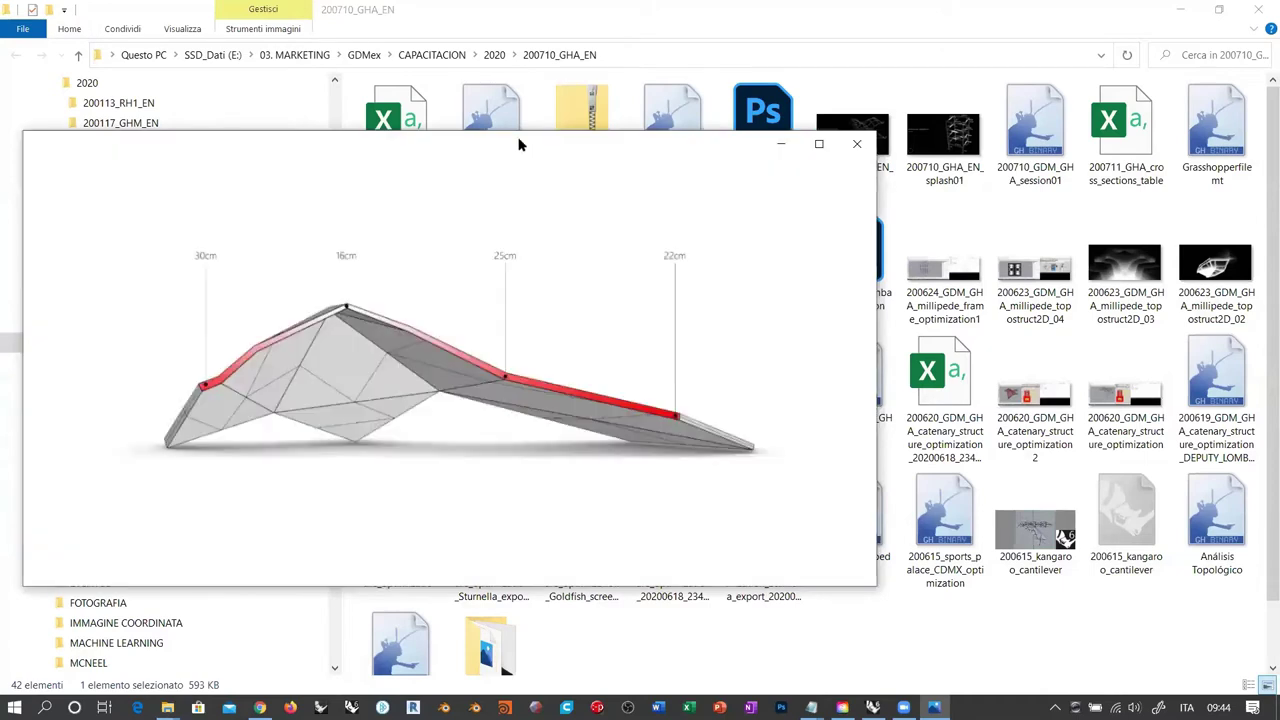
double_click(525, 143)
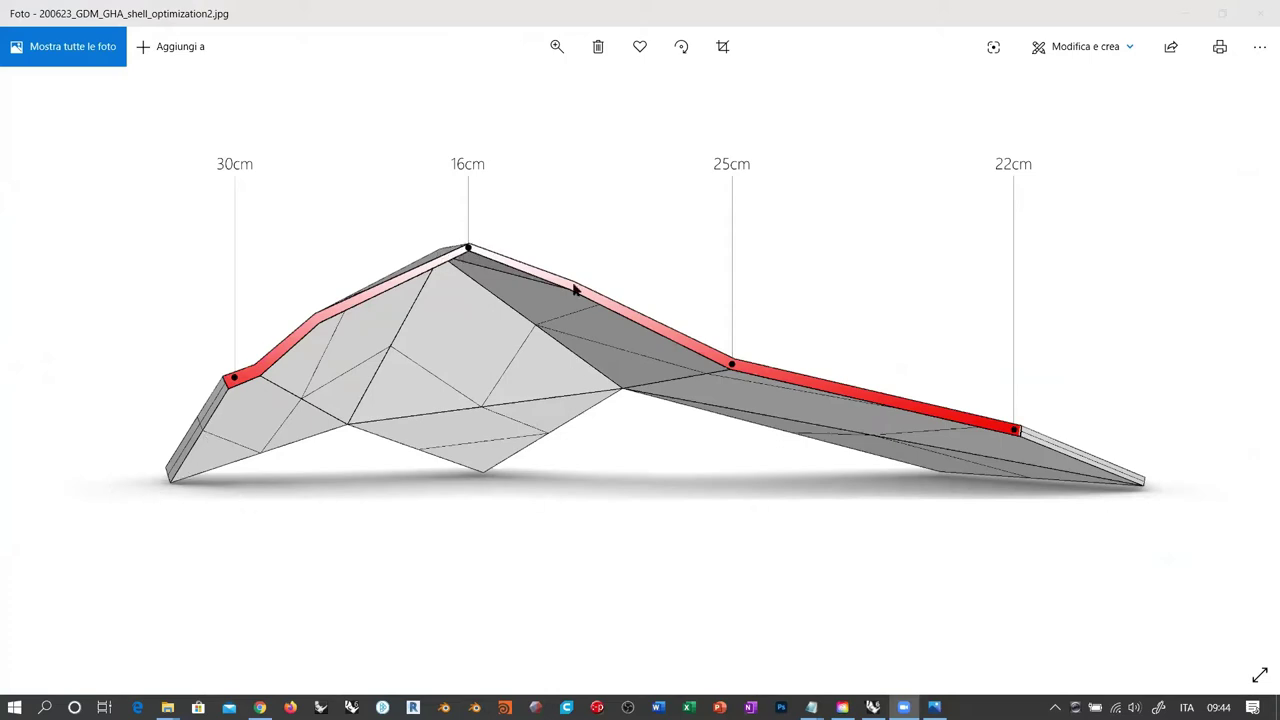
click(1258, 12)
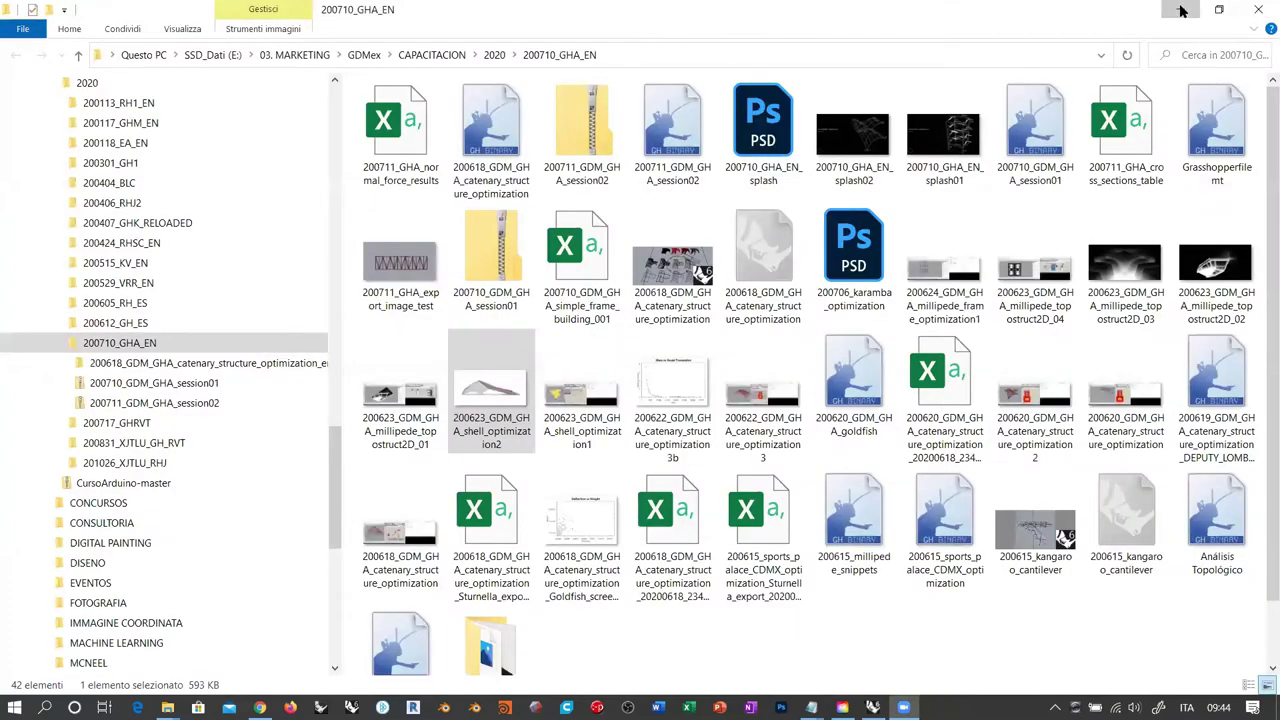
click(1182, 9)
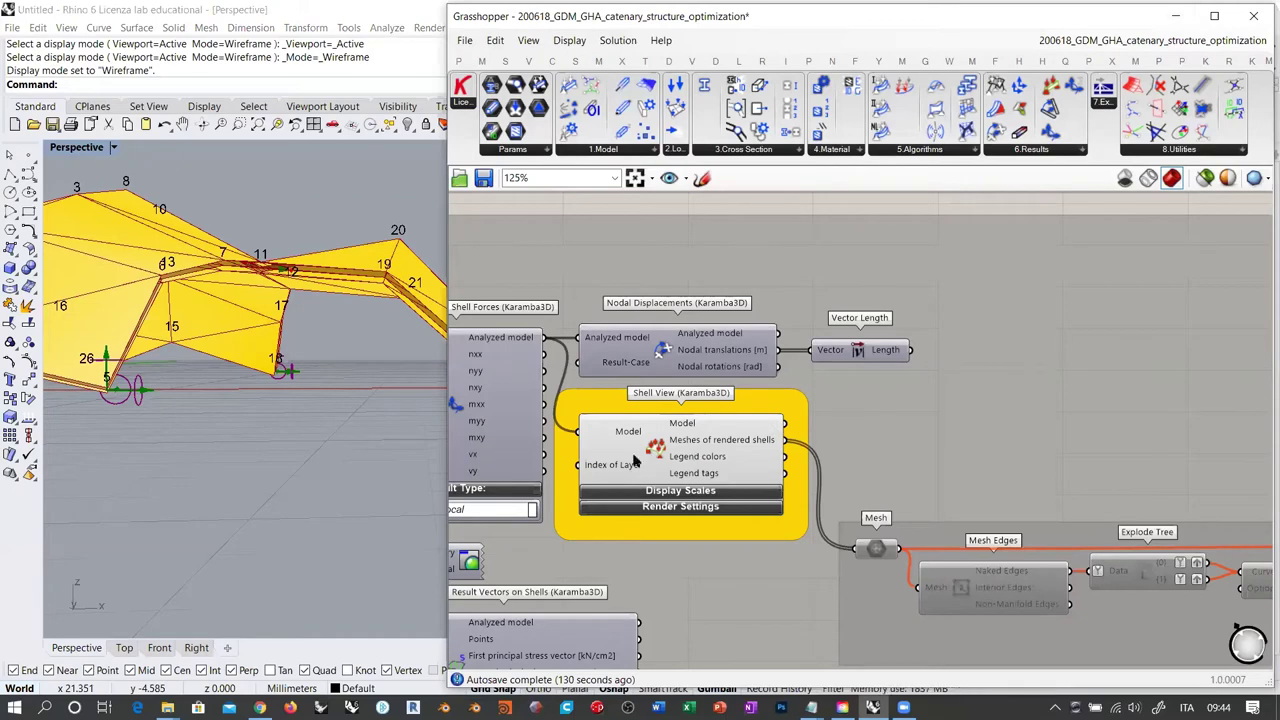
Turn off the Shell View preview so only the Model View mesh and node tags are drawn
right_drag(205, 292, 300, 355)
right_drag(710, 422, 1002, 343)
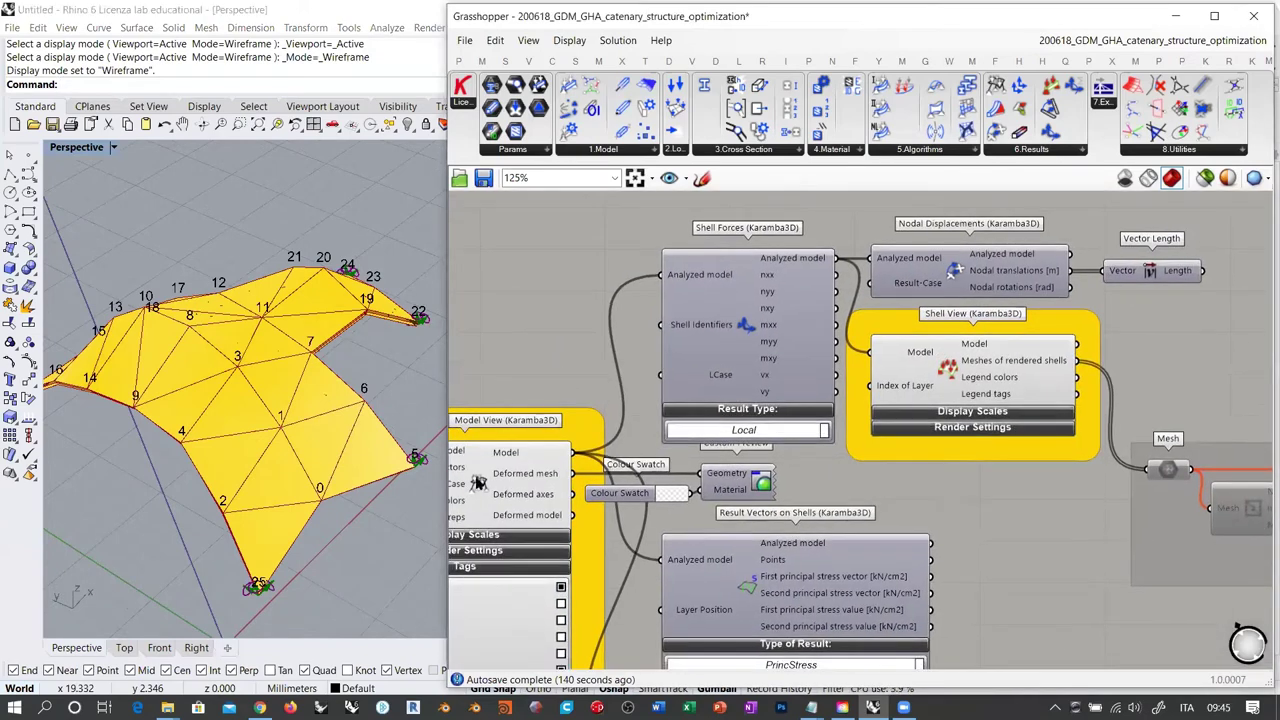
click(950, 370)
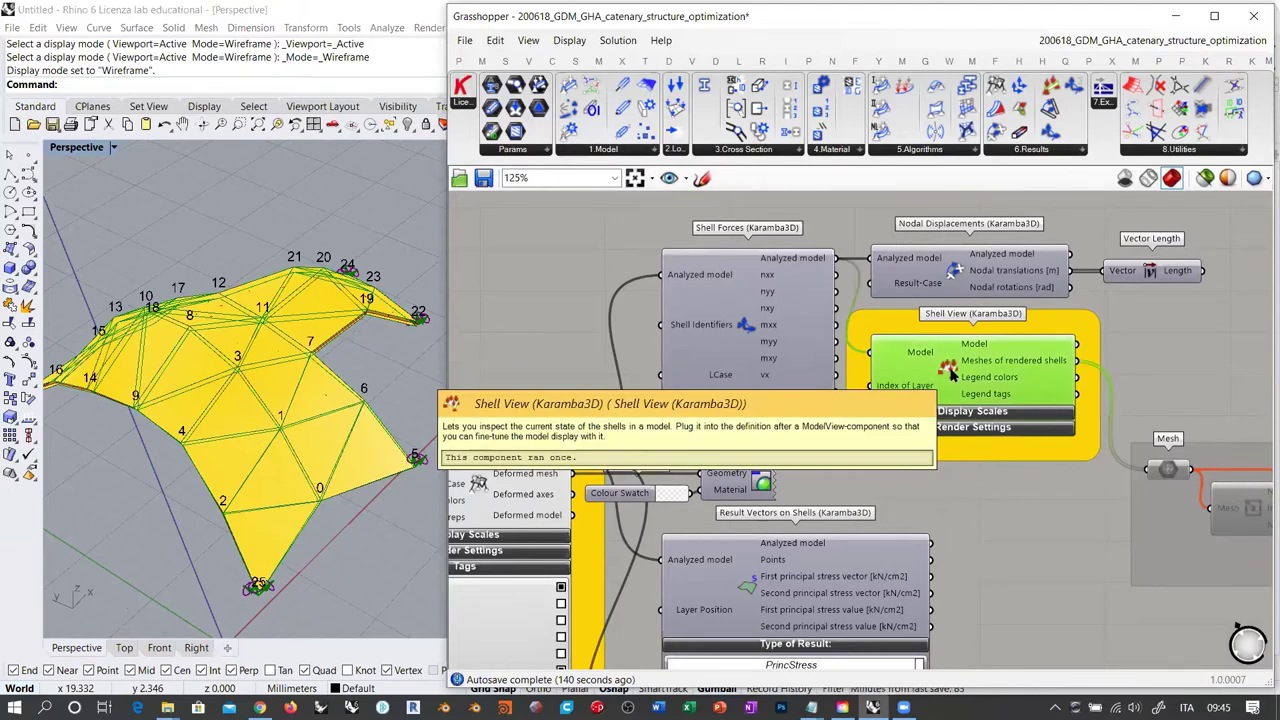
key(ctrl+q)
ctrl+click(956, 374)
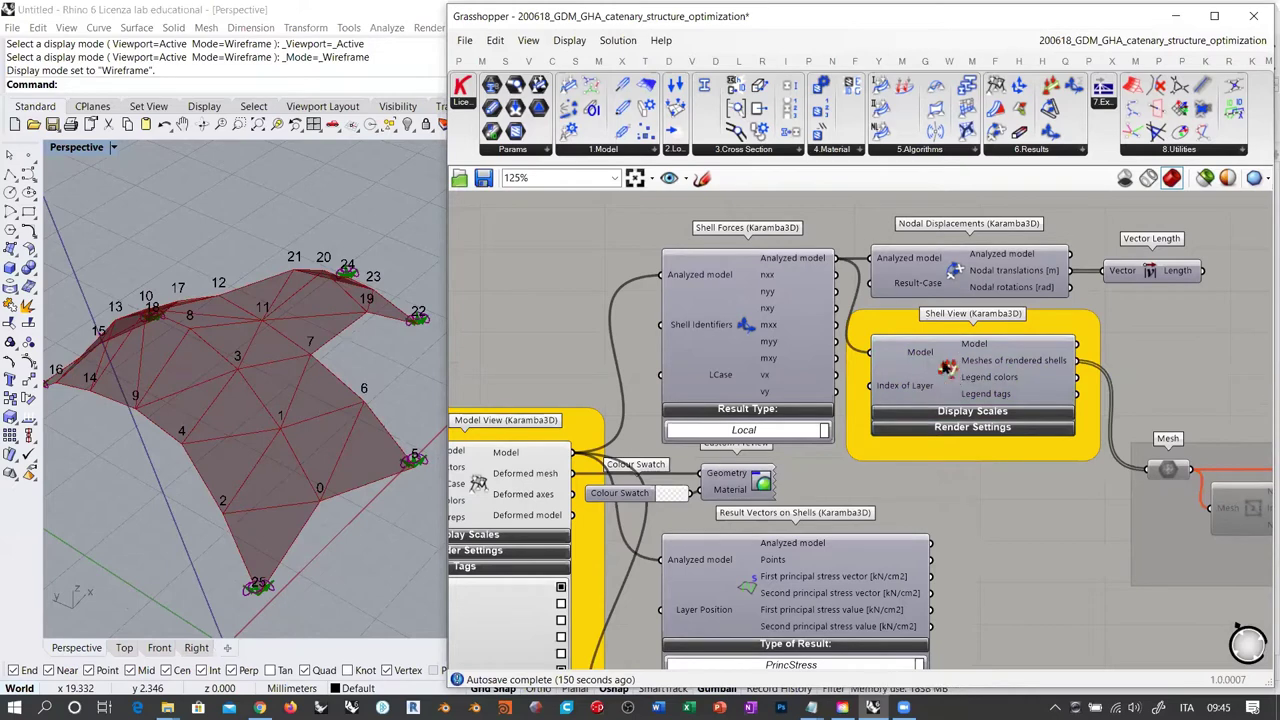
Open the Goldfish editor and resize its window and statistics pane so the shell stays visible beside the chart
right_drag(276, 364, 267, 337)
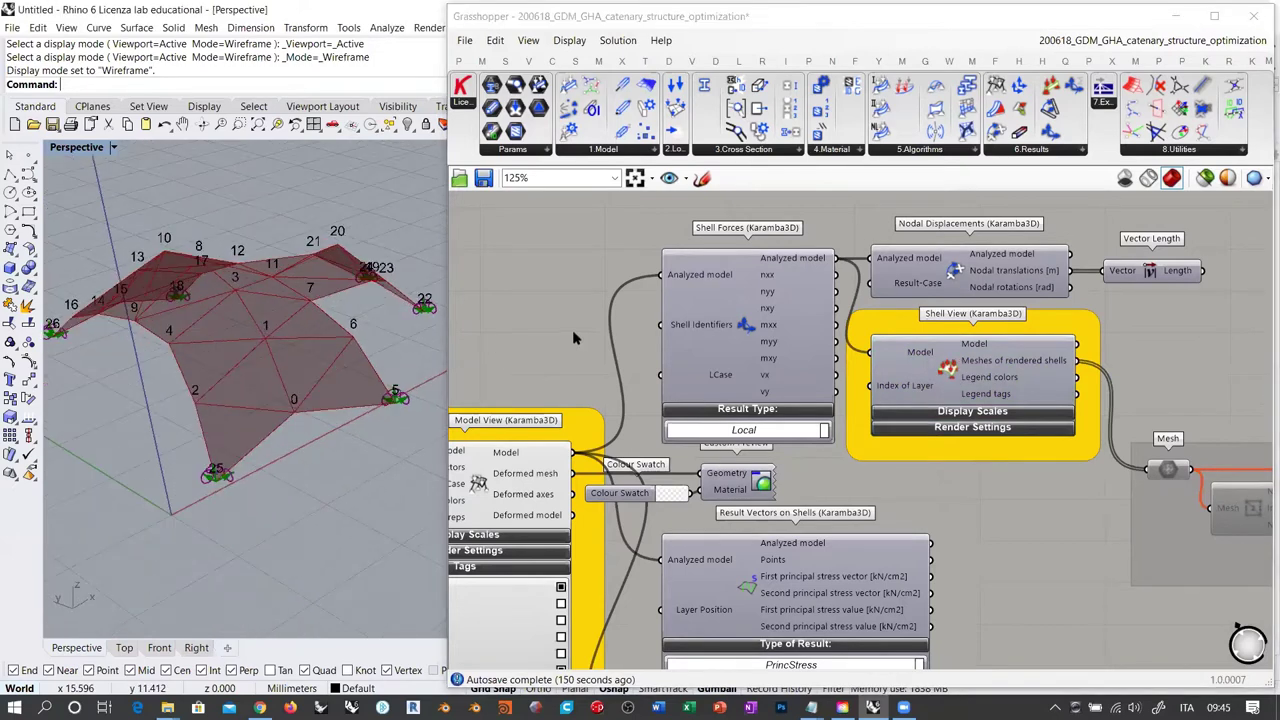
right_drag(628, 331, 1105, 186)
right_drag(829, 216, 985, 168)
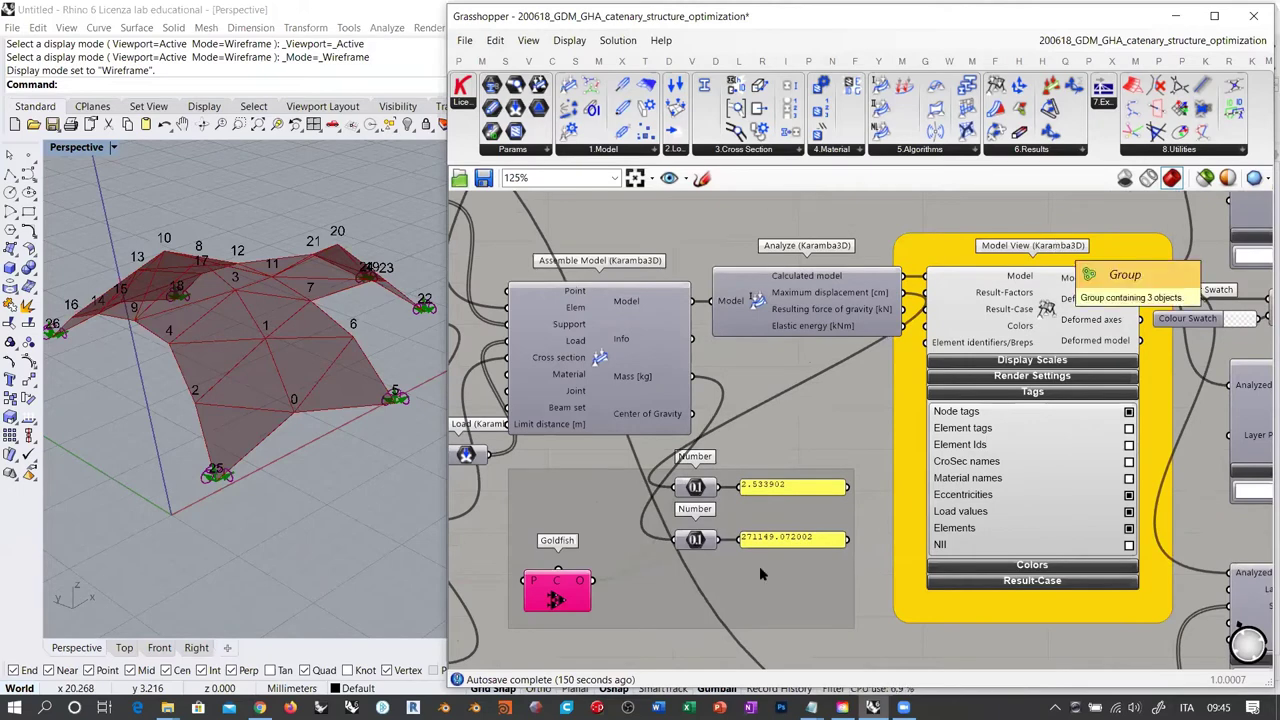
right_drag(891, 488, 1207, 248)
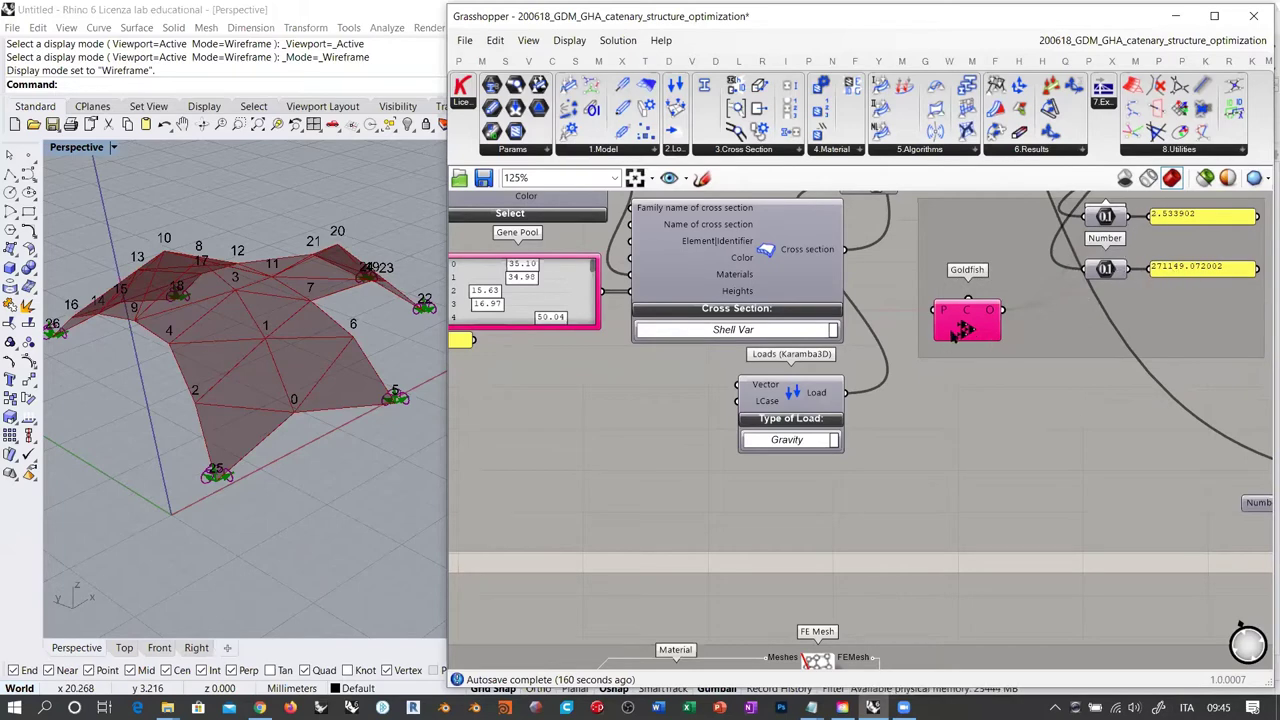
double_click(962, 332)
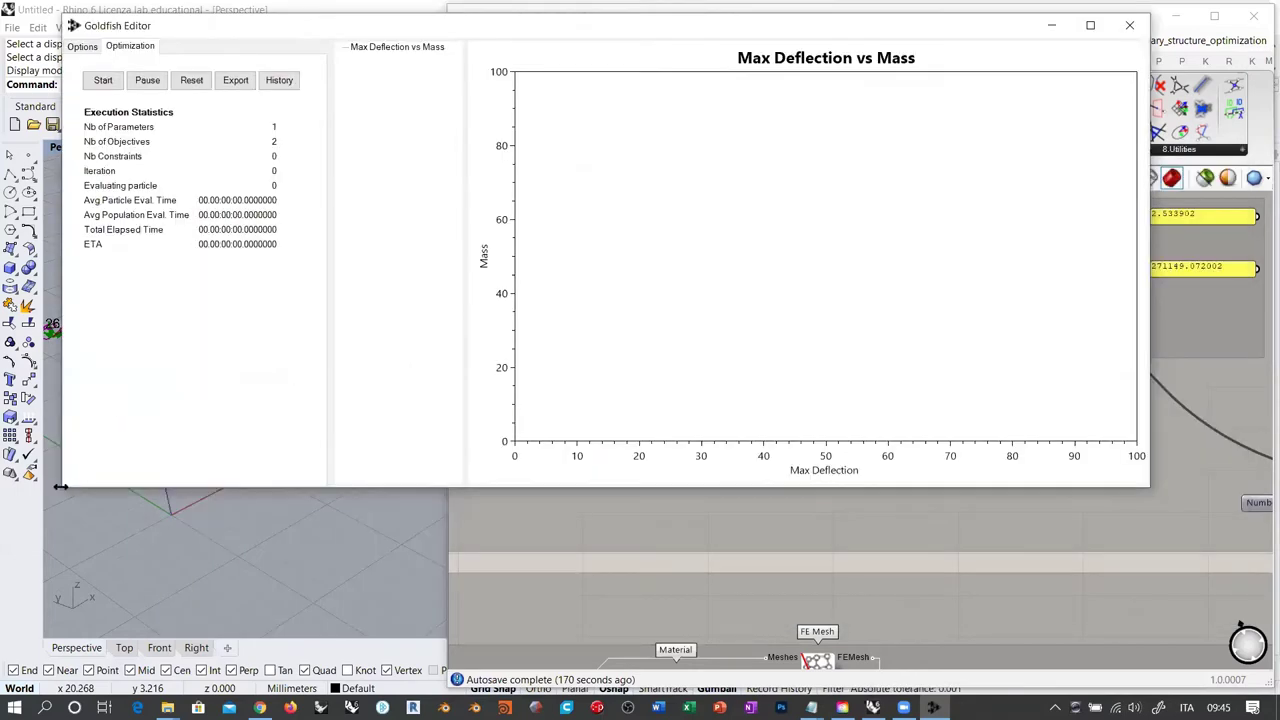
drag(60, 486, 146, 486)
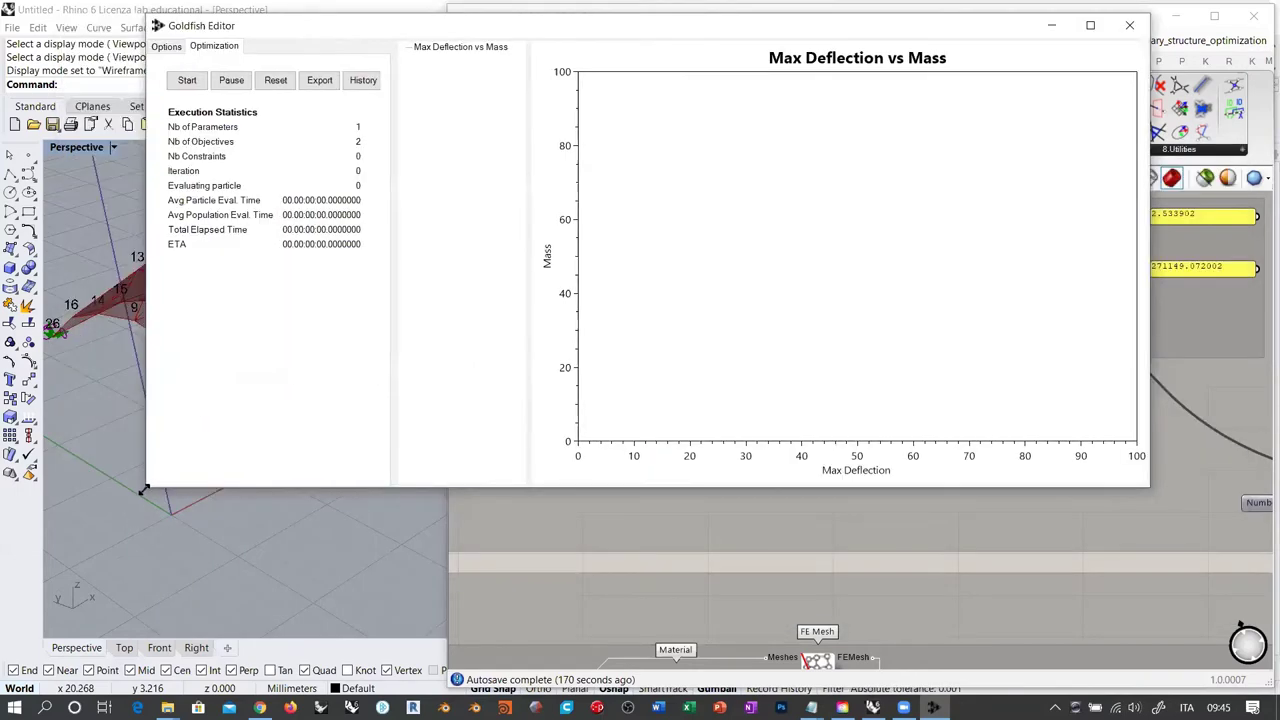
drag(144, 488, 378, 684)
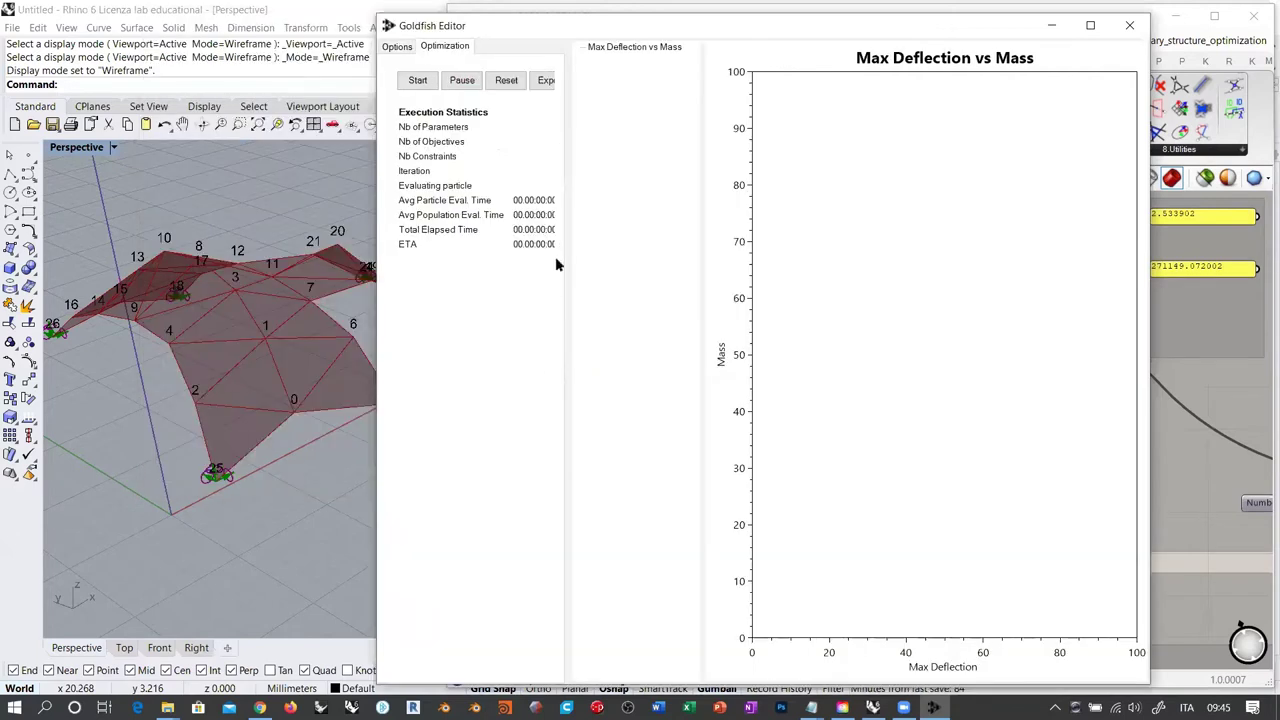
drag(571, 114, 629, 108)
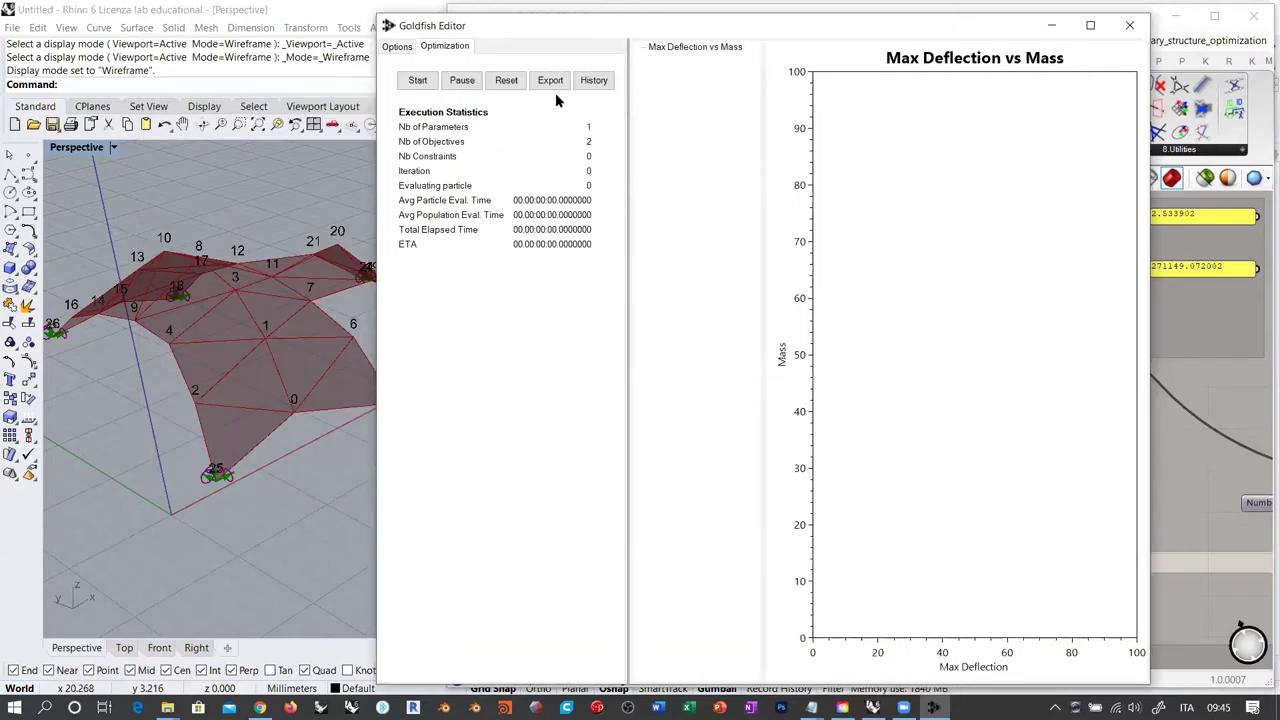
Run the Goldfish optimization of max deflection versus mass with solution history, checking its solver options while it runs
click(418, 81)
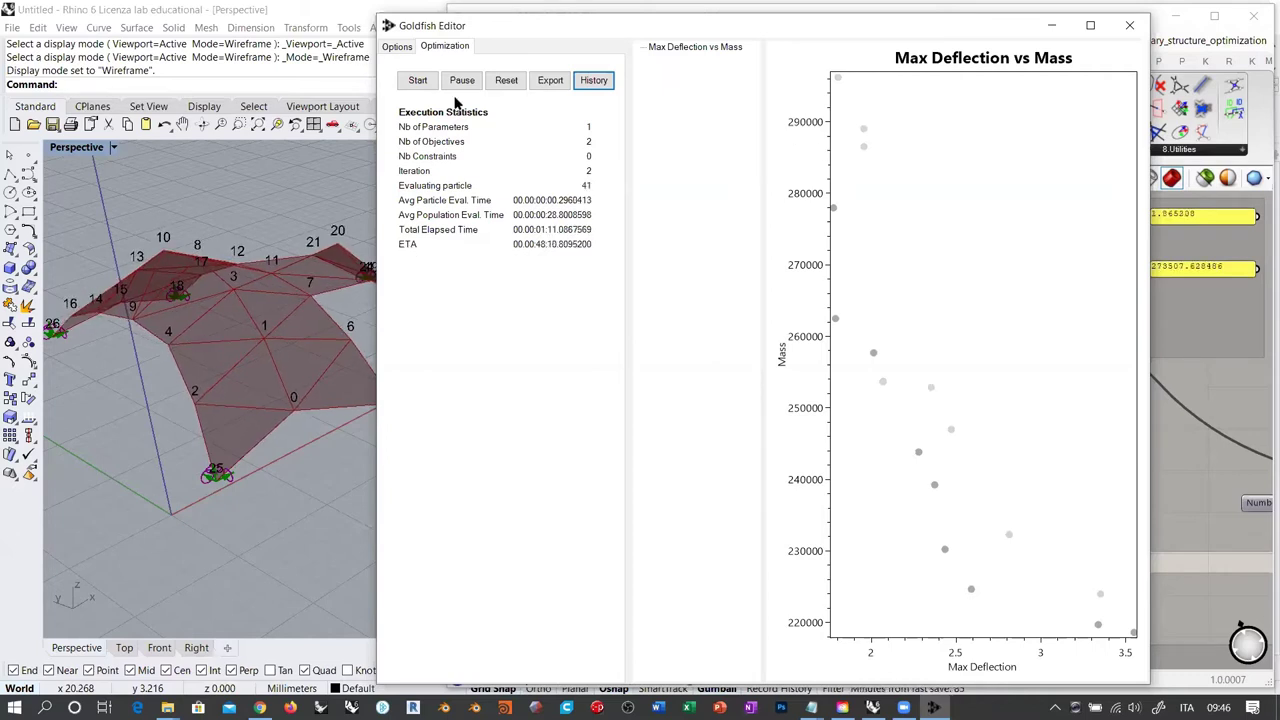
click(397, 46)
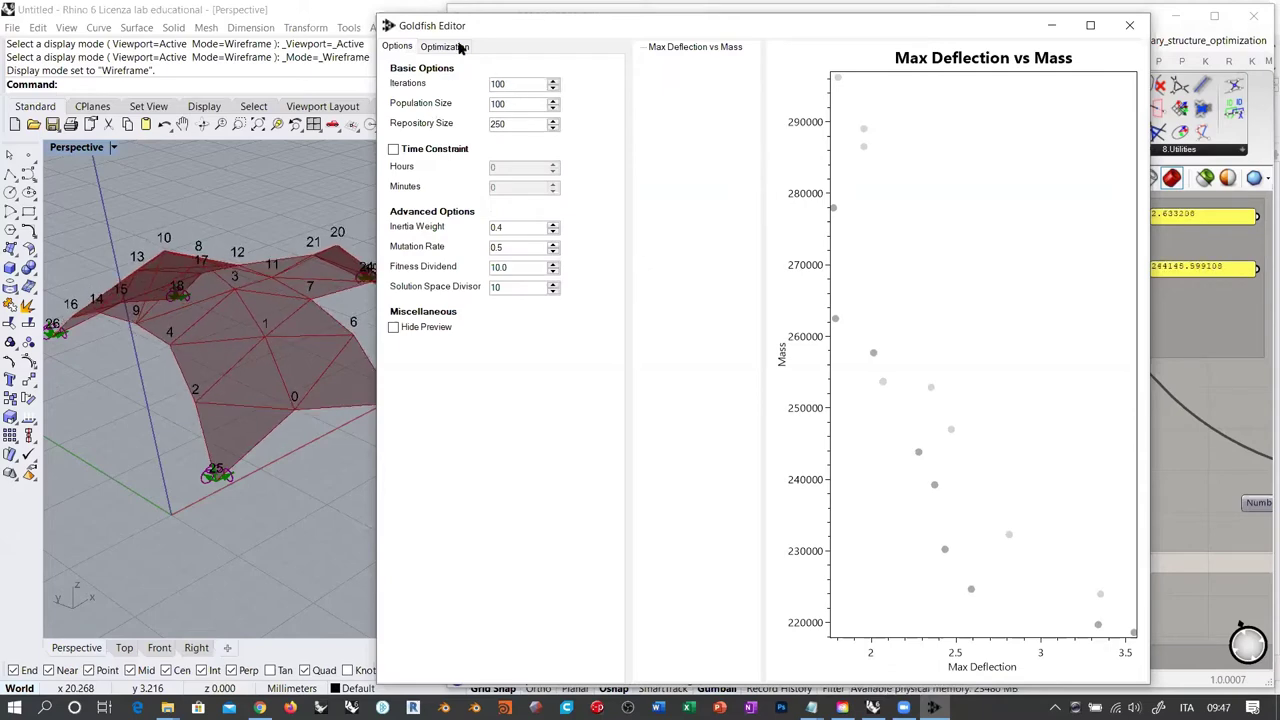
key(ctrl+Tab)
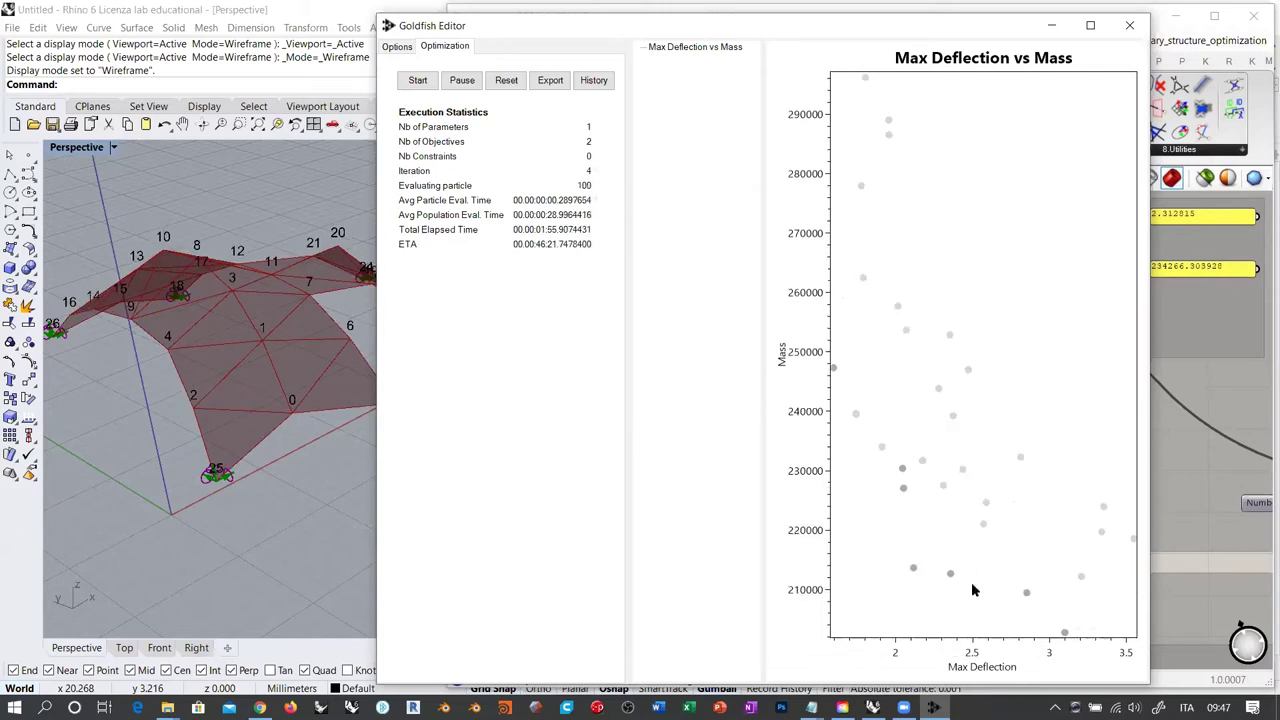
click(594, 83)
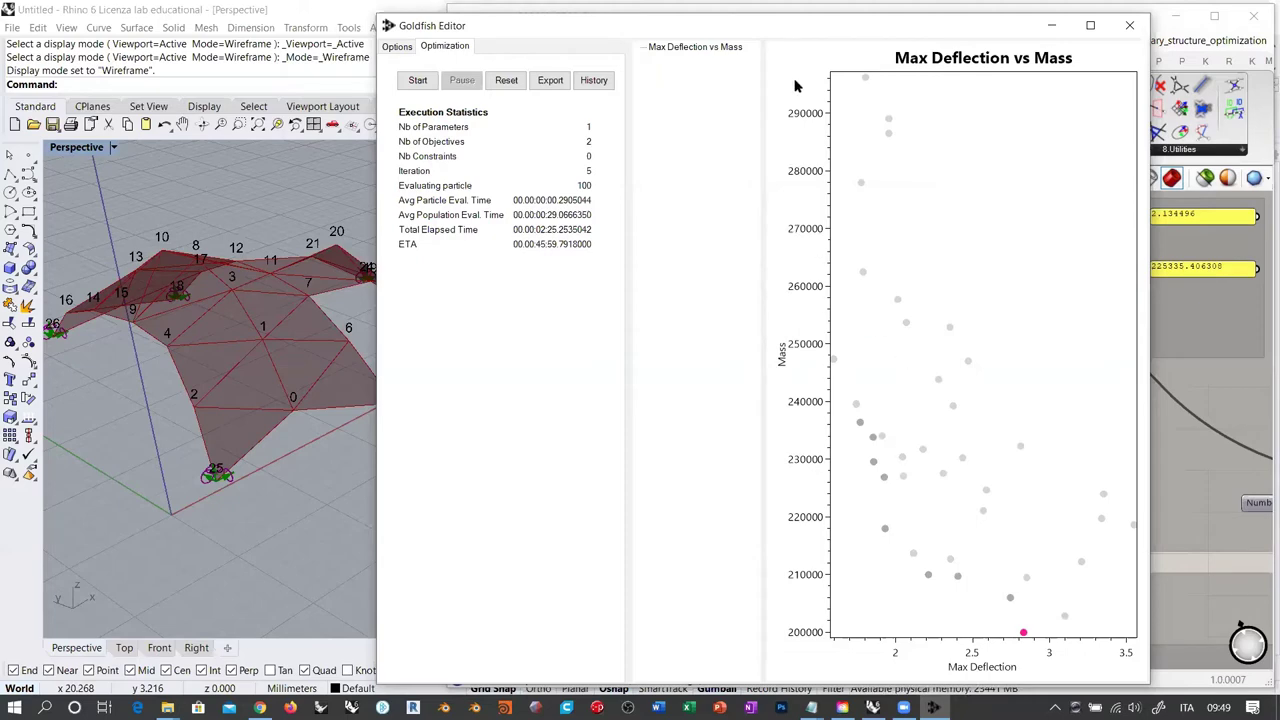
Load the lowest-mass solution from the Max Deflection vs Mass chart into the model and close the Goldfish editor
right_click(1025, 635)
click(958, 647)
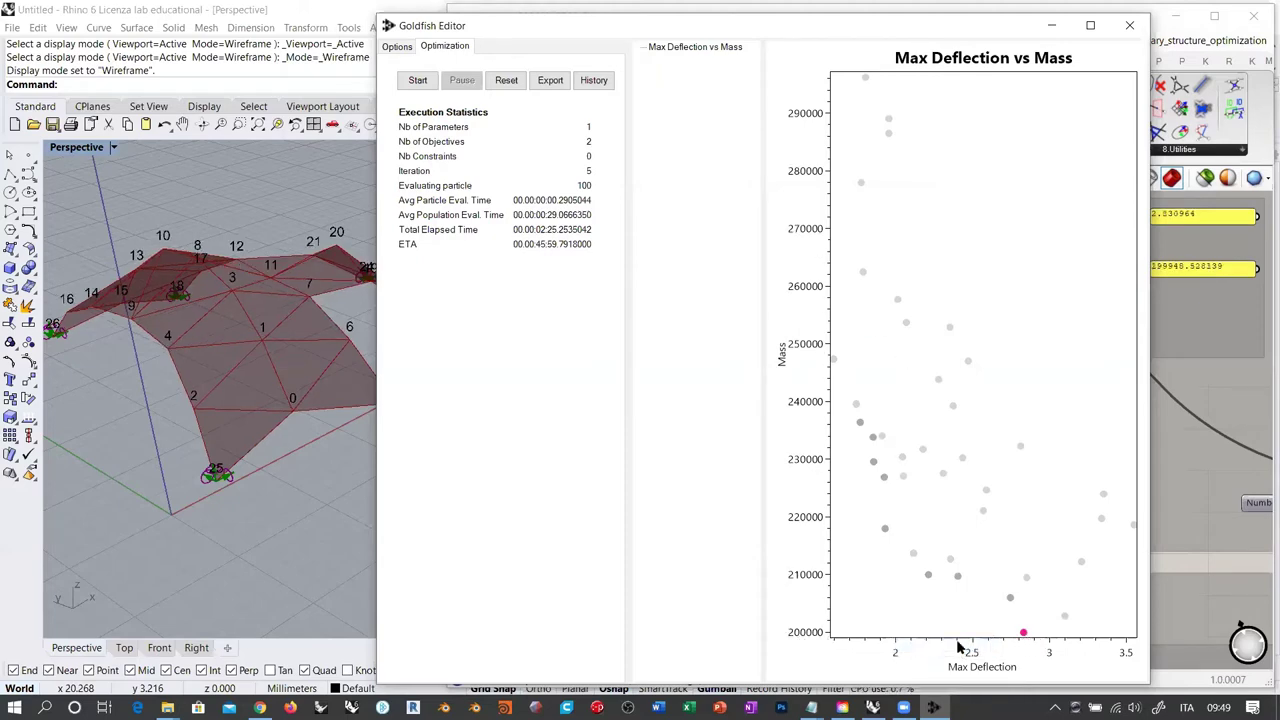
click(1129, 25)
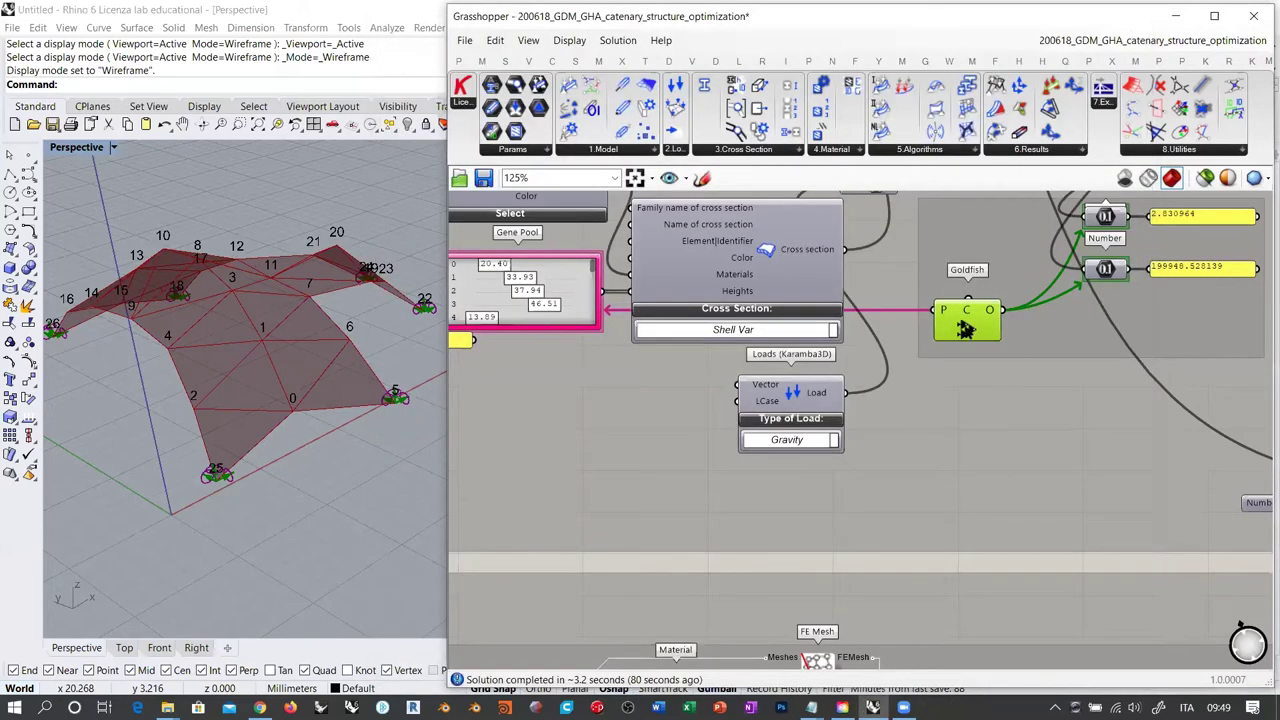
click(980, 570)
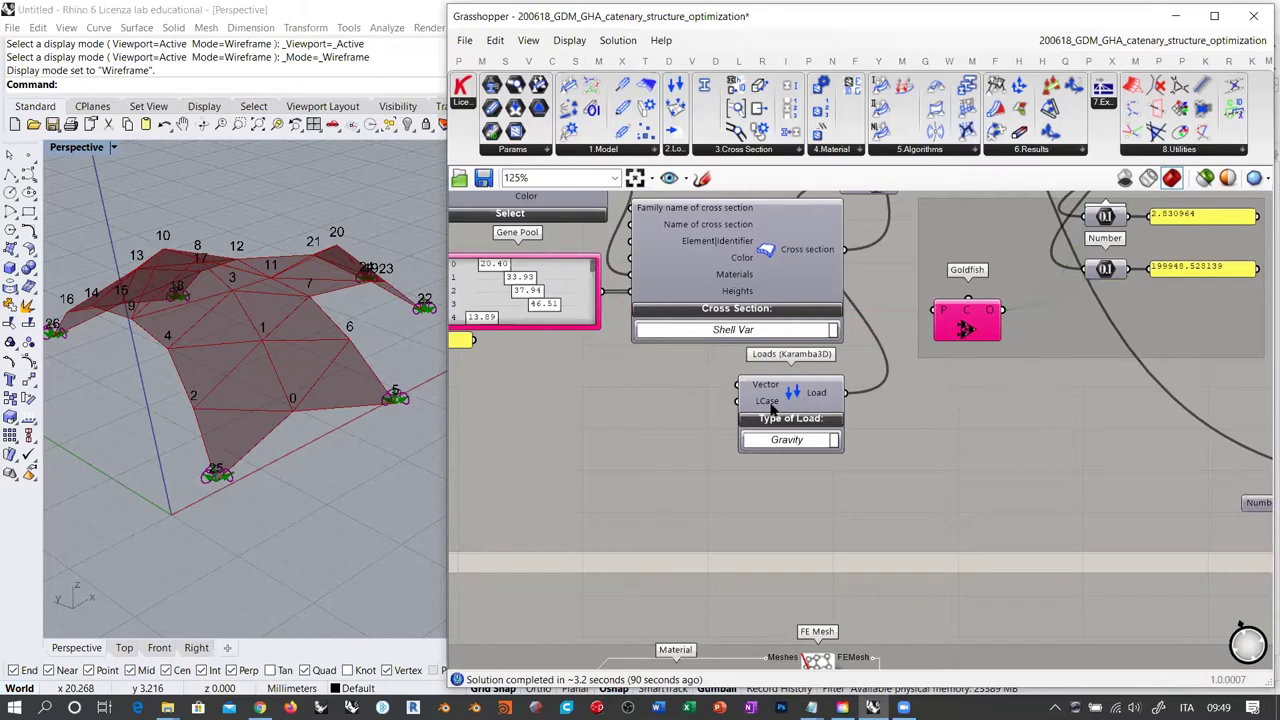
Turn on the Shell View preview in the definition and inspect the thickened shells from above
mouse_move(595, 268)
mouse_down()
mouse_move(597, 320)
mouse_move(596, 268)
mouse_up()
right_drag(887, 410, 686, 470)
right_drag(1011, 463, 438, 550)
right_drag(1062, 488, 926, 656)
right_drag(1064, 383, 914, 370)
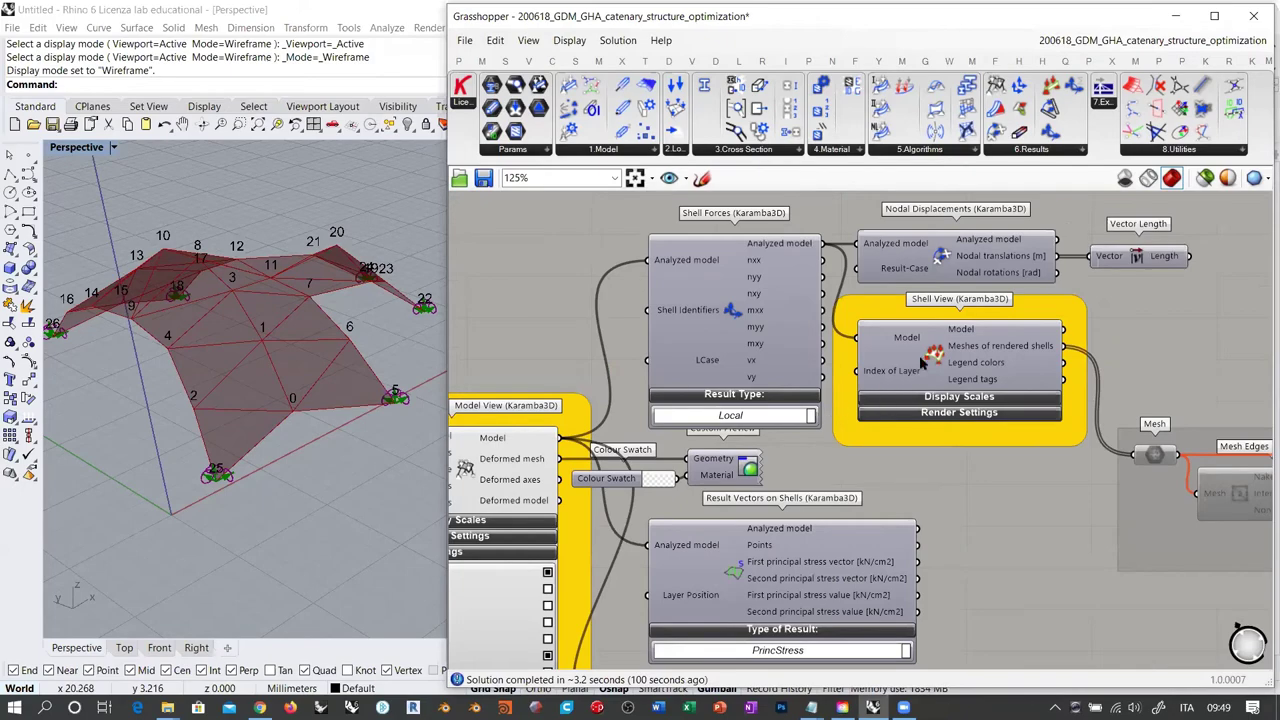
click(924, 360)
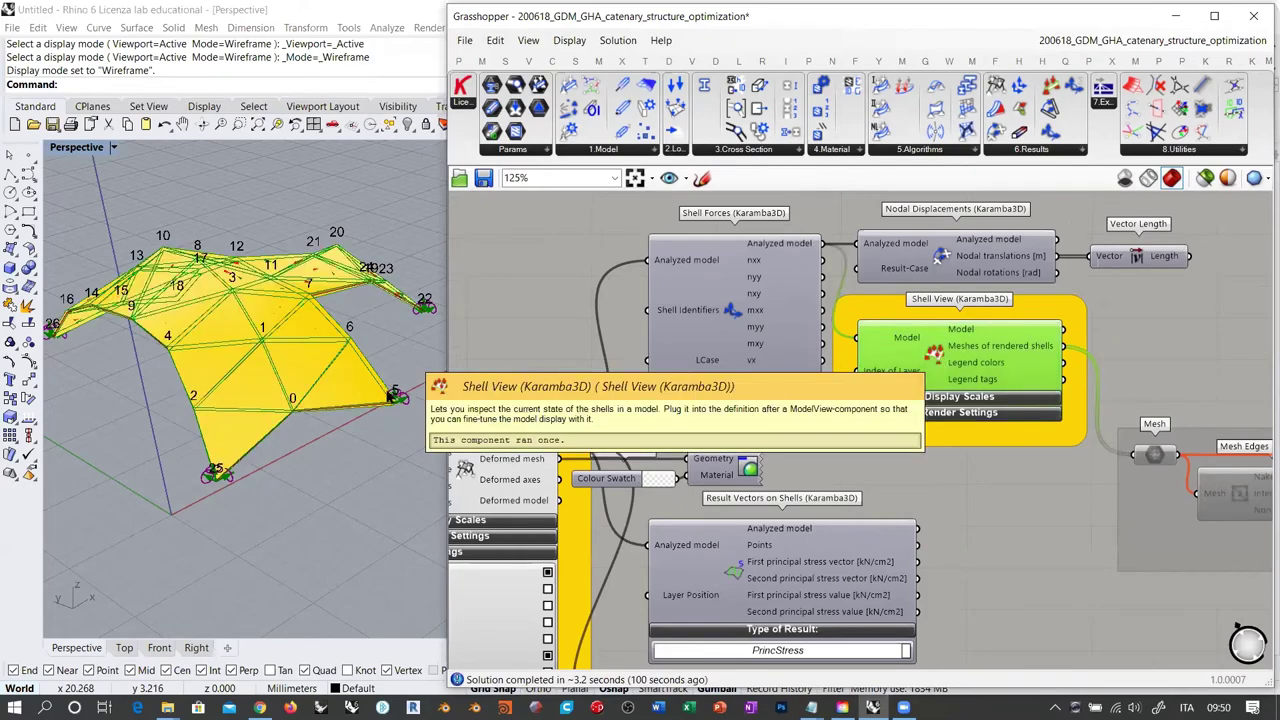
right_drag(290, 315, 249, 389)
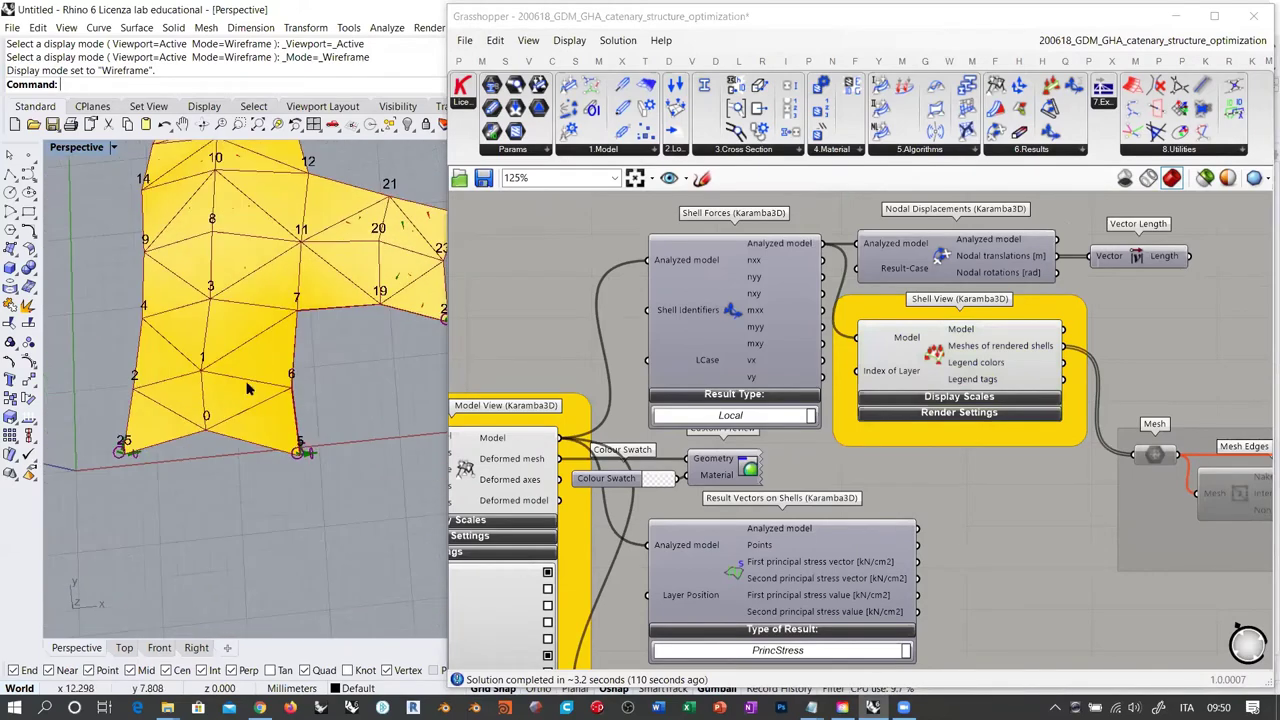
right_drag(260, 476, 283, 389)
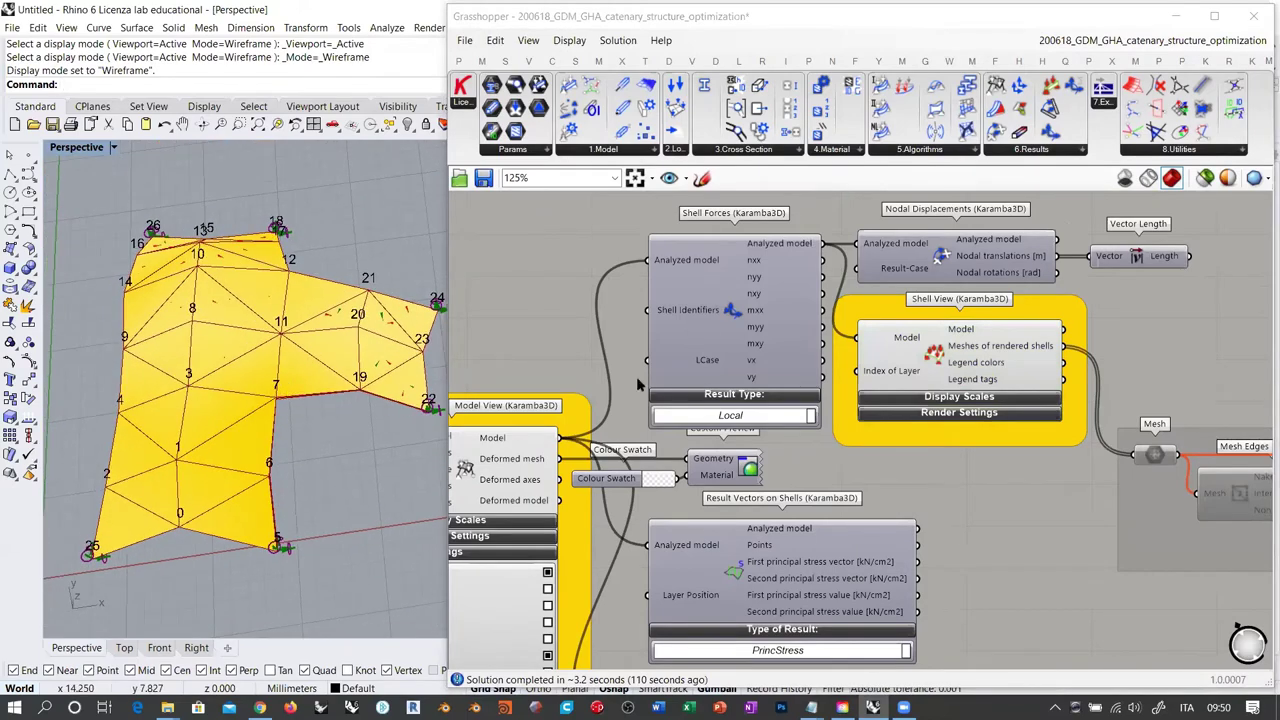
Turn off the Model View preview so the node tags and supports disappear from the shell
click(465, 469)
key(ctrl+q)
click(530, 362)
right_drag(305, 432, 343, 323)
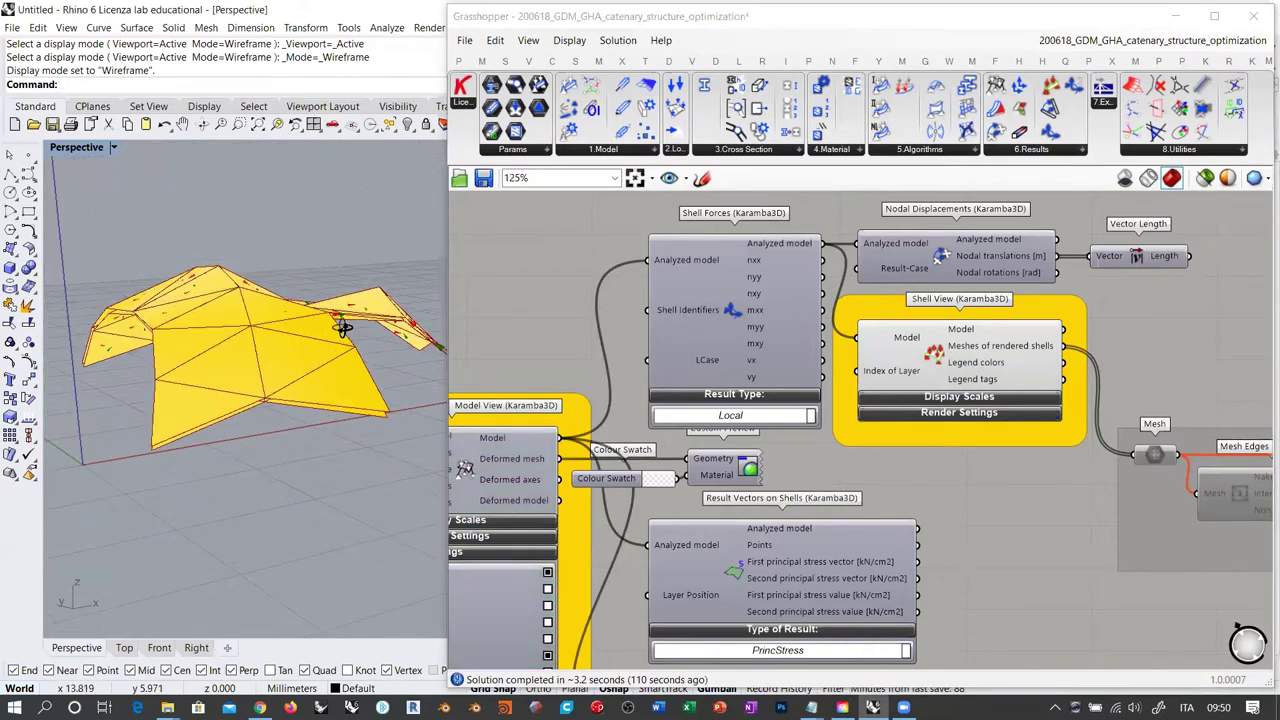
Turn off Princ. Stress 1-2 in the Shell View render settings and move the component clear of Result Vectors on Shells
click(966, 398)
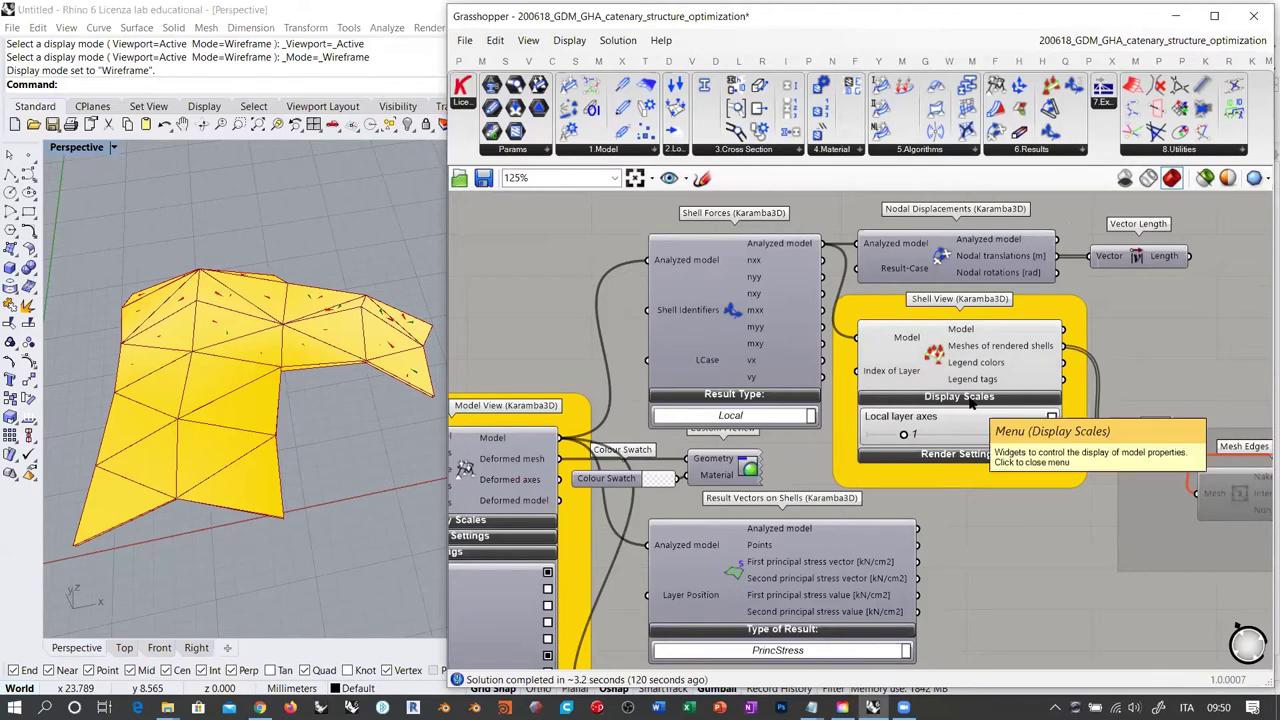
click(970, 400)
right_drag(287, 404, 310, 325)
click(958, 413)
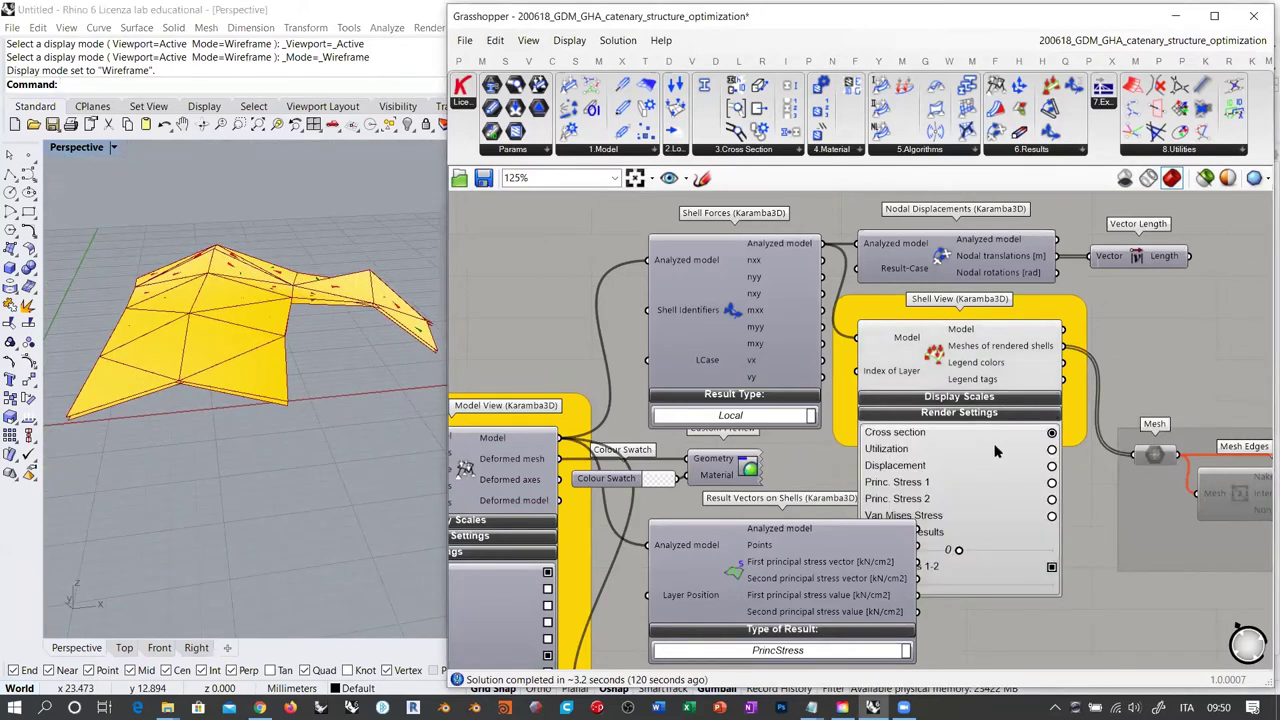
click(1051, 567)
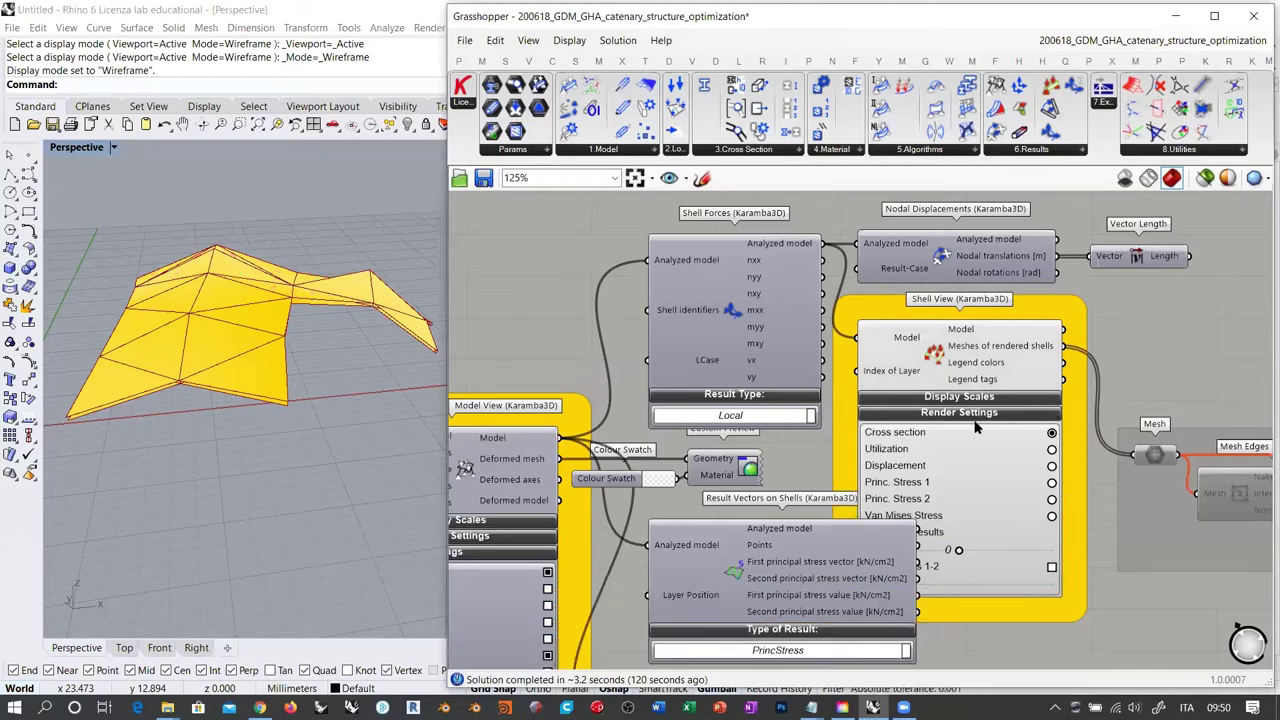
drag(935, 349, 995, 350)
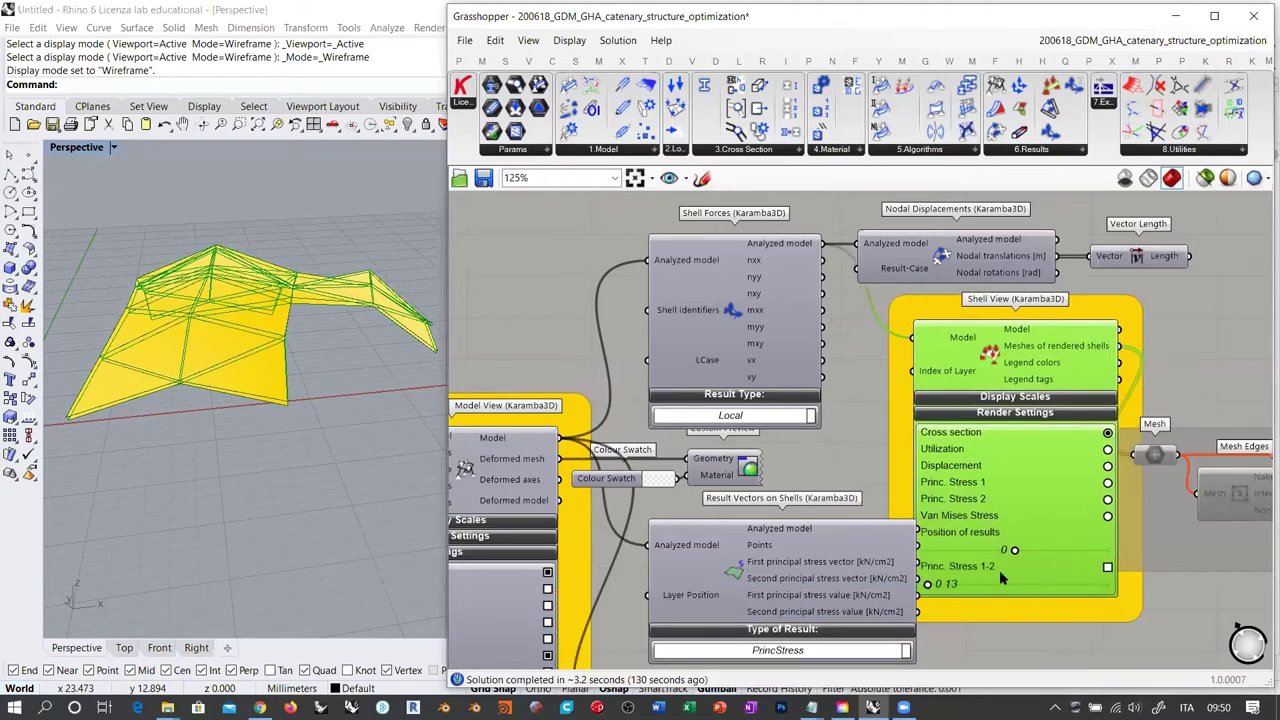
right_drag(309, 383, 310, 350)
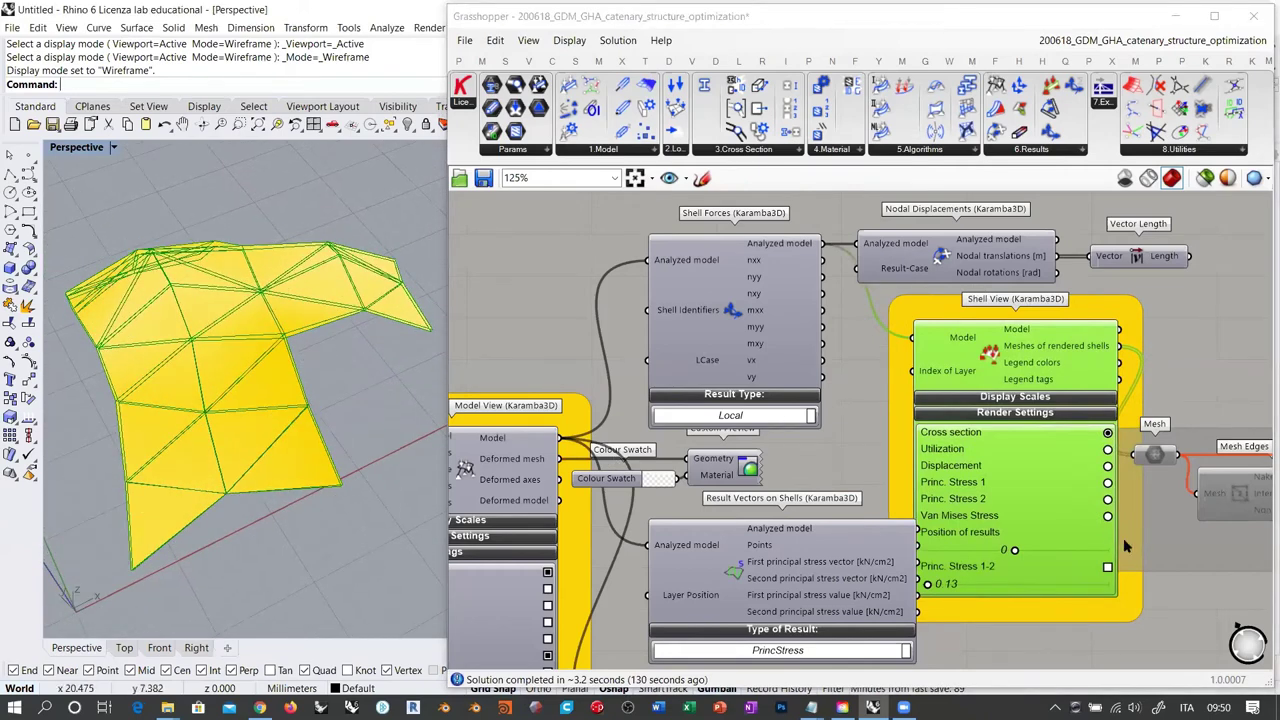
Show Princ. Stress 1-2 at a scale of 0.41 to examine the stress directions on the shells, and hide it again
click(993, 362)
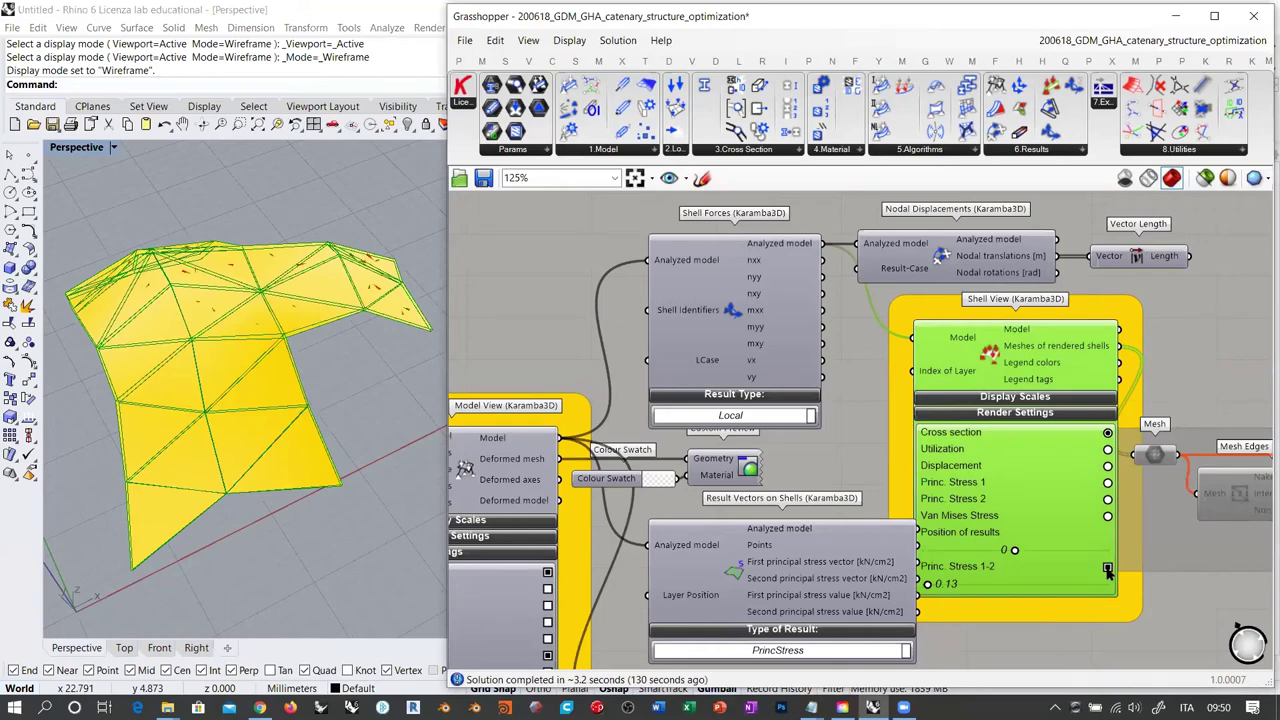
right_drag(246, 372, 420, 403)
scroll(180, 309, up, 3)
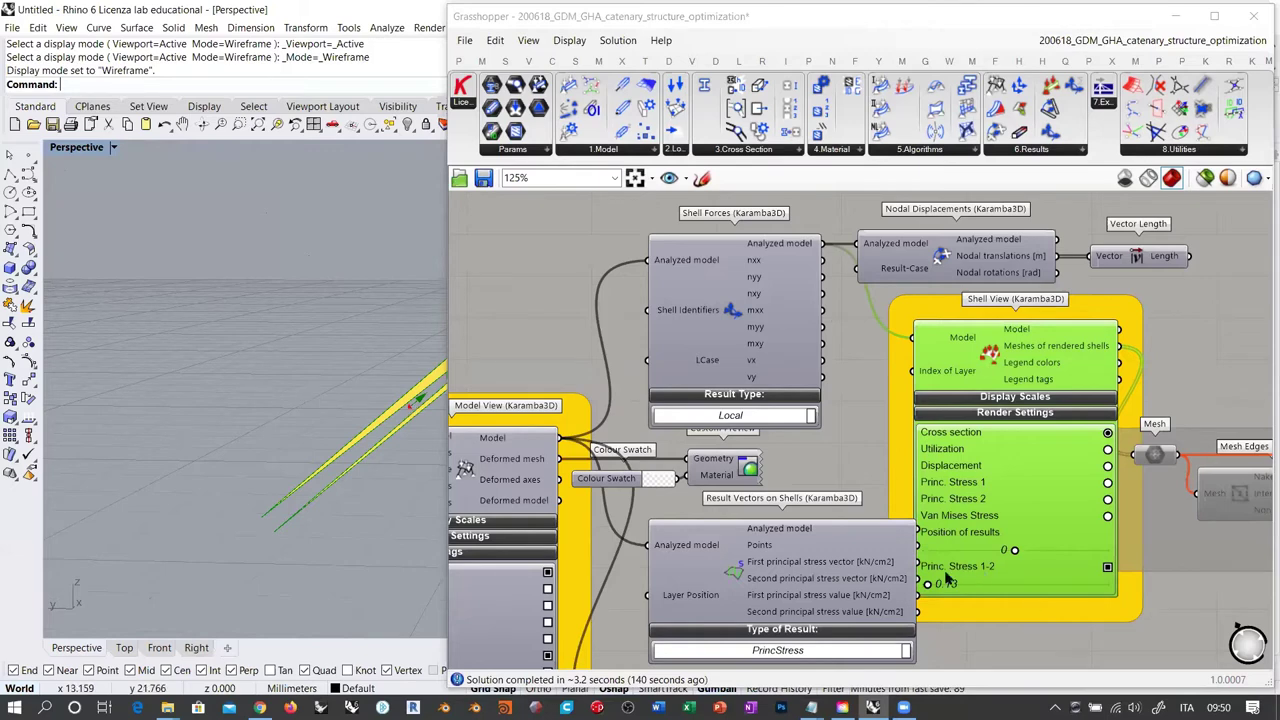
right_drag(401, 428, 209, 423)
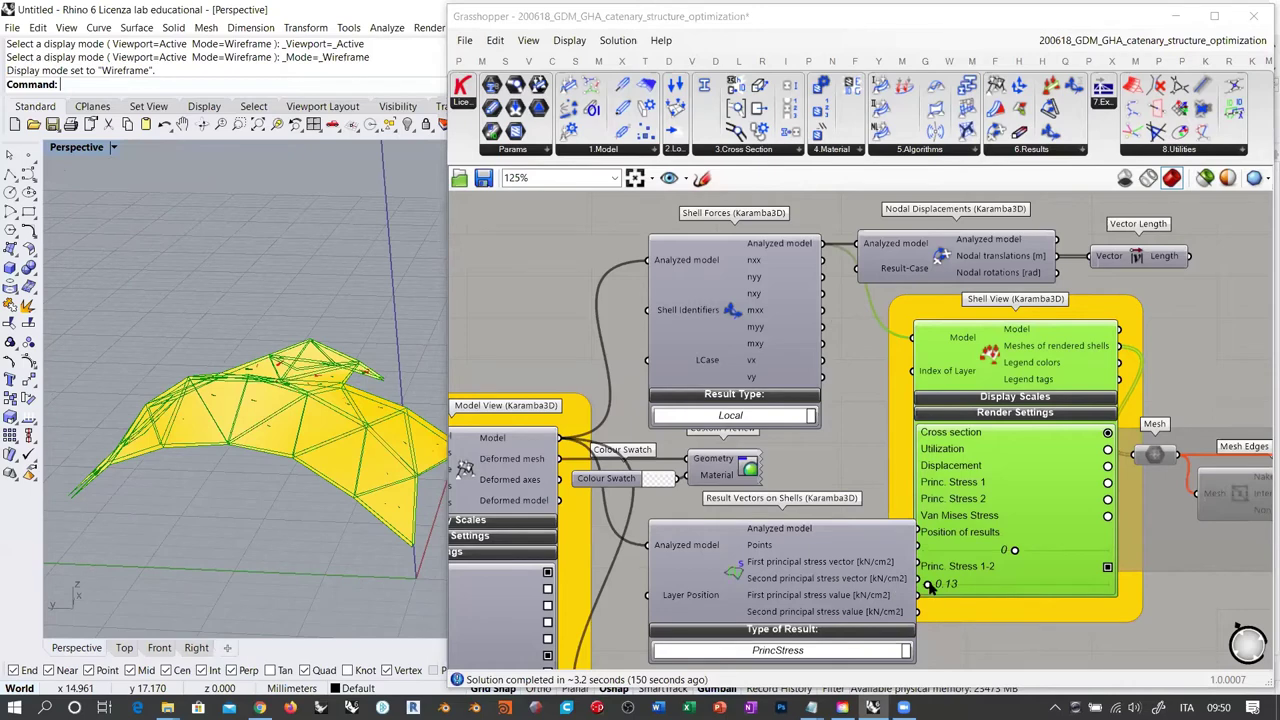
mouse_move(928, 584)
mouse_down()
mouse_move(1000, 590)
mouse_move(942, 591)
mouse_up()
right_drag(287, 407, 300, 320)
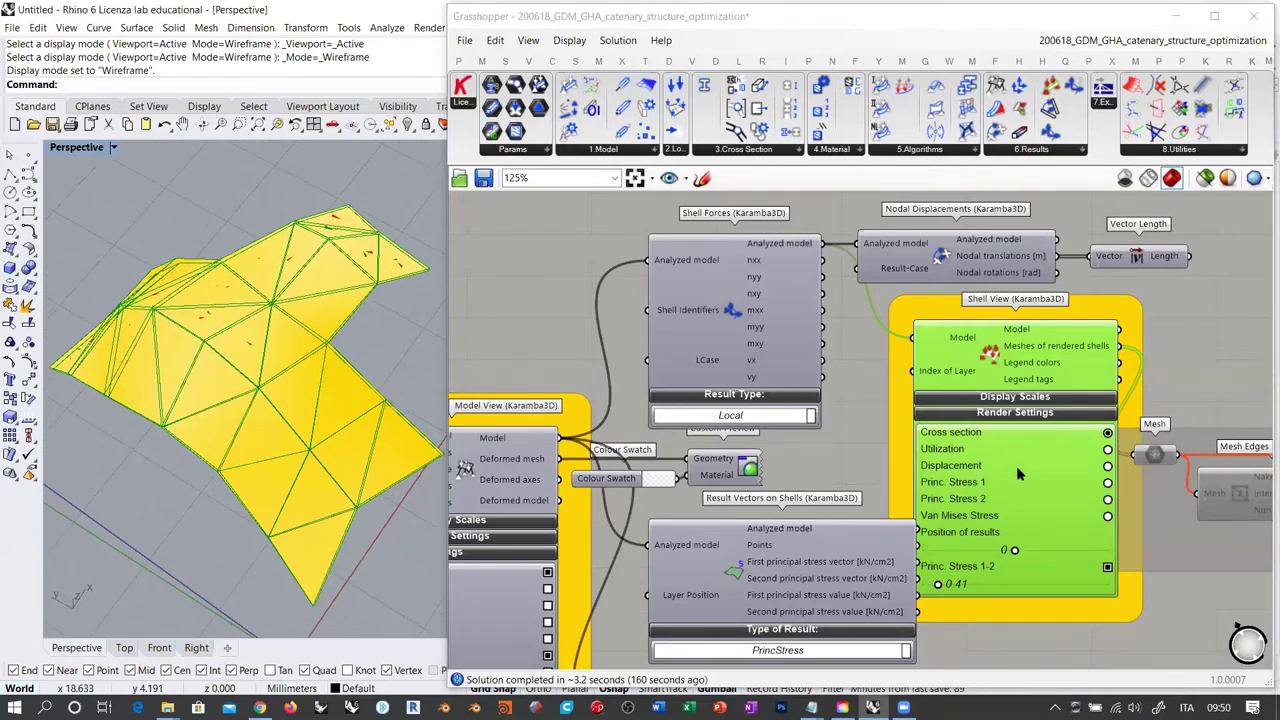
click(1107, 568)
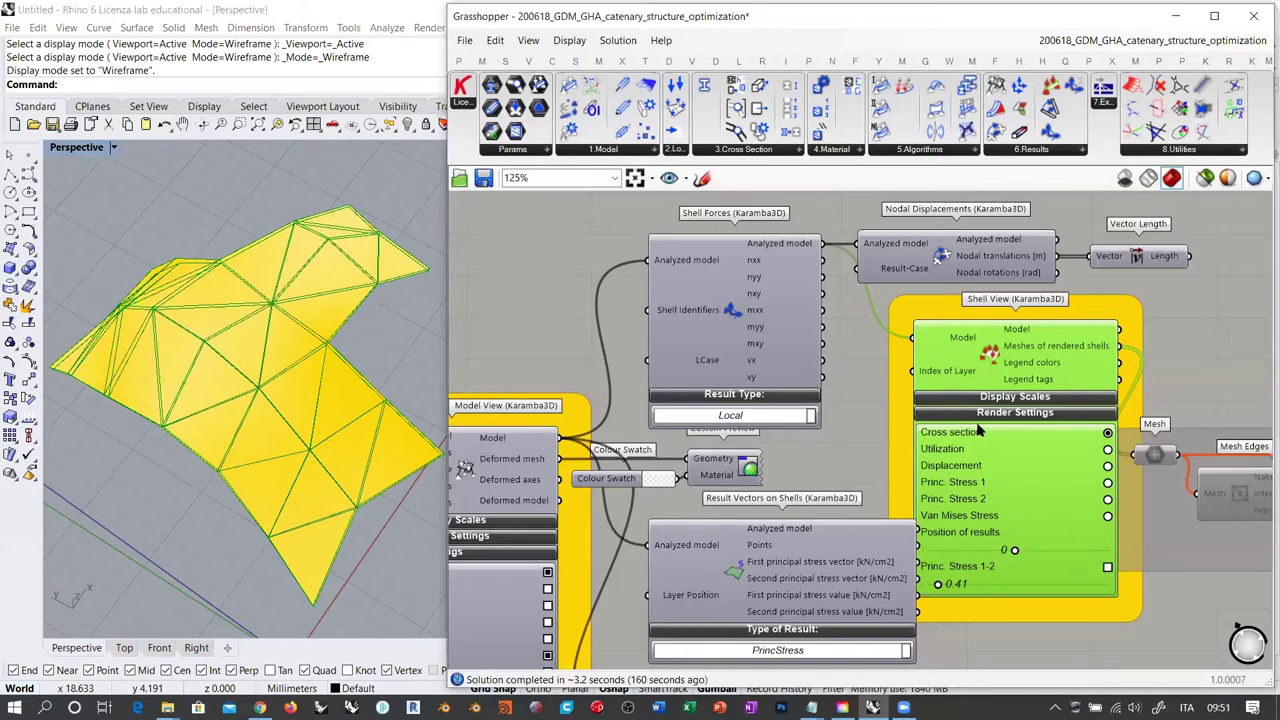
click(1003, 375)
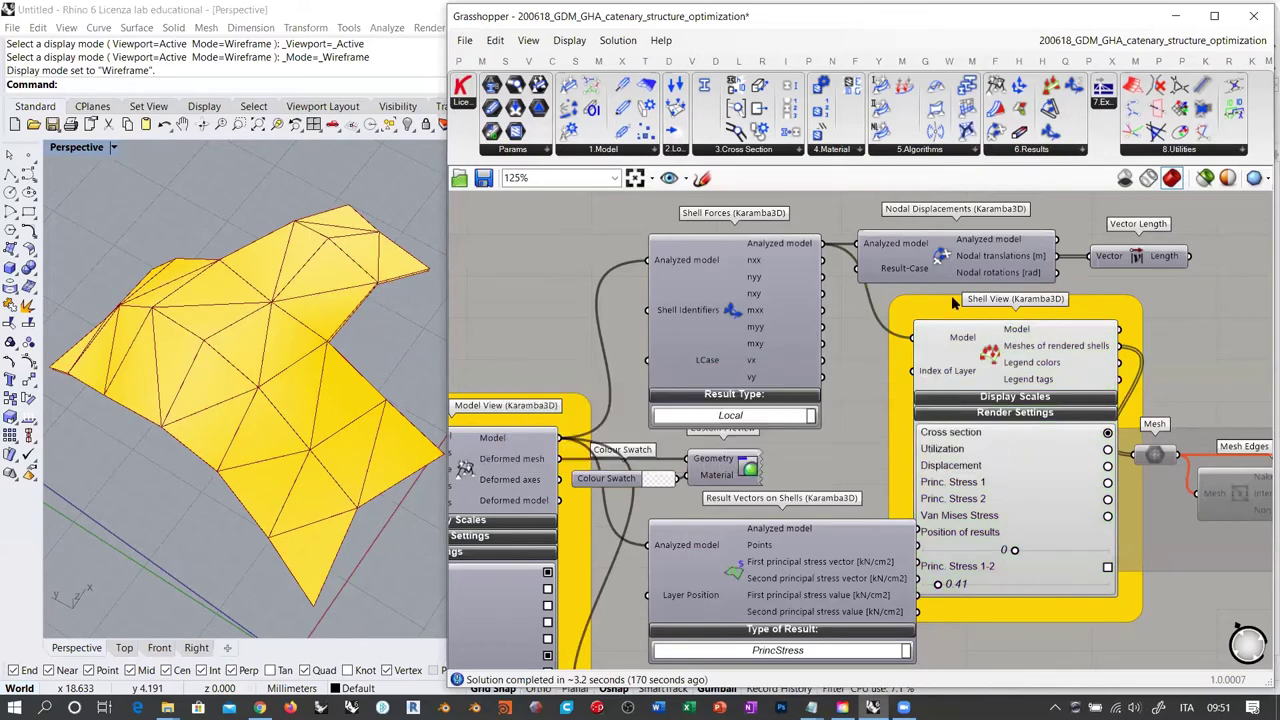
Render the shells by Princ. Stress 1 and by Princ. Stress 2 to compare the two stress distributions
scroll(1040, 449, up, 5)
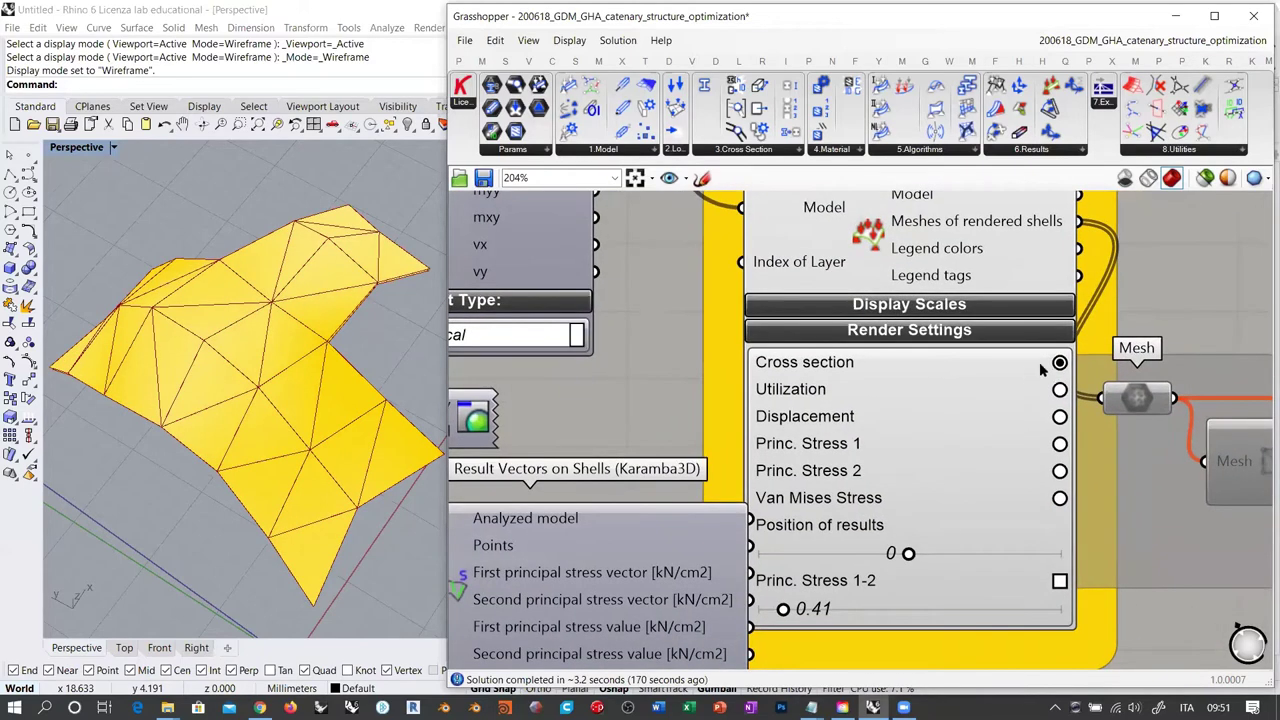
right_drag(271, 443, 266, 349)
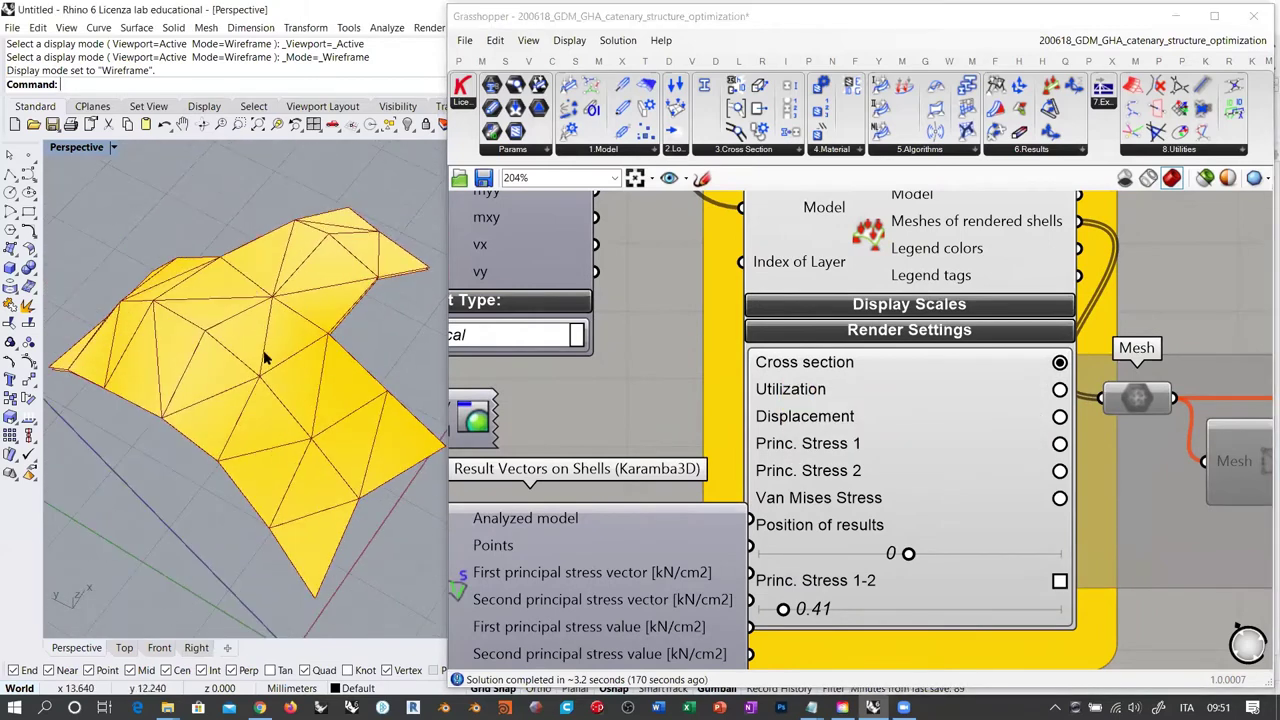
click(1058, 446)
click(1060, 444)
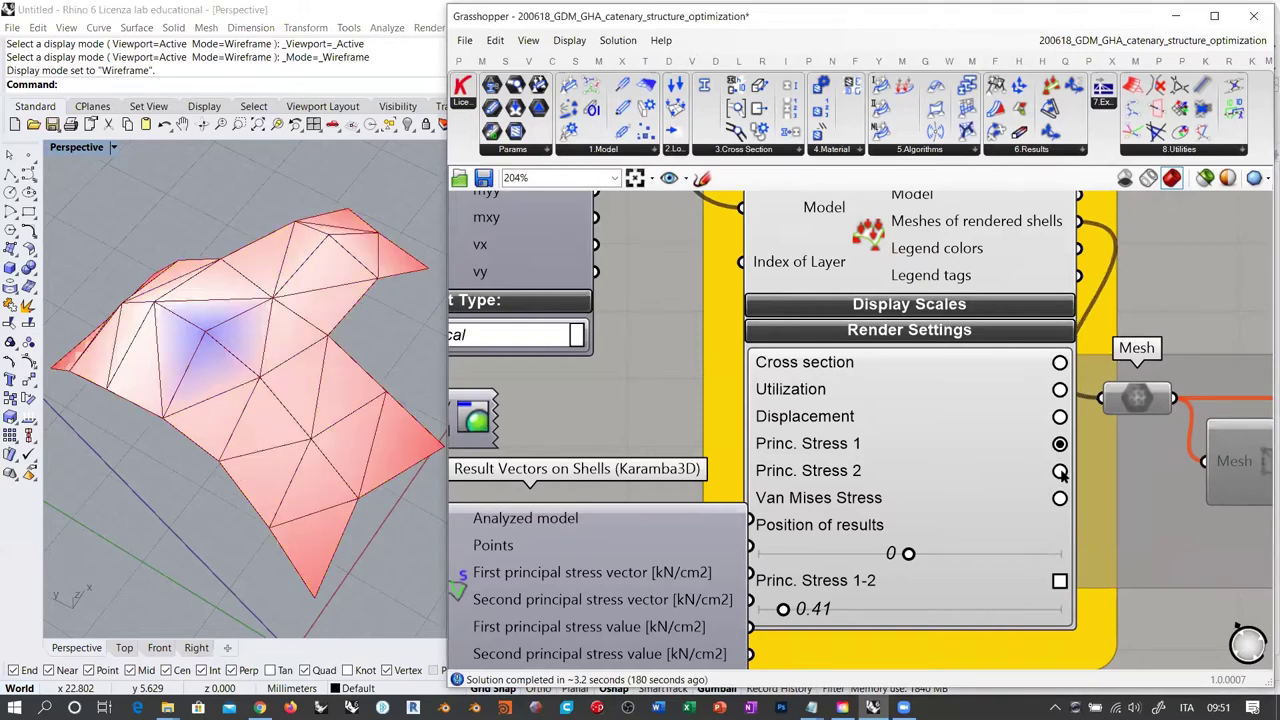
click(1060, 471)
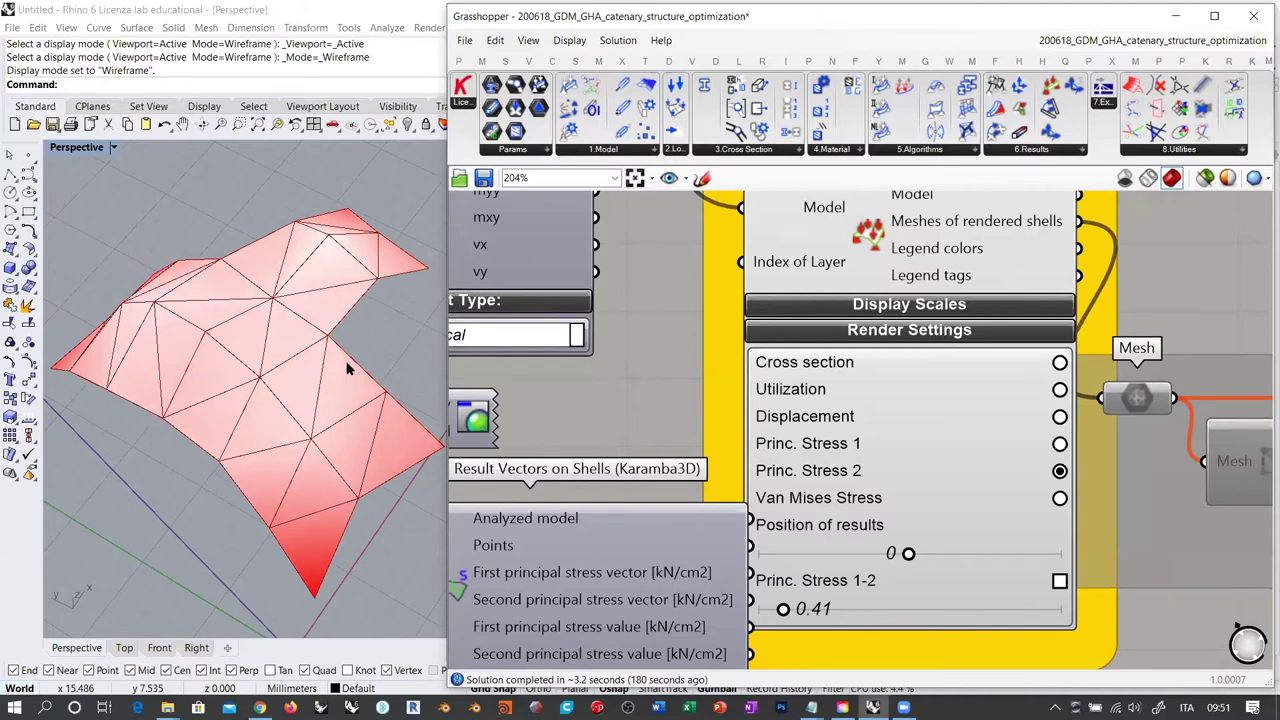
Render the shells by Displacement and by Utilization, examining each color distribution from several angles
click(1059, 416)
right_drag(249, 321, 283, 410)
right_drag(236, 443, 263, 317)
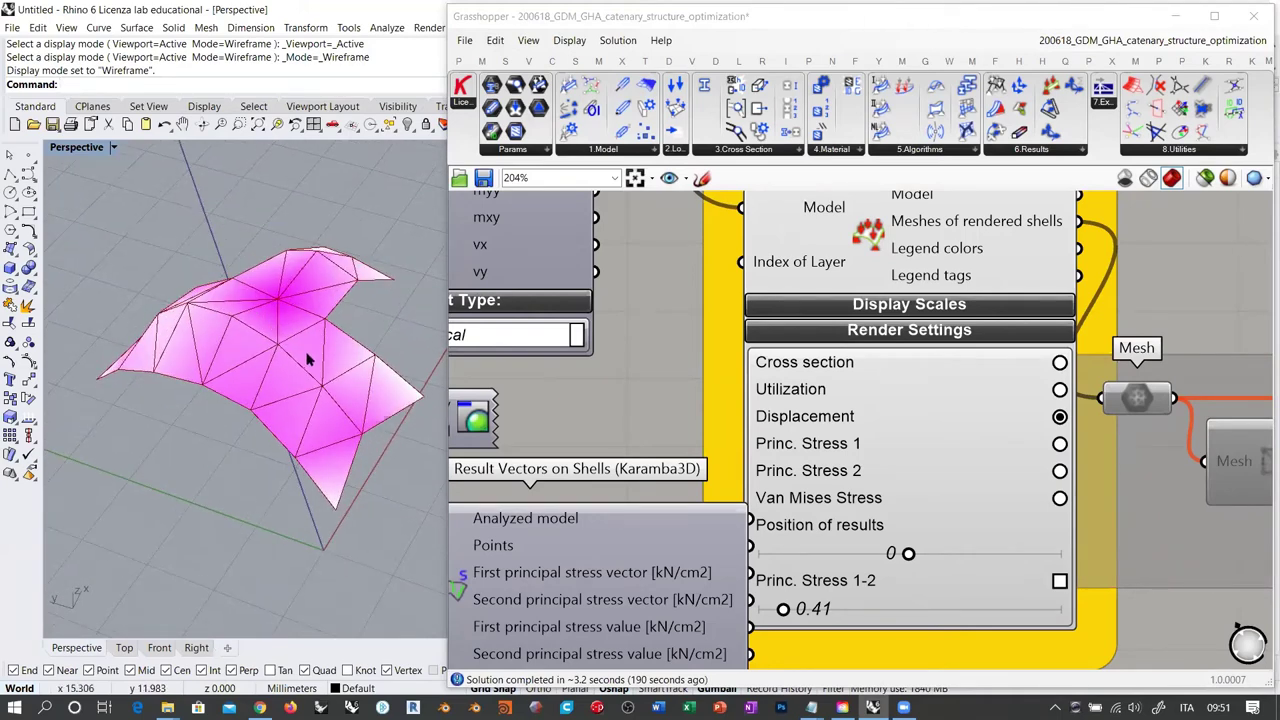
click(1060, 390)
right_drag(300, 390, 357, 476)
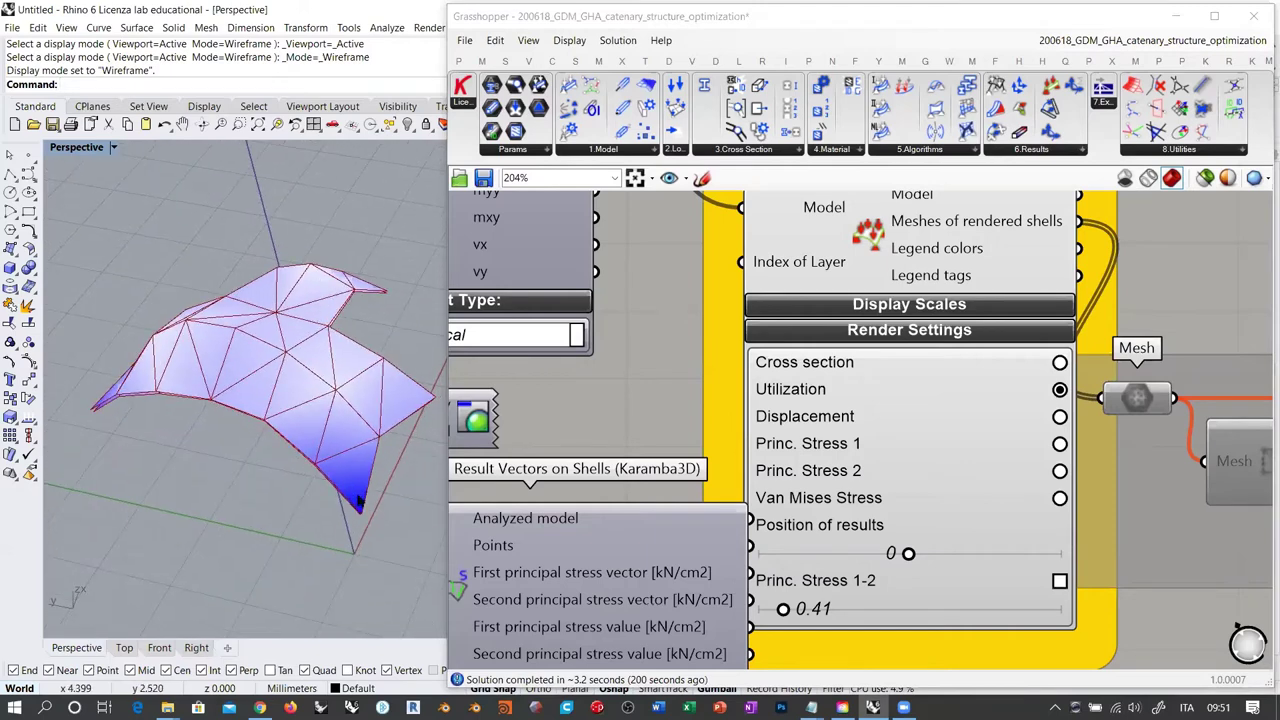
right_drag(240, 421, 267, 398)
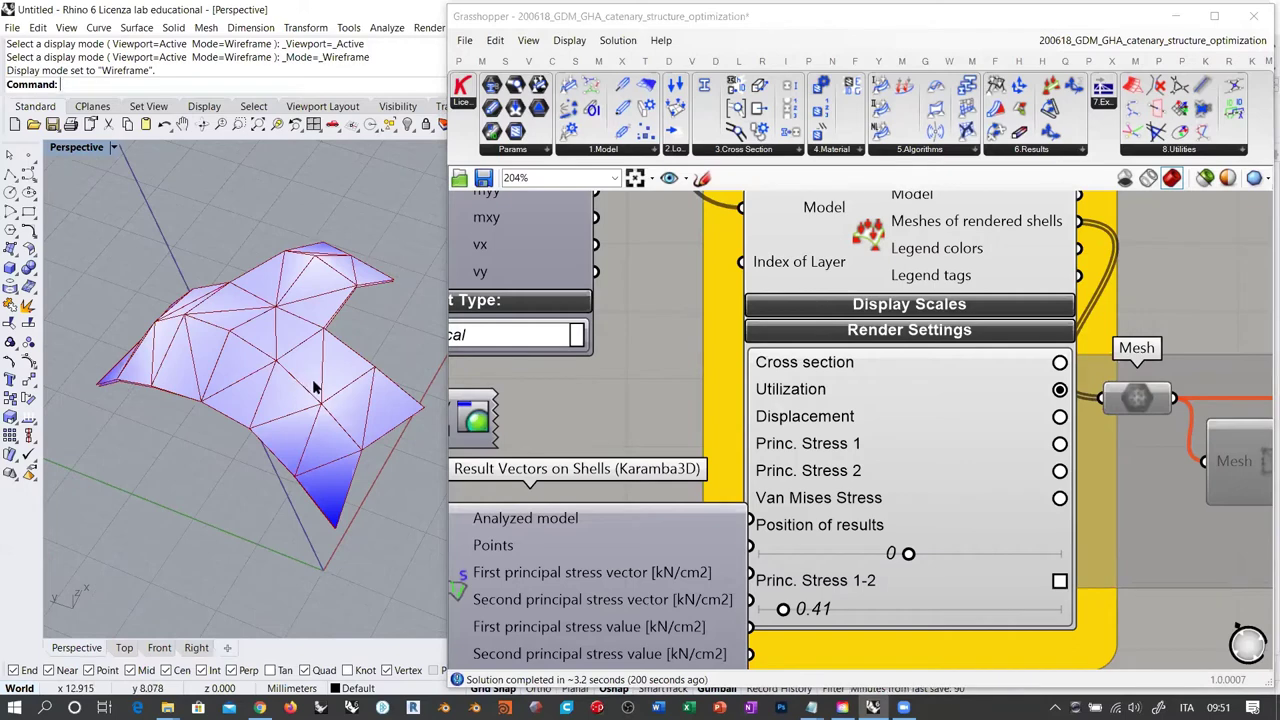
right_drag(308, 345, 299, 318)
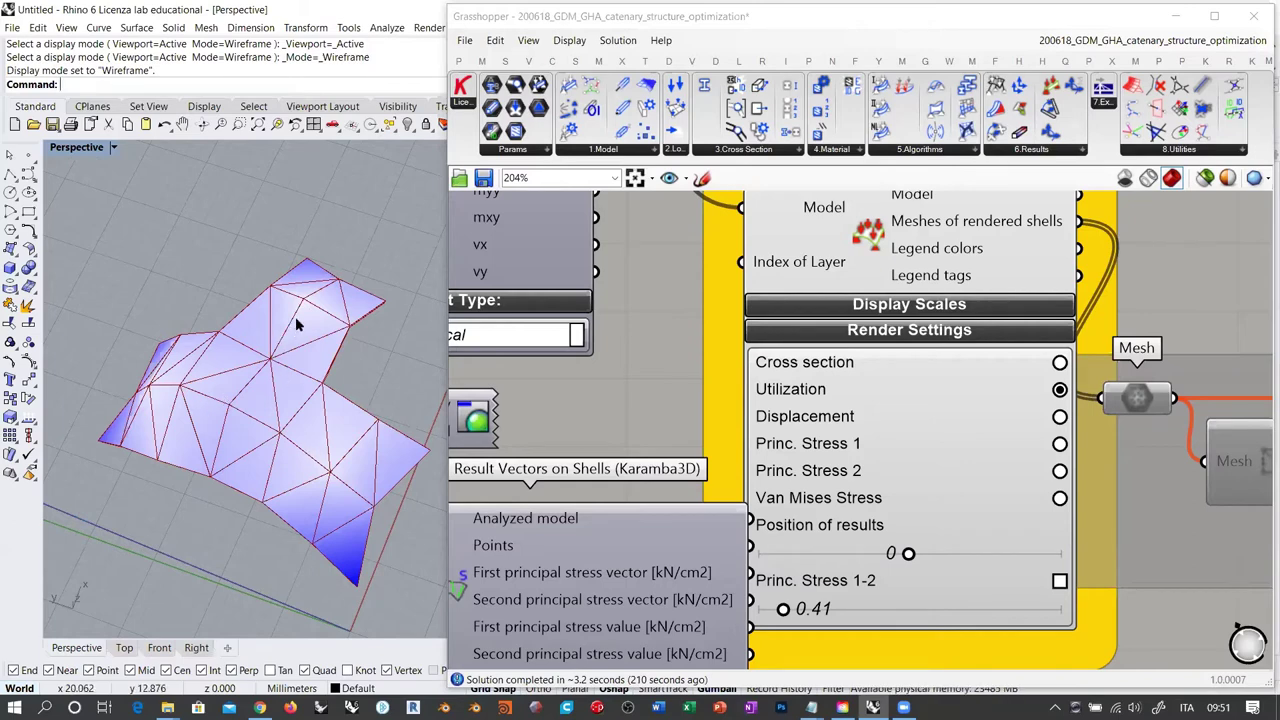
Set the Shell View rendering back to Cross section and inspect the shell thickness along the edges and supports
click(1060, 363)
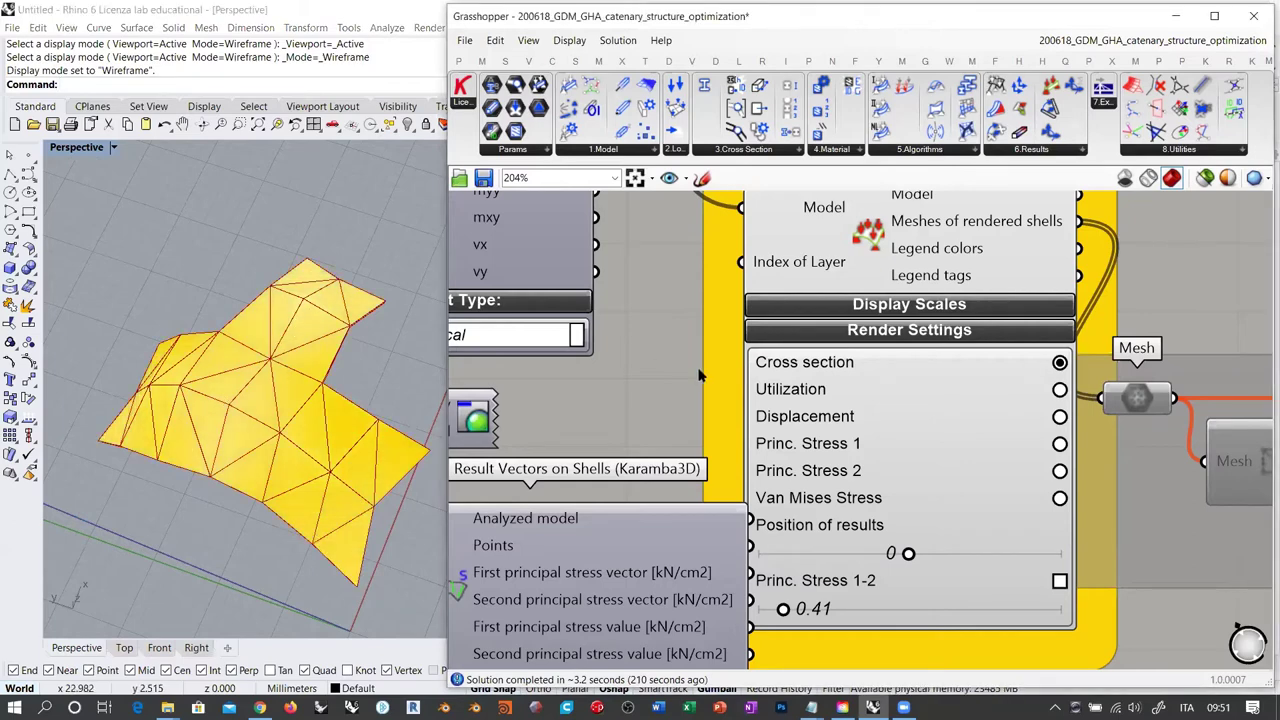
right_drag(286, 380, 395, 307)
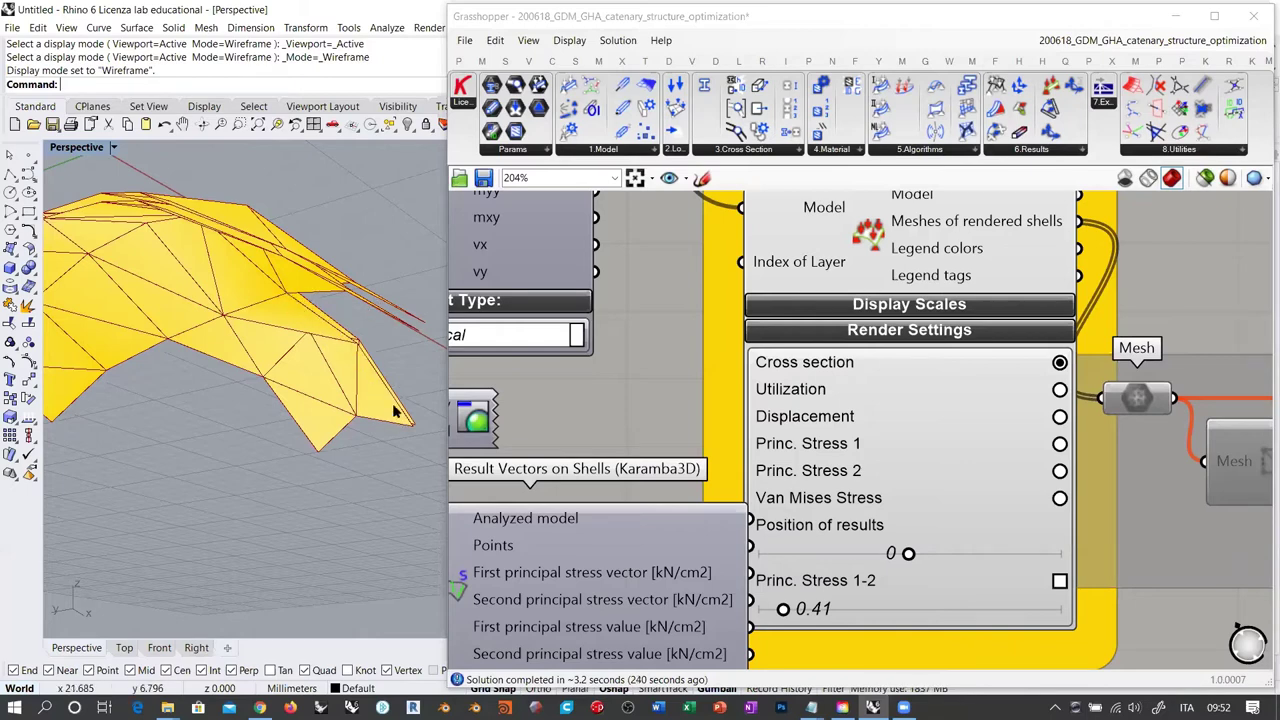
right_drag(385, 410, 340, 360)
Move the group that lofts and welds the mesh edges up beside the Shell View component
right_drag(1121, 451, 657, 420)
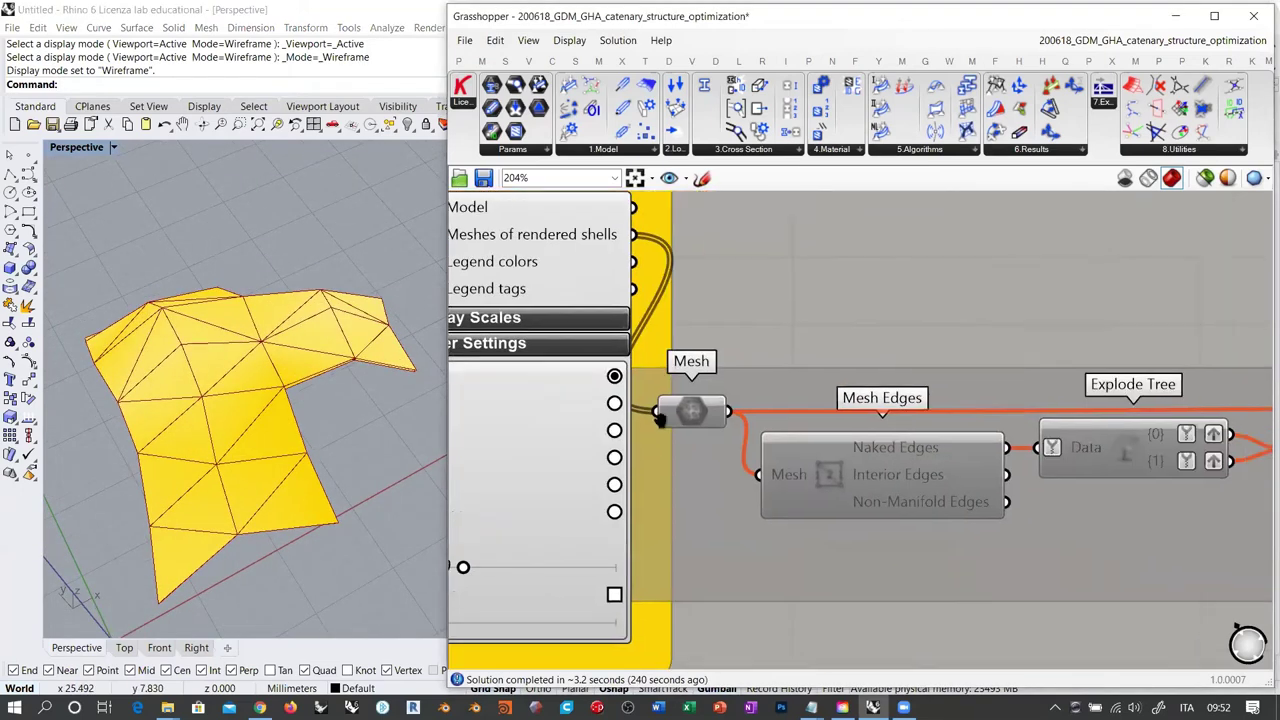
scroll(656, 414, down, 3)
scroll(1025, 432, down, 2)
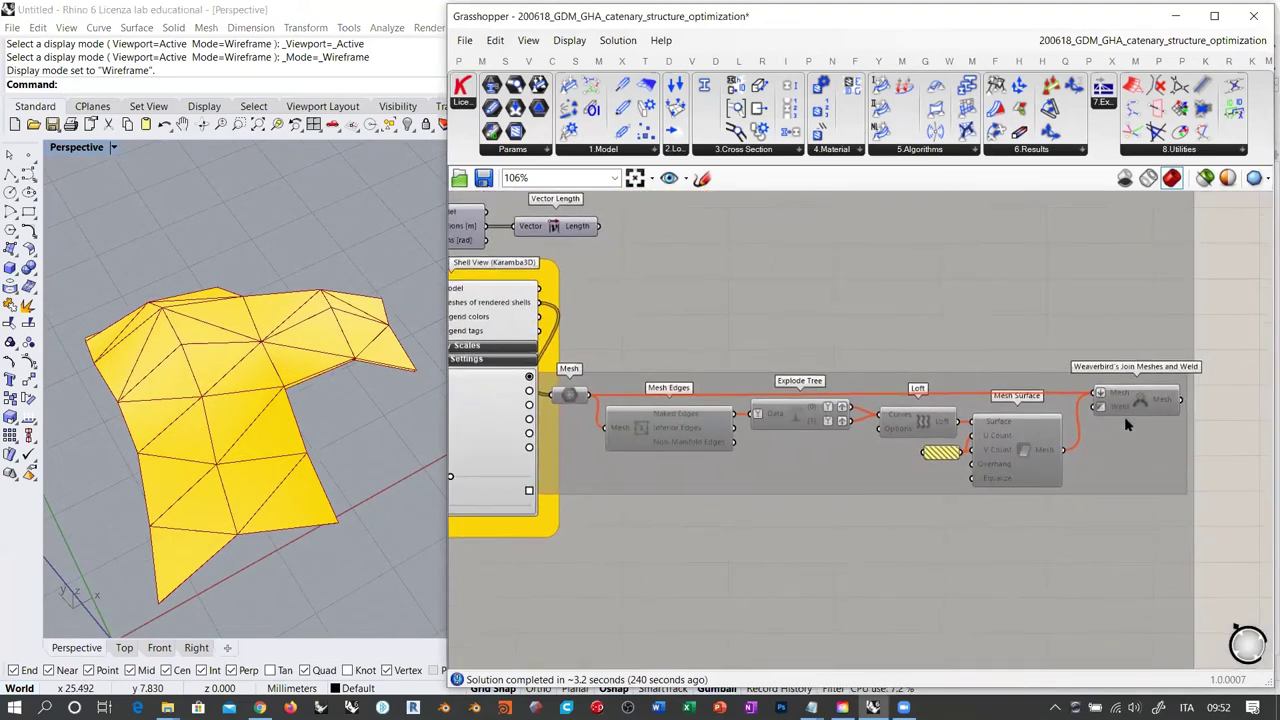
scroll(720, 300, down, 2)
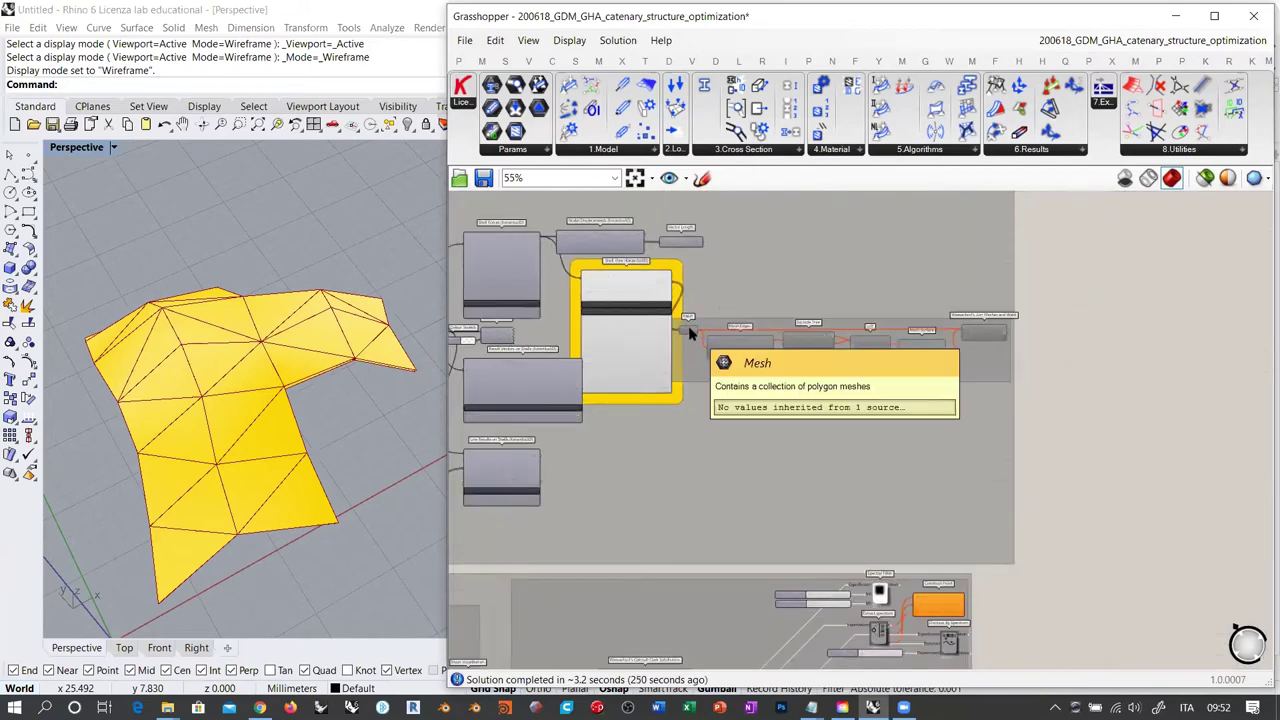
drag(695, 363, 716, 316)
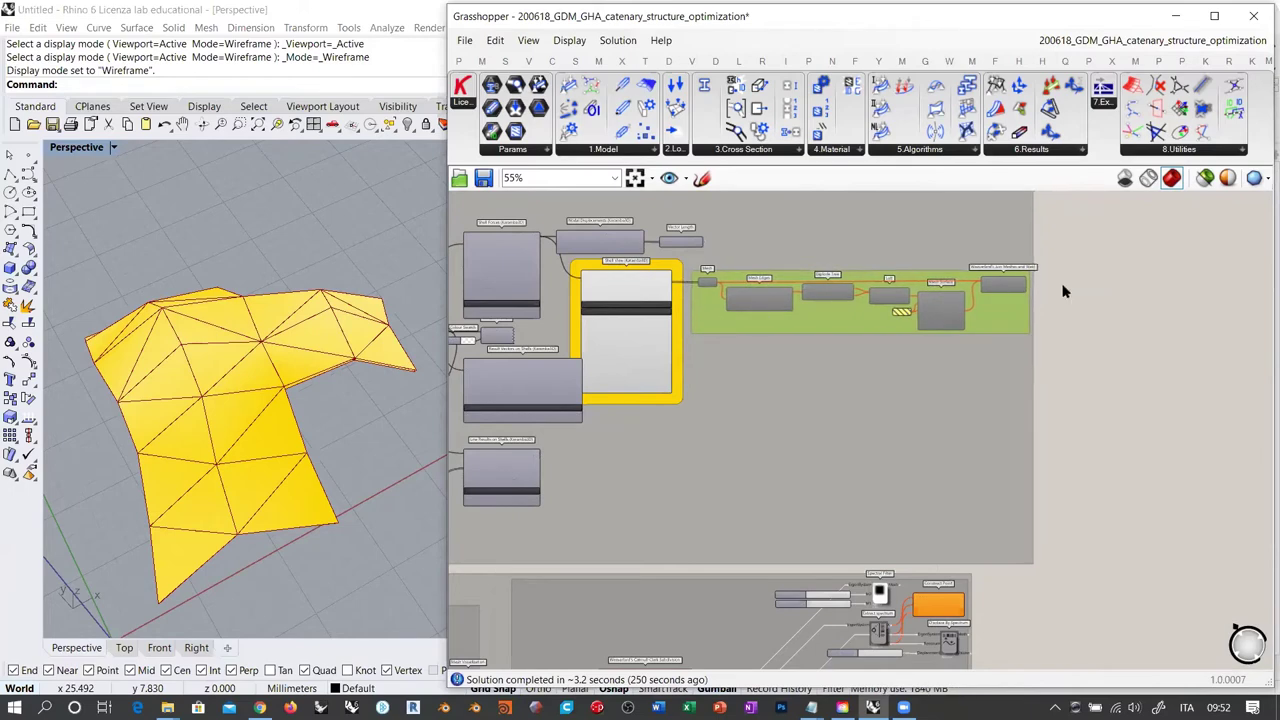
Enable the components from Mesh to Weaverbird's Join Meshes and Weld, and turn off the Shell View preview
drag(1066, 262, 690, 338)
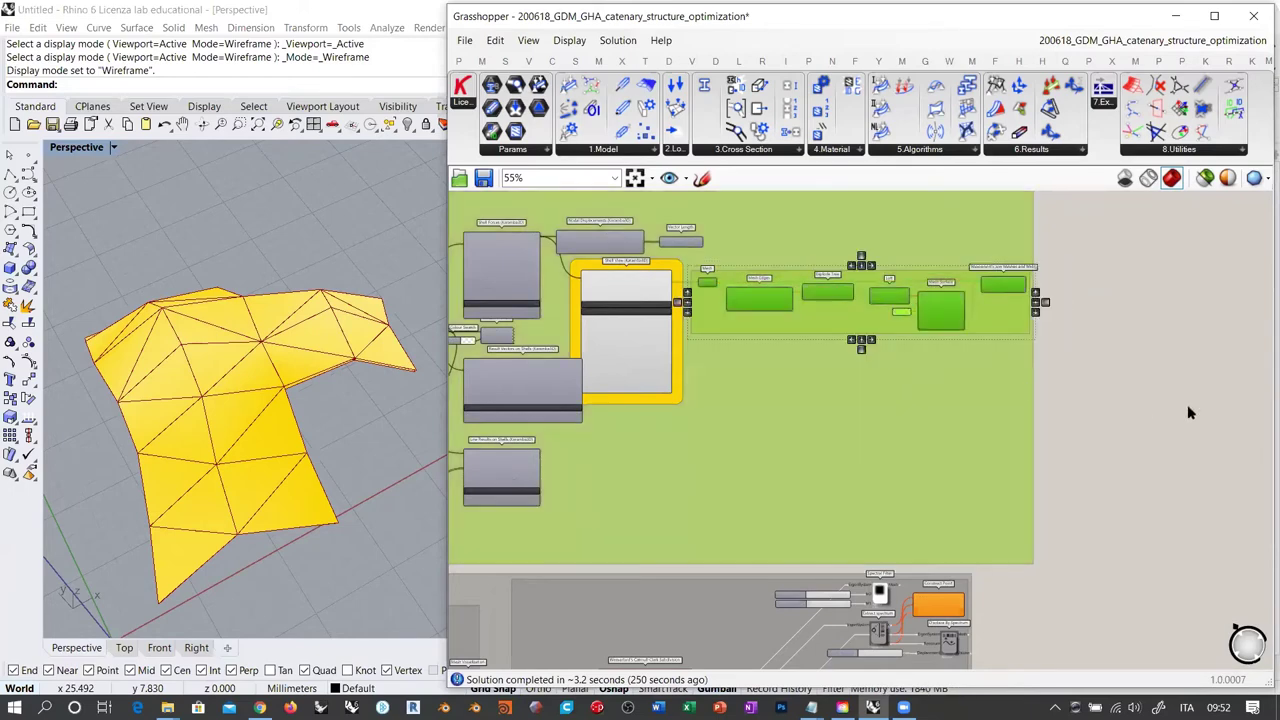
click(850, 341)
click(620, 286)
key(ctrl+q)
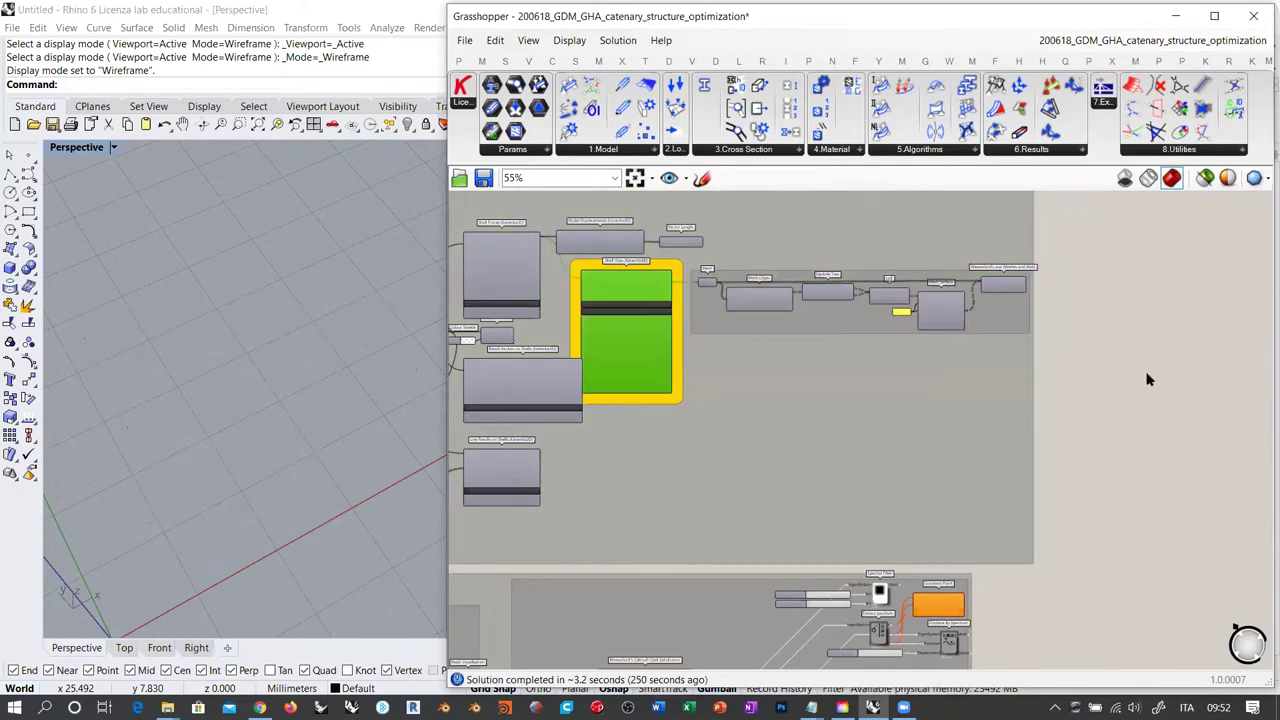
Preview the output of Weaverbird's Join Meshes and Weld and examine the thickened shell mesh from several angles
click(1146, 379)
scroll(951, 270, up, 4)
click(1073, 307)
key(ctrl+q)
click(1180, 351)
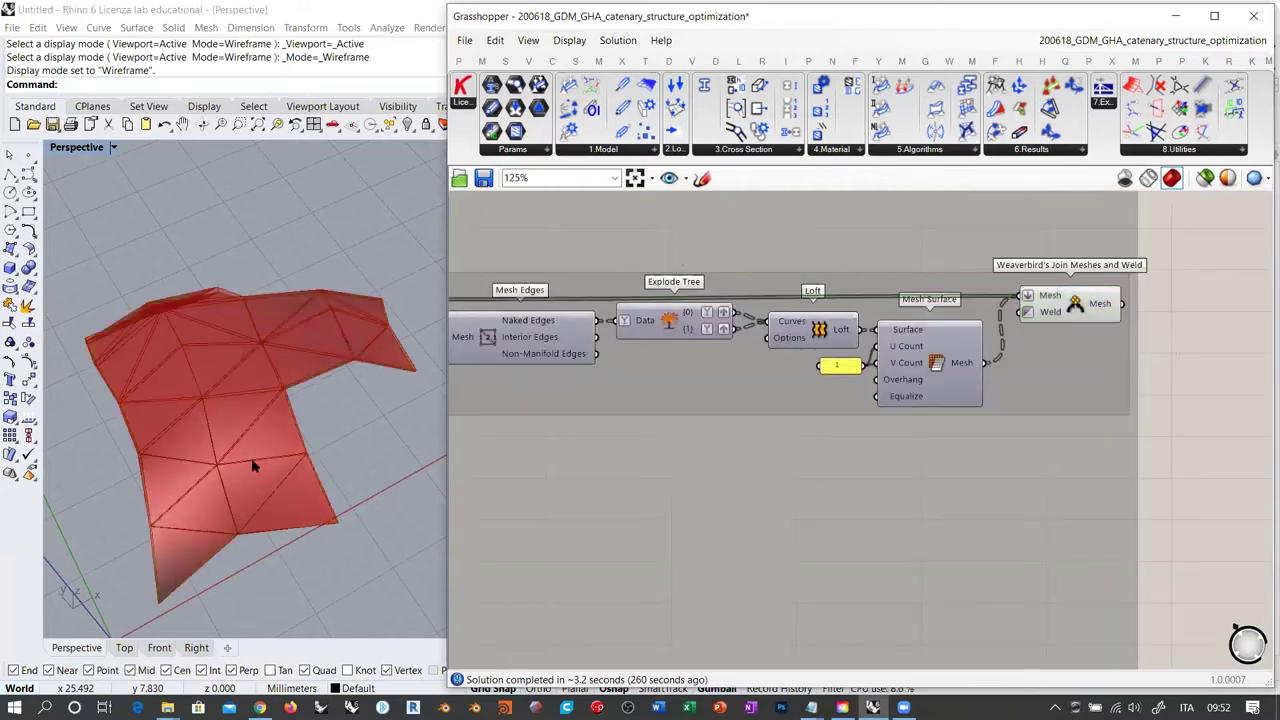
right_drag(251, 458, 285, 380)
scroll(187, 341, up, 4)
right_drag(187, 341, 300, 388)
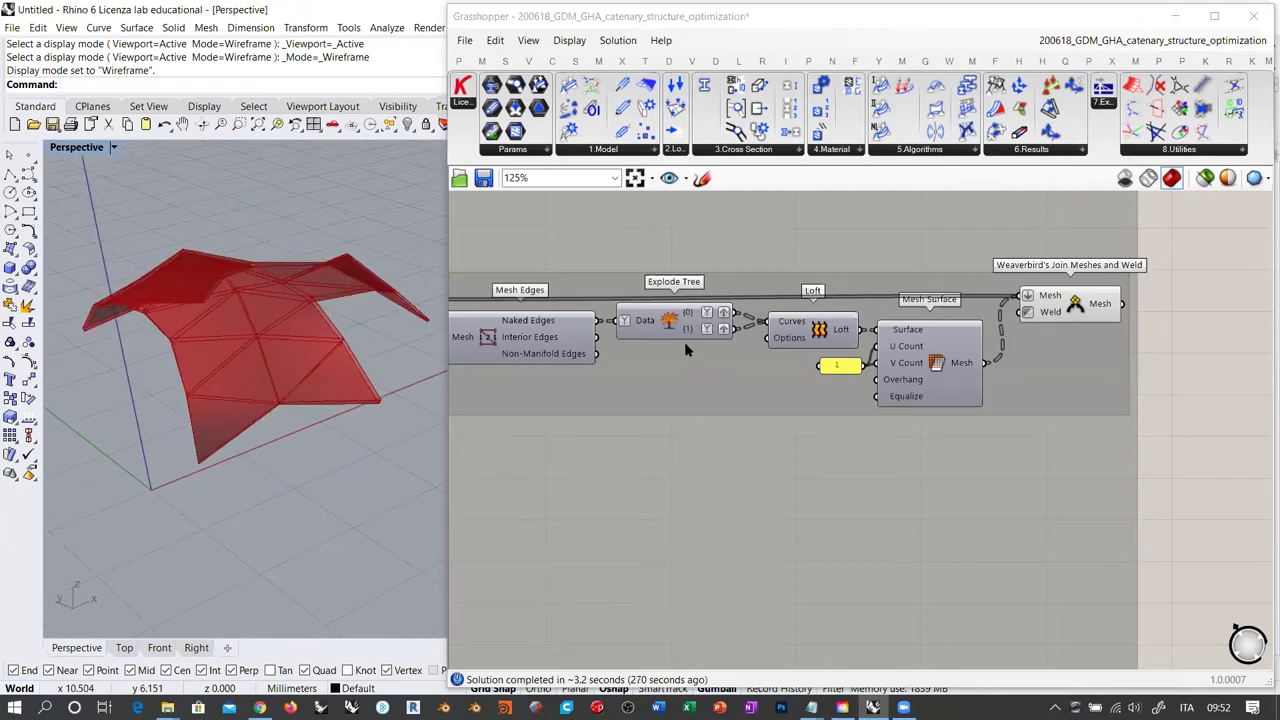
Hide the welded mesh preview and examine the source Mesh parameter that receives the rendered shells
click(1068, 299)
key(ctrl+q)
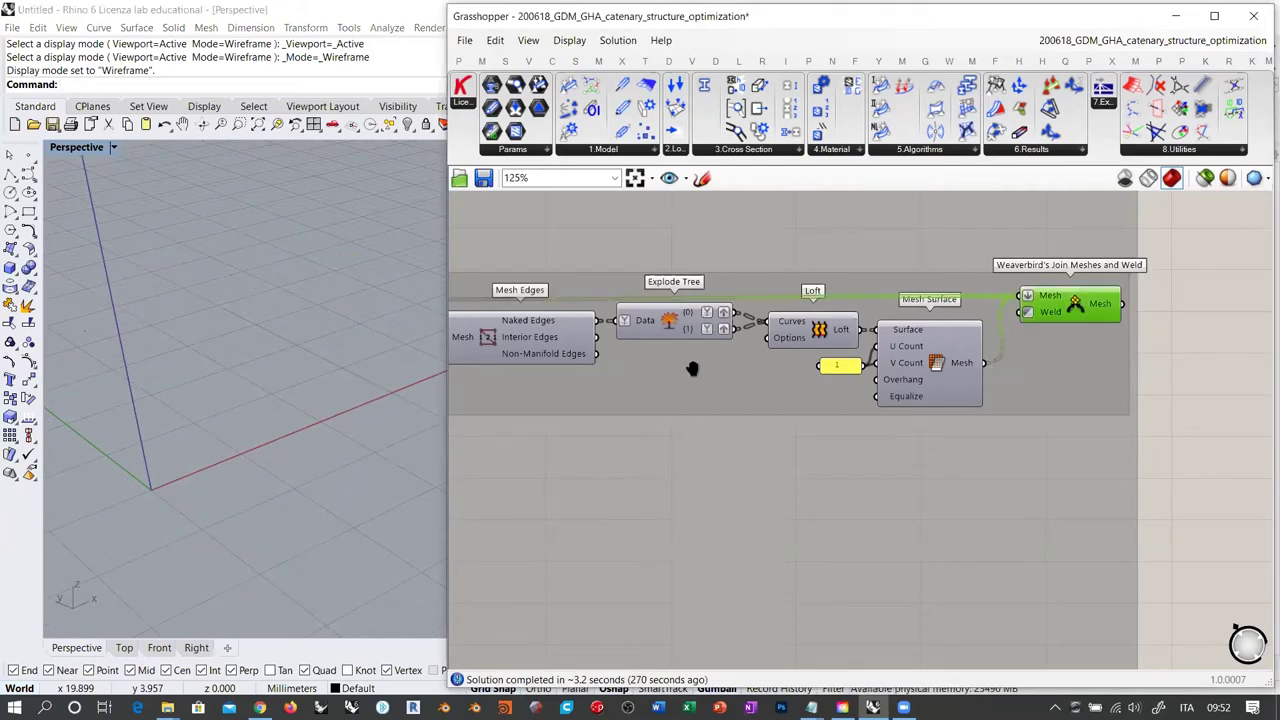
right_drag(691, 369, 1019, 389)
scroll(815, 353, up, 3)
click(675, 297)
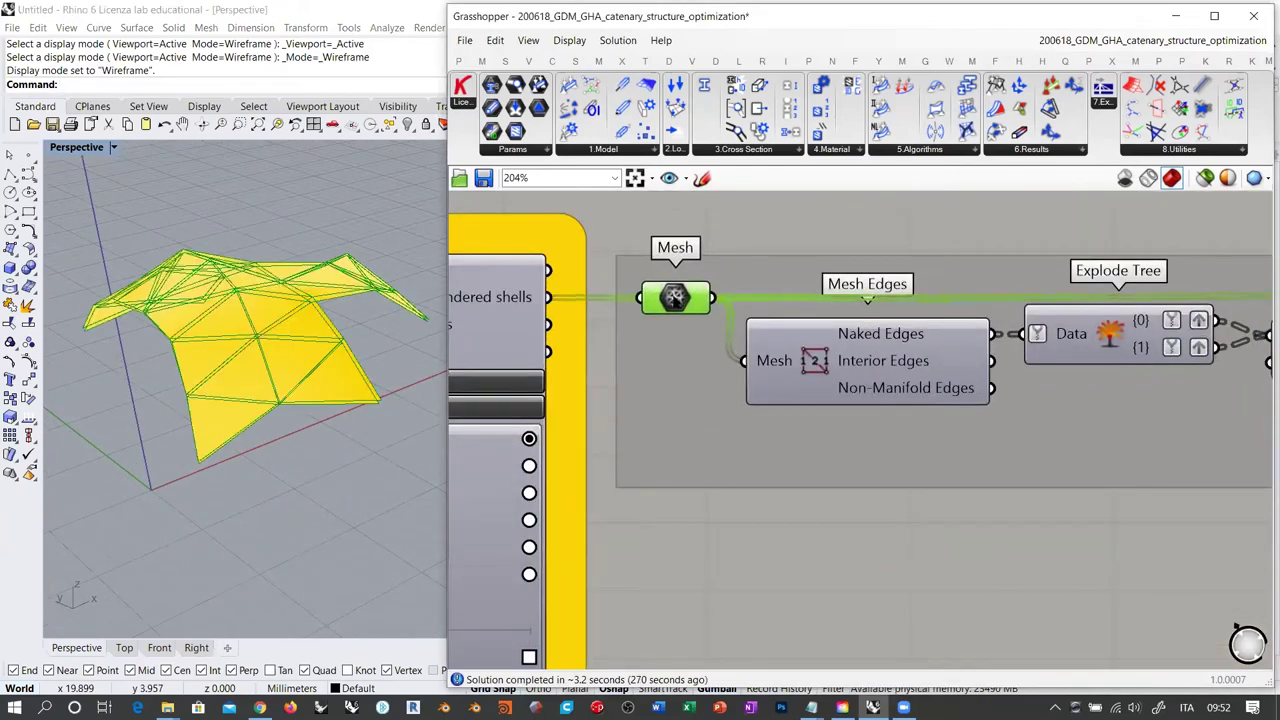
key(ctrl+q)
Preview the Mesh Edges output alone, examine the edge network, and hide it again
click(812, 360)
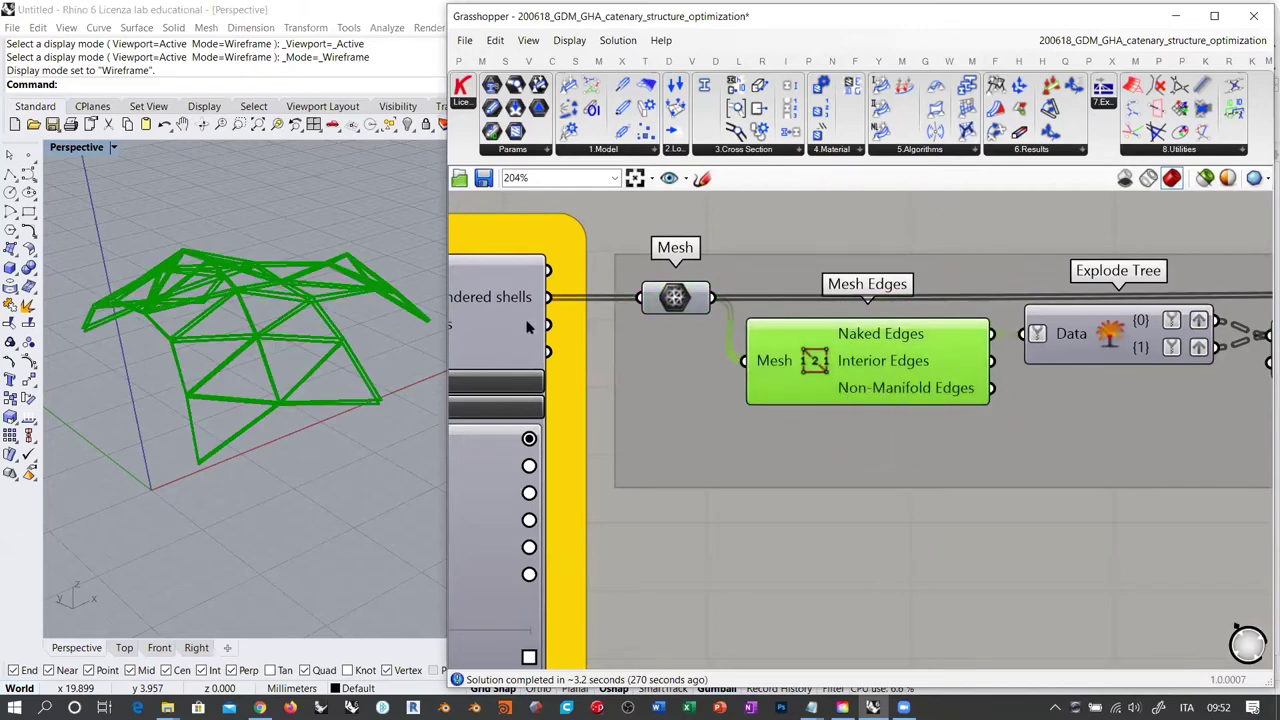
right_drag(300, 400, 300, 296)
click(814, 356)
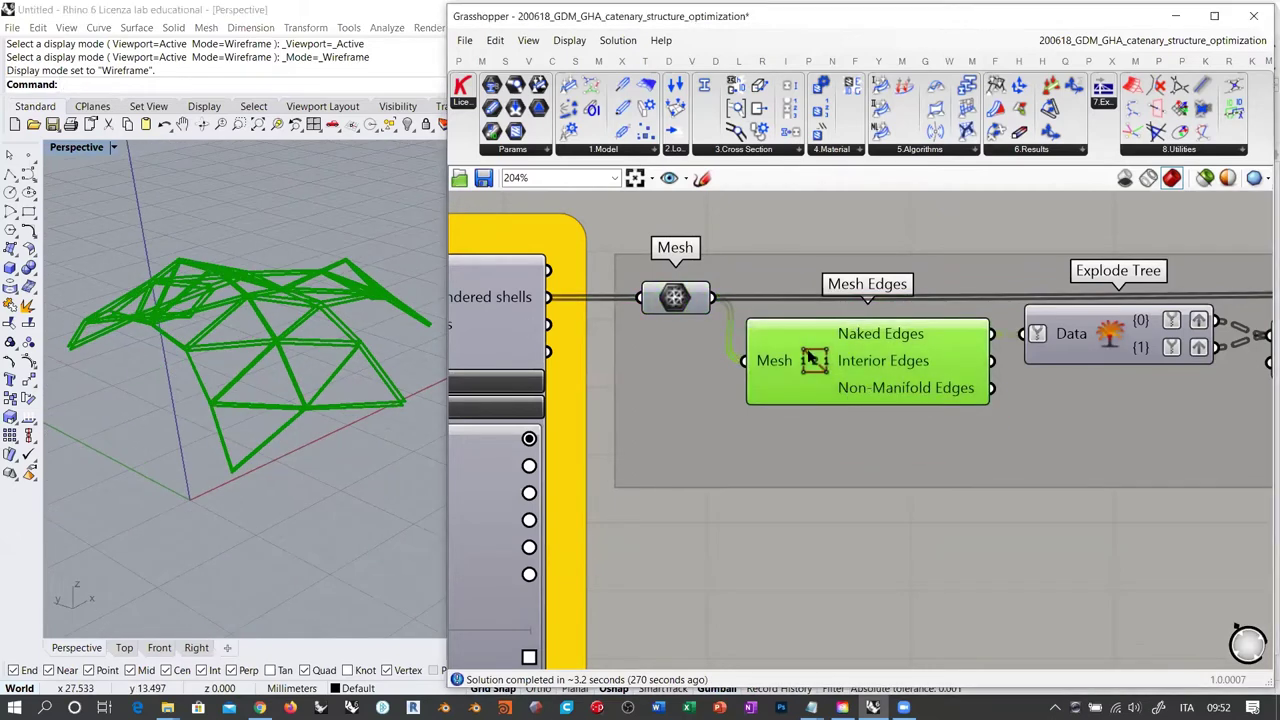
key(ctrl+q)
scroll(900, 388, down, 2)
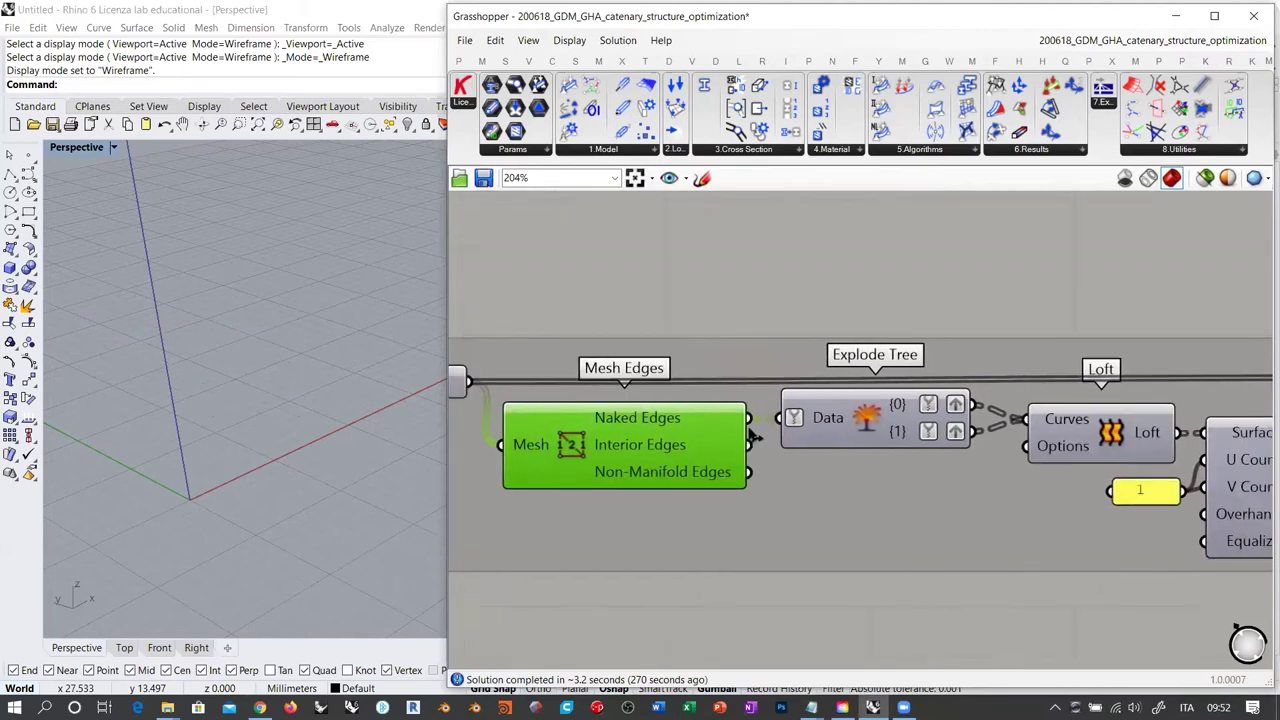
Examine the naked edges separated by Explode Tree, reading the branch {0} data and viewing the two parallel outlines up close
click(833, 422)
right_drag(250, 400, 278, 305)
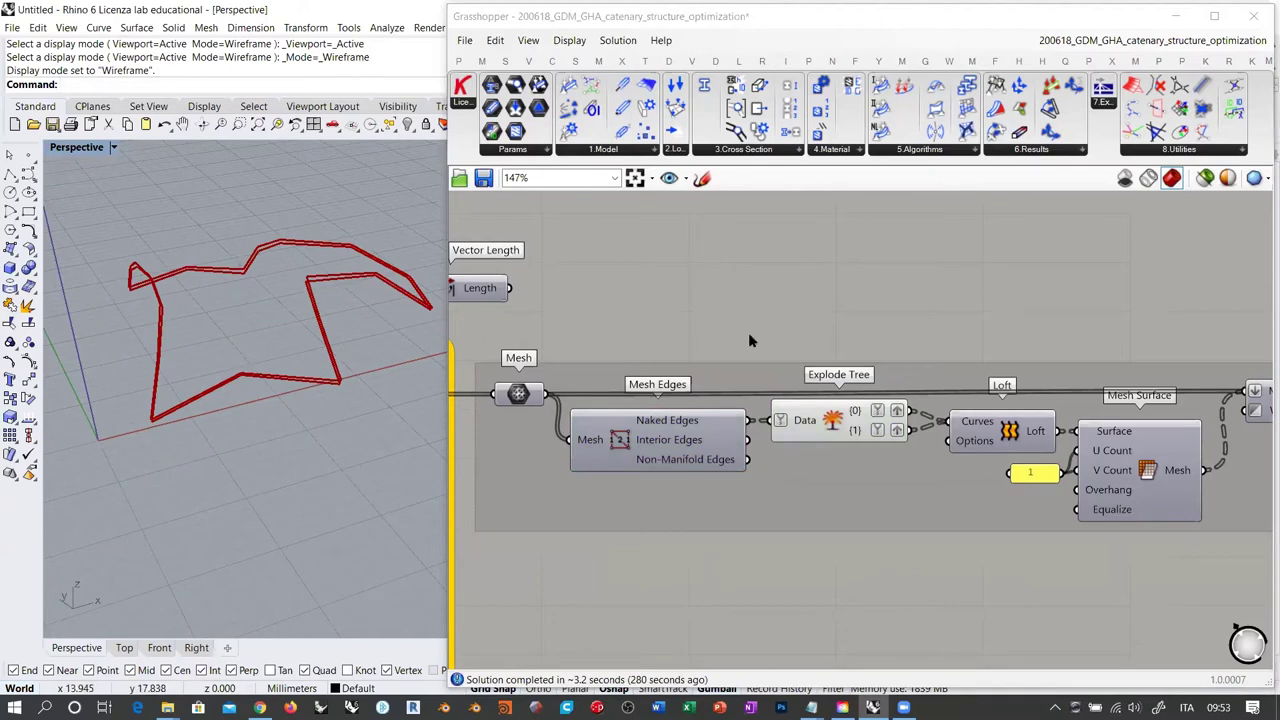
click(830, 425)
scroll(830, 425, up, 3)
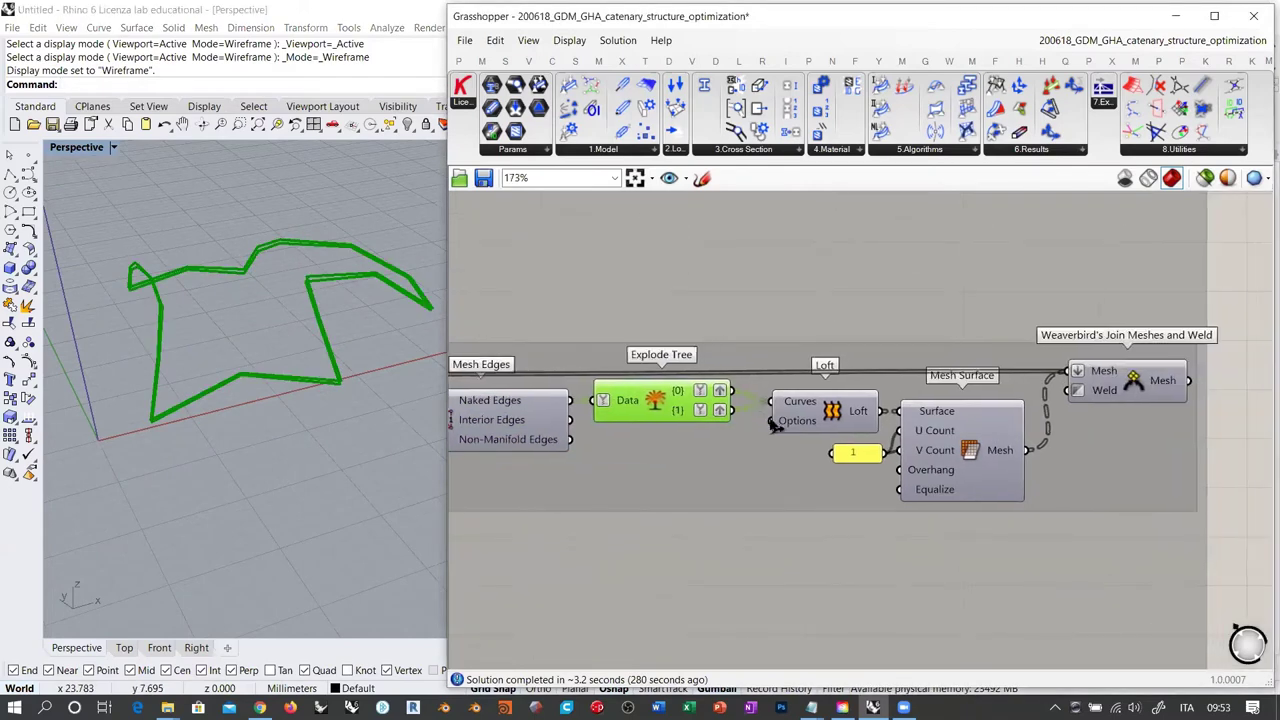
mouse_move(643, 380)
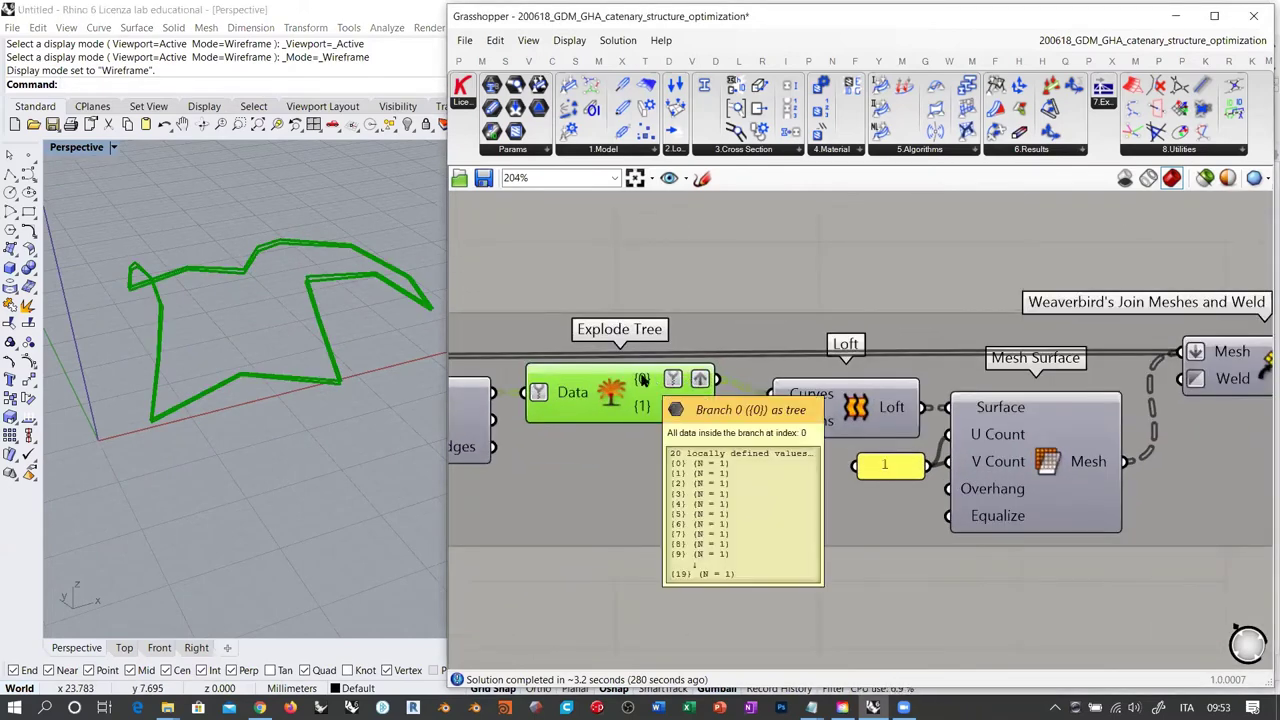
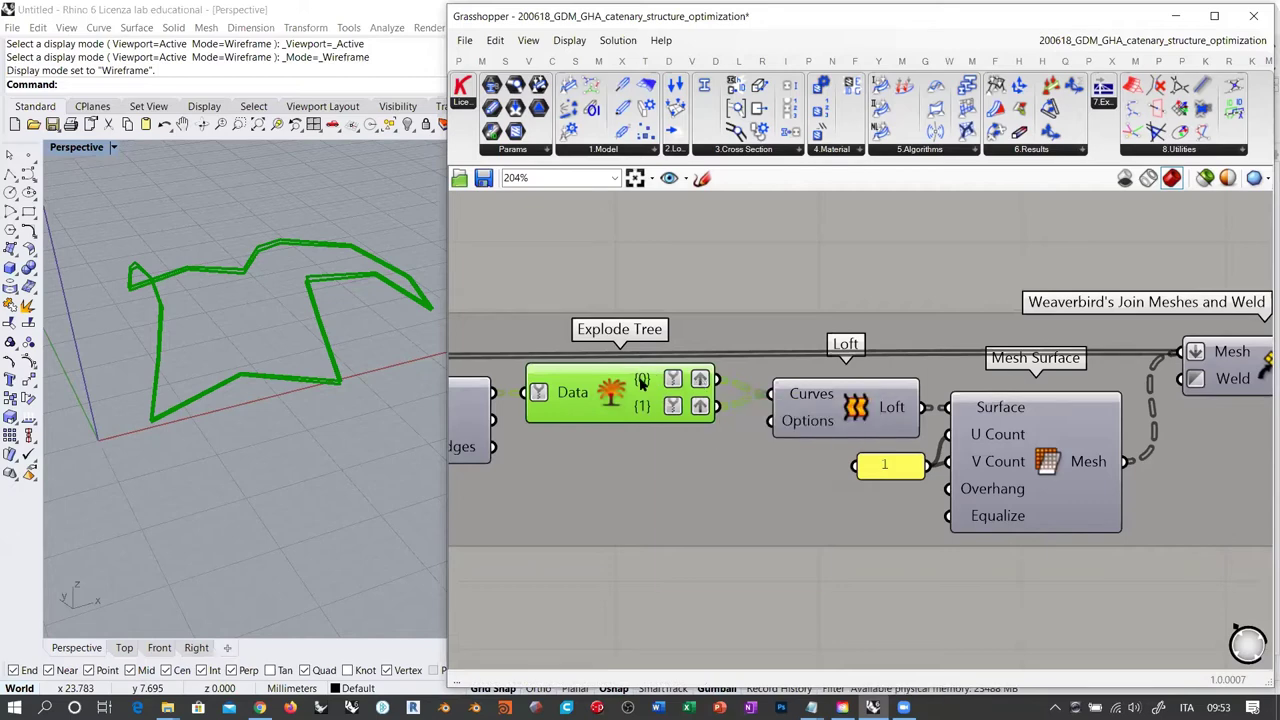
right_drag(275, 411, 292, 356)
scroll(251, 354, up, 7)
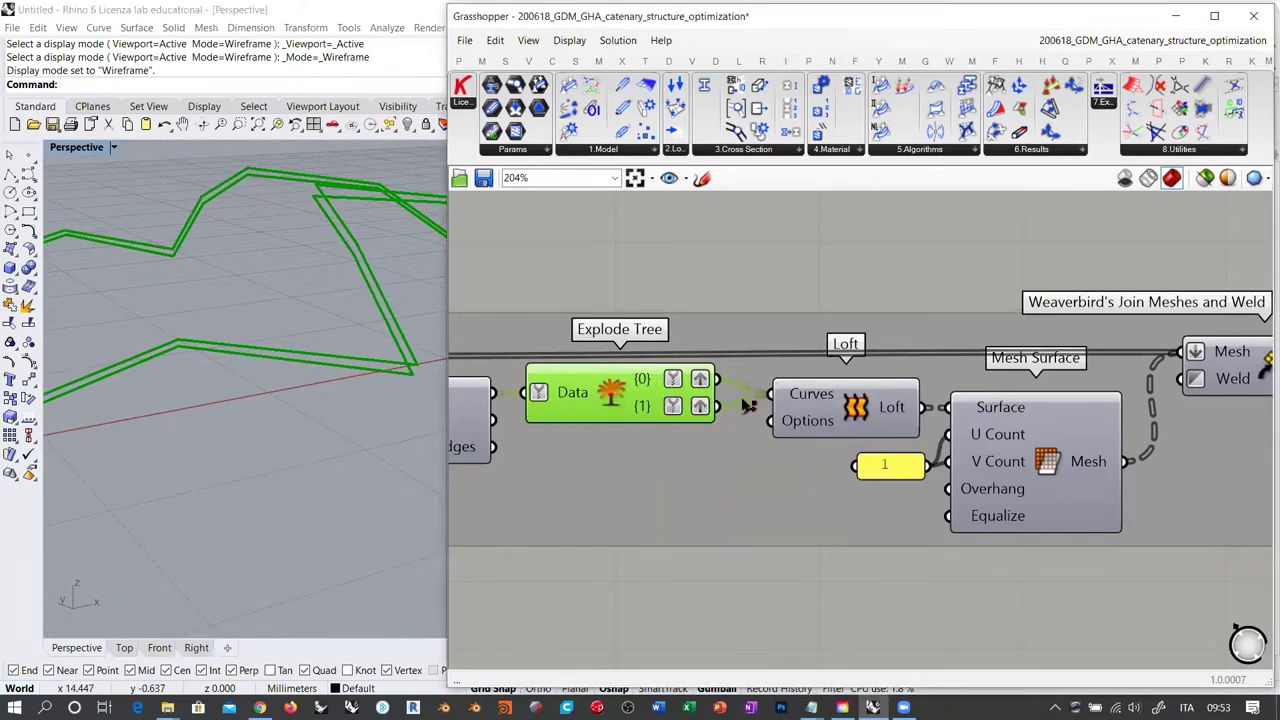
Preview the Loft between the two naked edge outlines, examine the side strips, and hide it again
click(852, 406)
key(ctrl+q)
click(516, 406)
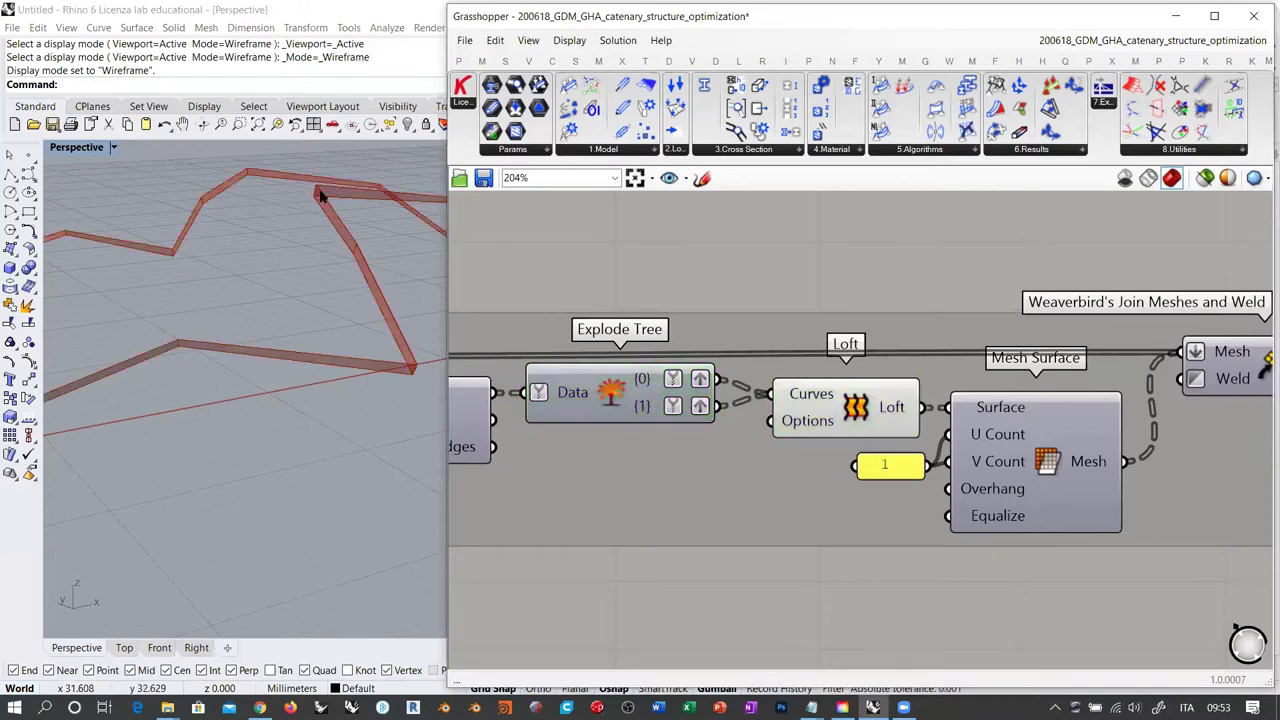
right_drag(194, 352, 210, 370)
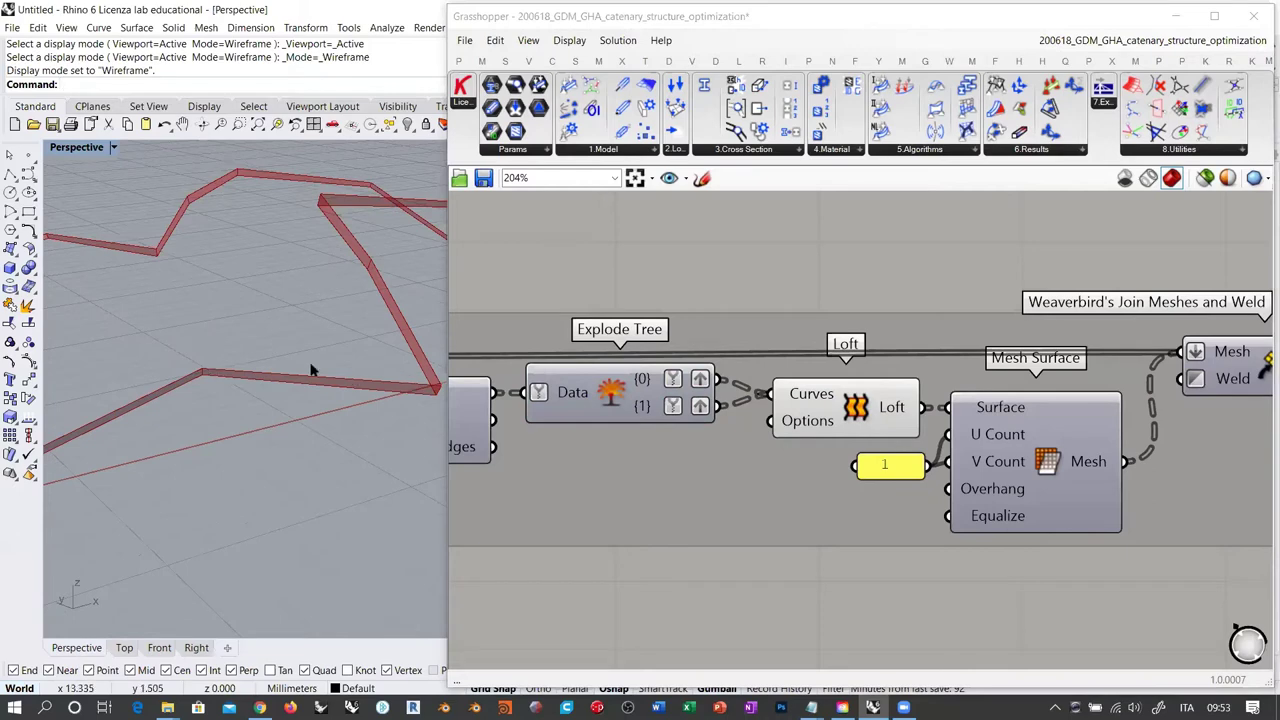
click(885, 400)
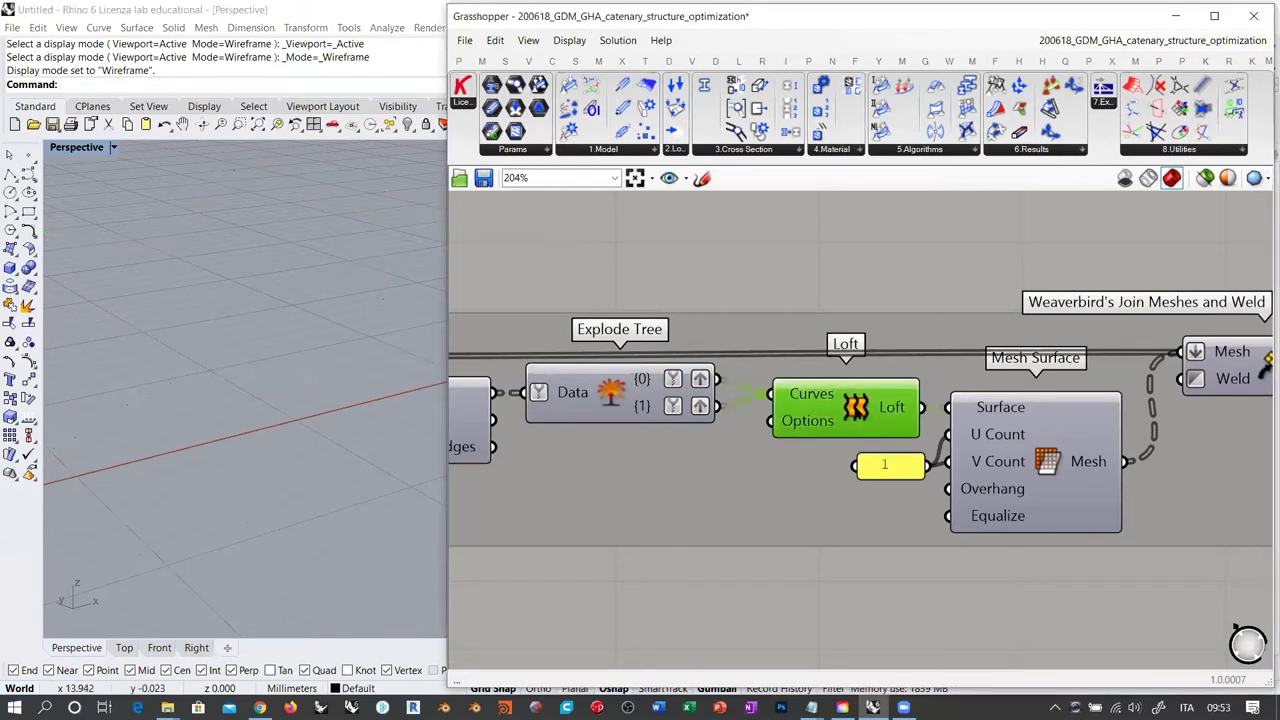
Preview the Mesh Surface conversion of the lofted strips, examine its corner, and hide it again
click(1046, 458)
key(ctrl+q)
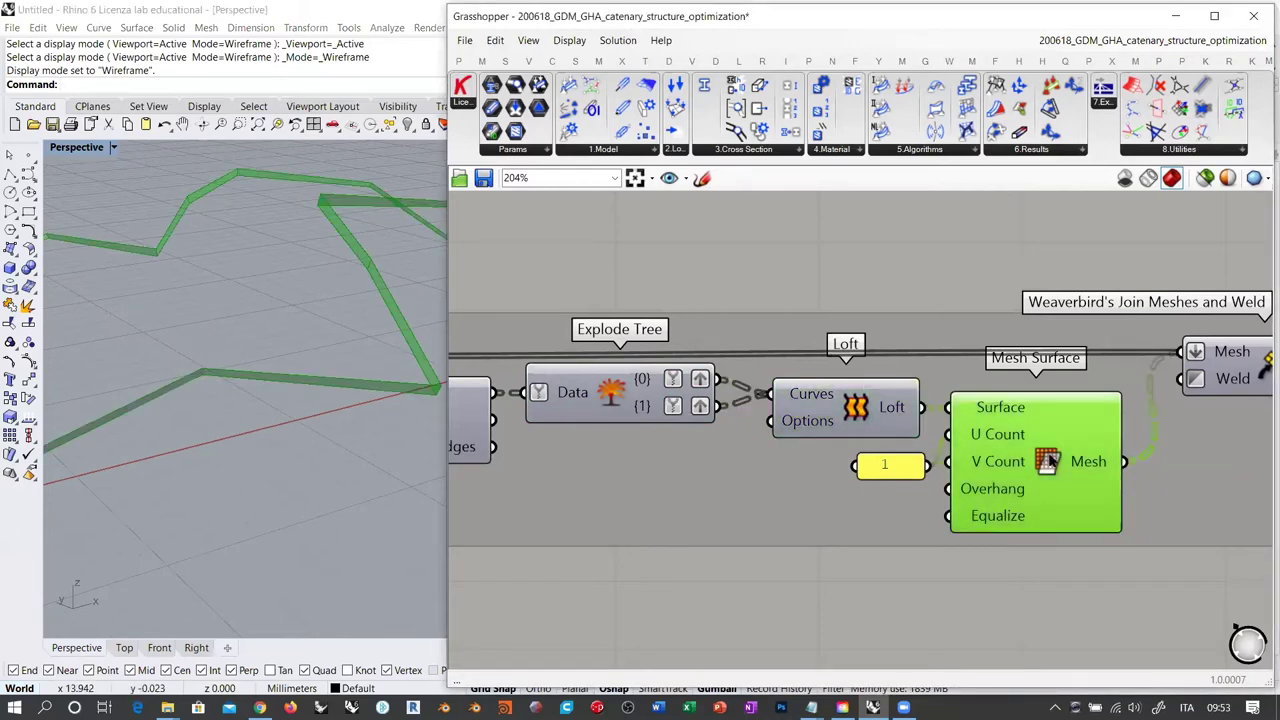
key(Escape)
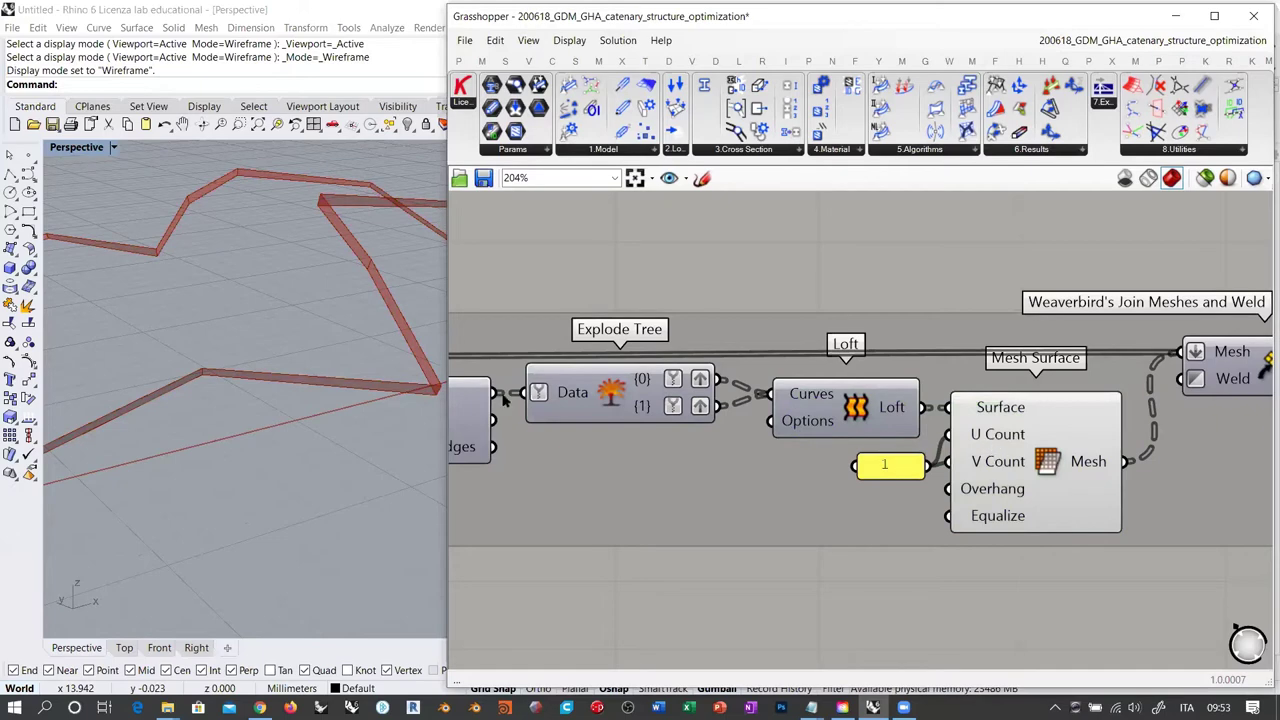
right_drag(440, 390, 404, 378)
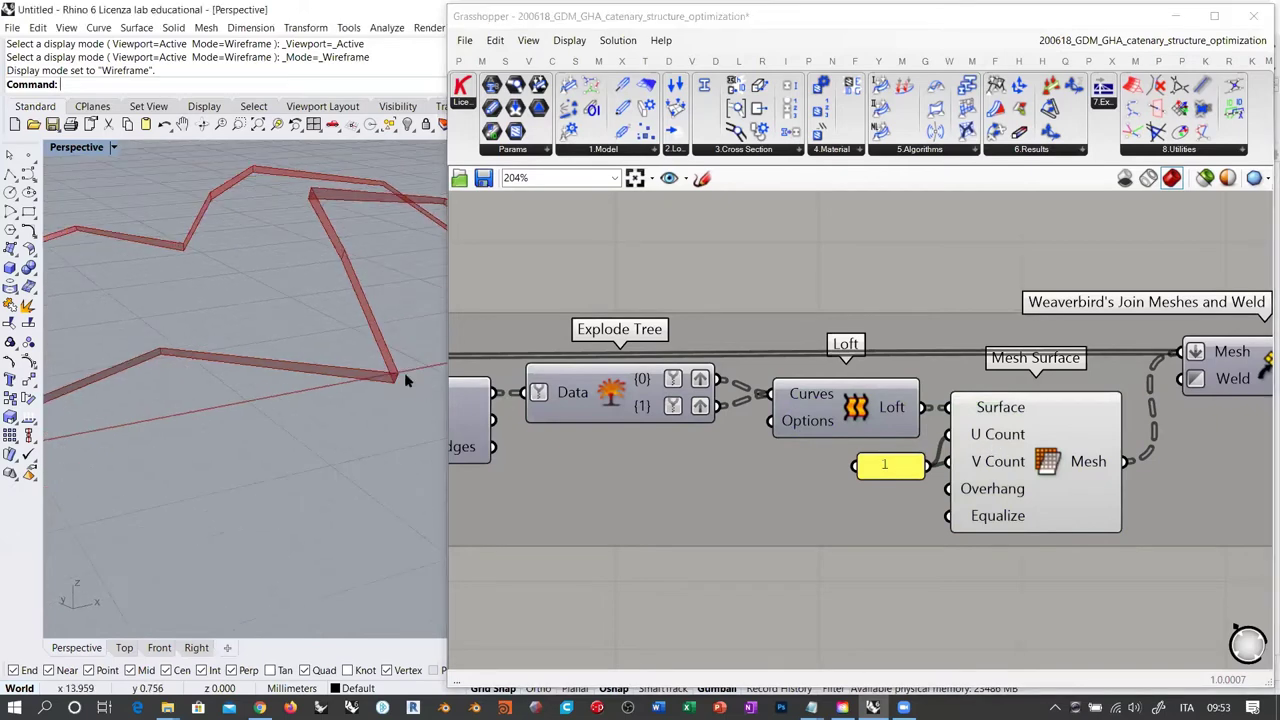
click(1062, 437)
right_drag(1062, 437, 753, 436)
Turn the preview of Weaverbird's Join Meshes and Weld back on and inspect the whole shell with its closed edges
click(878, 387)
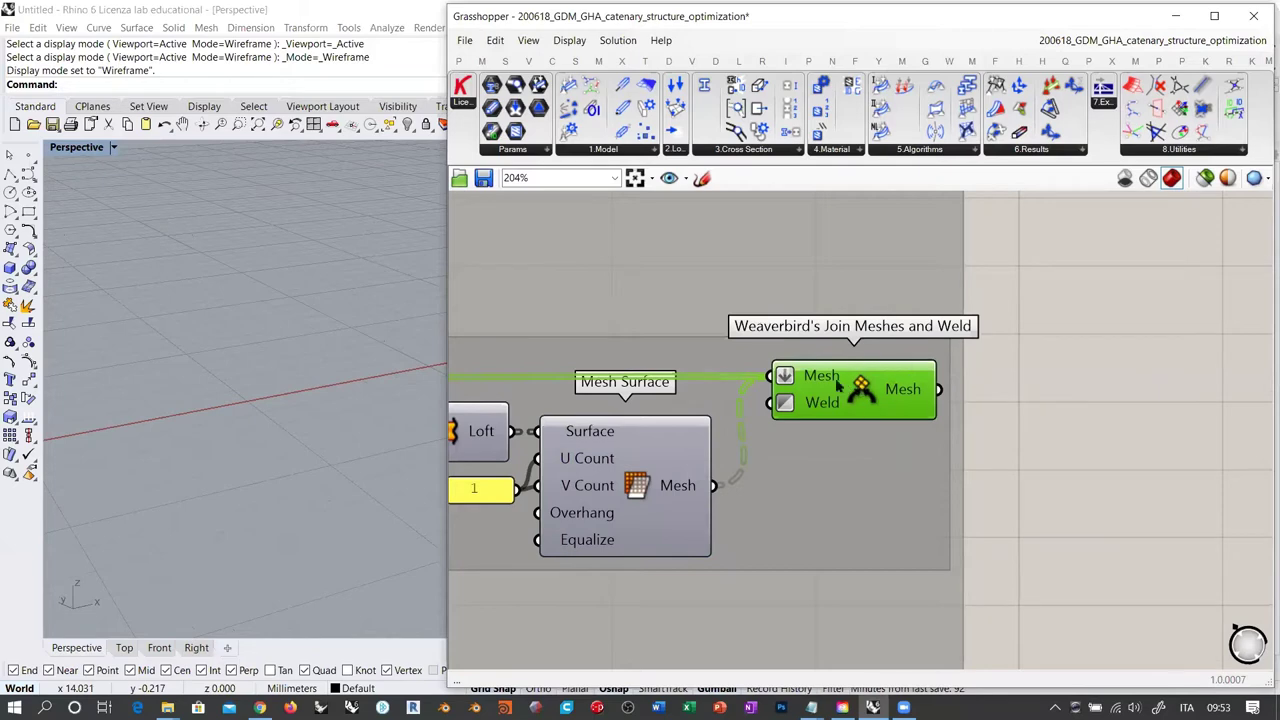
key(ctrl+q)
click(1000, 400)
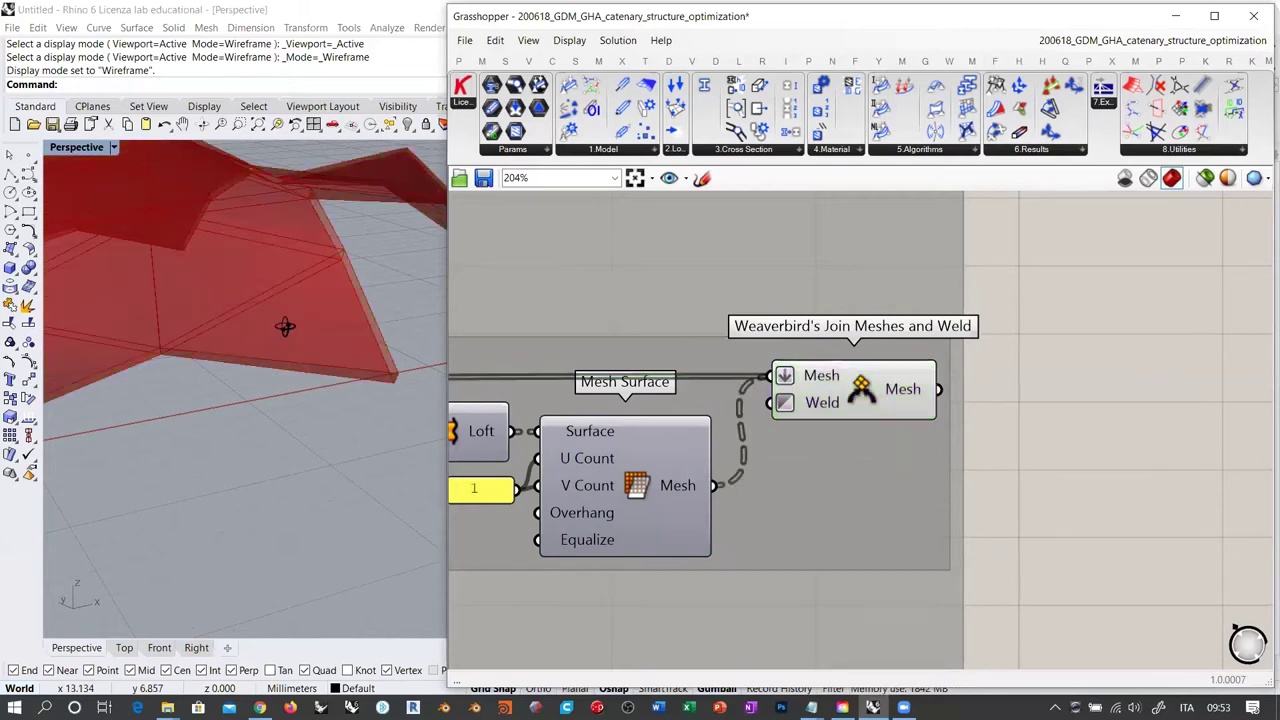
right_drag(286, 326, 327, 305)
scroll(327, 308, down, 4)
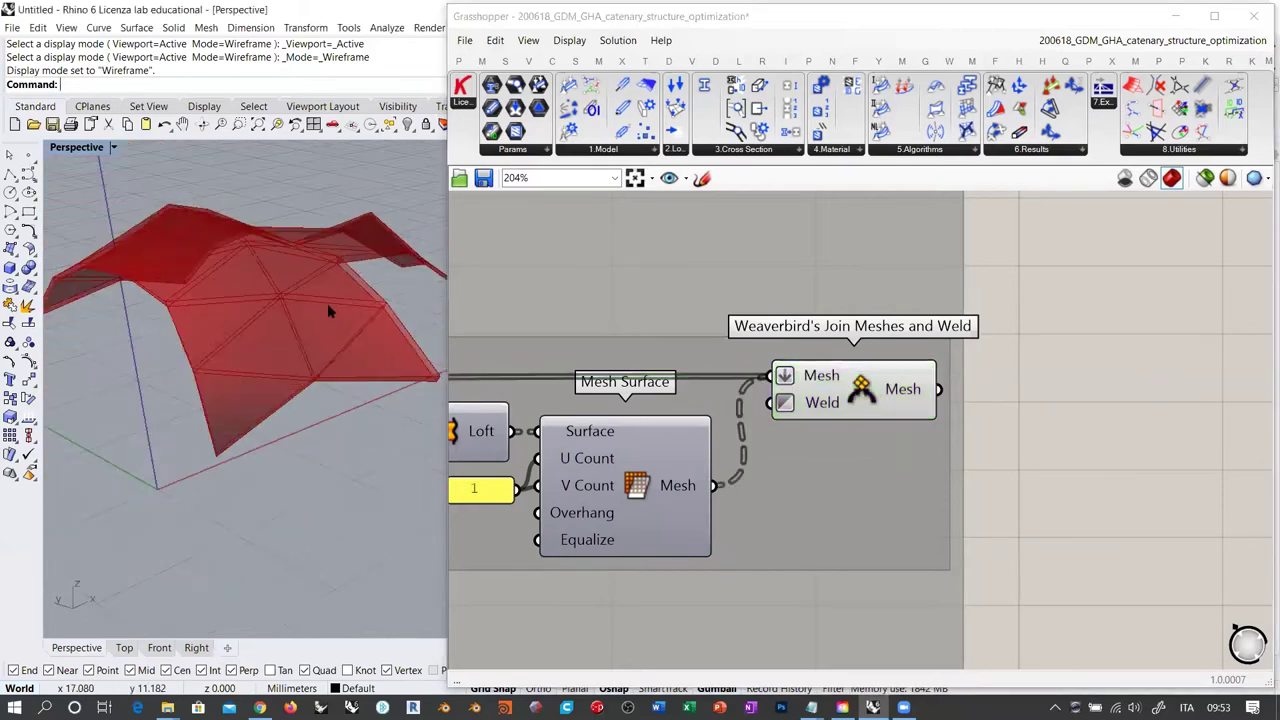
Bake the joined and welded mesh to the Default layer
right_click(862, 394)
click(901, 456)
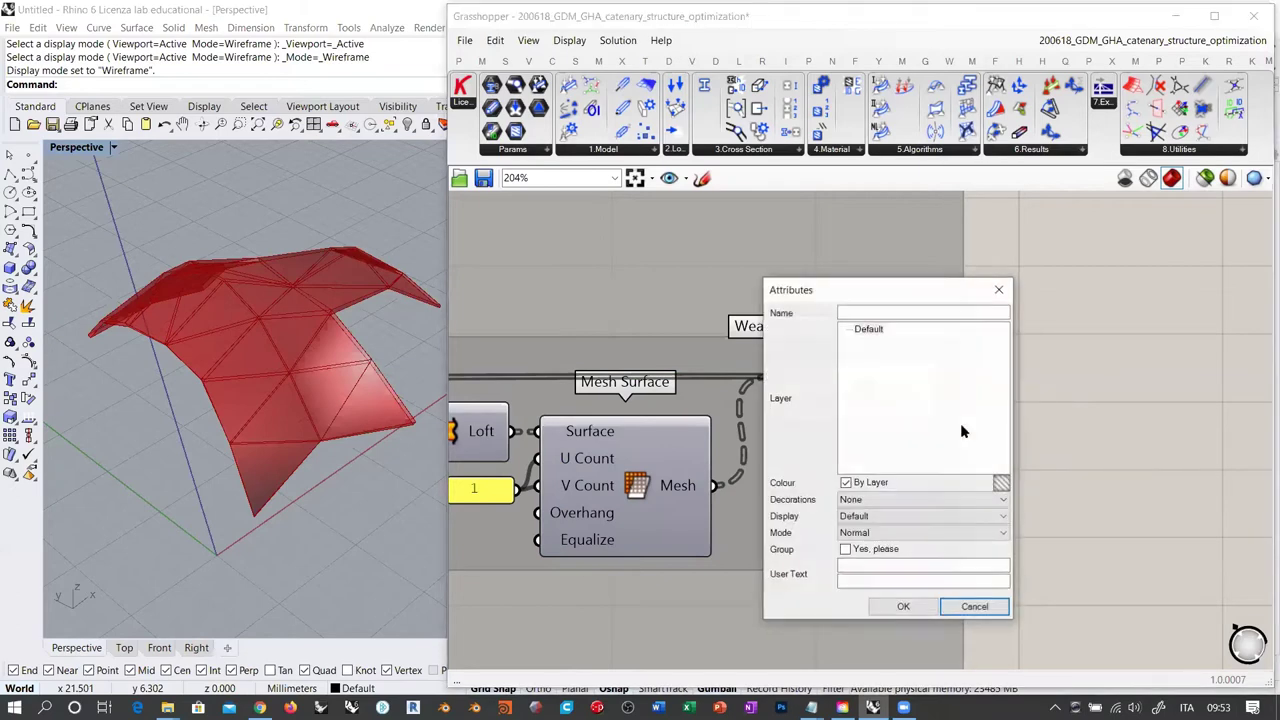
click(903, 606)
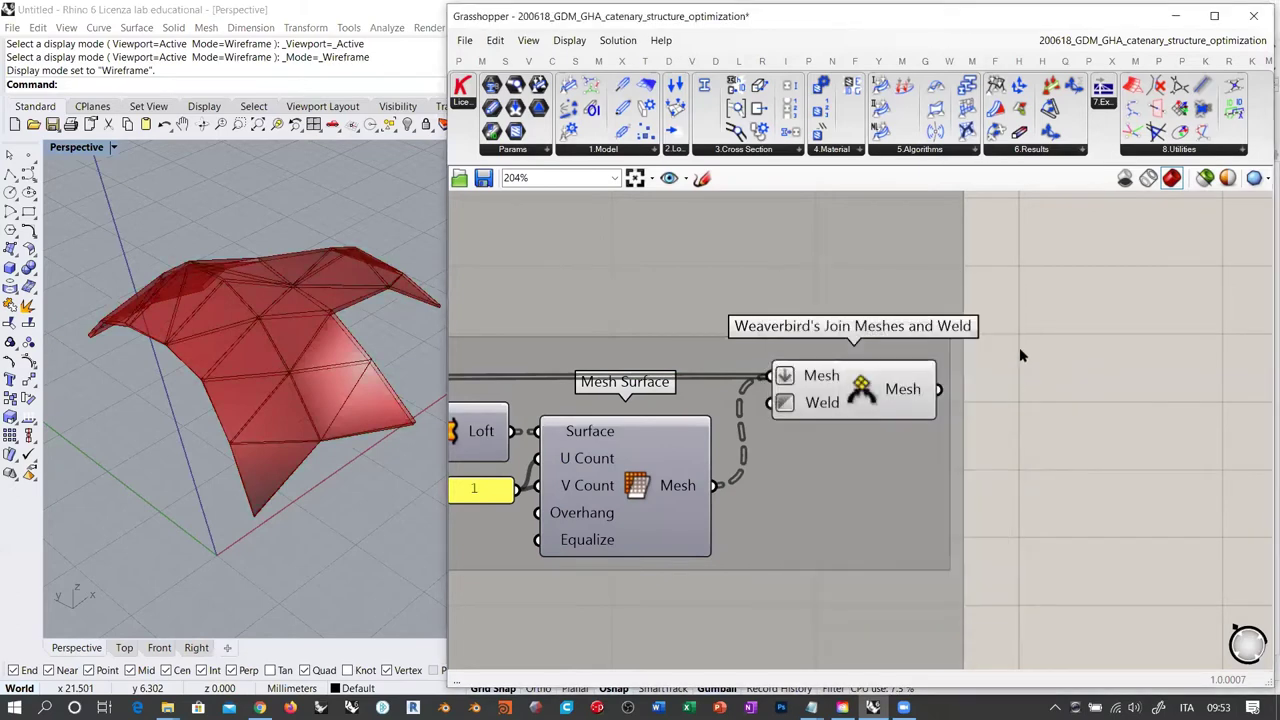
Hide all Grasshopper previews and show the baked mesh in an enlarged Rhino viewport with Shaded display
click(1122, 180)
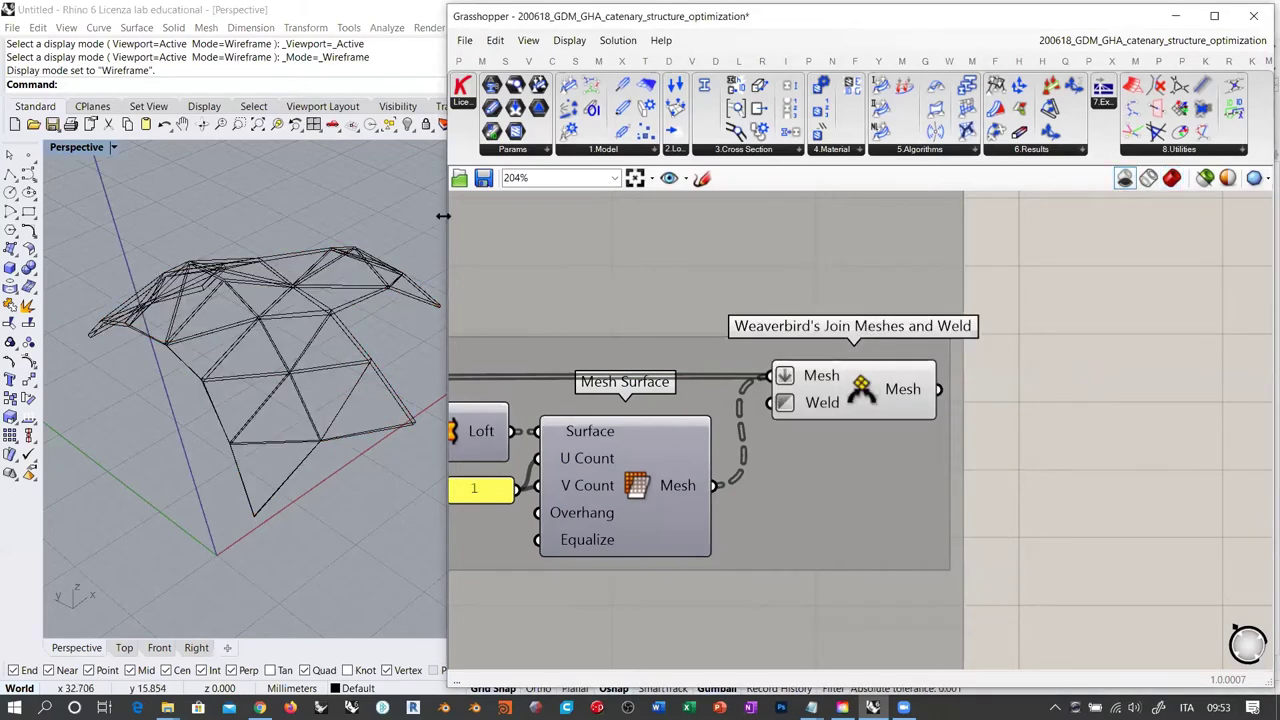
drag(443, 215, 840, 215)
right_drag(523, 340, 569, 326)
click(500, 124)
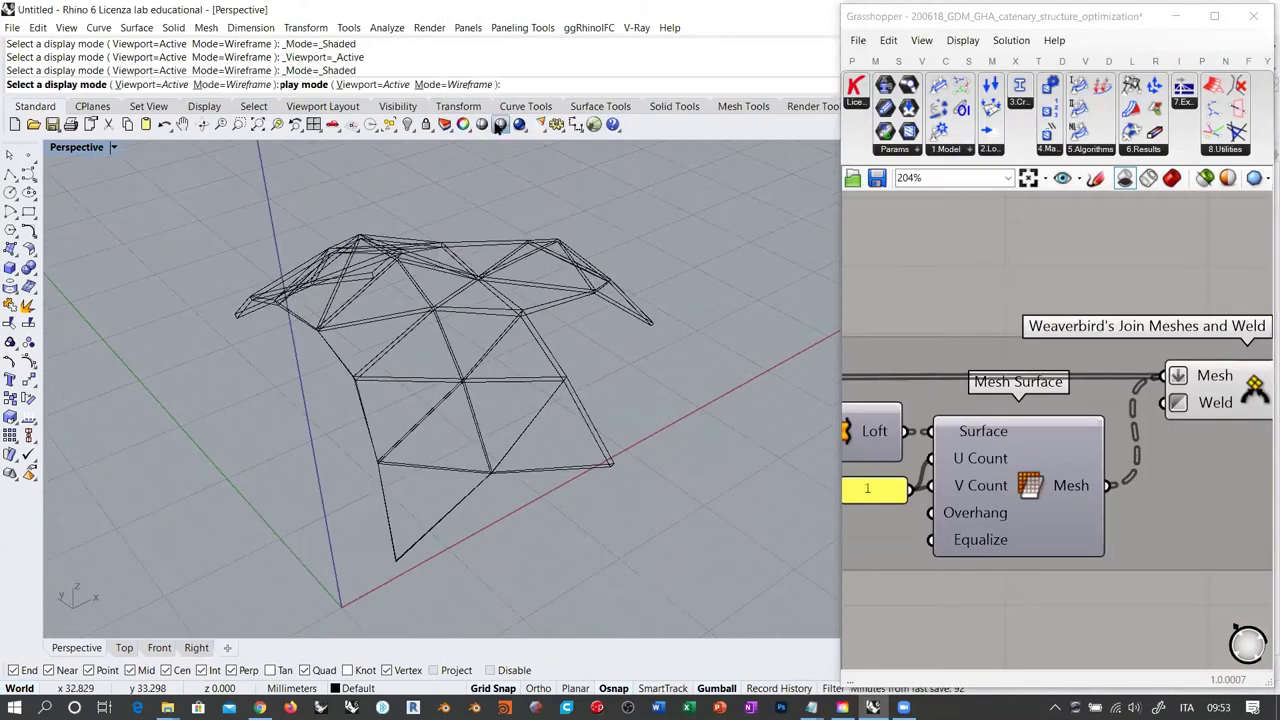
Inspect the shaded baked mesh from above, from the side and up close along its edges
mouse_move(490, 320)
right_down()
mouse_move(480, 343)
mouse_move(543, 266)
mouse_move(520, 293)
mouse_move(463, 254)
mouse_move(532, 277)
mouse_move(551, 449)
mouse_move(541, 380)
mouse_move(551, 386)
right_up()
scroll(463, 254, up, 5)
right_drag(586, 337, 530, 347)
scroll(530, 347, down, 5)
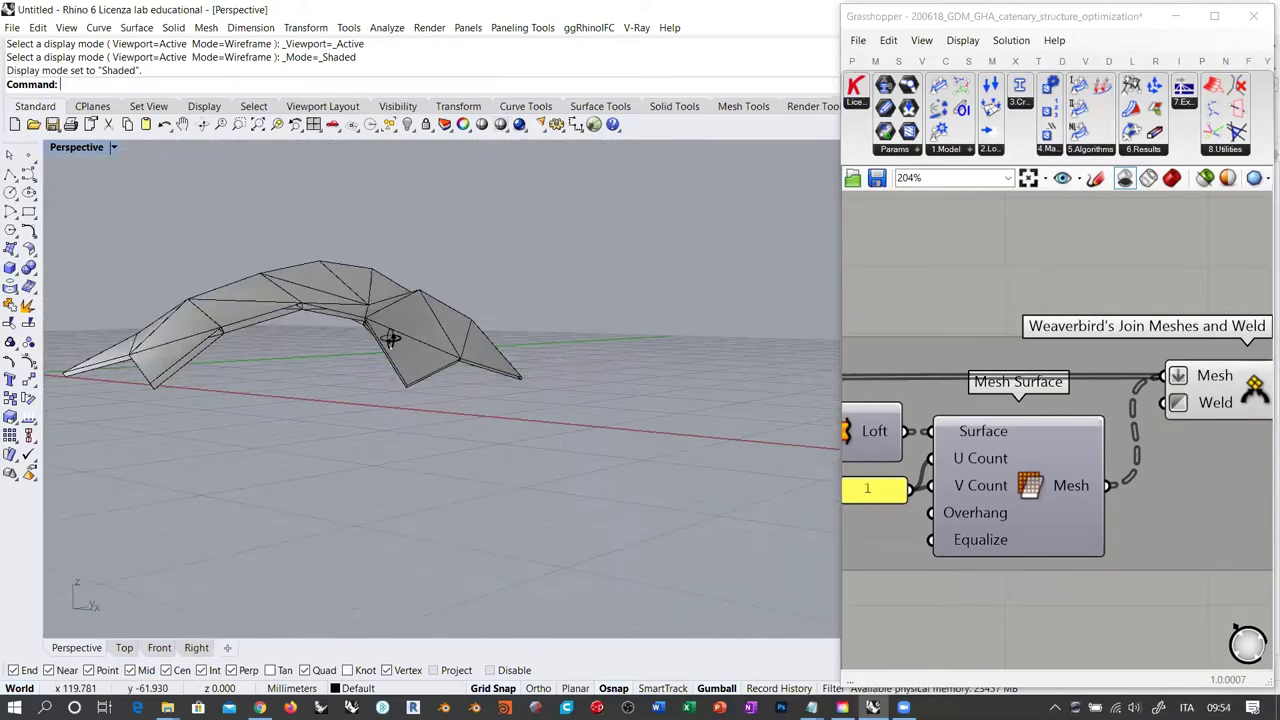
mouse_move(389, 337)
right_down()
mouse_move(460, 354)
mouse_move(395, 361)
mouse_move(492, 349)
mouse_move(358, 306)
right_up()
mouse_move(455, 327)
right_down()
mouse_move(474, 314)
mouse_move(604, 333)
right_up()
mouse_move(451, 342)
right_down()
mouse_move(614, 363)
mouse_move(506, 343)
mouse_move(596, 357)
mouse_move(292, 410)
mouse_move(305, 427)
right_up()
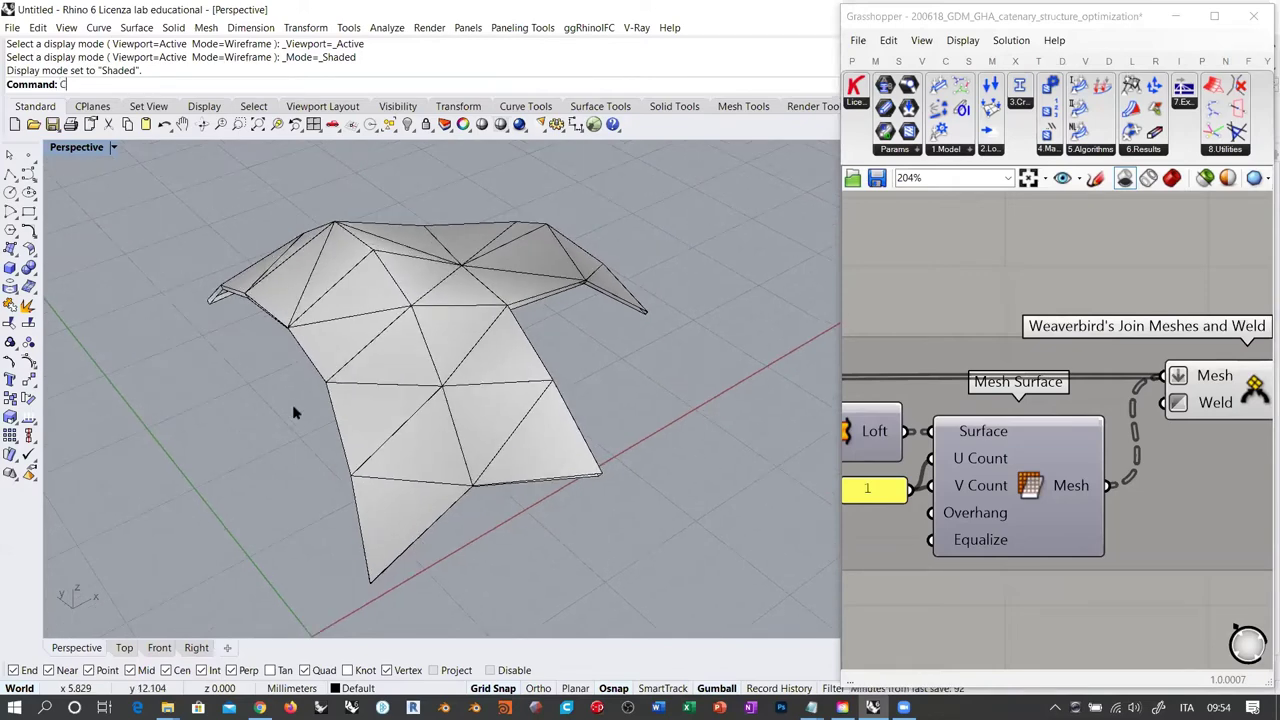
Create a vertical clipping plane that cuts across the shell, starting at 0,7 on the Y axis
text(lippingPlane)
key(Return)
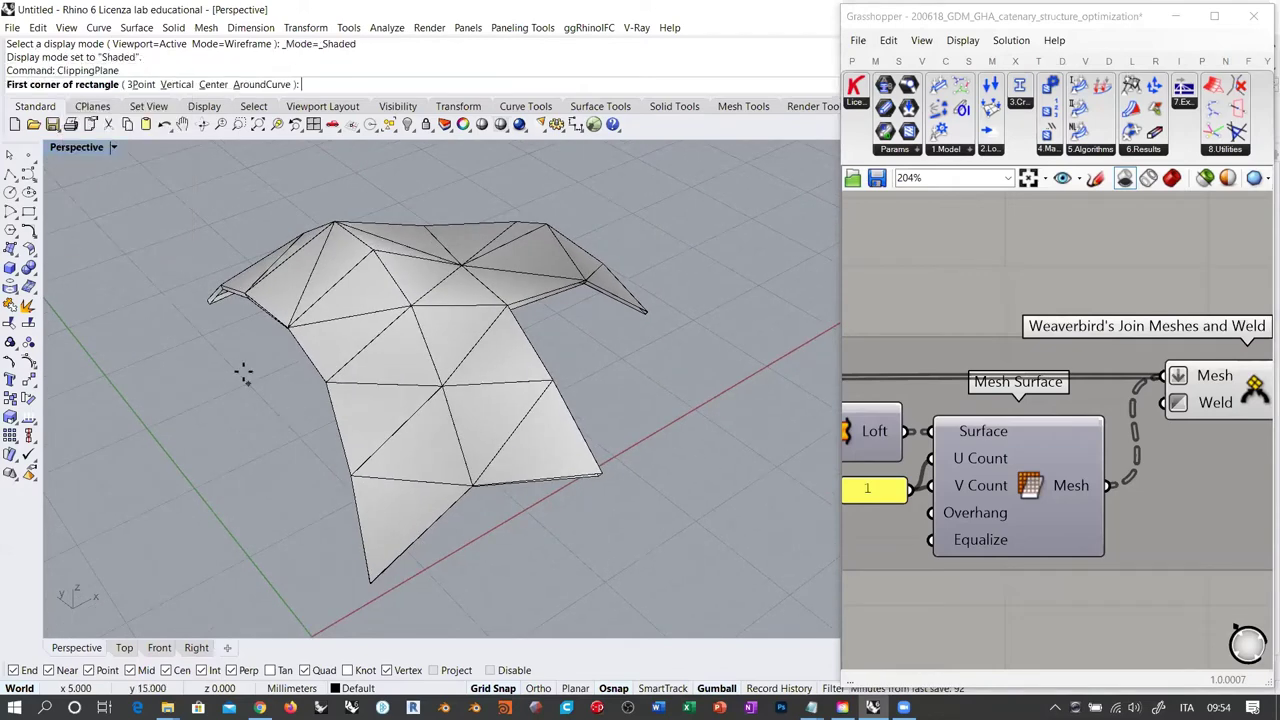
text(v)
key(Return)
click(226, 527)
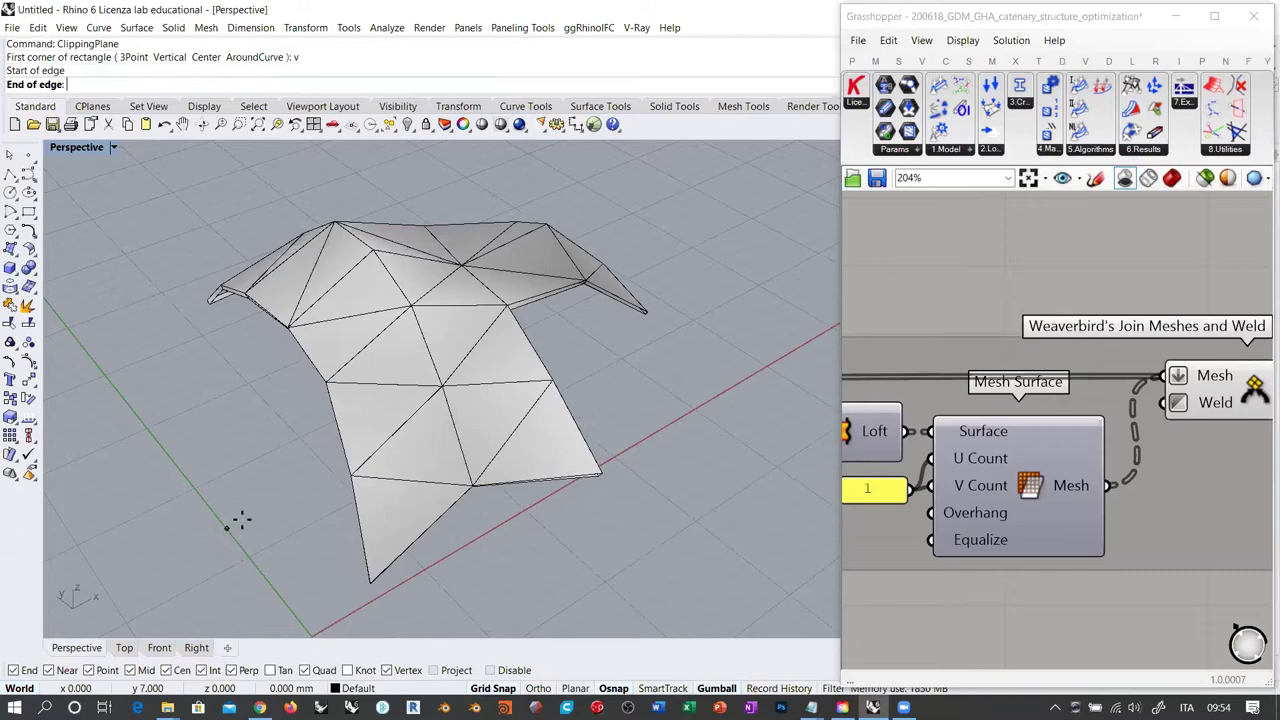
click(698, 303)
click(634, 180)
Examine the clipped section of the baked mesh, checking the shell thickness and the face orientation
right_drag(634, 180, 384, 236)
scroll(385, 150, up, 7)
scroll(460, 300, down, 3)
right_drag(540, 329, 560, 430)
right_drag(1108, 497, 960, 494)
right_drag(1167, 452, 1063, 434)
right_drag(490, 375, 520, 362)
Add a Unify Mesh component fed by the Weaverbird's Join Meshes and Weld output and align it beside that component
right_drag(1163, 381, 1110, 385)
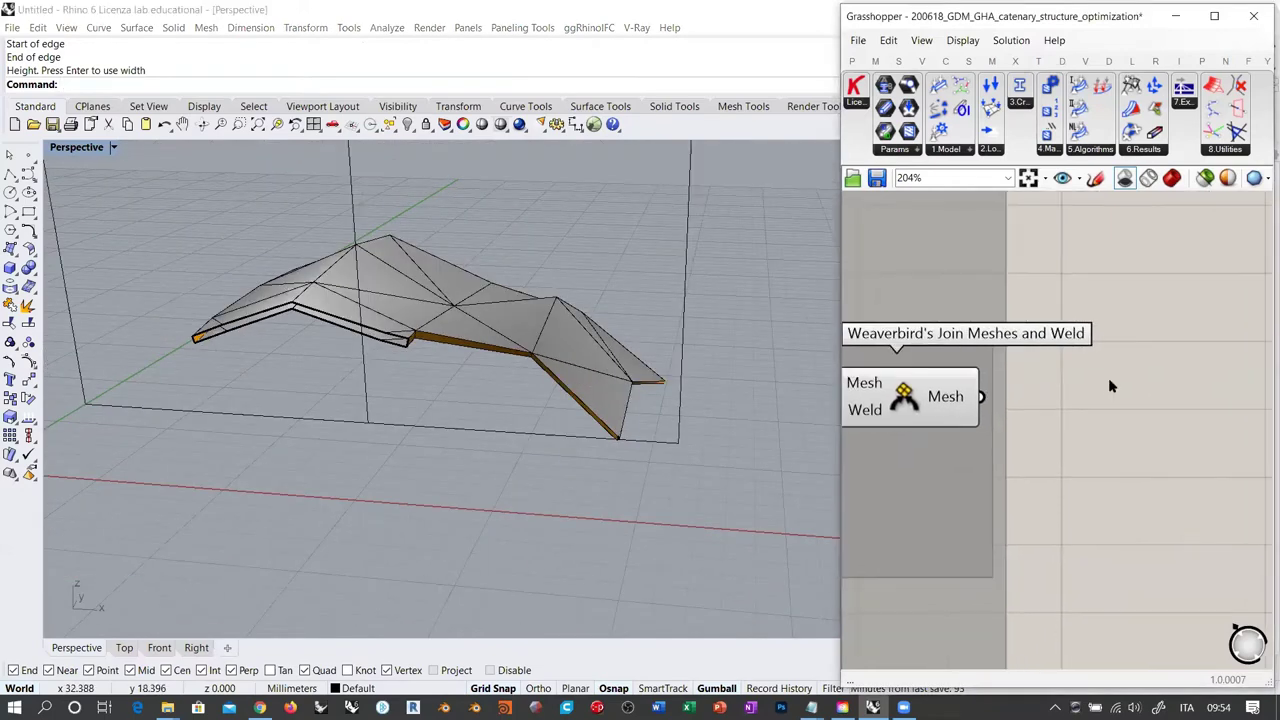
double_click(1110, 385)
text(norm)
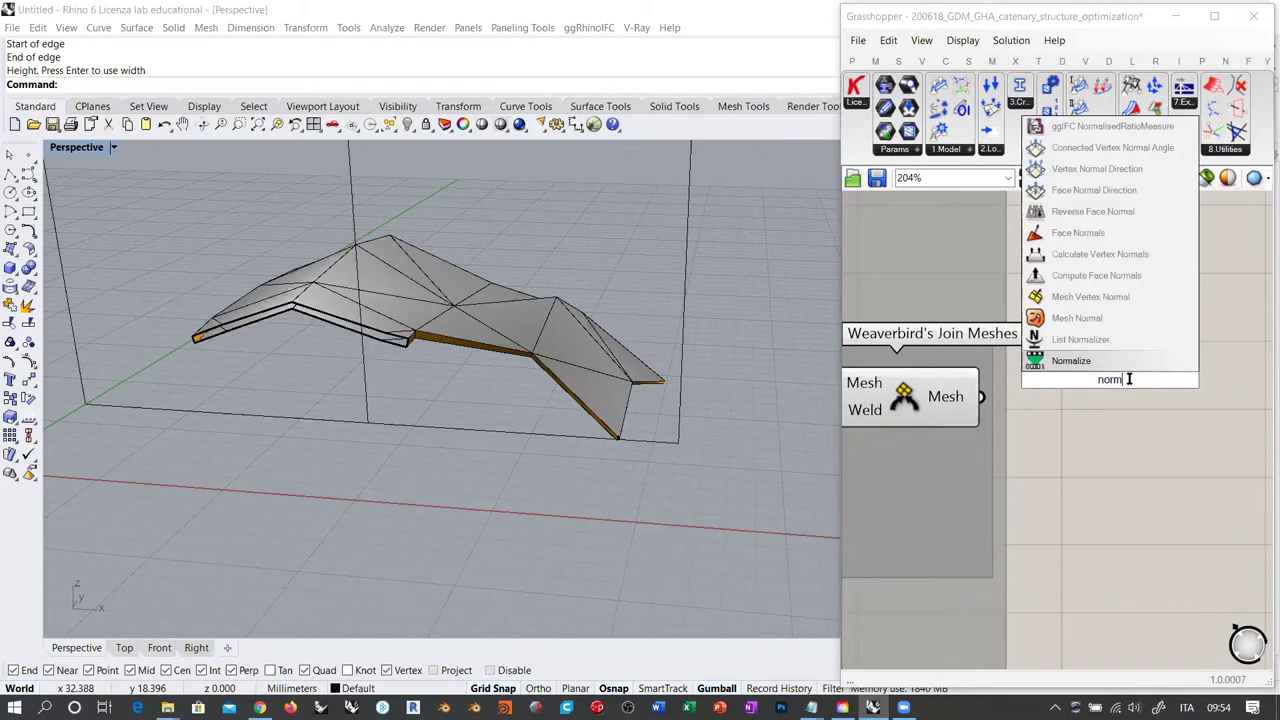
double_click(1136, 424)
text(uni)
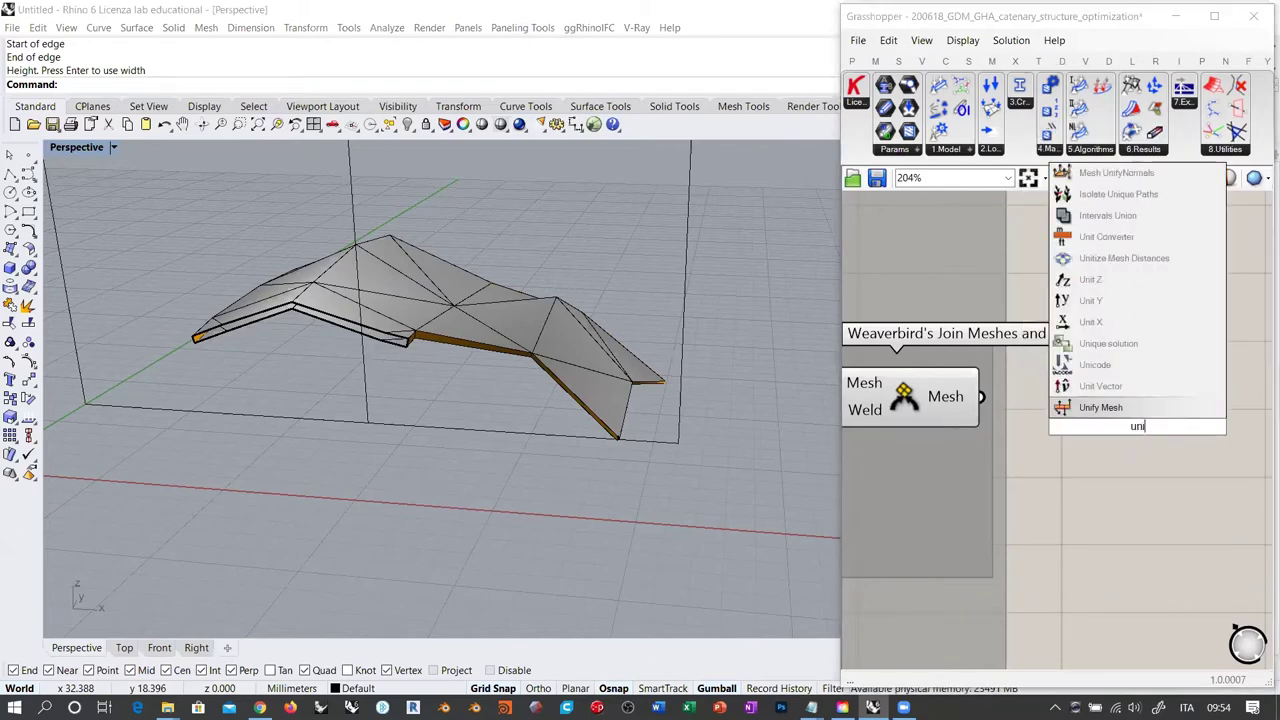
click(1100, 407)
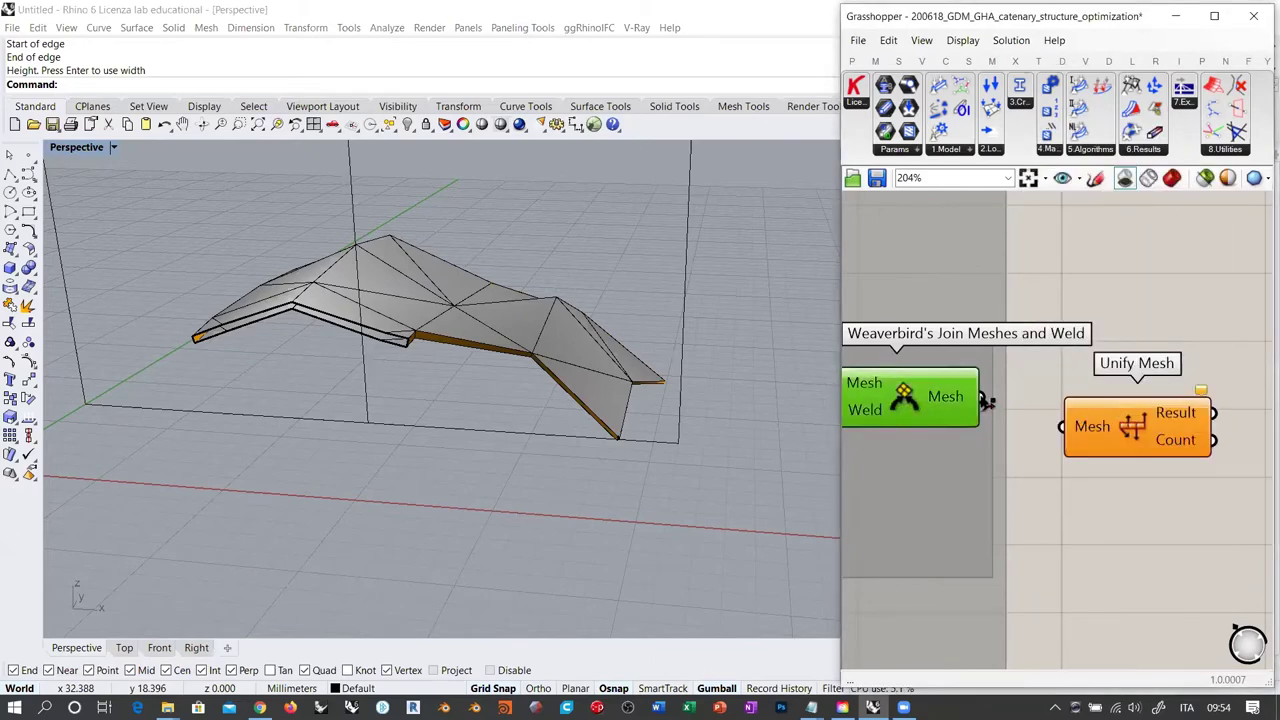
drag(1058, 428, 1062, 427)
drag(1095, 405, 1084, 375)
click(1020, 470)
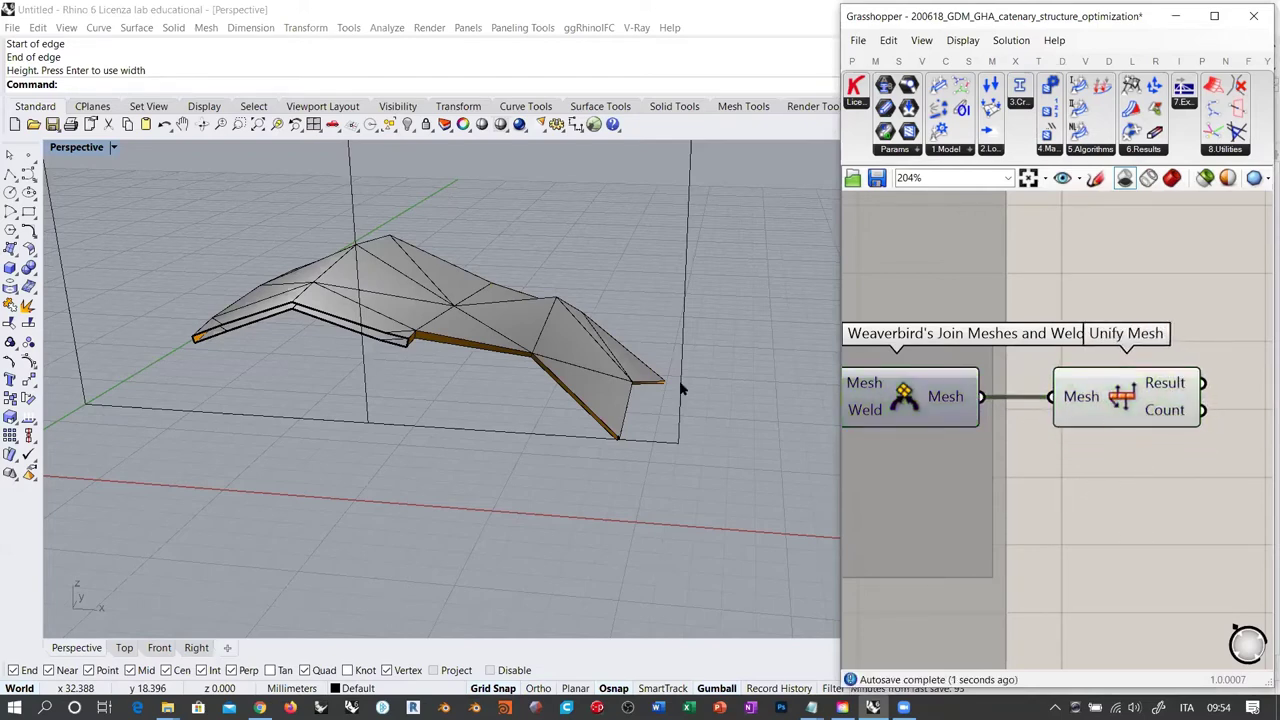
Delete the baked mesh from the Rhino model, keeping the clipping plane
click(453, 337)
key(Delete)
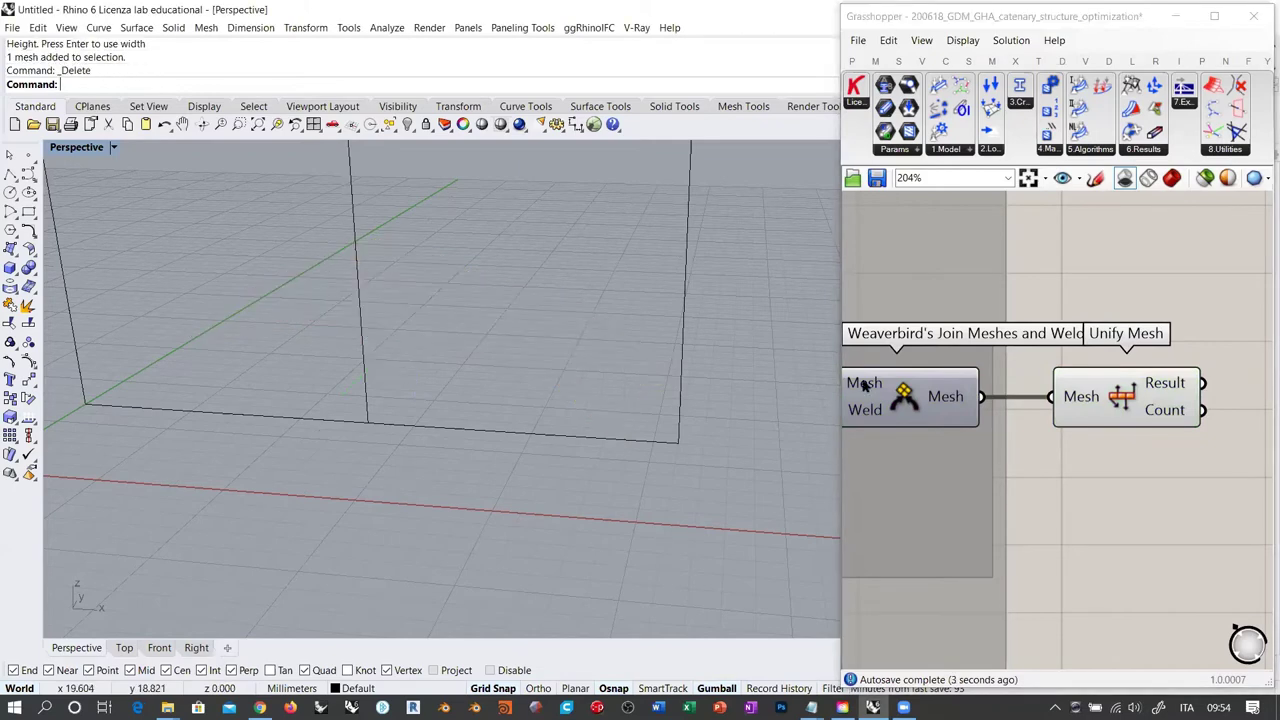
Bake the Unify Mesh result onto the Default layer and inspect its clipped section from several sides
right_click(1163, 389)
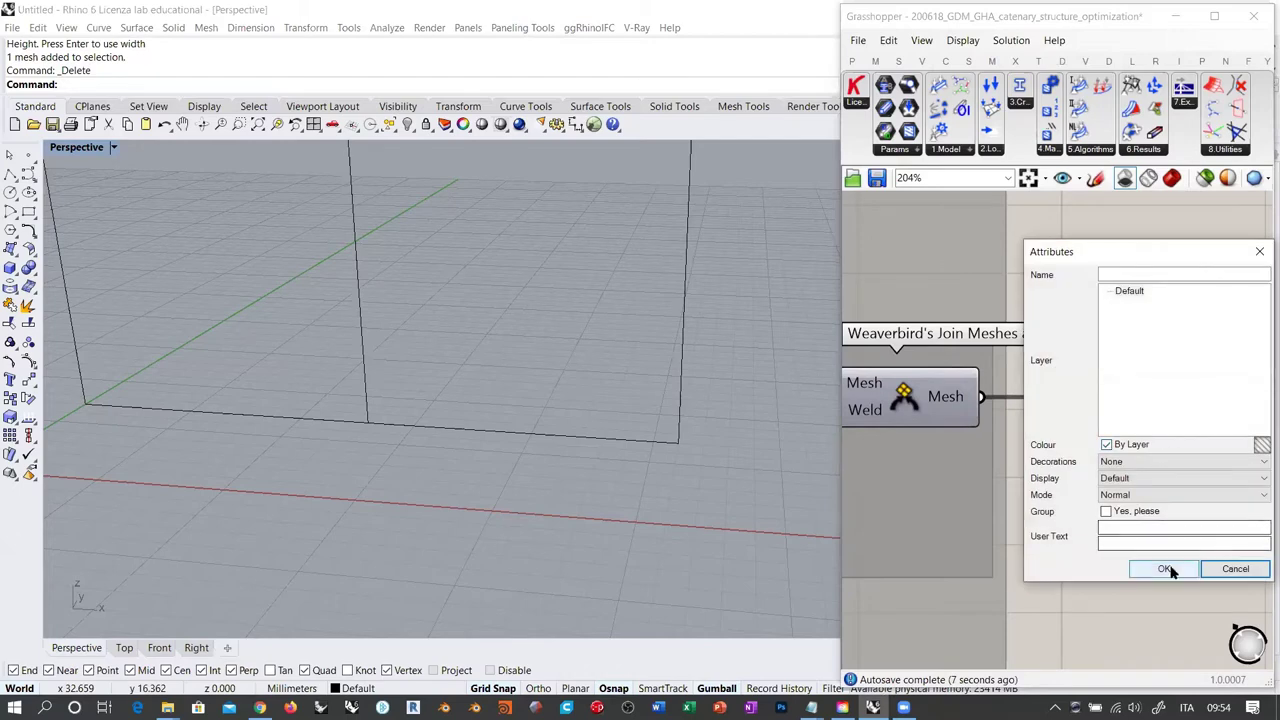
click(1163, 567)
right_drag(440, 330, 591, 297)
scroll(460, 392, up, 2)
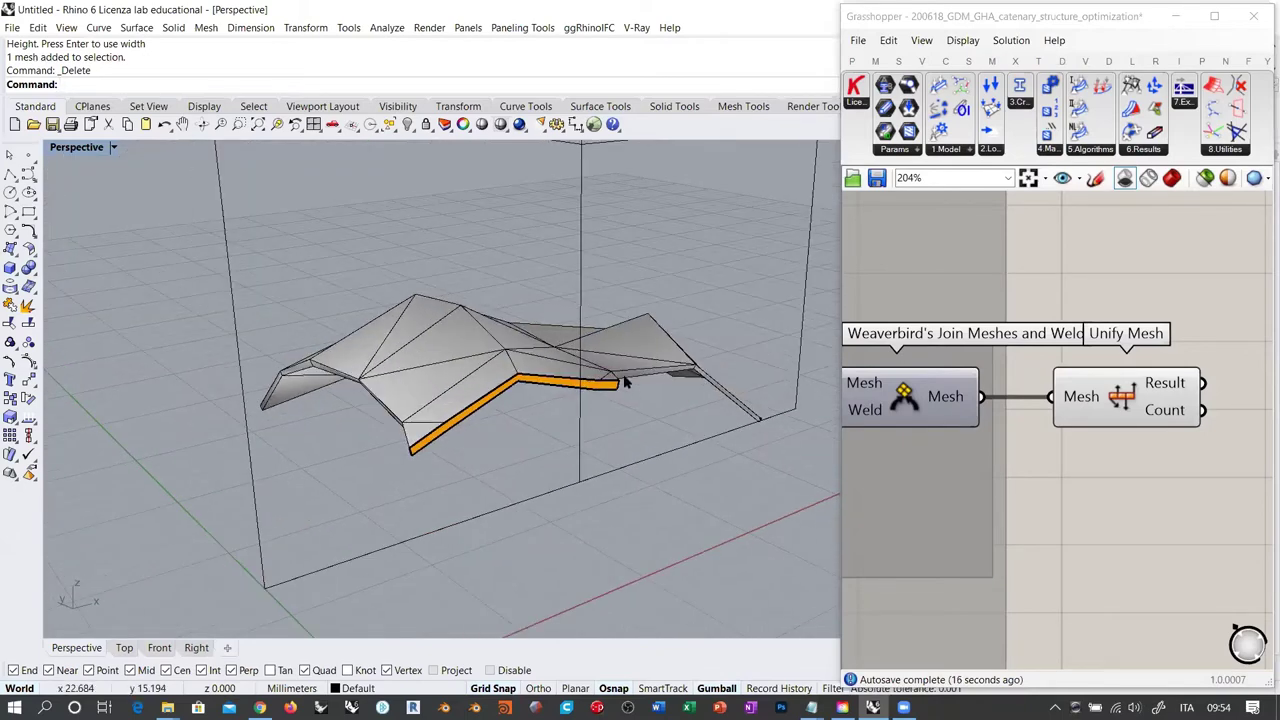
right_drag(497, 389, 414, 314)
scroll(414, 314, up, 5)
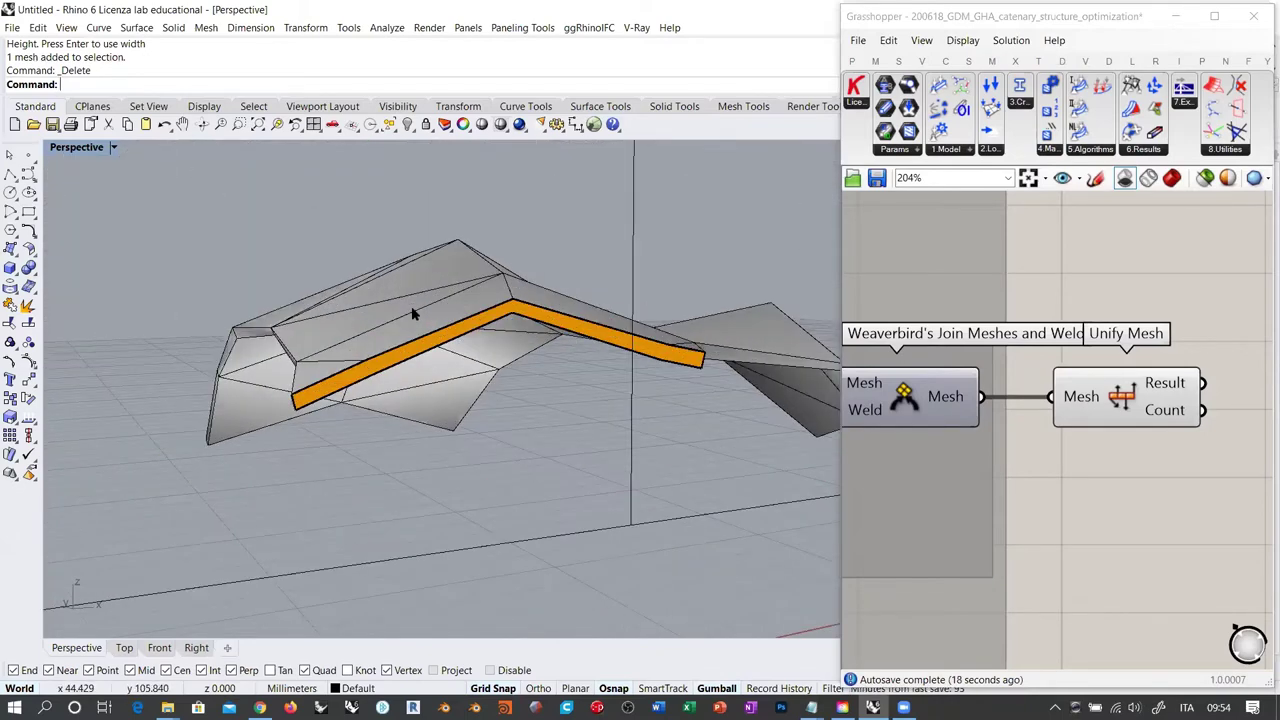
right_drag(331, 386, 225, 331)
scroll(379, 347, down, 5)
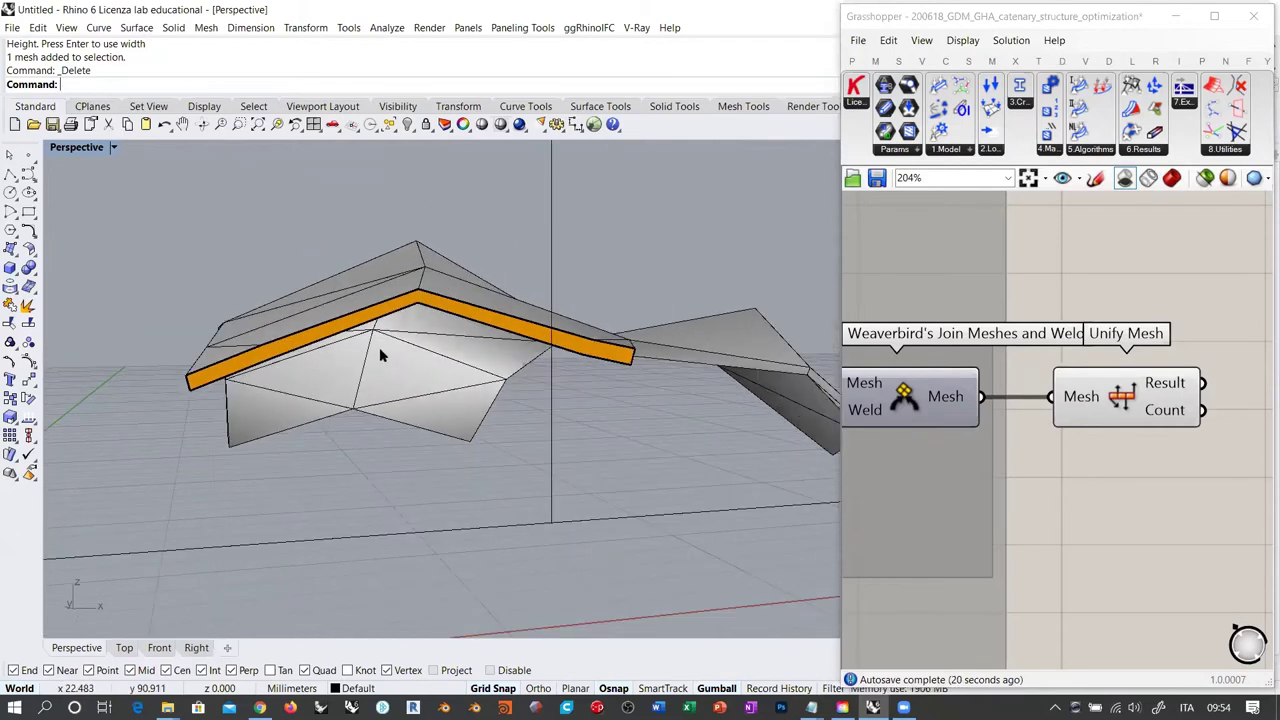
right_drag(379, 347, 376, 478)
Move the clipping plane along the Y axis so that it sections the shell farther along its length
click(363, 234)
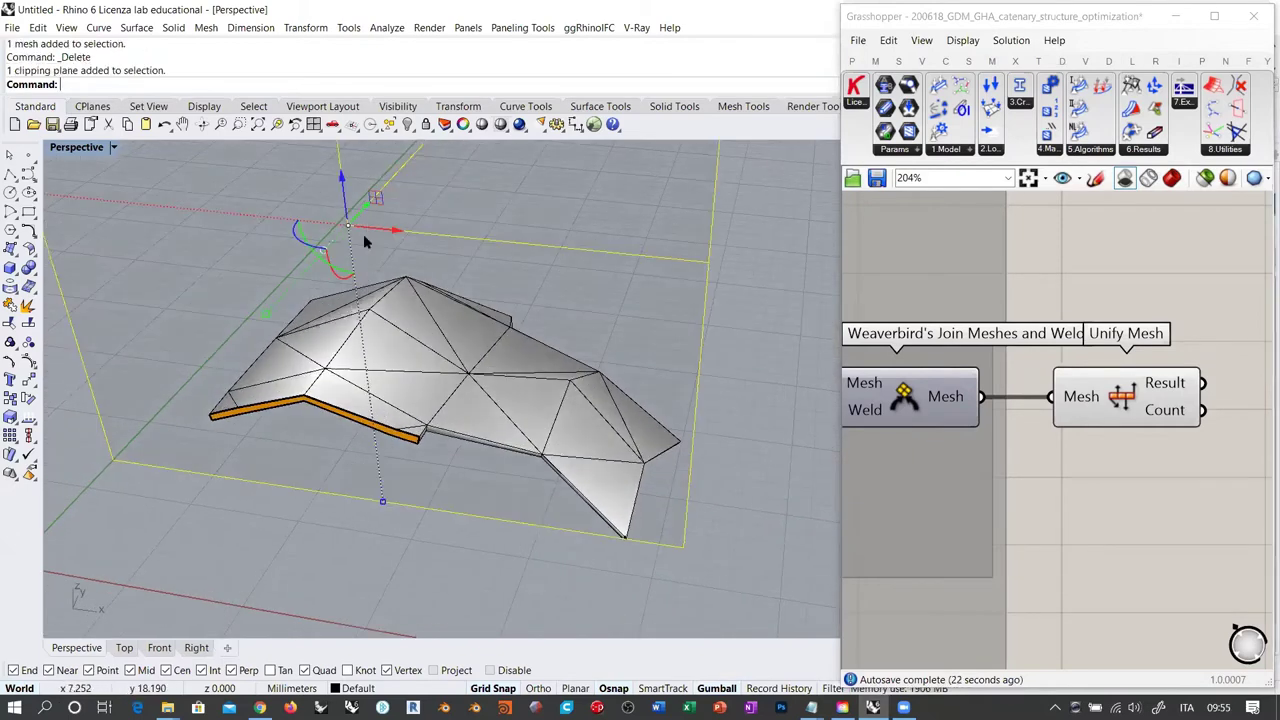
drag(363, 210, 408, 202)
right_drag(423, 369, 522, 336)
scroll(522, 336, up, 5)
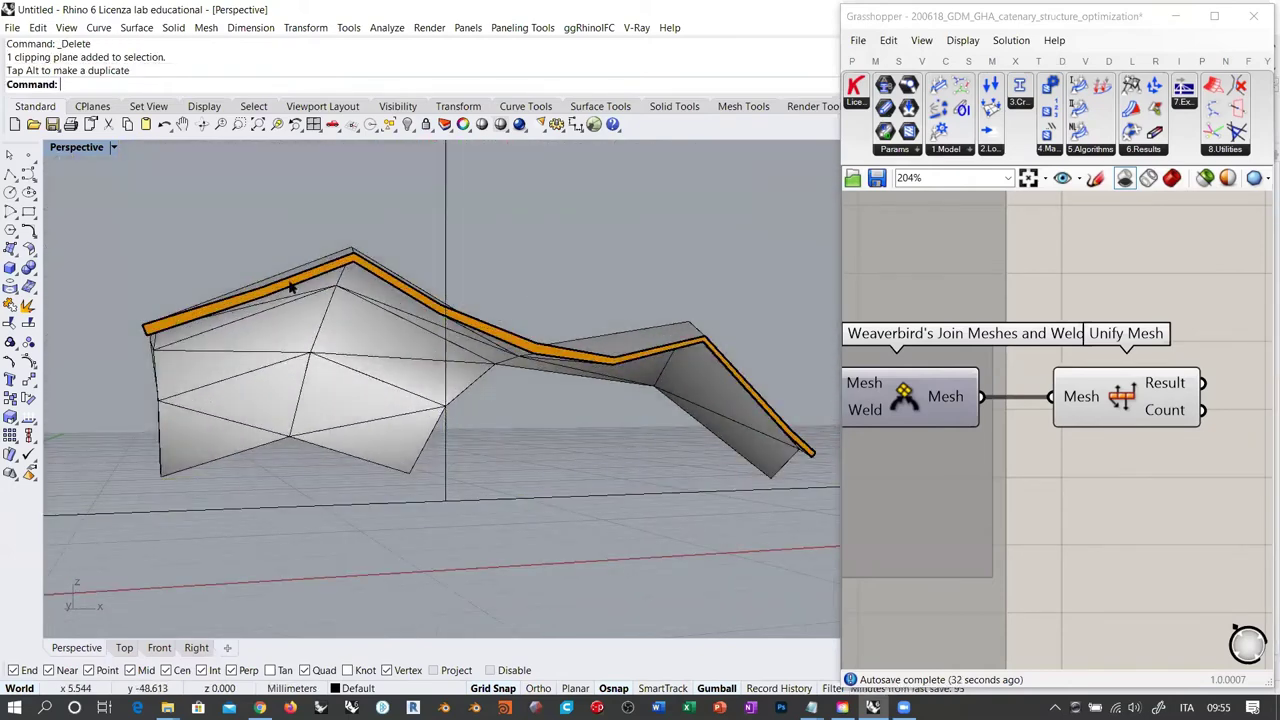
Shift the clipping plane to further positions along the Y axis and check the shell thickness at the cuts
right_drag(428, 331, 582, 443)
click(581, 440)
drag(533, 178, 477, 217)
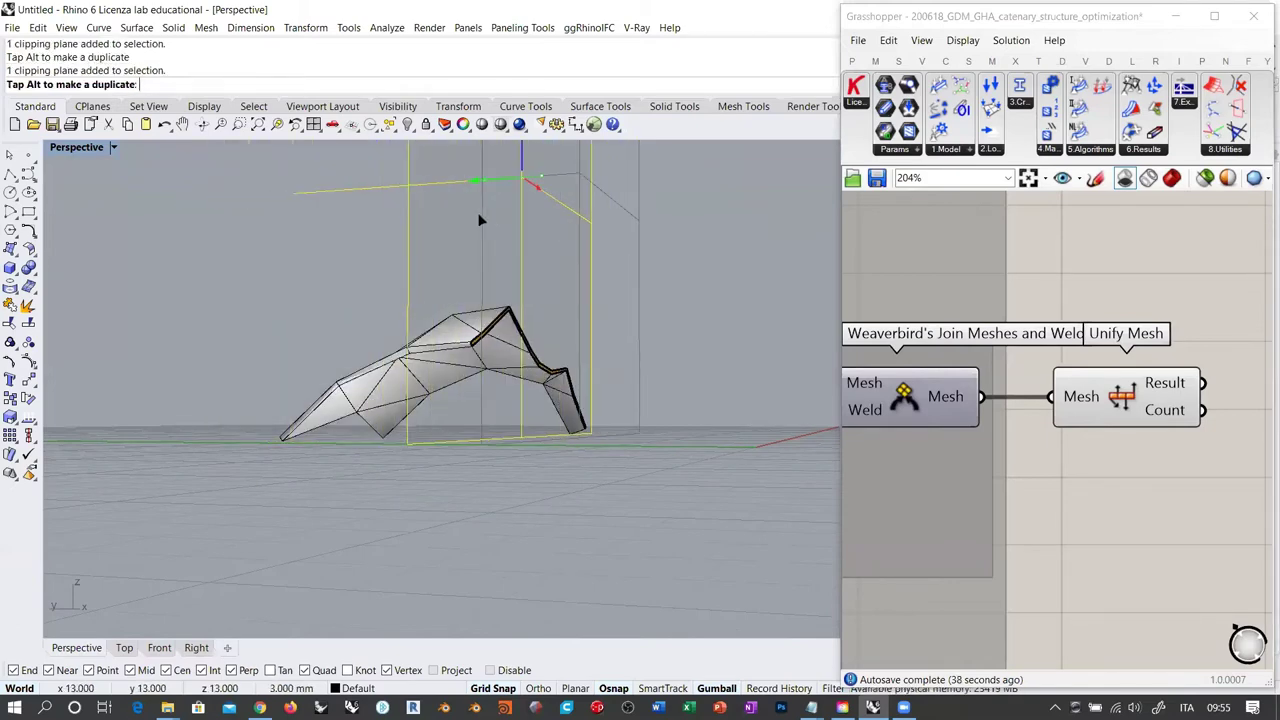
right_drag(477, 217, 426, 253)
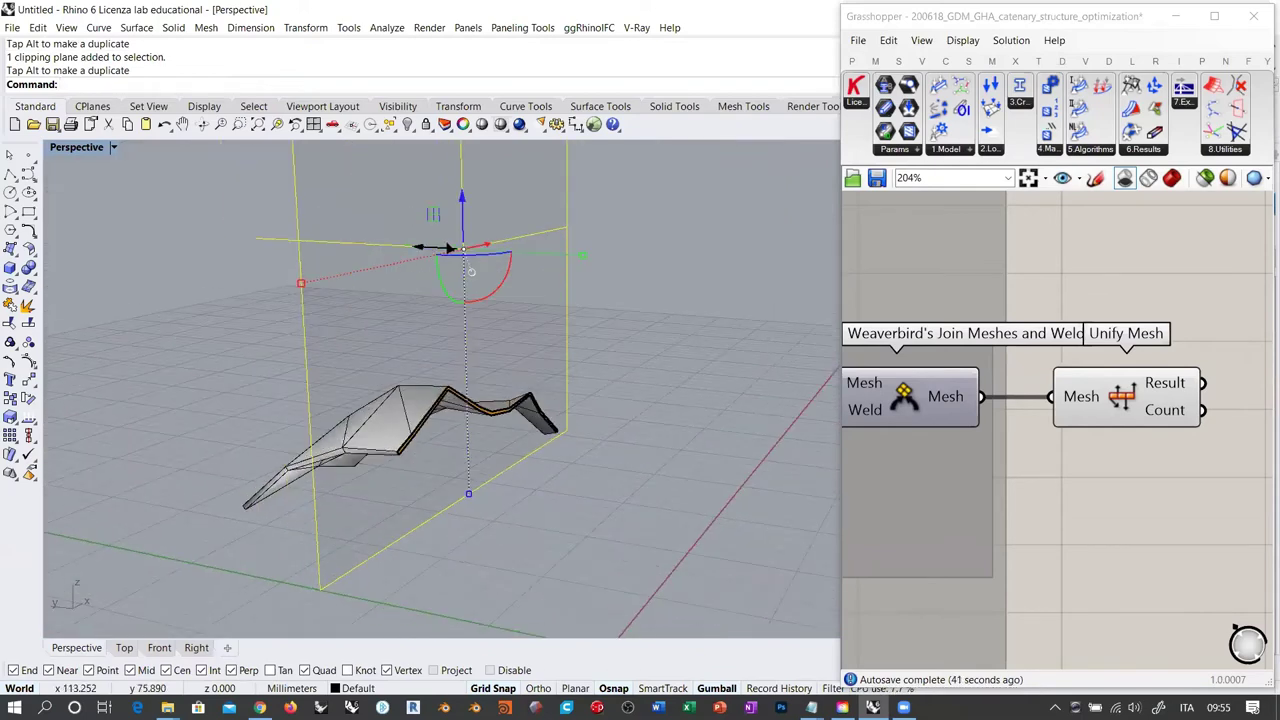
drag(434, 249, 463, 251)
right_drag(610, 500, 516, 411)
scroll(473, 449, up, 3)
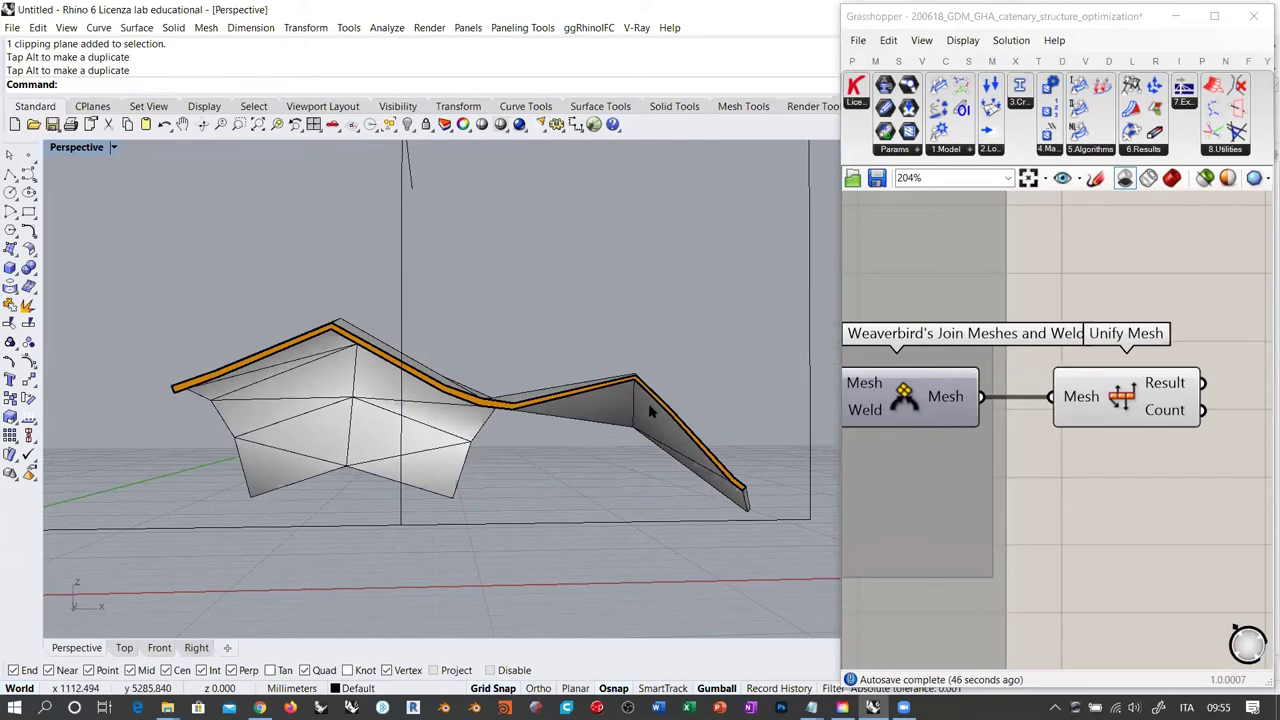
right_drag(667, 322, 595, 355)
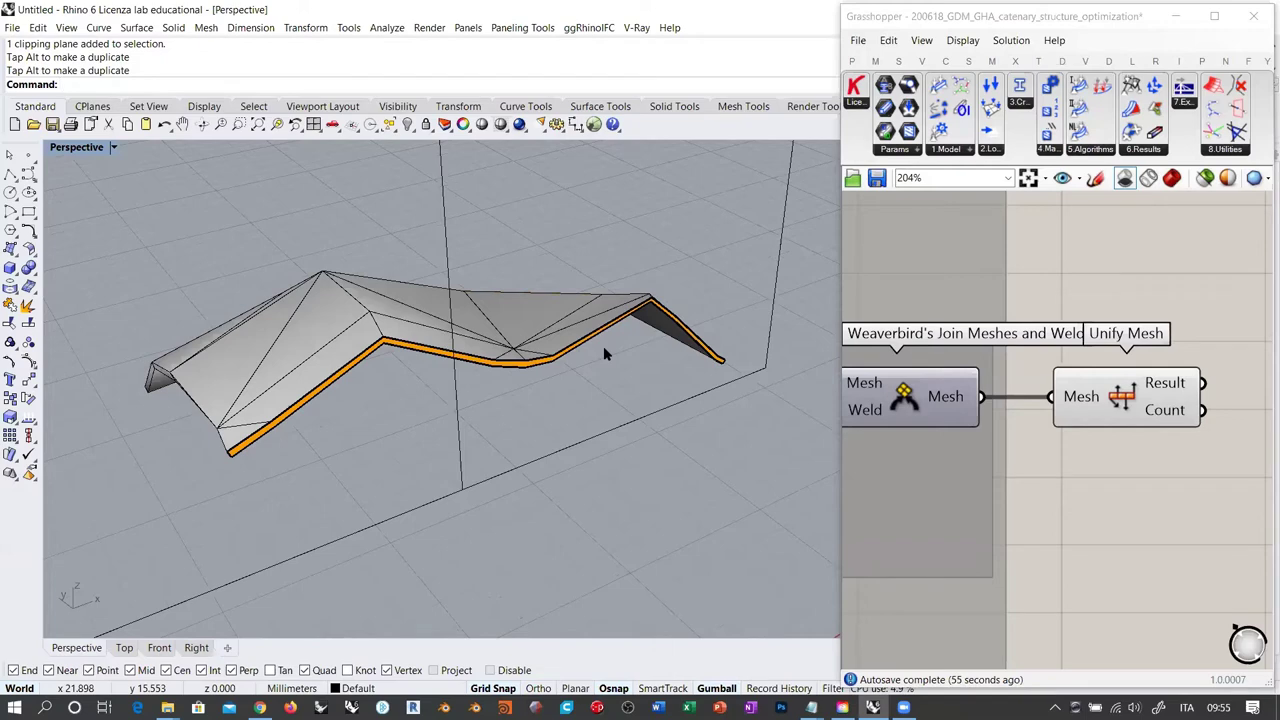
Convert the baked shell mesh to a NURBS polysurface with MeshToNURB
click(513, 308)
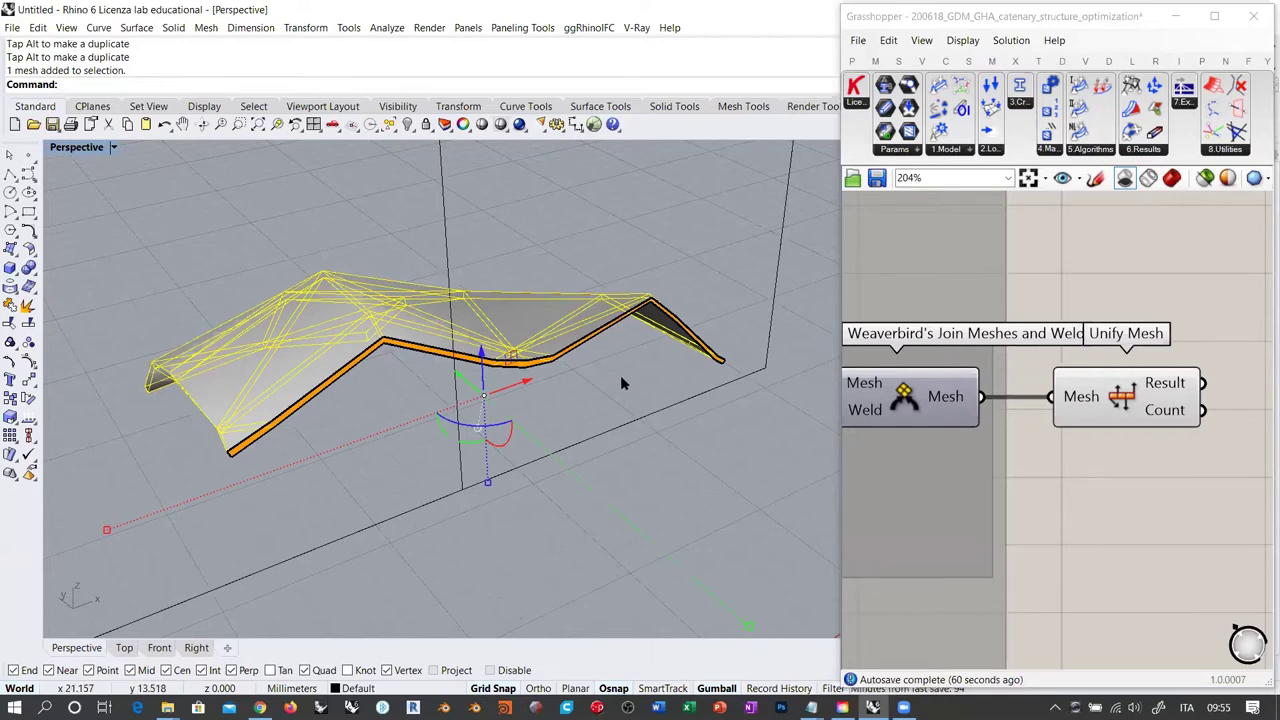
click(620, 377)
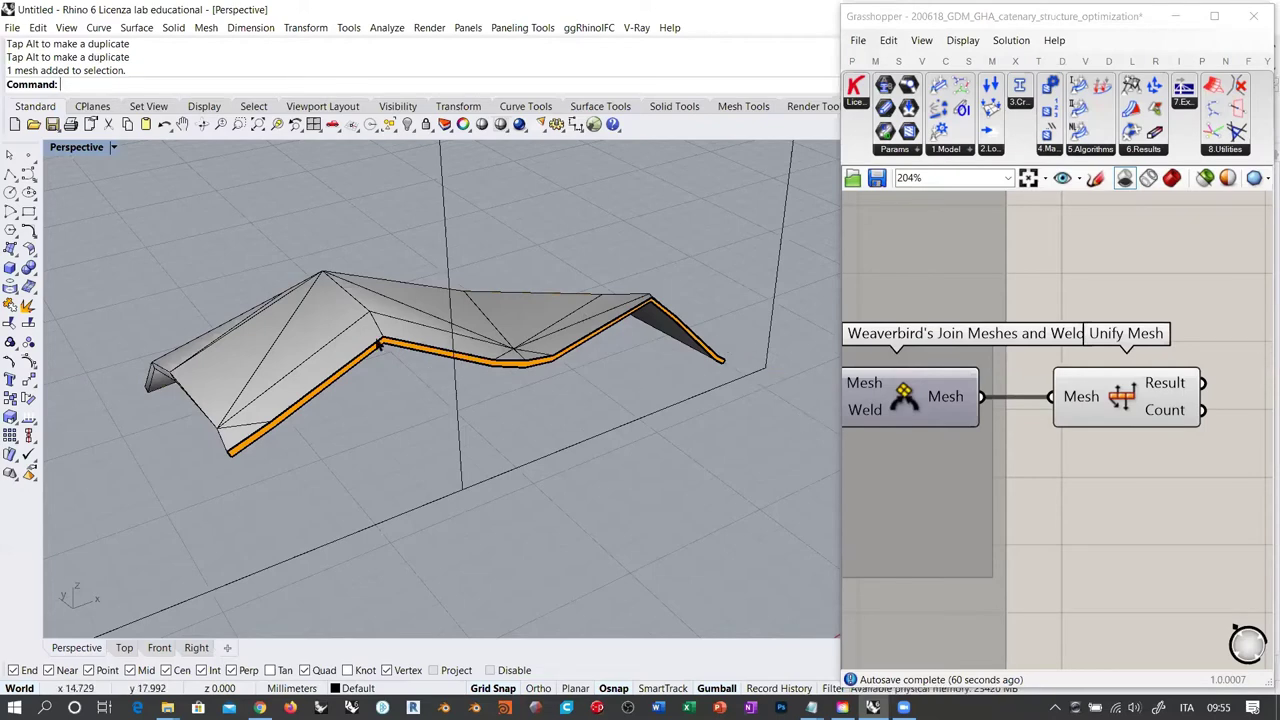
mouse_move(376, 328)
right_down()
mouse_move(386, 340)
mouse_move(374, 340)
mouse_move(376, 309)
right_up()
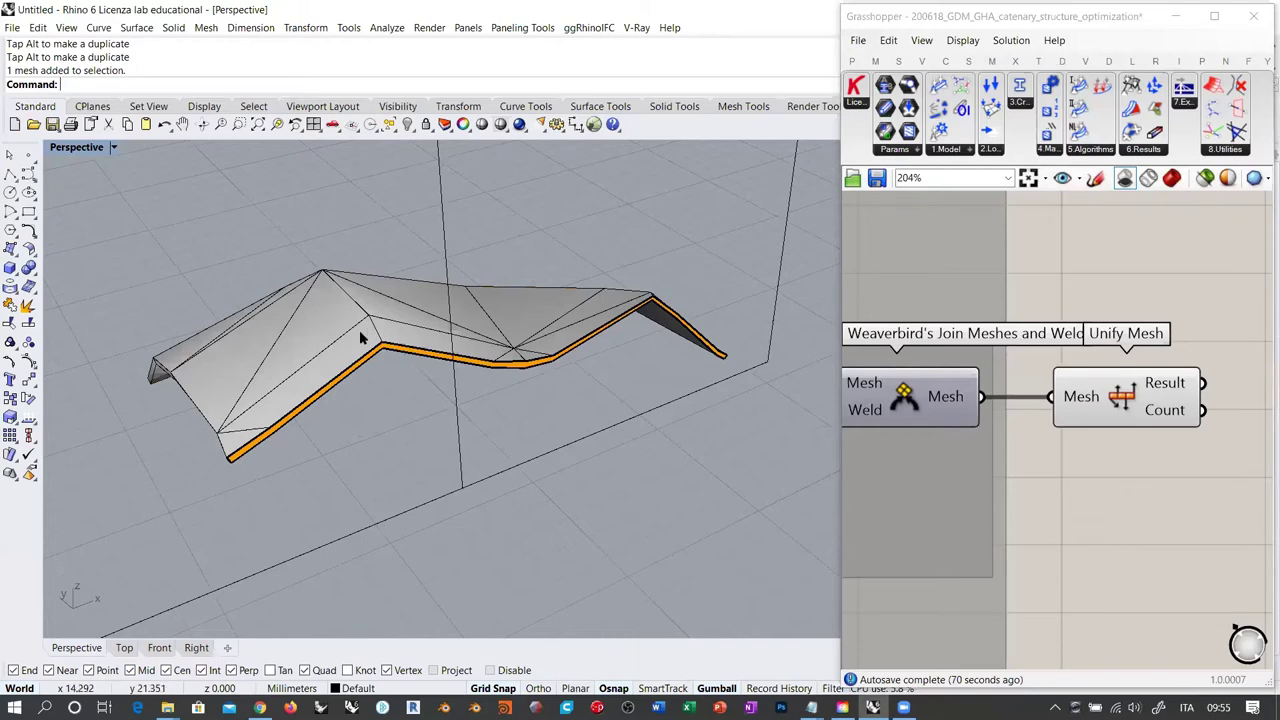
right_drag(358, 331, 298, 327)
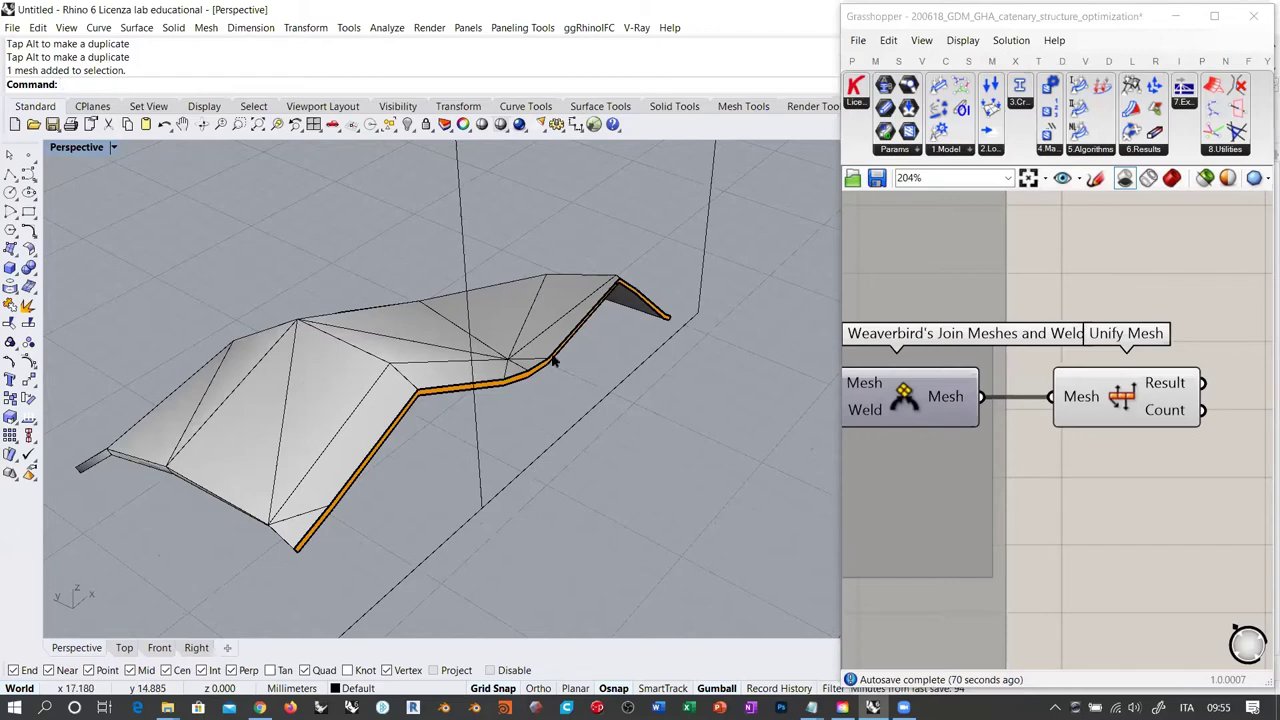
click(343, 340)
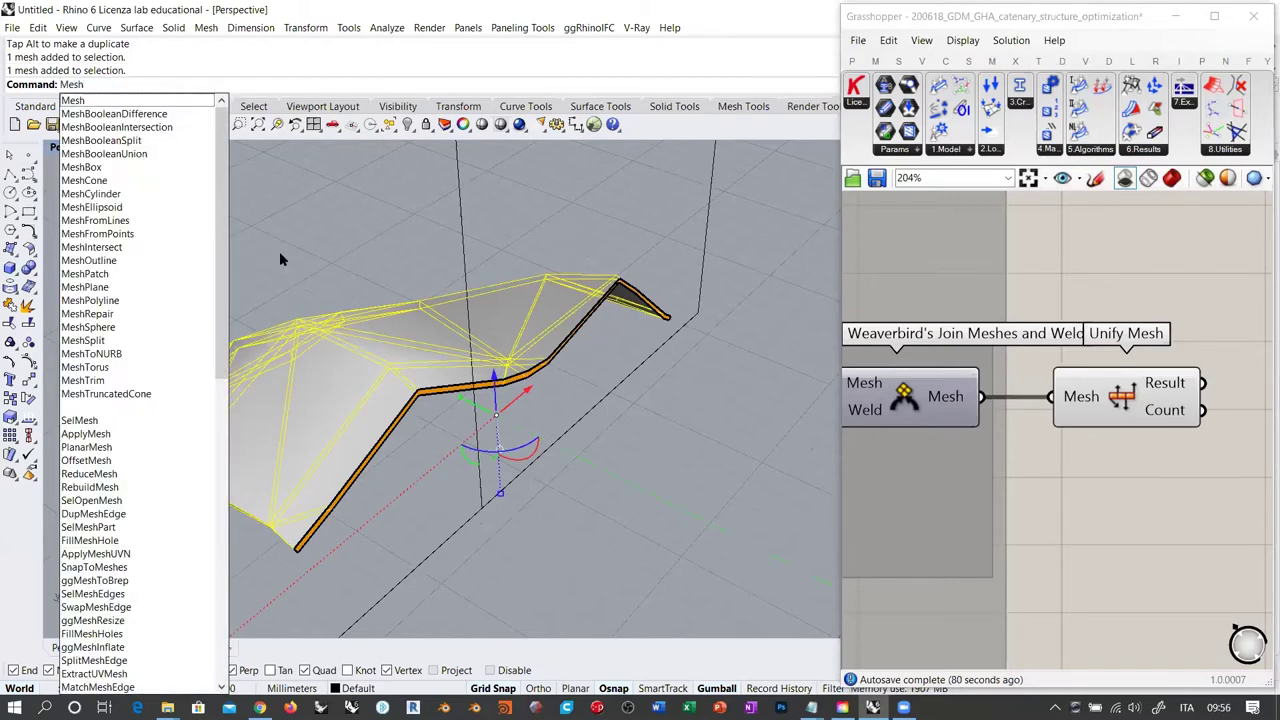
click(119, 355)
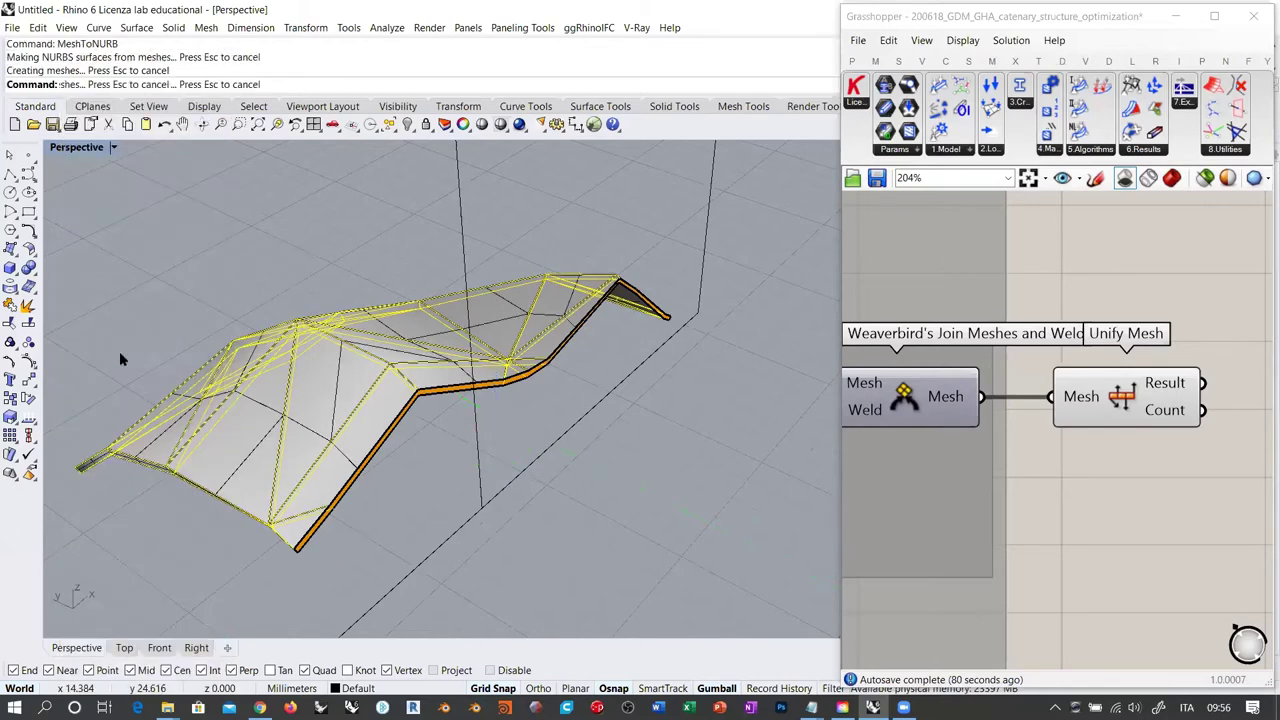
Move the new polysurface along the X axis until it stands clear beside the original mesh
click(332, 388)
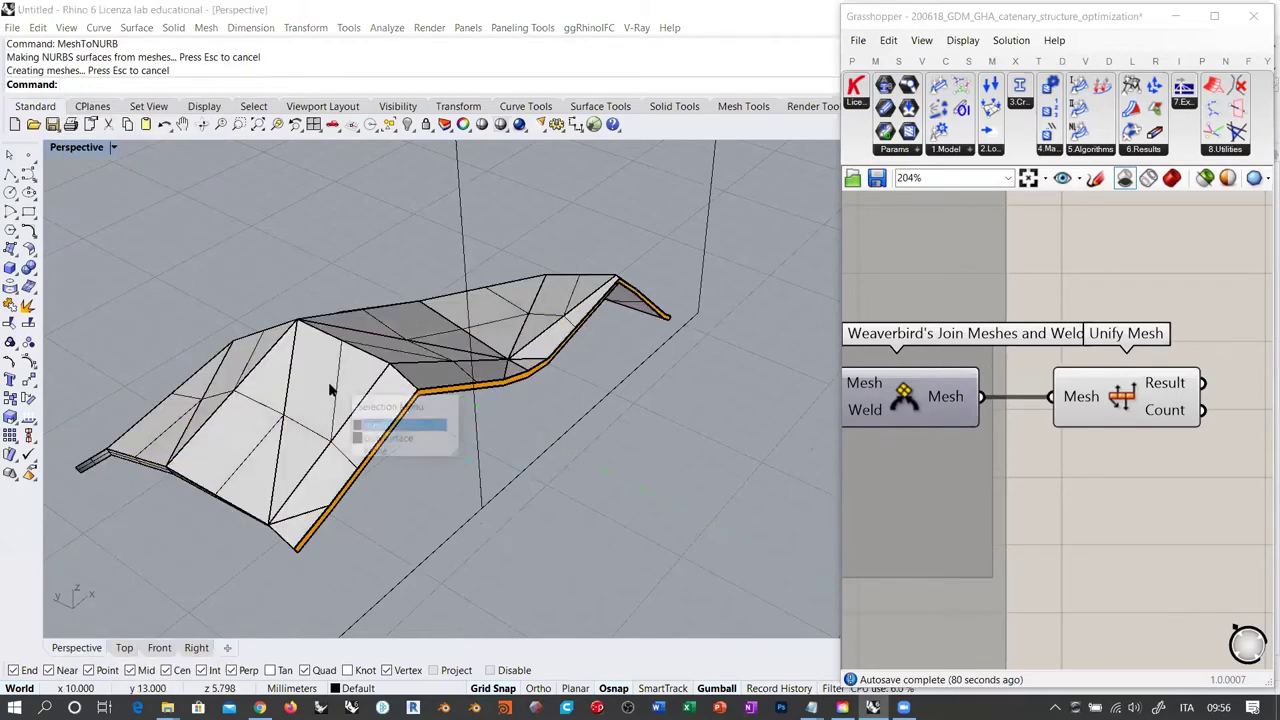
click(375, 436)
scroll(420, 360, down, 5)
right_drag(425, 339, 449, 391)
drag(449, 391, 729, 382)
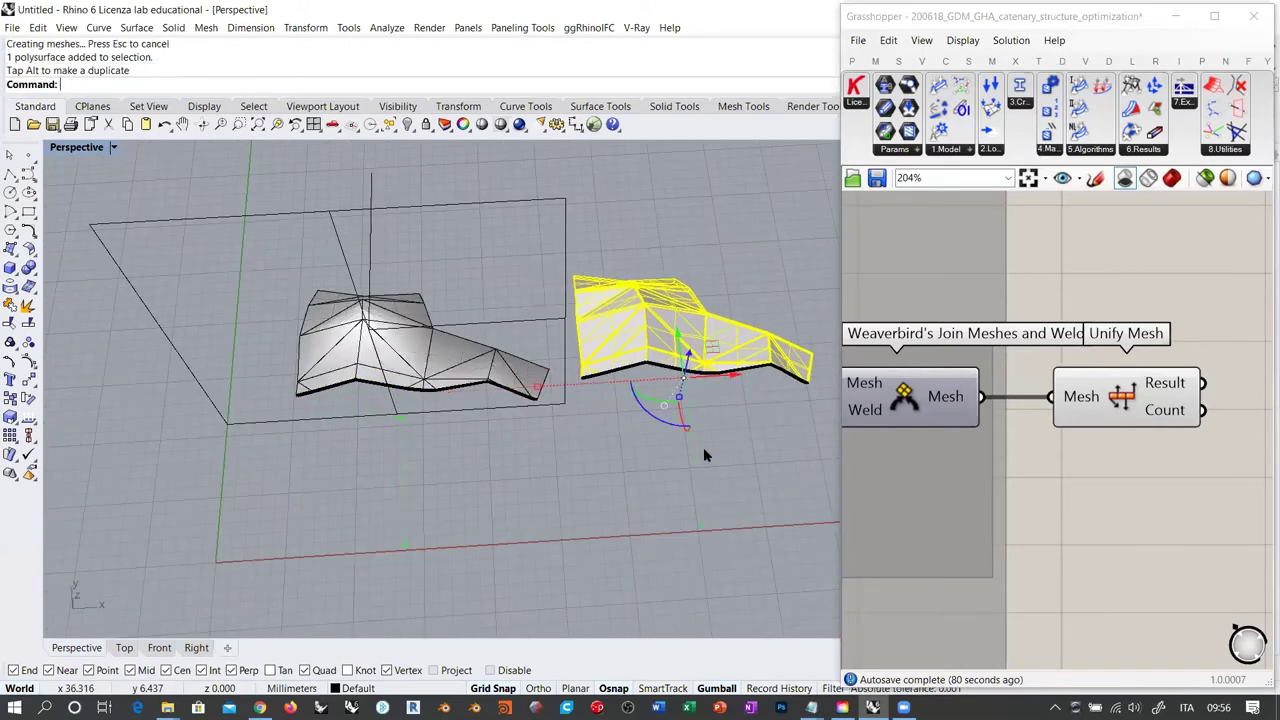
click(703, 449)
right_drag(703, 450, 628, 443)
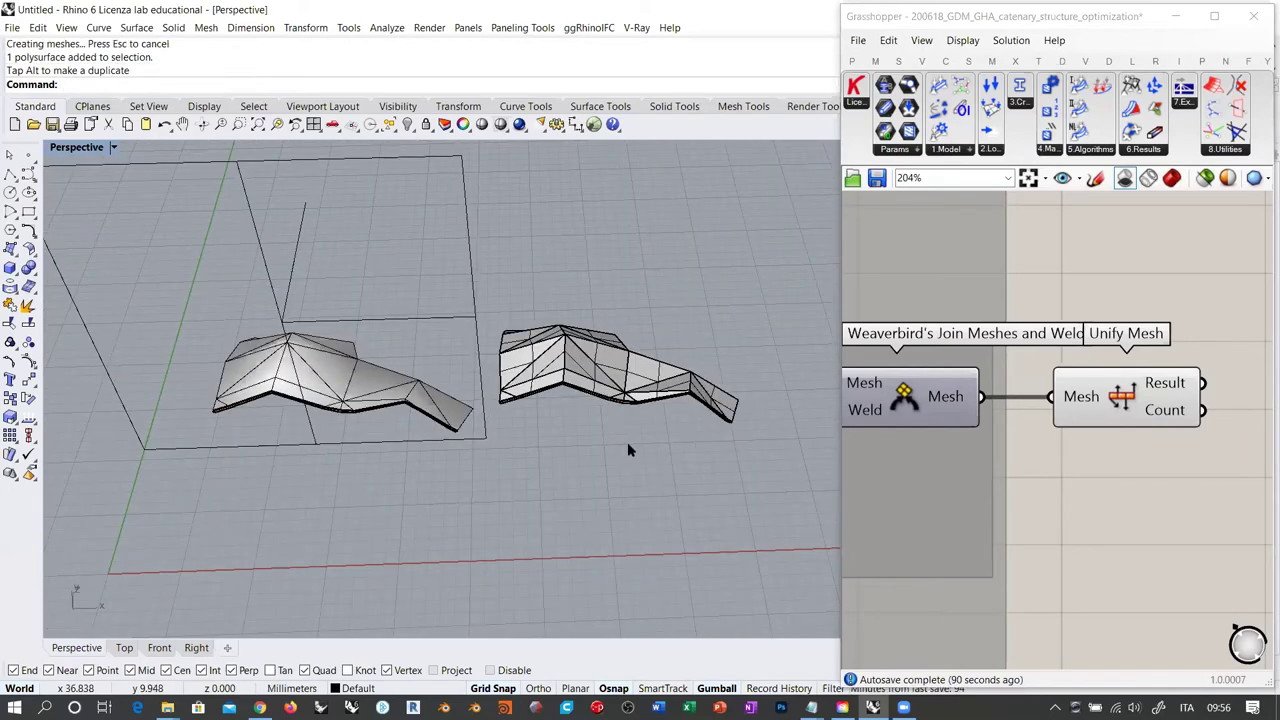
Examine the triangular faces and isocurves of the converted polysurface up close
right_drag(634, 348, 650, 422)
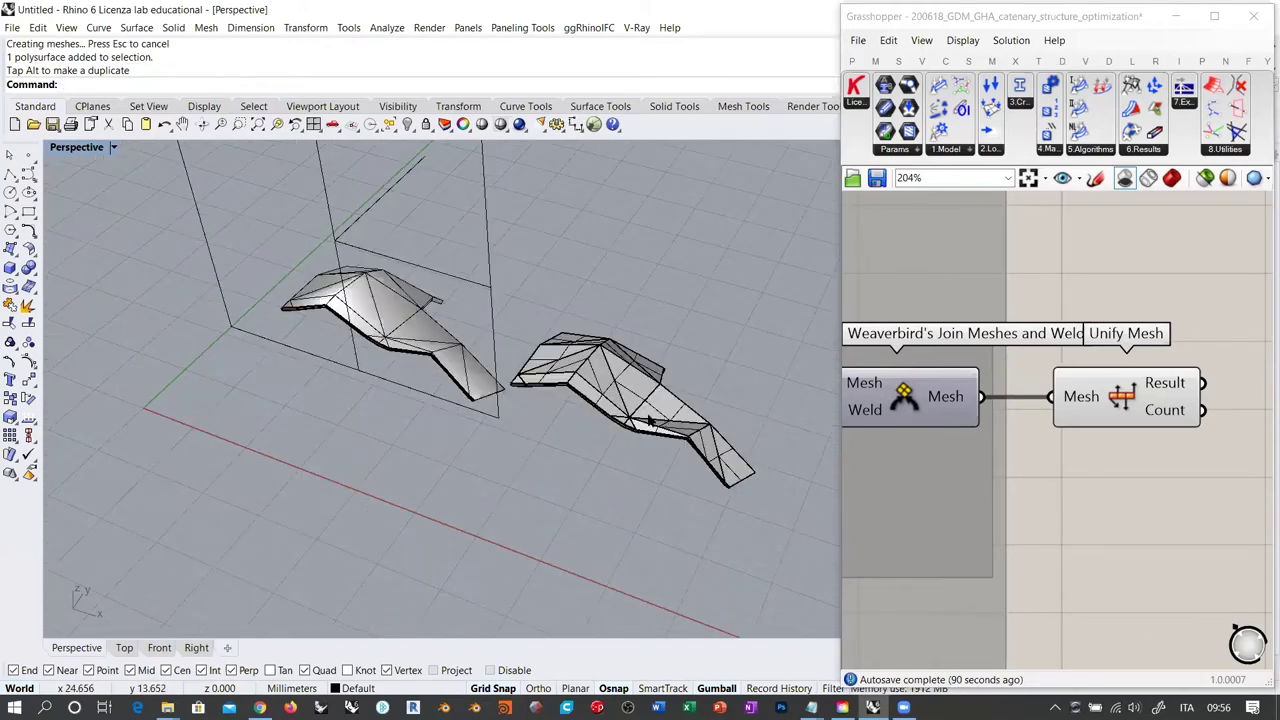
scroll(745, 459, up, 9)
right_drag(629, 357, 543, 323)
right_drag(372, 316, 316, 280)
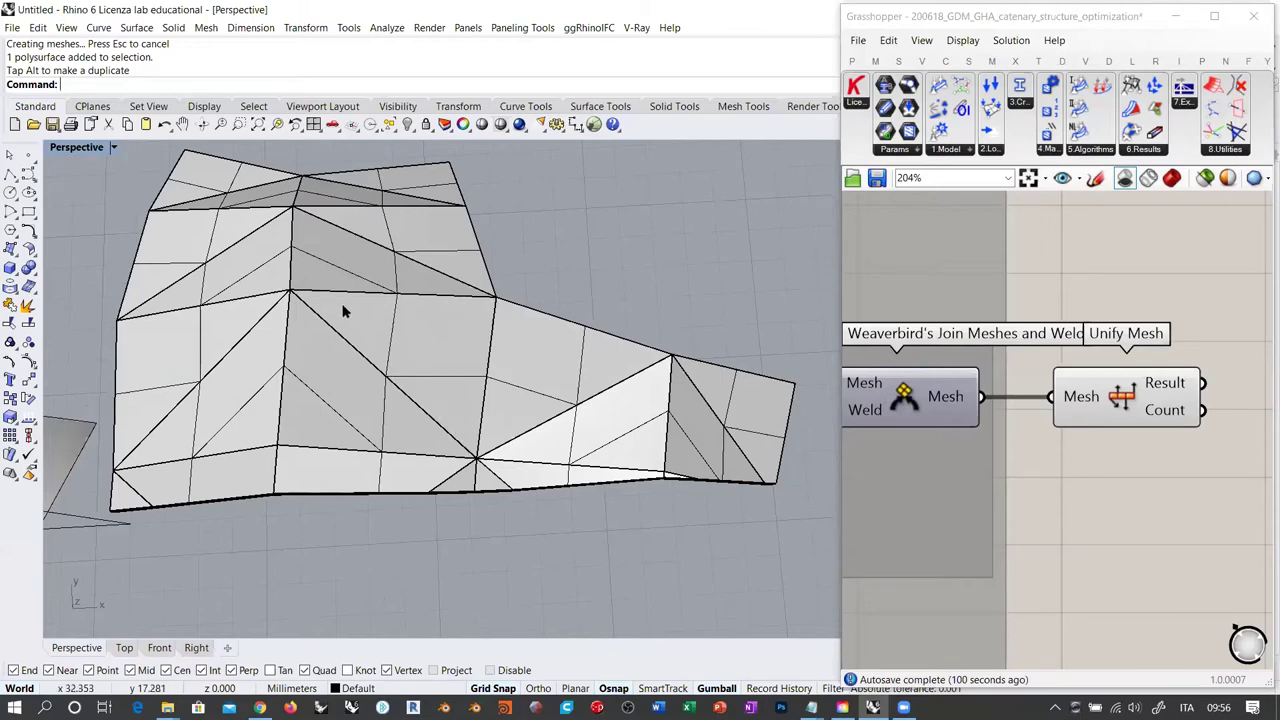
scroll(505, 347, down, 5)
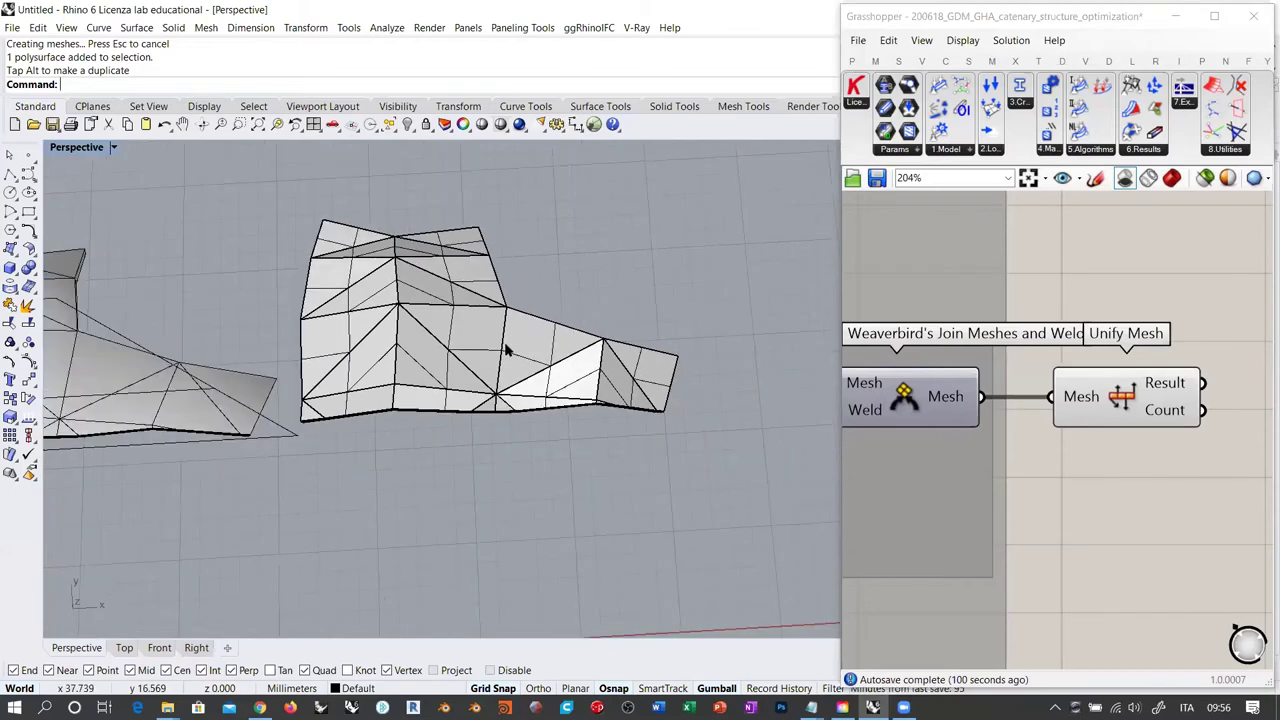
right_drag(506, 349, 503, 333)
scroll(501, 330, up, 5)
click(476, 356)
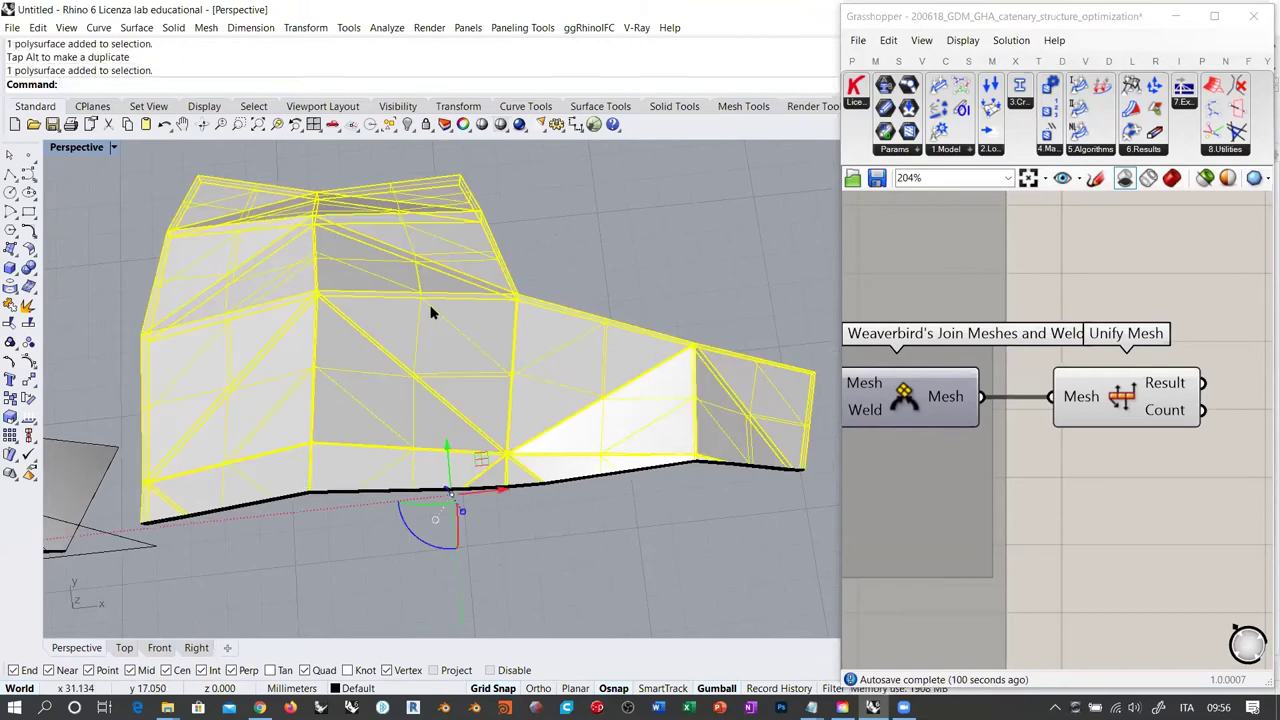
Delete the clipping plane from the model so that both shells are shown whole
scroll(433, 312, down, 6)
right_drag(433, 312, 330, 270)
click(244, 295)
key(Delete)
right_drag(495, 265, 510, 325)
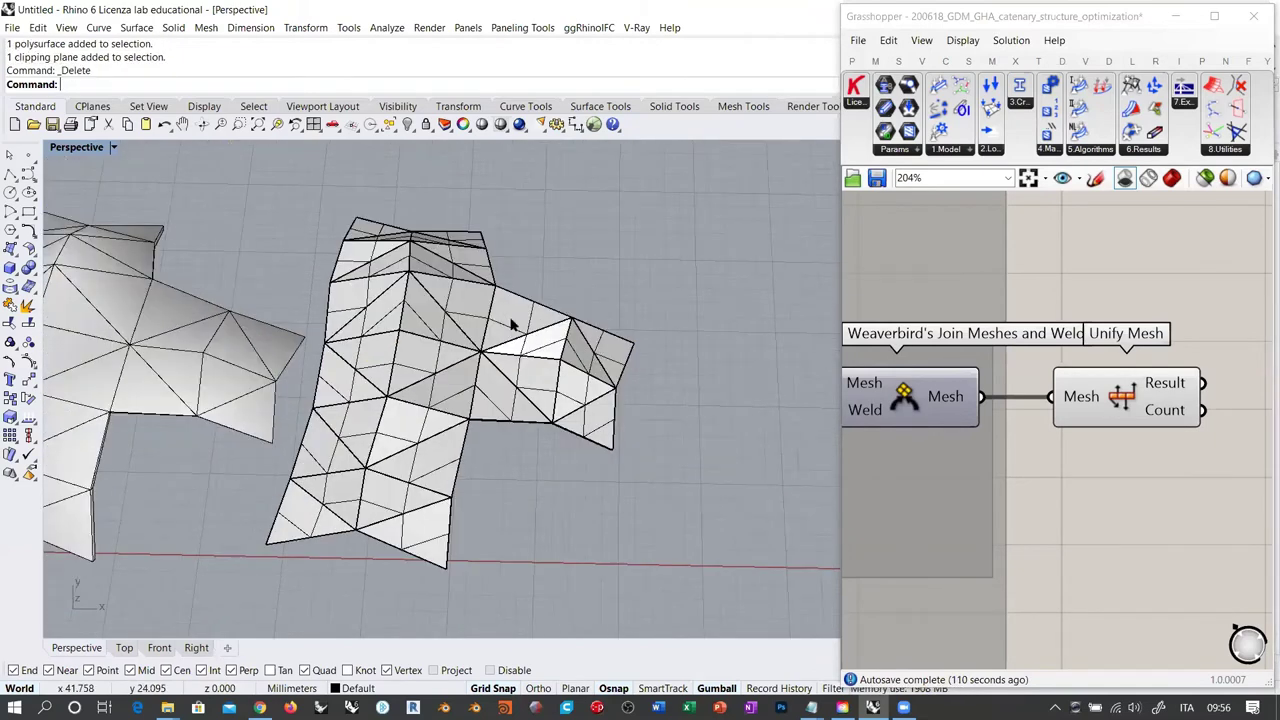
Explode the converted polysurface into separate surfaces
scroll(505, 315, up, 3)
click(493, 308)
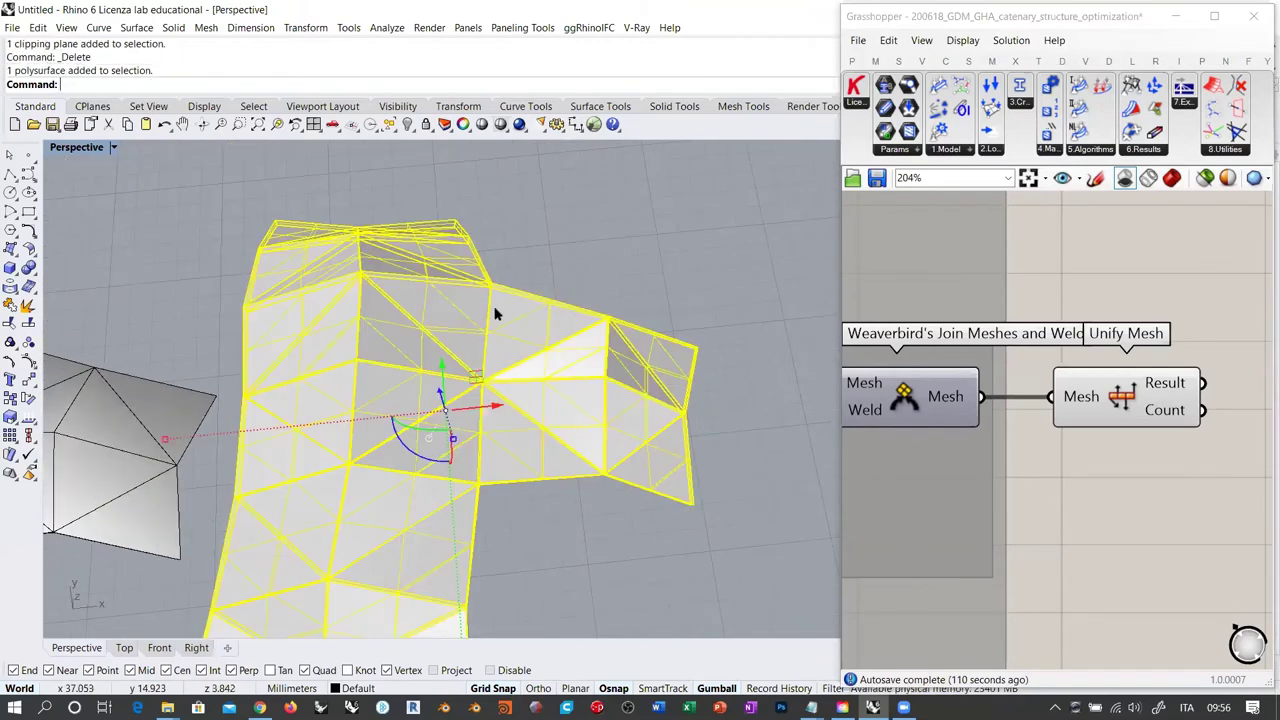
click(29, 309)
Delete the triangular top surface where the shell's main body meets the side arm at the outer edge
scroll(529, 337, up, 5)
click(545, 333)
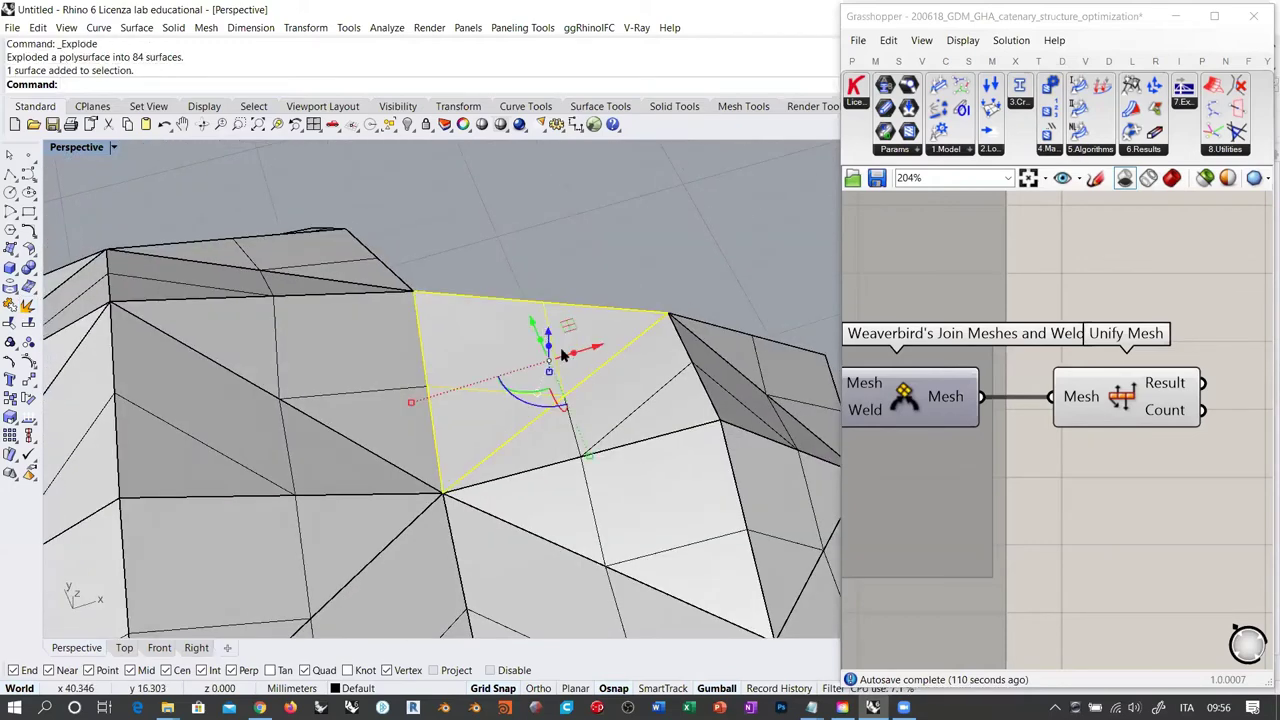
key(Delete)
scroll(592, 323, up, 4)
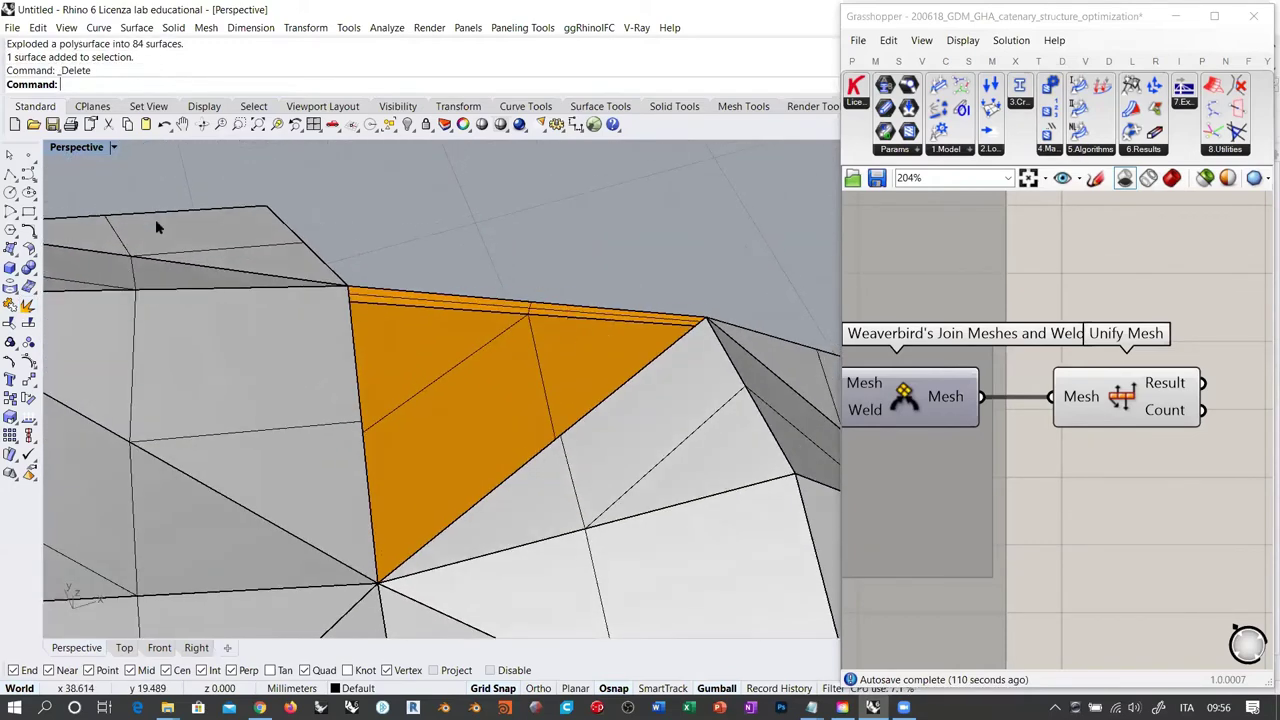
Try to fill the triangular opening with a surface from corner points, and undo that surface
click(10, 248)
click(345, 289)
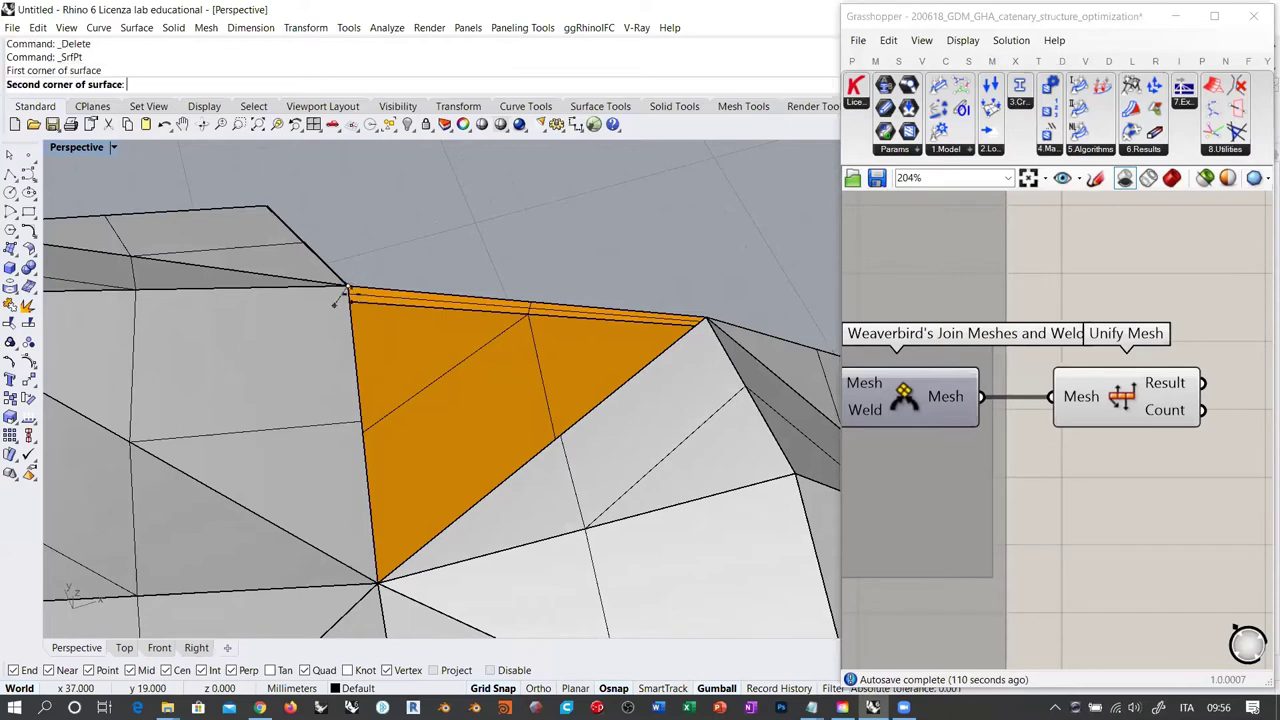
click(380, 584)
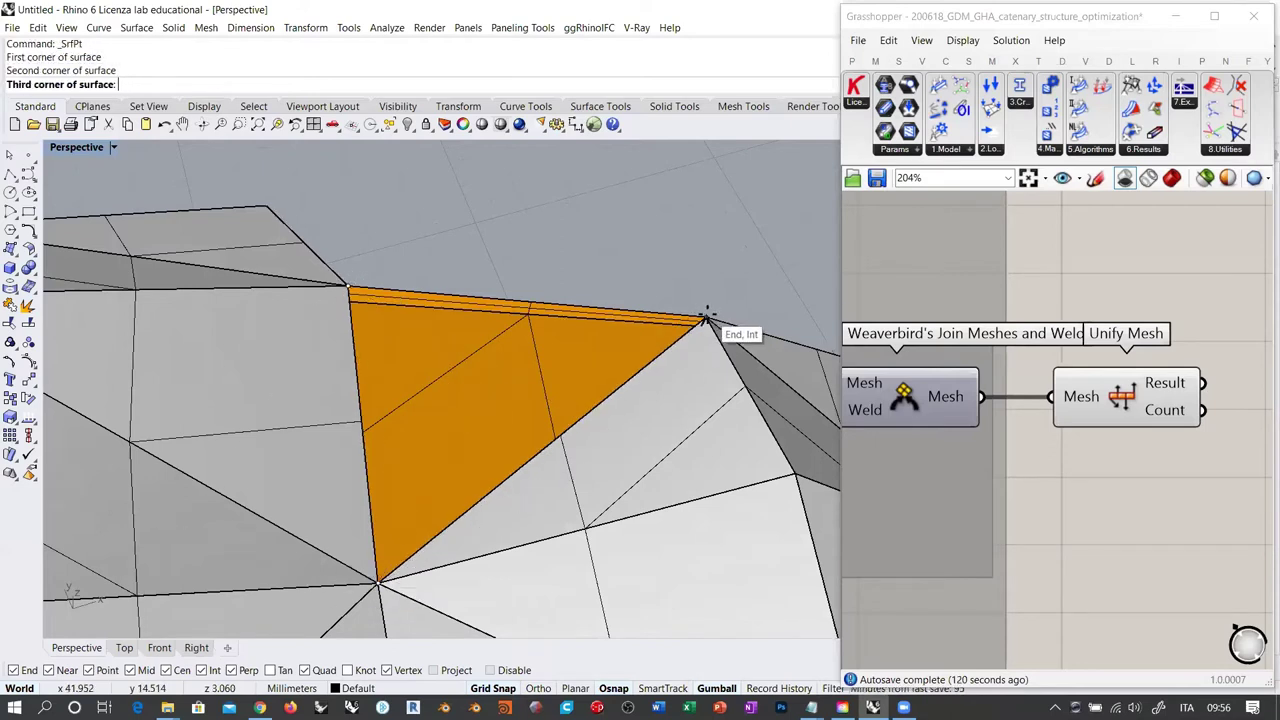
click(706, 318)
click(348, 288)
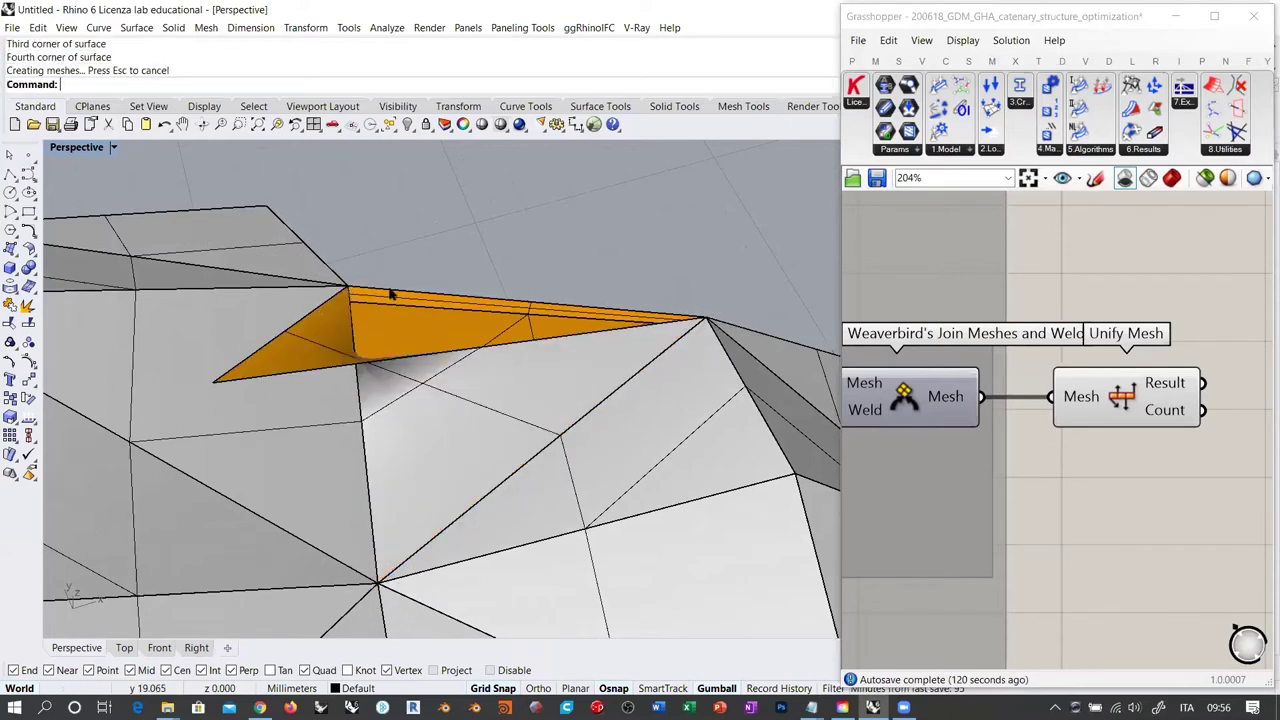
key(ctrl+z)
Fill the triangular opening with a surface from corner points, snapping to its three vertices and closing on the first one
key(Return)
click(348, 288)
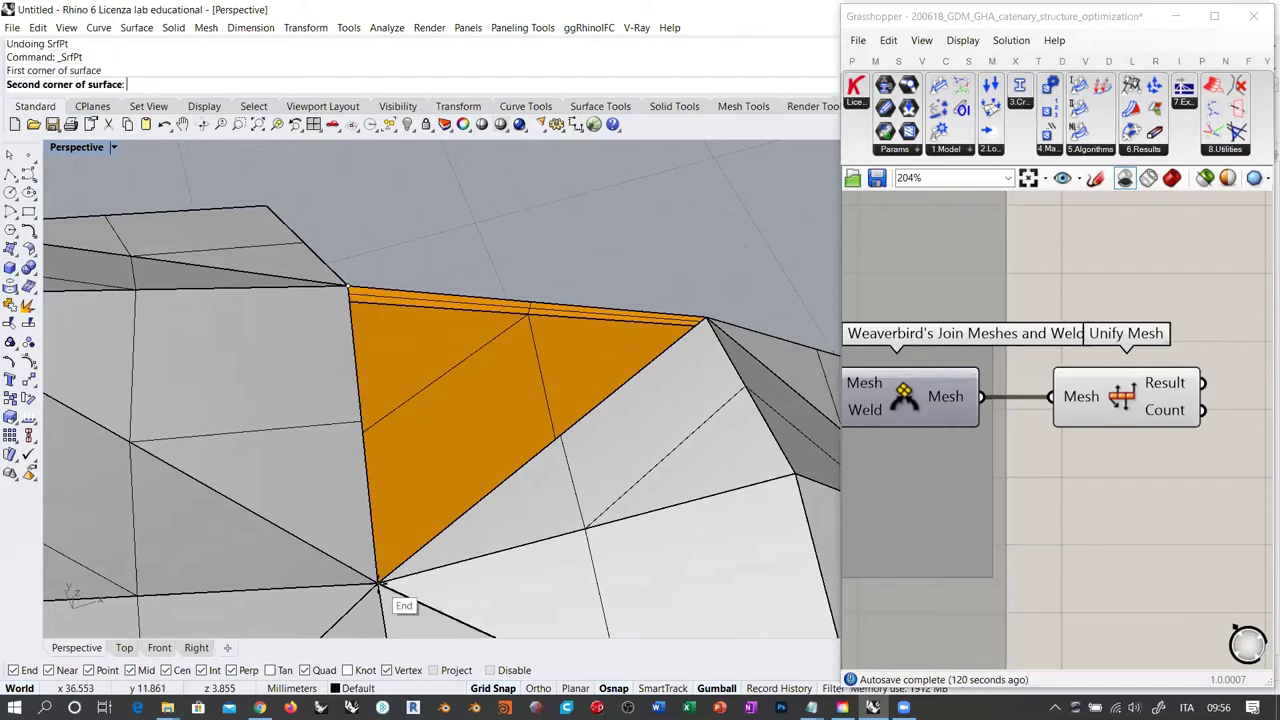
click(380, 583)
click(706, 318)
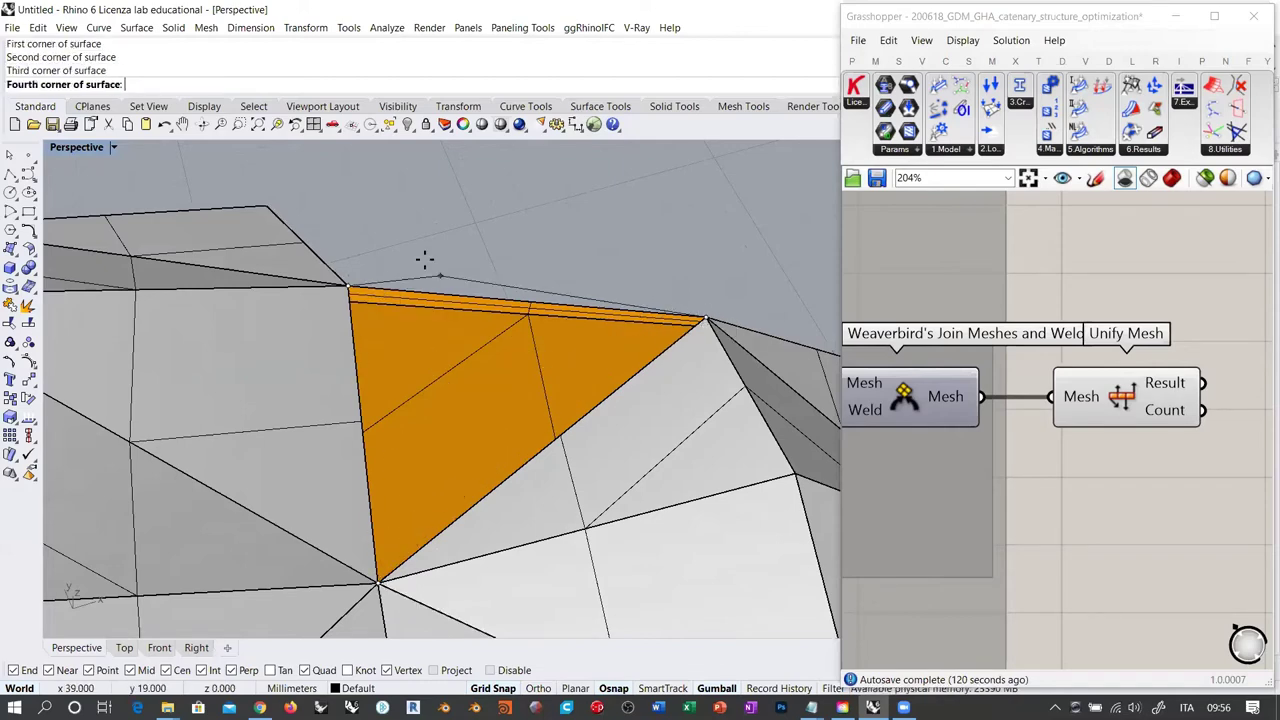
click(348, 288)
right_drag(480, 289, 543, 293)
click(543, 293)
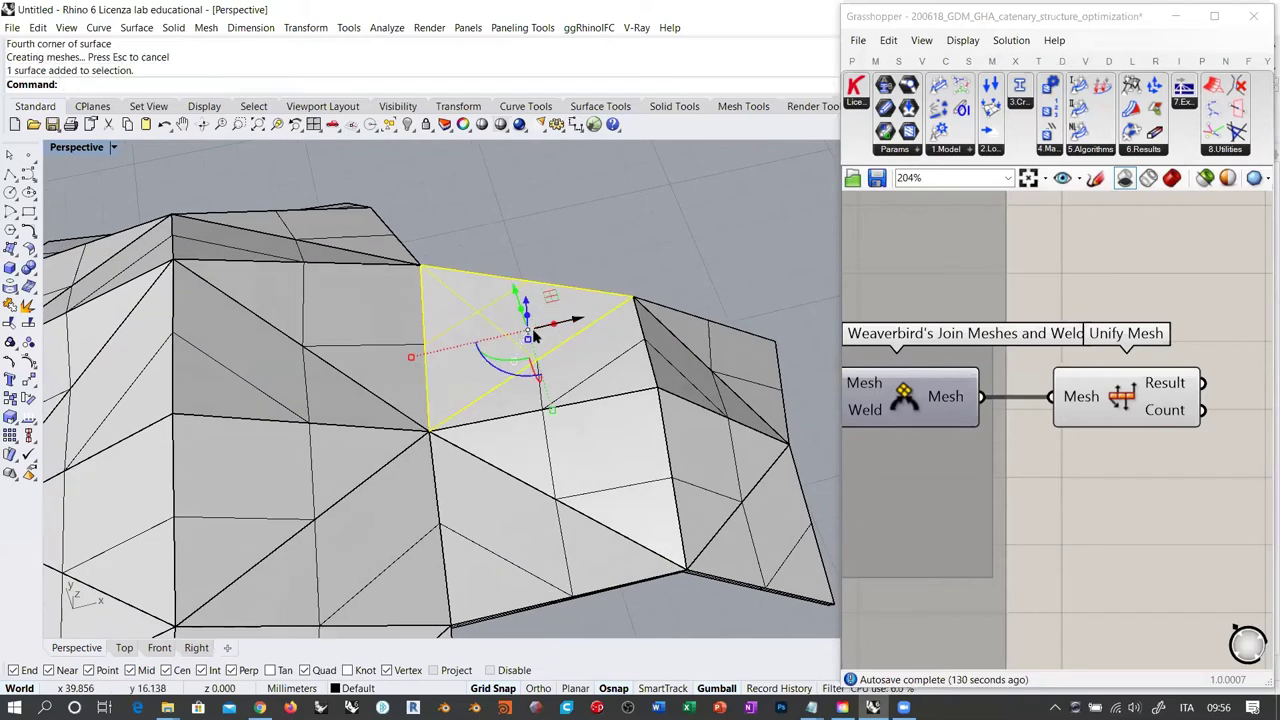
key(Escape)
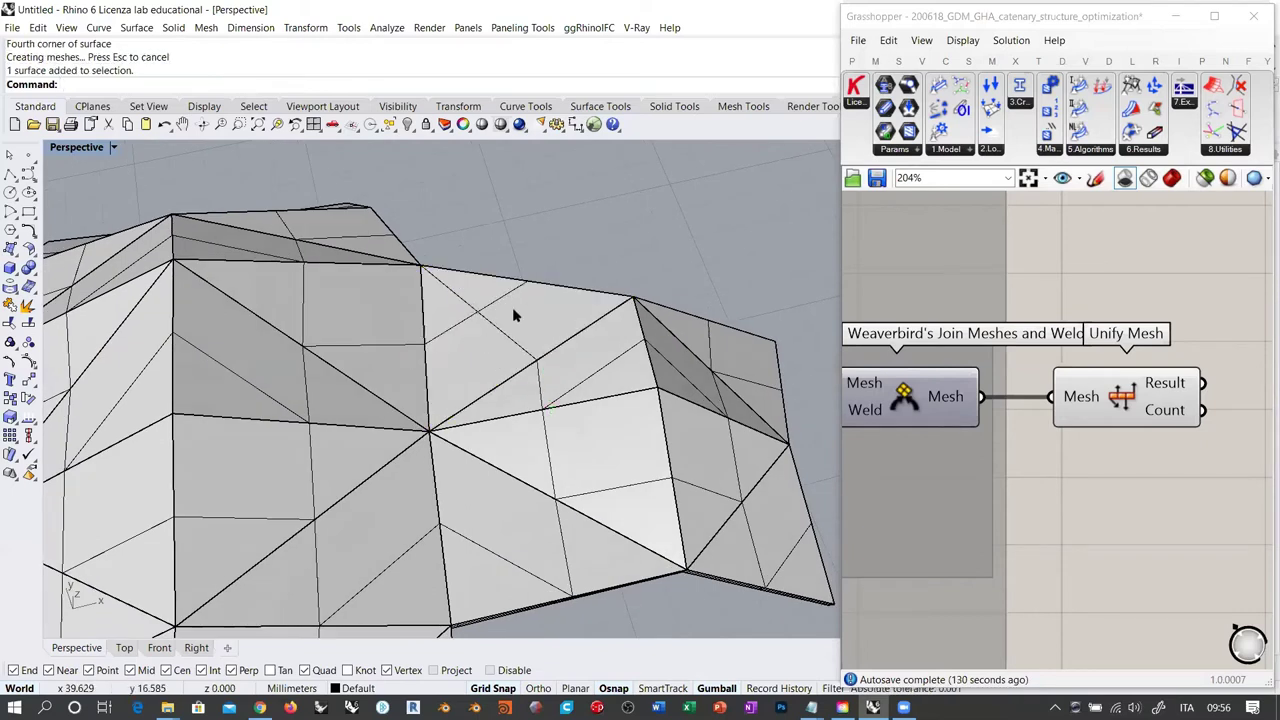
scroll(470, 310, down, 2)
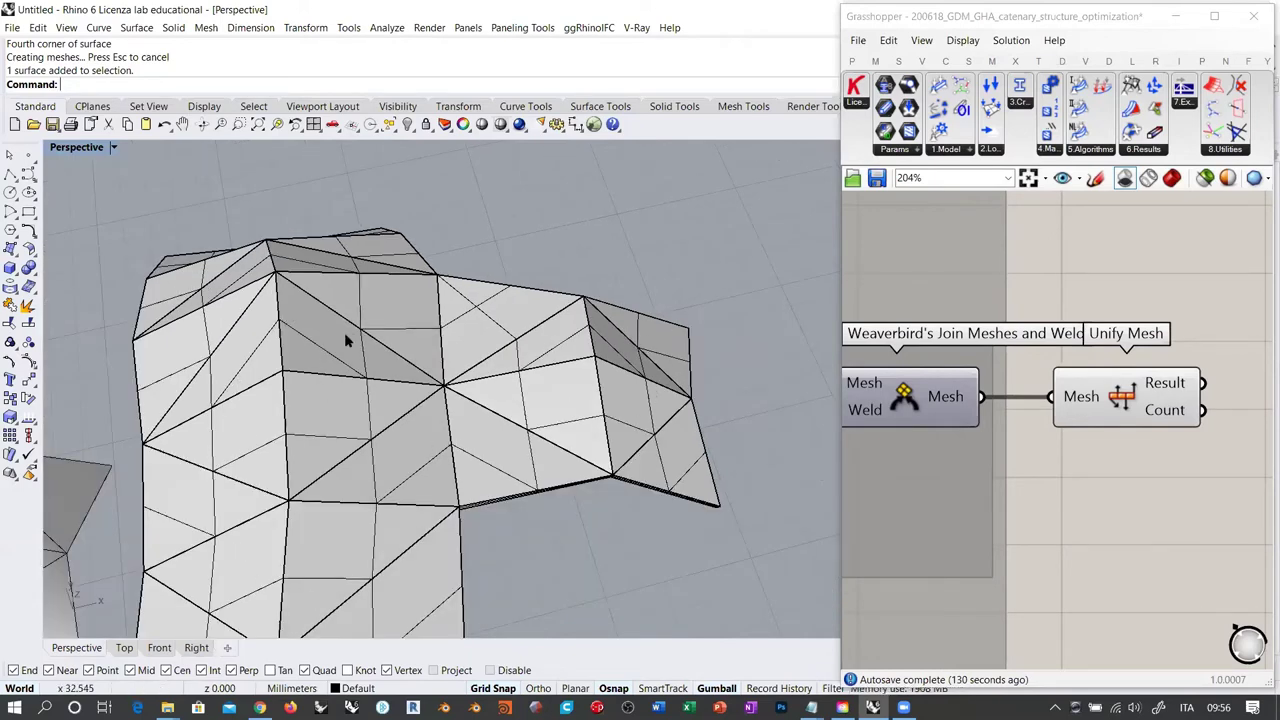
Examine individual triangular faces of the exploded shell and compare its overall form with the original mesh beside it
click(305, 405)
click(259, 410)
click(246, 350)
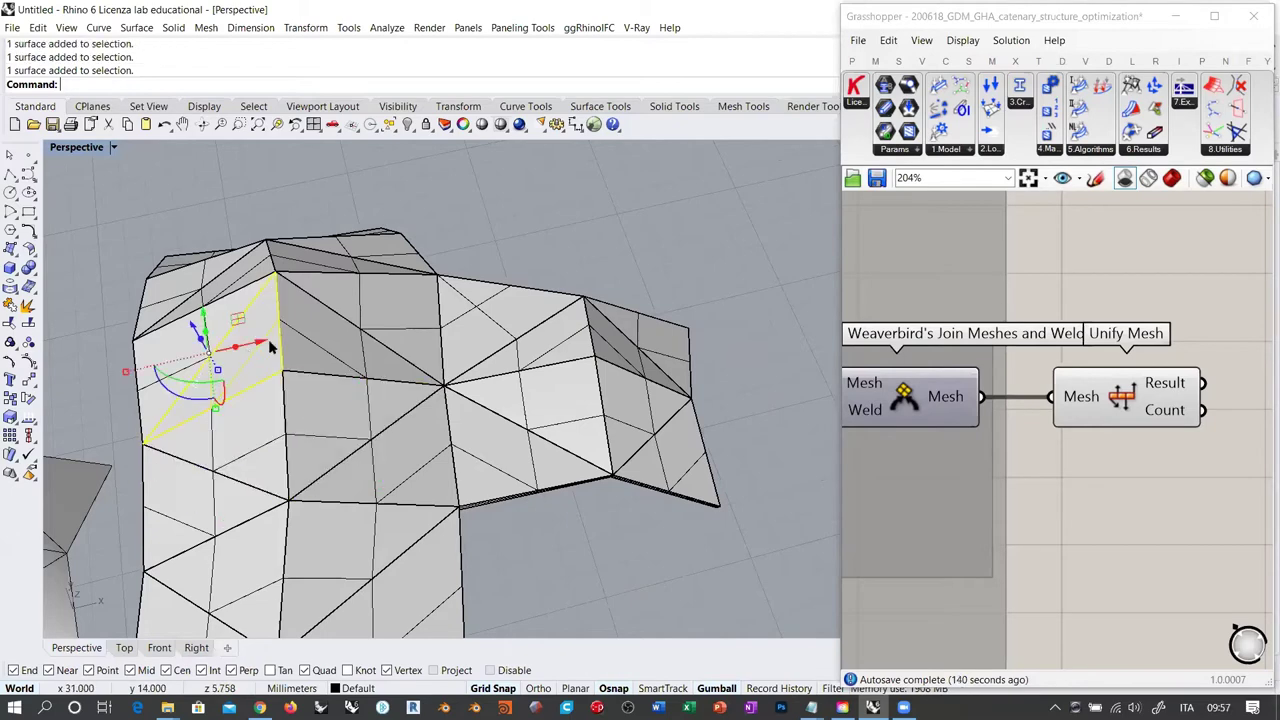
click(499, 238)
click(480, 310)
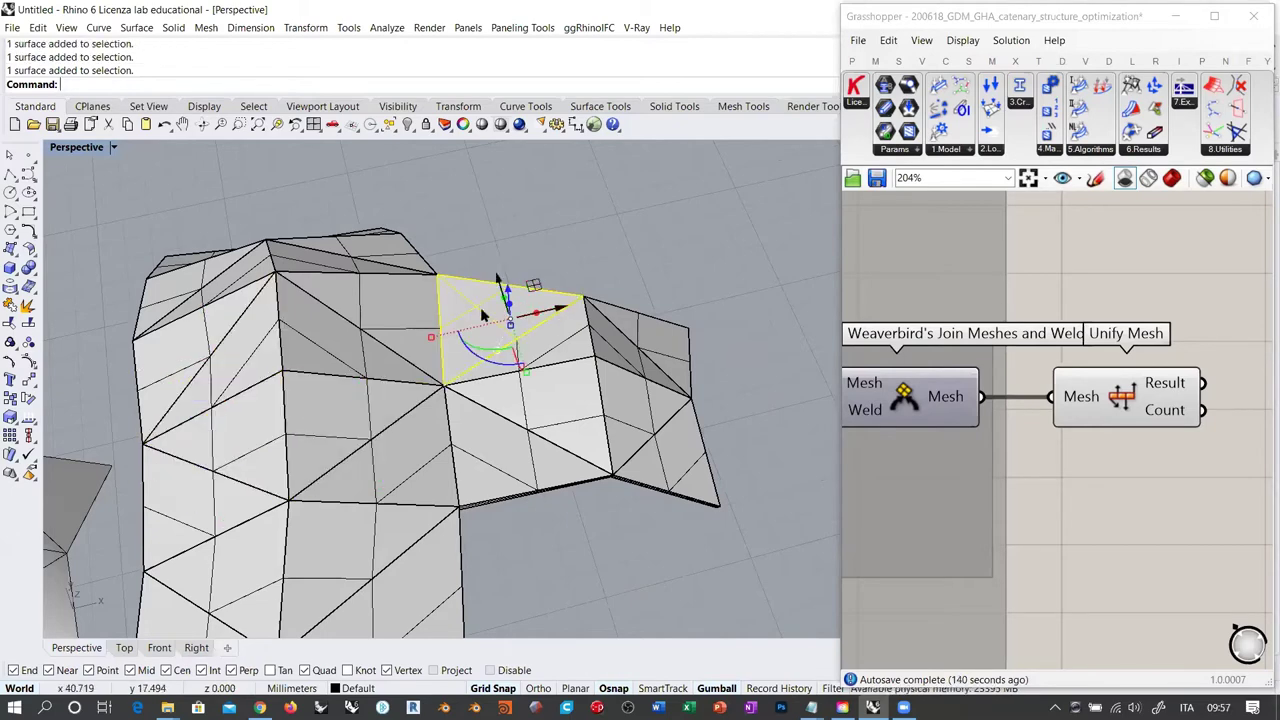
key(Escape)
right_drag(563, 306, 588, 316)
right_drag(675, 345, 689, 293)
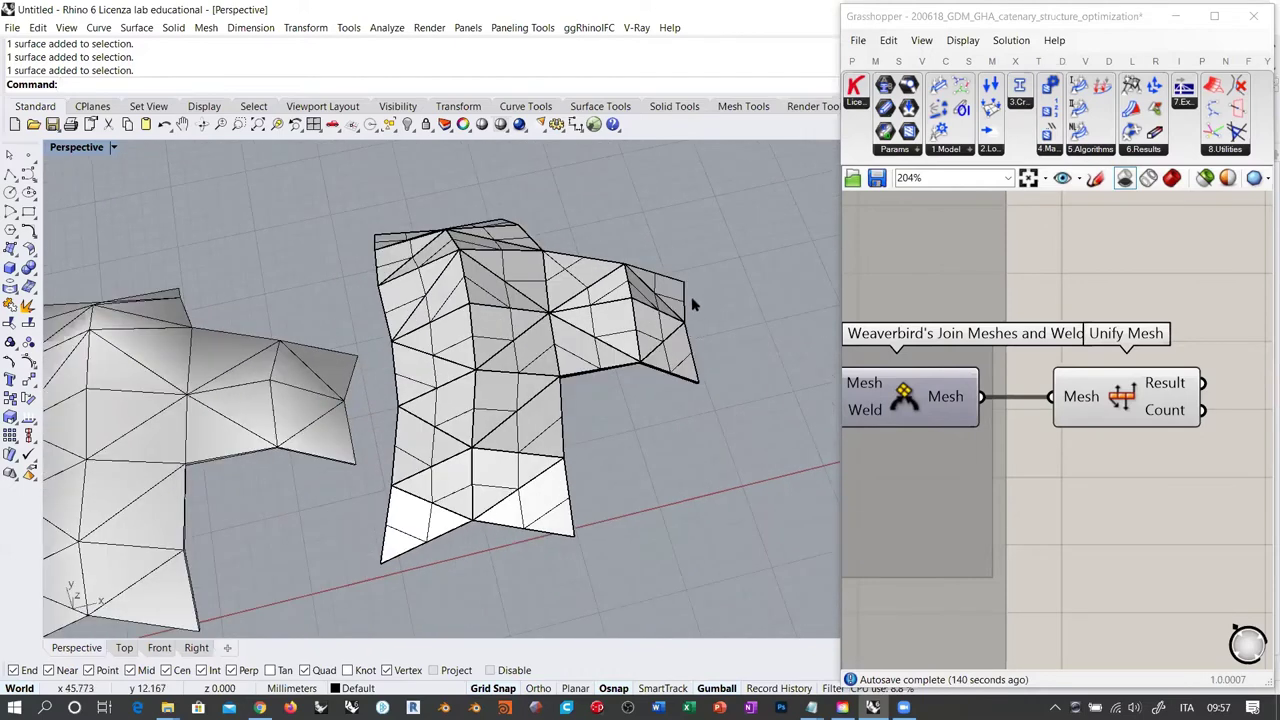
right_drag(371, 386, 254, 405)
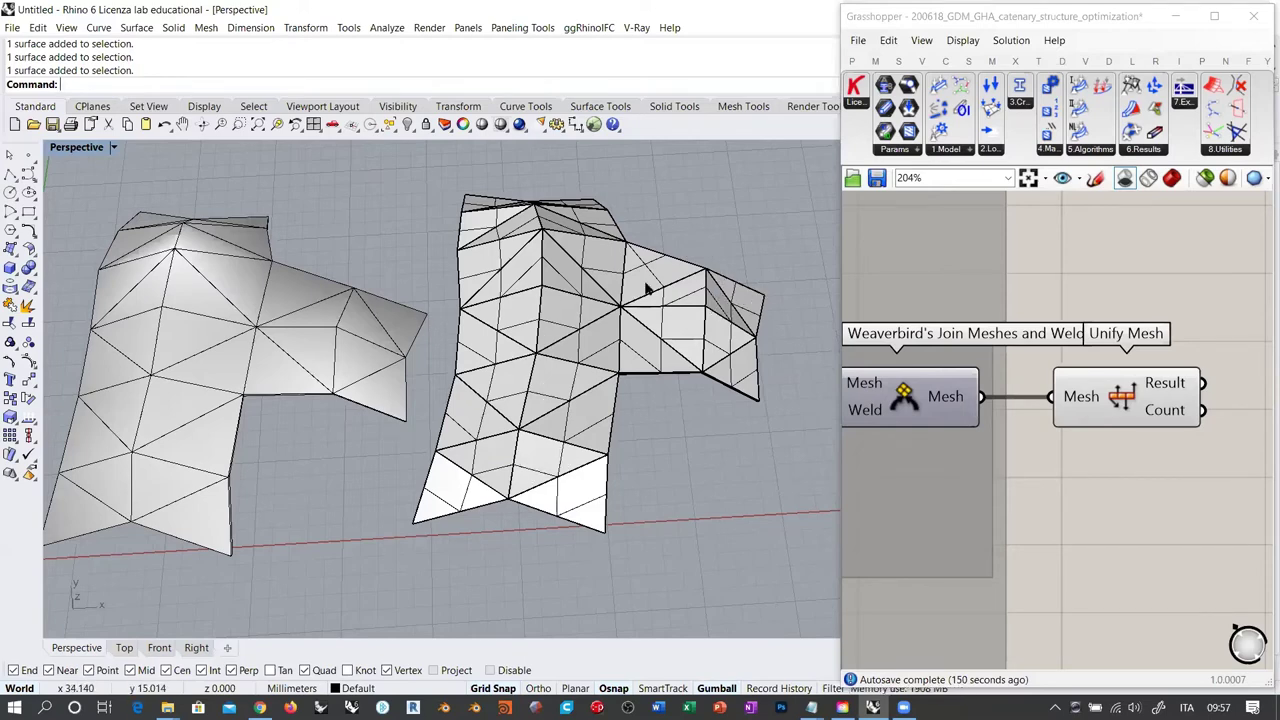
scroll(640, 285, up, 5)
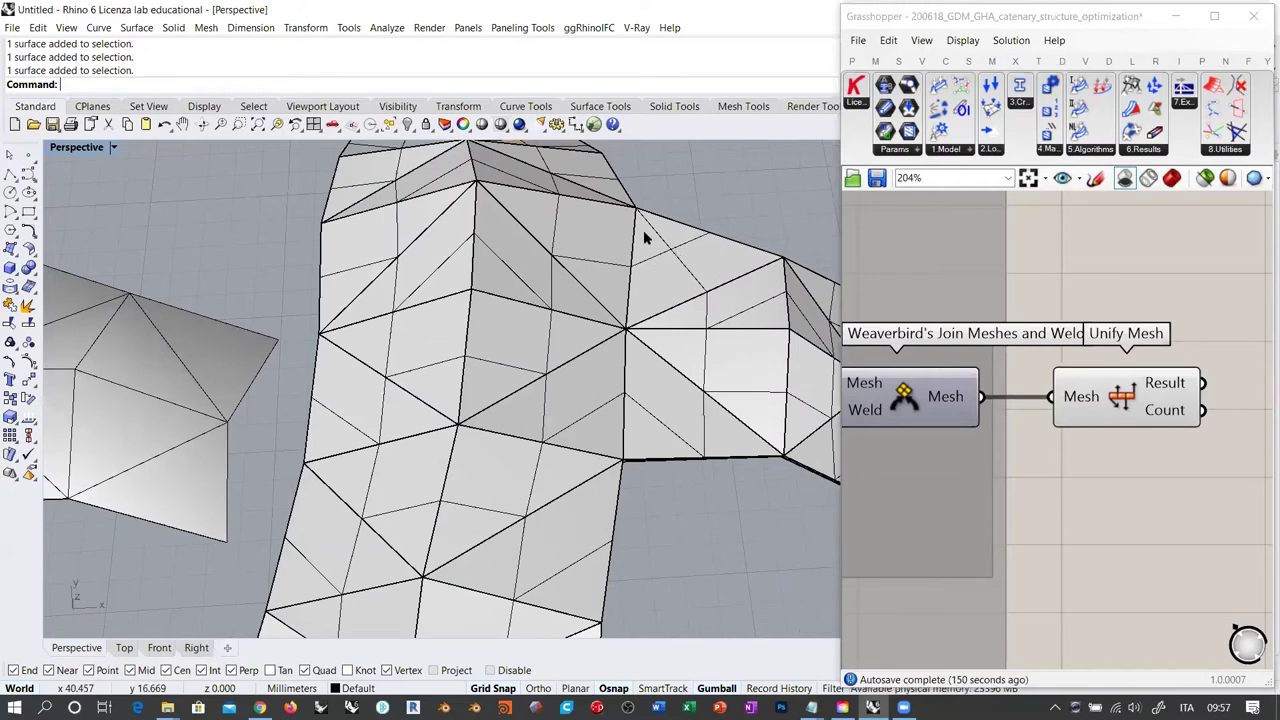
scroll(487, 309, down, 8)
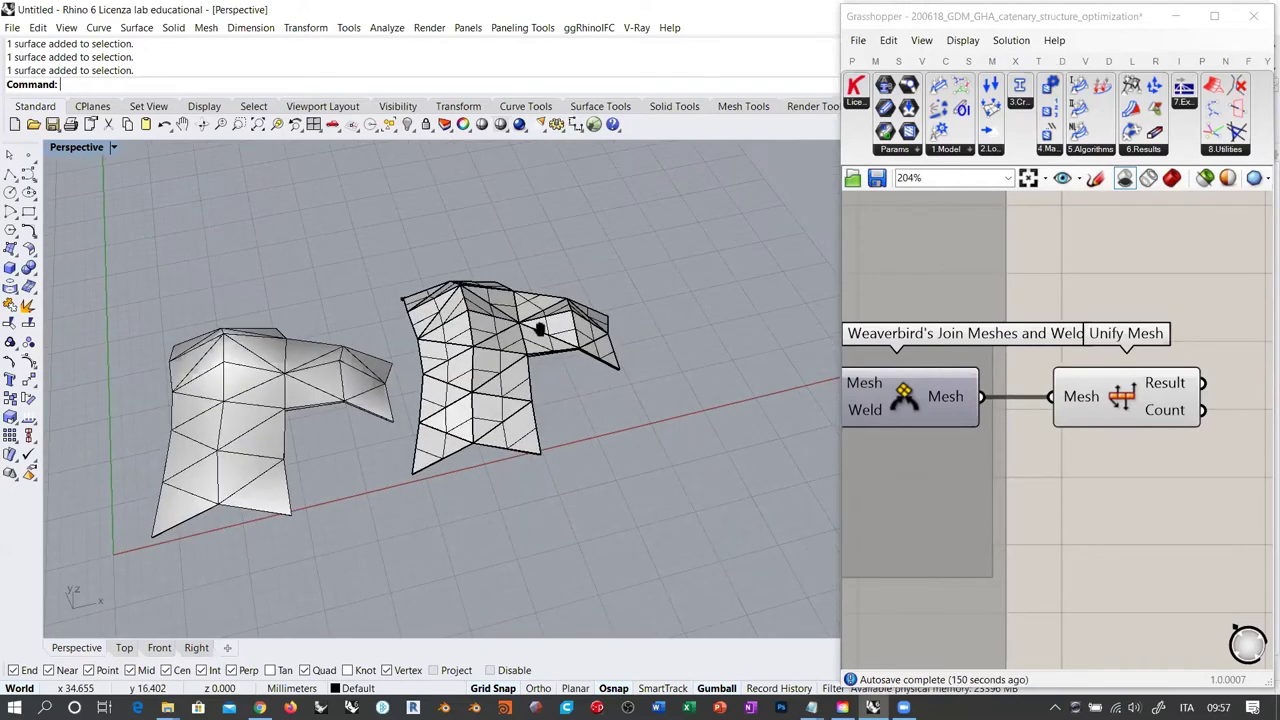
Delete all exploded shell surfaces and the baked shell mesh from the Rhino model
drag(730, 521, 699, 436)
key(Delete)
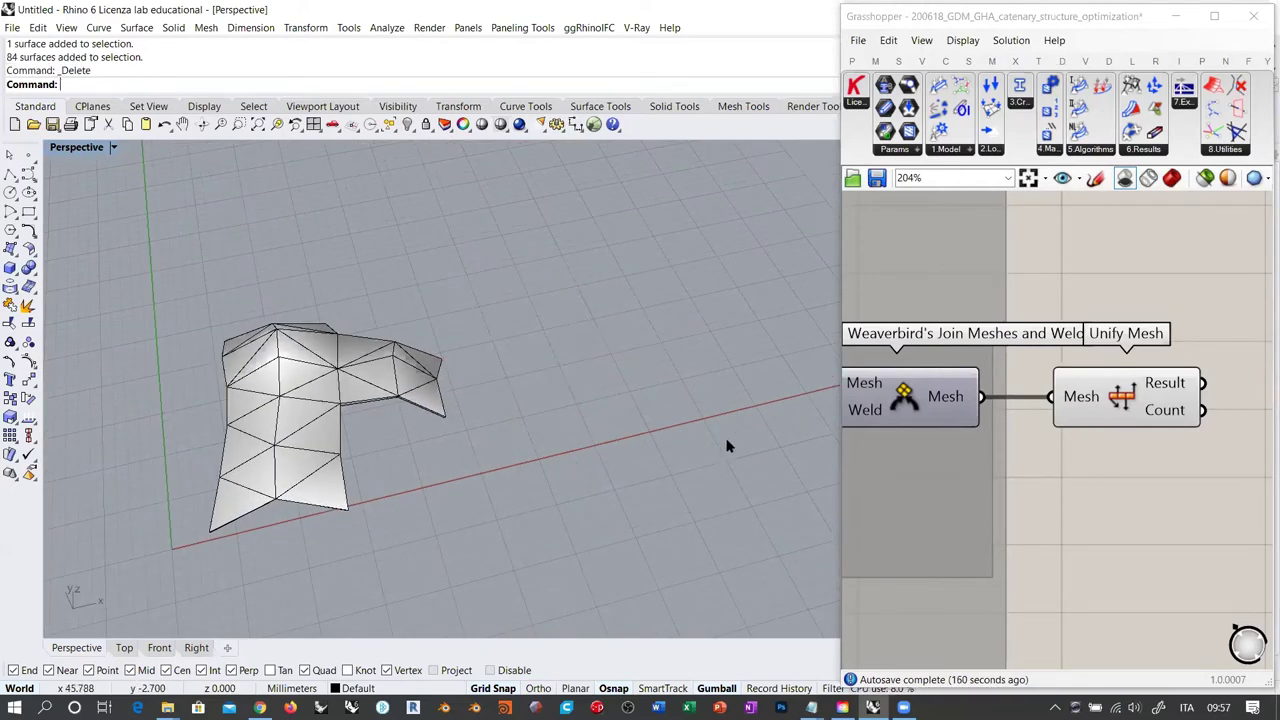
right_drag(729, 443, 560, 378)
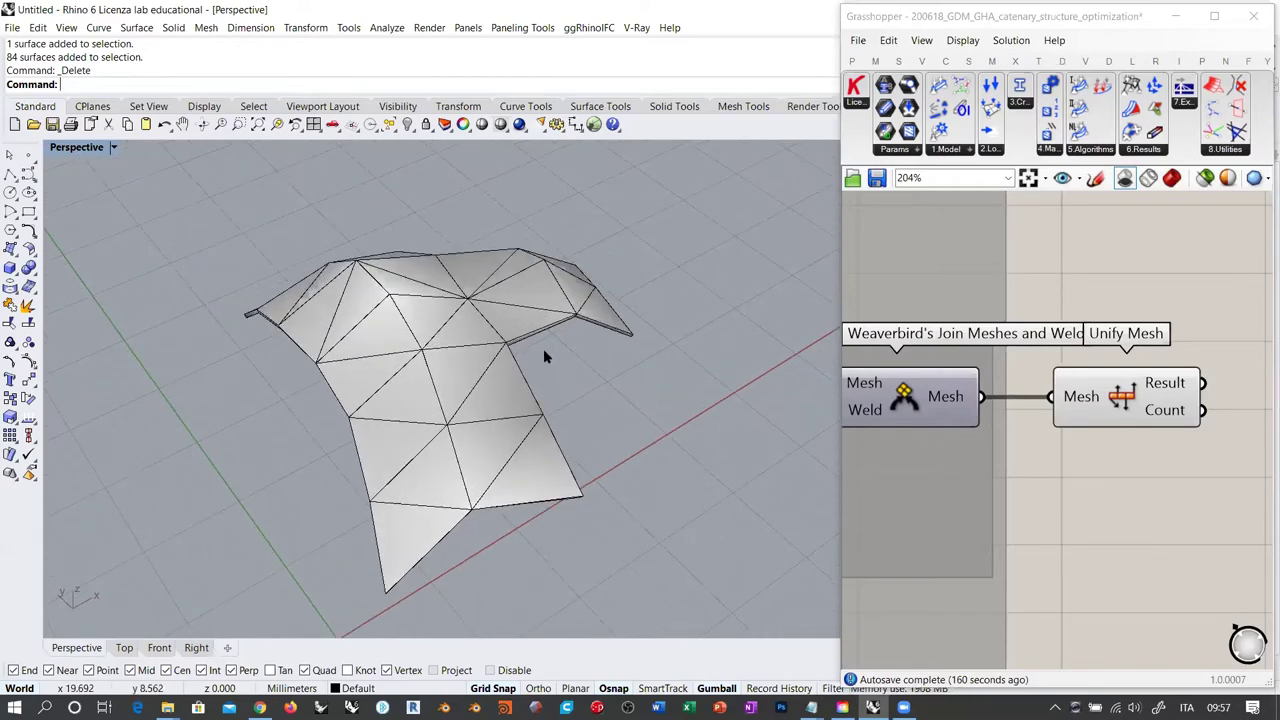
click(522, 338)
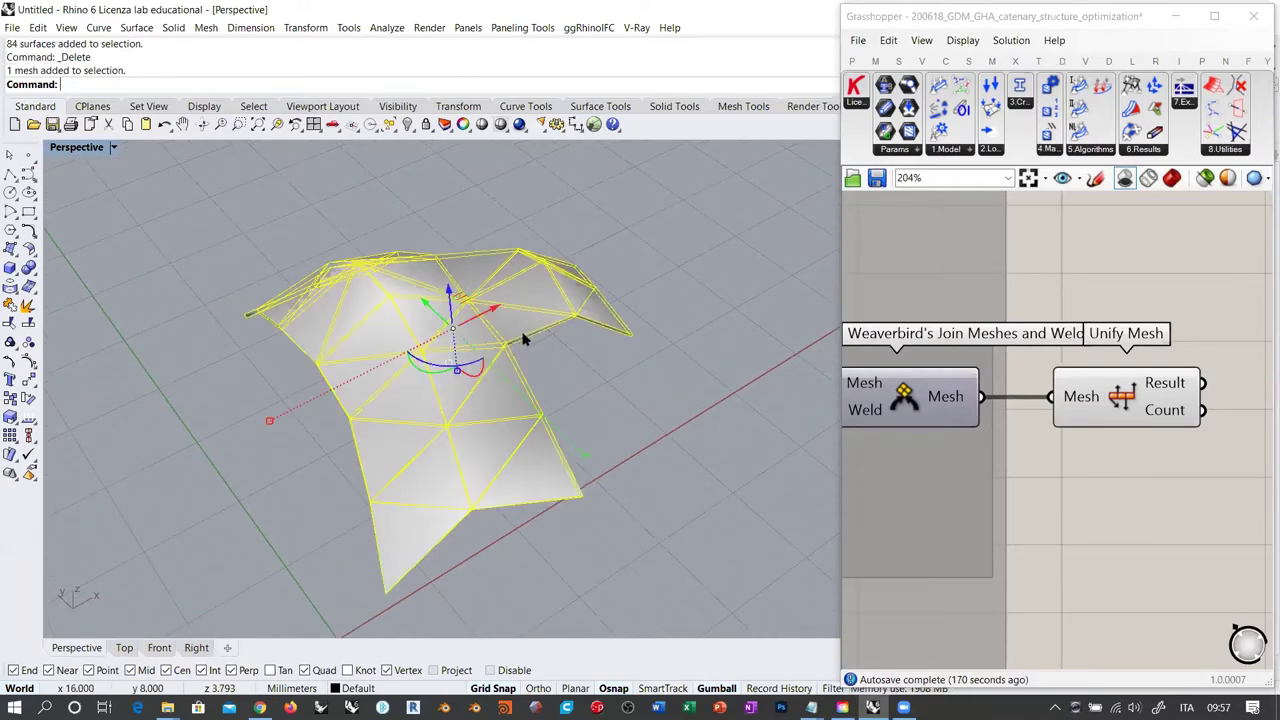
key(Delete)
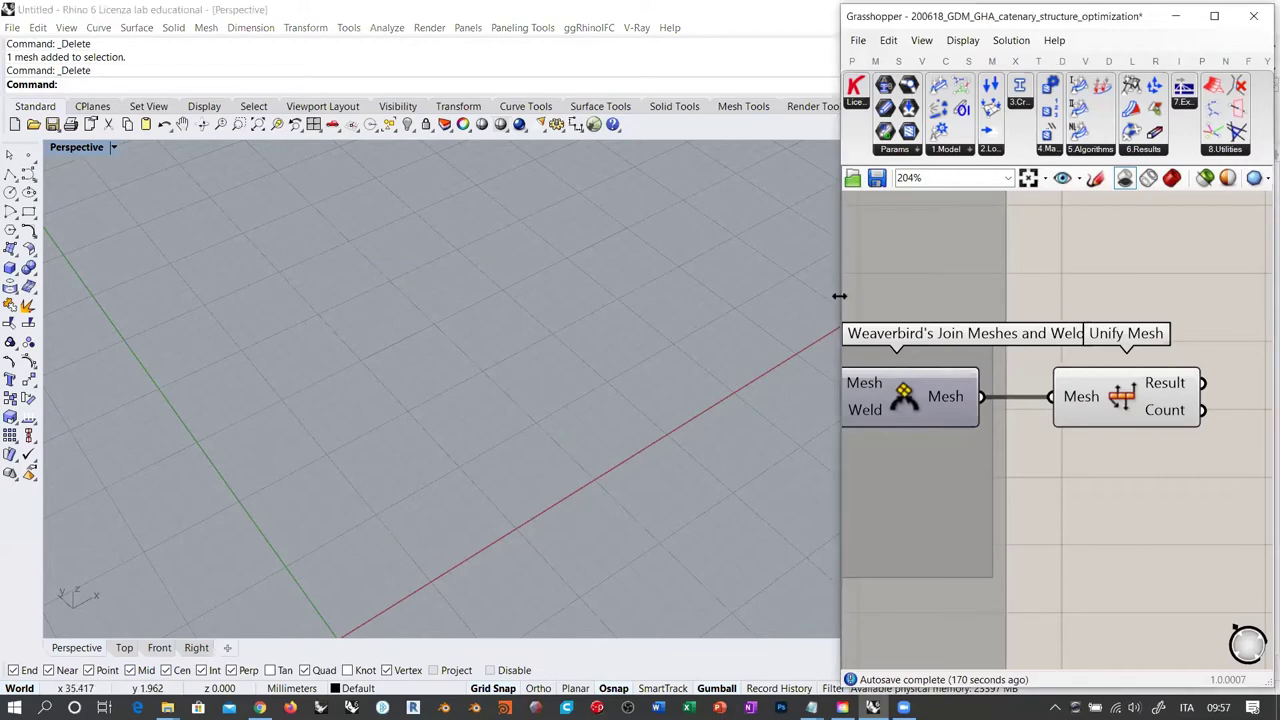
Widen the Grasshopper window over the viewport and turn on shaded preview of the definition's shell geometry
drag(841, 333, 530, 335)
scroll(949, 377, down, 3)
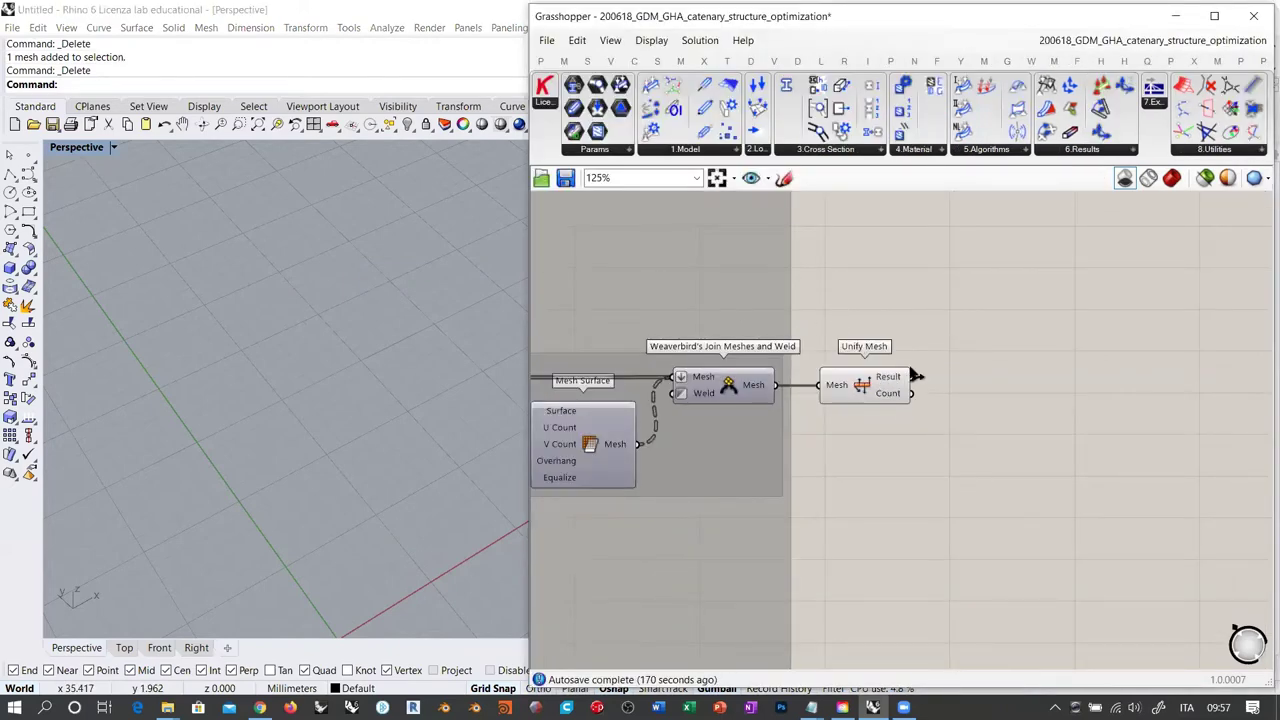
right_drag(991, 392, 840, 362)
click(770, 380)
click(1172, 179)
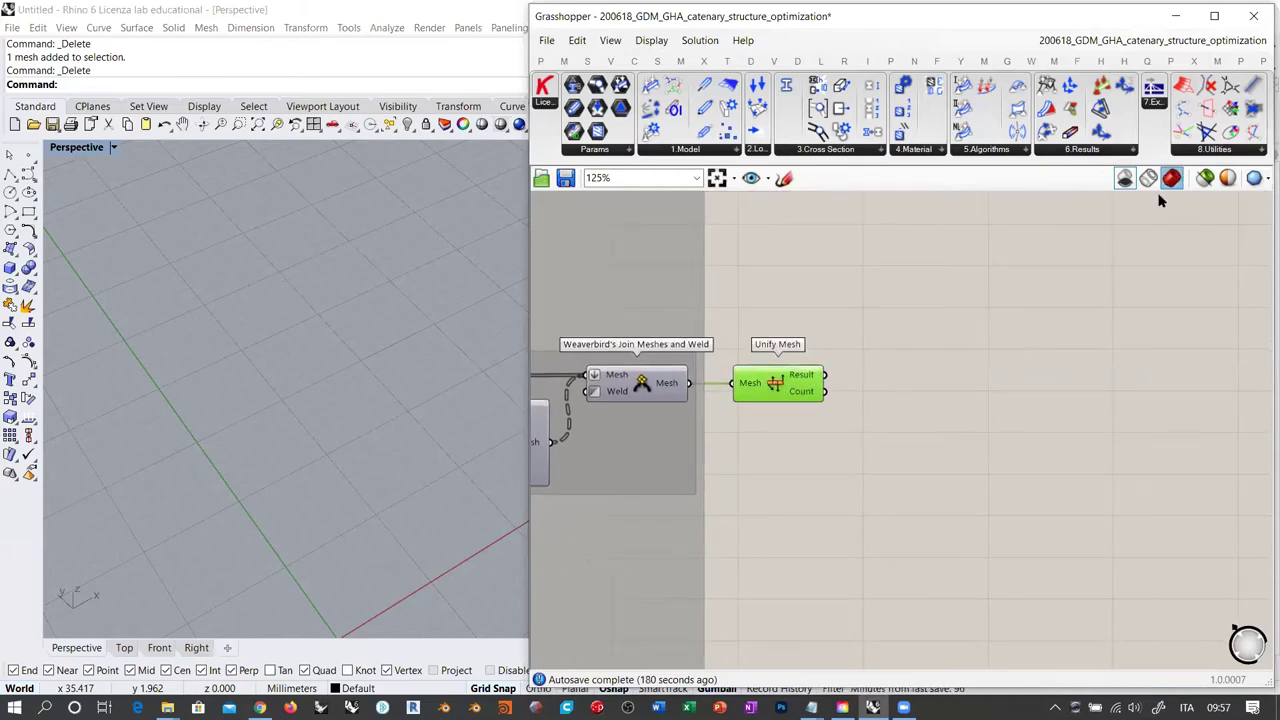
click(1055, 268)
mouse_move(463, 330)
right_down()
mouse_move(377, 354)
mouse_move(295, 352)
right_up()
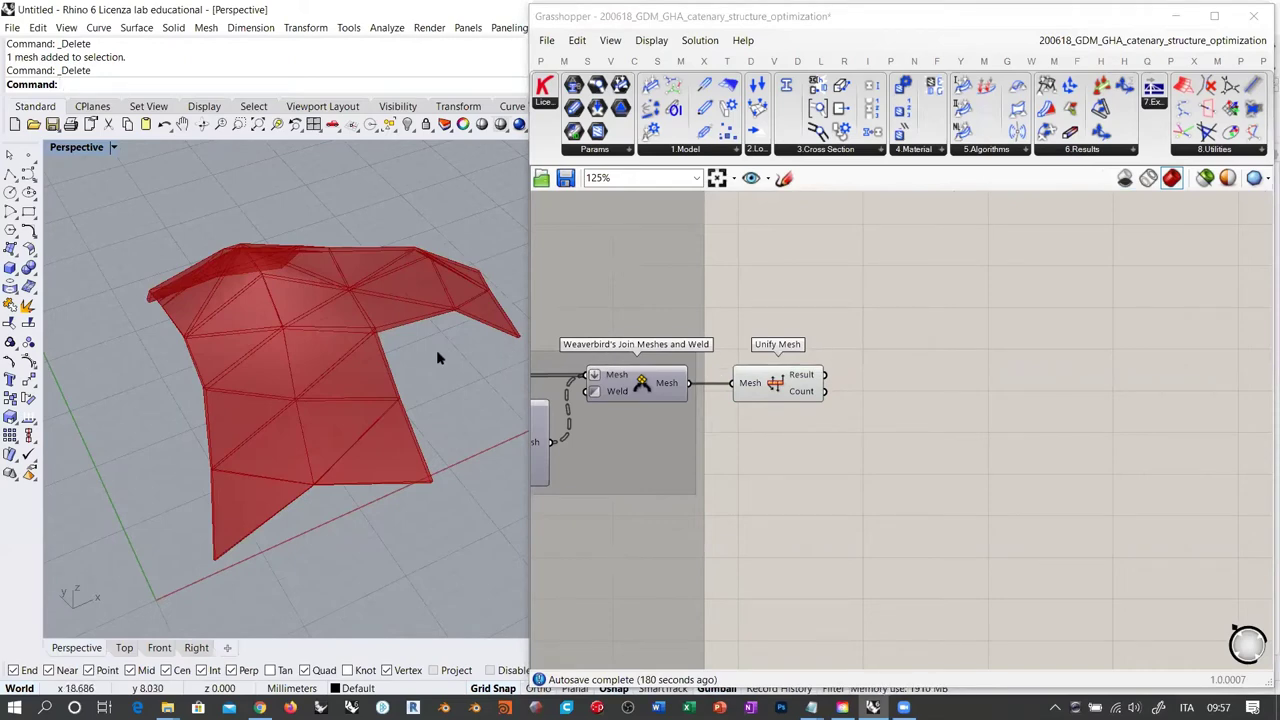
right_drag(437, 357, 434, 366)
Add a Contour component with the Unify Mesh result as its shape, and hide the Unify Mesh preview
double_click(907, 403)
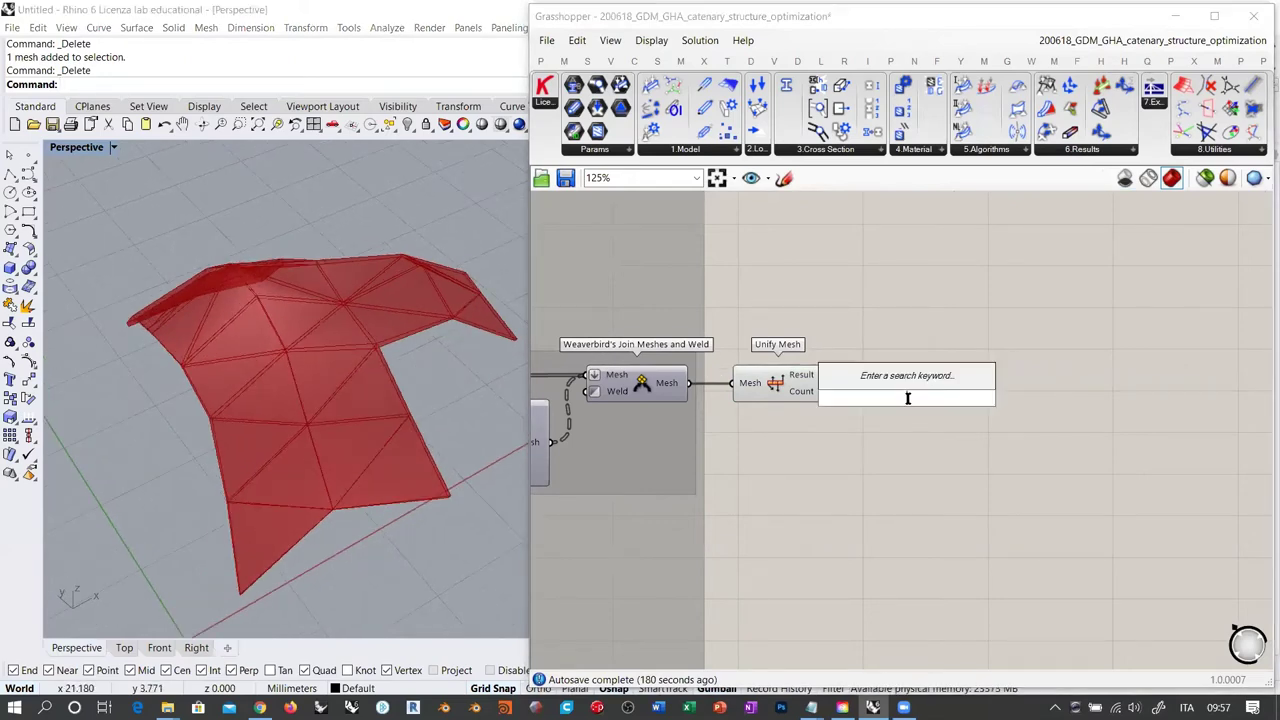
text(cont)
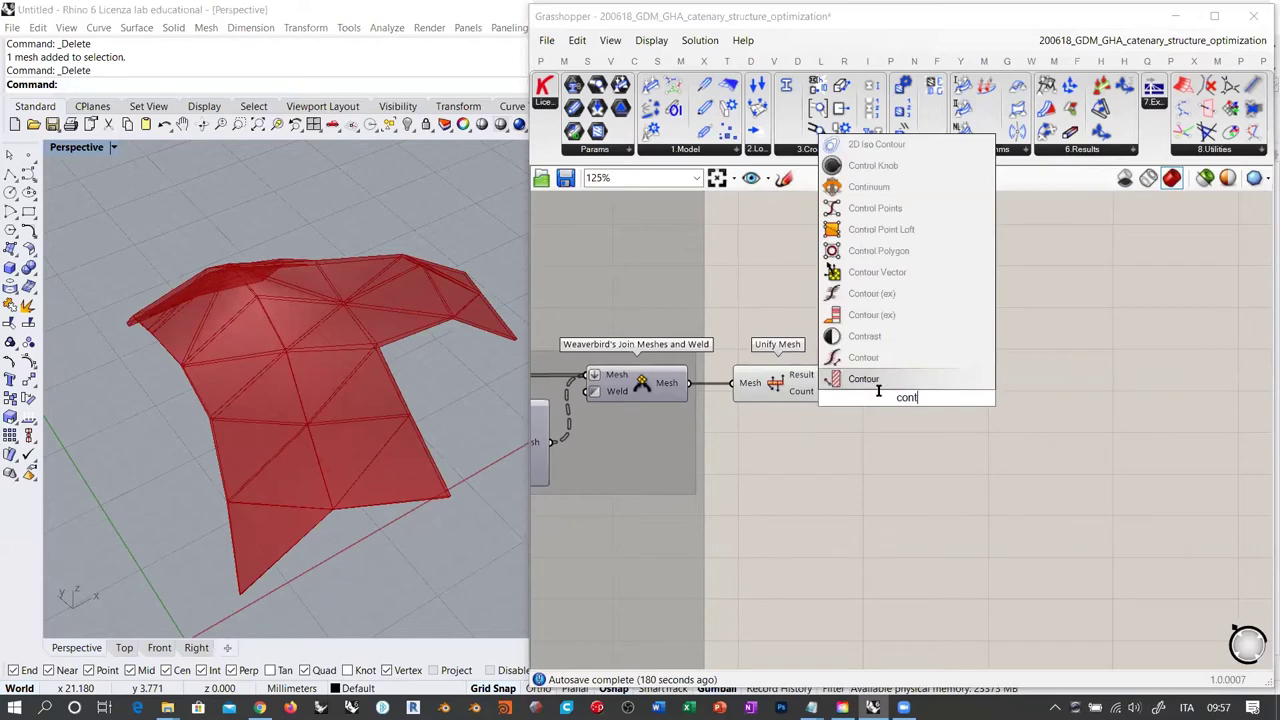
key(Return)
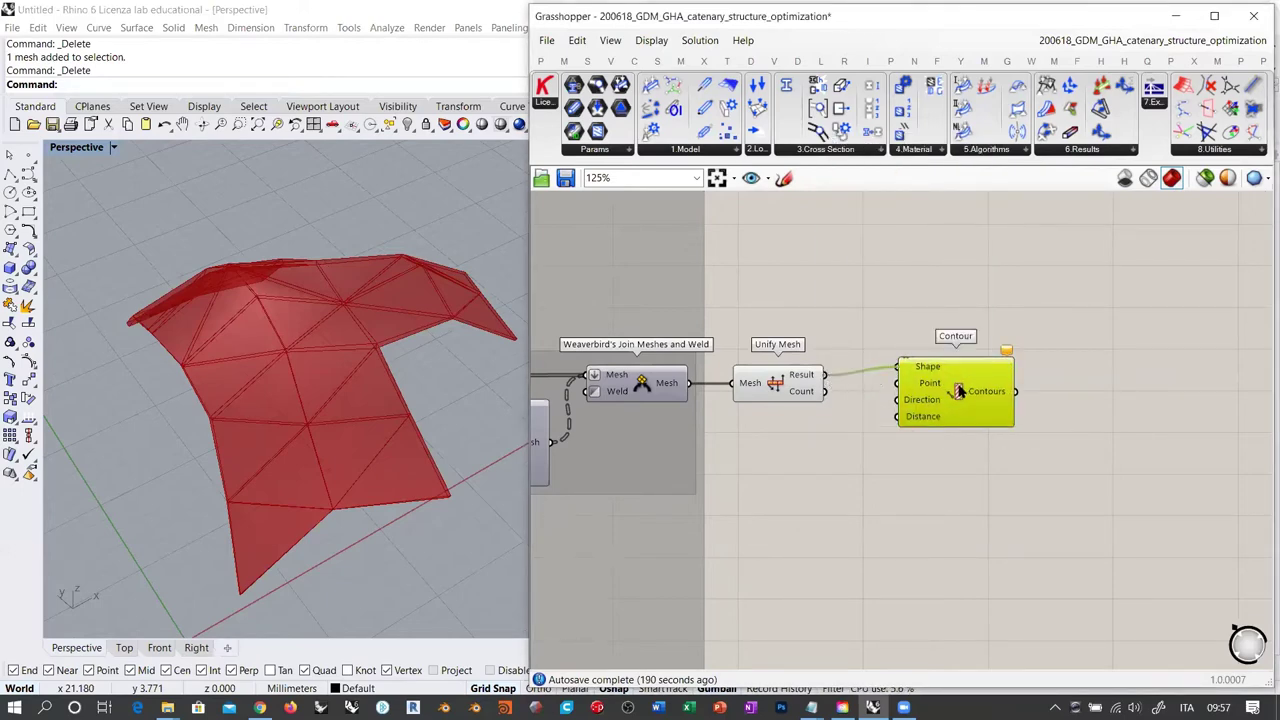
drag(980, 393, 1004, 401)
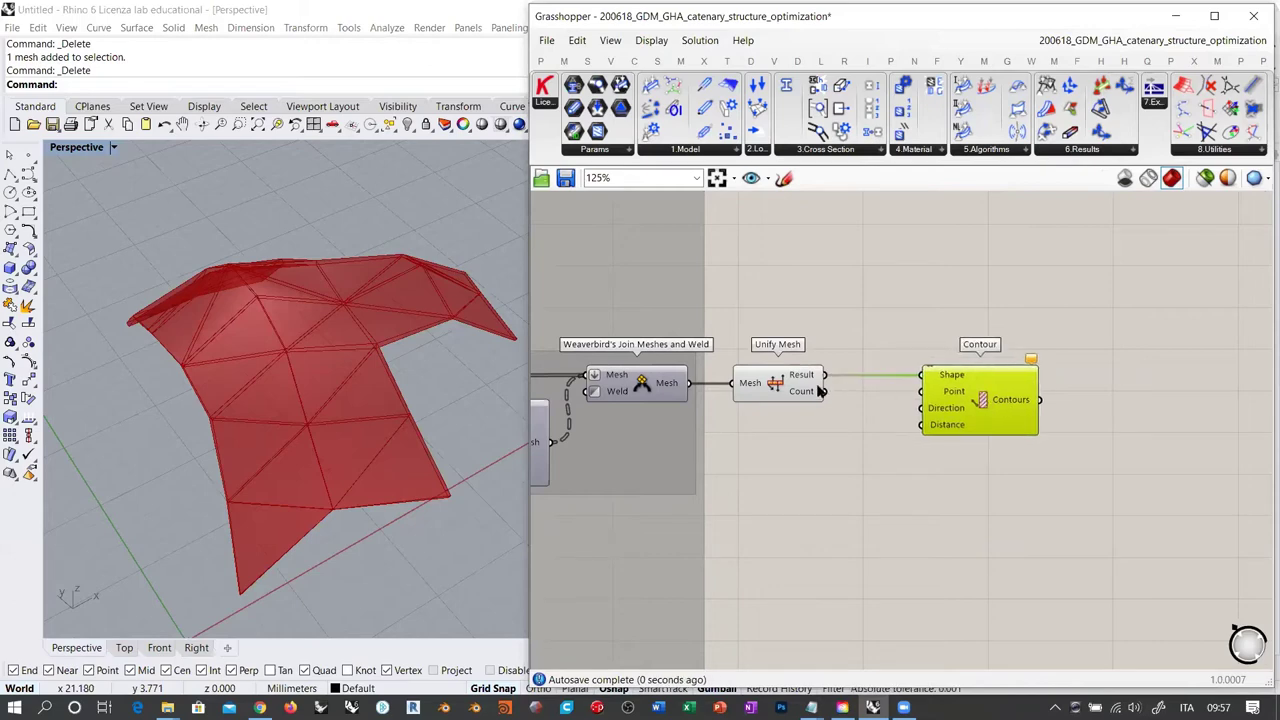
click(777, 386)
key(ctrl+q)
Add a Unit Y vector as the Contour direction and place it just below Unify Mesh
click(865, 456)
double_click(865, 457)
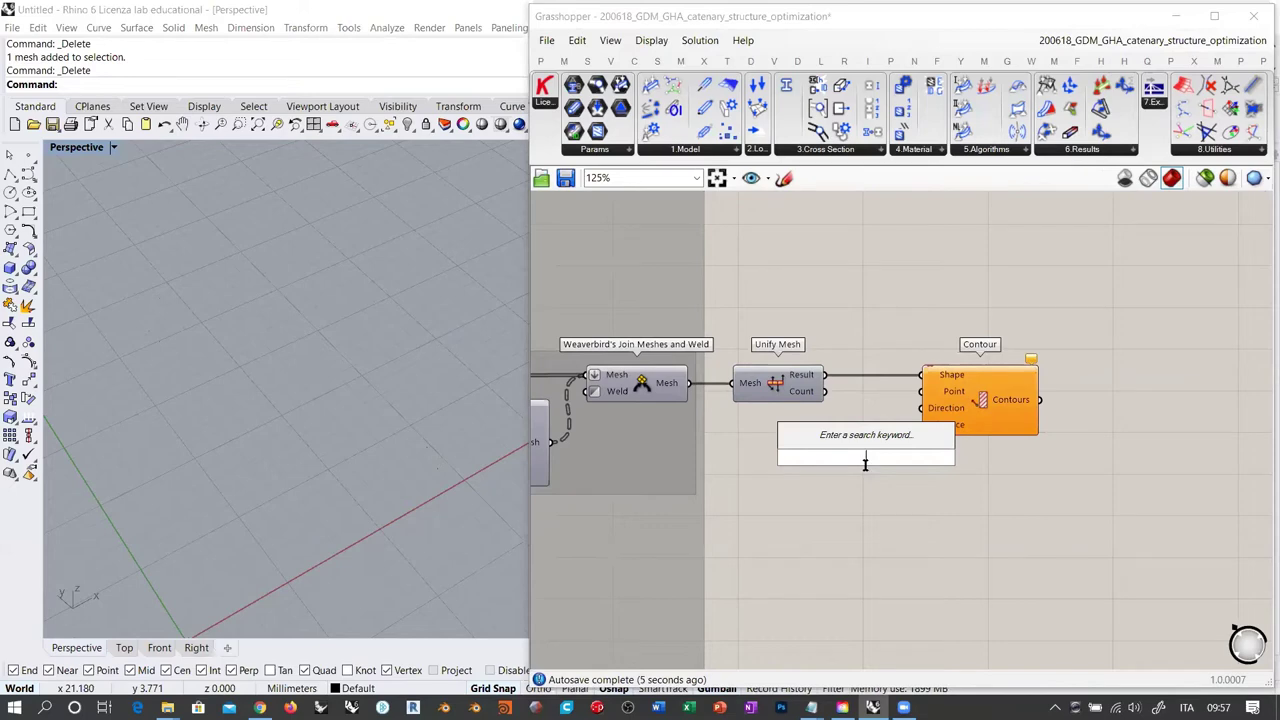
text(unit y)
key(Return)
drag(921, 408, 924, 457)
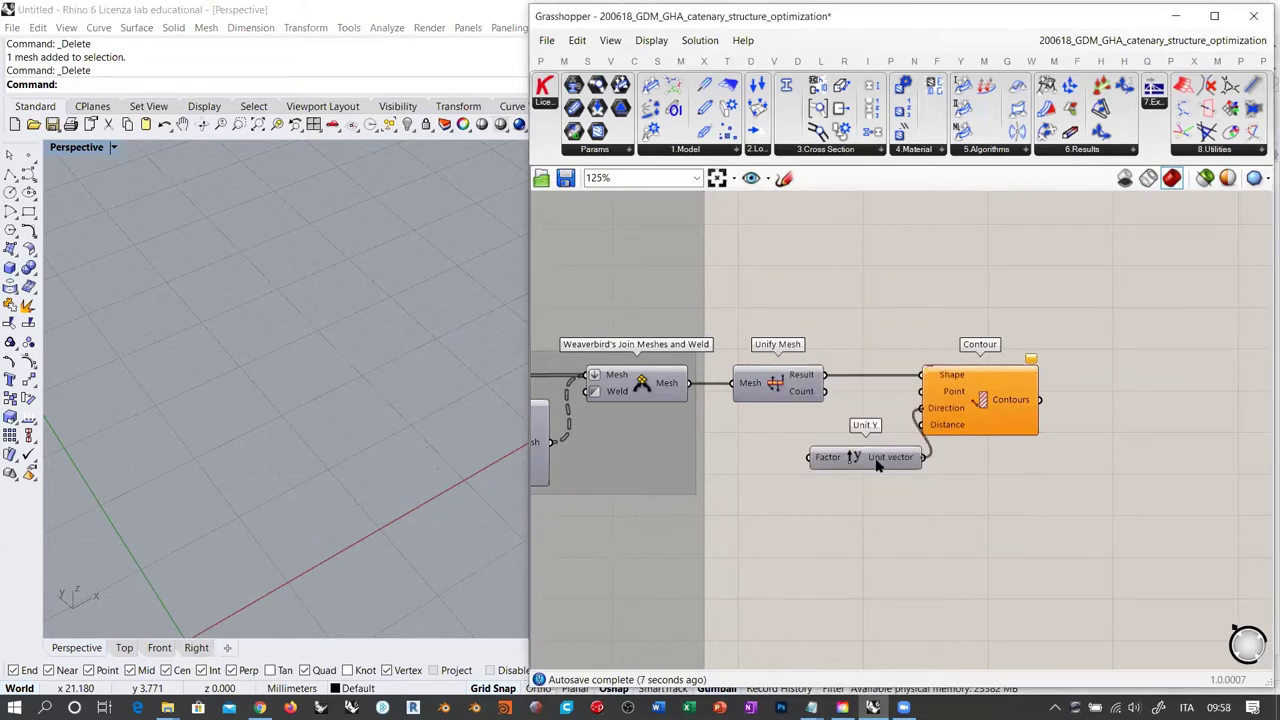
drag(835, 457, 775, 423)
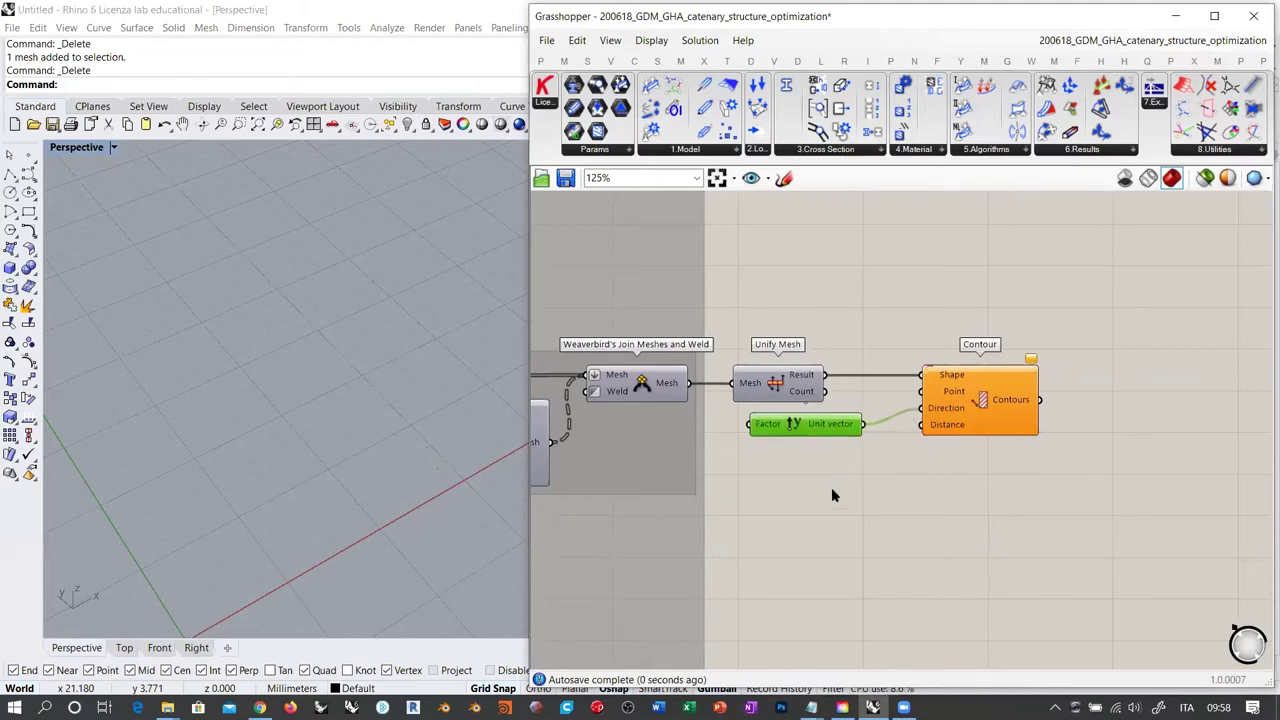
Feed a number slider set to 0.50 into the Contour distance and inspect the resulting section curves
double_click(831, 488)
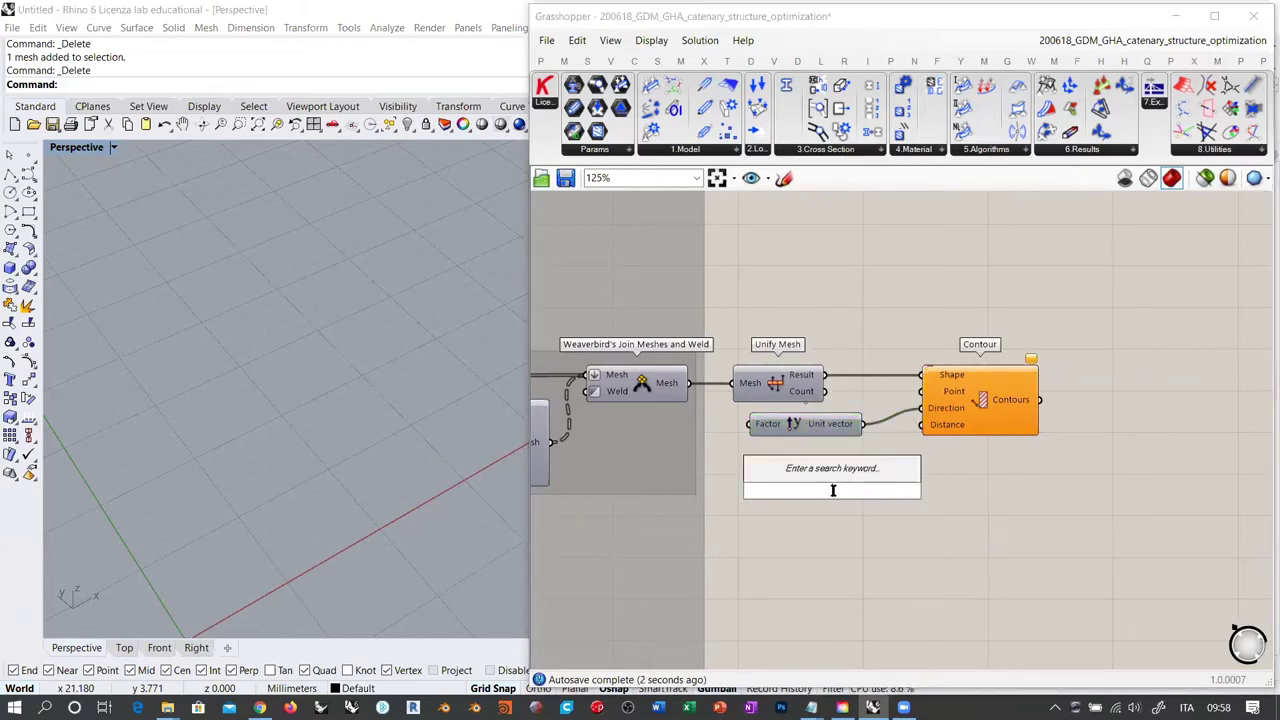
text(0)
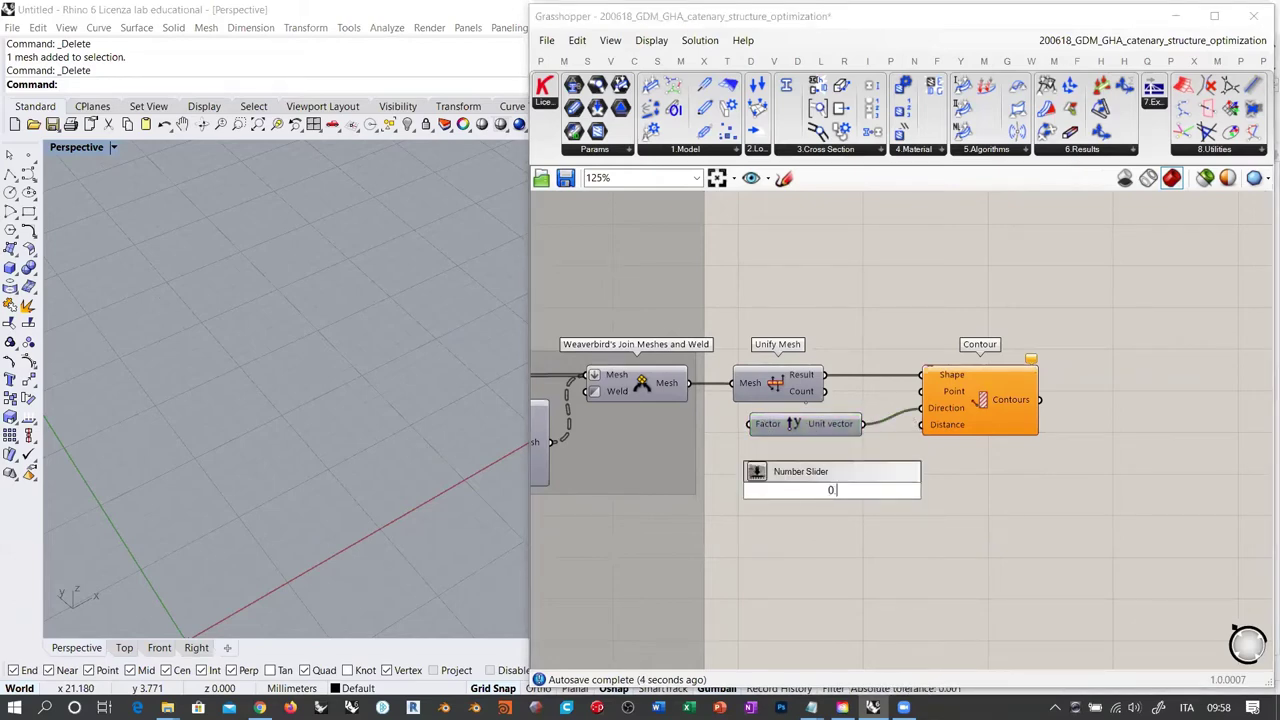
text(.5)
key(Return)
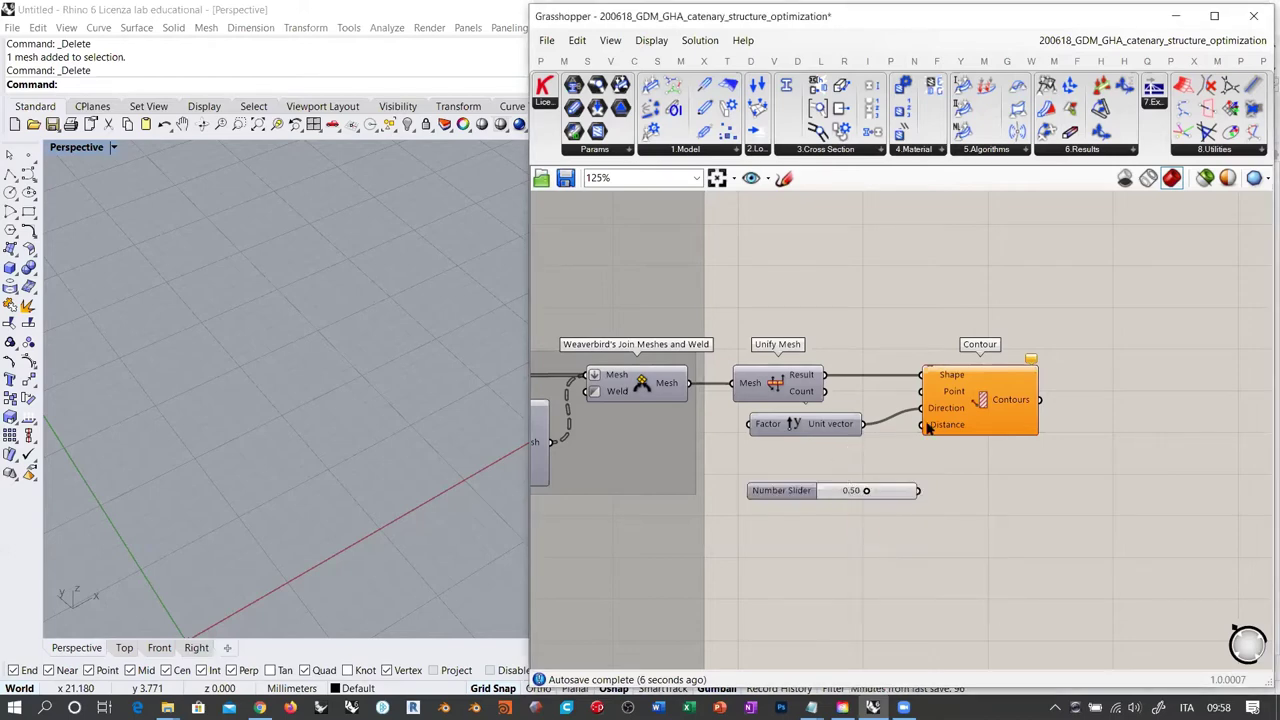
drag(922, 428, 920, 490)
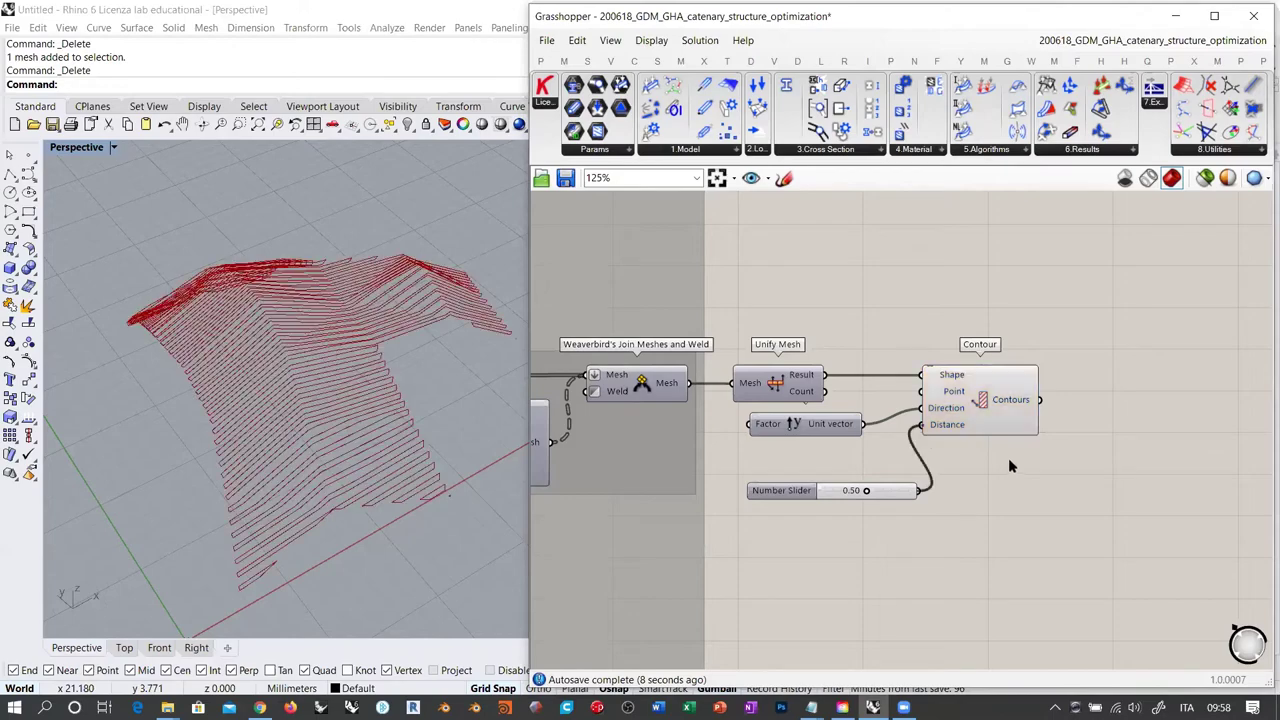
right_drag(380, 434, 346, 357)
scroll(345, 330, up, 5)
scroll(343, 307, down, 4)
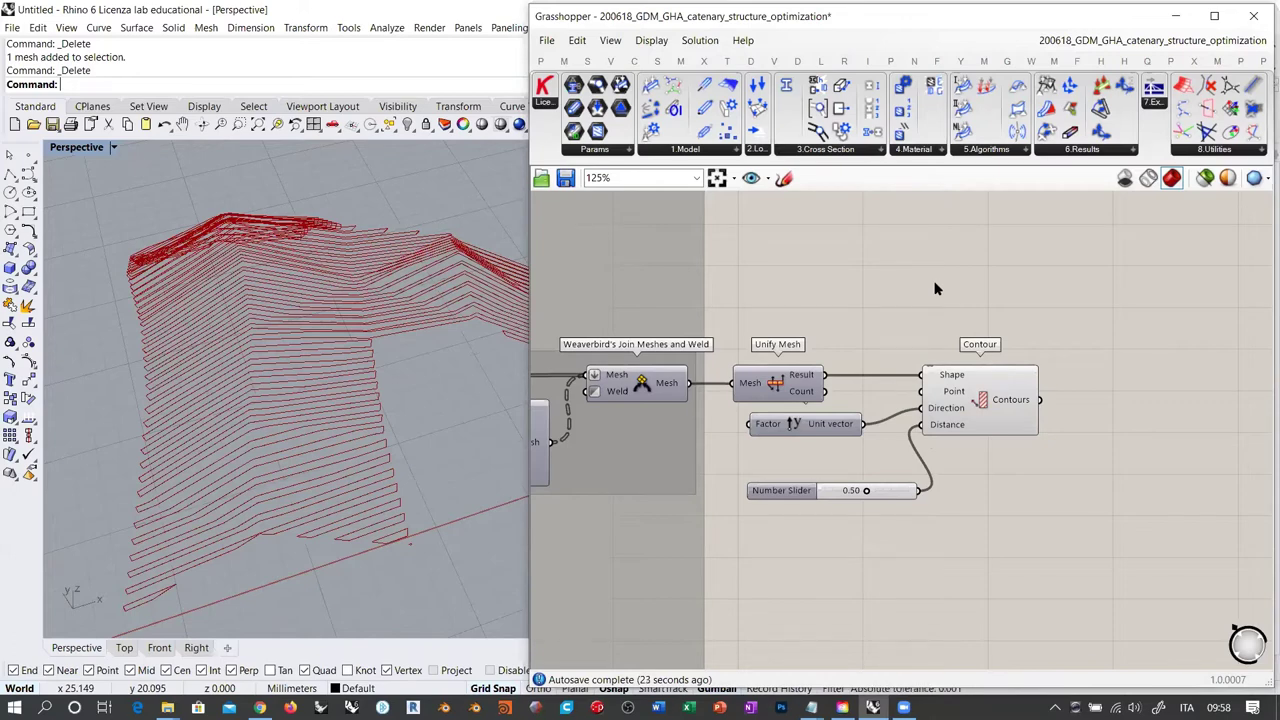
Tidy the contour group by placing the distance slider directly under Unit Y and lining up the Contour component
scroll(943, 298, down, 2)
right_drag(885, 416, 861, 416)
scroll(830, 384, up, 3)
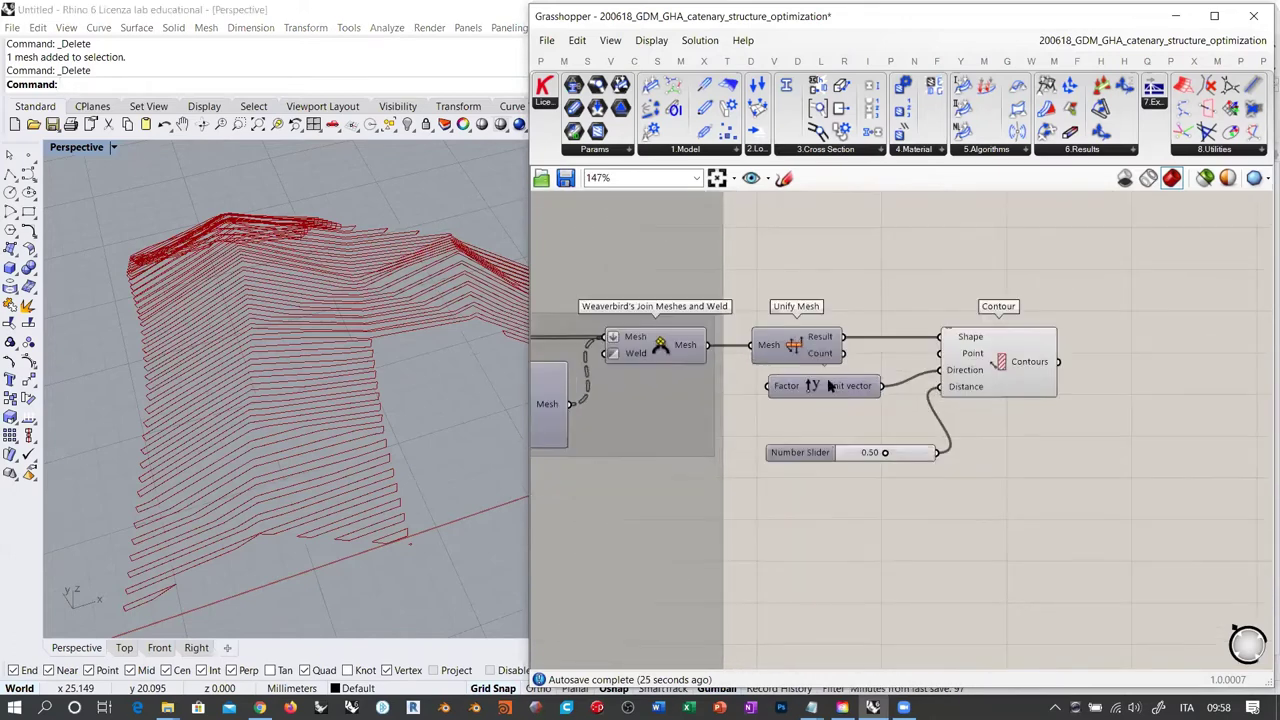
scroll(828, 385, up, 1)
click(815, 386)
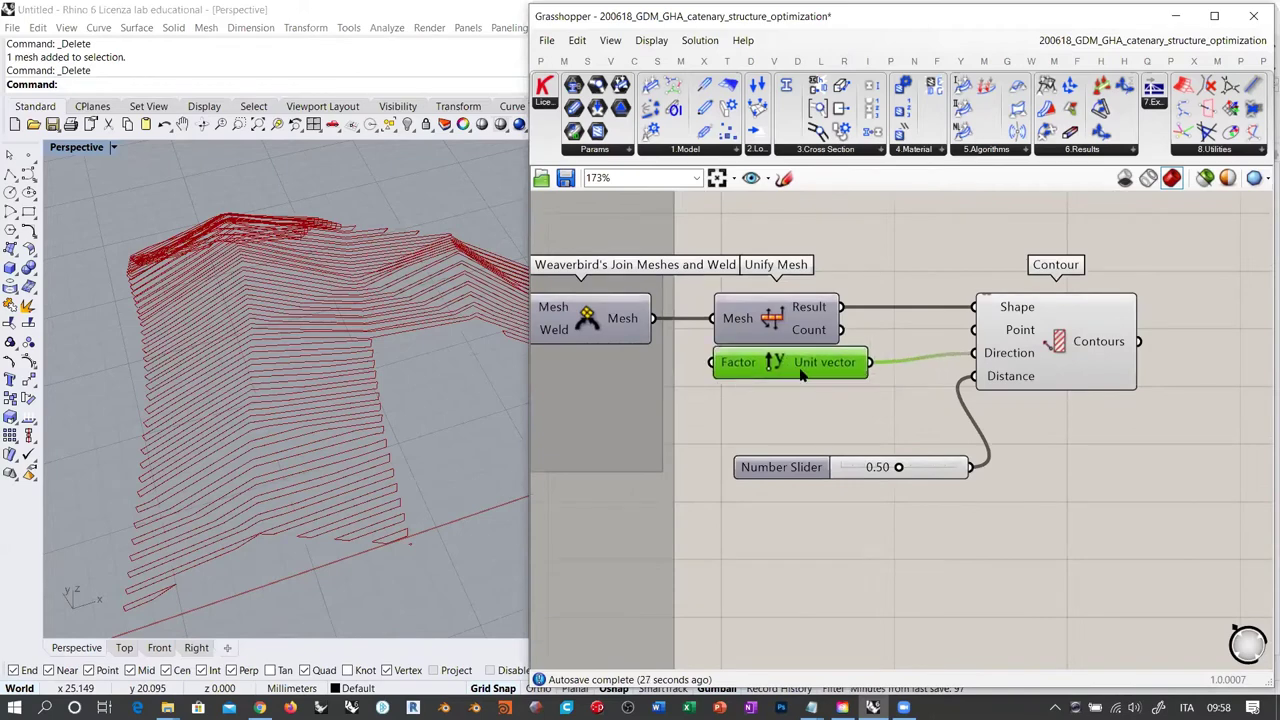
drag(815, 476, 791, 395)
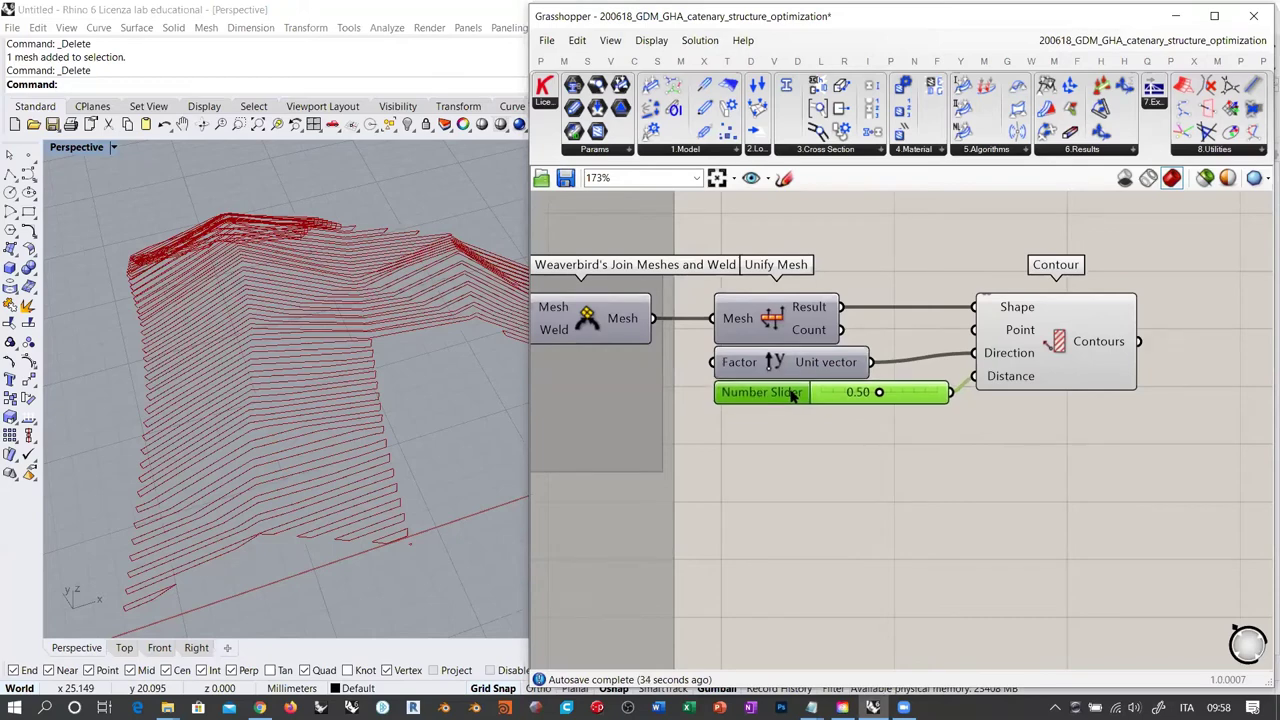
drag(1040, 345, 1048, 355)
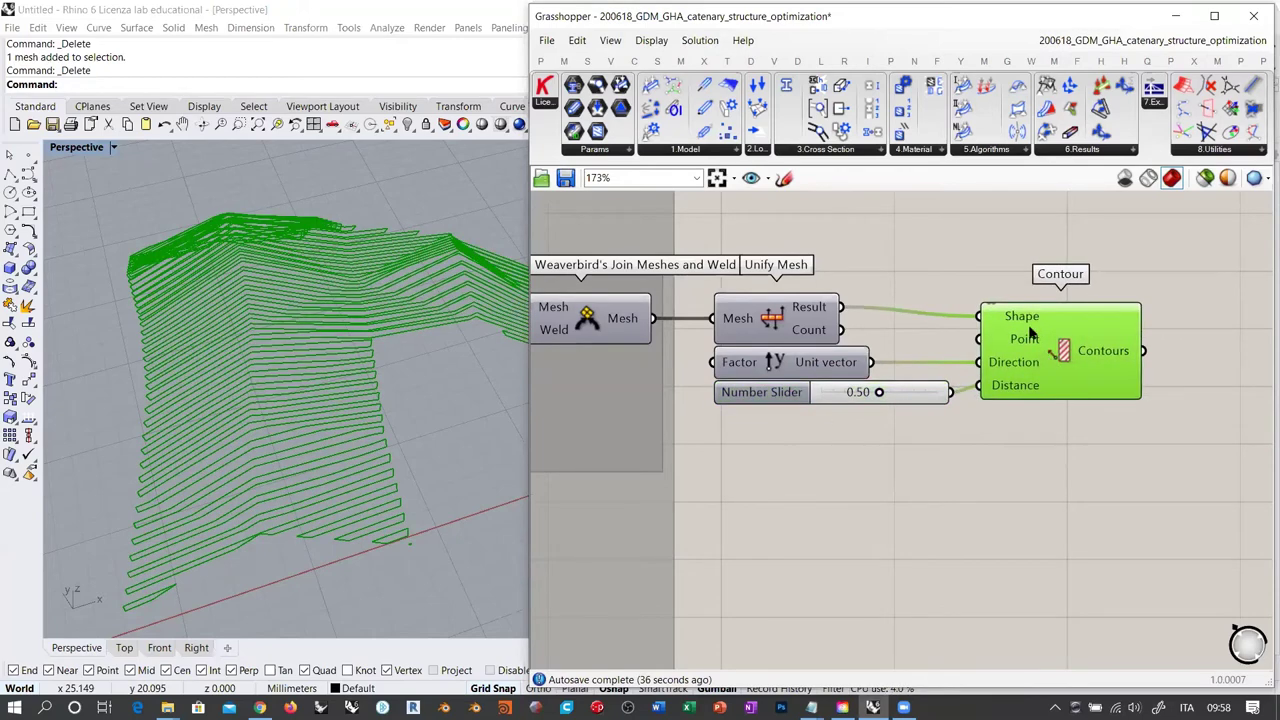
click(1056, 396)
Review the form-finding part of the definition from the solver back to its start, and select the input Mesh parameter
scroll(1055, 394, down, 5)
right_drag(1026, 426, 1262, 392)
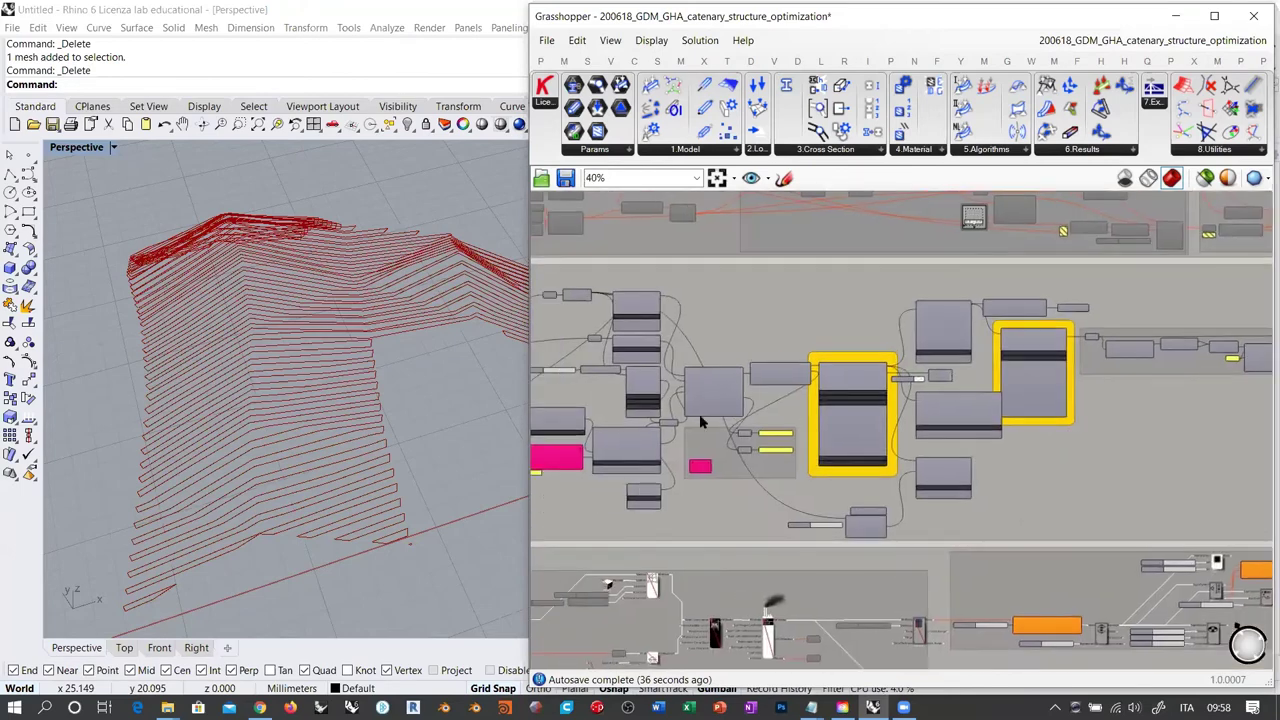
right_drag(622, 411, 1094, 398)
scroll(783, 372, up, 1)
scroll(783, 372, up, 3)
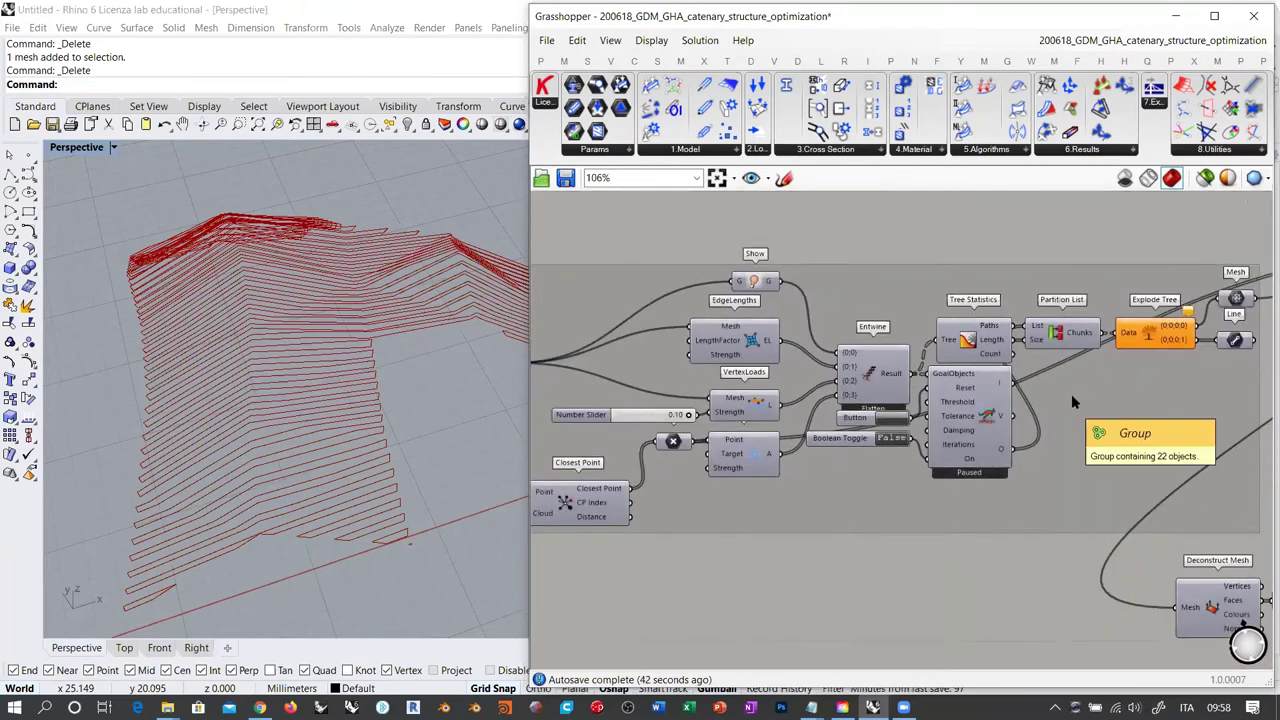
right_drag(796, 493, 893, 483)
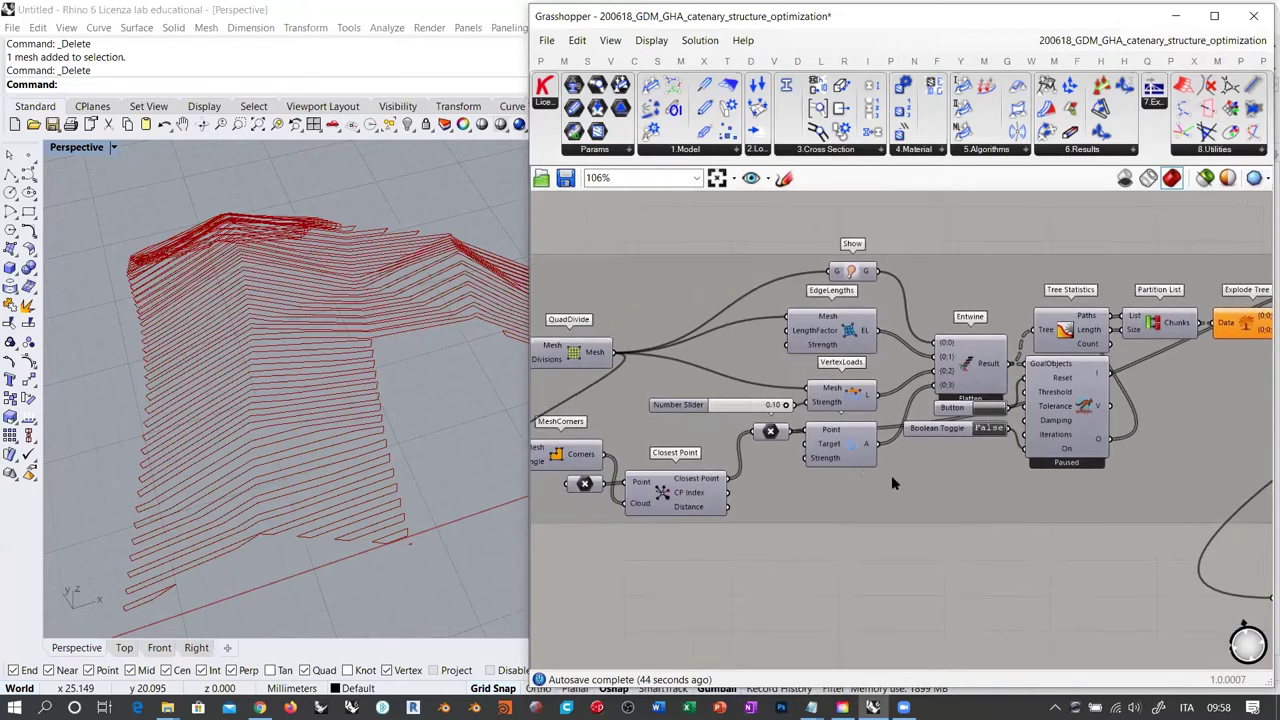
scroll(904, 476, down, 1)
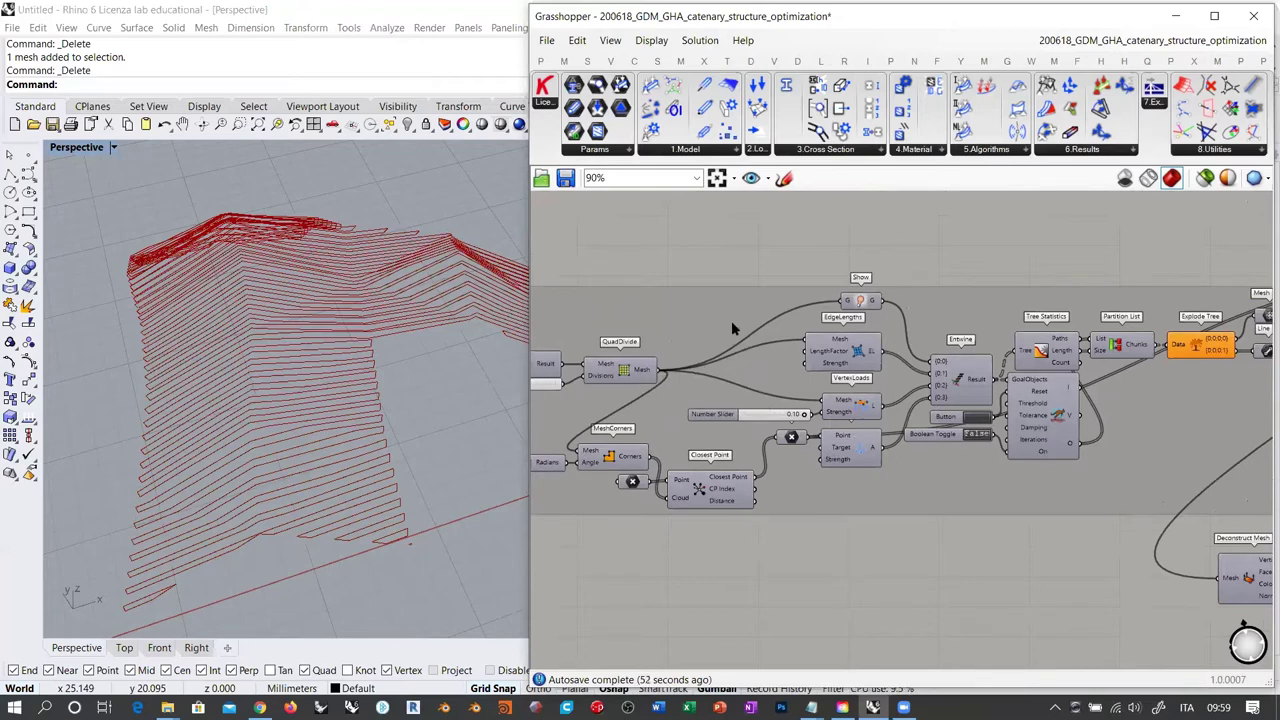
right_drag(770, 376, 1000, 384)
scroll(771, 338, up, 2)
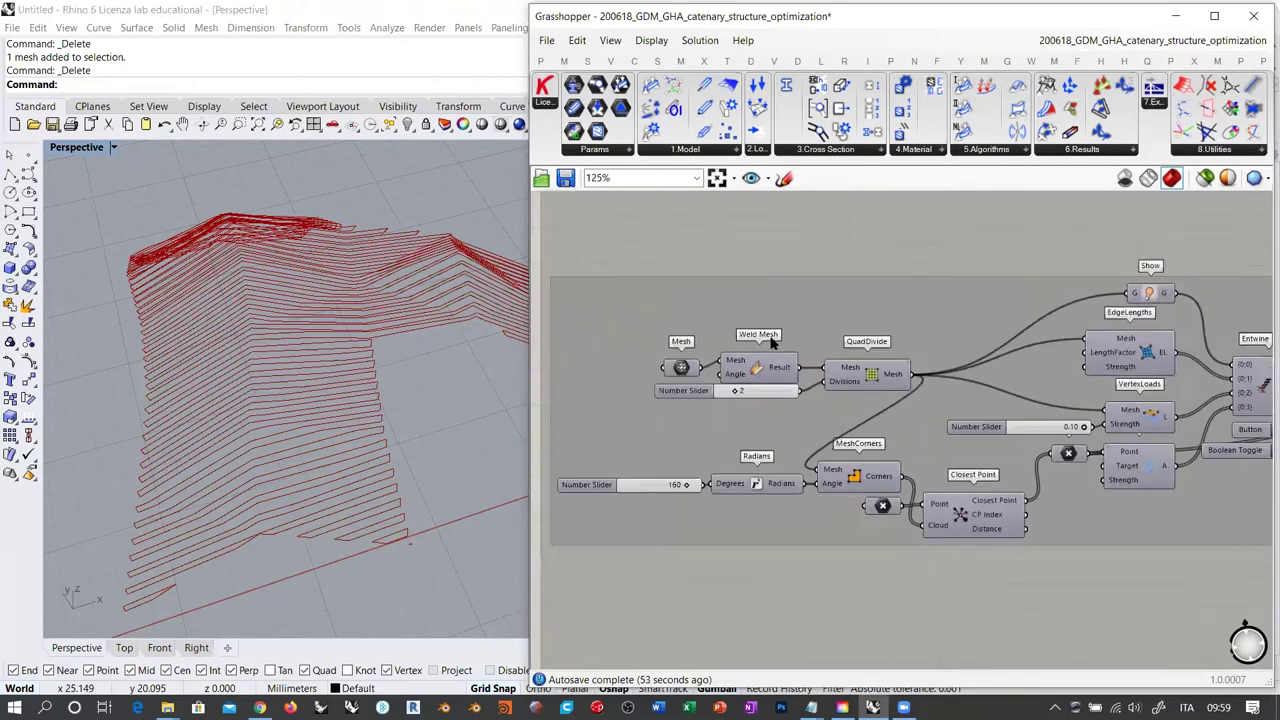
scroll(771, 342, up, 2)
click(612, 374)
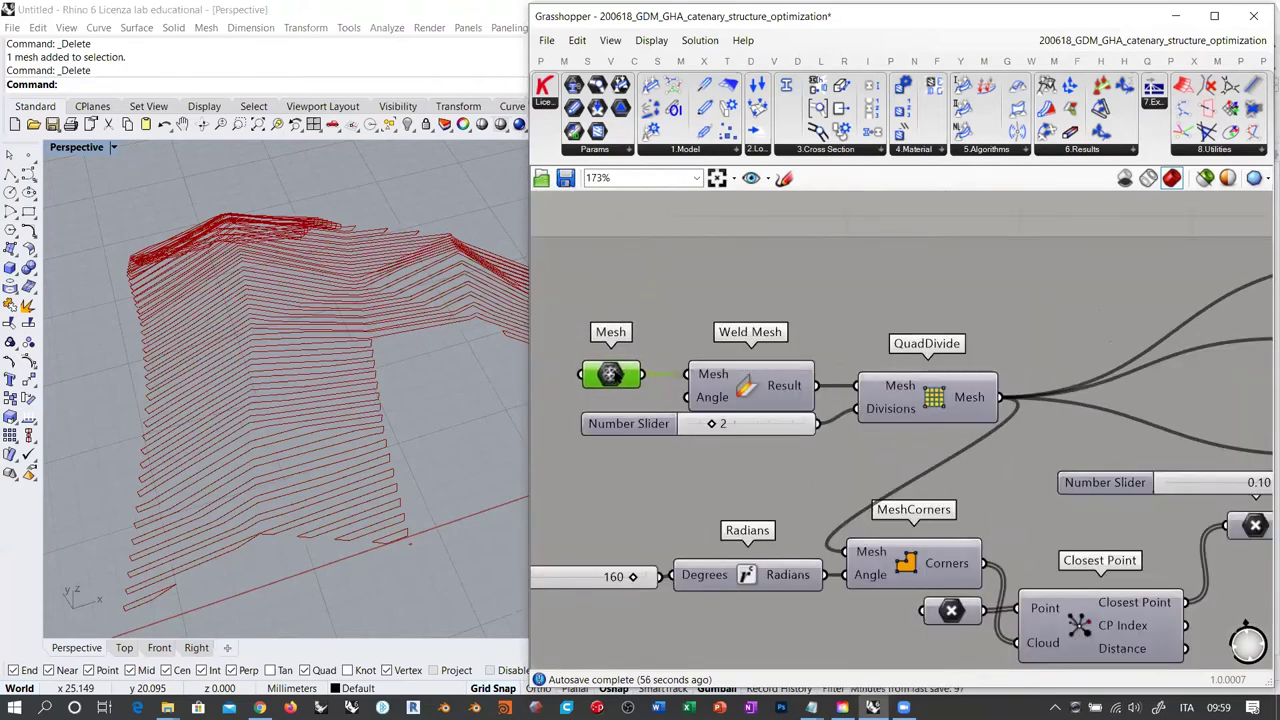
Preview the input Mesh parameter, hide it again, and show the QuadDivide mesh to examine it beneath the contour curves
mouse_move(487, 398)
right_down()
mouse_move(414, 420)
mouse_move(431, 405)
mouse_move(414, 429)
mouse_move(499, 403)
right_up()
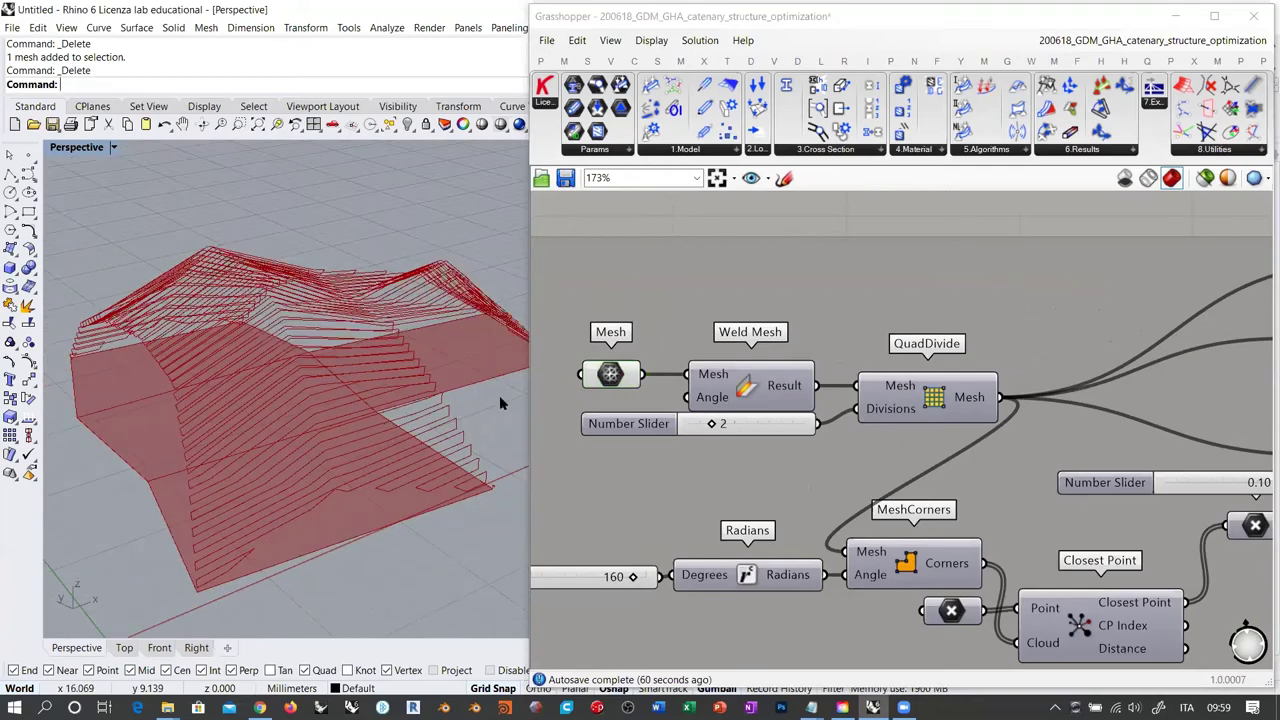
click(610, 374)
click(937, 400)
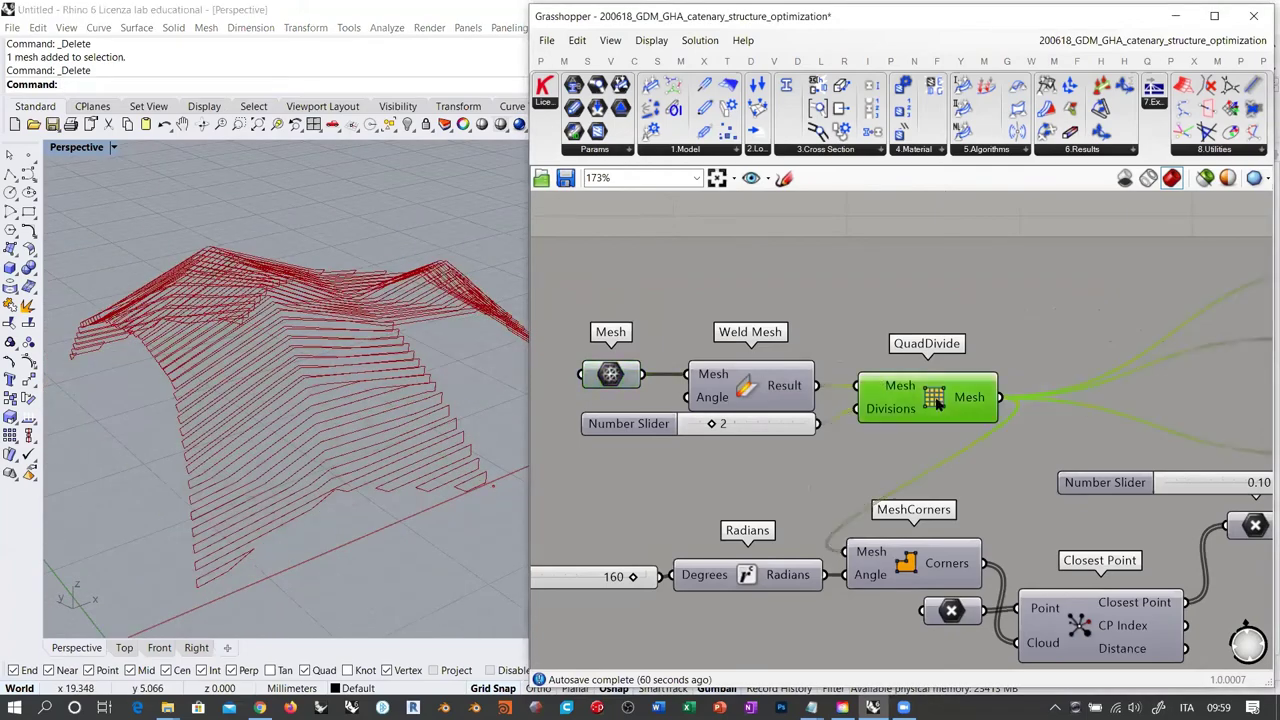
key(ctrl+q)
key(ctrl+d)
right_drag(272, 410, 366, 380)
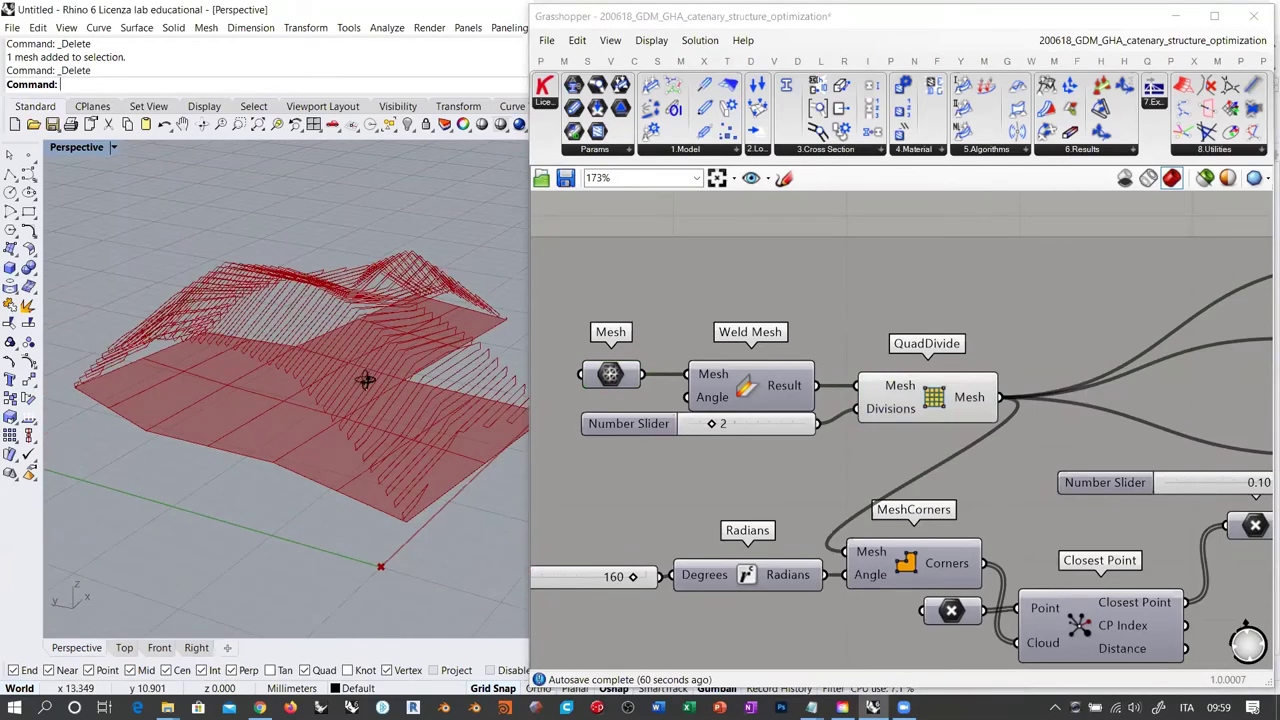
right_drag(443, 366, 418, 421)
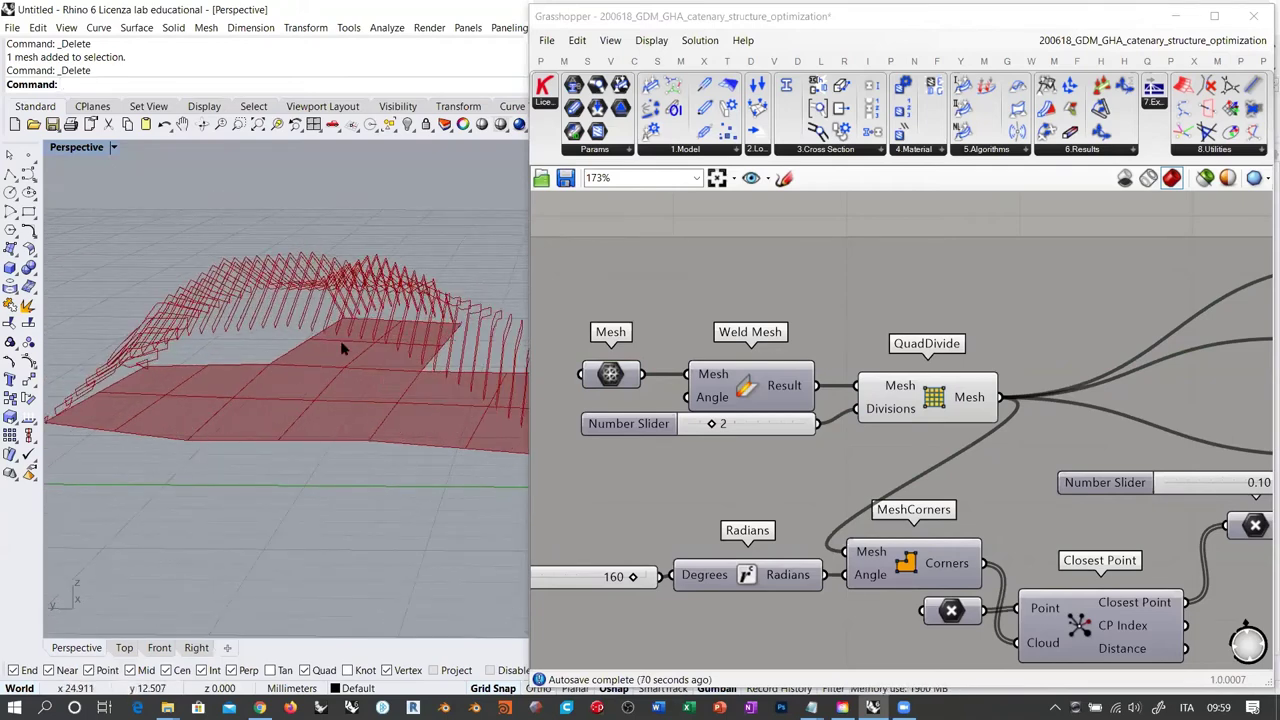
right_drag(414, 357, 508, 449)
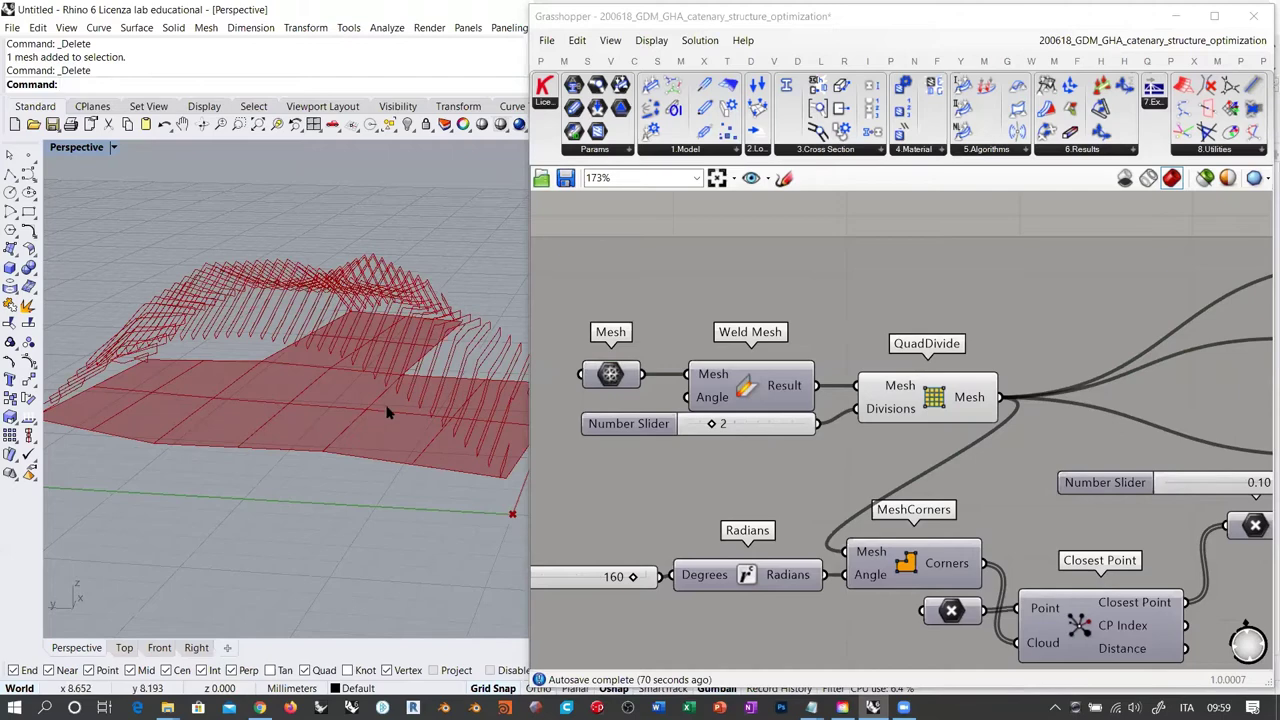
Hide the QuadDivide mesh preview, inspect the contour curves alone, and follow the form-finding definition toward the solver
click(930, 400)
right_drag(470, 420, 280, 405)
click(904, 390)
mouse_move(410, 370)
right_down()
mouse_move(397, 391)
mouse_move(417, 380)
right_up()
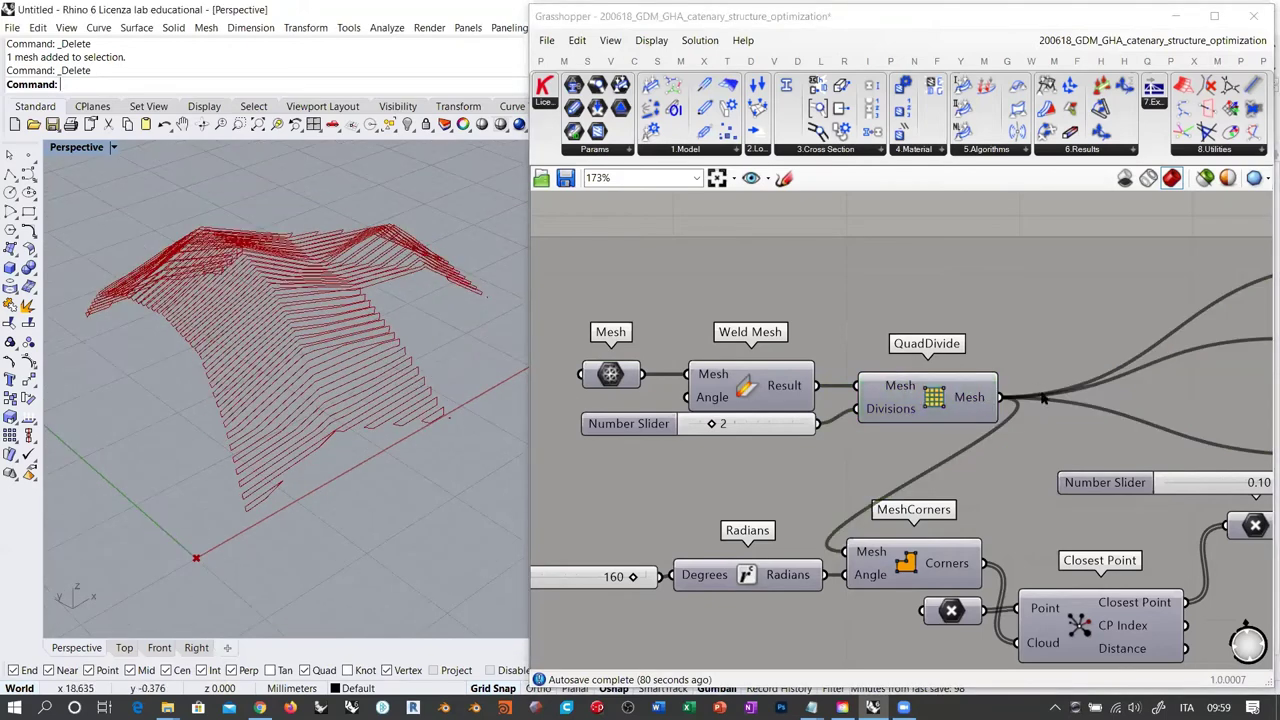
scroll(984, 348, down, 5)
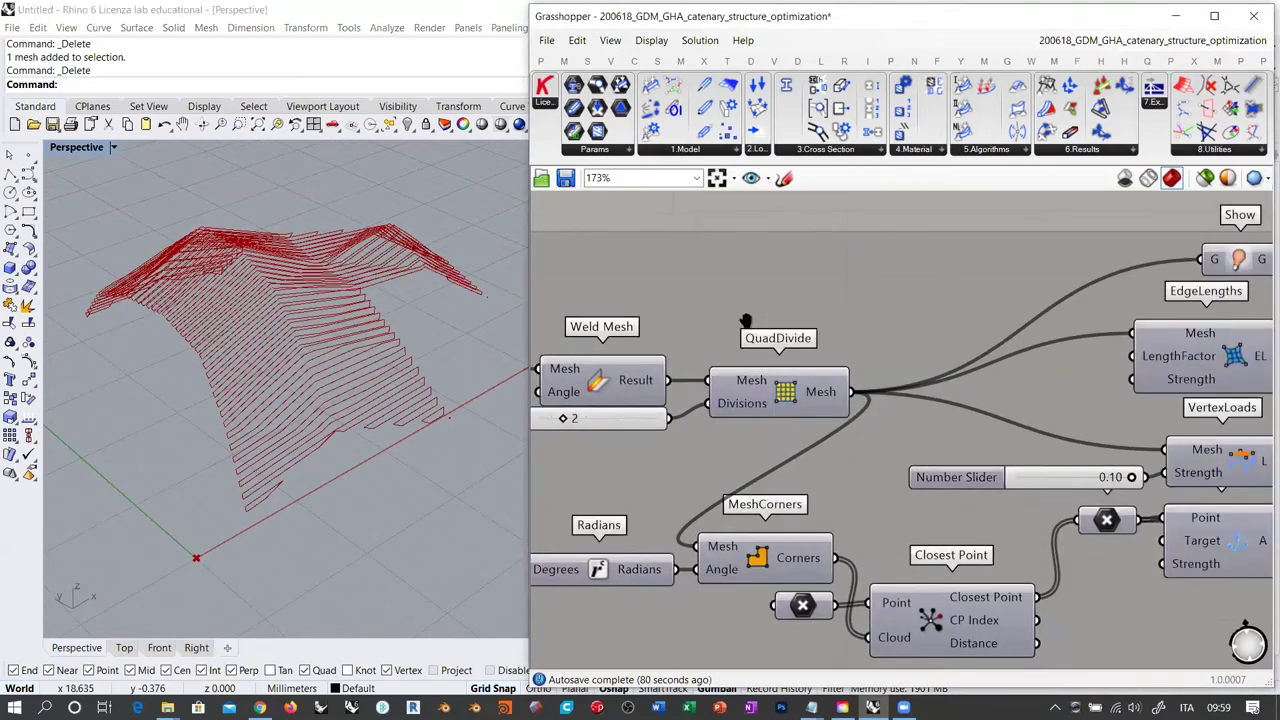
right_drag(1113, 400, 868, 384)
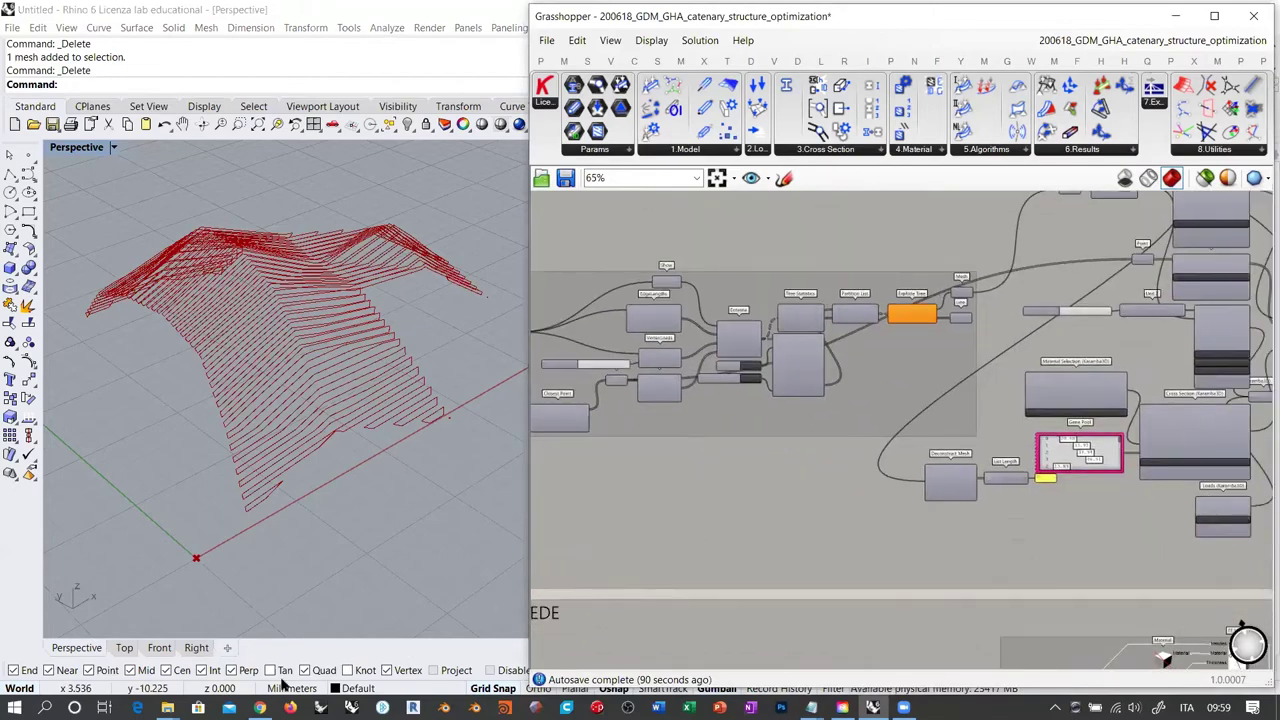
Switch to File Explorer and open the reference image 200705_GDM_insta_teaser01 from the INSTAGRAM folder
click(167, 707)
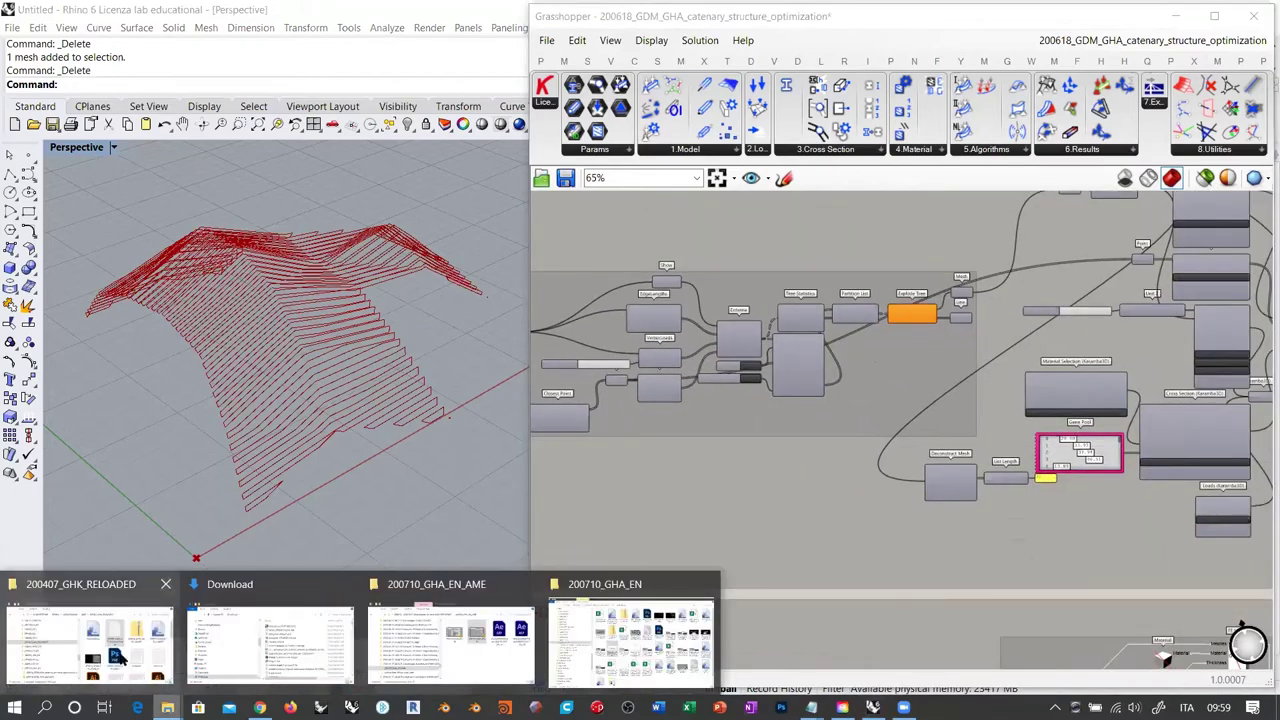
click(603, 637)
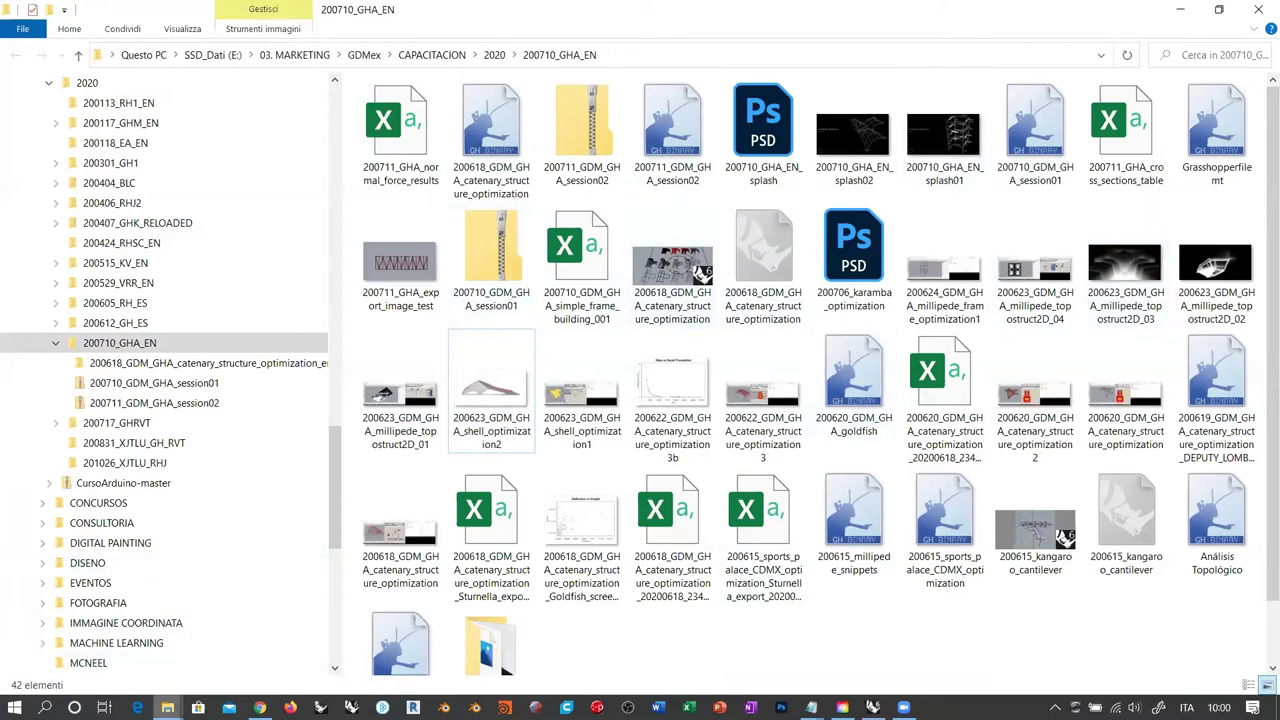
click(168, 707)
right_click(168, 707)
click(129, 585)
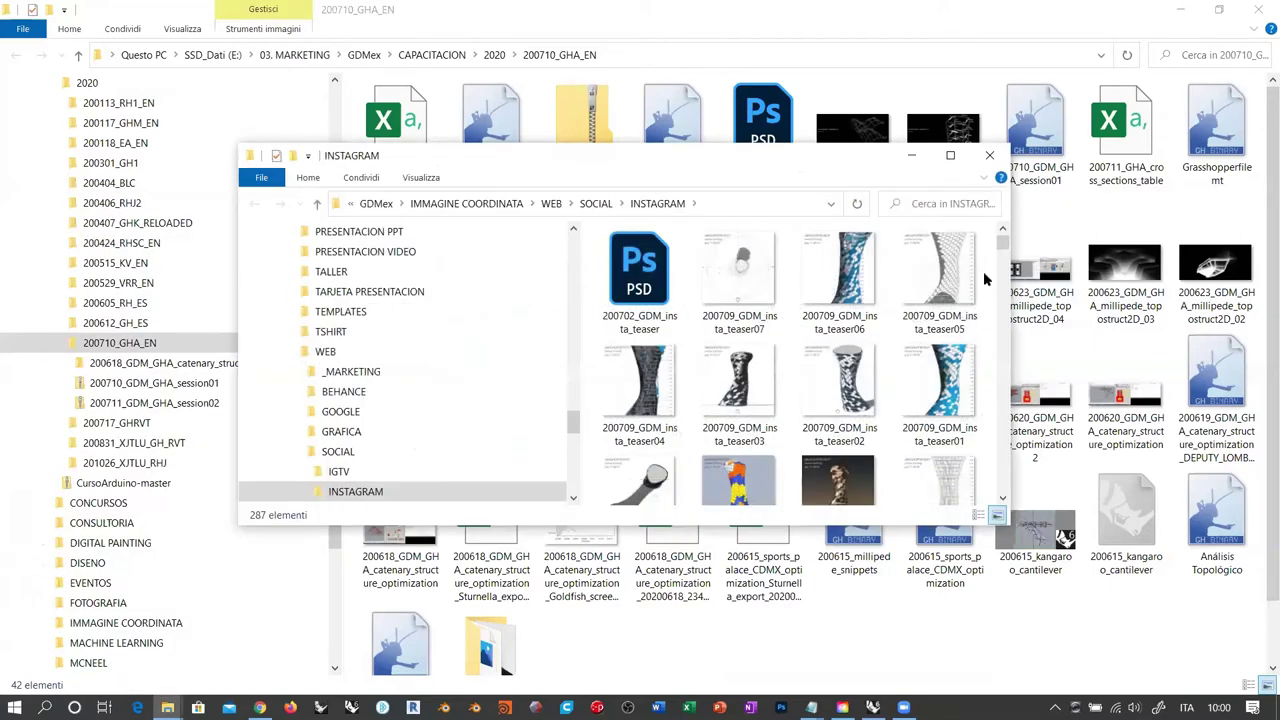
scroll(1003, 246, down, 2)
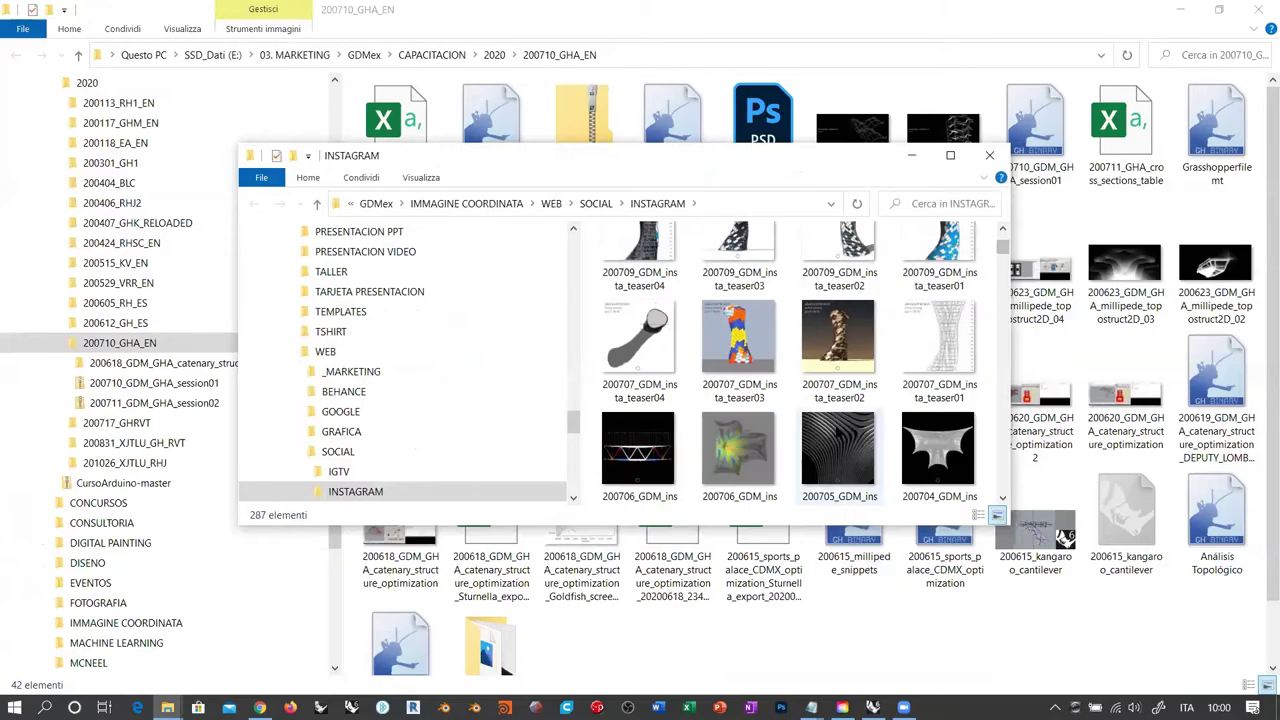
double_click(838, 448)
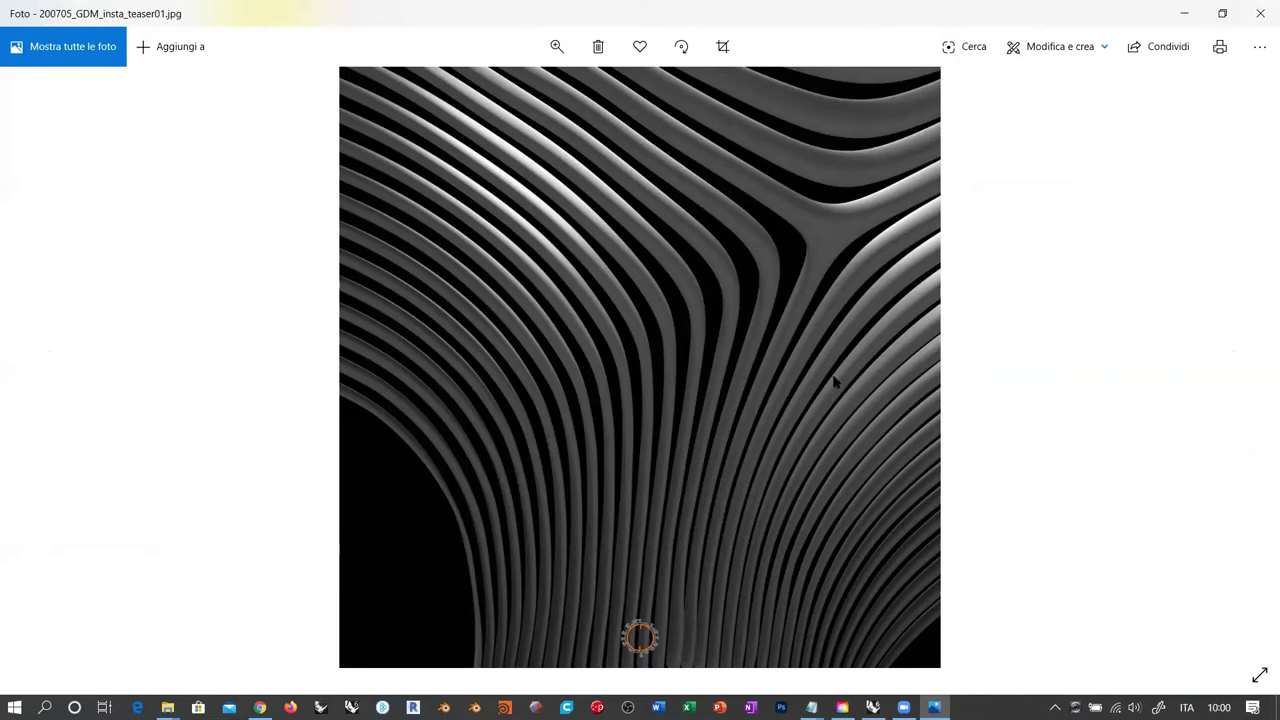
Close the reference image and minimise both folder windows to return to Rhino and Grasshopper
click(1260, 13)
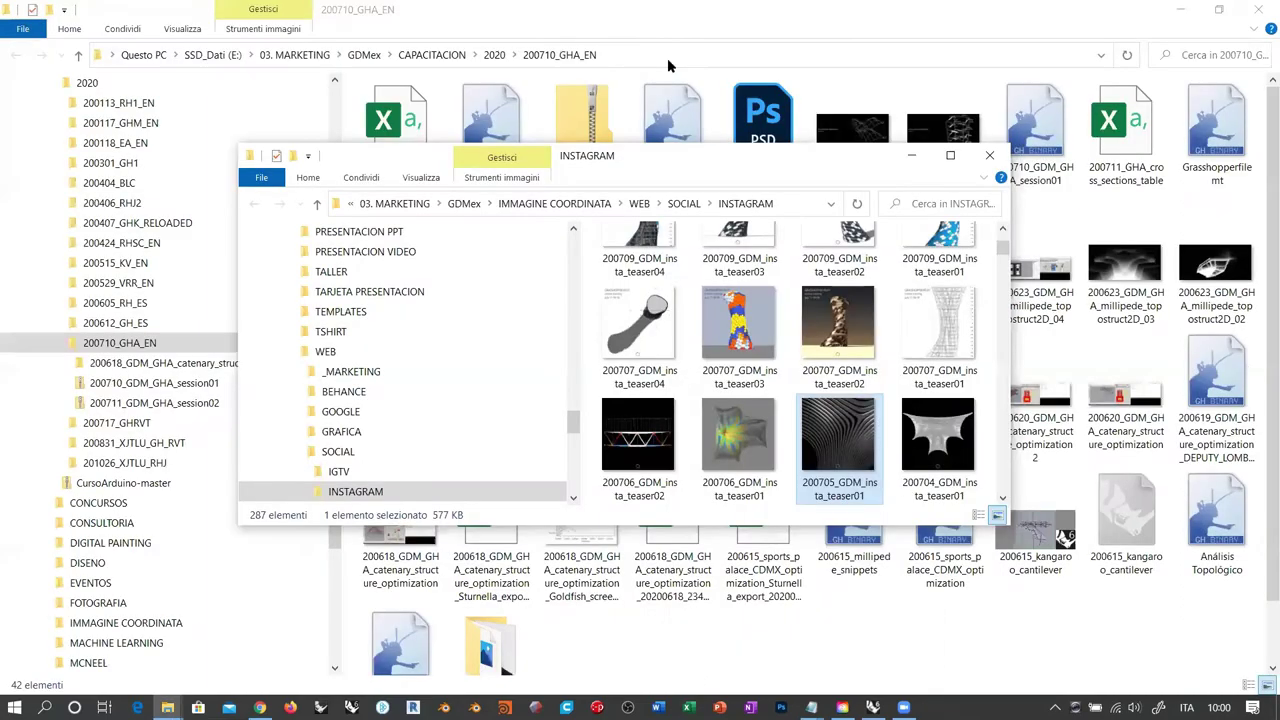
click(1182, 9)
click(911, 151)
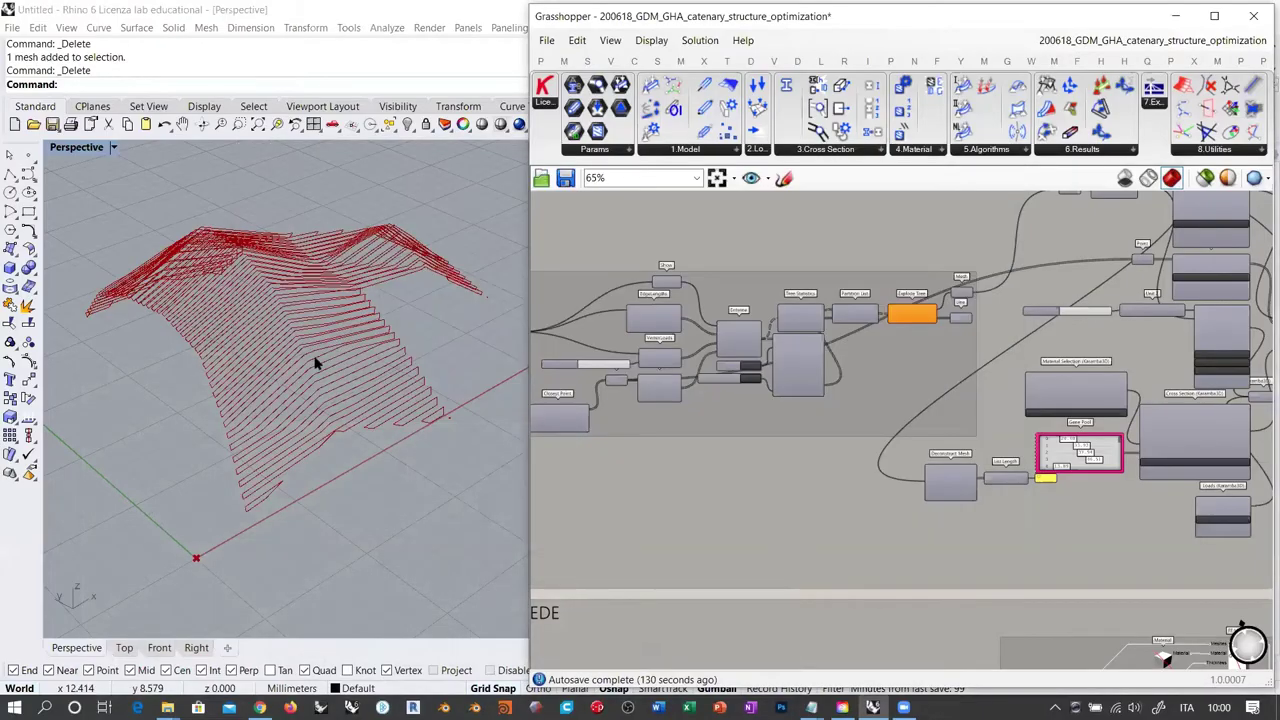
Show the QuadDivide mesh preview again and examine the flat mesh under the contour curves from a low side view
right_drag(314, 363, 504, 428)
scroll(720, 415, up, 5)
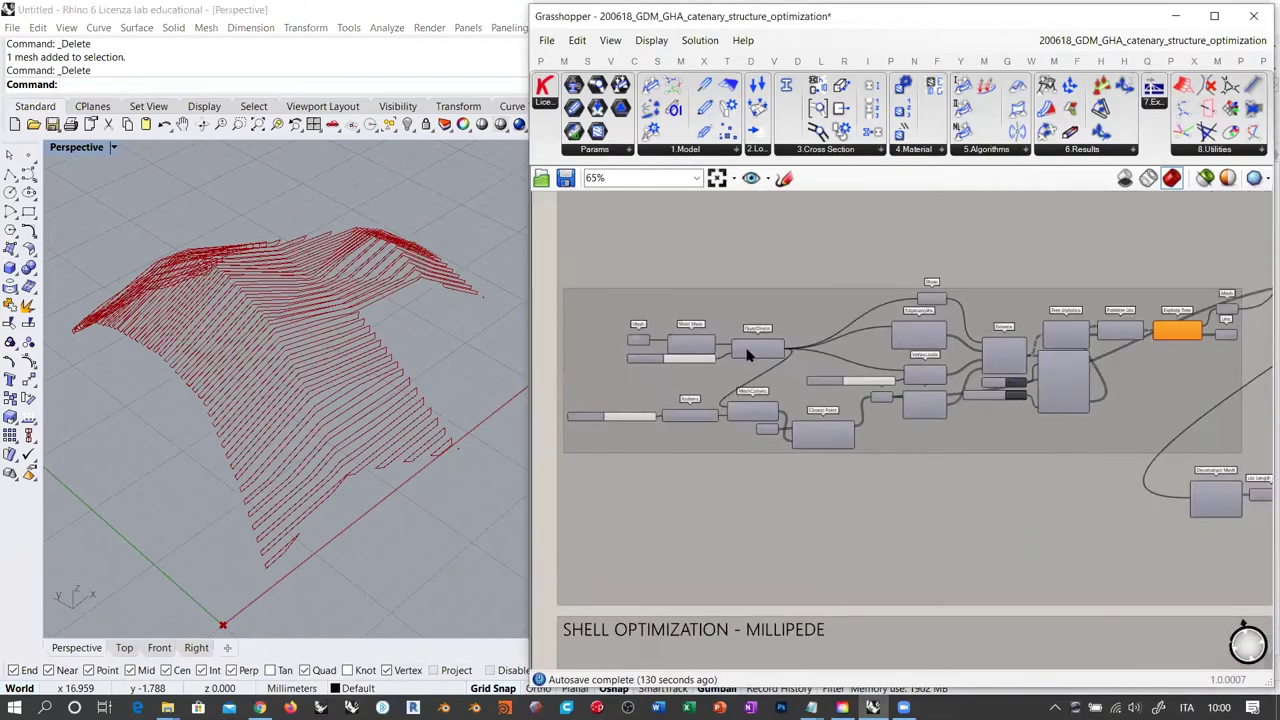
click(770, 347)
right_drag(290, 402, 390, 481)
click(697, 392)
right_drag(460, 330, 370, 266)
right_drag(355, 339, 368, 339)
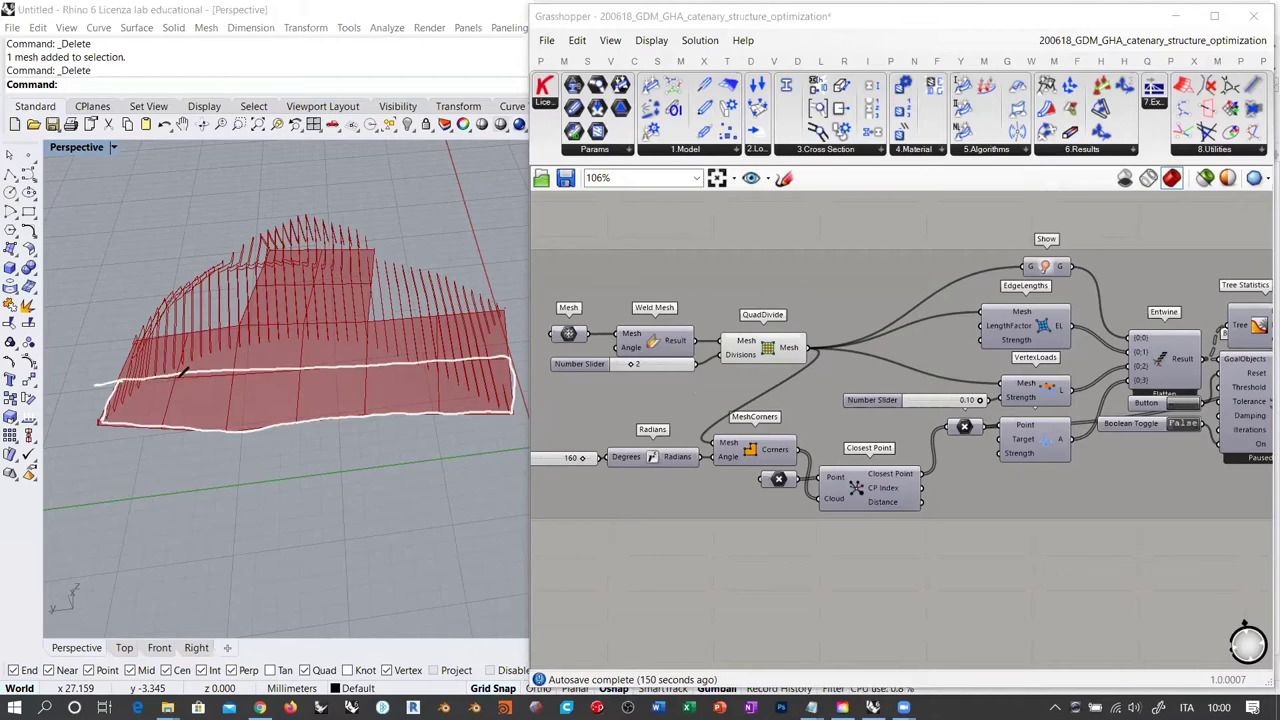
Annotate the previewed QuadDivide mesh with white lines tracing its faces and dashed lines marking their further subdivision
drag(178, 377, 165, 424)
drag(243, 376, 229, 429)
drag(309, 368, 297, 419)
drag(368, 365, 364, 411)
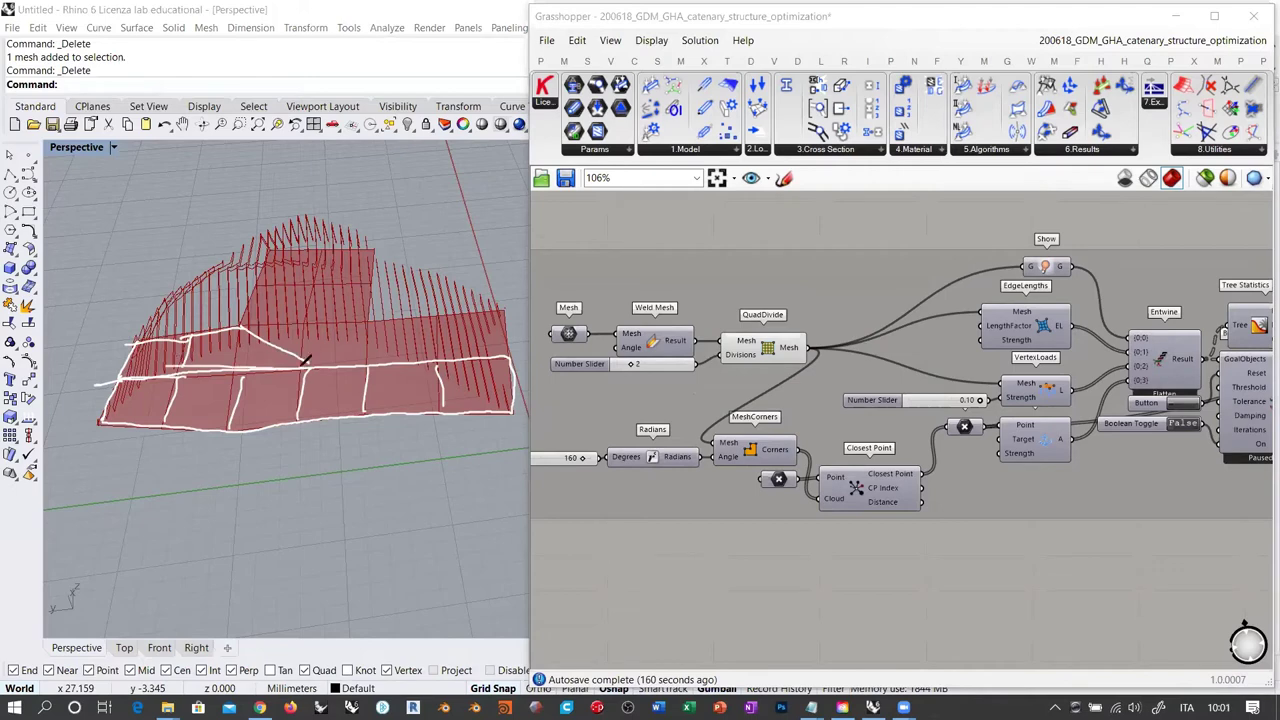
drag(306, 362, 314, 291)
mouse_move(249, 289)
mouse_down()
mouse_move(316, 289)
mouse_move(232, 320)
mouse_move(275, 245)
mouse_move(332, 248)
mouse_move(316, 292)
mouse_up()
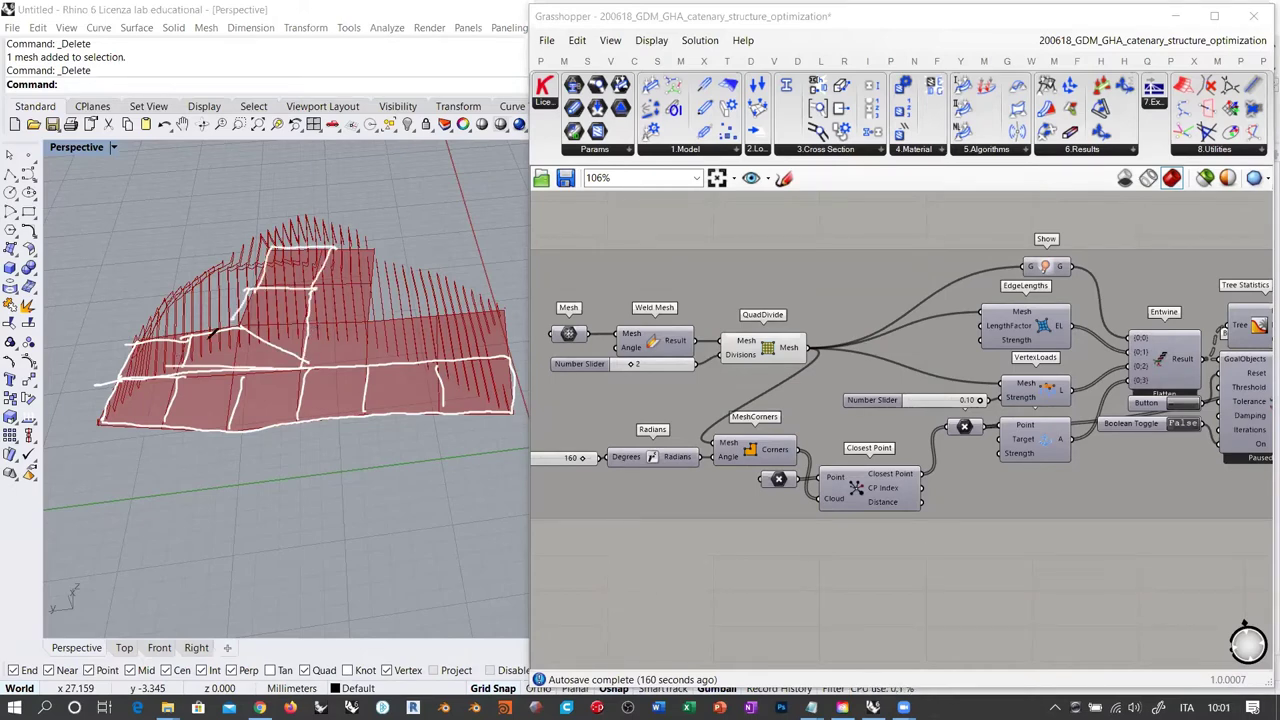
mouse_move(102, 362)
mouse_down()
mouse_move(200, 355)
mouse_move(280, 318)
mouse_move(310, 243)
mouse_move(381, 251)
mouse_move(371, 297)
mouse_up()
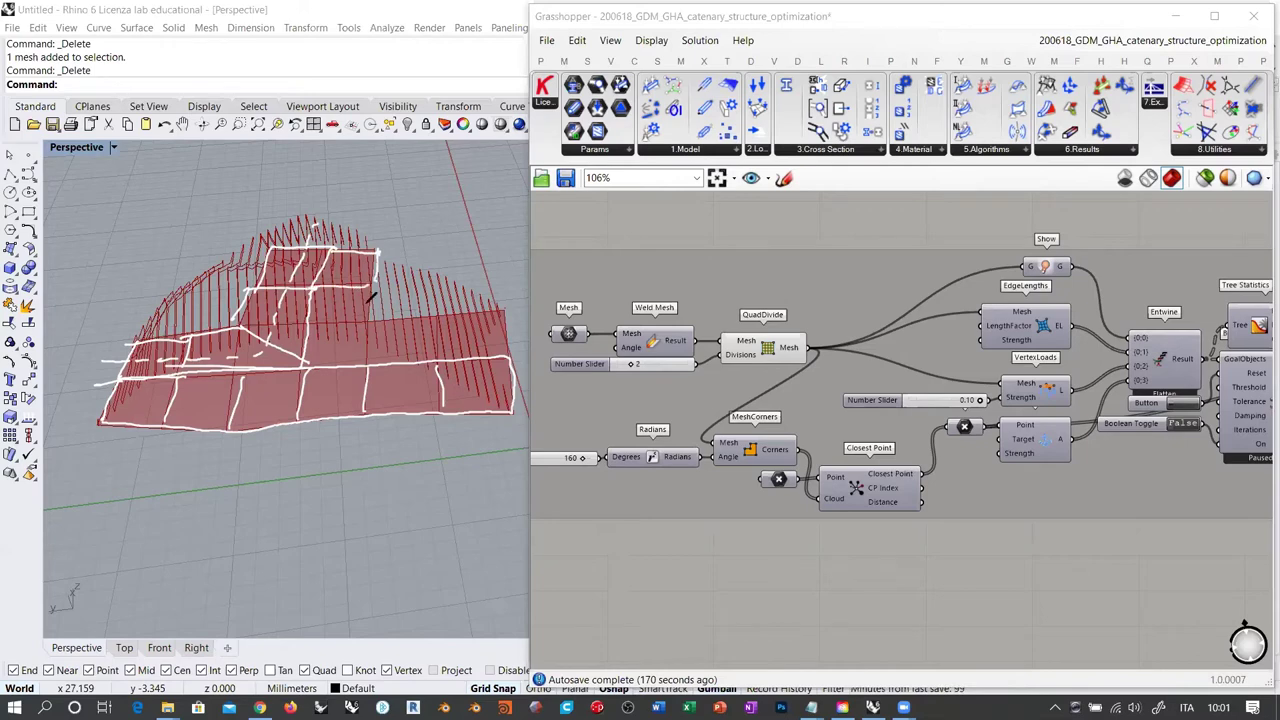
mouse_move(305, 360)
mouse_down()
mouse_move(372, 314)
mouse_move(440, 320)
mouse_move(438, 360)
mouse_move(500, 315)
mouse_move(510, 358)
mouse_up()
drag(361, 250, 336, 314)
mouse_move(336, 322)
mouse_down()
mouse_move(346, 339)
mouse_move(536, 330)
mouse_up()
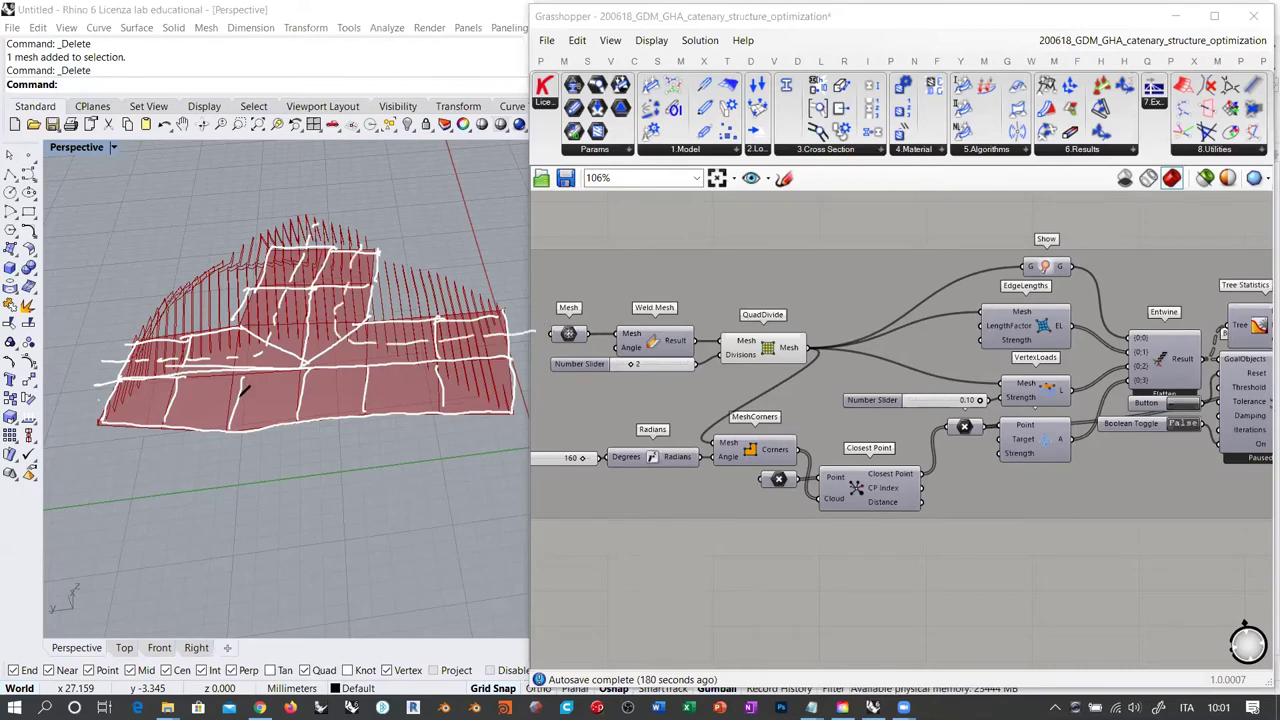
drag(100, 400, 535, 382)
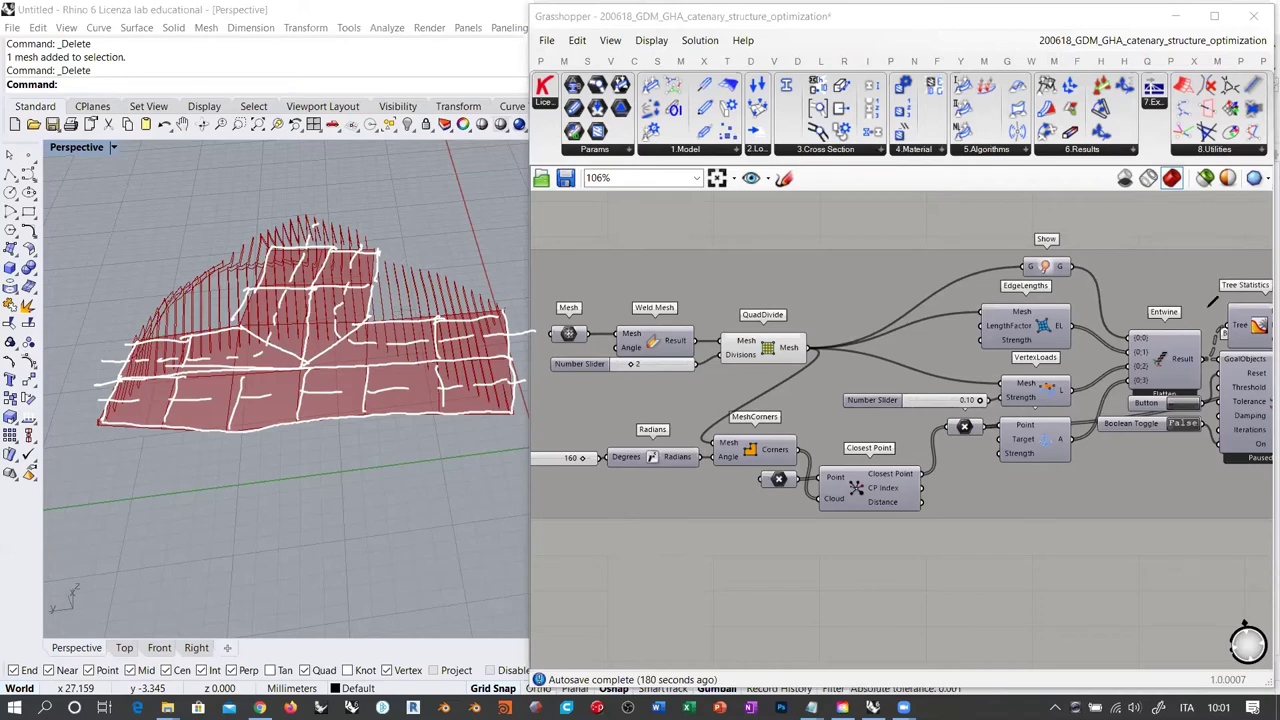
Annotate an arrow toward the solver's inputs and outline the larger faces around the mesh's central junction
drag(1100, 492, 1226, 436)
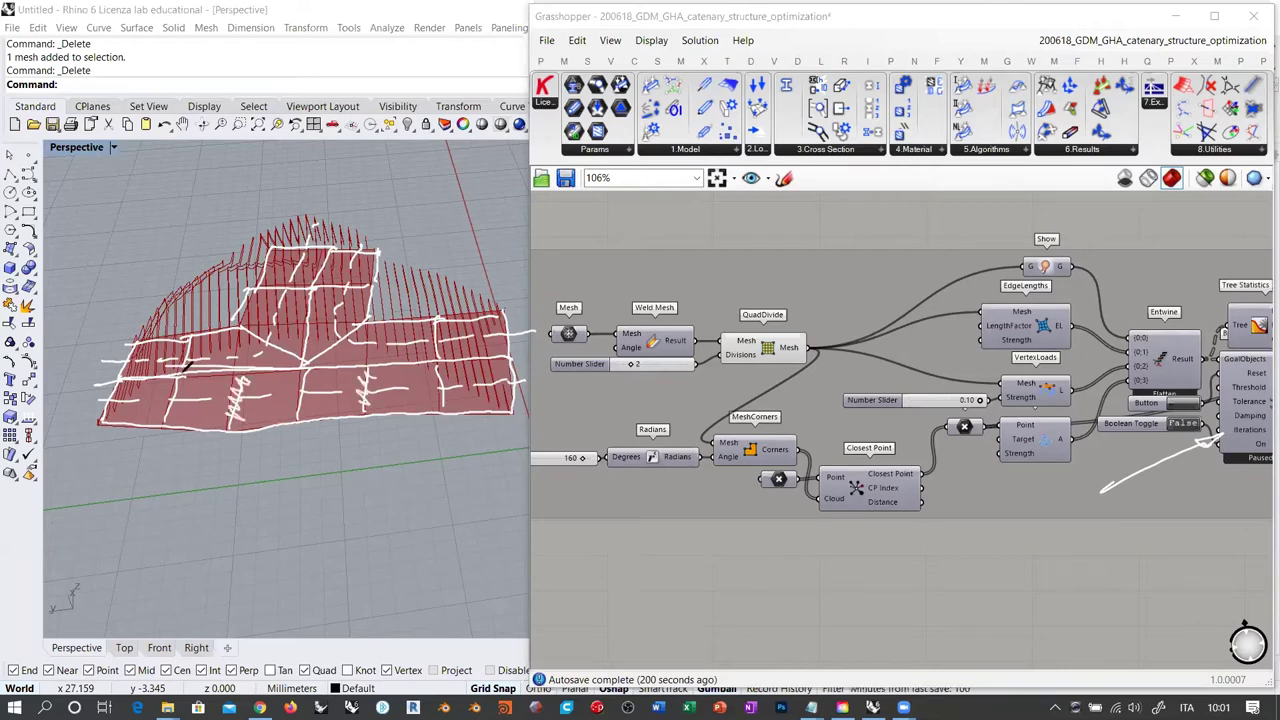
drag(167, 419, 271, 420)
drag(167, 419, 288, 420)
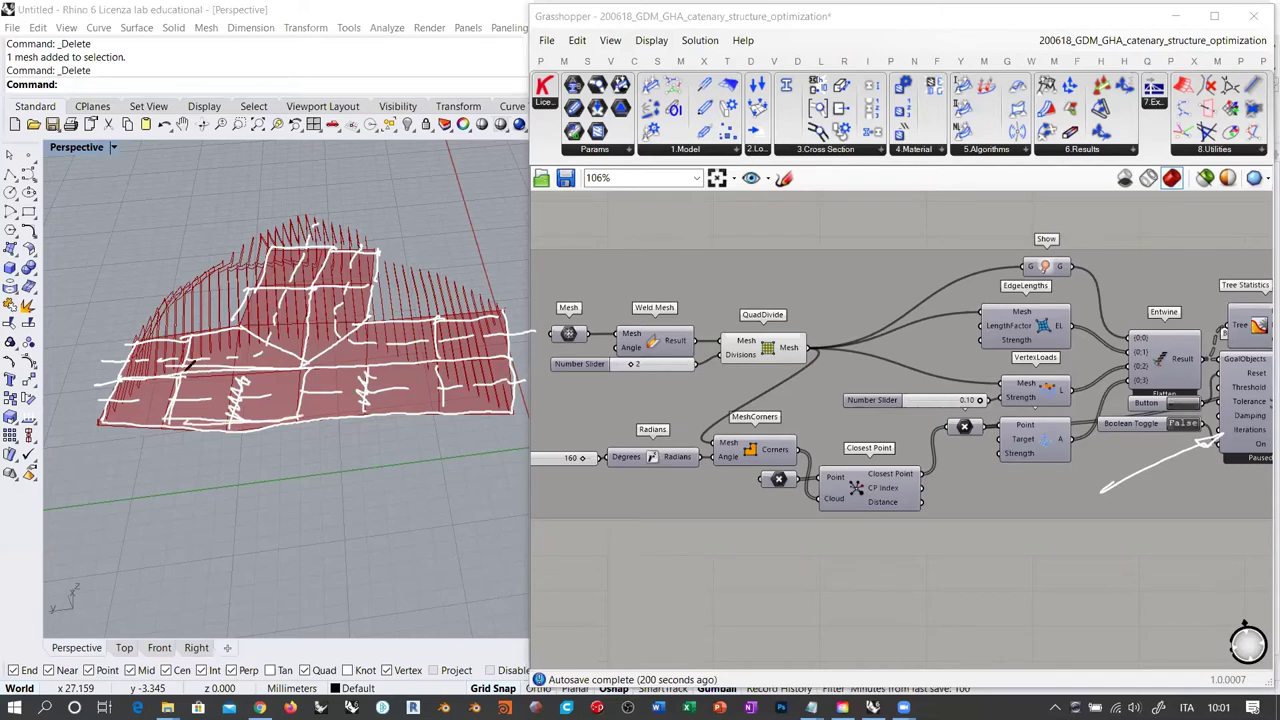
drag(182, 371, 302, 366)
mouse_move(302, 366)
mouse_down()
mouse_move(301, 418)
mouse_move(306, 364)
mouse_move(176, 422)
mouse_up()
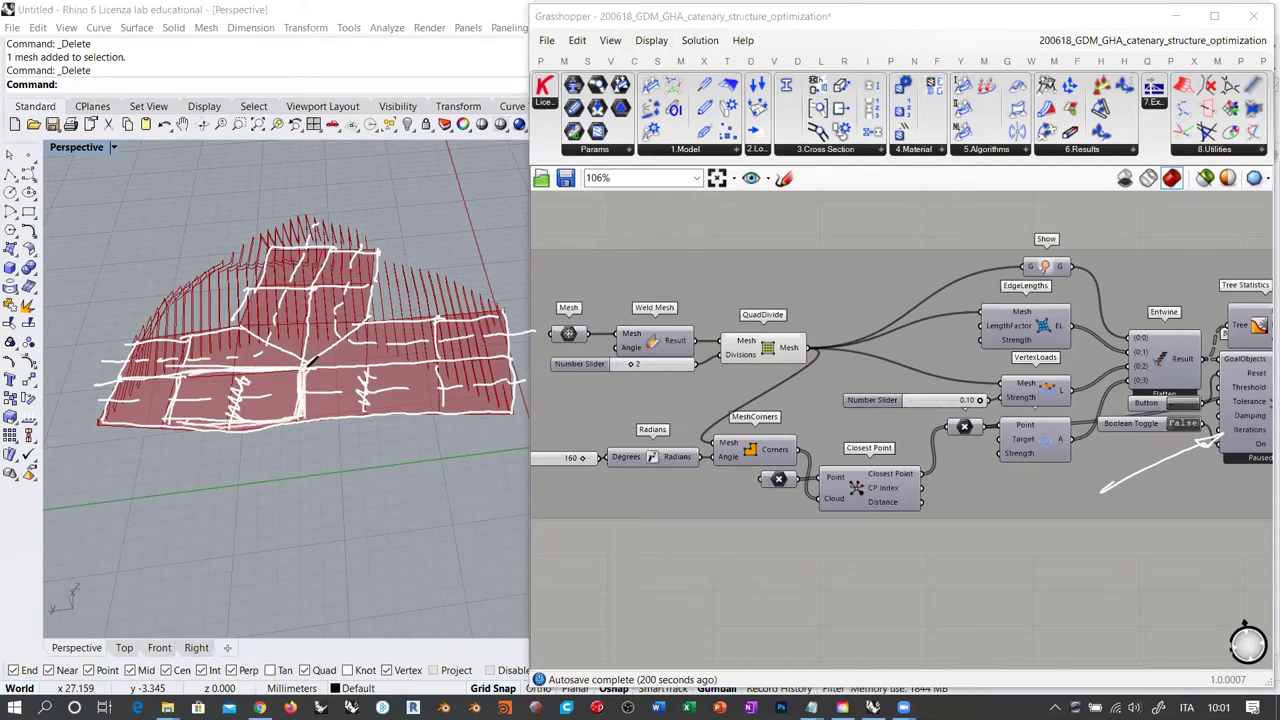
mouse_move(182, 366)
mouse_down()
mouse_move(187, 338)
mouse_move(262, 330)
mouse_up()
drag(186, 340, 241, 327)
mouse_move(241, 327)
mouse_down()
mouse_move(304, 362)
mouse_move(440, 362)
mouse_up()
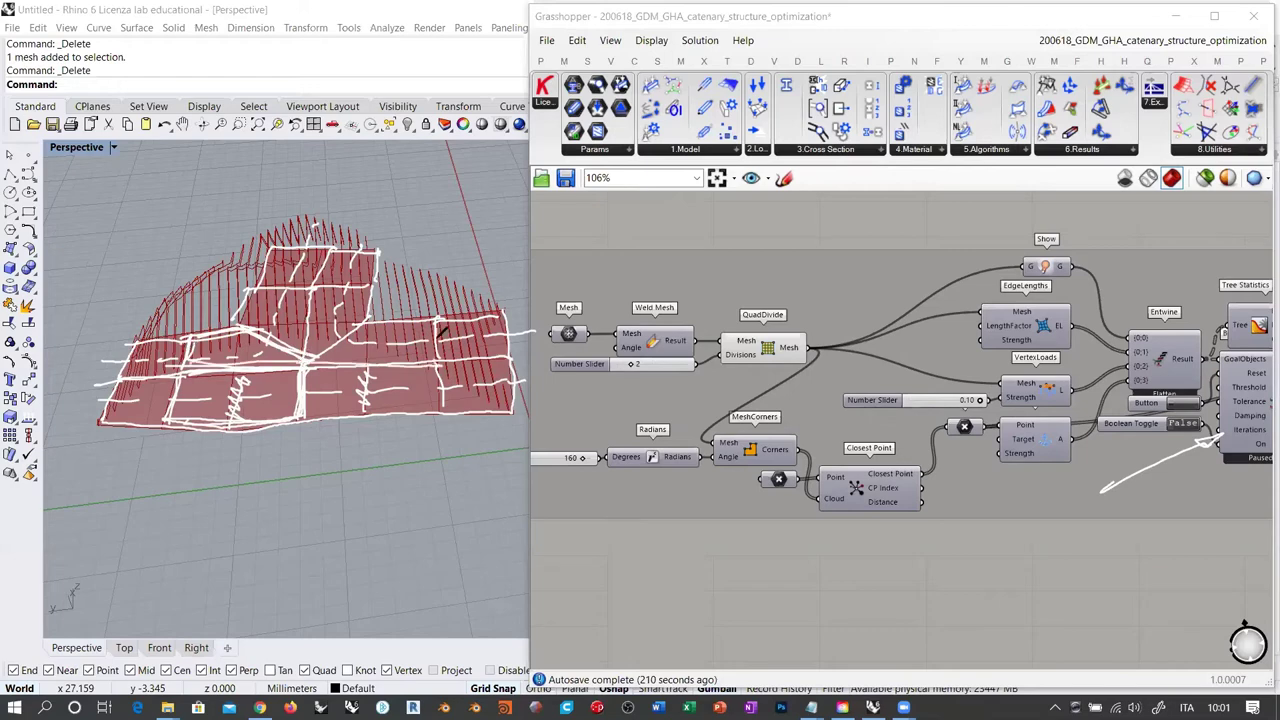
mouse_move(440, 318)
mouse_down()
mouse_move(366, 321)
mouse_move(304, 358)
mouse_move(432, 362)
mouse_move(444, 412)
mouse_move(296, 418)
mouse_up()
mouse_move(440, 414)
mouse_down()
mouse_move(296, 420)
mouse_move(437, 418)
mouse_up()
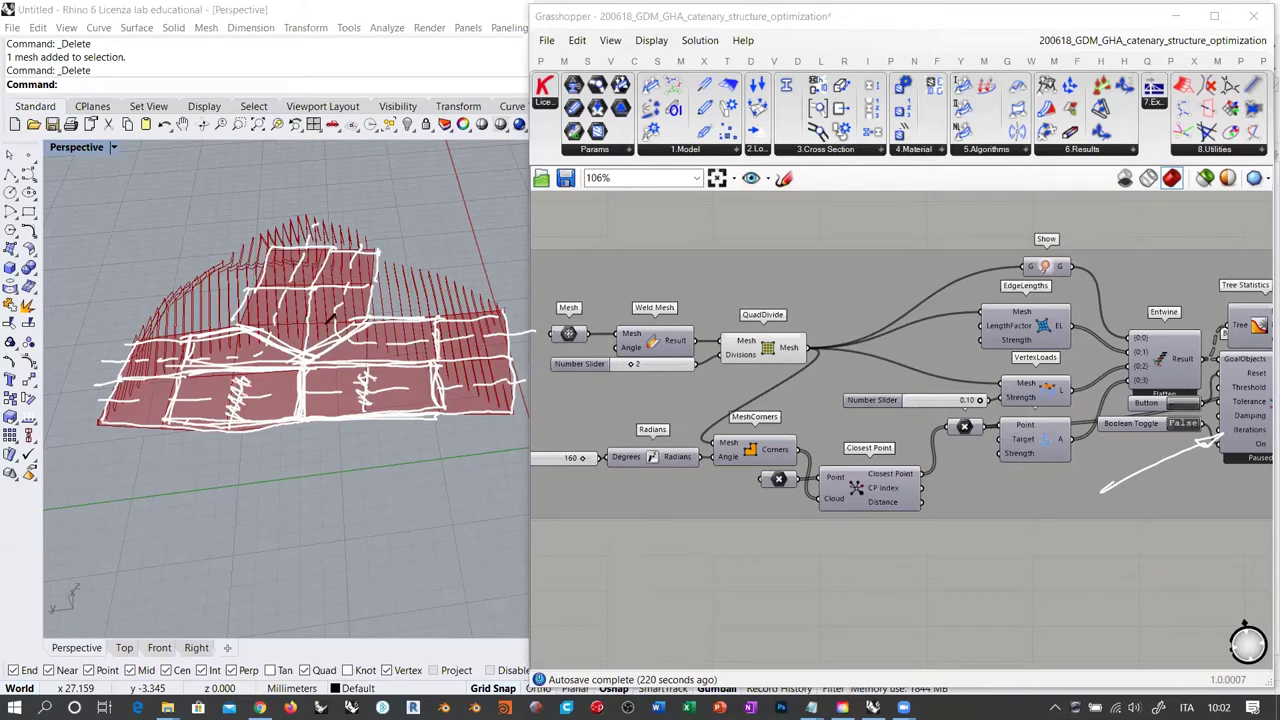
Outline the remaining large faces on the mesh's three arms, and clear all annotations from the screen
mouse_move(260, 284)
mouse_down()
mouse_move(238, 326)
mouse_move(312, 288)
mouse_up()
drag(312, 290, 303, 347)
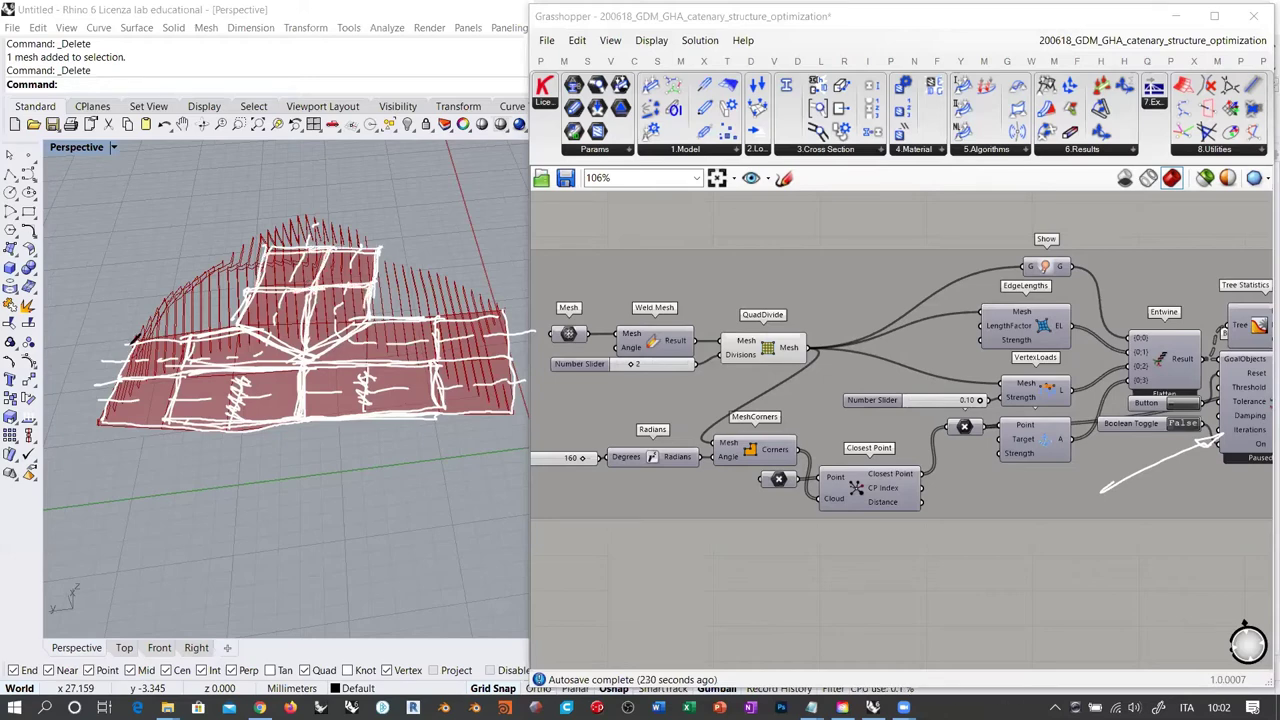
mouse_move(122, 374)
mouse_down()
mouse_move(187, 369)
mouse_move(90, 428)
mouse_move(180, 421)
mouse_up()
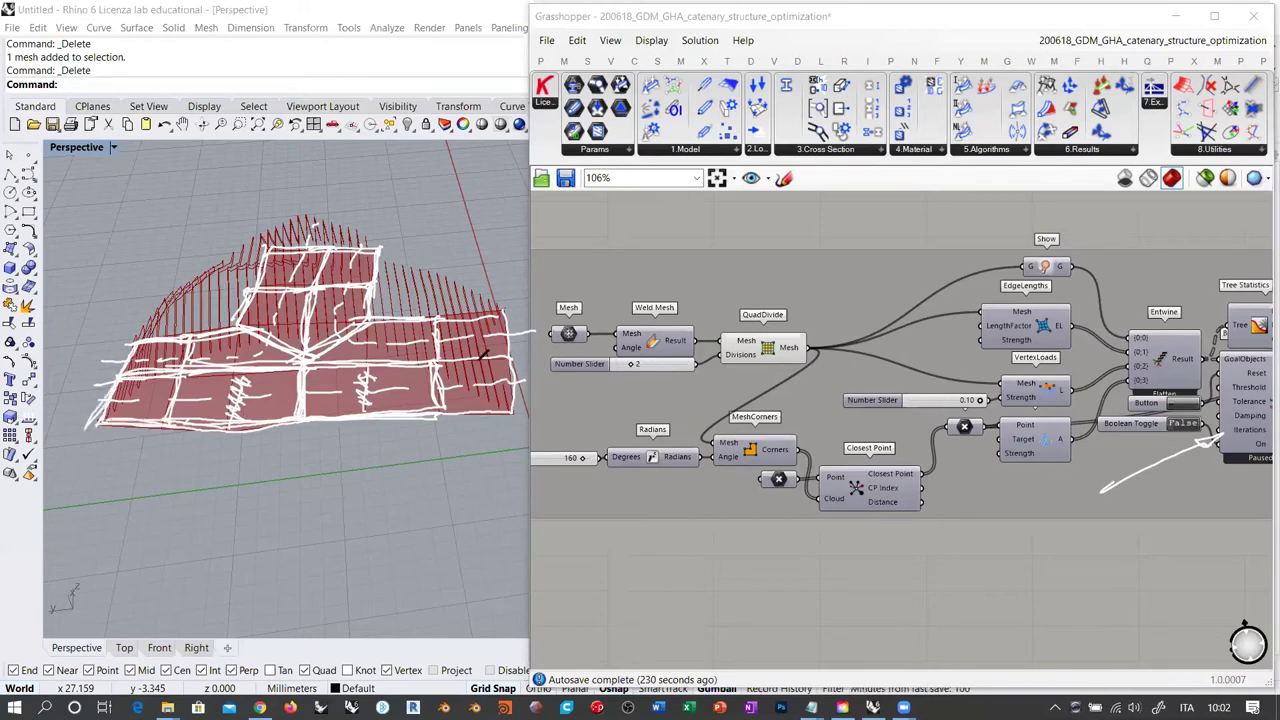
mouse_move(439, 317)
mouse_down()
mouse_move(502, 312)
mouse_move(513, 409)
mouse_move(430, 411)
mouse_up()
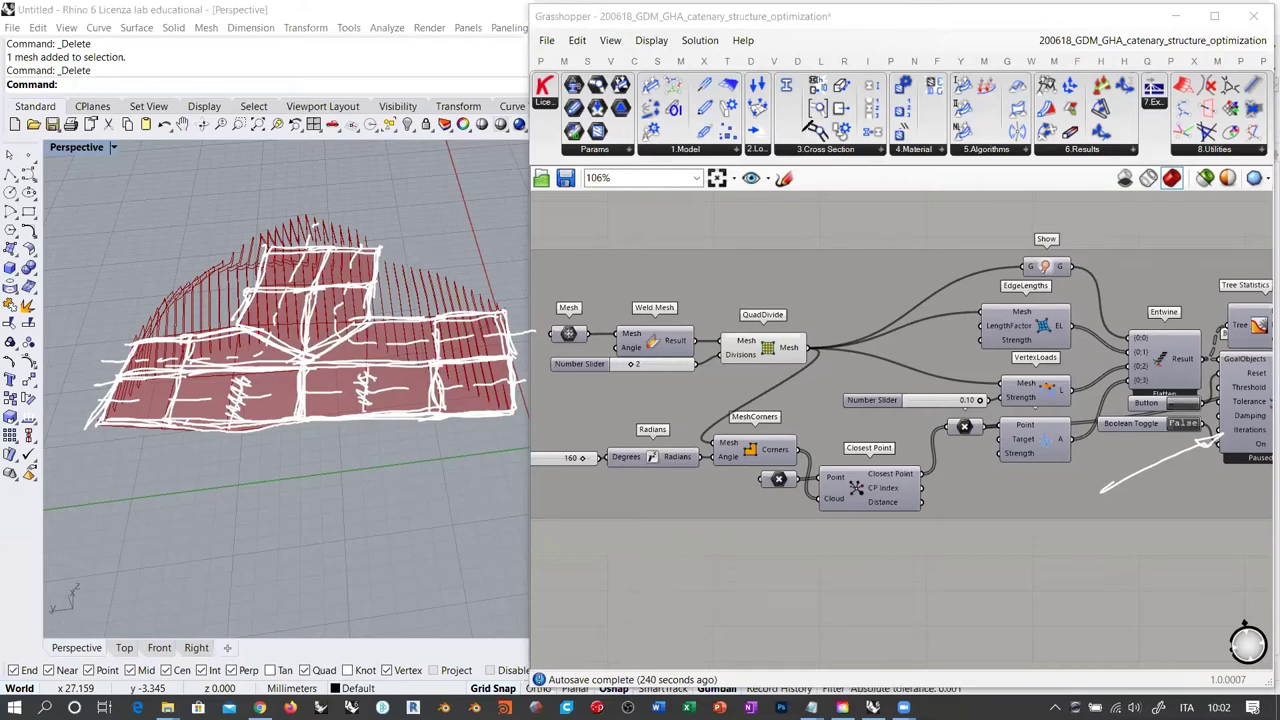
click(850, 131)
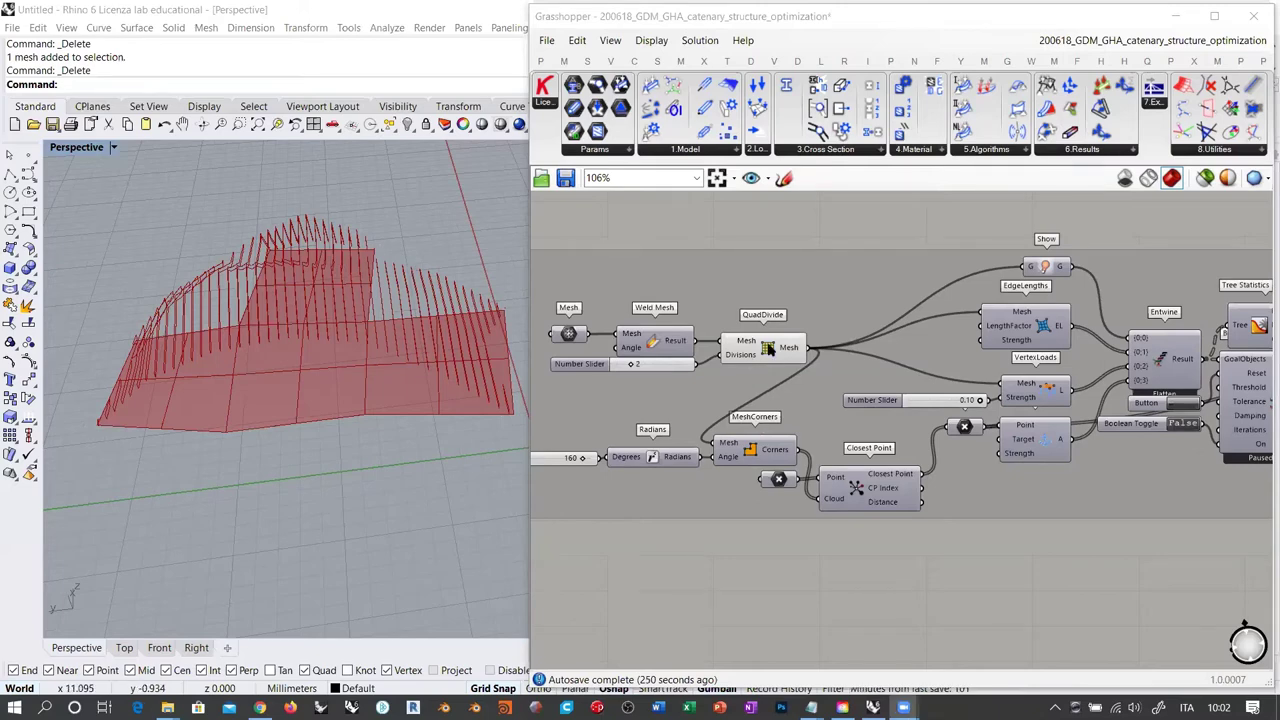
Hide the QuadDivide mesh preview, inspect the contour curves alone, and deselect the component
right_drag(777, 379, 714, 375)
click(694, 341)
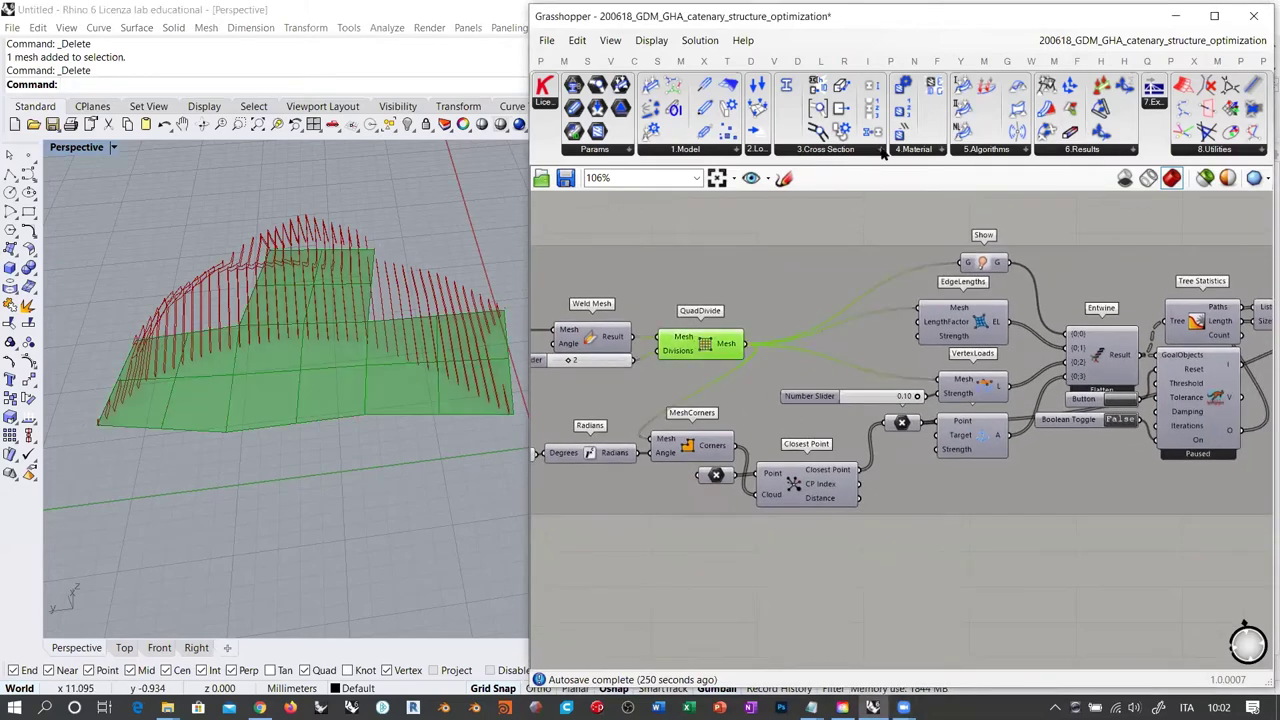
key(ctrl+q)
right_drag(989, 416, 949, 415)
right_drag(492, 428, 429, 420)
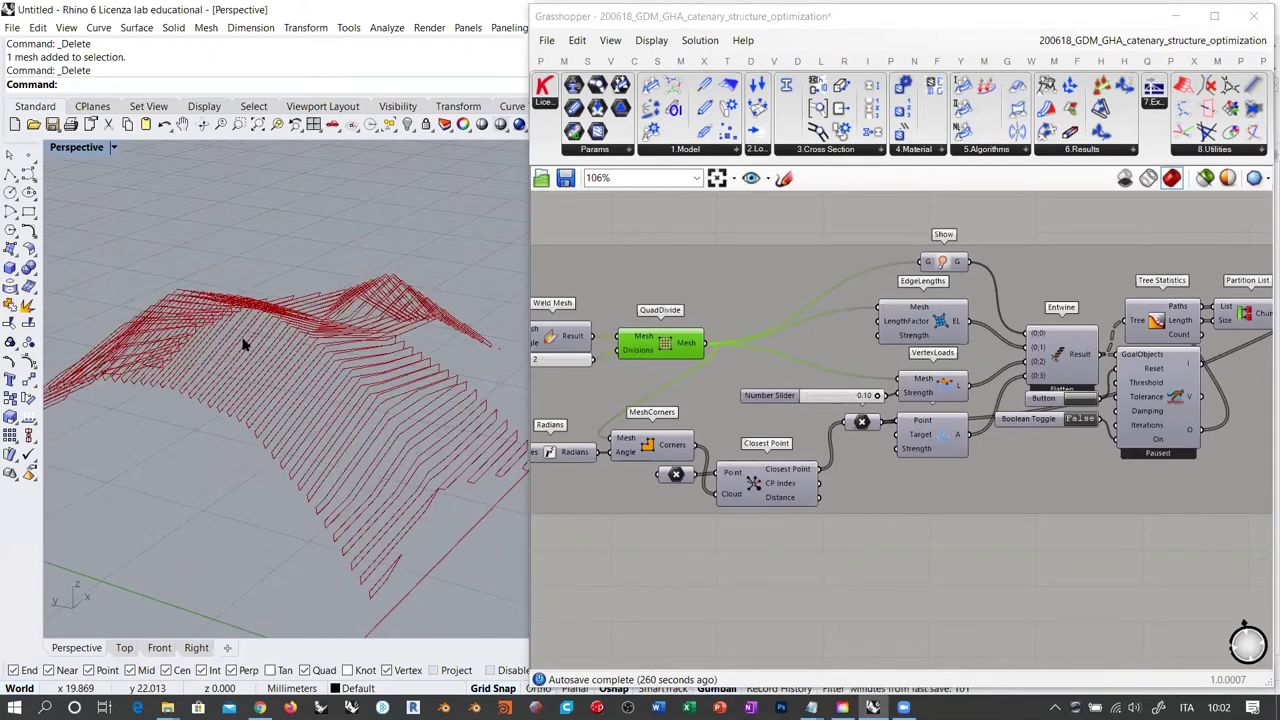
click(894, 523)
Hide the preview of the Contour component's section curves and deselect it
scroll(647, 492, down, 5)
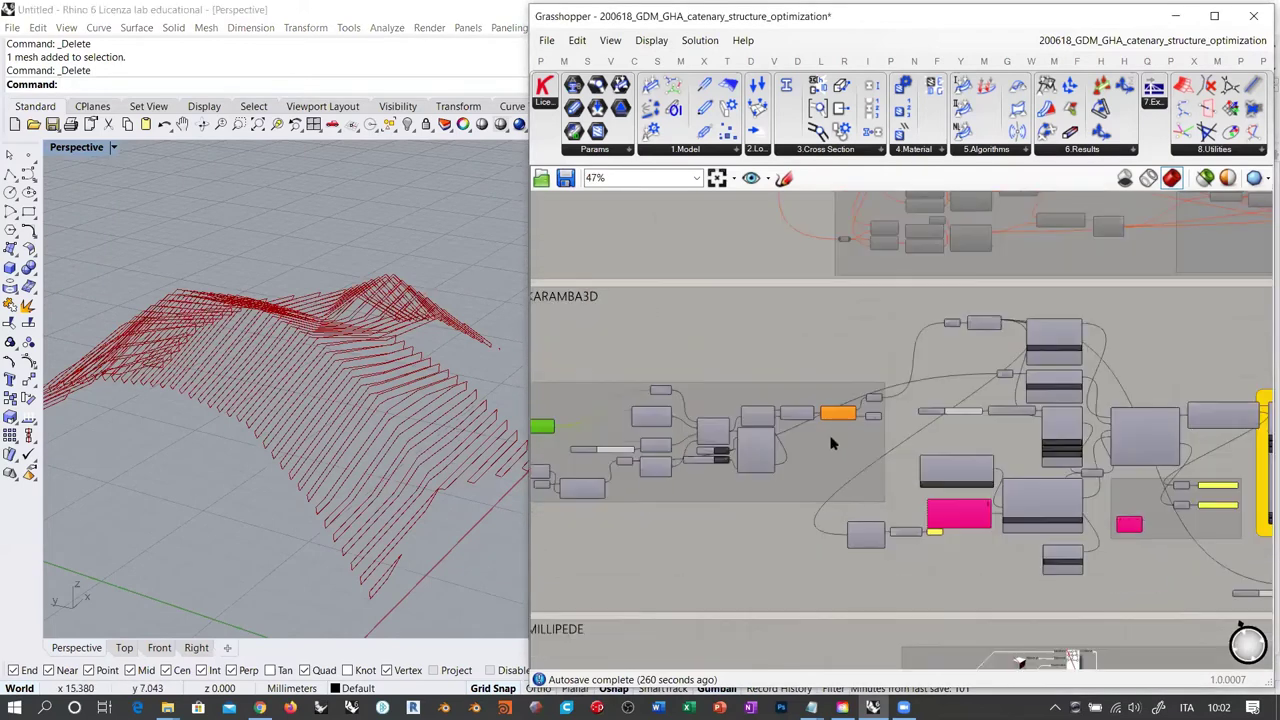
right_drag(1165, 350, 560, 338)
right_drag(1035, 426, 1060, 370)
scroll(970, 360, up, 3)
click(1087, 352)
key(ctrl+q)
click(1108, 415)
Preview the points of the Karamba3D Result Vectors on Shells component, inspect them in the viewport, and reselect the component
right_drag(968, 410, 1091, 423)
right_drag(836, 460, 1066, 380)
scroll(861, 305, up, 4)
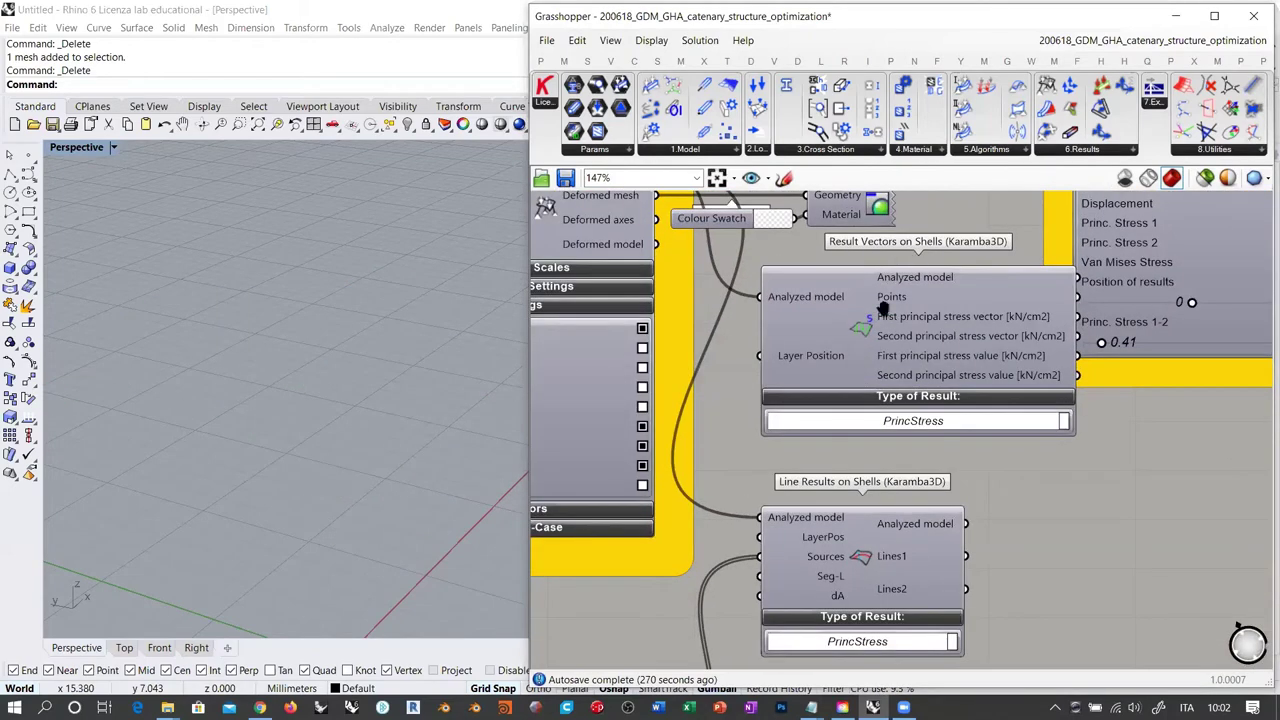
right_drag(883, 308, 875, 281)
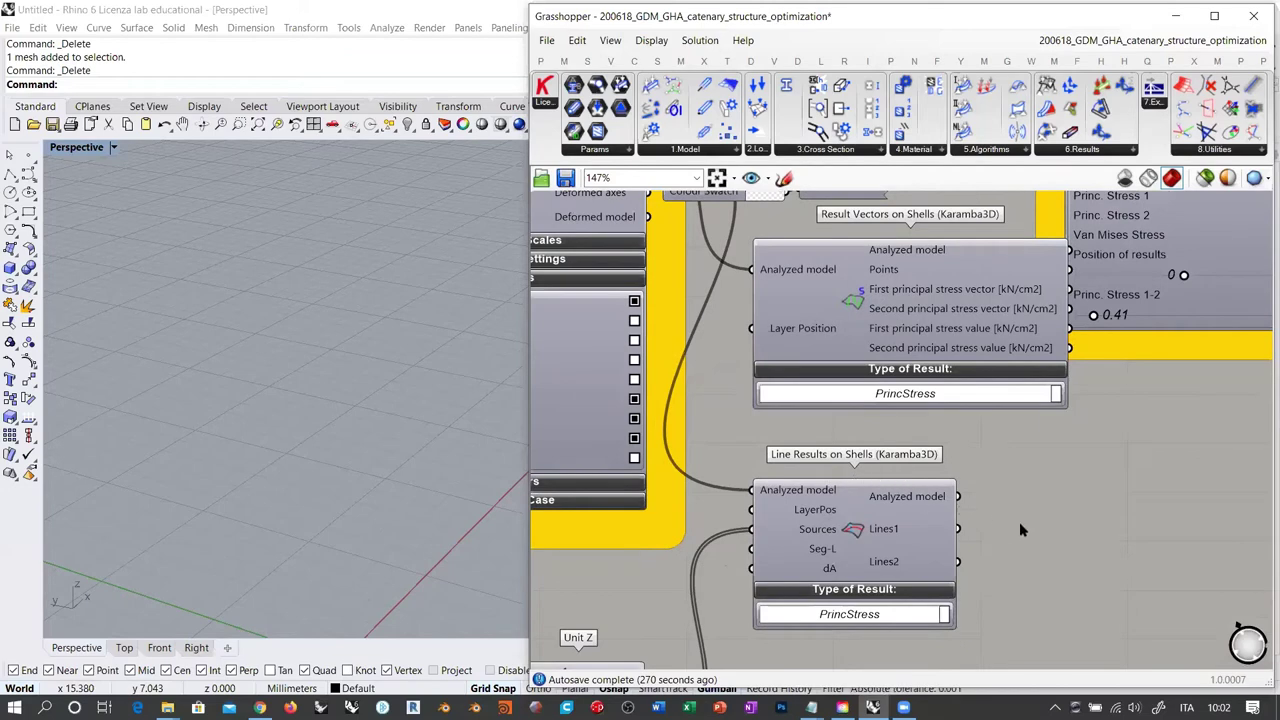
click(850, 303)
click(712, 313)
right_drag(397, 340, 365, 385)
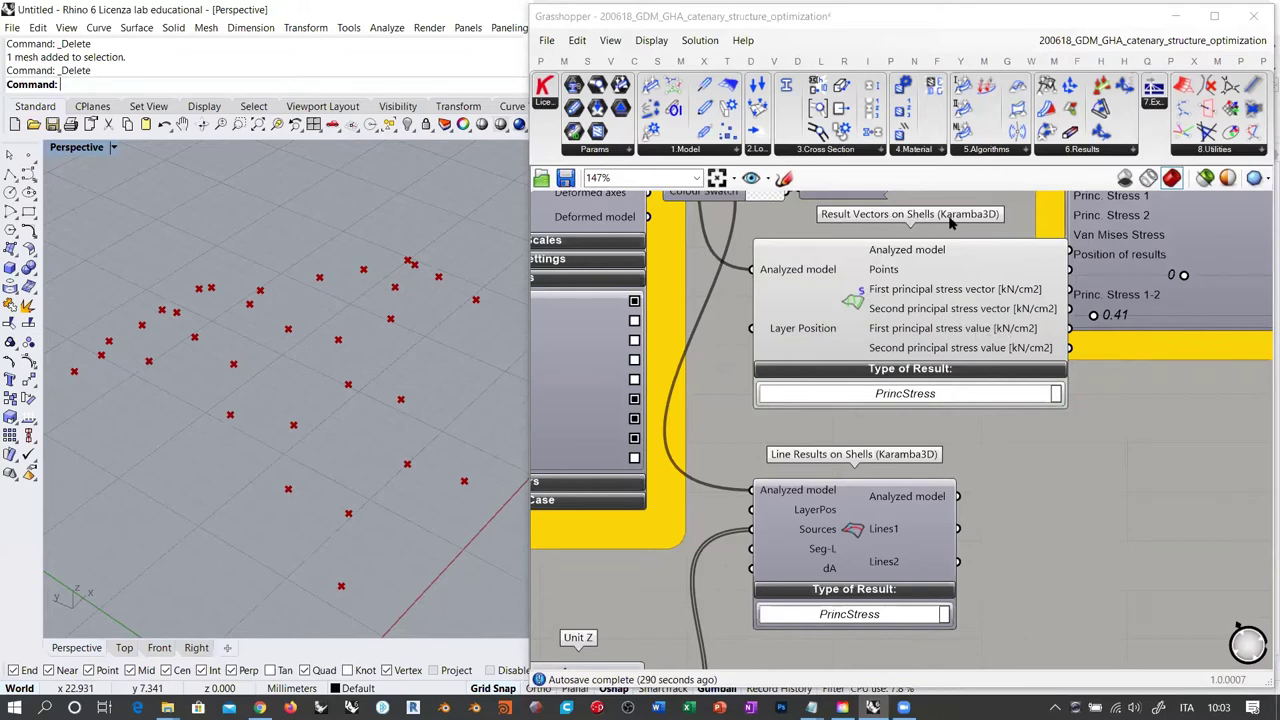
click(858, 302)
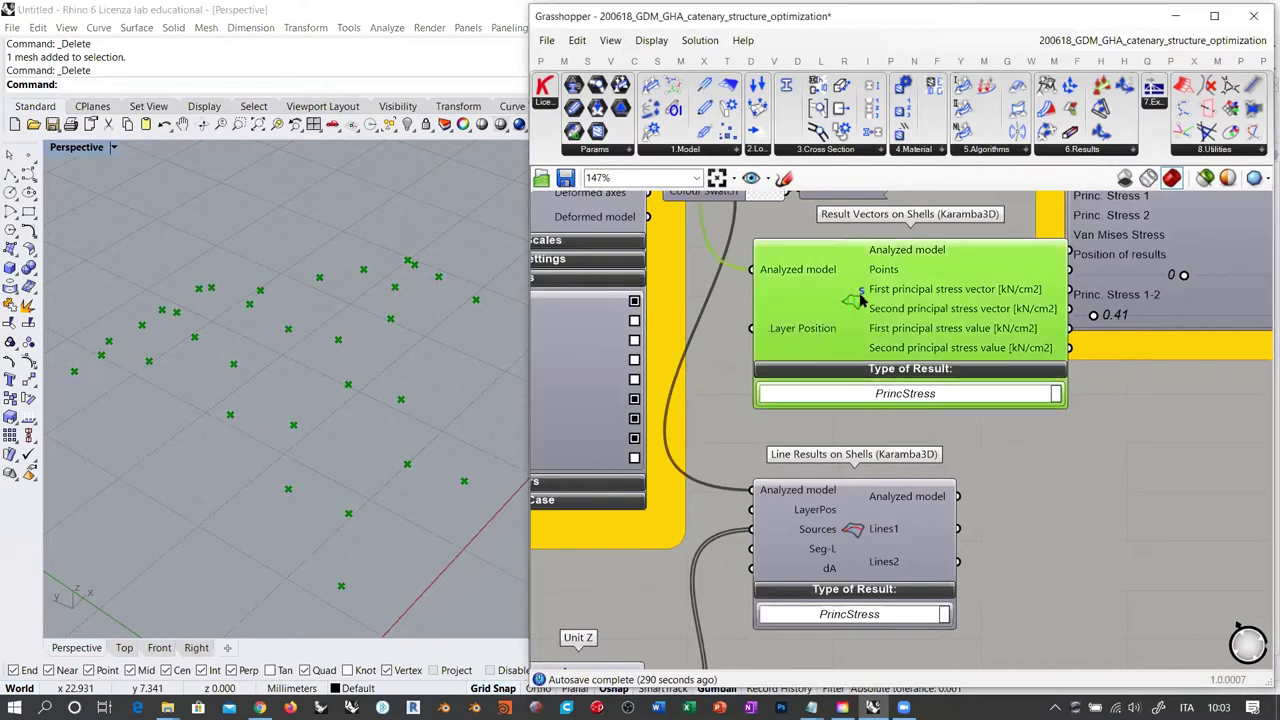
mouse_move(887, 273)
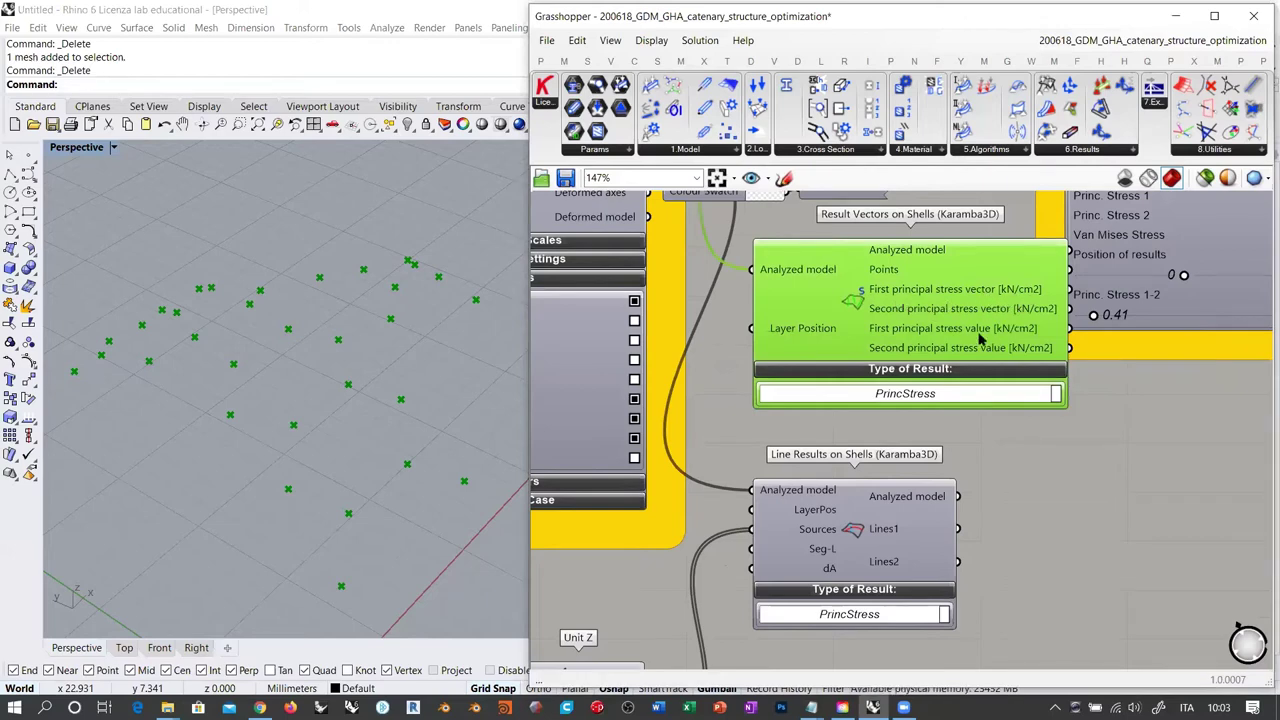
Switch the Result Vectors on Shells result type to PrincForce to view its outputs, and restore PrincStress
click(912, 393)
click(920, 416)
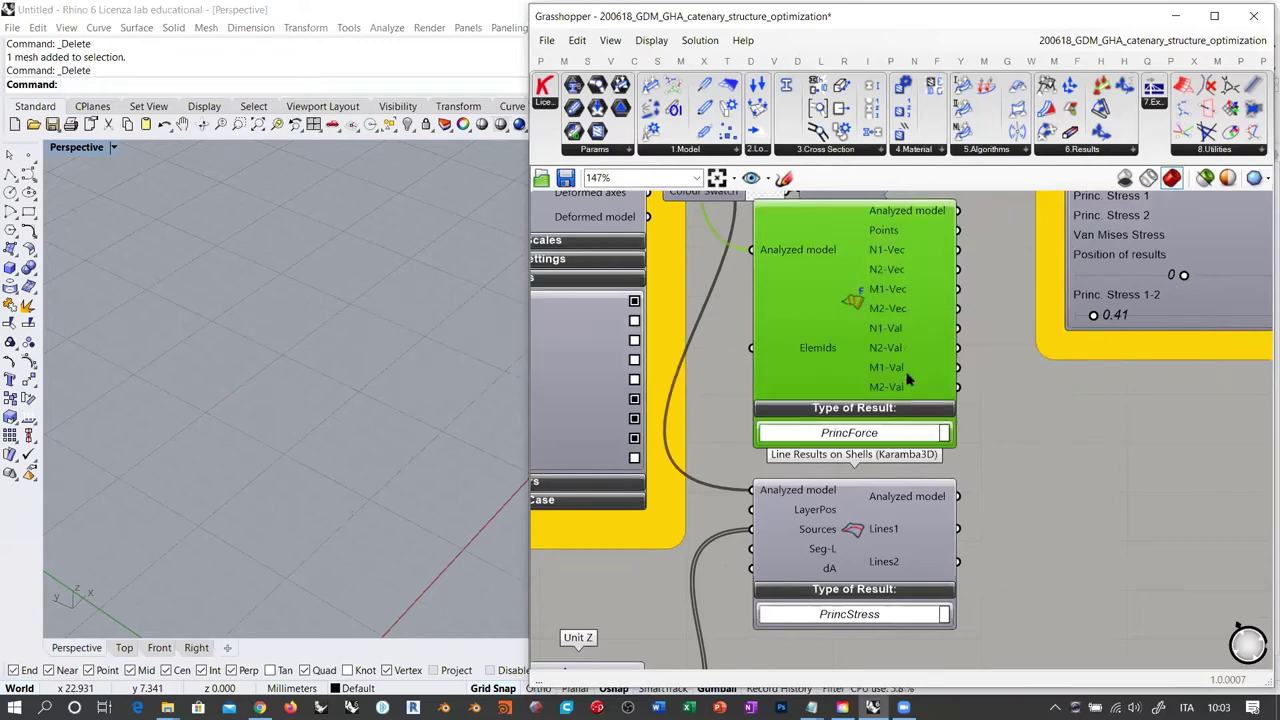
click(877, 434)
click(877, 436)
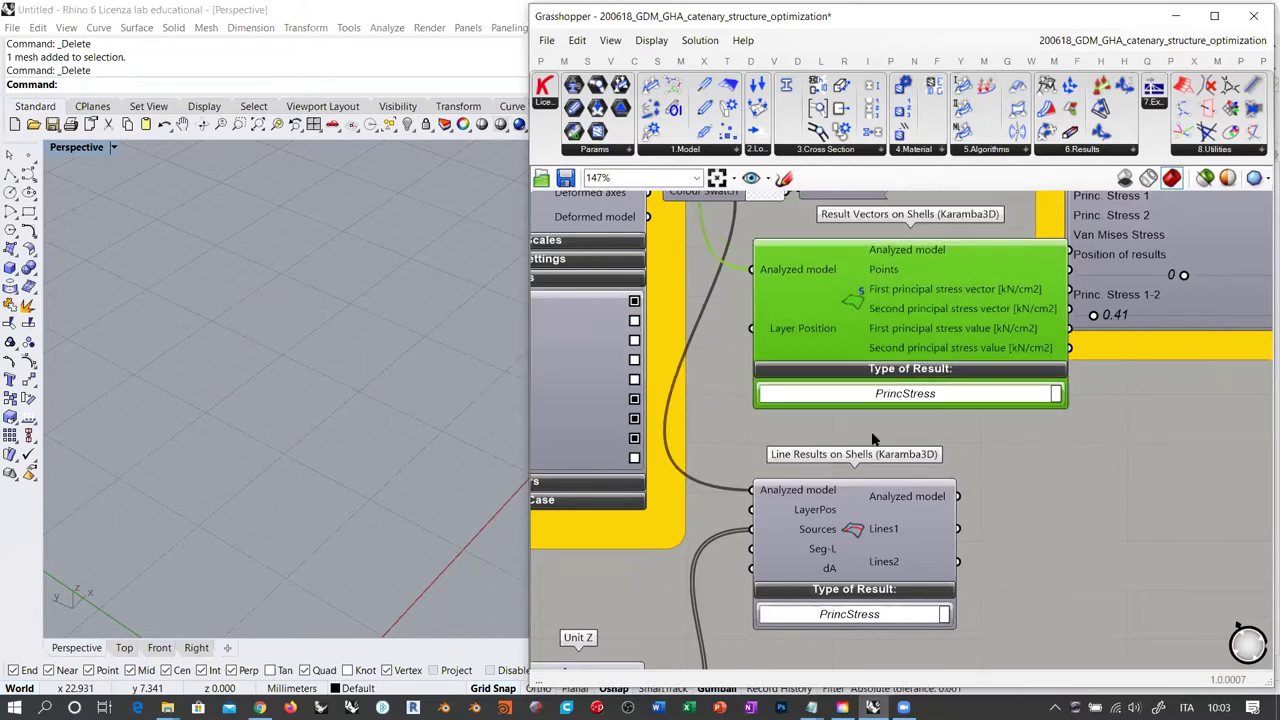
Compare the Result Vectors on Shells points with the Model View mesh, and hide the previews of both components
key(ctrl+q)
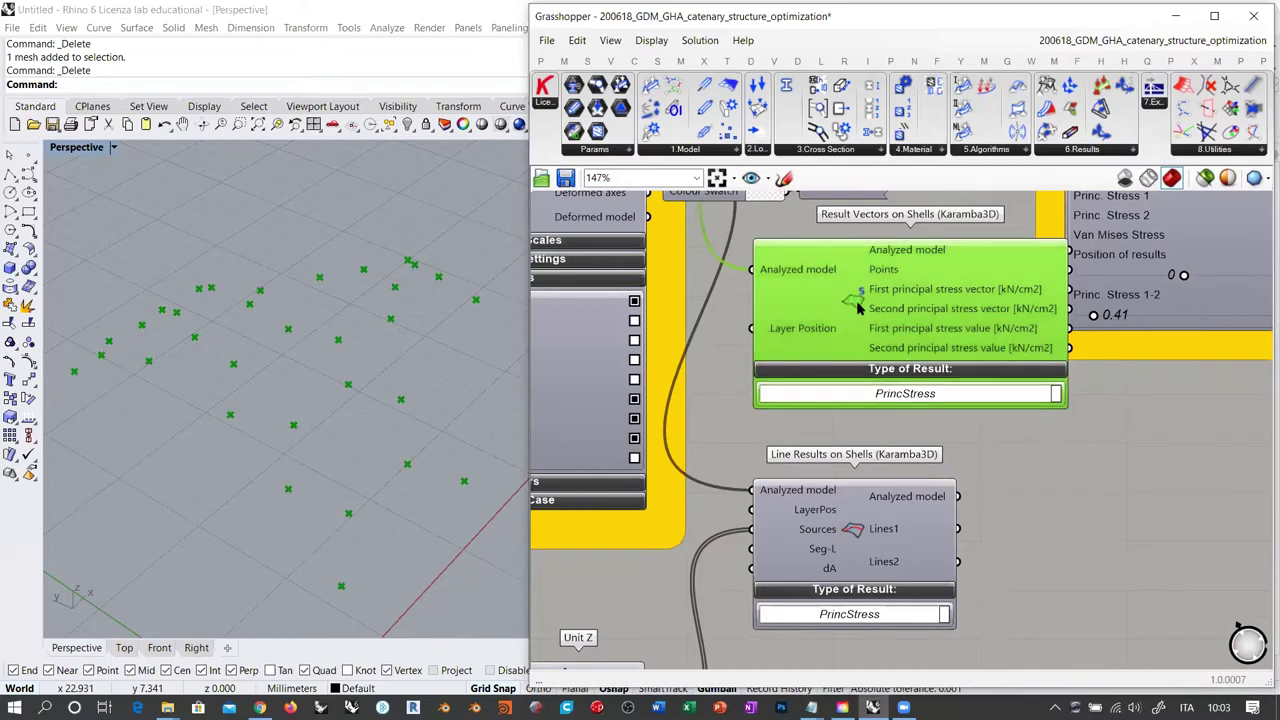
key(ctrl+q)
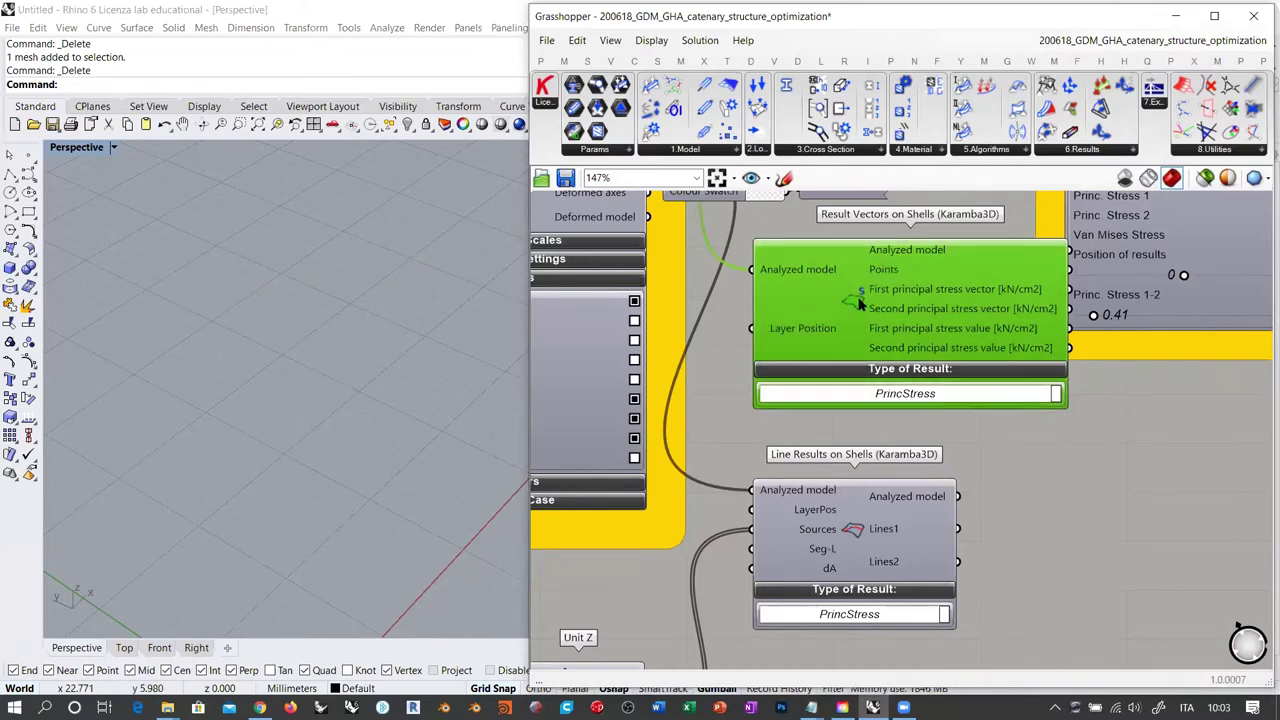
key(ctrl+q)
right_drag(836, 354, 902, 485)
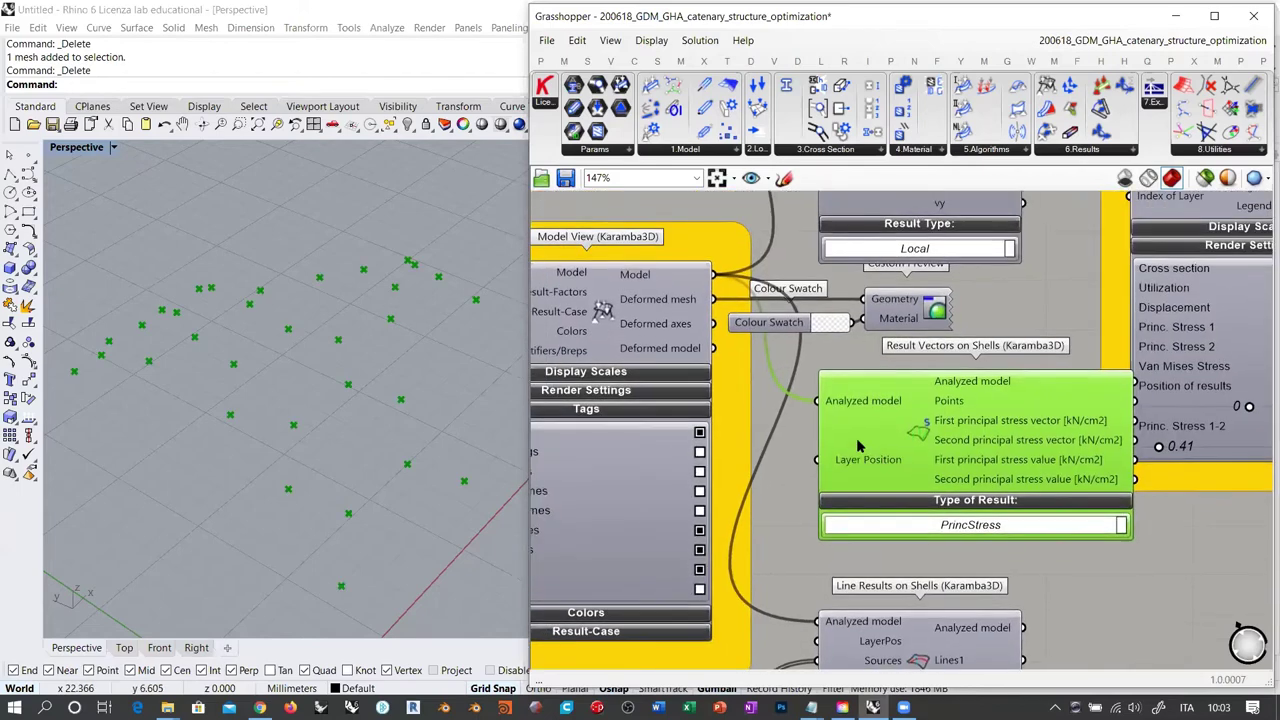
scroll(858, 445, down, 3)
click(675, 354)
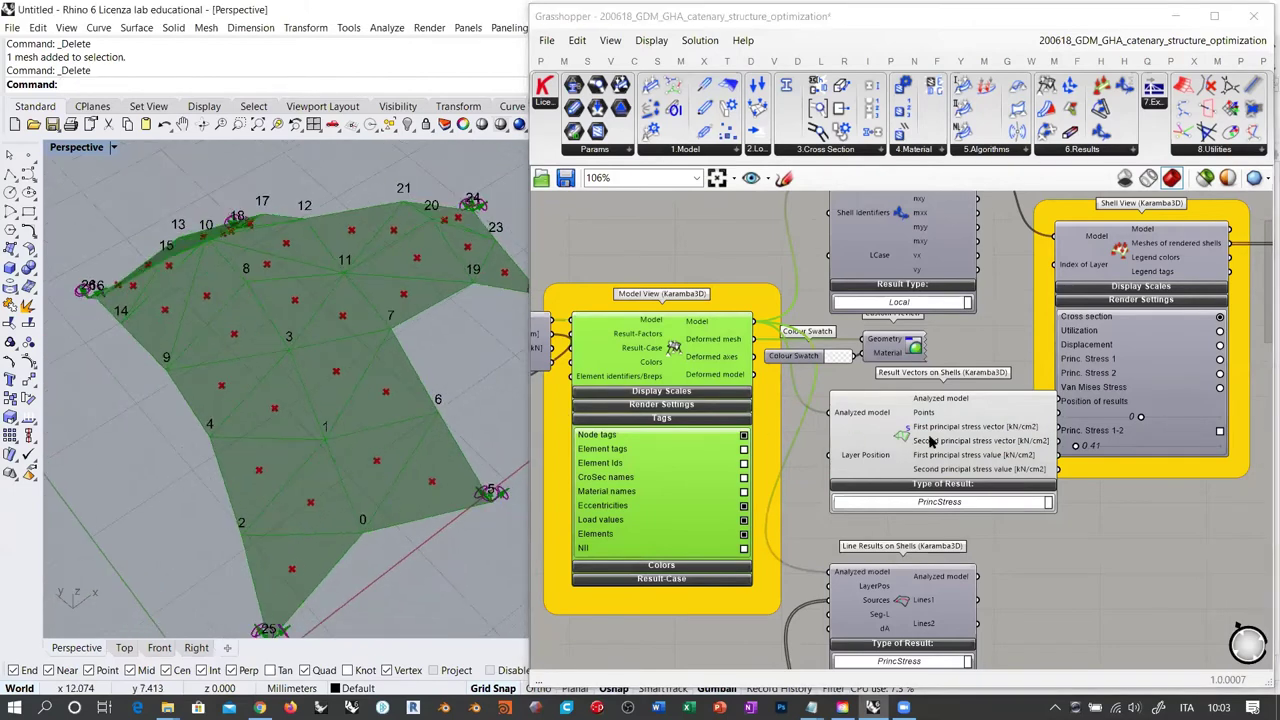
click(903, 433)
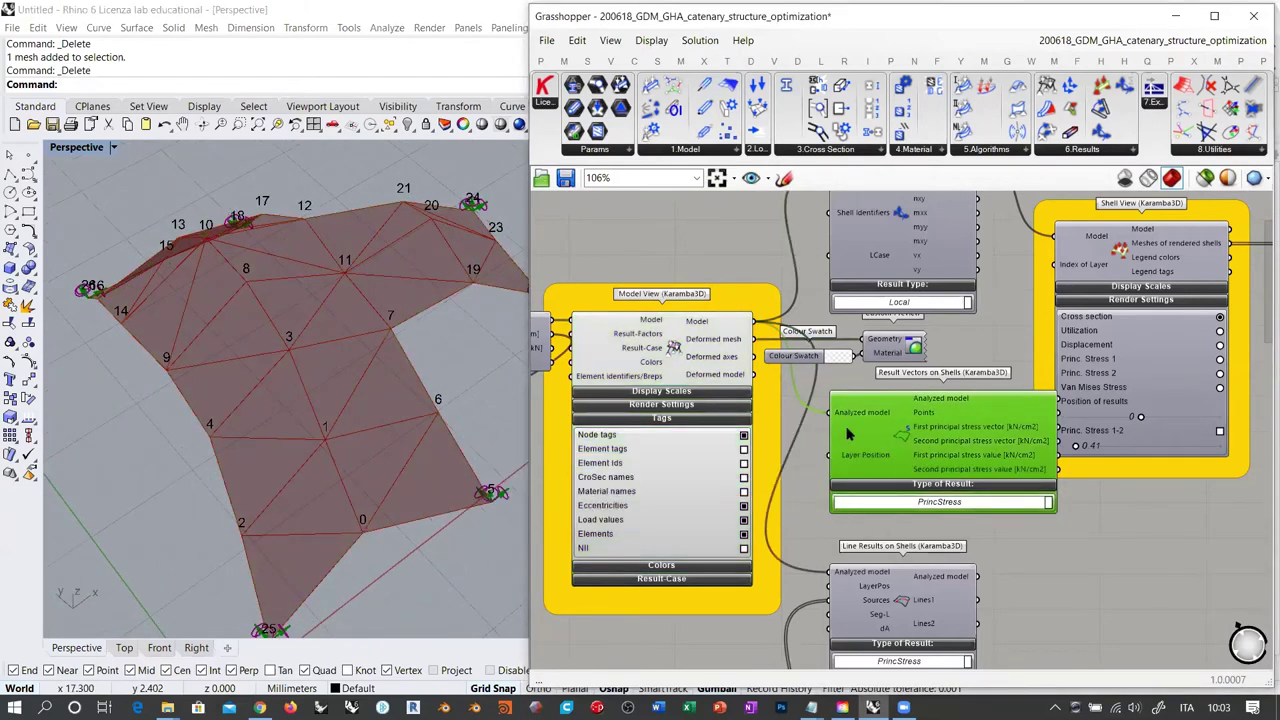
click(675, 355)
key(ctrl+q)
Preview the Line Results on Shells component's principal stress lines and inspect them from several angles
right_drag(944, 533, 924, 306)
scroll(878, 371, up, 5)
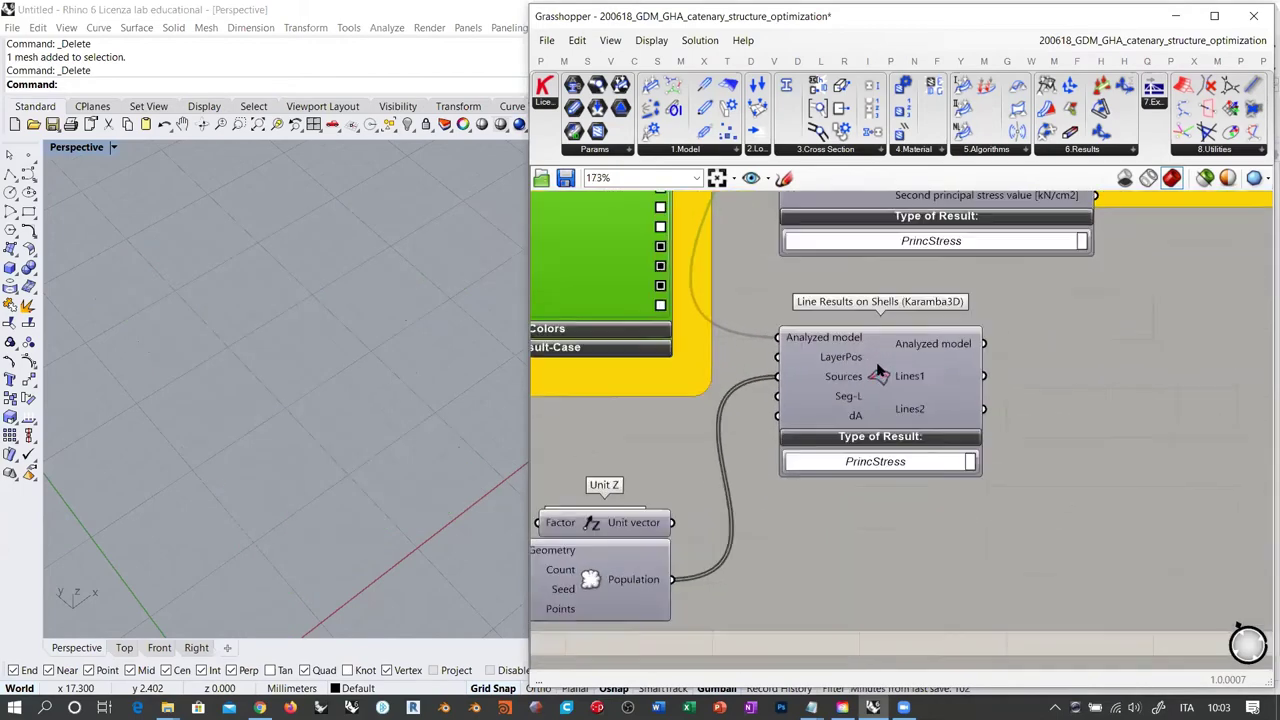
click(880, 380)
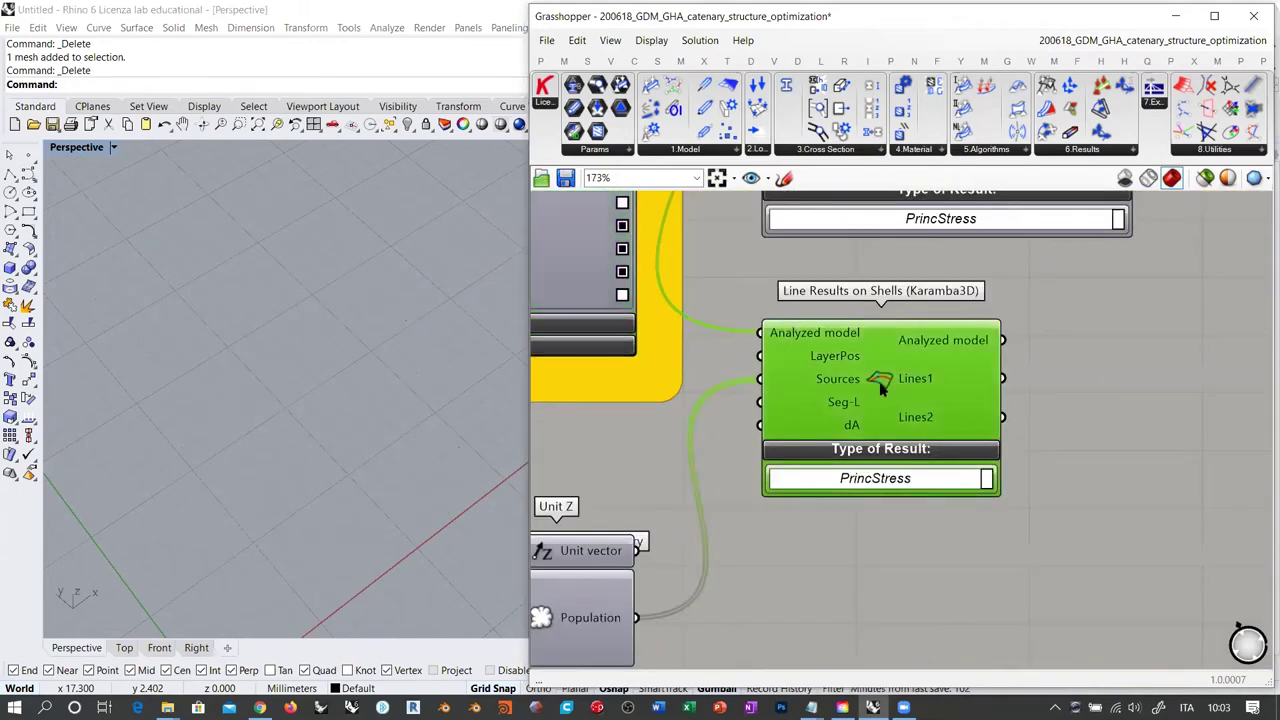
click(352, 370)
right_drag(352, 370, 337, 306)
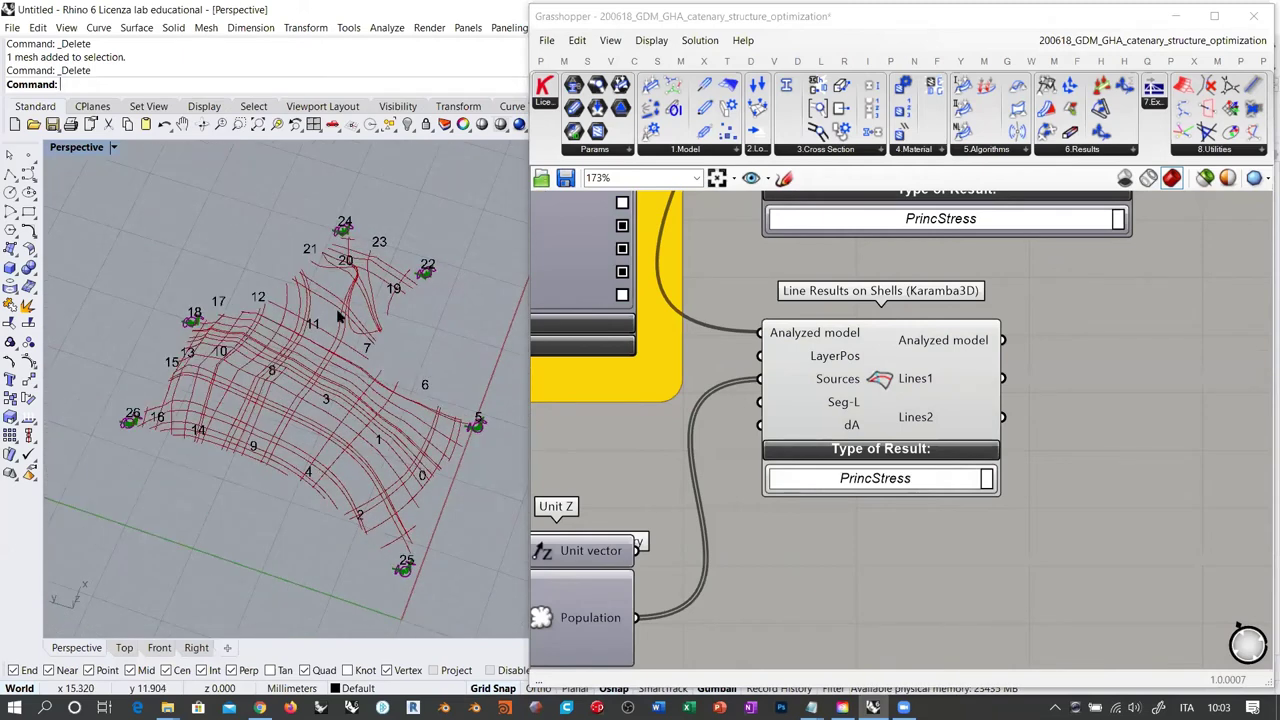
right_drag(322, 405, 356, 410)
mouse_move(355, 310)
right_down()
mouse_move(335, 367)
mouse_move(362, 320)
mouse_move(345, 415)
mouse_move(347, 375)
mouse_move(335, 405)
mouse_move(356, 307)
right_up()
right_drag(290, 372, 320, 335)
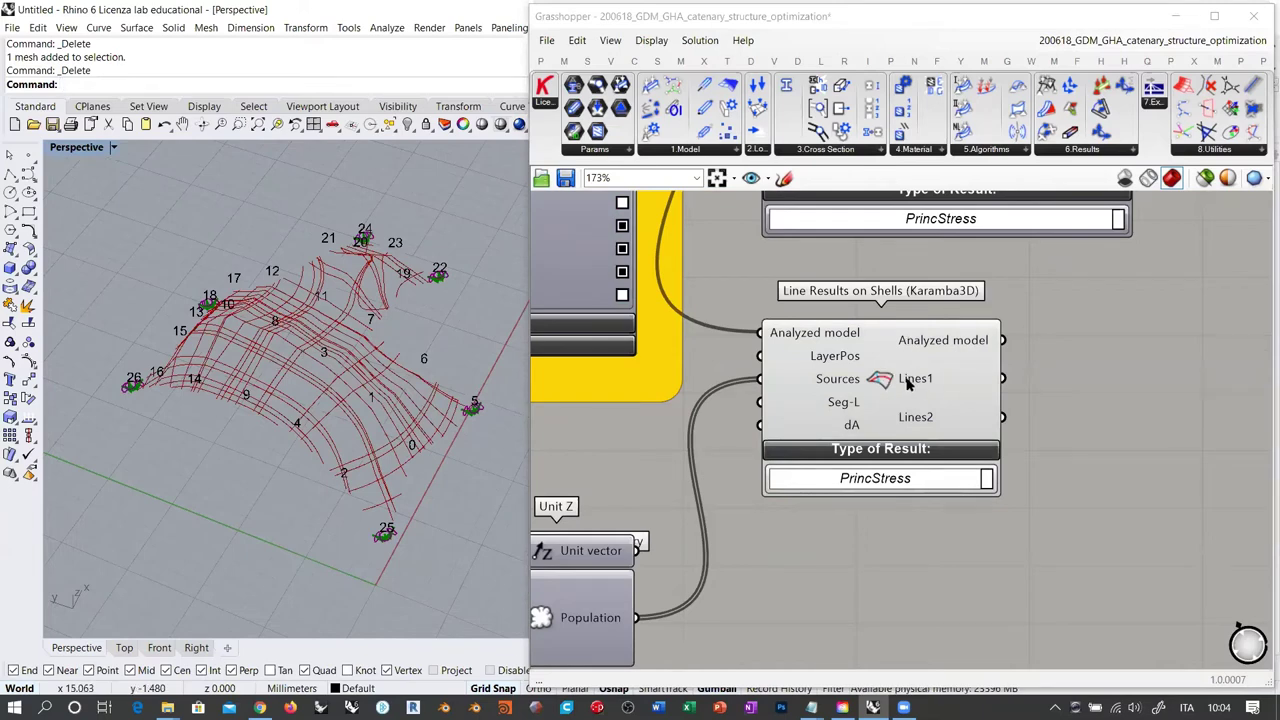
Examine the inputs of Populate Geometry and delete the unconnected Unit Z component overlapping it
right_drag(549, 573, 960, 430)
drag(816, 468, 809, 463)
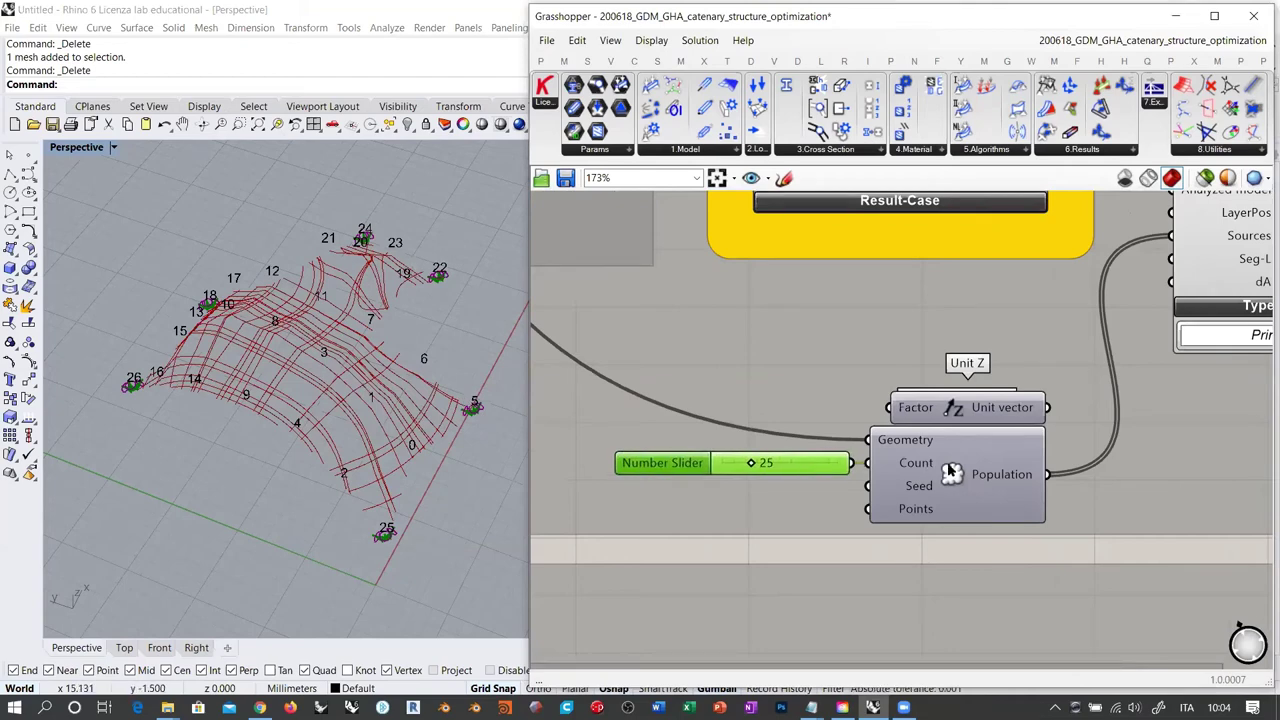
click(807, 465)
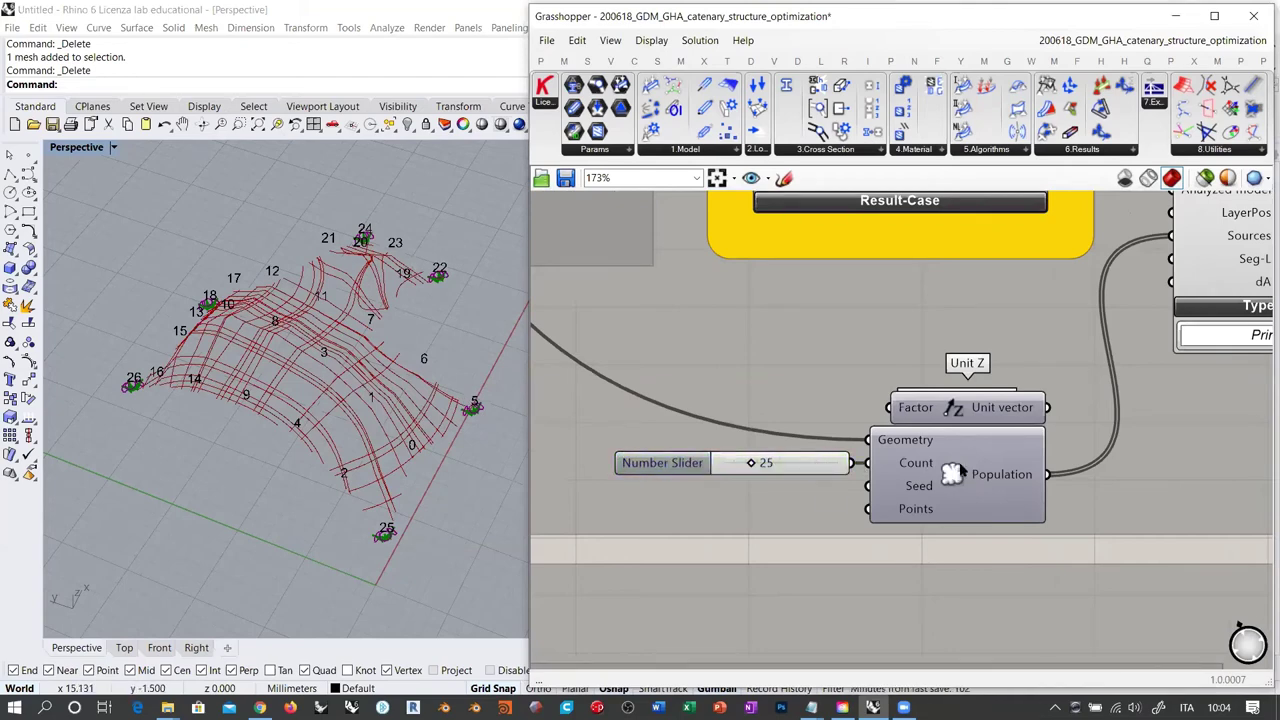
drag(967, 413, 955, 372)
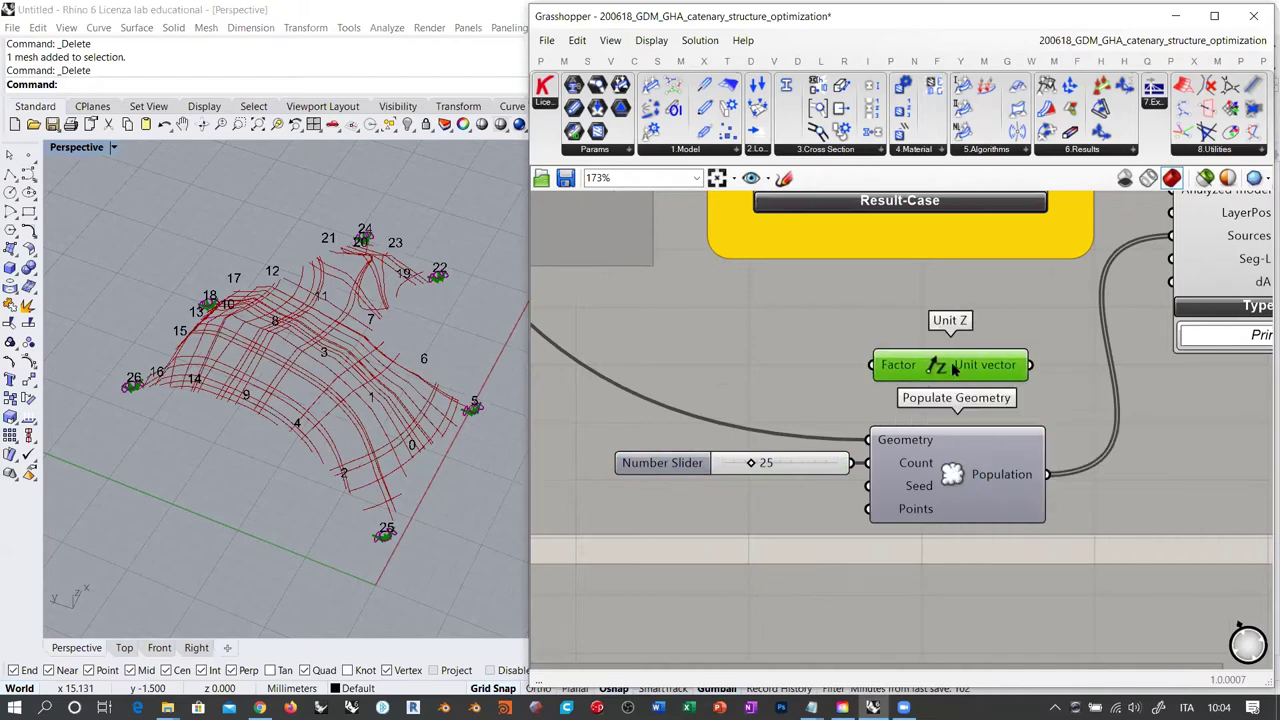
key(Delete)
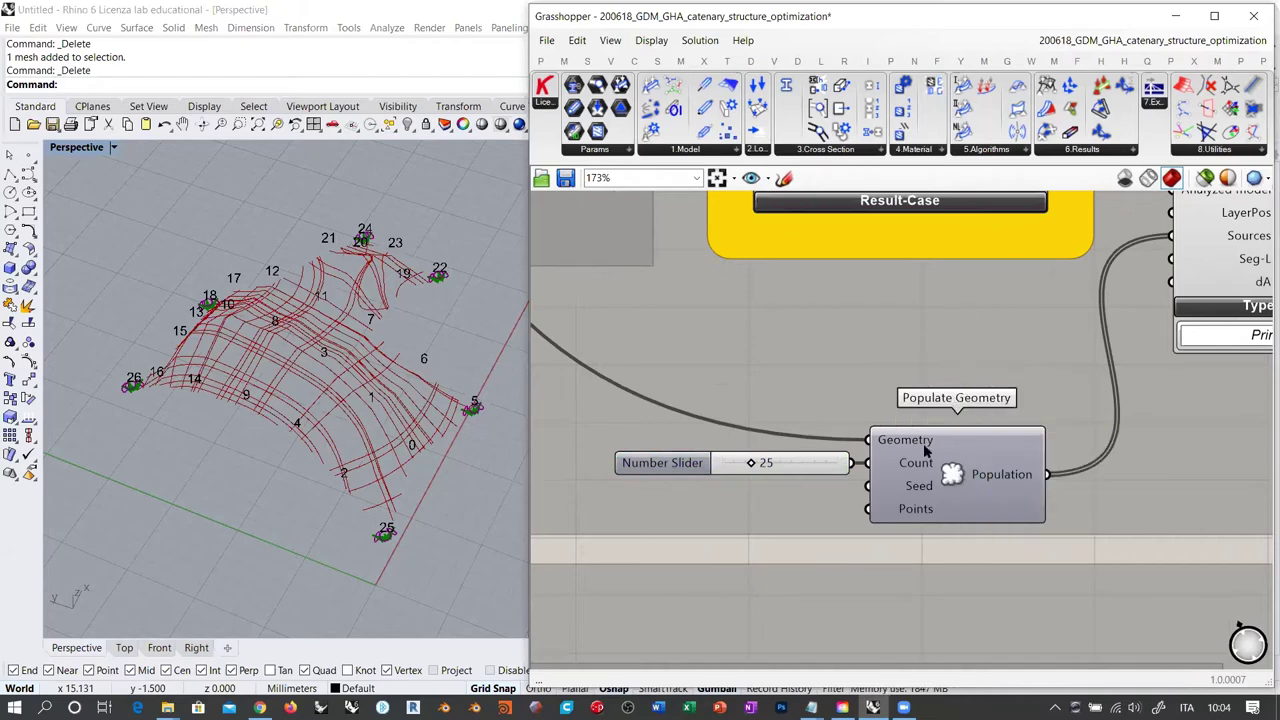
Move Populate Geometry together with its Count slider upward, closer to the Model View group
click(910, 479)
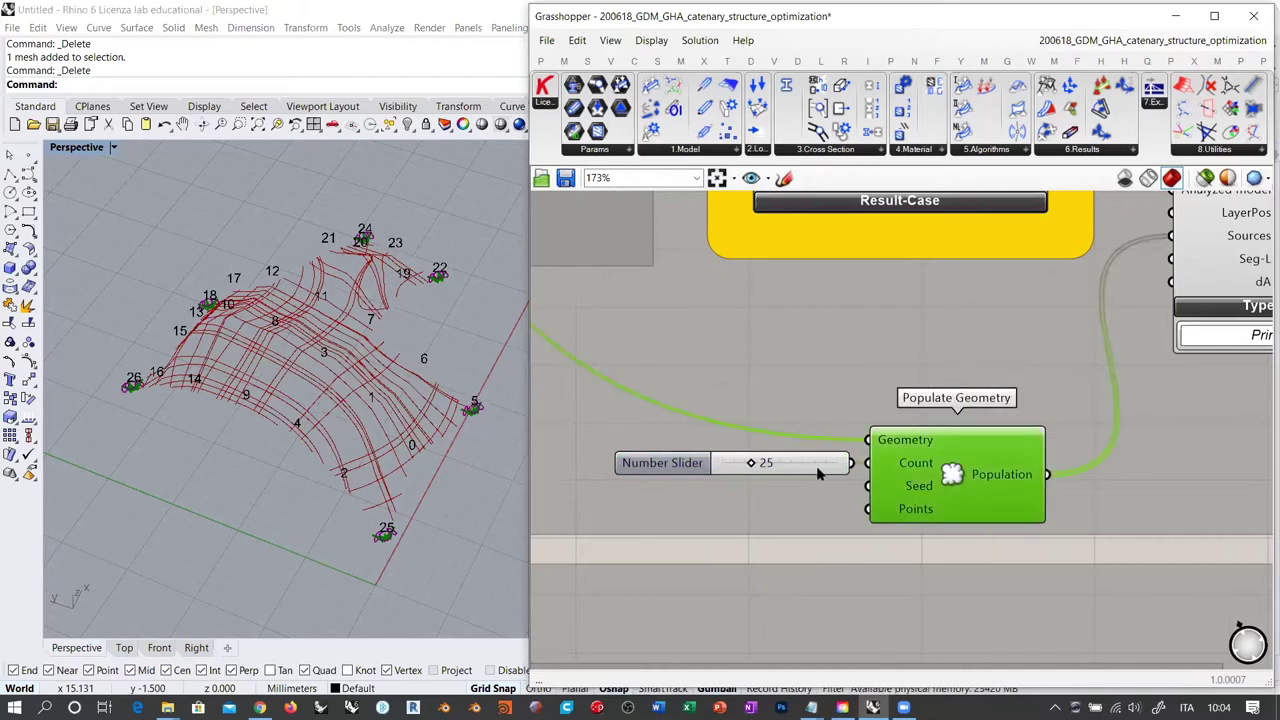
shift+click(822, 470)
drag(975, 478, 980, 357)
click(1025, 473)
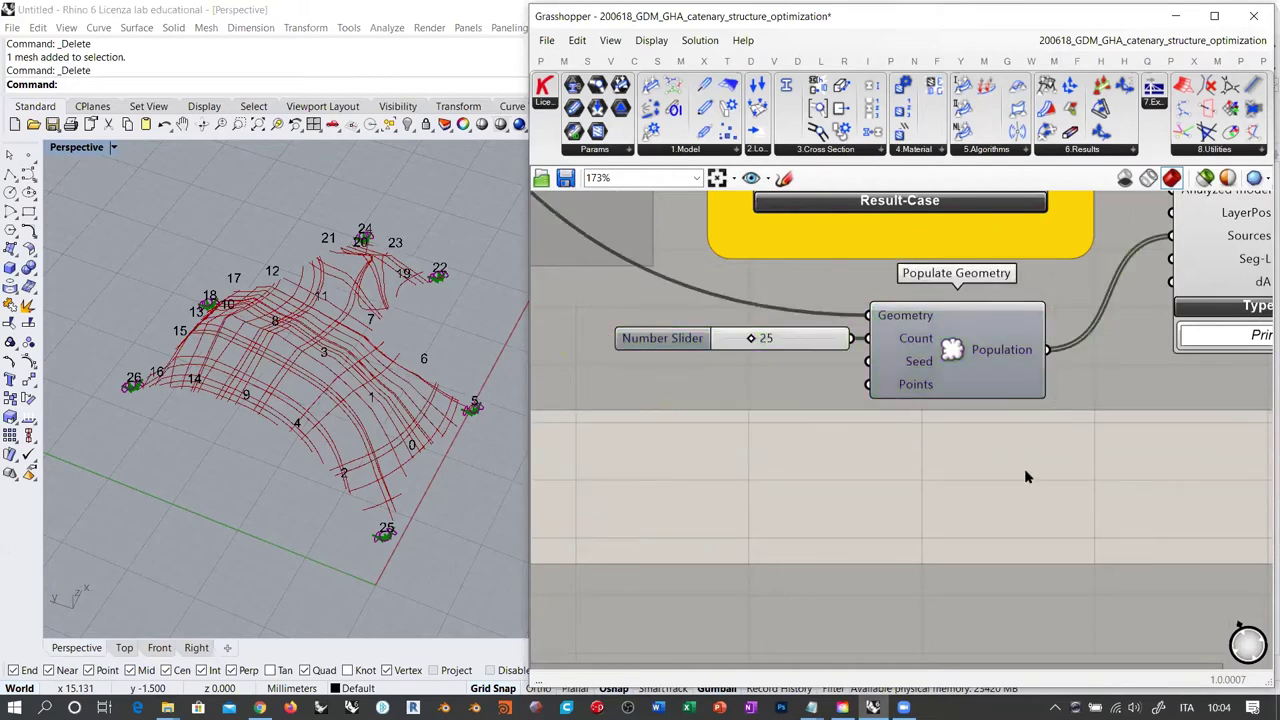
View the stress lines from above, show the Triangulate mesh beneath them for comparison, and hide that mesh again
right_drag(331, 339, 390, 390)
click(714, 512)
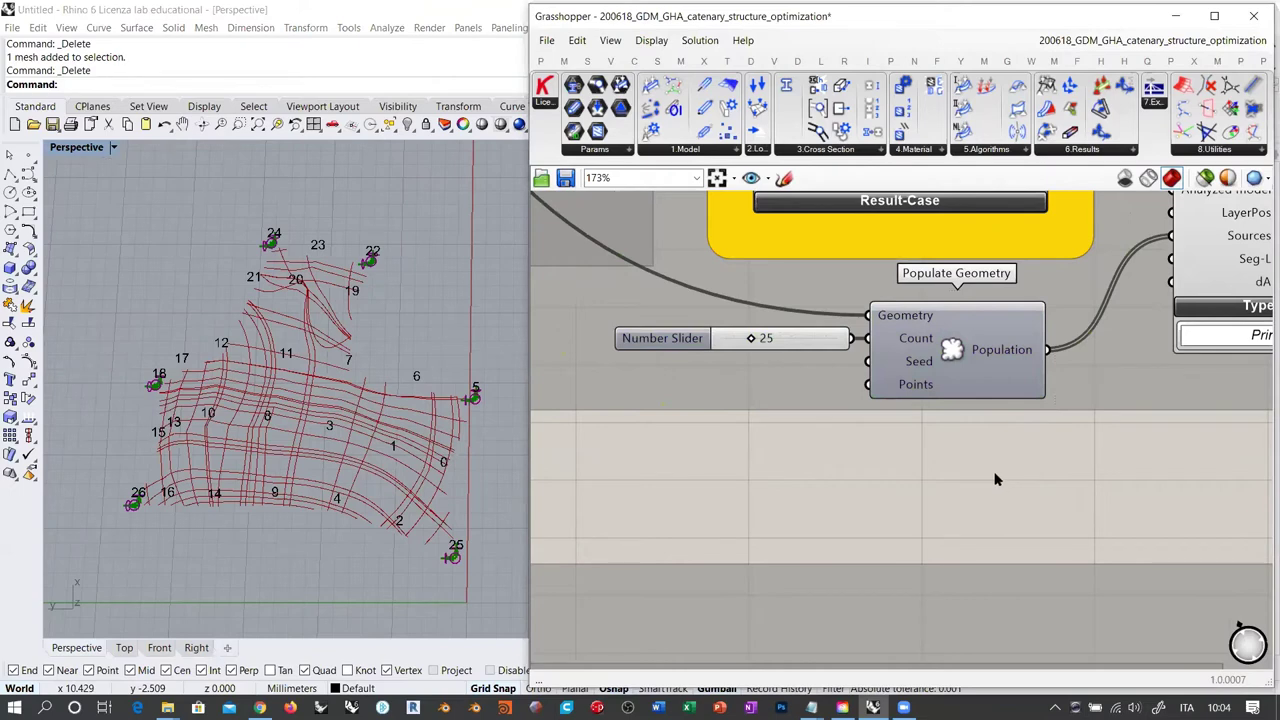
scroll(995, 479, down, 6)
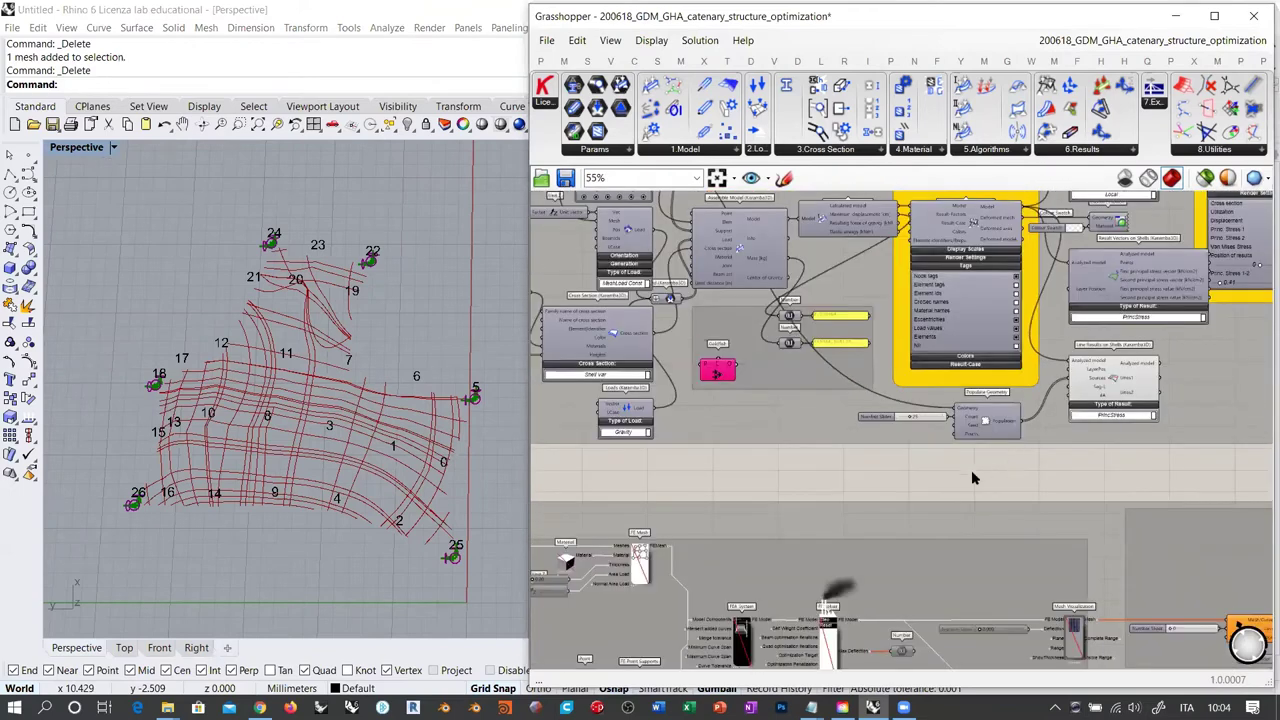
scroll(971, 478, down, 1)
right_drag(820, 463, 987, 514)
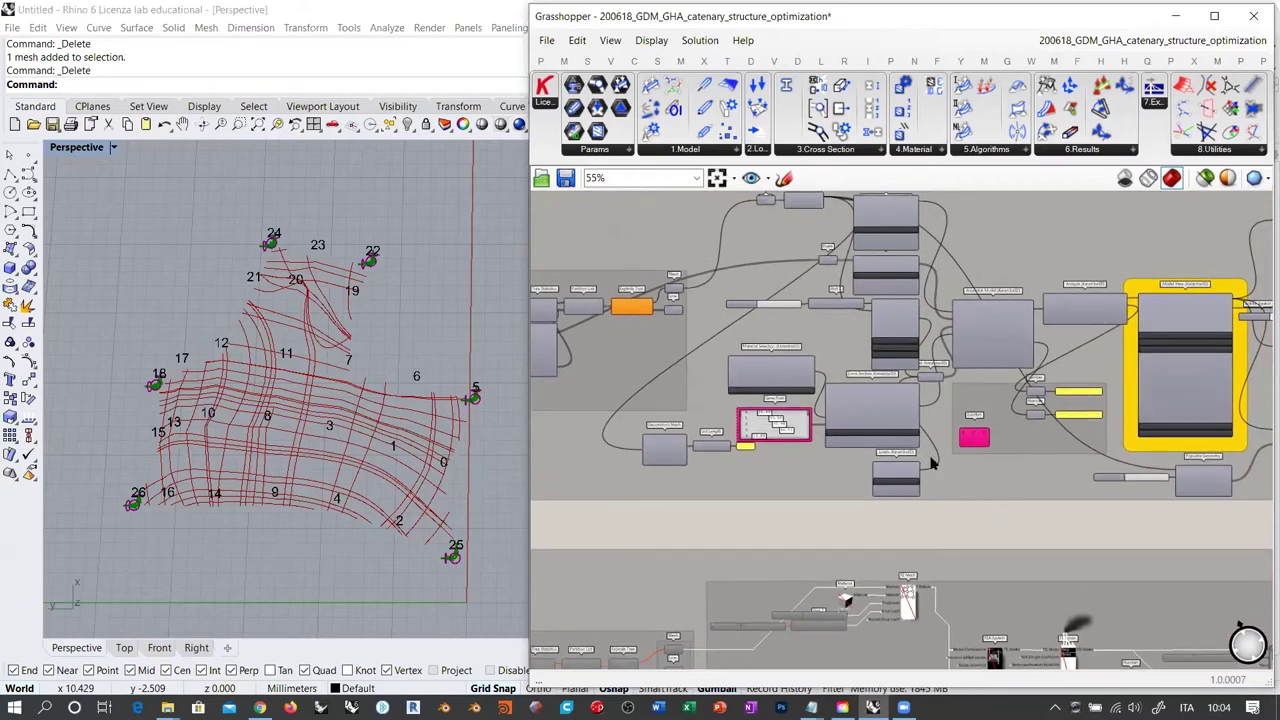
scroll(811, 323, up, 2)
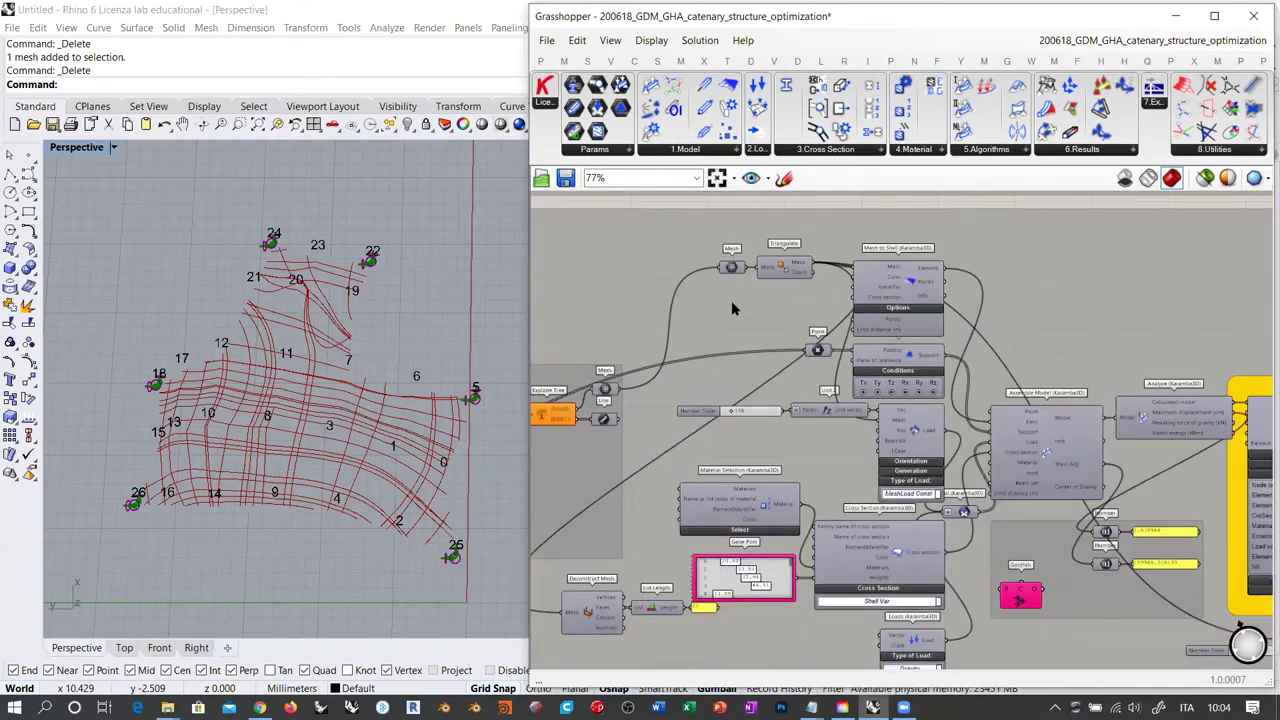
right_drag(695, 312, 617, 319)
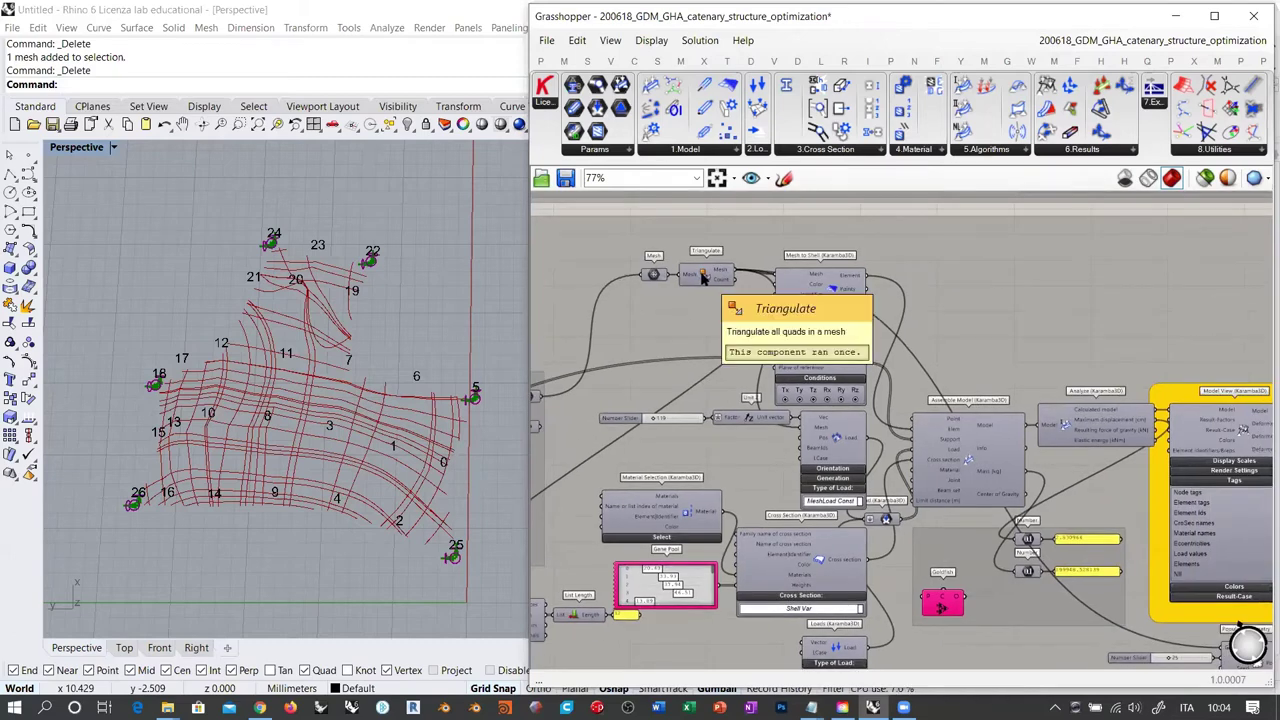
click(702, 275)
key(ctrl+q)
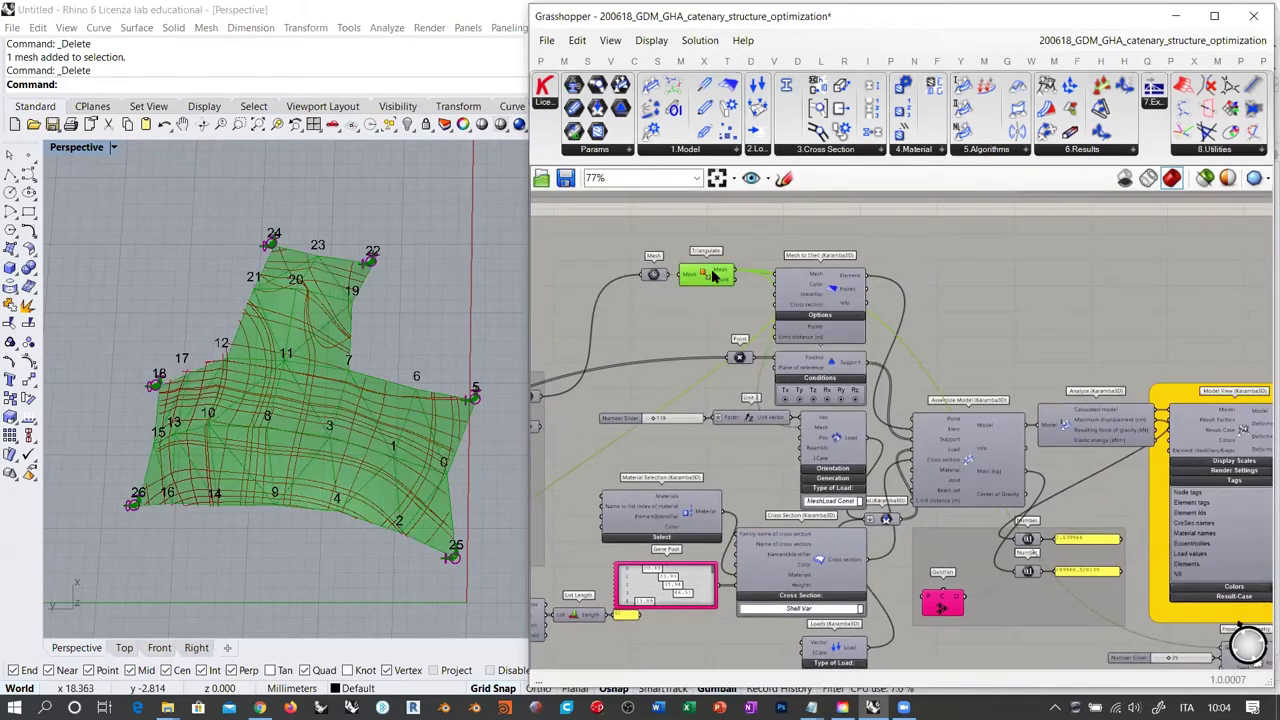
key(ctrl+q)
Examine the Karamba3D chain from the source Mesh and Triangulate components through the model assembly to Populate Geometry
right_drag(631, 374, 684, 350)
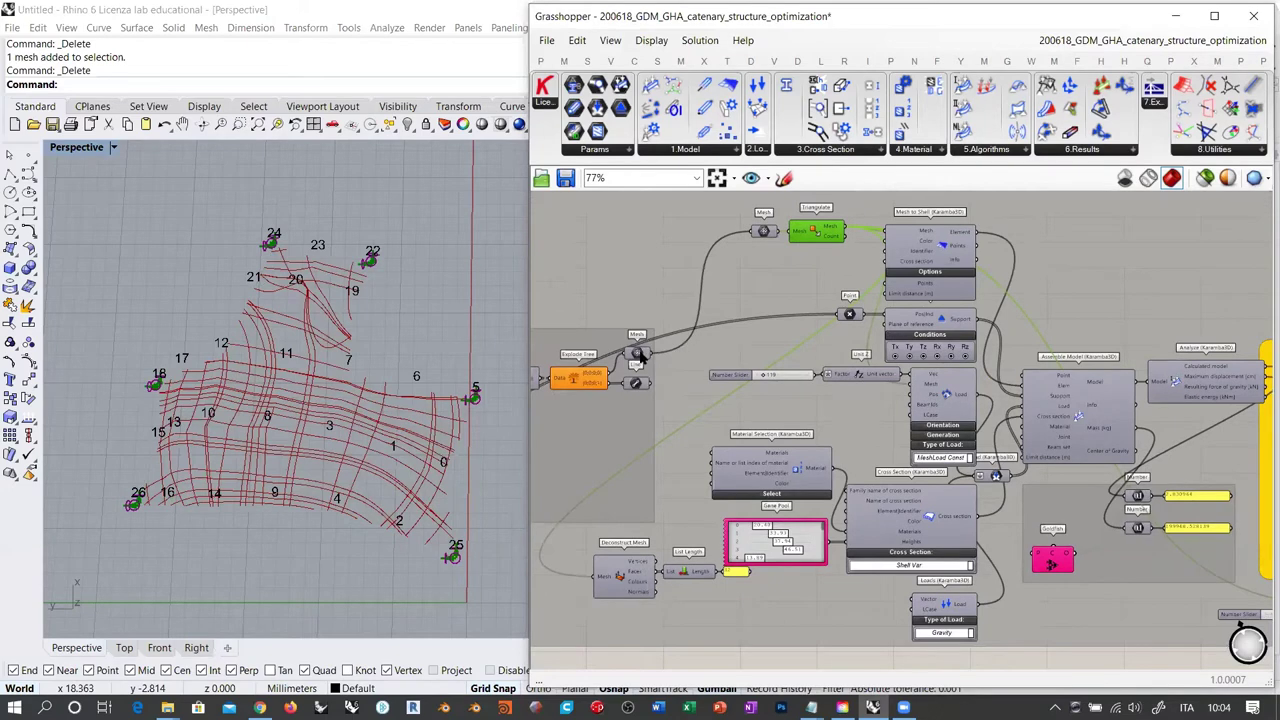
click(639, 354)
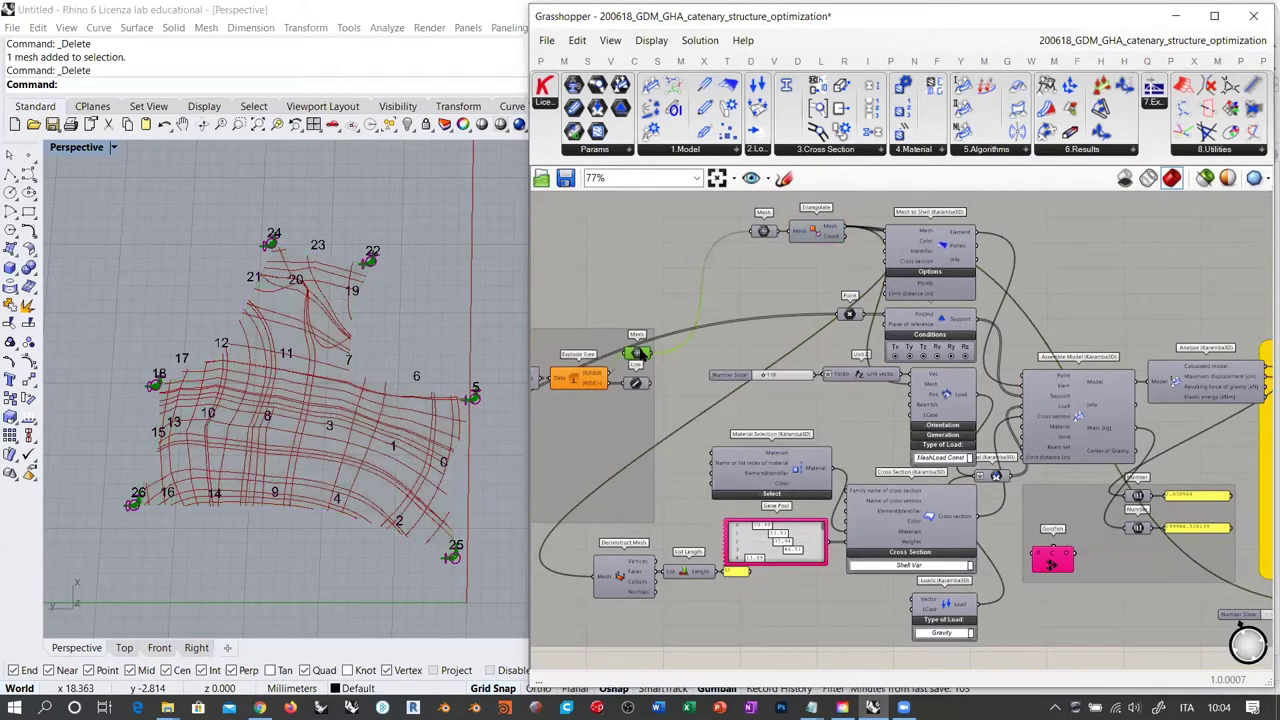
right_drag(844, 614, 768, 538)
right_drag(1208, 550, 1076, 621)
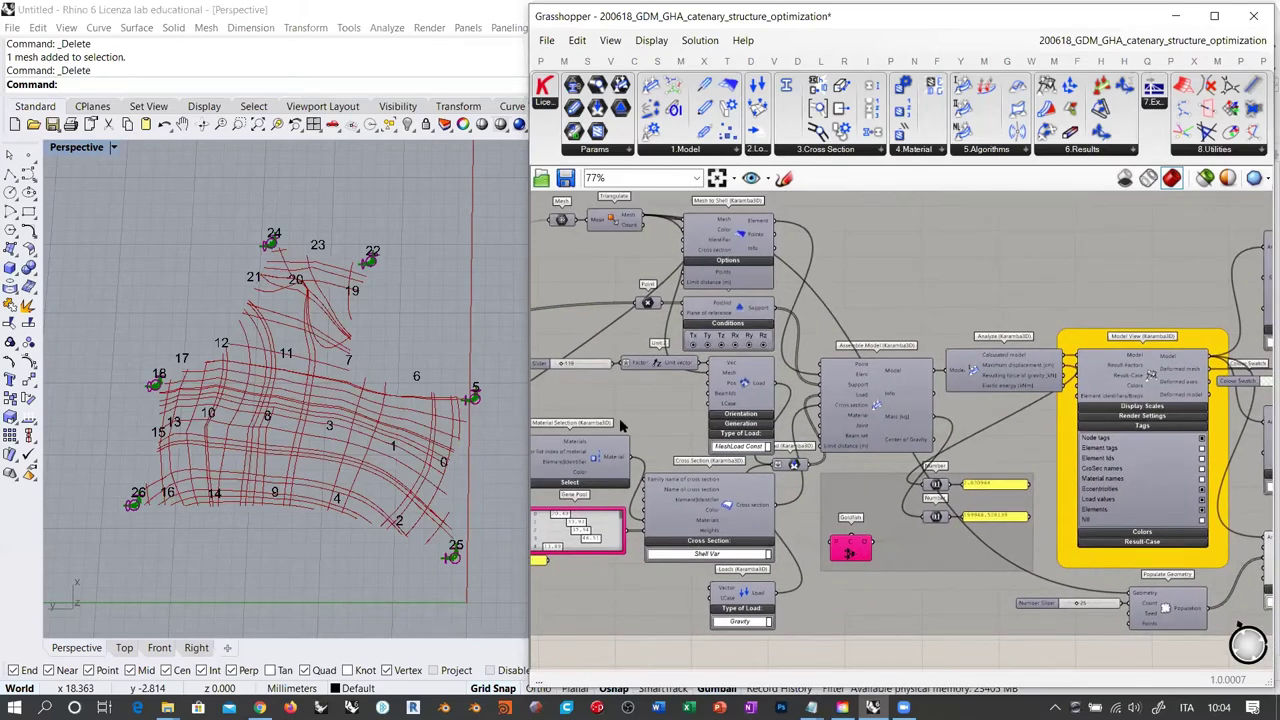
mouse_move(372, 424)
right_down()
mouse_move(365, 345)
mouse_move(363, 424)
right_up()
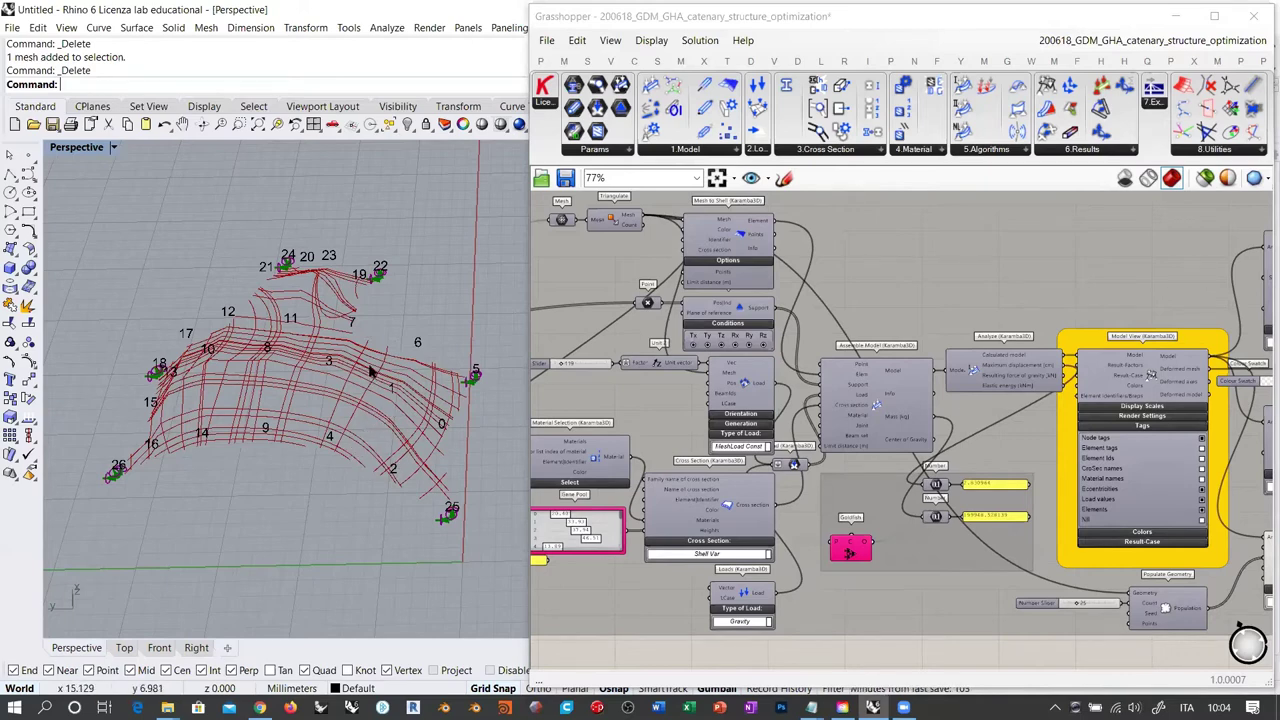
click(625, 226)
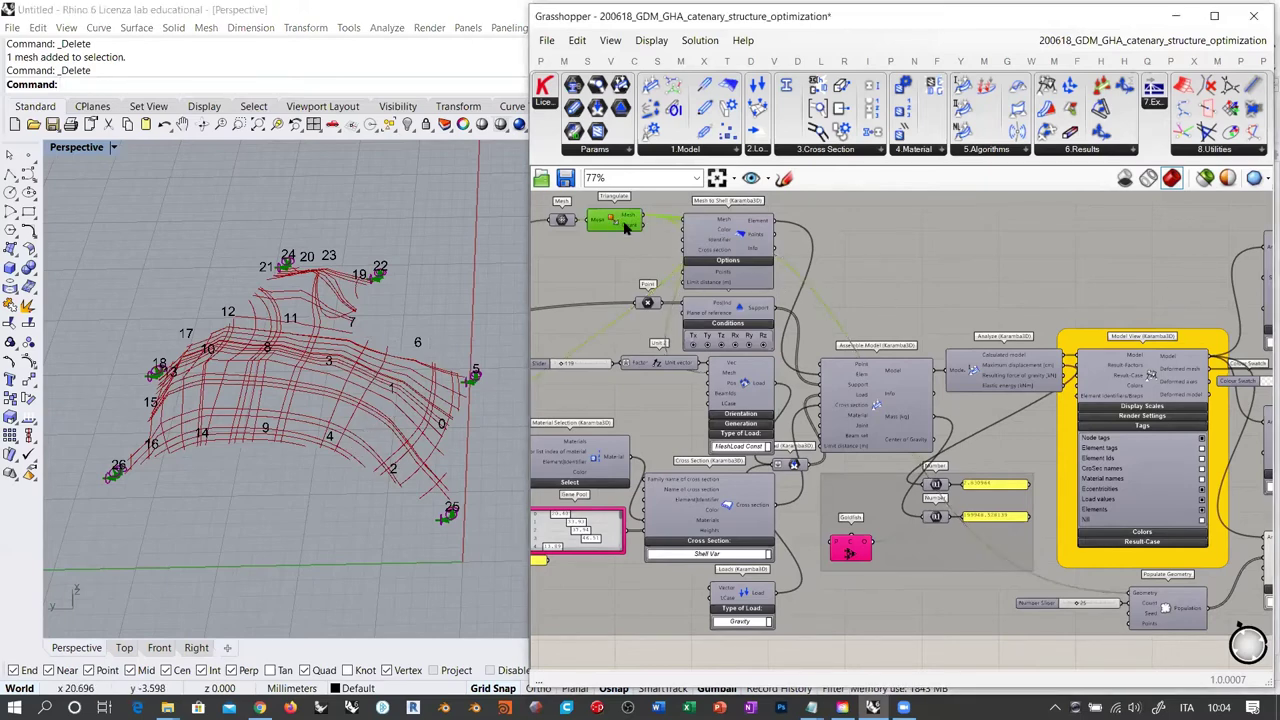
click(632, 216)
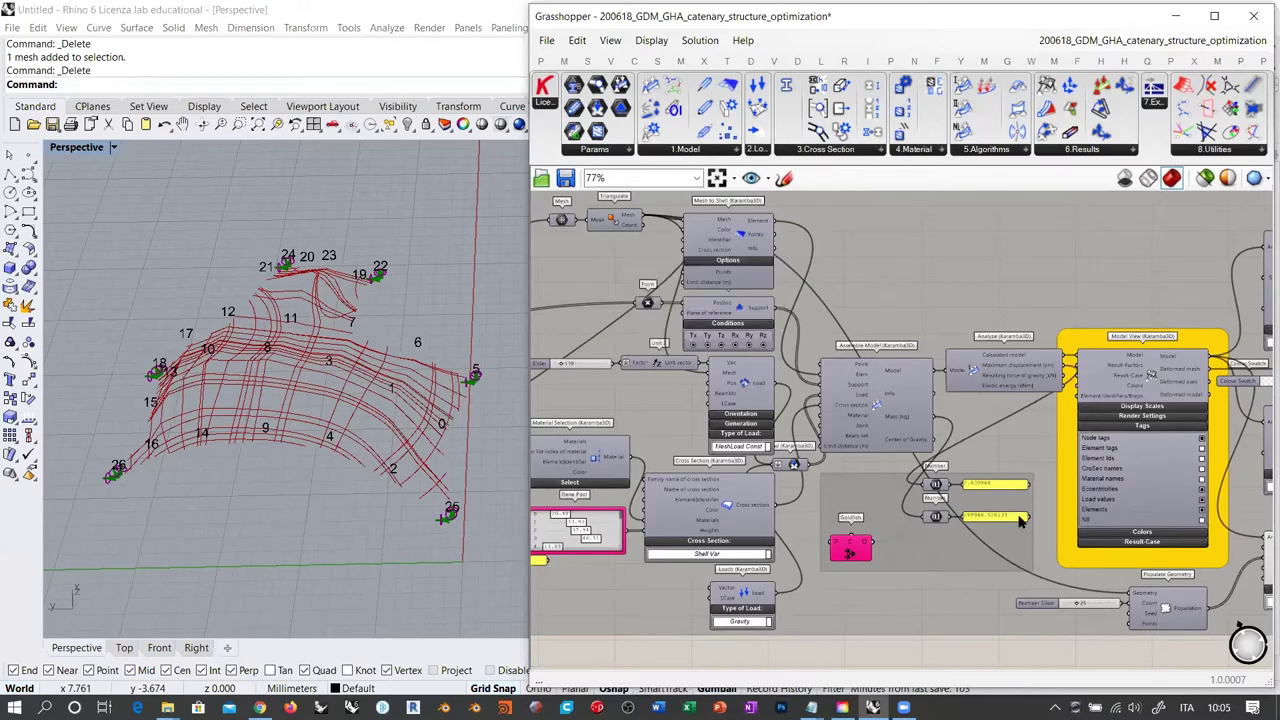
scroll(1110, 654, up, 5)
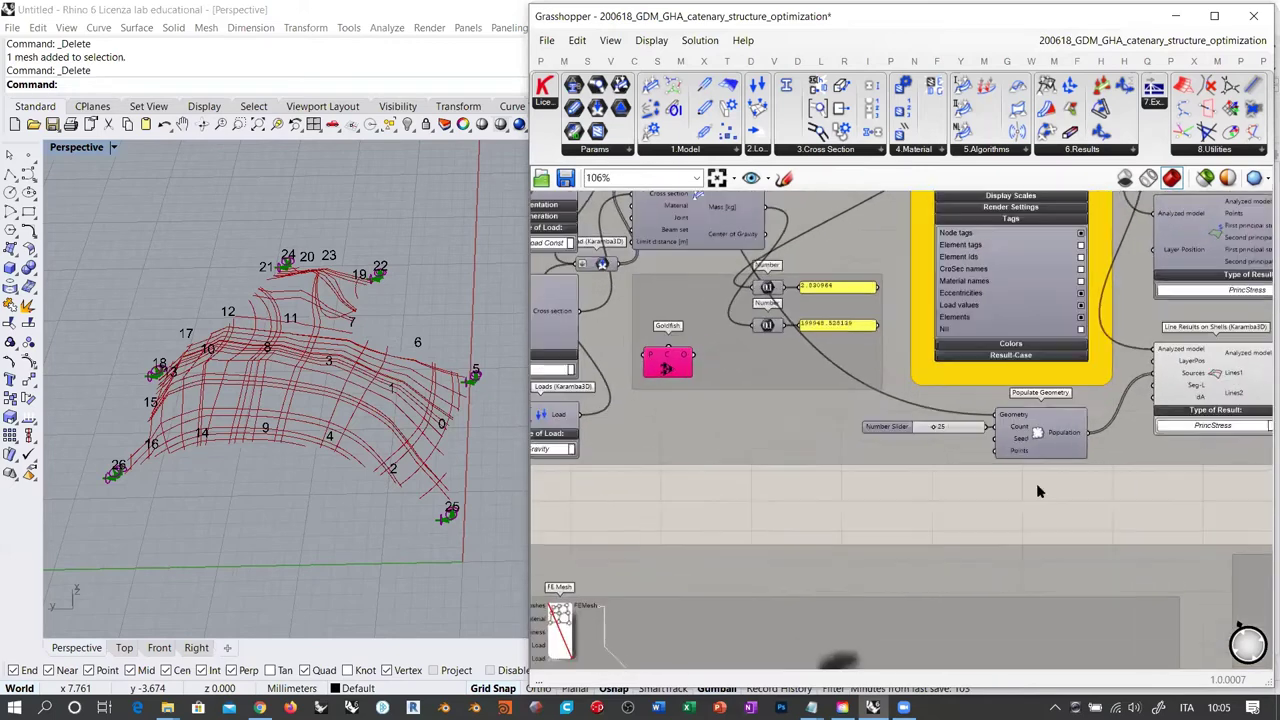
double_click(931, 519)
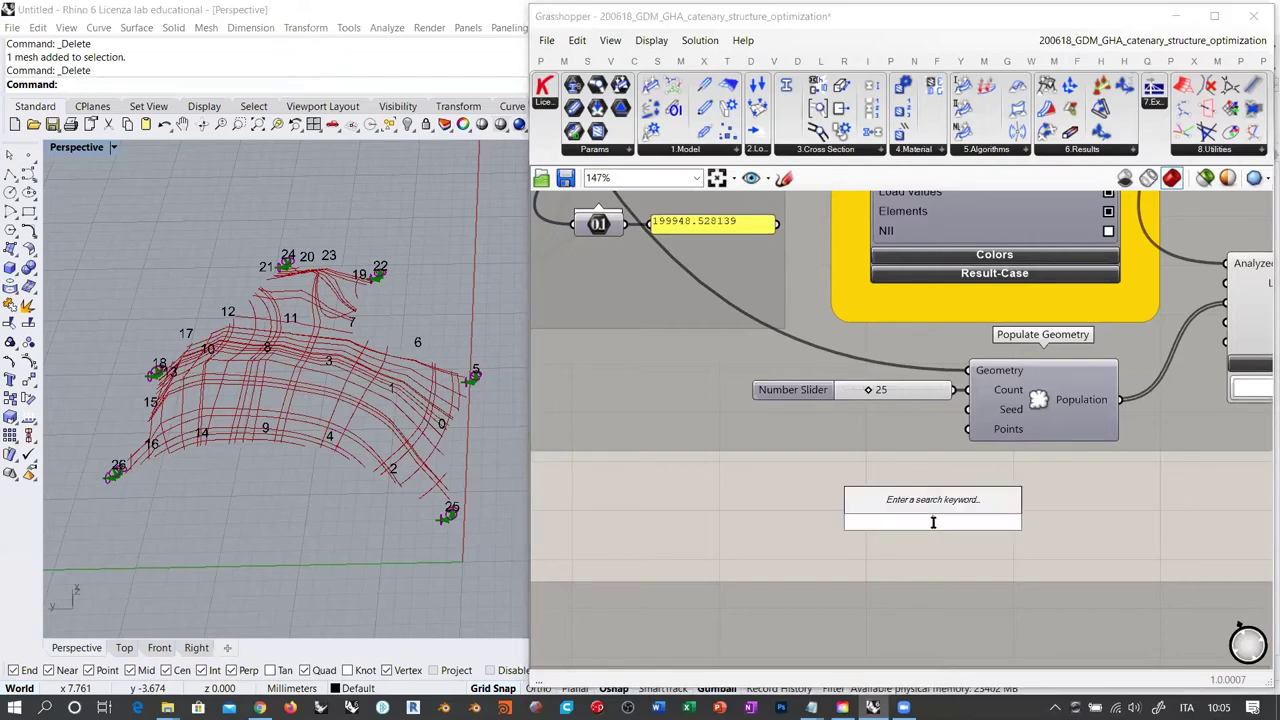
text(divi)
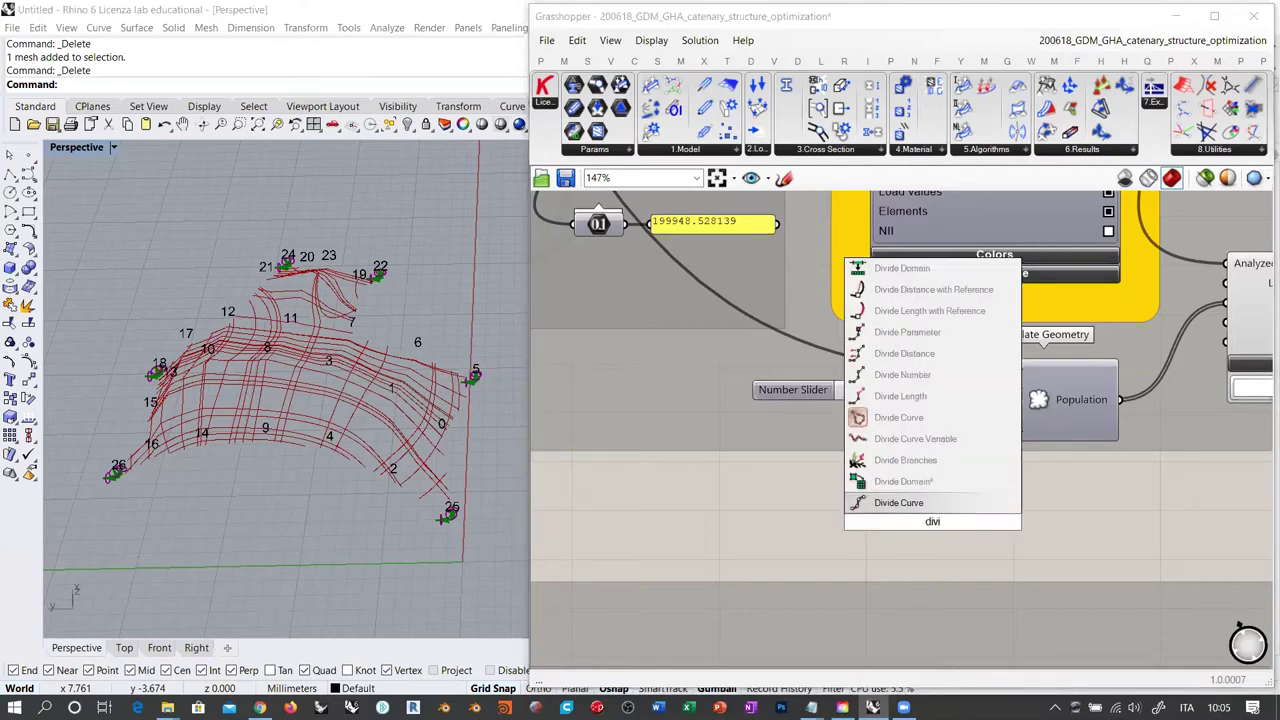
text(de)
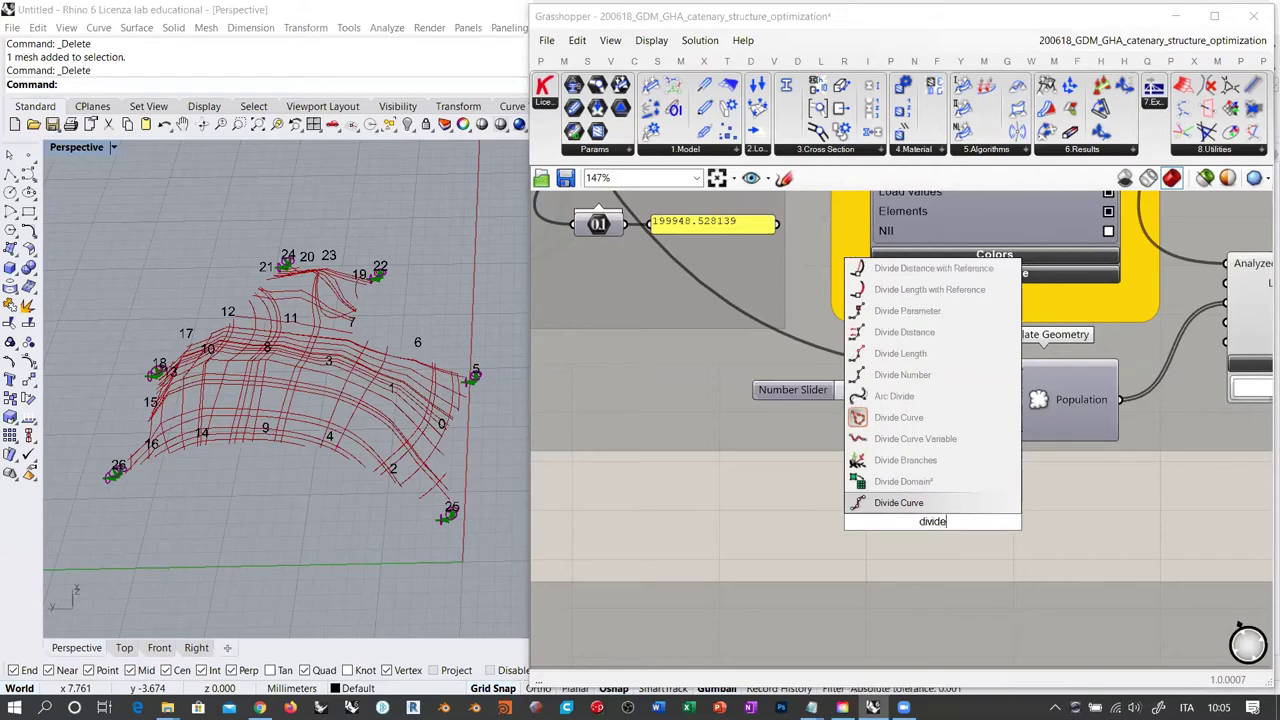
text( m)
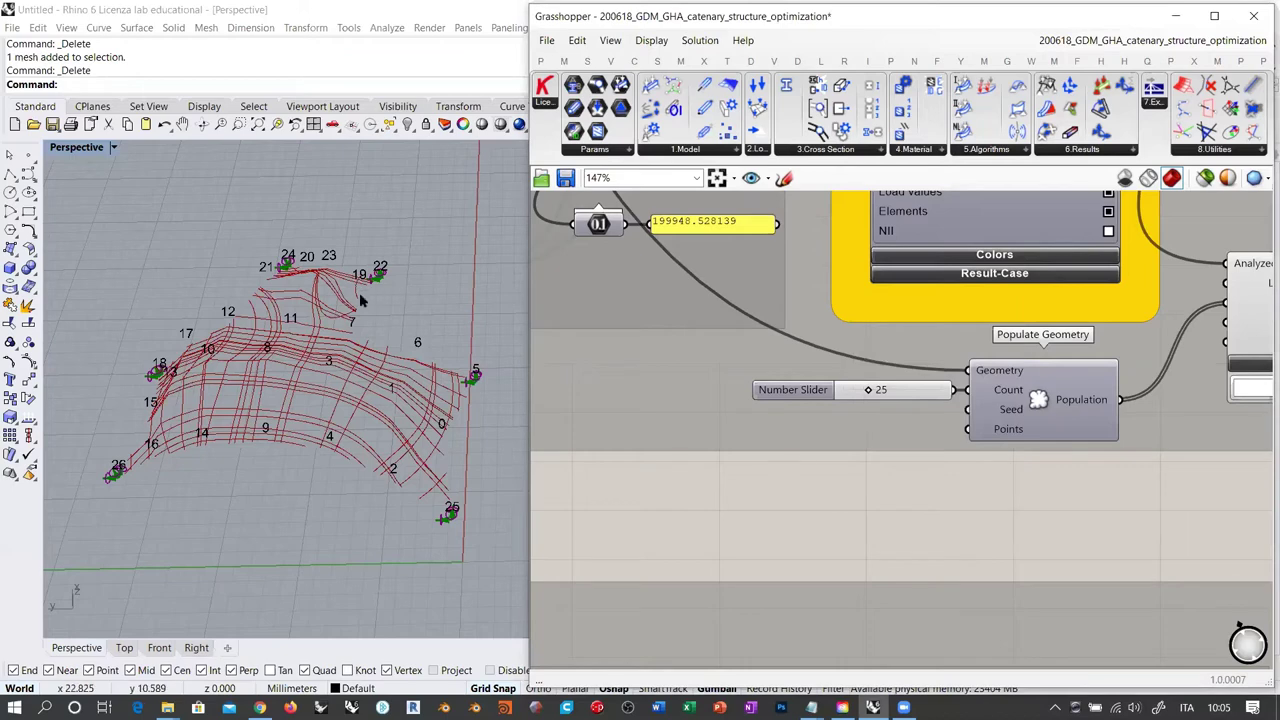
Examine the stress lines from several angles and trace the Karamba3D chain back to the source Mesh parameter
scroll(800, 427, down, 3)
scroll(801, 421, down, 3)
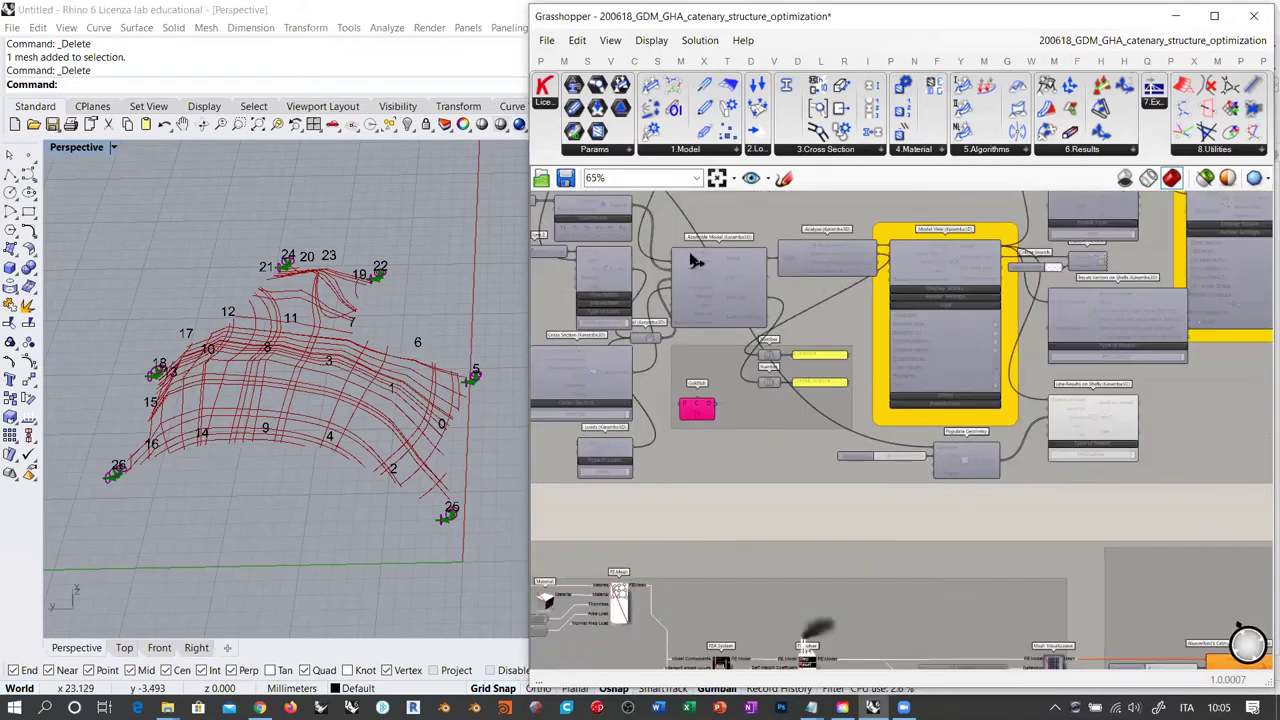
right_drag(697, 240, 790, 319)
scroll(607, 228, up, 3)
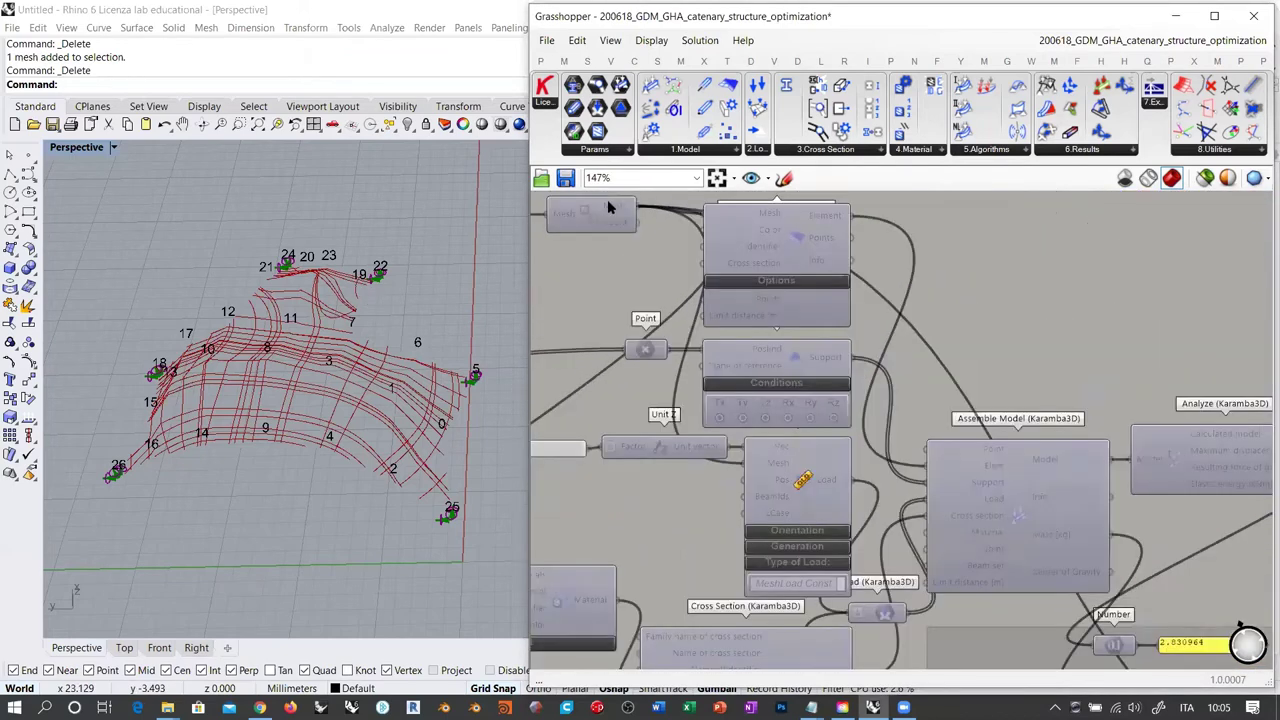
right_drag(740, 250, 685, 258)
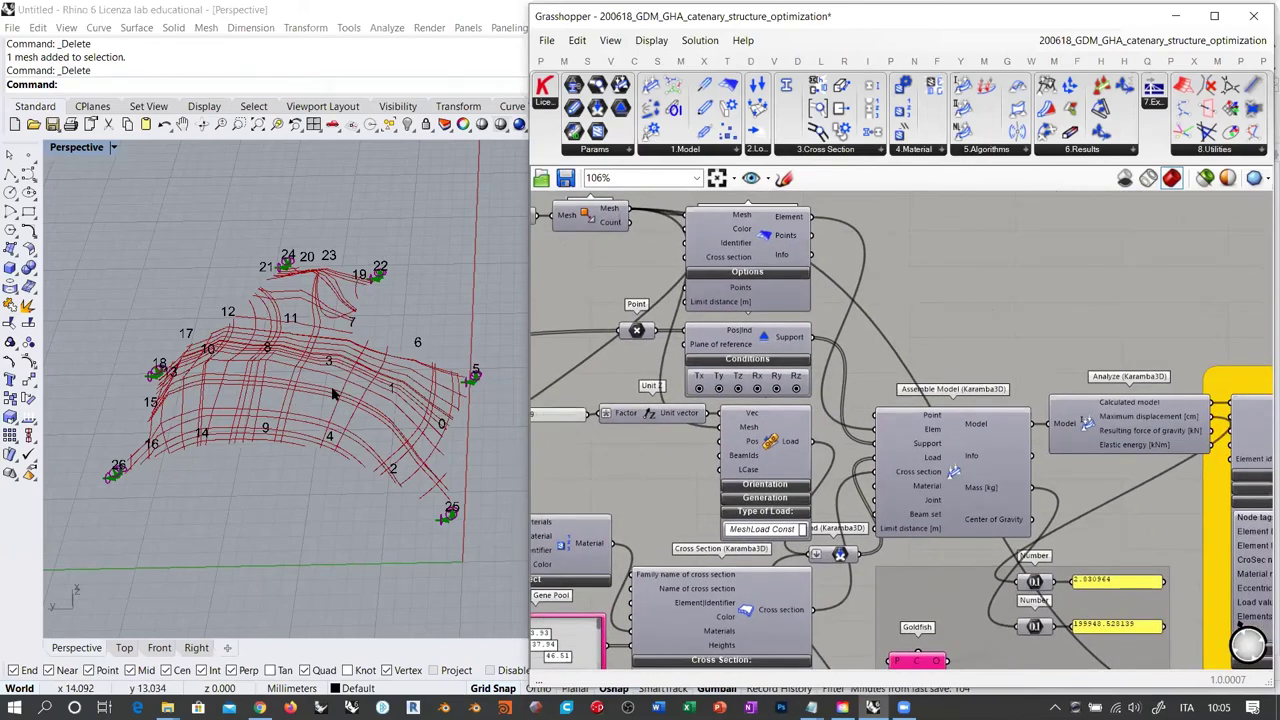
right_drag(369, 383, 310, 308)
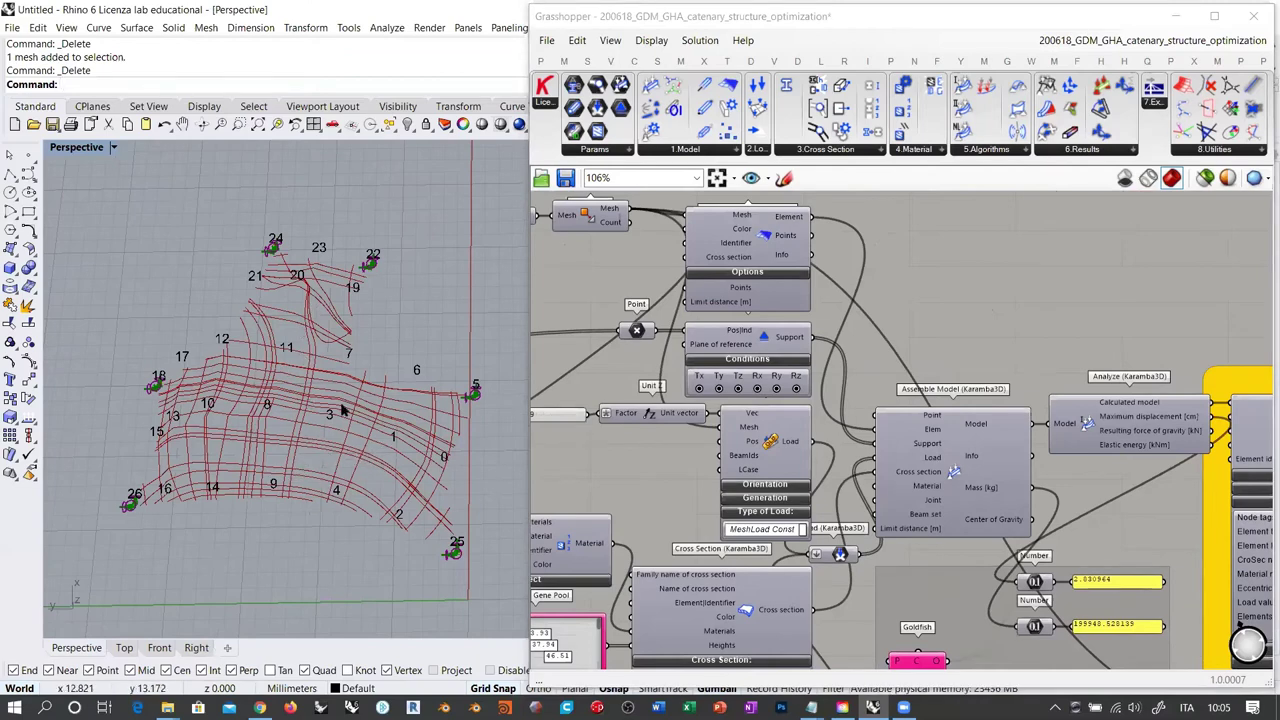
right_drag(320, 432, 296, 310)
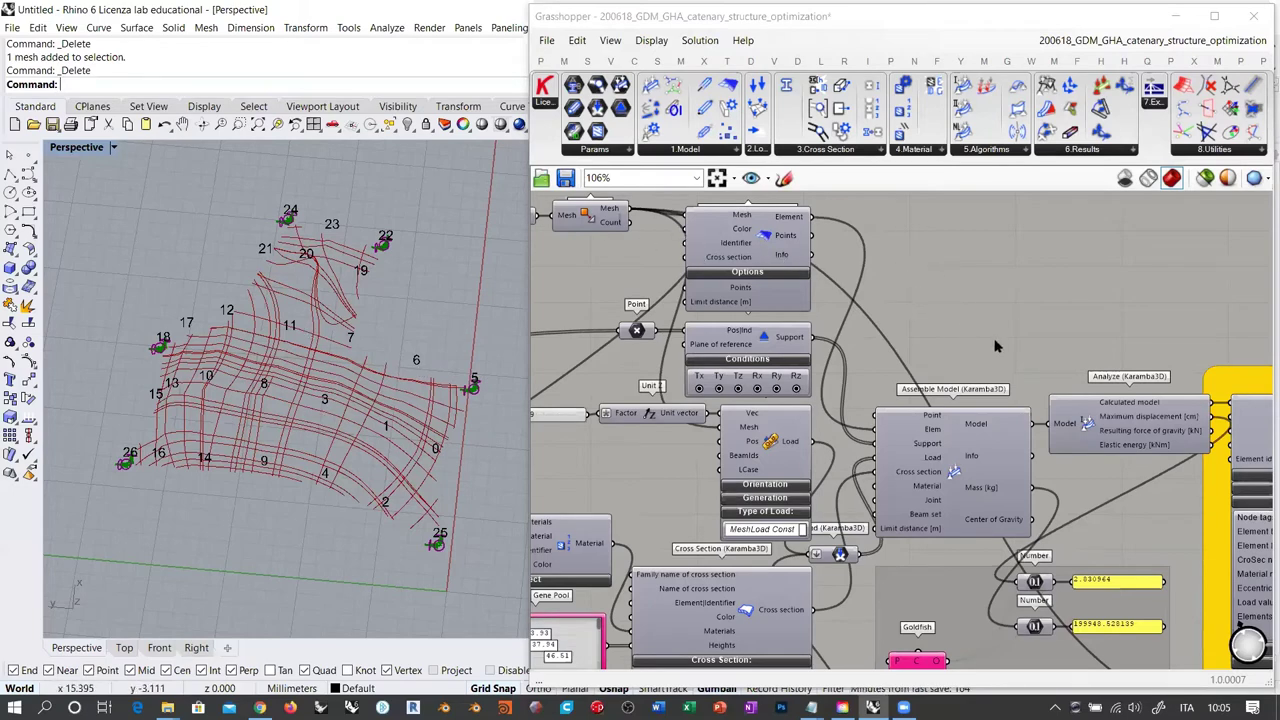
right_drag(917, 257, 920, 262)
scroll(919, 262, down, 4)
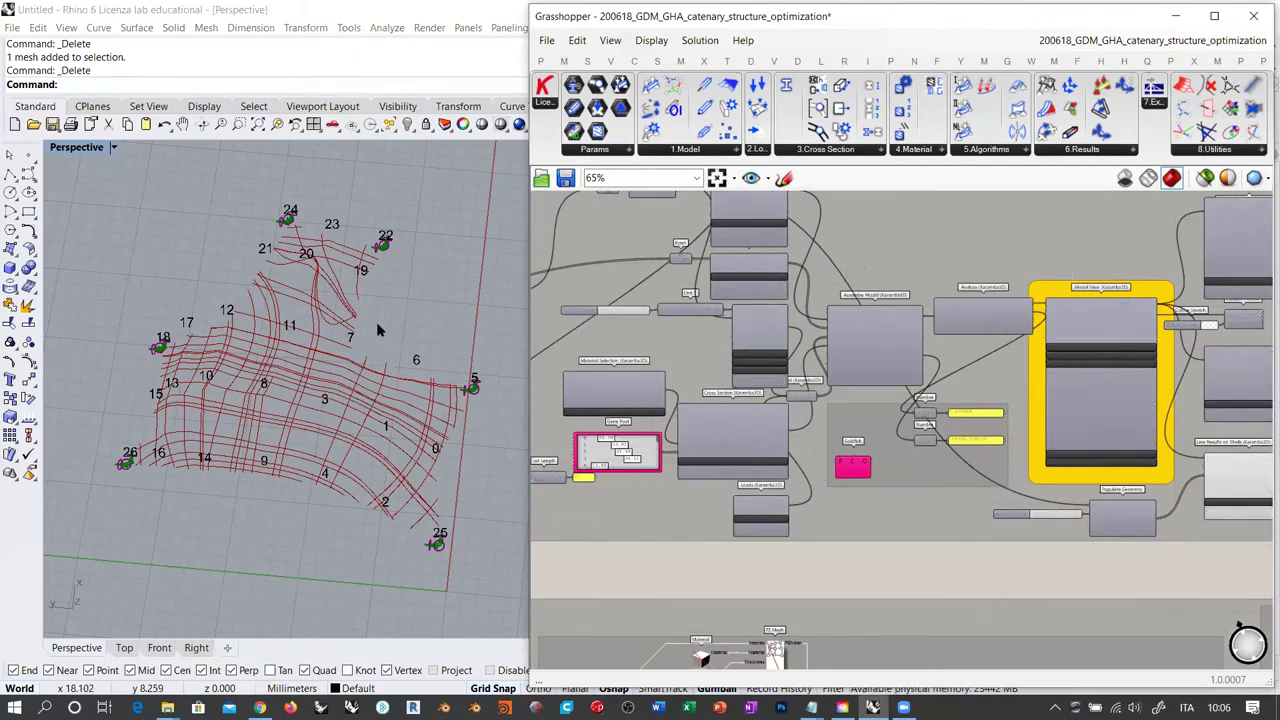
right_drag(368, 305, 307, 341)
scroll(320, 362, up, 2)
right_drag(715, 434, 979, 494)
scroll(787, 339, up, 3)
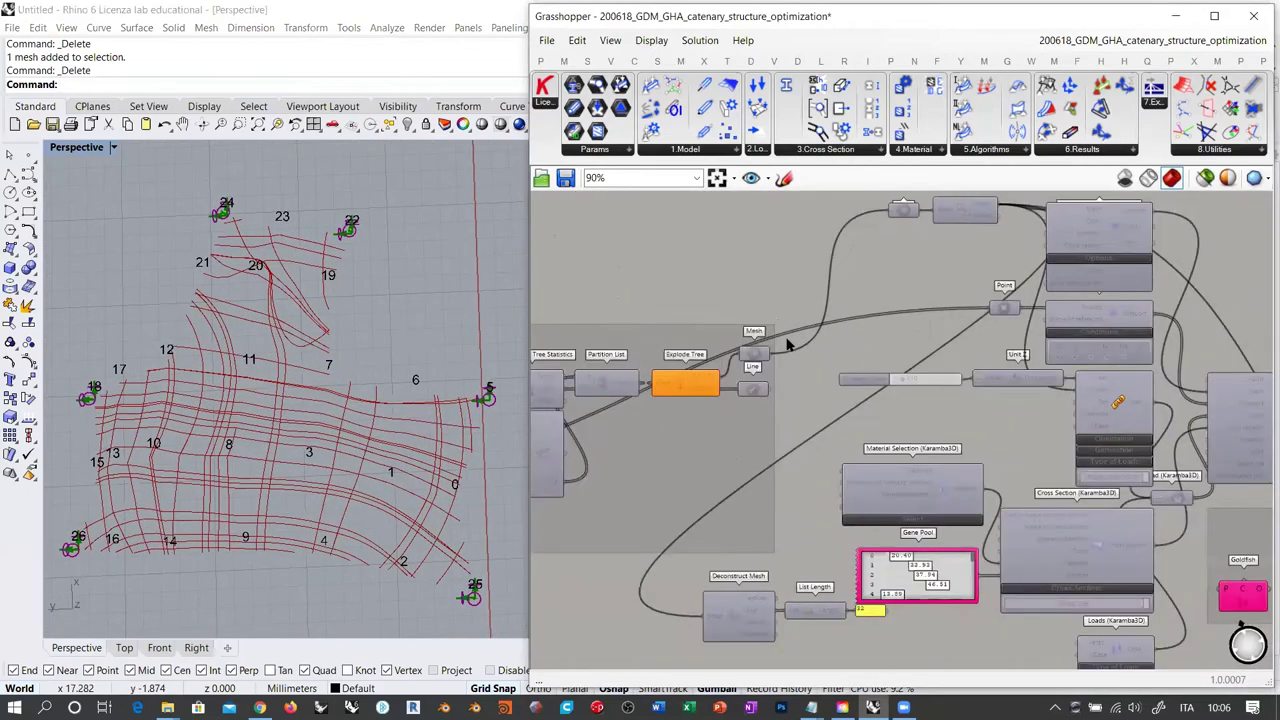
Show the Mesh parameter after Explode Tree beneath the stress lines for comparison, and hide it again
right_drag(787, 345, 735, 312)
click(628, 319)
key(ctrl+q)
key(ctrl+q)
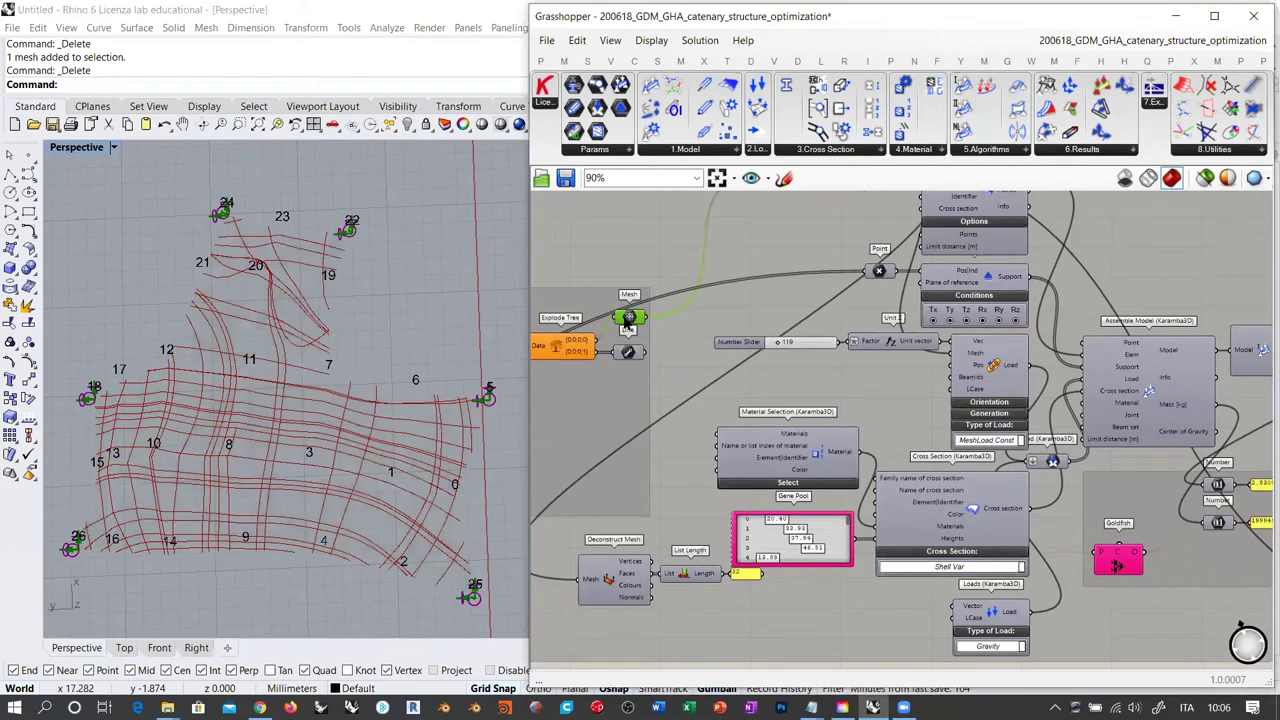
click(657, 305)
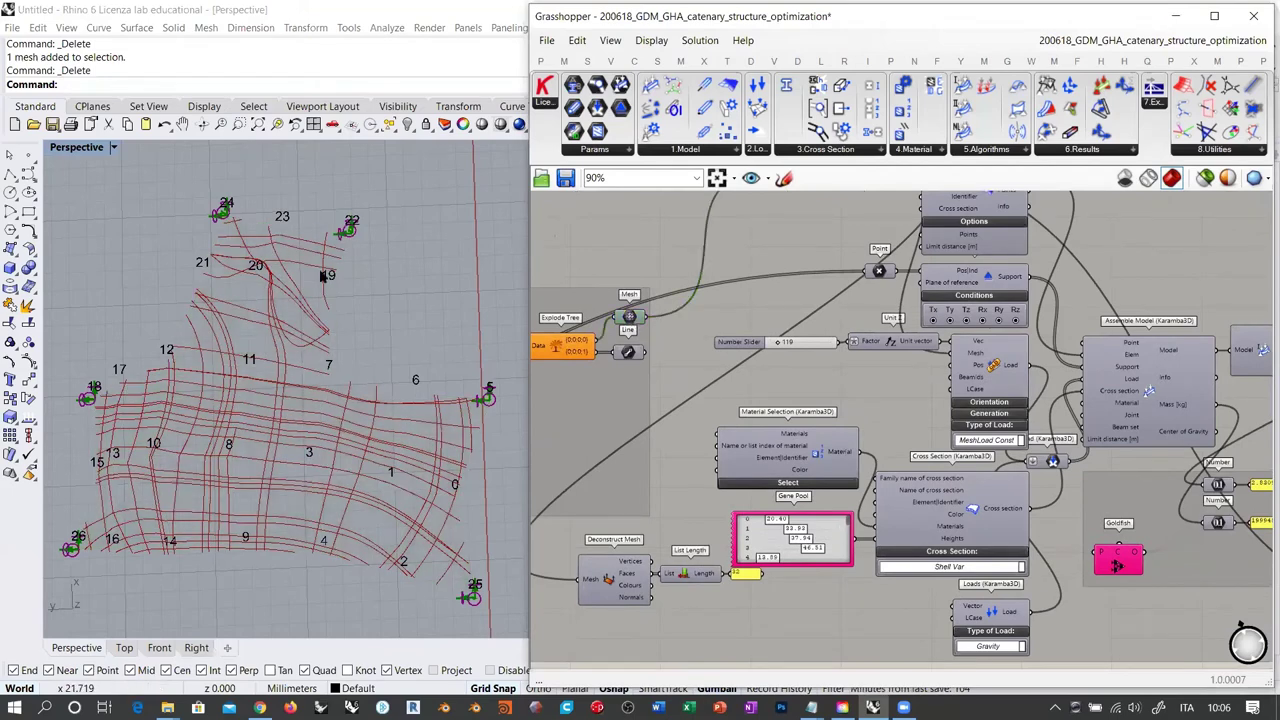
click(629, 318)
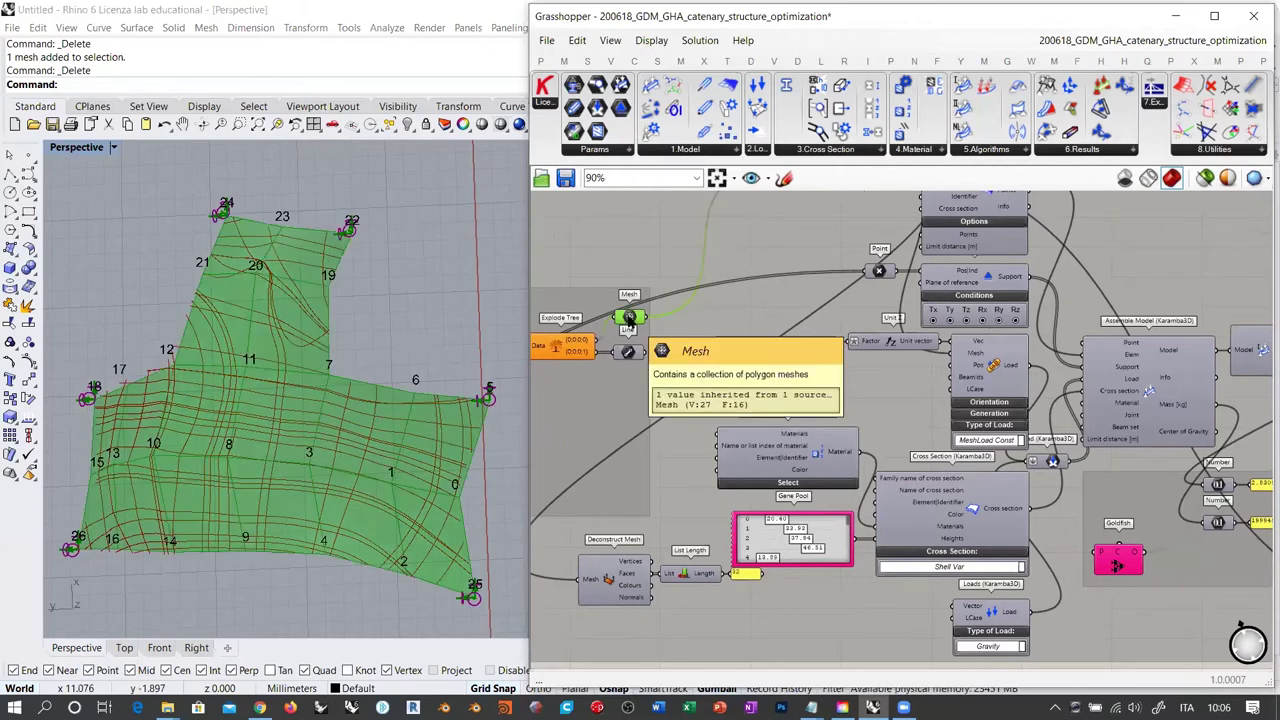
key(ctrl+q)
Add a Mesh Explode component below the Gene Pool and connect the source Mesh parameter to its Mesh input
right_drag(788, 470, 814, 361)
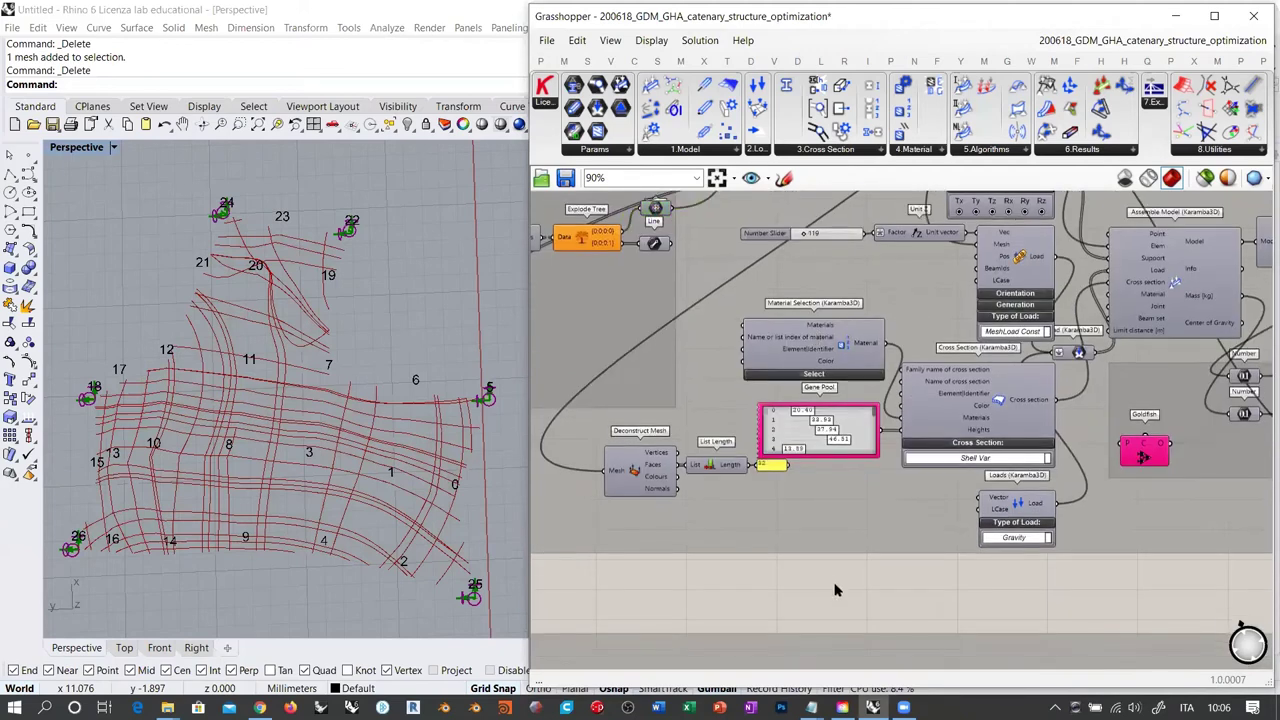
double_click(836, 590)
text(mesh expl)
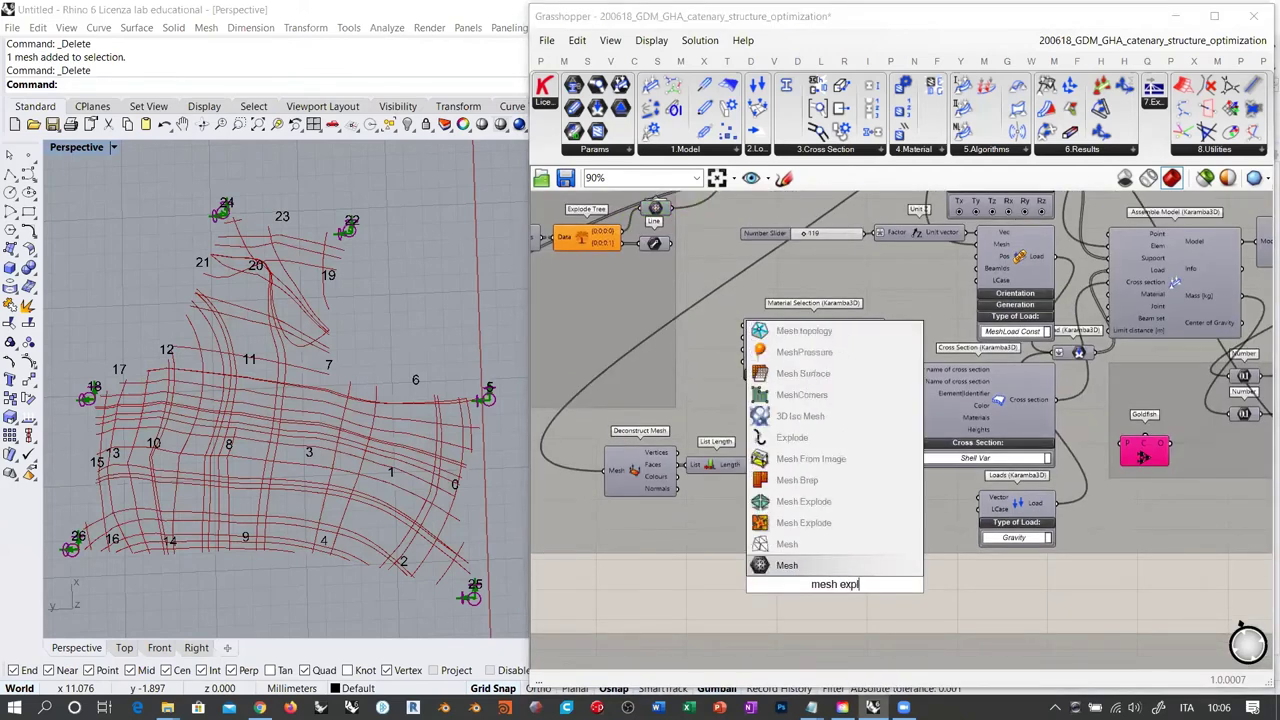
text(o)
click(800, 522)
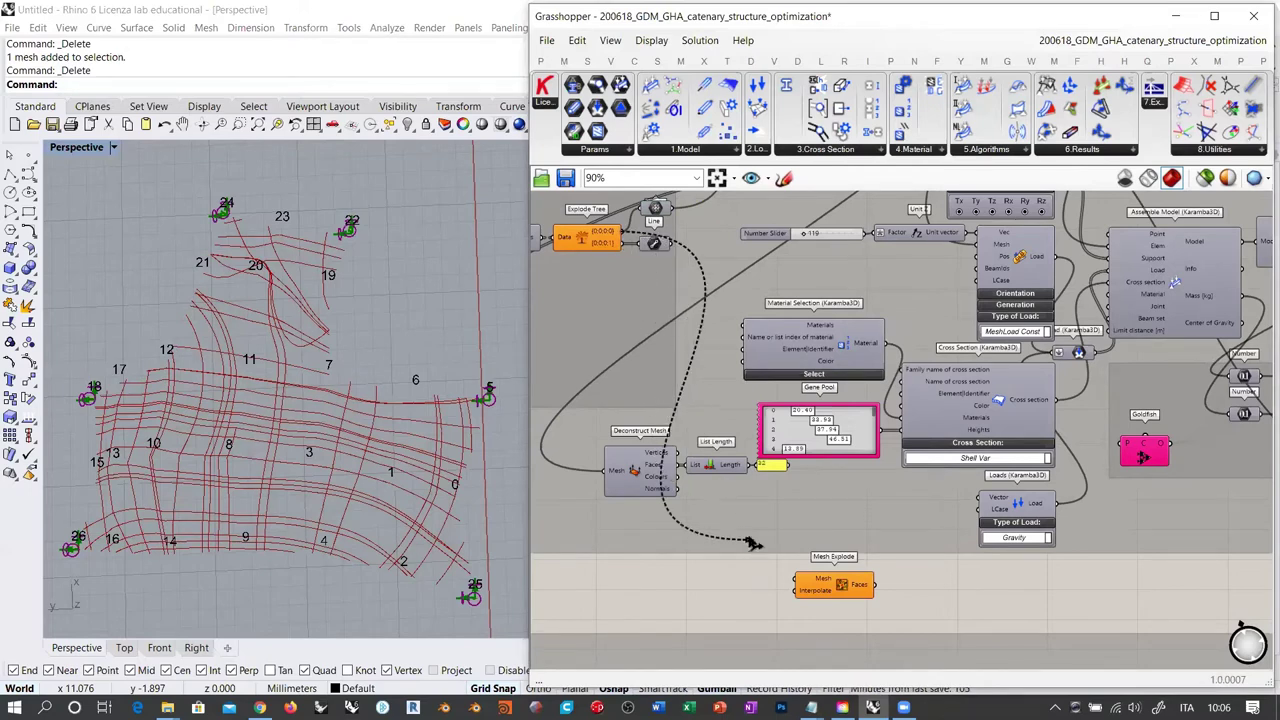
drag(676, 213, 797, 580)
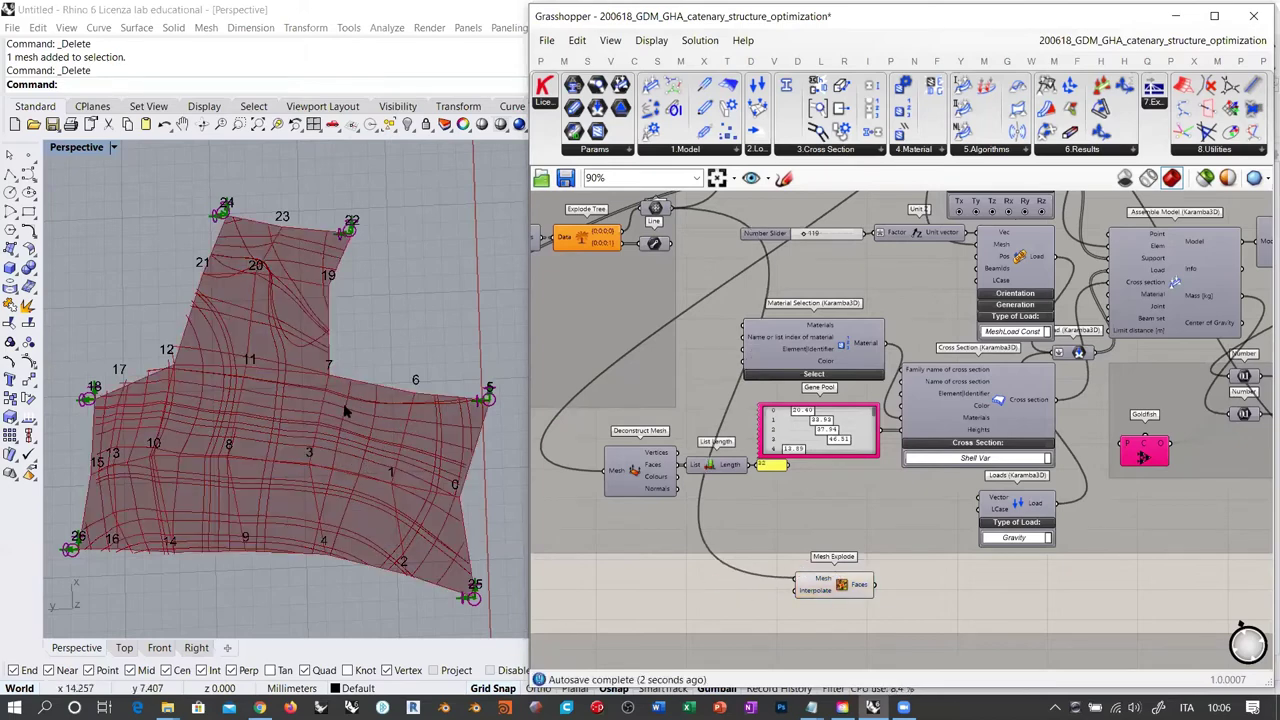
Add a Deconstruct Face component beside Mesh Explode and connect the exploded Faces to its Face input
mouse_move(857, 588)
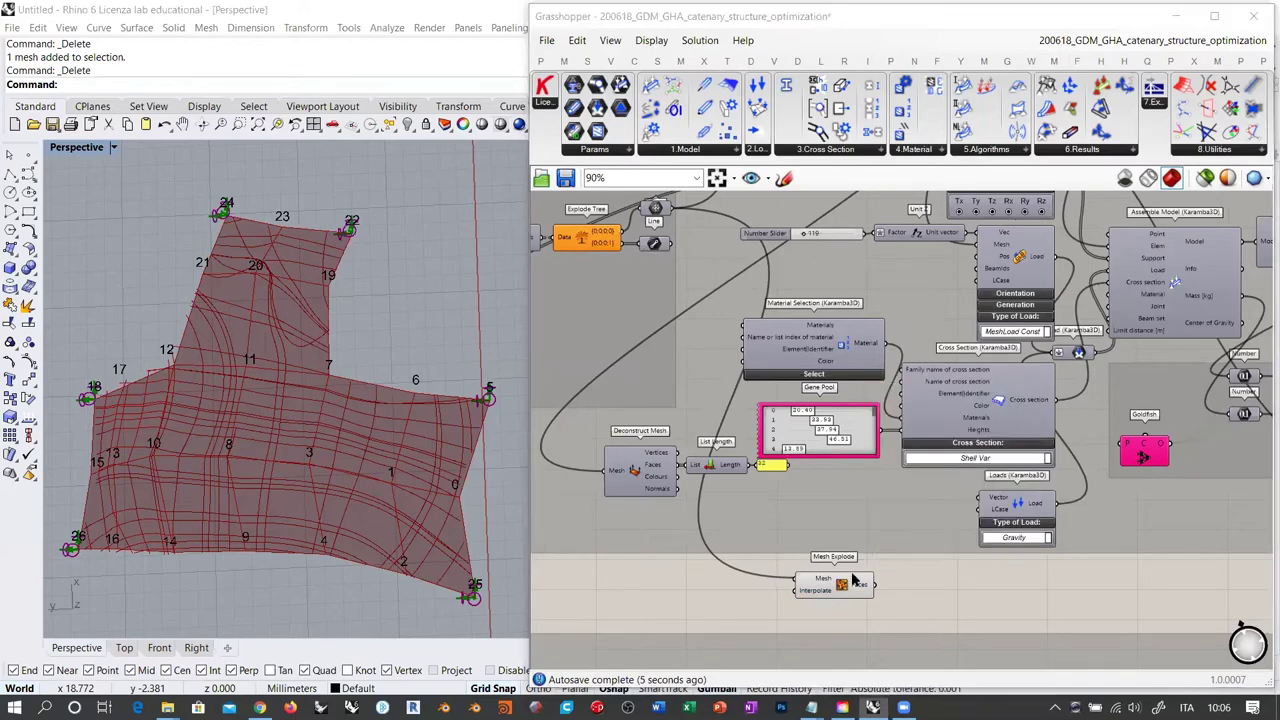
right_drag(853, 581, 772, 418)
scroll(772, 418, up, 5)
key(super+s)
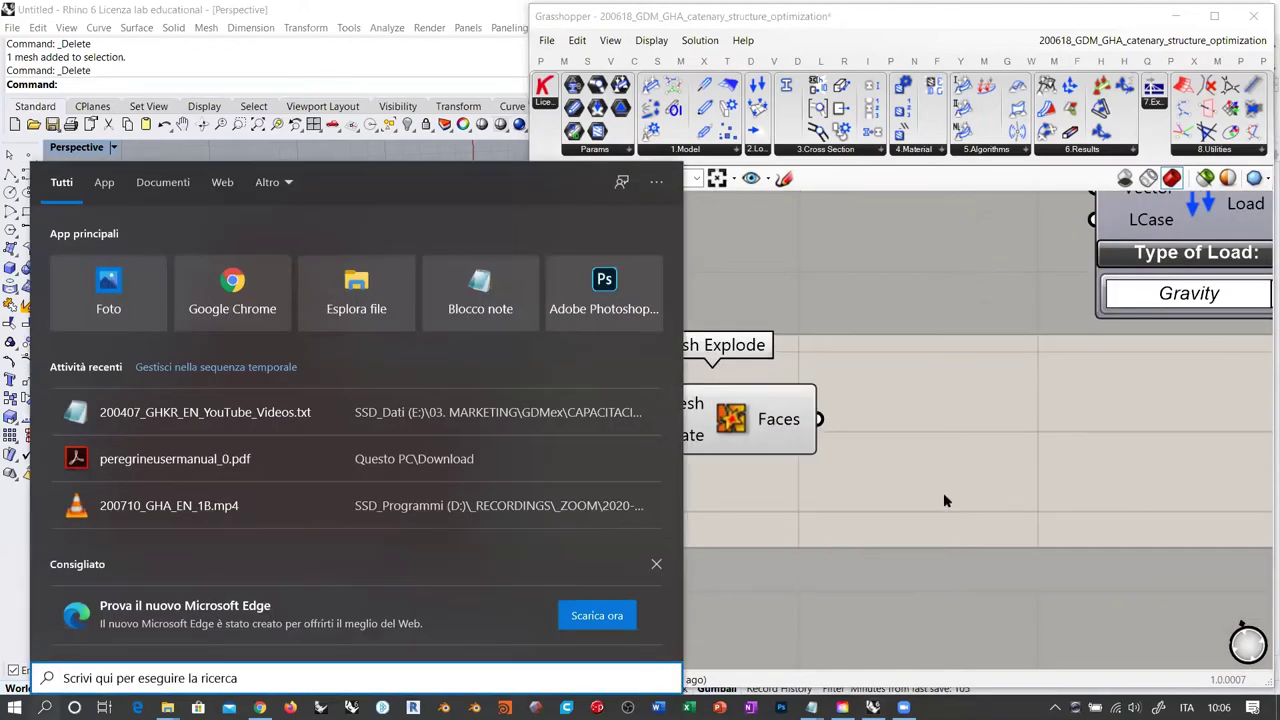
click(944, 494)
double_click(970, 423)
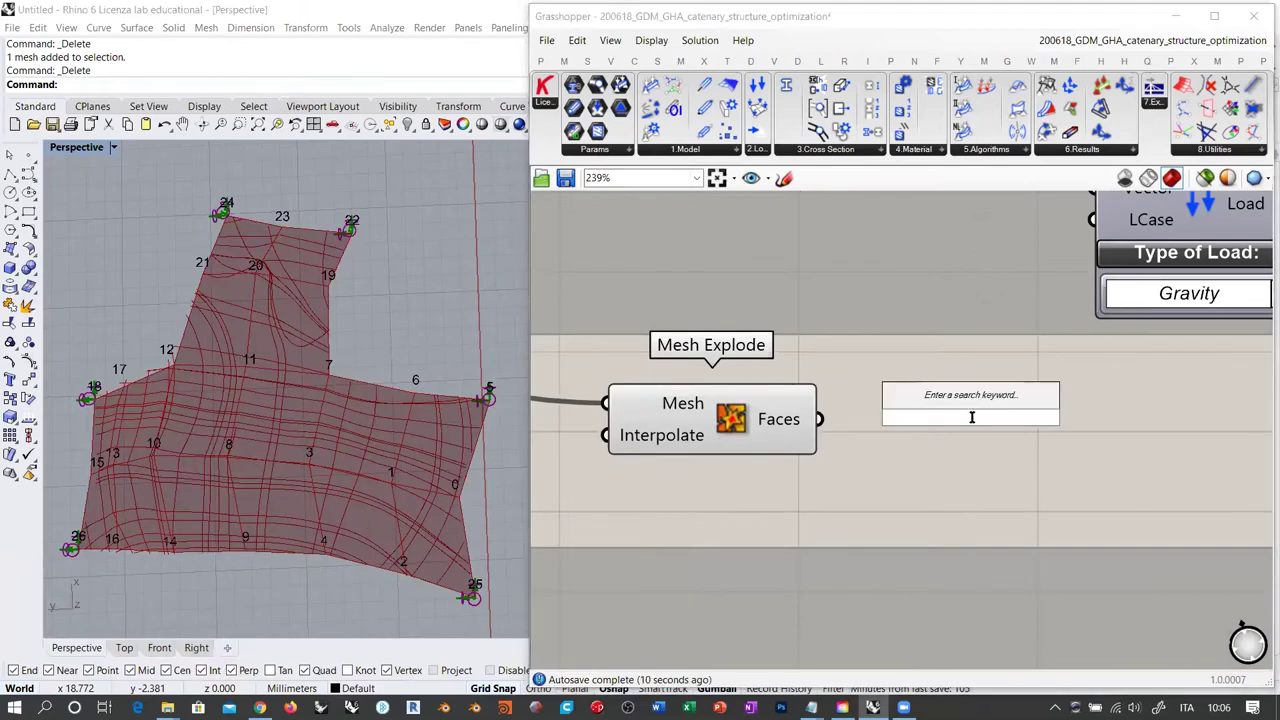
text(de)
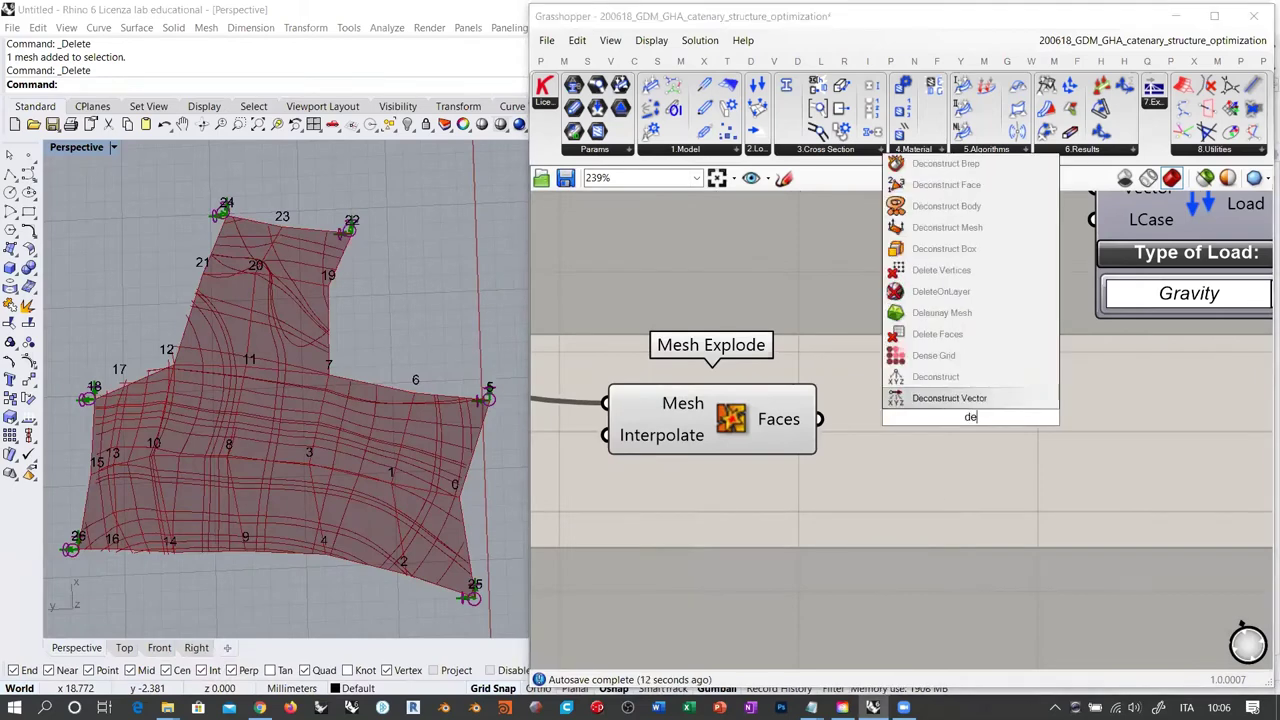
text(f)
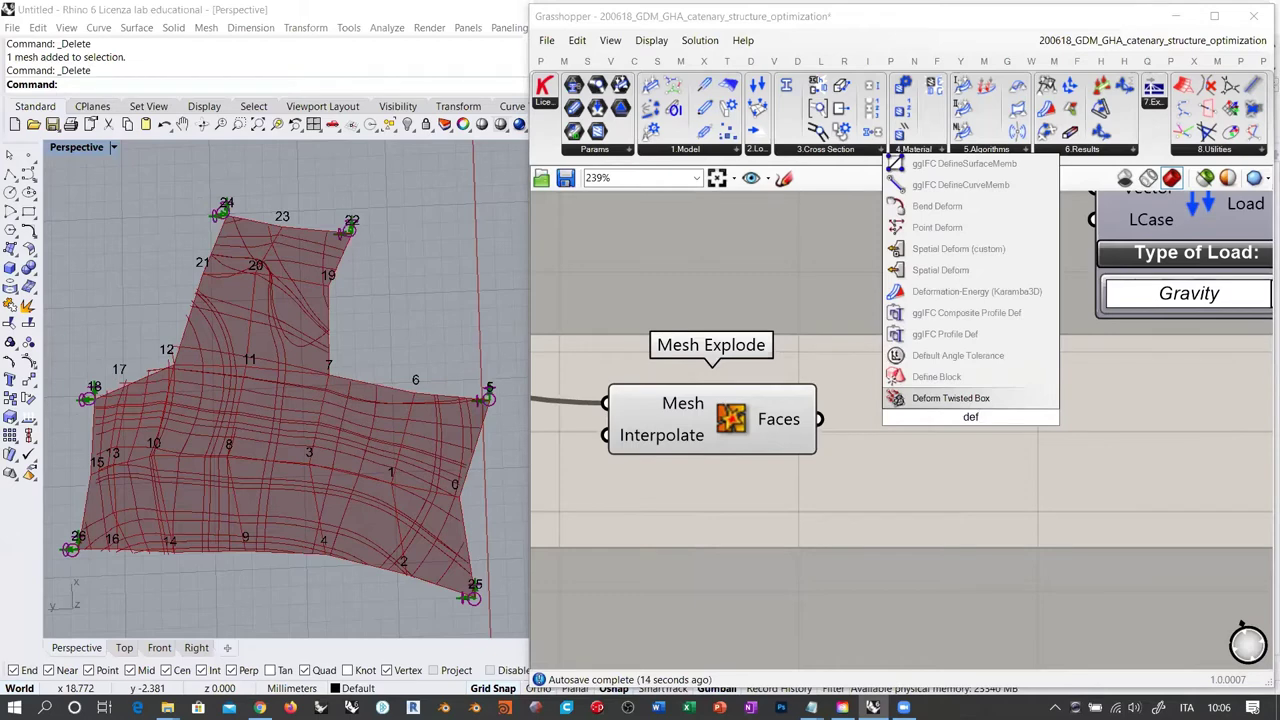
key(BackSpace)
key(Up)
key(Up)
key(Up)
key(Up)
key(Up)
key(Up)
key(Up)
key(Up)
key(Up)
key(Up)
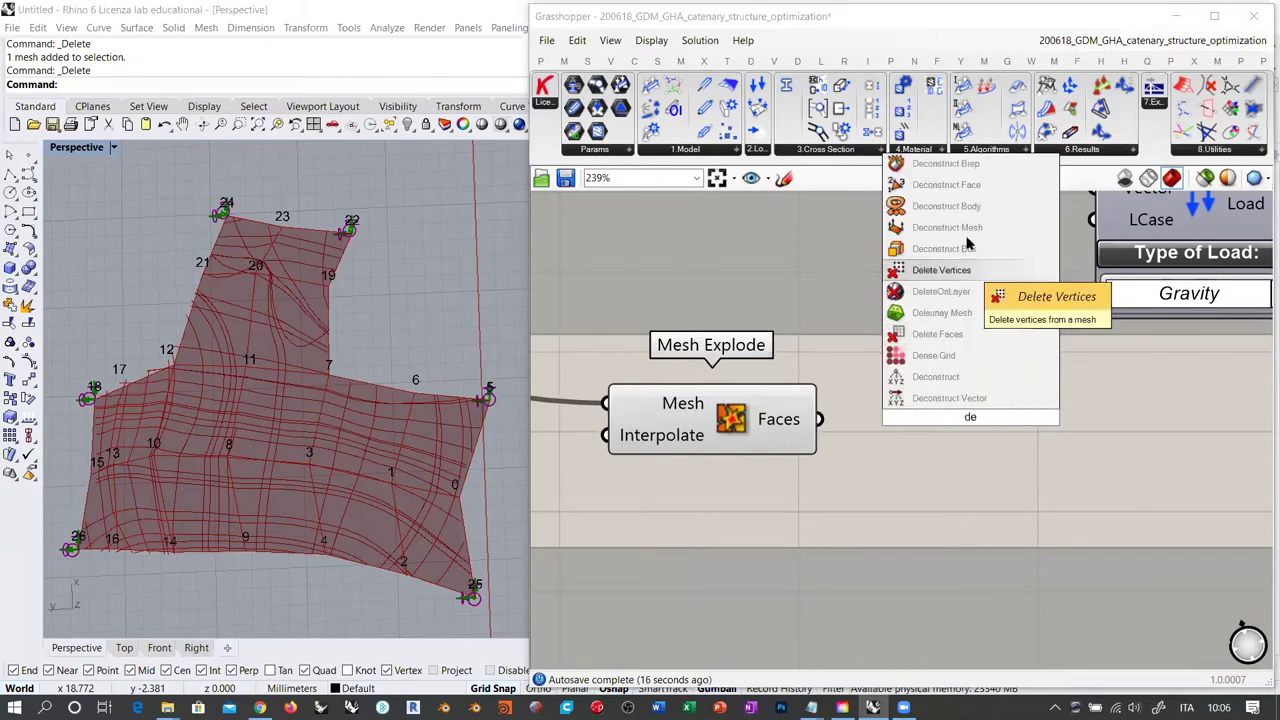
key(Return)
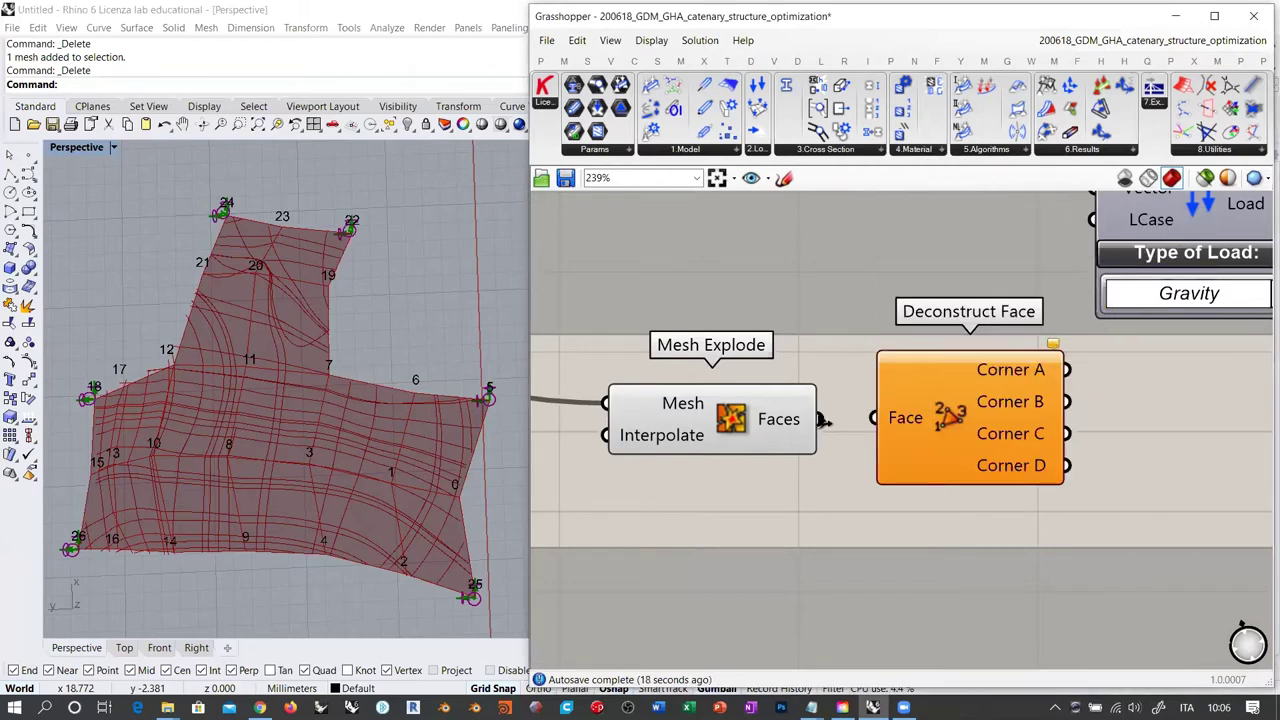
drag(820, 419, 874, 418)
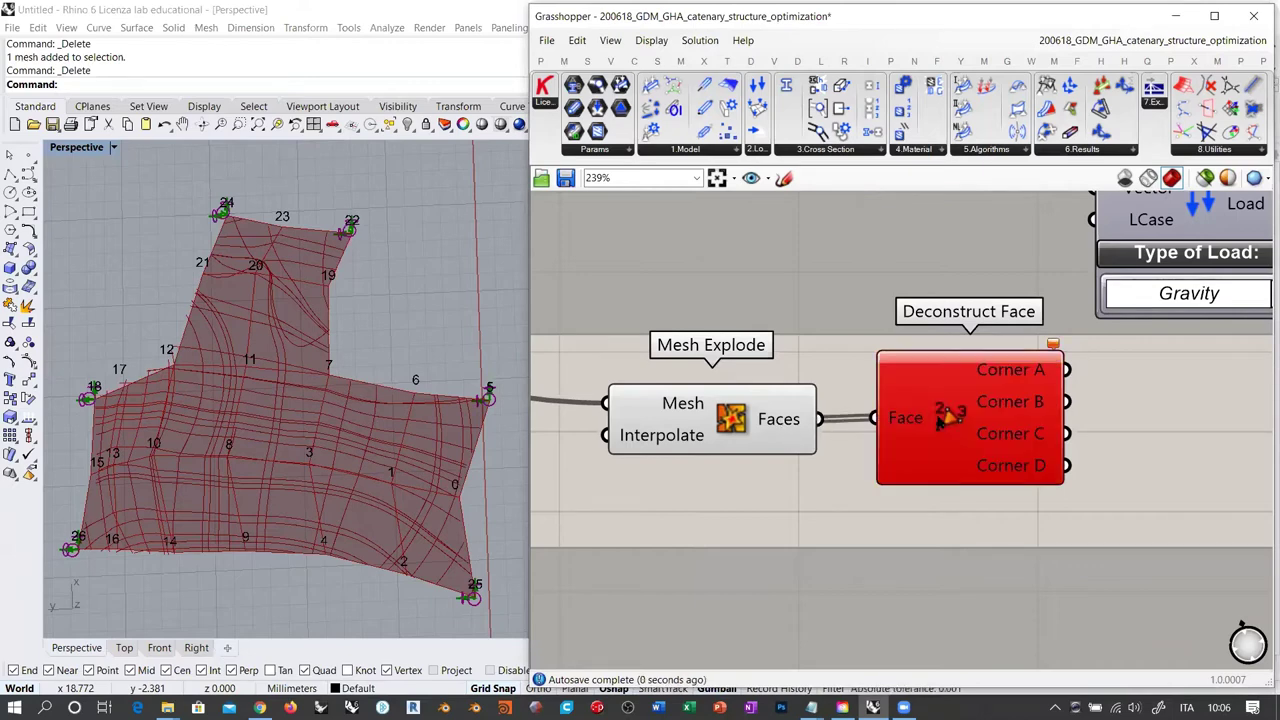
drag(927, 432, 931, 446)
Add a Deconstruct Mesh component below Mesh Explode and connect the source Mesh parameter to it
right_drag(781, 468, 853, 433)
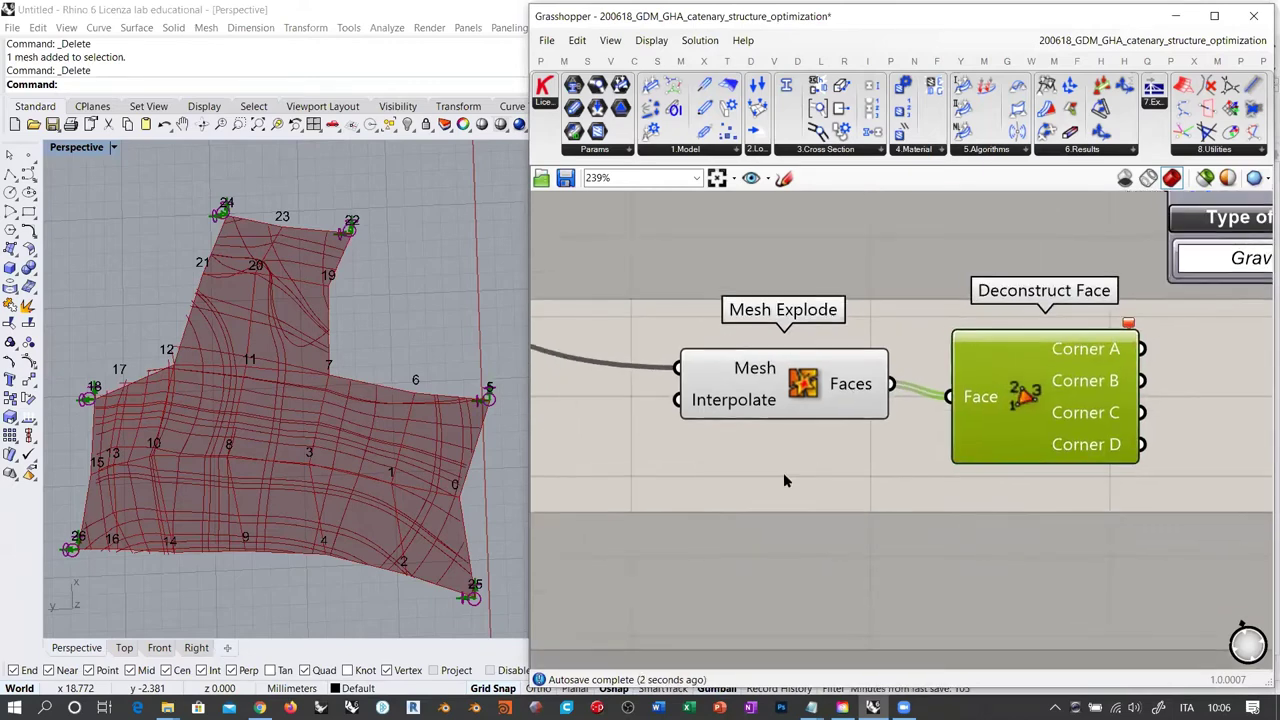
double_click(783, 472)
text(dem)
click(761, 456)
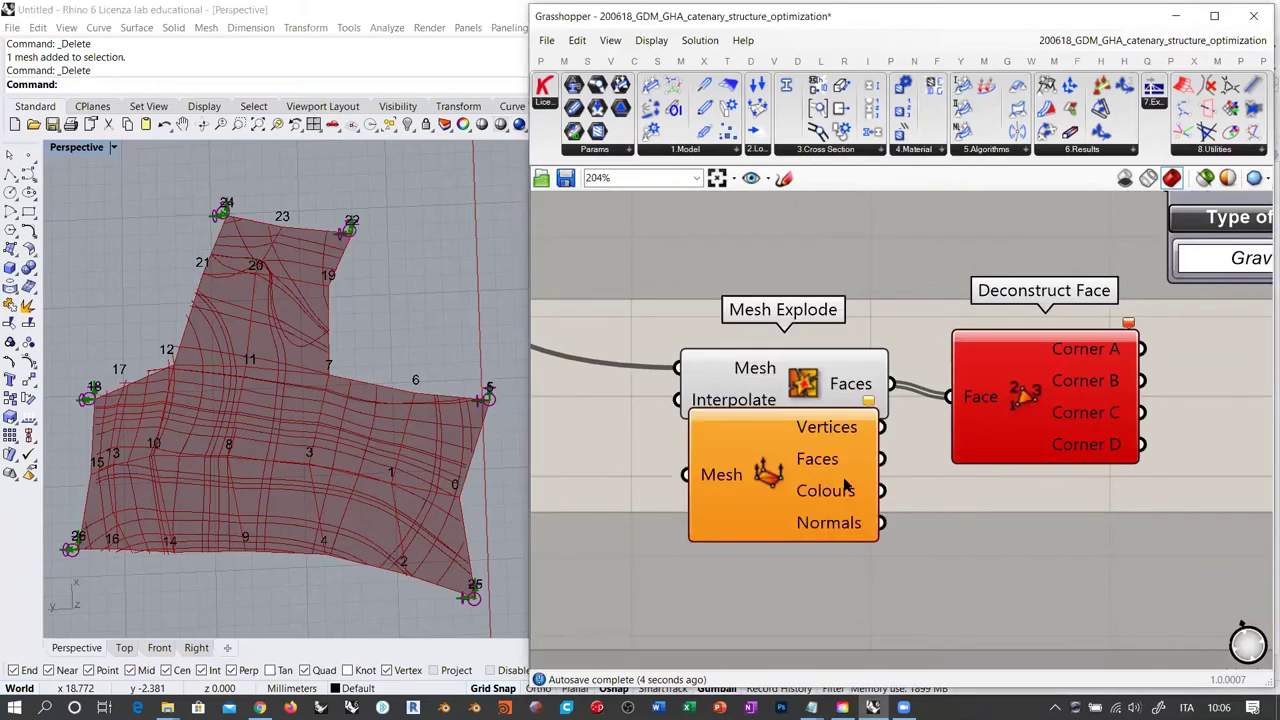
scroll(790, 470, down, 5)
right_drag(785, 360, 797, 467)
scroll(797, 467, down, 2)
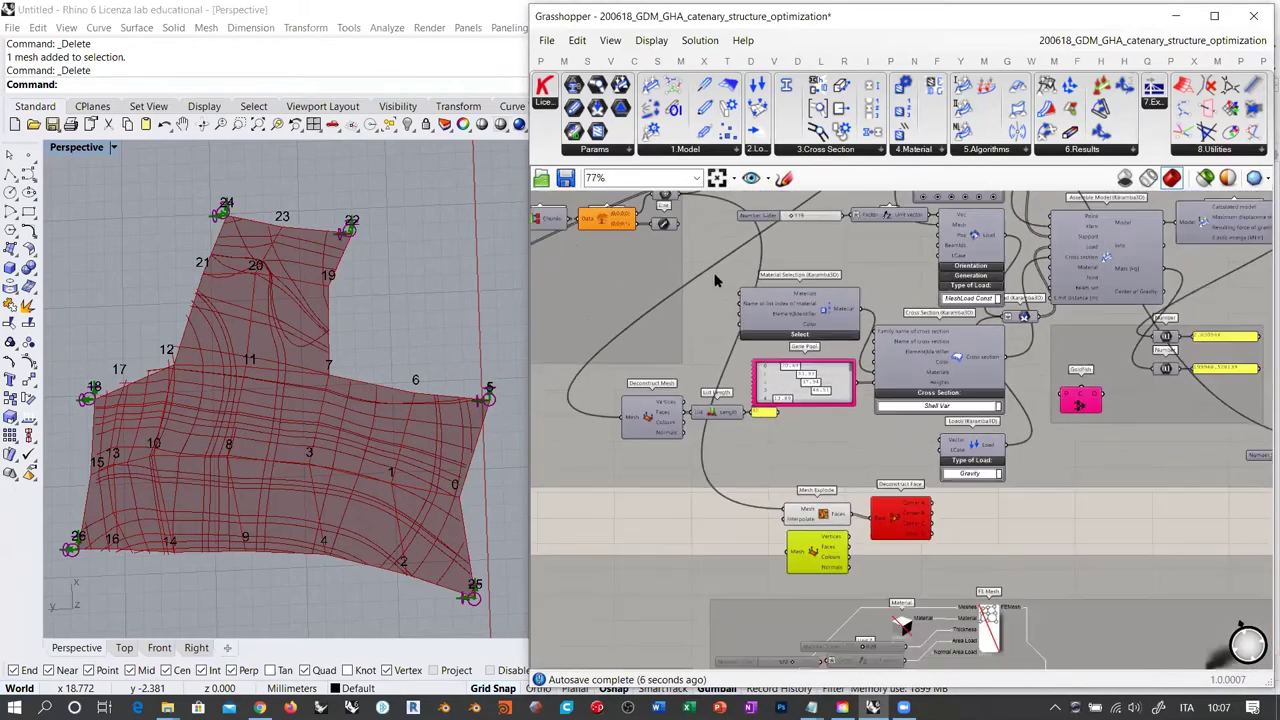
drag(683, 226, 797, 588)
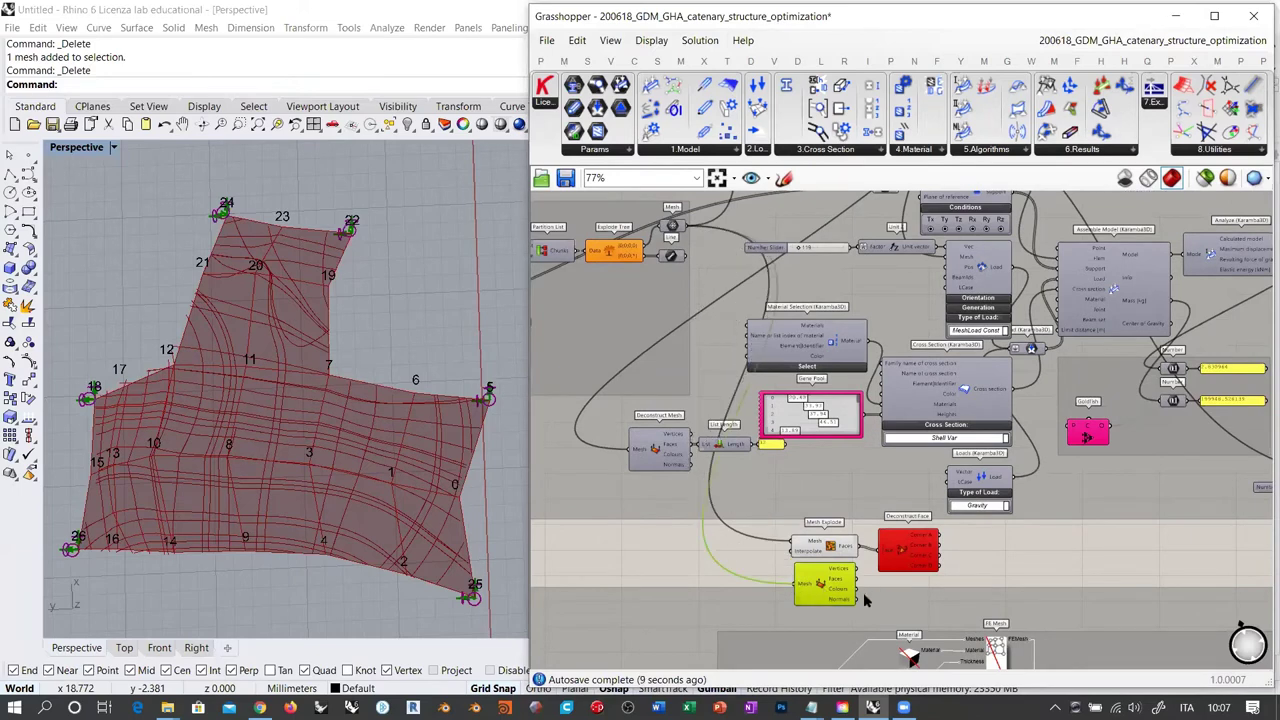
Replace the Deconstruct Face input with the Faces output of Deconstruct Mesh, and space out Mesh Explode, Deconstruct Mesh and Deconstruct Face
scroll(863, 592, up, 3)
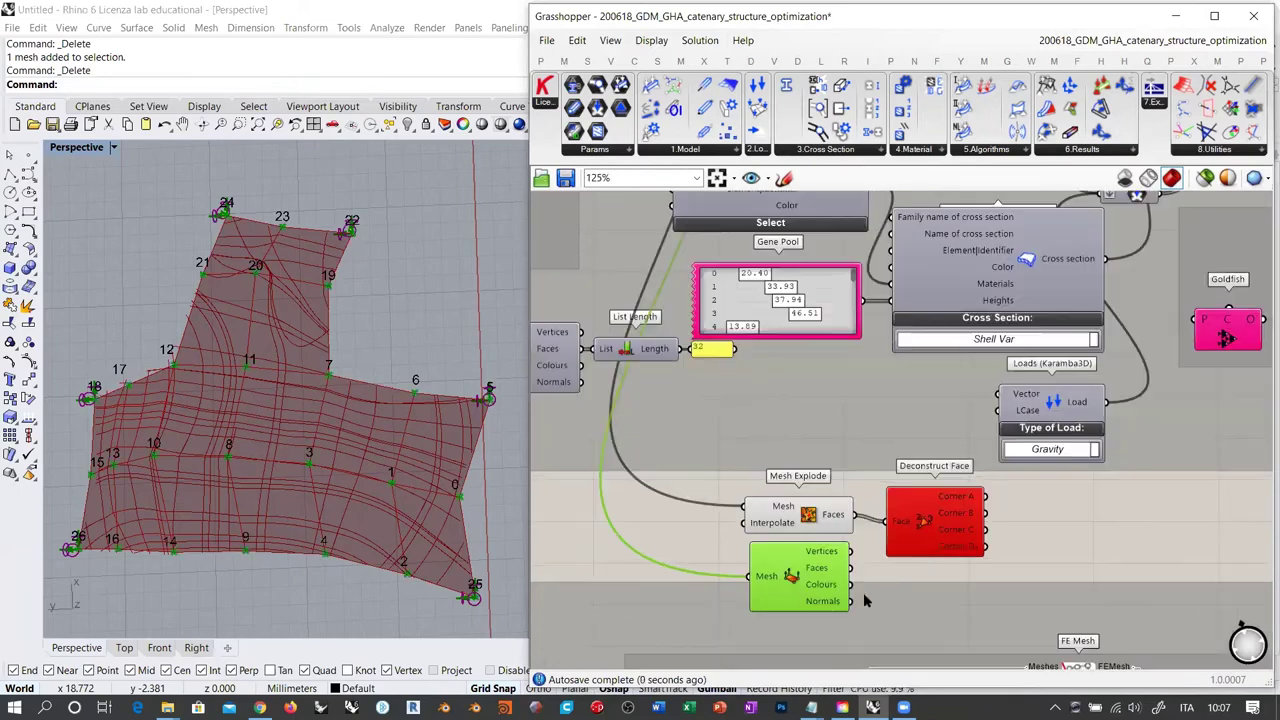
scroll(863, 592, up, 3)
scroll(857, 486, up, 1)
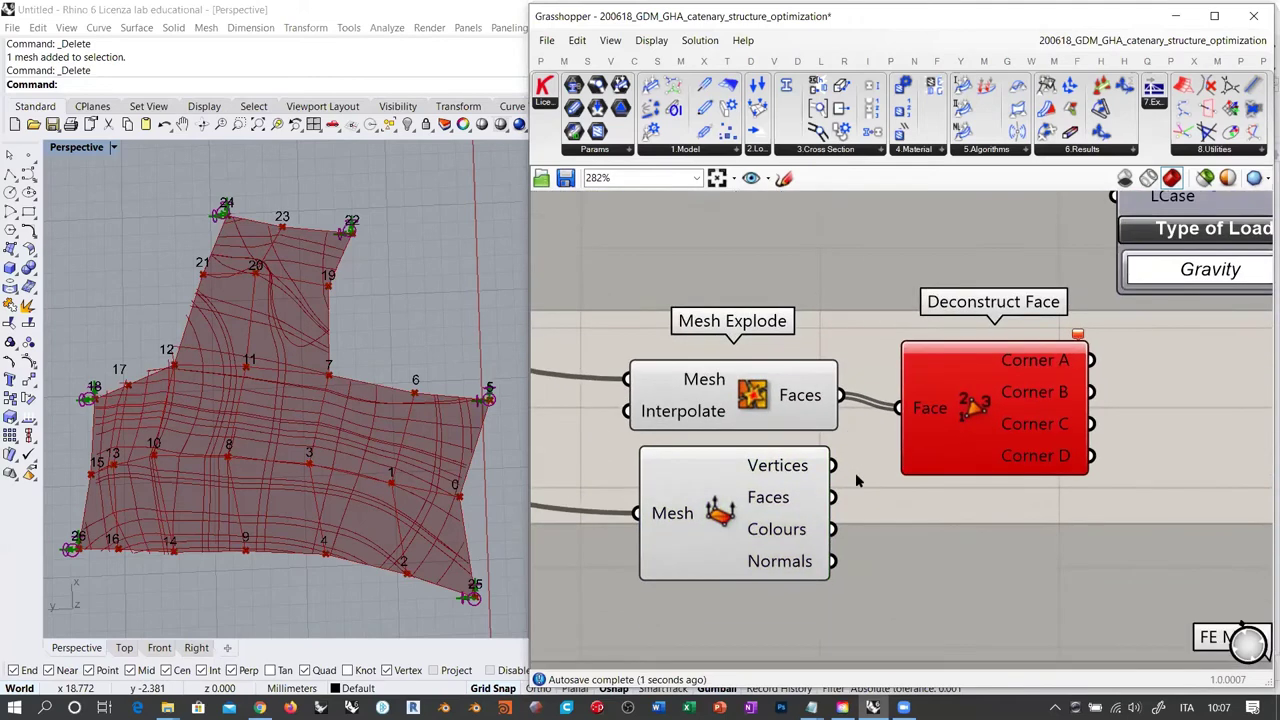
drag(718, 497, 718, 536)
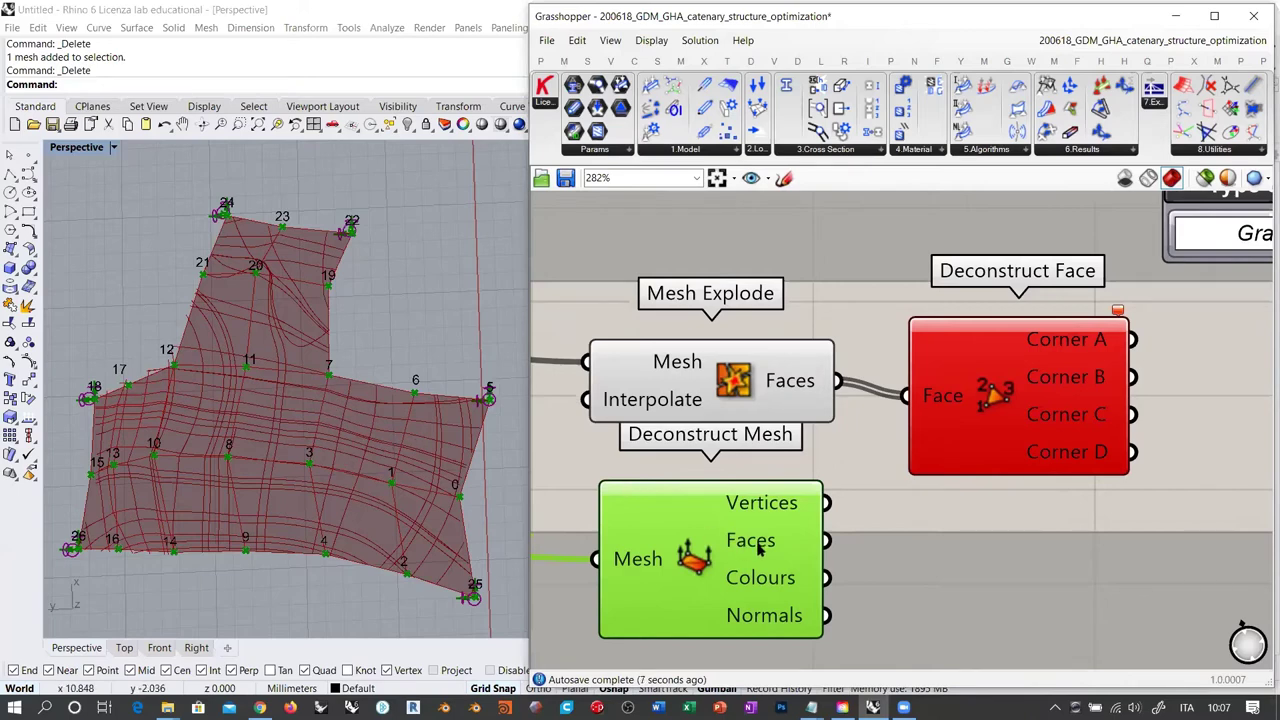
mouse_move(759, 543)
drag(902, 394, 922, 510)
shift+drag(826, 540, 925, 512)
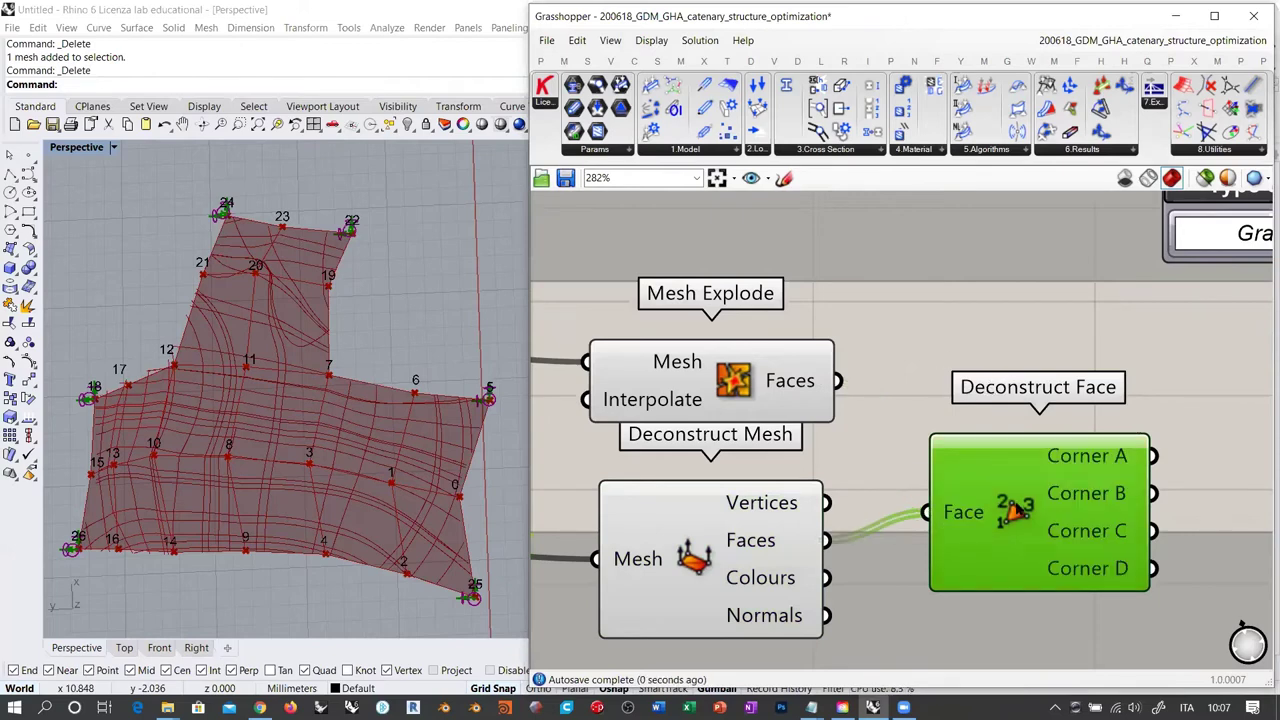
drag(1013, 508, 949, 551)
drag(735, 378, 731, 359)
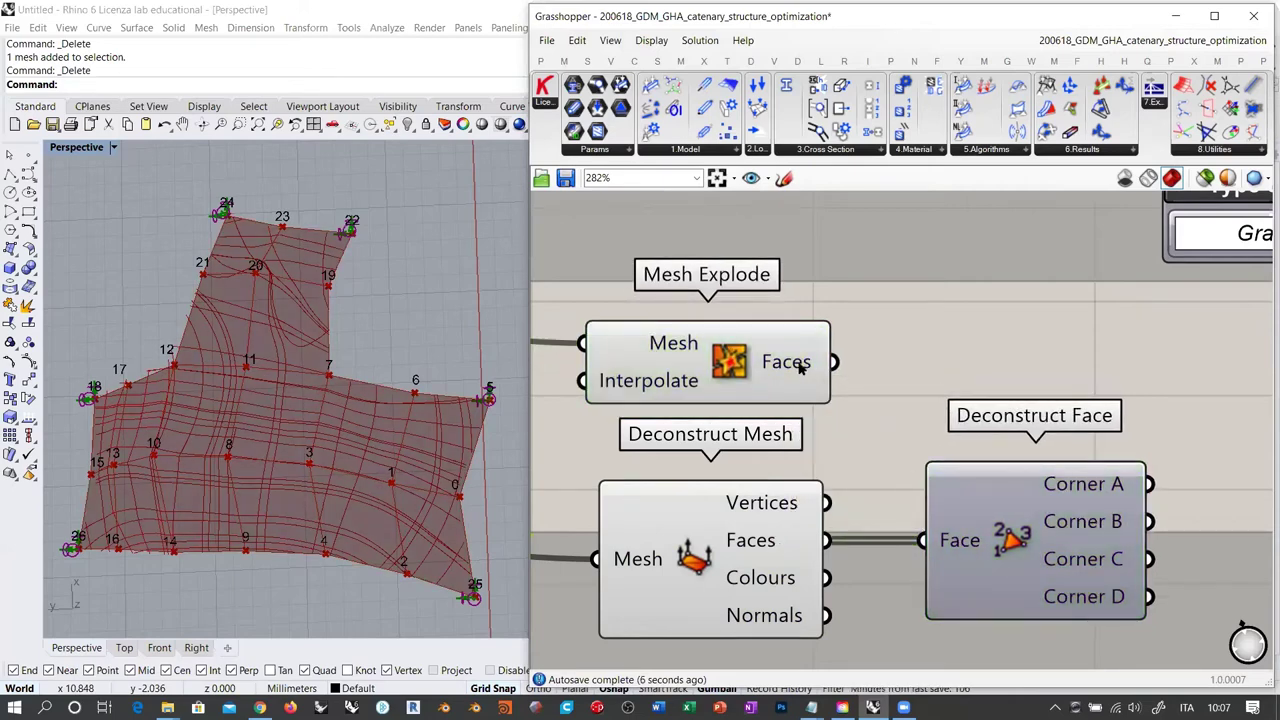
Move Mesh Explode away from Deconstruct Mesh and connect its Faces output to the Deconstruct Mesh input, replacing the existing source
mouse_move(790, 368)
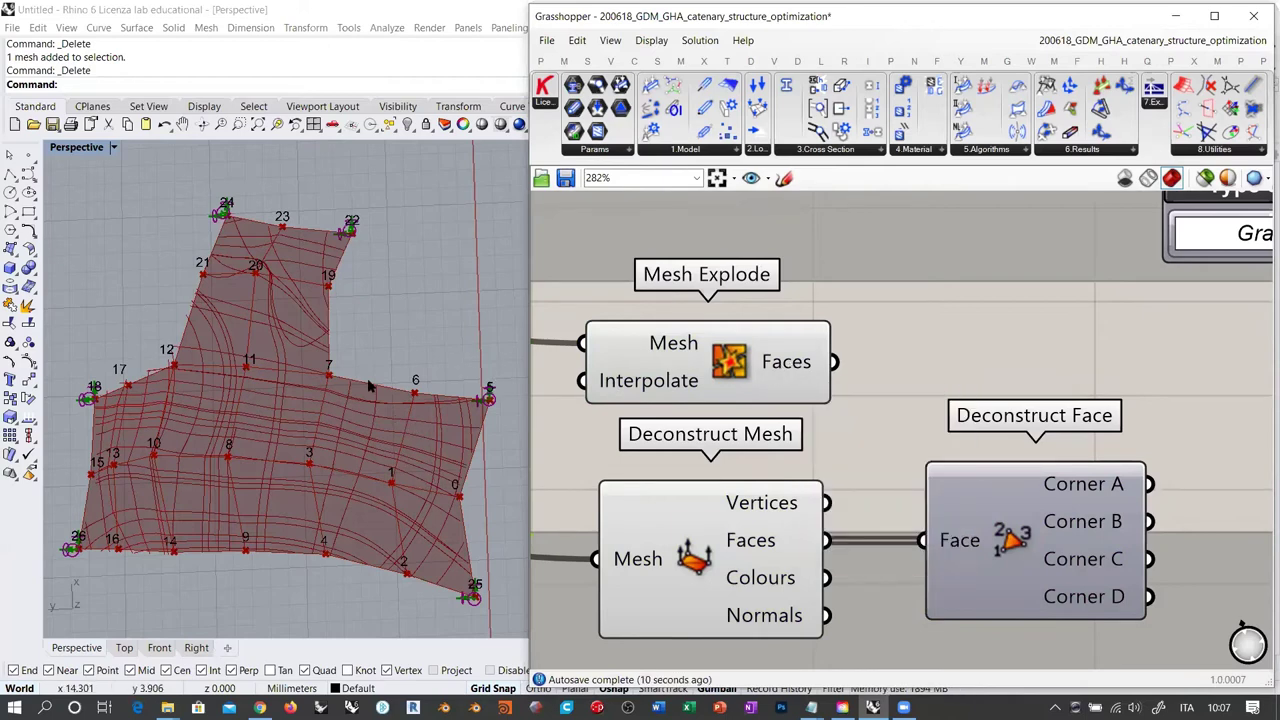
drag(679, 370, 554, 367)
right_drag(879, 398, 1096, 389)
drag(766, 345, 618, 351)
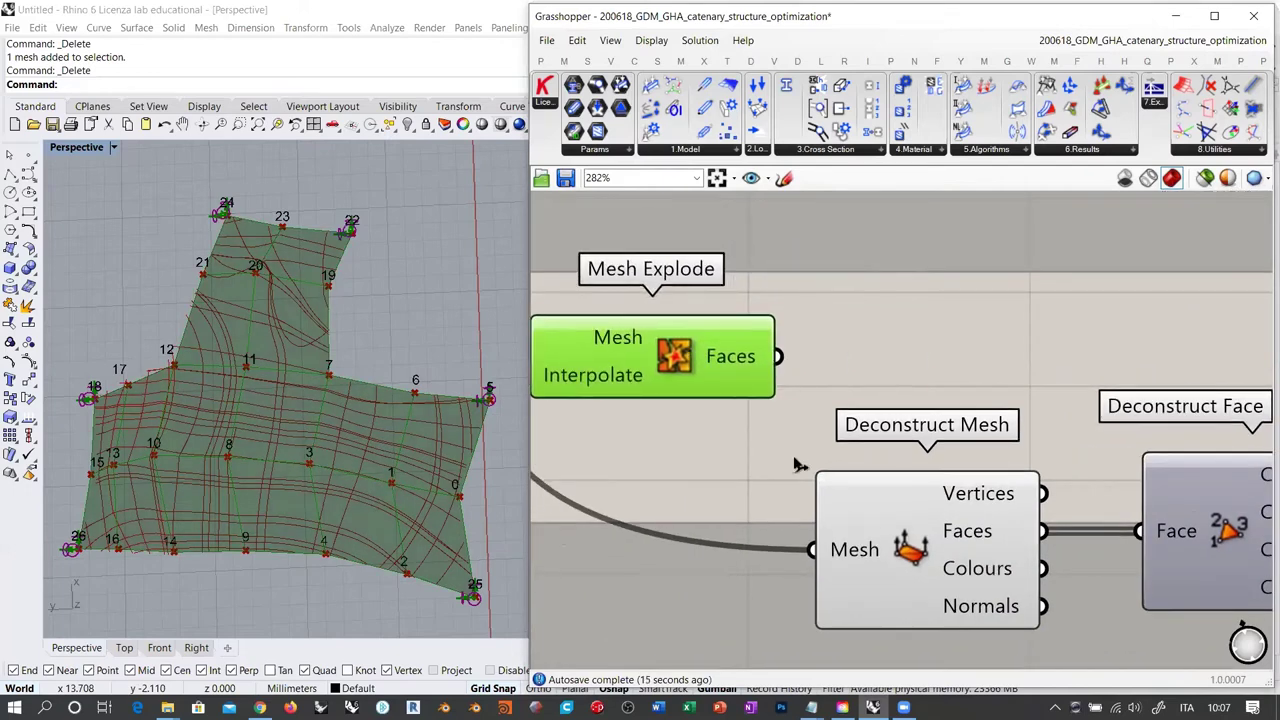
drag(778, 356, 806, 542)
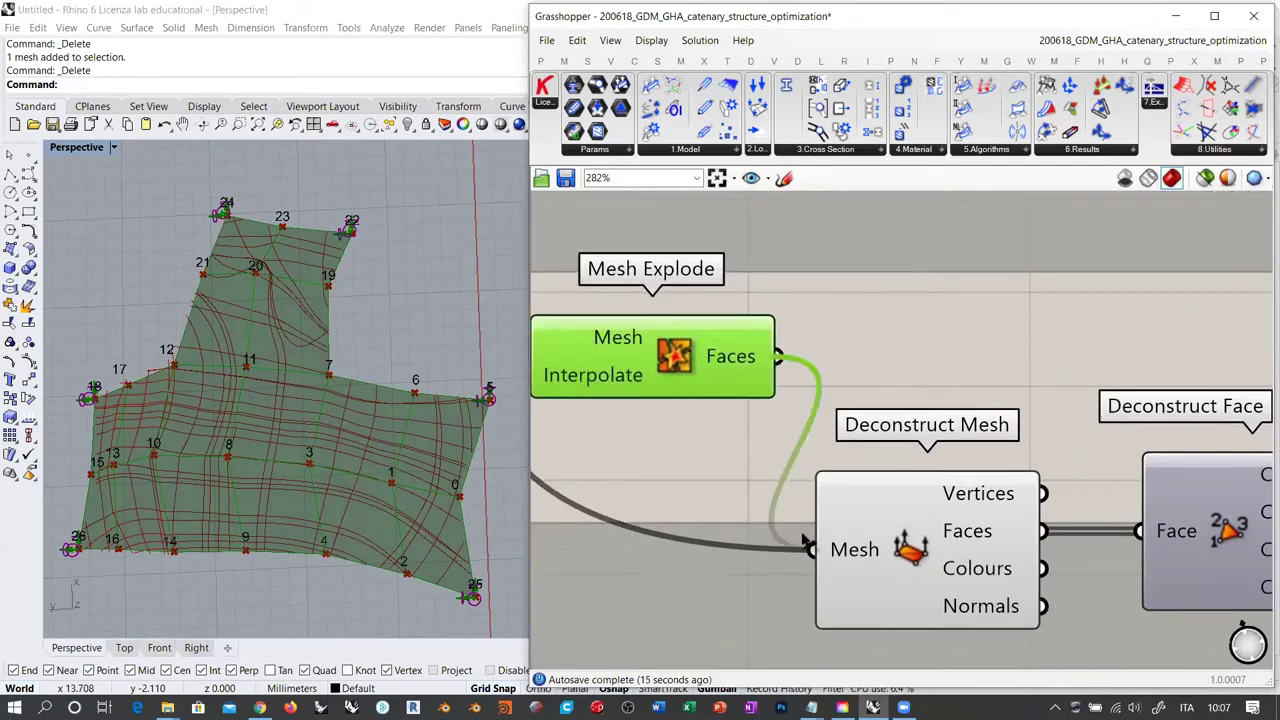
click(852, 335)
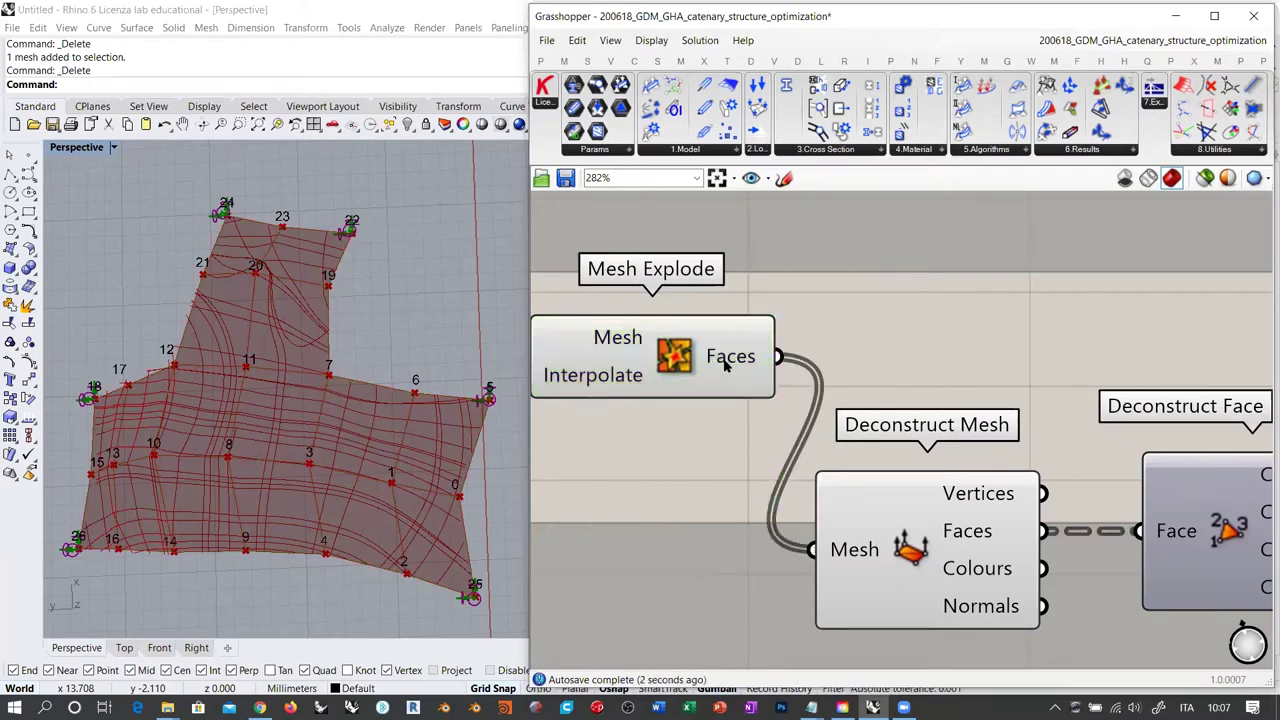
Check the Faces and Vertices outputs of Deconstruct Mesh, and offset Deconstruct Face below Deconstruct Mesh to clear space beside them
mouse_move(977, 536)
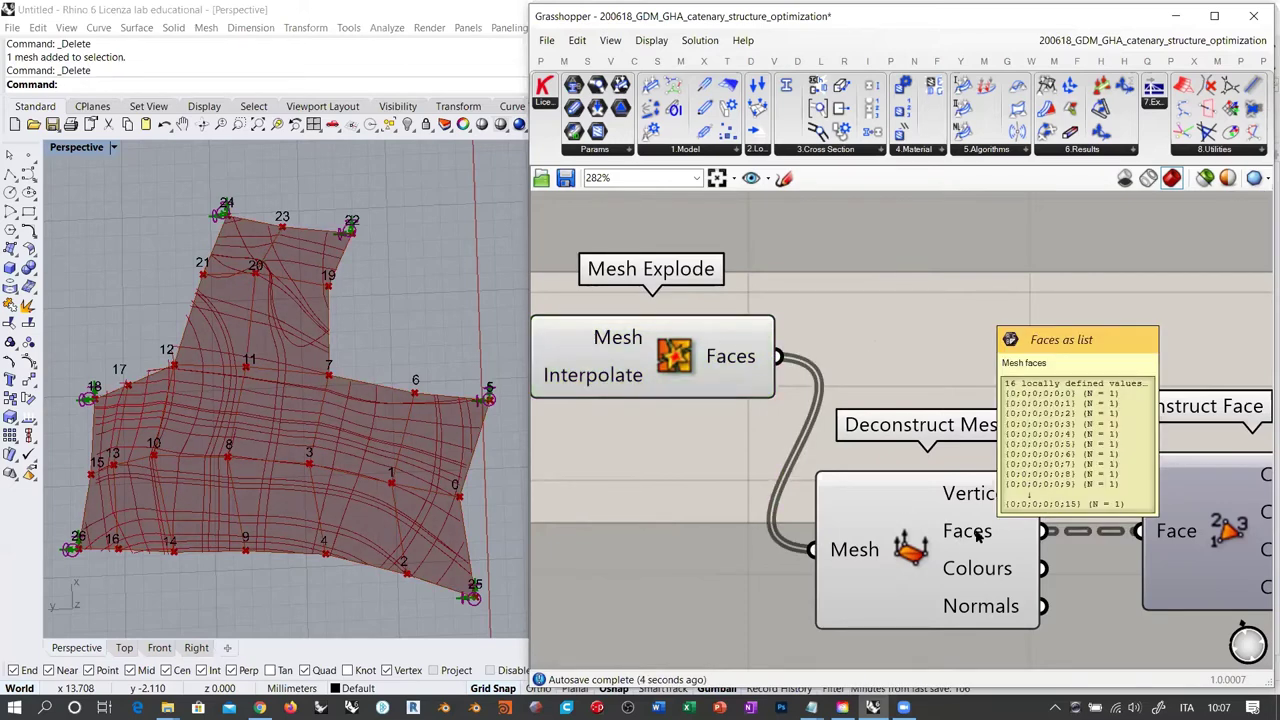
right_drag(1102, 500, 843, 459)
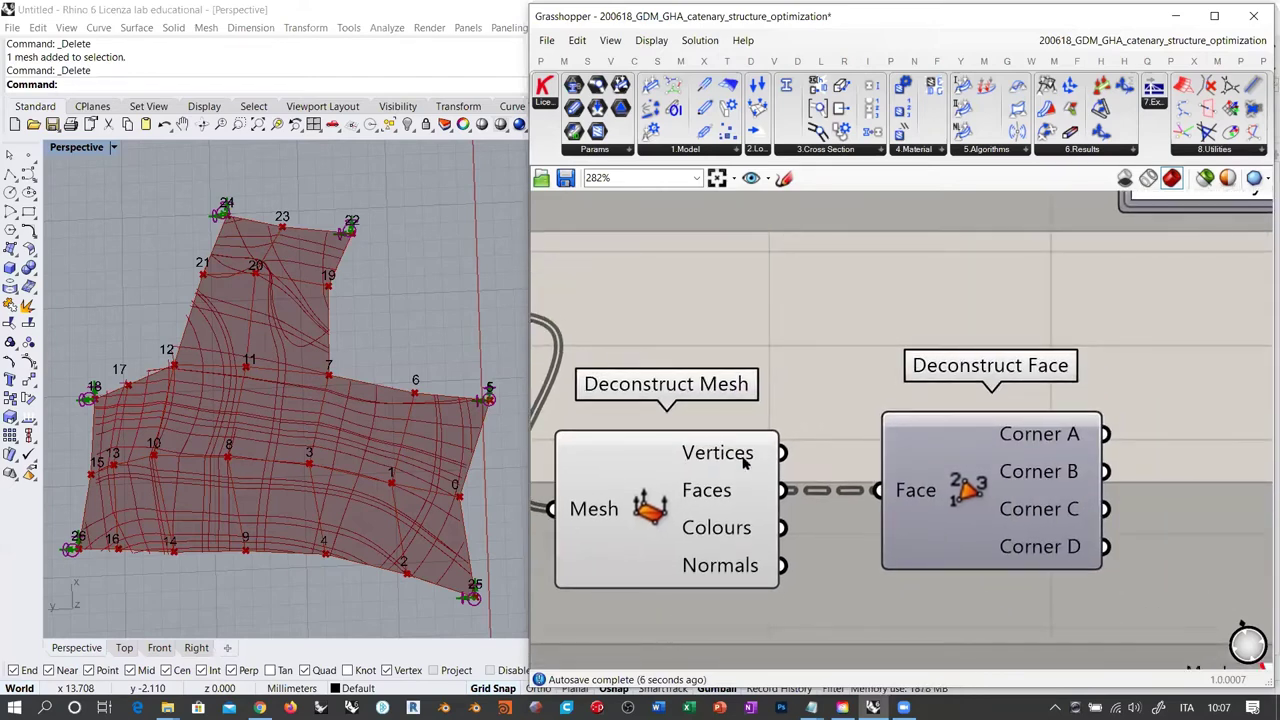
drag(955, 458, 950, 522)
mouse_move(726, 451)
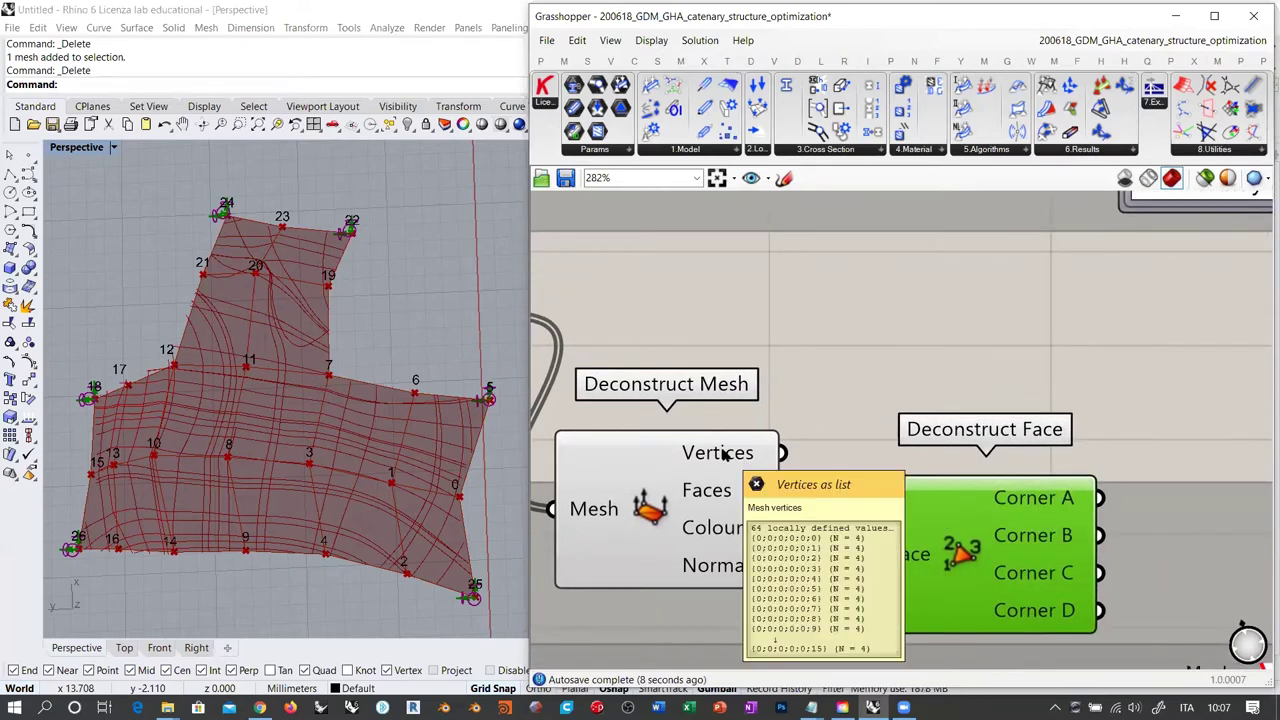
drag(650, 500, 672, 430)
drag(937, 525, 933, 512)
click(1053, 374)
right_drag(1053, 374, 927, 387)
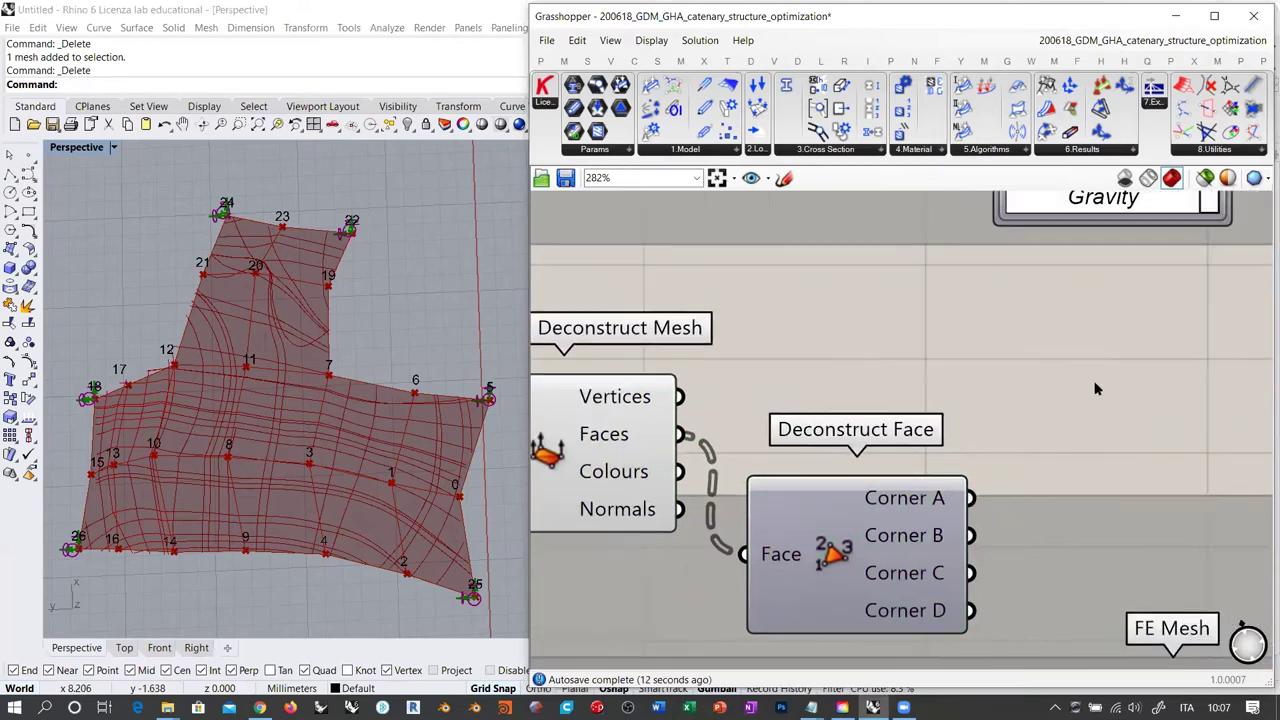
Add a List Item component beside Deconstruct Mesh and connect the Vertices output to its List input
double_click(1096, 384)
text(item)
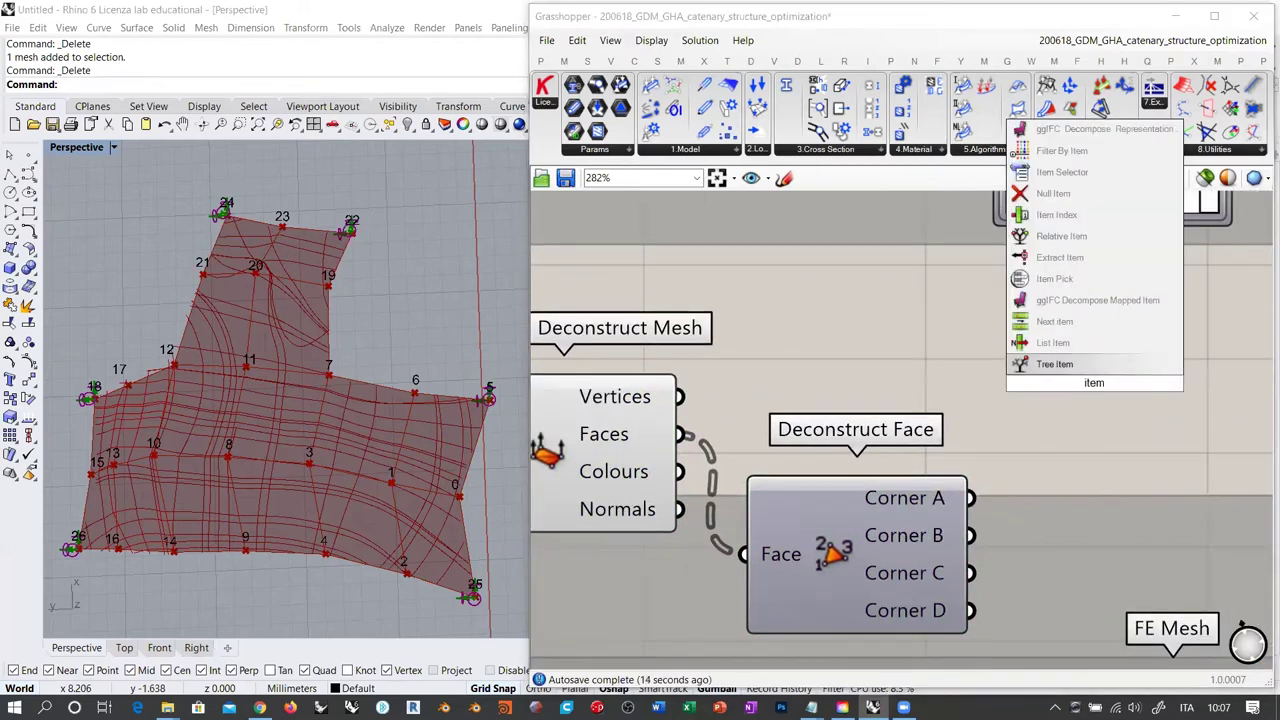
click(1052, 342)
drag(680, 398, 997, 346)
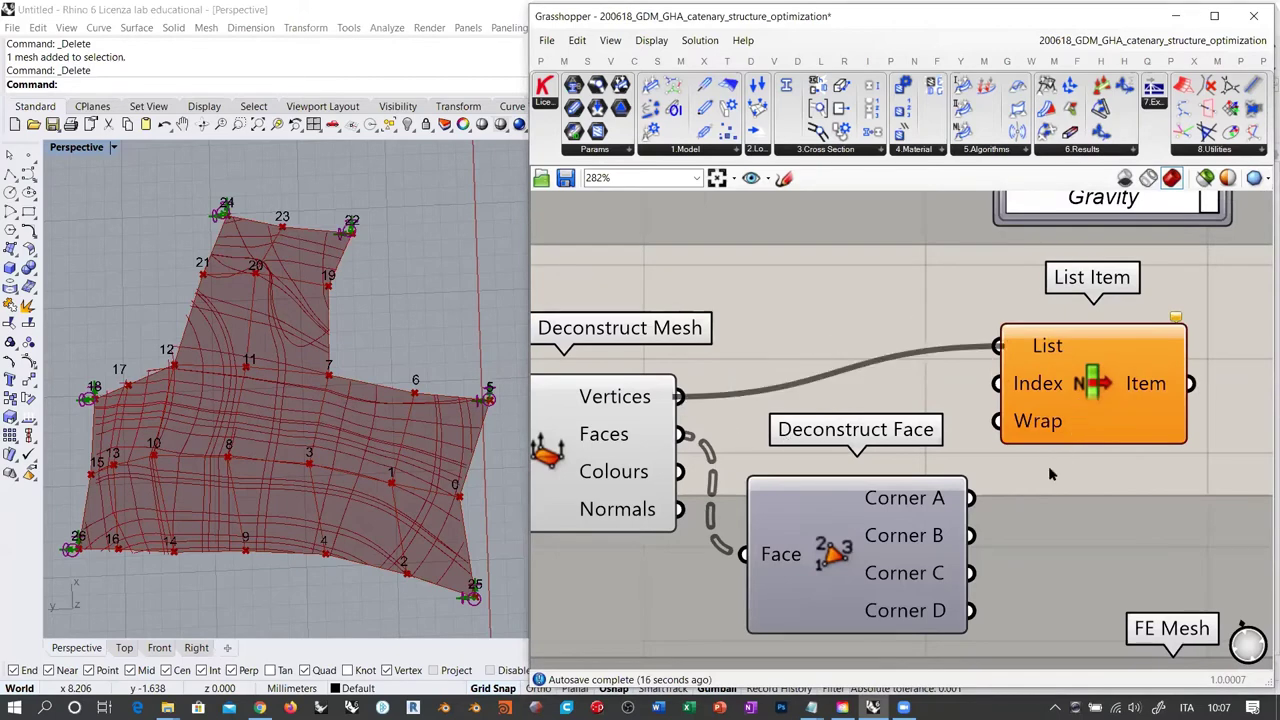
Select the component groups below the mesh deconstruction and move them down to free canvas space under List Item
scroll(944, 478, down, 10)
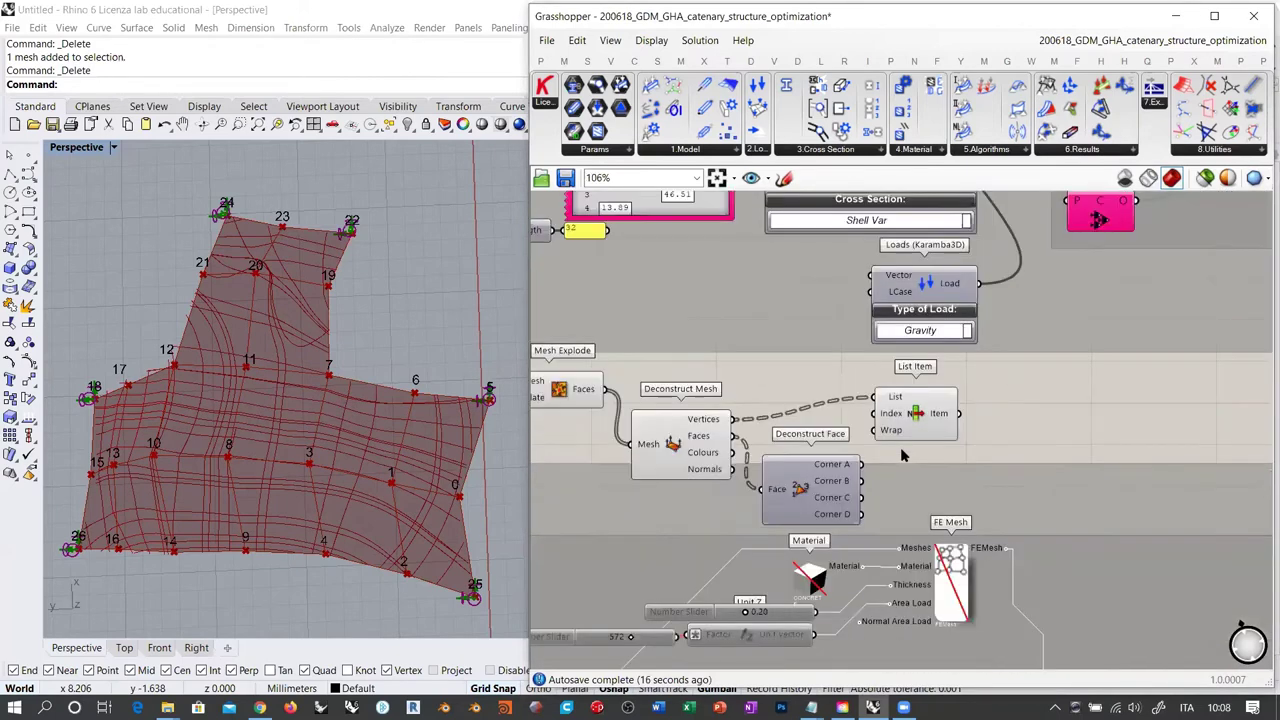
scroll(1012, 515, down, 4)
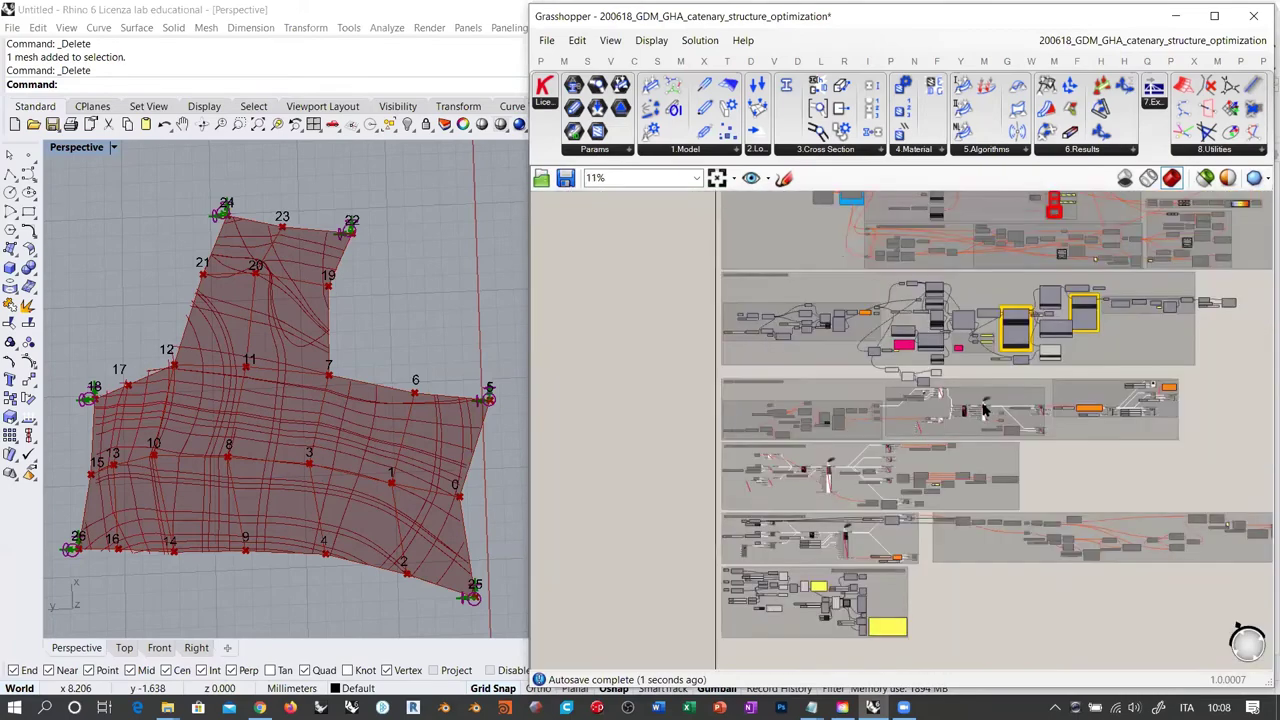
click(876, 394)
shift+click(969, 449)
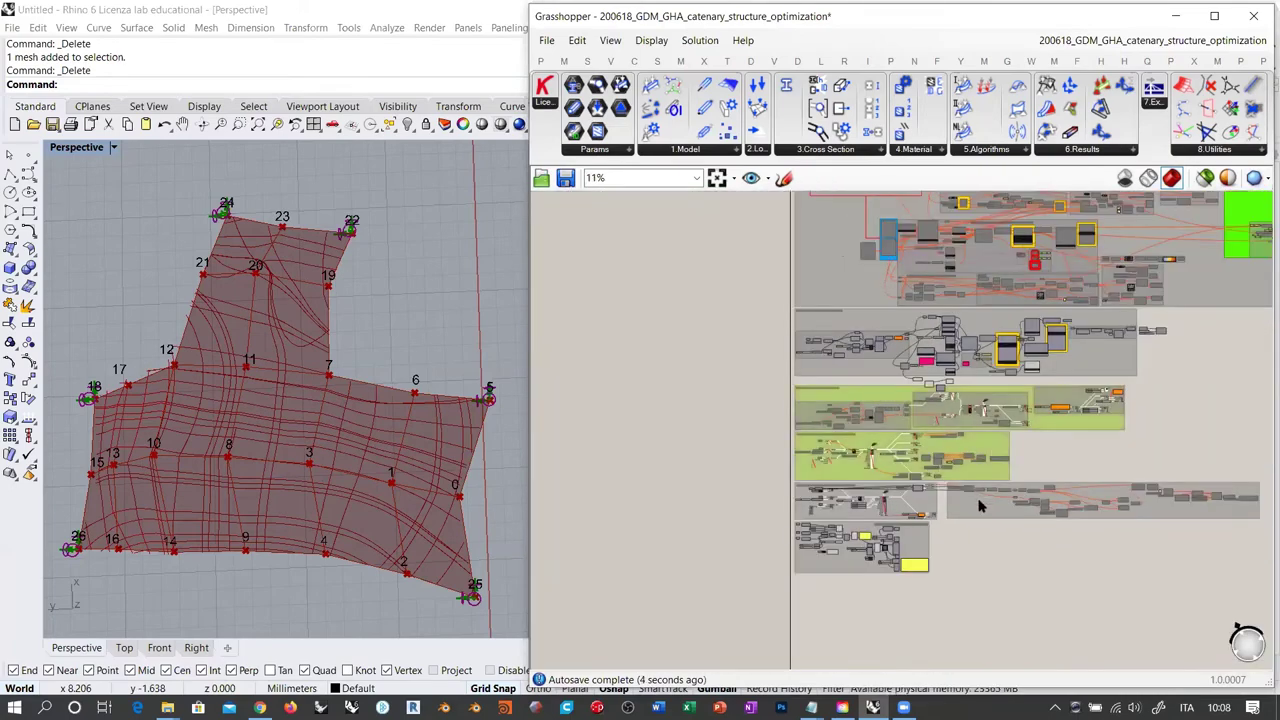
shift+click(980, 505)
shift+click(930, 506)
scroll(968, 512, up, 10)
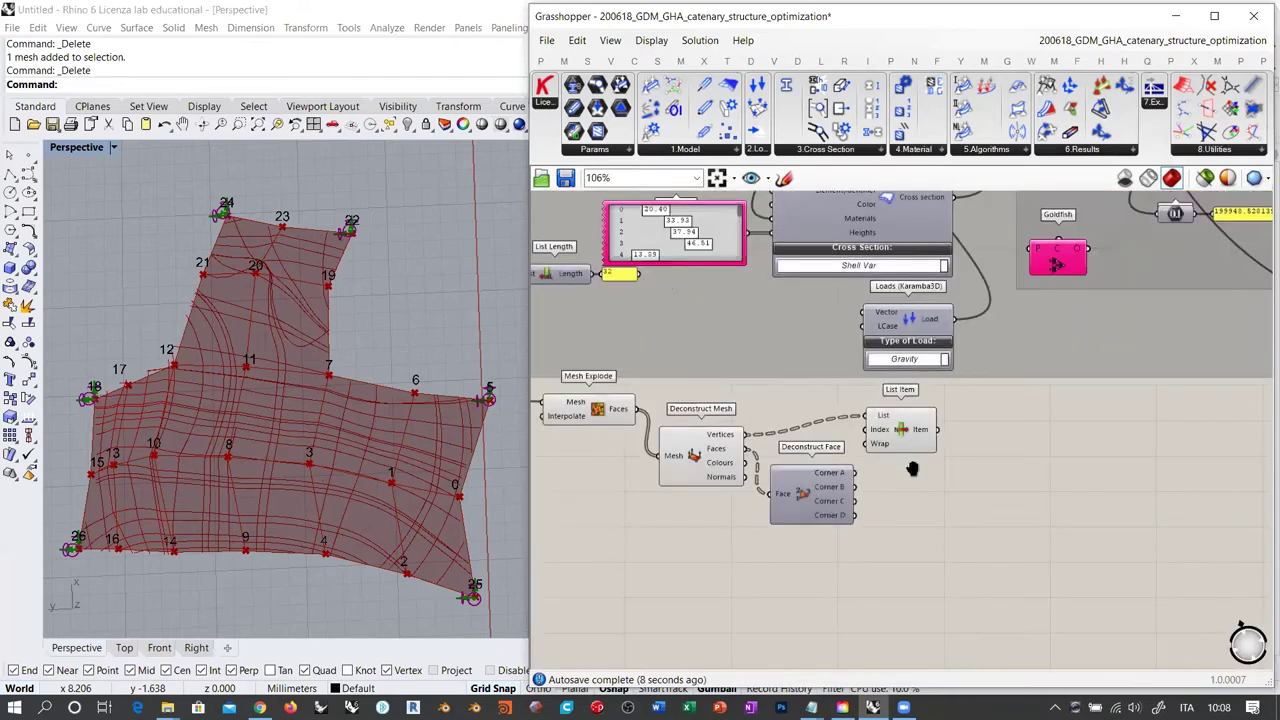
scroll(939, 491, up, 2)
Move List Item farther from Deconstruct Face and connect the Corner A output to its Index input
click(868, 492)
scroll(977, 477, up, 2)
drag(900, 396, 1095, 391)
drag(835, 505, 1020, 400)
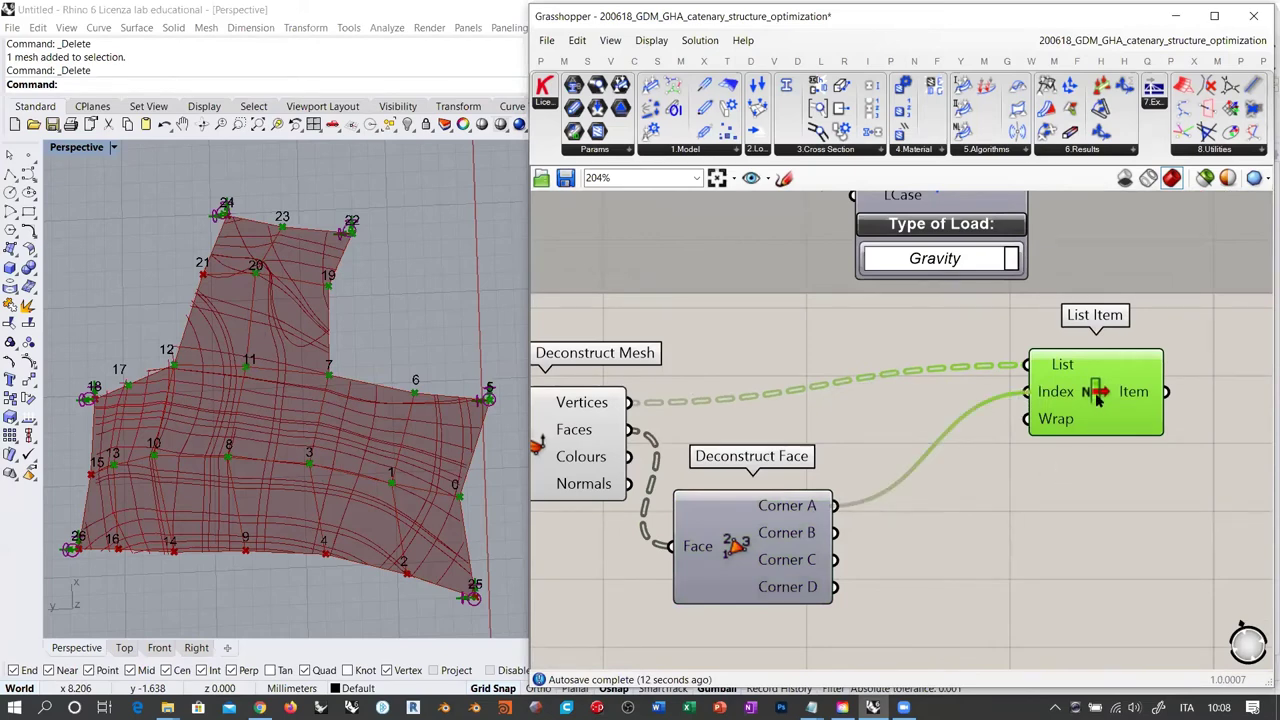
Examine the Corner A vertices highlighted on the shell mesh, closing in on the face between points 13, 15, 16 and 26
shift+right_drag(400, 535, 428, 499)
right_drag(314, 494, 101, 474)
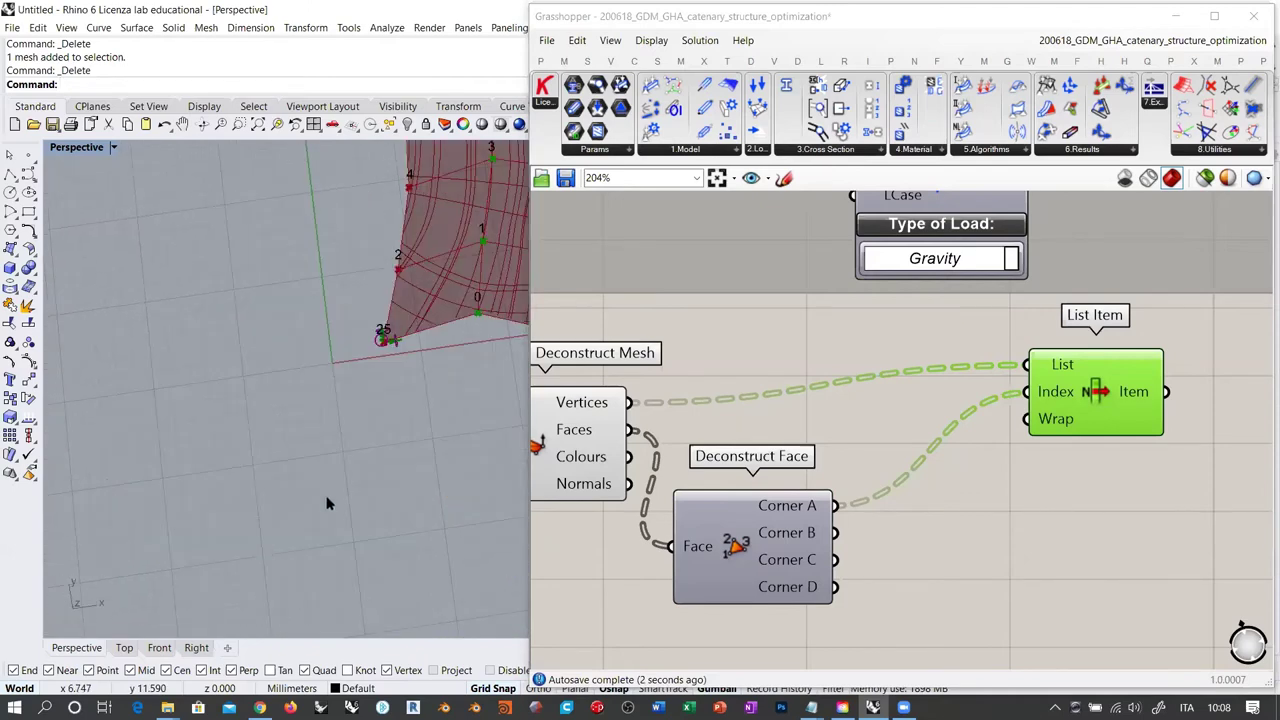
right_drag(327, 504, 291, 408)
scroll(421, 337, up, 8)
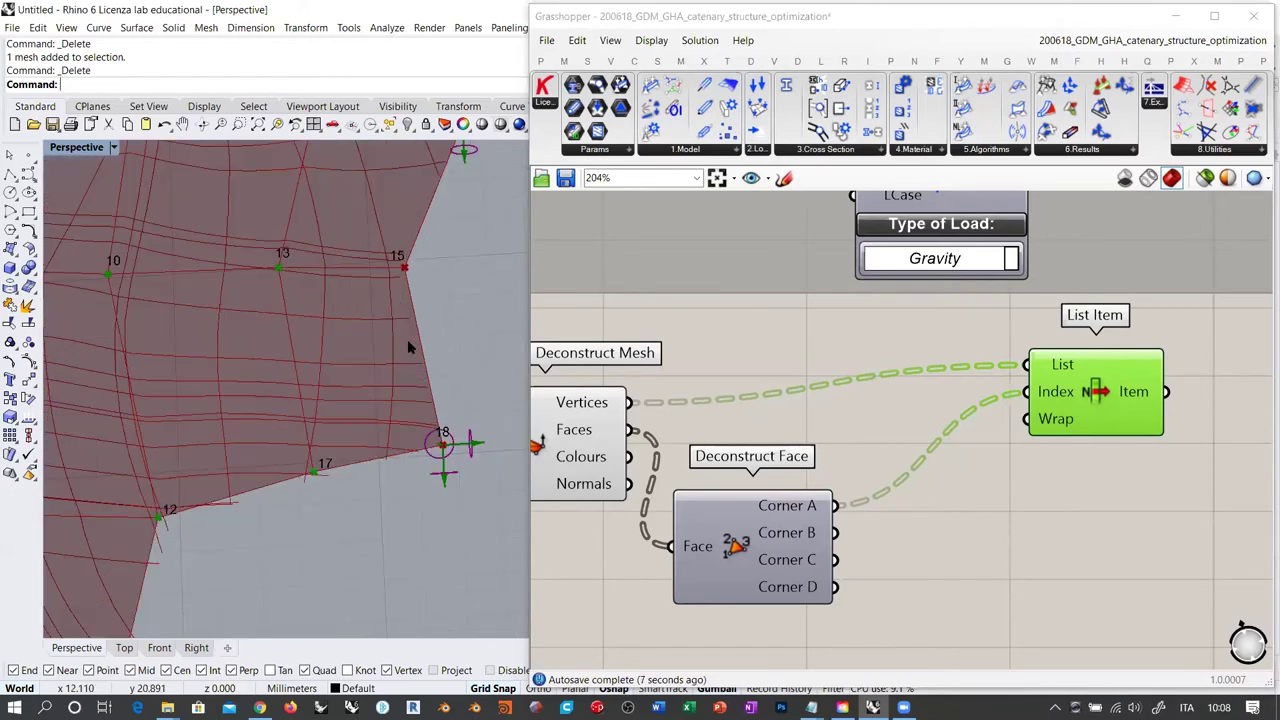
shift+right_drag(407, 339, 357, 503)
scroll(346, 320, up, 6)
shift+right_drag(346, 320, 342, 342)
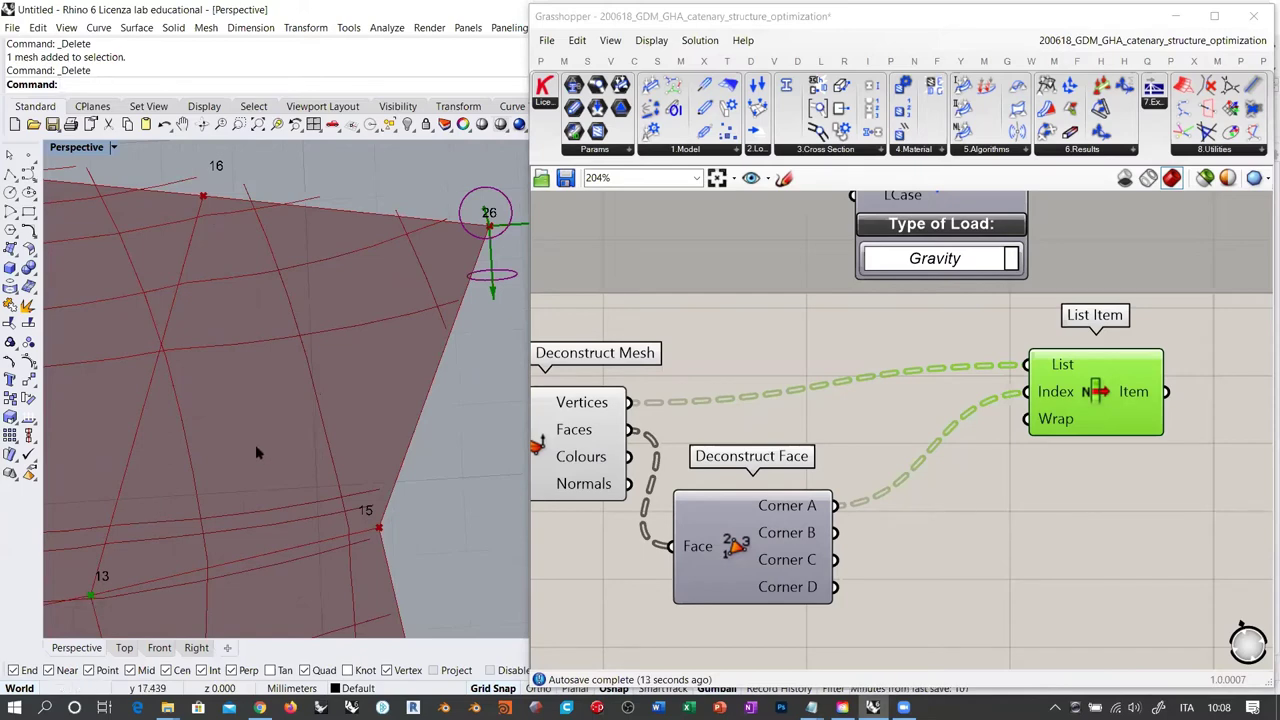
Duplicate List Item below the original and connect Corner B to the copy's Index input in place of Corner A
click(1010, 536)
alt+drag(1104, 388, 1105, 490)
click(1042, 576)
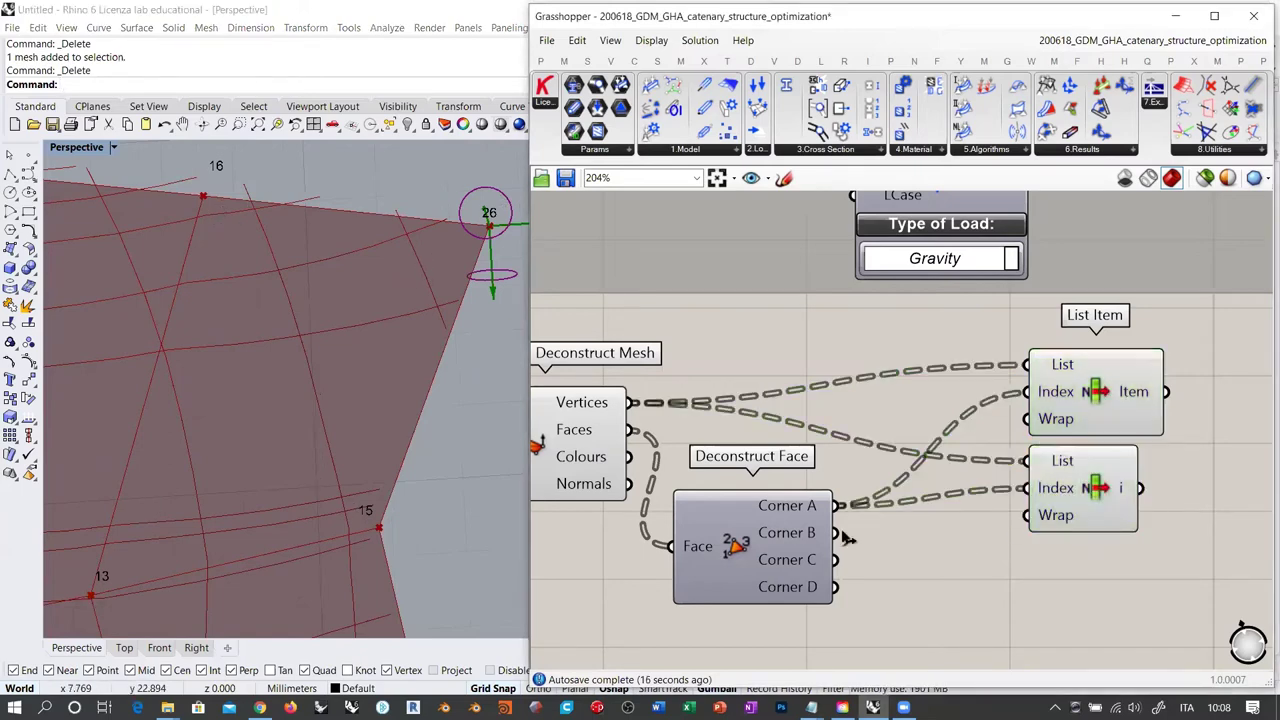
drag(836, 534, 1023, 490)
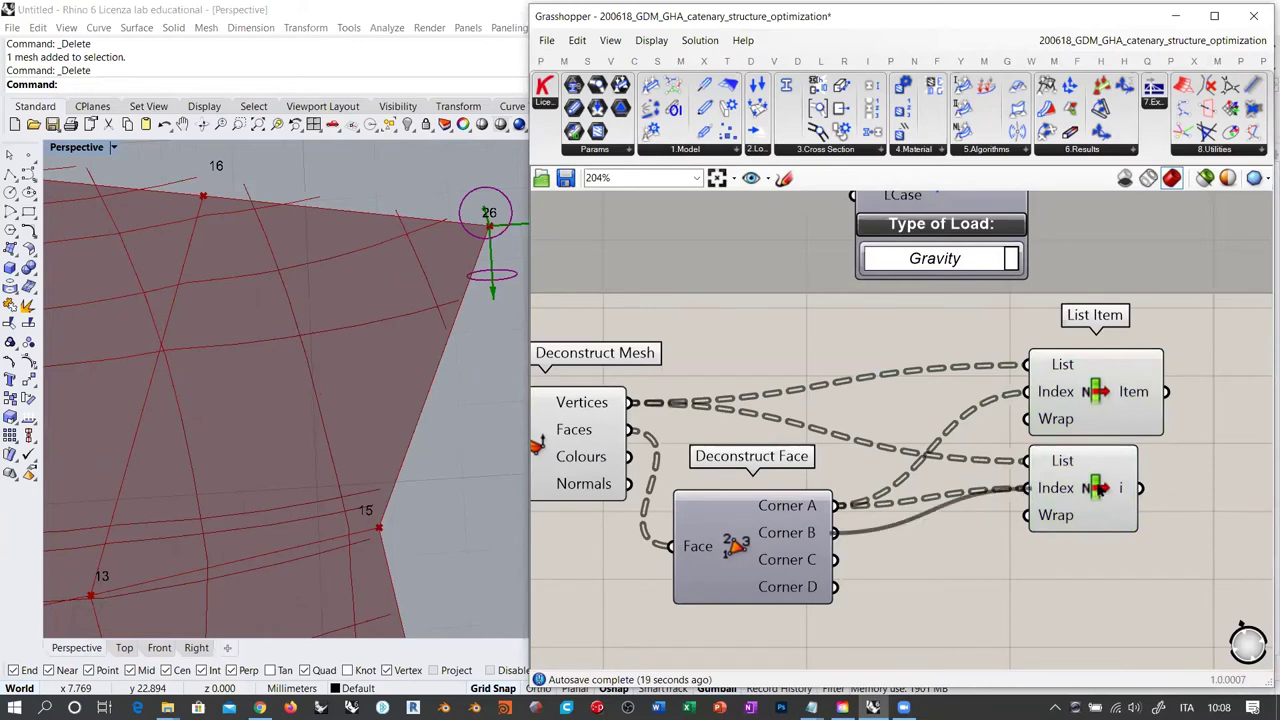
Duplicate both List Items below the existing pair and connect Corner C and Corner D to the Index inputs of the copies
click(1098, 397)
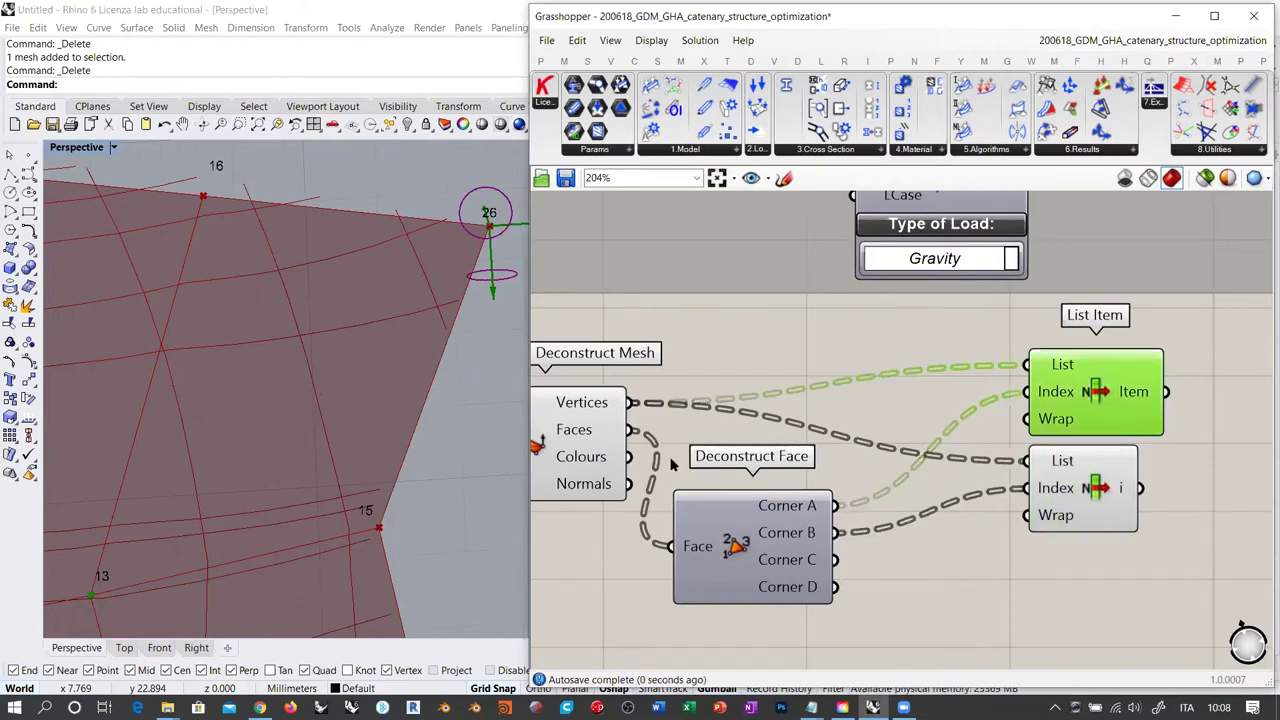
shift+click(1095, 487)
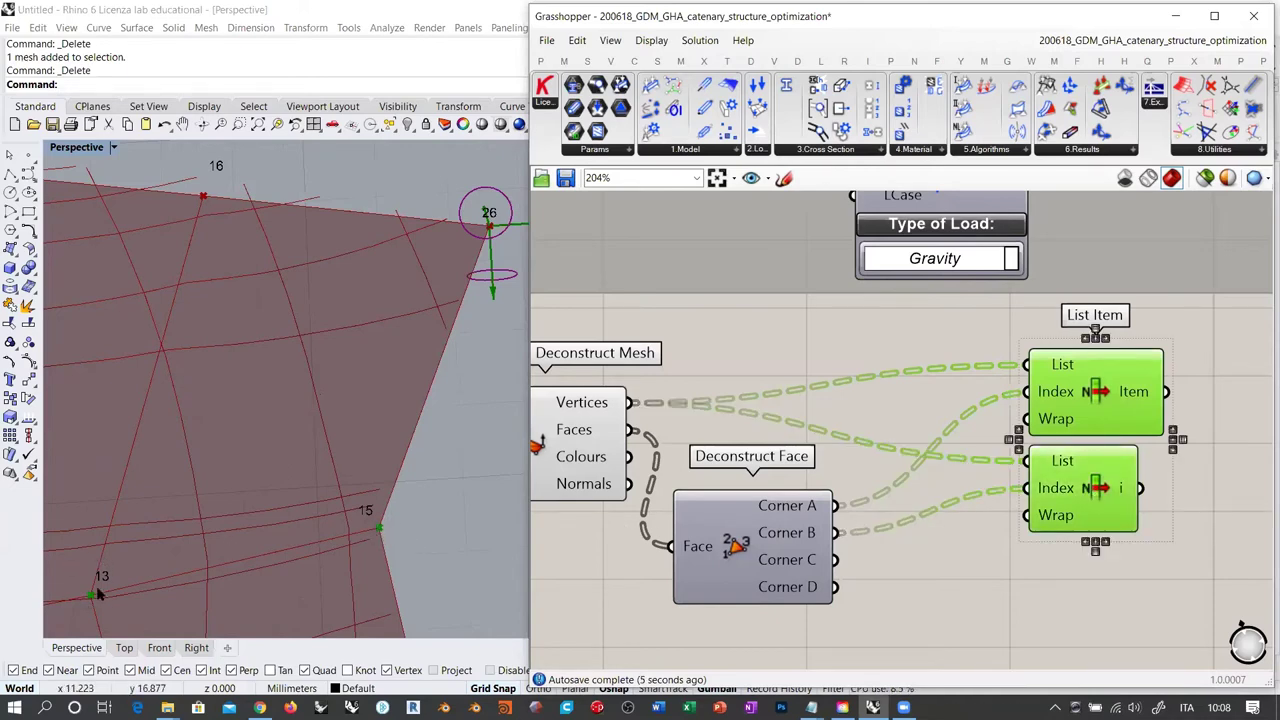
right_drag(1031, 567, 1023, 466)
alt+drag(1063, 392, 1070, 594)
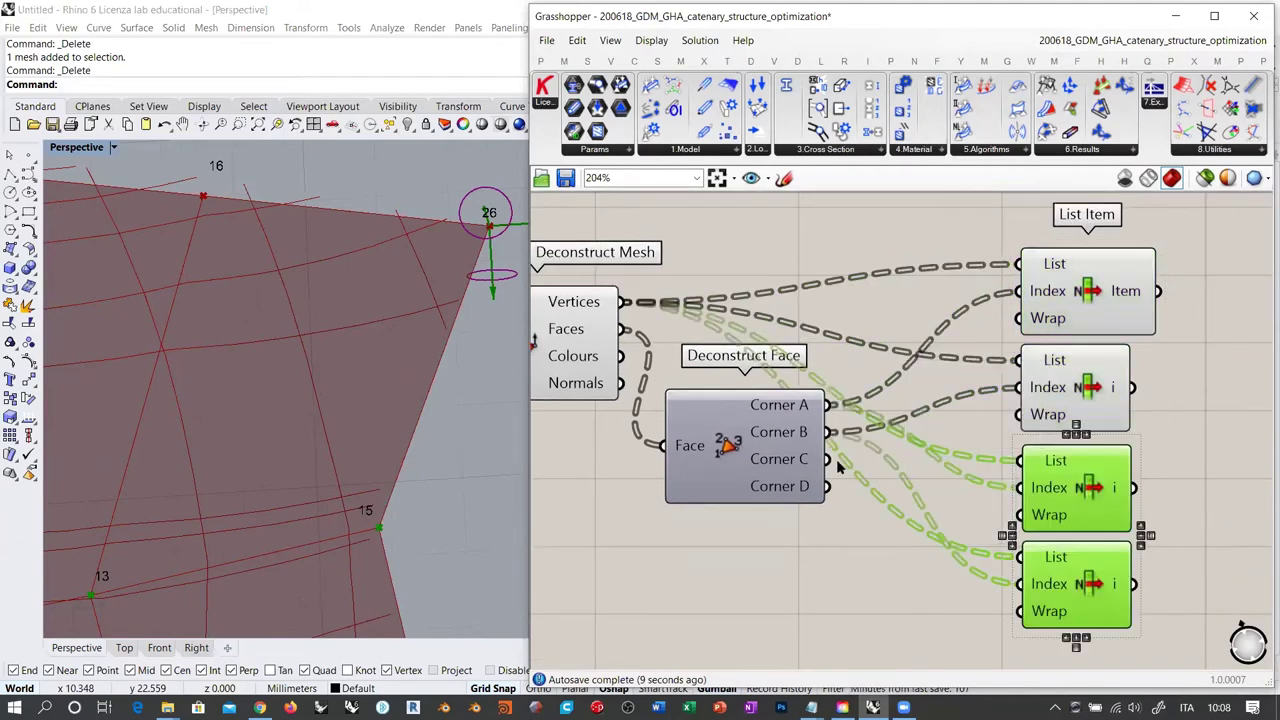
drag(826, 459, 1013, 491)
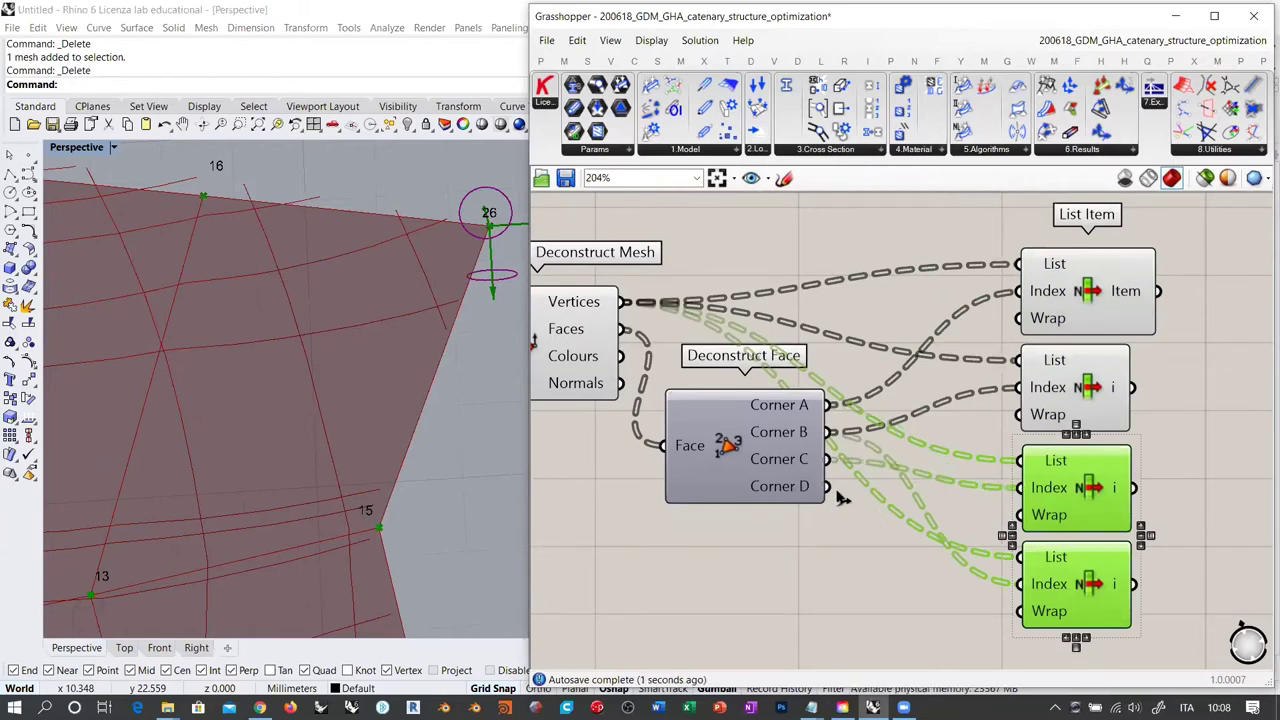
drag(840, 493, 958, 588)
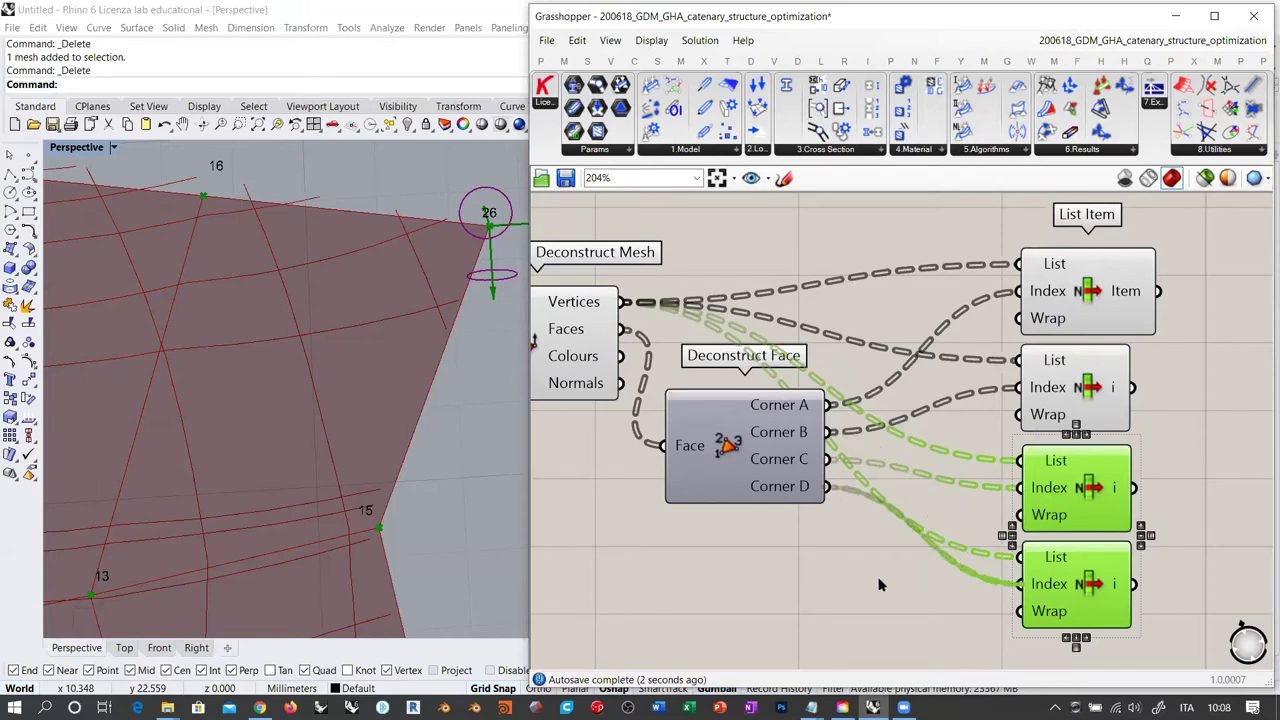
Select the four List Items one by one to check which corner point of the mesh face each one extracts
click(1196, 392)
right_drag(1085, 311, 940, 316)
click(930, 296)
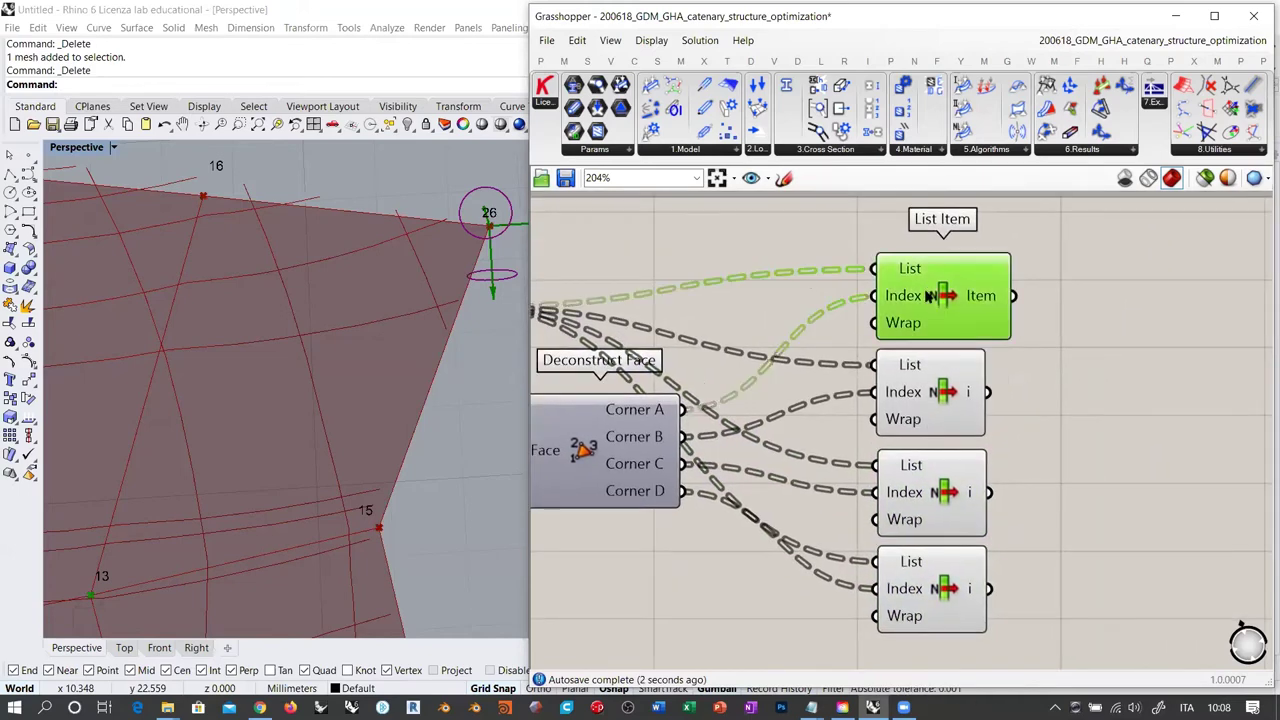
click(925, 398)
click(935, 490)
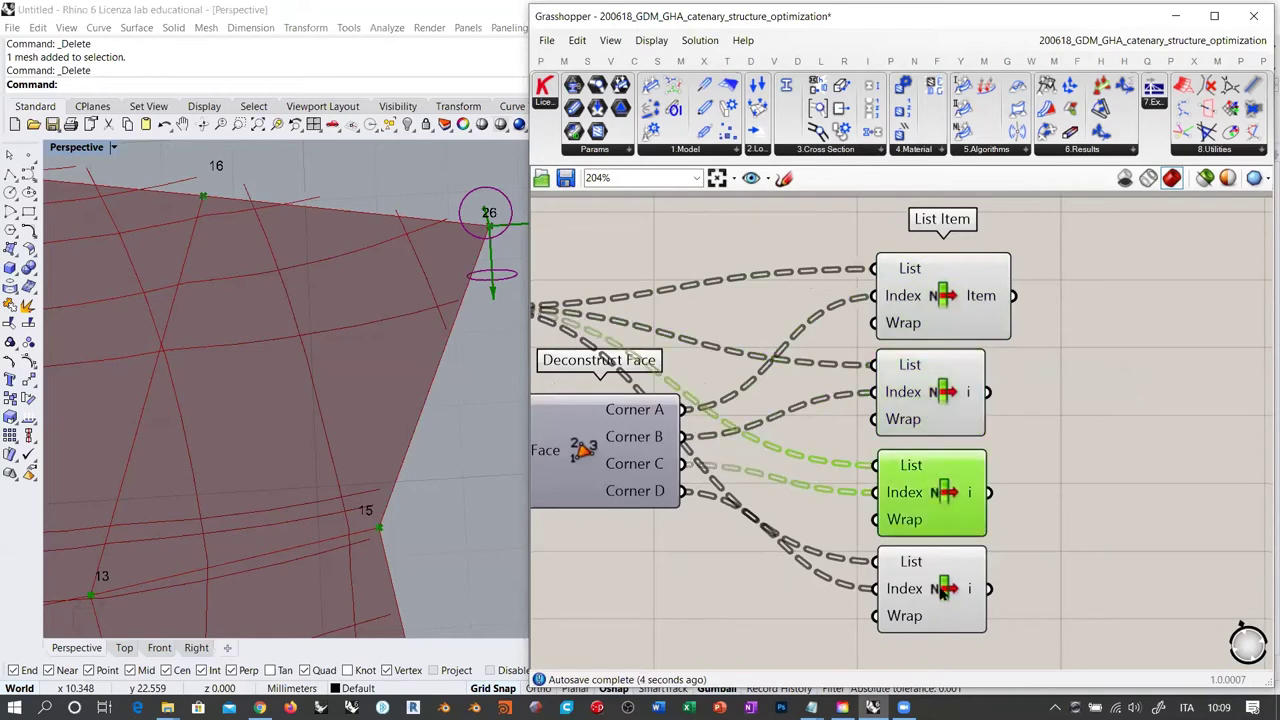
click(930, 590)
click(1040, 464)
Add a 4Point Surface component beside the four List Items
right_drag(1217, 406, 1034, 385)
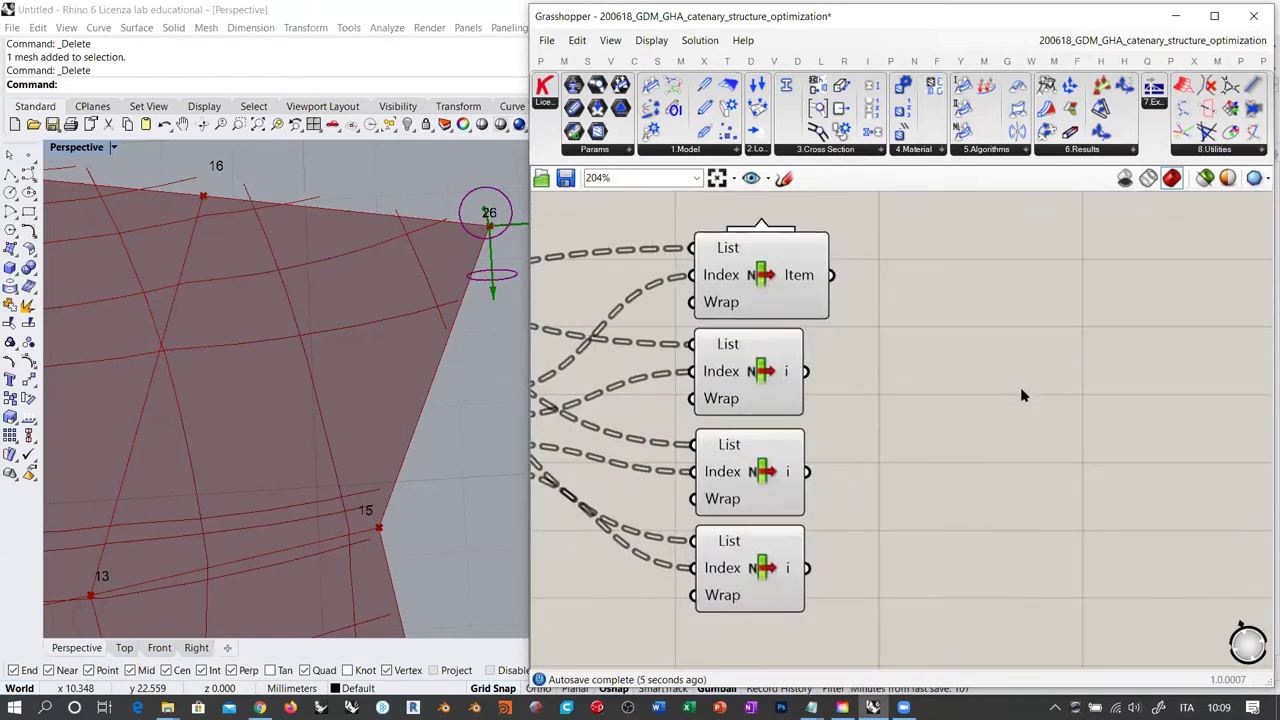
double_click(1020, 387)
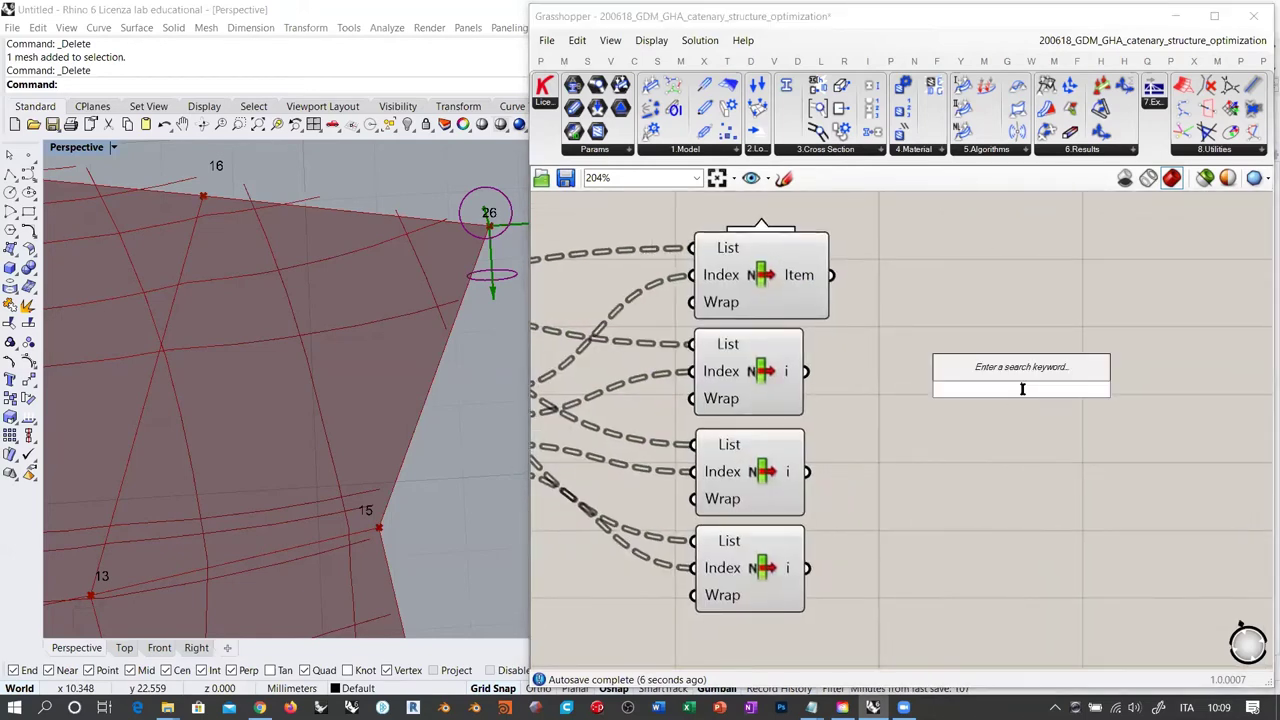
click(657, 62)
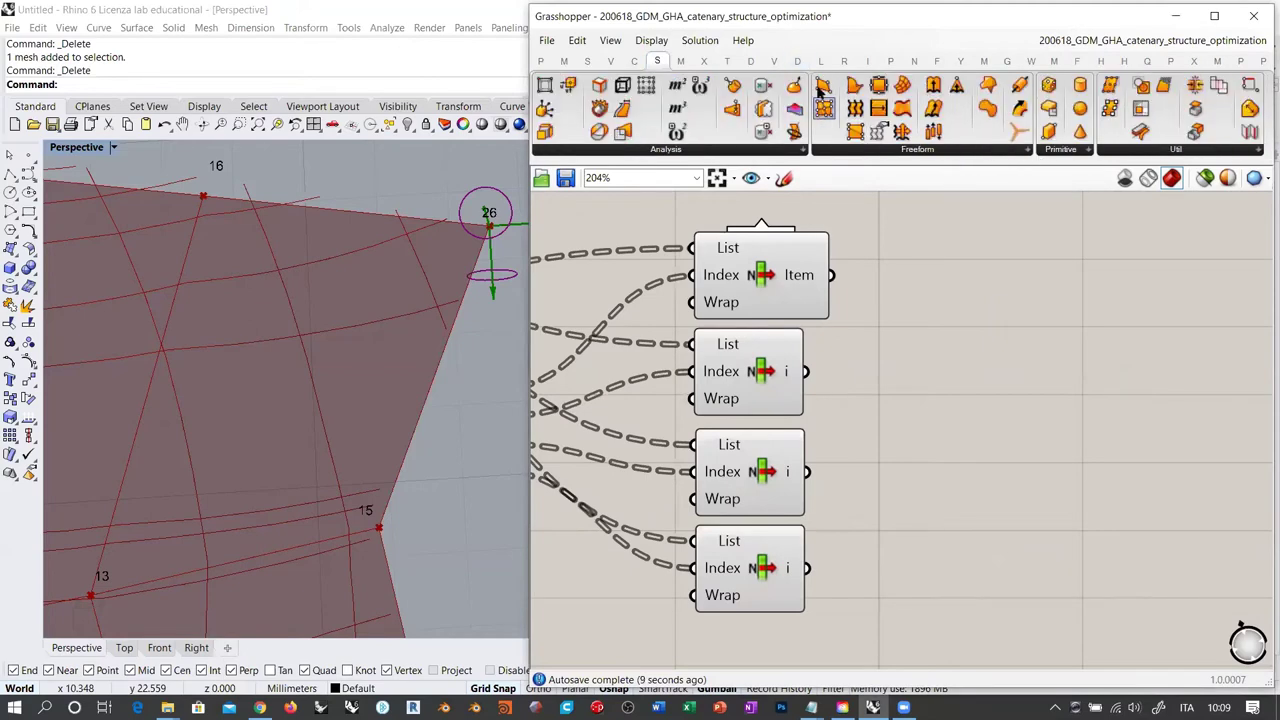
drag(822, 86, 1074, 453)
Connect the first three List Items to Corner A, Corner B and Corner C of 4Point Surface and inspect the resulting surfaces
drag(831, 280, 981, 376)
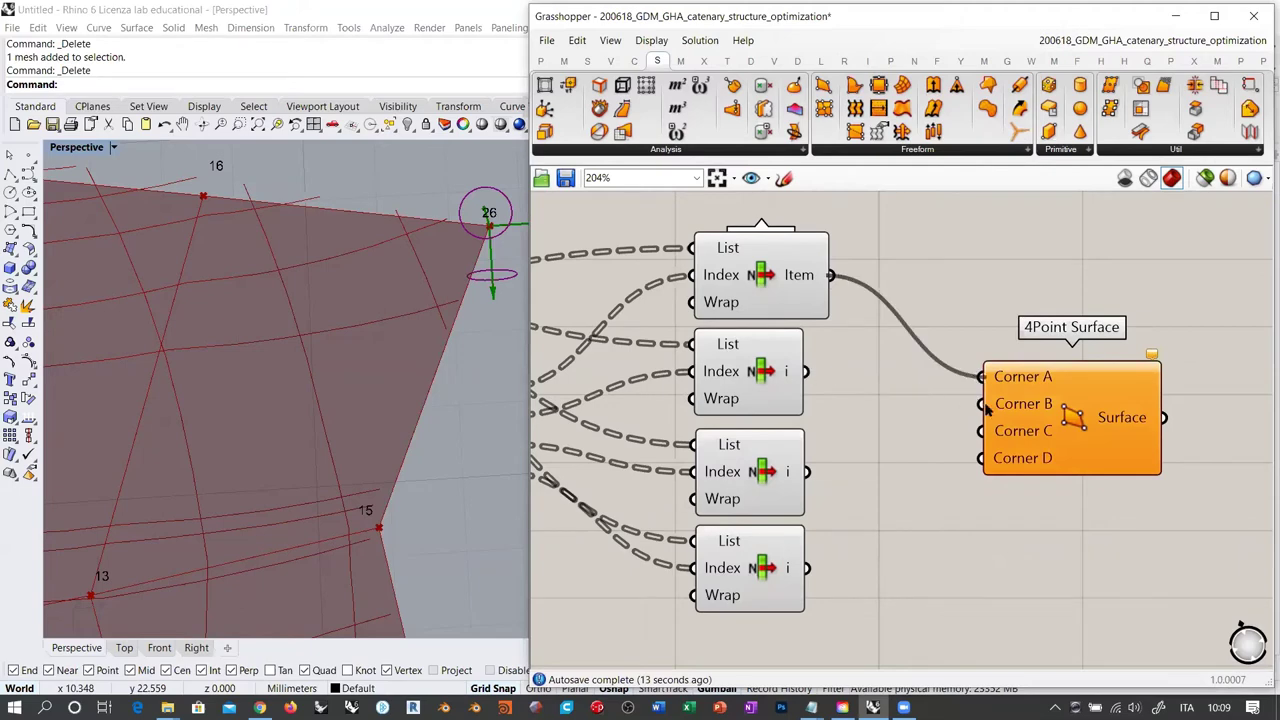
drag(985, 404, 805, 371)
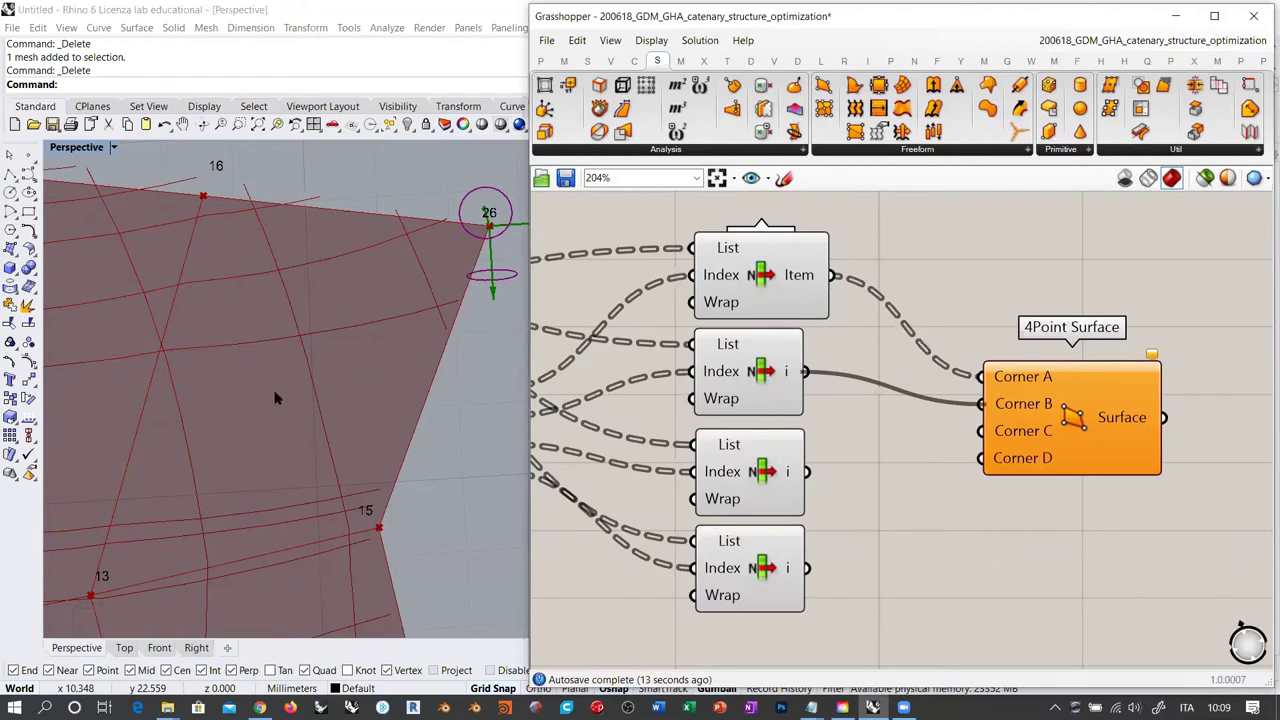
drag(809, 472, 981, 431)
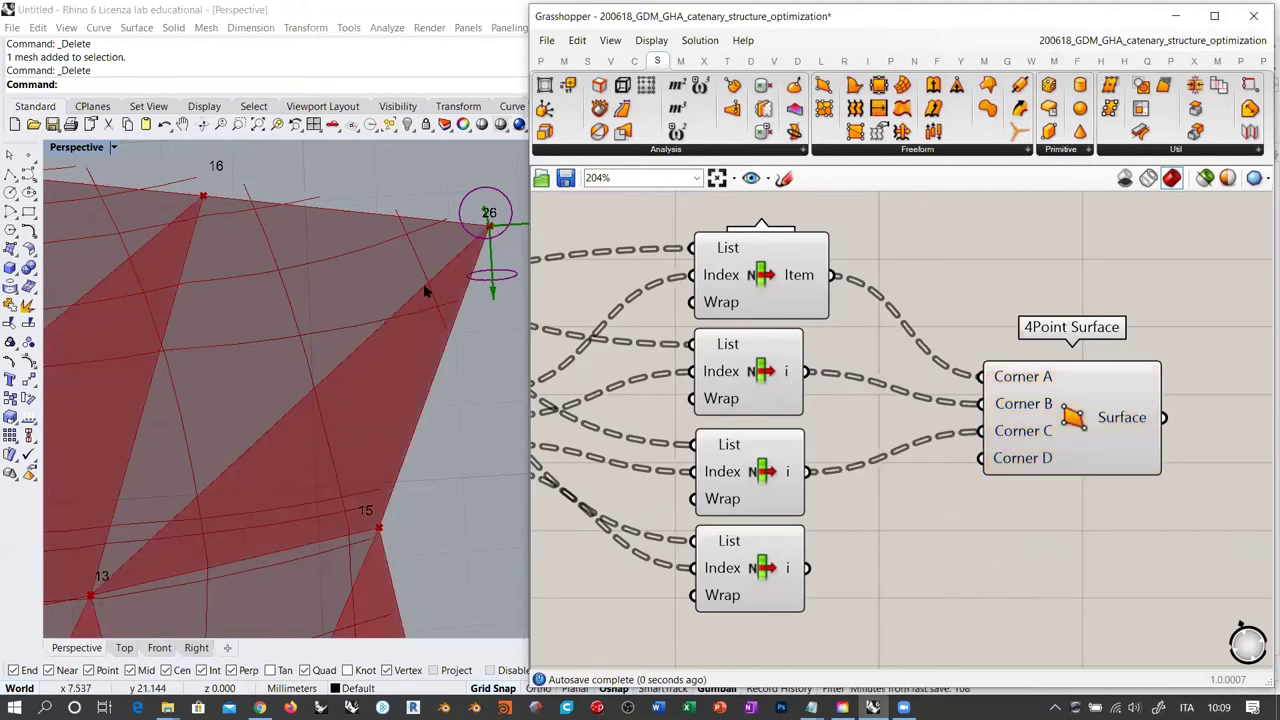
scroll(316, 408, down, 5)
right_drag(257, 452, 355, 359)
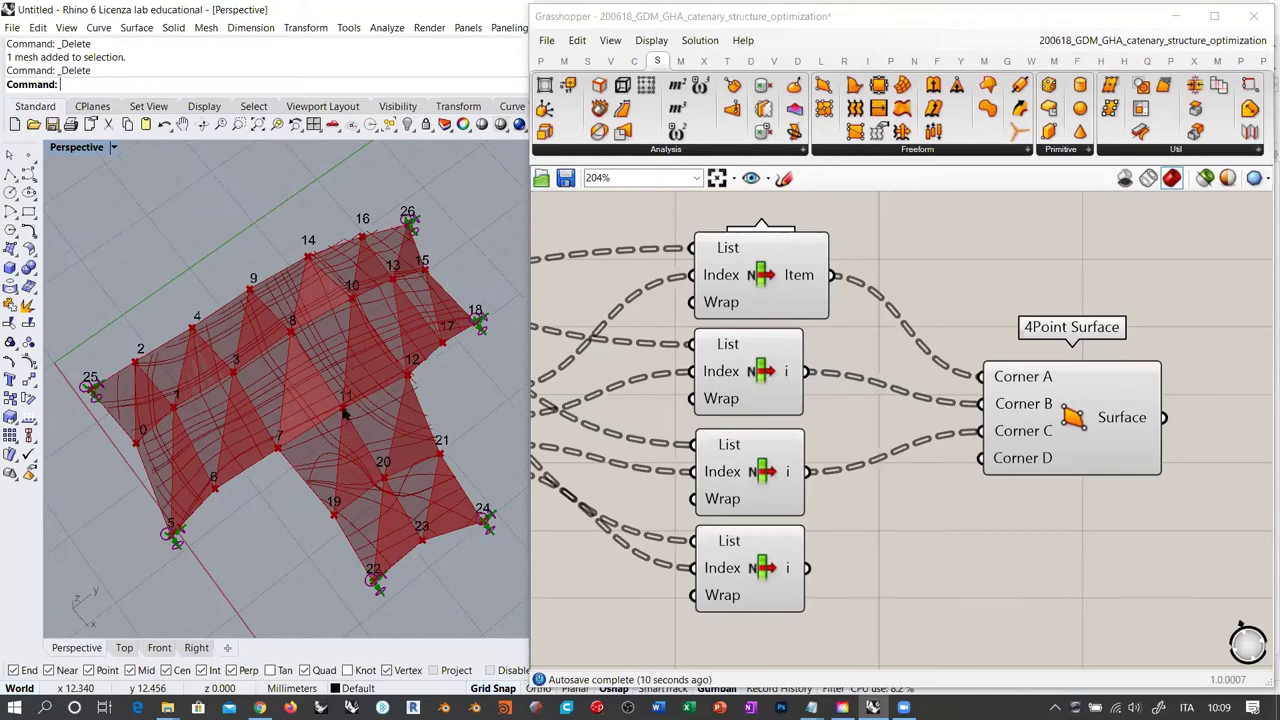
right_drag(325, 287, 493, 395)
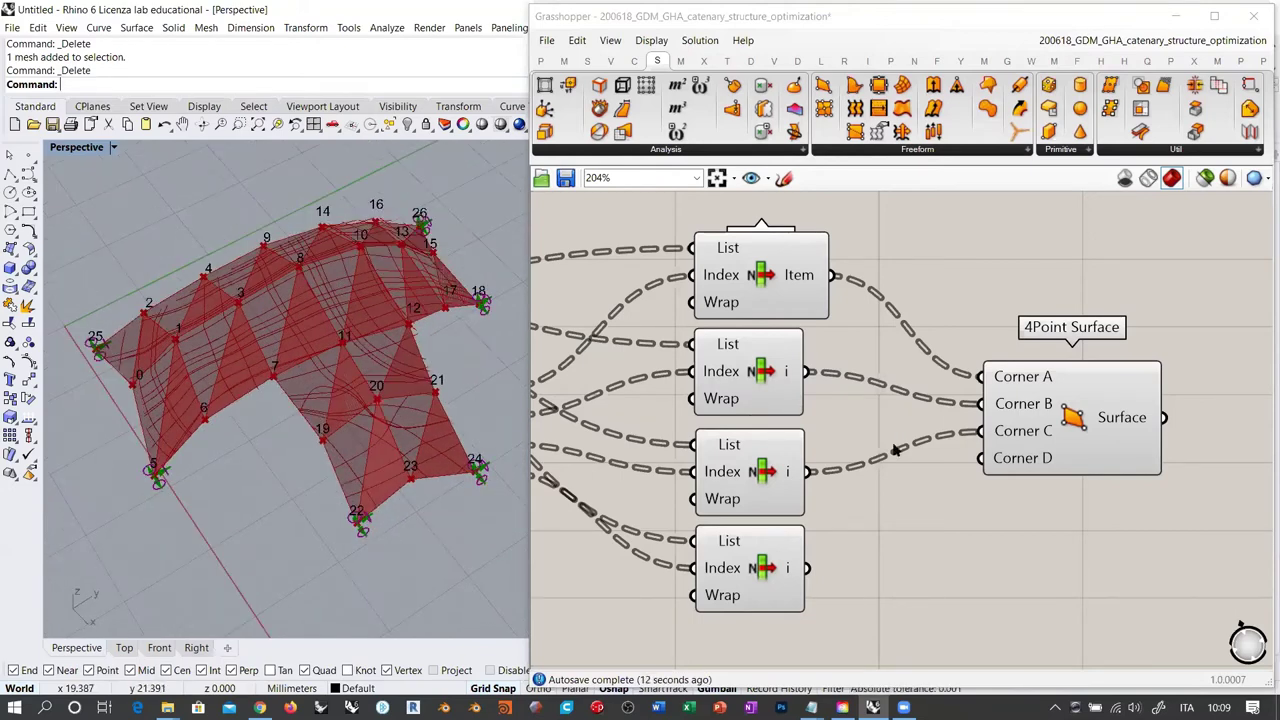
Connect the fourth List Item to Corner D of 4Point Surface and hide the previews of Mesh Explode, Deconstruct Mesh and the four List Items
drag(808, 568, 982, 458)
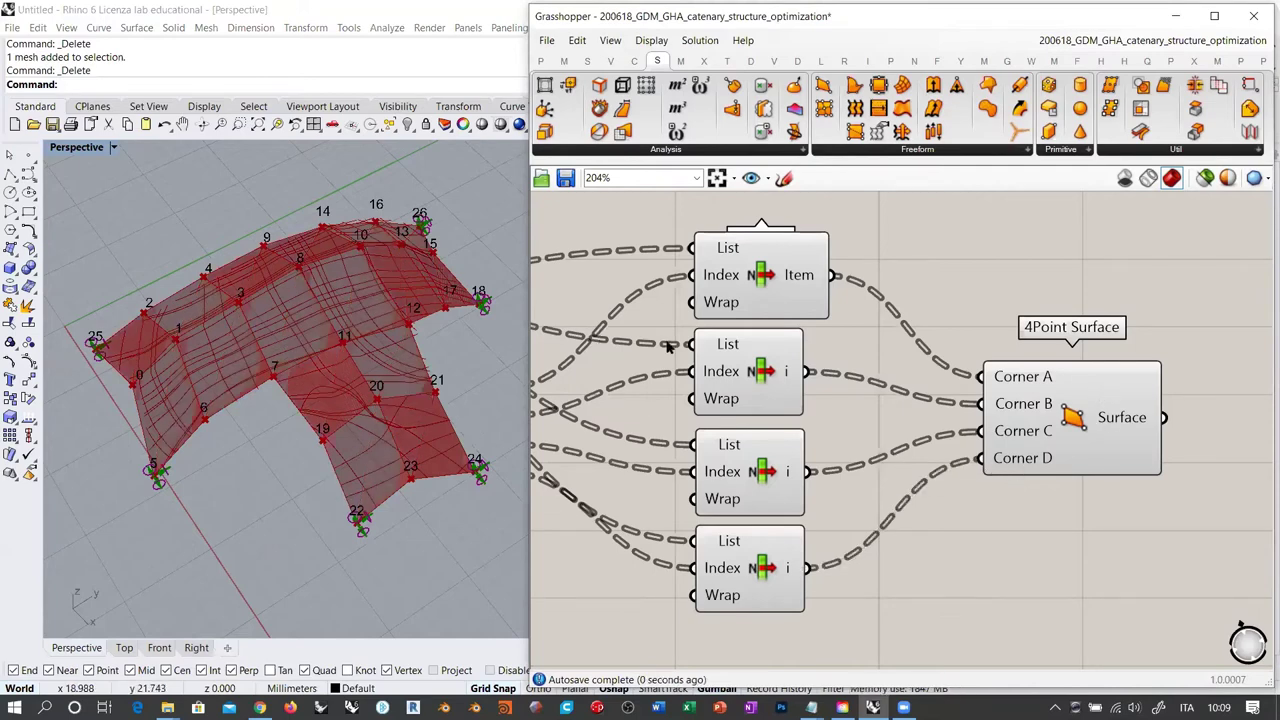
right_drag(878, 358, 1030, 372)
scroll(991, 340, down, 4)
drag(1011, 307, 926, 480)
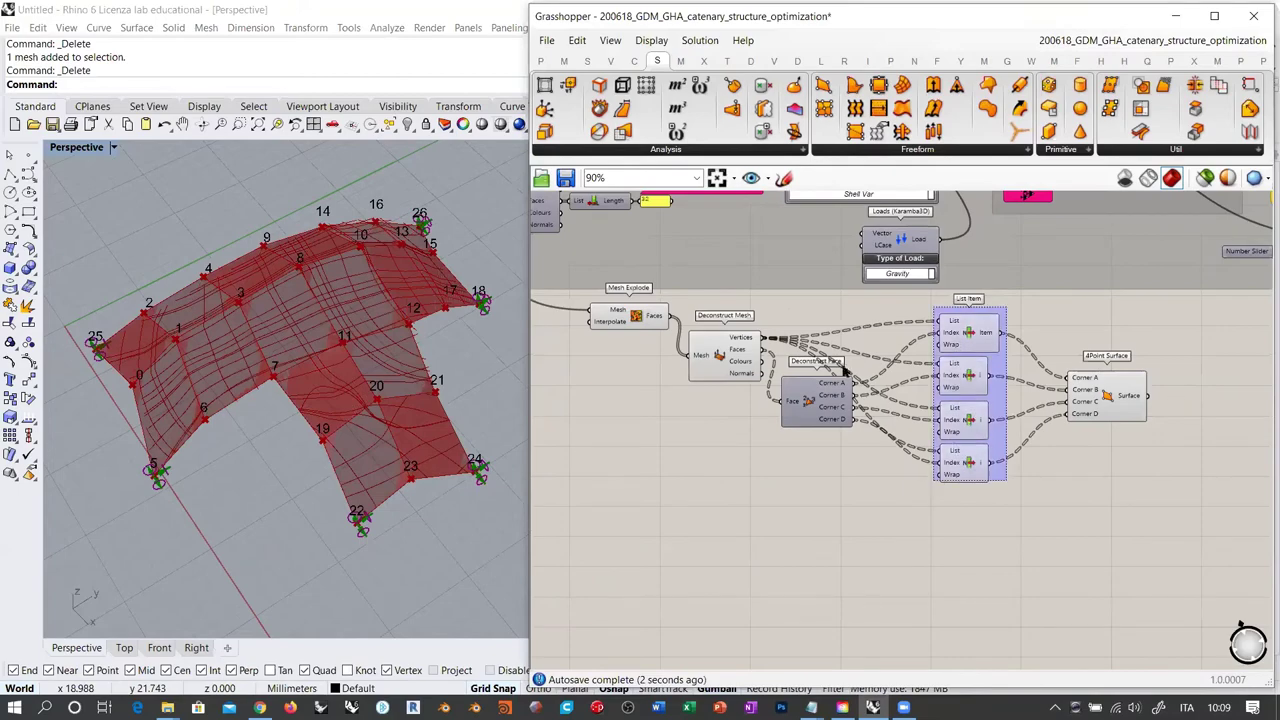
click(728, 357)
key(ctrl+q)
click(633, 324)
key(ctrl+q)
click(660, 389)
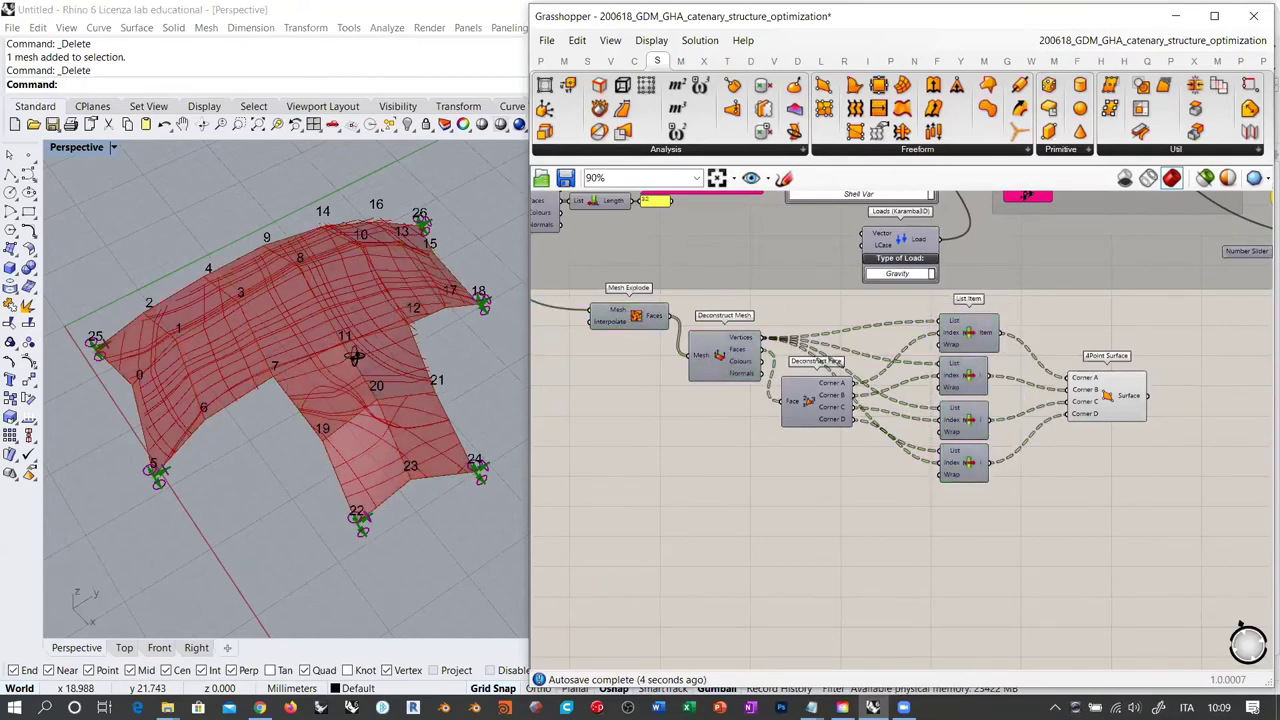
right_drag(354, 354, 364, 234)
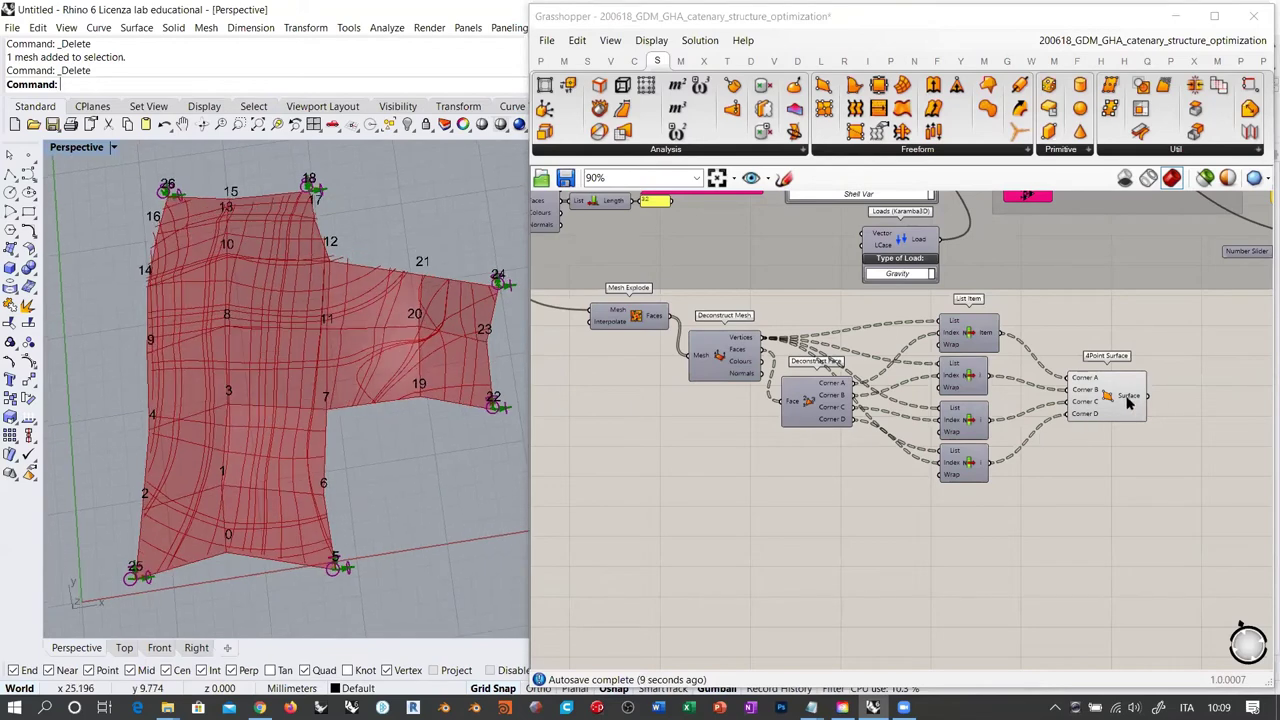
Move the 4Point Surface component closer to the four List Items
mouse_move(1127, 400)
drag(1113, 398, 1072, 394)
click(1077, 466)
right_drag(1138, 433, 1080, 448)
scroll(872, 447, up, 2)
middle_click(872, 448)
click(1170, 424)
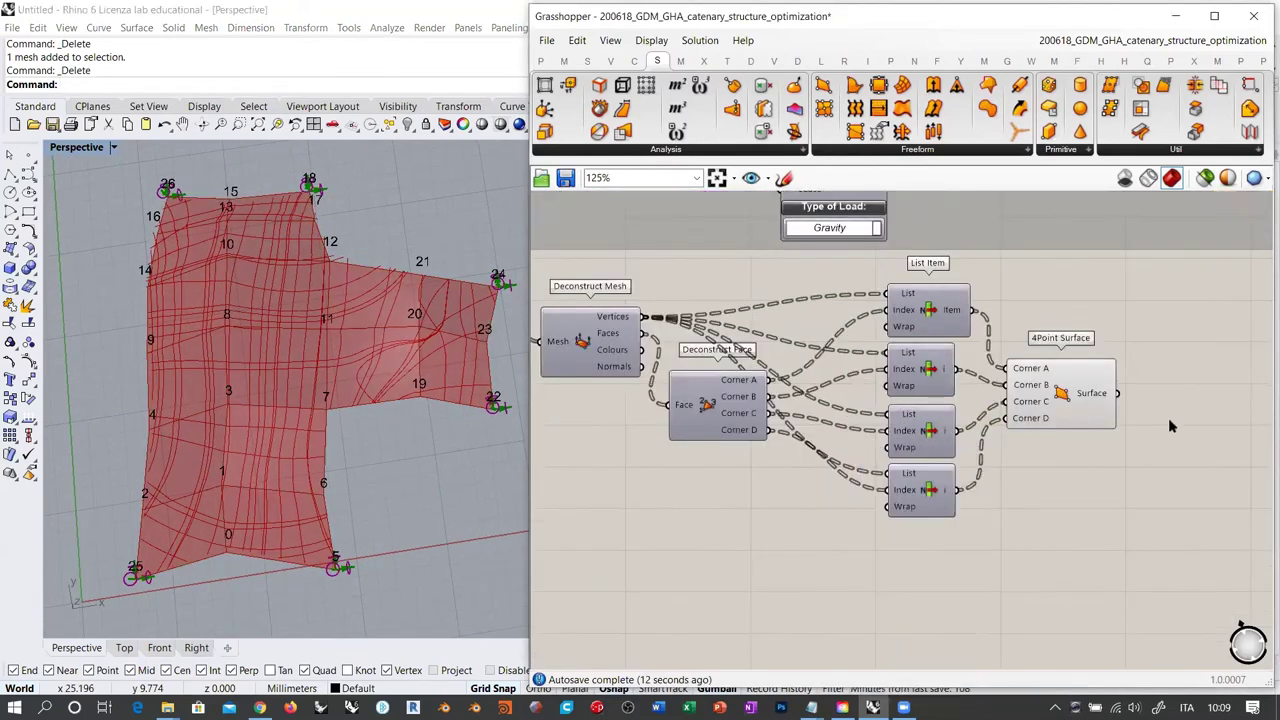
Add a Divide Surface component beside 4Point Surface and connect the Surface output to its Surface input
right_drag(1017, 416, 734, 458)
click(1118, 152)
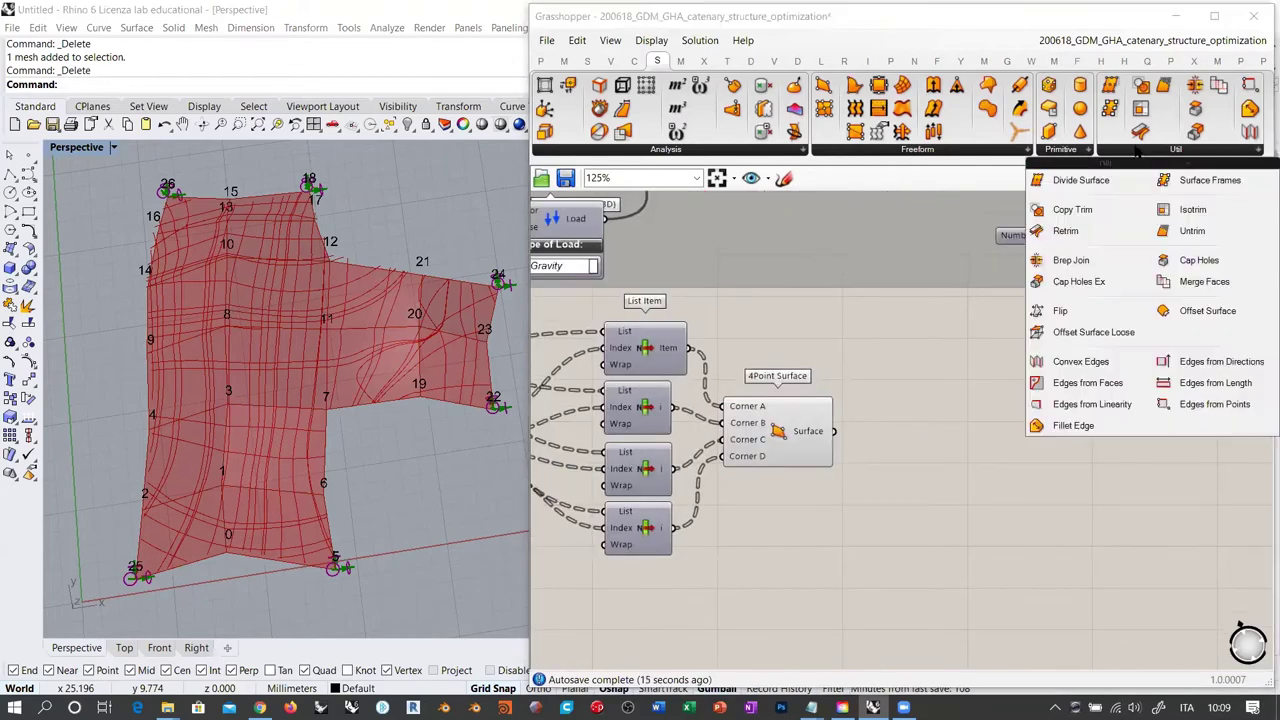
drag(1060, 177, 941, 428)
drag(835, 431, 898, 423)
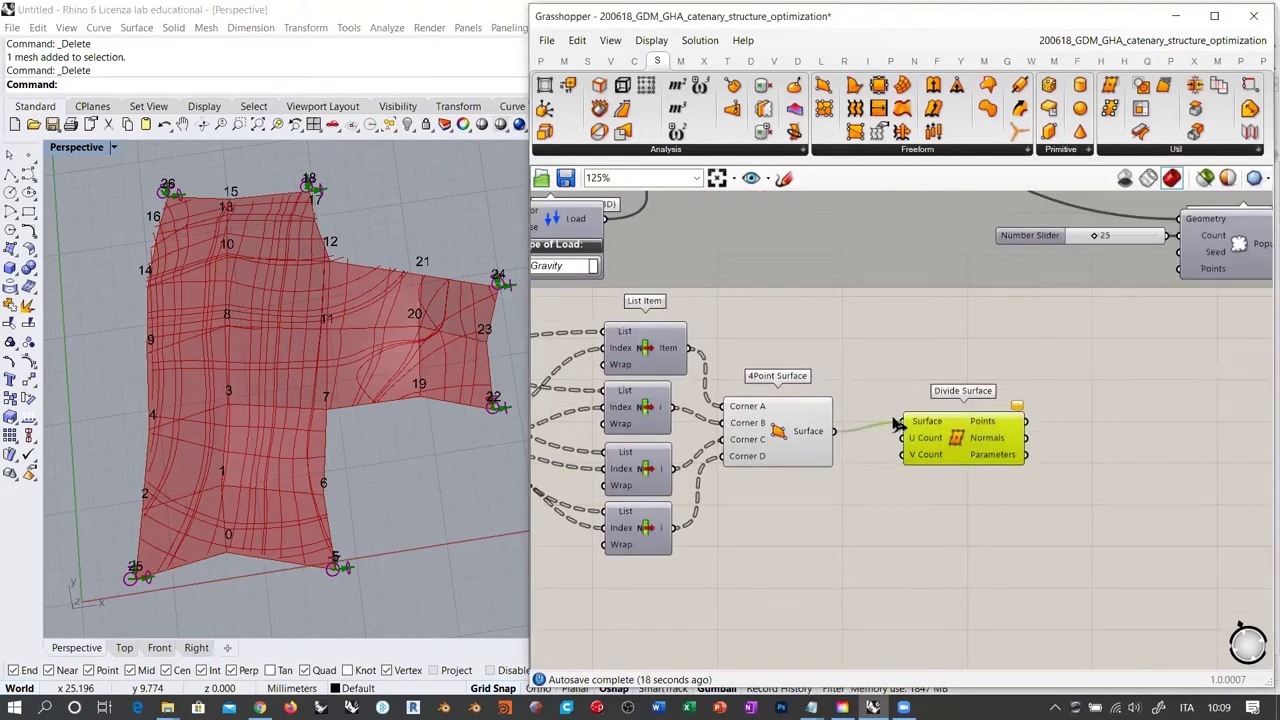
Hide the preview of 4Point Surface and inspect the division points on the shell
click(777, 429)
key(ctrl+q)
right_drag(396, 432, 372, 305)
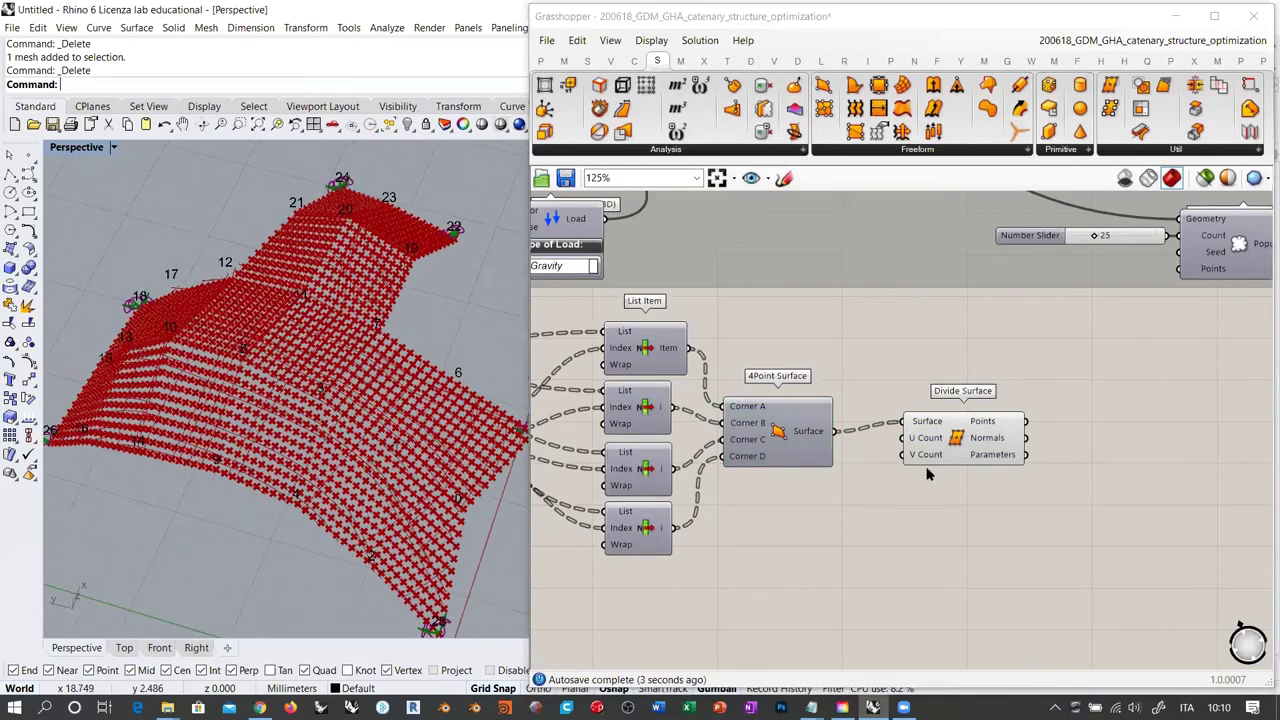
Move Divide Surface slightly lower and add a Number Slider with the value 5 below 4Point Surface
click(957, 451)
drag(958, 452, 961, 466)
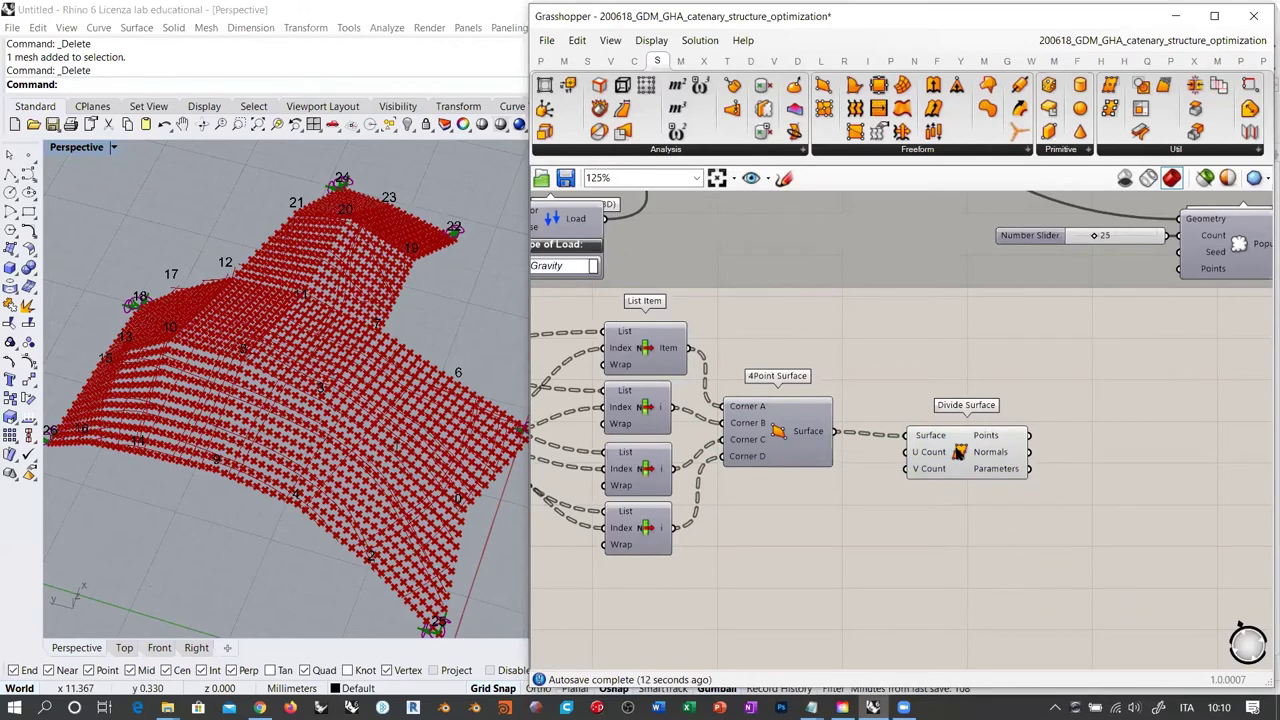
click(958, 450)
scroll(963, 494, up, 3)
click(918, 464)
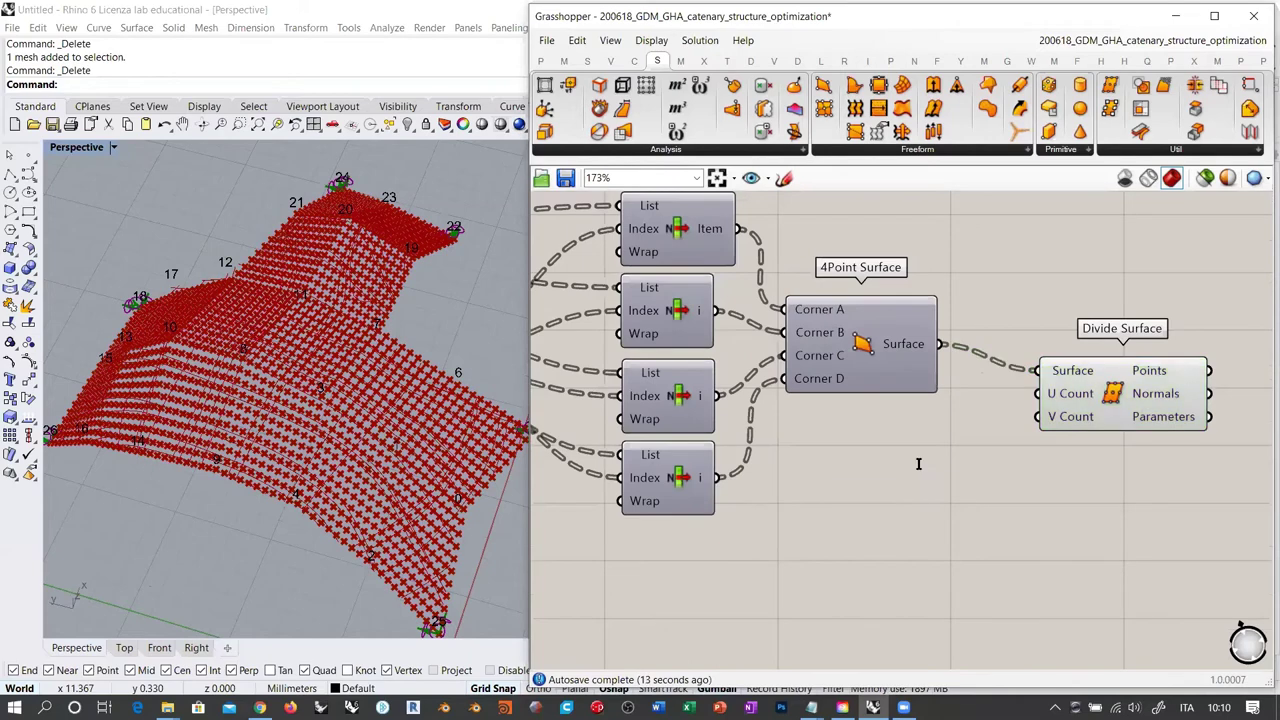
double_click(918, 464)
text(5)
key(Return)
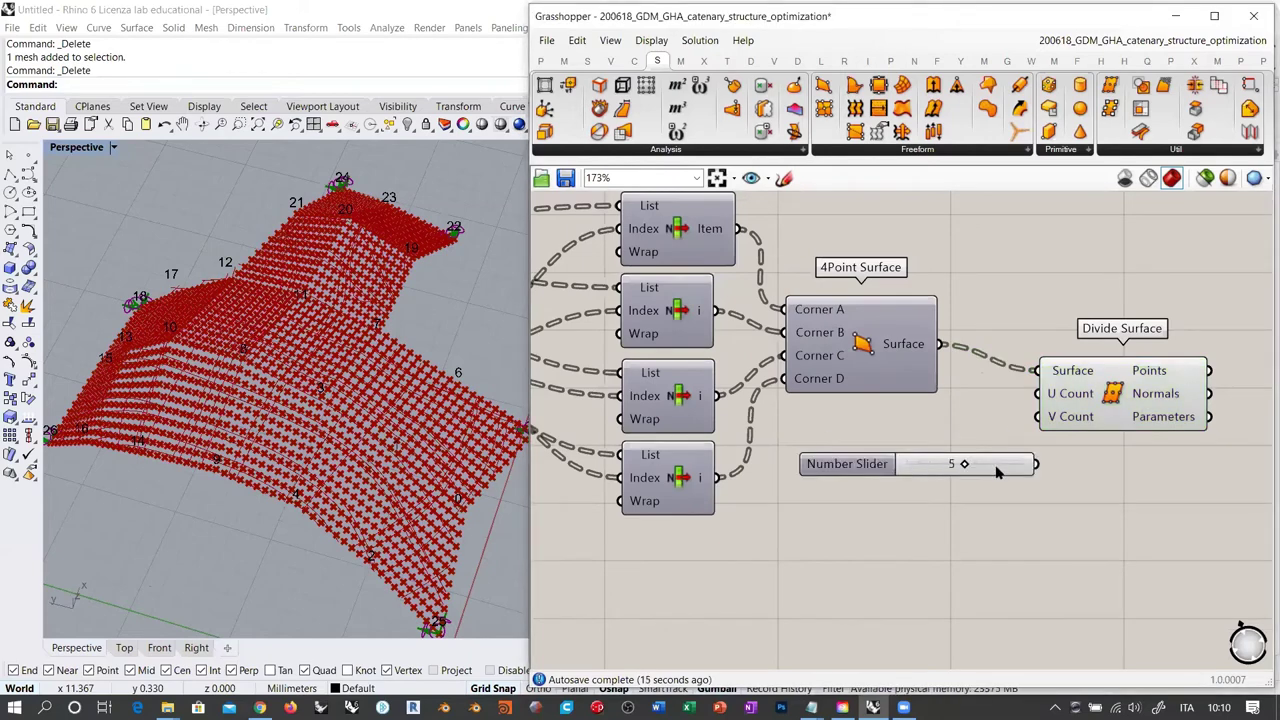
Connect the Number Slider to both U Count and V Count of Divide Surface and place it beneath 4Point Surface
drag(996, 471, 1038, 394)
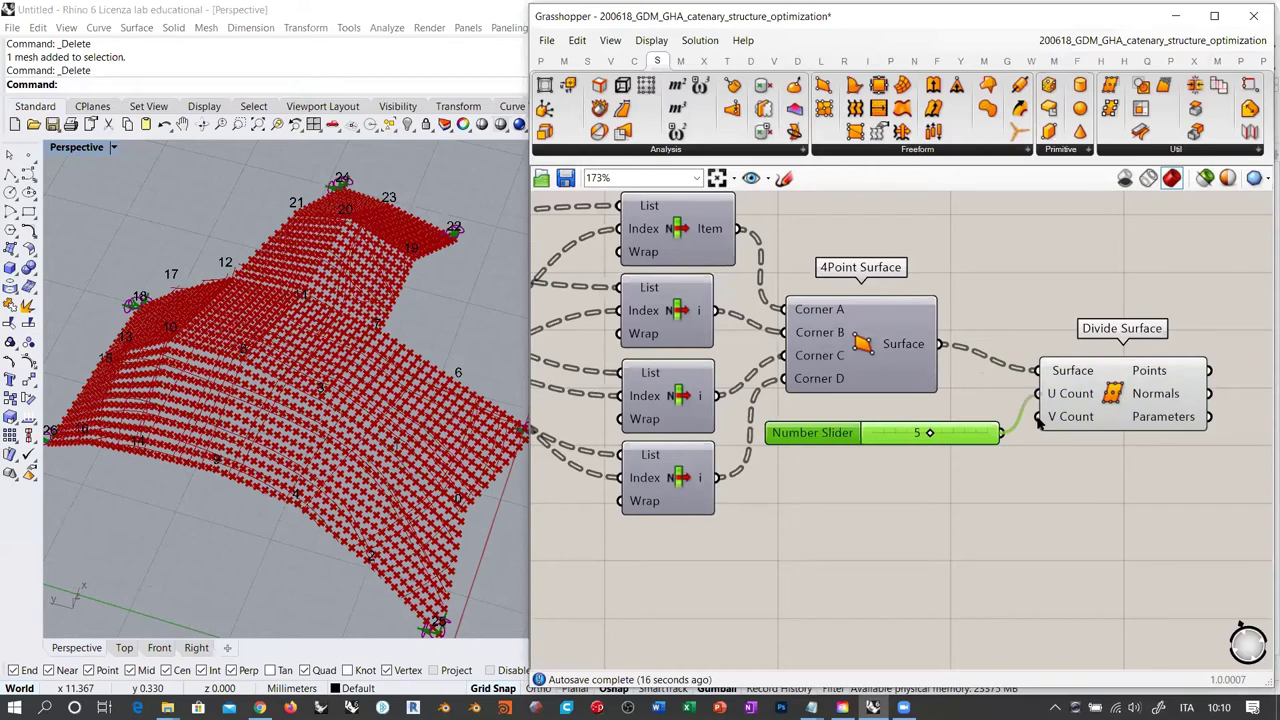
click(1025, 488)
right_drag(354, 311, 240, 390)
drag(983, 434, 988, 410)
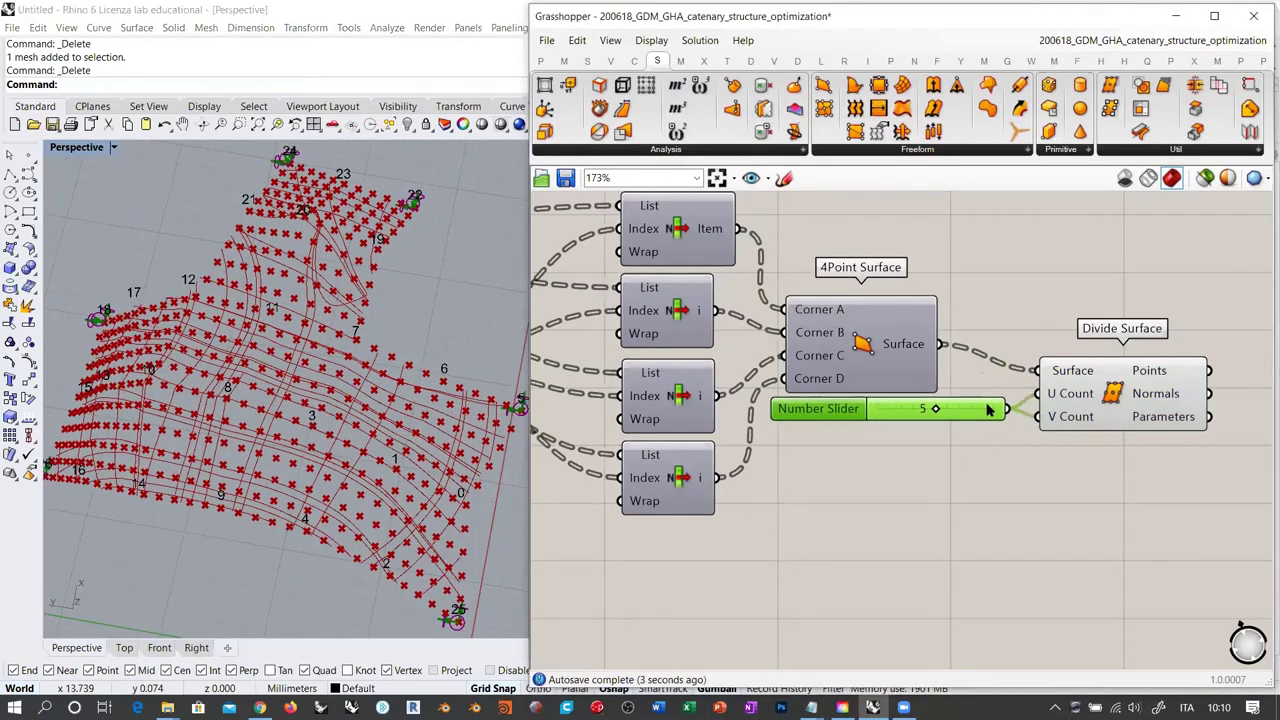
click(998, 464)
right_drag(1068, 455, 897, 488)
click(948, 404)
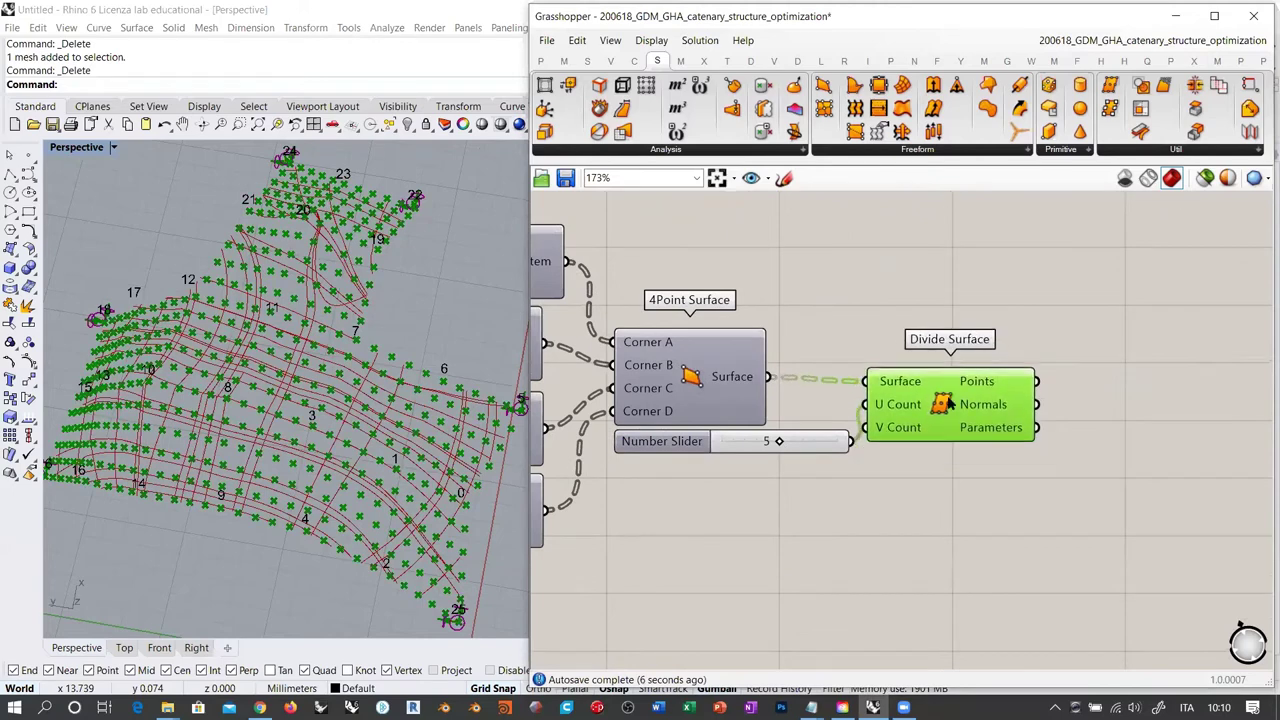
Shift the surface-building components together sideways on the canvas, leaving free space after Divide Surface
click(895, 533)
scroll(895, 533, down, 2)
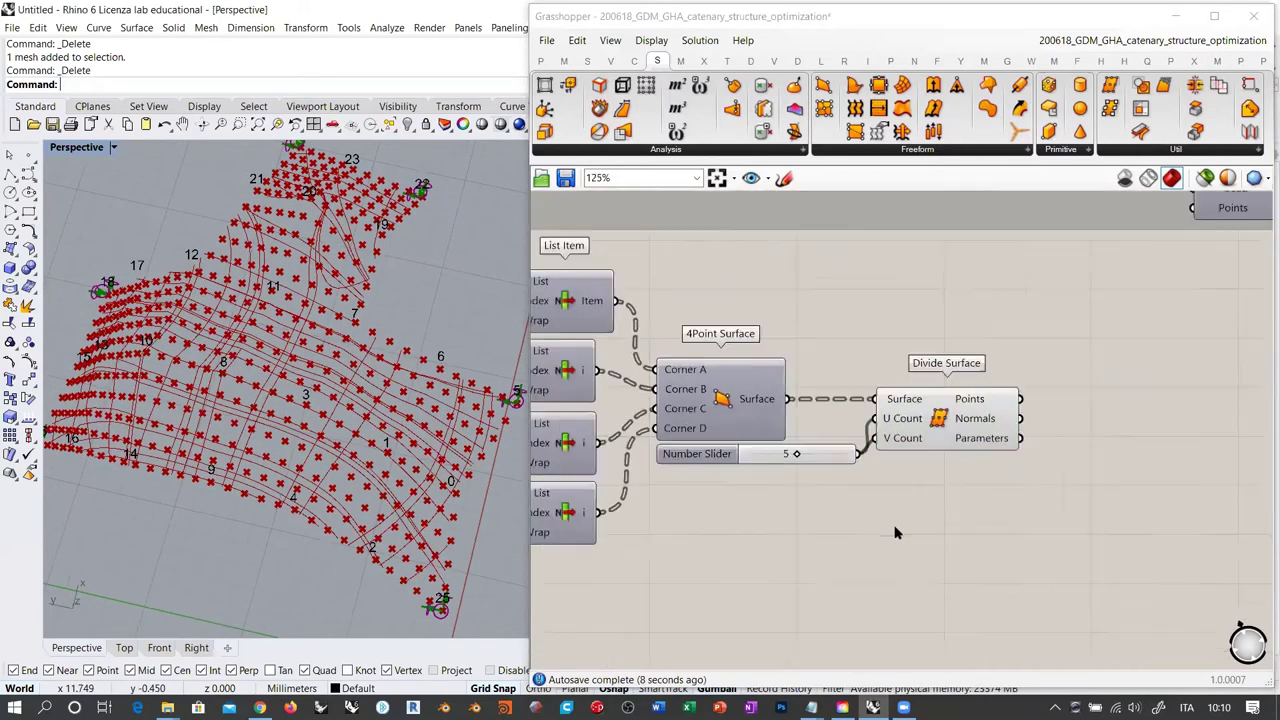
scroll(895, 533, down, 2)
scroll(921, 451, down, 2)
drag(984, 512, 592, 422)
drag(706, 441, 778, 449)
right_drag(1049, 465, 896, 469)
scroll(896, 469, up, 4)
scroll(895, 477, up, 2)
click(924, 444)
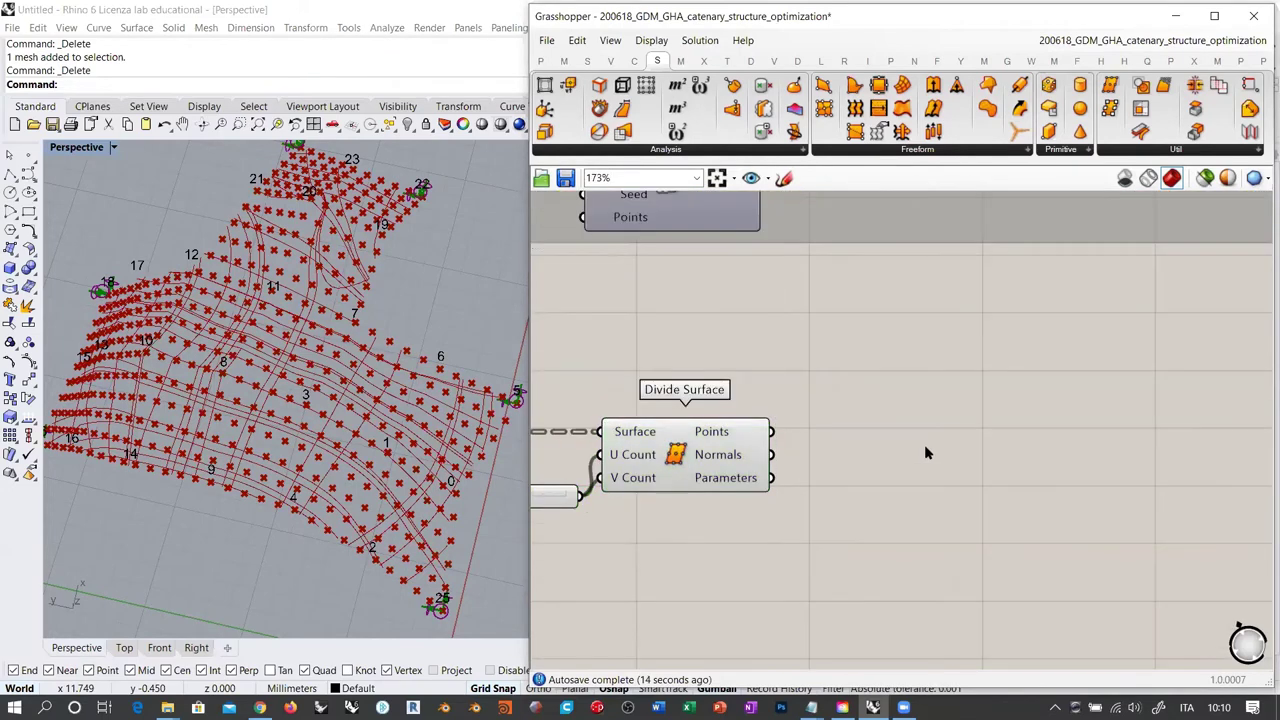
Add a removeDuplicatePts component beside Divide Surface, with its points input flattened and fed by the Points output
double_click(924, 444)
text(rem)
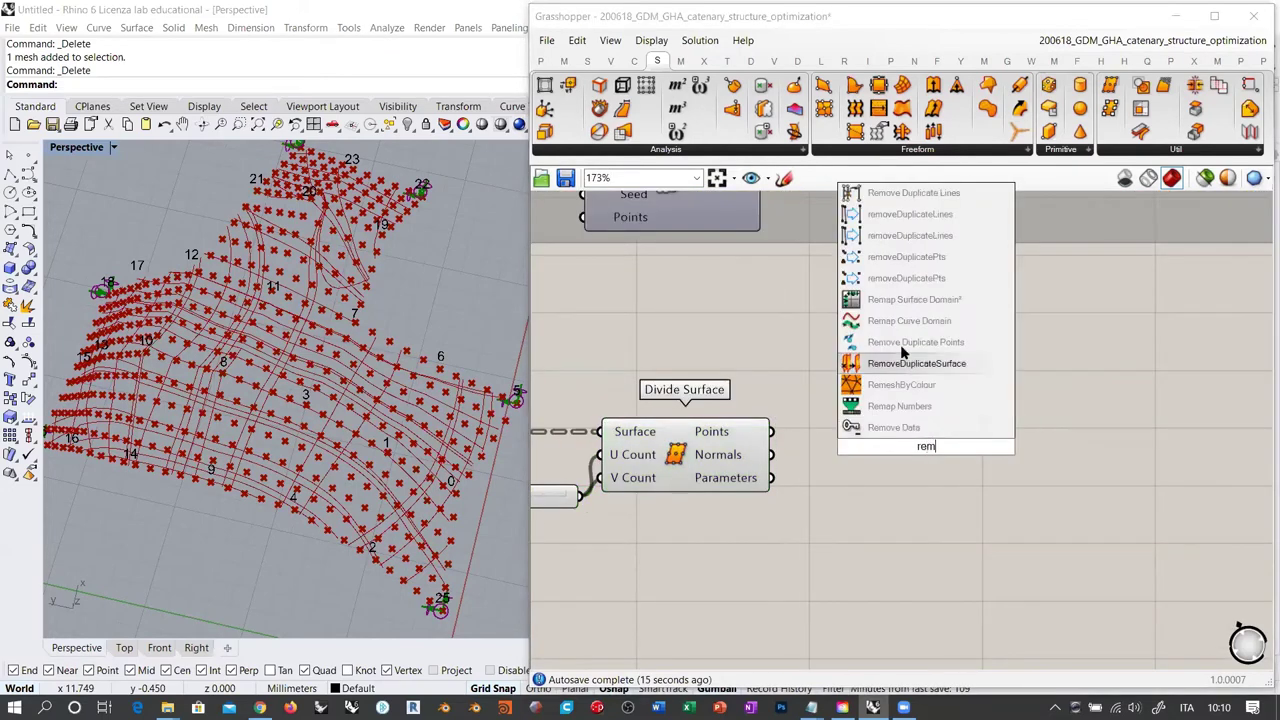
click(905, 257)
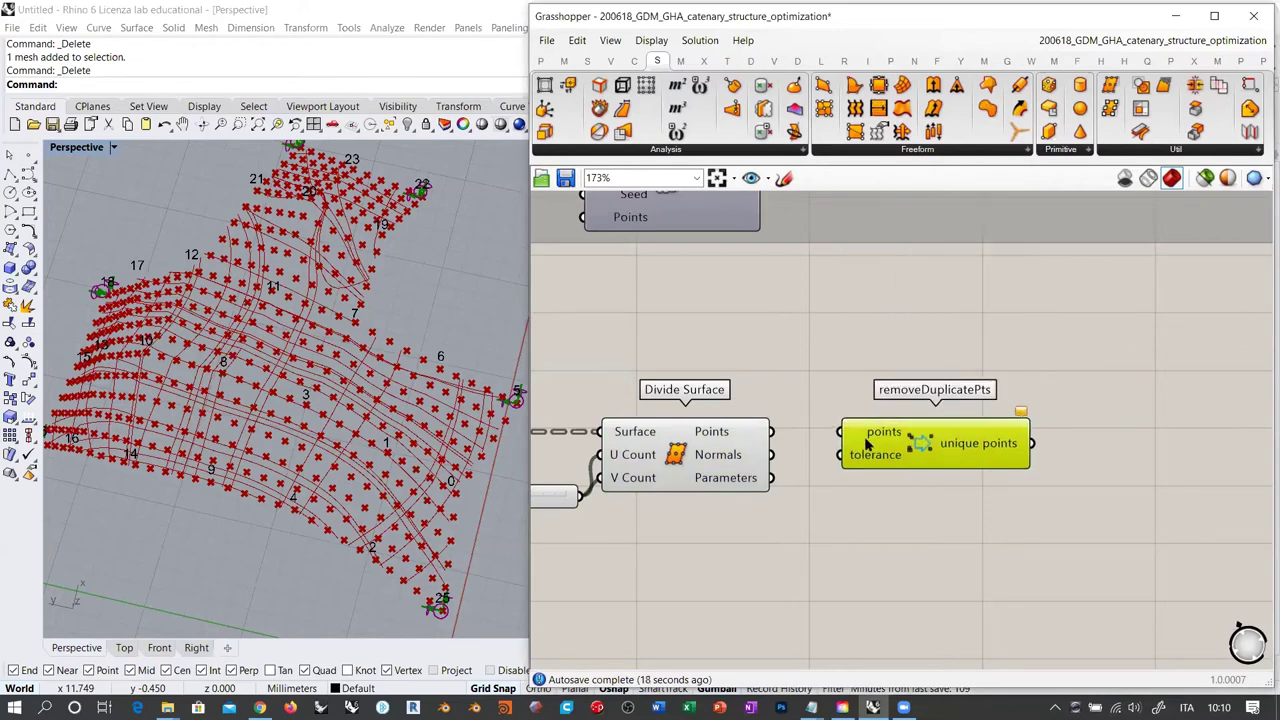
right_click(877, 433)
click(855, 482)
drag(840, 432, 771, 431)
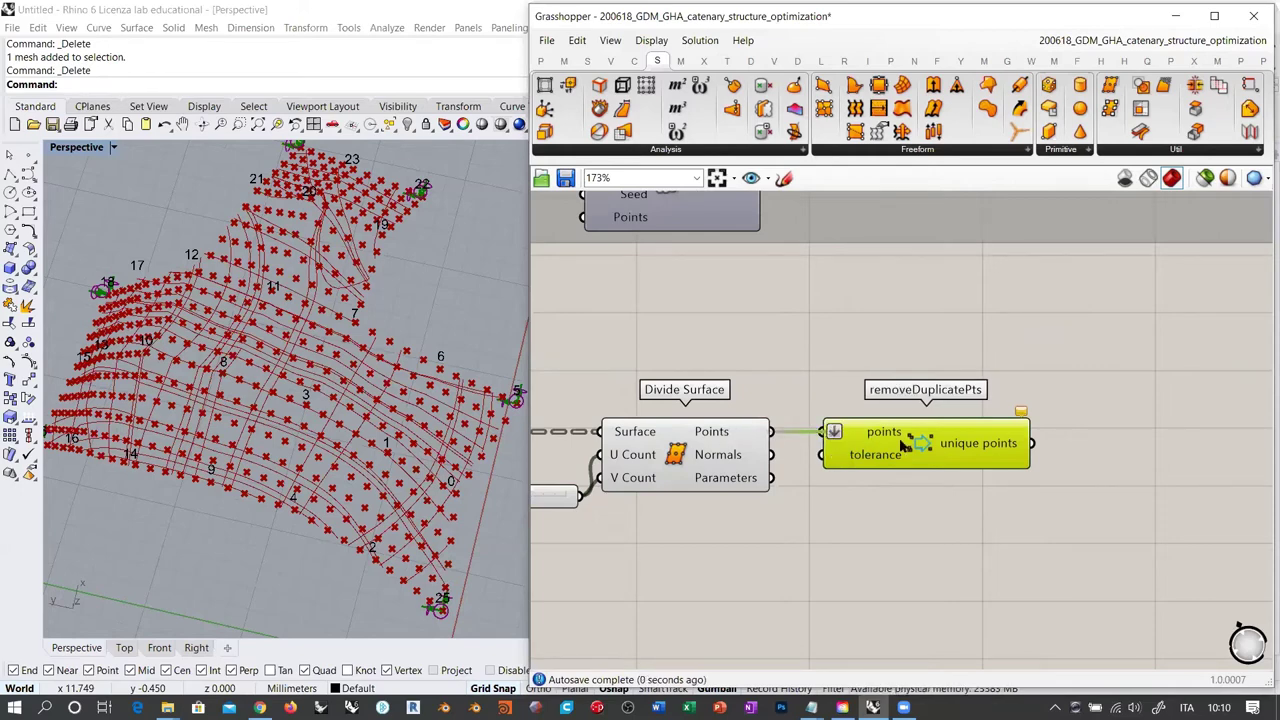
drag(920, 441, 898, 441)
click(897, 491)
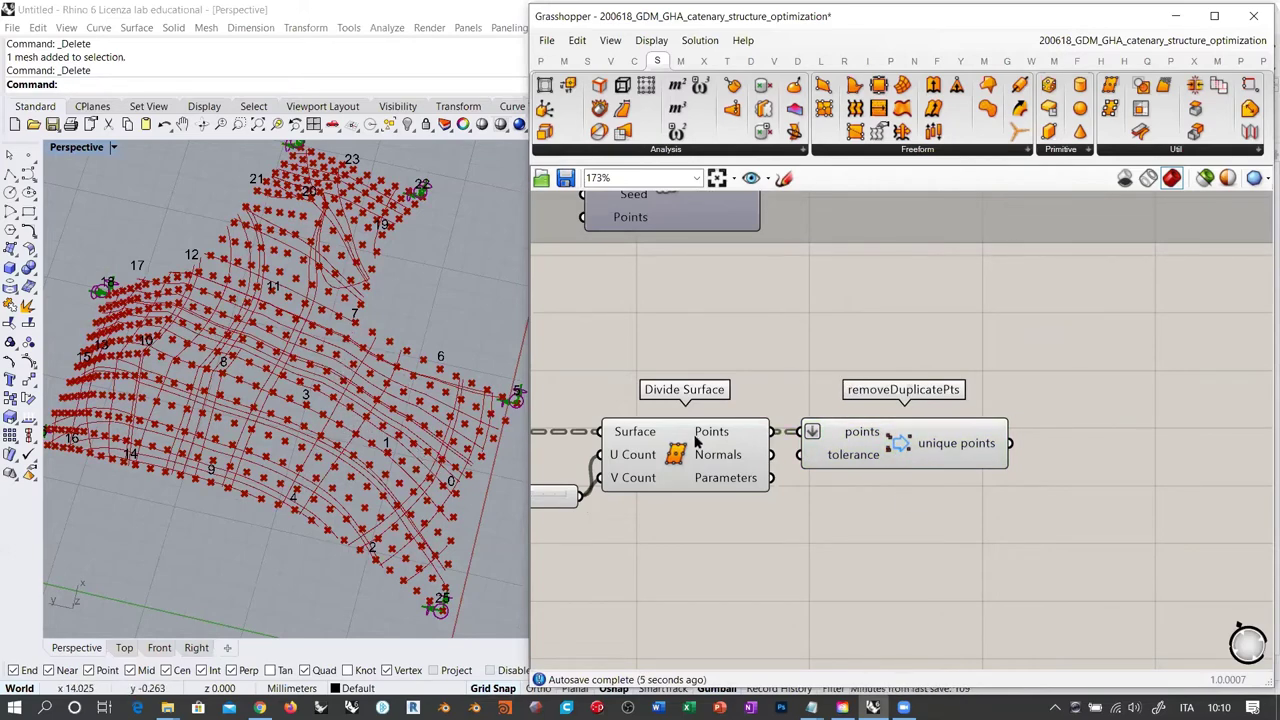
Connect the unique points output to Sources of Line Results on Shells, replacing the Population input
mouse_move(845, 432)
mouse_move(960, 447)
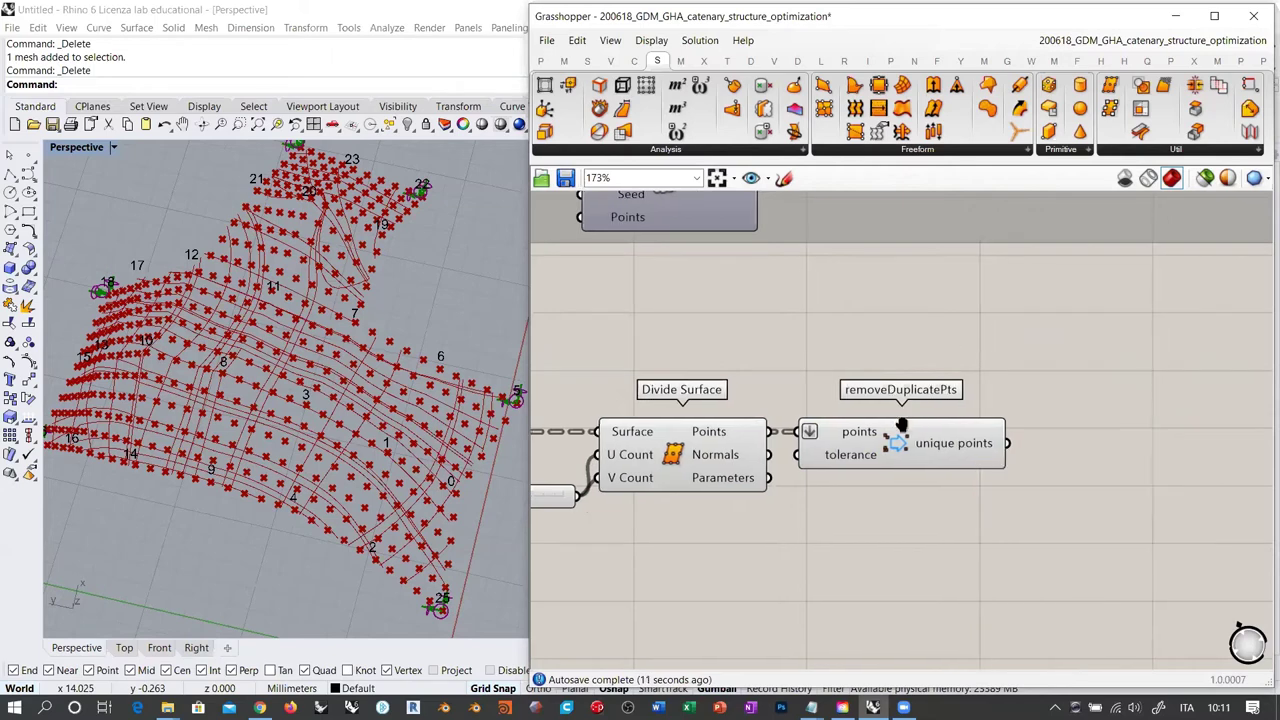
right_drag(924, 360, 869, 440)
scroll(869, 440, down, 3)
drag(918, 538, 699, 481)
right_drag(939, 429, 957, 473)
drag(936, 543, 858, 313)
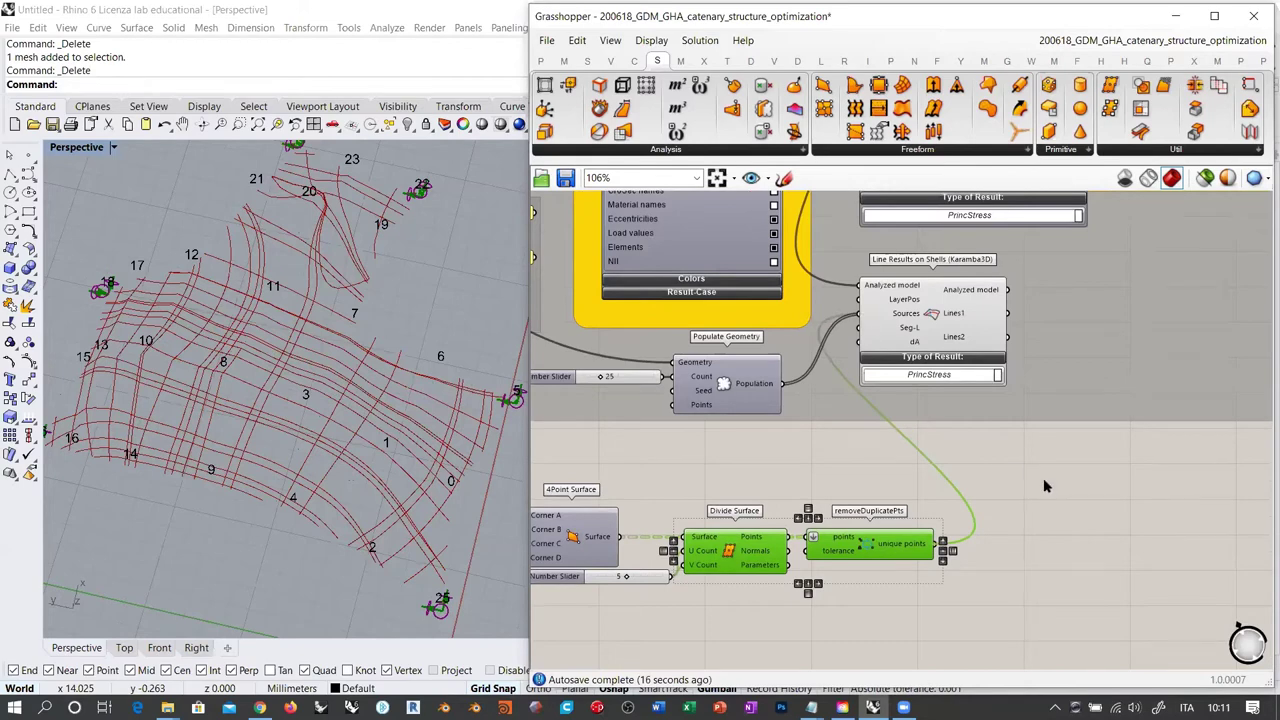
click(1044, 484)
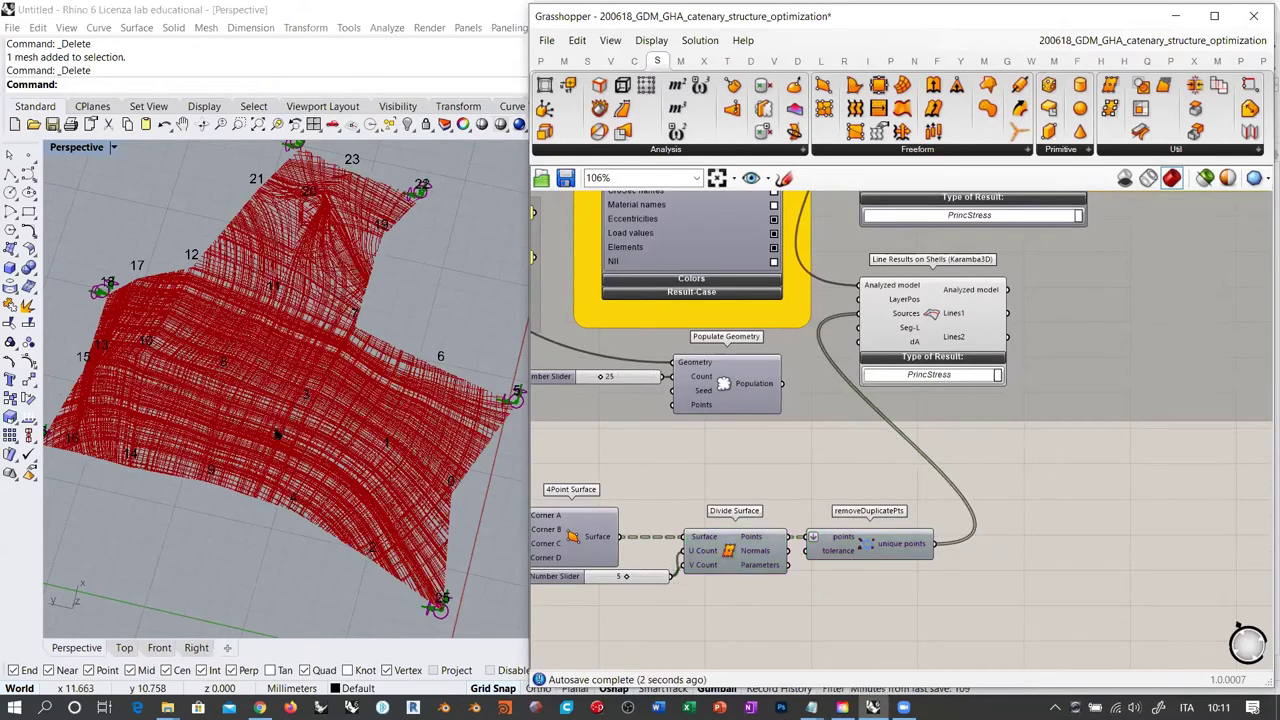
Show the stress lines in the Top viewport and set the Divide Surface count slider to 2
right_drag(345, 425, 48, 474)
click(124, 647)
scroll(457, 372, up, 9)
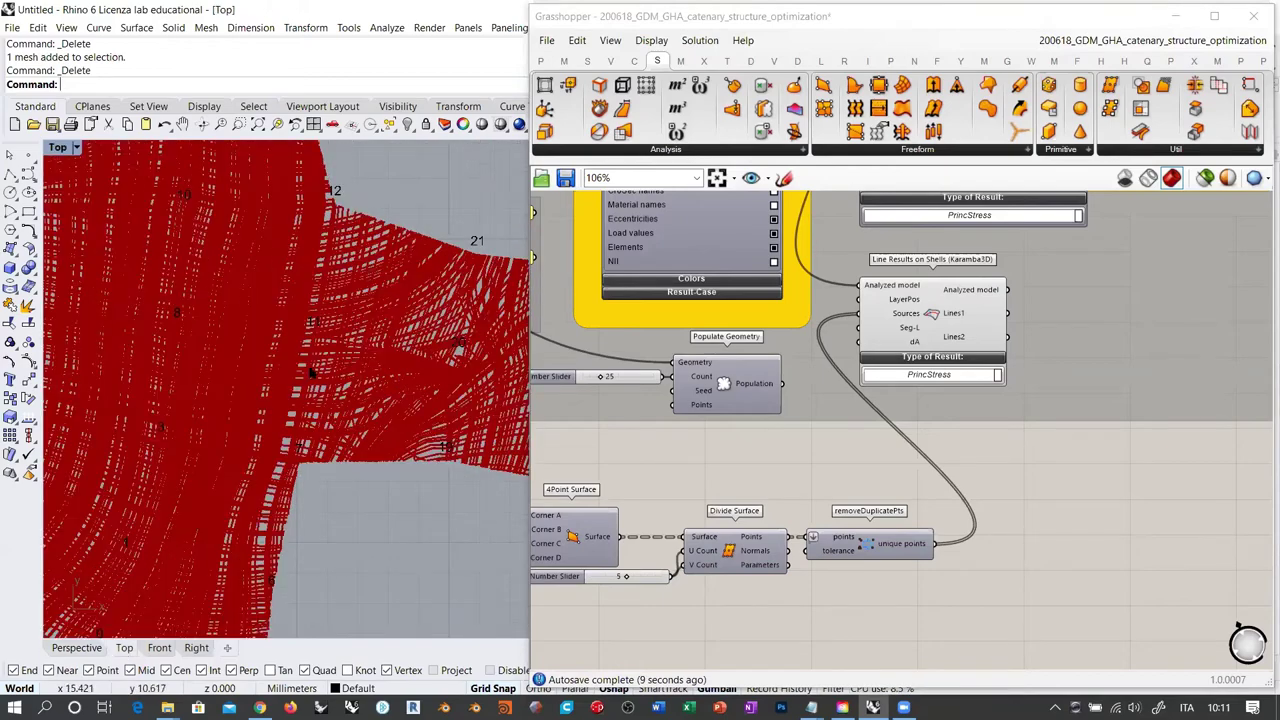
scroll(338, 380, down, 2)
scroll(833, 556, up, 5)
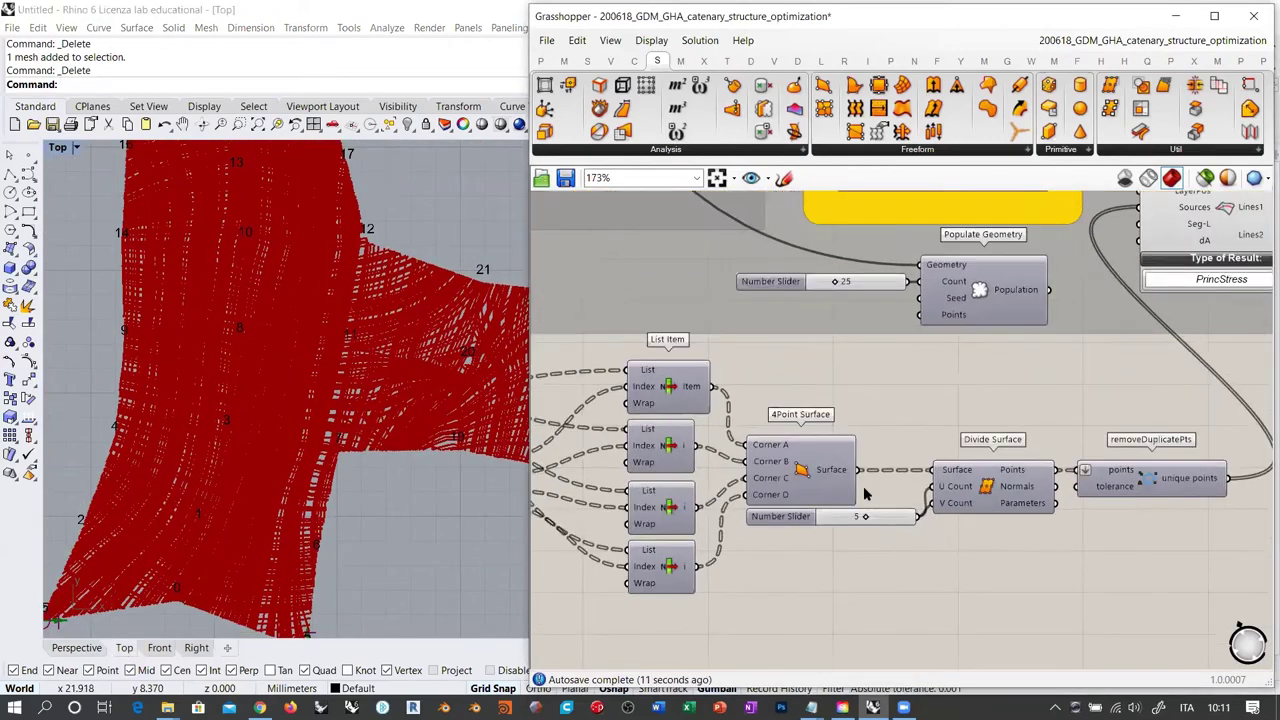
double_click(831, 556)
text(2)
key(Return)
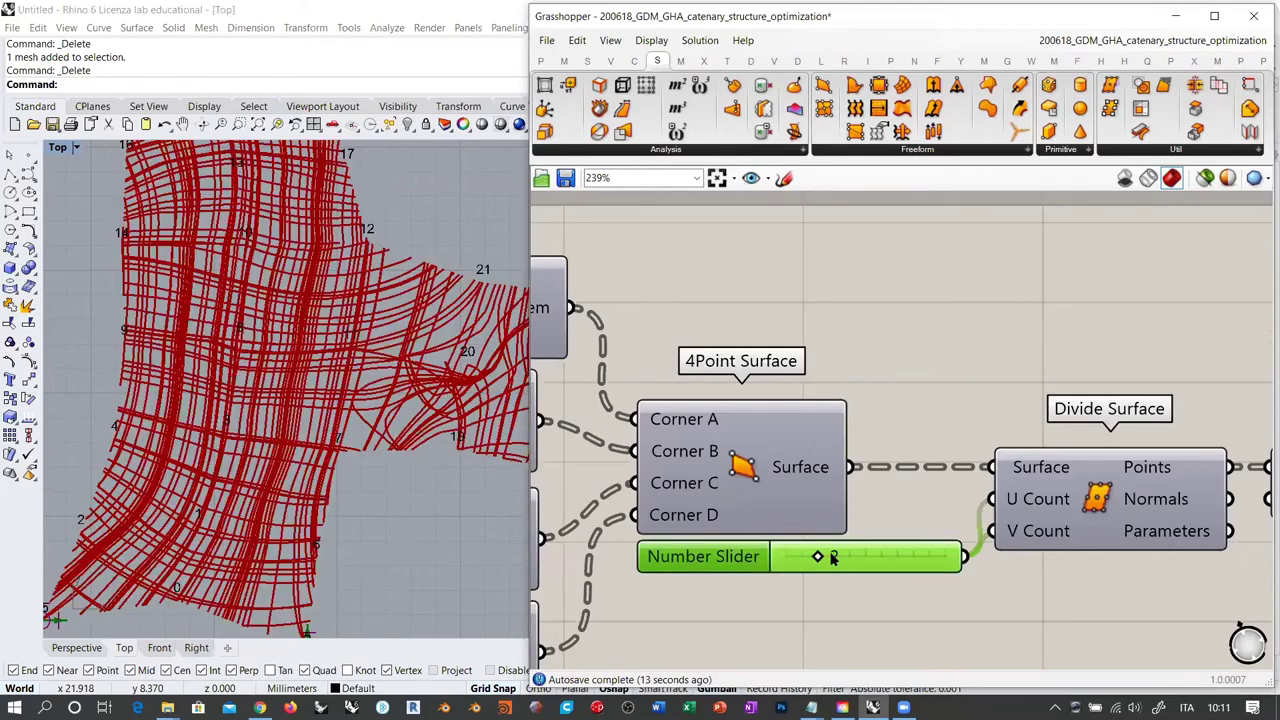
scroll(282, 402, down, 3)
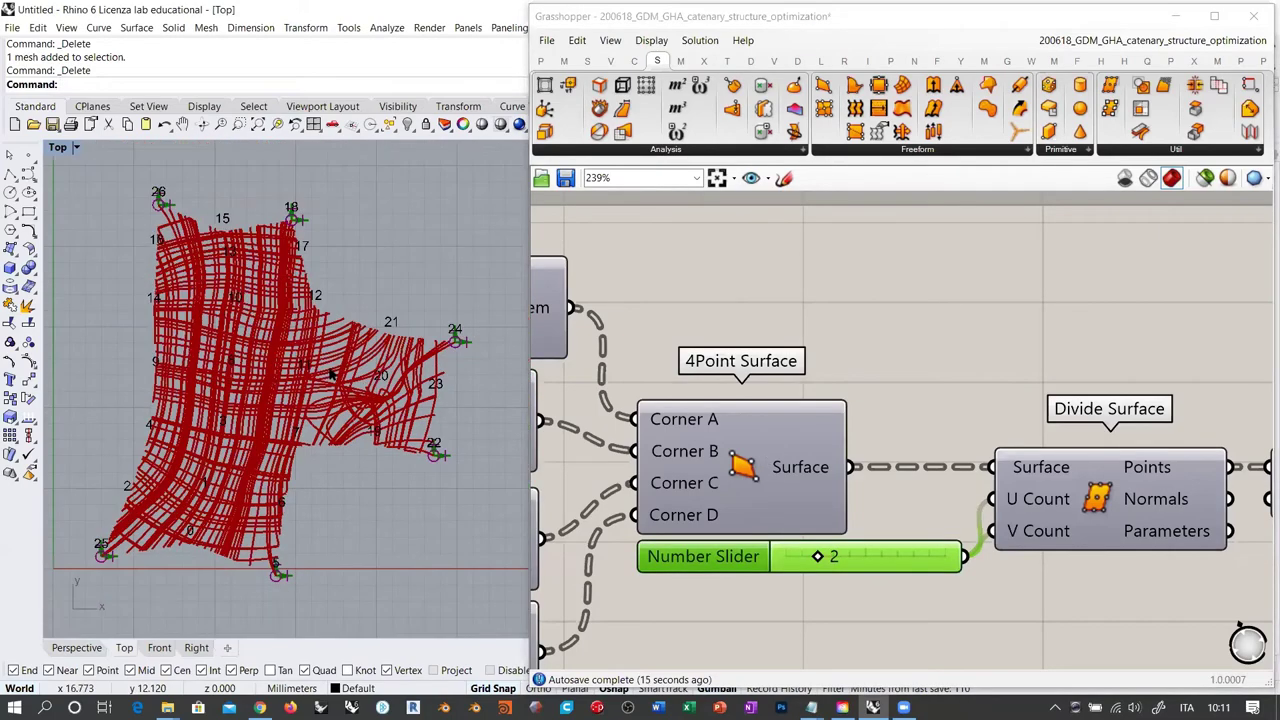
Reconnect Population from Populate Geometry to Sources of Line Results on Shells and remove the unique points wire
click(715, 274)
scroll(831, 434, down, 5)
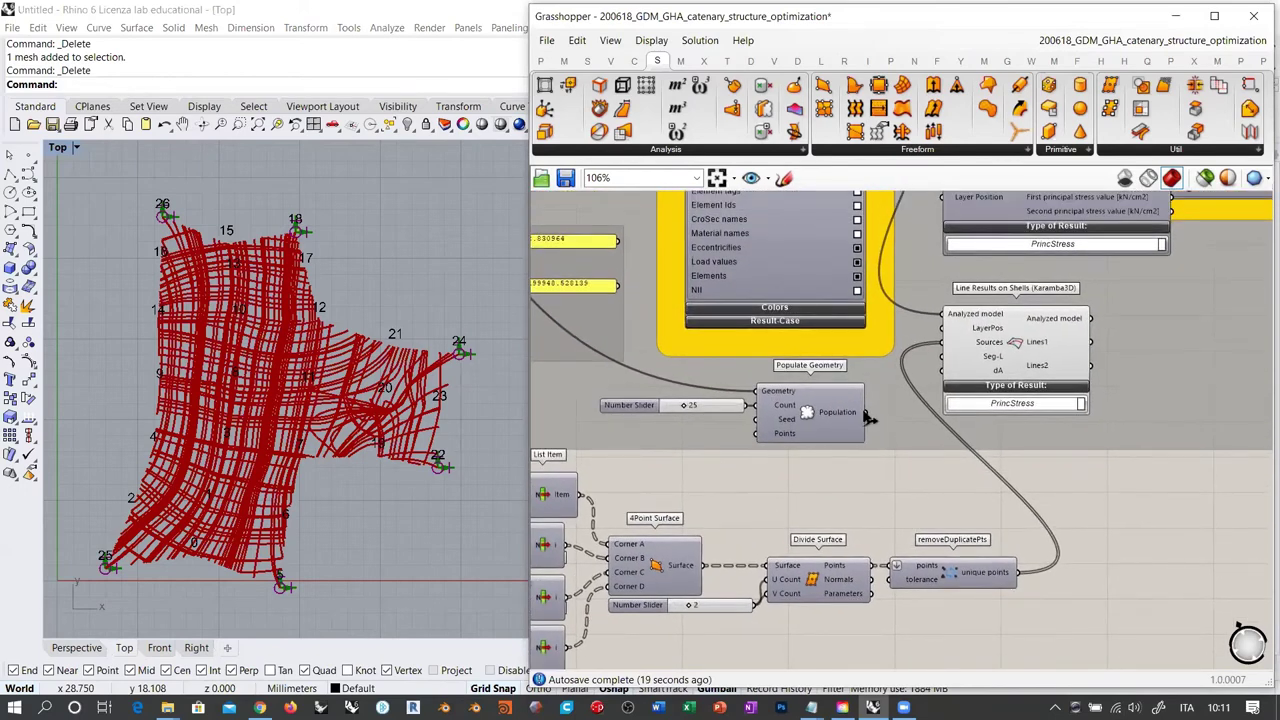
shift+drag(866, 413, 941, 342)
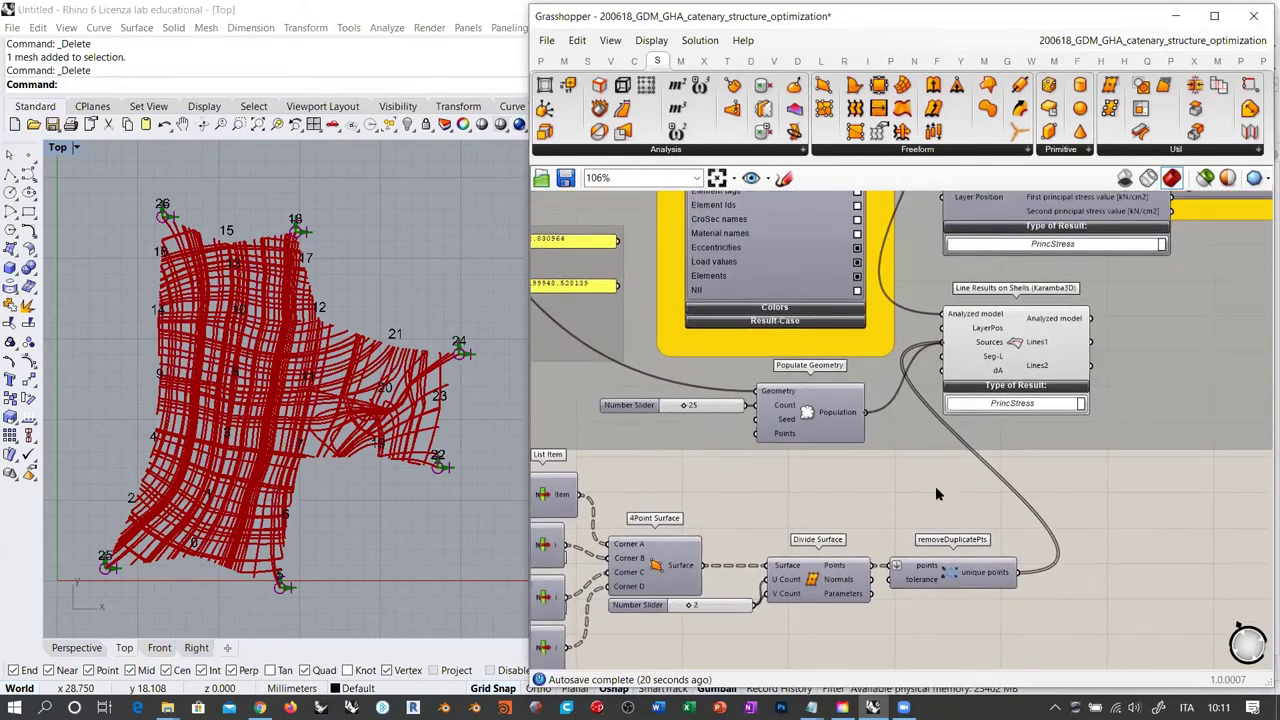
drag(766, 580, 768, 603)
scroll(968, 476, down, 4)
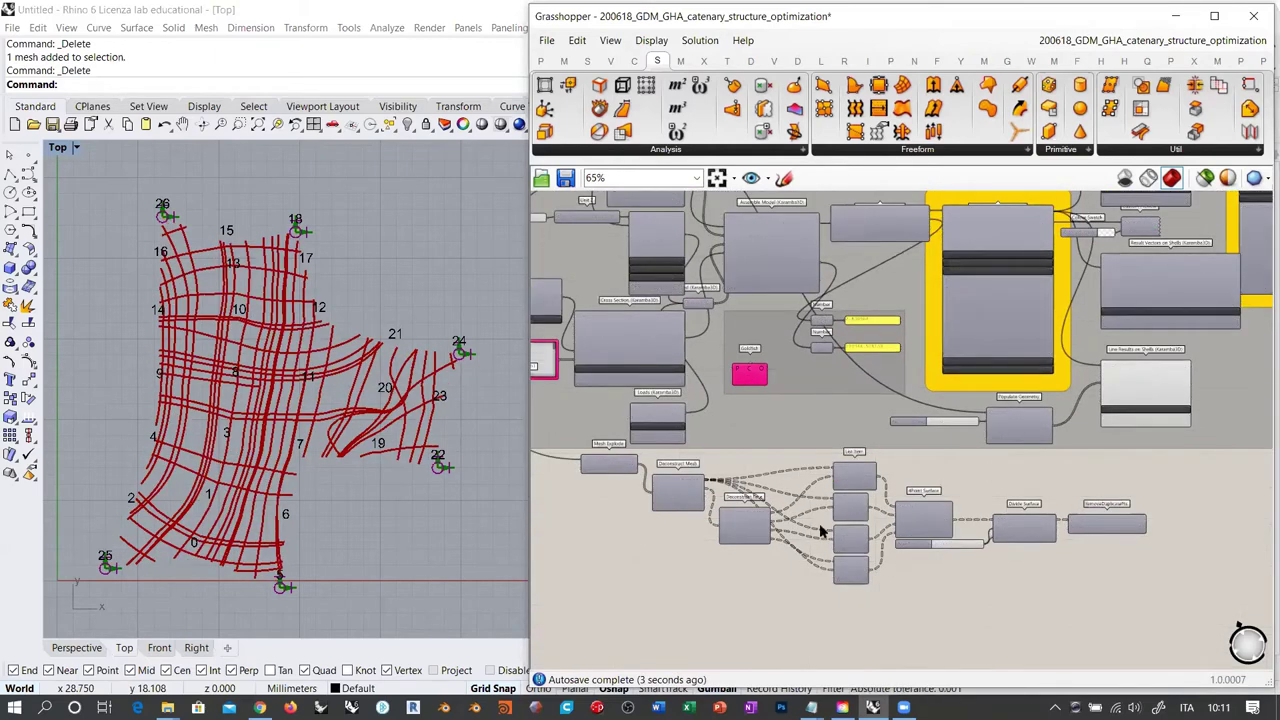
Move Mesh Explode, Deconstruct Mesh and Deconstruct Face closer to the List Items and line up Mesh Explode with them
drag(778, 558, 575, 450)
drag(695, 500, 740, 524)
click(711, 590)
scroll(707, 499, up, 5)
drag(617, 441, 639, 532)
click(695, 508)
scroll(700, 512, down, 3)
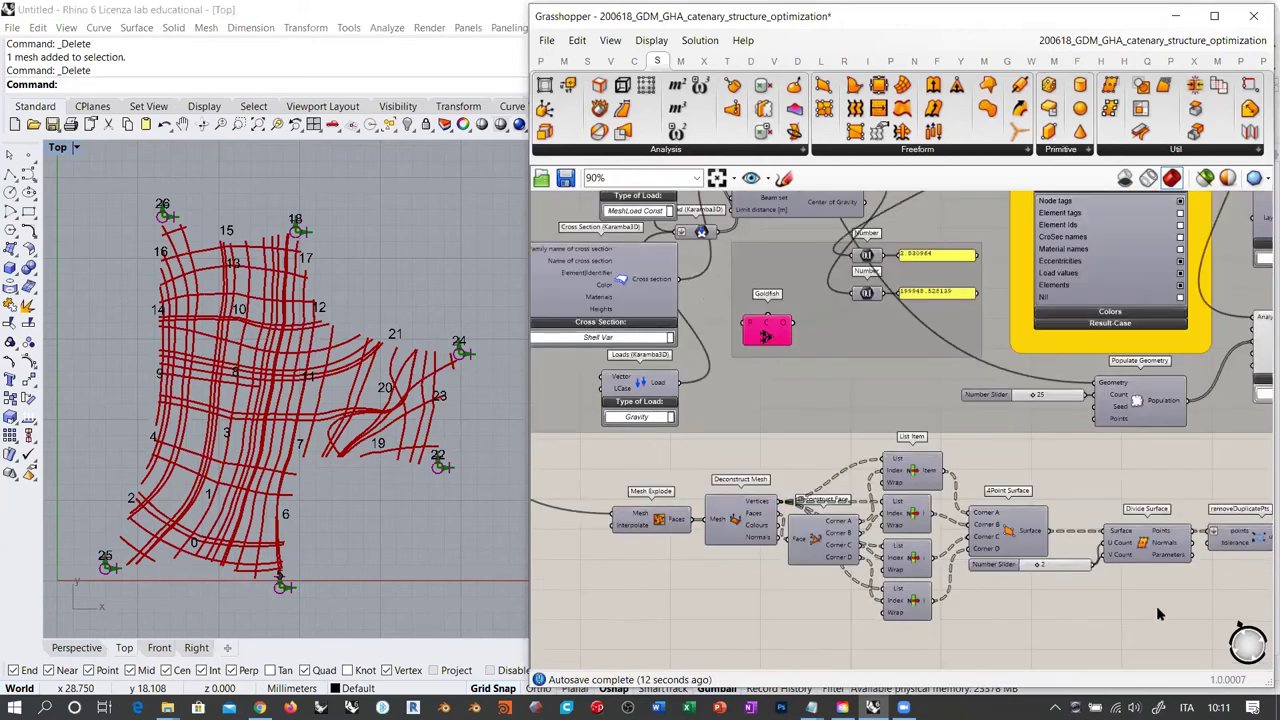
Group the component chain from Mesh Explode through removeDuplicatePts
drag(1192, 598, 680, 458)
click(1160, 552)
Set the Populate Geometry count to 27 and turn off the previews of Line Results on Shells and the other model geometry
scroll(927, 454, up, 5)
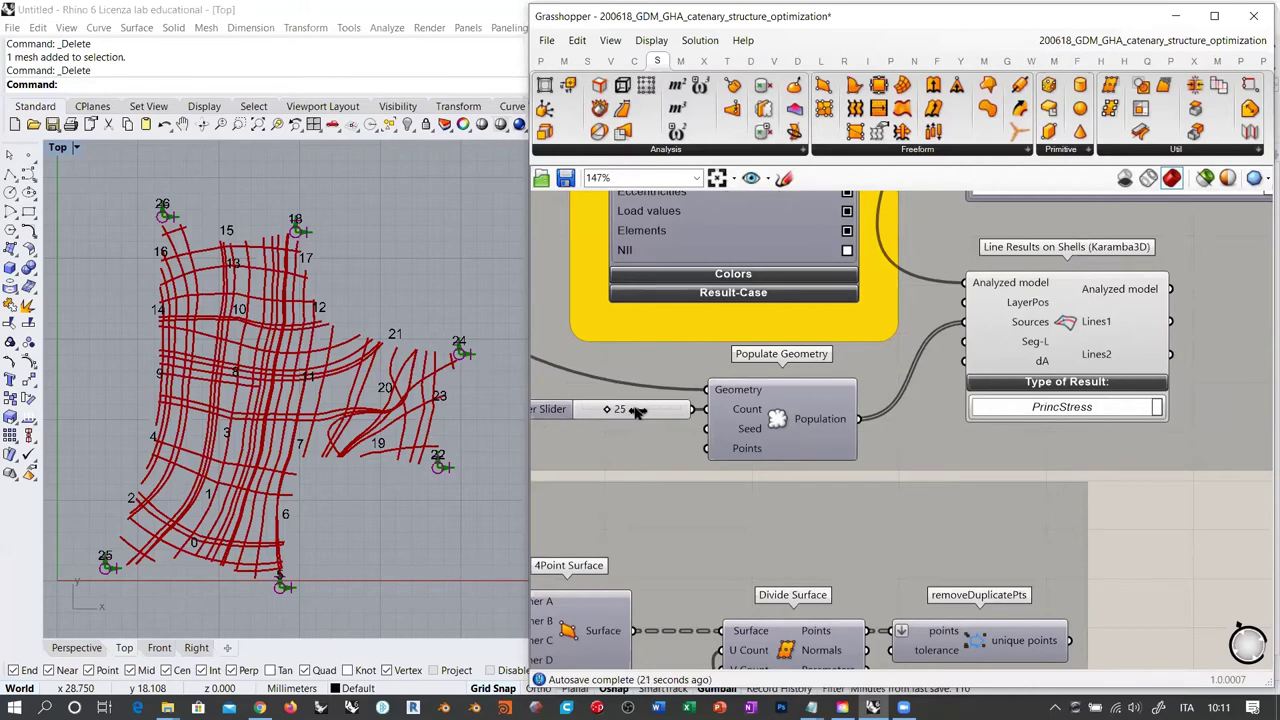
mouse_move(610, 410)
mouse_down()
mouse_move(690, 418)
mouse_move(588, 420)
mouse_move(613, 412)
mouse_up()
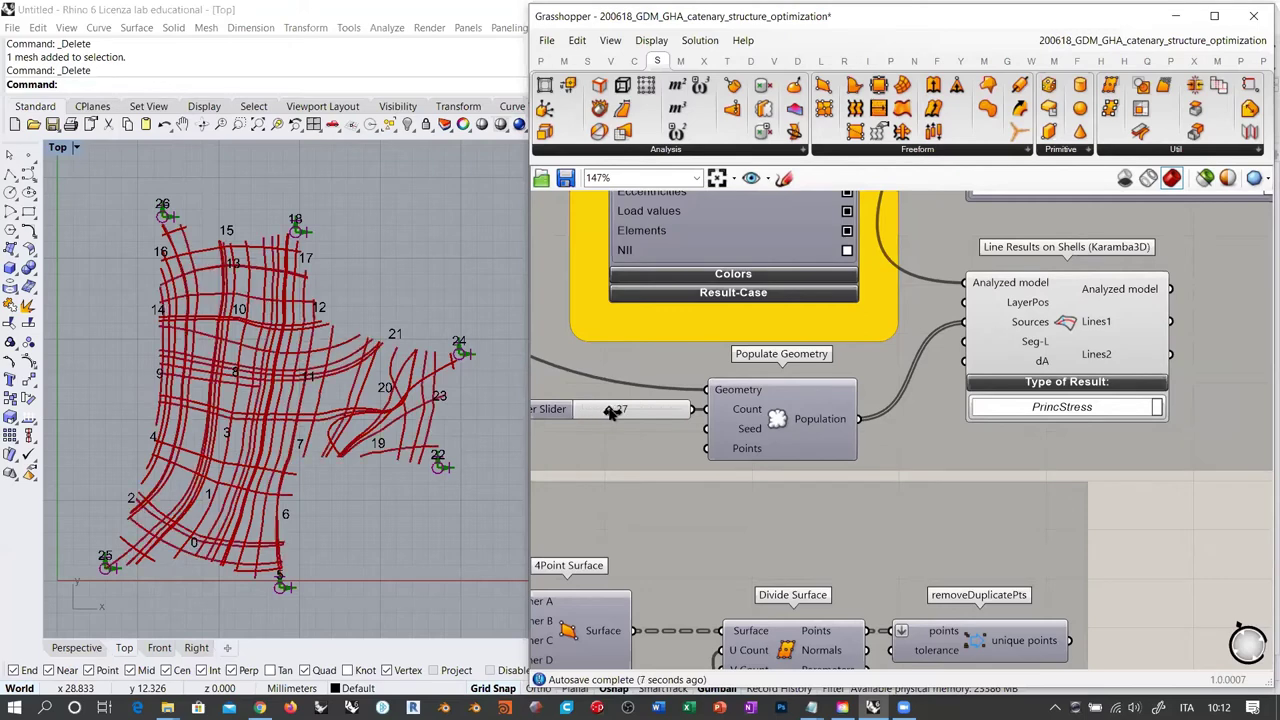
right_drag(1121, 513, 818, 543)
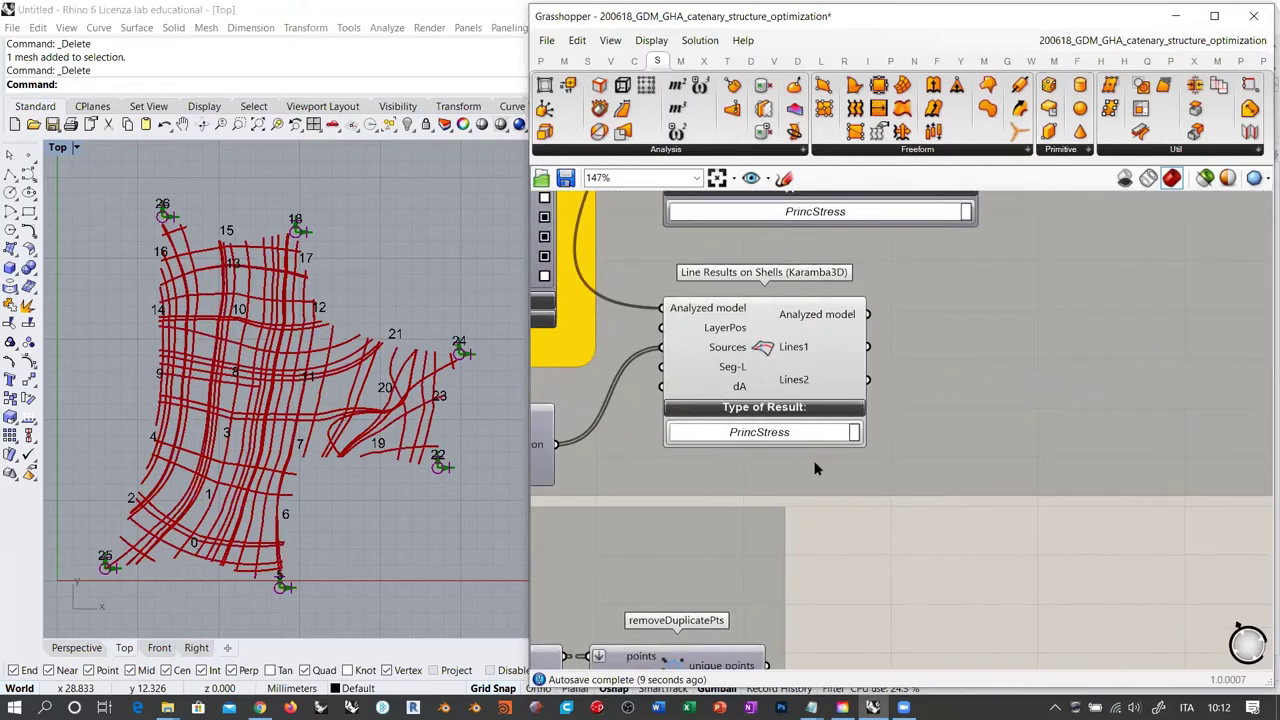
click(763, 346)
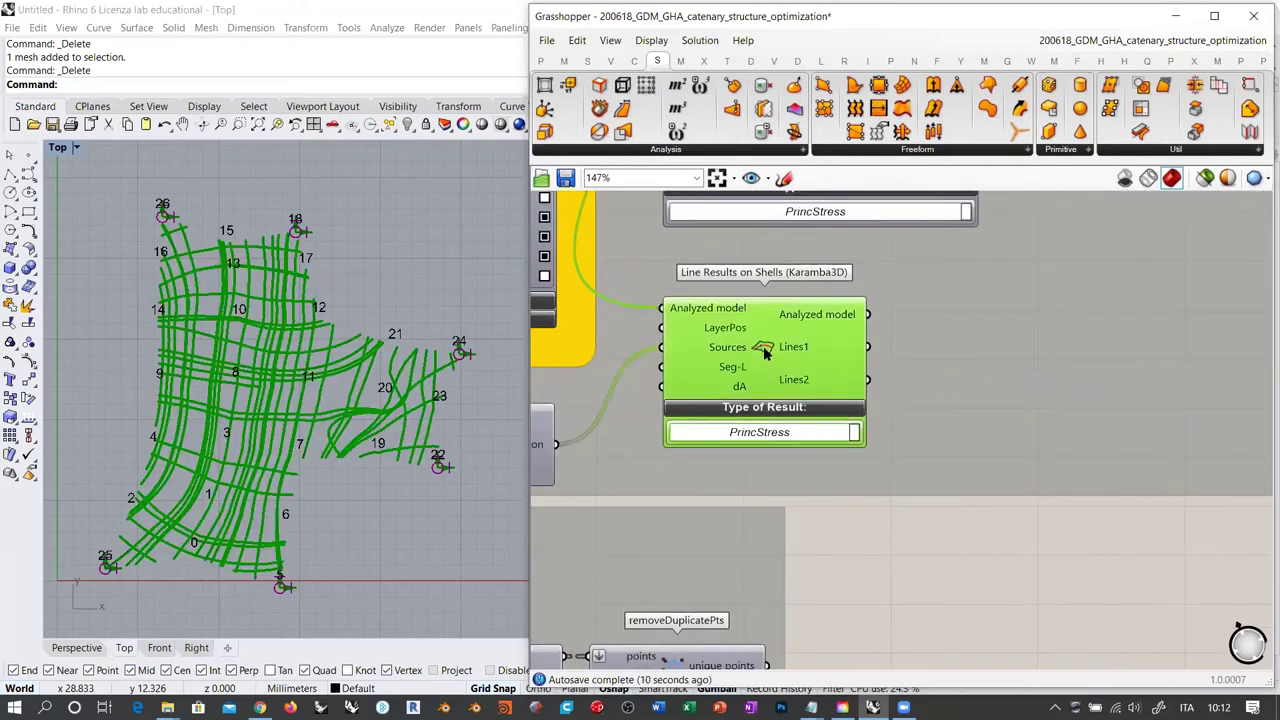
Add a Curve parameter beside Line Results on Shells and feed it Lines1, replaced by Lines2, to preview each set
double_click(956, 575)
text(crv)
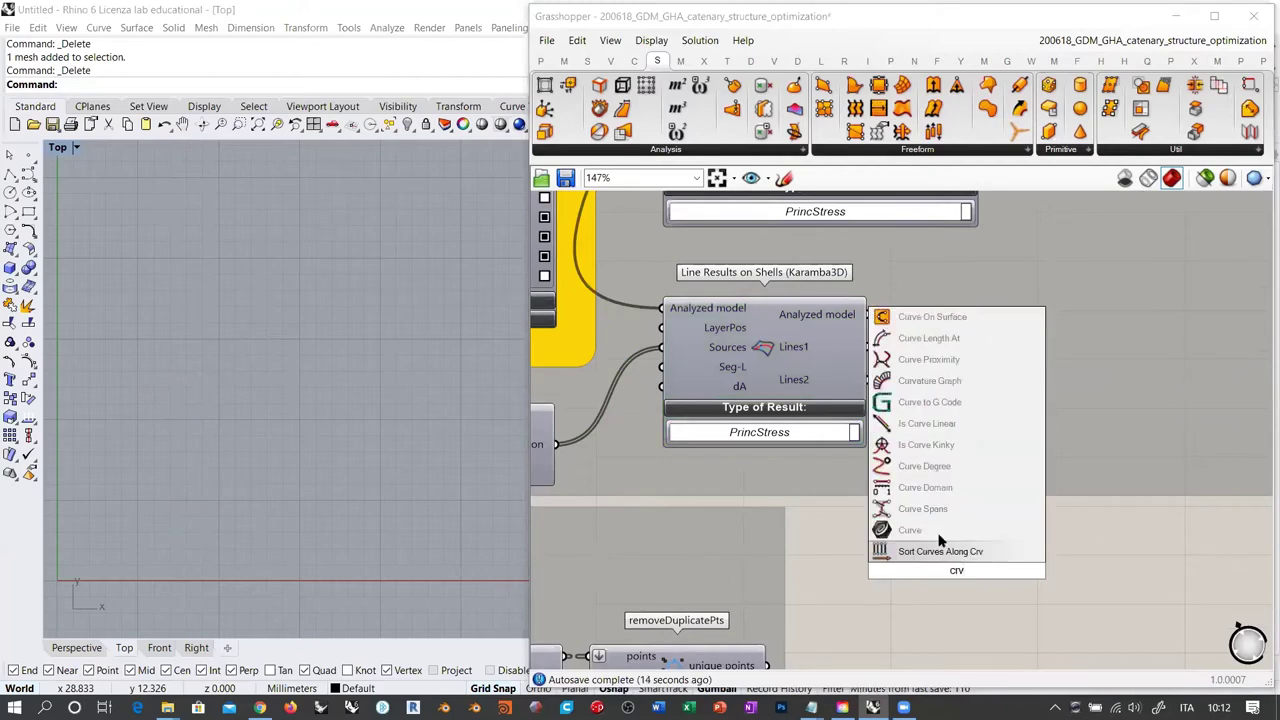
click(940, 533)
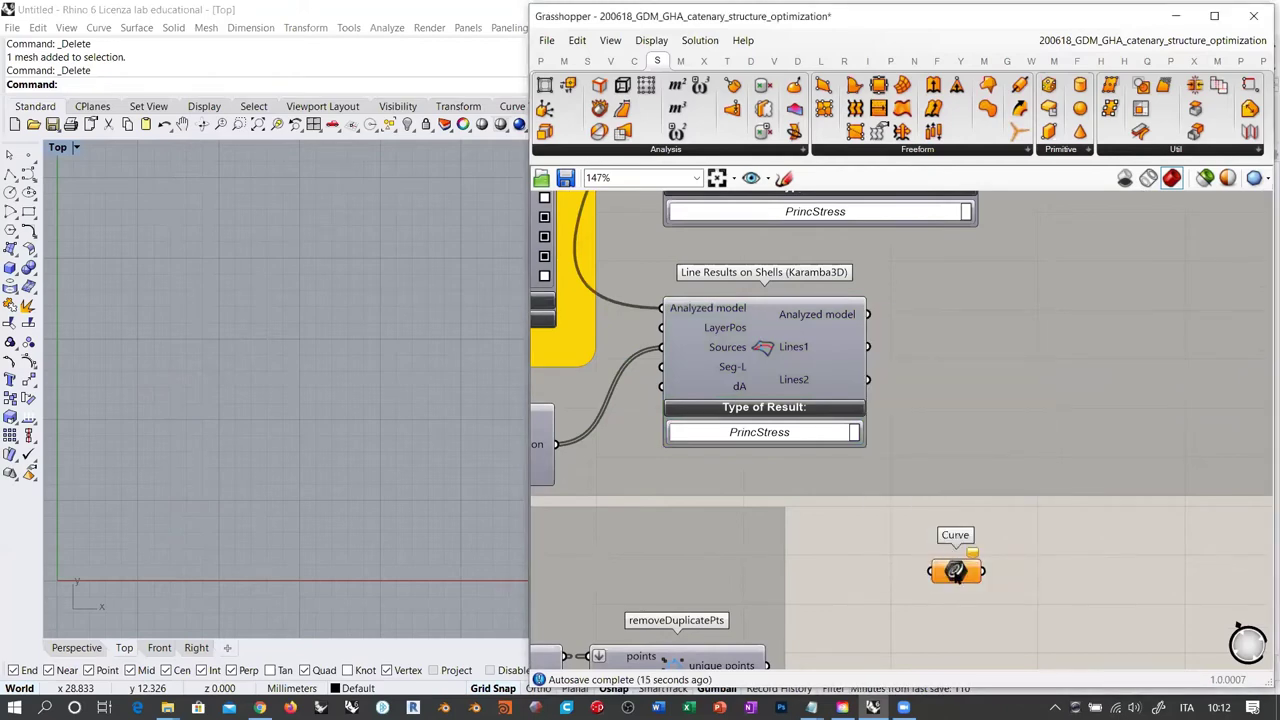
drag(955, 572, 995, 390)
drag(868, 347, 948, 405)
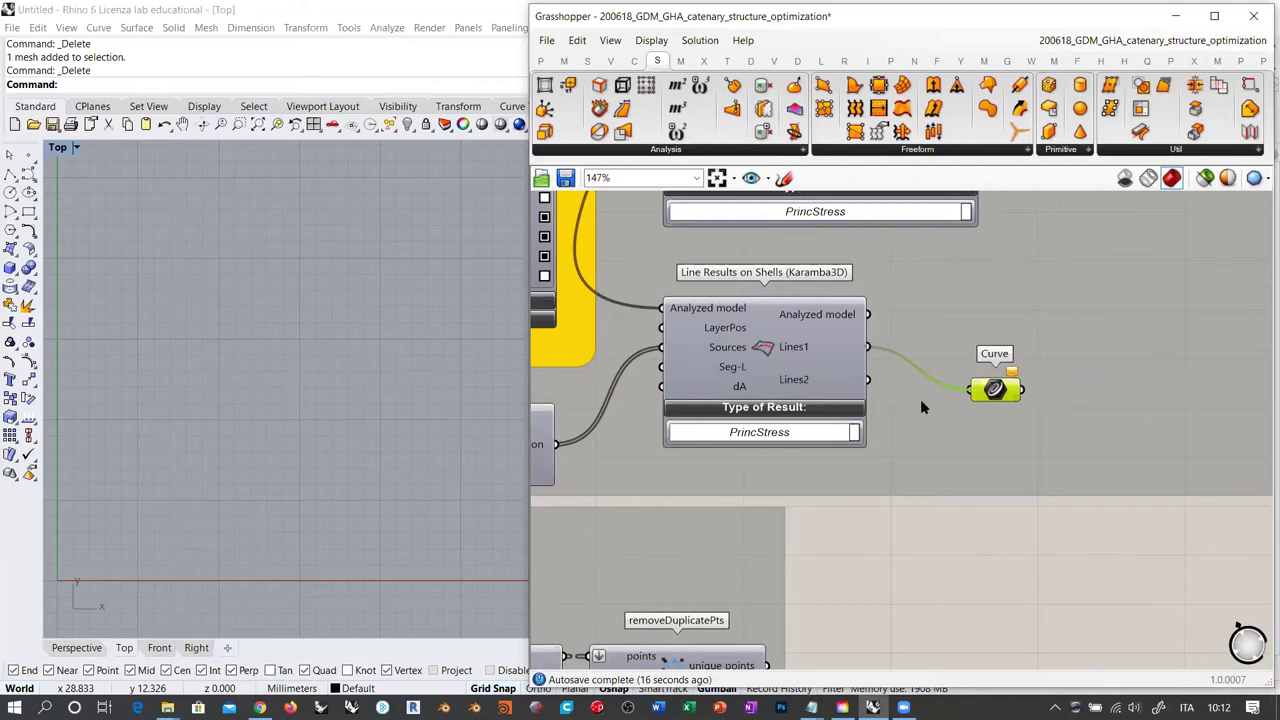
drag(979, 393, 971, 361)
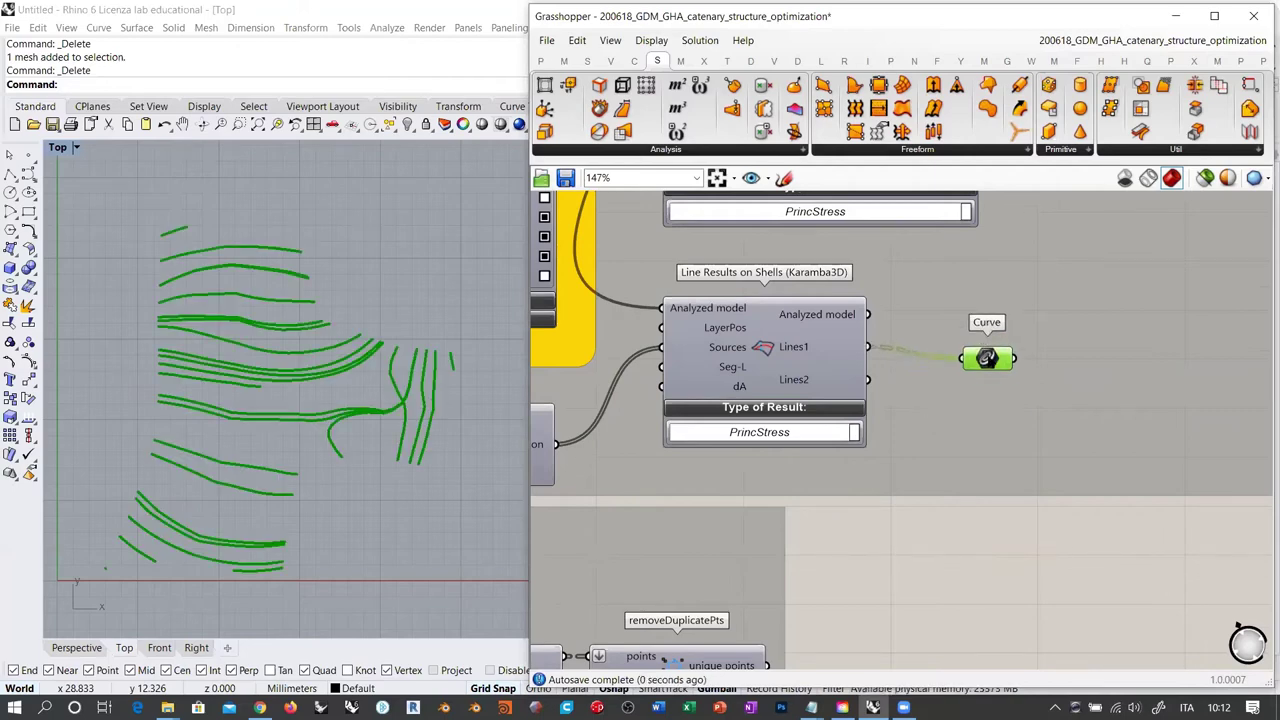
drag(868, 379, 962, 358)
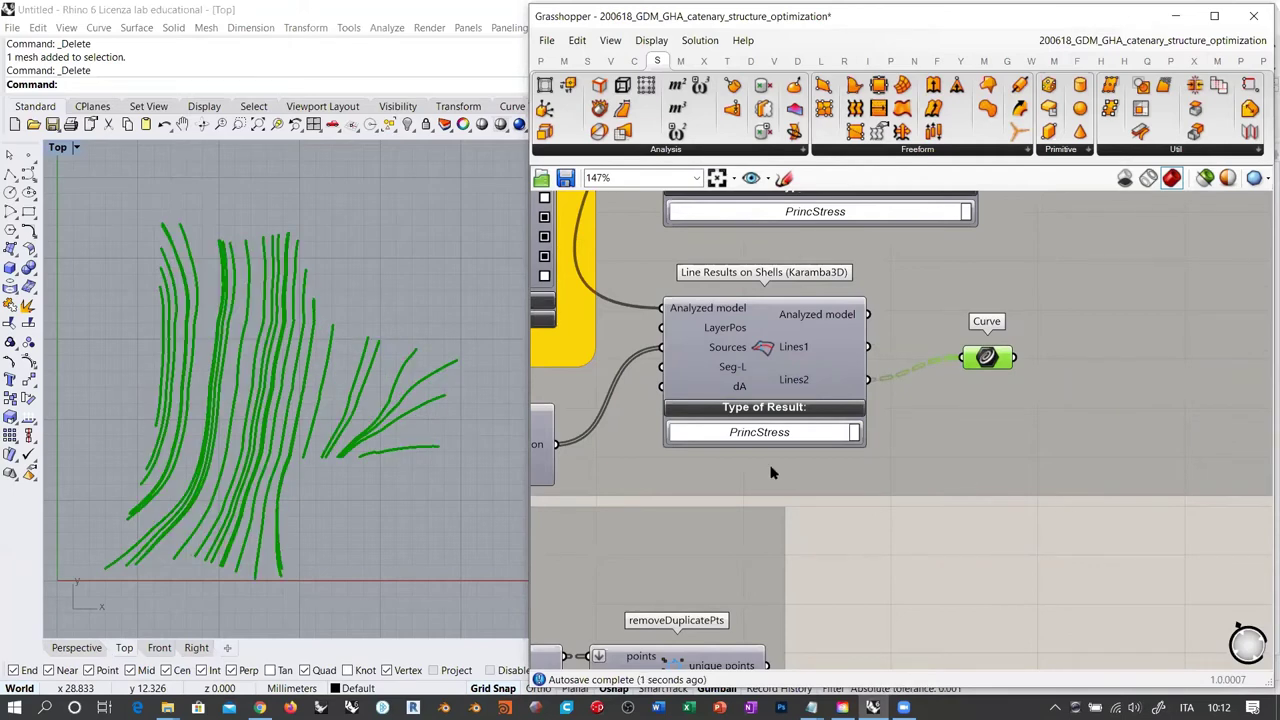
Examine the Lines2 principal stress curves in the Top and Perspective viewports from several angles
click(947, 559)
right_drag(277, 455, 223, 509)
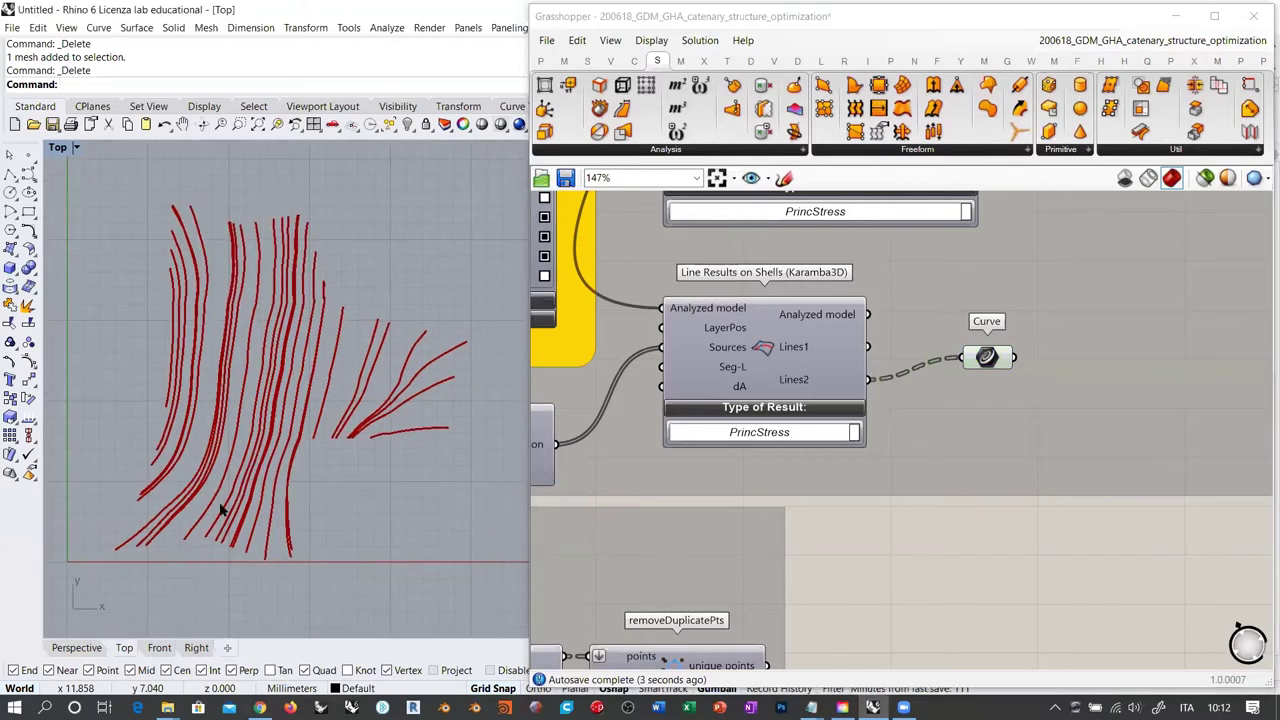
click(86, 648)
right_drag(311, 456, 360, 284)
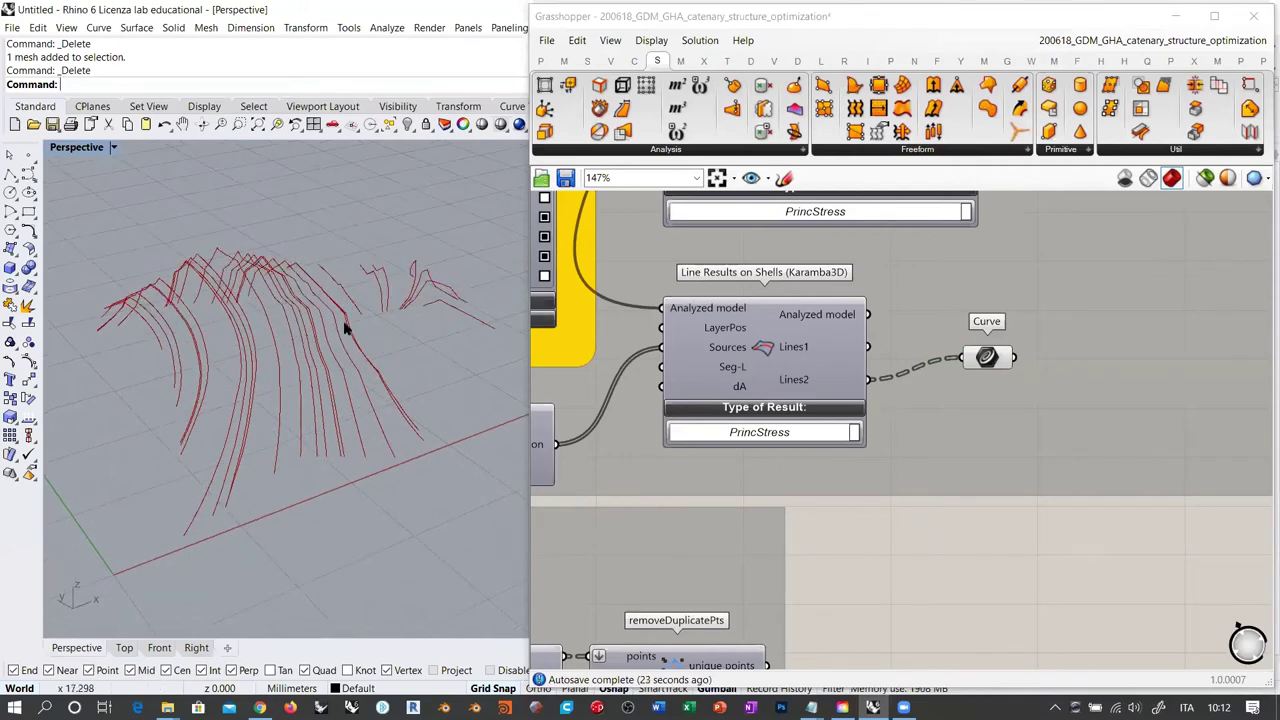
right_drag(383, 337, 294, 297)
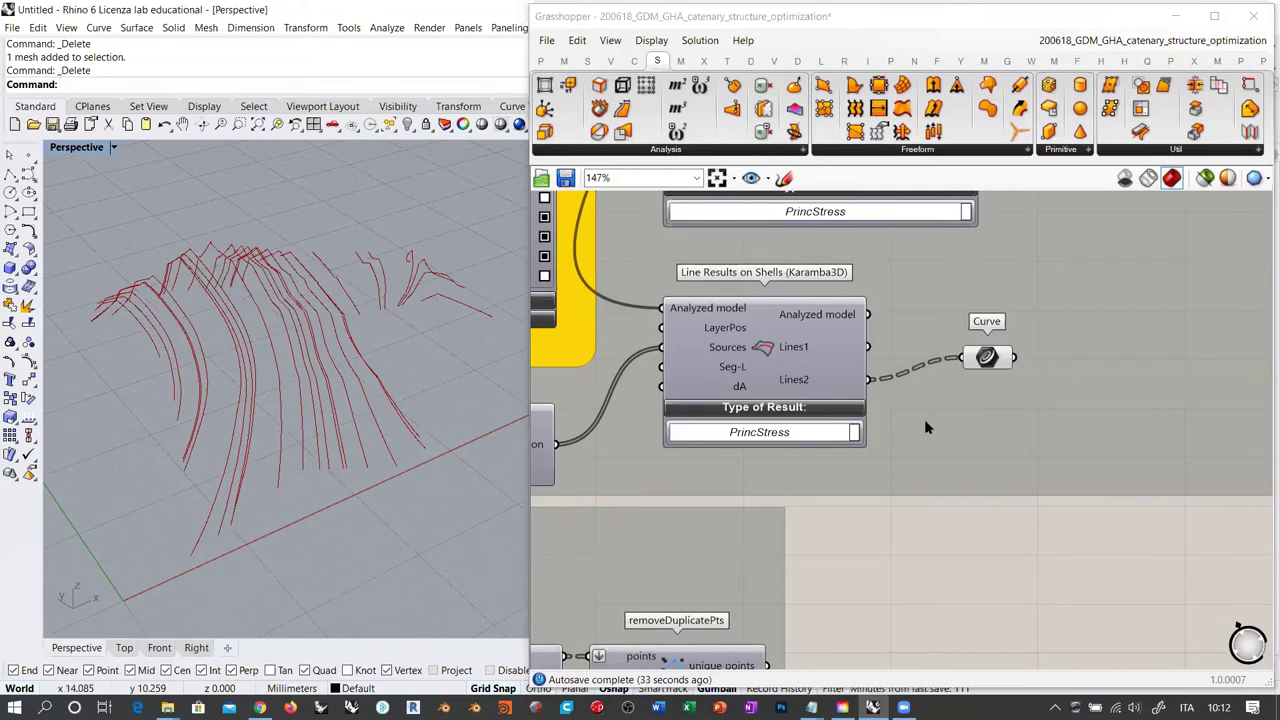
click(896, 486)
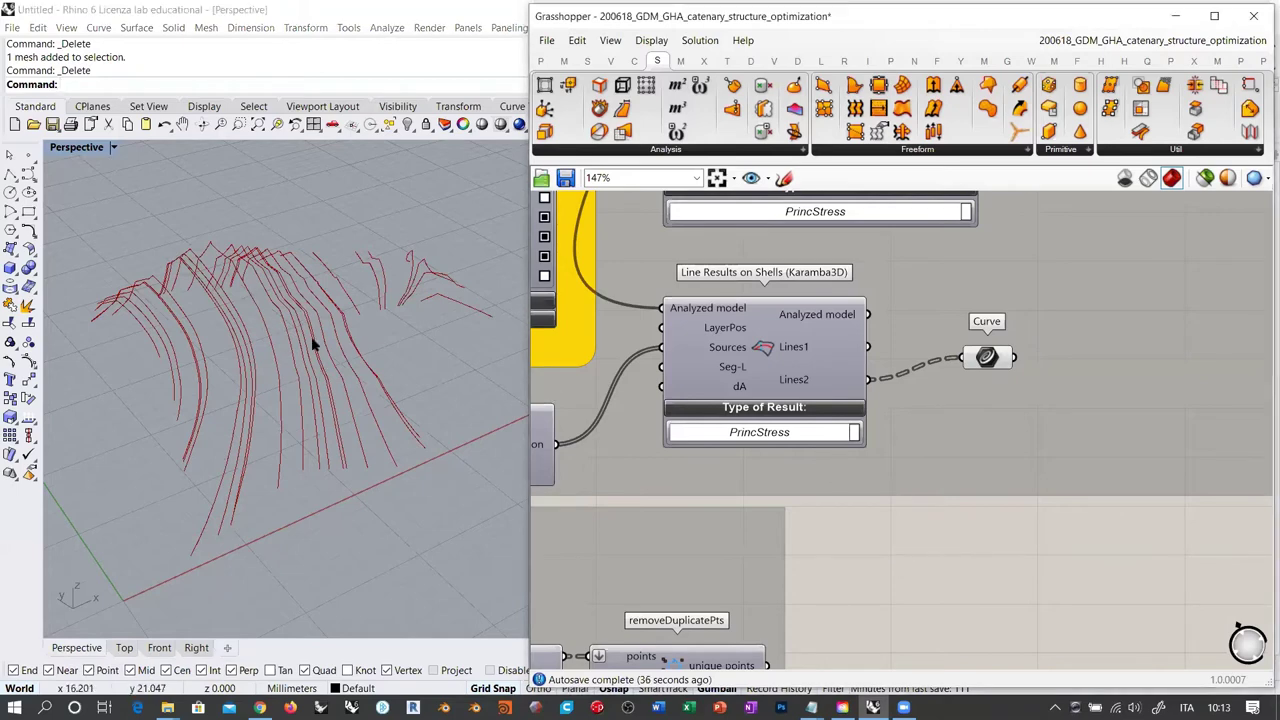
right_drag(343, 323, 297, 268)
right_drag(315, 352, 497, 350)
Delete the Curve parameter connected to Lines2
click(917, 426)
click(984, 362)
drag(977, 367, 966, 370)
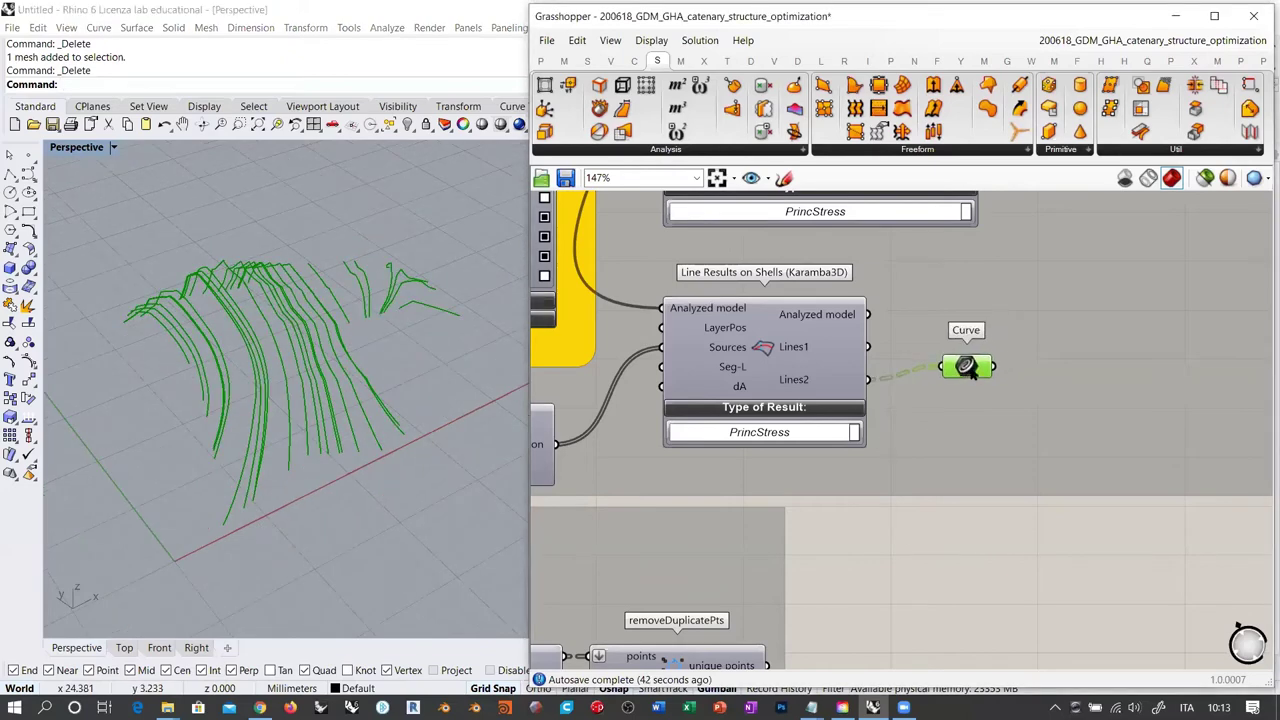
key(Delete)
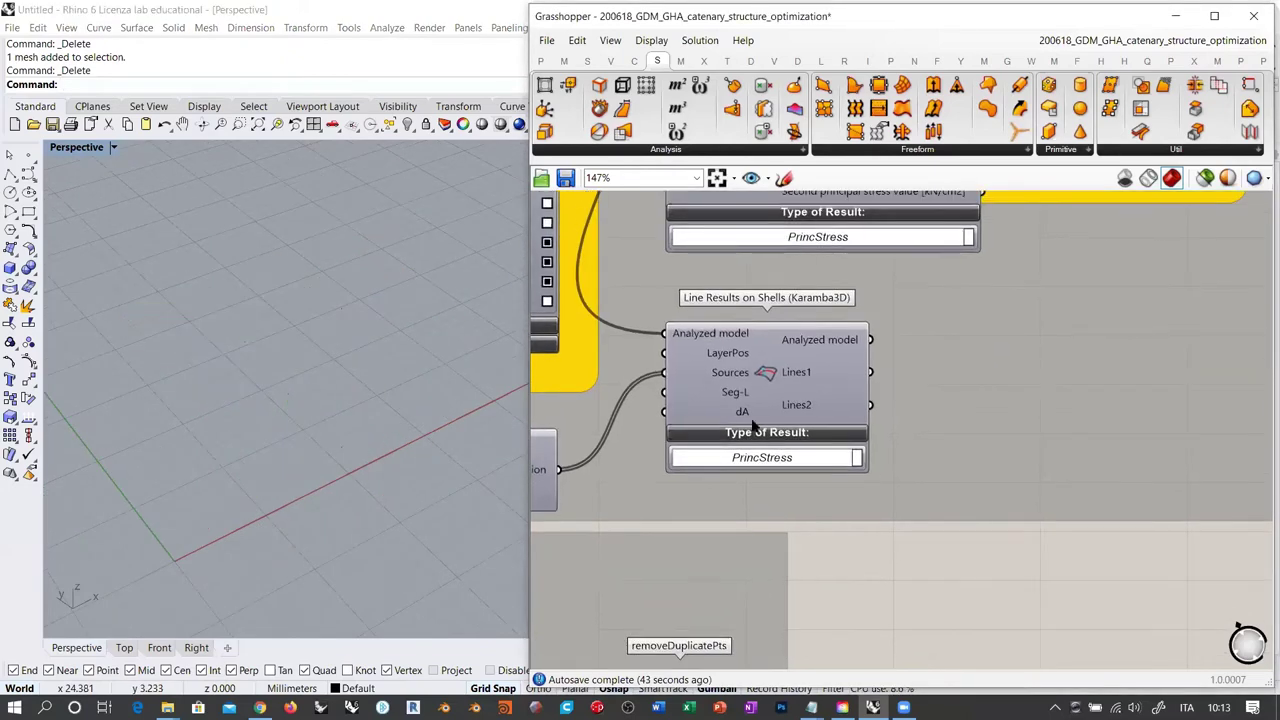
Preview Line Results on Shells, examine the principal stress lines from several angles in Perspective, and hide the preview again
click(757, 372)
key(ctrl+q)
click(908, 557)
mouse_move(331, 351)
right_down()
mouse_move(326, 372)
mouse_move(310, 355)
right_up()
scroll(847, 515, down, 4)
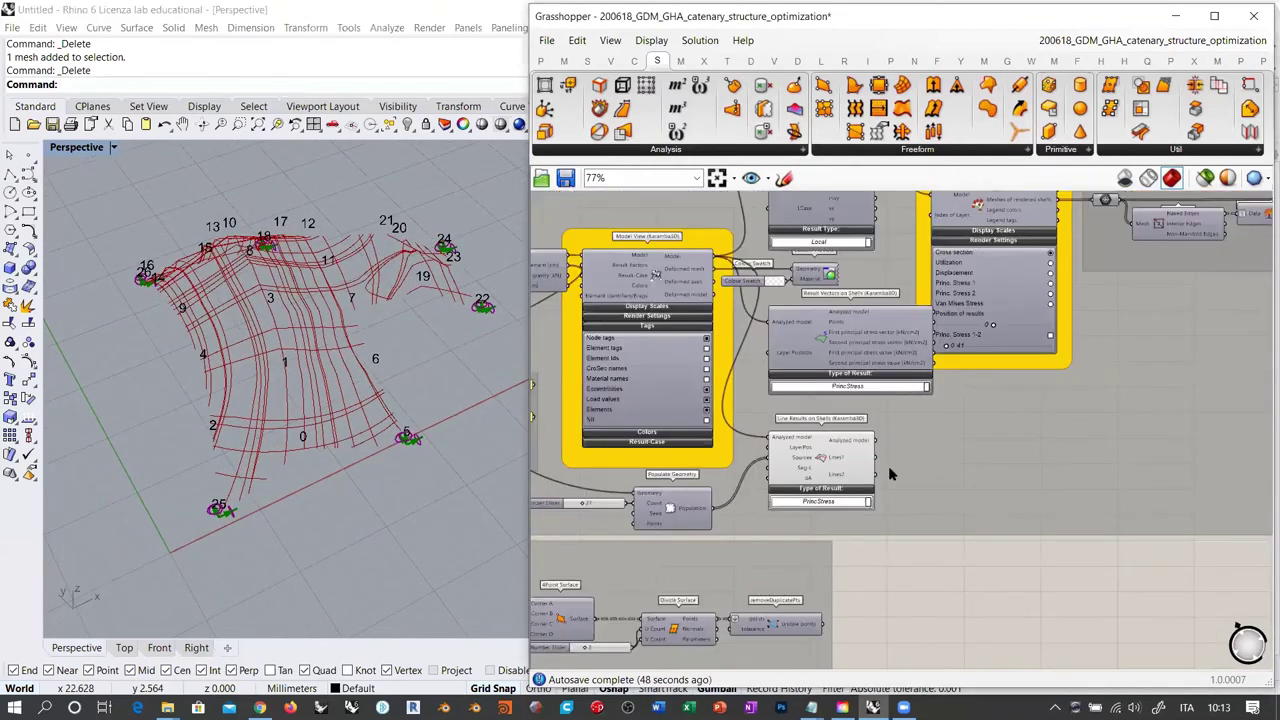
scroll(338, 367, up, 1)
scroll(336, 370, up, 3)
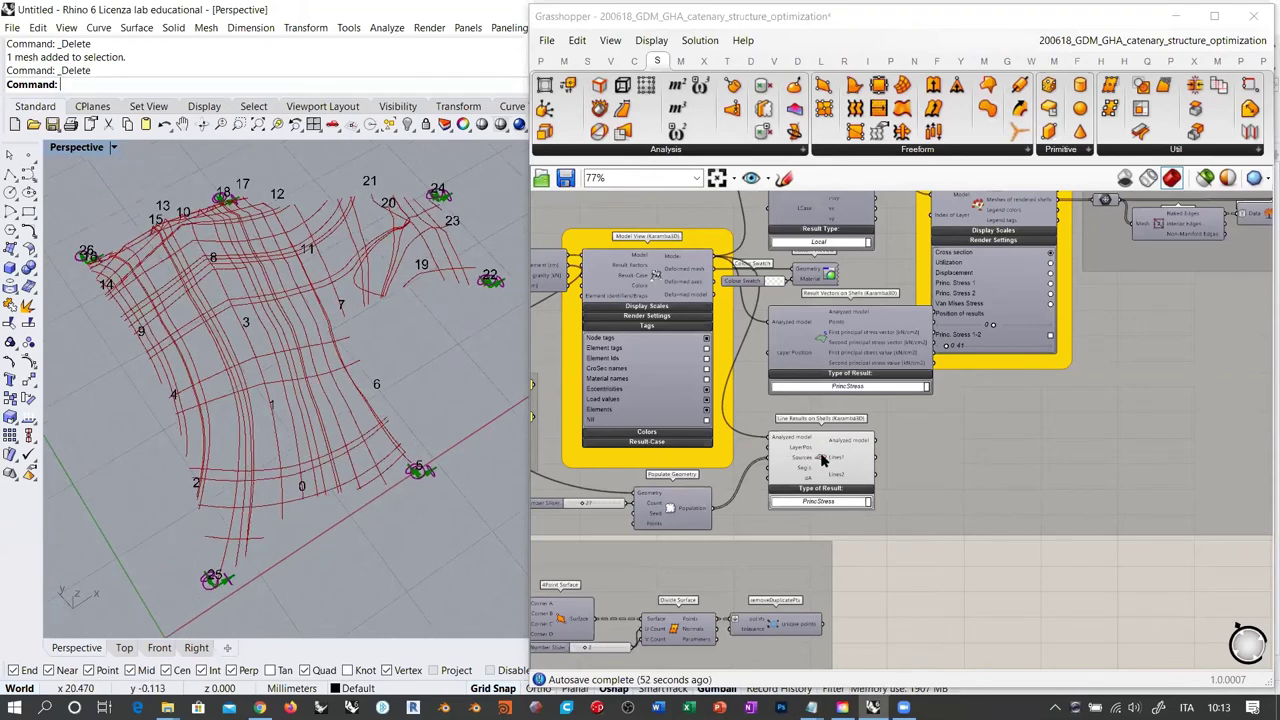
click(822, 460)
key(ctrl+q)
click(955, 568)
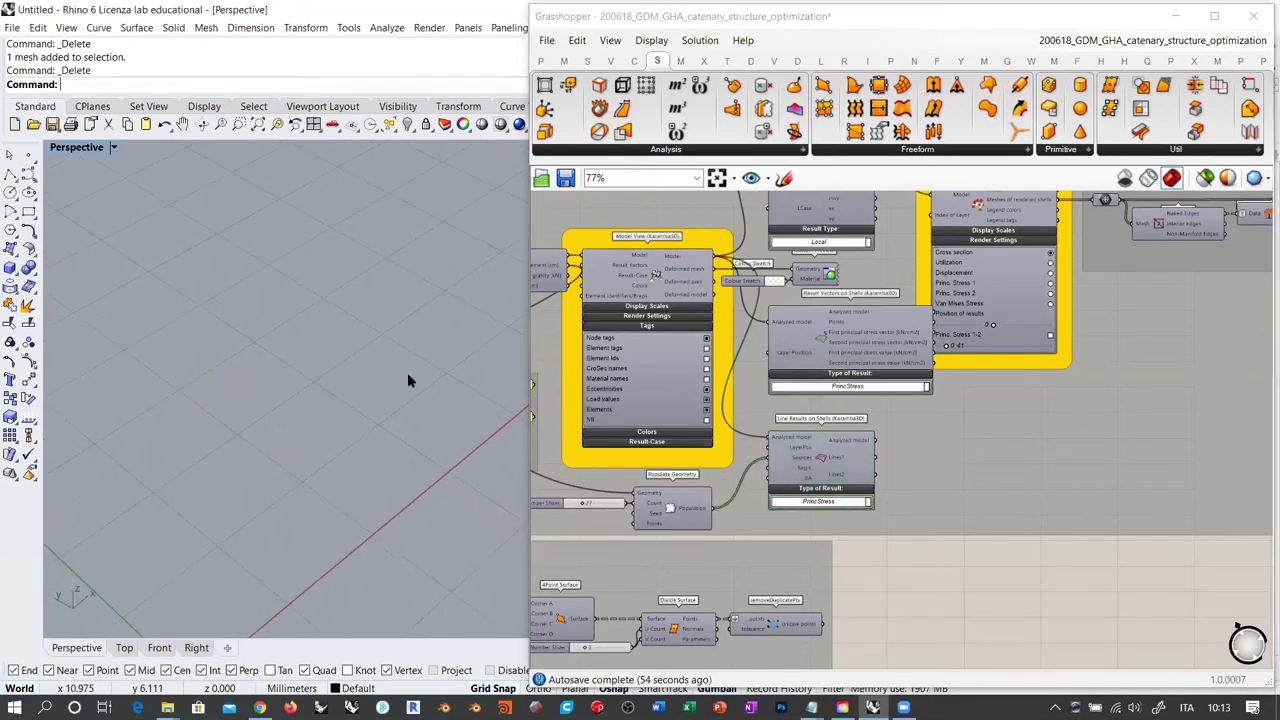
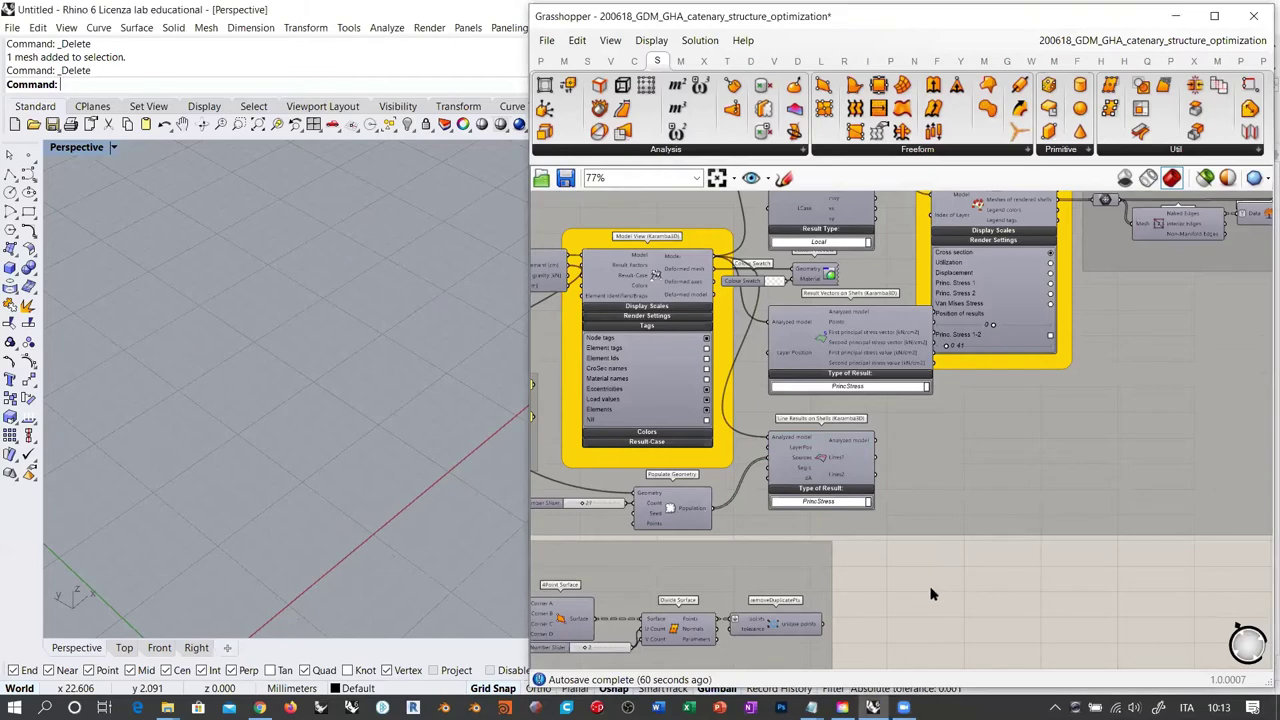
Preview the Mesh Explode component, inspect the individual mesh faces of the shell, and switch its preview off again
right_drag(931, 594, 1118, 491)
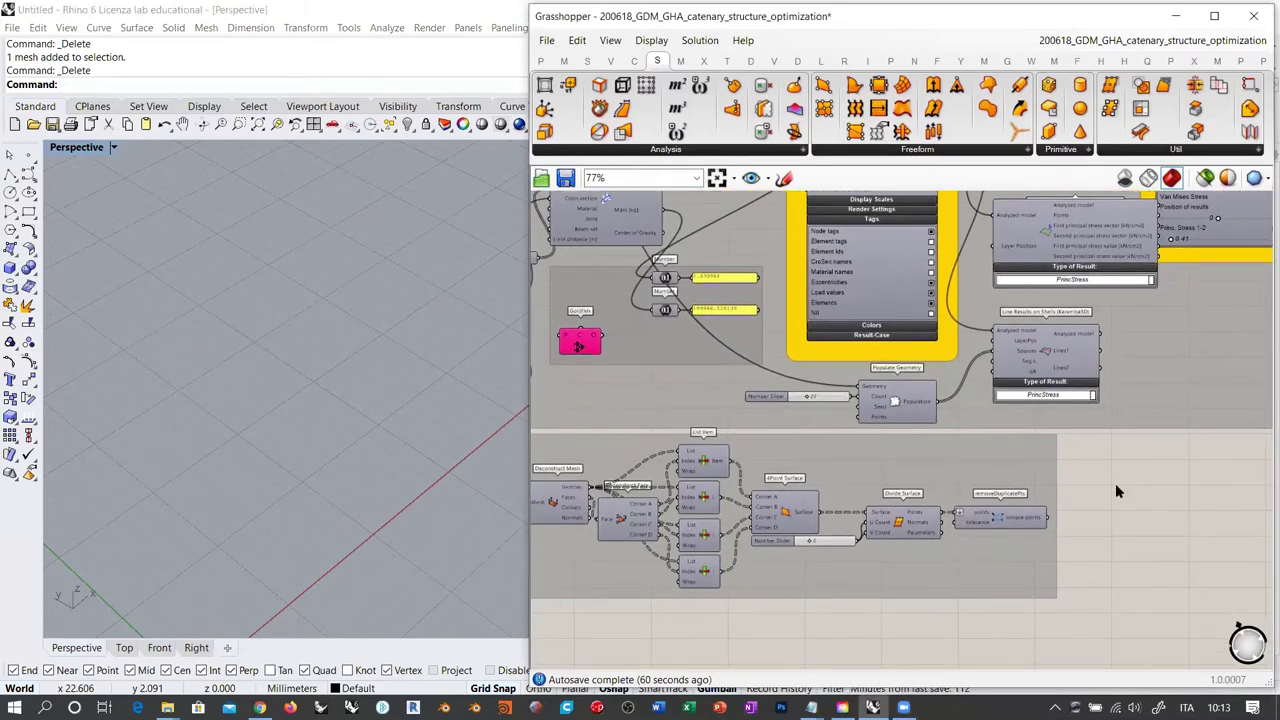
right_drag(931, 556, 1020, 540)
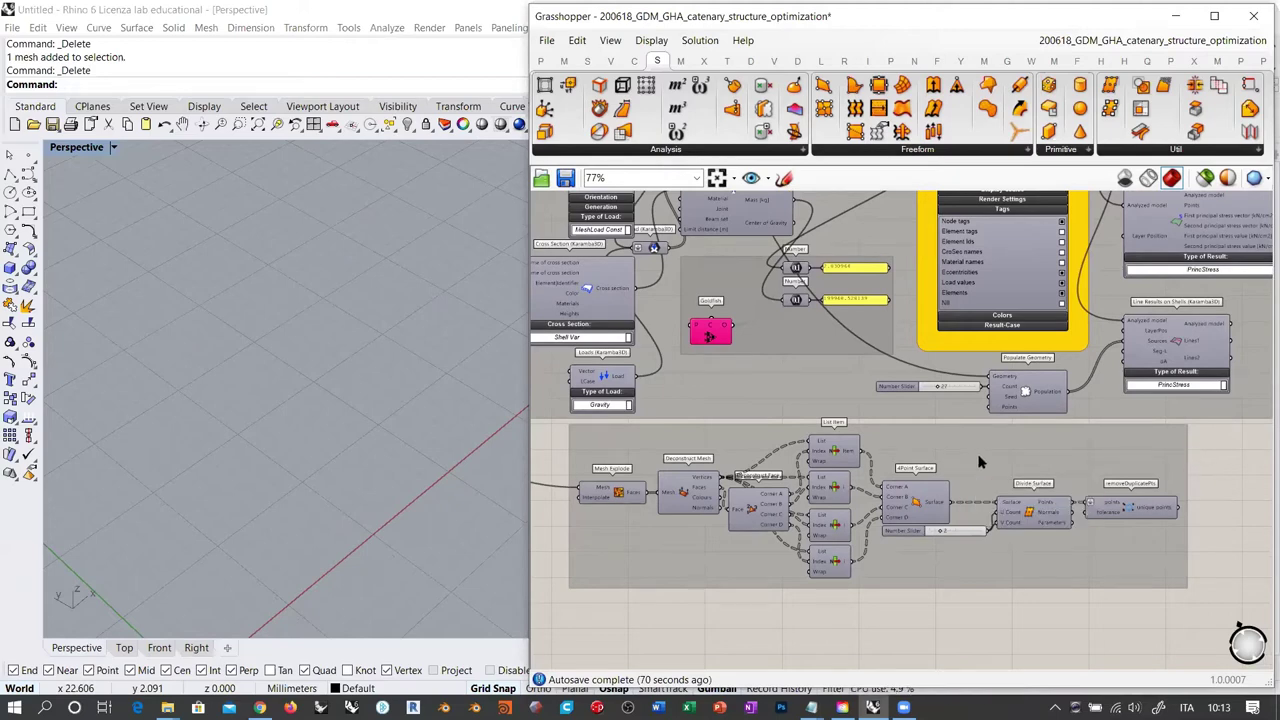
click(622, 494)
right_drag(306, 314, 325, 360)
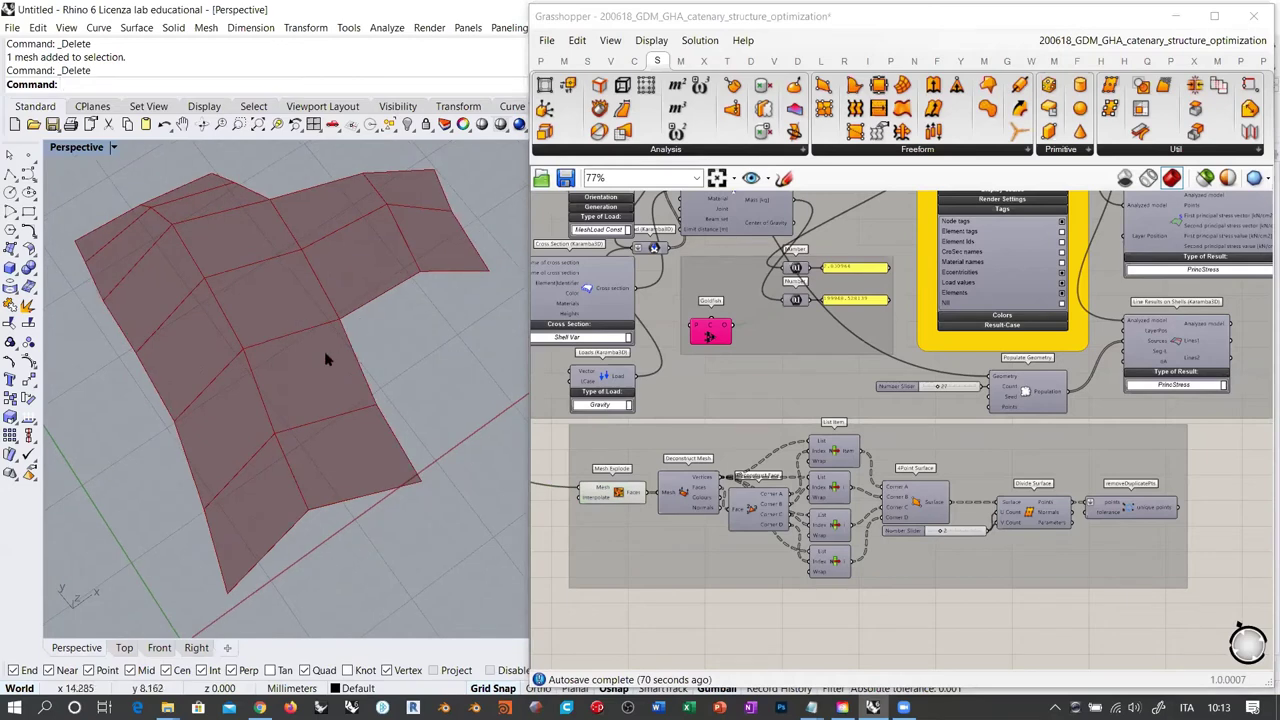
click(618, 499)
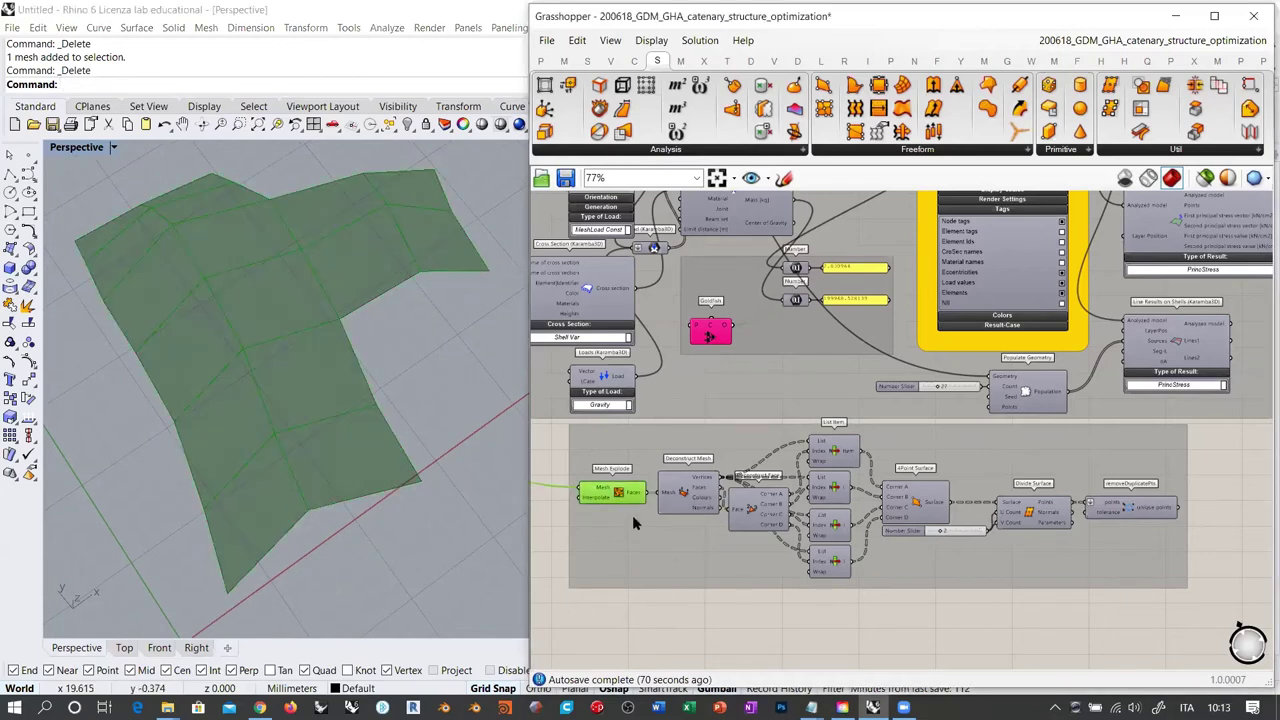
key(ctrl+q)
click(736, 604)
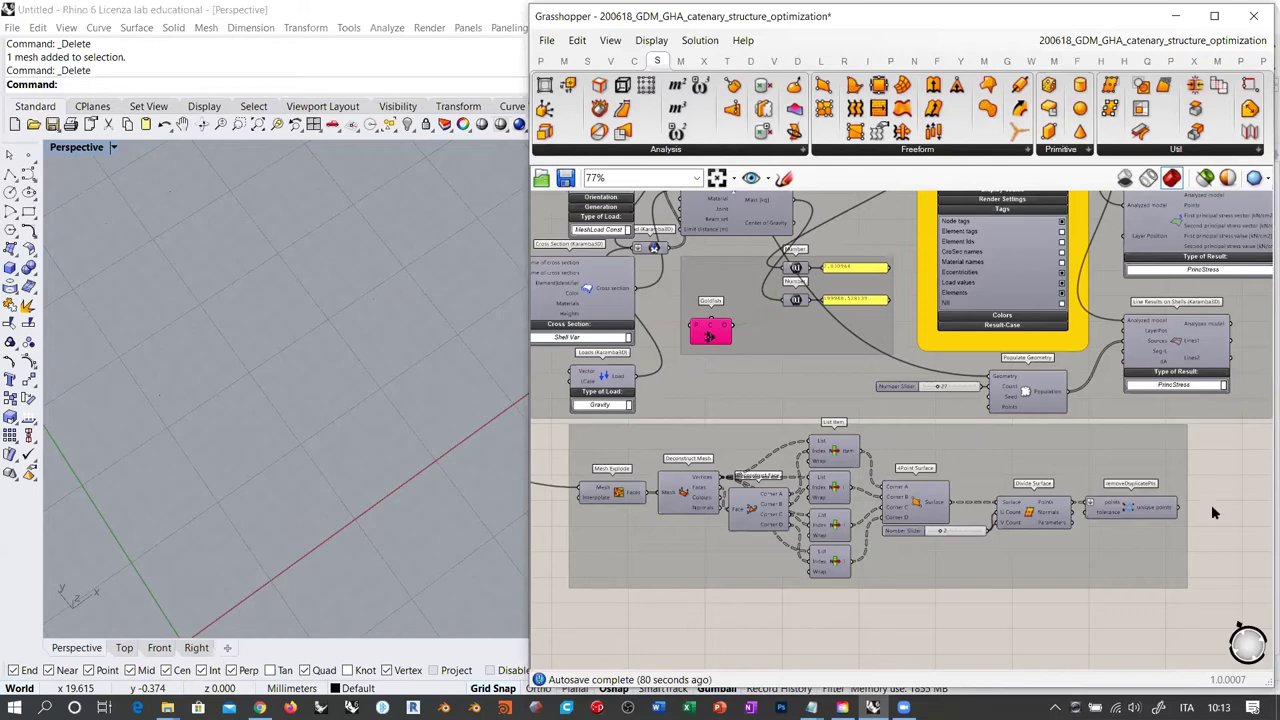
Shift the group running from Mesh Explode to removeDuplicatePts a short way left, beneath the main structural definition
right_drag(1220, 491, 1136, 527)
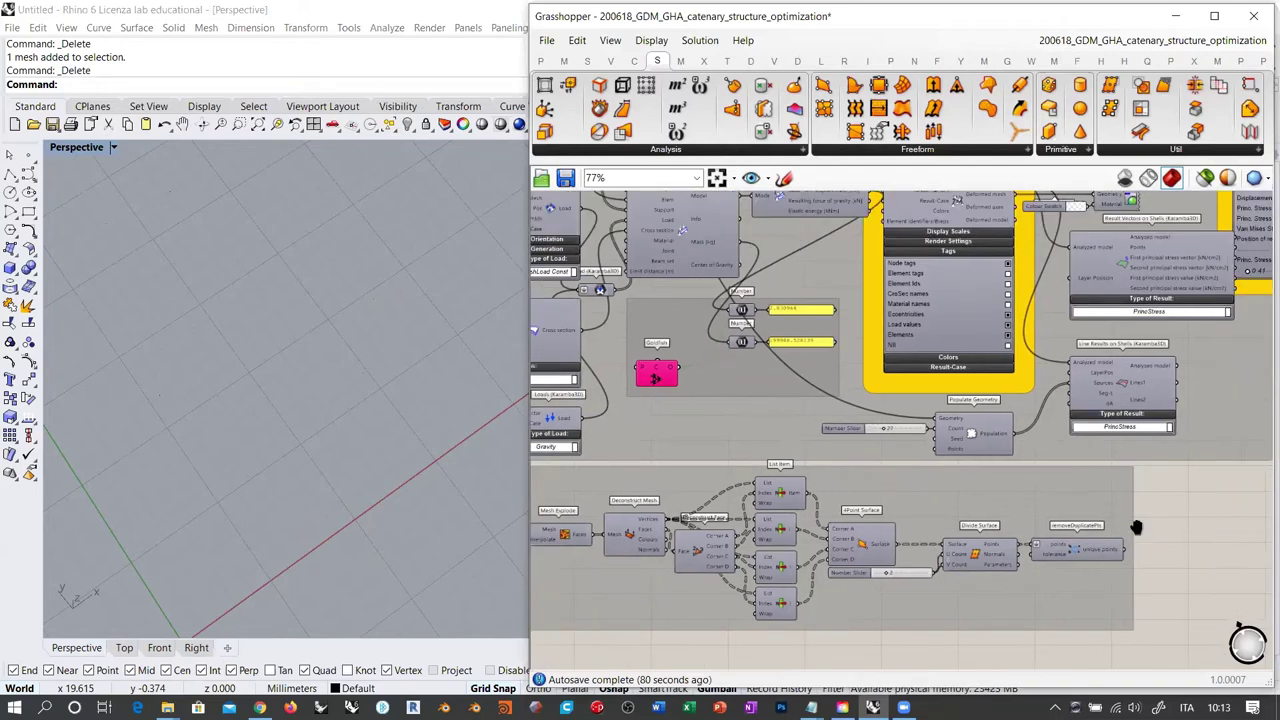
scroll(1130, 480, down, 3)
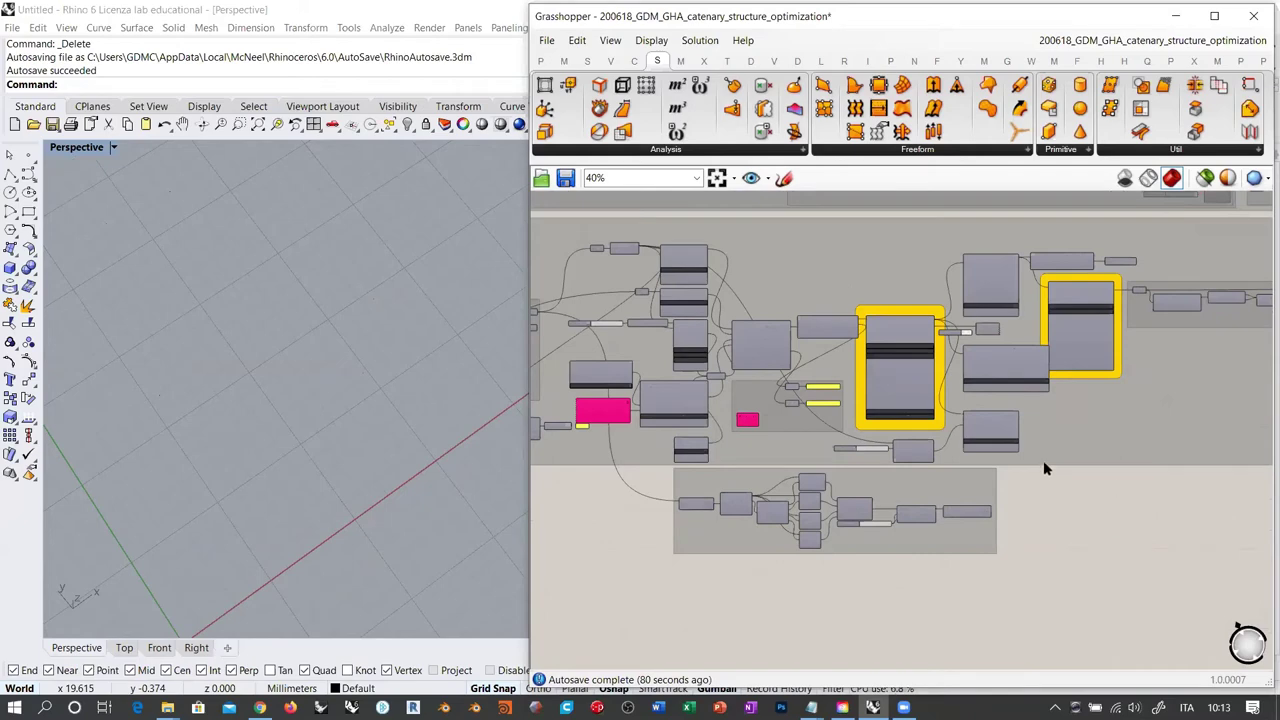
drag(947, 487, 888, 488)
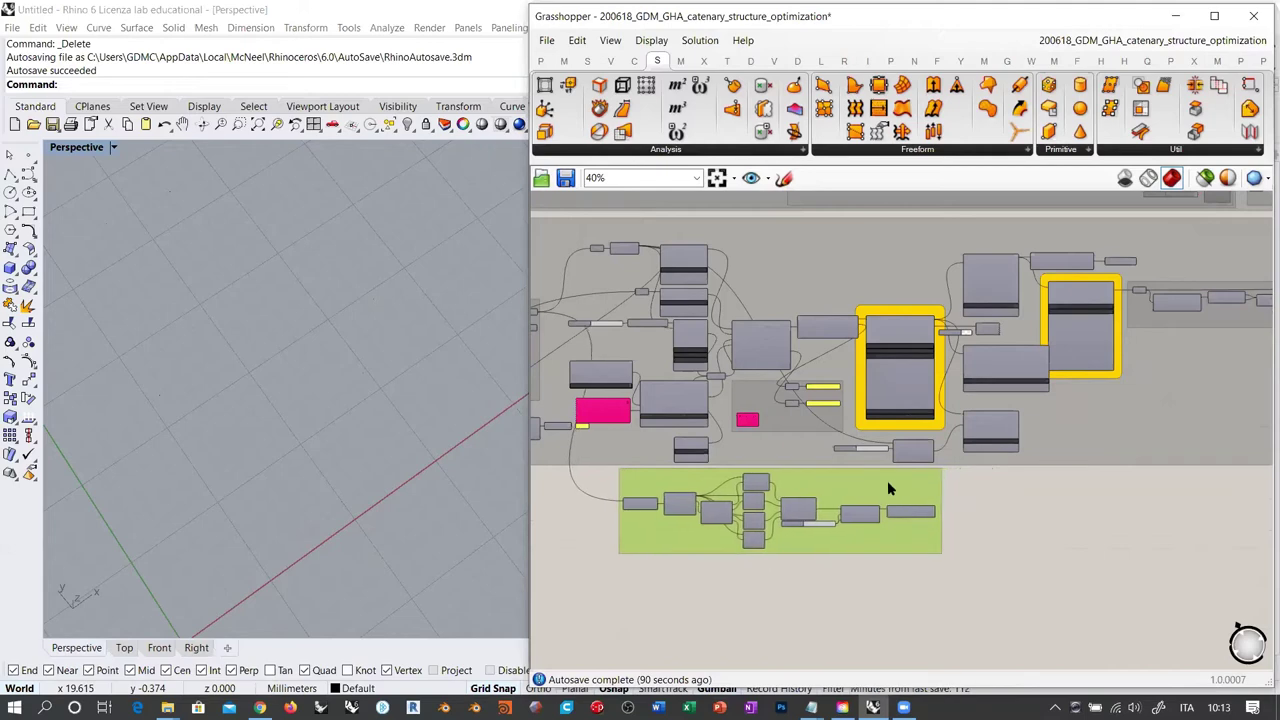
click(958, 502)
Turn on the preview of the 4Point Surface component and inspect the surface patches of the shell in Perspective
scroll(962, 500, up, 3)
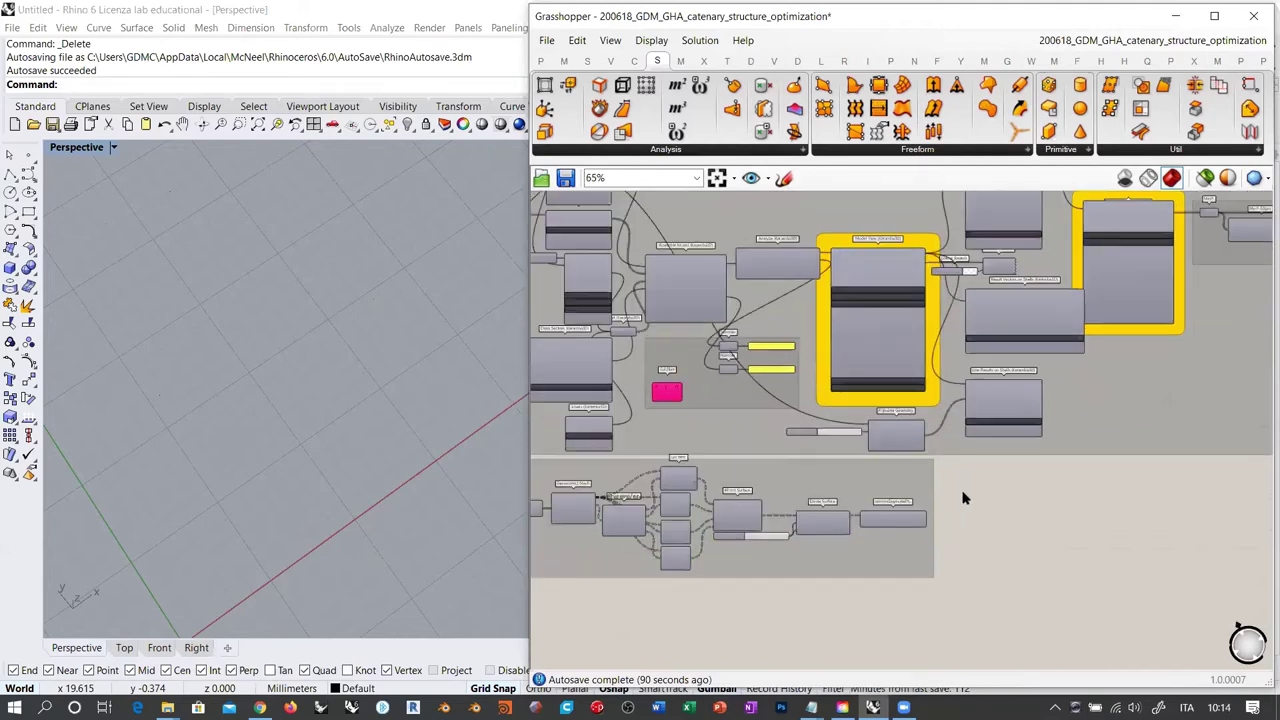
scroll(1008, 497, down, 1)
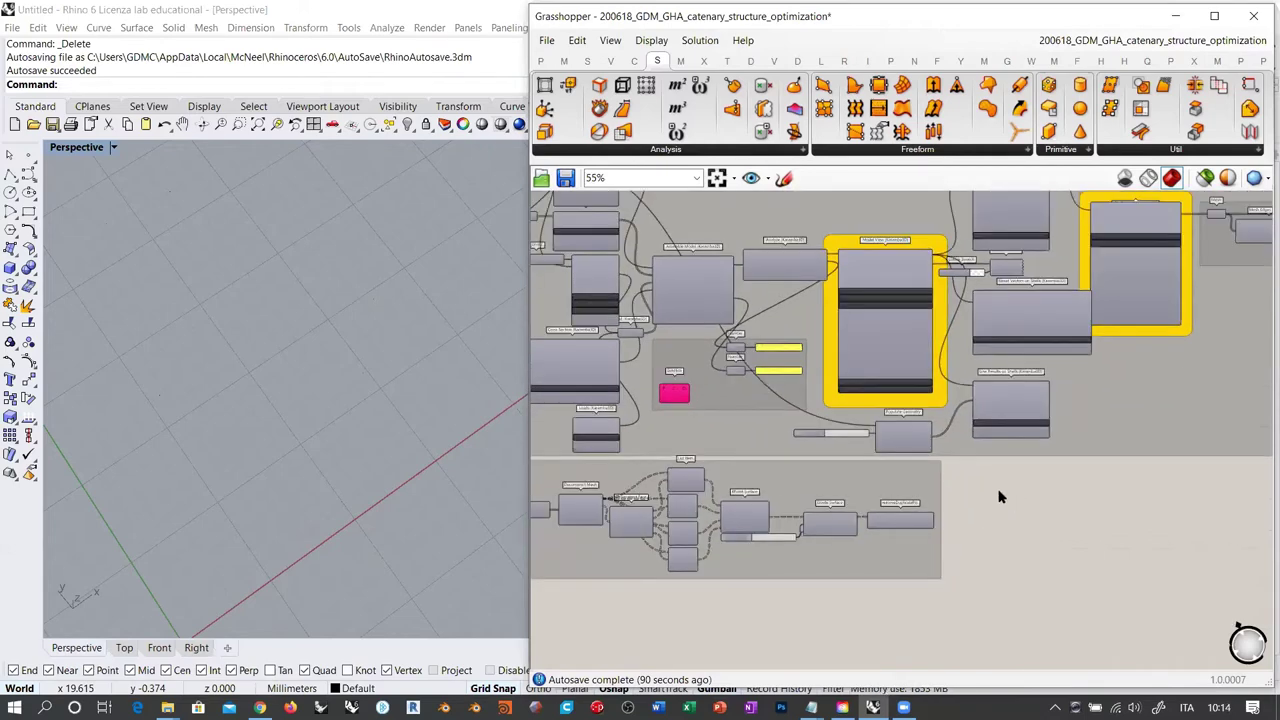
scroll(1000, 495, down, 3)
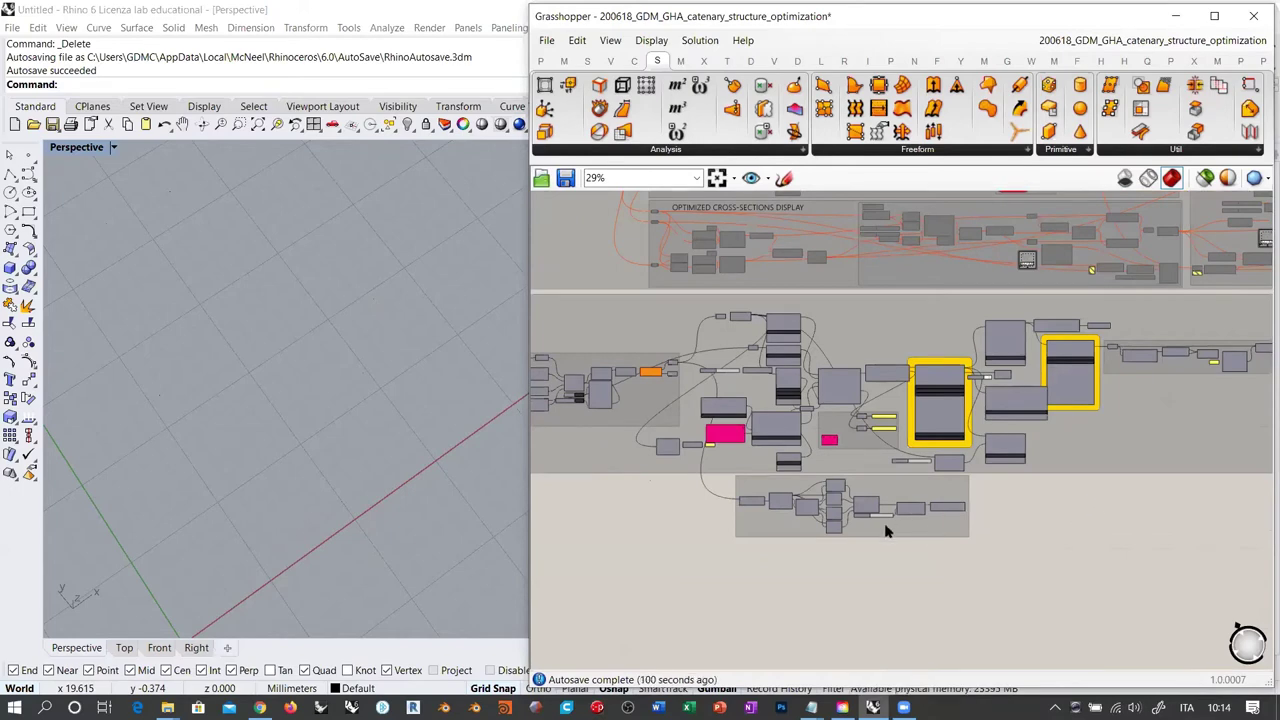
scroll(890, 526, up, 4)
scroll(911, 527, up, 2)
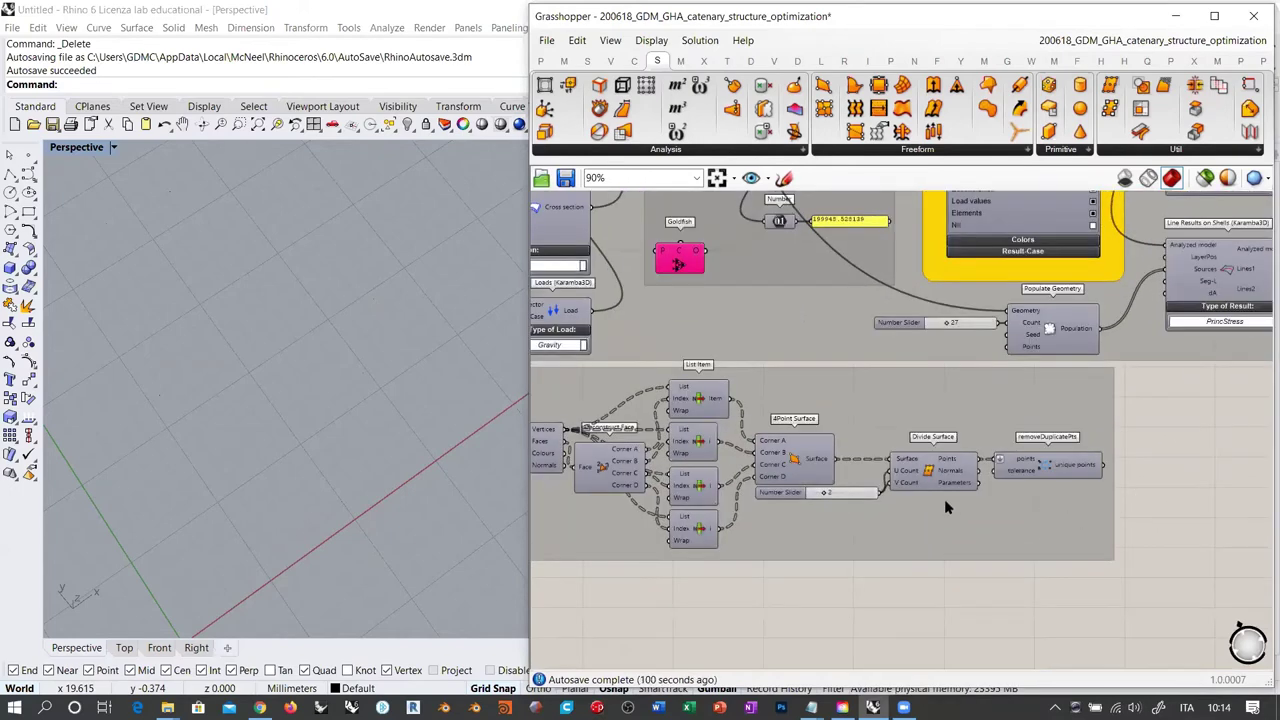
click(818, 464)
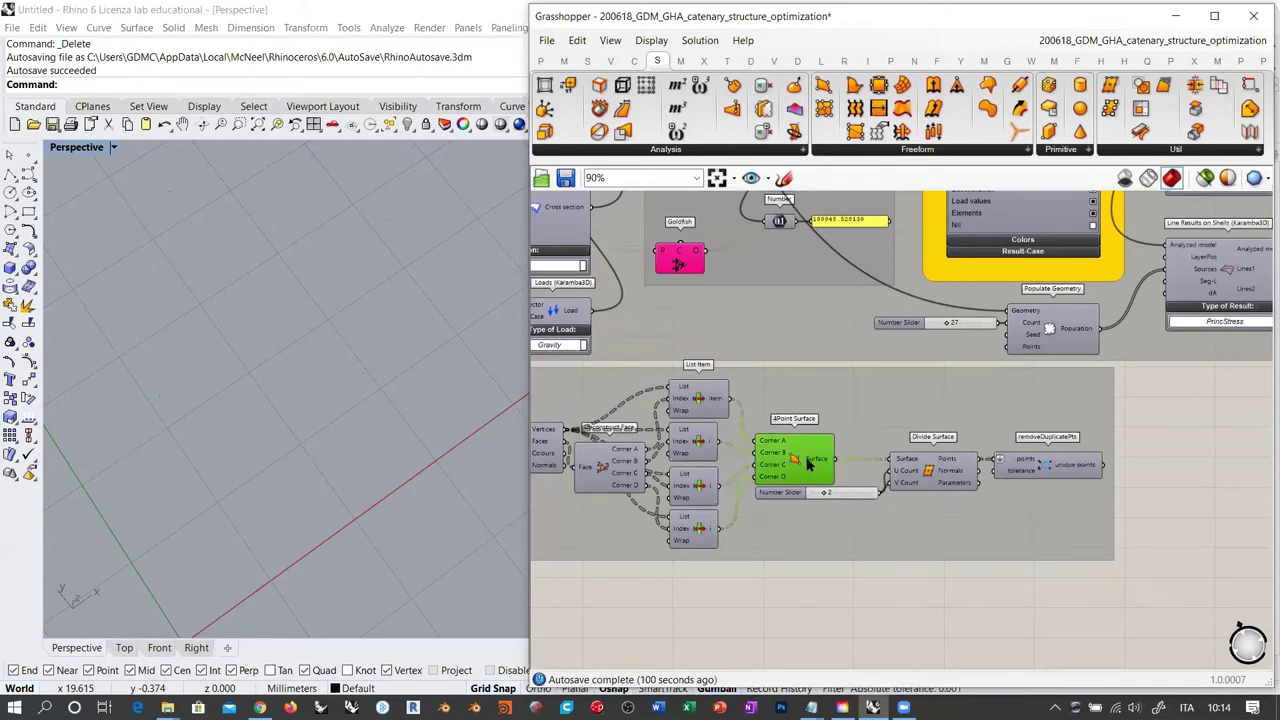
click(871, 578)
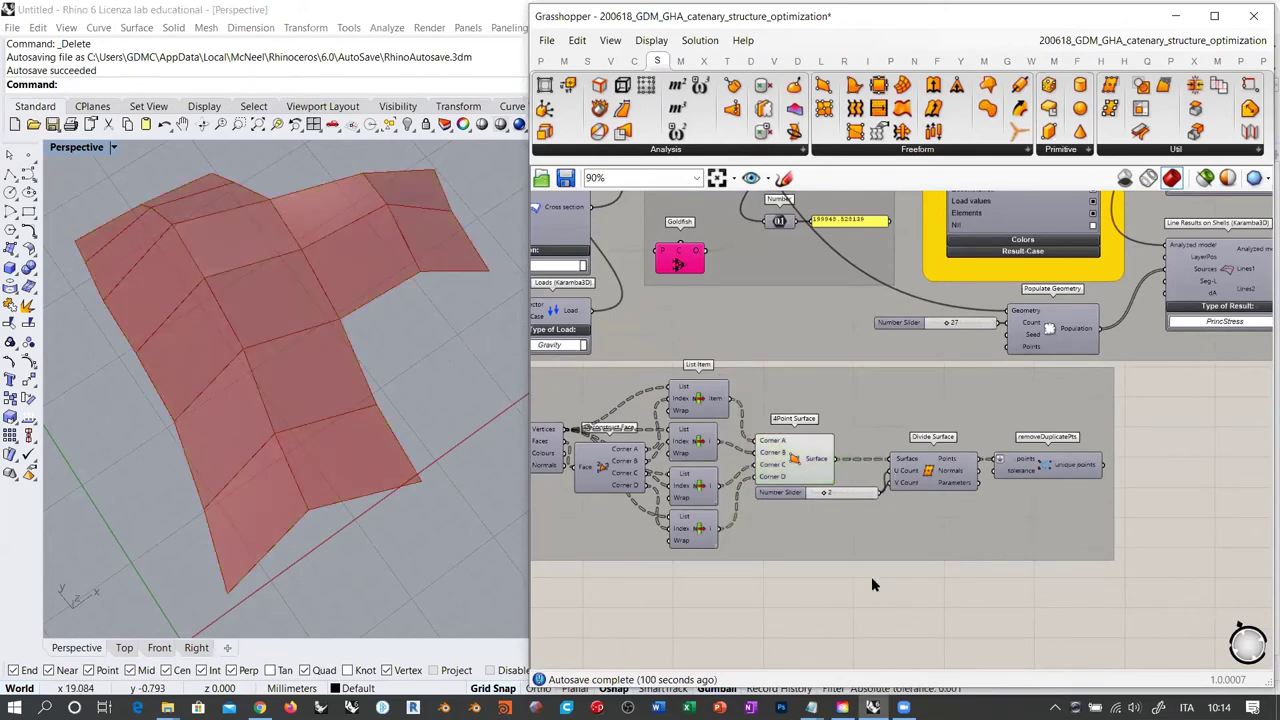
right_drag(270, 370, 373, 421)
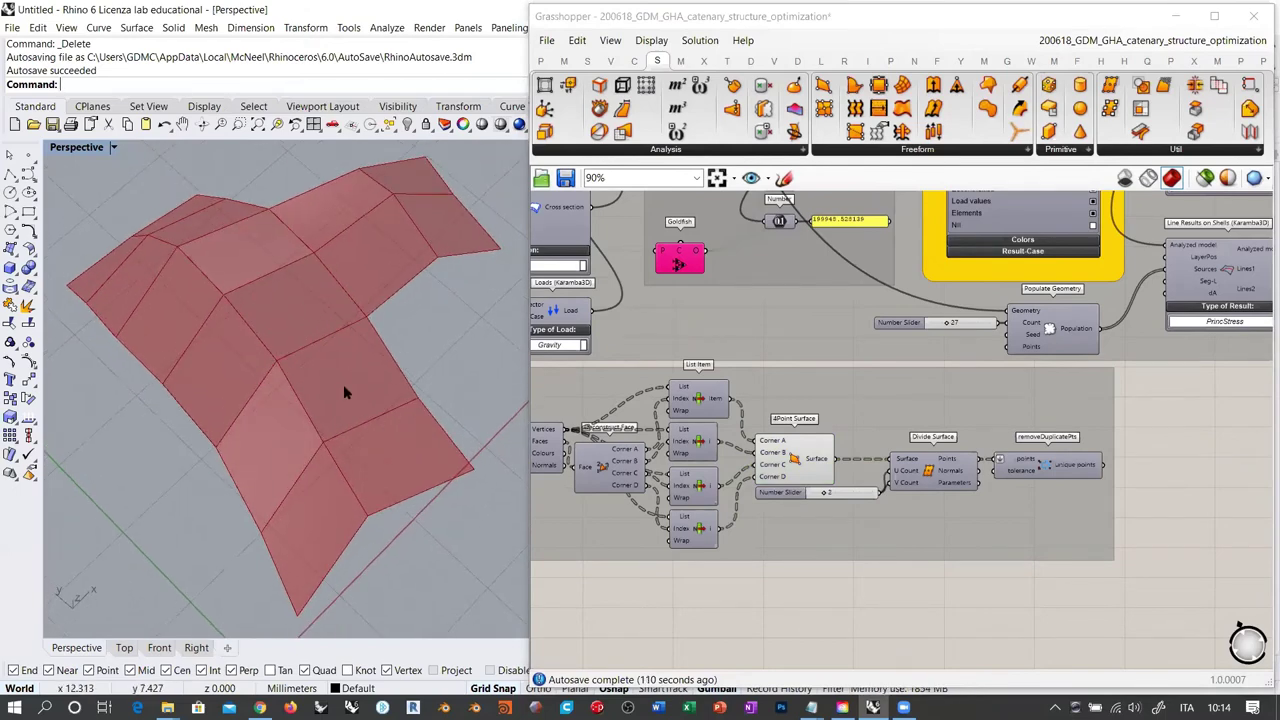
right_drag(346, 391, 338, 316)
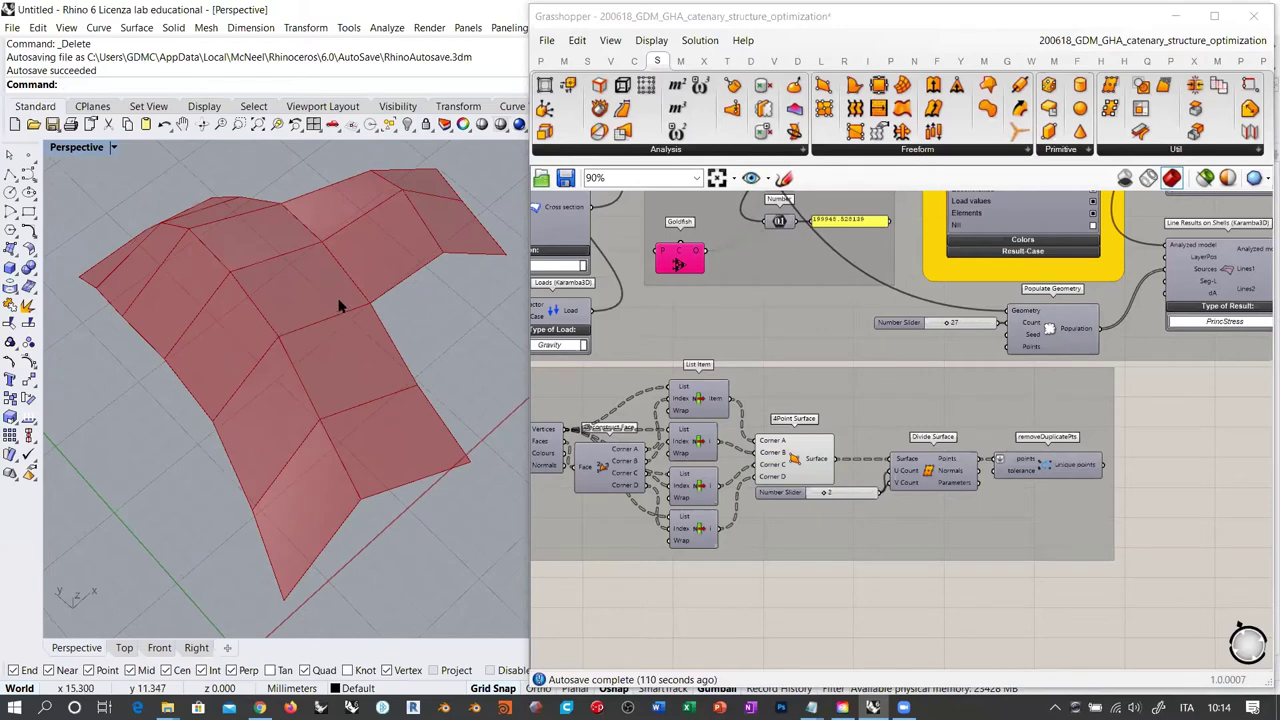
Add an Evaluate Surface component below Divide Surface, feed it the 4Point Surface output, and flatten and reparameterize its Surface input
double_click(915, 593)
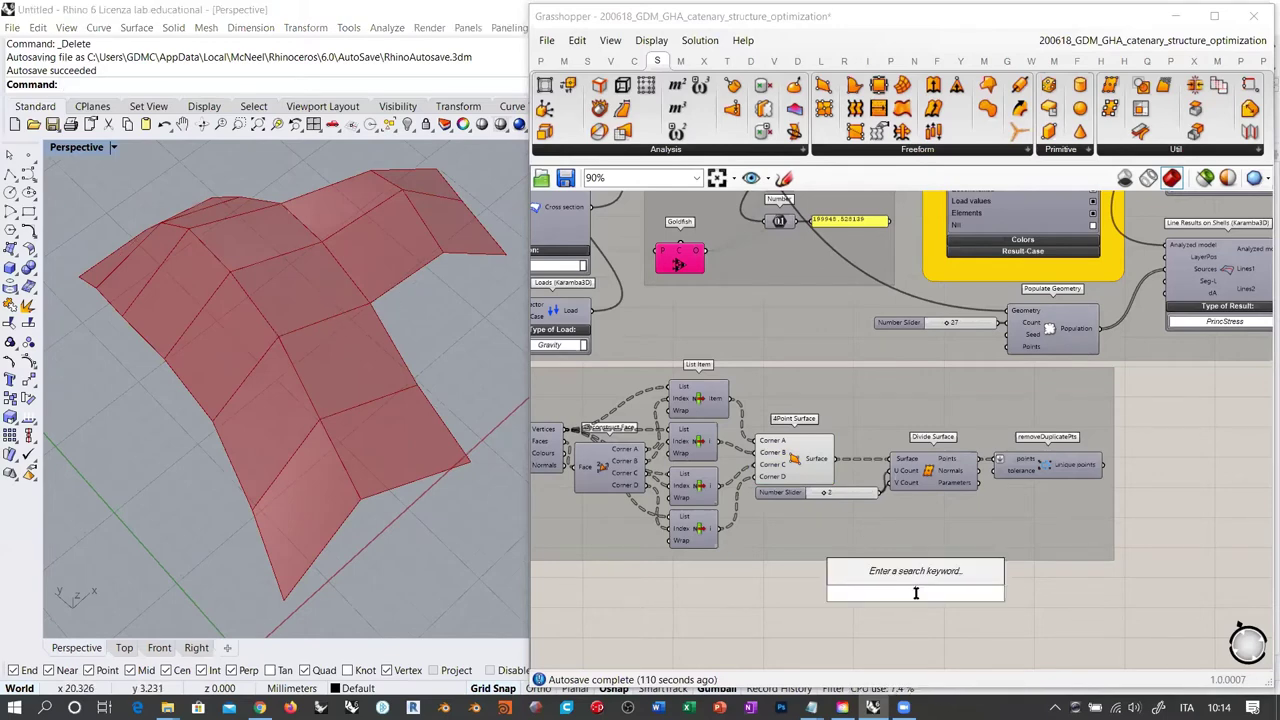
text(eval)
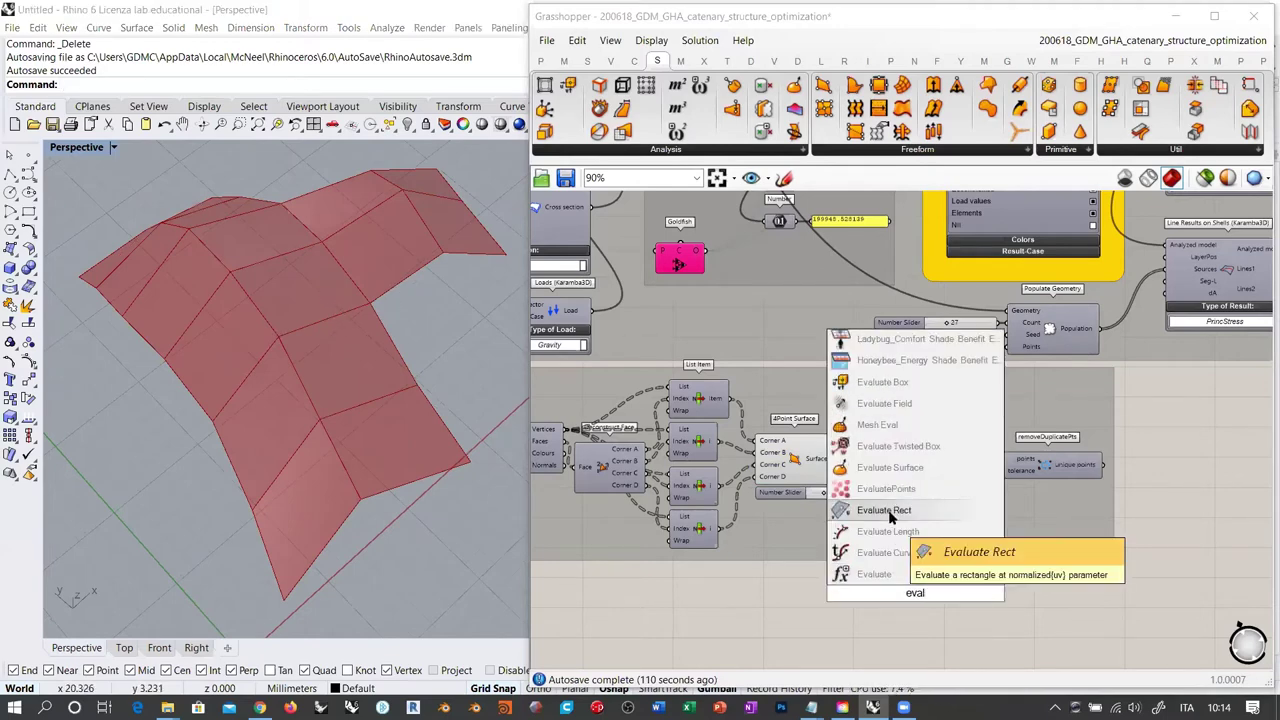
click(891, 470)
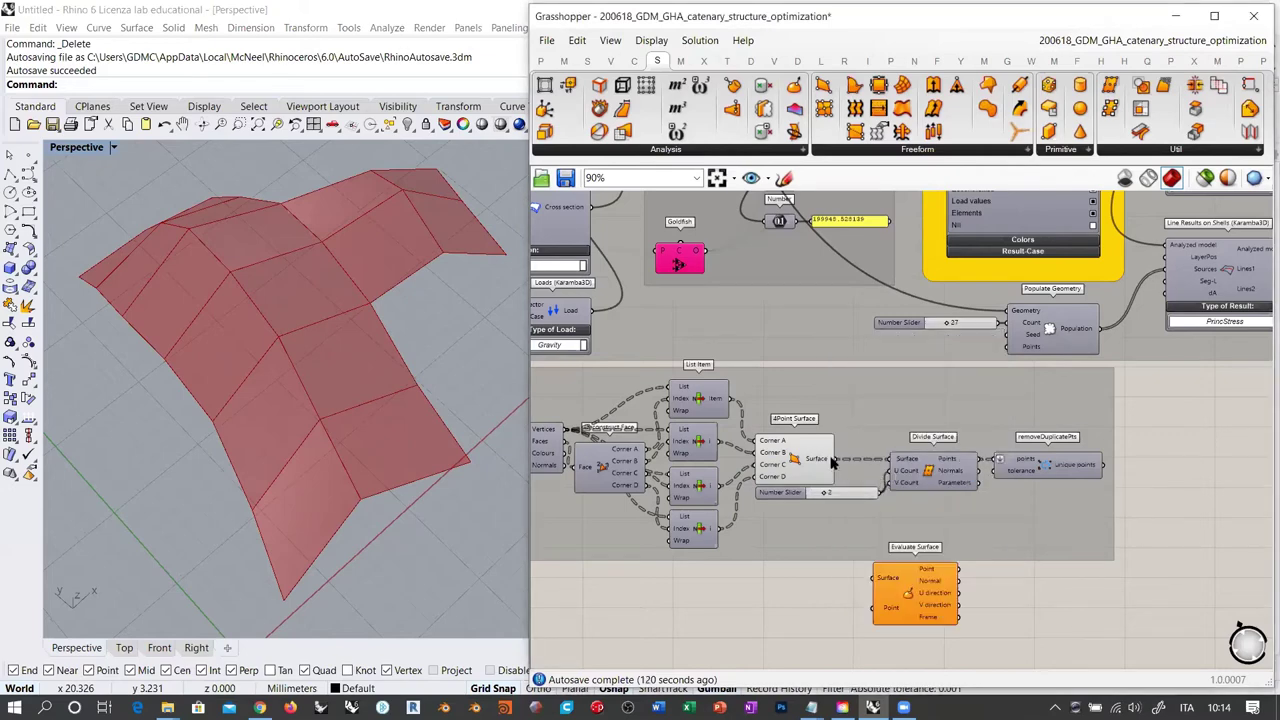
right_click(886, 583)
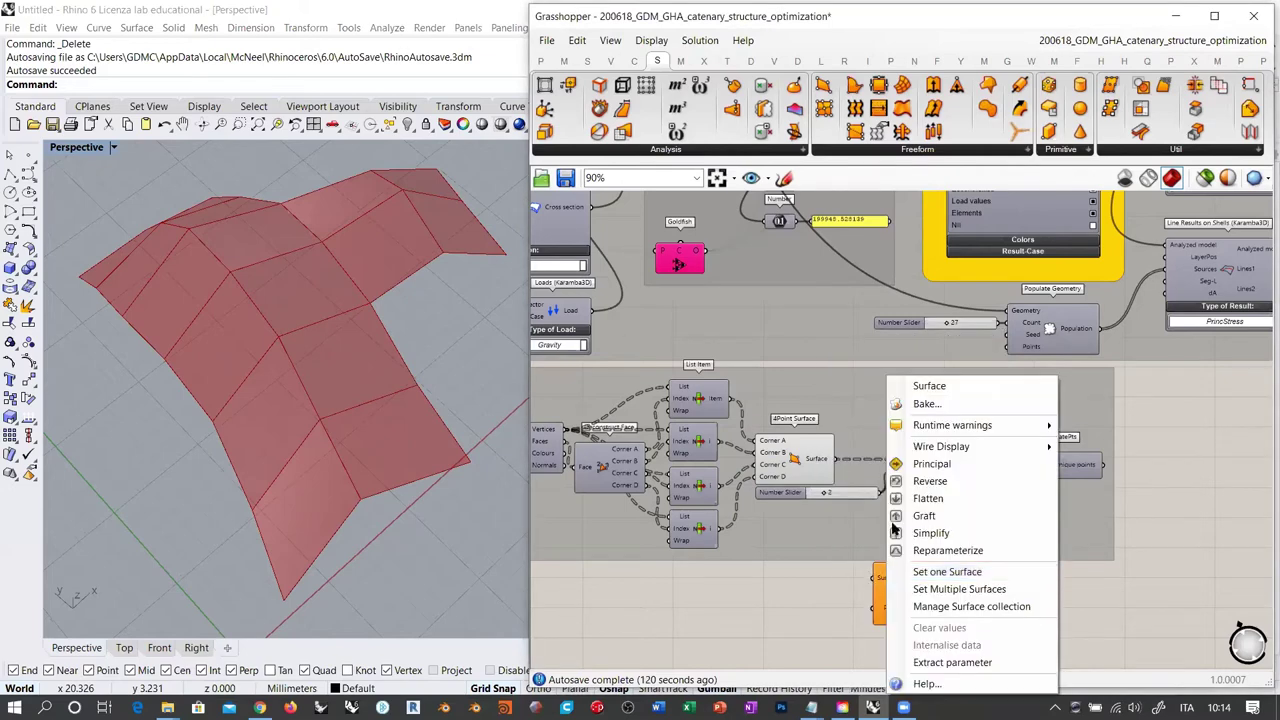
click(904, 500)
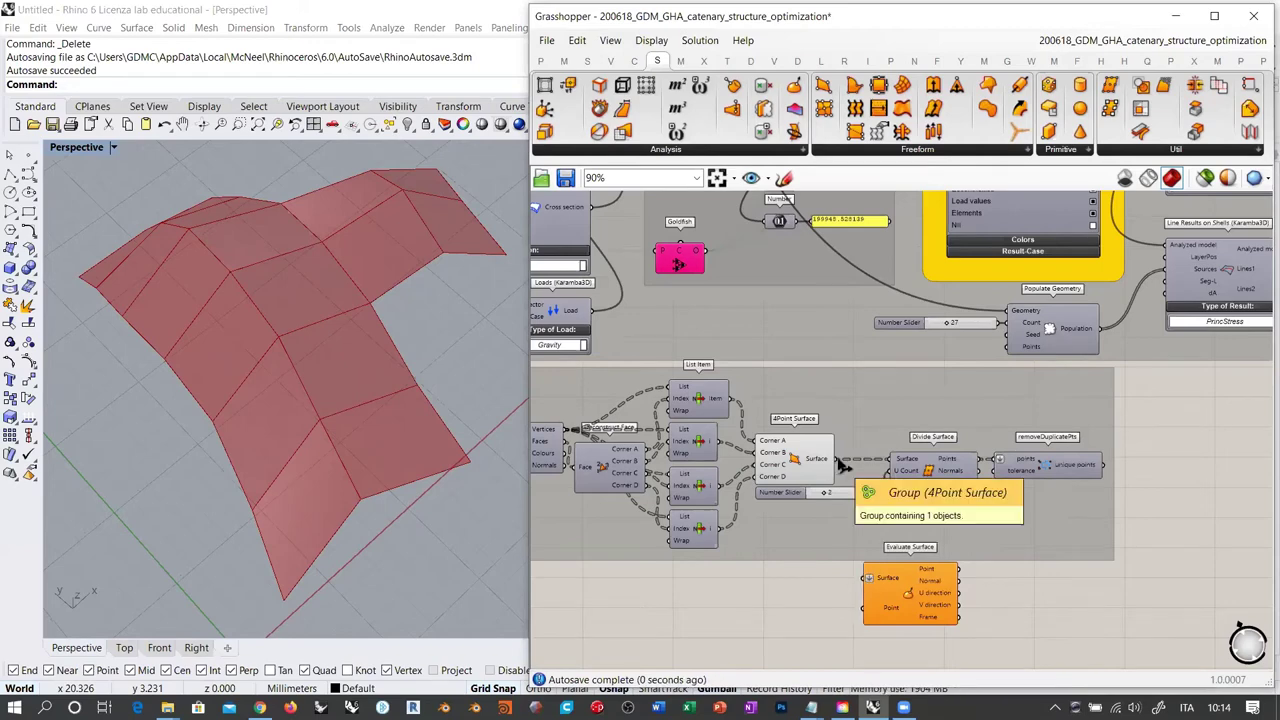
drag(838, 460, 866, 579)
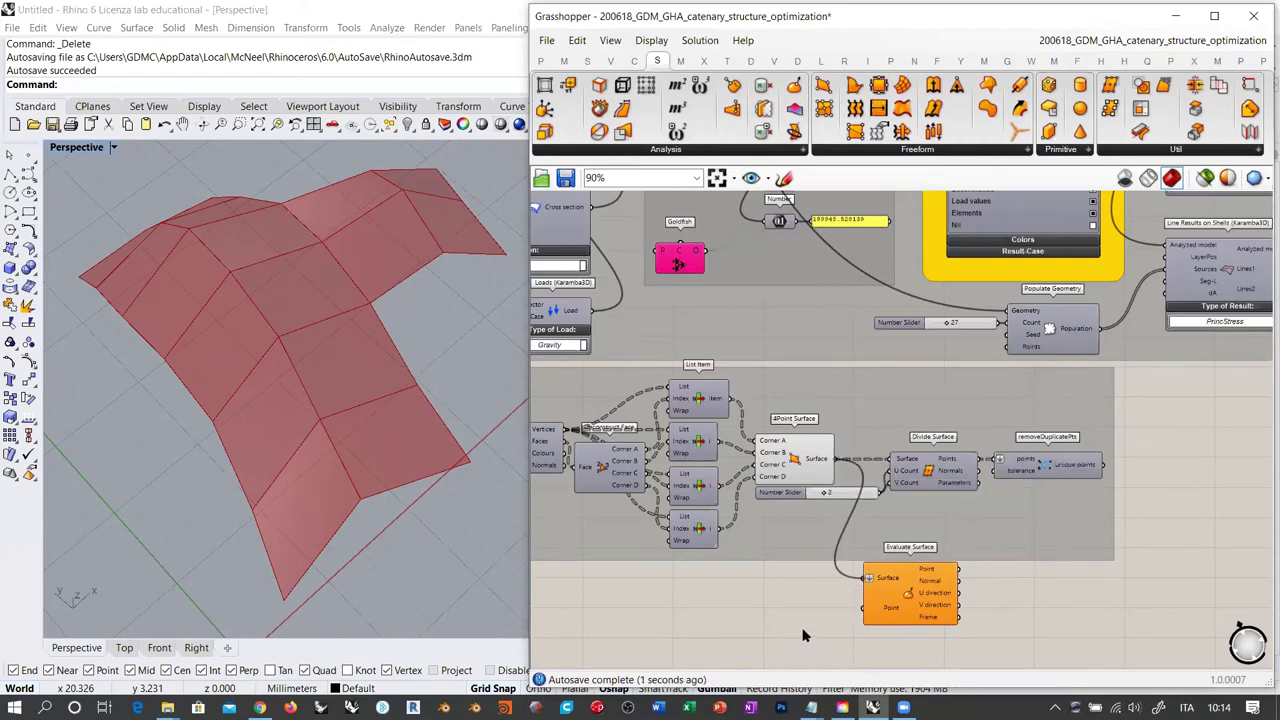
right_click(885, 583)
click(905, 549)
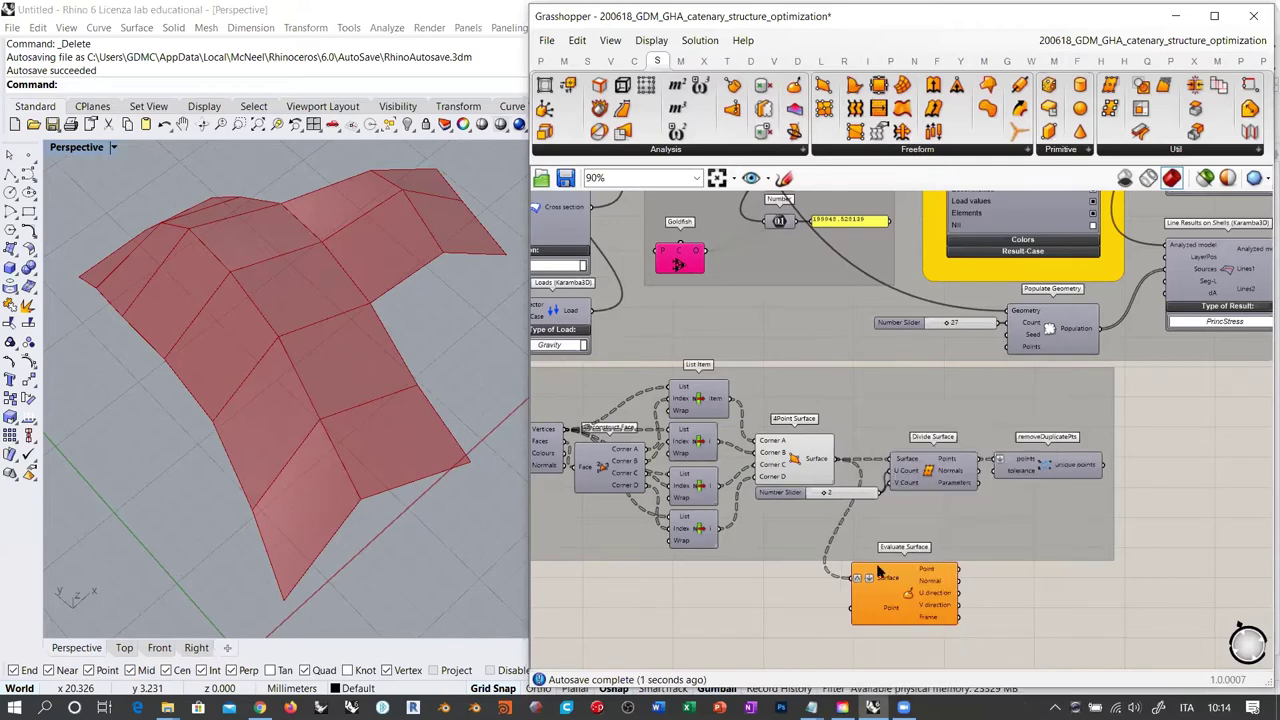
Add an MD Slider at 0.5 ; 0.5, shrink it, connect it to Evaluate Surface's Point input, and check the points on the patches
double_click(783, 627)
text(md)
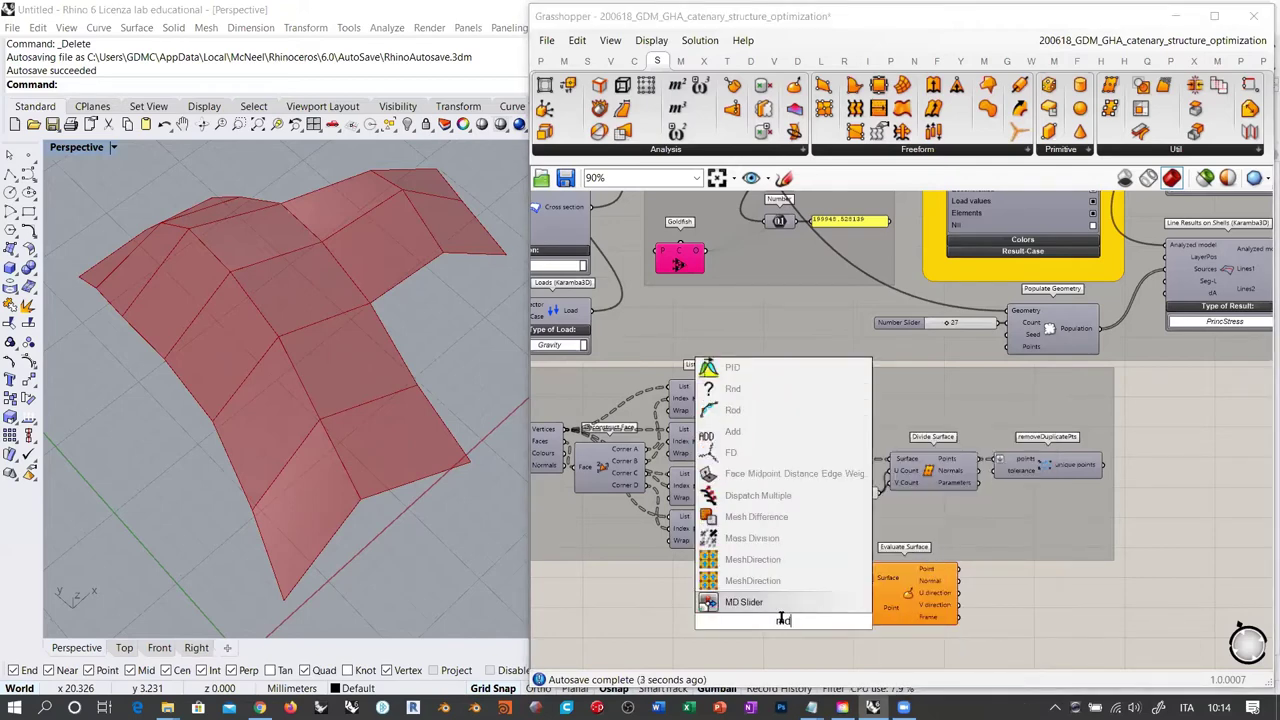
click(773, 603)
scroll(800, 600, up, 3)
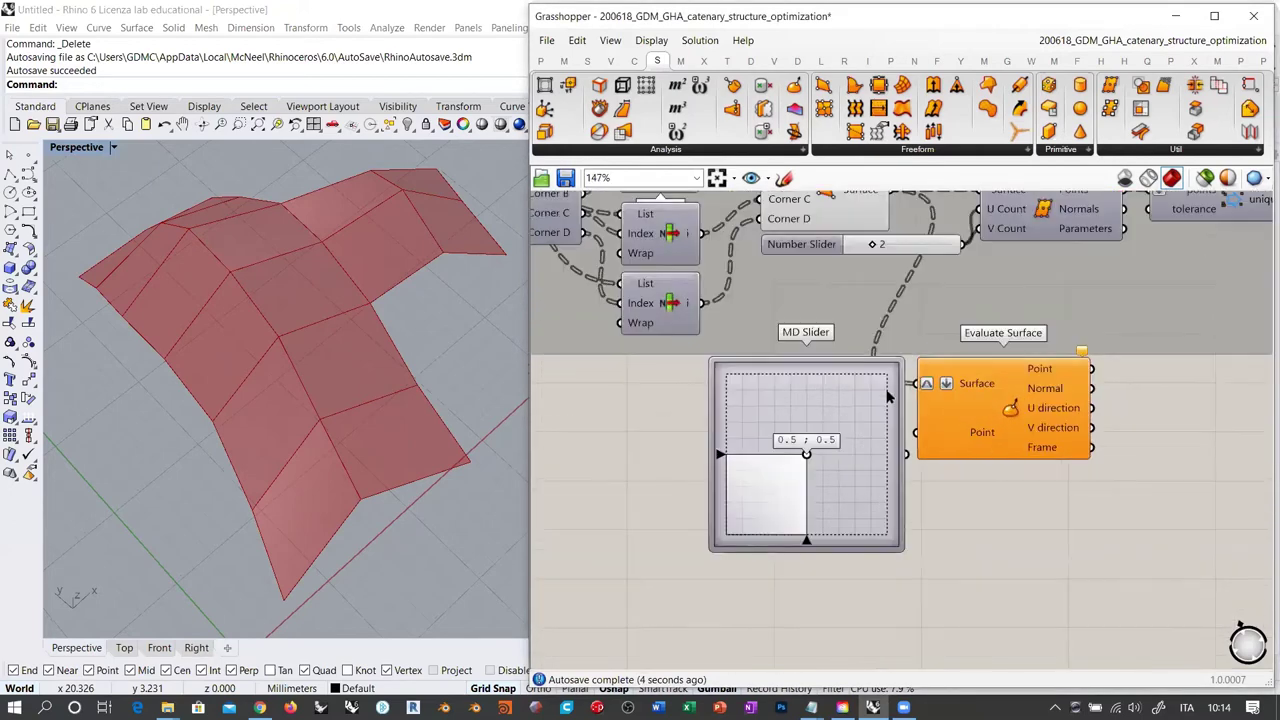
drag(817, 457, 808, 462)
drag(774, 519, 840, 451)
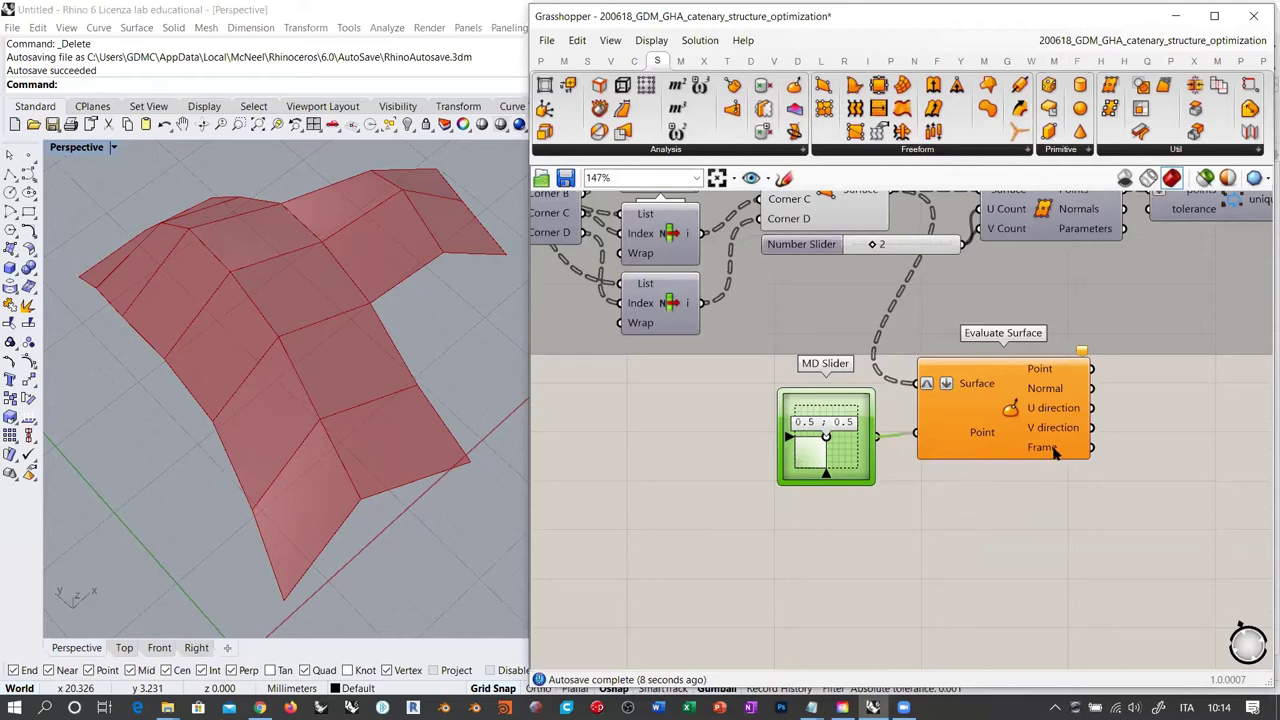
click(997, 514)
right_drag(312, 390, 360, 420)
right_click(311, 366)
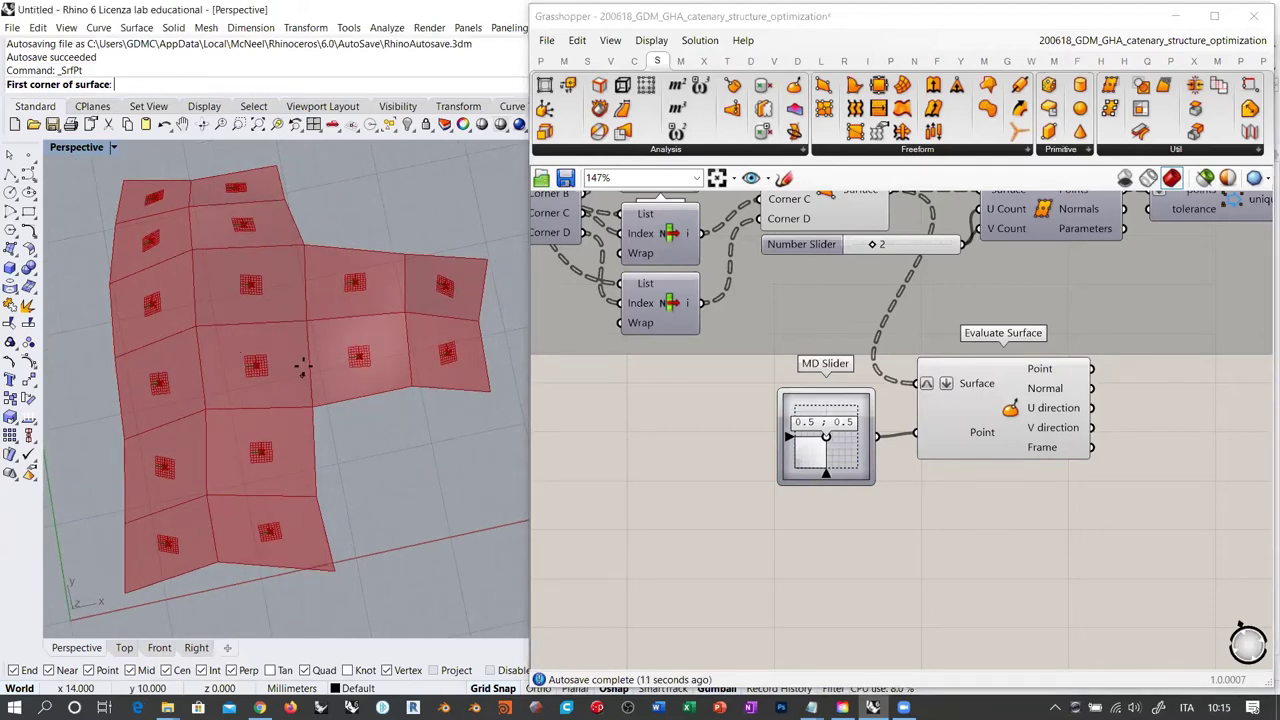
key(Escape)
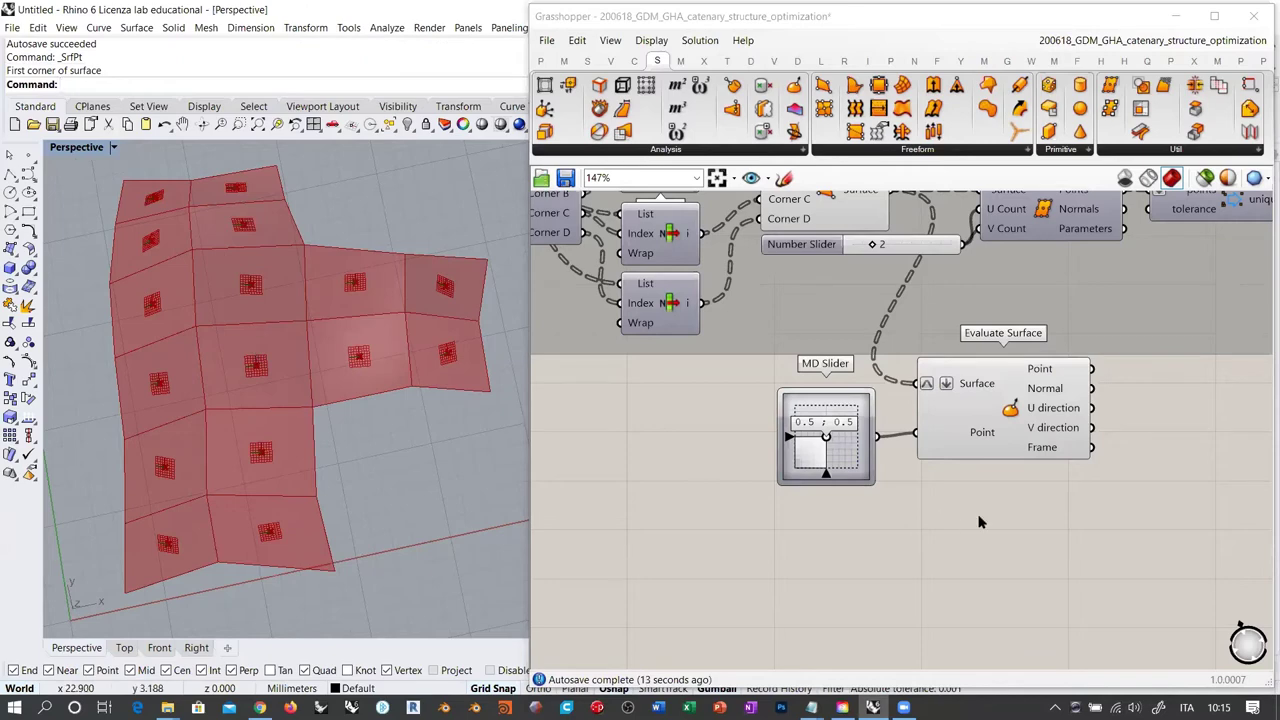
Add a Brep Wireframe component below Evaluate Surface, feed it the 4Point Surface output and flatten its Brep input
double_click(984, 543)
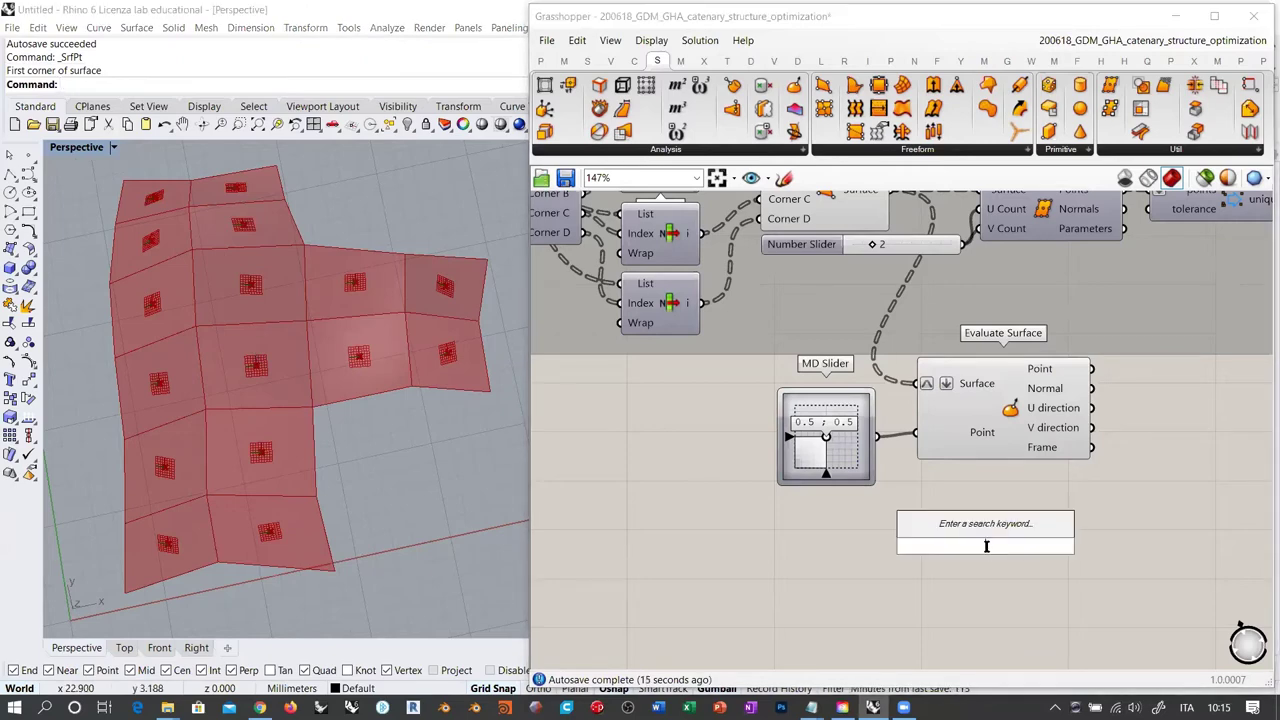
text(wir)
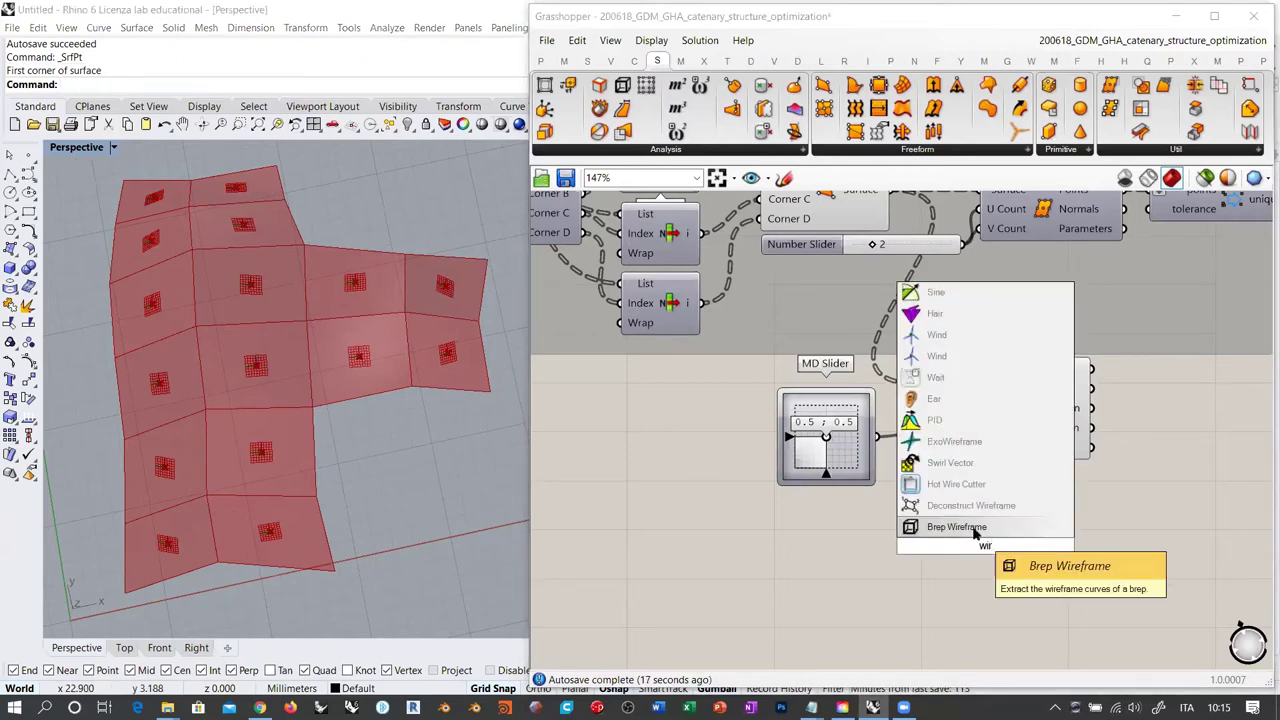
click(974, 526)
right_drag(897, 242, 892, 271)
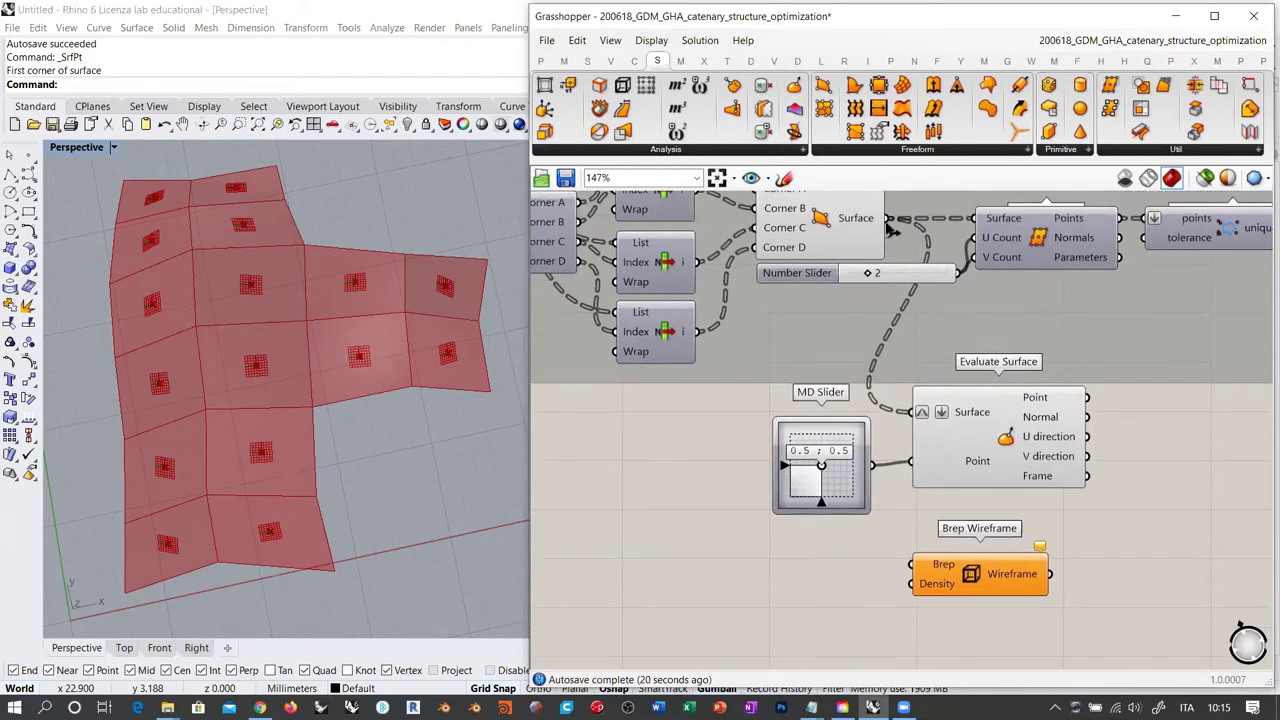
drag(885, 218, 912, 565)
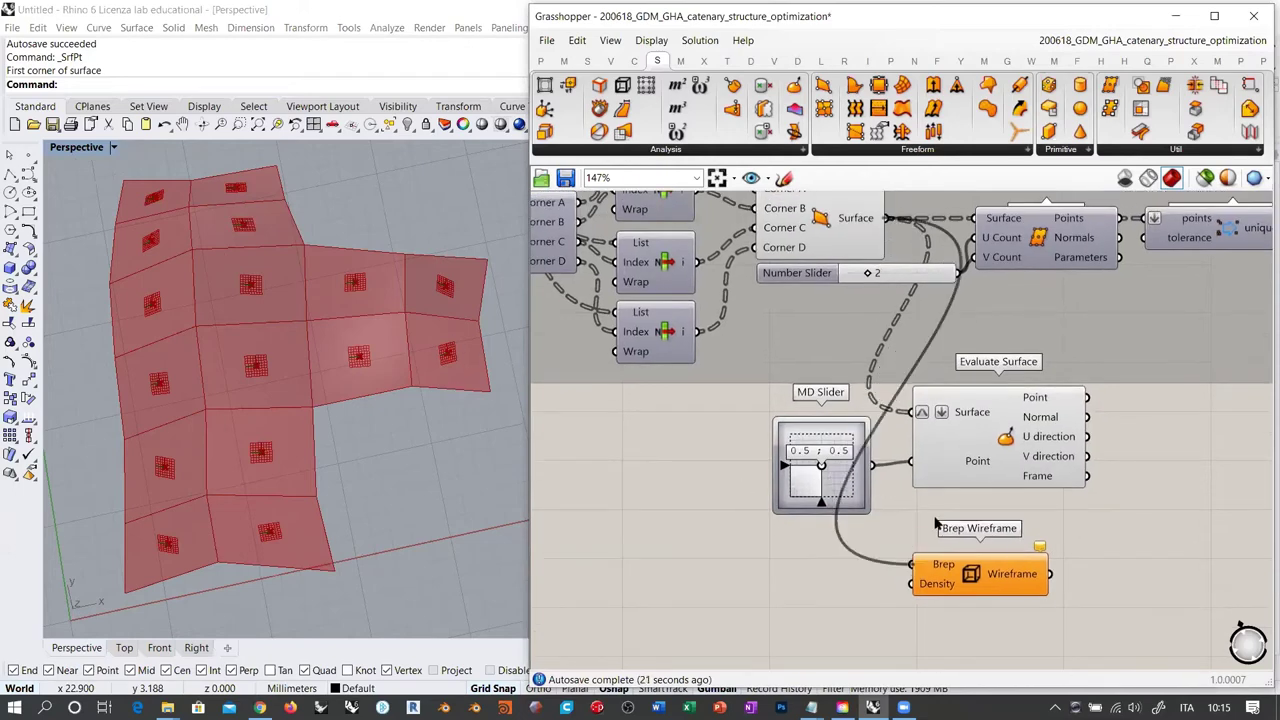
right_click(940, 568)
click(968, 524)
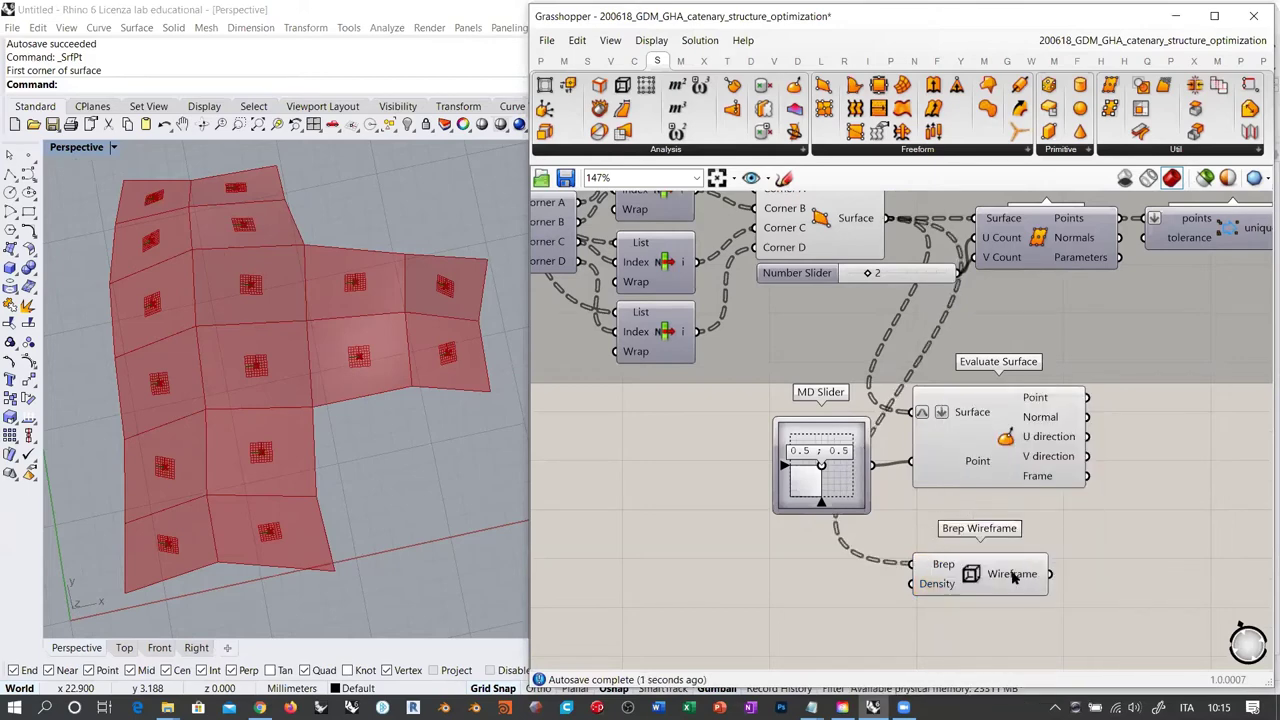
mouse_move(1022, 578)
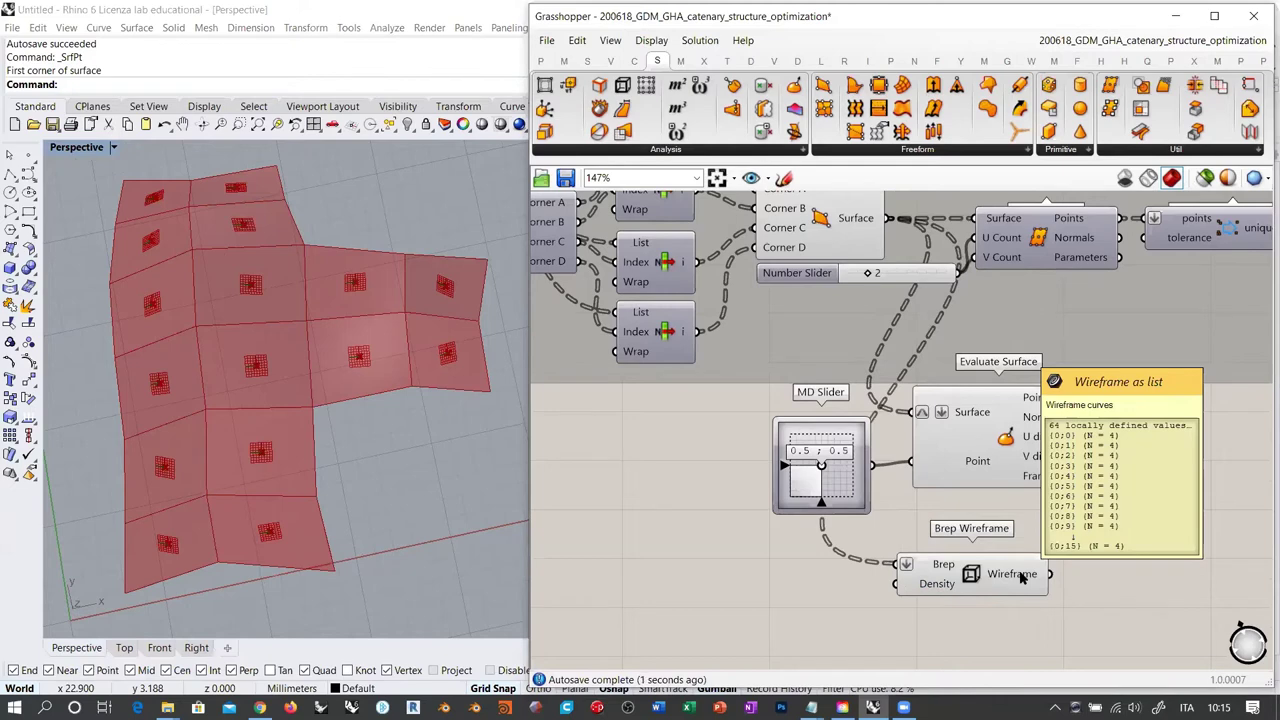
drag(1022, 578, 1051, 551)
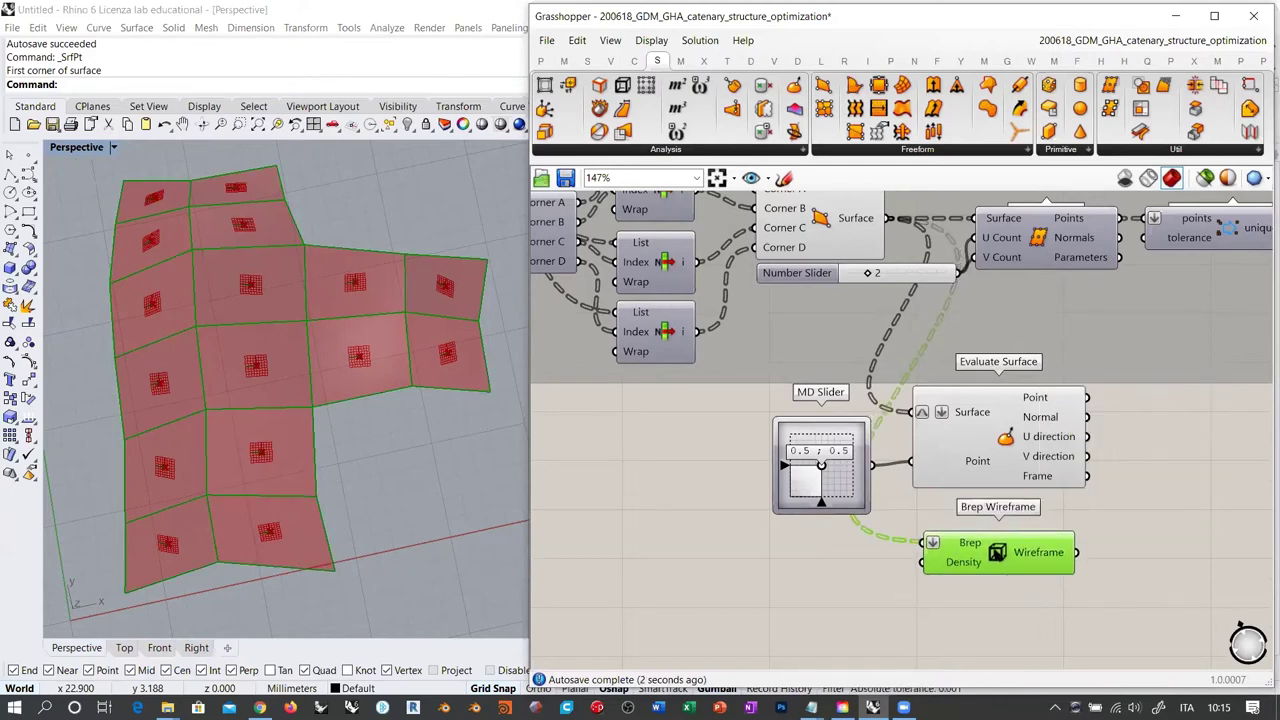
click(1036, 592)
right_drag(1037, 593, 936, 500)
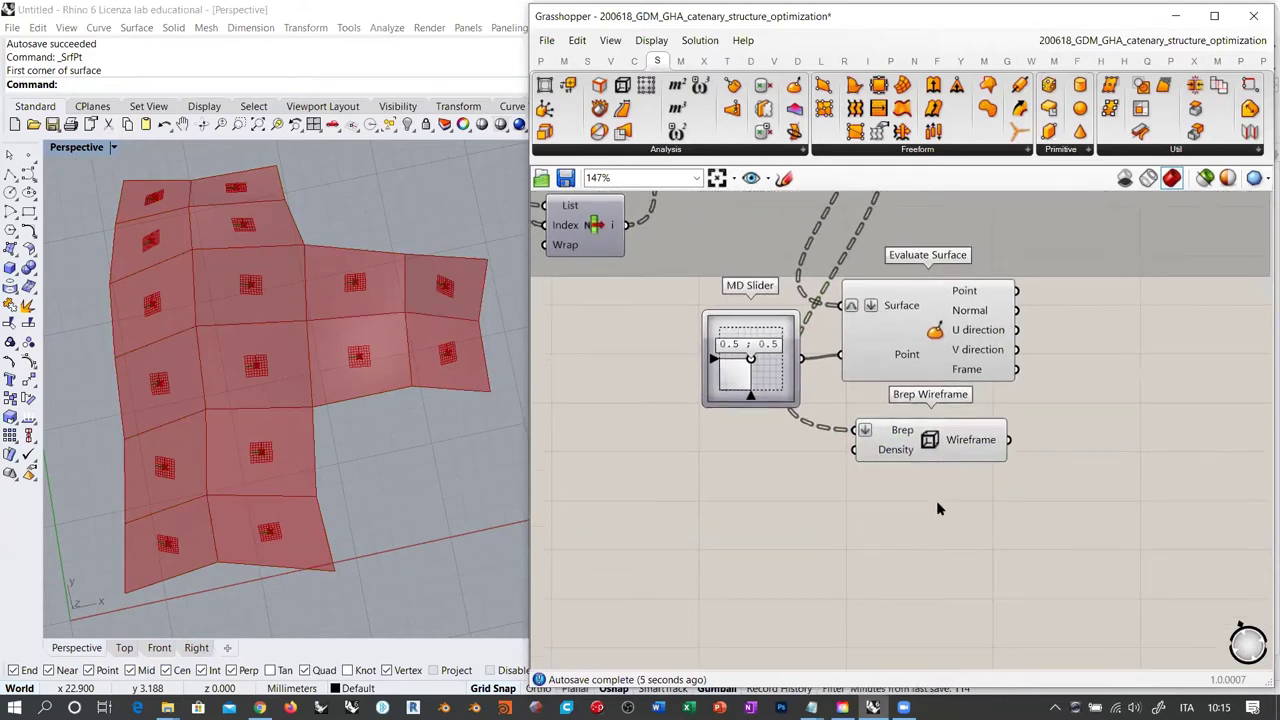
click(934, 445)
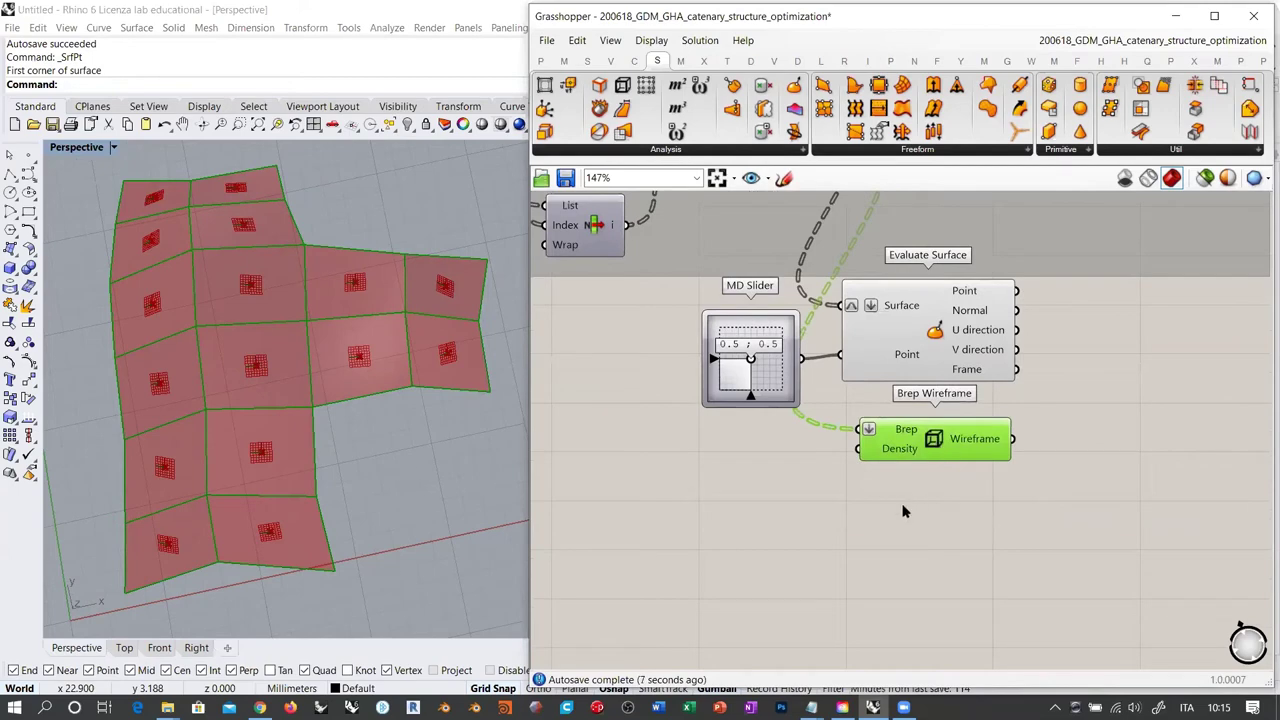
Add a Deconstruct Brep component, flatten its Brep input and feed it the 4Point Surface output
double_click(903, 503)
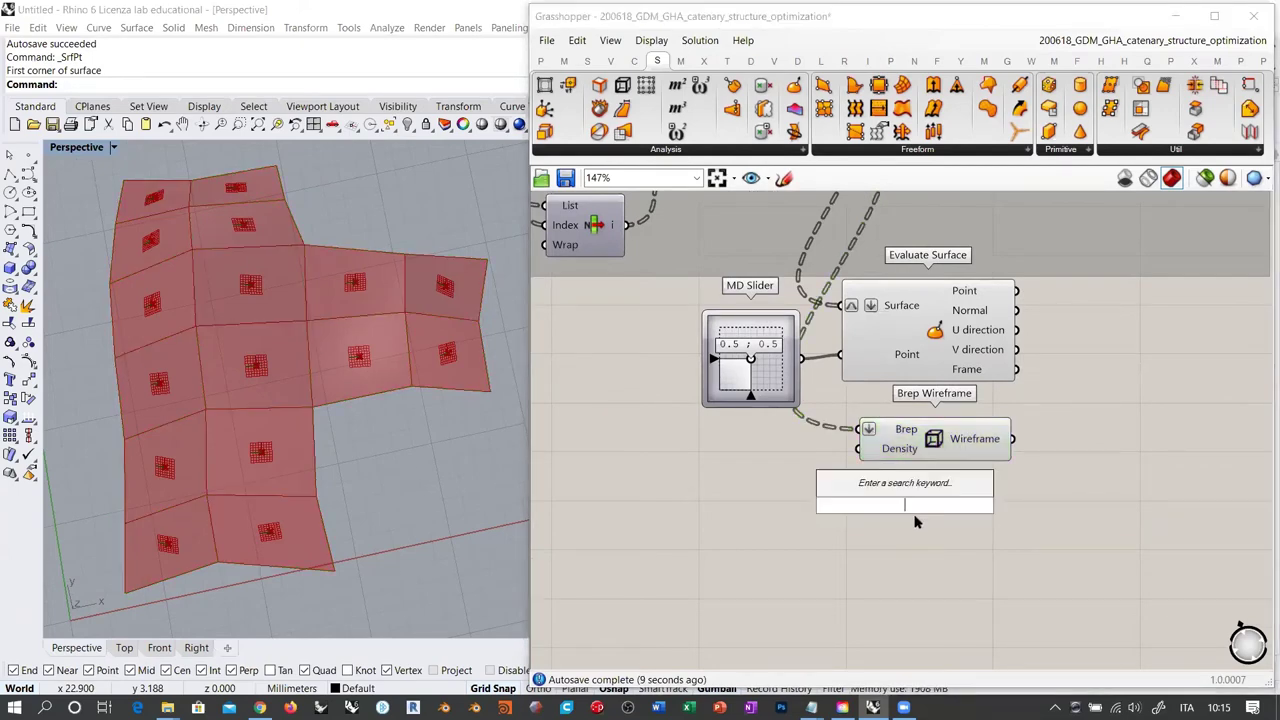
text(deb)
click(880, 466)
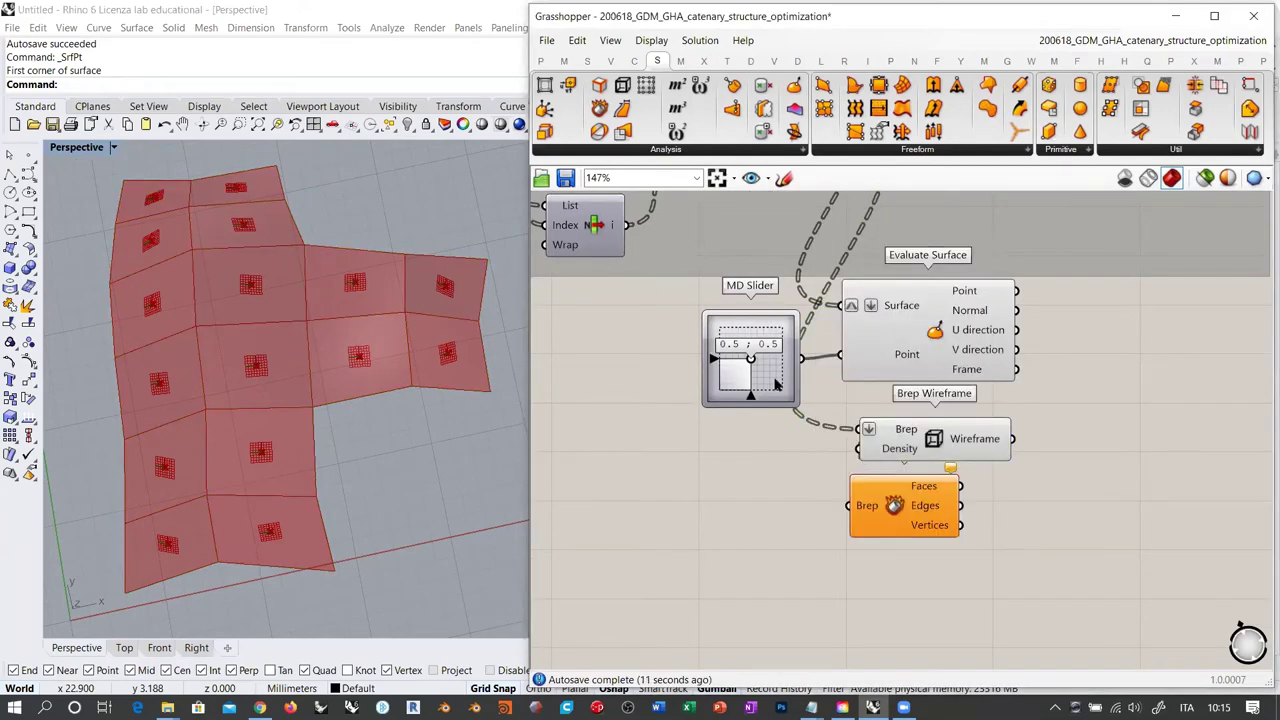
right_drag(782, 417, 808, 503)
right_click(889, 597)
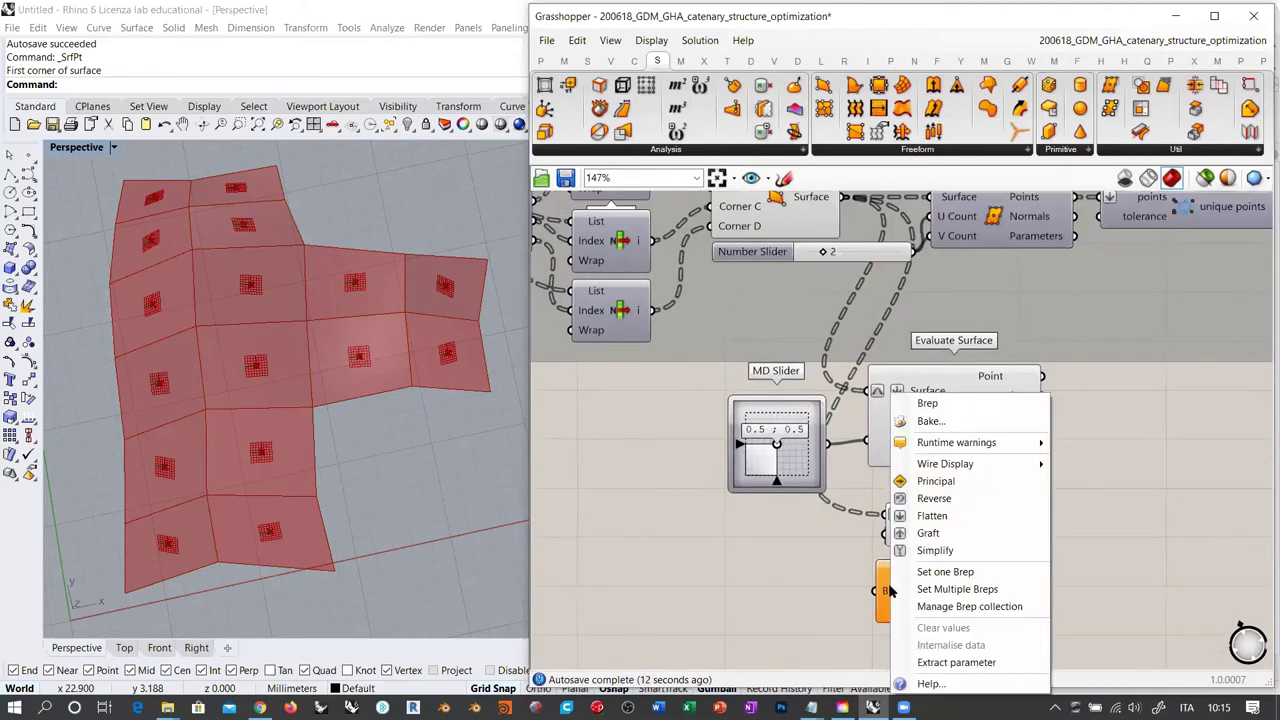
click(923, 518)
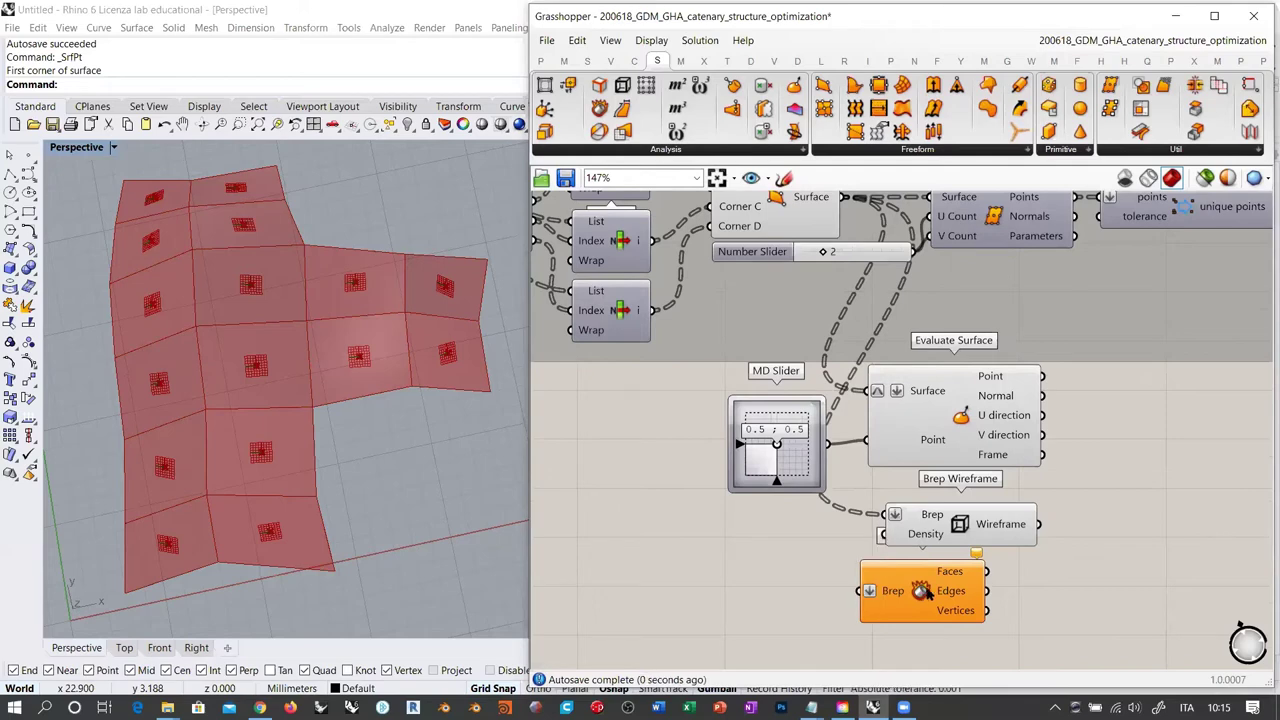
drag(925, 592, 951, 592)
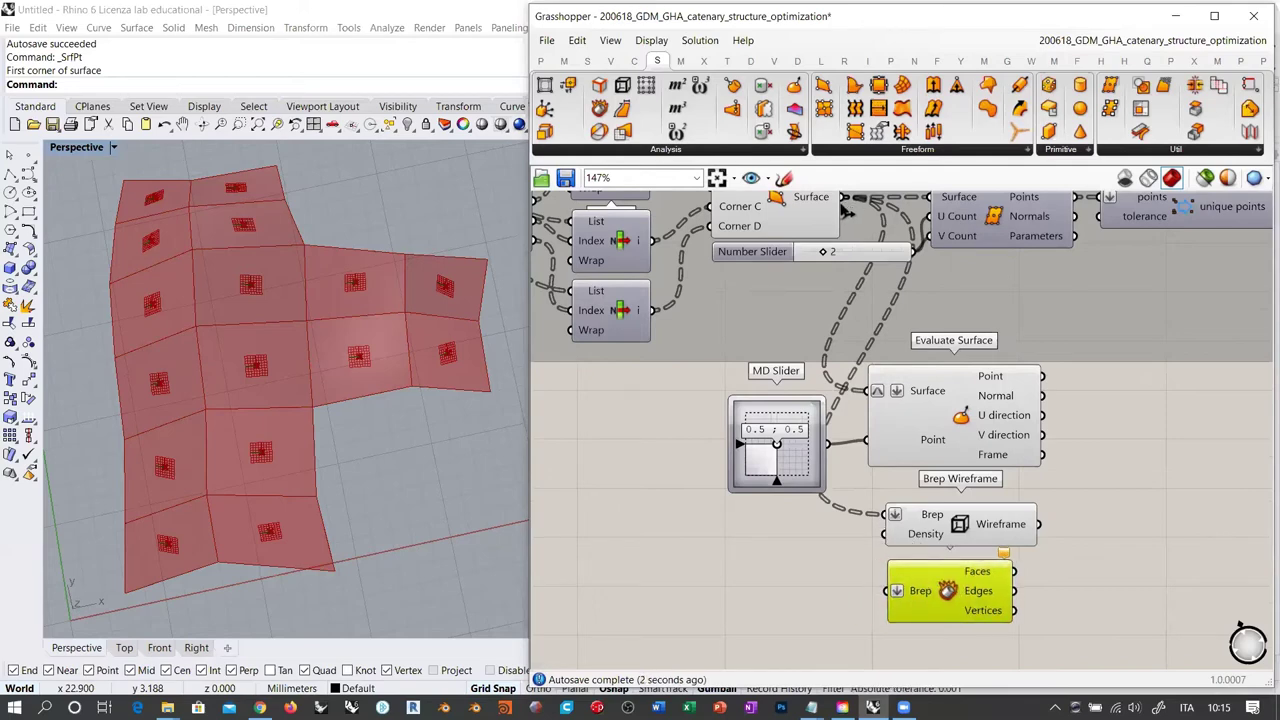
drag(848, 207, 886, 591)
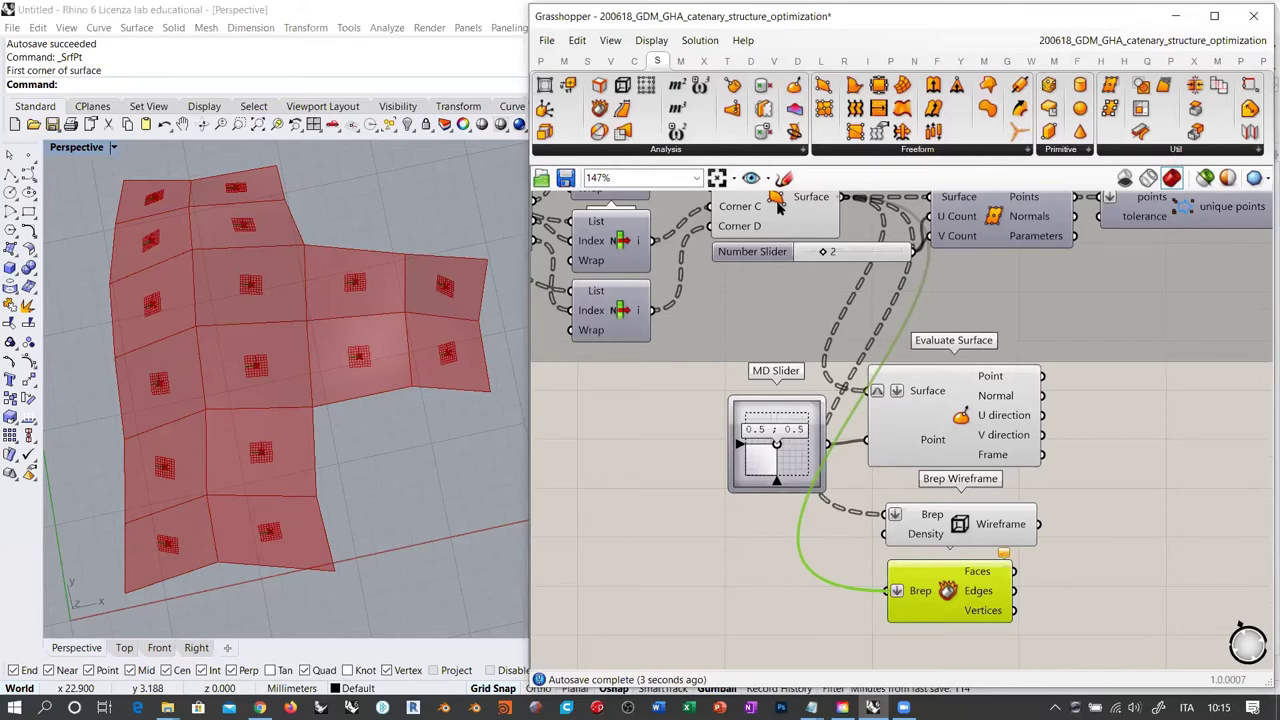
click(779, 202)
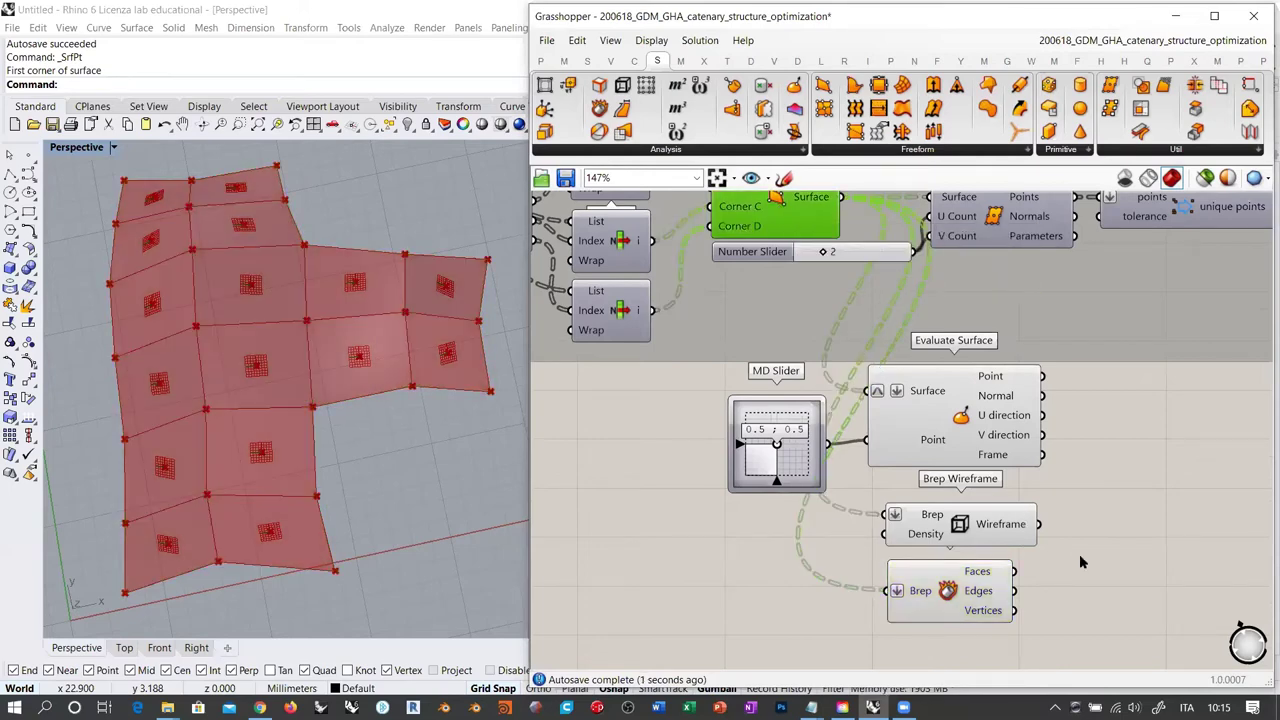
Delete the Brep Wireframe component and move Deconstruct Brep up beneath Evaluate Surface
click(962, 524)
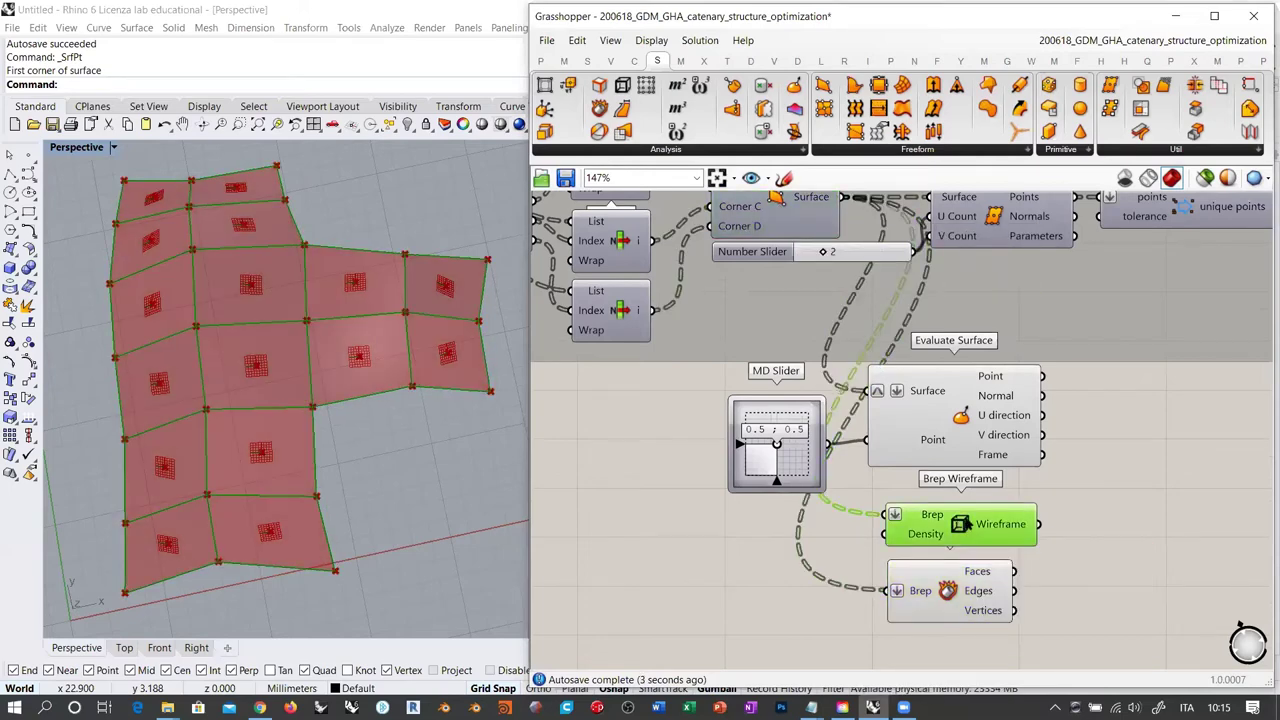
key(Delete)
drag(983, 597, 1000, 540)
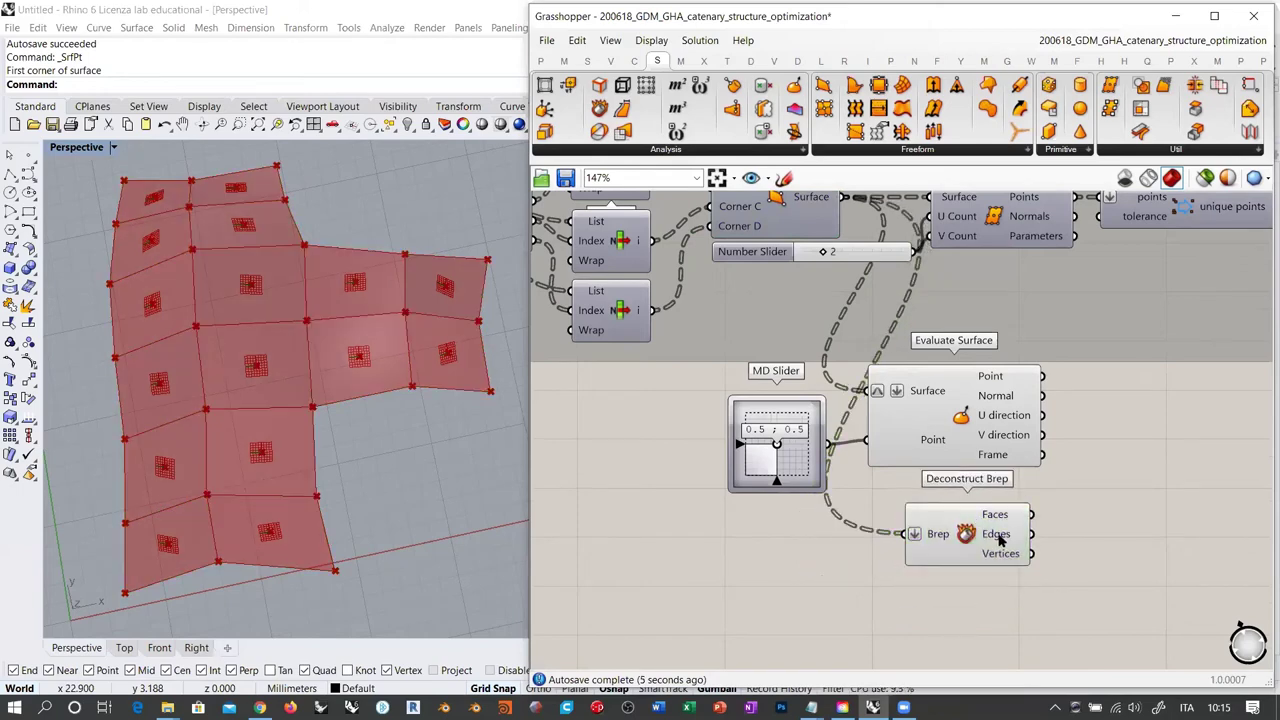
Compare the patch centres from Evaluate Surface with the corners from Deconstruct Brep, including the data structure of the Point and Vertices outputs
right_drag(1123, 529, 967, 556)
click(876, 540)
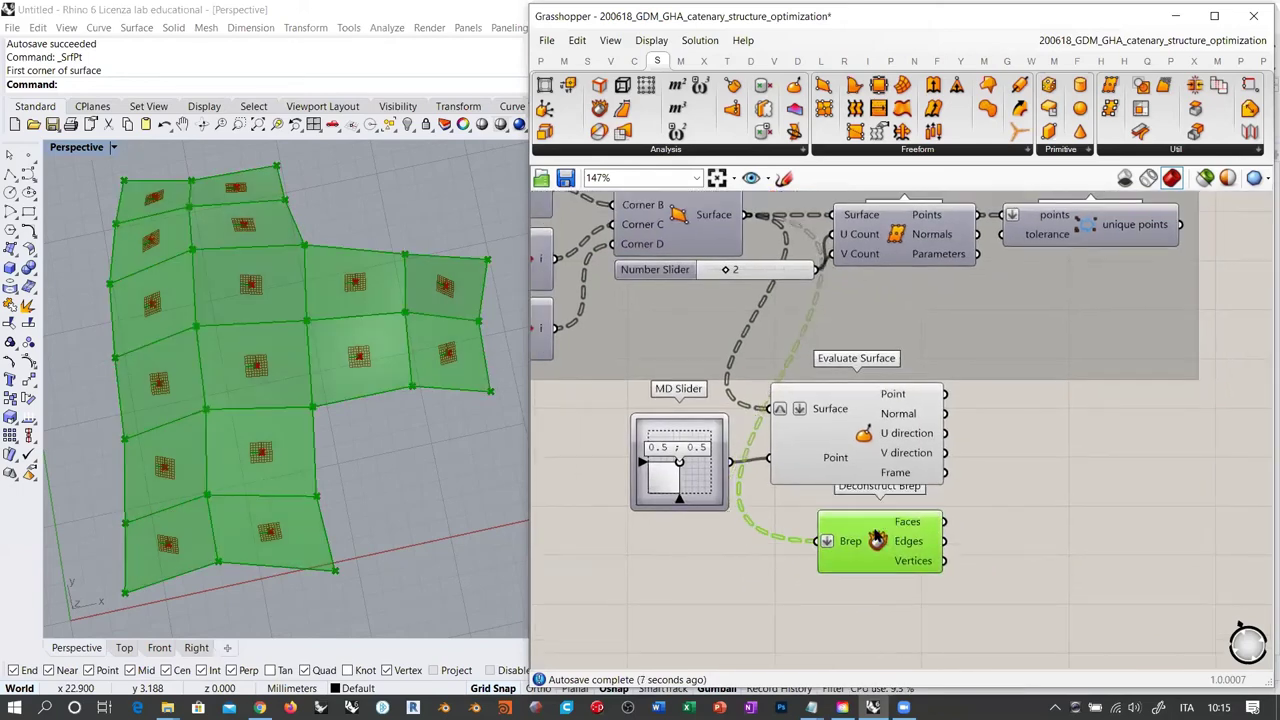
click(966, 480)
click(875, 440)
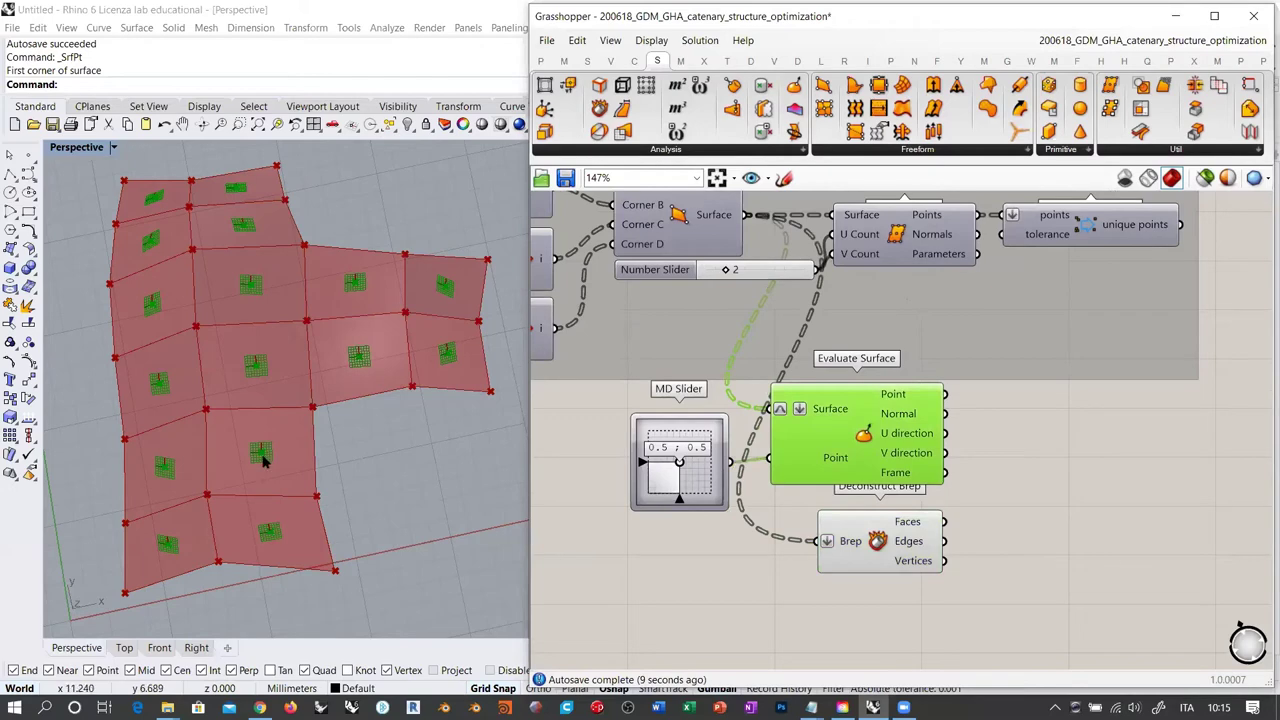
click(928, 563)
click(1008, 517)
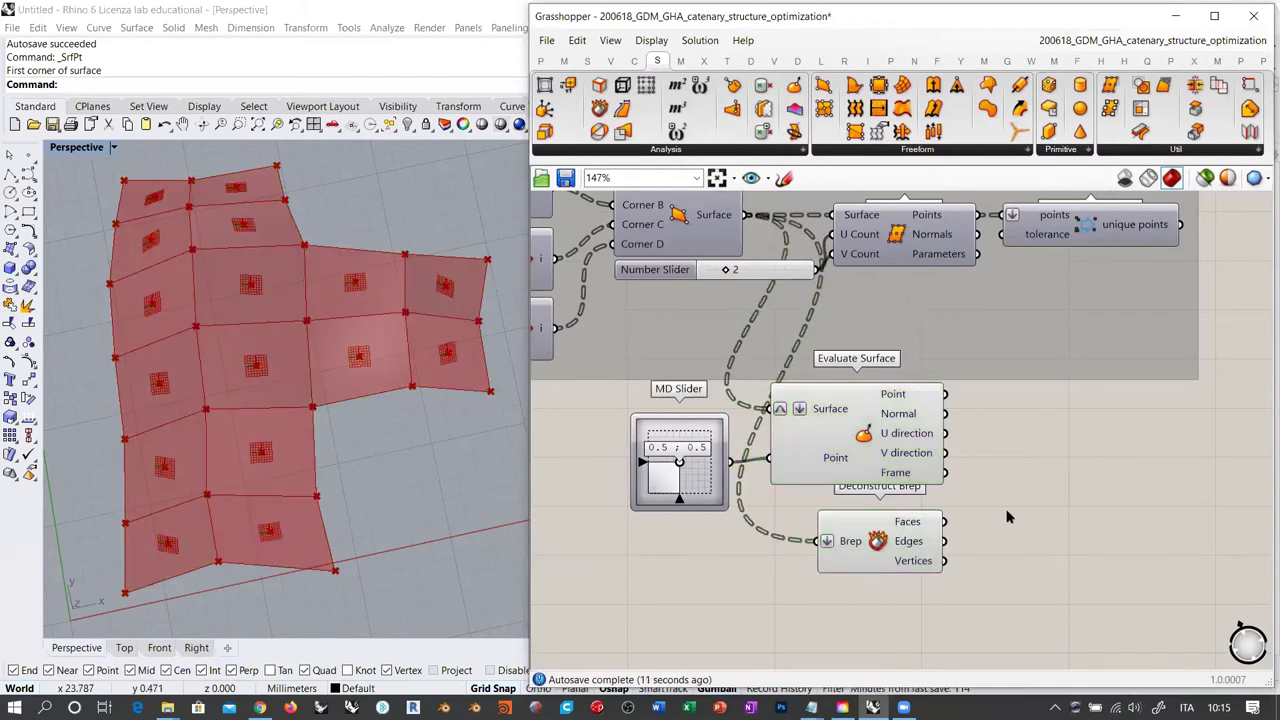
scroll(937, 500, up, 1)
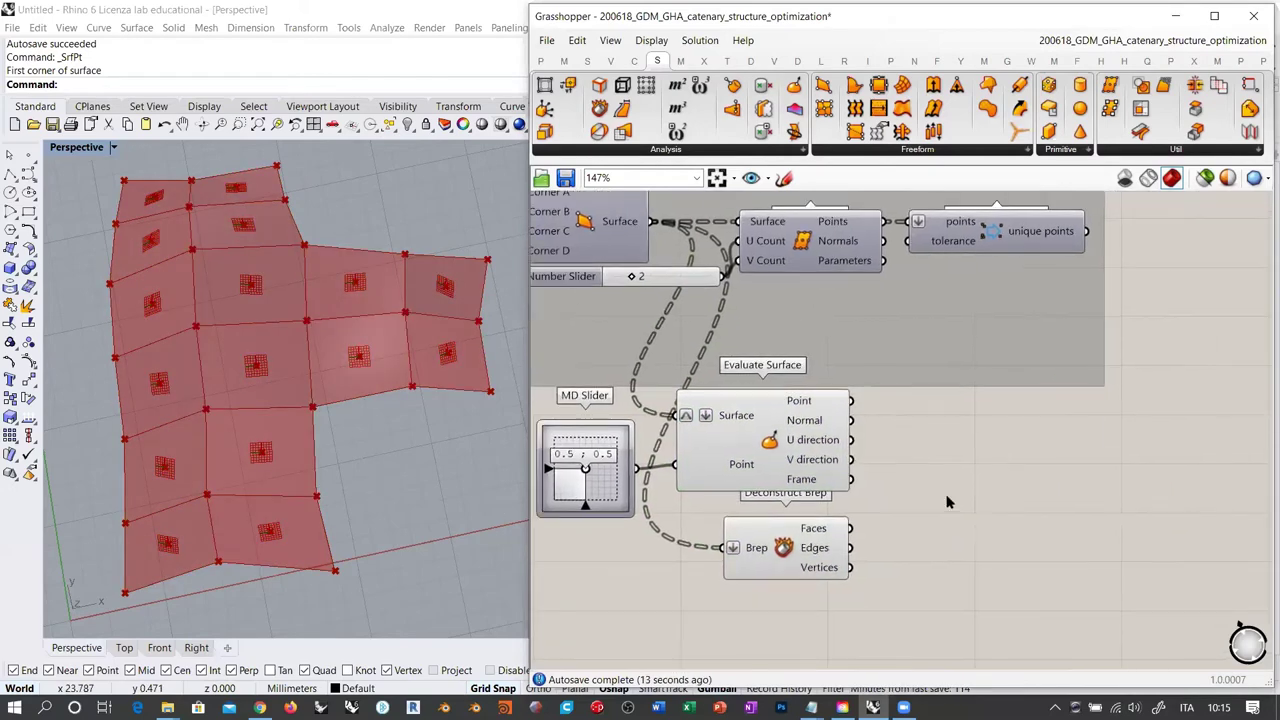
scroll(936, 495, up, 1)
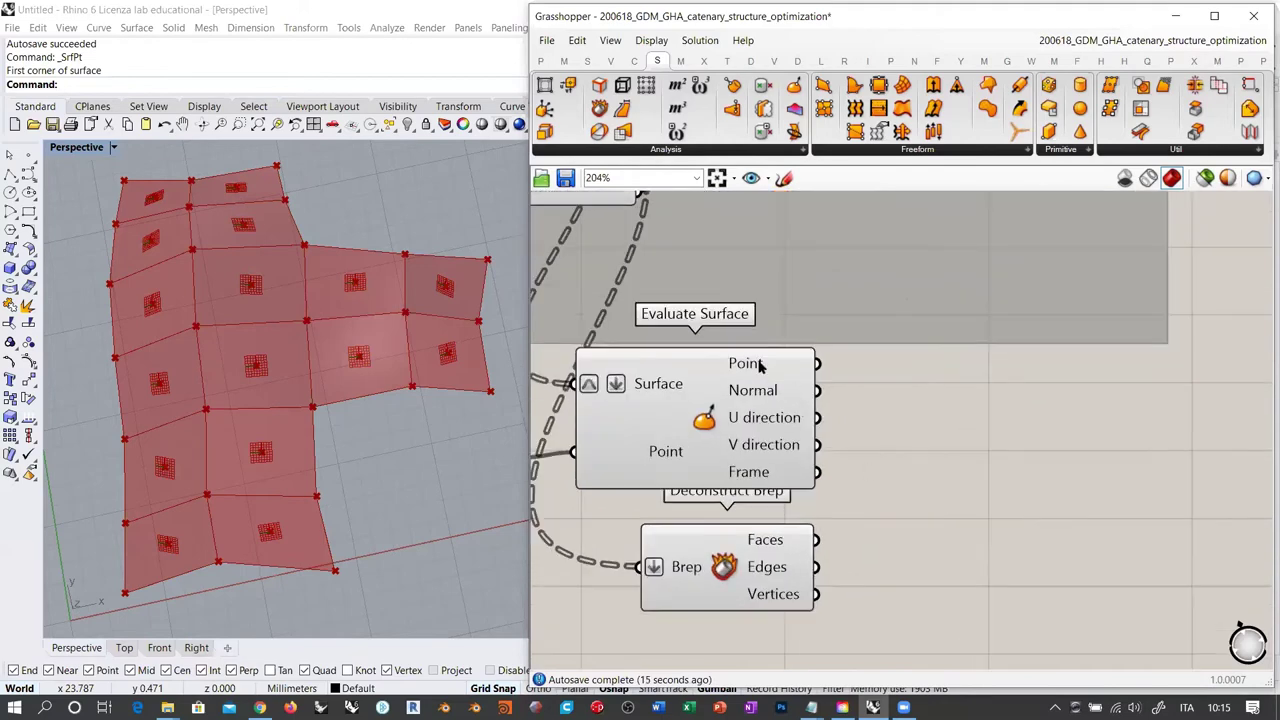
mouse_move(758, 365)
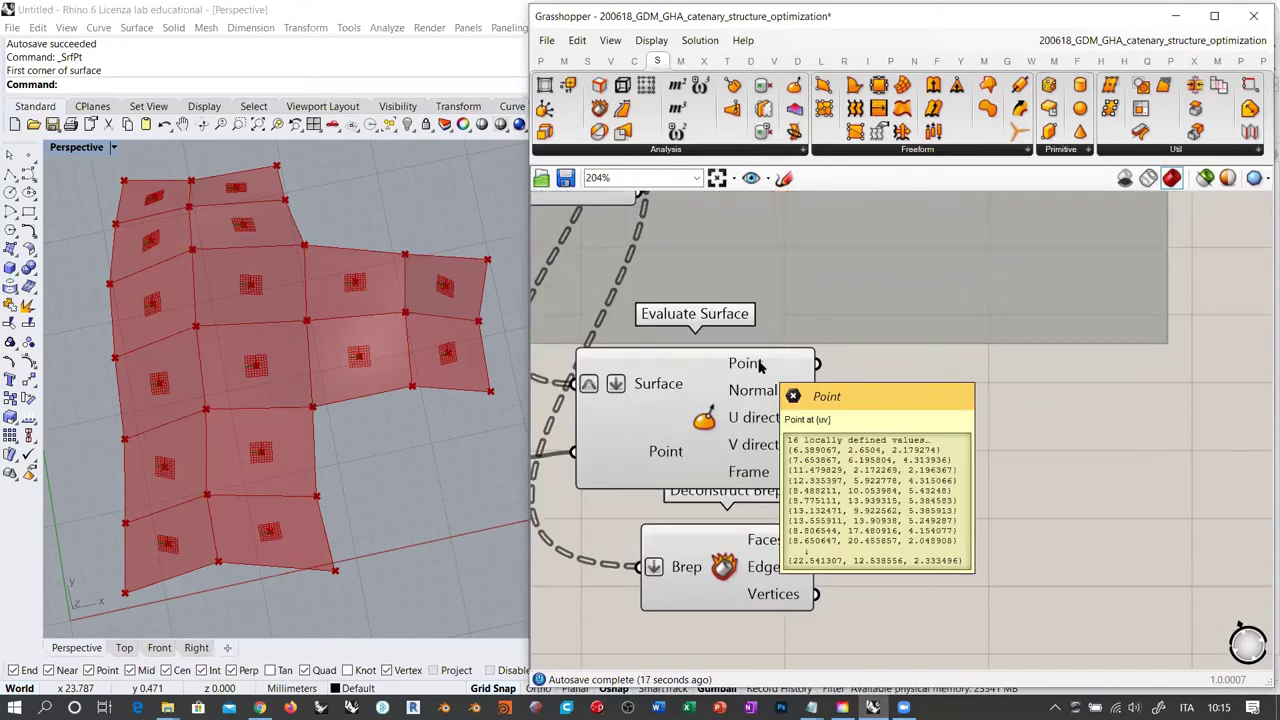
mouse_move(785, 597)
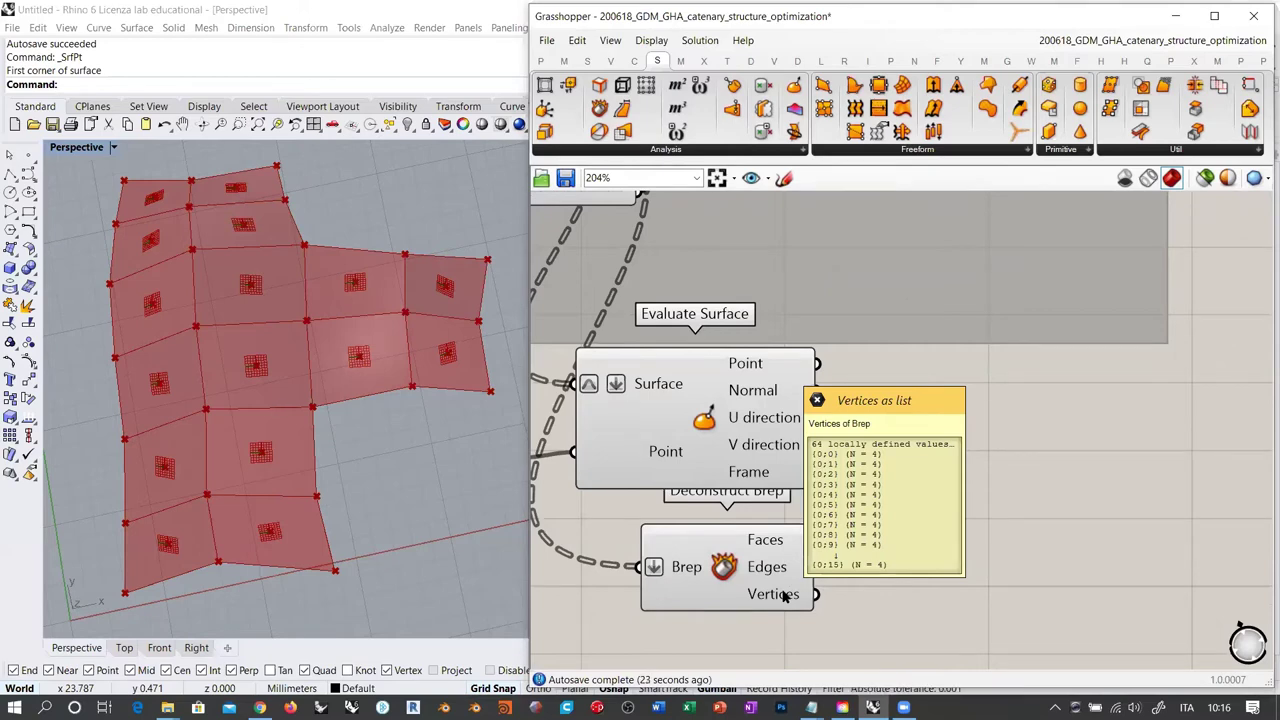
Graft Evaluate Surface's Point output and add a Line component with those points as Start Point and Deconstruct Brep's Vertices as End Point
right_click(754, 366)
click(1048, 494)
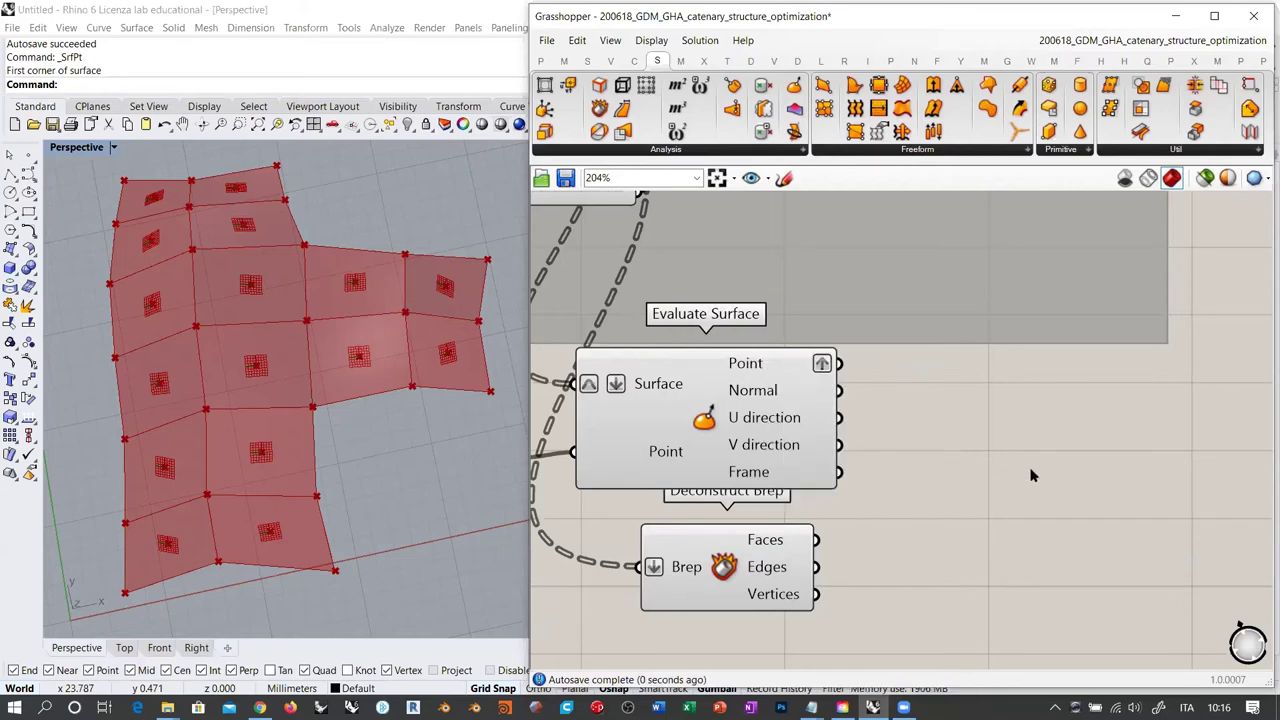
double_click(1032, 475)
text(line)
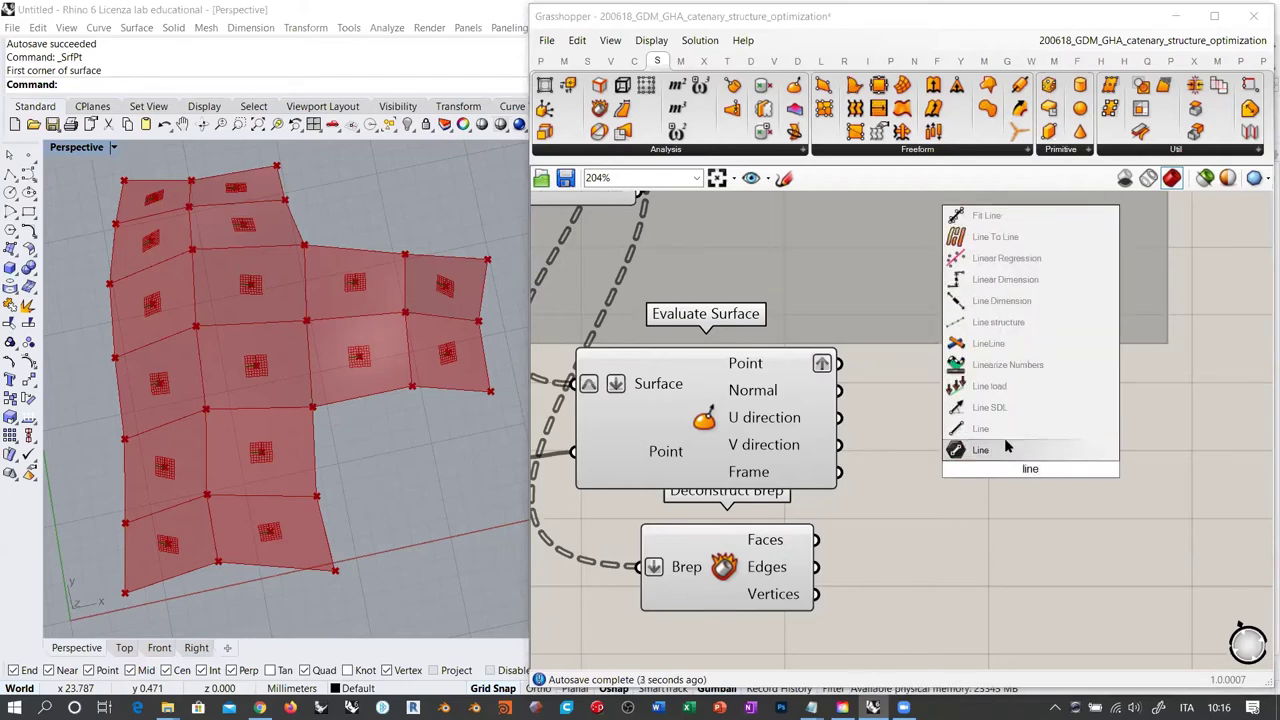
click(1007, 446)
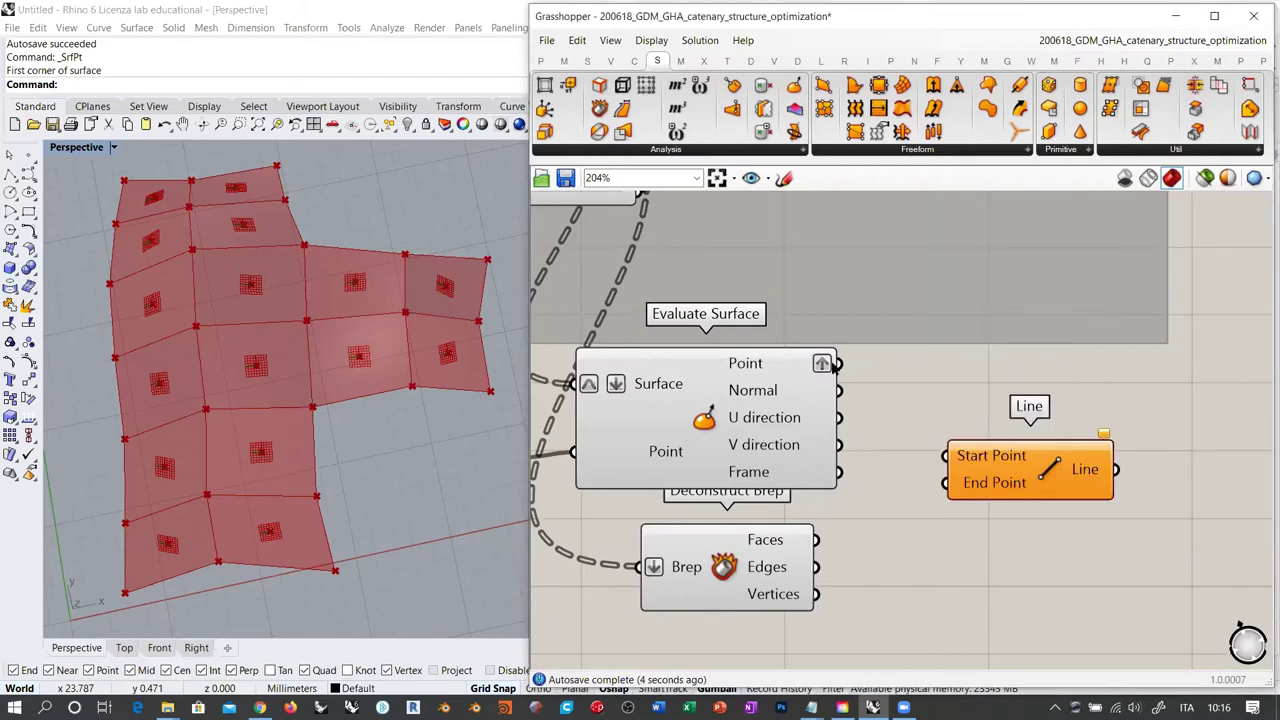
drag(838, 364, 946, 456)
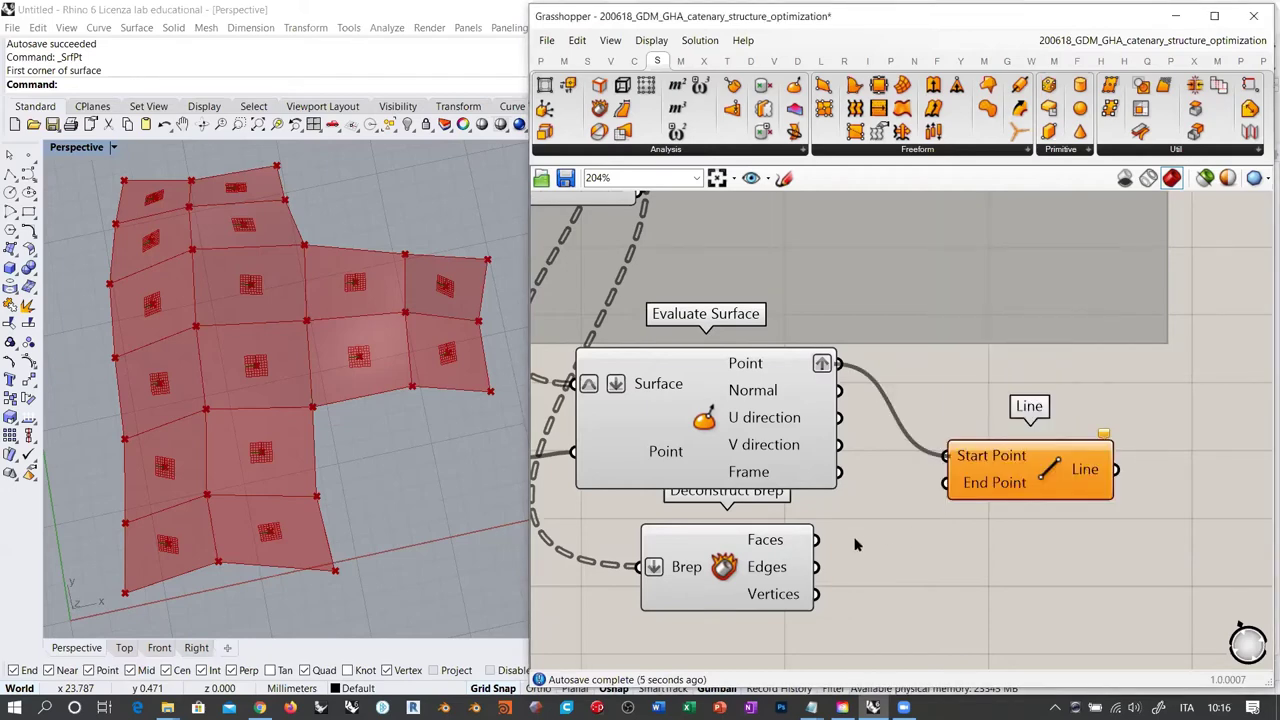
drag(816, 594, 946, 483)
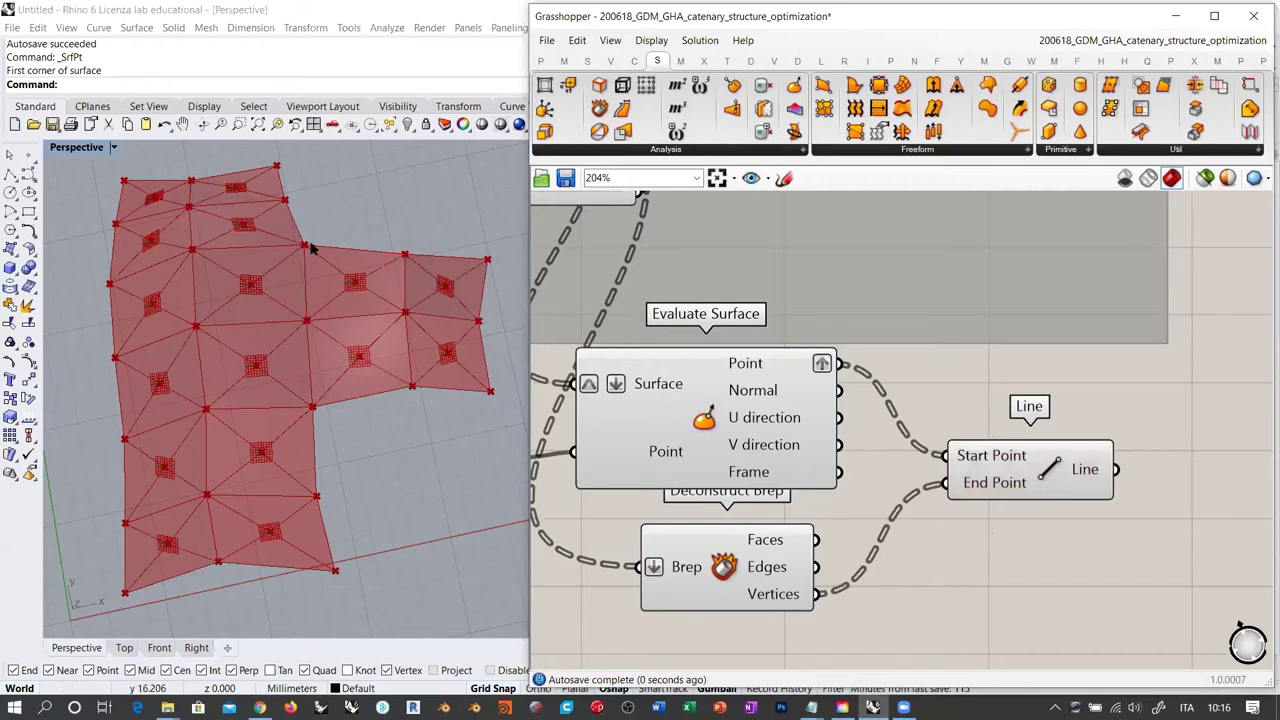
Shift the Line component slightly, hide the Evaluate Surface preview, and inspect the centre-to-corner lines against the Deconstruct Brep geometry
mouse_move(343, 374)
right_down()
mouse_move(370, 390)
mouse_move(358, 378)
right_up()
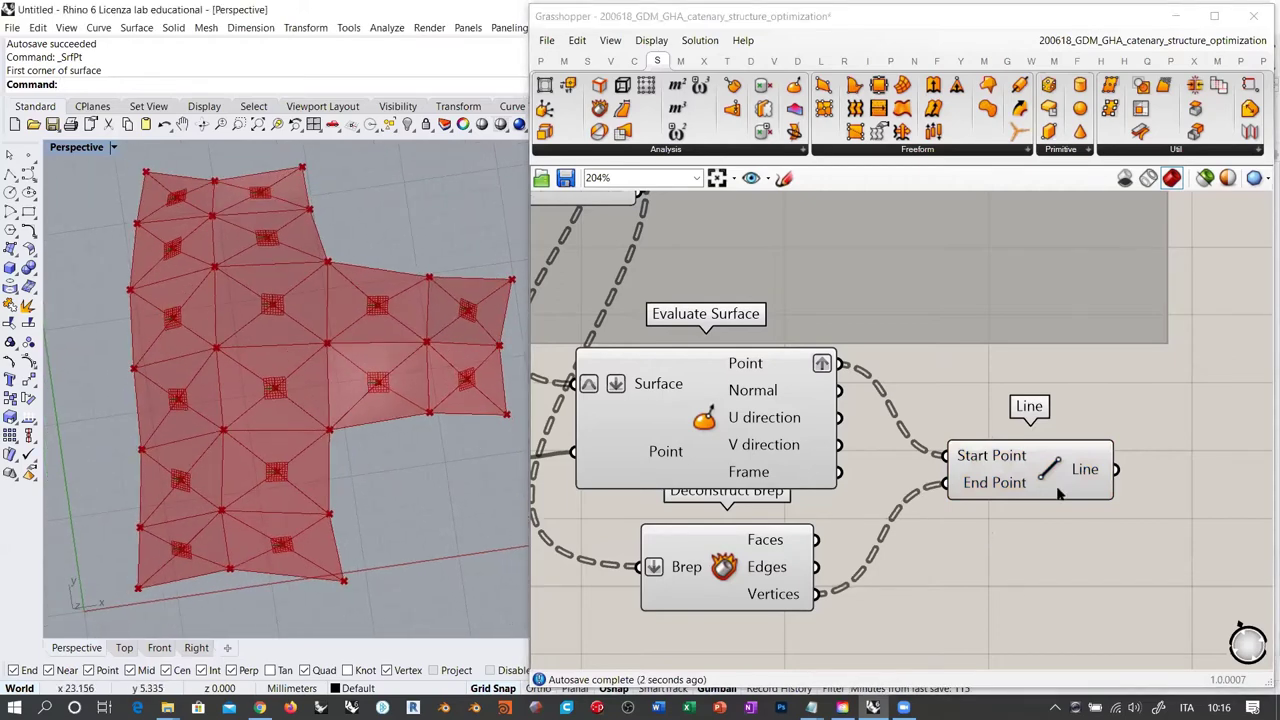
drag(1025, 472, 1003, 460)
click(715, 436)
key(ctrl+q)
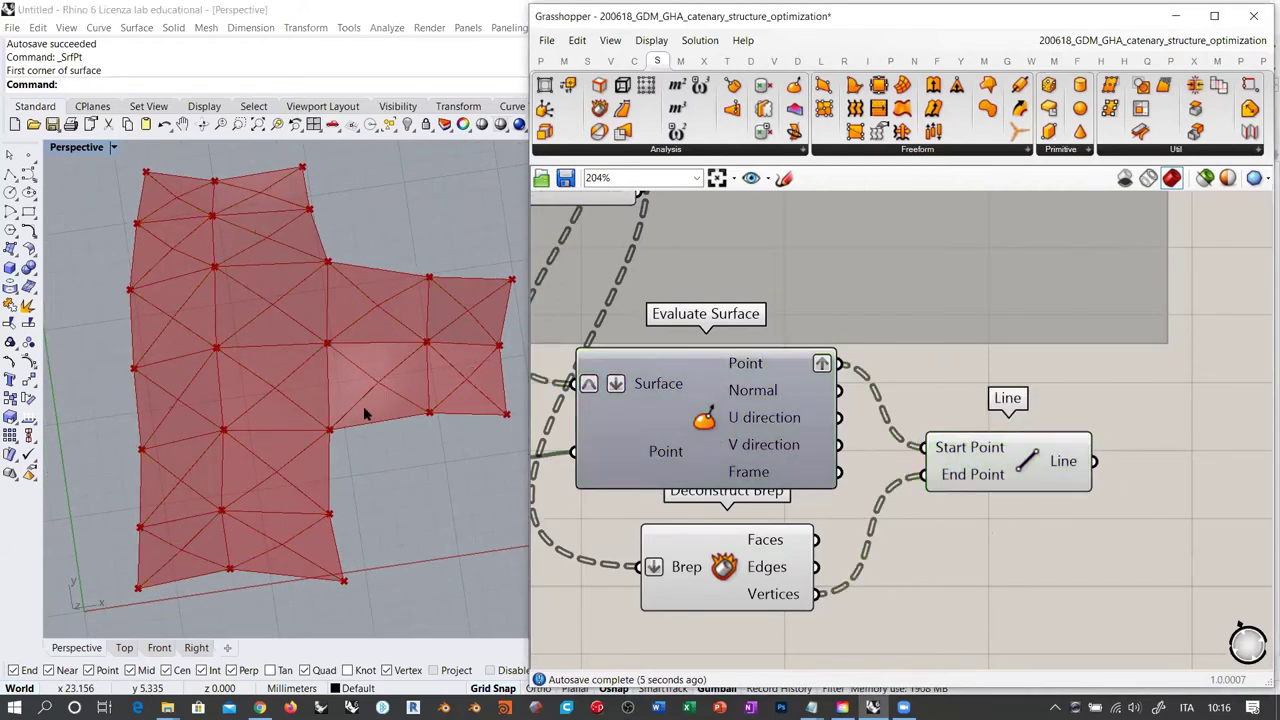
right_drag(318, 394, 322, 352)
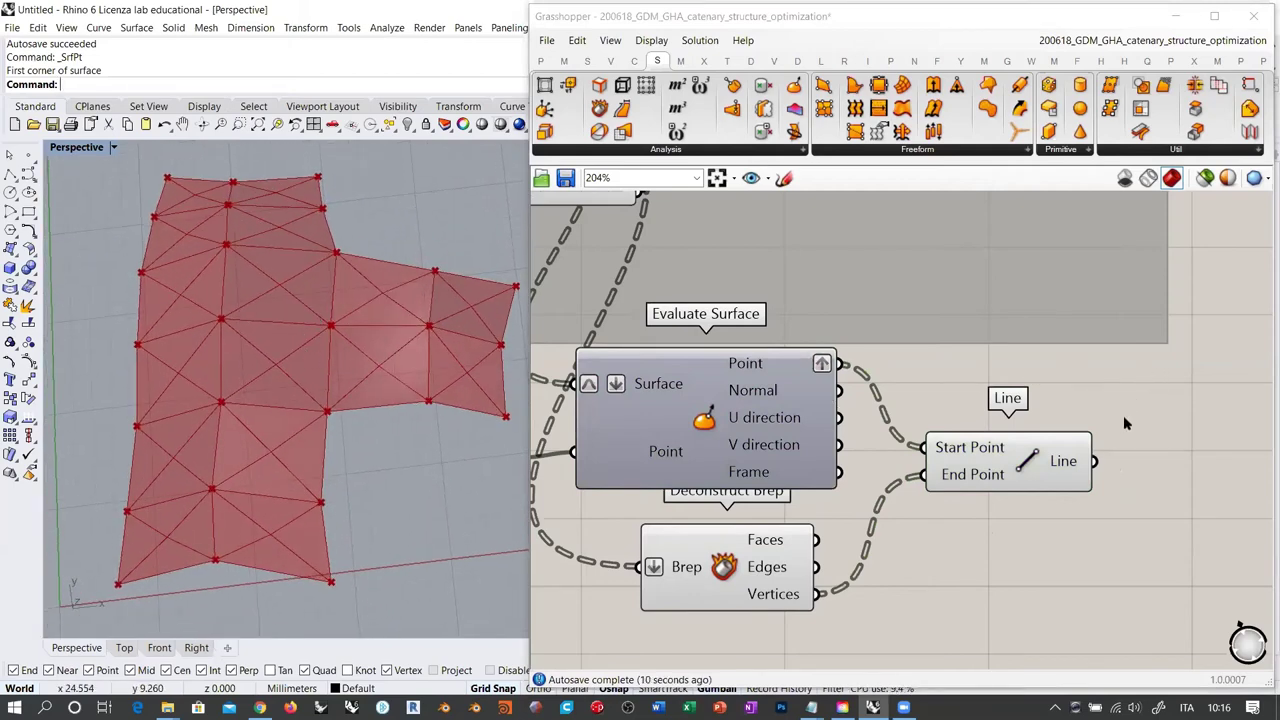
right_drag(243, 371, 286, 343)
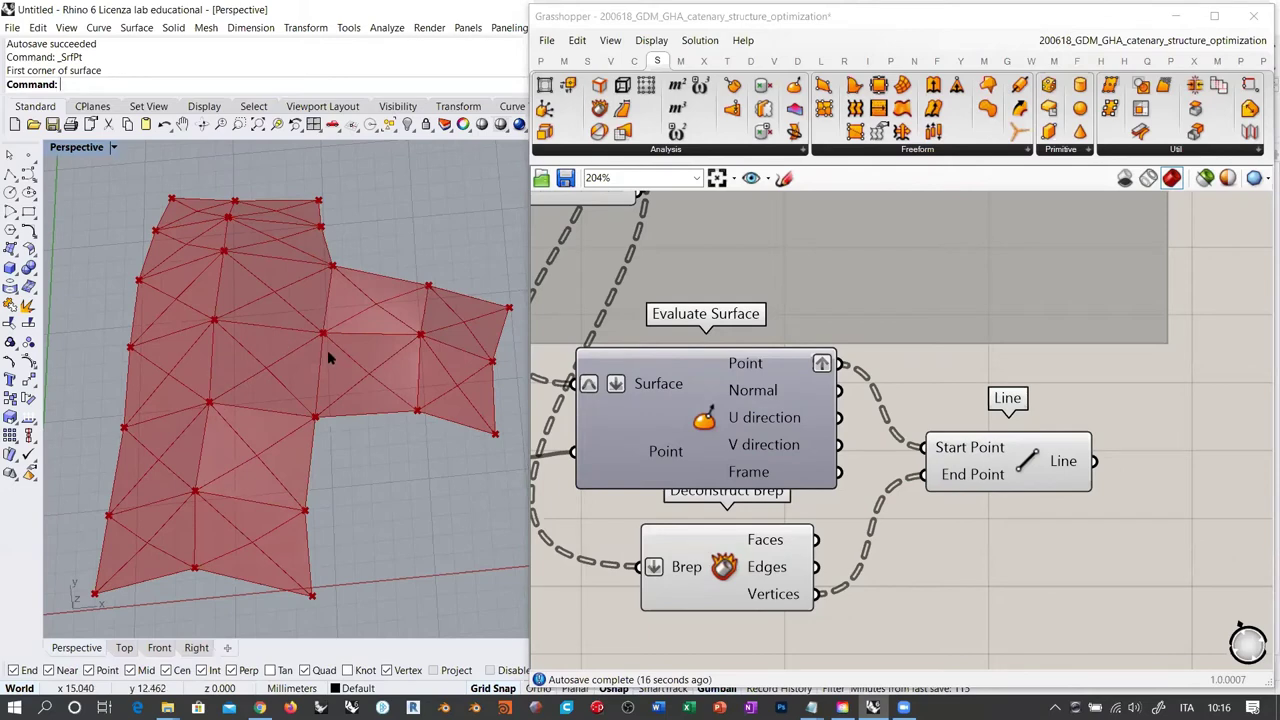
click(732, 568)
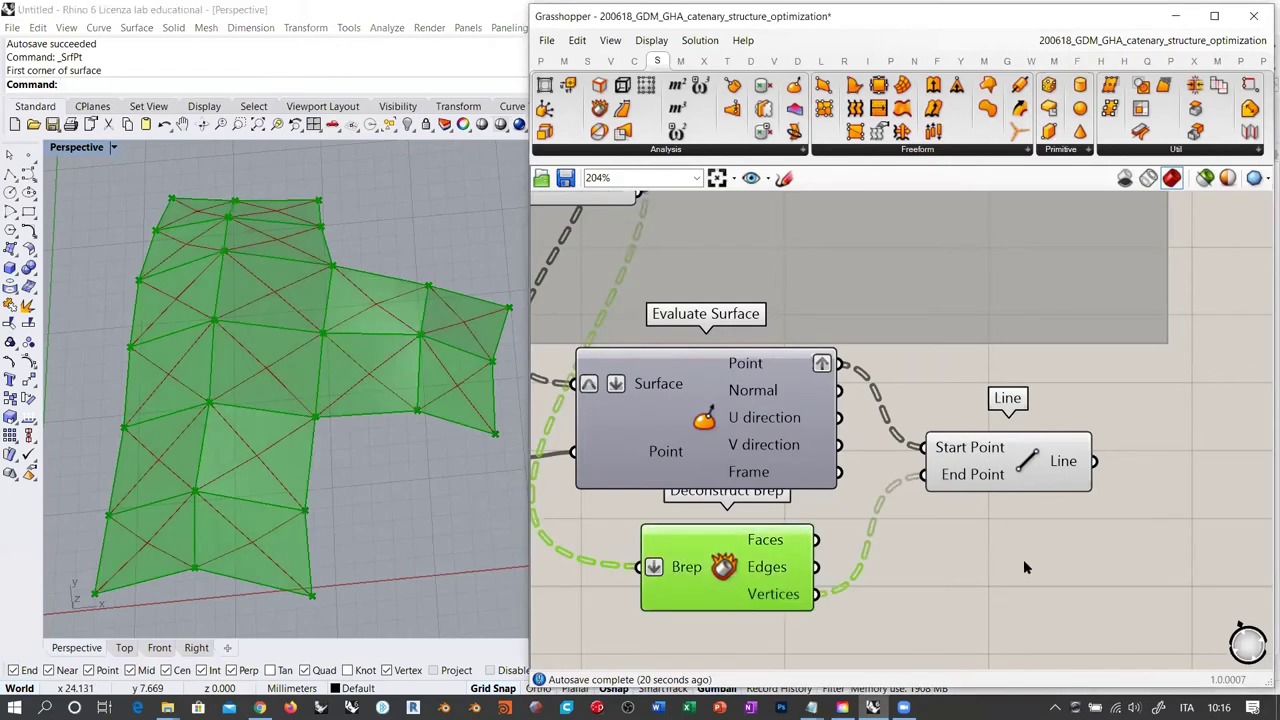
Toggle Deconstruct Brep's preview off and on to compare the centre-to-corner lines with the surface patches
key(ctrl+q)
click(1023, 559)
click(732, 566)
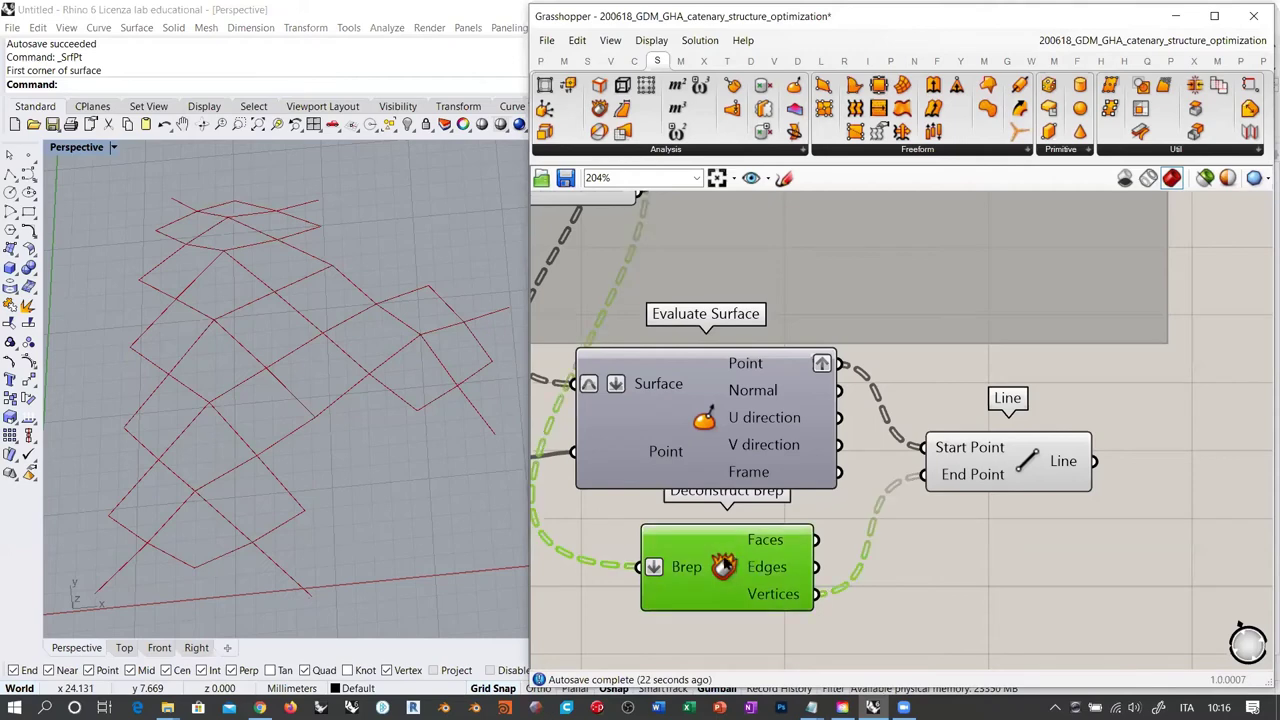
key(ctrl+q)
click(915, 570)
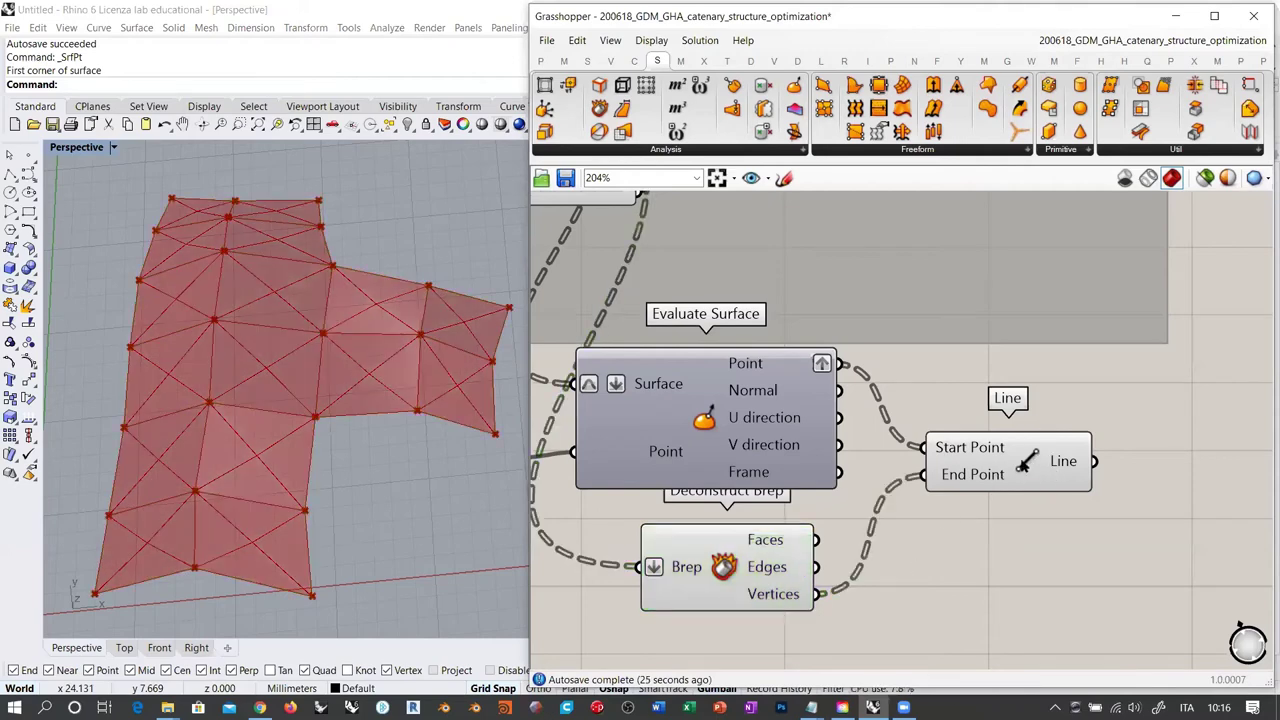
Align Deconstruct Brep beneath Evaluate Surface, hide its preview, and inspect the resulting diagonal line pattern from another angle
drag(739, 543, 759, 531)
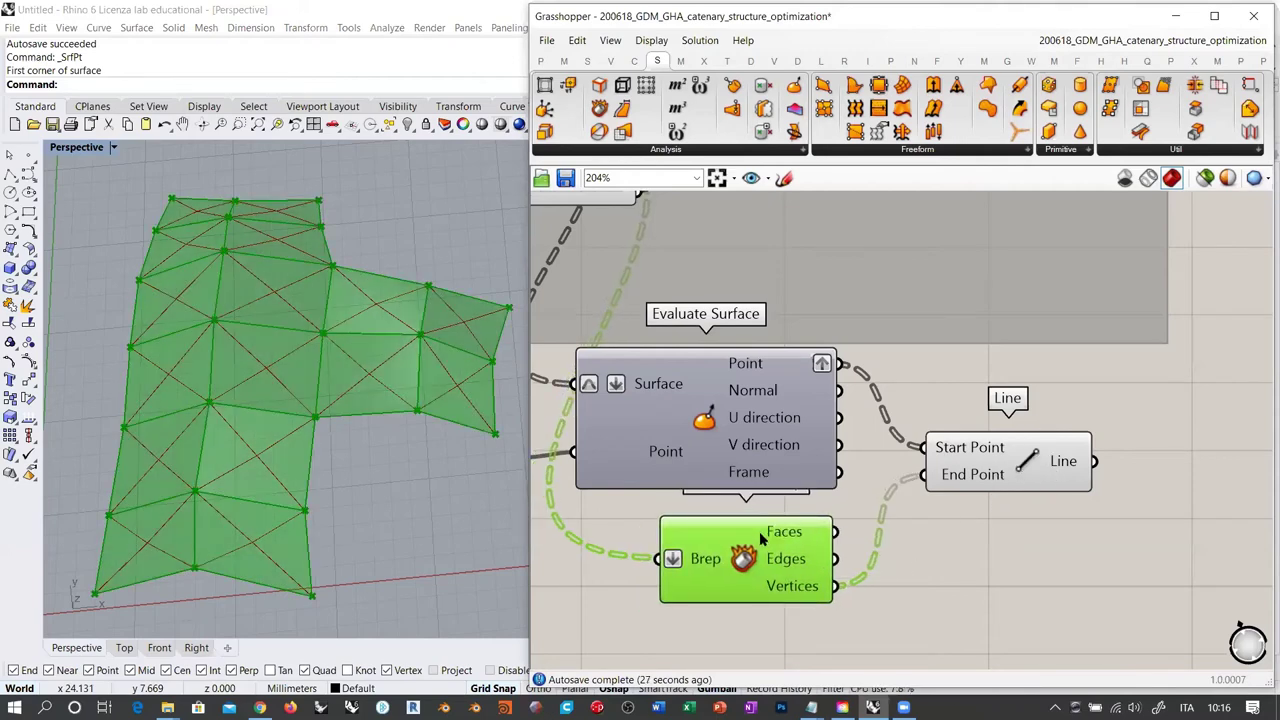
click(640, 500)
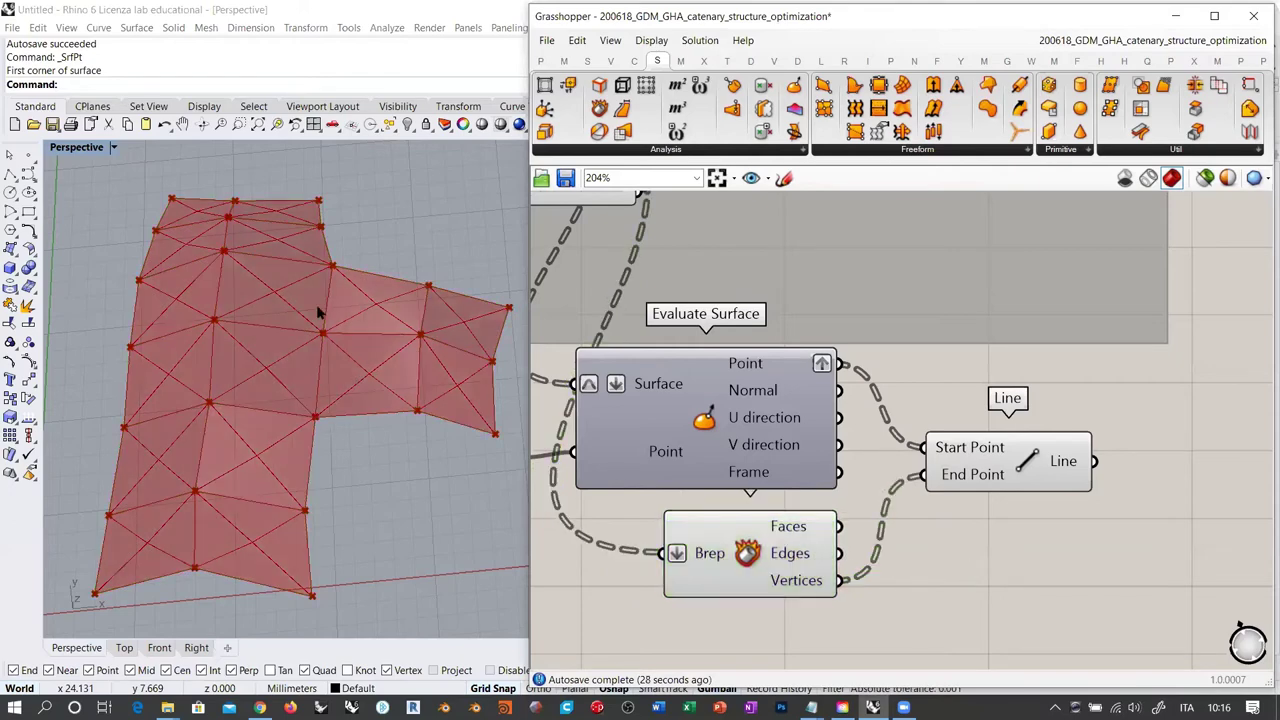
click(736, 551)
key(ctrl+q)
right_drag(334, 343, 287, 317)
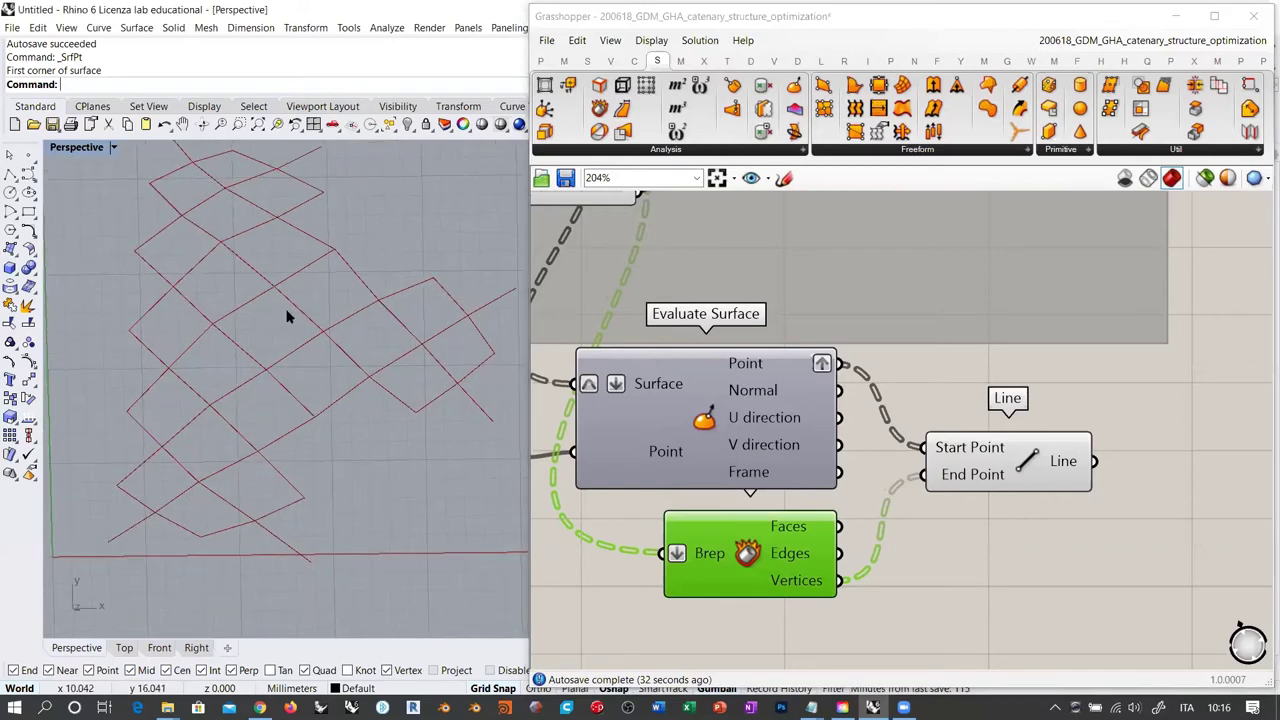
right_drag(315, 421, 318, 350)
click(745, 560)
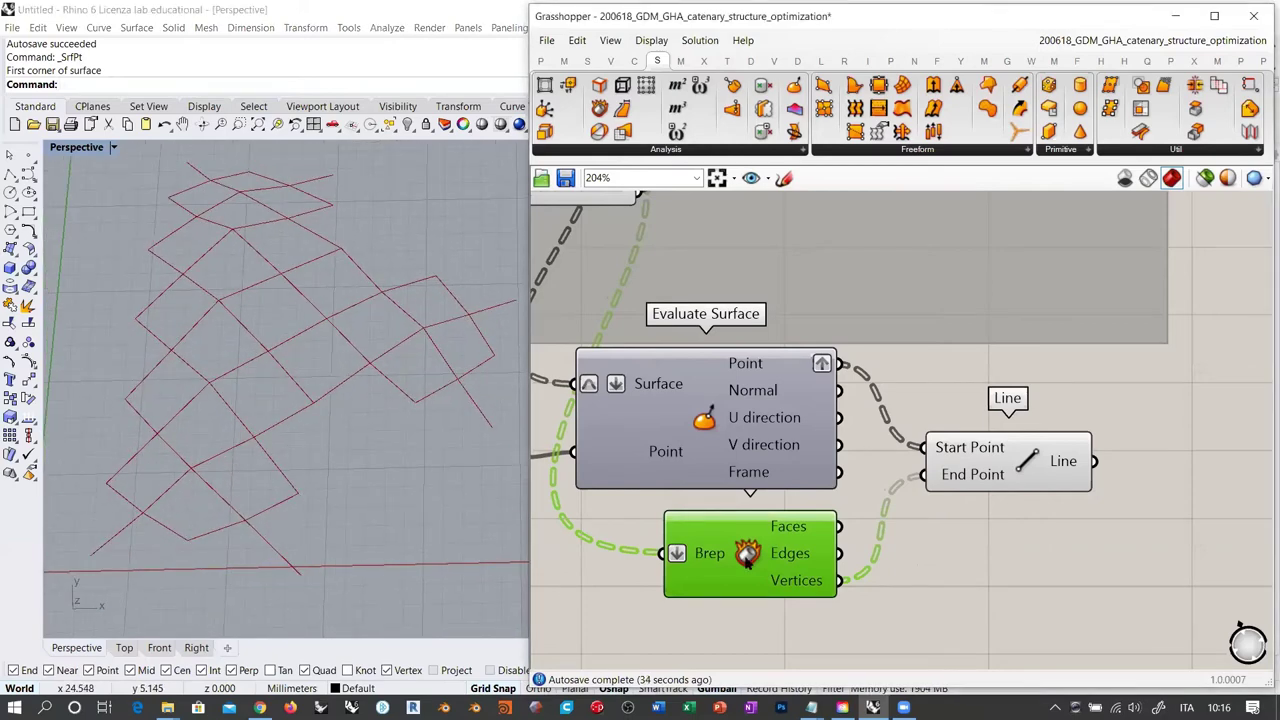
Hide the preview of the Line component that connects patch centres to corners
click(1018, 468)
key(ctrl+q)
click(1063, 528)
Go back to the mesh preparation chain in the SHELL OPTIMIZATION - KARAMBA3D group and show the QuadDivide mesh preview
scroll(1108, 479, down, 5)
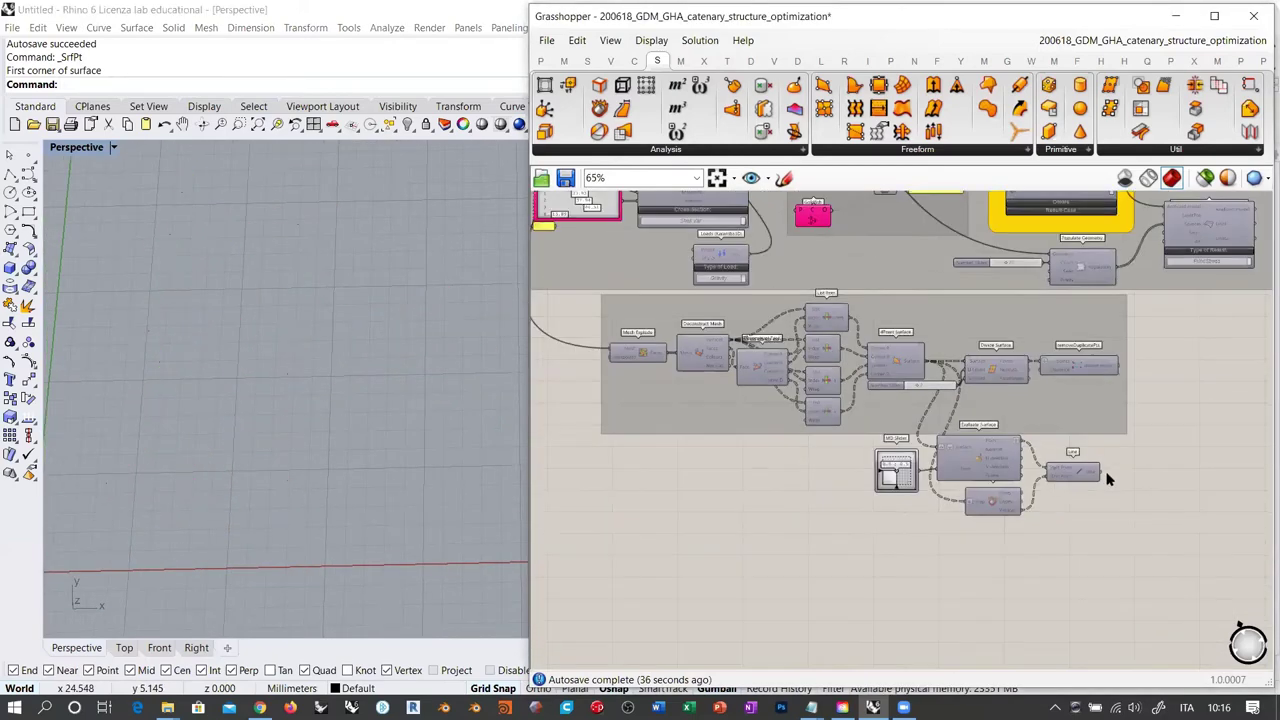
scroll(1109, 470, down, 2)
right_drag(946, 467, 1262, 560)
right_drag(697, 451, 752, 537)
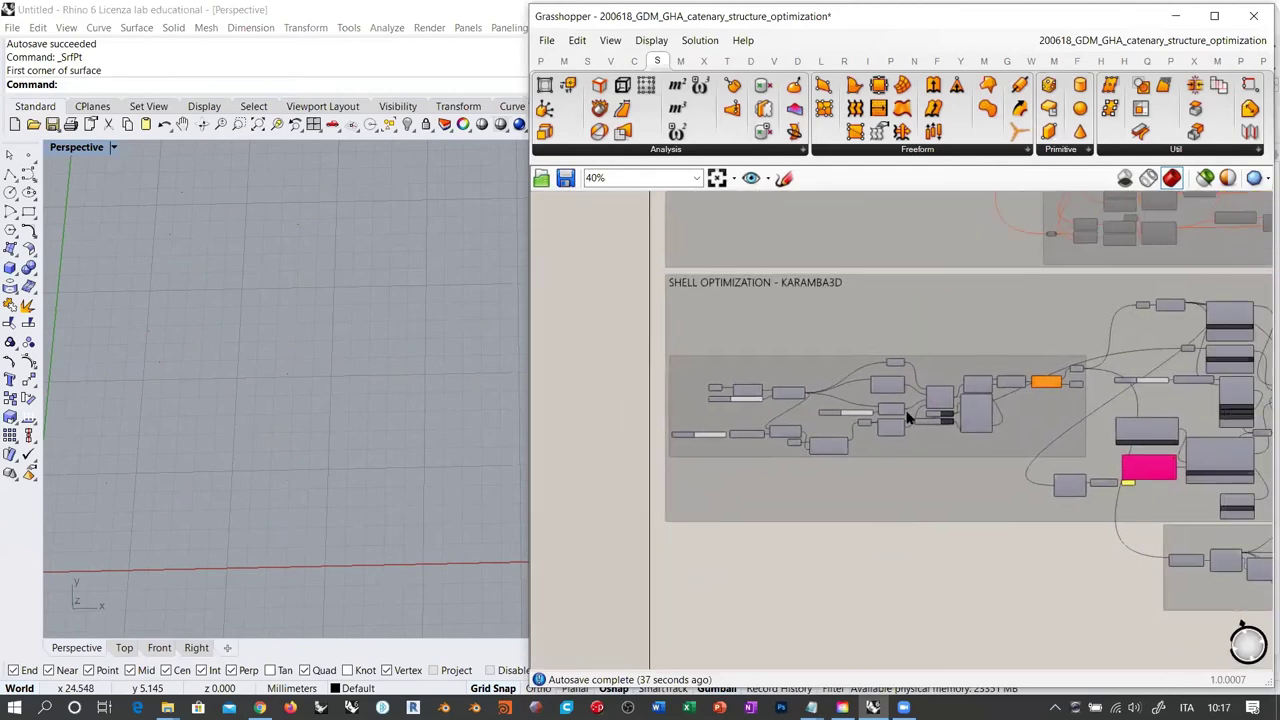
scroll(851, 378, up, 5)
right_drag(723, 422, 760, 347)
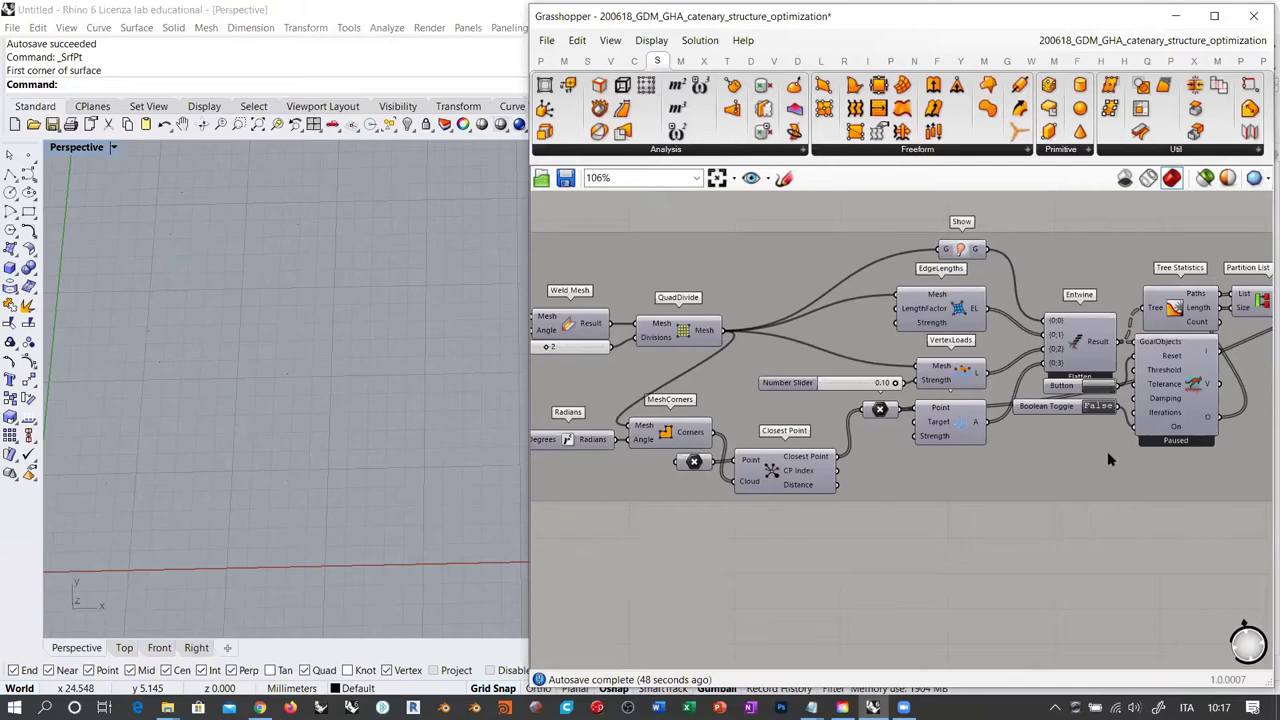
right_drag(662, 352, 712, 300)
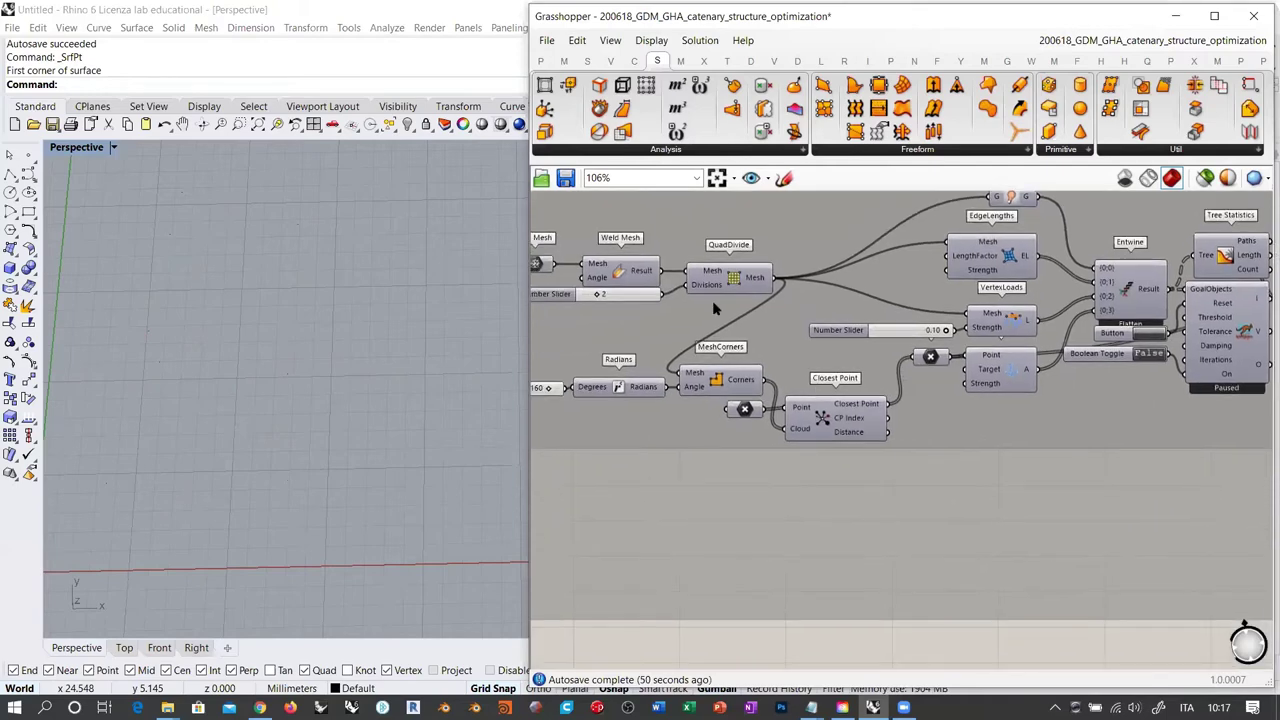
click(727, 278)
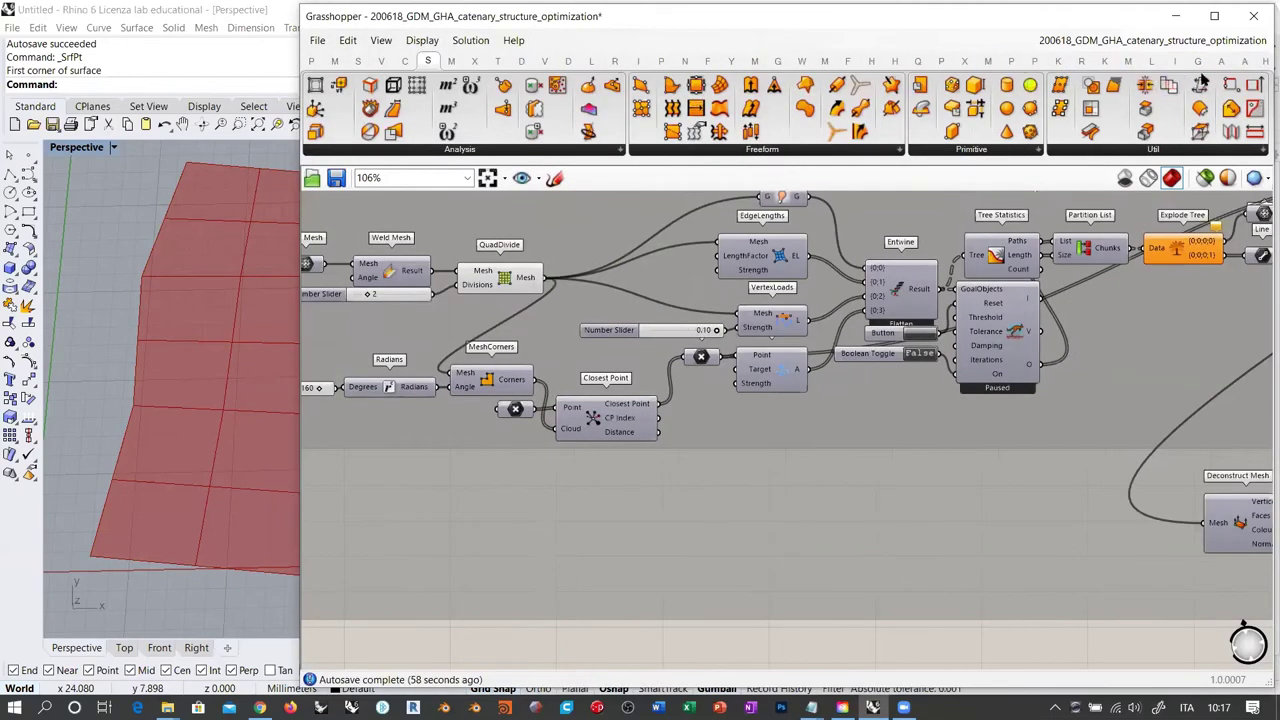
Add Kangaroo's Diagonalize component and feed it QuadDivide's Mesh output
click(1104, 61)
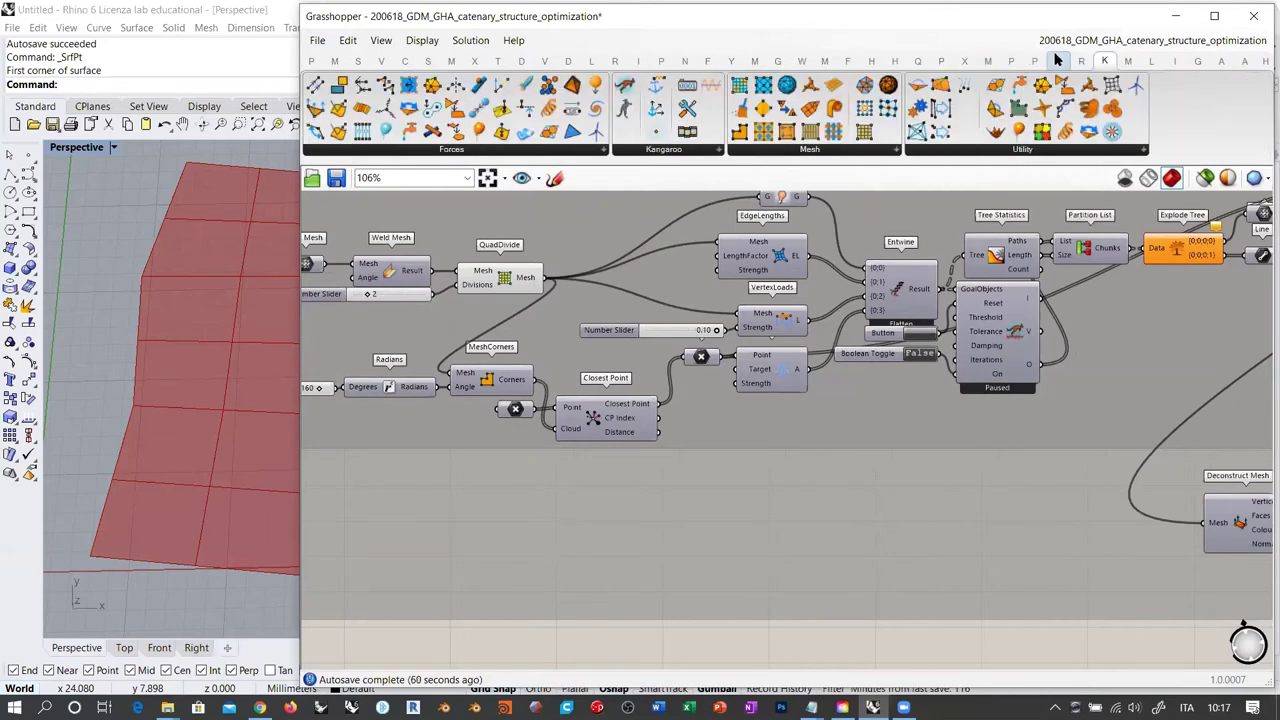
click(1058, 61)
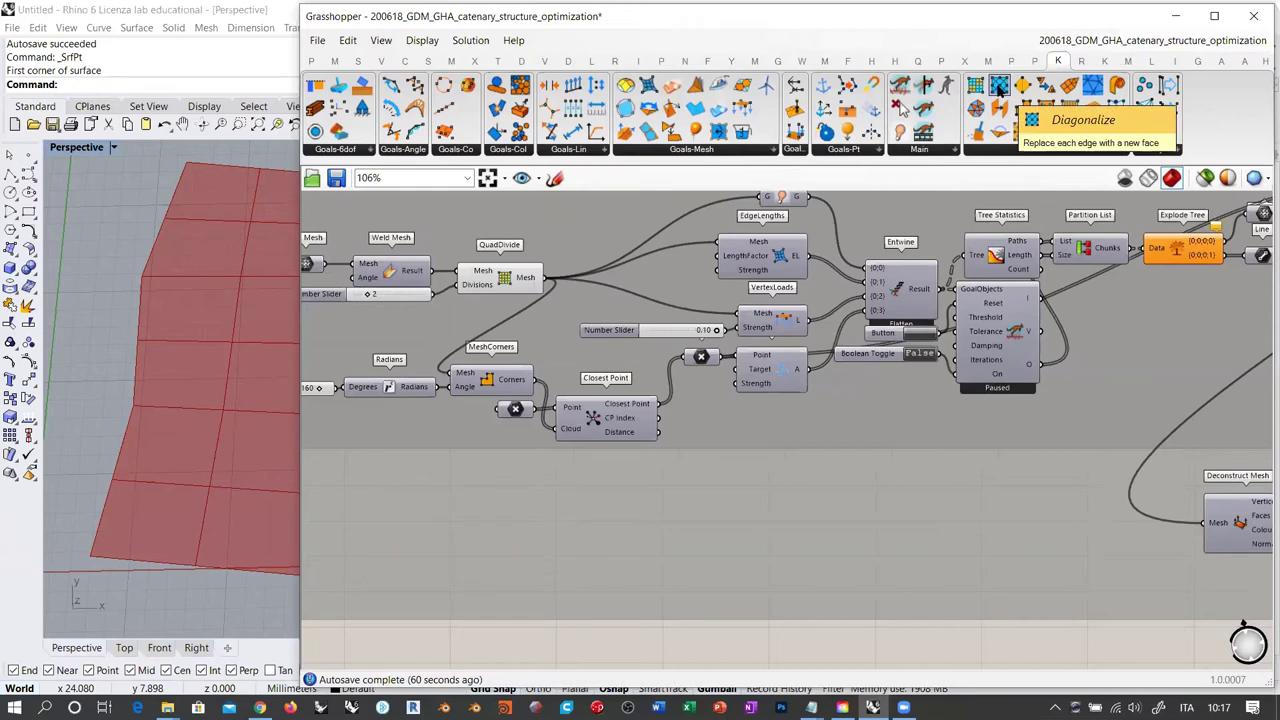
drag(1000, 88, 606, 533)
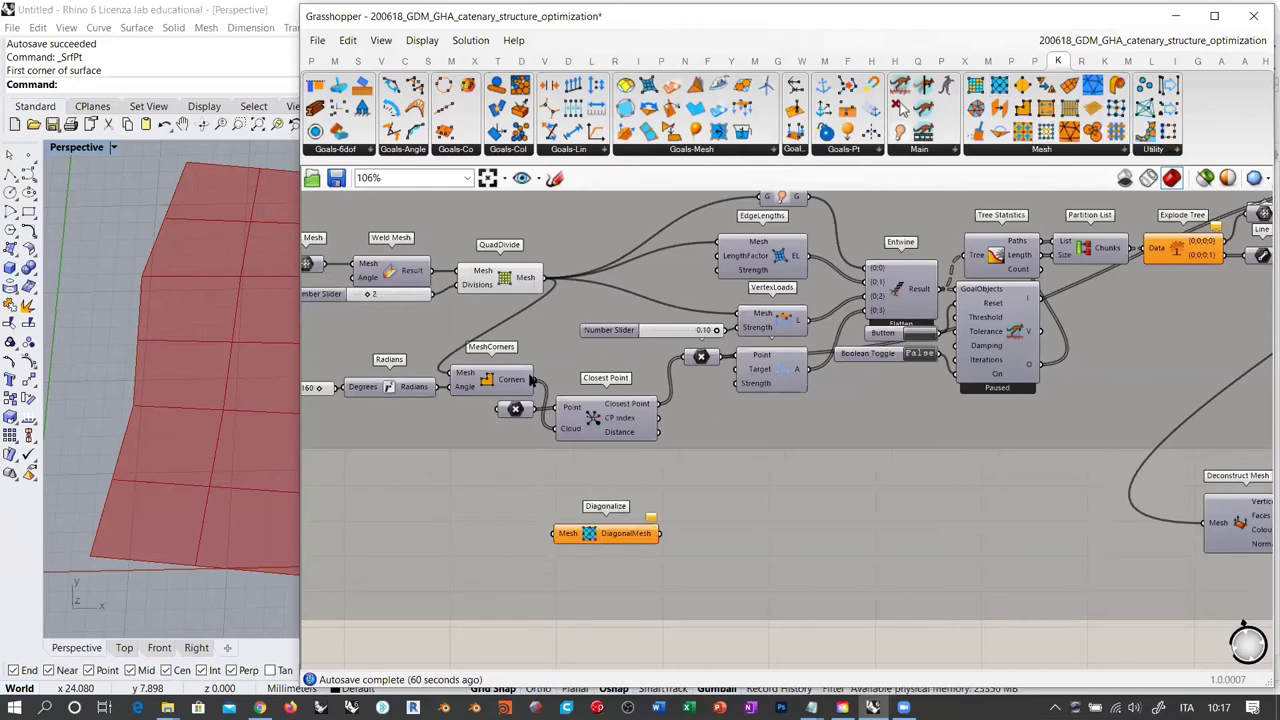
drag(532, 280, 557, 533)
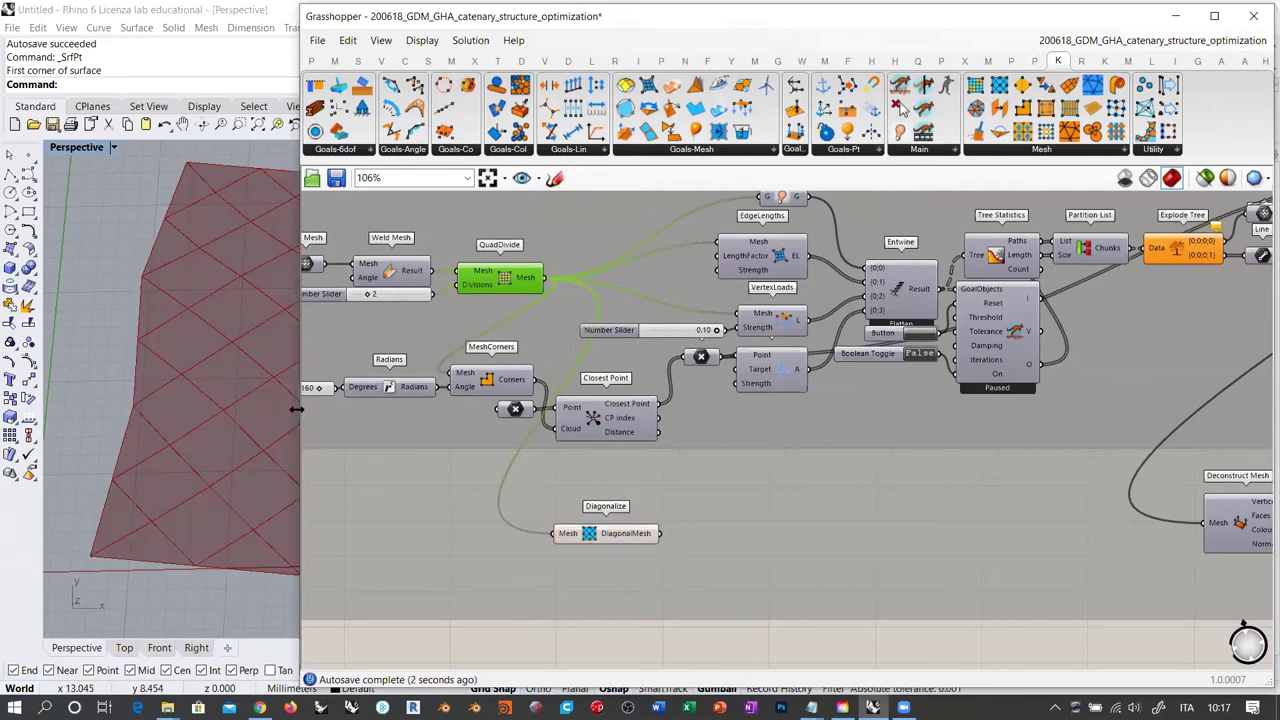
Narrow the Grasshopper window to uncover the diagonalized mesh and move Diagonalize below the shell optimization group
drag(297, 409, 614, 420)
right_drag(932, 516, 908, 389)
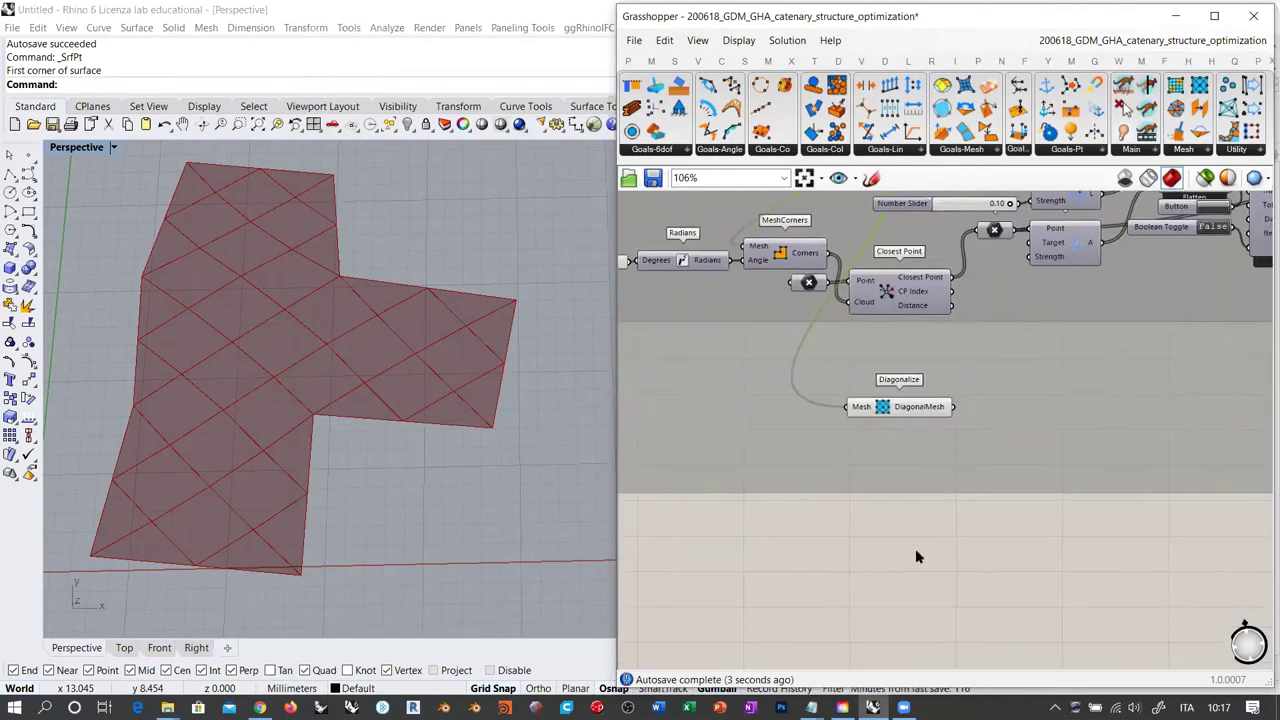
click(915, 549)
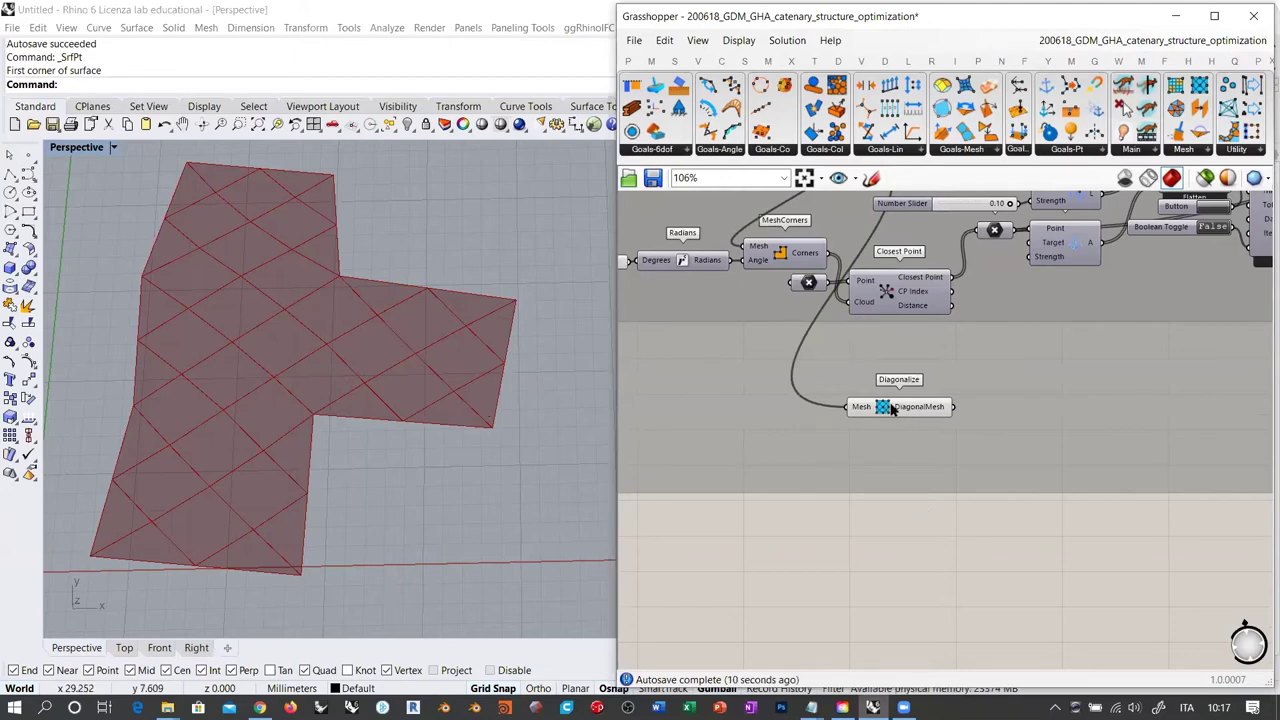
drag(887, 410, 784, 558)
click(914, 578)
scroll(922, 391, down, 3)
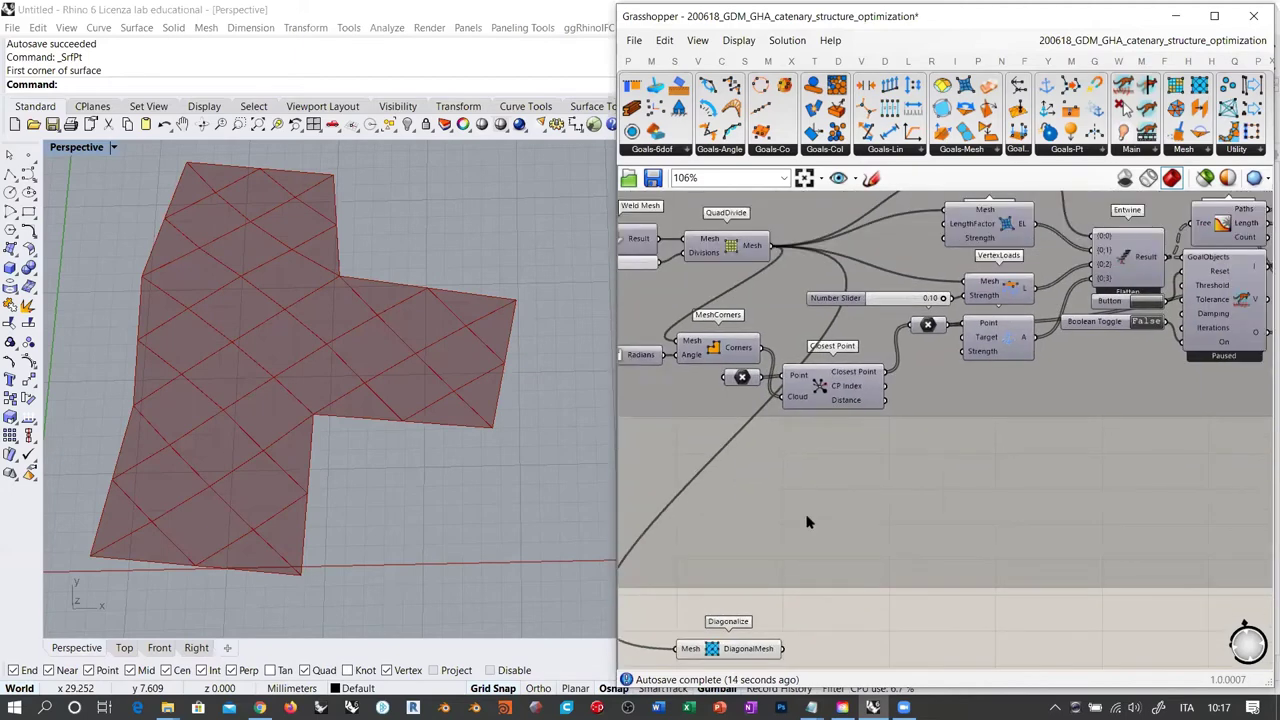
Hide the previews of the Diagonalize and QuadDivide components
click(697, 572)
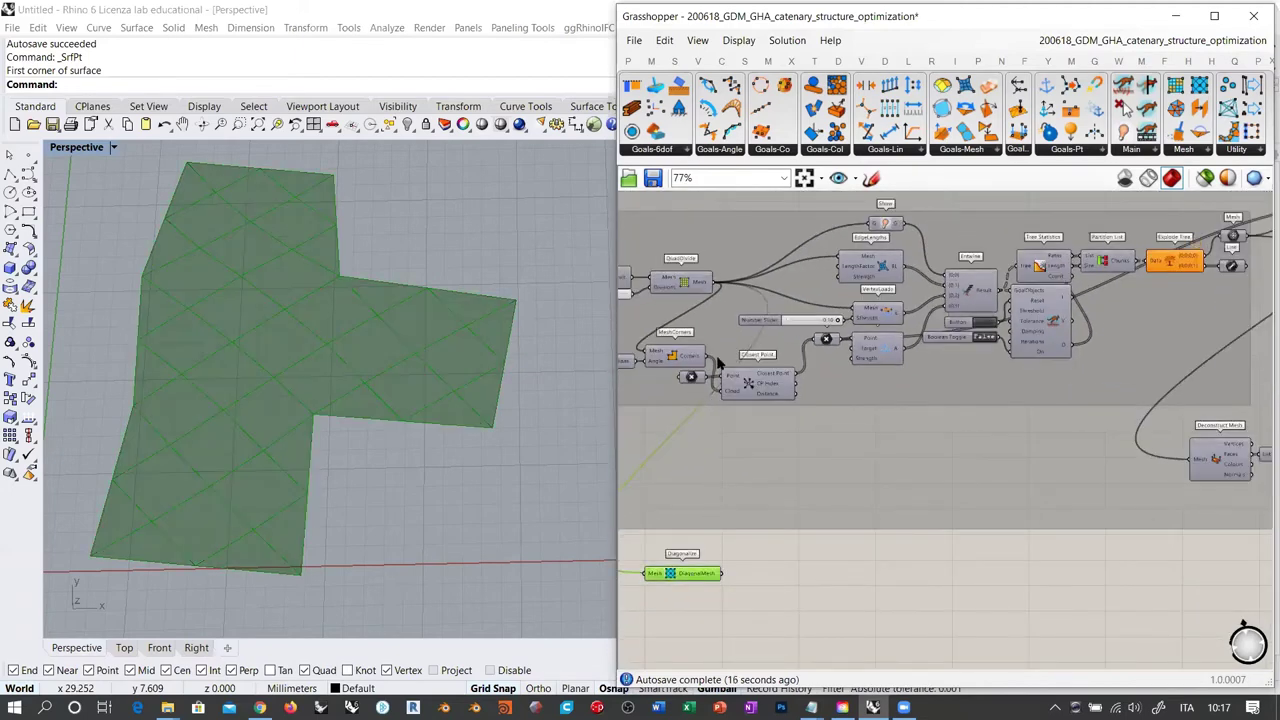
click(680, 281)
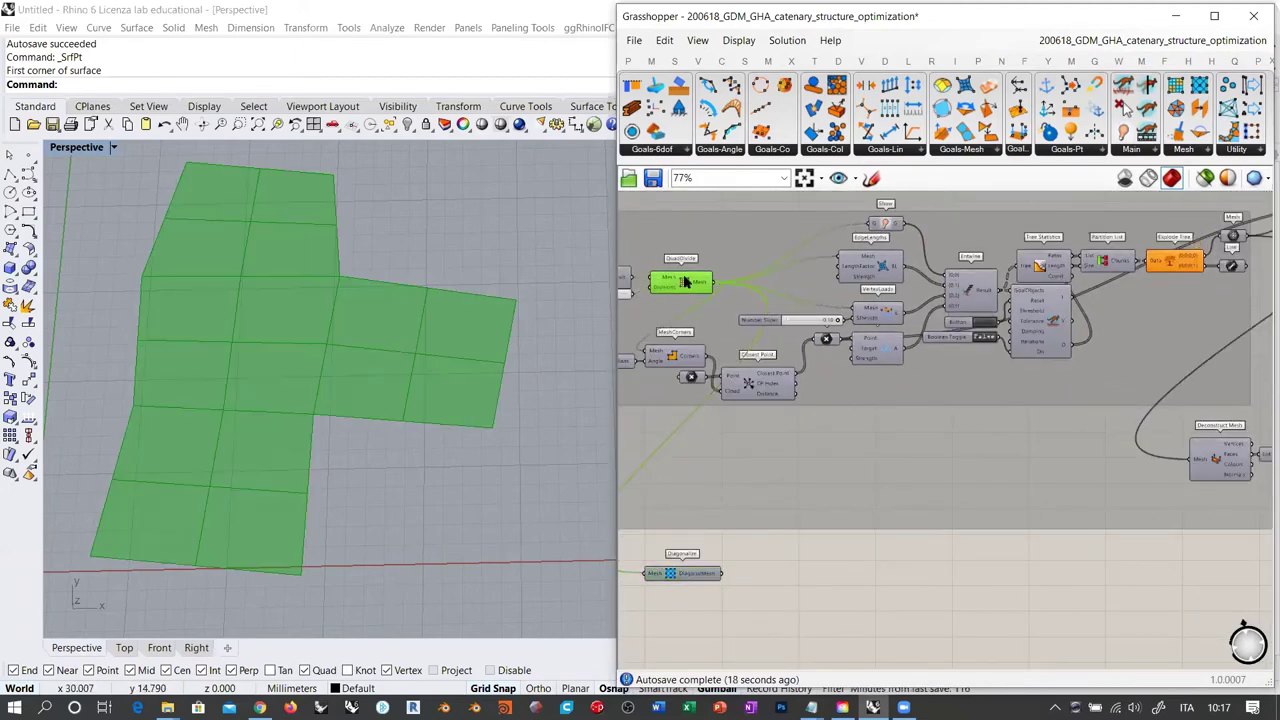
key(ctrl+q)
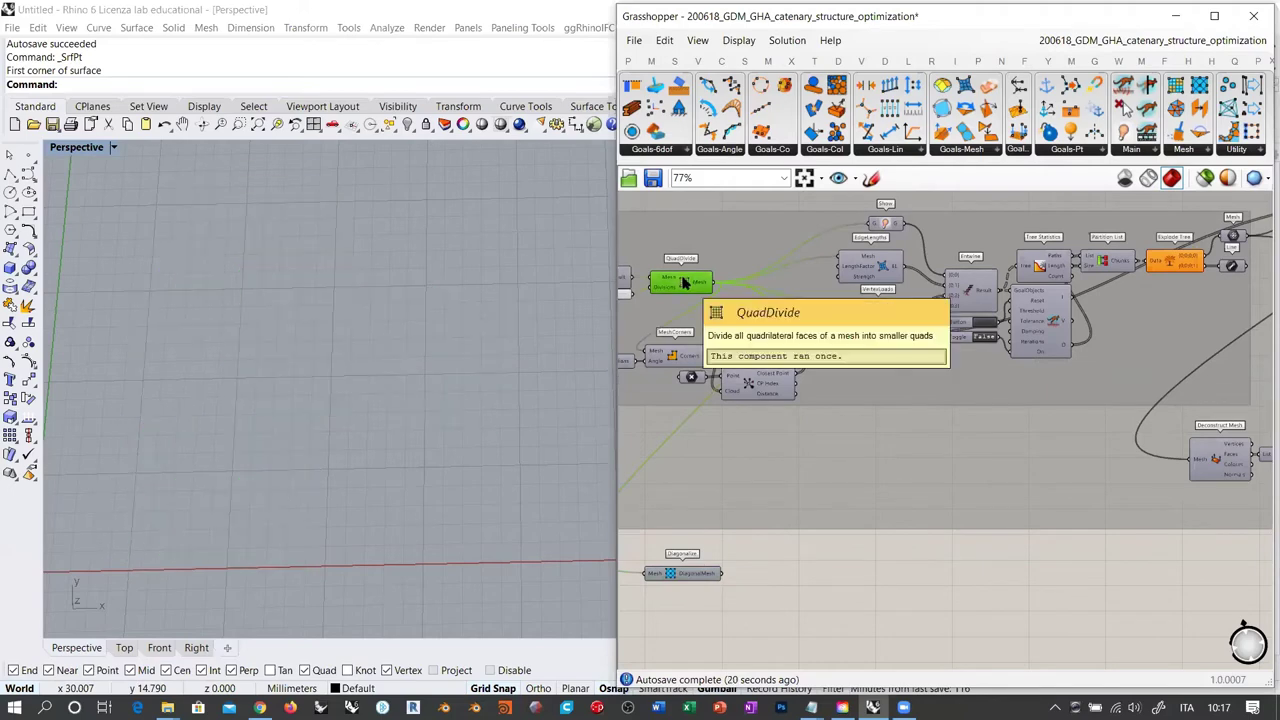
Show the preview of the Mesh parameter fed by Explode Tree and examine the form-found shell from several angles
right_drag(1160, 293, 1108, 317)
scroll(1108, 317, up, 2)
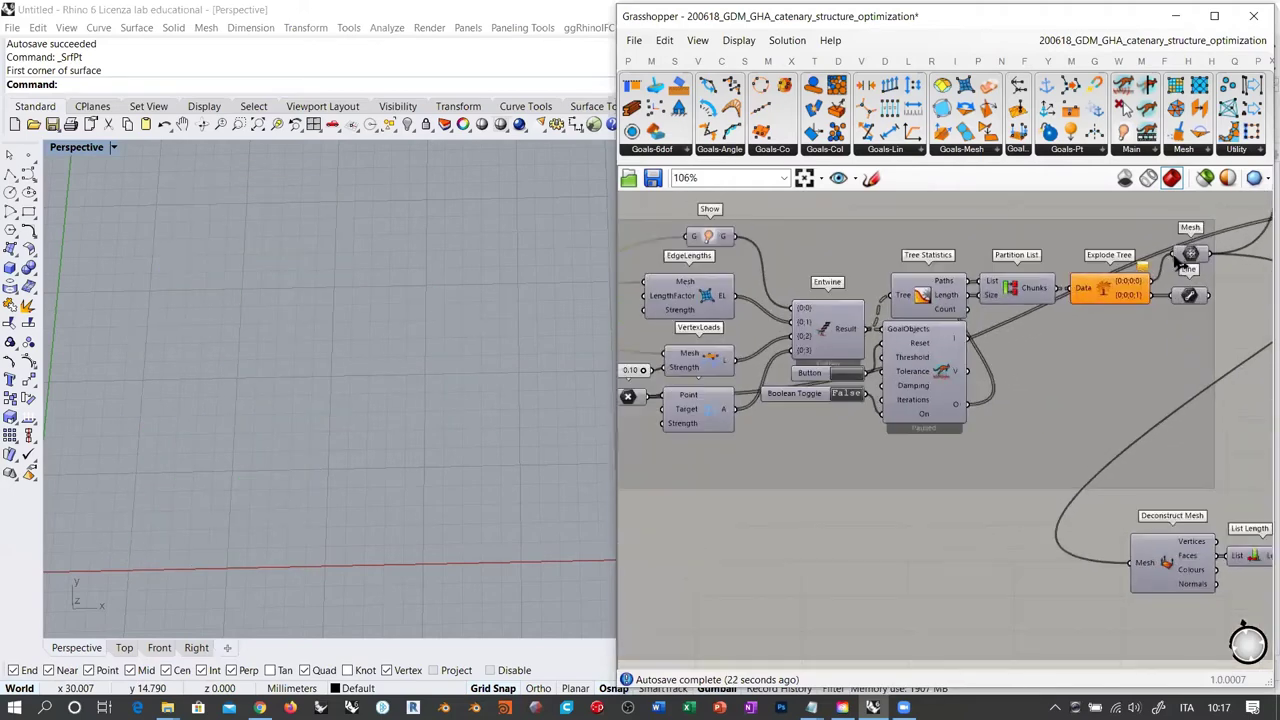
click(281, 376)
right_drag(281, 376, 372, 392)
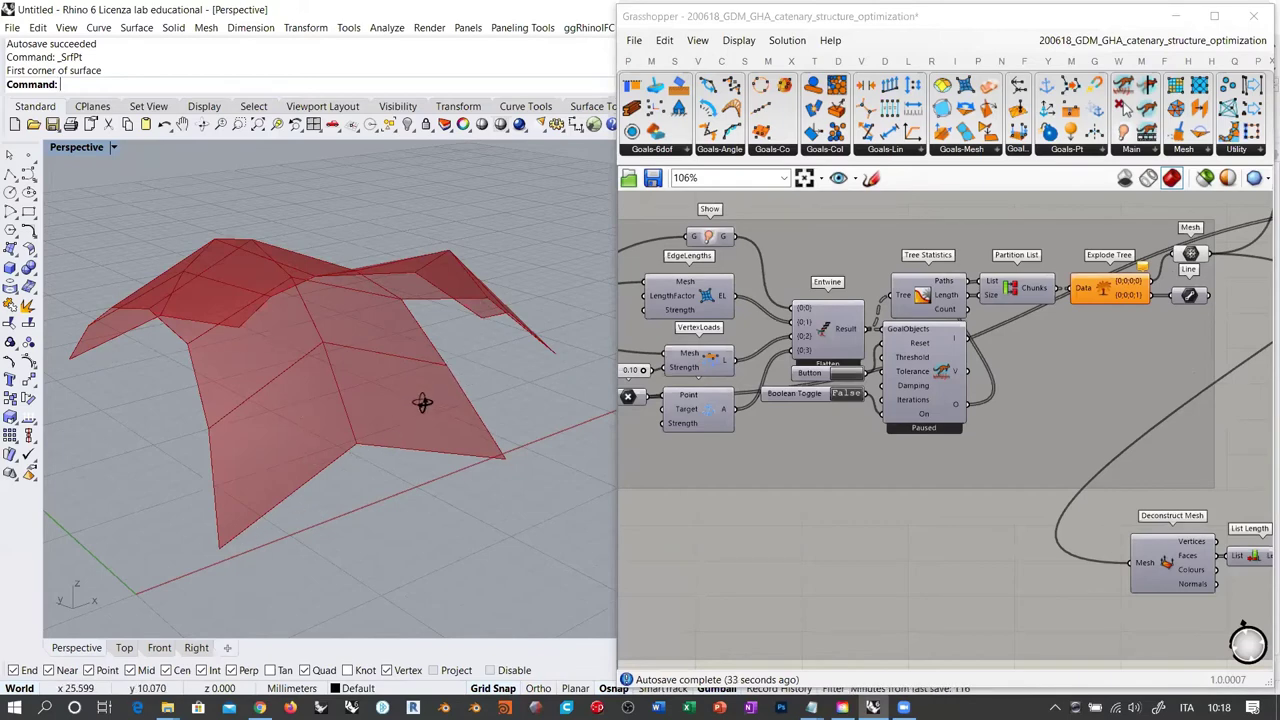
right_drag(423, 403, 113, 296)
right_drag(420, 320, 397, 291)
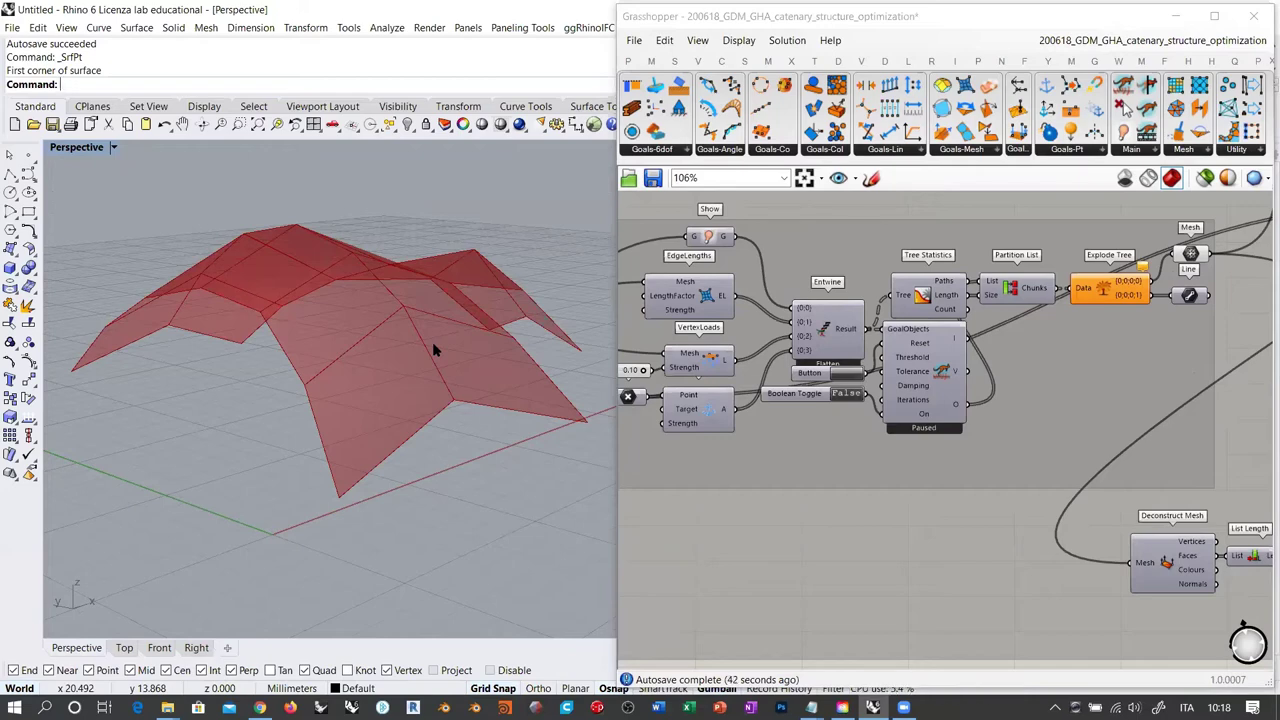
right_drag(383, 321, 451, 321)
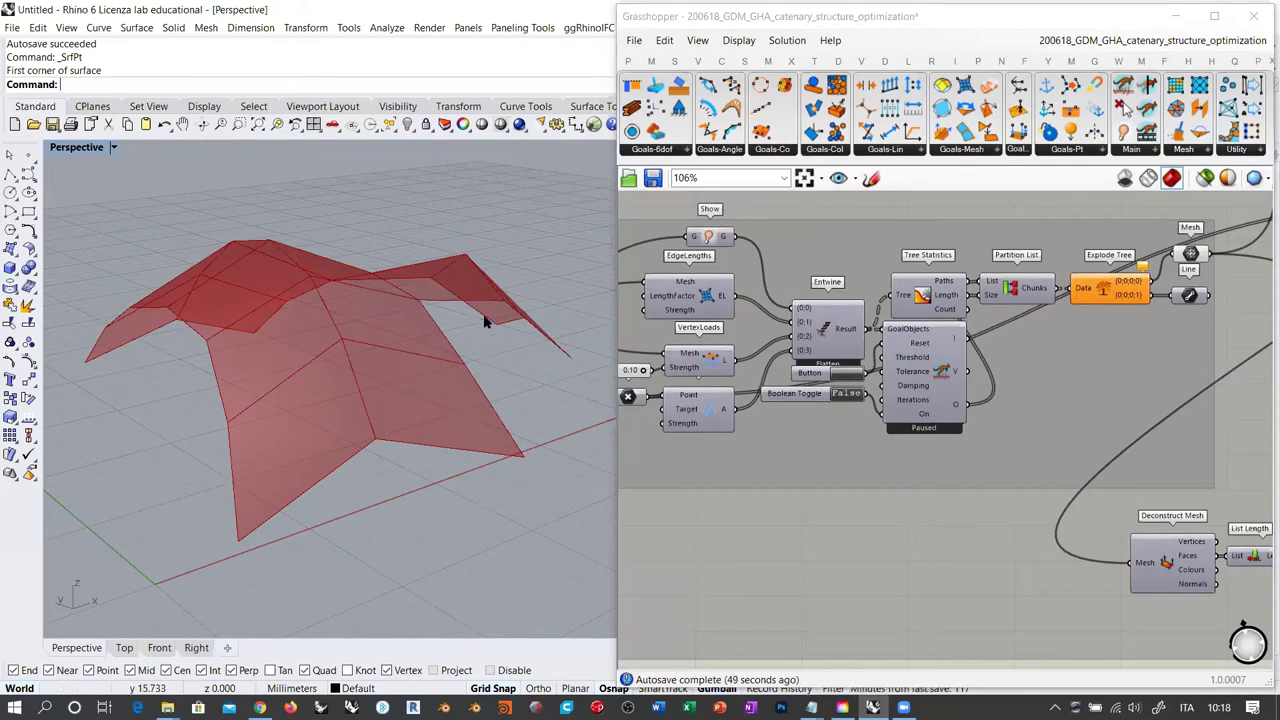
right_drag(440, 351, 471, 294)
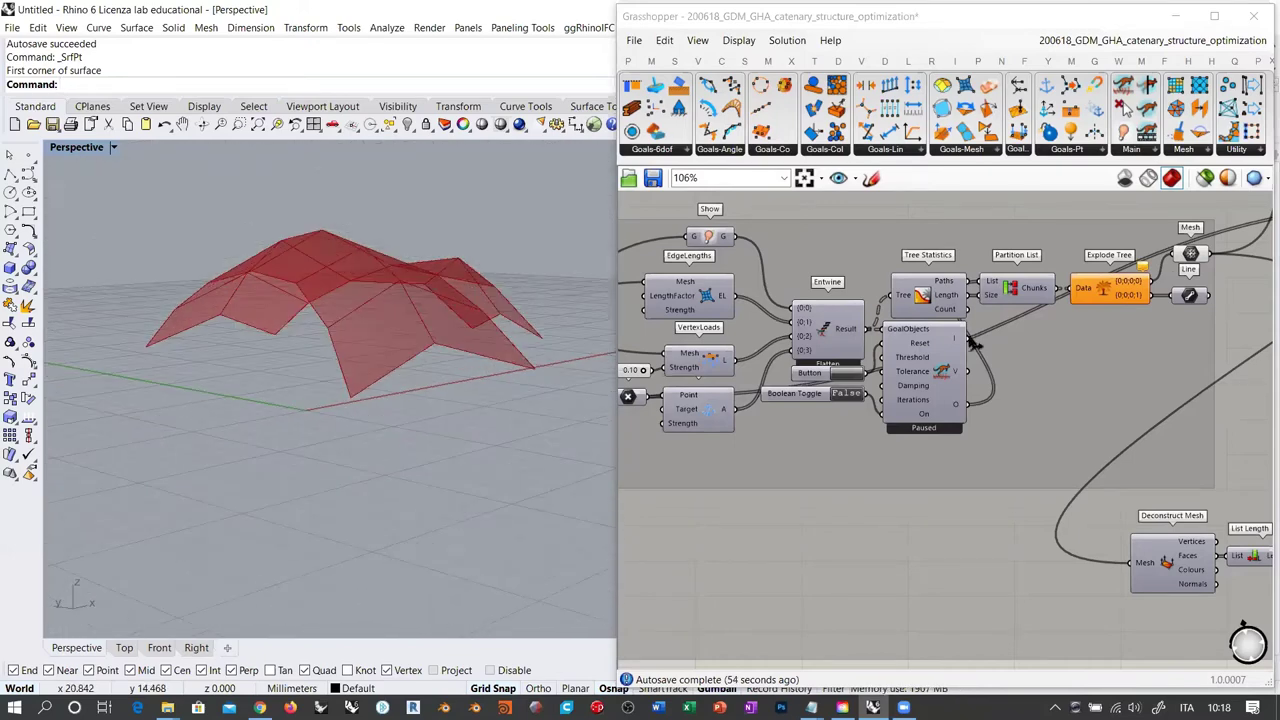
right_drag(1055, 338, 996, 339)
scroll(996, 339, down, 3)
right_drag(882, 347, 1058, 340)
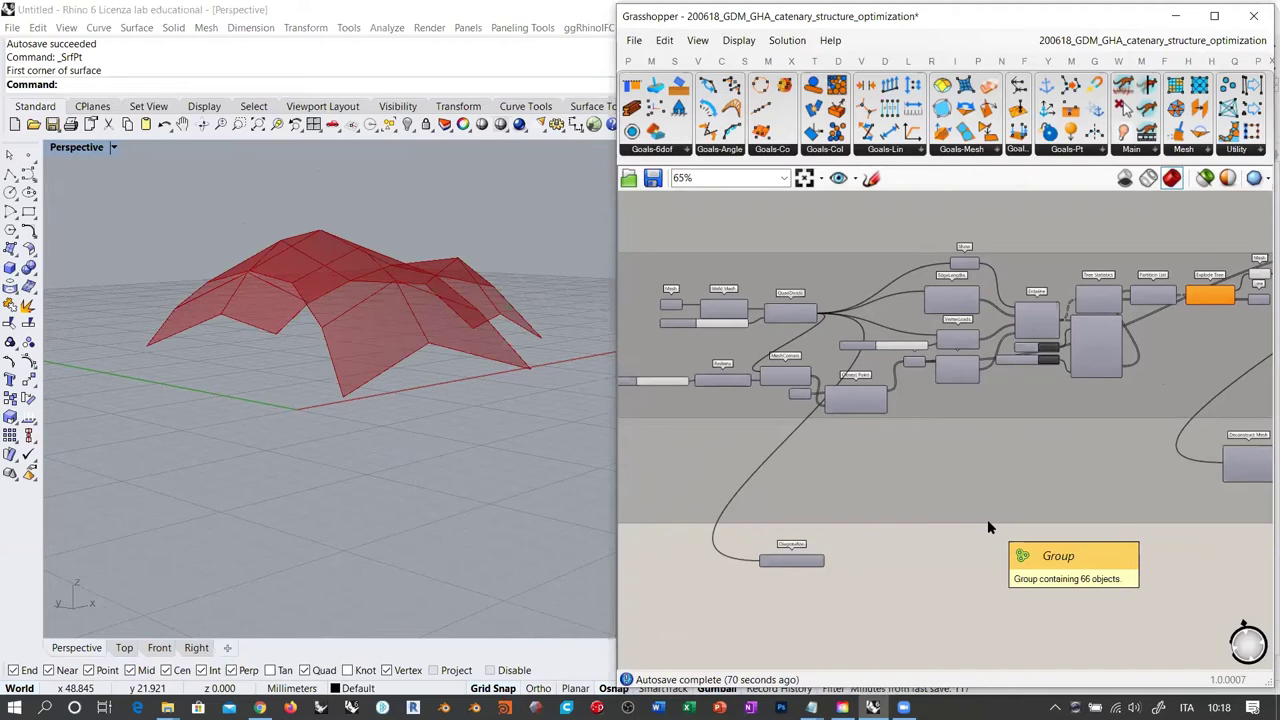
right_drag(451, 289, 423, 334)
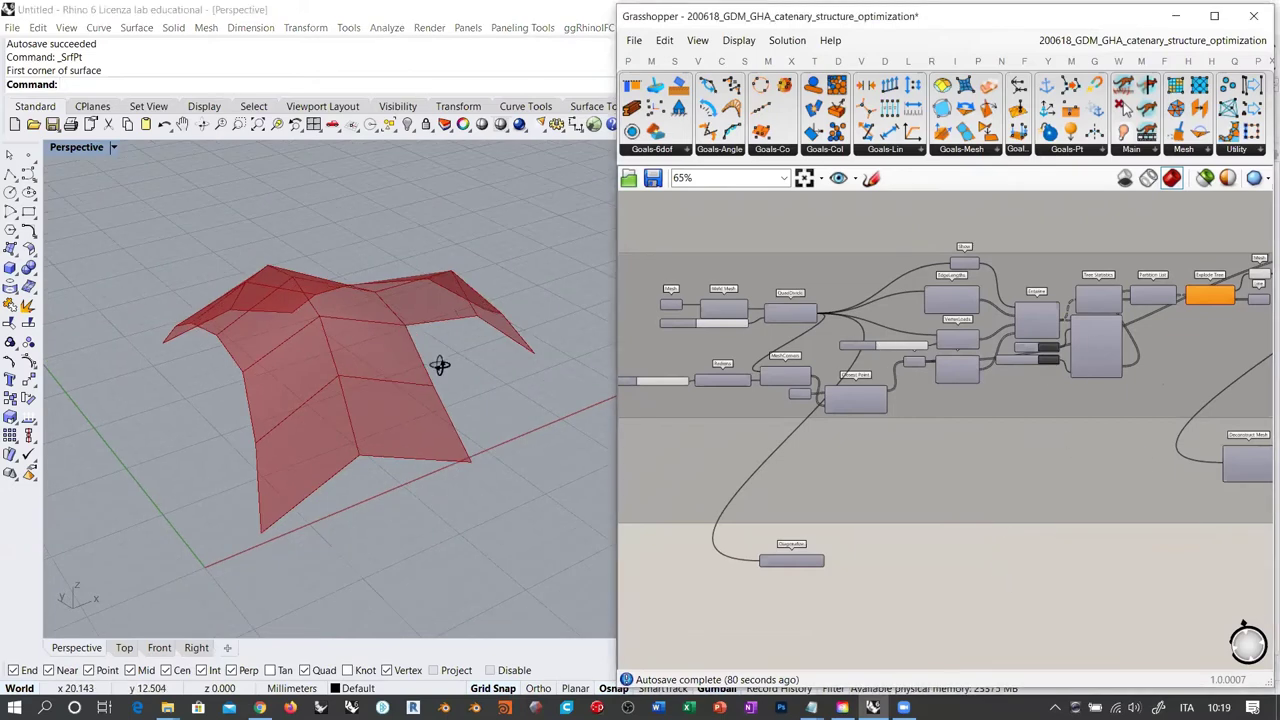
mouse_move(440, 363)
right_down()
mouse_move(430, 374)
mouse_move(417, 354)
mouse_move(456, 372)
mouse_move(426, 374)
right_up()
Check the QuadDivide component and move Diagonalize to free canvas space farther below the form-finding chain
scroll(776, 294, up, 4)
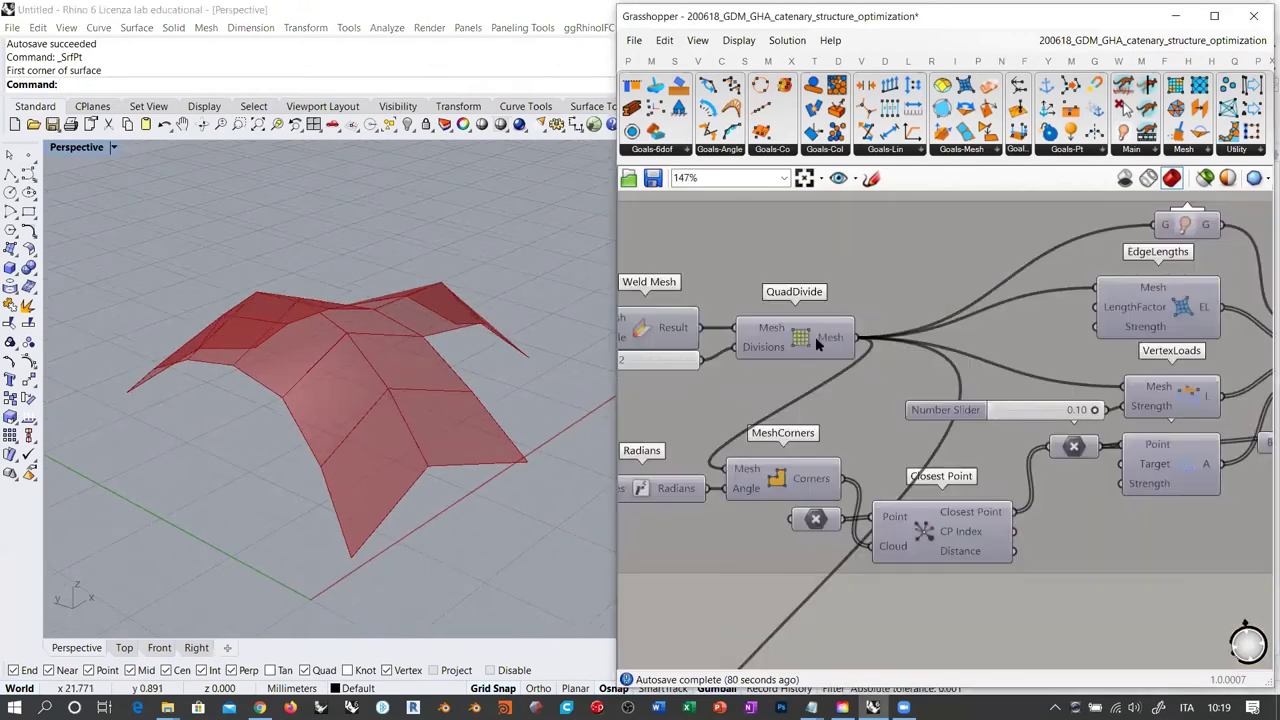
click(807, 338)
key(ctrl+q)
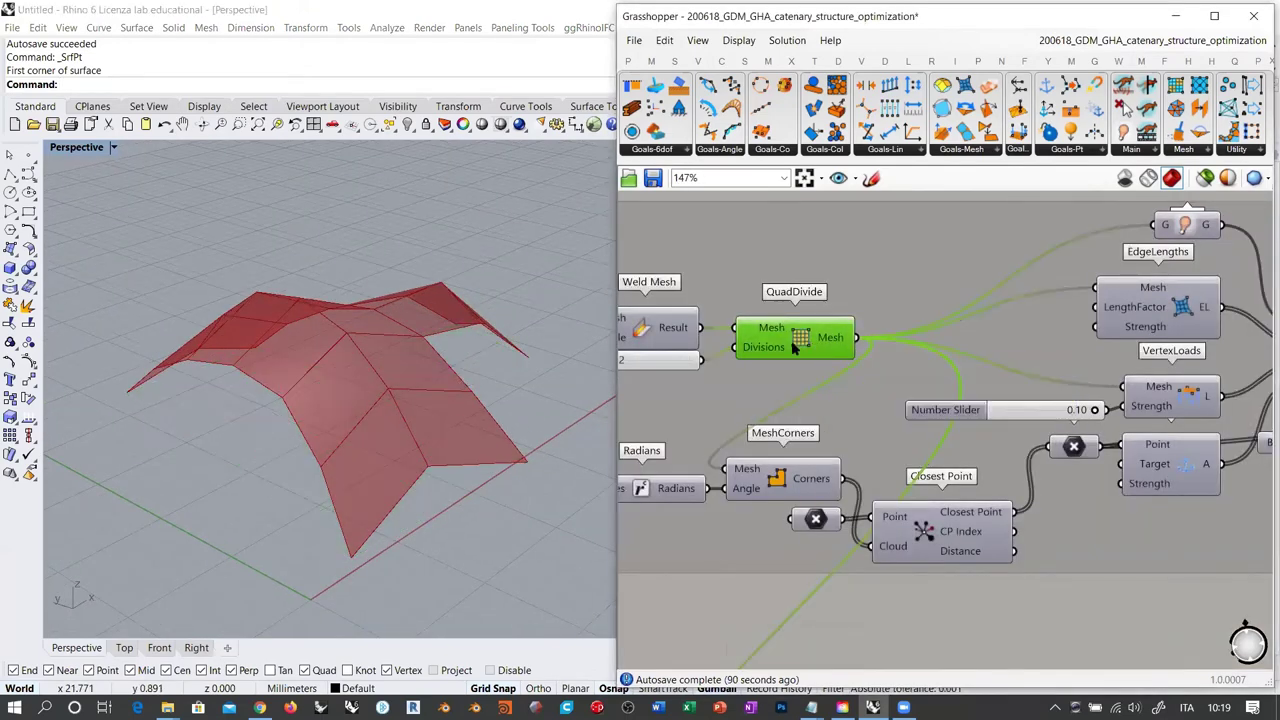
right_drag(1005, 467, 923, 355)
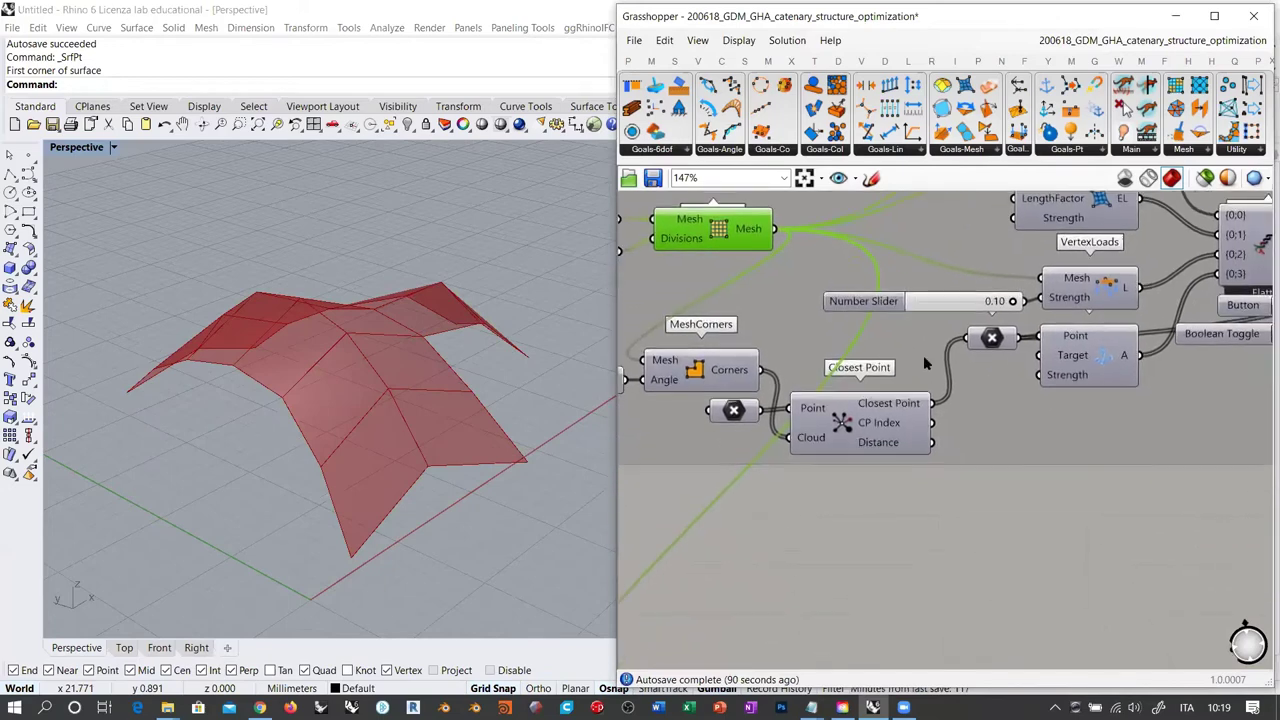
scroll(923, 355, down, 3)
drag(810, 588, 720, 637)
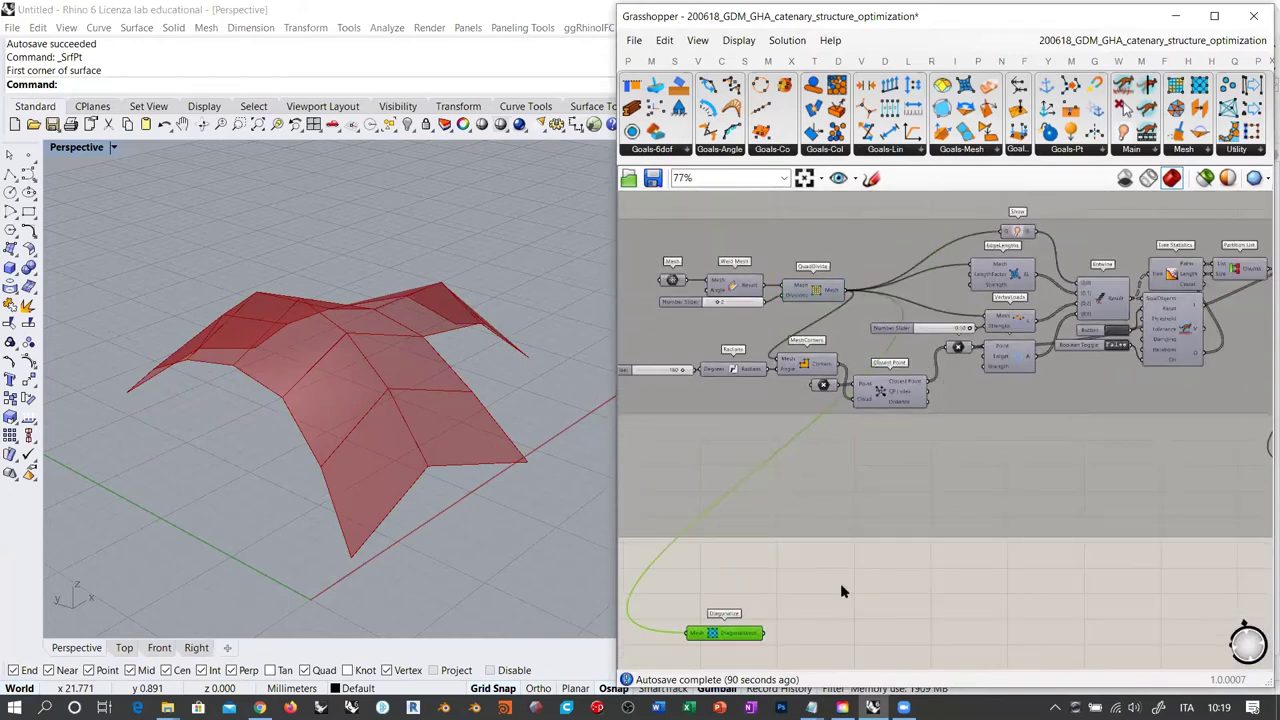
click(840, 584)
Disable the Mesh parameter fed by Explode Tree and turn on Explode Tree's own preview
scroll(1012, 461, down, 4)
scroll(990, 380, up, 5)
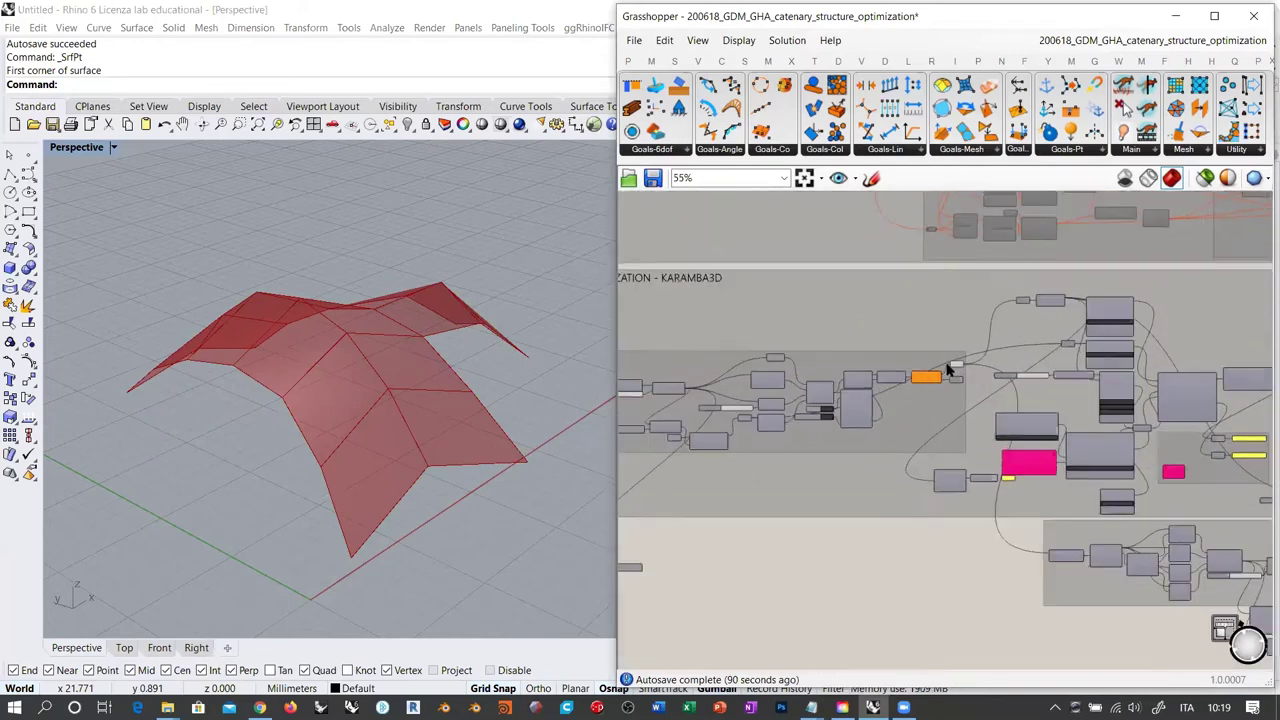
click(982, 388)
key(ctrl+e)
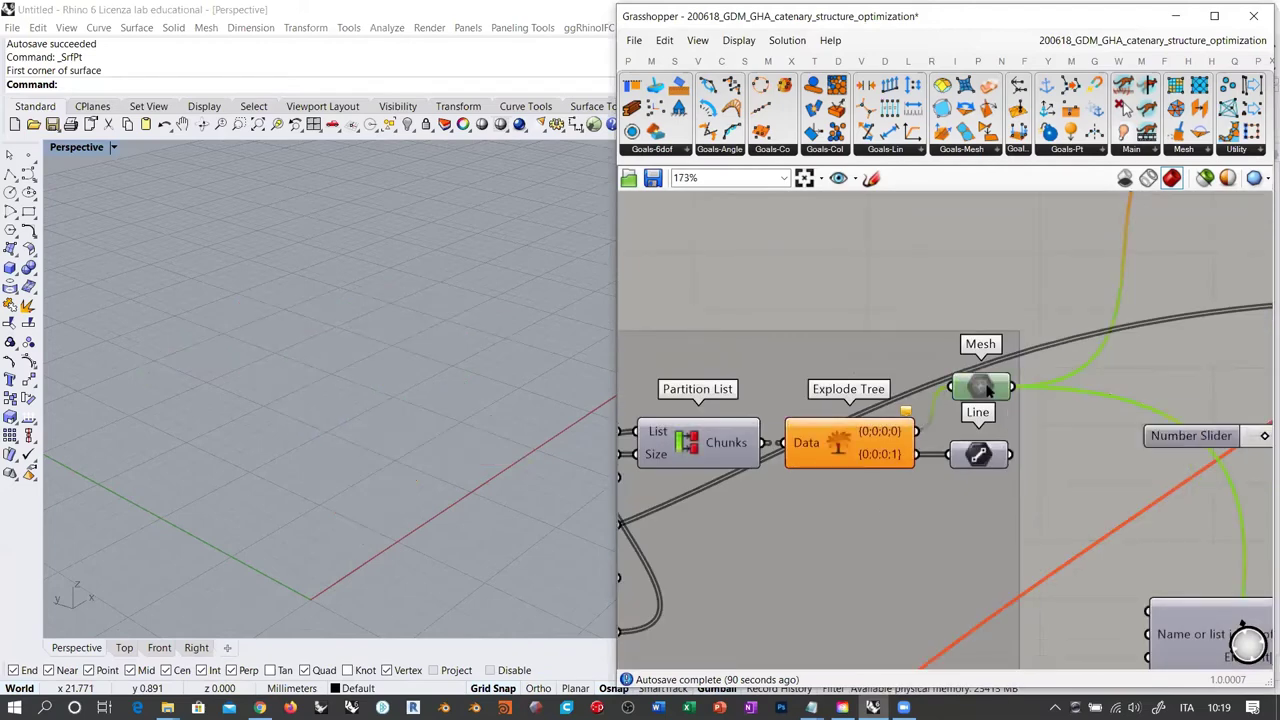
click(843, 448)
key(ctrl+q)
ctrl+click(846, 450)
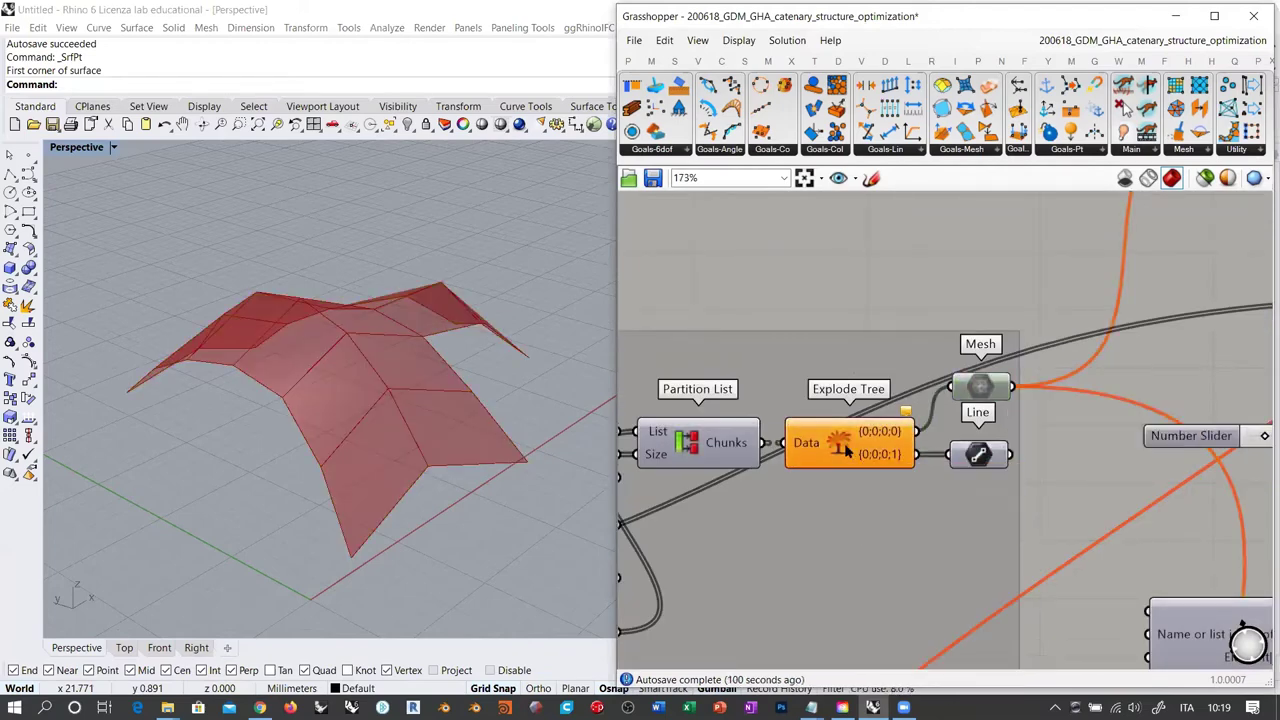
Add a Kangaroo NakedVertices mesh component to the canvas near QuadDivide in the form-finding chain
scroll(1180, 425, down, 3)
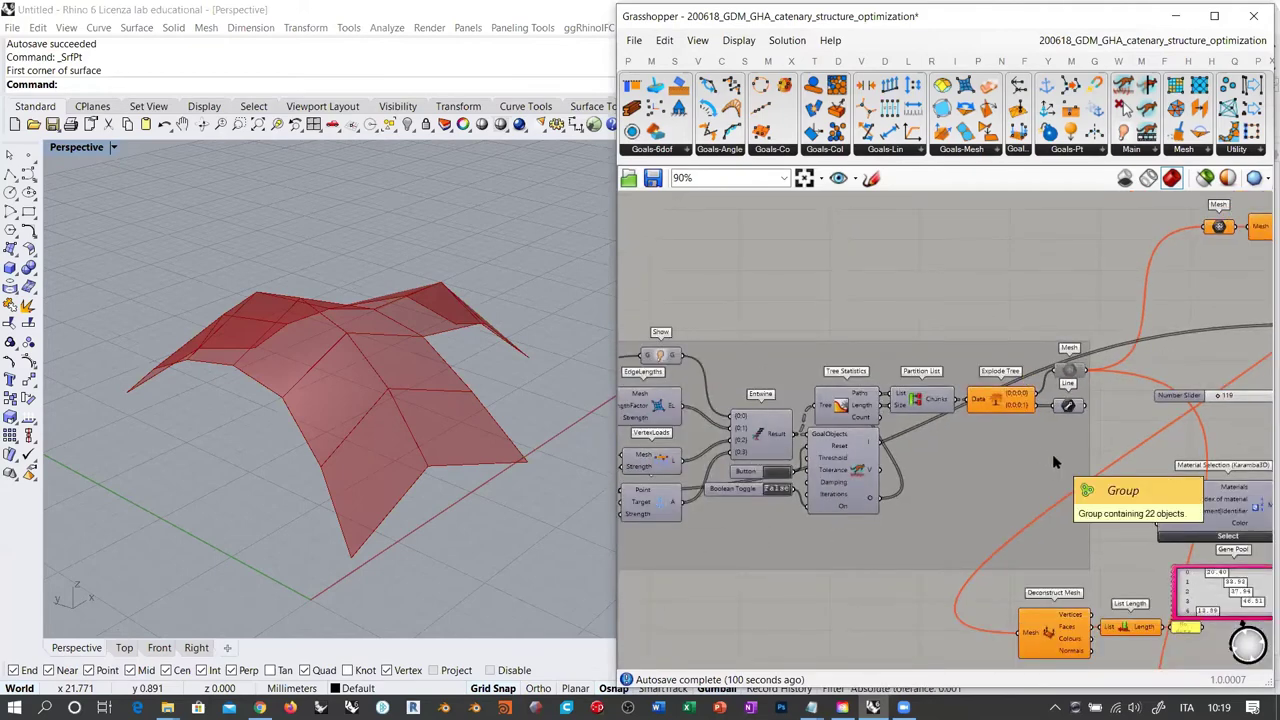
right_drag(808, 343, 1141, 342)
scroll(876, 436, down, 2)
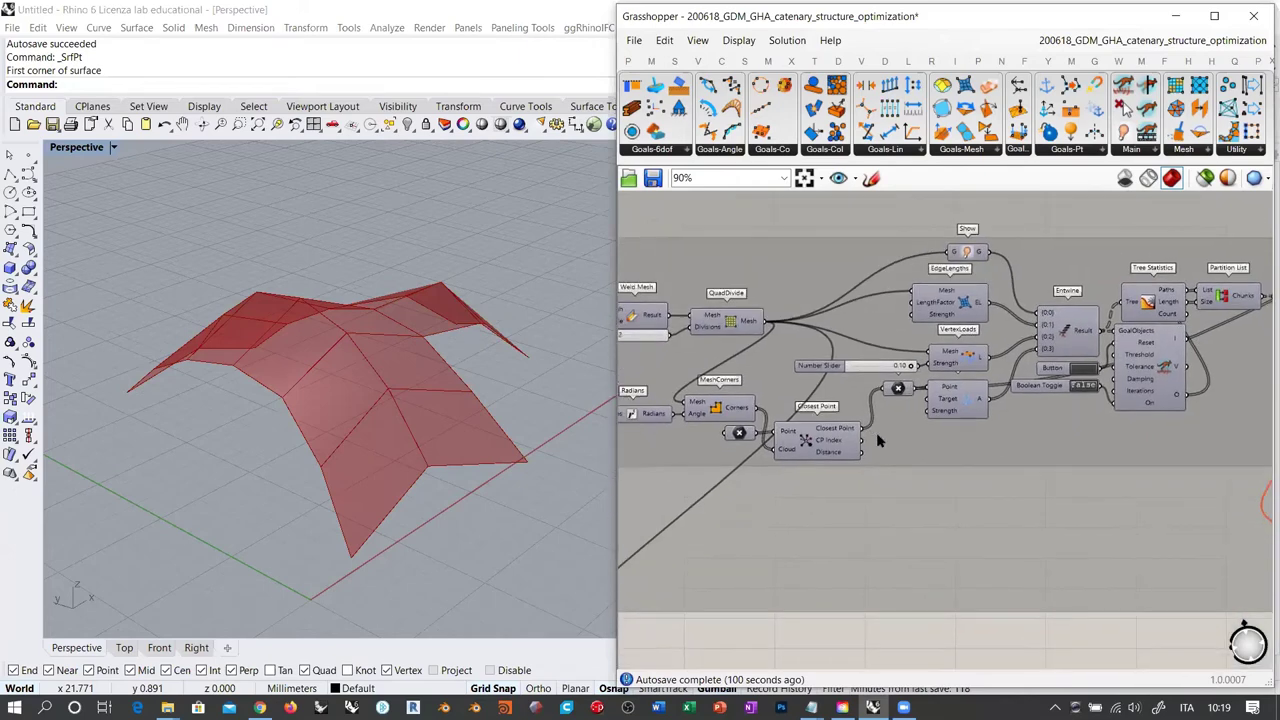
double_click(899, 607)
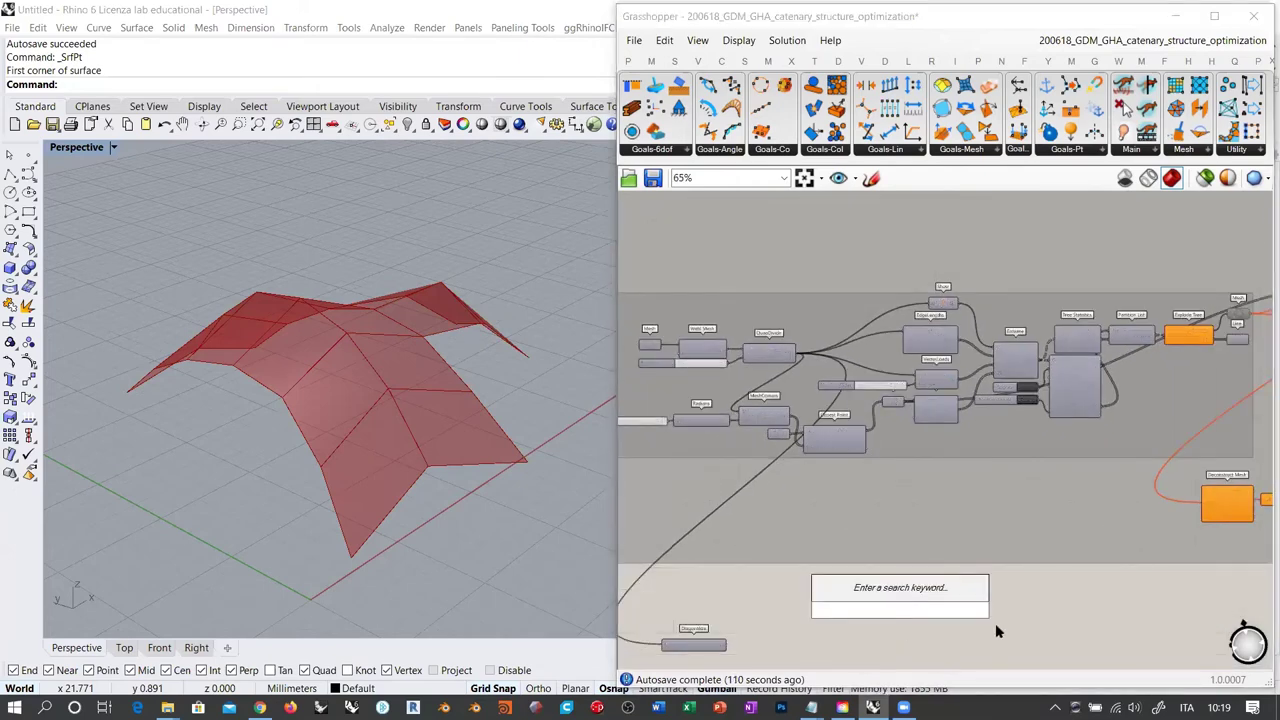
click(1183, 150)
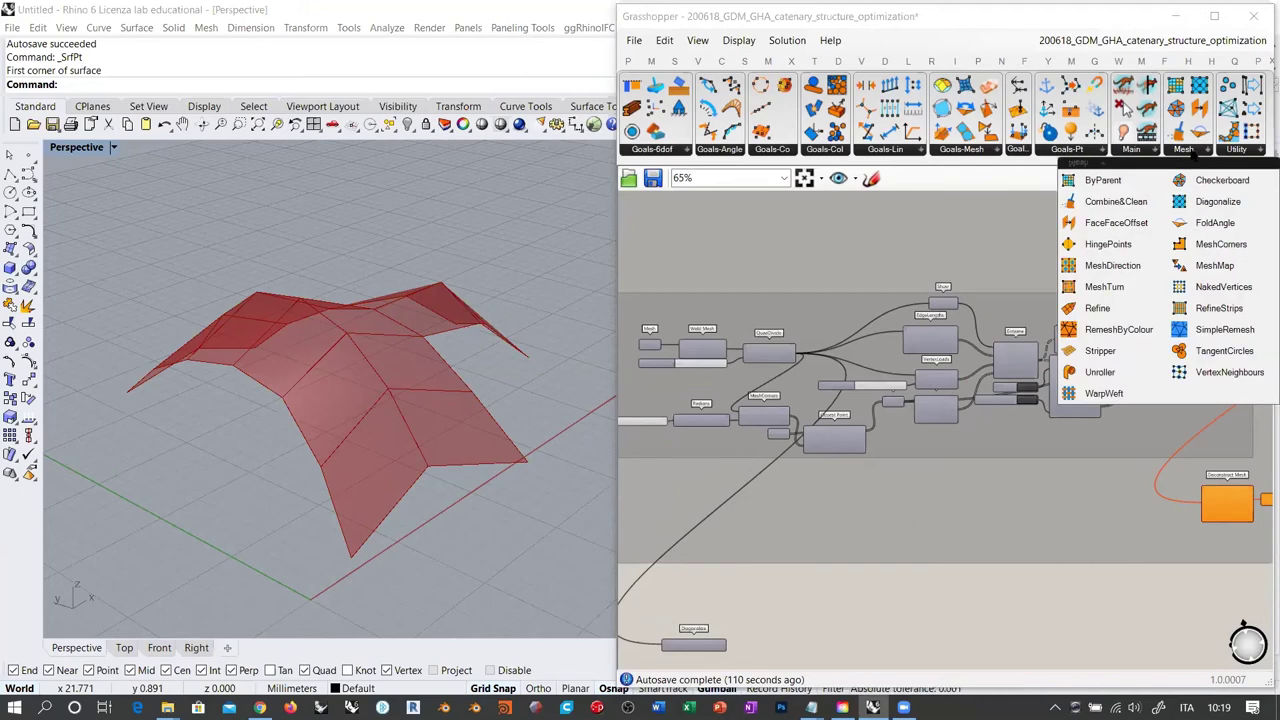
click(1200, 287)
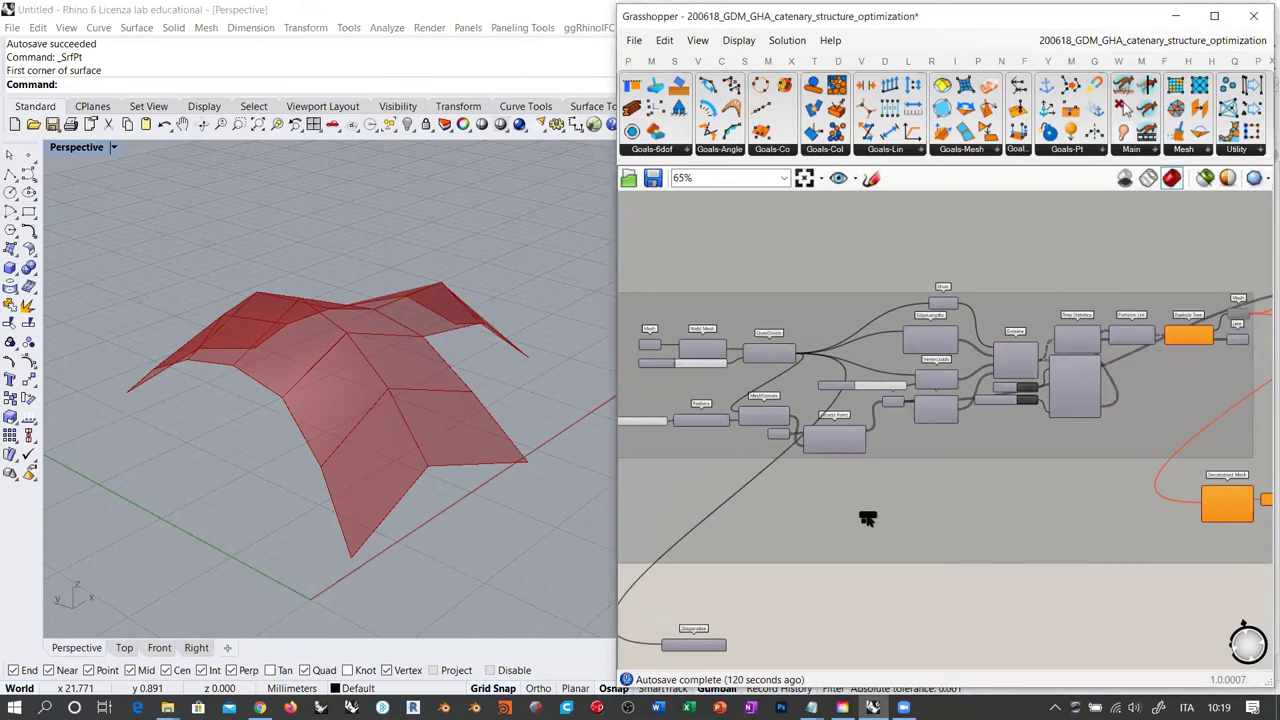
click(827, 270)
scroll(848, 290, up, 5)
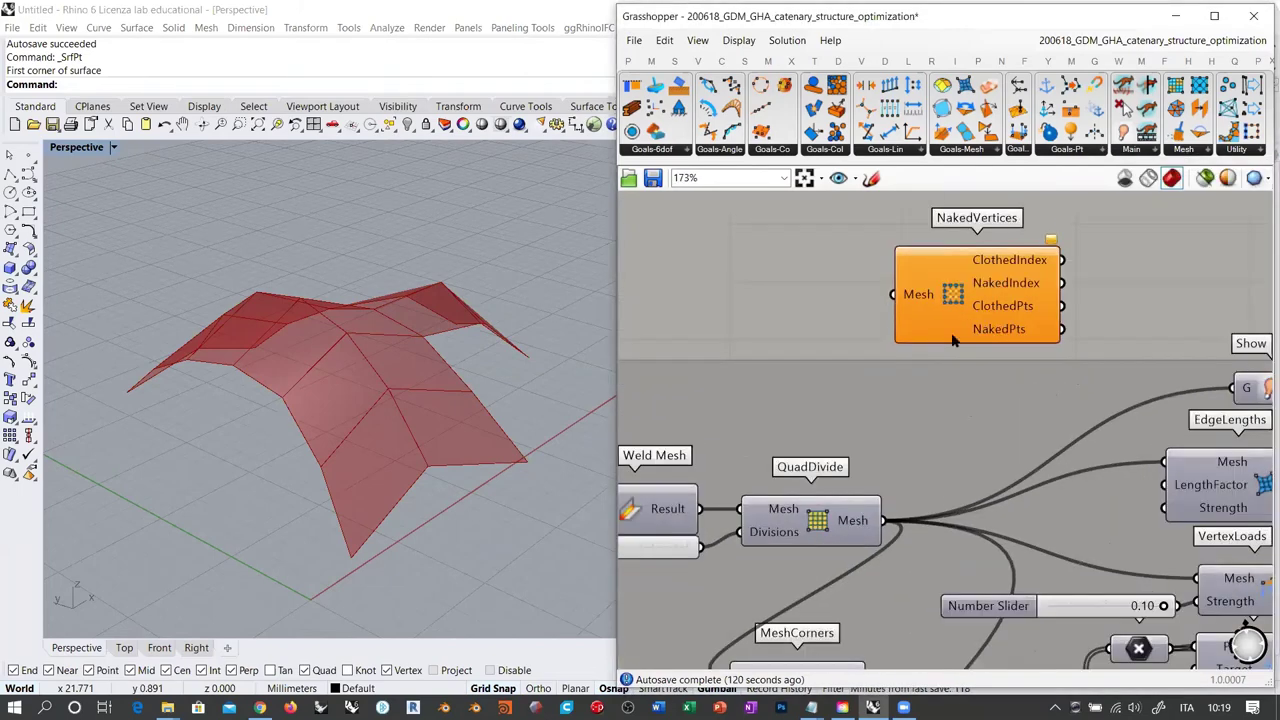
Move NakedVertices below Closest Point and feed its Mesh input from QuadDivide's mesh
scroll(873, 278, down, 2)
drag(888, 228, 889, 634)
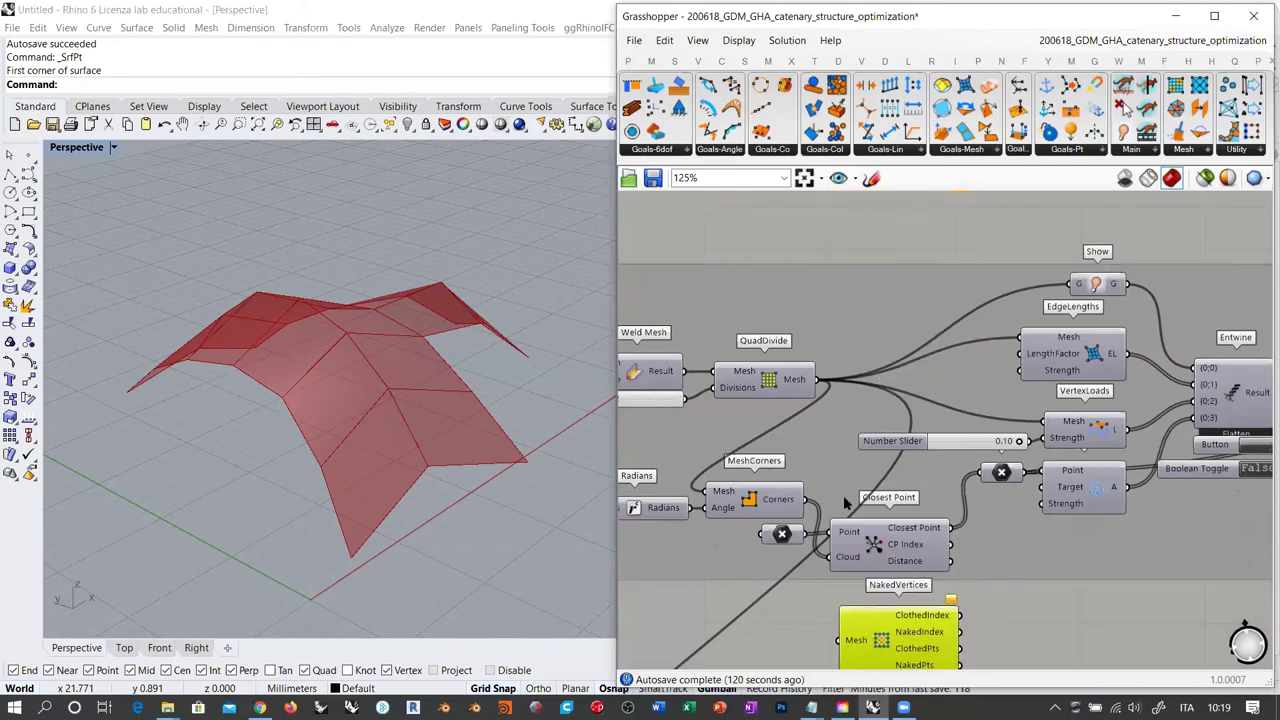
drag(820, 381, 830, 634)
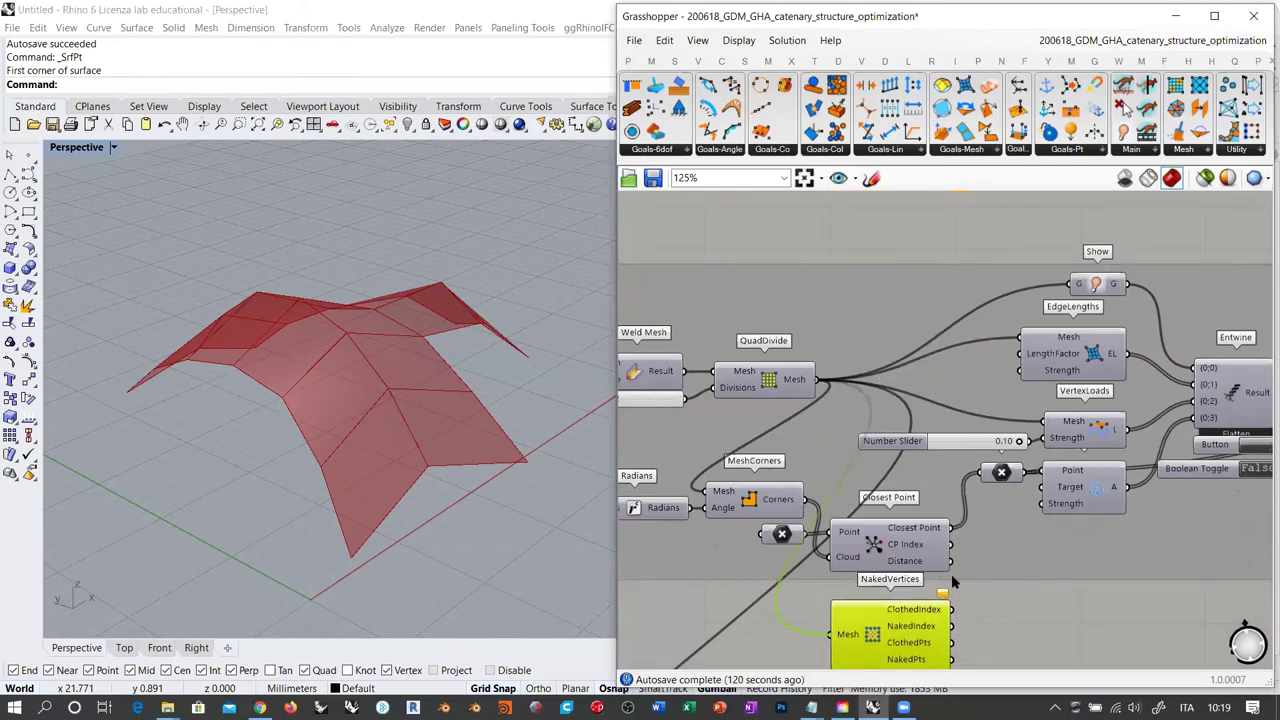
right_drag(972, 622, 940, 503)
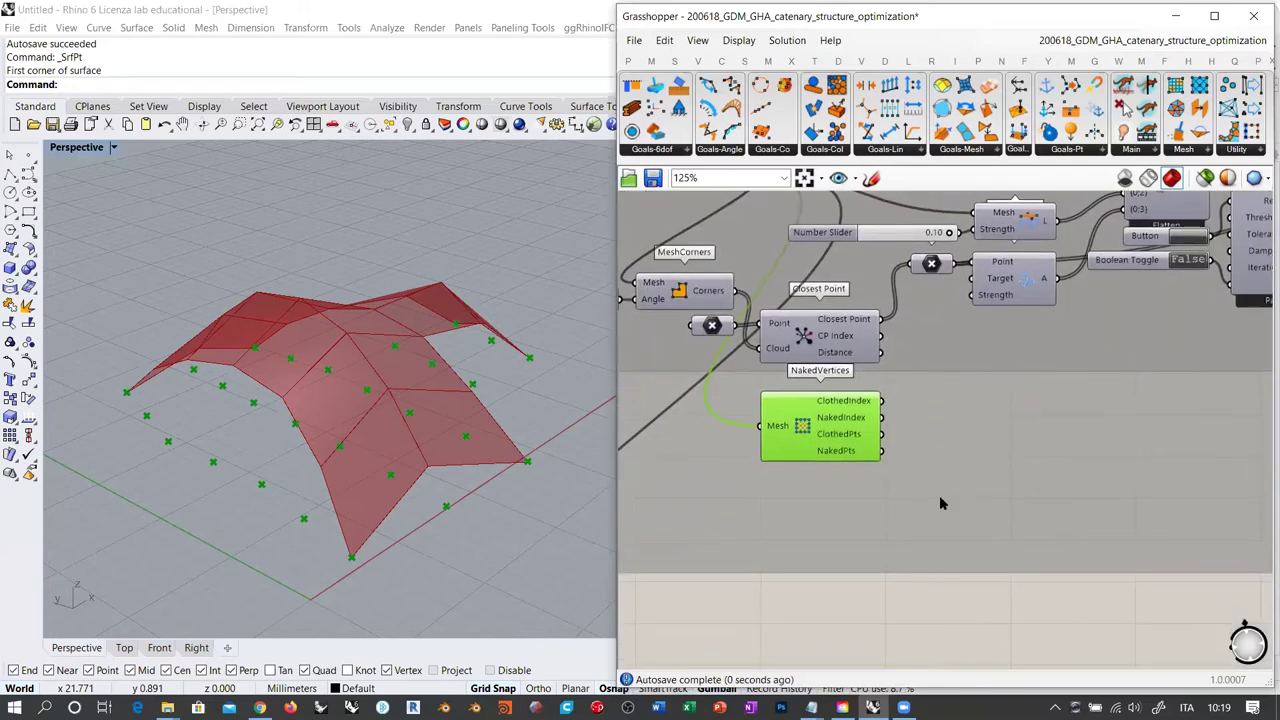
Add a Point parameter fed by NakedVertices' NakedPts output and hide the NakedVertices preview
double_click(948, 599)
text(poi)
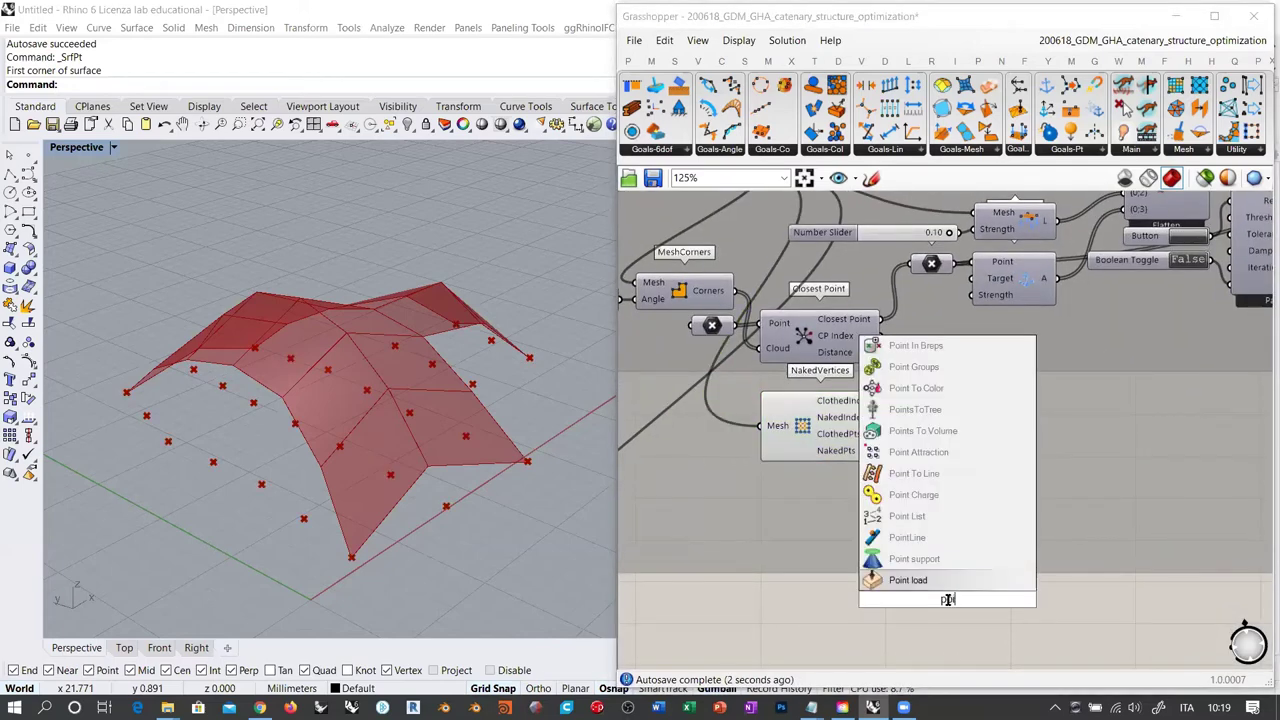
text(nt)
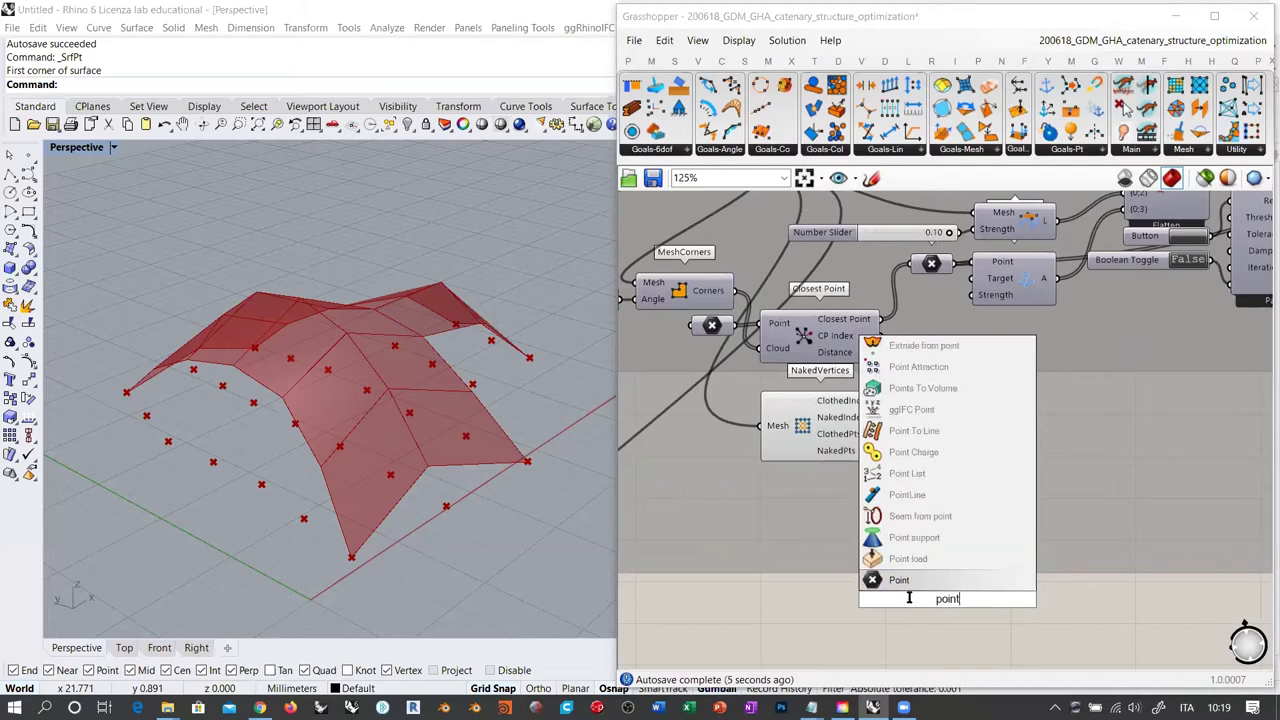
key(Return)
mouse_move(923, 603)
mouse_down()
mouse_move(943, 531)
mouse_move(834, 428)
mouse_move(924, 600)
mouse_up()
click(836, 429)
key(ctrl+q)
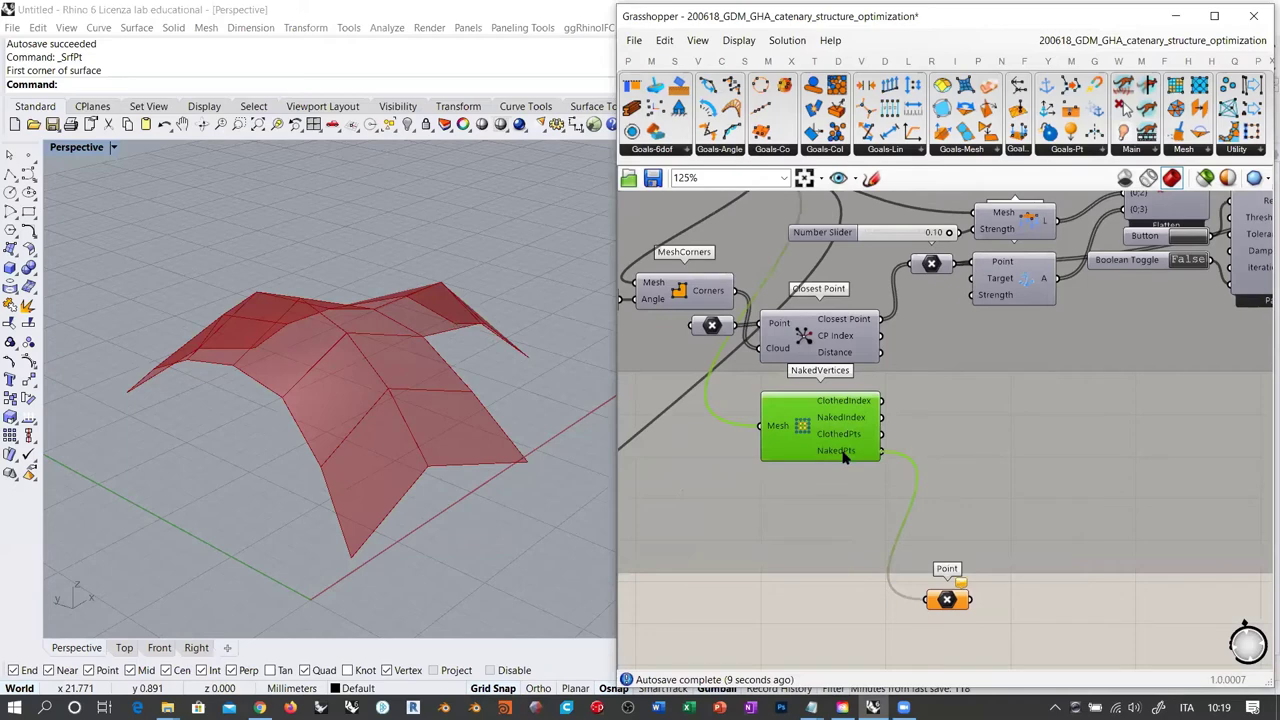
right_click(843, 451)
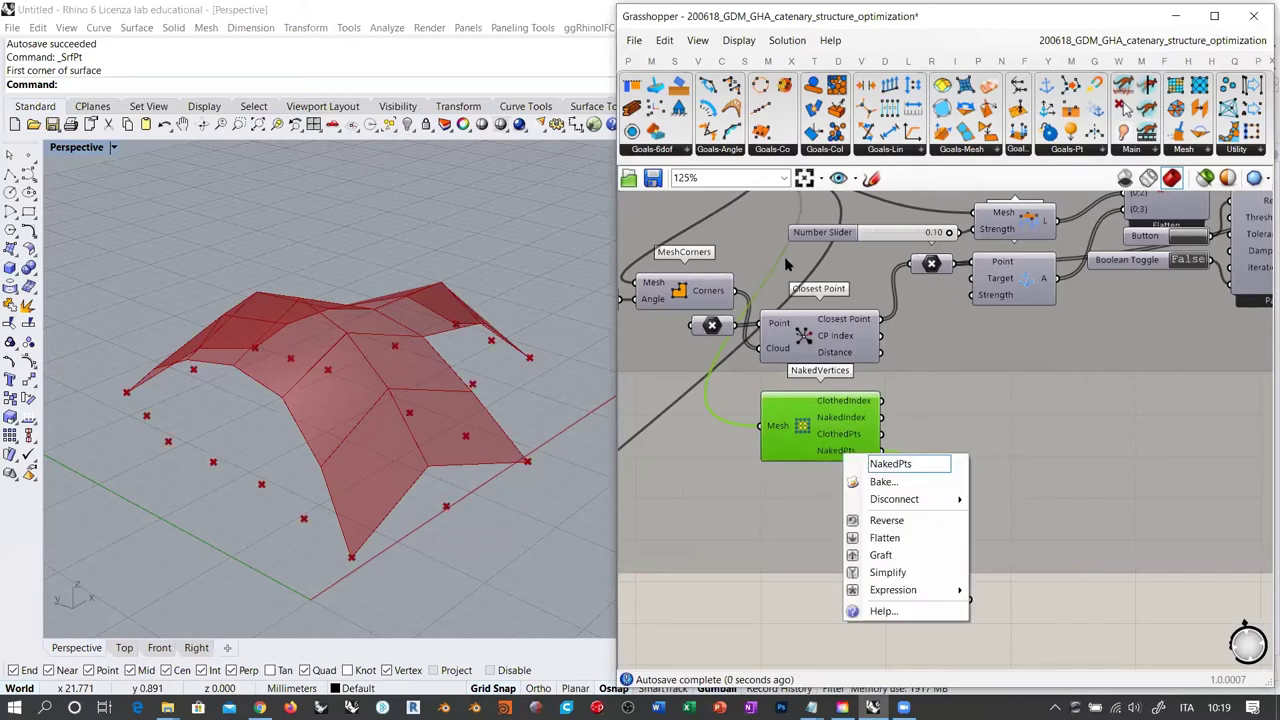
Show the QuadDivide preview and examine the naked boundary points against the form-found shell from several angles
right_drag(786, 260, 879, 339)
click(788, 252)
key(ctrl+q)
click(712, 305)
right_drag(330, 480, 440, 446)
right_drag(611, 400, 224, 371)
right_drag(403, 410, 381, 420)
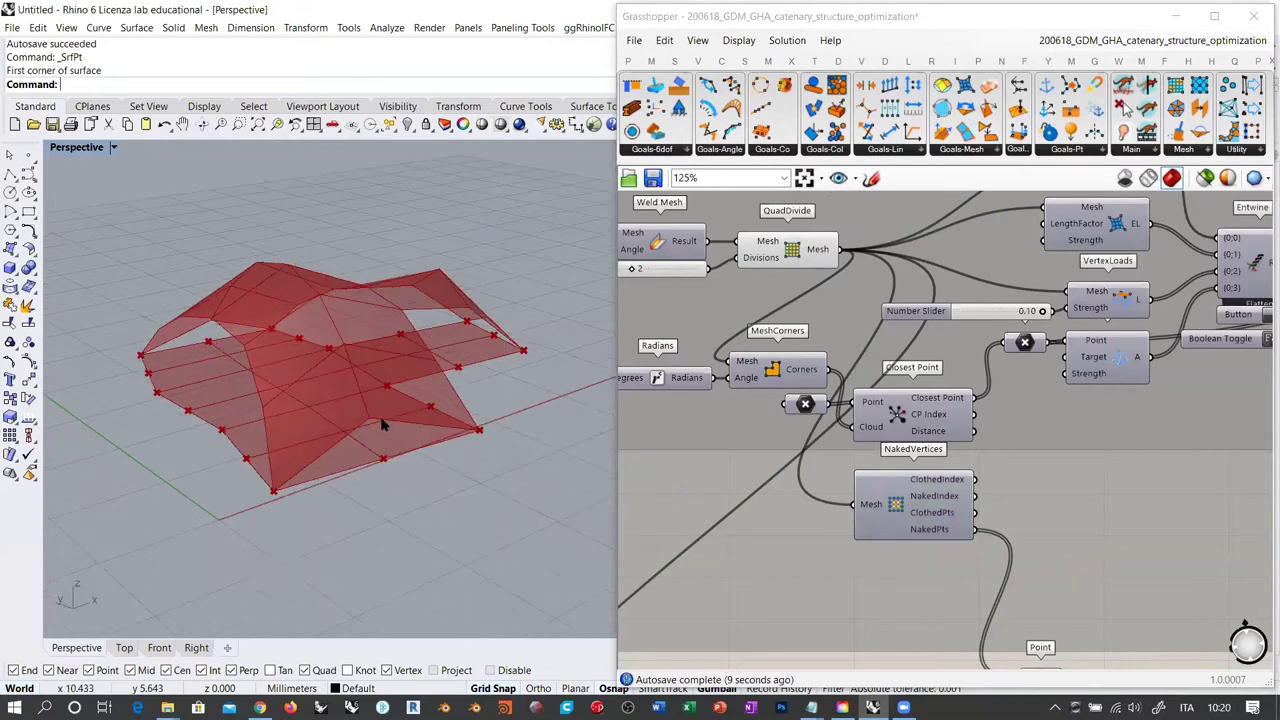
right_drag(1062, 583, 923, 474)
scroll(923, 474, down, 1)
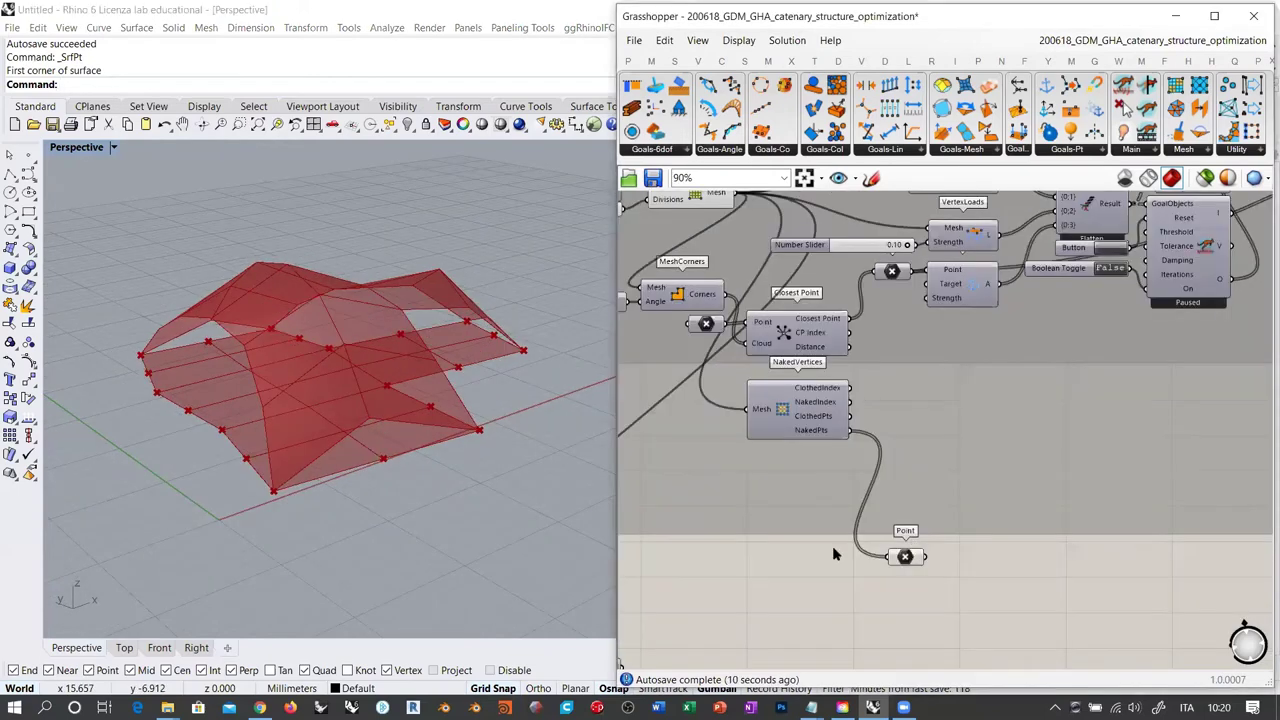
right_drag(405, 388, 424, 340)
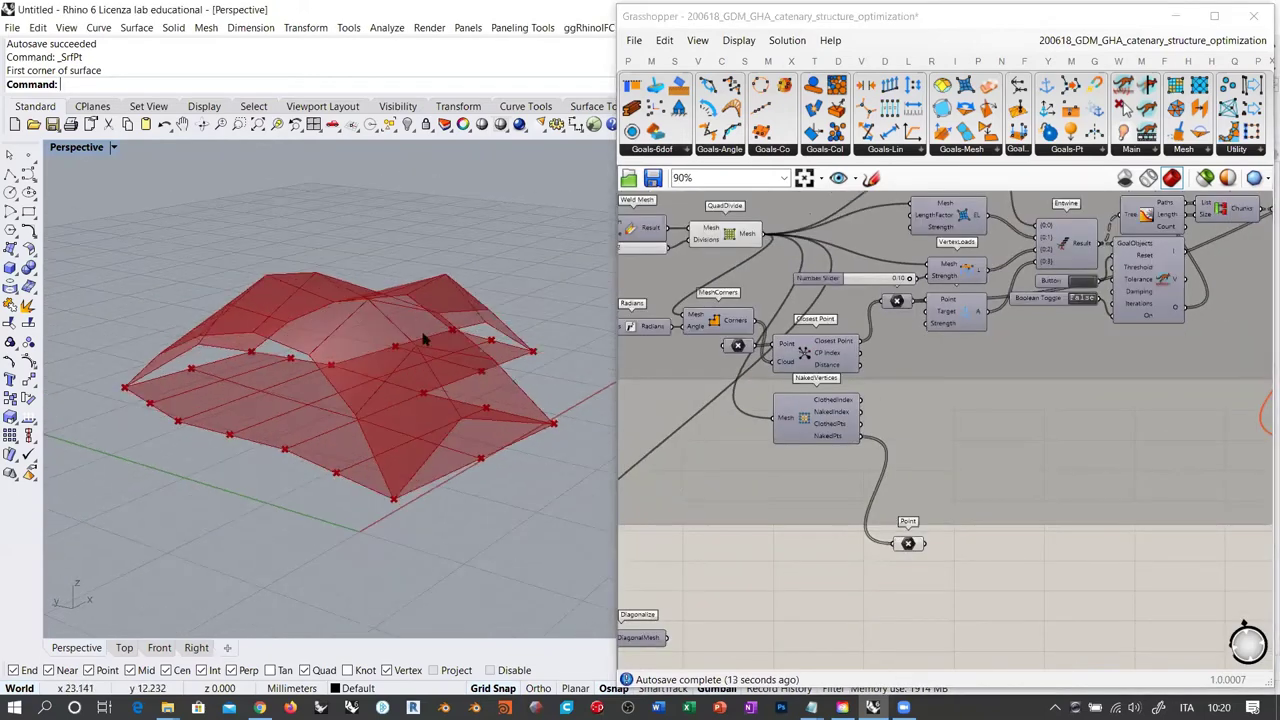
Reset the Kangaroo solver and hide the QuadDivide preview
right_drag(1200, 390, 1205, 453)
click(1088, 345)
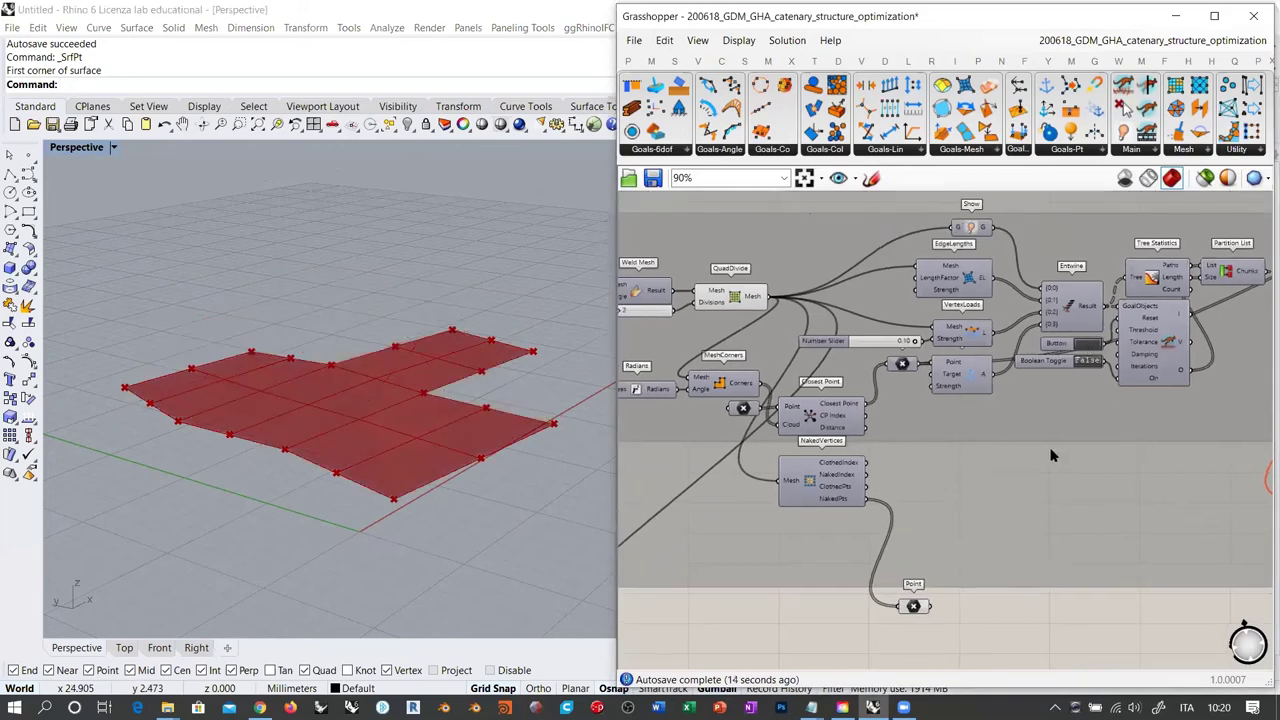
click(736, 299)
key(ctrl+q)
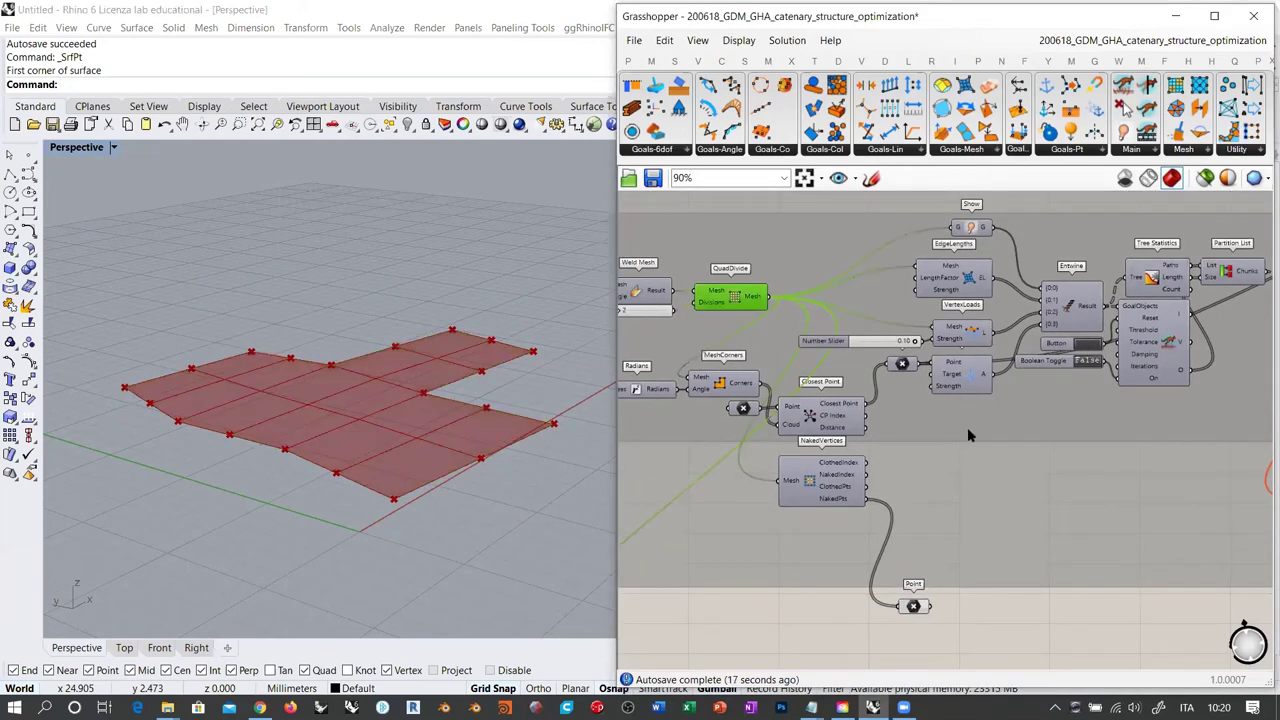
Set the QuadDivide divisions to 4
right_drag(969, 429, 1144, 462)
scroll(868, 356, up, 1)
scroll(806, 341, up, 3)
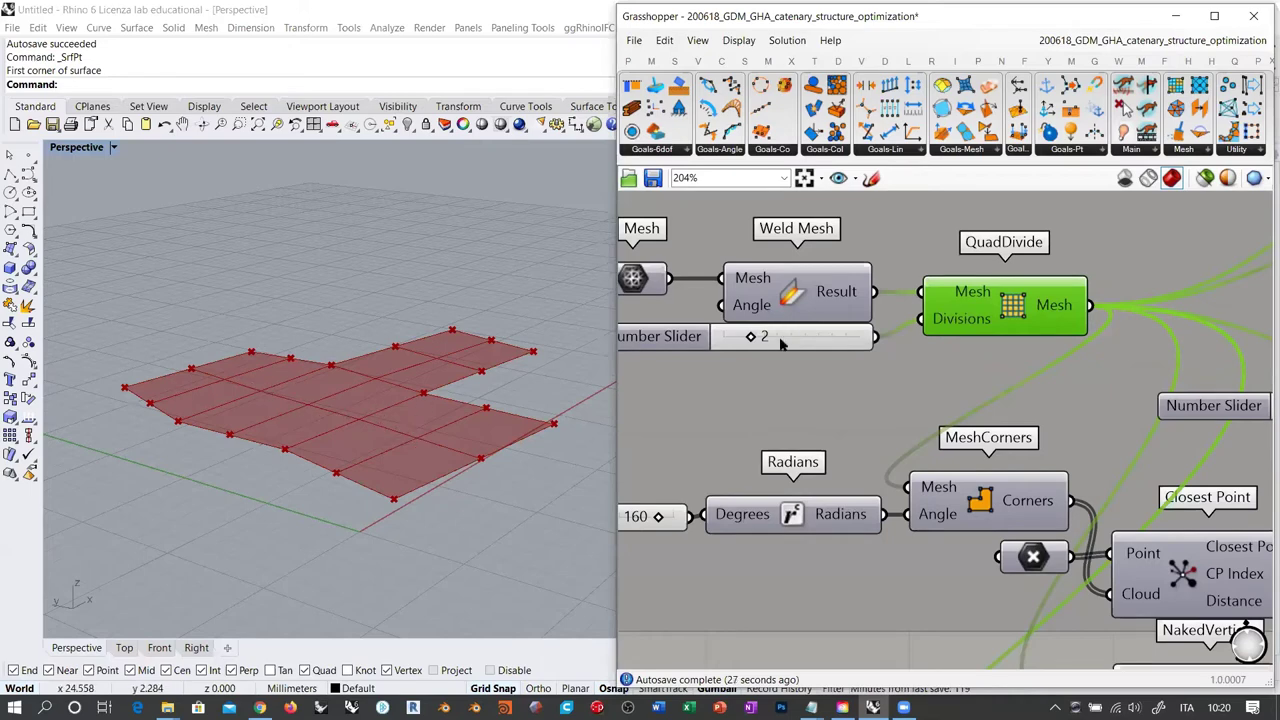
double_click(816, 331)
text(4)
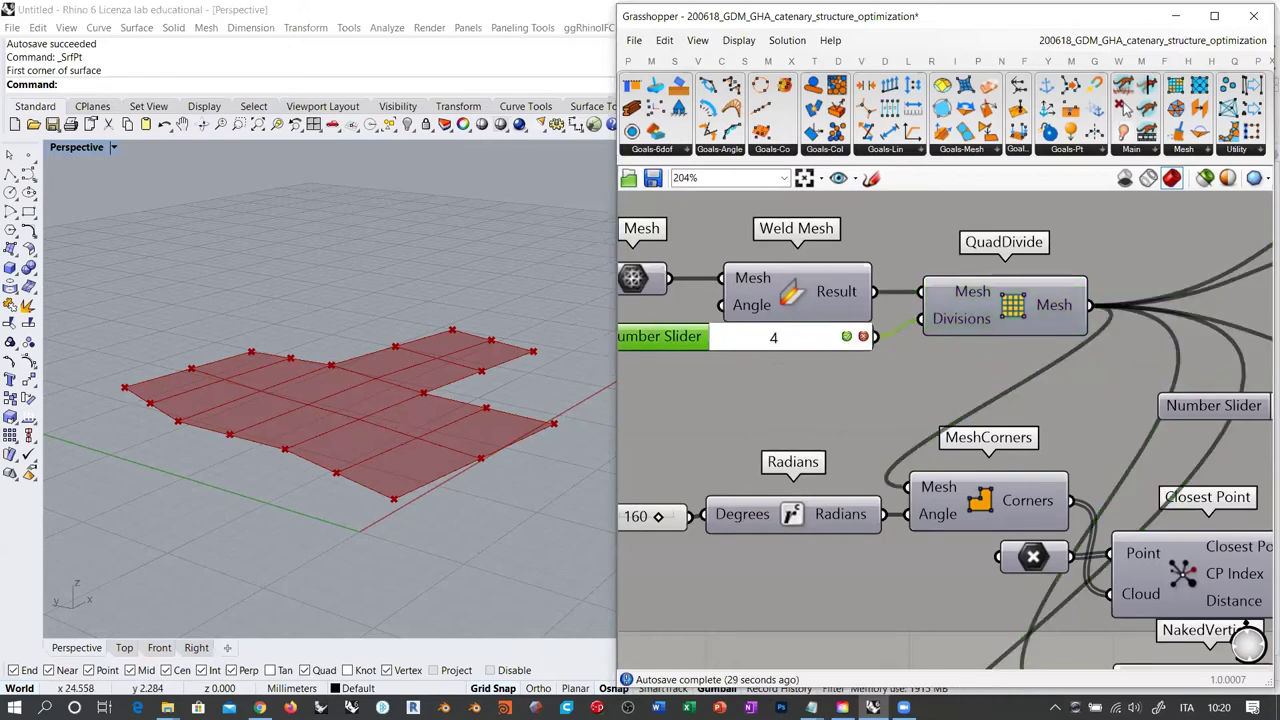
key(Return)
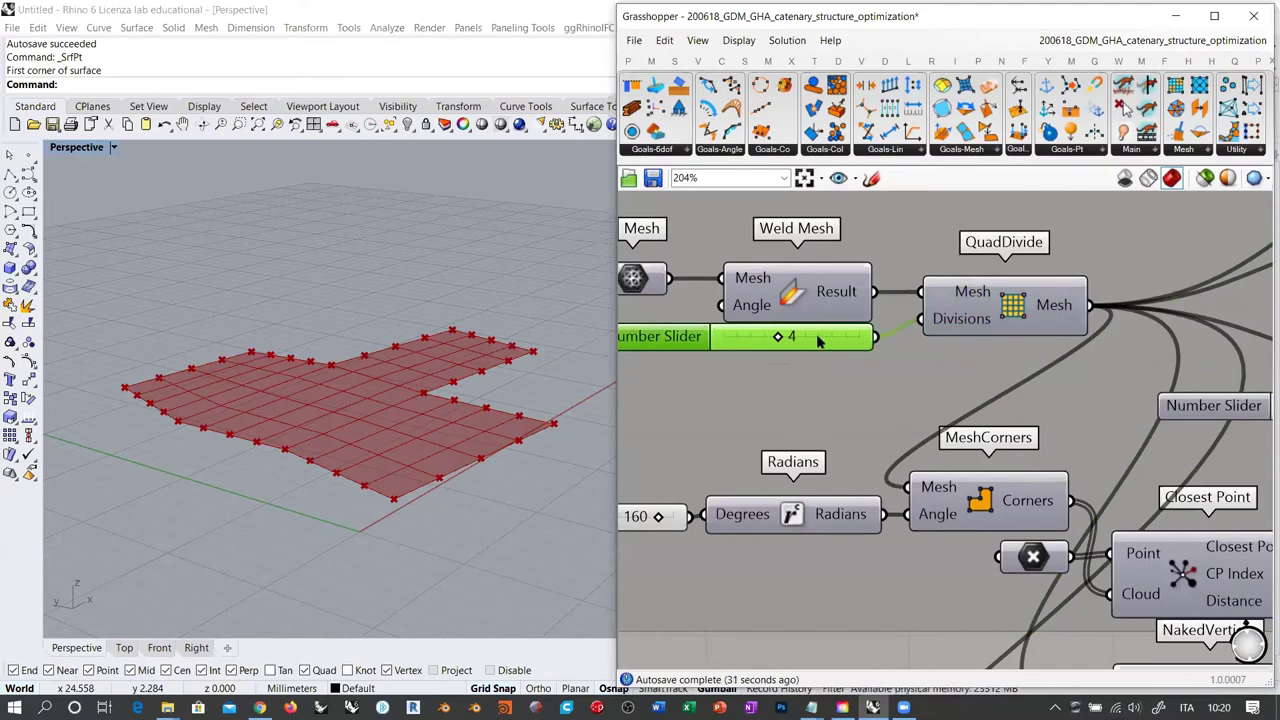
right_drag(460, 374, 375, 452)
Tidy the two Point parameters, placing the naked-points one beside NakedVertices and the corner-points one beside Closest Point
right_drag(1006, 411, 794, 361)
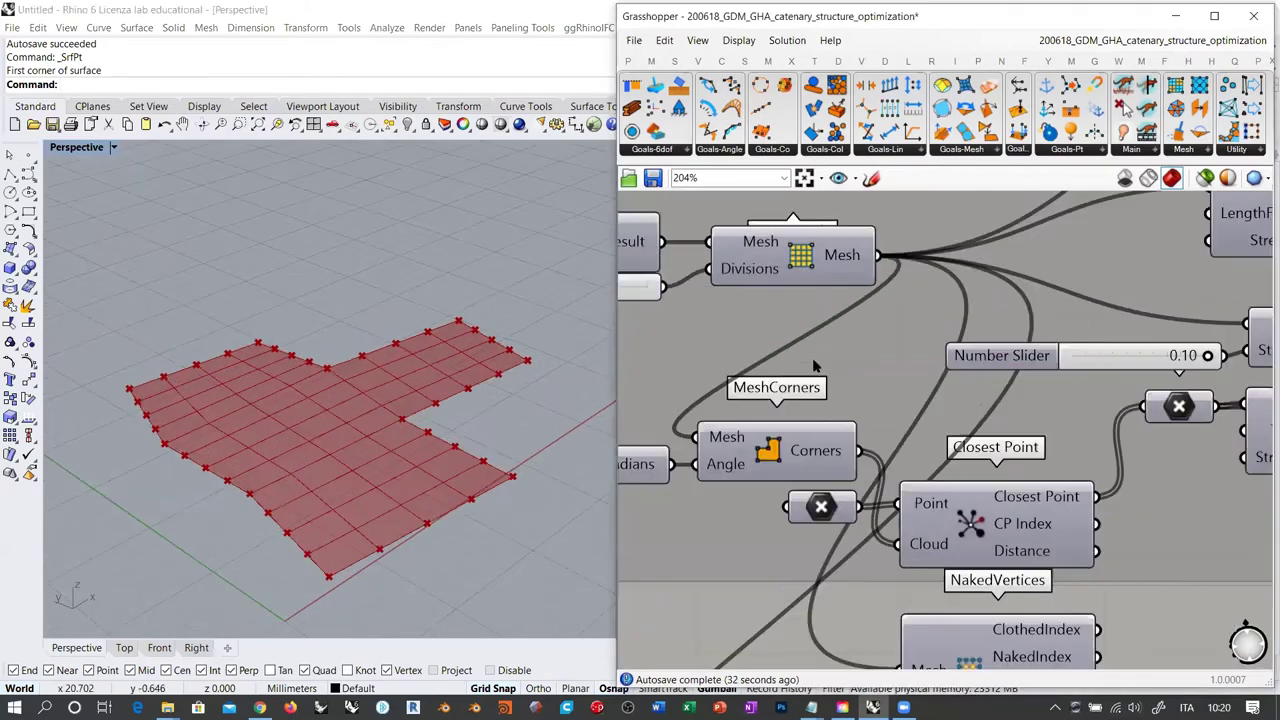
scroll(815, 367, down, 3)
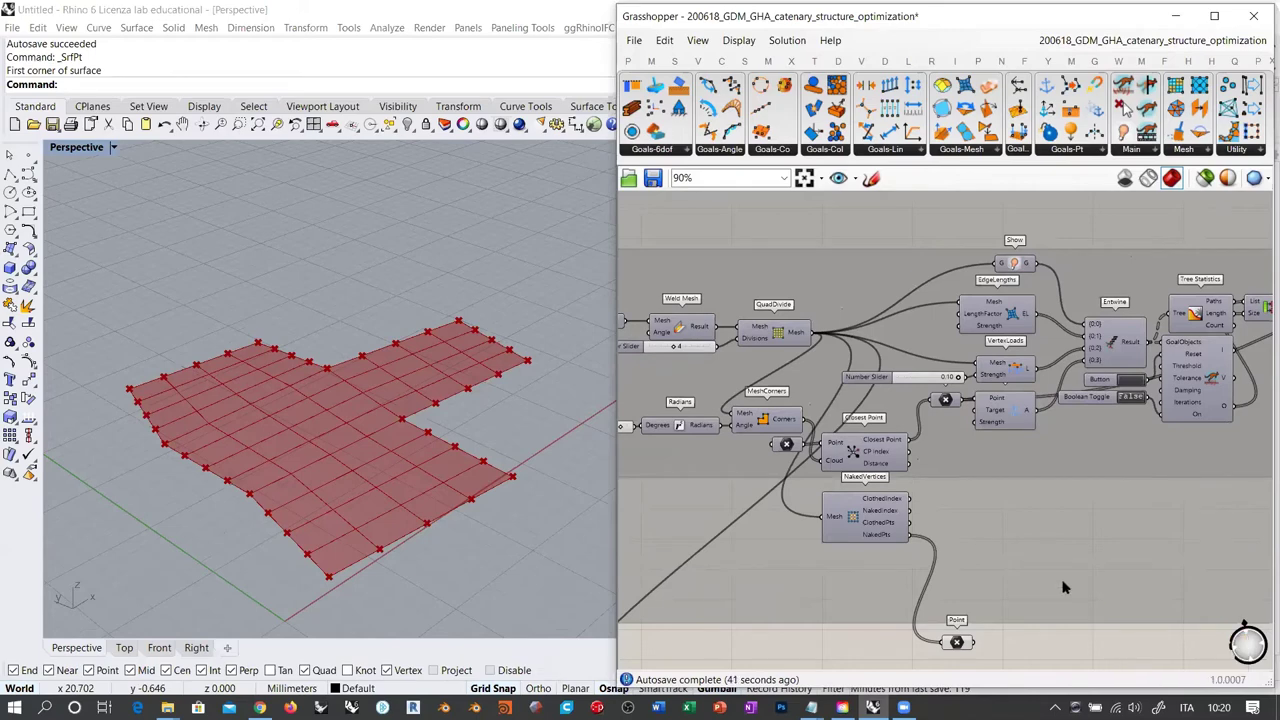
drag(959, 643, 962, 537)
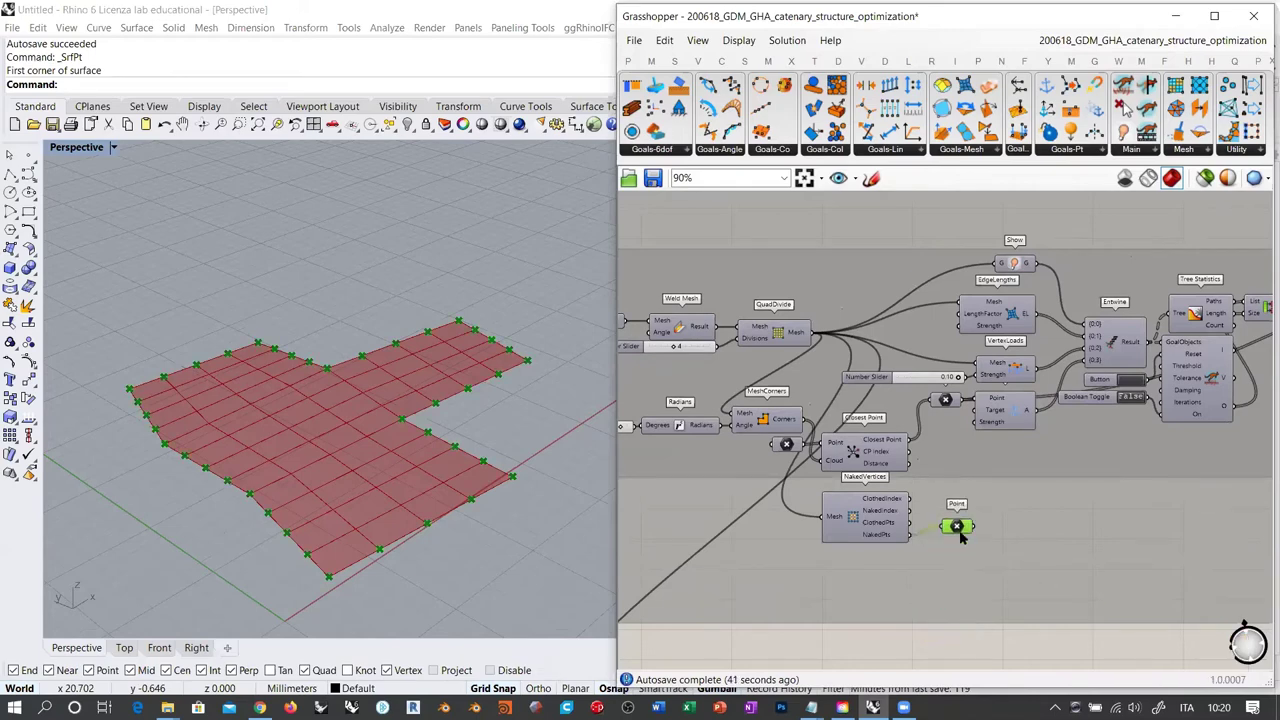
click(986, 655)
right_drag(945, 447, 939, 467)
scroll(944, 444, up, 3)
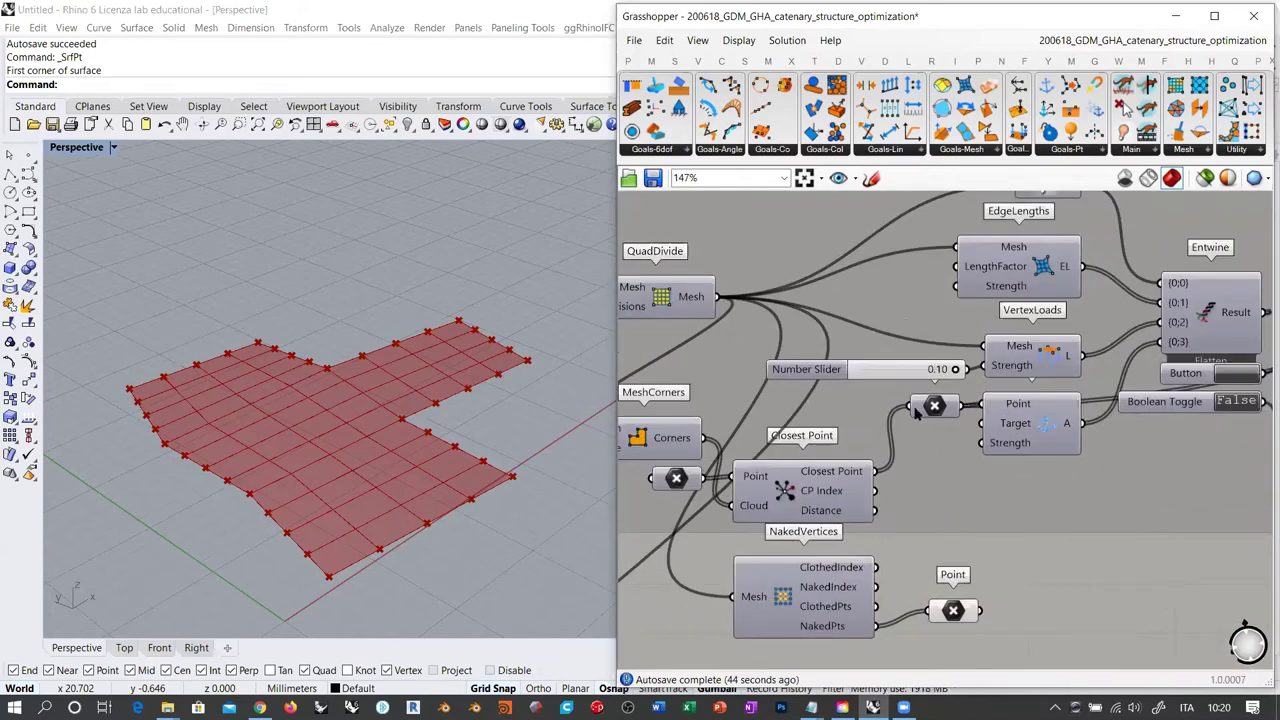
drag(920, 412, 922, 476)
drag(953, 611, 926, 627)
click(946, 528)
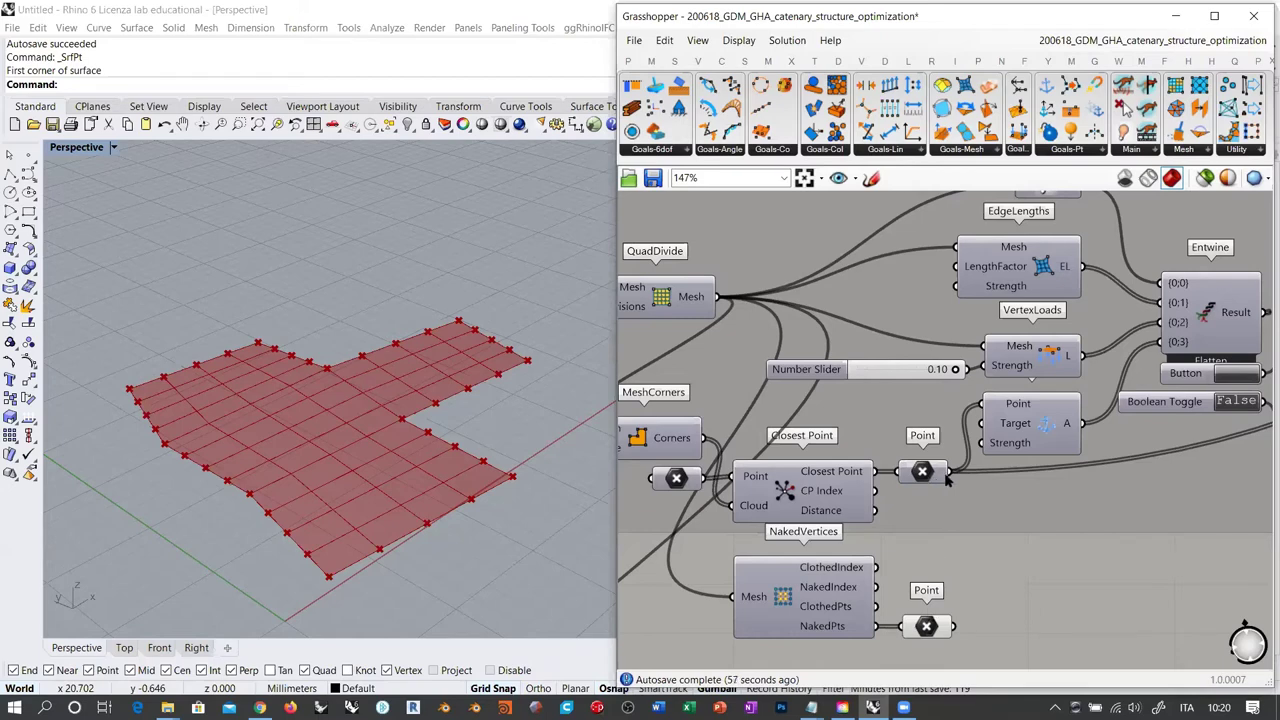
Transfer all outgoing wires of the corner Point parameter to the naked-points parameter and hide that parameter's preview
ctrl+shift+drag(947, 471, 951, 626)
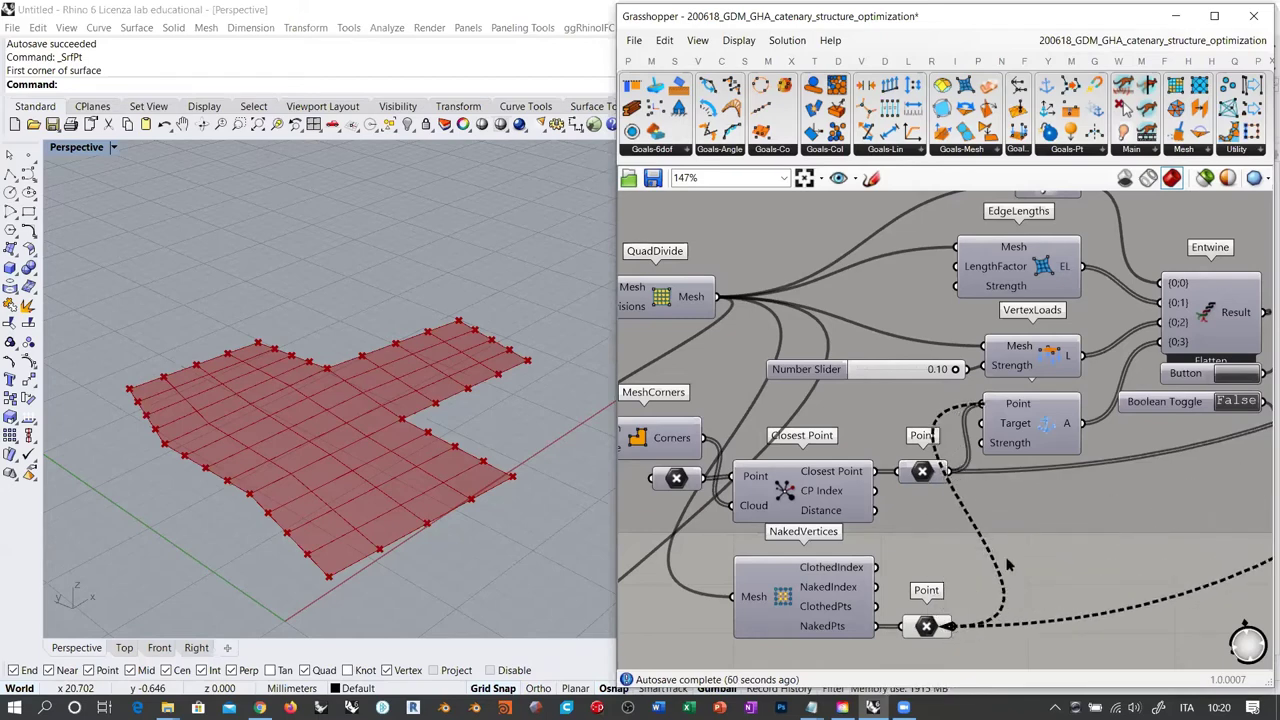
click(927, 628)
key(ctrl+q)
Start the Kangaroo solver by setting its Boolean Toggle to True
right_drag(1053, 496, 907, 500)
right_drag(1060, 452, 857, 447)
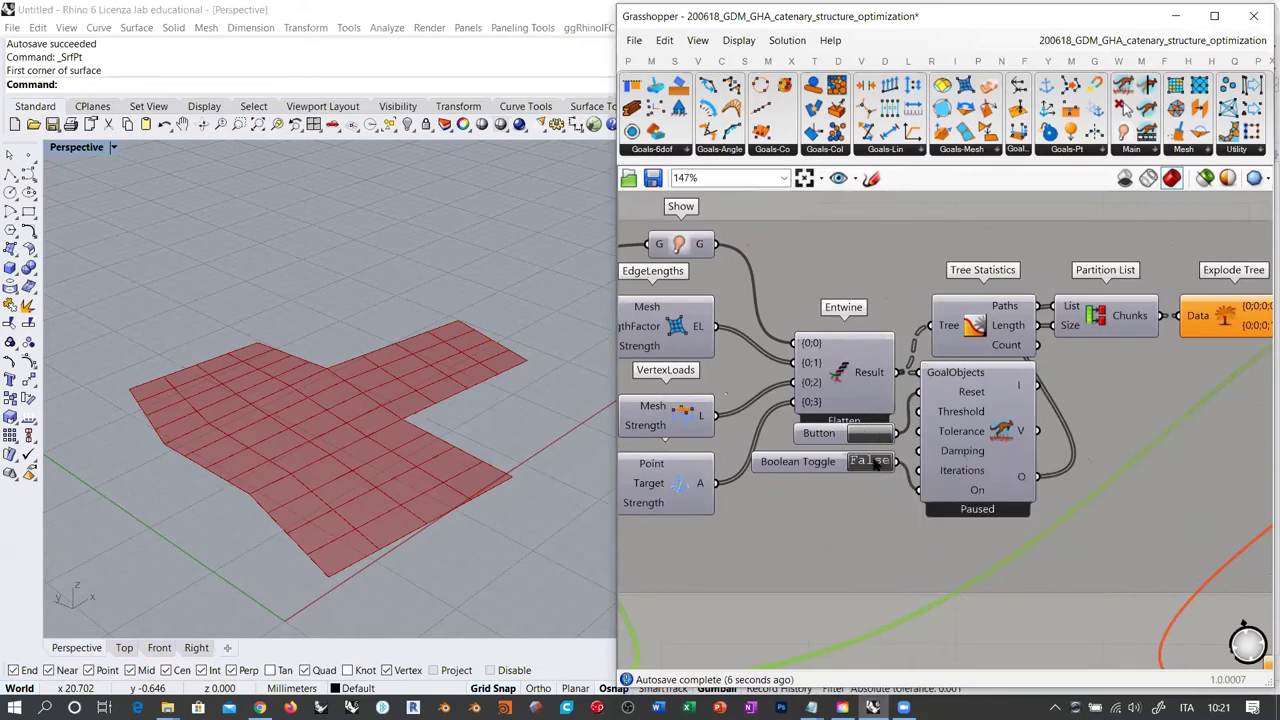
click(873, 462)
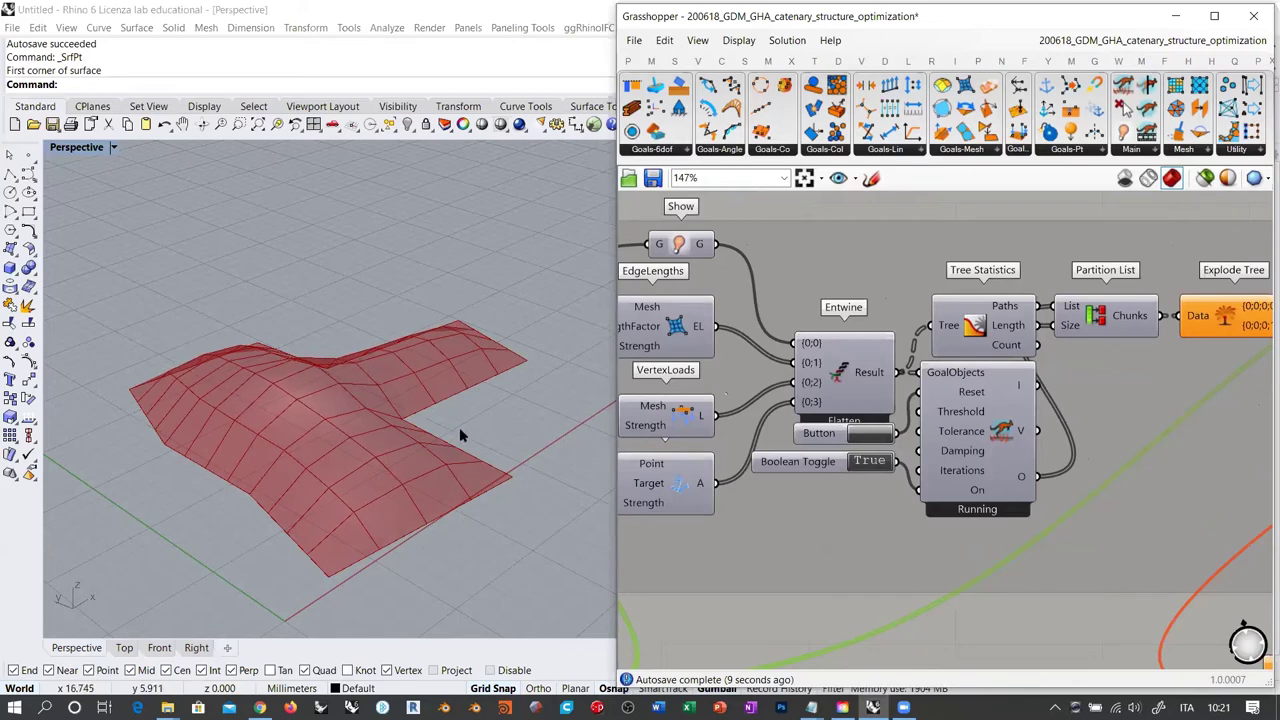
Examine the form-found mesh anchored along its naked edges from the side, from above and at its corners
right_drag(350, 458, 566, 415)
scroll(520, 398, up, 5)
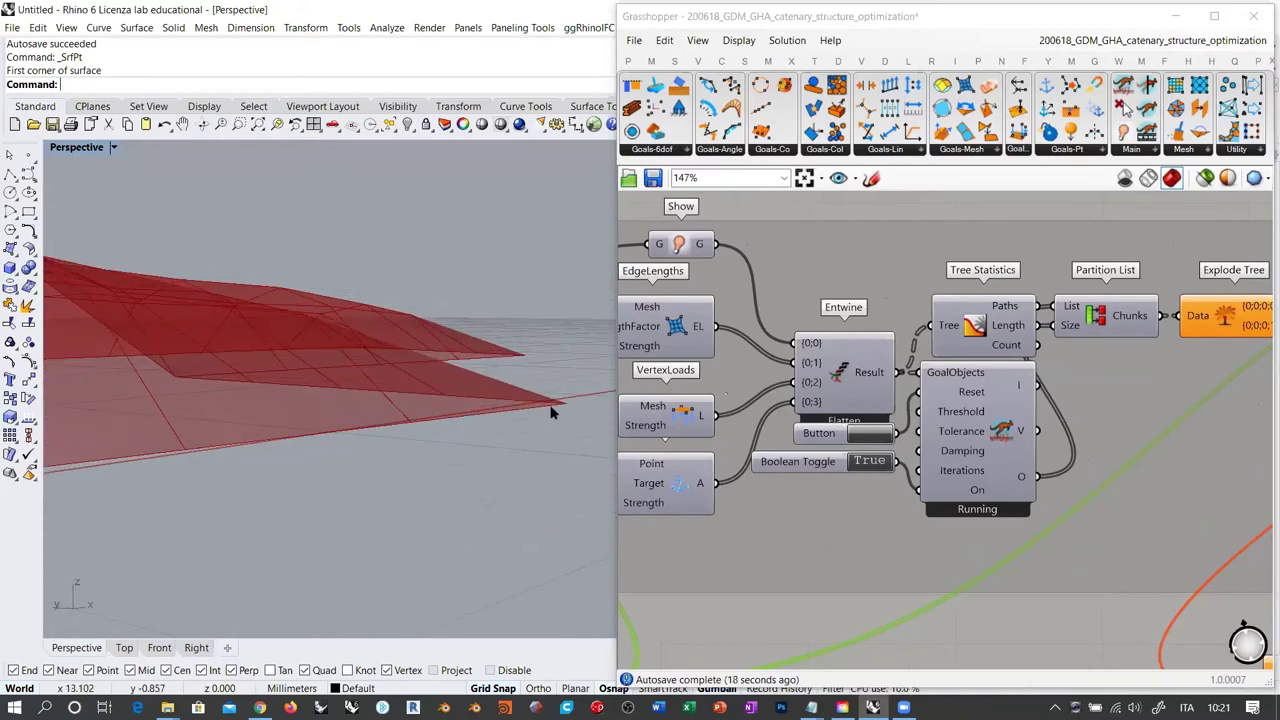
right_drag(466, 411, 443, 443)
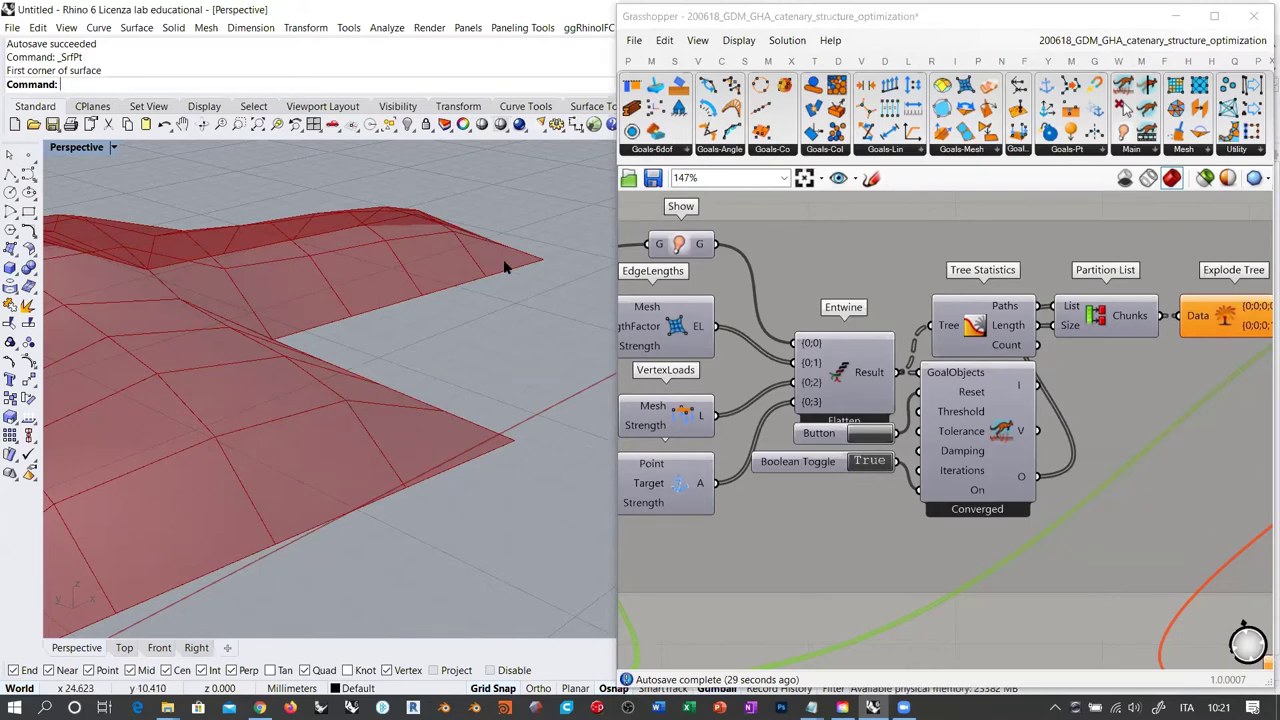
right_drag(546, 314, 193, 393)
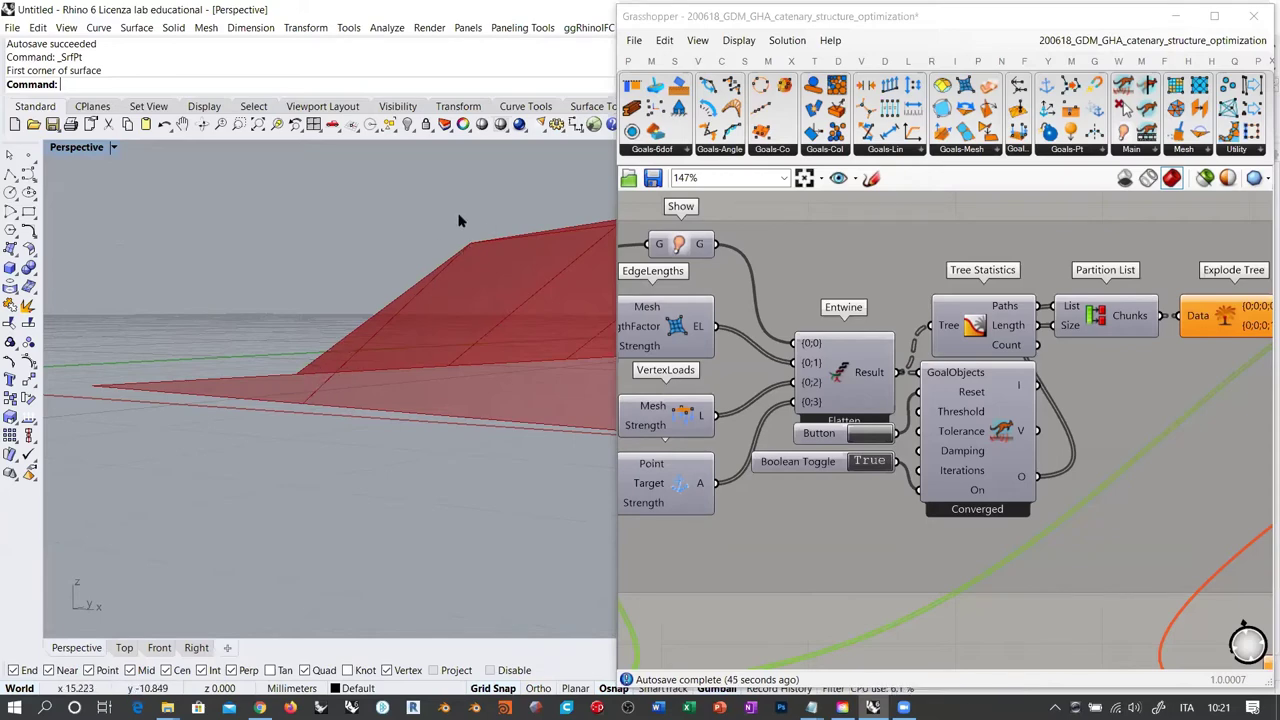
right_drag(459, 220, 360, 375)
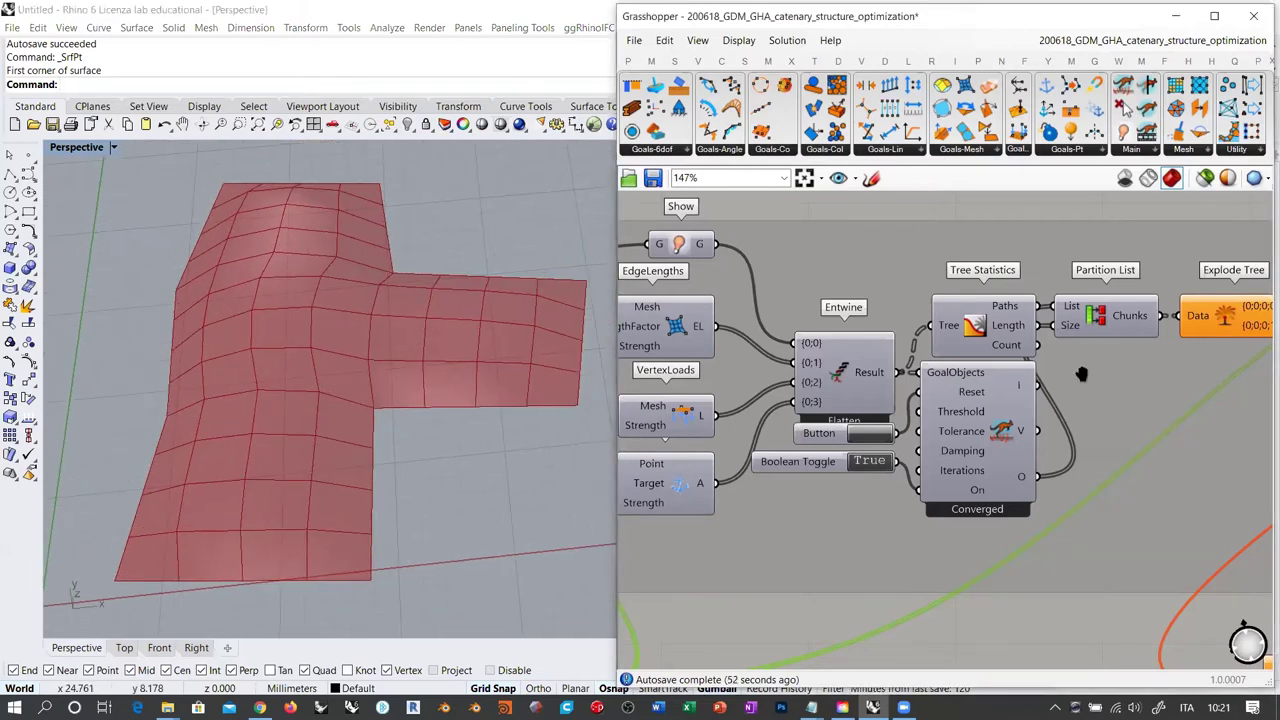
right_drag(974, 433, 858, 432)
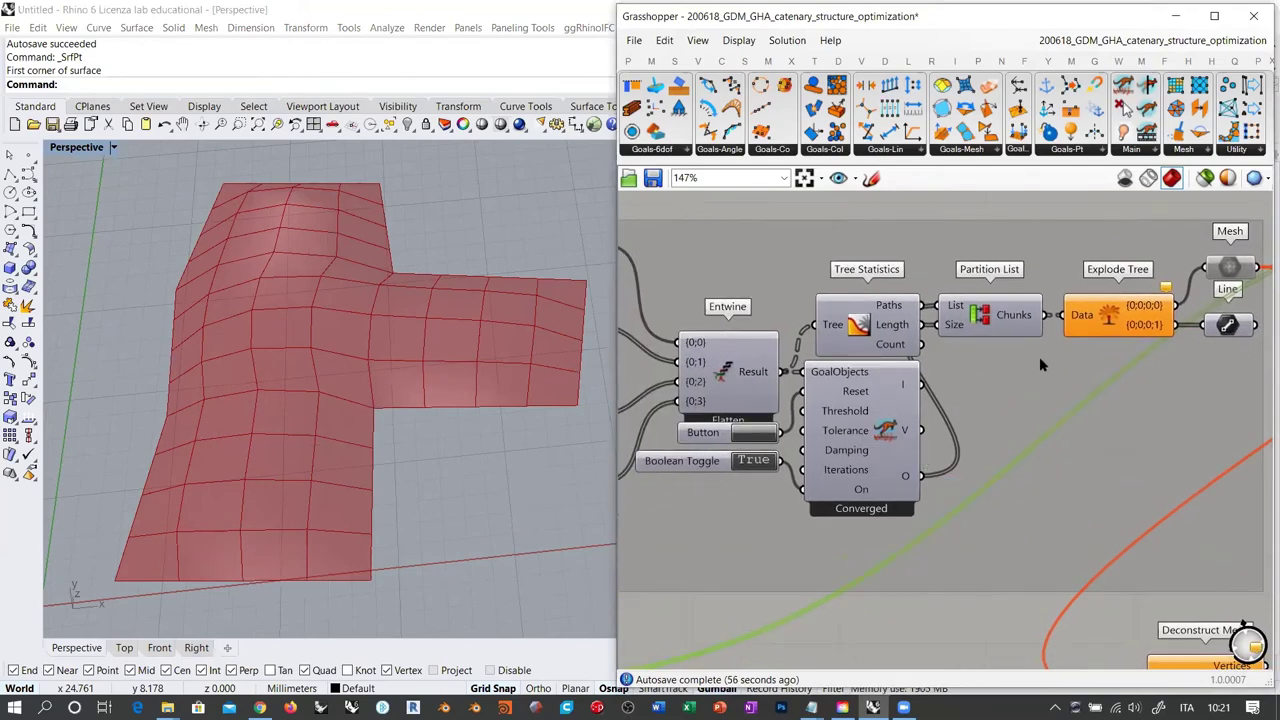
right_drag(337, 393, 180, 380)
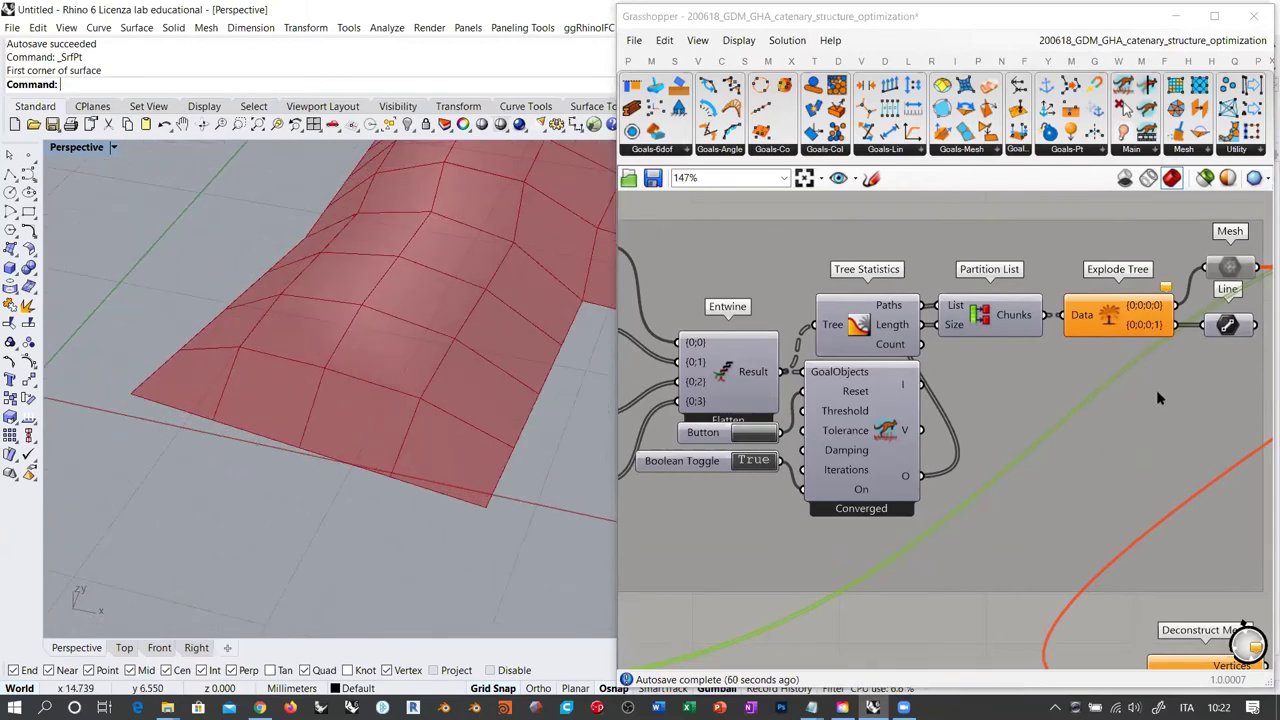
Hide the Explode Tree preview, and re-enable the form-found Mesh parameter with its own preview hidden
right_drag(934, 429, 658, 480)
scroll(658, 480, down, 1)
click(818, 390)
click(908, 344)
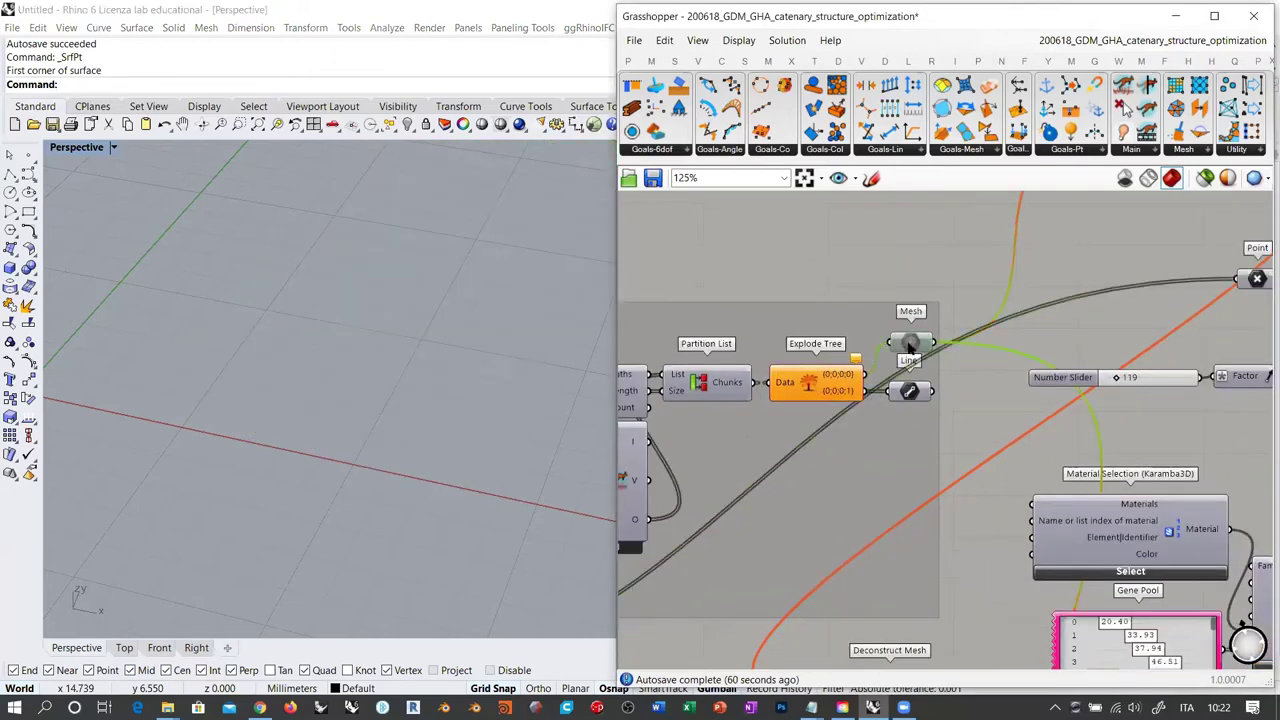
key(ctrl+e)
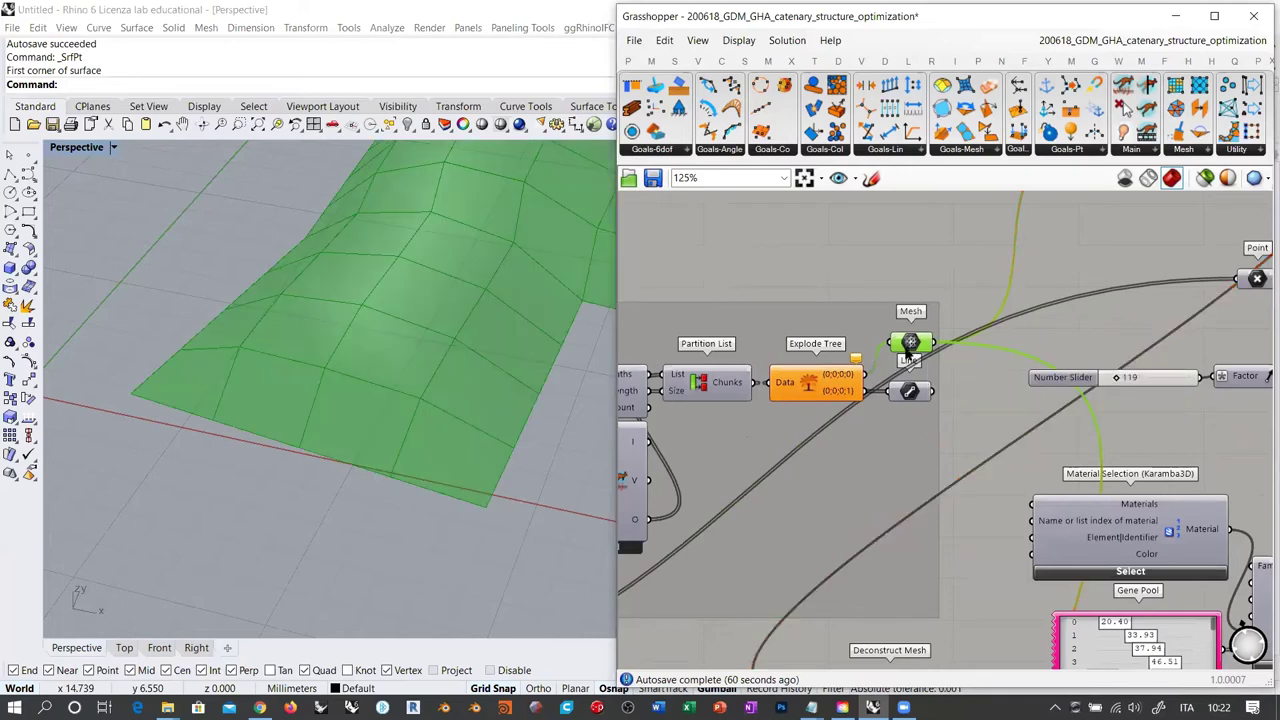
key(ctrl+q)
Show the Triangulate component's preview and examine the triangulated shell from the side, above and at its corners
right_drag(1059, 285, 780, 497)
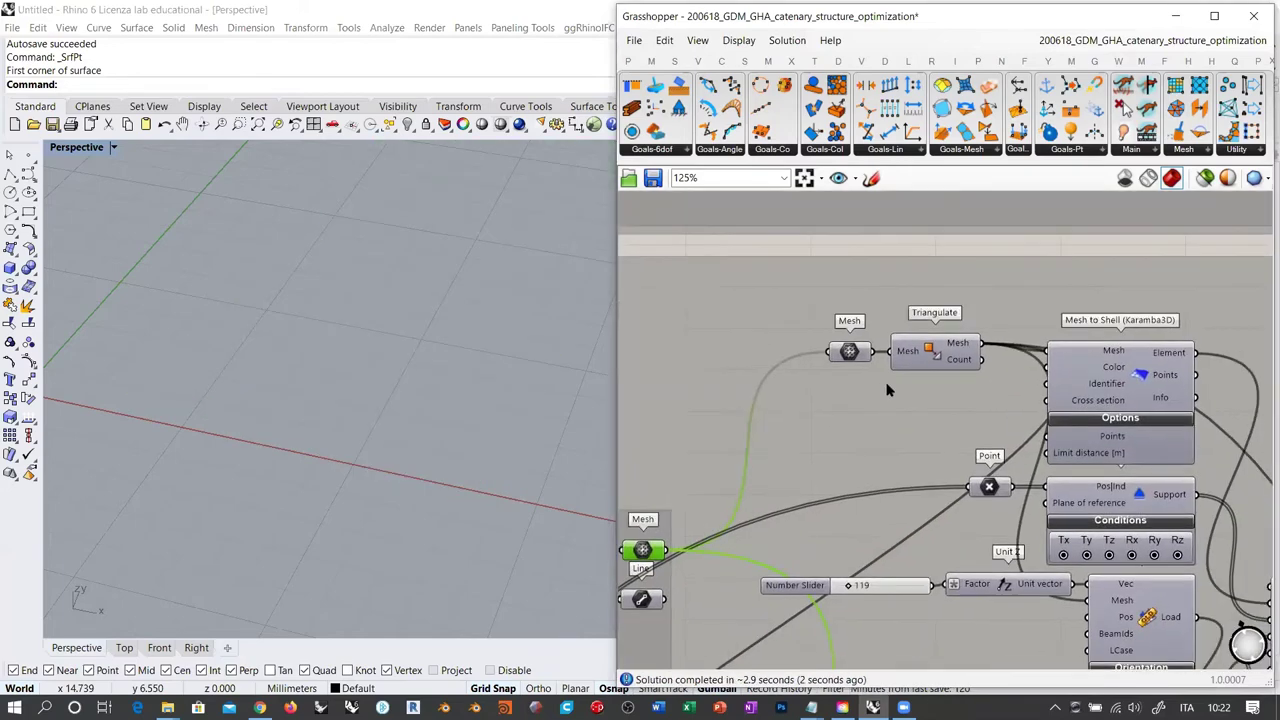
click(906, 360)
key(ctrl+q)
click(780, 400)
right_drag(345, 425, 314, 323)
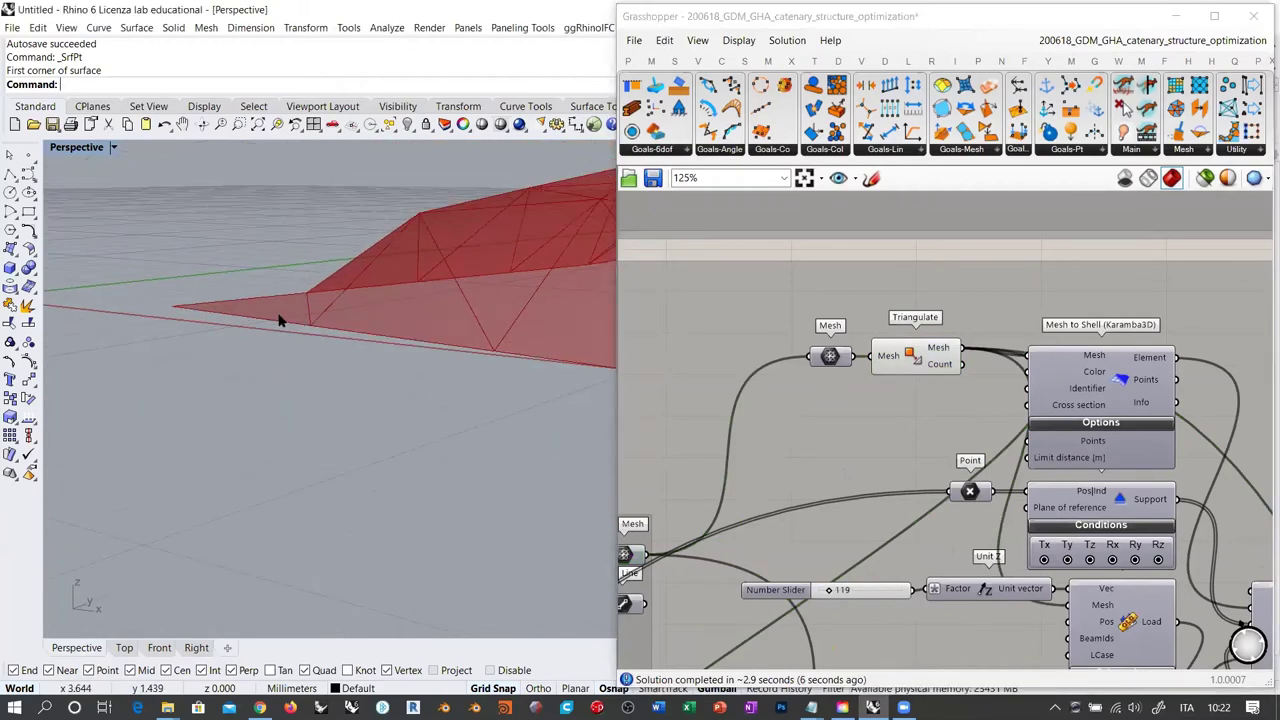
right_drag(214, 366, 334, 449)
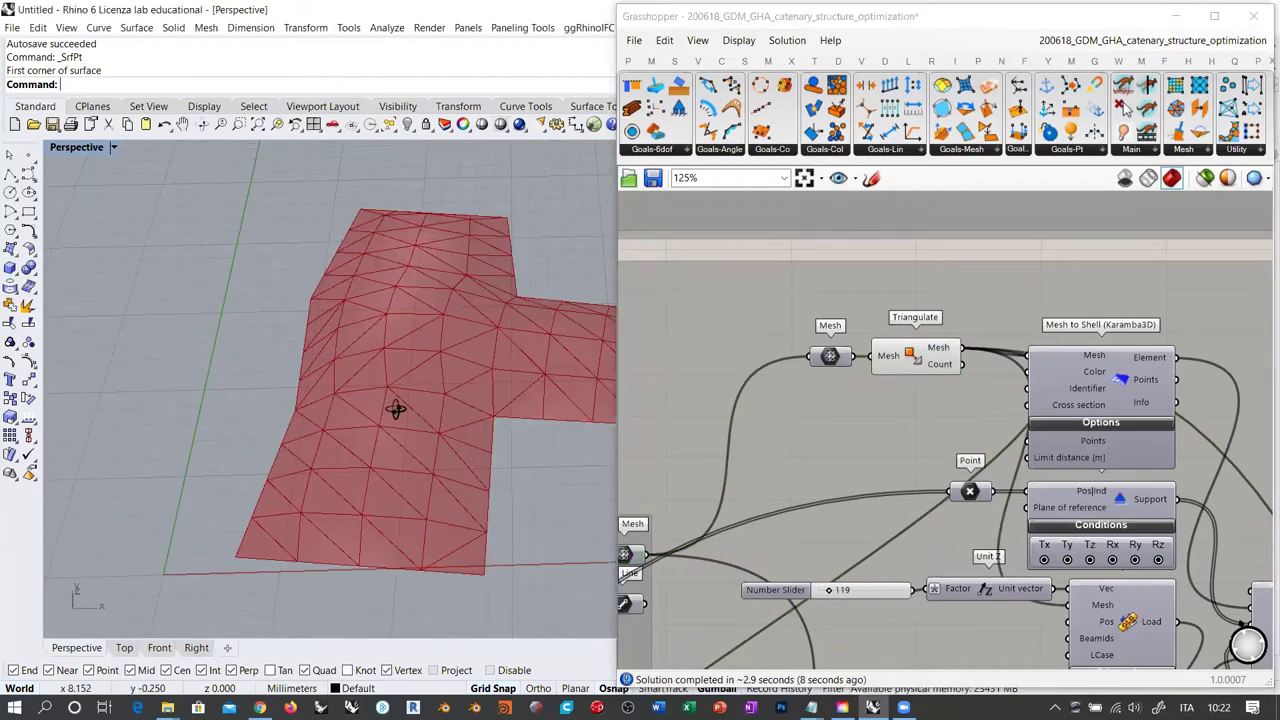
right_drag(397, 409, 427, 376)
right_drag(322, 412, 557, 357)
right_drag(377, 523, 390, 445)
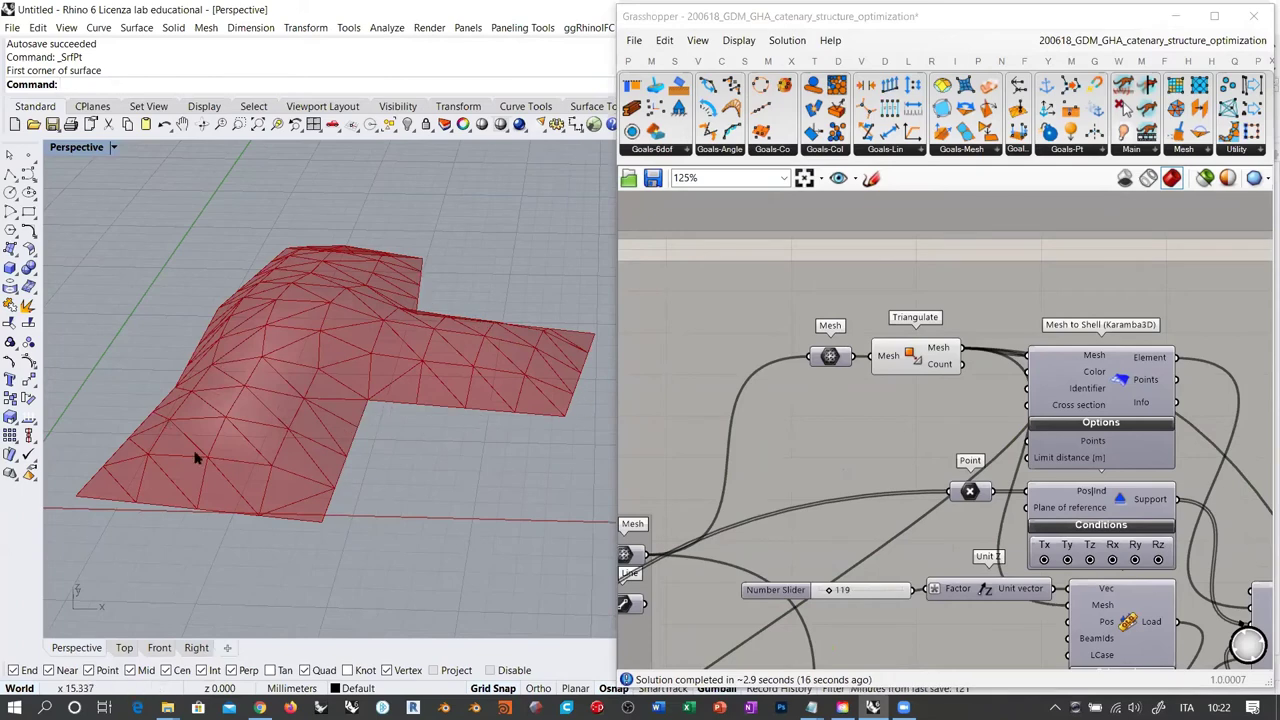
Move the Diagonalize component to just above QuadDivide, fed by QuadDivide's mesh, and show its preview
right_drag(809, 442, 1090, 419)
scroll(1066, 424, down, 4)
right_drag(888, 392, 1113, 325)
scroll(771, 590, up, 2)
right_drag(772, 570, 792, 486)
drag(750, 591, 917, 281)
scroll(931, 491, up, 5)
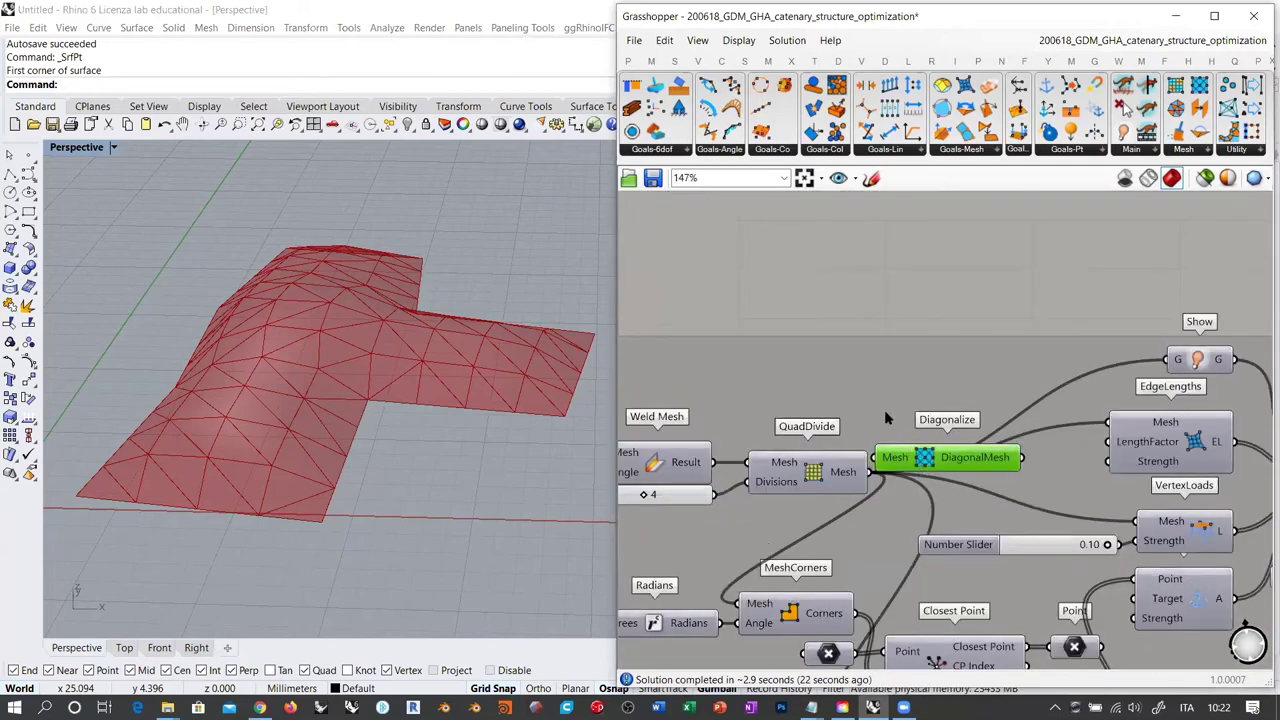
drag(906, 462, 862, 385)
ctrl+click(862, 385)
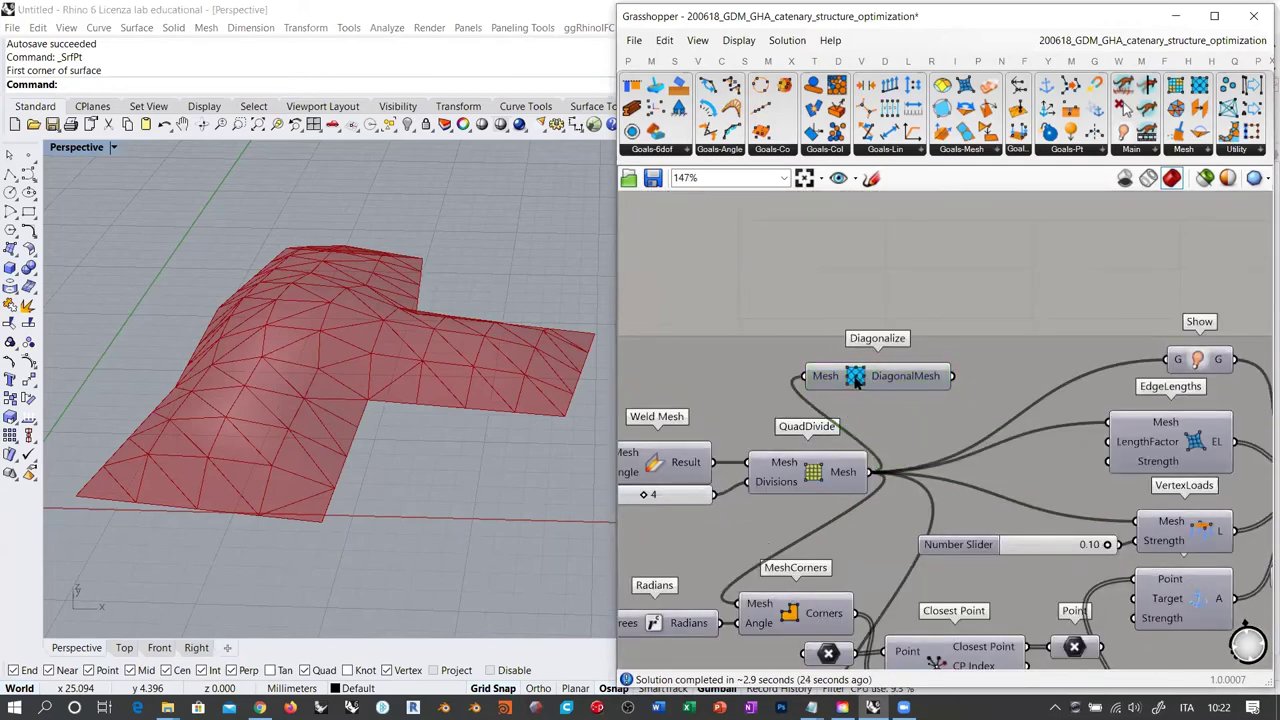
click(858, 383)
key(ctrl+q)
Hide the Triangulate preview and examine how the diagonalized mesh meets the shell's edges and corners
shift+right_drag(279, 485, 354, 457)
right_drag(1028, 460, 835, 452)
scroll(835, 449, down, 4)
right_drag(1218, 430, 1003, 375)
click(1022, 362)
key(ctrl+q)
right_drag(780, 477, 986, 434)
right_drag(791, 463, 1058, 426)
scroll(903, 447, up, 4)
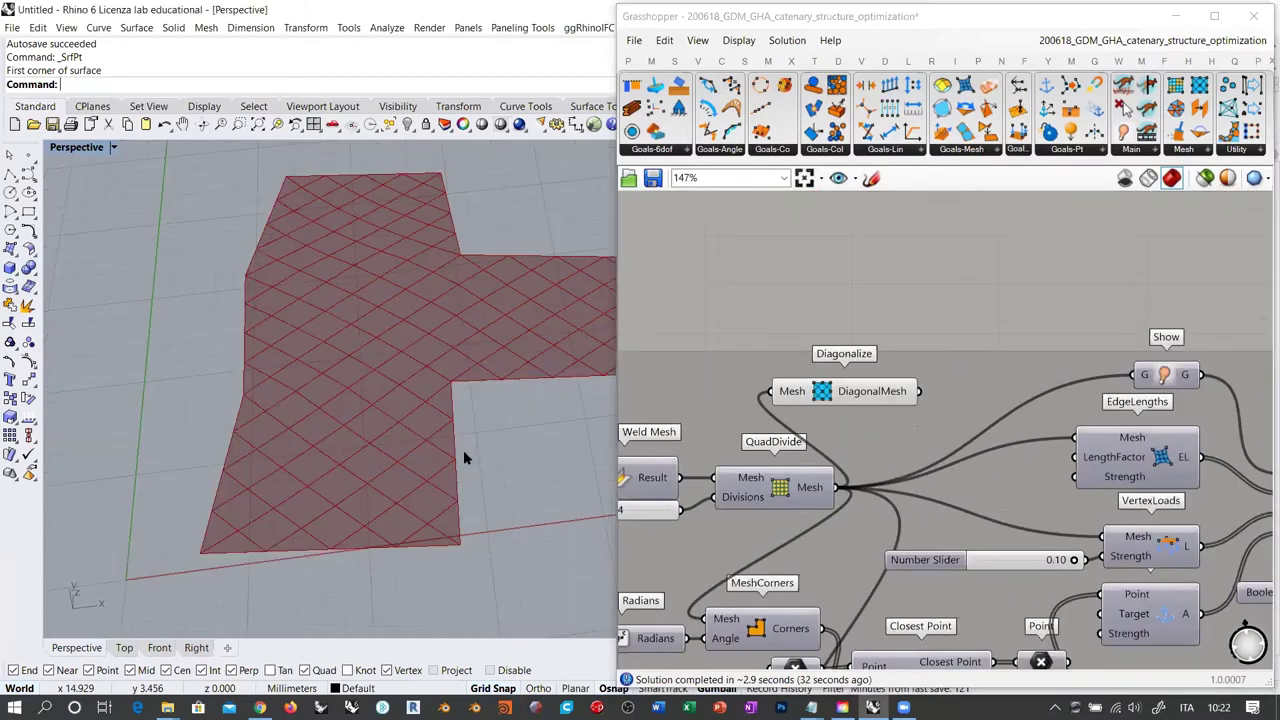
right_drag(466, 451, 386, 503)
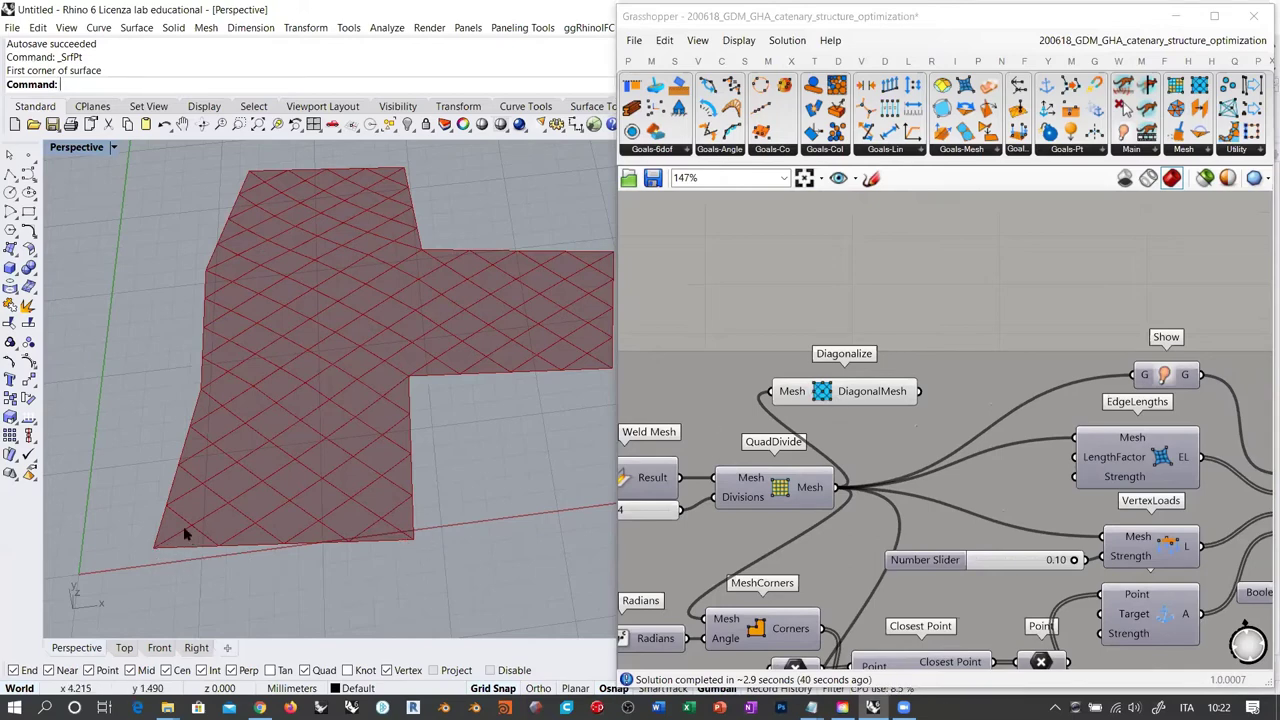
shift+right_drag(340, 351, 318, 450)
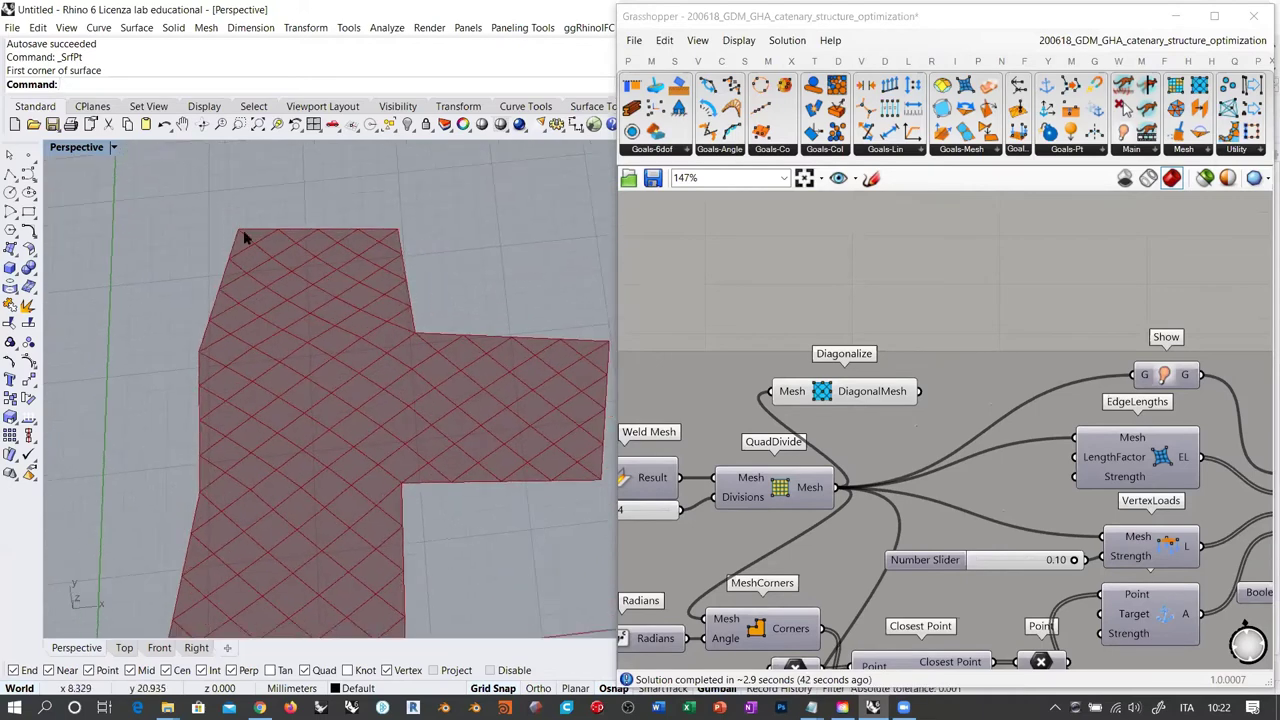
shift+right_drag(534, 426, 384, 402)
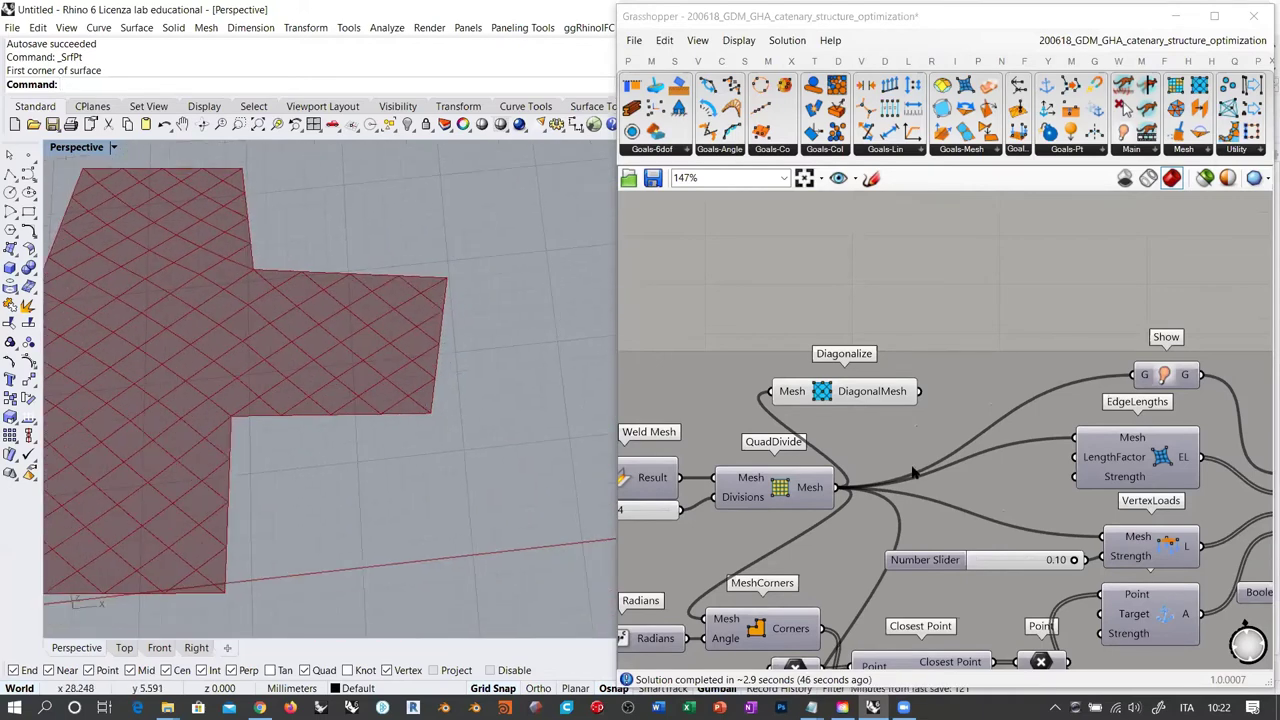
Route all outgoing wires of QuadDivide's mesh through Diagonalize and place Diagonalize between QuadDivide and EdgeLengths
drag(771, 392, 836, 487)
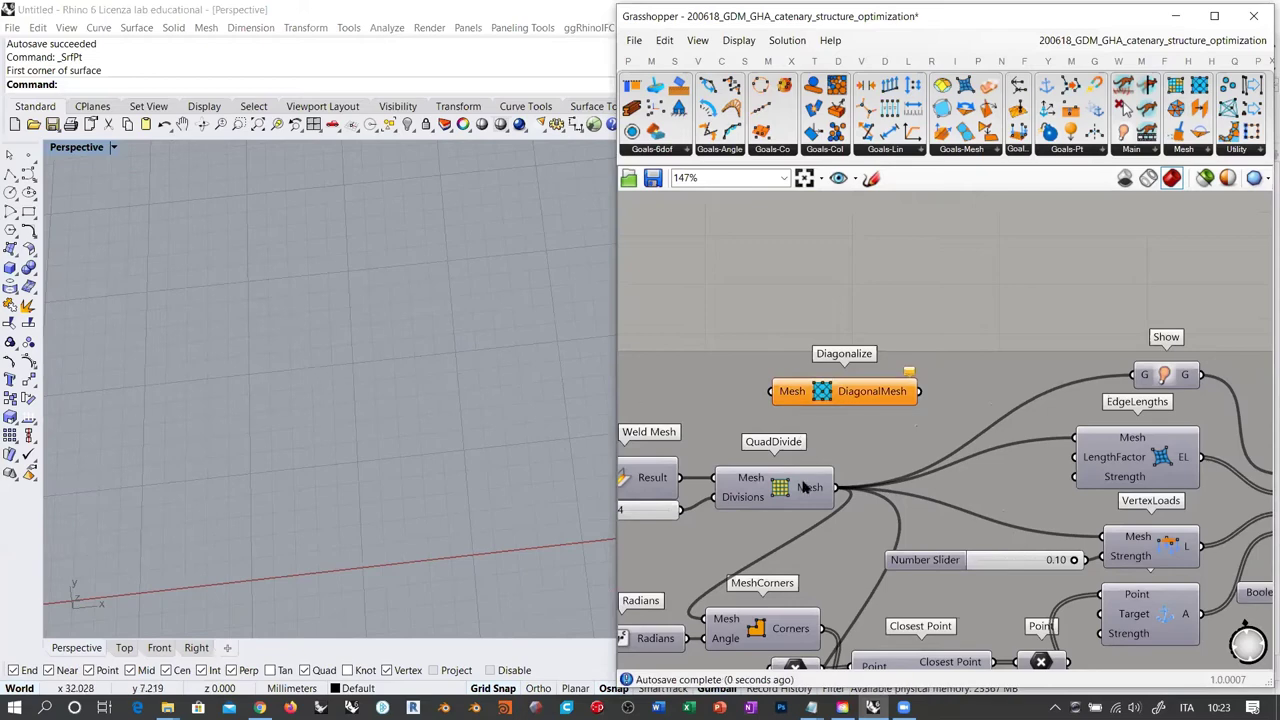
ctrl+shift+drag(845, 491, 916, 391)
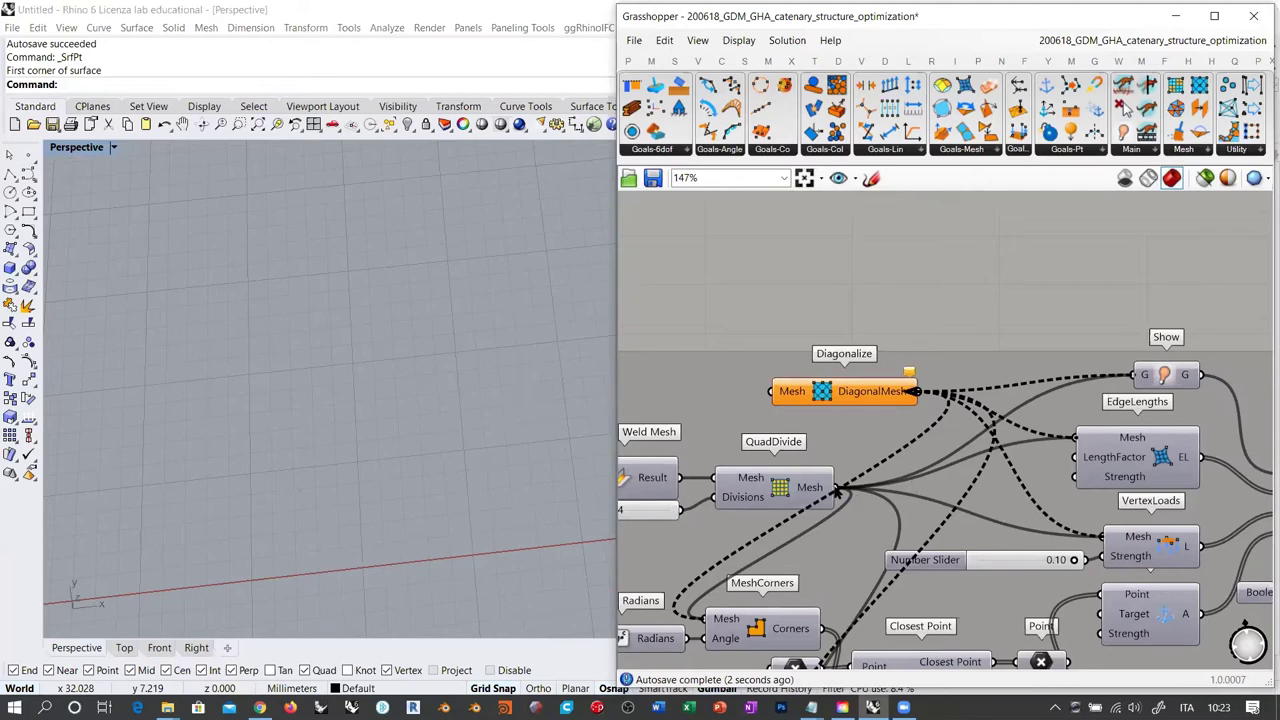
drag(838, 488, 773, 391)
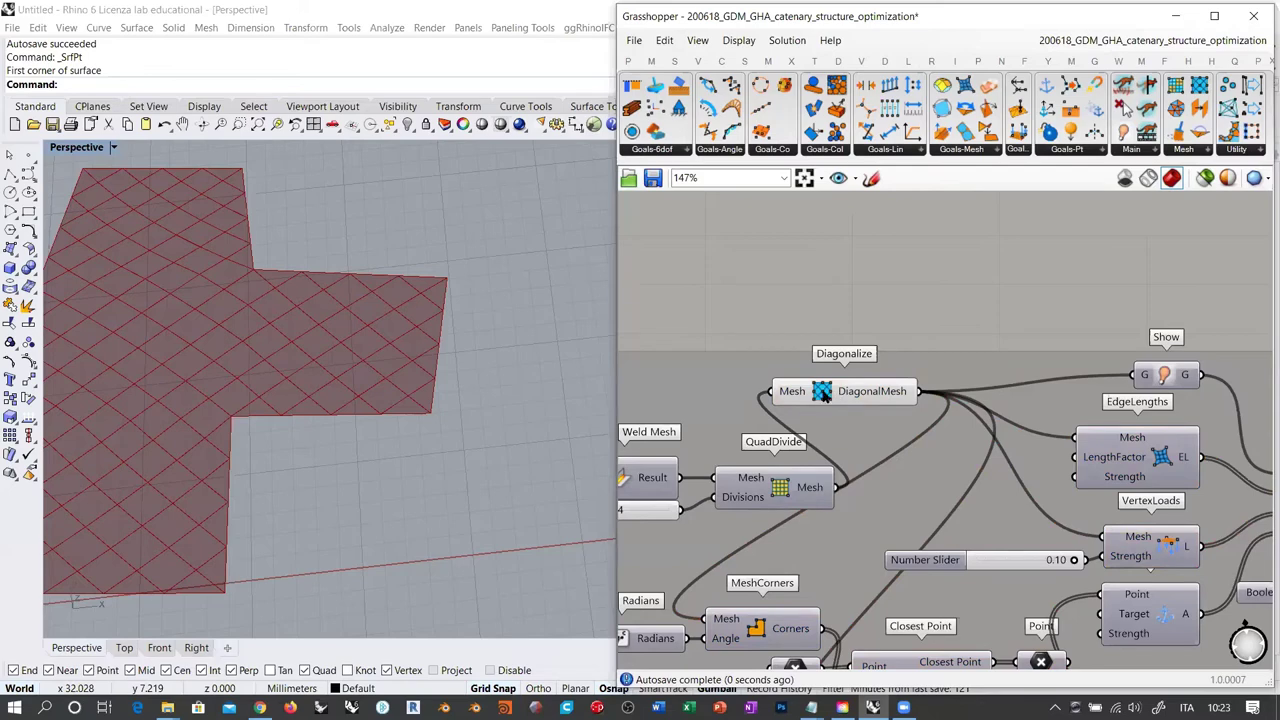
click(825, 395)
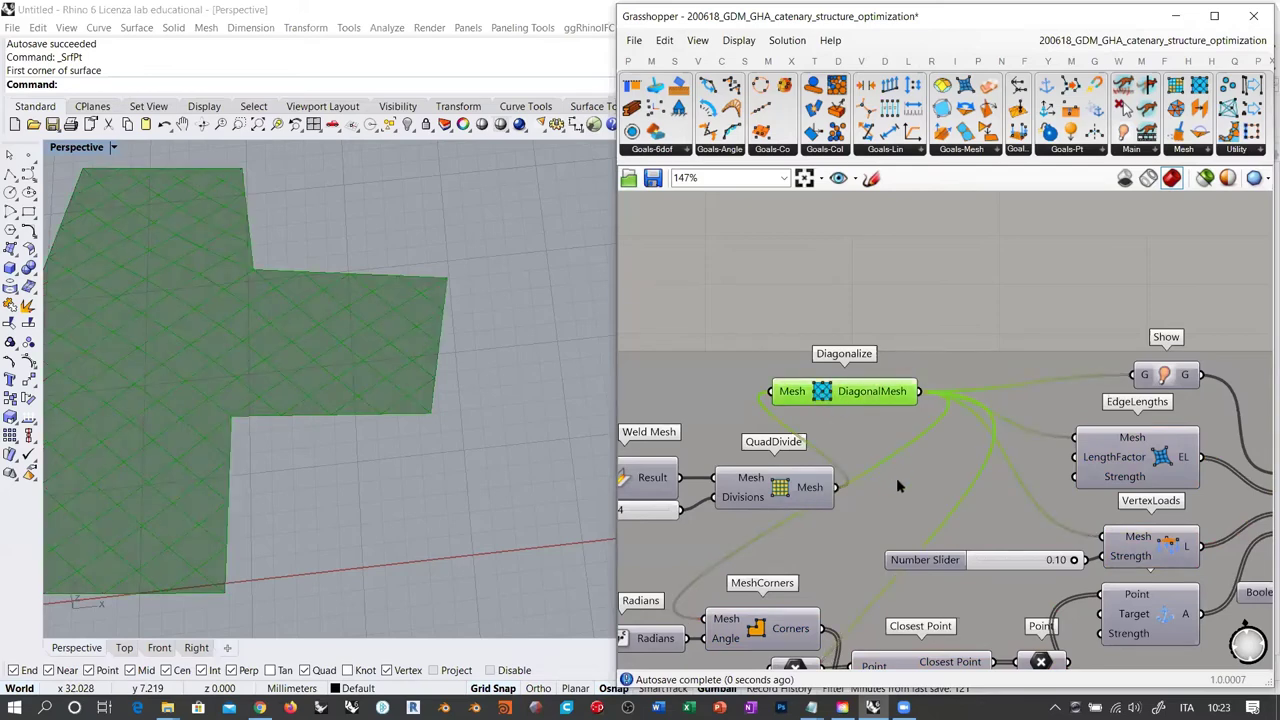
drag(818, 403, 843, 426)
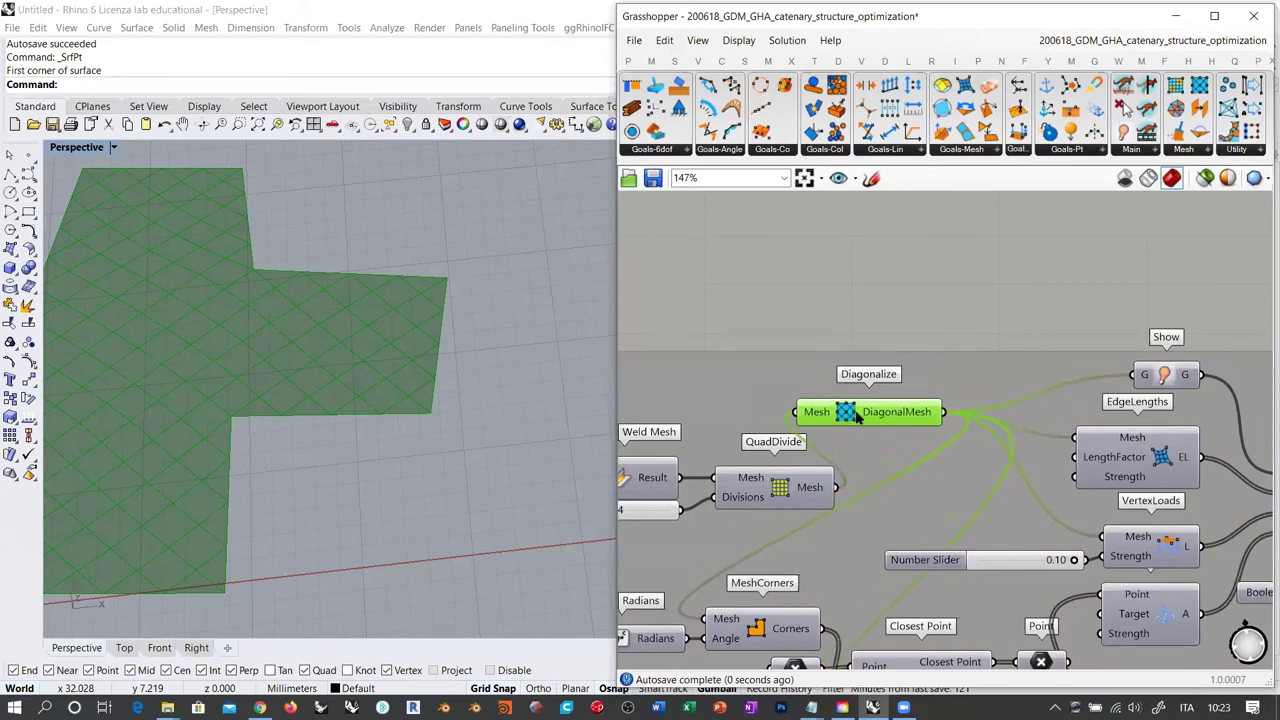
drag(857, 418, 926, 482)
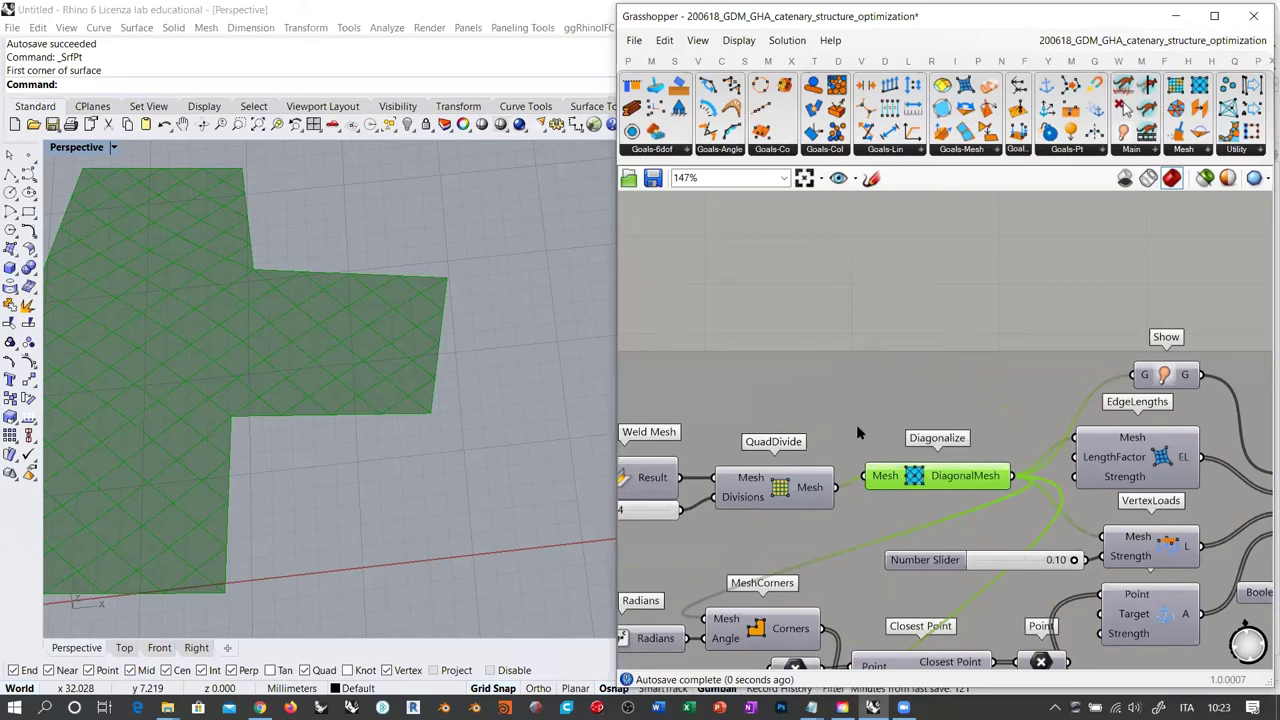
Shift the form-finding component group down, leaving Diagonalize in place above QuadDivide
click(917, 481)
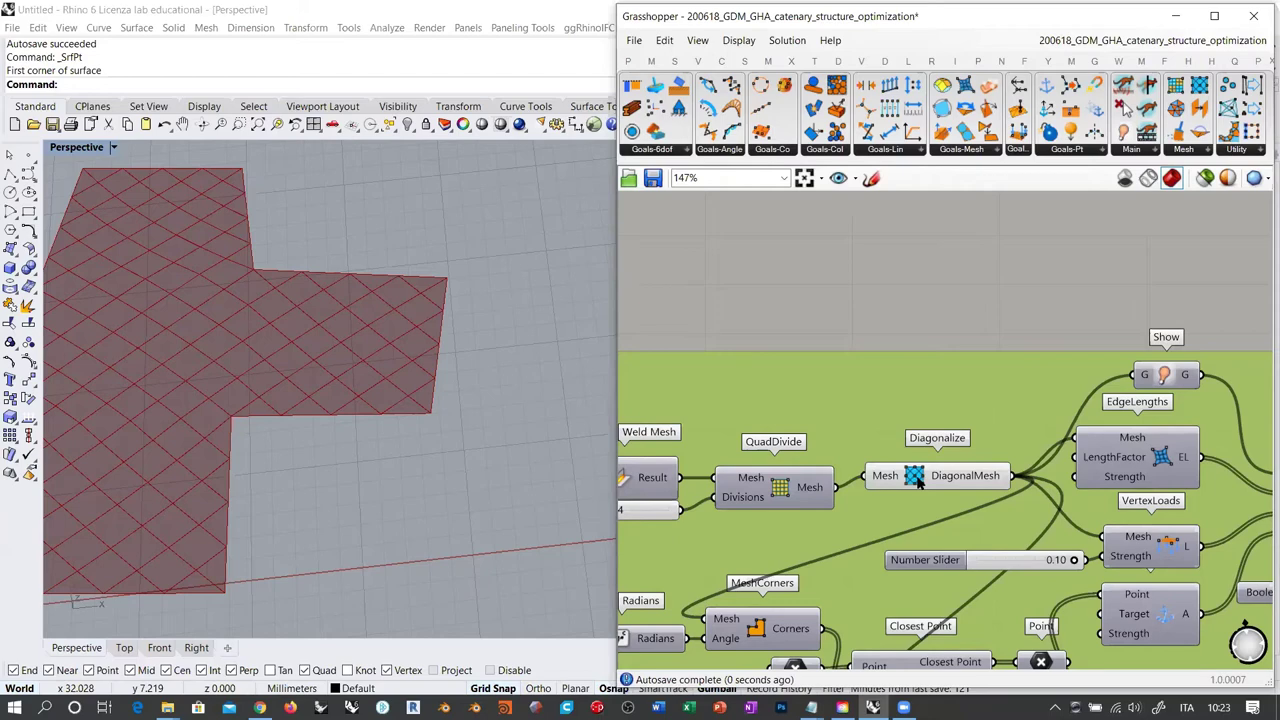
key(ctrl+z)
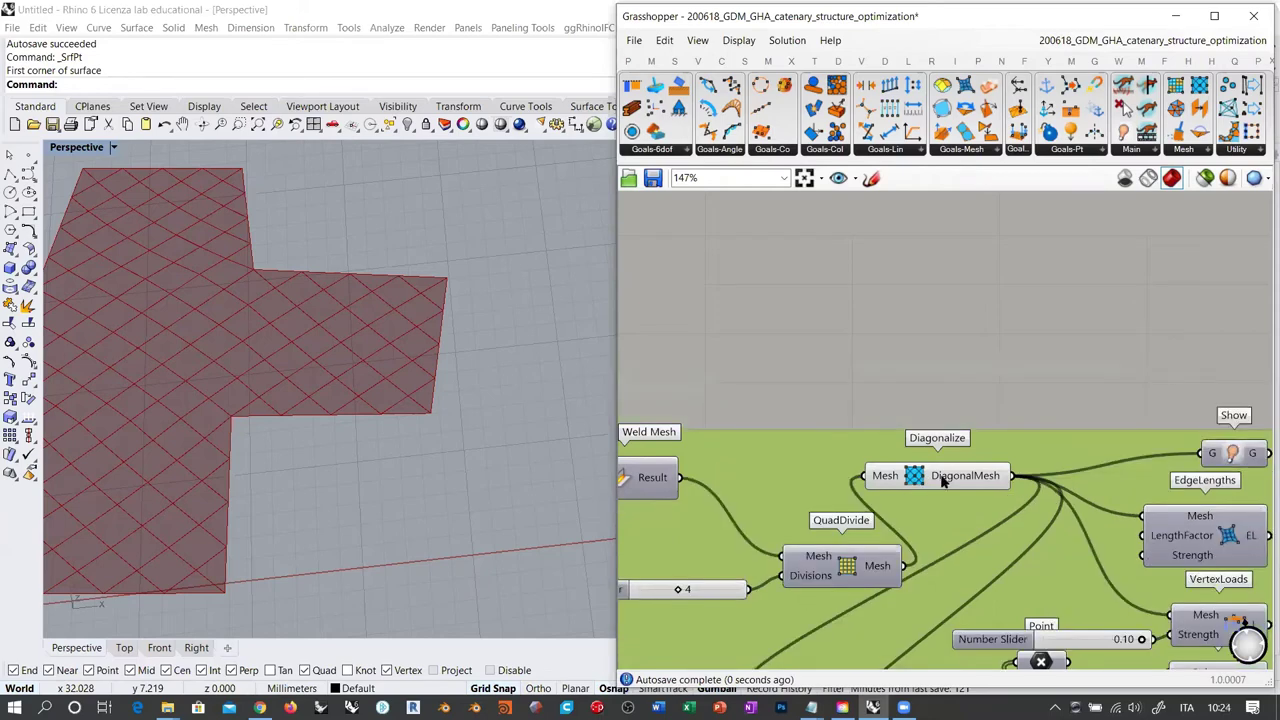
key(ctrl+z)
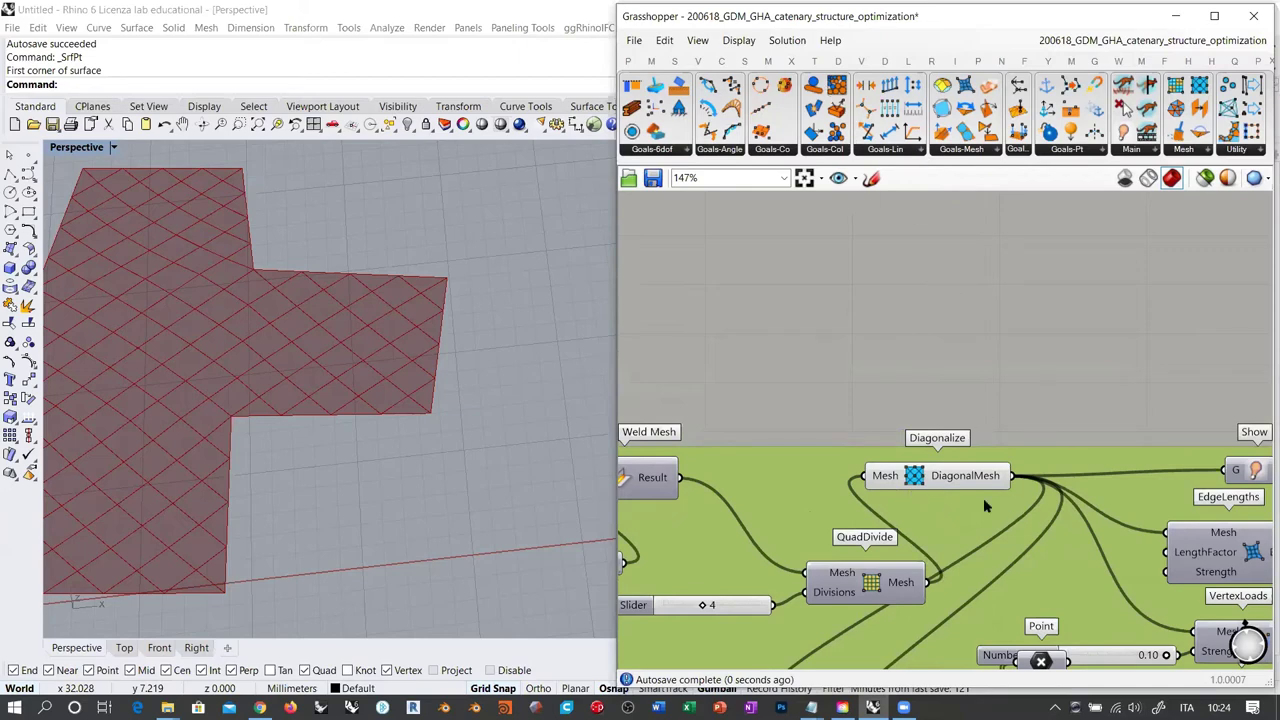
click(1055, 519)
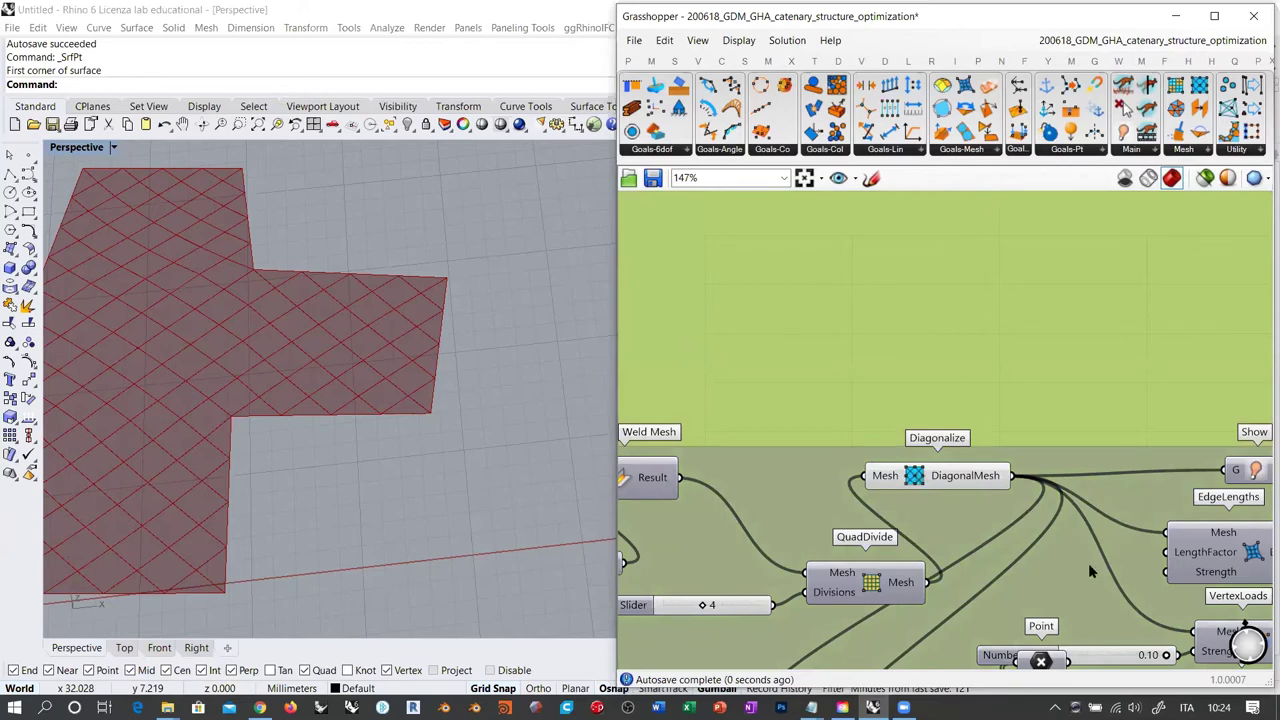
key(ctrl+z)
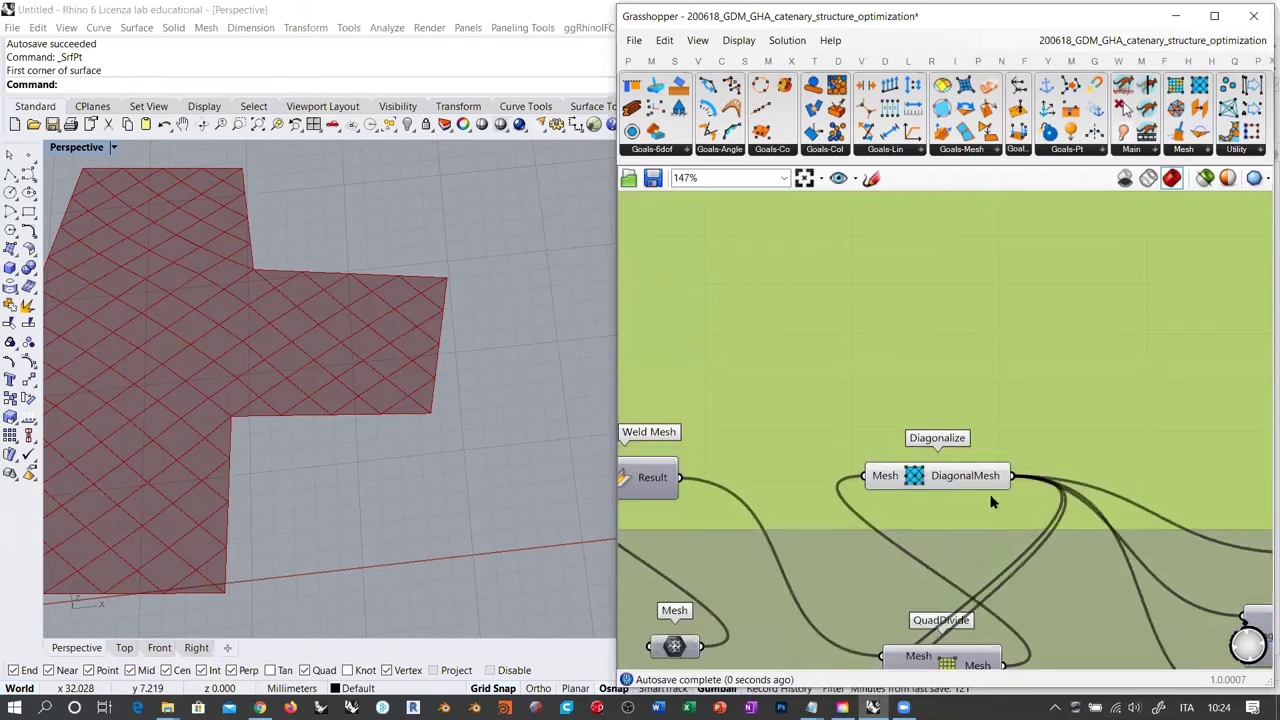
Turn off the Diagonalize component's preview
click(922, 472)
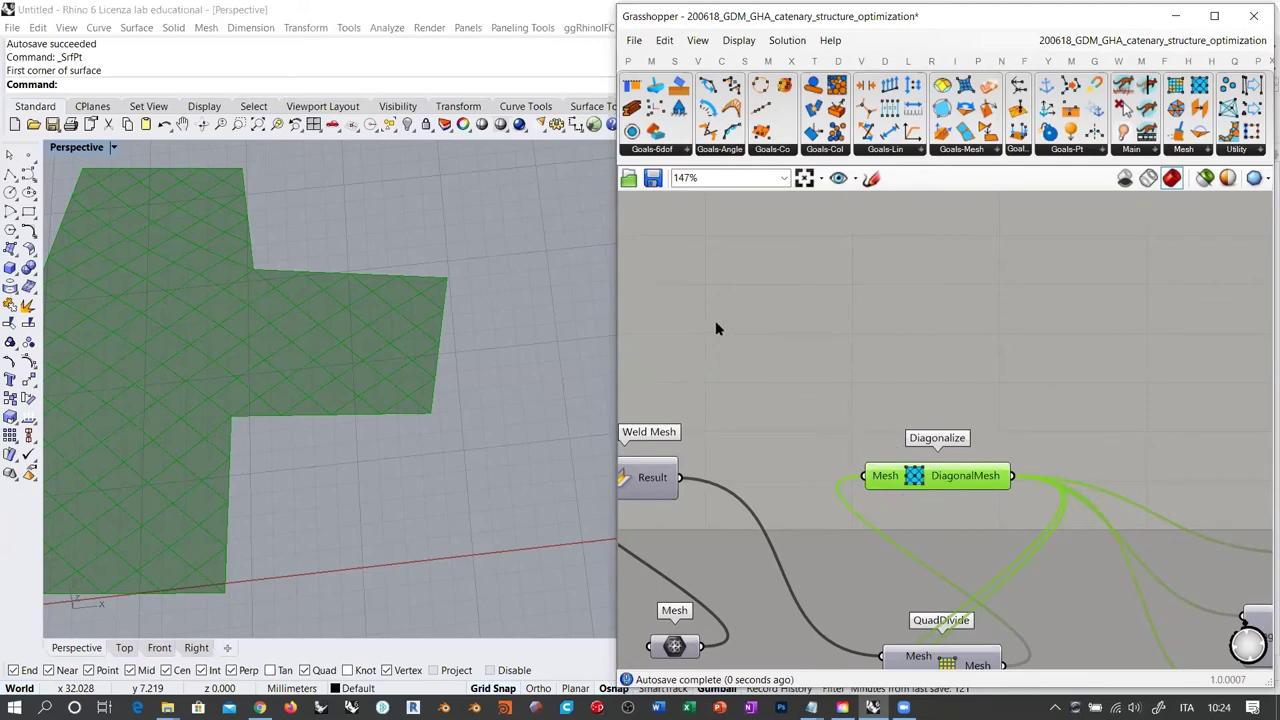
click(676, 322)
key(ctrl+q)
click(964, 459)
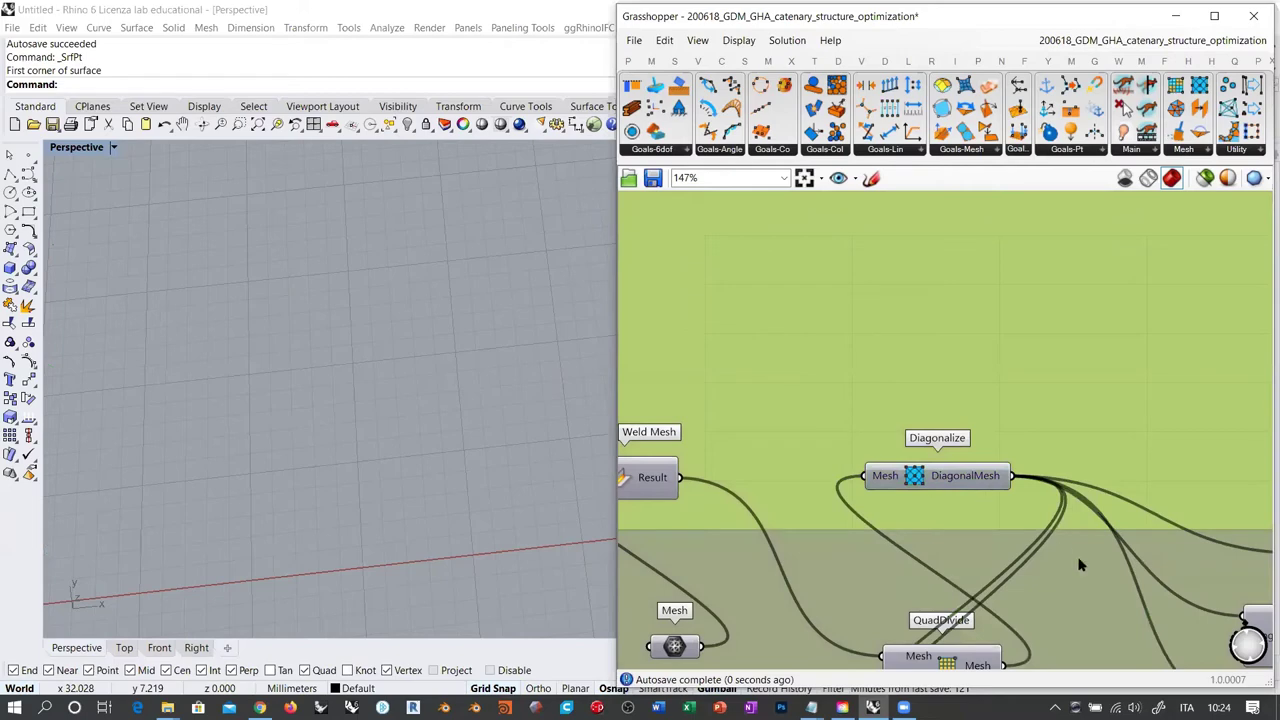
Pause the Kangaroo solver by setting its Boolean Toggle to False
scroll(873, 419, down, 2)
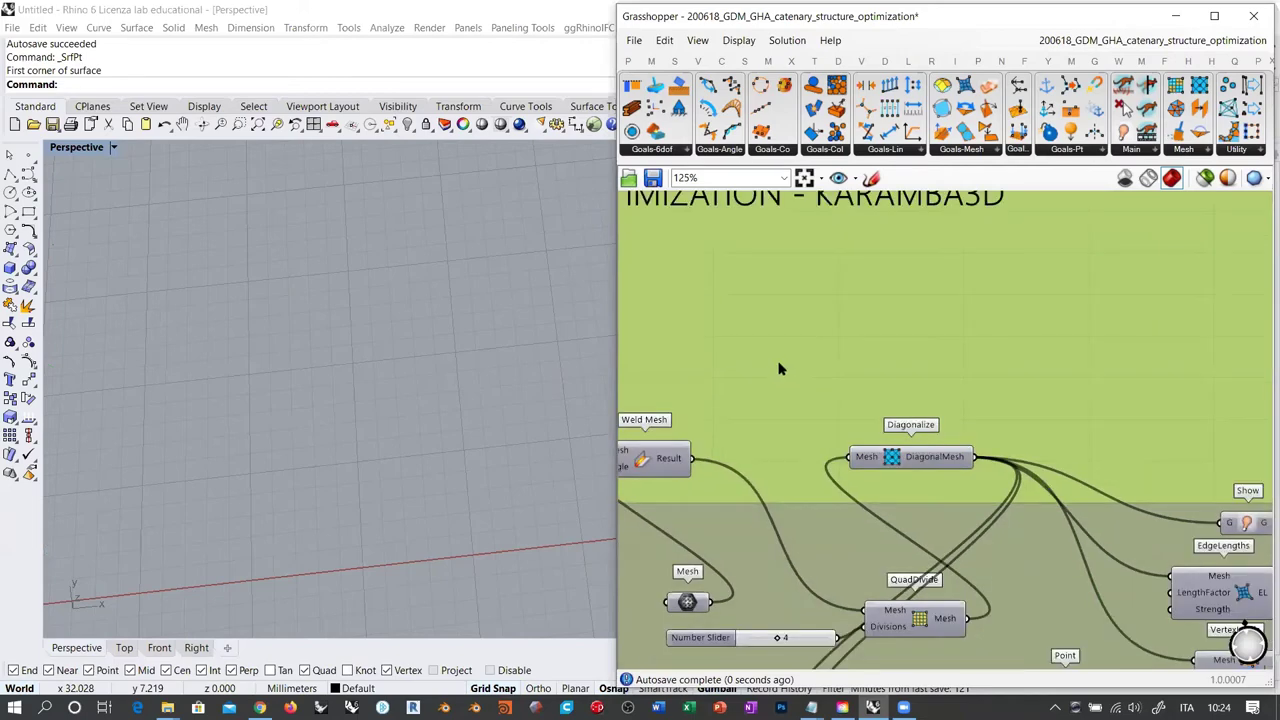
right_drag(779, 362, 781, 369)
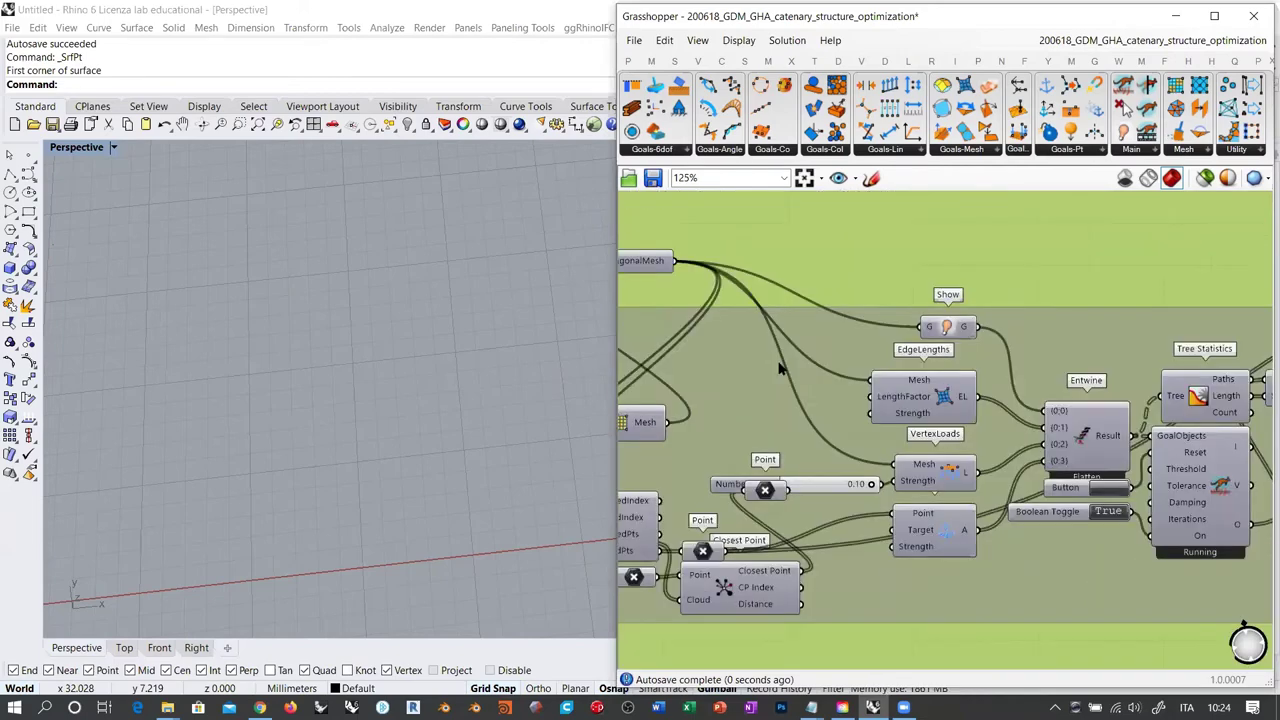
click(1072, 512)
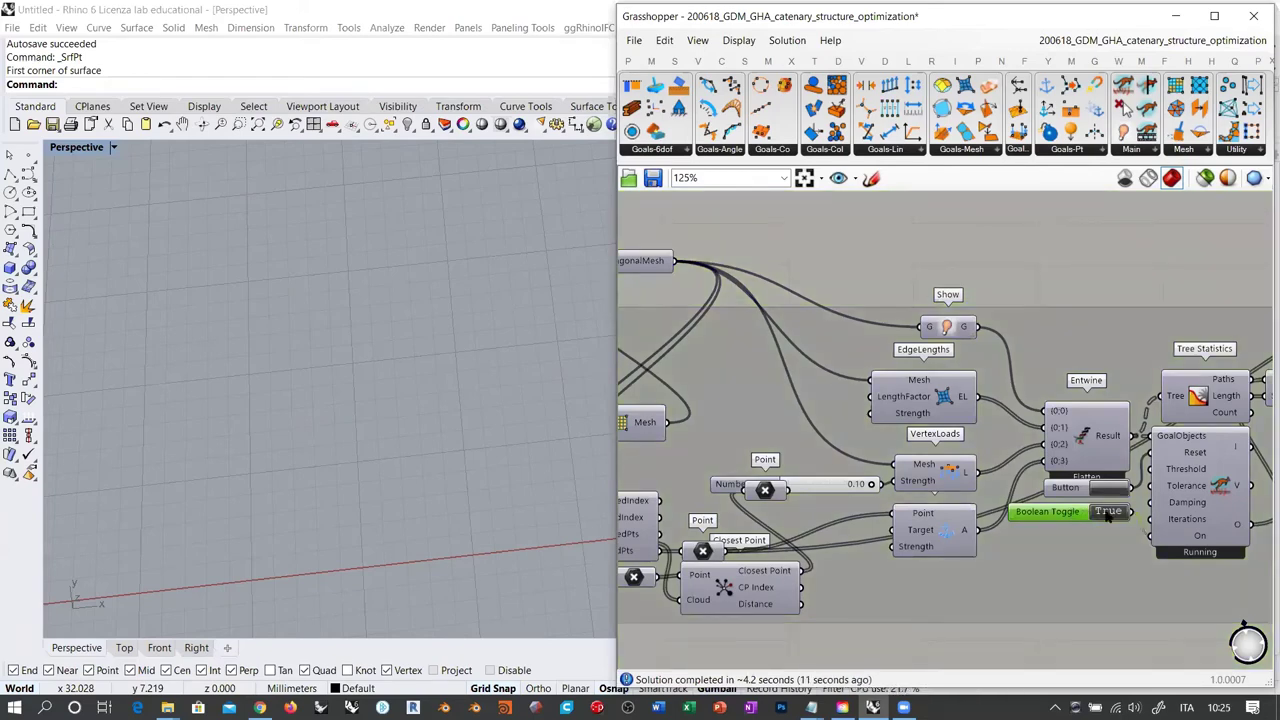
double_click(1107, 512)
right_drag(1061, 528, 820, 488)
scroll(815, 489, down, 5)
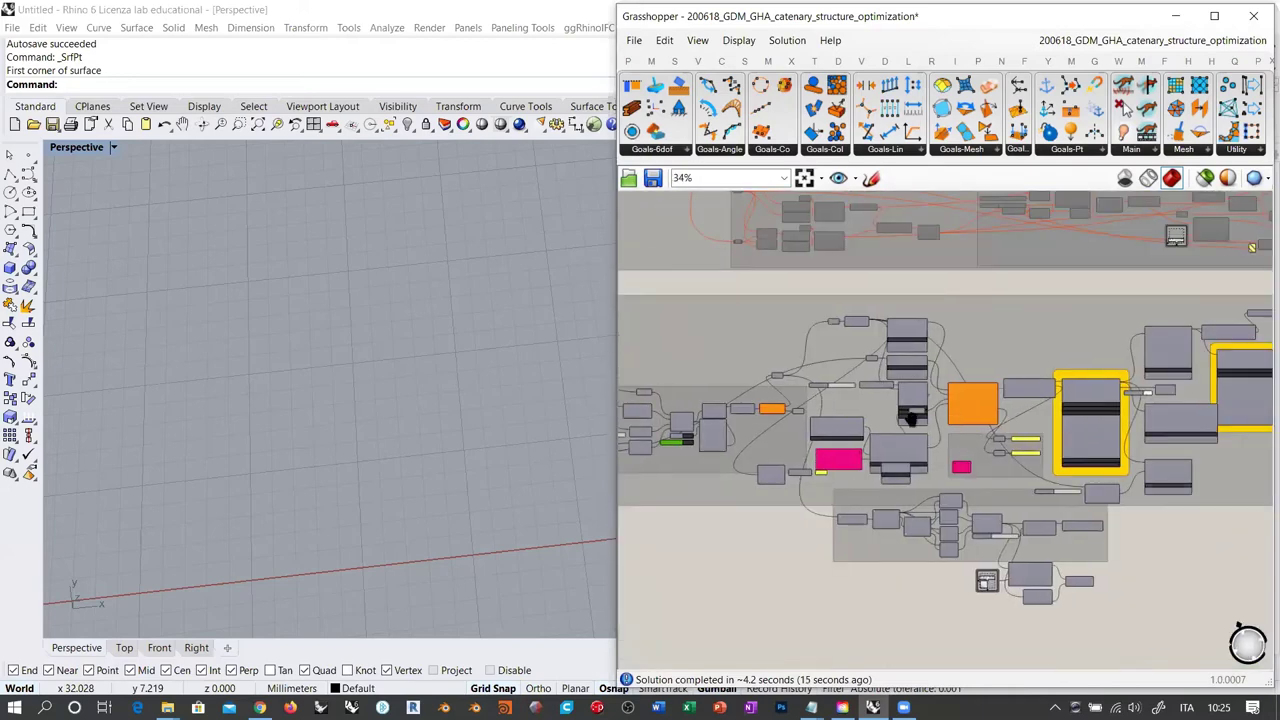
scroll(781, 490, up, 3)
scroll(757, 388, up, 3)
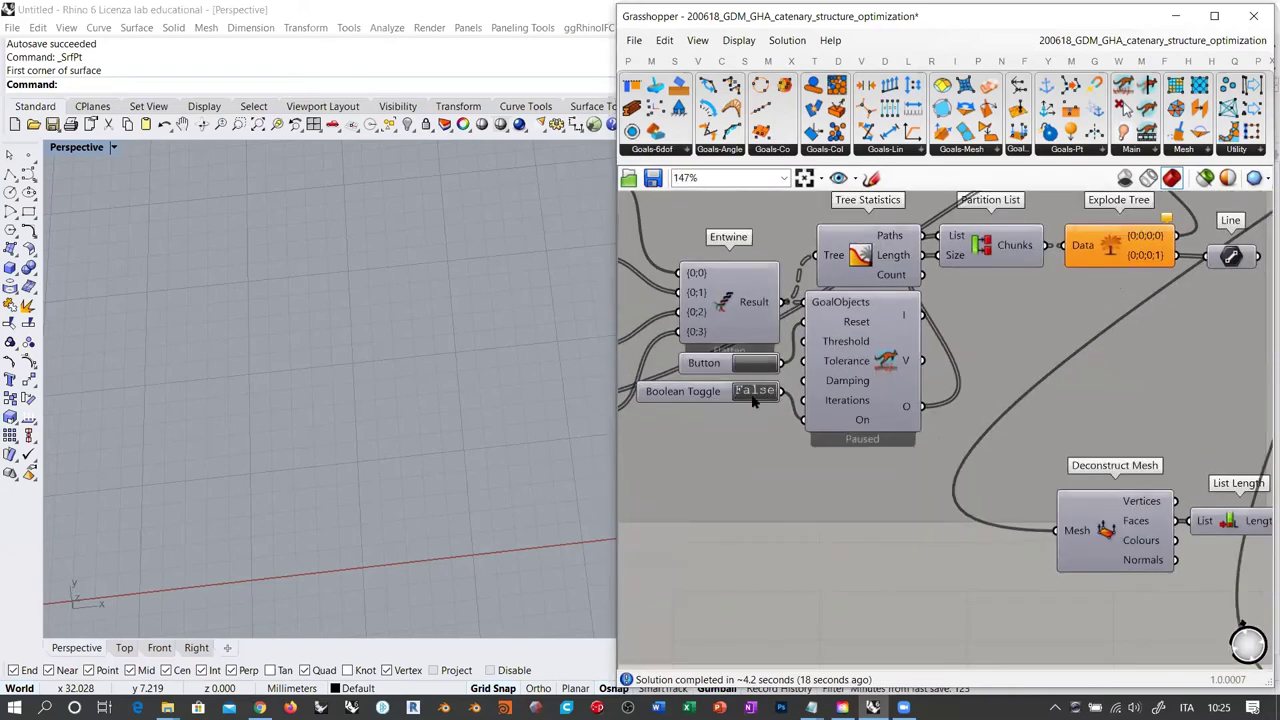
Move the form-finding component group back up so that it surrounds Diagonalize and the Mesh parameter
right_drag(1128, 310, 751, 479)
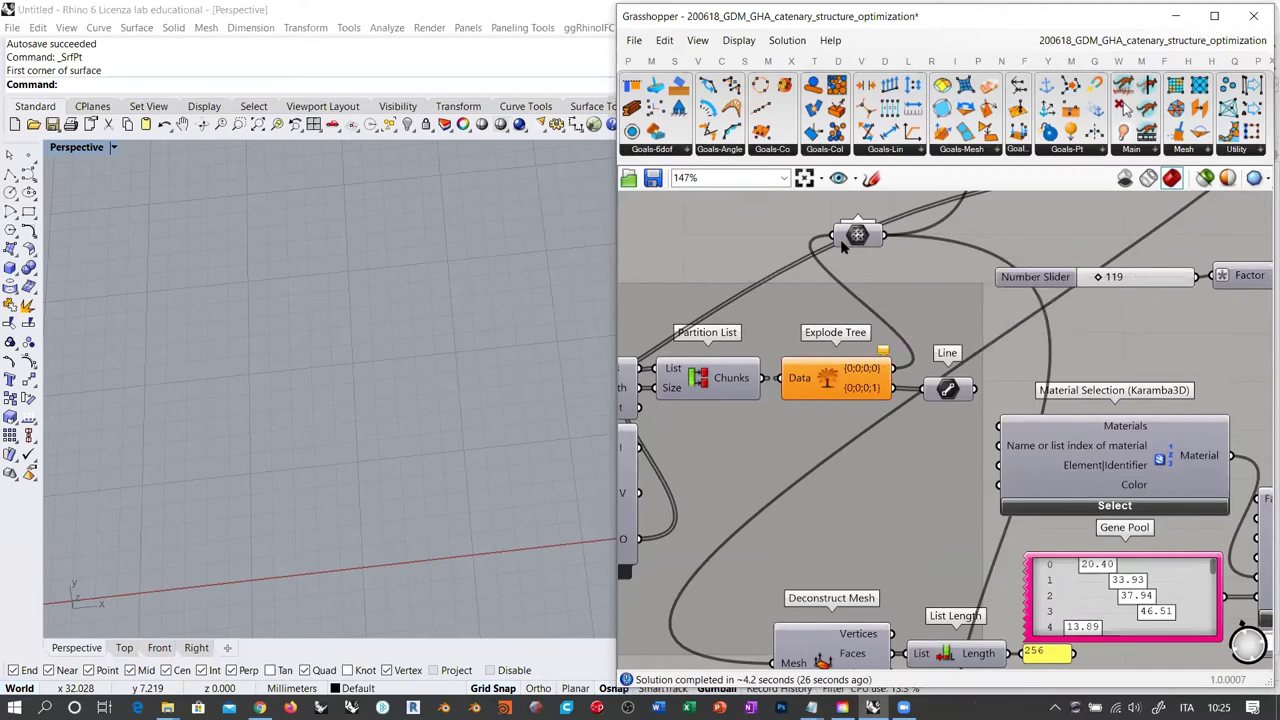
scroll(924, 463, down, 5)
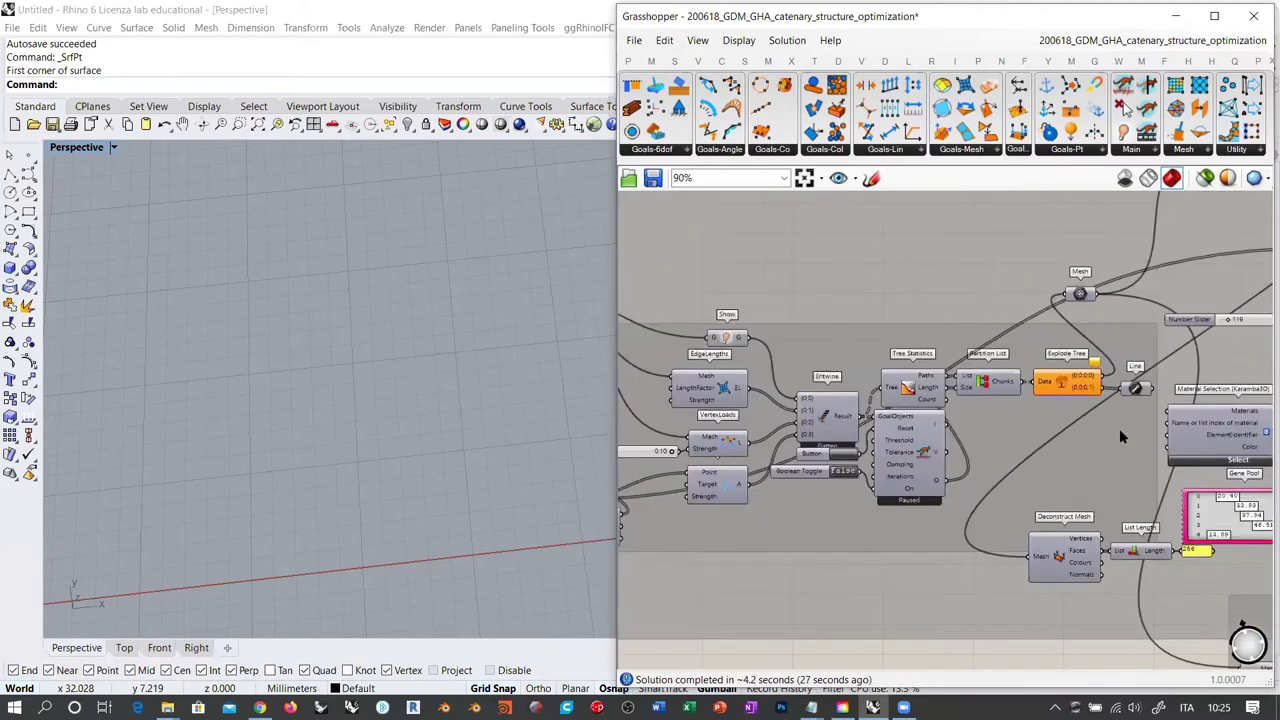
scroll(979, 392, down, 2)
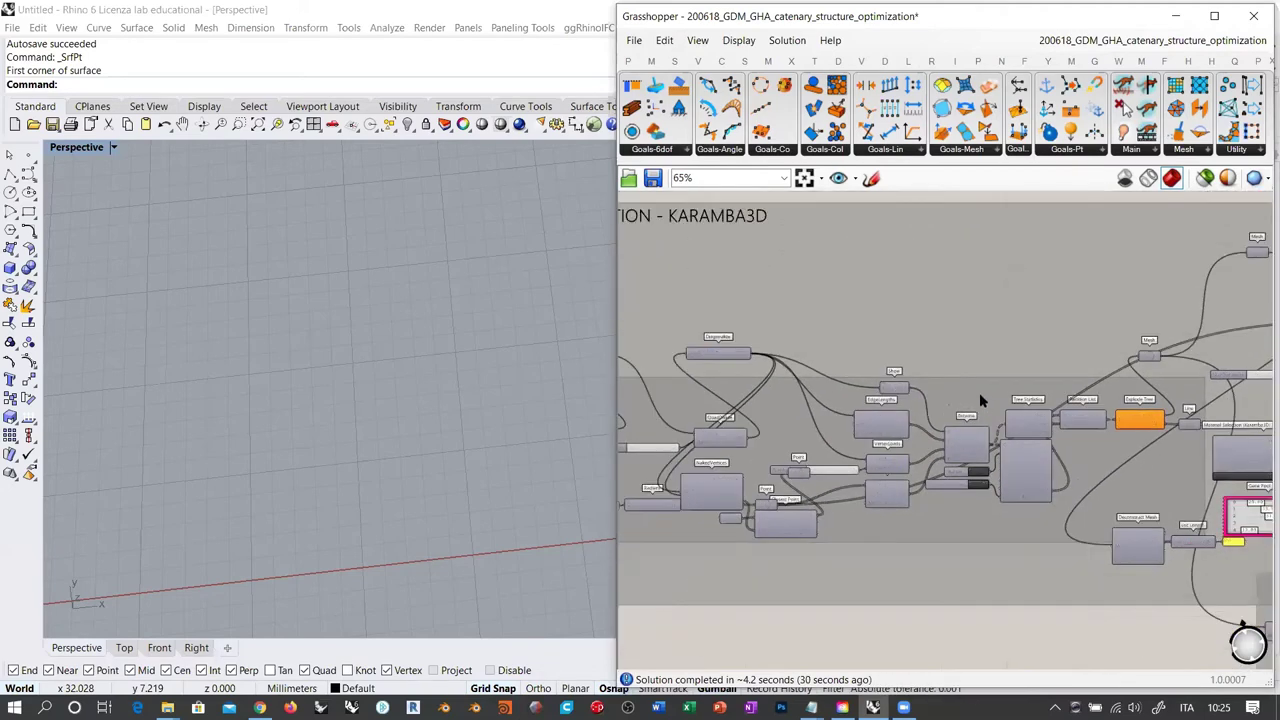
drag(979, 392, 943, 348)
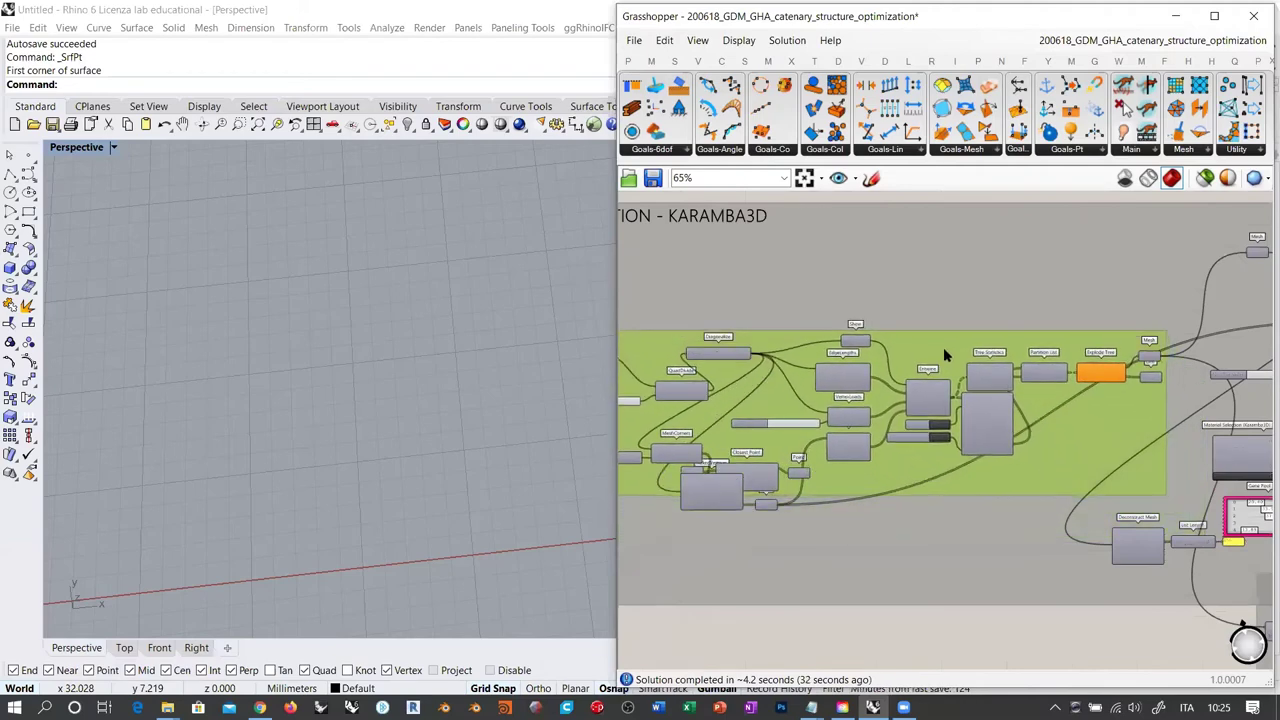
scroll(883, 390, up, 5)
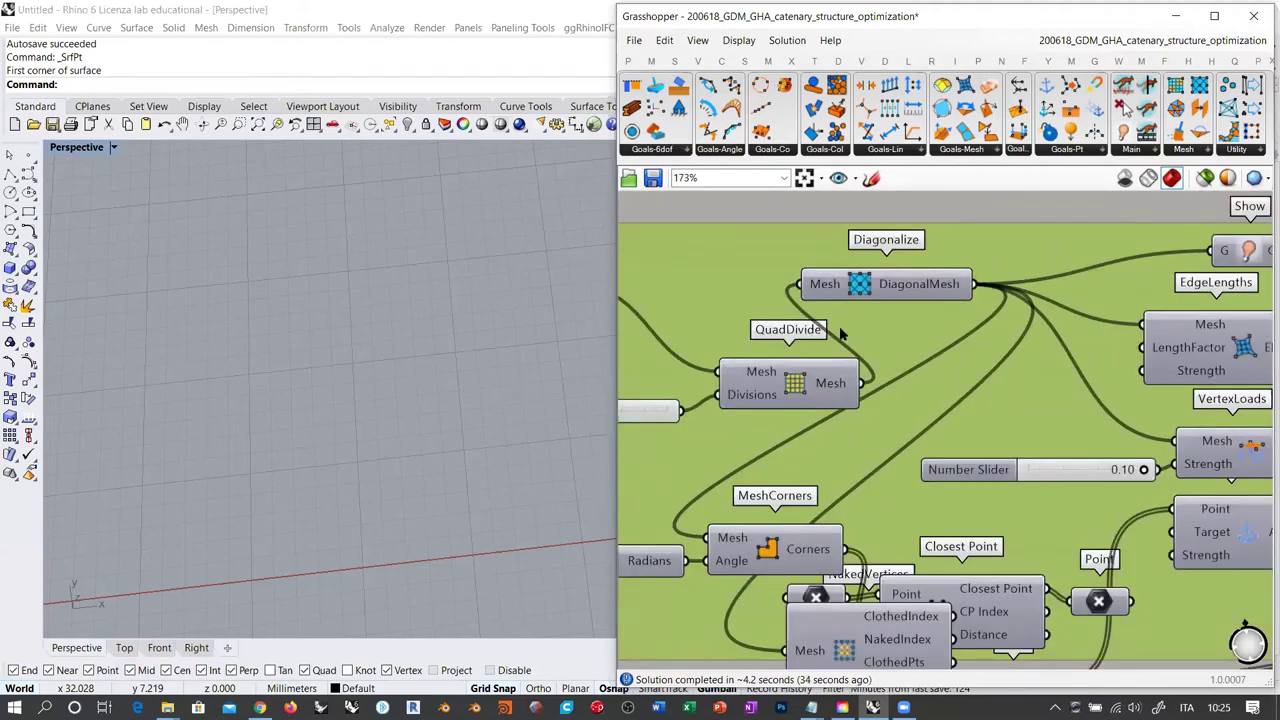
Move the Diagonalize component down beside QuadDivide
click(960, 326)
drag(917, 322, 948, 379)
Disable the Mesh parameter fed by Explode Tree, and turn on Explode Tree's preview to show the form-found mesh
right_drag(1091, 421, 877, 350)
scroll(1203, 352, down, 3)
right_drag(1203, 352, 883, 422)
right_drag(1265, 347, 1153, 356)
click(1145, 353)
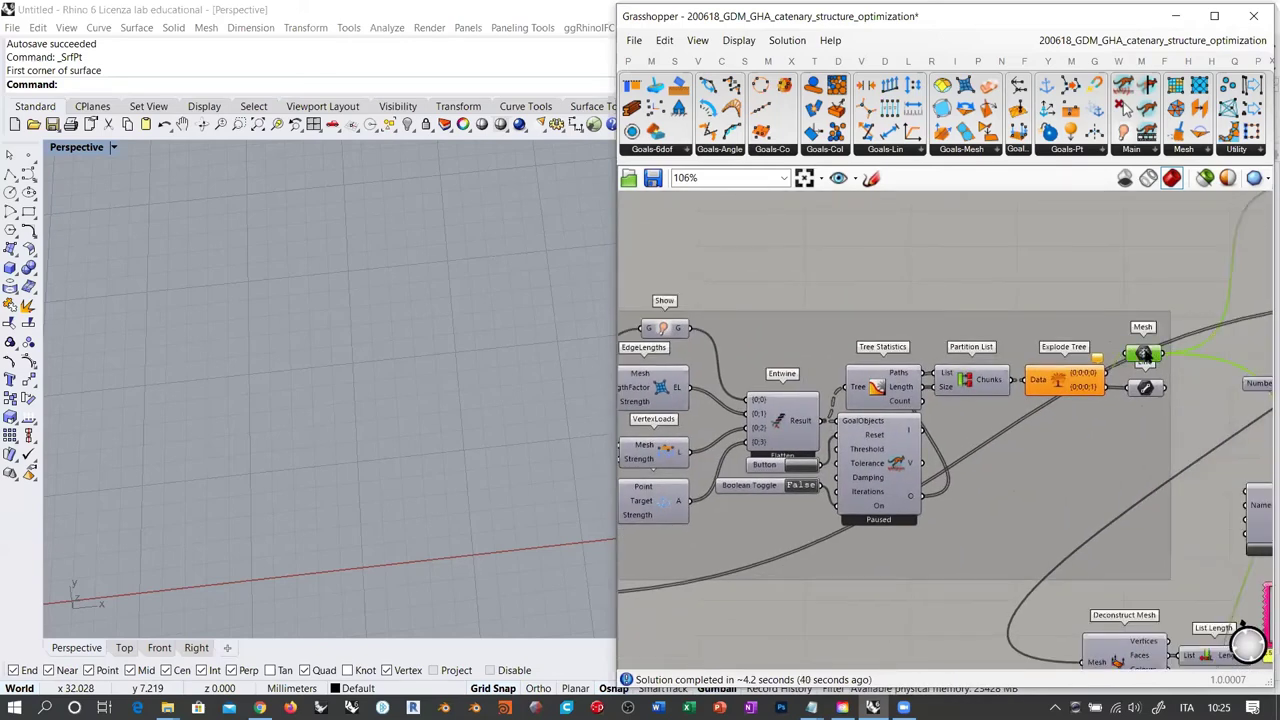
key(ctrl+e)
click(1069, 385)
click(1012, 430)
Restart the Kangaroo solver by setting its Boolean Toggle to True, and inspect the relaxed diagonal mesh from above
right_drag(280, 395, 390, 338)
click(792, 512)
scroll(810, 500, up, 3)
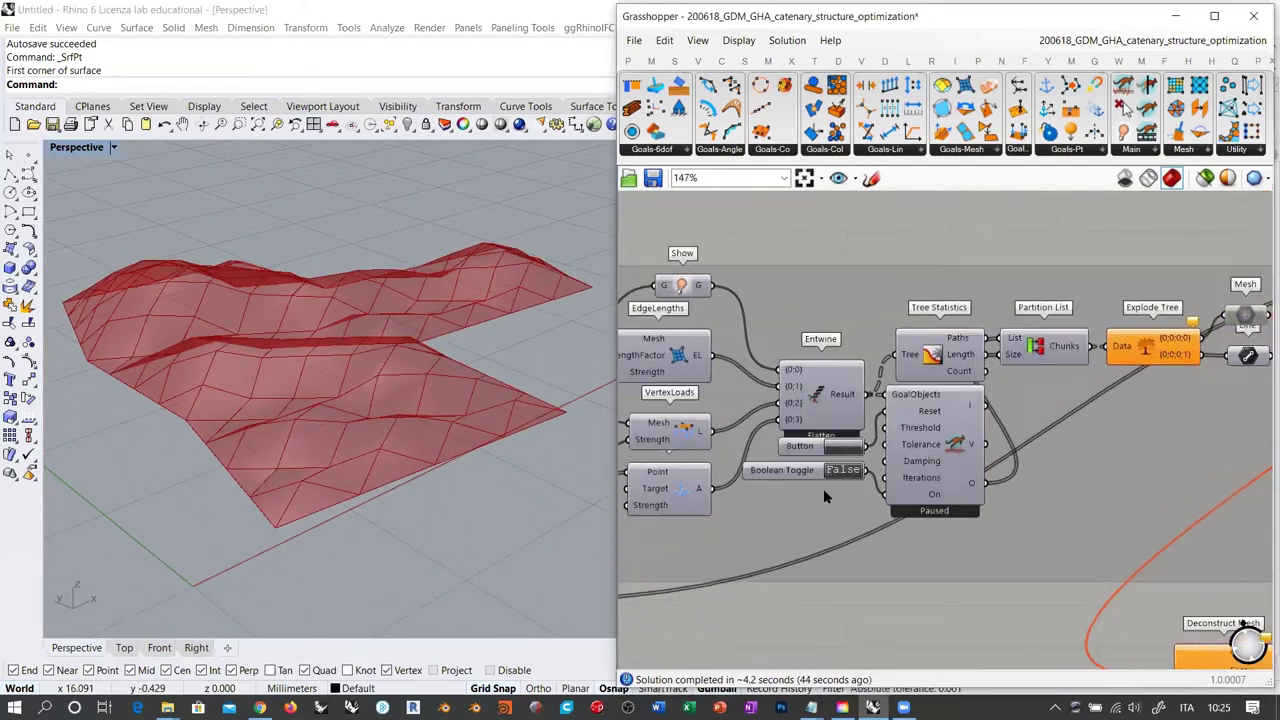
double_click(848, 463)
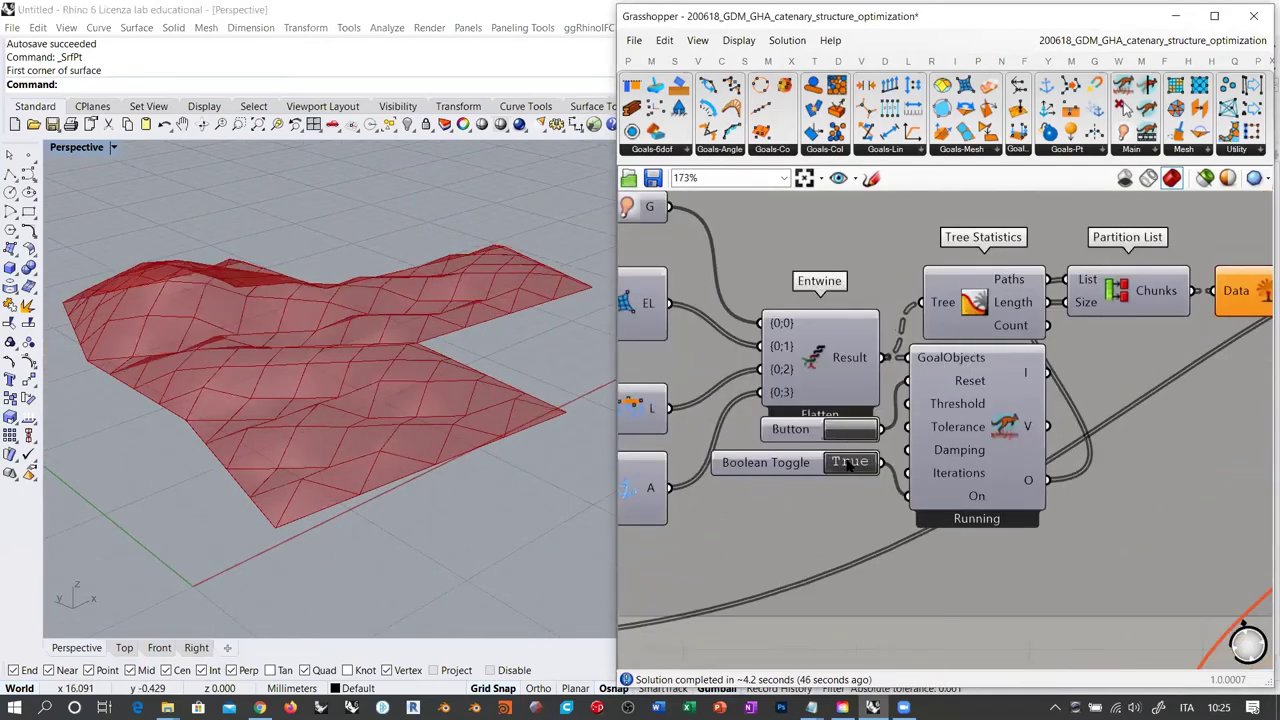
right_drag(363, 443, 294, 416)
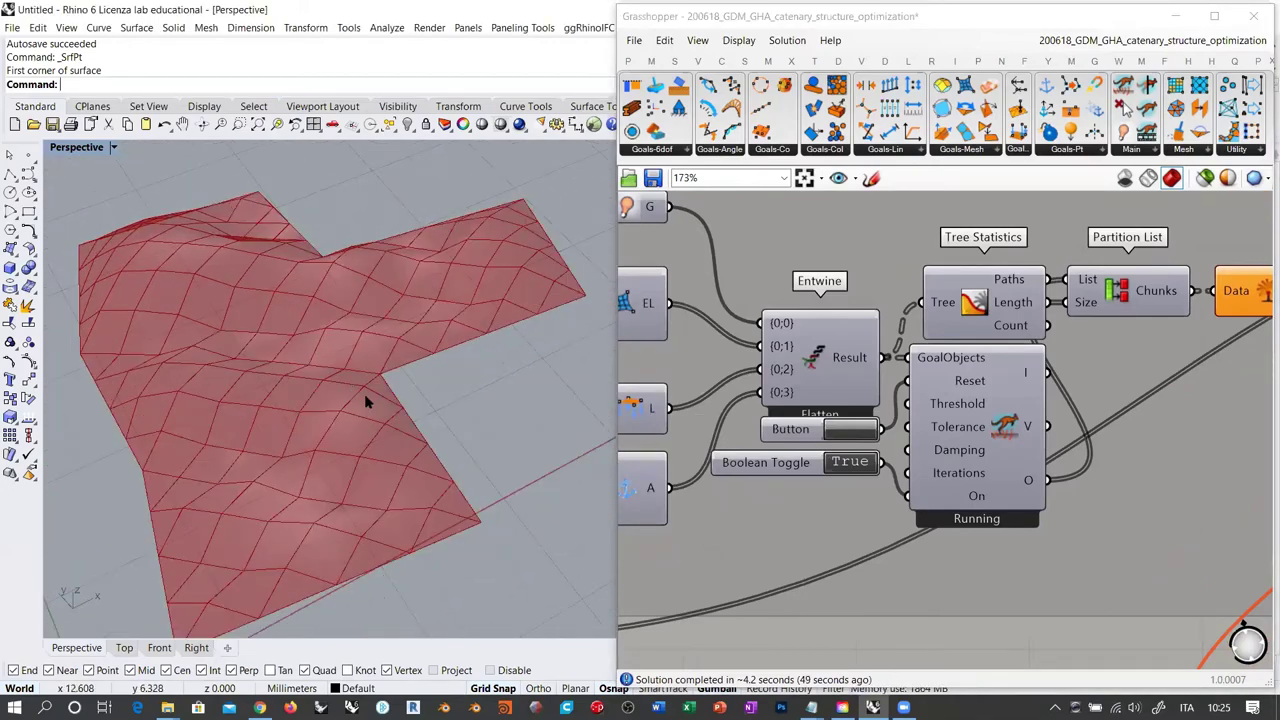
right_drag(366, 400, 316, 393)
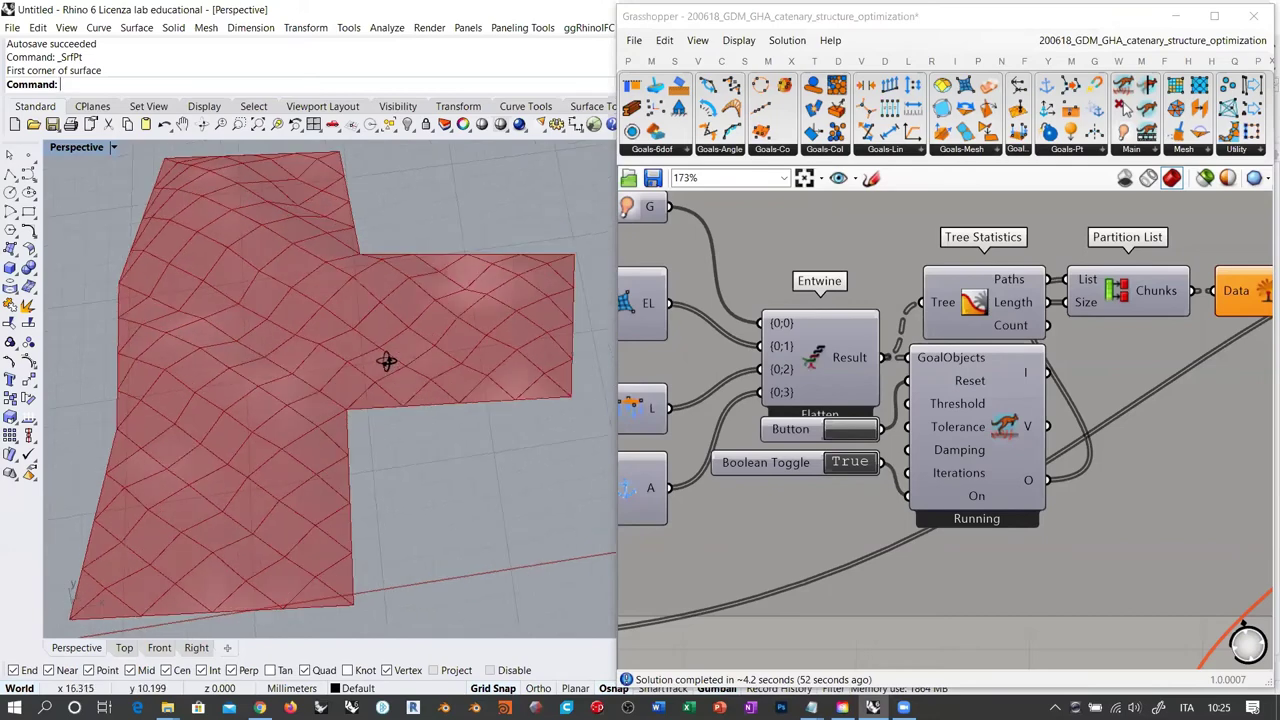
Move NakedVertices and its attached Point parameter down together so they sit clear below Closest Point
right_drag(730, 533, 1103, 513)
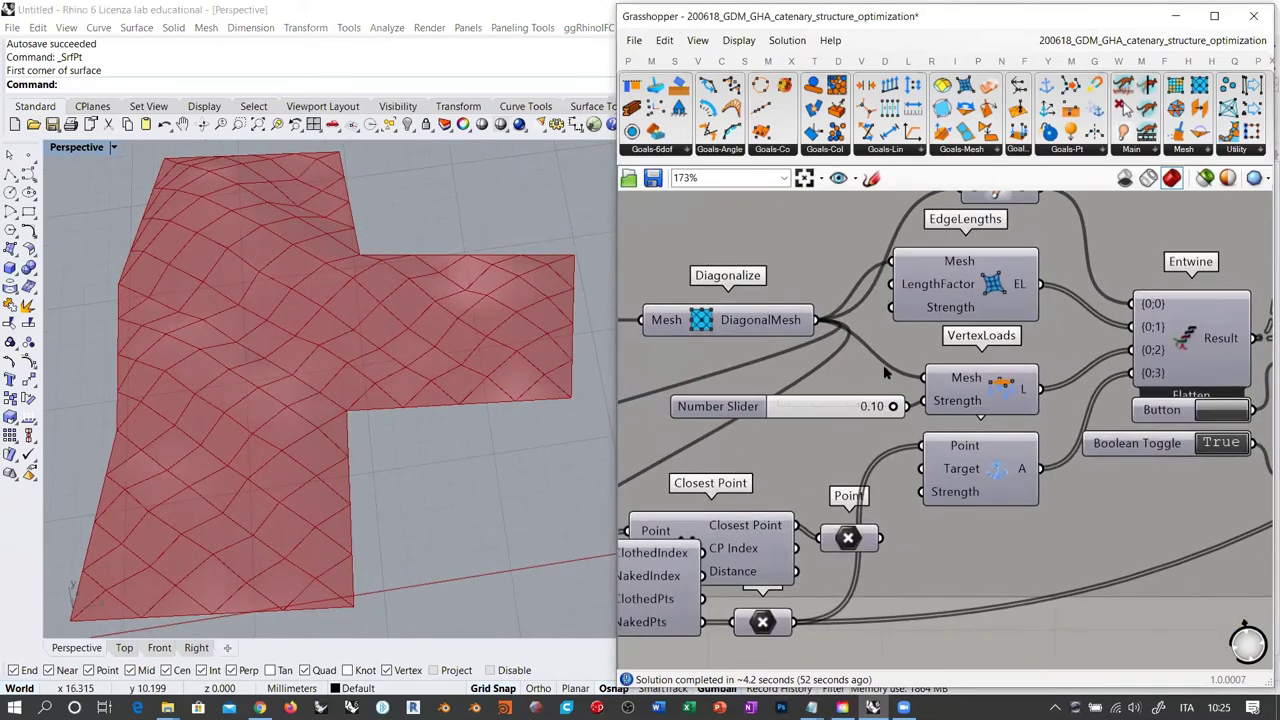
scroll(883, 364, down, 2)
right_drag(829, 456, 956, 421)
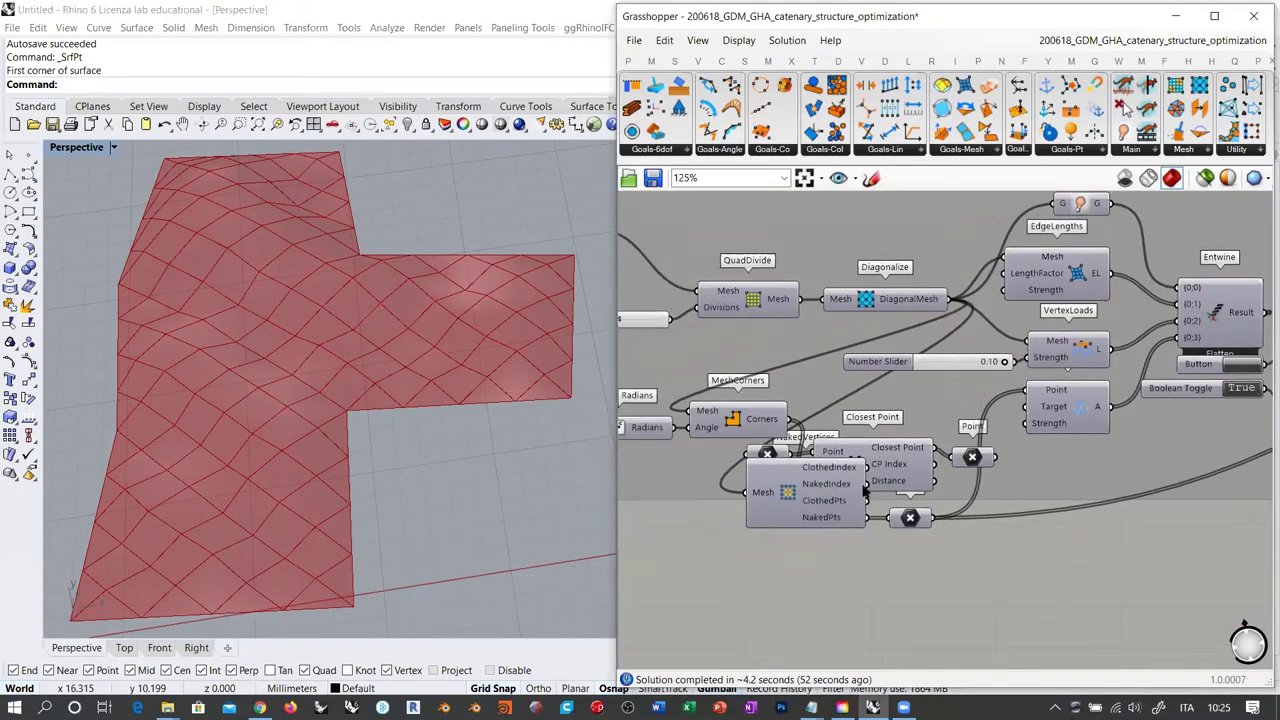
click(793, 499)
shift+click(910, 518)
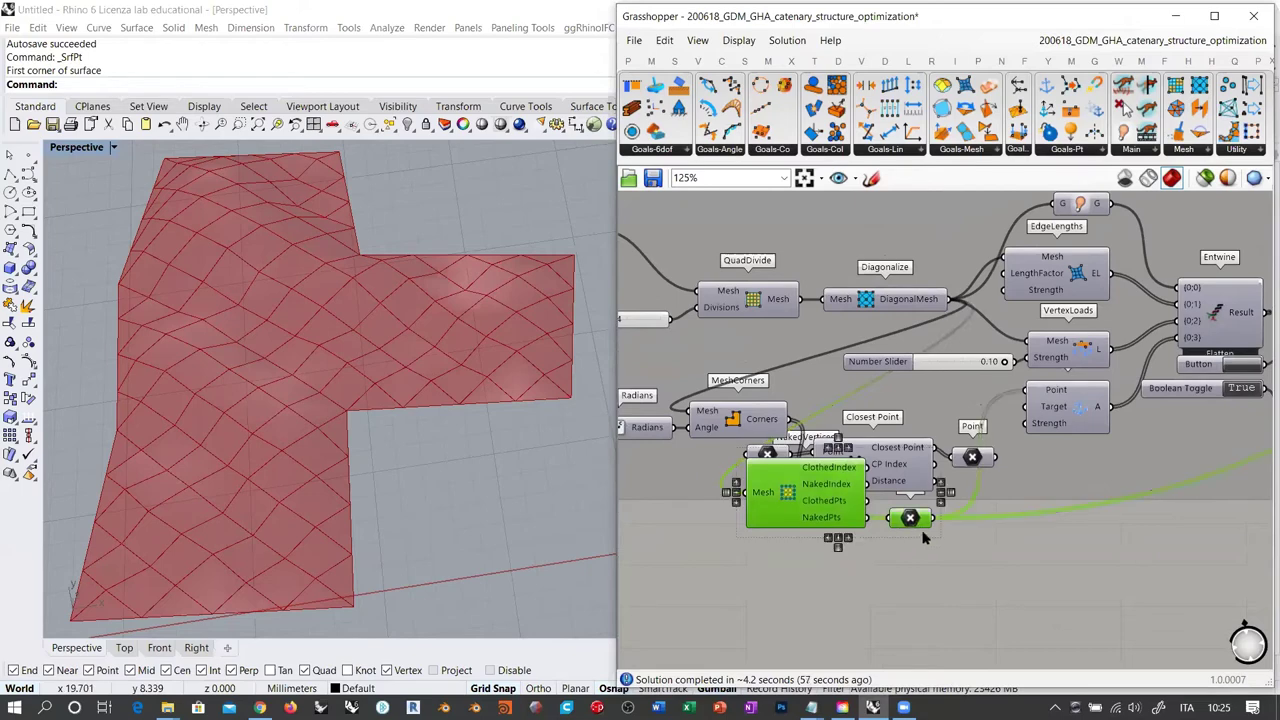
drag(913, 521, 978, 570)
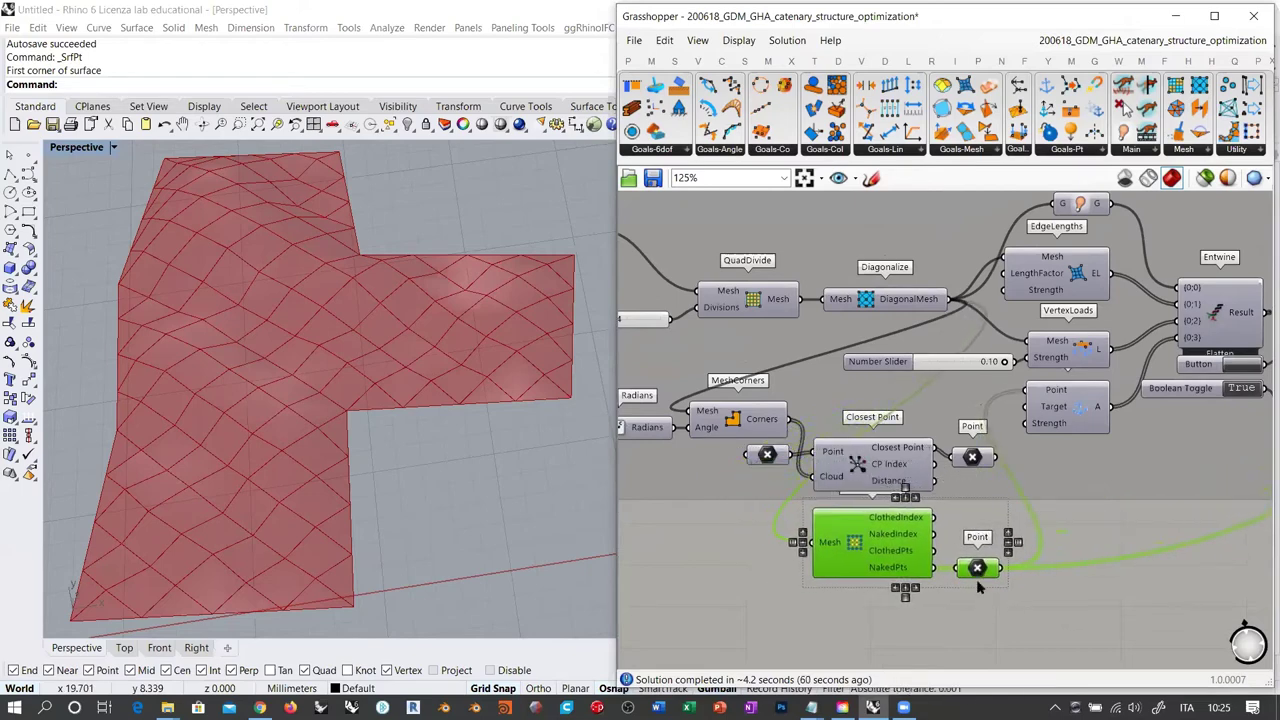
right_drag(978, 583, 979, 466)
scroll(979, 464, down, 1)
click(939, 551)
Turn on the preview of the Point parameter fed by NakedPts to check which vertices are anchored
scroll(884, 435, up, 3)
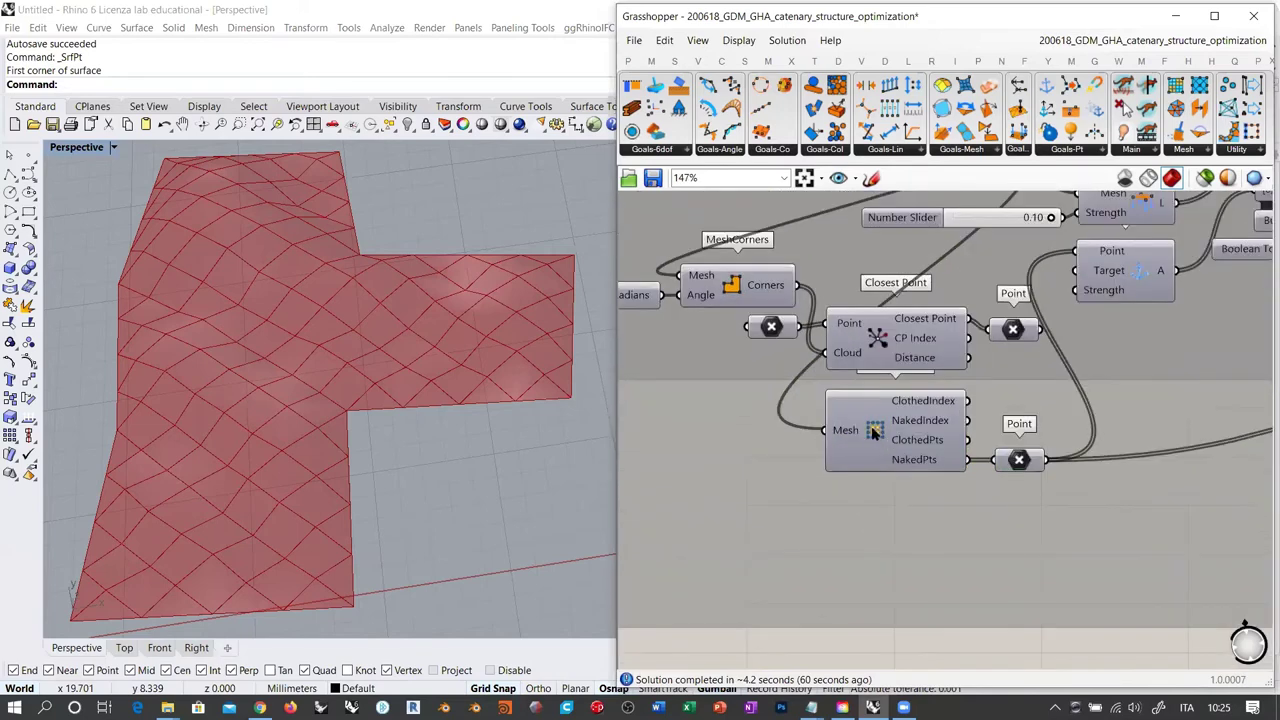
click(883, 448)
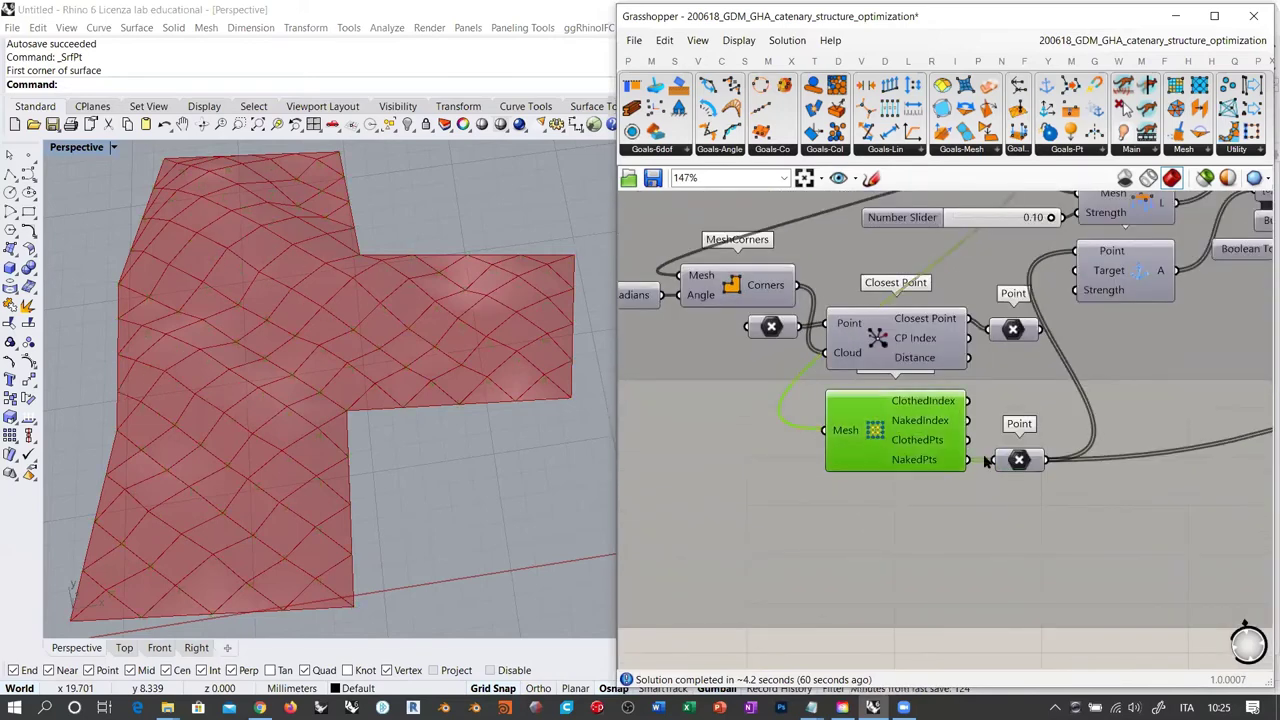
click(1019, 459)
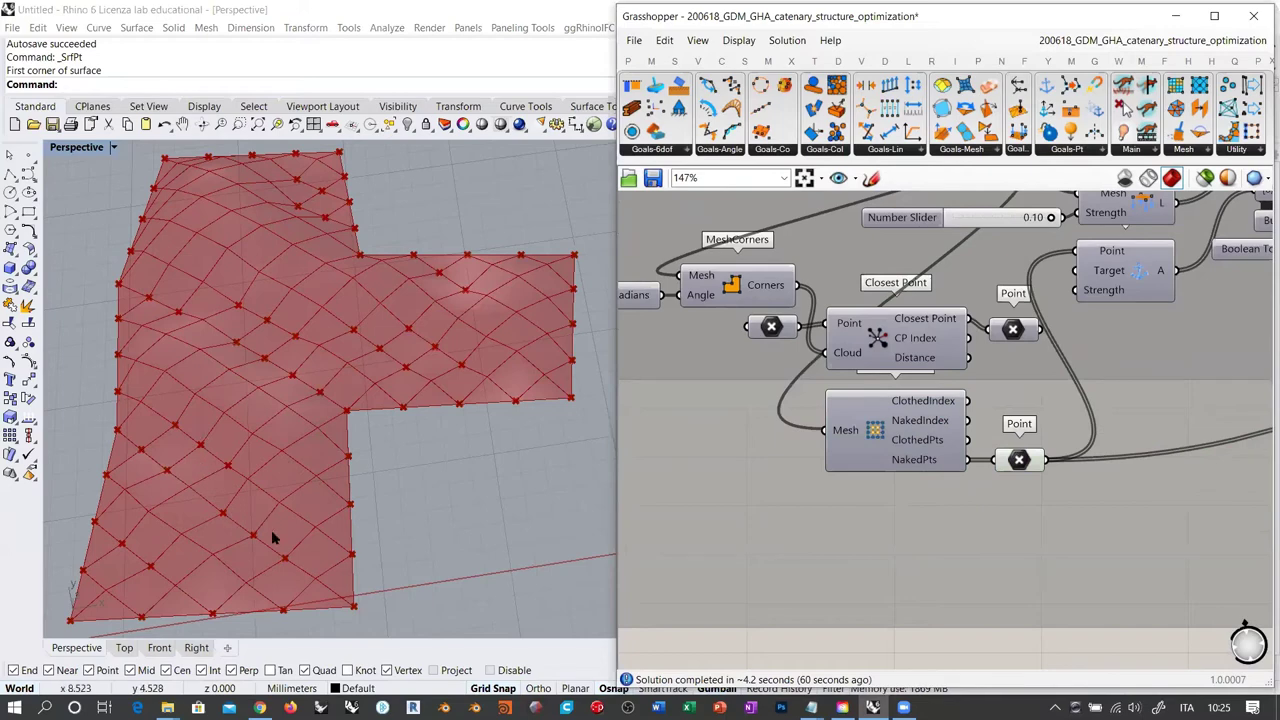
scroll(309, 354, down, 4)
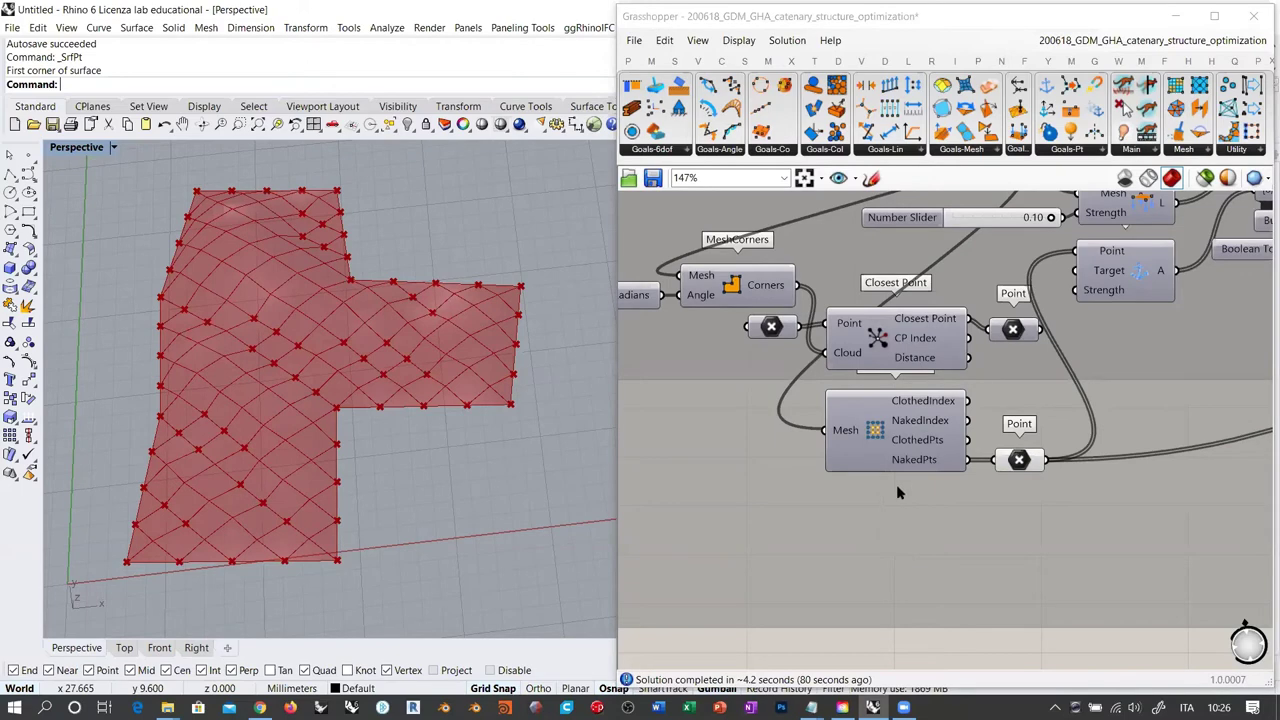
Nudge the NakedPts Point parameter slightly closer to the NakedVertices component
right_drag(891, 506, 857, 553)
scroll(936, 509, down, 1)
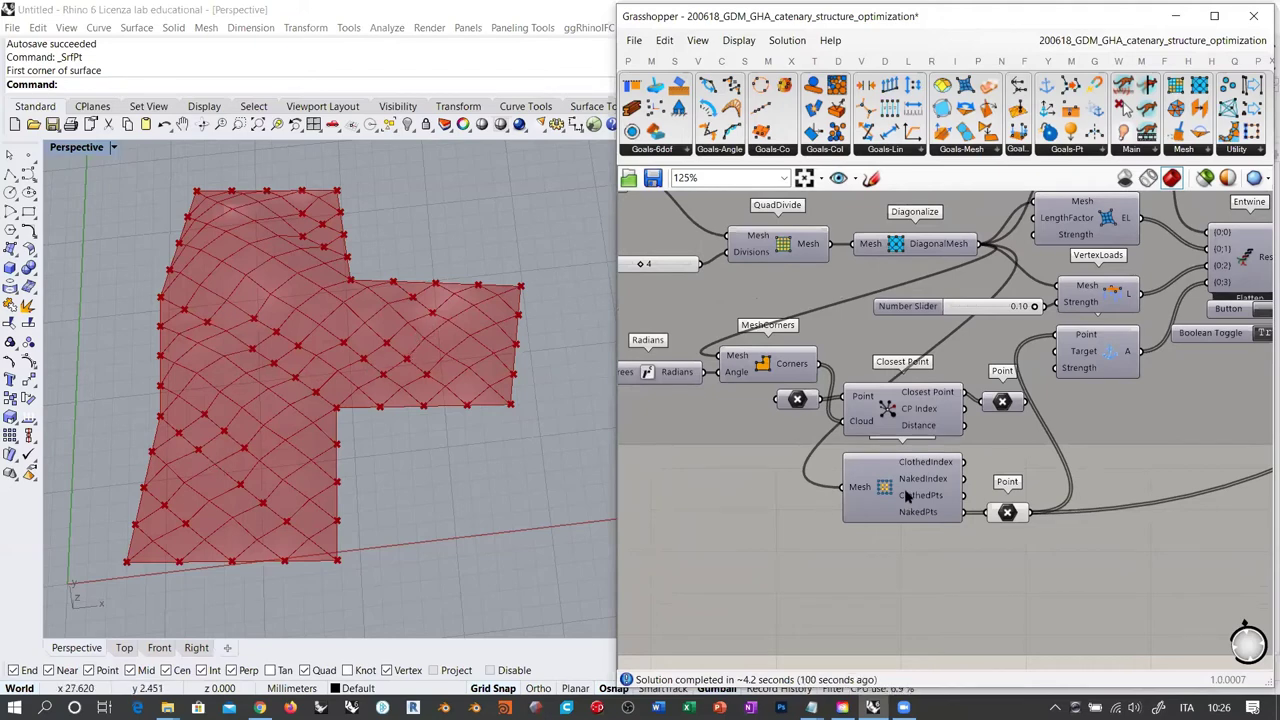
drag(995, 517, 986, 516)
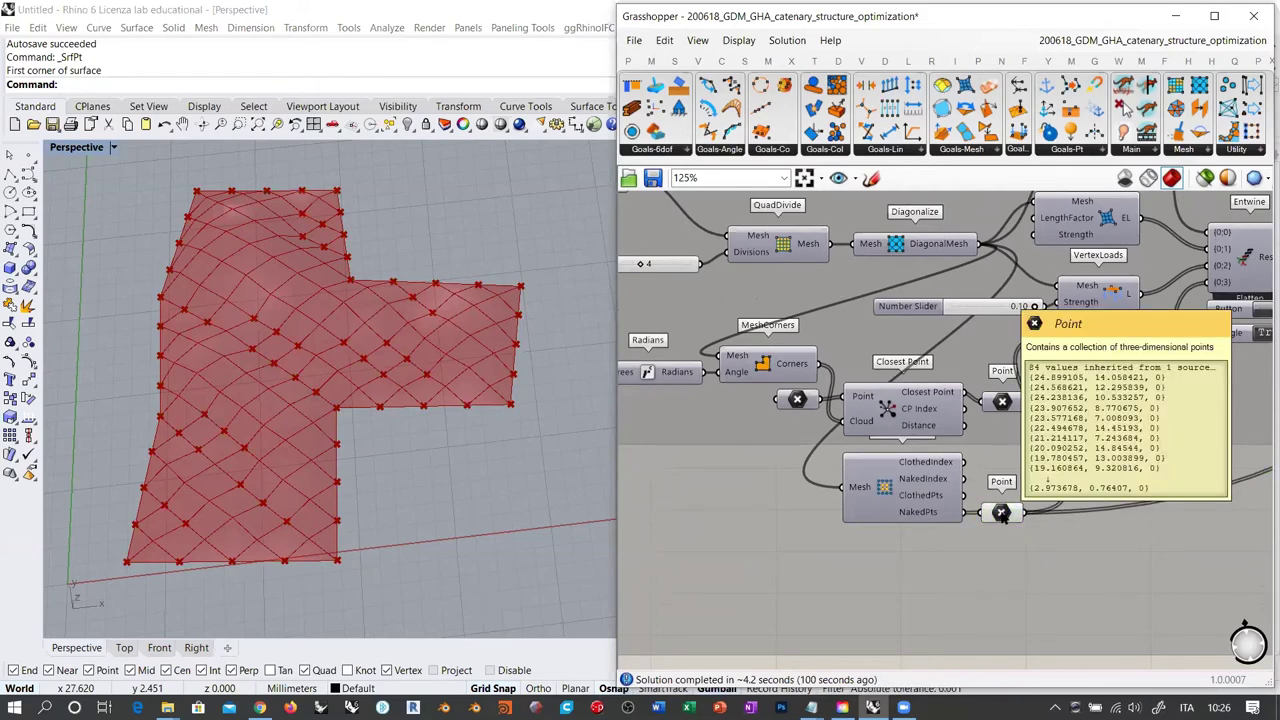
click(1000, 560)
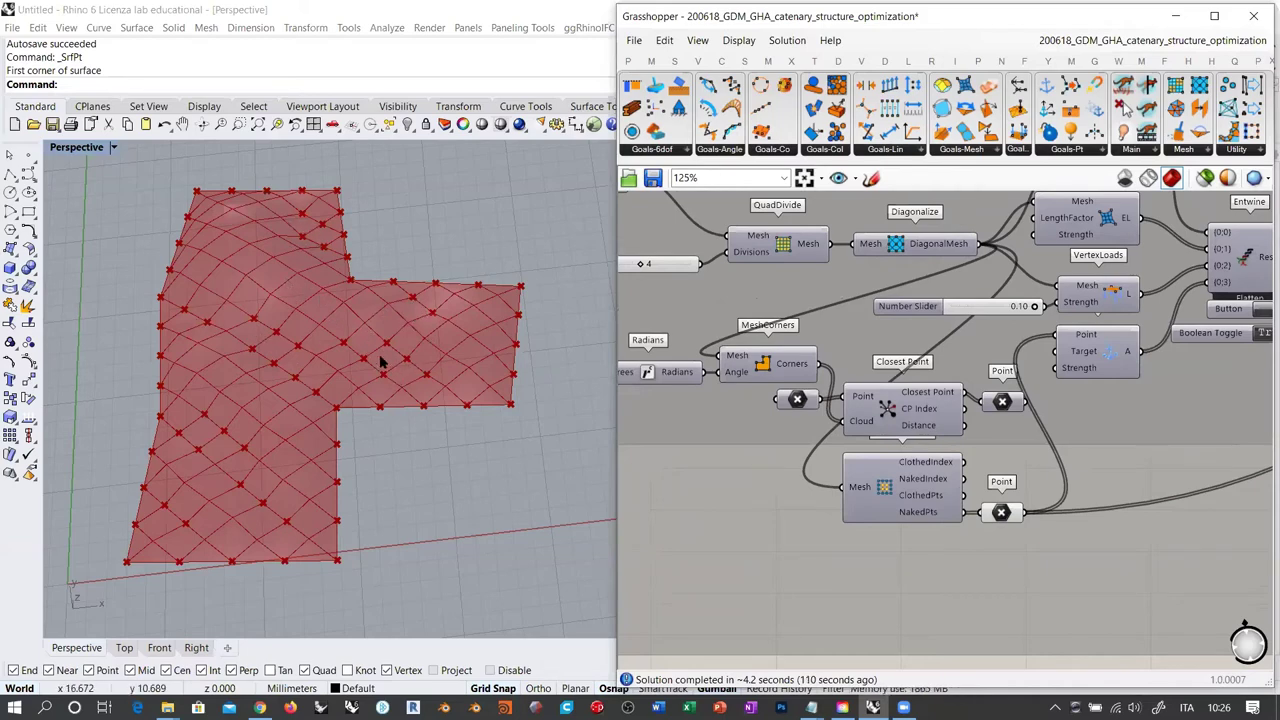
Move Weld Mesh into the row between the Mesh parameter and QuadDivide
scroll(938, 376, down, 1)
scroll(938, 376, down, 1)
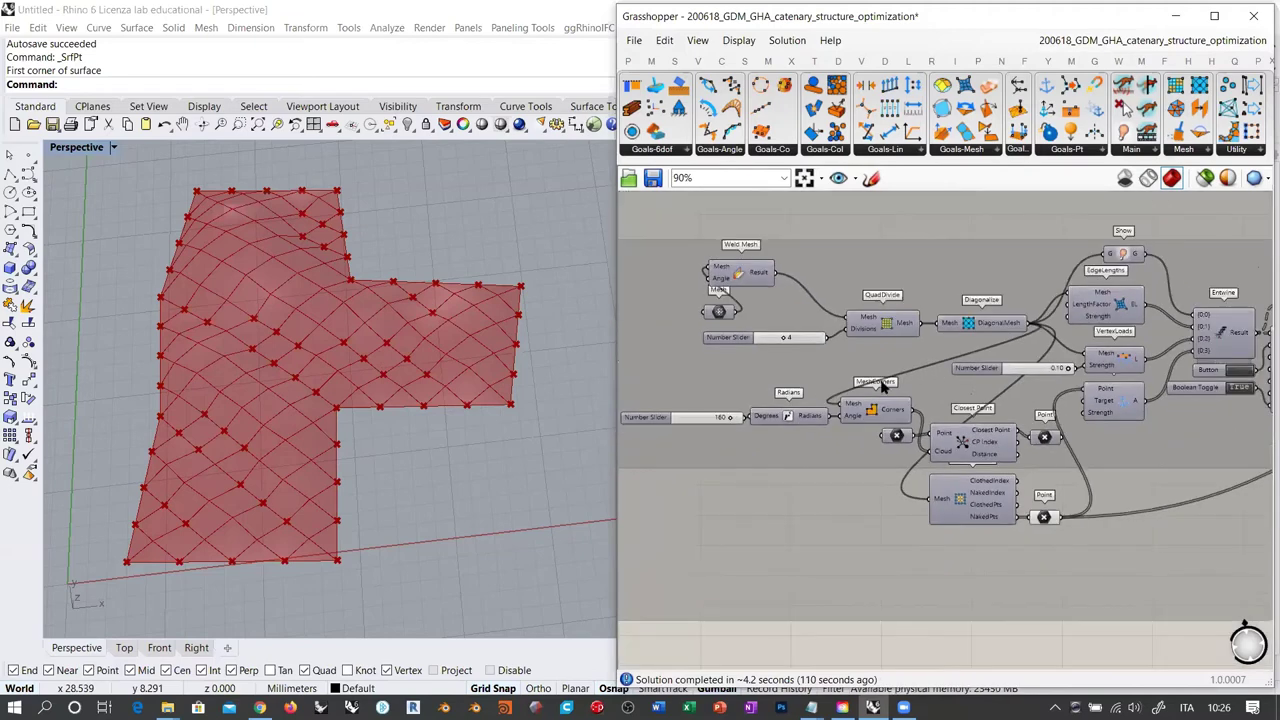
right_drag(880, 383, 893, 356)
drag(745, 252, 798, 295)
Add a Mesh Edges component below the definition and feed it the DiagonalMesh output of Diagonalize
click(941, 646)
double_click(940, 636)
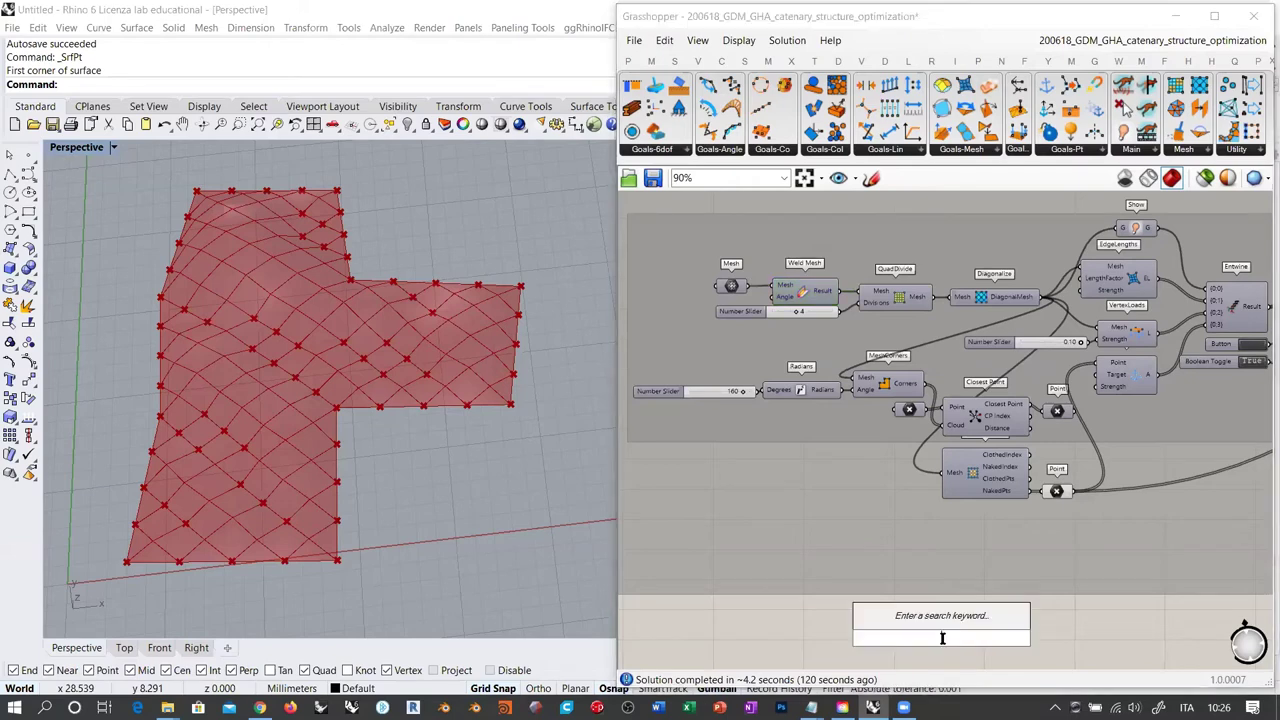
text(mesh)
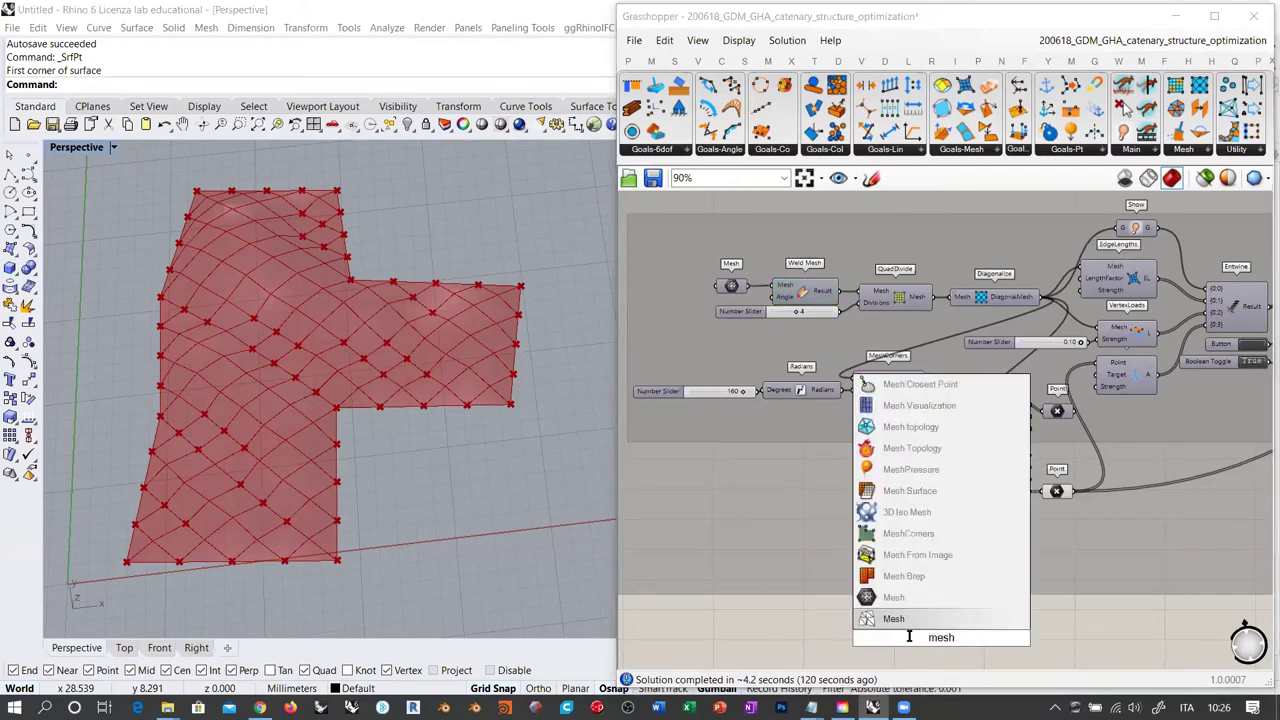
text( ed)
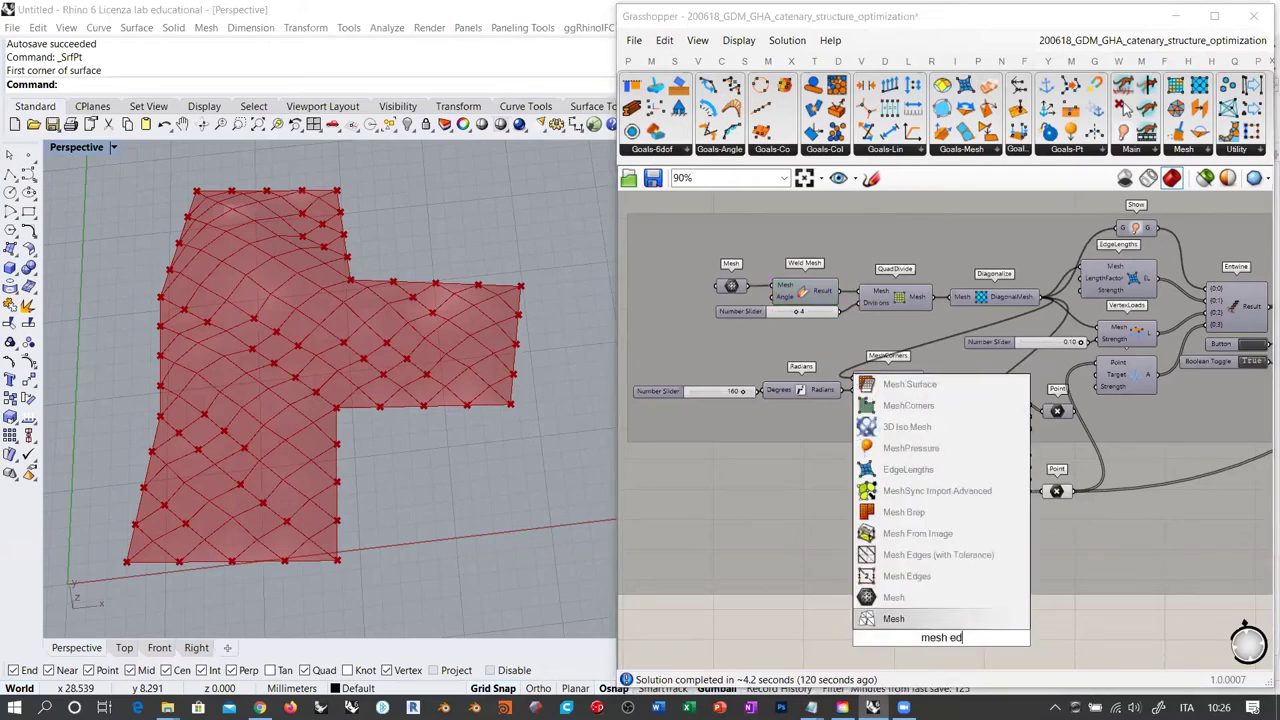
click(908, 579)
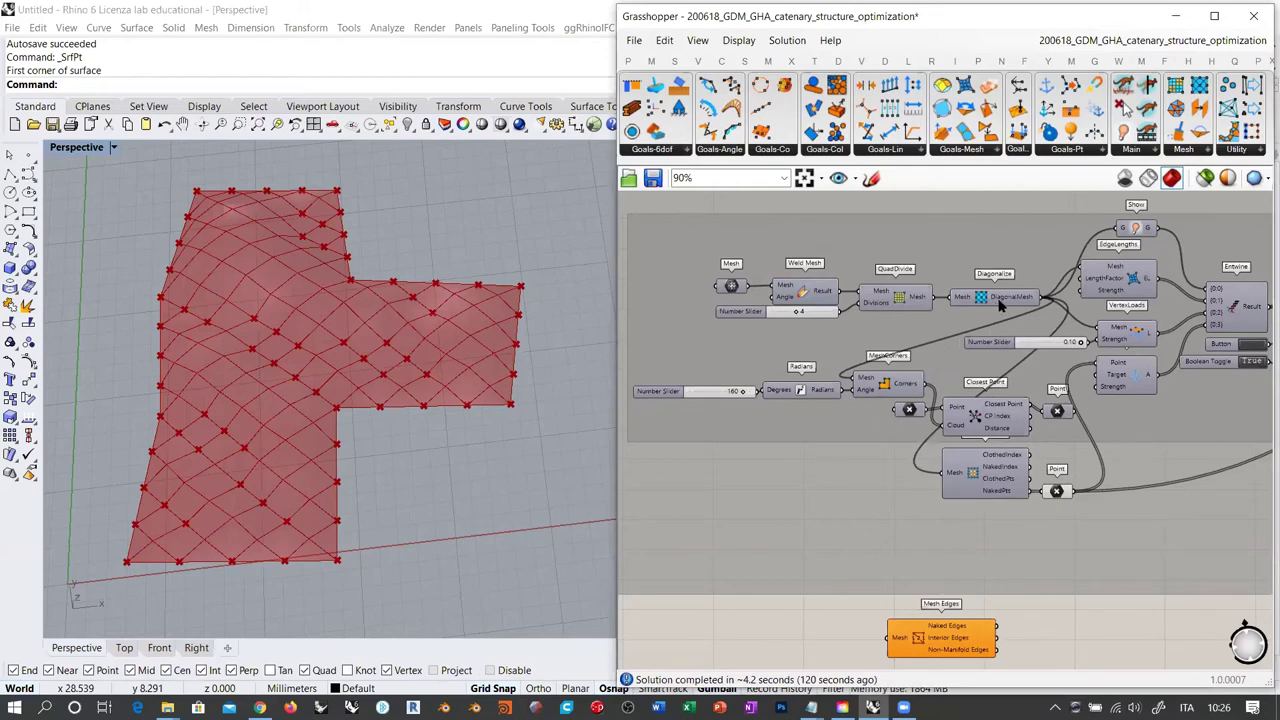
drag(1041, 299, 893, 638)
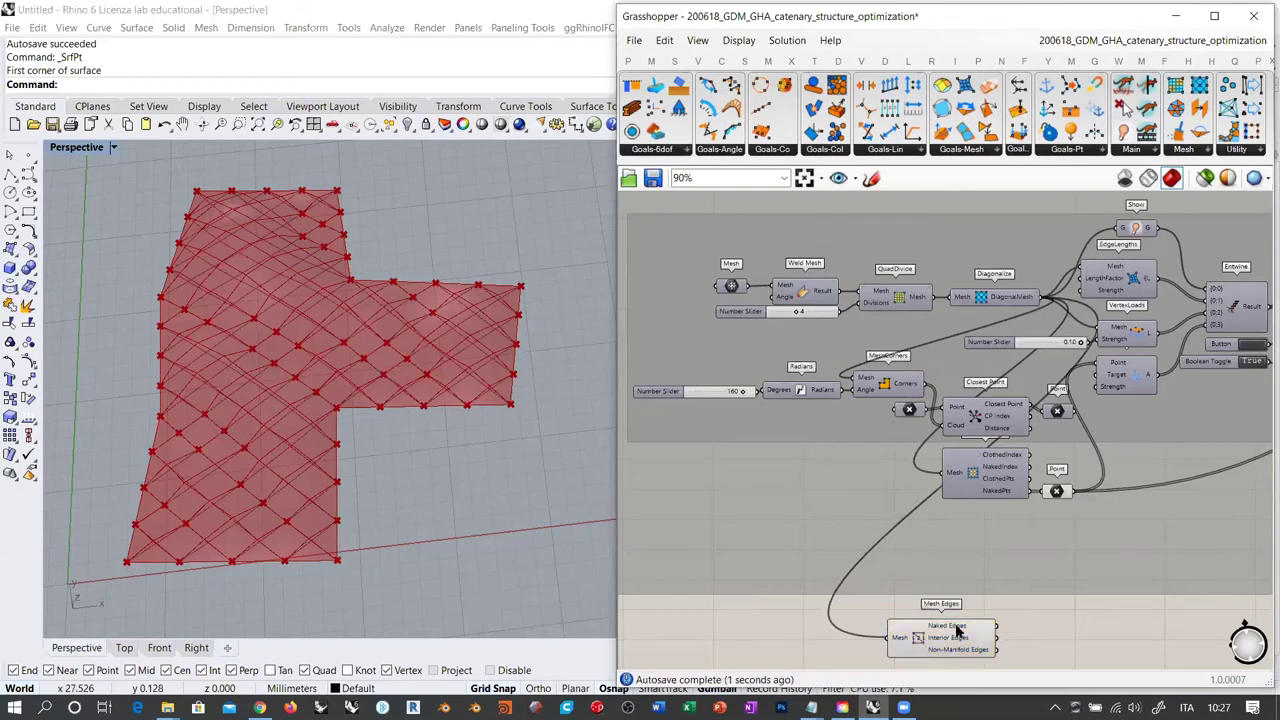
Add a Curve parameter fed by Naked Edges, aligned beside Mesh Edges, and turn off the Mesh Edges preview
scroll(900, 545, up, 3)
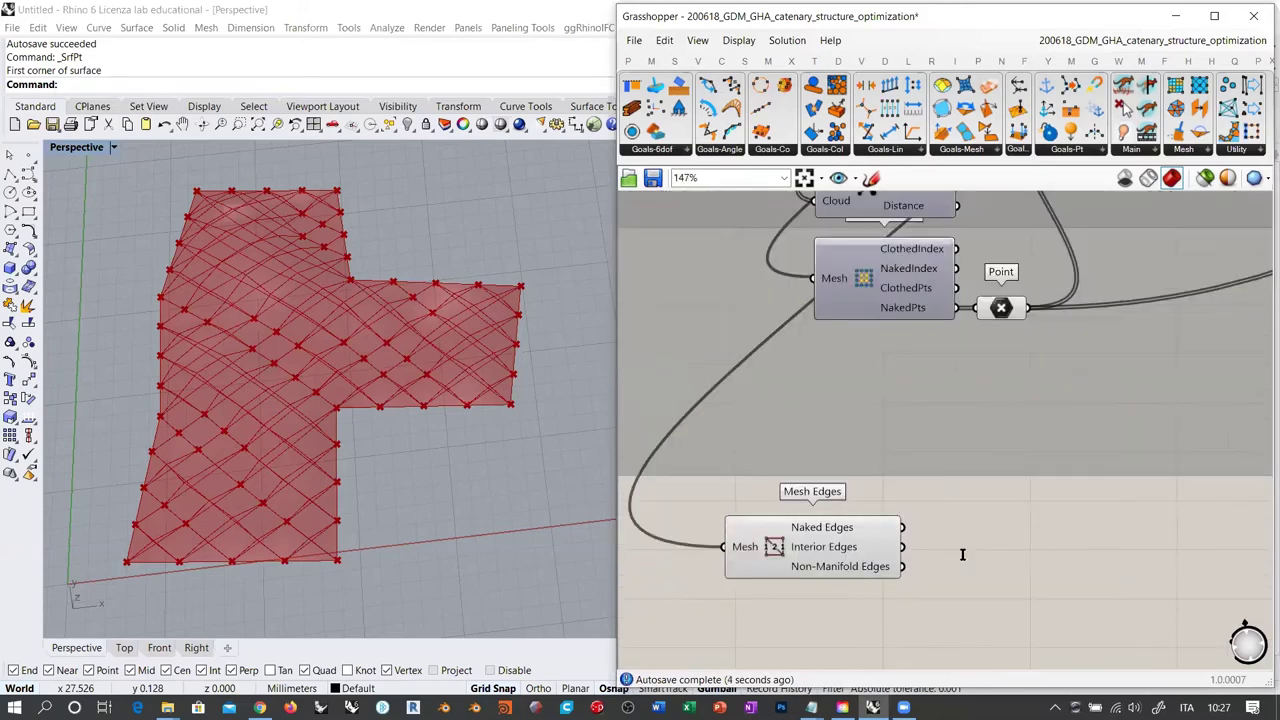
double_click(963, 554)
text(crv)
click(911, 514)
click(820, 550)
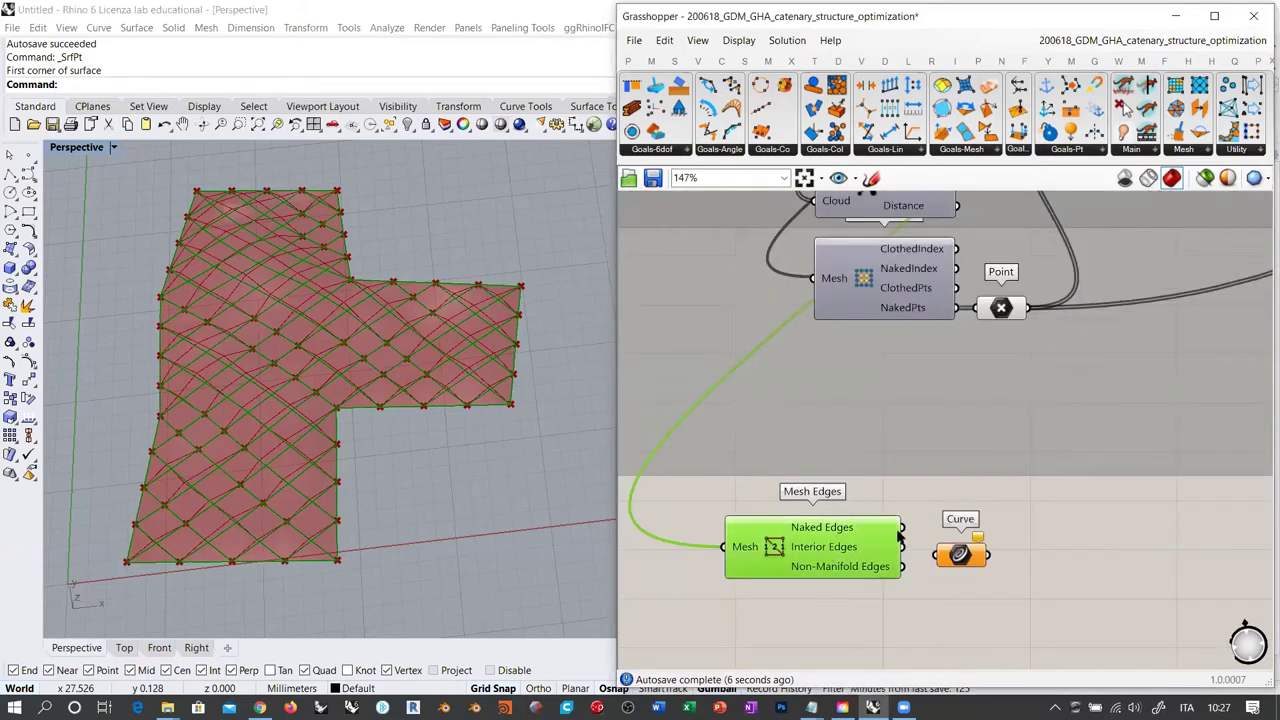
drag(901, 528, 955, 562)
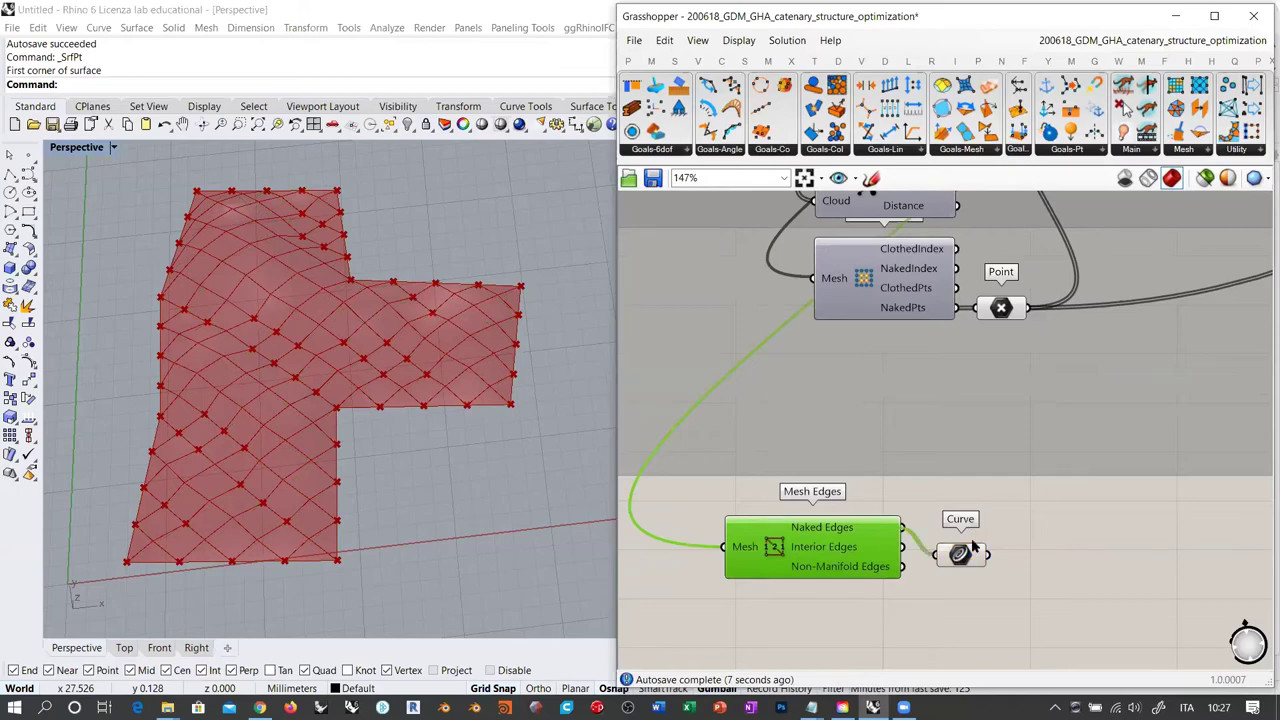
drag(960, 555, 982, 528)
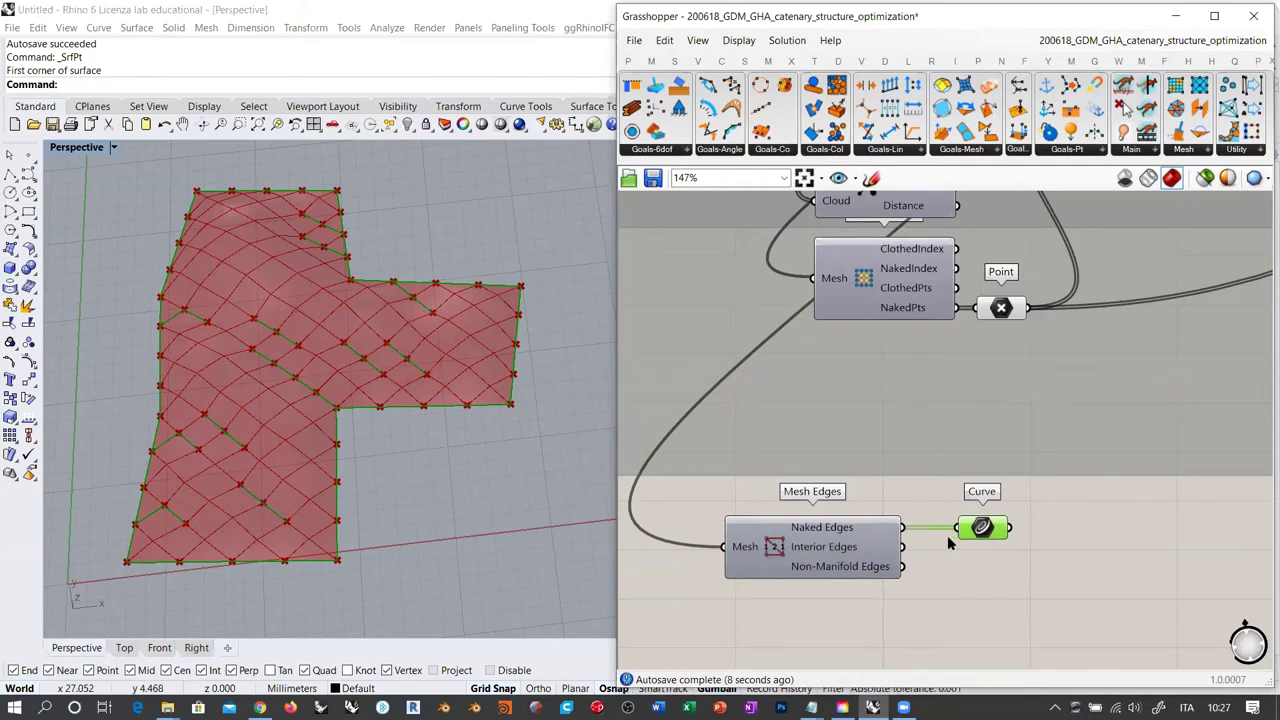
Rewire Mesh Edges to take QuadDivide's Mesh output, and shift it left together with the Curve parameter placed close beside it
scroll(947, 535, down, 5)
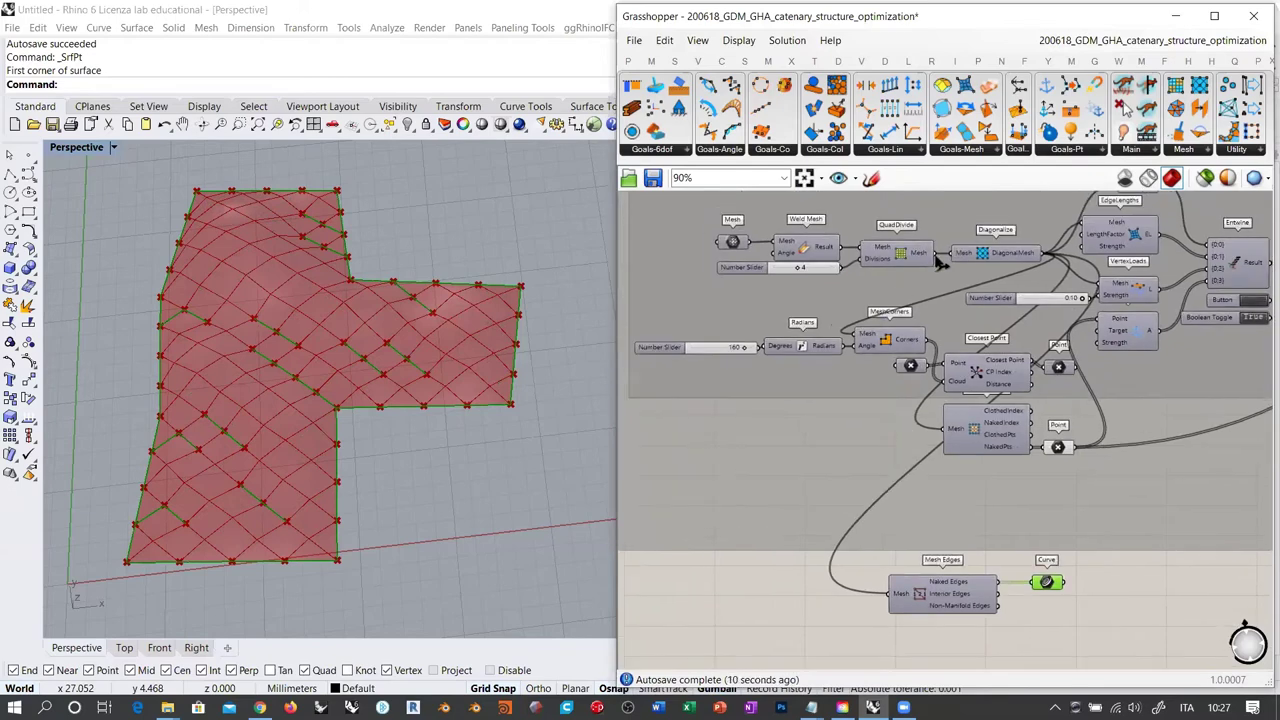
drag(940, 257, 890, 593)
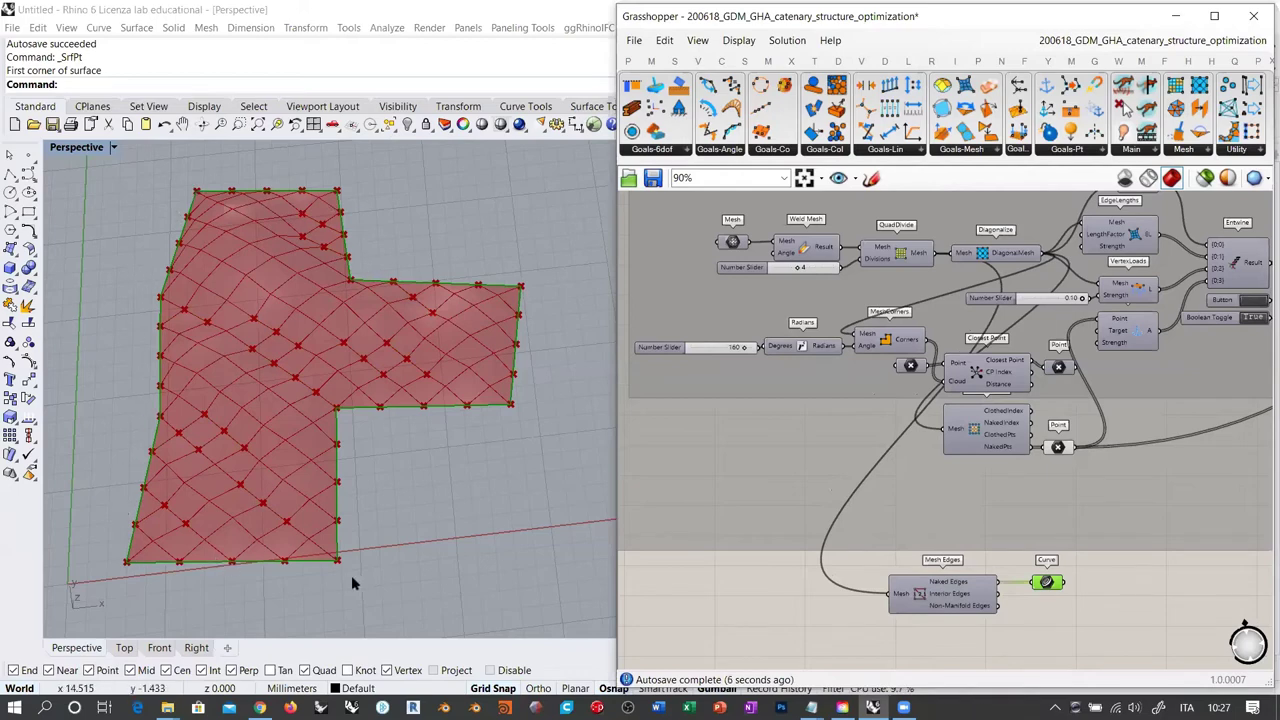
drag(1047, 590, 1024, 590)
click(1092, 580)
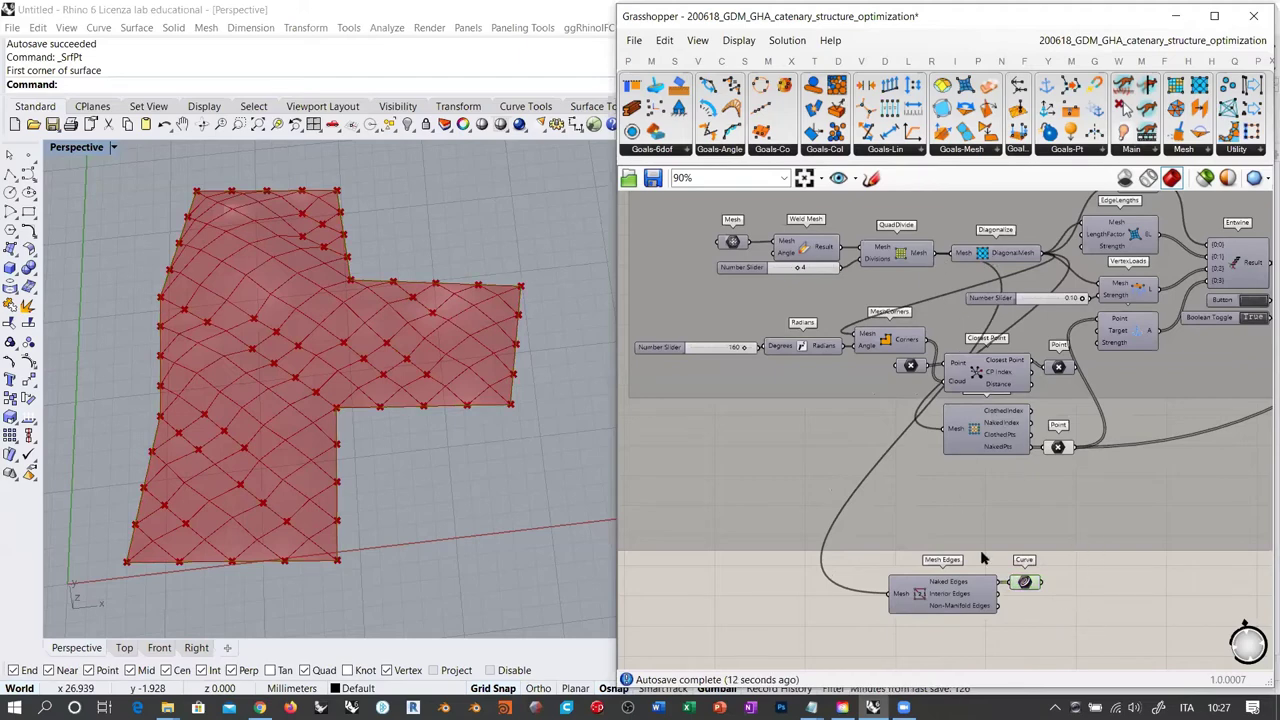
drag(1060, 568, 845, 589)
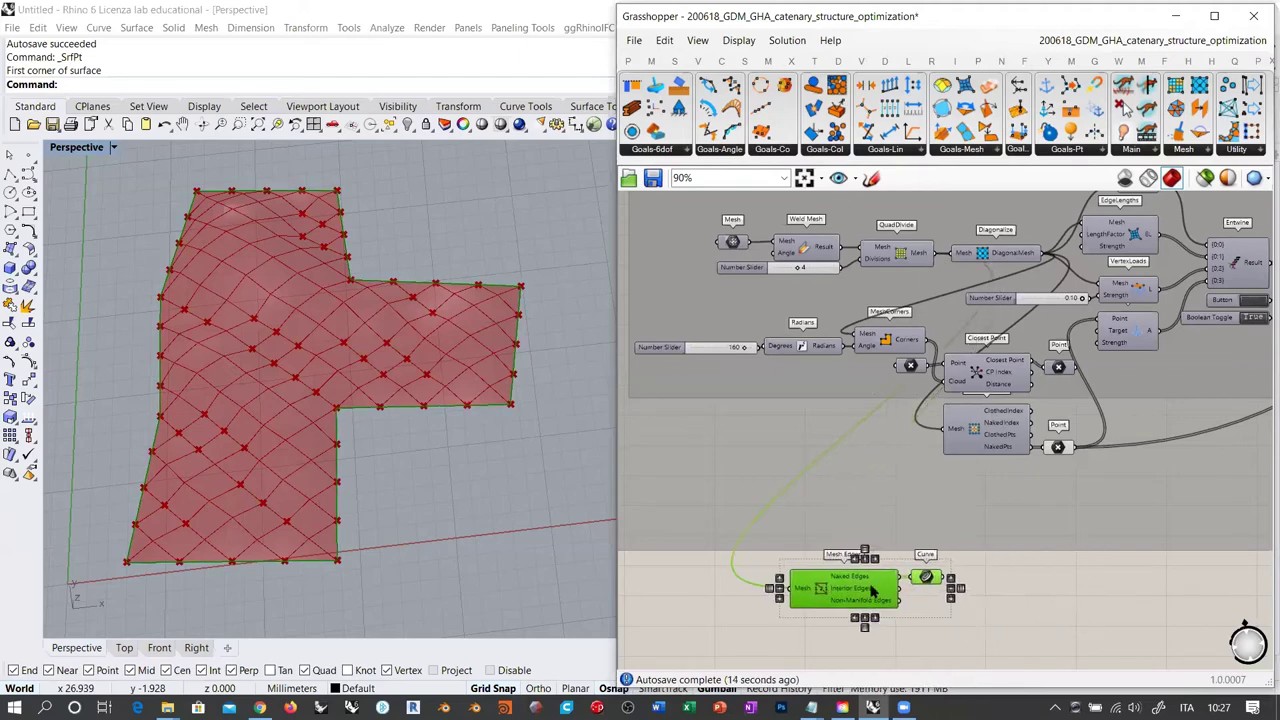
click(999, 577)
Add a Join Curves component fed by the naked-edge Curve parameter, align it alongside, and turn off the Curve preview
double_click(1000, 580)
text(join)
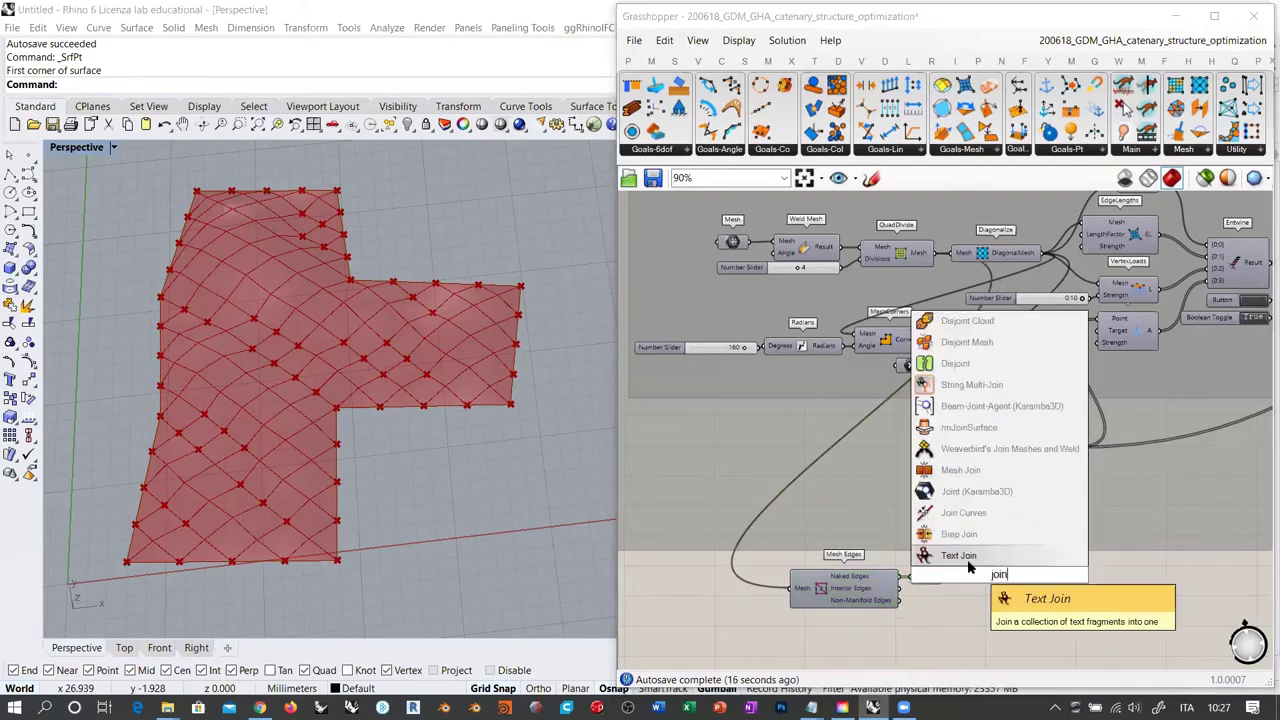
click(960, 513)
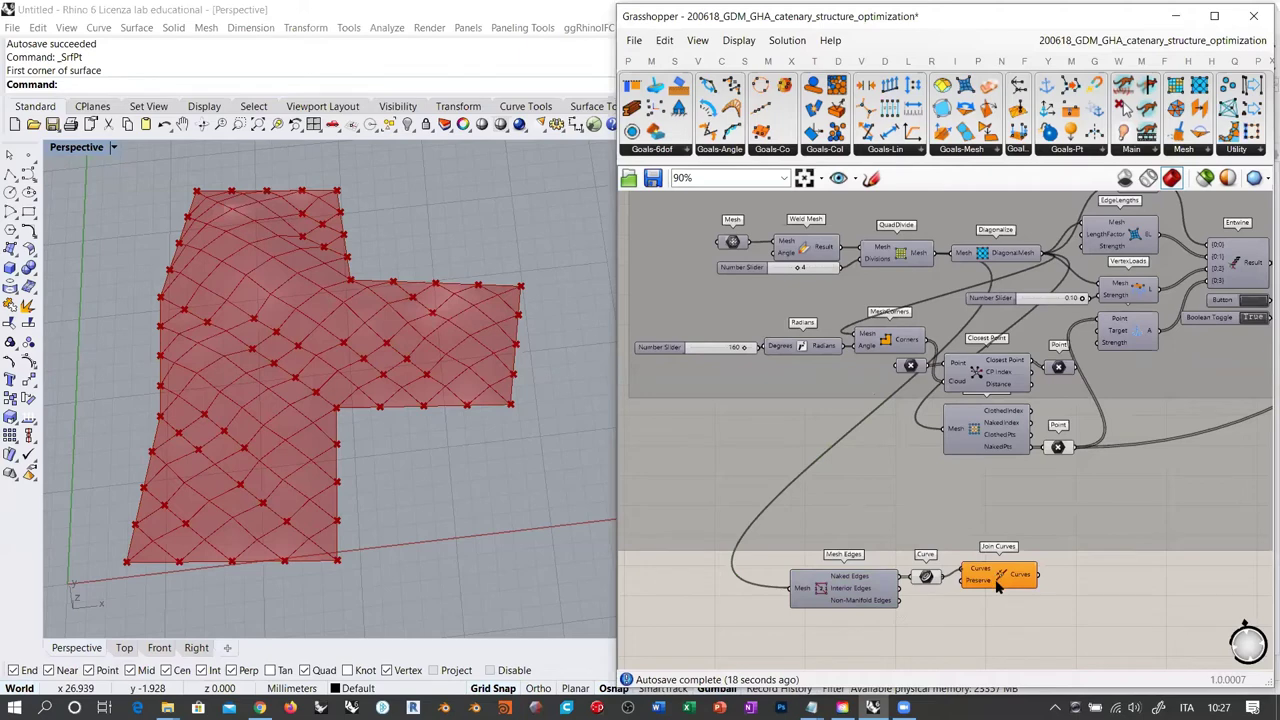
drag(995, 584, 998, 596)
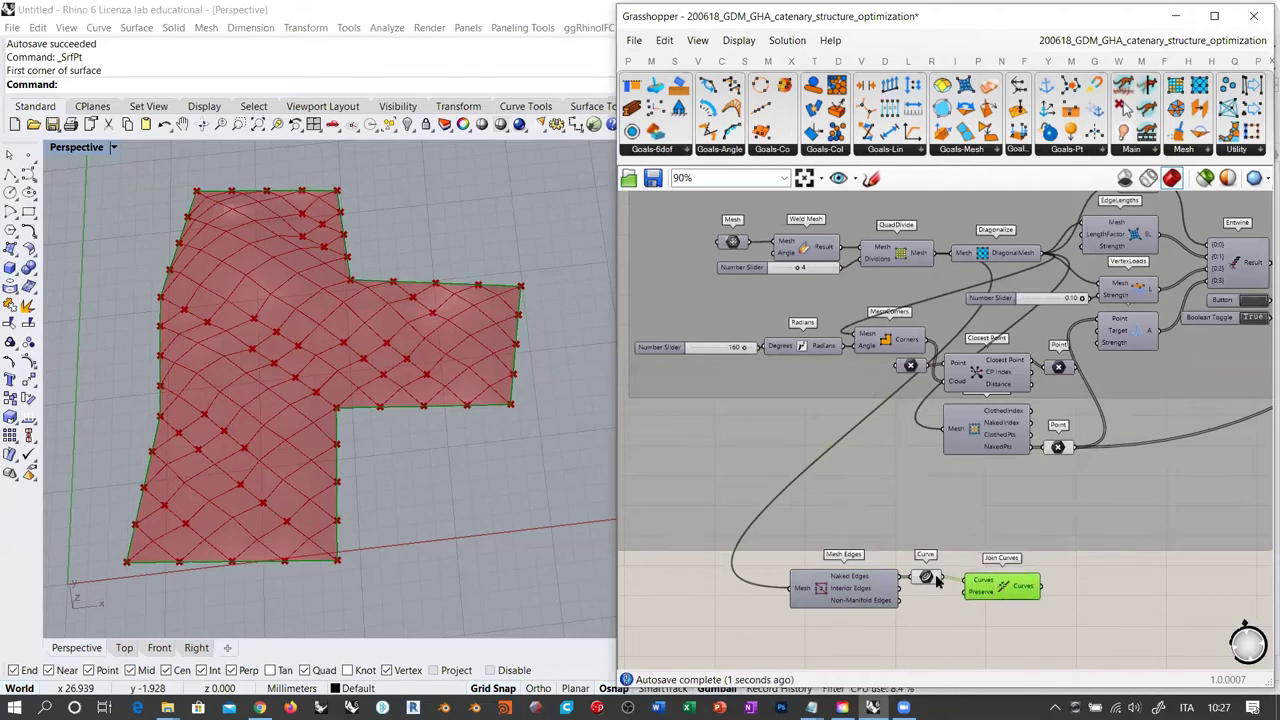
click(933, 579)
click(1007, 590)
click(1073, 573)
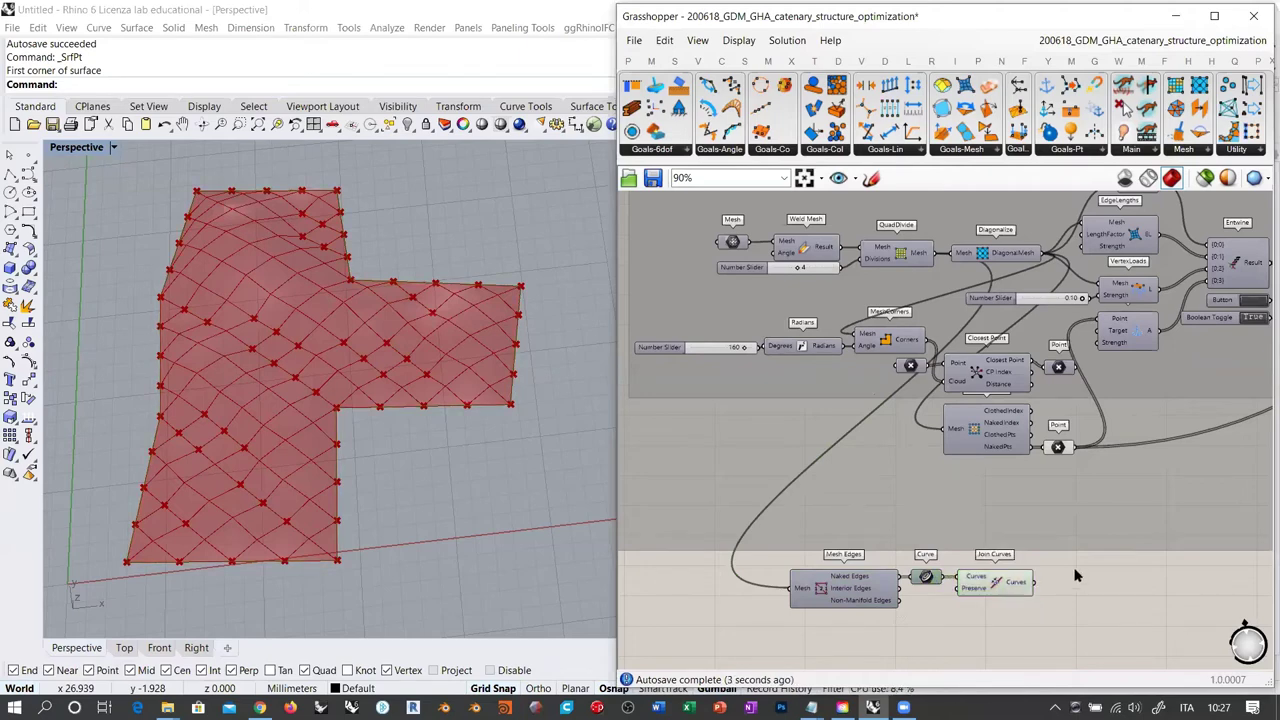
Add a Curve Closest Point component beside Join Curves, feeding its Point from the naked-vertex Point parameter and its Curve from the joined curves
right_drag(1061, 562, 925, 530)
scroll(992, 545, up, 3)
double_click(995, 543)
text(cc)
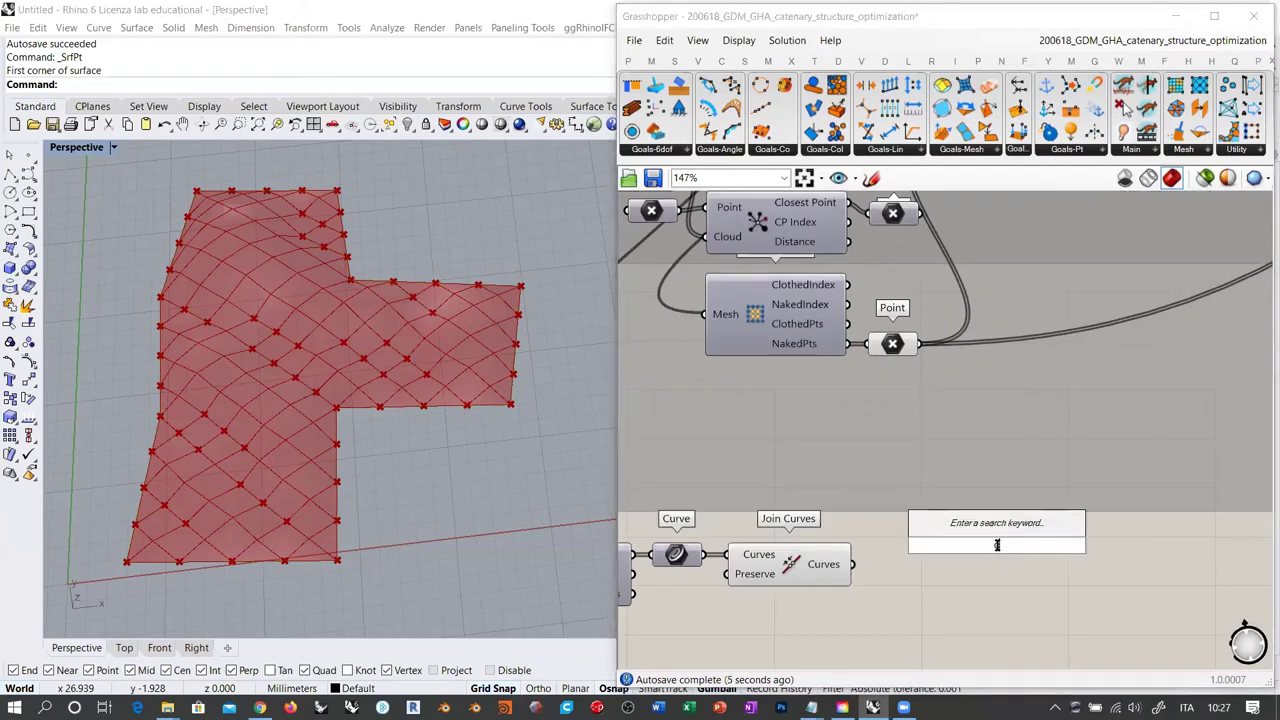
click(978, 533)
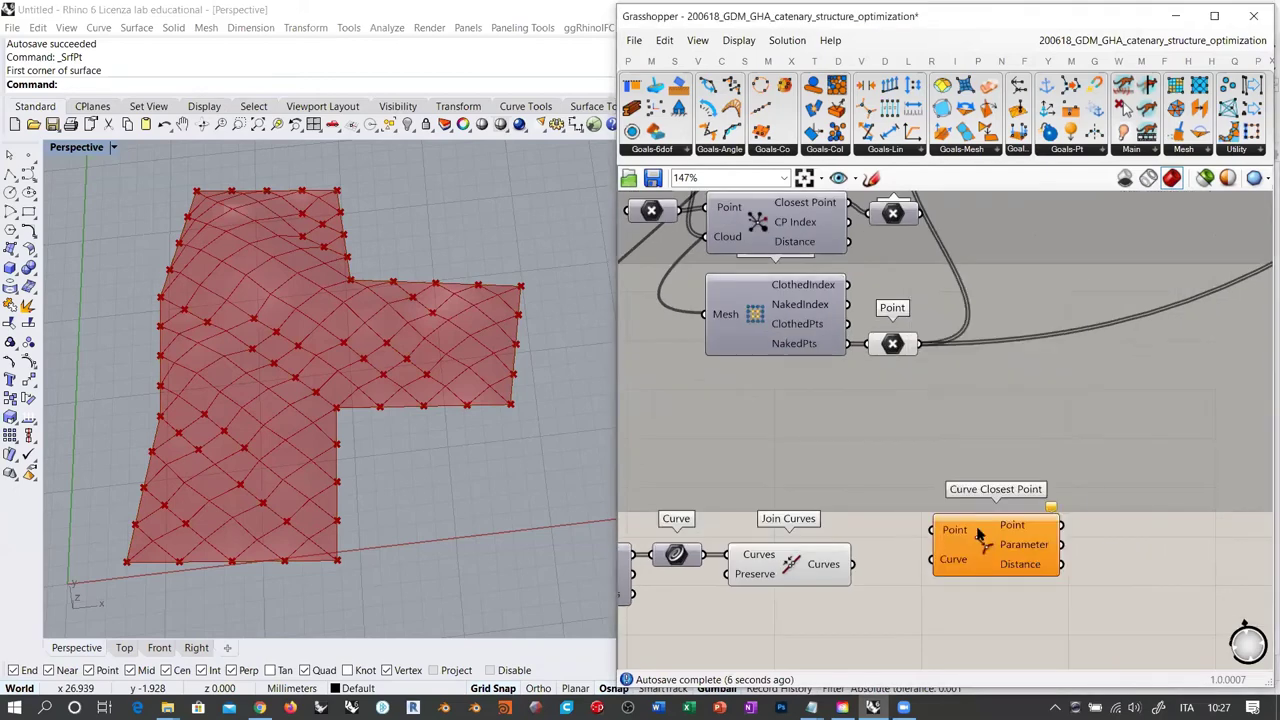
click(893, 344)
drag(922, 346, 933, 530)
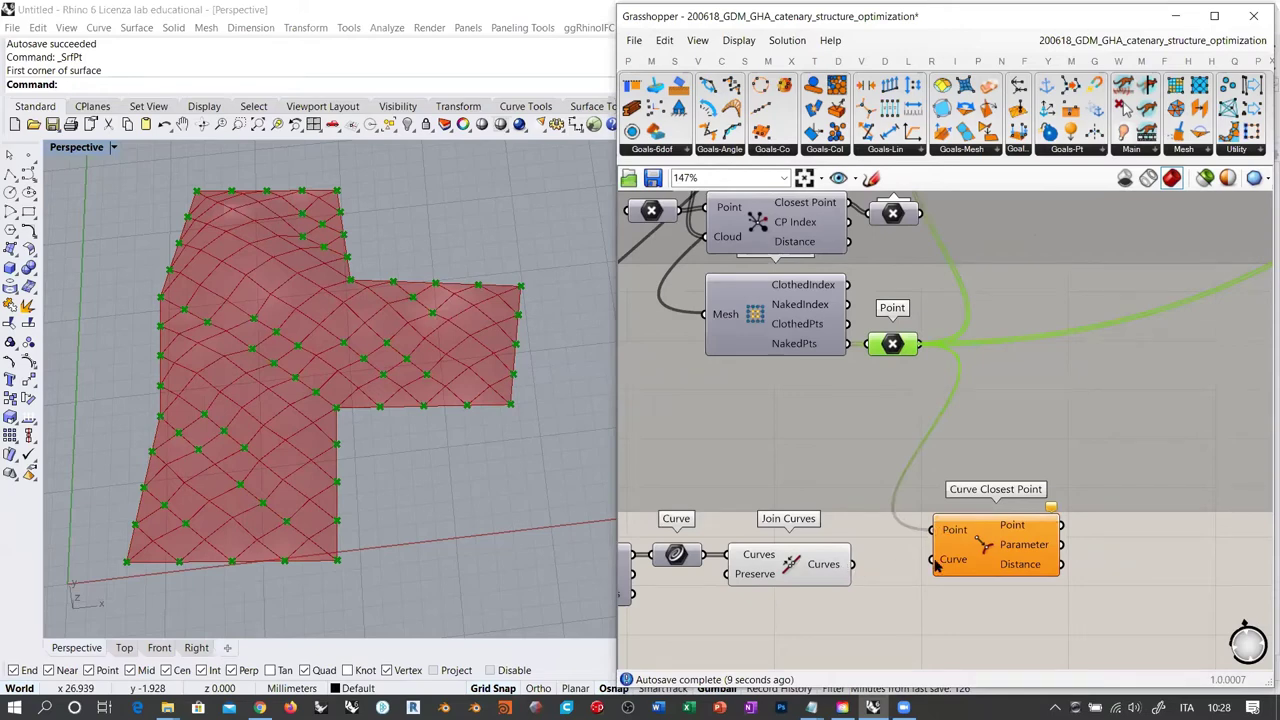
drag(935, 561, 852, 564)
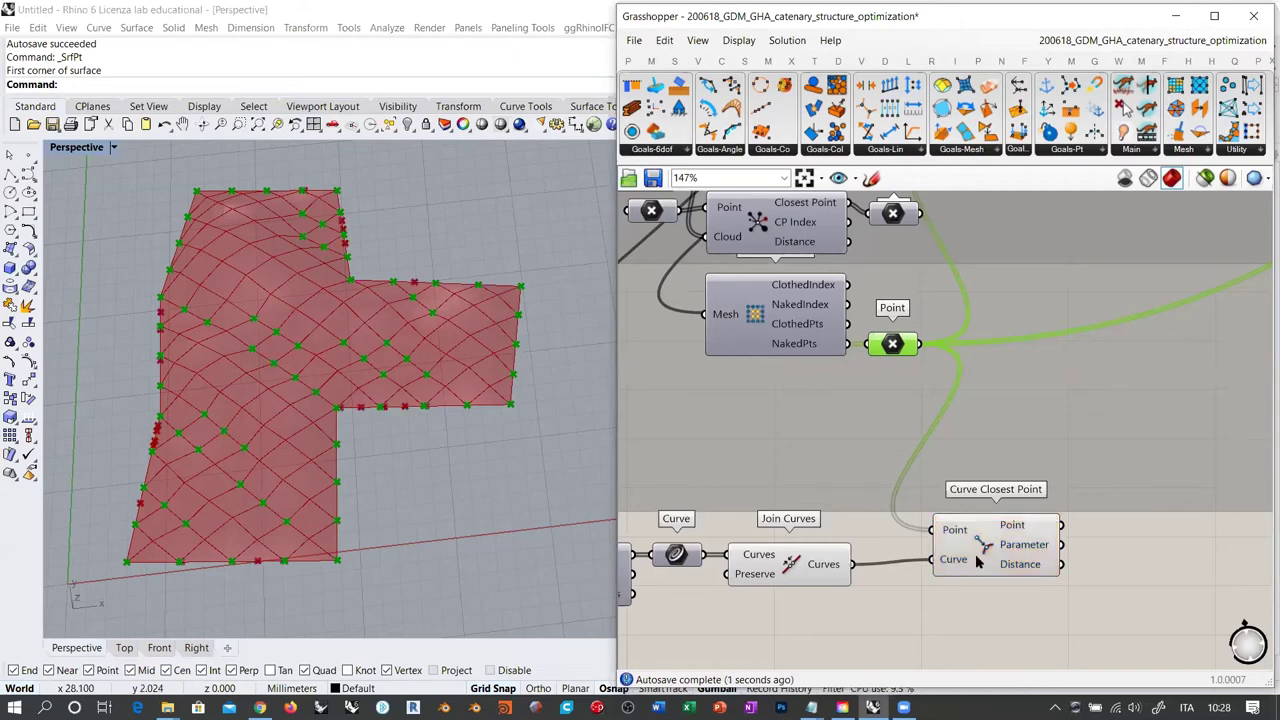
drag(980, 547, 938, 552)
click(968, 588)
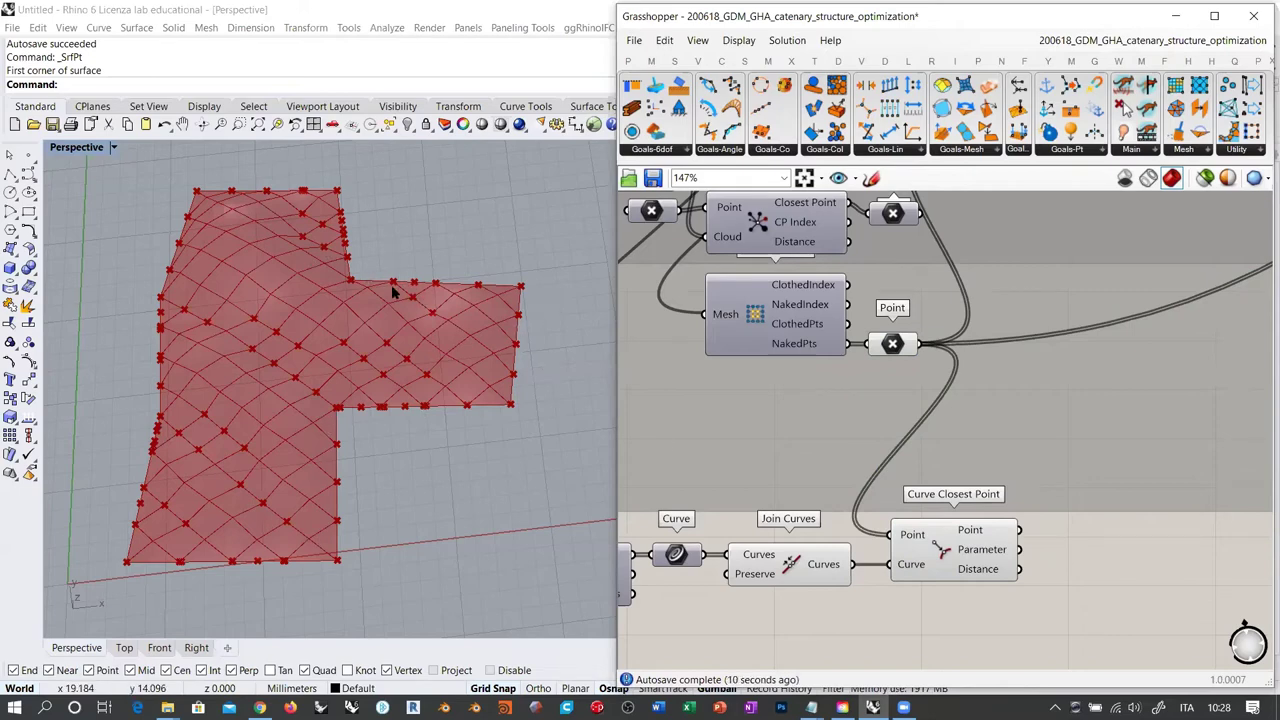
Compare the naked vertices with their closest points, and turn off the previews of Curve Closest Point, Join Curves and the naked-vertex Point parameter
mouse_move(985, 573)
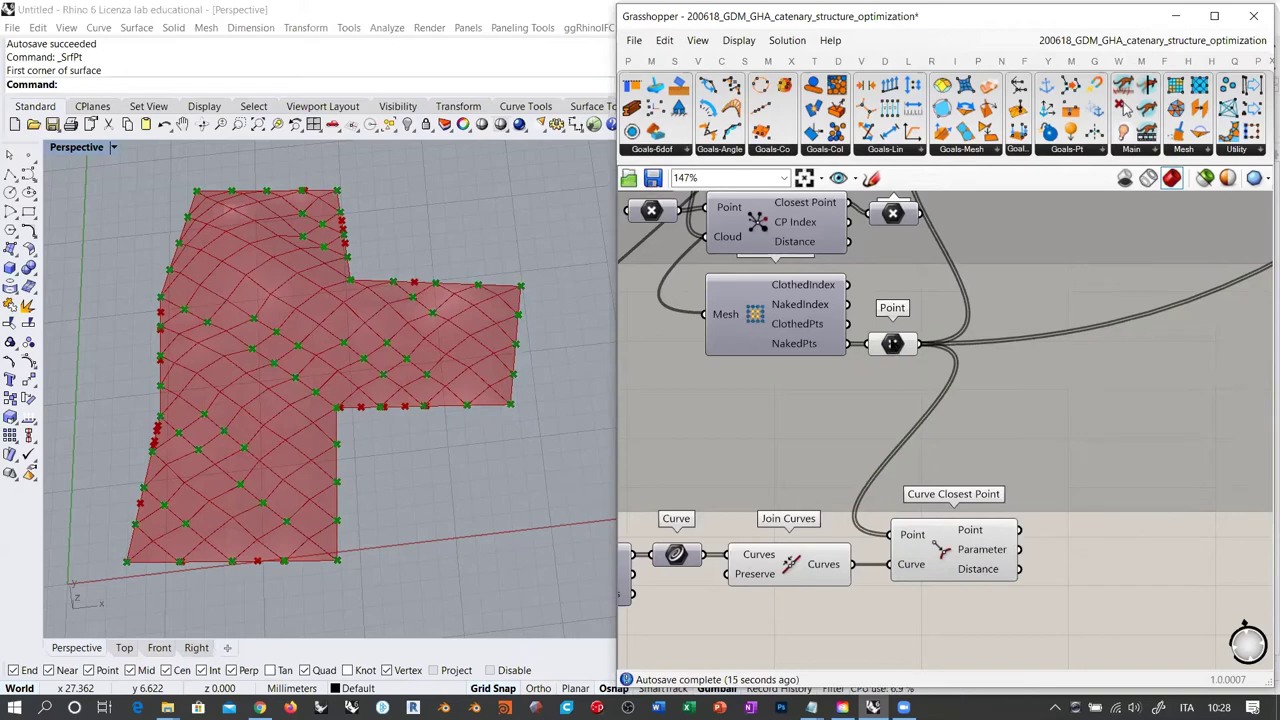
click(892, 345)
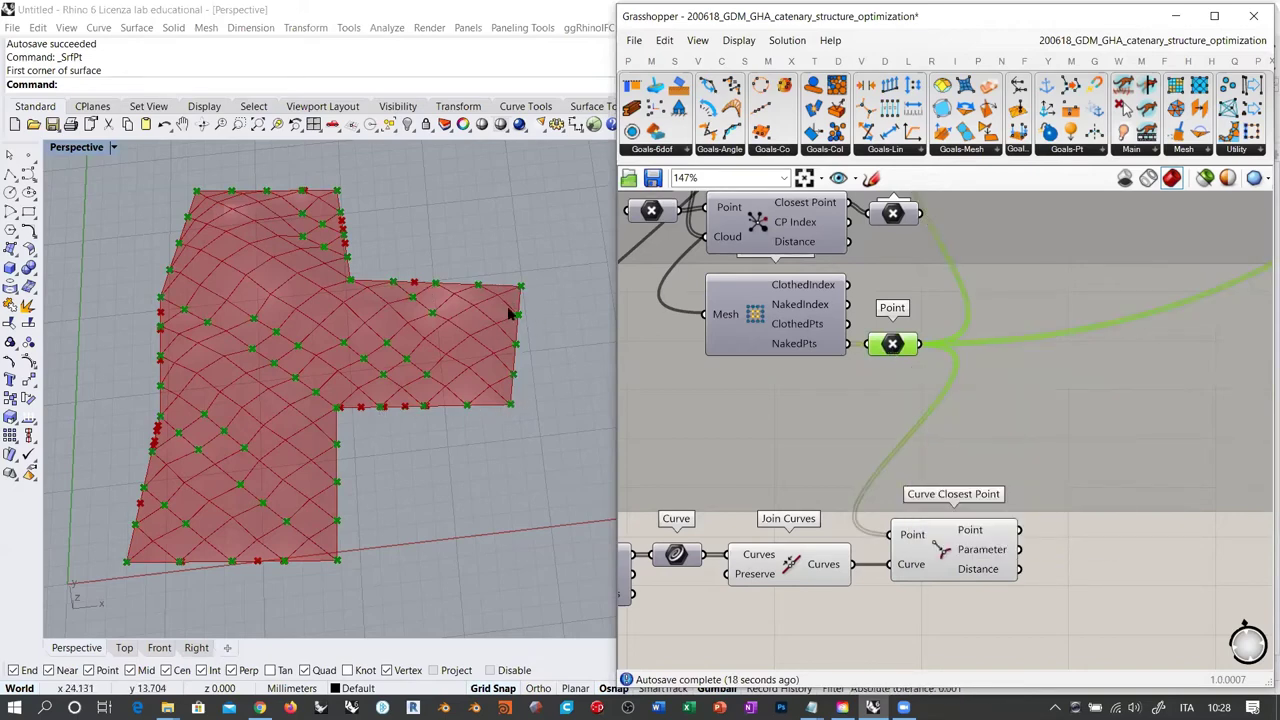
mouse_move(978, 575)
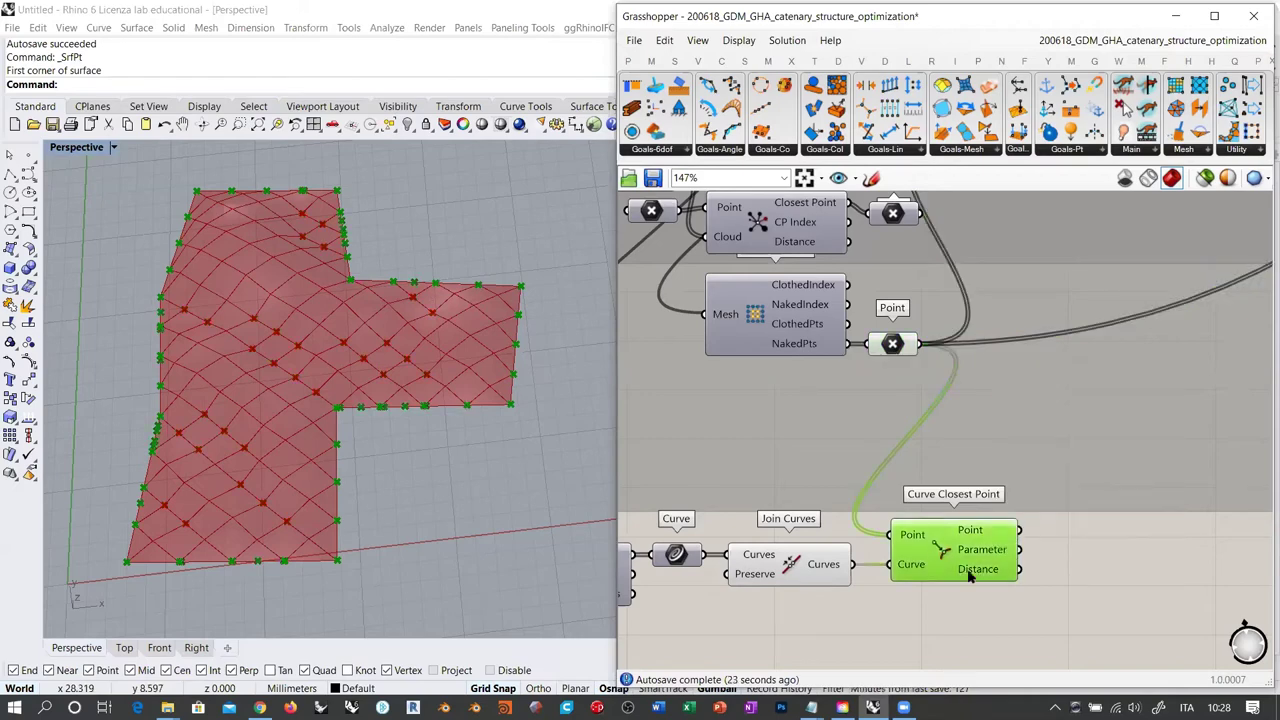
click(945, 555)
right_drag(790, 560, 660, 525)
click(705, 535)
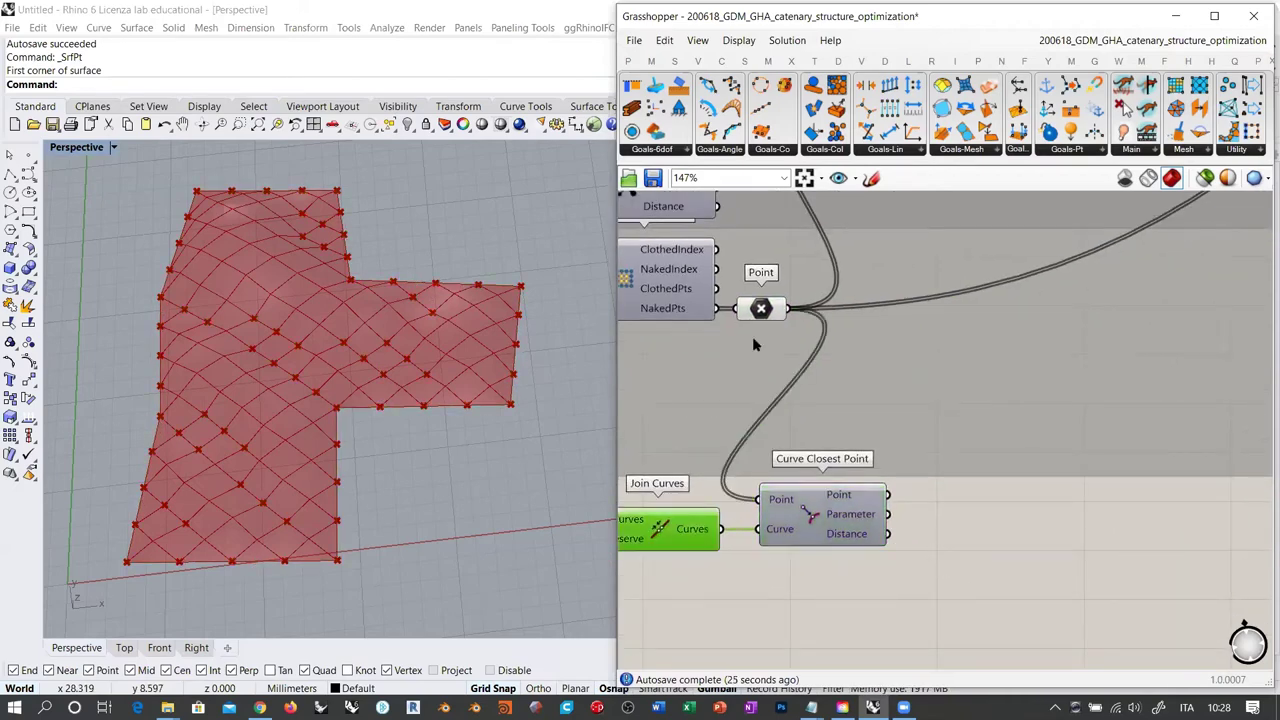
click(761, 308)
right_drag(988, 548, 1026, 533)
scroll(1026, 533, down, 2)
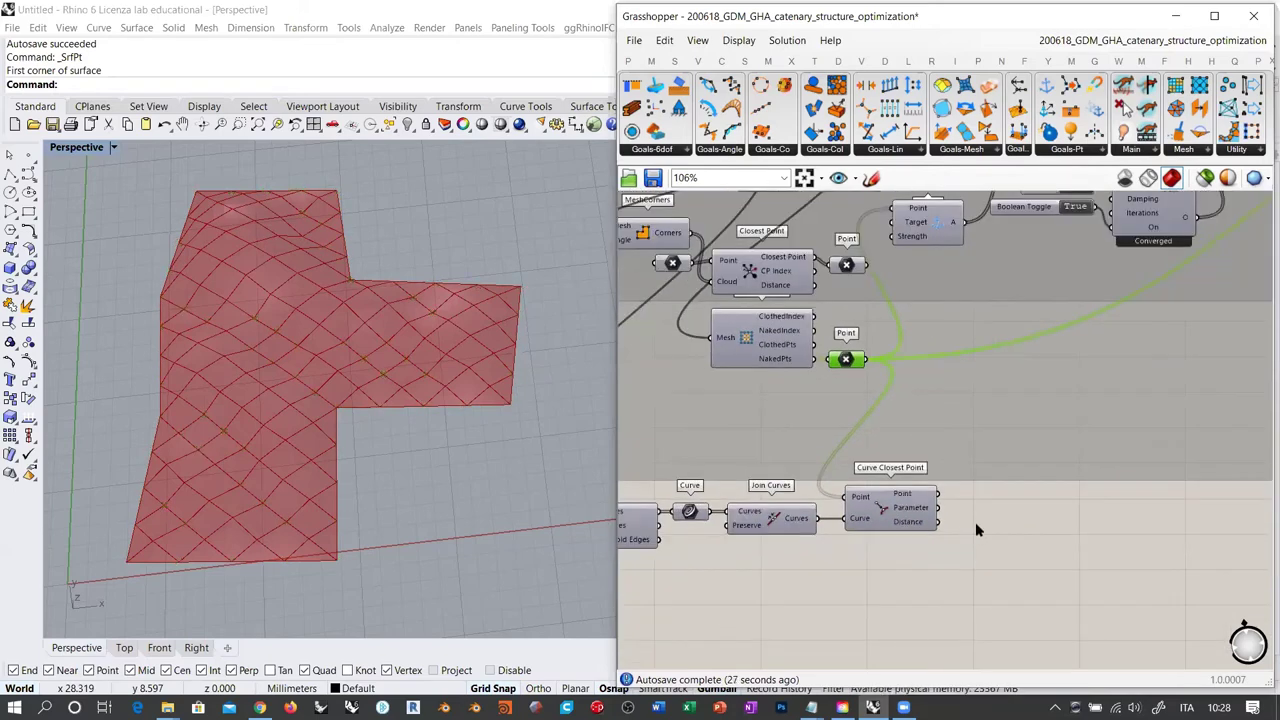
Add a Similarity component next to Curve Closest Point and feed its First Number with the Distance output
double_click(1007, 526)
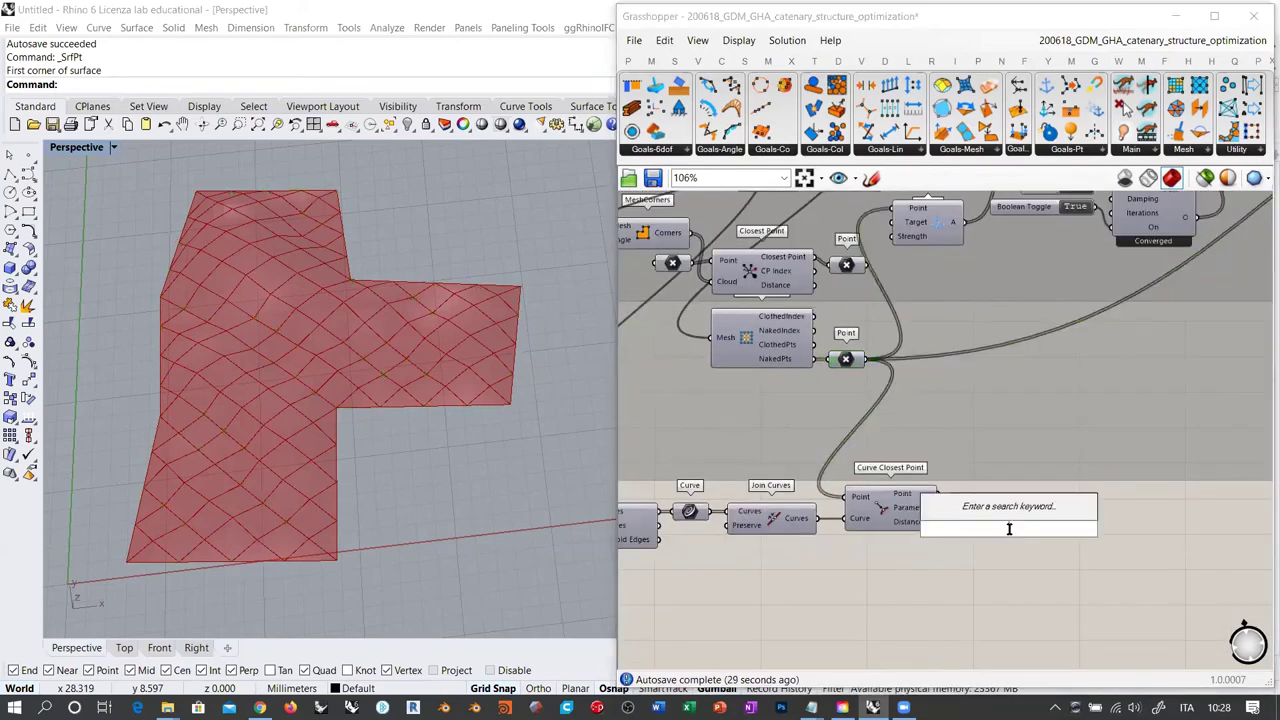
text(simi)
key(Return)
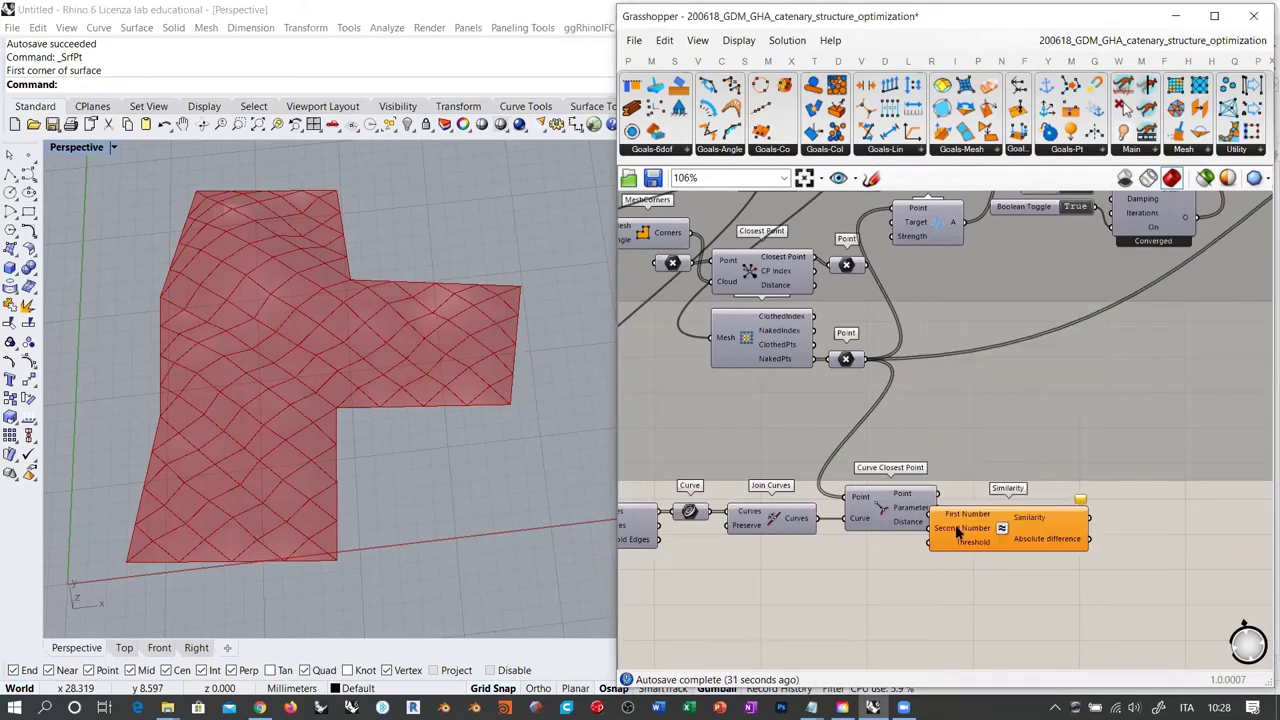
drag(977, 530, 1011, 536)
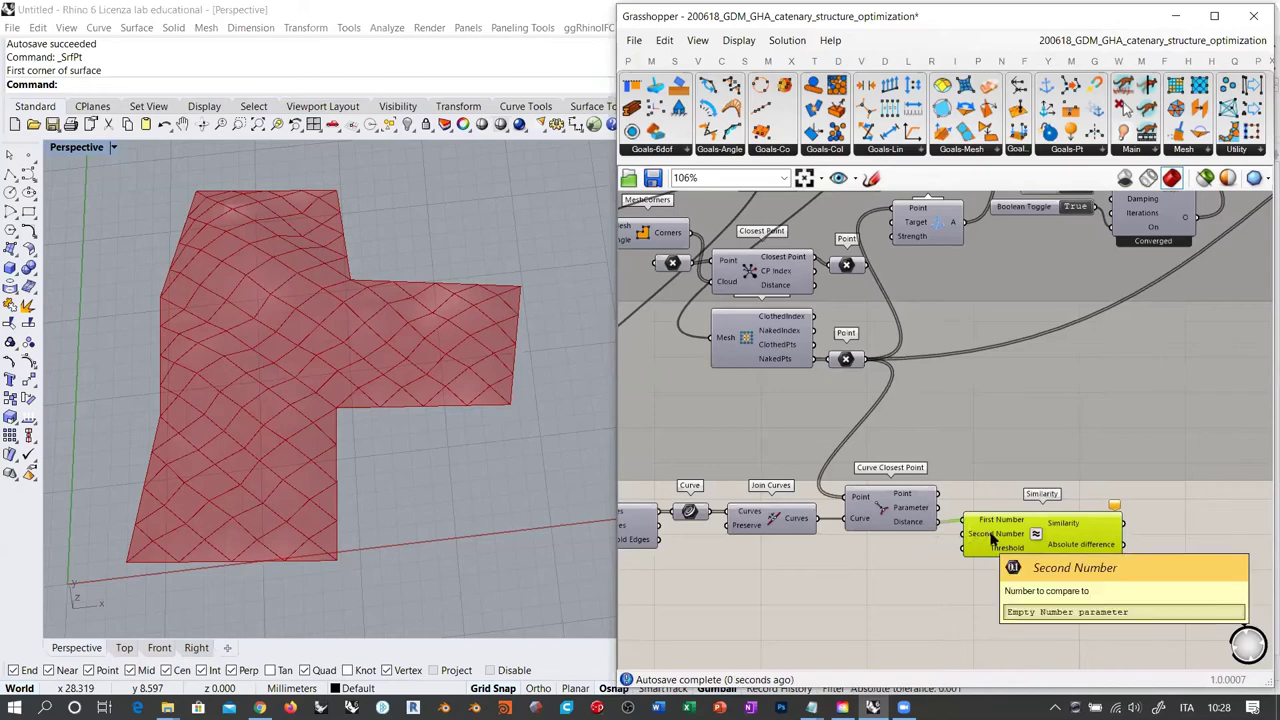
drag(975, 537, 961, 549)
Add a panel containing 0, wire it to Similarity's Second Number, and place it close beside that input
double_click(895, 548)
text(Panel)
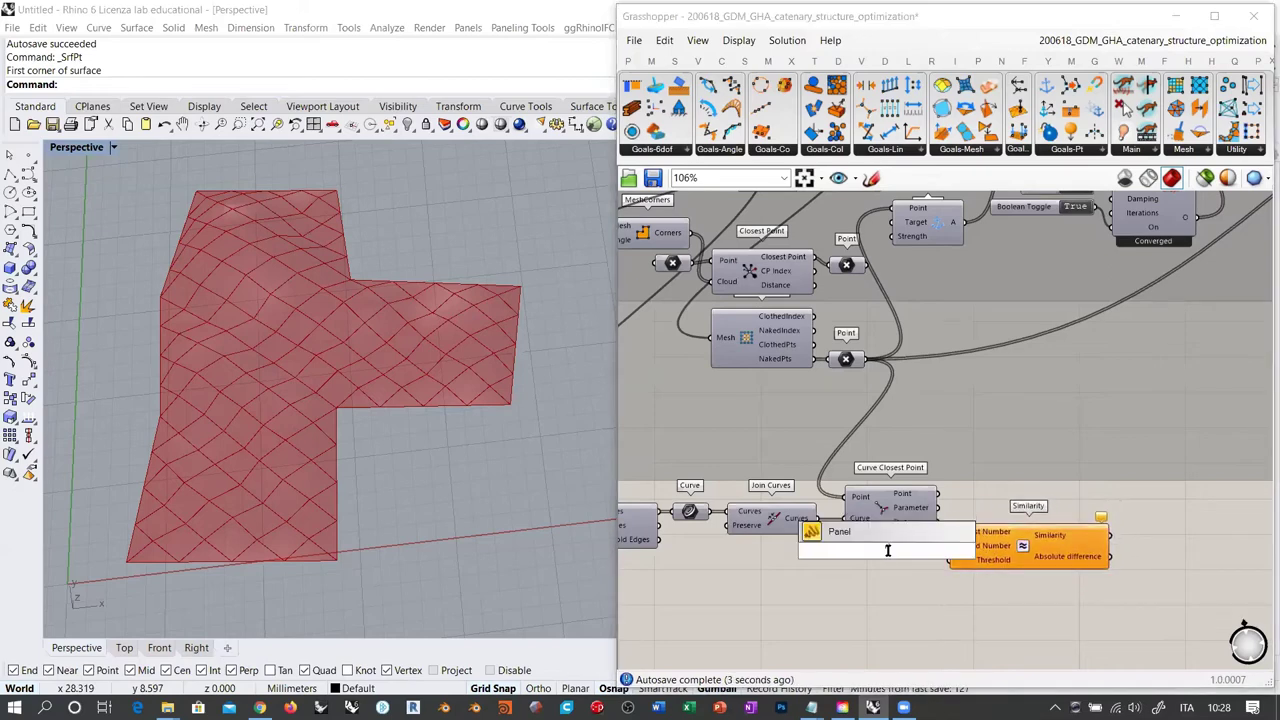
key(Return)
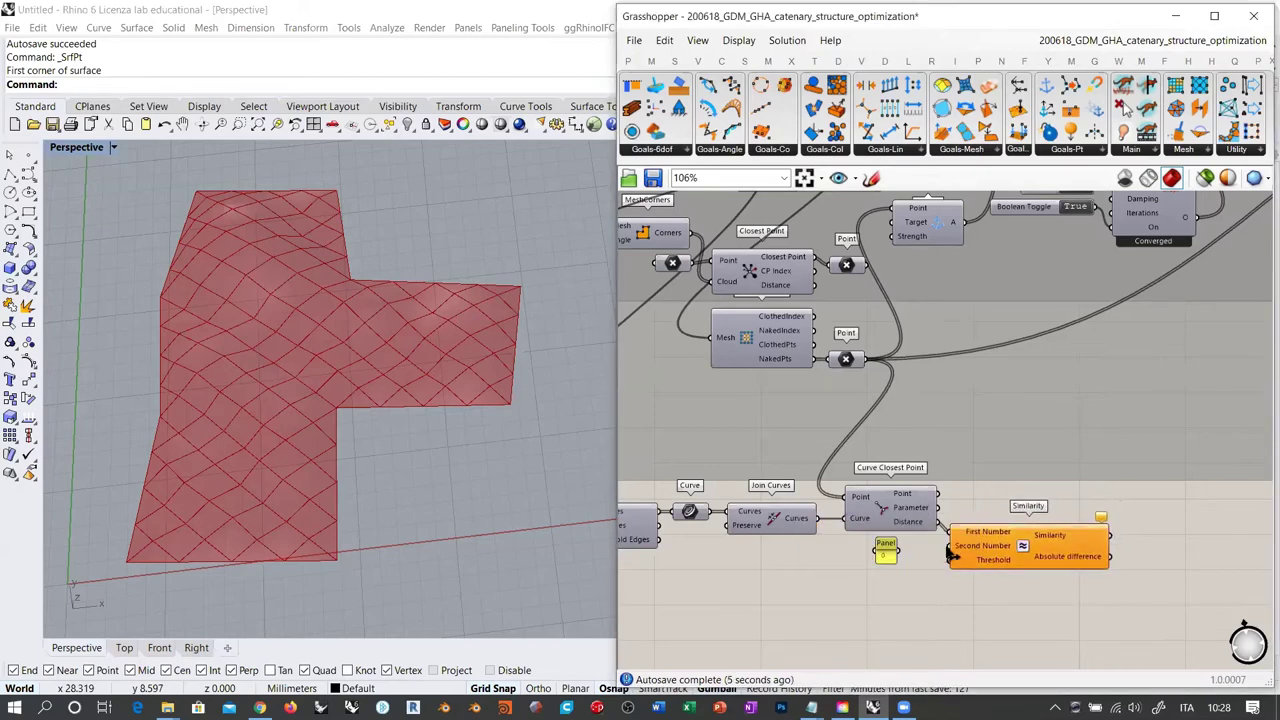
drag(947, 546, 898, 556)
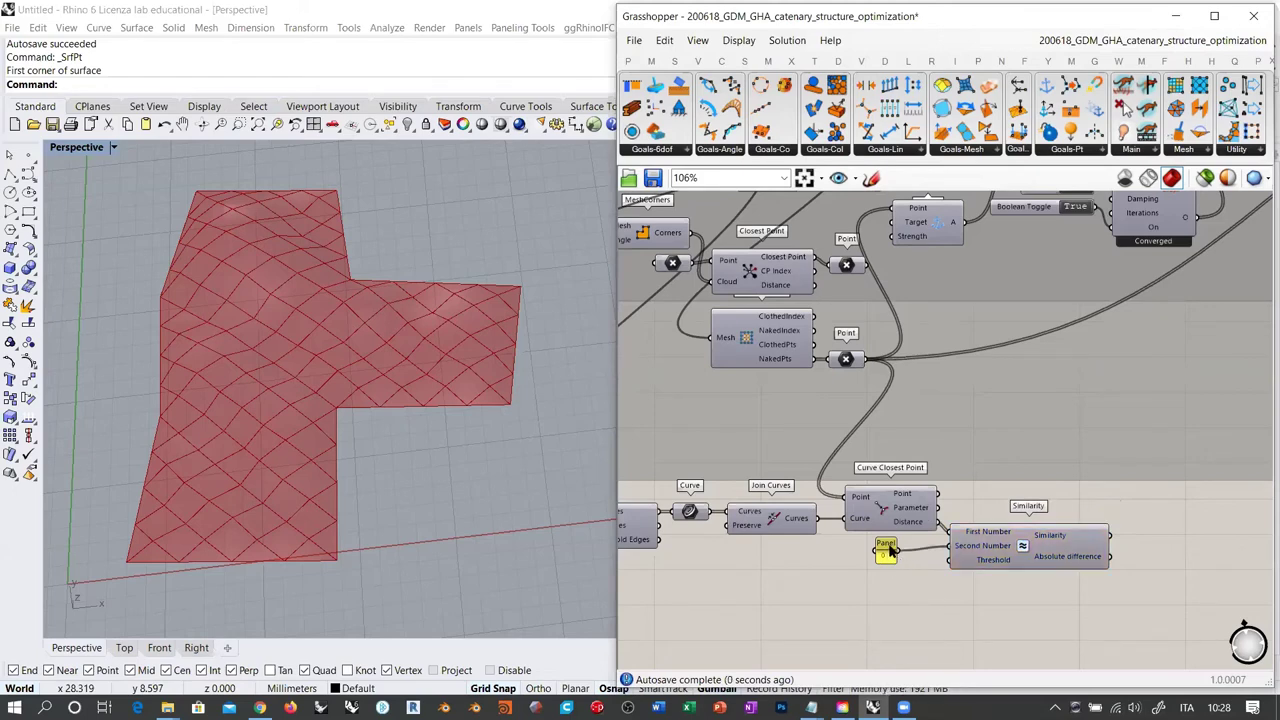
drag(886, 550, 927, 553)
click(936, 604)
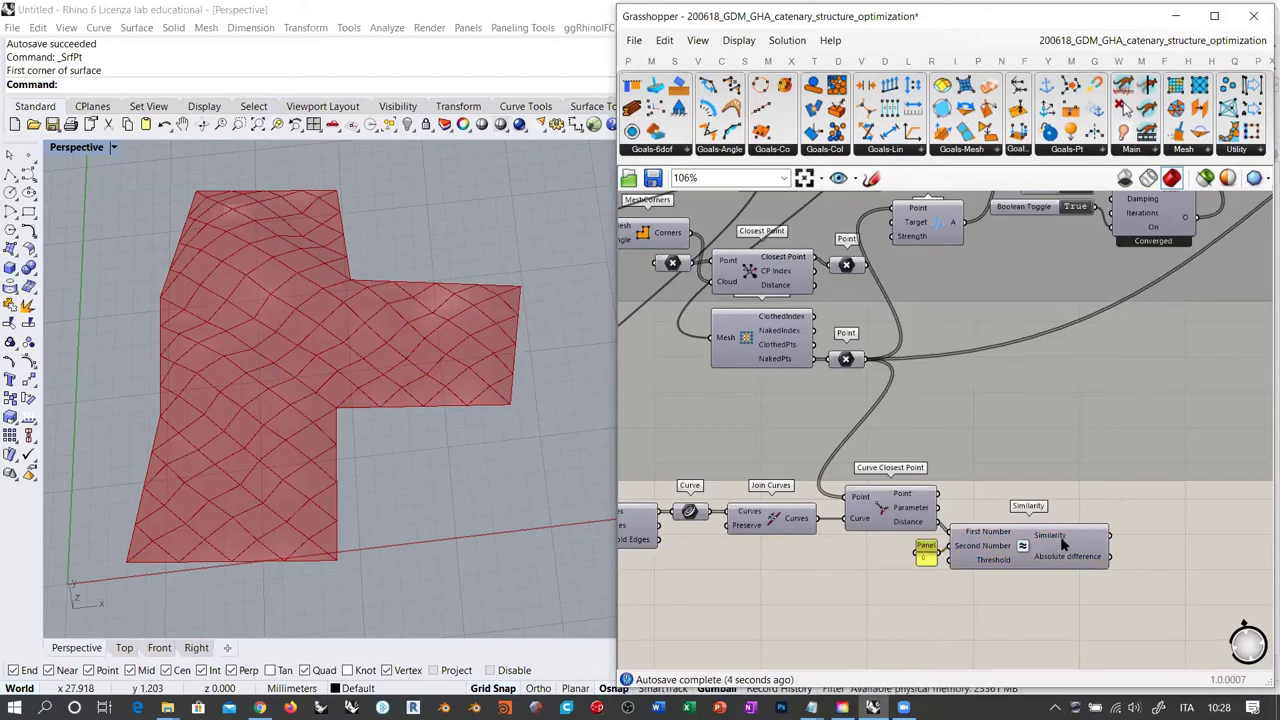
Add a Cull Pattern component after Similarity, fed by the naked vertices as List and the Similarity output as Cull Pattern
mouse_move(1062, 540)
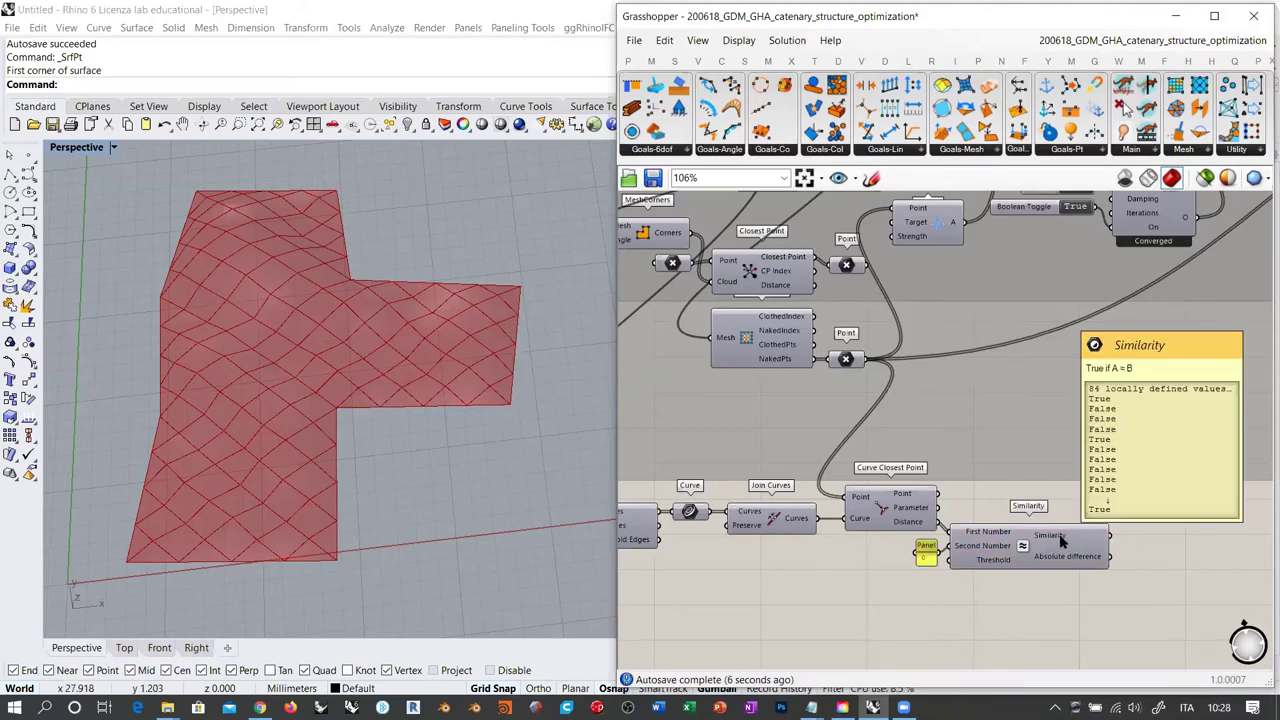
right_drag(1157, 515, 1084, 528)
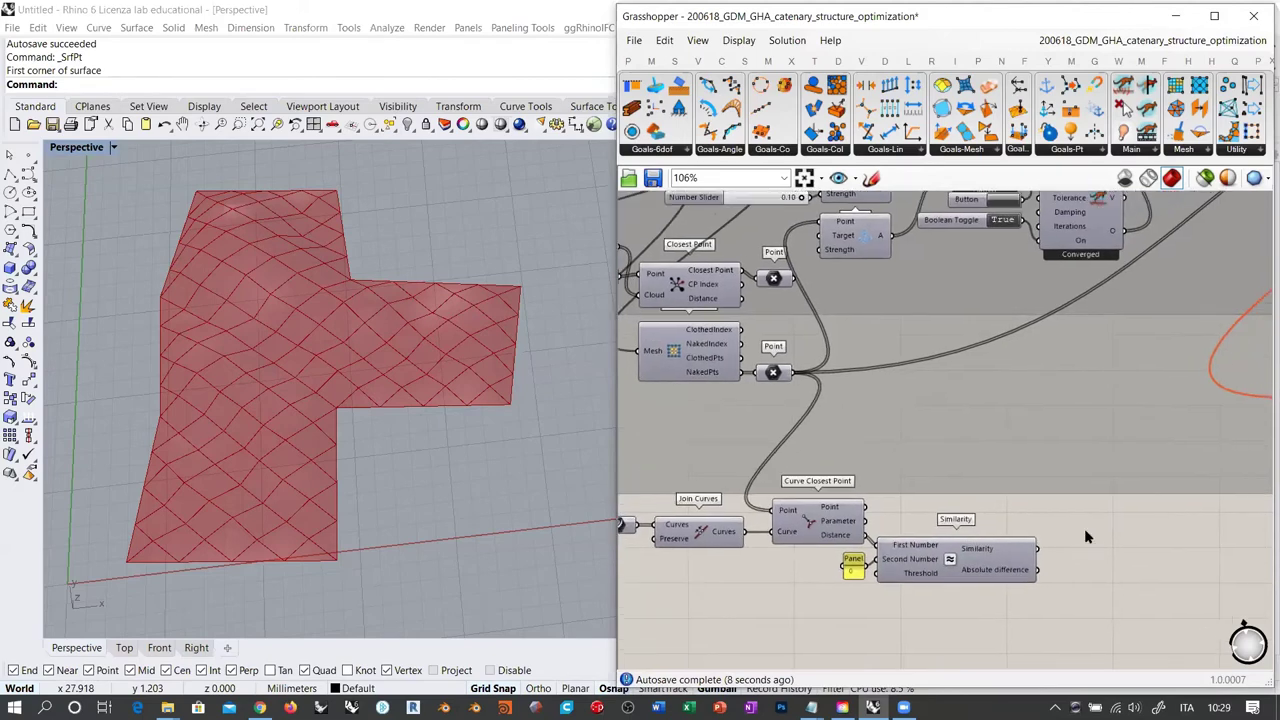
double_click(1084, 528)
text(cull)
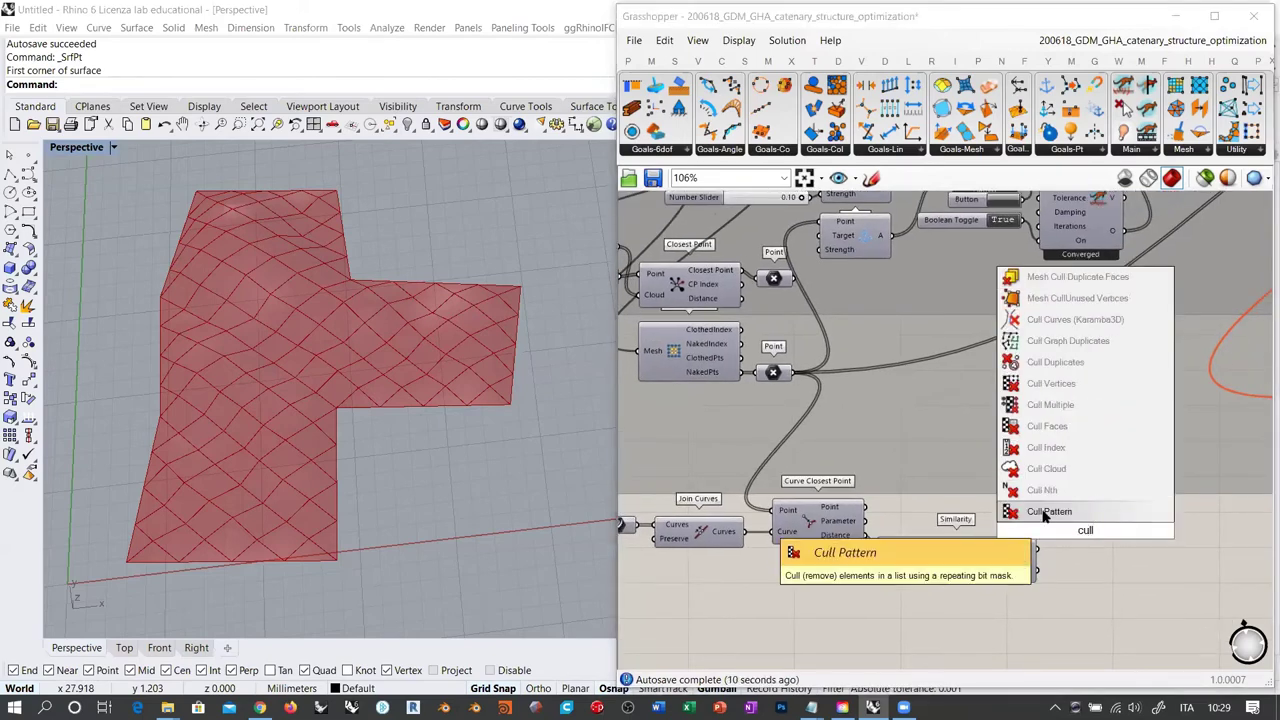
click(1045, 511)
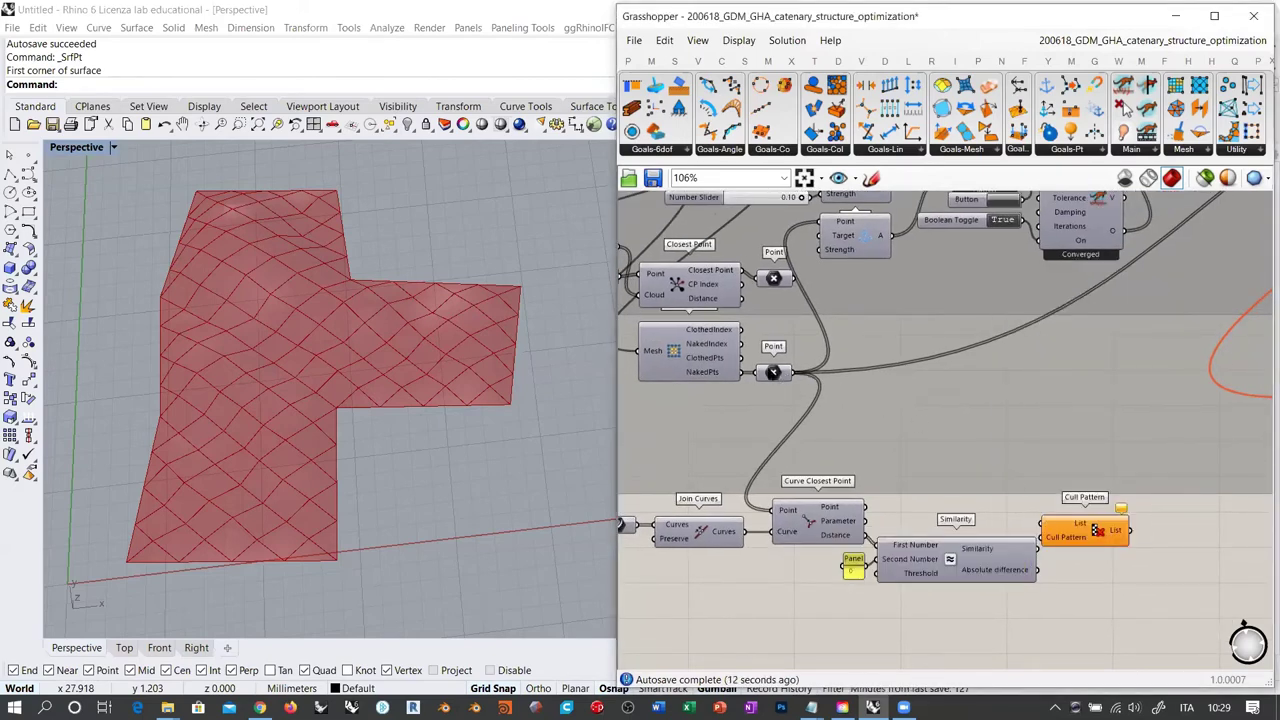
drag(756, 373, 1038, 534)
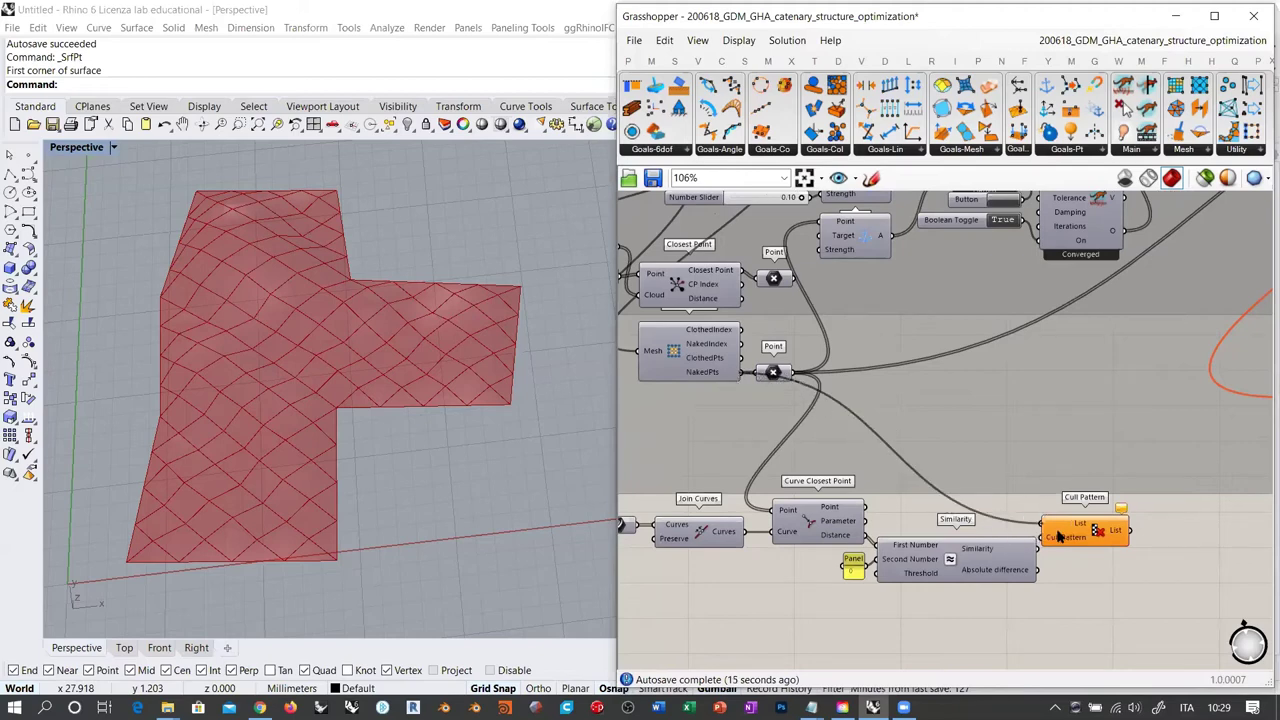
drag(1040, 555, 1042, 537)
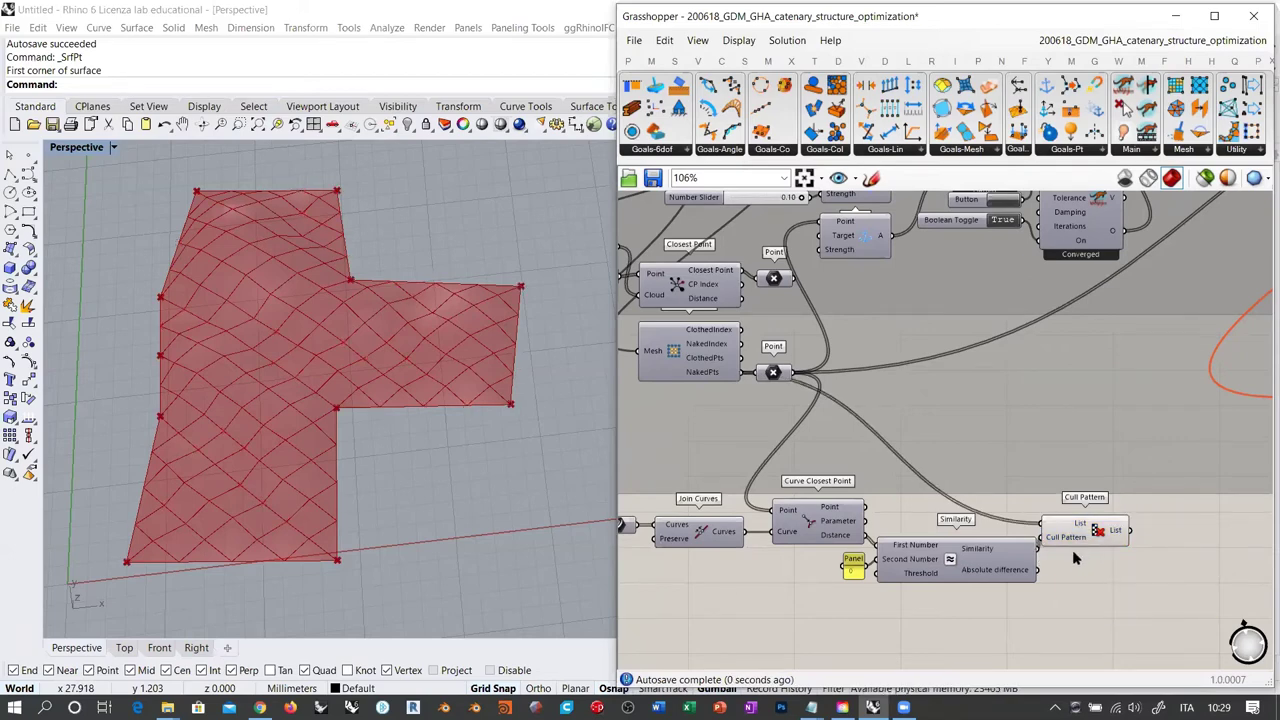
mouse_move(1098, 531)
mouse_down()
mouse_move(1113, 524)
mouse_move(1109, 535)
mouse_up()
click(1104, 530)
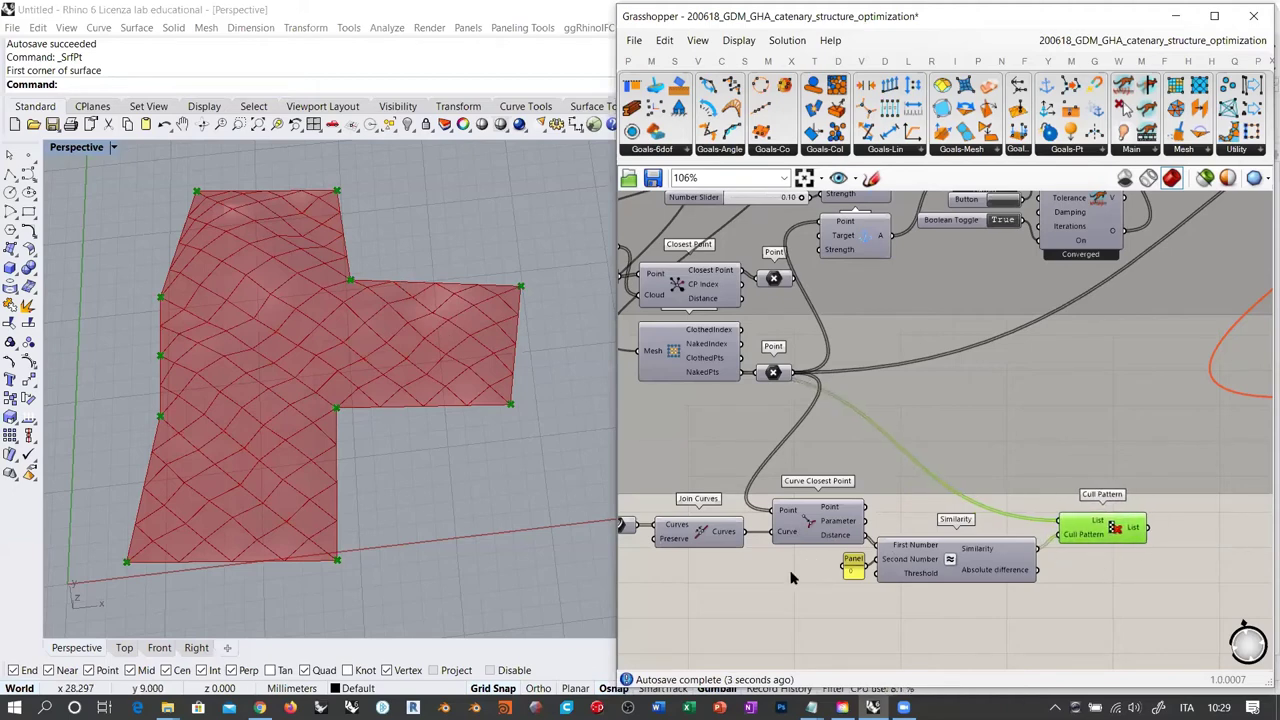
Inspect Similarity's Threshold input and shift the 0 panel slightly to free space below it
scroll(790, 578, up, 4)
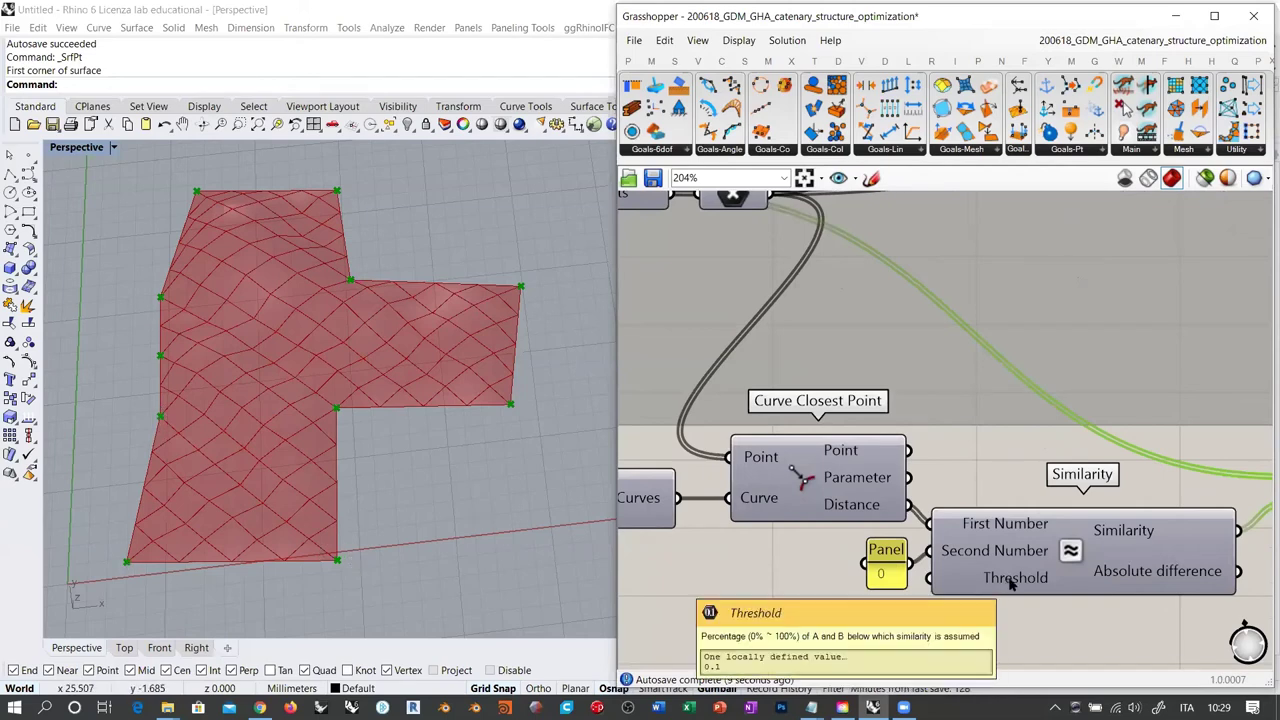
drag(886, 554, 884, 541)
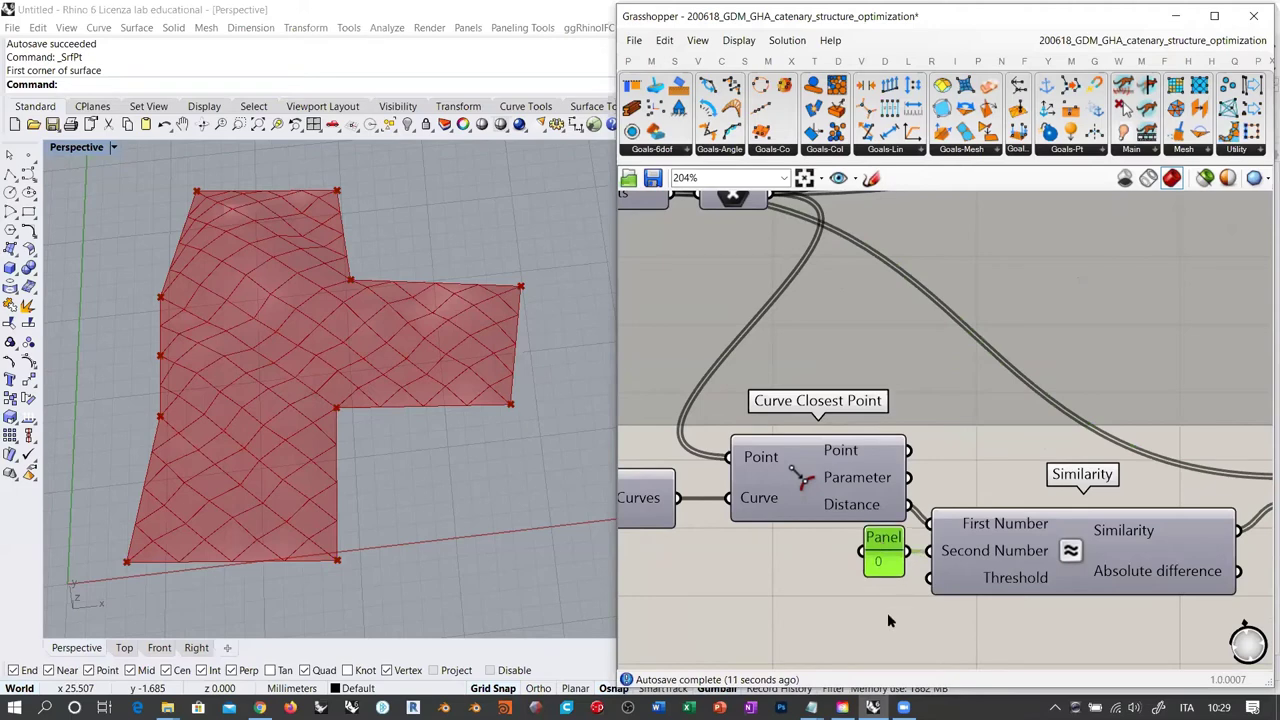
click(890, 605)
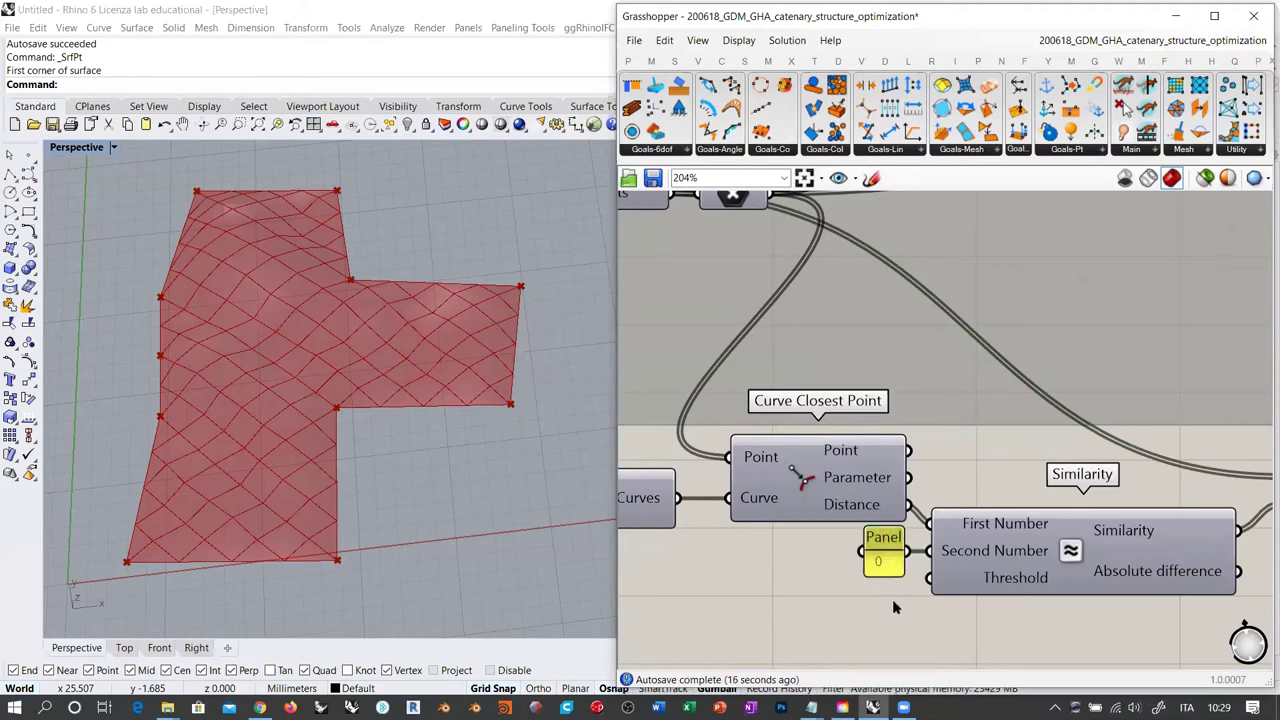
double_click(879, 614)
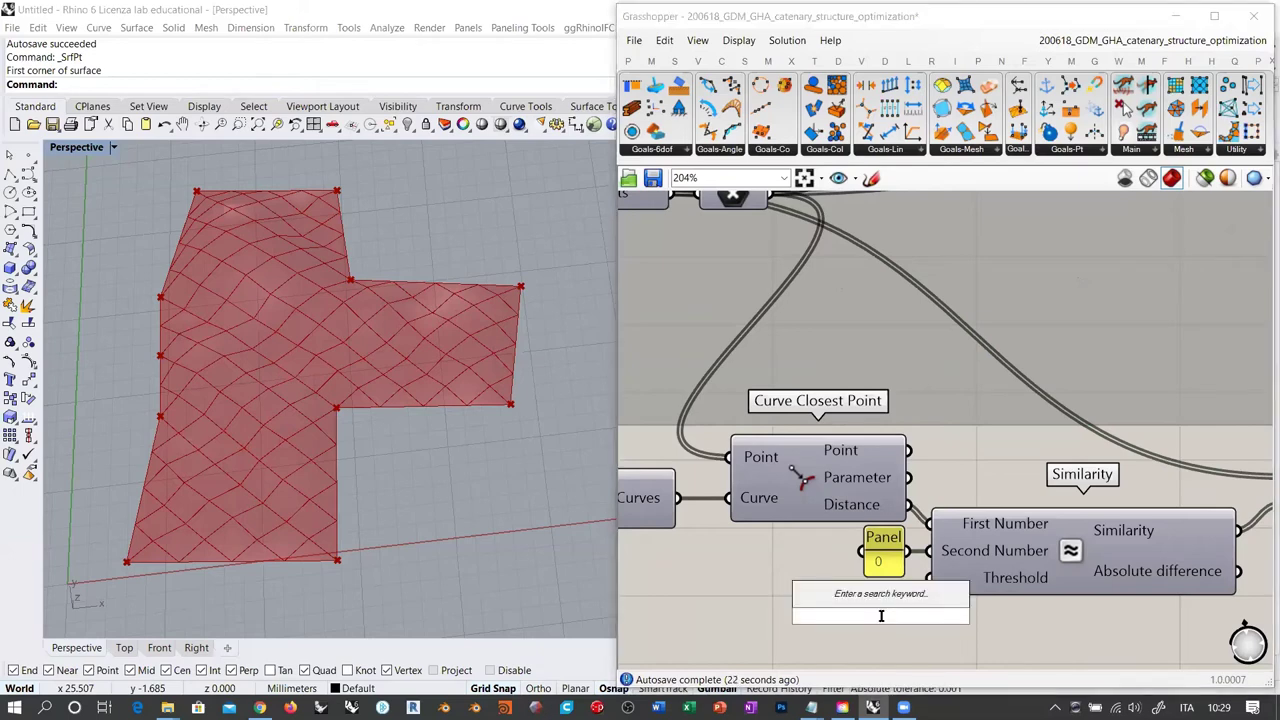
click(1008, 602)
mouse_move(1004, 580)
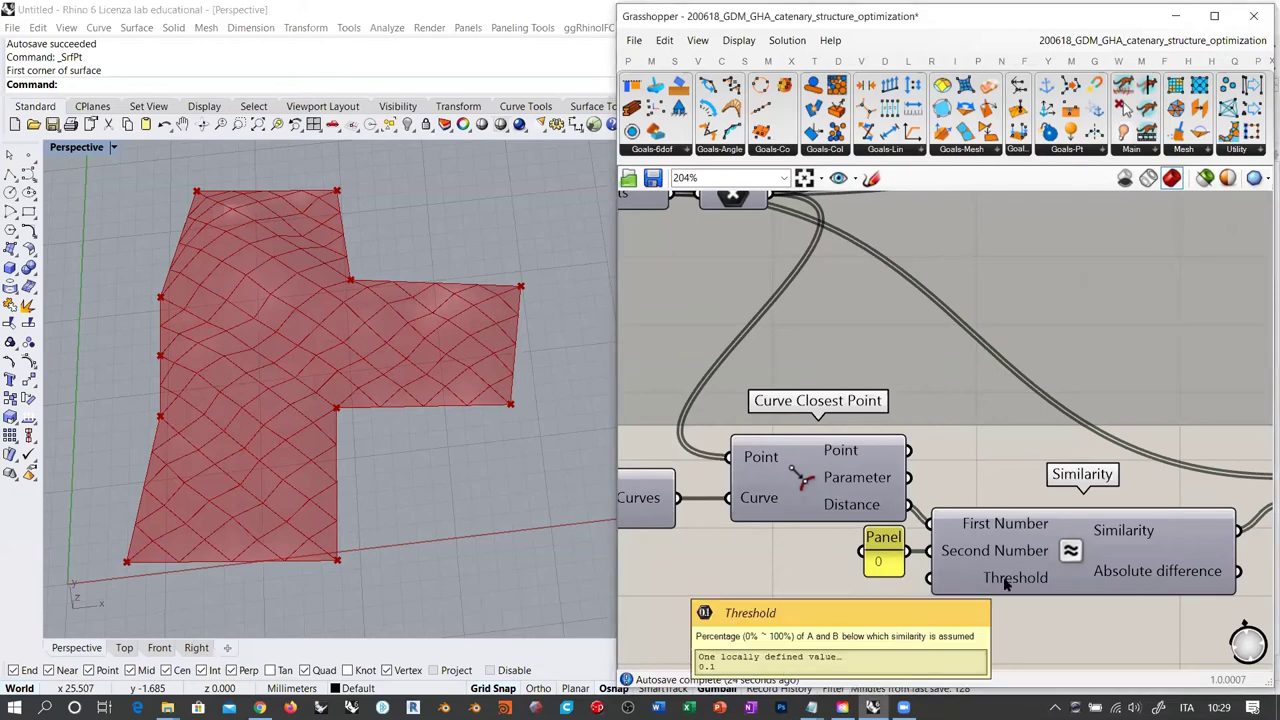
Feed Similarity's Threshold with a new number slider ranging from 0.00 to 100, and set it to 98.26
double_click(857, 609)
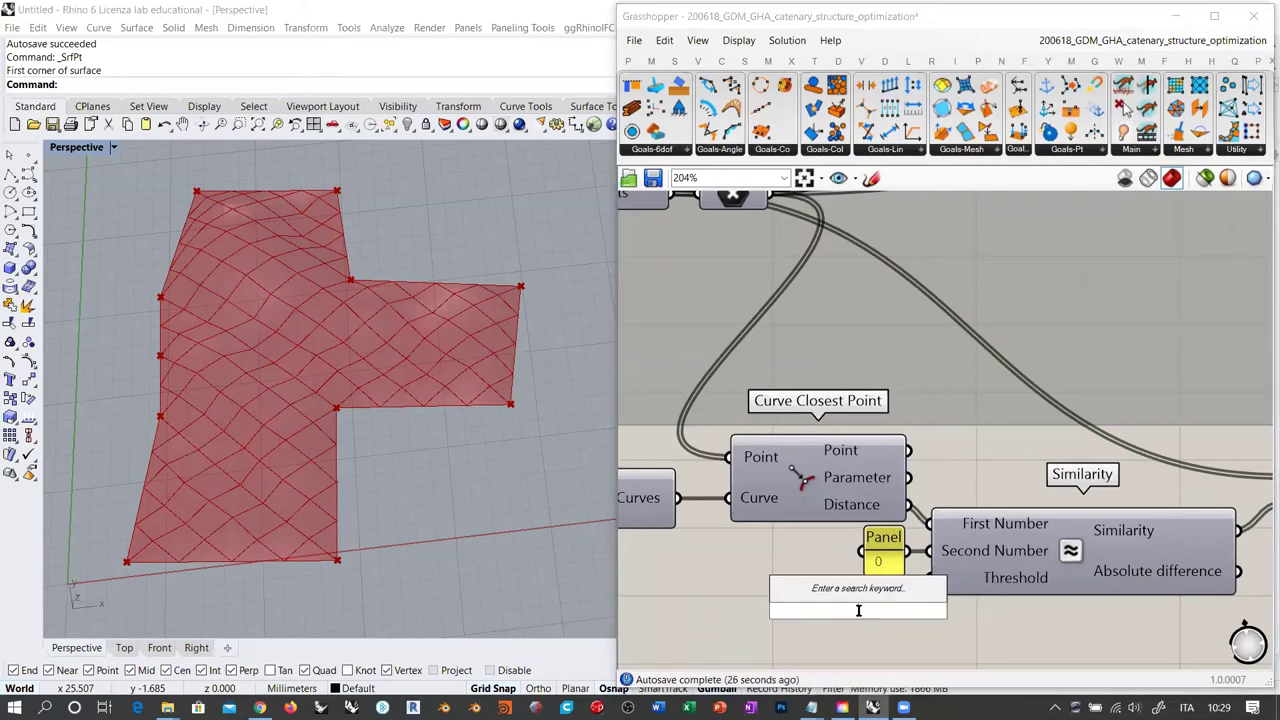
text(0.00)
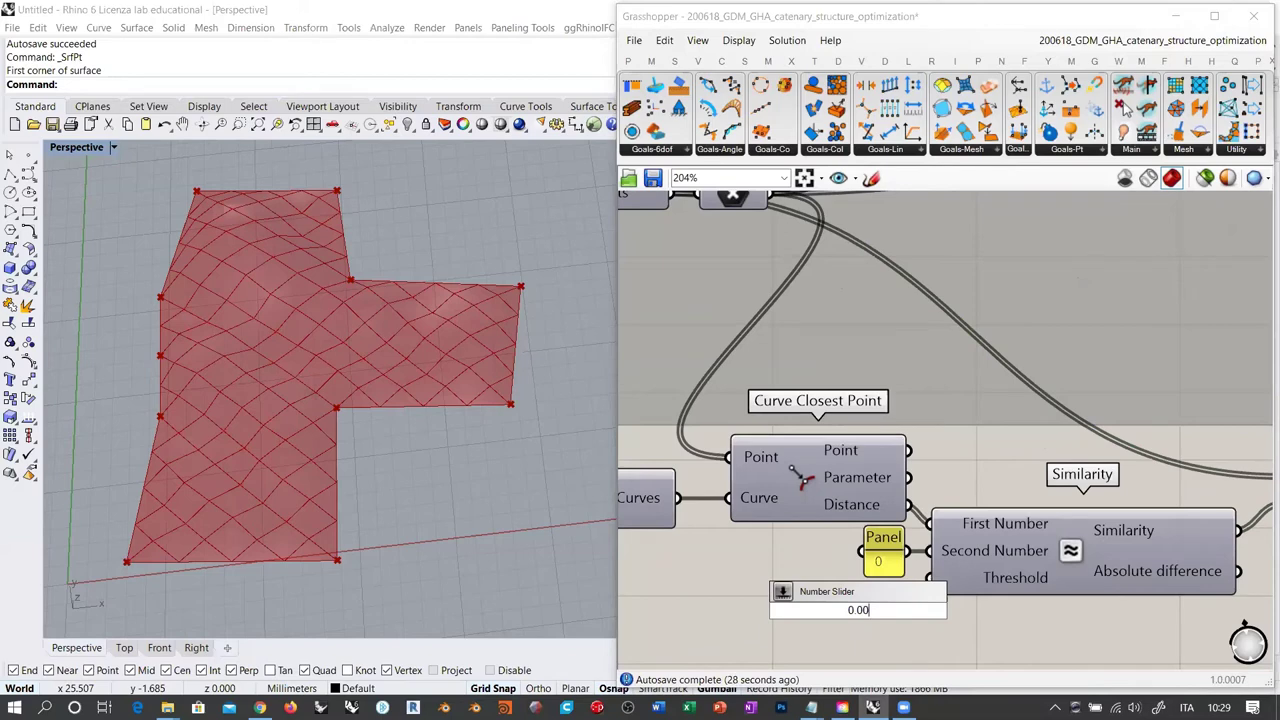
text(<100)
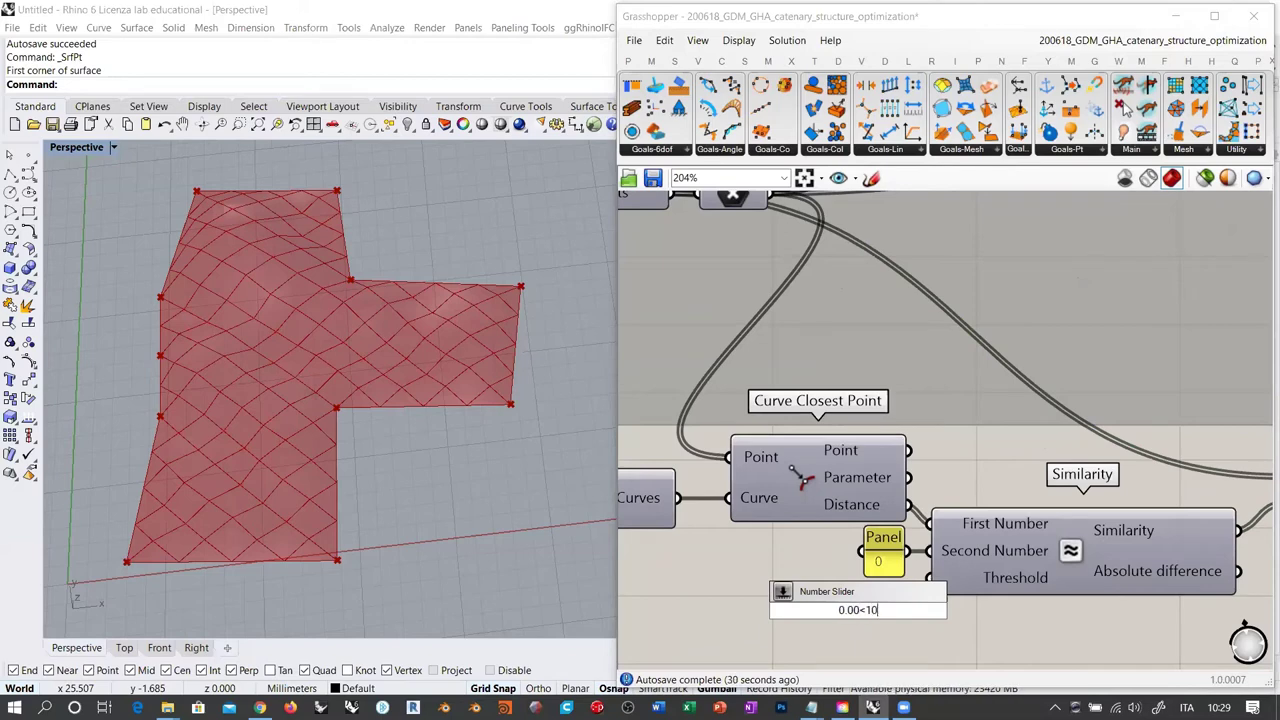
key(Return)
drag(970, 612, 929, 578)
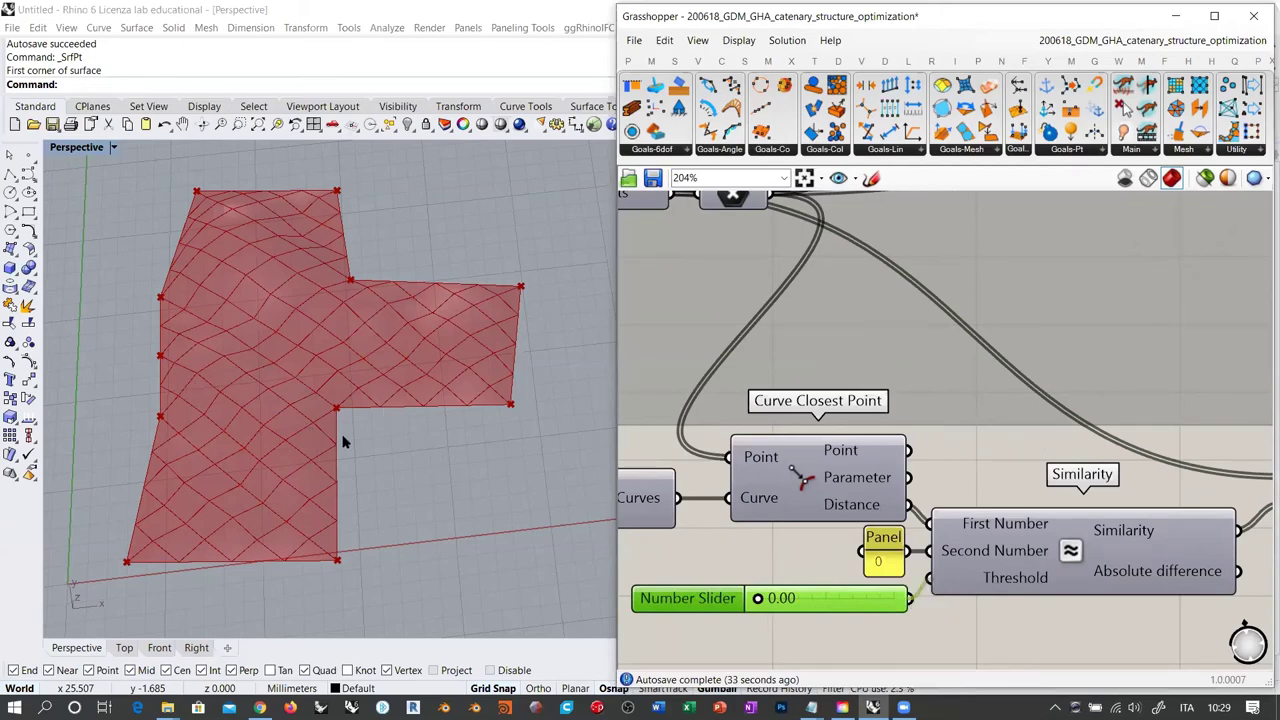
click(776, 560)
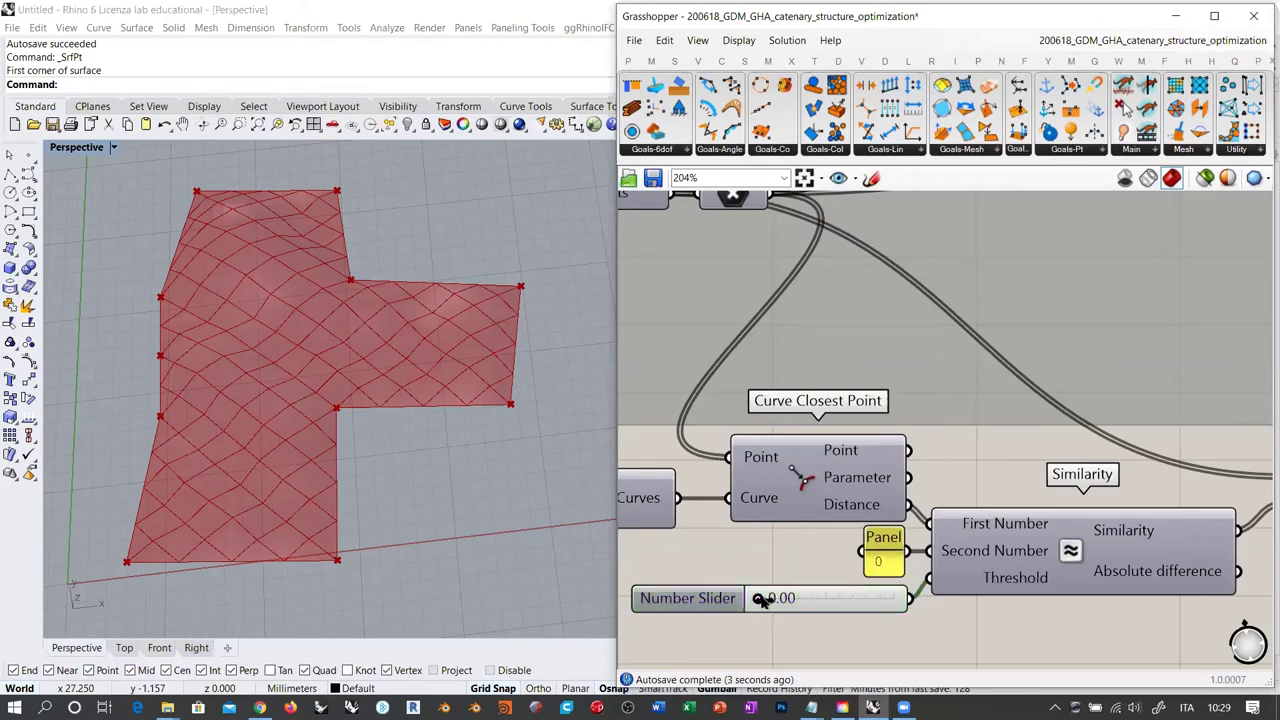
drag(761, 598, 888, 599)
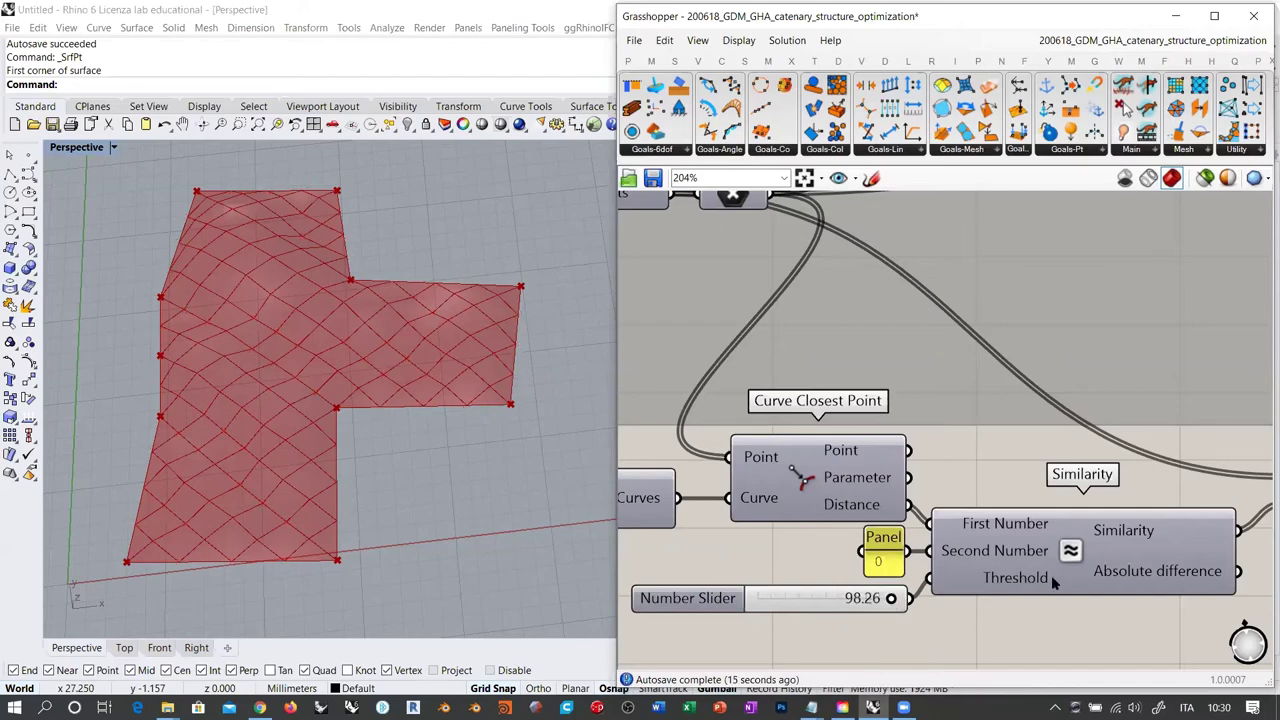
Delete the Similarity component together with its 0 panel and threshold slider
right_drag(1052, 578, 922, 512)
scroll(920, 511, down, 2)
drag(1022, 583, 810, 510)
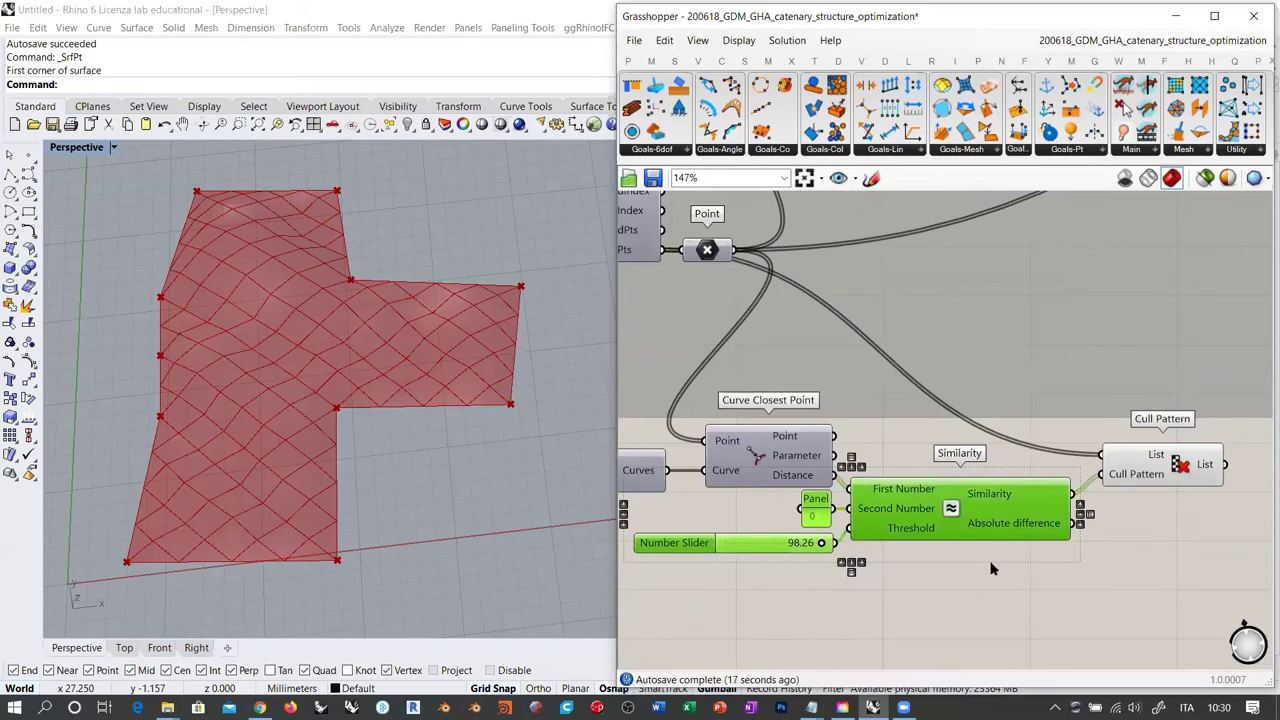
key(Delete)
Add a Smaller Than component fed by Curve Closest Point's Distance as First Number, and inspect the distance values
double_click(932, 502)
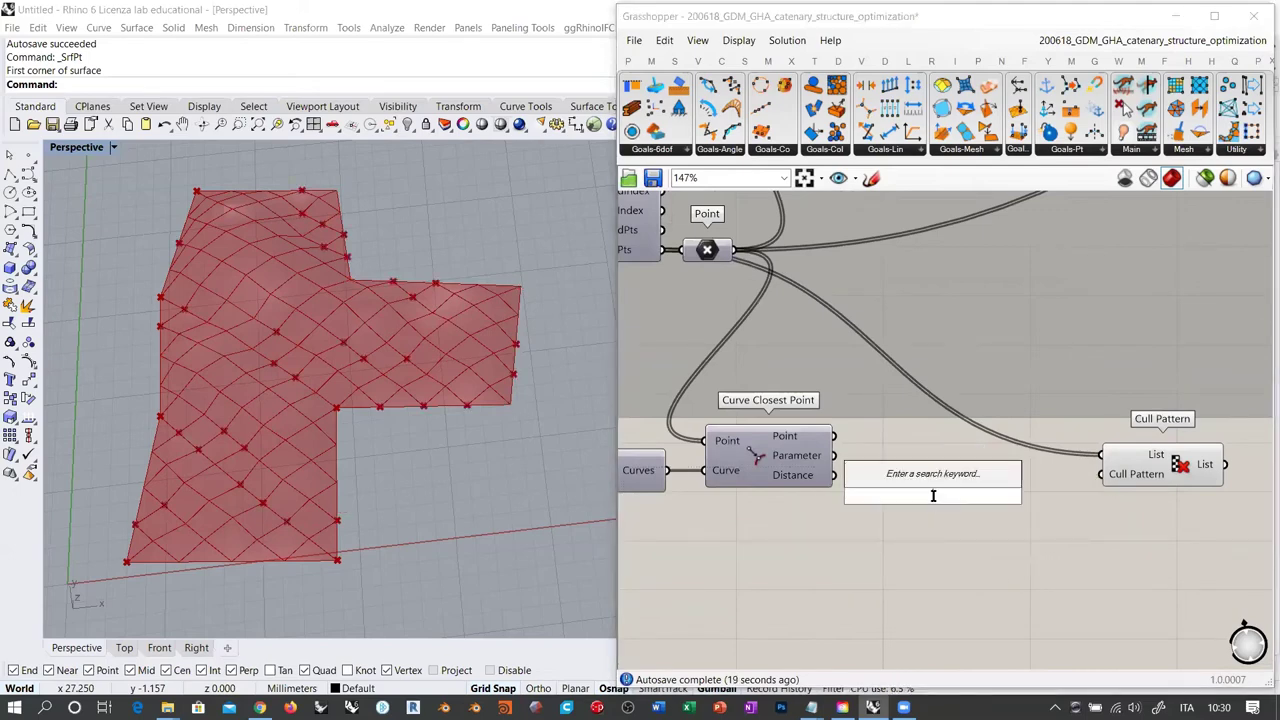
text(<)
key(Return)
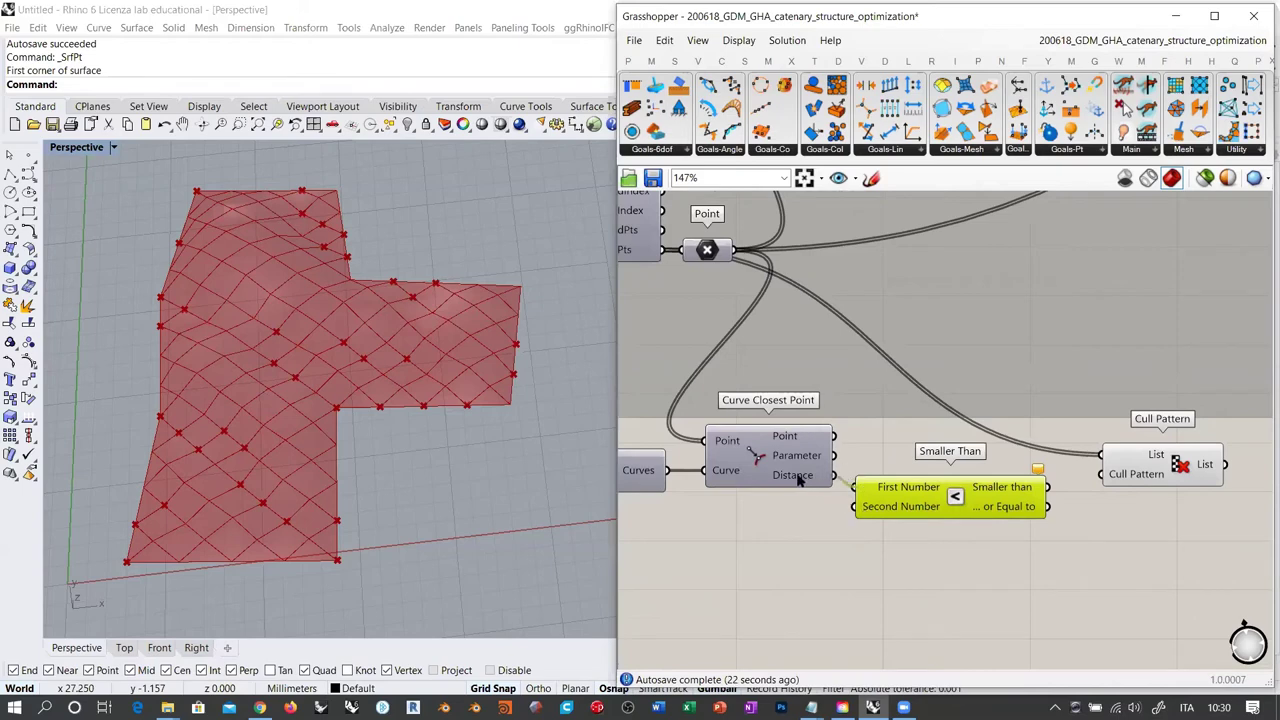
drag(798, 480, 798, 480)
mouse_move(798, 480)
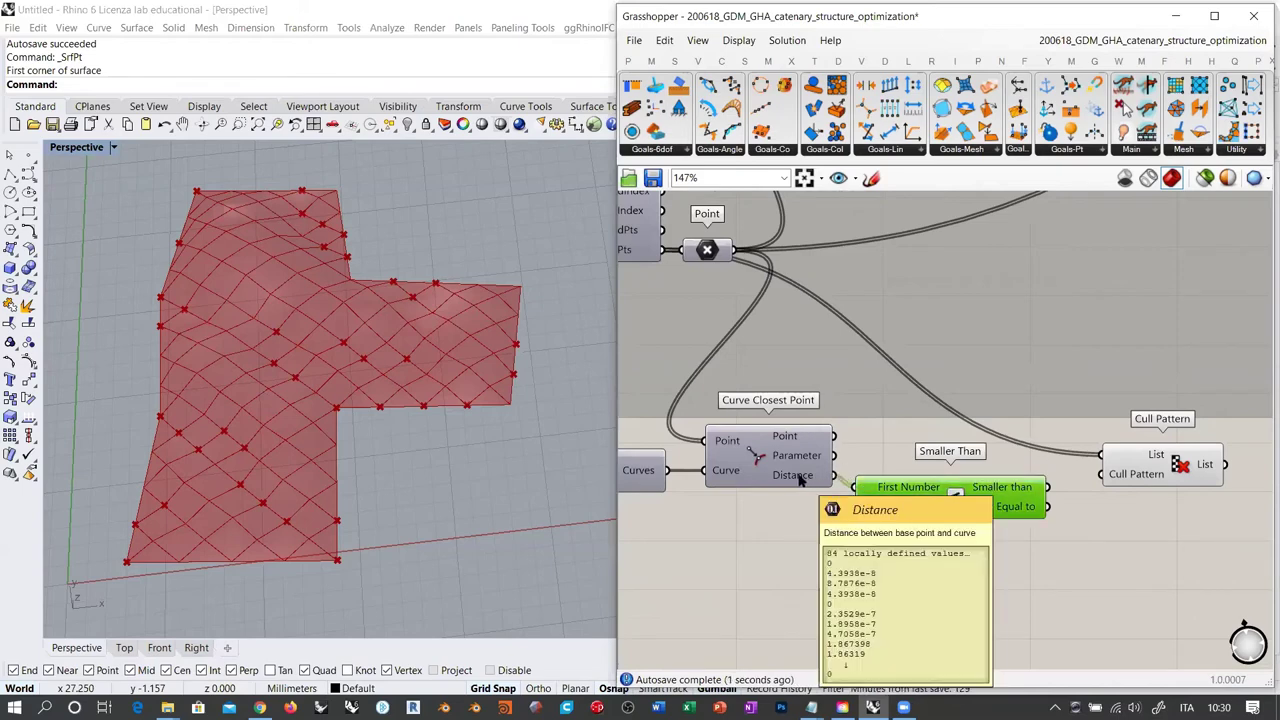
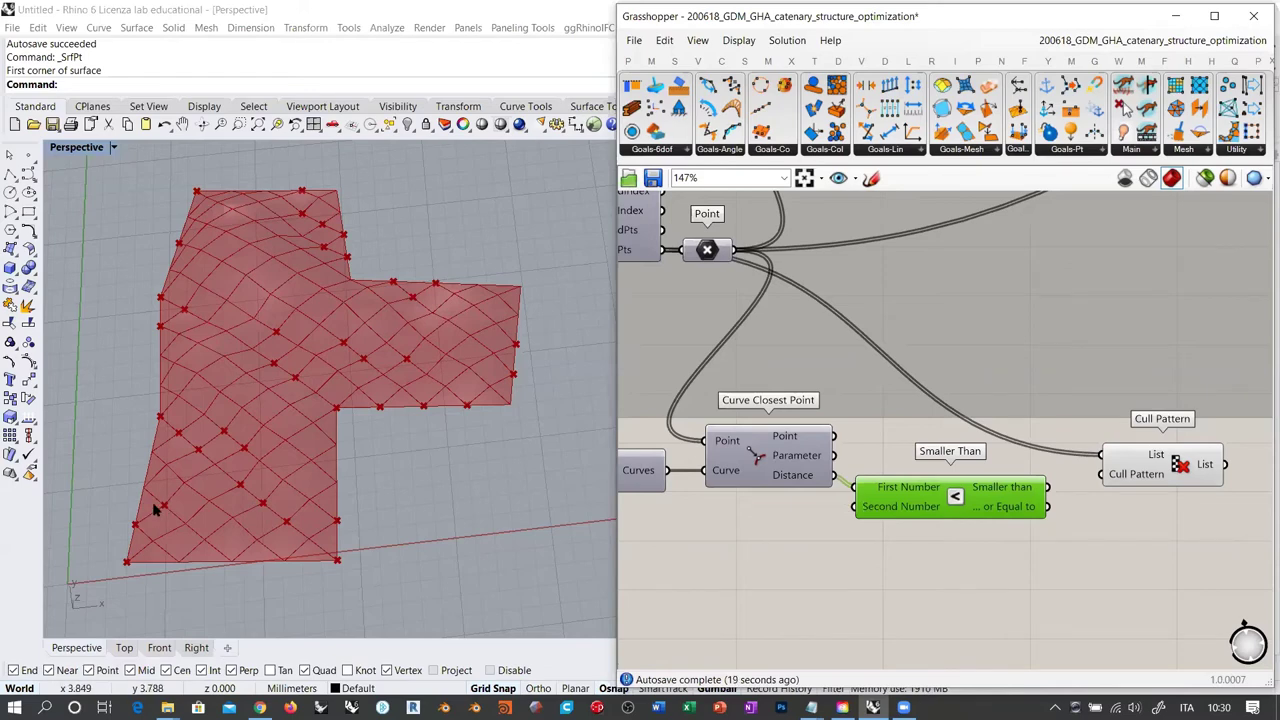
Add a number slider set to 1.00 beneath Curve Closest Point and wire it to Smaller Than's Second Number
double_click(776, 537)
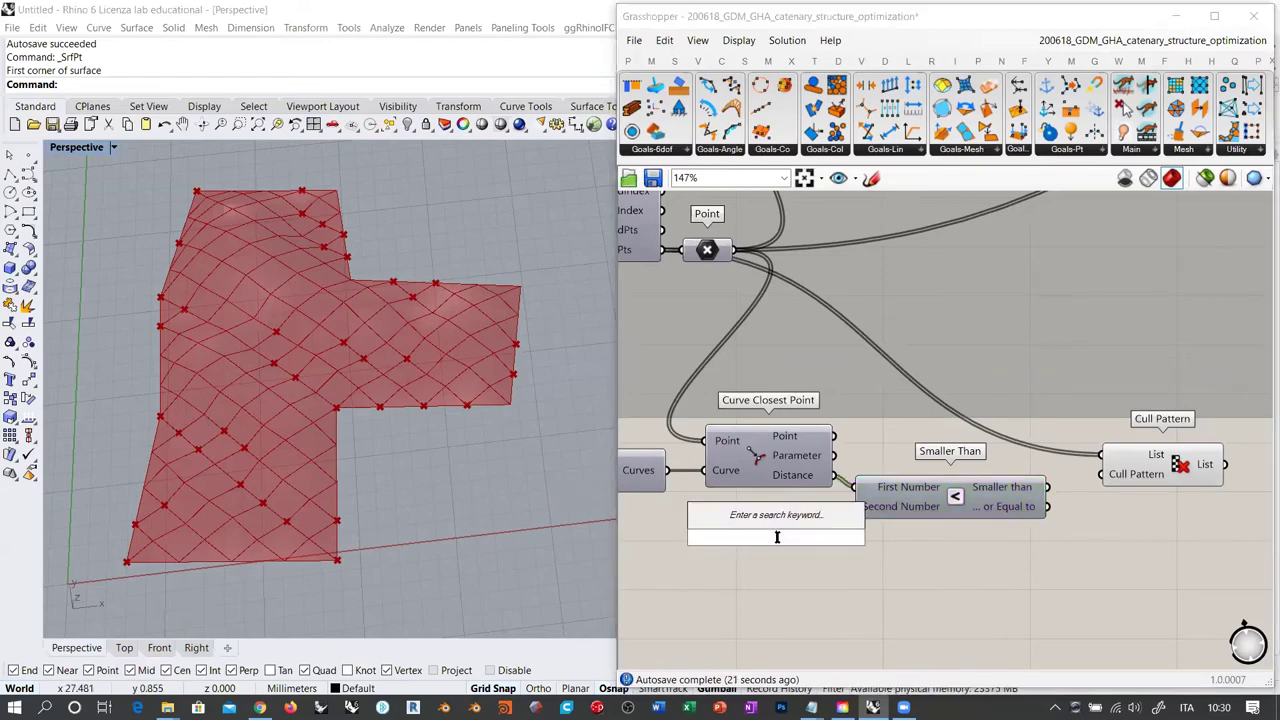
text(1)
key(Return)
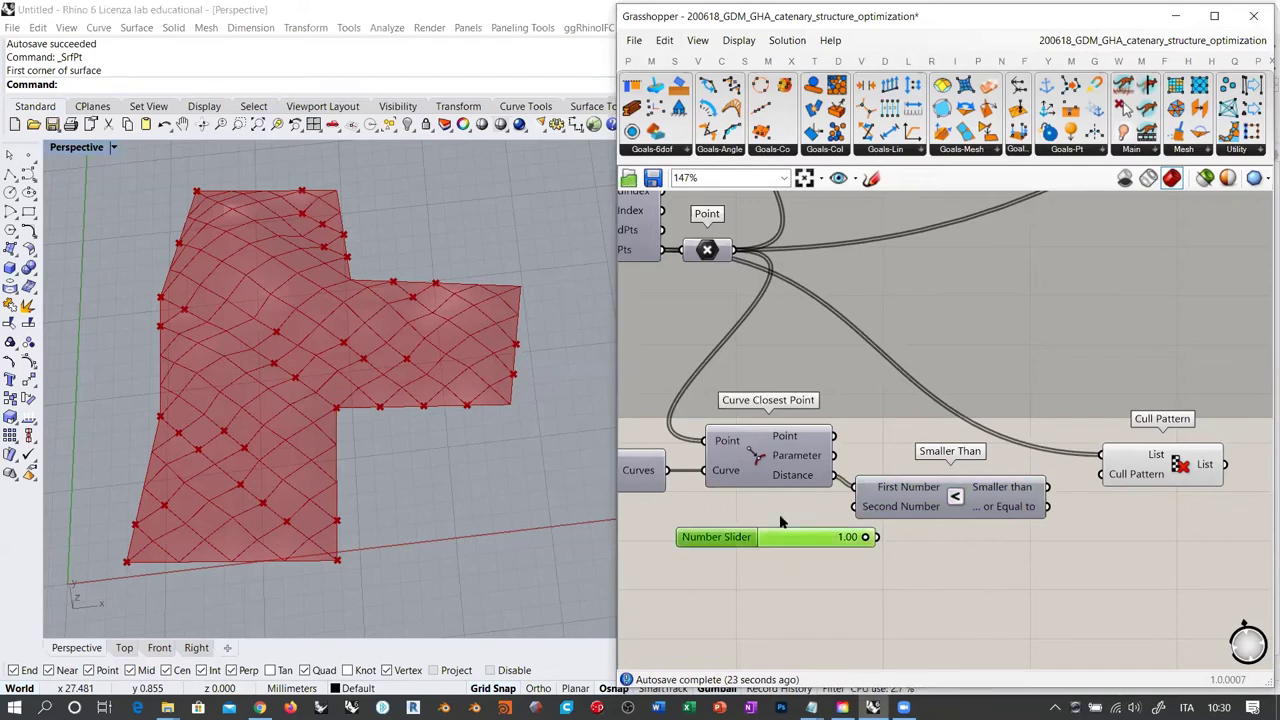
drag(779, 534, 741, 515)
drag(857, 507, 836, 516)
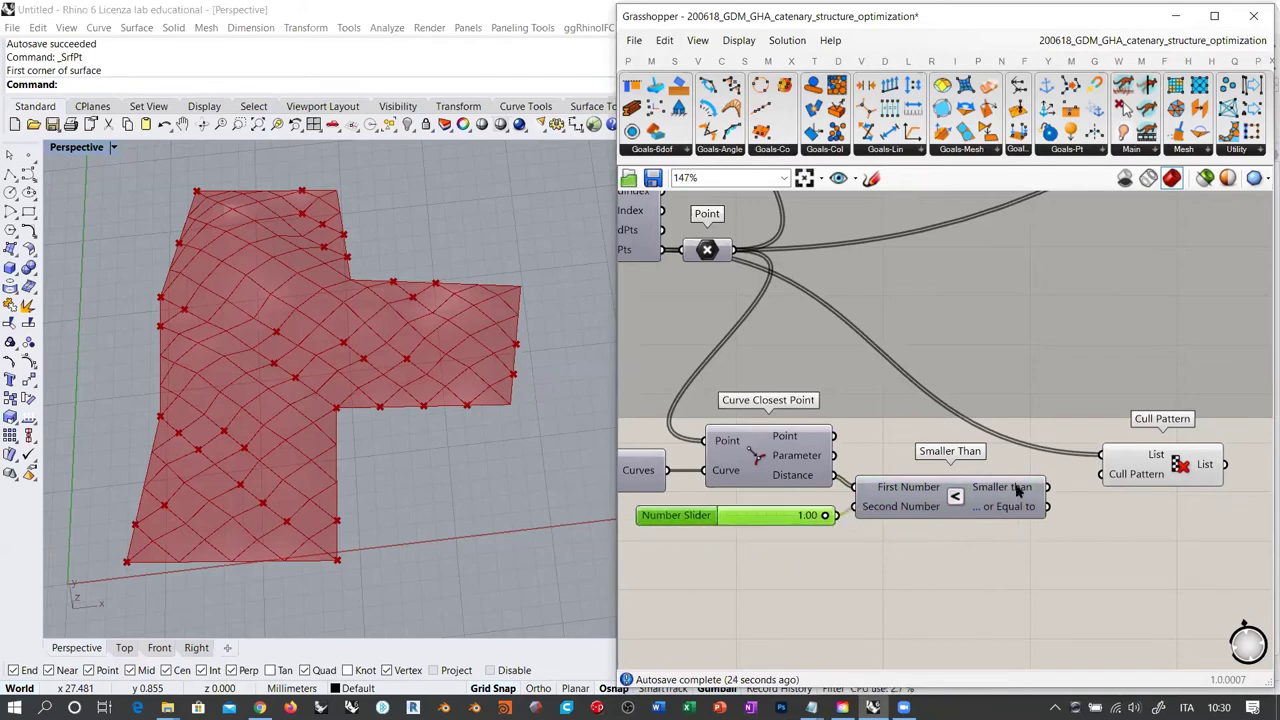
Wire the Smaller than output into Cull Pattern's pattern input and lower the distance slider to 0.87
mouse_move(1013, 489)
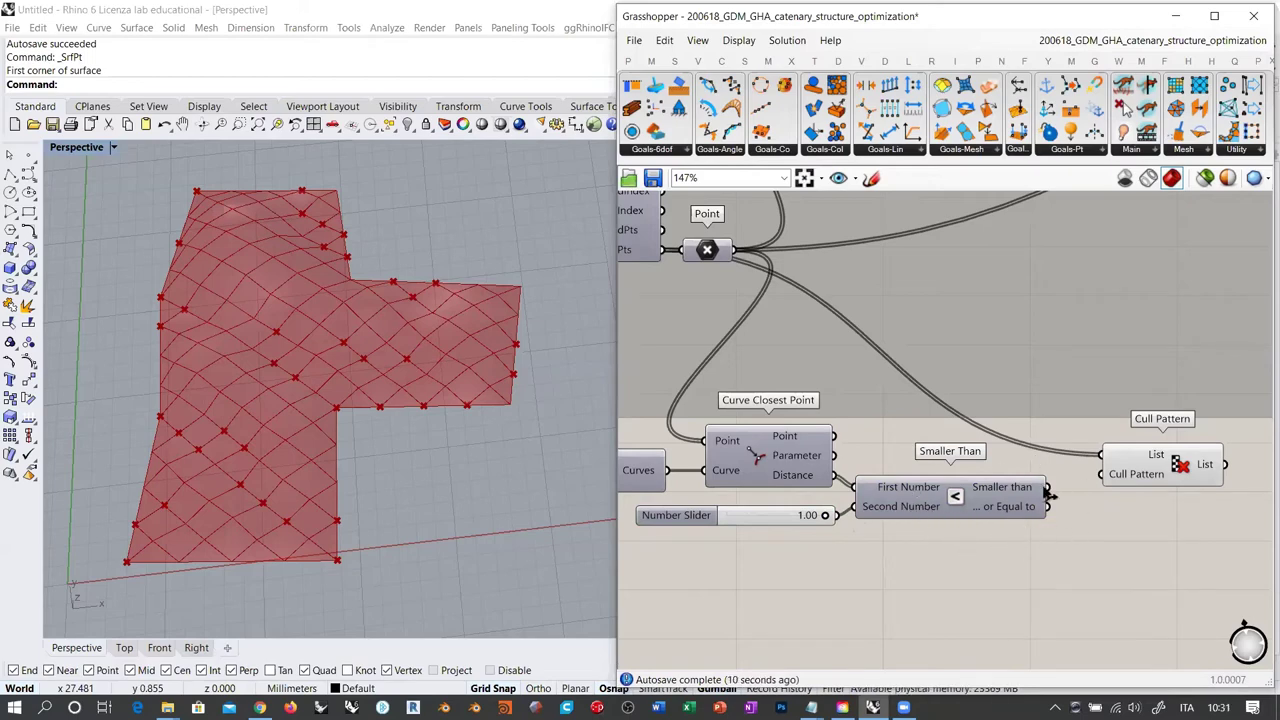
drag(1047, 487, 1101, 474)
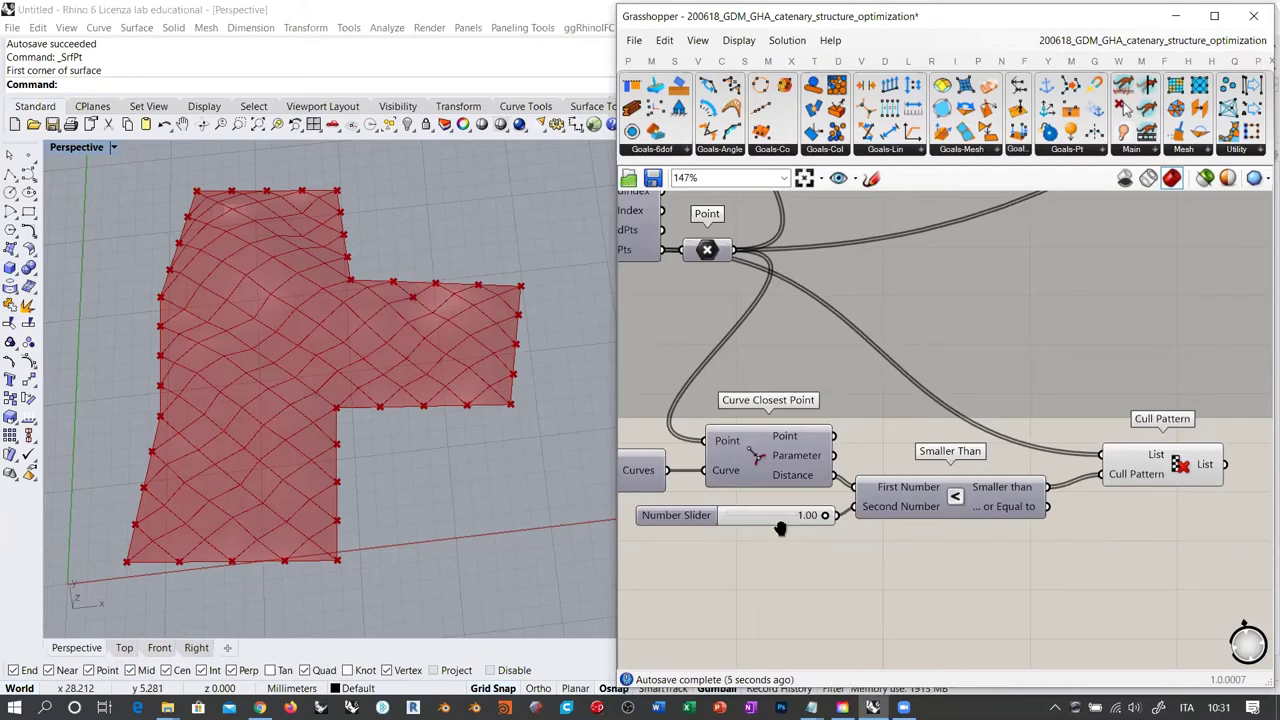
scroll(705, 510, up, 5)
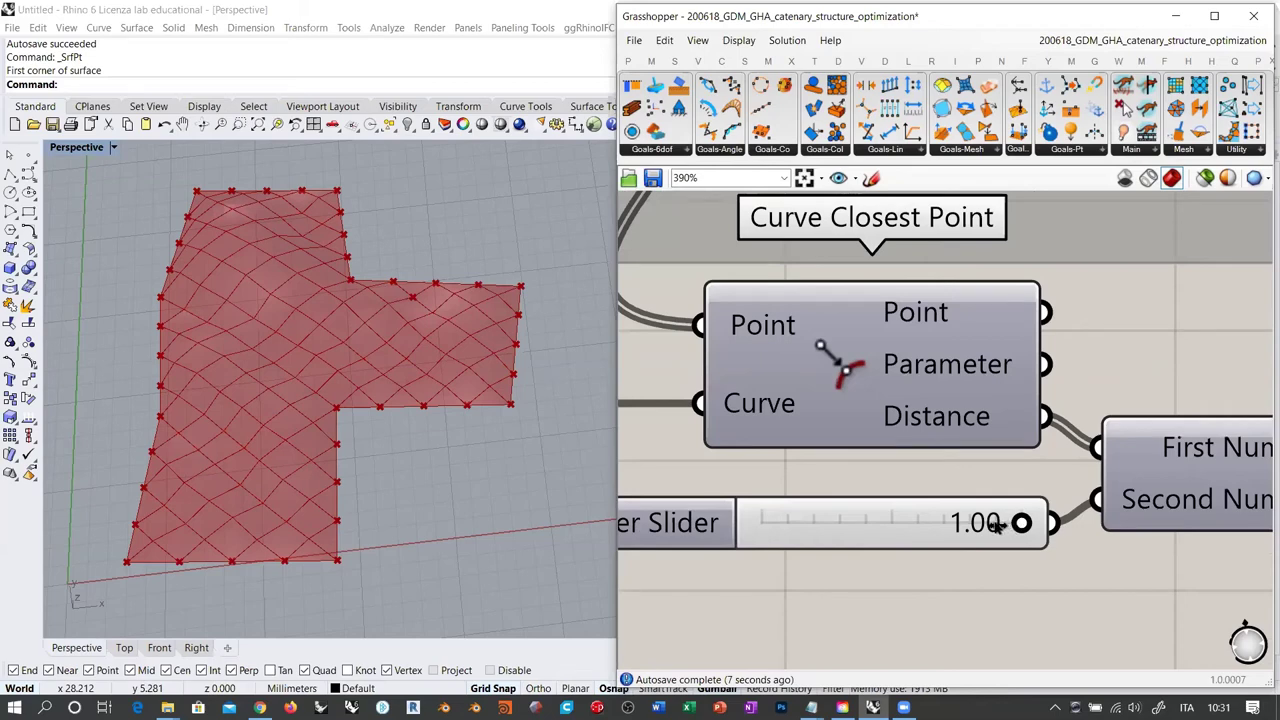
drag(1020, 523, 987, 522)
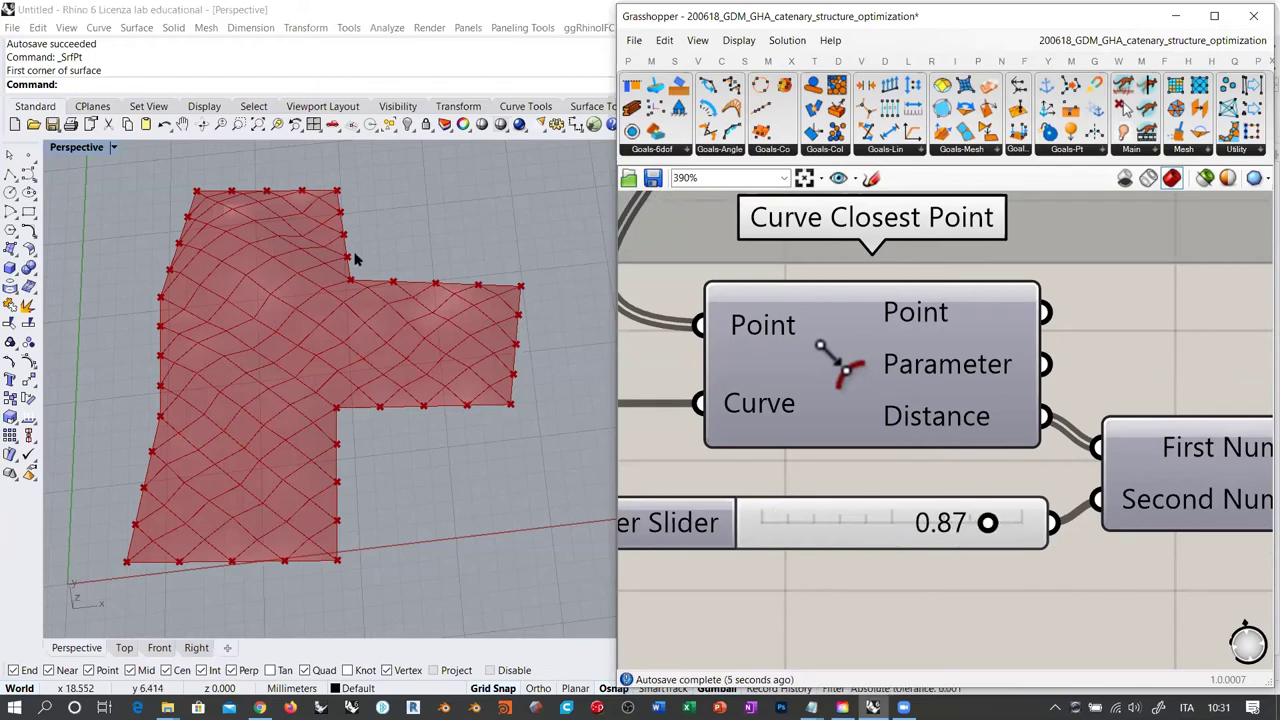
Feed the anchor Point parameter from Cull Pattern's List output, and wire NakedPts directly to Curve Closest Point's Point input
scroll(835, 492, down, 7)
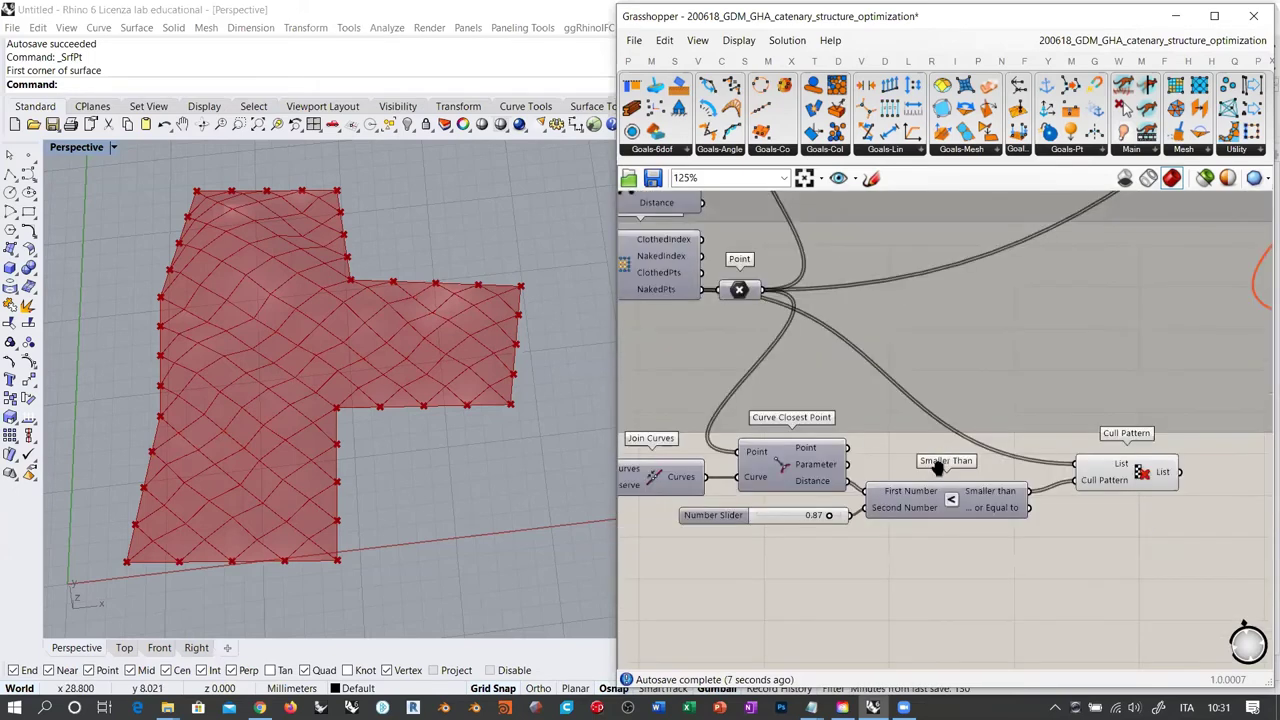
scroll(855, 428, down, 1)
drag(758, 355, 790, 358)
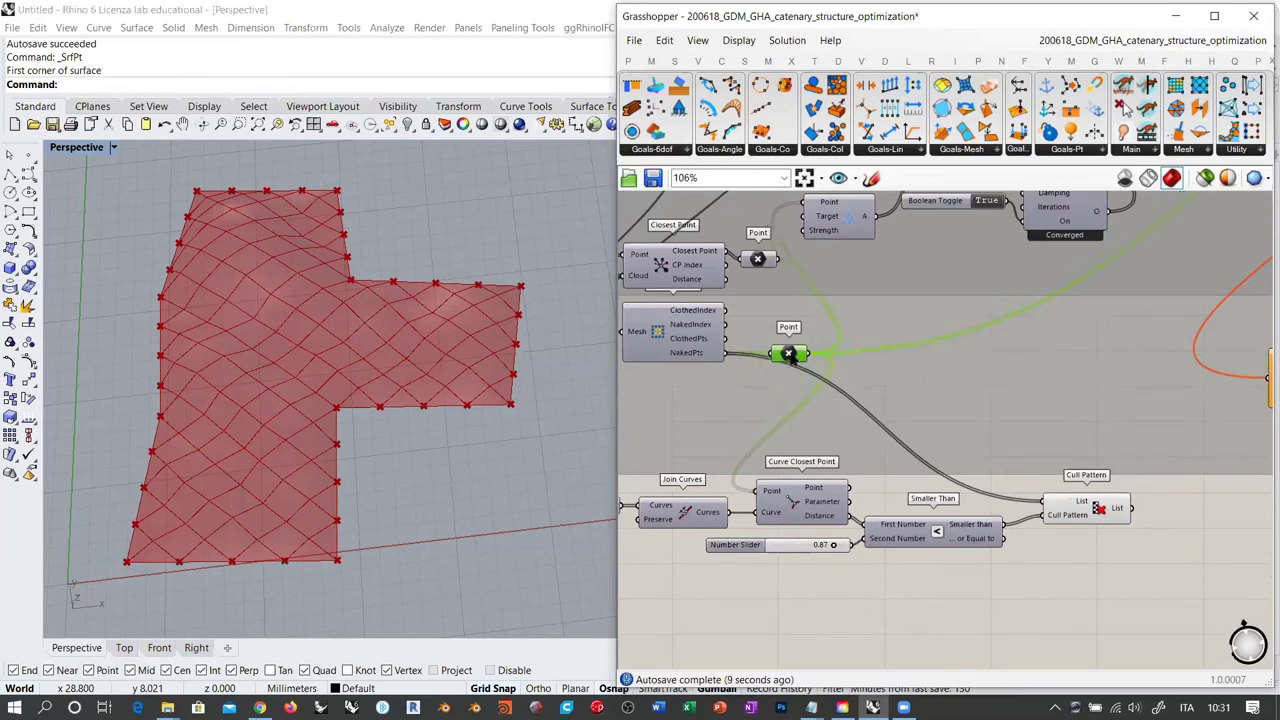
drag(1116, 516, 1110, 516)
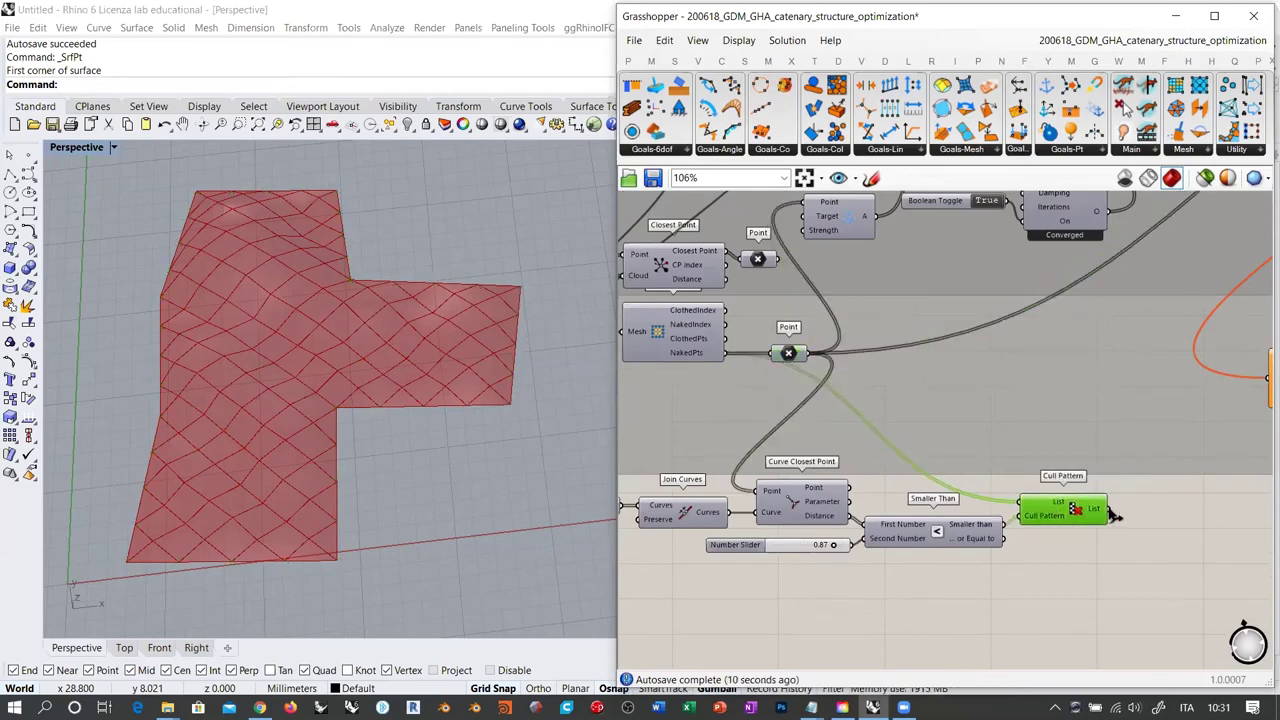
drag(1108, 510, 790, 357)
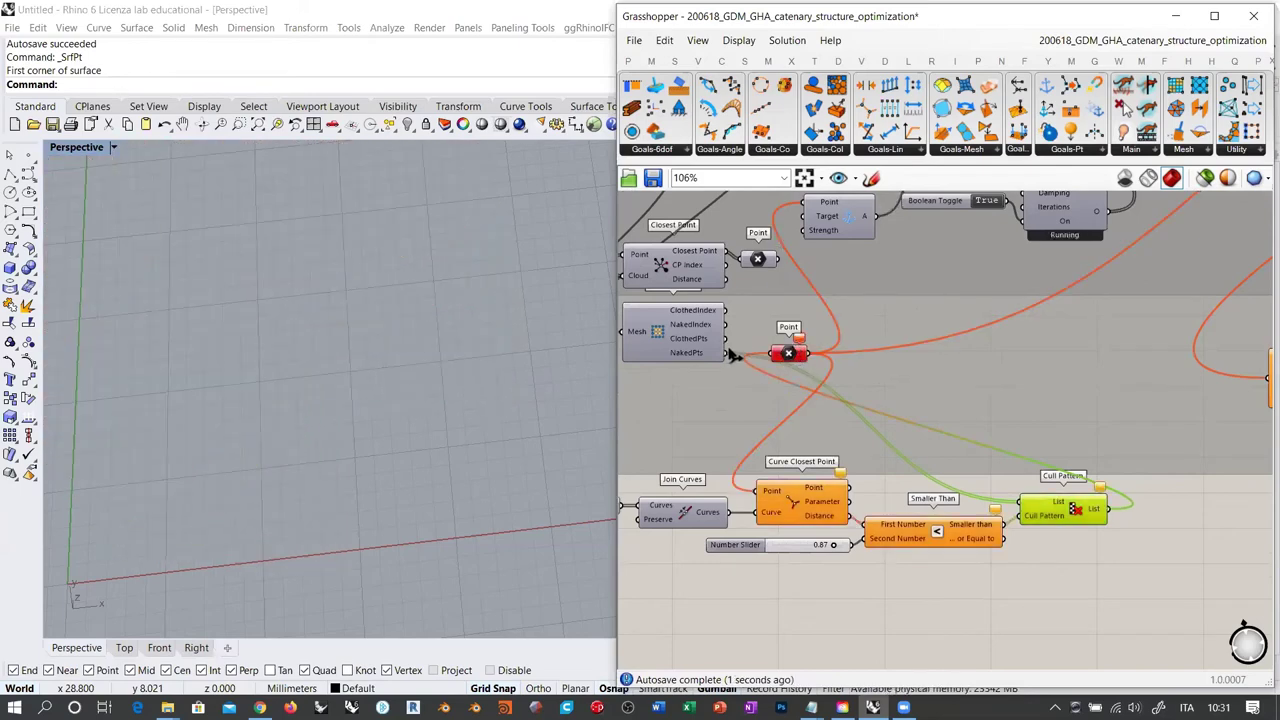
drag(726, 353, 757, 490)
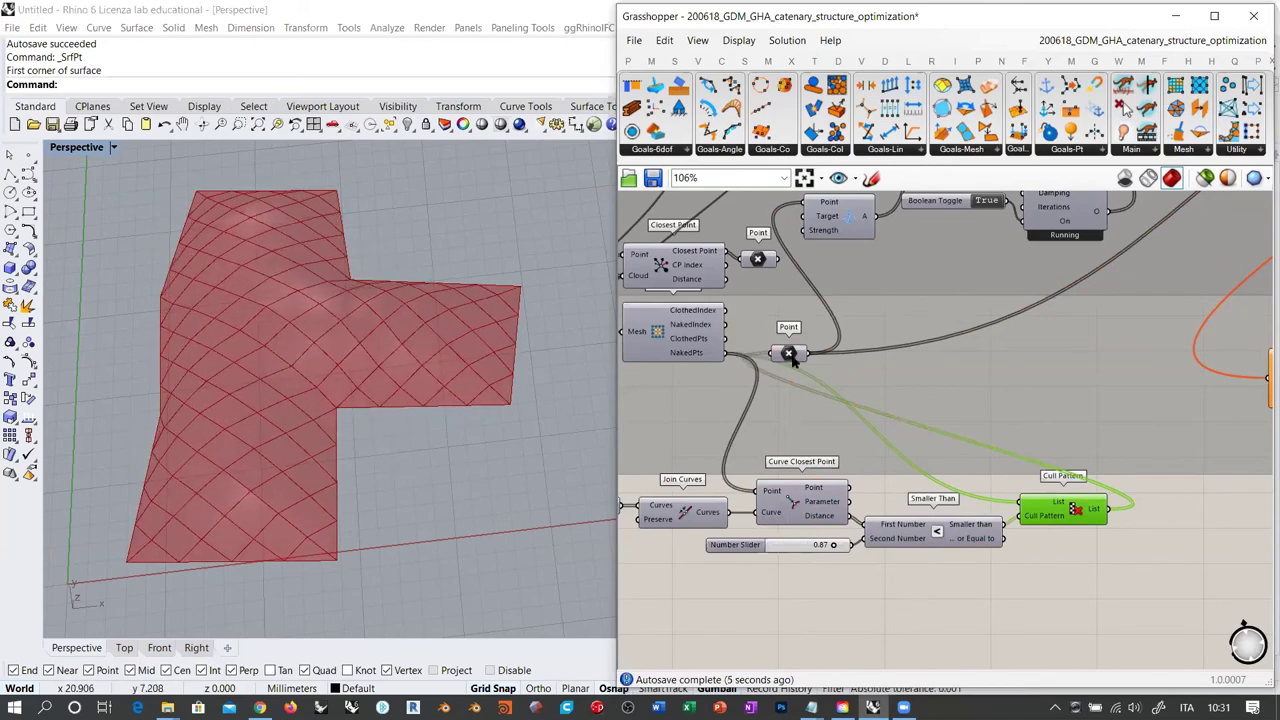
mouse_move(796, 353)
mouse_down()
mouse_move(818, 355)
mouse_move(808, 337)
mouse_up()
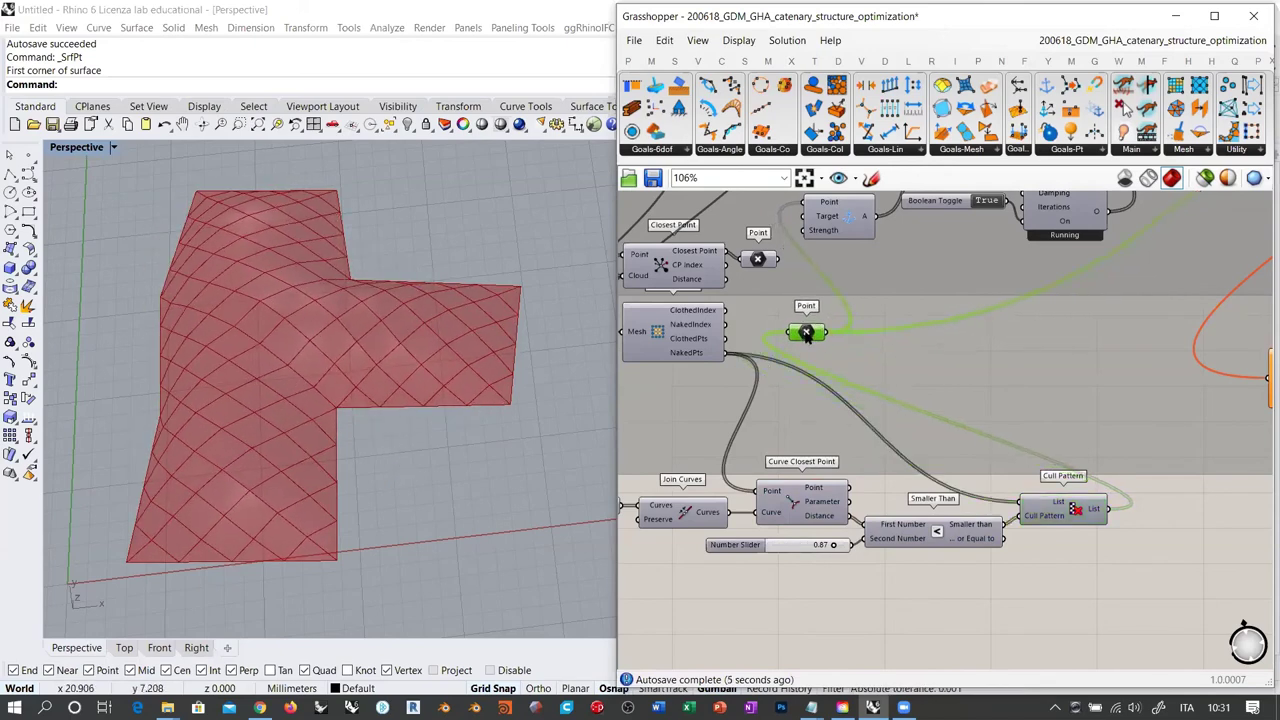
Move the whole boundary-filter chain, from Mesh Edges to Cull Pattern, leftward so it sits beneath the naked vertices component
scroll(947, 406, down, 3)
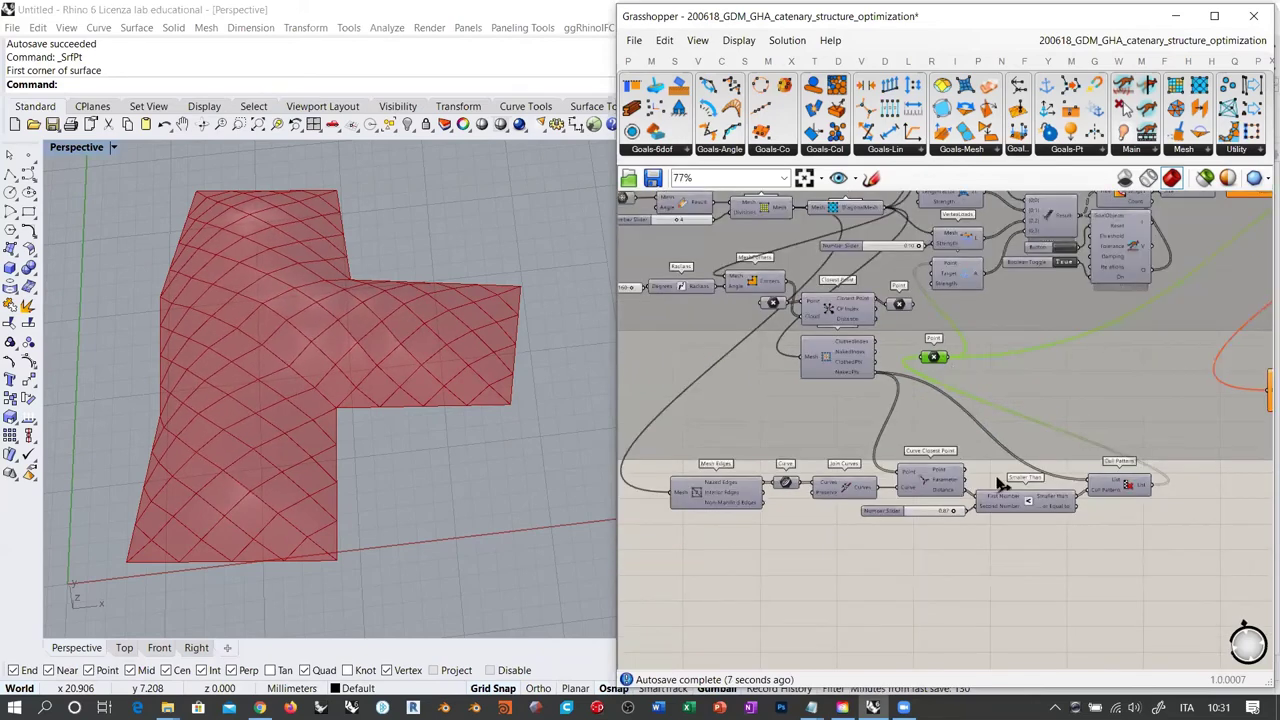
drag(1108, 524, 728, 478)
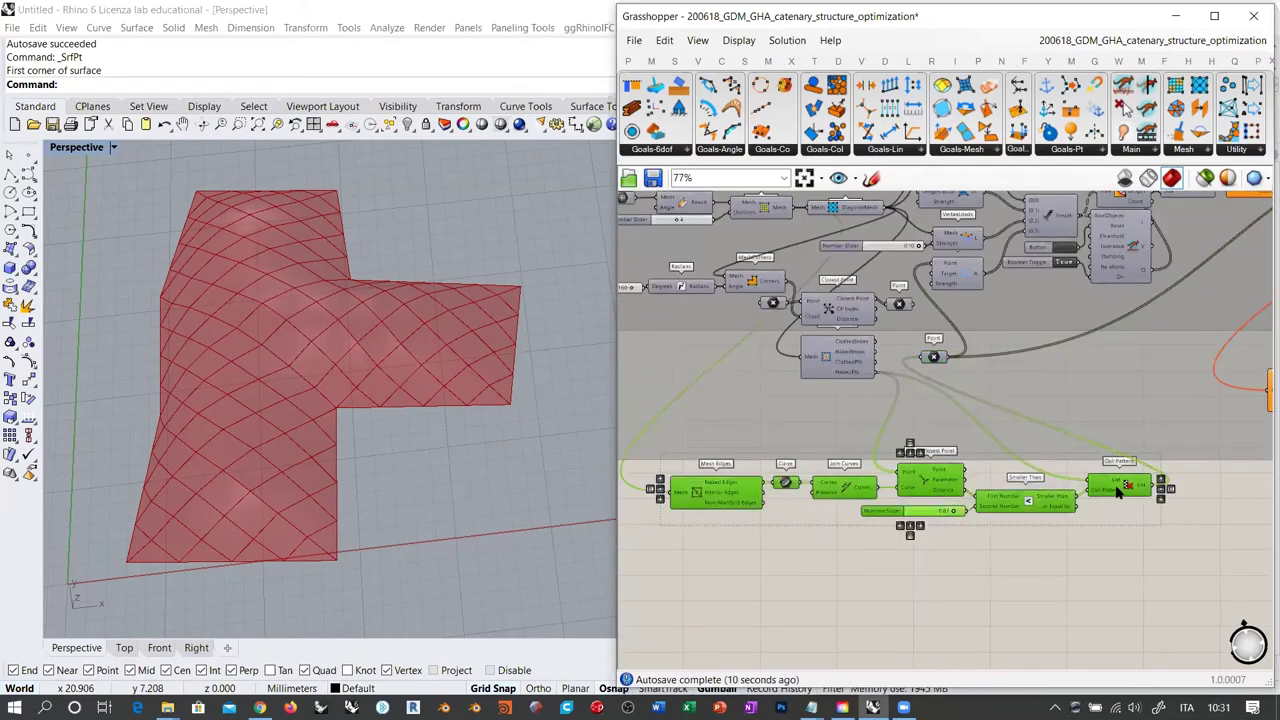
drag(1102, 486, 988, 490)
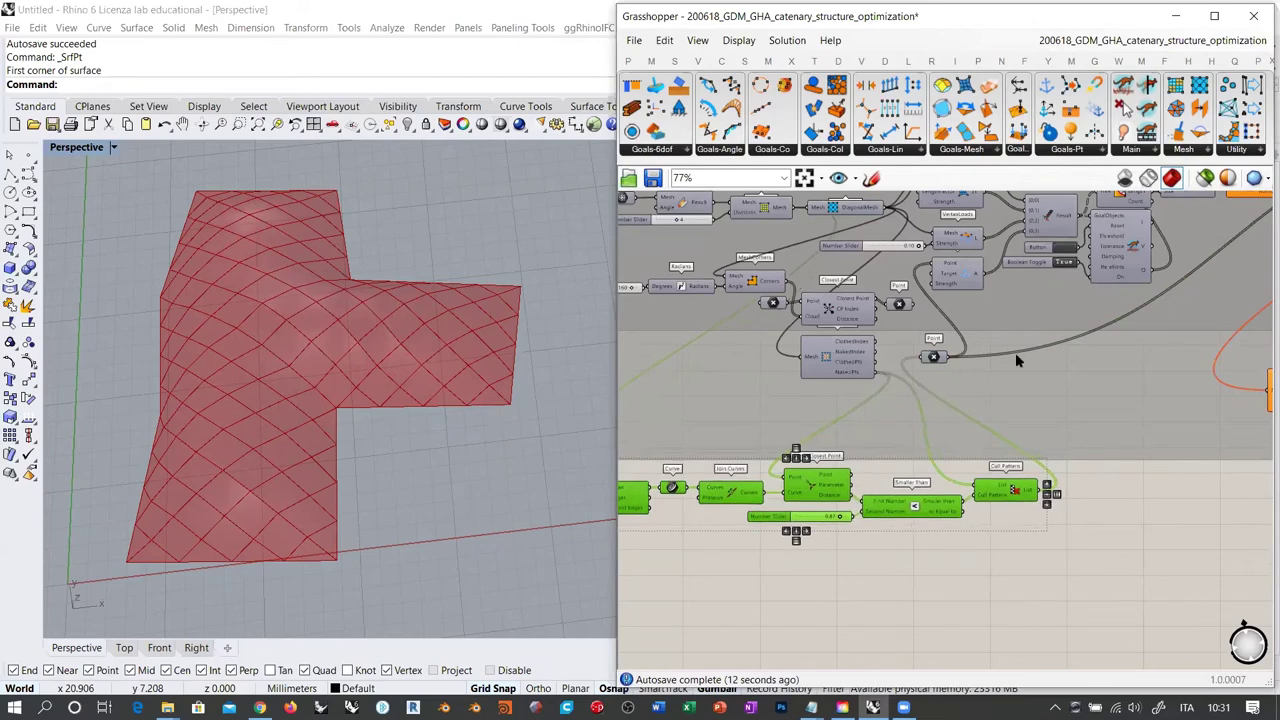
click(921, 418)
Examine the form-found shell from several angles, checking its height and how its boundary edges are anchored
right_drag(771, 428, 653, 500)
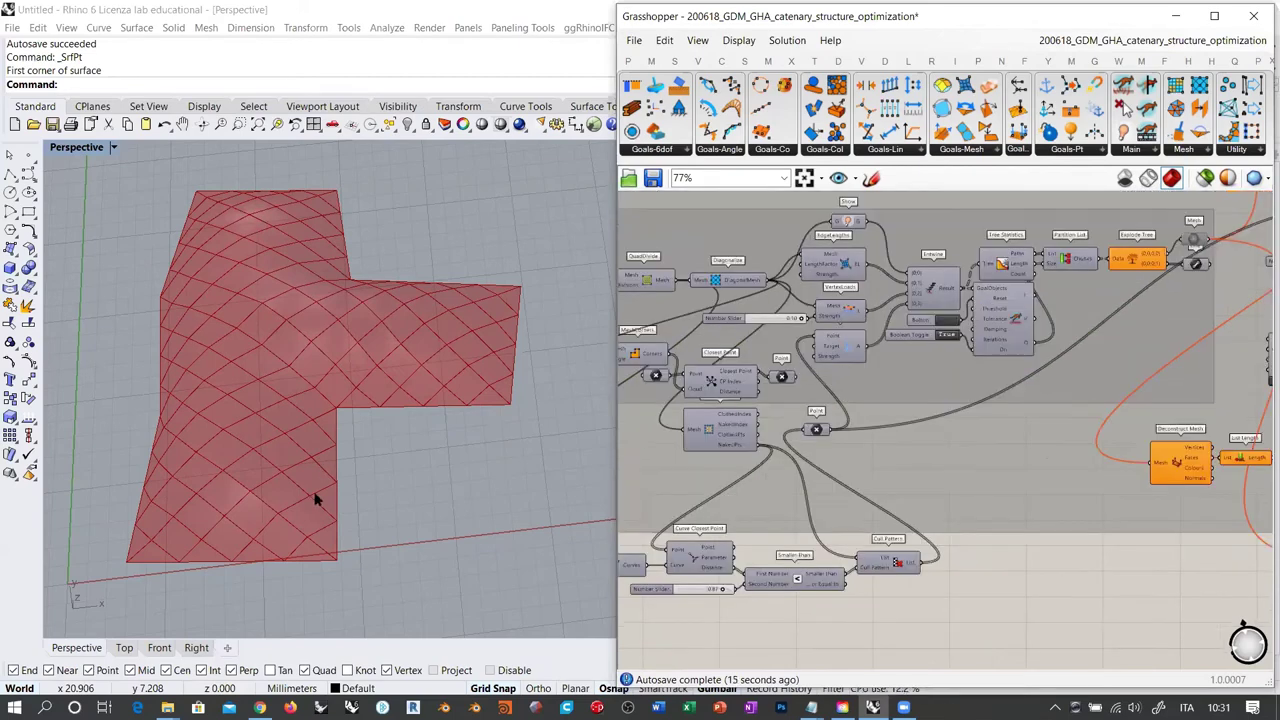
right_drag(330, 440, 197, 251)
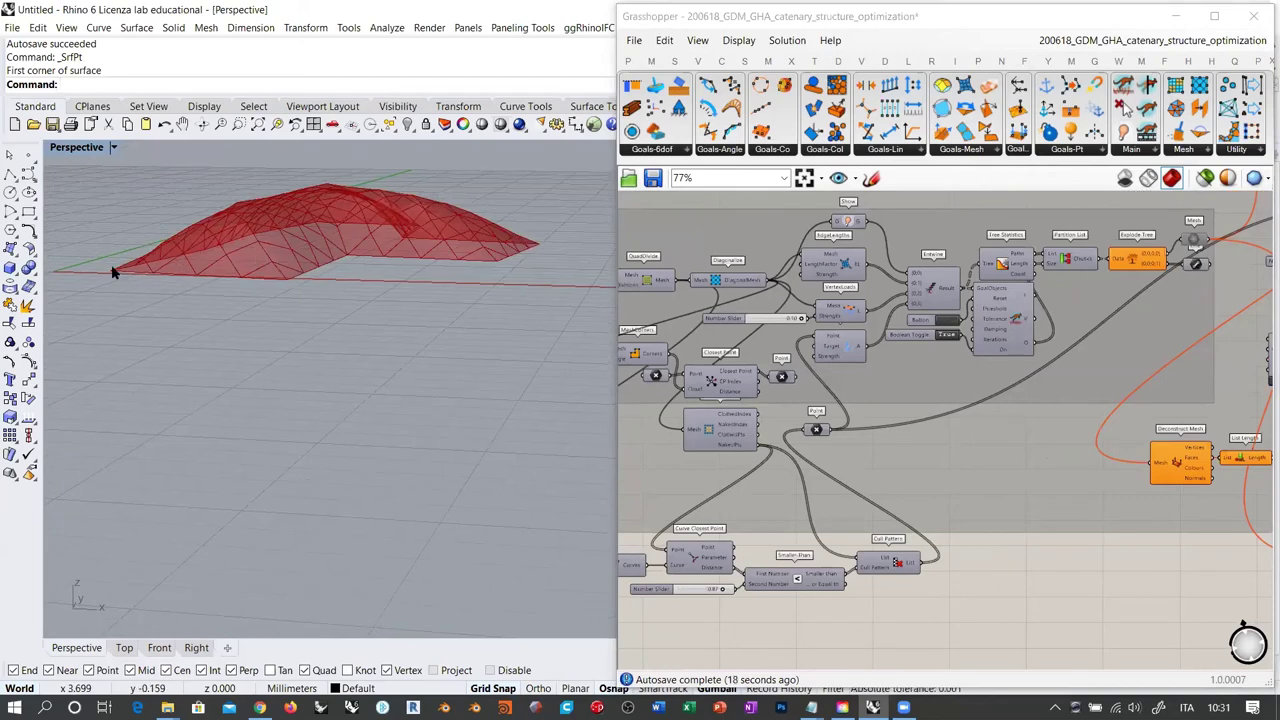
right_drag(288, 270, 319, 344)
right_drag(411, 282, 425, 375)
click(1064, 560)
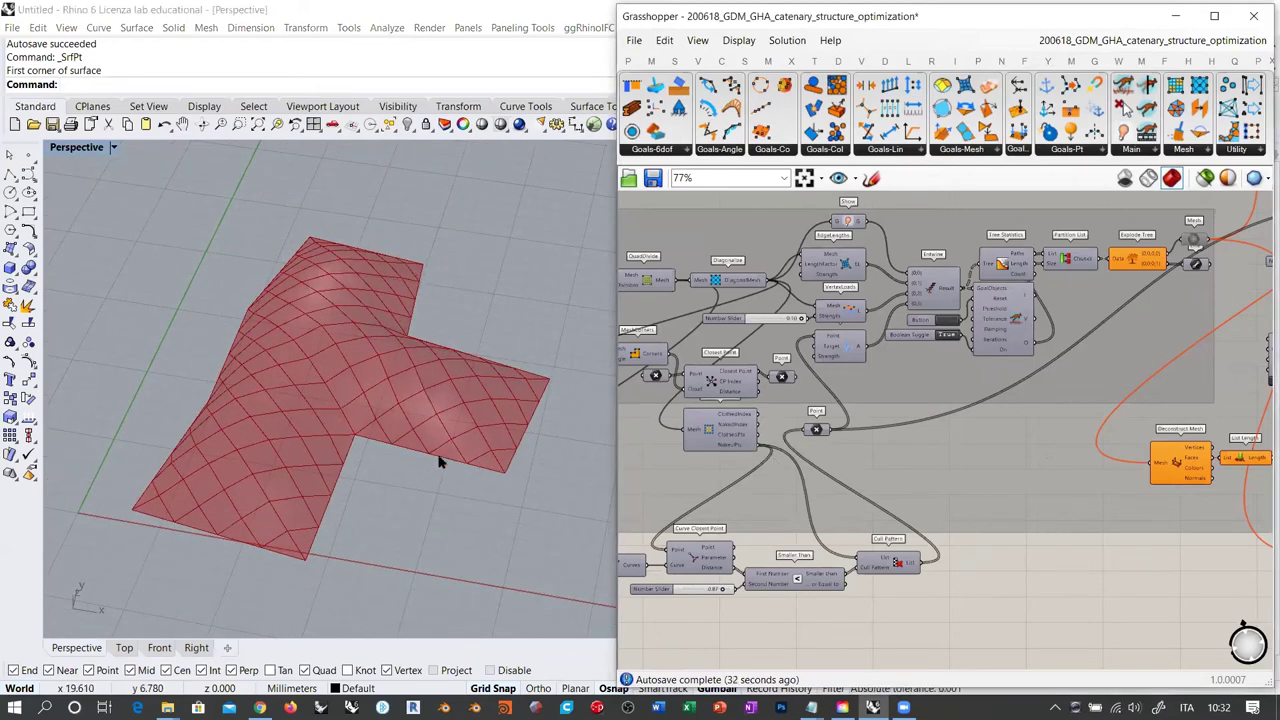
right_drag(437, 457, 420, 397)
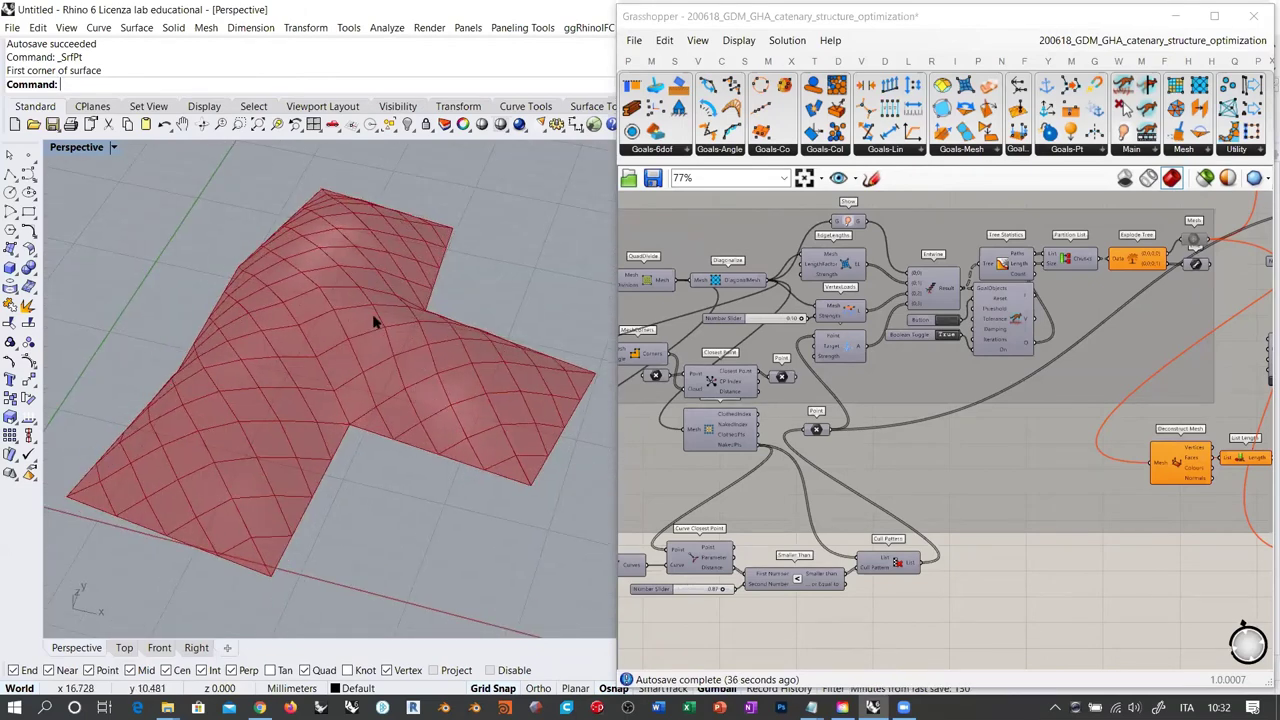
right_drag(372, 320, 445, 347)
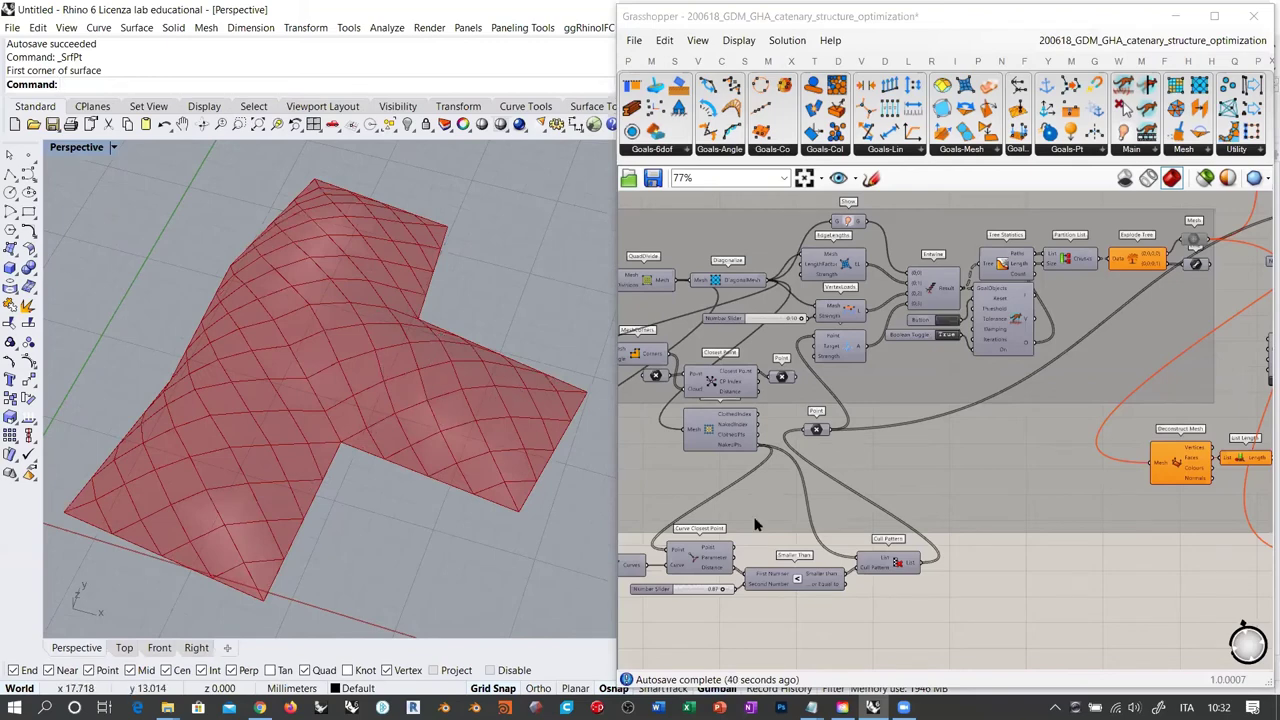
click(1012, 582)
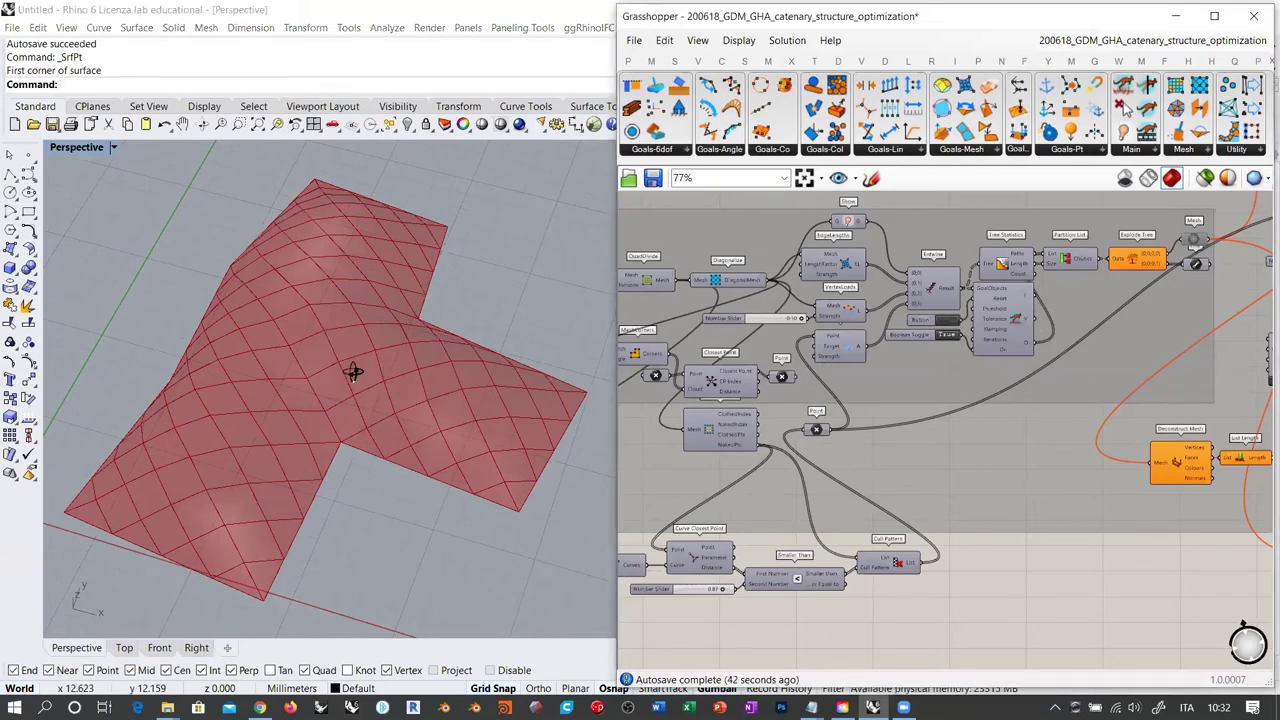
right_drag(354, 369, 464, 419)
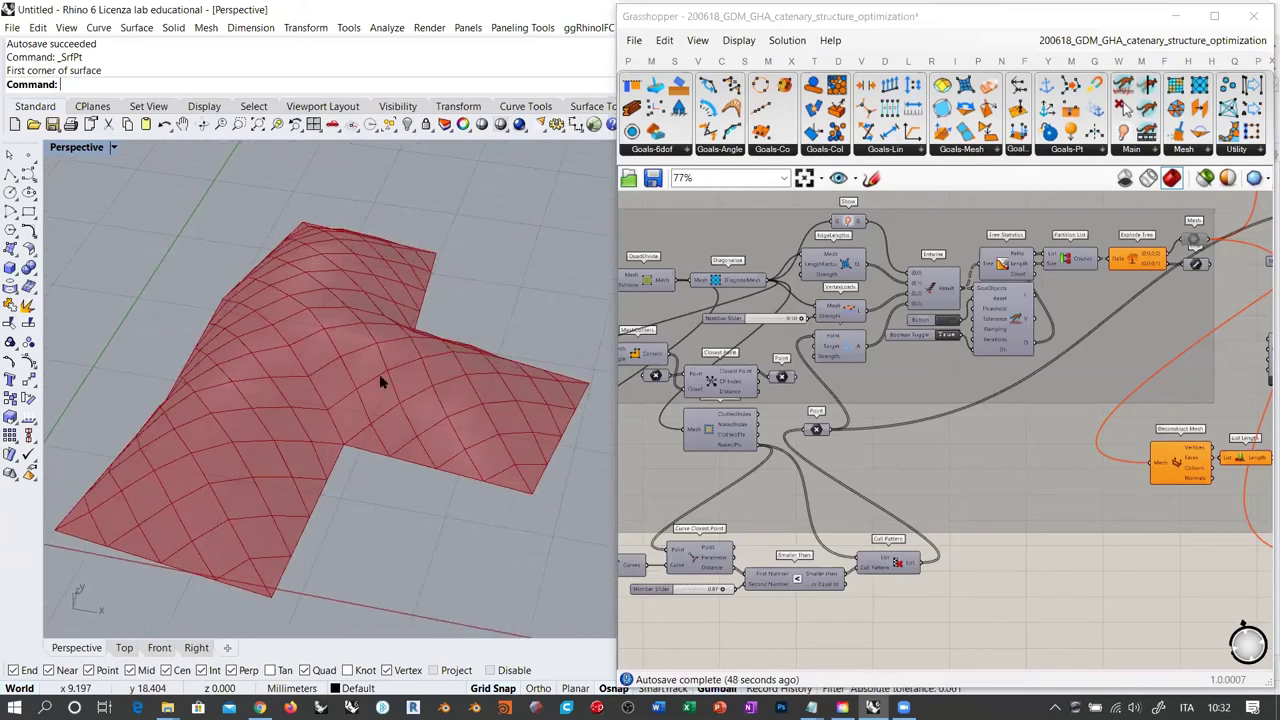
right_drag(443, 394, 412, 362)
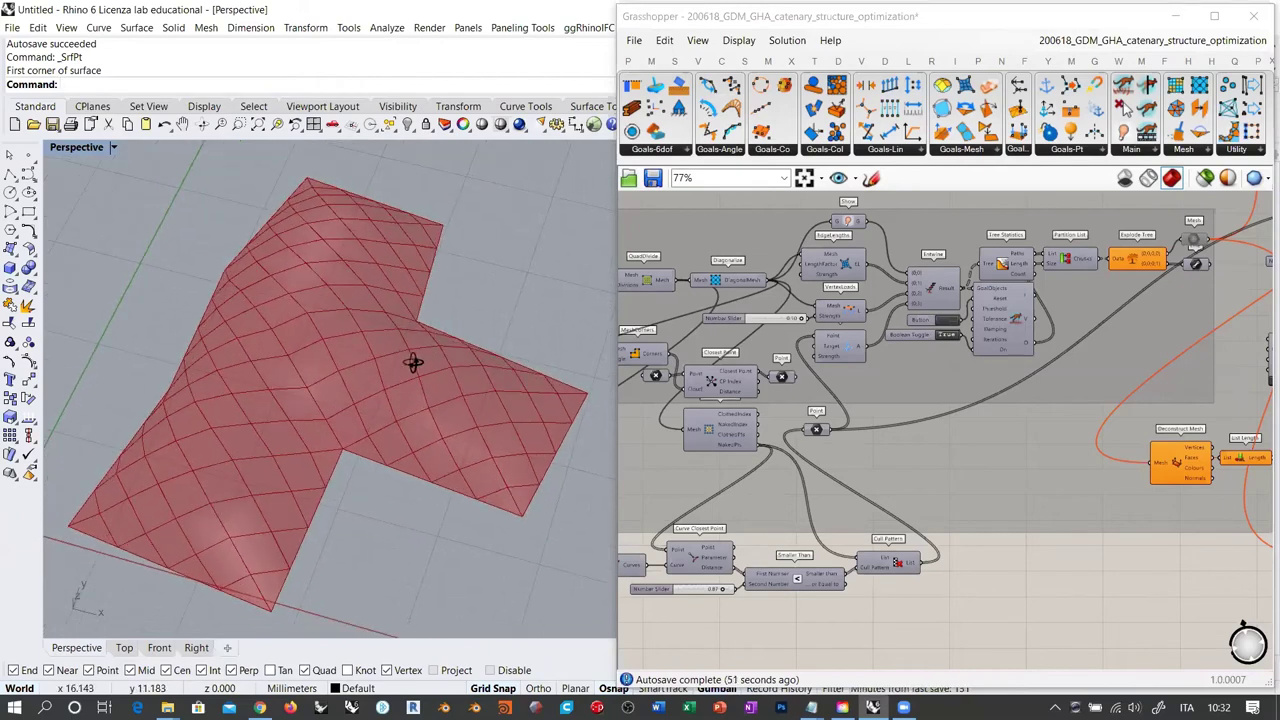
click(1055, 562)
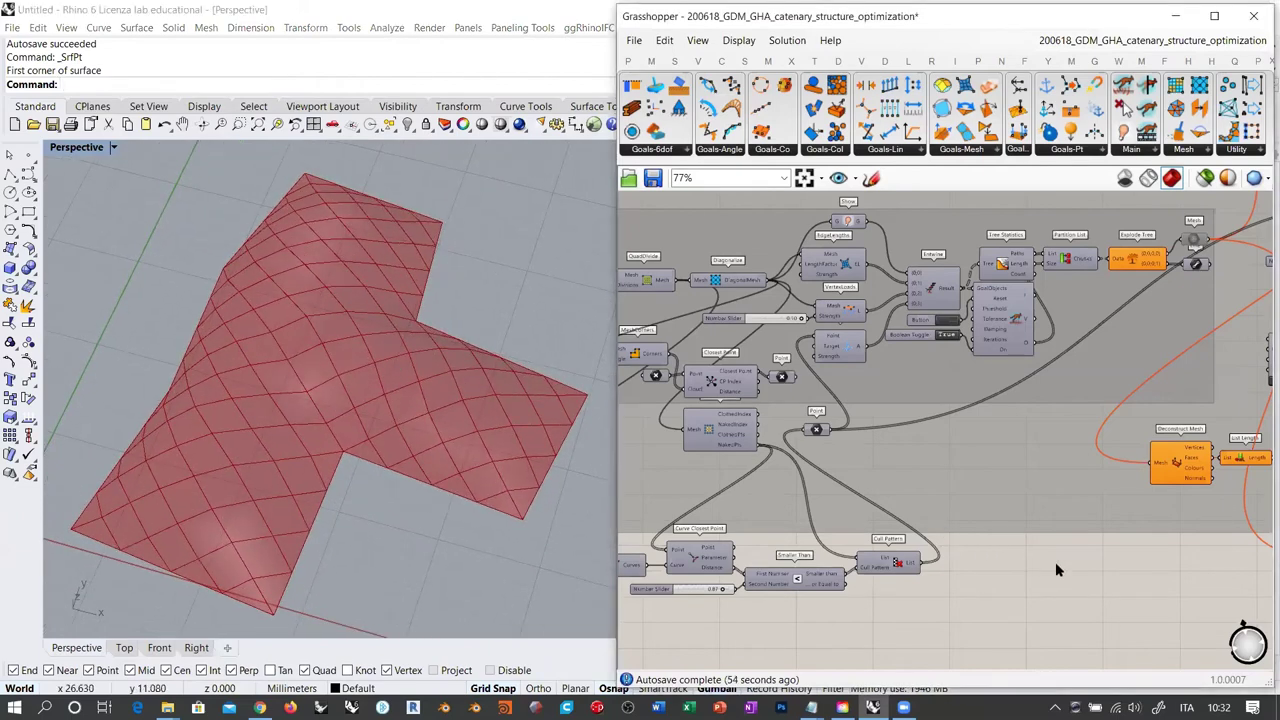
Enable the Mesh parameter fed by Explode Tree so the form-found mesh passes to the Karamba3D components
right_drag(1055, 562, 838, 557)
scroll(840, 557, down, 2)
right_drag(943, 360, 834, 440)
scroll(834, 440, up, 6)
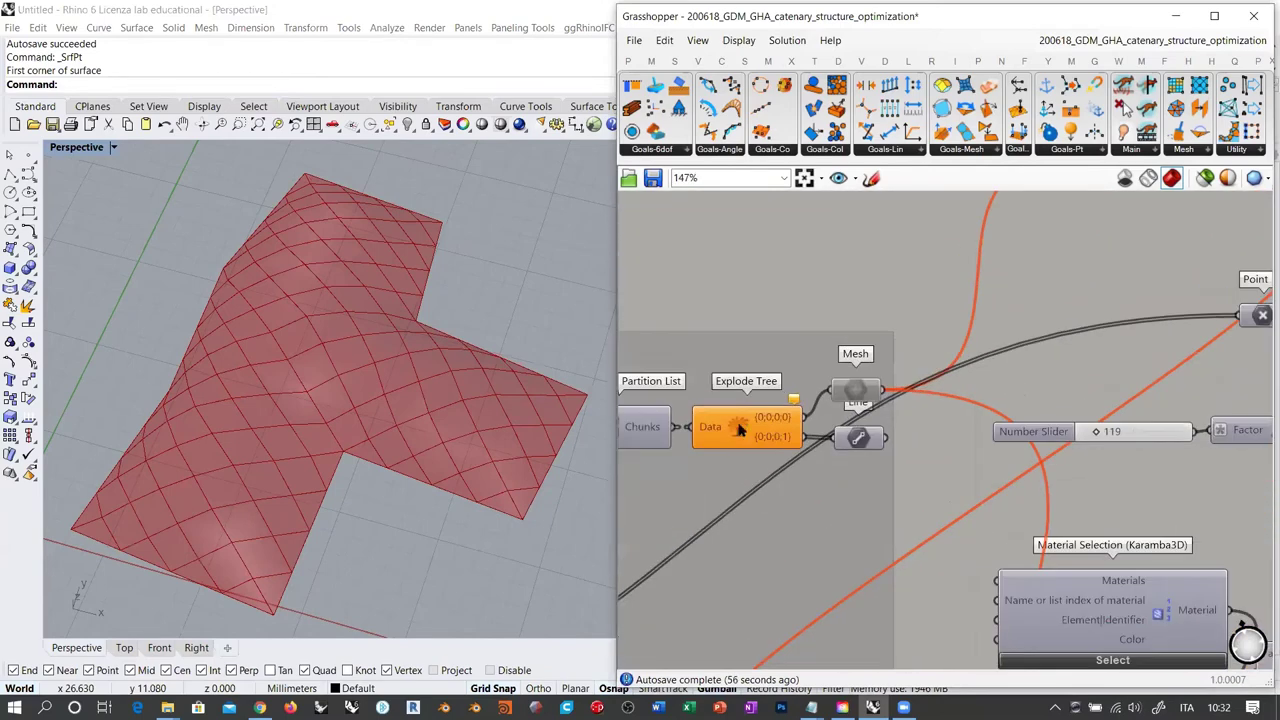
click(739, 429)
click(853, 393)
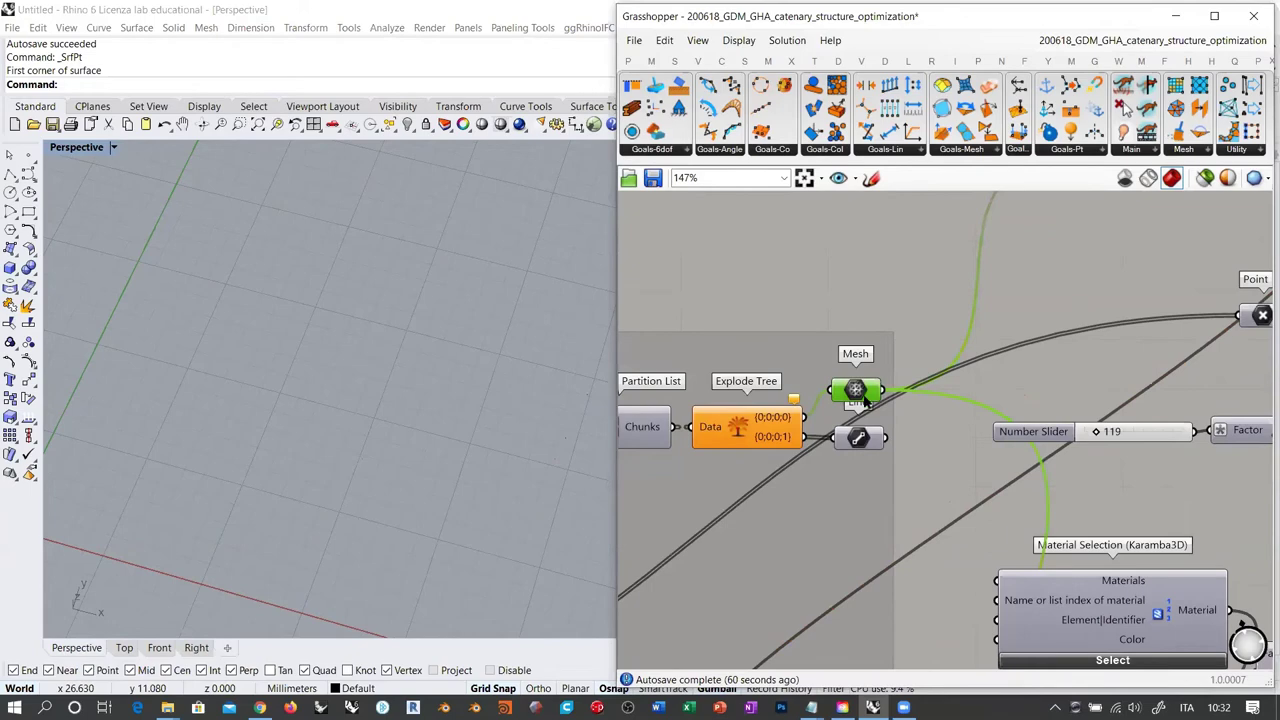
key(Escape)
Examine the Karamba3D setup around the Cross Section, Gene Pool, Assemble Model and Goldfish components
scroll(905, 448, down, 5)
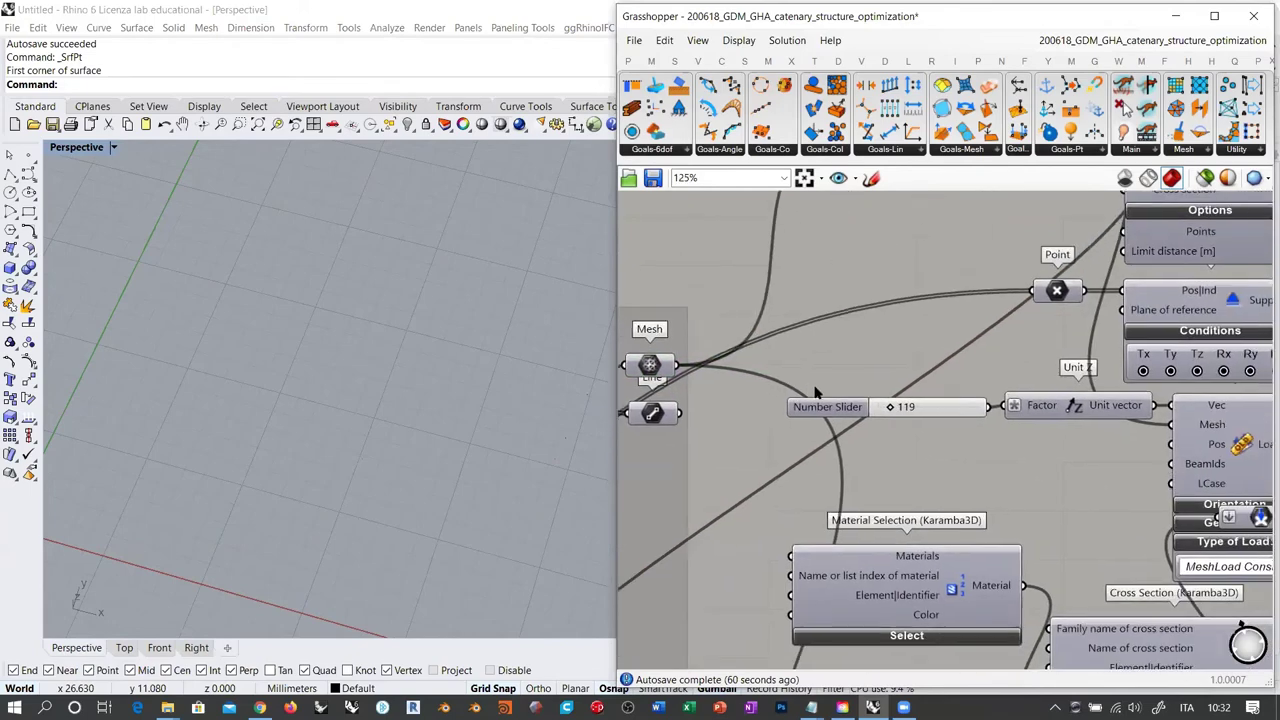
right_drag(1087, 540, 806, 456)
scroll(960, 480, up, 4)
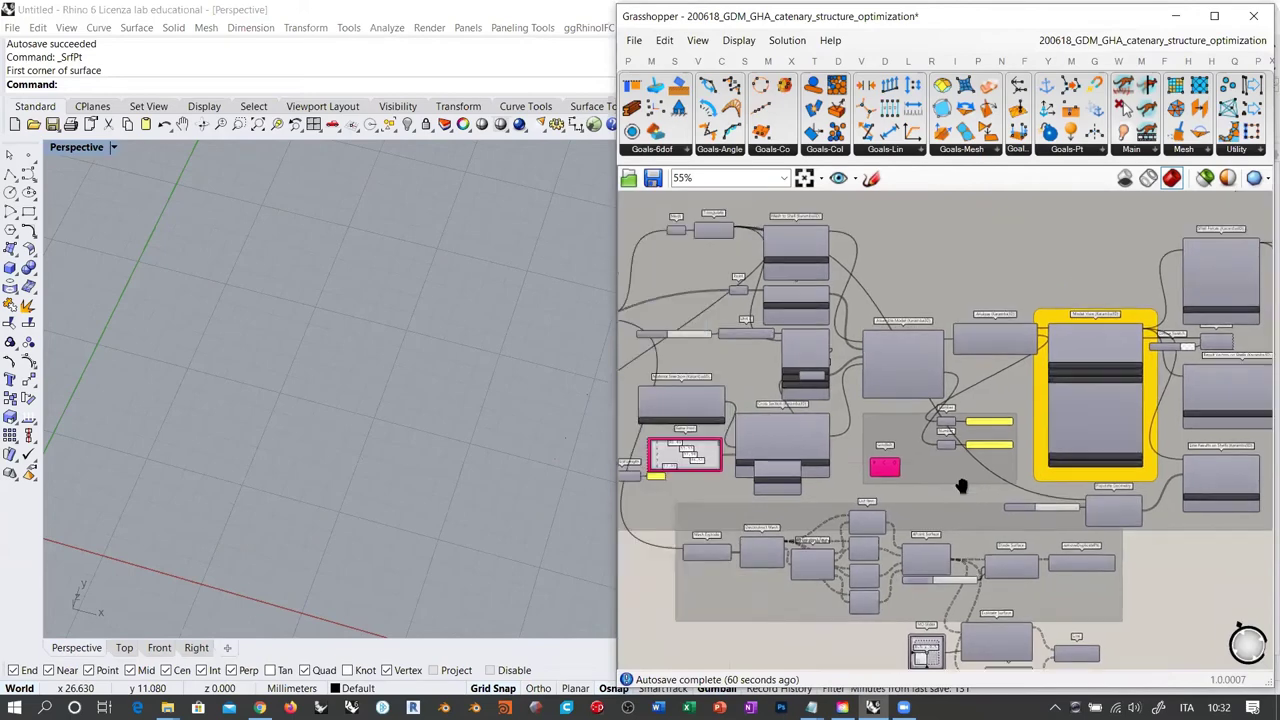
right_drag(823, 492, 849, 440)
drag(849, 440, 889, 477)
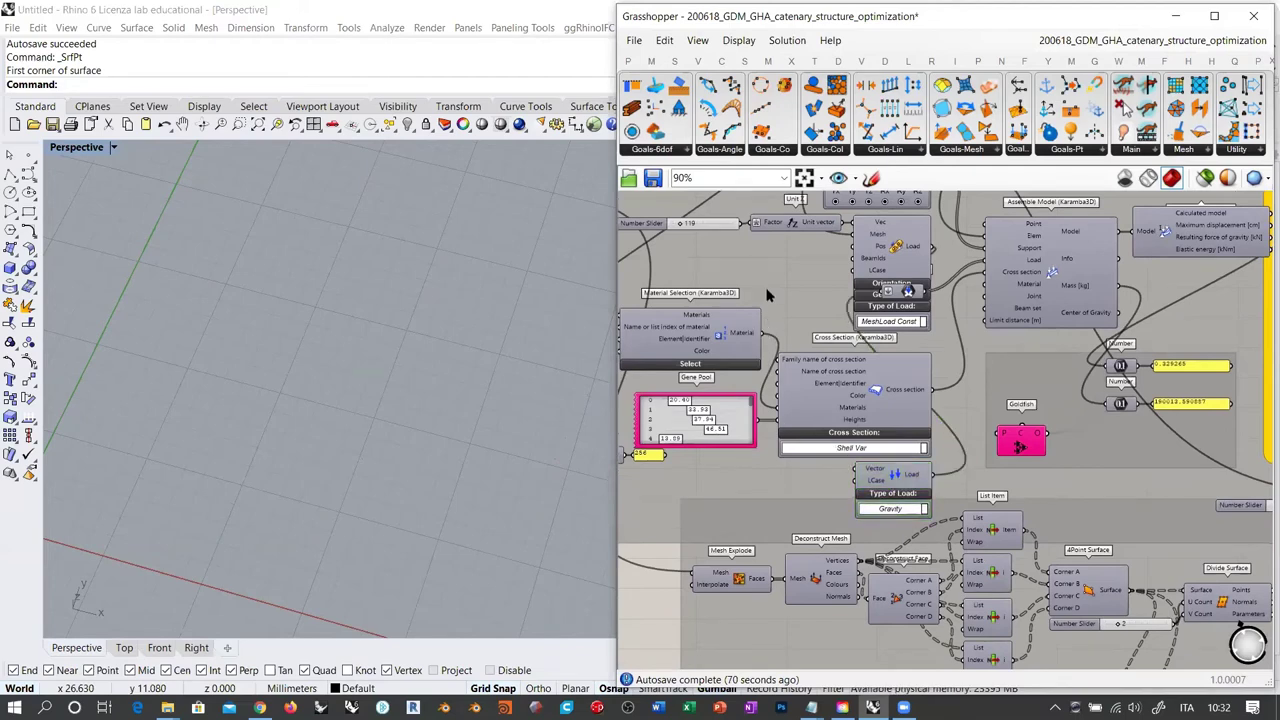
Set the gene count of the Gene Pool feeding the cross-section heights to 256, matching the mesh face list length
right_drag(894, 368, 979, 444)
right_drag(822, 192, 944, 244)
scroll(866, 593, up, 3)
scroll(866, 591, up, 3)
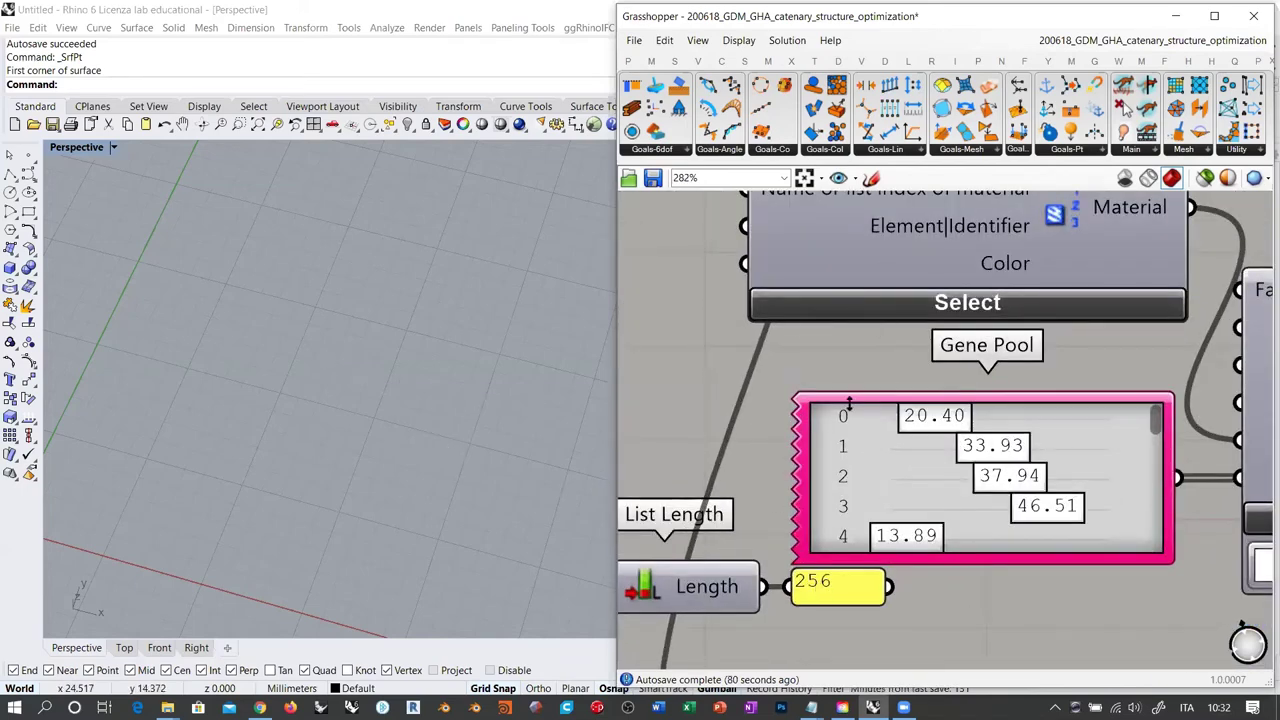
click(913, 476)
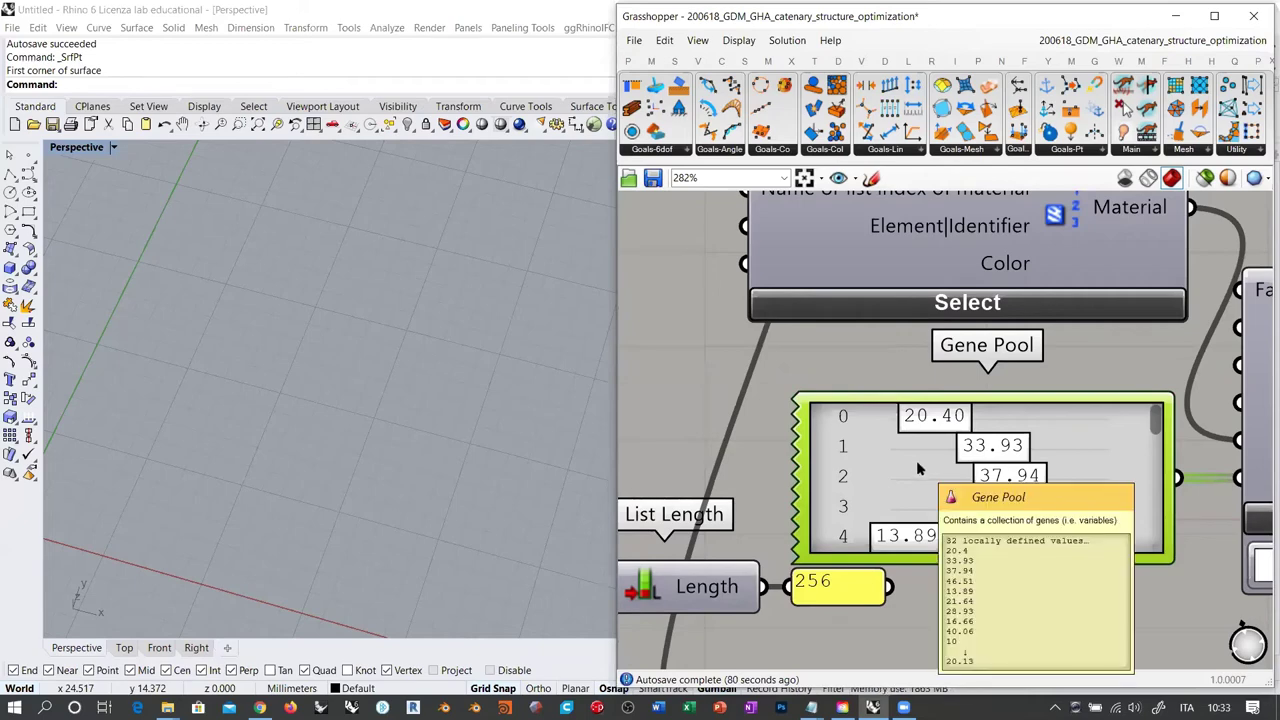
double_click(916, 460)
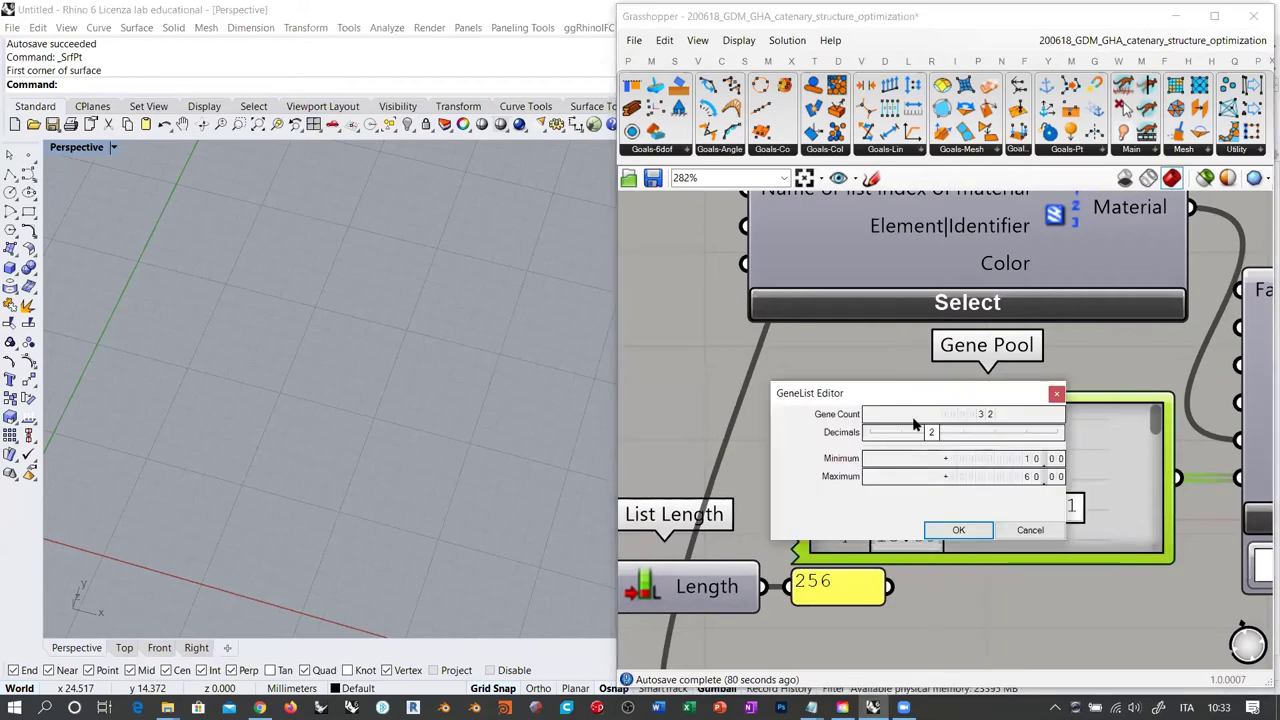
double_click(955, 415)
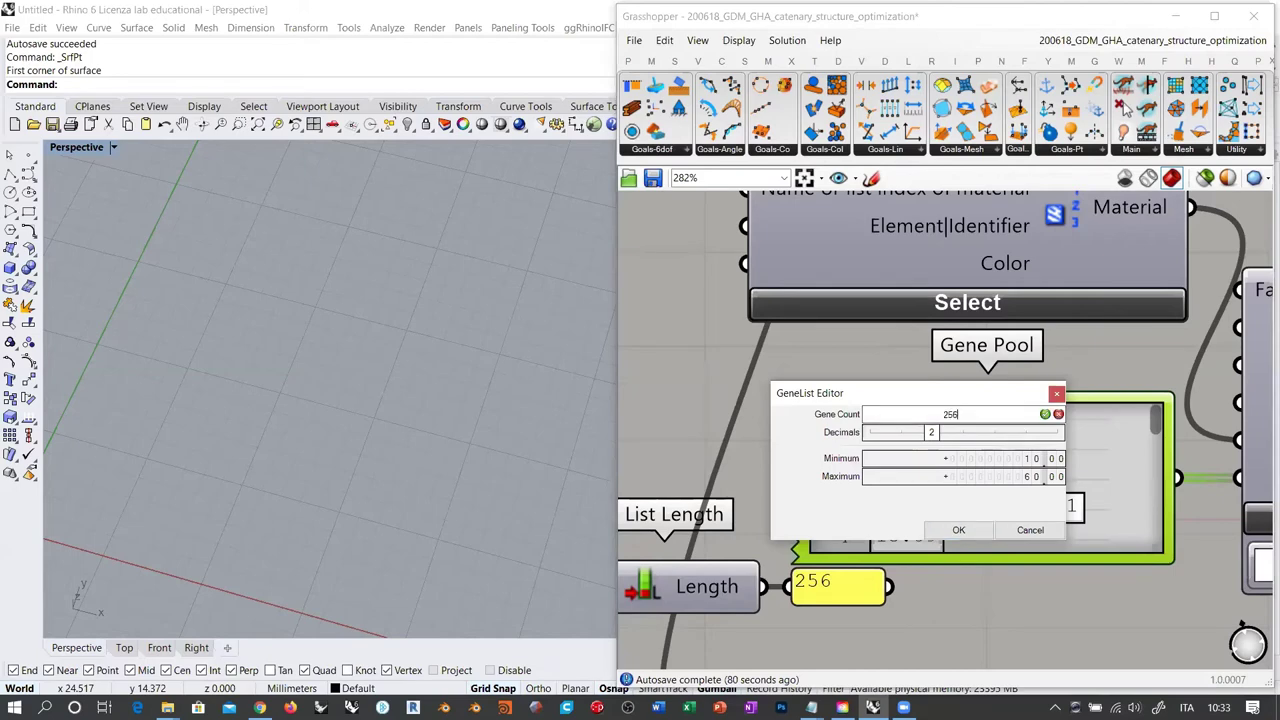
key(Return)
click(958, 530)
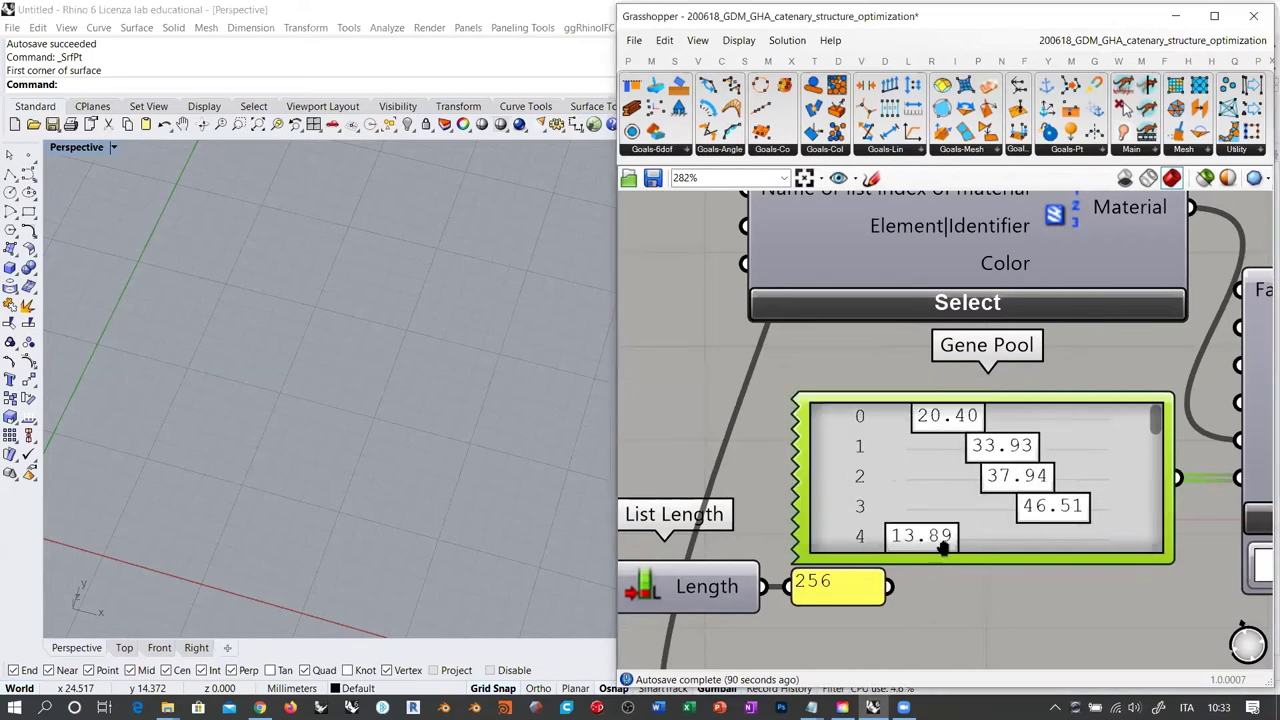
Move the flattened Load parameter off the MeshLoad component, placing it between the loads and Assemble Model
scroll(883, 490, down, 6)
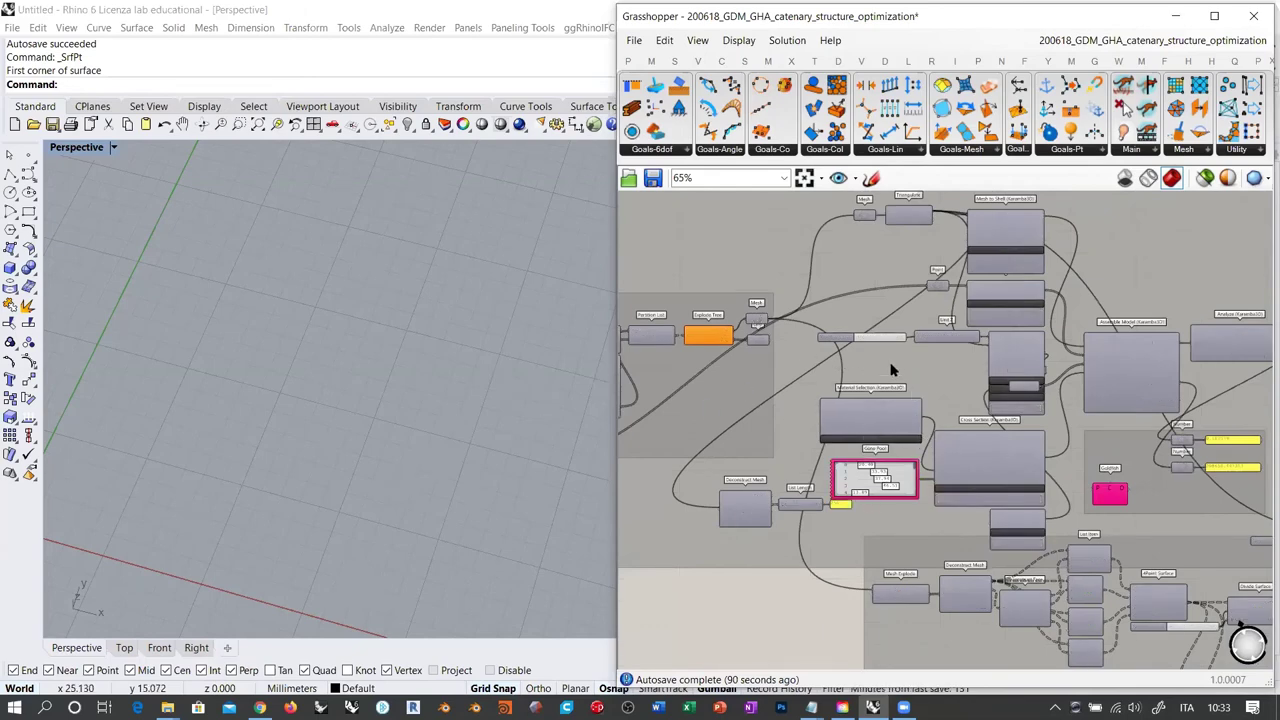
scroll(926, 378, up, 2)
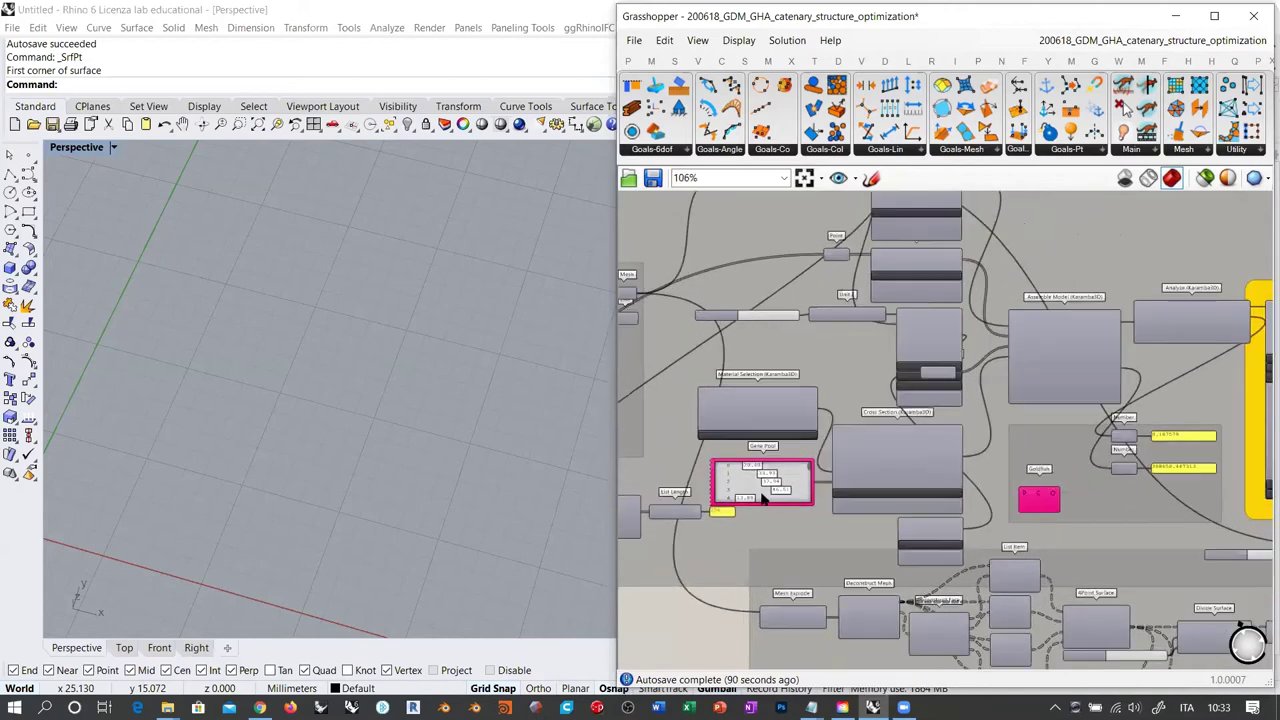
scroll(826, 425, up, 1)
drag(1057, 296, 1127, 364)
scroll(1127, 364, down, 3)
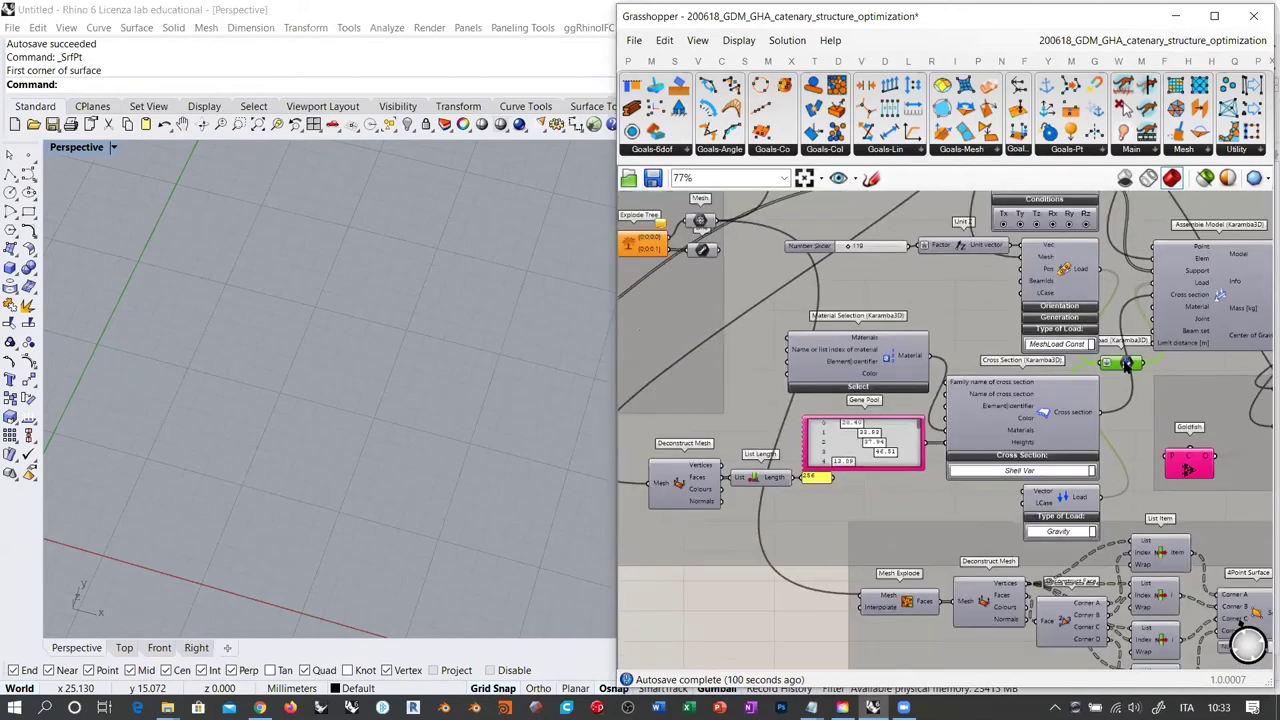
Shift the Mesh Explode group down so it sits clear beneath the Karamba3D group
click(991, 618)
drag(991, 612, 991, 622)
click(889, 532)
right_drag(924, 508, 892, 553)
scroll(923, 507, down, 3)
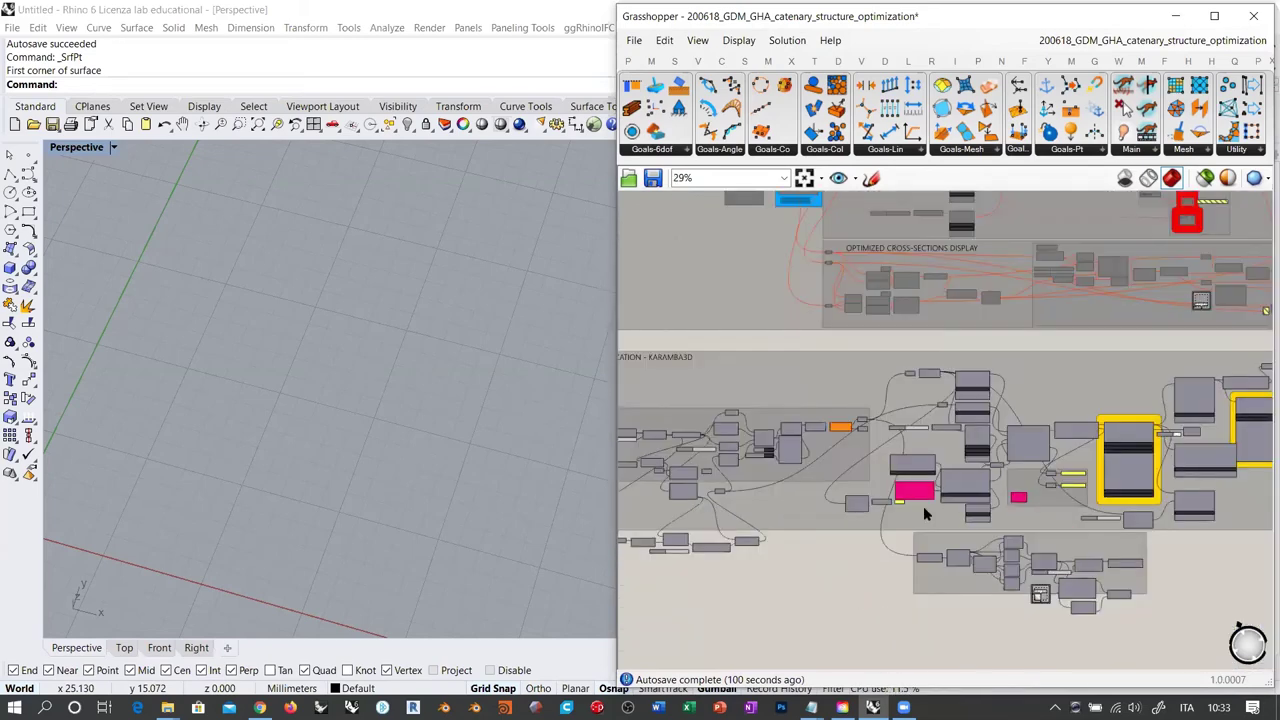
Collapse the expanded settings of the Shell View component and move Vector Length directly beside Nodal Displacements
right_drag(1138, 530, 935, 534)
scroll(1222, 355, up, 5)
right_drag(1192, 444, 1079, 461)
drag(1202, 358, 1127, 462)
click(1139, 521)
scroll(1106, 489, down, 3)
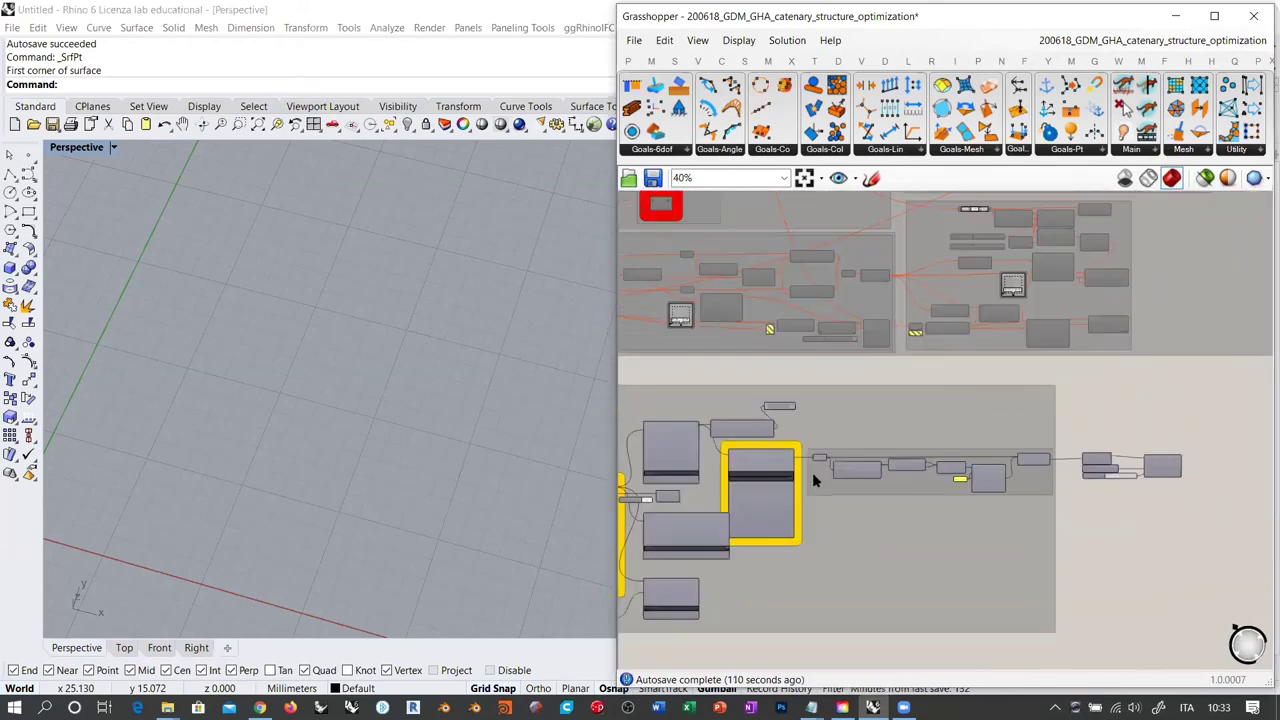
right_click(1075, 448)
scroll(764, 485, up, 3)
scroll(764, 486, up, 3)
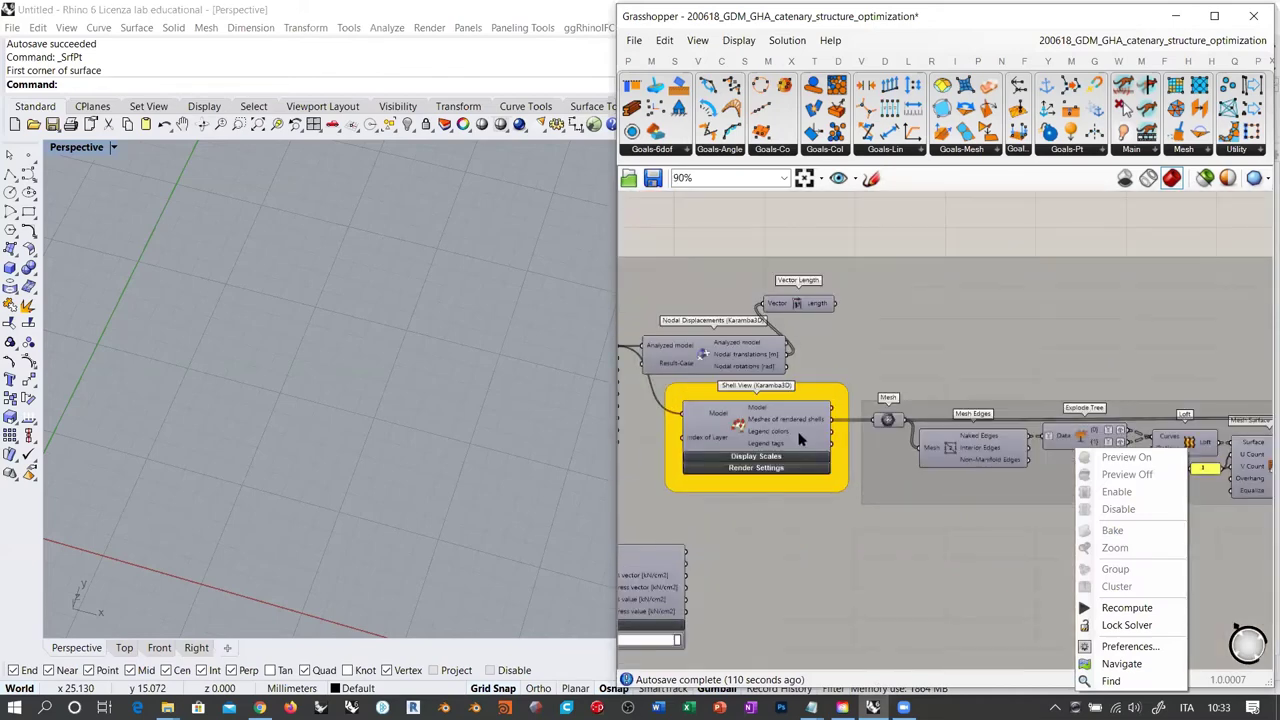
drag(795, 301, 841, 343)
Preview the Karamba3D Model View output and examine the shell's node tags and boundary supports in perspective
right_drag(759, 231, 1096, 260)
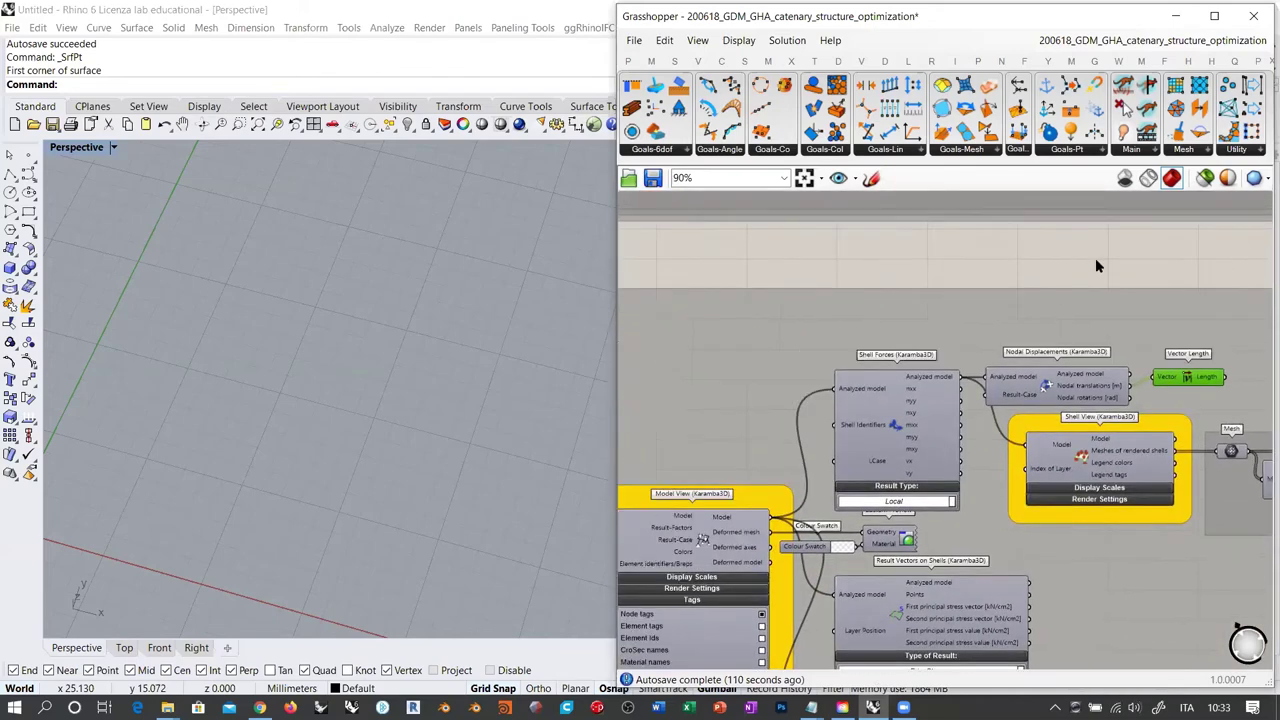
scroll(1096, 260, down, 2)
right_drag(842, 334, 1014, 267)
scroll(899, 404, up, 1)
scroll(899, 402, up, 2)
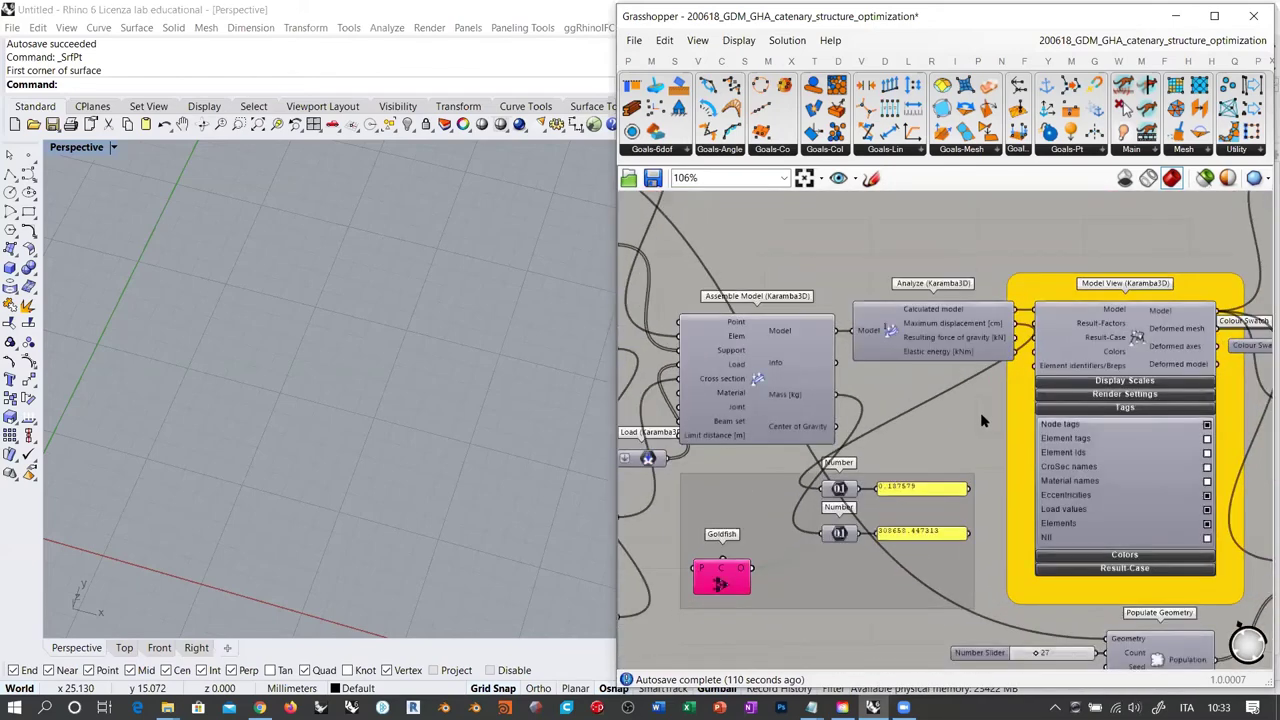
right_drag(980, 412, 830, 405)
click(985, 325)
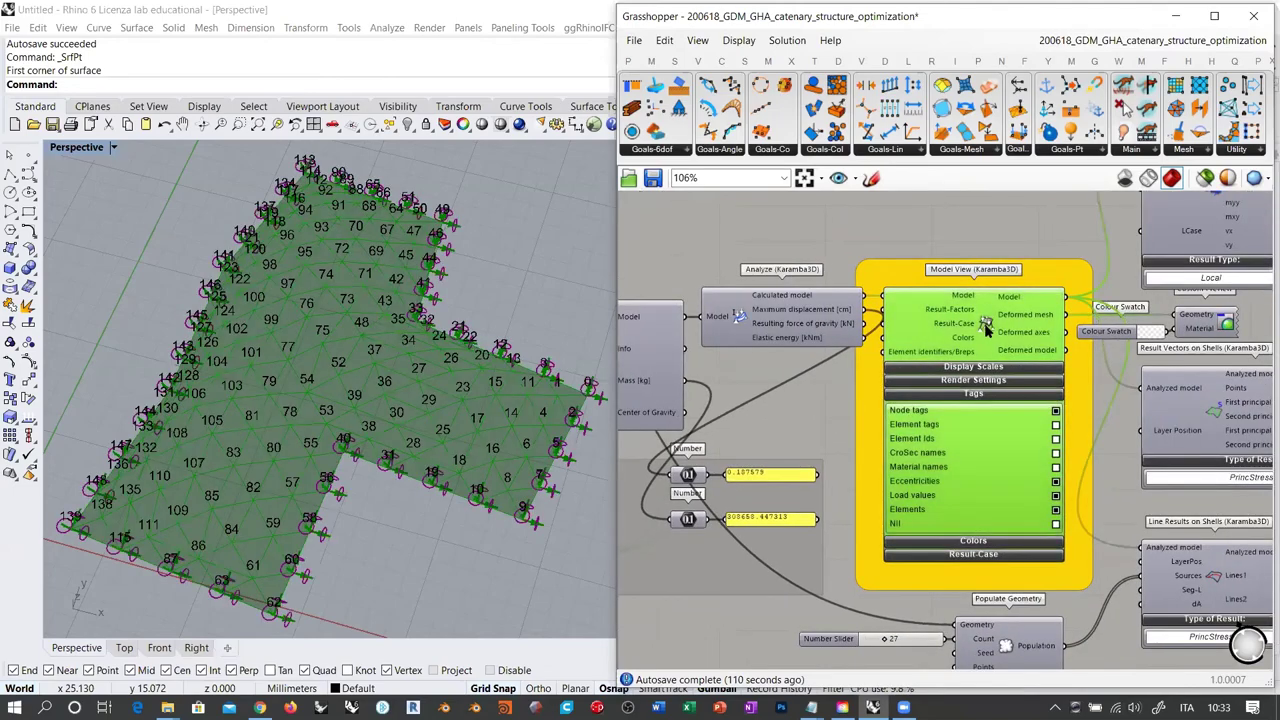
click(820, 390)
right_drag(470, 470, 369, 415)
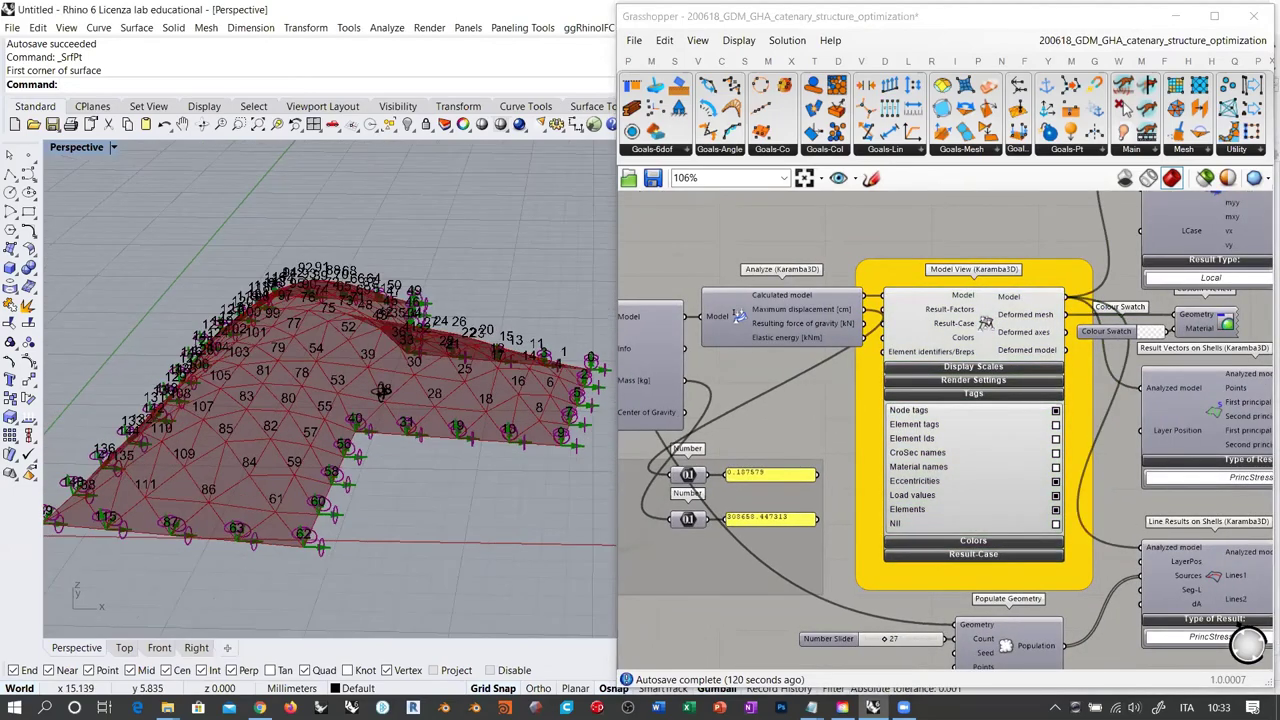
Switch the preview from Model View to Shell View and examine the rendered shell mesh from several angles
click(990, 323)
right_drag(1120, 418, 740, 466)
click(975, 275)
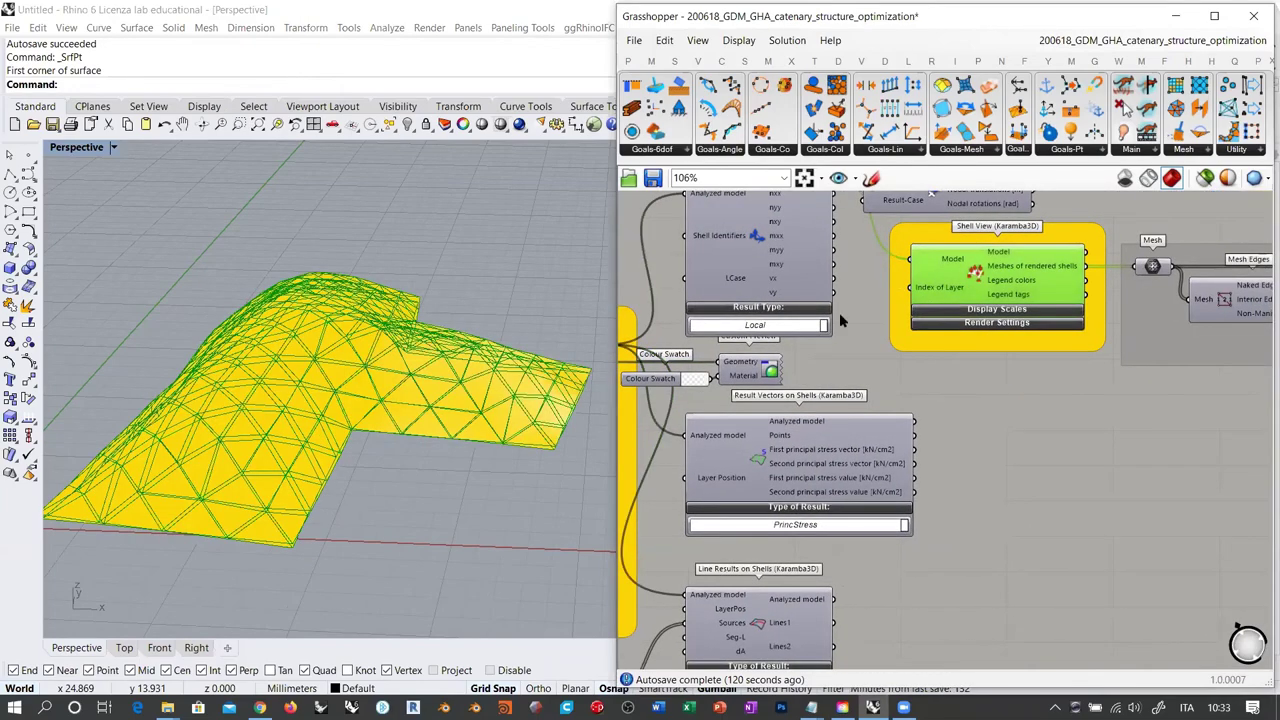
right_drag(300, 375, 328, 438)
click(826, 366)
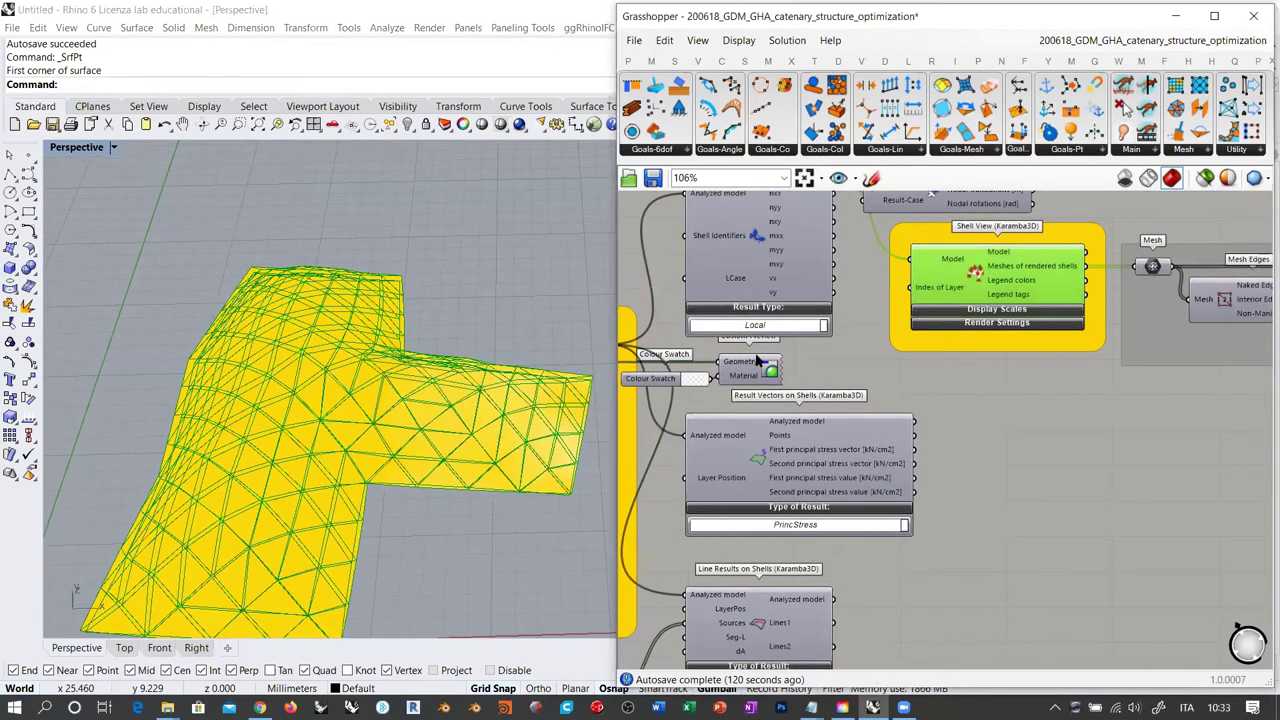
right_drag(208, 568, 334, 388)
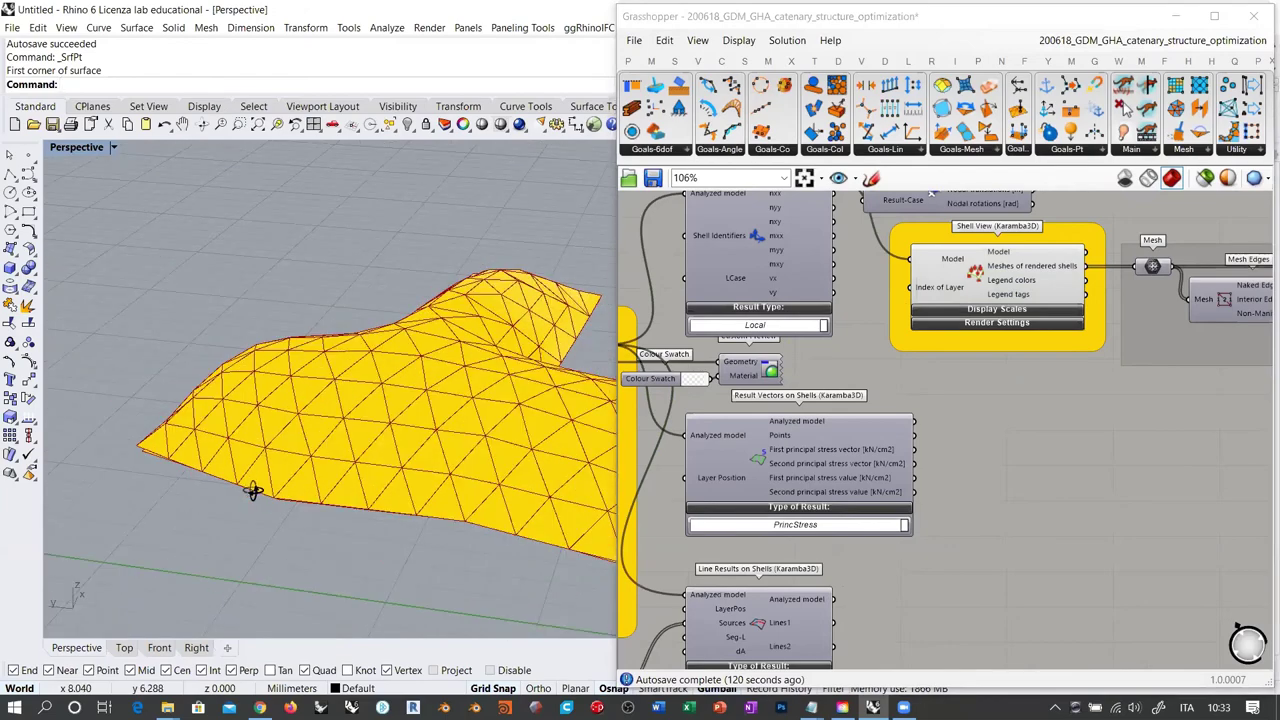
right_drag(253, 491, 307, 432)
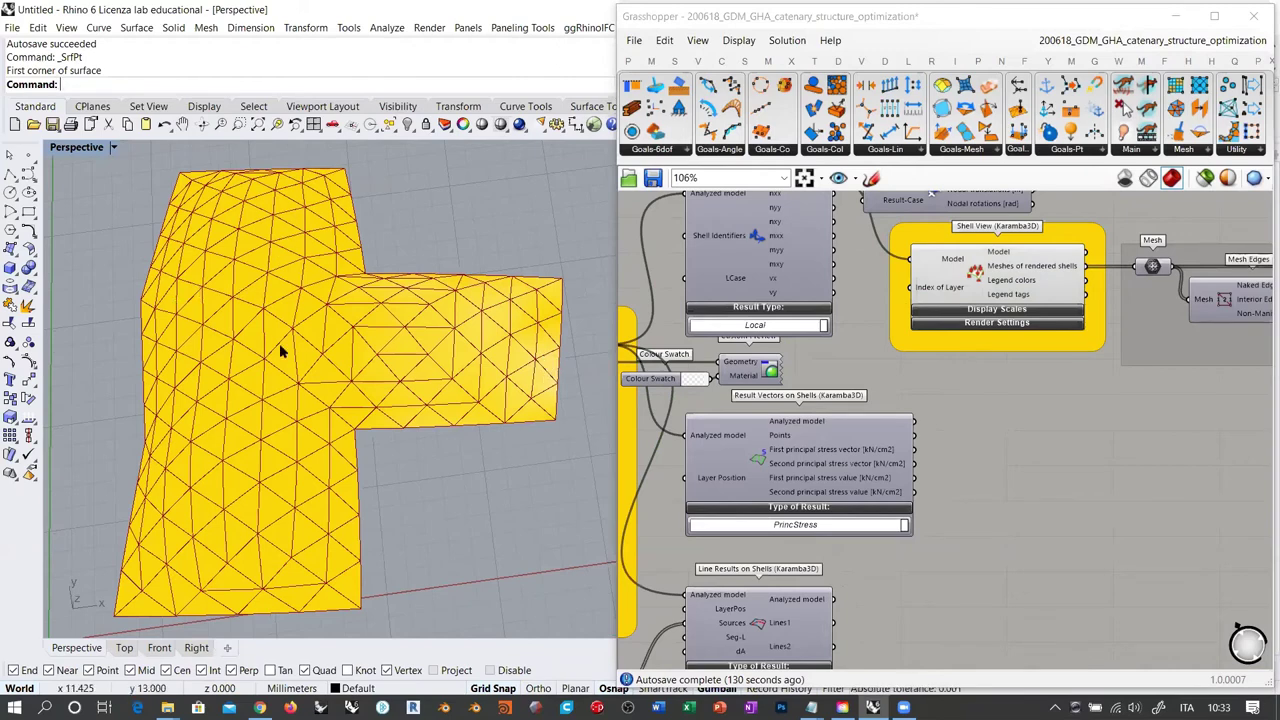
Turn off the Shell View preview and turn the Model View preview back on
click(975, 275)
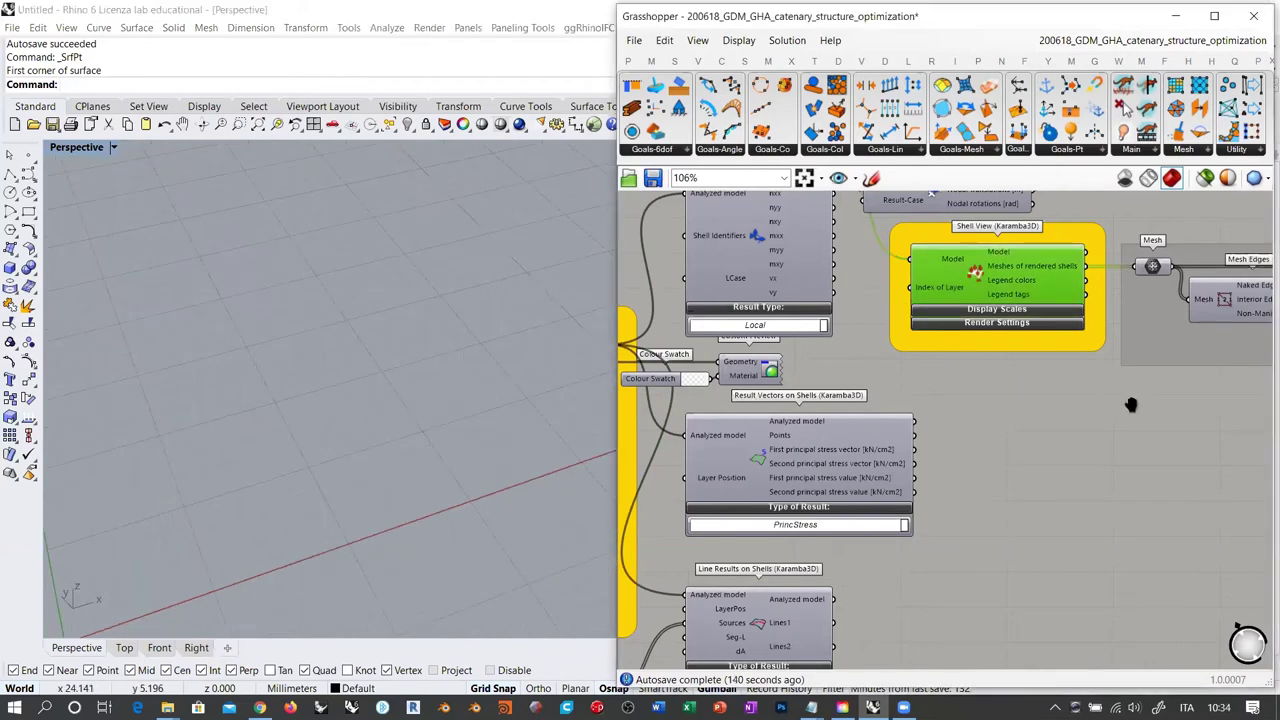
right_drag(1131, 404, 1272, 415)
scroll(880, 403, down, 2)
click(866, 394)
key(ctrl+q)
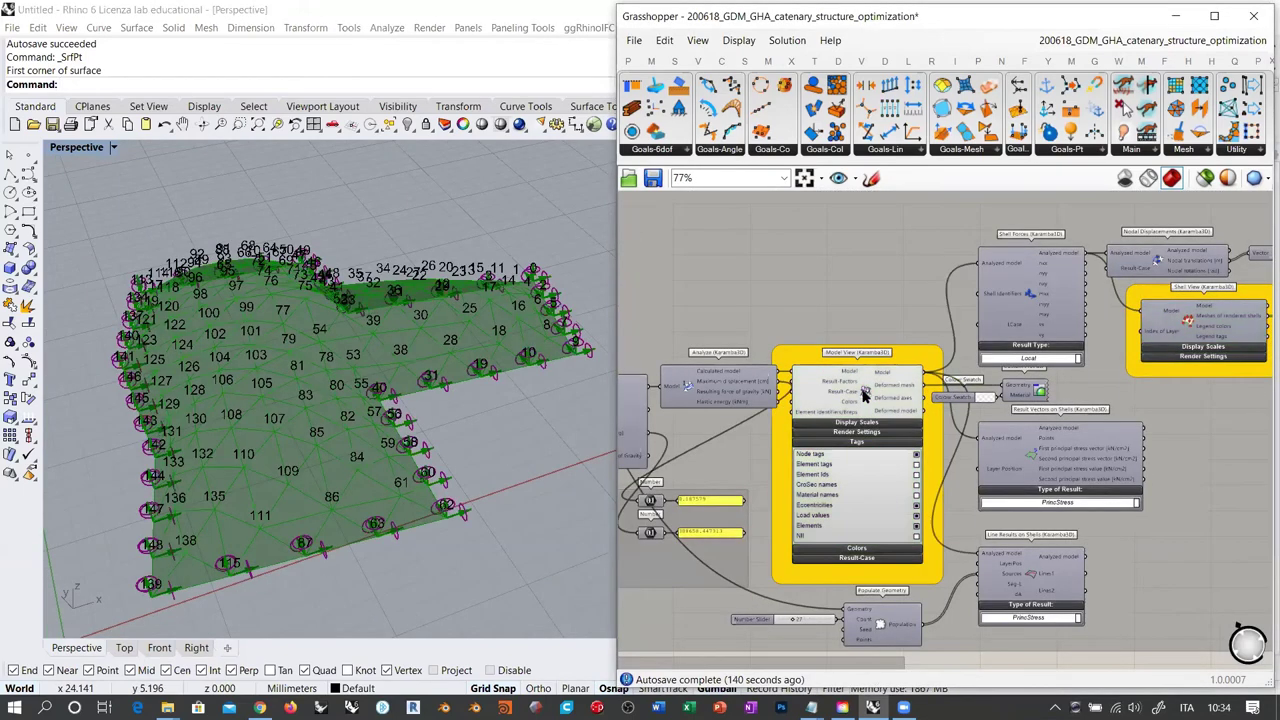
Open the Goldfish optimization editor and reshape its window to be narrower and taller, uncovering the model in the viewport
right_drag(690, 590, 1017, 396)
scroll(880, 378, up, 1)
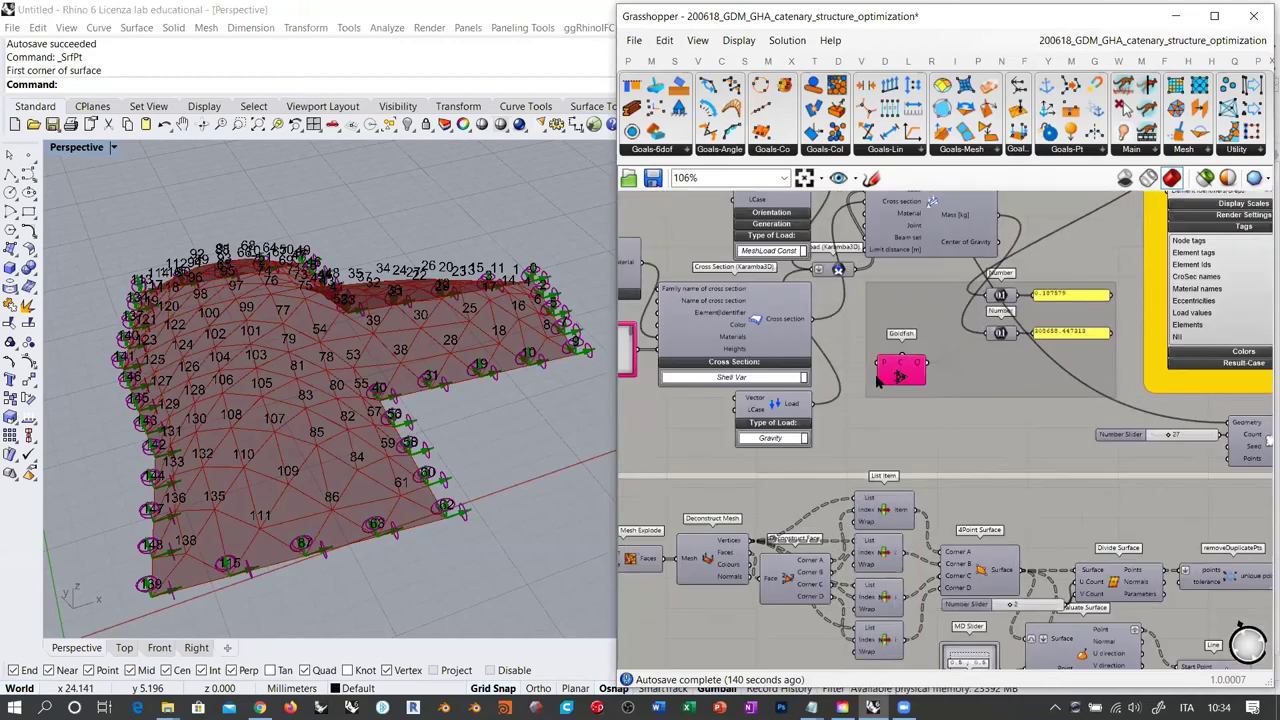
scroll(877, 378, up, 3)
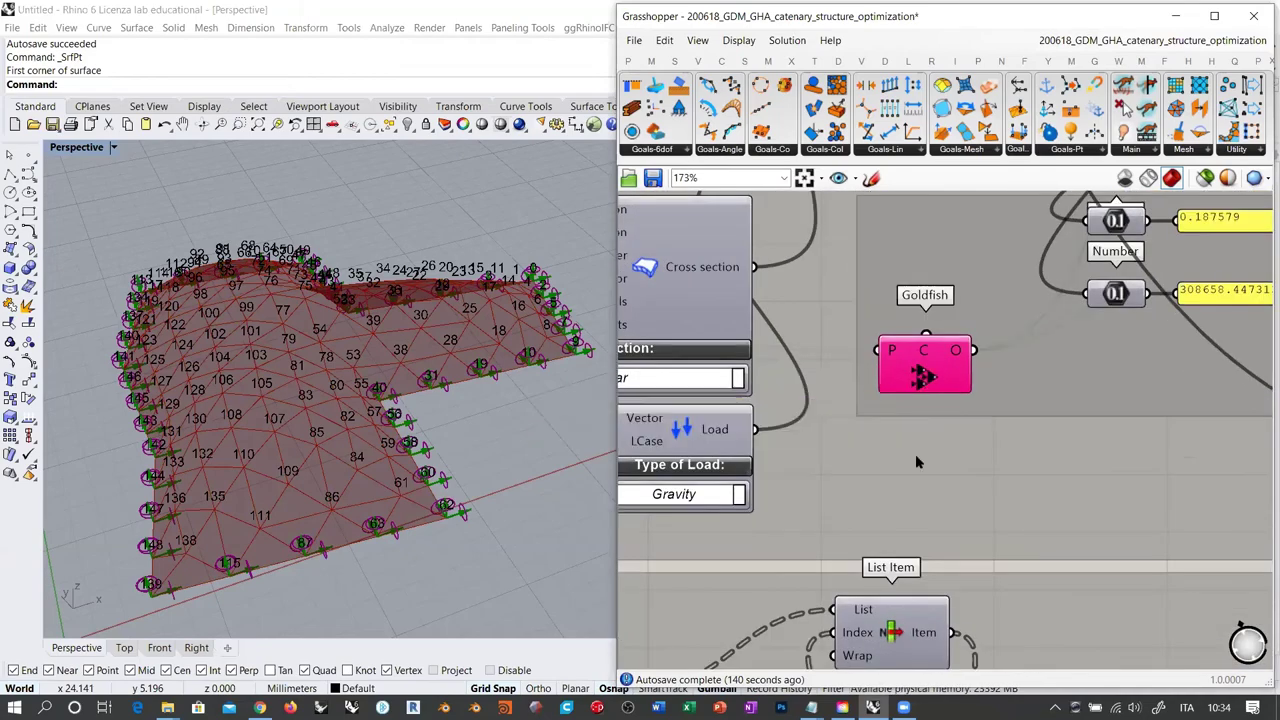
scroll(915, 452, down, 4)
right_drag(944, 442, 938, 466)
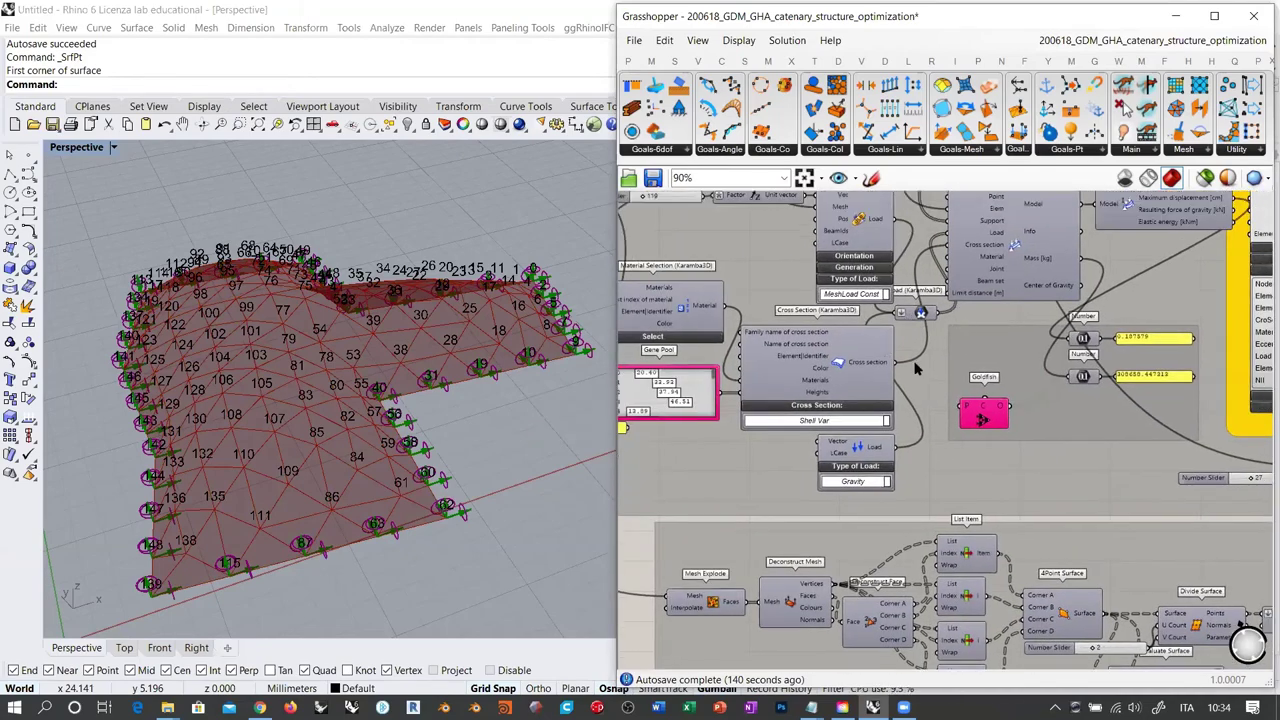
right_drag(926, 359, 1044, 477)
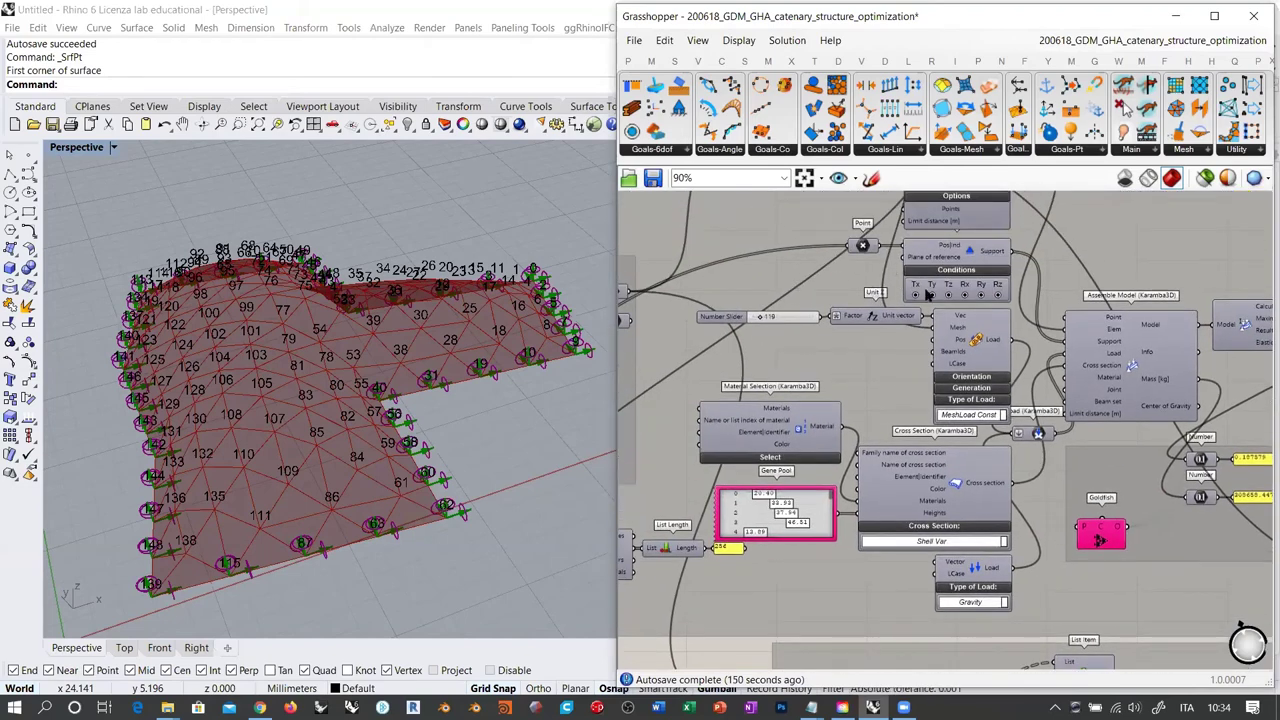
right_drag(1034, 467, 953, 478)
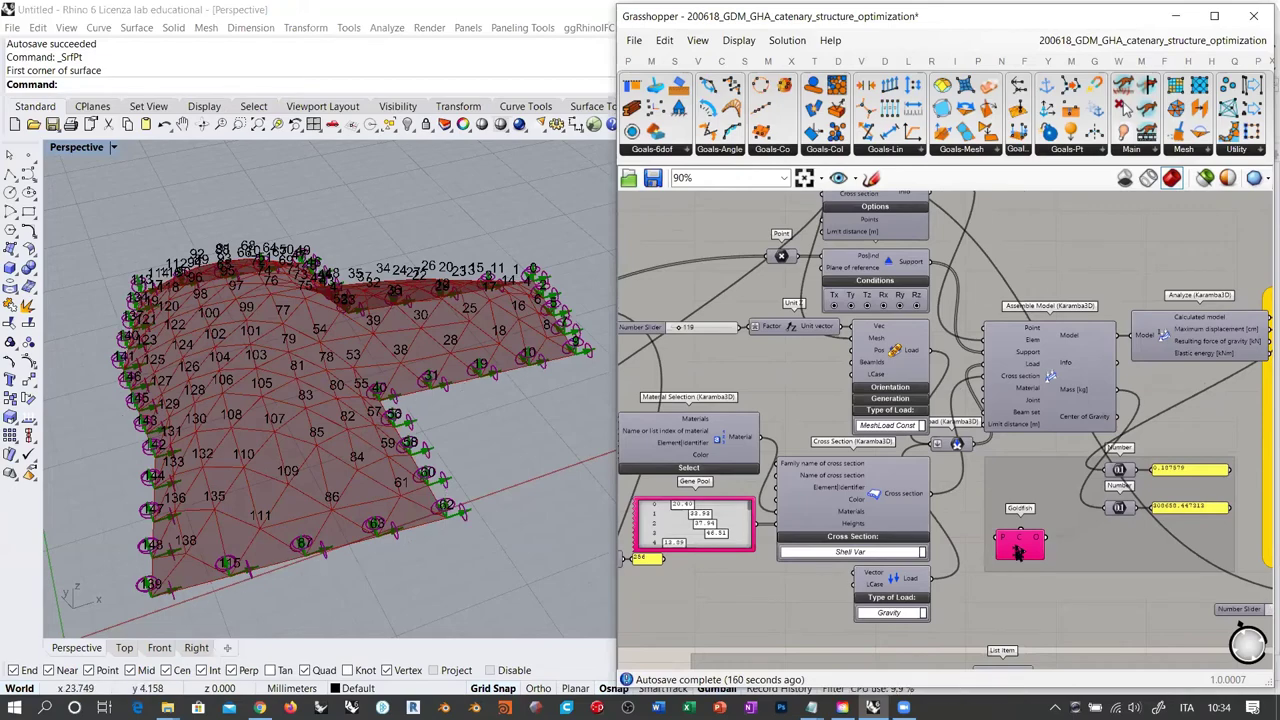
scroll(1019, 551, up, 5)
double_click(948, 485)
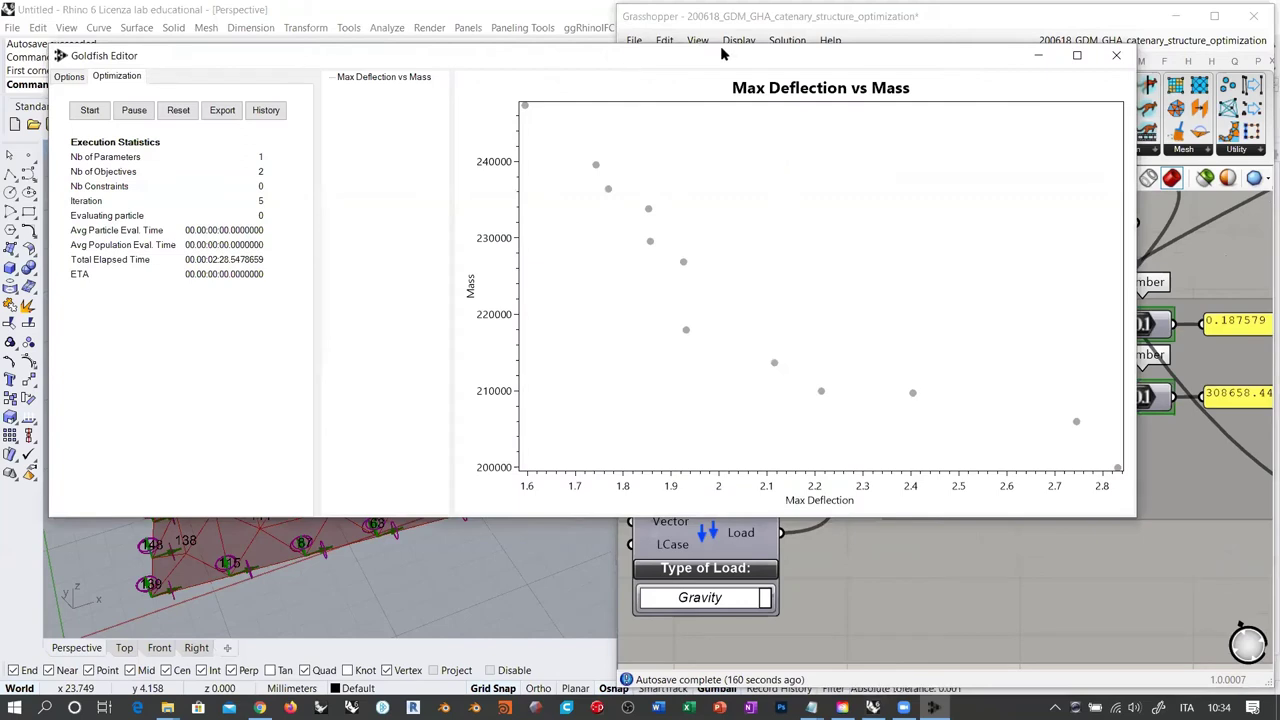
drag(668, 64, 730, 36)
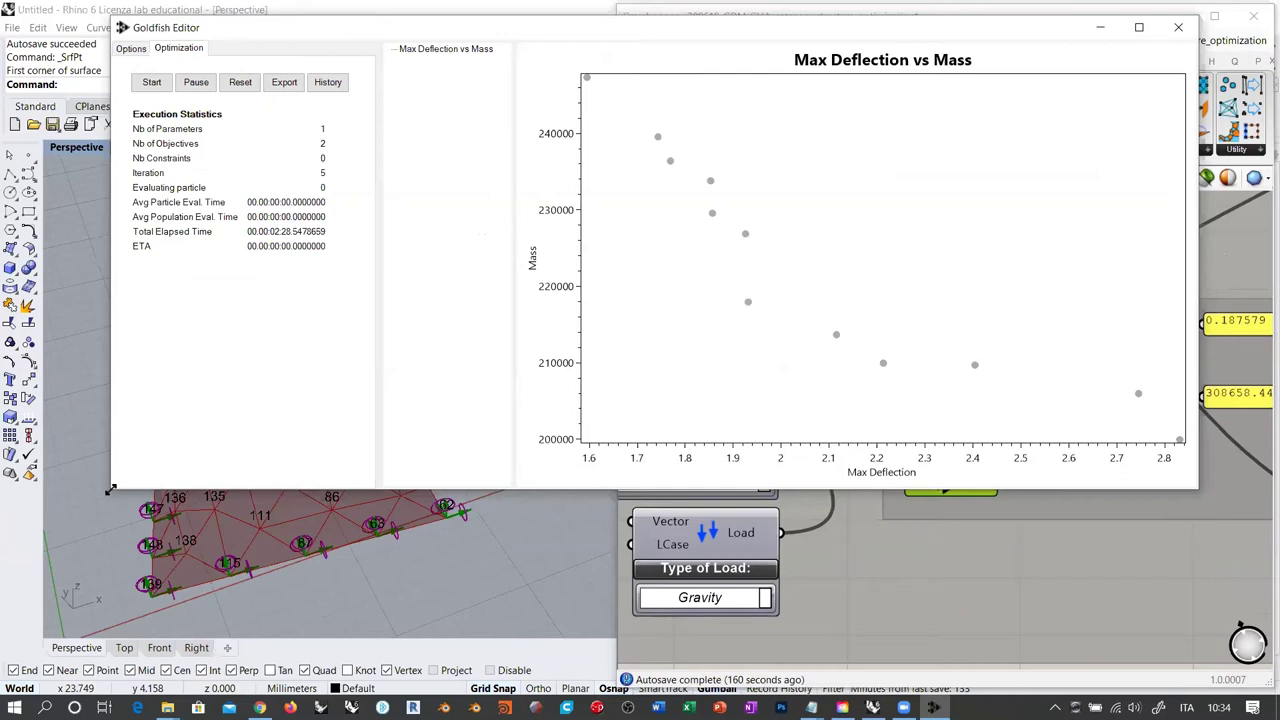
drag(110, 489, 397, 685)
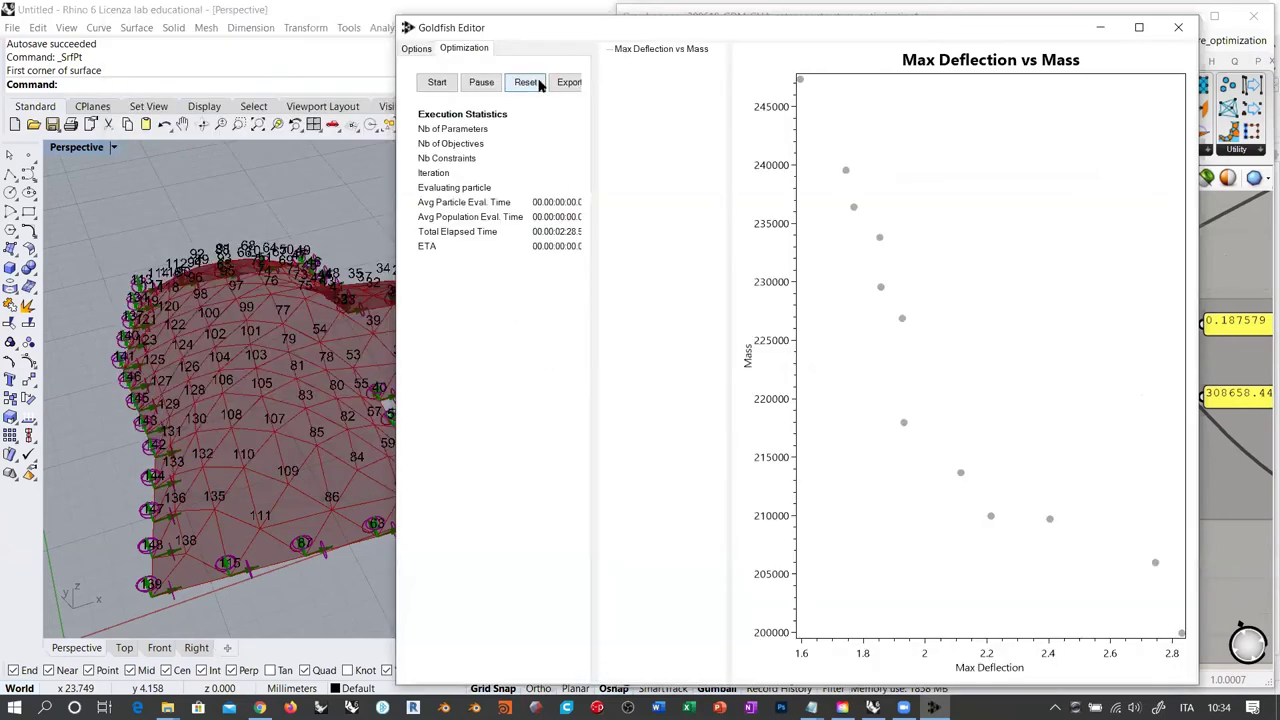
Widen the execution statistics pane, then reset the previous Goldfish results and start a new Max Deflection vs Mass run
drag(595, 93, 656, 120)
click(527, 84)
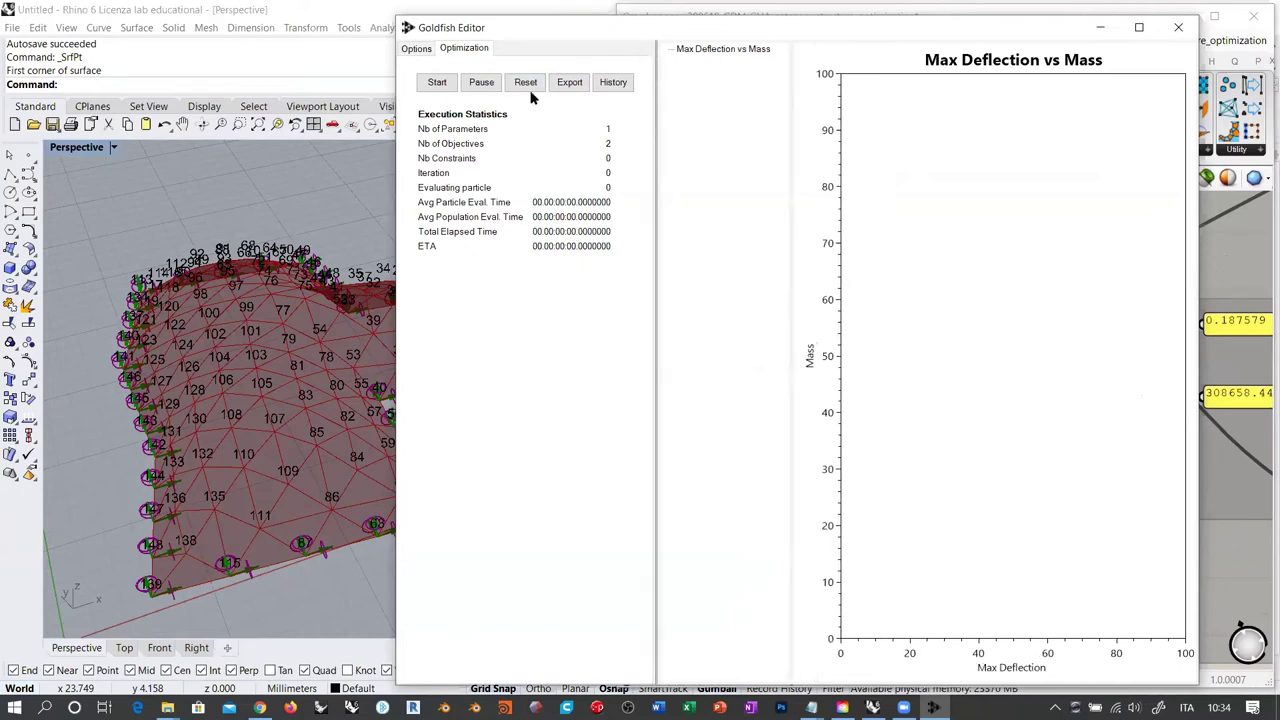
key(Return)
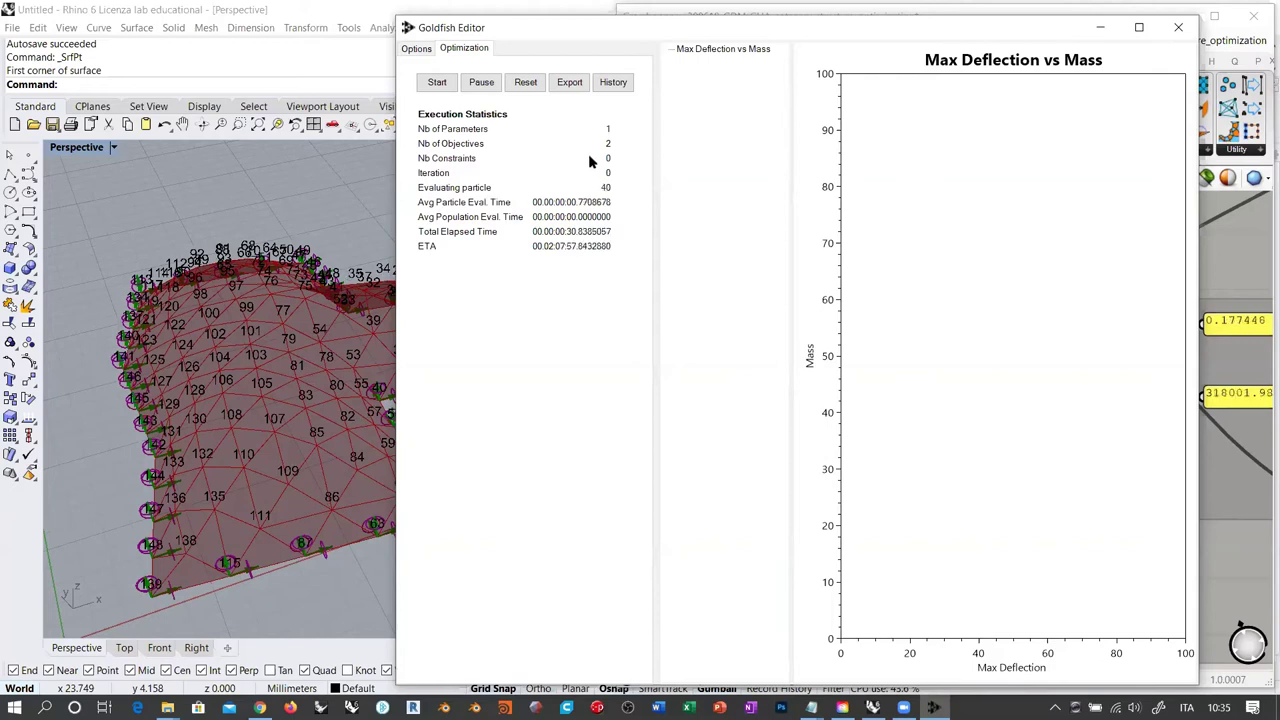
Pause and reset the running Goldfish optimization, then close its editor and return to the Karamba3D definition
click(482, 84)
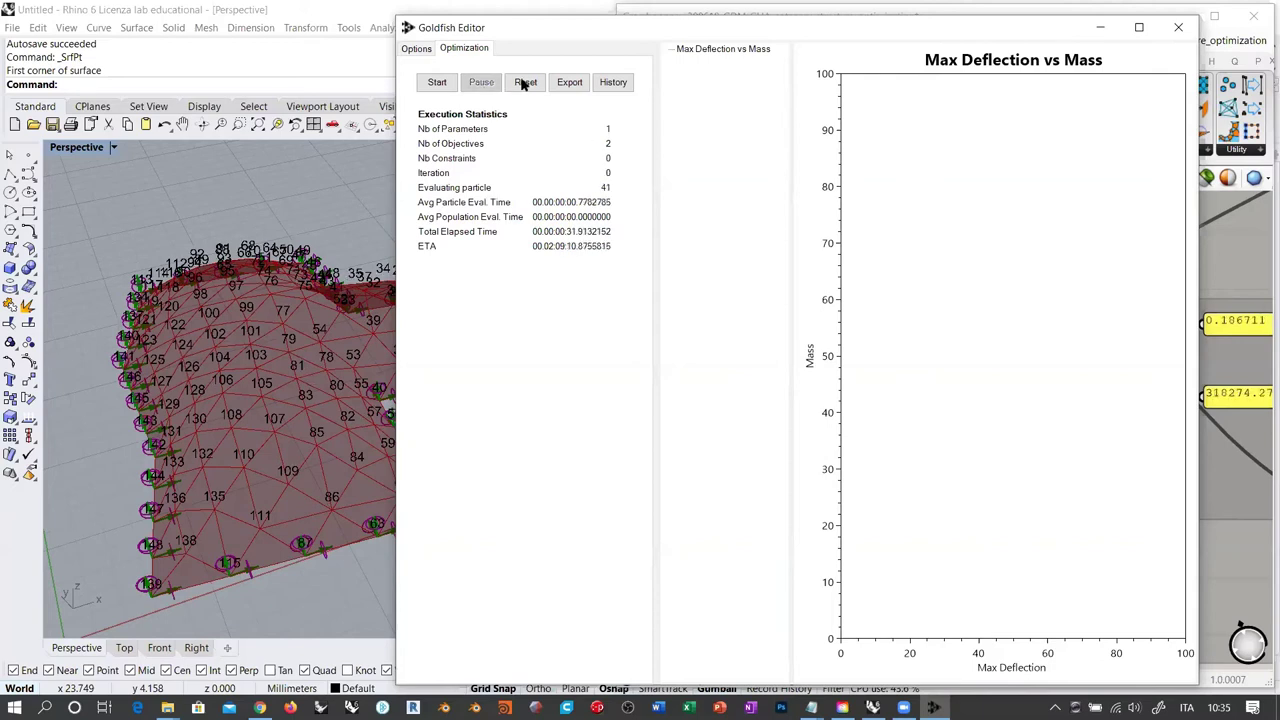
click(524, 84)
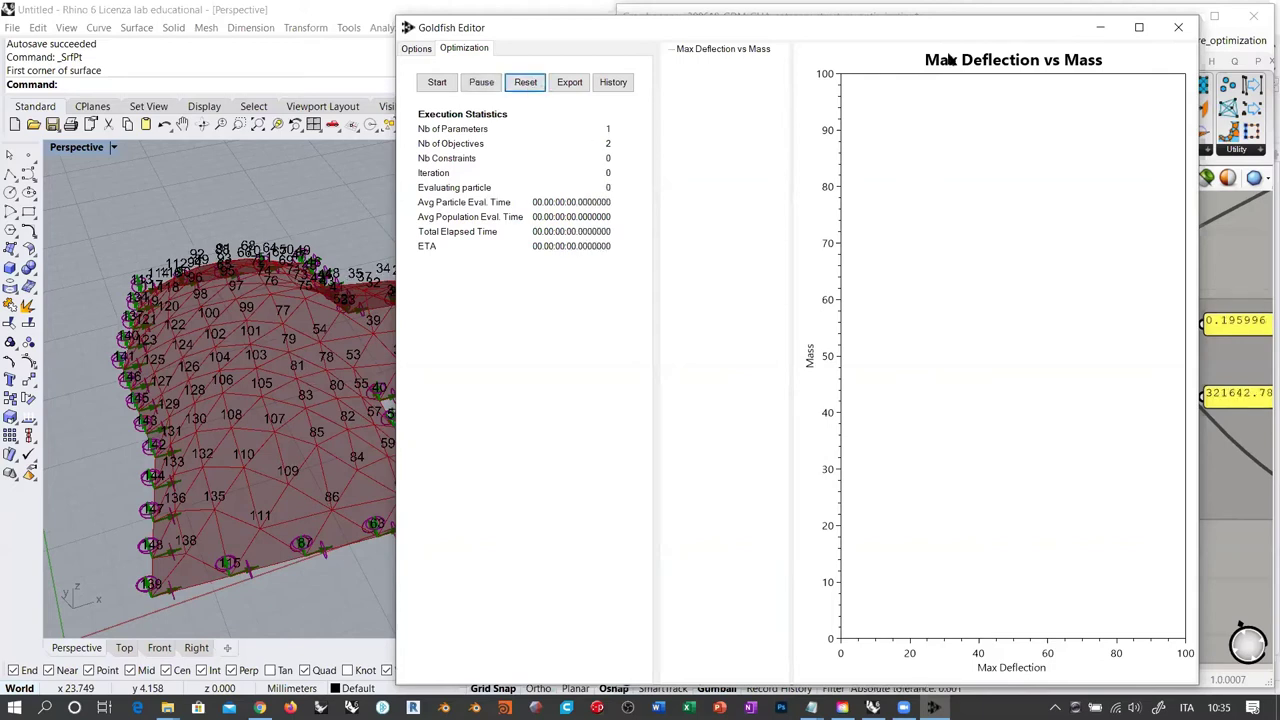
click(1180, 30)
scroll(984, 399, down, 3)
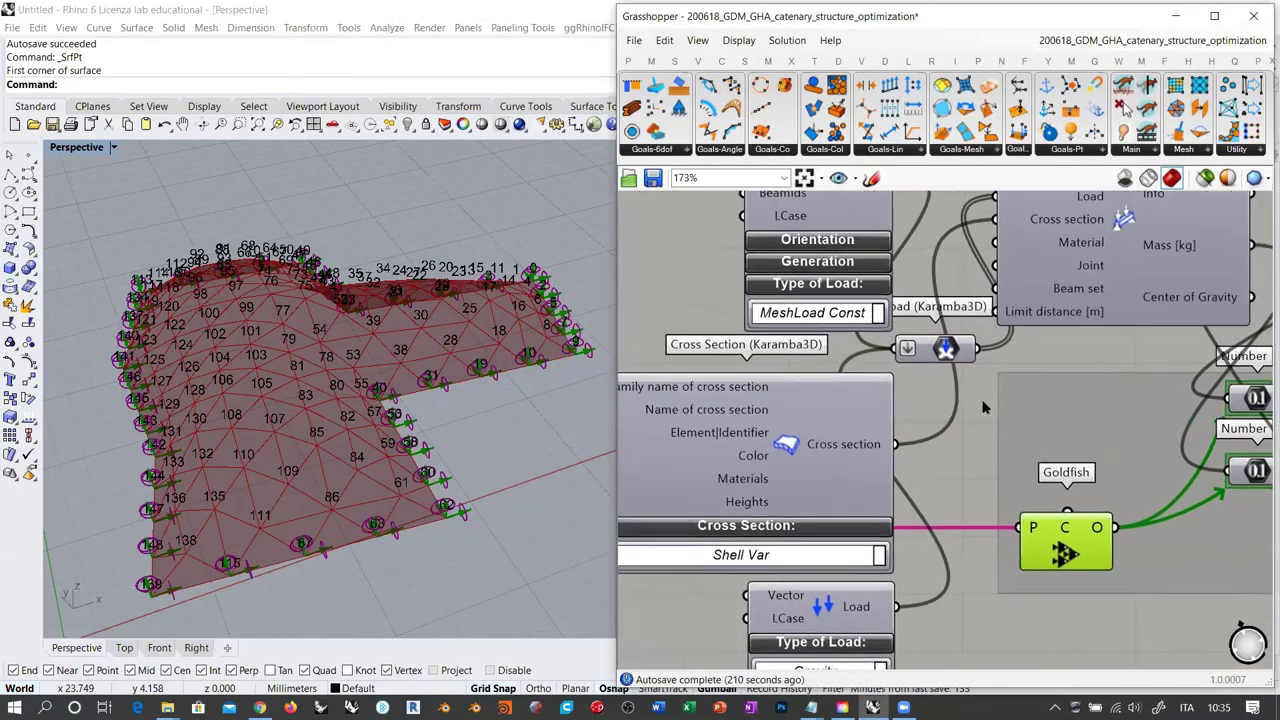
right_drag(1005, 395, 935, 444)
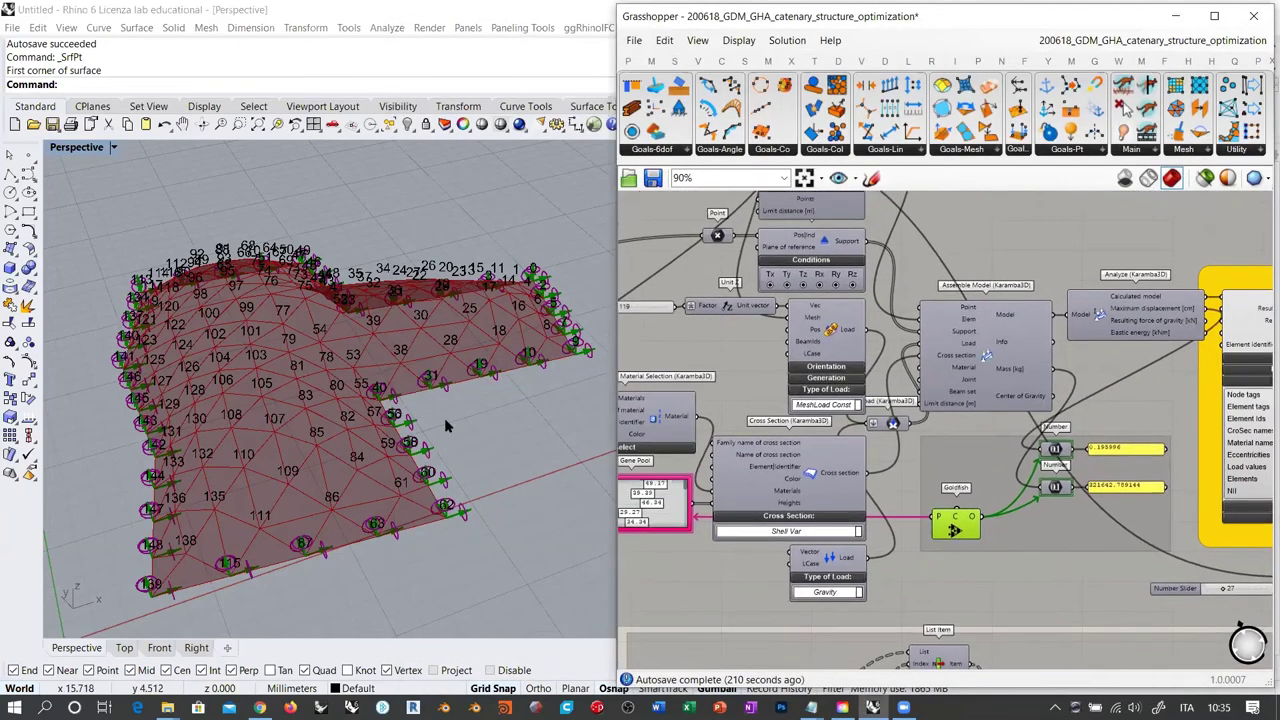
Examine the shell mesh from above and toggle the preview of the Triangulate component feeding Mesh to Shell
right_drag(450, 424, 310, 250)
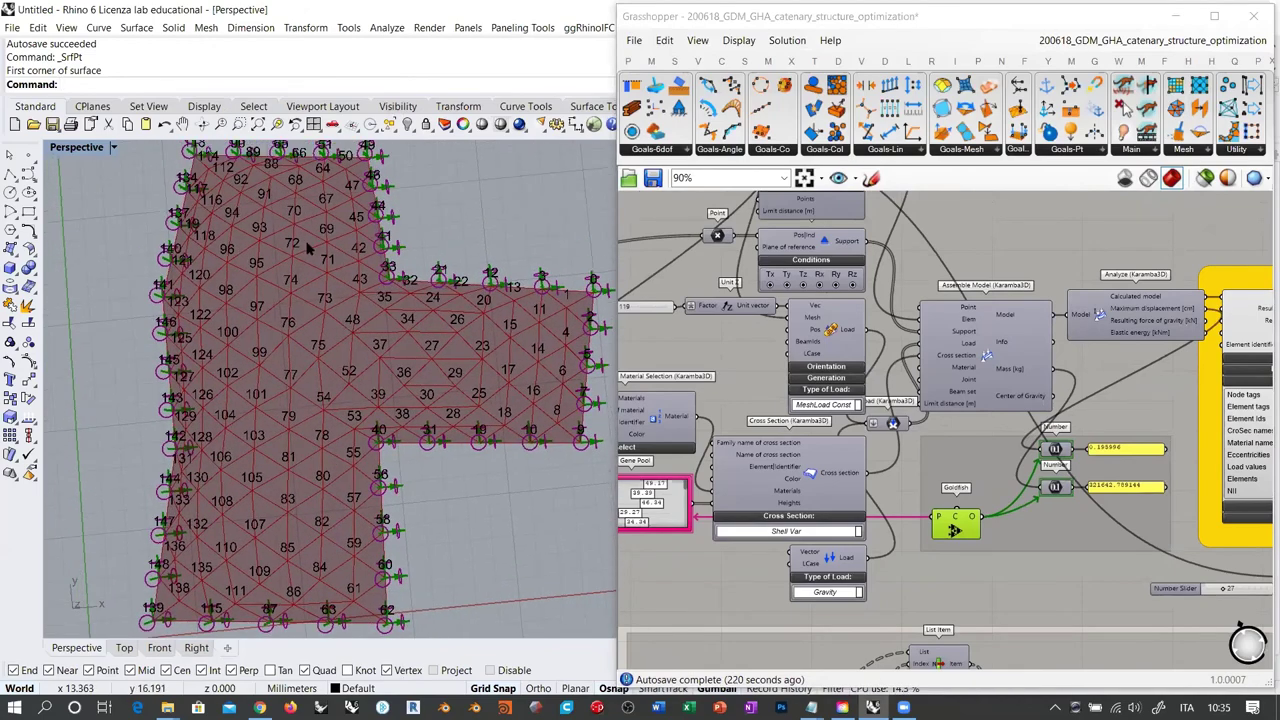
scroll(390, 313, down, 2)
mouse_move(392, 314)
right_down()
mouse_move(400, 328)
mouse_move(410, 318)
right_up()
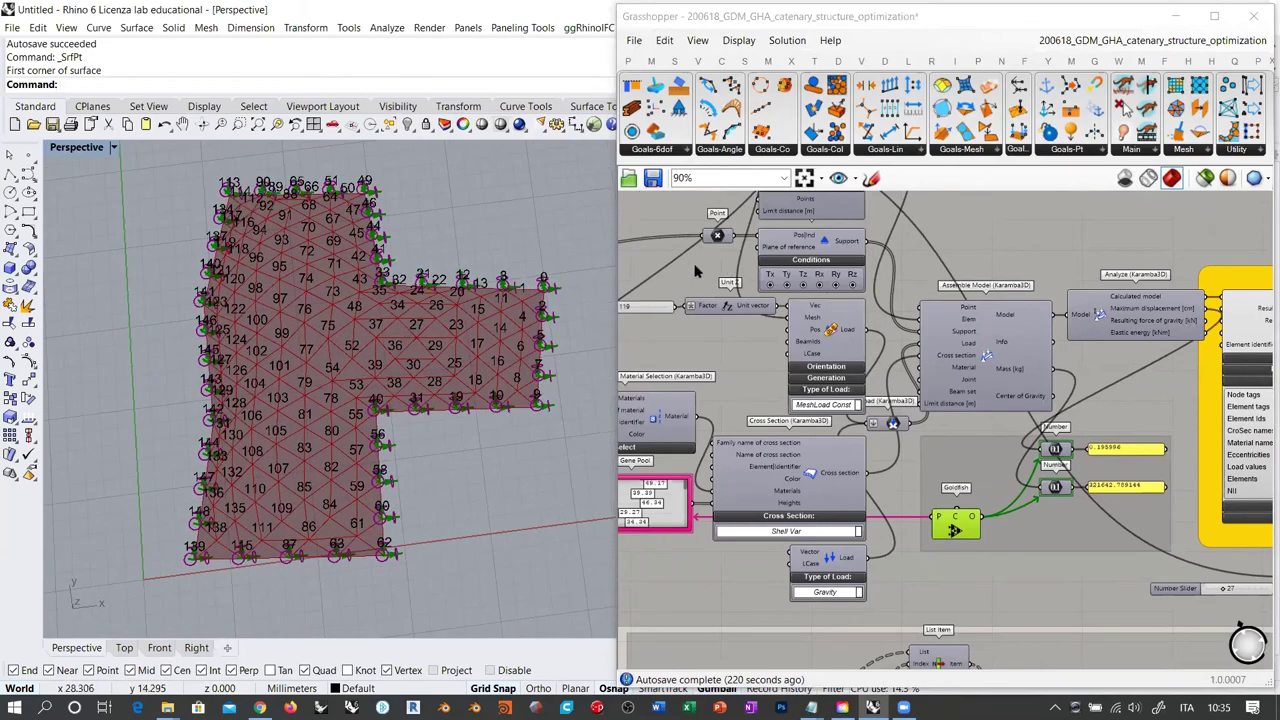
right_drag(705, 264, 933, 466)
scroll(902, 338, up, 5)
click(912, 356)
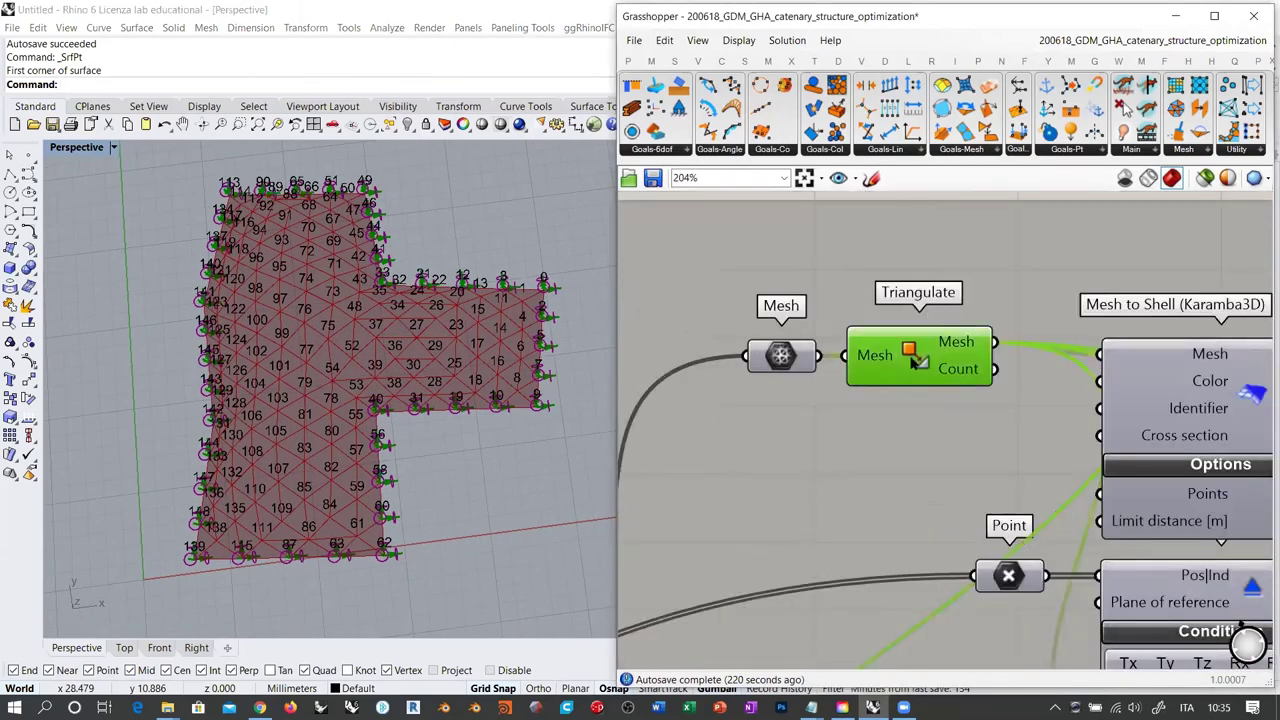
key(ctrl+q)
drag(778, 357, 774, 357)
click(997, 370)
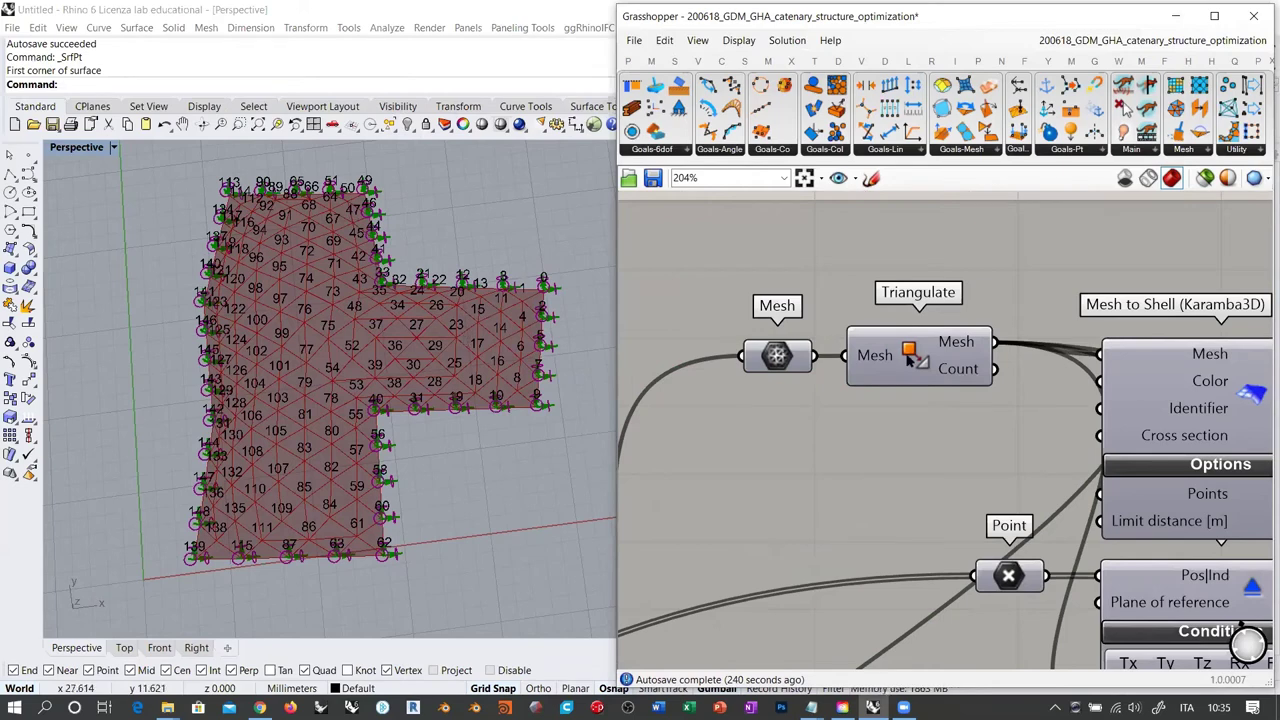
Bypass Triangulate by disconnecting its input and moving all its Mesh output wires onto the Mesh parameter's output
drag(895, 376, 893, 318)
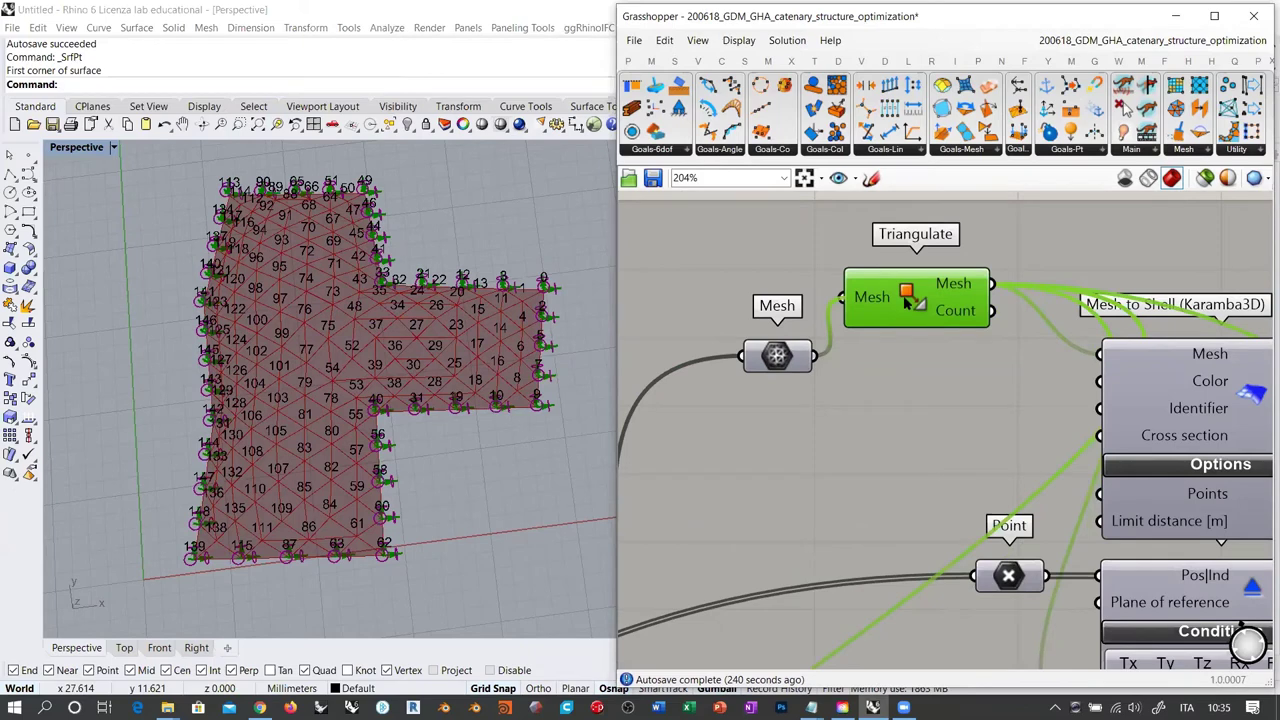
ctrl+drag(907, 300, 920, 297)
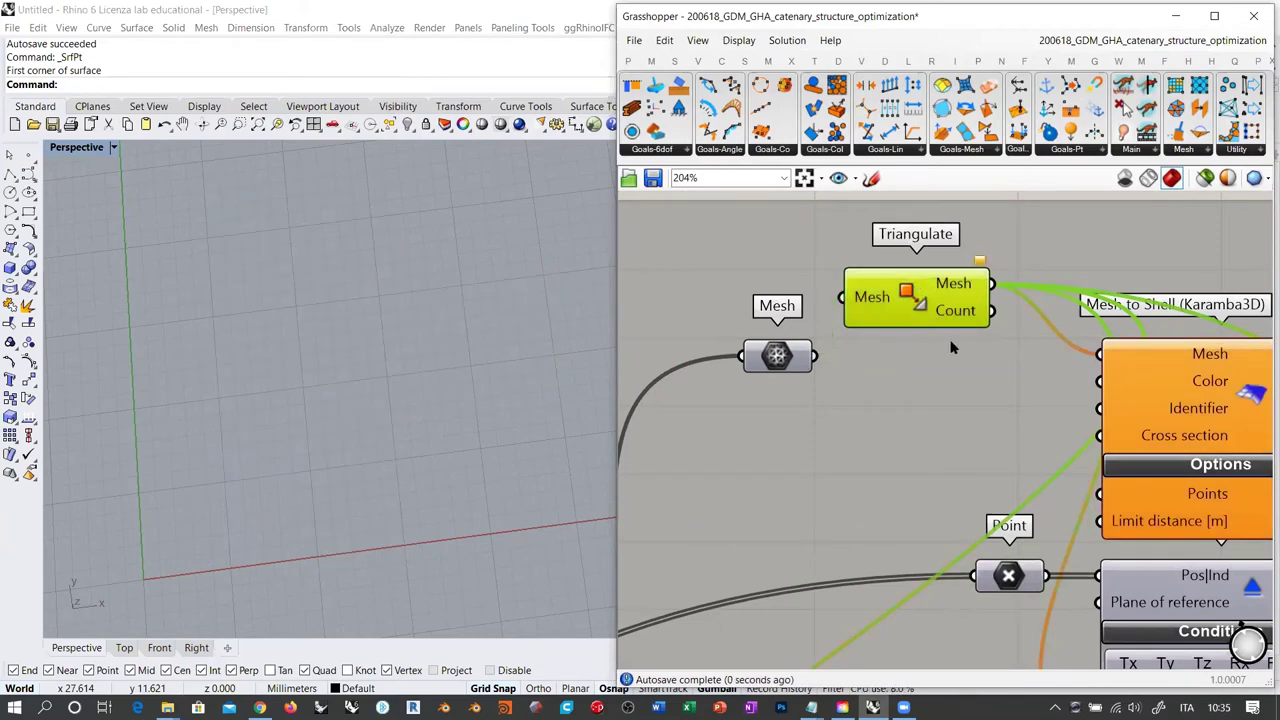
right_drag(984, 296, 957, 281)
ctrl+shift+drag(911, 309, 799, 341)
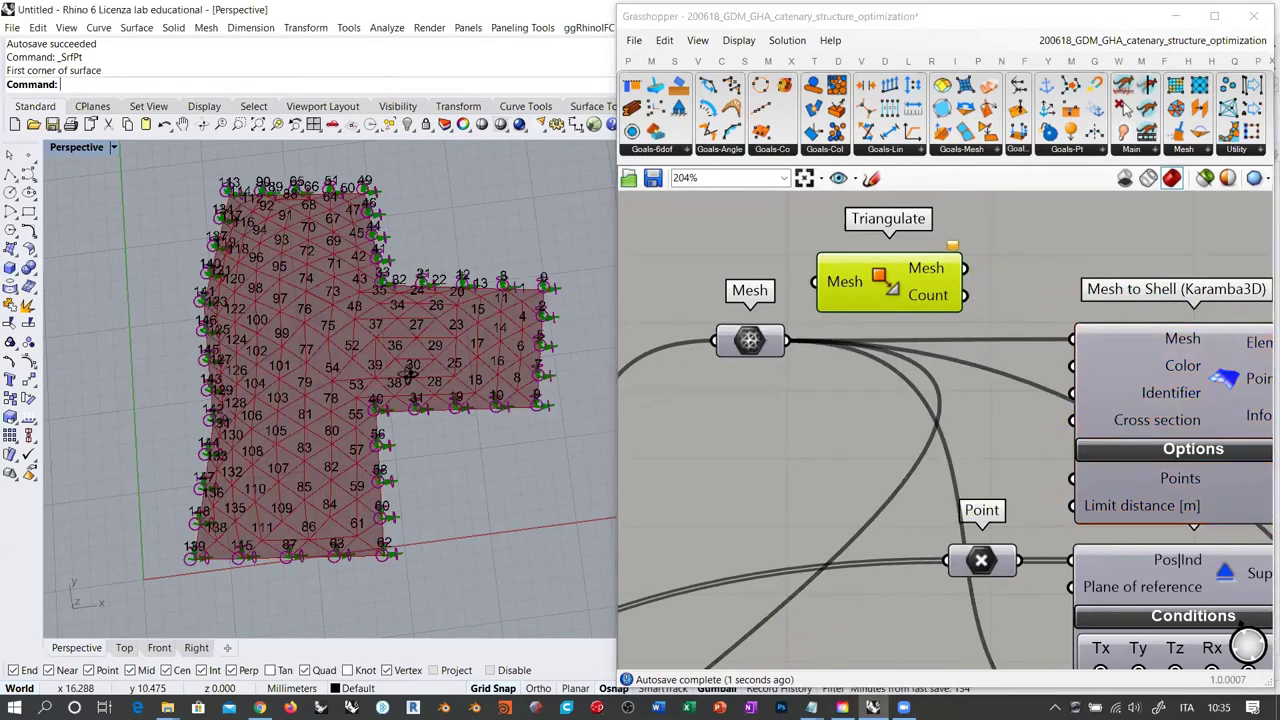
Examine the shell's mesh faces and edges in the side arm and where it joins the main body
scroll(412, 378, up, 2)
scroll(420, 380, up, 2)
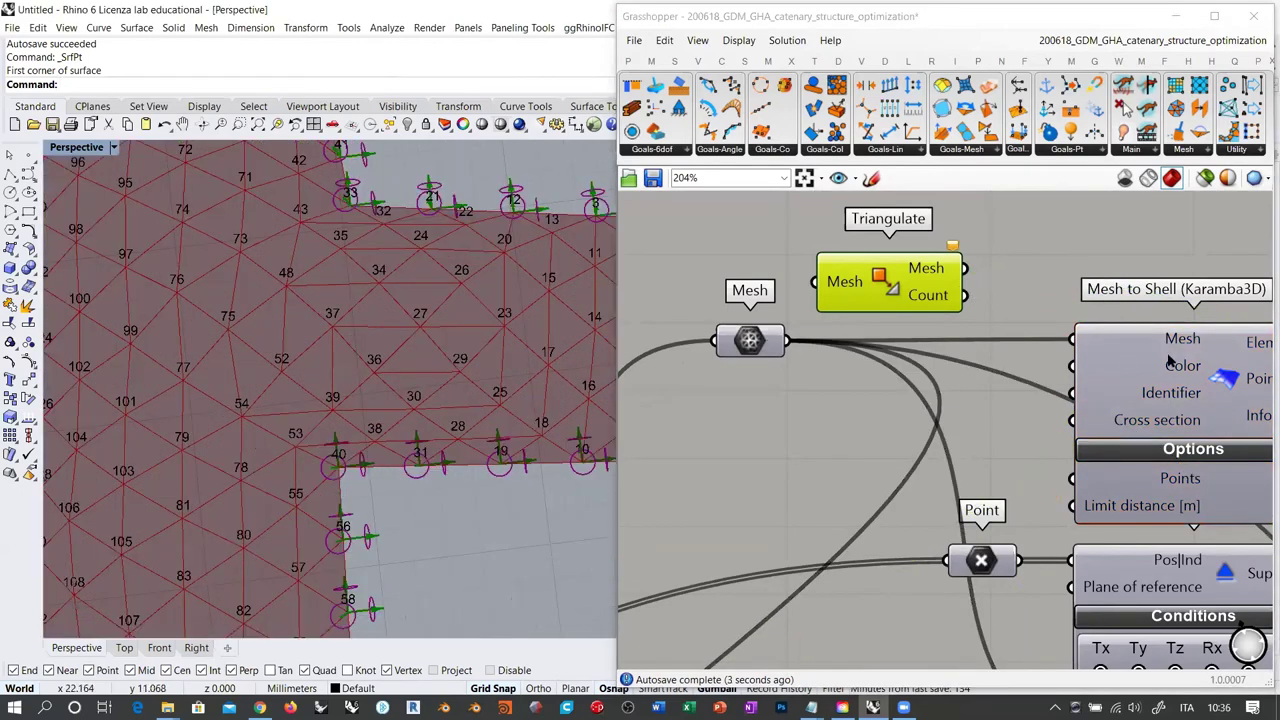
scroll(418, 350, down, 3)
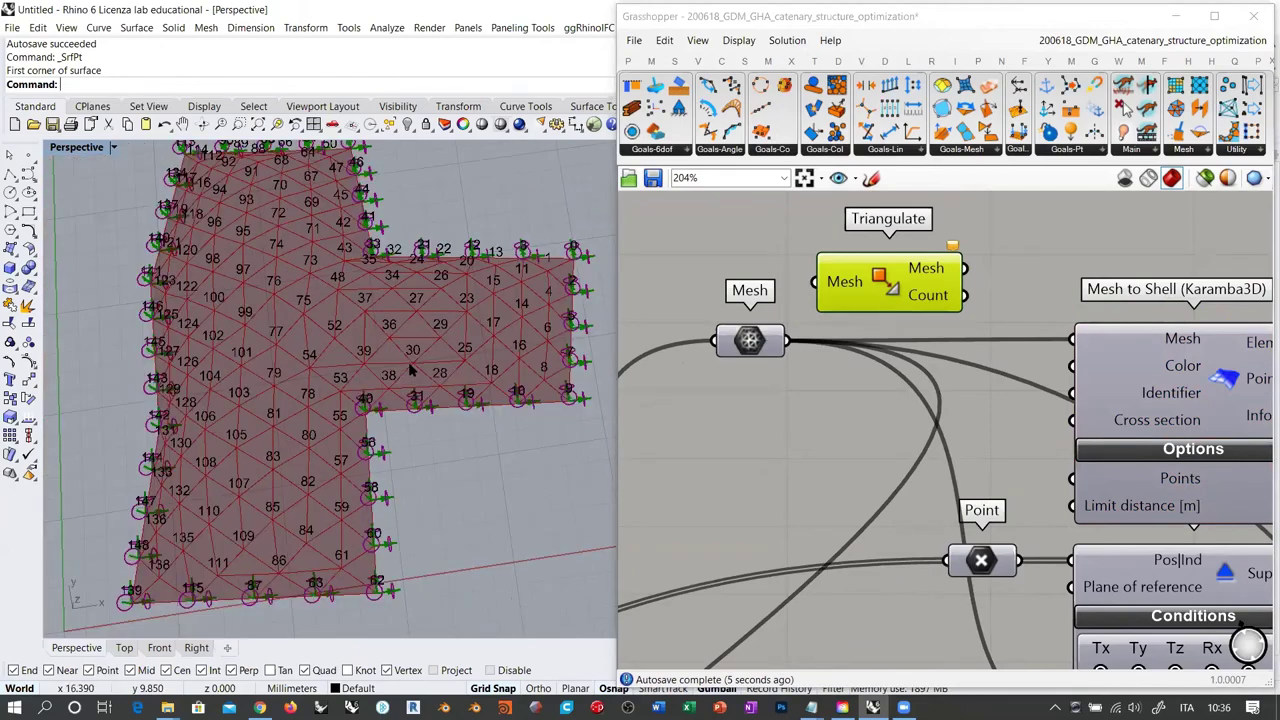
scroll(405, 362, up, 1)
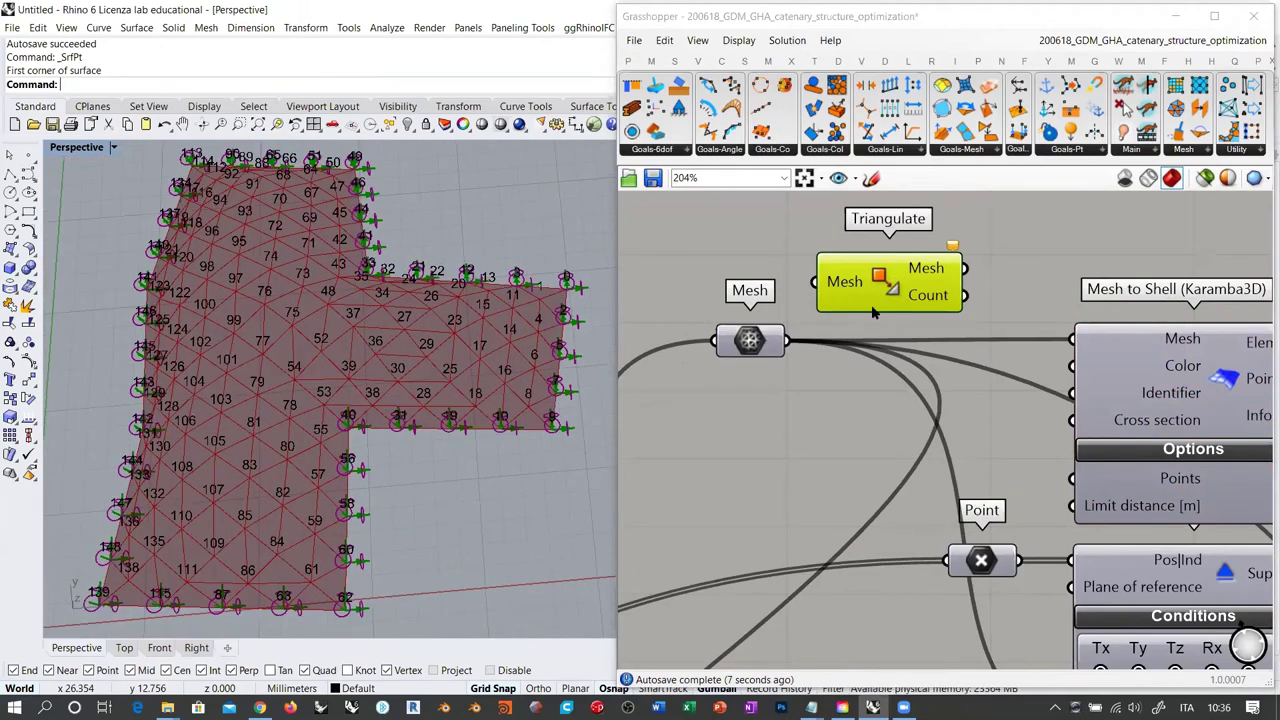
right_drag(341, 359, 400, 343)
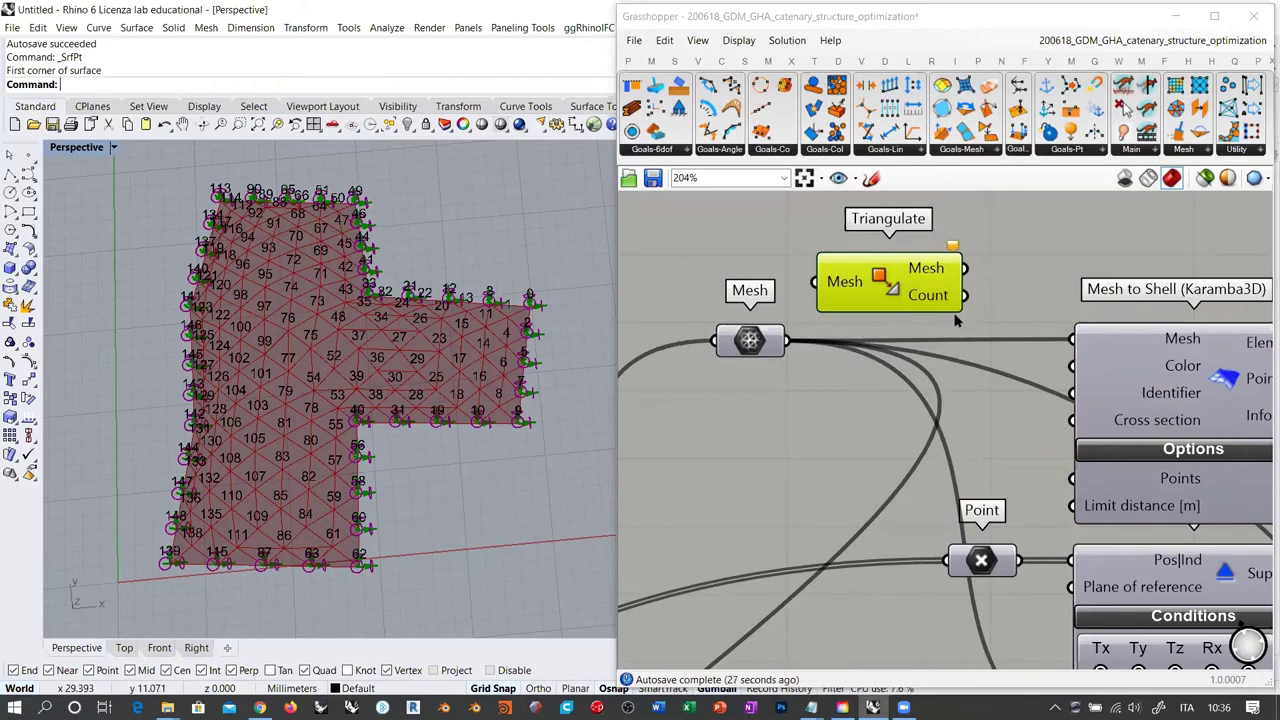
Move all outgoing wires from the Mesh parameter back to the Triangulate component's Mesh output
click(890, 272)
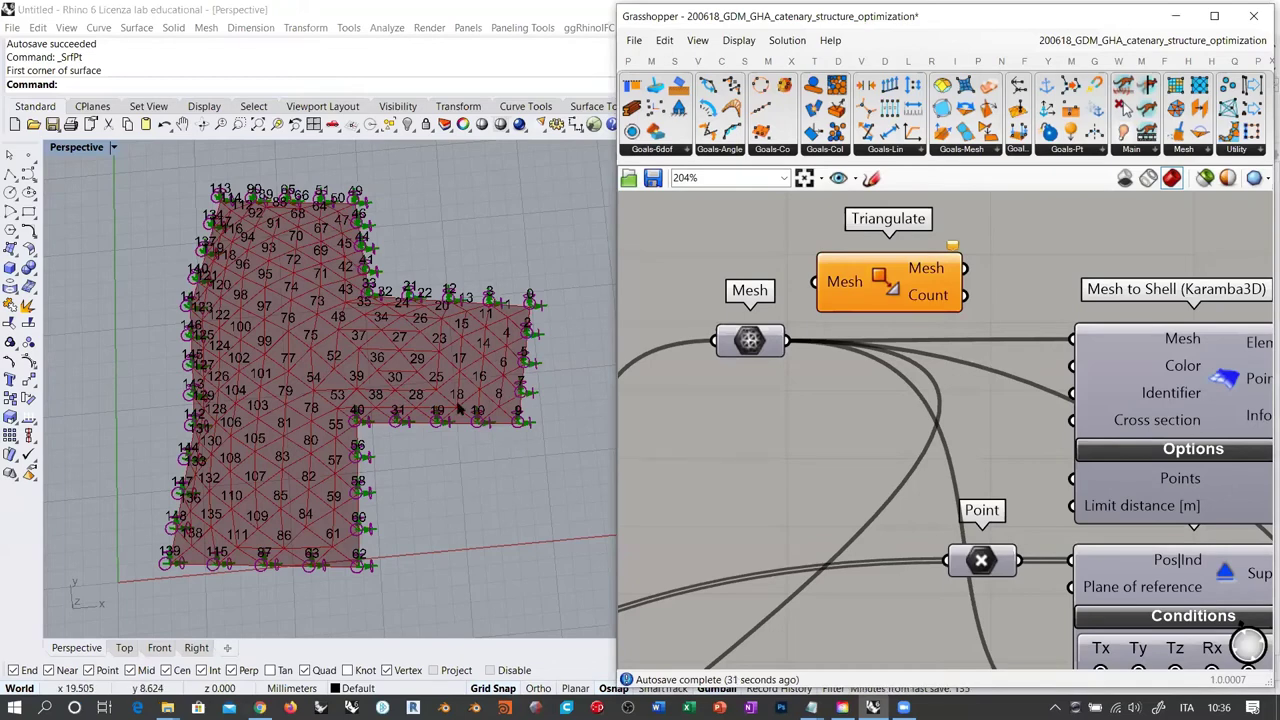
scroll(393, 387, up, 5)
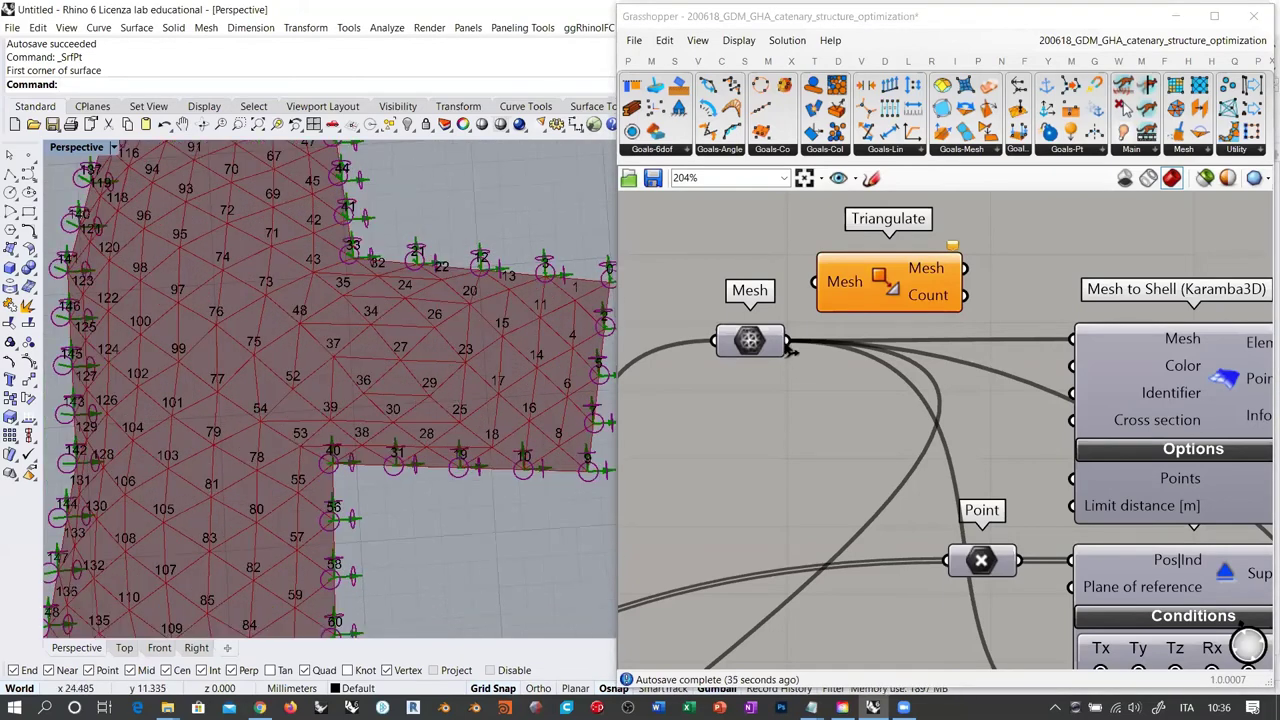
ctrl+shift+drag(790, 343, 964, 275)
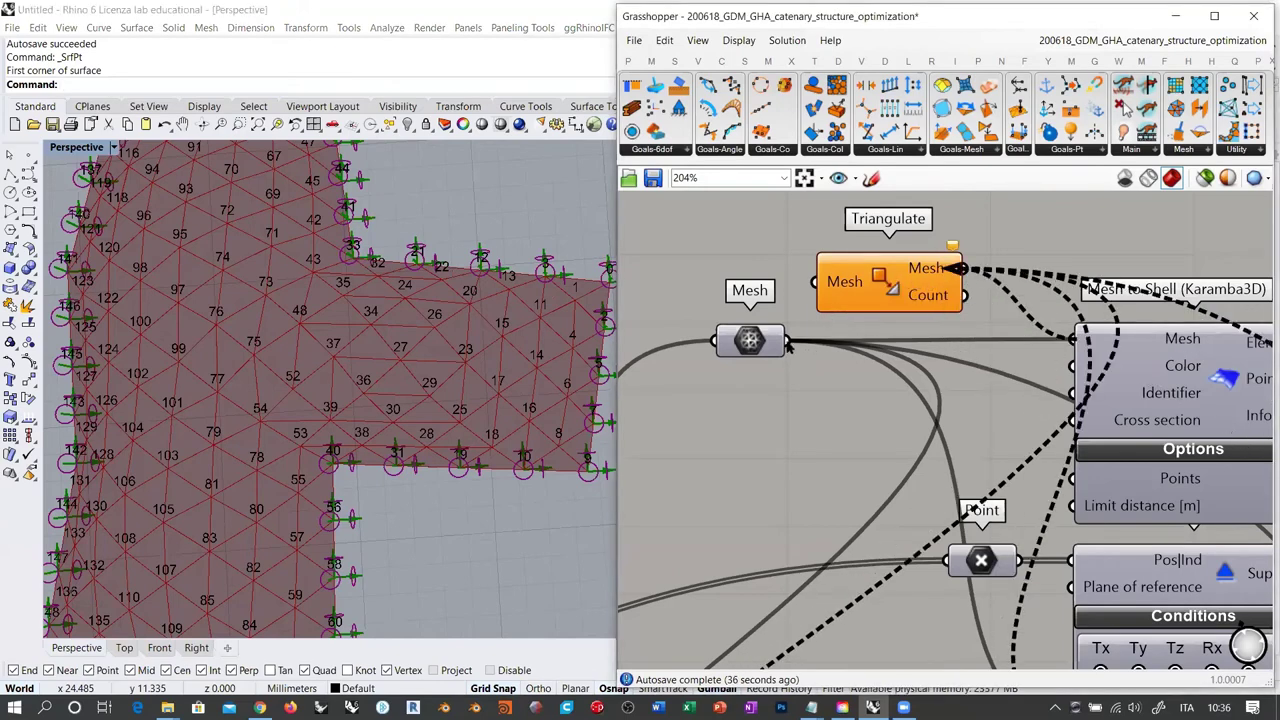
Transfer the Mesh parameter's outgoing wires to Triangulate's Mesh output, connect the Mesh parameter to Triangulate's input, and align the component between them
ctrl+shift+drag(940, 255, 962, 269)
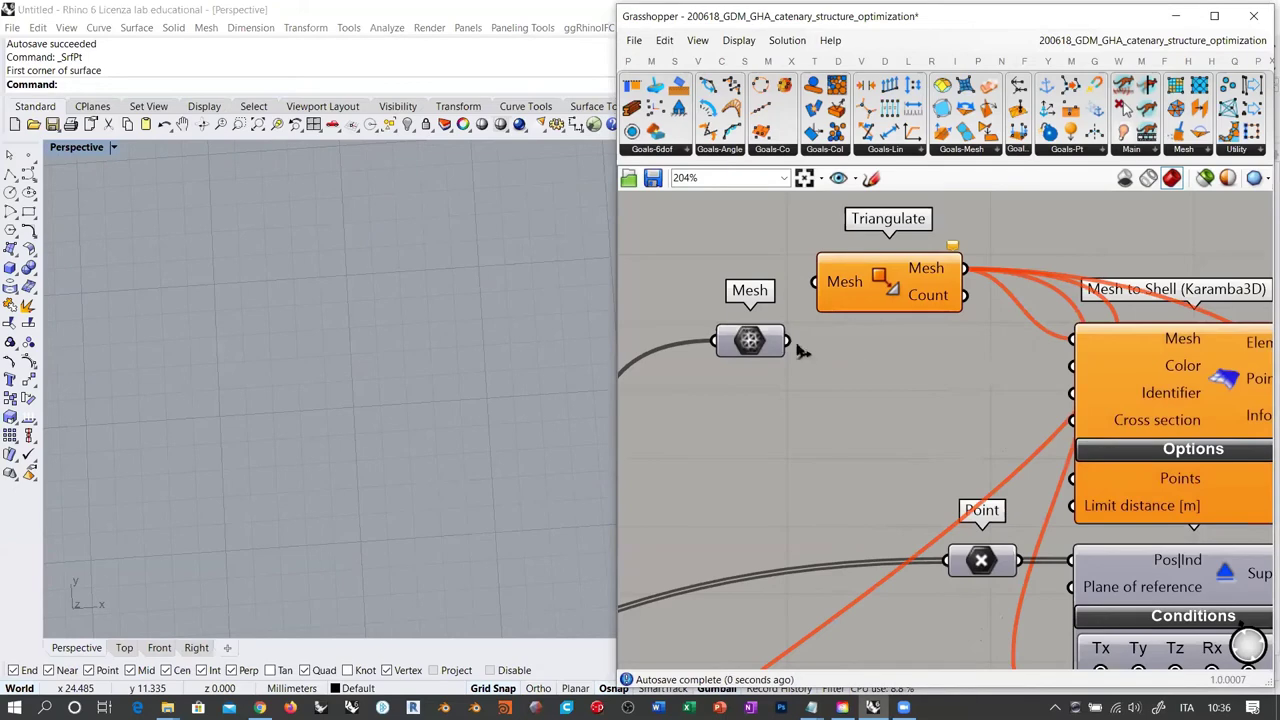
drag(787, 341, 816, 282)
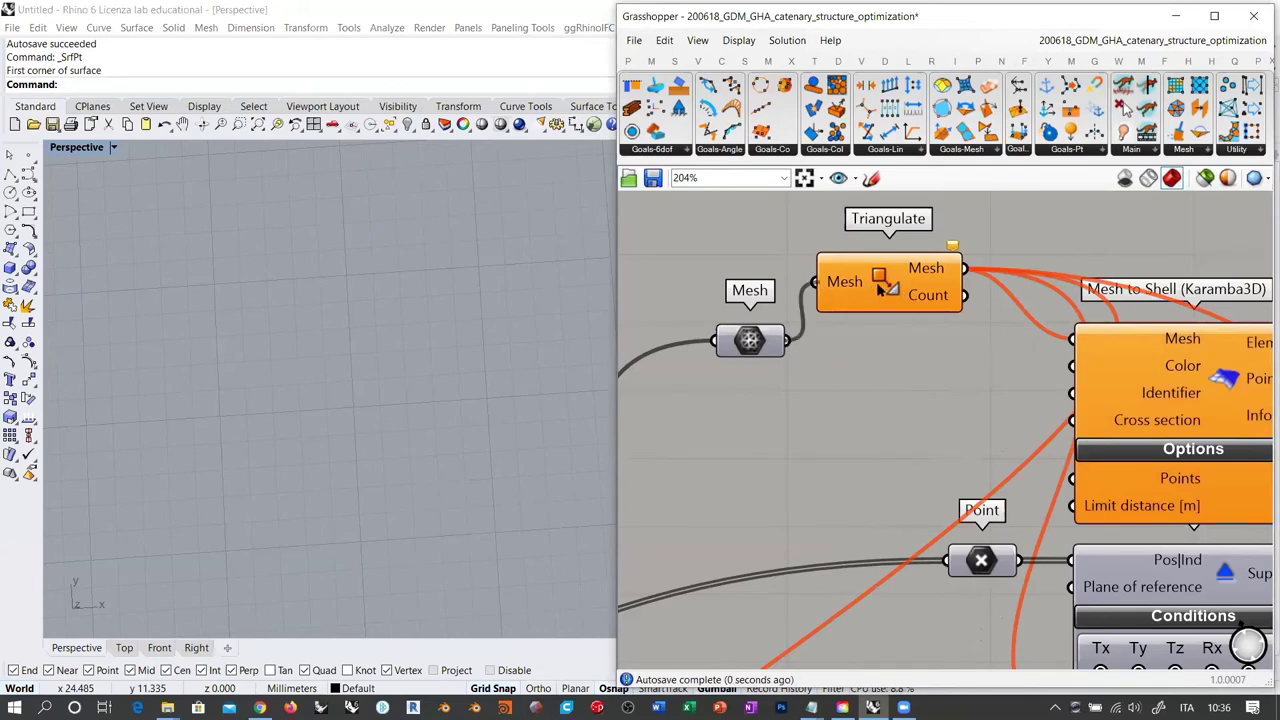
drag(883, 287, 882, 338)
right_drag(870, 369, 812, 334)
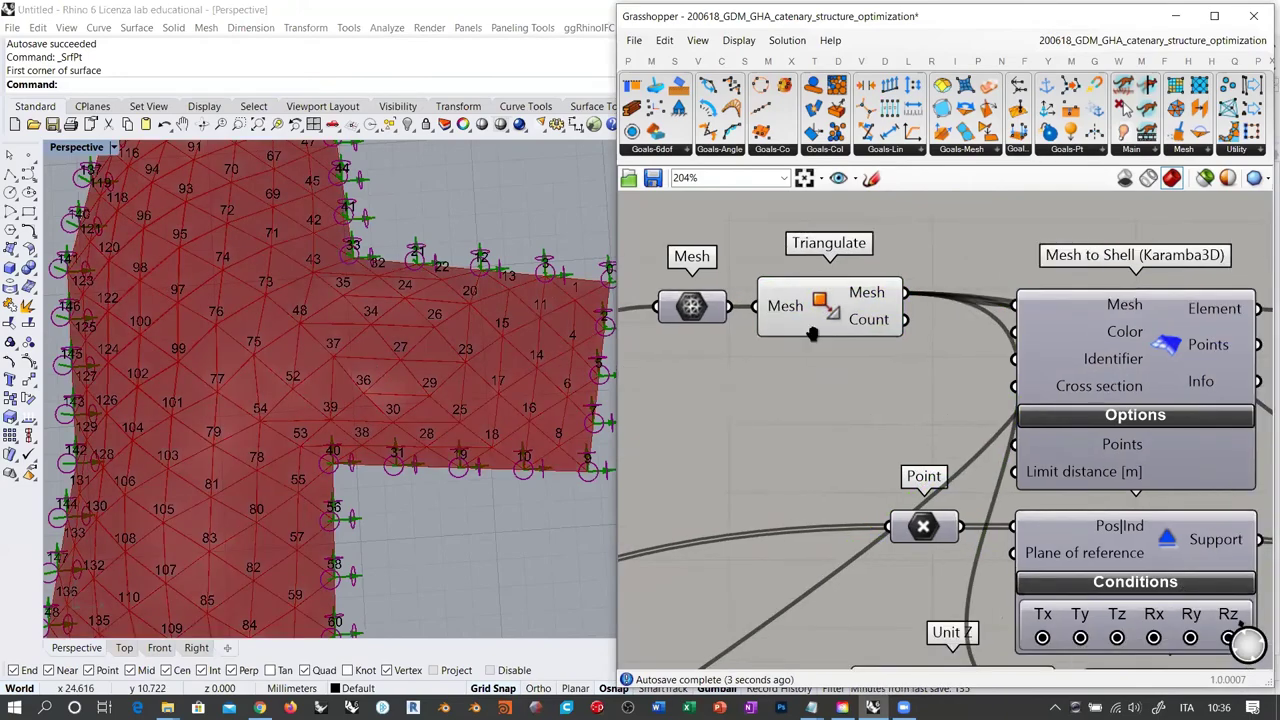
Turn off the preview of the Karamba3D Model View component
scroll(812, 334, down, 3)
click(812, 330)
scroll(812, 334, down, 4)
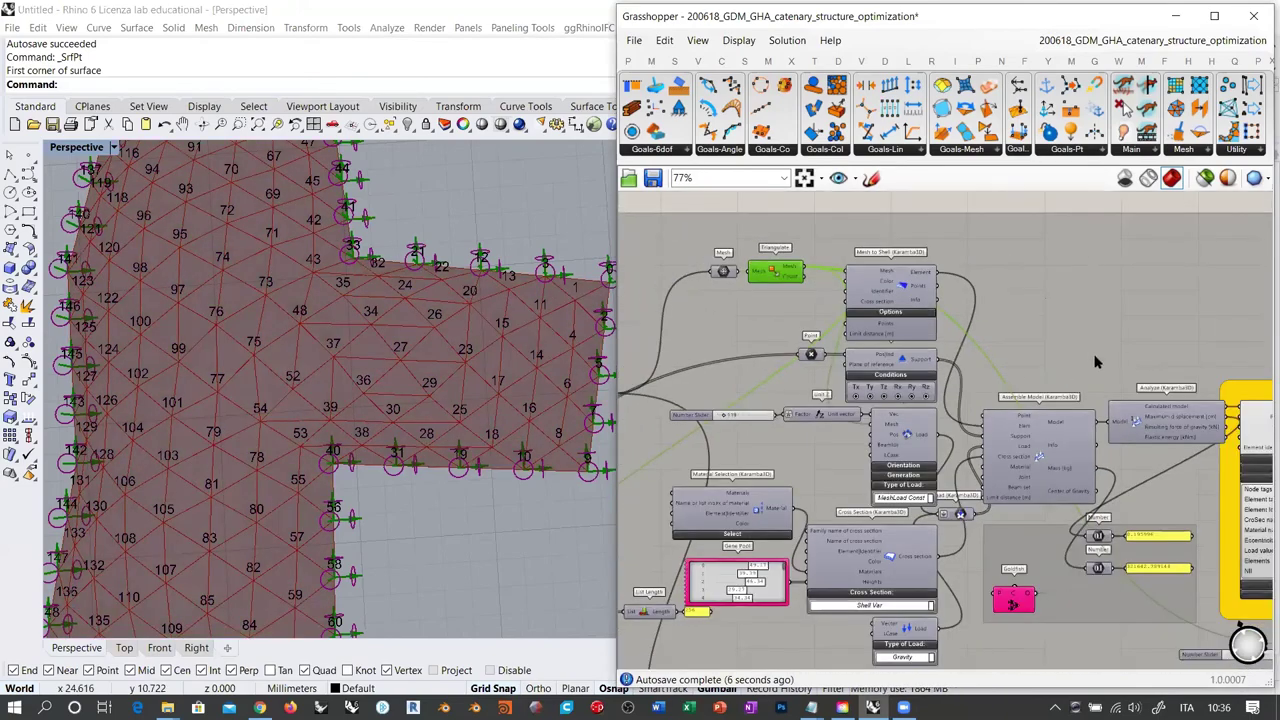
right_drag(1097, 362, 929, 337)
click(1146, 405)
key(ctrl+q)
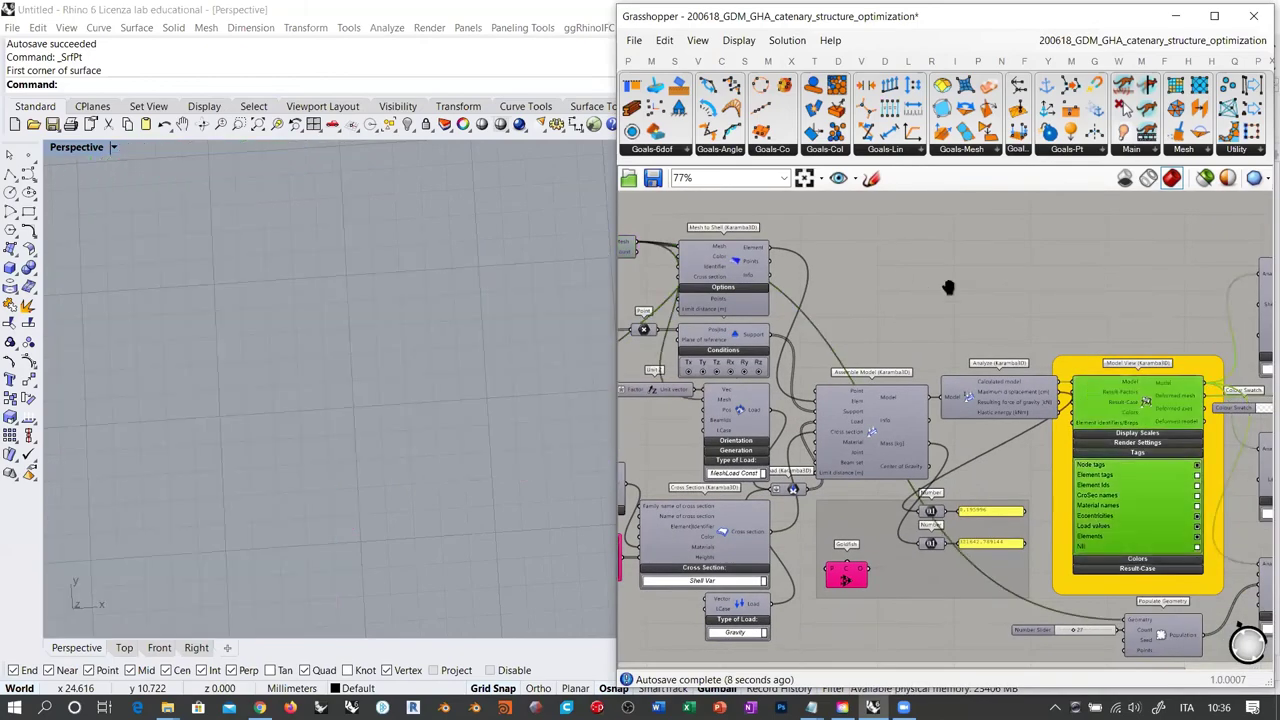
Examine the face pattern of the Triangulate component's mesh in the Rhino viewport from several angles
right_drag(948, 288, 1148, 343)
scroll(785, 292, up, 4)
click(830, 318)
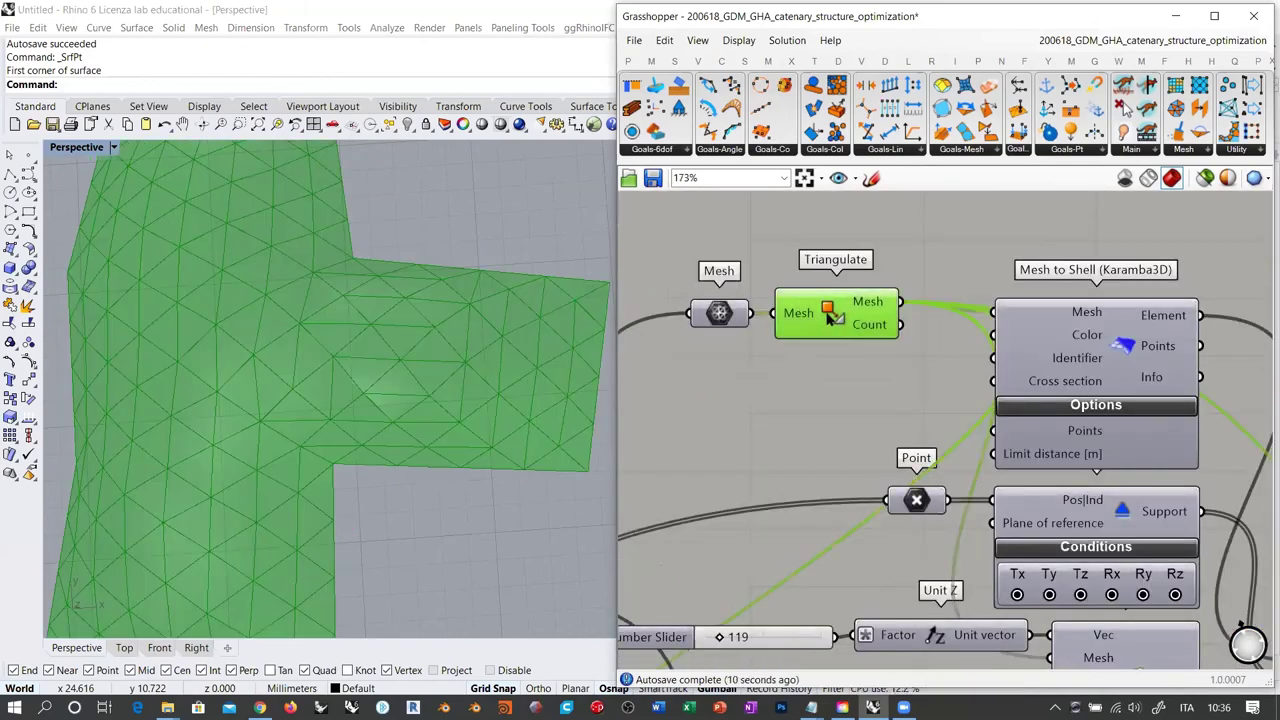
click(736, 372)
scroll(351, 348, up, 1)
scroll(390, 370, down, 3)
right_drag(397, 378, 358, 352)
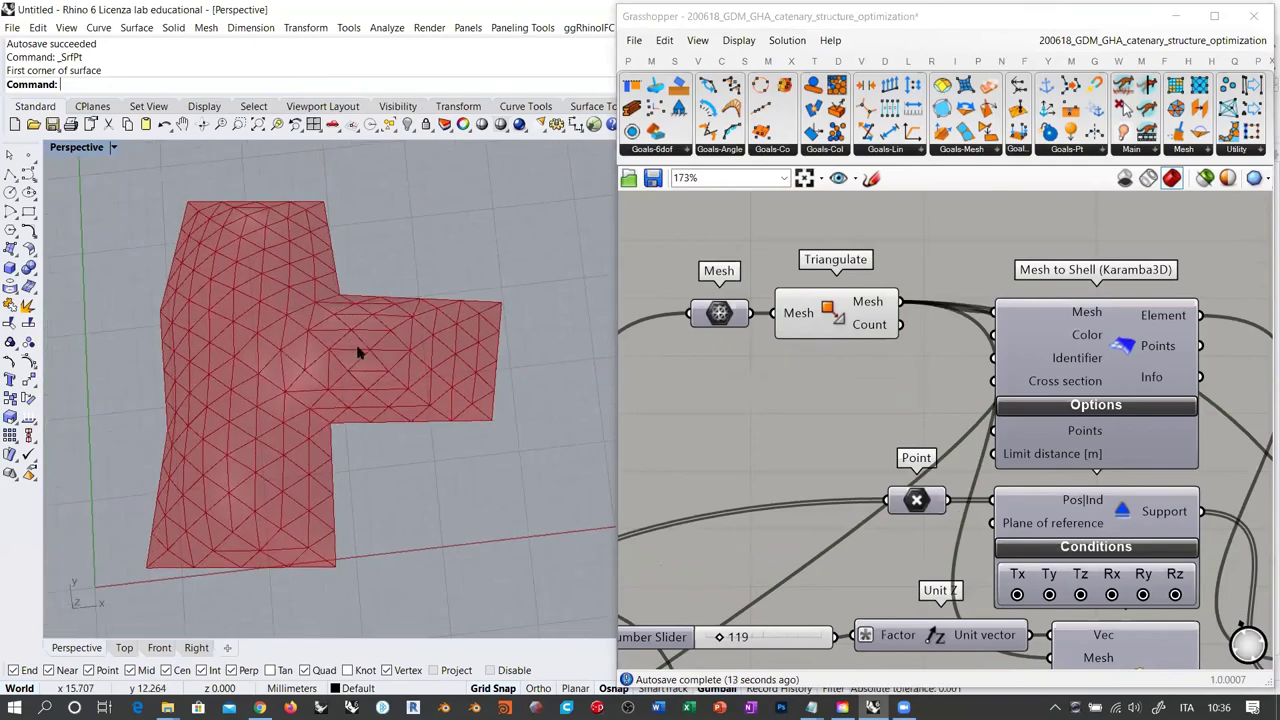
right_drag(314, 243, 350, 395)
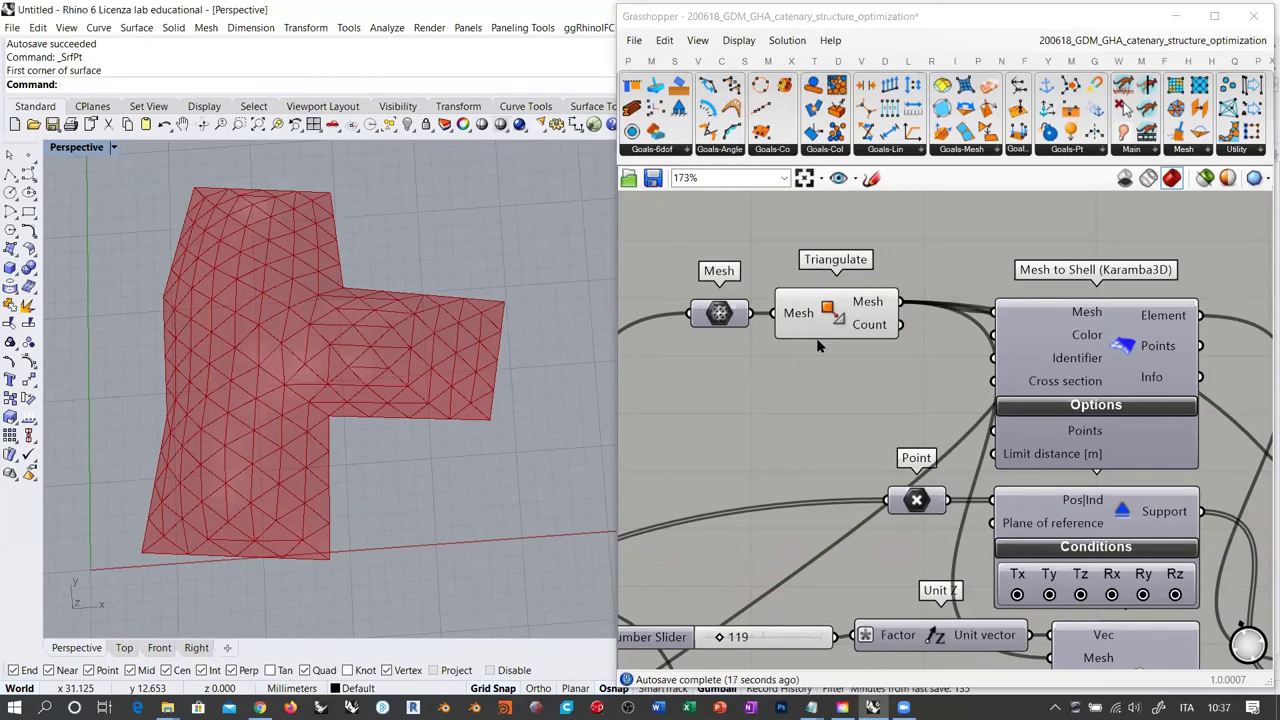
Widen the Grasshopper window, hide the Triangulate preview and show the preview of the Mesh parameter feeding it
right_drag(820, 326, 832, 373)
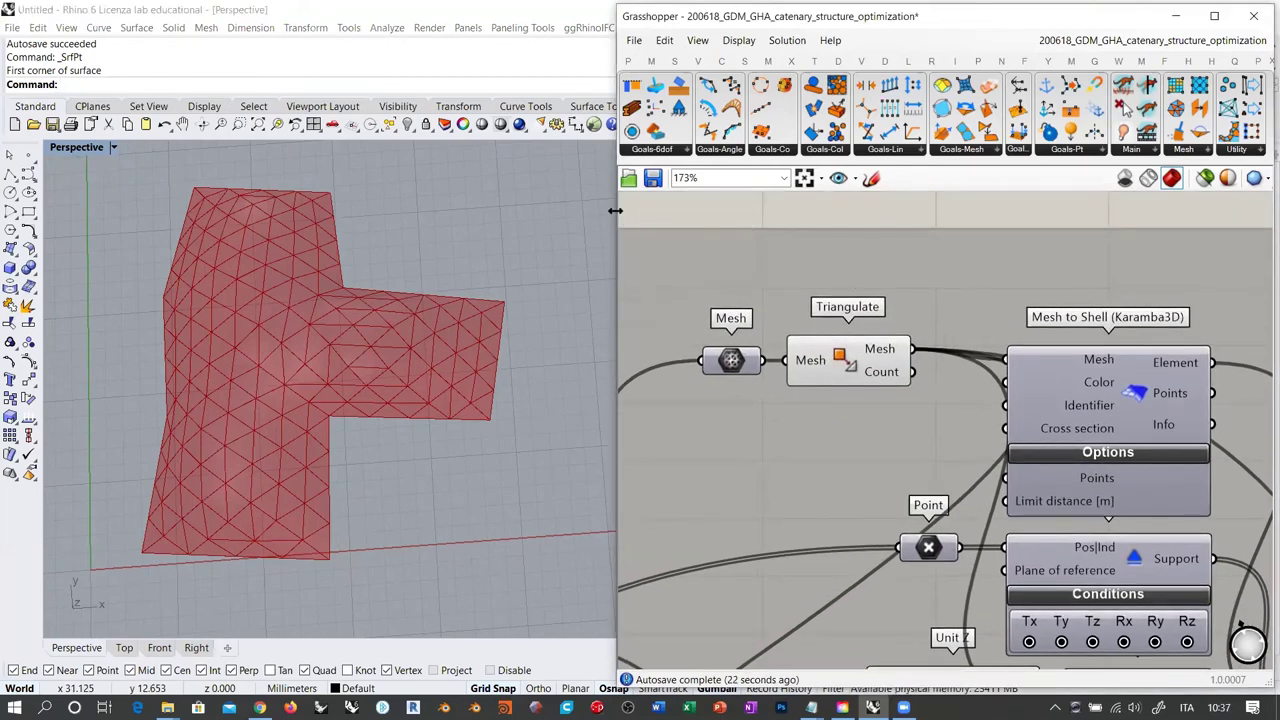
drag(617, 305, 563, 297)
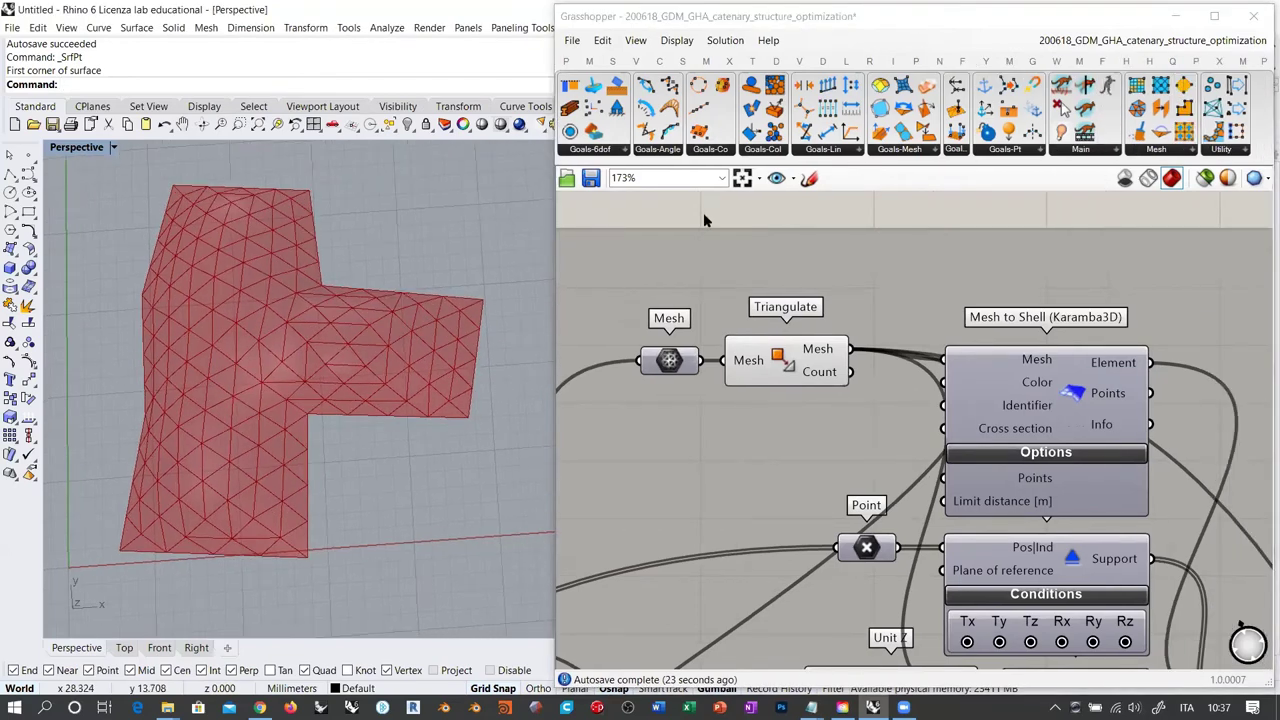
click(790, 368)
key(ctrl+q)
click(666, 362)
key(ctrl+q)
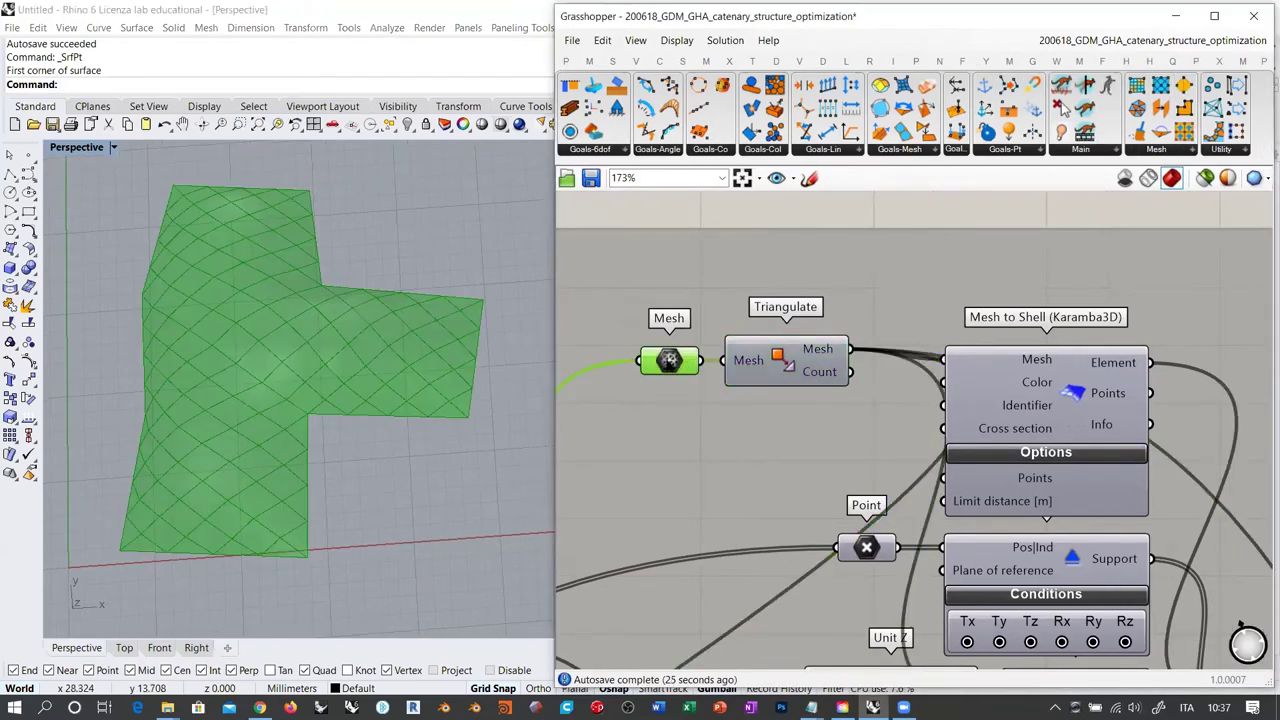
ctrl+click(668, 360)
Inspect the quad mesh in the viewport, and turn off the preview of the Mesh parameter feeding Triangulate
right_drag(332, 345, 297, 349)
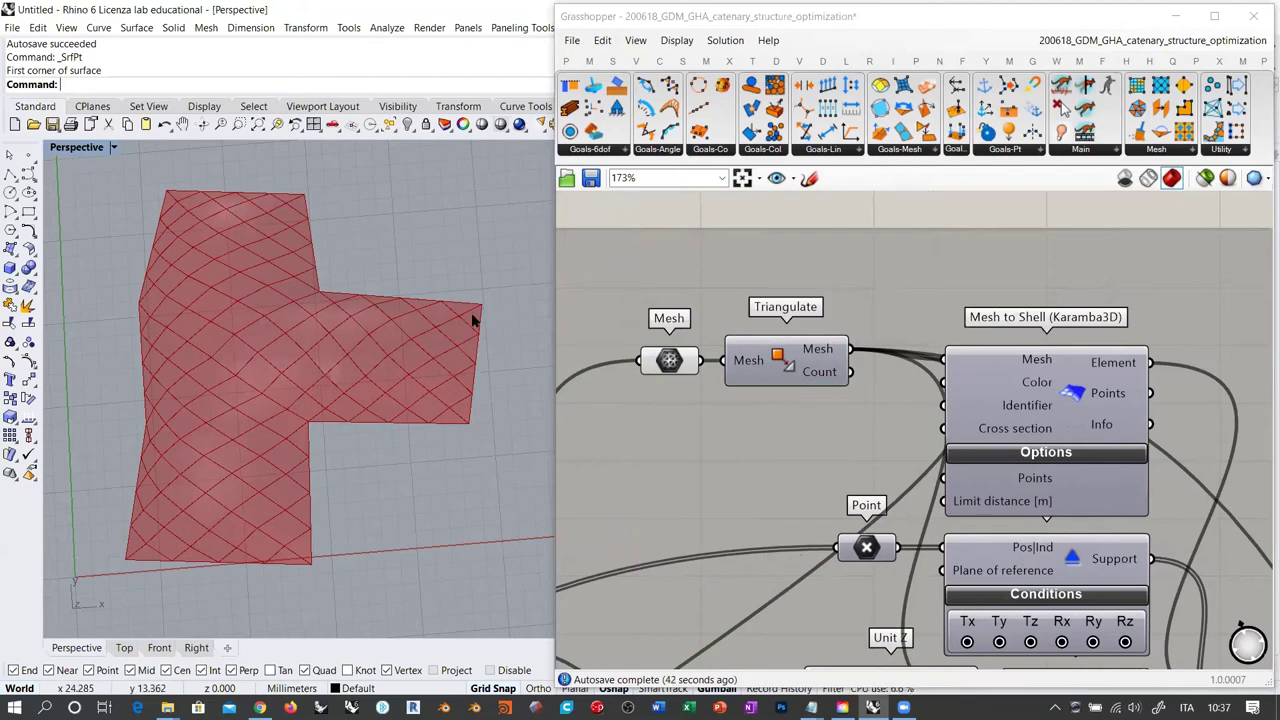
right_drag(354, 437, 393, 418)
click(679, 364)
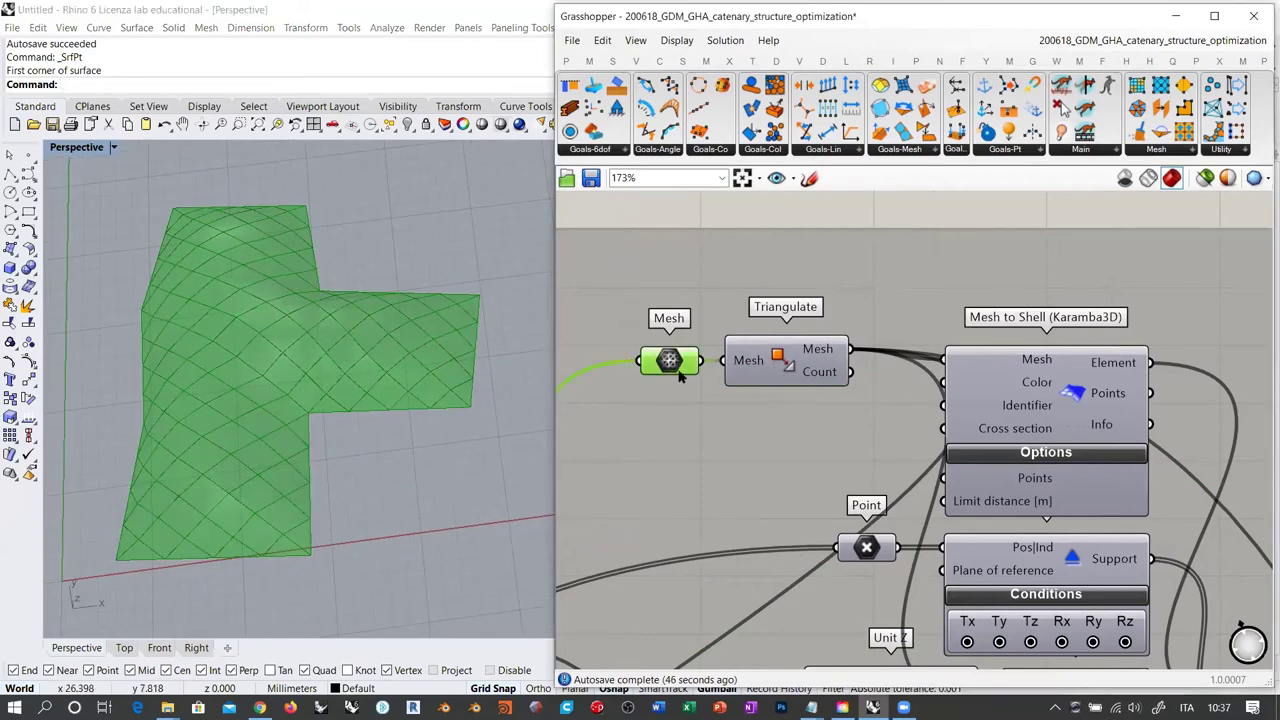
right_drag(688, 374, 805, 376)
key(ctrl+q)
Trace the quad mesh back to the Mesh parameter after Explode Tree, and add a new Mesh parameter beside the Mesh Explode group
right_drag(922, 374, 1178, 295)
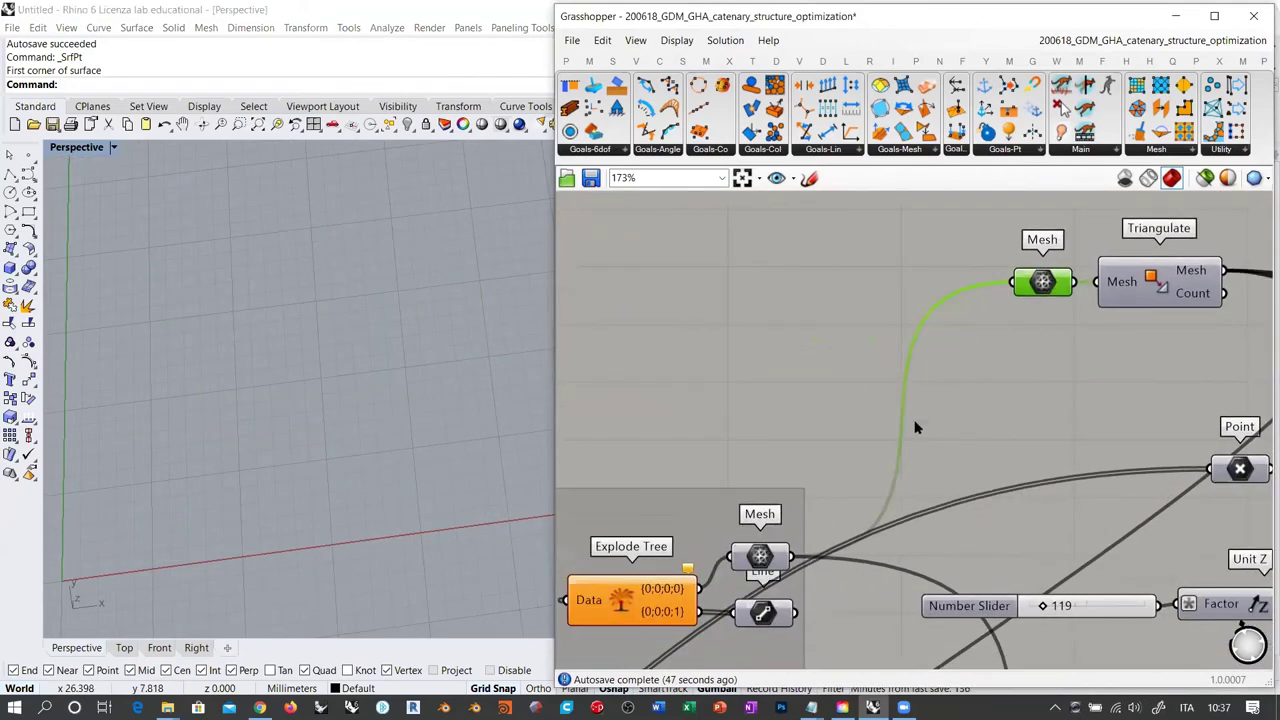
scroll(935, 450, down, 3)
right_drag(955, 545, 955, 432)
scroll(955, 432, up, 3)
click(761, 387)
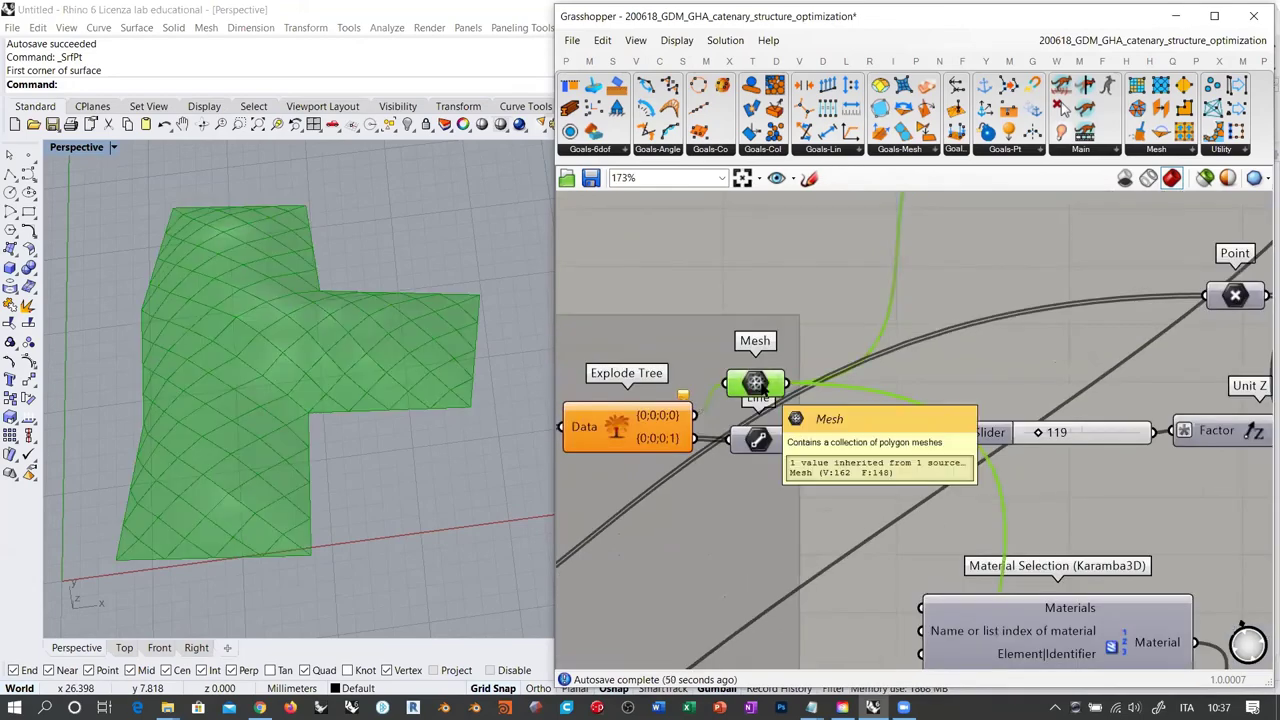
right_drag(836, 421, 748, 278)
scroll(748, 278, down, 4)
right_drag(826, 536, 817, 509)
right_drag(839, 590, 848, 553)
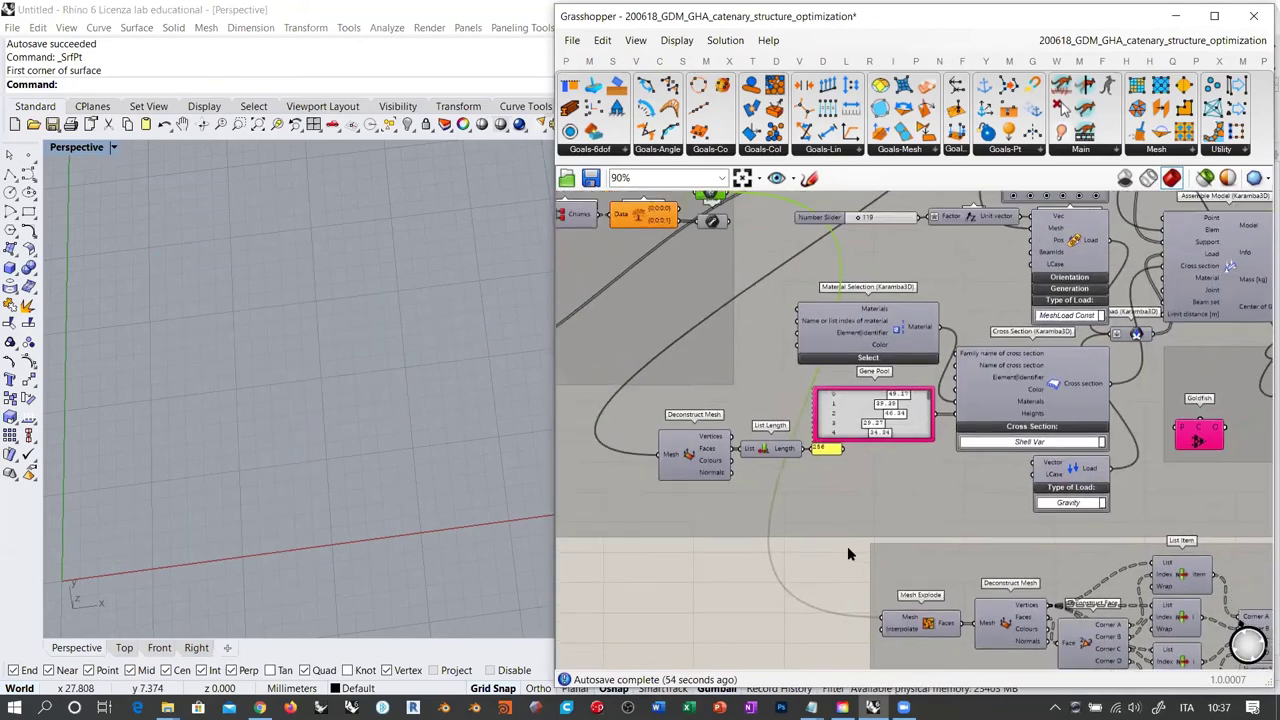
double_click(779, 630)
text(mesh)
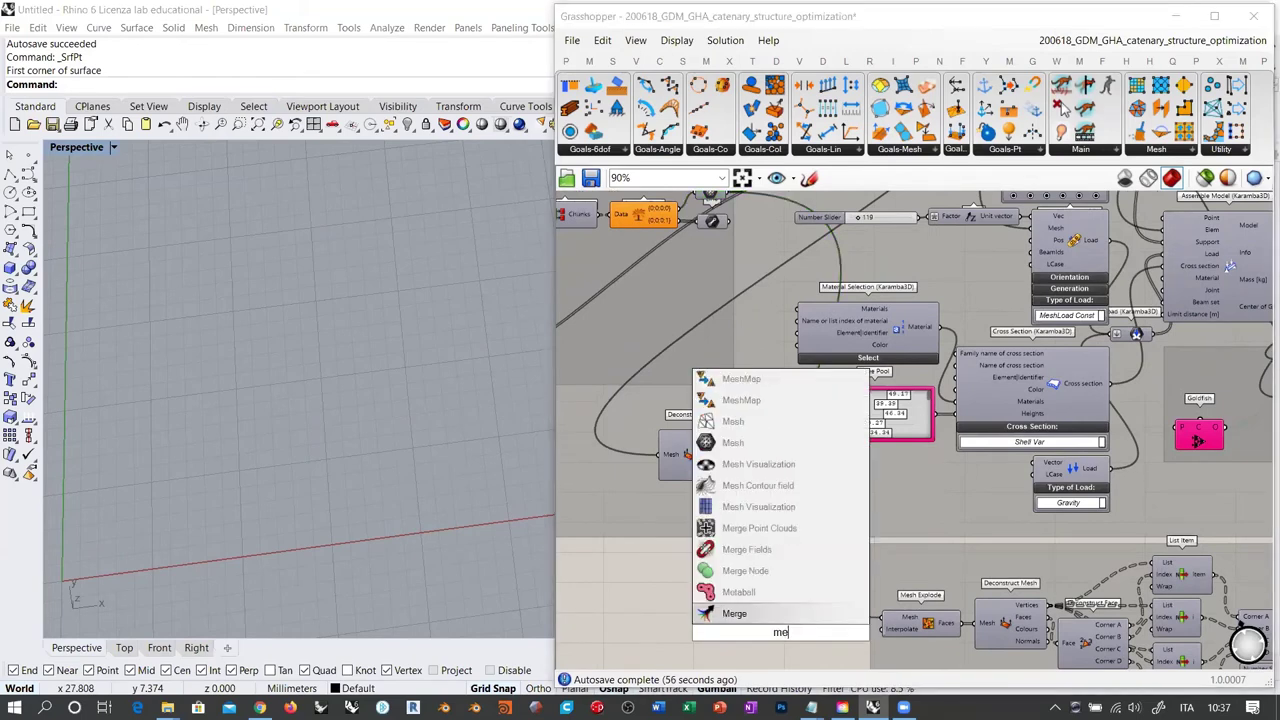
click(743, 597)
Connect the Mesh parameter after Explode Tree to the new Mesh parameter and move the new one below the Mesh Explode group
right_drag(764, 344, 774, 374)
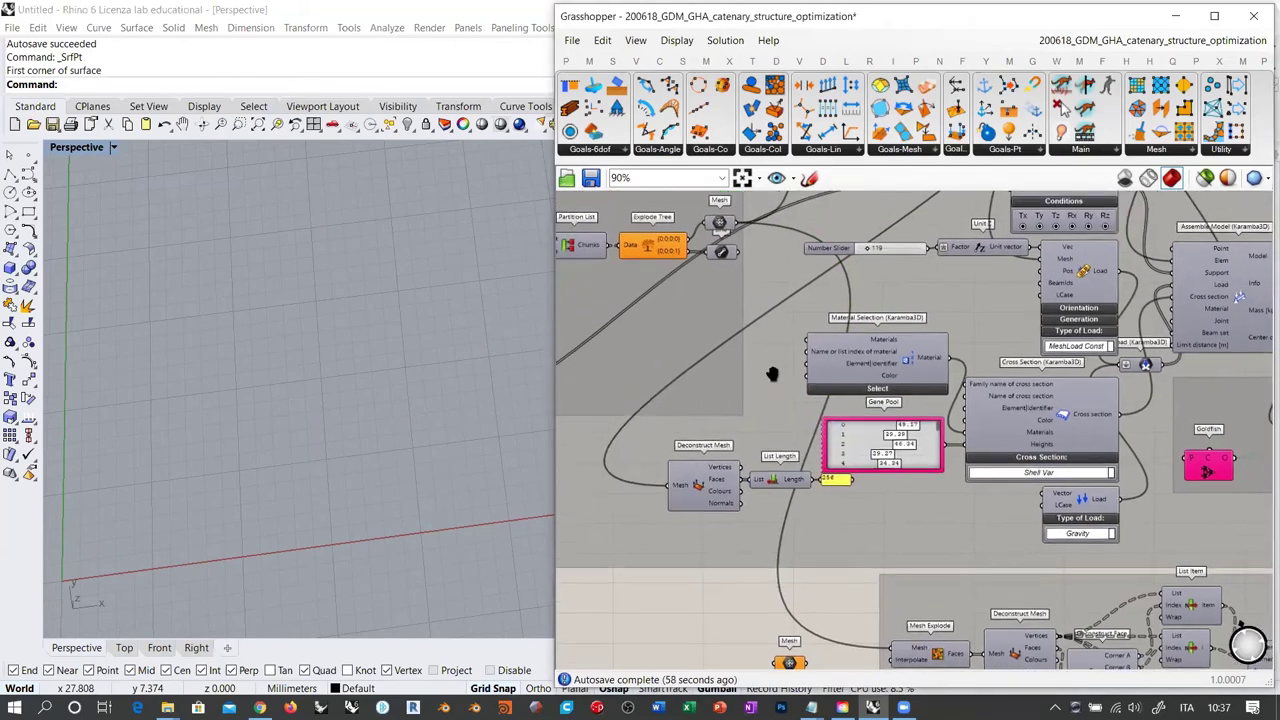
drag(740, 226, 785, 665)
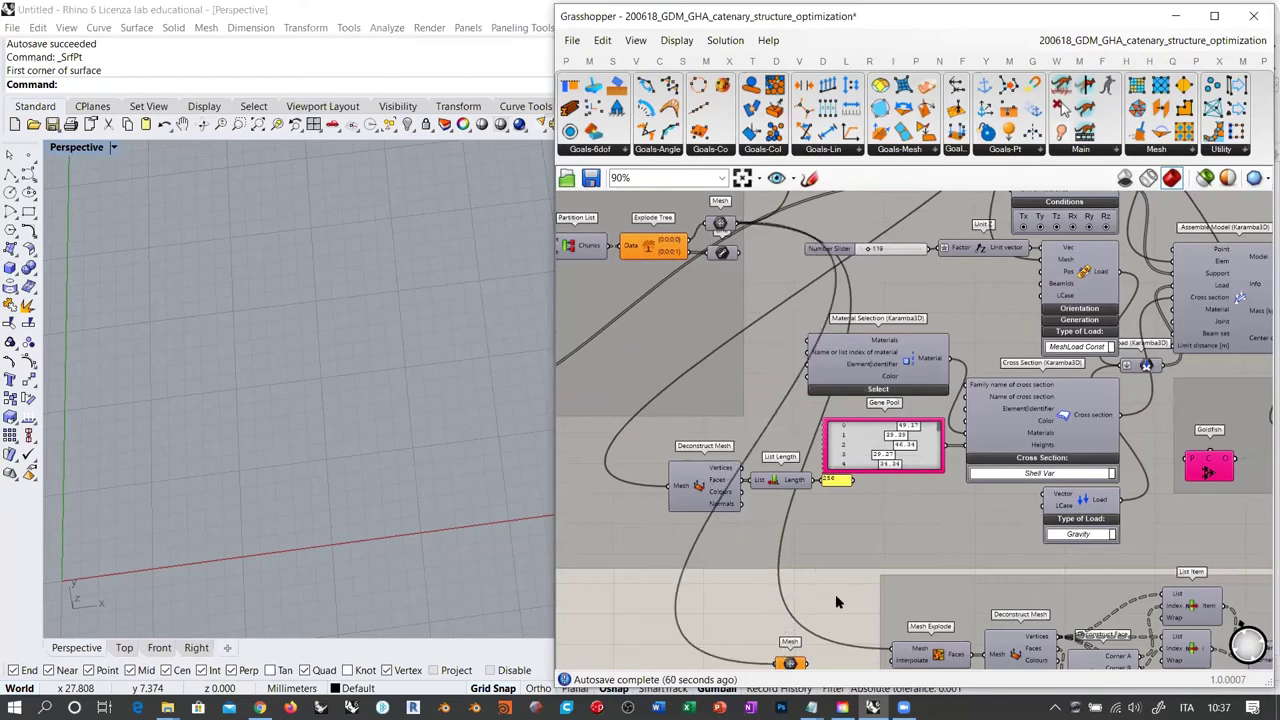
right_drag(817, 583, 699, 240)
click(670, 325)
drag(672, 323, 797, 531)
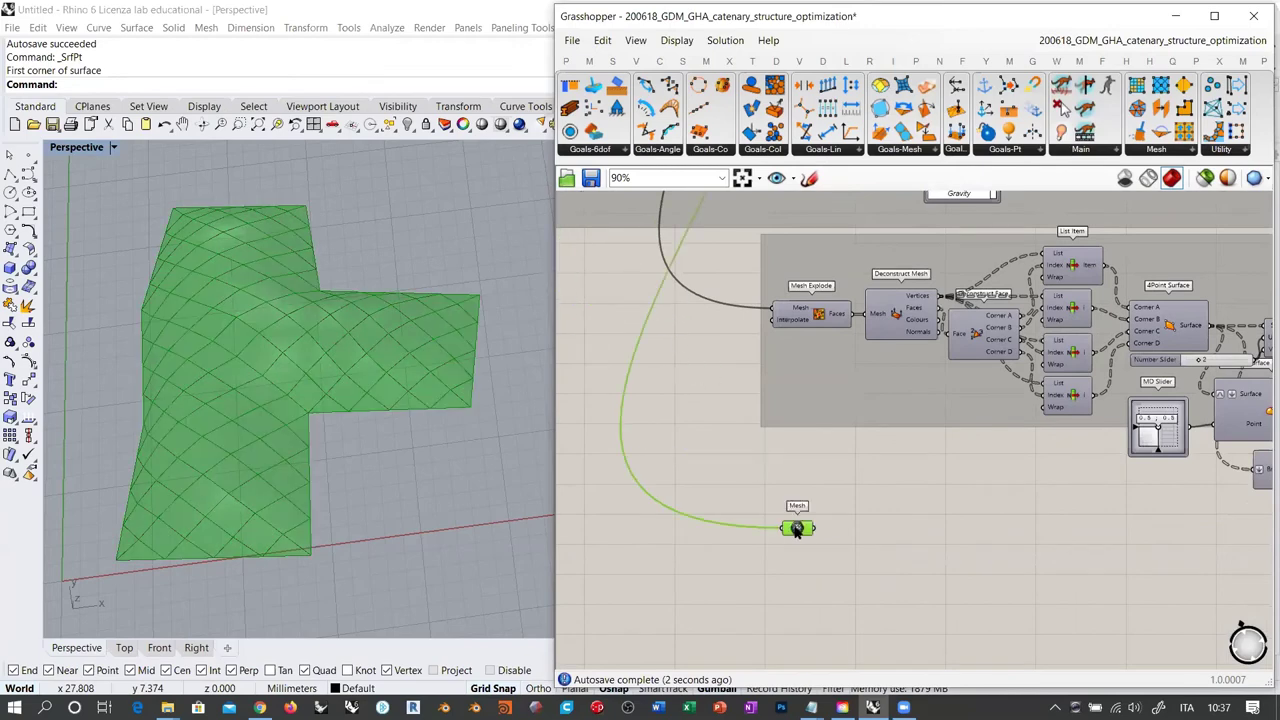
Disable all components in the group that runs from Mesh Explode to Line
scroll(800, 486, down, 2)
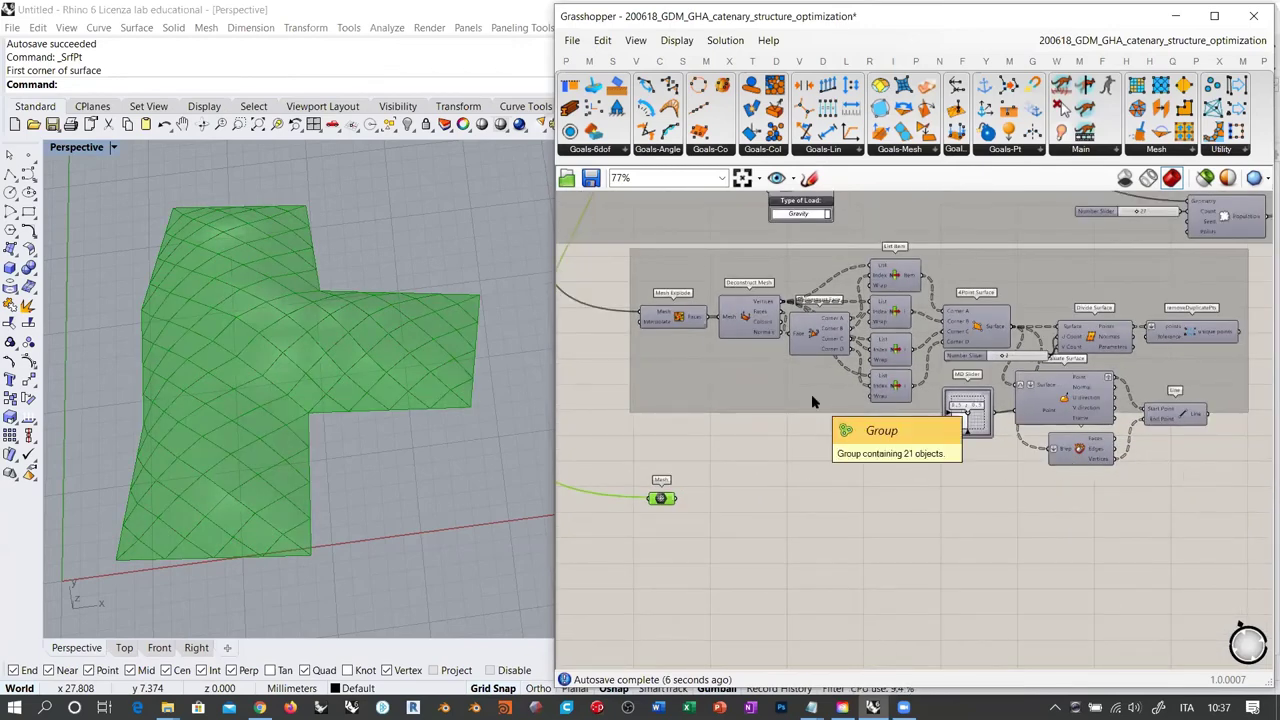
drag(1249, 473, 668, 266)
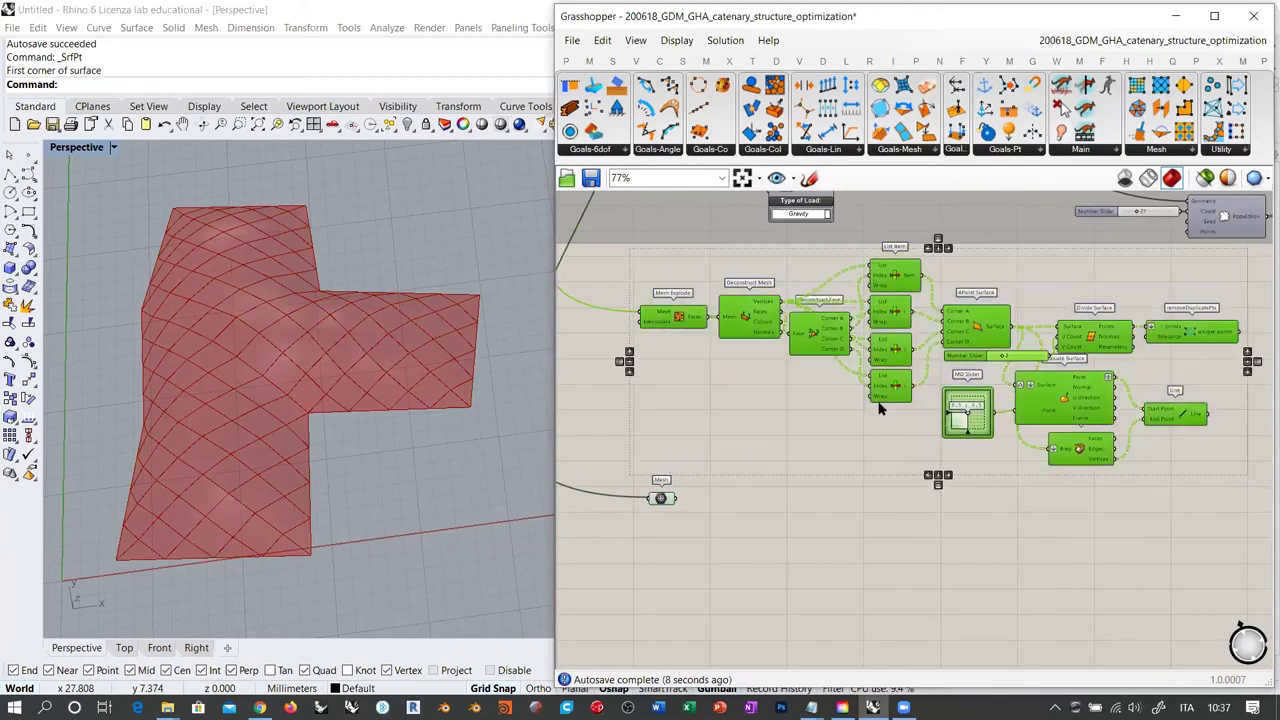
key(ctrl+g)
click(875, 551)
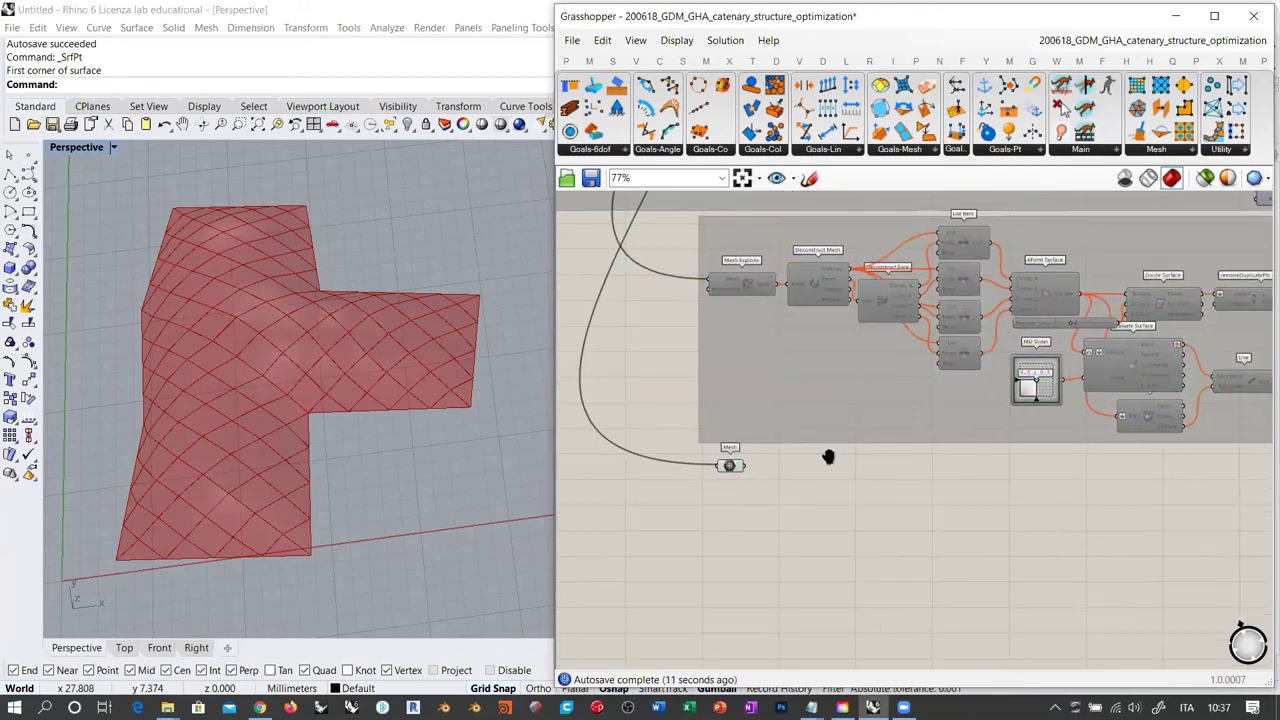
Check the mesh in the viewport and shift the new Mesh parameter slightly below the disabled group
scroll(829, 451, up, 3)
click(752, 466)
click(825, 505)
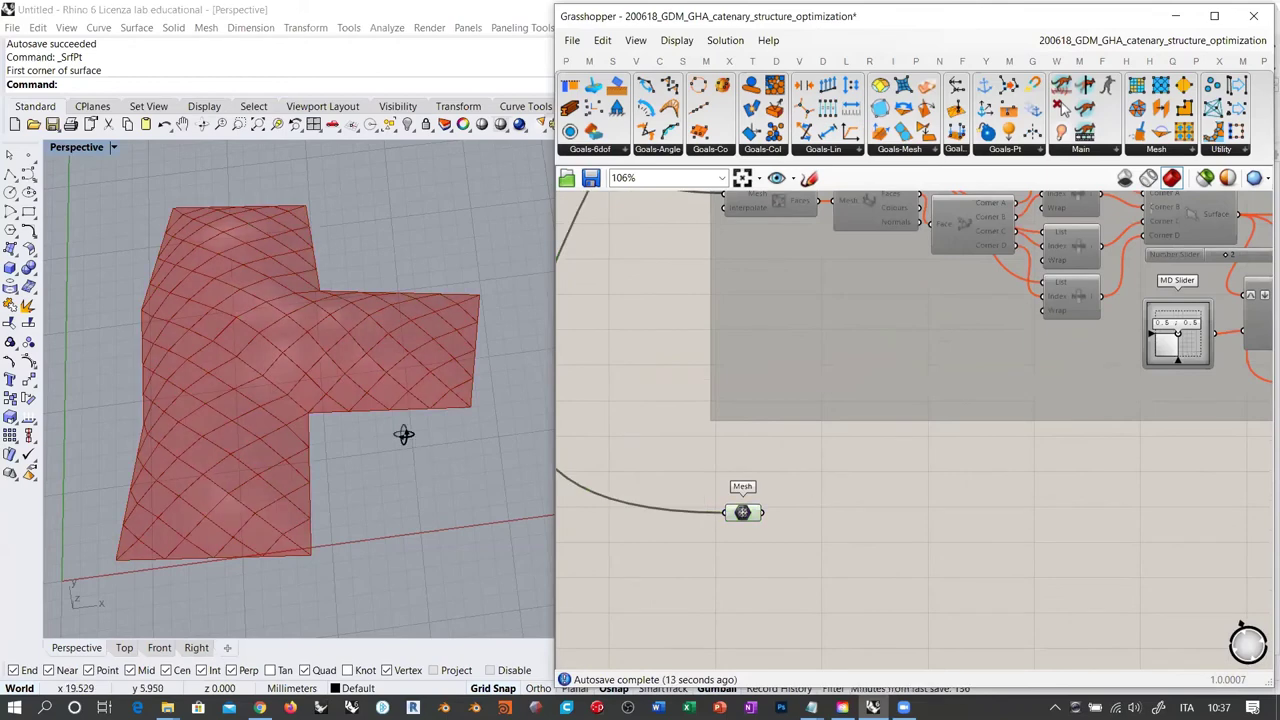
right_drag(403, 434, 418, 420)
scroll(790, 495, up, 3)
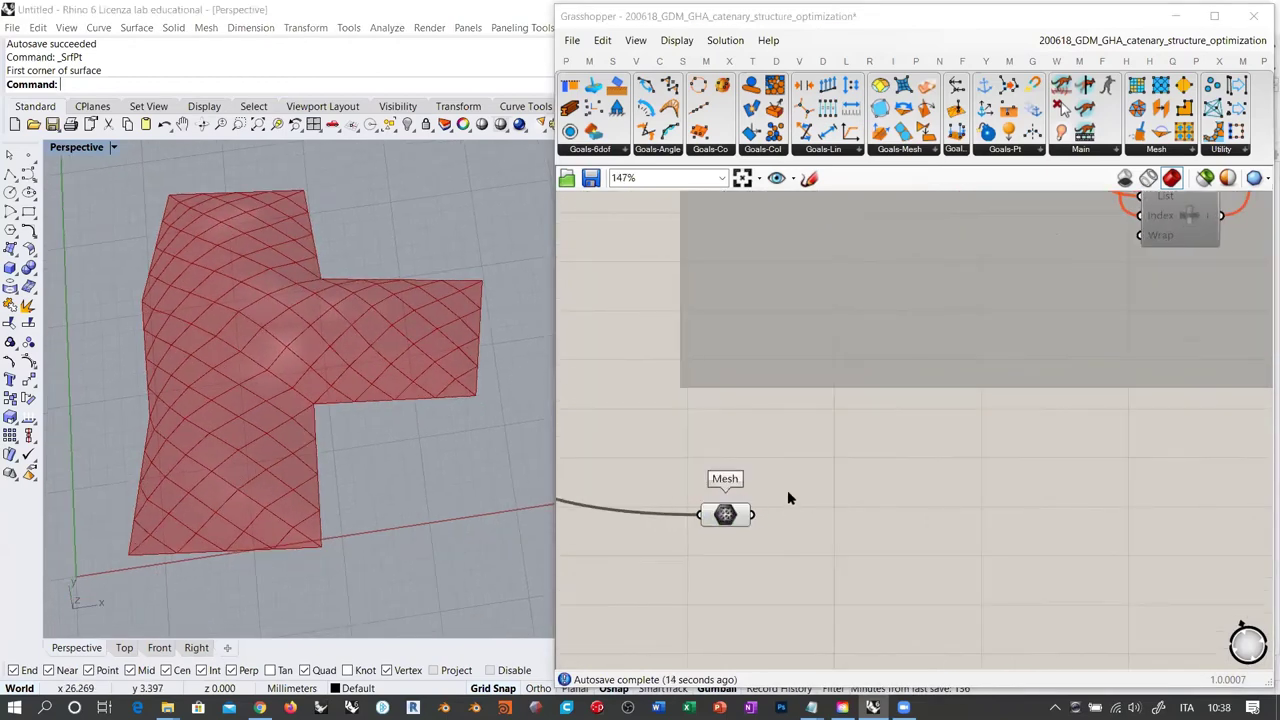
drag(725, 454, 716, 439)
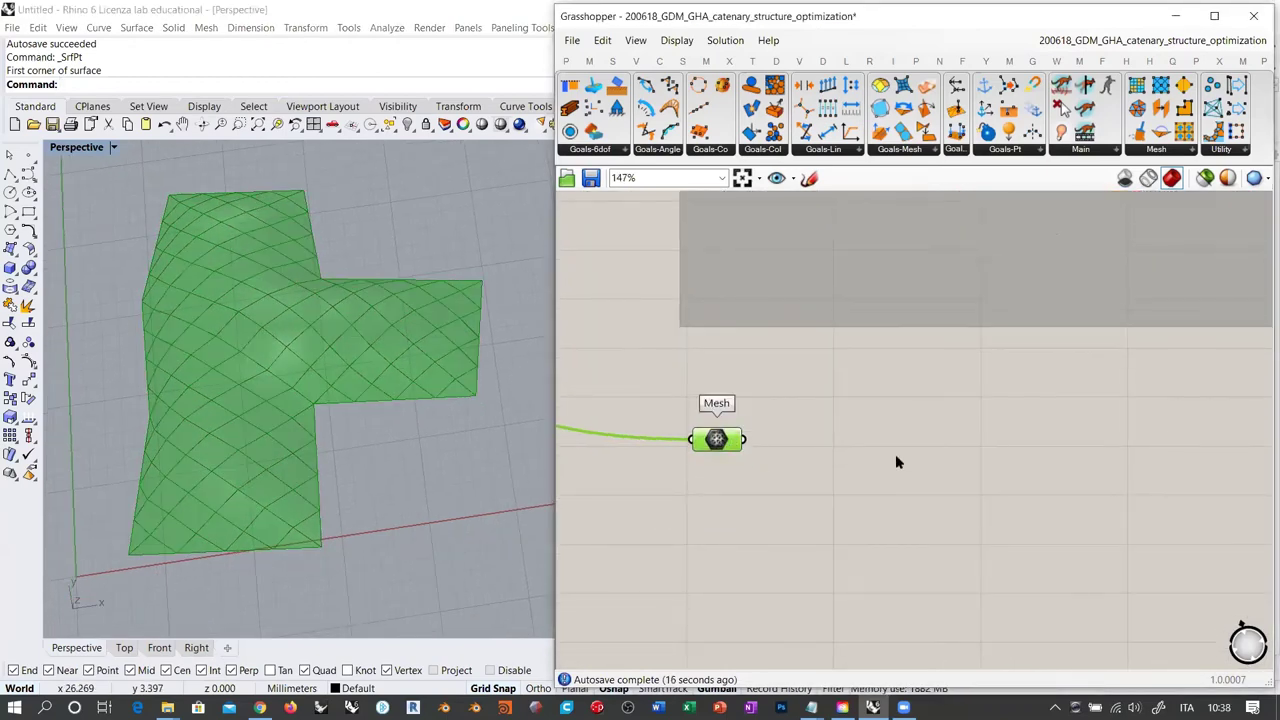
double_click(895, 454)
text(explo)
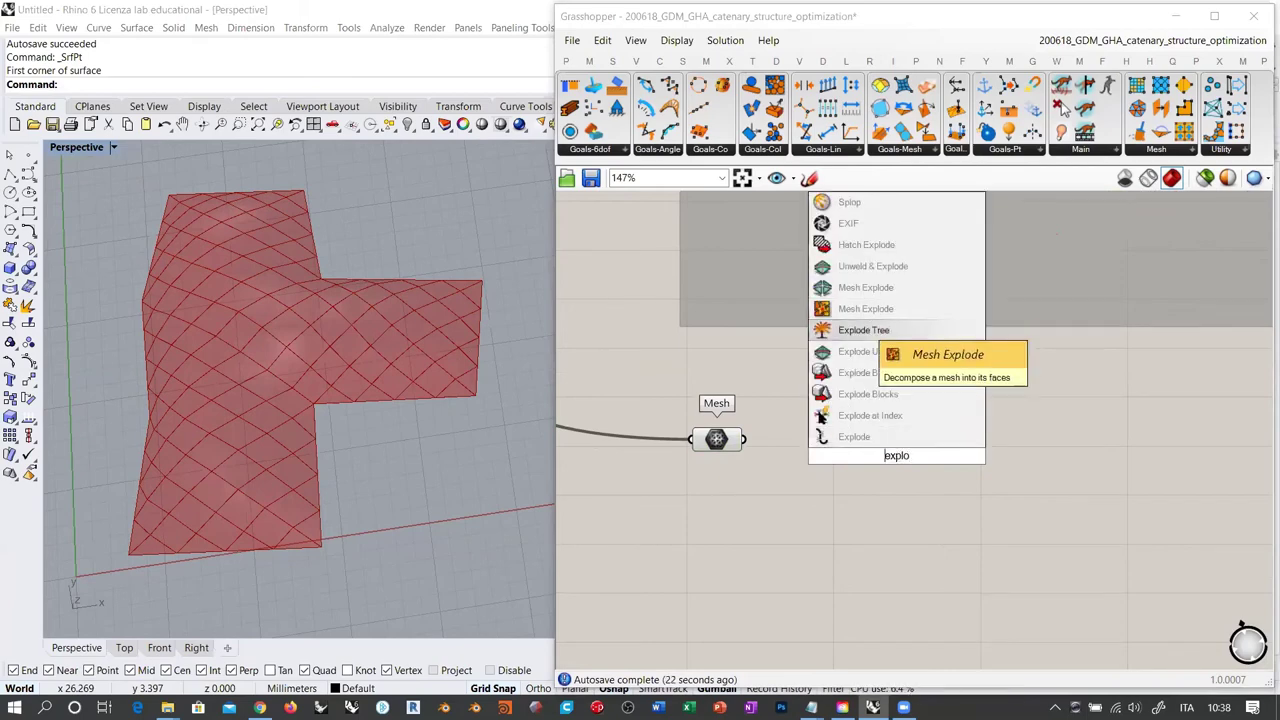
click(800, 470)
Add a Deconstruct Mesh component, connect the new Mesh parameter to it, and arrange the two components
double_click(800, 464)
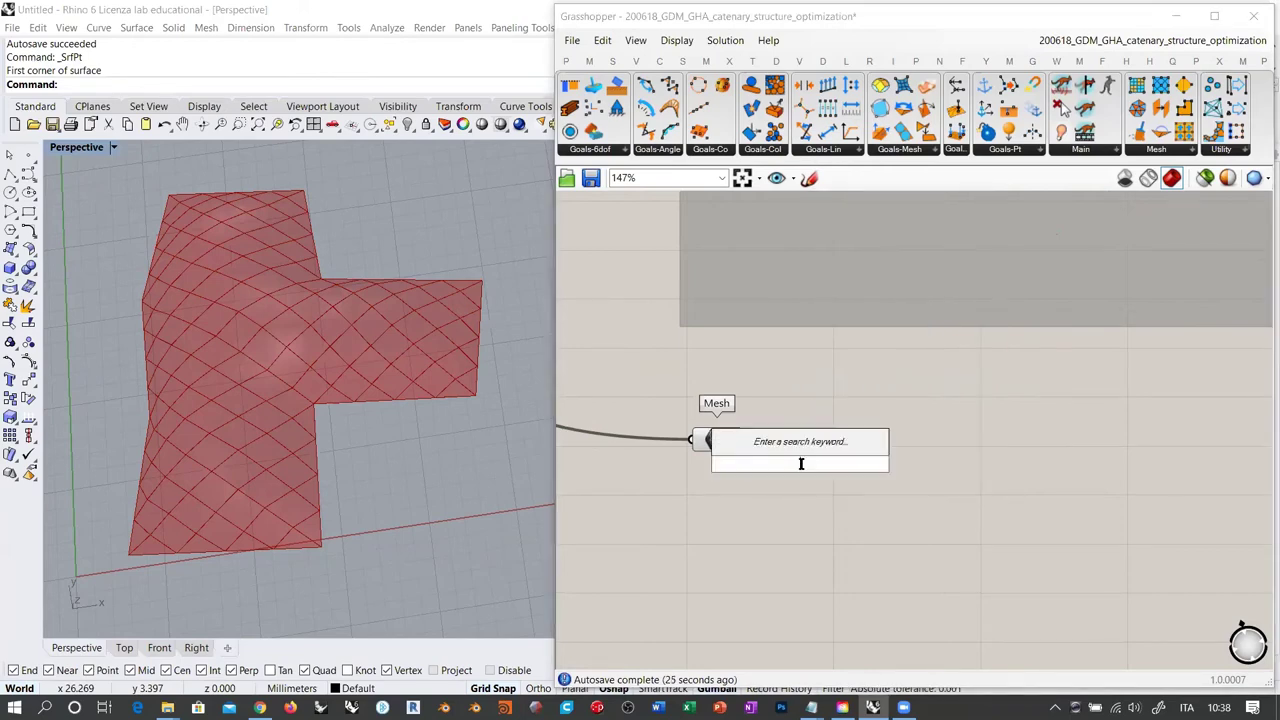
text(dem)
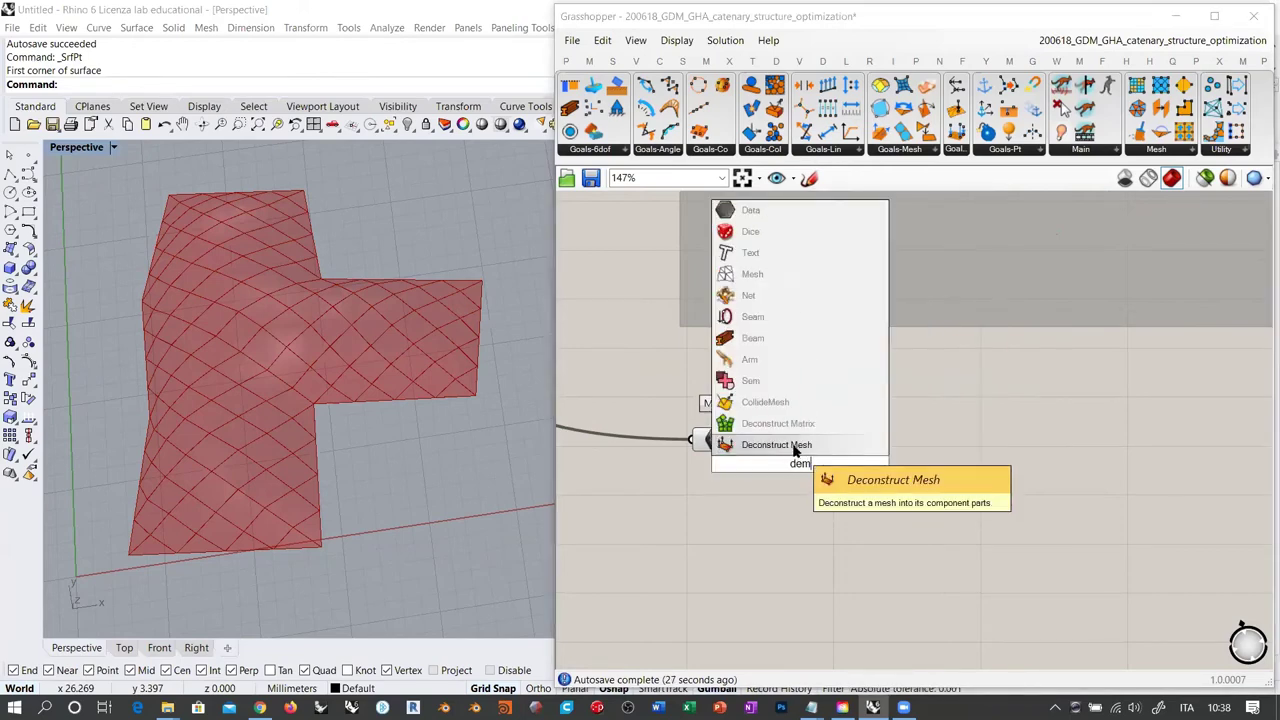
click(794, 448)
mouse_move(769, 454)
mouse_down()
mouse_move(805, 447)
mouse_move(775, 458)
mouse_up()
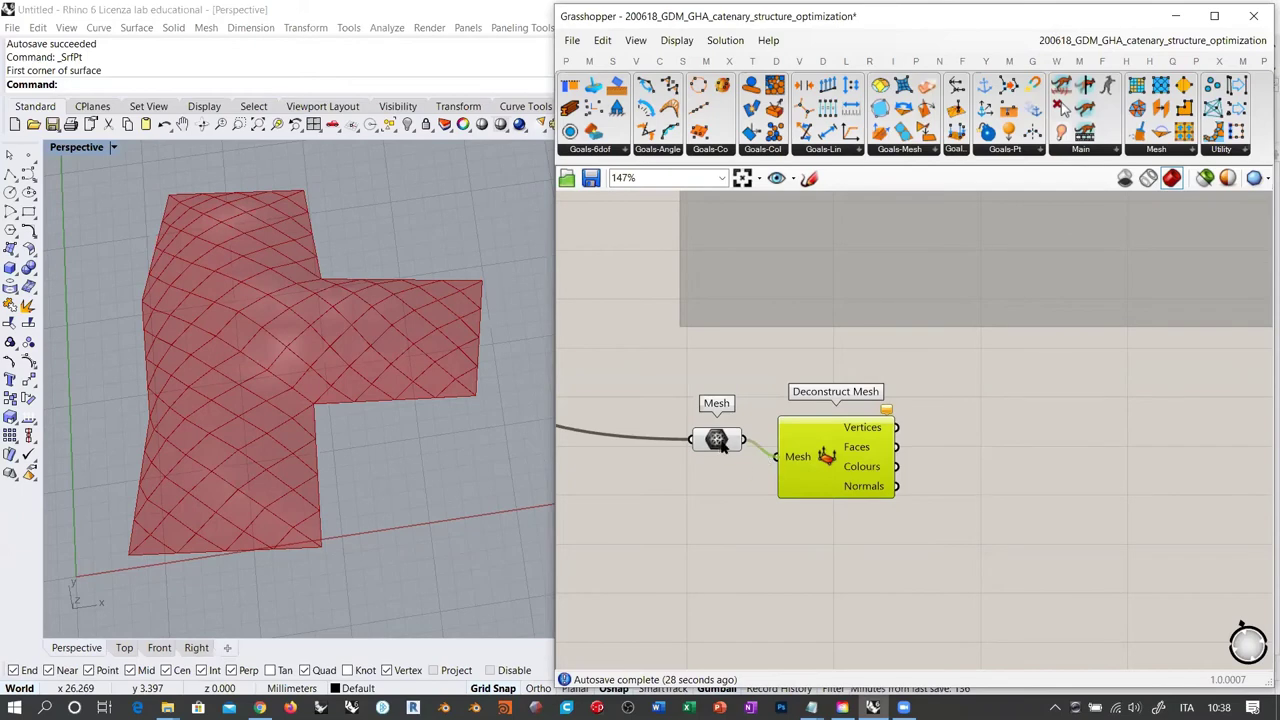
drag(716, 440, 715, 416)
drag(819, 454, 810, 483)
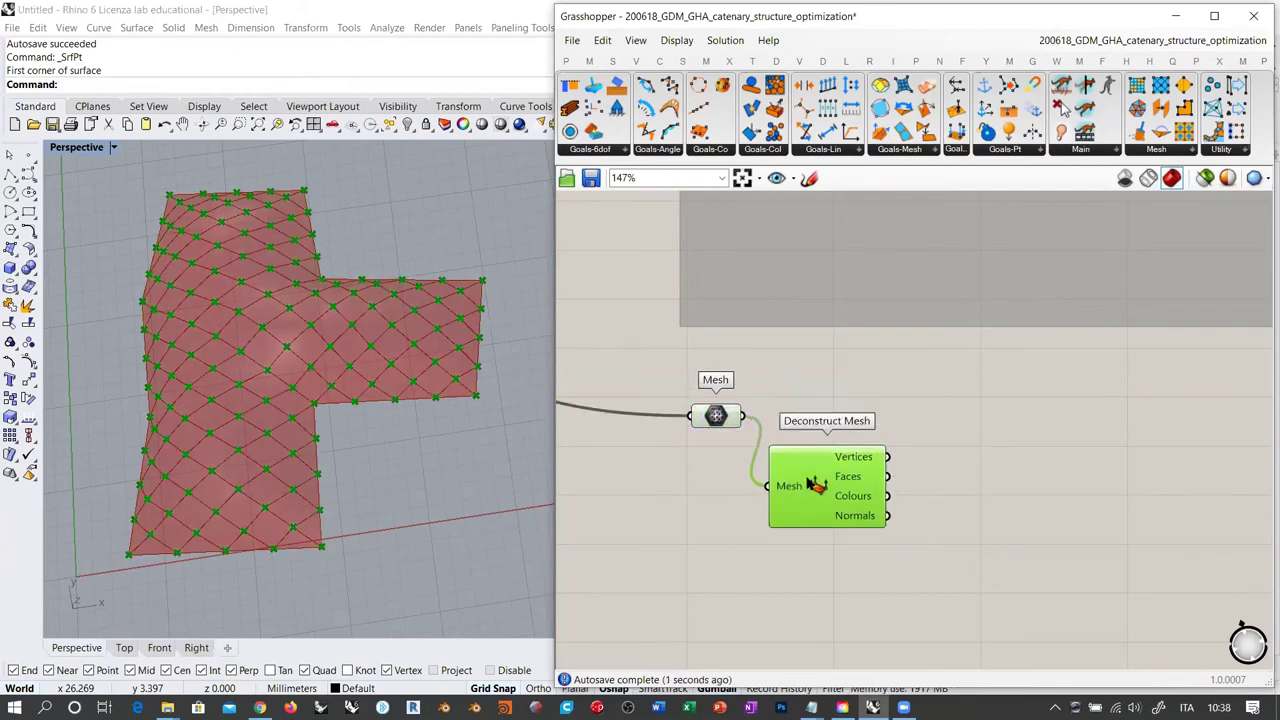
Check Deconstruct Mesh's Vertices and Faces outputs, and move the component farther from the Mesh parameter to free space between them
click(959, 471)
scroll(865, 438, up, 3)
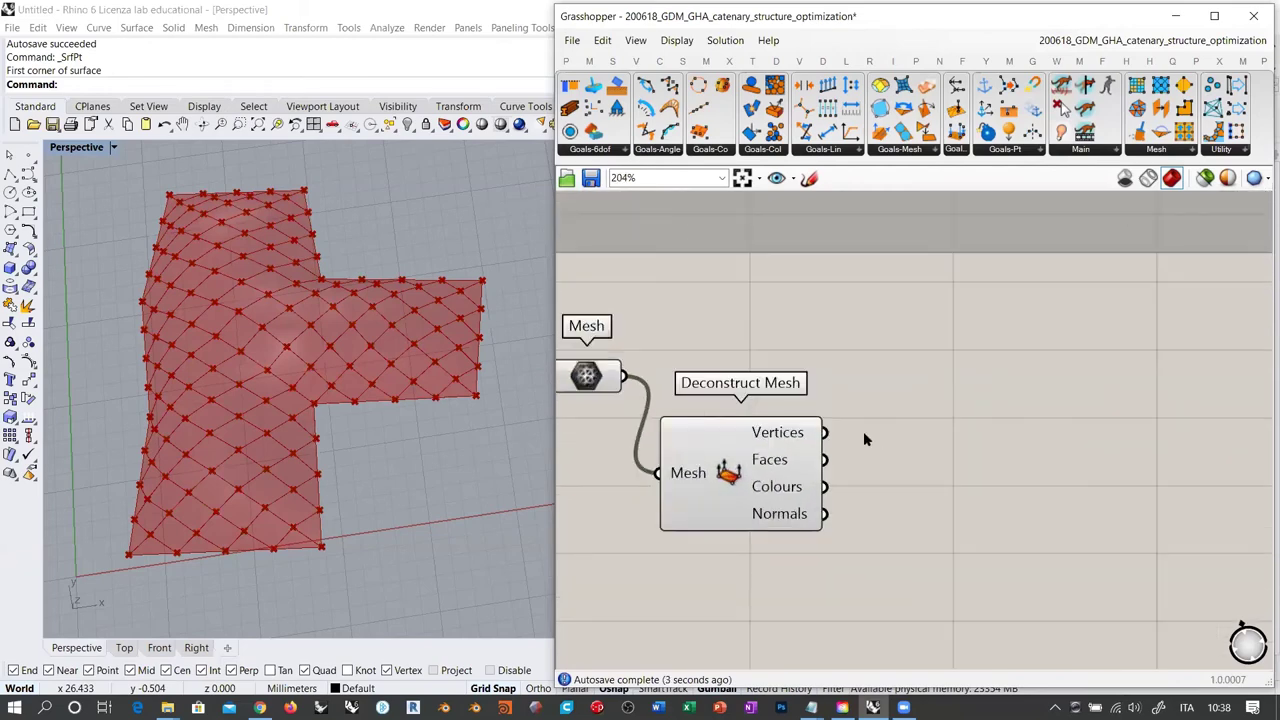
mouse_move(787, 436)
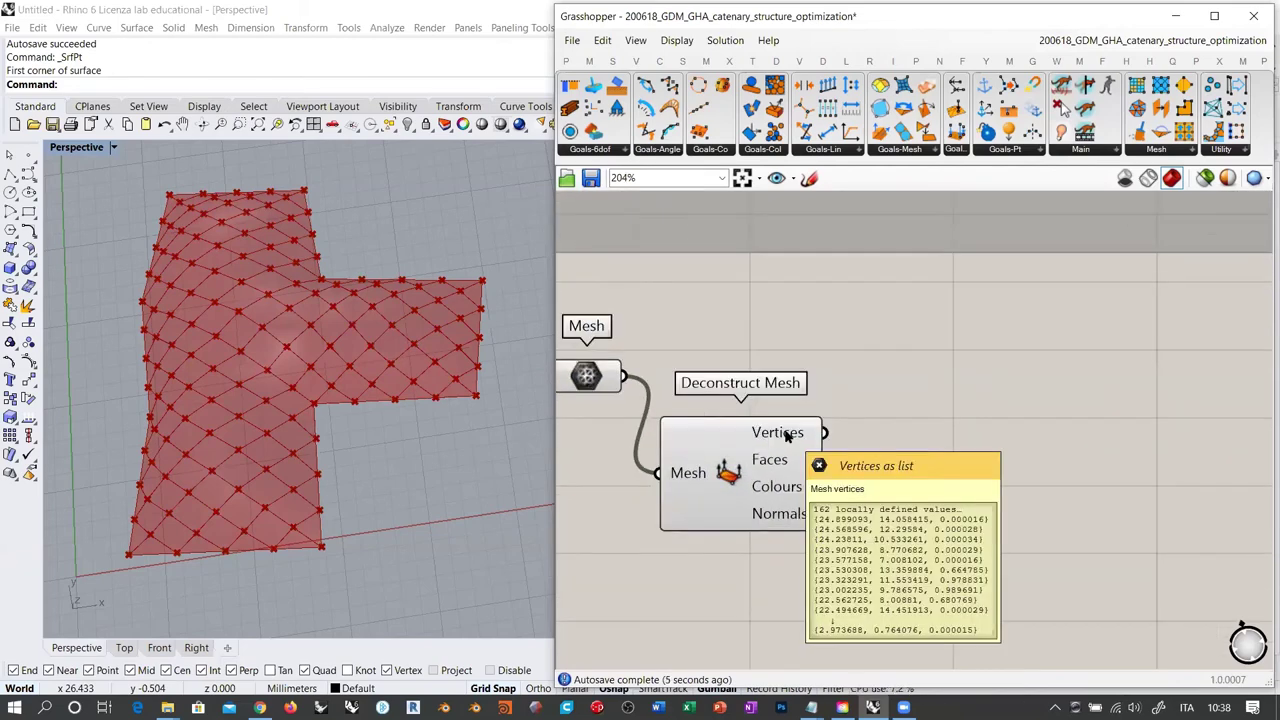
right_drag(922, 447, 973, 455)
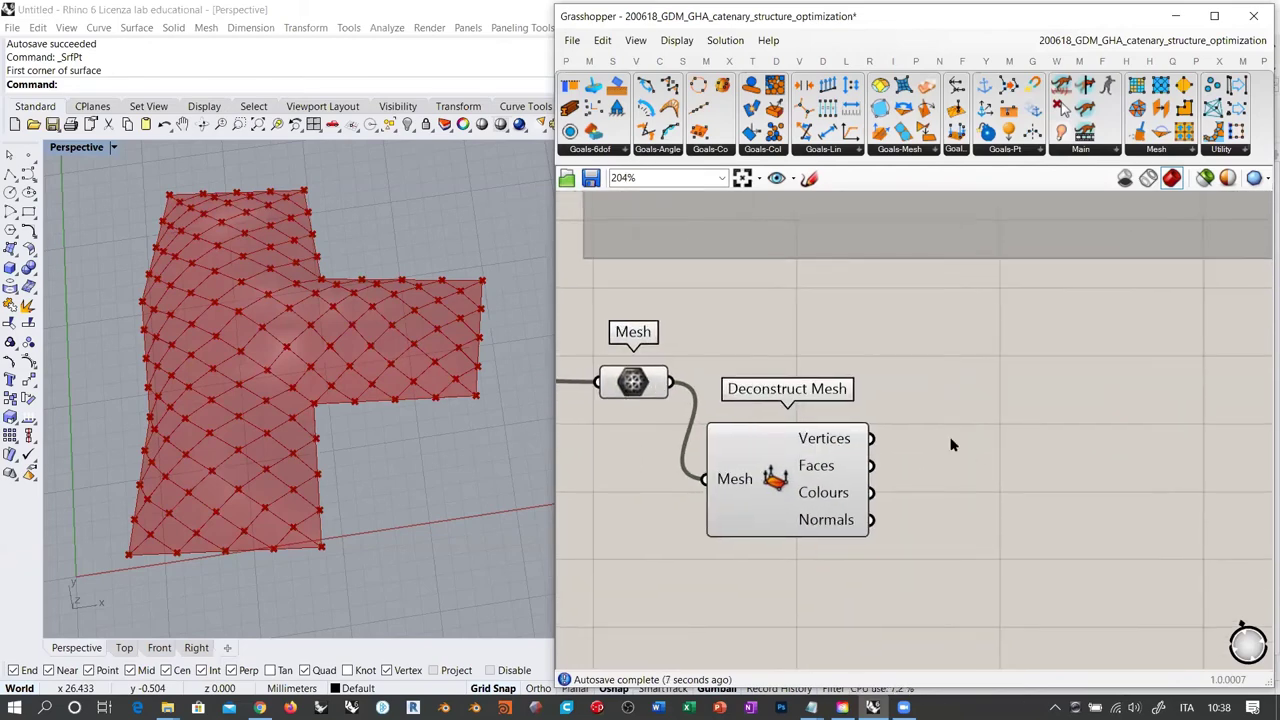
mouse_move(840, 468)
drag(771, 474, 908, 515)
Add a Mesh Explode component fed by the Mesh parameter, turn off the parameter's preview, and check the Faces output
click(839, 396)
double_click(840, 402)
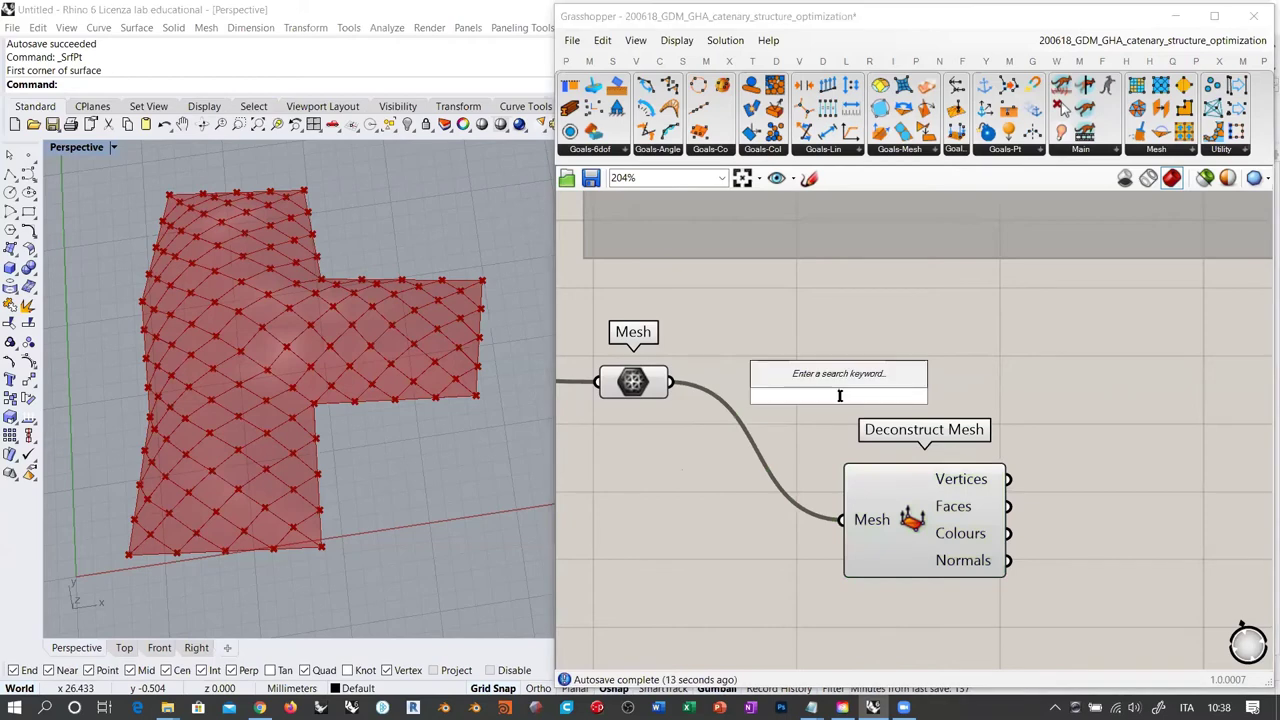
text(mesh expl)
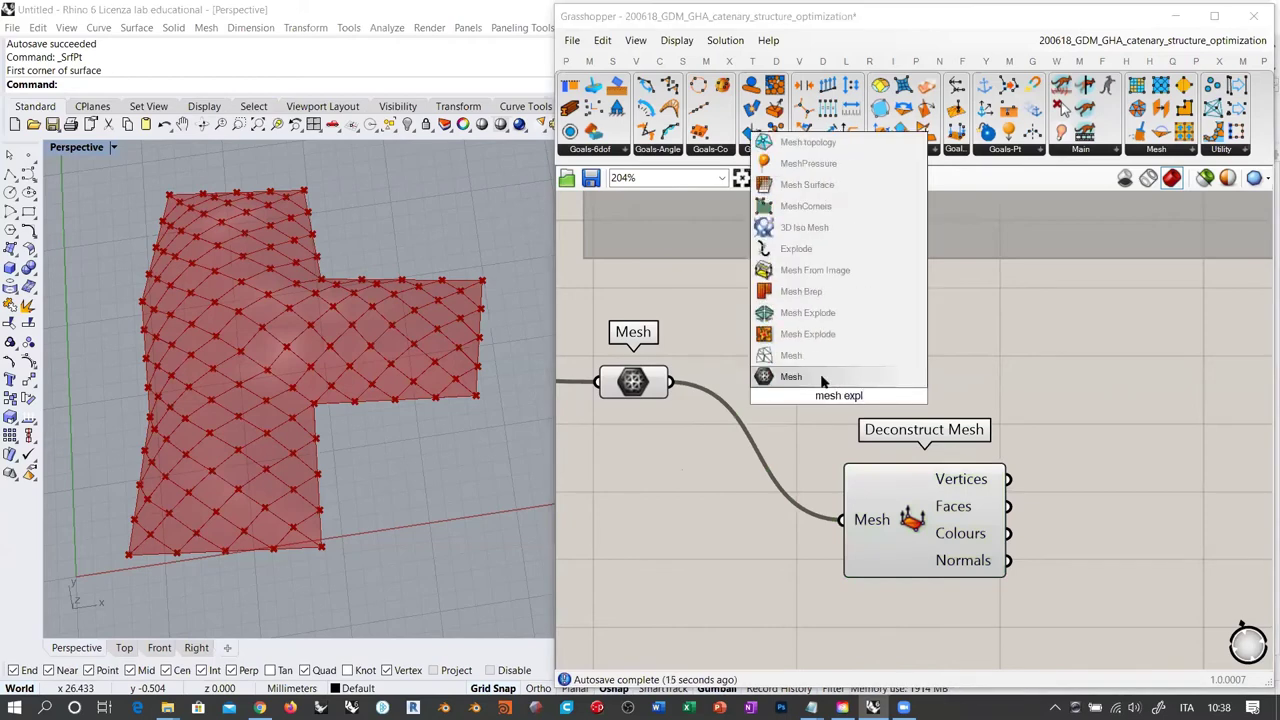
click(807, 334)
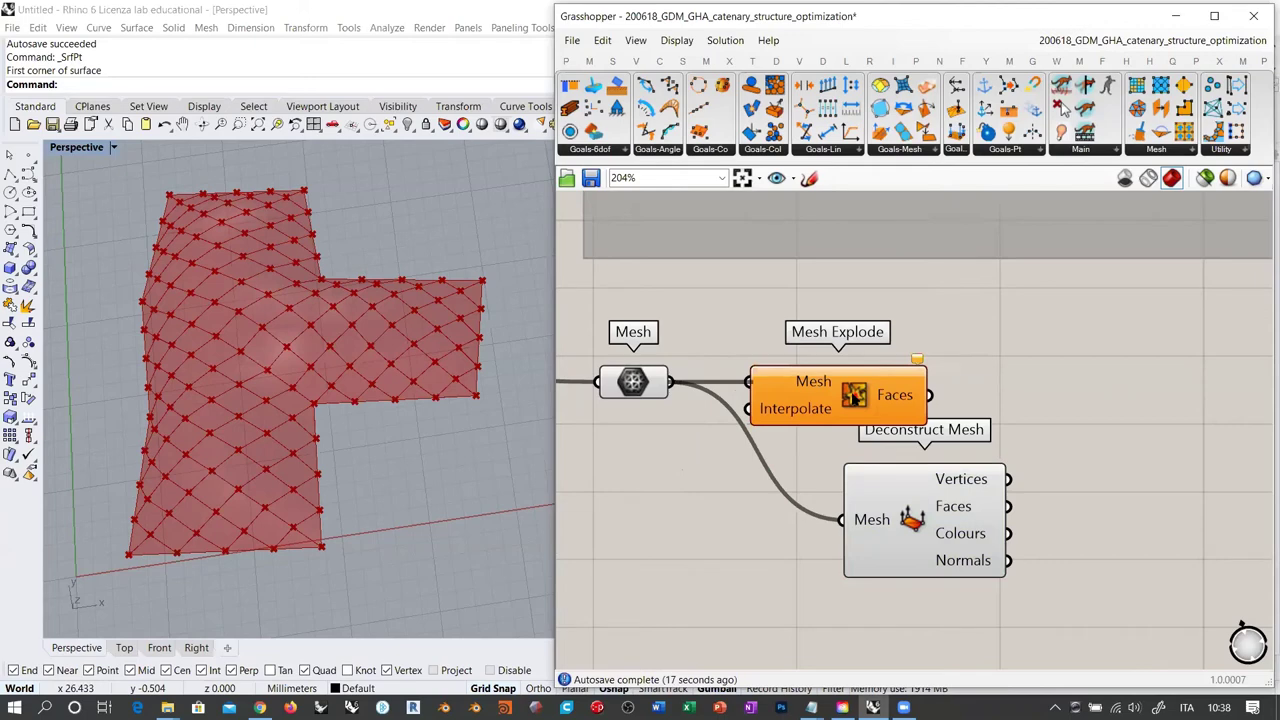
drag(812, 398, 757, 396)
click(641, 383)
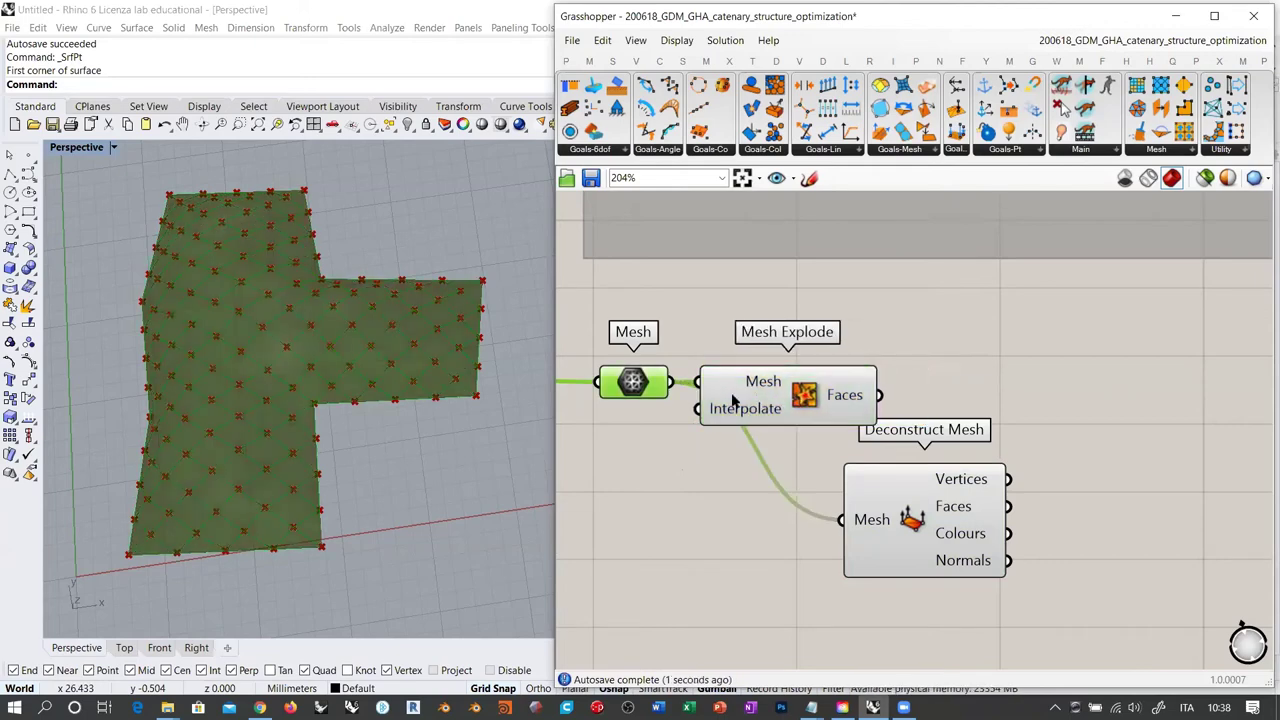
key(ctrl+q)
mouse_move(844, 399)
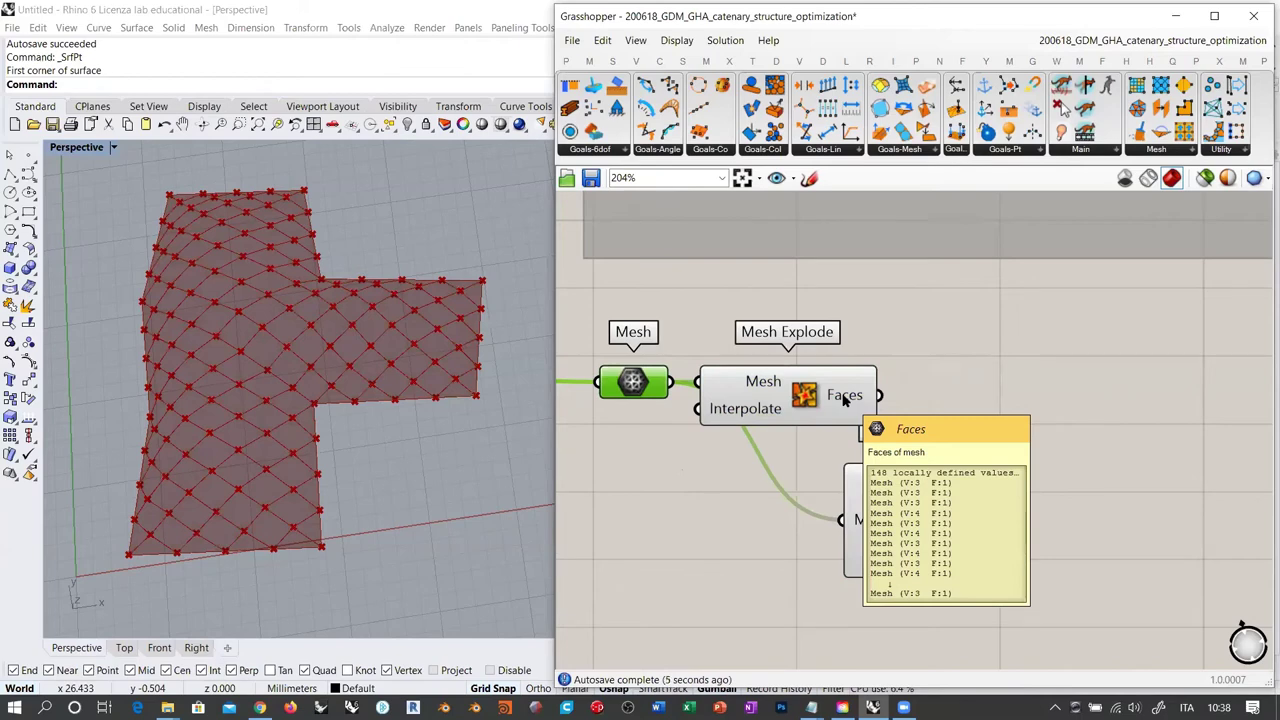
Feed Mesh Explode's Faces into Deconstruct Mesh instead of the whole mesh, hide Mesh Explode's preview, and check the Vertices output
drag(855, 507, 898, 511)
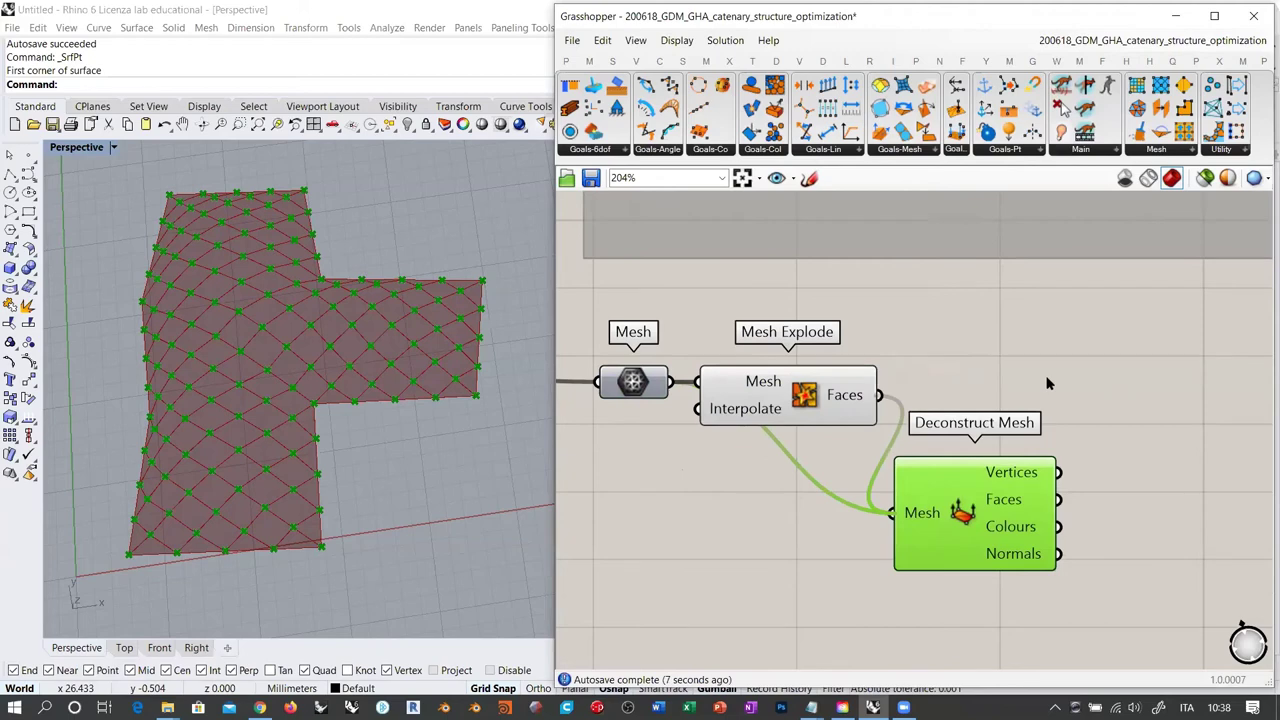
click(808, 404)
key(ctrl+q)
right_drag(1118, 432, 994, 431)
click(994, 431)
mouse_move(886, 466)
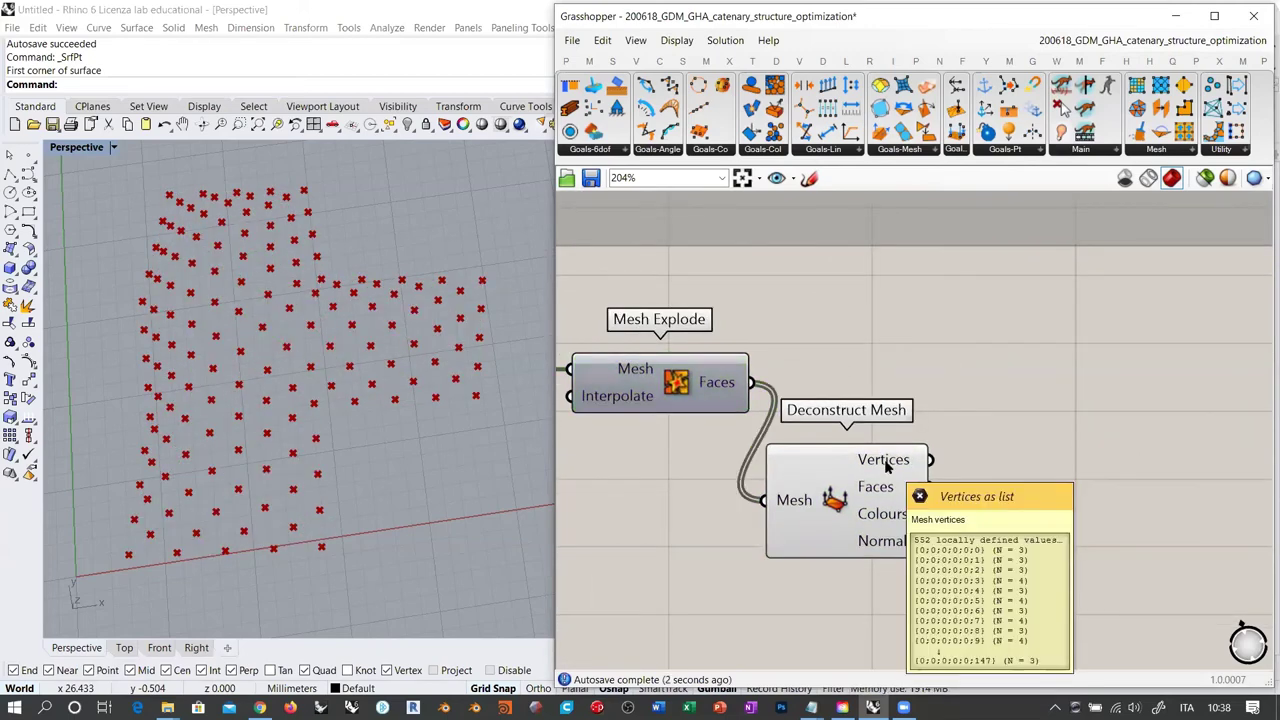
Add a List Length component connected to Deconstruct Mesh's Vertices output and align it with that output
double_click(1035, 462)
text(list leg)
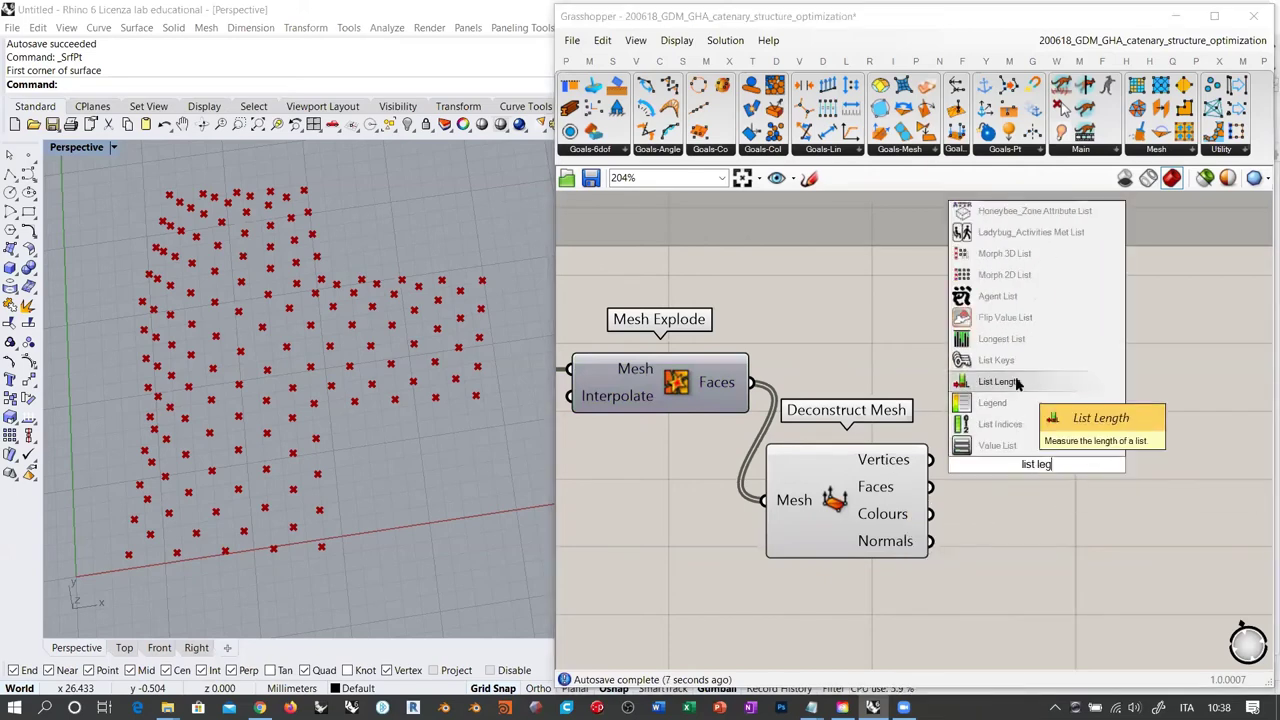
click(1000, 382)
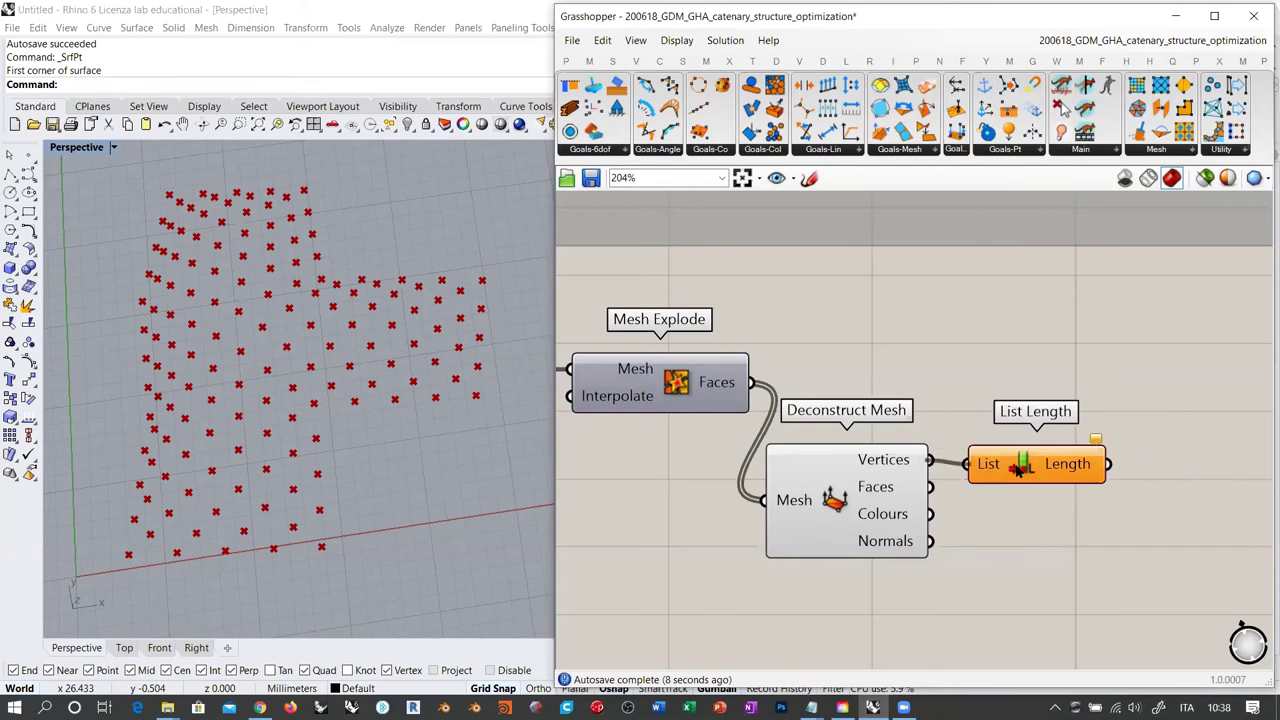
drag(1015, 467, 1017, 463)
click(1028, 512)
right_drag(1028, 515, 856, 521)
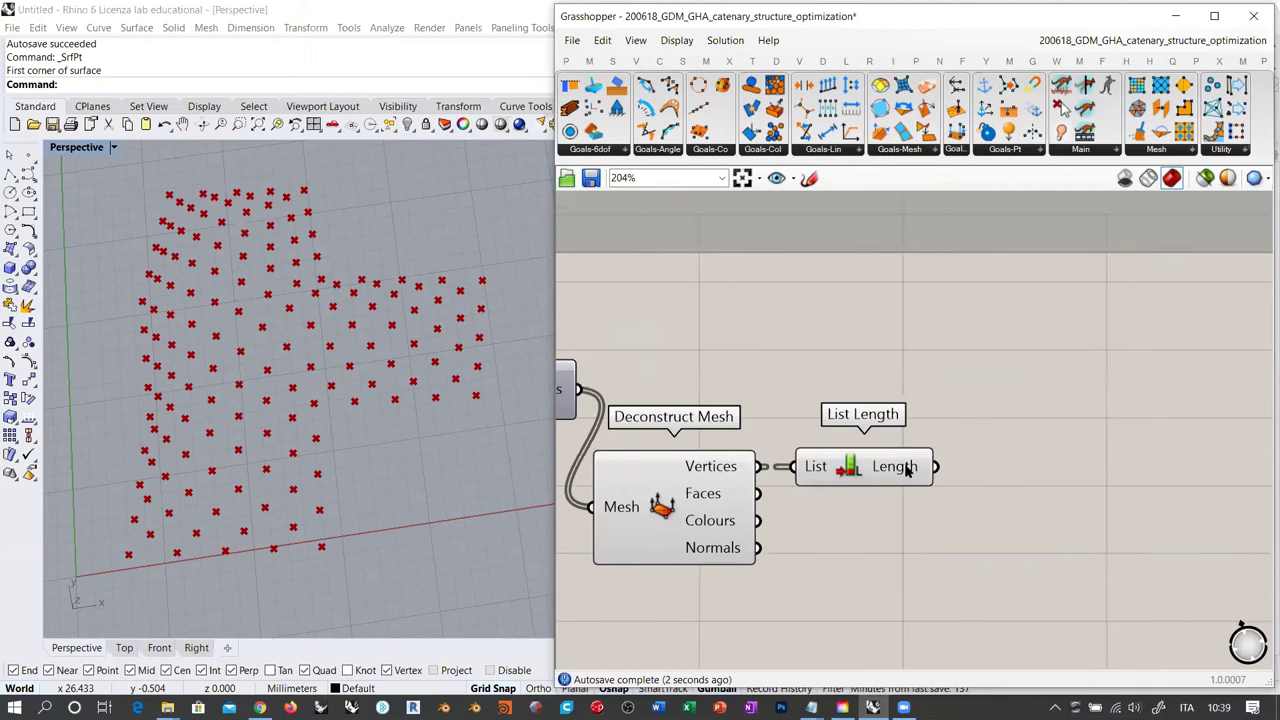
Add a Panel connected to List Length's output, enlarge it, and review the vertex count of each face
double_click(1141, 525)
text(")
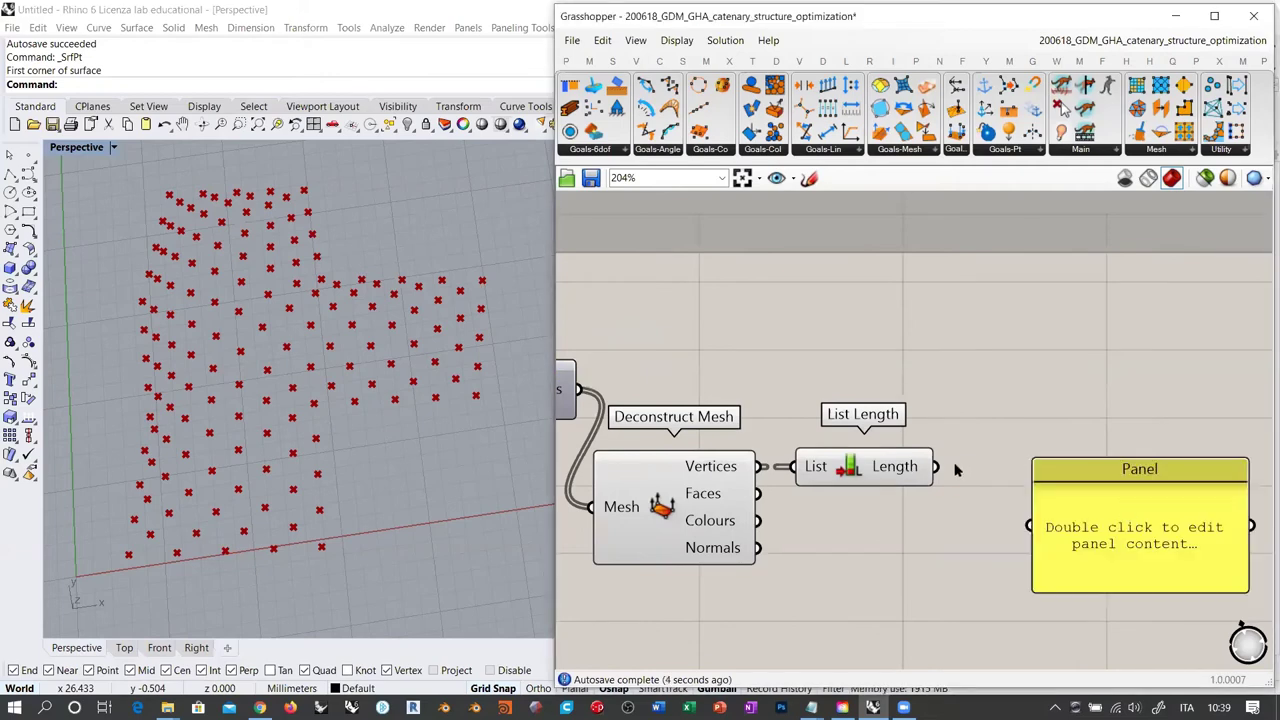
drag(936, 467, 1029, 526)
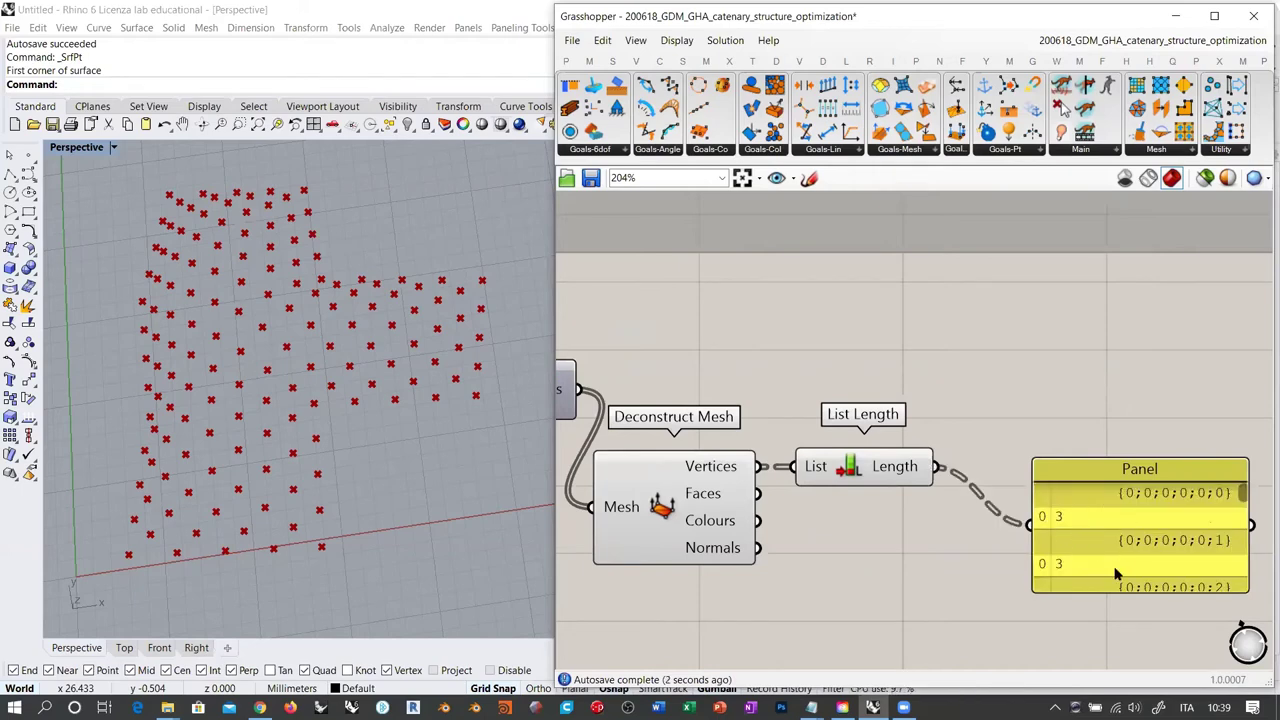
drag(1098, 641, 1098, 645)
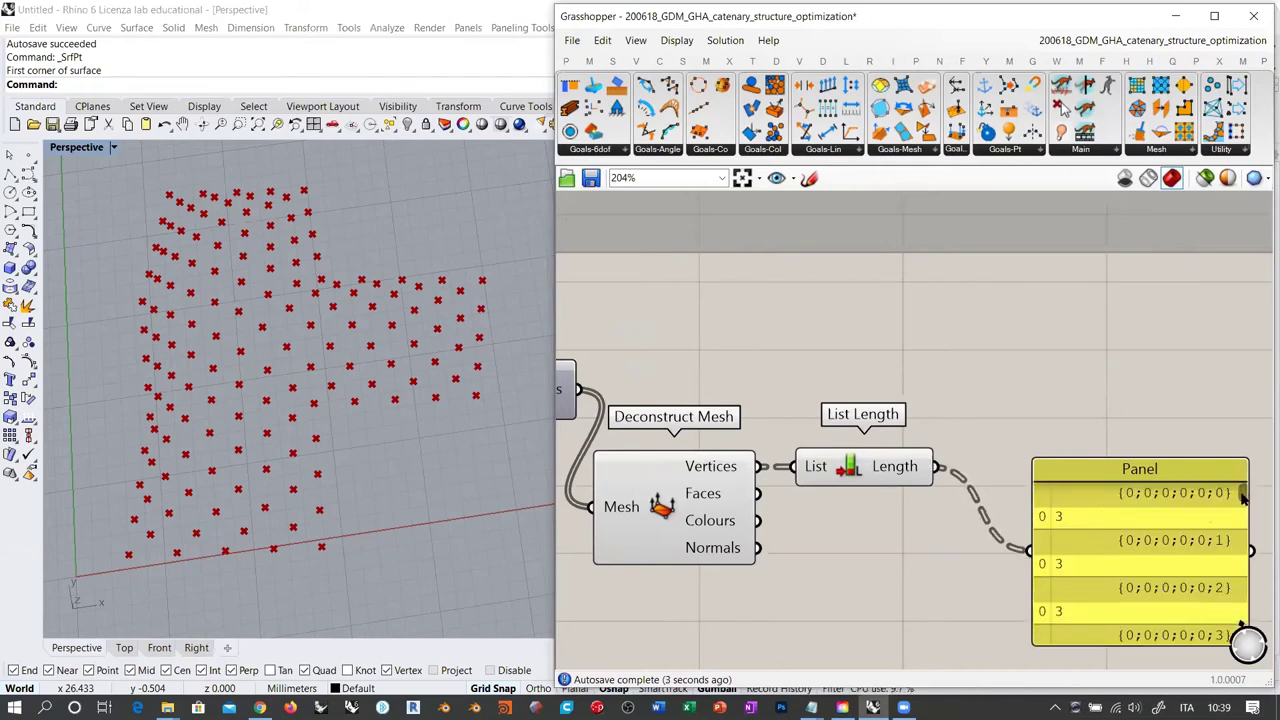
scroll(1240, 510, down, 4)
Flatten List Length's Length output and review the resulting list in the Panel
right_click(911, 466)
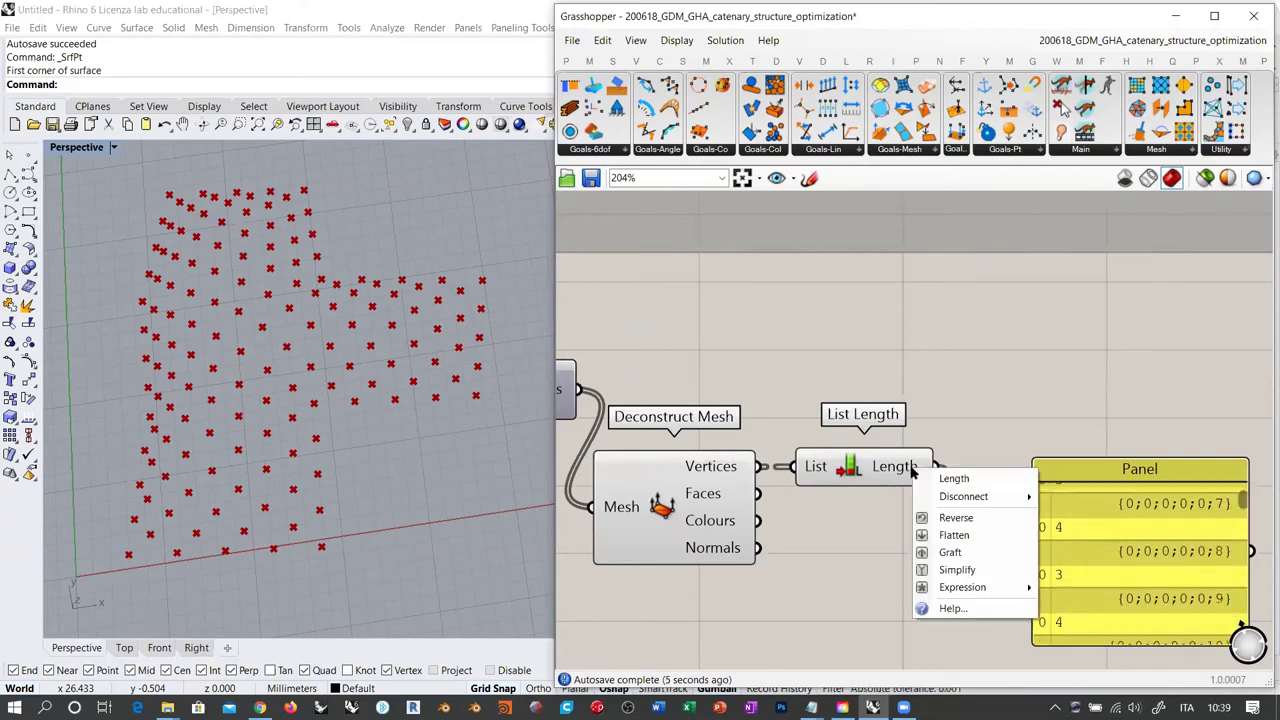
click(922, 535)
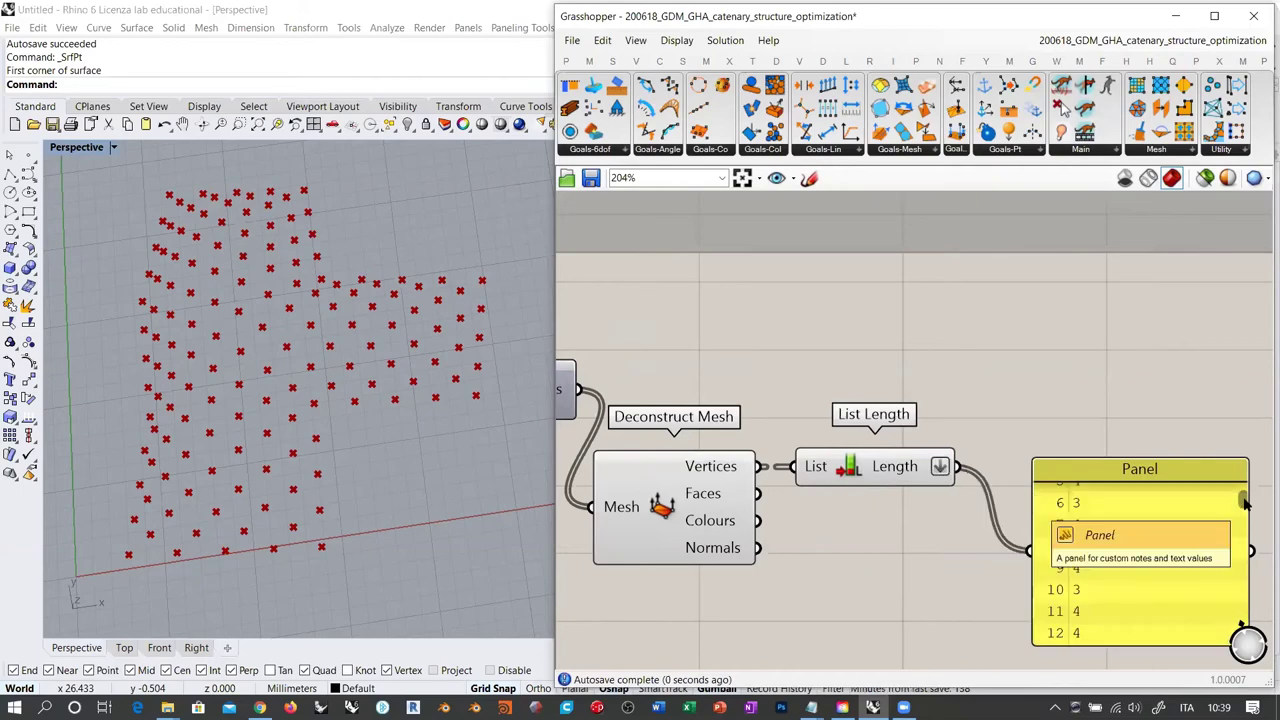
scroll(1011, 403, down, 2)
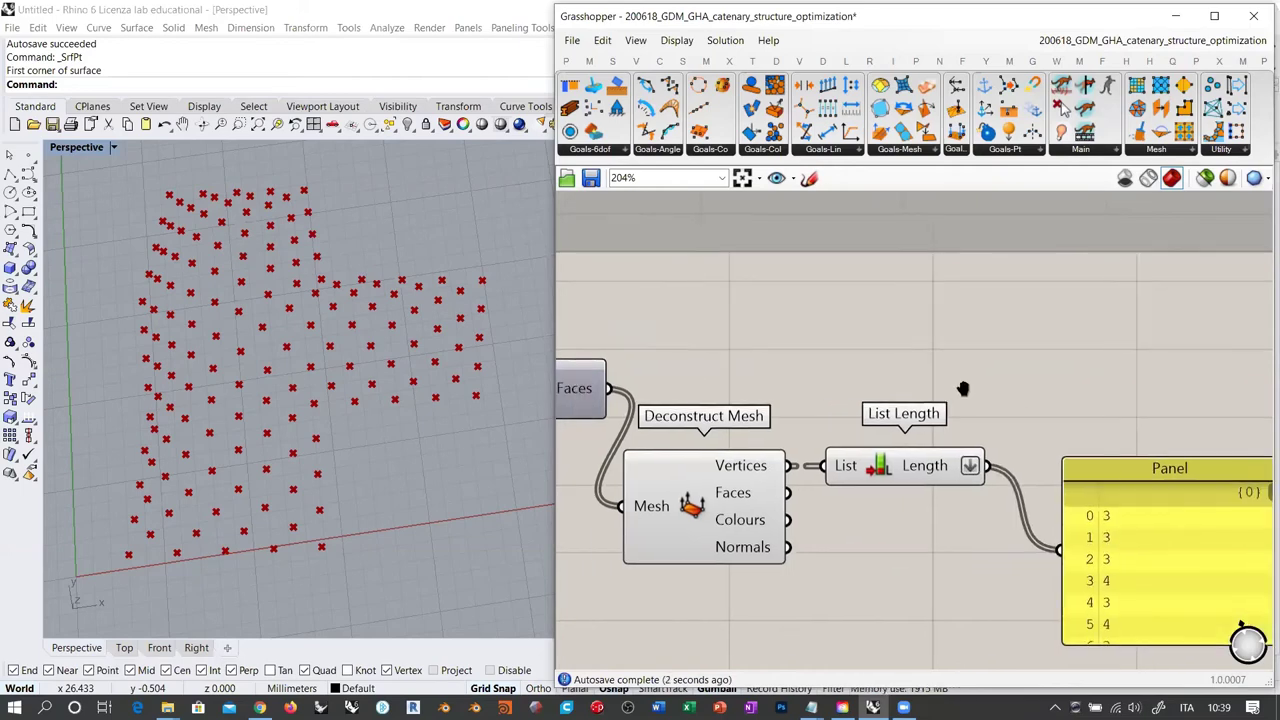
Add an Equality component with second number 4, connect List Length to its First Number, and align the two components
double_click(1072, 403)
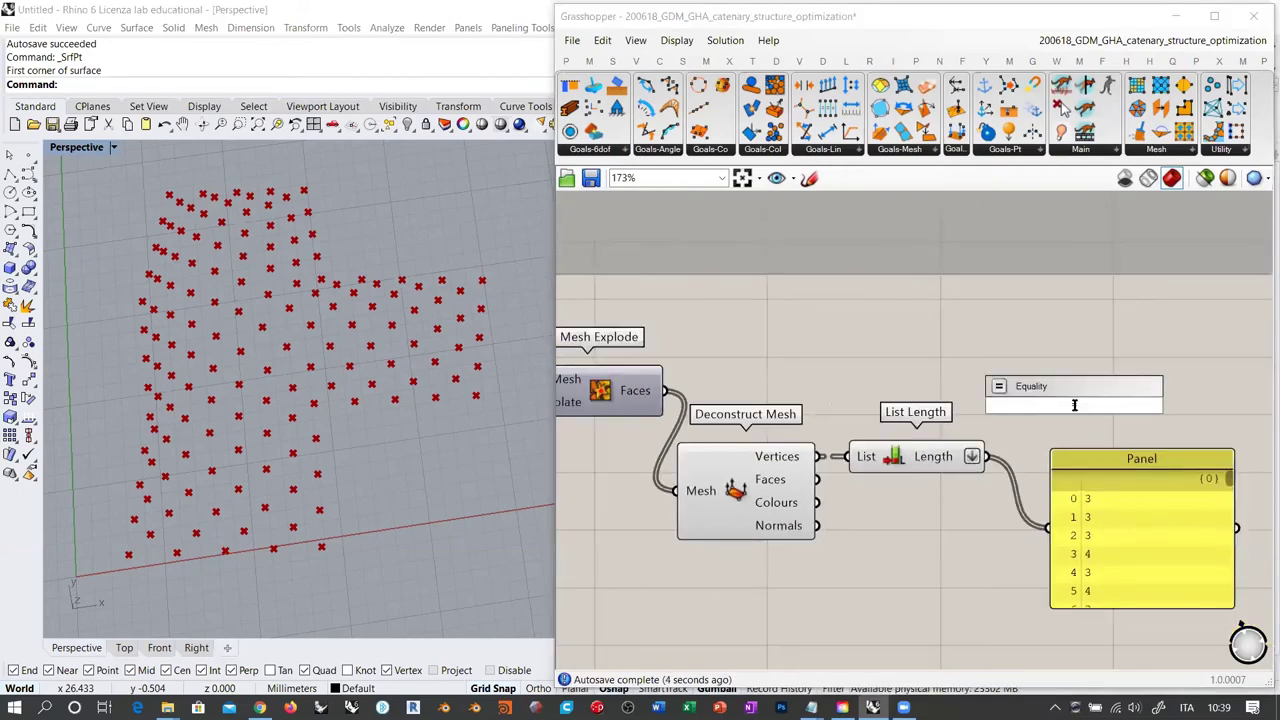
text(=4)
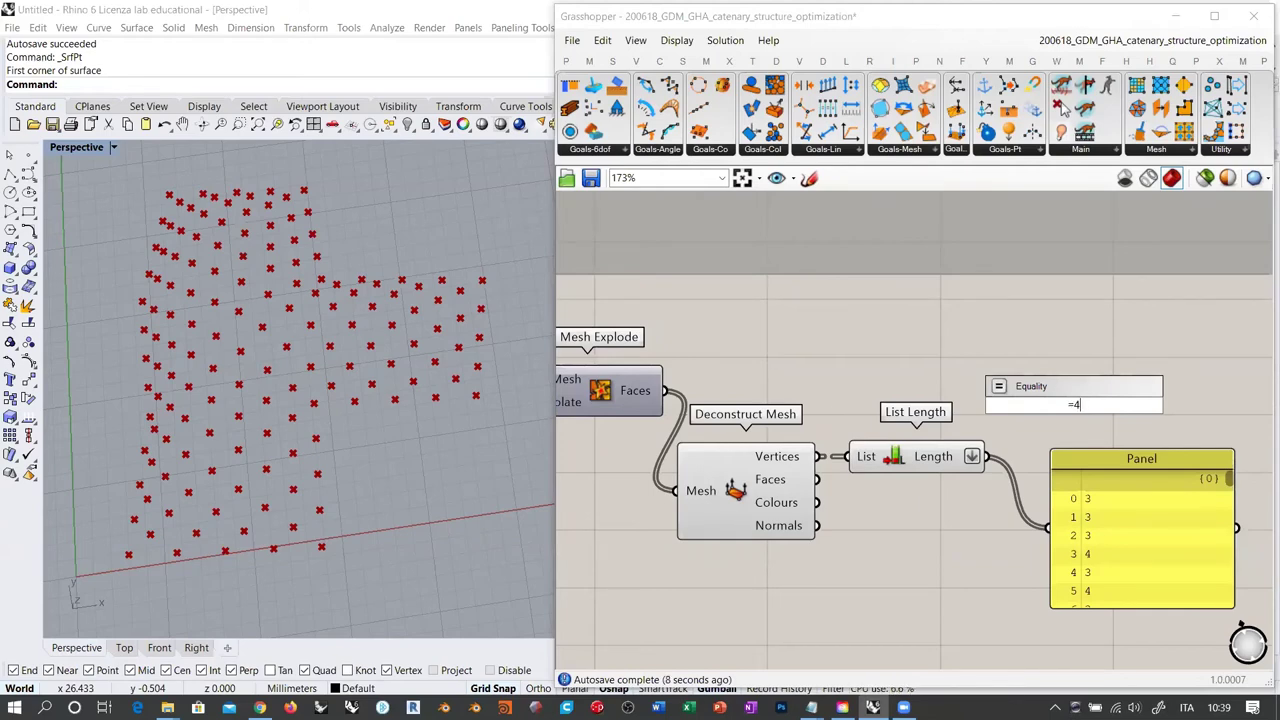
key(Return)
right_drag(1003, 411, 954, 413)
drag(1003, 411, 1041, 422)
drag(948, 459, 1013, 404)
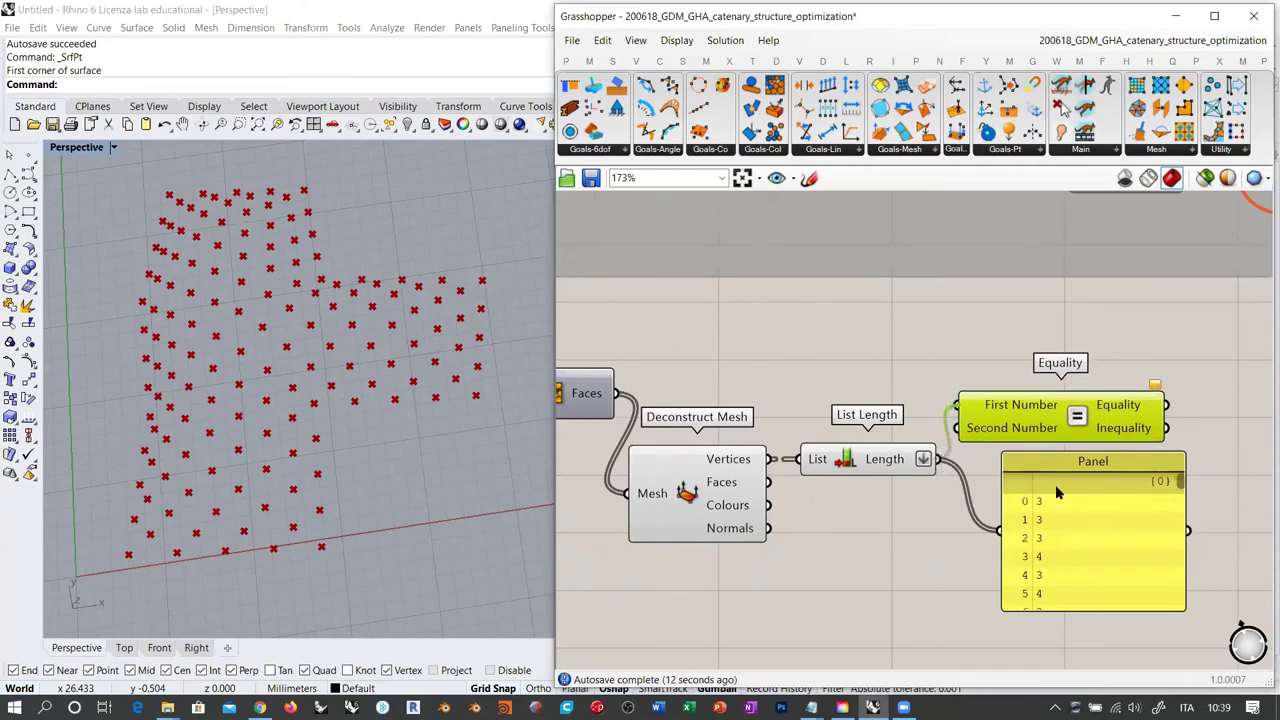
drag(1011, 414, 1027, 468)
Move the Panel beyond the Equality component and replace its input with the Equality output
right_drag(785, 537, 625, 525)
click(936, 526)
drag(935, 532, 1143, 568)
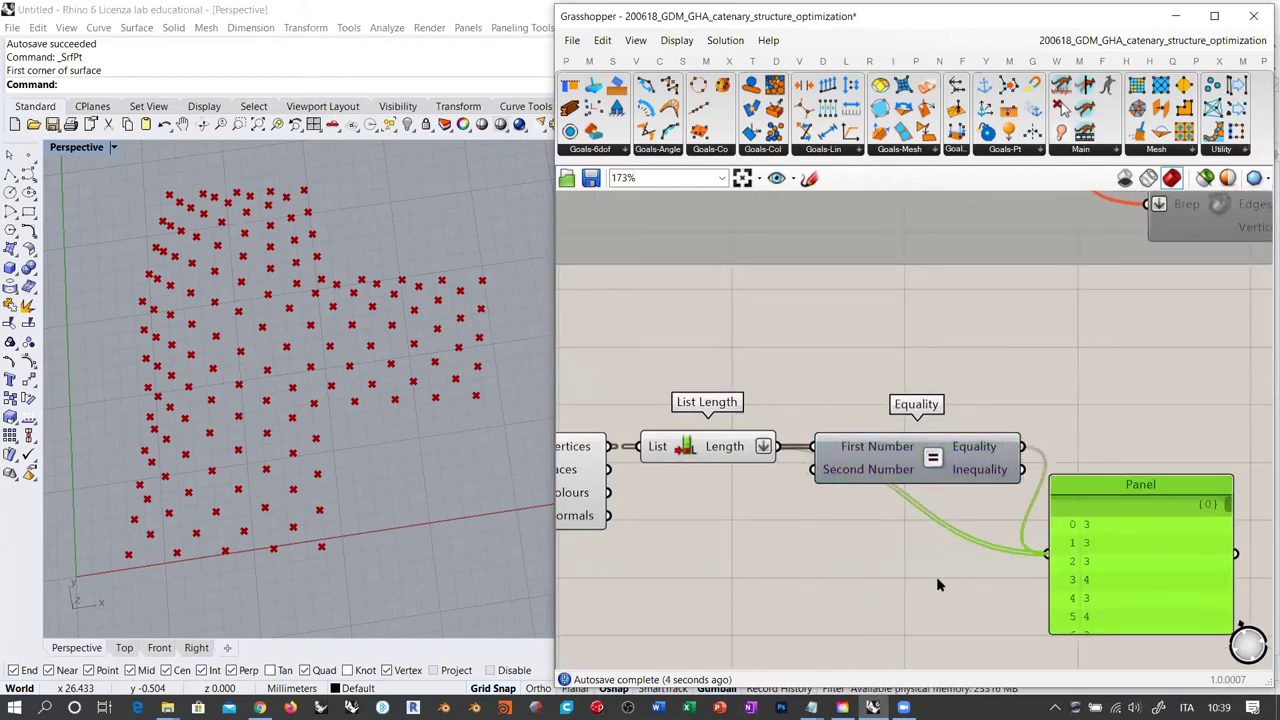
drag(1095, 548, 1096, 550)
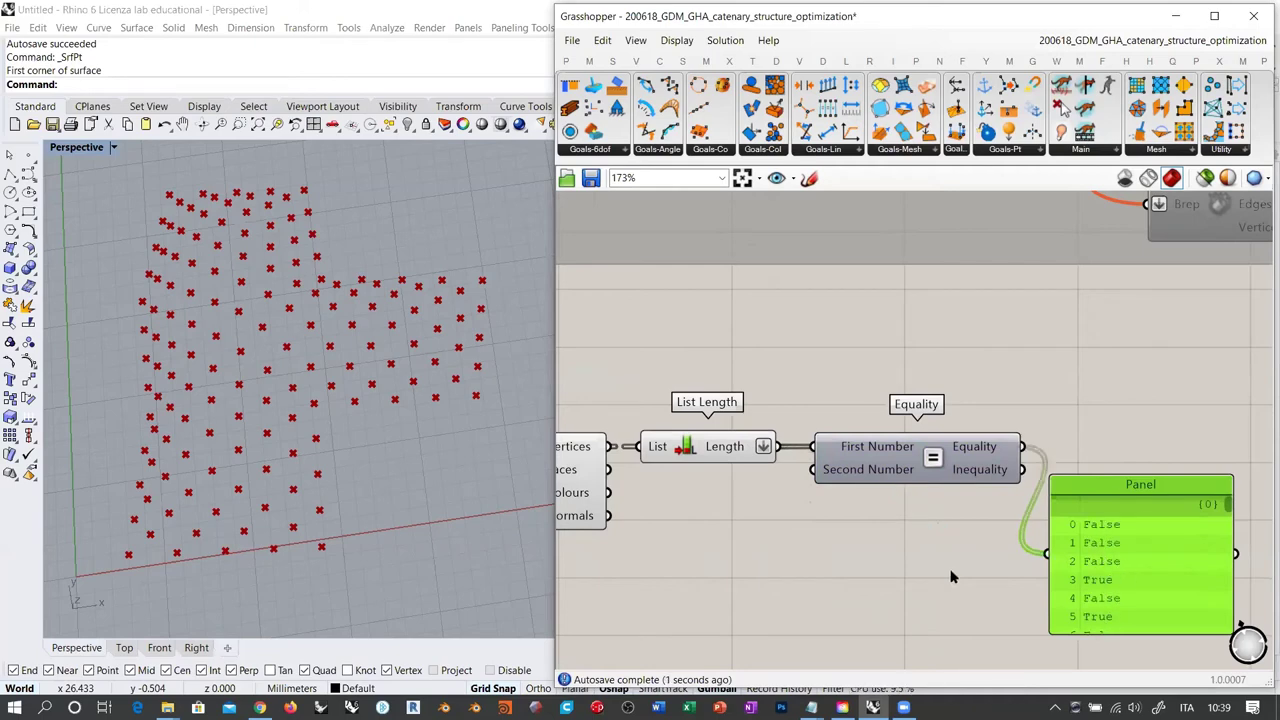
click(951, 577)
Add a Dispatch component with Mesh Explode's Faces as List and the Equality output as Dispatch pattern, placed in line with Faces
double_click(1091, 423)
text(dis)
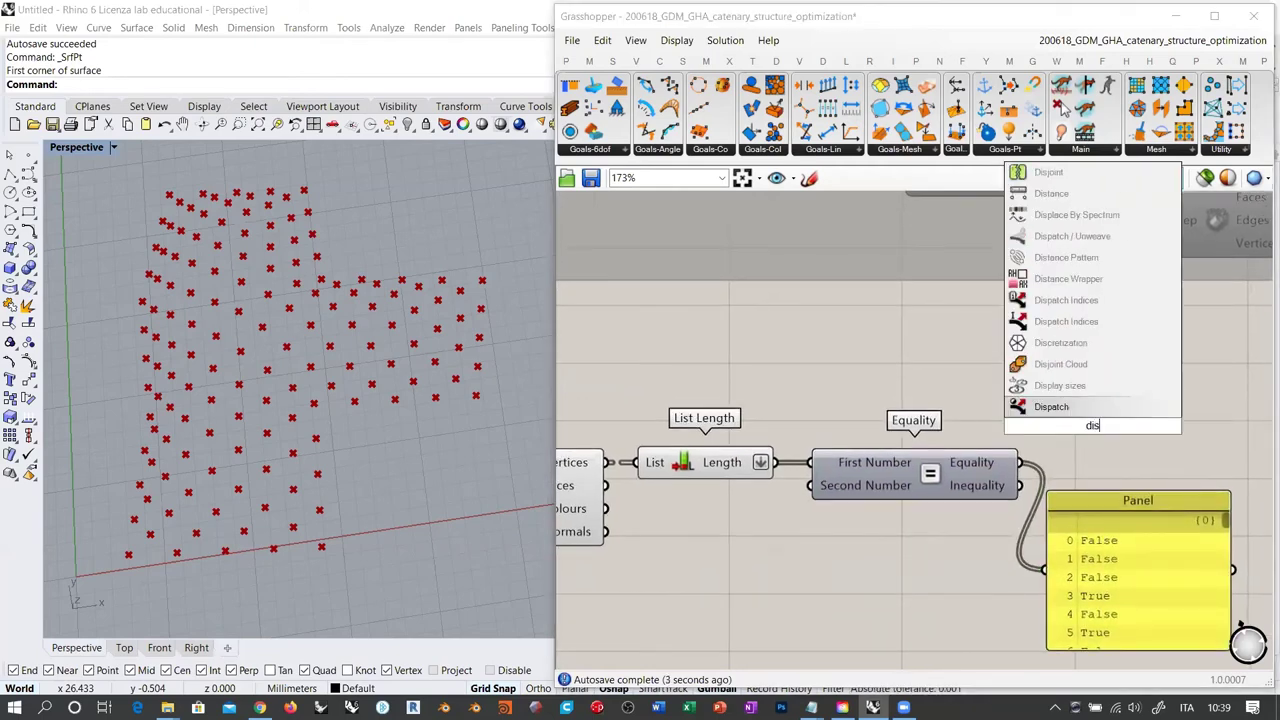
text(p)
key(Return)
scroll(973, 421, down, 2)
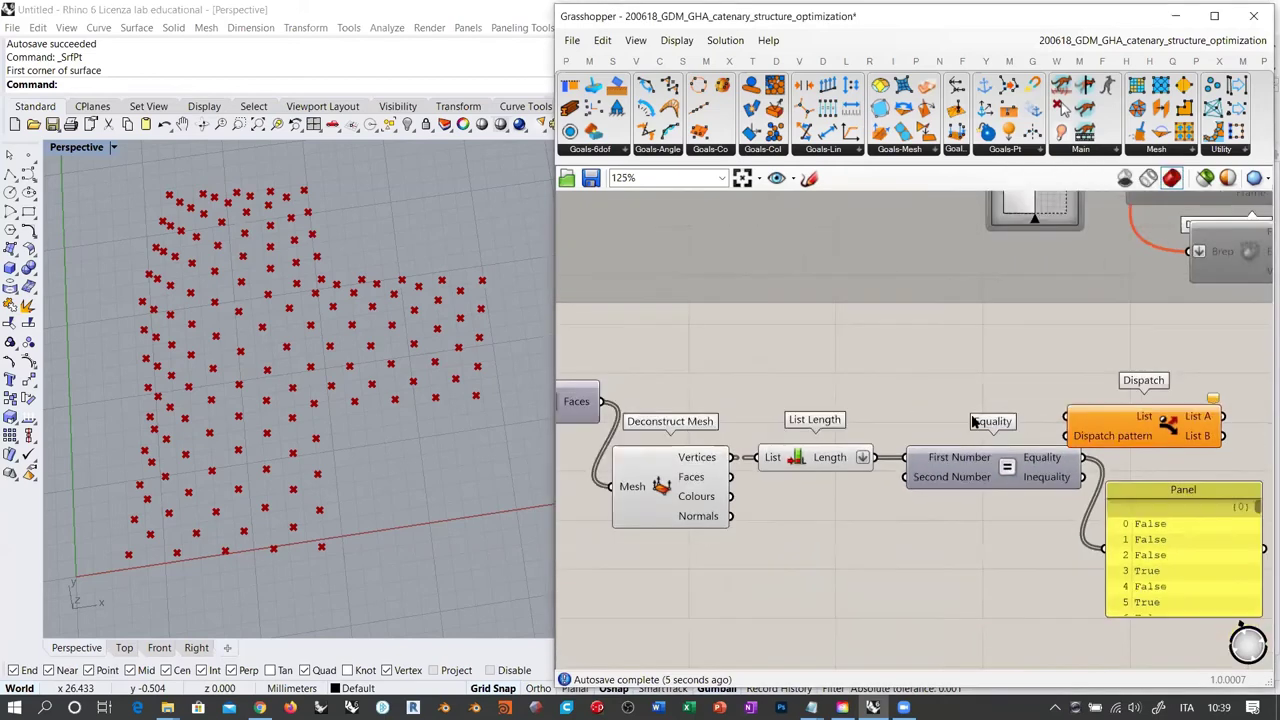
drag(661, 403, 1030, 415)
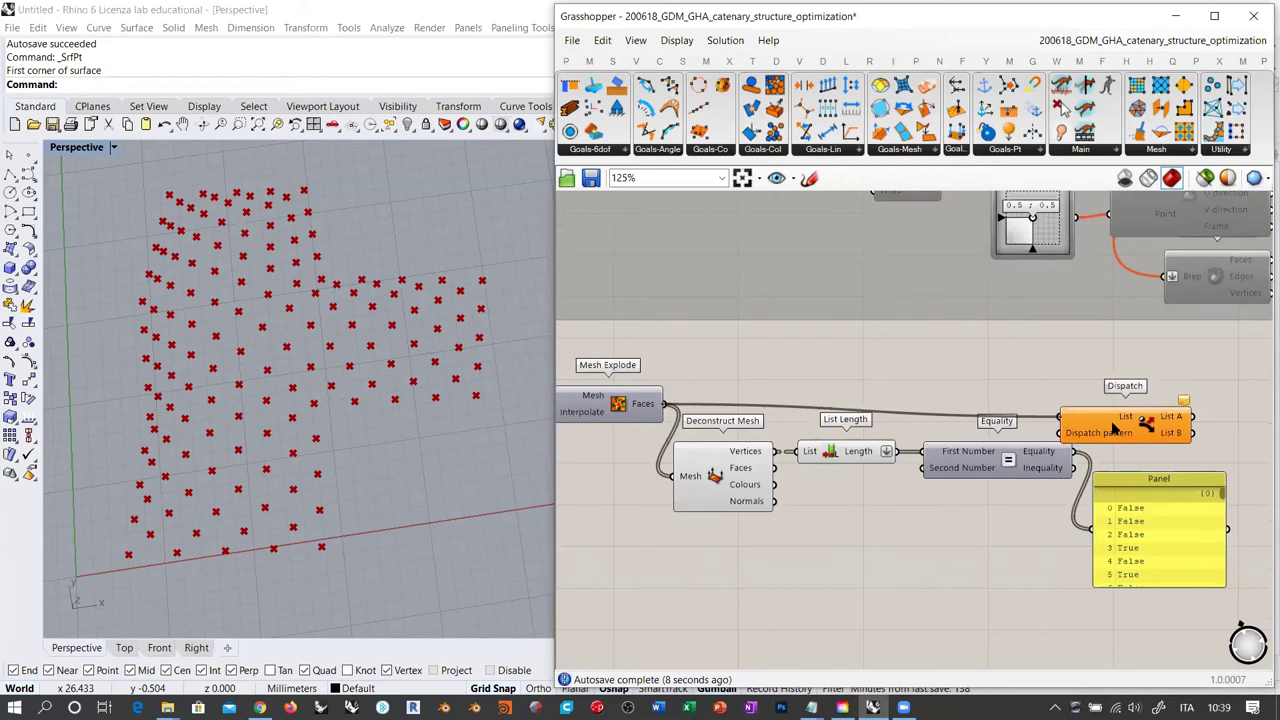
drag(1113, 428, 1133, 416)
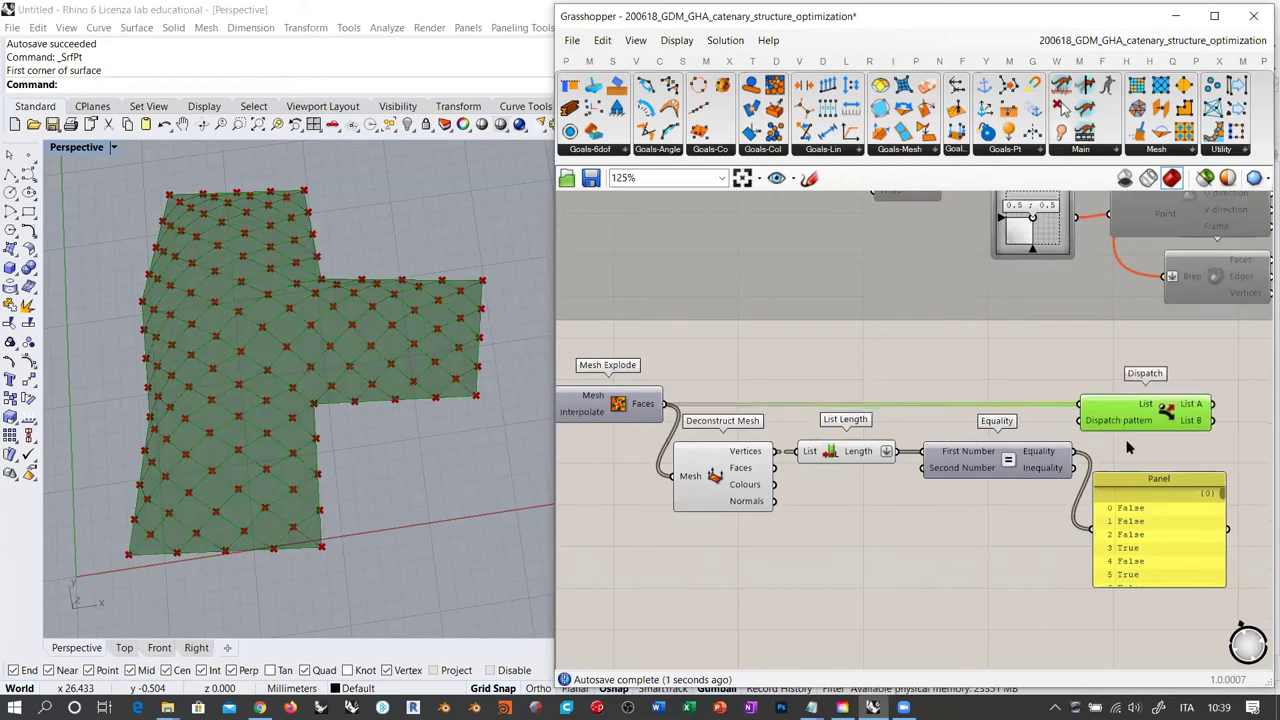
drag(1077, 455, 1088, 427)
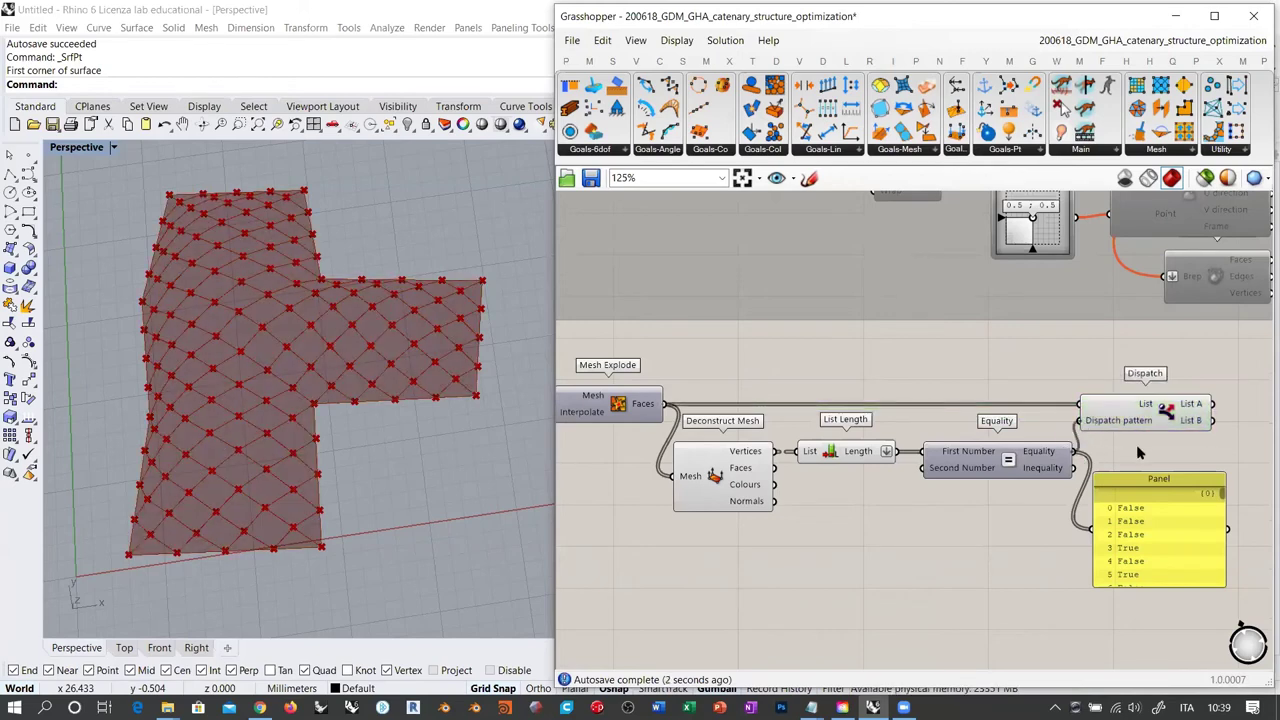
Delete the Panel showing the Equality values and turn off Dispatch's preview
click(1146, 528)
key(Delete)
right_drag(1110, 448, 913, 470)
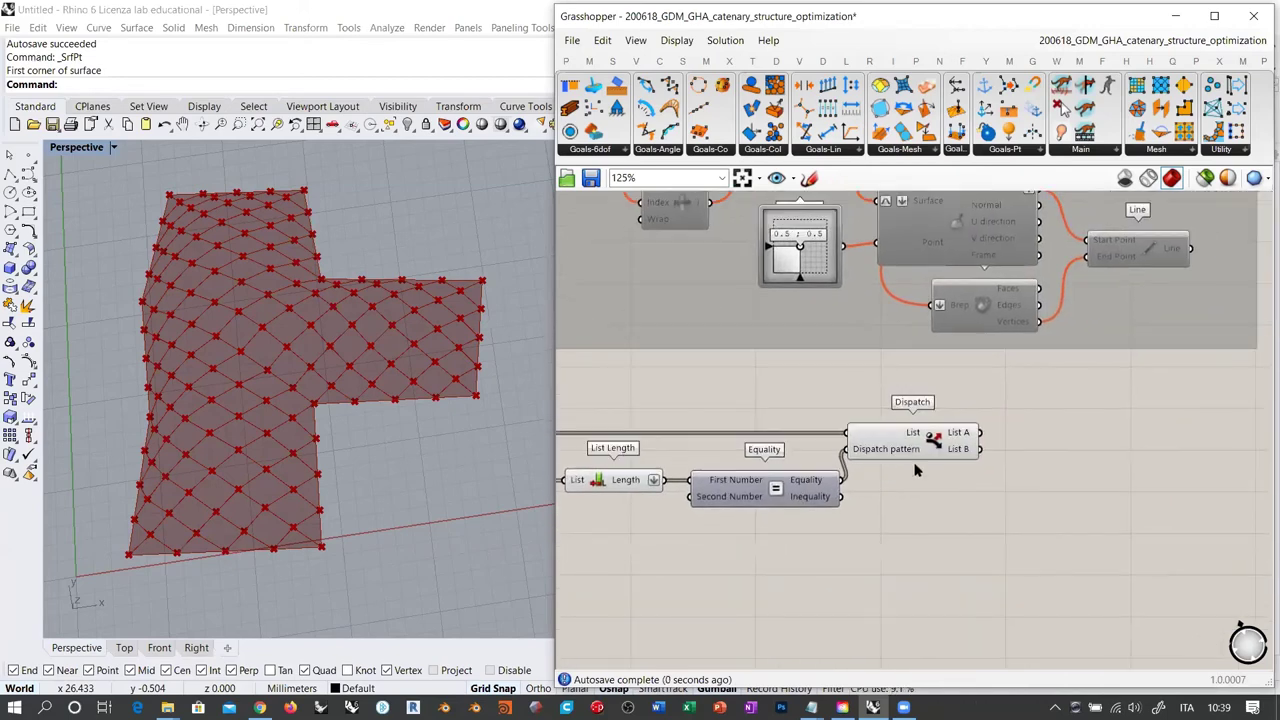
click(966, 452)
Add a Mesh parameter for Dispatch's List A, check the quad faces in the viewport, and place the parameter close to Dispatch
double_click(1049, 448)
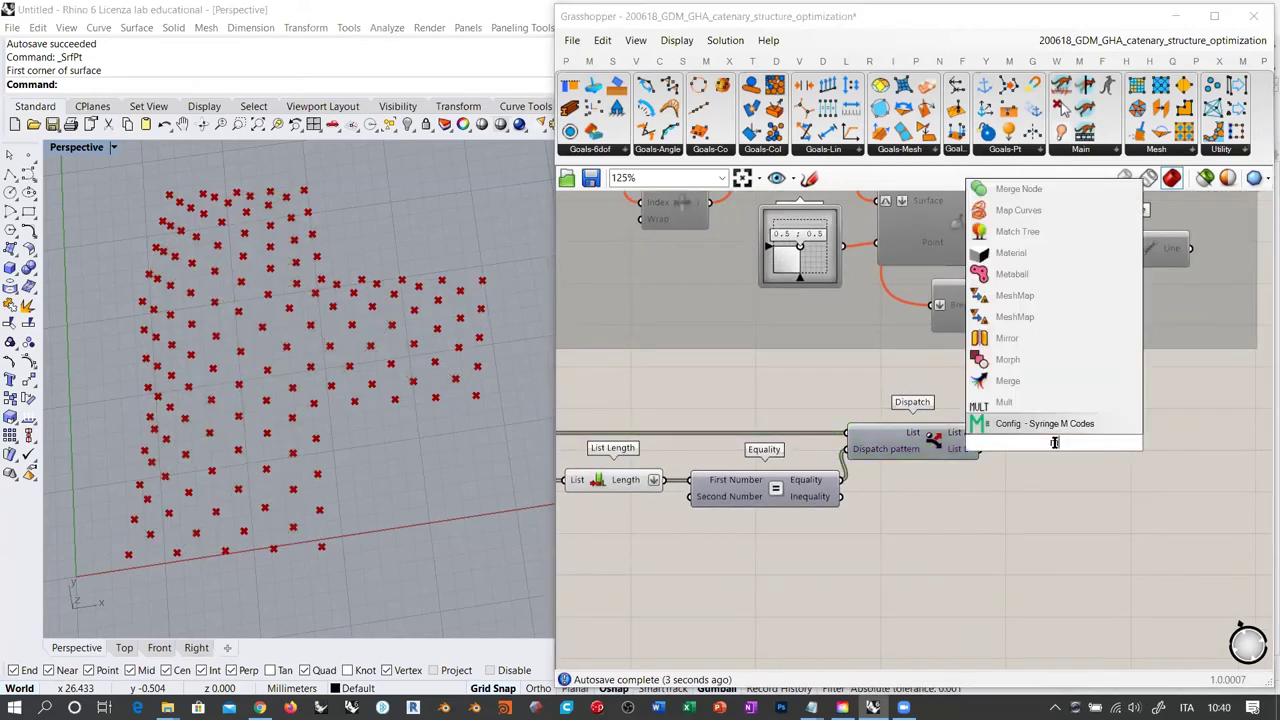
text(mesh)
click(1006, 418)
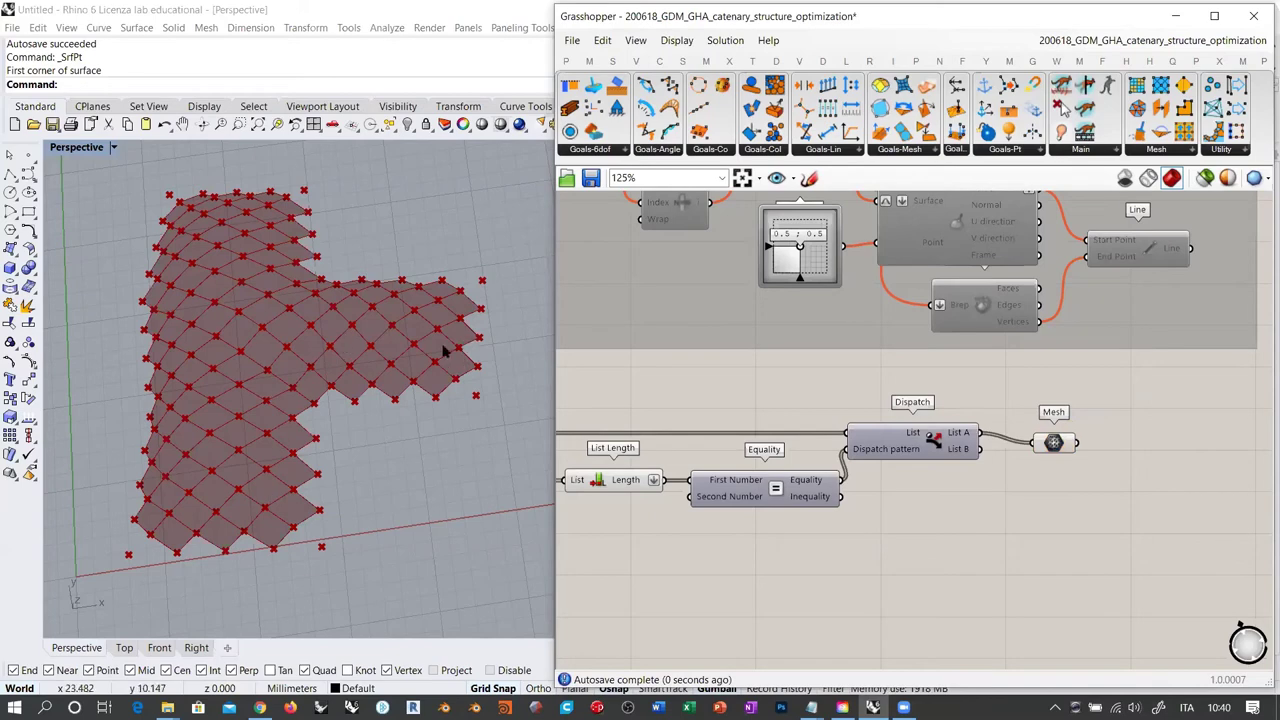
mouse_move(400, 385)
right_down()
mouse_move(405, 428)
mouse_move(384, 345)
mouse_move(406, 381)
right_up()
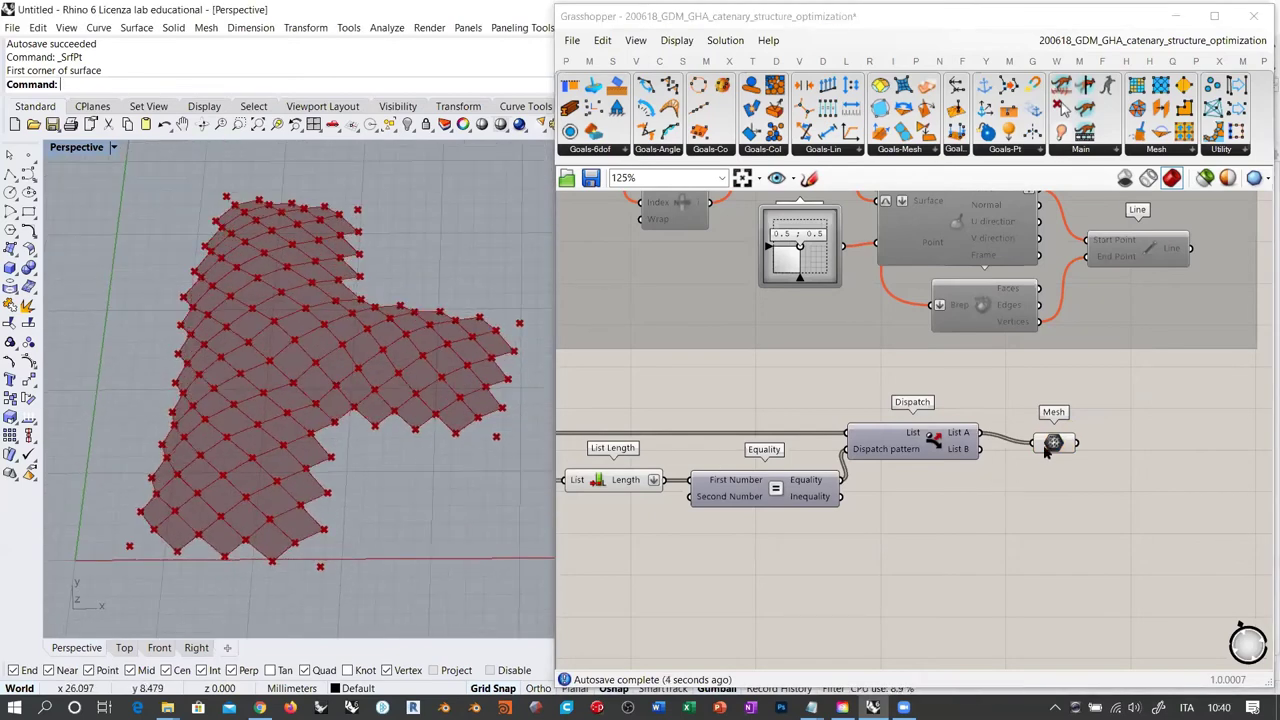
drag(1044, 448, 1010, 438)
click(1013, 463)
Select the whole chain from the first Mesh to the last Mesh parameter and shift it back to free space for more components
scroll(1117, 480, down, 5)
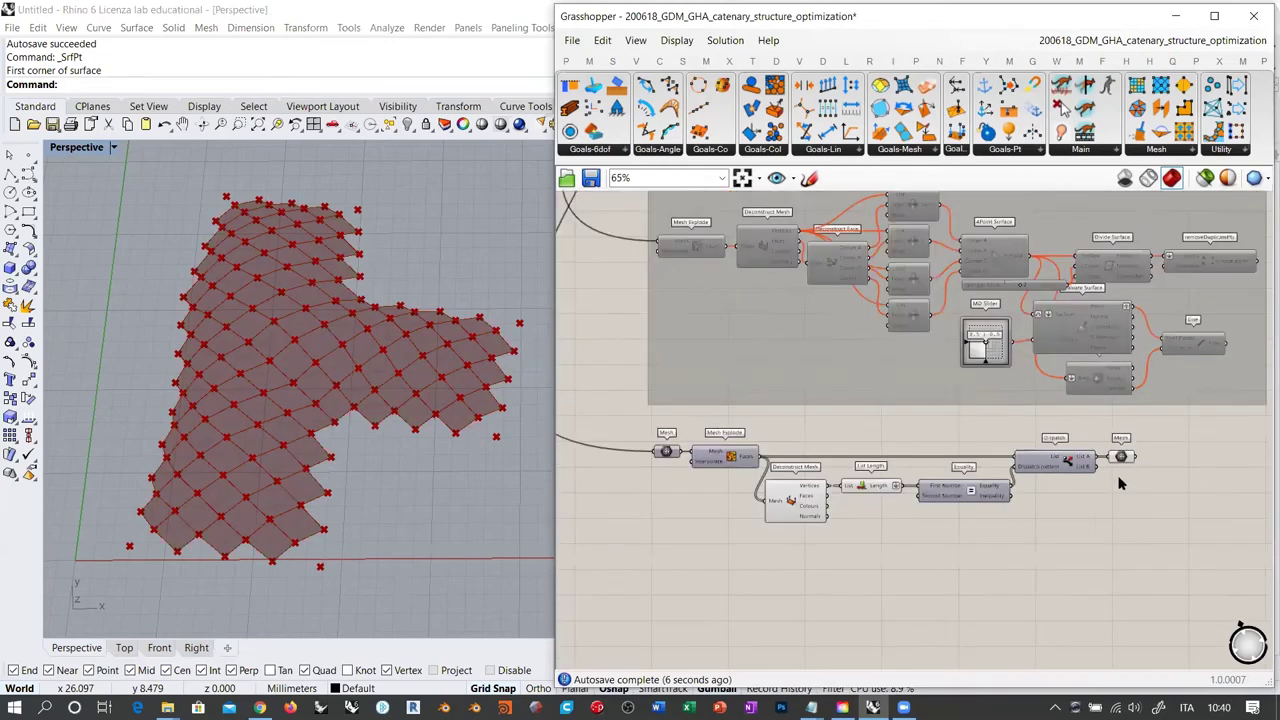
drag(1148, 435, 727, 527)
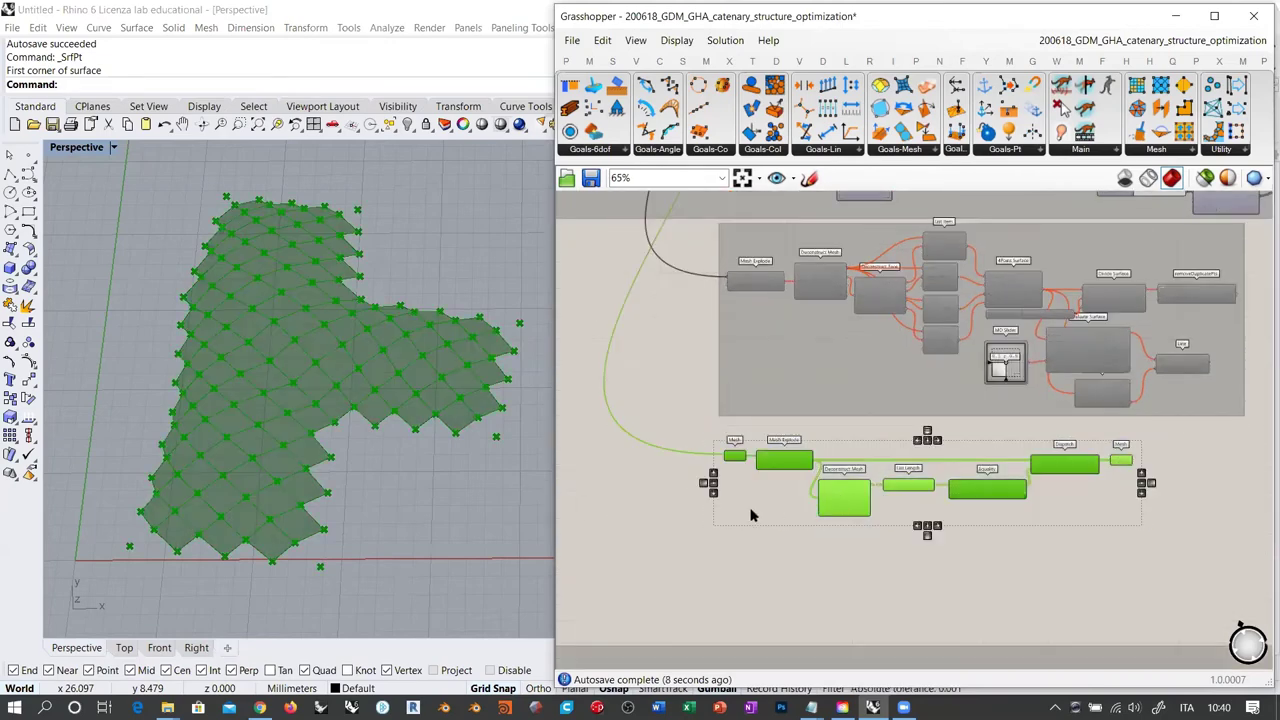
drag(840, 497, 605, 493)
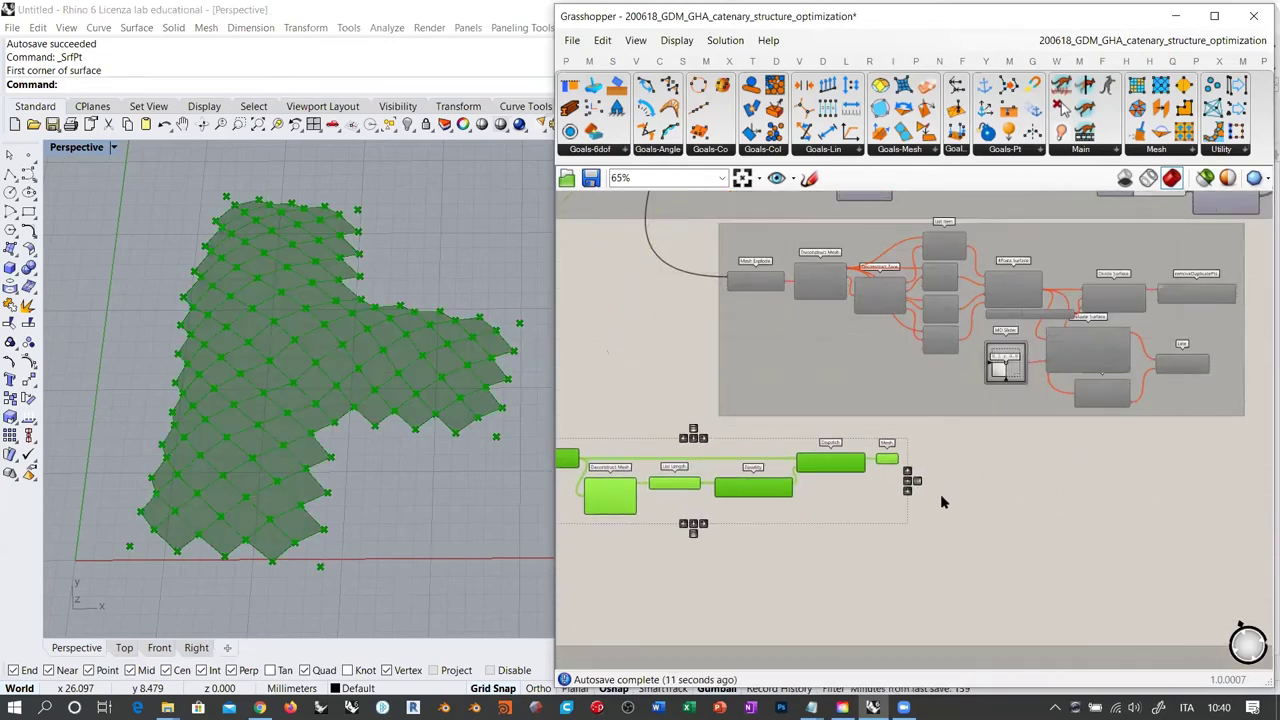
click(940, 494)
Add a Triangulate component fed by the Mesh parameter that holds Dispatch's List A
scroll(930, 470, up, 6)
click(849, 476)
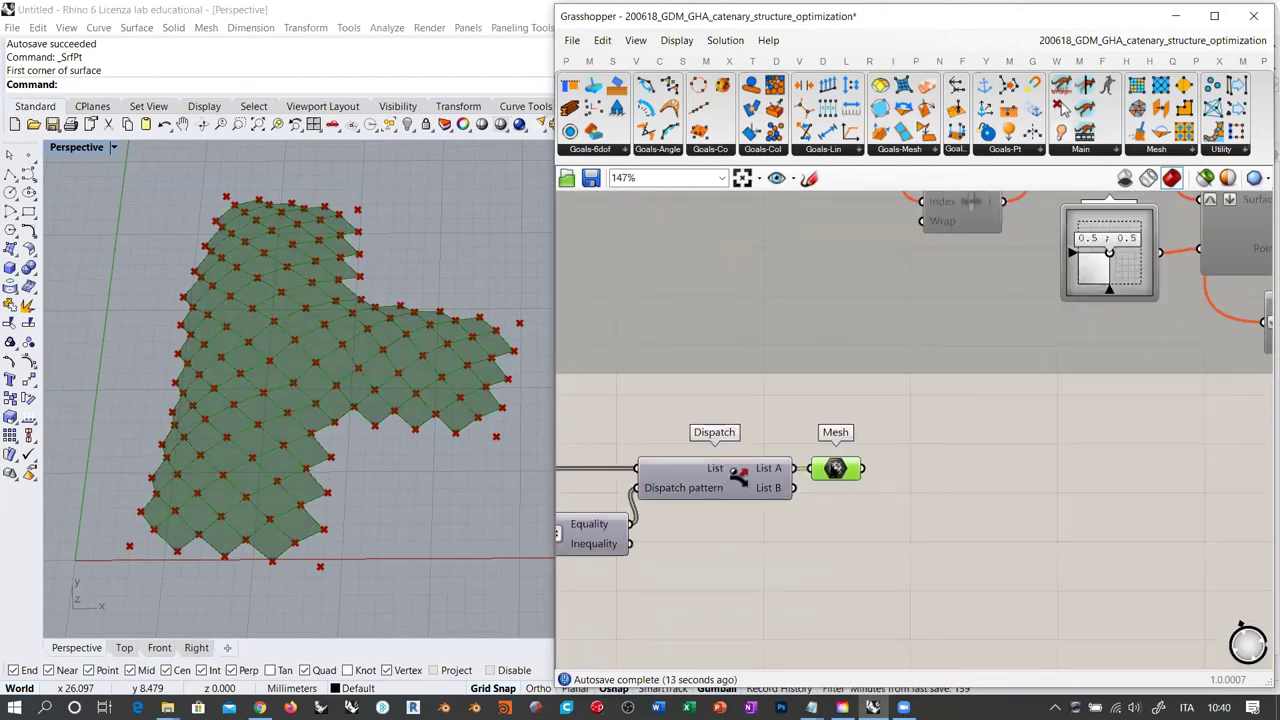
double_click(951, 483)
text(triang)
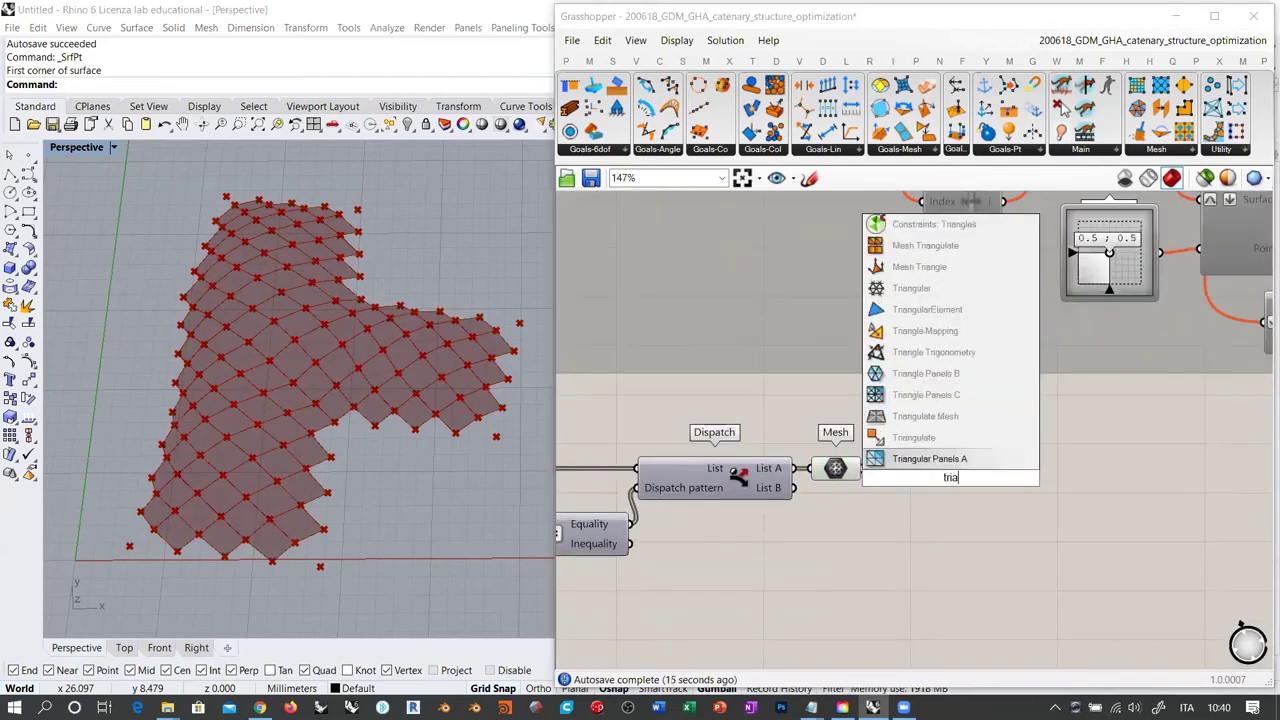
key(Return)
drag(873, 477, 897, 478)
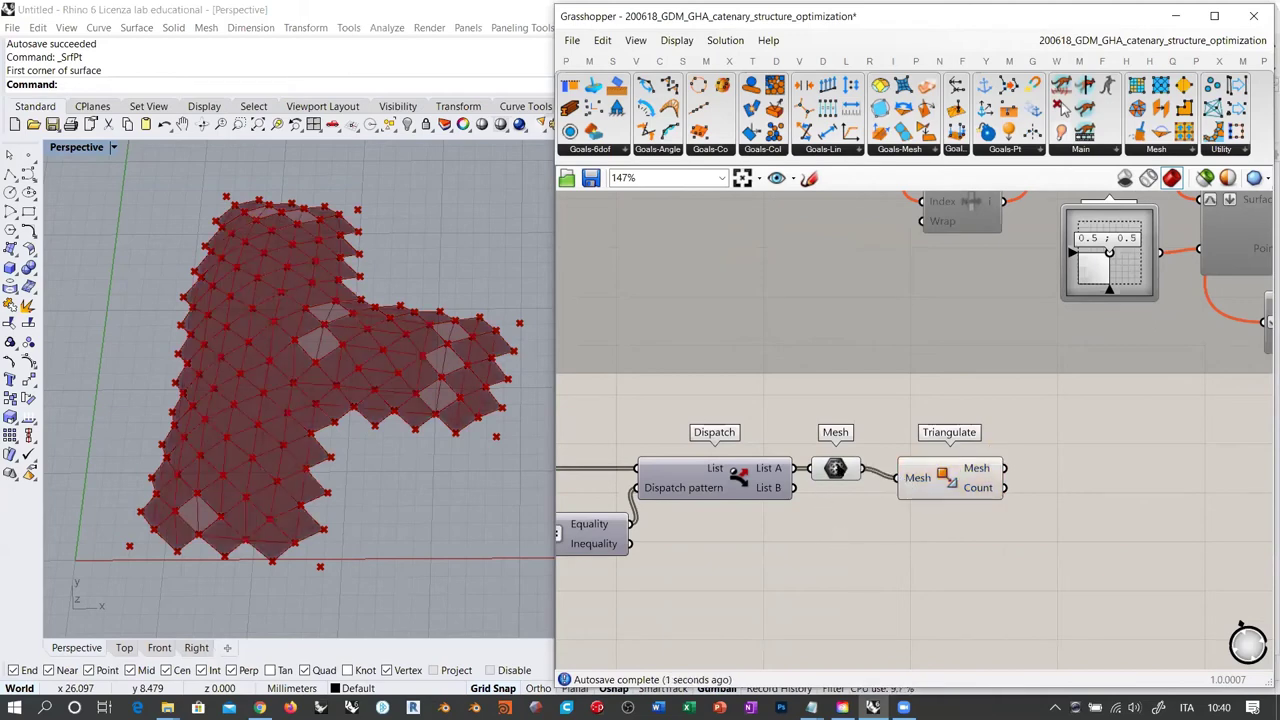
Turn off the preview of the Mesh parameter after Dispatch and inspect the triangulated quads in the viewport
click(836, 470)
right_drag(380, 395, 316, 386)
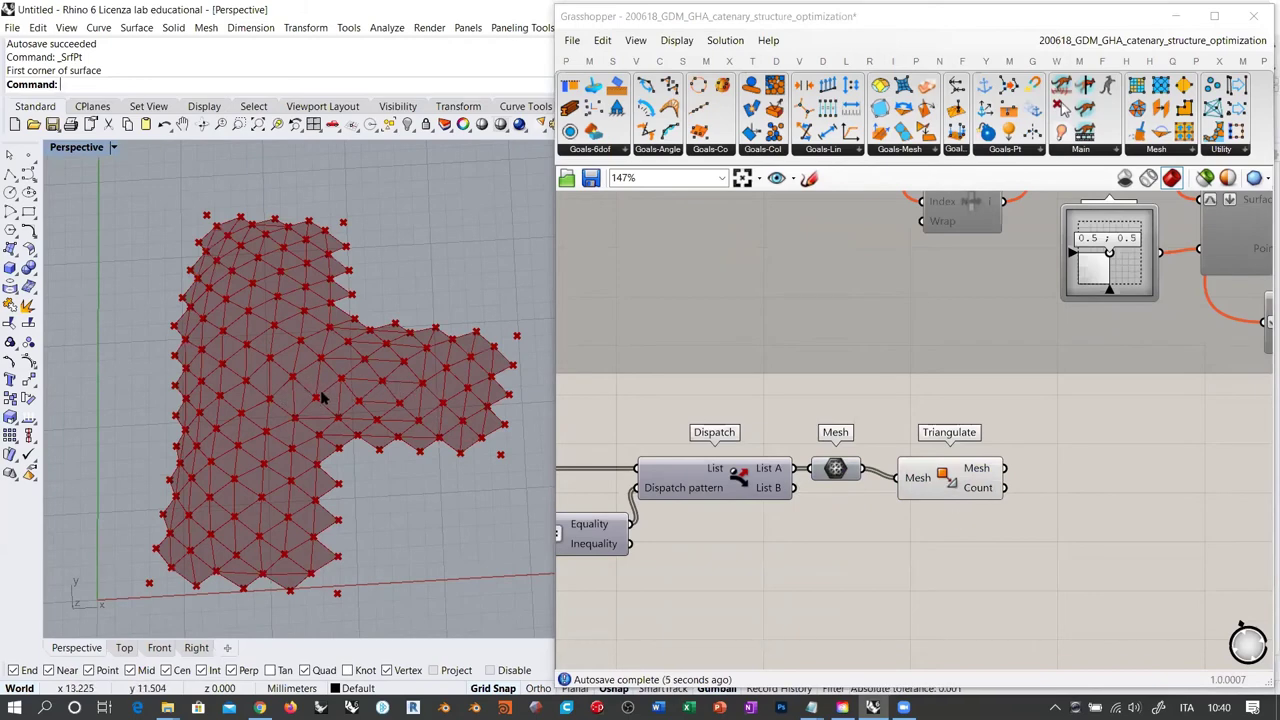
mouse_move(333, 475)
right_down()
mouse_move(343, 428)
mouse_move(348, 456)
right_up()
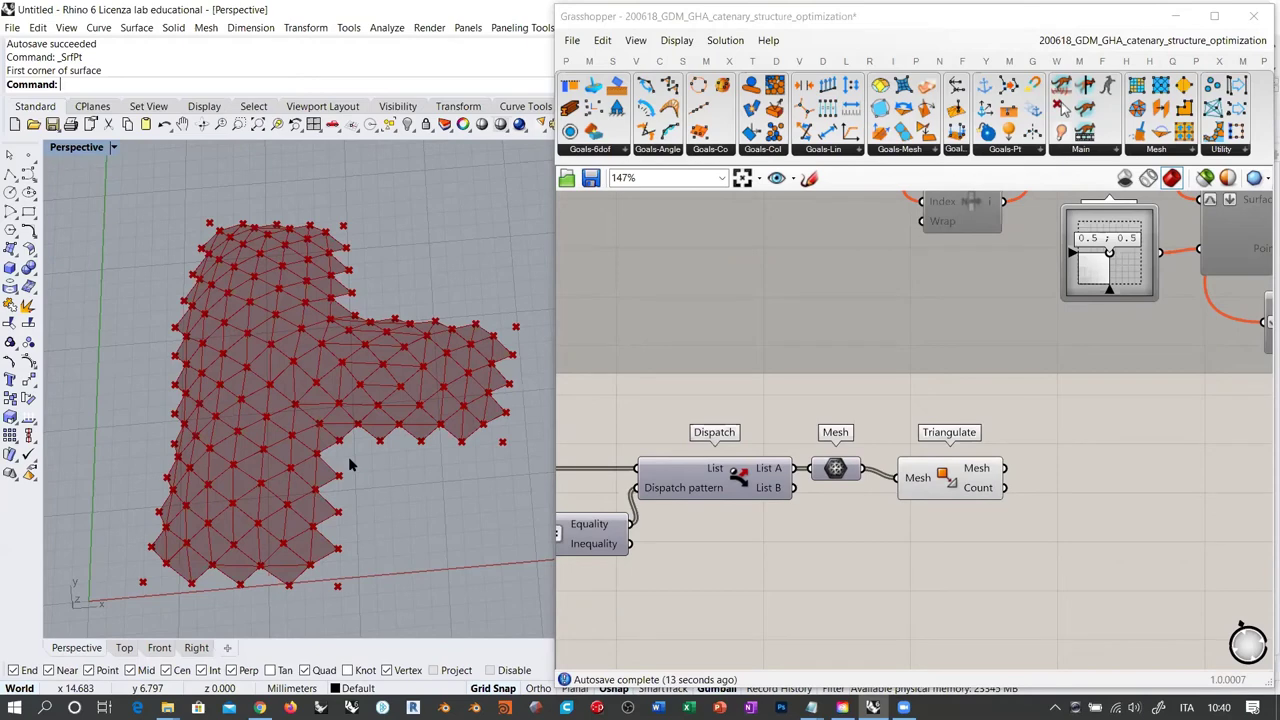
Replace the Triangulate component with a Deconstruct Mesh fed by the Mesh parameter after Dispatch
click(942, 477)
key(Delete)
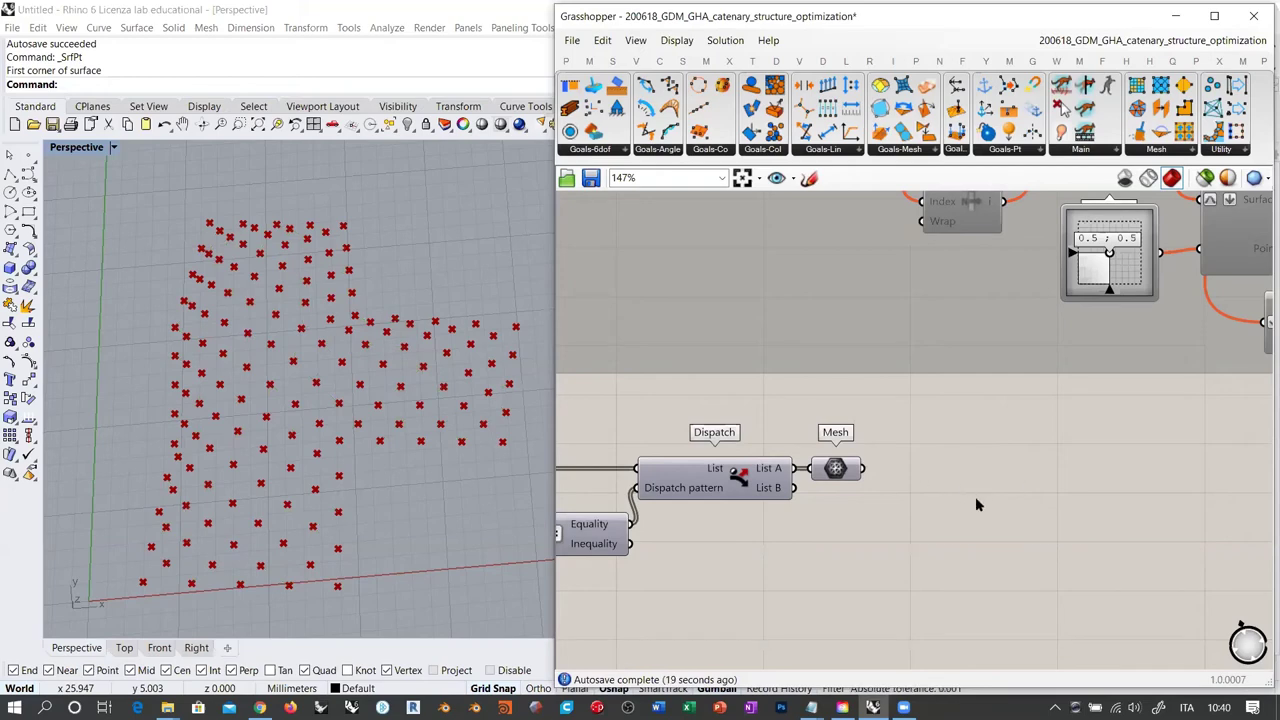
double_click(967, 505)
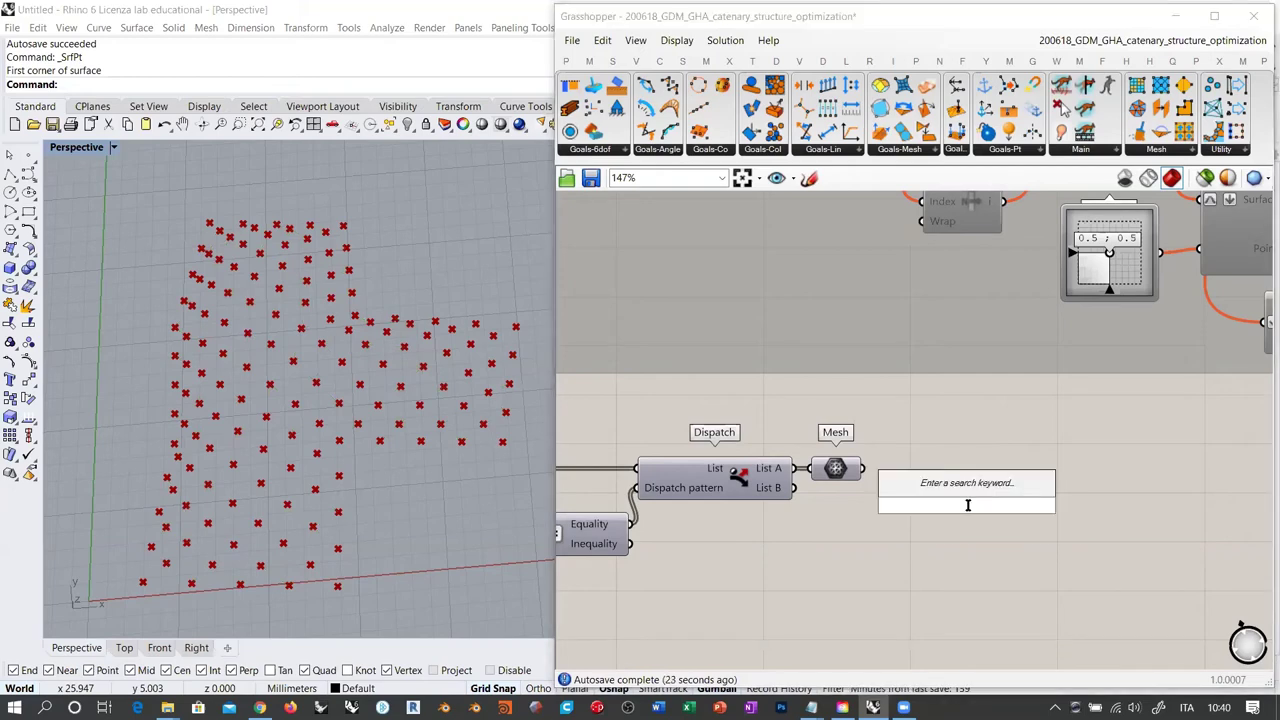
text(dem)
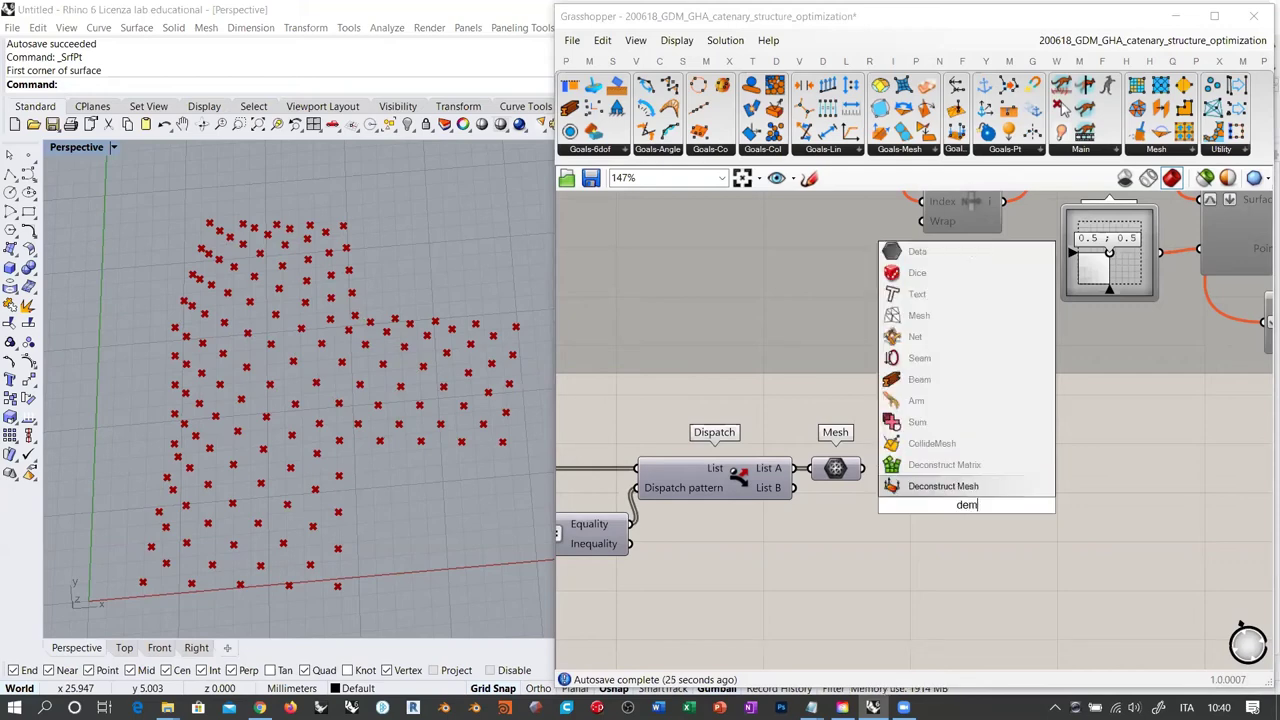
click(943, 486)
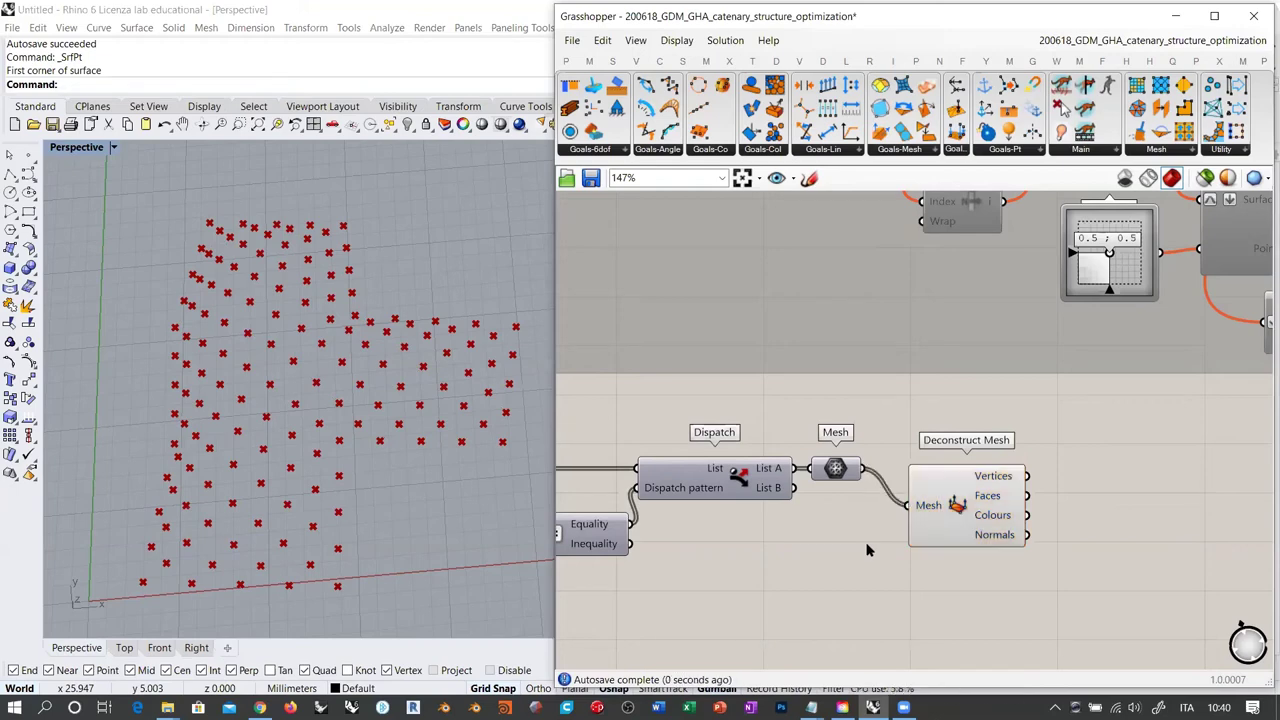
Turn off the preview of the Deconstruct Mesh component placed between Mesh Explode and List Length
right_drag(830, 547, 1111, 523)
scroll(1111, 523, down, 1)
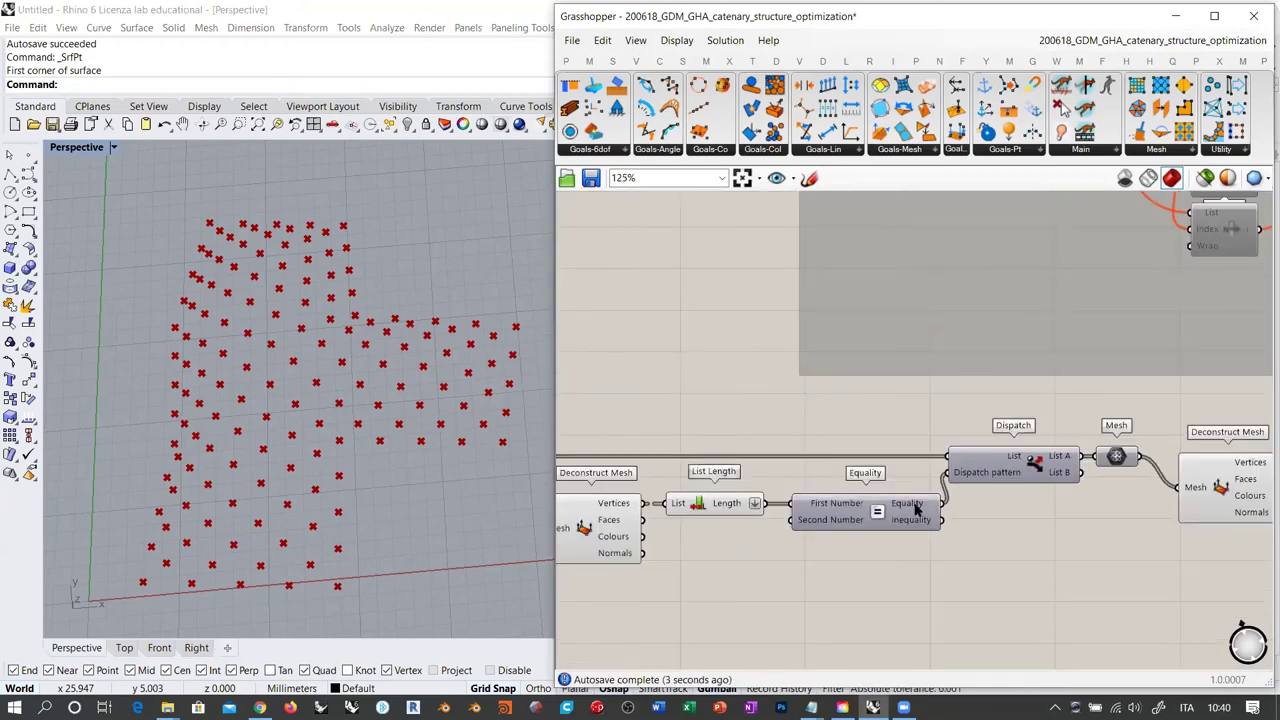
click(597, 522)
key(ctrl+q)
right_drag(848, 566, 1035, 563)
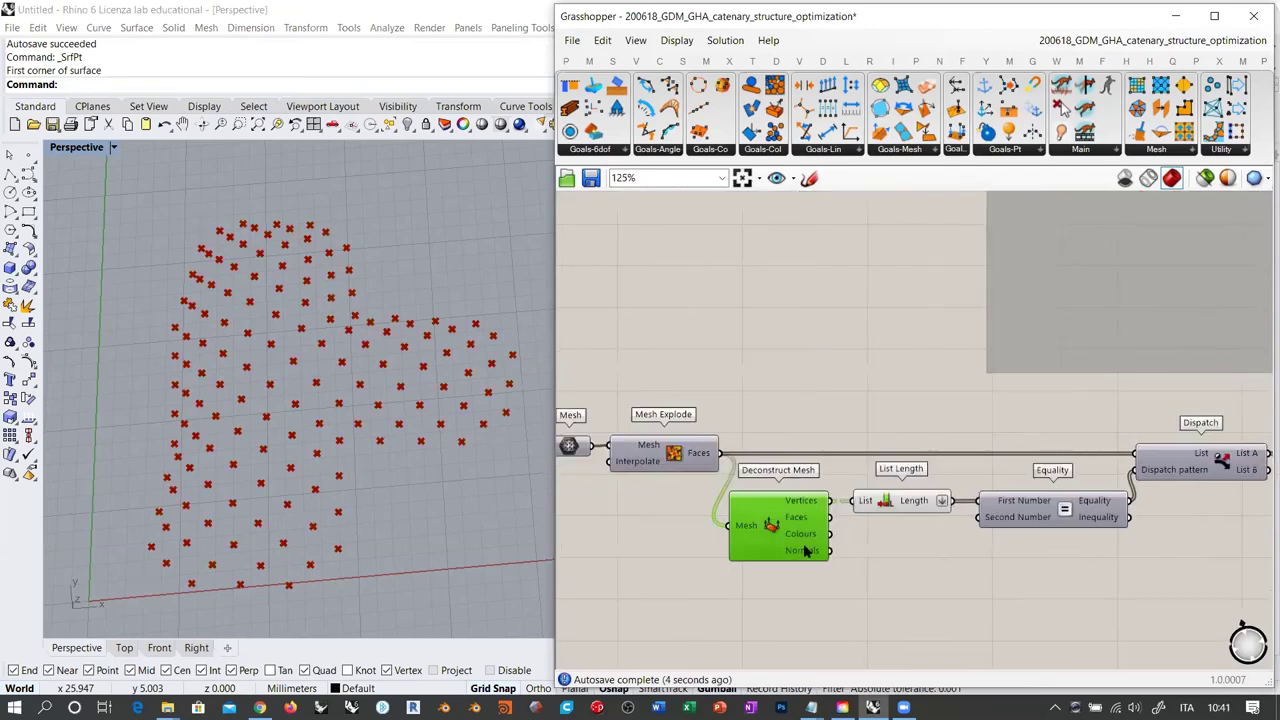
right_click(831, 548)
middle_click(1163, 546)
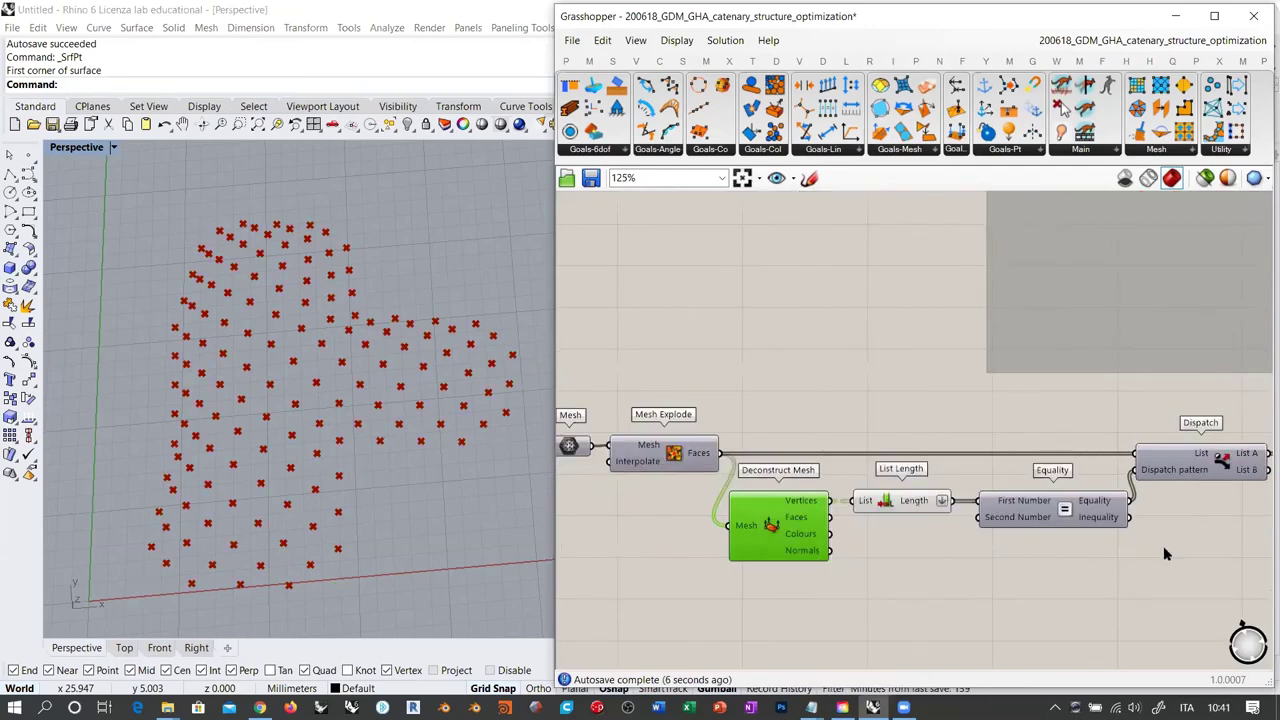
middle_click(1116, 580)
click(1245, 539)
right_drag(1245, 539, 834, 549)
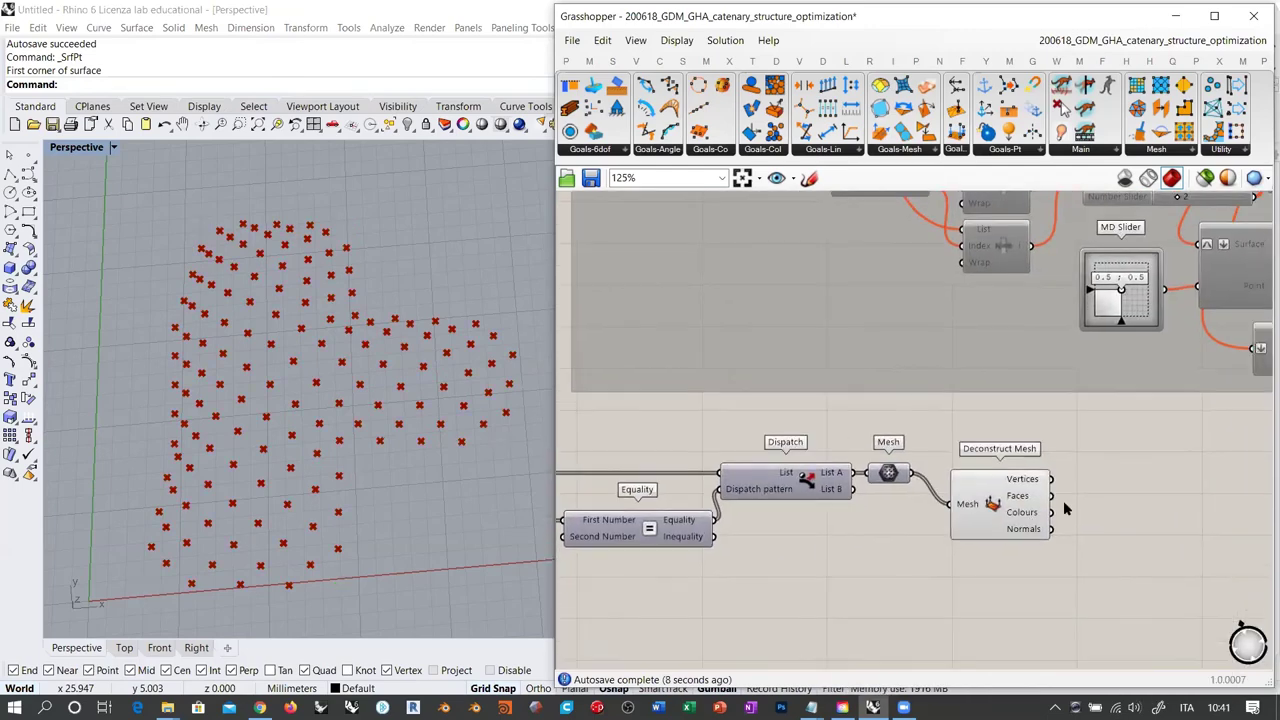
Examine the quad corner points in the viewport and the data structure of the last Deconstruct Mesh's Vertices output
scroll(1063, 500, up, 3)
right_drag(1091, 537, 1040, 537)
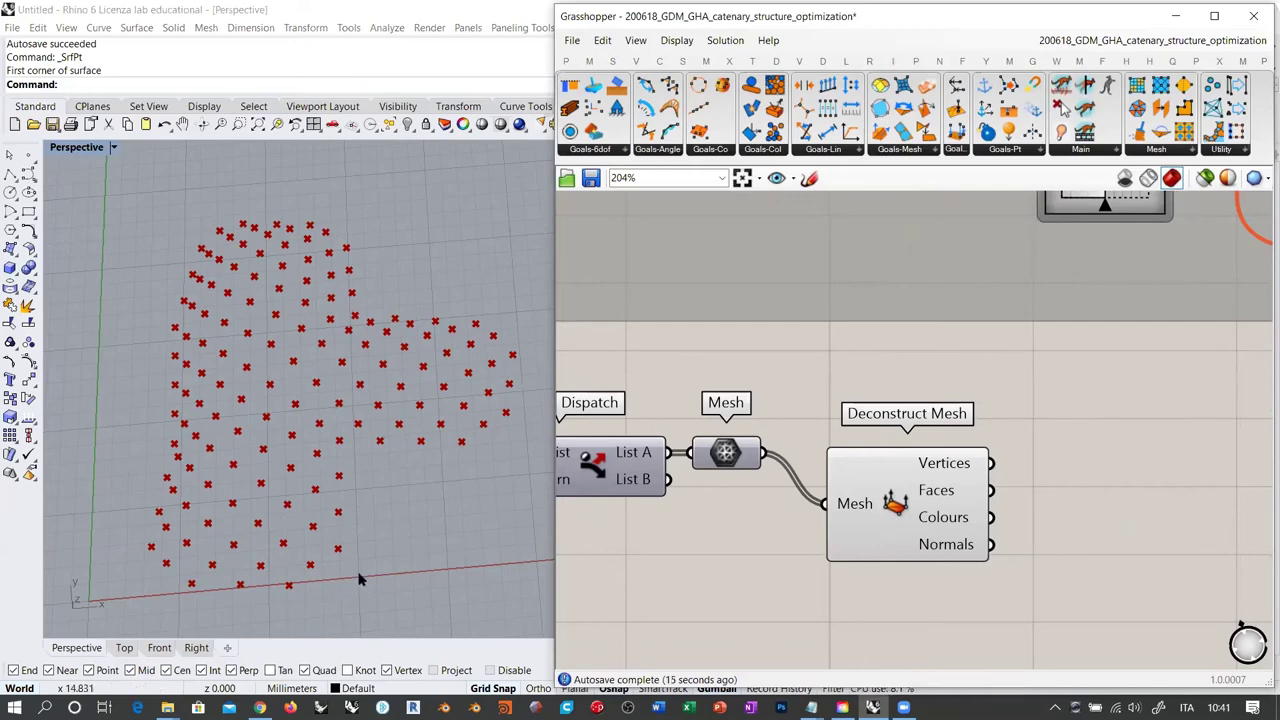
right_drag(392, 372, 398, 378)
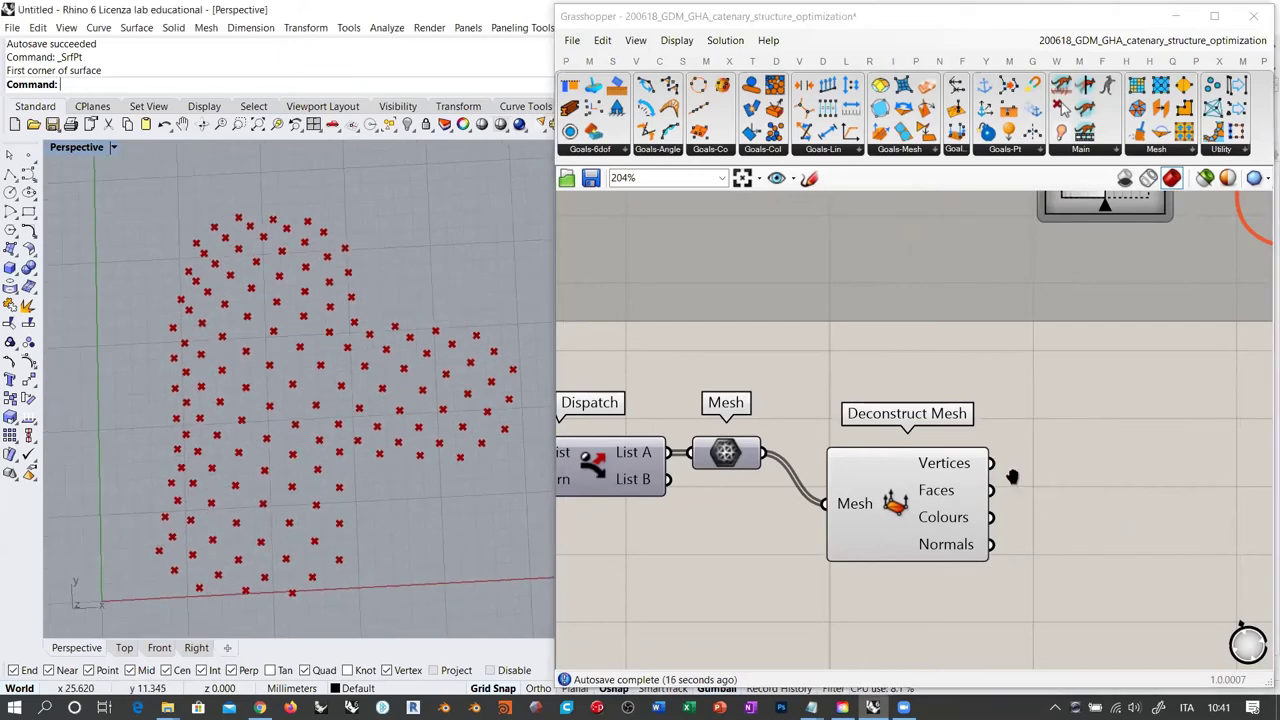
right_drag(1011, 480, 857, 470)
click(740, 472)
click(920, 457)
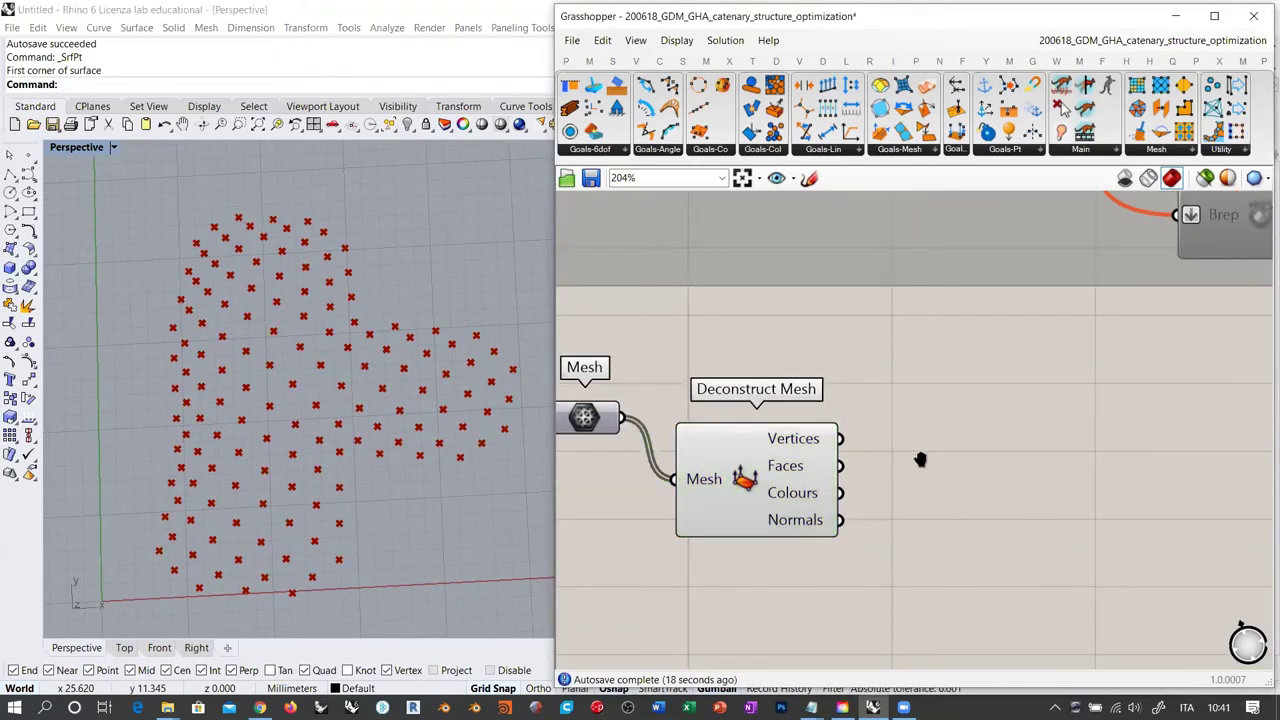
scroll(890, 457, up, 1)
mouse_move(743, 430)
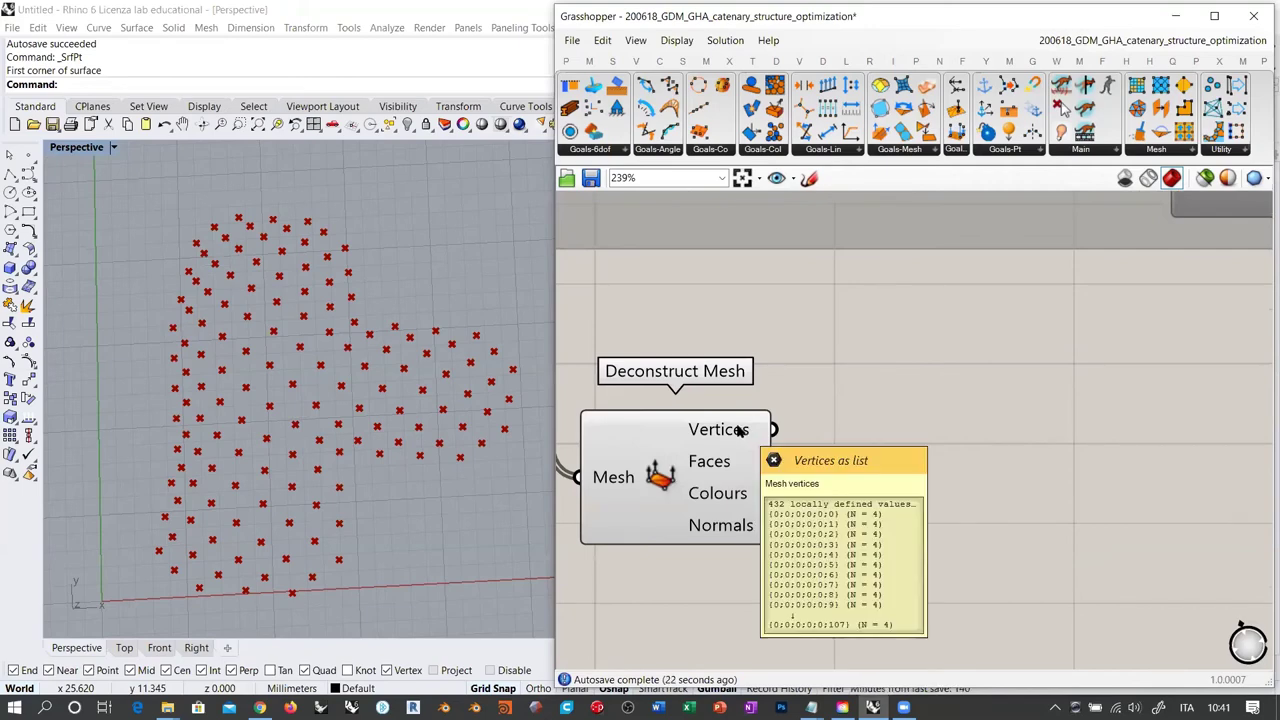
Add a List Item component, feed its List input from Deconstruct Mesh's Vertices, and align it with that output
double_click(971, 432)
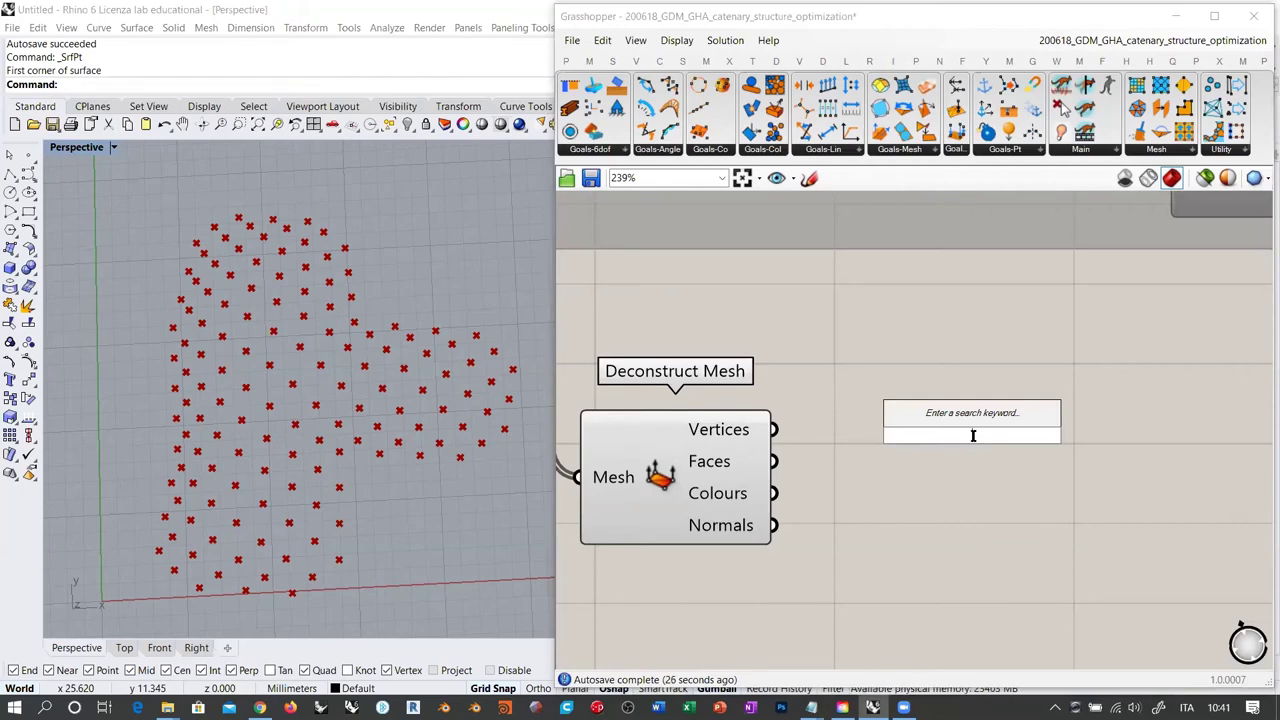
text(item)
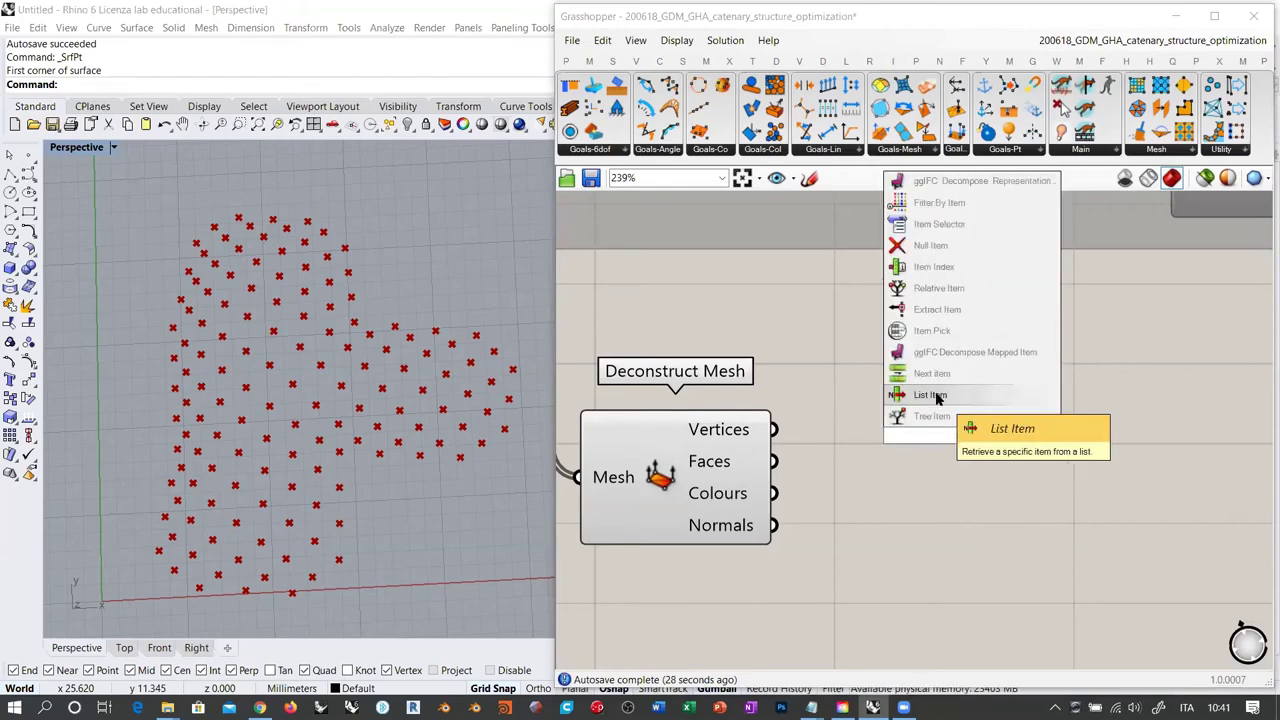
click(991, 420)
drag(773, 429, 885, 410)
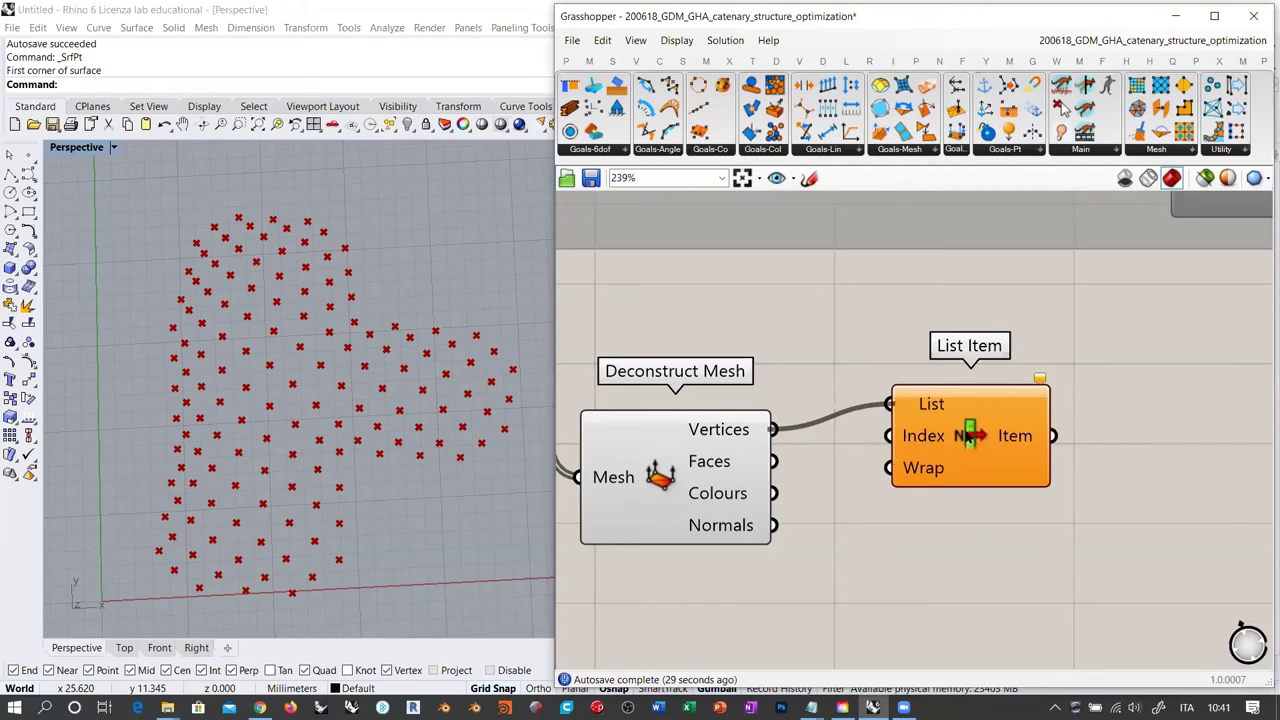
drag(965, 437, 957, 461)
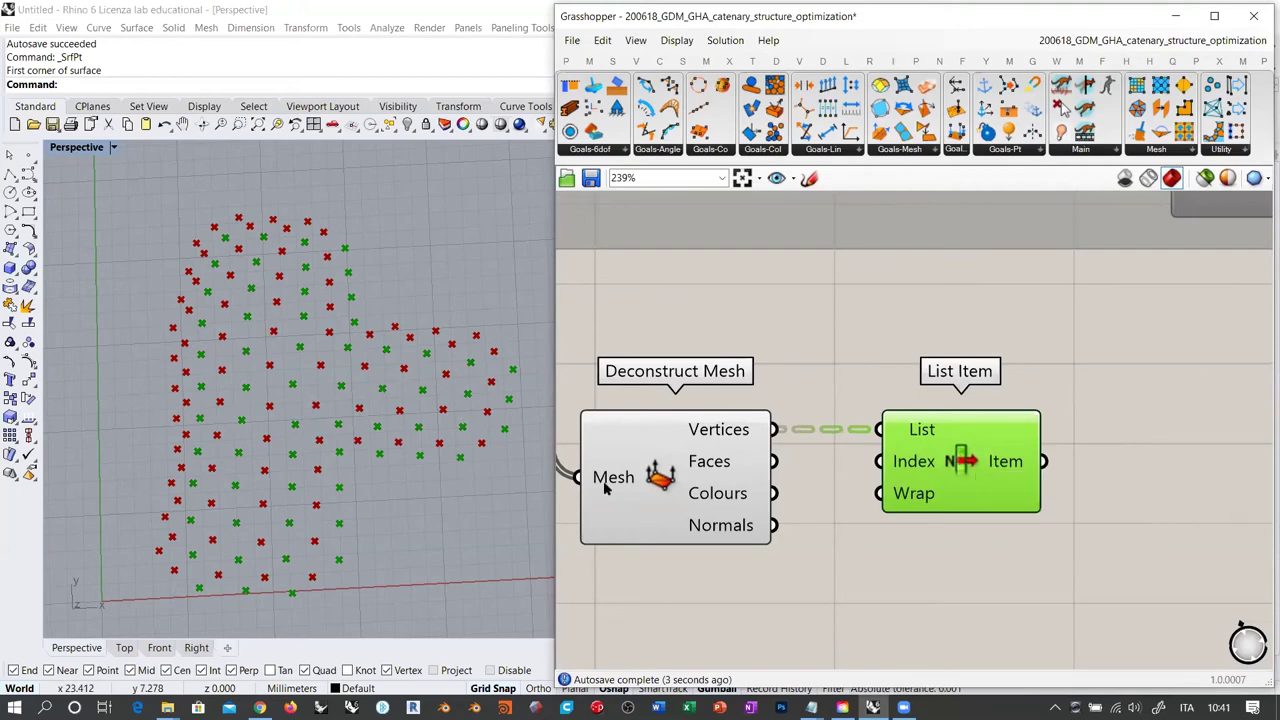
Turn off the last Deconstruct Mesh's preview and turn on the preview of the Mesh parameter feeding Mesh Explode
click(661, 479)
key(ctrl+q)
right_drag(824, 435, 1075, 451)
scroll(940, 450, down, 4)
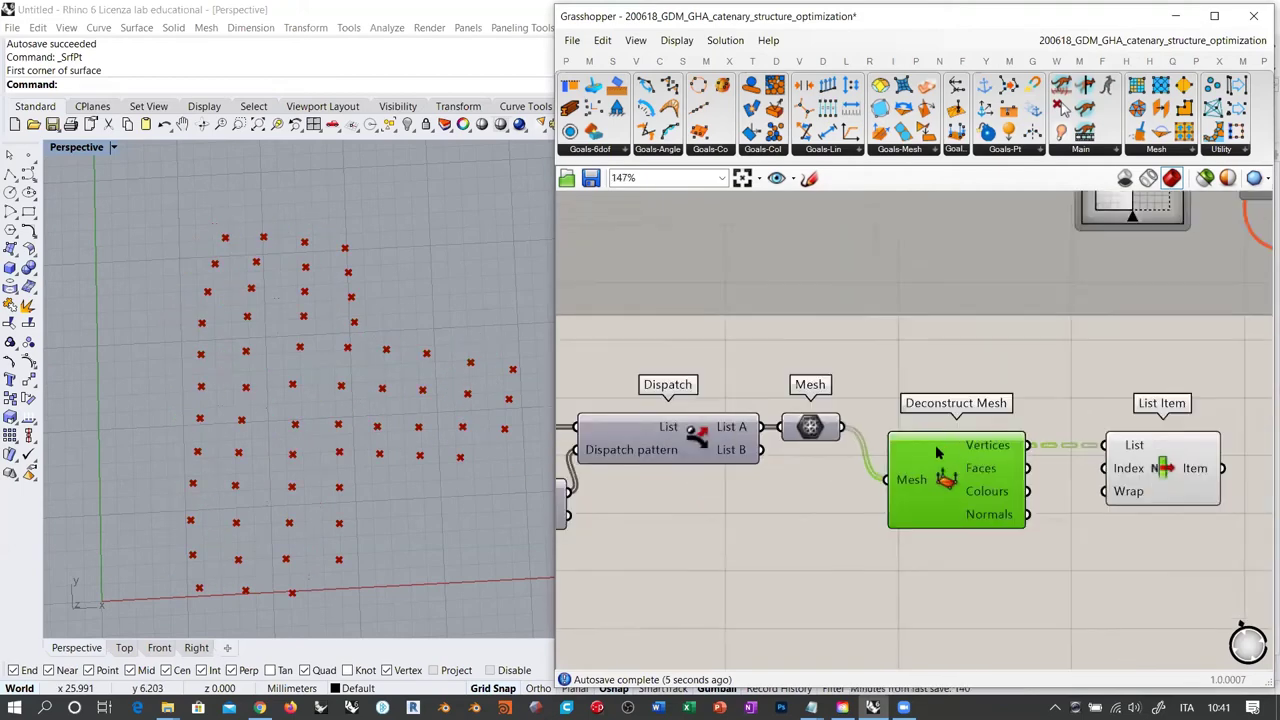
right_drag(713, 482, 1031, 470)
right_drag(703, 438, 1010, 440)
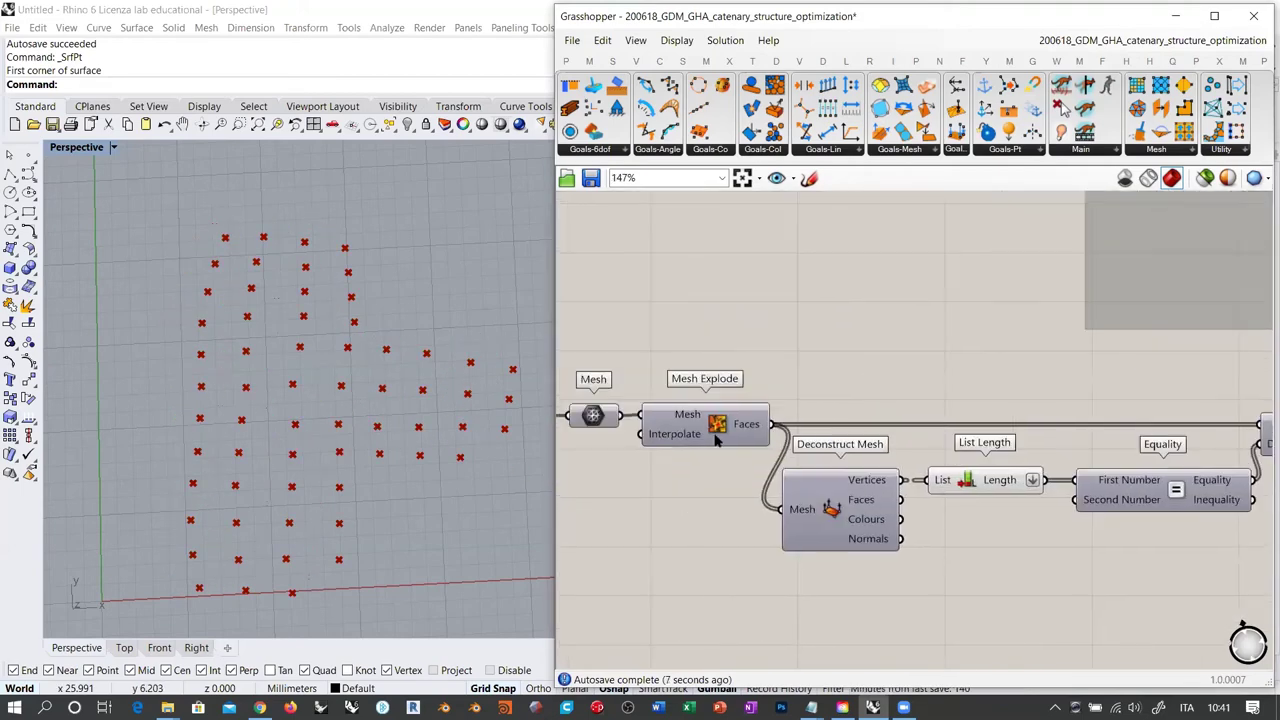
click(601, 420)
key(ctrl+q)
click(627, 476)
right_drag(367, 458, 390, 445)
Shift List Item slightly lower and add a Point List component with List Item's output as its Points
right_drag(1115, 533, 848, 534)
right_drag(1120, 512, 830, 520)
scroll(996, 486, up, 2)
drag(910, 452, 887, 507)
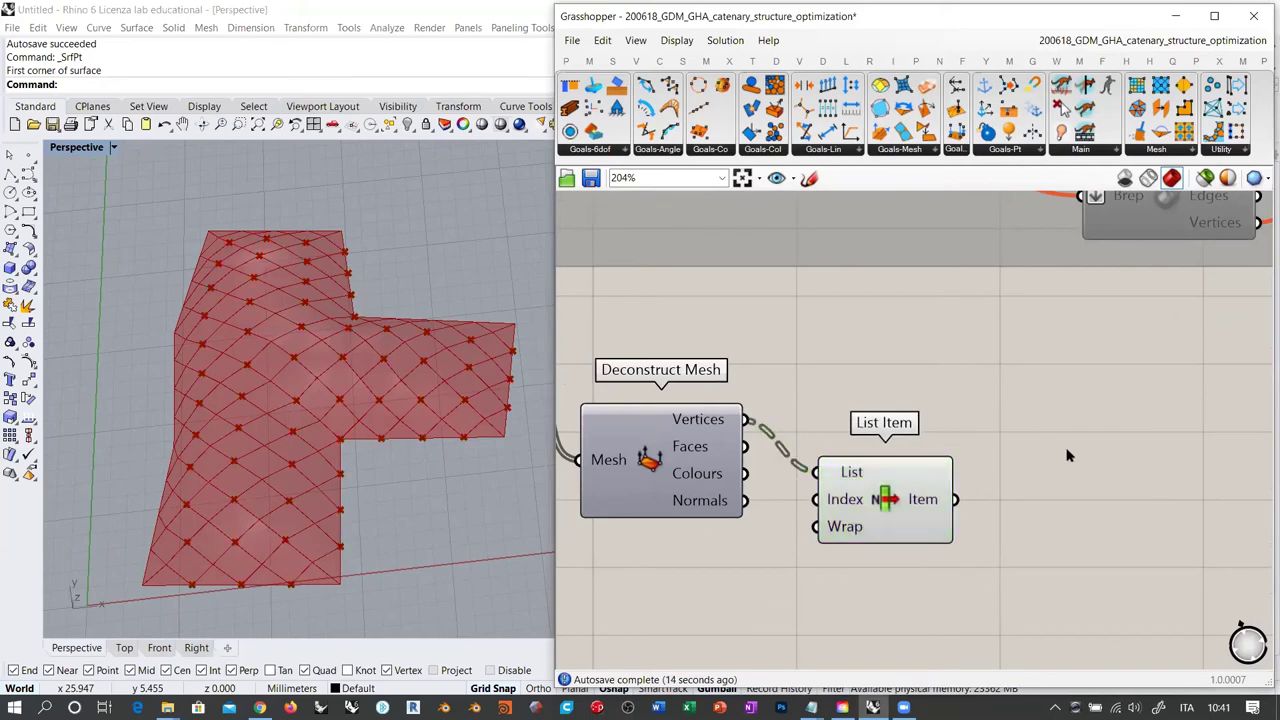
double_click(1076, 439)
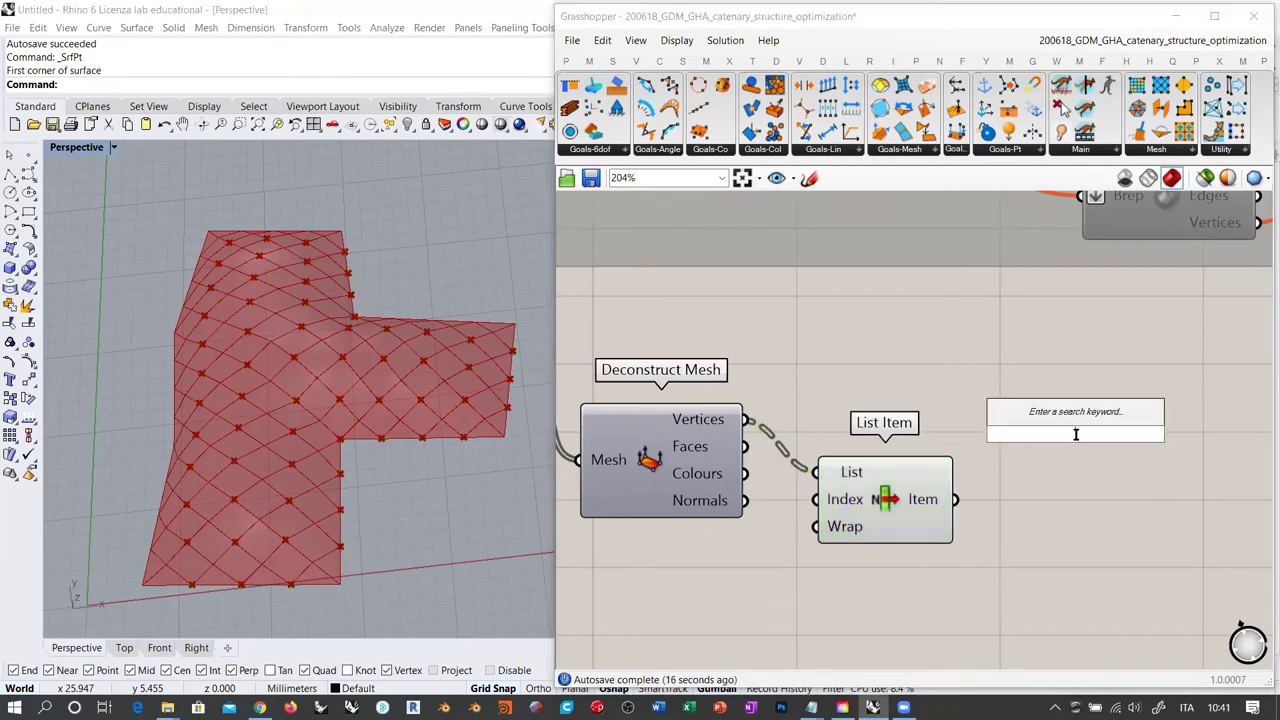
text(point)
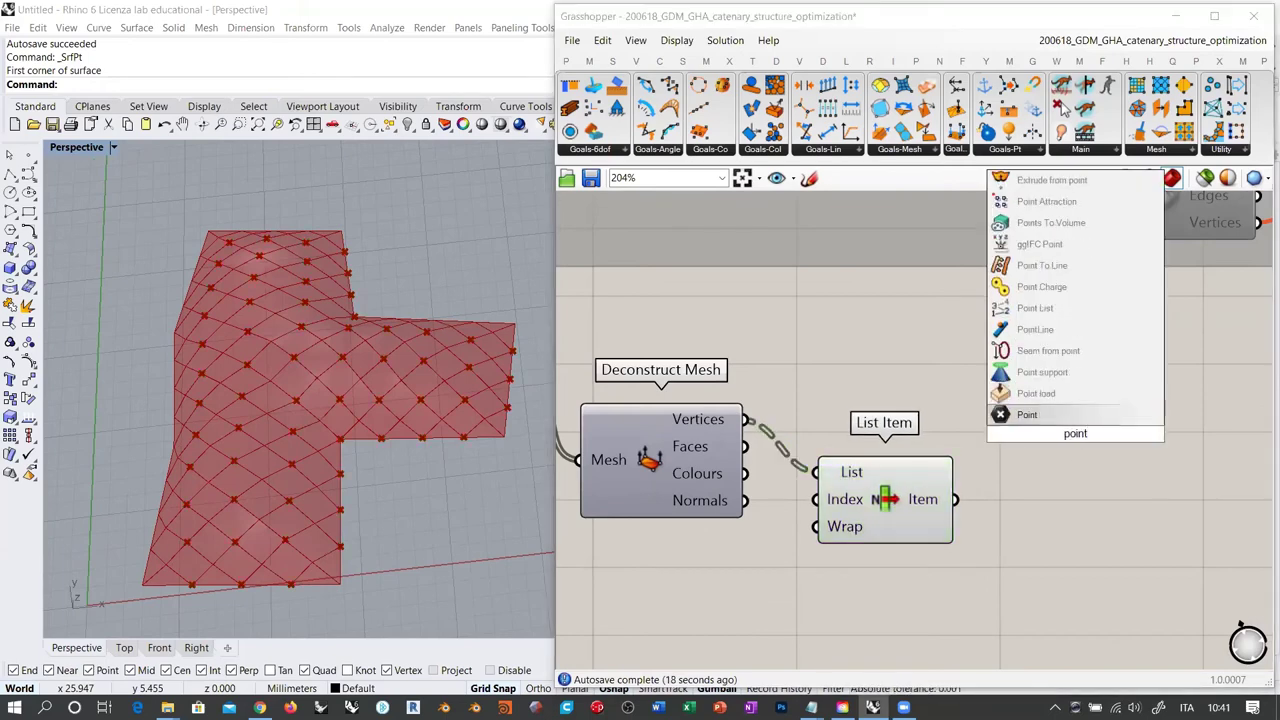
click(1046, 310)
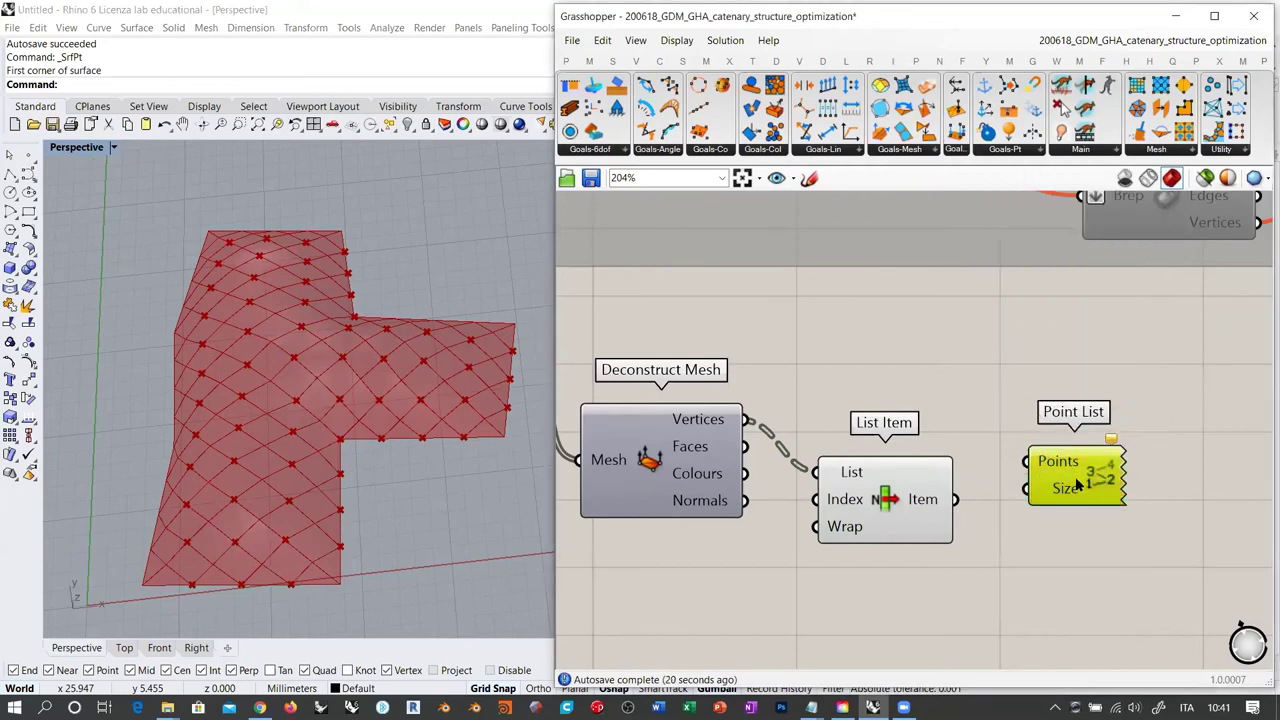
drag(963, 499, 1037, 481)
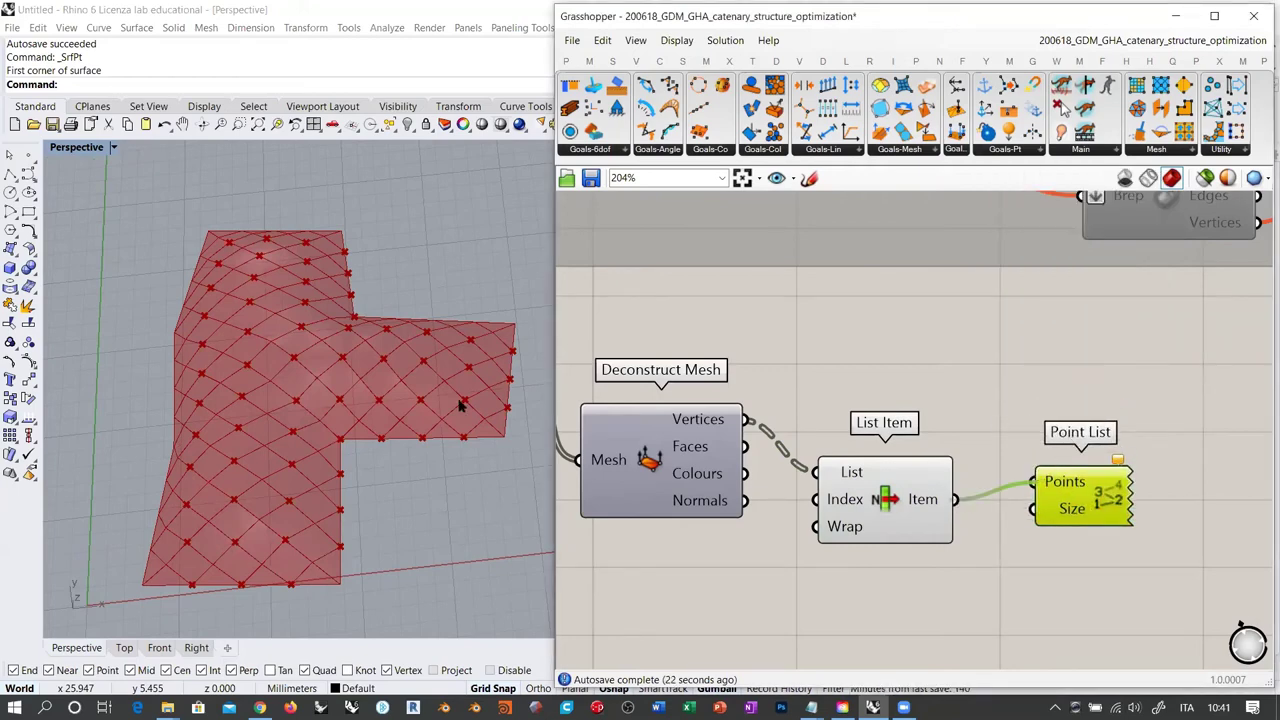
Add a Number Slider of 1.00 for Point List's Size and check the point number tags in the viewport
mouse_move(346, 406)
right_down()
mouse_move(346, 440)
mouse_move(345, 427)
right_up()
shift+right_drag(287, 470, 328, 458)
scroll(300, 445, up, 2)
drag(1070, 505, 1086, 536)
double_click(951, 586)
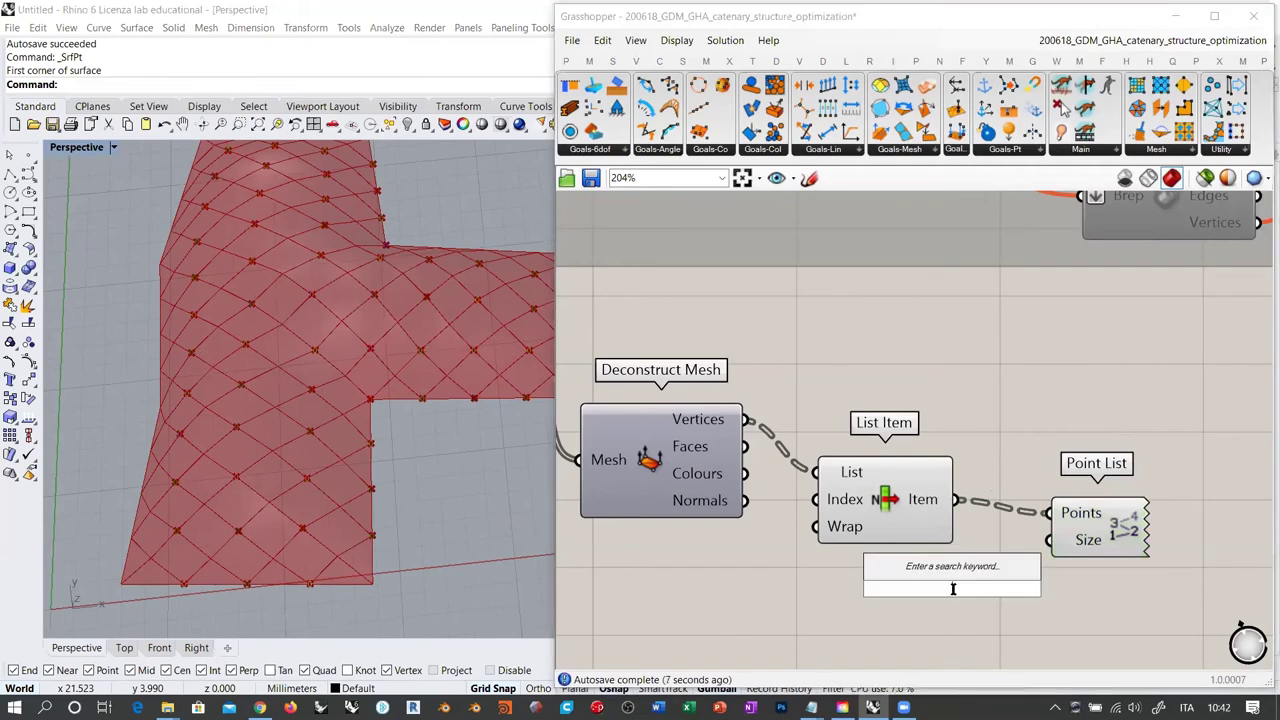
text(1)
key(Return)
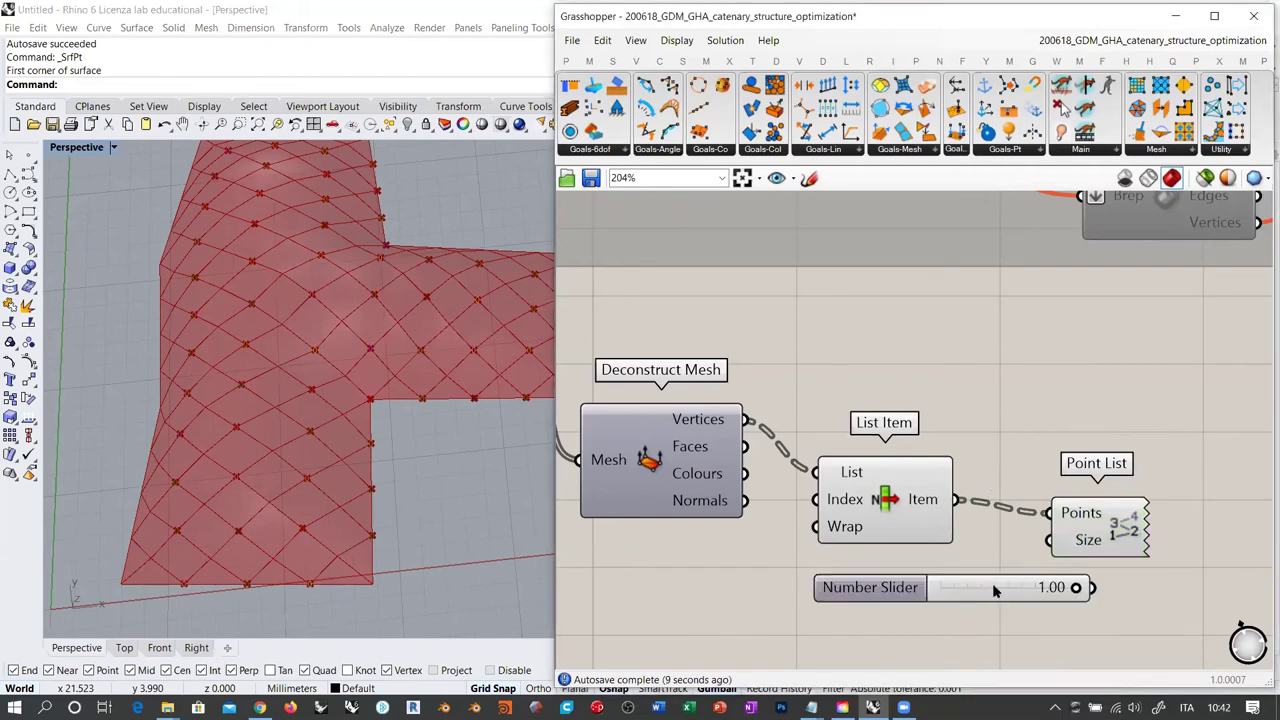
drag(924, 584, 892, 572)
drag(1003, 573, 1048, 540)
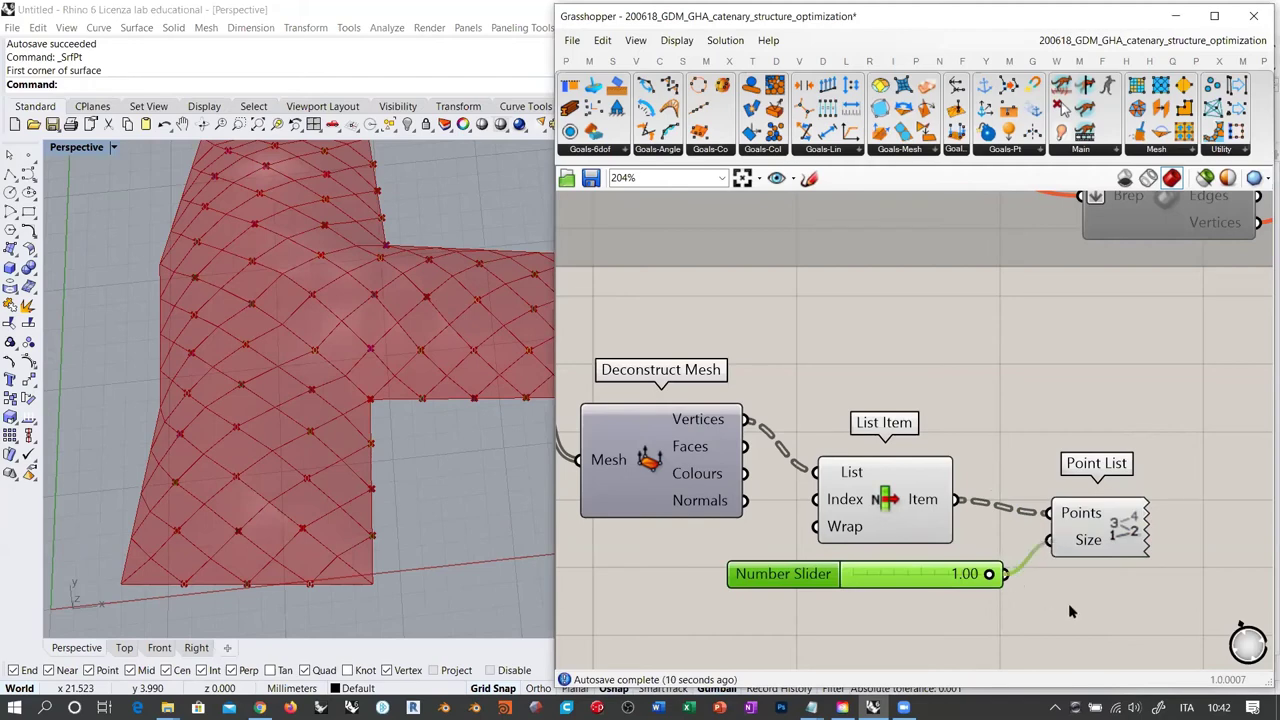
shift+right_drag(339, 500, 367, 507)
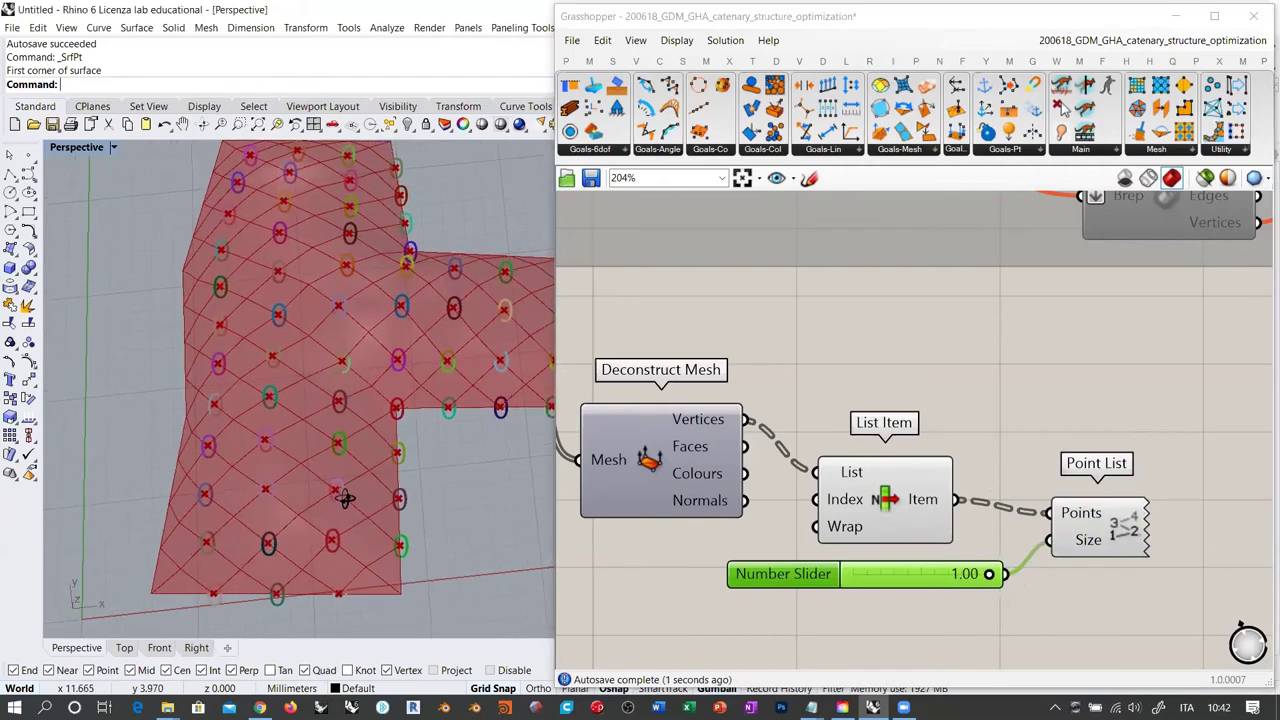
Move the size slider out of the way and connect a new Number Slider ranging from 0 to 3 to List Item's Index
drag(943, 576, 893, 602)
double_click(691, 552)
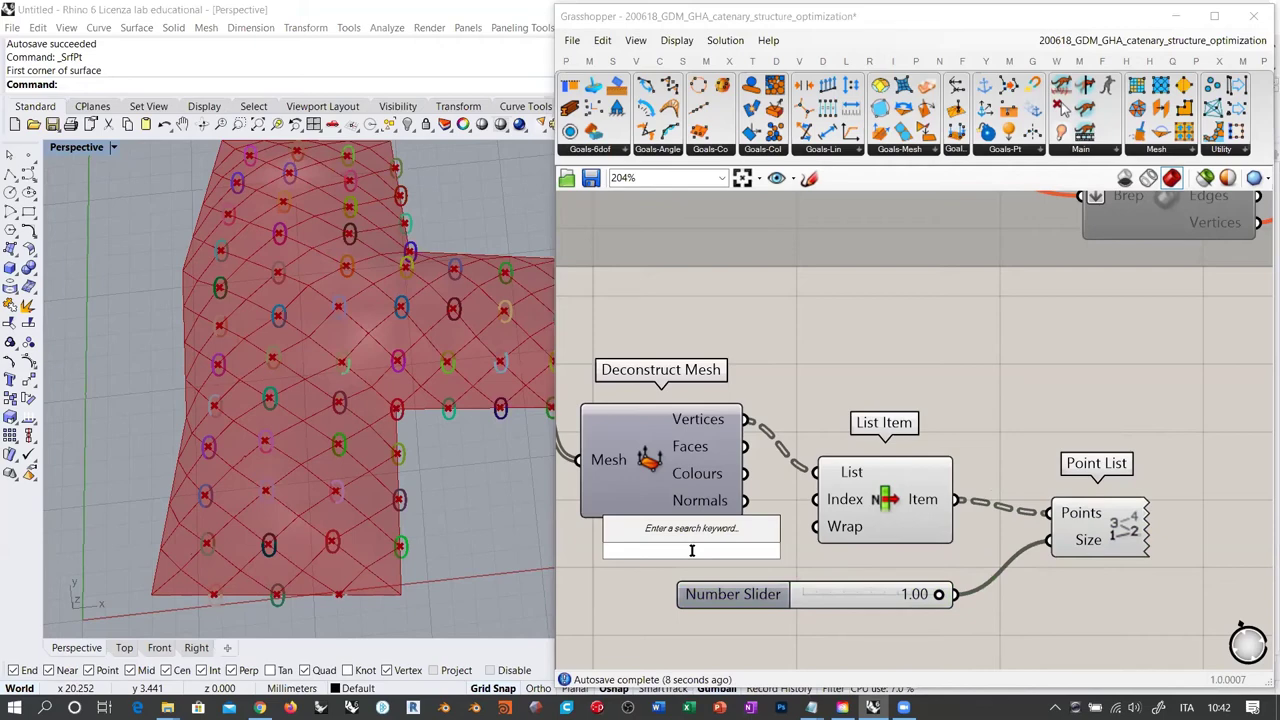
text(0<3)
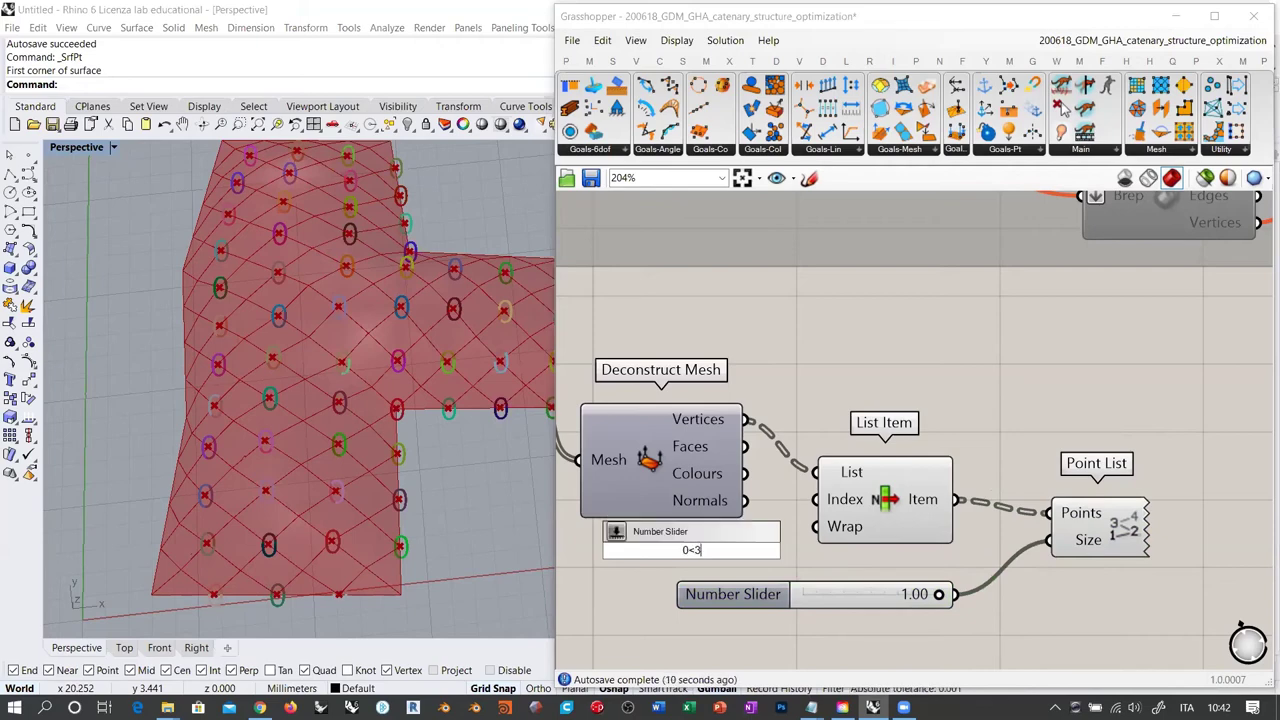
key(Return)
drag(814, 499, 830, 549)
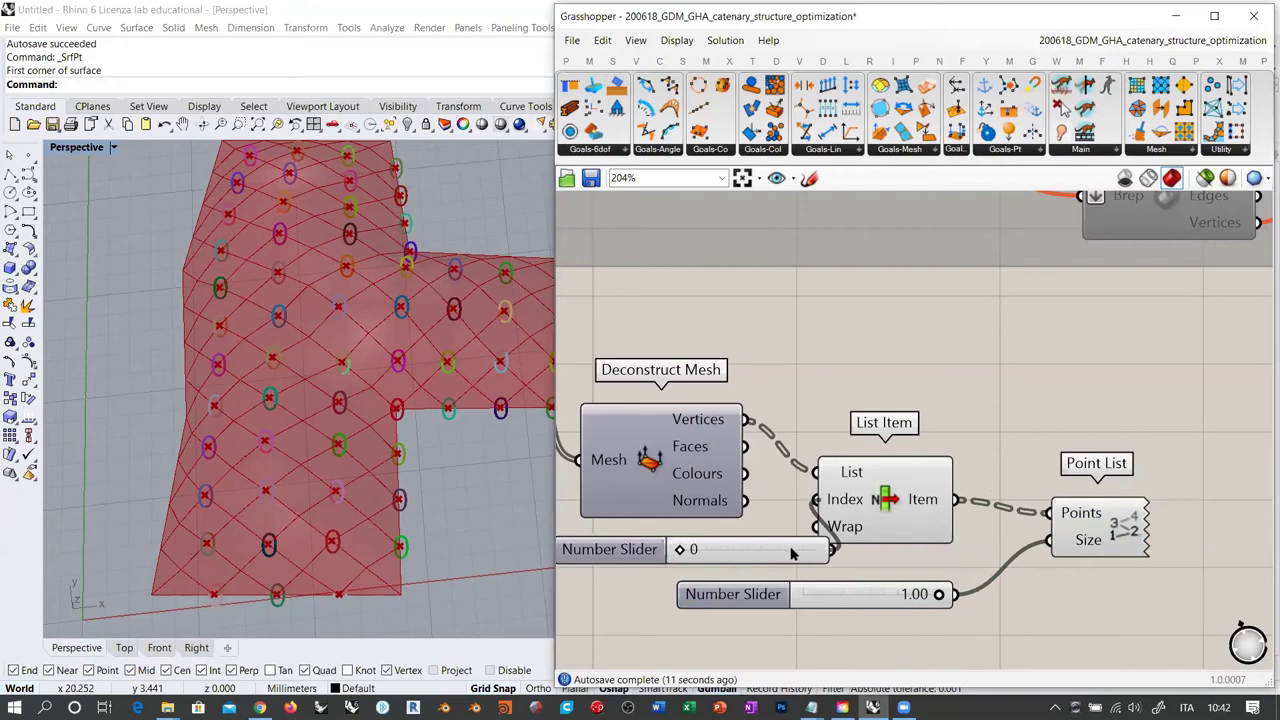
Move the index slider clear of List Item's inputs and set the Point List size slider to 0.51
drag(778, 551, 691, 544)
click(805, 398)
right_drag(770, 525, 832, 485)
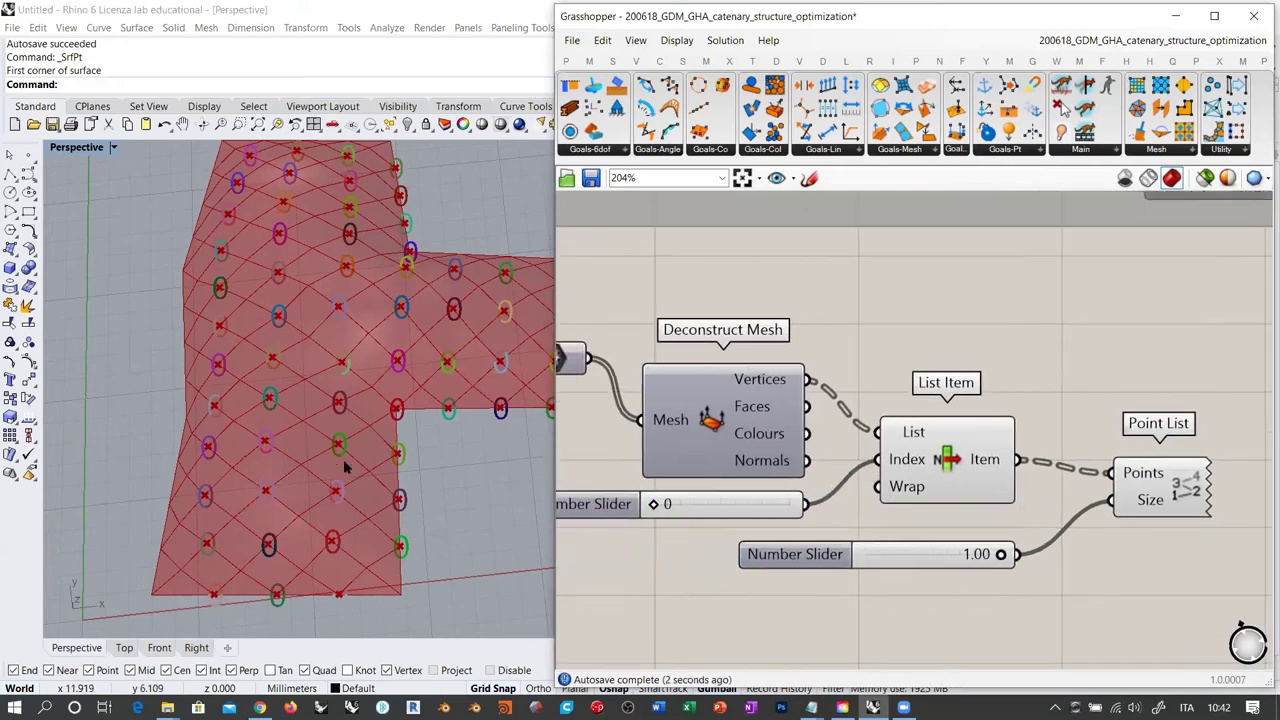
shift+right_drag(335, 489, 388, 409)
scroll(312, 480, up, 5)
right_drag(315, 474, 330, 463)
scroll(349, 472, up, 3)
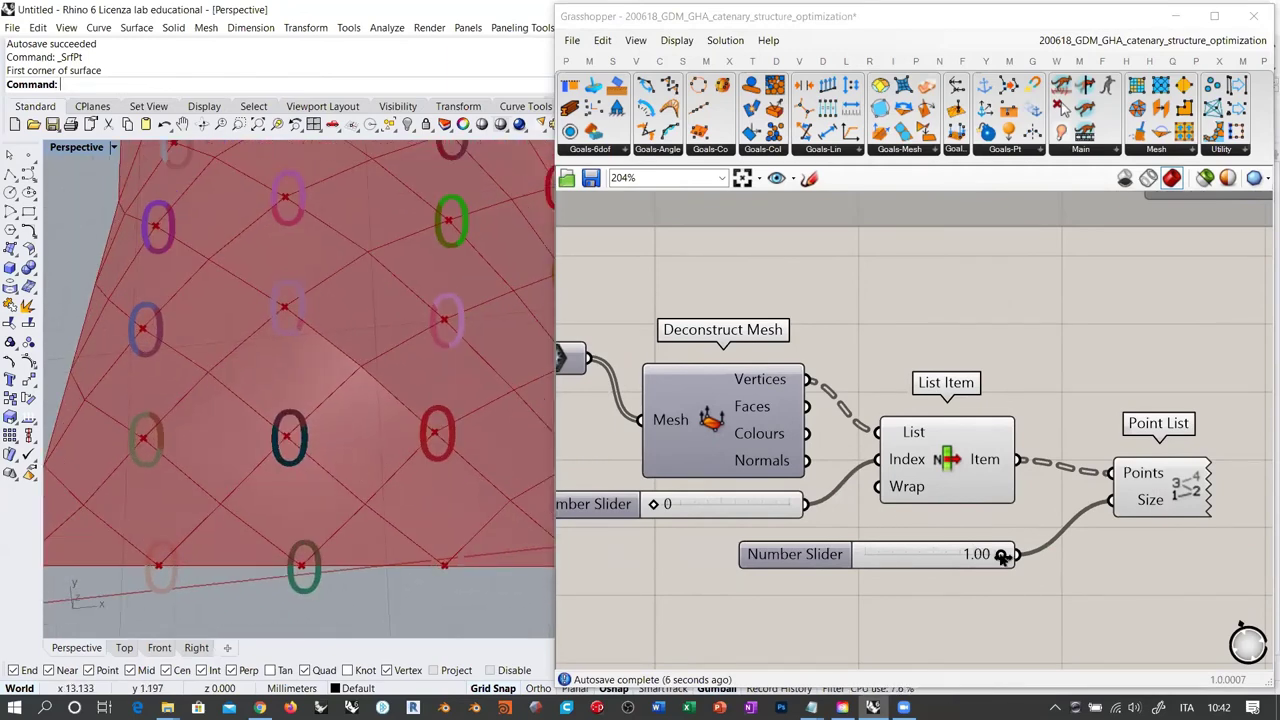
drag(1001, 555, 937, 560)
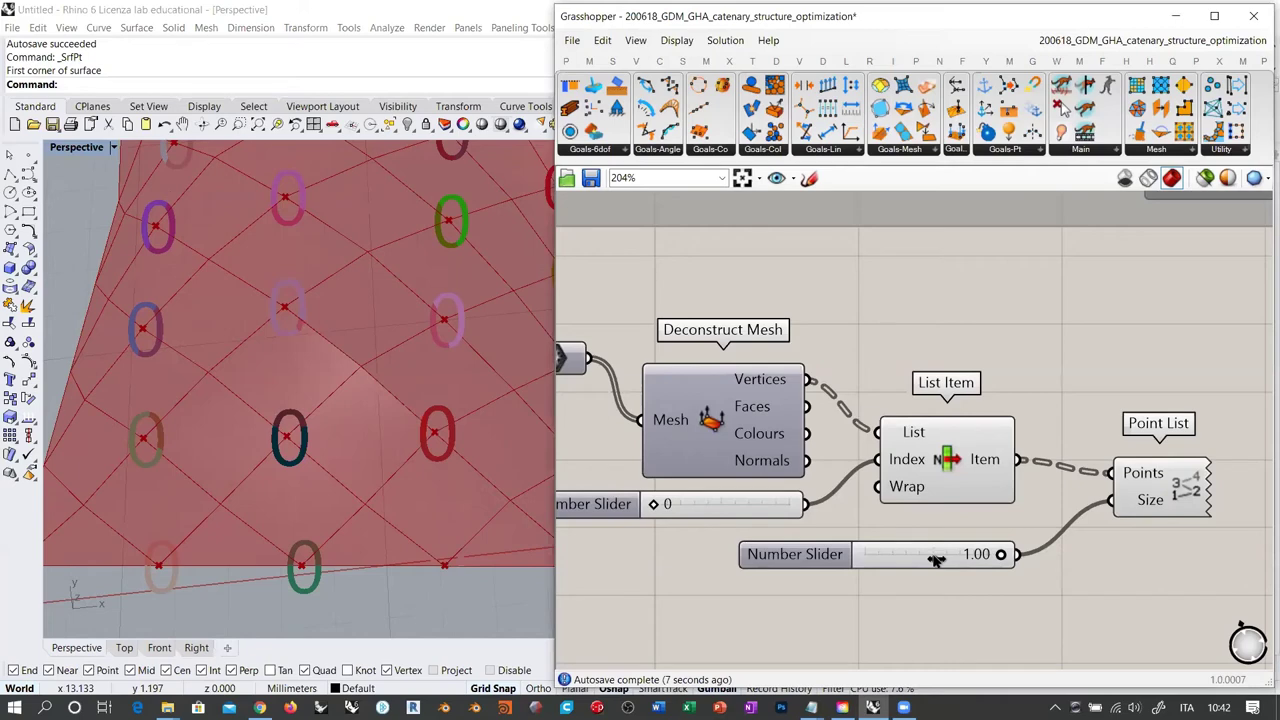
drag(936, 560, 934, 556)
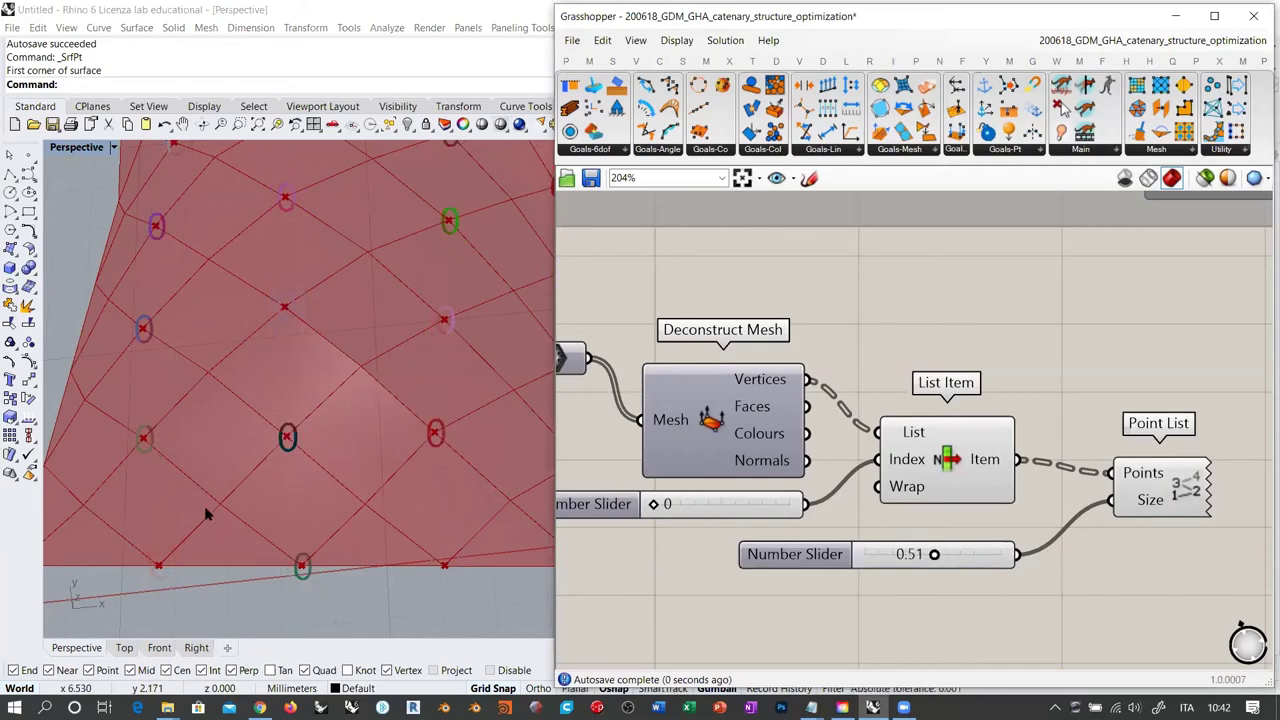
Switch List Item's index to 1 and back to 0 to compare which vertex is picked on each quad
double_click(687, 508)
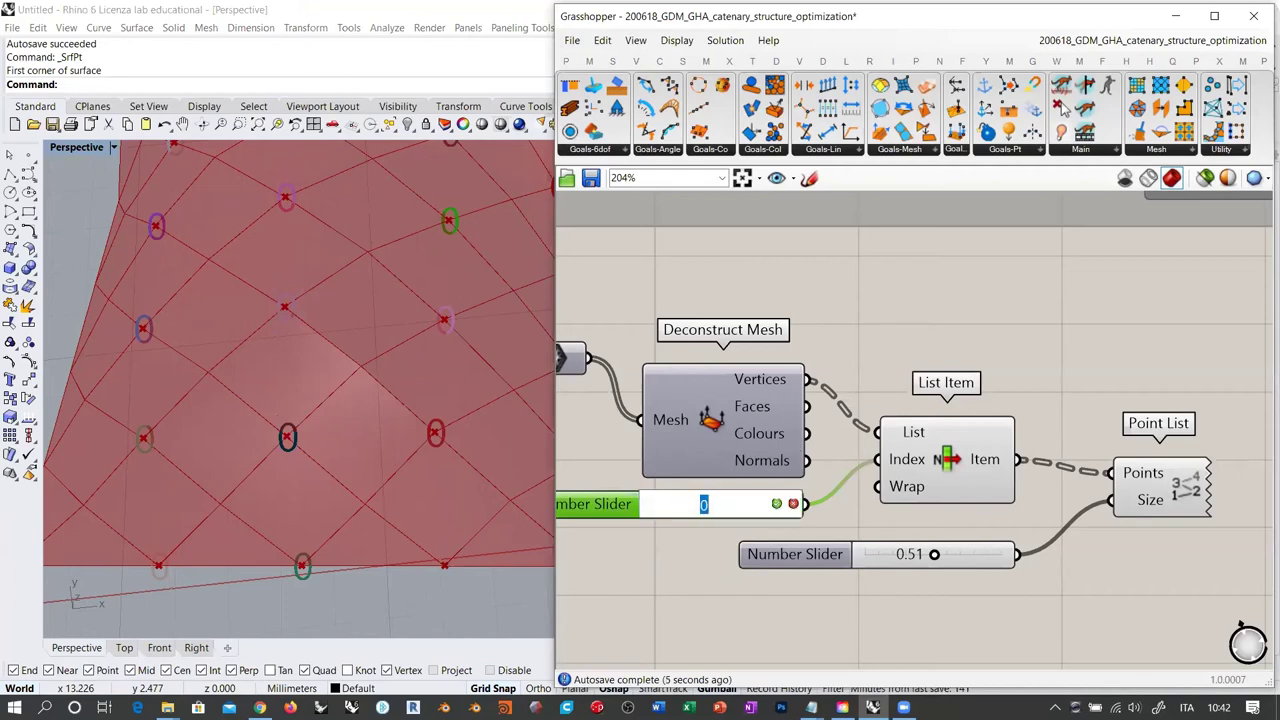
text(1)
key(Return)
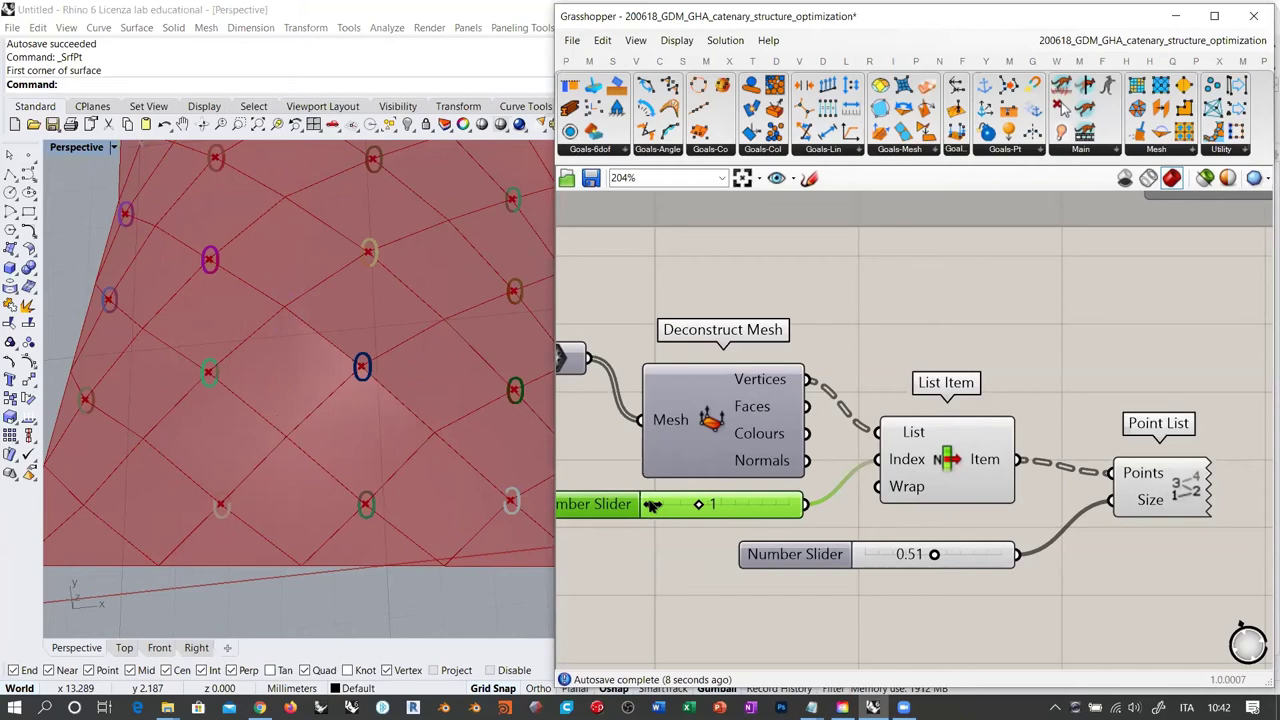
mouse_move(651, 506)
mouse_down()
mouse_move(692, 511)
mouse_move(671, 512)
mouse_up()
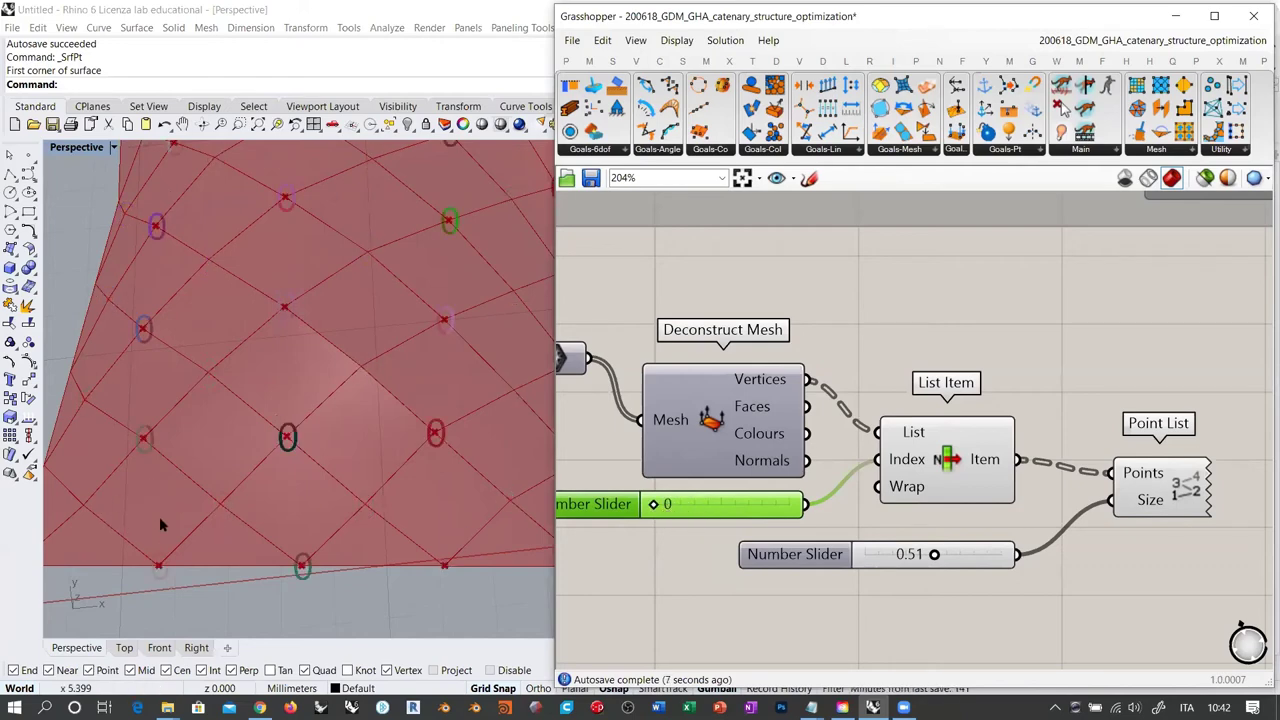
shift+right_drag(159, 516, 364, 481)
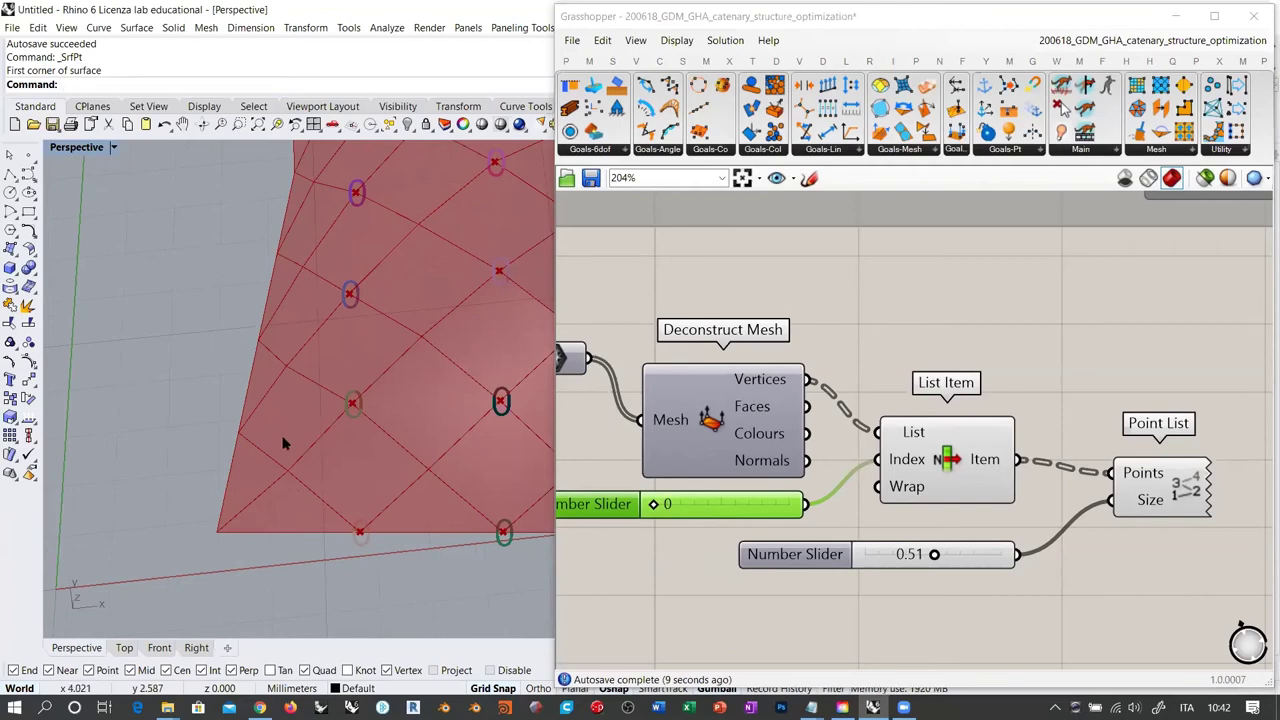
right_drag(287, 419, 350, 428)
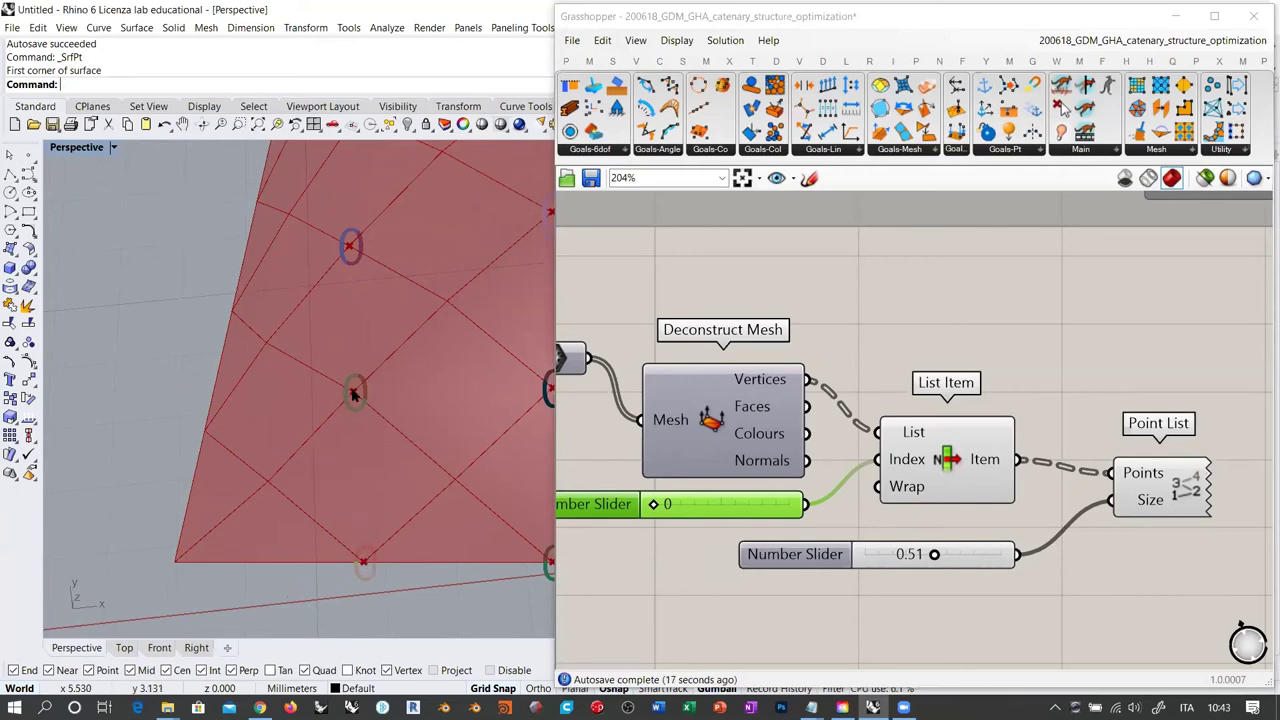
mouse_move(652, 505)
mouse_down()
mouse_move(786, 514)
mouse_move(645, 513)
mouse_up()
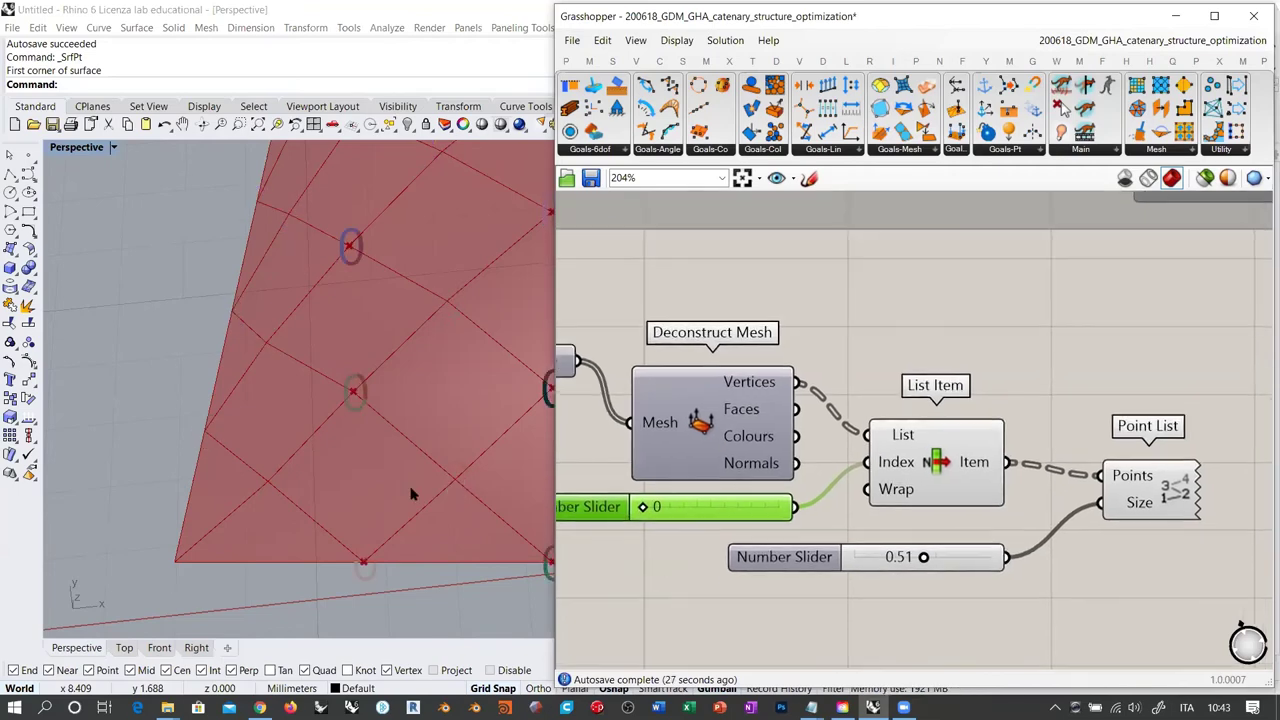
Tidy the canvas by moving the size slider slightly up and Point List closer to List Item
scroll(410, 493, down, 10)
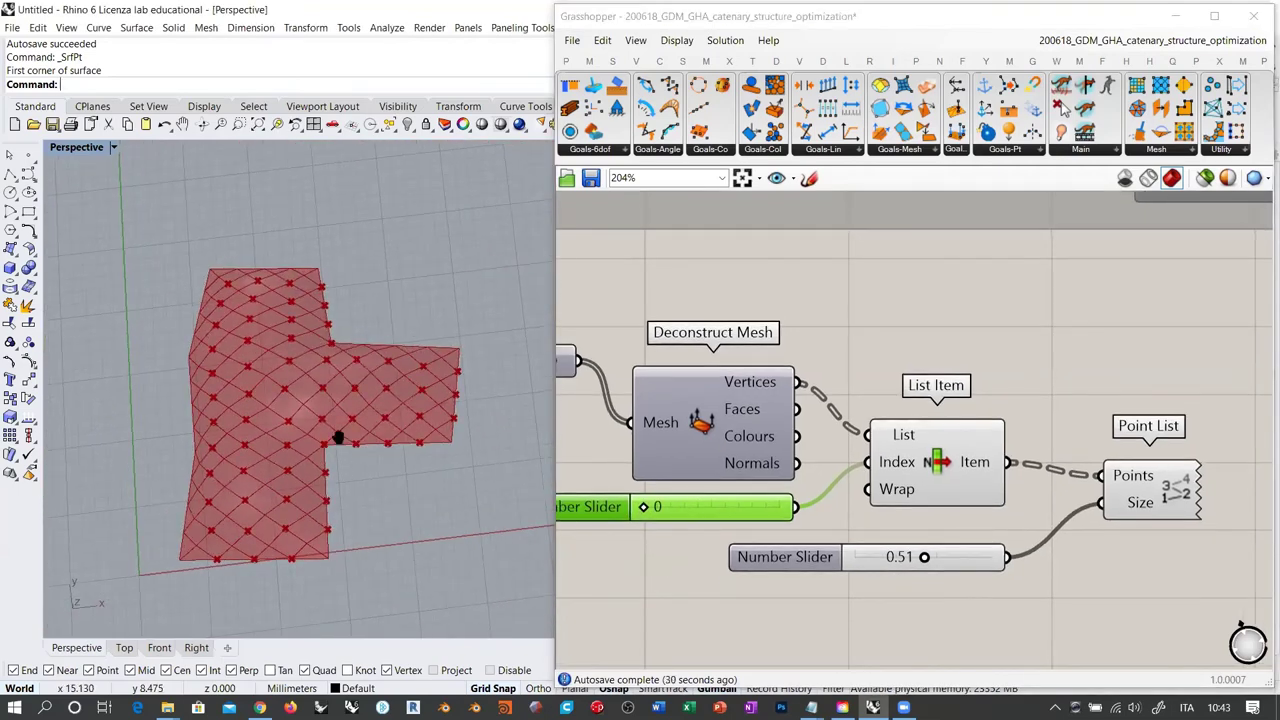
shift+right_drag(338, 437, 330, 390)
scroll(304, 396, up, 2)
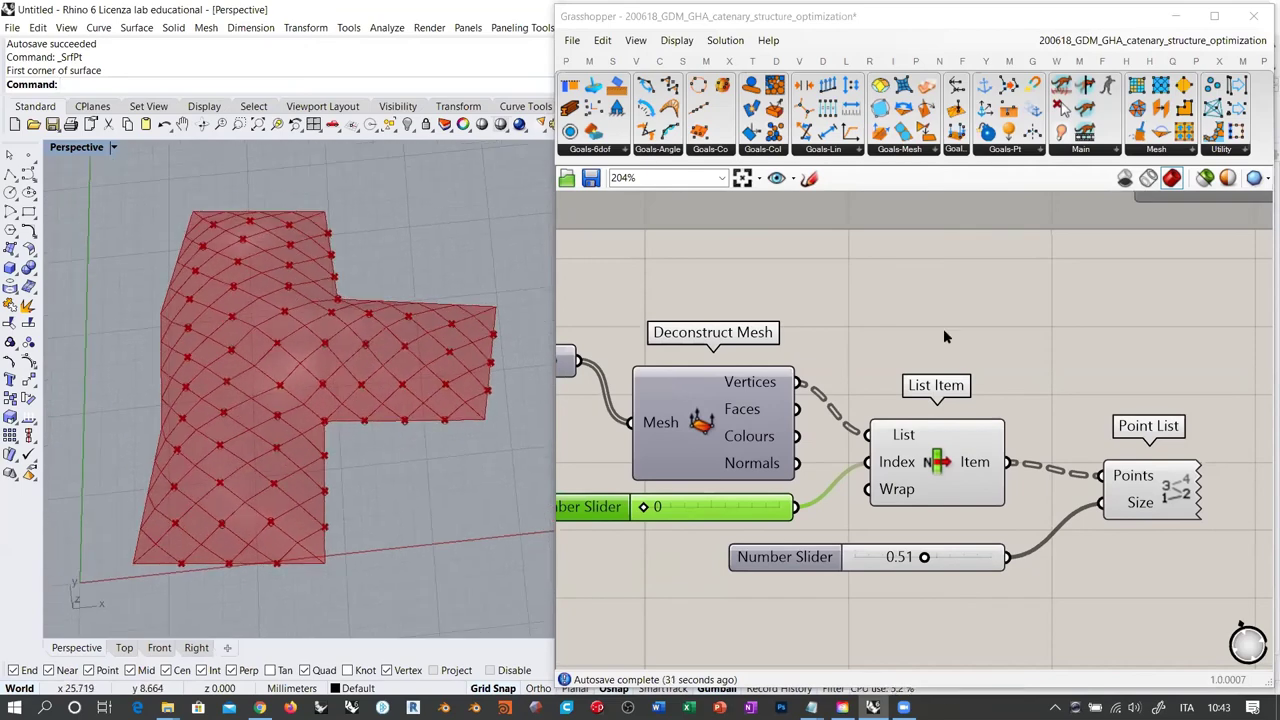
click(994, 328)
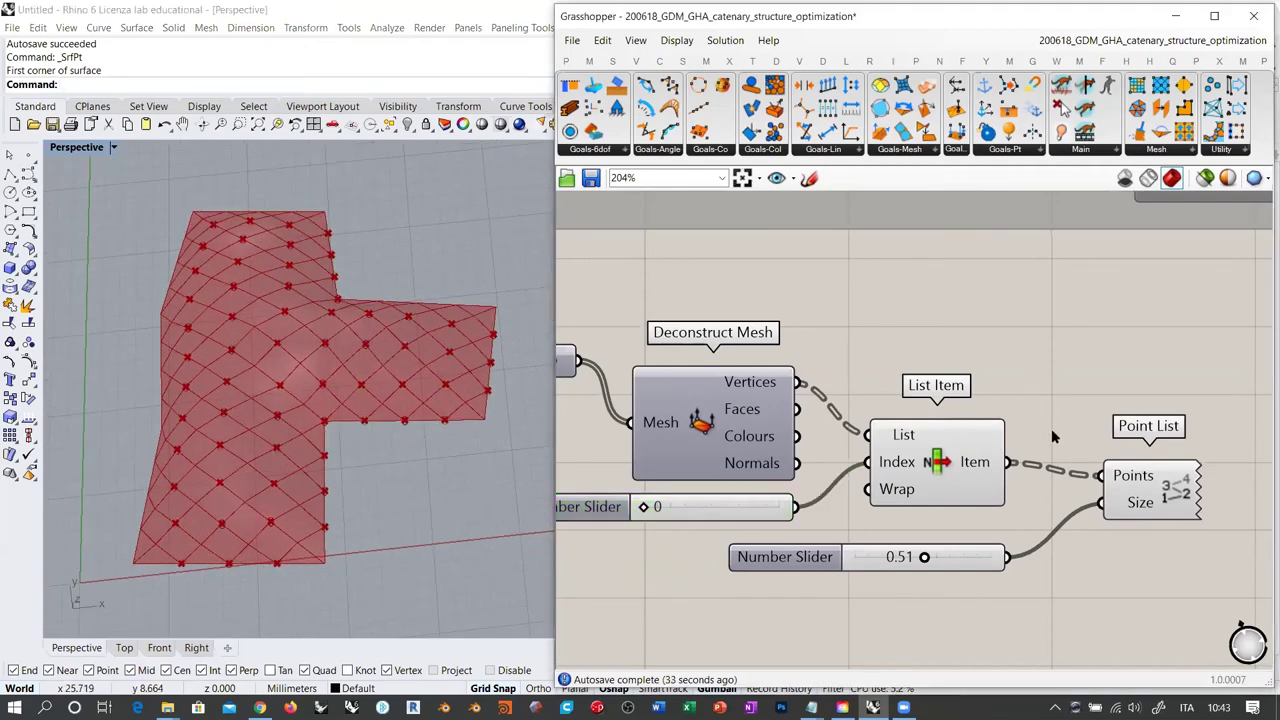
drag(977, 565, 975, 555)
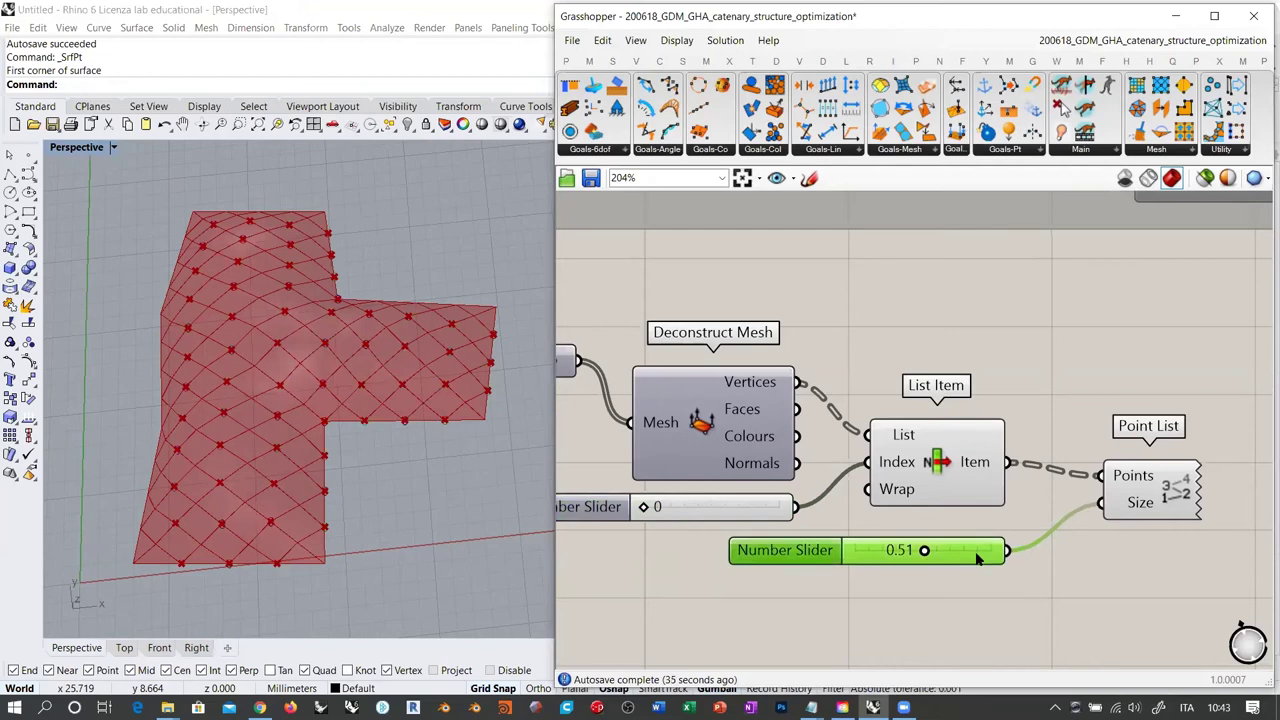
click(993, 591)
drag(1143, 488, 1101, 498)
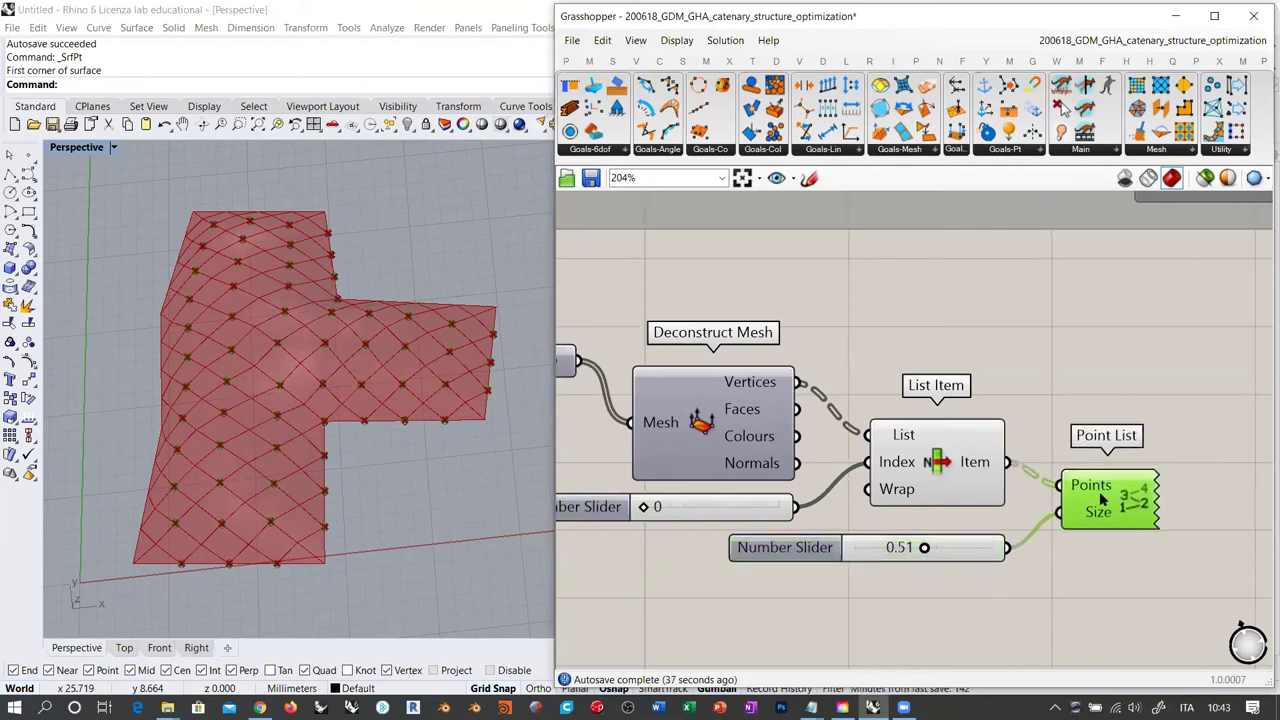
click(1052, 377)
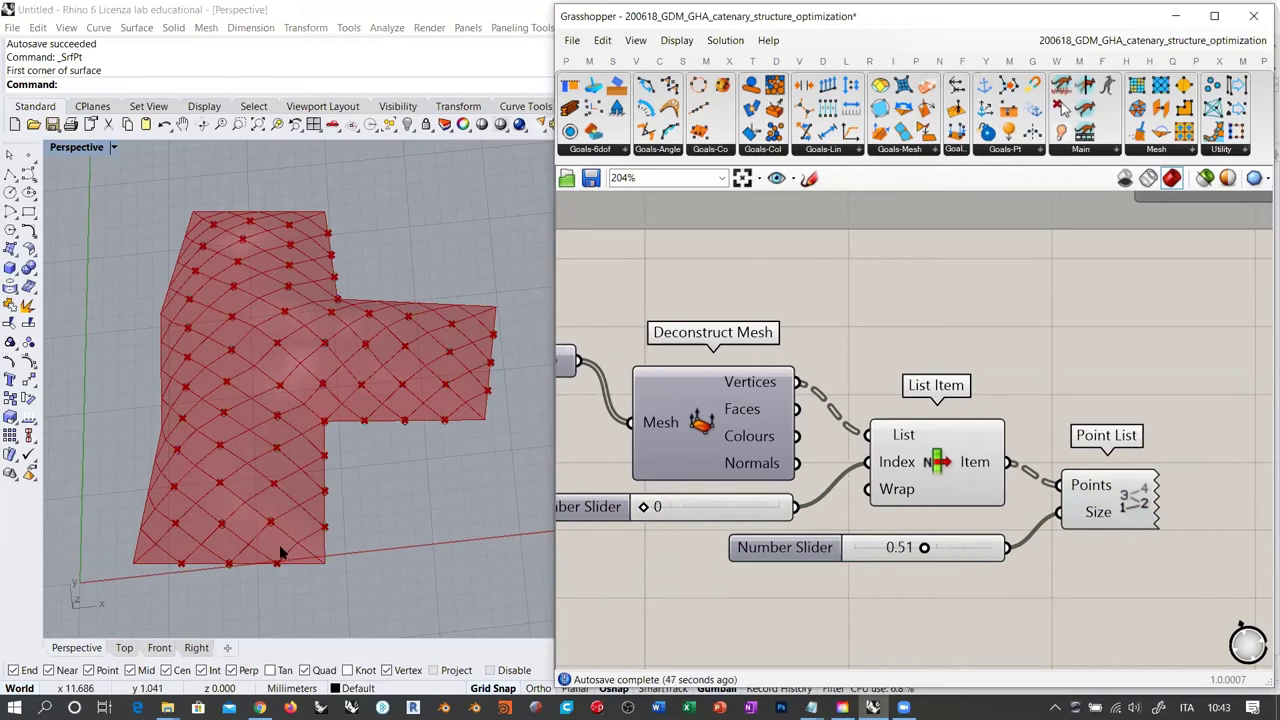
right_drag(392, 464, 343, 389)
right_drag(283, 437, 293, 290)
scroll(289, 316, up, 8)
right_drag(328, 350, 382, 427)
scroll(383, 409, down, 6)
Add a Triangulate component above QuadDivide, feed it QuadDivide's Mesh output and examine the resulting triangulation in the viewport
click(947, 282)
scroll(1095, 385, down, 8)
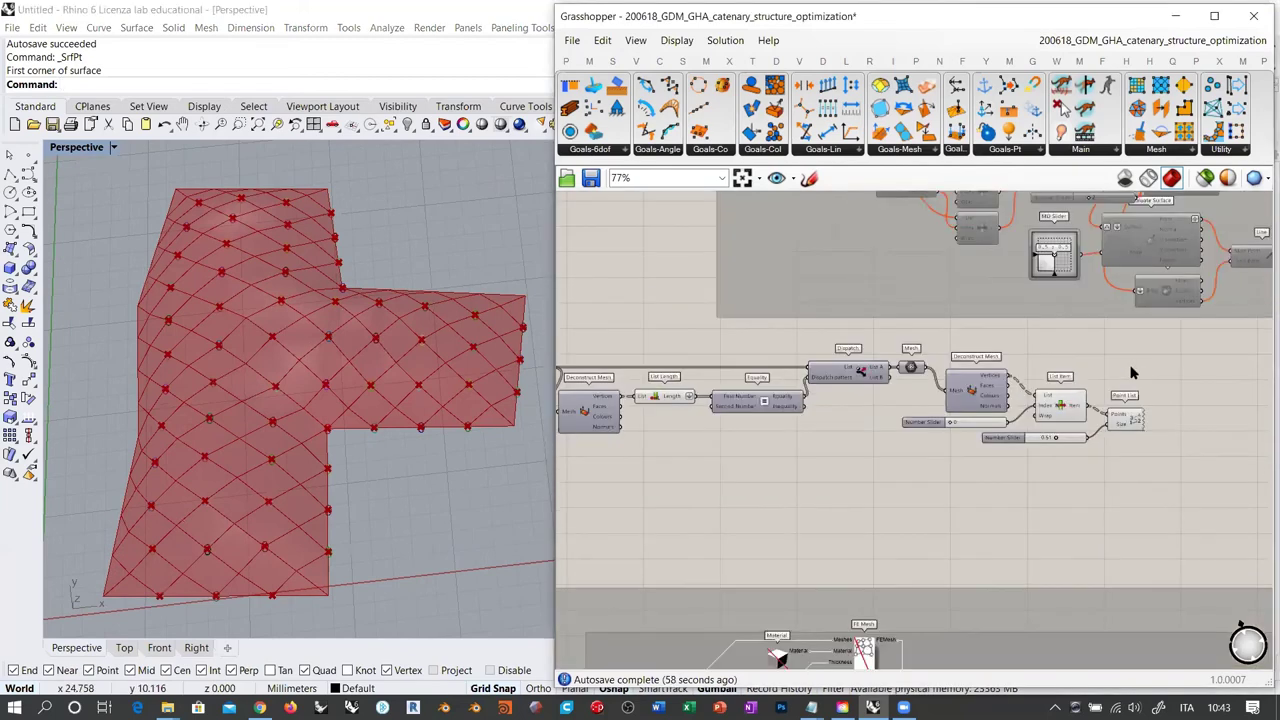
scroll(871, 290, up, 6)
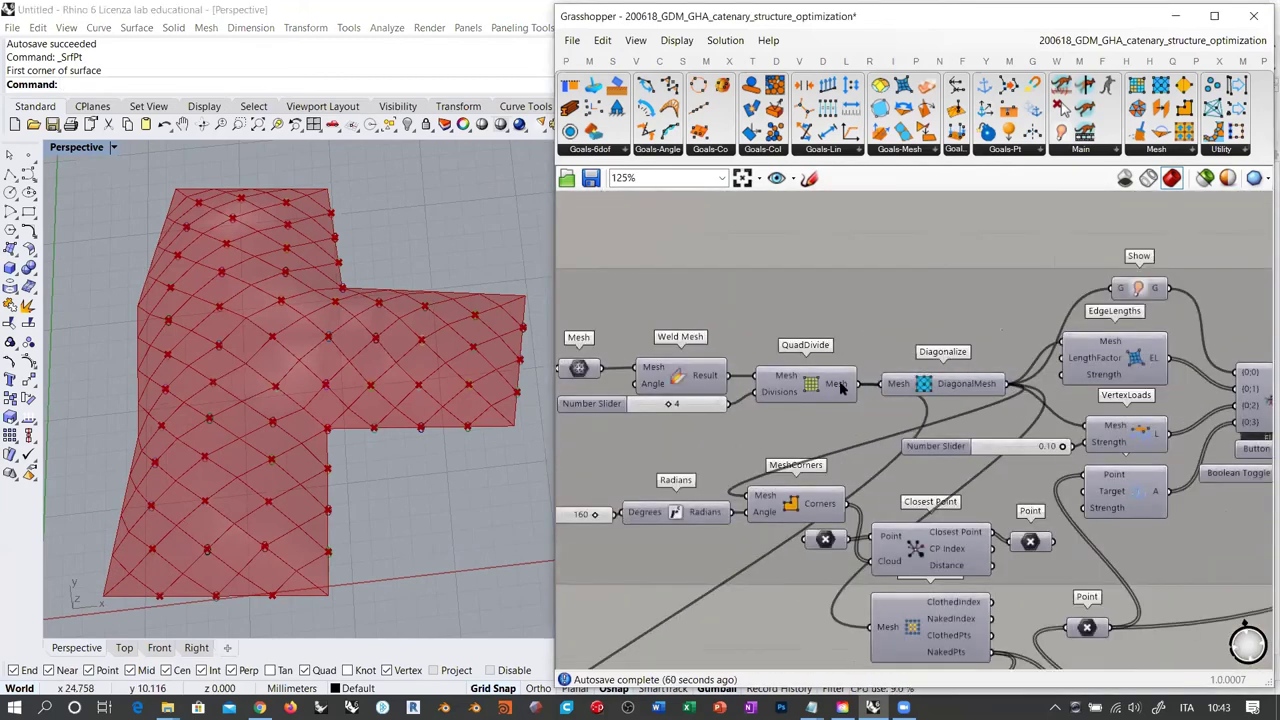
right_drag(840, 383, 1053, 406)
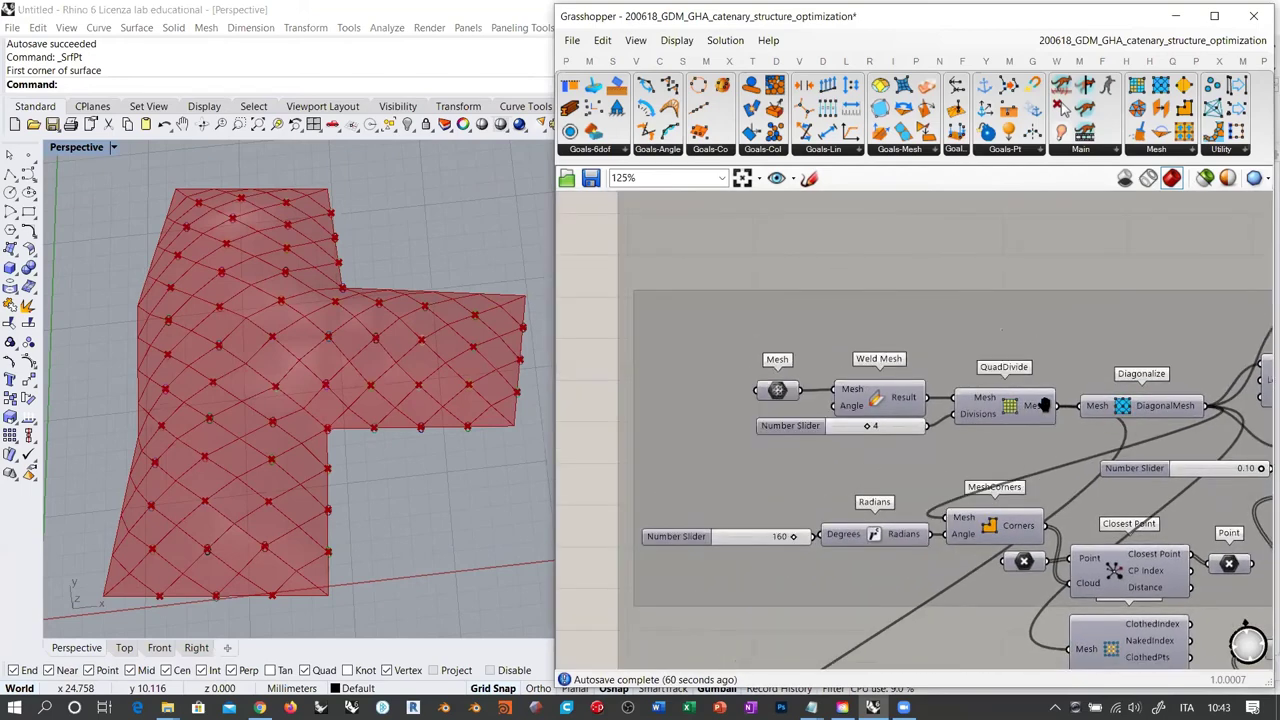
double_click(584, 348)
text(tri)
click(579, 332)
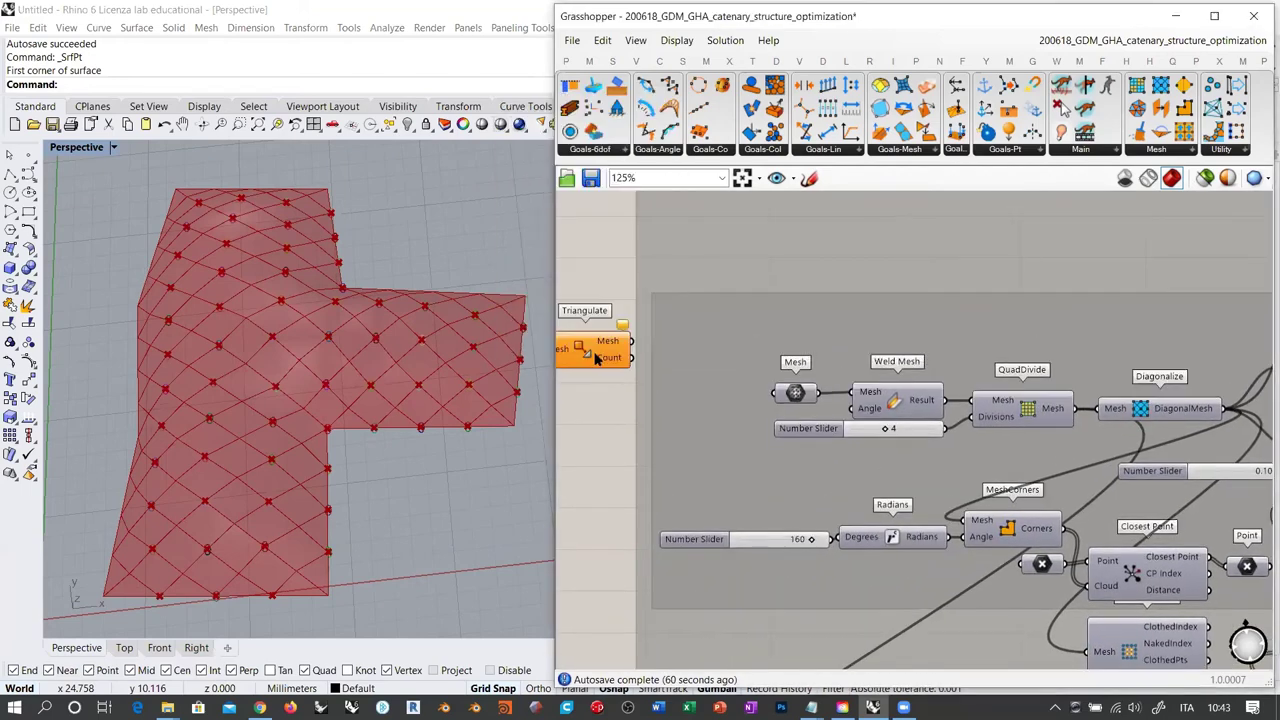
drag(596, 358, 1103, 341)
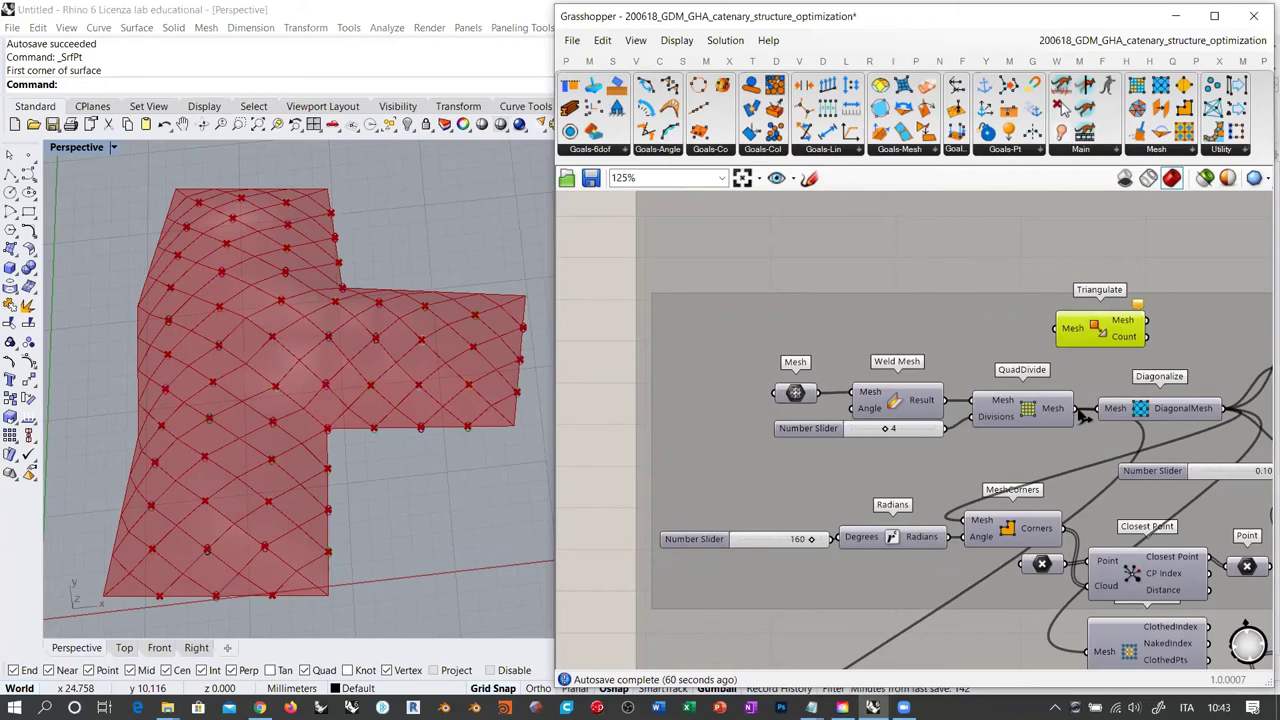
drag(1078, 410, 1057, 329)
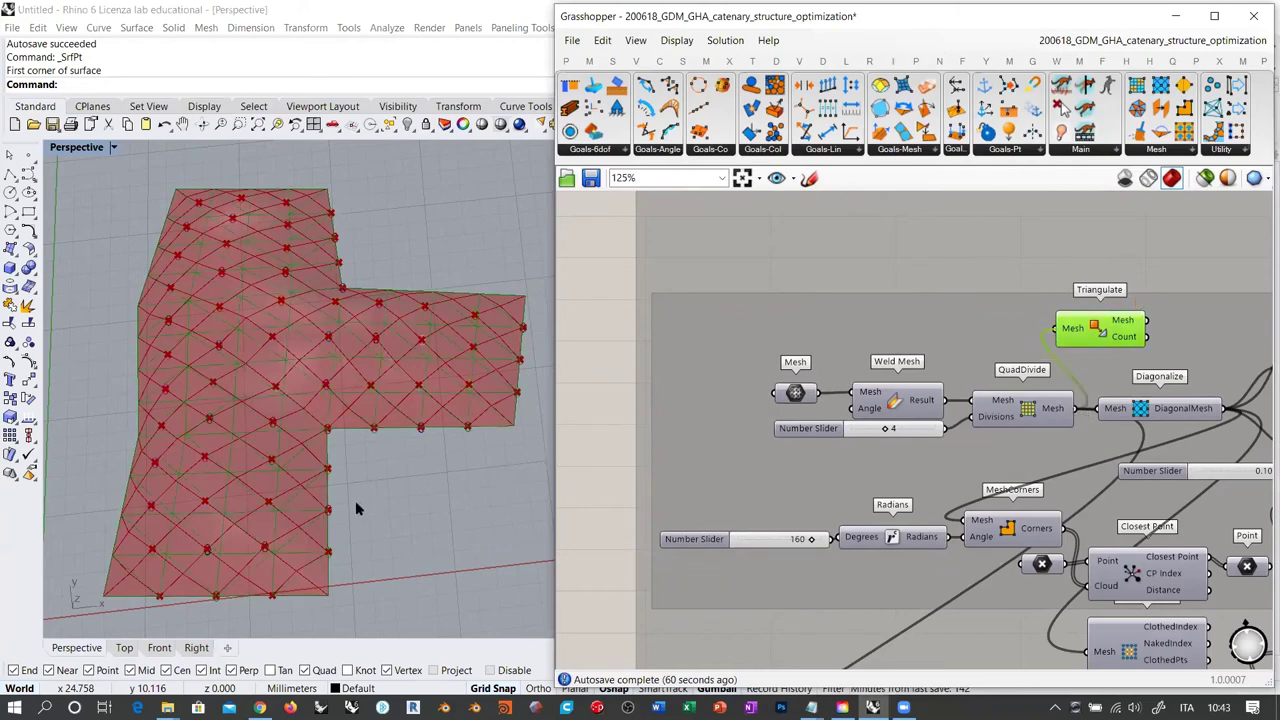
right_drag(355, 504, 454, 386)
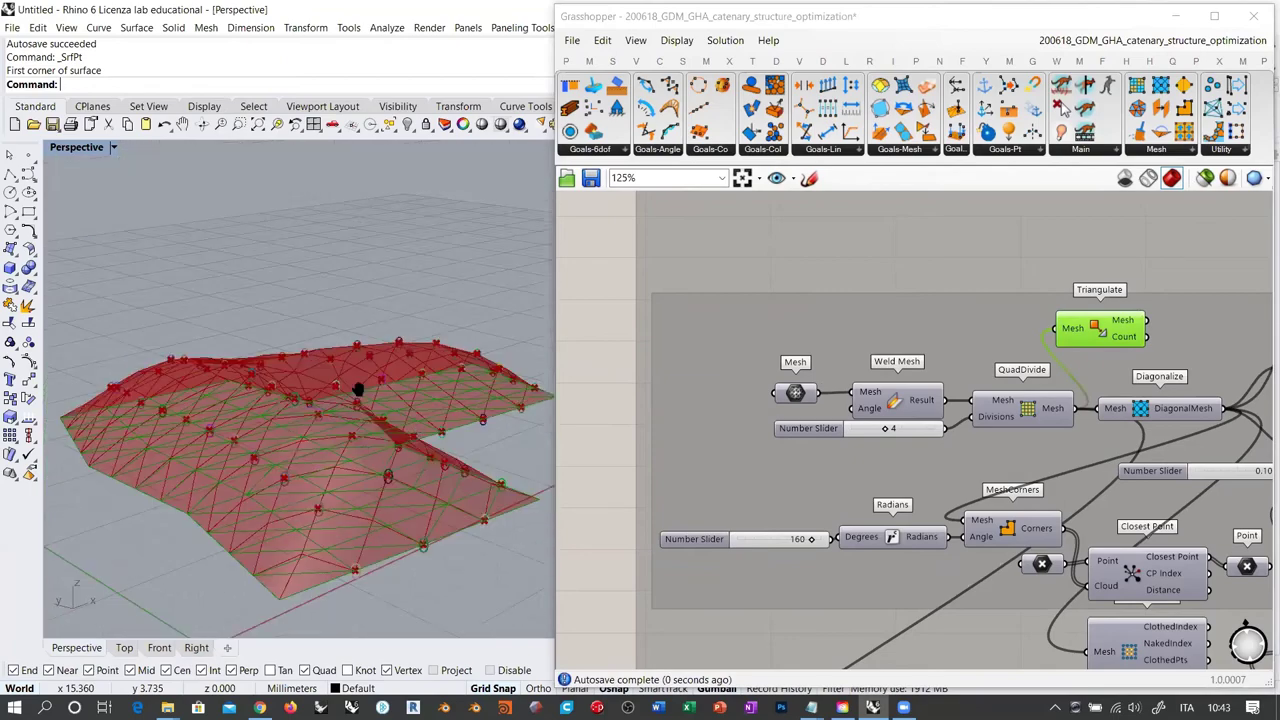
right_drag(354, 385, 420, 430)
Turn off the previews of the Mesh parameter feeding Mesh Explode and of the List Item and Point List components
right_drag(991, 293, 691, 295)
scroll(691, 296, down, 5)
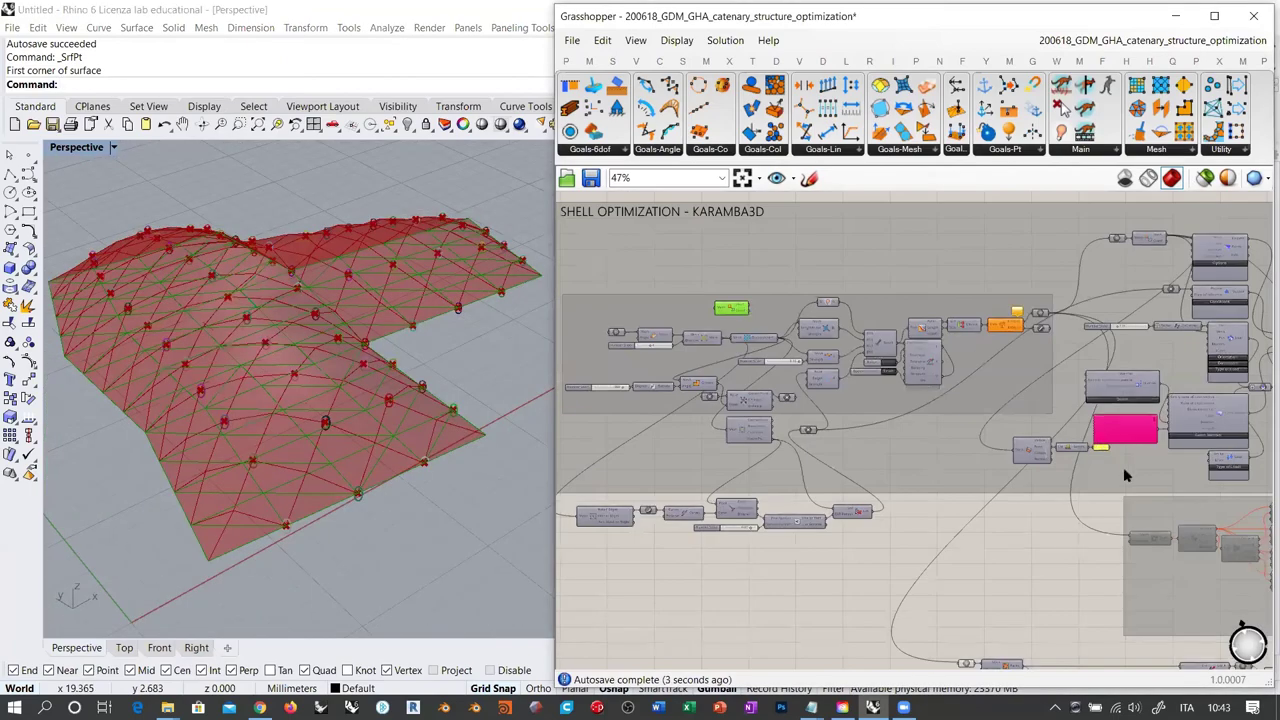
right_drag(1083, 446, 847, 312)
click(729, 532)
click(727, 564)
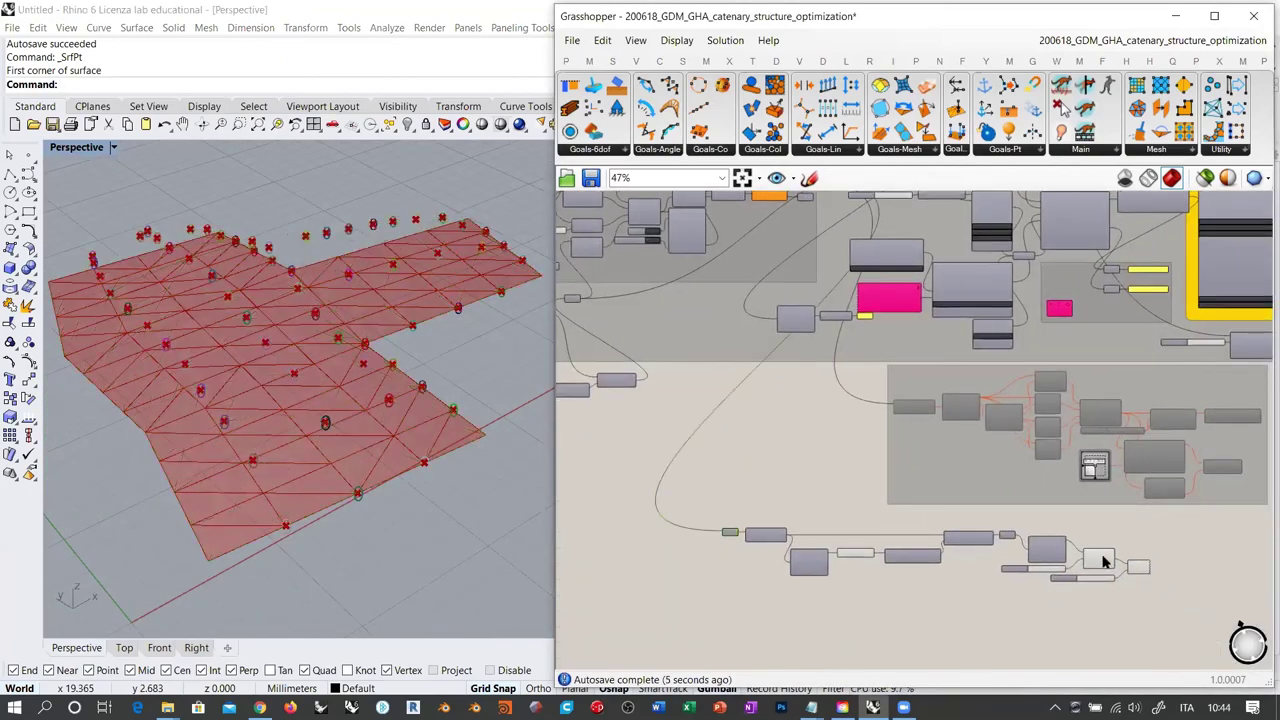
drag(1160, 532, 1104, 585)
key(ctrl+q)
click(1137, 627)
Check the diagonal directions of the automatically triangulated mesh in the viewport and delete the Triangulate component
mouse_move(294, 385)
right_down()
mouse_move(243, 392)
mouse_move(268, 424)
mouse_move(334, 414)
mouse_move(310, 428)
mouse_move(296, 405)
right_up()
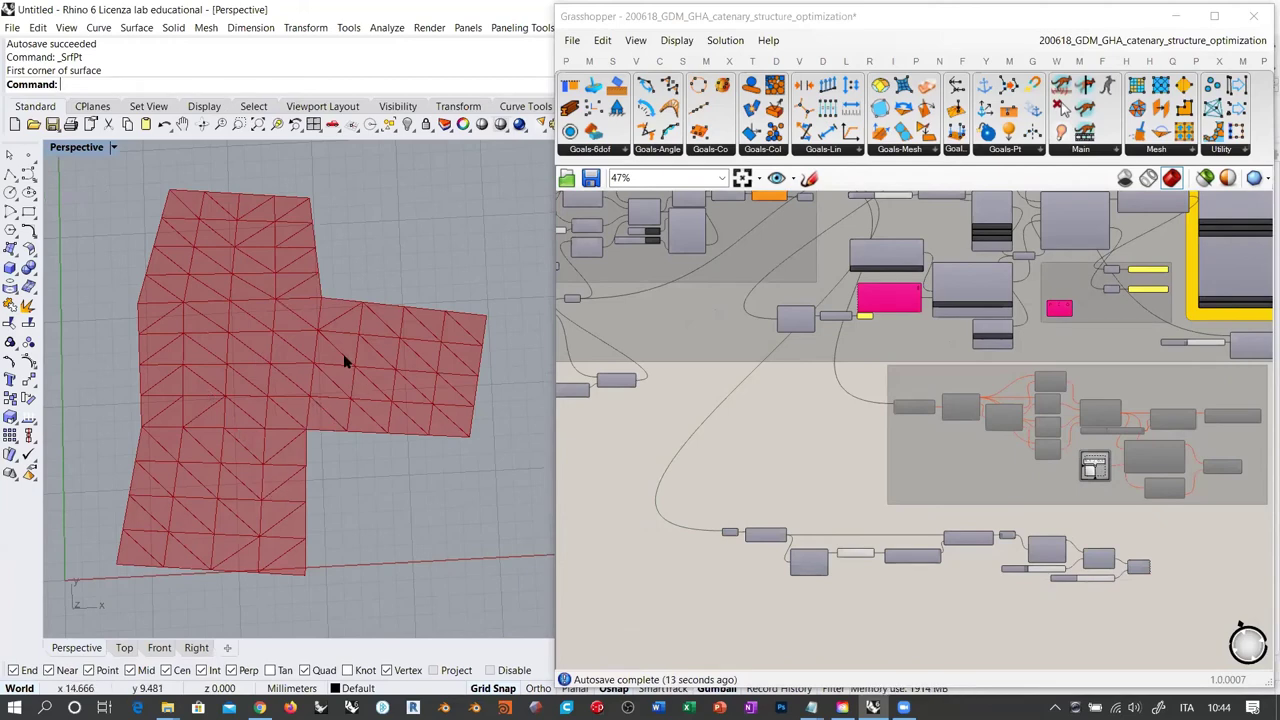
mouse_move(353, 411)
right_down()
mouse_move(360, 314)
mouse_move(362, 408)
right_up()
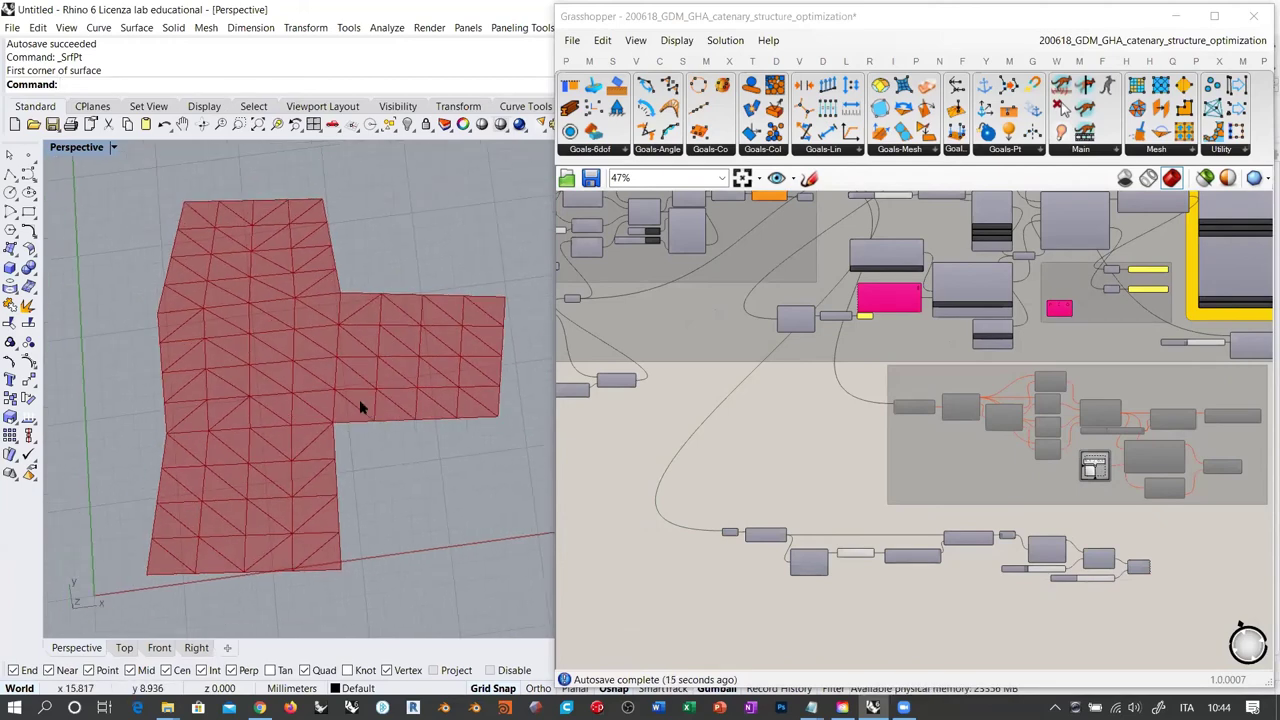
scroll(362, 405, up, 3)
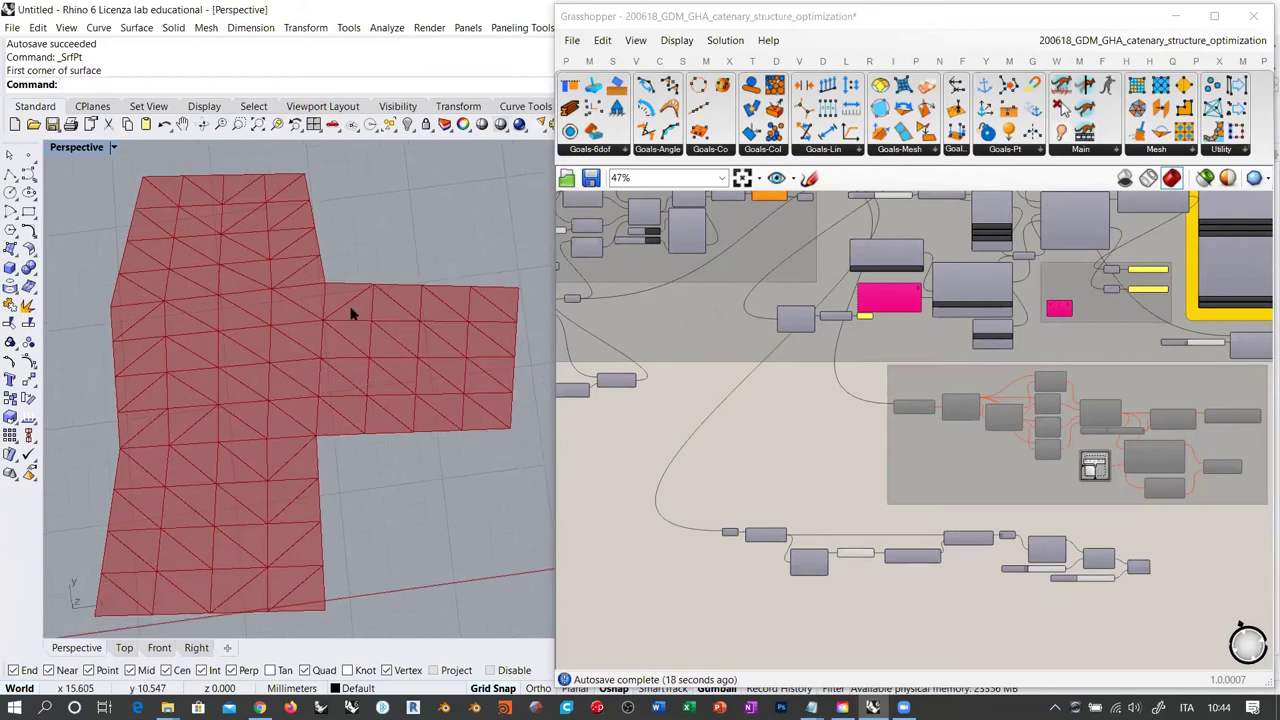
click(739, 433)
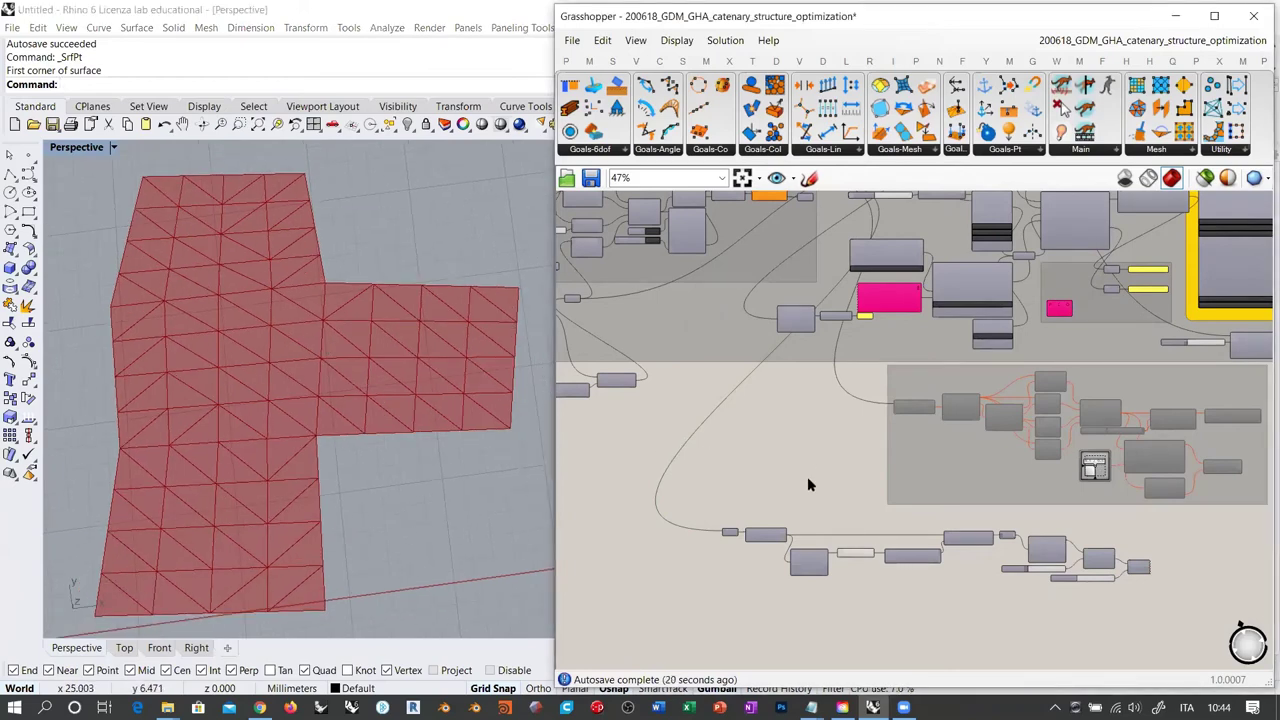
scroll(808, 470, down, 3)
scroll(660, 325, up, 4)
click(661, 331)
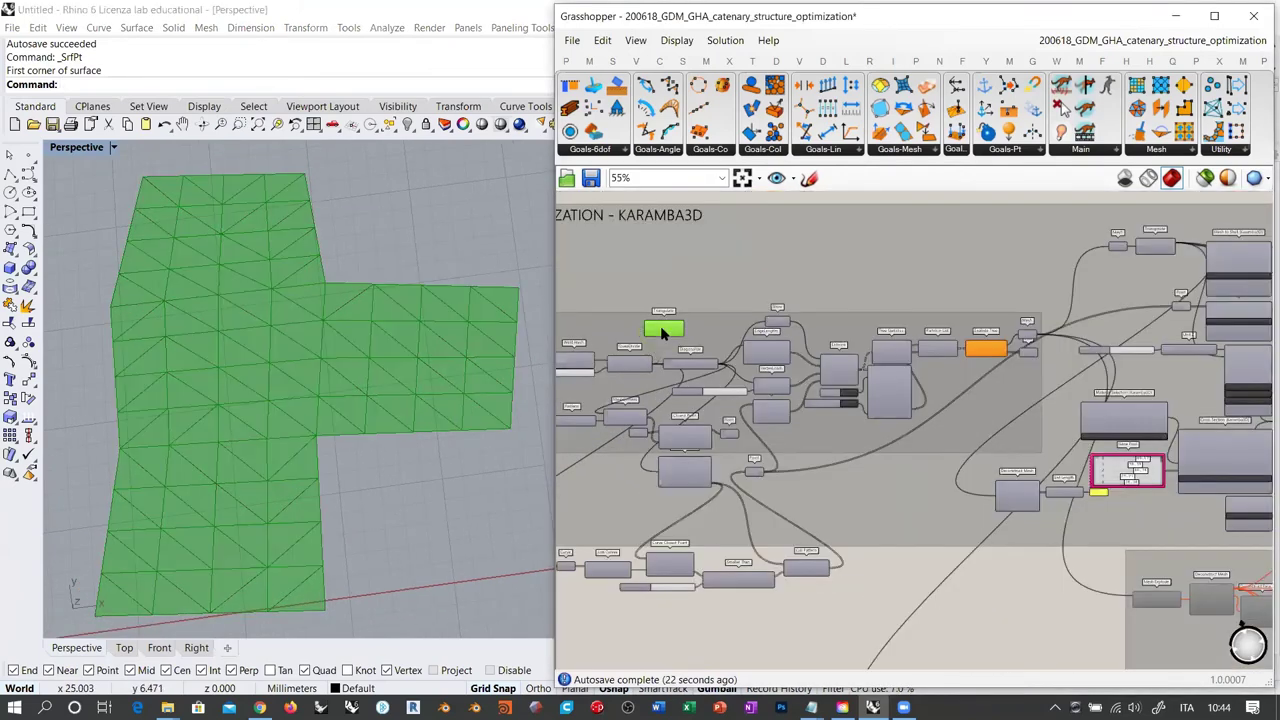
key(Delete)
Group and disable the quad-separation components from the Mesh parameter to Point List, placing the group directly below the other disabled group
right_drag(910, 500, 758, 286)
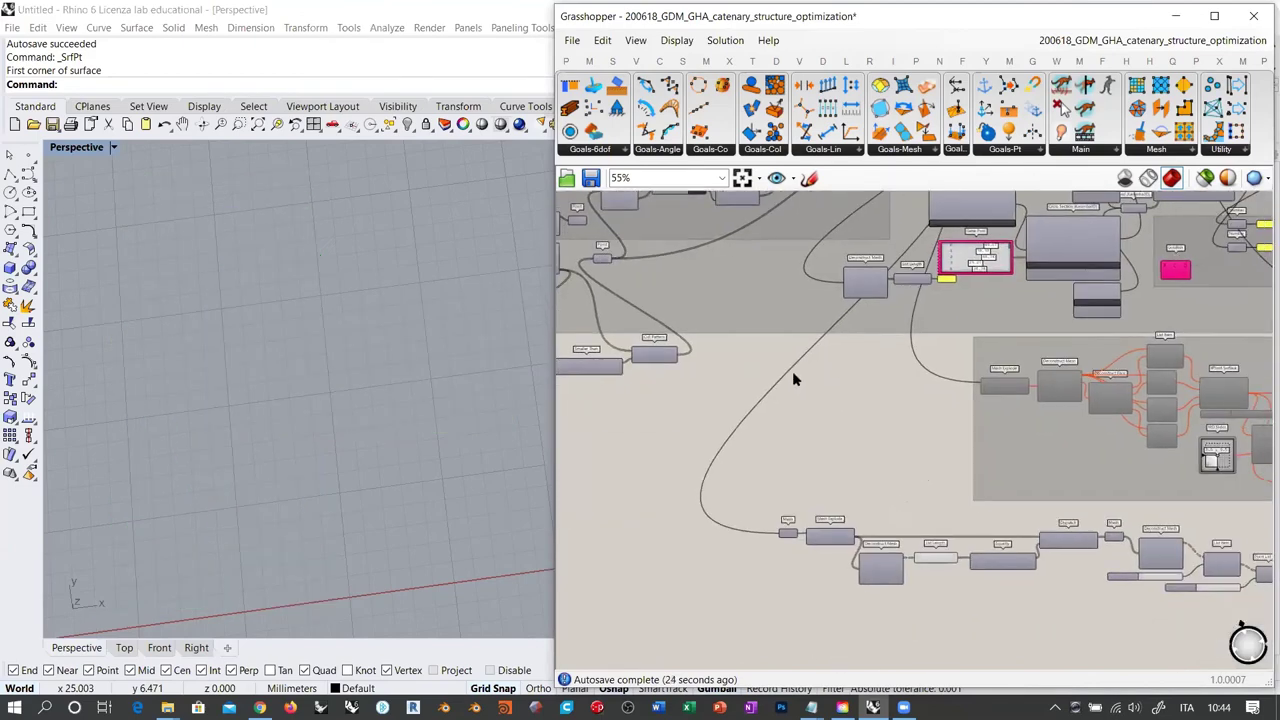
scroll(793, 379, down, 1)
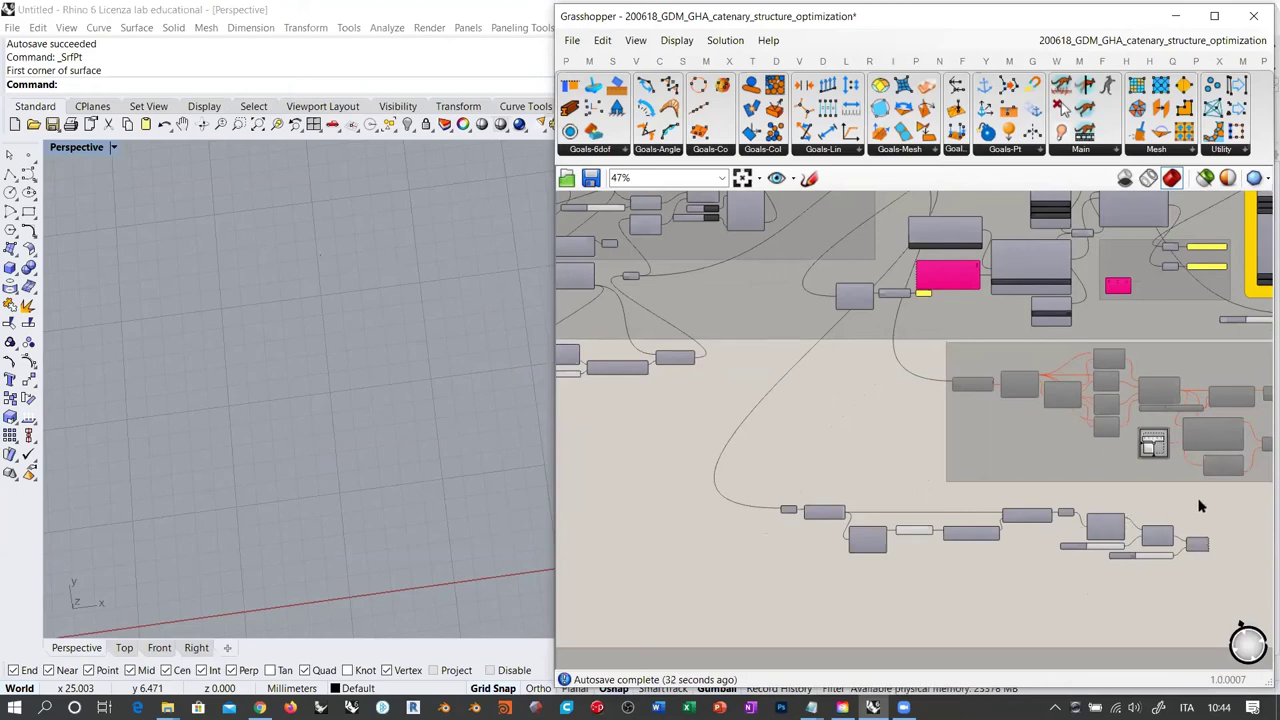
drag(1208, 496, 868, 566)
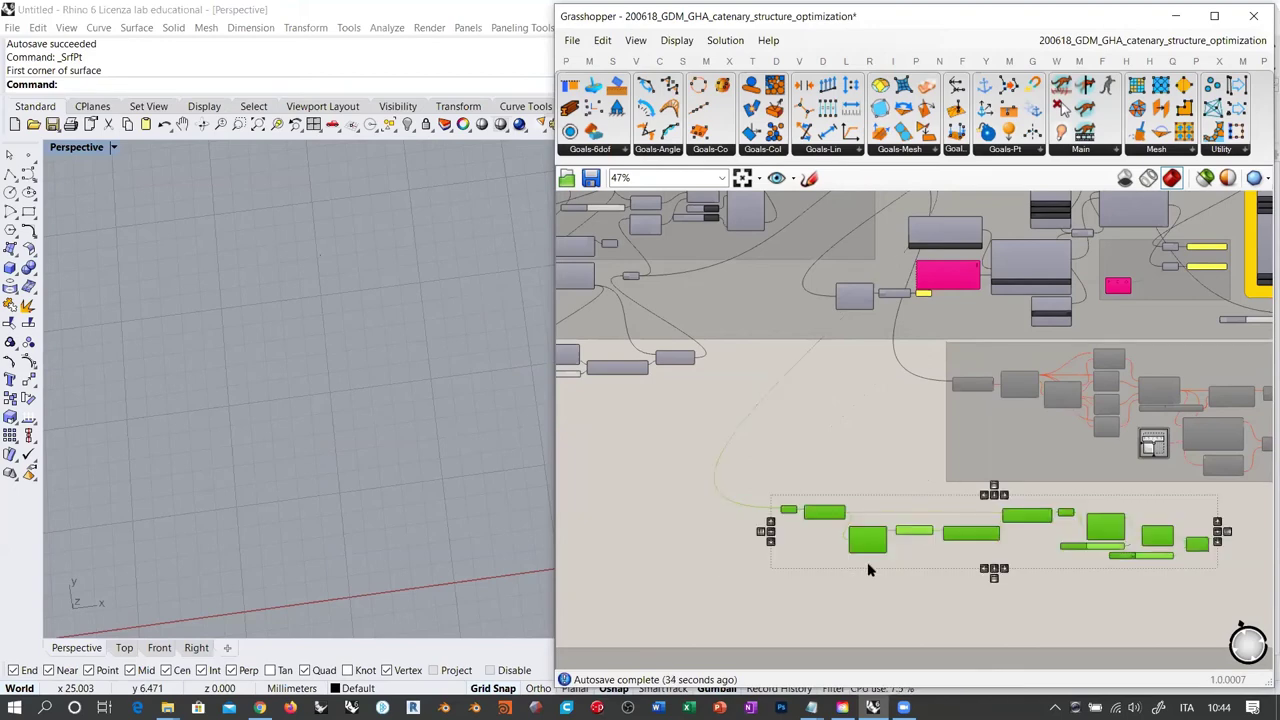
key(ctrl+g)
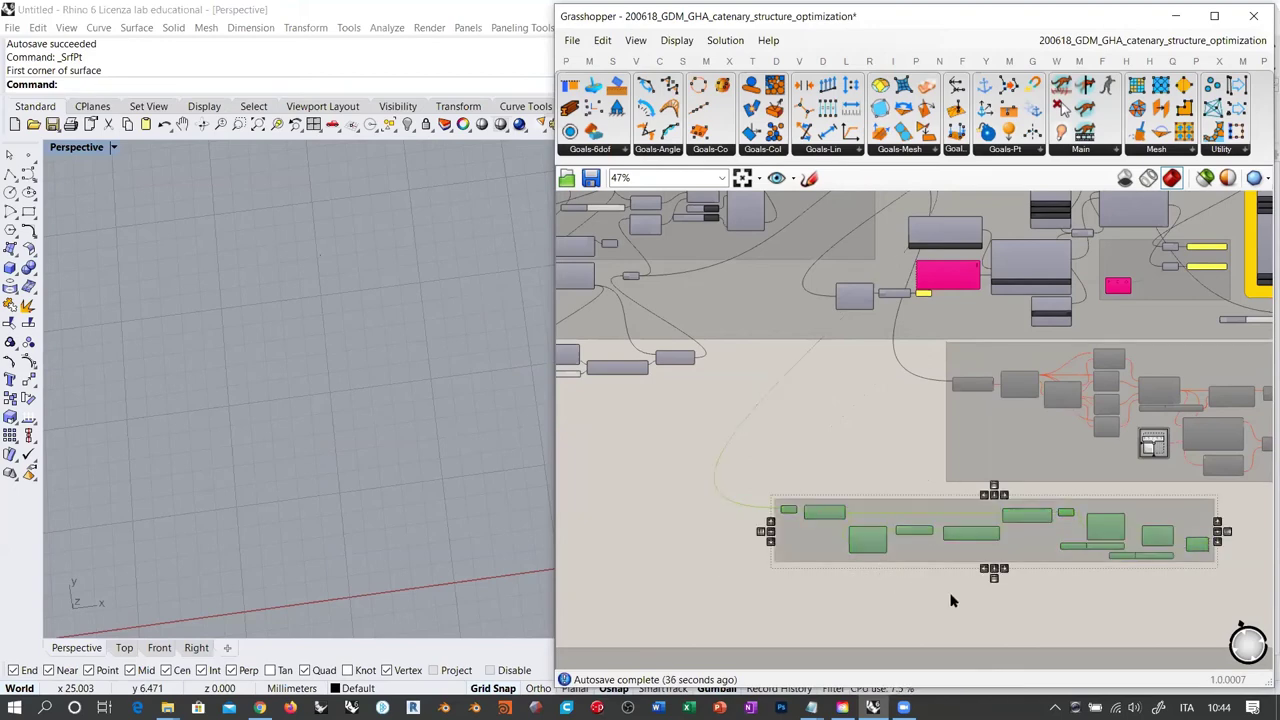
right_drag(969, 606, 794, 587)
drag(767, 484, 940, 474)
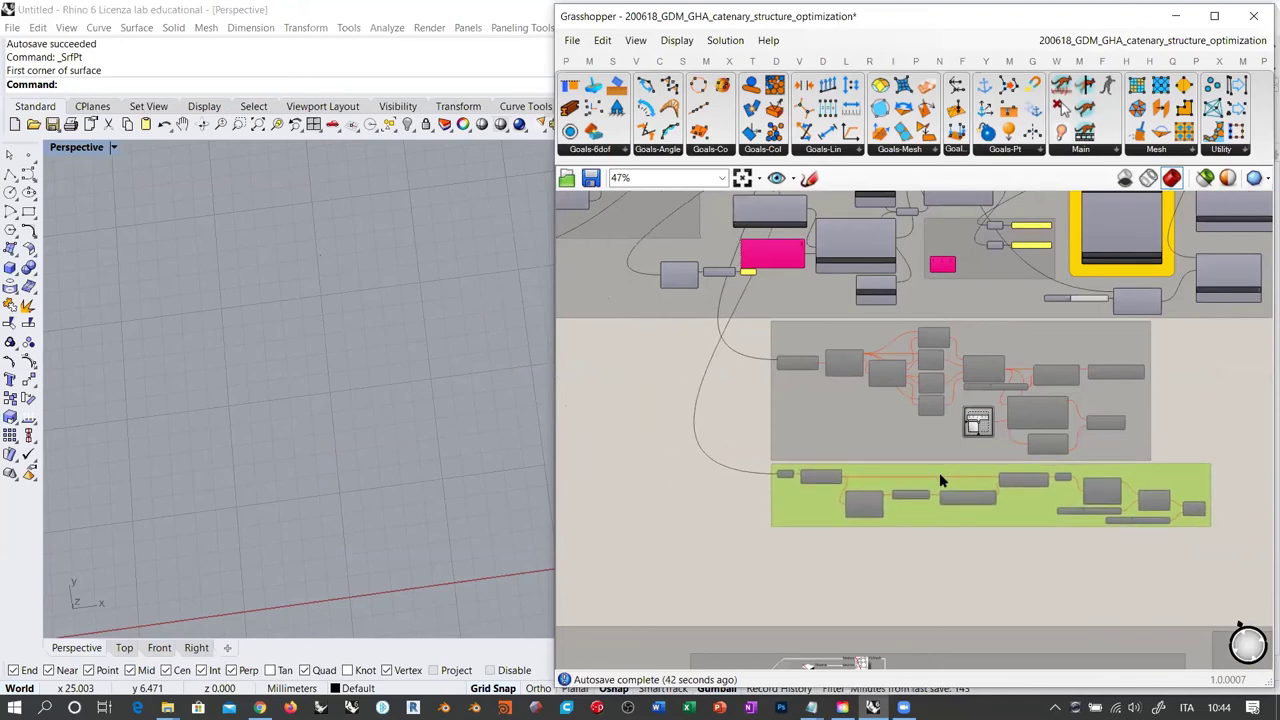
Preview the mesh of the Triangulate component feeding Mesh to Shell, examine its faces in the viewport, then hide the preview again
click(794, 482)
scroll(792, 474, up, 8)
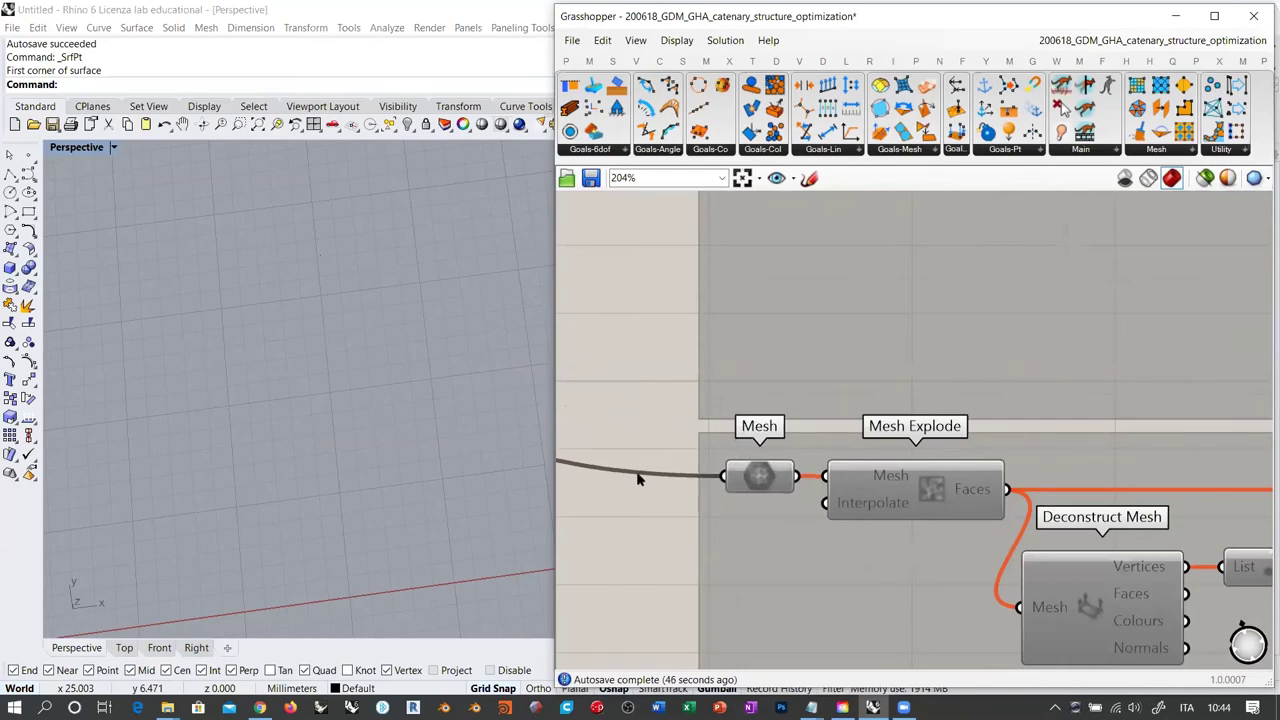
scroll(800, 520, down, 8)
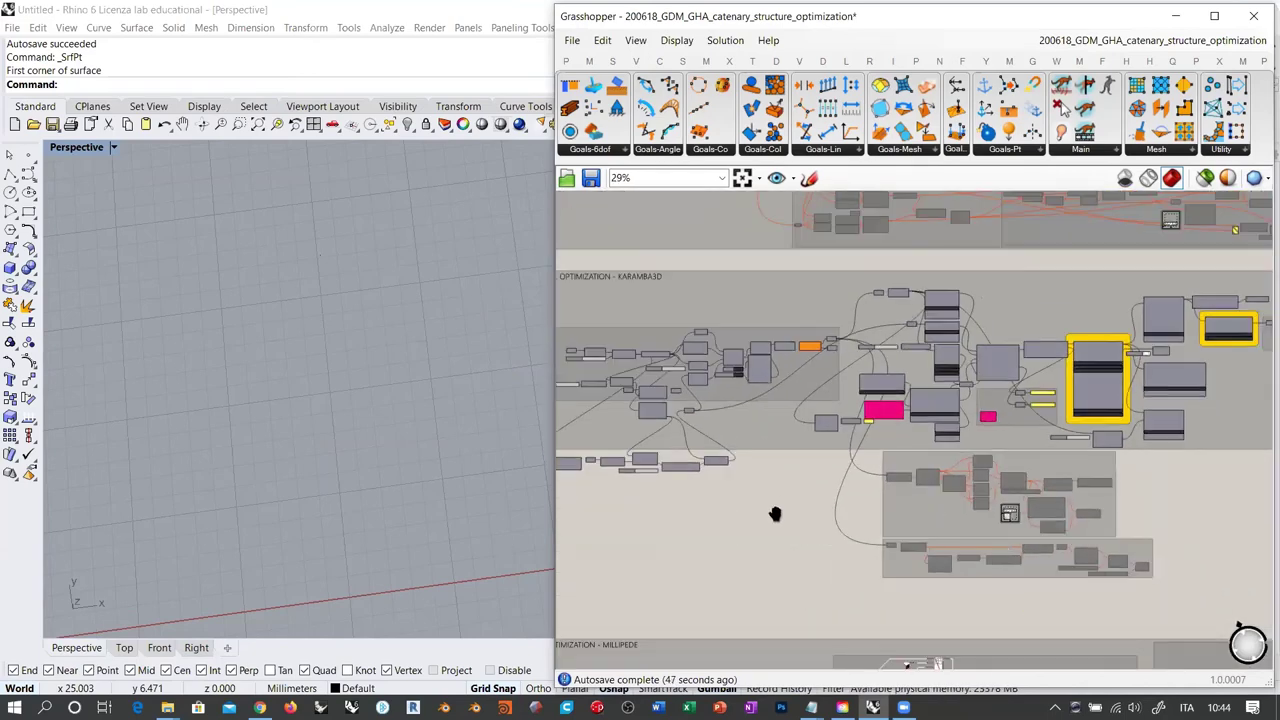
right_drag(775, 514, 696, 566)
scroll(937, 391, up, 3)
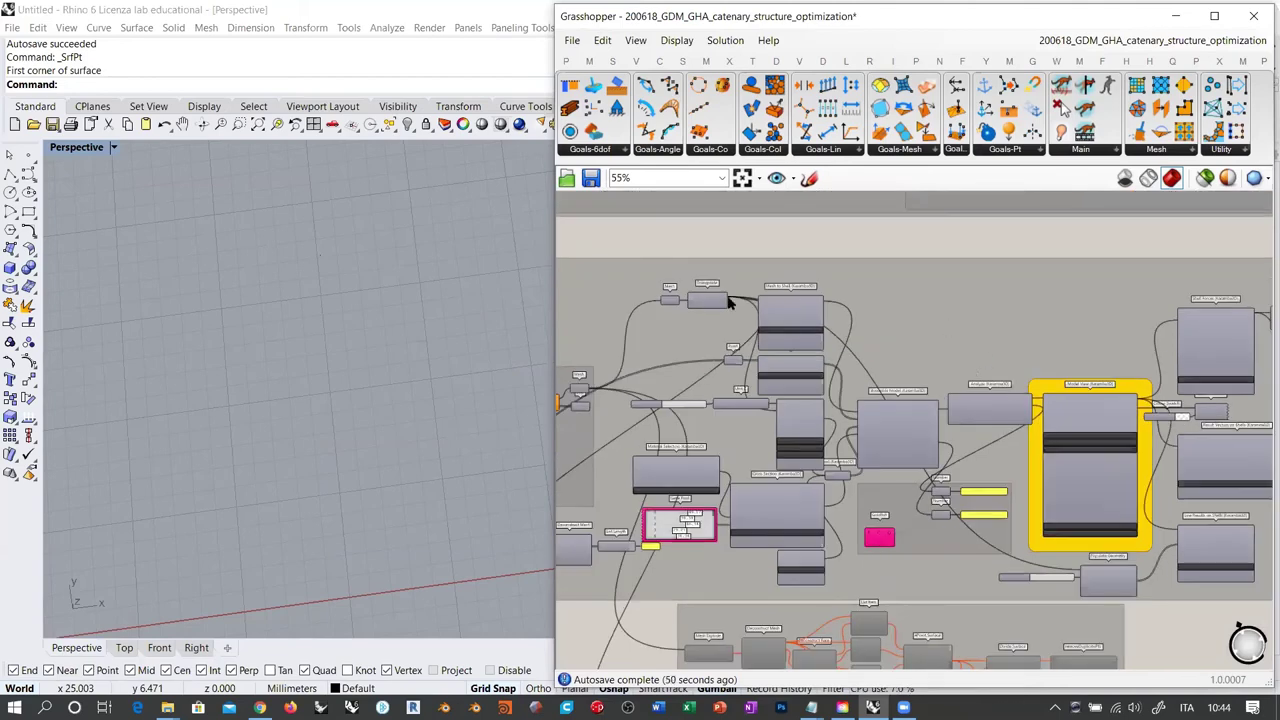
scroll(728, 302, up, 3)
click(692, 305)
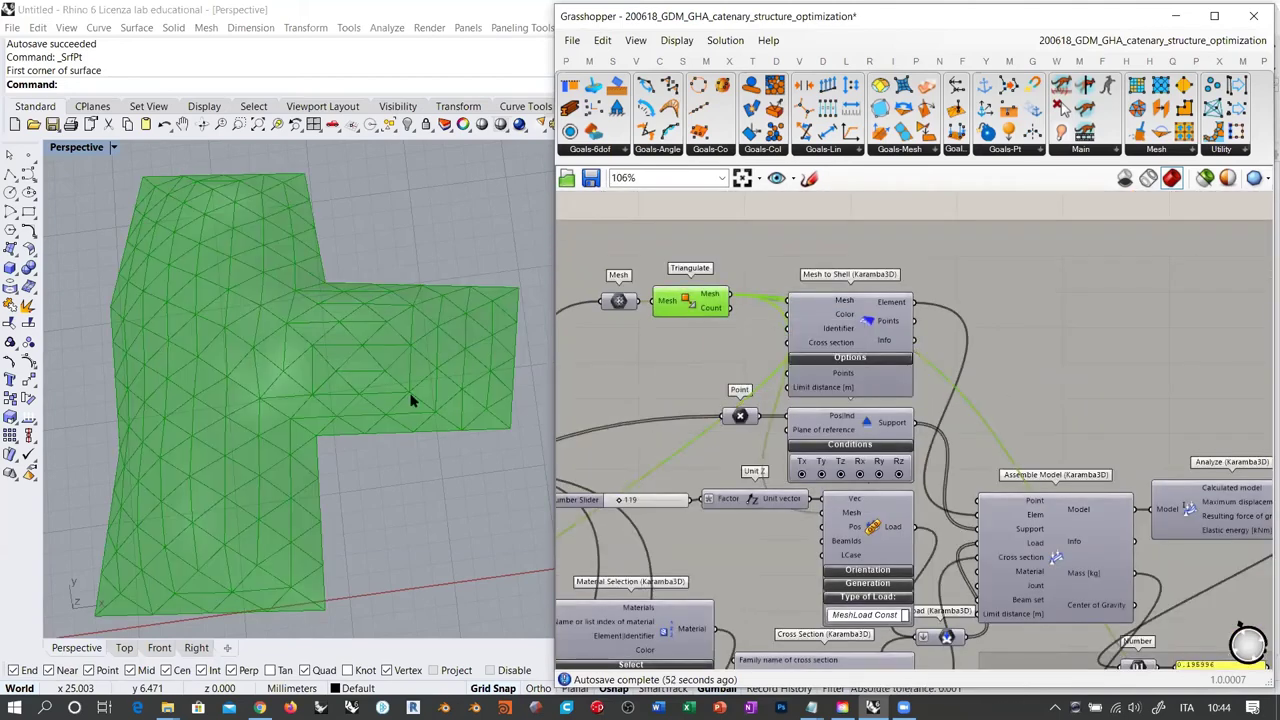
right_drag(380, 378, 387, 332)
click(689, 304)
key(ctrl+q)
right_drag(1018, 396, 1014, 397)
scroll(1013, 397, down, 4)
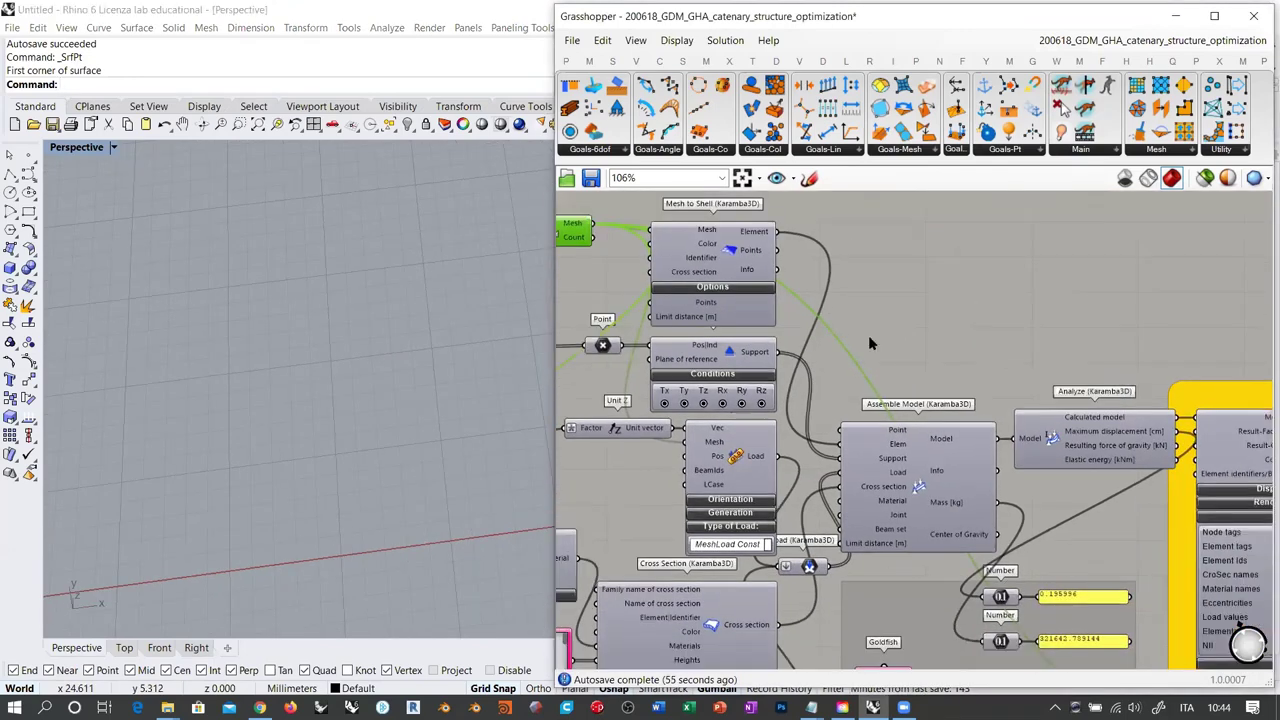
Turn on the preview of the Karamba3D Model View component and inspect the shell's node tags and supports from several angles
right_drag(945, 426, 943, 409)
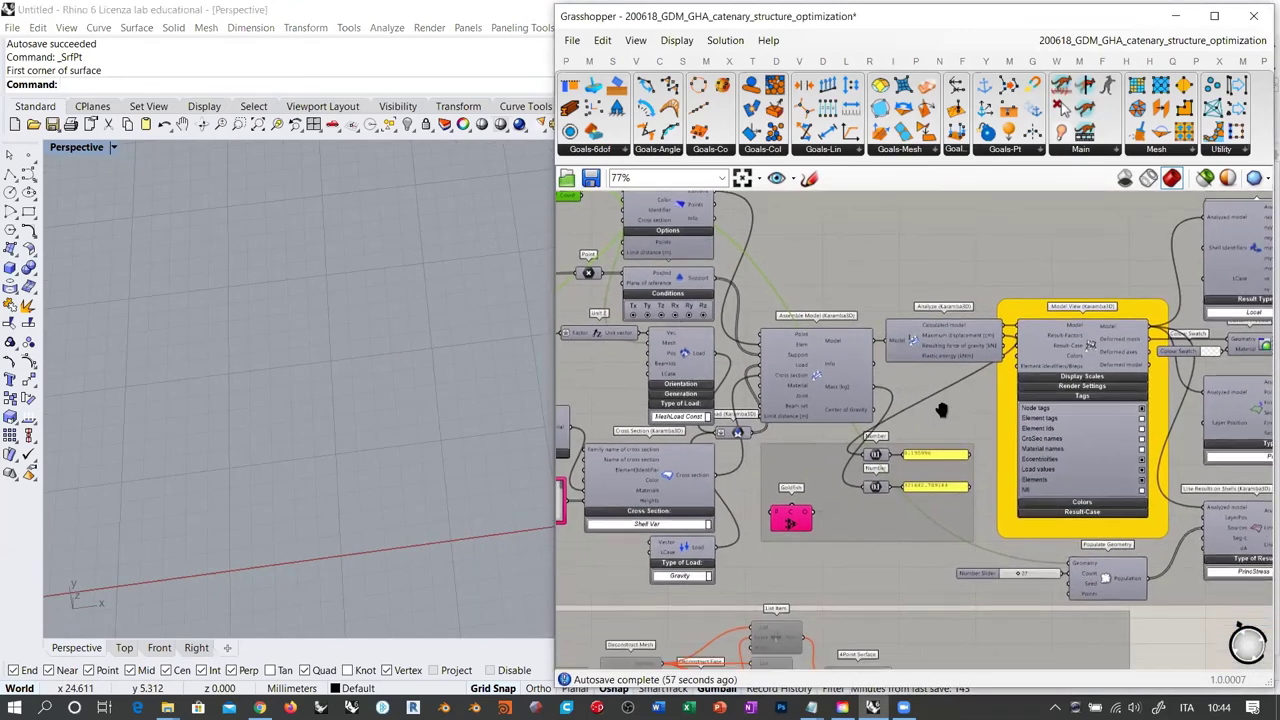
scroll(819, 505, up, 4)
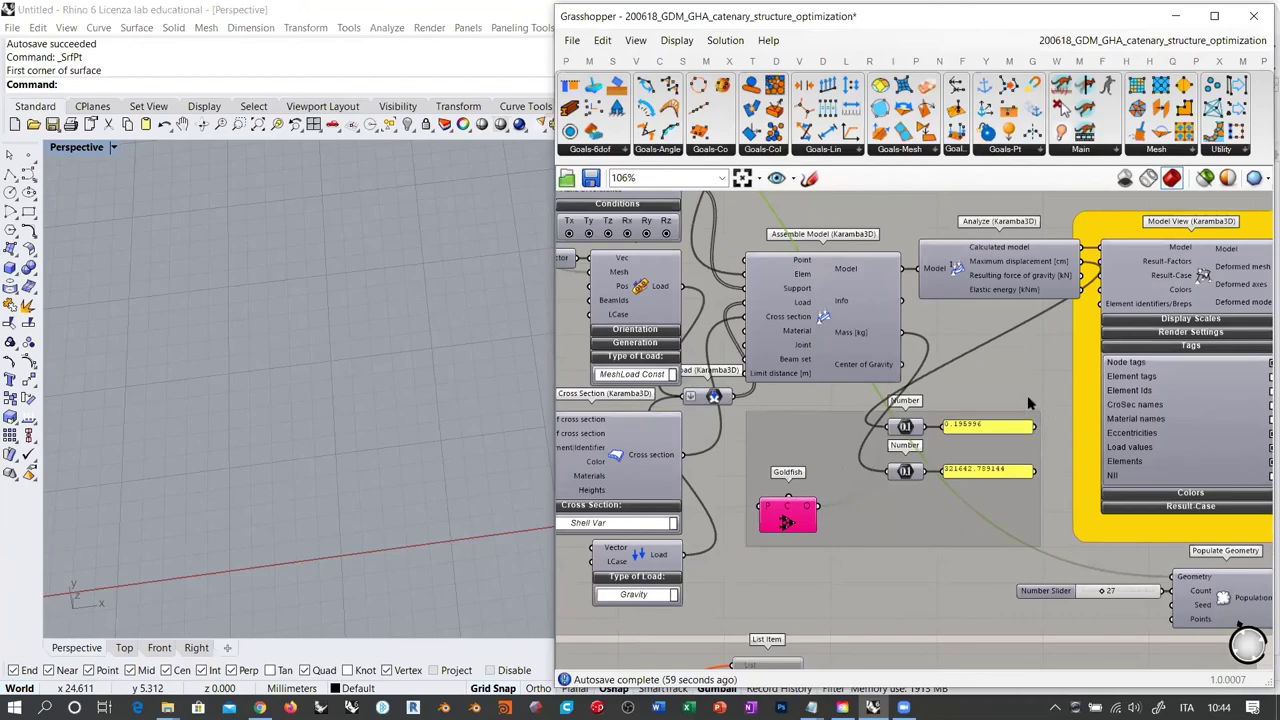
right_drag(1027, 403, 844, 425)
click(1020, 300)
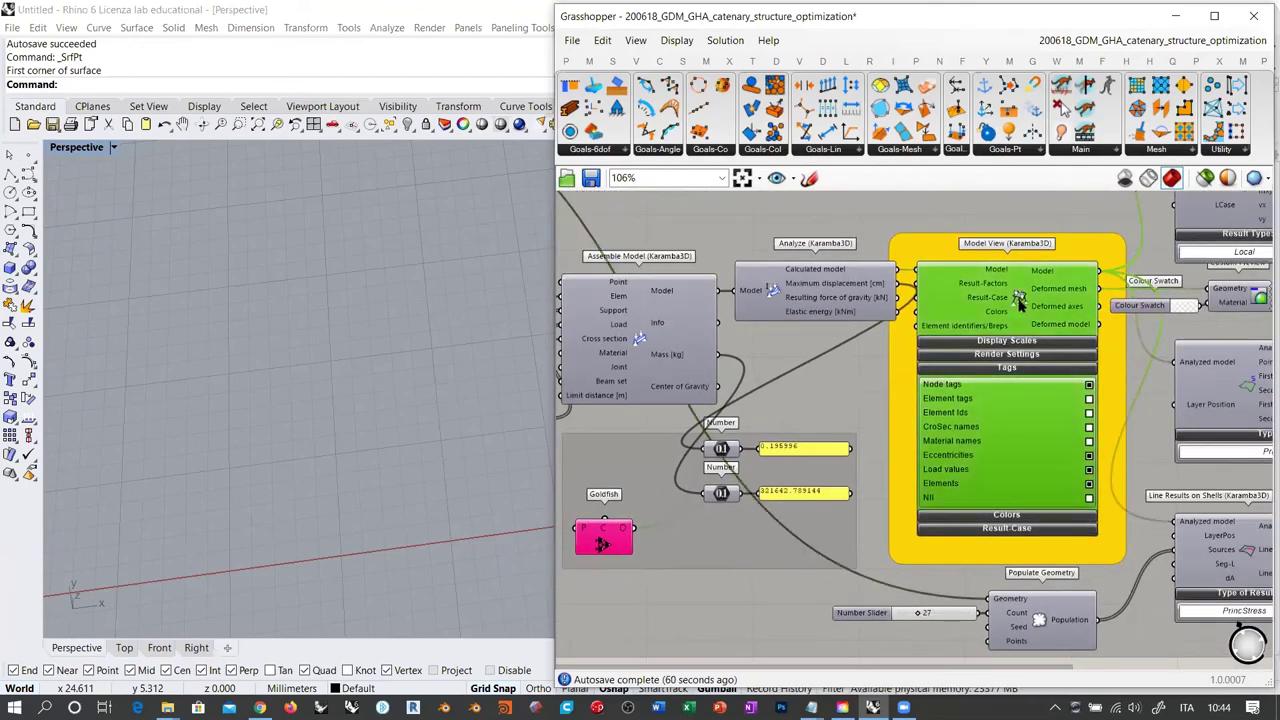
key(ctrl+q)
click(860, 375)
right_drag(532, 296, 468, 275)
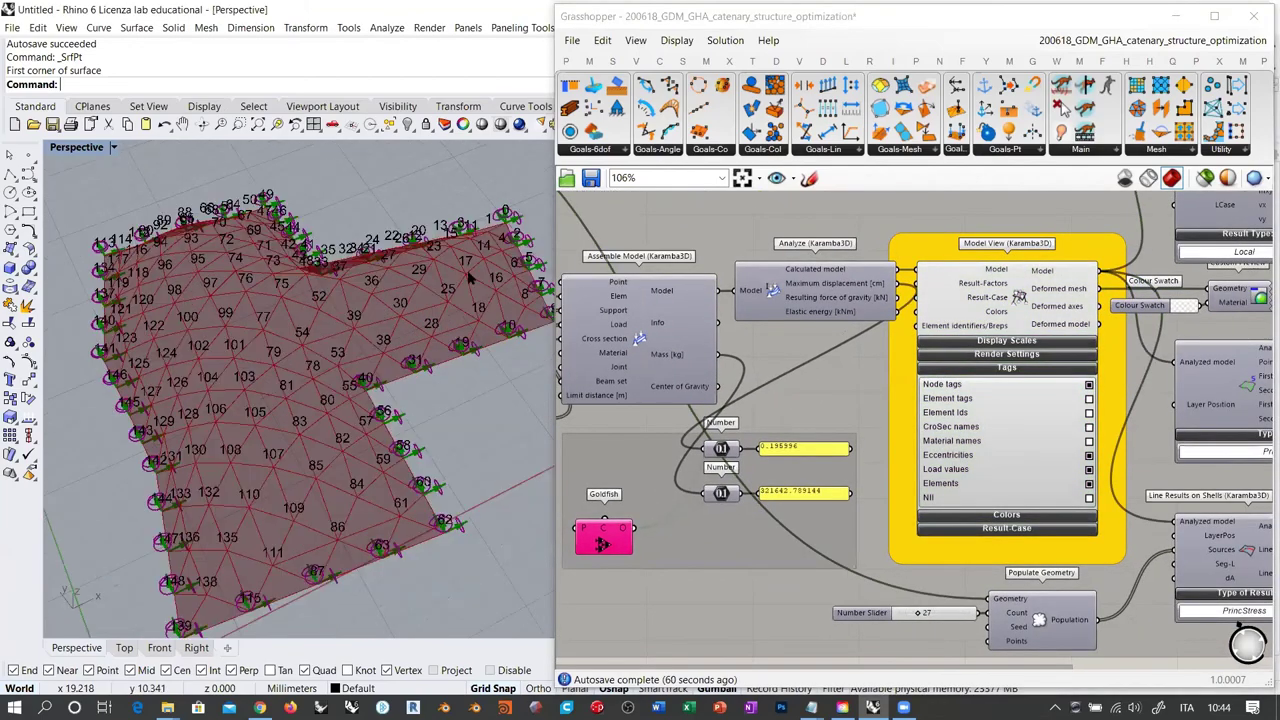
right_drag(400, 306, 340, 365)
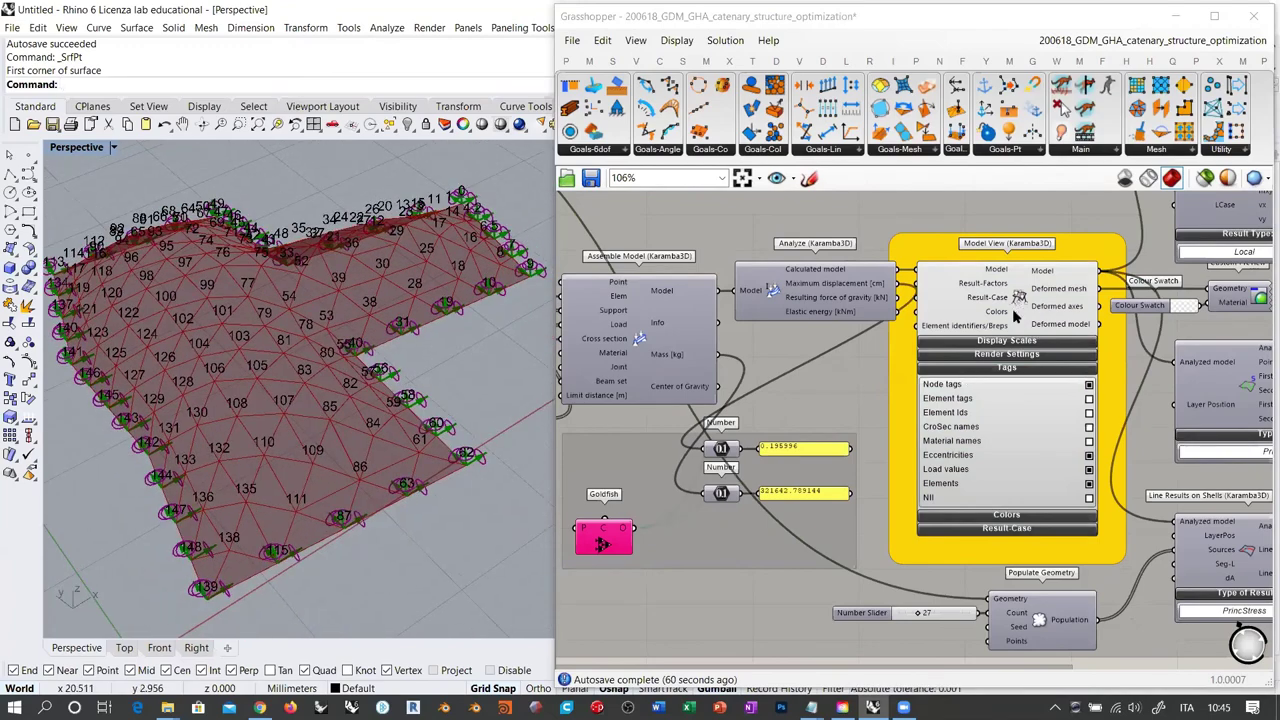
right_drag(385, 275, 307, 318)
right_drag(243, 273, 312, 208)
Start the Goldfish optimization of Max Deflection vs Mass and widen the execution statistics area so its values are fully readable
click(603, 546)
double_click(603, 545)
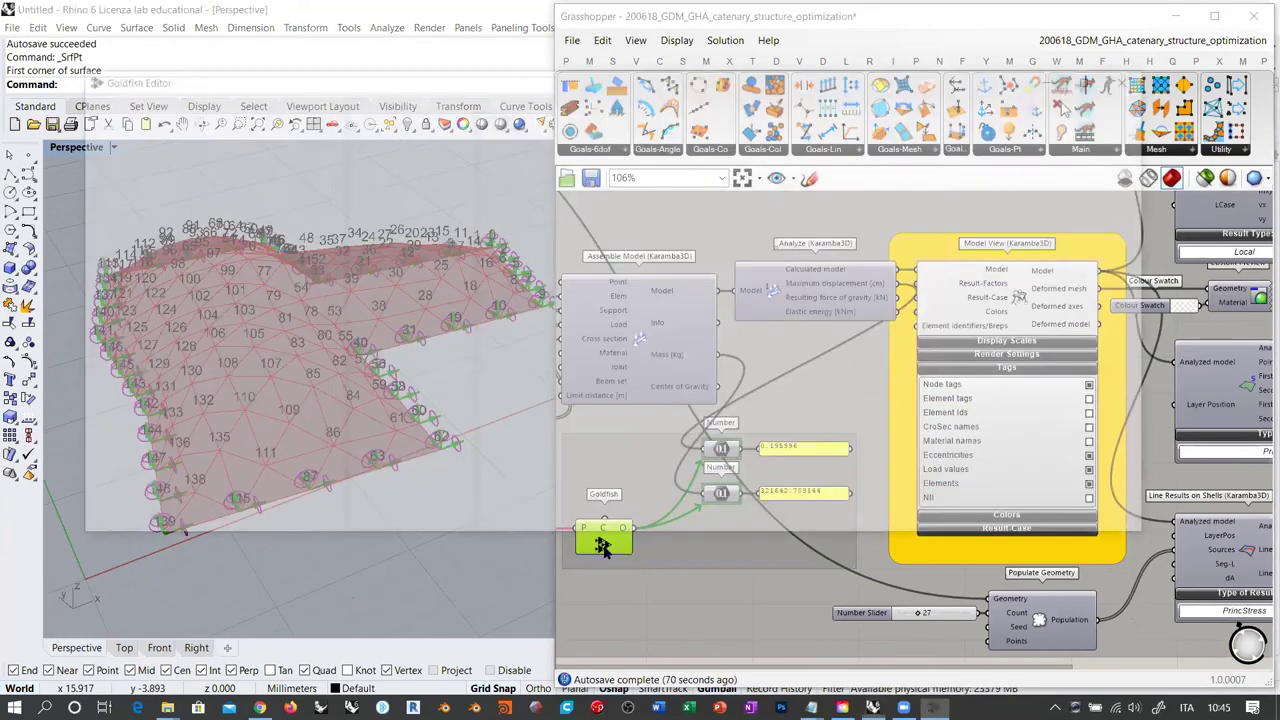
drag(995, 69, 1112, 13)
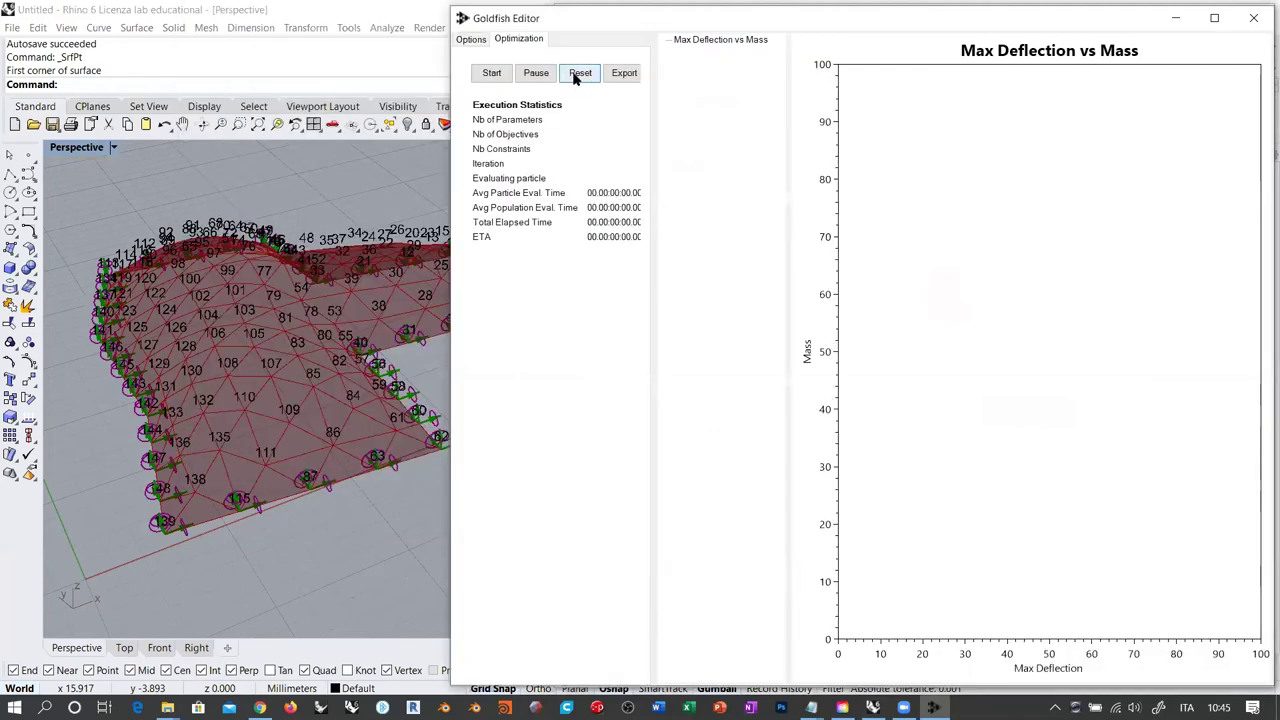
click(489, 74)
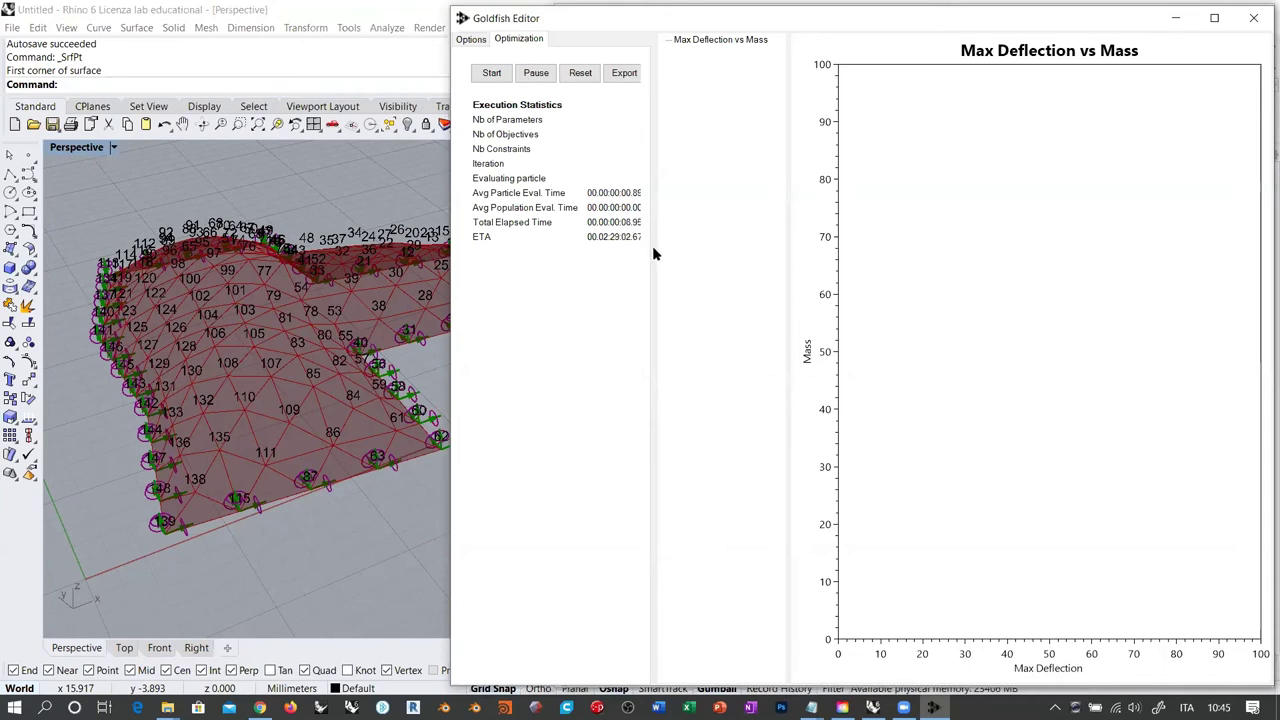
drag(653, 249, 715, 258)
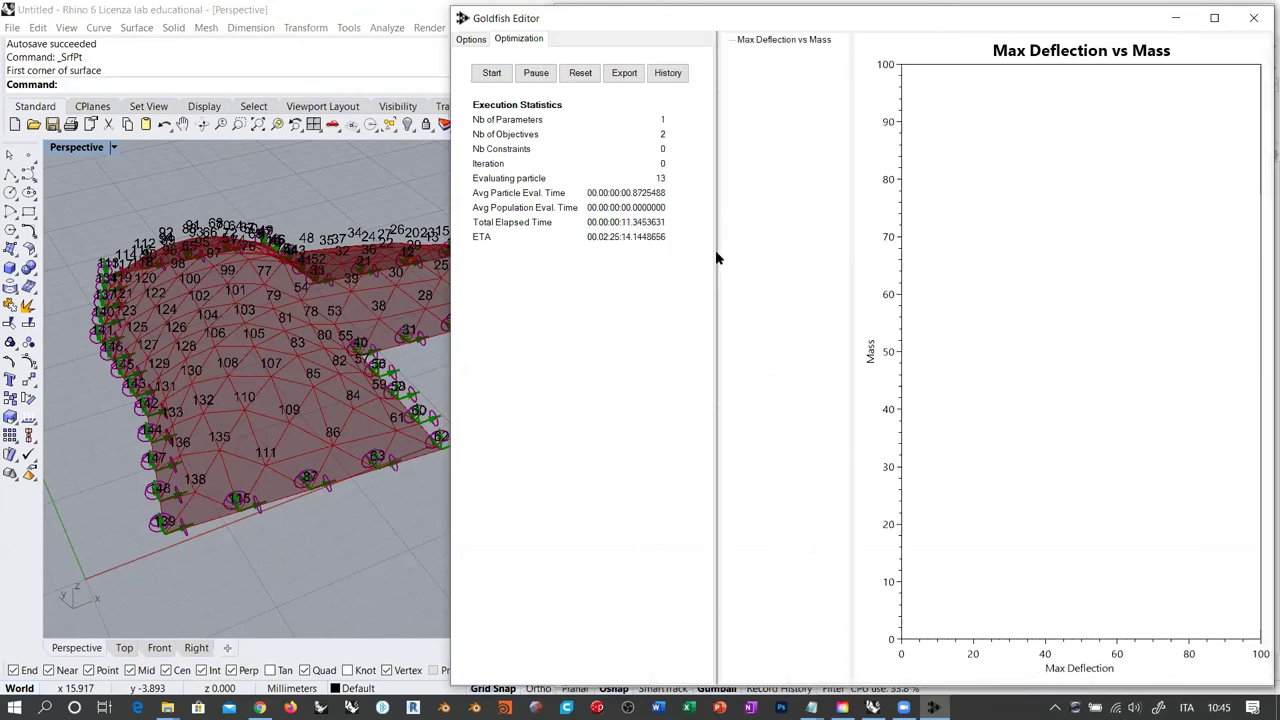
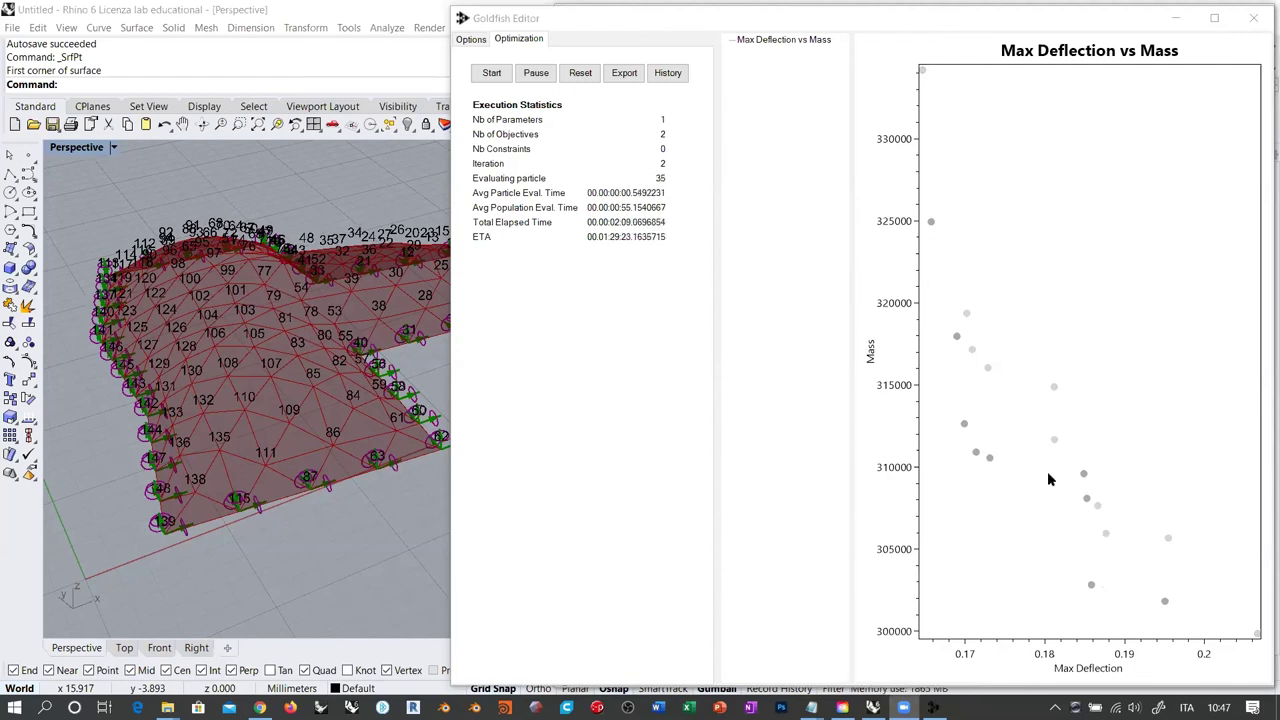
Pause the Goldfish optimization and choose the solution at about 0.195 max deflection and 302000 mass, closing the editor
click(536, 76)
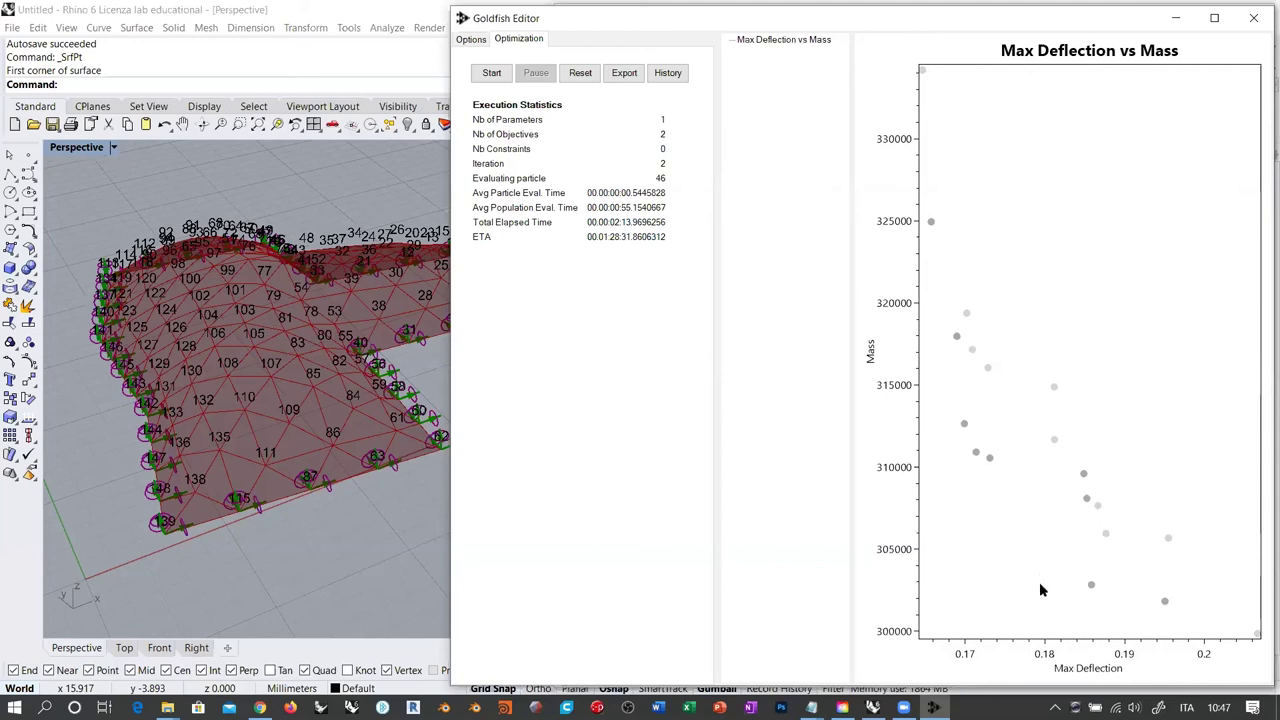
click(1164, 601)
click(1253, 17)
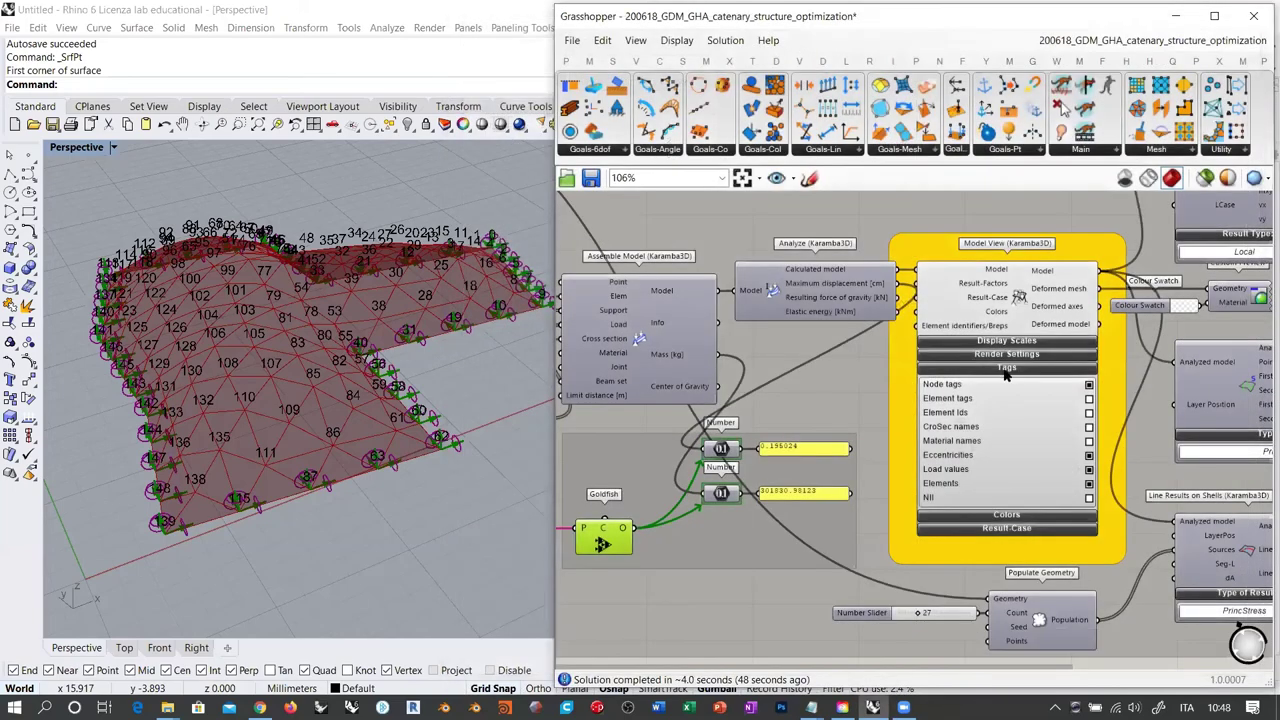
Switch the preview from Model View to Shell View and examine the shell's triangulated faces from above and in perspective
click(1009, 293)
key(ctrl+q)
right_drag(1135, 352, 815, 395)
scroll(815, 395, down, 2)
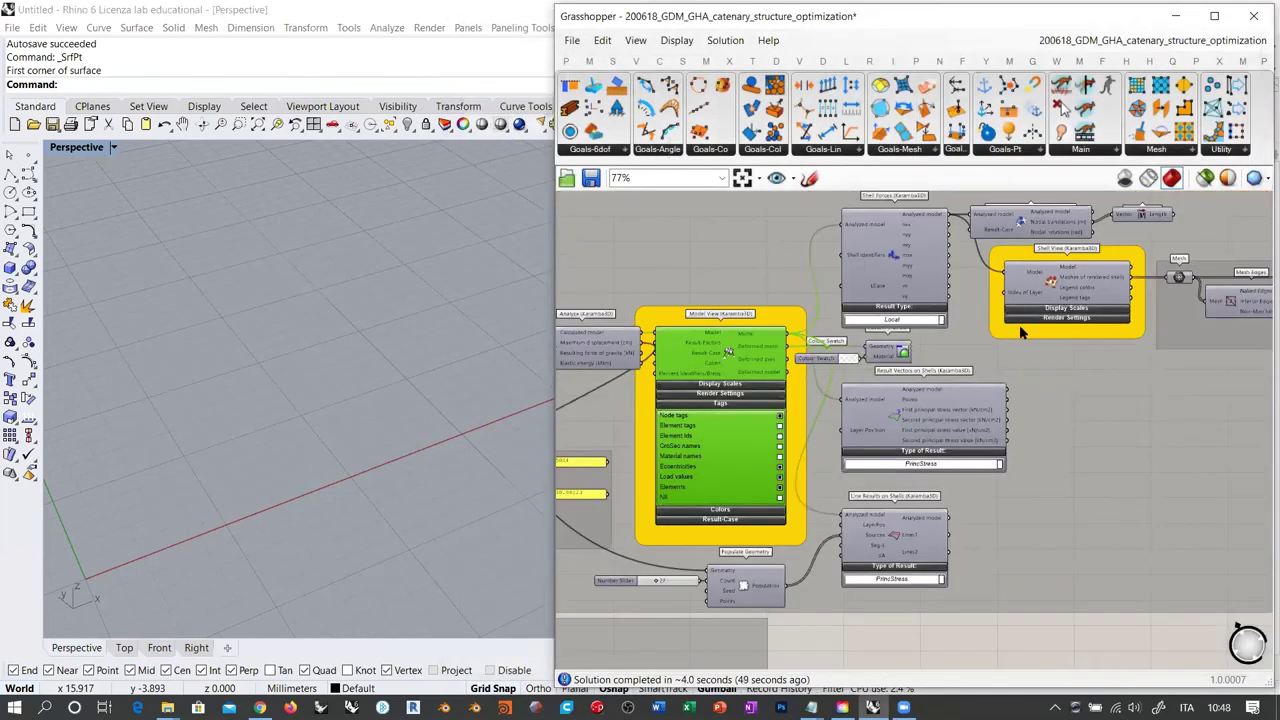
click(1052, 287)
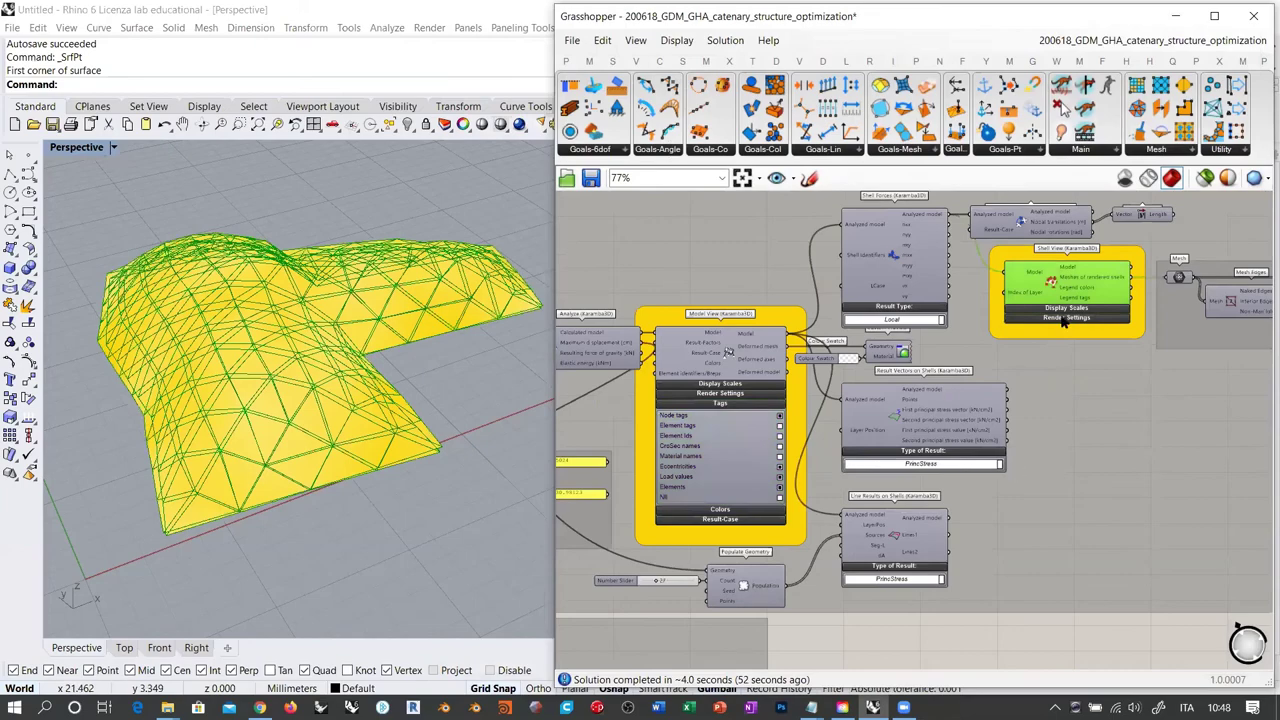
click(1040, 370)
right_drag(330, 310, 272, 516)
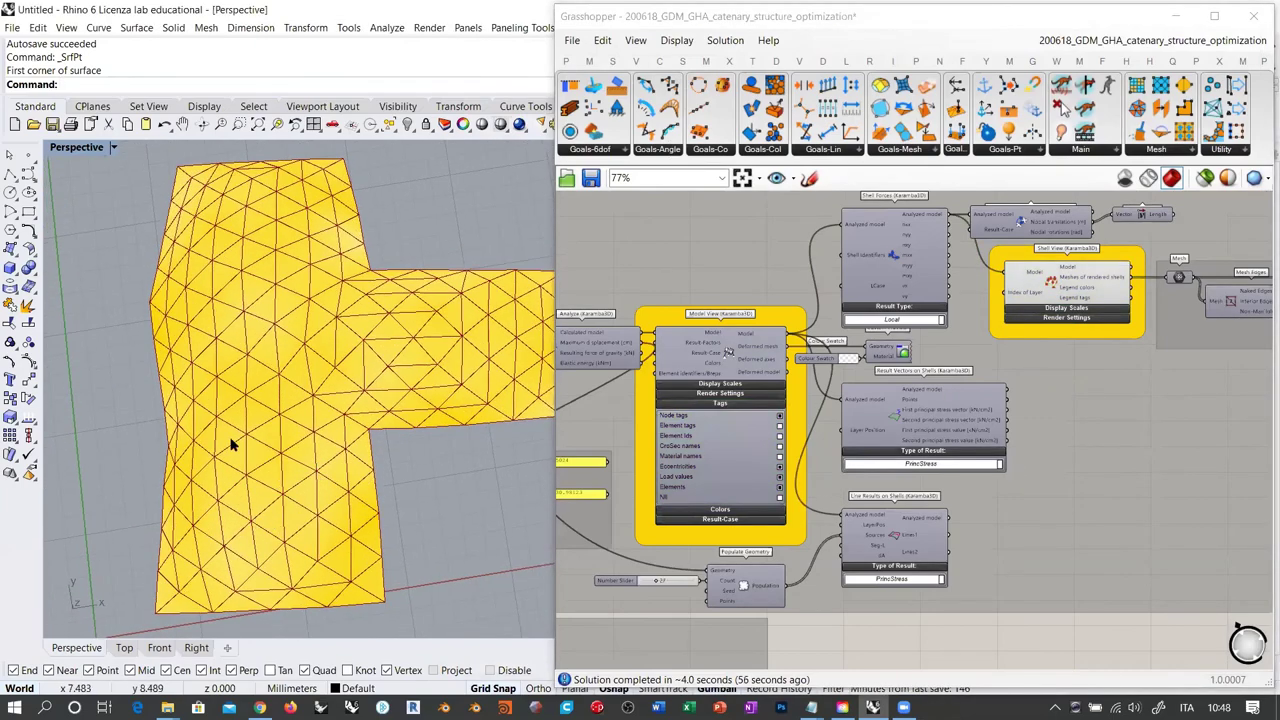
right_drag(255, 331, 306, 314)
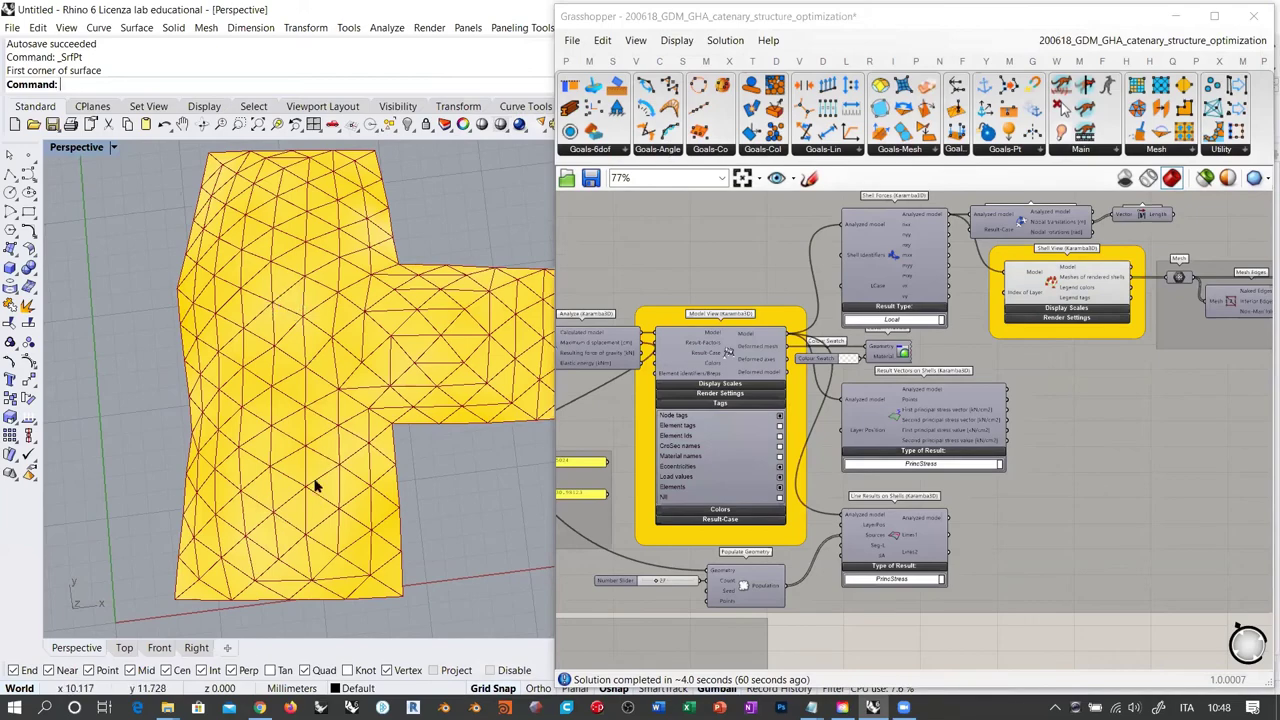
right_drag(328, 370, 350, 350)
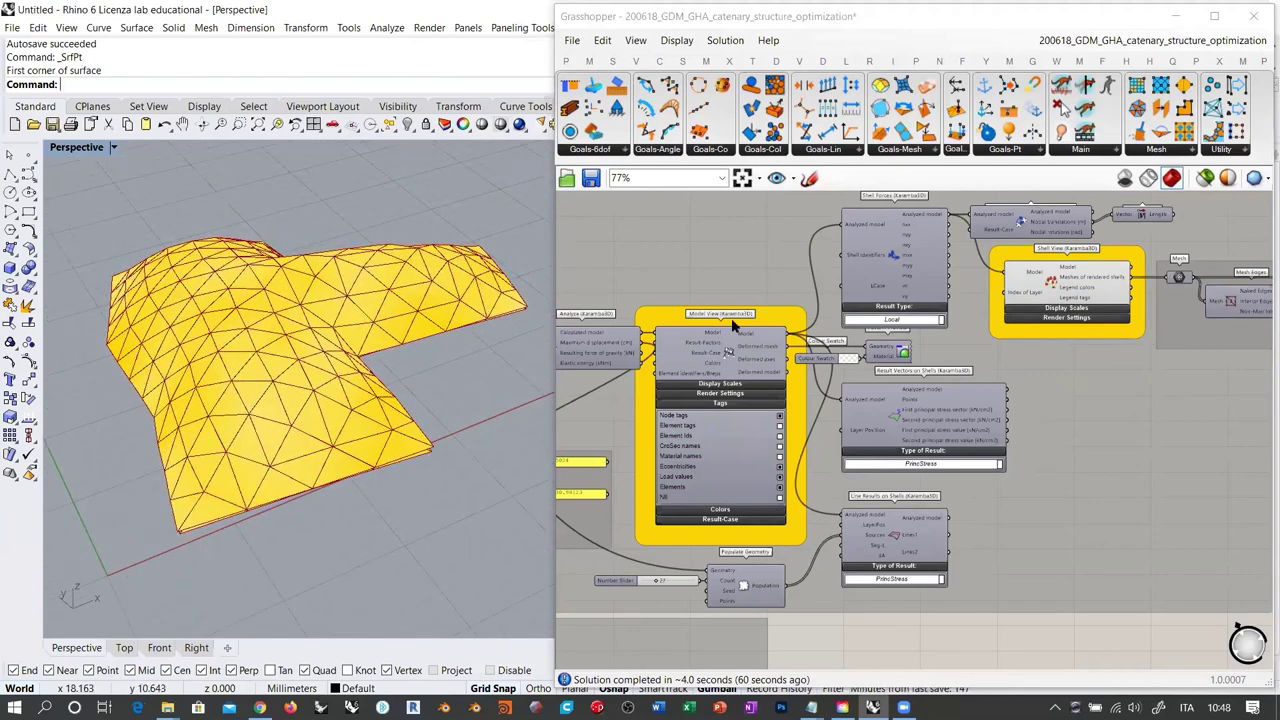
Switch the preview from Shell View to the Unify Mesh component and inspect the closed thickened shell mesh in the viewport
click(1055, 285)
key(ctrl+q)
right_drag(1080, 390, 693, 385)
right_drag(954, 429, 767, 443)
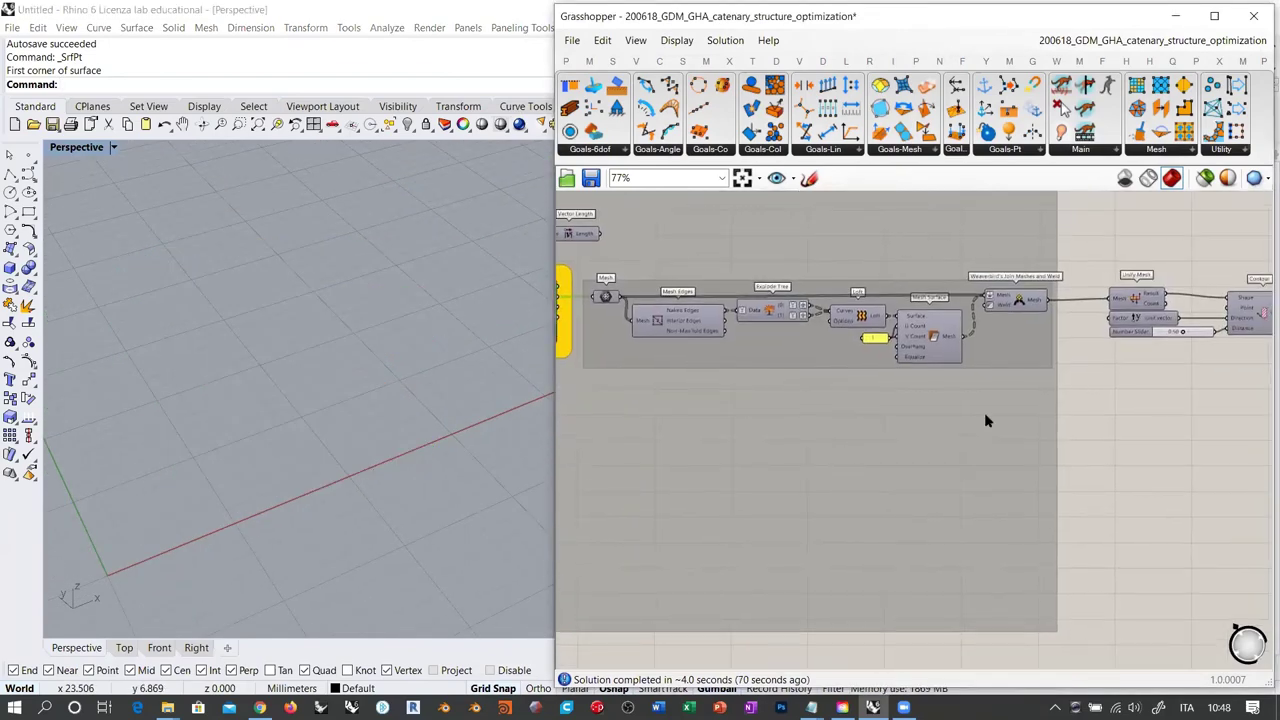
right_drag(1127, 398, 894, 415)
click(902, 316)
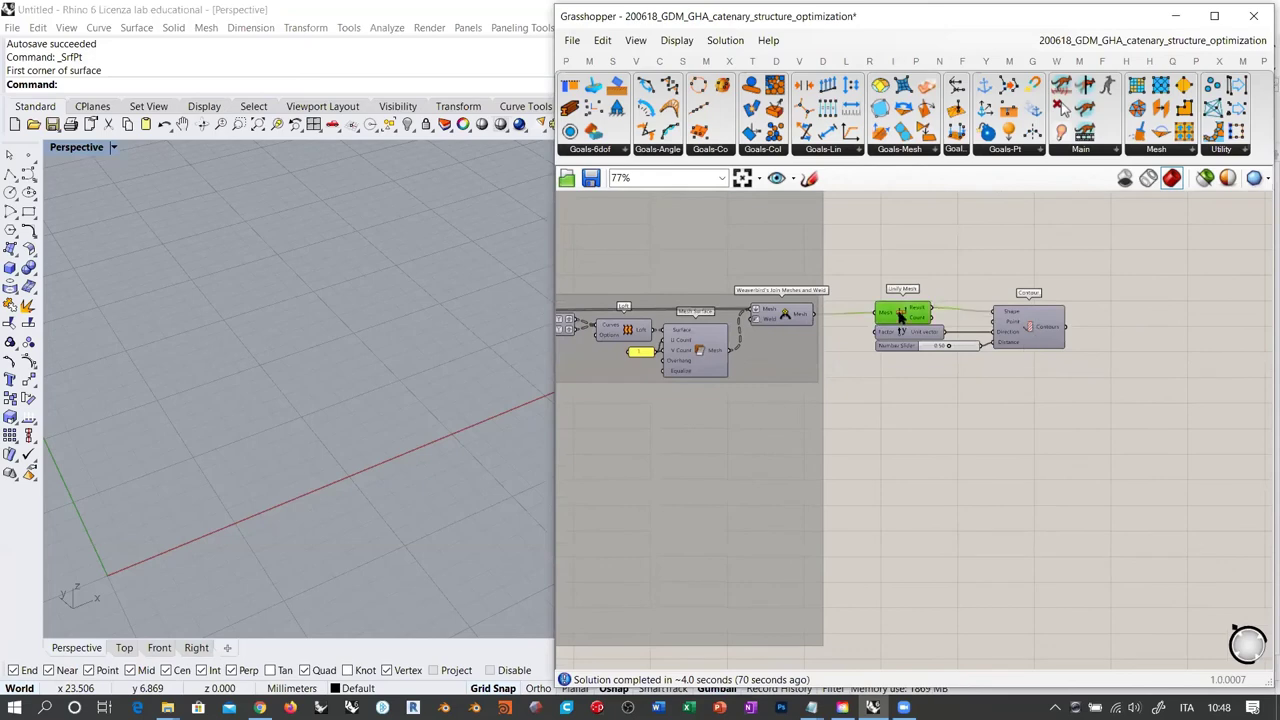
key(ctrl+q)
click(956, 402)
right_drag(300, 372, 333, 355)
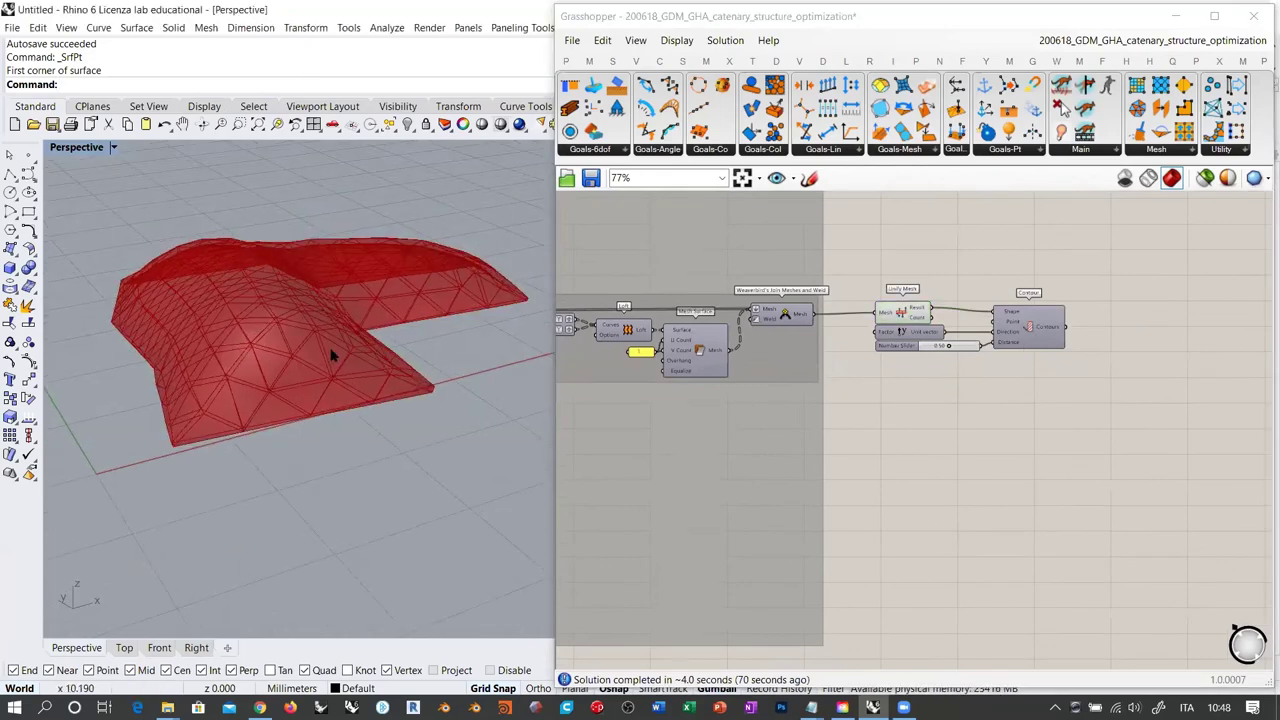
Switch the preview from Unify Mesh to Contour, examine the horizontal slicing curves, and hide them again
click(908, 316)
click(1030, 325)
click(1031, 390)
right_drag(250, 340, 312, 300)
scroll(268, 330, down, 7)
click(1029, 331)
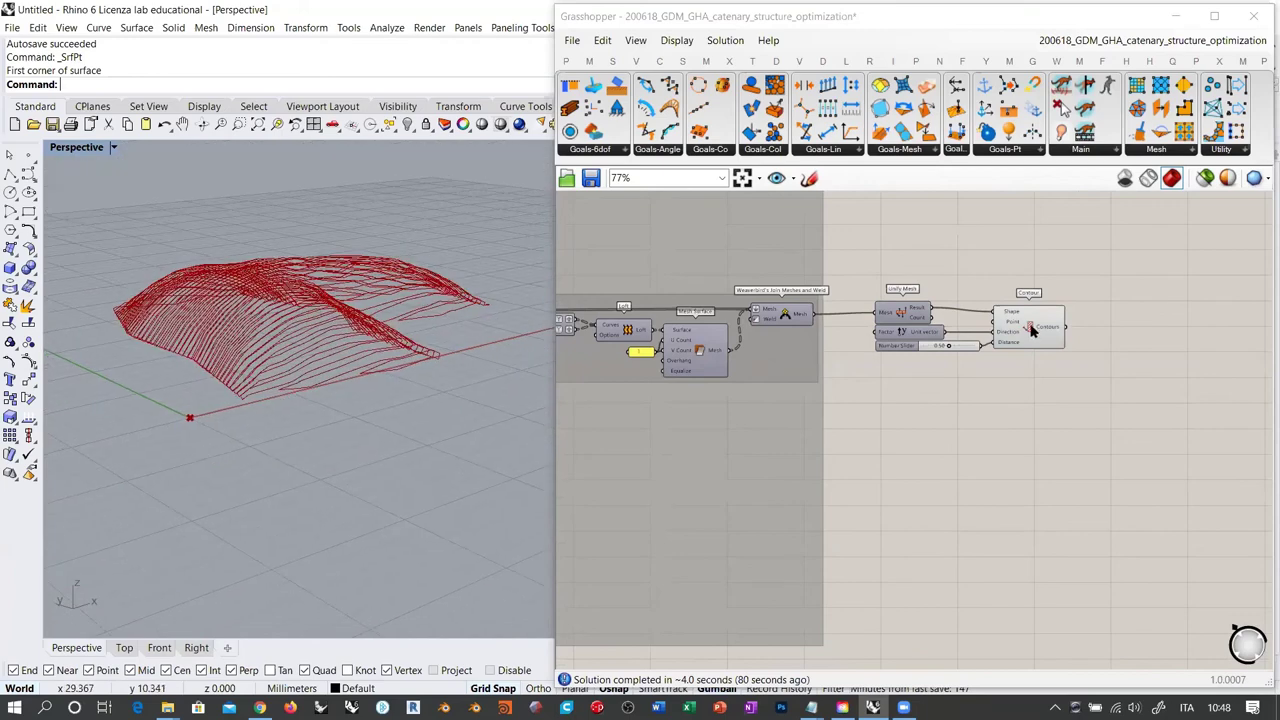
Add a ReciprocalStructure component on the empty canvas beyond the Contour component and check its inputs and outputs up close
scroll(1189, 383, down, 5)
scroll(1208, 376, down, 2)
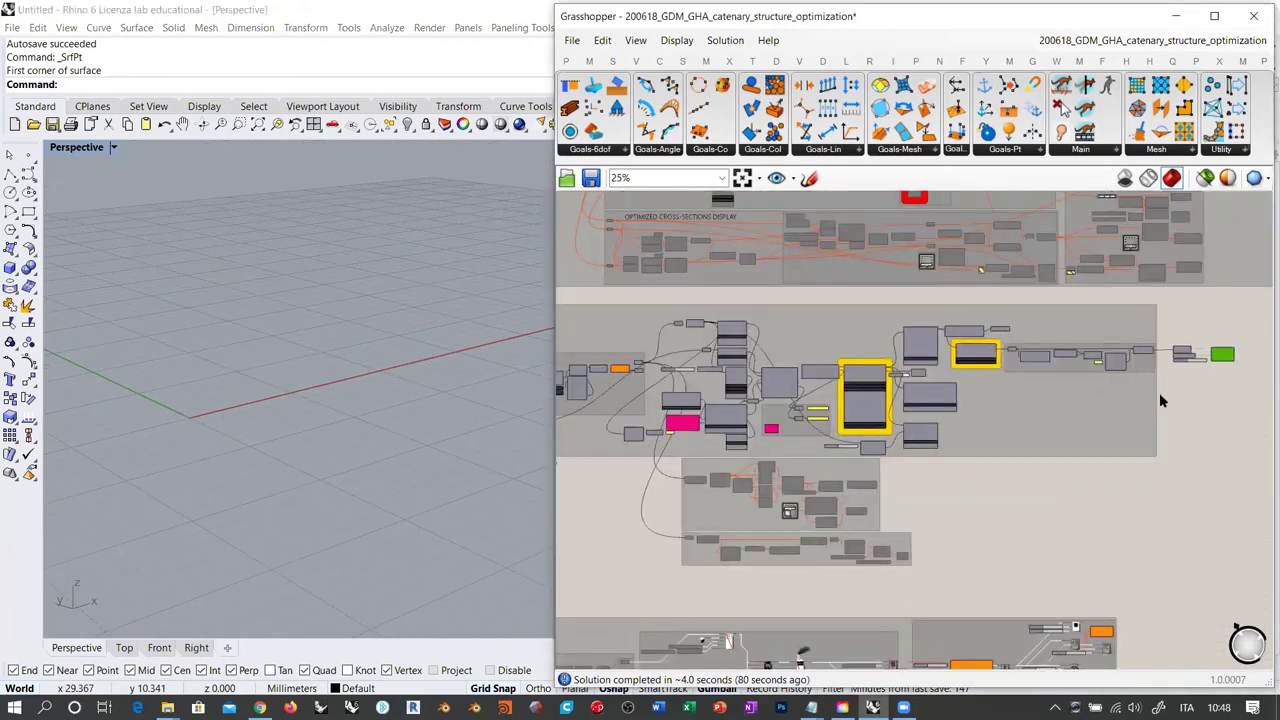
scroll(1040, 437, down, 2)
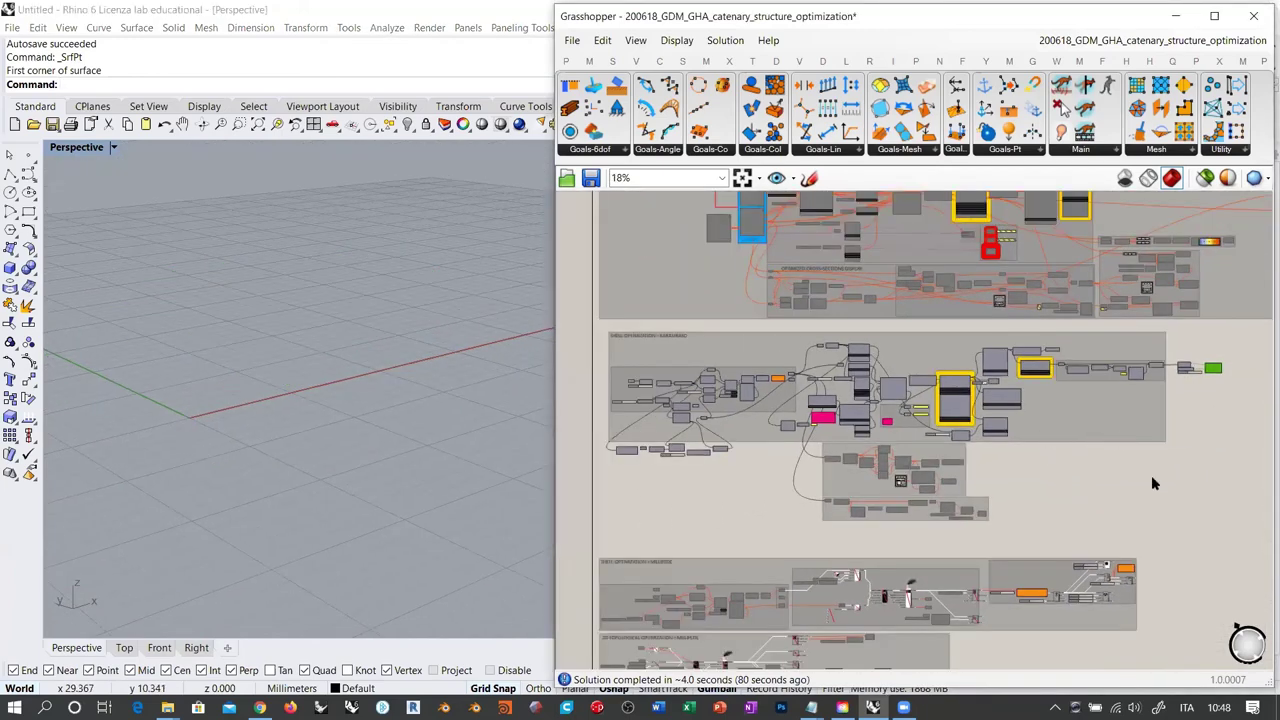
scroll(943, 423, up, 3)
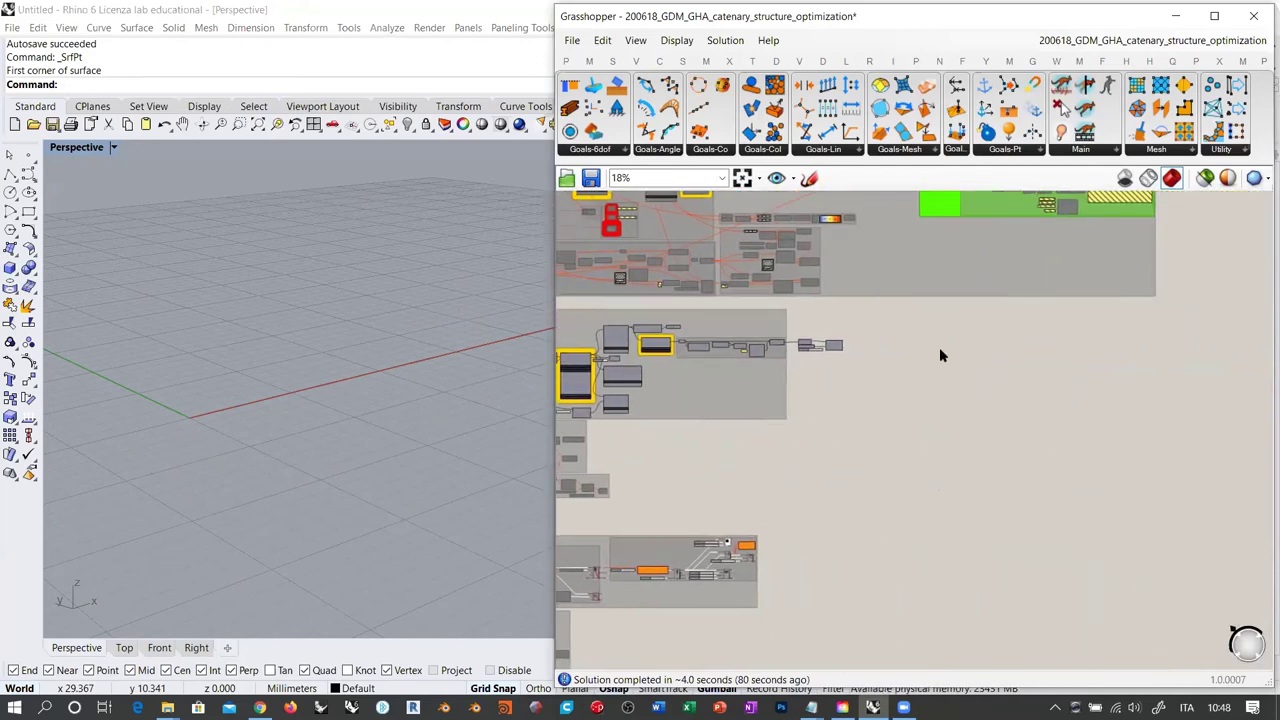
double_click(895, 379)
text(rec)
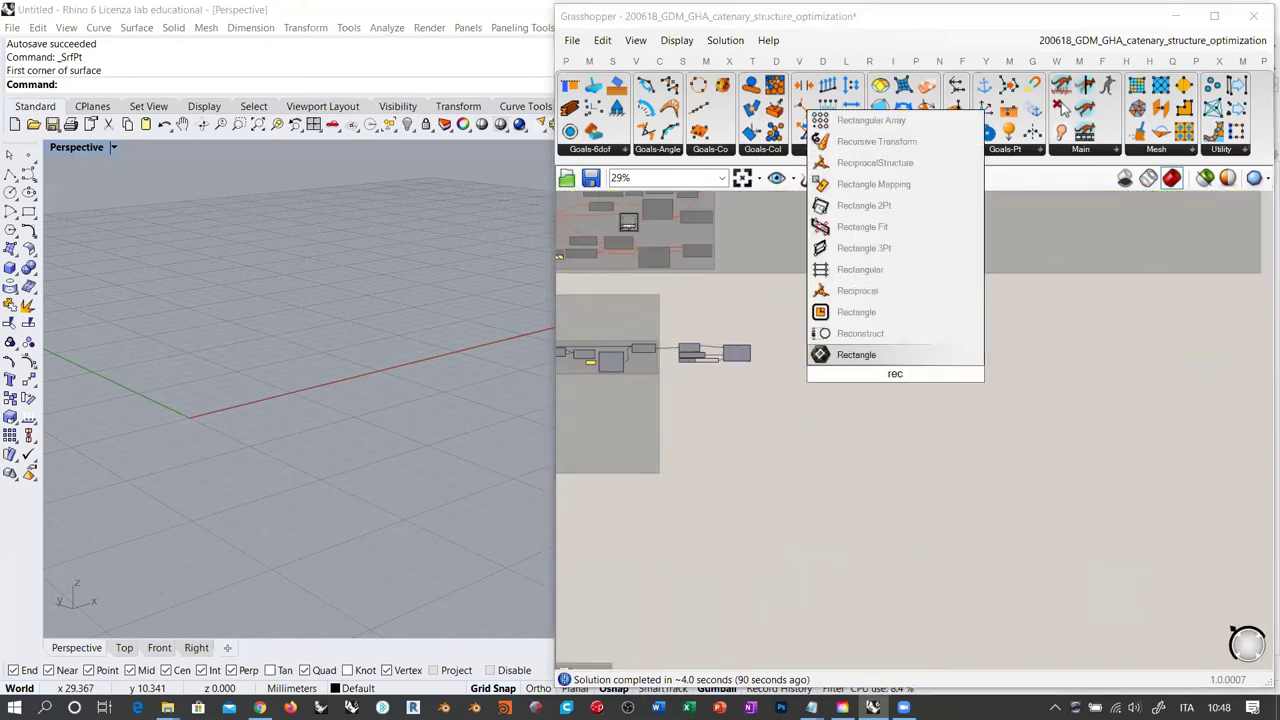
text(i)
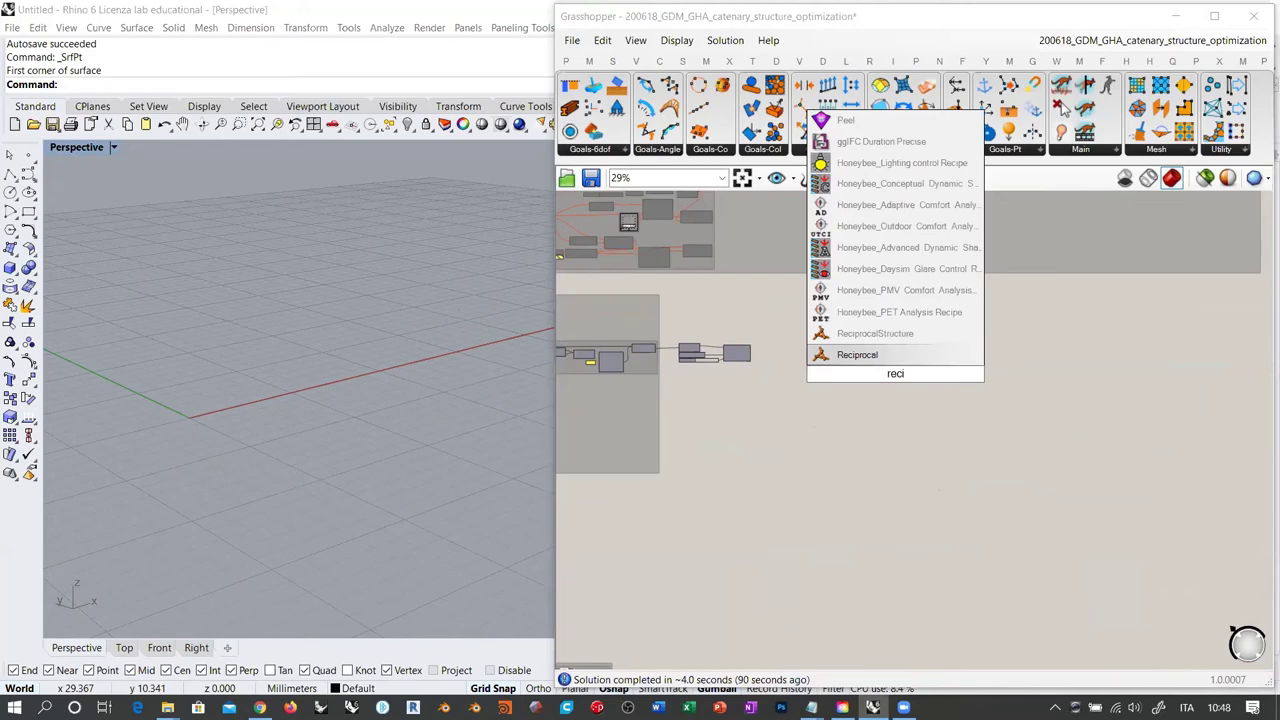
click(870, 334)
scroll(955, 398, up, 8)
scroll(955, 398, up, 4)
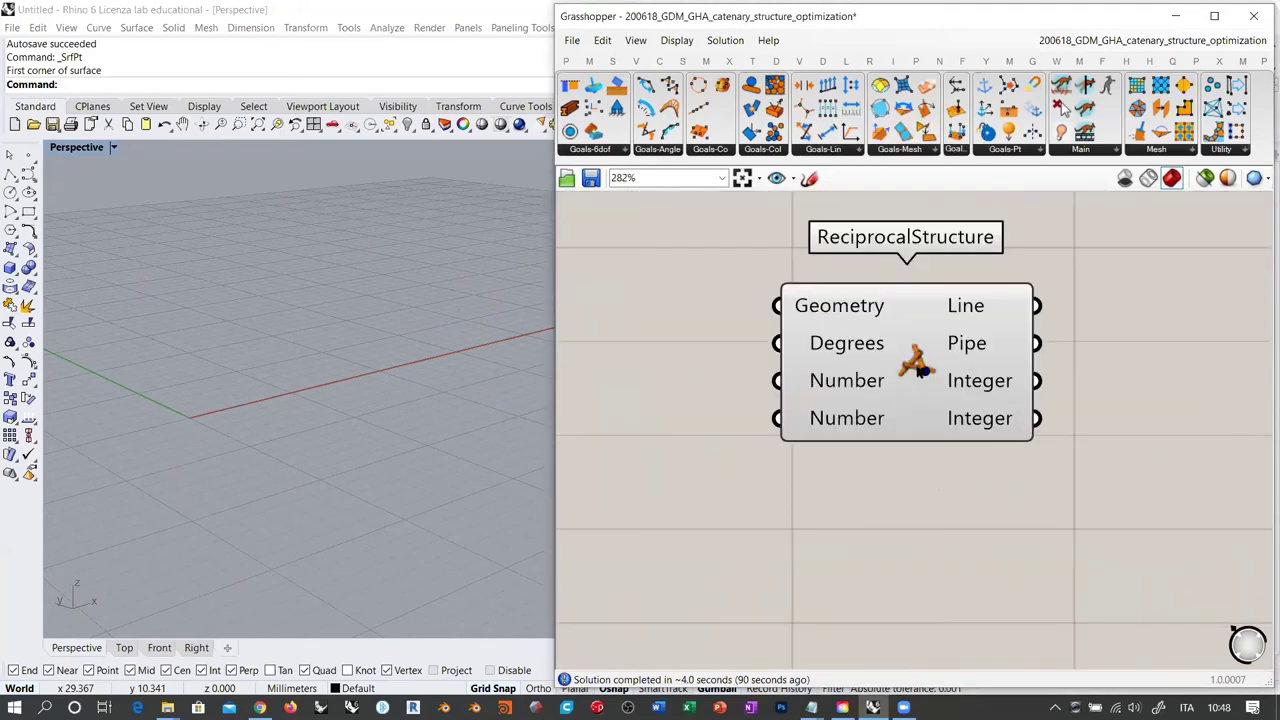
scroll(927, 480, down, 1)
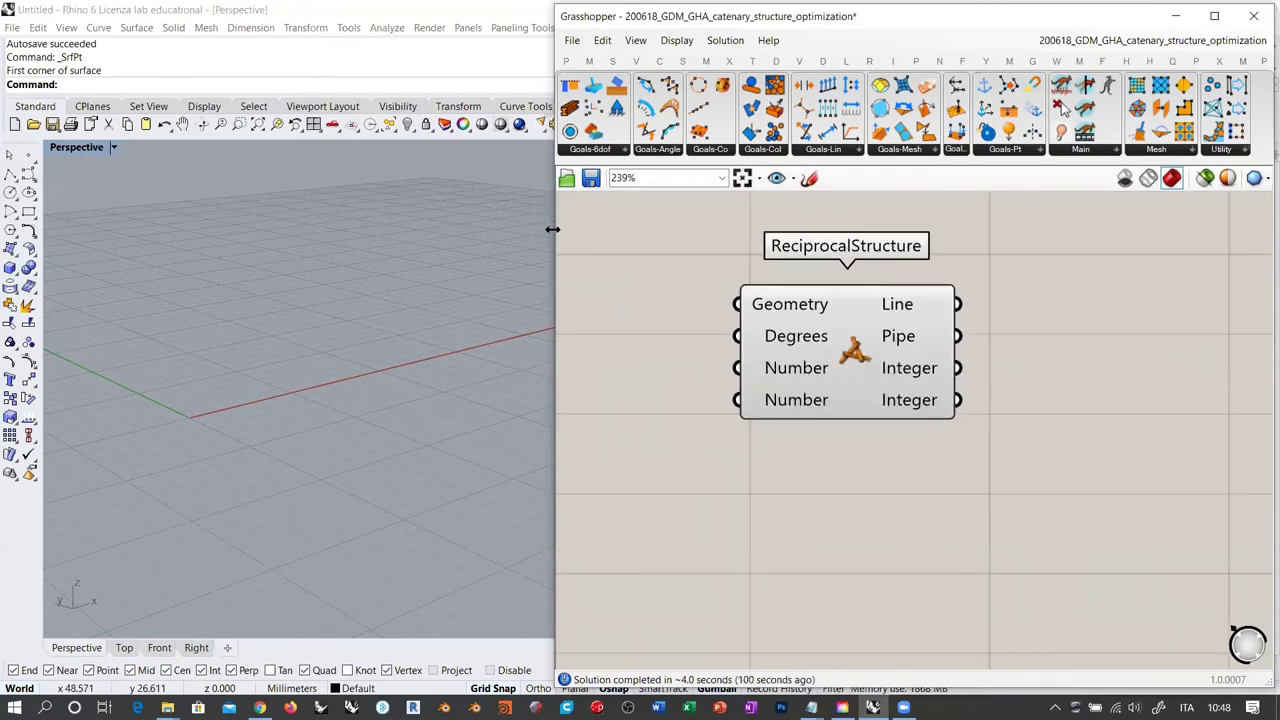
Widen the Grasshopper window and display the Kangaroo component category with the Forces, Kangaroo, Mesh and Utility groups
drag(552, 229, 266, 229)
click(998, 150)
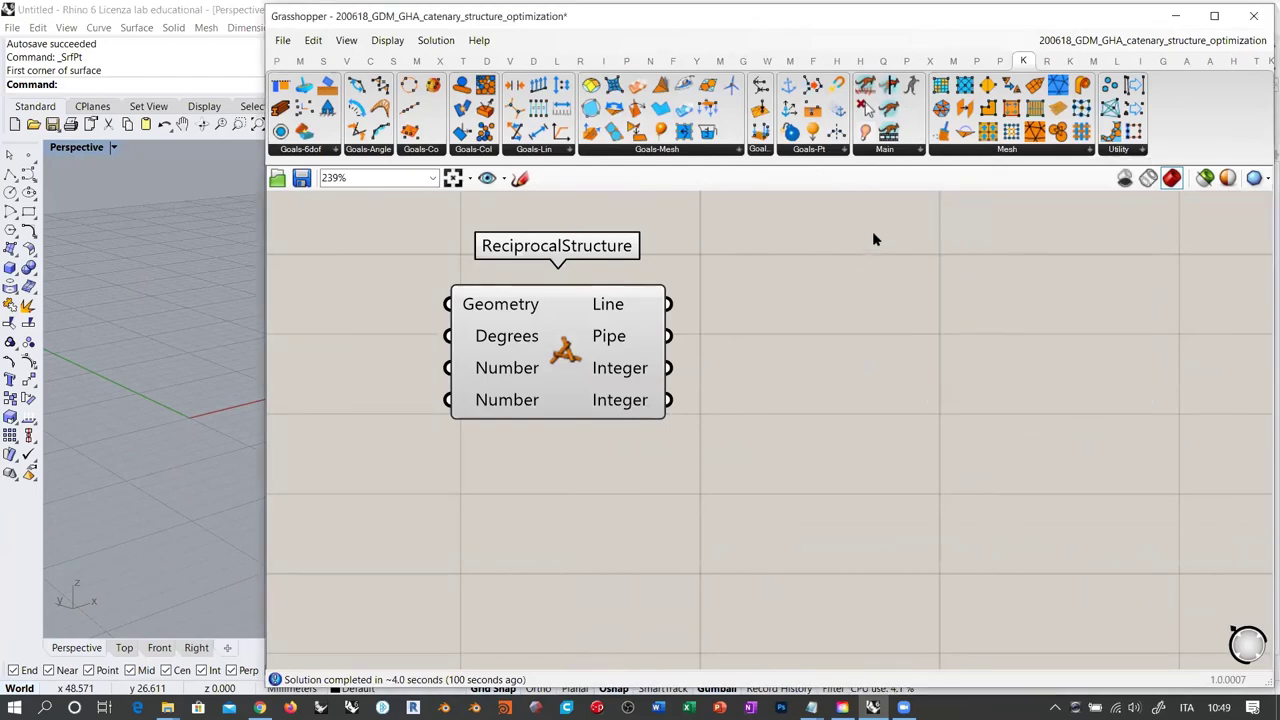
click(1116, 150)
click(1070, 61)
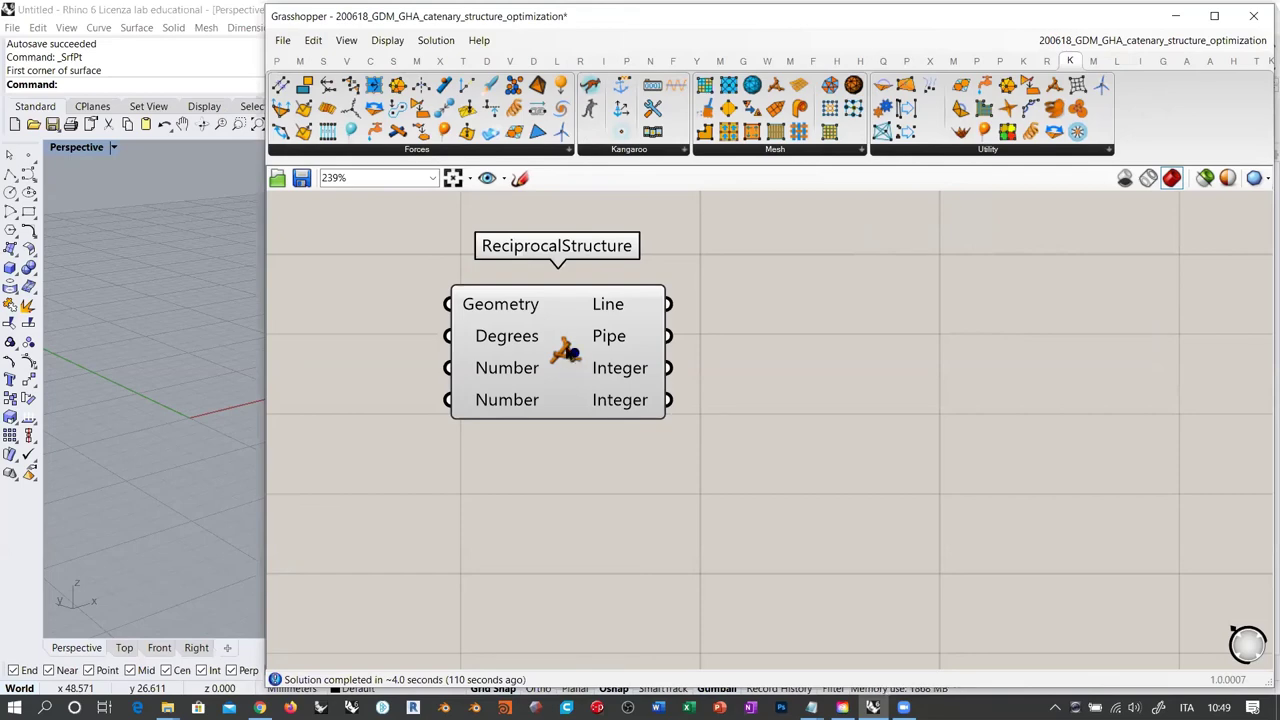
Open the ReciprocalStructure cluster, examine its Reciprocal component and internal force network, and close the cluster
double_click(567, 355)
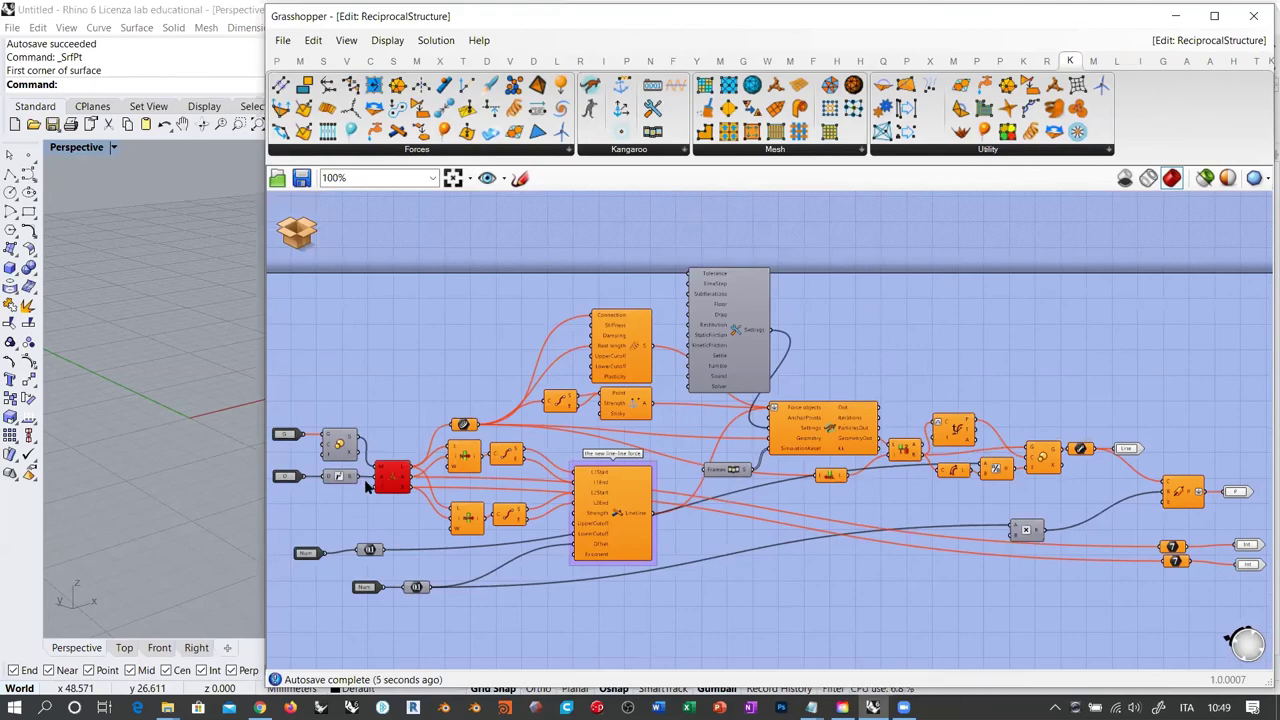
scroll(366, 482, up, 4)
mouse_move(436, 475)
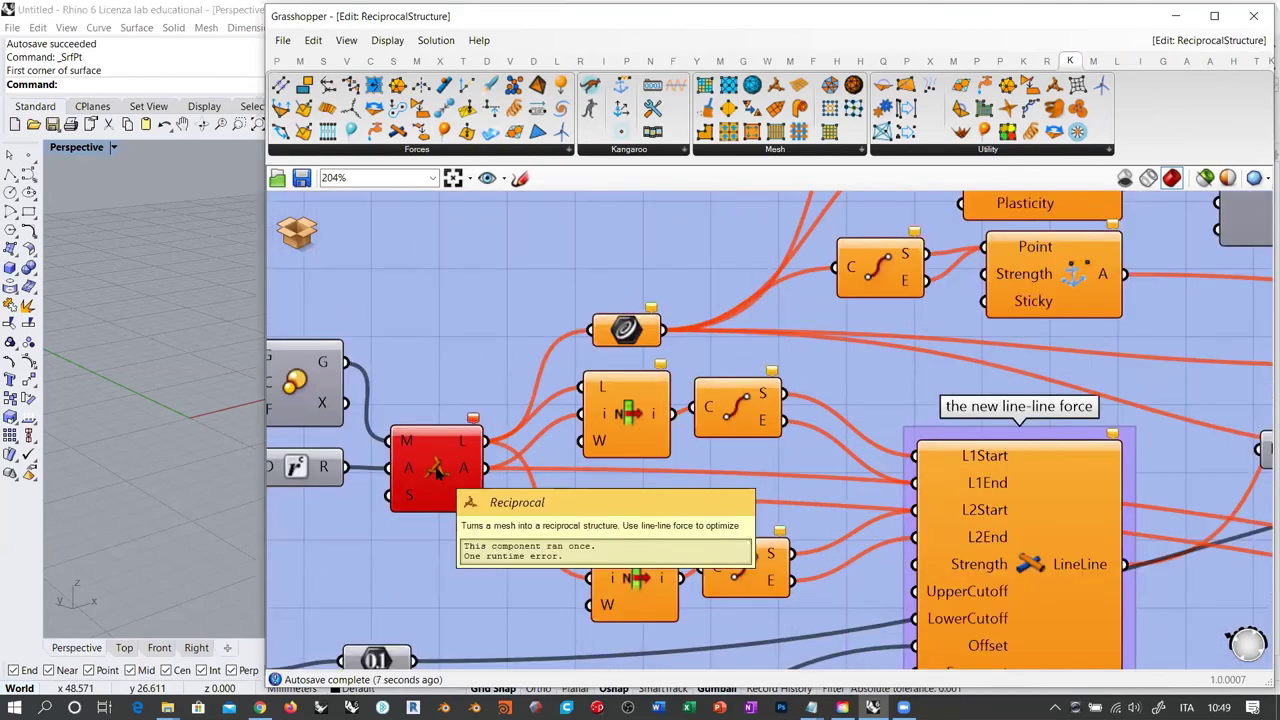
scroll(436, 475, down, 4)
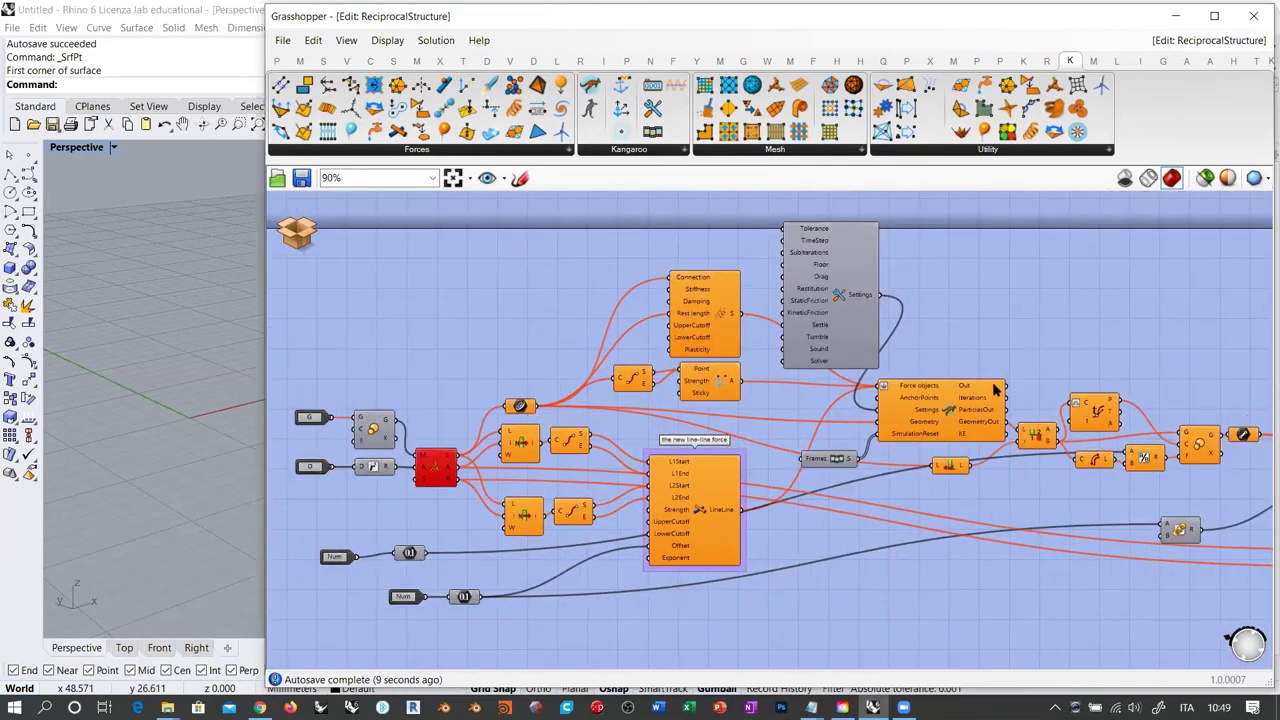
scroll(1011, 316, down, 2)
right_drag(914, 317, 880, 311)
click(1231, 43)
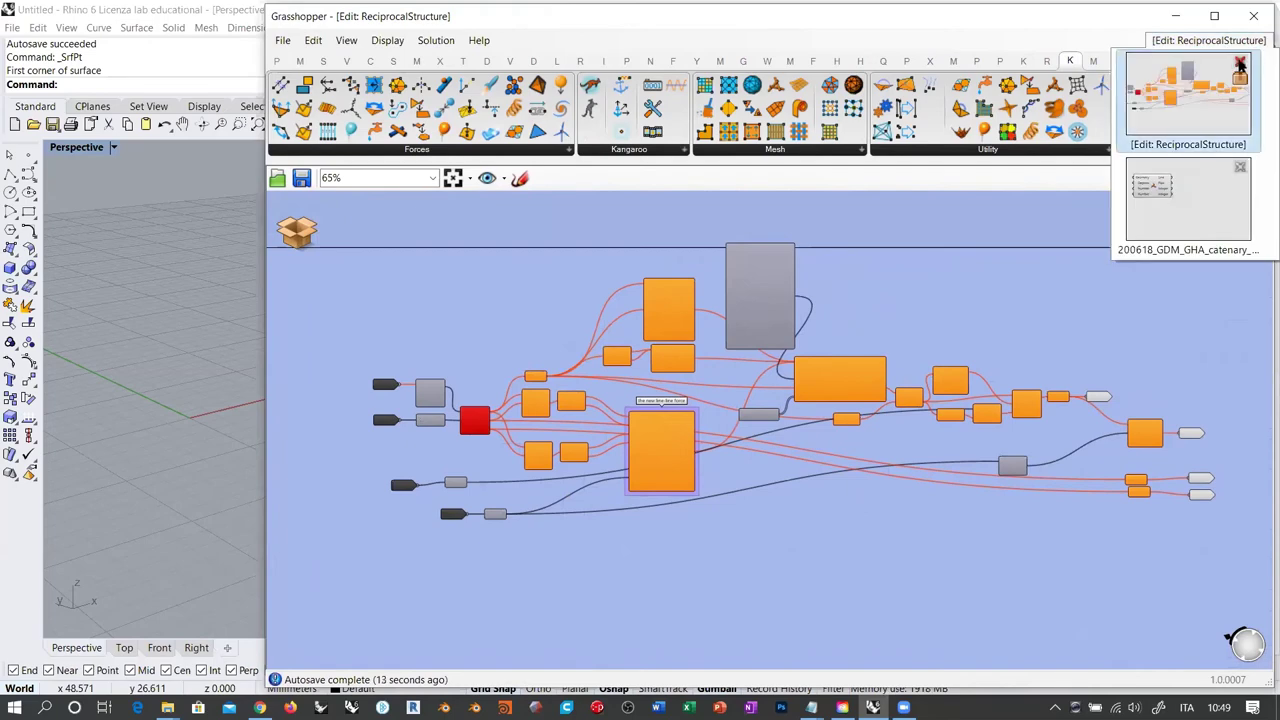
click(1240, 63)
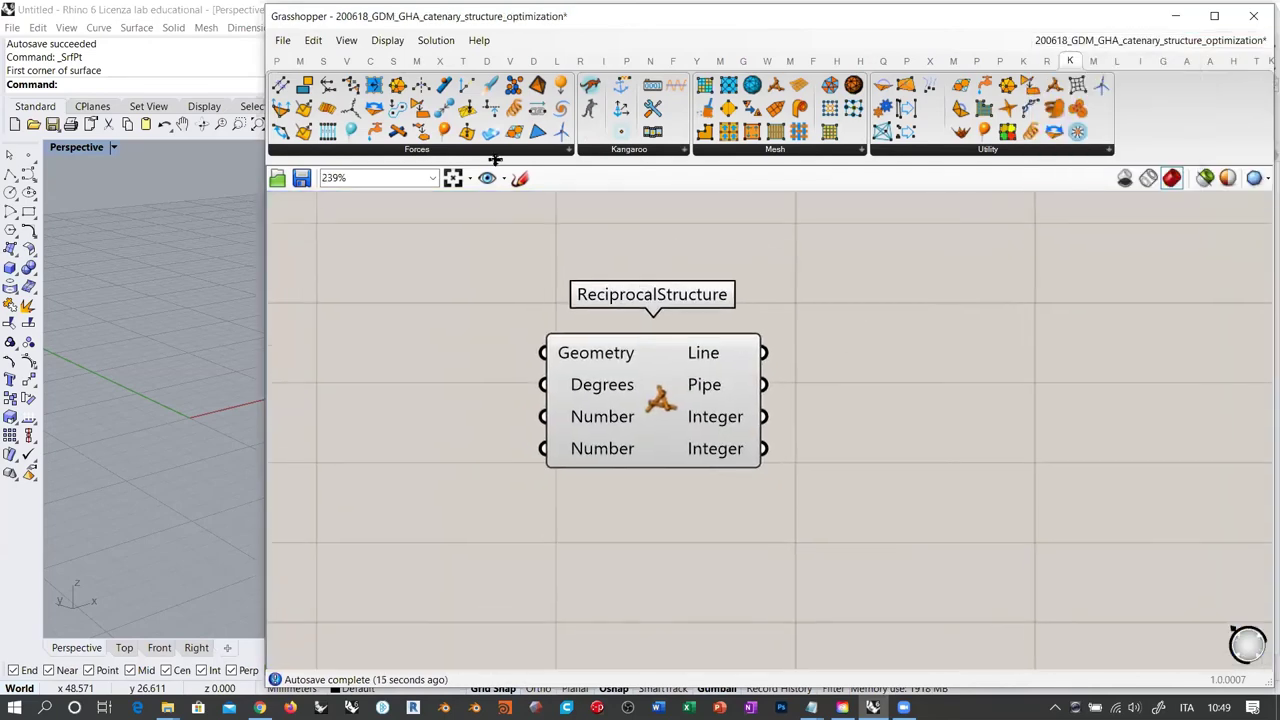
Display the full component lists of Kangaroo's Forces and Mesh groups and look for the reciprocal tools
click(420, 150)
click(778, 150)
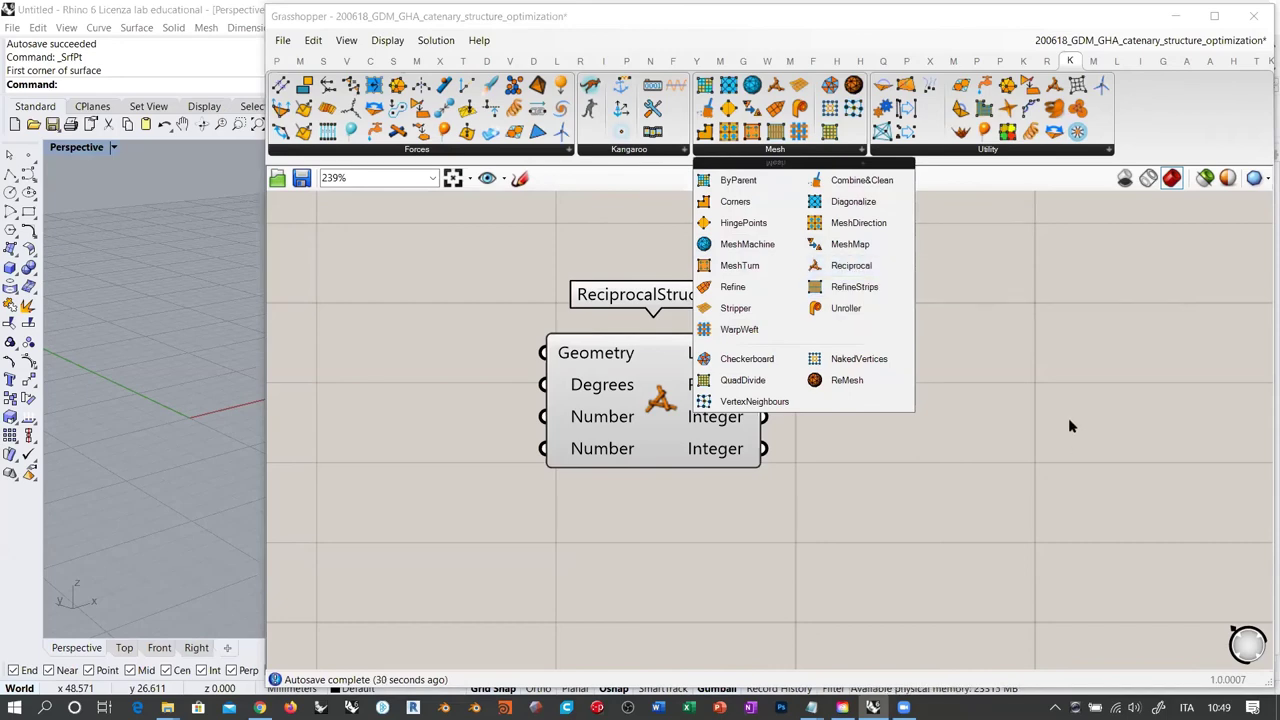
scroll(971, 334, down, 3)
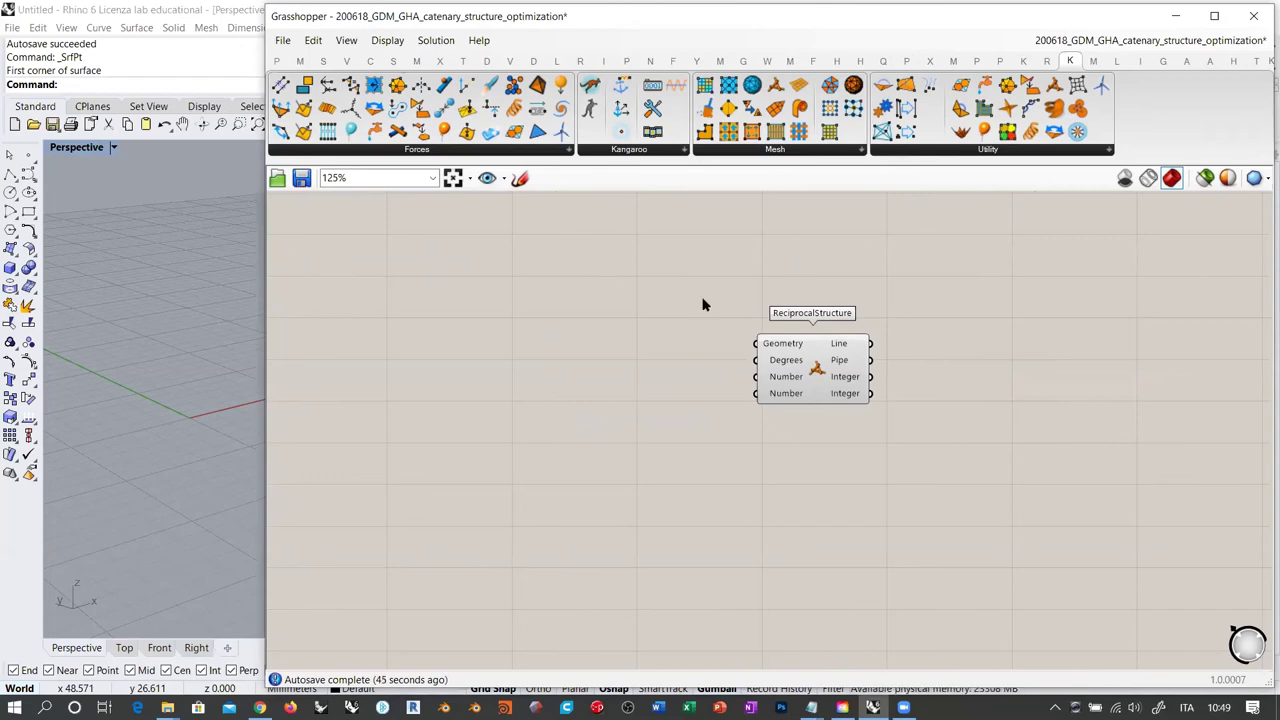
Fit the Grasshopper window to half the screen and review Kangaroo's Mesh components again, including MeshMachine
key(super+Right)
scroll(1010, 355, down, 6)
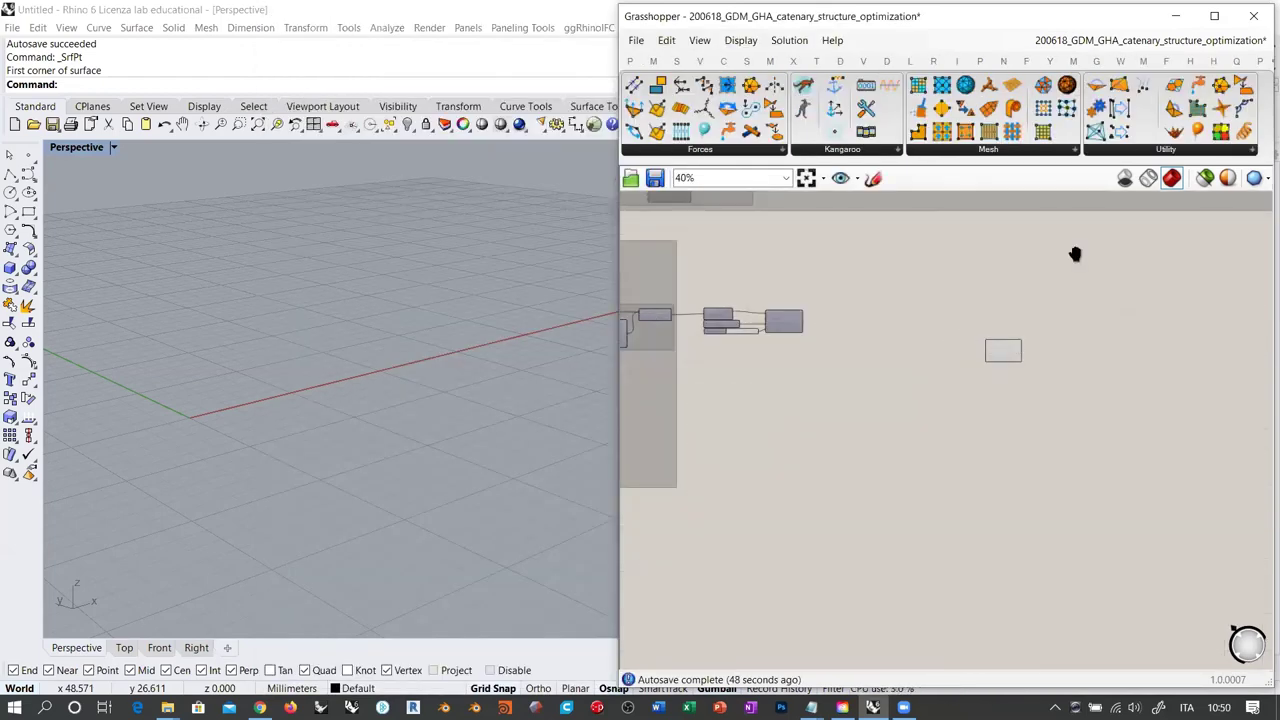
right_drag(1075, 254, 1064, 259)
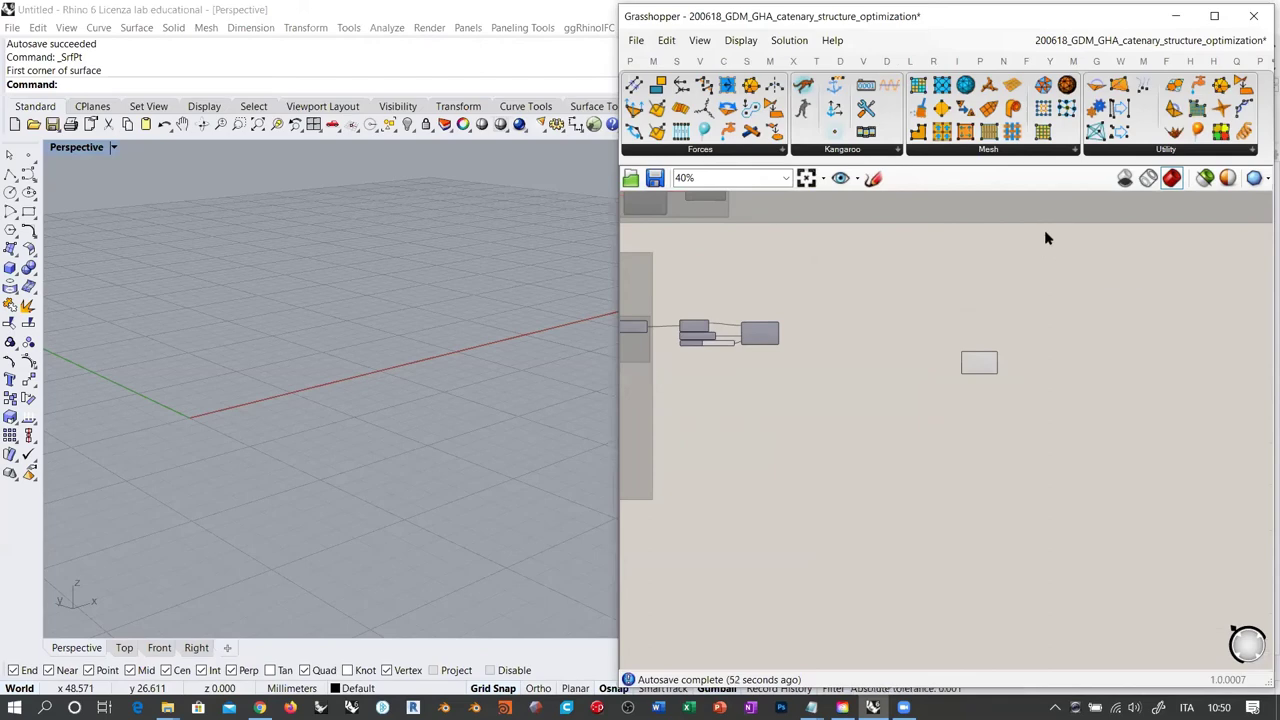
click(1010, 150)
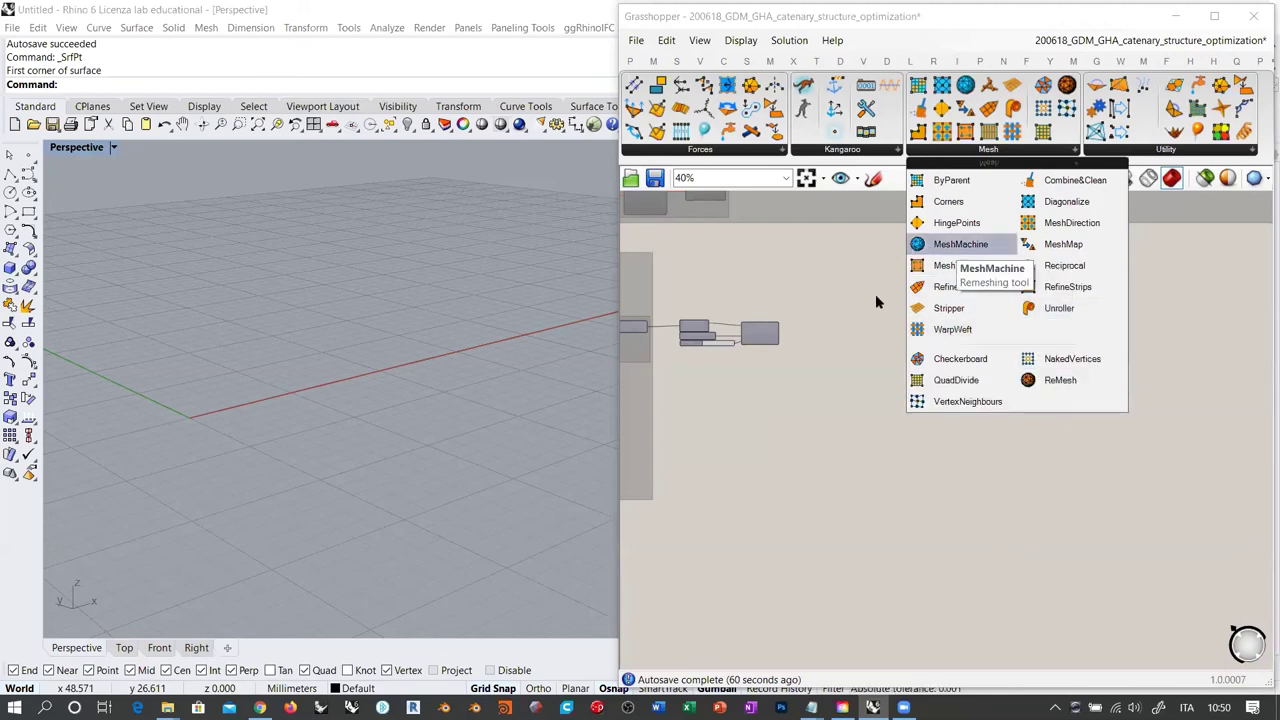
click(848, 292)
Move the ReciprocalStructure component across the canvas to the start of the definition, below the Mesh Edges and Cull Pattern chain
click(975, 360)
scroll(990, 363, up, 5)
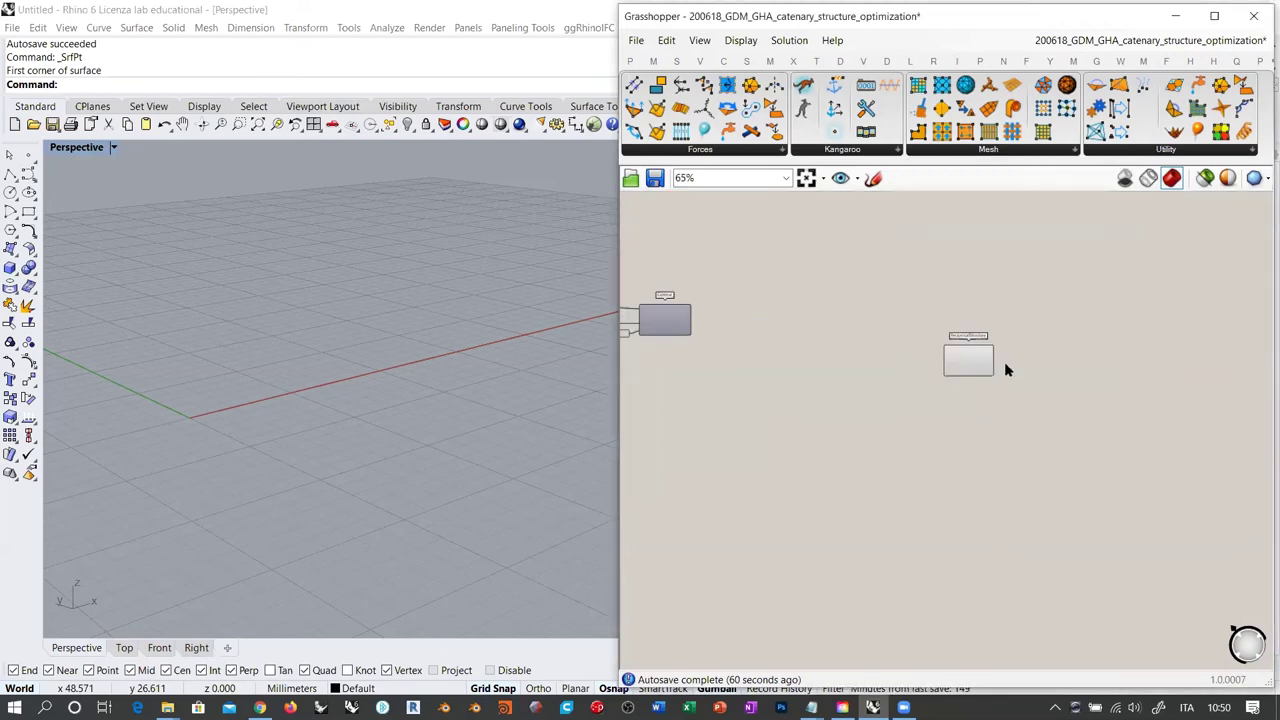
scroll(1135, 313, down, 6)
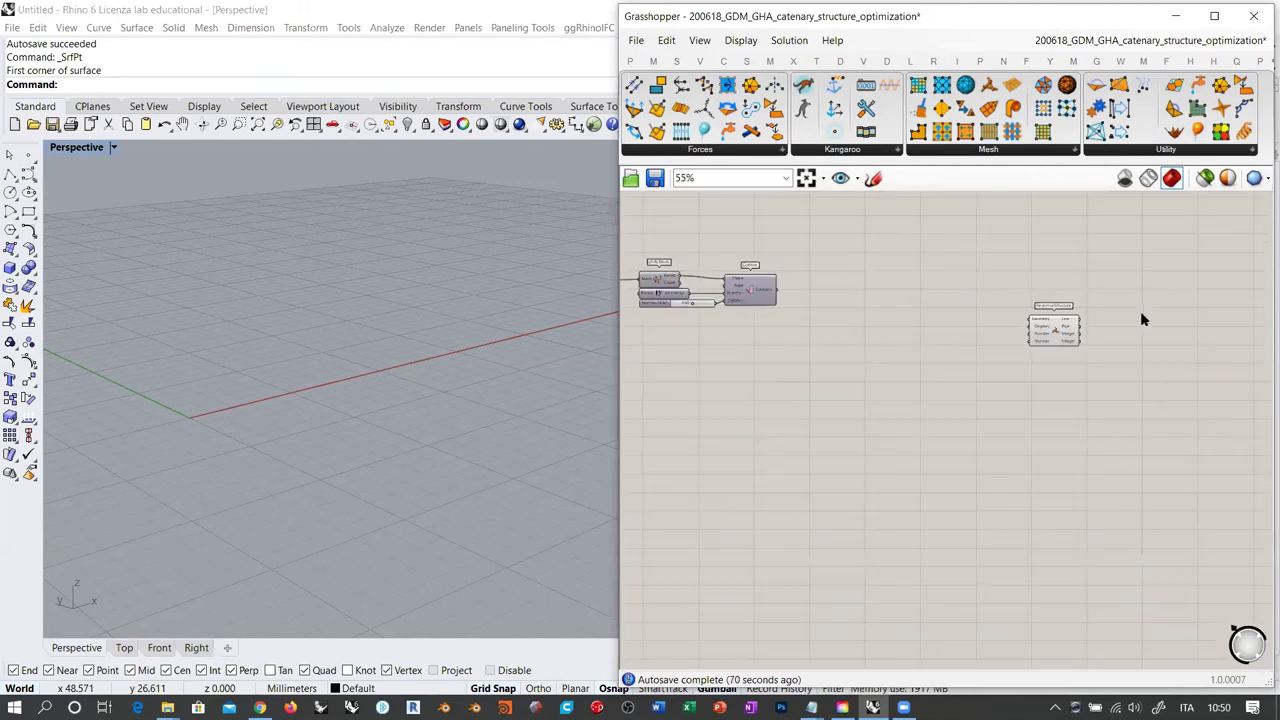
drag(1098, 319, 720, 446)
right_drag(740, 448, 1168, 414)
scroll(1165, 412, down, 2)
drag(1160, 414, 768, 445)
scroll(741, 372, up, 4)
right_drag(749, 338, 826, 331)
scroll(831, 238, up, 3)
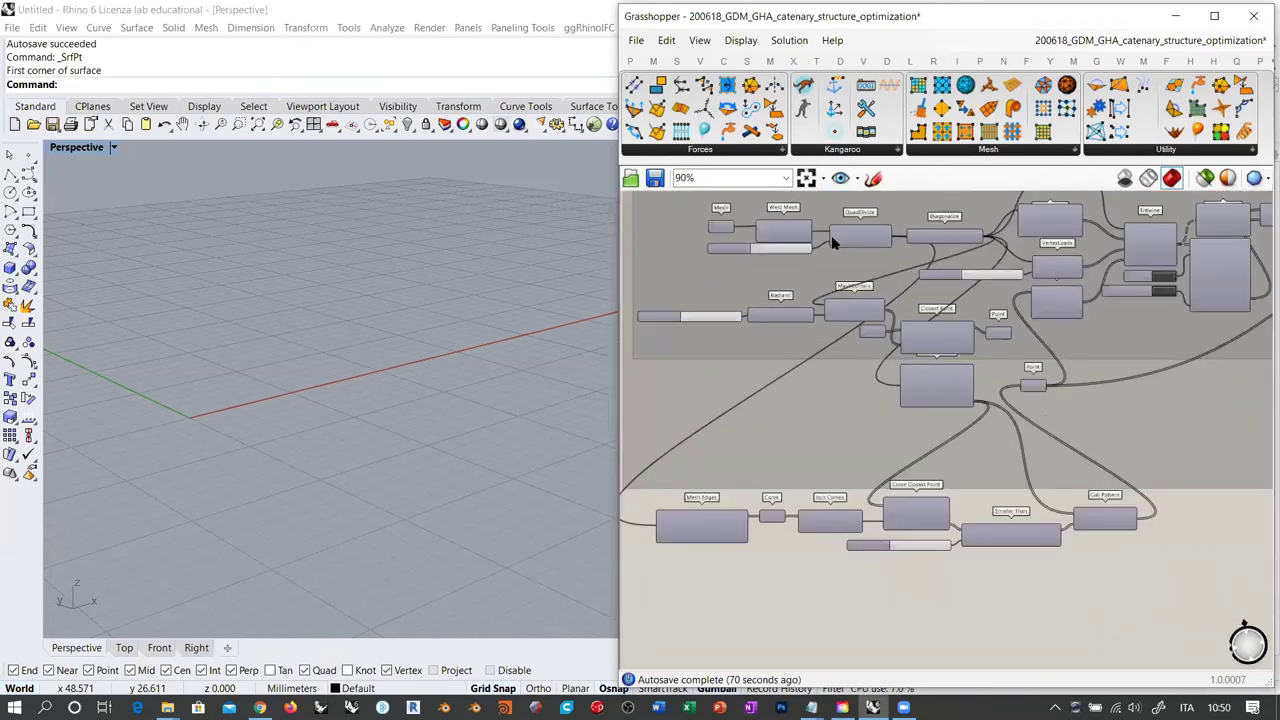
Duplicate the QuadDivide component beside ReciprocalStructure and connect the copy's Mesh output to the Geometry input
scroll(864, 237, down, 1)
alt+drag(866, 240, 783, 605)
right_drag(886, 543, 887, 277)
scroll(845, 367, up, 3)
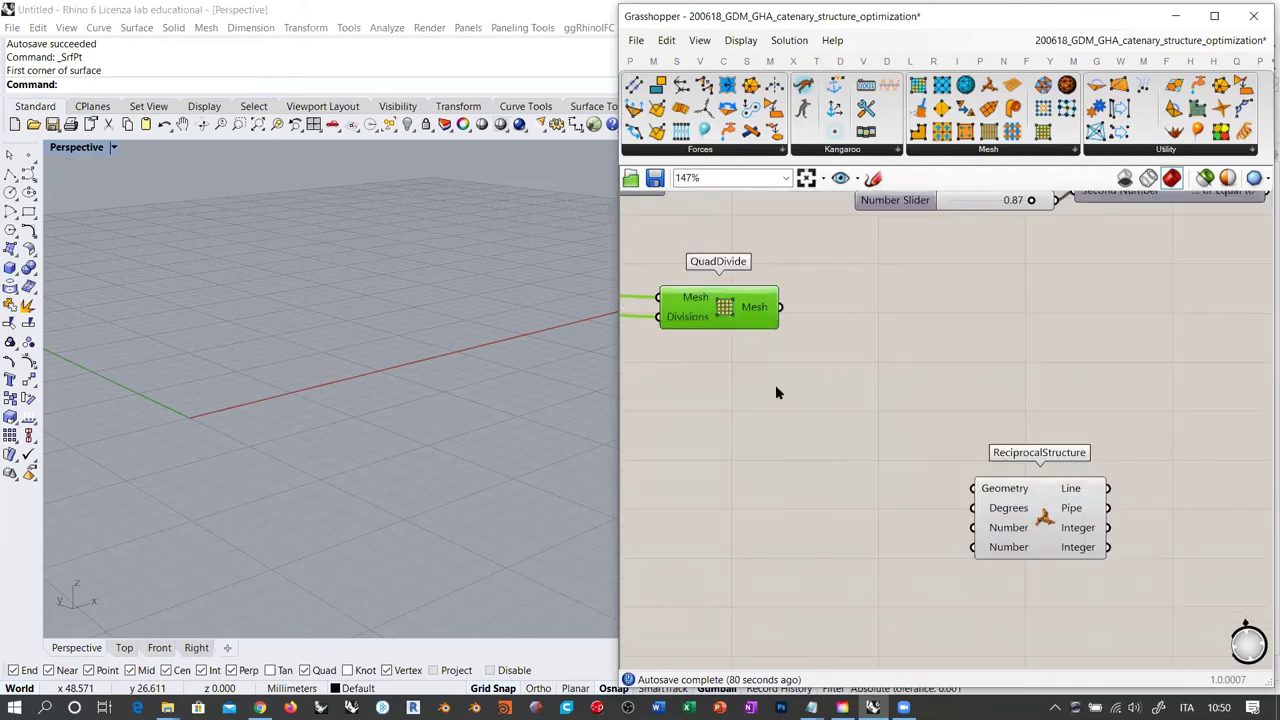
drag(741, 330, 973, 488)
click(919, 496)
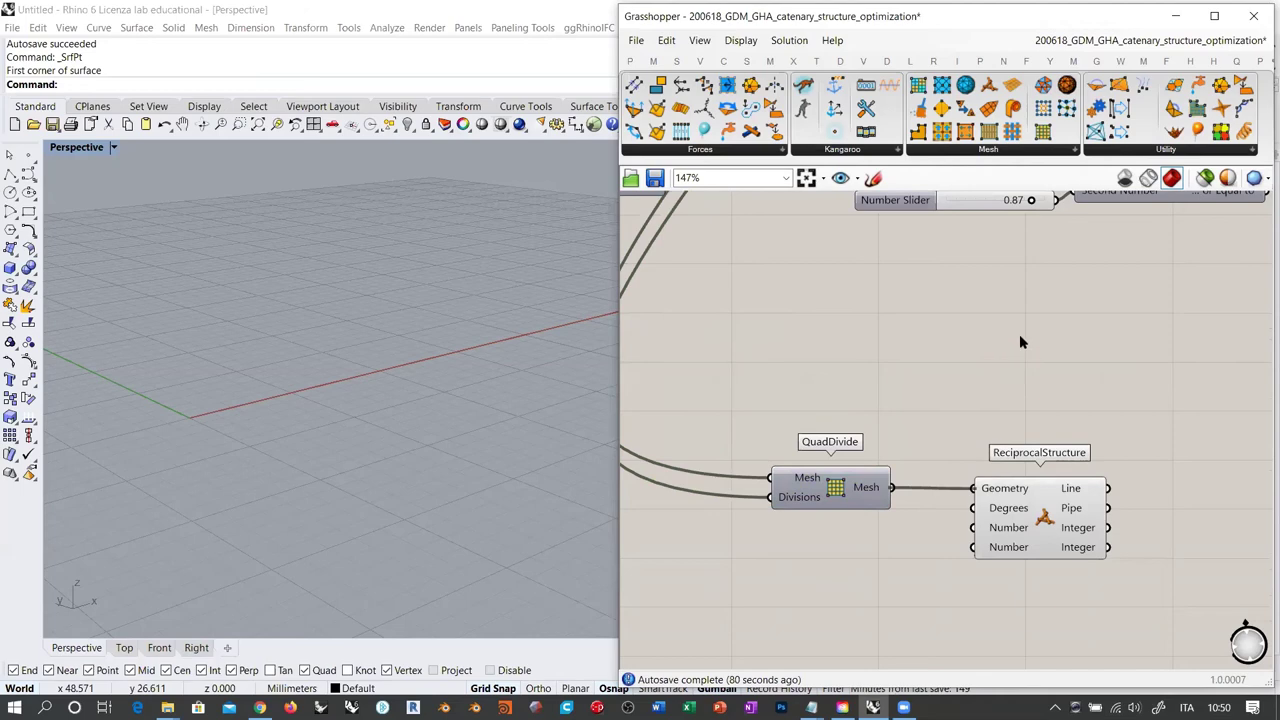
Inspect the generated reciprocal bars from above in the Perspective viewport
right_drag(402, 392, 402, 560)
shift+right_drag(356, 386, 376, 258)
scroll(356, 386, up, 2)
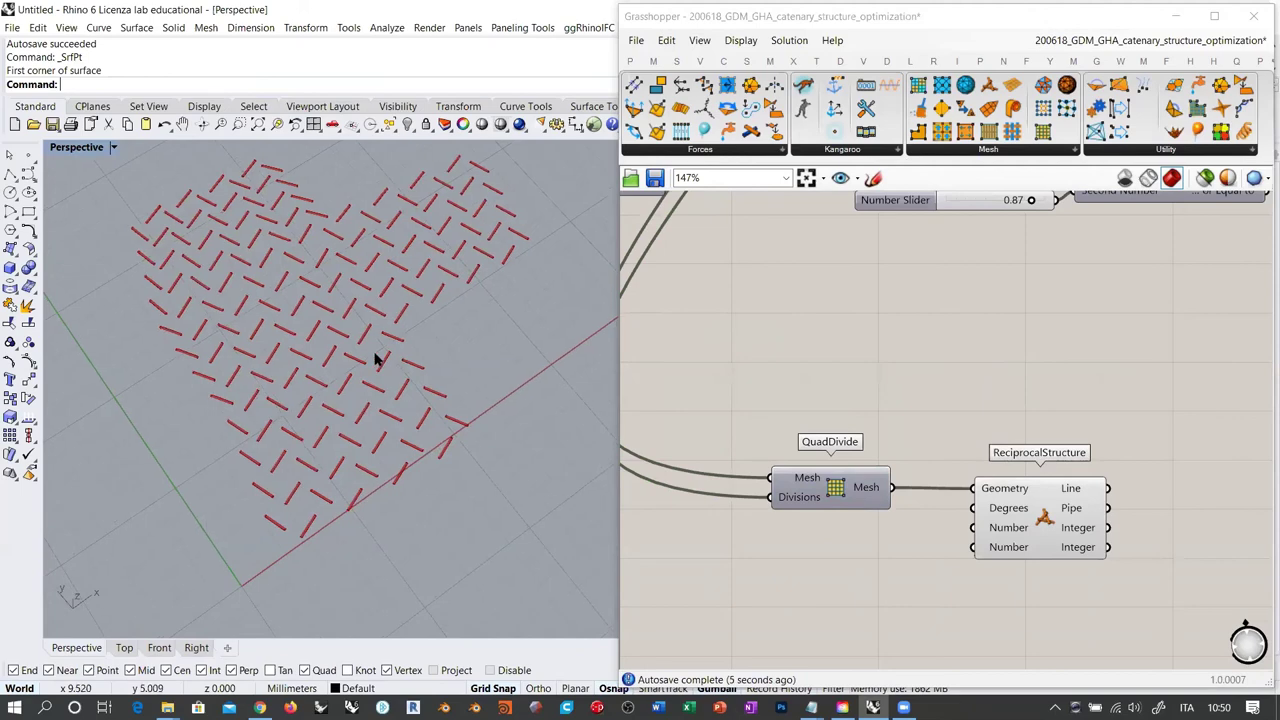
scroll(380, 340, up, 4)
click(977, 451)
scroll(1023, 429, up, 2)
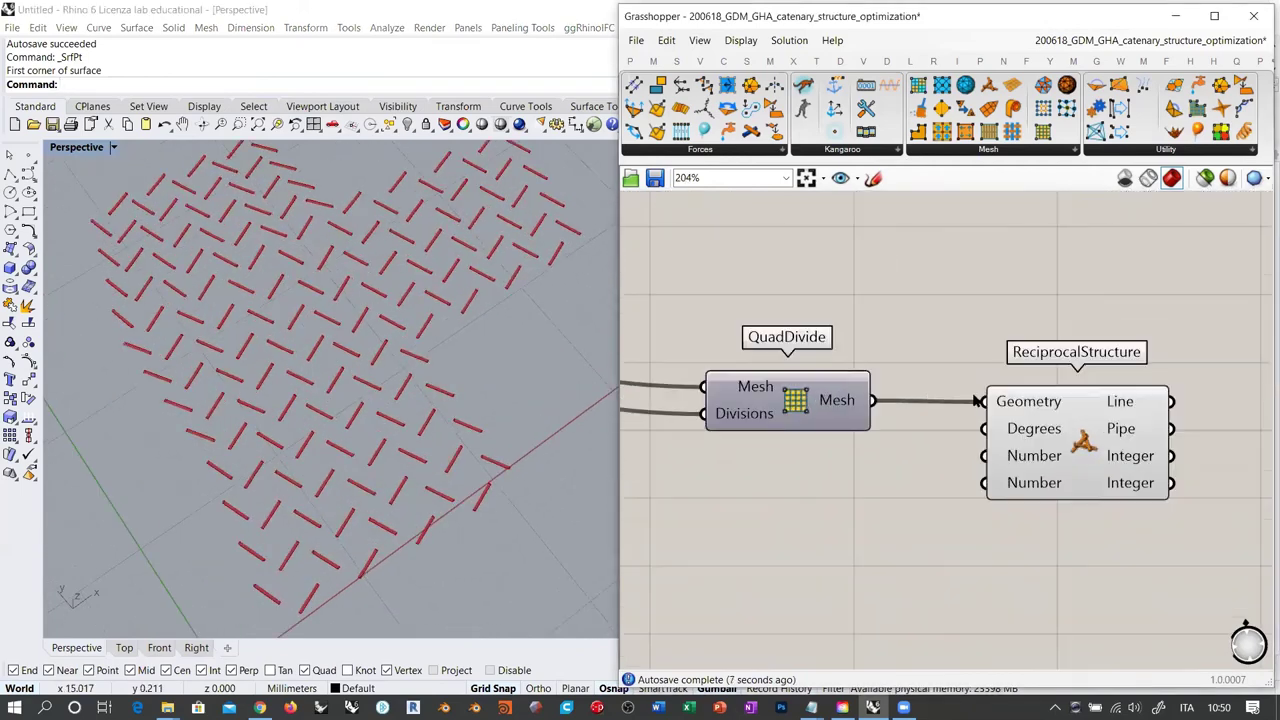
Show the copied QuadDivide mesh preview and compare it with the ReciprocalStructure bars
click(815, 403)
key(ctrl+q)
click(820, 483)
right_drag(470, 405, 449, 429)
click(1022, 430)
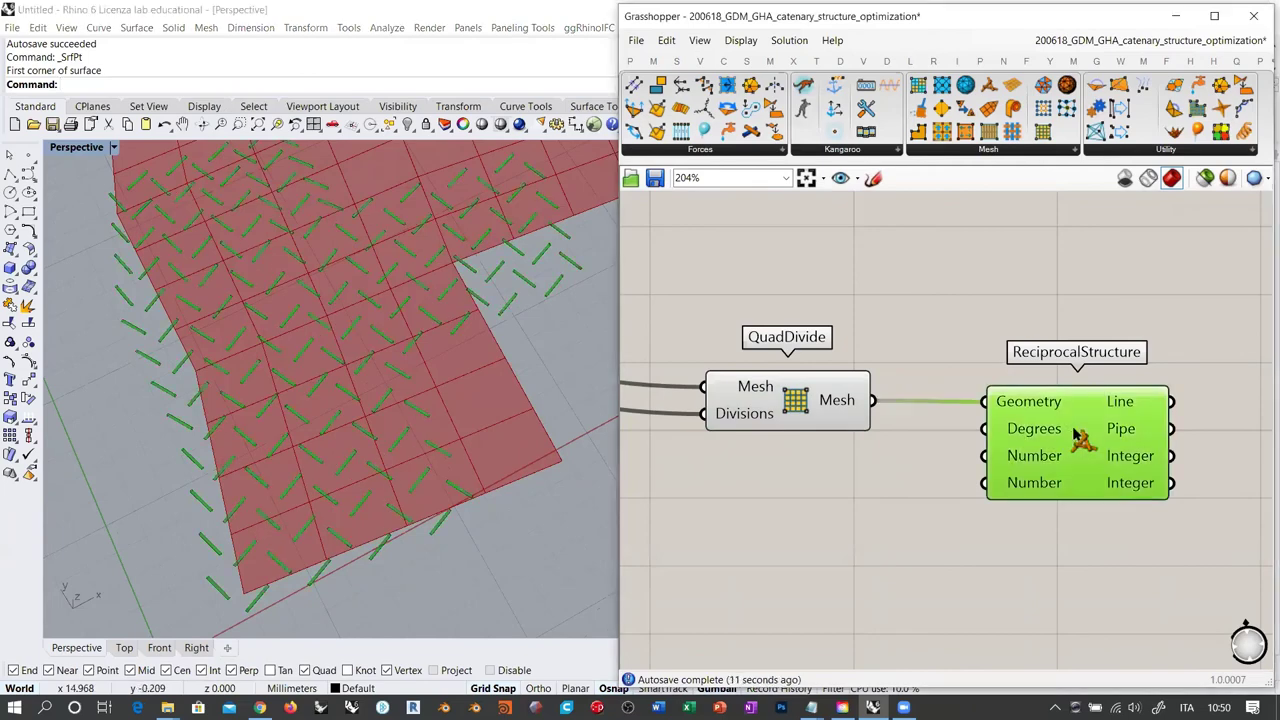
click(926, 442)
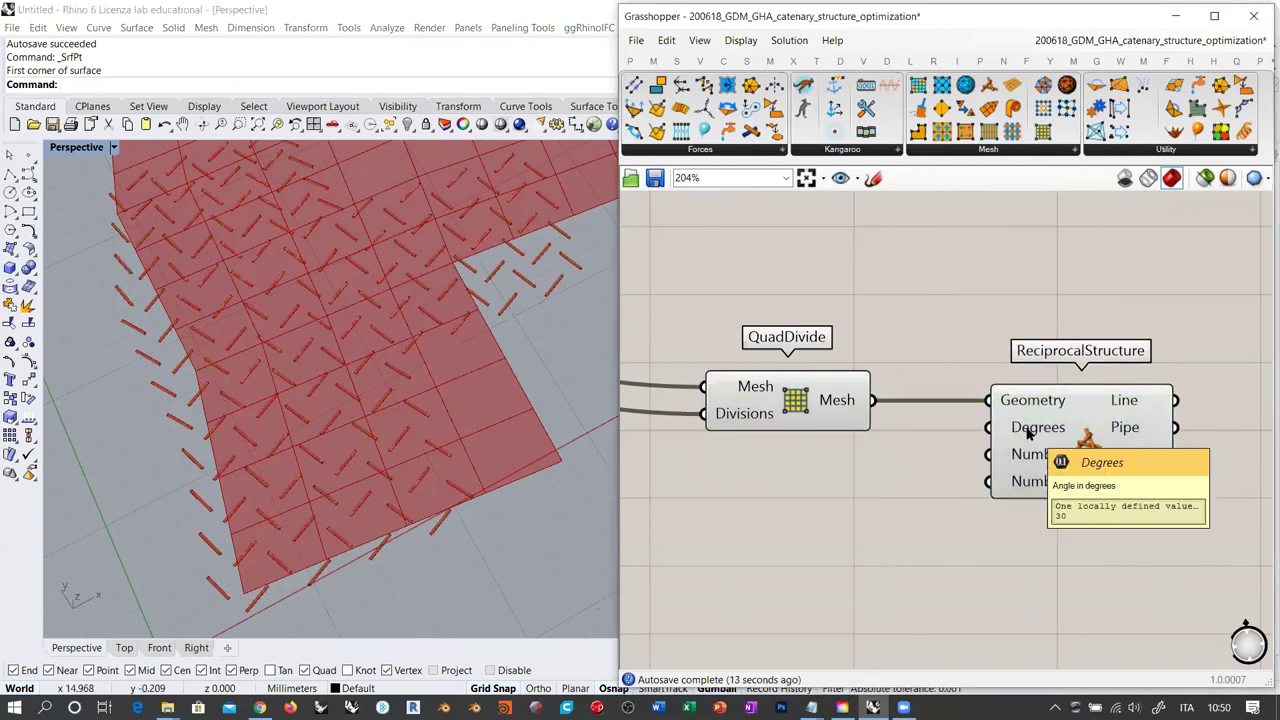
Add an integer Number Slider ranging from 0 to 45, set at 0, and connect it to ReciprocalStructure's Degrees input
scroll(920, 449, up, 3)
double_click(905, 447)
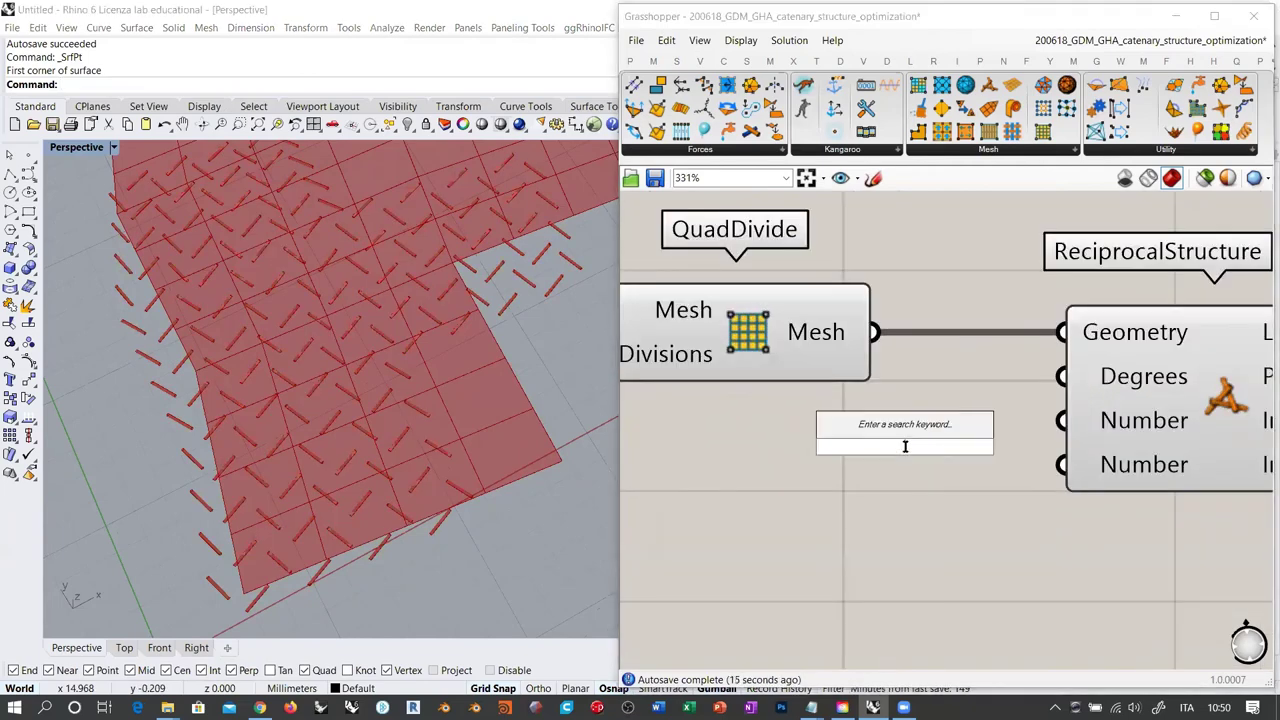
text(0)
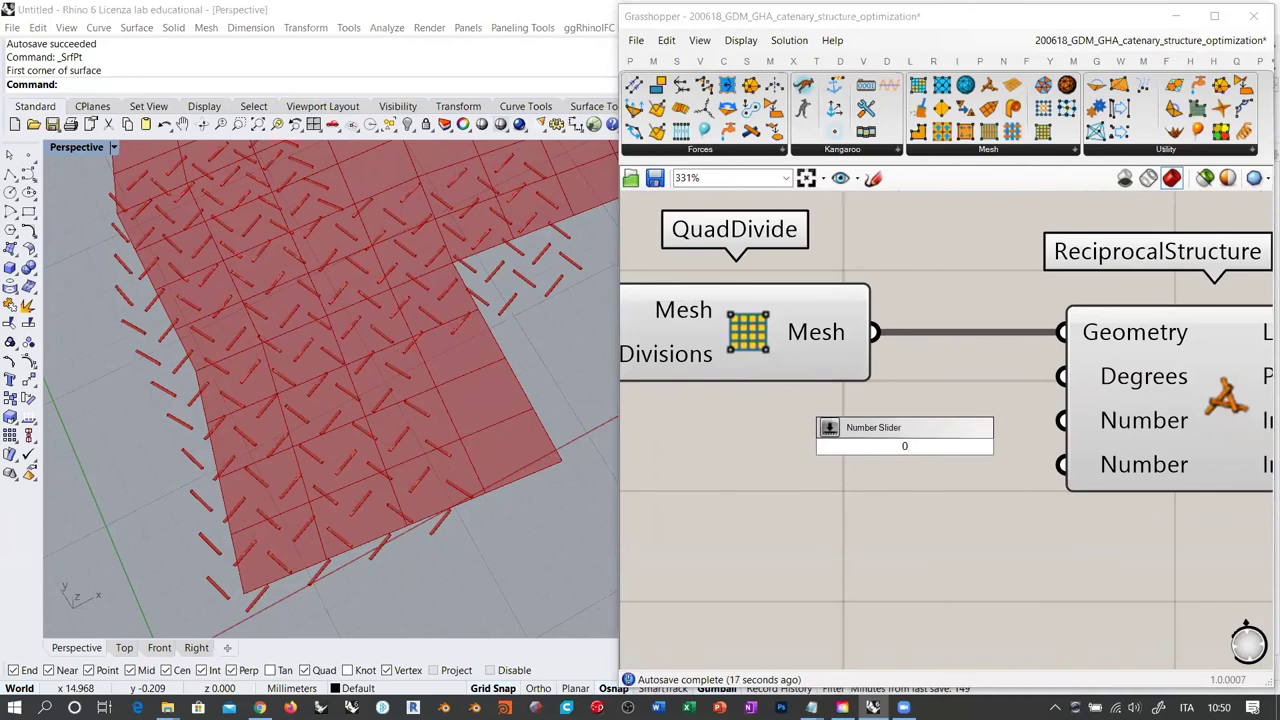
text(.45)
key(Return)
drag(1028, 448, 888, 425)
drag(1062, 376, 996, 424)
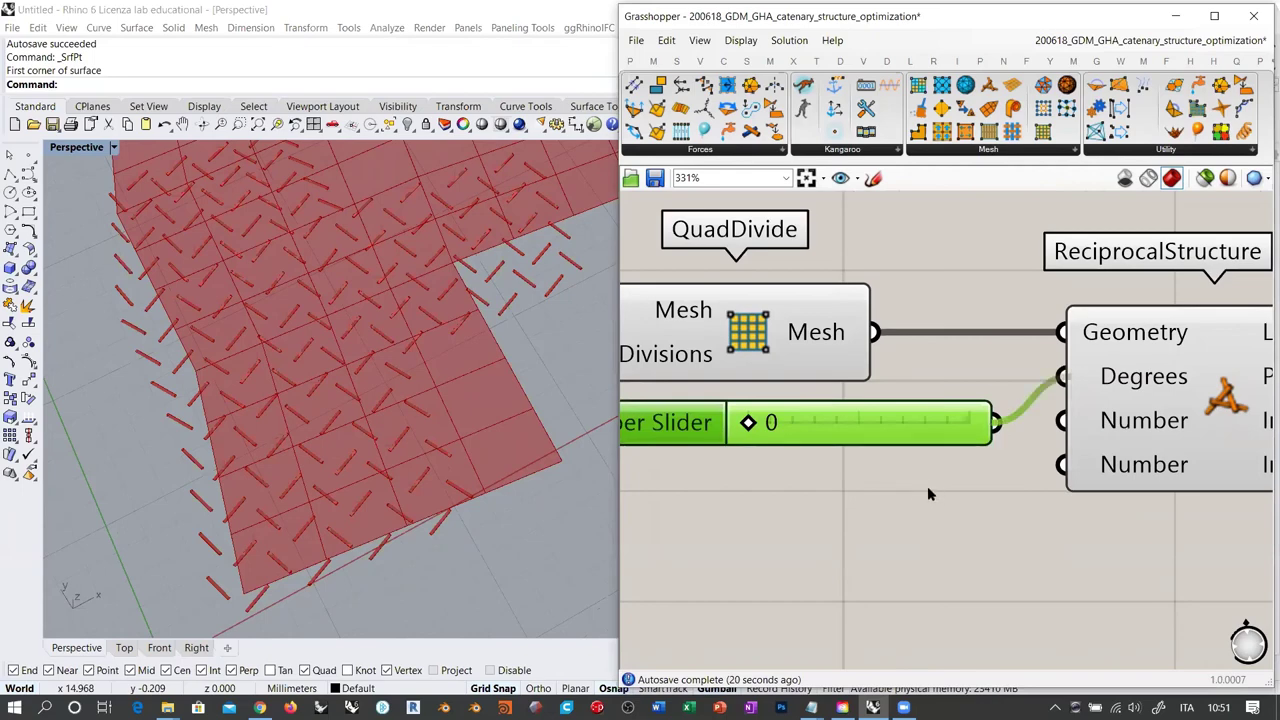
Hide the copied QuadDivide preview, inspect the unrotated bars in perspective, and shift the Degrees slider slightly away from the component
click(923, 497)
click(738, 332)
key(ctrl+q)
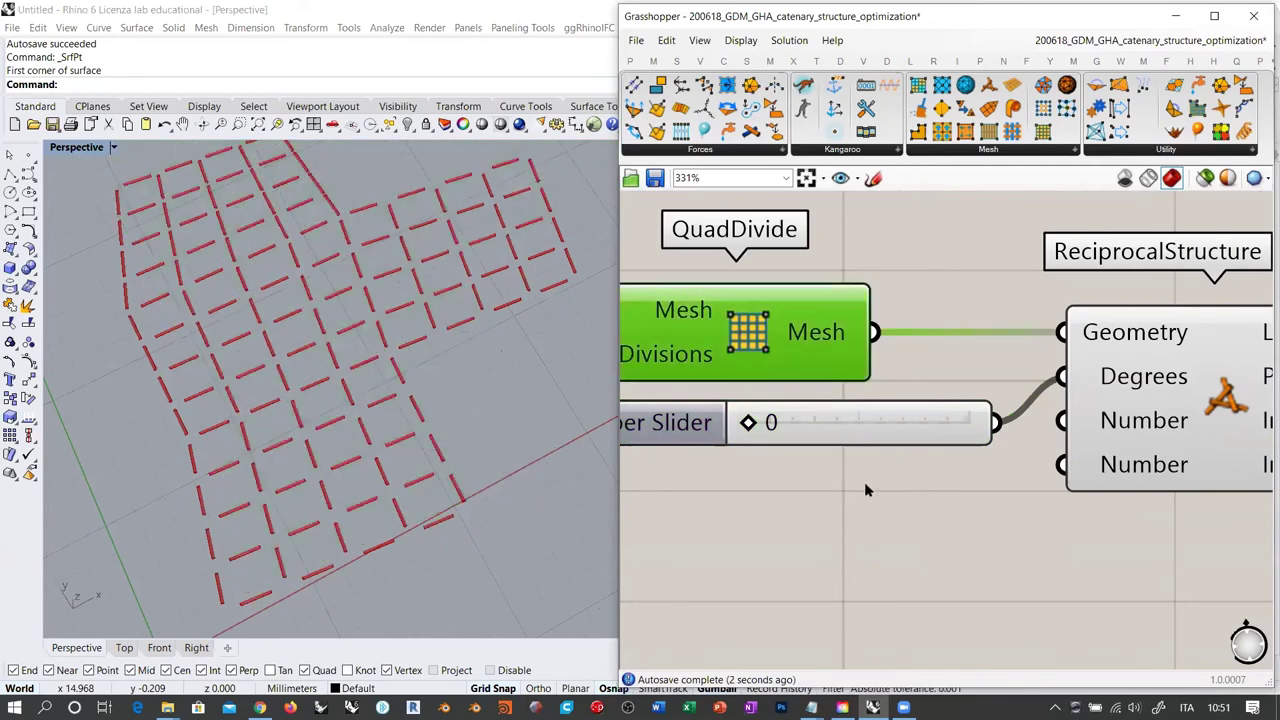
click(866, 490)
right_drag(488, 332, 500, 466)
right_drag(905, 463, 903, 427)
drag(868, 408, 837, 399)
click(962, 428)
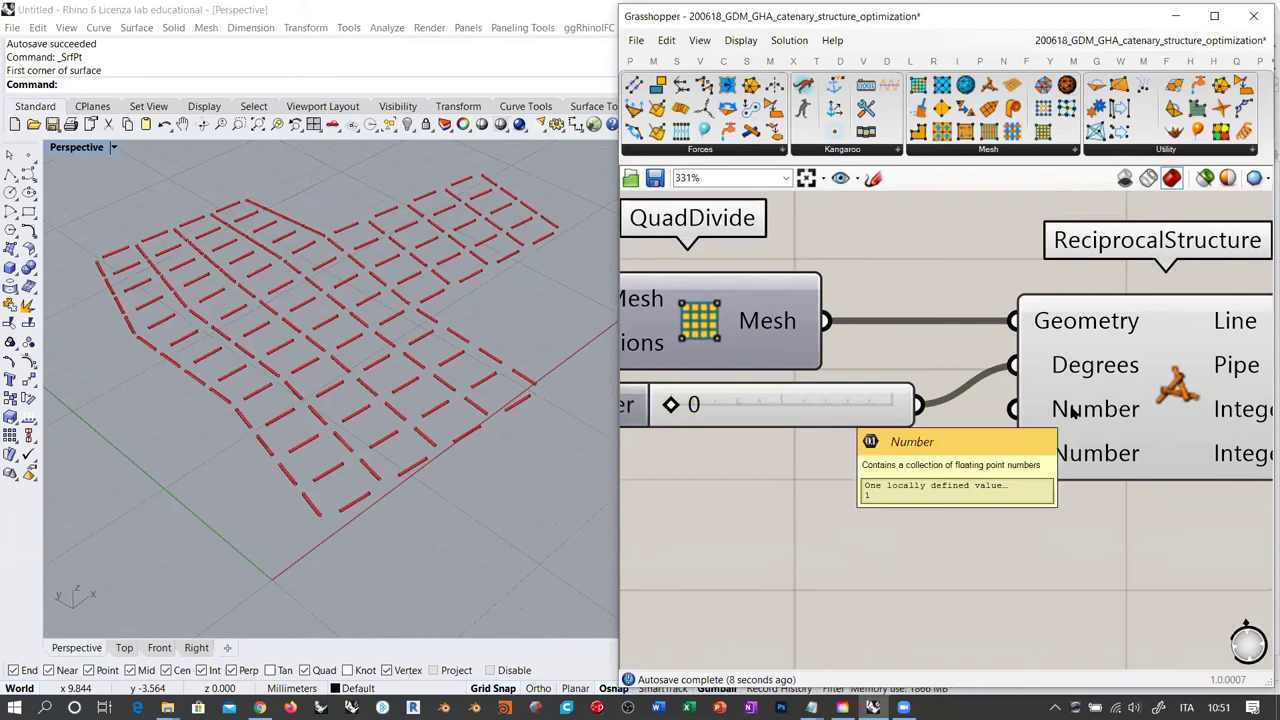
Check ReciprocalStructure's two Number inputs, then open the cluster and examine how they feed the line-line force
right_drag(1090, 462, 914, 416)
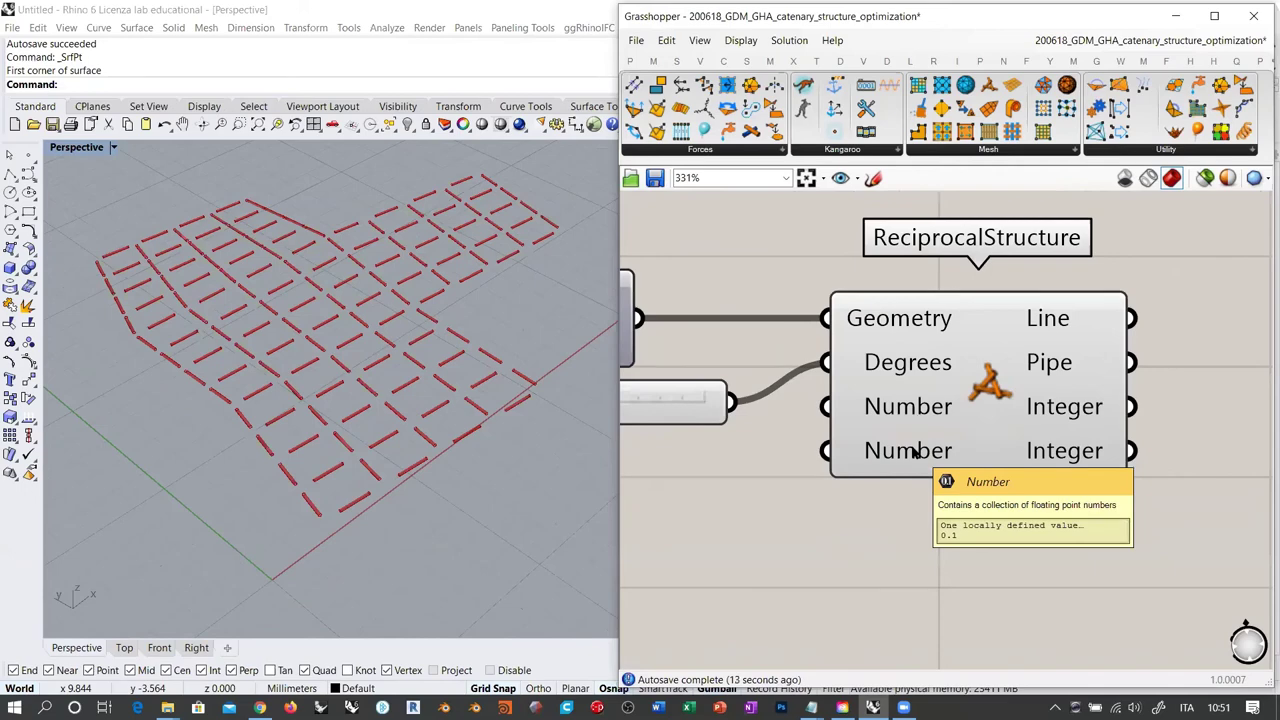
click(989, 390)
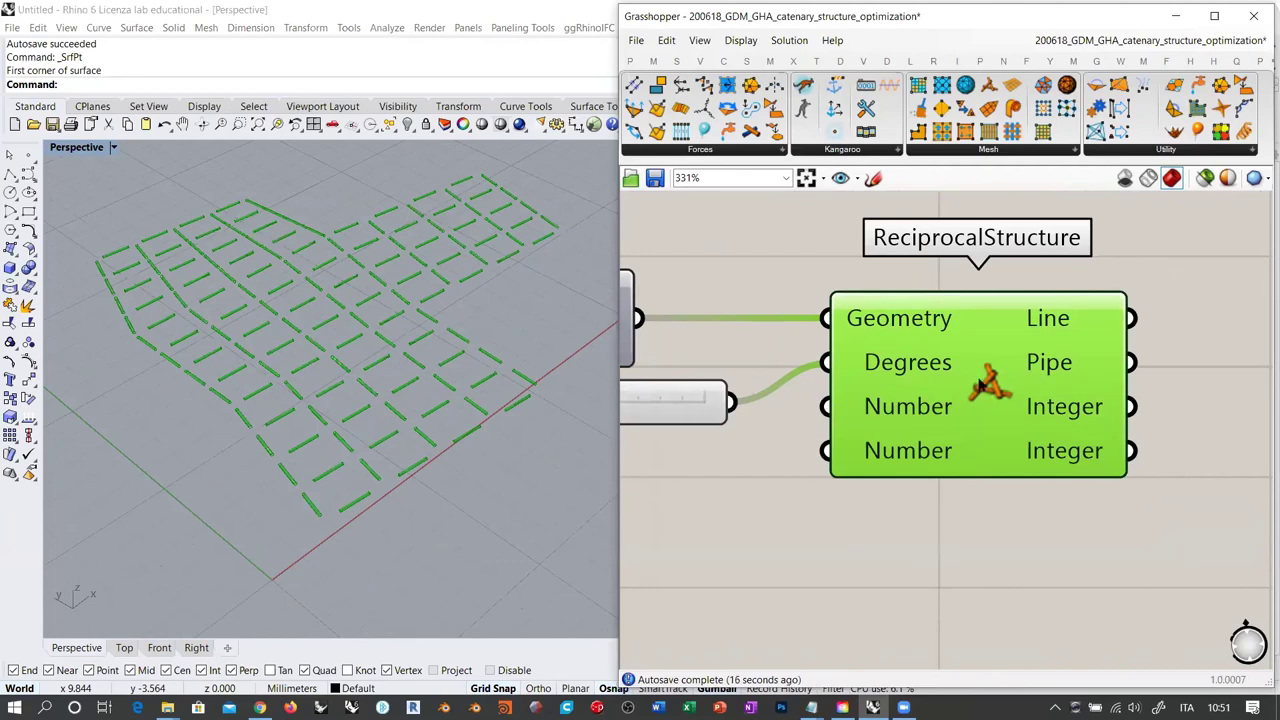
double_click(969, 310)
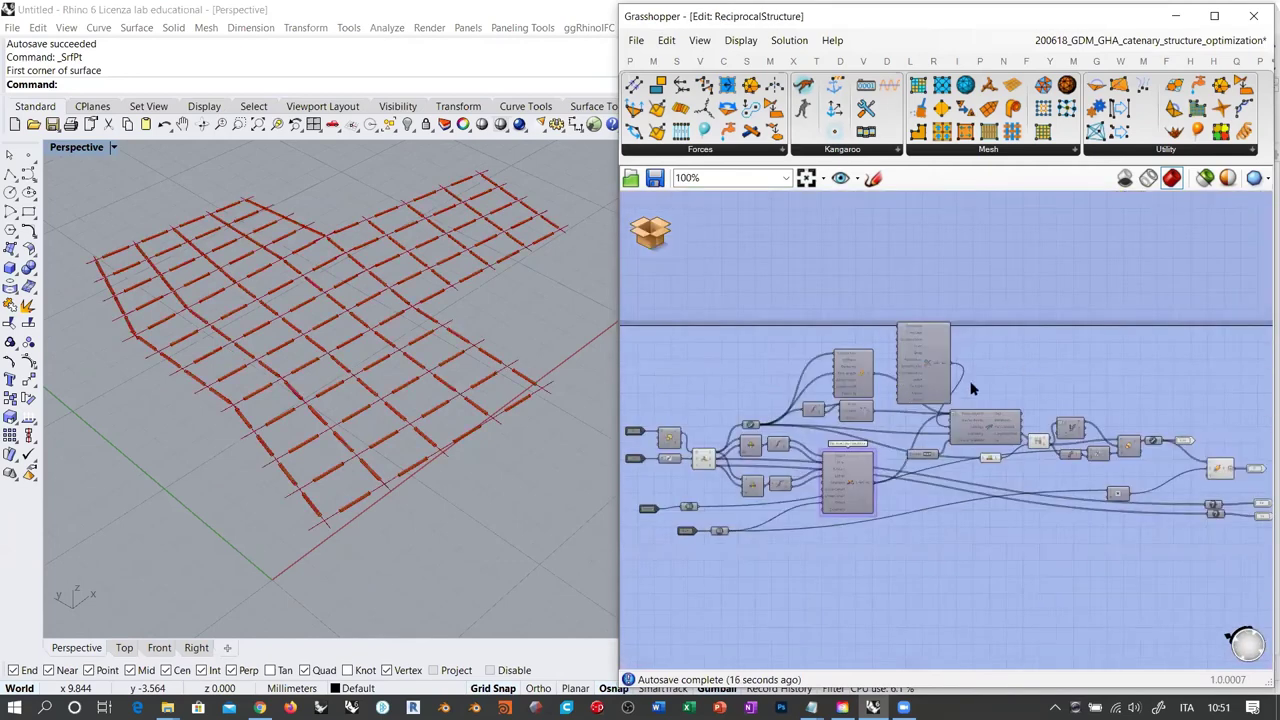
scroll(750, 520, up, 5)
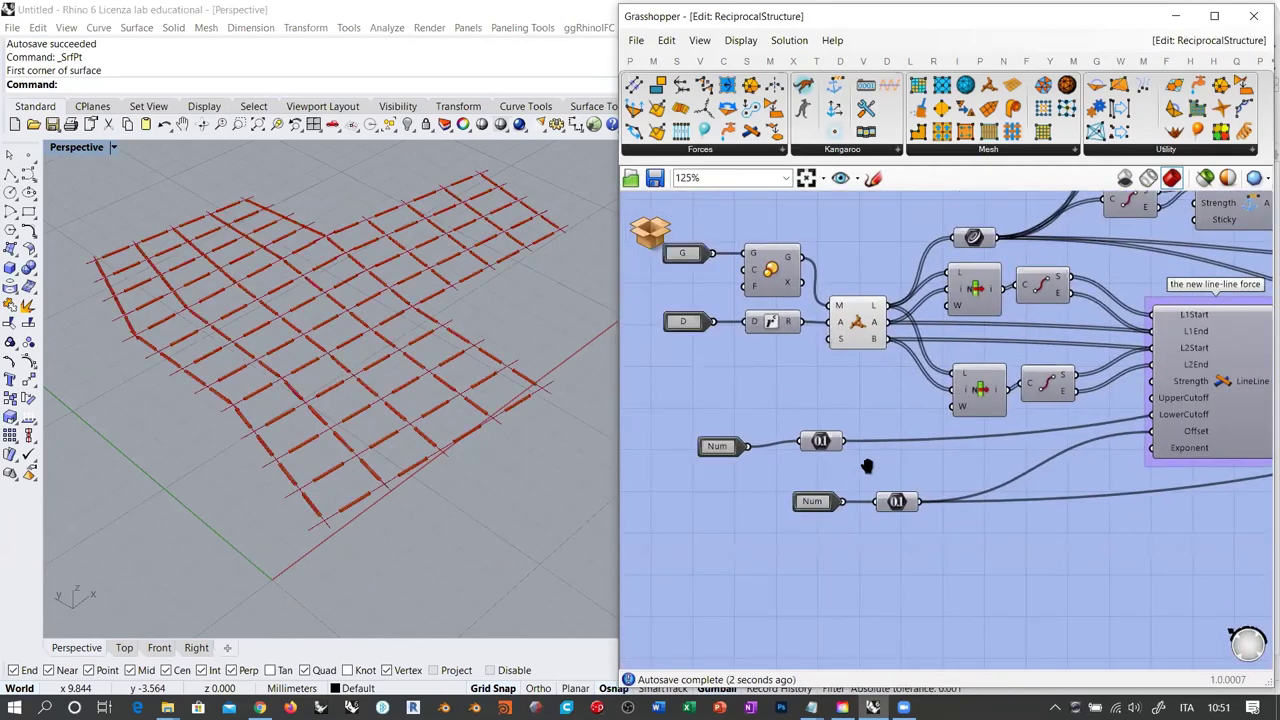
right_drag(1240, 414, 998, 419)
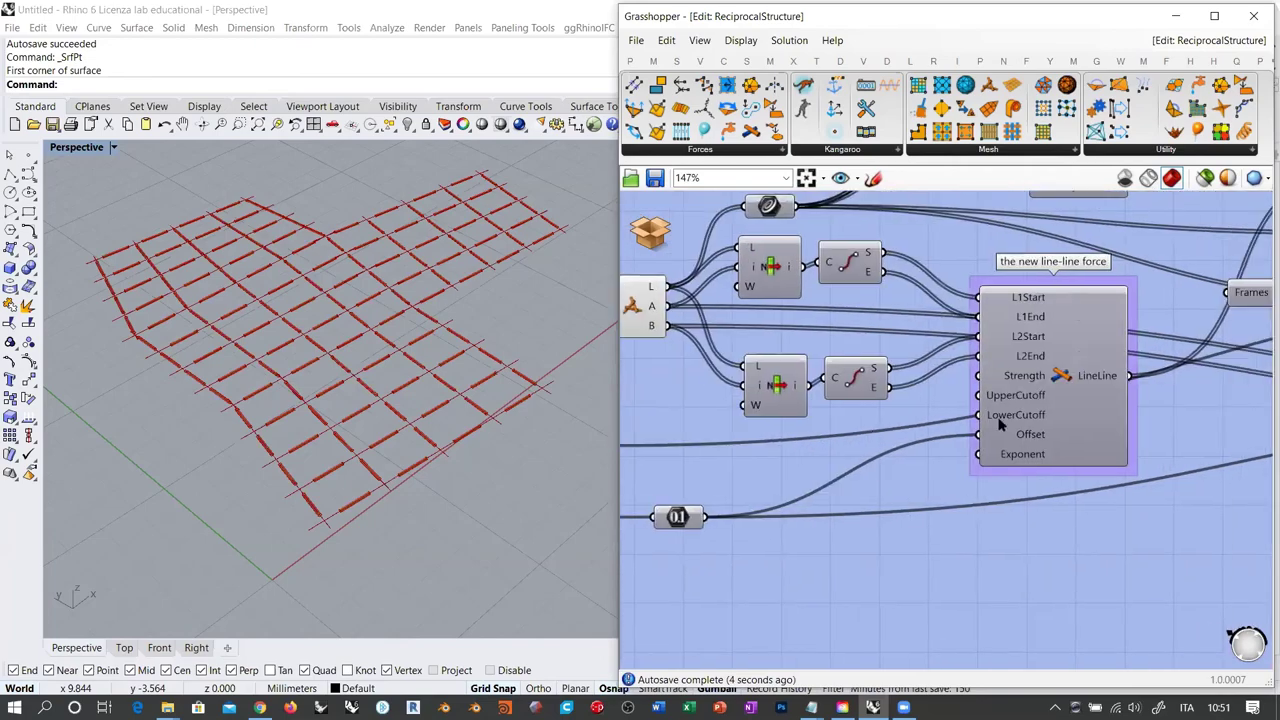
scroll(998, 419, up, 2)
scroll(908, 445, down, 3)
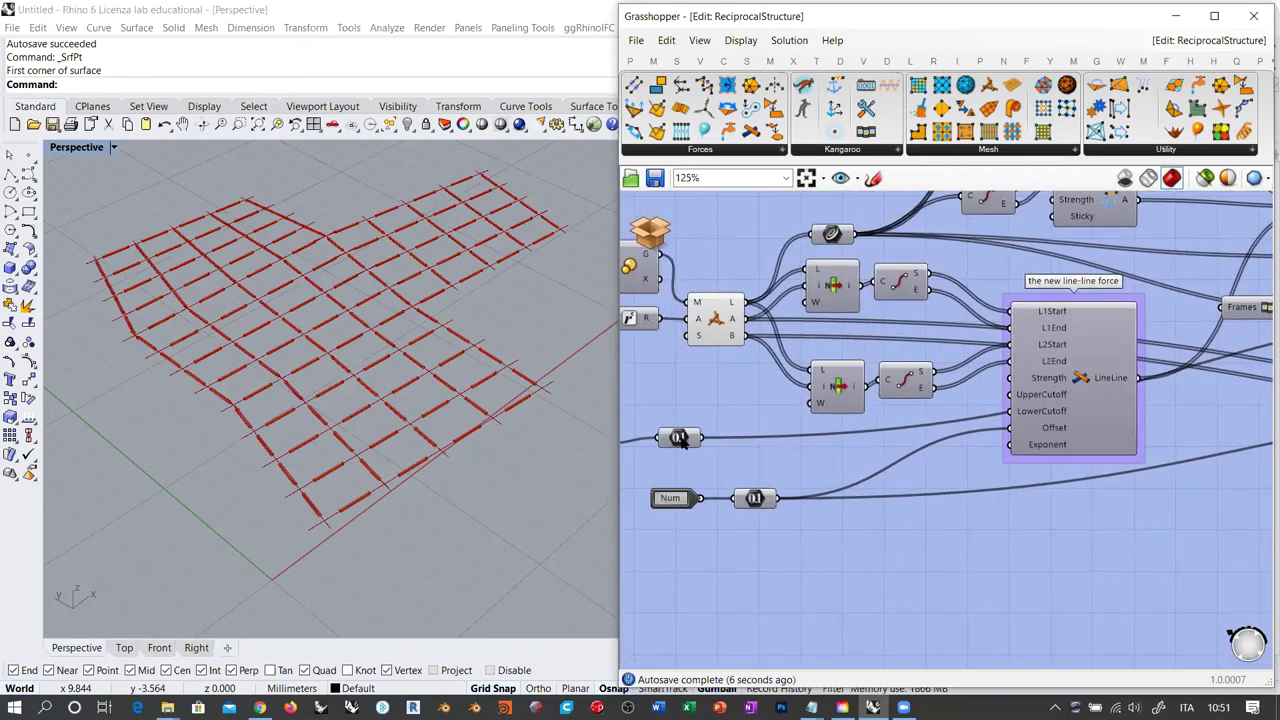
Trace the cluster's wiring from the line-line force through the solver to the Scale component and the Line and Pipe outputs
right_drag(908, 445, 790, 485)
right_drag(1023, 372, 737, 434)
right_drag(1163, 452, 880, 426)
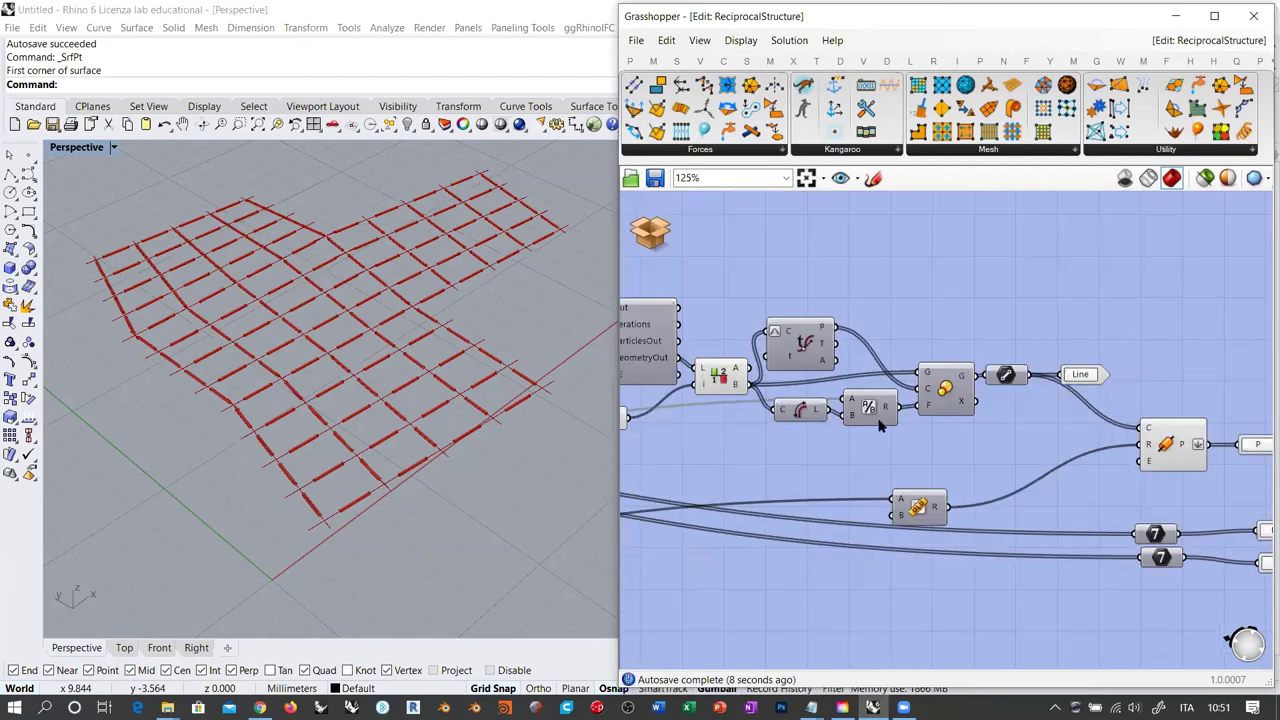
scroll(844, 414, up, 4)
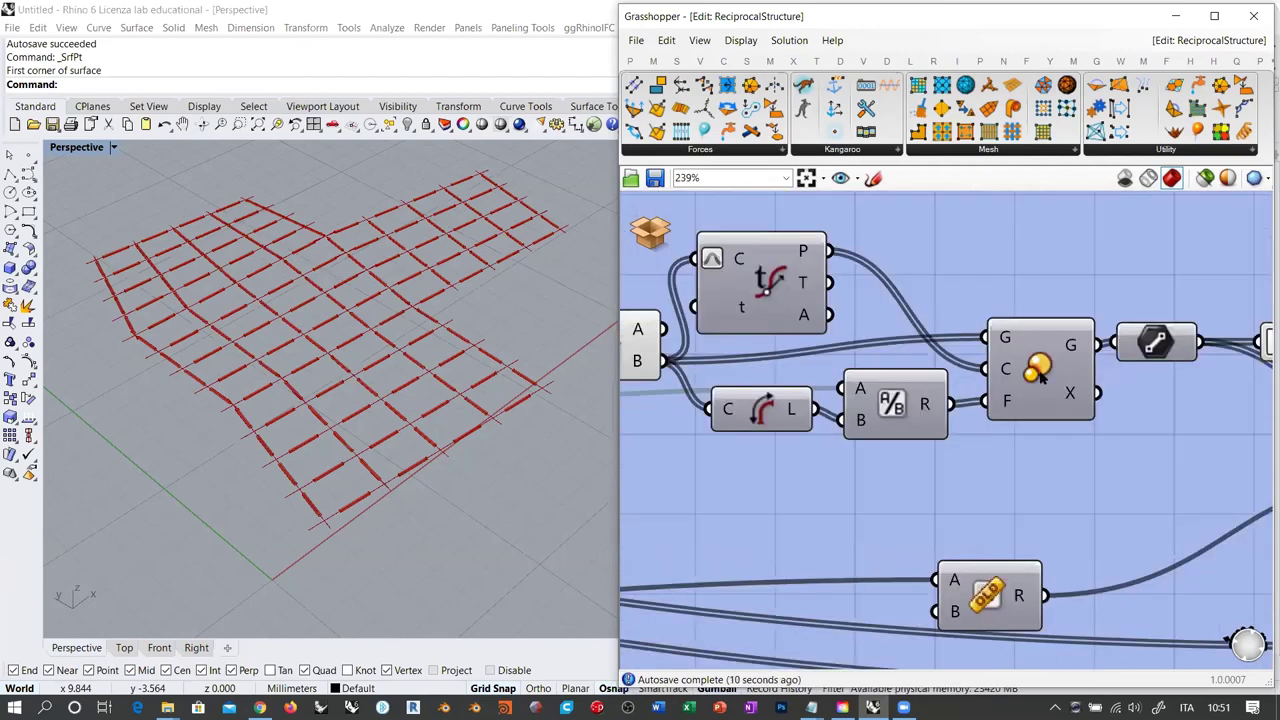
scroll(1041, 375, down, 3)
scroll(1053, 370, up, 2)
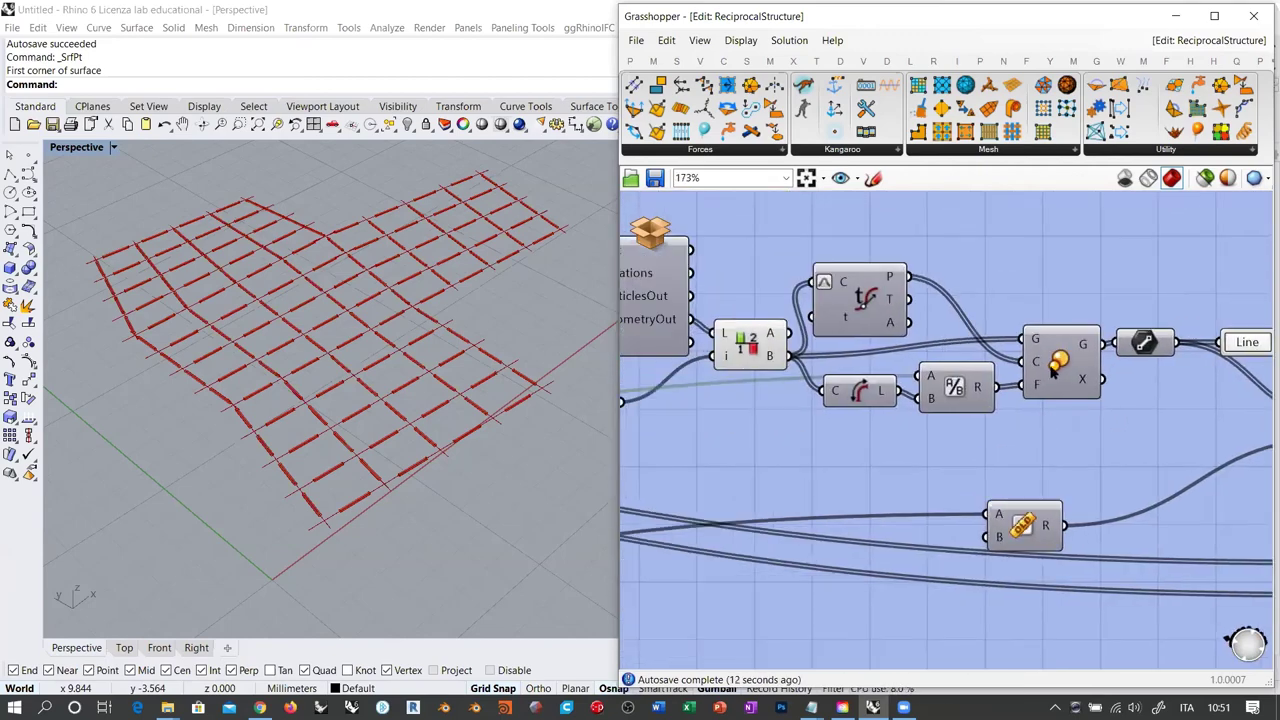
mouse_move(1040, 386)
Examine the overlapping lines and bars in the Perspective viewport and trace the cluster back to its Num inputs
right_drag(334, 406, 290, 420)
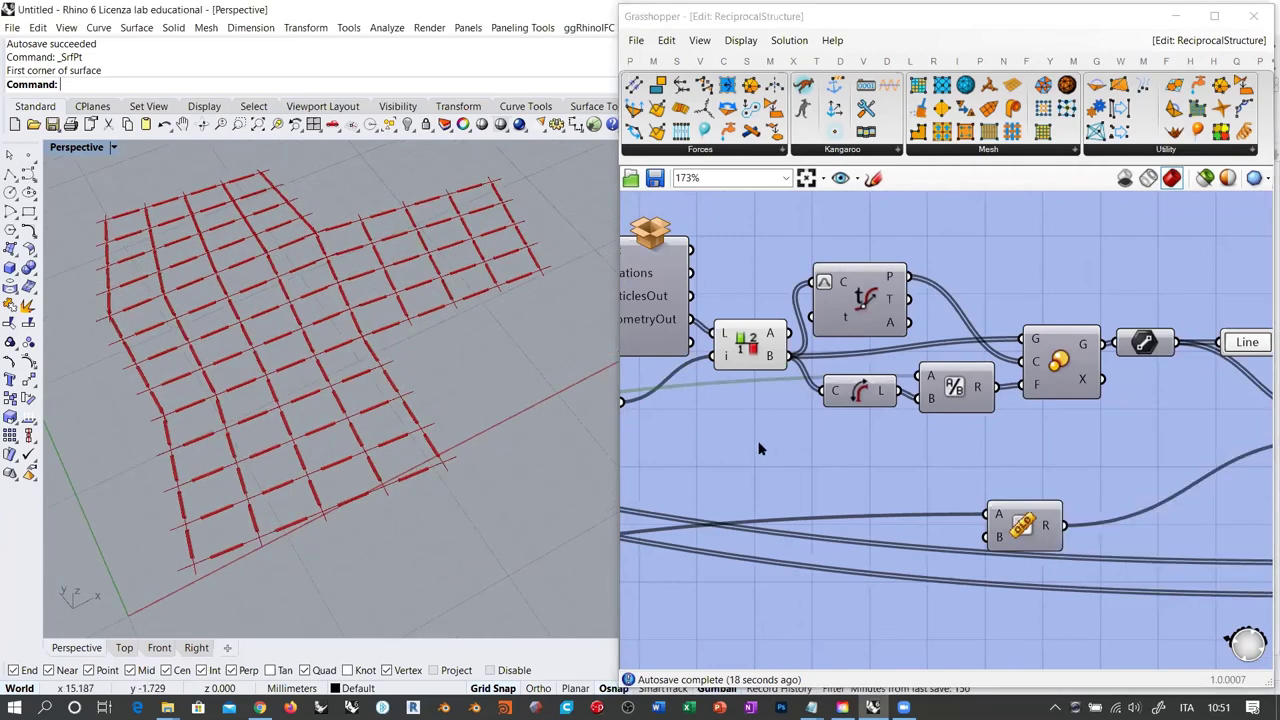
right_drag(886, 448, 966, 448)
scroll(1097, 449, down, 4)
right_drag(805, 516, 1126, 438)
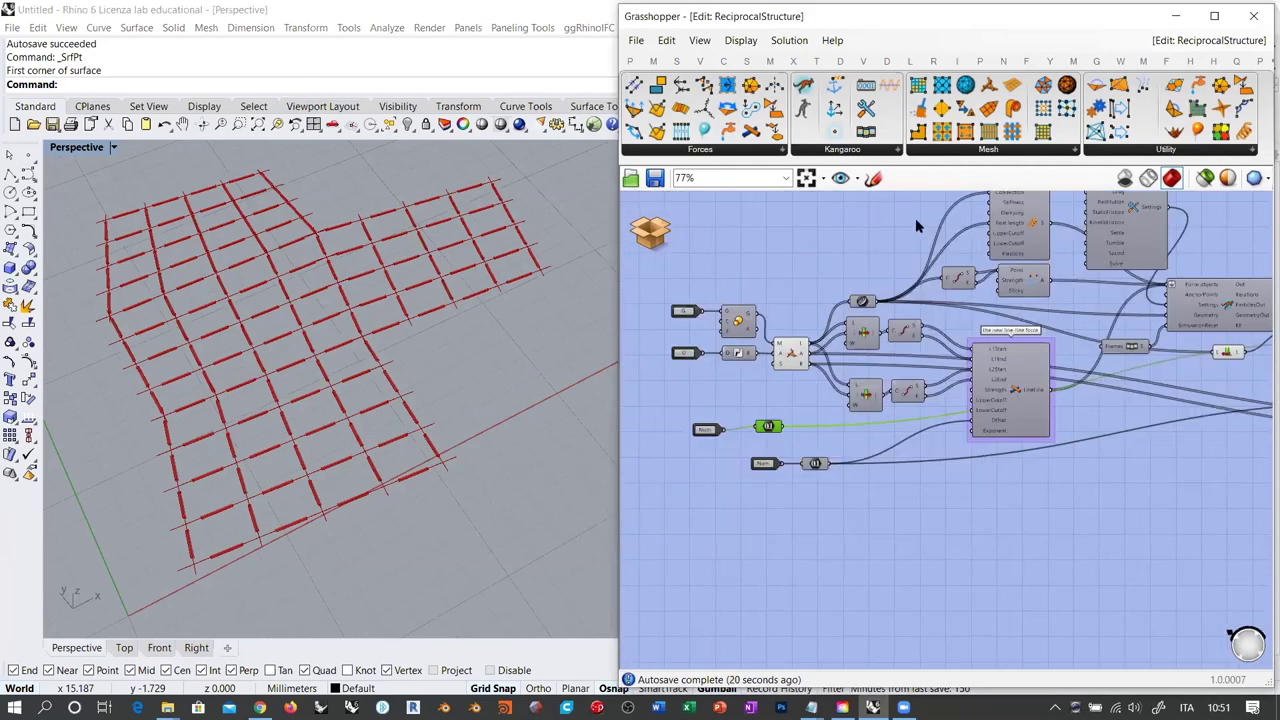
Exit the ReciprocalStructure cluster and add a number slider starting at 1.00, wired to the component's first Number input
click(1208, 40)
click(1240, 63)
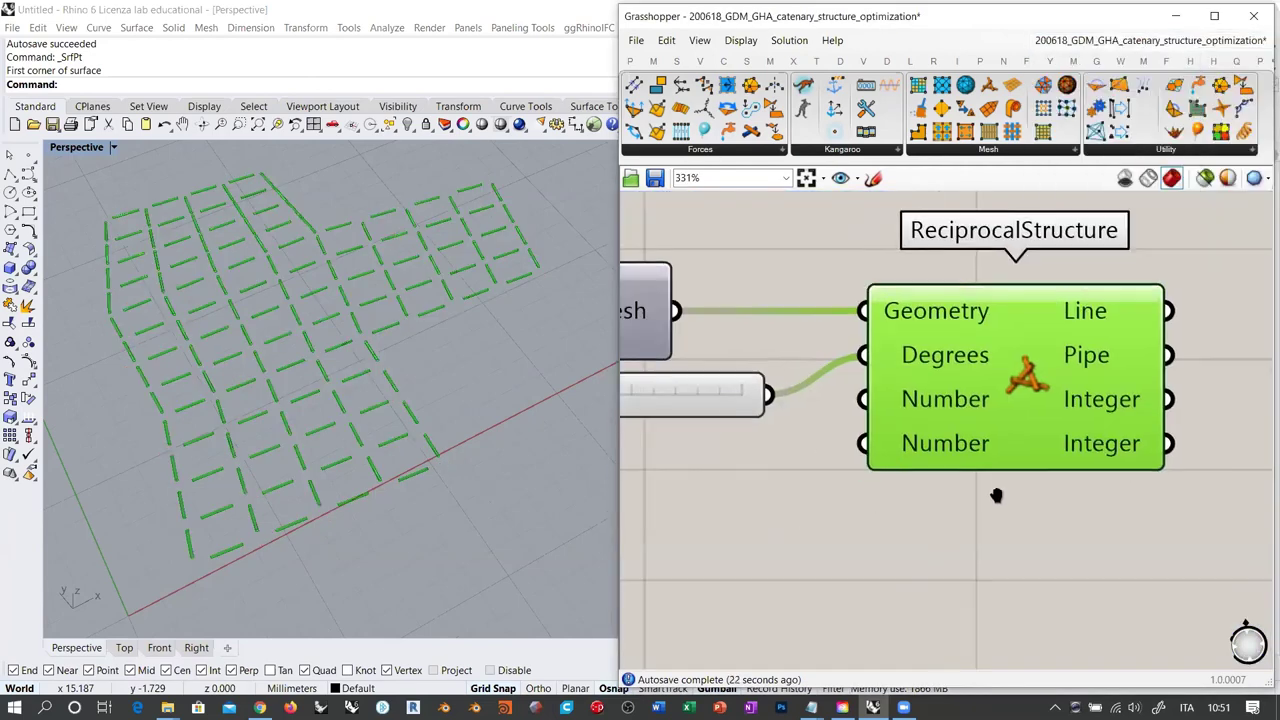
double_click(879, 483)
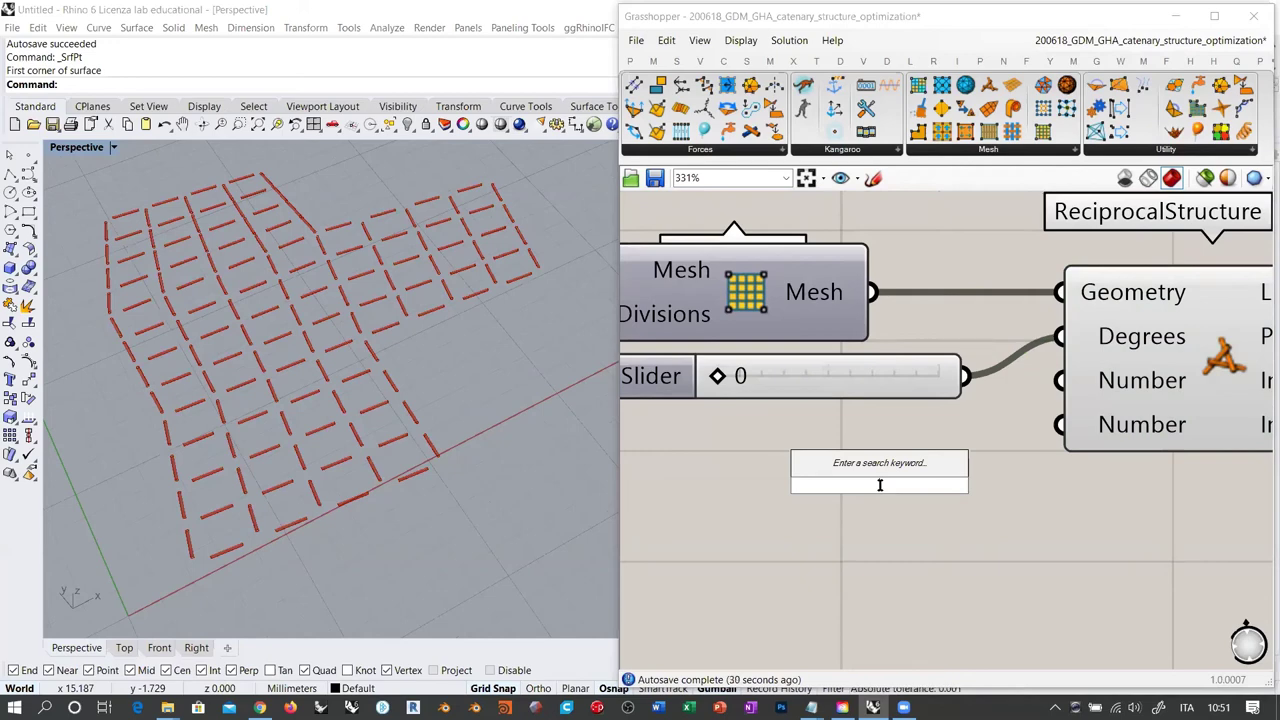
text(1.00<)
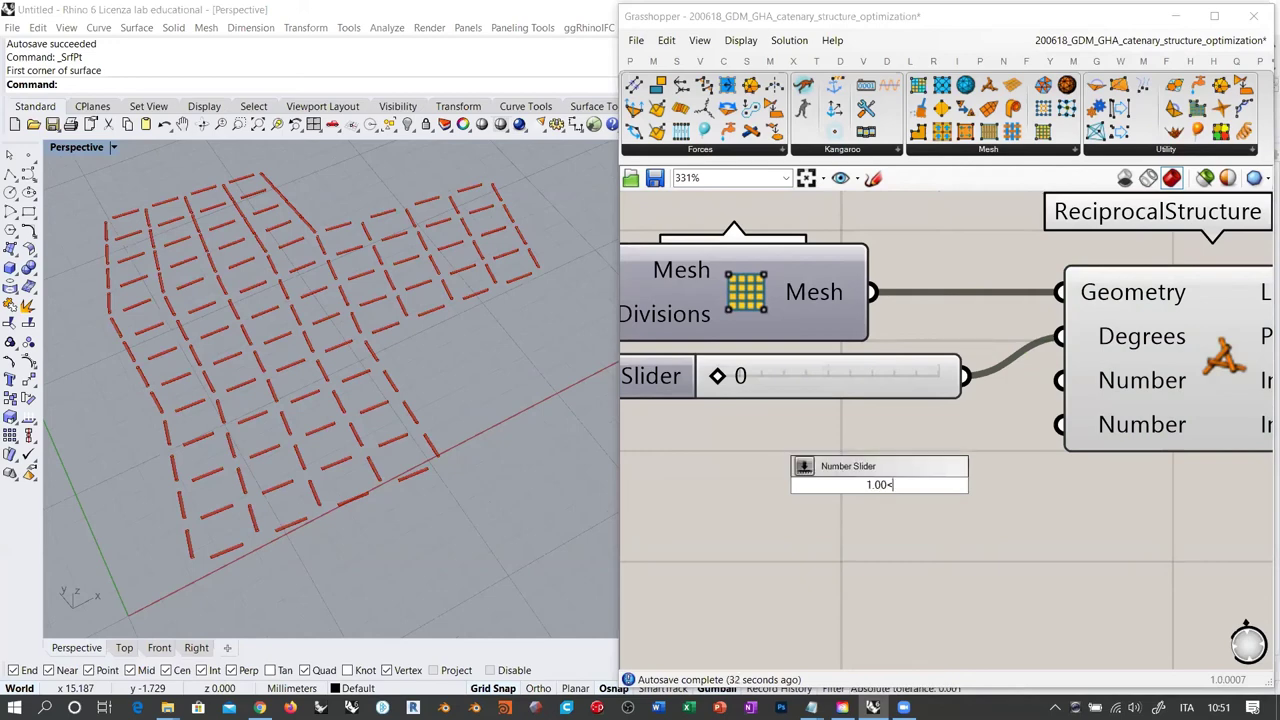
key(Return)
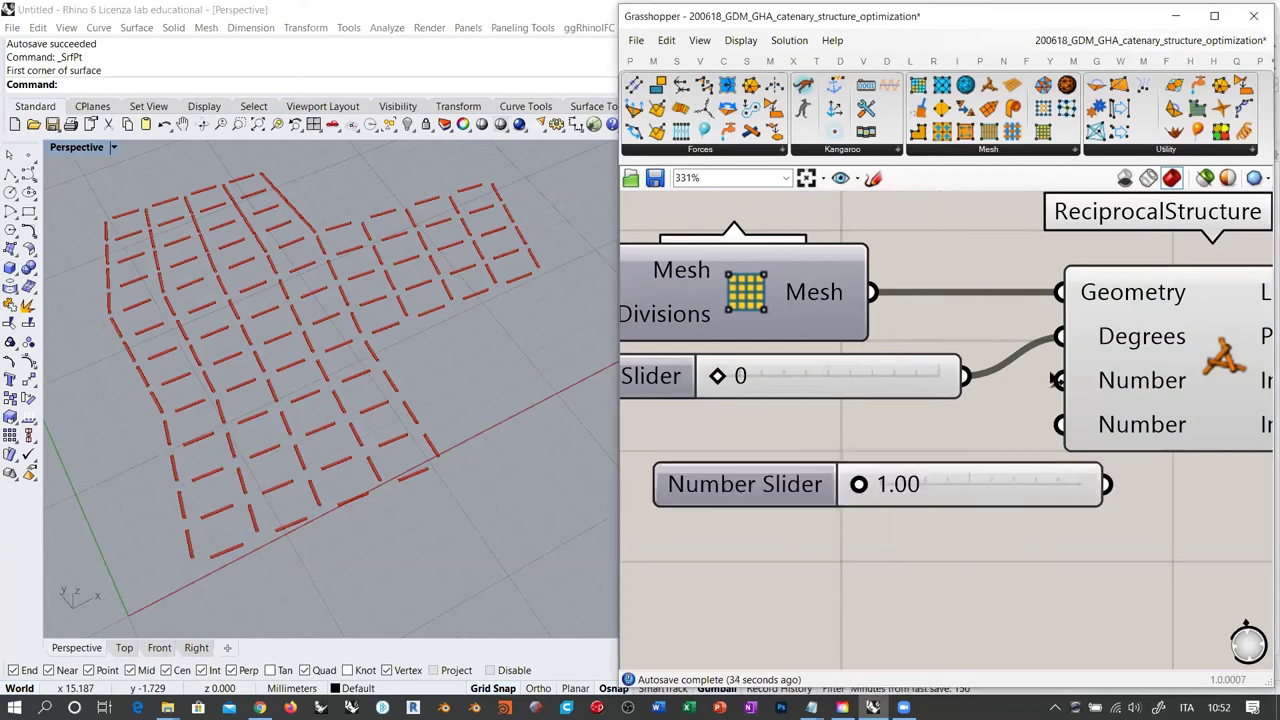
drag(1060, 380, 1105, 484)
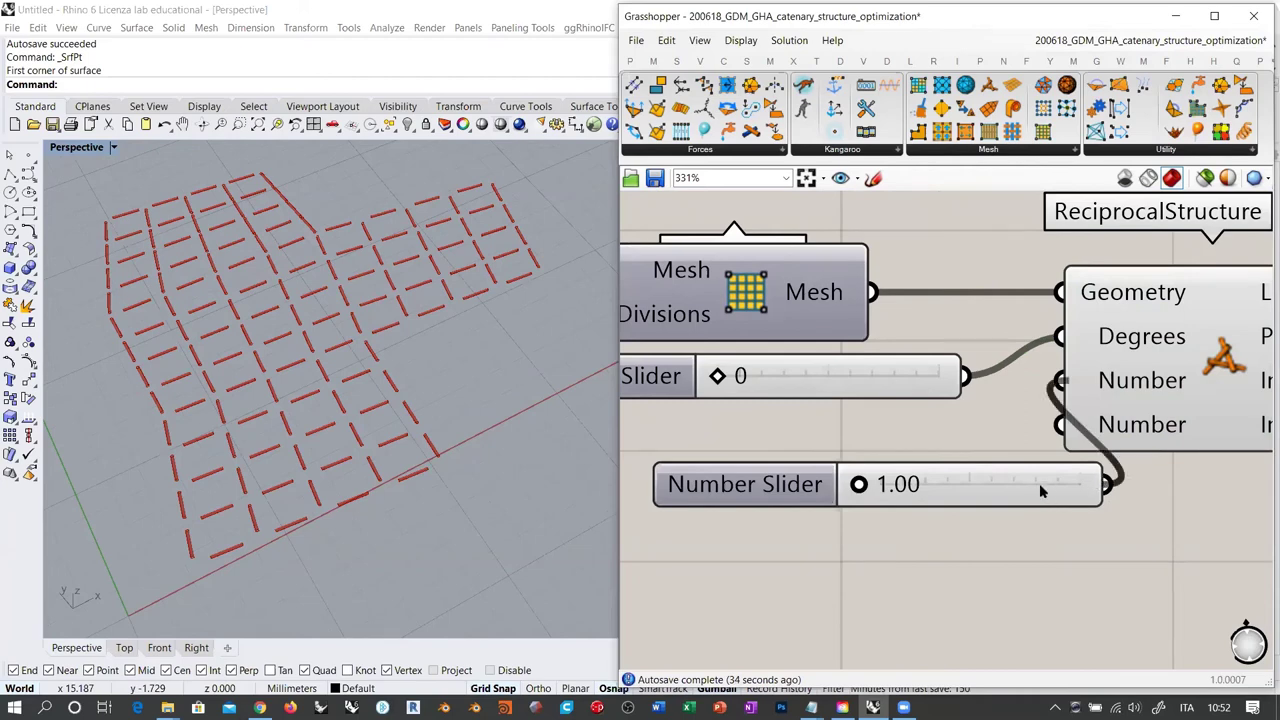
drag(866, 488, 642, 465)
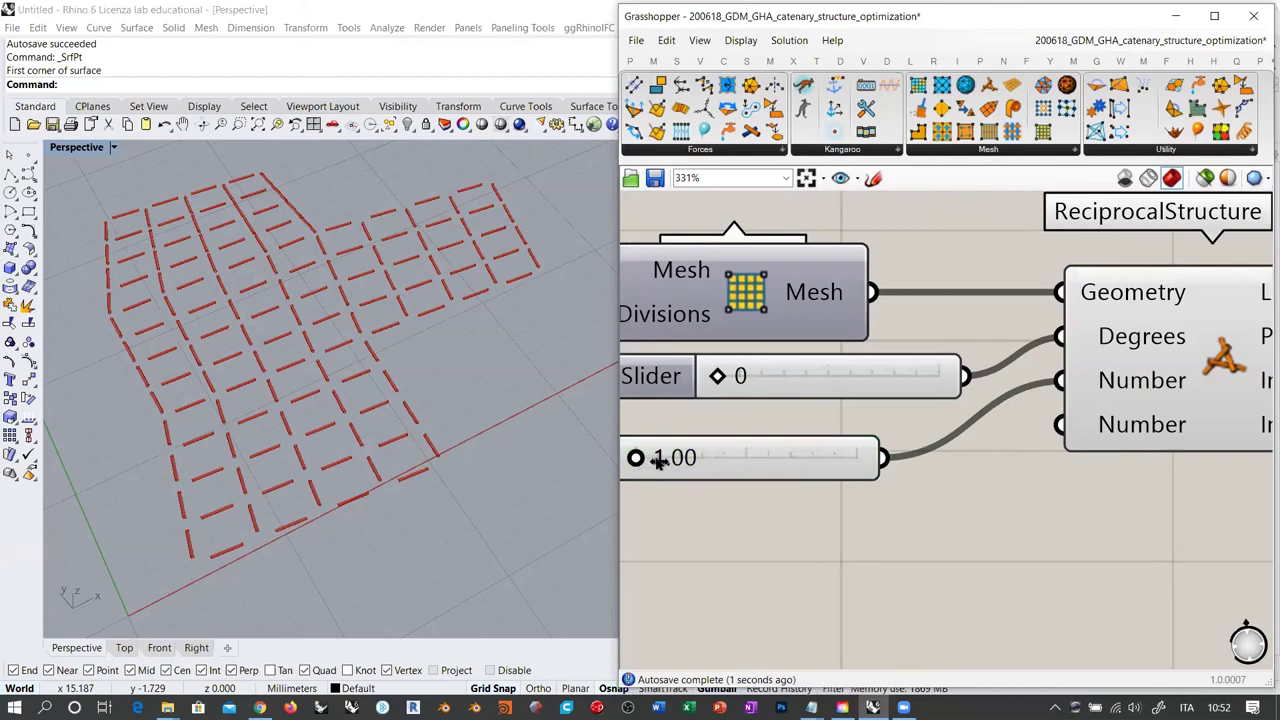
Set the Degrees slider to 6 and the first Number slider to 1.75 so the rotated bars overlap
drag(664, 461, 716, 481)
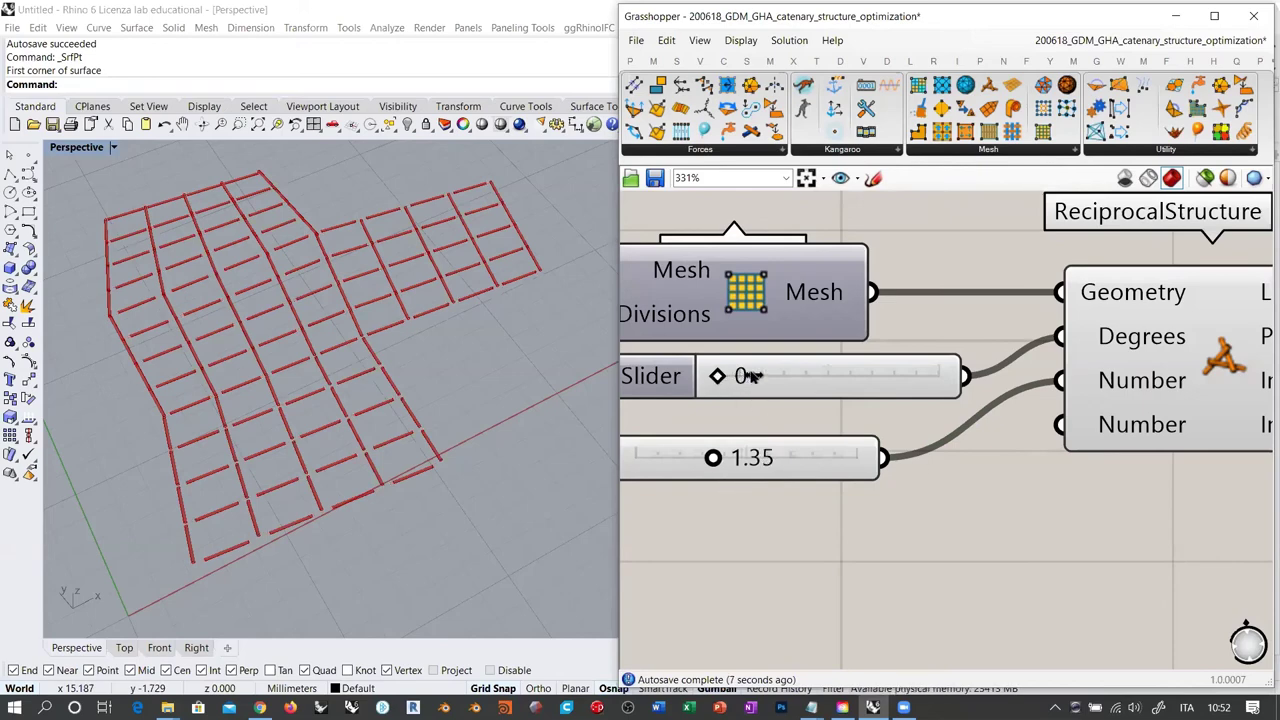
drag(717, 376, 748, 376)
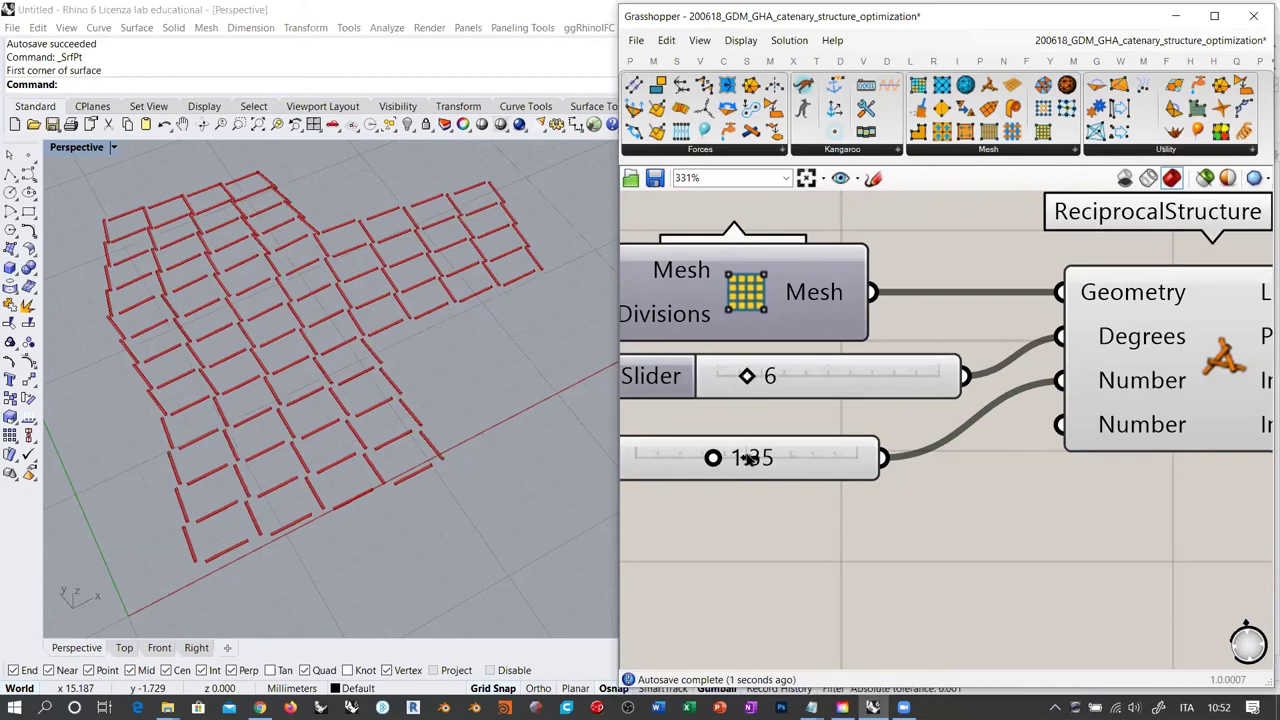
drag(752, 457, 802, 460)
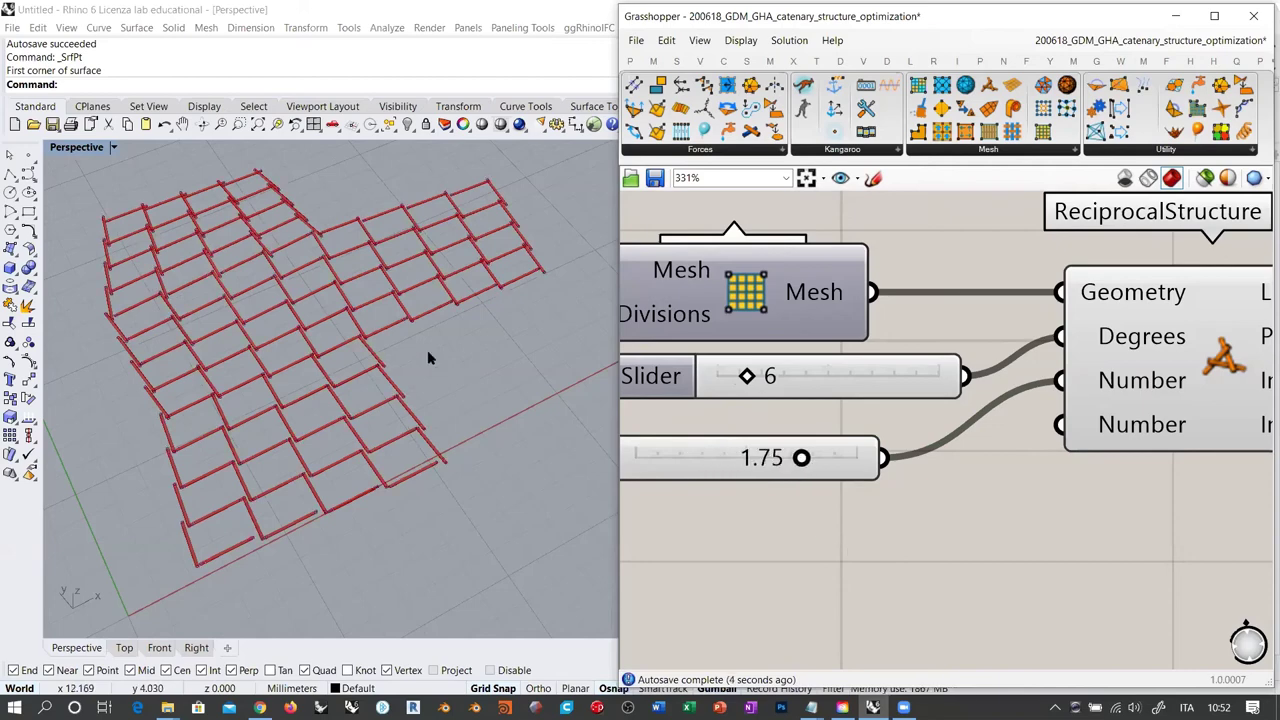
Examine ReciprocalStructure's outputs and inspect the overlapping bar joints and overall pattern in the Perspective viewport
scroll(420, 360, down, 4)
scroll(1072, 492, down, 4)
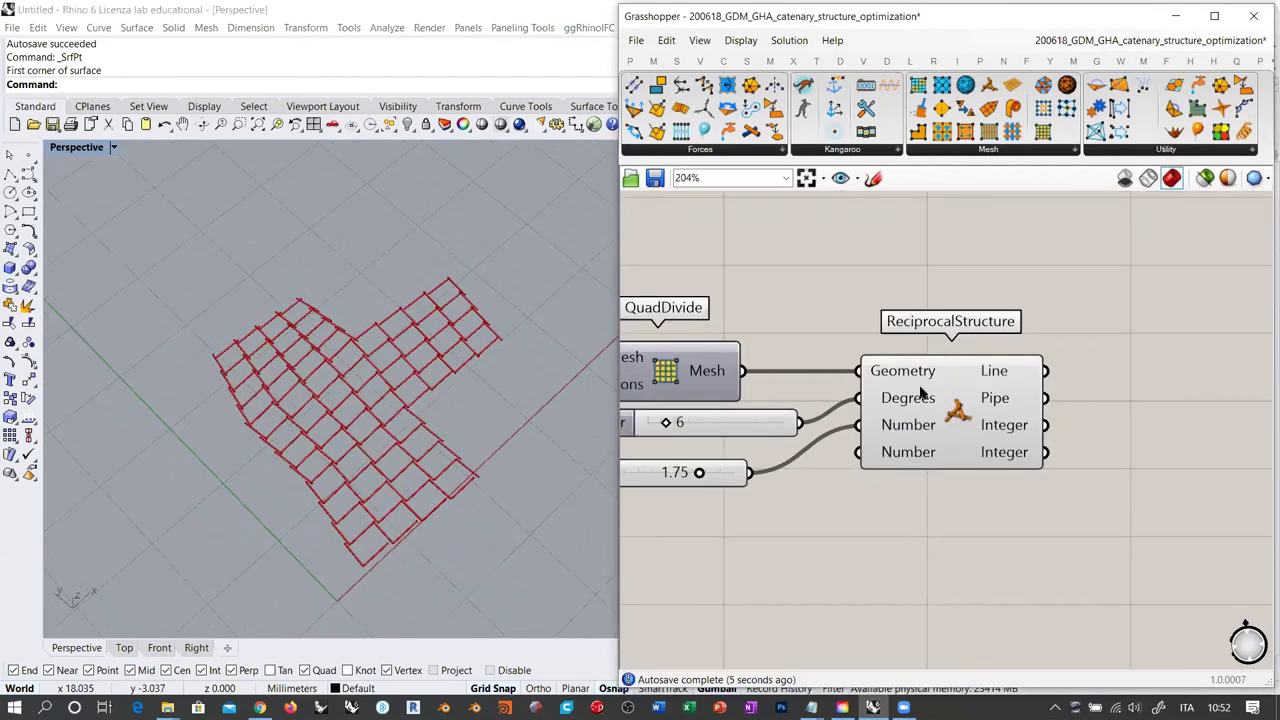
scroll(957, 417, up, 4)
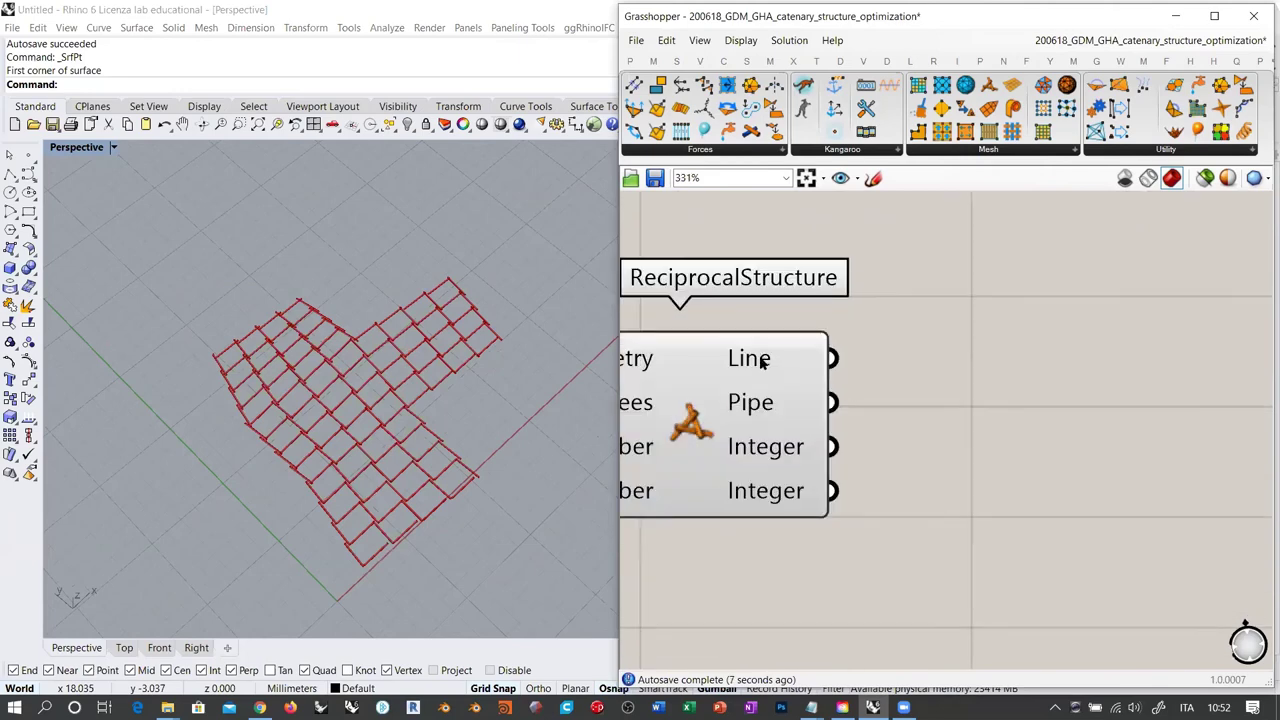
mouse_move(762, 364)
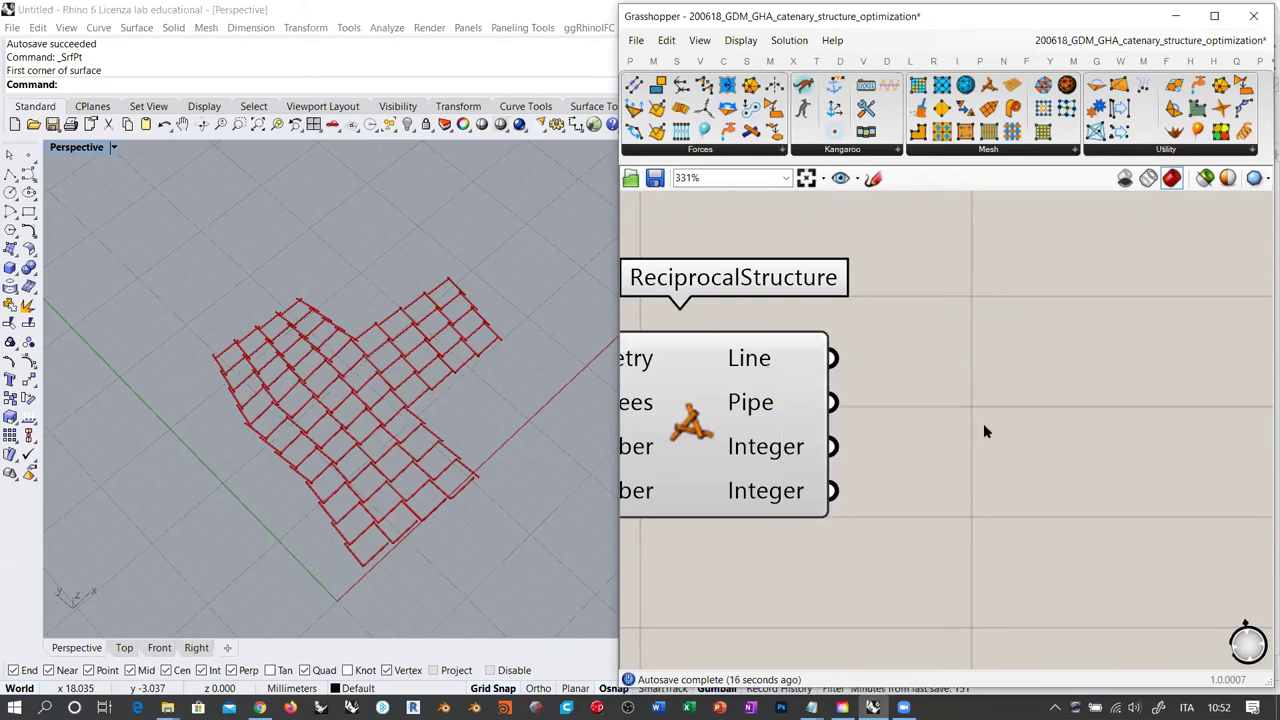
scroll(983, 431, down, 8)
drag(928, 455, 847, 398)
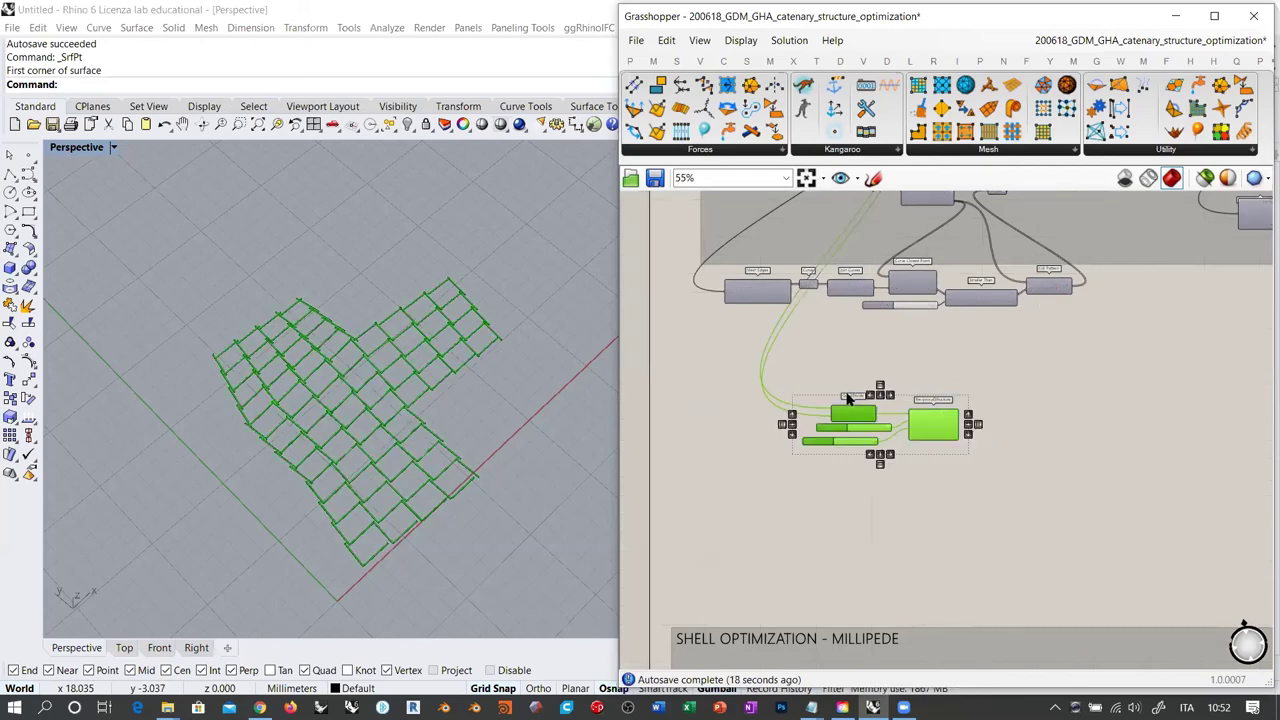
click(960, 434)
scroll(956, 428, up, 7)
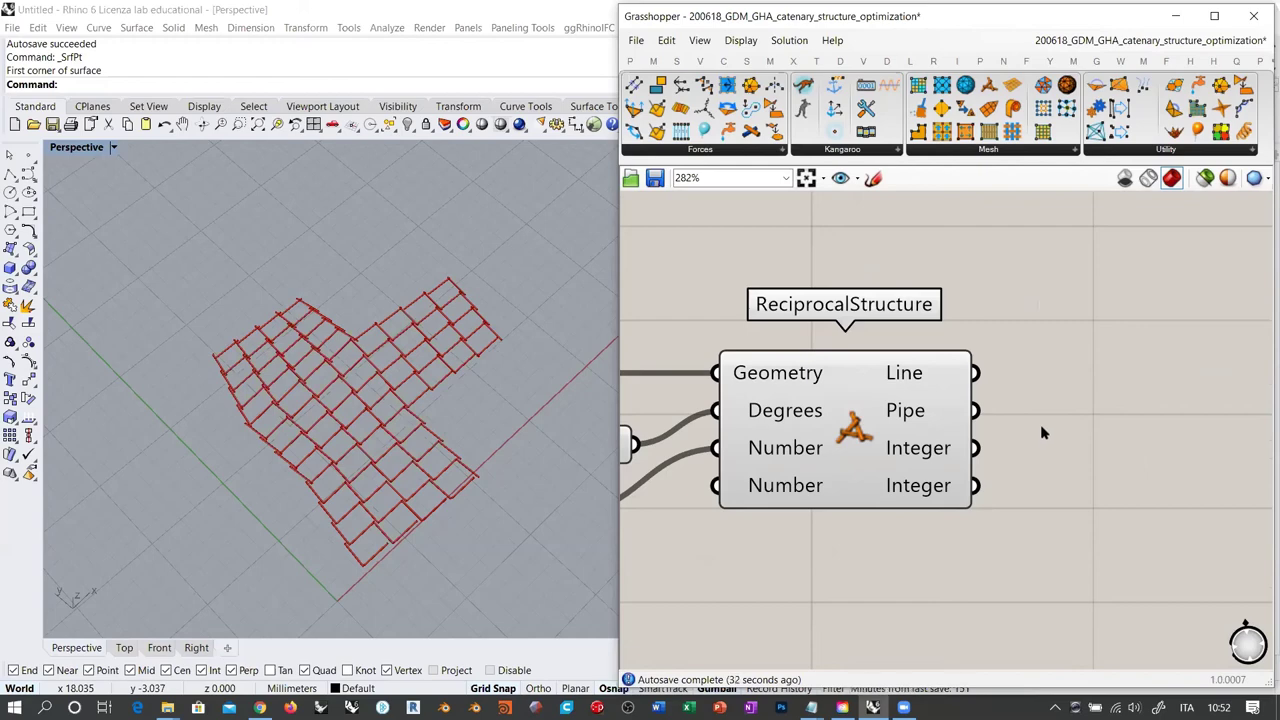
scroll(390, 415, up, 5)
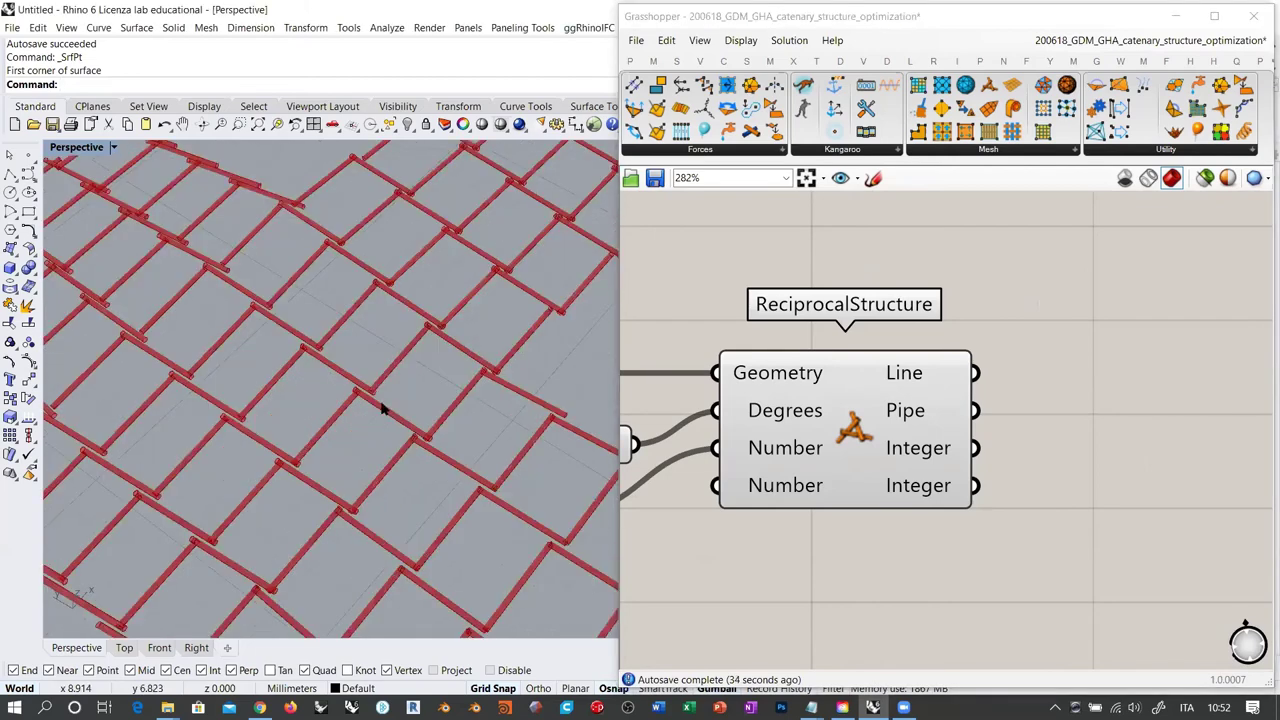
scroll(382, 408, up, 2)
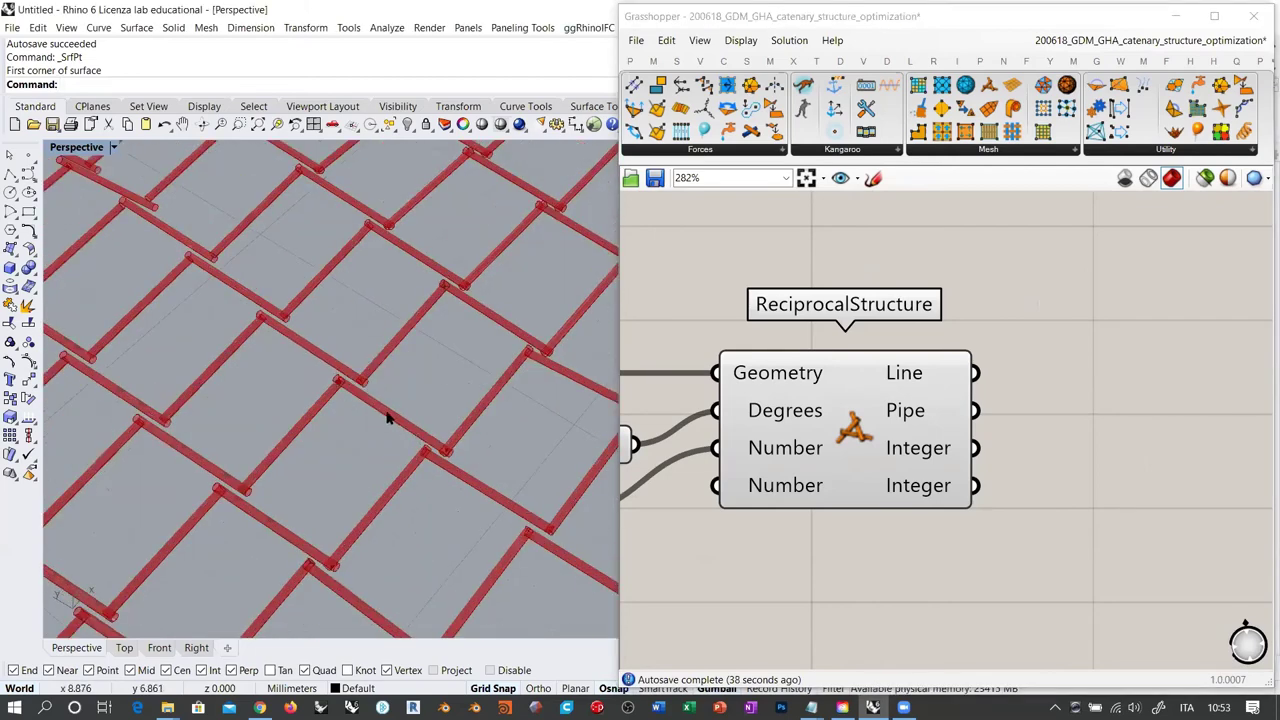
right_drag(409, 420, 423, 394)
scroll(374, 383, down, 5)
scroll(397, 393, down, 2)
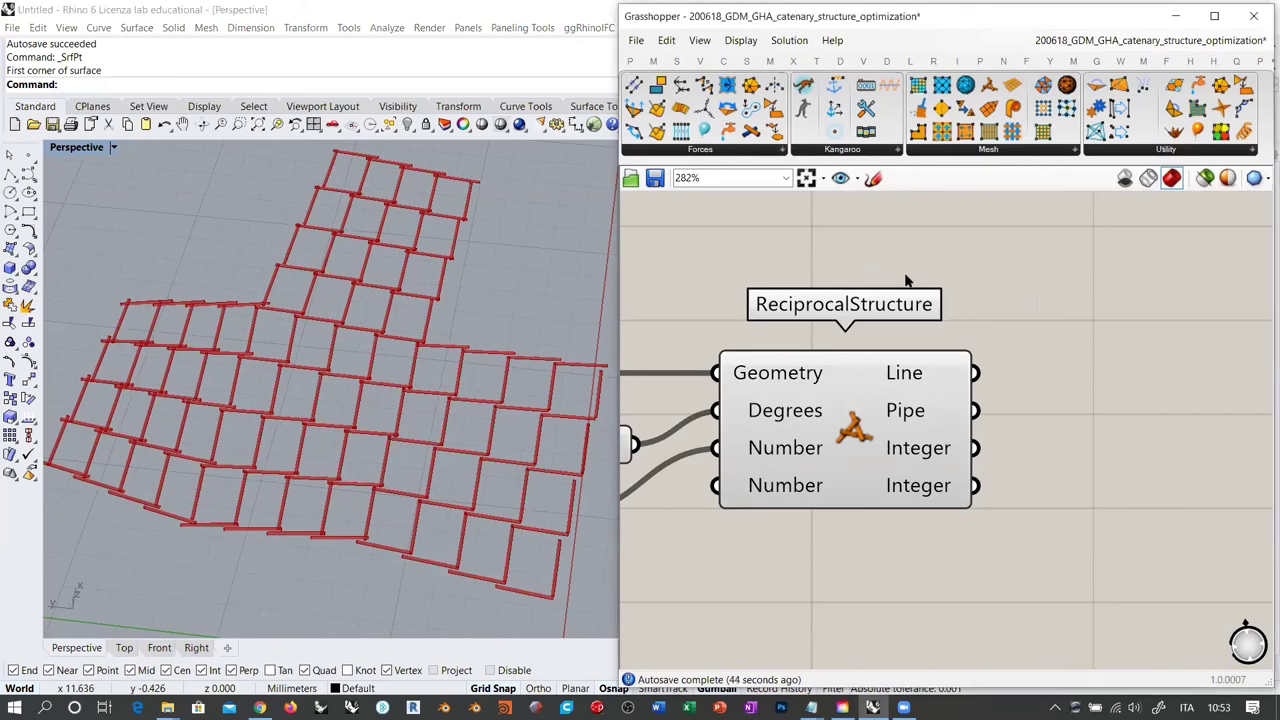
Reposition ReciprocalStructure and align the right edges of QuadDivide and the two sliders beside its inputs
drag(849, 445, 825, 479)
click(1033, 380)
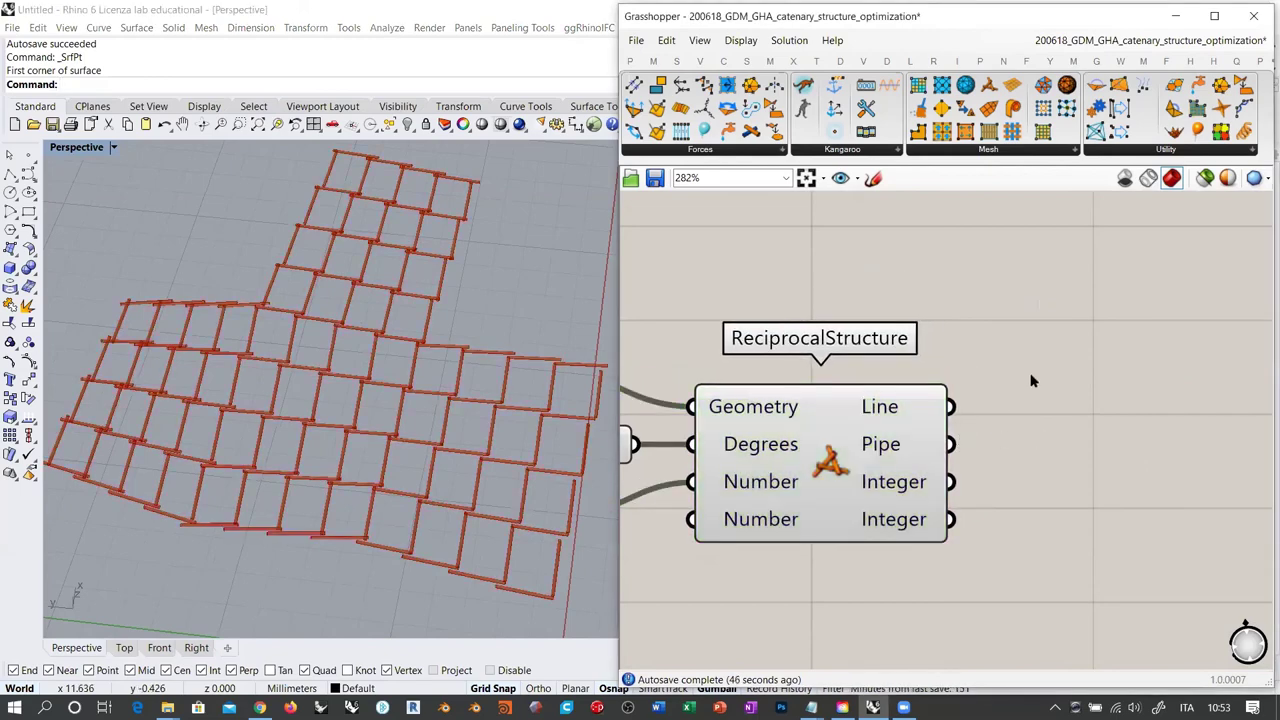
scroll(1131, 337, down, 2)
drag(805, 280, 707, 426)
click(639, 262)
click(814, 491)
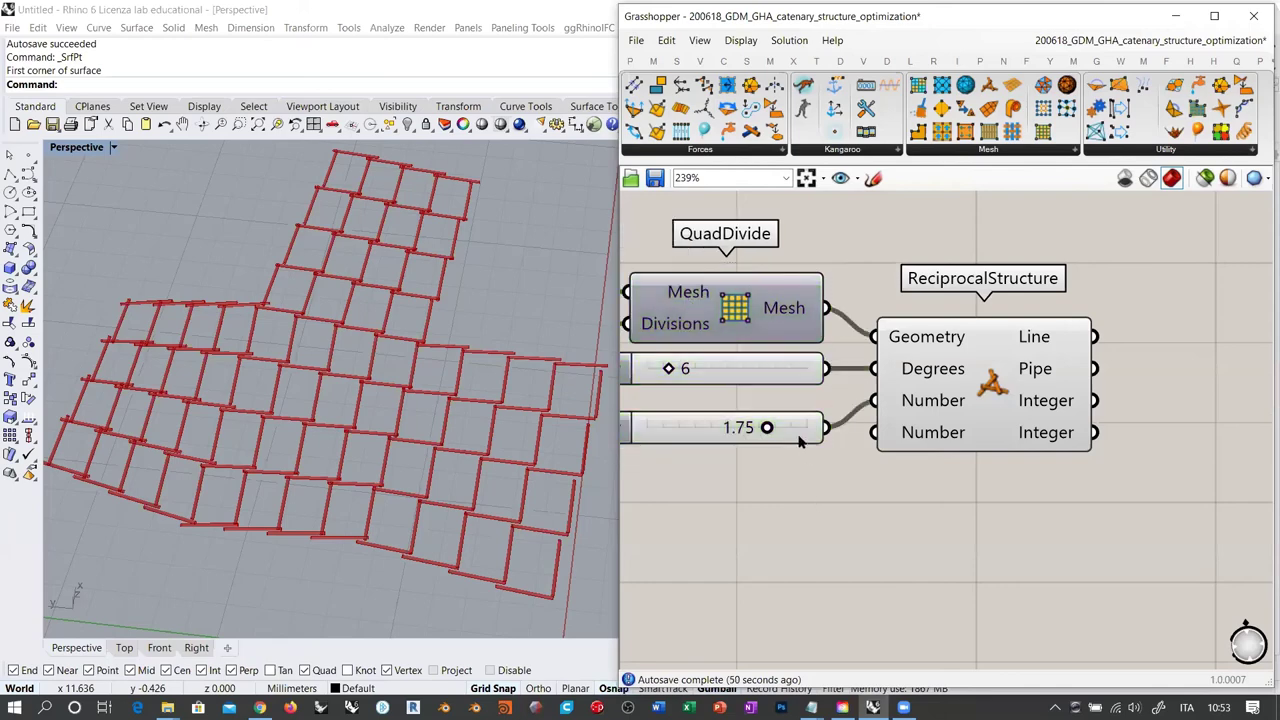
drag(799, 441, 799, 423)
click(825, 464)
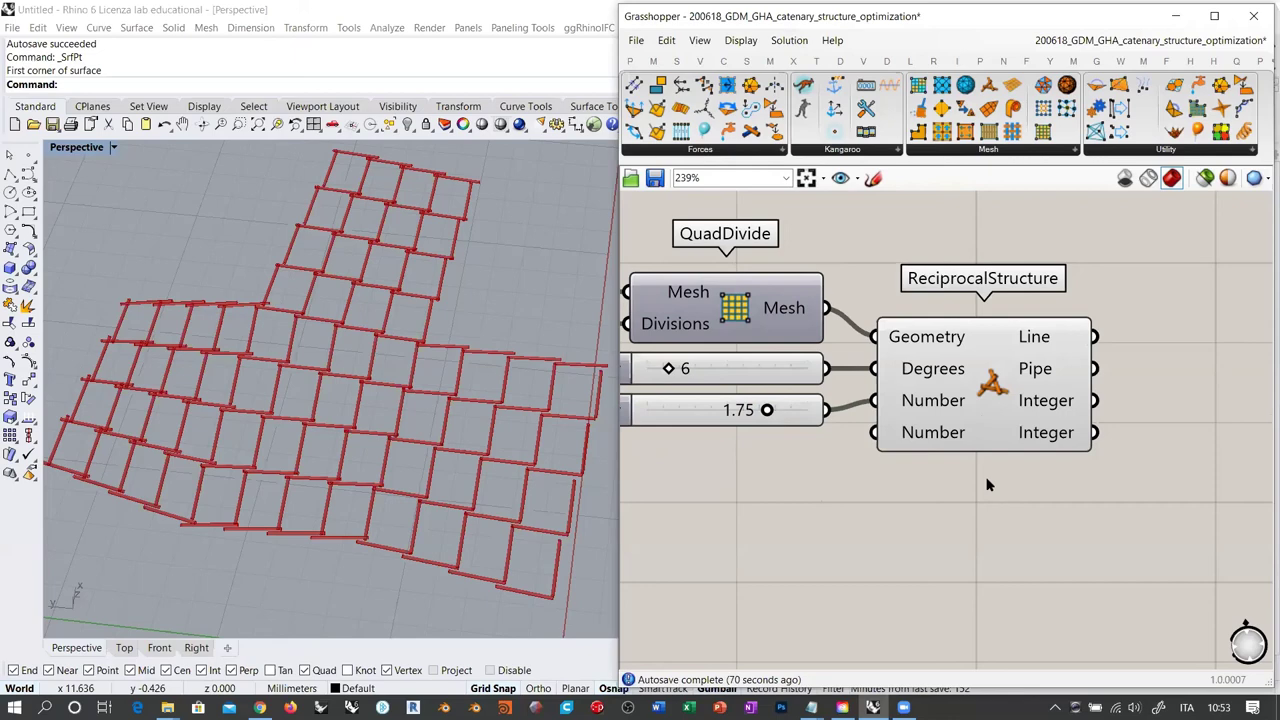
click(733, 310)
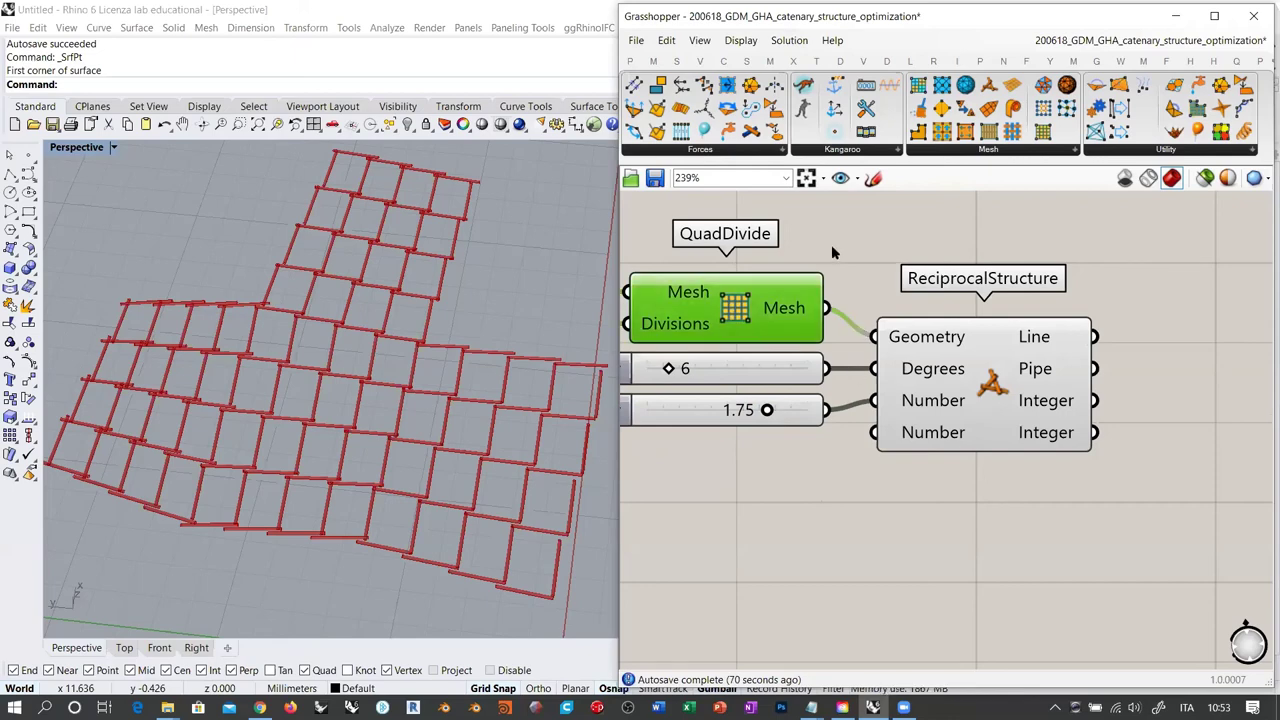
click(831, 250)
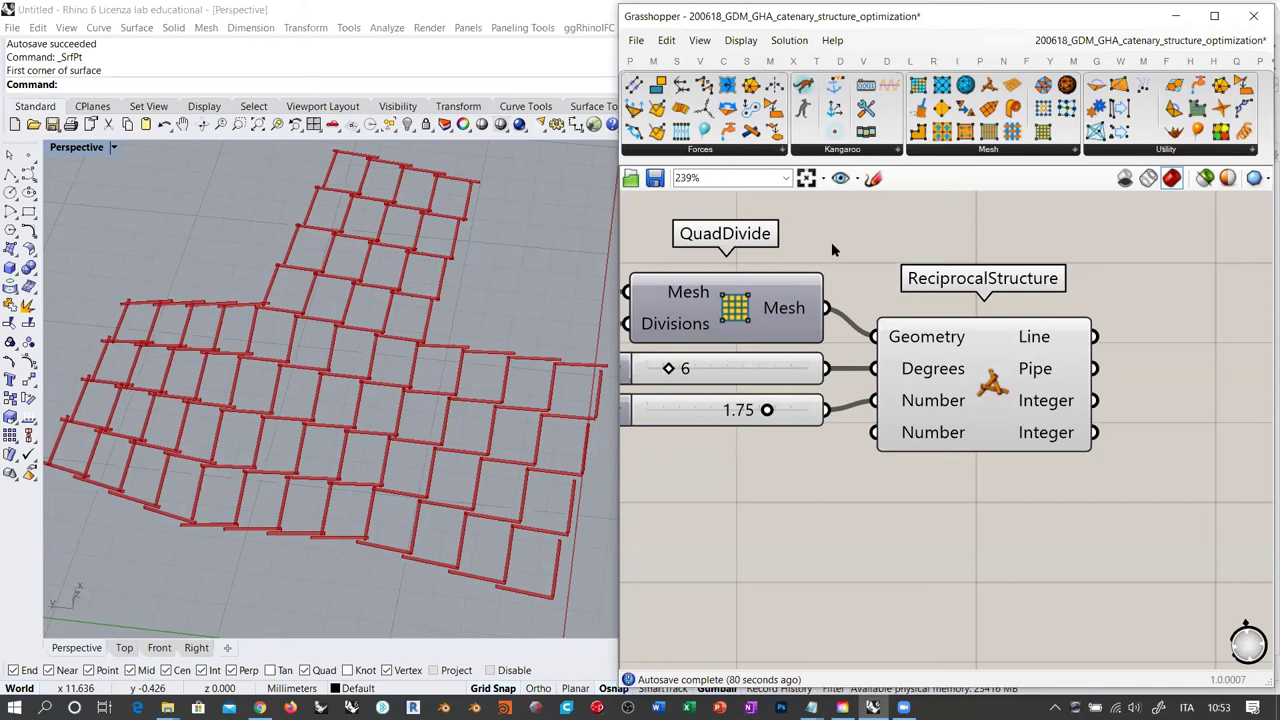
Move QuadDivide away from the sliders and connect its mesh to a new Triangulate component
right_drag(832, 244, 1086, 341)
scroll(1088, 341, down, 3)
drag(1045, 390, 847, 353)
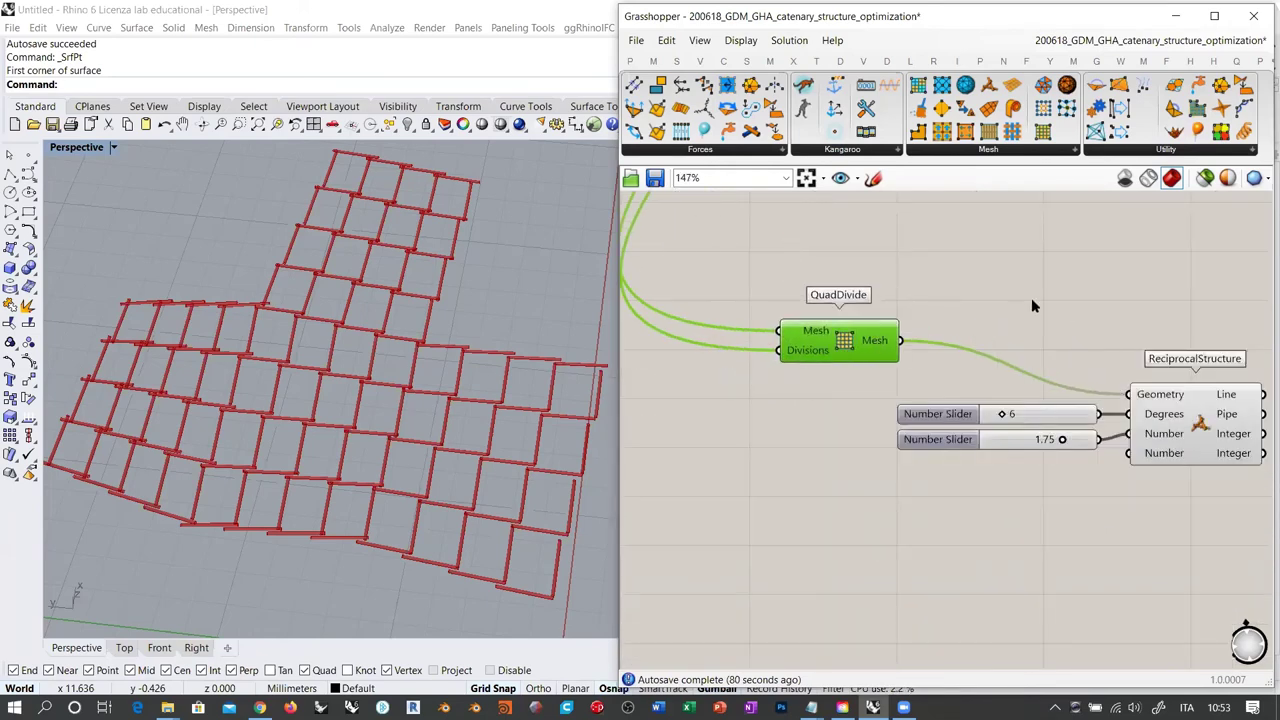
double_click(1031, 298)
text(trim)
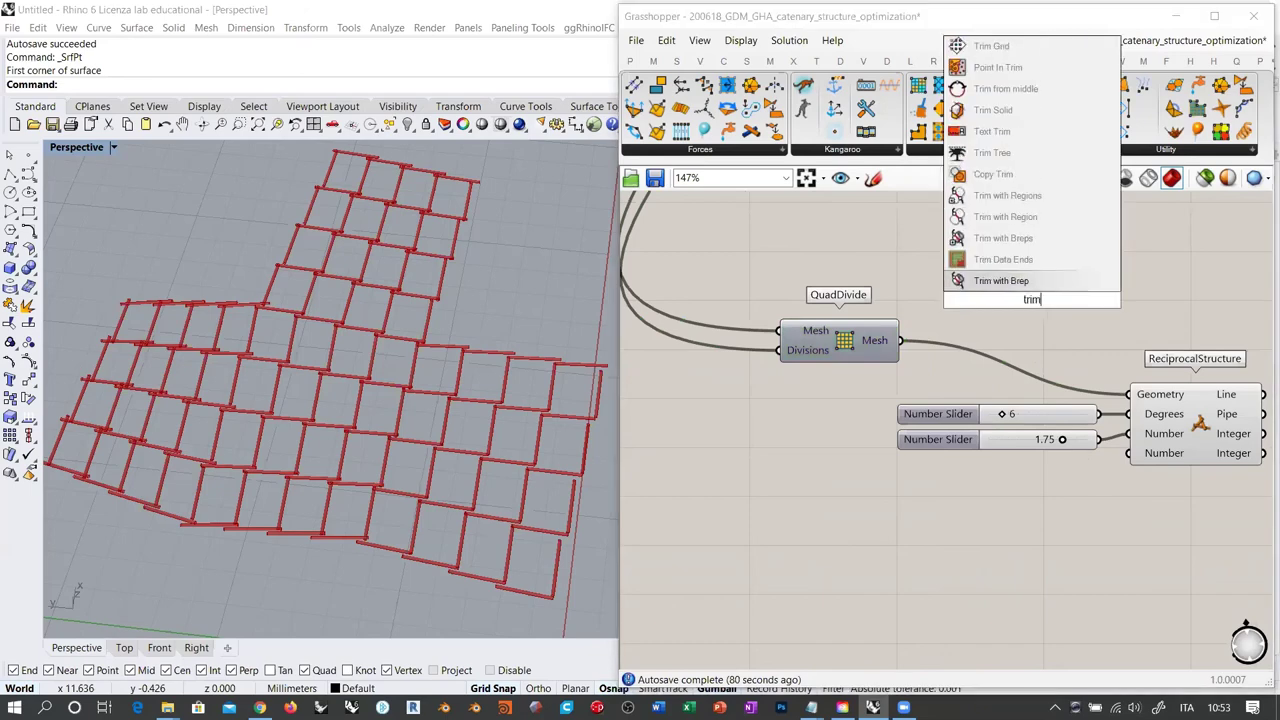
key(BackSpace)
text(a)
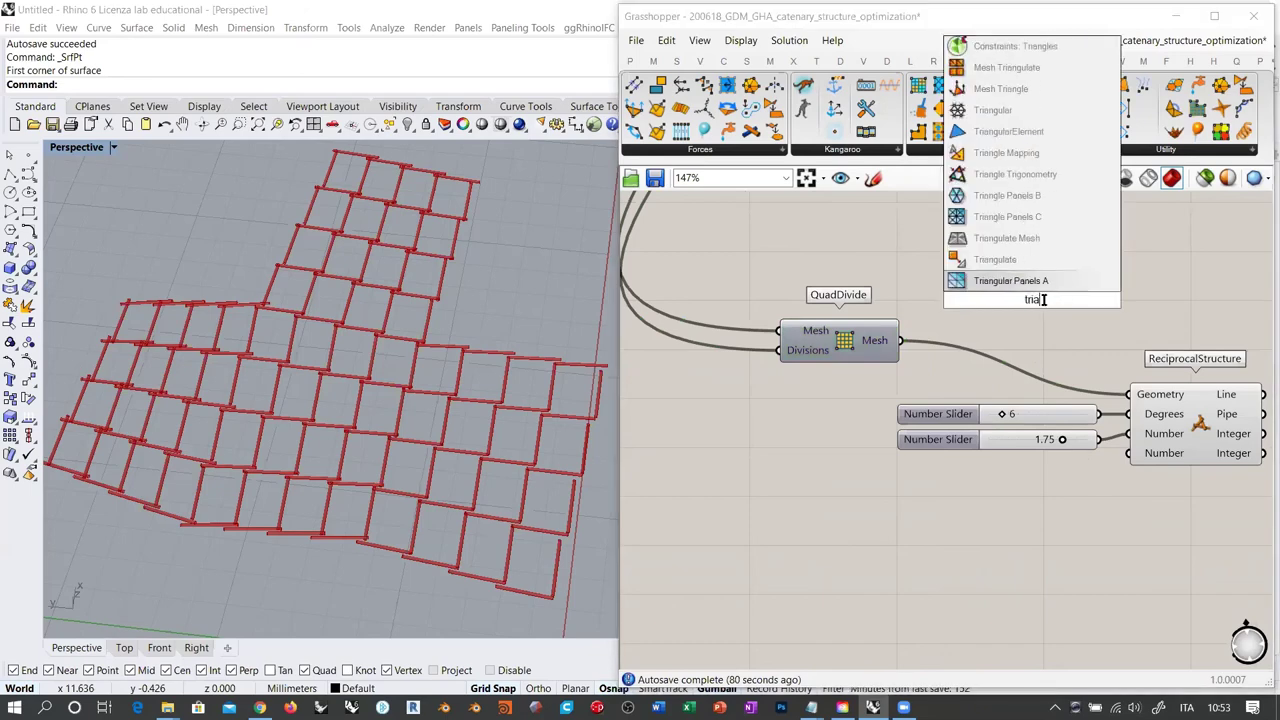
click(1003, 265)
drag(903, 342, 980, 299)
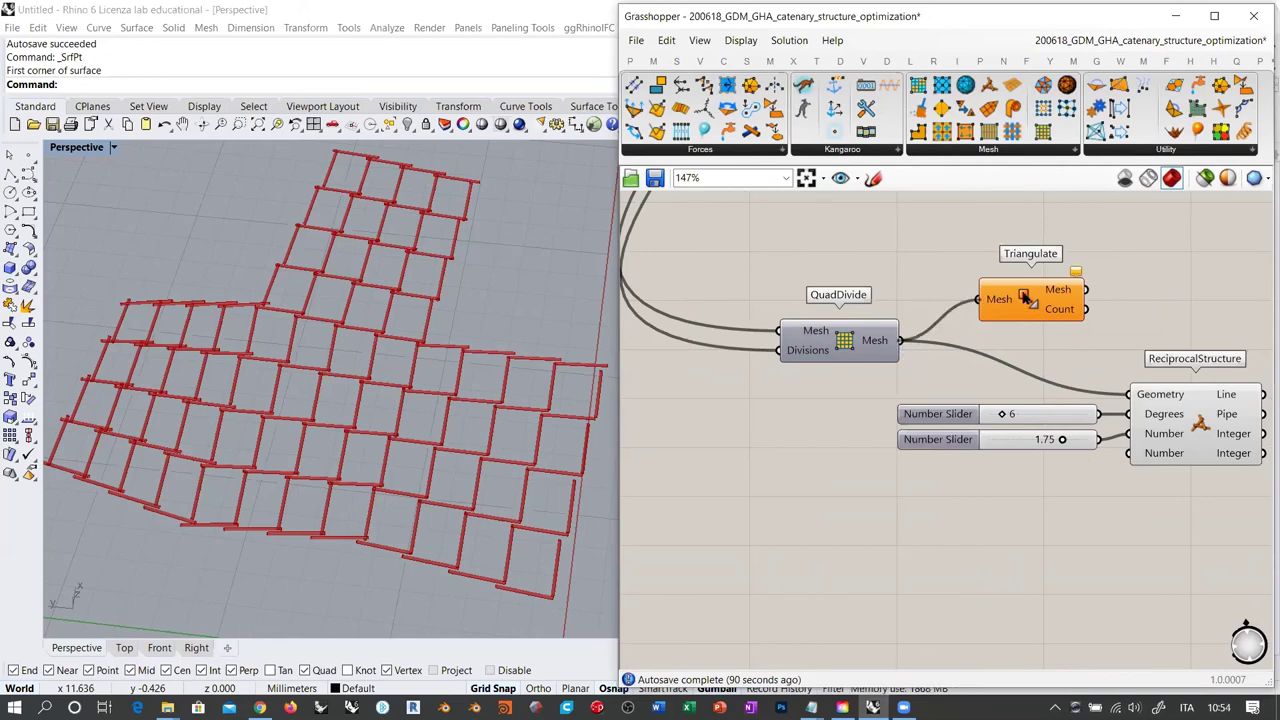
Hide Triangulate's preview and feed its mesh into ReciprocalStructure's Geometry input in place of the quad mesh
drag(1024, 298, 977, 329)
key(ctrl+q)
right_drag(1049, 326, 959, 295)
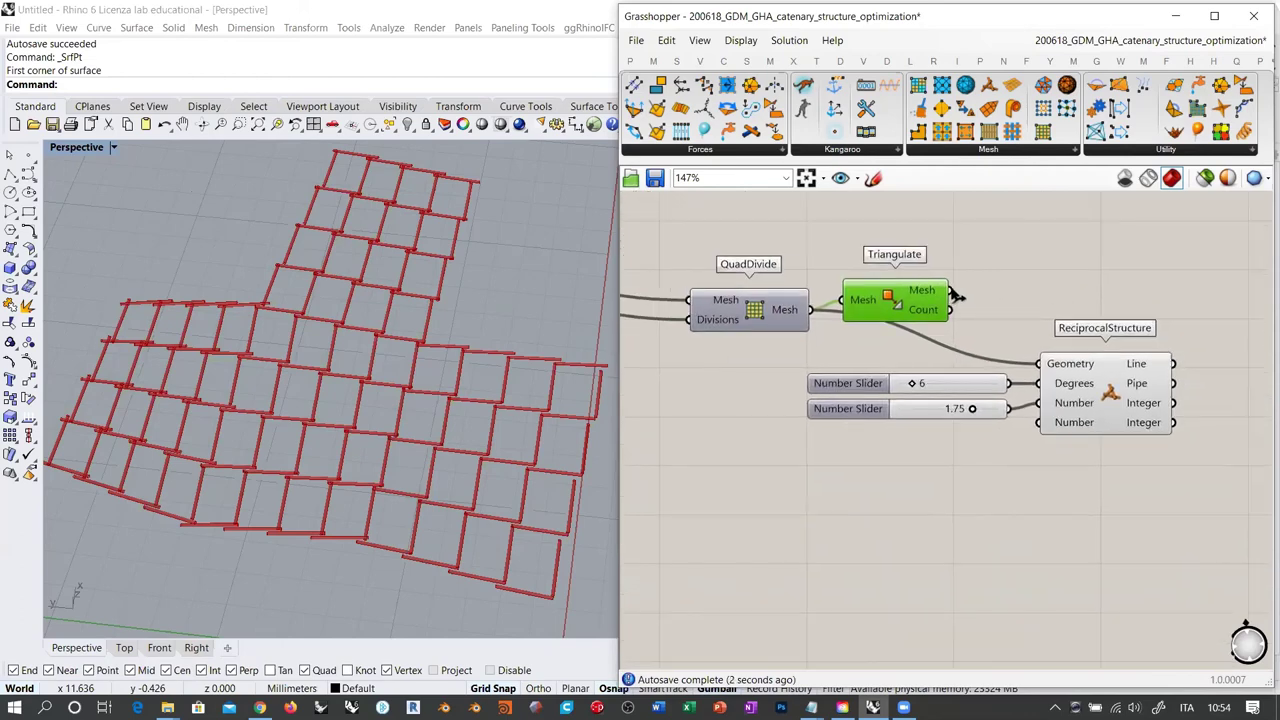
shift+drag(952, 291, 1040, 363)
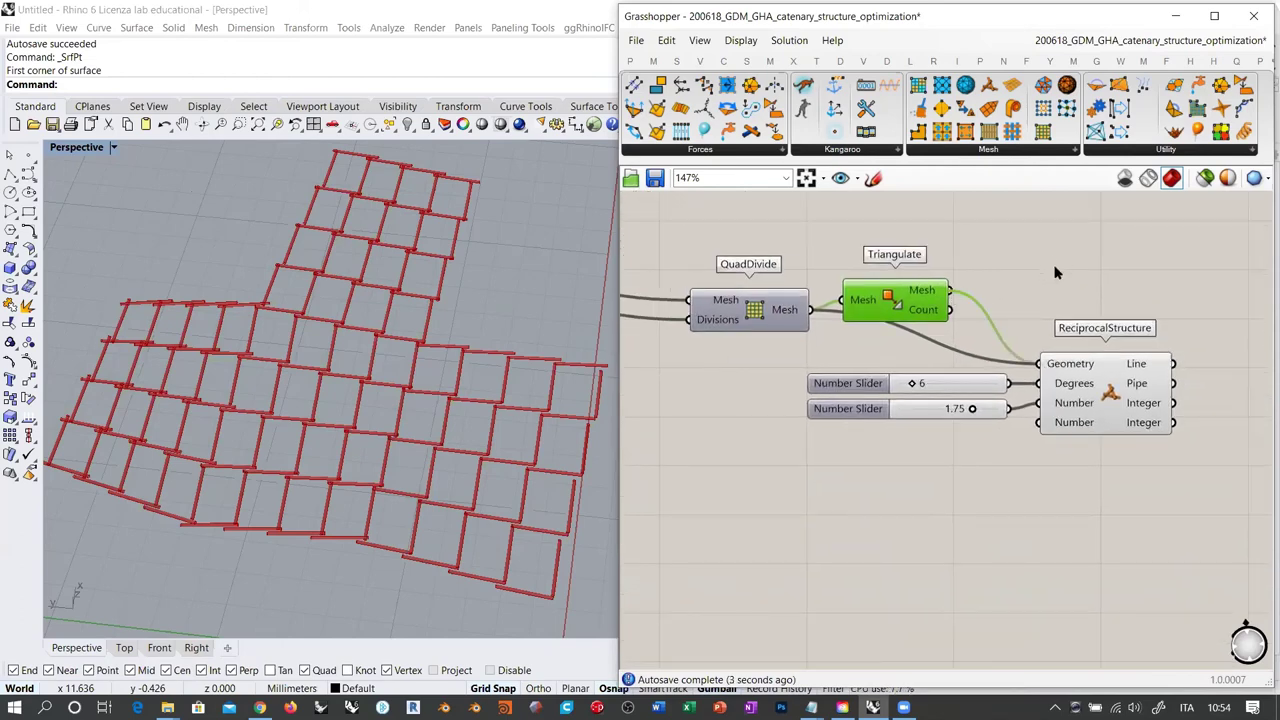
click(1048, 275)
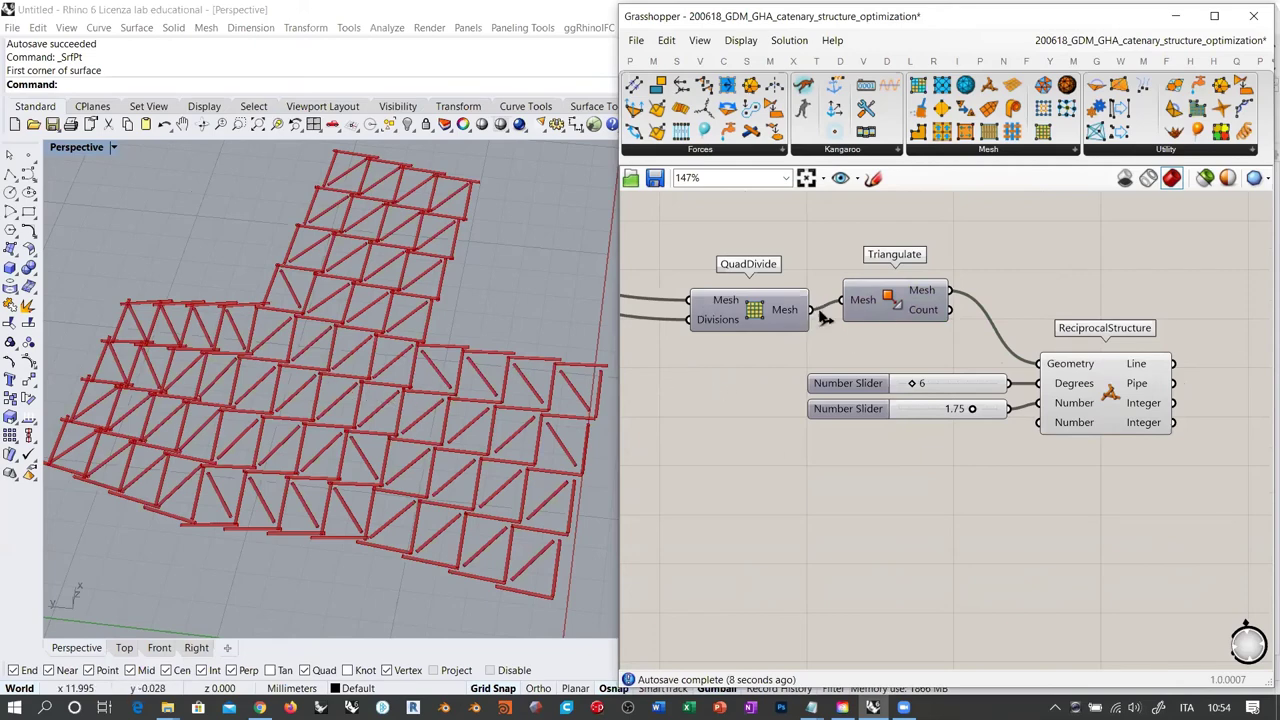
Reconnect QuadDivide's mesh directly to ReciprocalStructure's Geometry input and delete Triangulate
shift+drag(810, 309, 1042, 363)
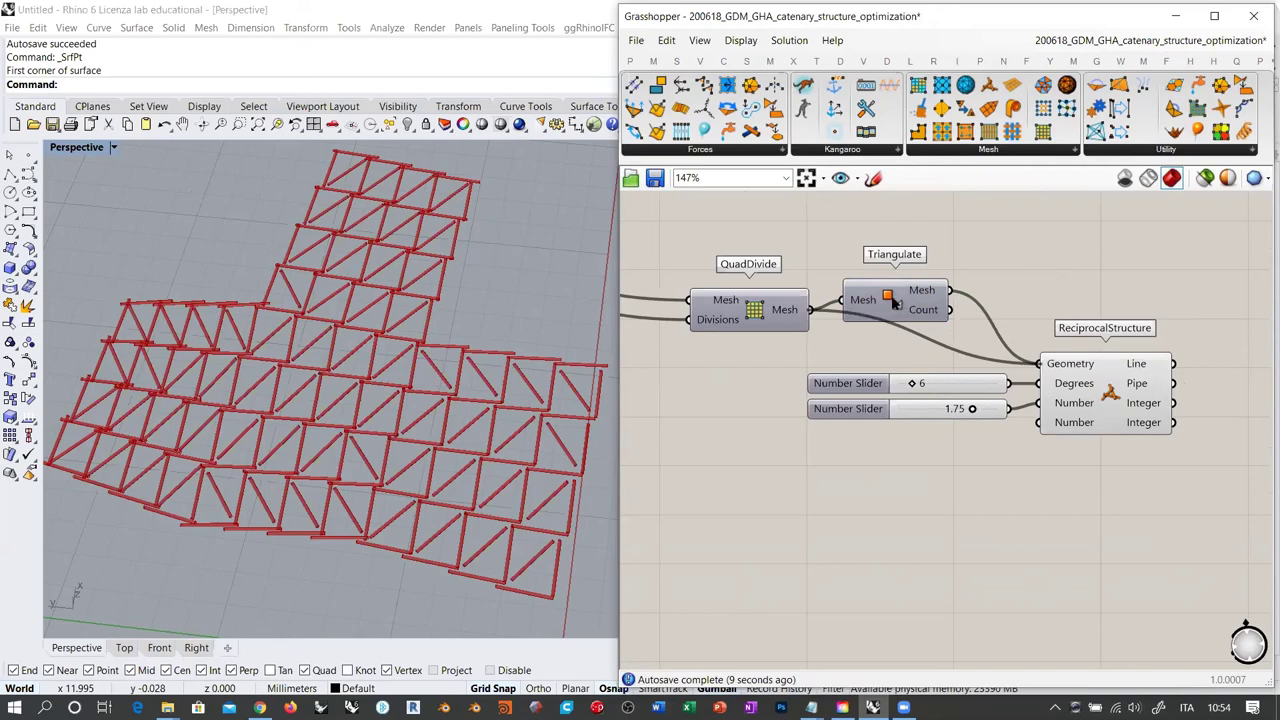
click(895, 303)
key(Delete)
Move QuadDivide back above the two sliders and align their right edges
drag(781, 312, 930, 345)
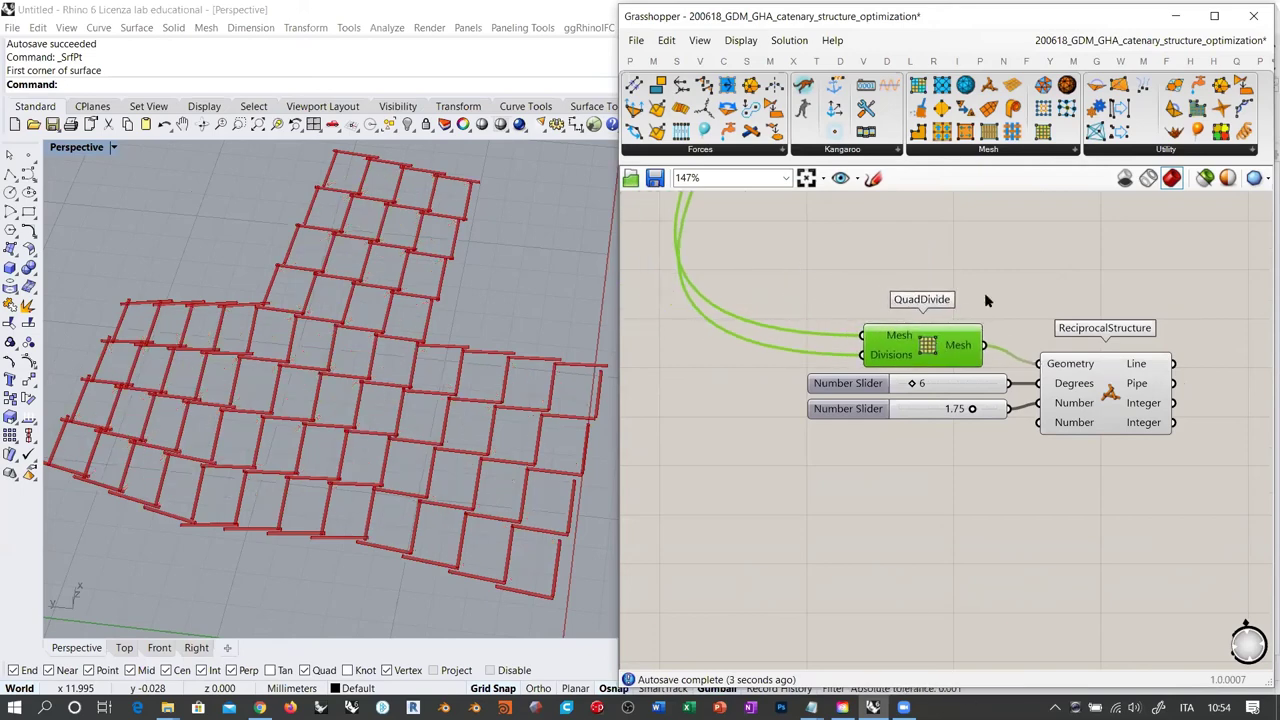
drag(986, 294, 929, 444)
click(914, 312)
click(884, 300)
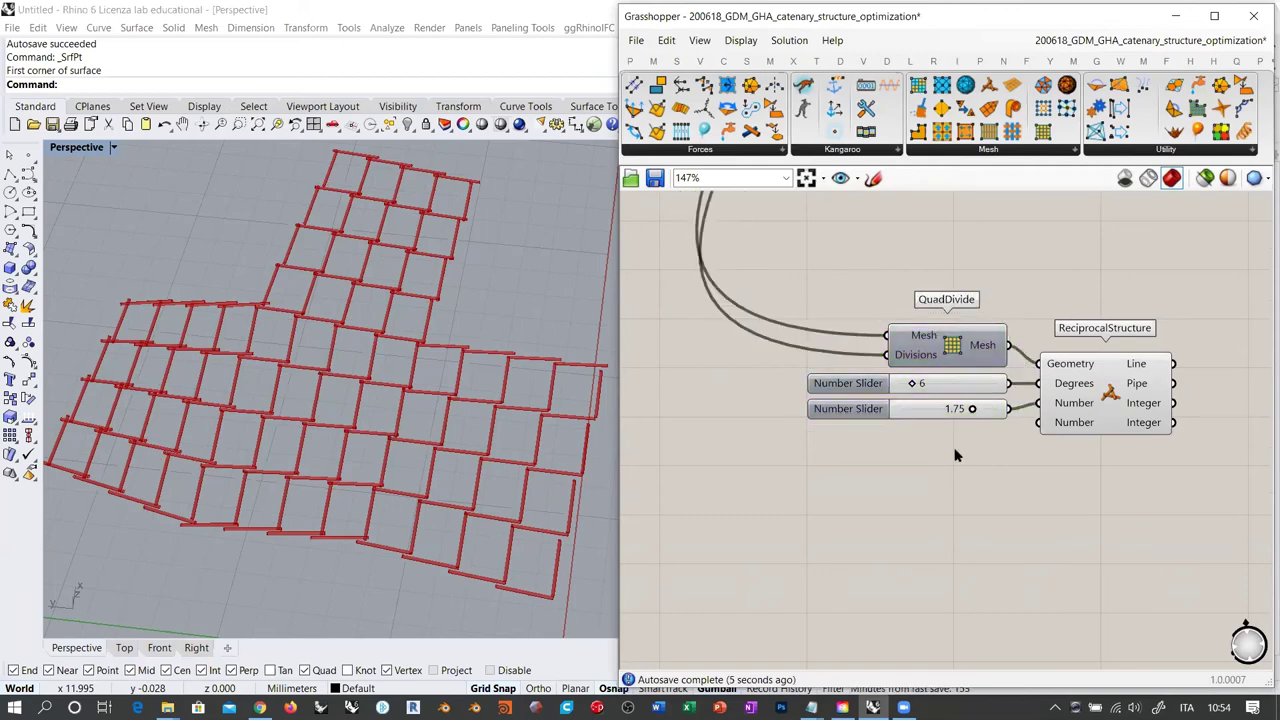
Add the component row from Mesh Edges to Cull Pattern to the large SHELL OPTIMIZATION - KARAMBA3D group
scroll(951, 456, down, 2)
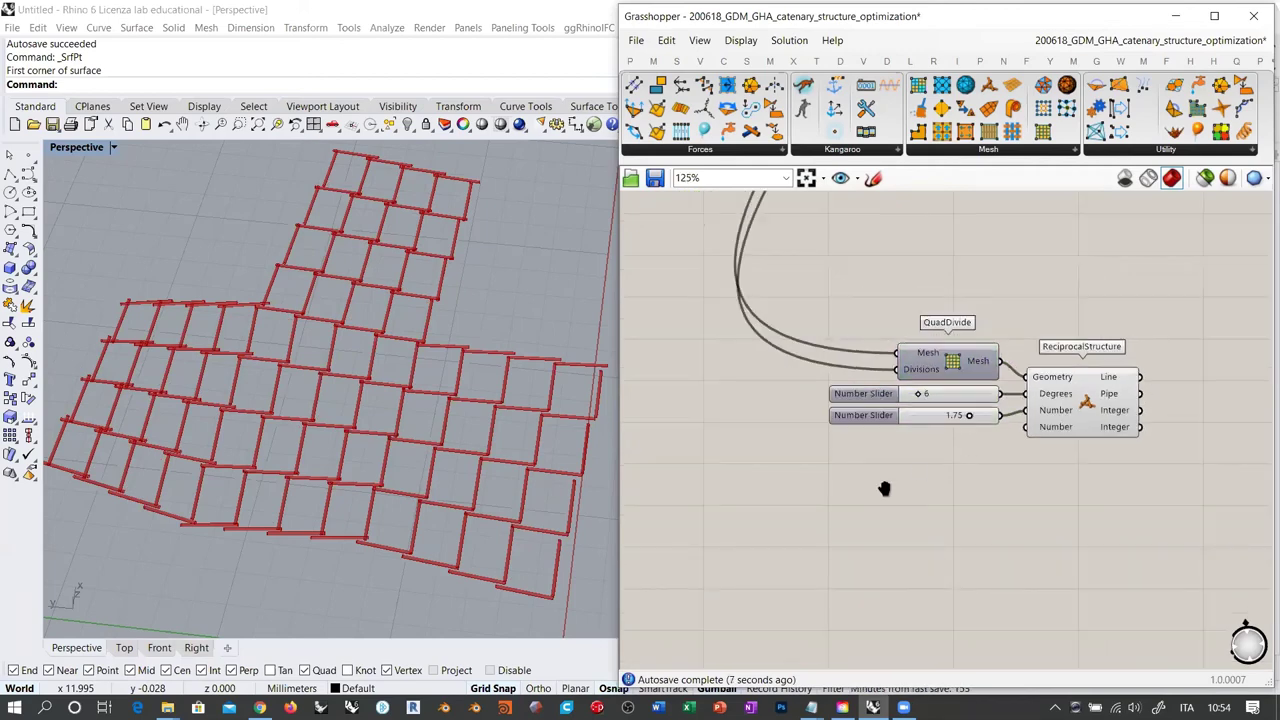
scroll(880, 490, down, 1)
scroll(868, 500, down, 2)
drag(977, 523, 770, 403)
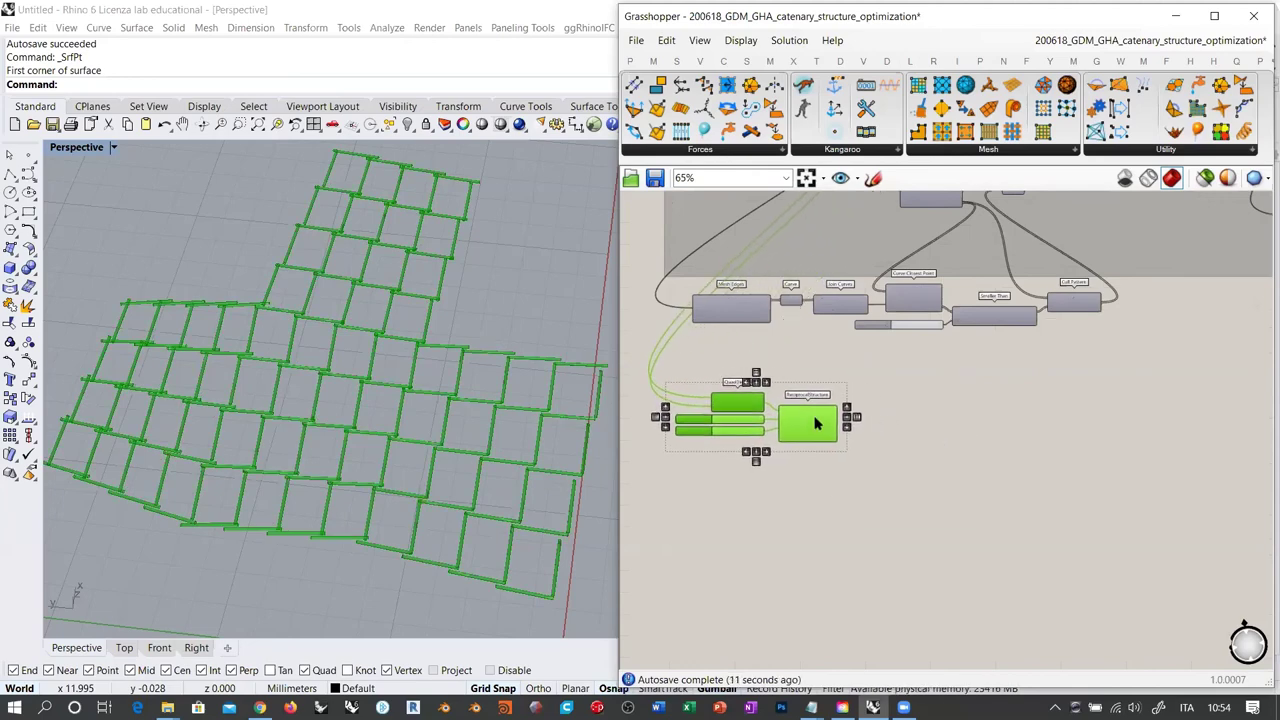
right_drag(898, 369, 903, 470)
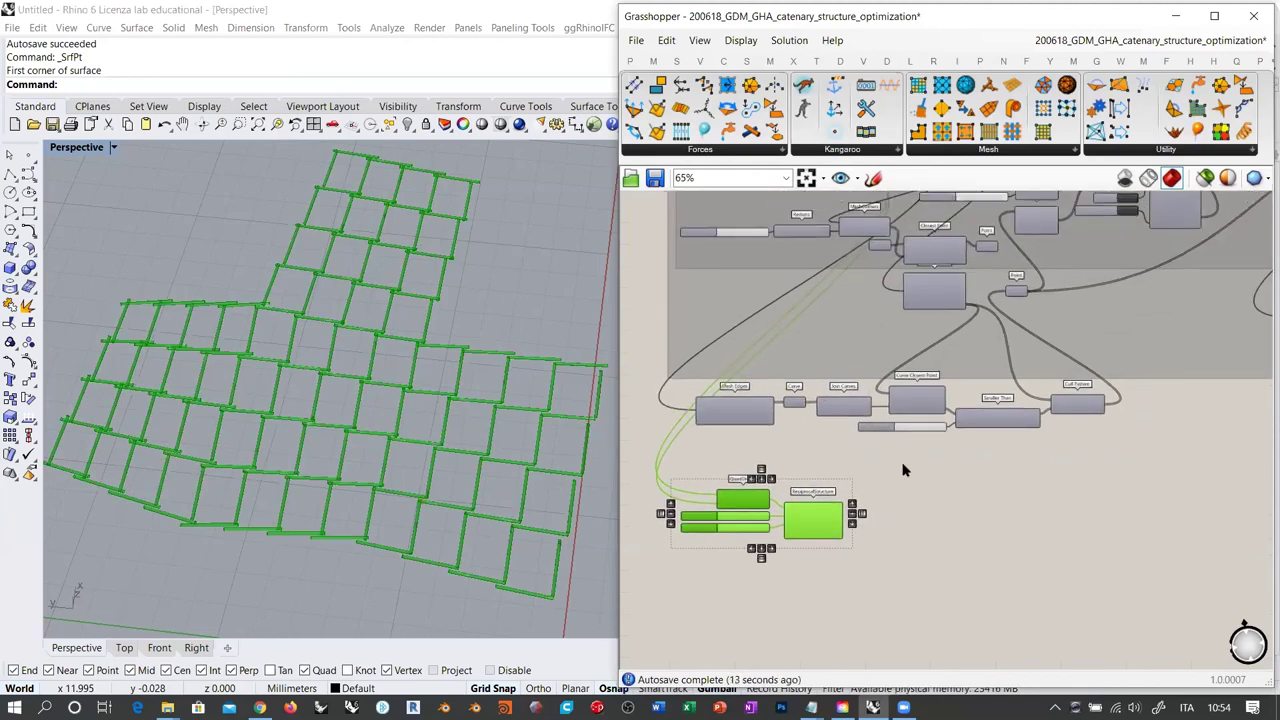
scroll(901, 457, down, 2)
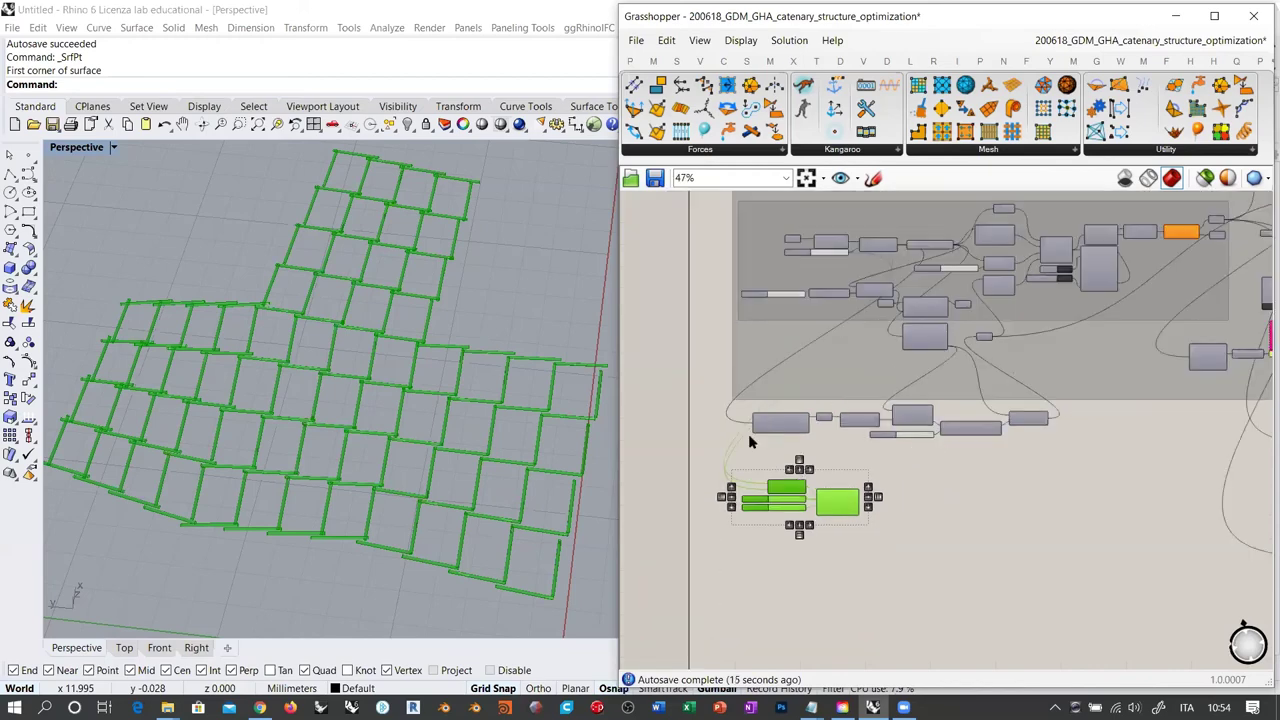
drag(729, 446, 1060, 398)
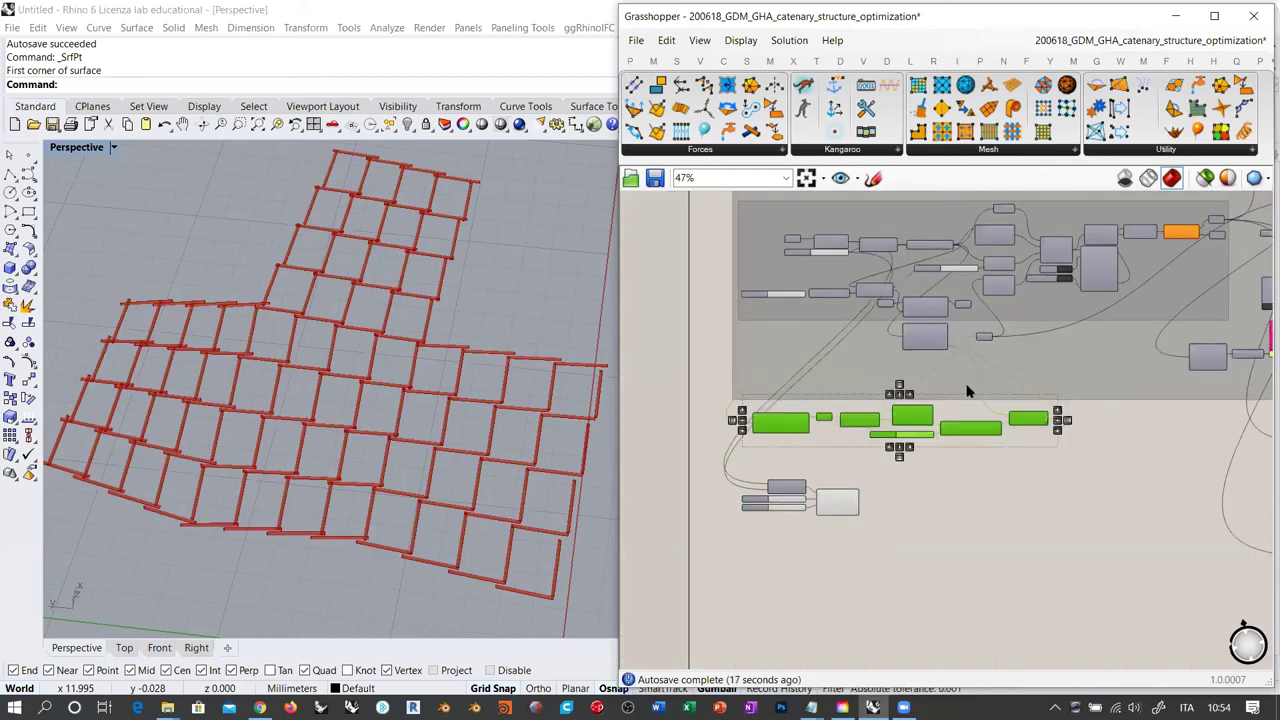
right_click(868, 374)
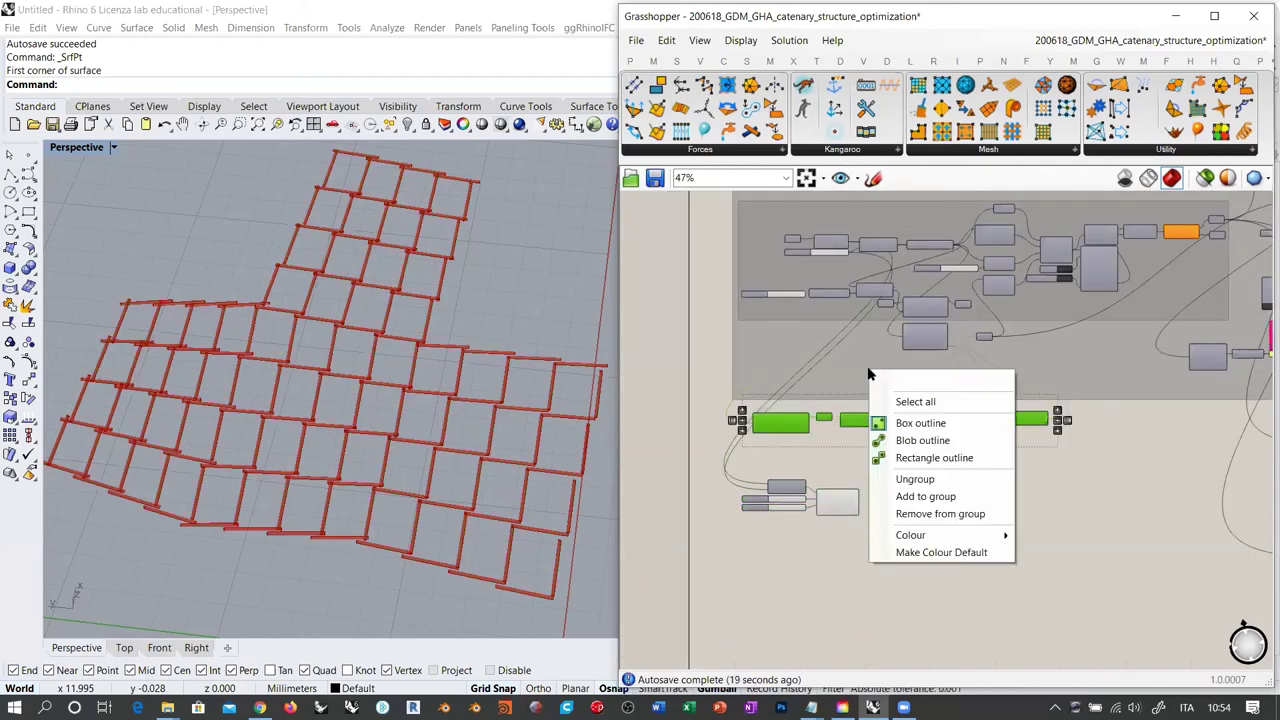
click(912, 496)
Move the Mesh Edges to Cull Pattern row up, closer to the components above it in the group
drag(708, 452, 1060, 388)
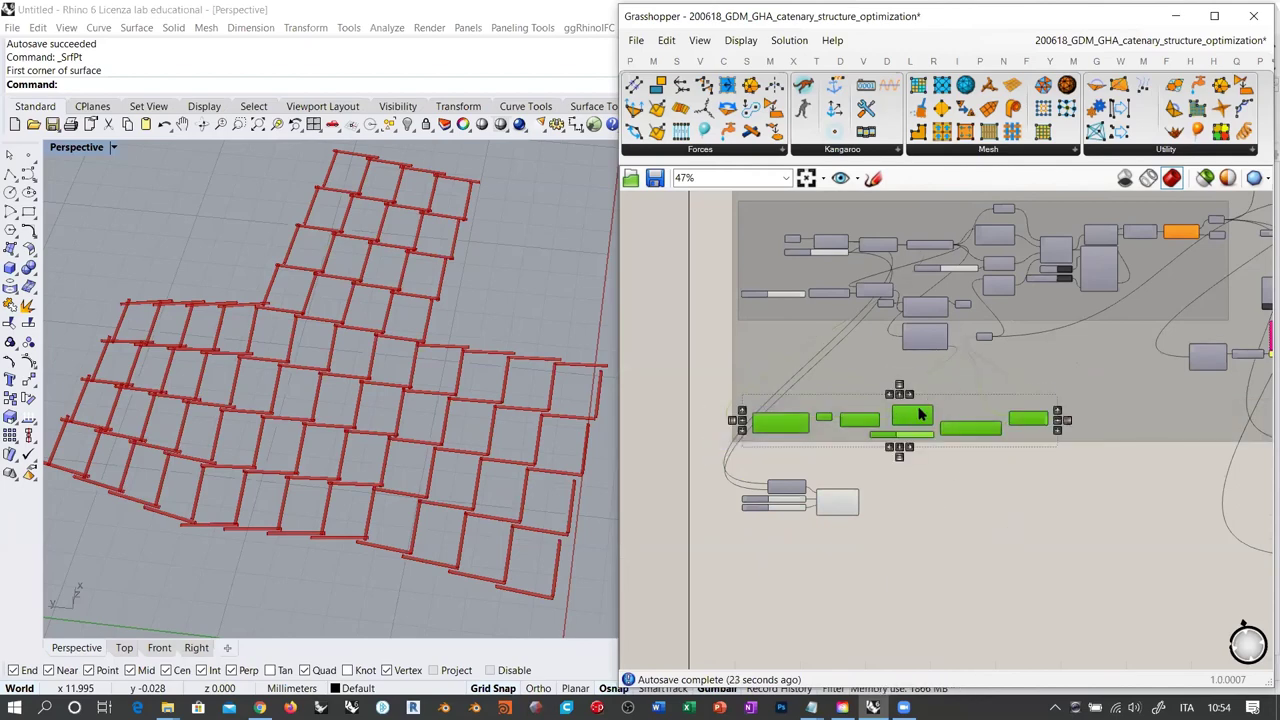
drag(910, 412, 935, 377)
click(966, 446)
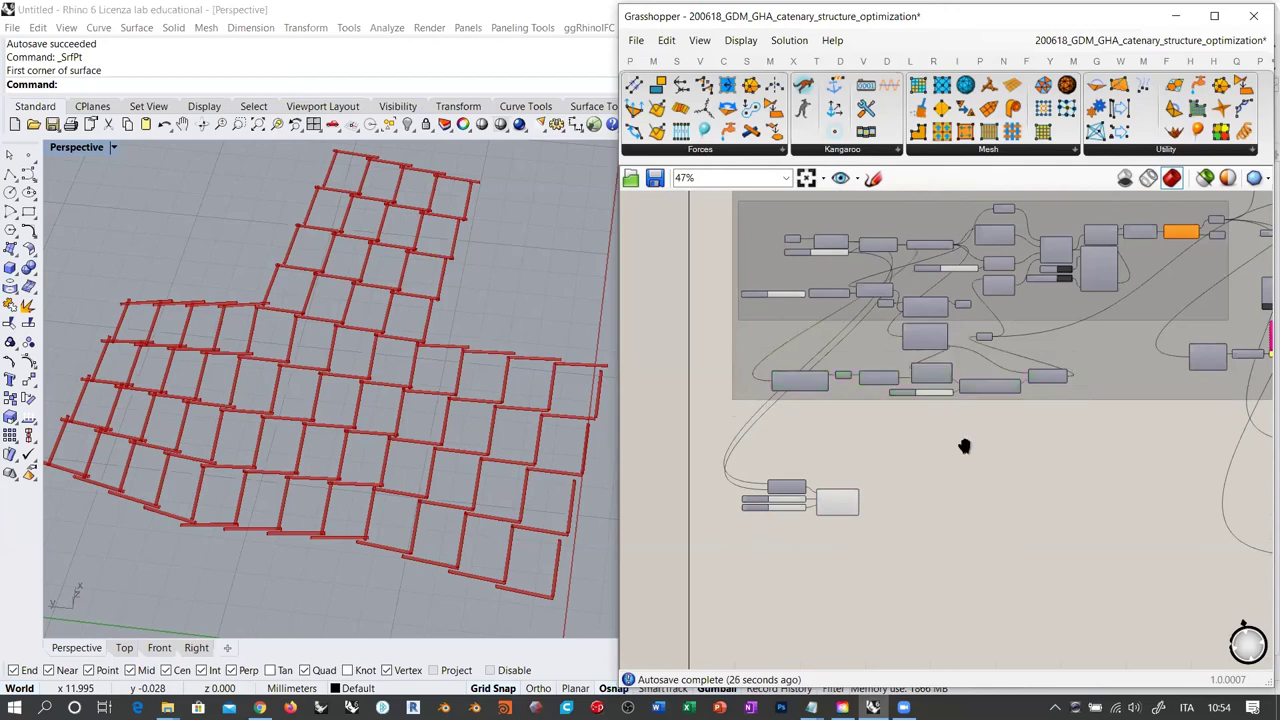
Group QuadDivide, its two sliders and ReciprocalStructure, disable them, and move the group up beneath the shell optimization group
right_drag(966, 446, 897, 497)
scroll(935, 385, up, 3)
scroll(976, 465, down, 2)
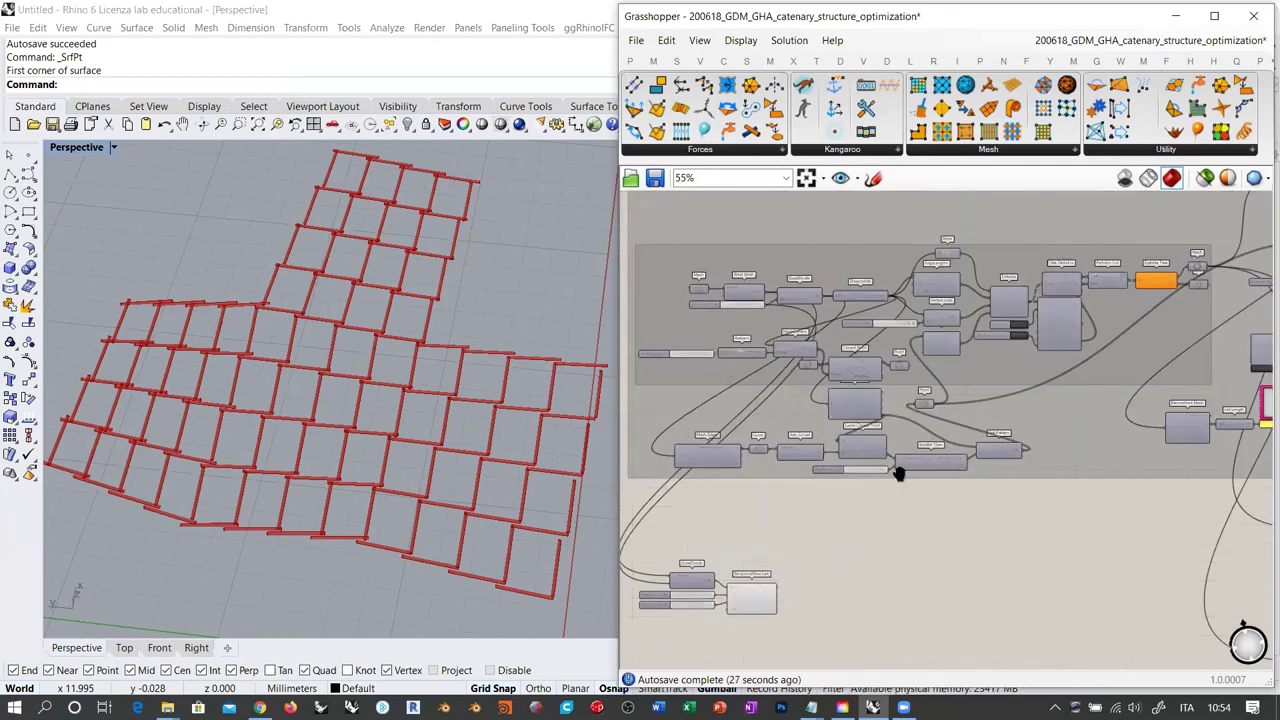
right_drag(723, 586, 797, 529)
drag(895, 485, 742, 568)
key(ctrl+g)
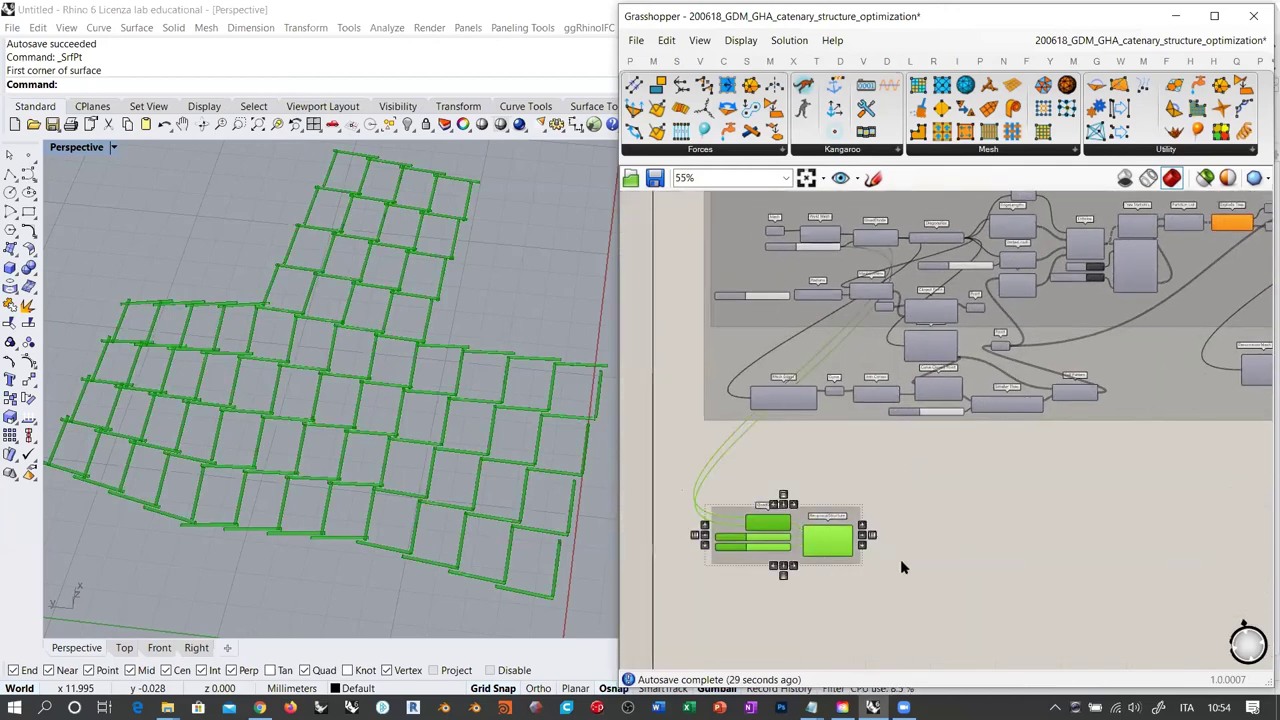
key(ctrl+e)
click(903, 560)
drag(855, 510, 867, 438)
Add a Scribble note beside the ReciprocalStructure group with the text "Kangaroo 0.099"
scroll(884, 453, up, 5)
click(931, 494)
double_click(933, 493)
text(scr)
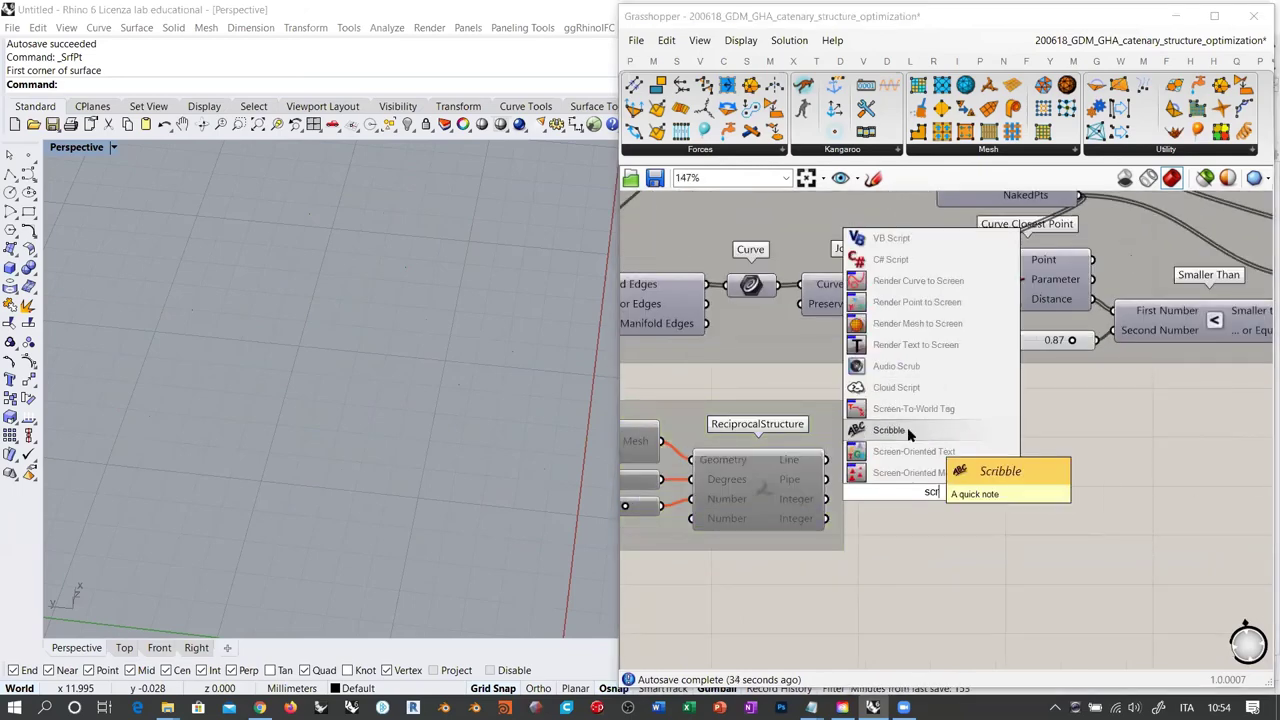
click(907, 430)
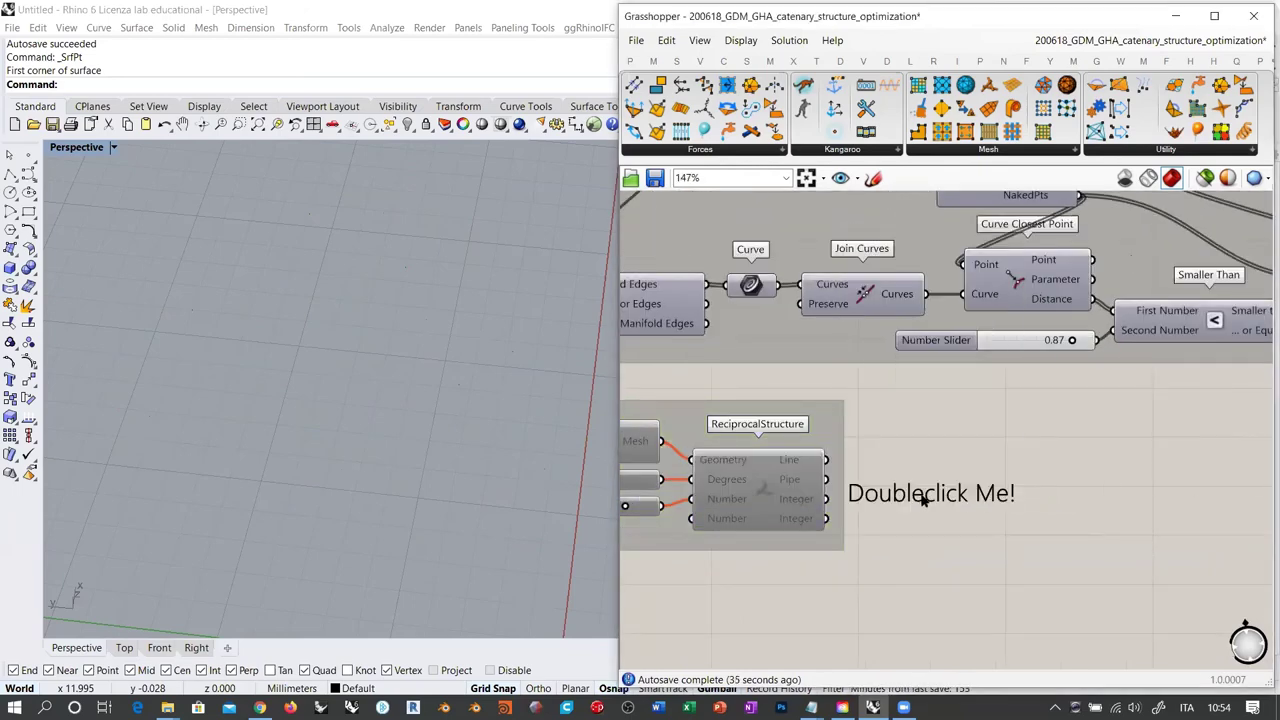
double_click(920, 491)
text(Kangaroo 0.099)
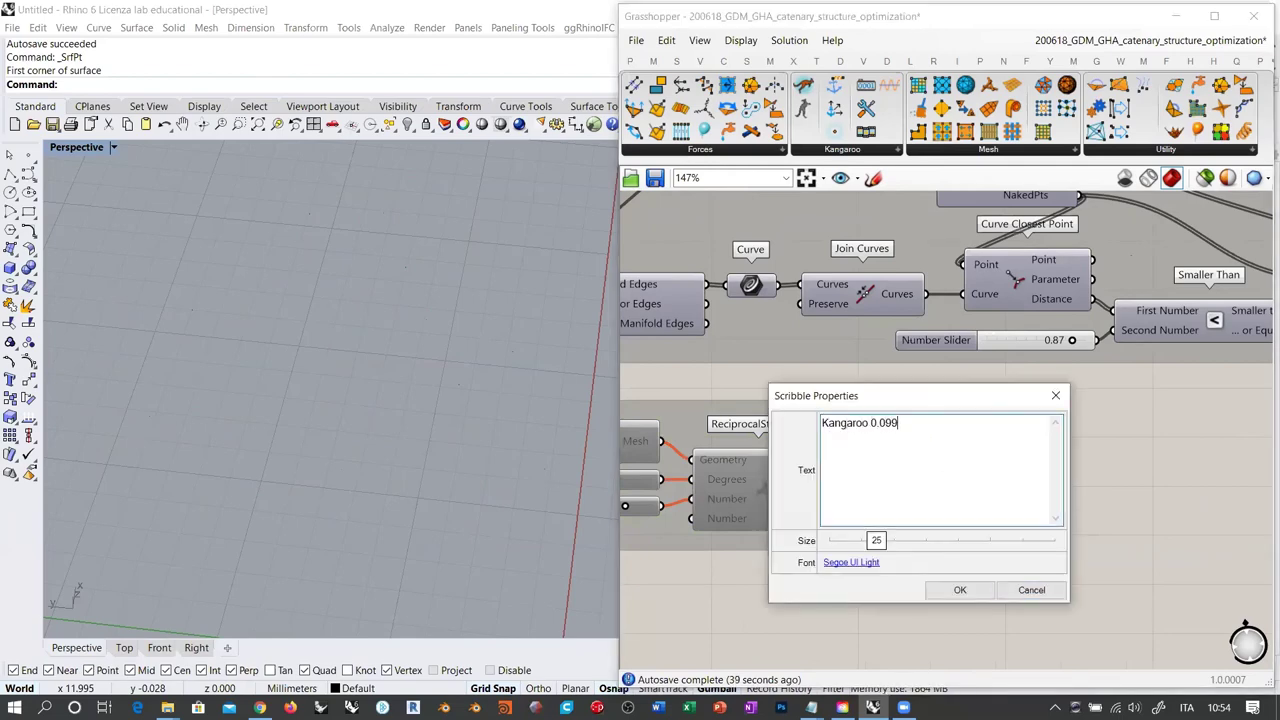
click(958, 589)
Place the "Kangaroo 0.099" note beneath ReciprocalStructure and add it to that group
drag(940, 502, 722, 559)
right_drag(857, 585, 1077, 580)
right_click(818, 535)
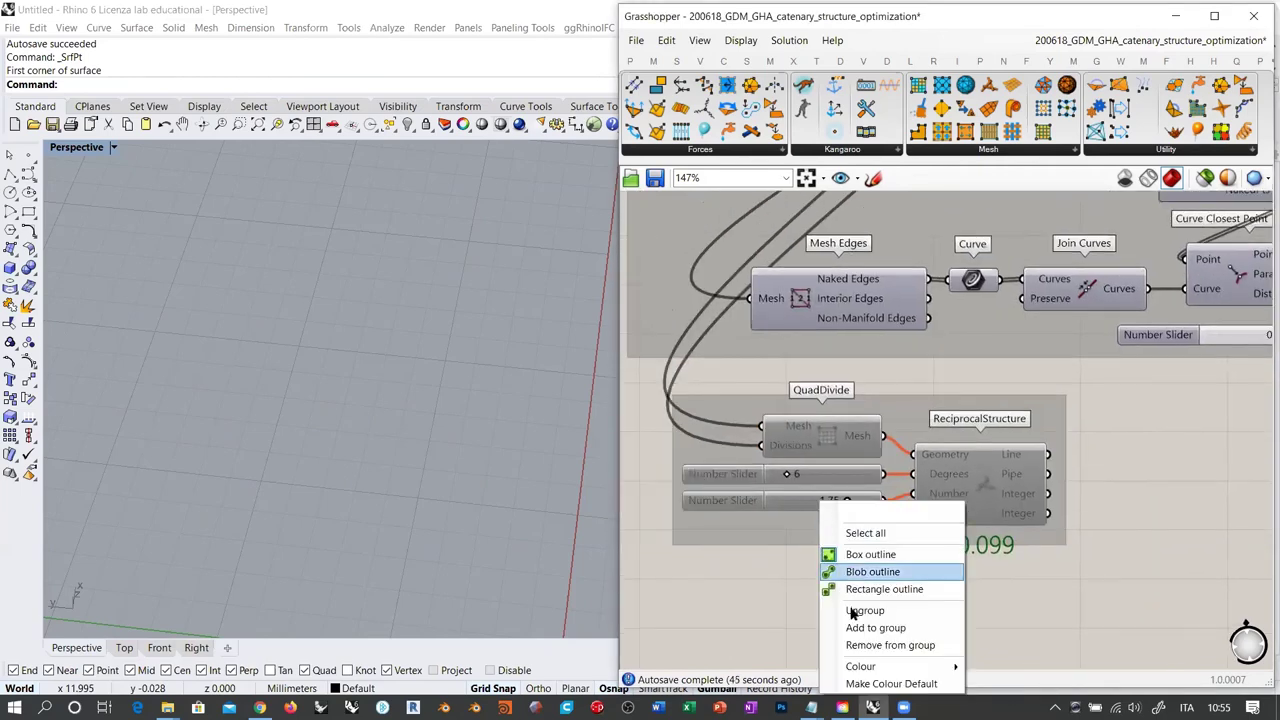
click(860, 620)
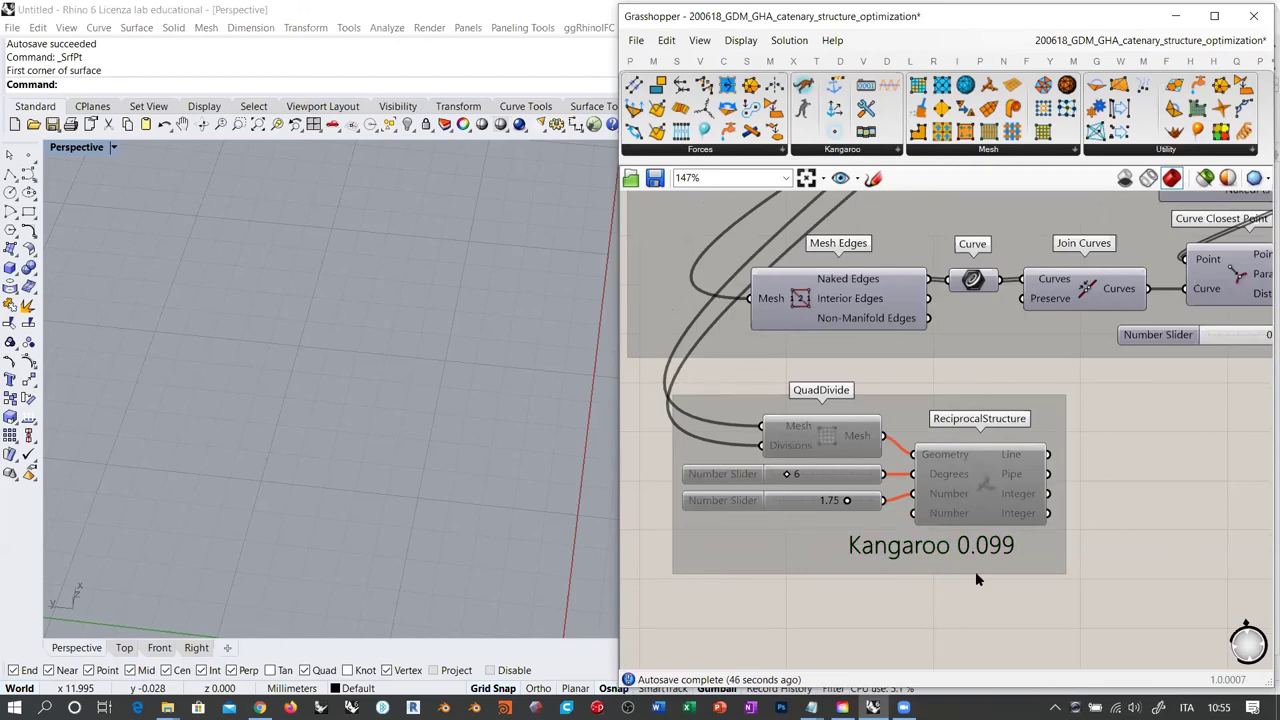
Review the SHELL OPTIMIZATION - KARAMBA3D definition, from the mesh preparation and anchor selection to the Karamba components
scroll(977, 579, down, 5)
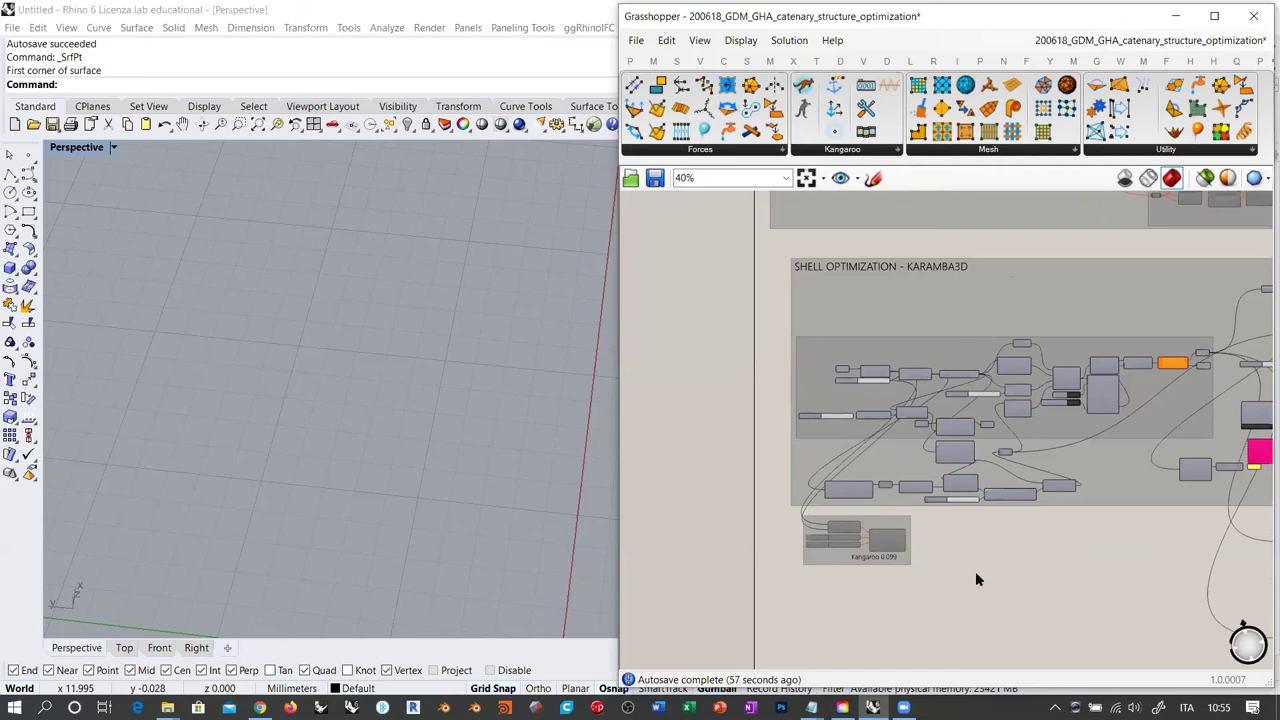
scroll(964, 527, down, 1)
scroll(964, 535, down, 2)
right_drag(968, 515, 903, 491)
scroll(834, 420, up, 4)
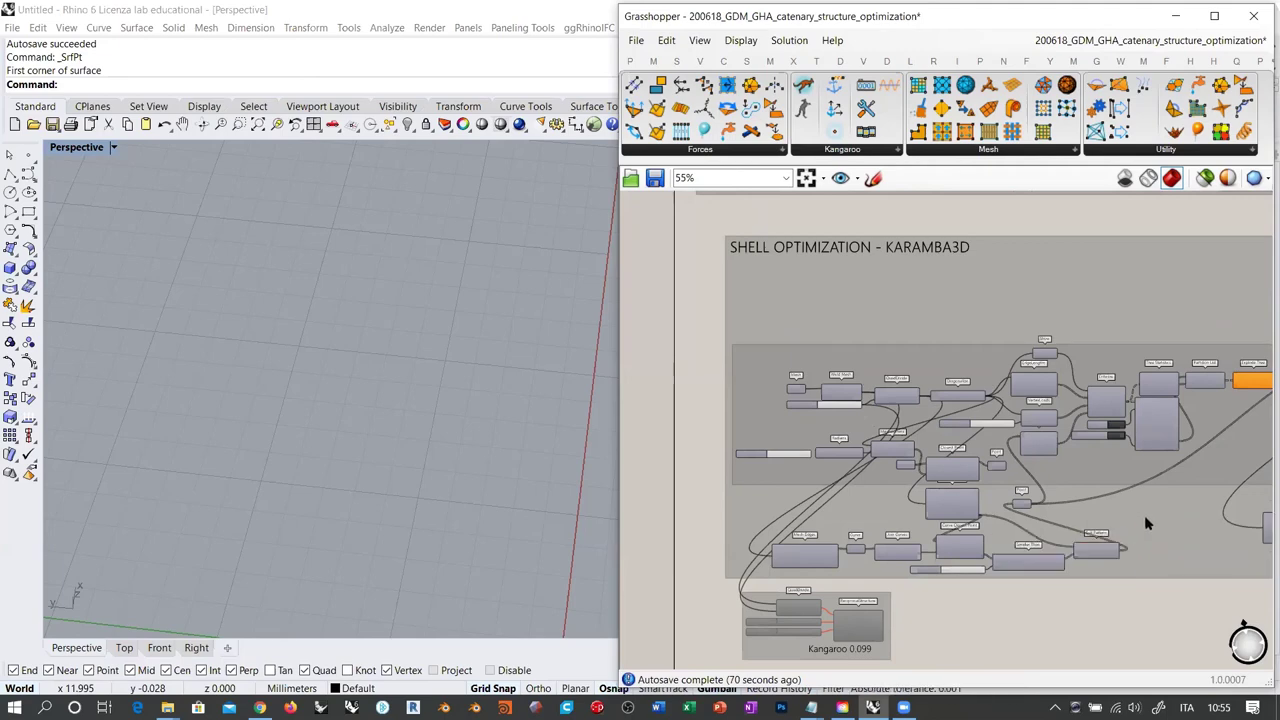
right_drag(1113, 502, 1055, 488)
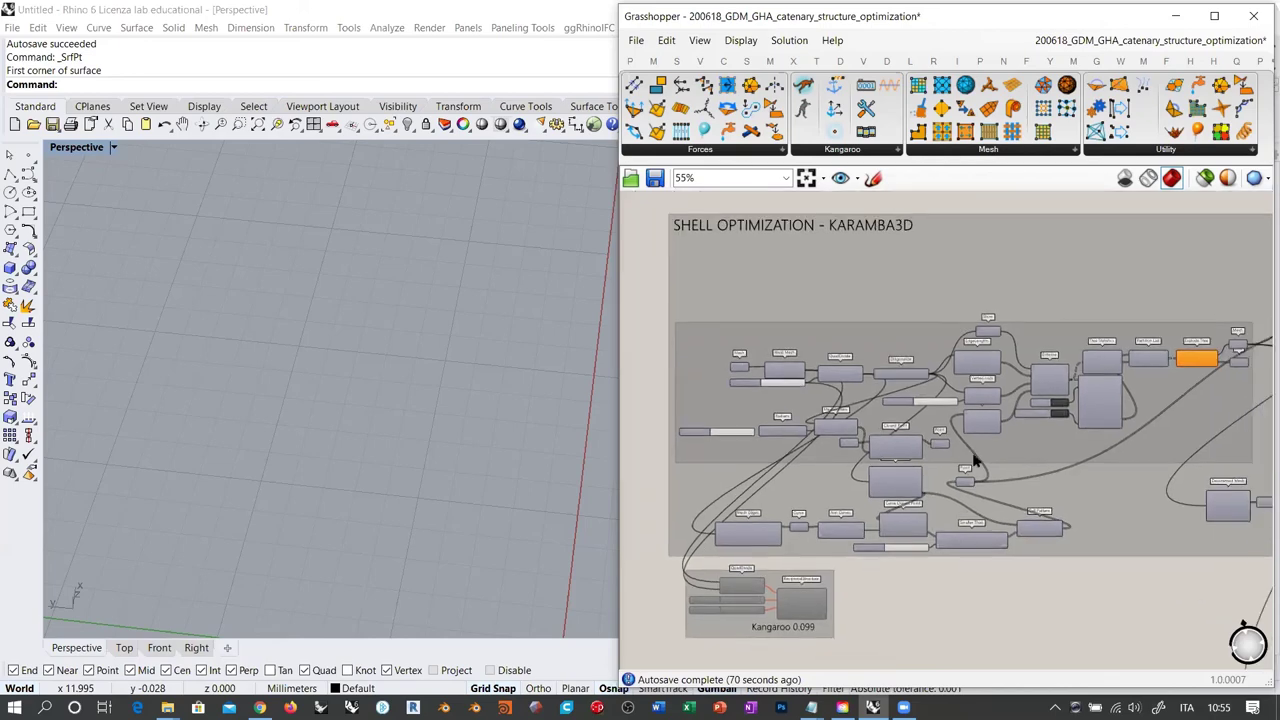
scroll(827, 406, down, 3)
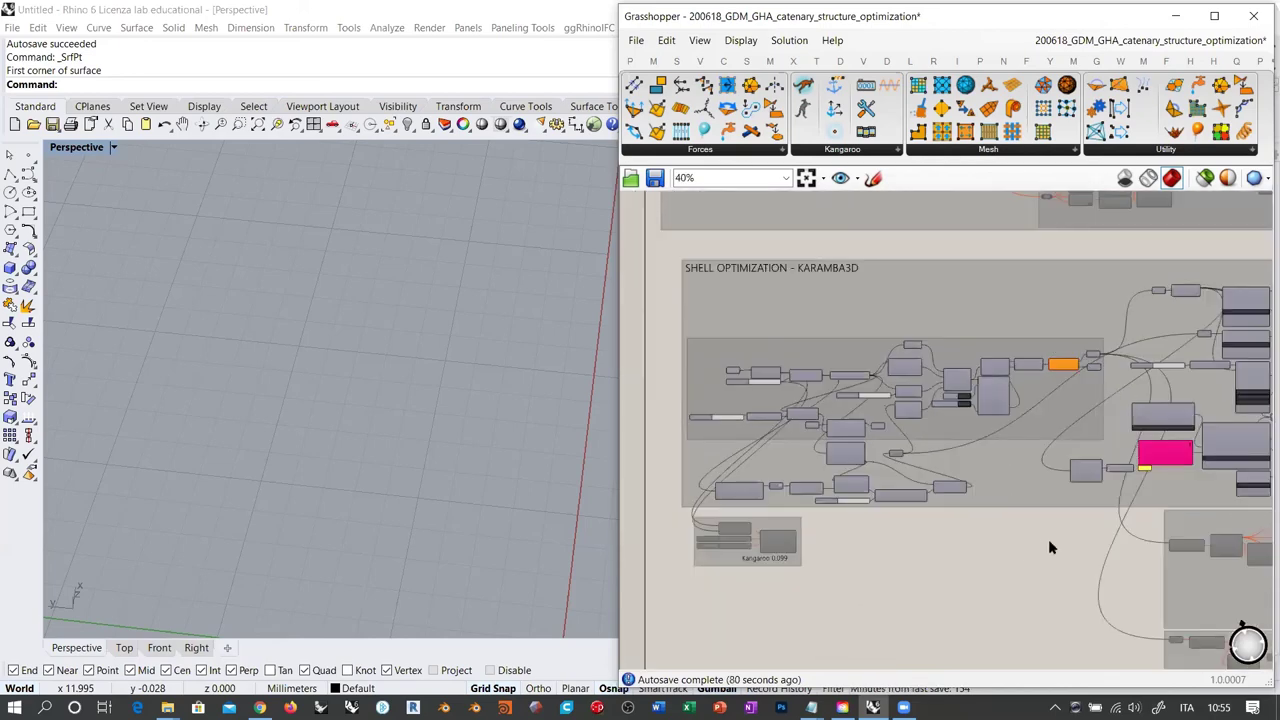
right_drag(1080, 537, 850, 486)
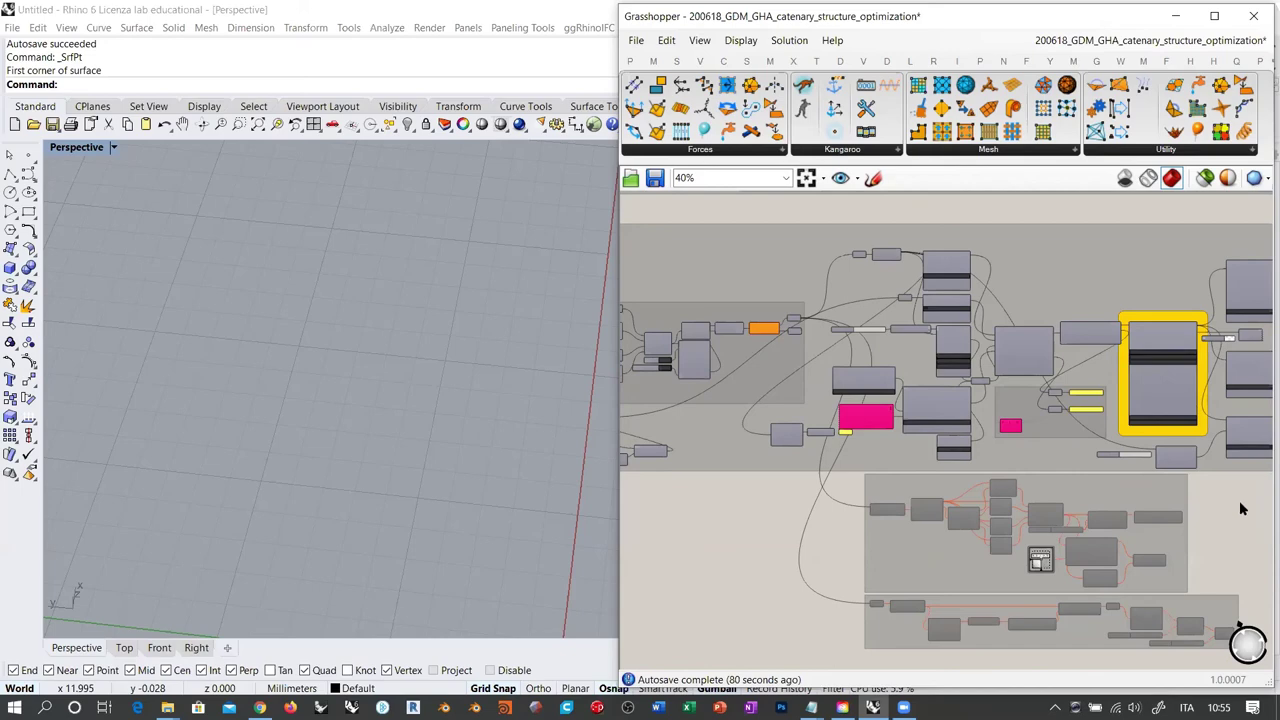
right_drag(720, 492, 1011, 543)
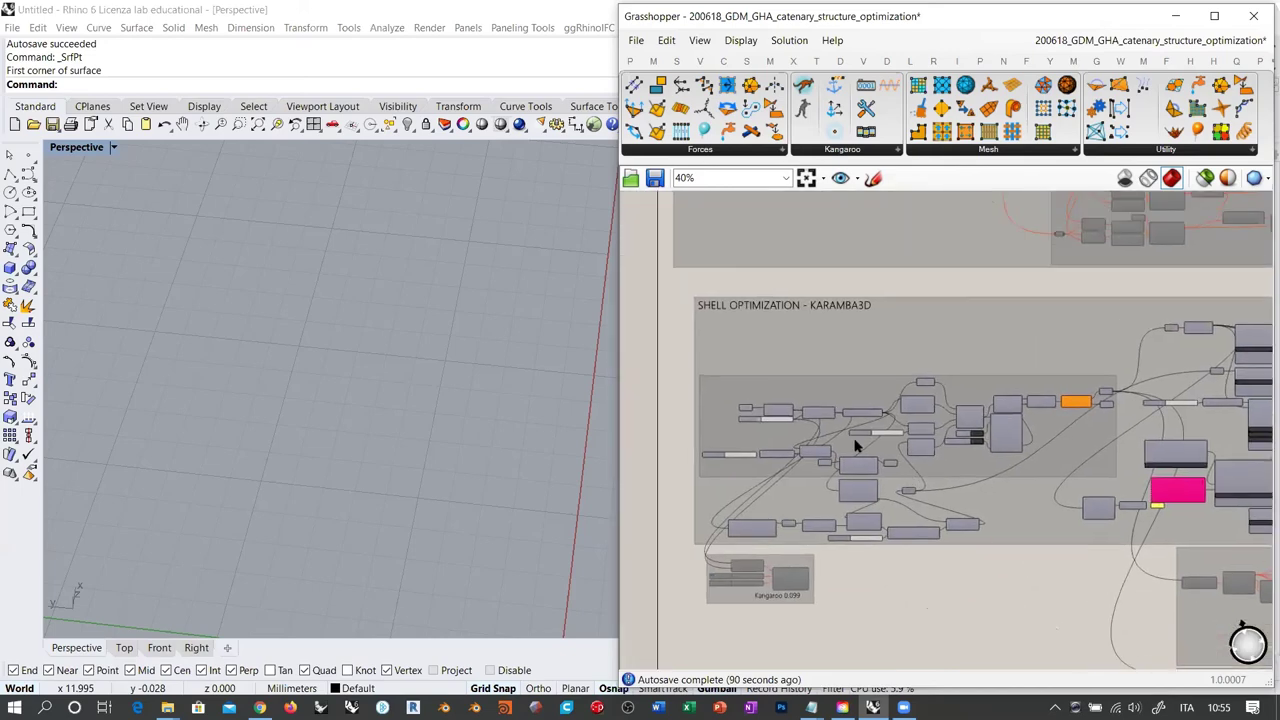
scroll(860, 445, up, 2)
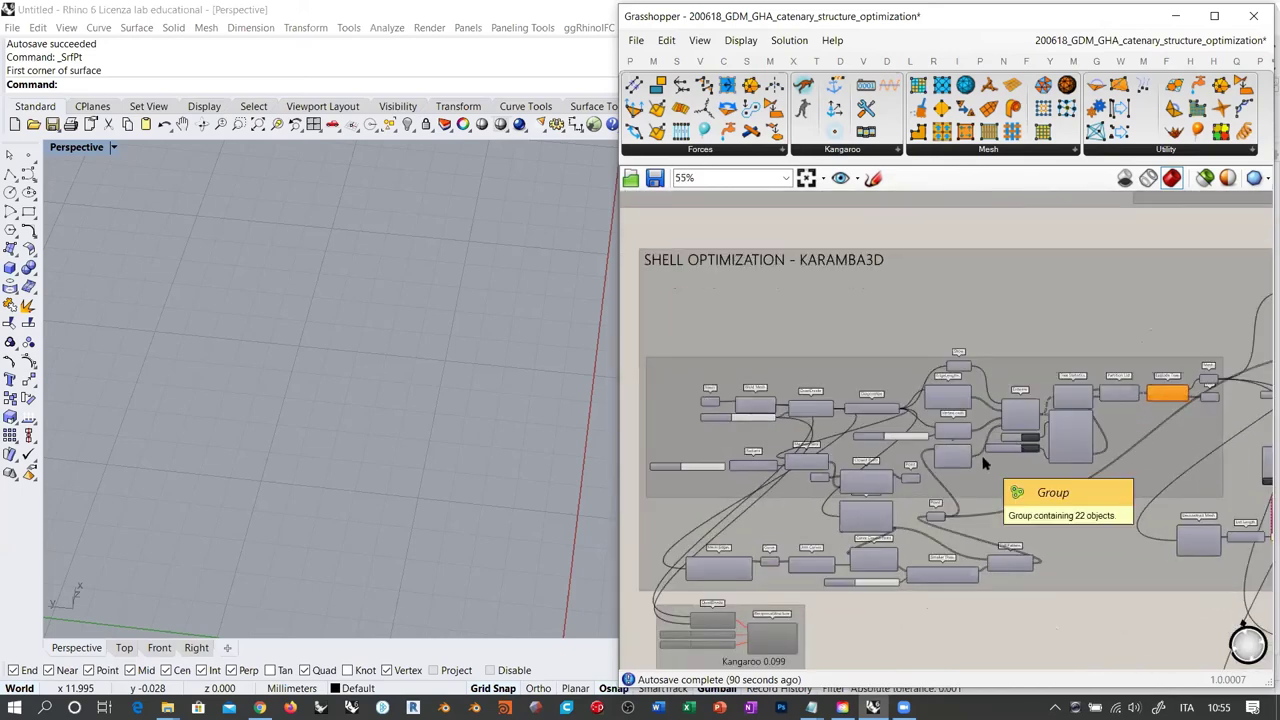
scroll(1000, 463, up, 1)
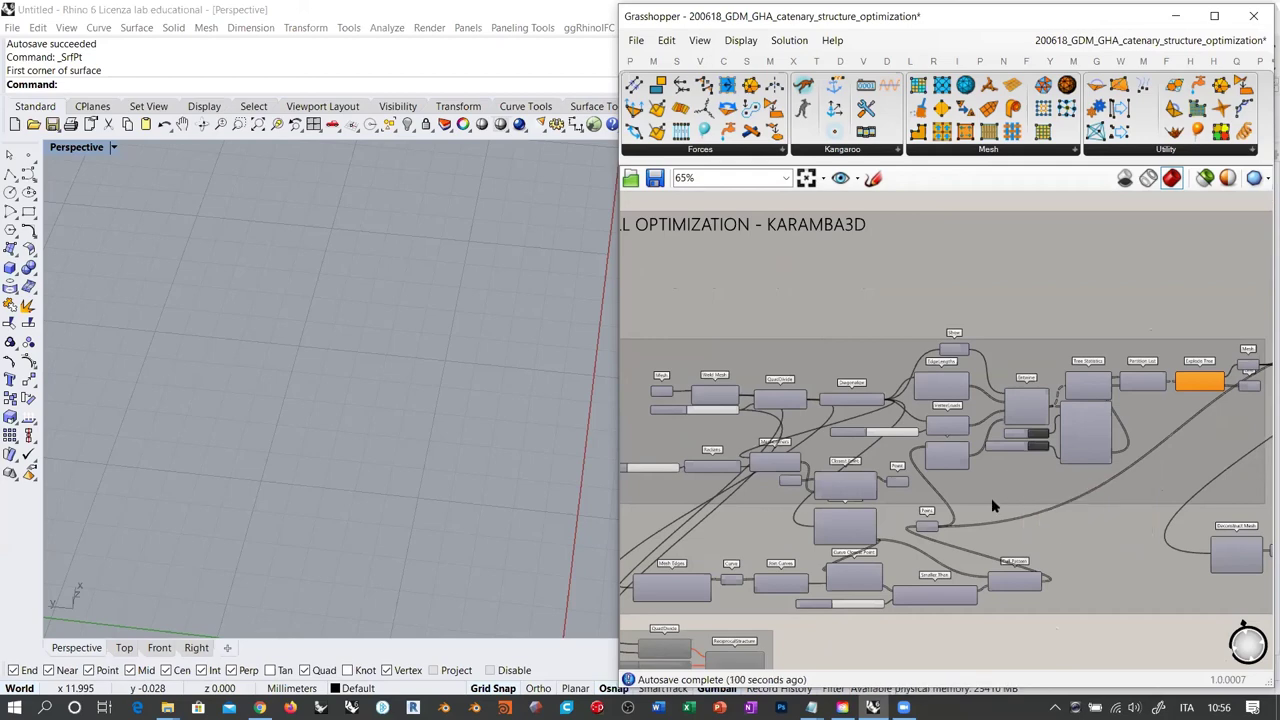
right_drag(991, 498, 1063, 364)
scroll(983, 454, up, 3)
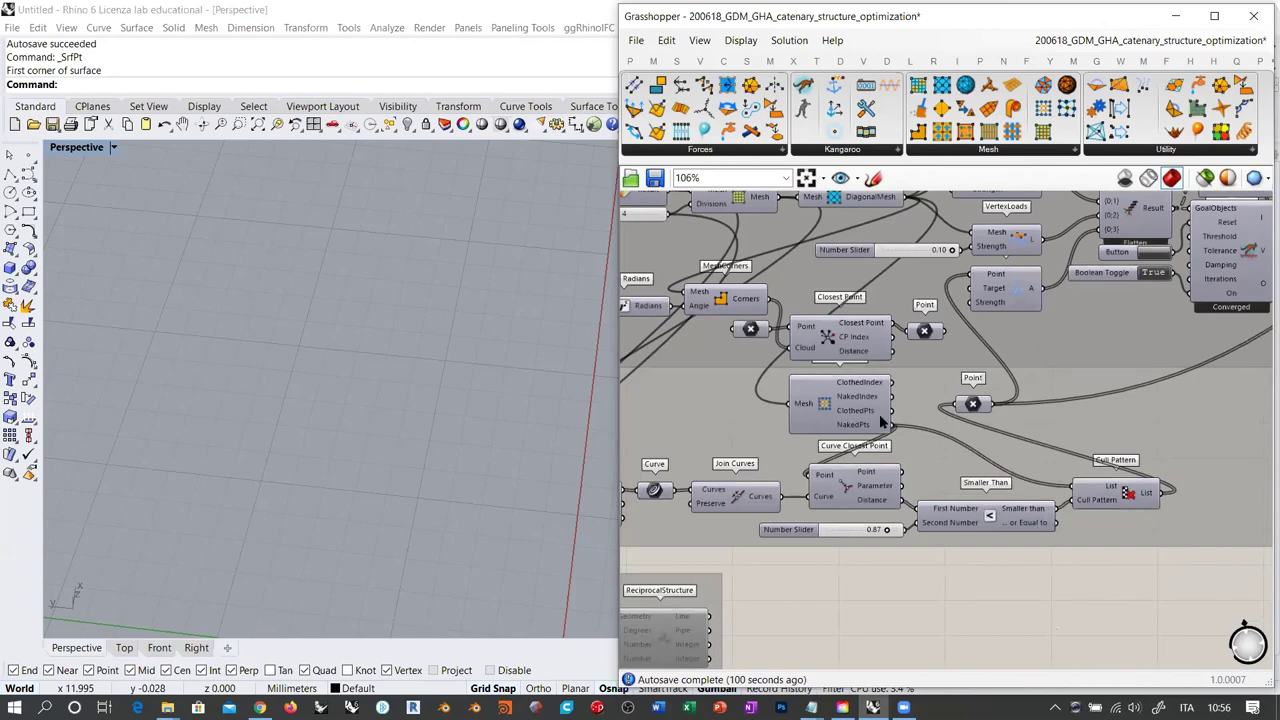
right_drag(771, 387, 887, 405)
Draw a four-sided single mesh face in Rhino's Perspective view, near the origin
right_drag(363, 407, 449, 409)
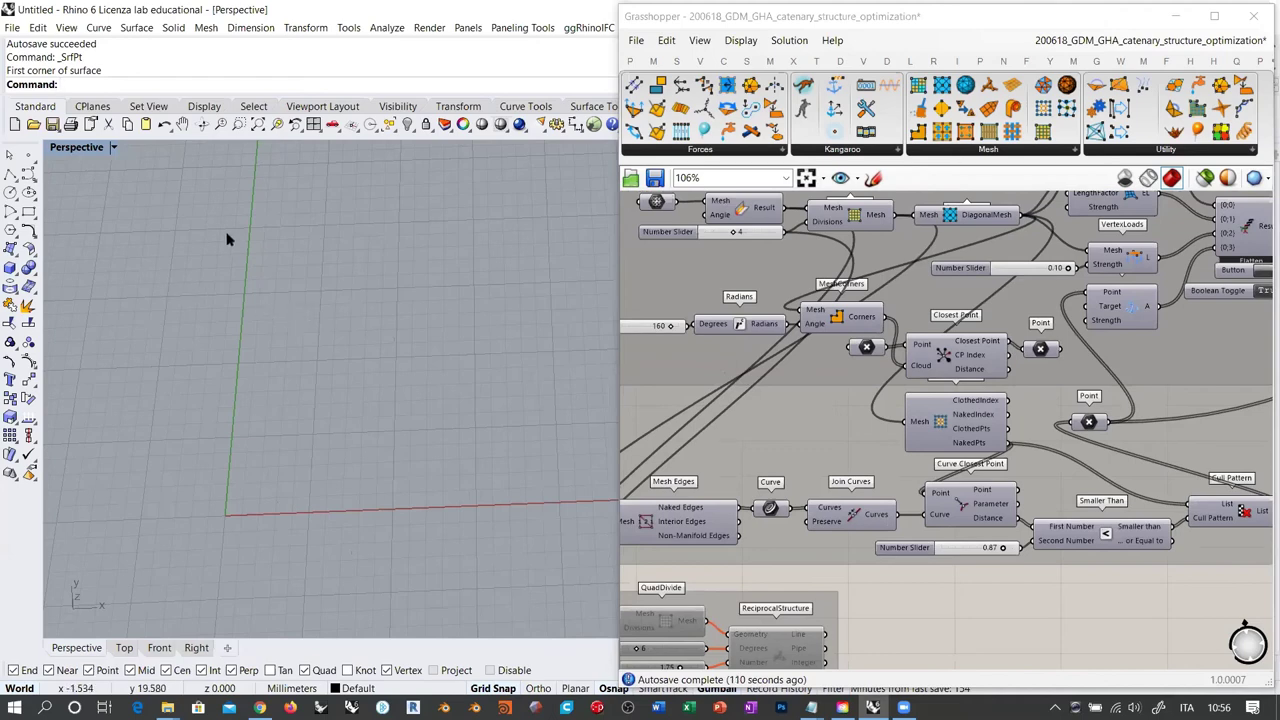
click(206, 27)
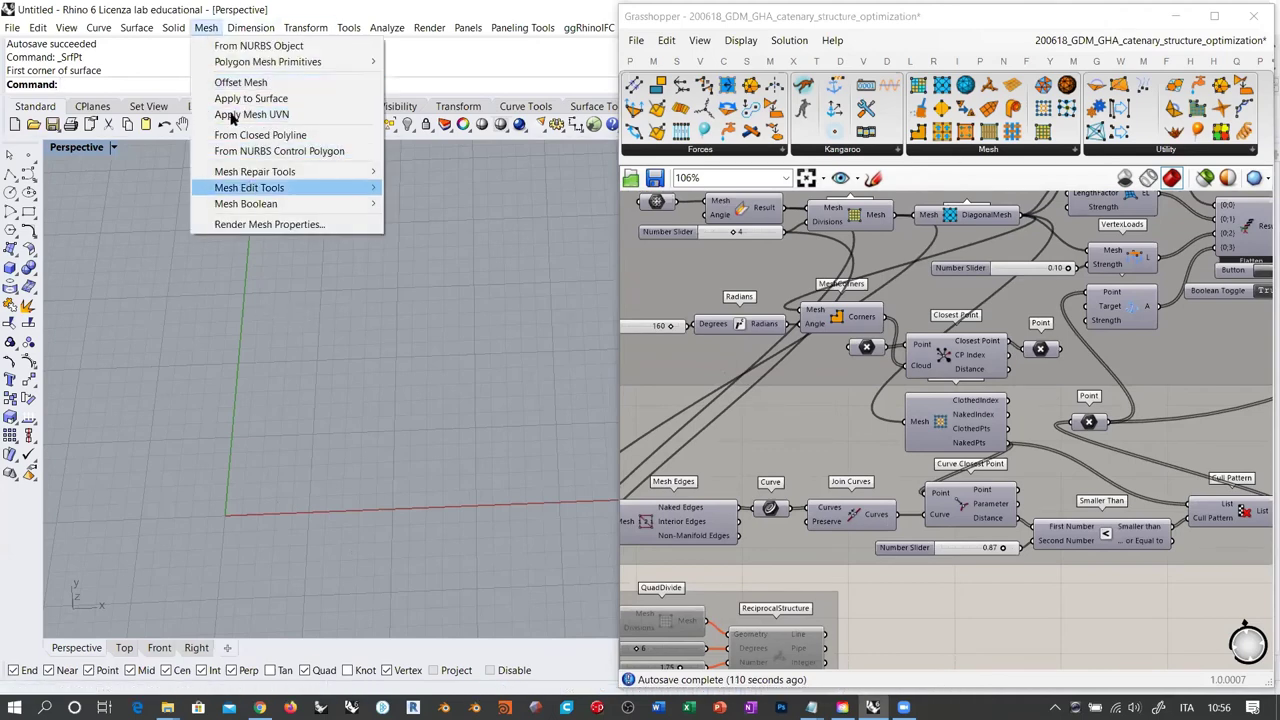
mouse_move(300, 62)
click(410, 62)
click(164, 470)
click(292, 512)
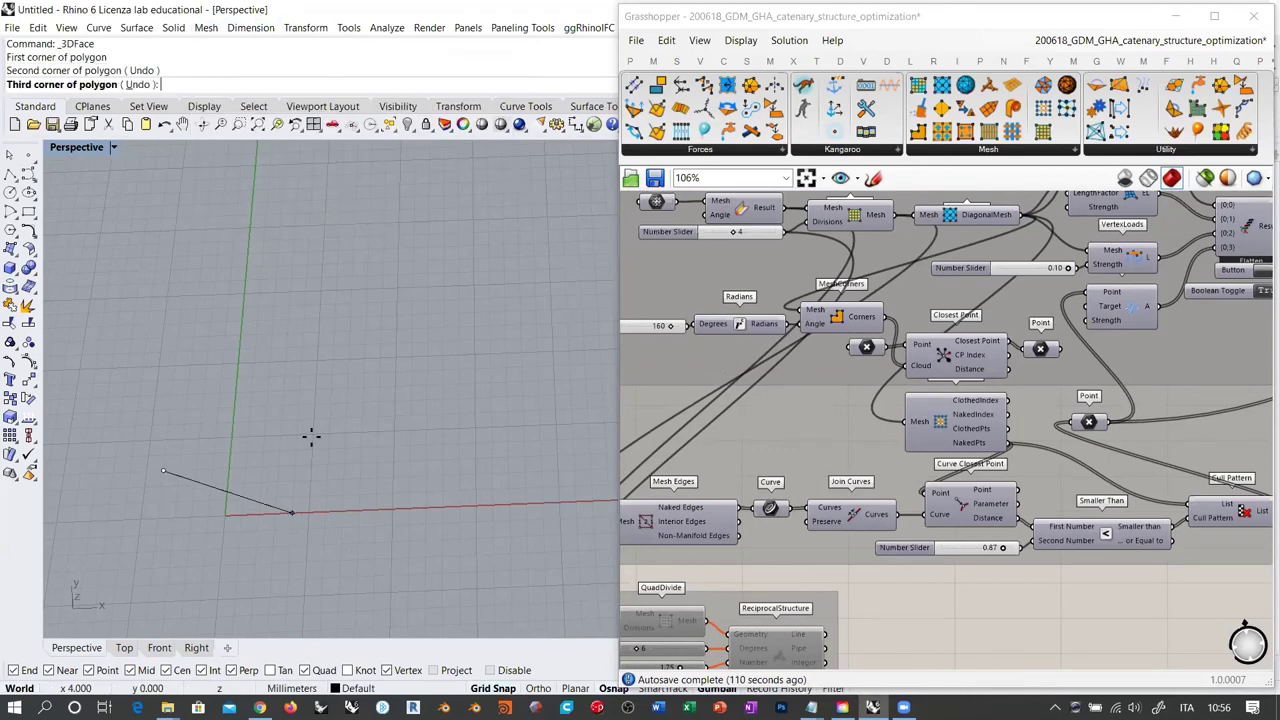
click(331, 403)
click(191, 364)
key(Return)
Draw a second quad mesh face sharing the first face's upper edge and tapering away from it
key(Return)
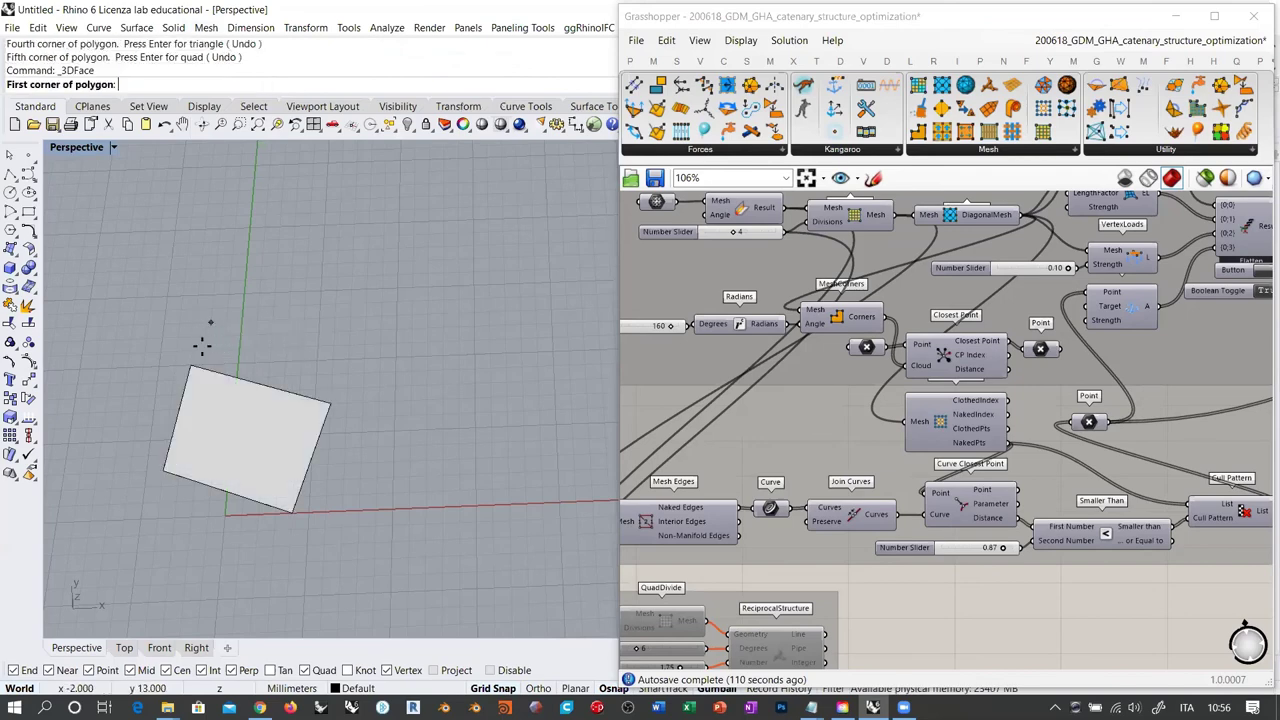
click(191, 364)
click(331, 401)
click(334, 318)
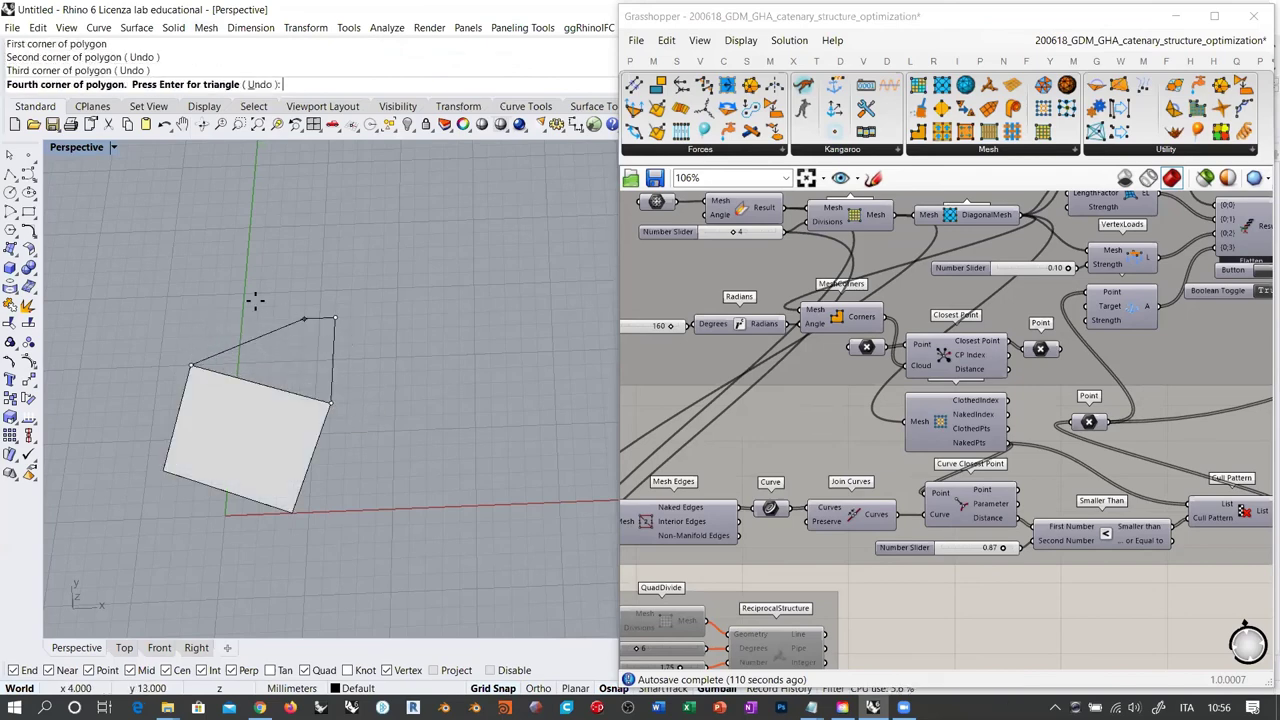
click(228, 295)
key(Return)
Draw a third quad mesh face sharing the first face's right-hand edge
key(Return)
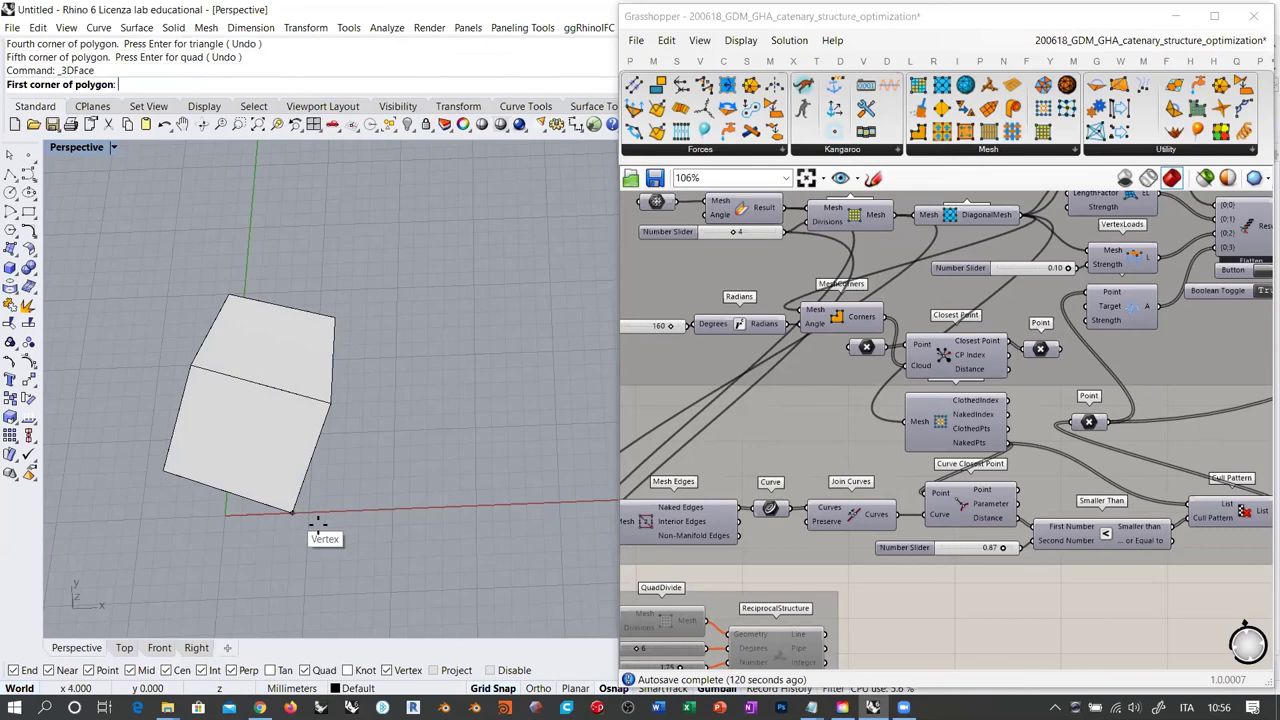
click(292, 512)
click(392, 556)
click(475, 442)
click(331, 401)
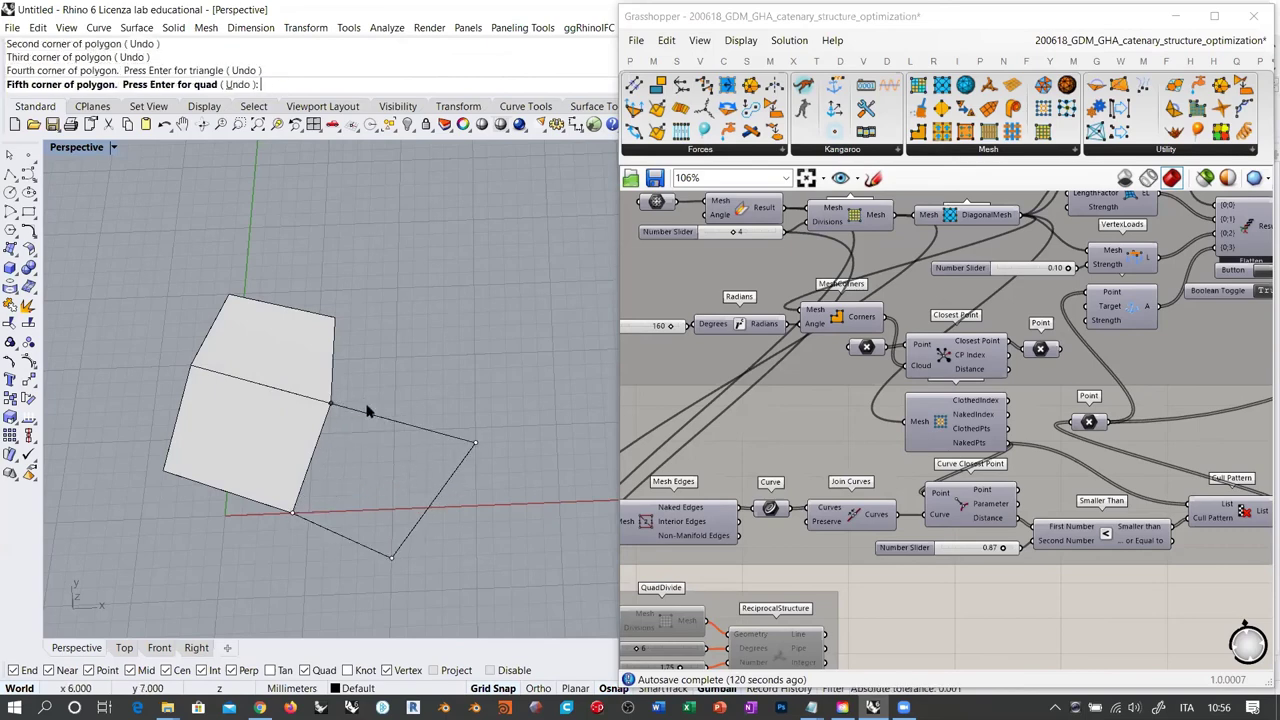
key(Return)
right_drag(366, 409, 260, 326)
Draw a fourth quad mesh face on the second face's far edge, slanting toward positive X
key(Return)
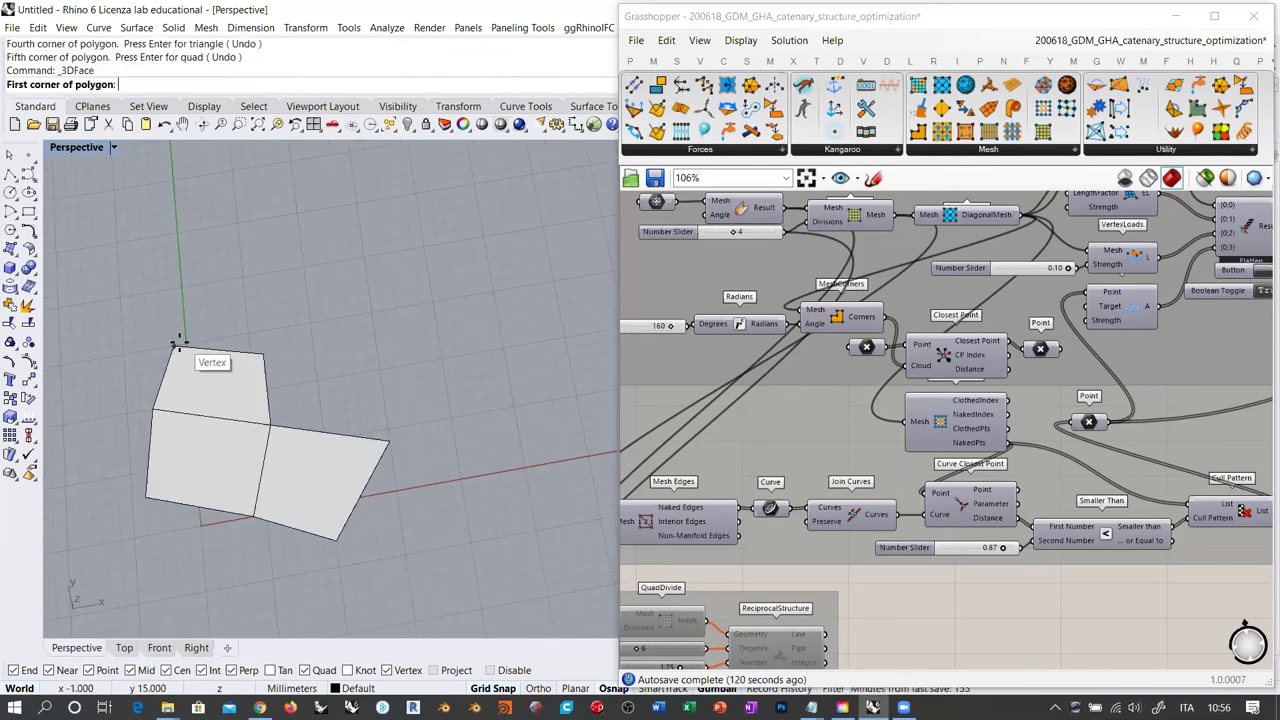
click(175, 347)
click(265, 353)
click(306, 297)
click(218, 270)
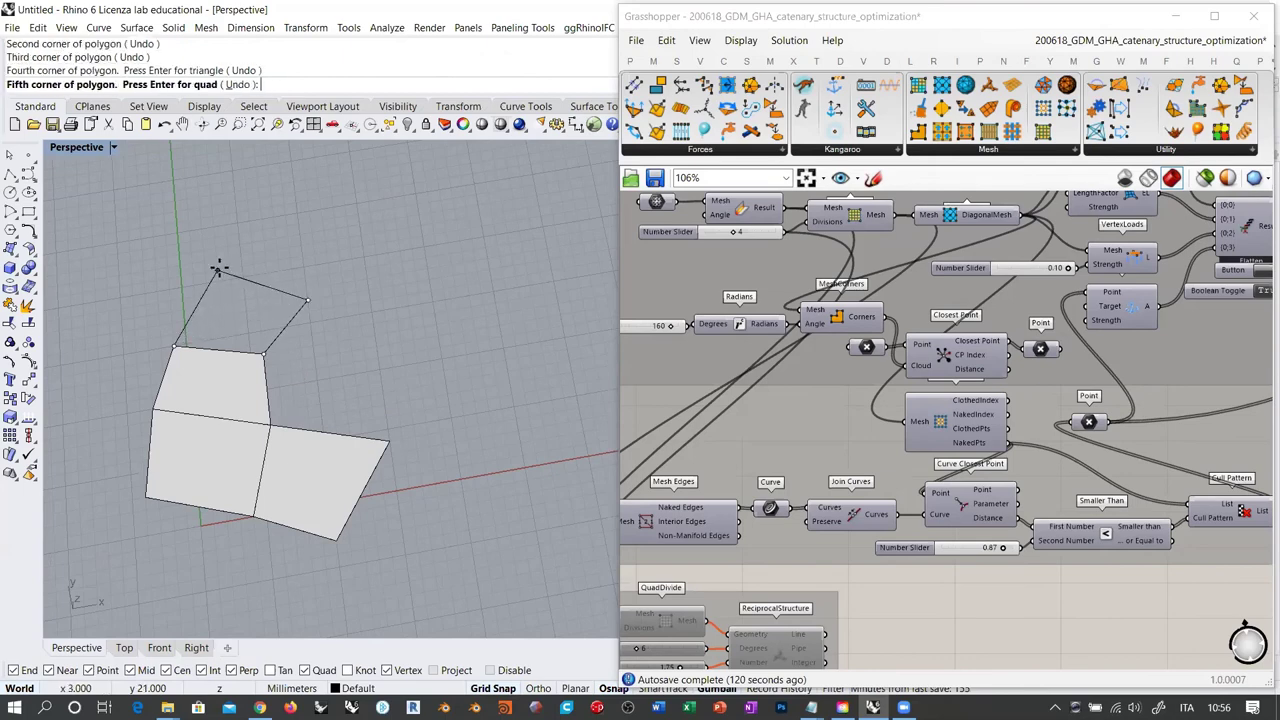
key(Return)
Draw a fifth quad mesh face that touches the third face only at its outer upper corner
key(Return)
click(390, 437)
click(480, 437)
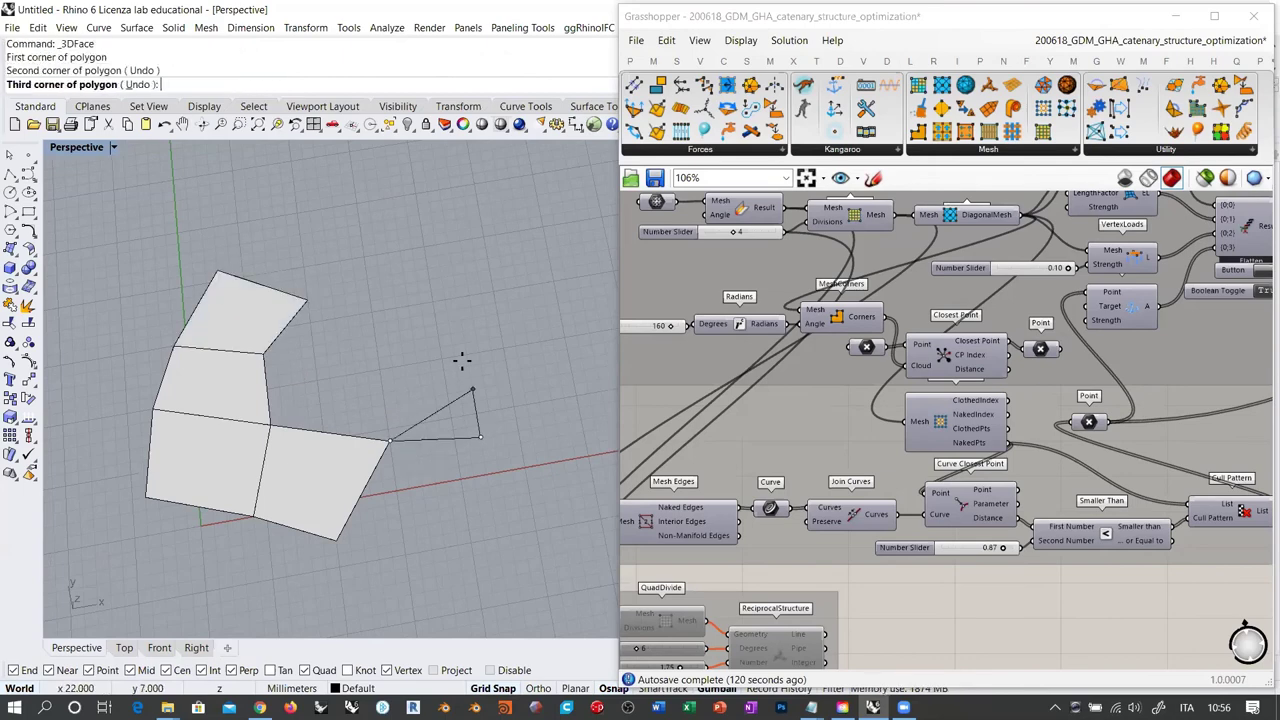
click(466, 355)
click(379, 357)
key(Return)
Draw a sixth quad mesh face from the fourth face's right-hand edge to the fifth face's upper inner corner
key(Return)
click(265, 353)
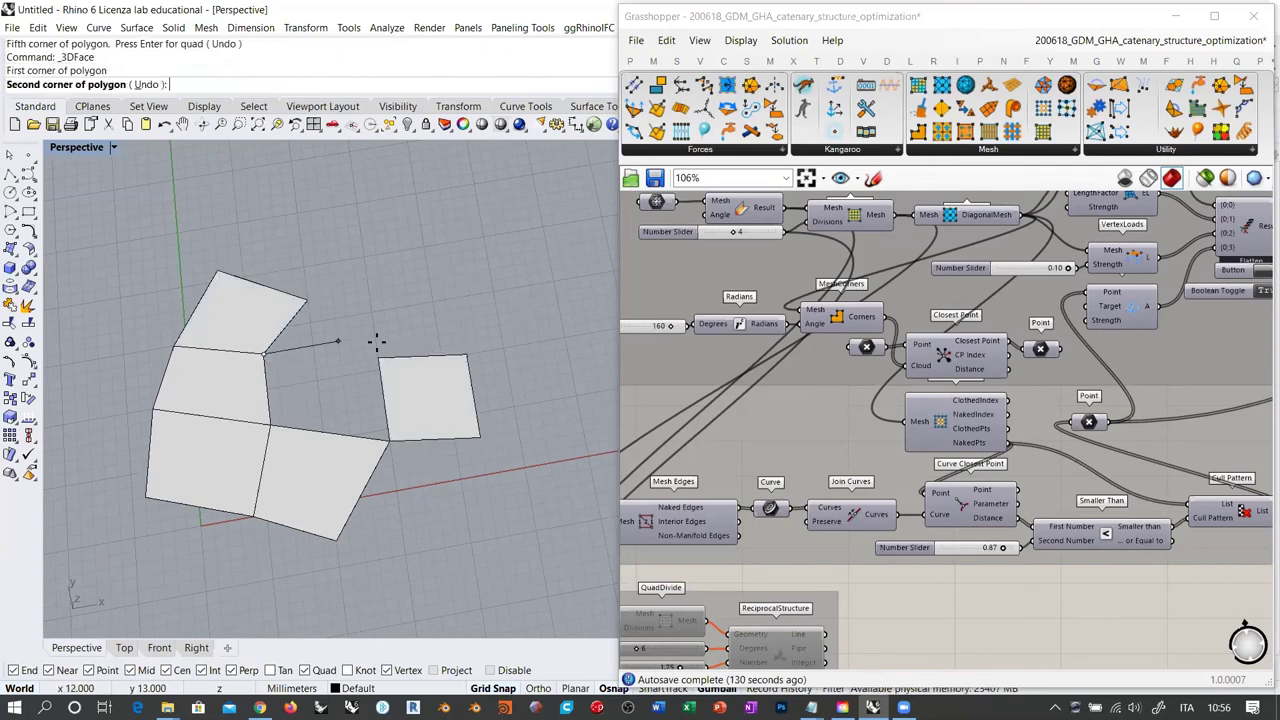
click(379, 357)
click(372, 312)
click(307, 299)
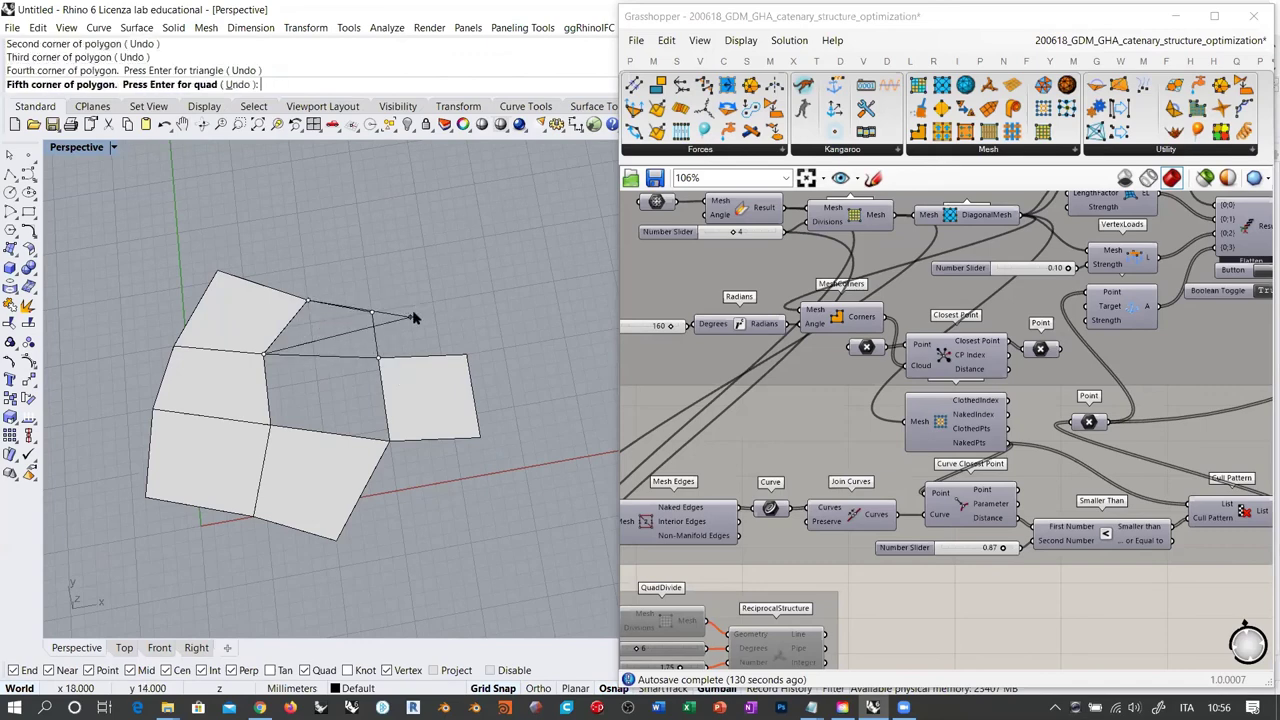
key(Return)
Draw a seventh quad mesh face above the fifth face, sharing its upper edge and the sixth face's short outer edge
key(Return)
click(379, 357)
click(466, 355)
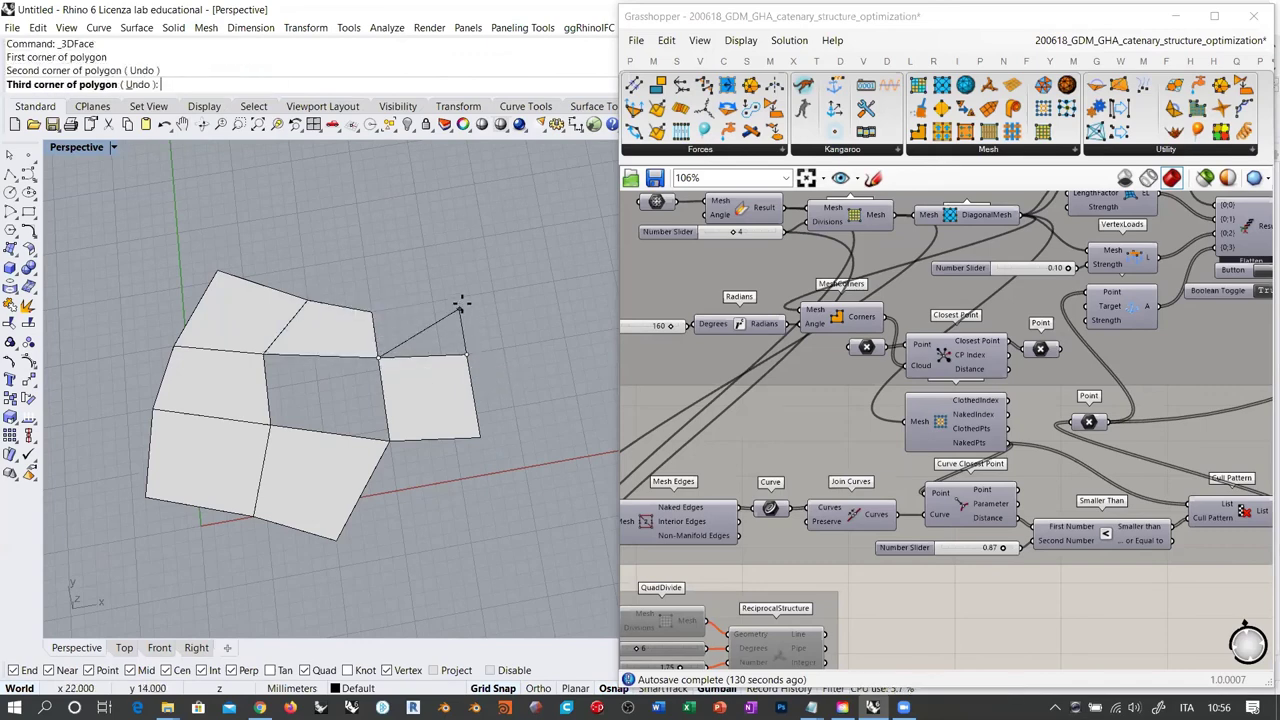
click(459, 309)
click(372, 312)
key(Return)
Draw an eighth quad mesh face between the third face's outer edge and the fifth face's lower edge, closing the ring
key(Return)
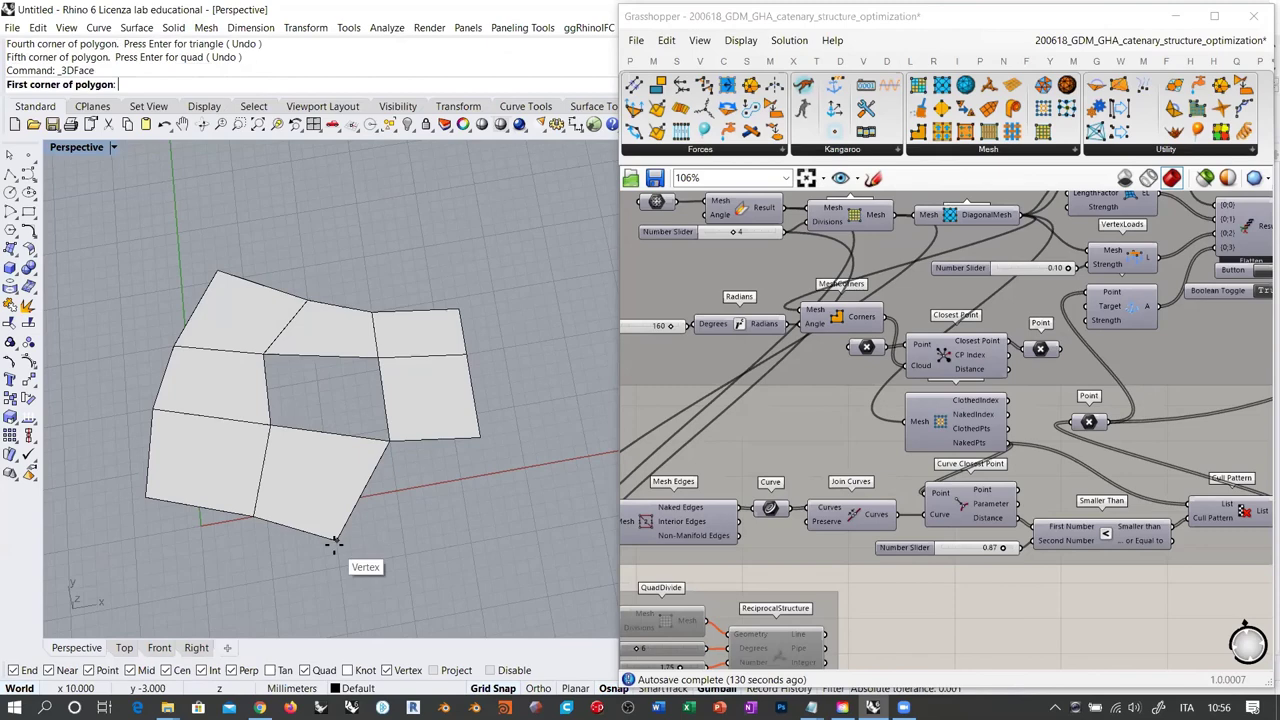
click(337, 540)
click(436, 574)
click(481, 437)
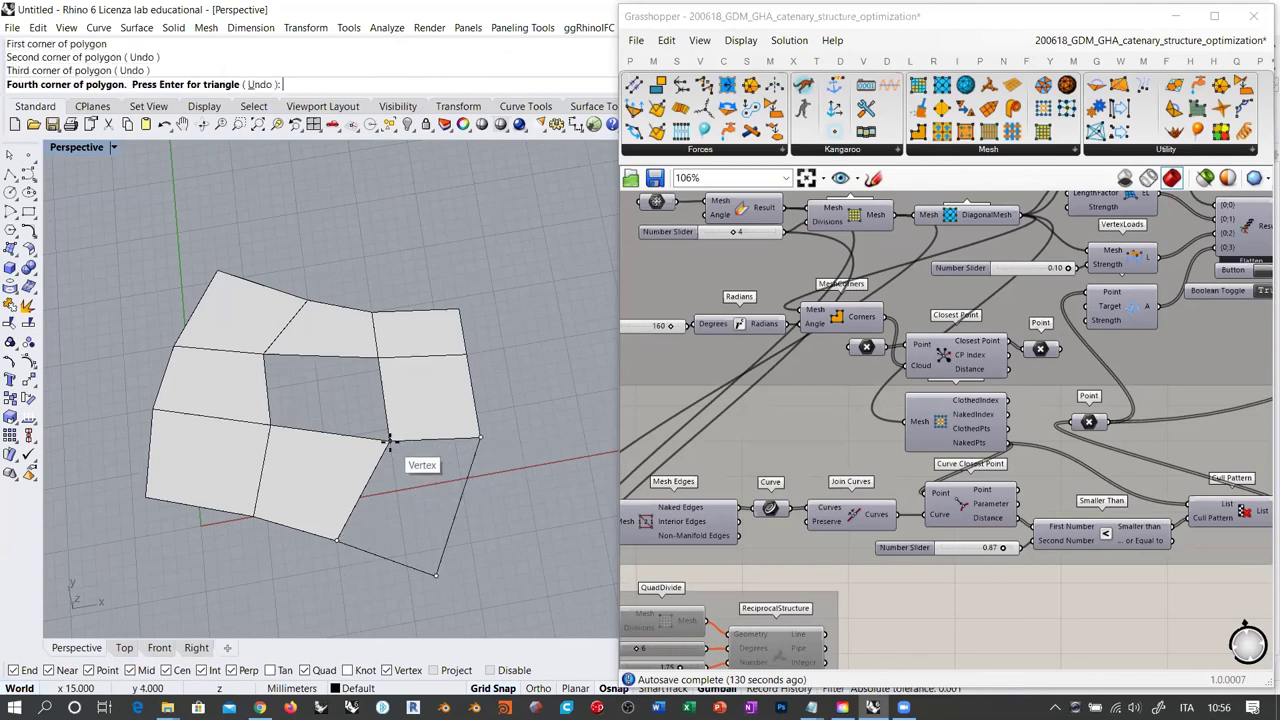
click(390, 441)
key(Return)
Select all eight quad mesh faces in the model and save the Grasshopper definition
drag(517, 511, 178, 312)
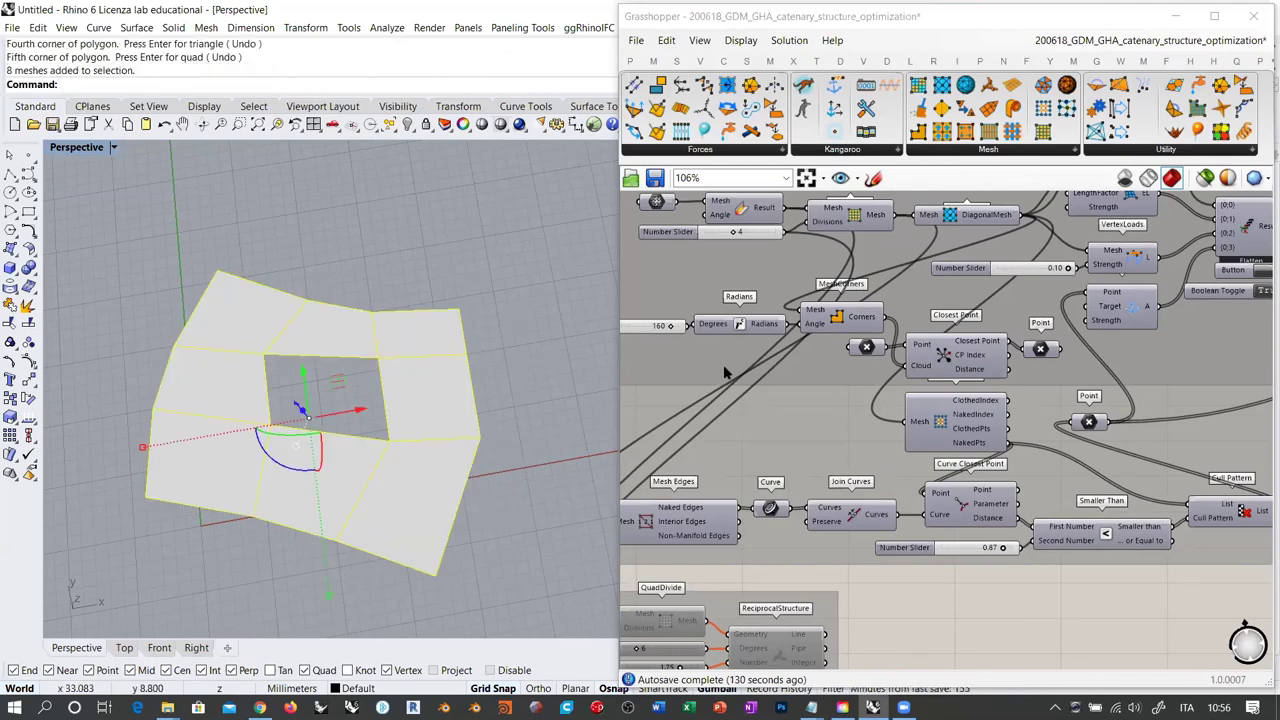
scroll(788, 395, down, 5)
right_drag(970, 549, 941, 526)
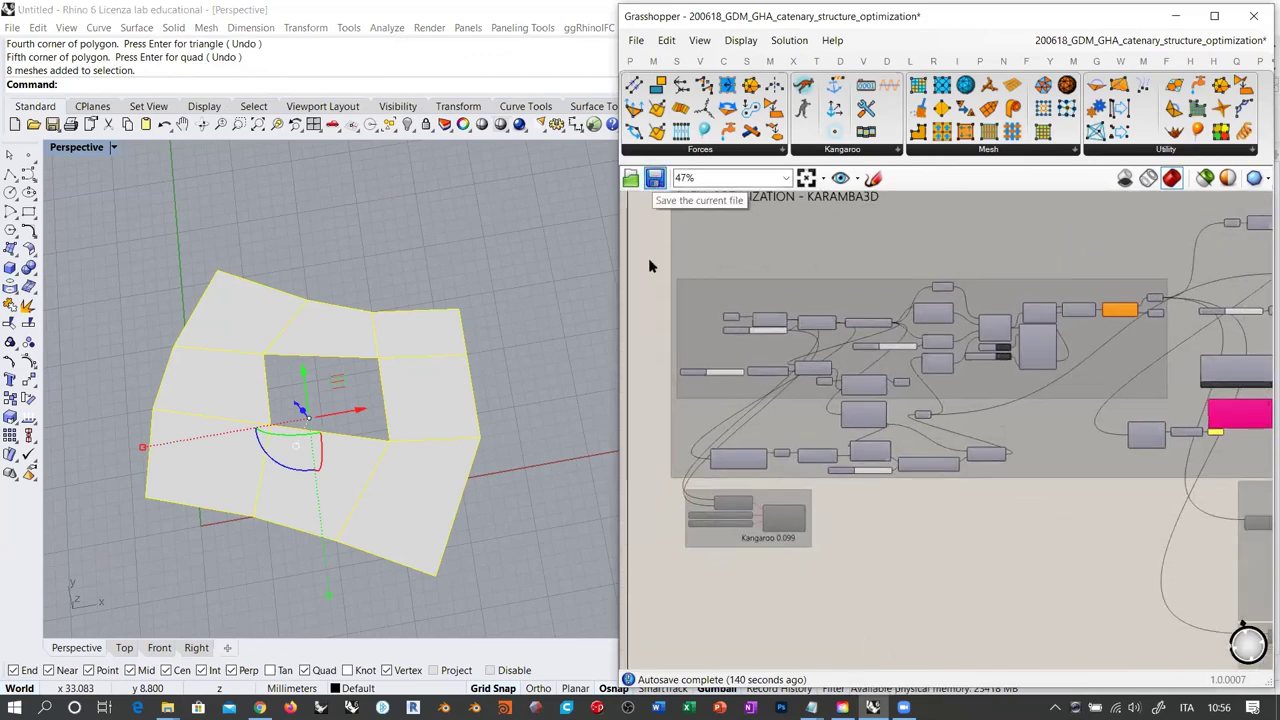
key(ctrl+s)
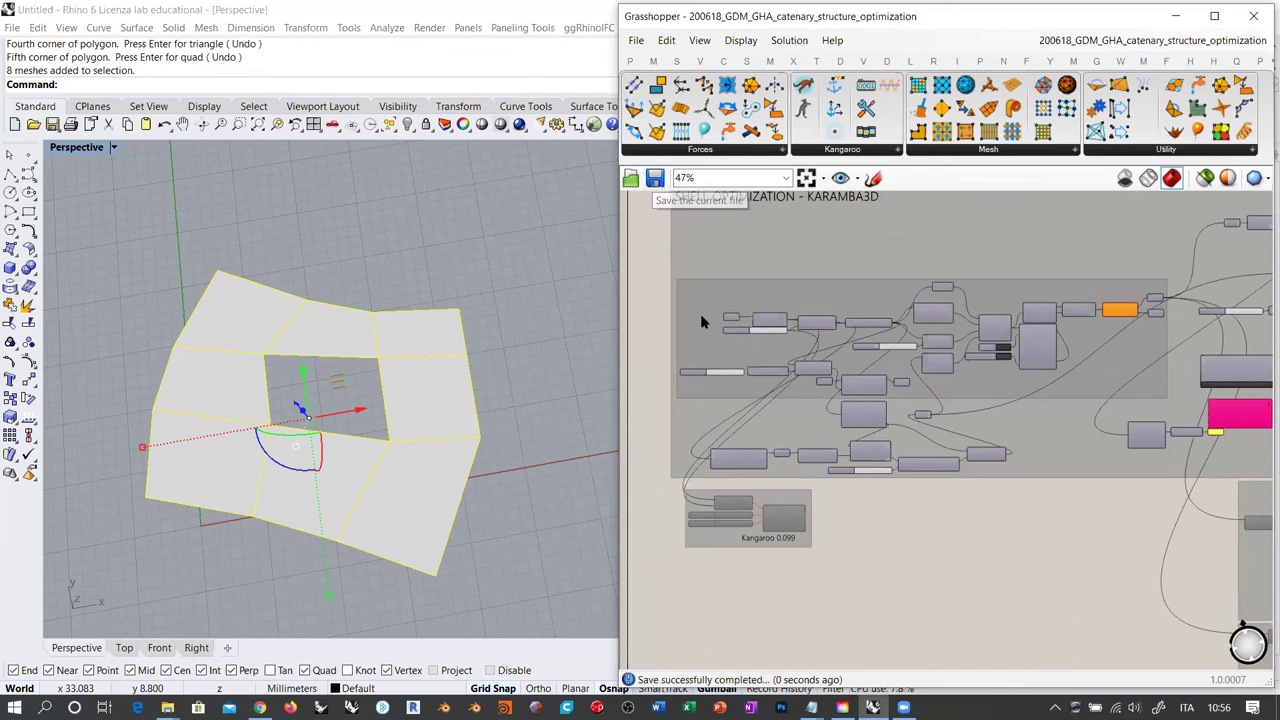
Join the eight selected quad faces into a single mesh for the Mesh parameter ahead of Weld Mesh
scroll(878, 362, up, 6)
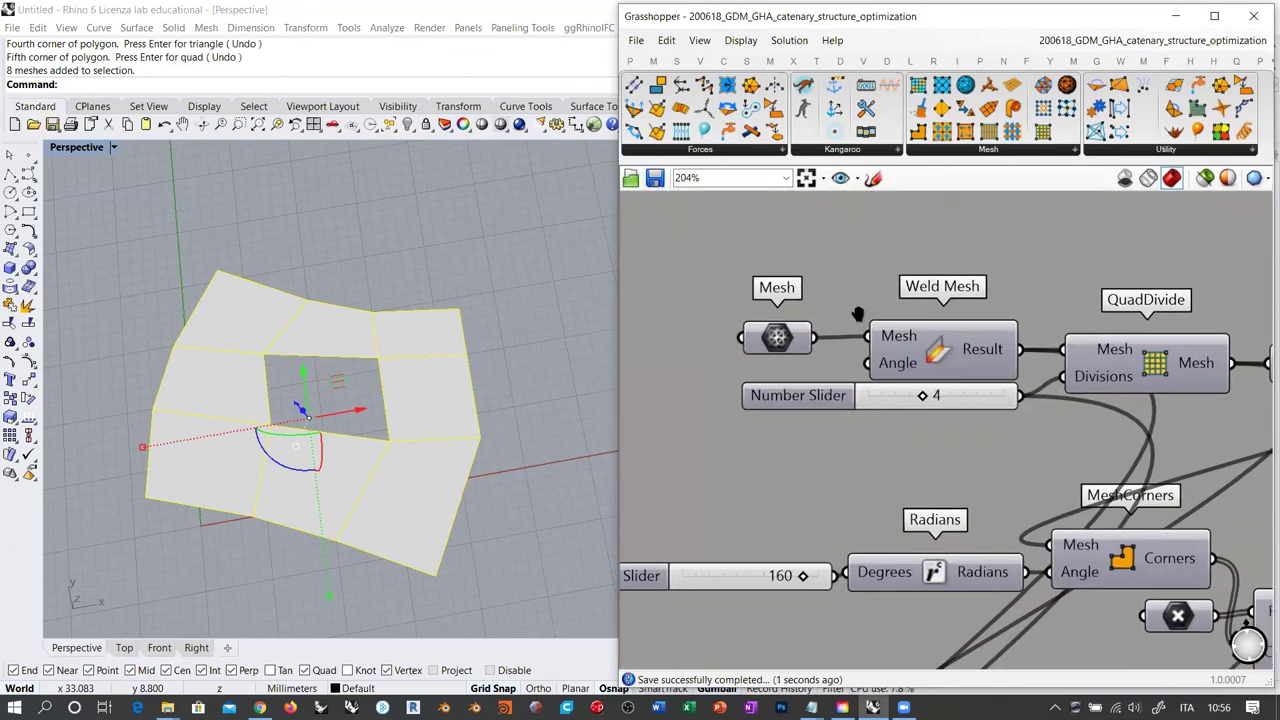
click(780, 334)
drag(781, 335, 780, 335)
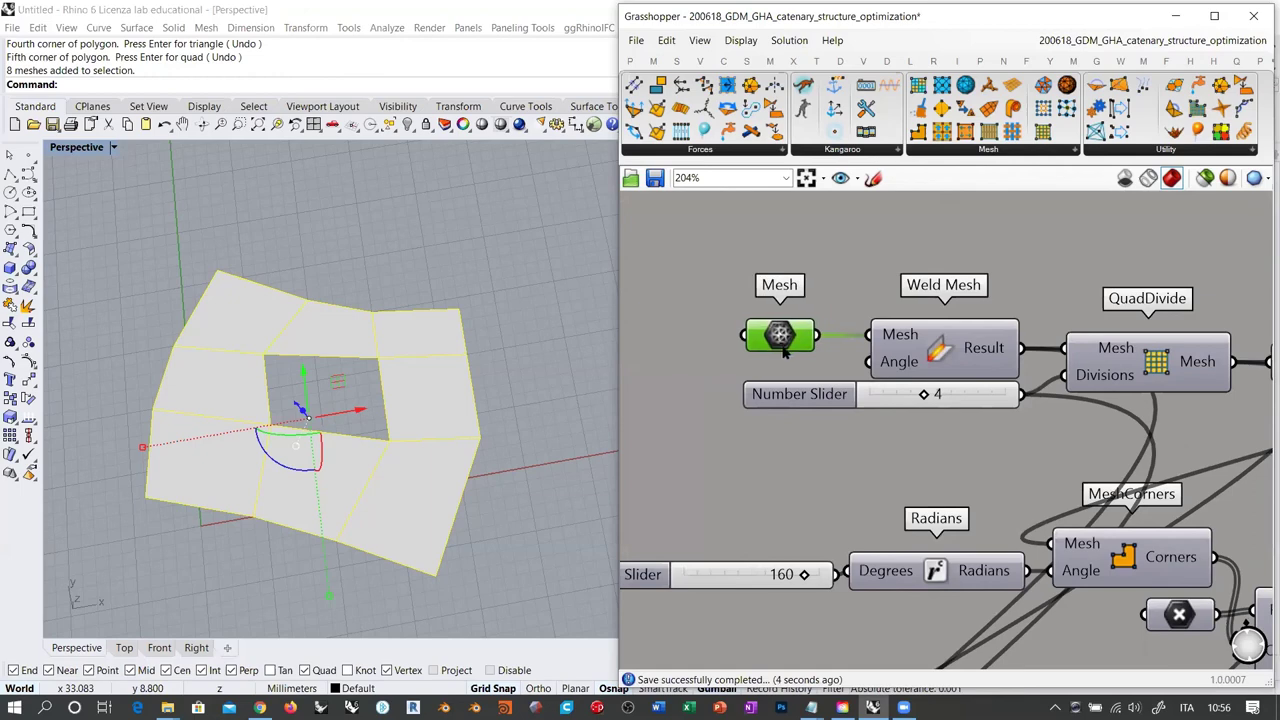
right_drag(946, 374, 1089, 357)
scroll(1089, 357, down, 2)
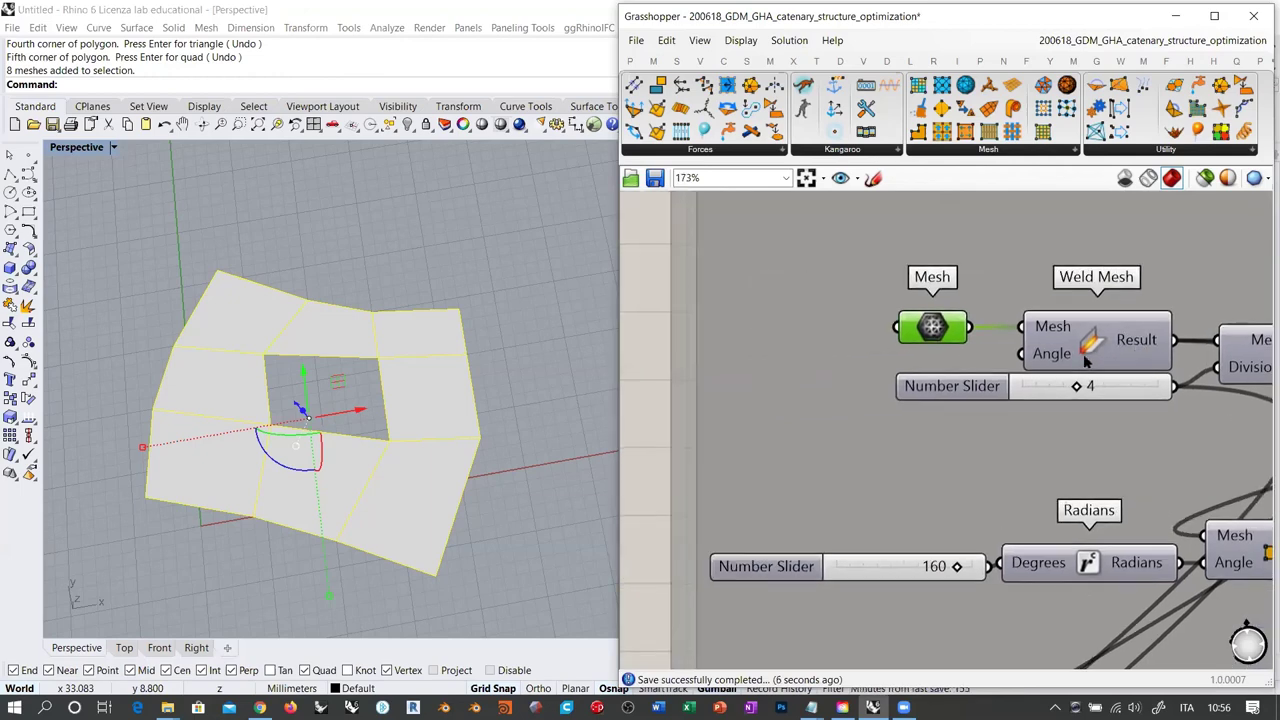
right_drag(485, 350, 412, 306)
key(ctrl+j)
Assign the joined mesh to the Mesh parameter as one mesh and clear the selections
right_click(975, 338)
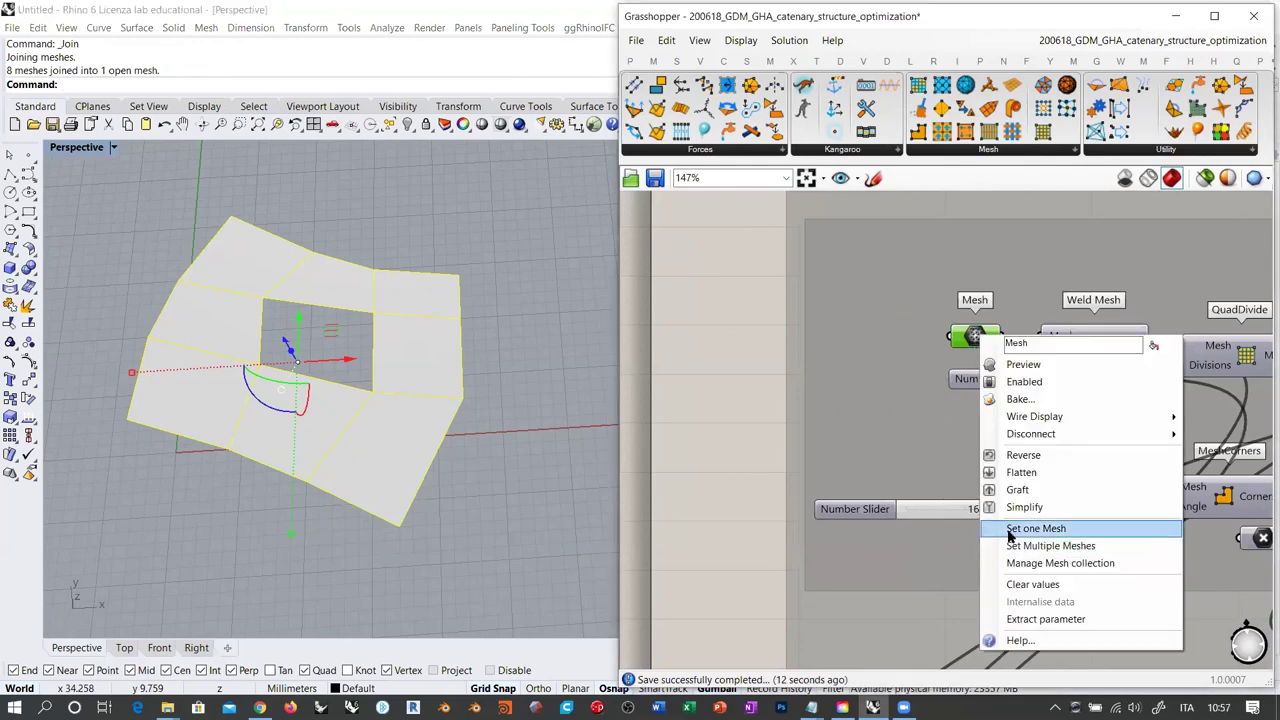
click(1010, 536)
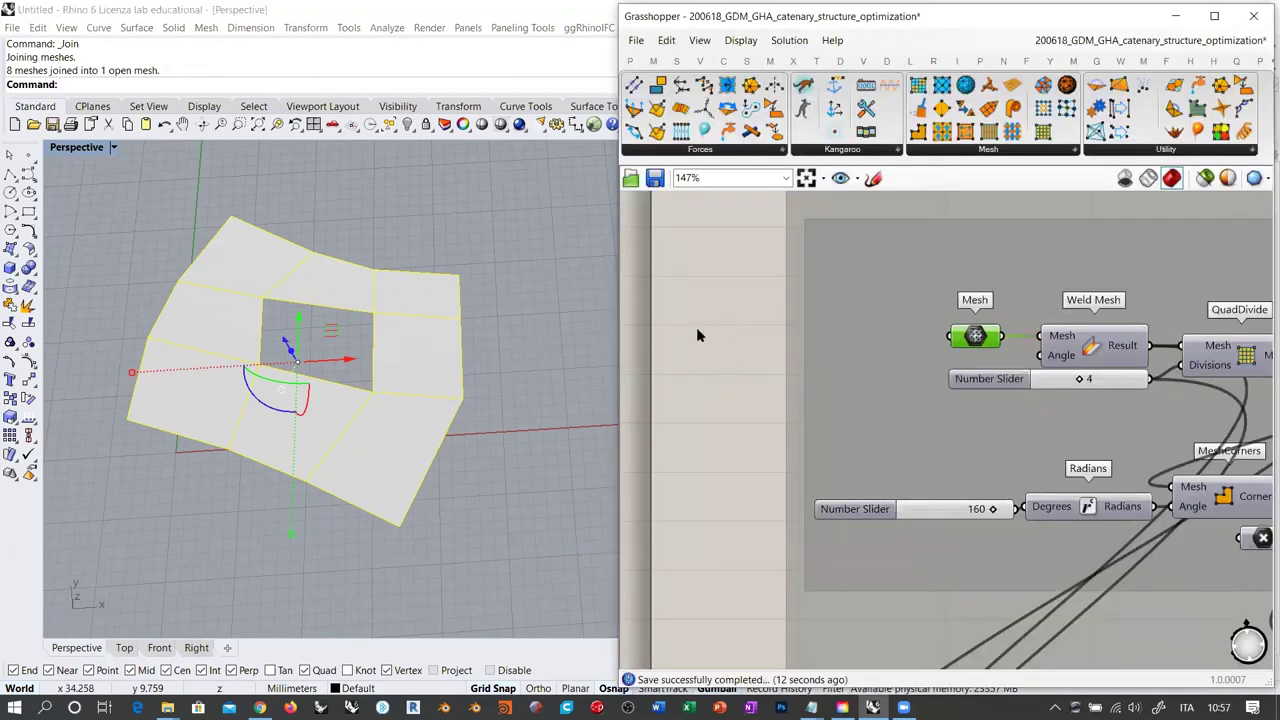
click(835, 334)
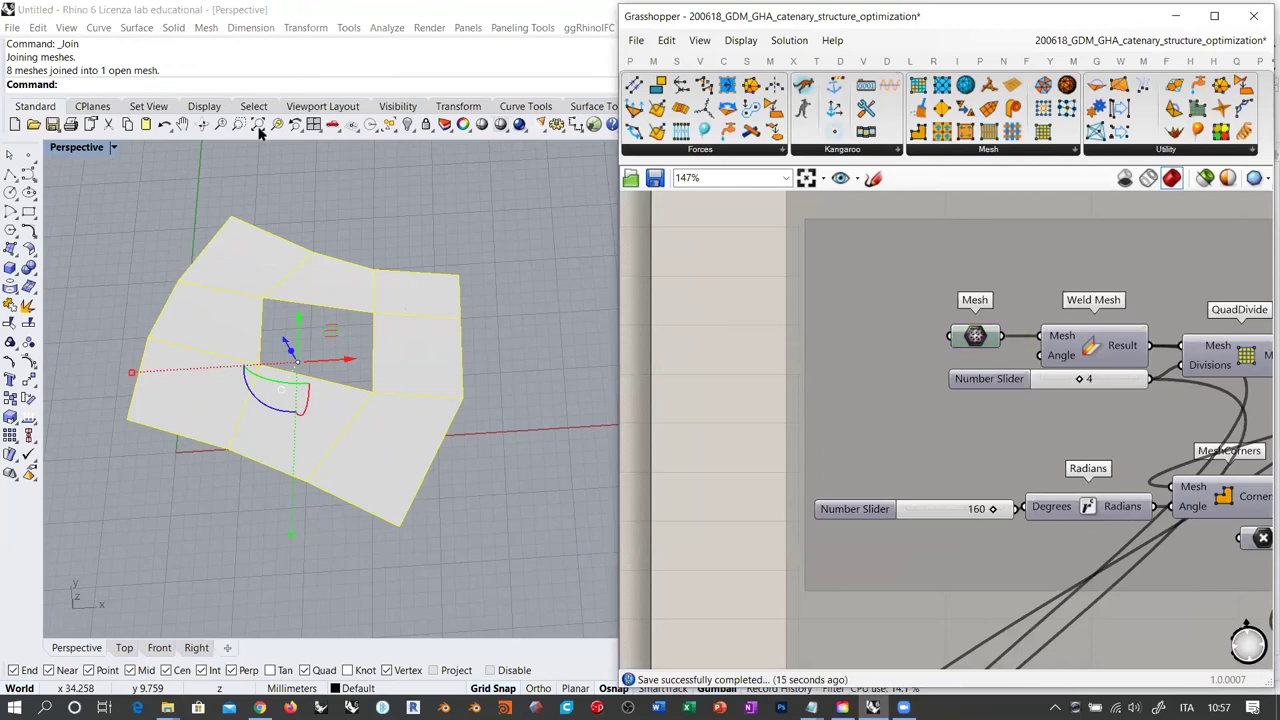
click(569, 136)
key(Escape)
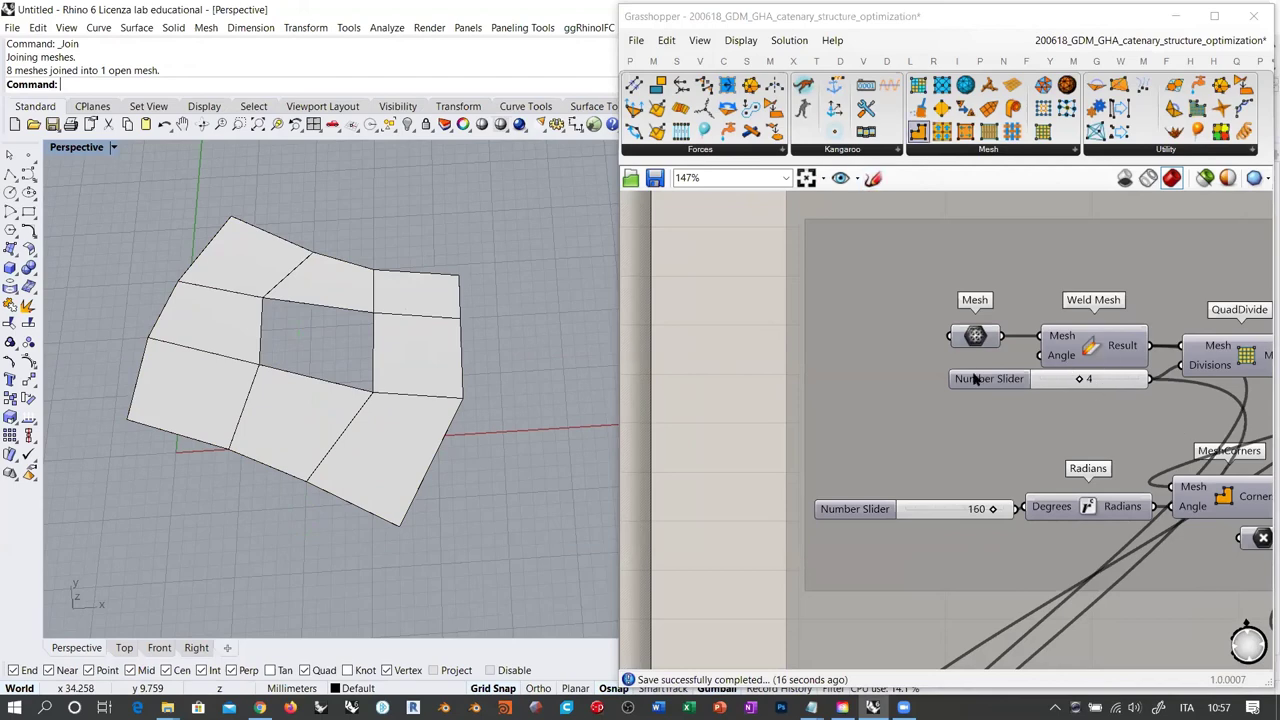
click(744, 339)
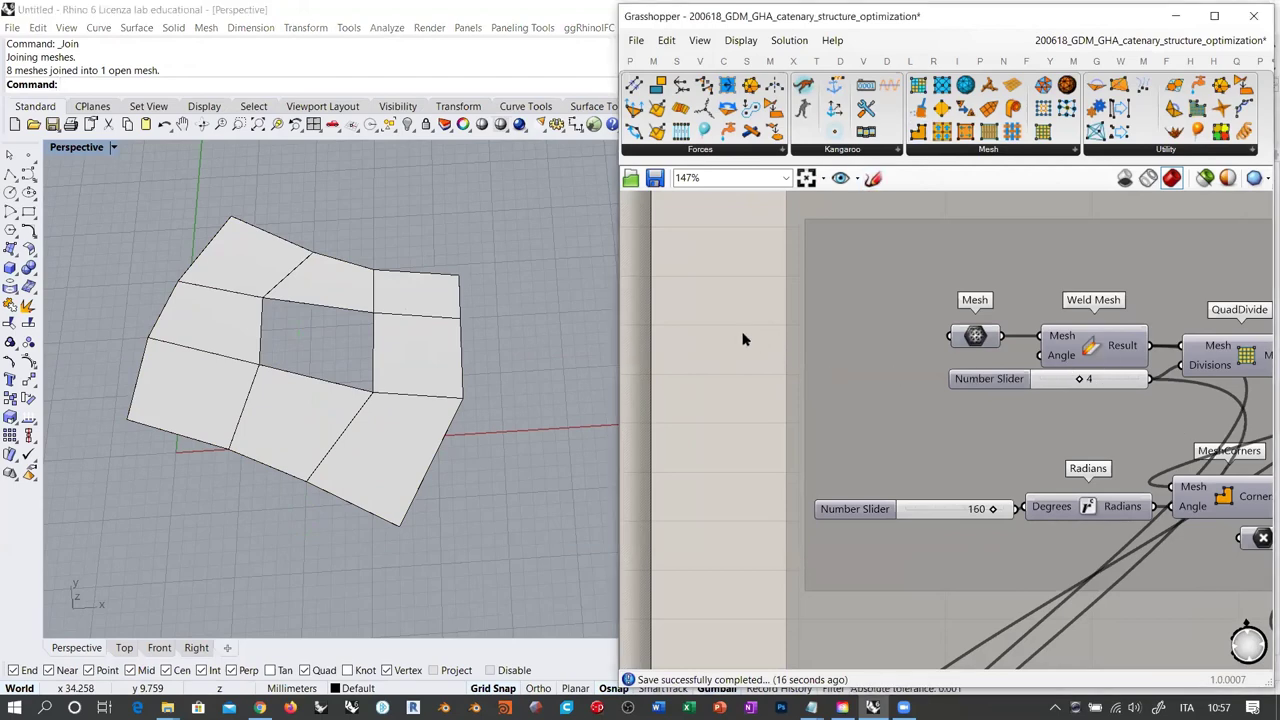
Set the Boolean Toggle feeding the Kangaroo solver's On input to False
right_drag(743, 336, 742, 332)
scroll(705, 351, down, 3)
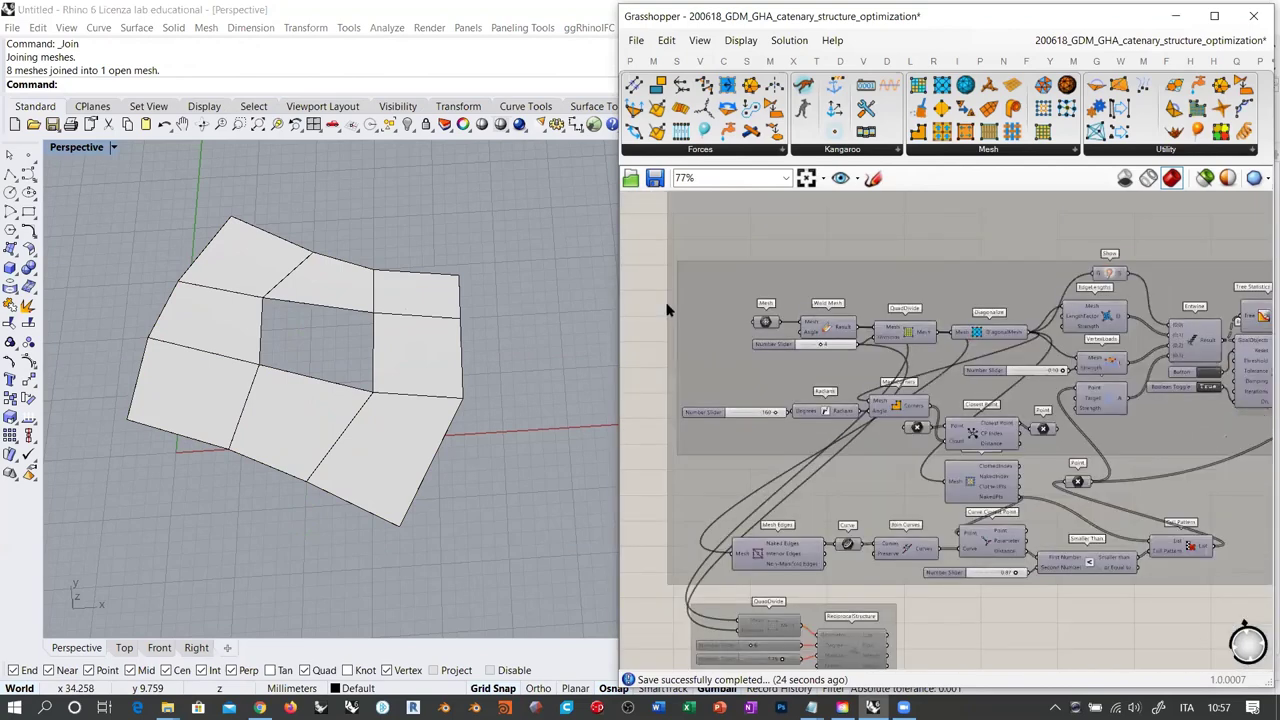
scroll(873, 331, down, 1)
scroll(1133, 381, up, 1)
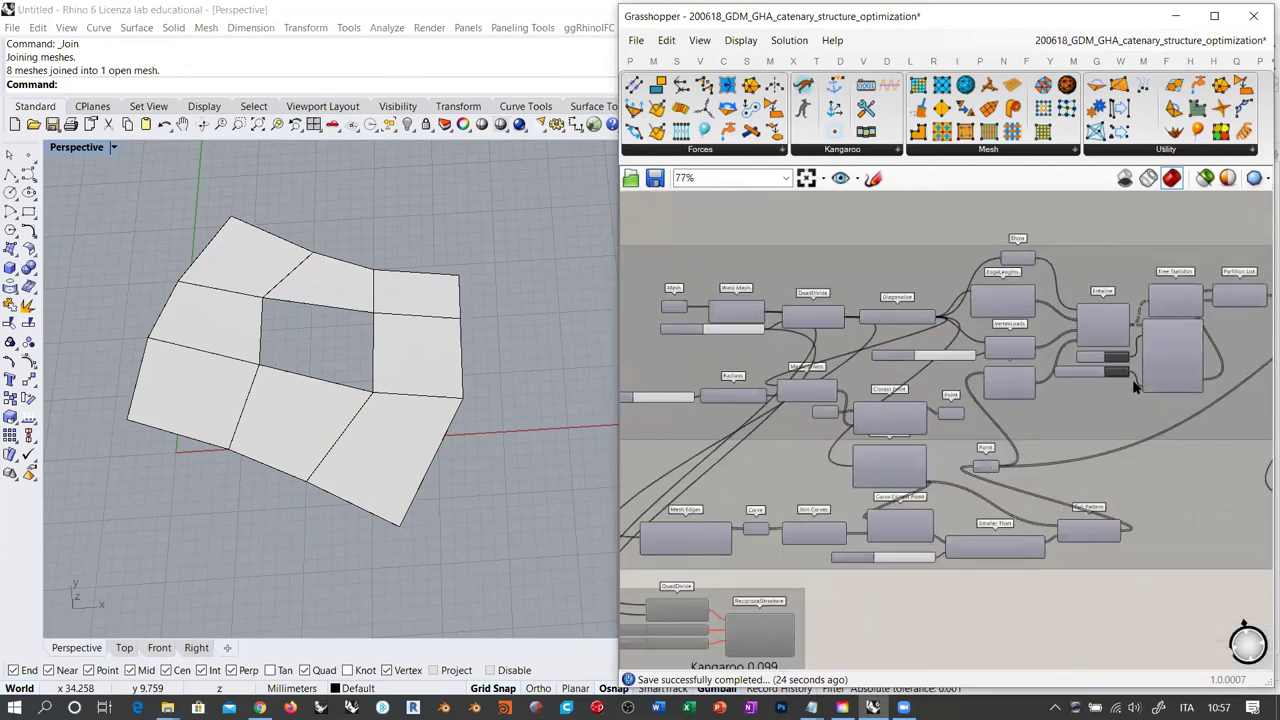
scroll(1104, 375, up, 2)
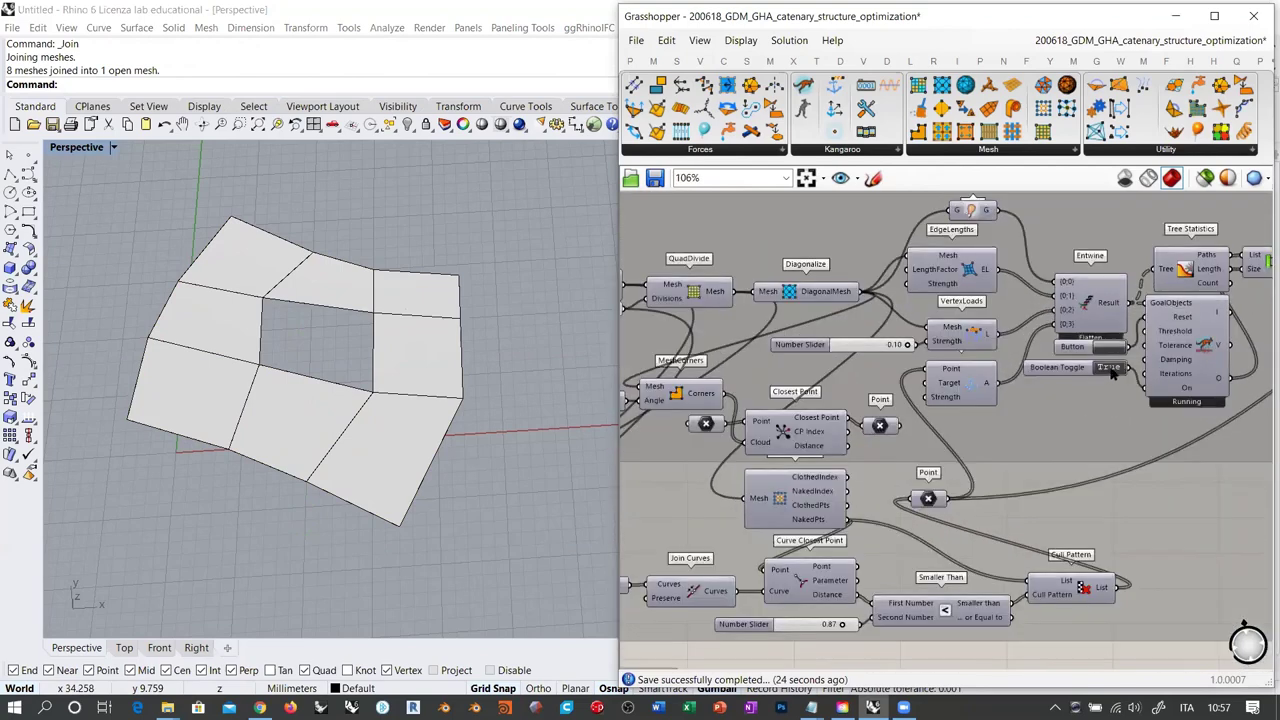
click(1110, 369)
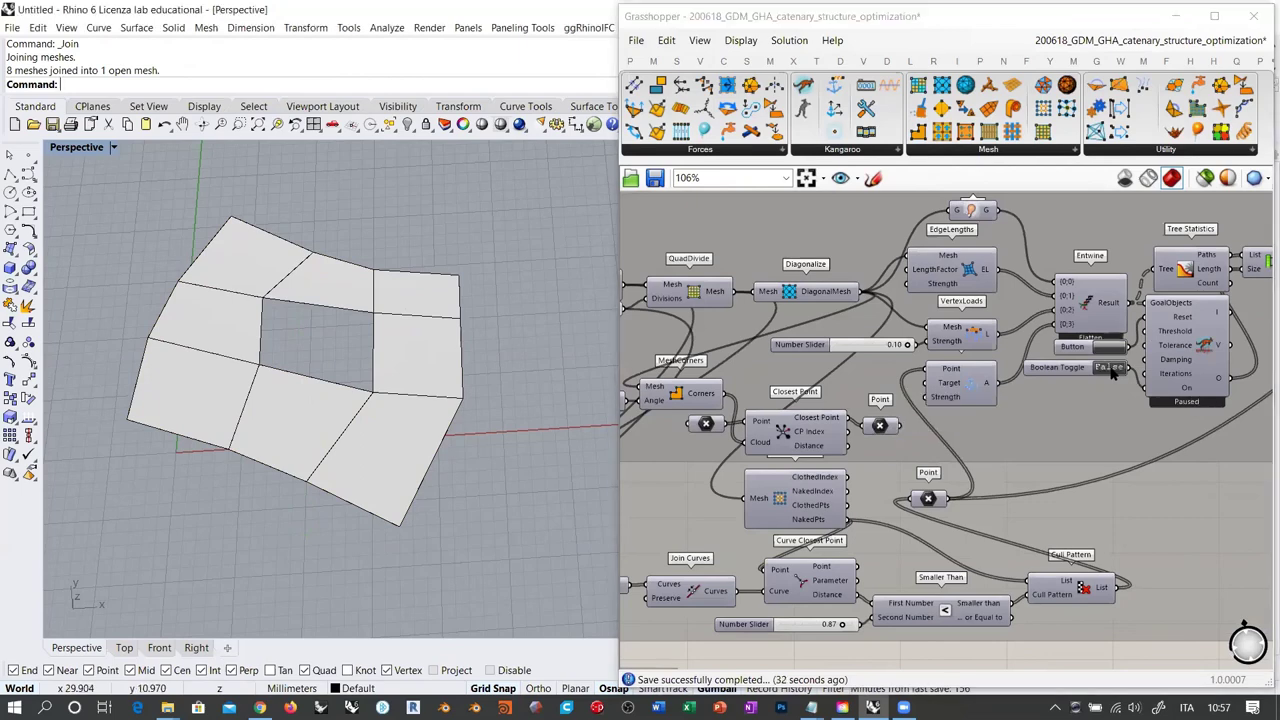
Inspect the Mesh parameter, the QuadDivide subdivision and the Diagonalize mesh one after another in the viewport
scroll(1006, 337, down, 2)
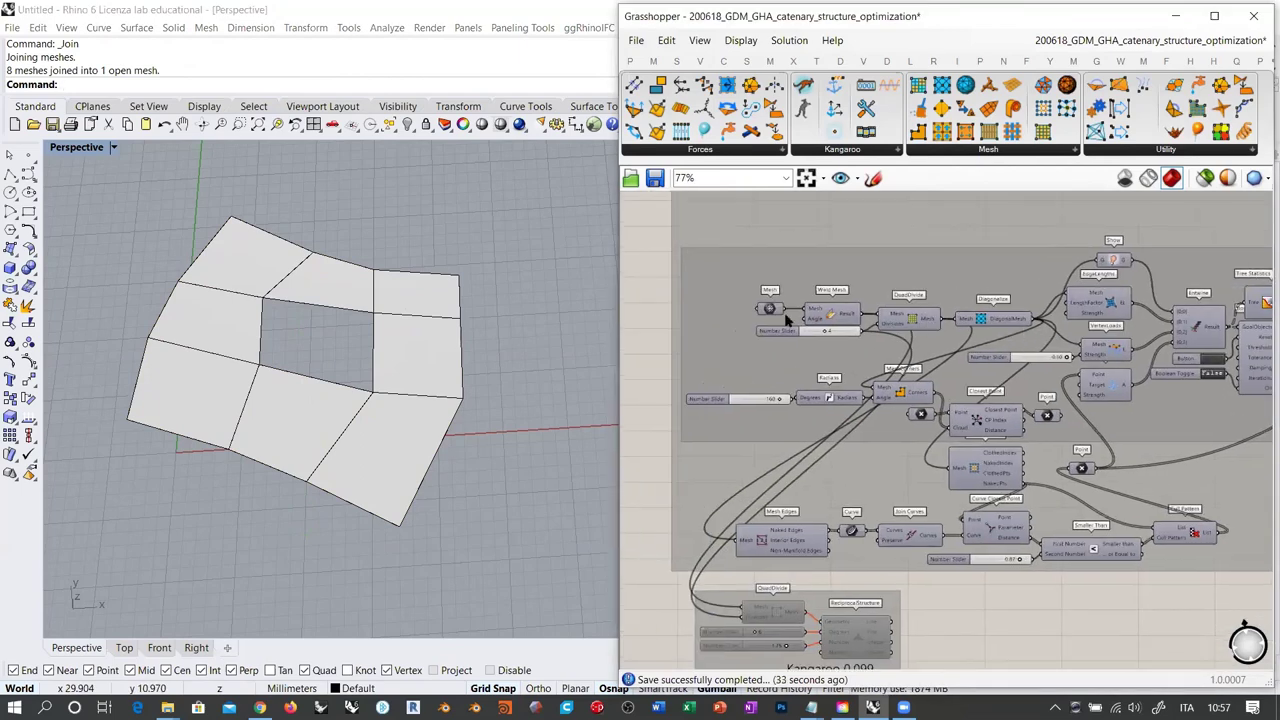
click(769, 309)
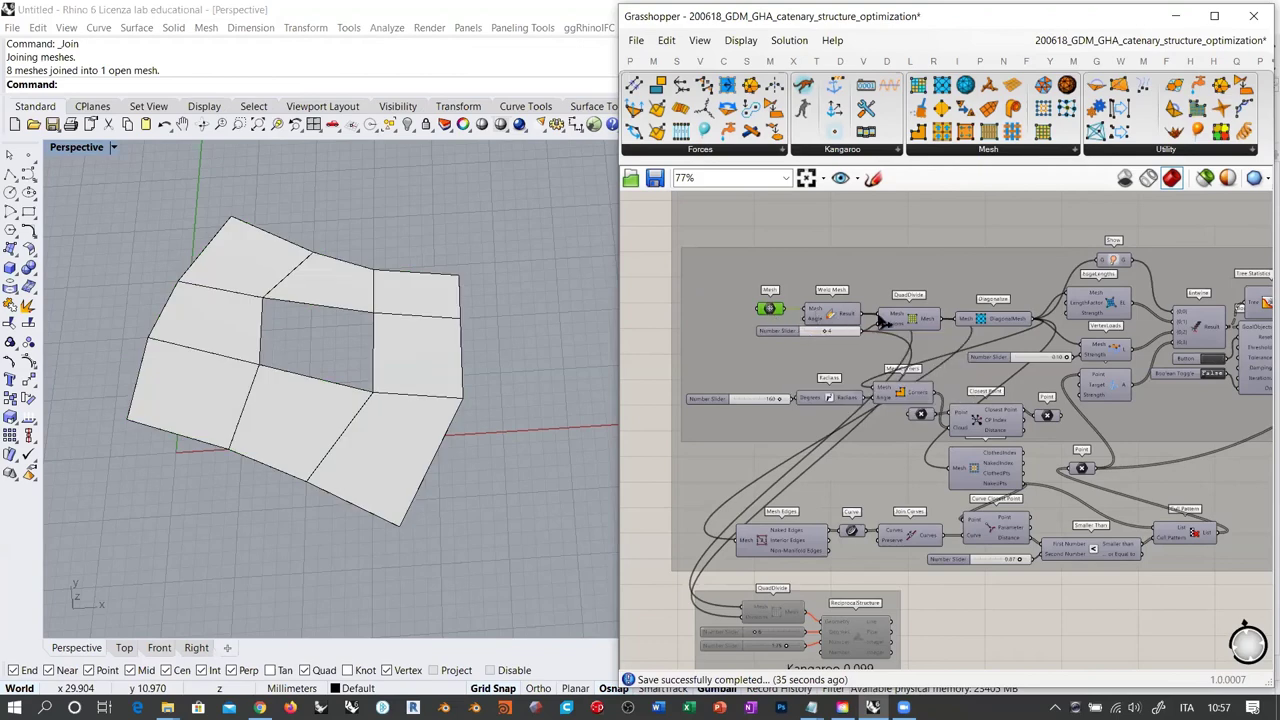
click(916, 320)
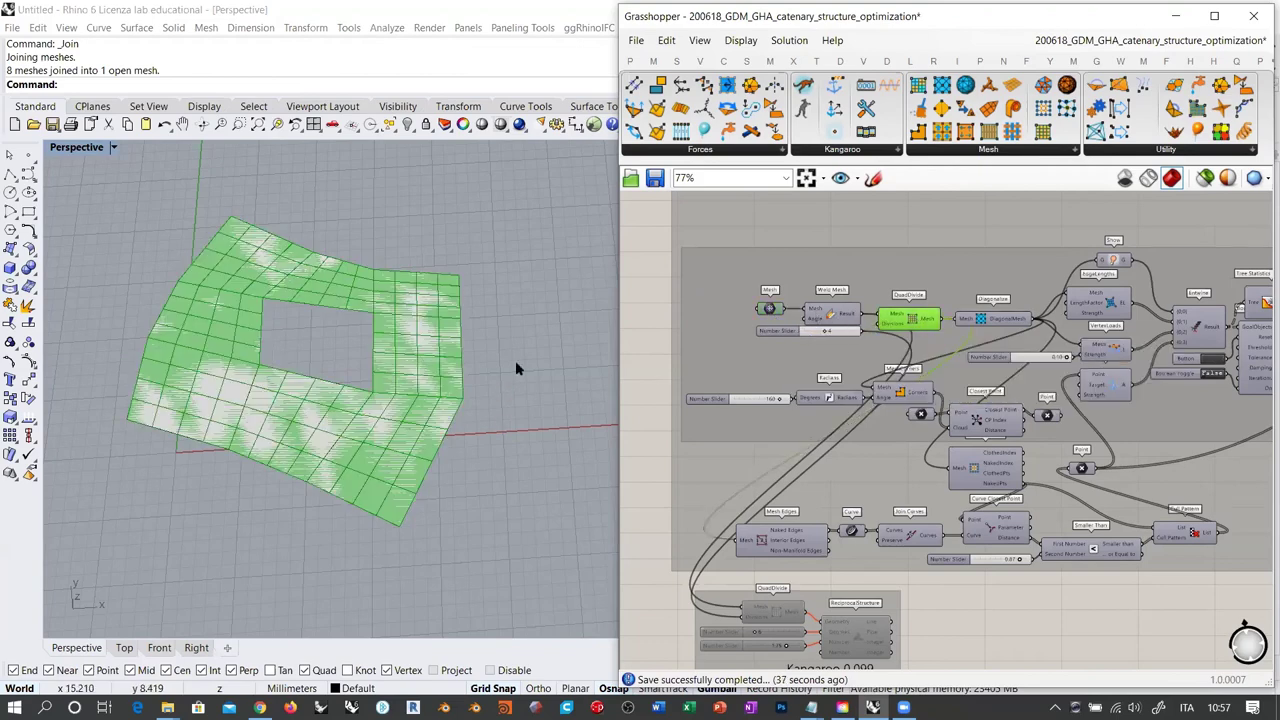
click(990, 320)
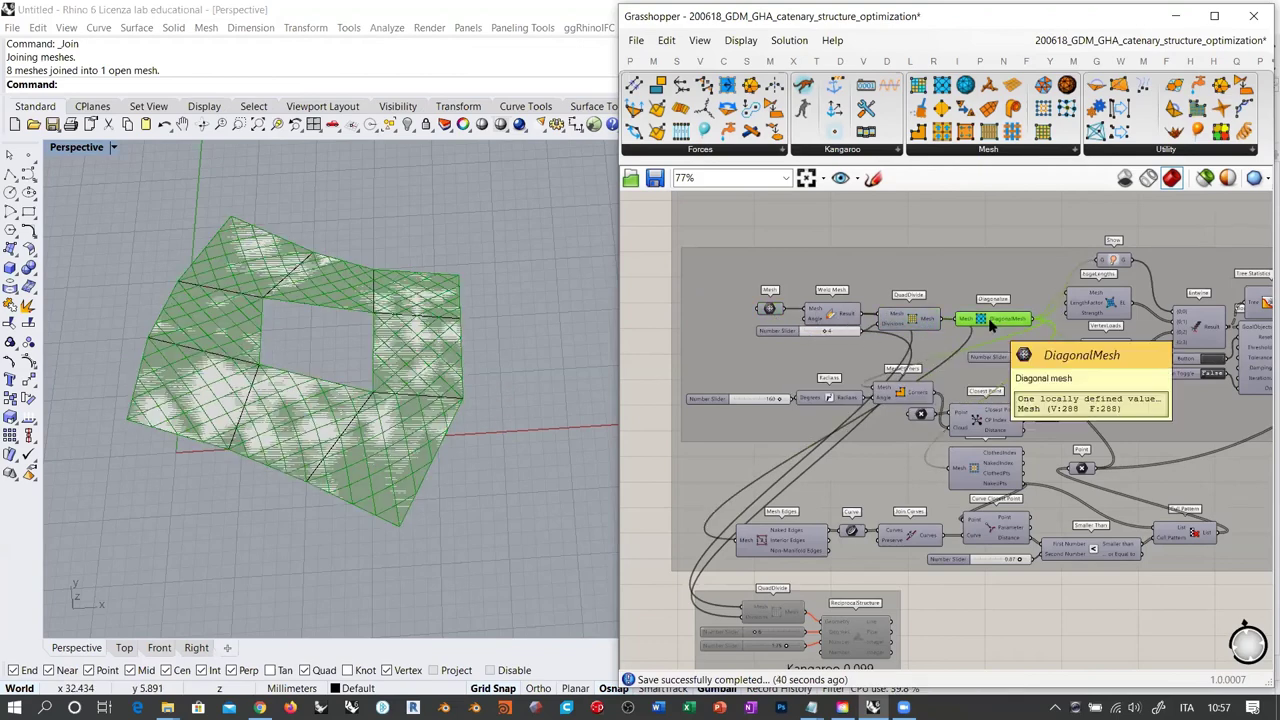
key(ctrl+q)
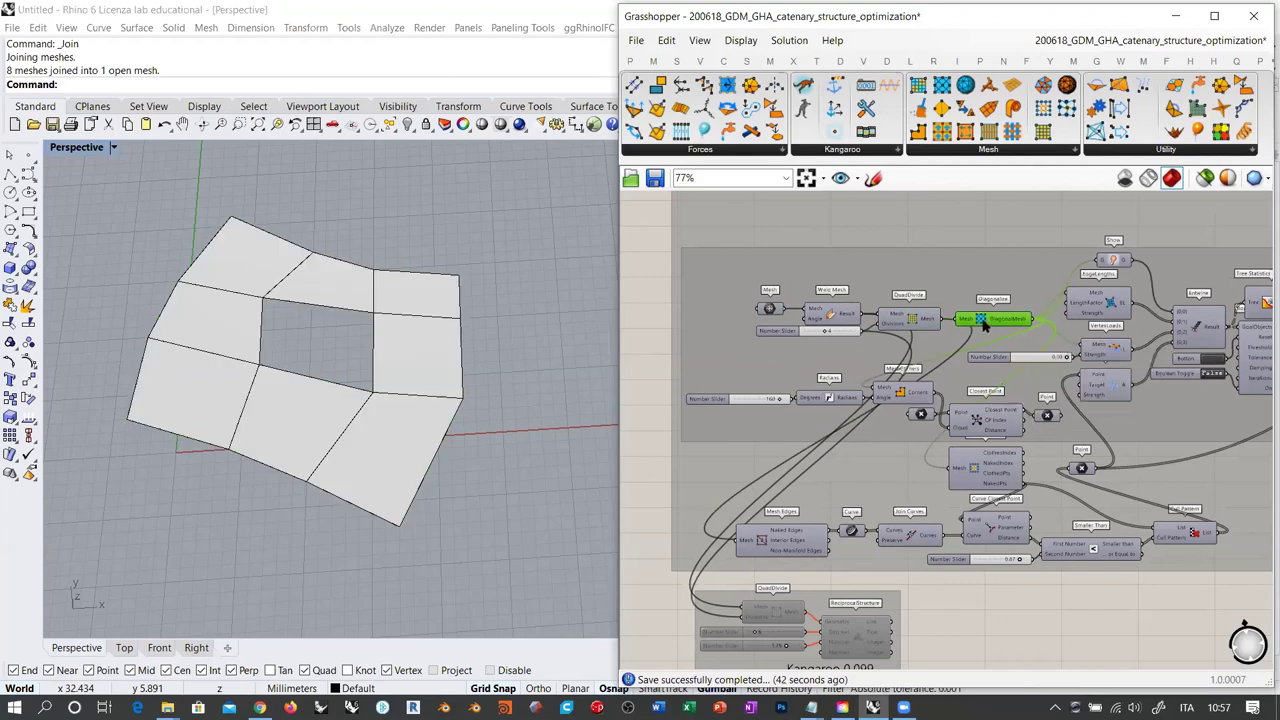
click(1056, 380)
Examine the diagonal mesh's clothed and naked vertices and the Point parameter holding the culled anchor points
scroll(1100, 440, up, 2)
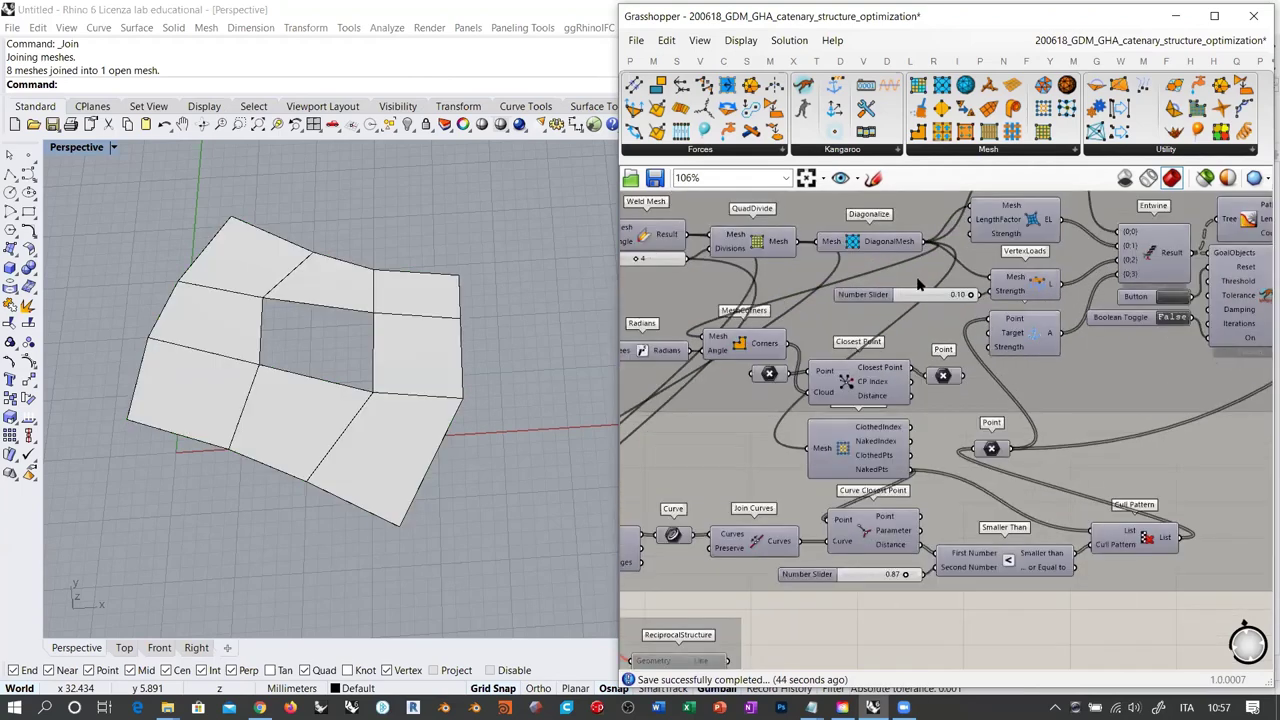
click(839, 454)
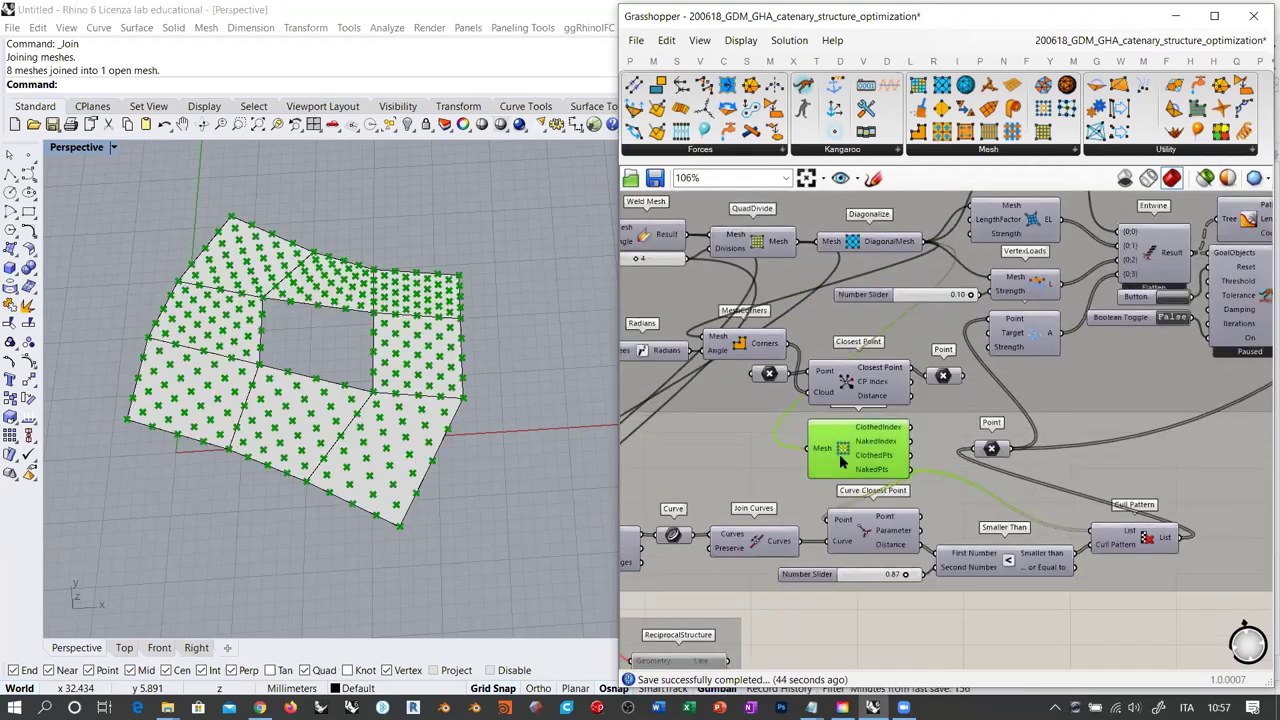
click(992, 450)
click(995, 452)
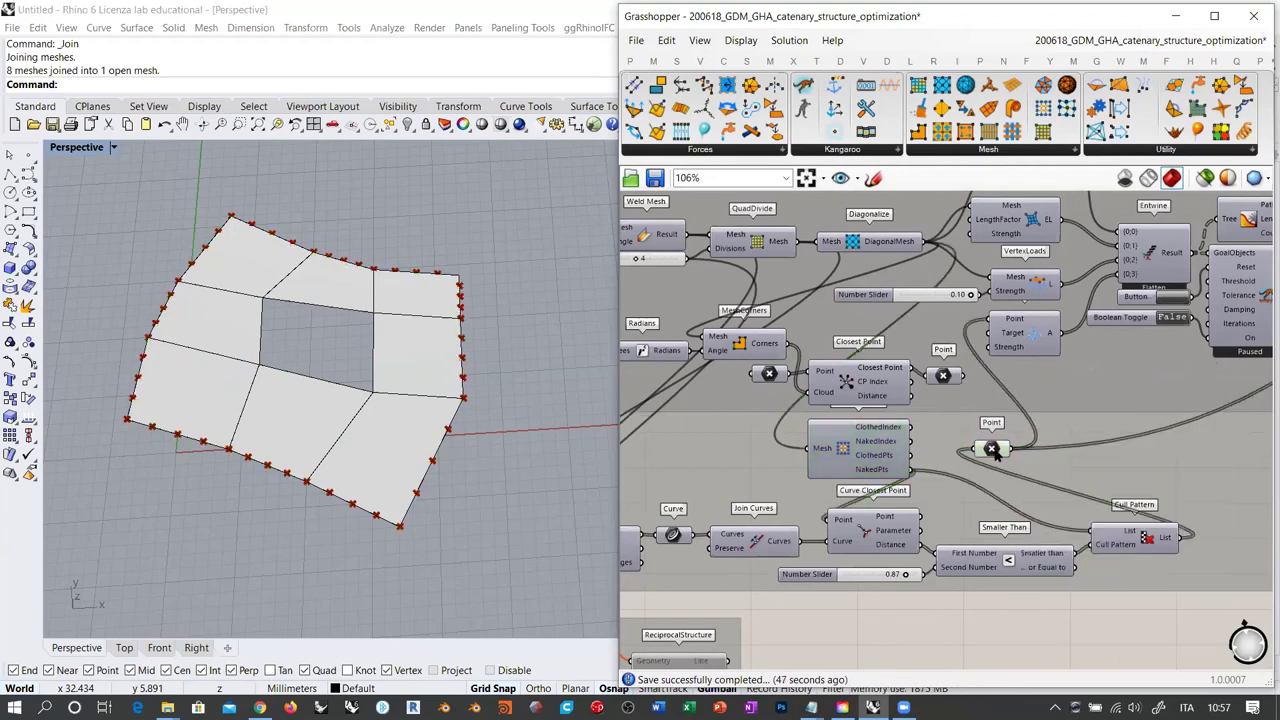
right_drag(466, 362, 480, 385)
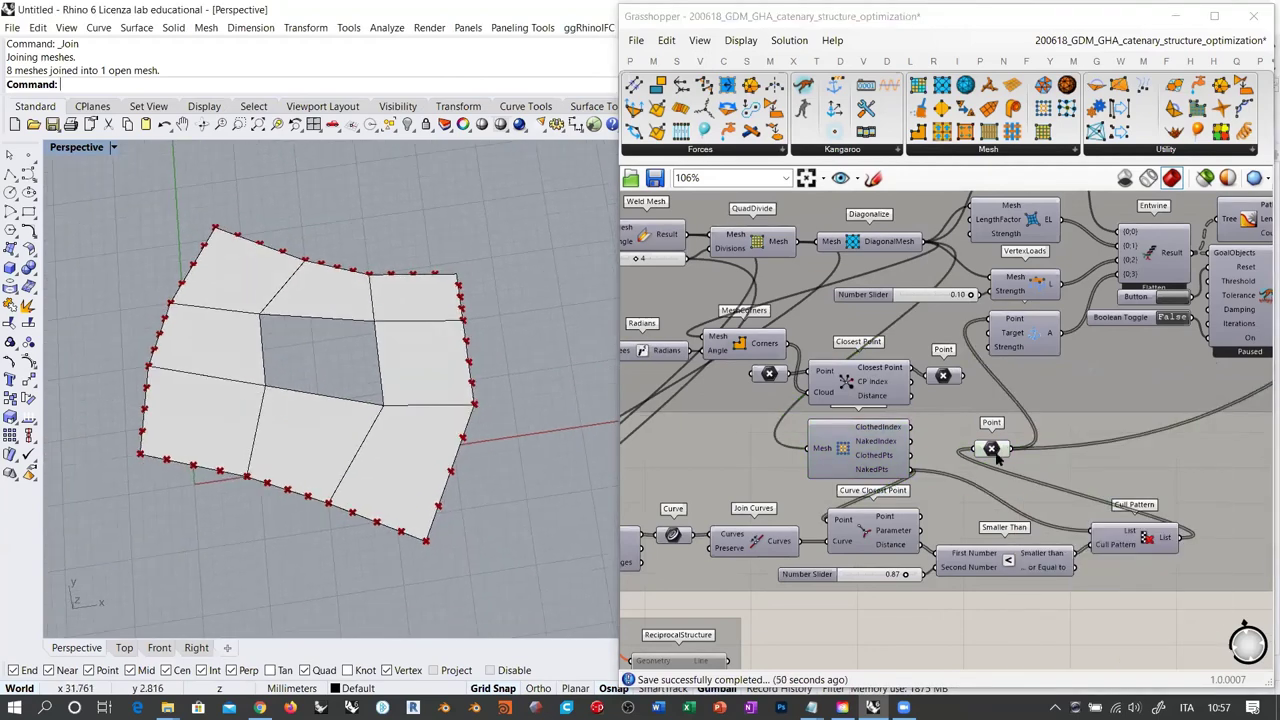
right_drag(884, 415, 1005, 448)
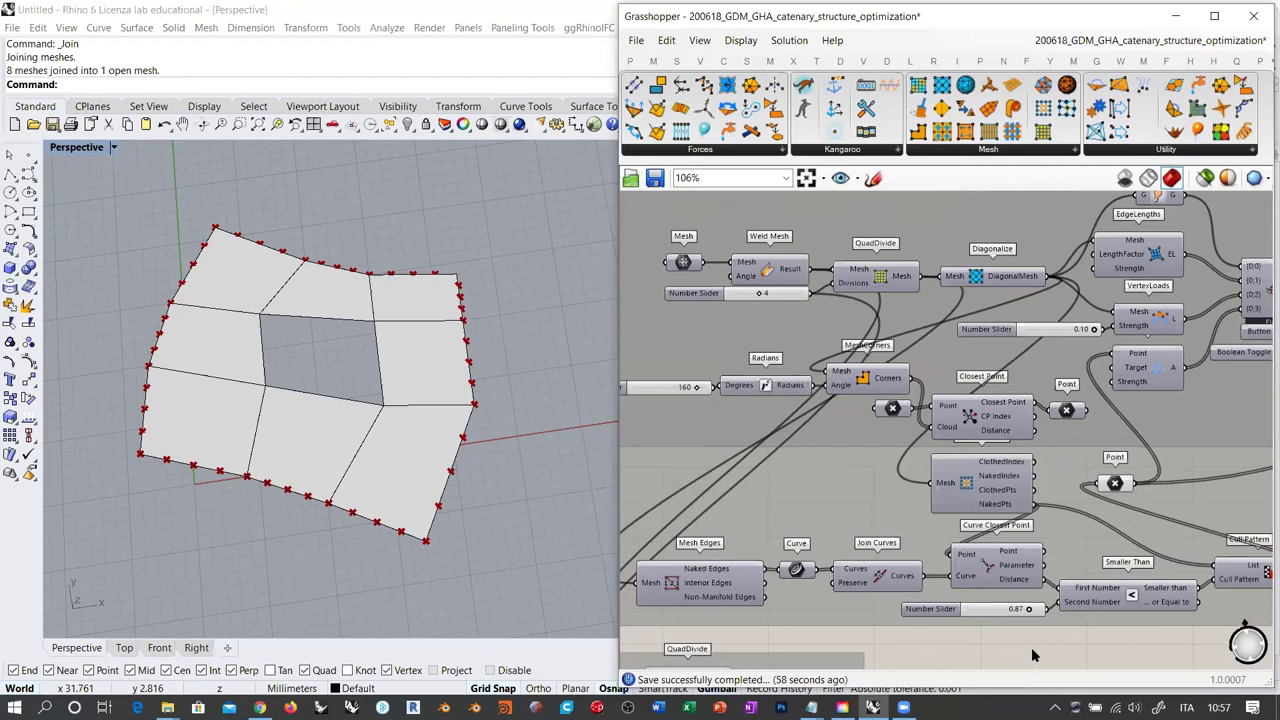
right_drag(1016, 589, 962, 534)
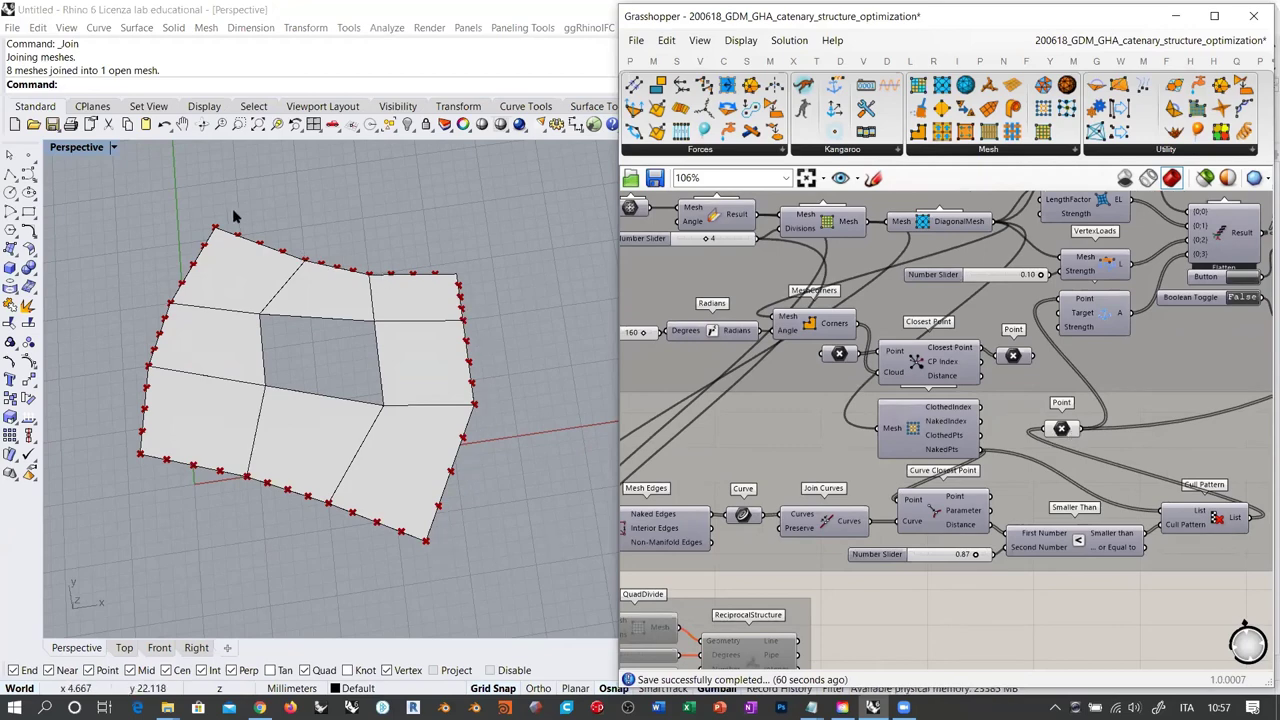
click(1064, 430)
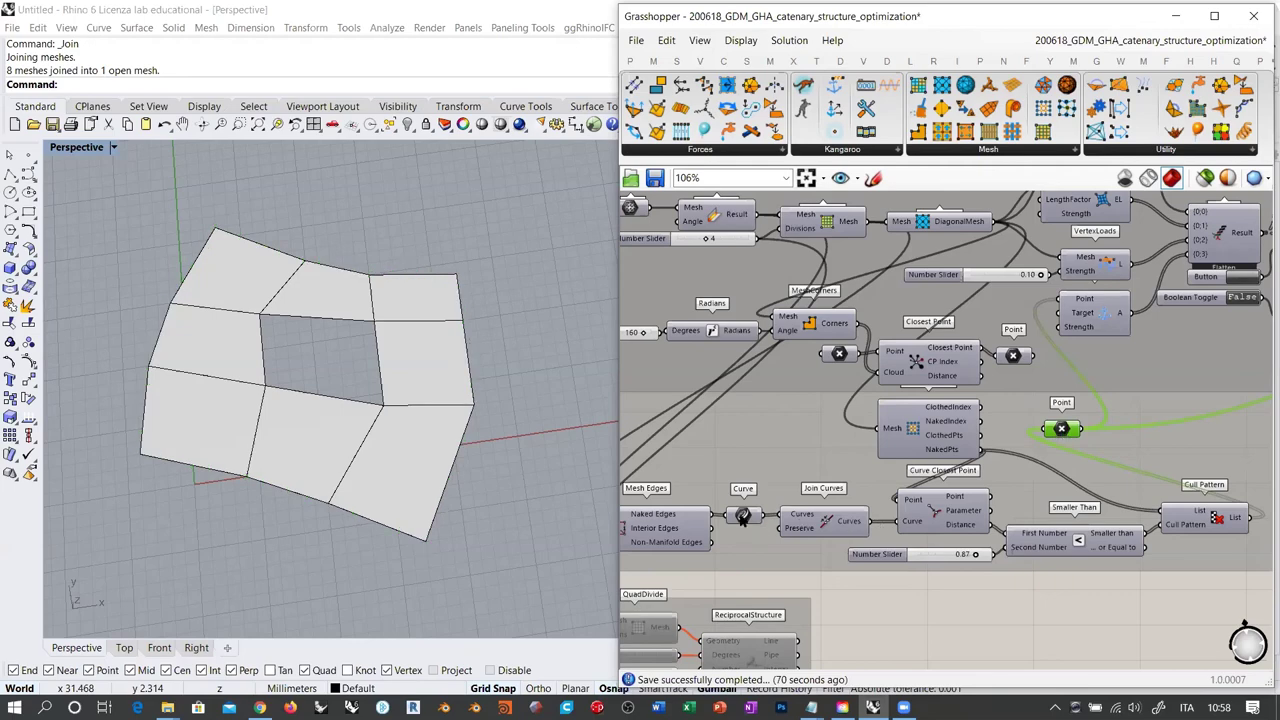
Hide the joined base mesh and check the naked-edge outlines held in the Curve parameter before Join Curves
click(742, 516)
click(700, 455)
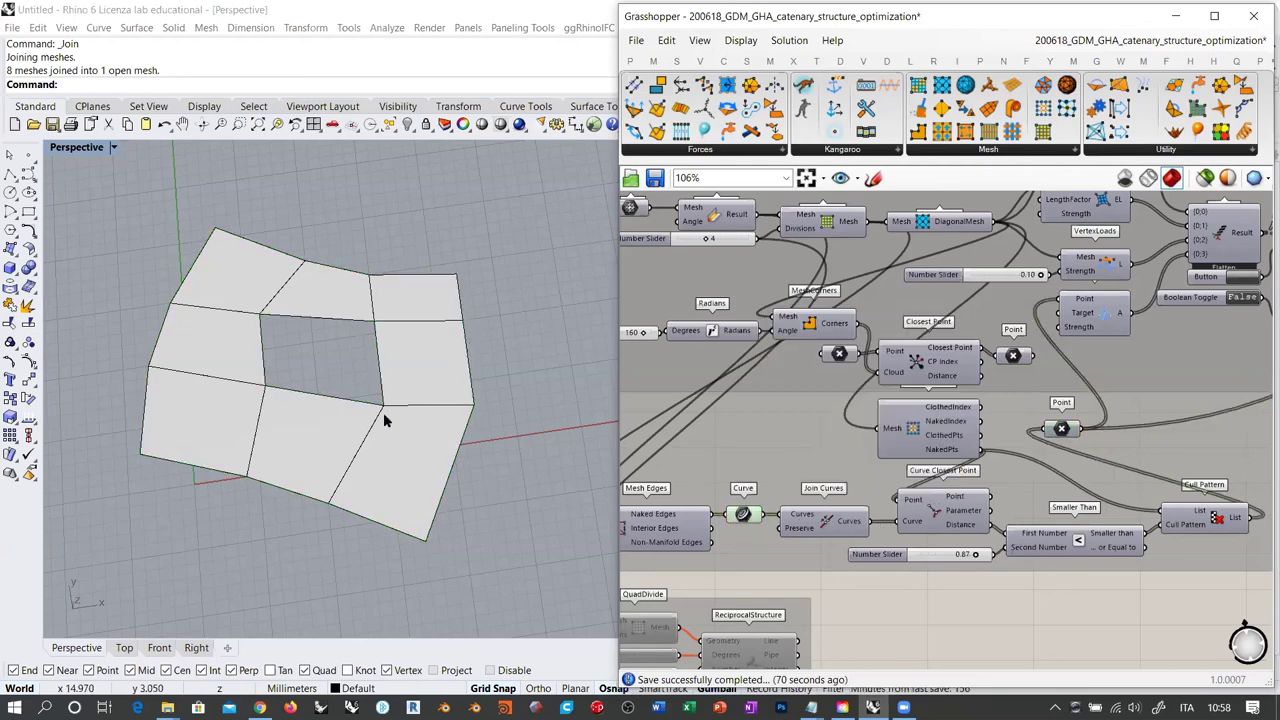
click(422, 352)
click(407, 125)
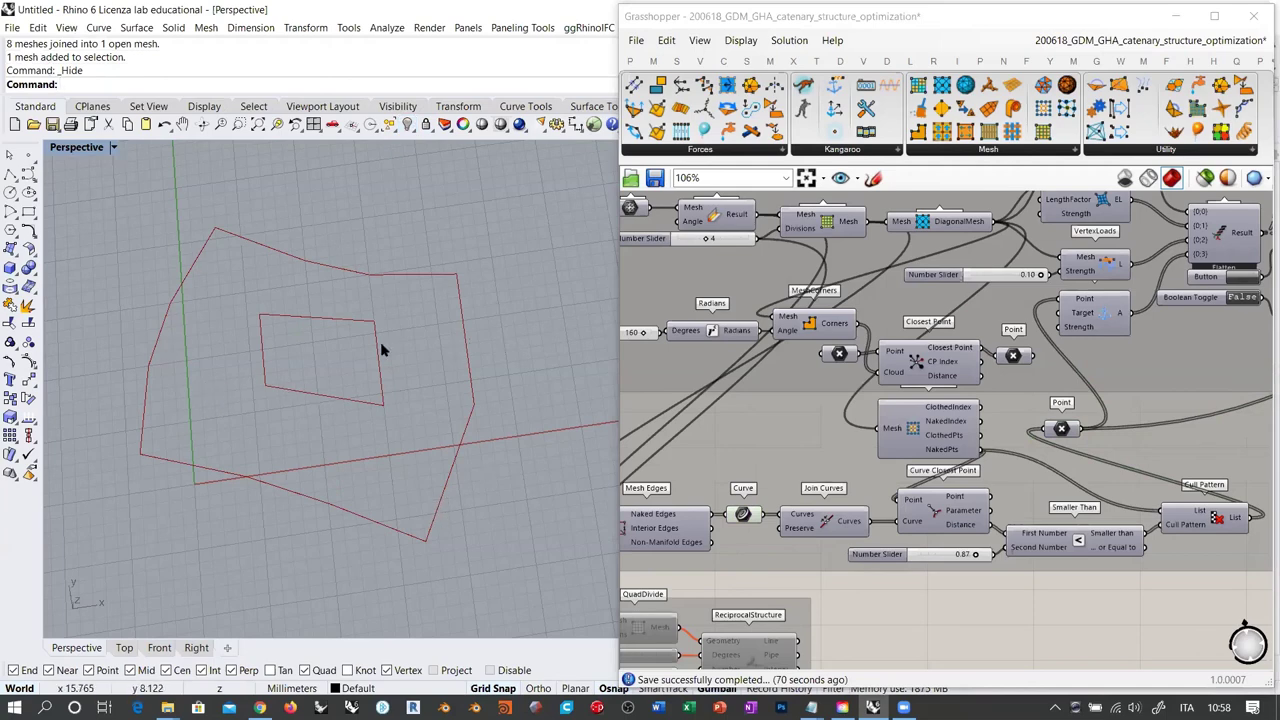
click(743, 515)
scroll(930, 556, up, 4)
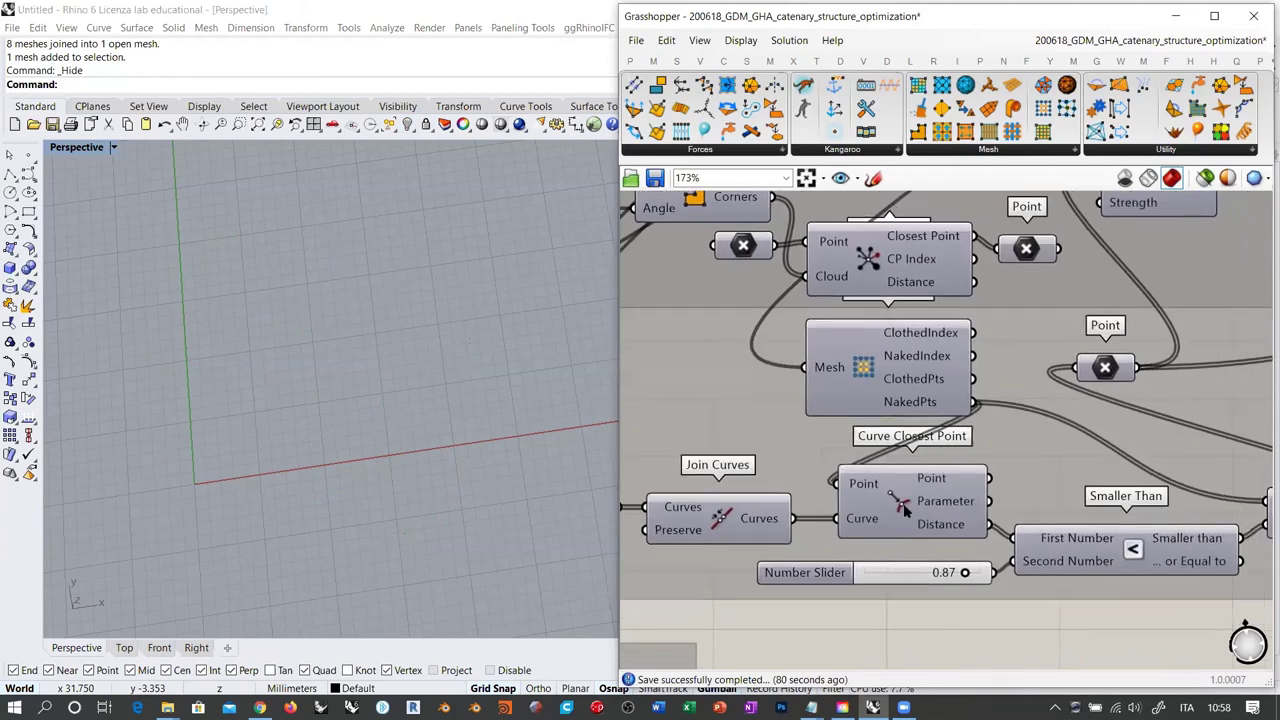
Check the points output by the Curve Closest Point component in the viewport and hide their preview again
click(903, 508)
click(865, 481)
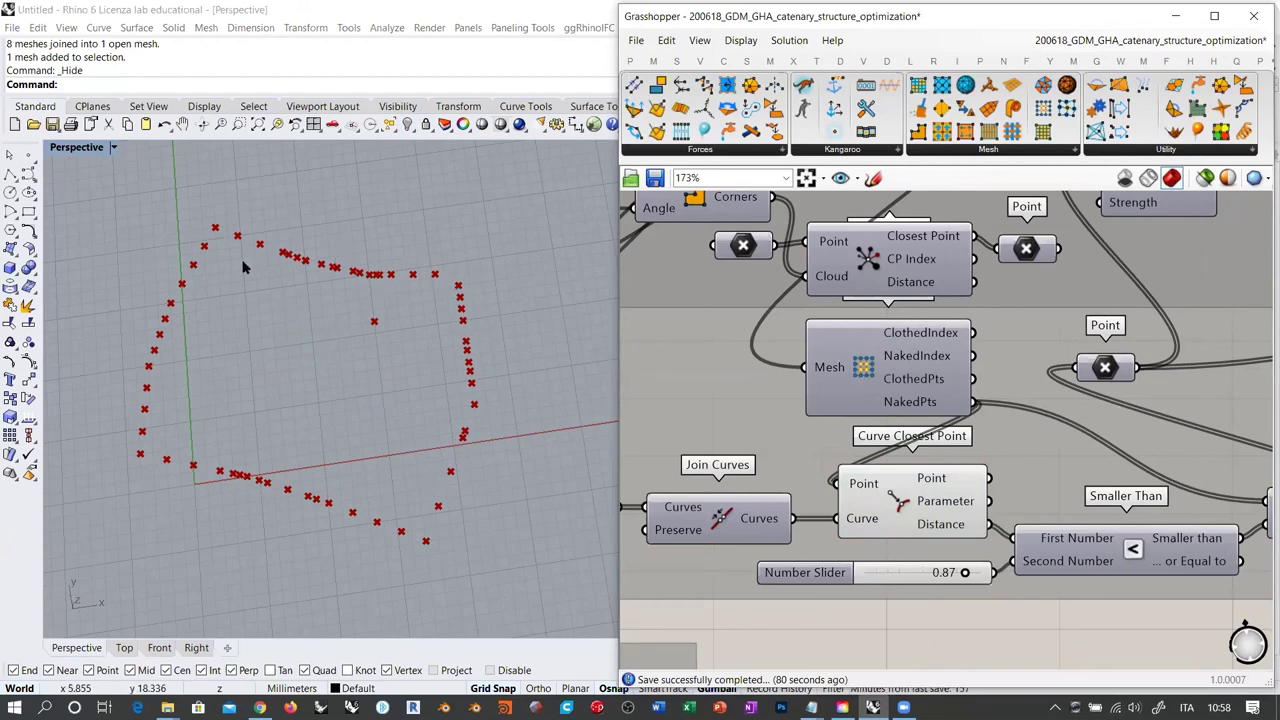
click(900, 508)
key(ctrl+q)
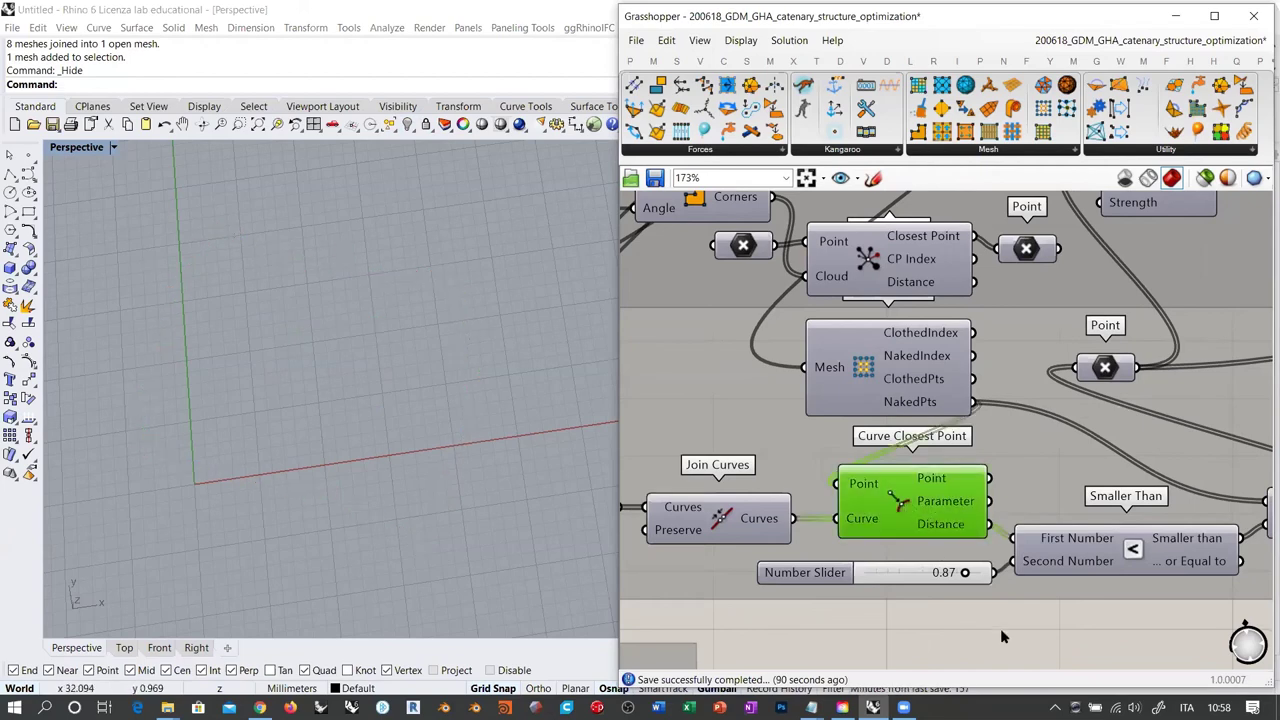
click(1003, 635)
Flatten the Point parameter fed by Cull Pattern and preview its anchor points in the viewport
right_drag(916, 517, 839, 514)
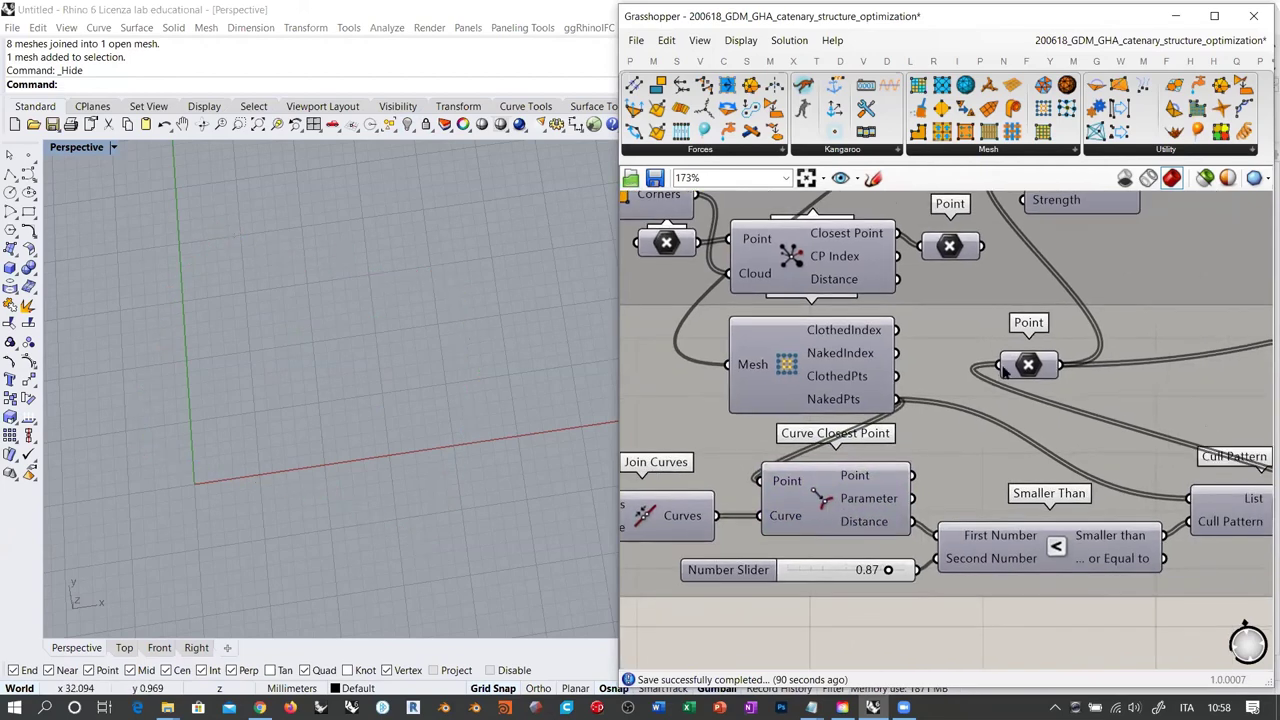
click(1029, 365)
scroll(996, 404, down, 2)
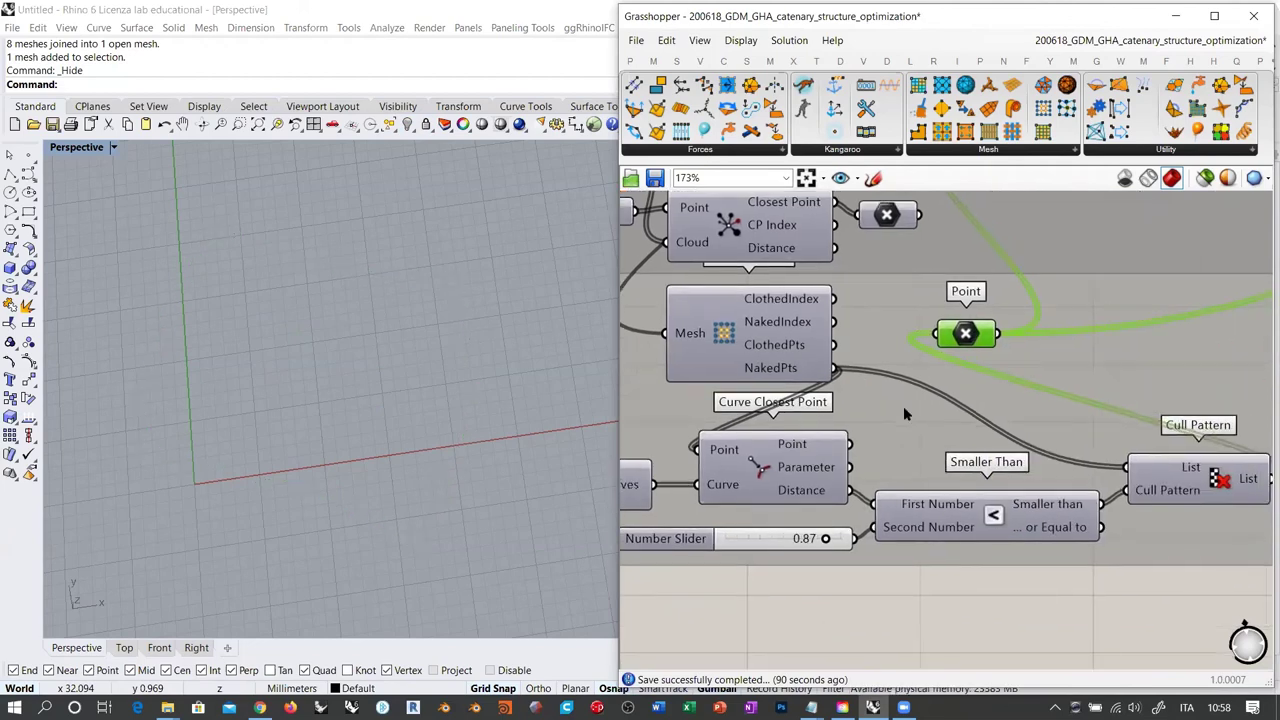
right_drag(963, 365, 959, 387)
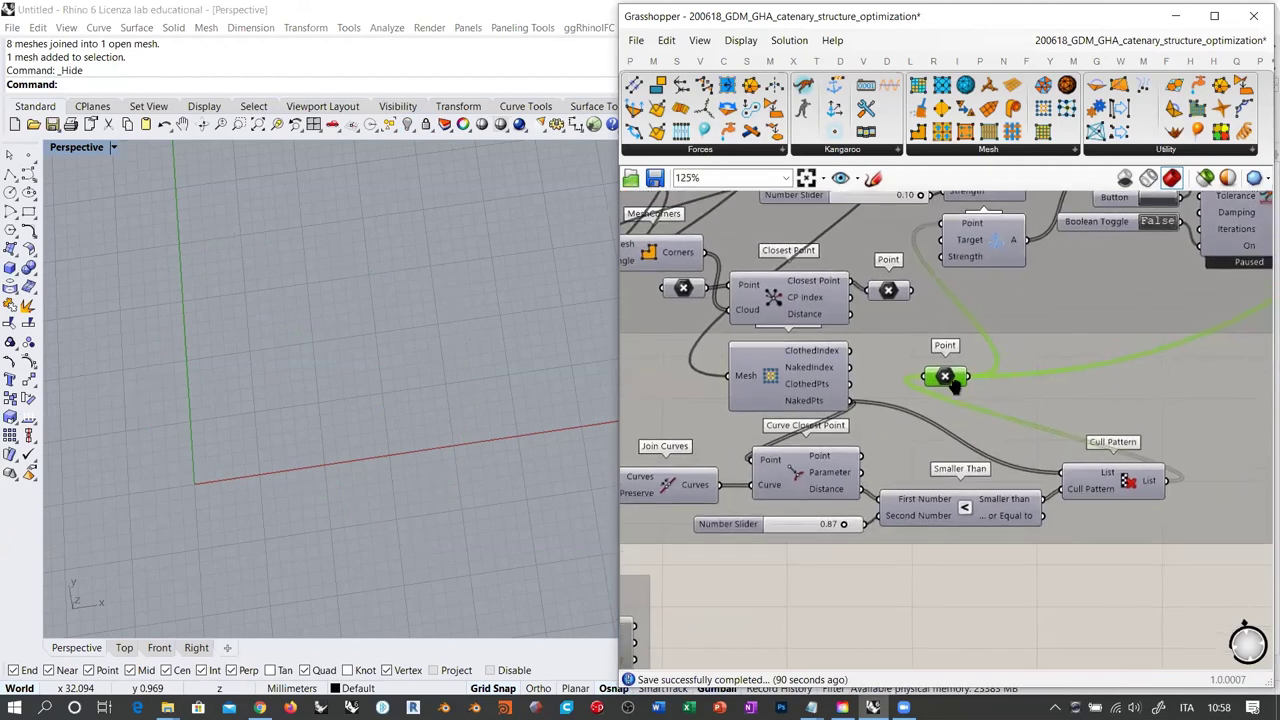
right_click(940, 366)
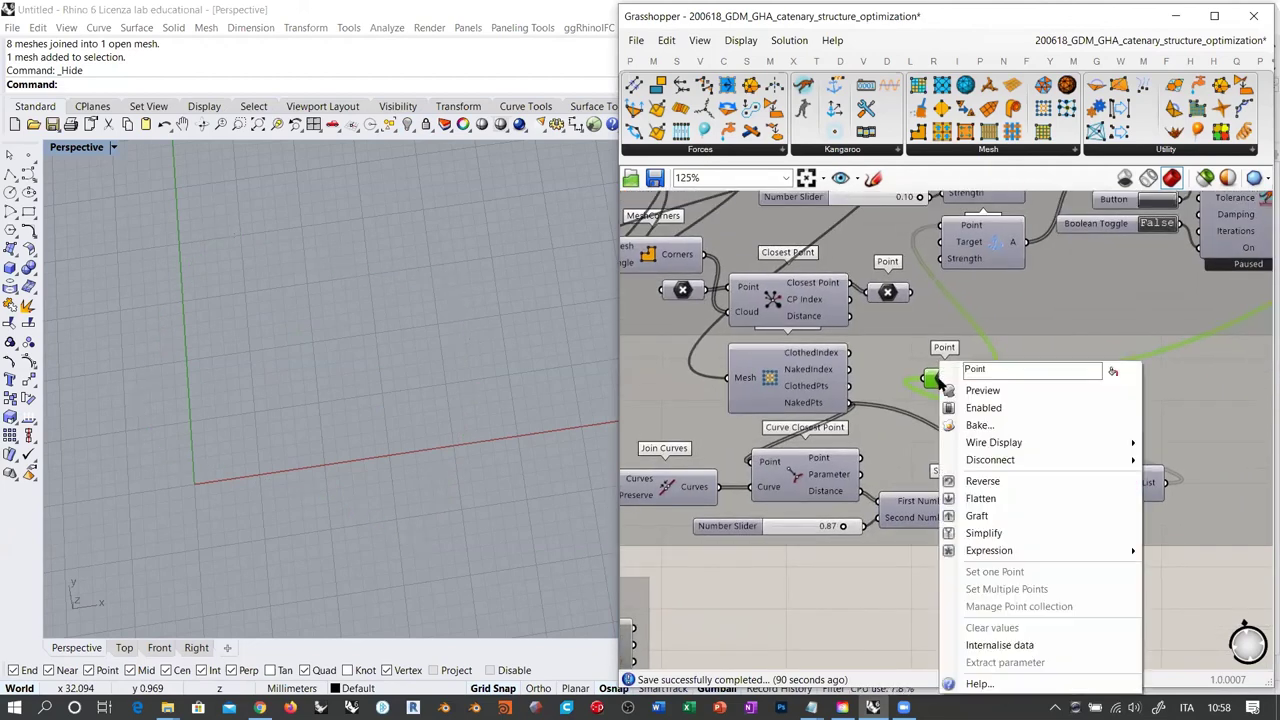
click(983, 498)
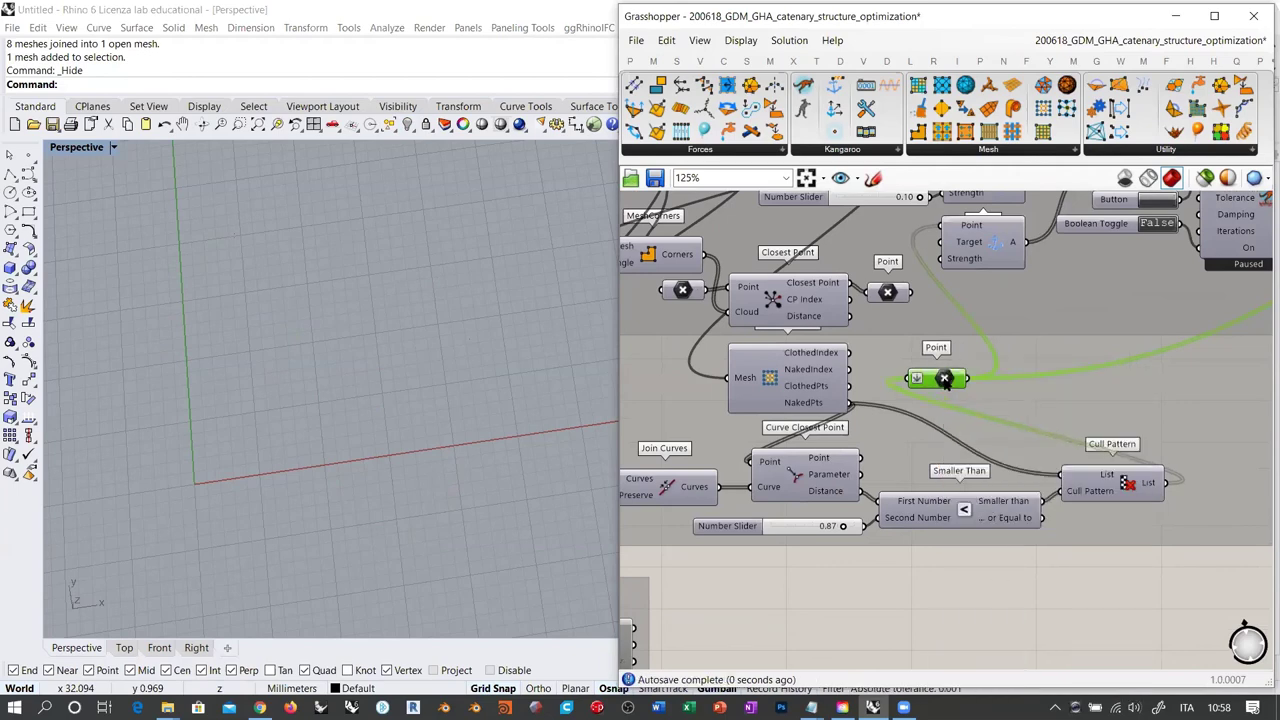
click(974, 562)
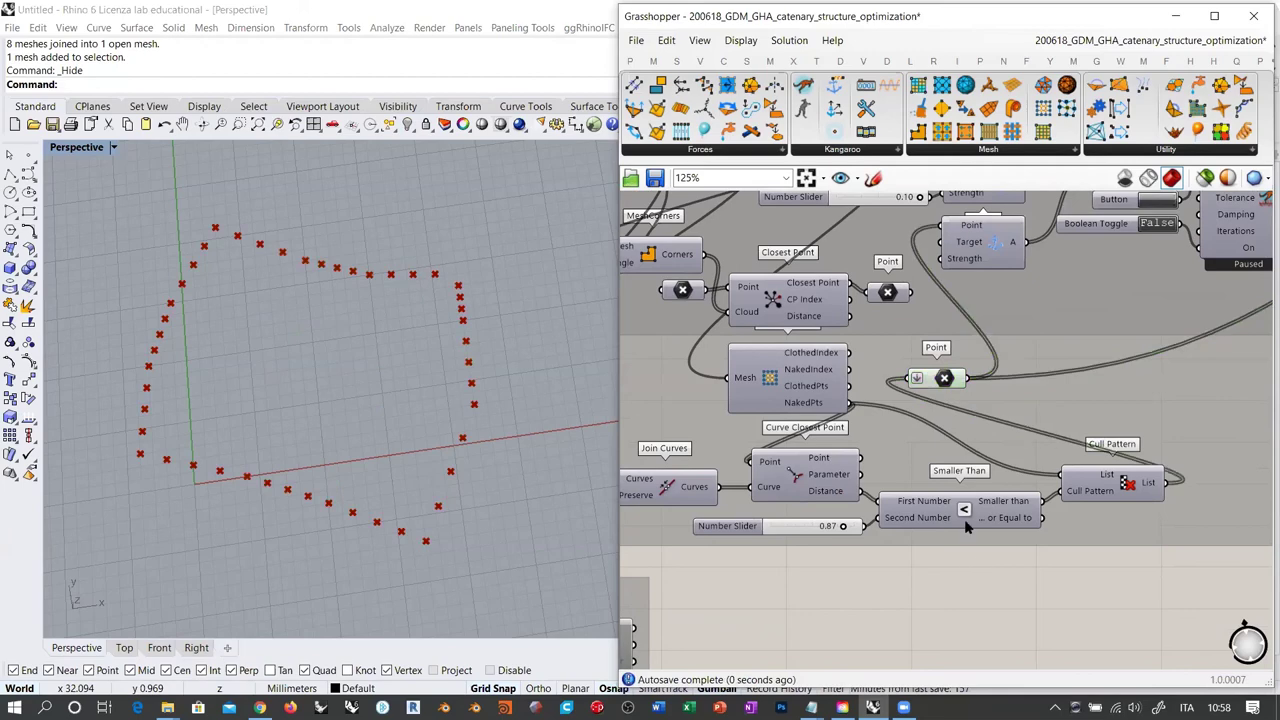
Graft the Curve input of Curve Closest Point, check the culled anchor points and hide the Point parameter's preview
right_click(769, 489)
click(840, 516)
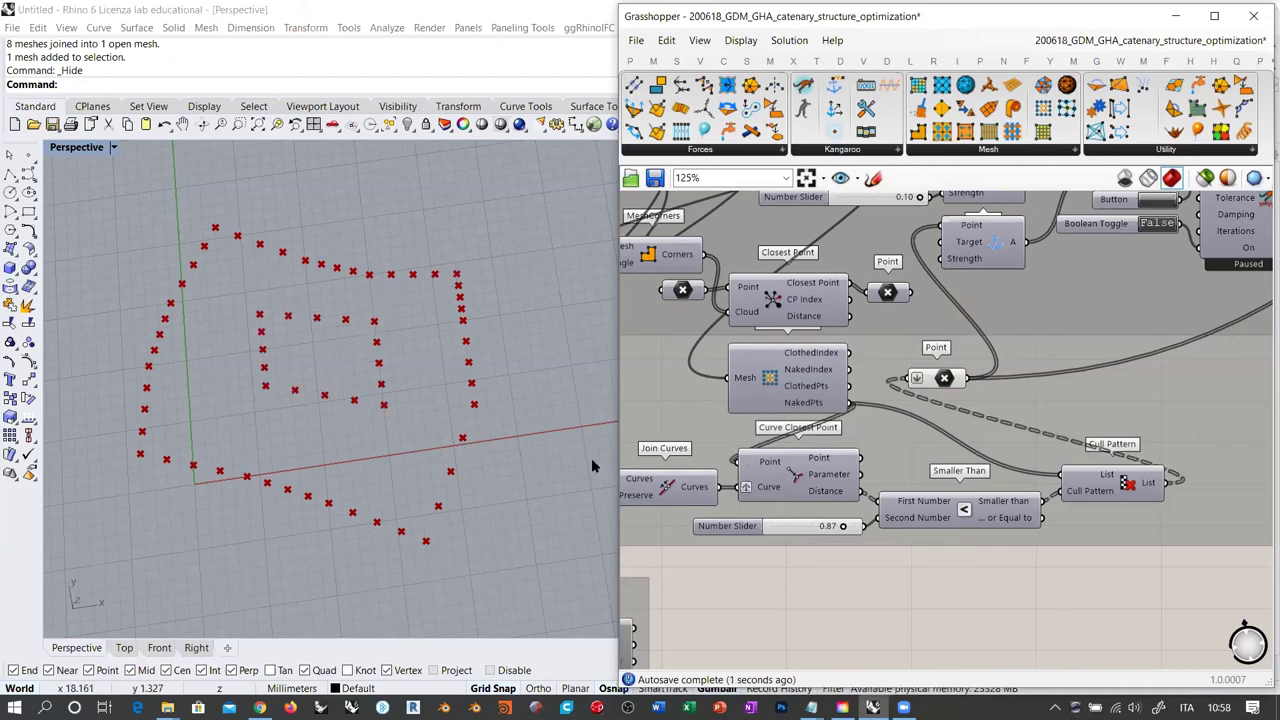
right_drag(380, 331, 369, 347)
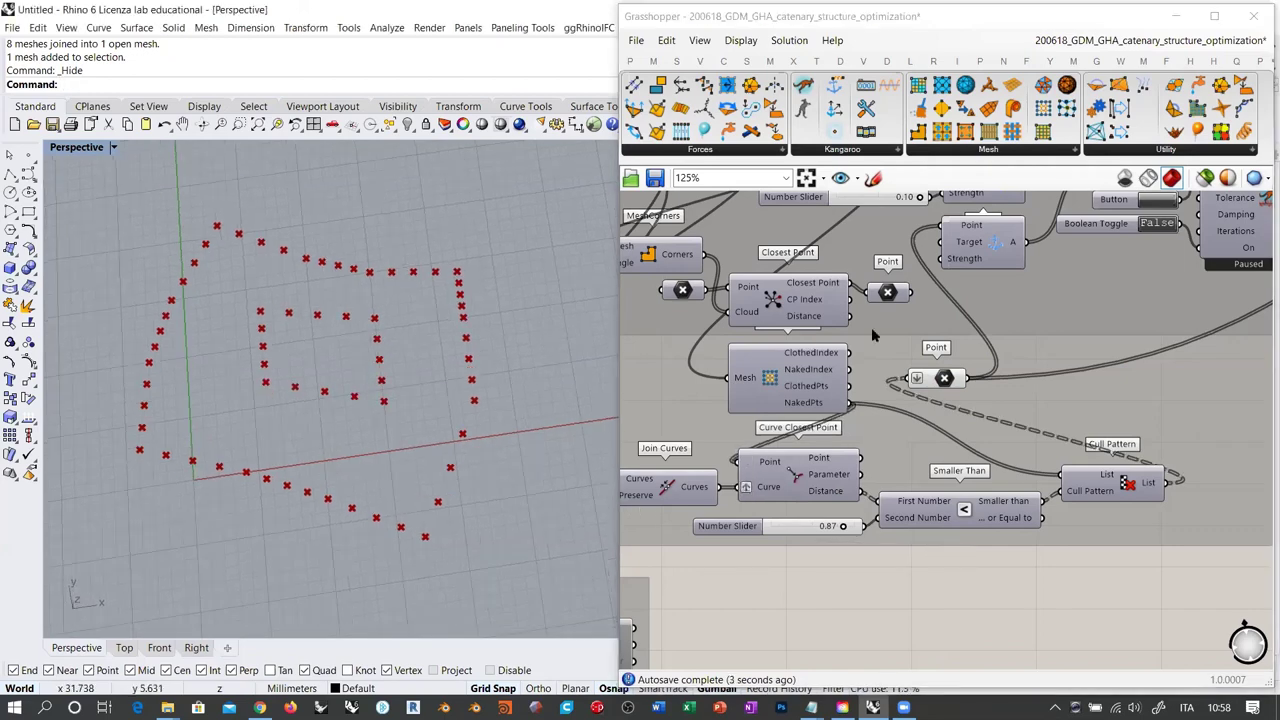
click(946, 379)
click(934, 391)
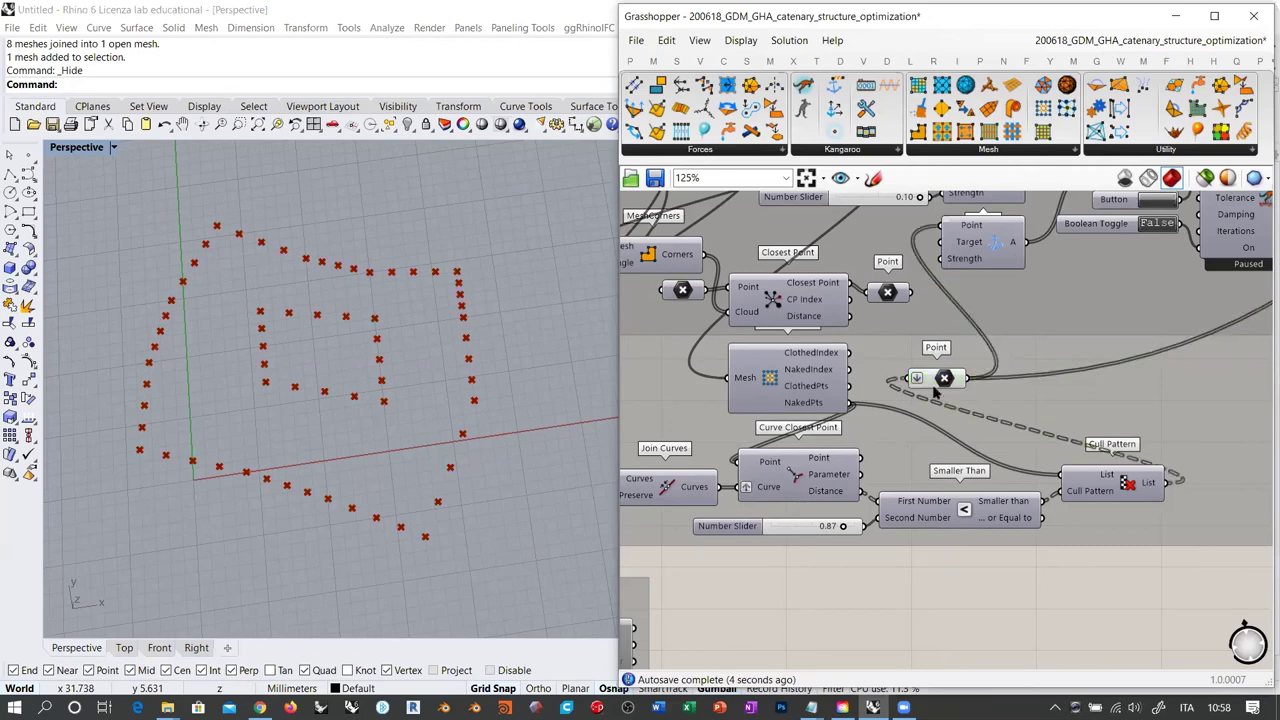
click(942, 383)
key(ctrl+q)
Disable the Mesh parameter after Explode Tree and turn on the preview of Explode Tree
right_drag(935, 378, 708, 450)
scroll(1009, 374, down, 2)
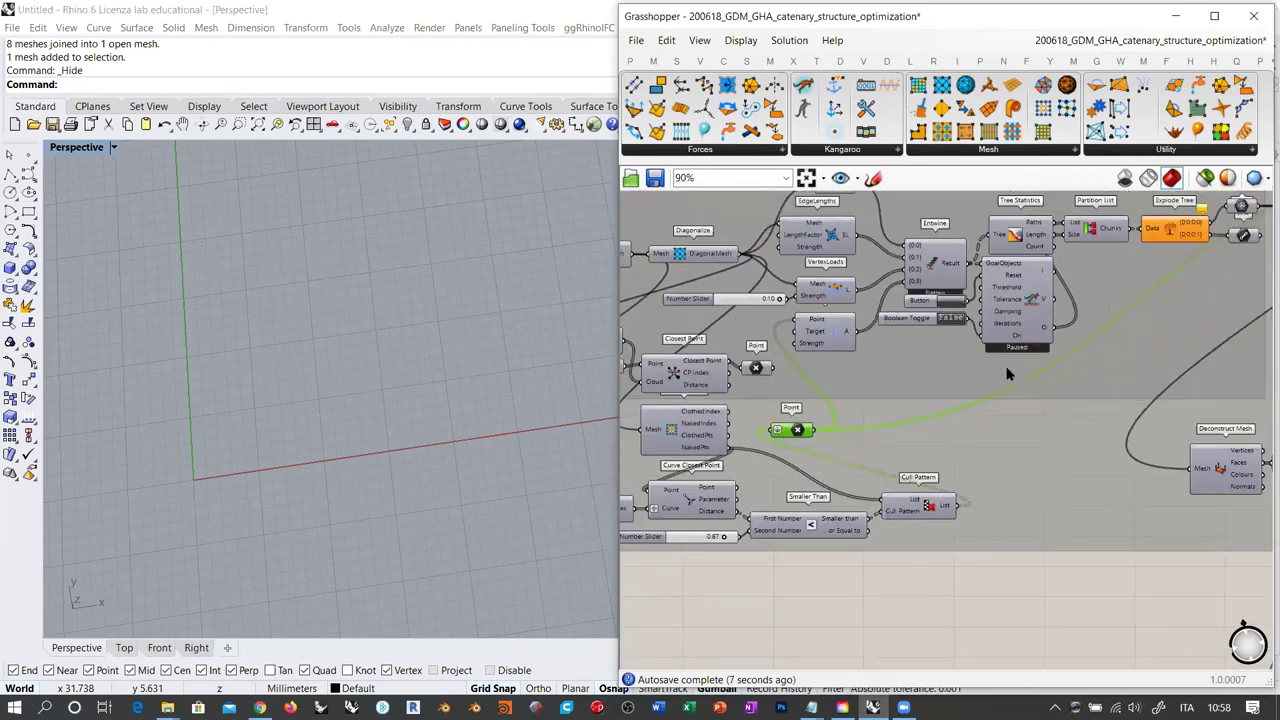
right_drag(982, 403, 787, 483)
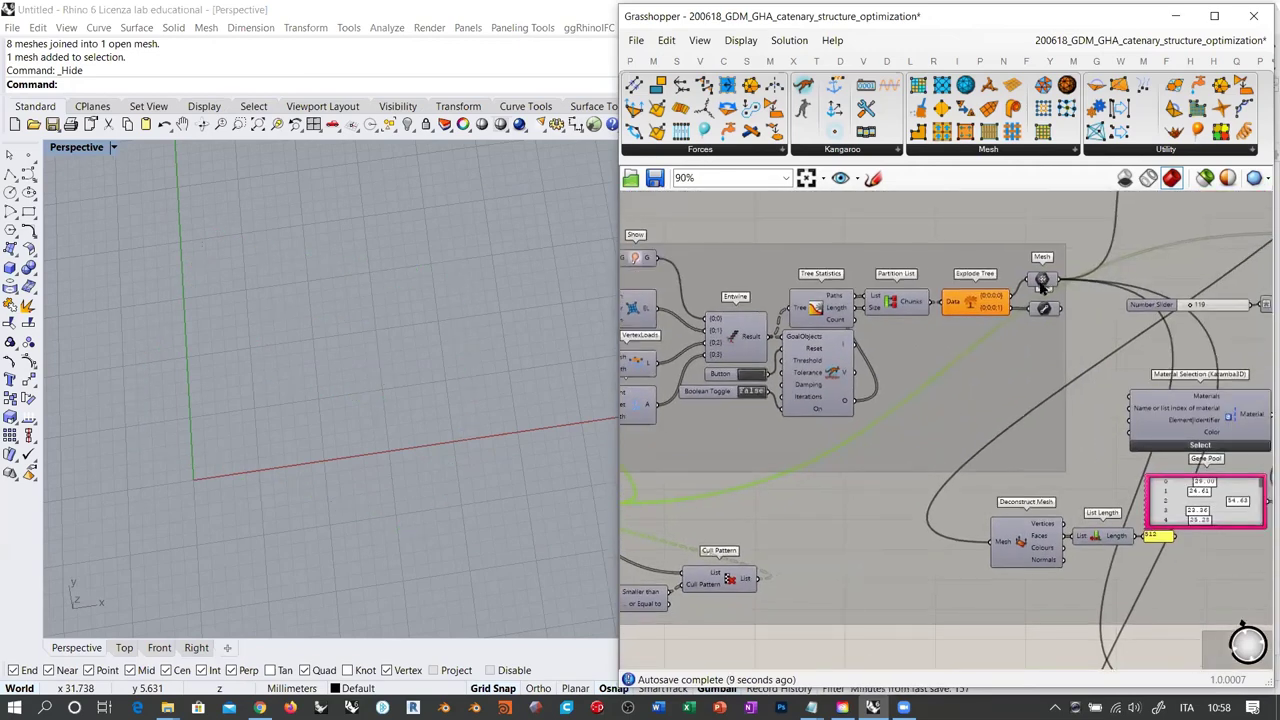
click(1041, 280)
key(ctrl+e)
click(971, 305)
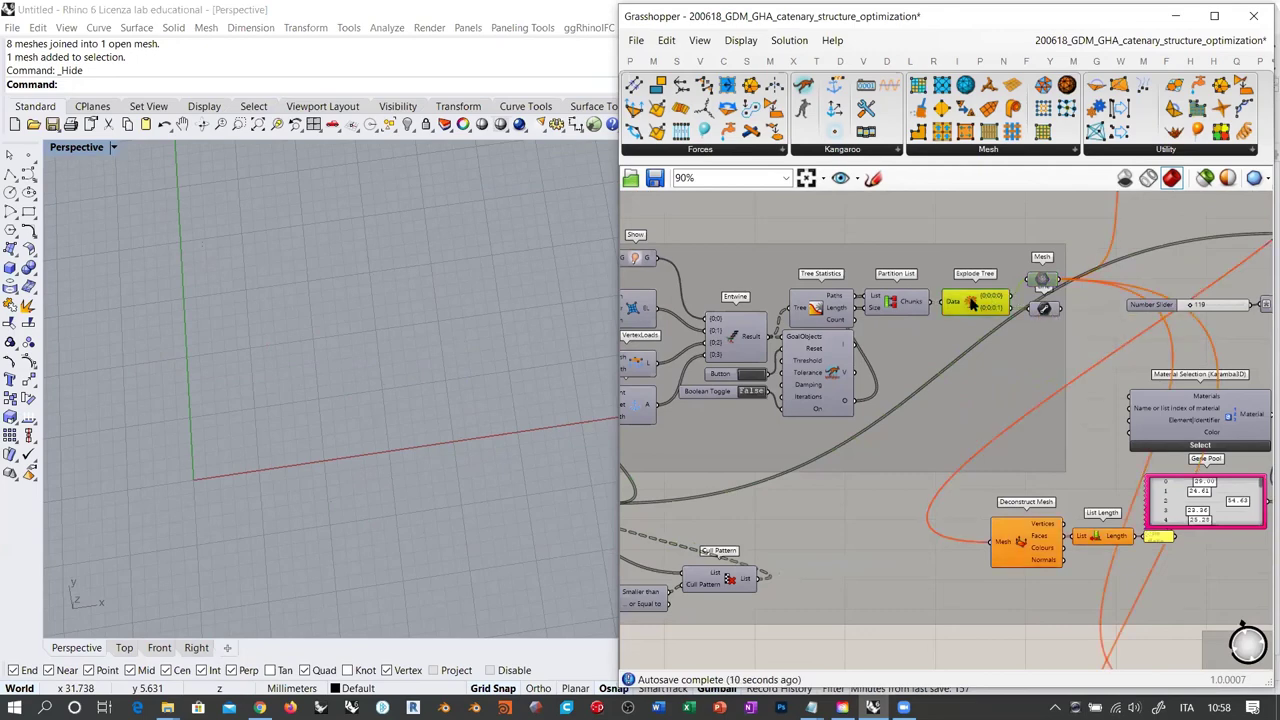
key(ctrl+q)
right_drag(300, 480, 423, 337)
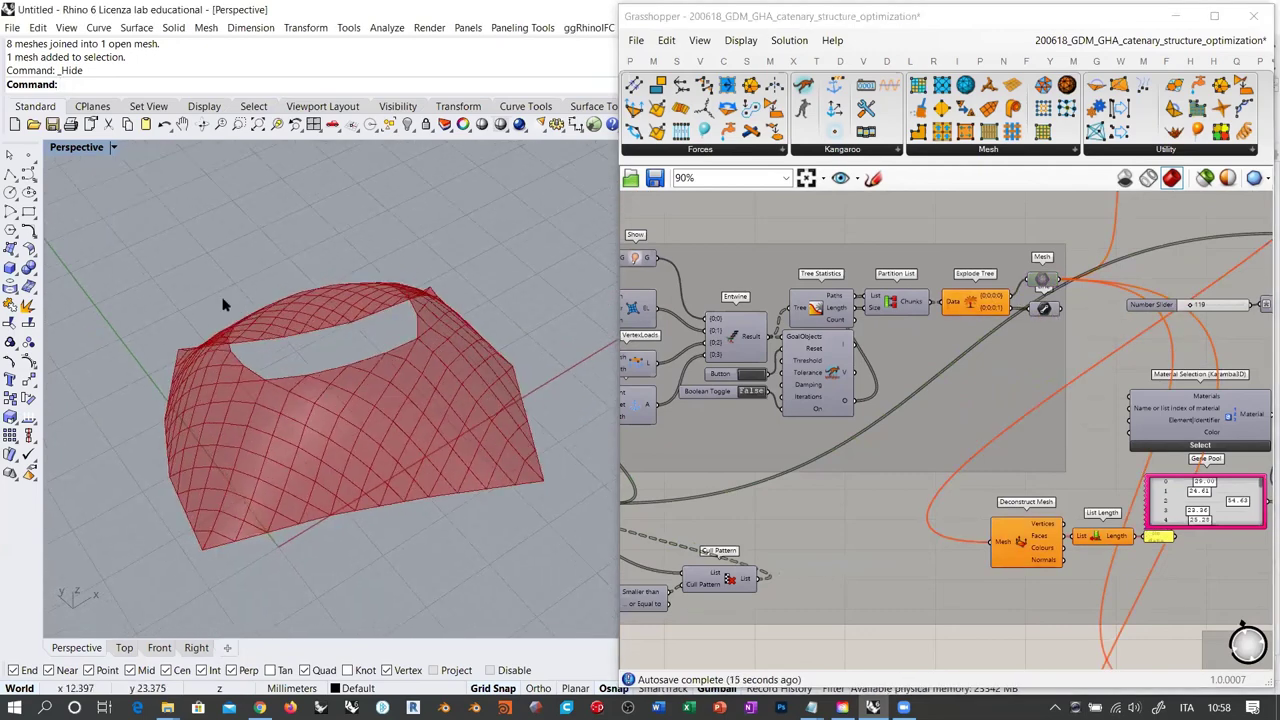
Reset the Kangaroo solver, set its Boolean Toggle to True and examine the relaxing mesh from several angles
click(751, 375)
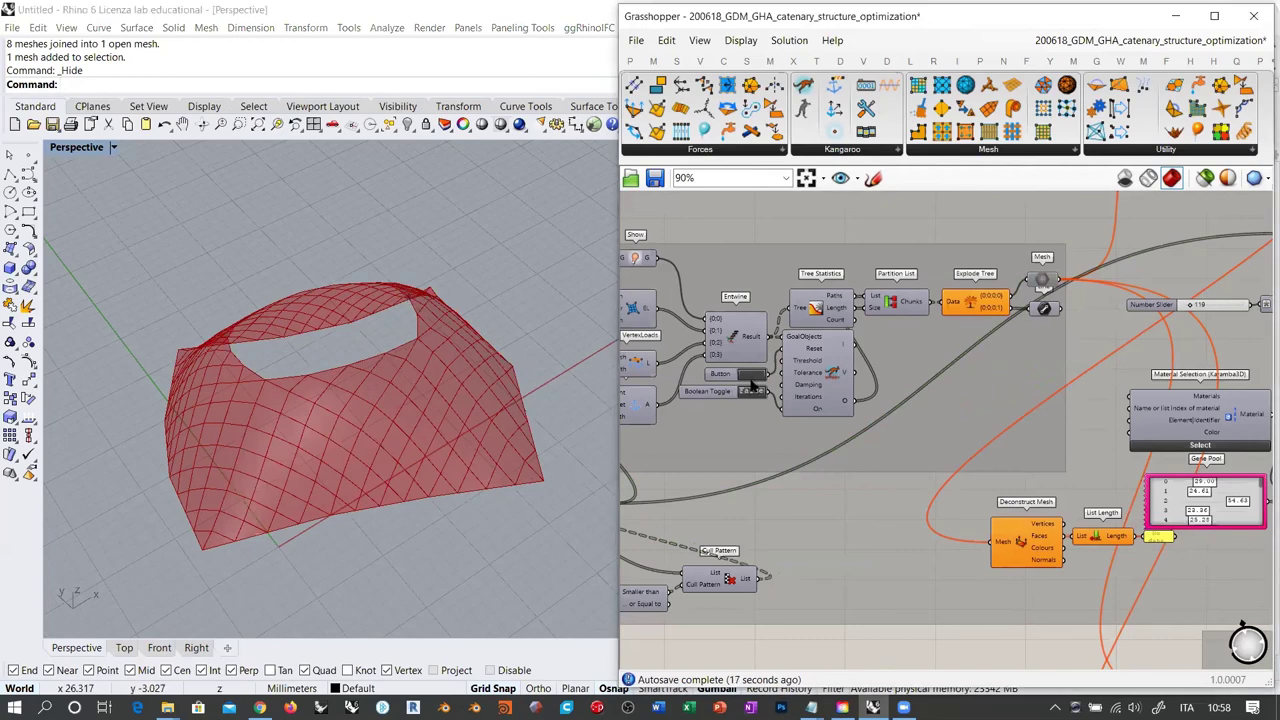
double_click(752, 391)
right_drag(383, 457, 337, 506)
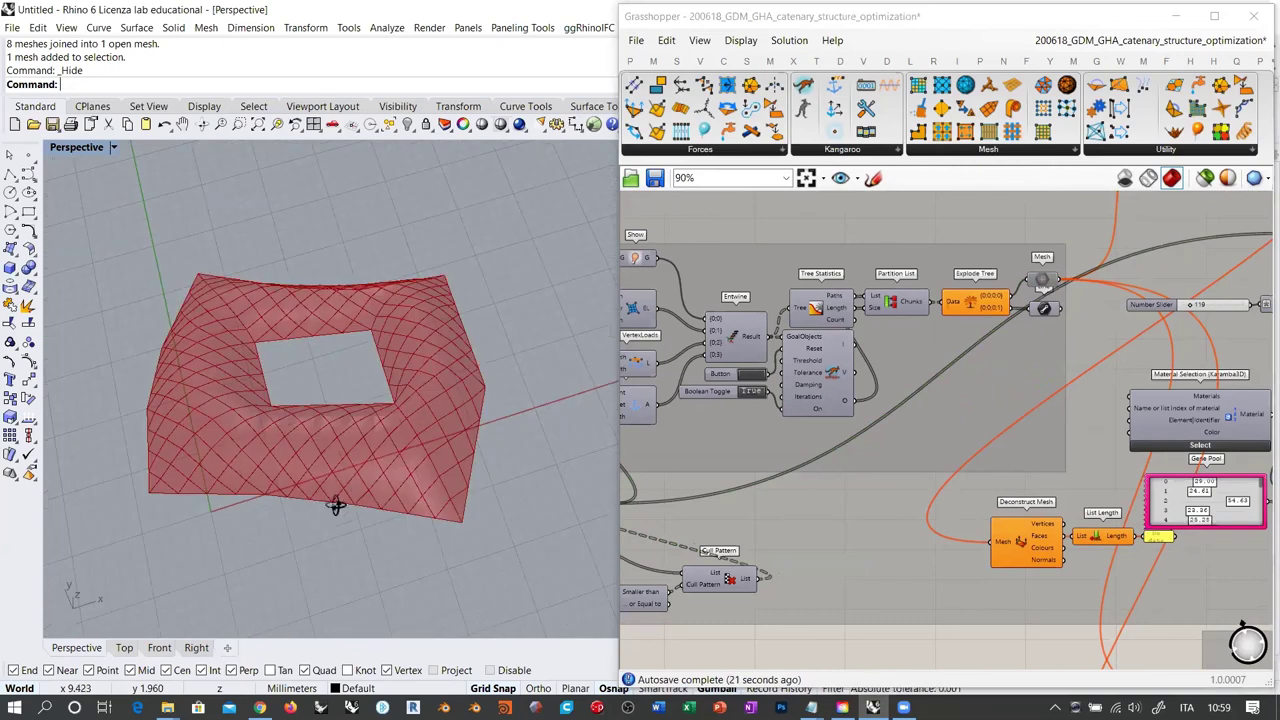
right_drag(398, 433, 360, 463)
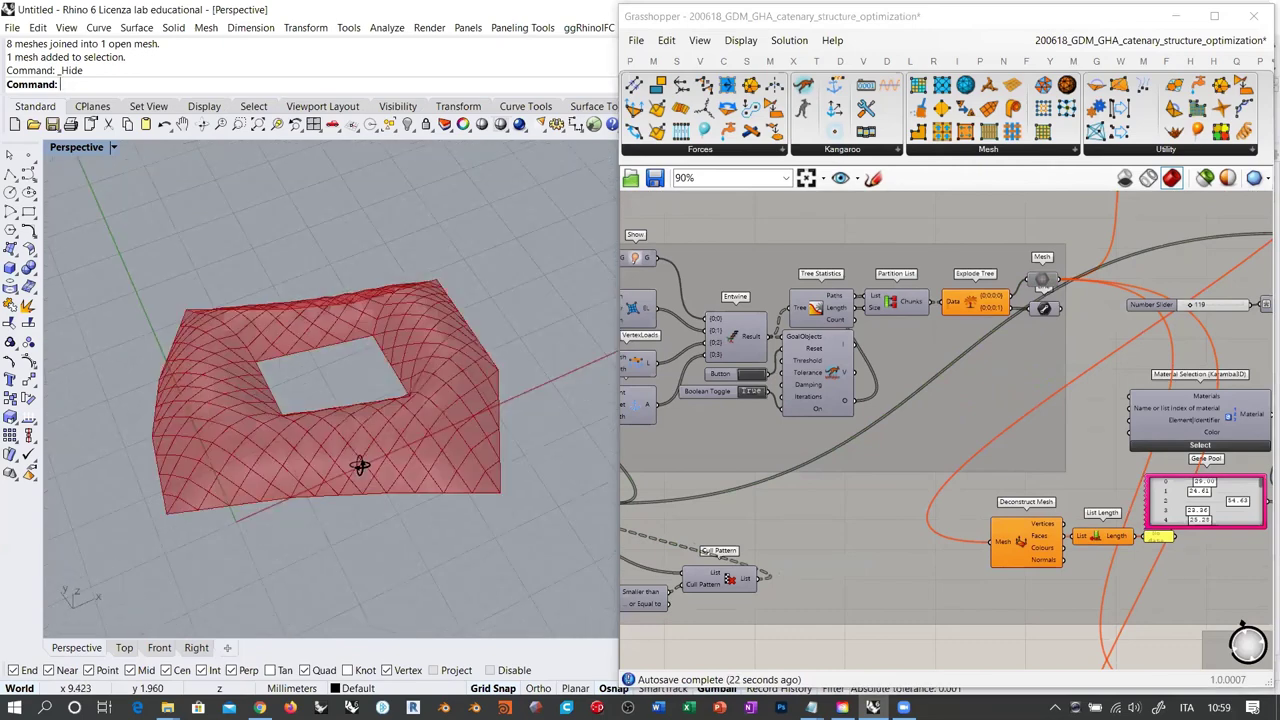
right_drag(425, 398, 294, 368)
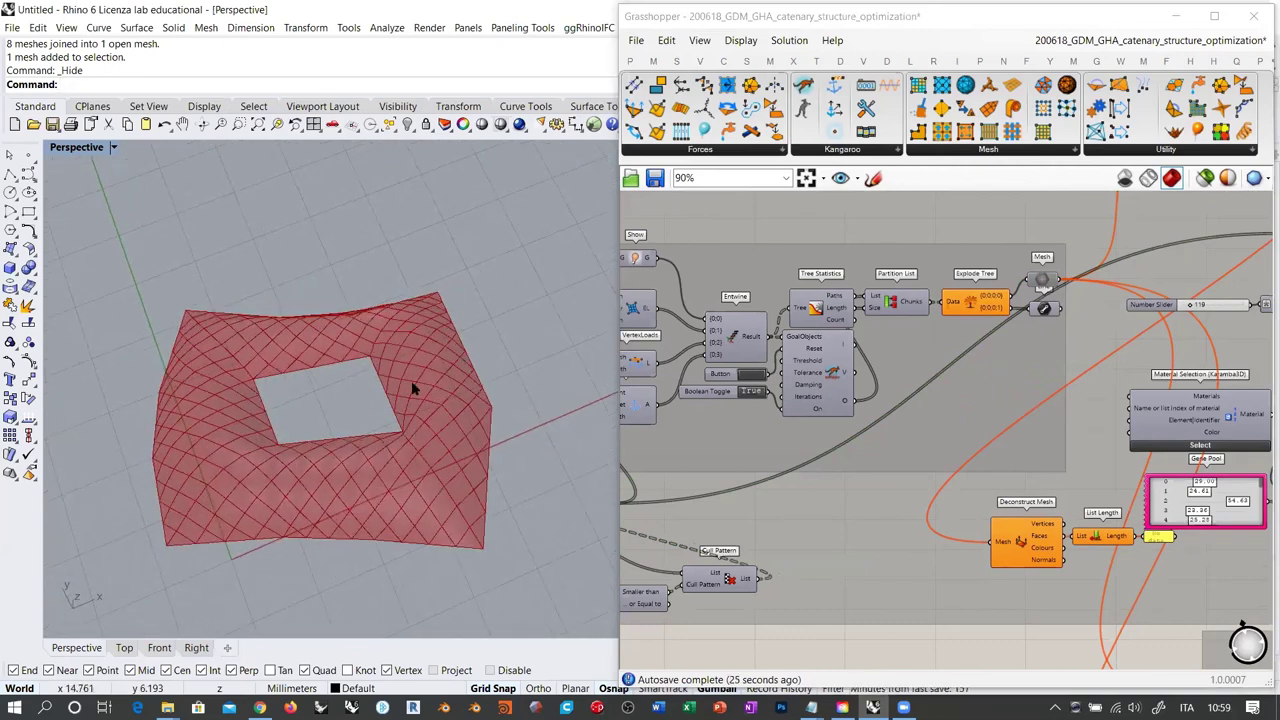
Add a Dispatch component below Curve Closest Point and feed the Join Curves output into its List input
right_drag(768, 500, 898, 446)
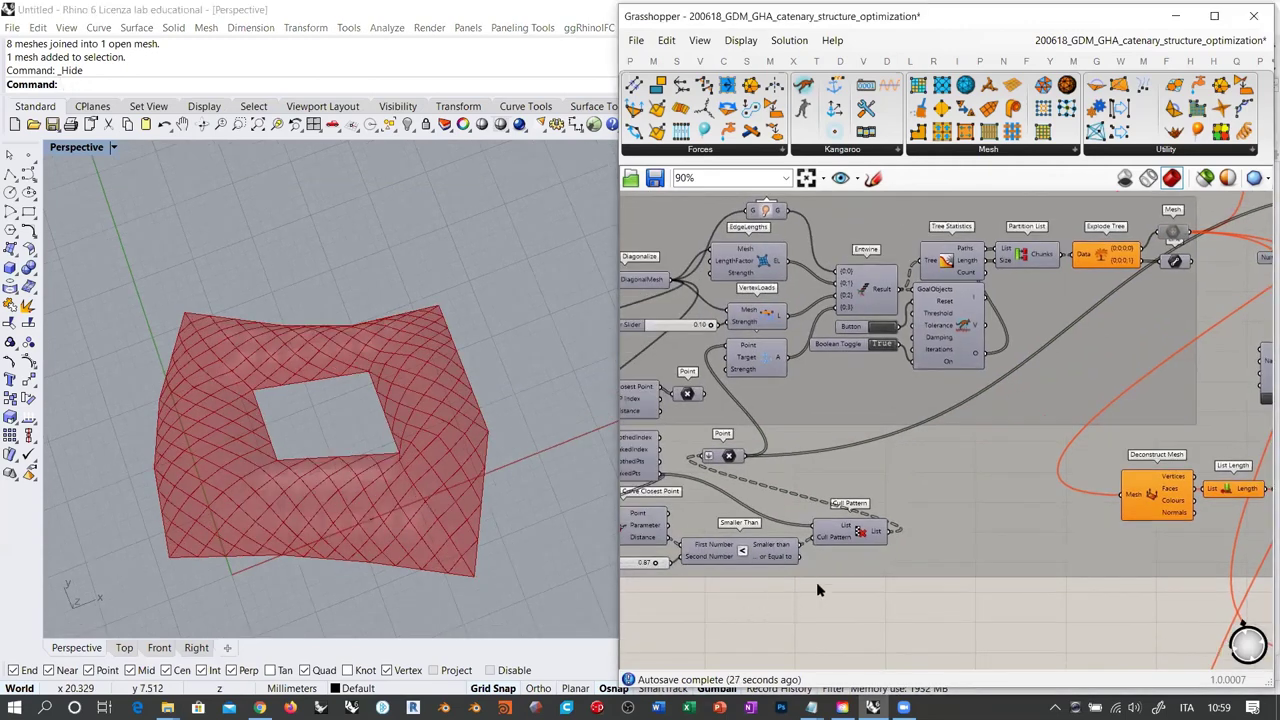
right_drag(982, 552, 1010, 560)
scroll(988, 547, up, 3)
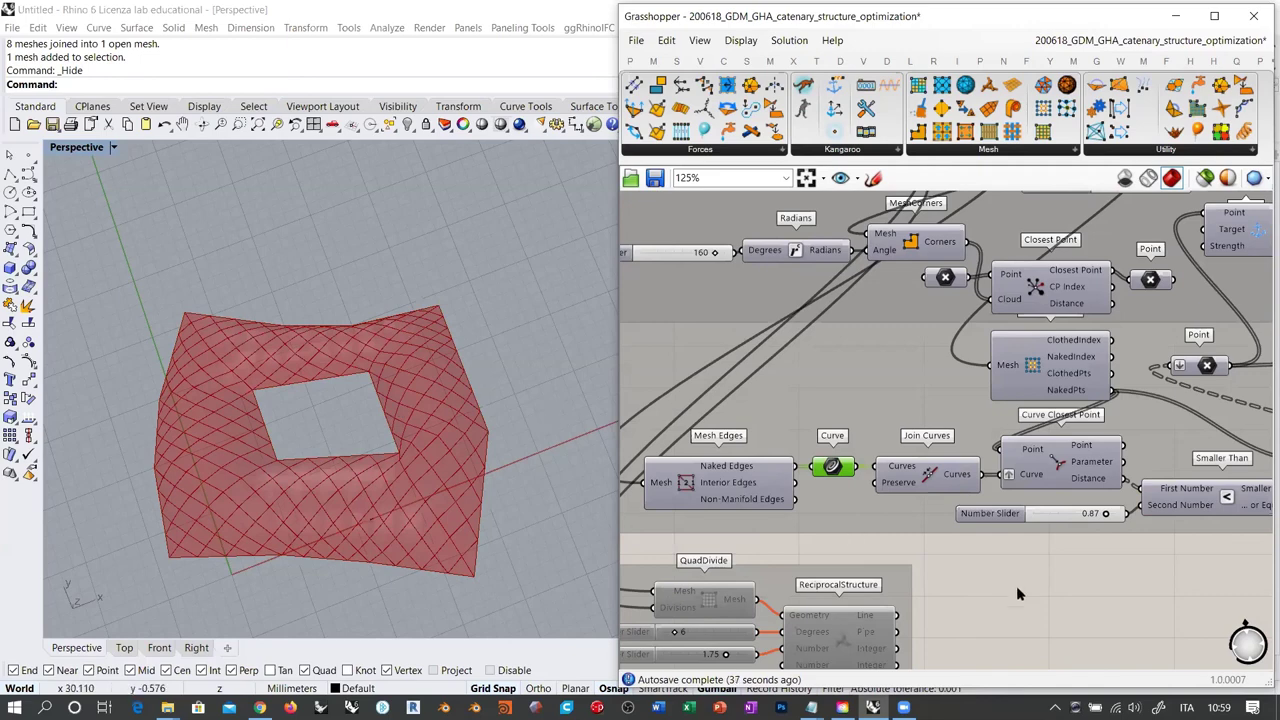
double_click(1044, 592)
text(d)
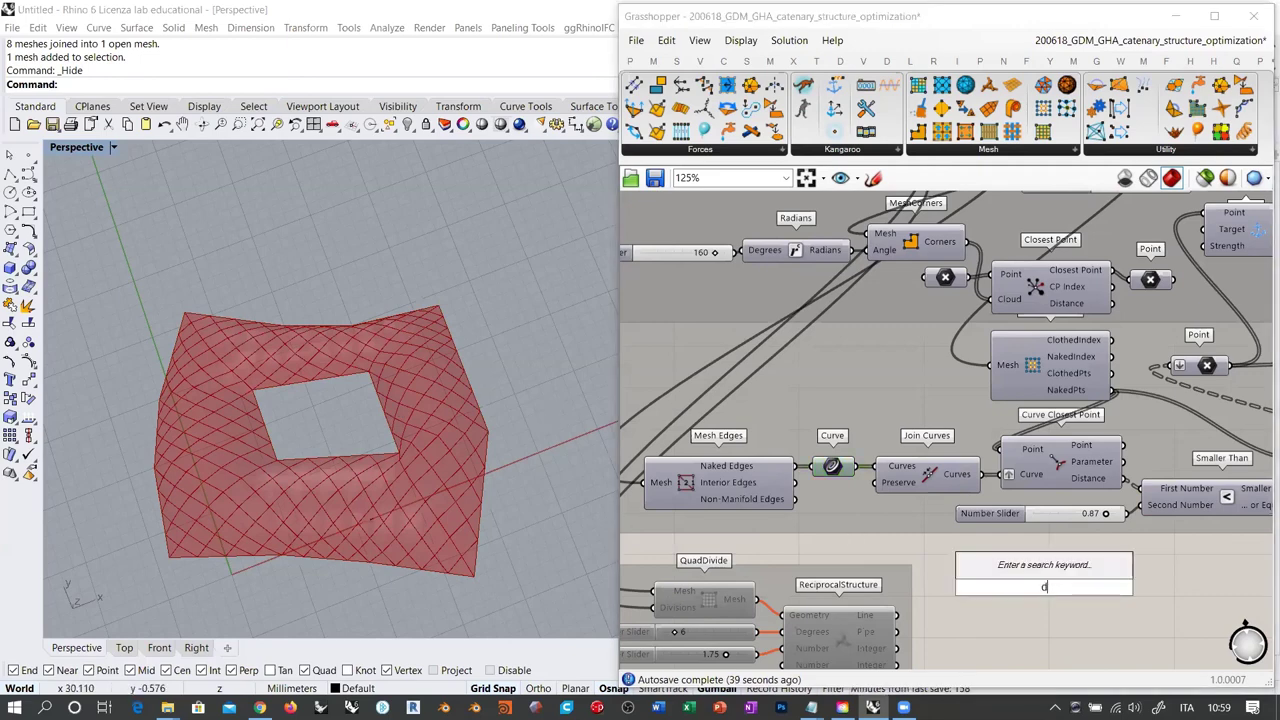
text(isp)
key(Return)
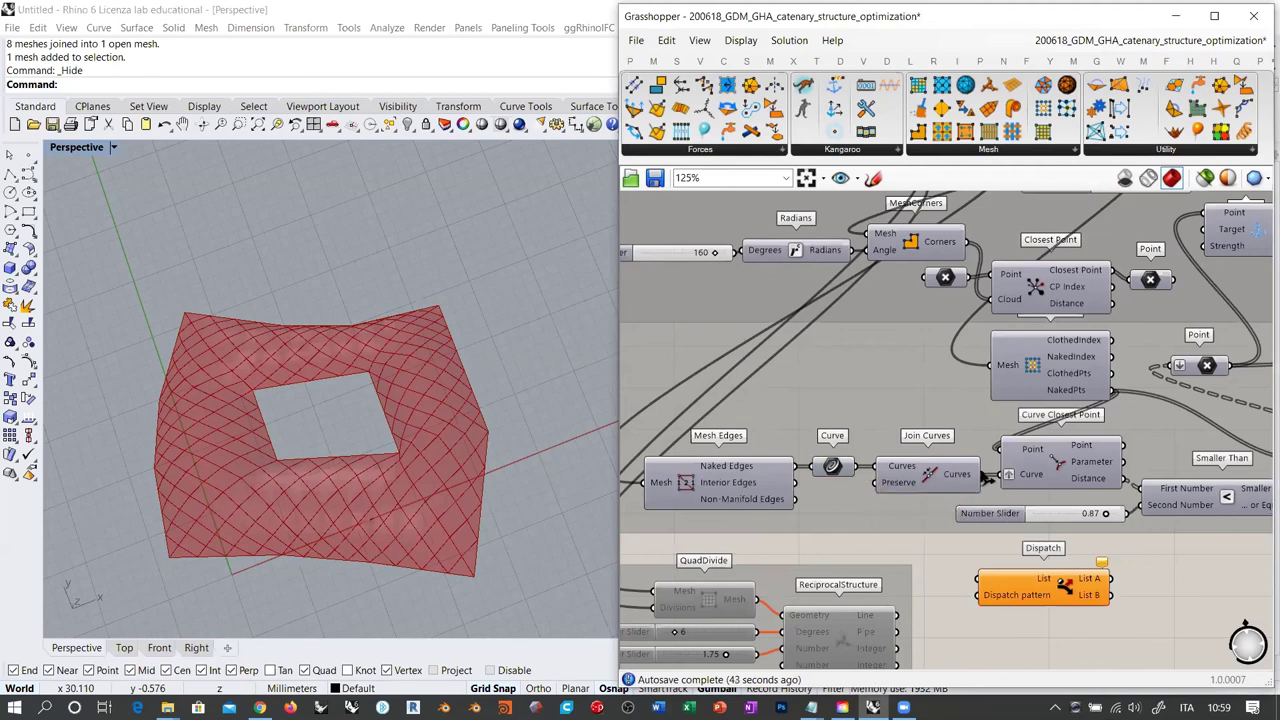
drag(987, 478, 979, 579)
right_drag(1155, 567, 977, 536)
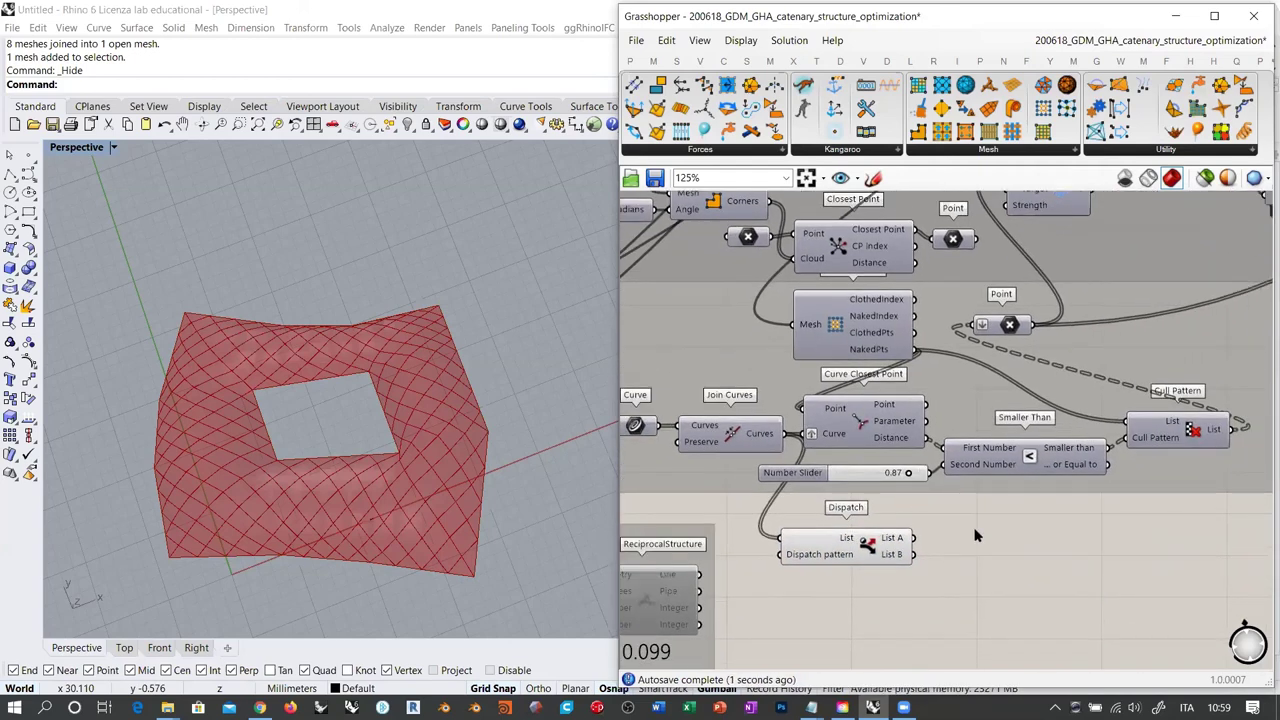
Add a Curve parameter fed by Dispatch's List A output and highlight its curve in the viewport
double_click(977, 536)
text(cur)
click(928, 489)
click(906, 542)
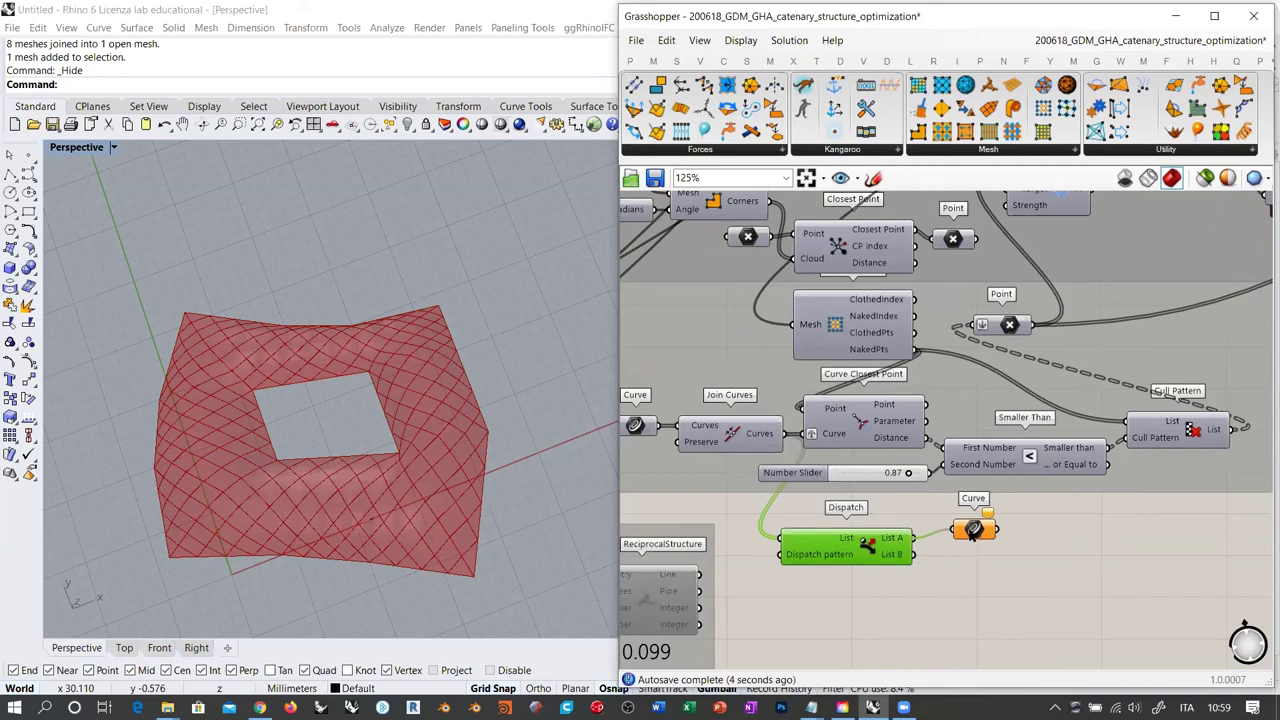
click(973, 530)
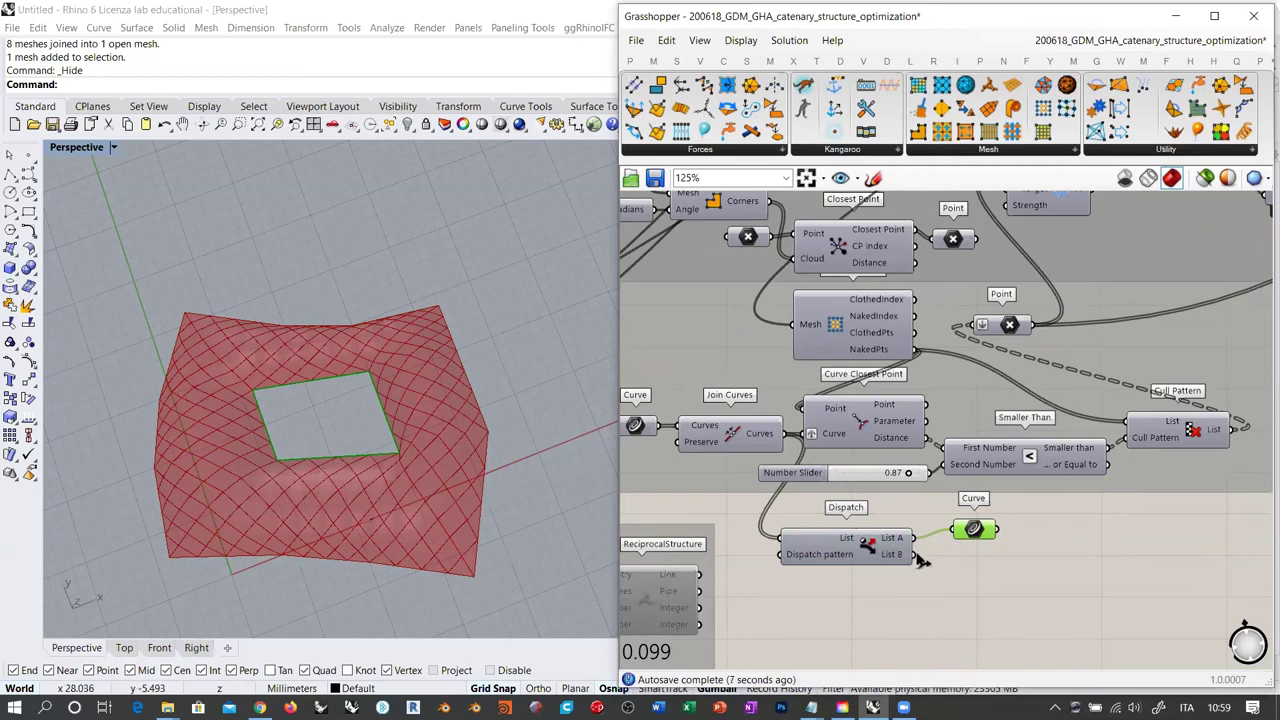
Replace the Curve input of Curve Closest Point with Dispatch's List B output and examine the reshaped shell
drag(820, 458, 808, 433)
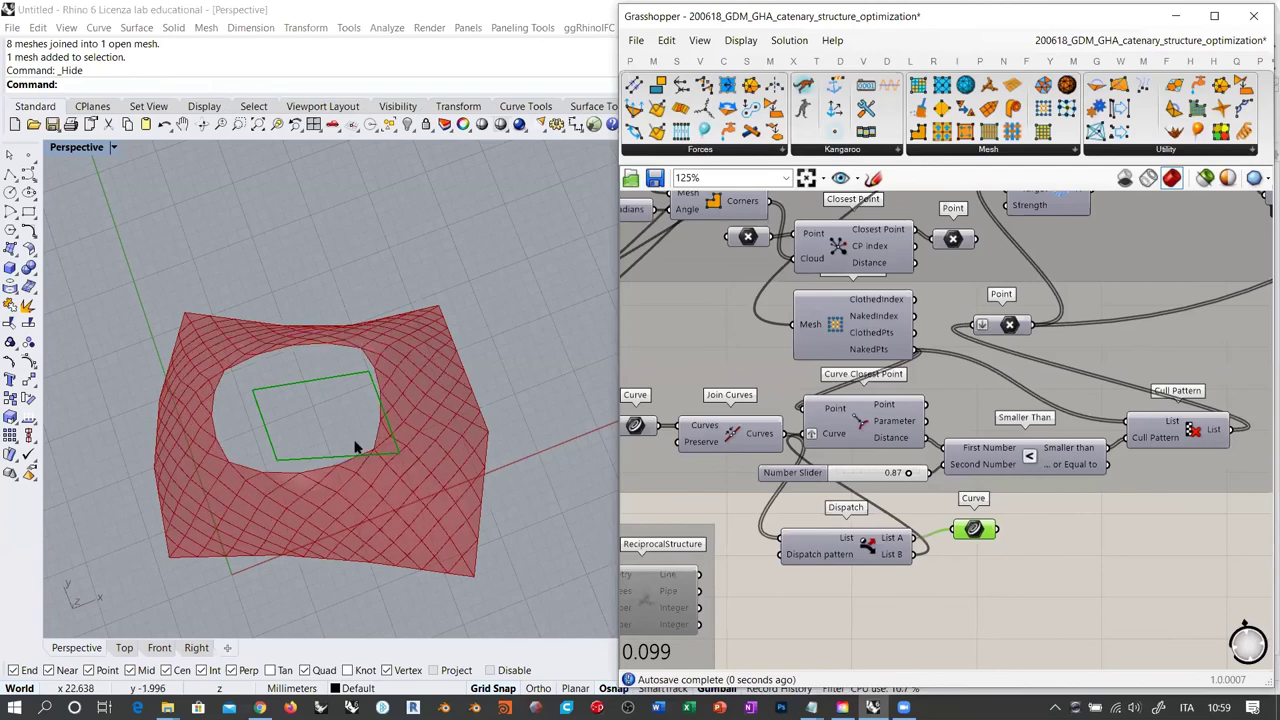
right_drag(405, 408, 380, 351)
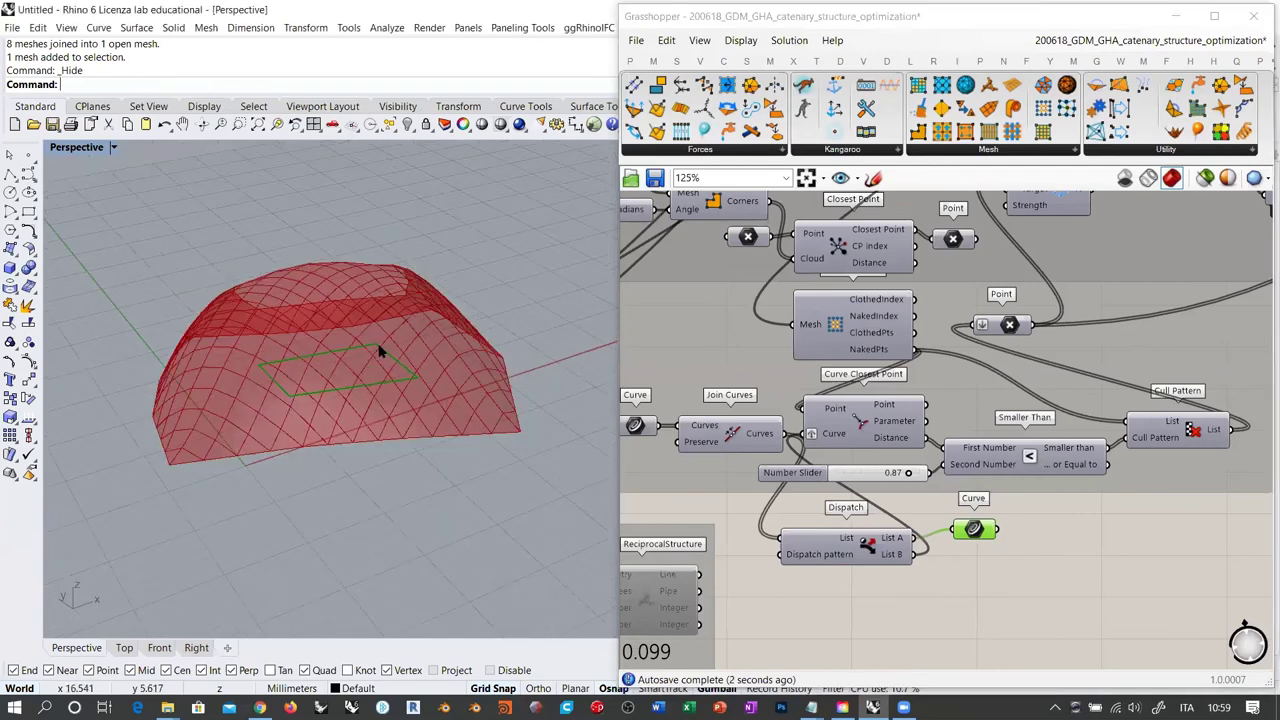
click(1023, 566)
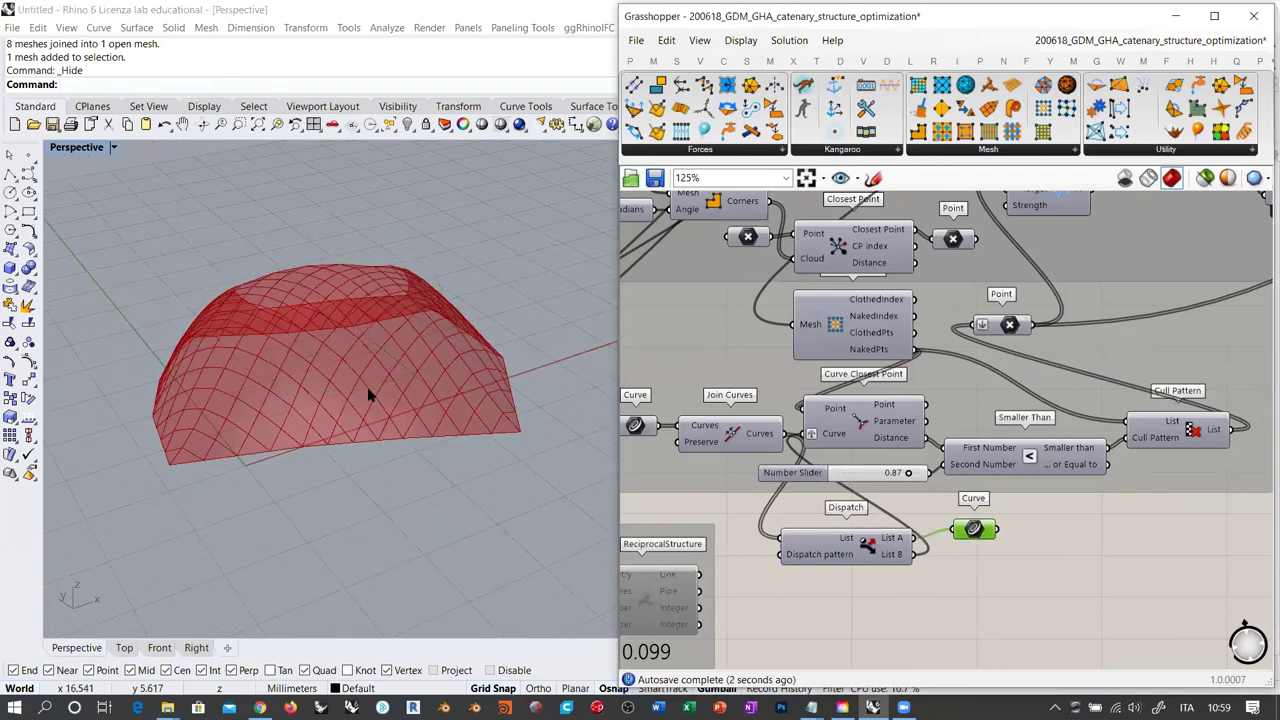
right_drag(386, 380, 413, 334)
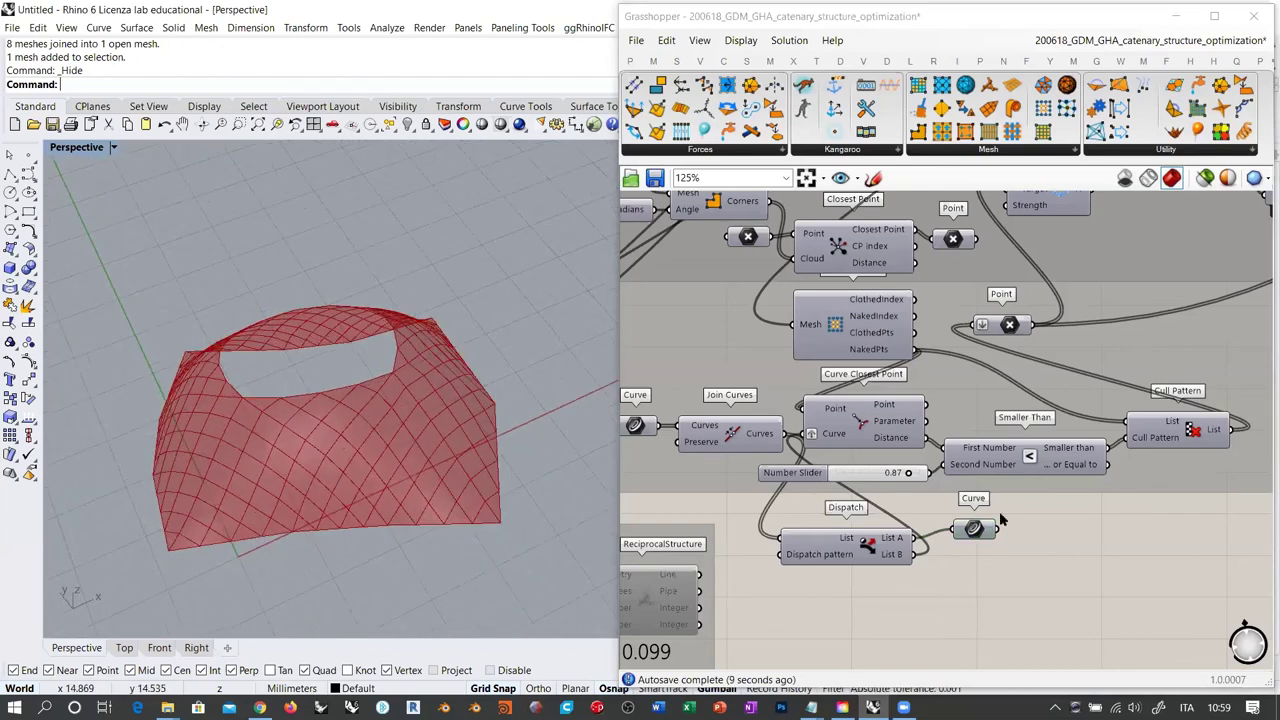
click(1111, 530)
Pause the Kangaroo solver by setting its Boolean Toggle to False
right_drag(1002, 525, 816, 528)
scroll(816, 528, down, 2)
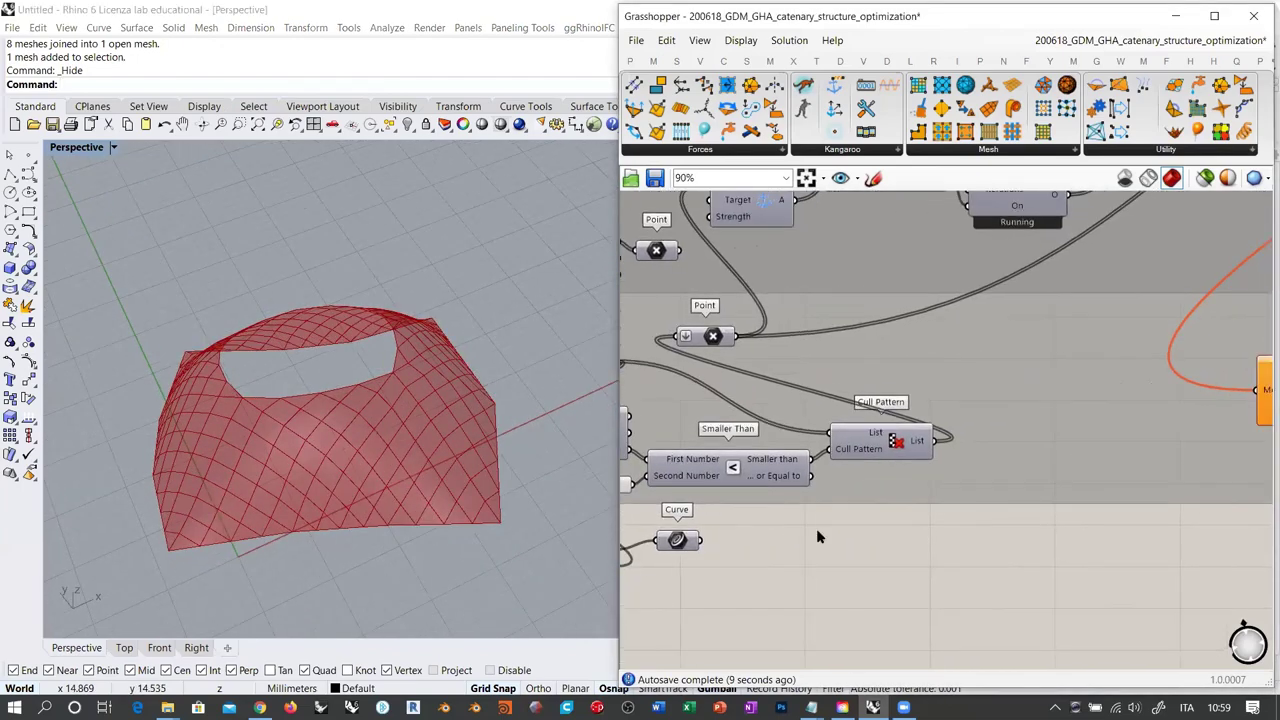
right_drag(1076, 327, 894, 434)
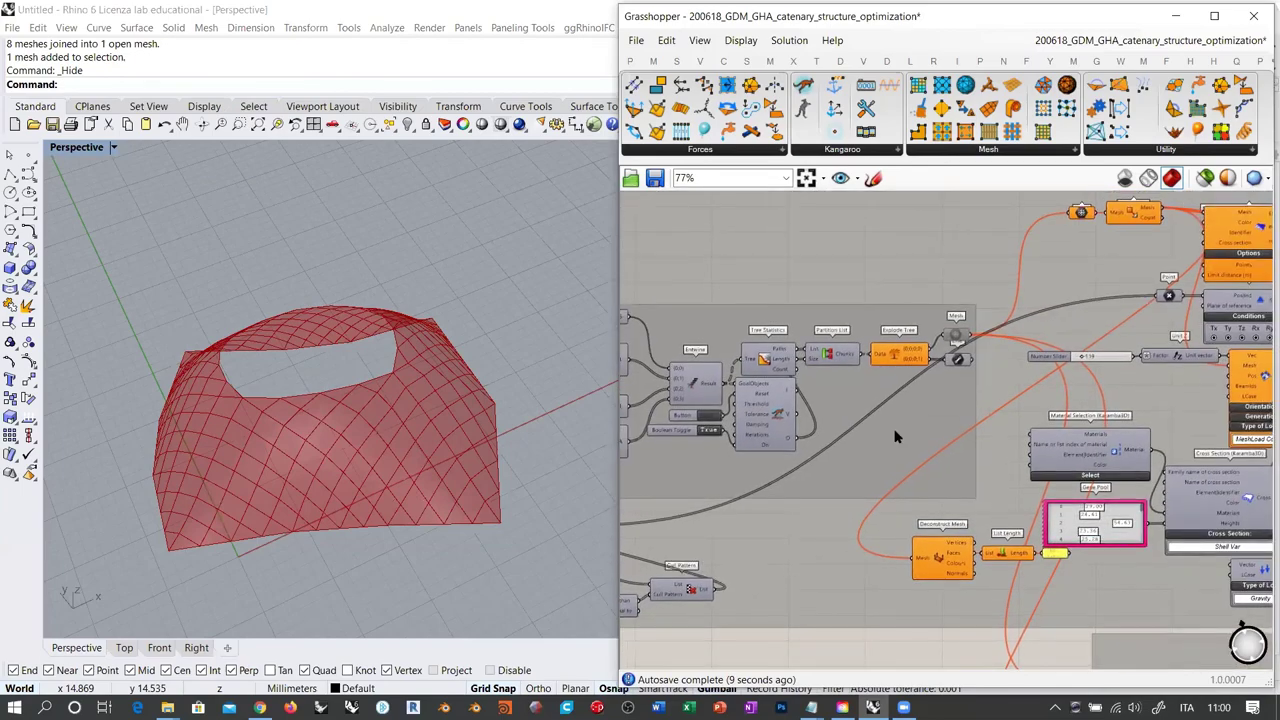
scroll(734, 436, up, 3)
click(687, 424)
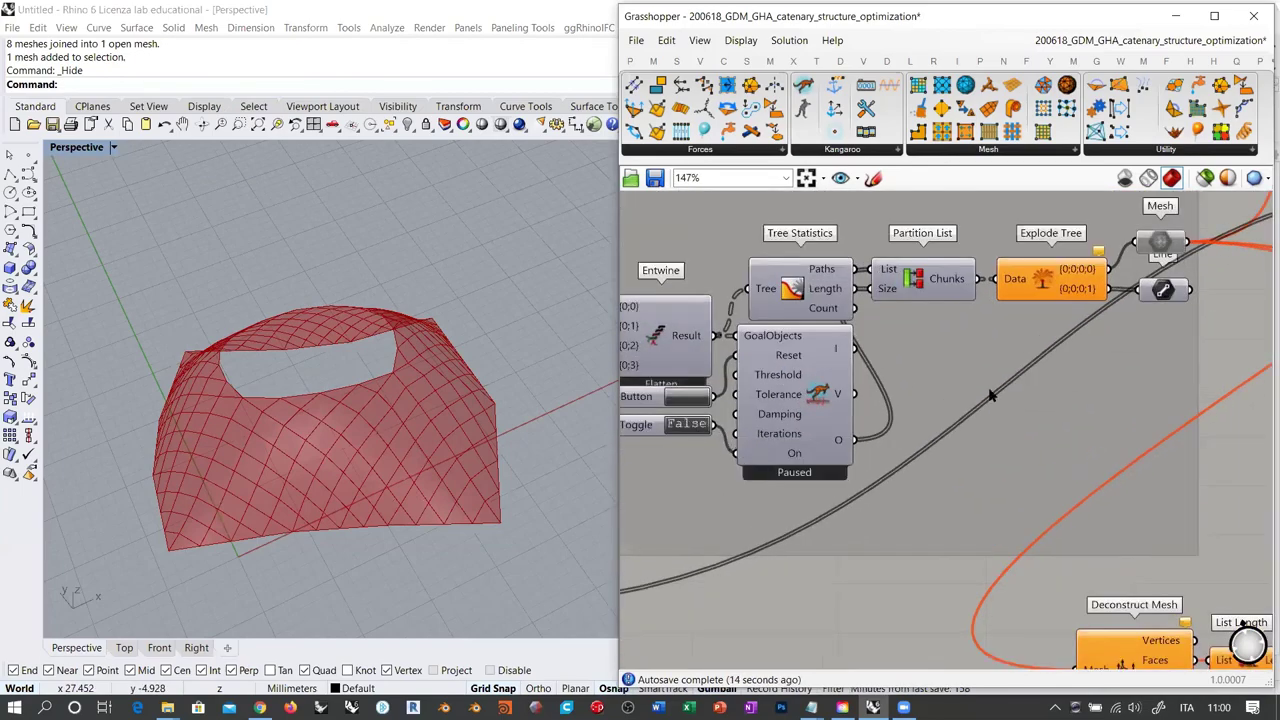
Hide the preview of Explode Tree and re-enable the Mesh parameter fed by its first branch output
right_drag(1044, 282, 872, 372)
click(872, 372)
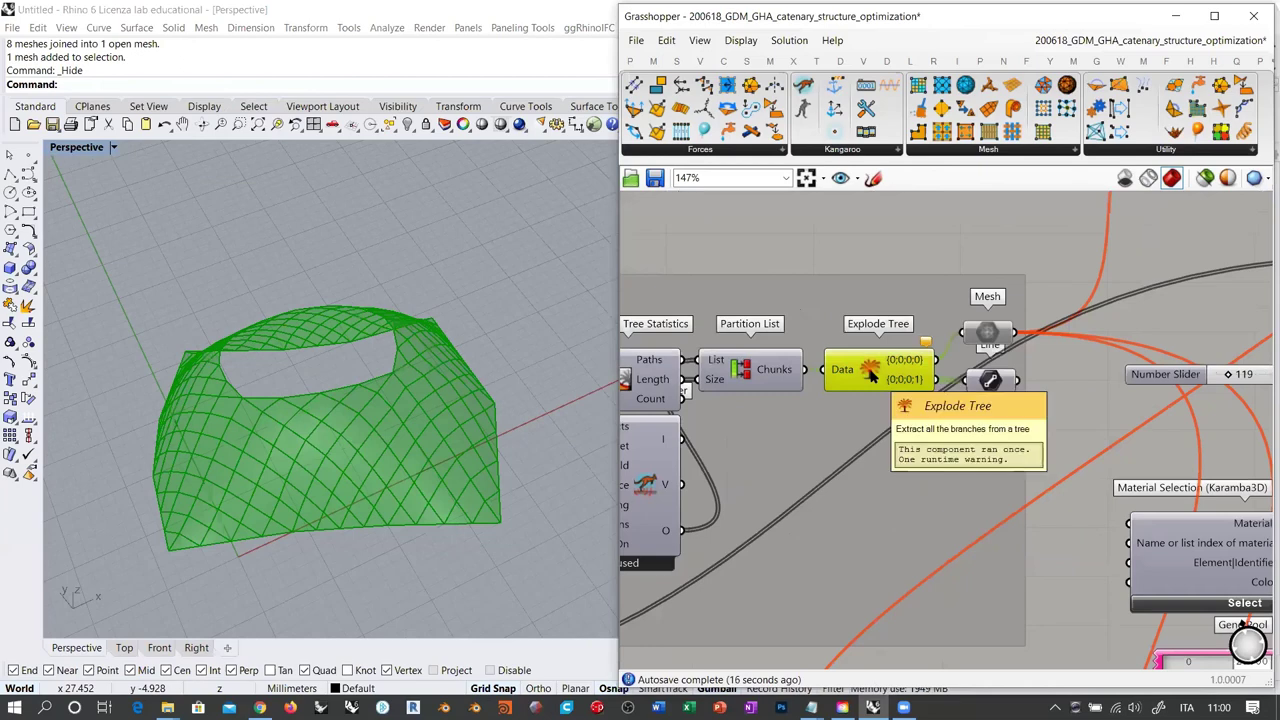
click(988, 335)
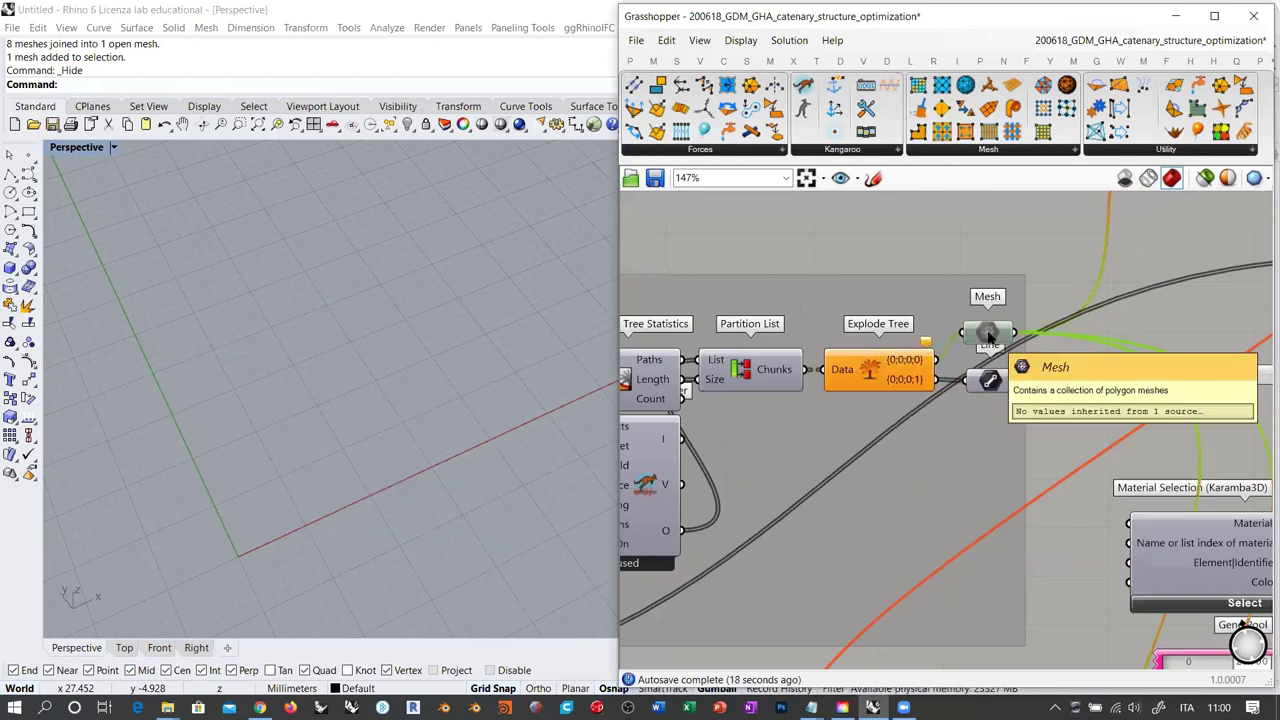
right_drag(638, 499, 800, 470)
right_drag(1127, 418, 928, 464)
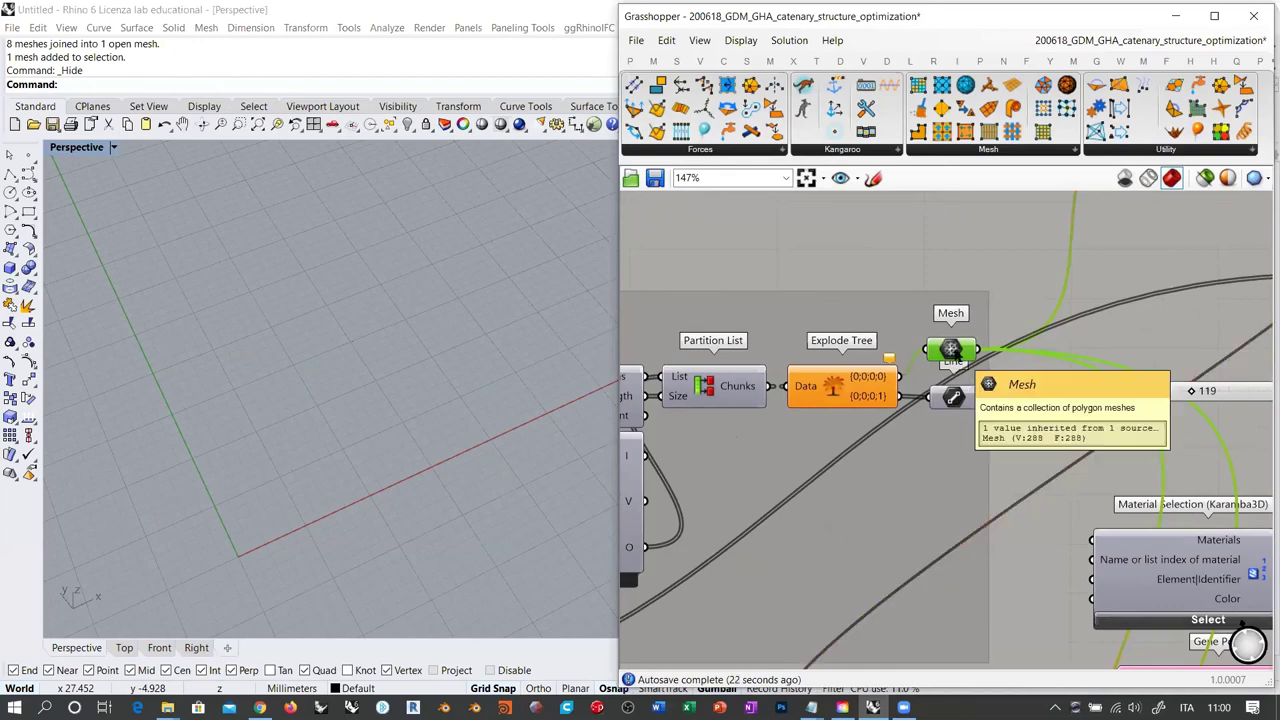
Hide the preview of the Line Results on Shells component connected to the Populate Geometry points
right_drag(1021, 477, 831, 396)
scroll(831, 396, down, 4)
scroll(916, 425, up, 3)
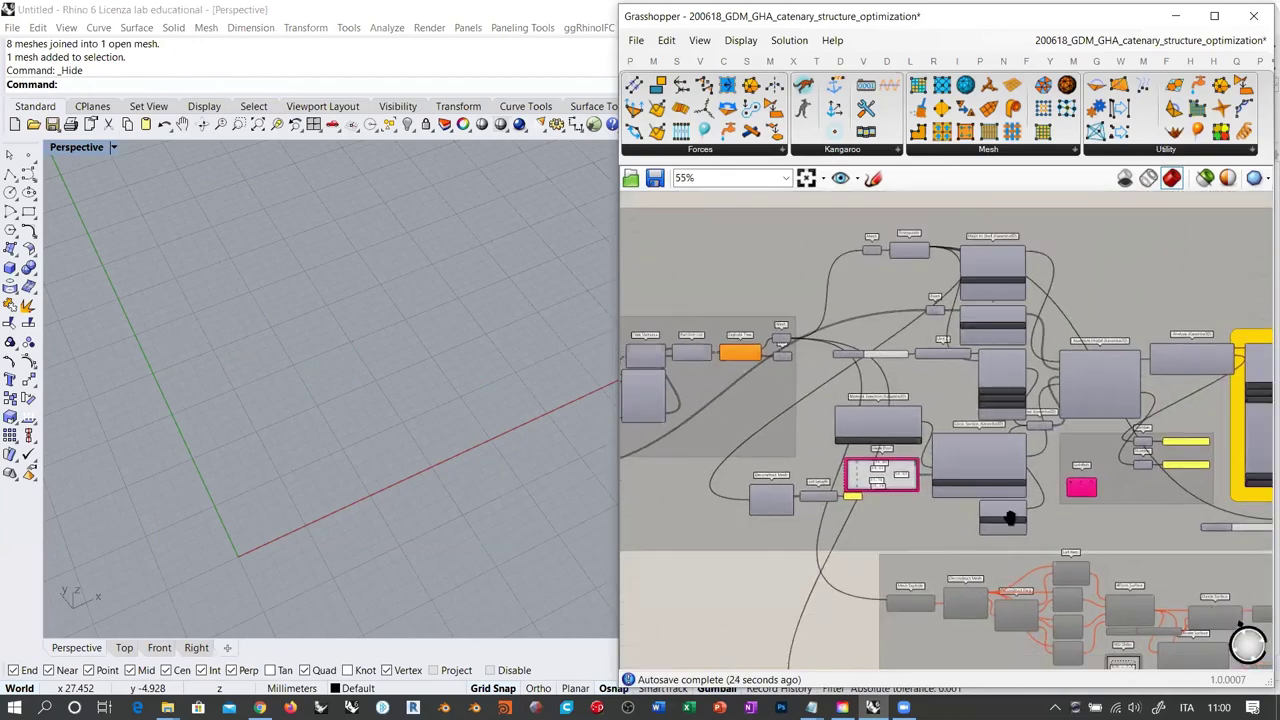
right_drag(1062, 548, 844, 588)
click(983, 412)
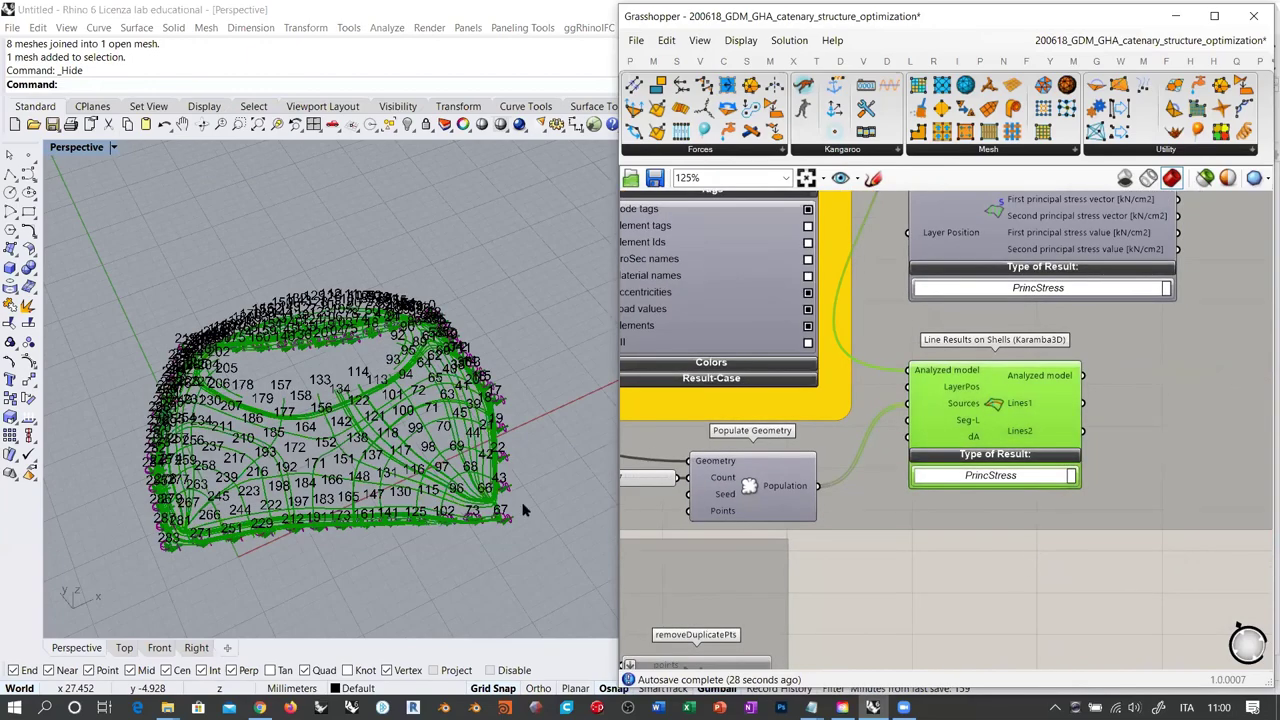
right_drag(523, 507, 365, 462)
click(1011, 536)
click(997, 409)
click(1012, 570)
Turn on the preview of the Shell View component to display its rendered shell mesh
right_drag(1090, 340, 951, 536)
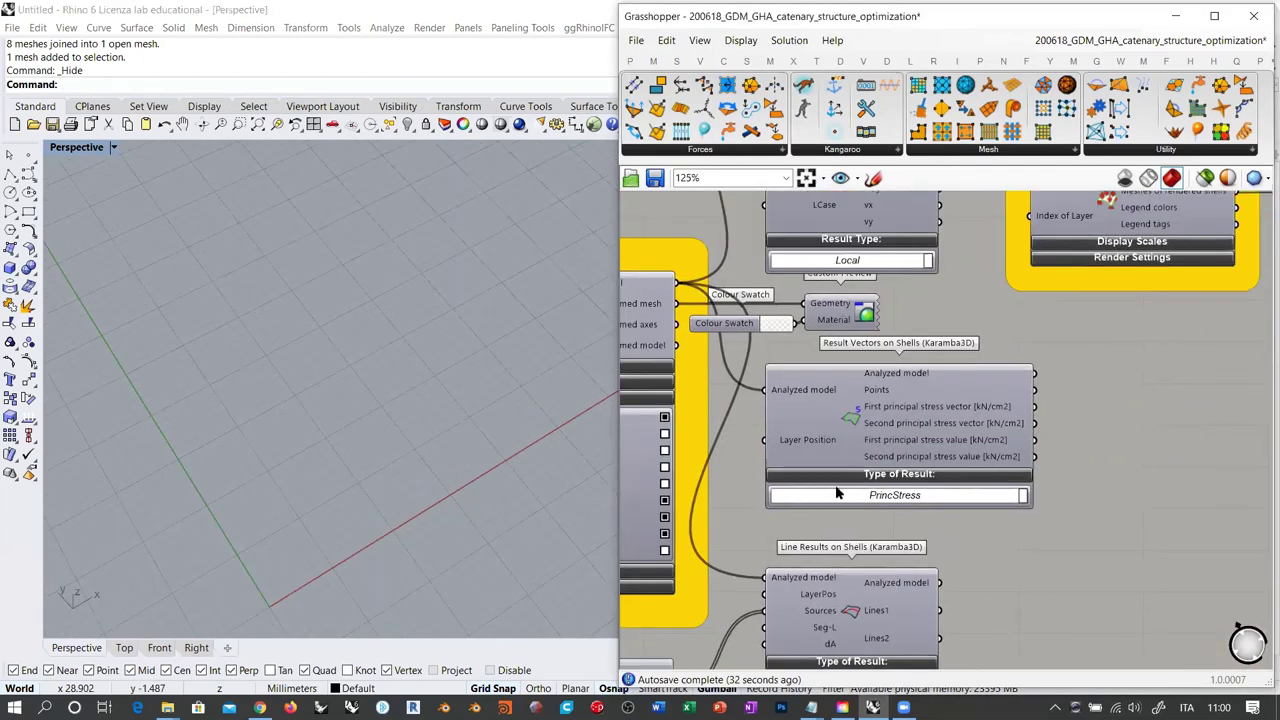
scroll(953, 540, down, 3)
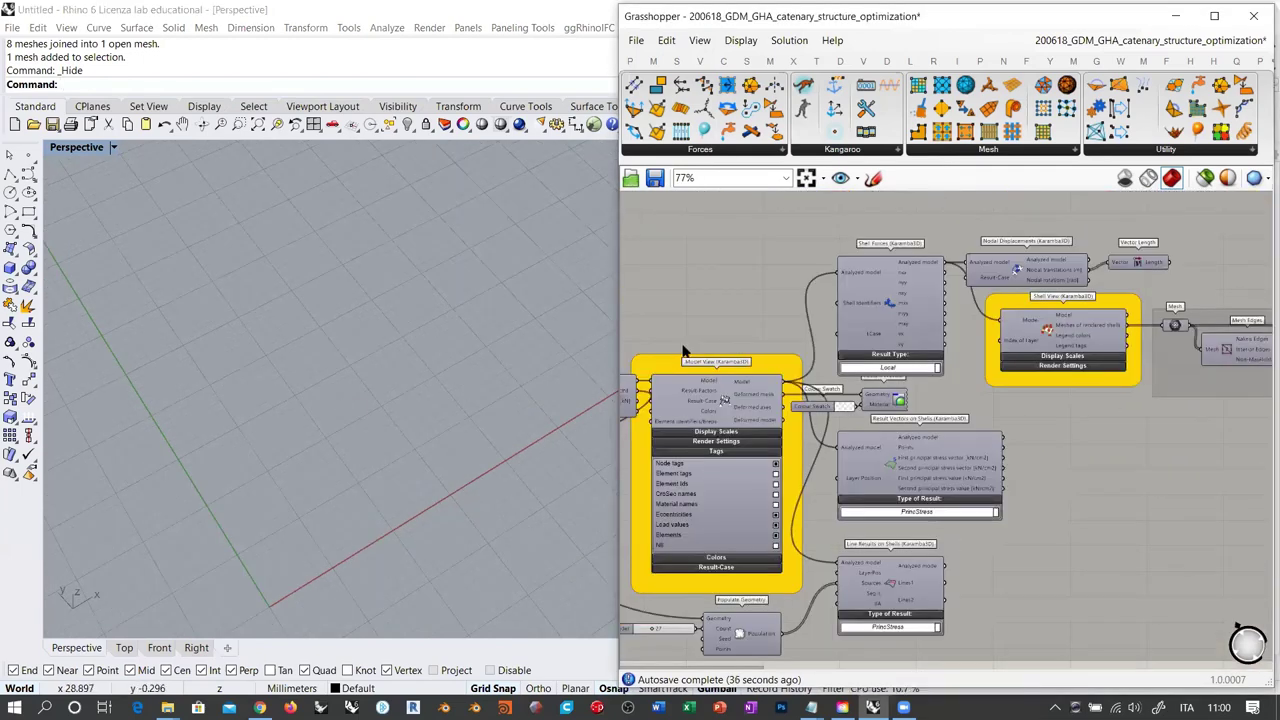
right_drag(1032, 440, 967, 402)
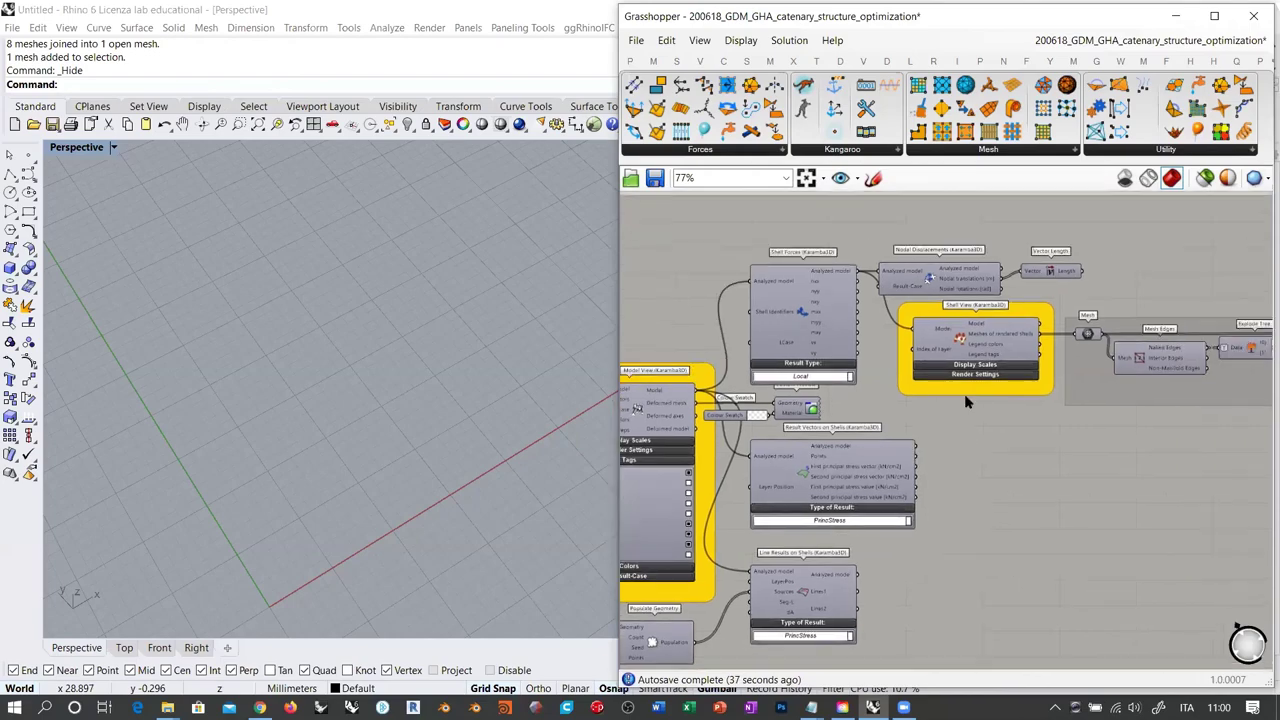
click(963, 340)
key(ctrl+q)
click(878, 400)
Examine the triangulated shell with its central opening from several sides in the perspective view
right_drag(362, 460, 337, 491)
scroll(332, 404, up, 3)
right_drag(409, 386, 285, 431)
scroll(443, 403, down, 4)
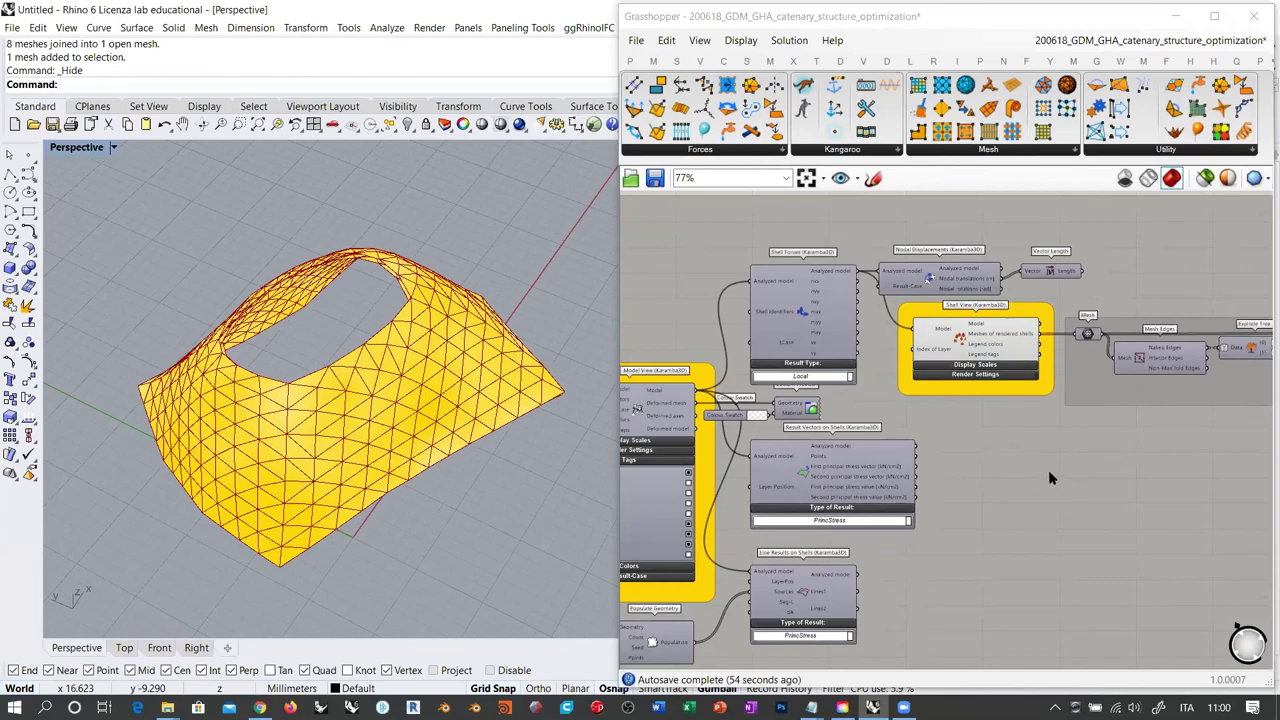
right_drag(177, 387, 142, 449)
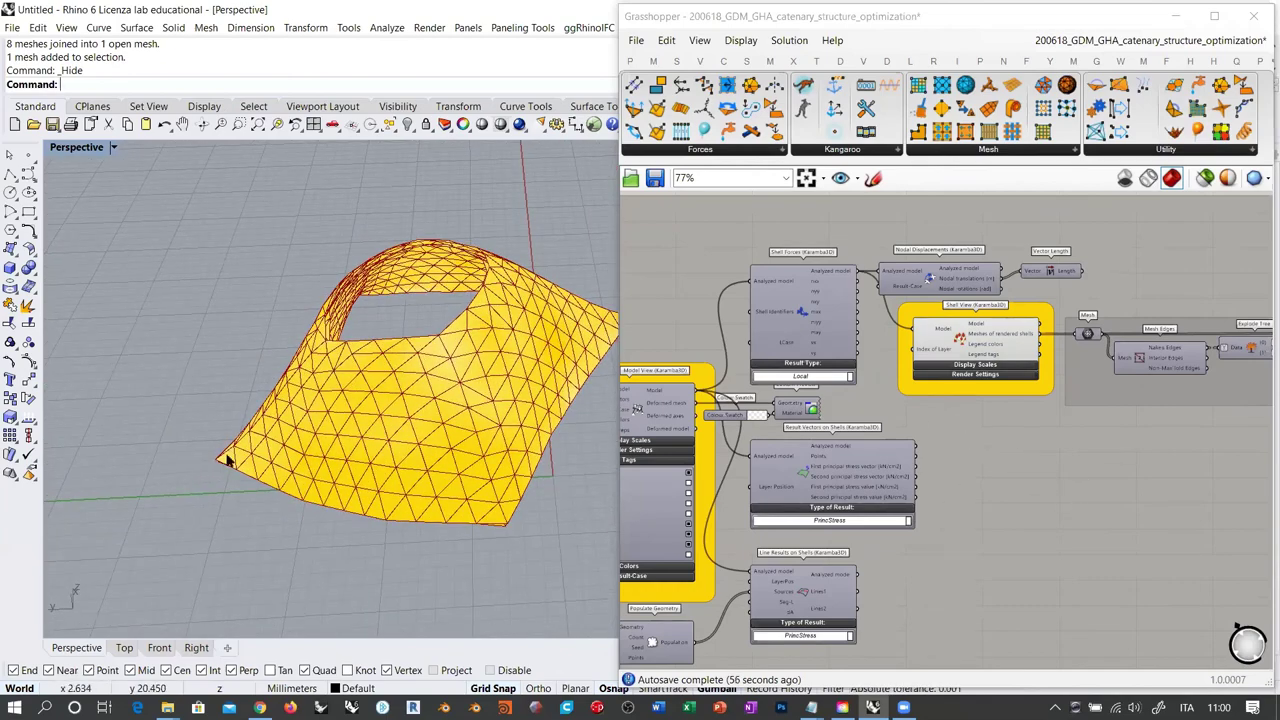
right_drag(517, 523, 457, 279)
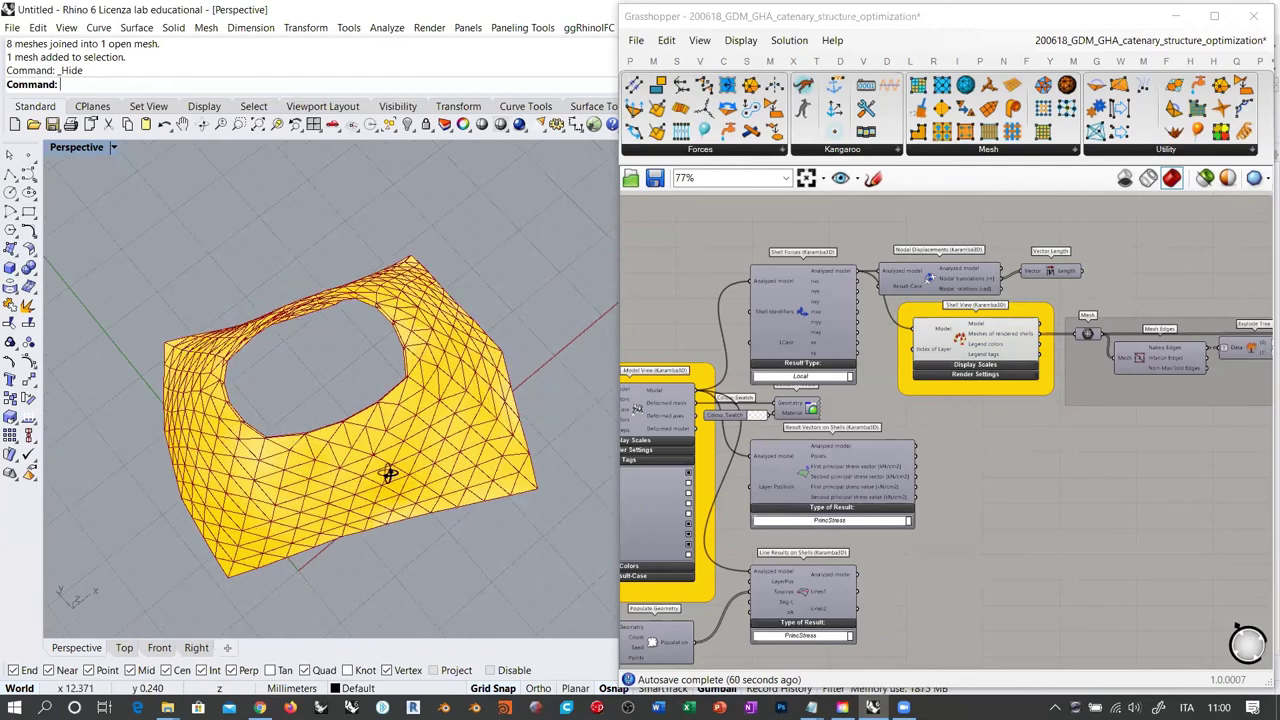
right_drag(390, 474, 386, 457)
right_drag(443, 343, 400, 346)
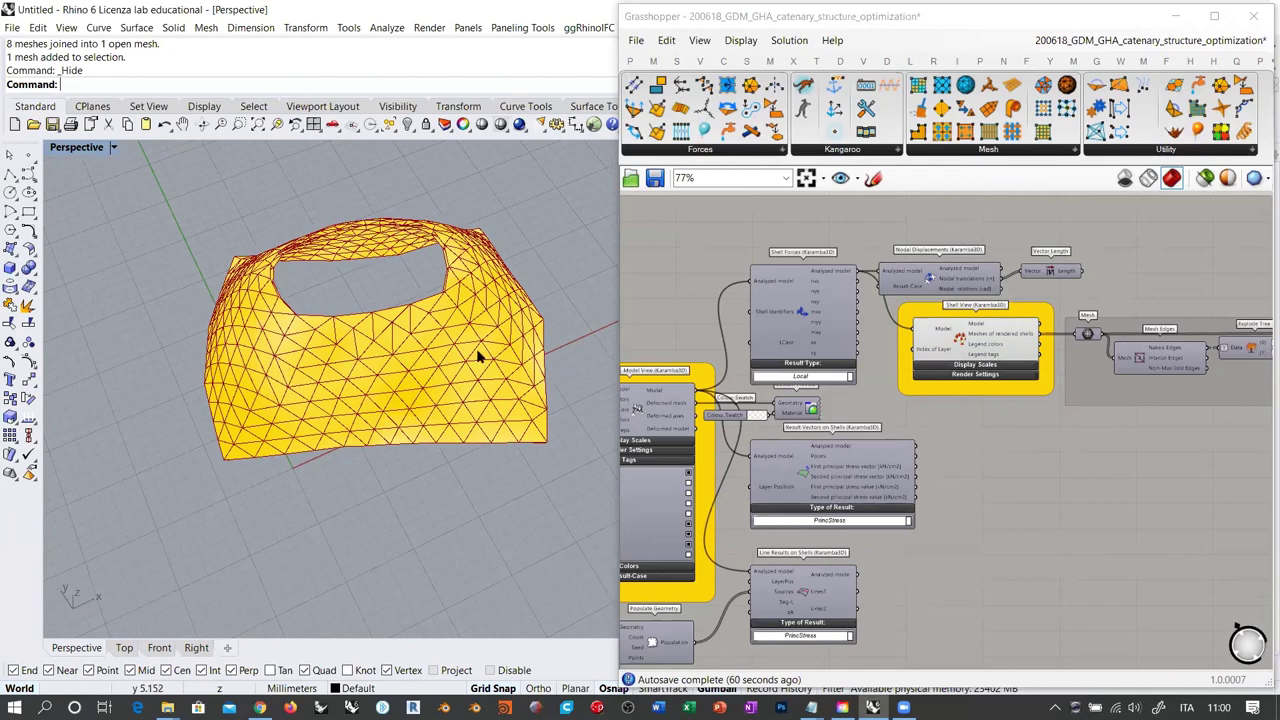
right_drag(418, 347, 464, 354)
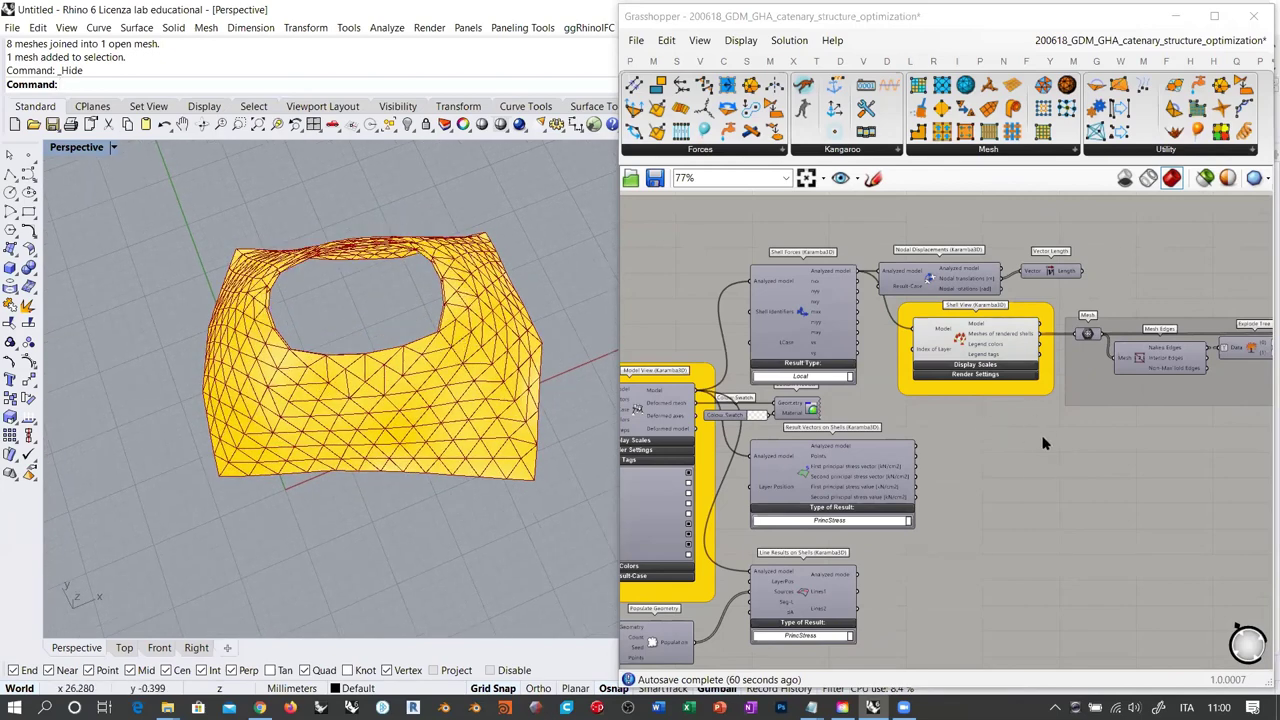
Examine the Gene Pool feeding the Heights of the Shell Var cross section alongside the faces of the shell mesh
right_drag(969, 531, 1161, 448)
mouse_move(975, 556)
right_down()
mouse_move(1131, 497)
mouse_move(1185, 503)
right_up()
right_drag(955, 440, 1134, 483)
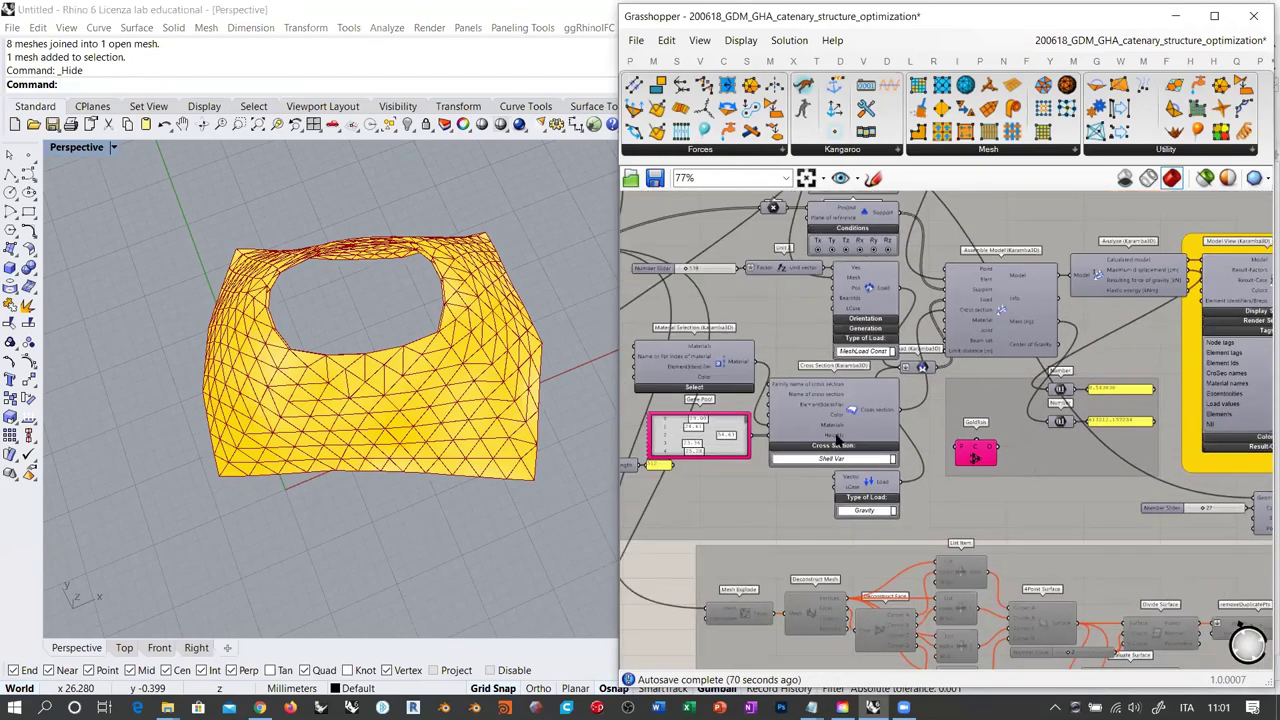
scroll(838, 440, up, 4)
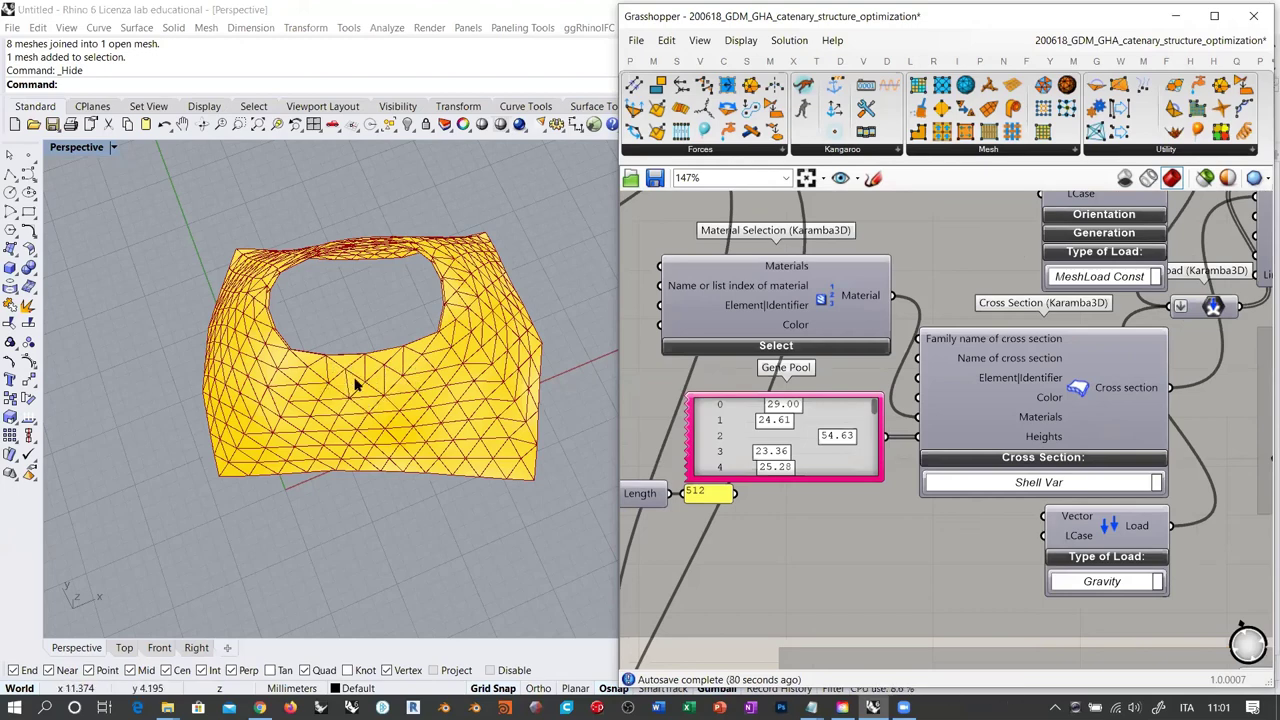
right_drag(429, 391, 391, 471)
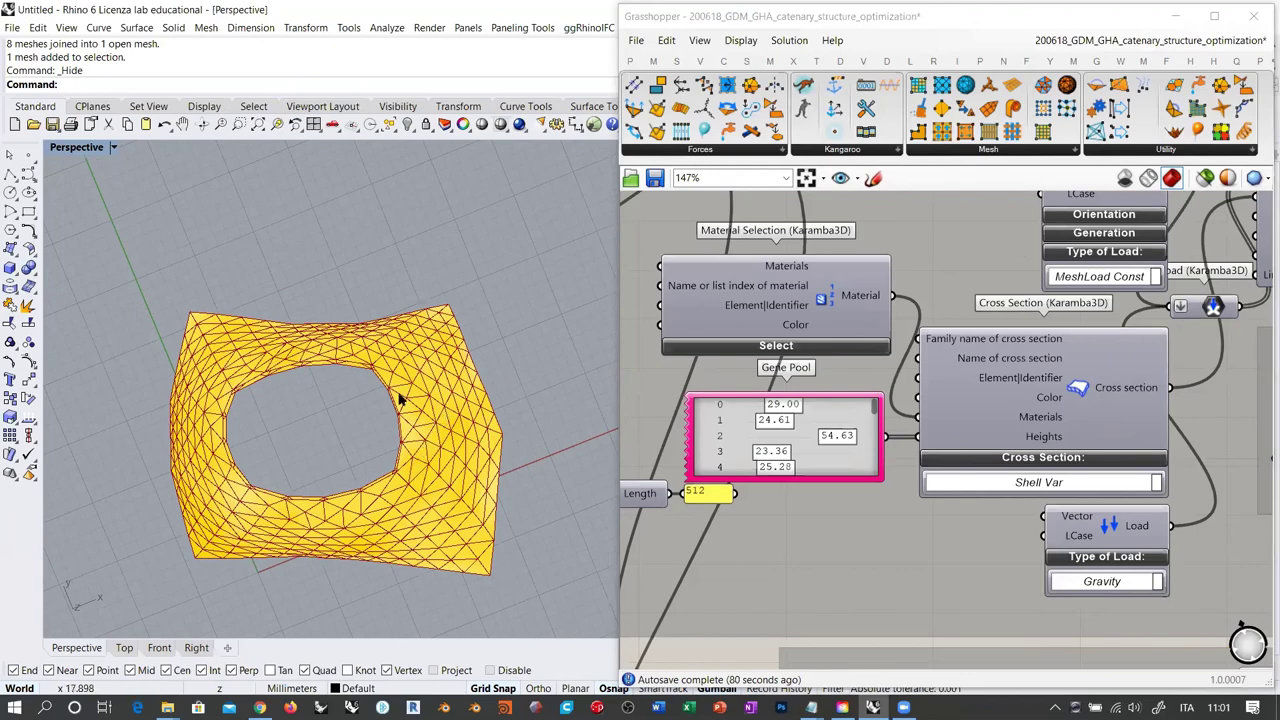
click(920, 500)
scroll(806, 516, down, 5)
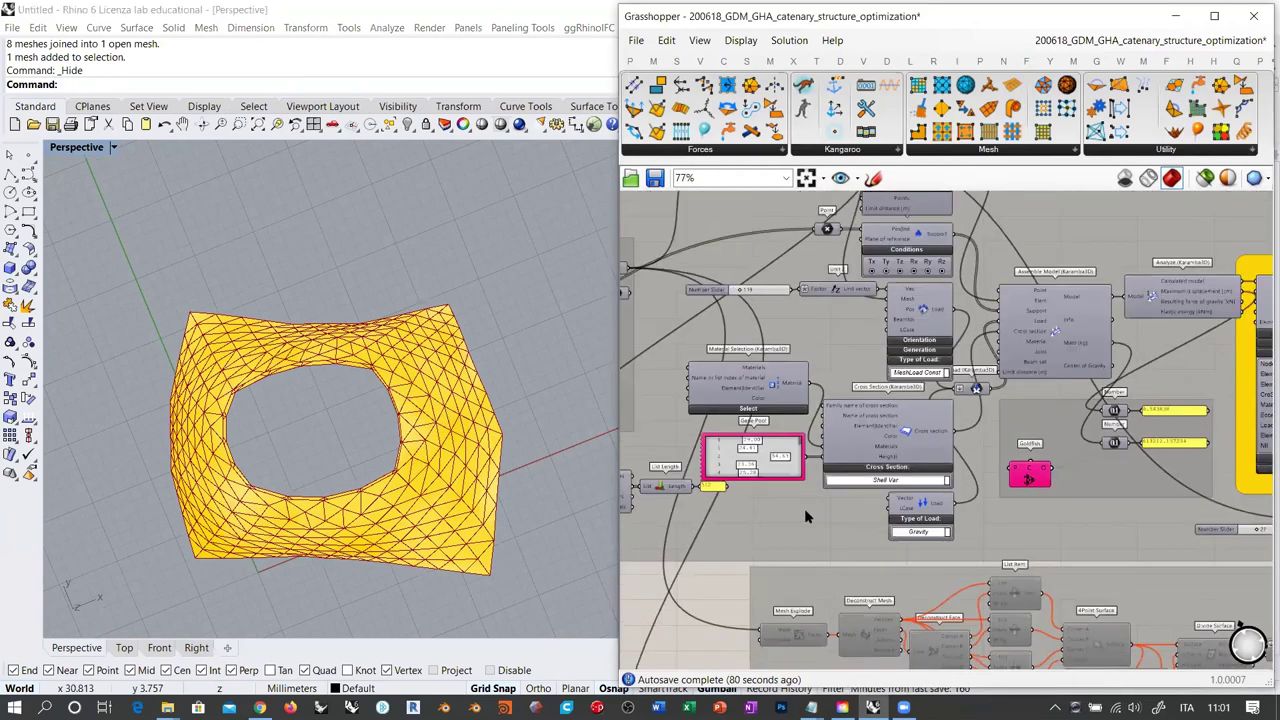
right_drag(806, 515, 805, 485)
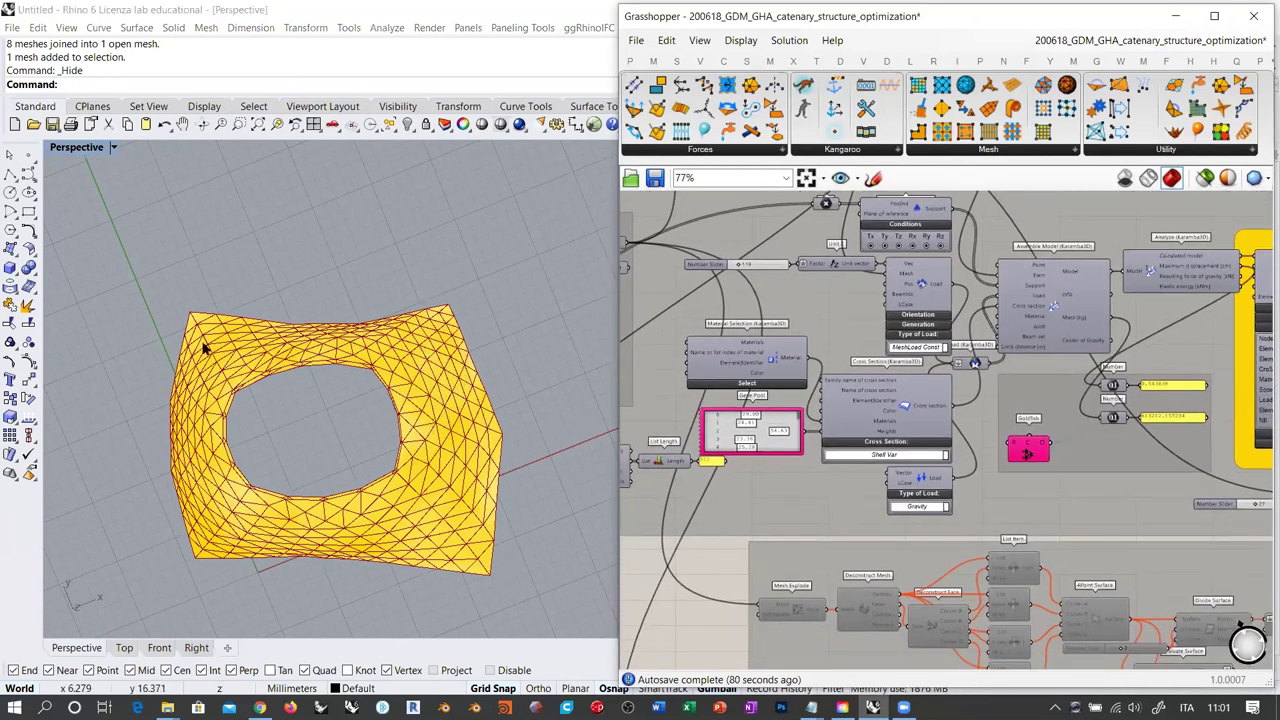
right_drag(408, 428, 480, 365)
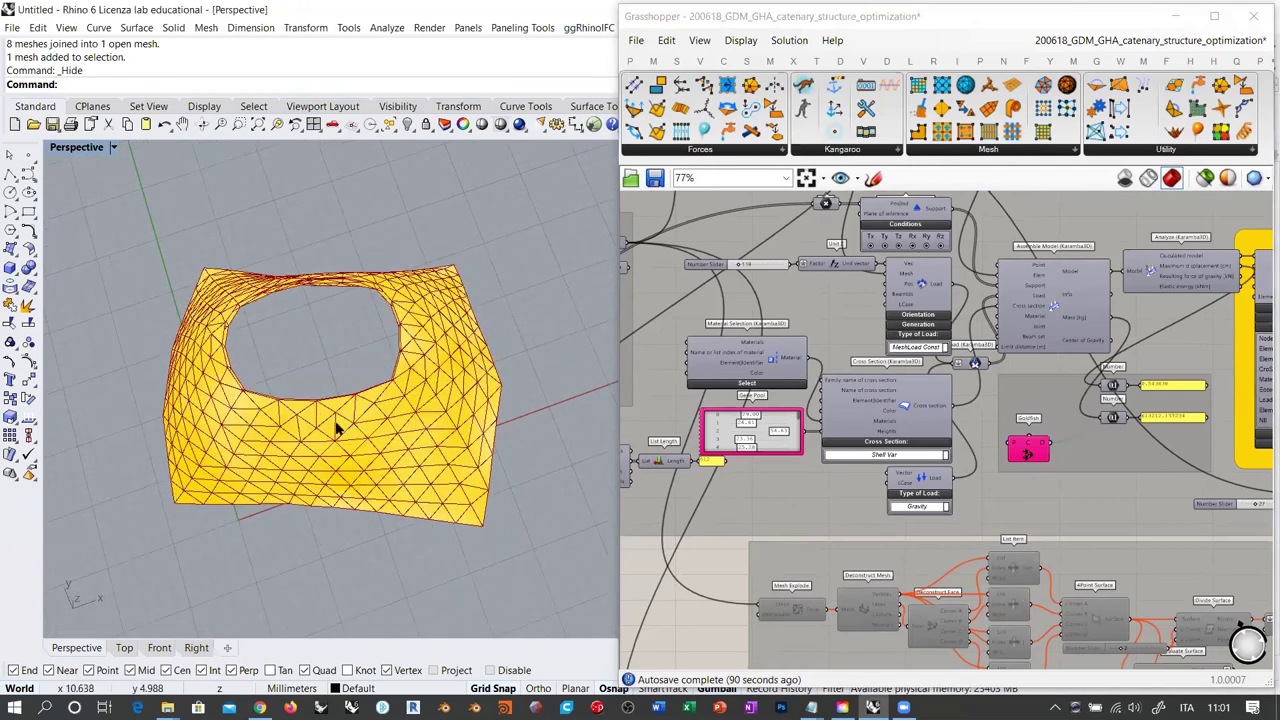